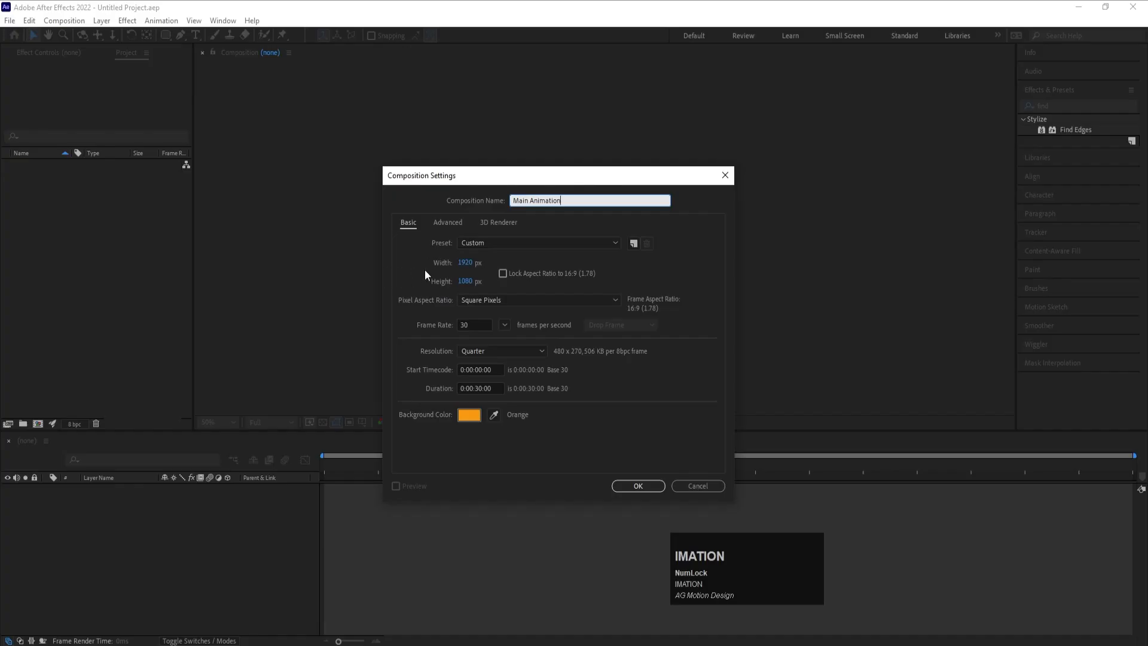
- Create the Main Animation composition with a white background and show the Title/Action Safe guides
left_click(473, 417)
left_click(193, 235)
key("Return")
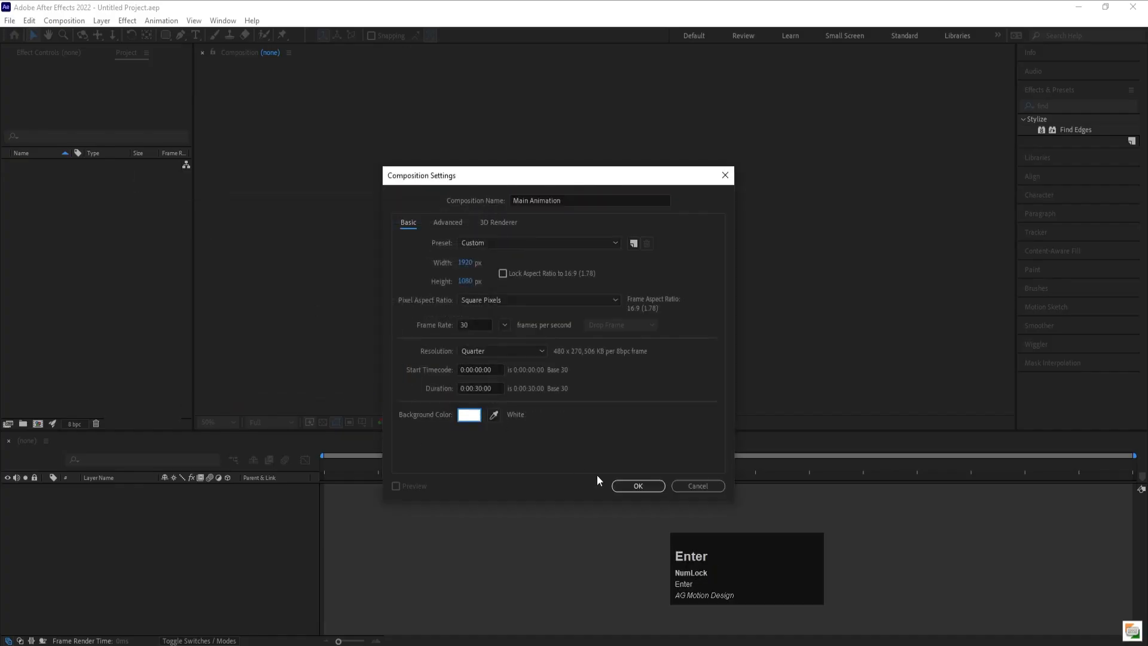
left_click(626, 485)
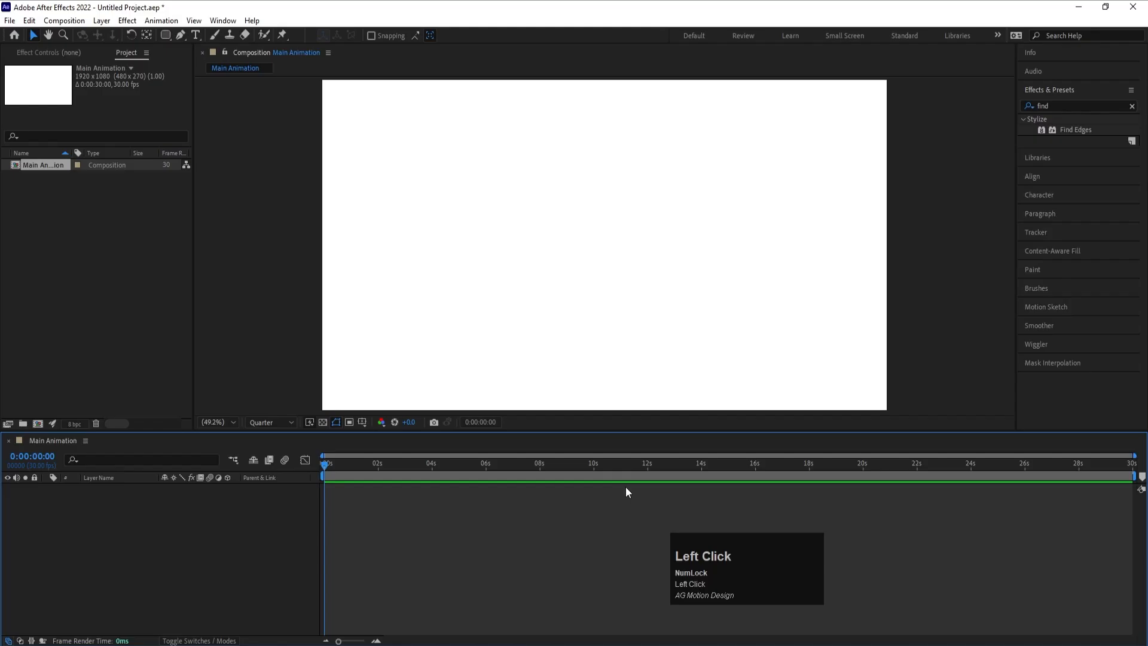
left_click(363, 423)
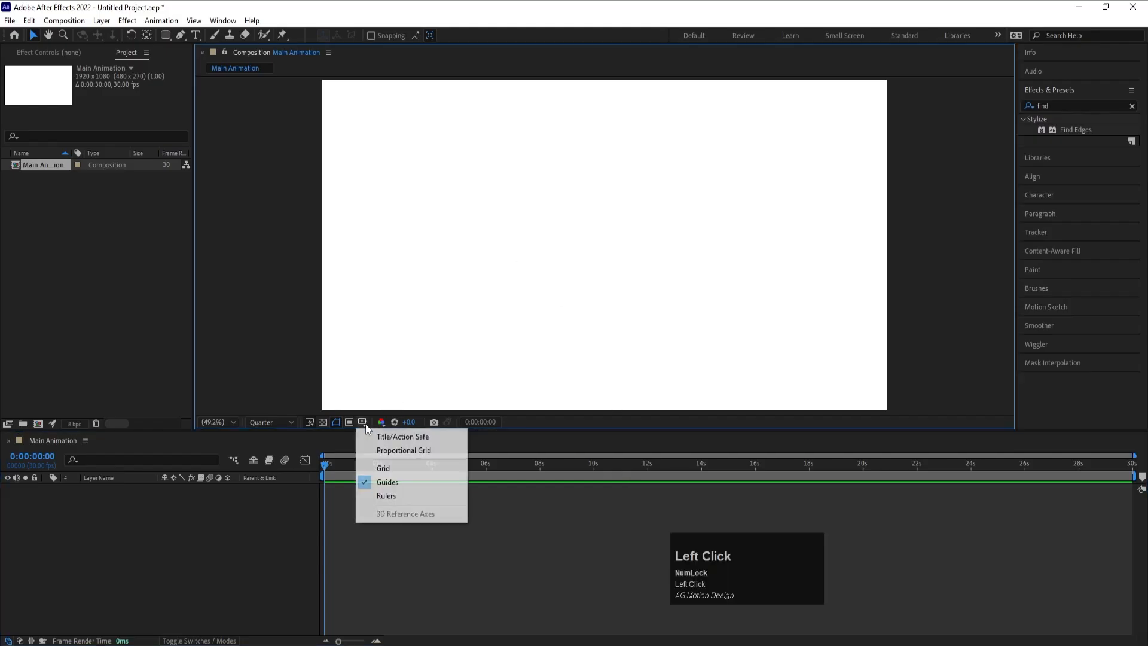
left_click(402, 436)
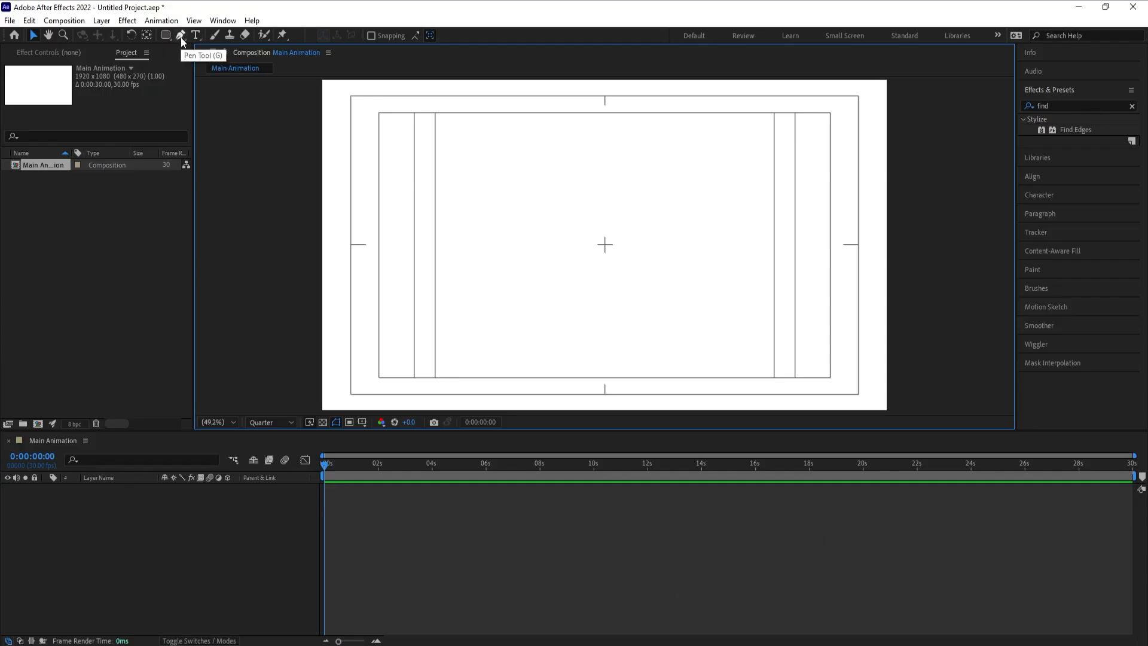
- Create another composition named 01 Text
key("ctrl+n")
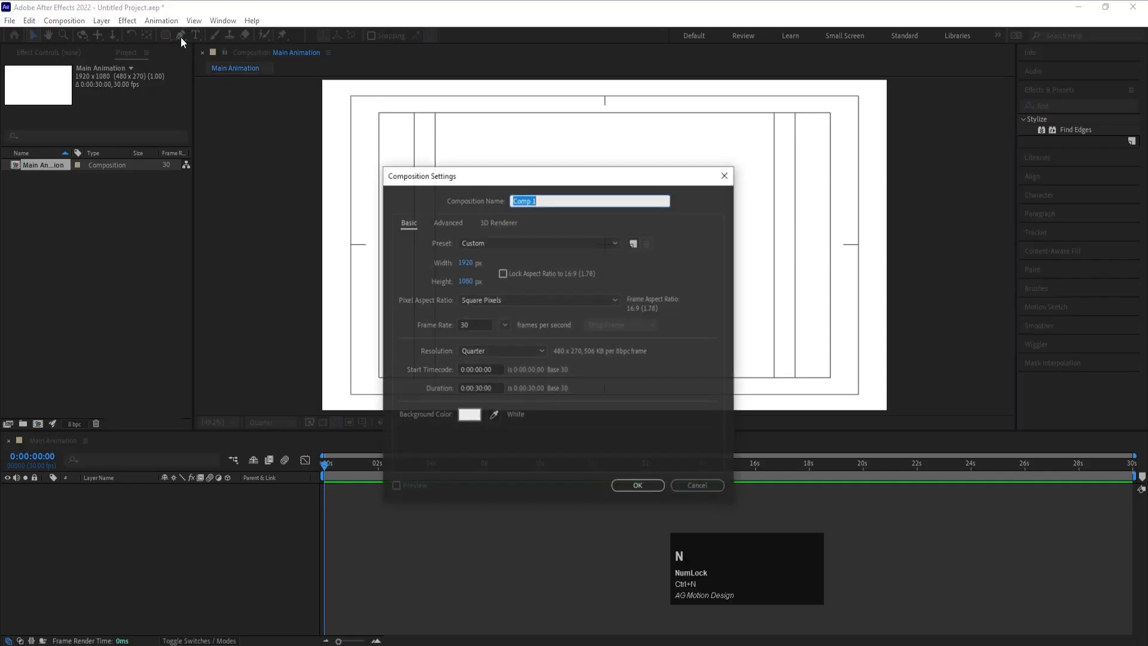
type("01 Text")
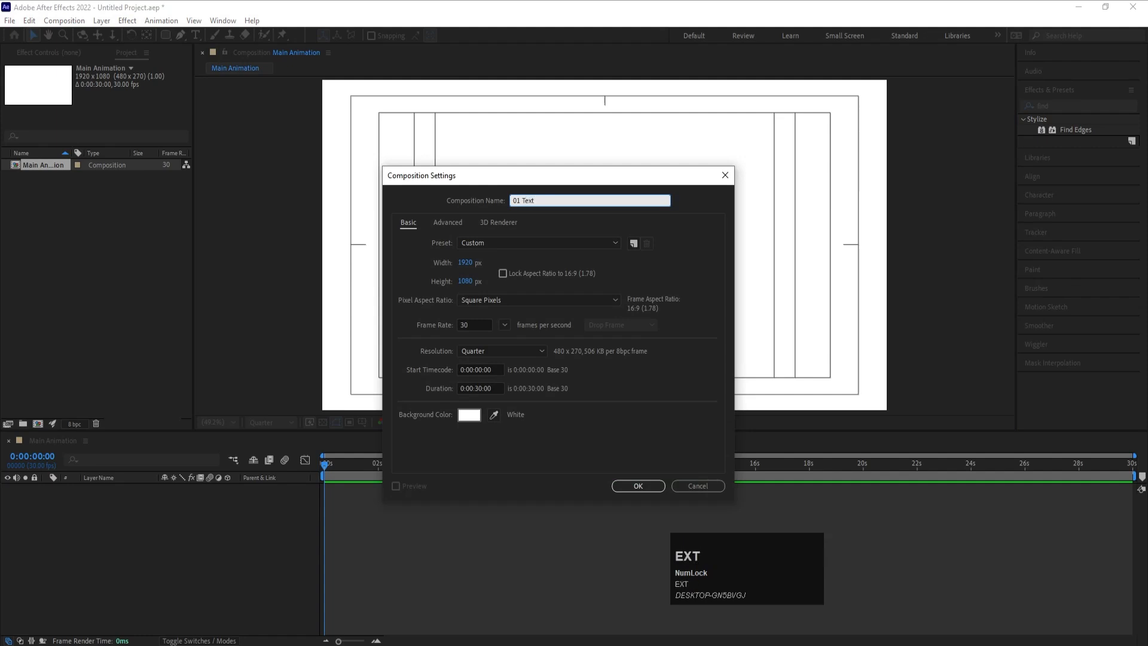
key("Return")
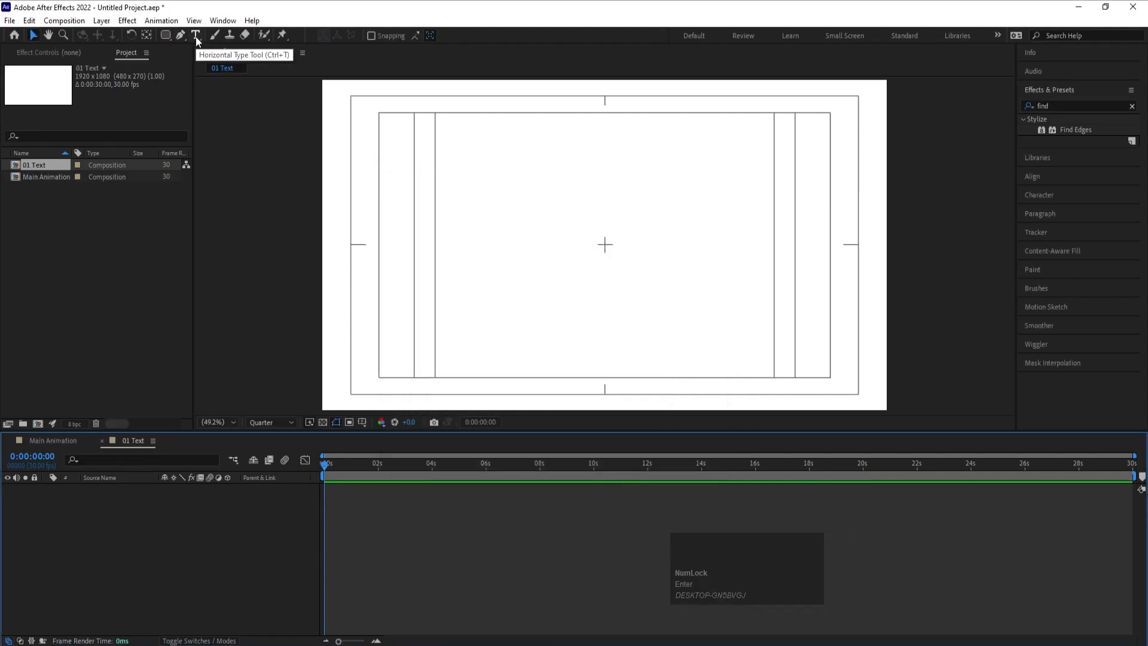
- Start a text layer near the centre with the letter L, coloured black and set in Oswald Regular
left_click(196, 36)
left_click(546, 259)
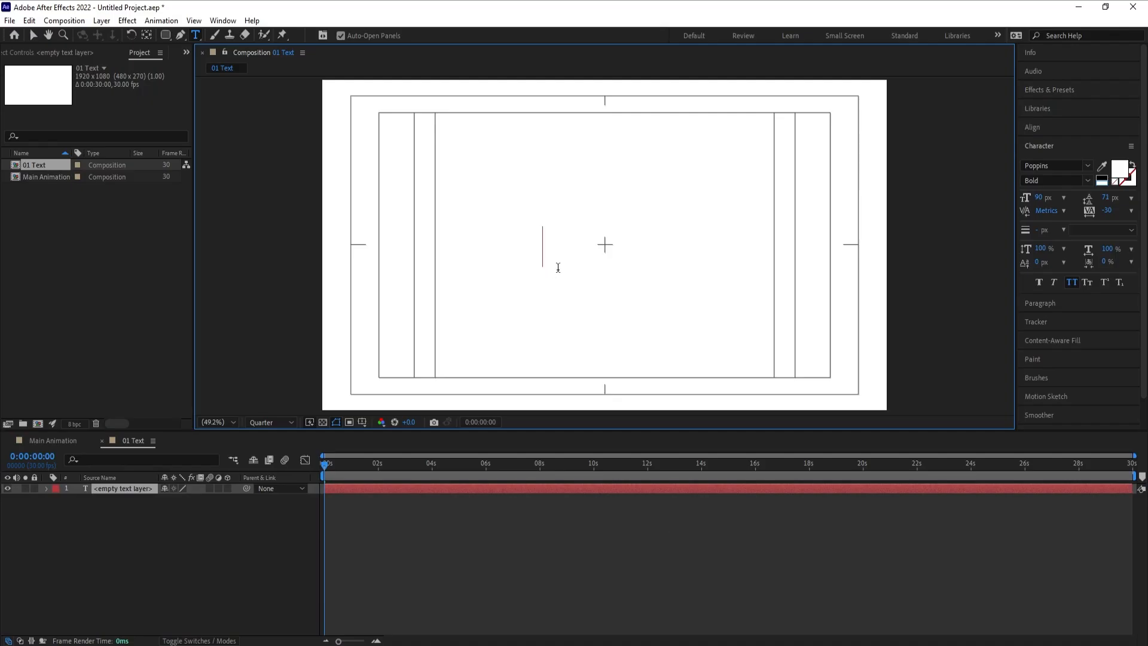
type("L")
key("ctrl+a")
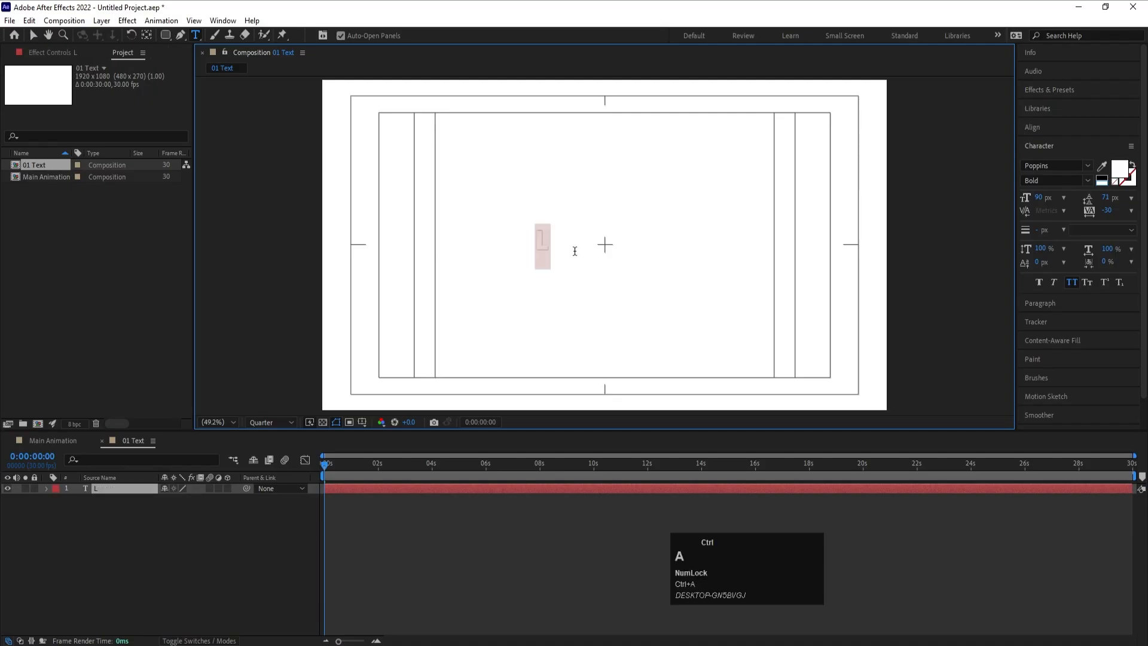
left_click(1103, 180)
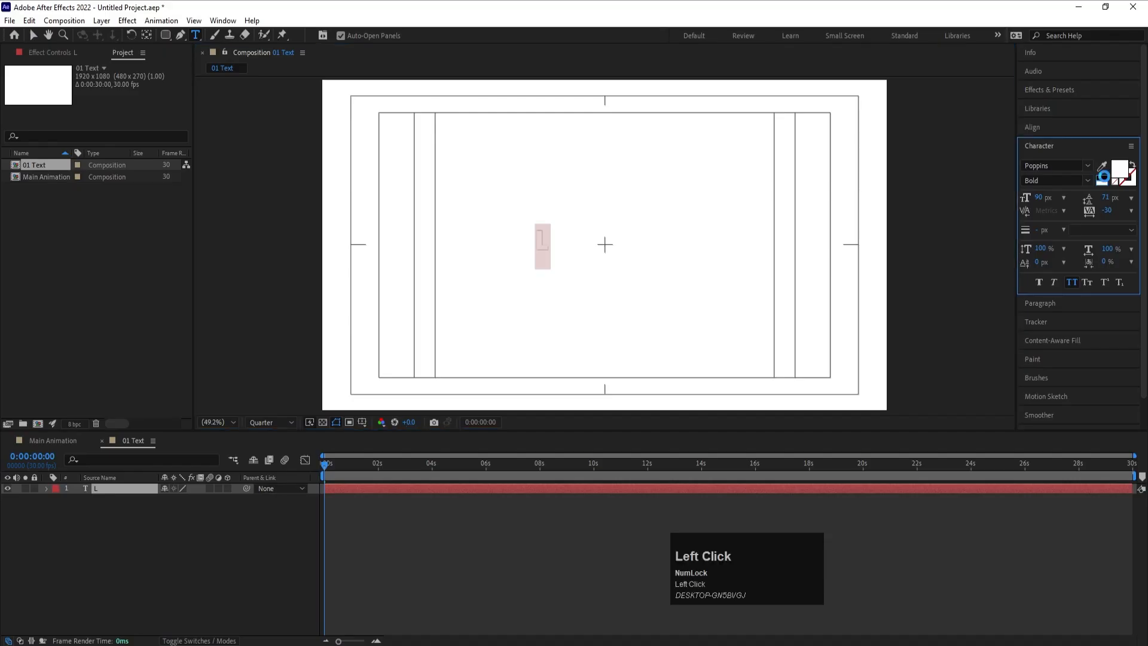
left_click(1065, 165)
type("osw")
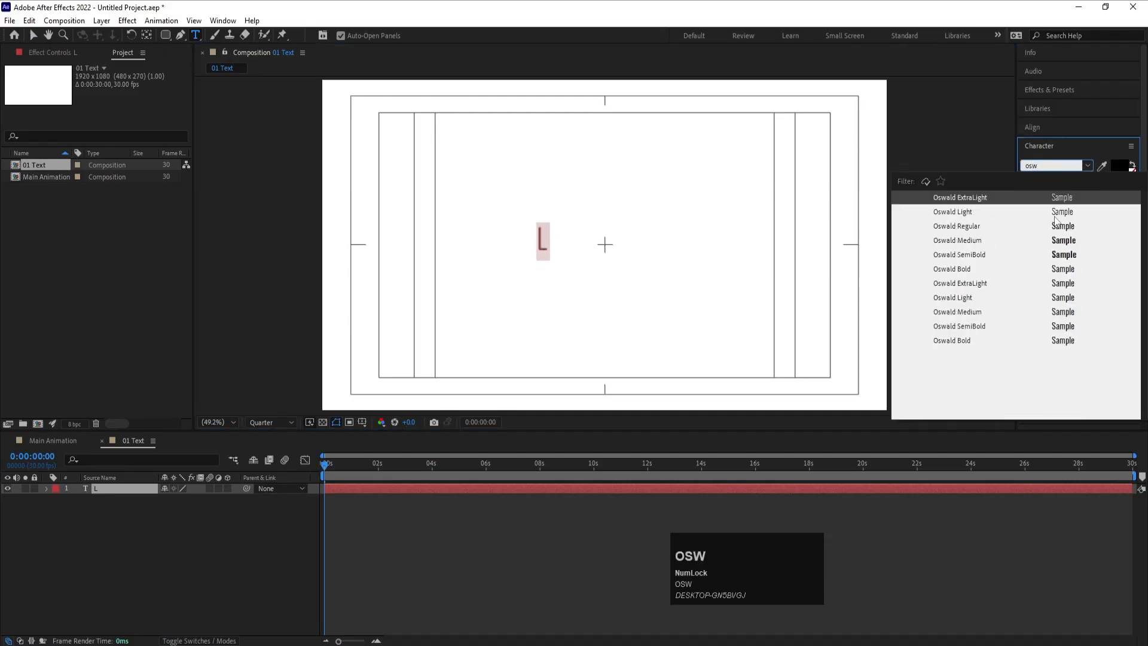
left_click(1053, 230)
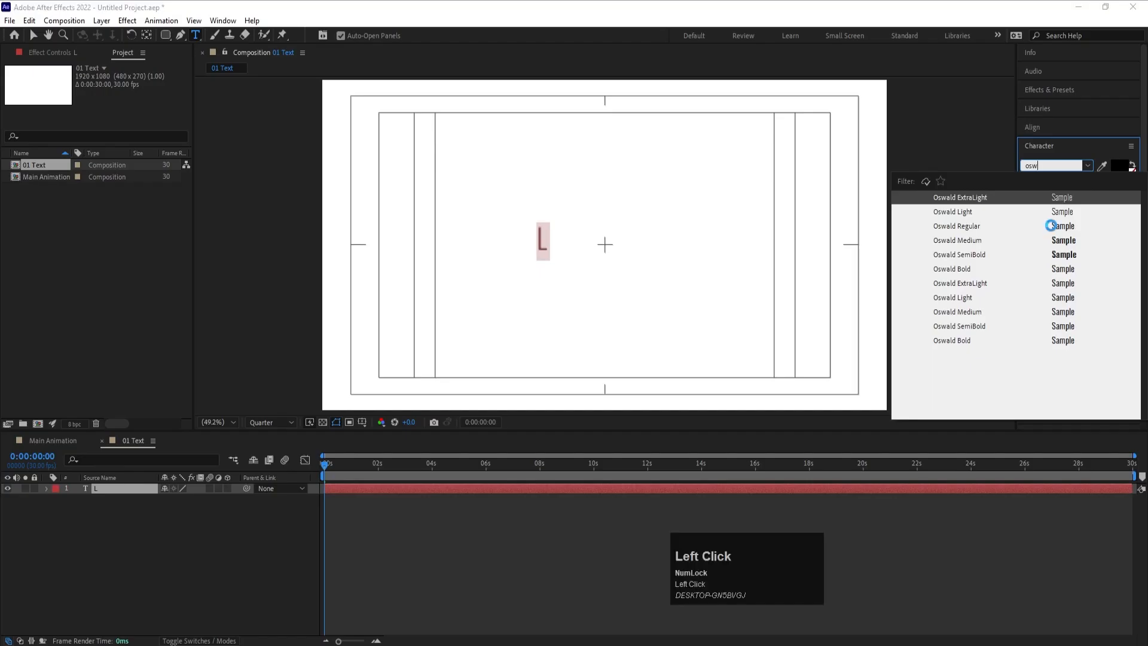
- Replace the letter with the word Looping and finish the text layer
left_click(550, 237)
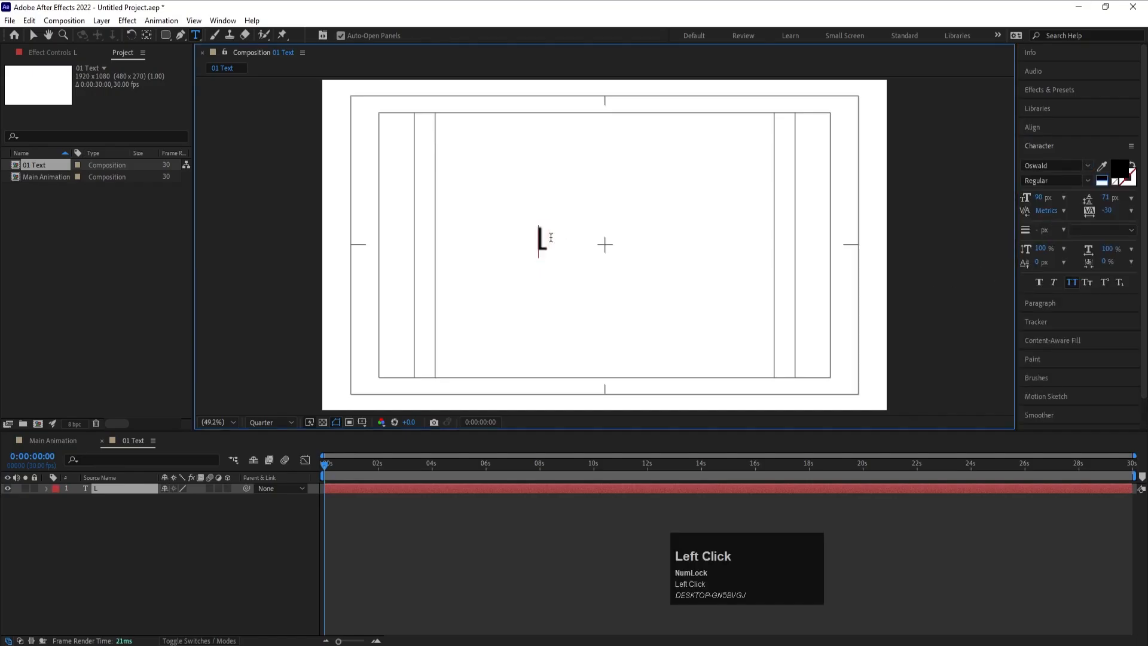
double_click(551, 238)
type("Loo")
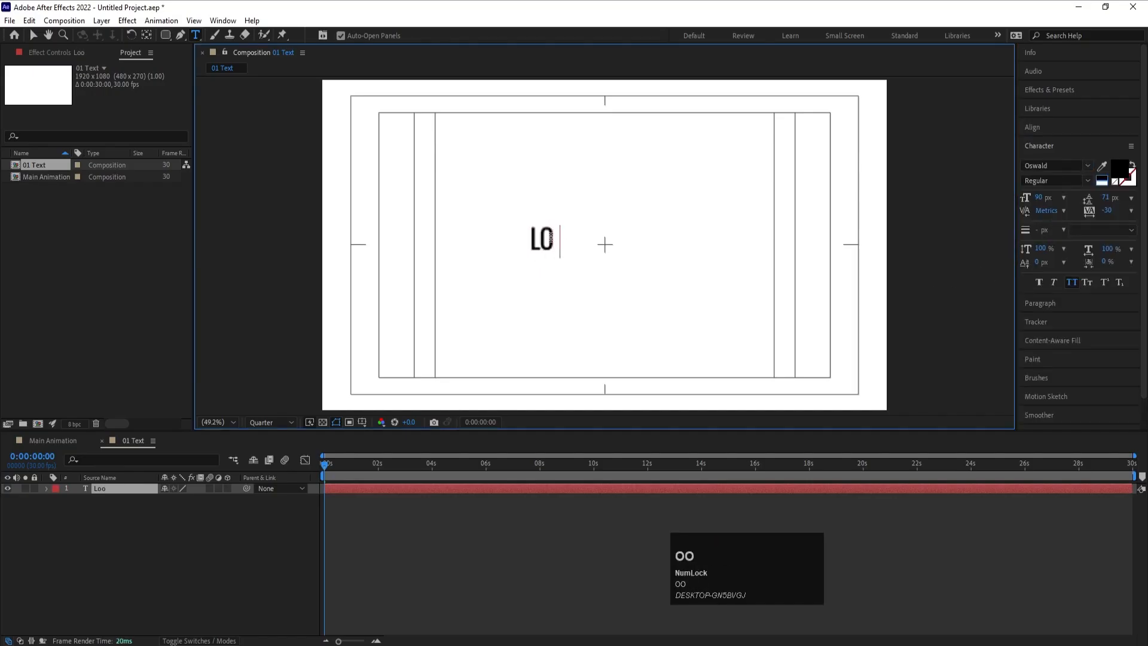
type("ping")
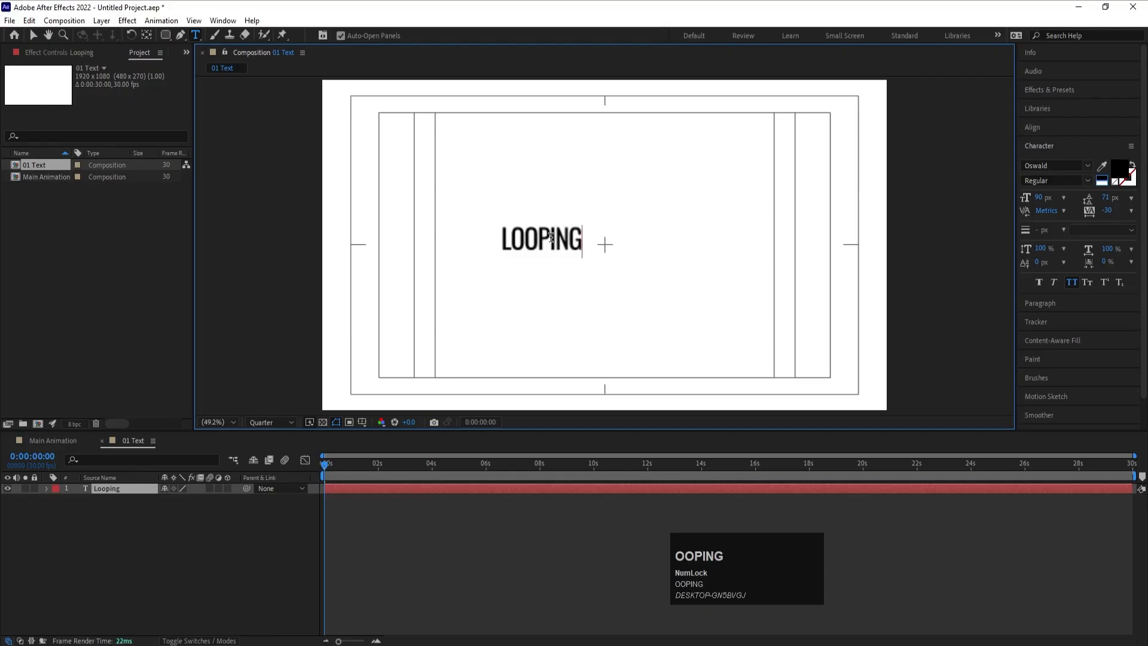
left_click(135, 522)
- Centre the Looping layer's anchor point on its content and set its paragraph alignment to centred
left_click(124, 490)
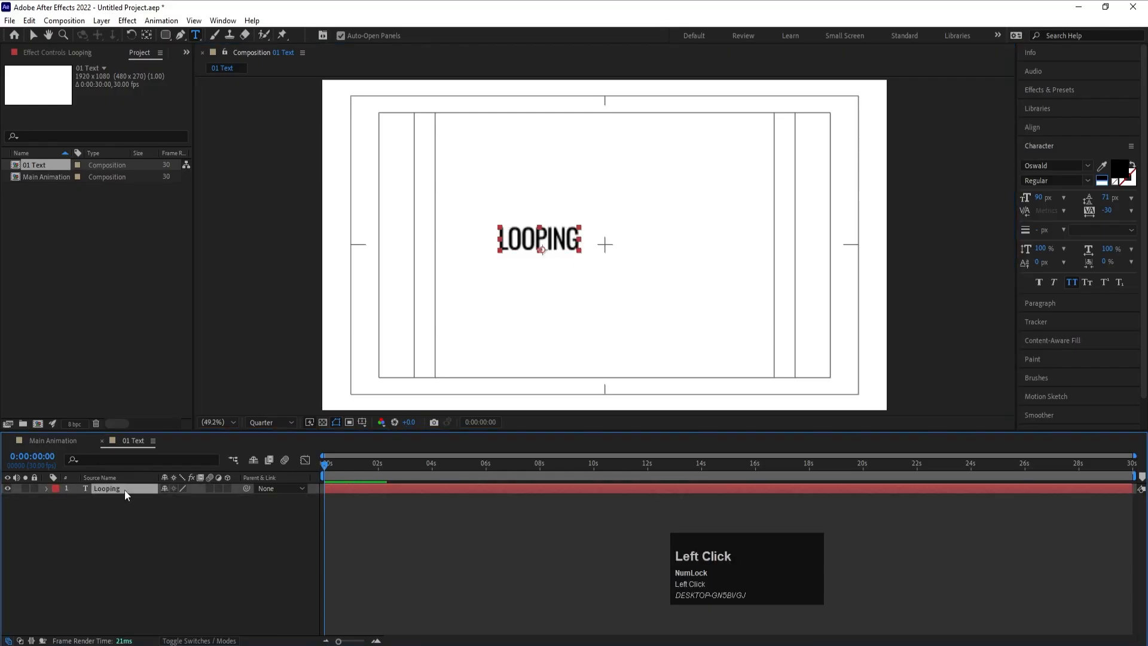
key("ctrl+alt+Home")
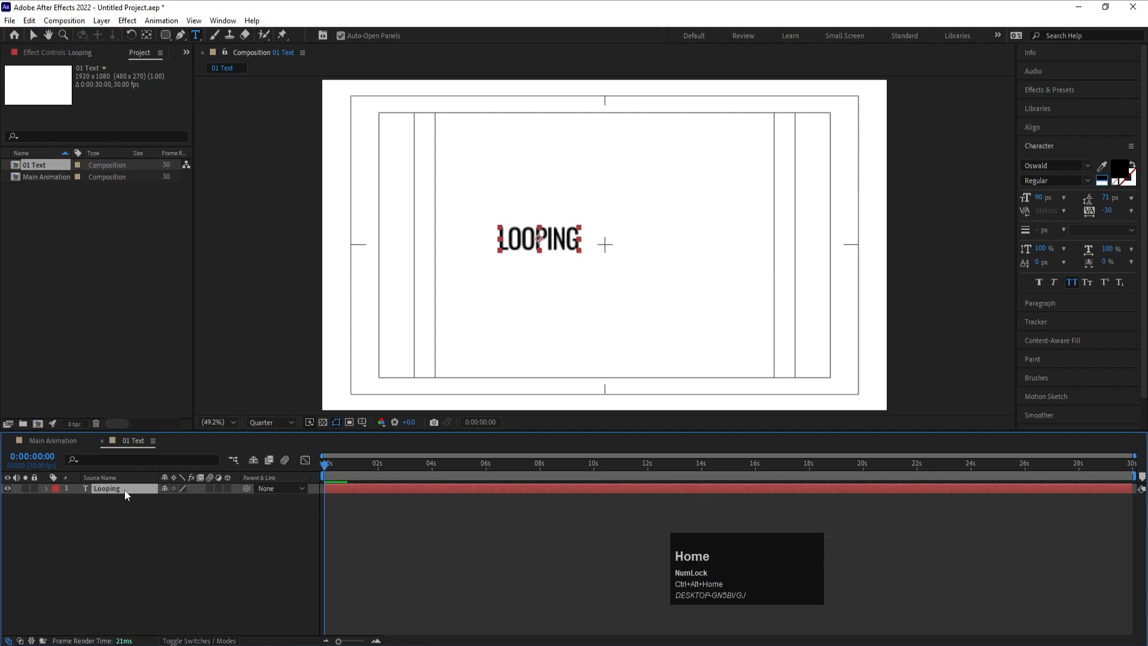
left_click(1034, 303)
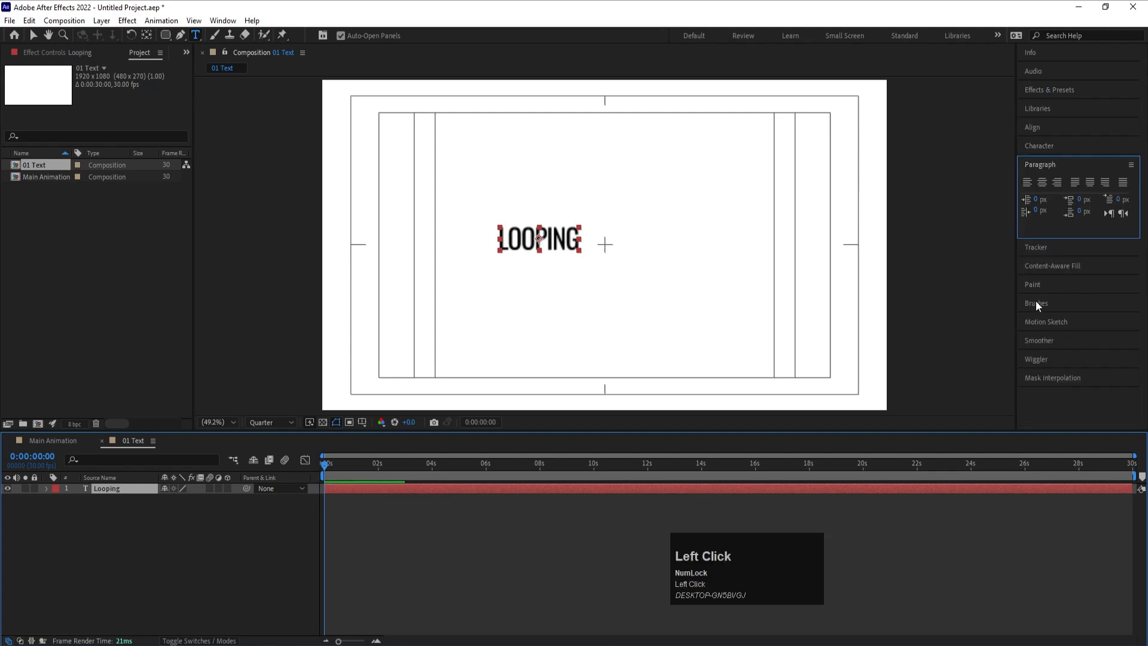
left_click(1042, 182)
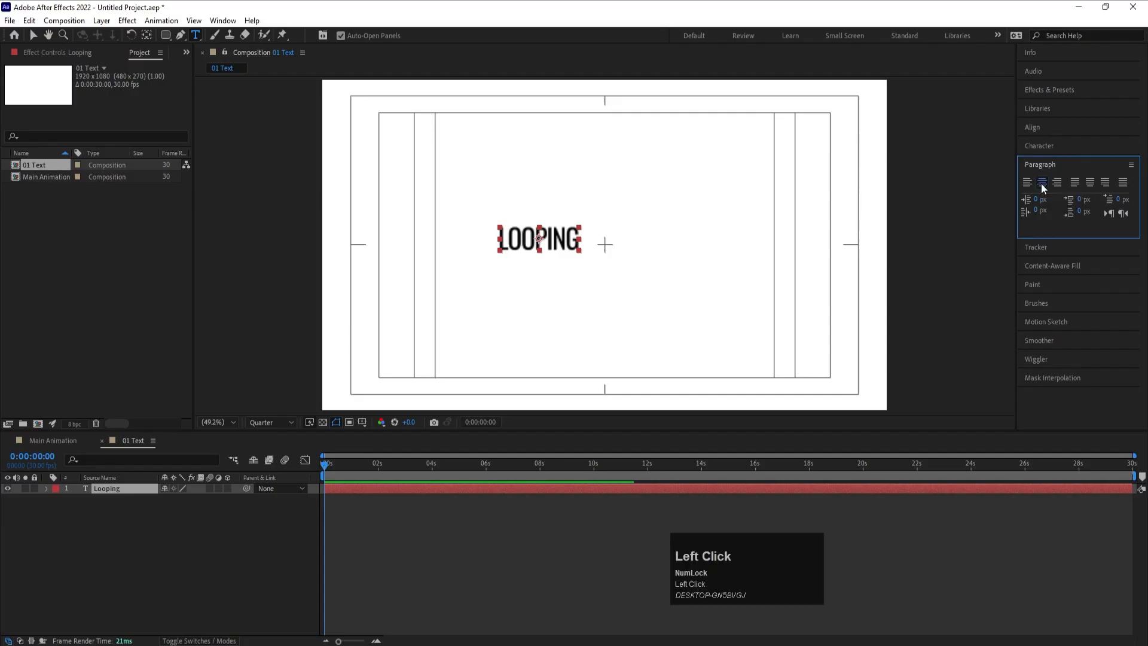
- Align the Looping layer to the horizontal and vertical centre of the composition
left_click(1037, 128)
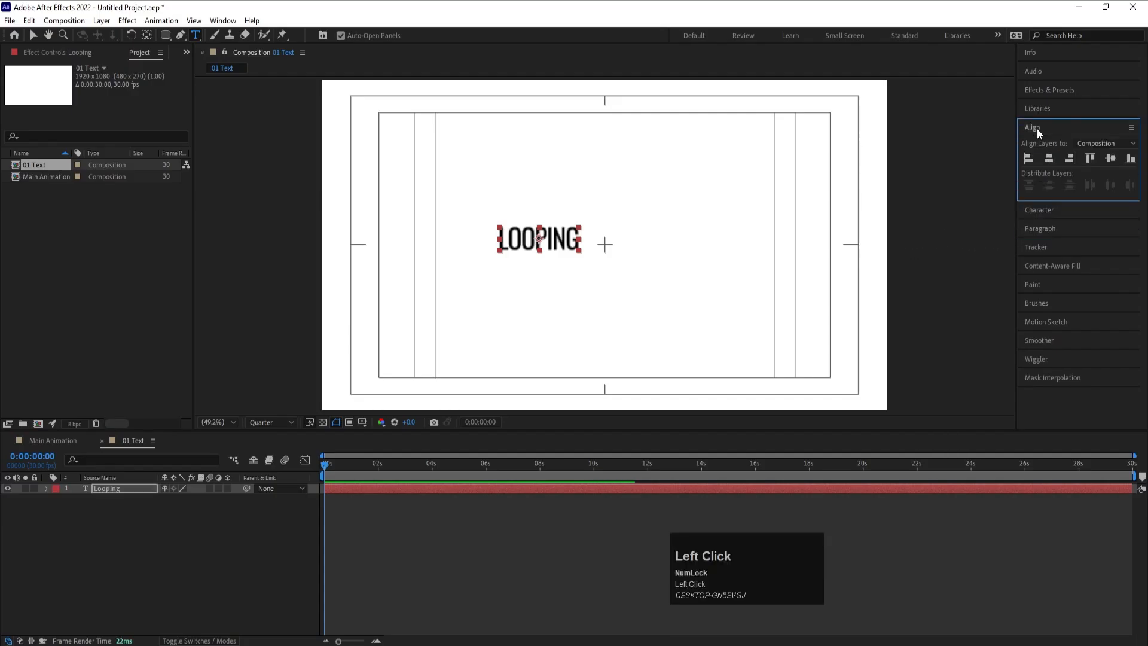
left_click(1047, 159)
left_click(1115, 160)
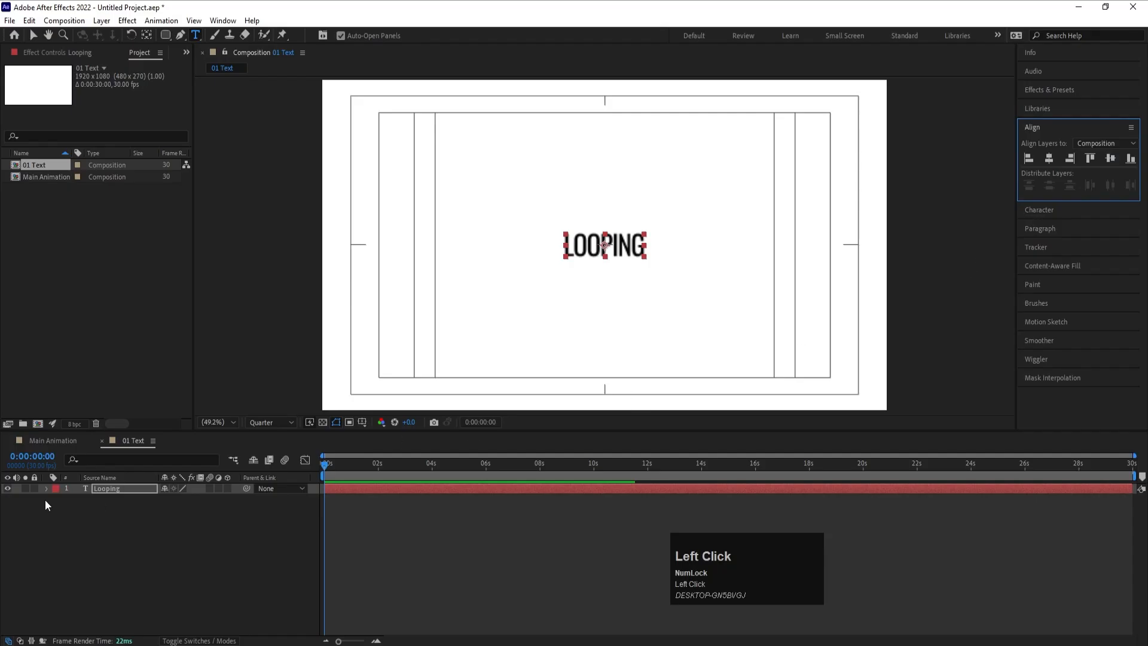
- Scale the Looping text layer up to 366%
key("s")
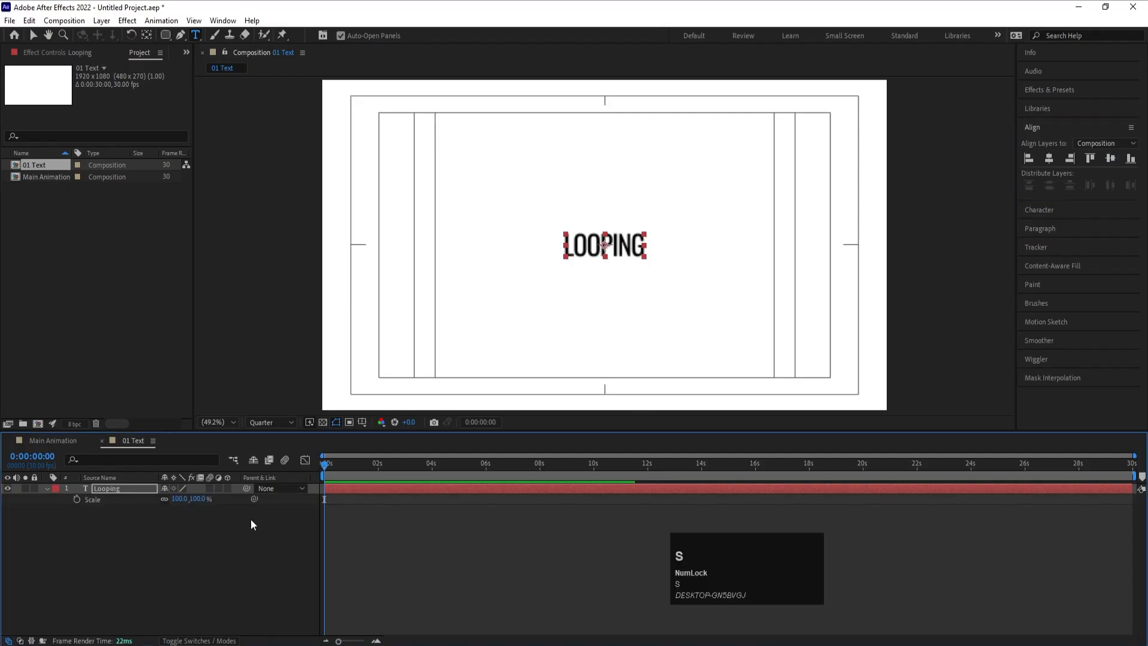
left_click_drag(179, 499, 333, 498)
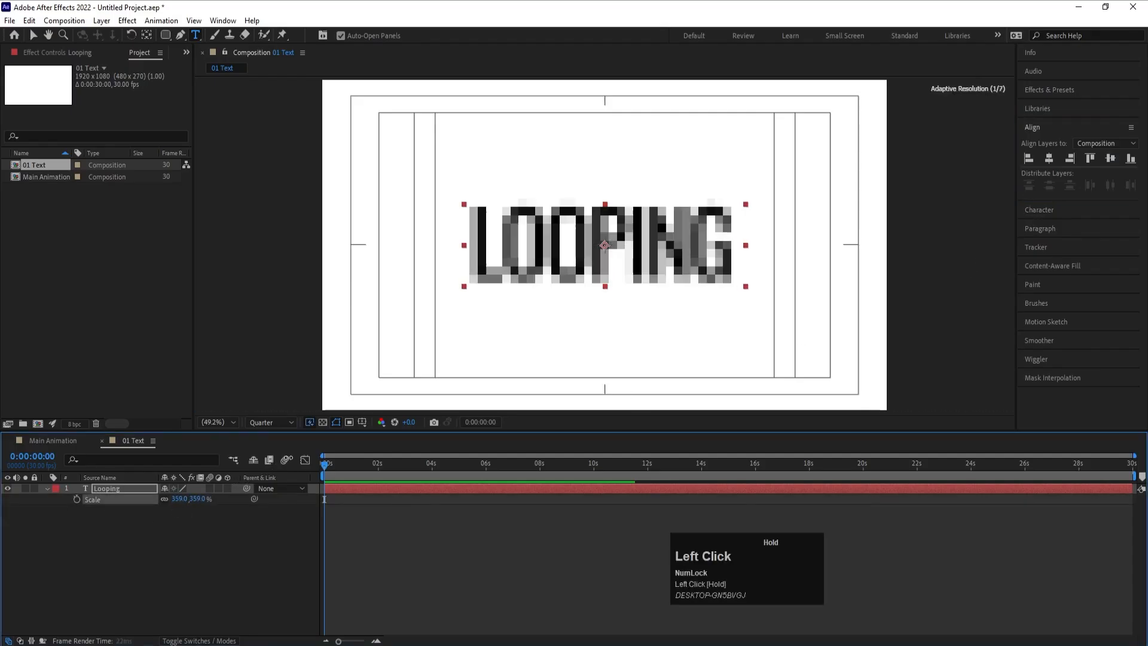
left_click(402, 531)
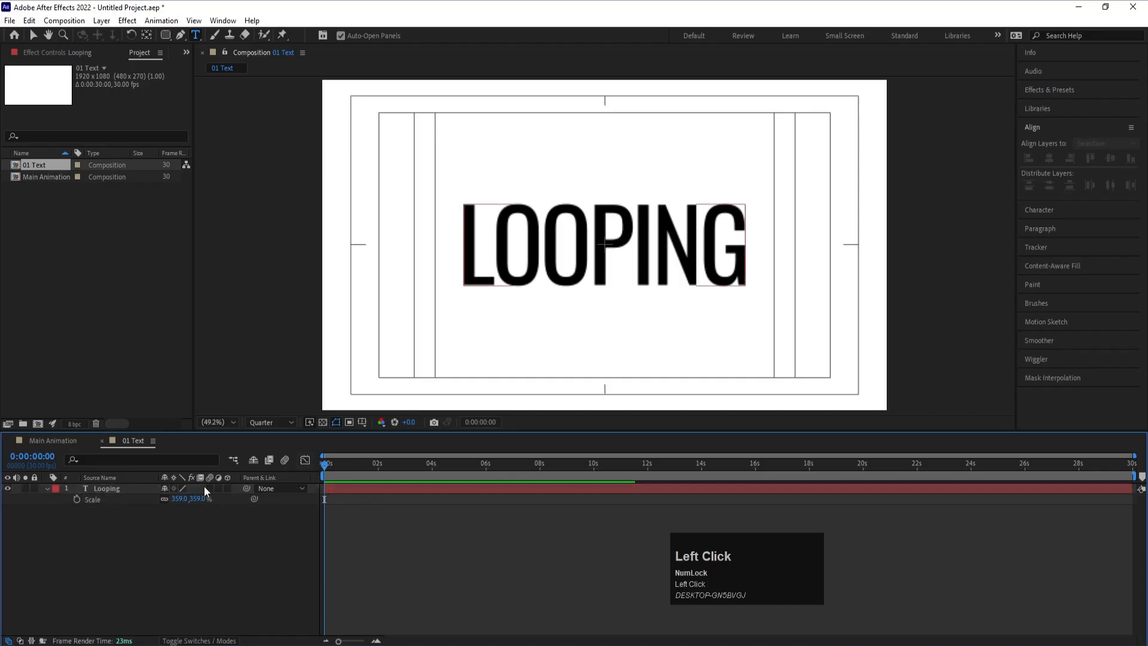
left_click(135, 487)
left_click_drag(178, 498, 180, 500)
left_click(180, 541)
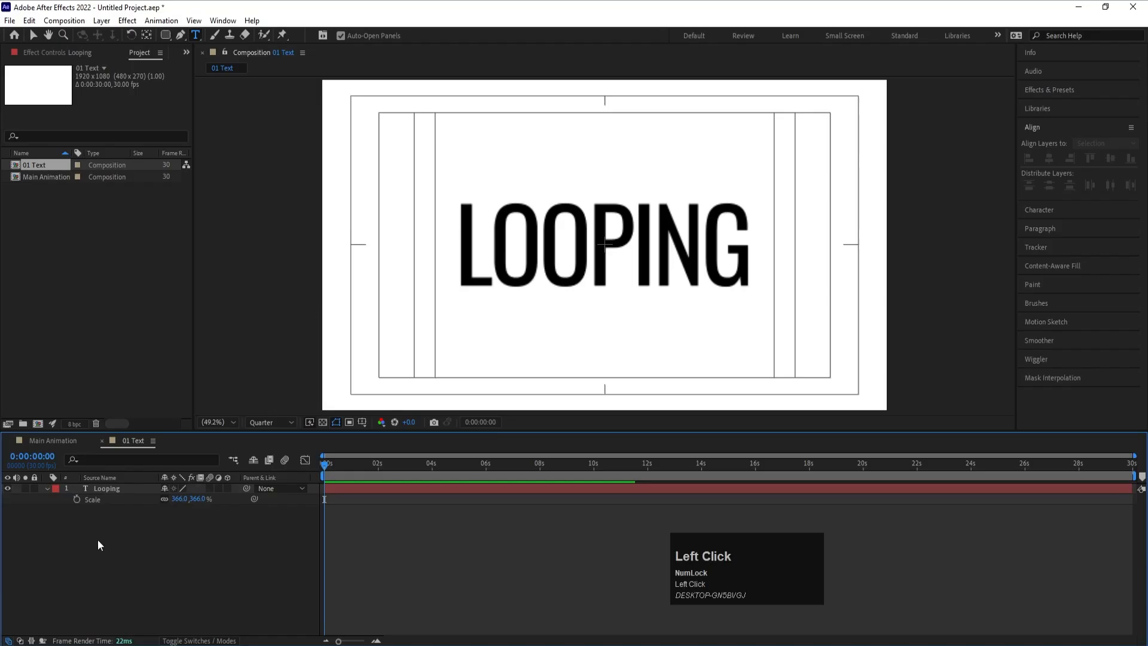
- Duplicate the Looping text layer and create shapes from the original text
left_click(106, 489)
key("ctrl+d")
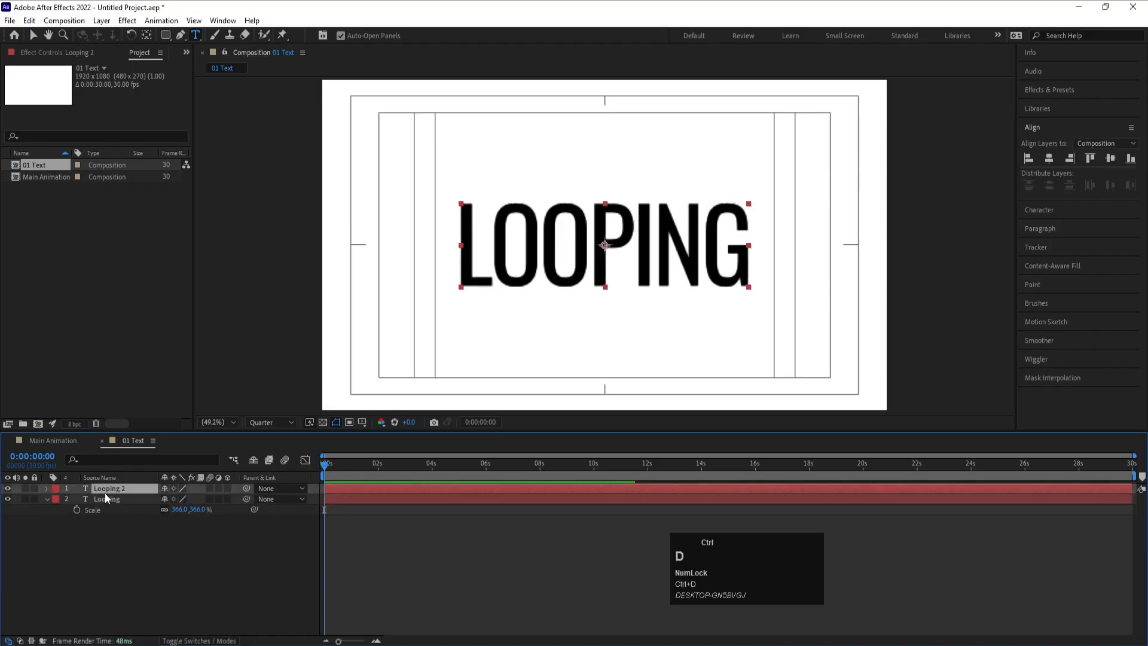
left_click(109, 500)
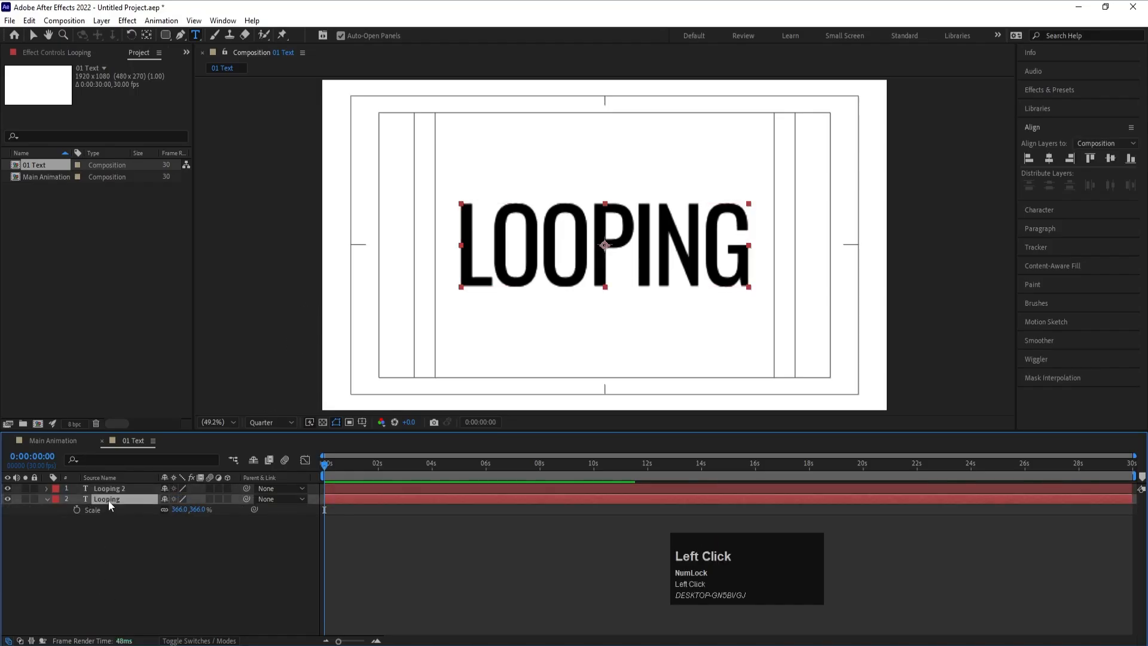
right_click(109, 500)
mouse_move(204, 387)
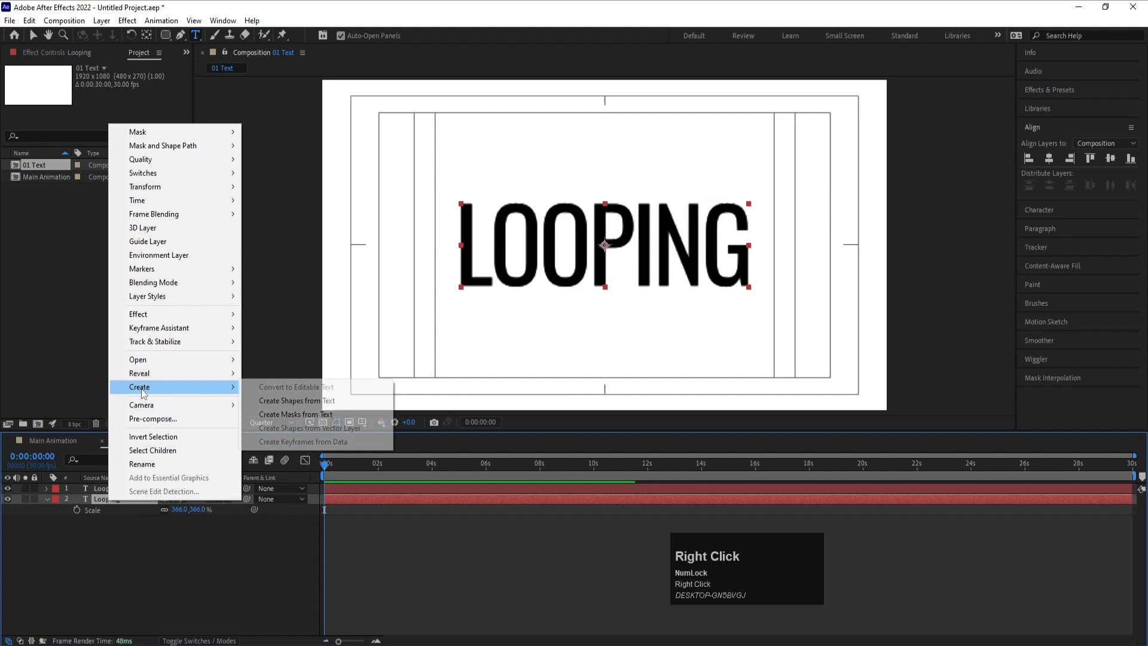
left_click(313, 402)
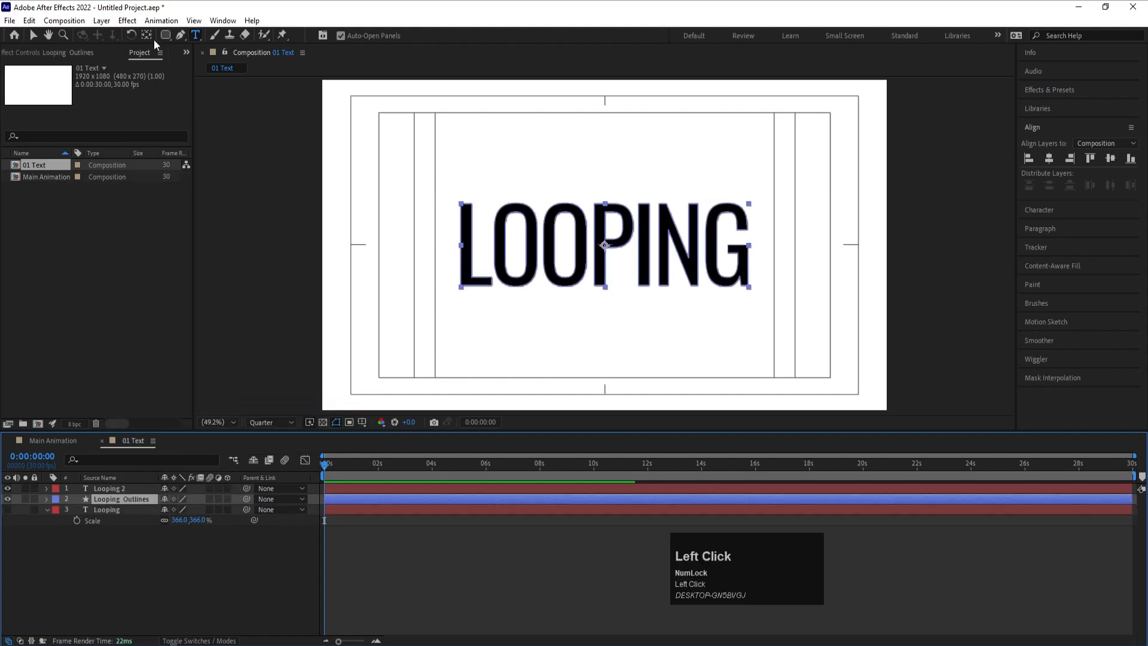
- Set the fill of the Looping Outlines shape layer to None
left_click(32, 38)
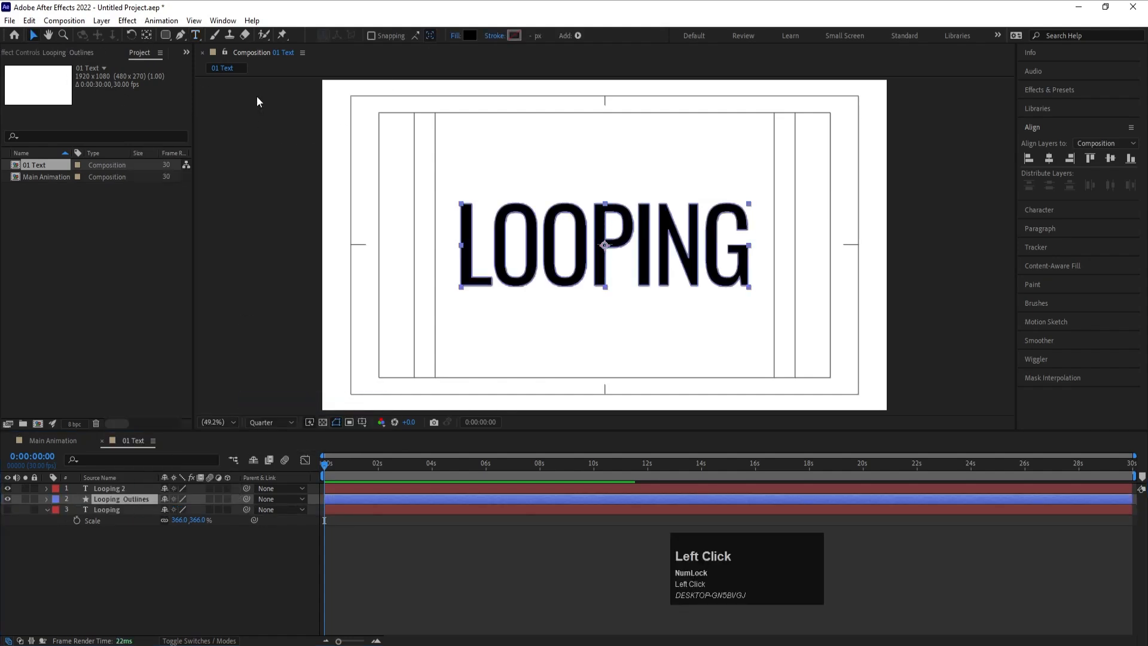
left_click(454, 36)
left_click(514, 294)
left_click(555, 366)
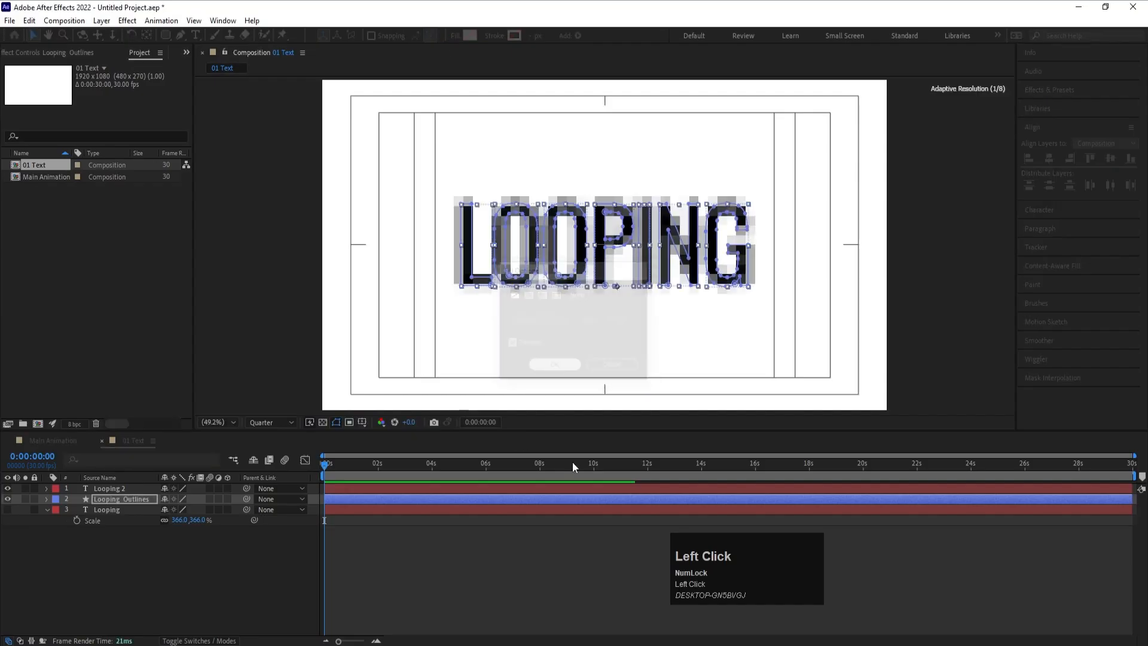
- Give the Looping Outlines layer a black stroke 1 px wide
left_click(514, 38)
left_click(216, 350)
key("Return")
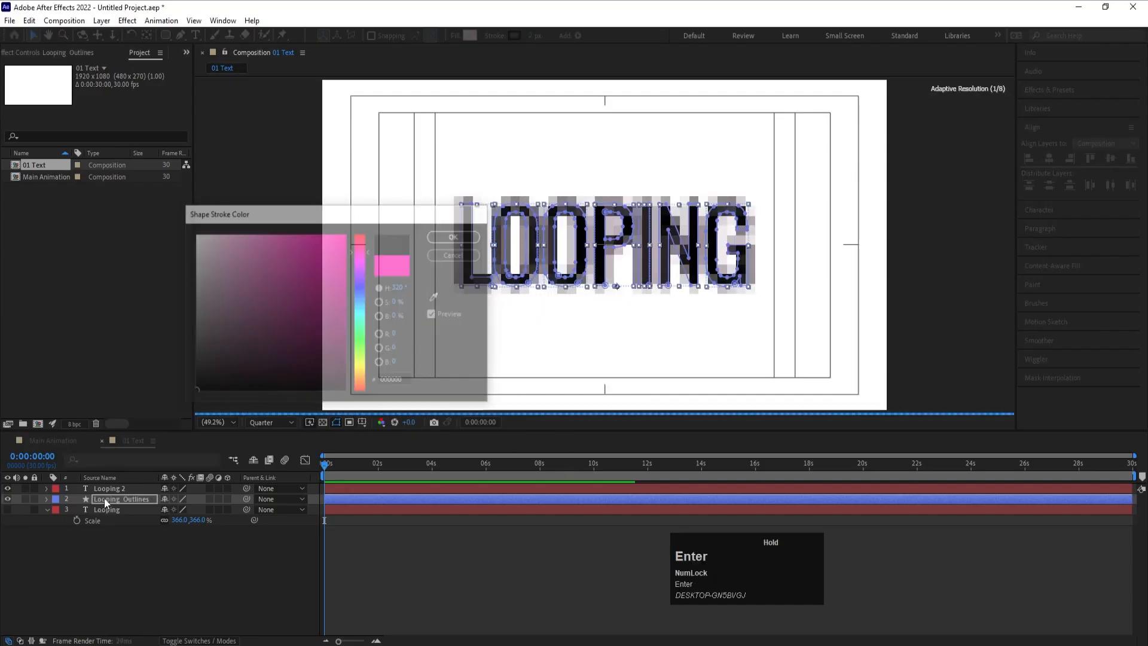
left_click(530, 35)
type("1")
key("Return")
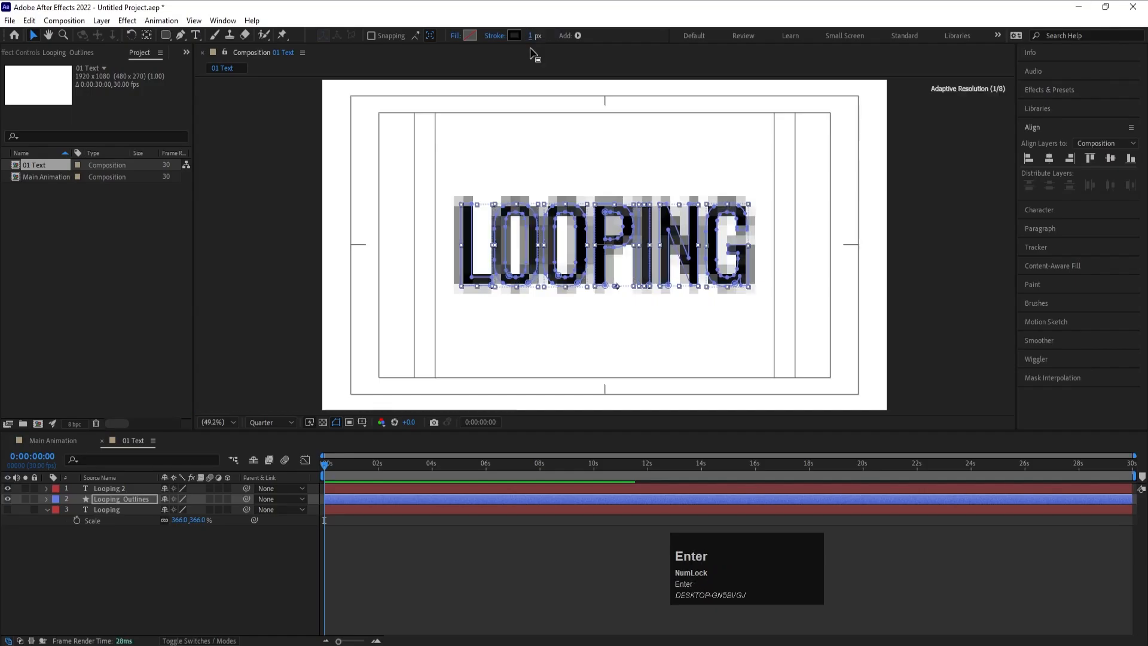
- Delete the hidden original Looping text layer and select the Looping Outlines layer
left_click(110, 512)
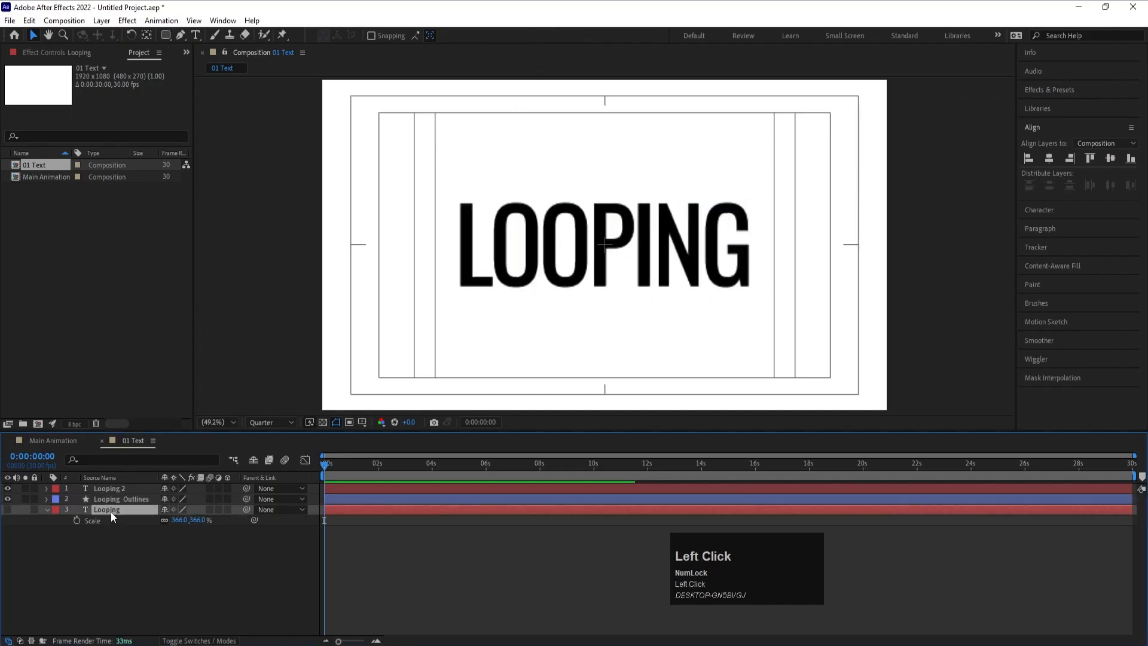
key("Delete")
left_click(110, 502)
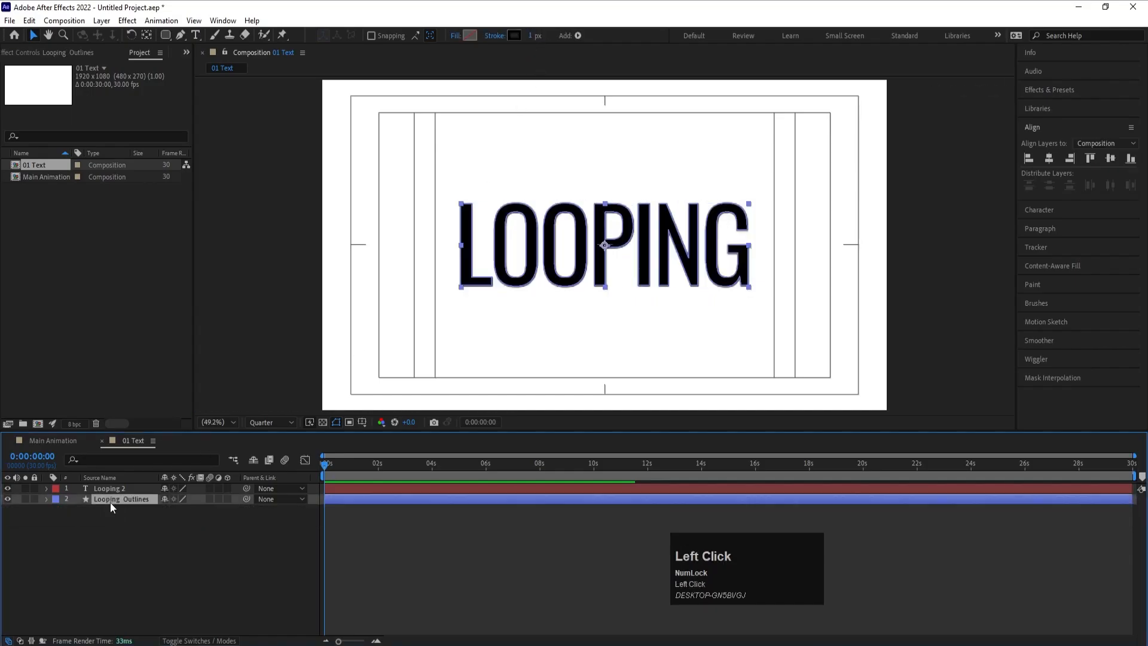
- Offset the Looping Outlines layer slightly down and right of the filled text and set its stroke width to 0.5 px
key("Down")
key("Down")
key("Down")
key("Down")
key("Down")
key("Right")
key("Right")
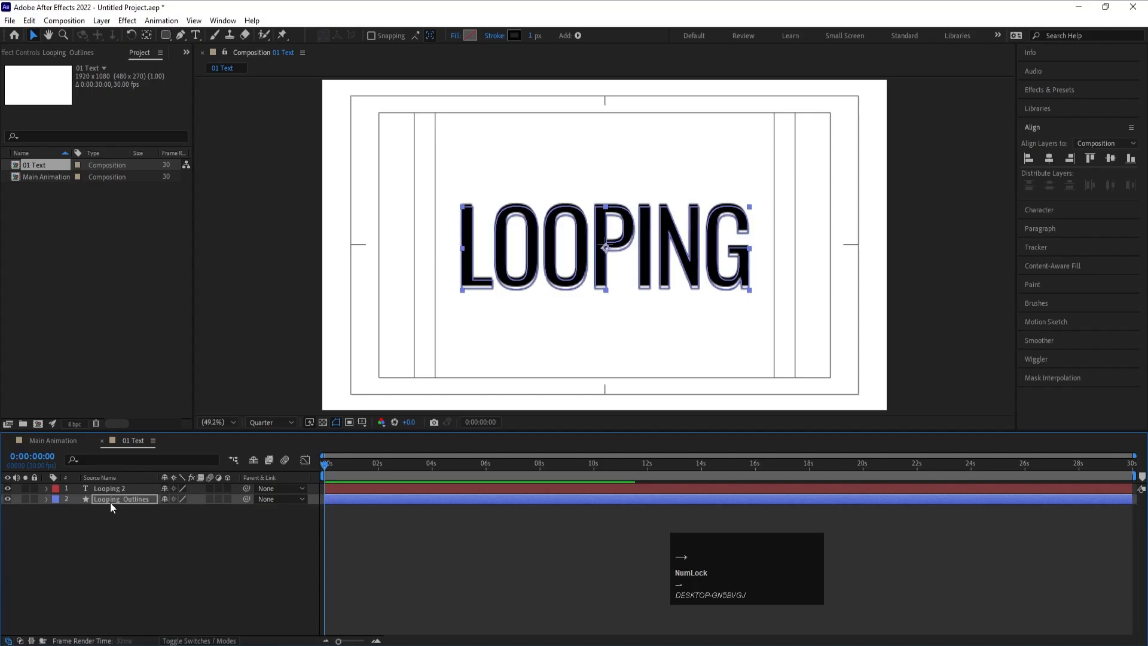
key("Right")
key("Right")
key("Right")
key("Right")
key("Right")
key("Right")
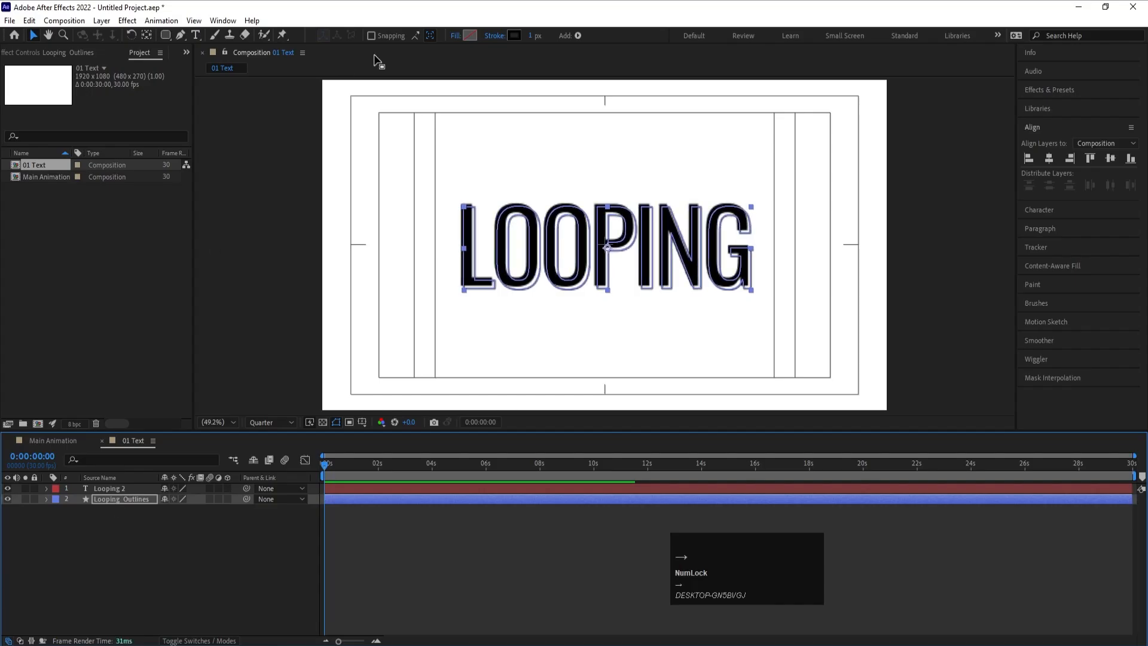
left_click(533, 36)
key("Return")
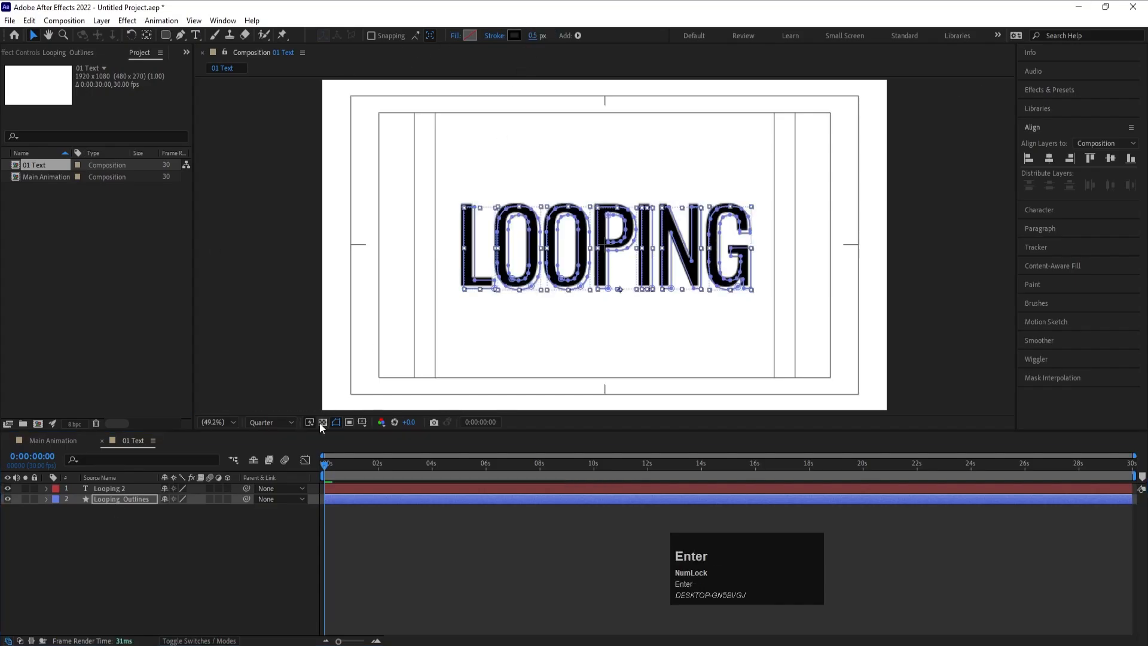
- Set the 01 Text composition's preview resolution to Full and briefly play it
left_click(272, 422)
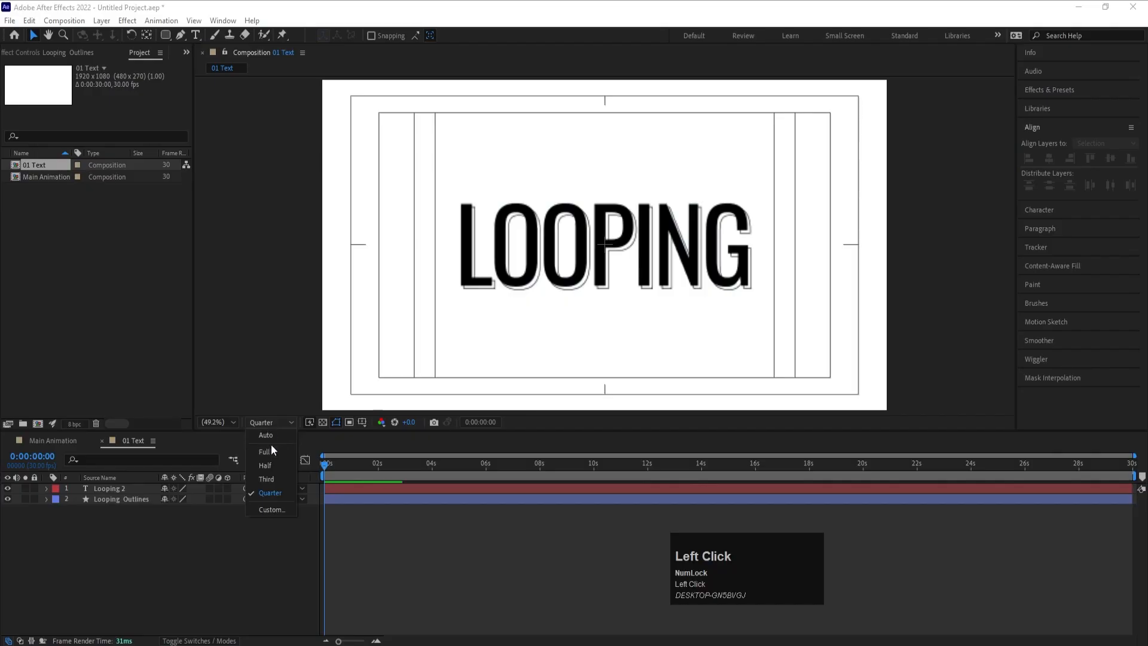
left_click(266, 465)
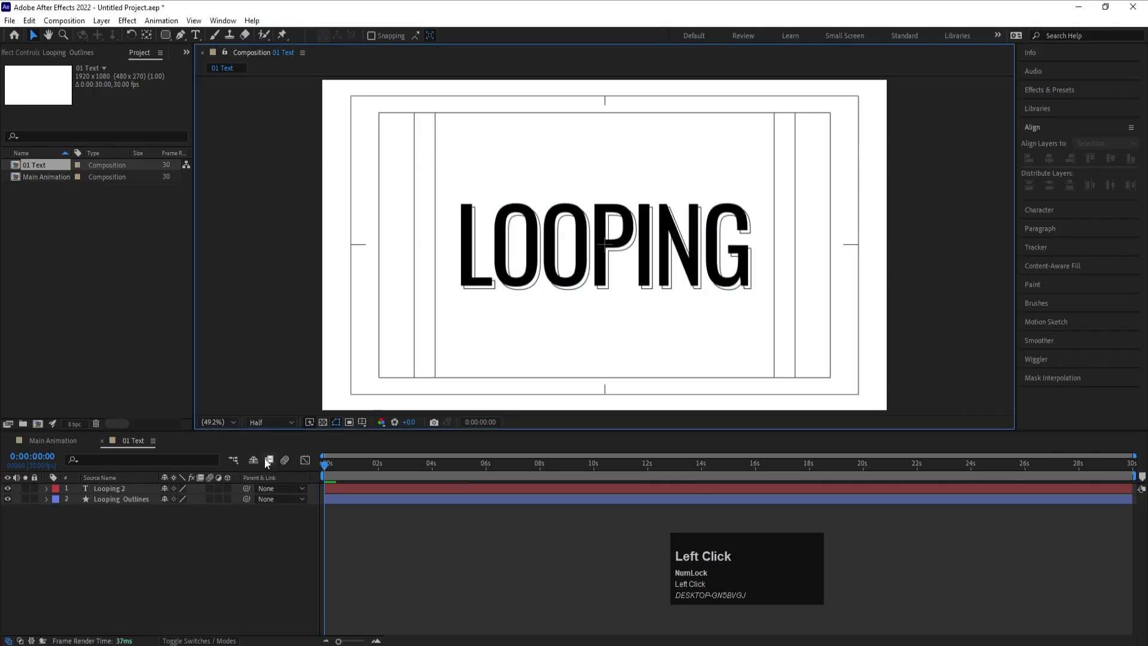
key("space")
left_click(266, 423)
left_click(264, 451)
key("space")
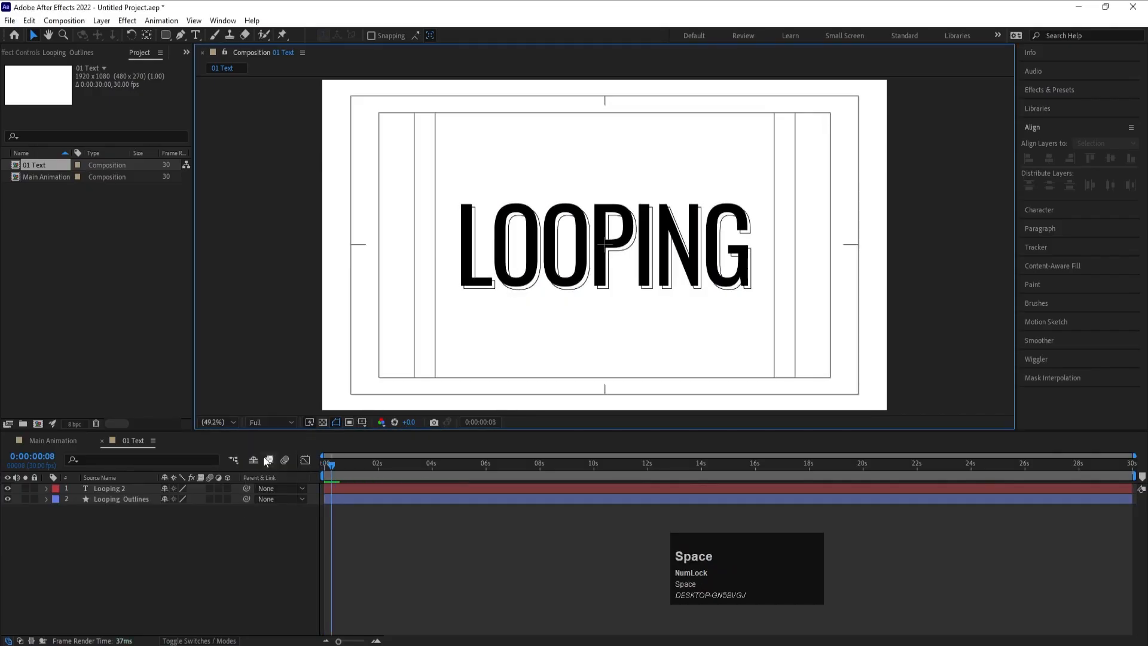
- Add a white solid beneath both Looping layers in 01 Text and return the playhead to the start
left_click(171, 551)
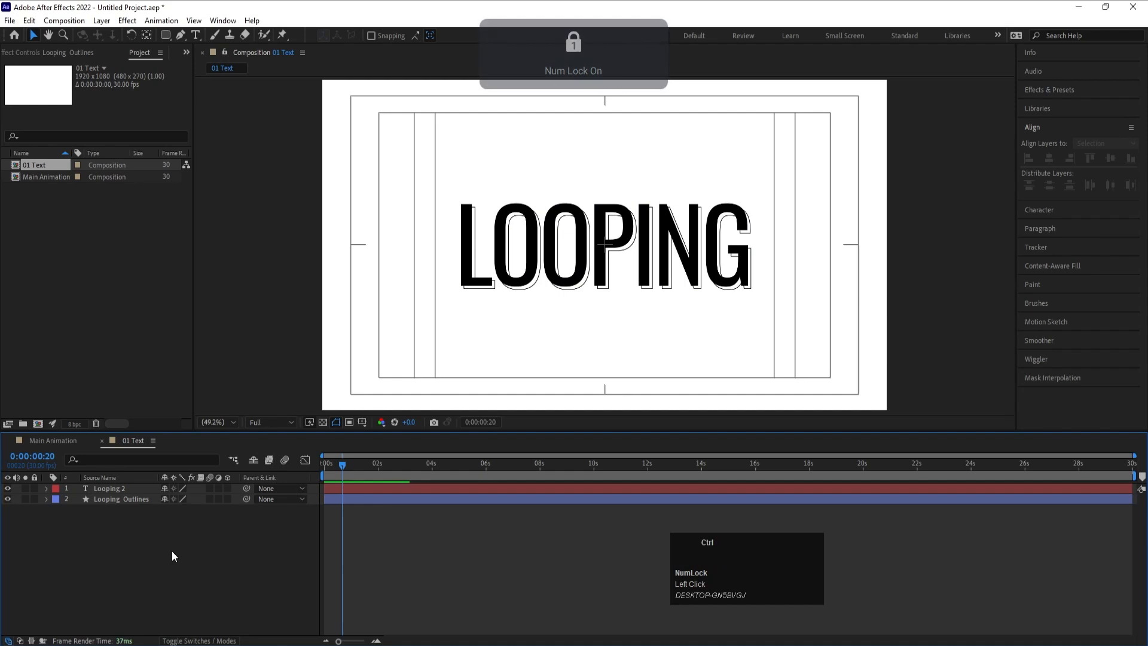
key("ctrl+y")
left_click(212, 411)
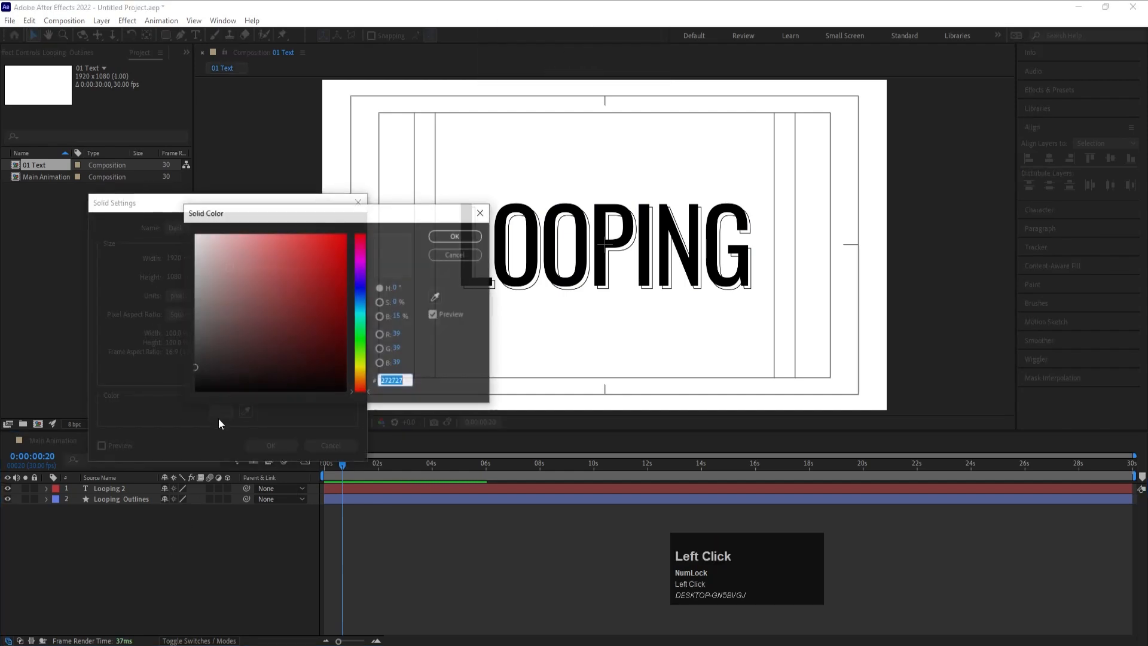
left_click_drag(219, 287, 141, 181)
key("Return")
key("Return")
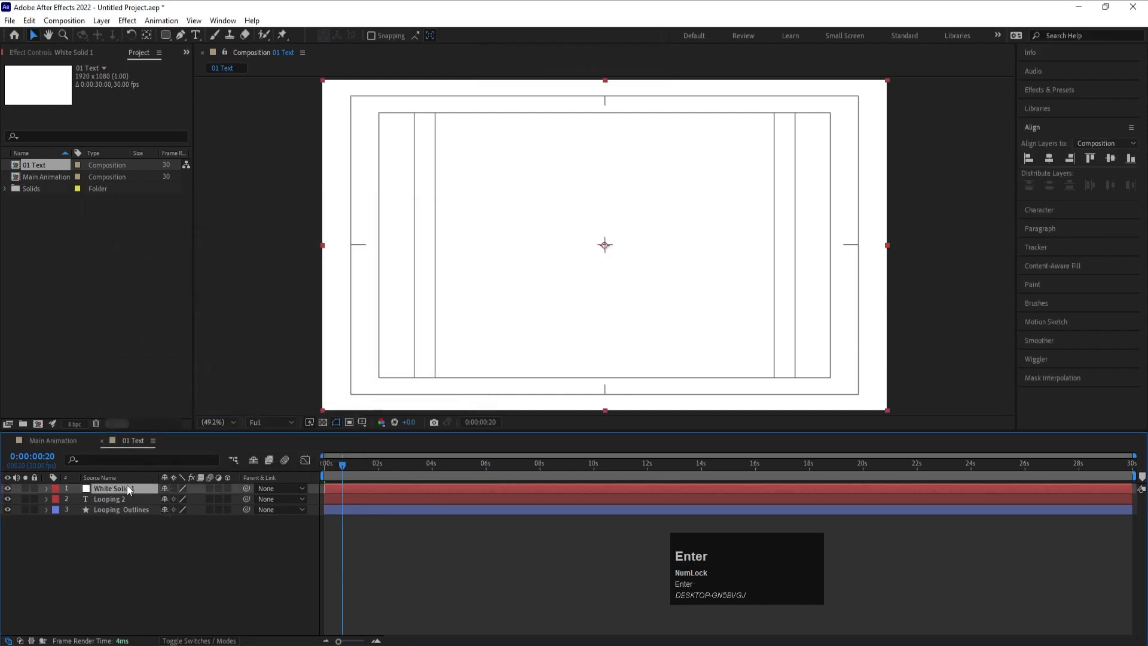
left_click_drag(126, 485, 125, 532)
left_click(124, 533)
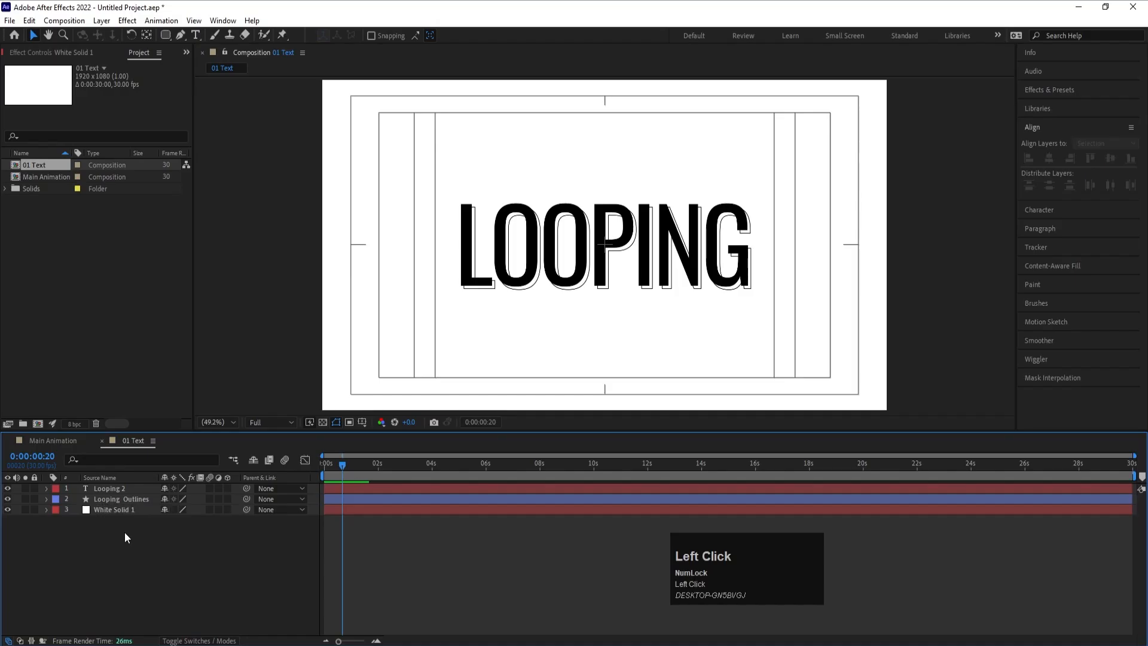
left_click(323, 466)
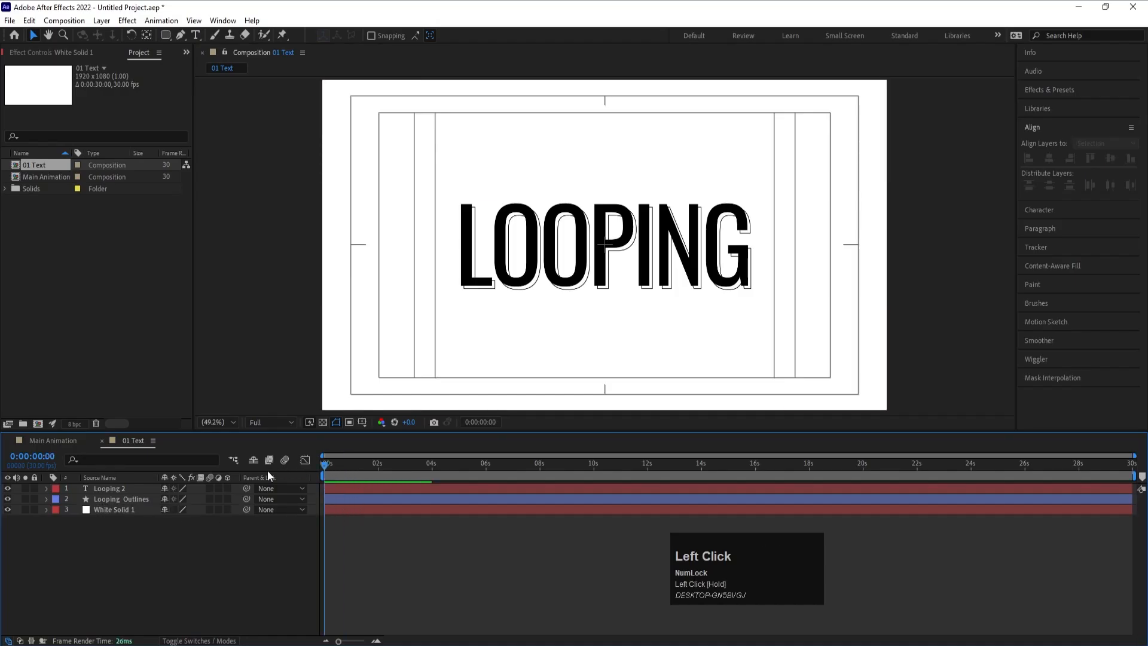
key("equal")
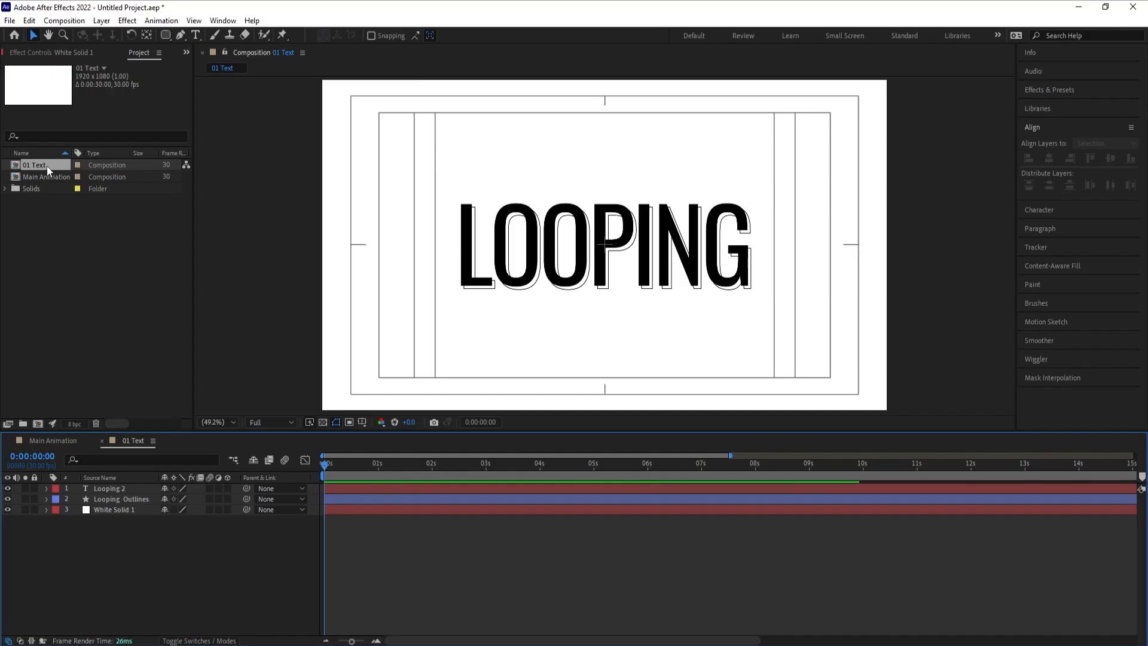
- Duplicate the 01 Text composition, open the copy and rename it 02 Text
key("ctrl+d")
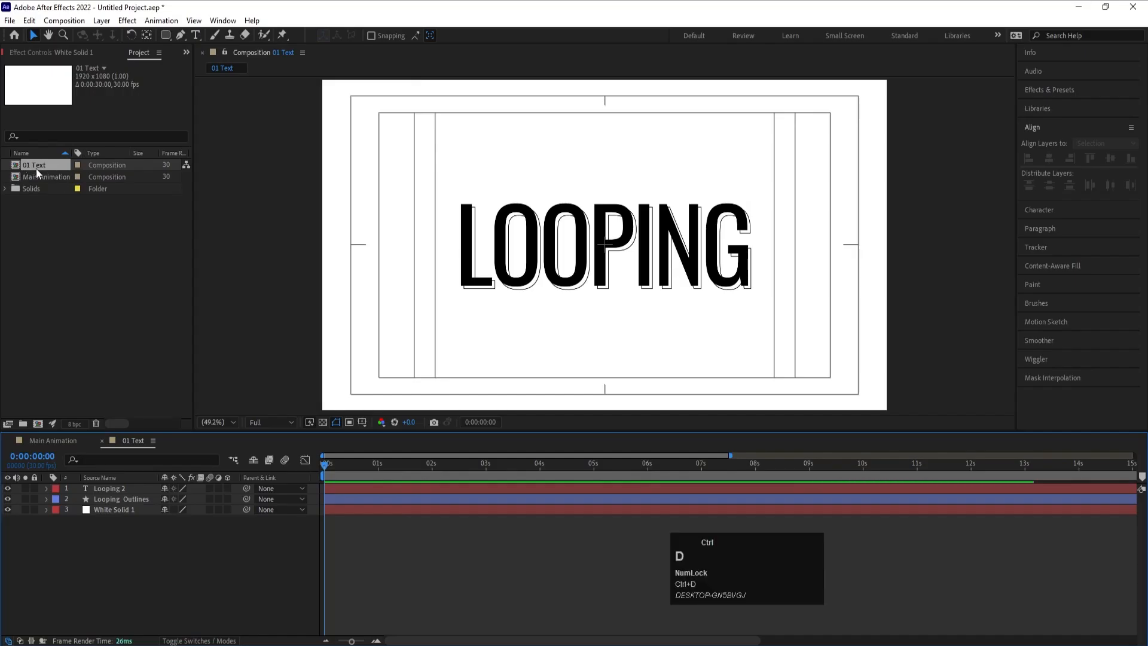
left_click(41, 163)
key("ctrl+d")
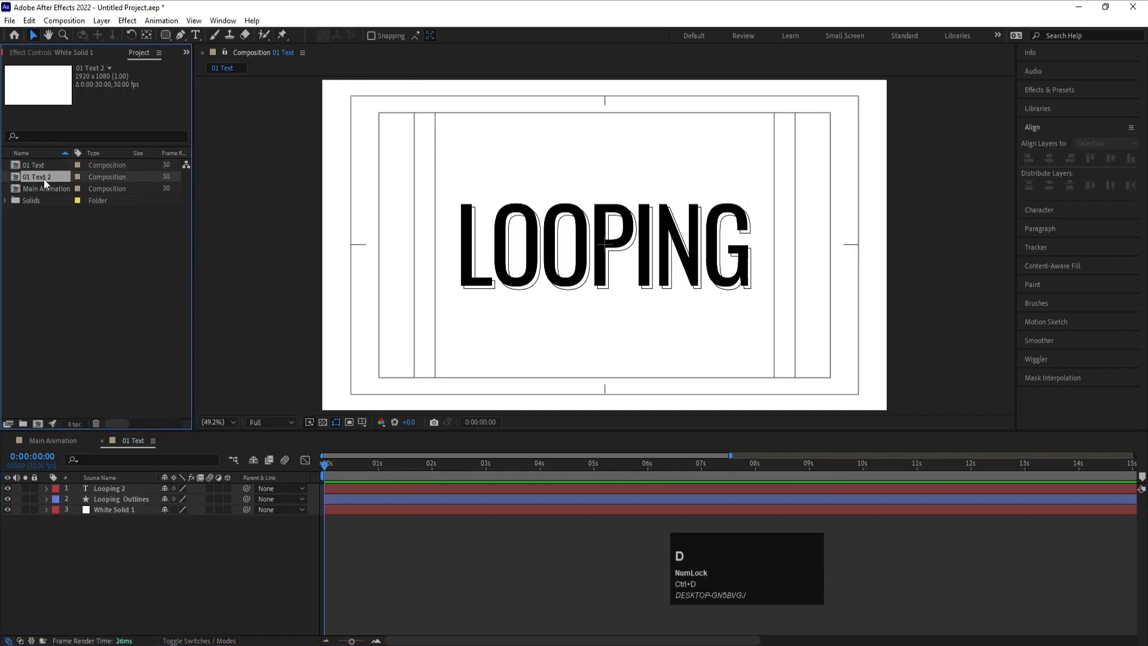
double_click(44, 179)
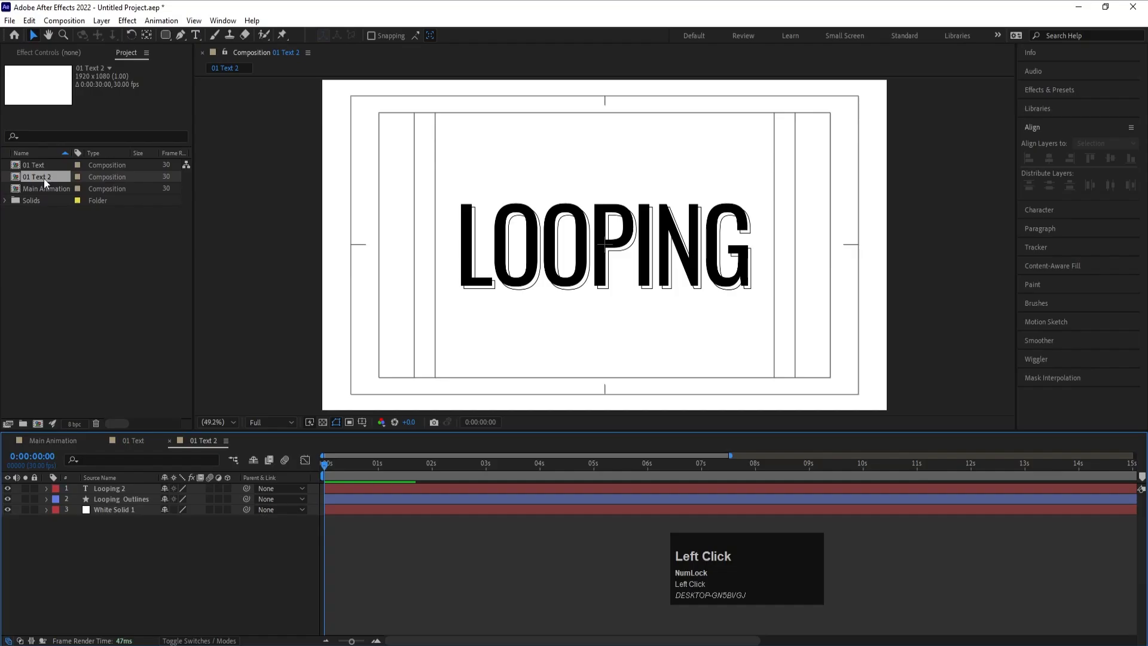
key("ctrl")
key("ctrl+k")
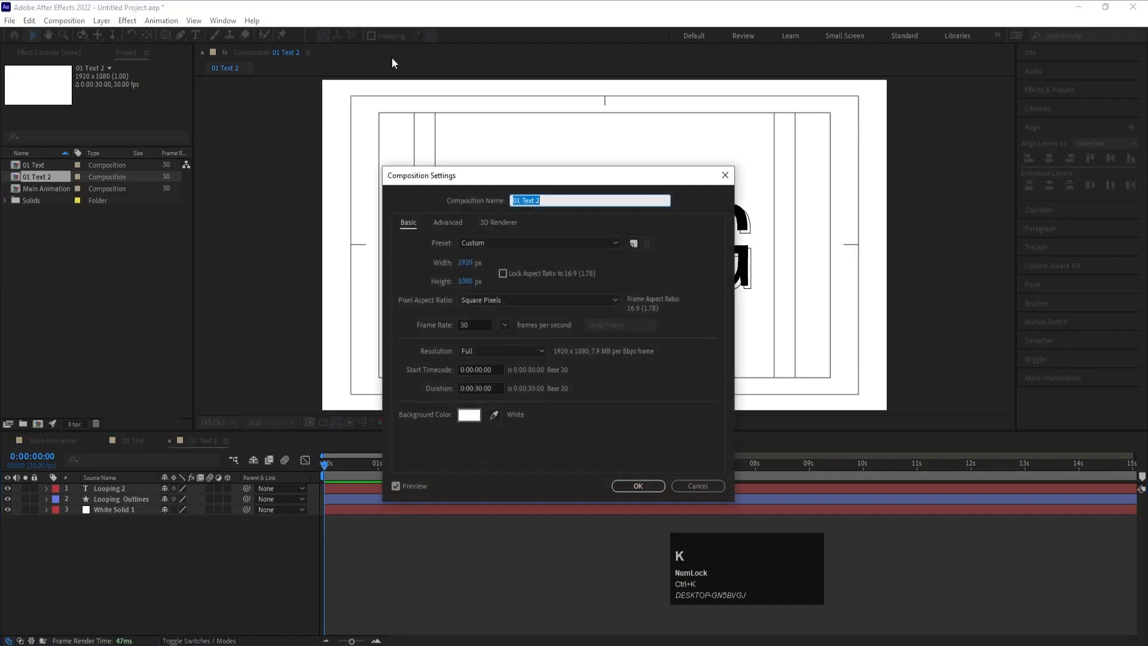
type("02 Tex")
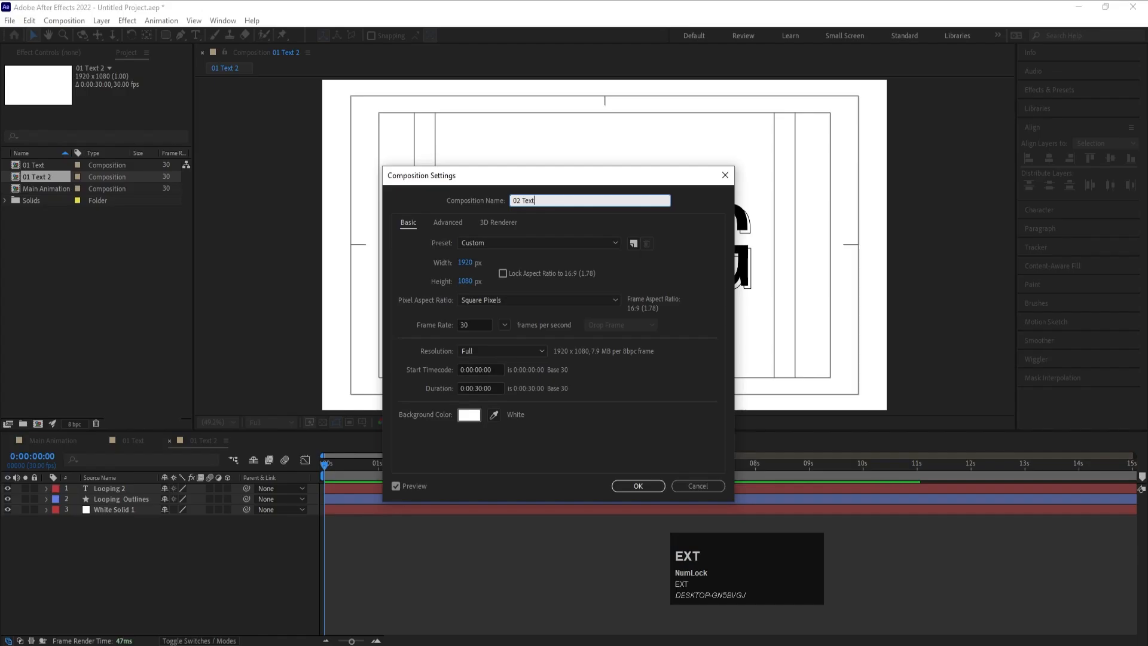
type("t")
key("Return")
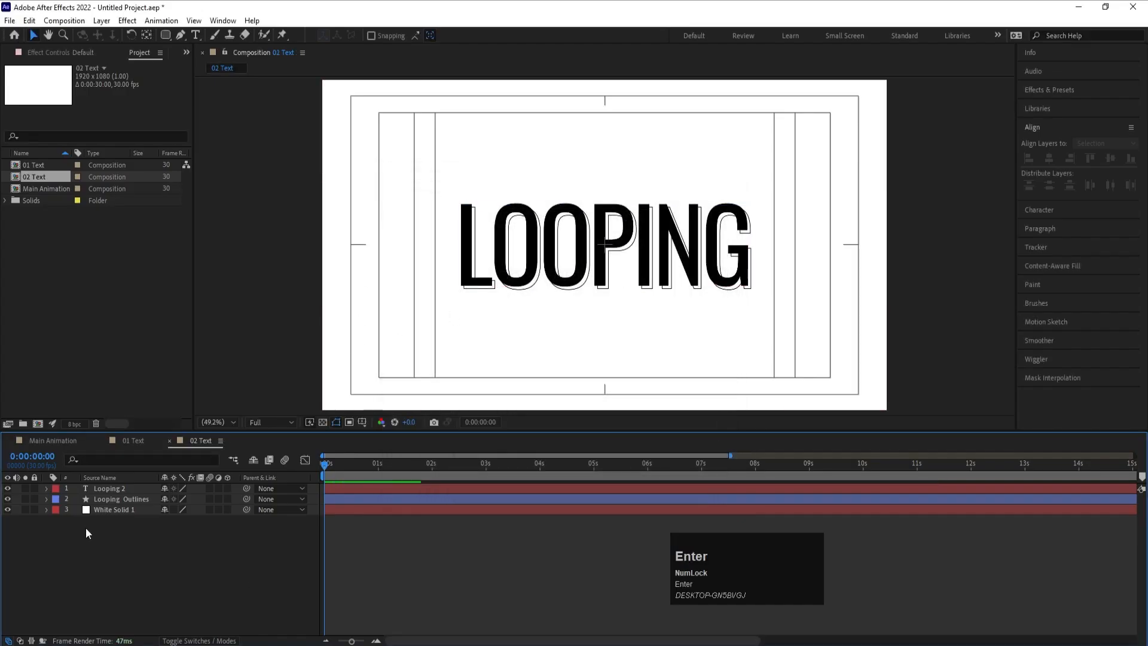
- Delete the Looping Outlines layer in 02 Text and change the Looping 2 text to ANIMATION
left_click(105, 502)
key("Delete")
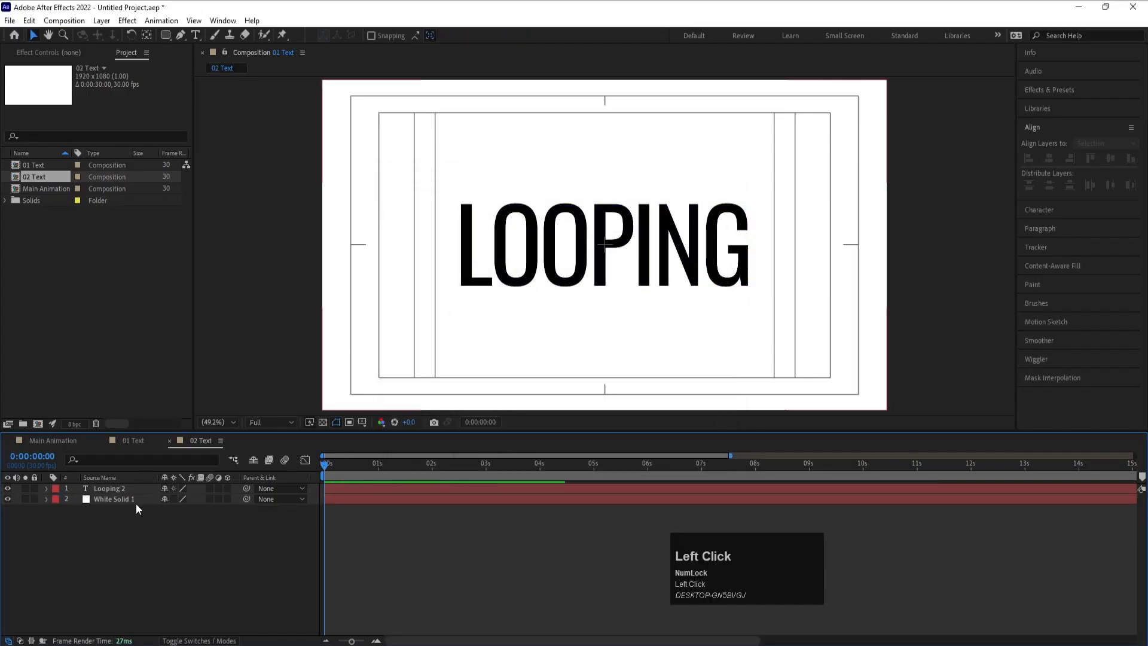
left_click(118, 489)
key("ctrl+t")
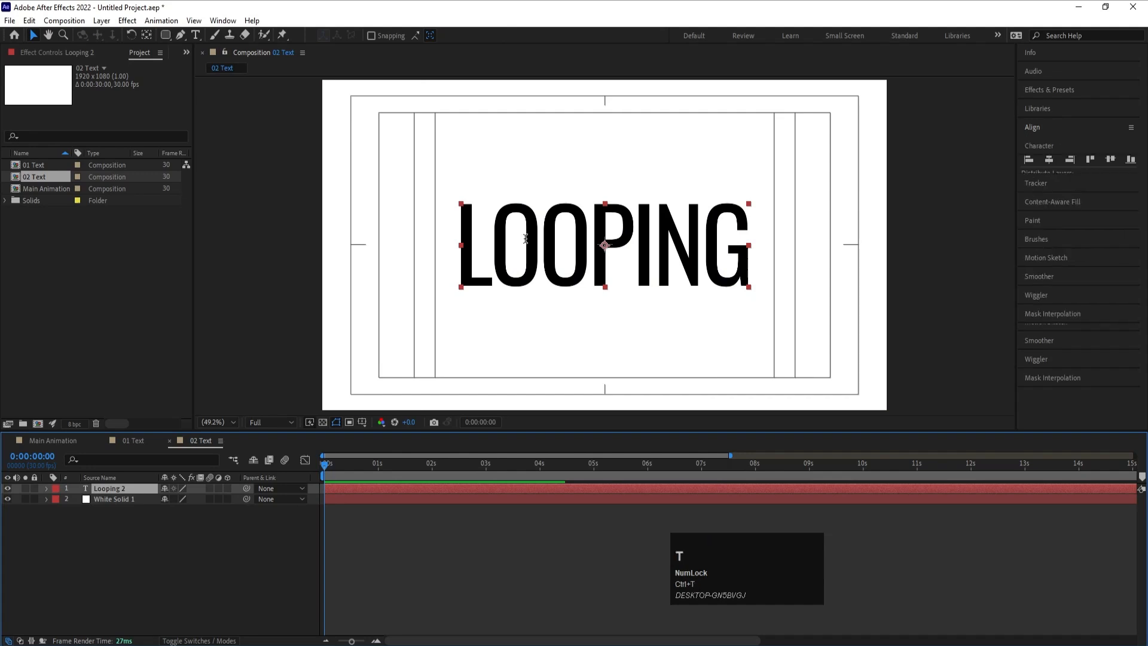
key("ctrl+a")
type("ANI")
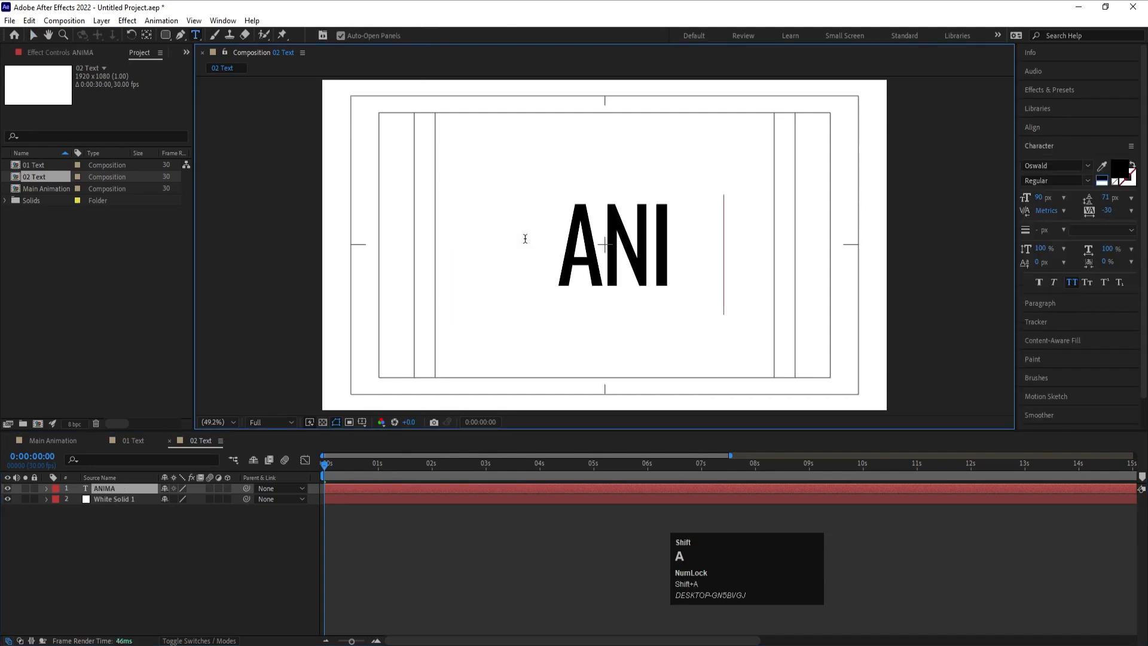
type("MATION")
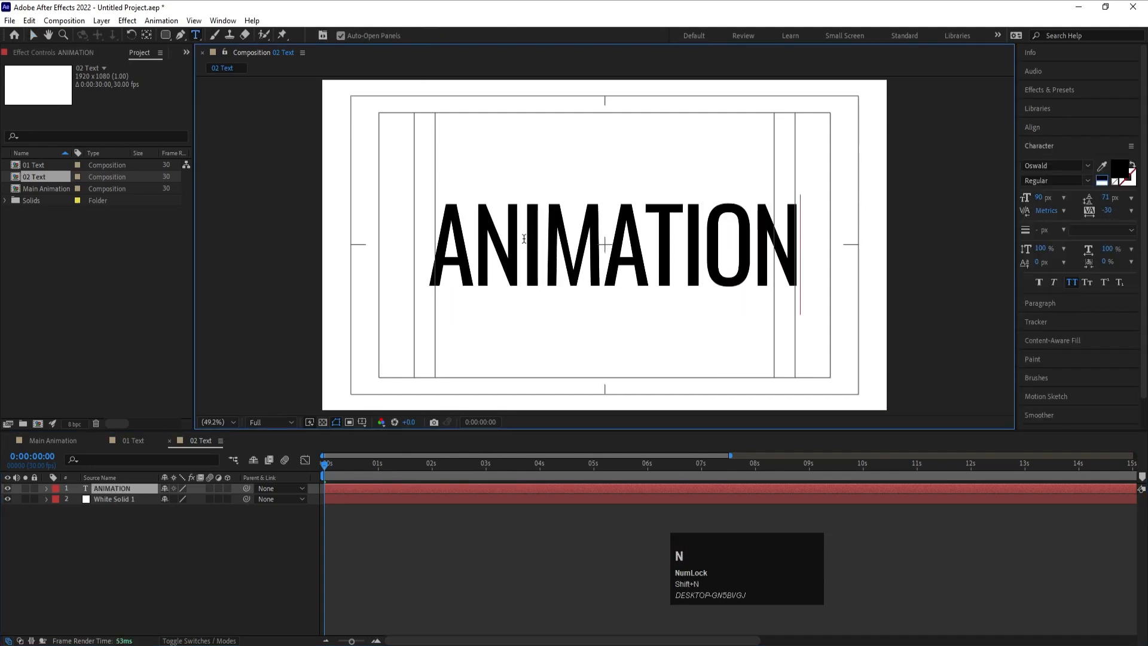
left_click(146, 511)
- Duplicate the ANIMATION text layer and replace the original with shapes created from its text
left_click(119, 492)
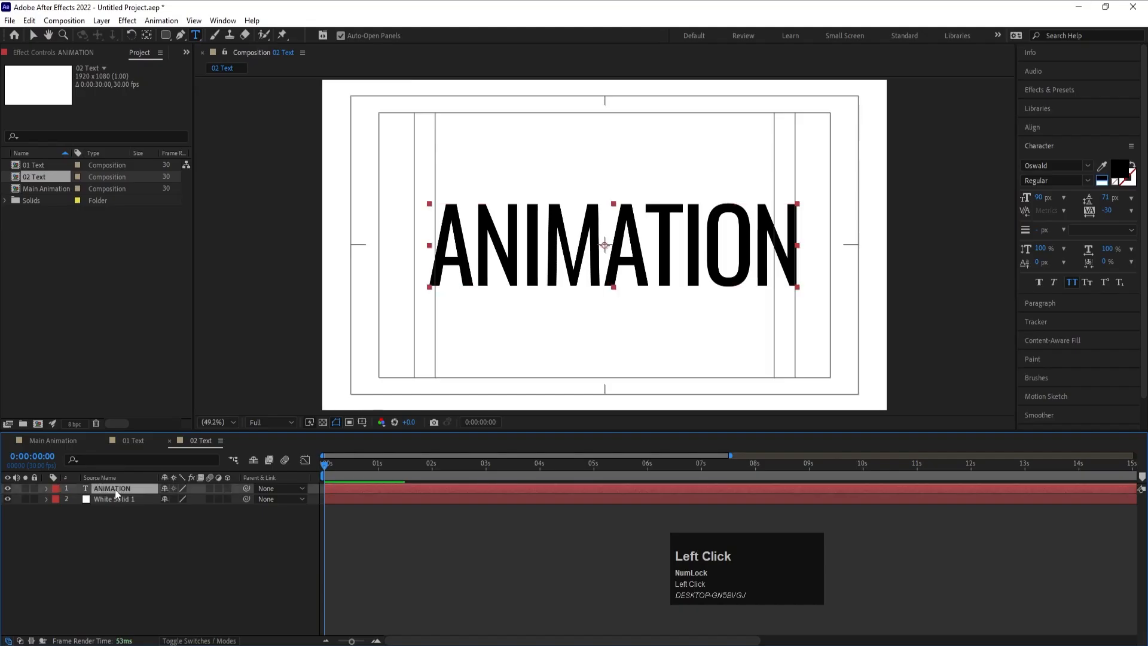
key("ctrl+d")
left_click(113, 498)
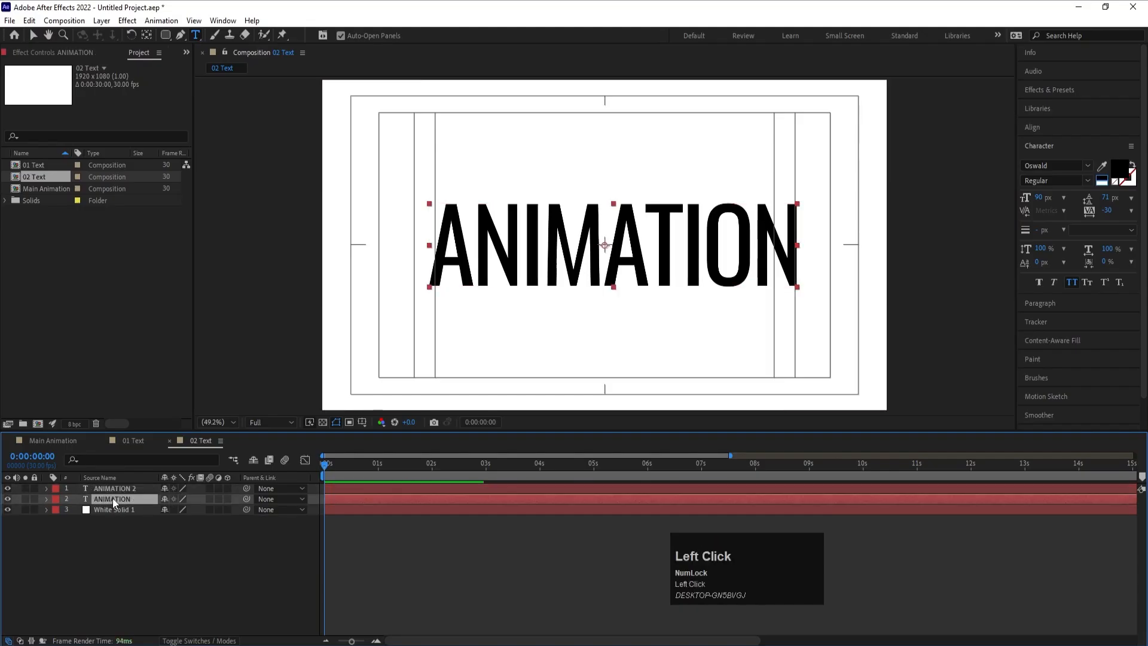
right_click(118, 495)
left_click(143, 385)
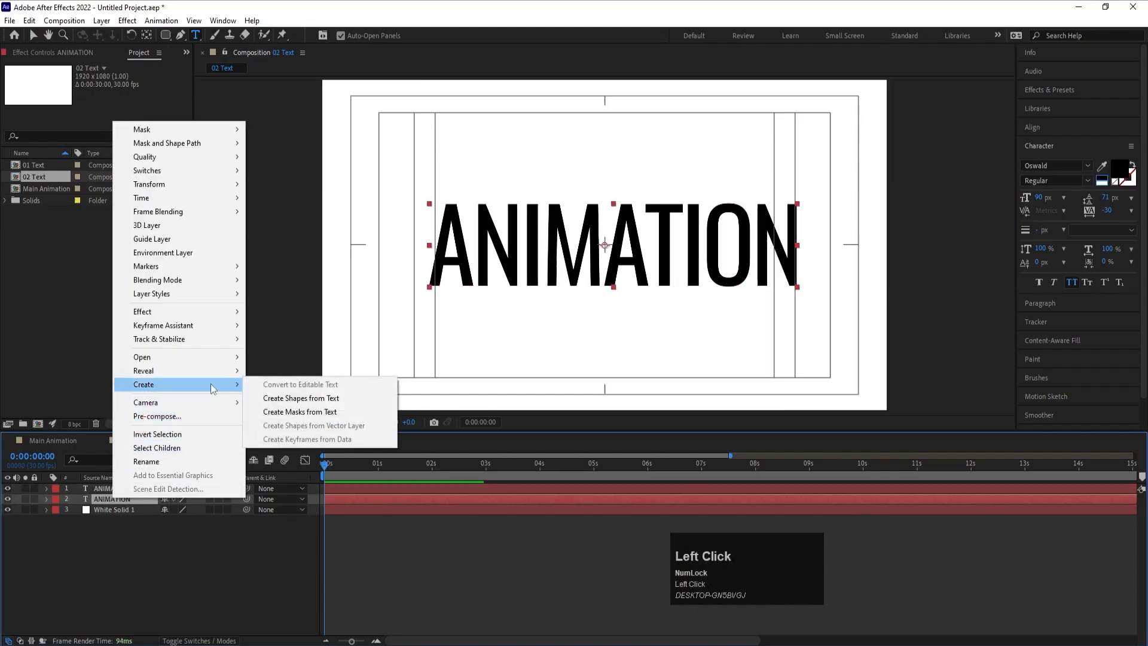
left_click(284, 399)
left_click(103, 512)
key("Delete")
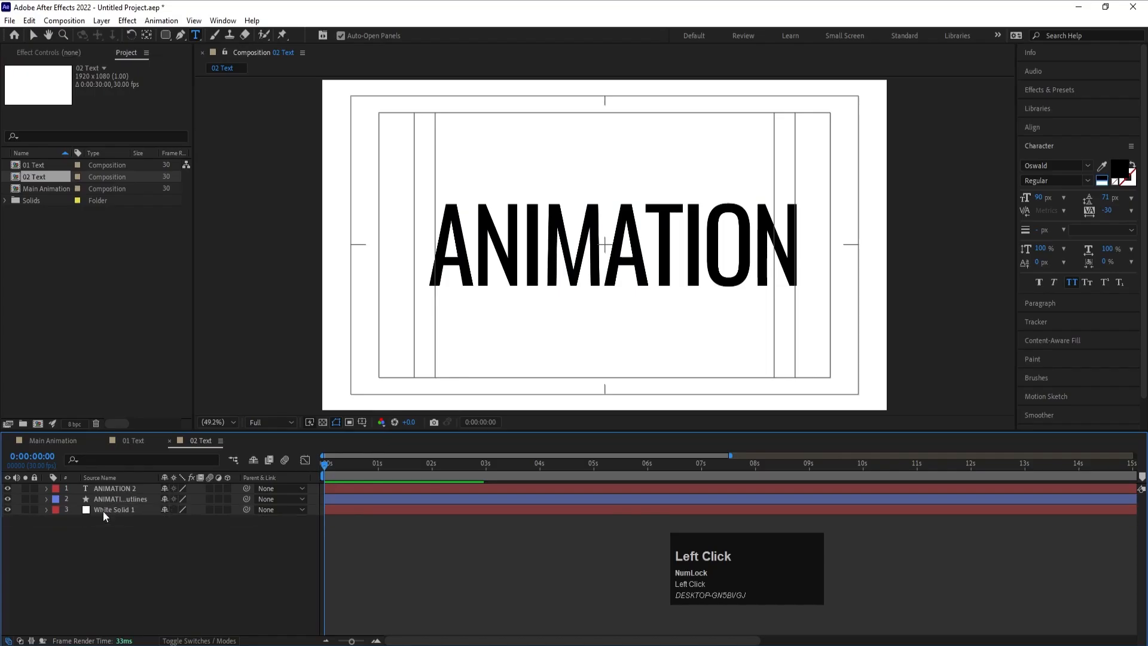
- Set the fill of the ANIMATION Outlines shape layer to None
left_click(105, 500)
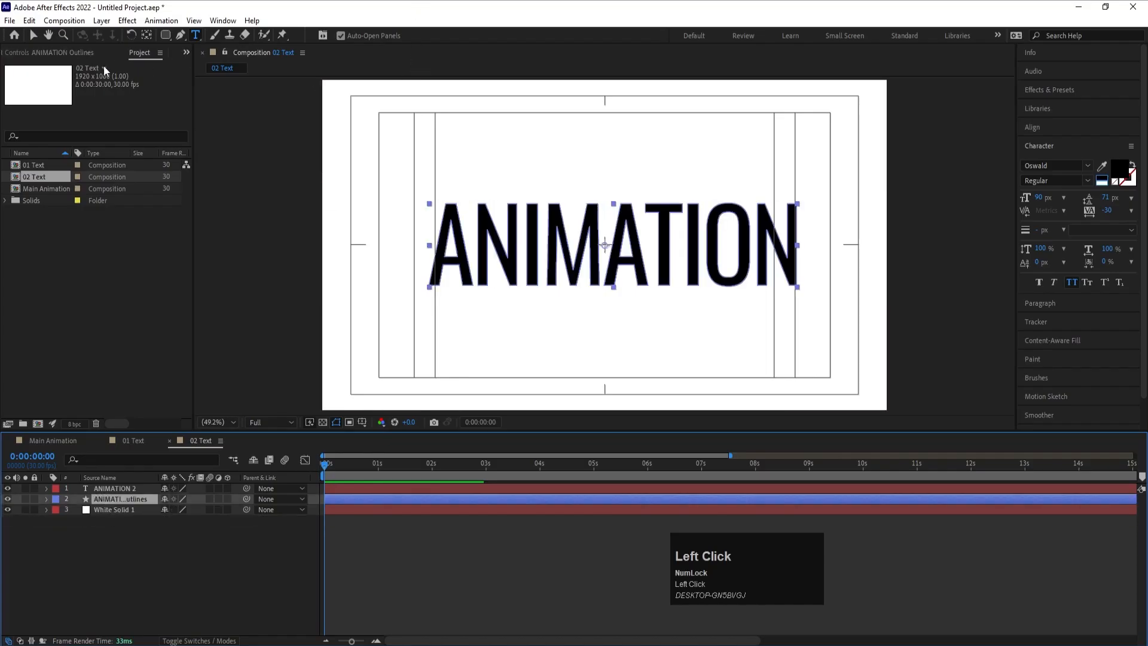
left_click(34, 36)
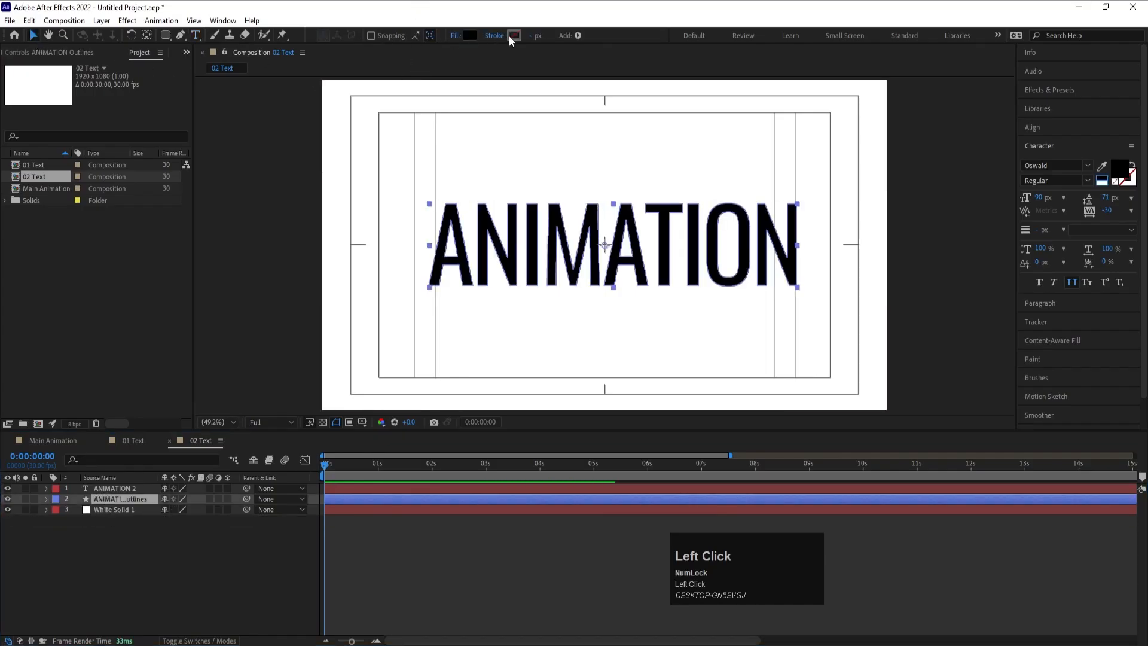
left_click(456, 36)
left_click(513, 294)
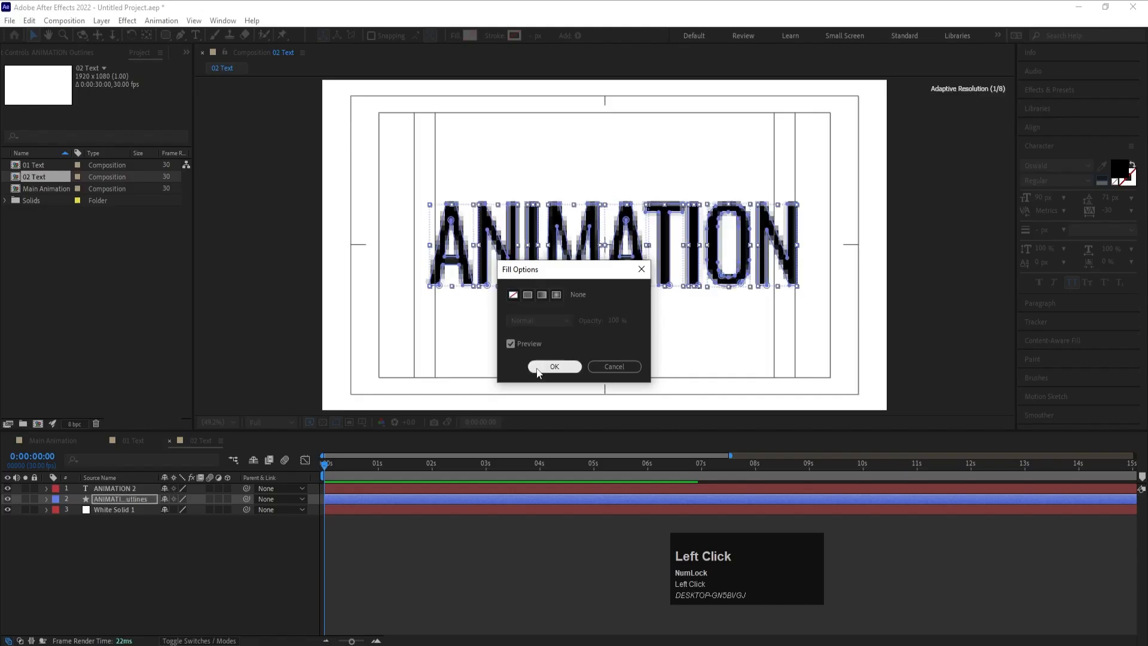
left_click(538, 367)
- Give the ANIMATION Outlines layer a black 000000 stroke 0.5 px wide
left_click(514, 35)
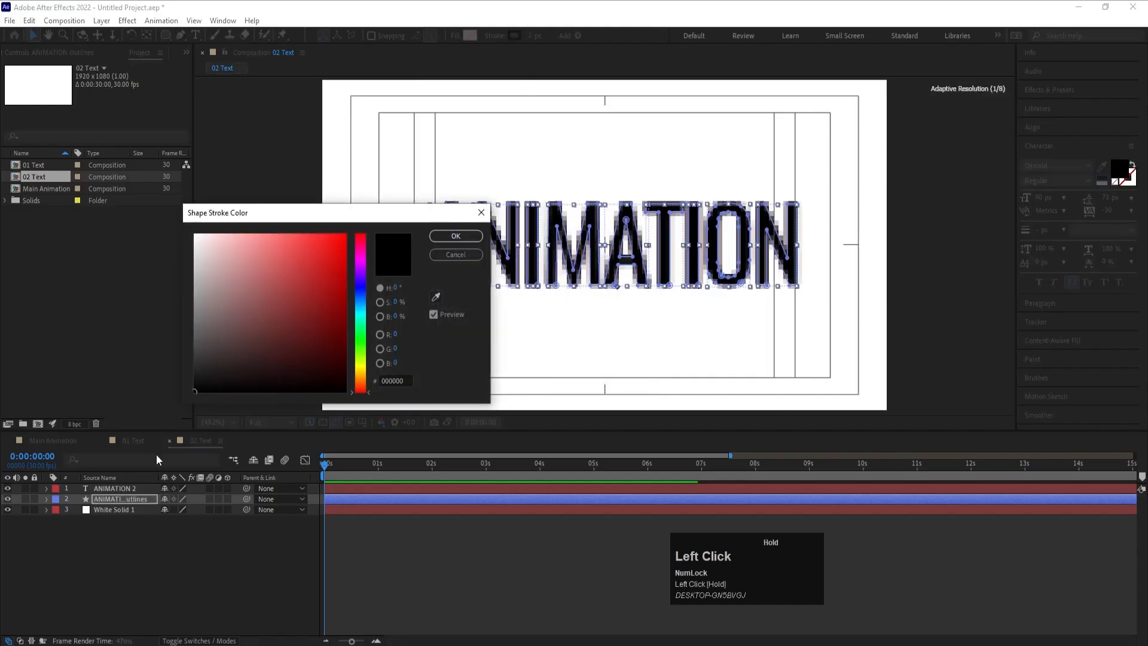
left_click(434, 240)
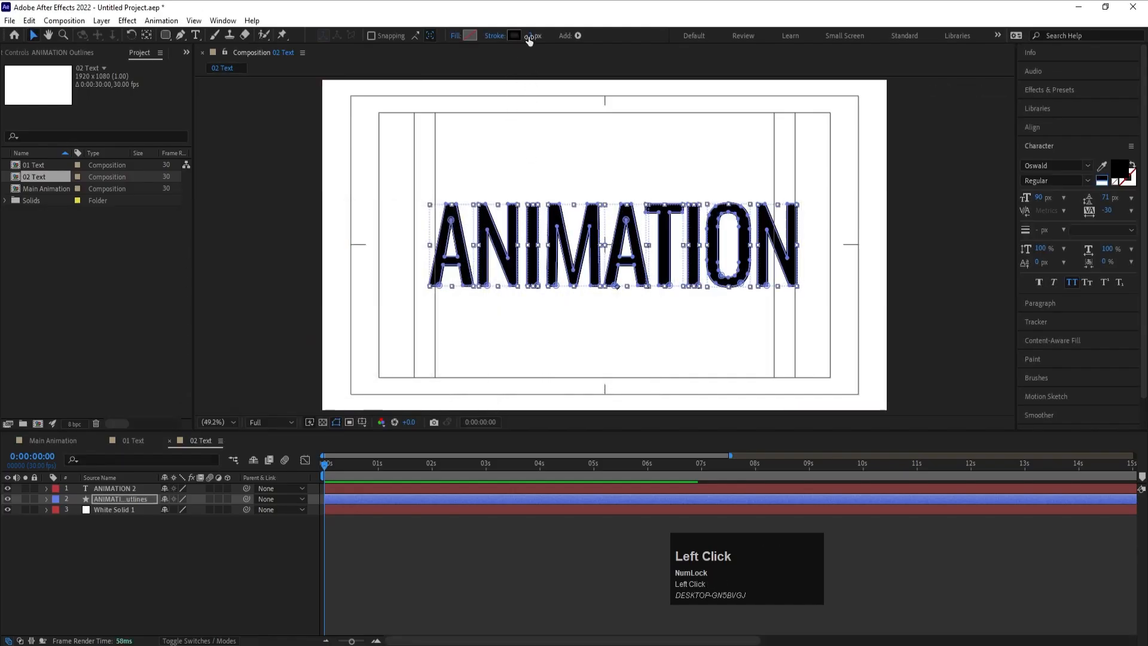
type("0.5")
key("Return")
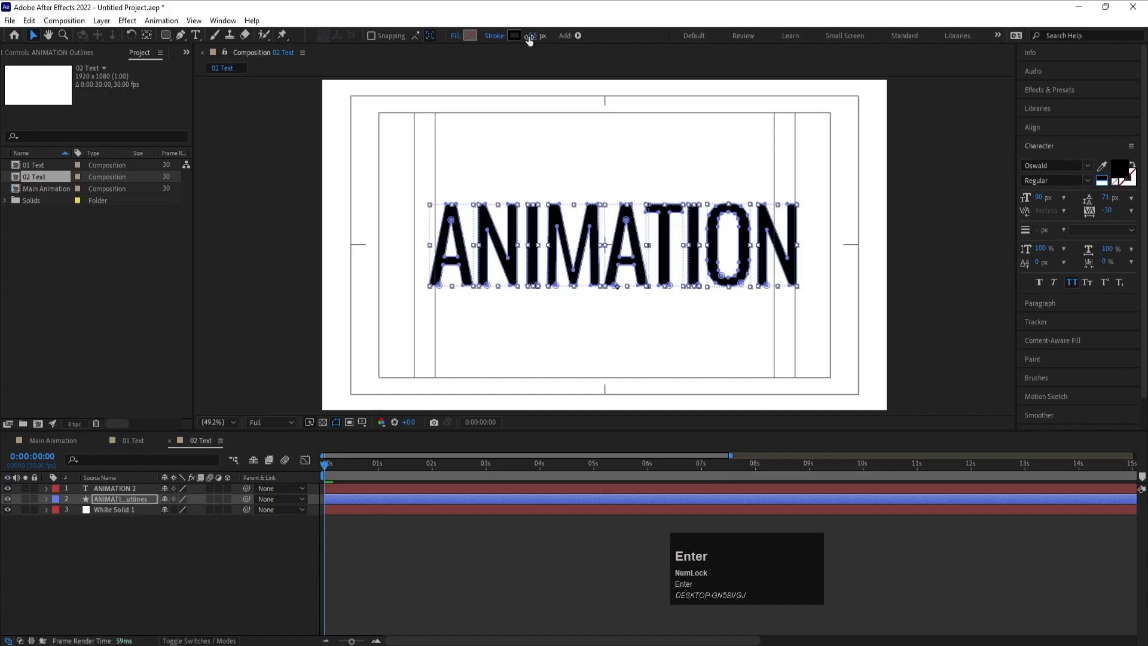
- Offset the ANIMATION Outlines layer slightly to the right and down from the filled ANIMATION text
left_click(122, 501)
key("Down")
key("Down")
key("Down")
key("Down")
key("Down")
key("Down")
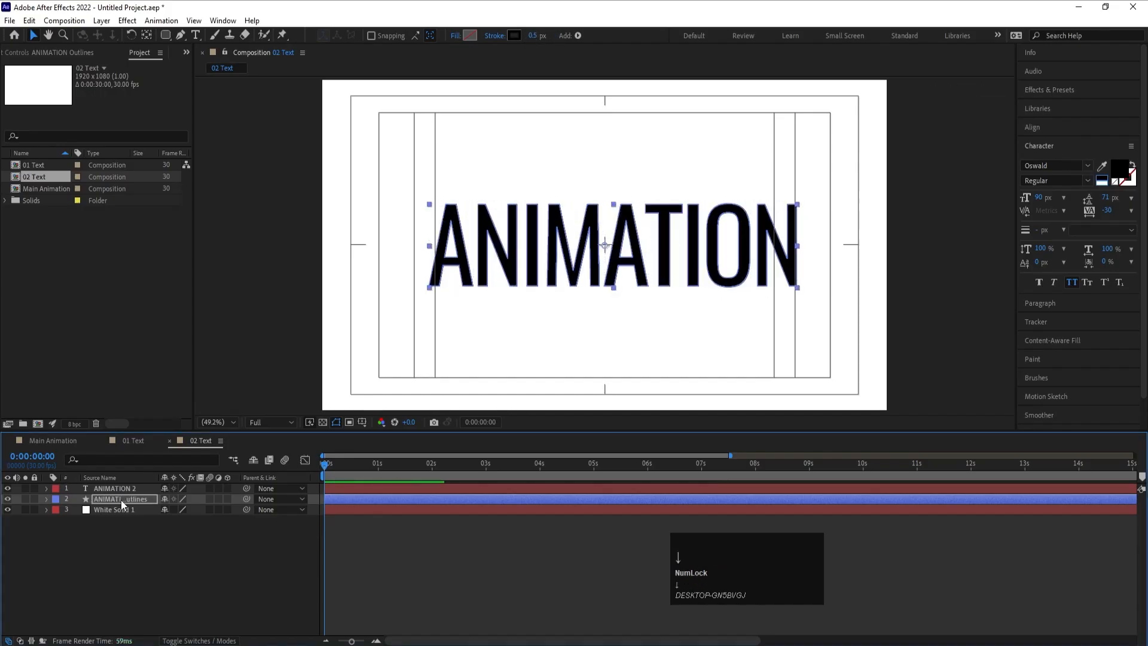
key("Right")
key("Right")
key("Right")
key("Right")
key("Right")
key("Right")
key("Right")
key("Right")
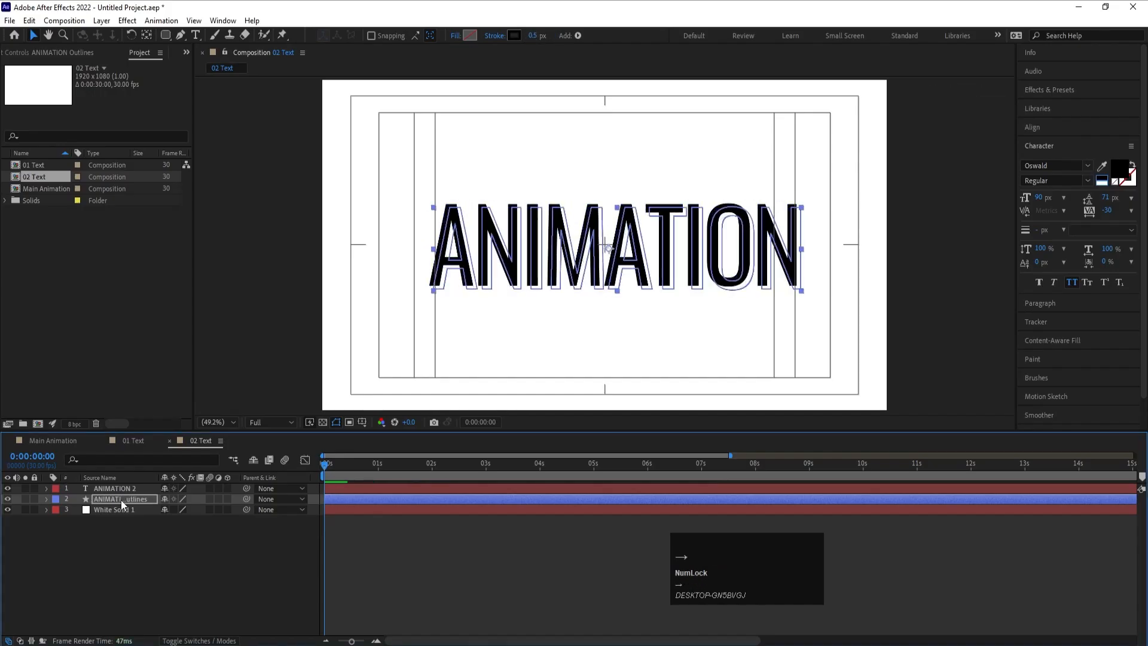
key("Up")
key("Up")
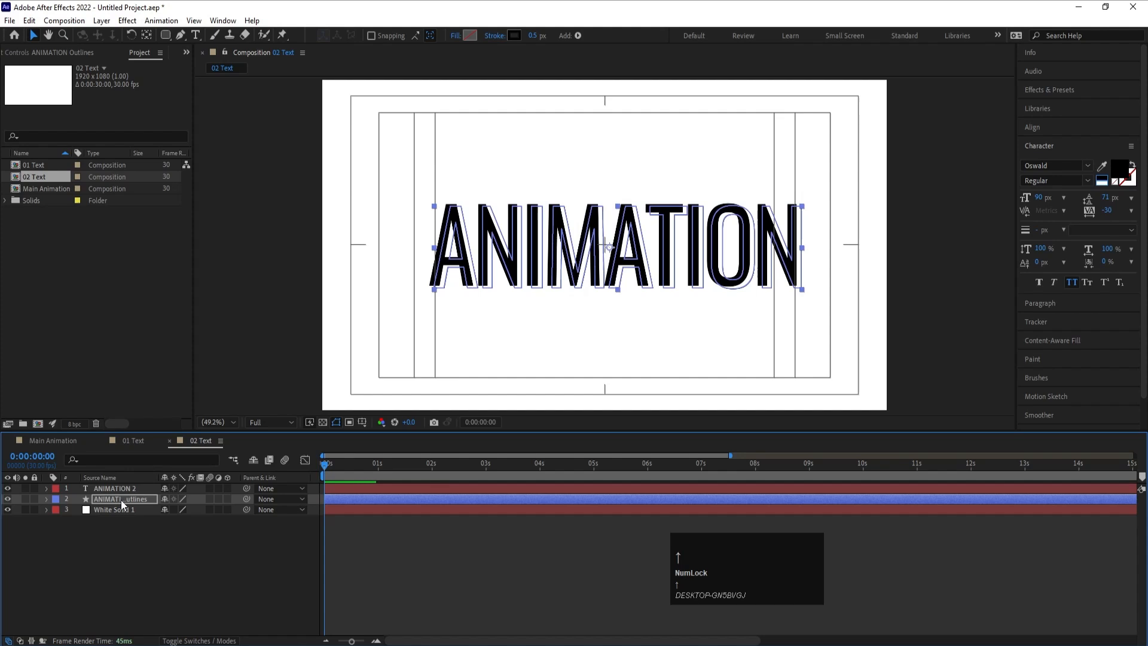
- Nudge the ANIMATION Outlines layer slightly upward and deselect it
key("Up")
left_click(96, 567)
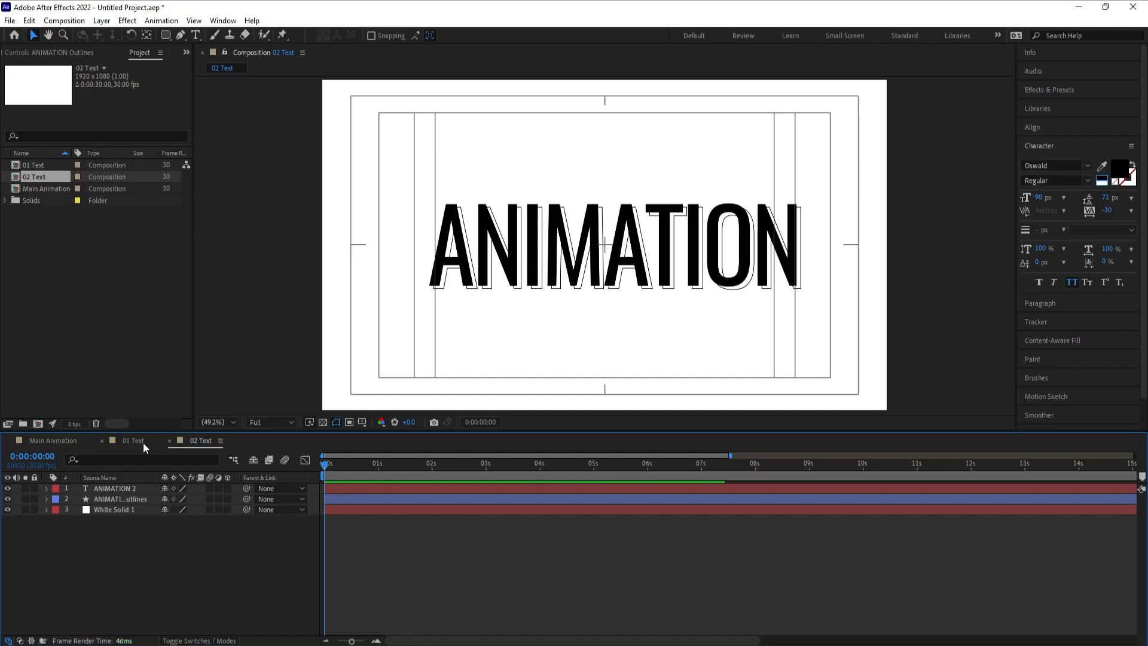
- Create a new 1920 x 1080 composition named 03 Text at 30 fps, lasting 30 seconds
key("ctrl+n")
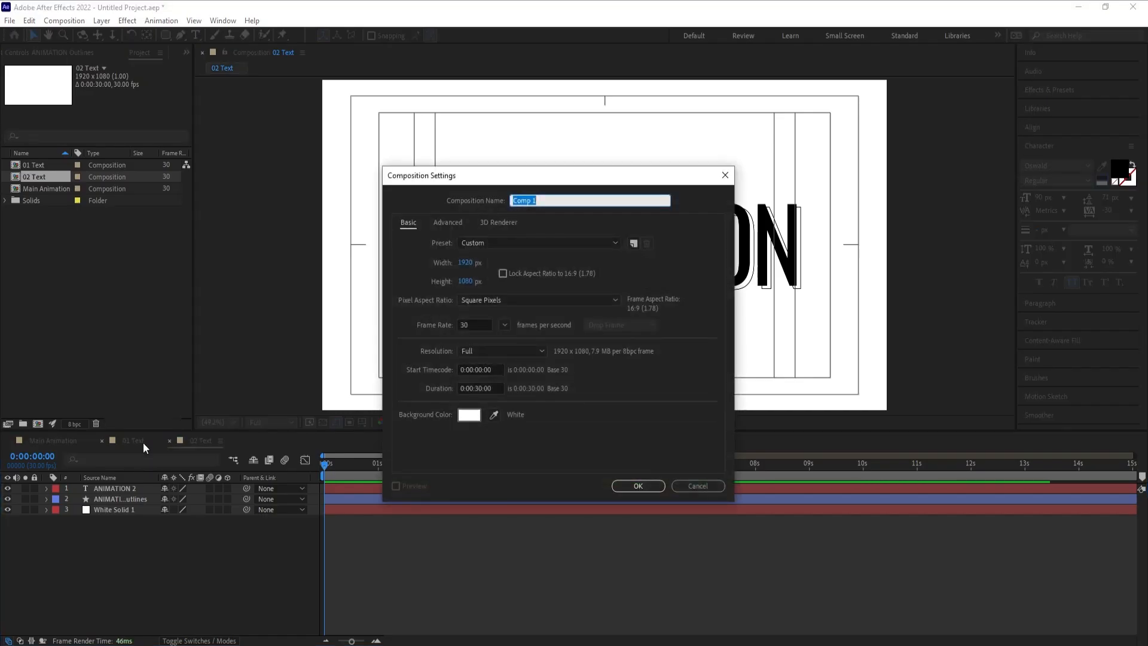
type("03 Text")
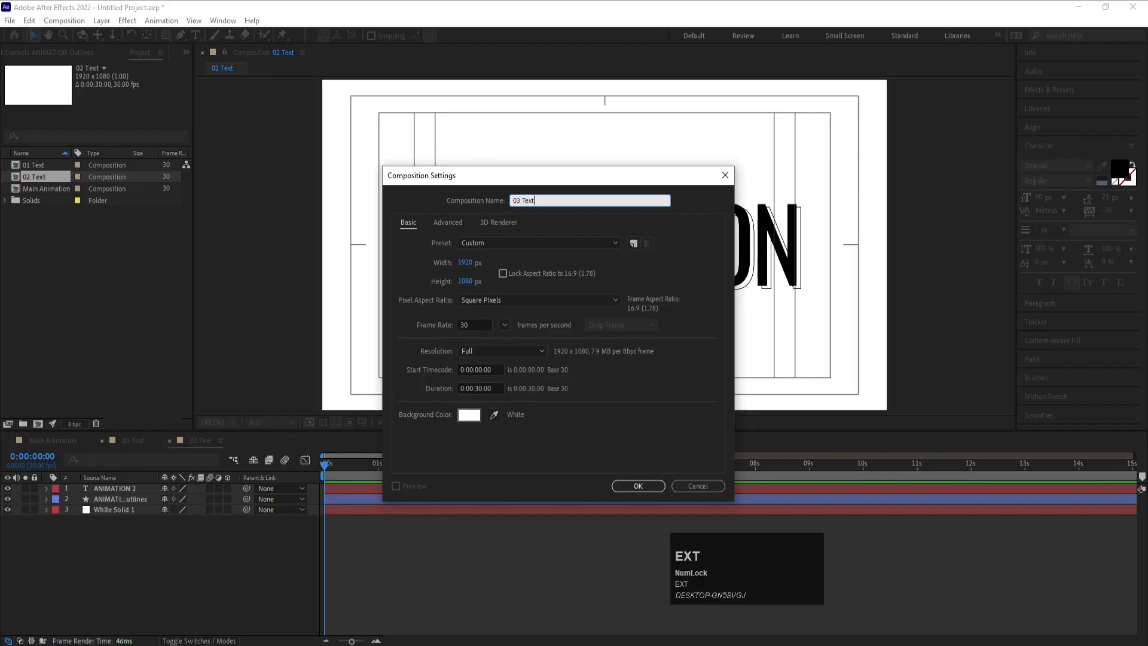
key("Return")
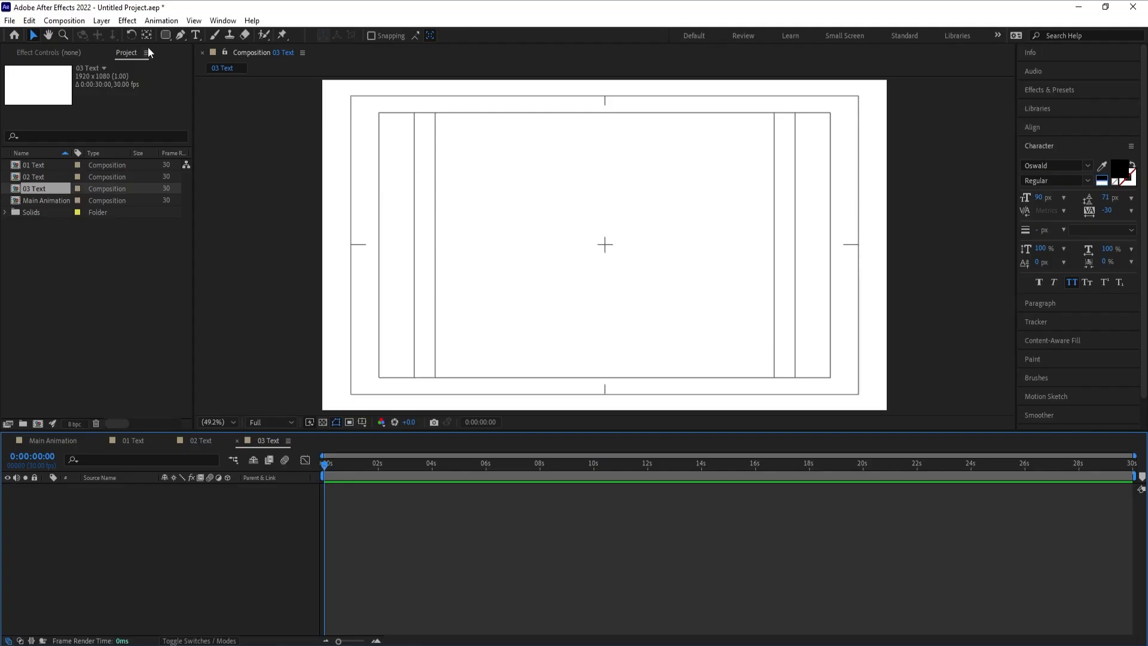
- Add a text layer reading Motion Graphics in the Poppins Regular font near the middle of the 03 Text composition
left_click(196, 37)
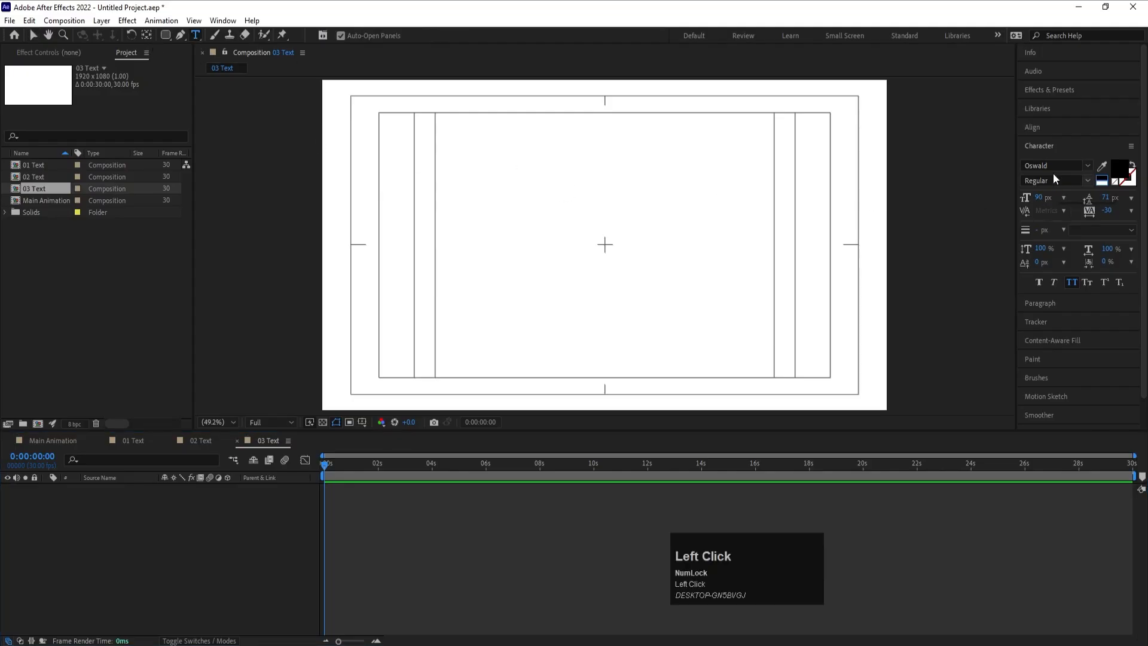
left_click(1049, 164)
type("pop")
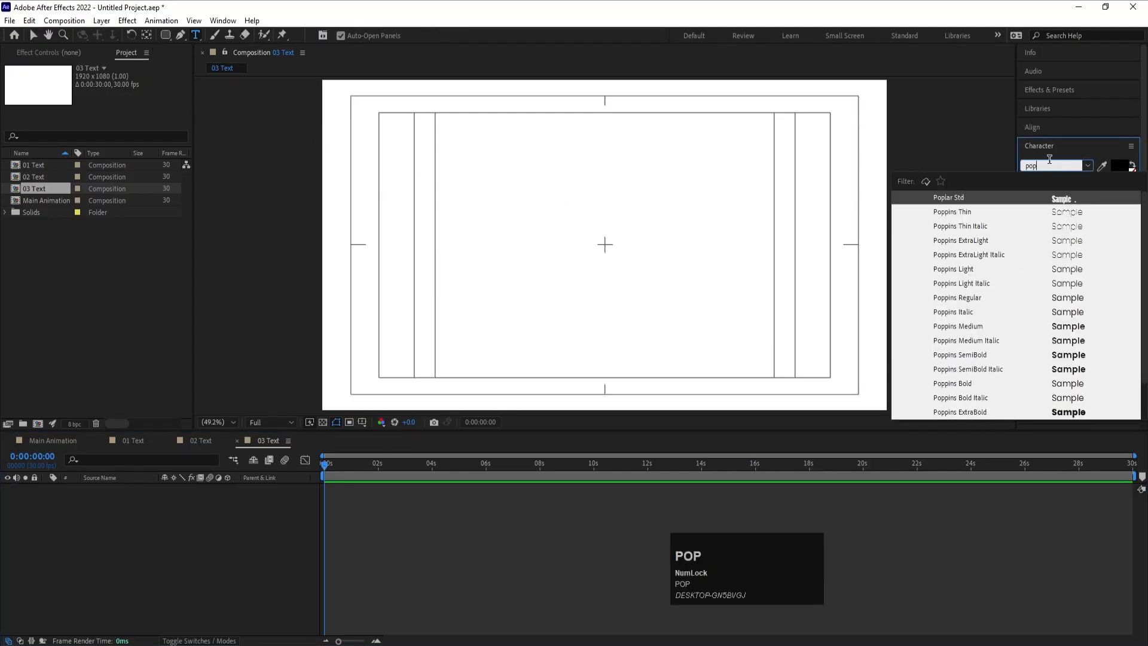
left_click(974, 298)
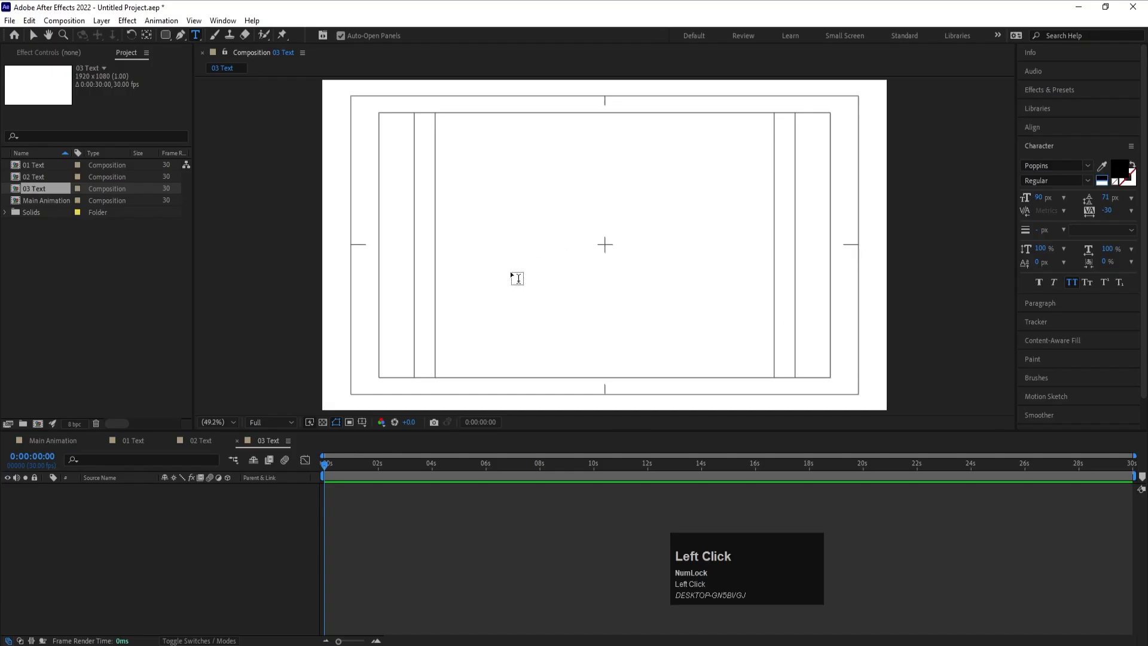
left_click(492, 275)
key("shift")
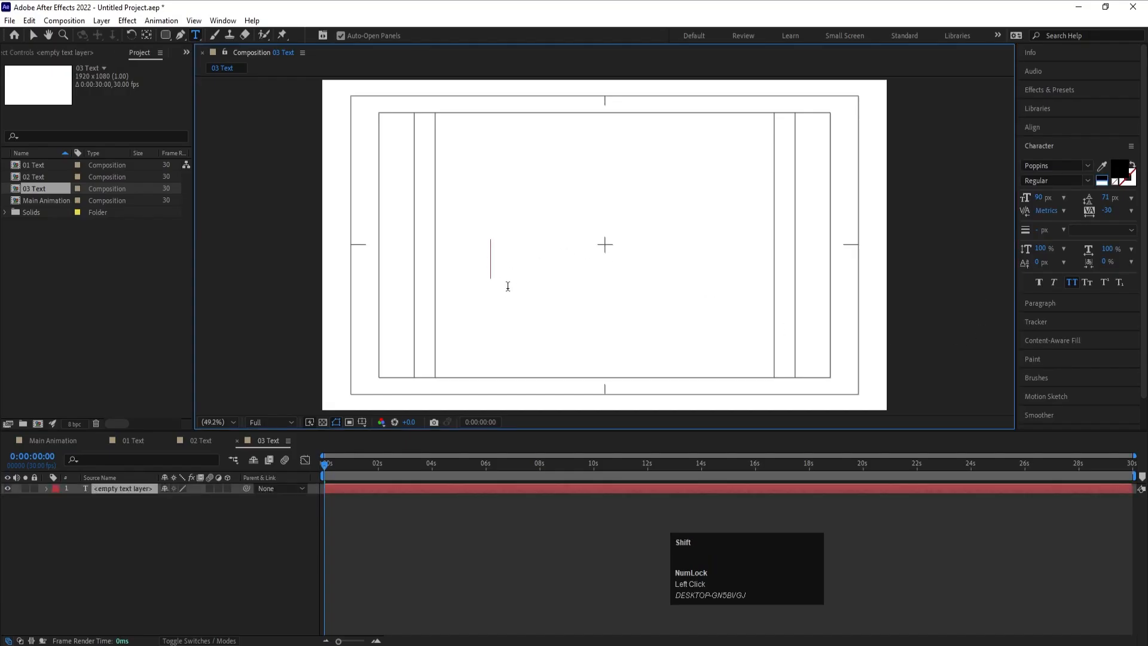
type("Motion G")
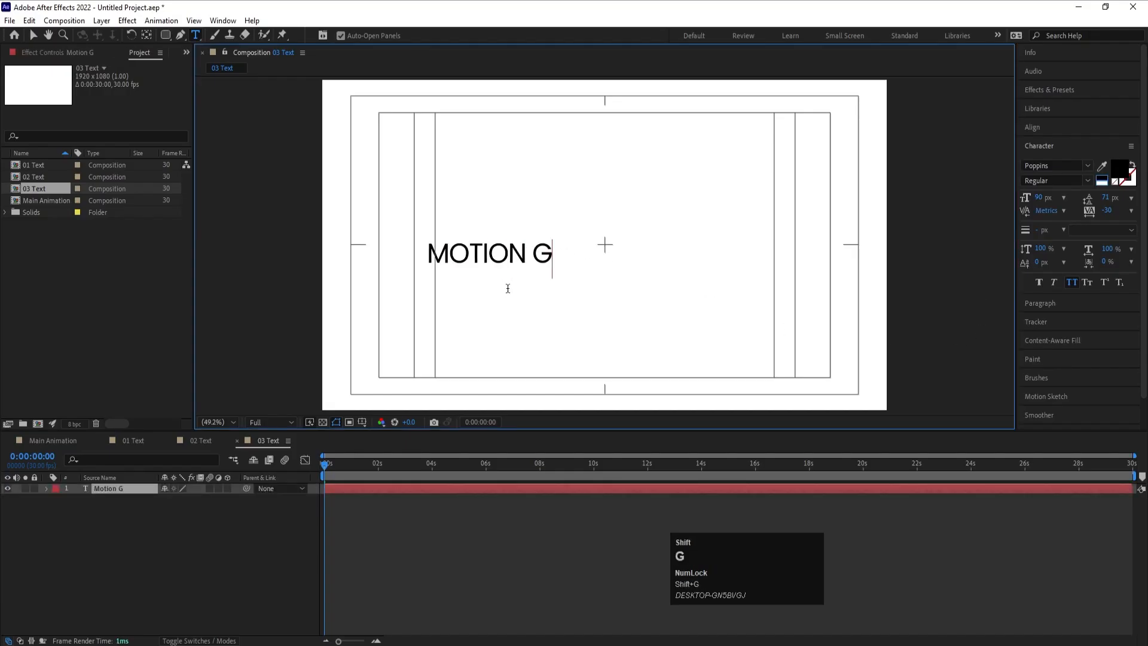
type("raphics")
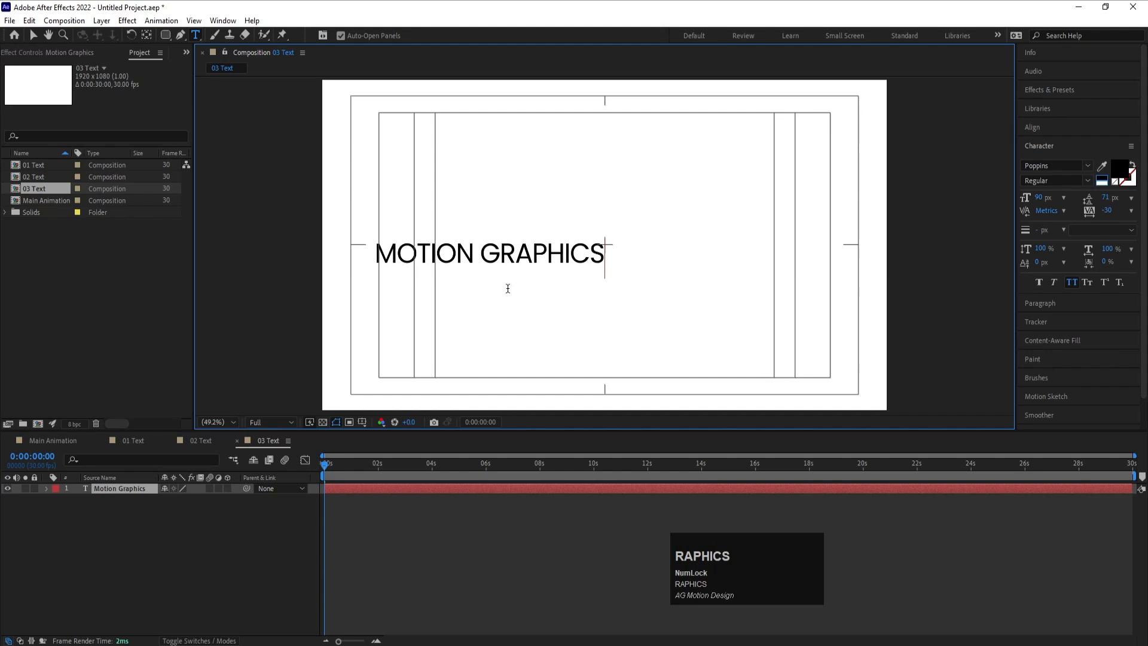
- Copy the Motion Graphics phrase and paste it repeatedly after itself so one line extends beyond both sides of the frame
key("ctrl+a")
key("ctrl+c")
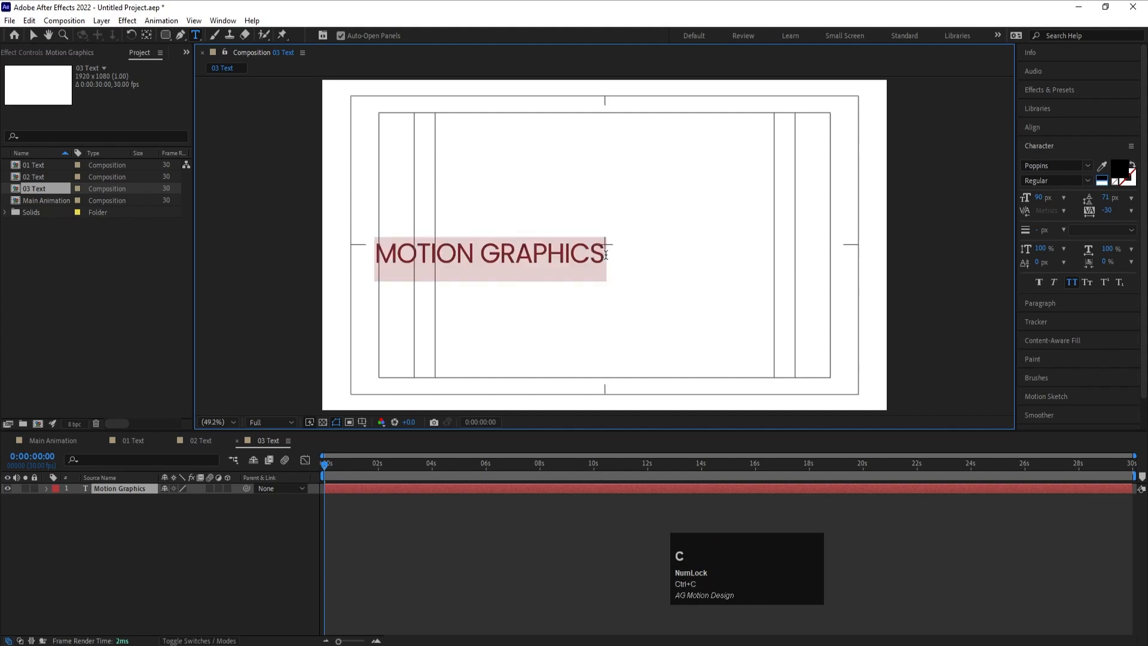
left_click(606, 255)
key("Right")
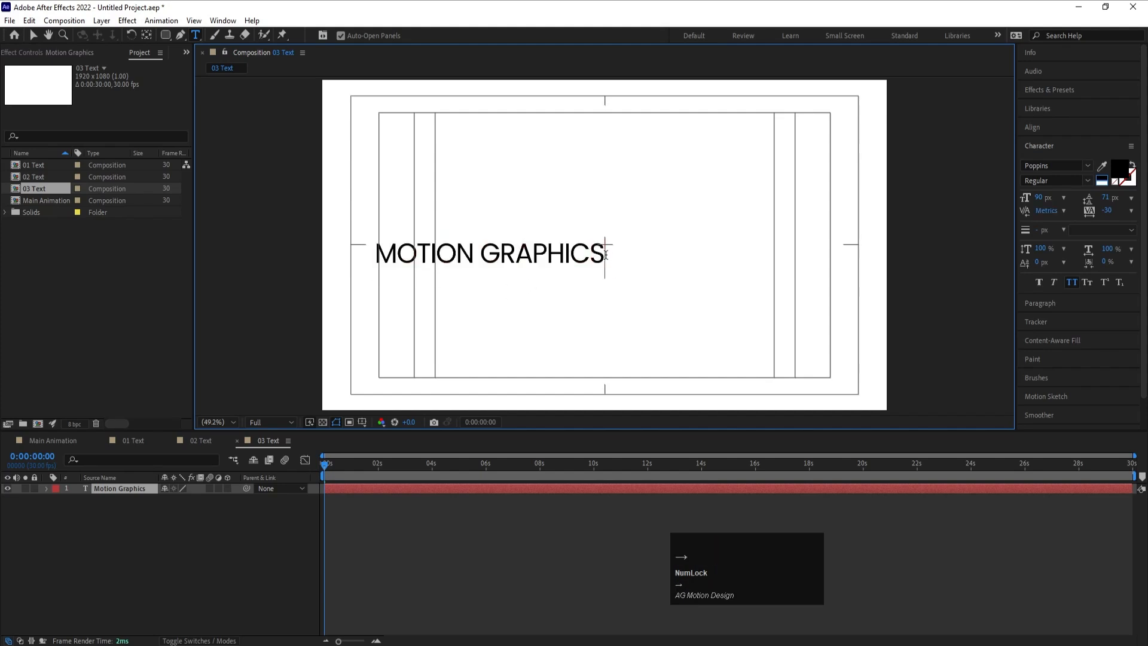
key("ctrl+v")
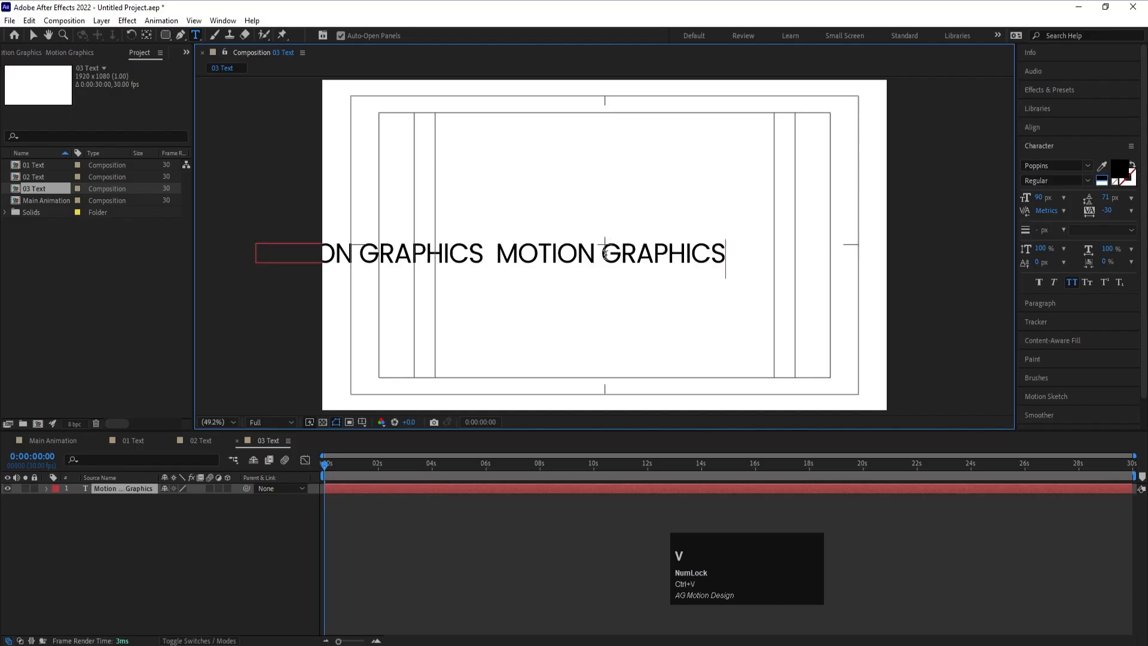
key("ctrl+v")
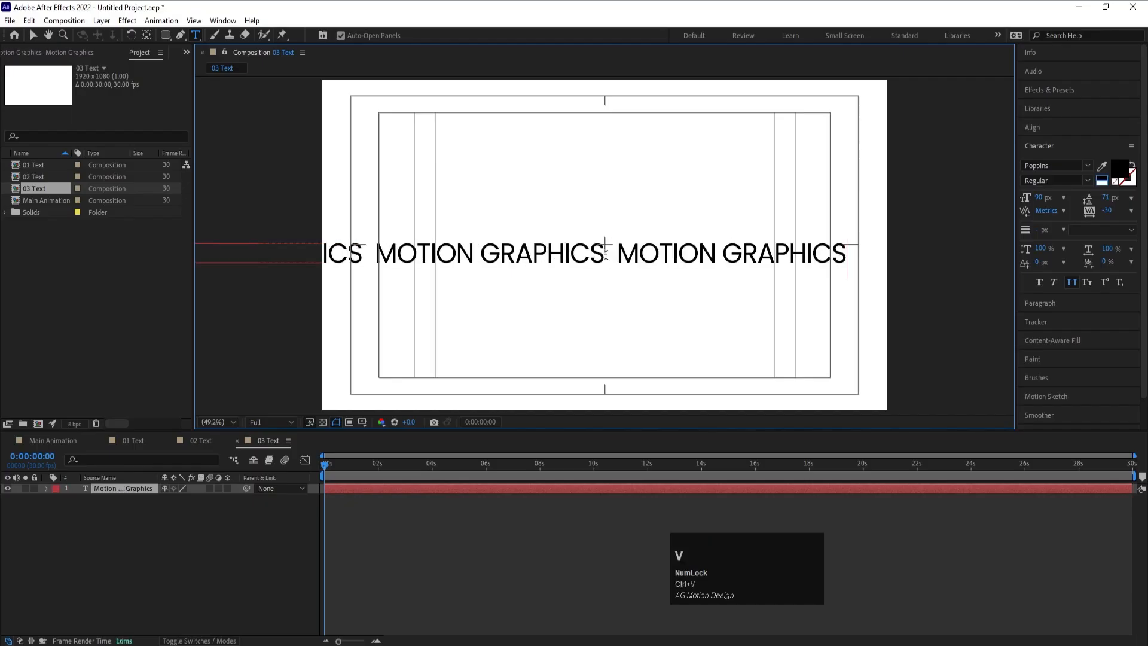
key("ctrl+v")
key("ctrl+v")
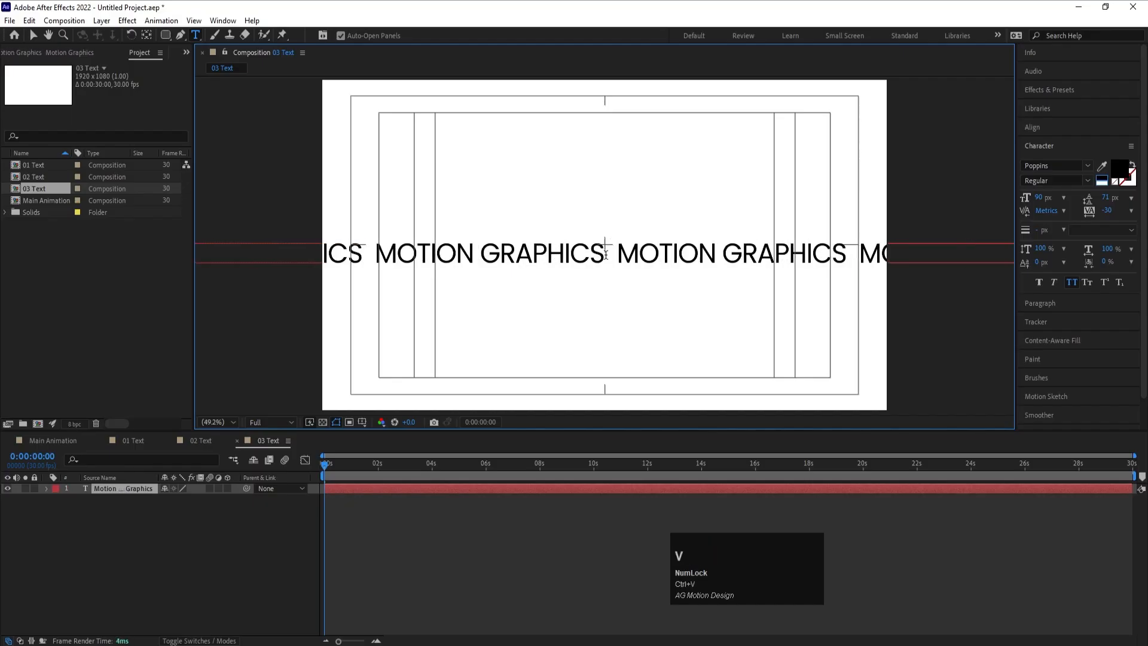
key("ctrl+v")
key("ctrl+v")
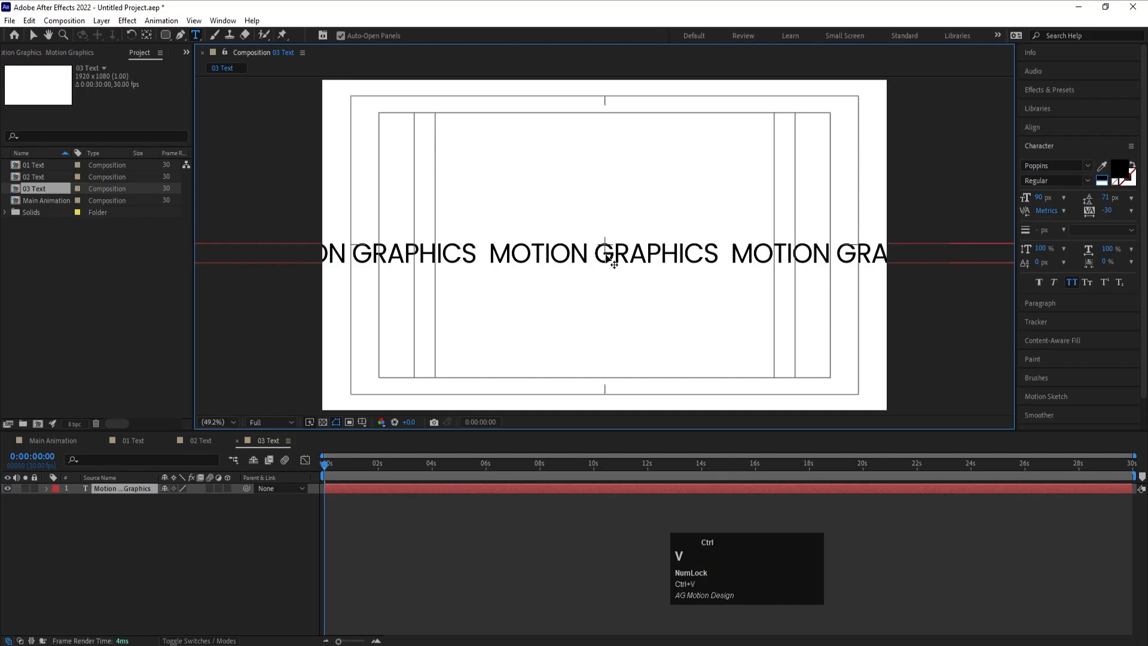
left_click(203, 537)
- Scale the repeated Motion Graphics text layer down to 46%
left_click(120, 489)
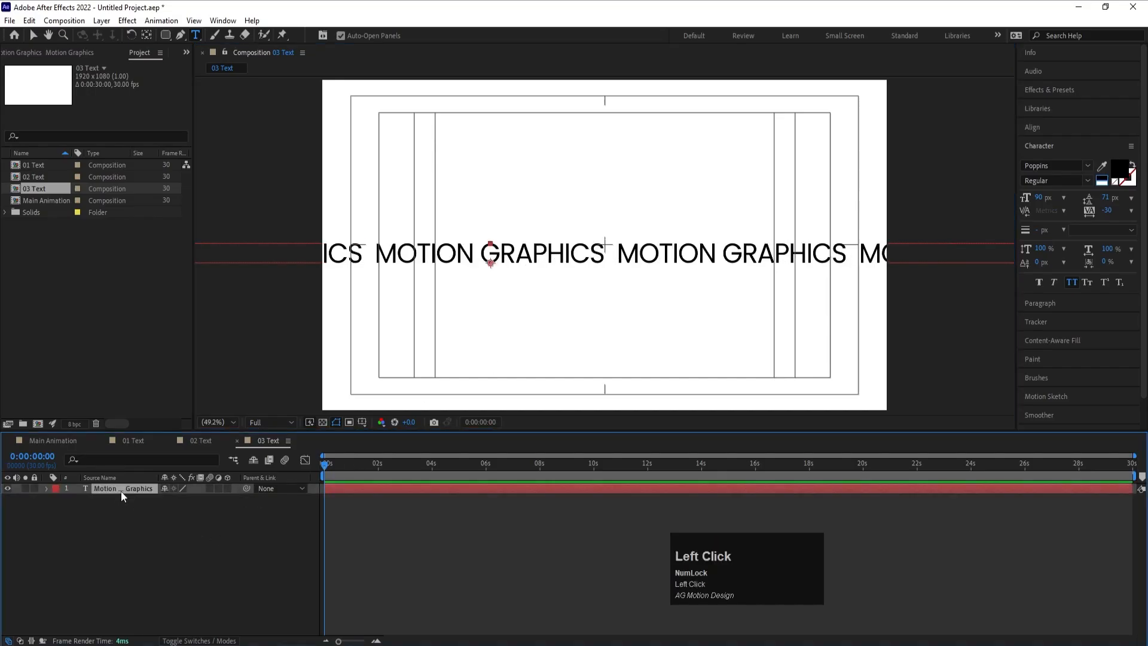
key("s")
left_click_drag(176, 504, 736, 281)
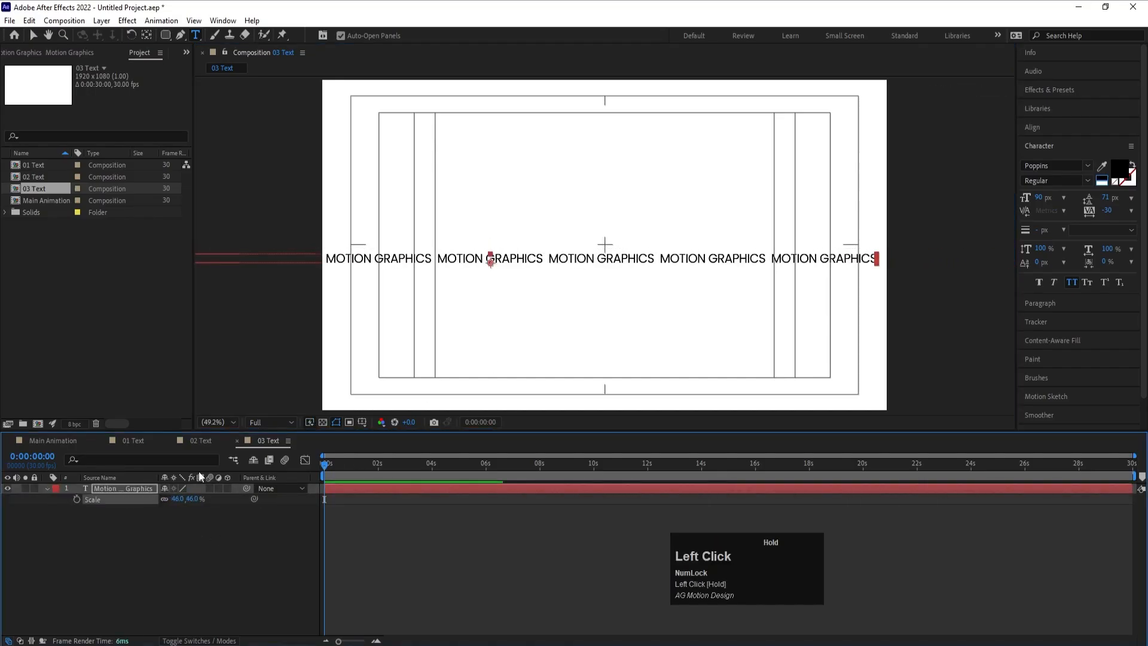
- Center the text layer's anchor point in its content and align the layer horizontally and vertically to the composition center
key("ctrl+alt+Home")
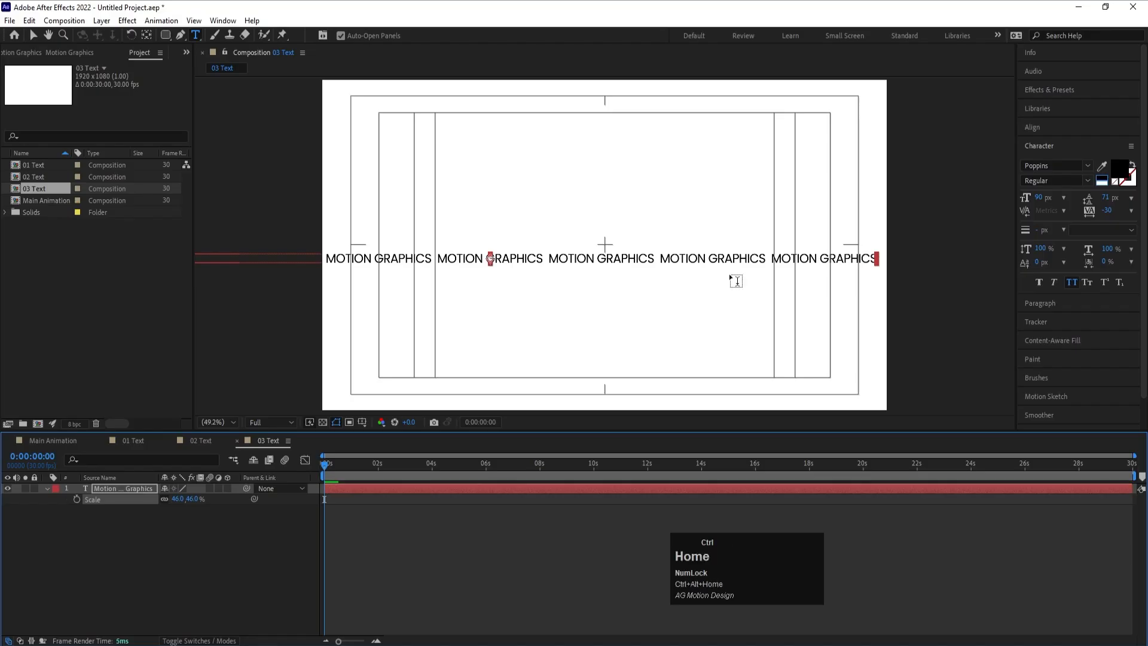
left_click(1033, 127)
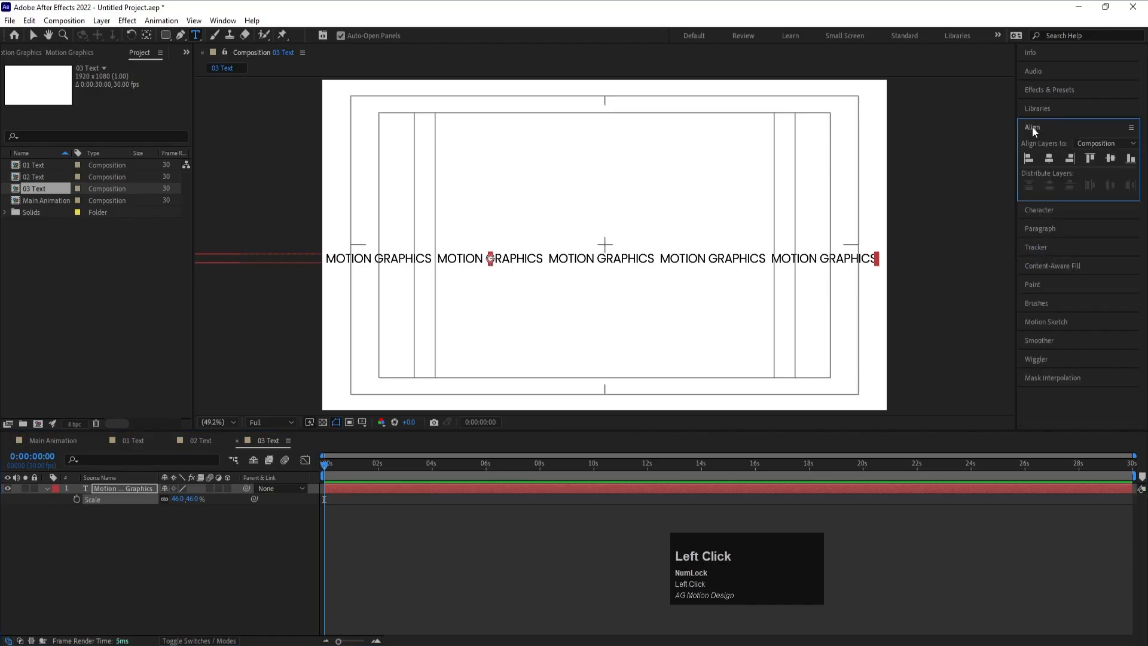
left_click(1048, 159)
left_click(1111, 159)
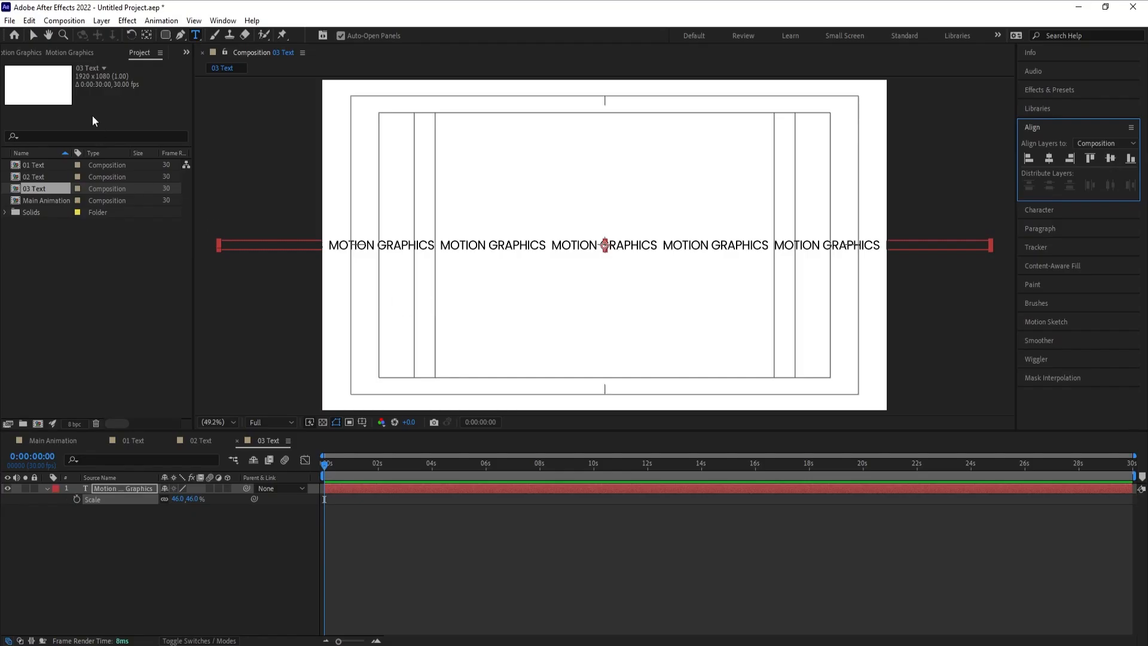
- Draw a rectangular mask on the Motion Graphics text layer, just inside the edges of the composition frame
left_click_drag(164, 35, 202, 37)
left_click(109, 491)
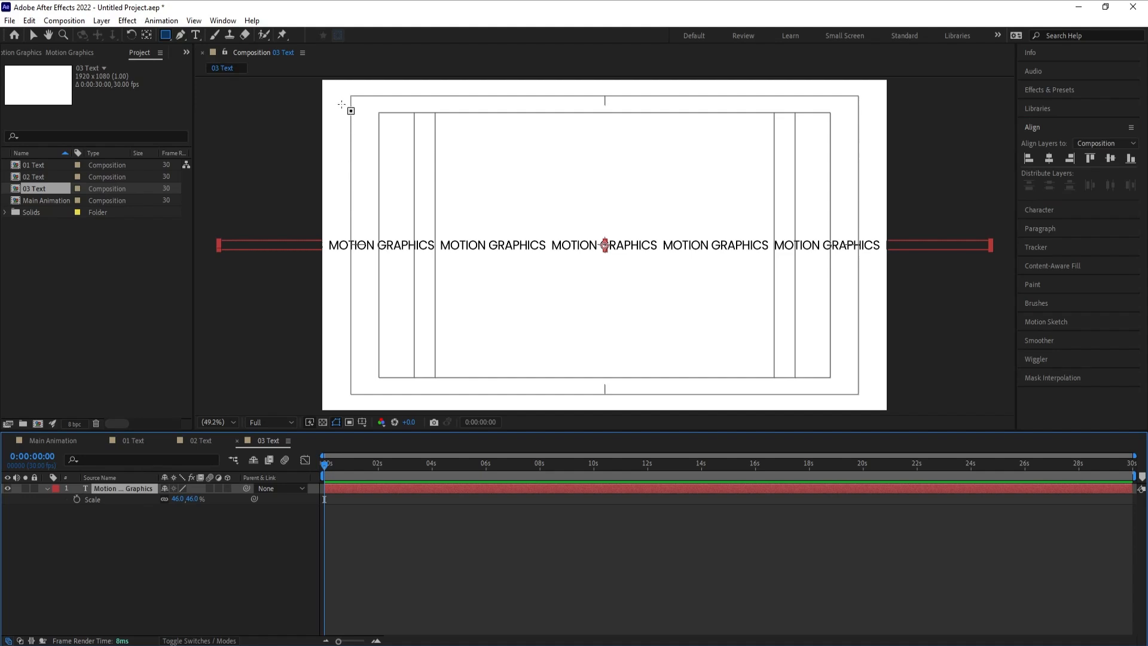
left_click_drag(345, 100, 837, 392)
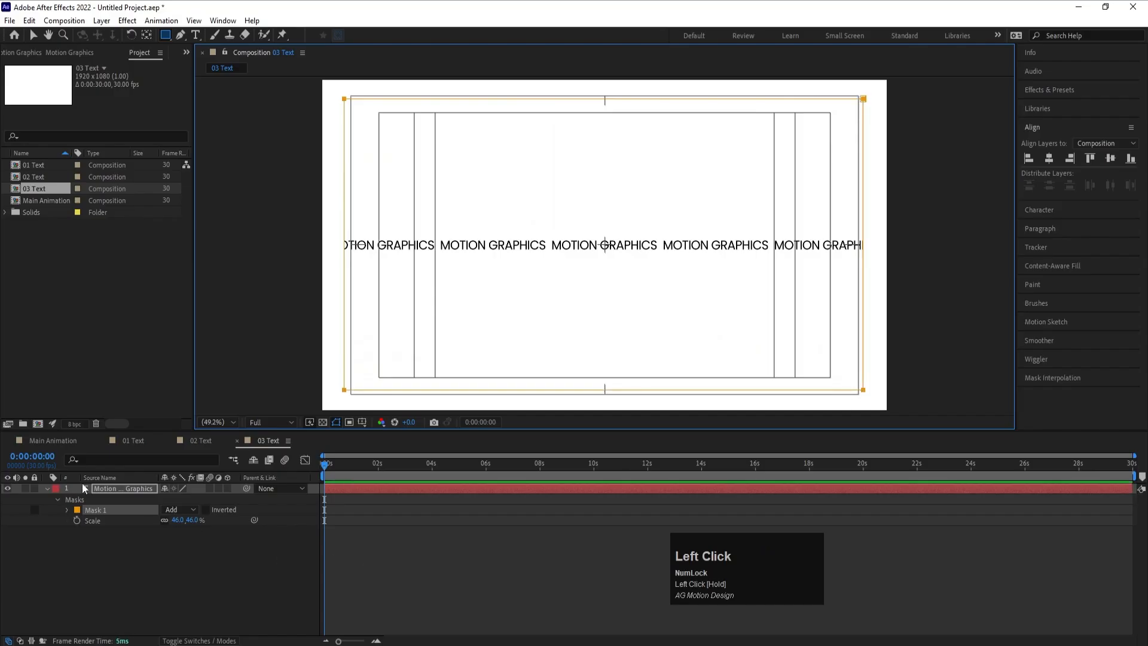
- Make the Motion Graphics text follow Mask 1 as its path and turn Reverse Path on
left_click(46, 487)
left_click(45, 486)
left_click(55, 507)
left_click(55, 502)
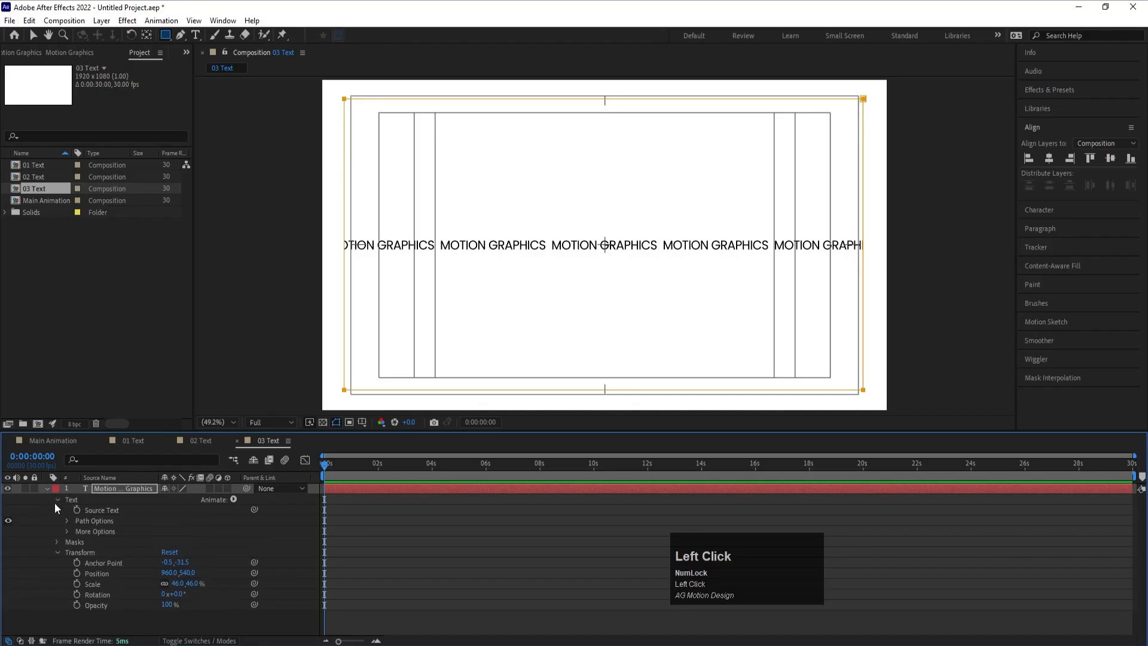
left_click(64, 521)
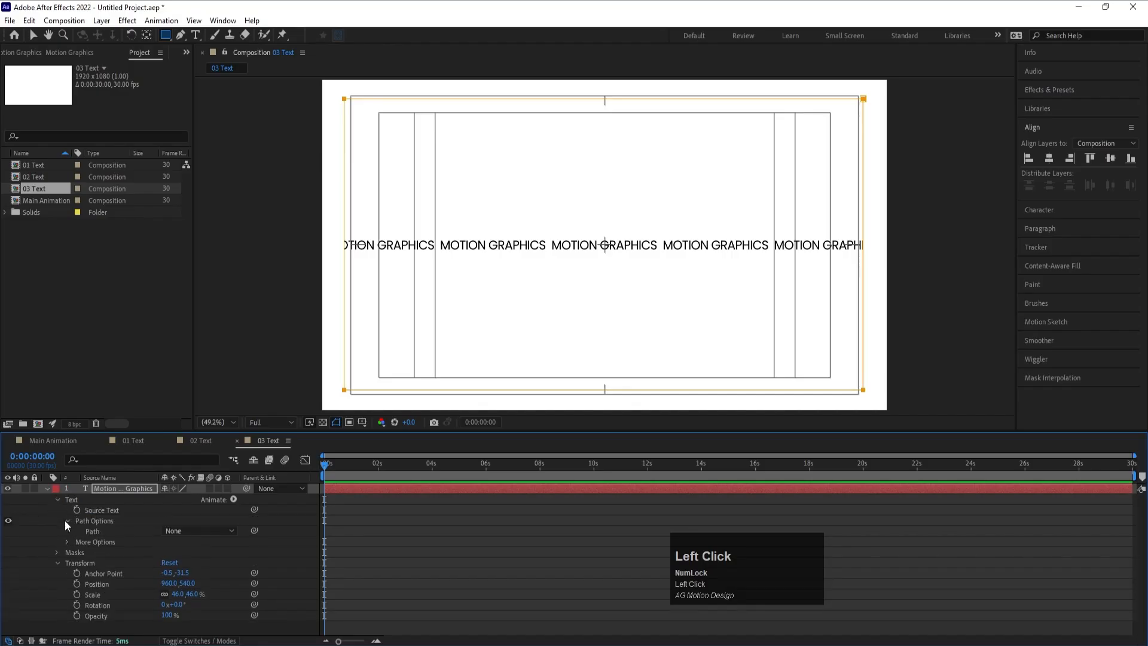
left_click(180, 531)
left_click(185, 560)
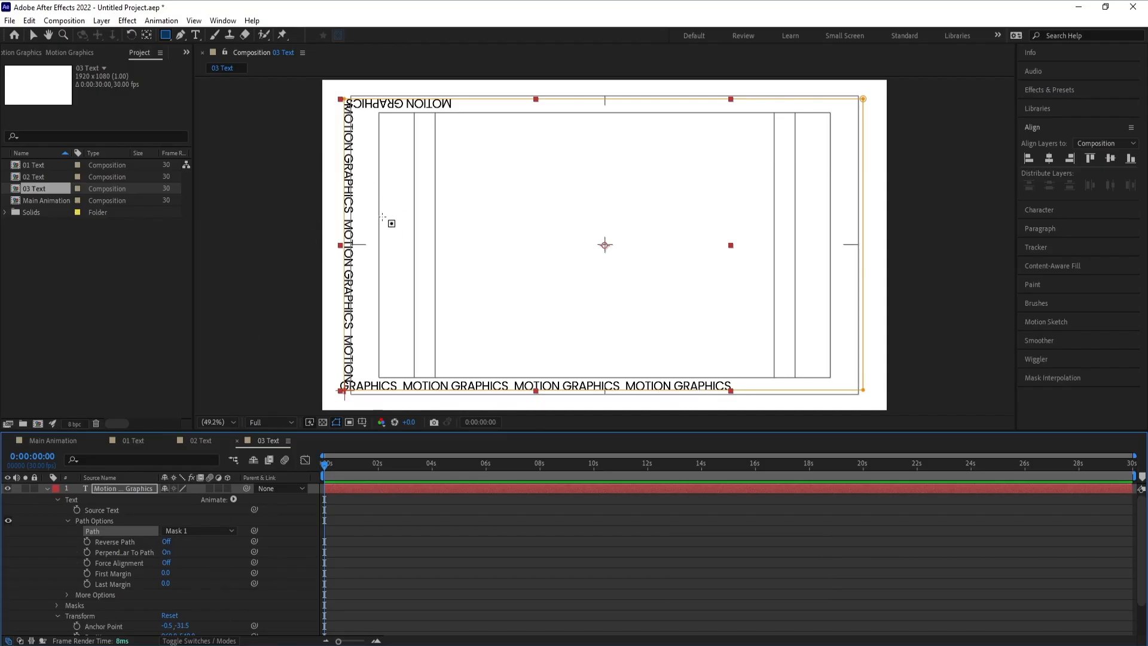
left_click(167, 541)
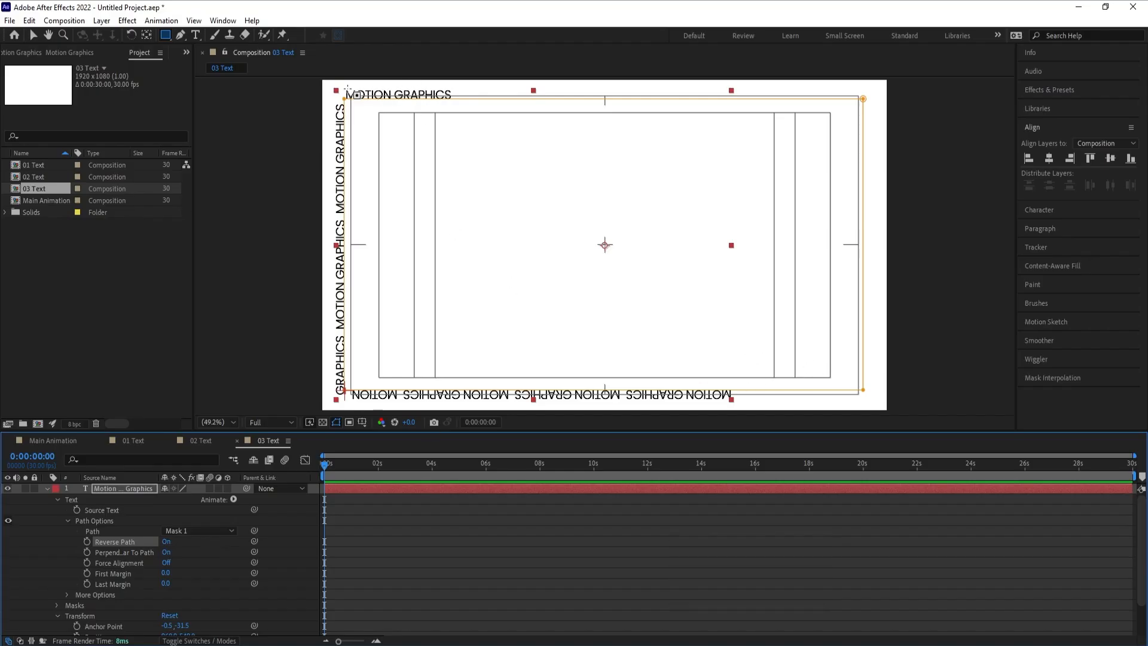
- Set the path text's font size to 99 px and its tracking to 433 to spread it around the frame
left_click(1035, 211)
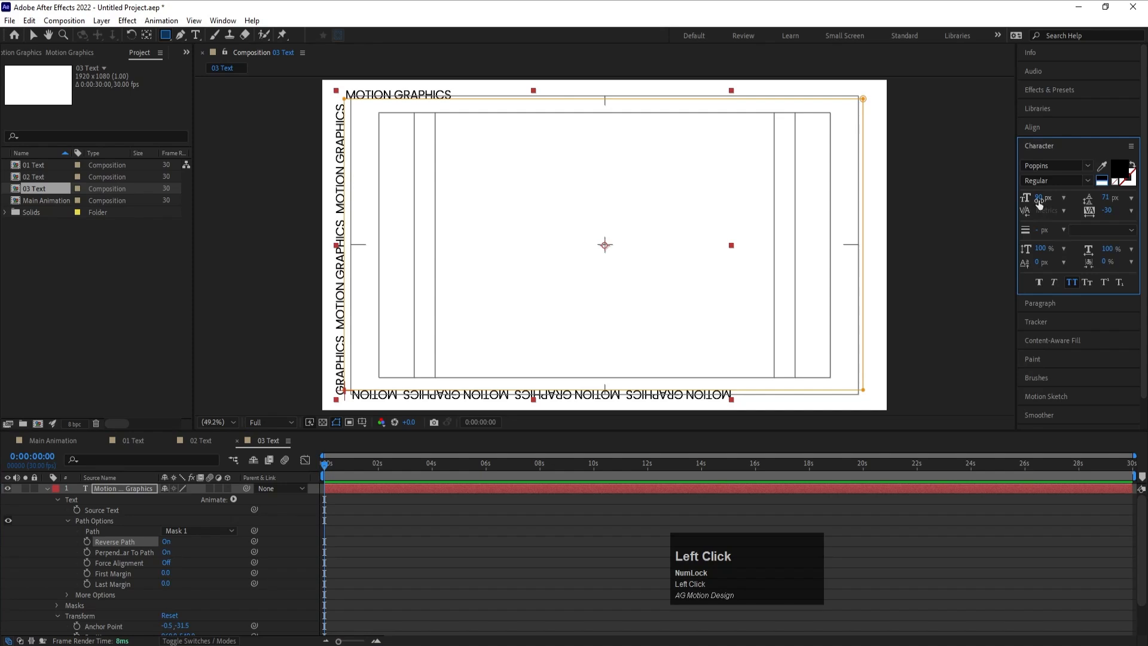
left_click_drag(1039, 204, 1045, 200)
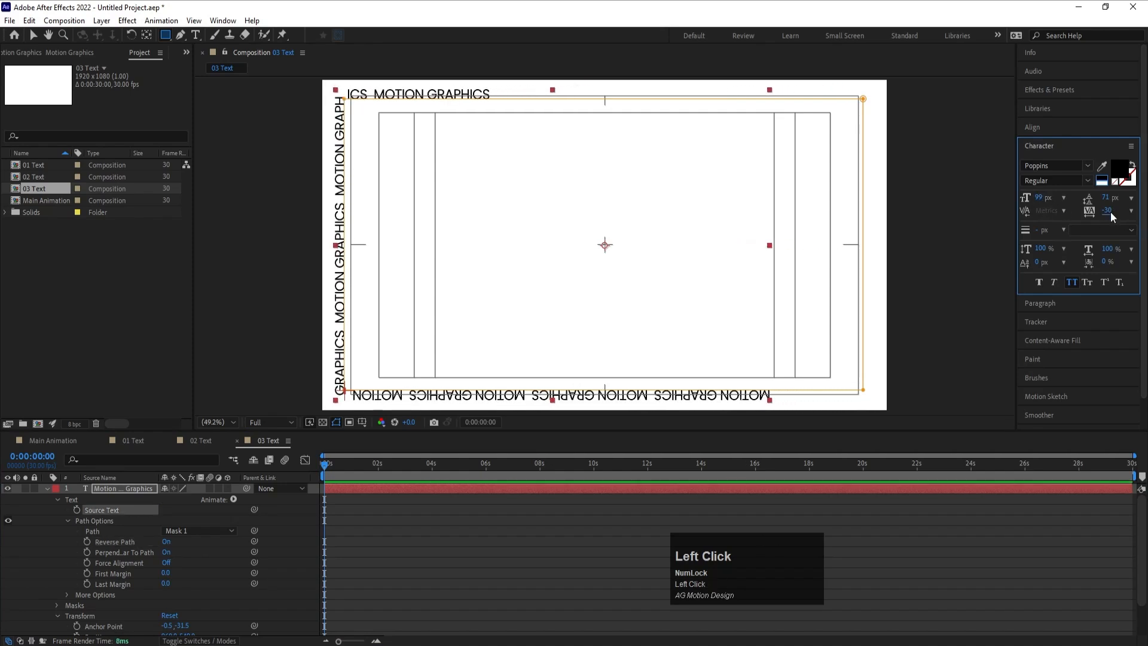
key("Return")
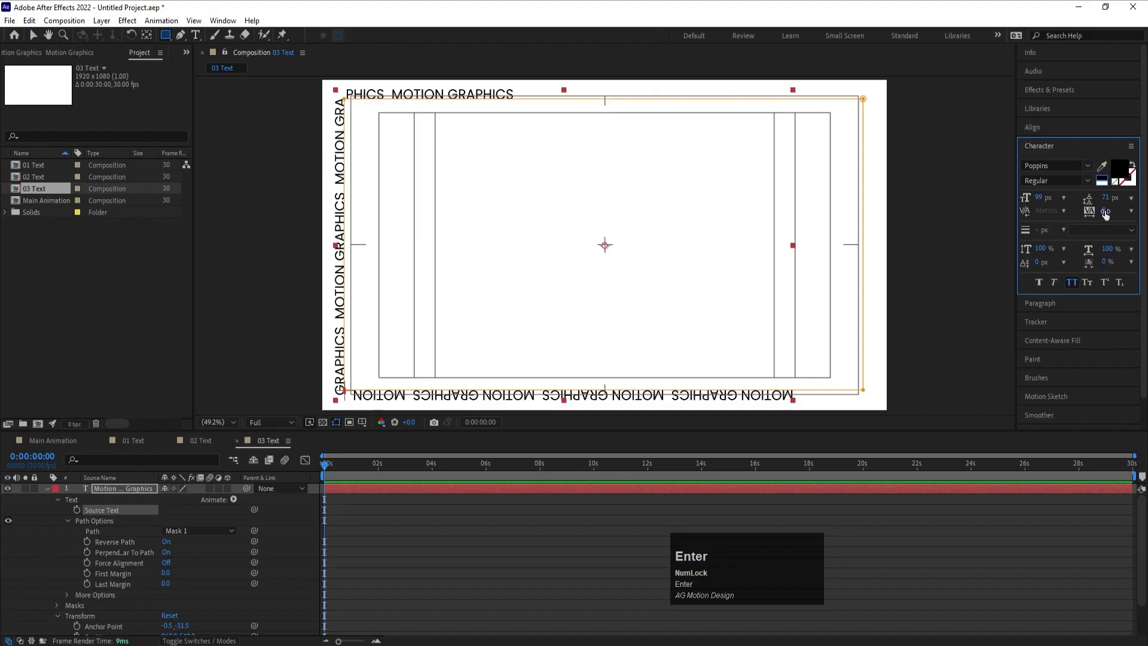
left_click_drag(1110, 212, 1142, 208)
left_click(408, 525)
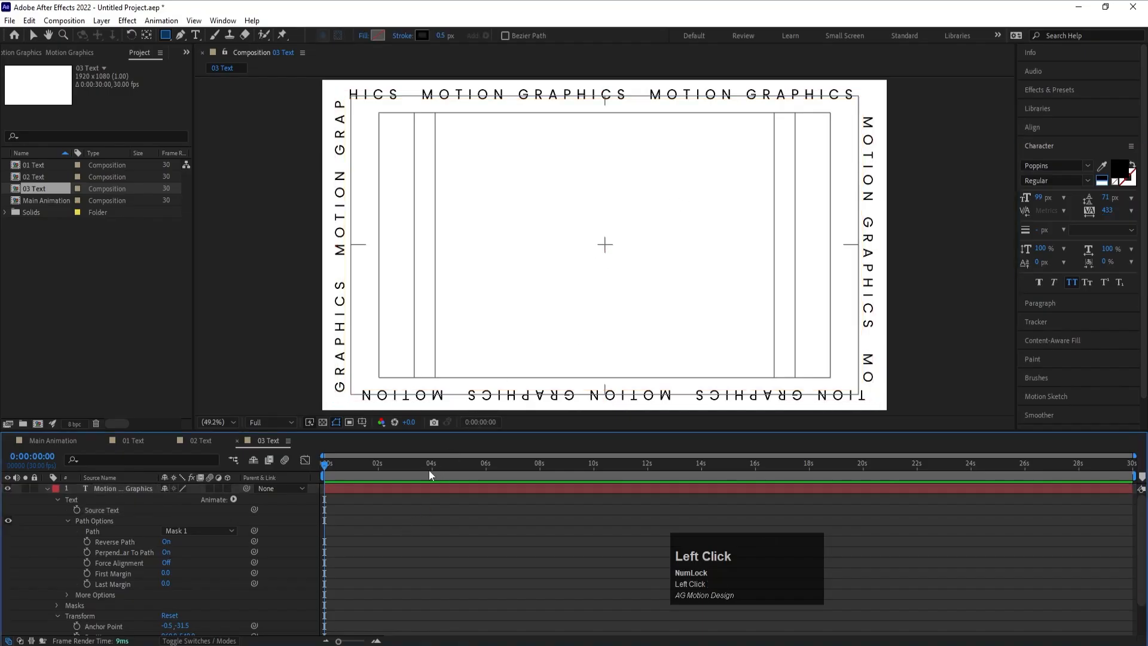
- Collapse the text layer's properties, check the 02 Text composition and switch to the Main Animation composition
left_click(46, 489)
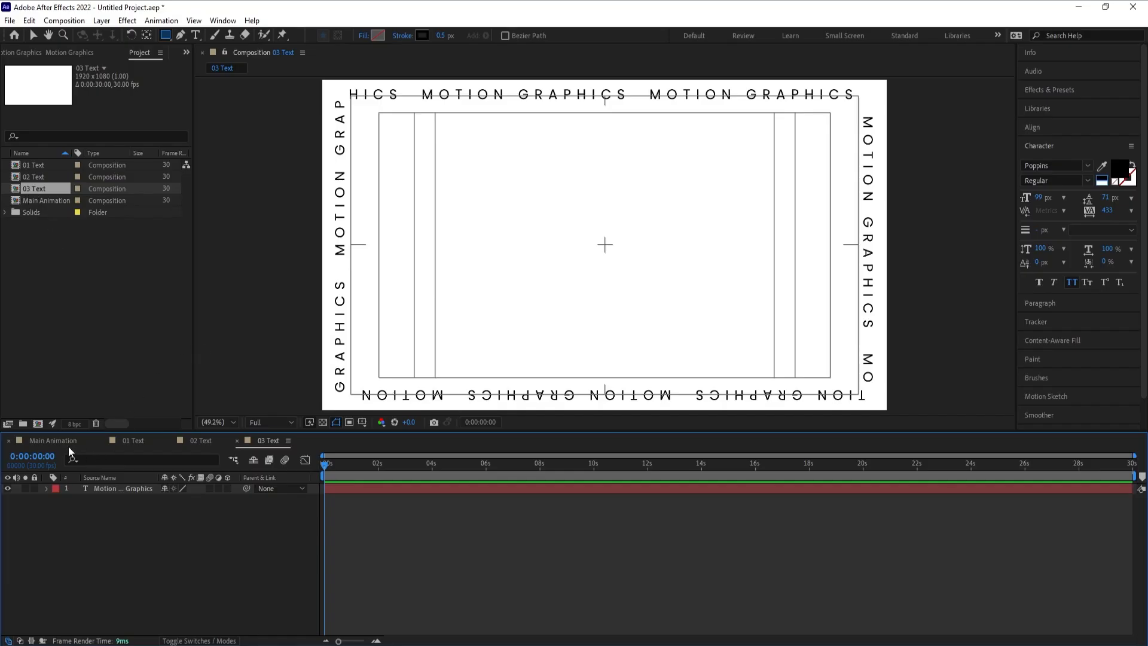
left_click(196, 441)
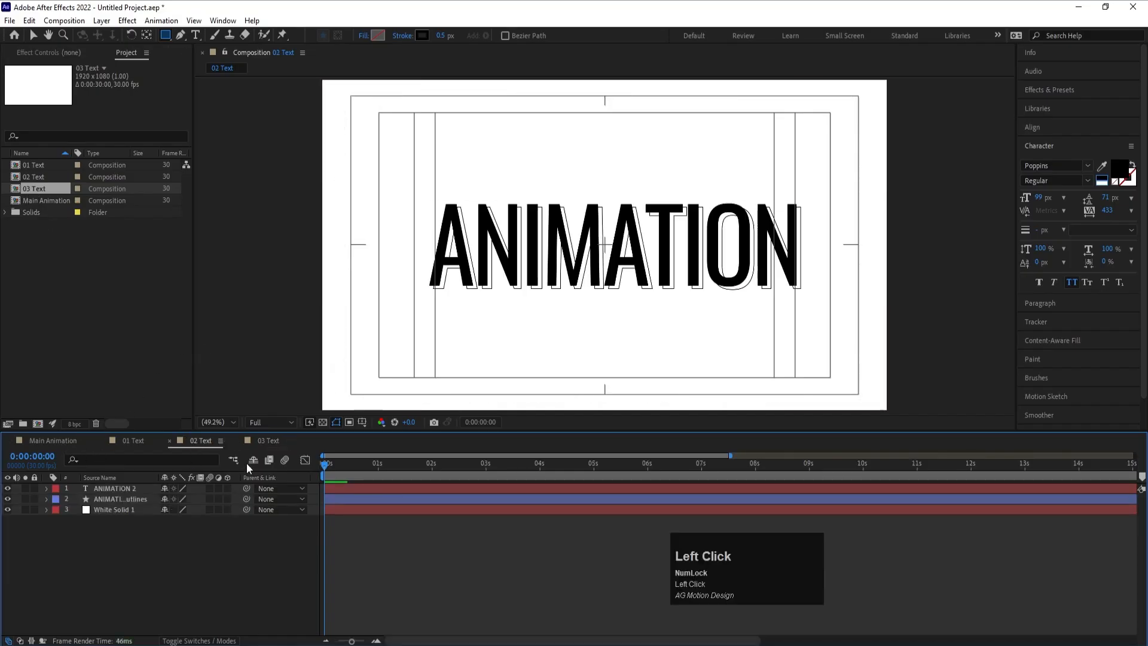
left_click(264, 442)
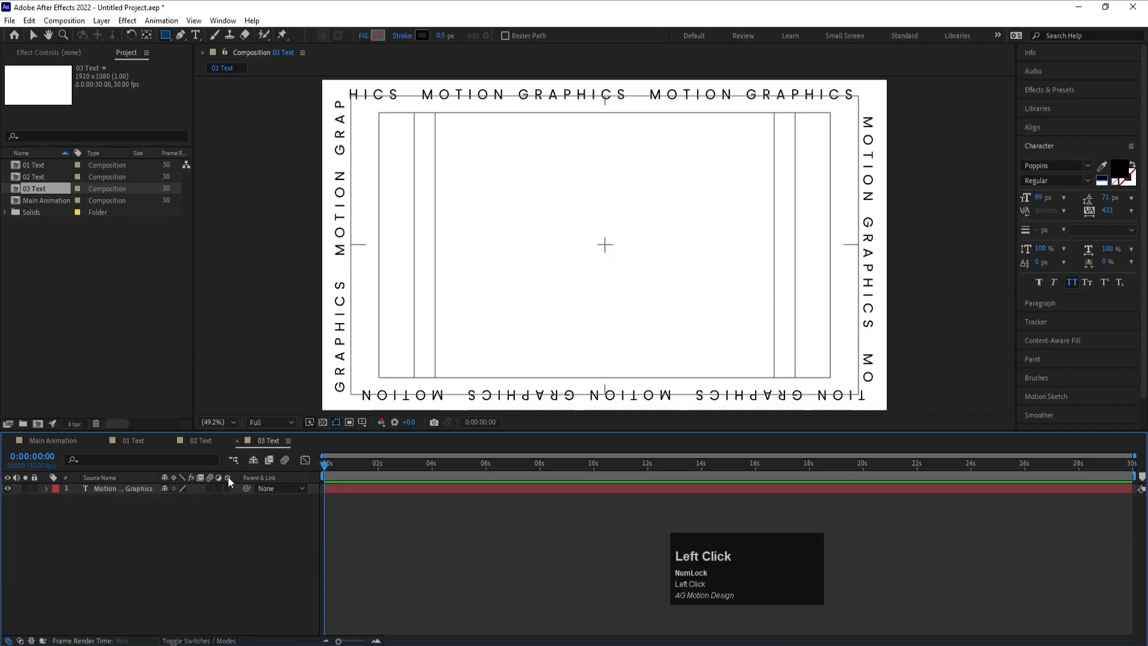
left_click(55, 442)
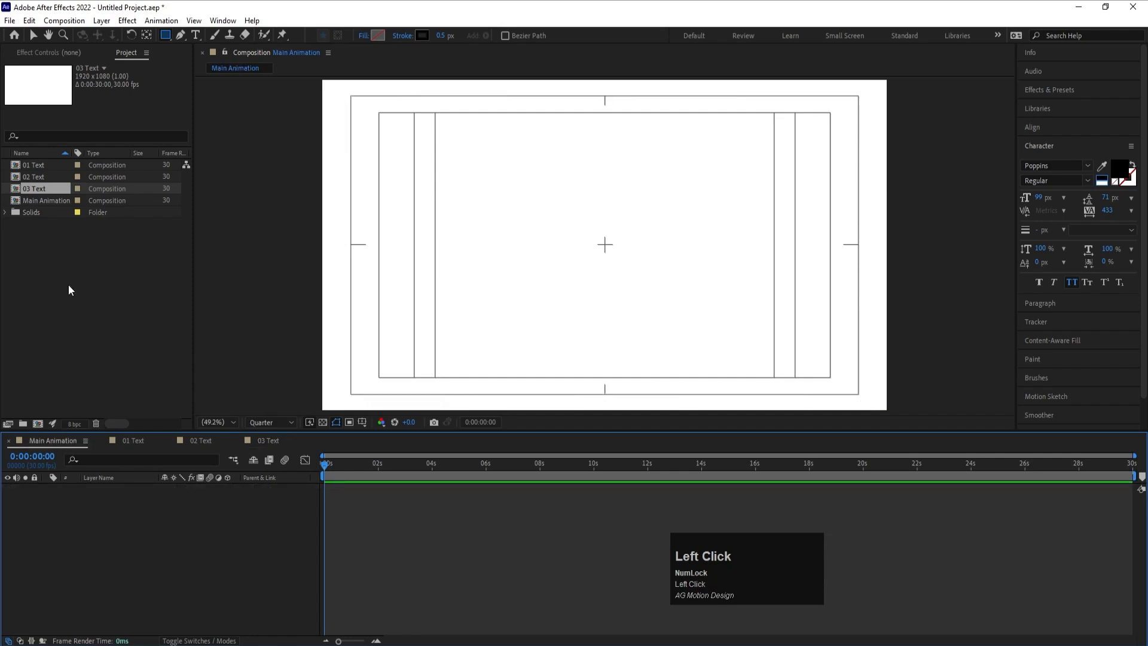
- Add the 01 Text composition as a layer in the Main Animation timeline
left_click(38, 164)
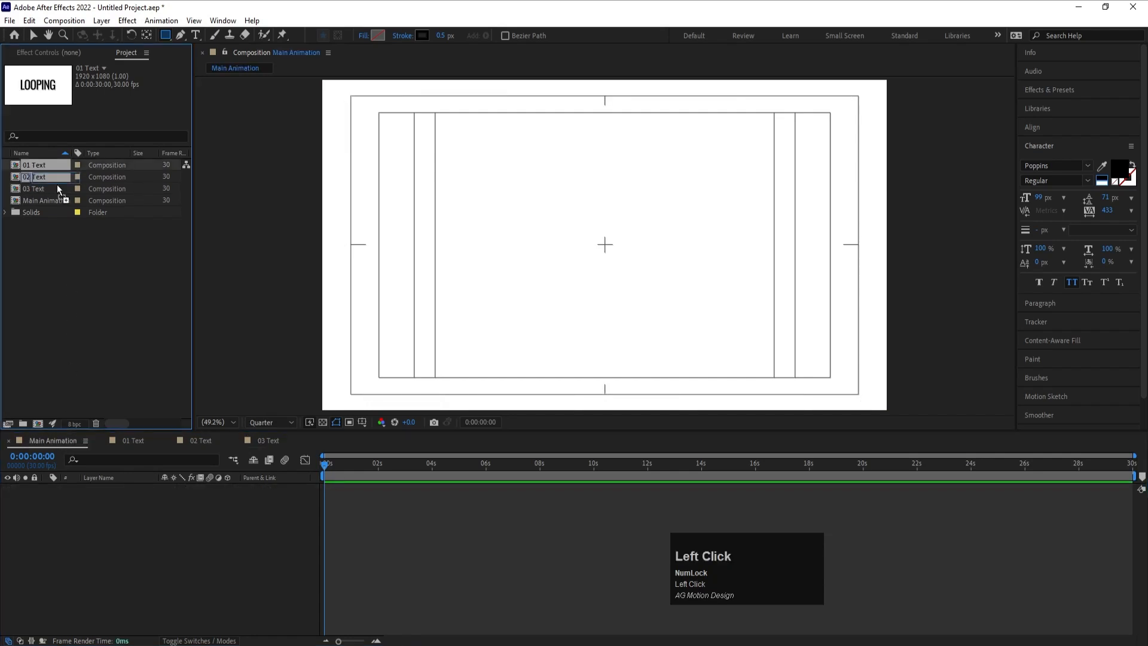
left_click_drag(58, 189, 160, 524)
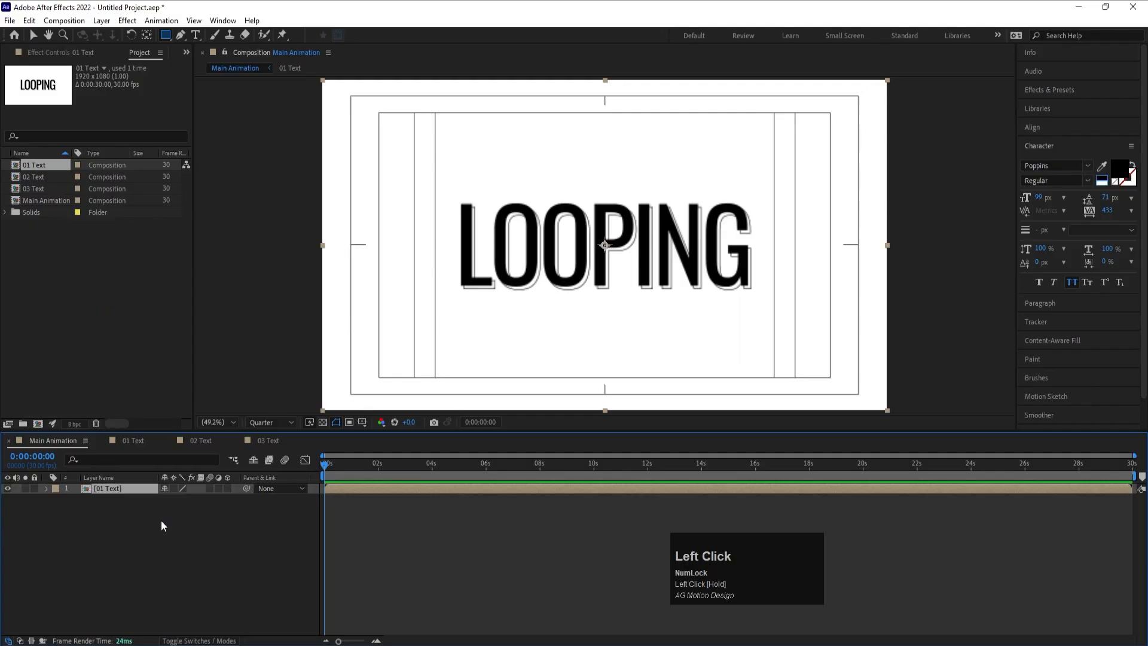
left_click(161, 522)
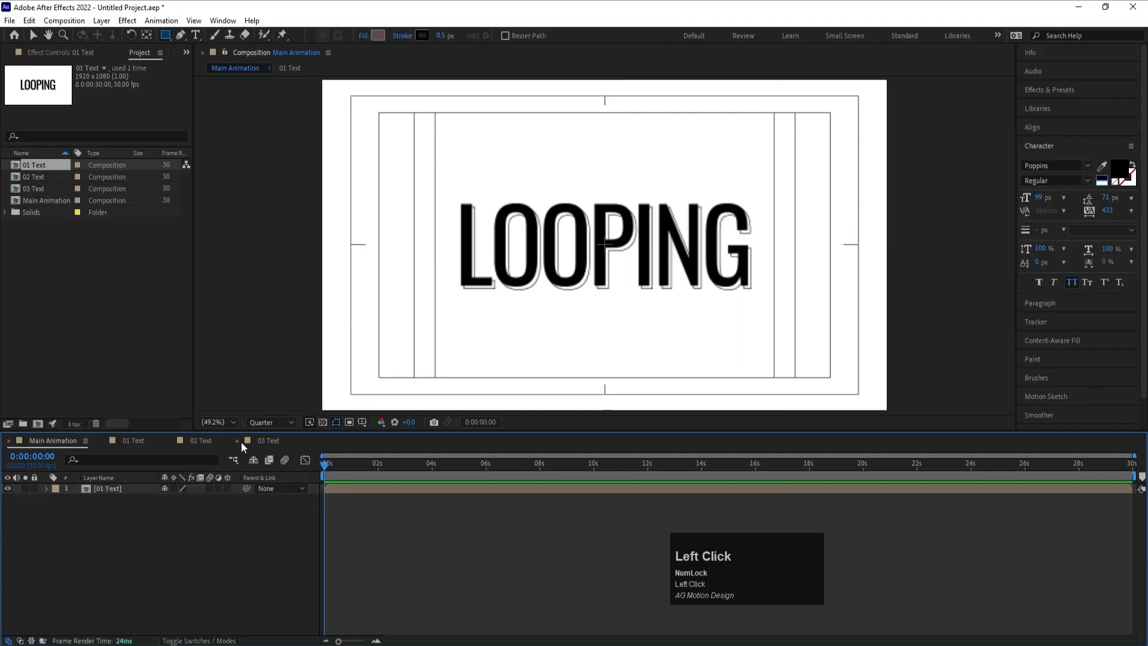
- Place the 03 Text composition as the top layer in both the 01 Text and 02 Text compositions
left_click(266, 440)
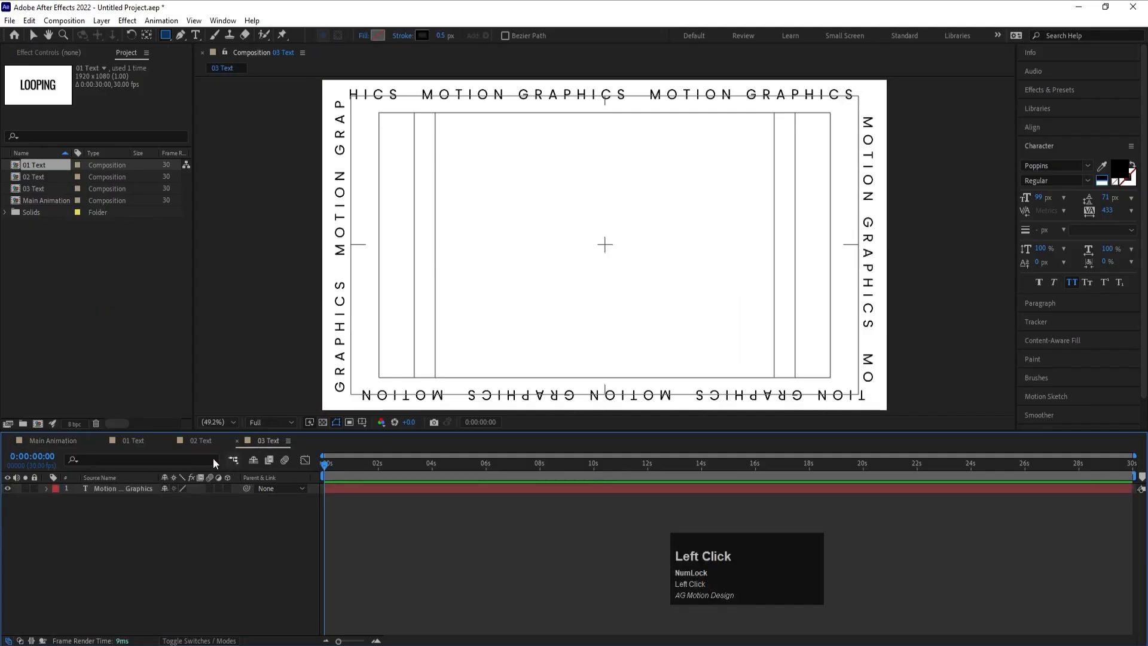
left_click(135, 442)
left_click_drag(33, 190, 128, 485)
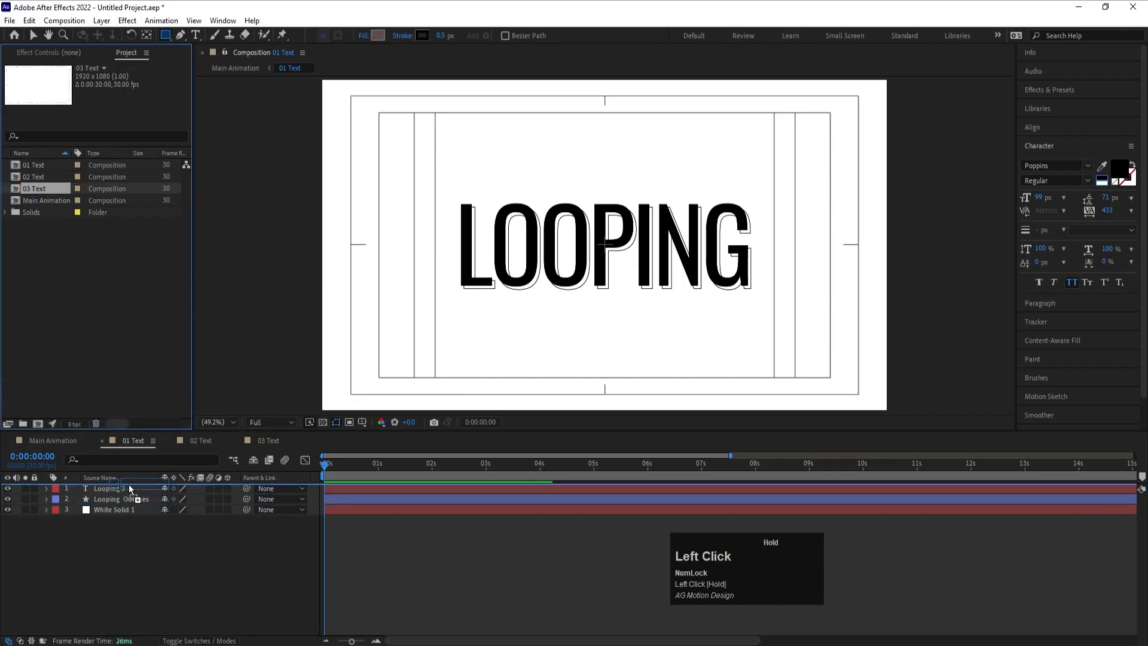
left_click(199, 440)
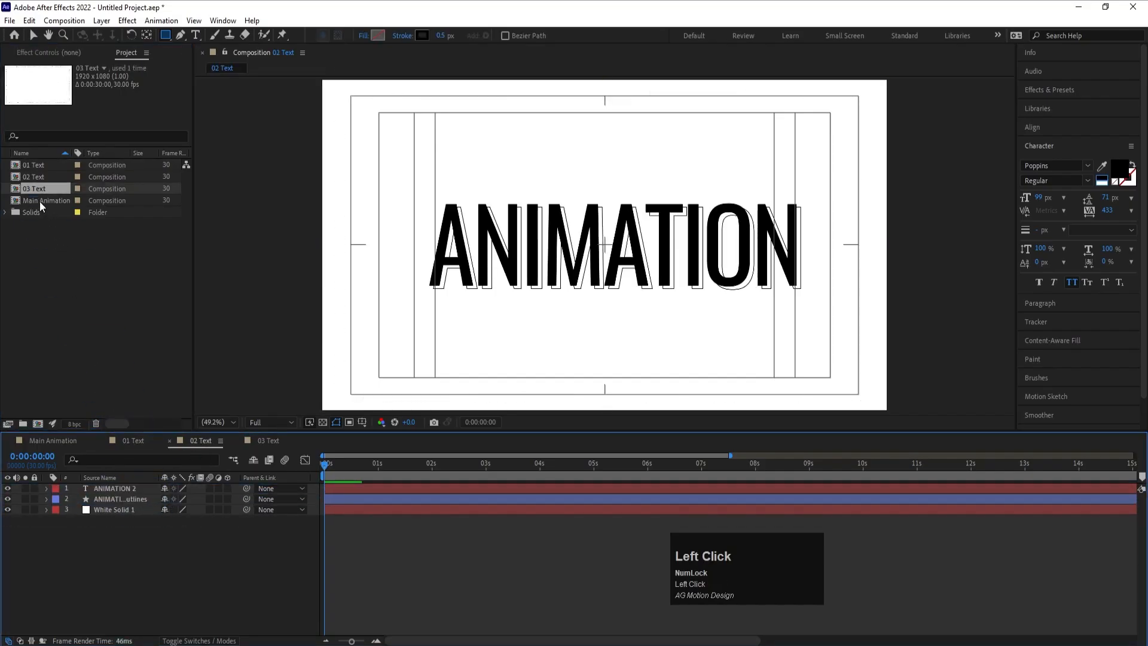
left_click_drag(37, 188, 131, 488)
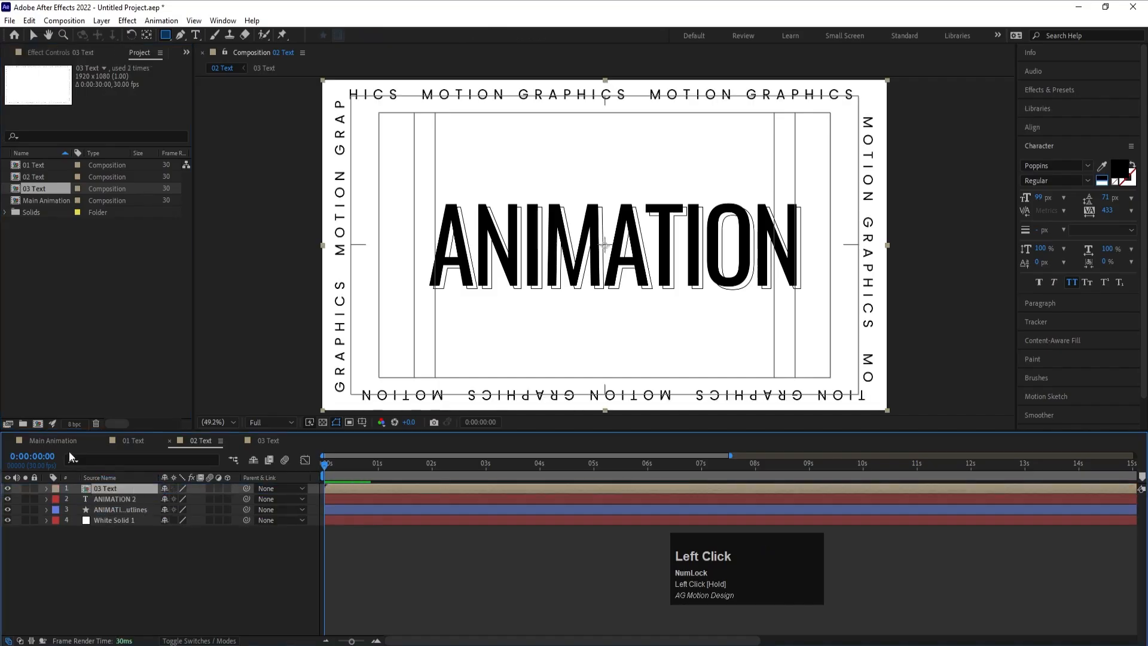
- Apply the CC Split effect to the 01 Text layer in the Main Animation composition
left_click(63, 441)
left_click(118, 488)
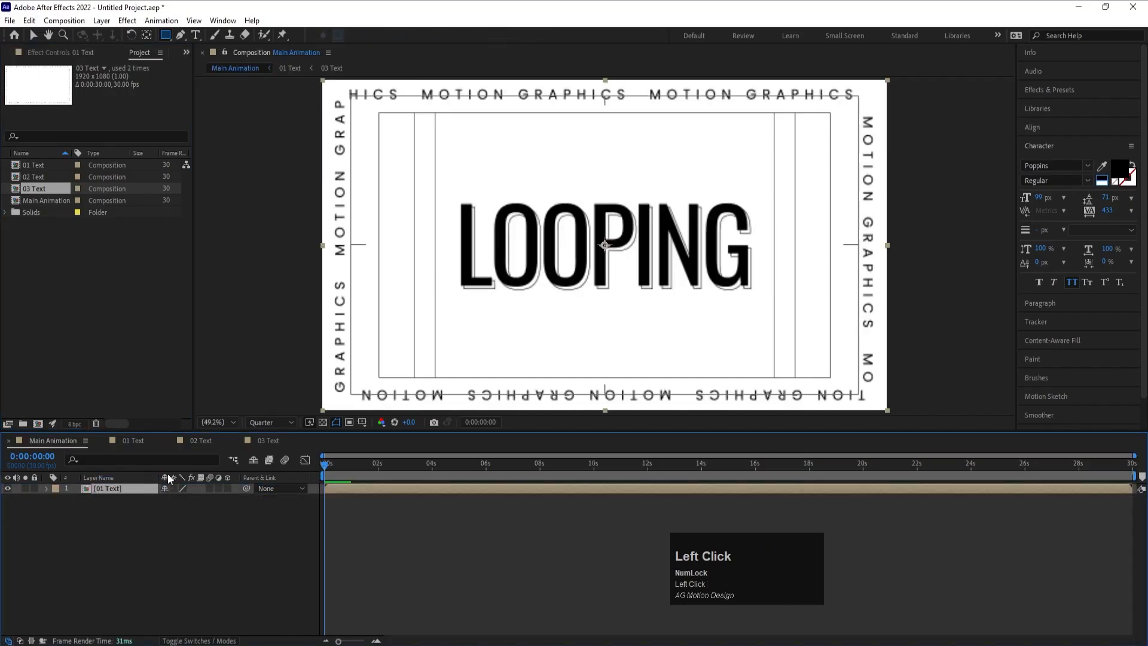
left_click(1054, 89)
left_click(1056, 105)
type("find")
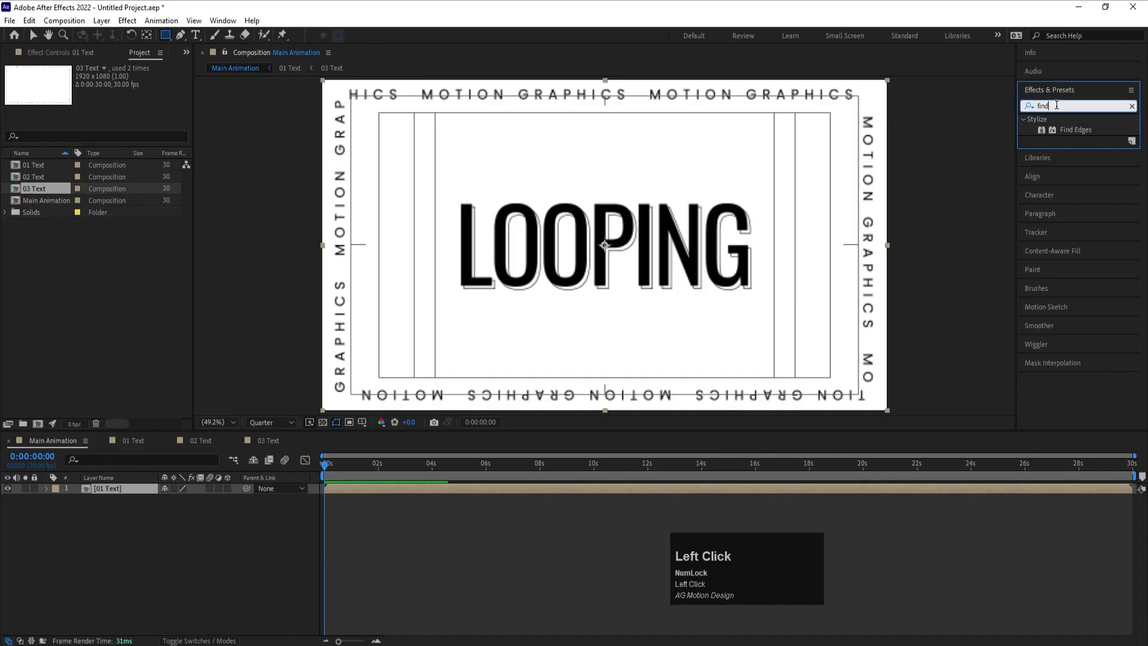
key("ctrl+a")
type("cc")
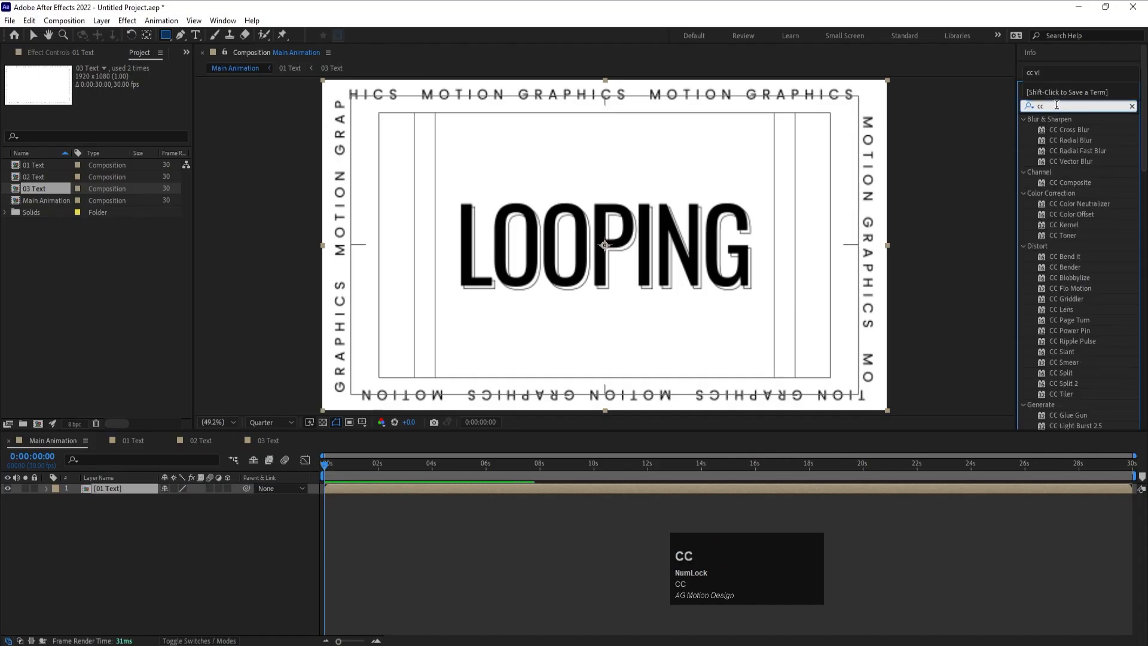
type(" sp")
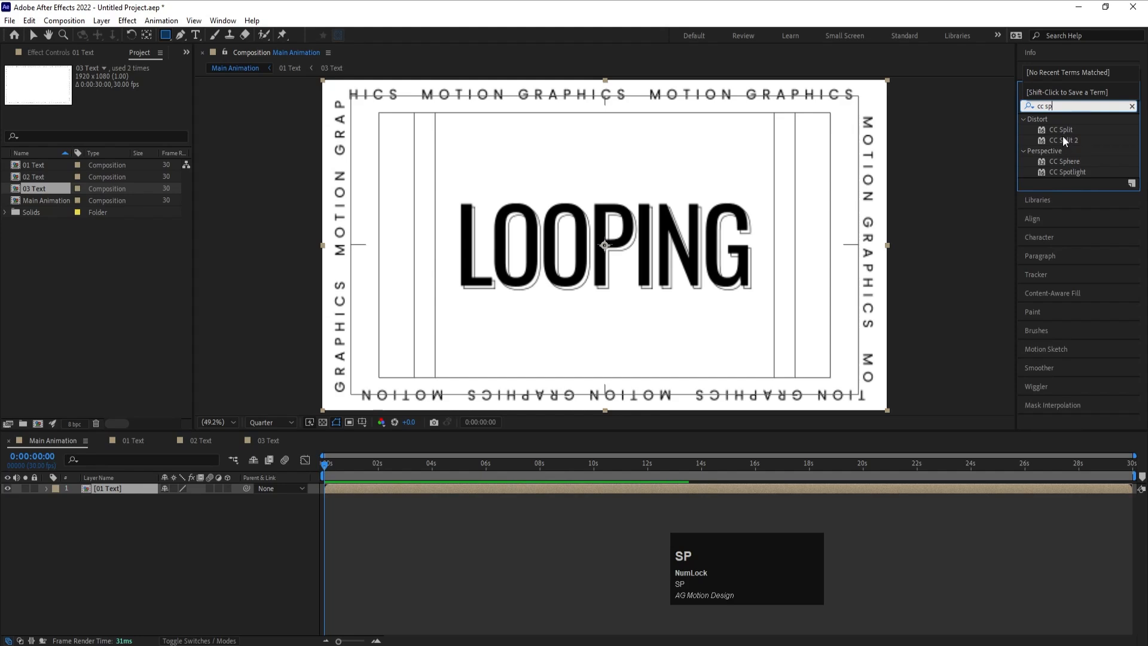
double_click(1065, 131)
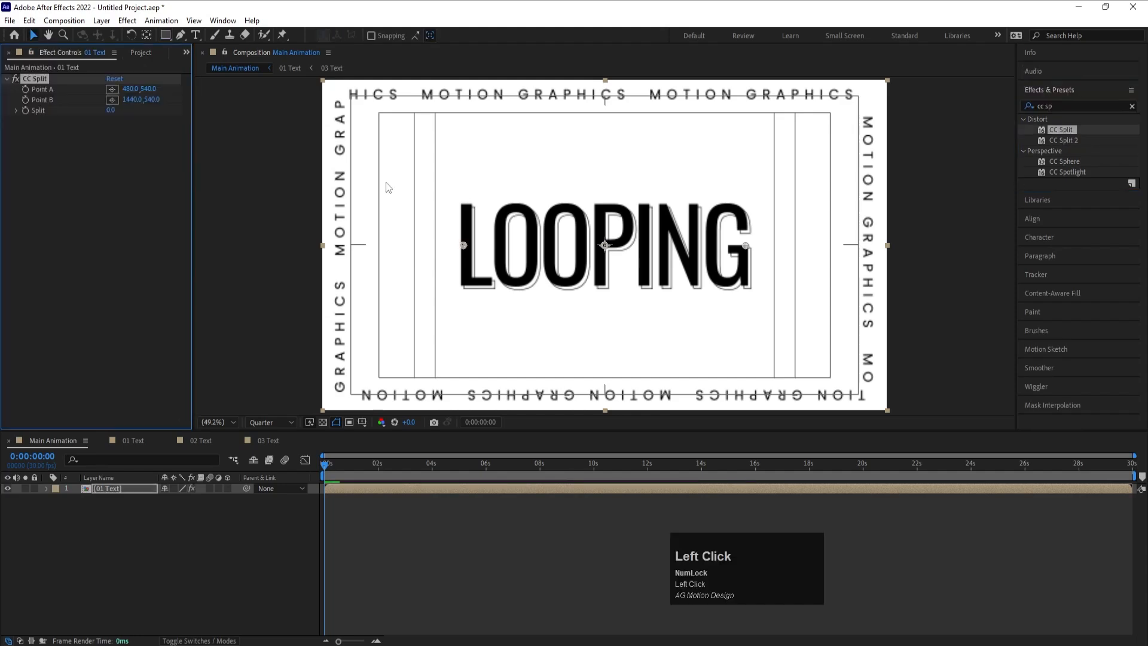
- Try Split values of 35 and 250 on the CC Split effect
left_click_drag(111, 110, 136, 116)
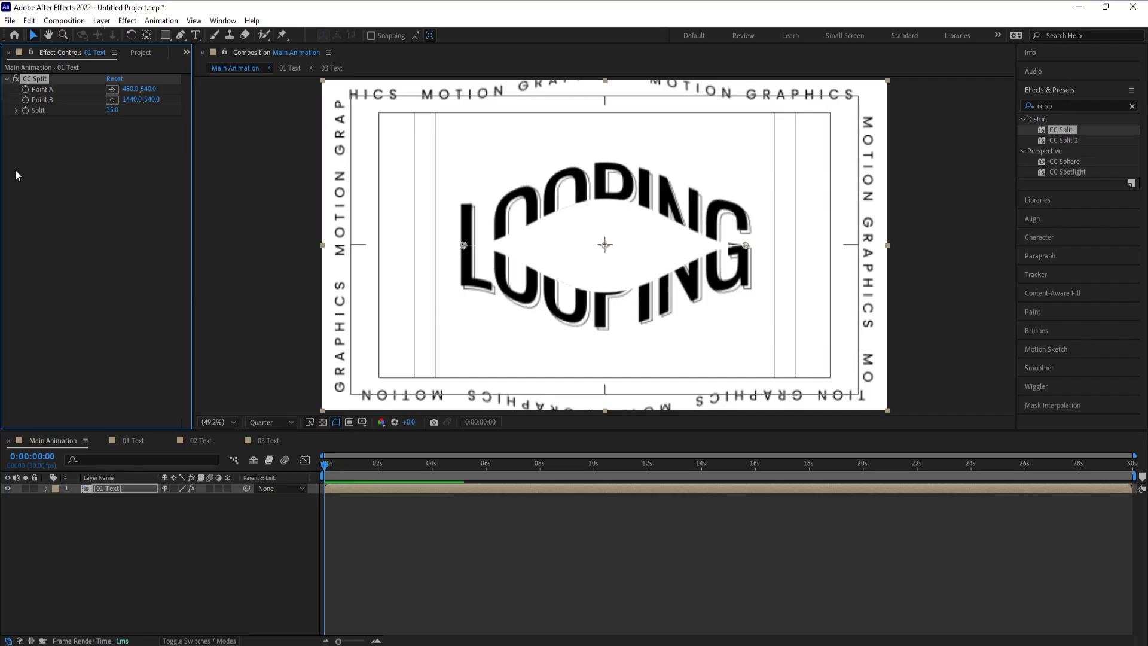
left_click(112, 111)
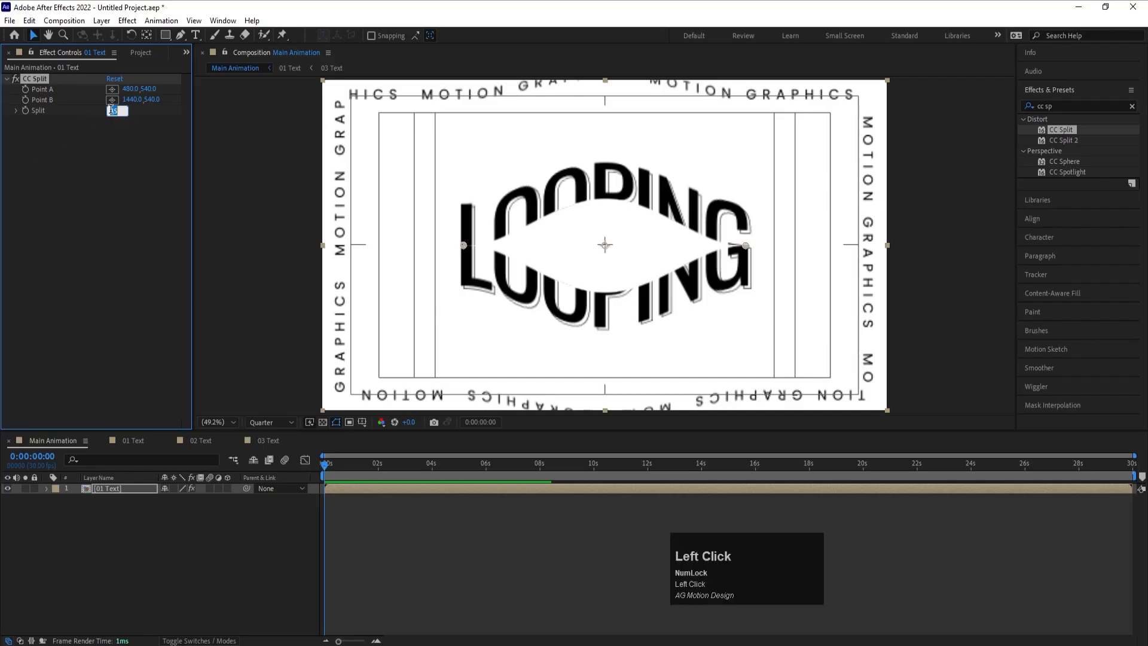
key("Return")
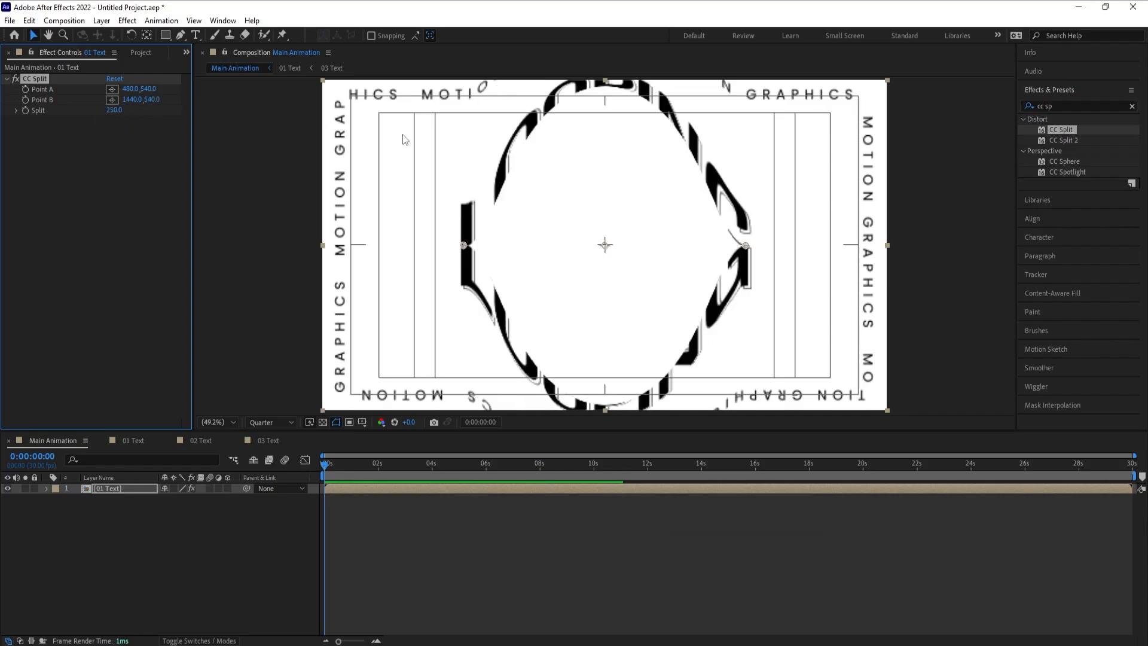
- Move CC Split's Point A far beyond the left edge of the frame, to about -1589, 516
left_click_drag(464, 245, 158, 248)
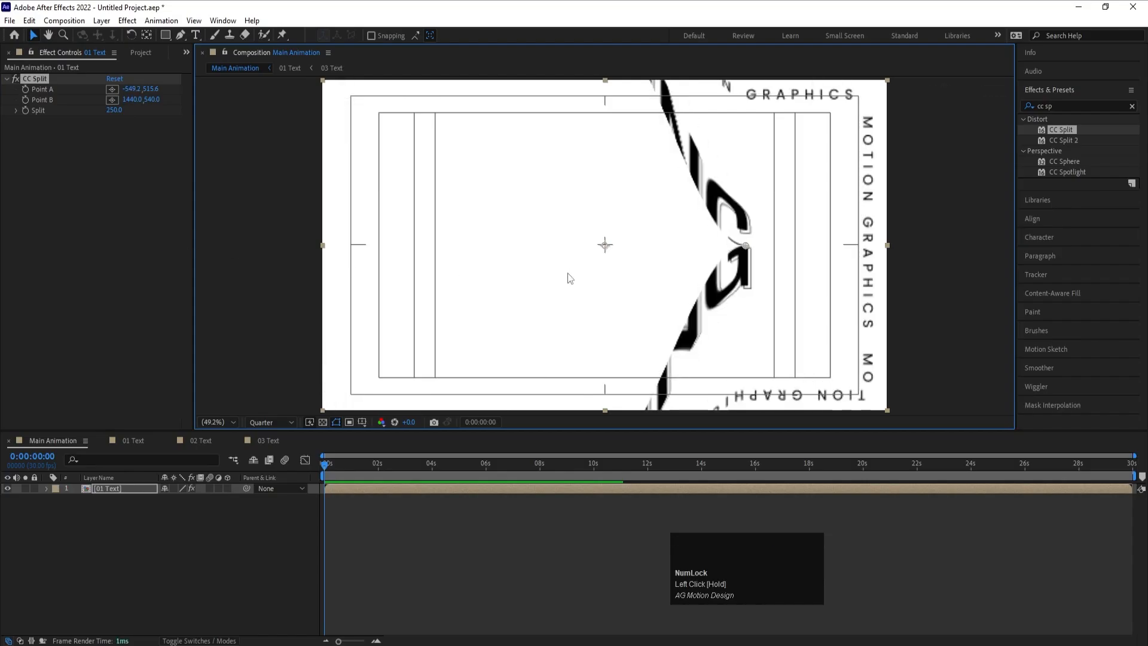
scroll(568, 273, "down", 4)
left_click_drag(494, 247, 421, 247)
scroll(413, 241, "up", 2)
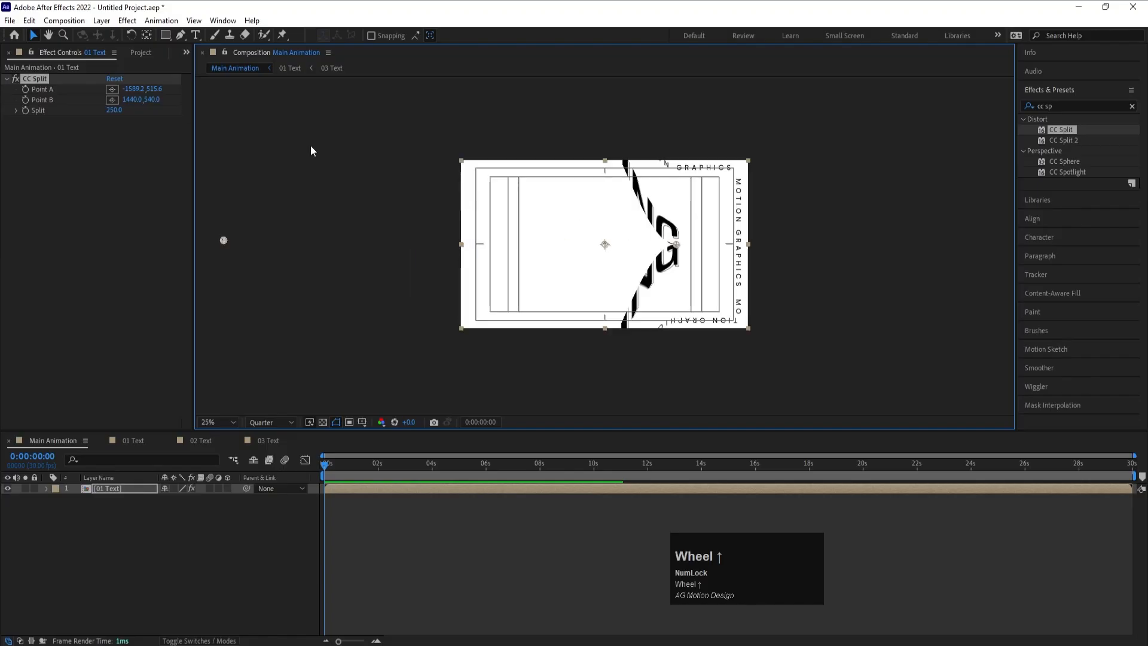
- Try a Split value of 150 and settle on 100 for the CC Split effect
left_click(114, 110)
type("150")
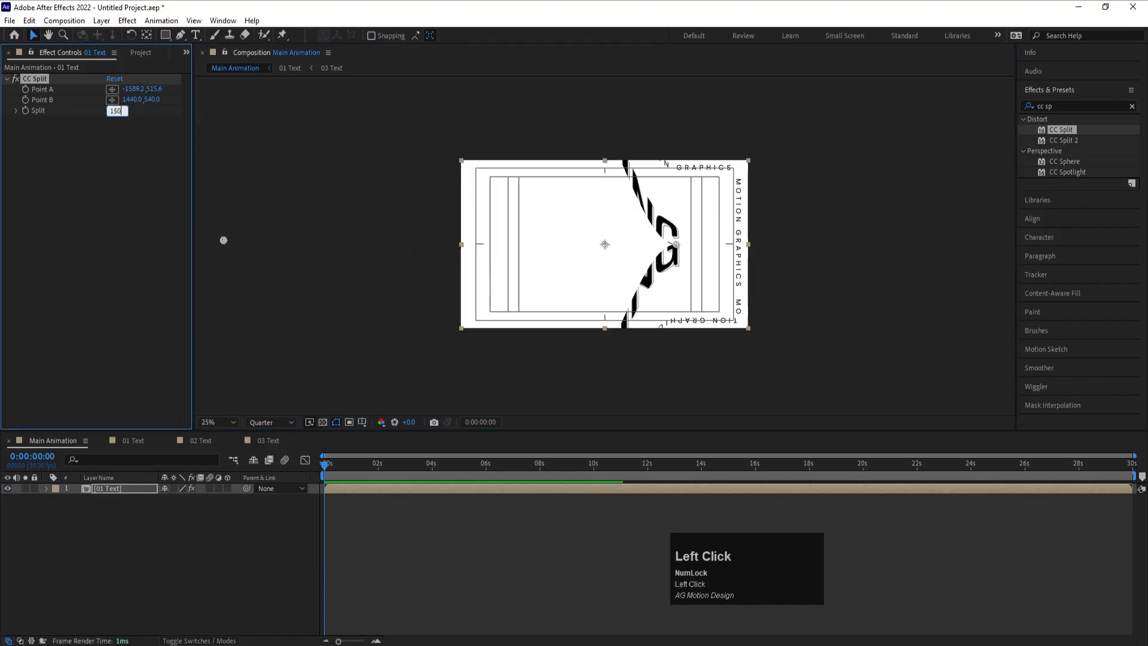
key("Return")
left_click(125, 111)
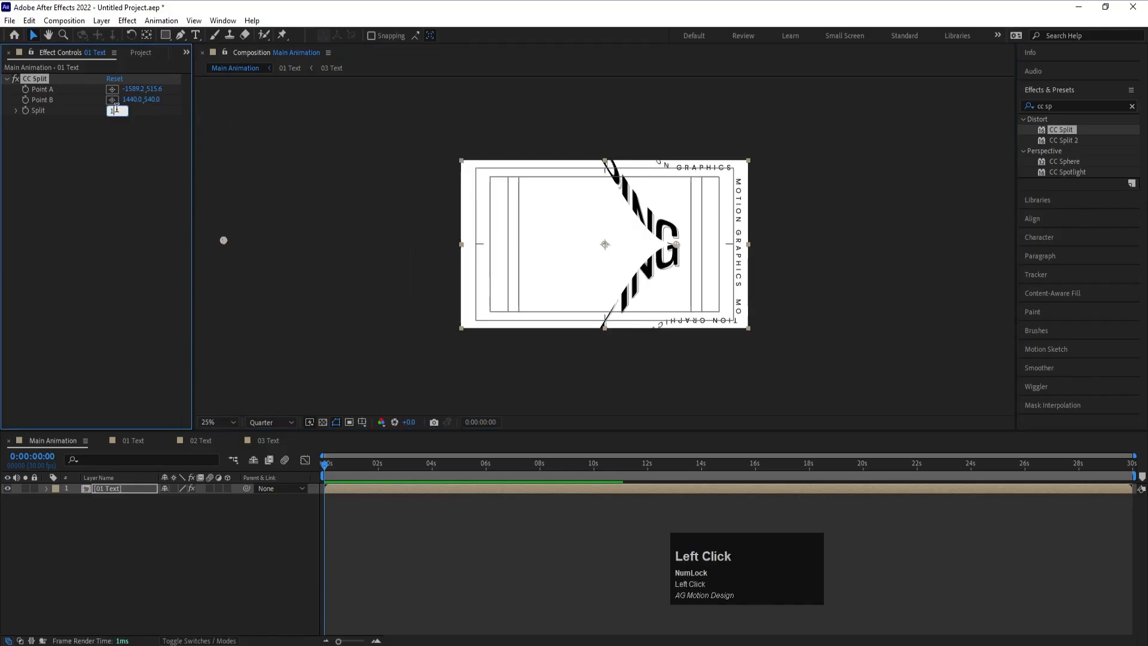
type("100")
key("Return")
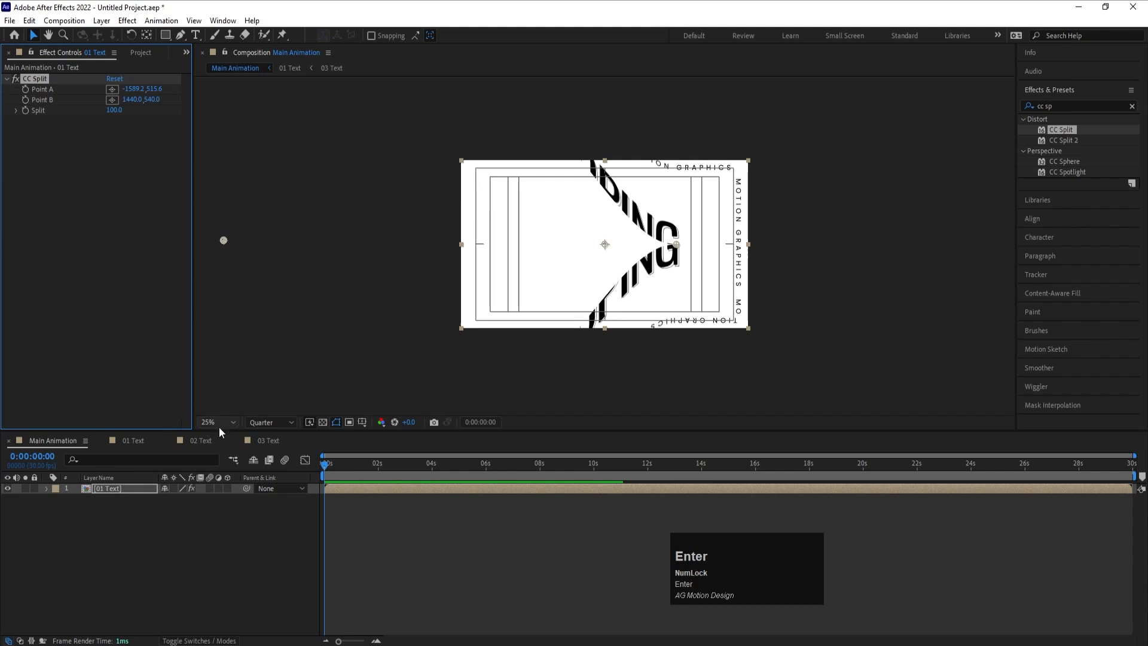
- Move CC Split's Point B just outside the left frame edge, about -14, 540, and keyframe it at 0 seconds
left_click(220, 424)
left_click(230, 195)
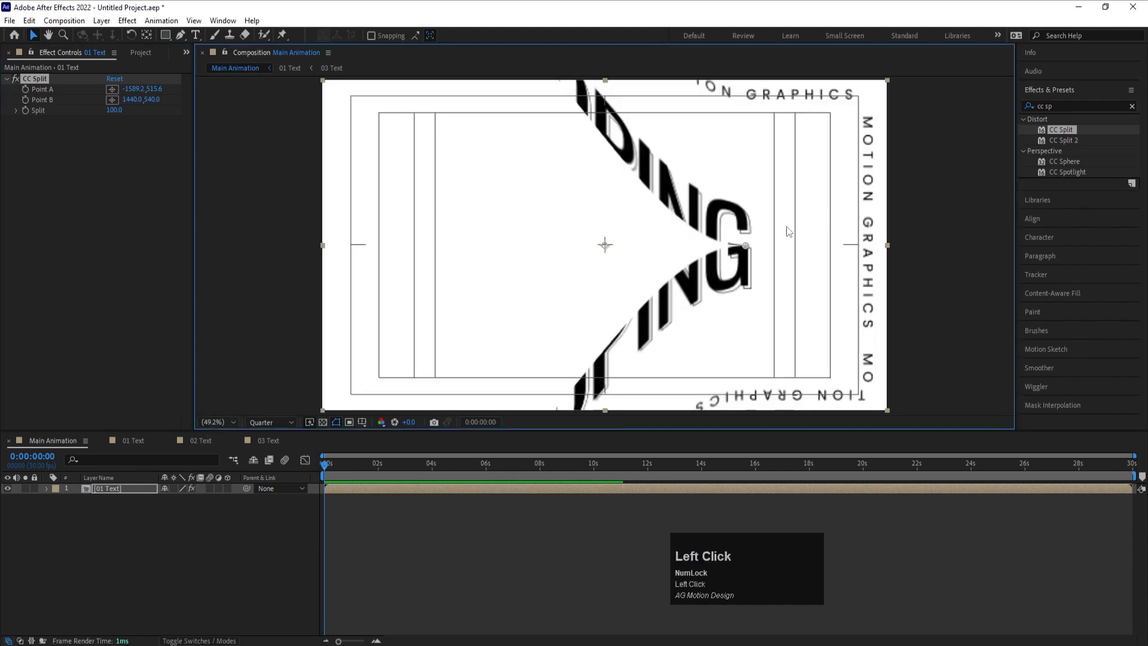
left_click_drag(746, 246, 318, 246)
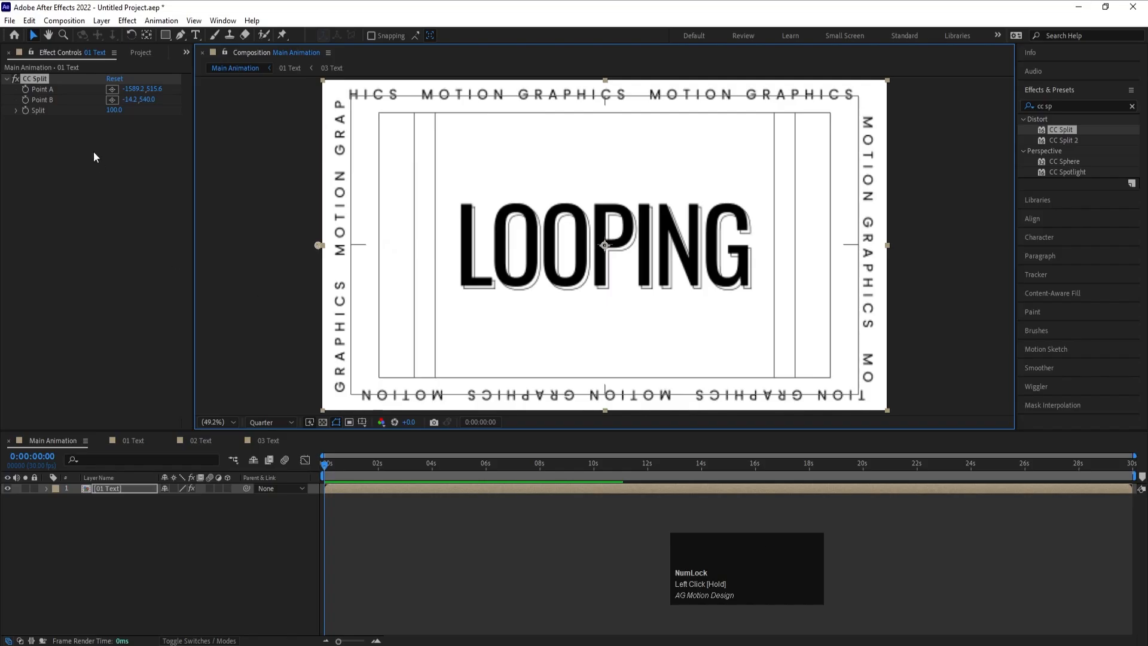
left_click(27, 99)
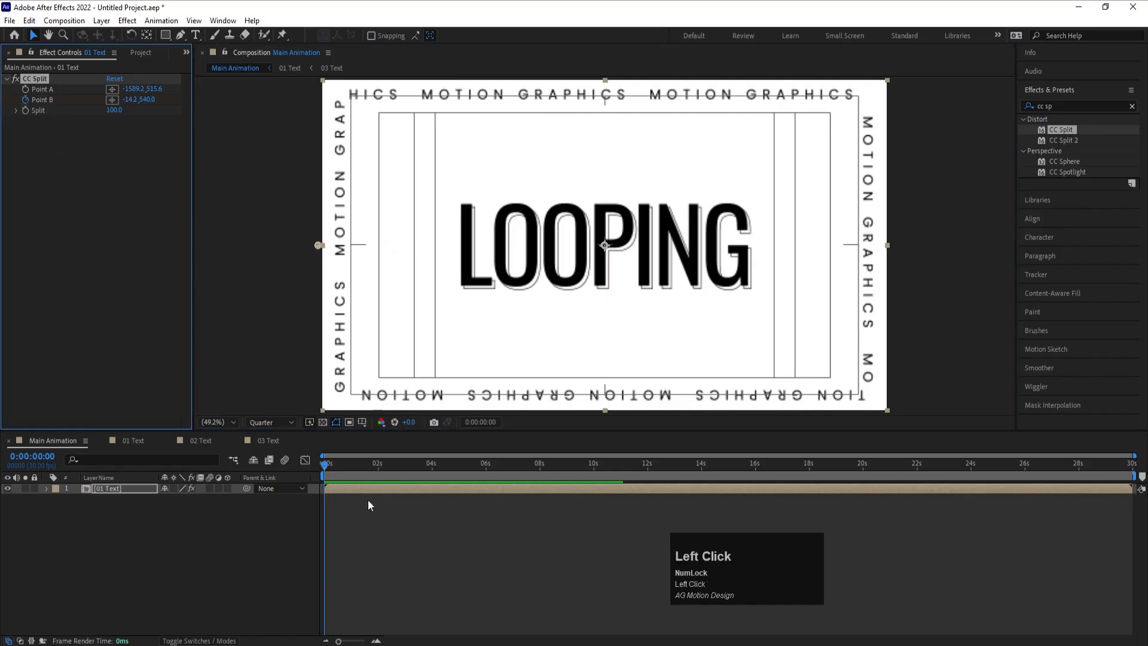
- Keyframe Point B at 2 seconds beyond the right edge of the frame, at about 2472, 540
key("u")
key("equal")
key("equal")
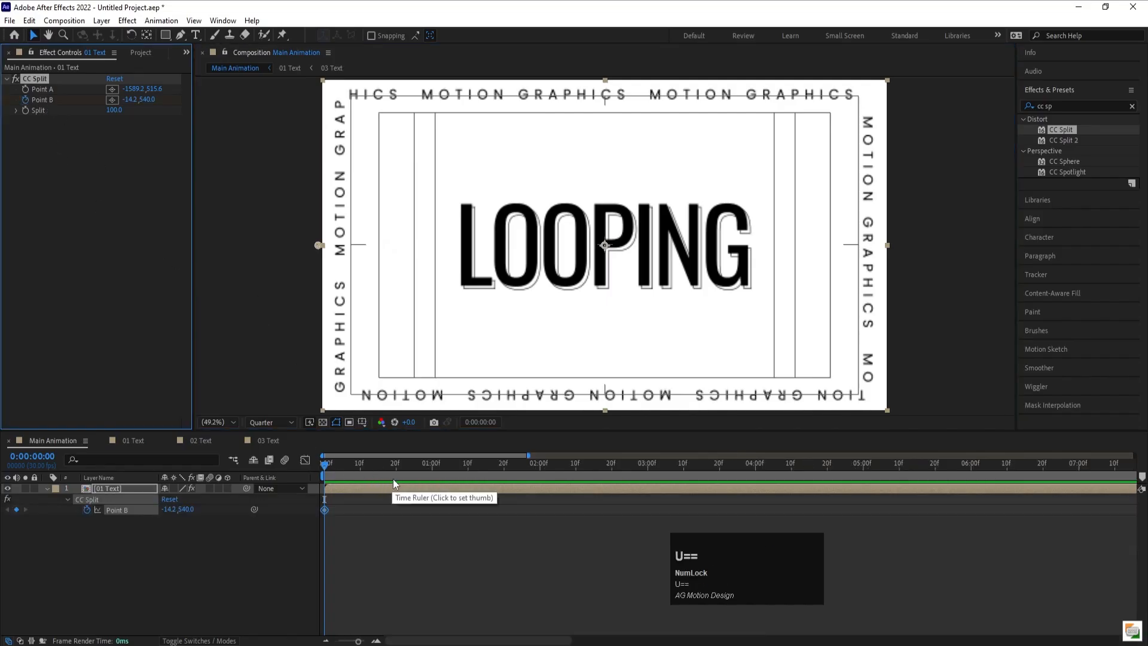
left_click(541, 466)
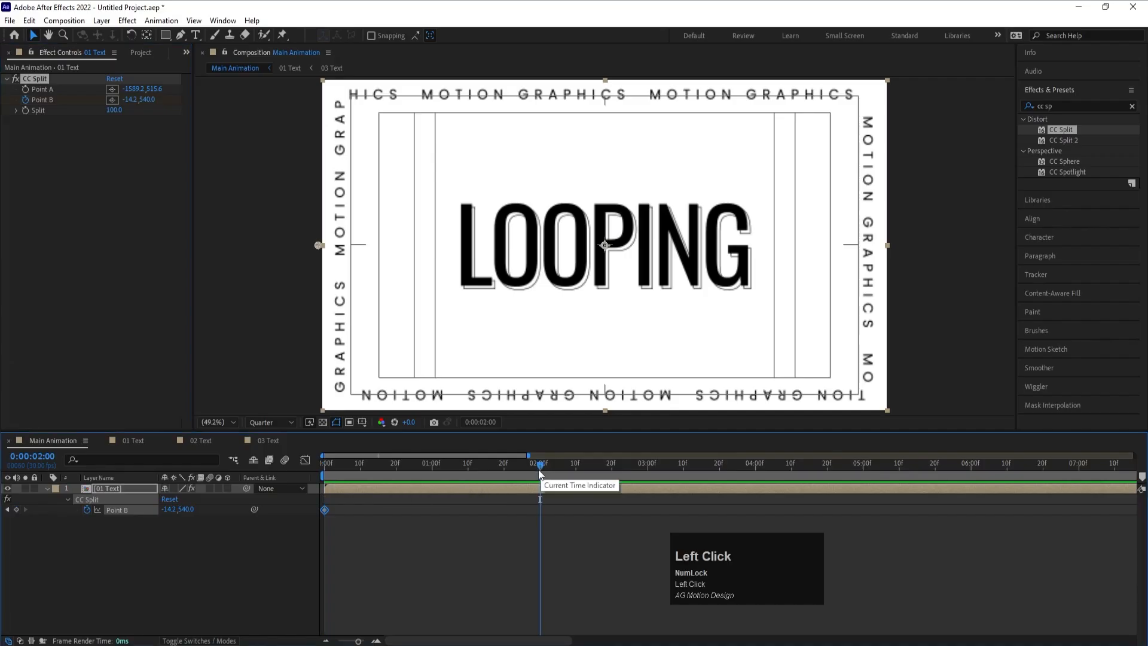
left_click_drag(320, 246, 1003, 255)
scroll(954, 263, "down", 2)
- Set the Main Animation composition's background color to black
key("ctrl+k")
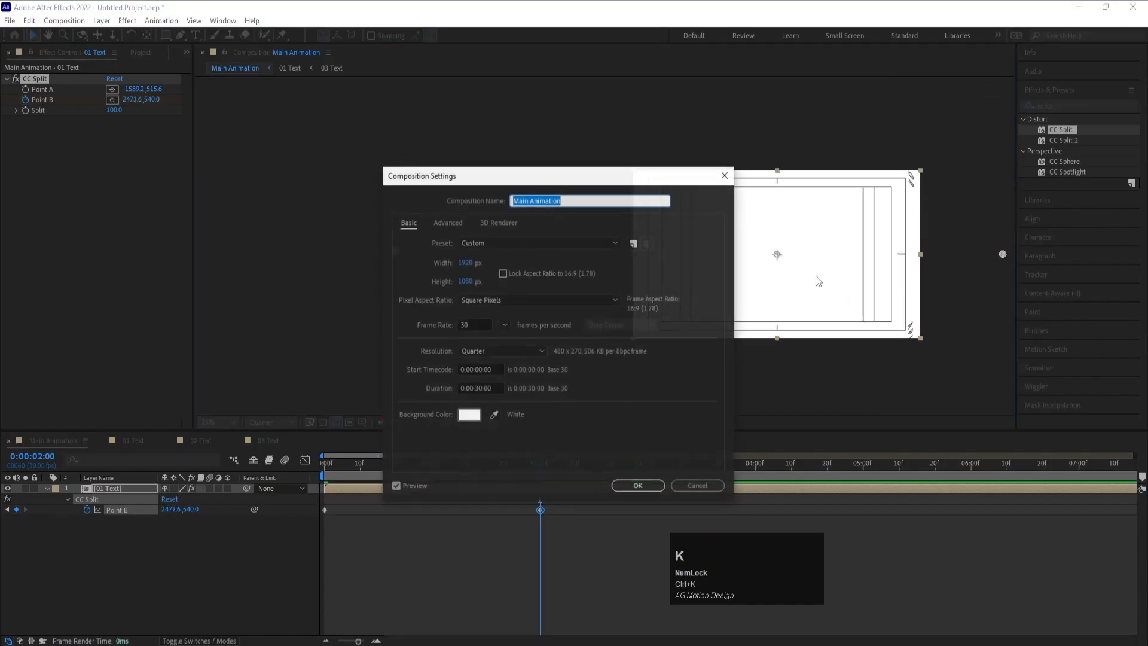
left_click(475, 422)
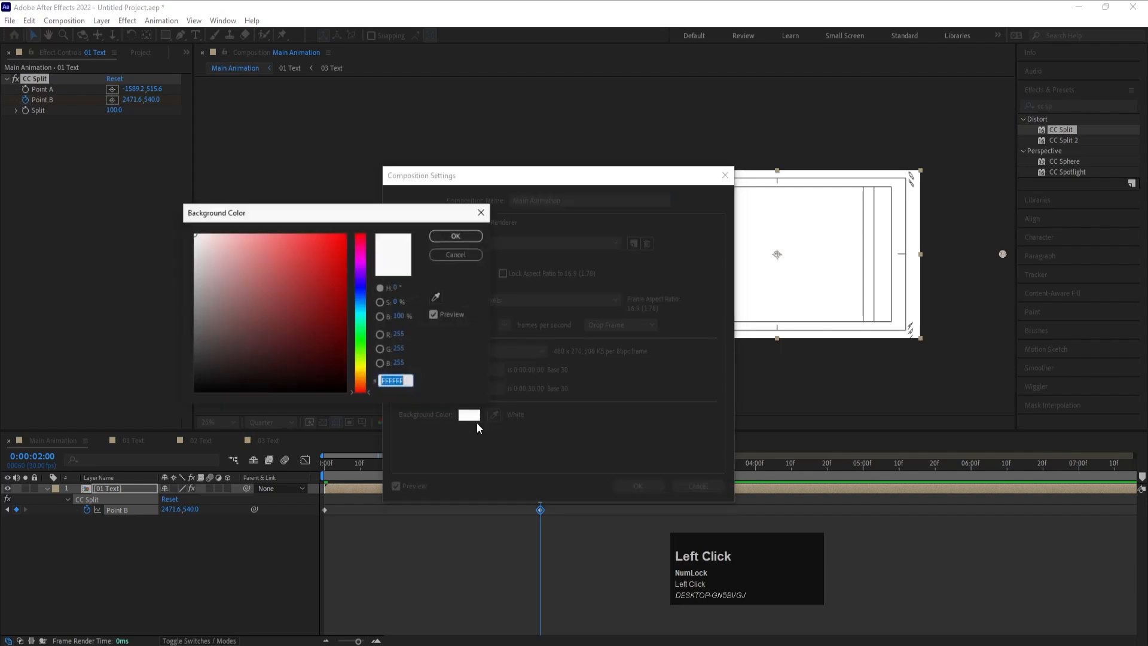
left_click_drag(333, 372, 367, 413)
key("Return")
key("Return")
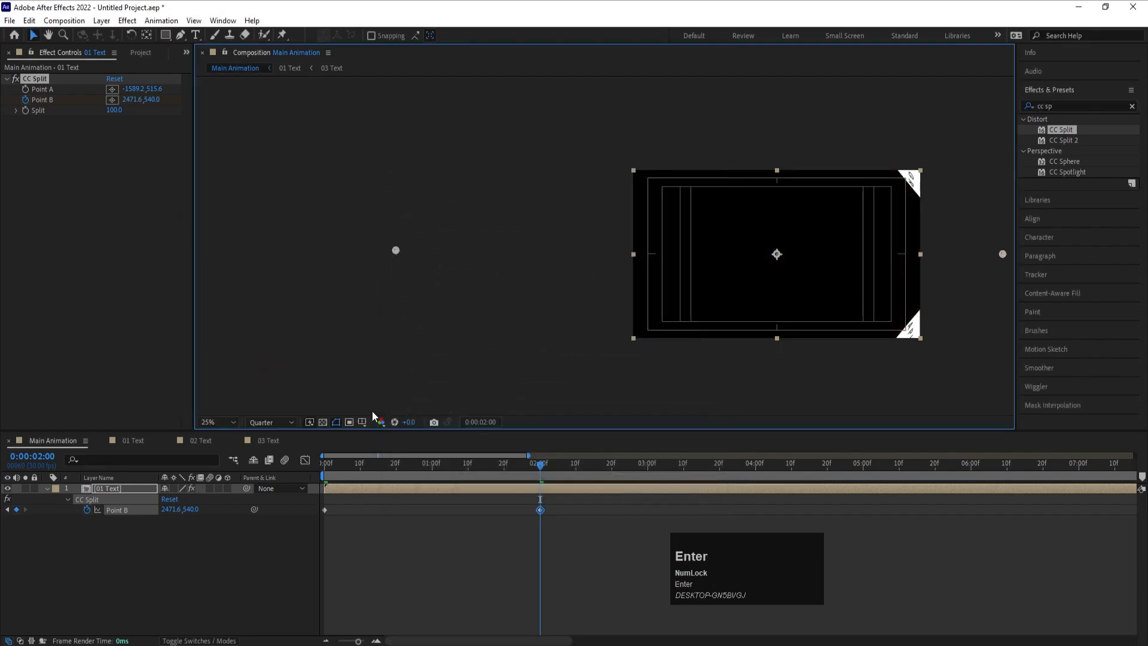
- Increase Point B's horizontal value at 2 seconds to about 2644 so the layer splits completely out of frame
left_click(221, 423)
left_click(231, 202)
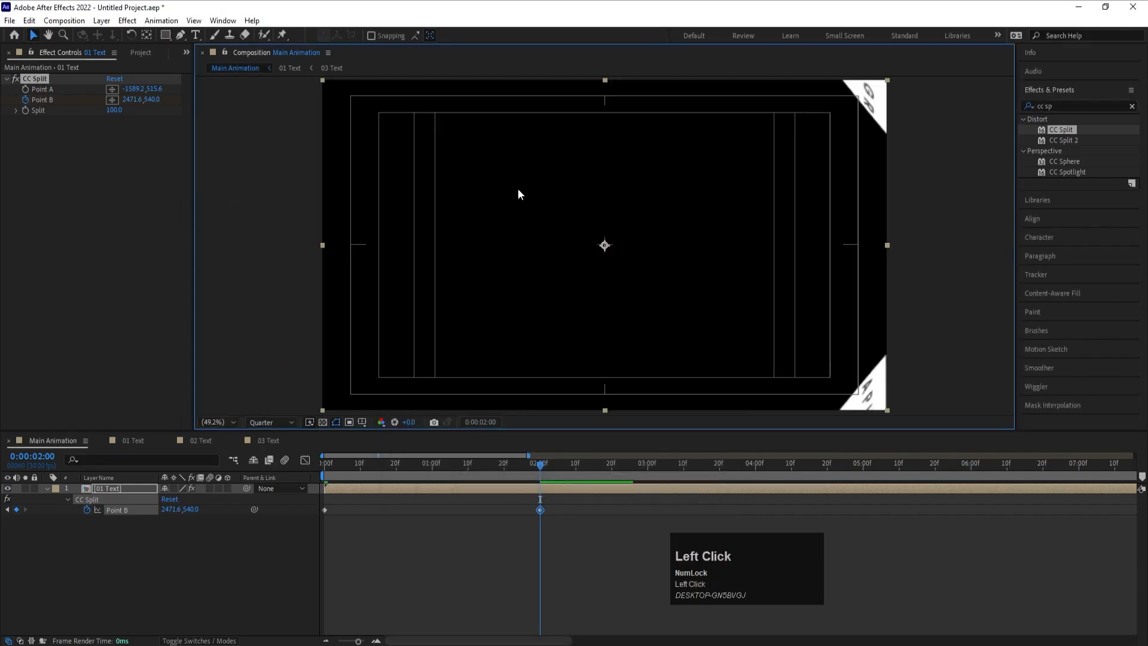
left_click_drag(180, 510, 261, 507)
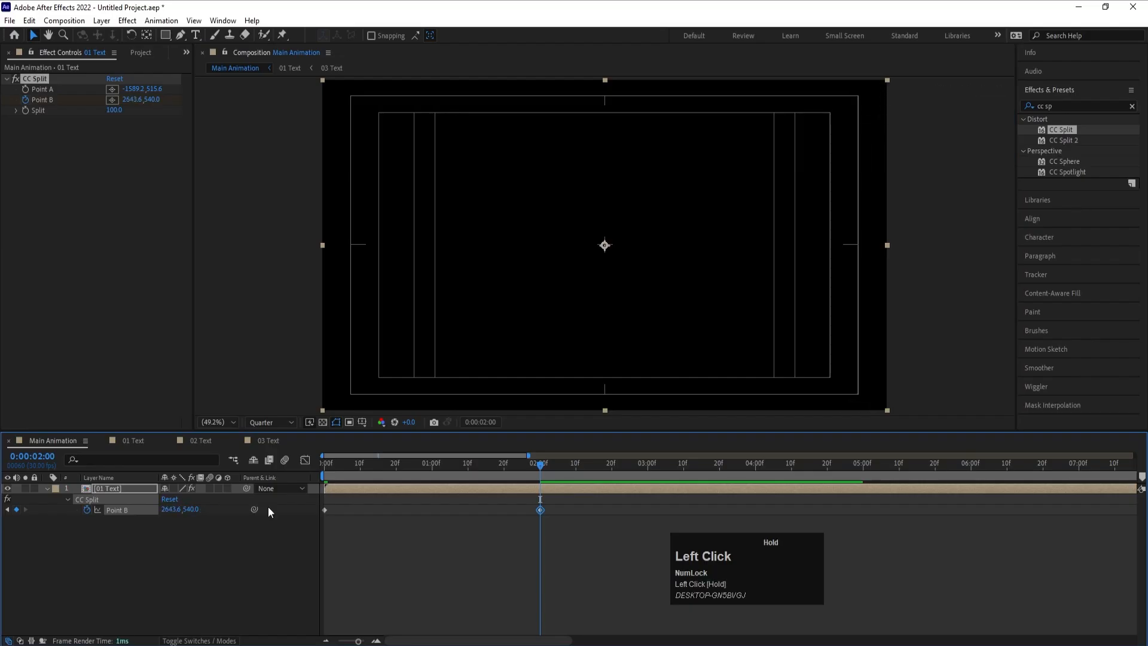
- Preview the split animation from the start and scrub through its end near the second Point B keyframe
left_click_drag(368, 469, 253, 469)
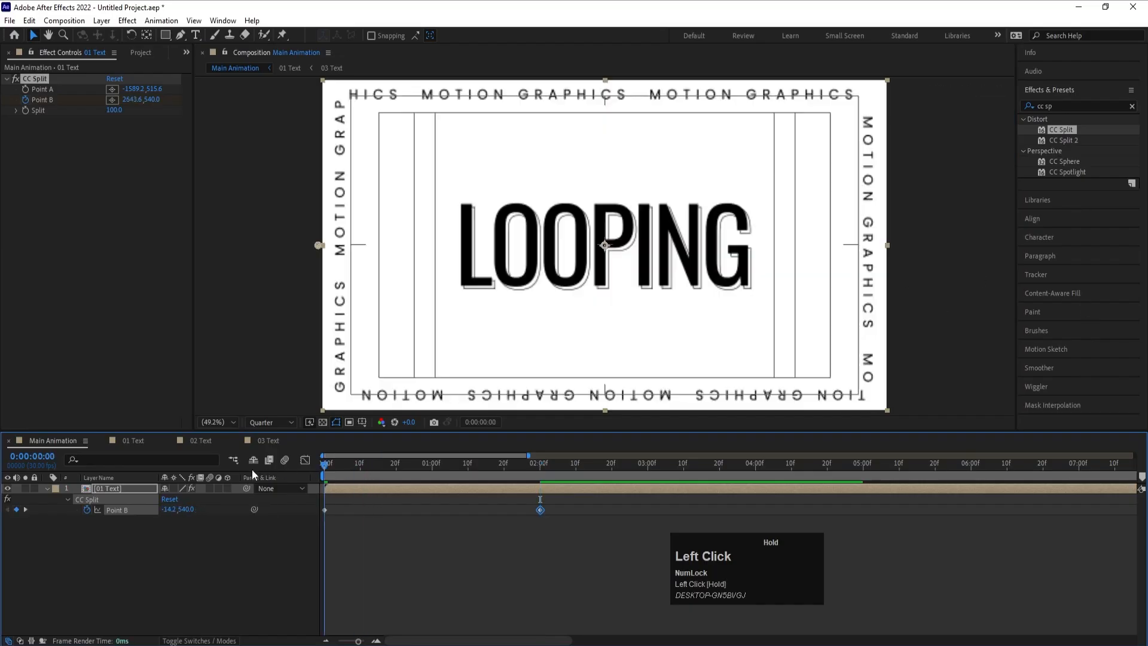
key("space")
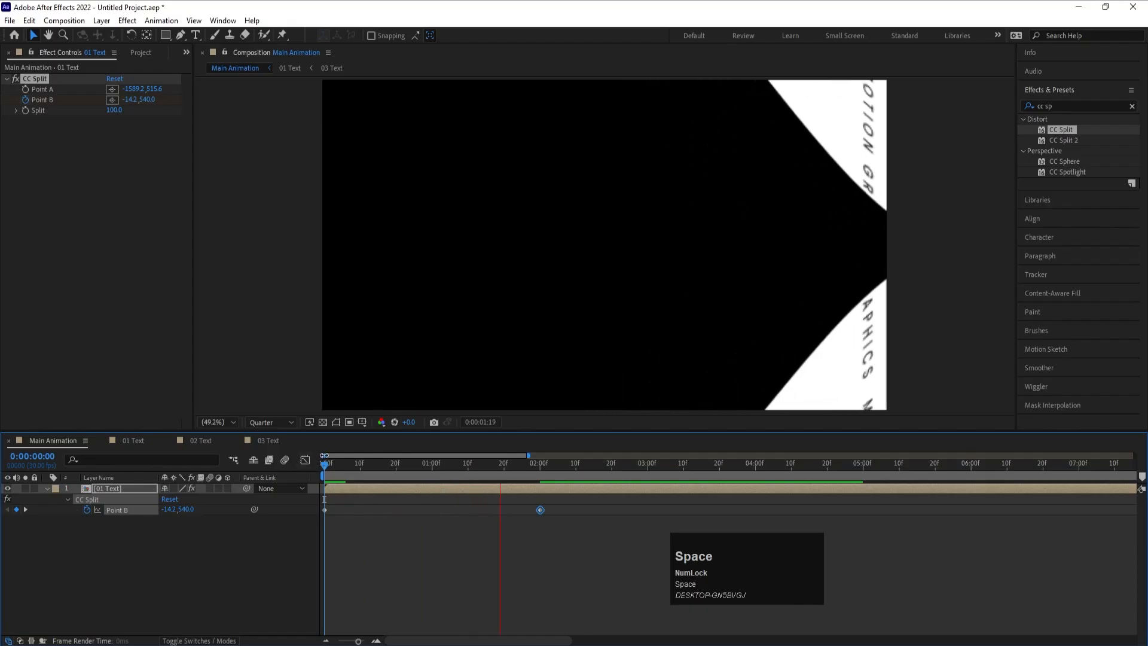
key("space")
left_click(533, 469)
left_click_drag(536, 473, 497, 472)
- Apply Easy Ease to both Point B keyframes, lengthen both speed-graph influences toward the middle for a sharper peak, and preview the split
left_click_drag(539, 533, 314, 476)
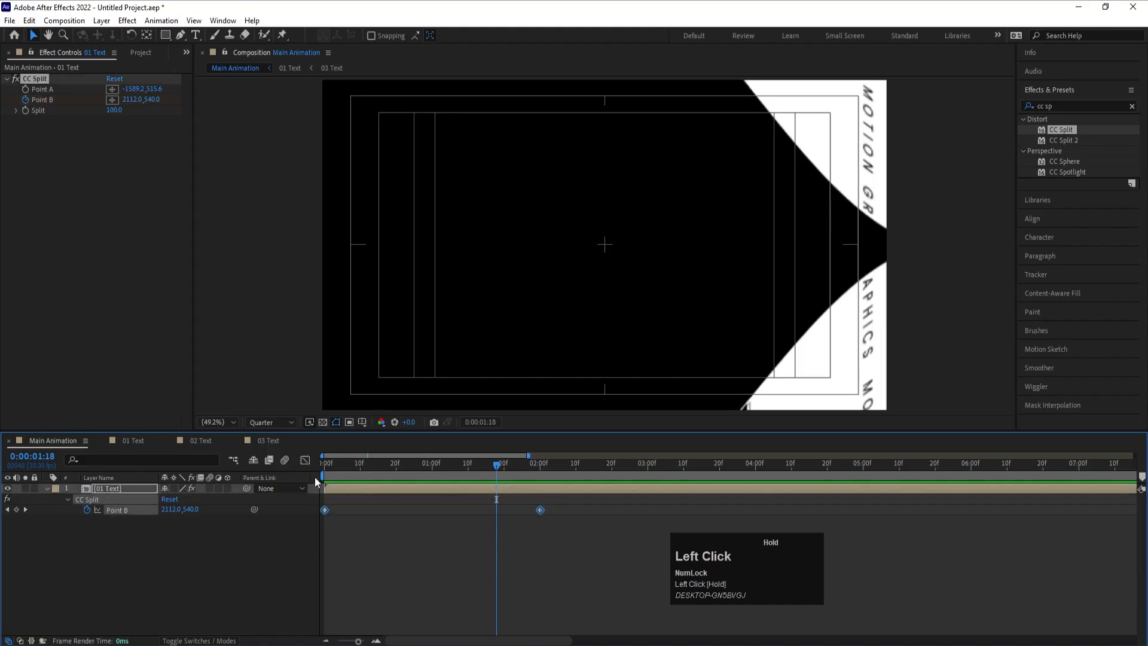
key("F9")
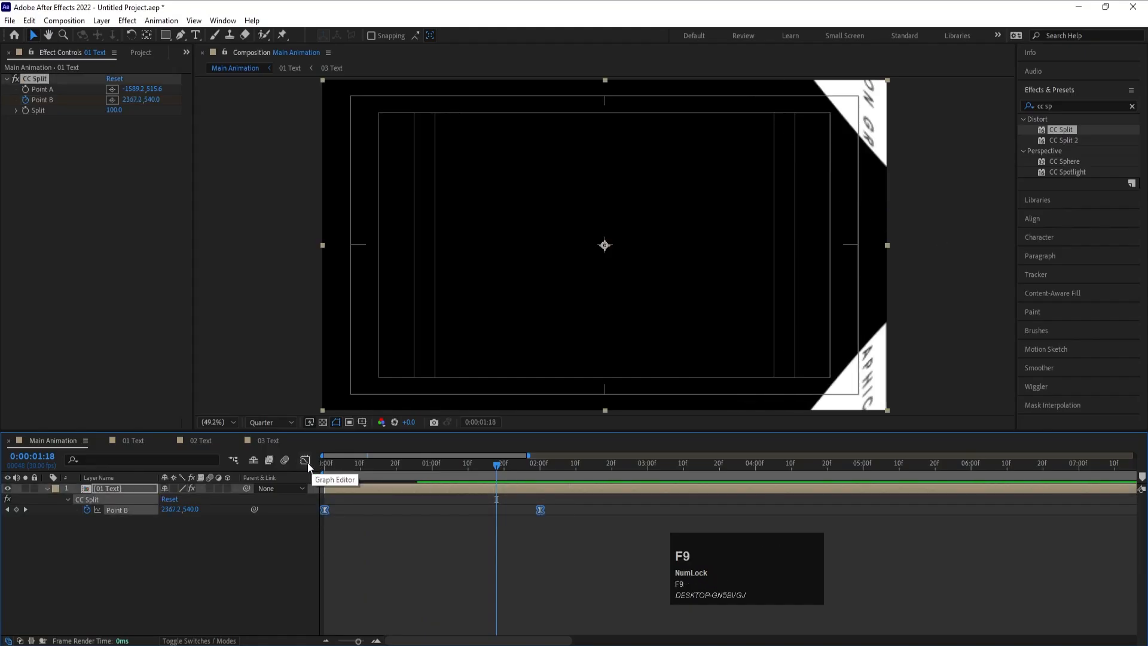
left_click(305, 460)
left_click(489, 605)
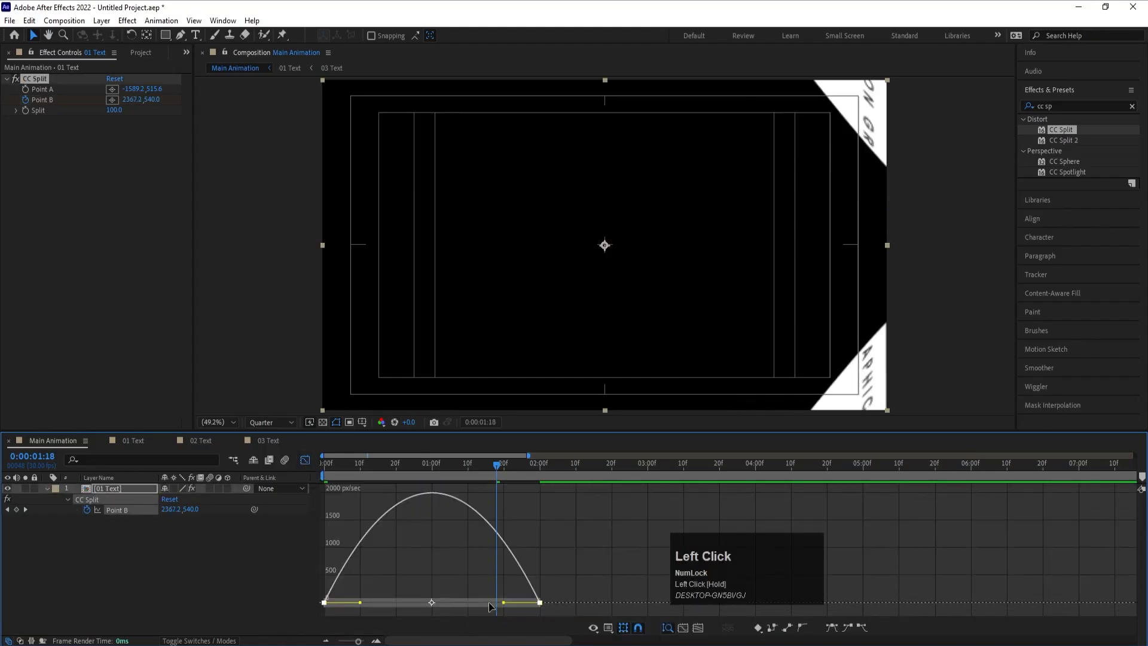
left_click_drag(503, 604, 473, 602)
left_click_drag(360, 603, 390, 603)
left_click_drag(363, 484, 278, 483)
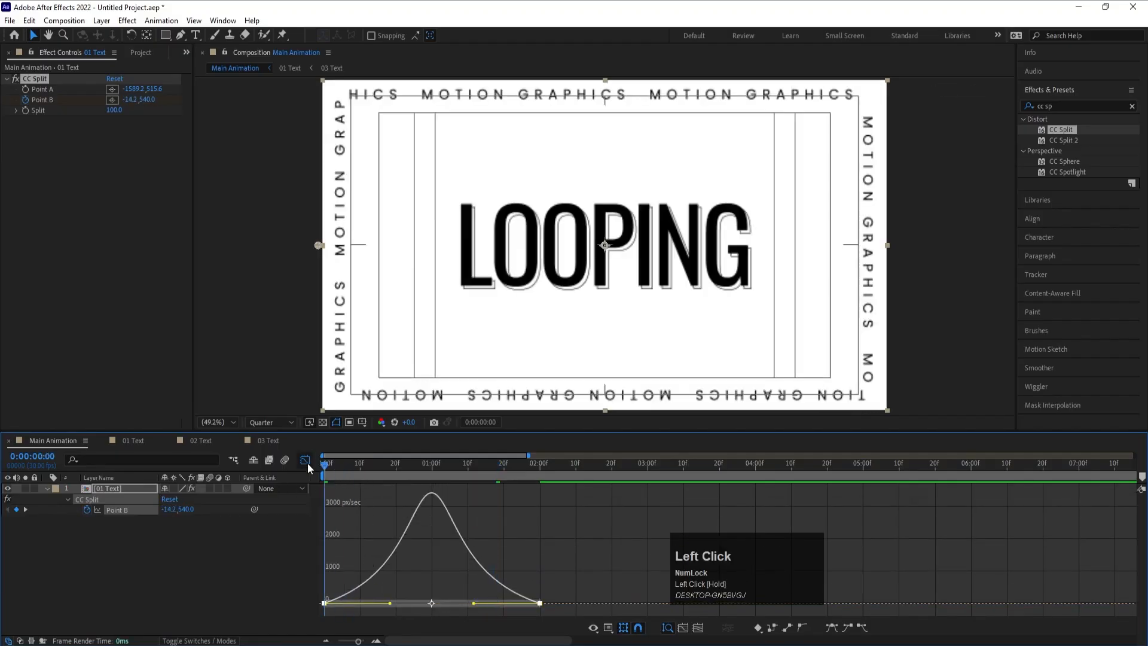
left_click(305, 460)
key("space")
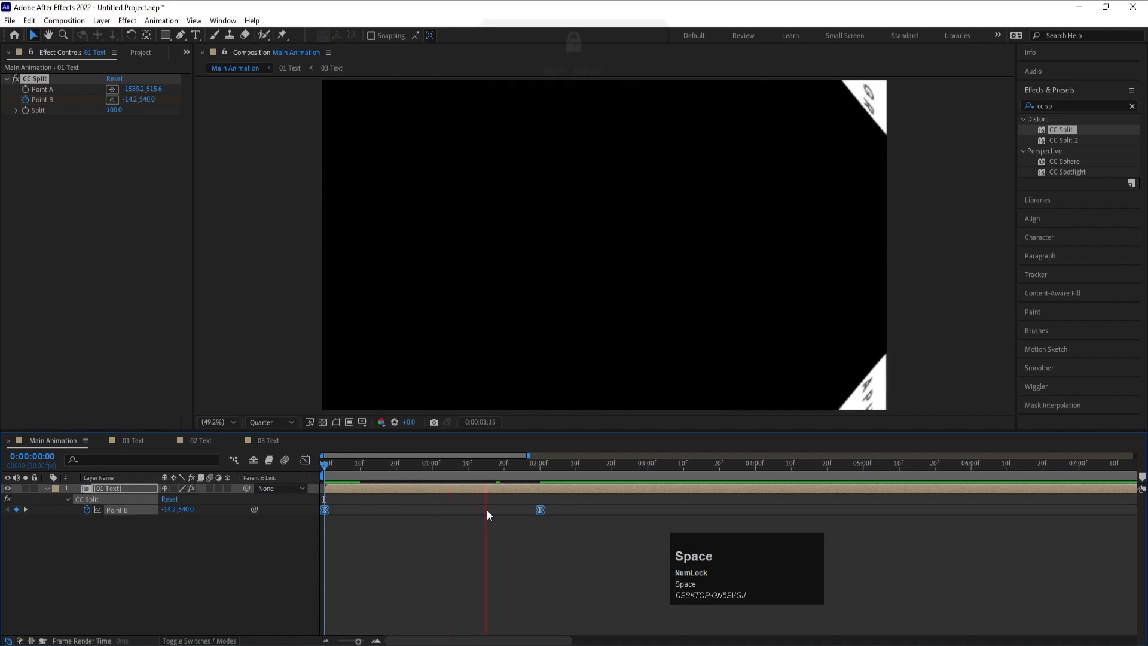
key("minus")
key("space")
left_click(503, 548)
- Move the current time to 1 second and duplicate the 01 Text layer
left_click_drag(392, 465, 378, 462)
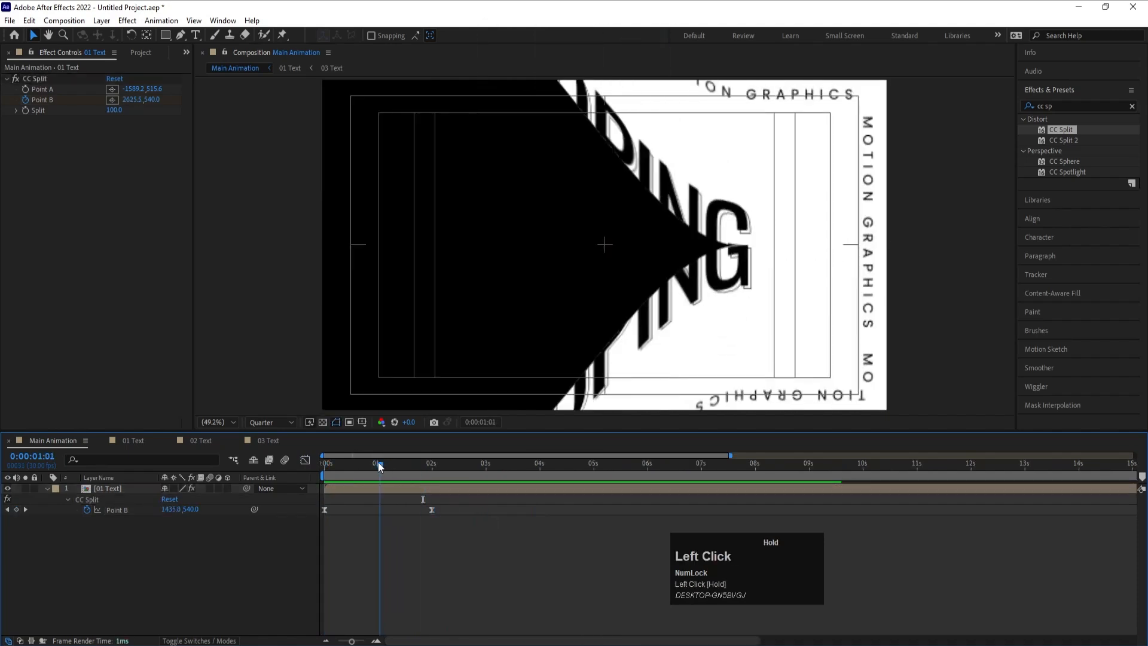
left_click(122, 489)
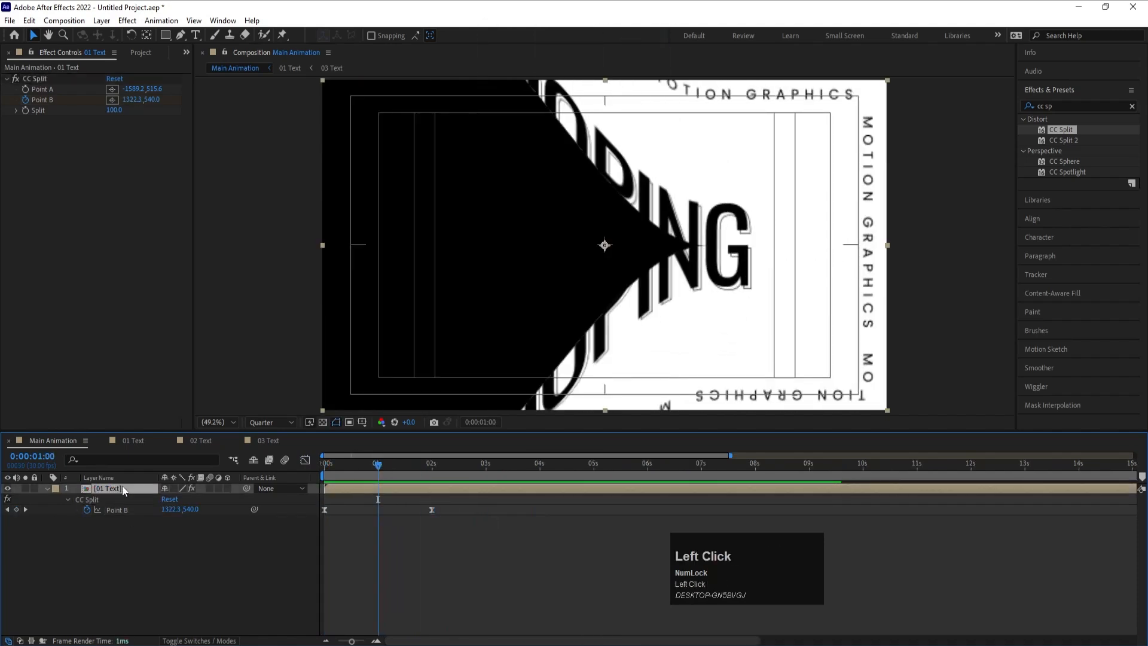
key("ctrl+d")
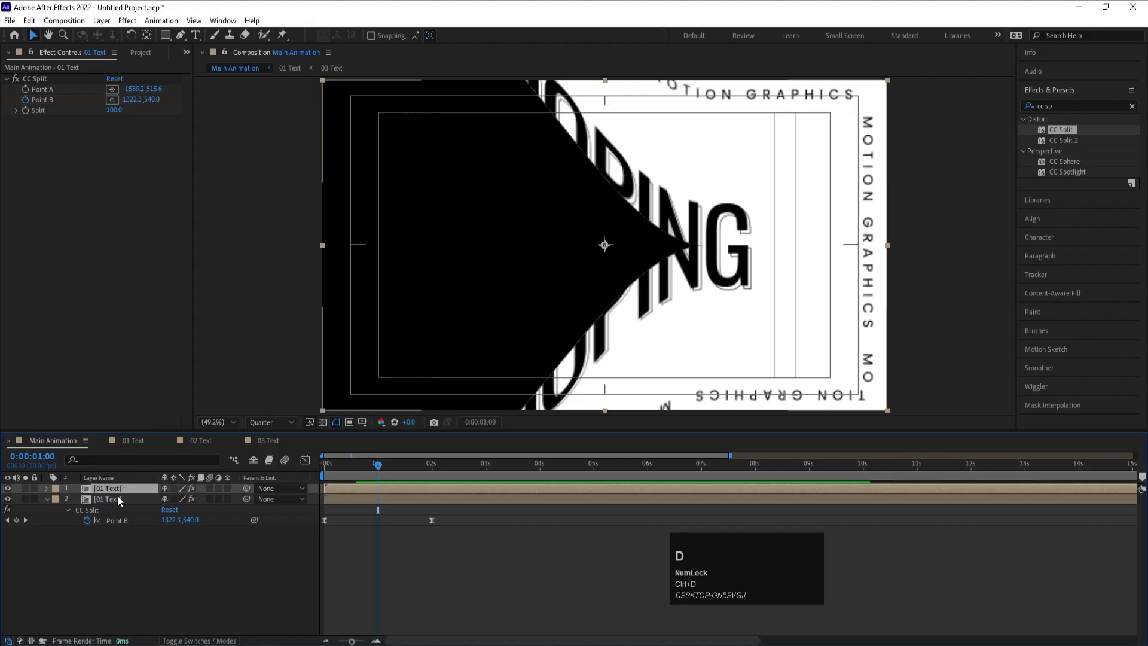
- Replace the lower 01 Text layer's source with the 02 Text composition, keeping its CC Split animation
left_click(117, 497)
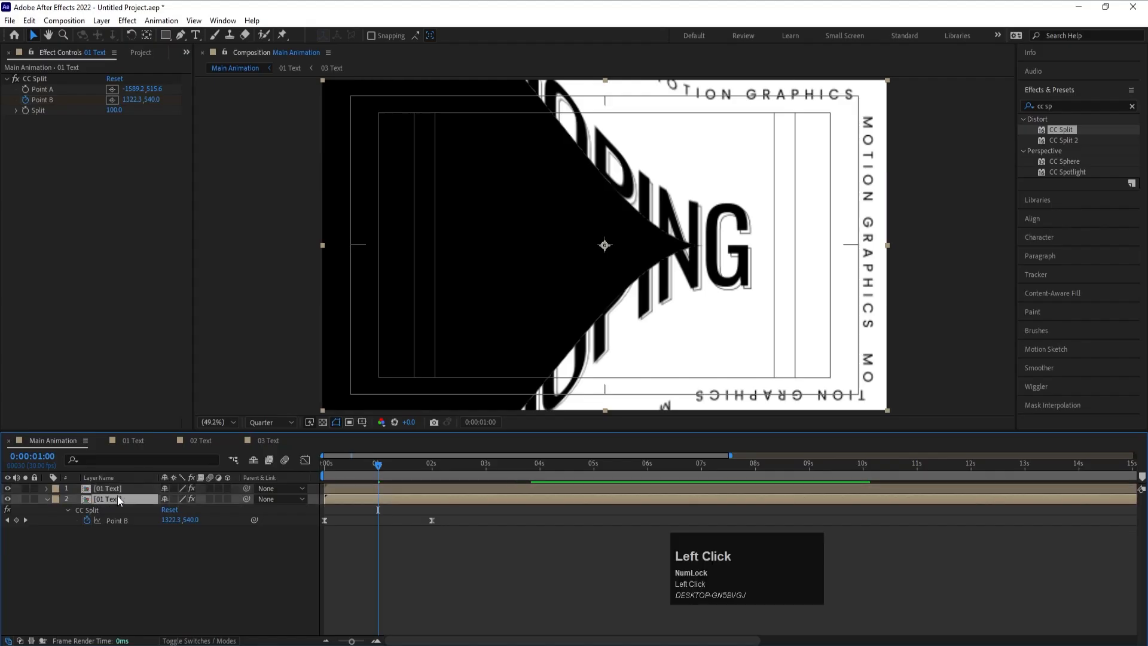
right_click(117, 497)
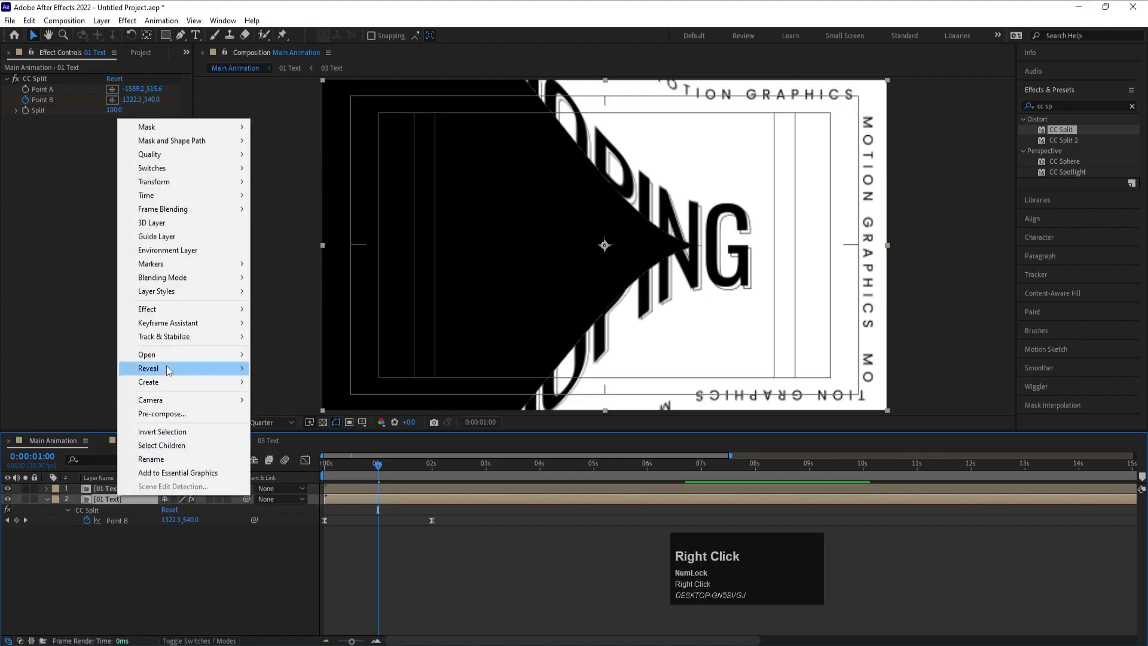
mouse_move(170, 368)
left_click(279, 383)
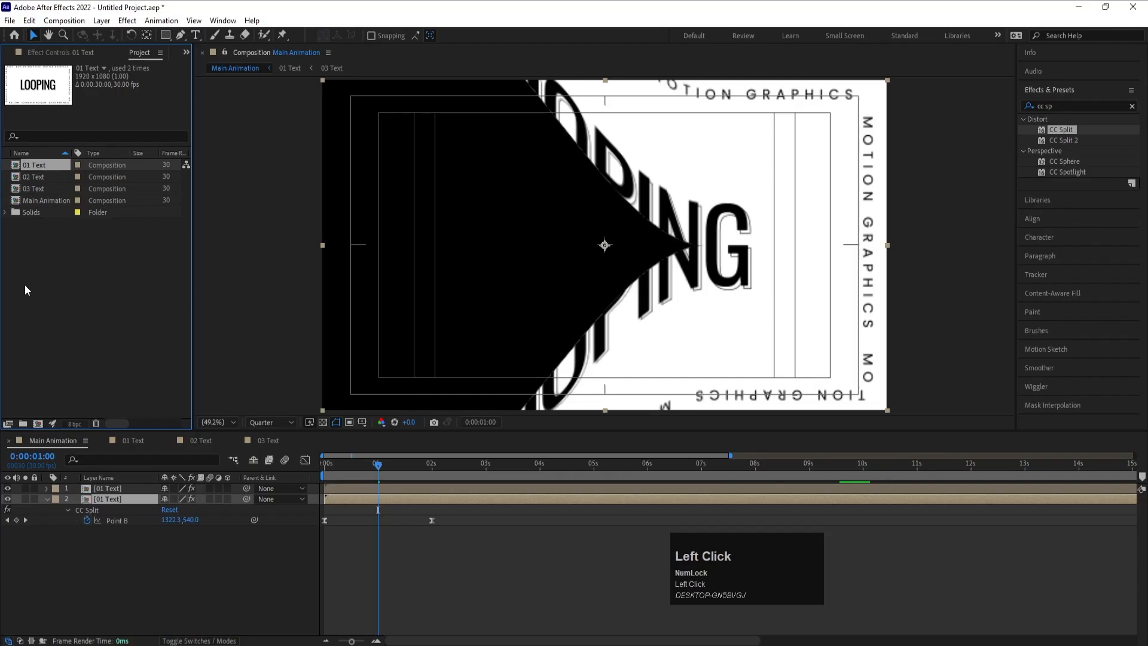
left_click(31, 176)
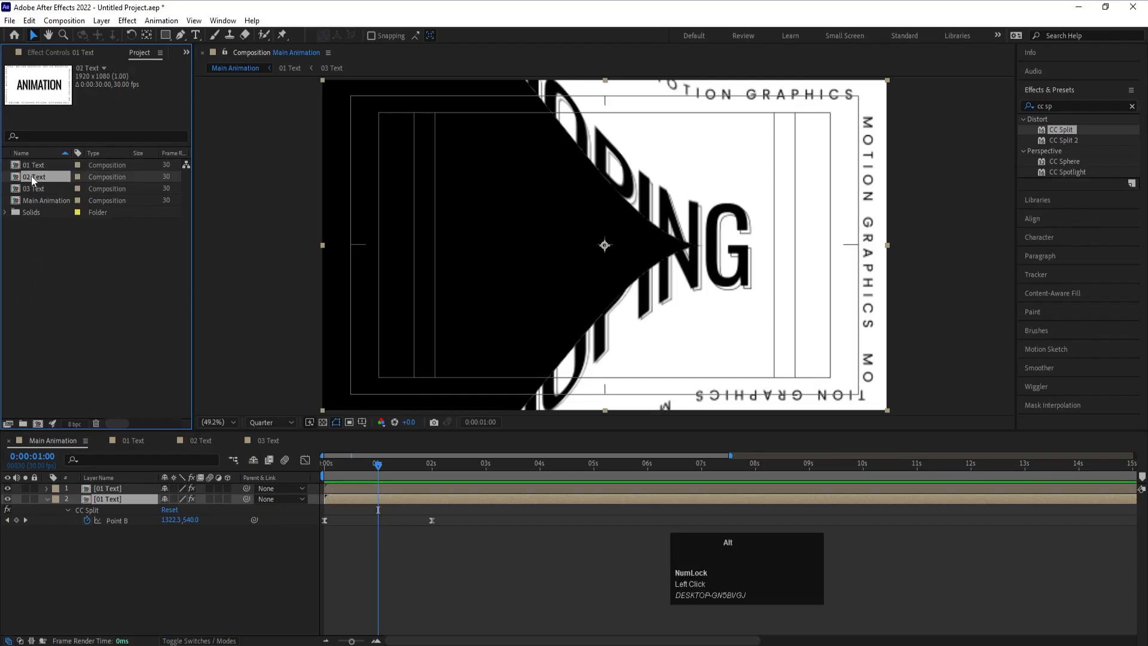
left_click_drag(31, 176, 126, 445)
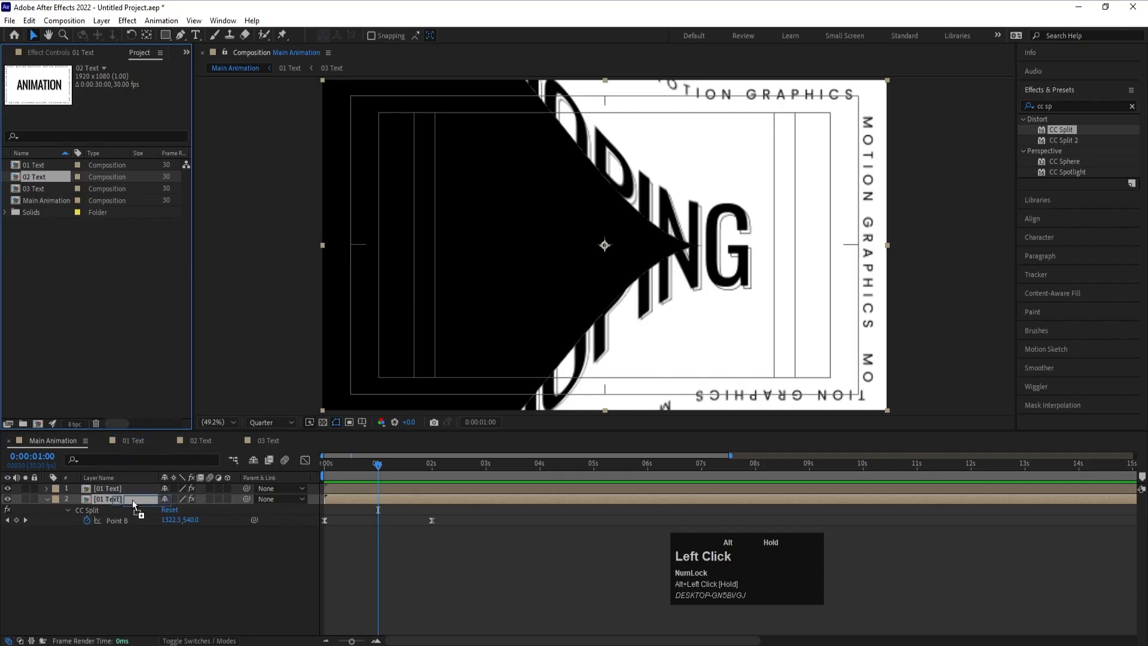
left_click_drag(133, 504, 133, 505)
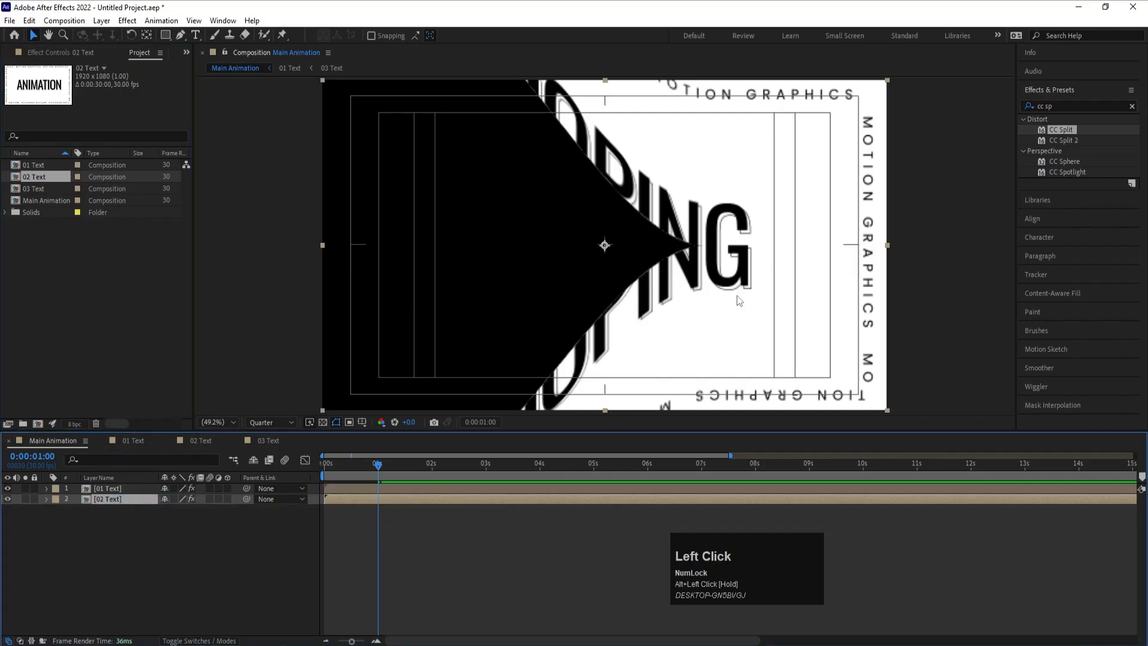
- Shift the 02 Text layer's two Point B keyframes so they run from 1 second to 3 seconds
key("u")
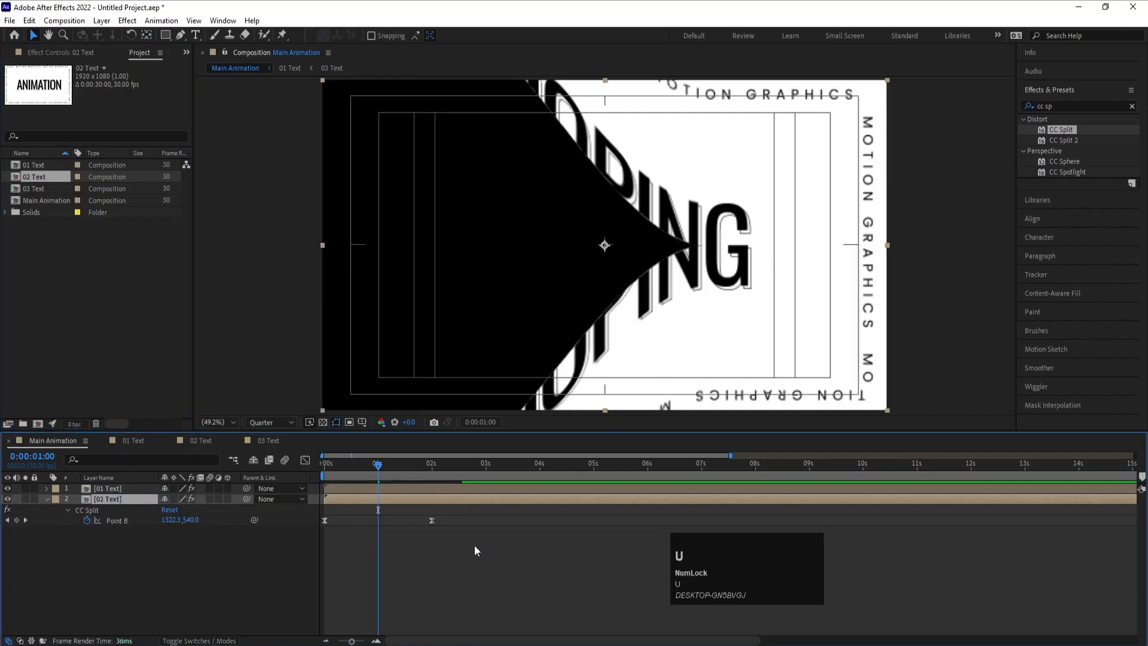
left_click_drag(475, 546, 379, 532)
key("equal")
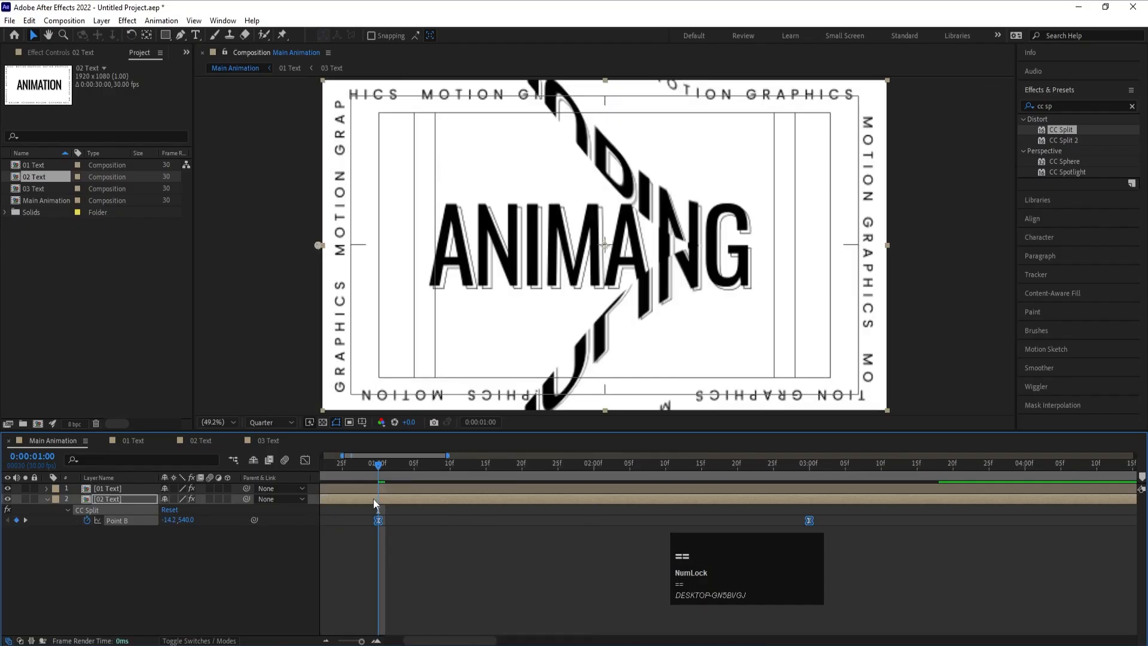
scroll(374, 487, "down", 4)
left_click(413, 536)
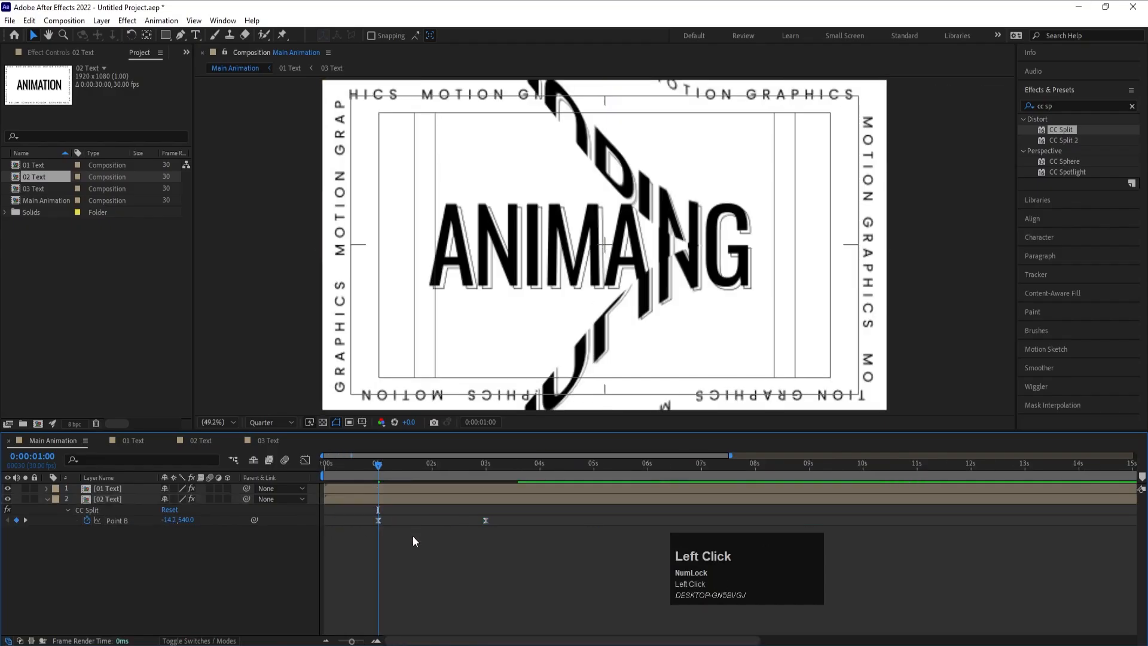
- Add the Tint effect to the 02 Text layer, swap its black and white colors, and preview the transition
left_click(386, 500)
left_click(1065, 105)
type("ti")
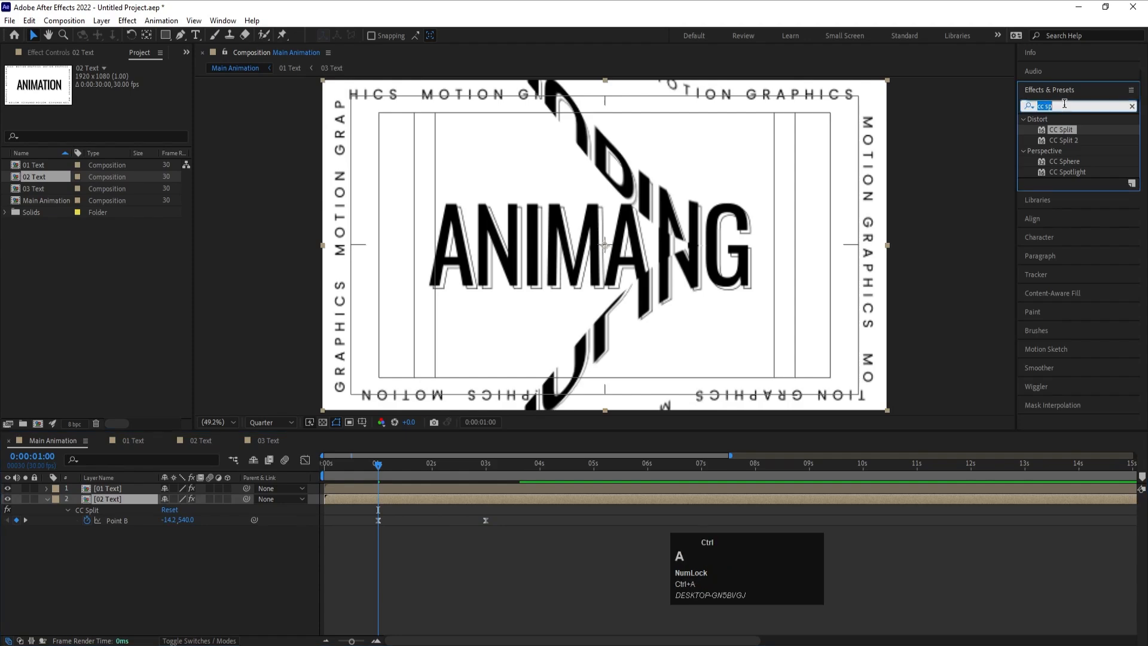
type("nt")
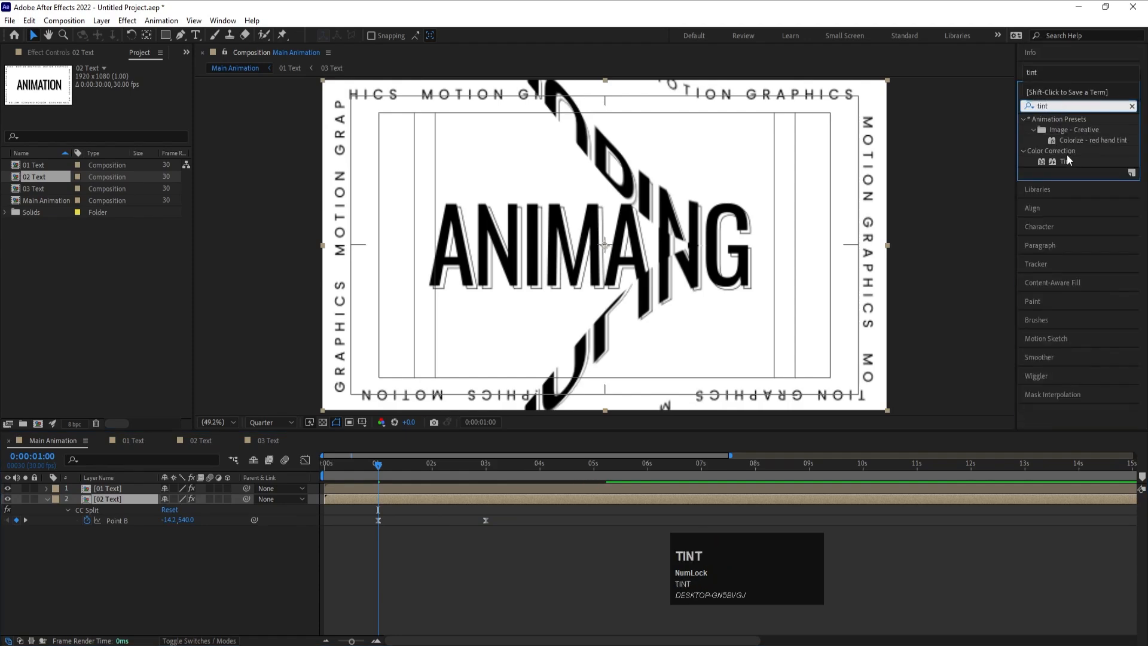
double_click(1066, 160)
left_click(163, 163)
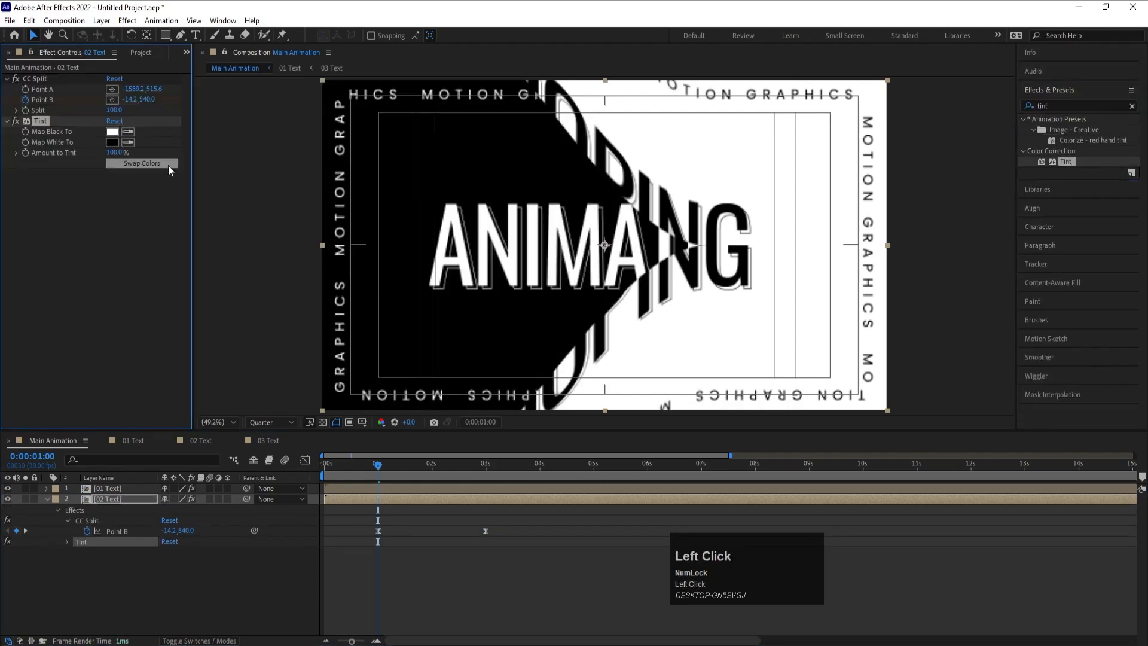
key("space")
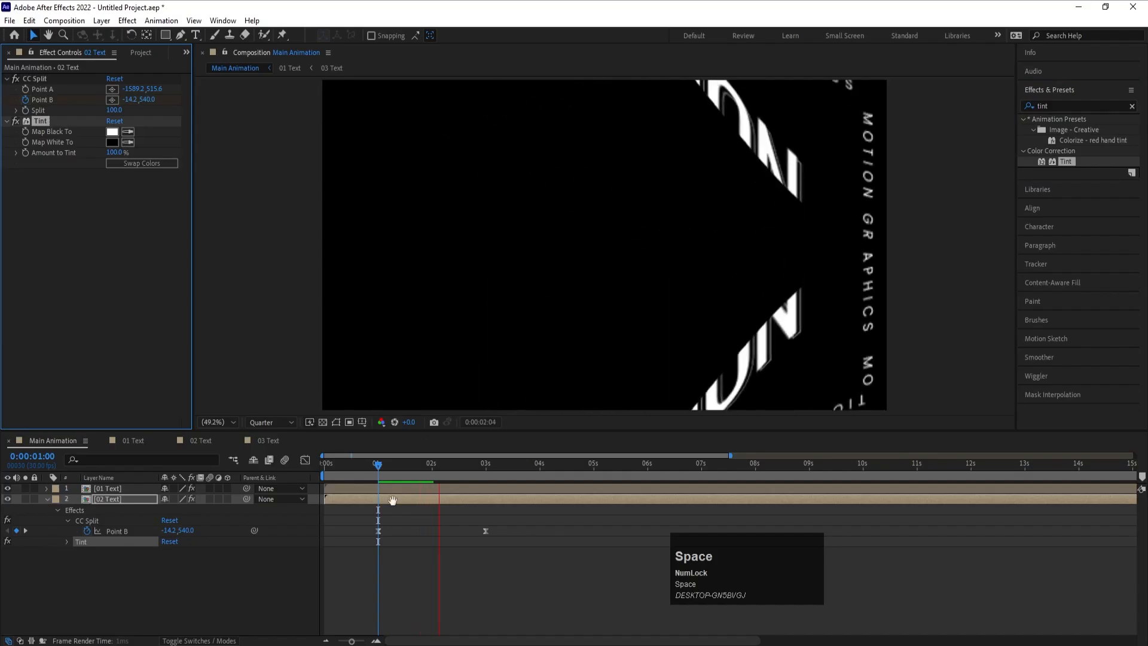
left_click(421, 579)
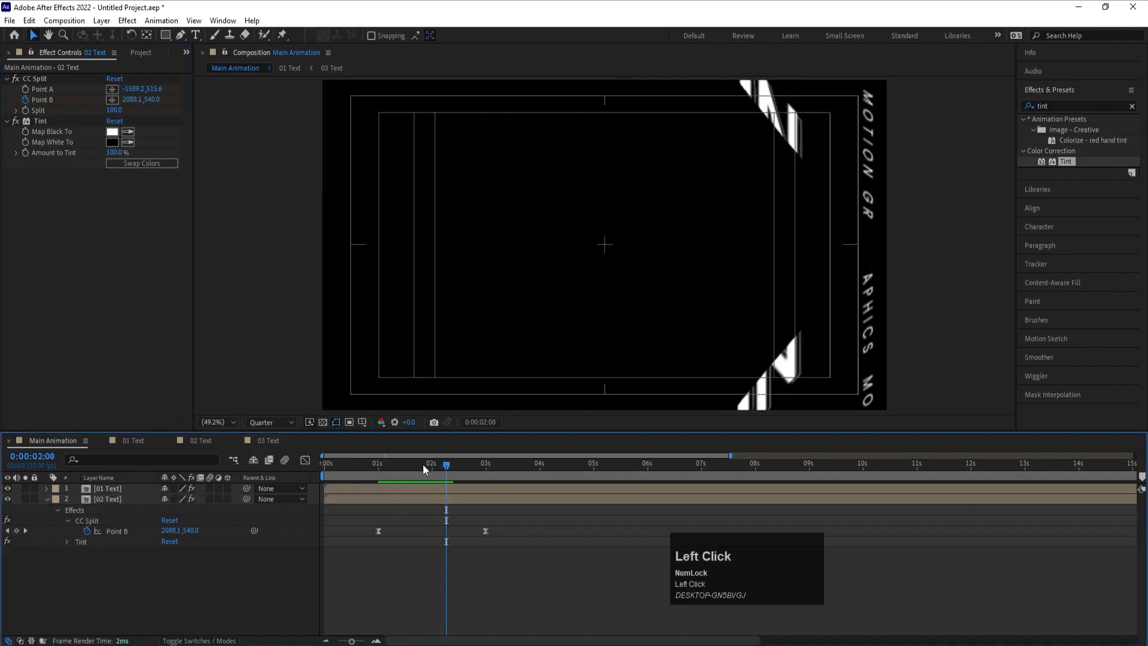
- Duplicate the 01 Text layer and place the copy beneath 02 Text at the bottom of the layer stack
left_click(47, 500)
left_click(105, 488)
key("ctrl+d")
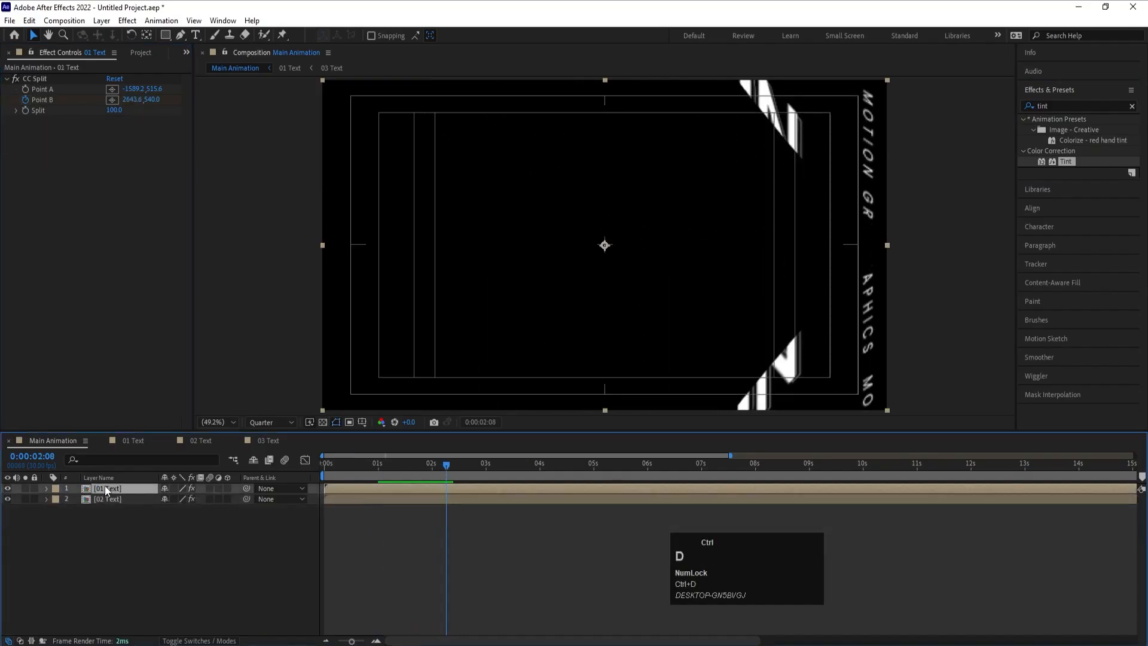
left_click_drag(105, 485, 116, 543)
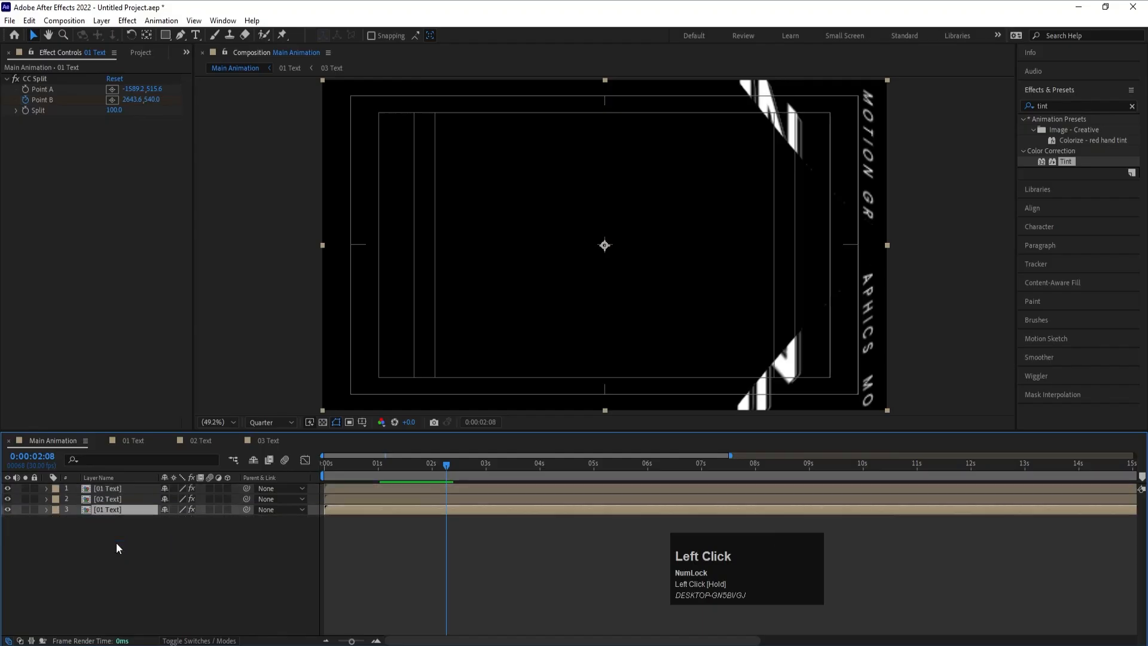
- Shift the bottom 01 Text layer's Point B keyframes so they run from 2 seconds to 4 seconds
key("u")
left_click(458, 542)
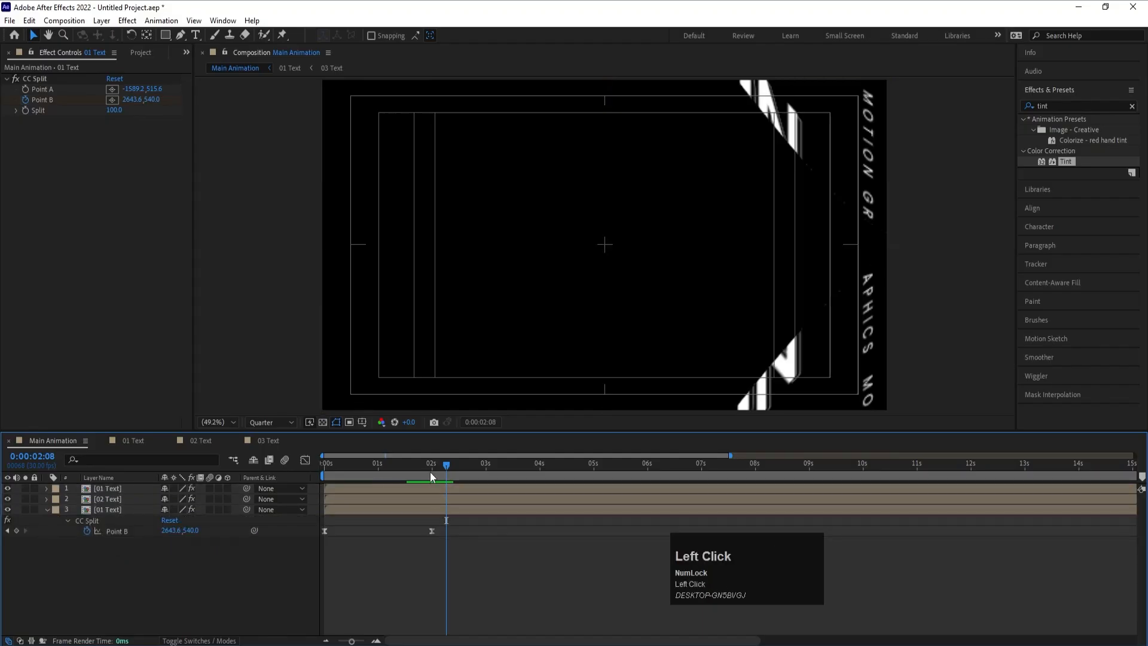
left_click(432, 470)
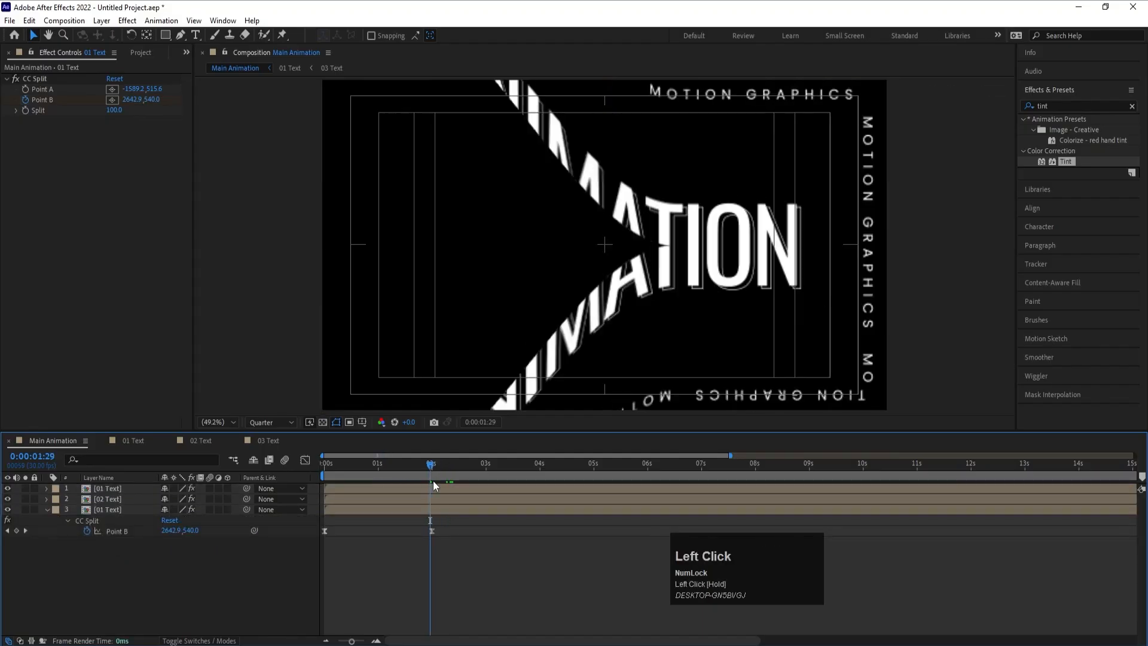
key("equal")
key("equal")
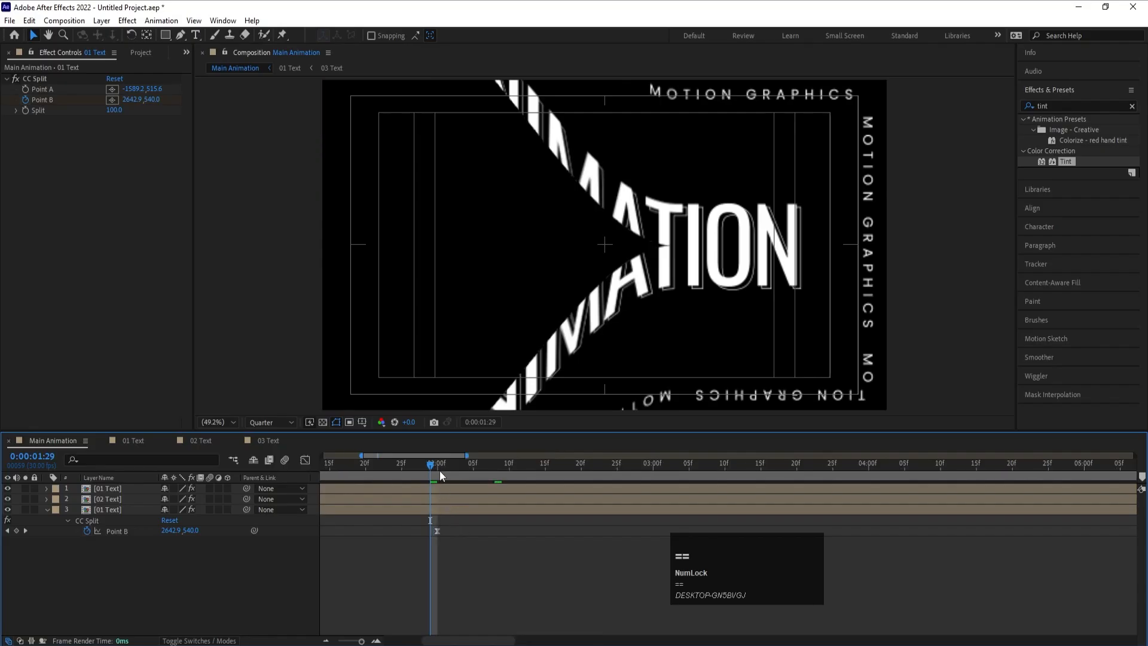
left_click(439, 470)
left_click_drag(449, 538, 223, 584)
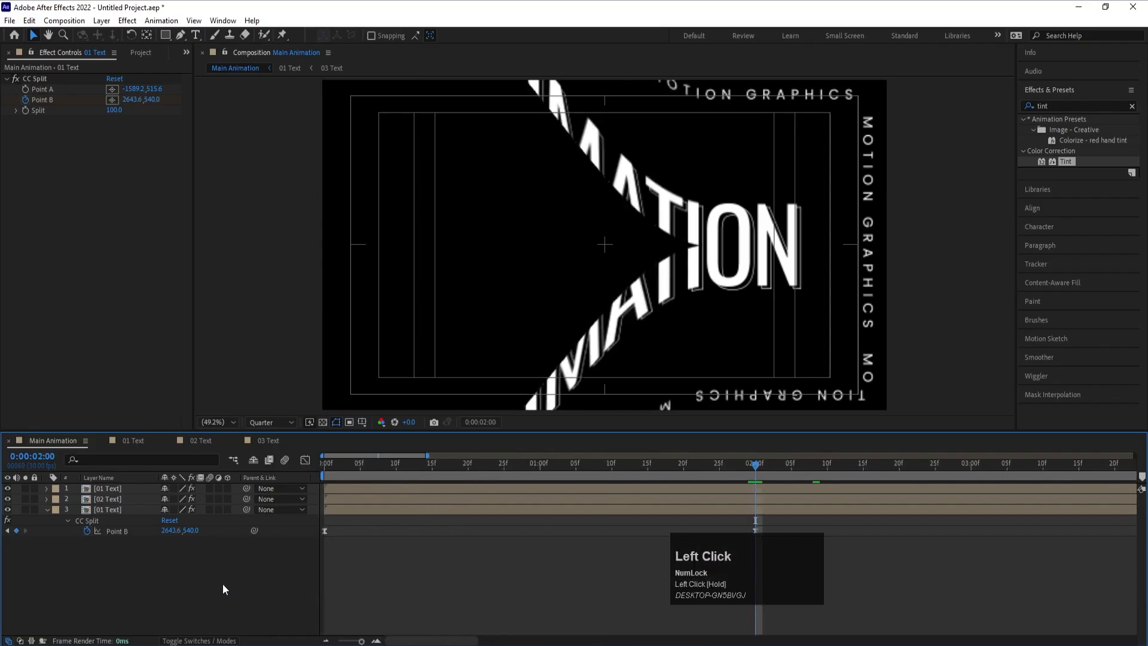
key("minus")
left_click(131, 532)
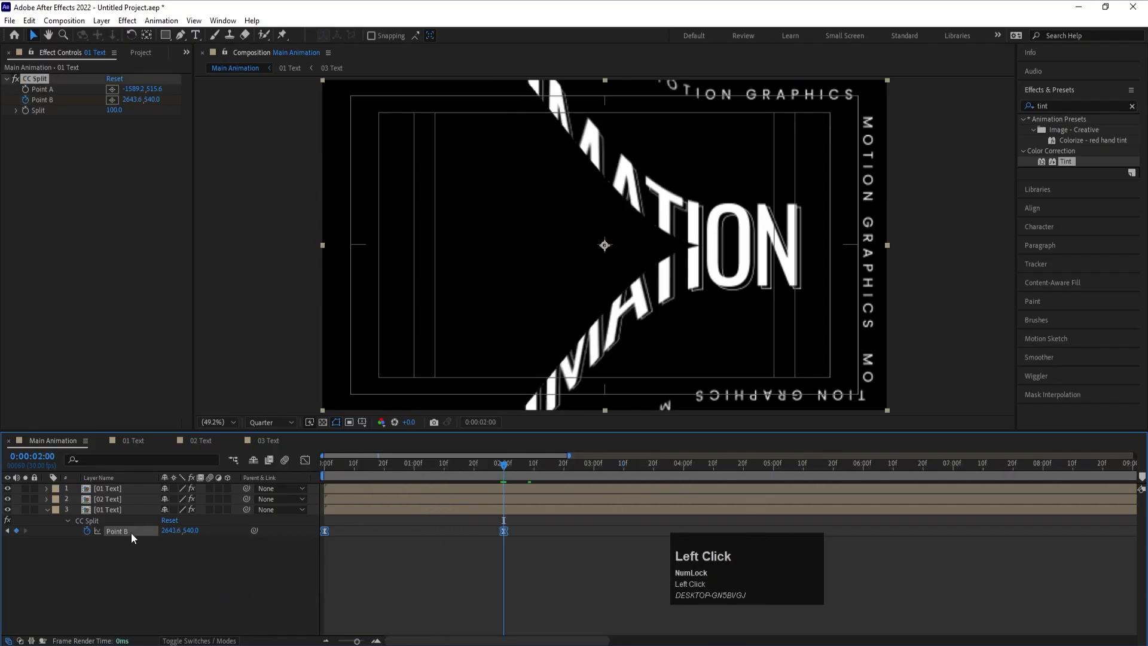
left_click_drag(336, 533, 566, 559)
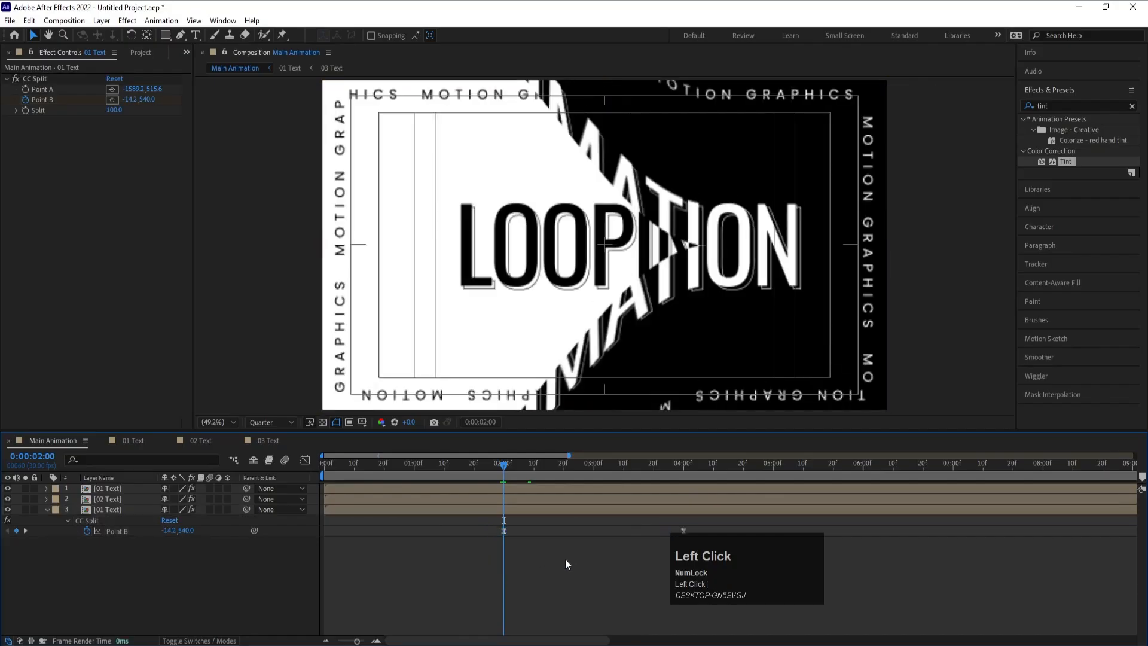
- Set the current time to 3 seconds, then duplicate the 02 Text layer and place the copy at the bottom of the layer stack
left_click(597, 469)
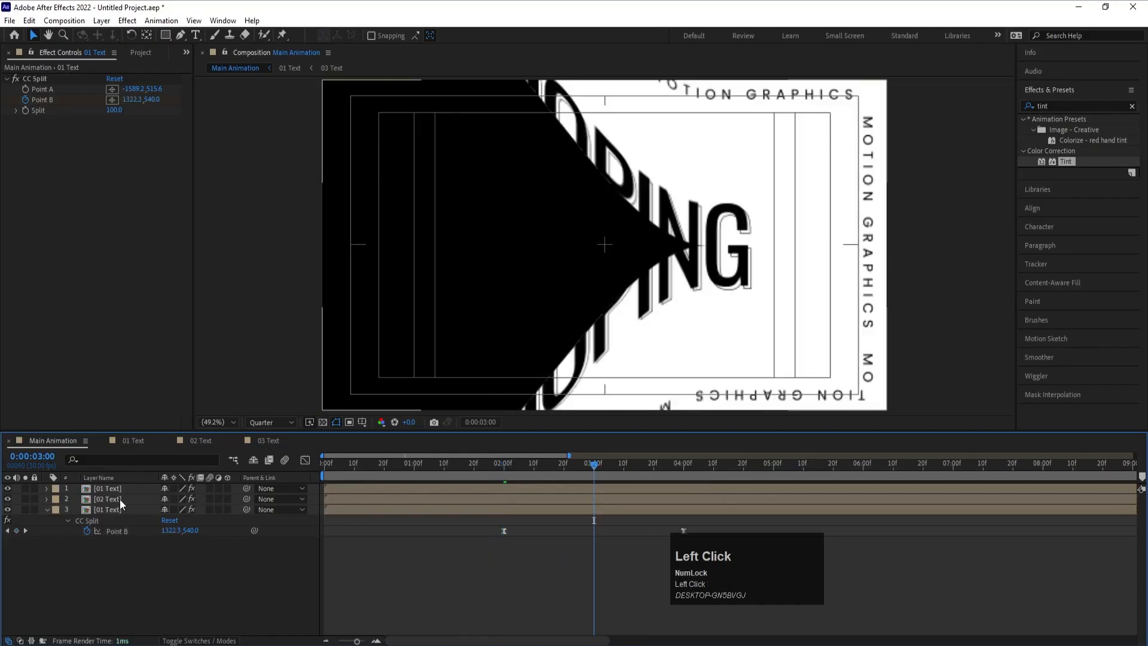
left_click(120, 499)
left_click(109, 489, "shift")
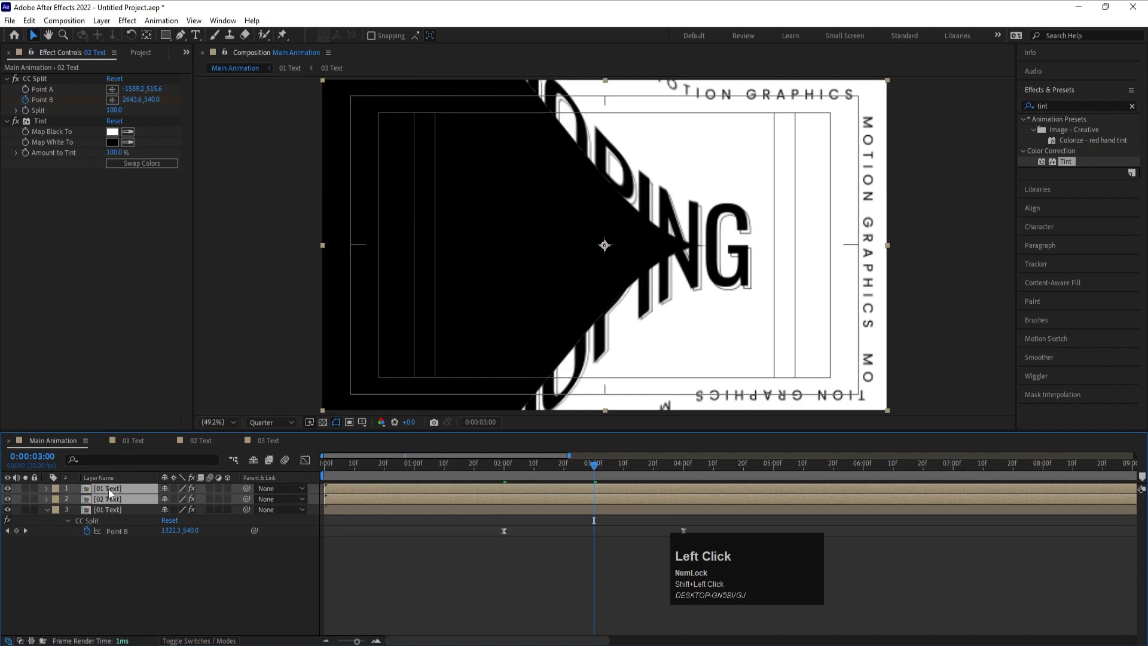
left_click(48, 510)
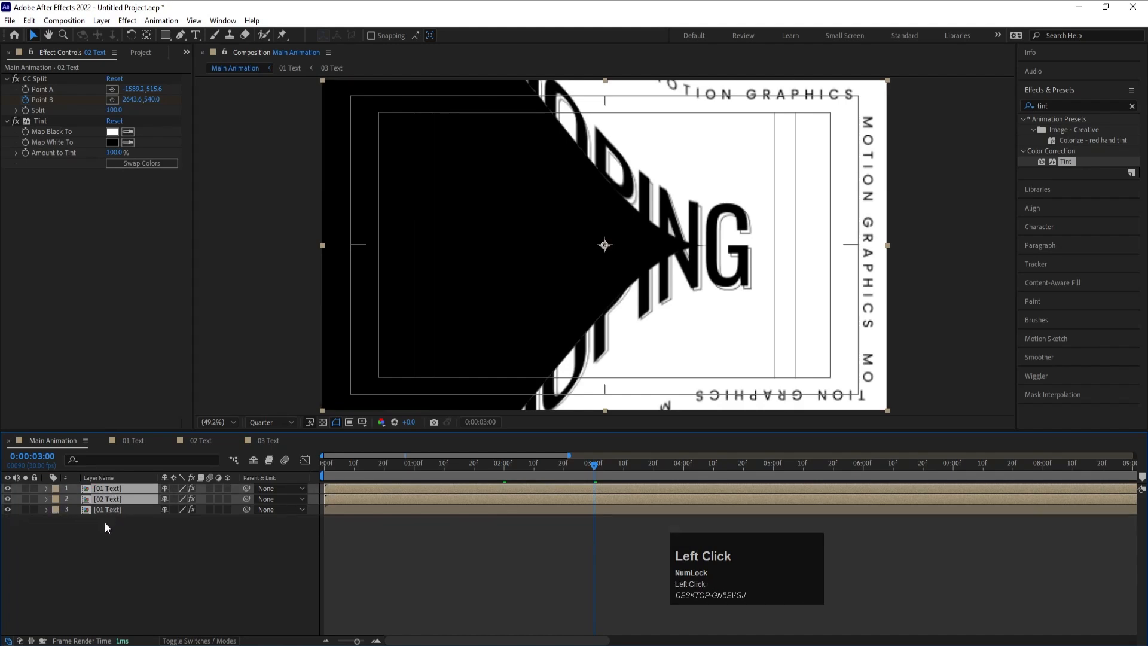
left_click(106, 522)
left_click(99, 502)
key("ctrl+d")
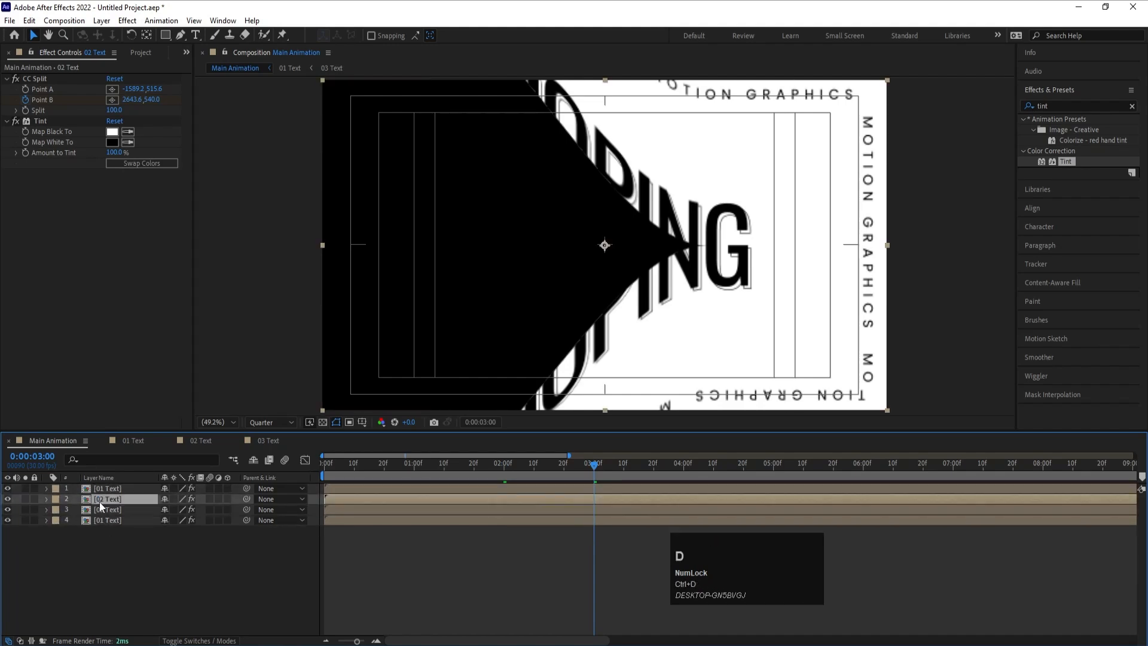
left_click_drag(99, 502, 104, 532)
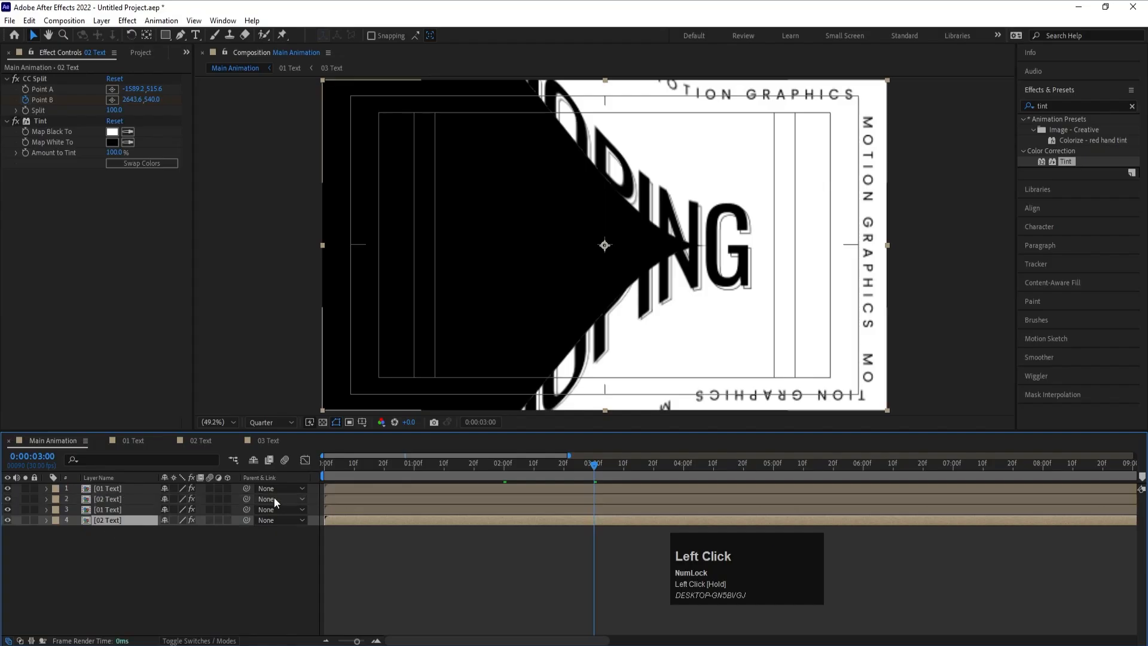
- Shift the bottom 02 Text layer's Point B keyframes to run from 3 to 5 seconds, then reveal the keyframes of all layers
key("u")
mouse_move(612, 537)
left_mouse_down()
mouse_move(396, 565)
mouse_move(594, 547)
left_mouse_up()
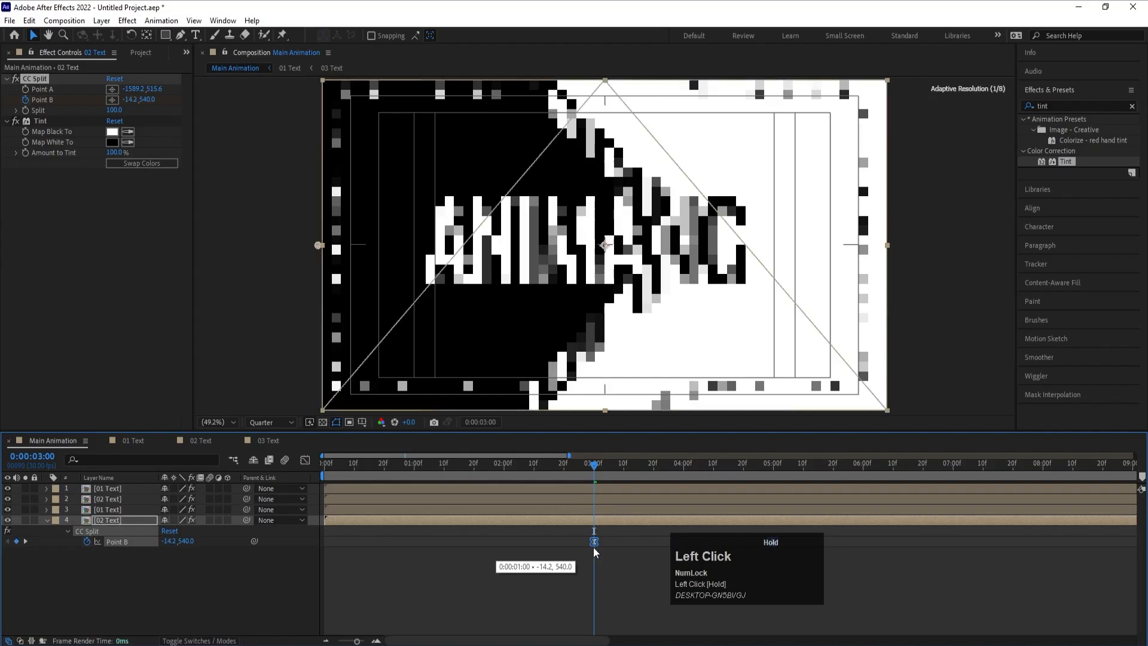
left_click(521, 575)
key("ctrl+a")
key("u")
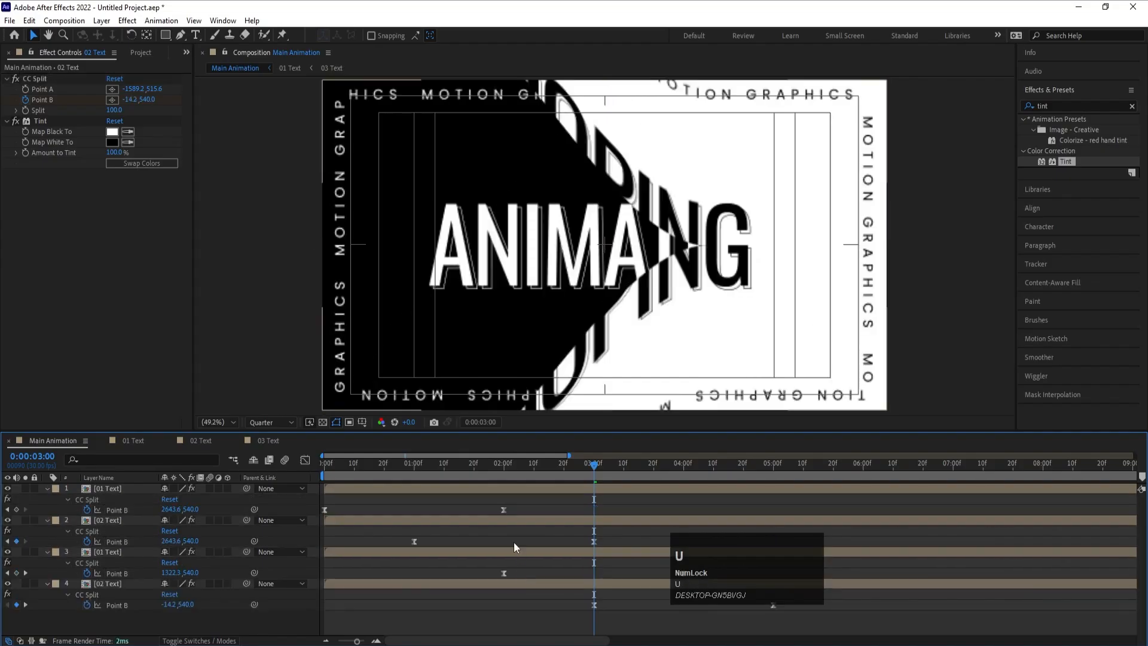
- Set the work area to start at 1 second and end at 3 seconds, previewing the animation in between
left_click_drag(413, 467, 414, 468)
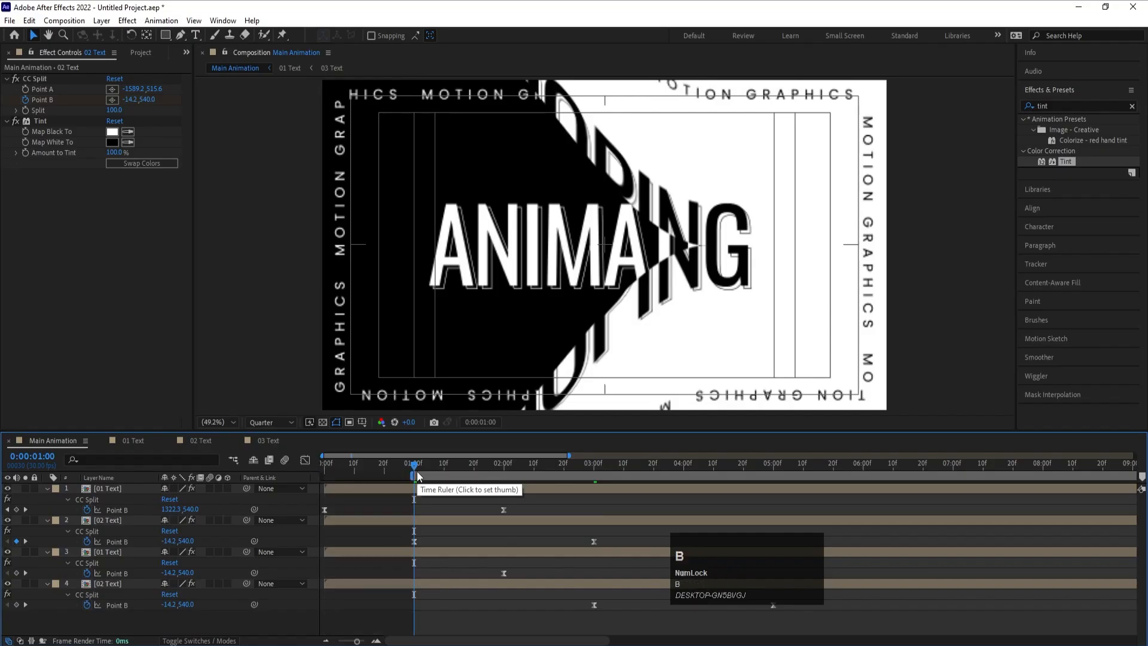
key("space")
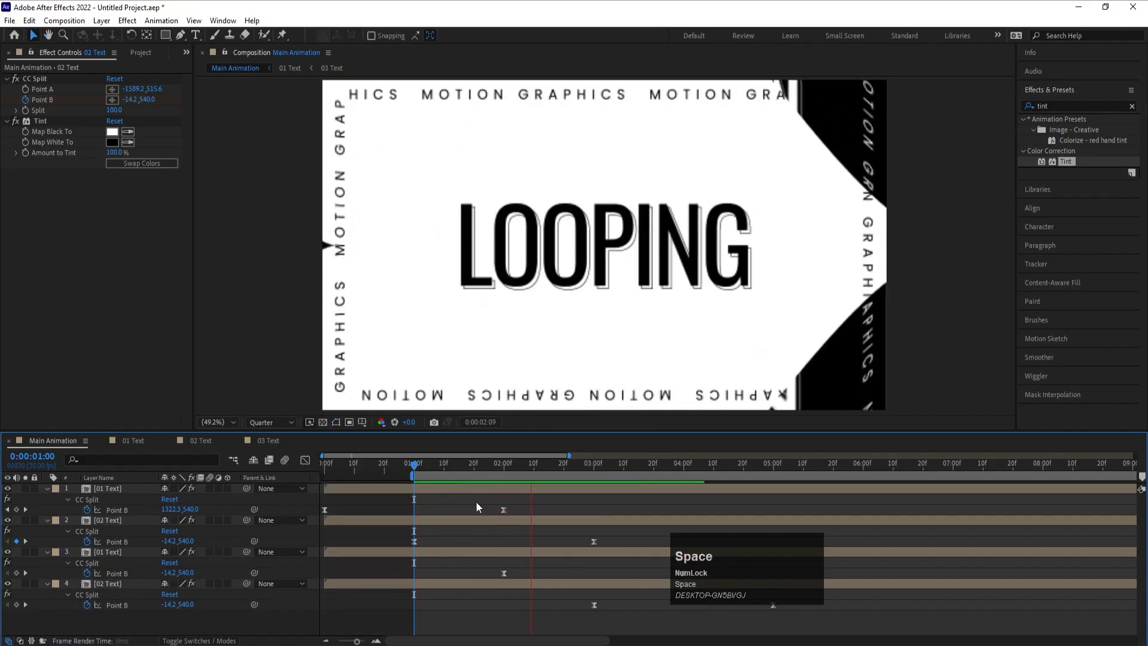
key("space")
left_click_drag(602, 470, 593, 470)
key("n")
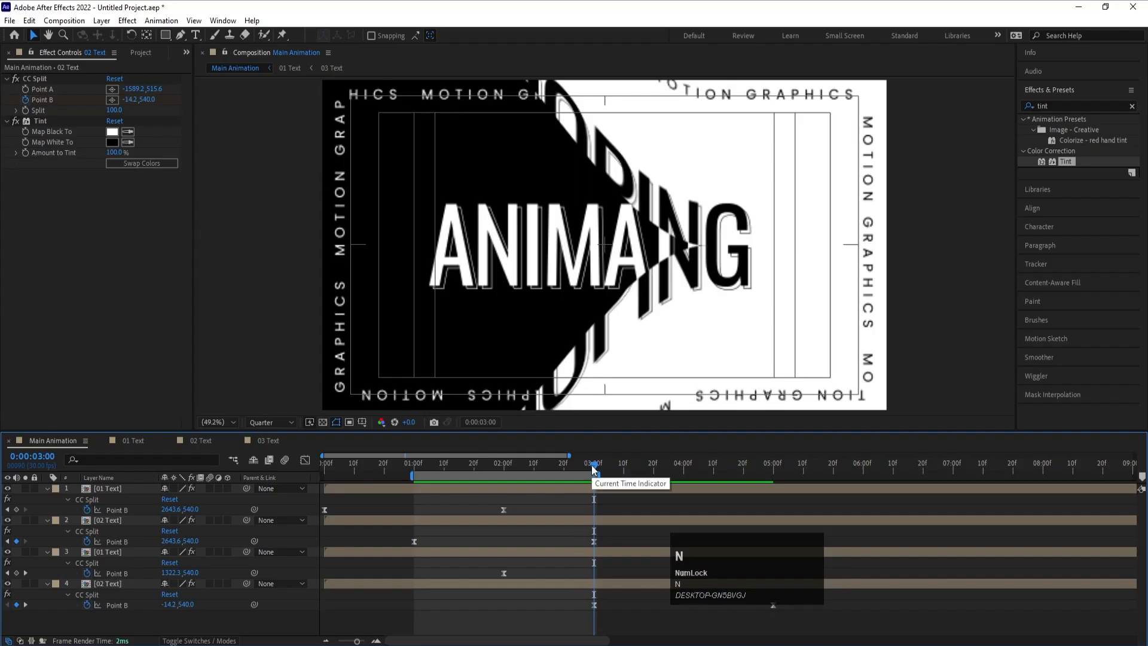
- Preview the work area and trim its end by one frame so the animation loops without a repeated frame
key("space")
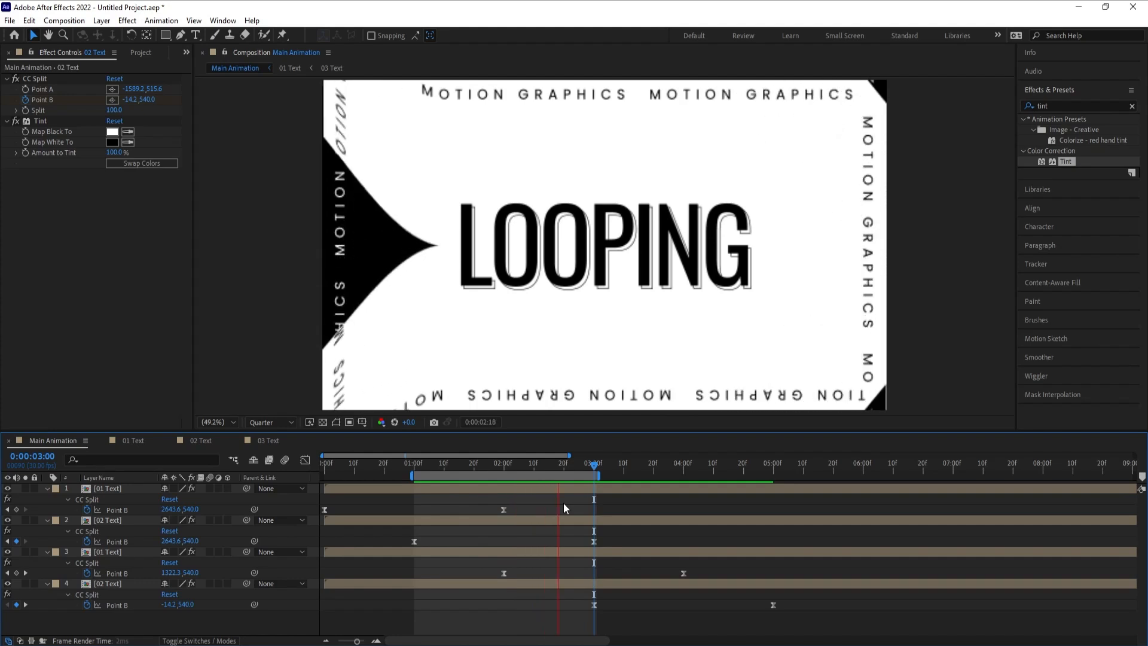
key("space")
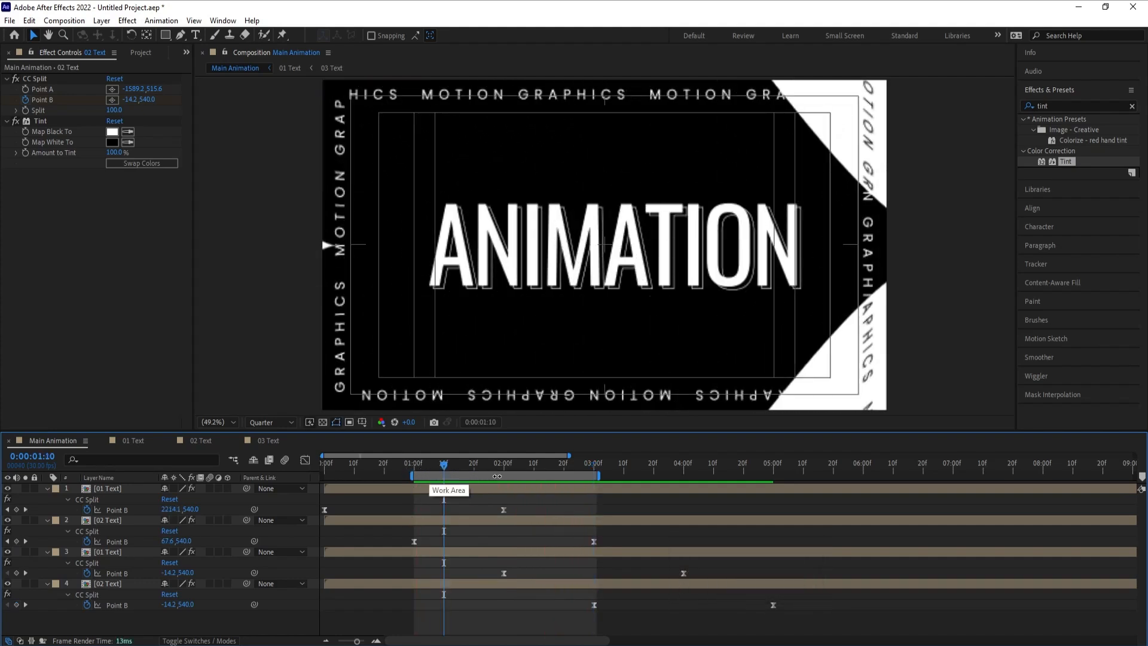
left_click(600, 476)
key("space")
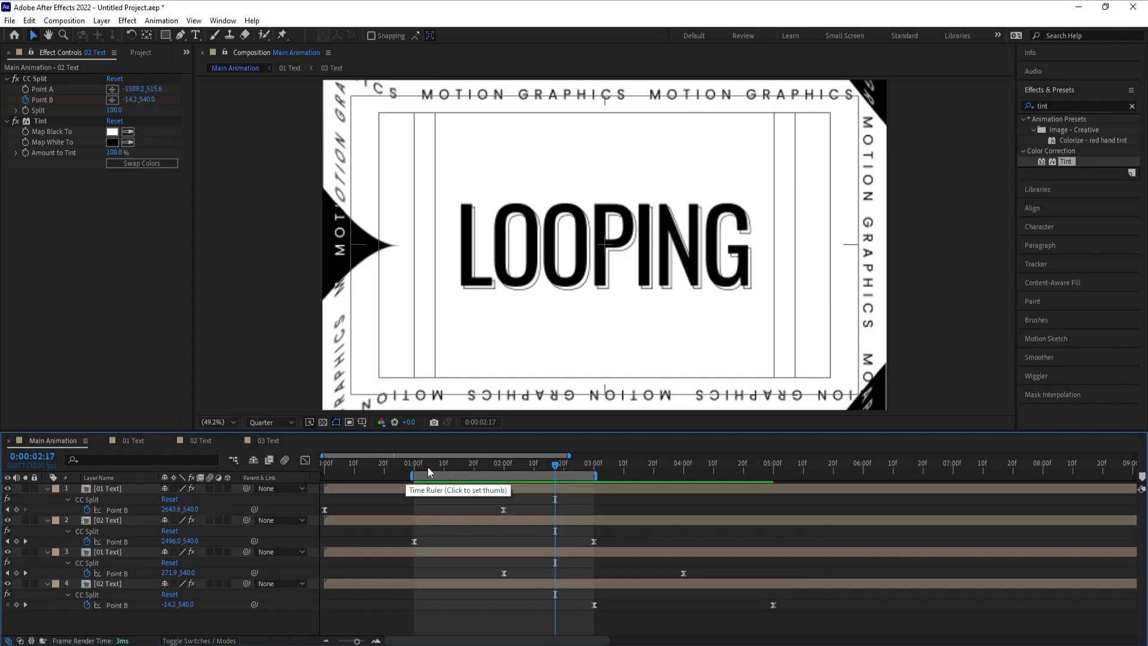
key("space")
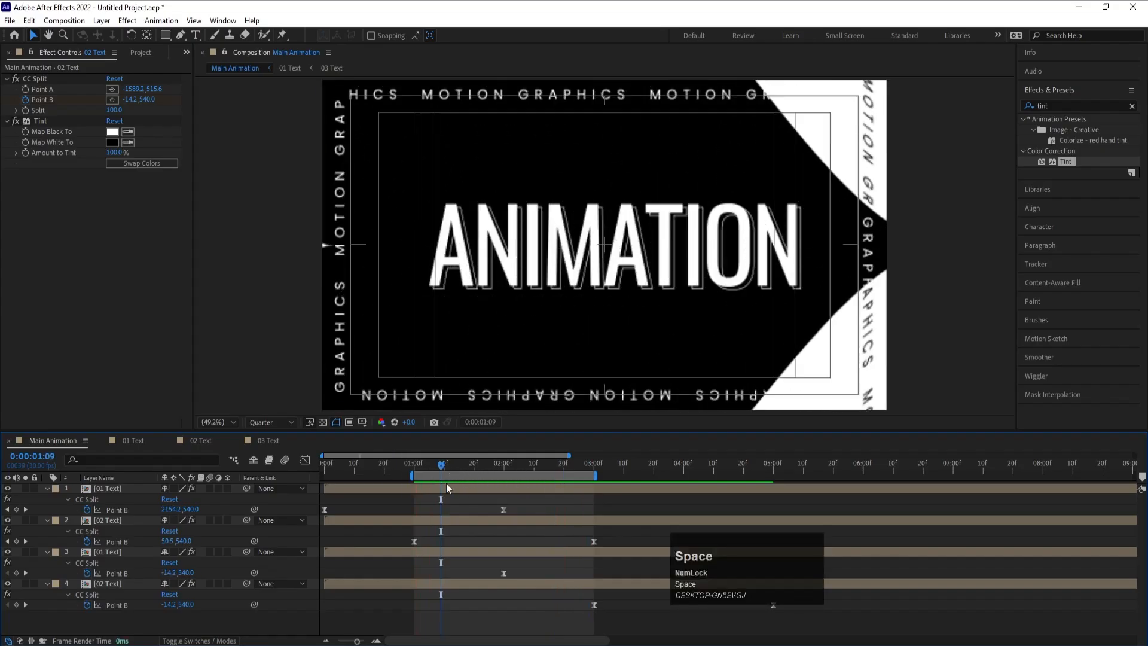
- Open the 03 Text composition, return to 0 seconds, and expand the Path Options of the Motion Graphics text layer
left_click(267, 441)
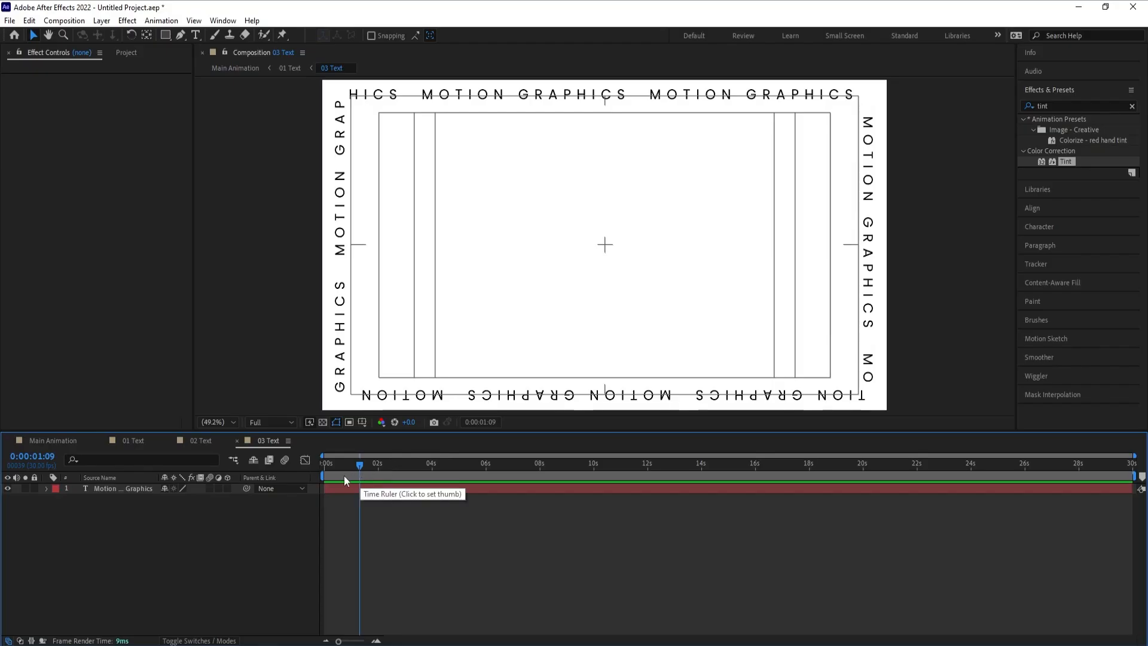
left_click_drag(339, 464, 224, 484)
left_click(131, 489)
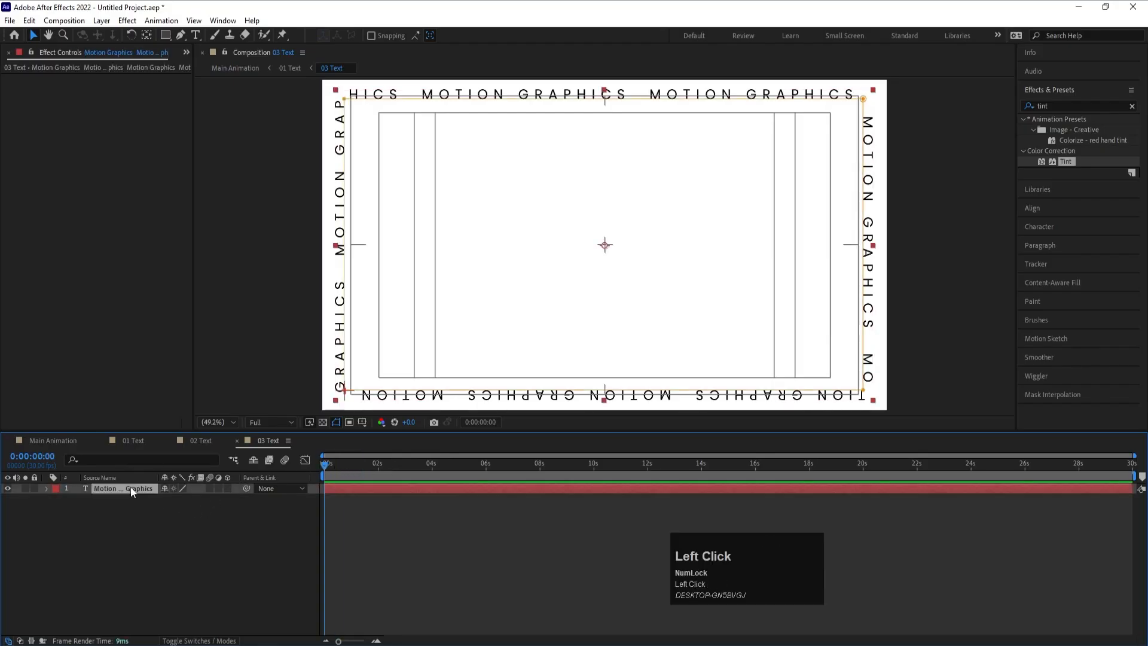
left_click(41, 486)
left_click(46, 489)
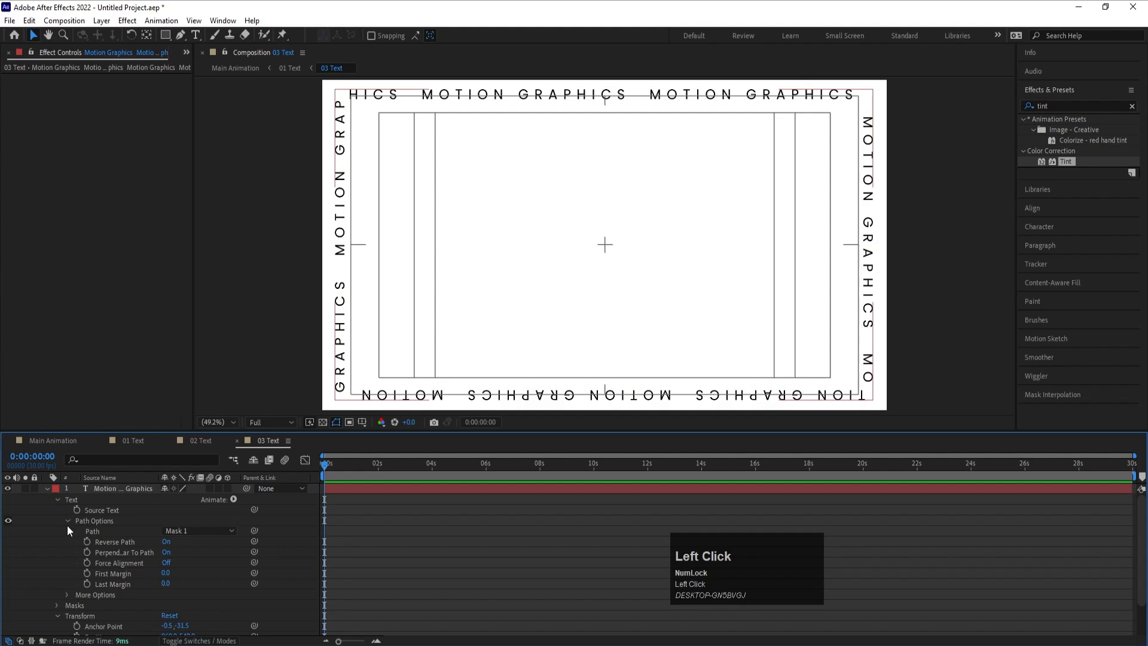
- Try sliding the border text along its path with First Margin, then undo the change
left_click_drag(166, 573, 181, 573)
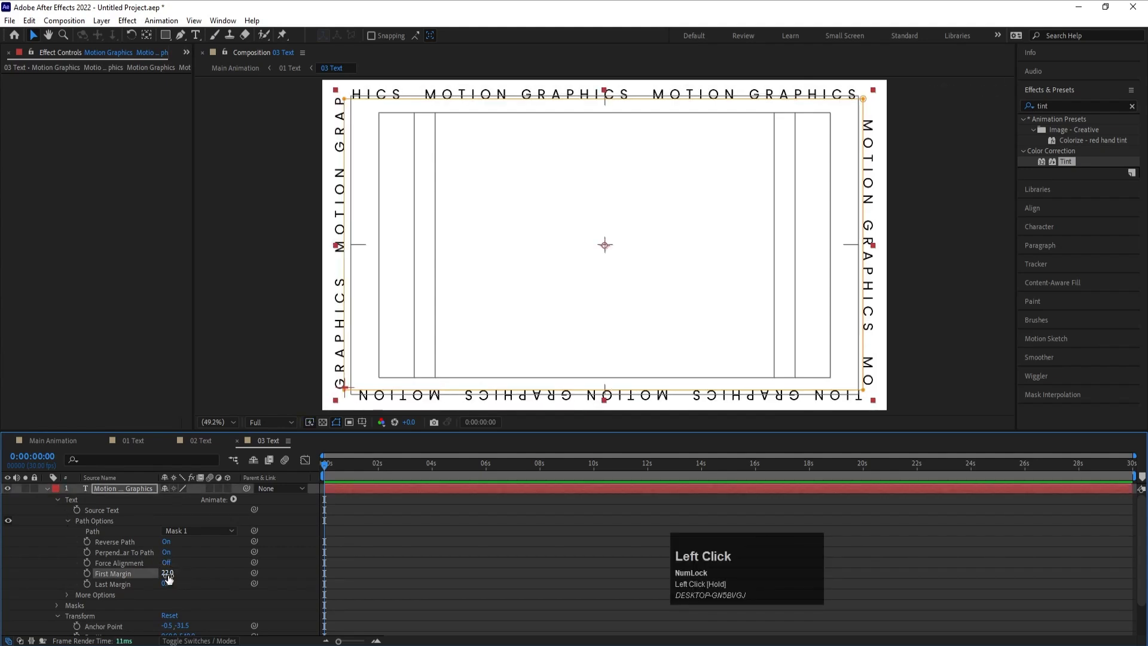
key("ctrl+z")
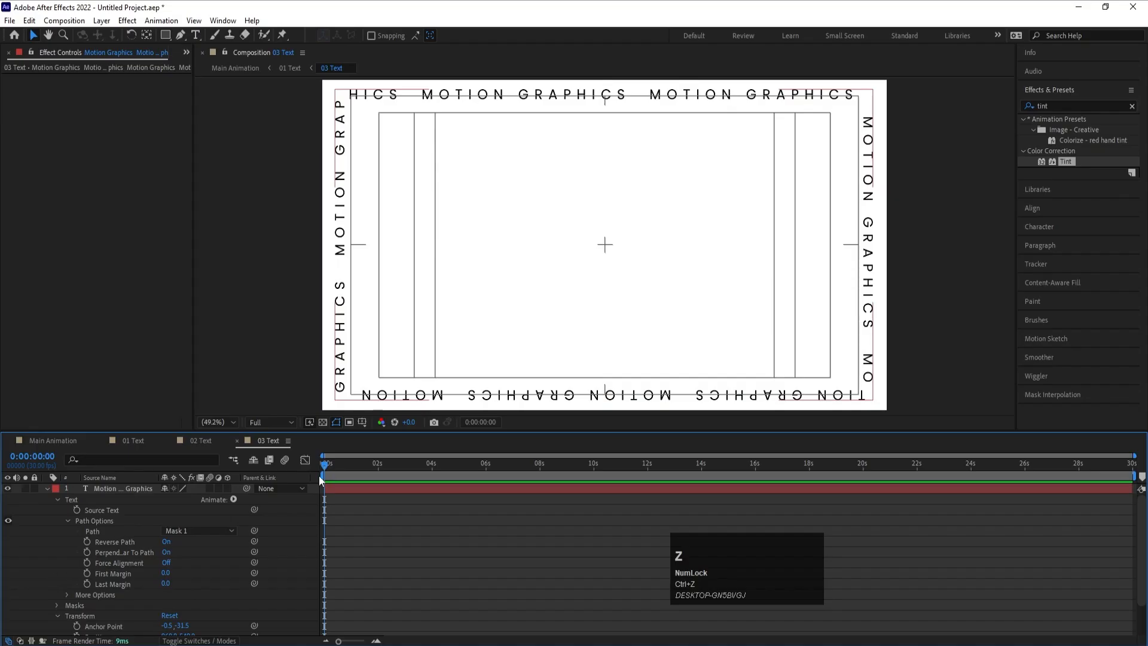
key("equal")
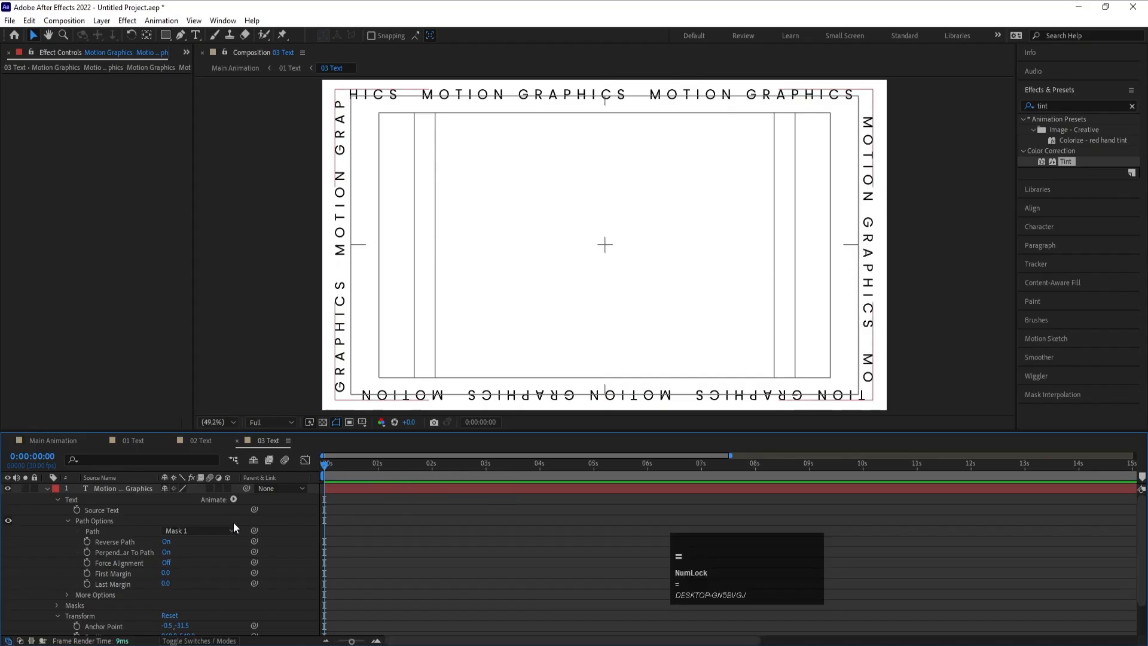
- Check the loop in Main Animation from 1 second onward to see how long the border text has to cycle
left_click(57, 439)
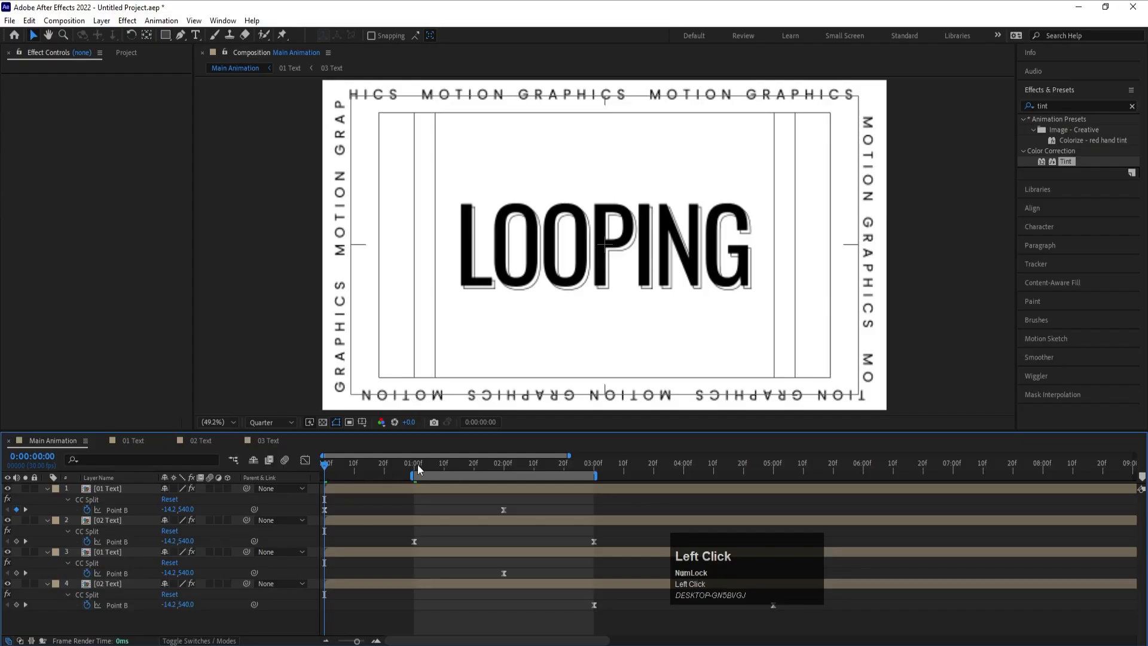
left_click(412, 465)
key("k")
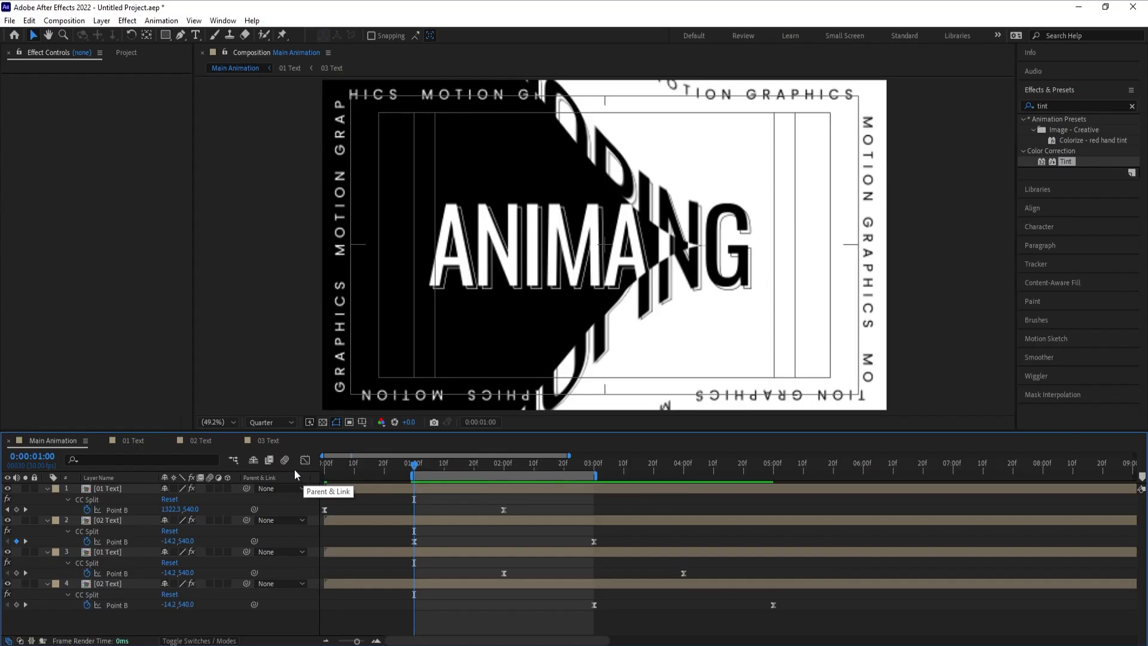
left_click_drag(407, 473, 540, 471)
key("space")
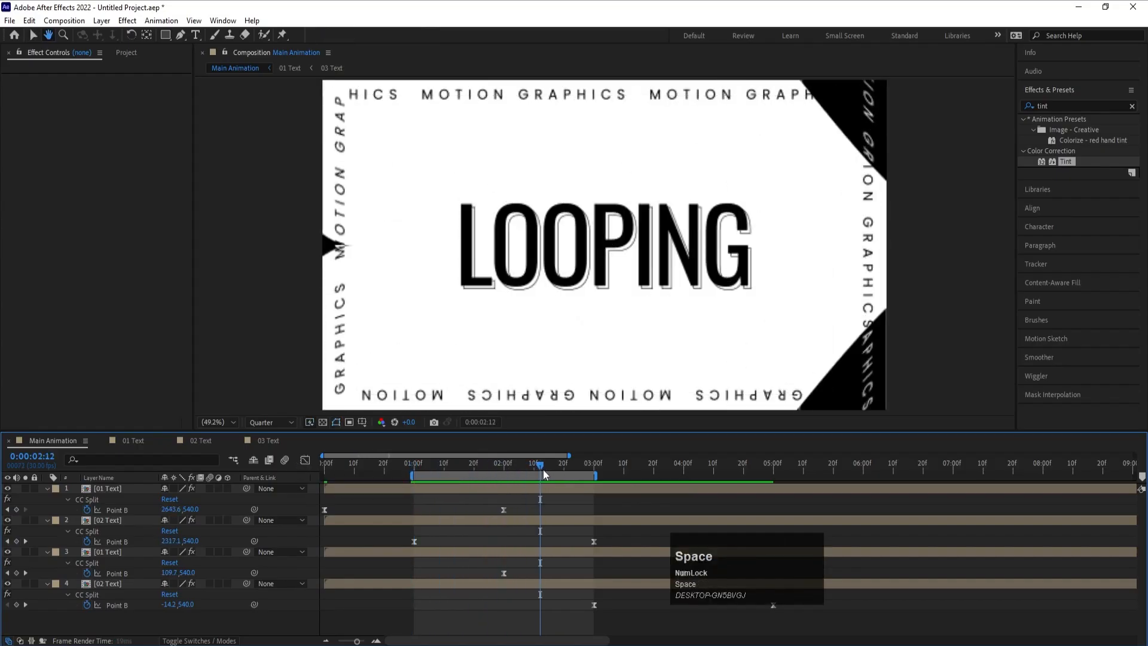
- In 03 Text at 0 seconds, show the rulers and add a vertical guide near the first full MOTION word along the upper edge
left_click(277, 440)
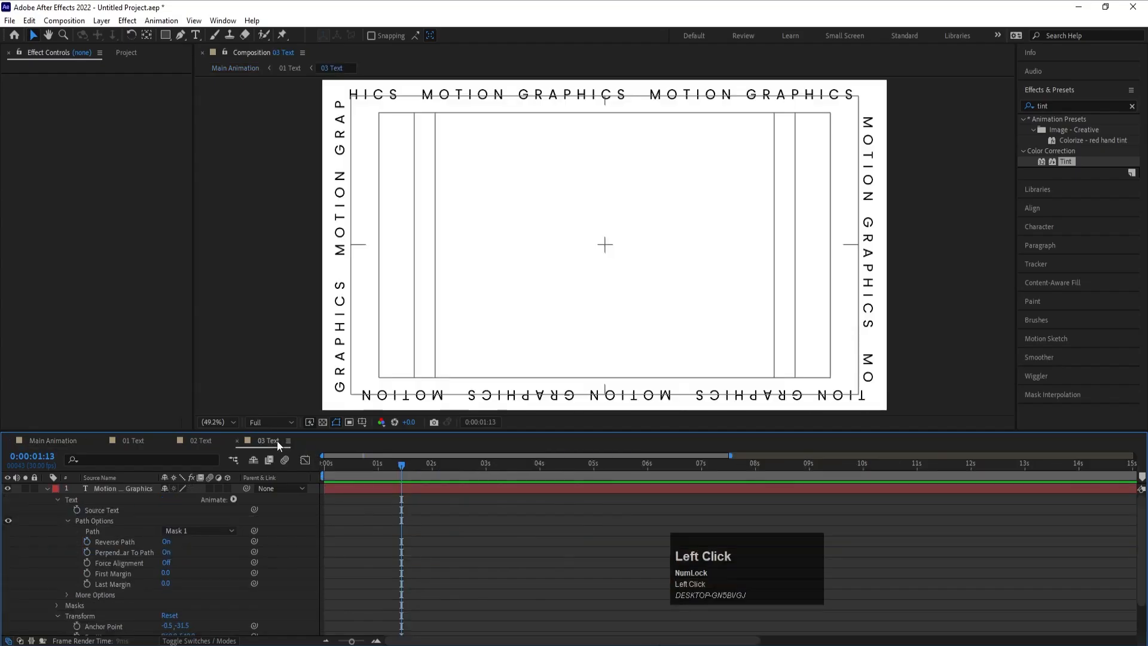
left_click_drag(400, 470, 434, 474)
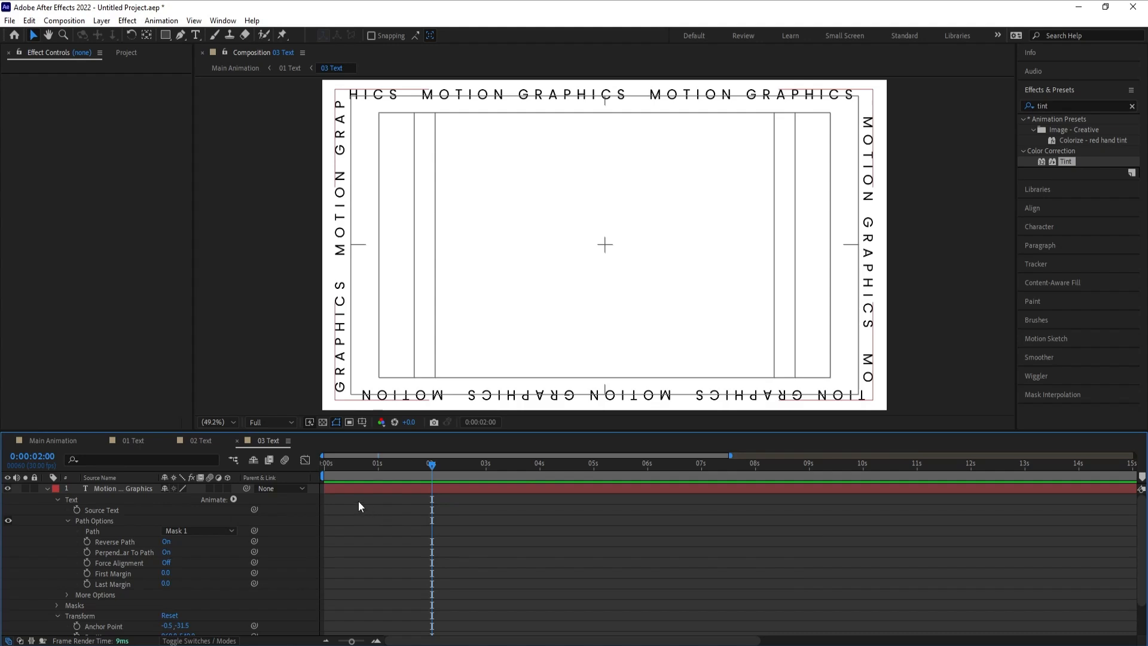
left_click_drag(390, 460, 299, 467)
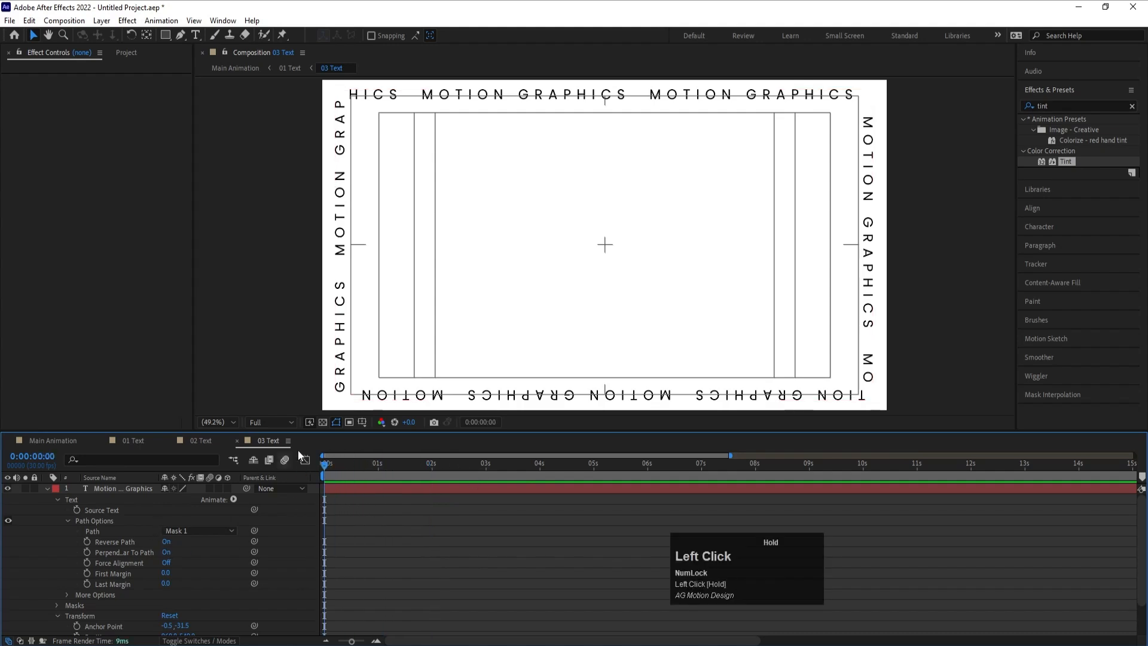
scroll(340, 273, "up", 1, "alt")
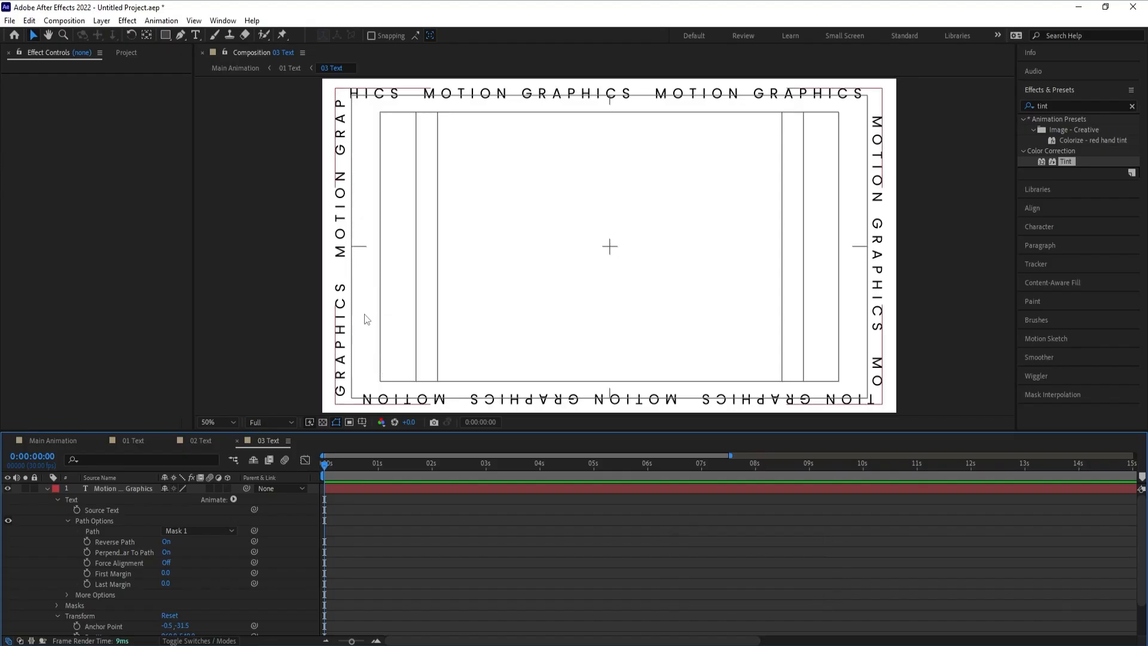
key("ctrl+r")
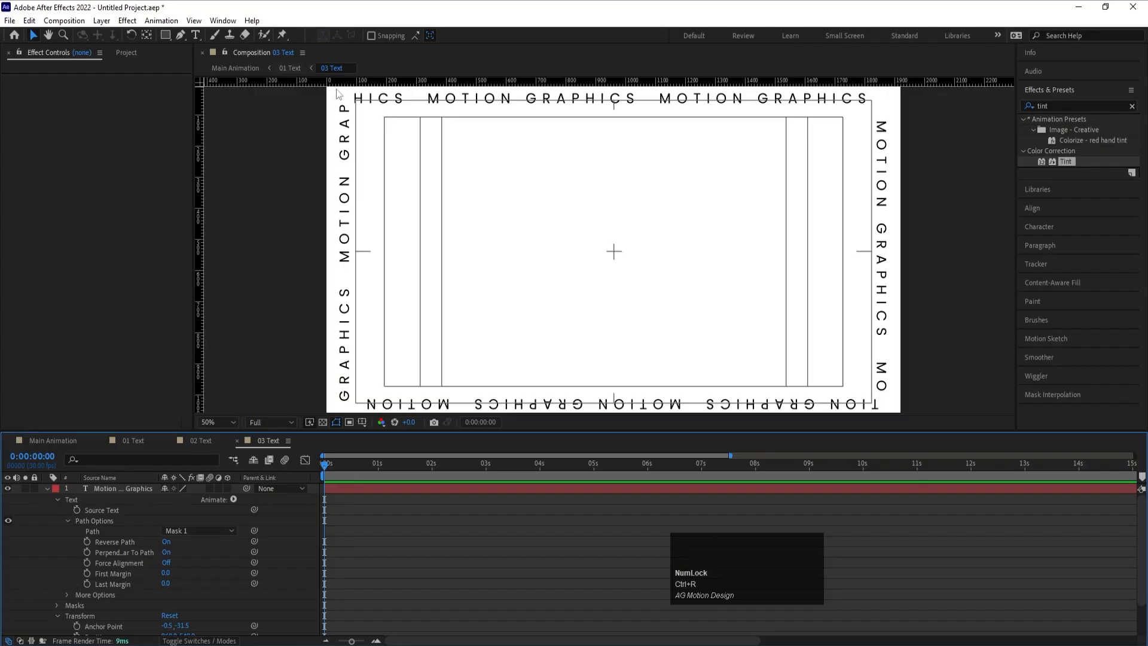
left_click_drag(203, 144, 428, 82)
- Align the vertical guide with the left edge of the letter M in the first full MOTION word
scroll(427, 81, "up", 4)
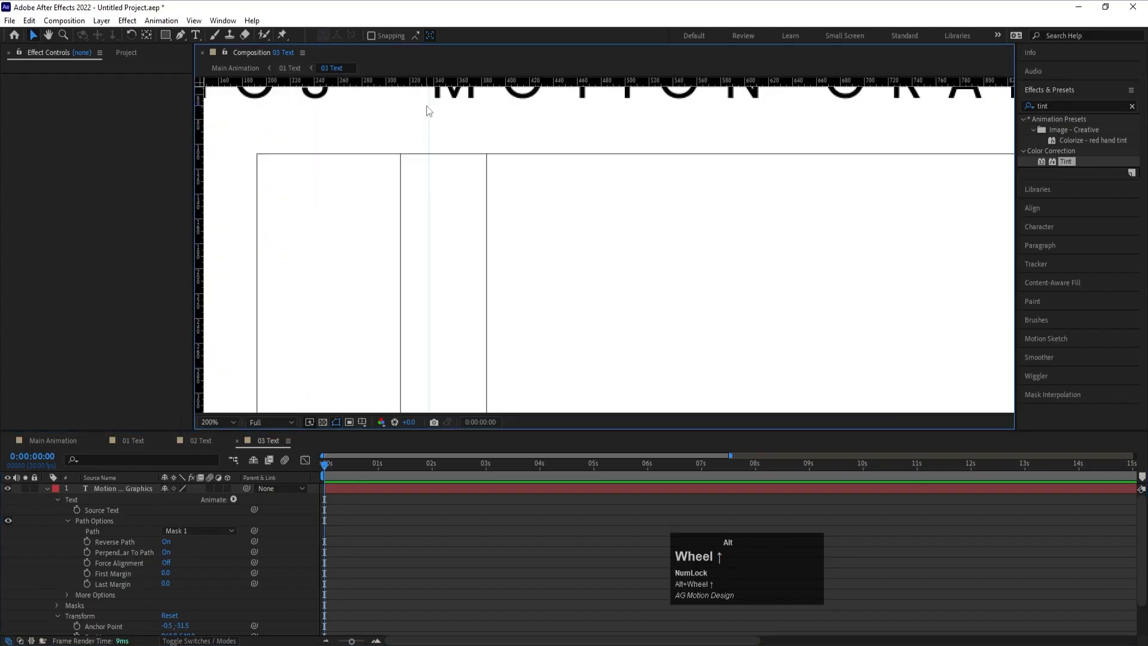
left_click_drag(449, 124, 483, 249)
scroll(418, 192, "up", 3)
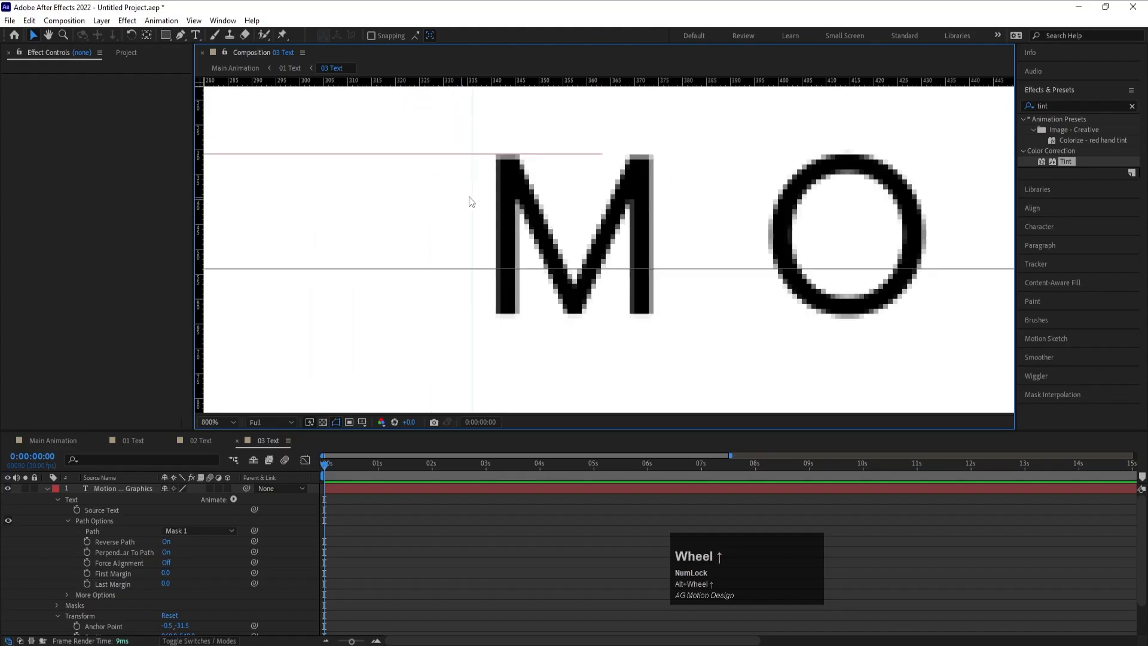
left_click_drag(474, 192, 498, 197)
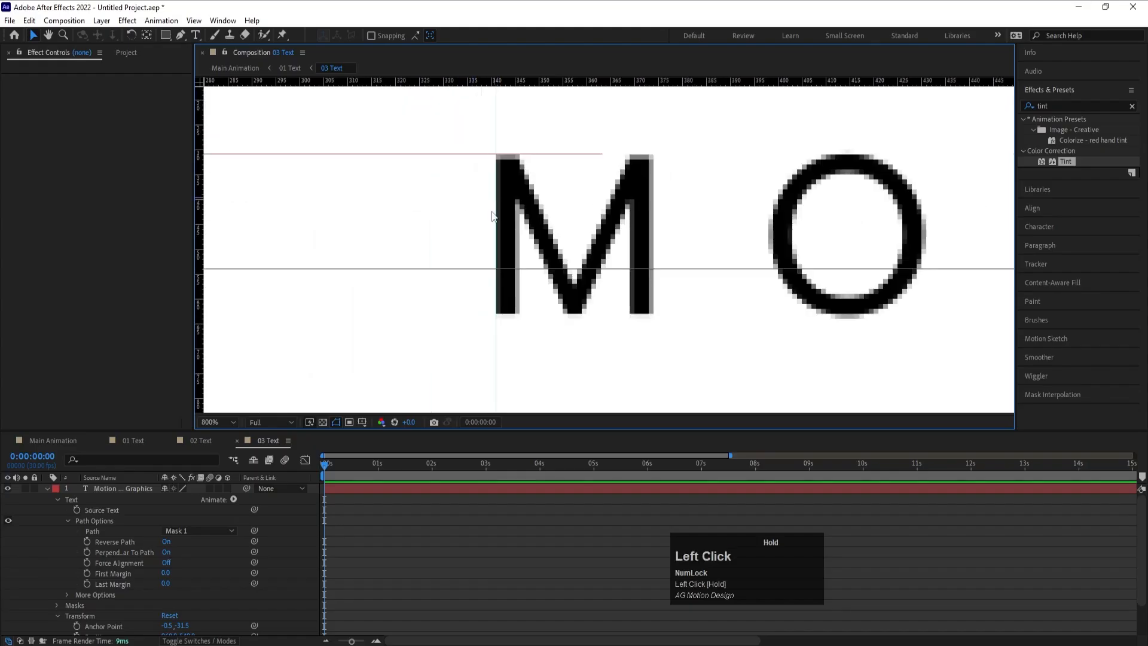
scroll(493, 217, "down", 3)
key("alt")
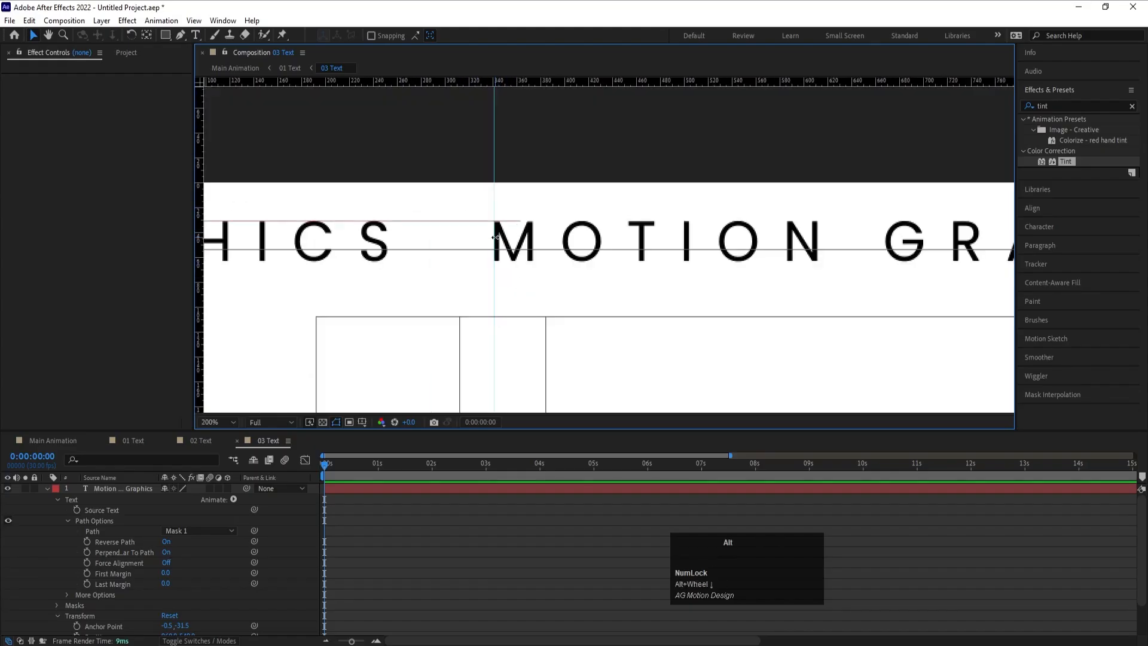
- Keyframe First Margin at 0.0 at 0 seconds and 1686.0 at 2 seconds, lining a matching M up with the guide
left_click(91, 572)
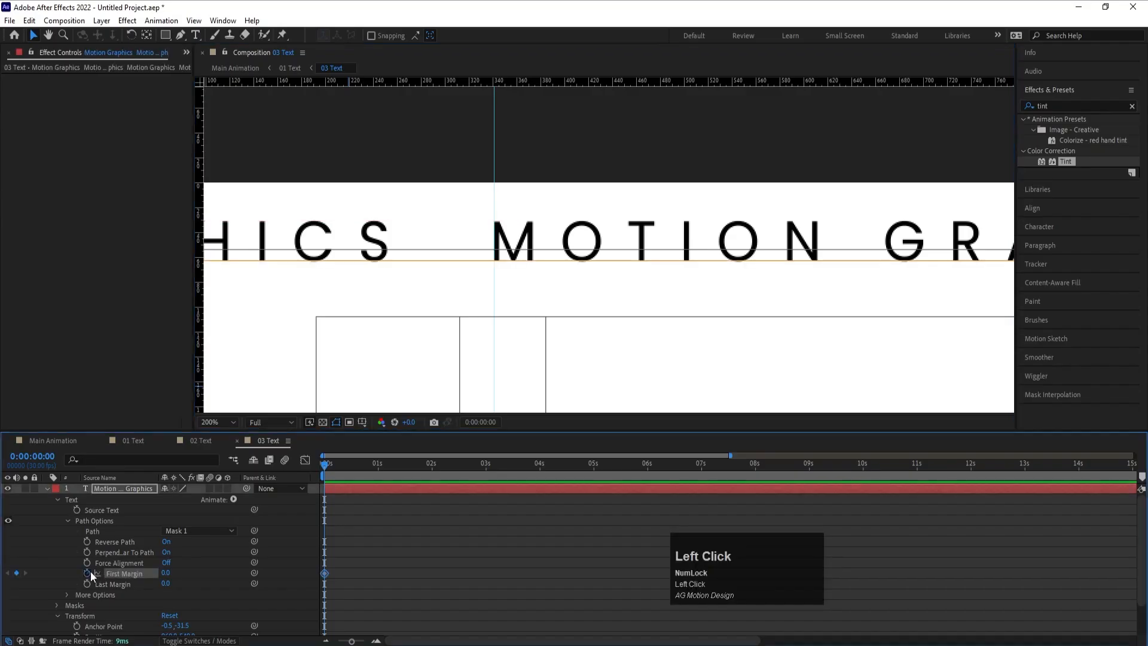
left_click(432, 466)
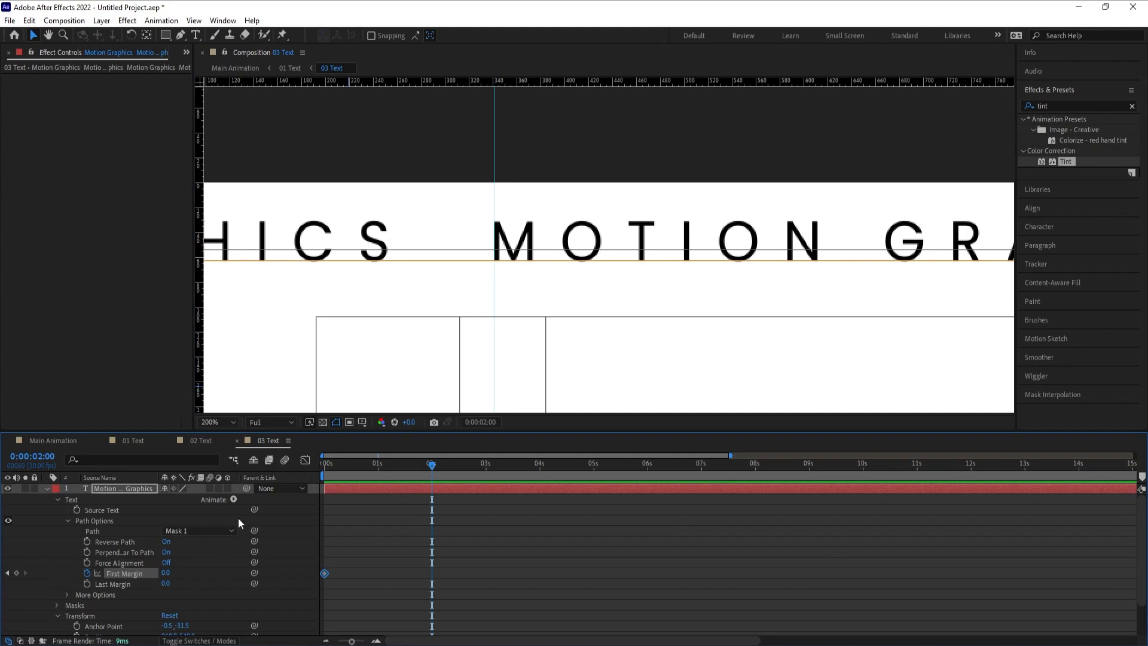
left_click_drag(166, 575, 688, 537)
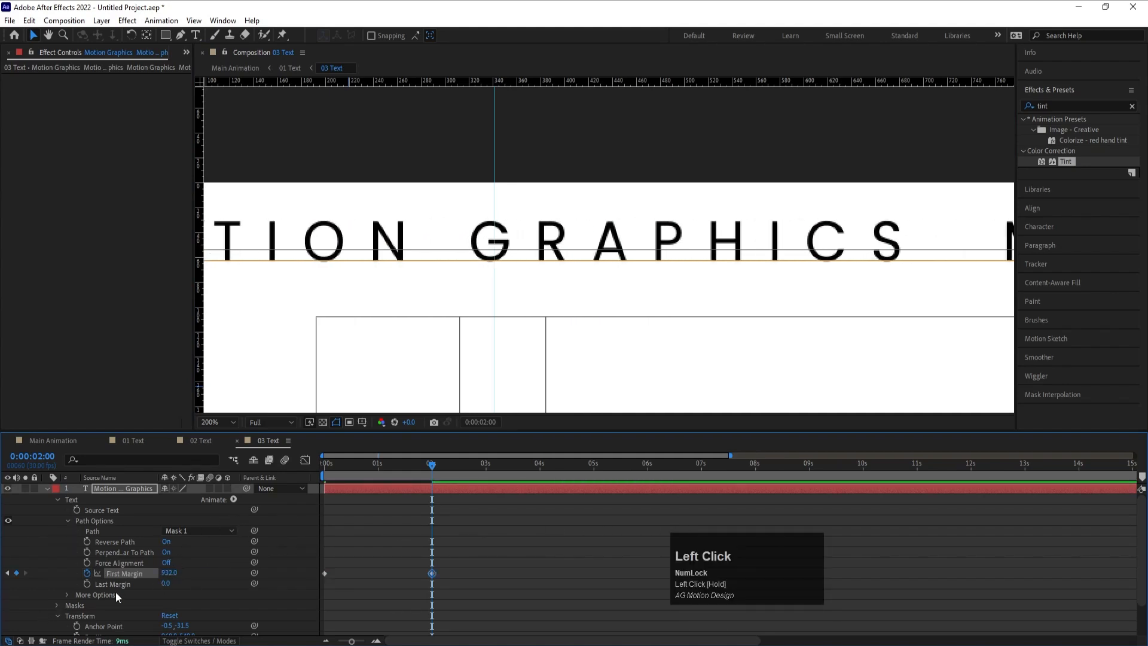
left_click_drag(171, 581, 526, 206)
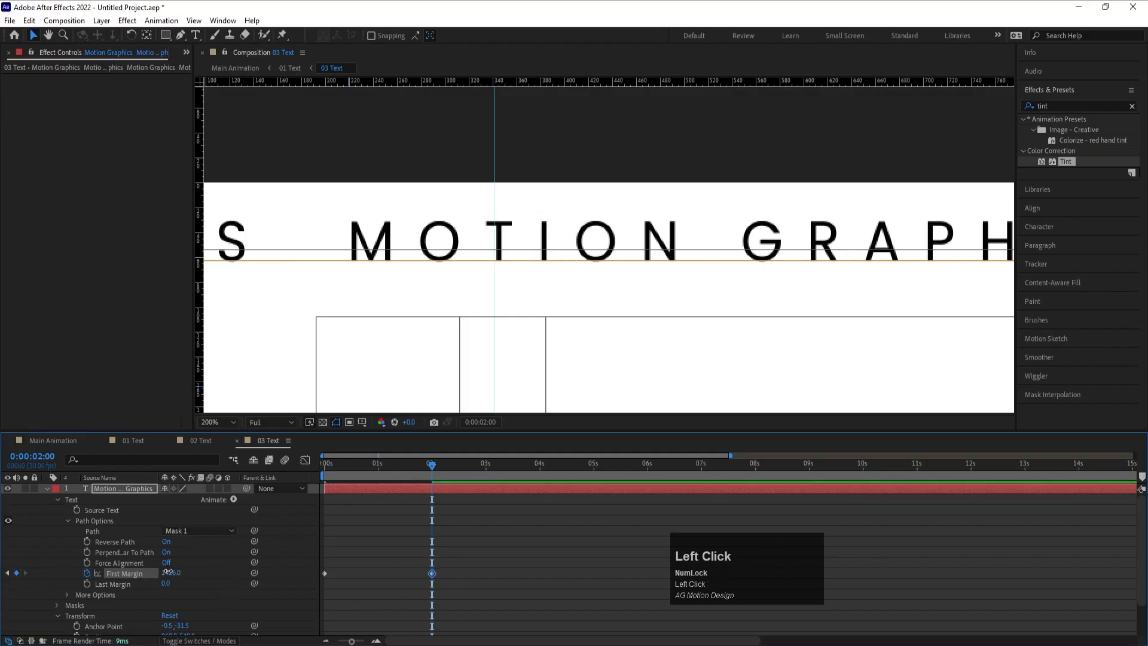
left_click_drag(168, 573, 325, 573)
left_click_drag(324, 572, 324, 573)
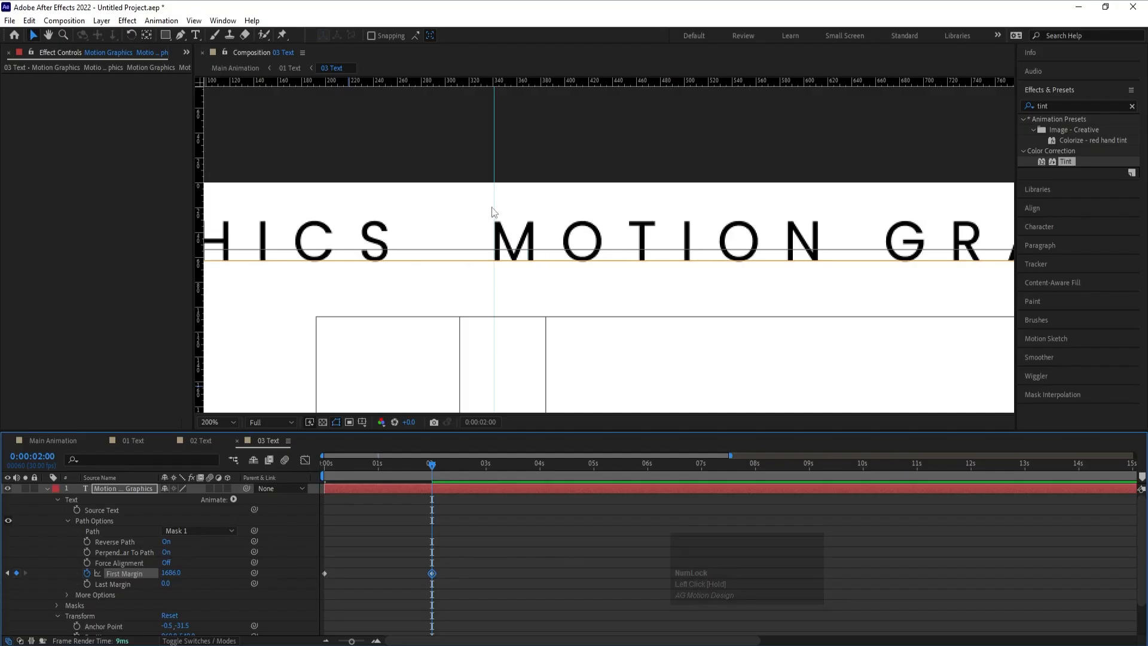
- Add the expression loopOut() to the First Margin property and preview the scrolling border text
left_click(88, 575, "alt")
type("loo")
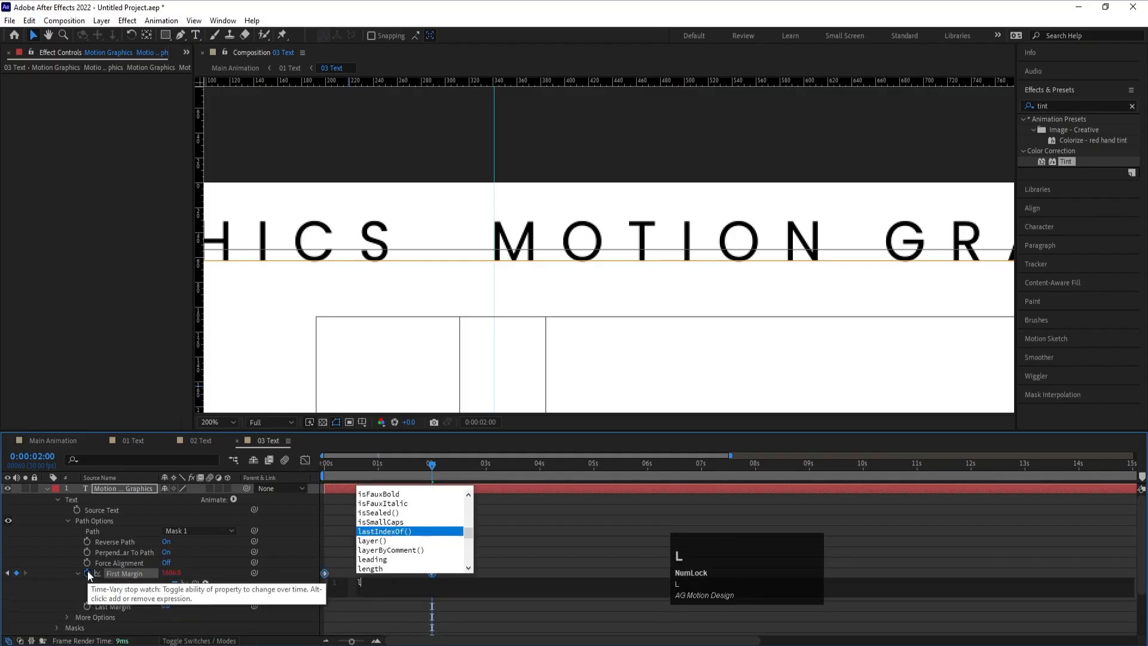
key("Down")
key("Down")
key("Down")
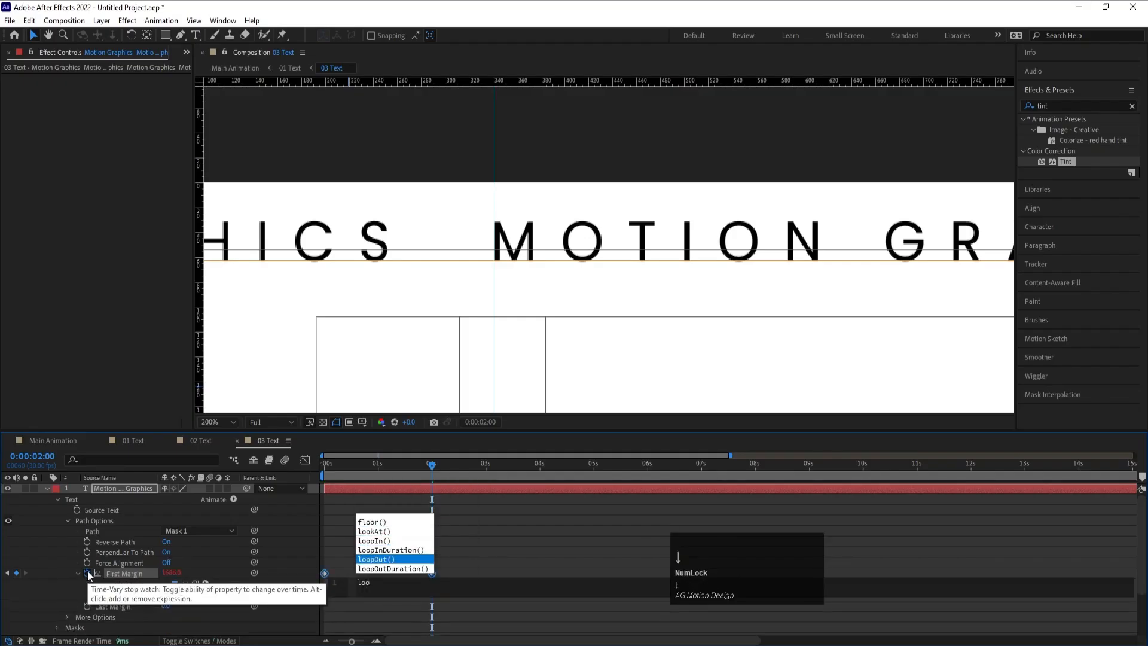
key("Return")
left_click(432, 543)
key("space")
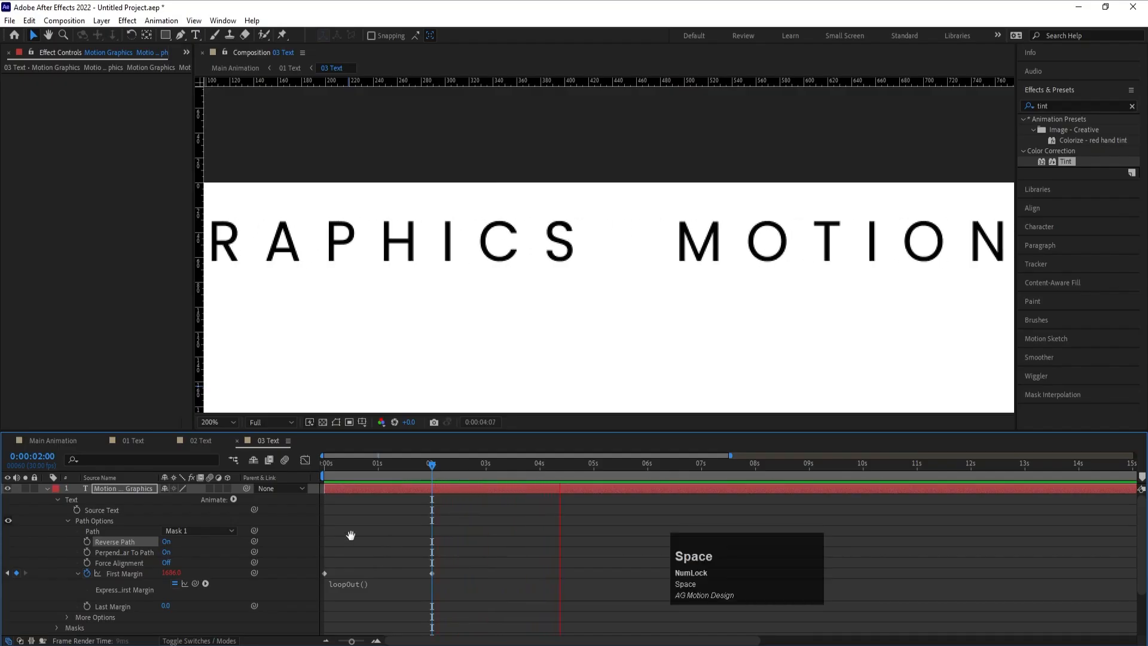
- Preview the Main Animation composition from about 1 second to review the CC Split reveals with the scrolling border text
left_click(69, 443)
left_click(421, 465)
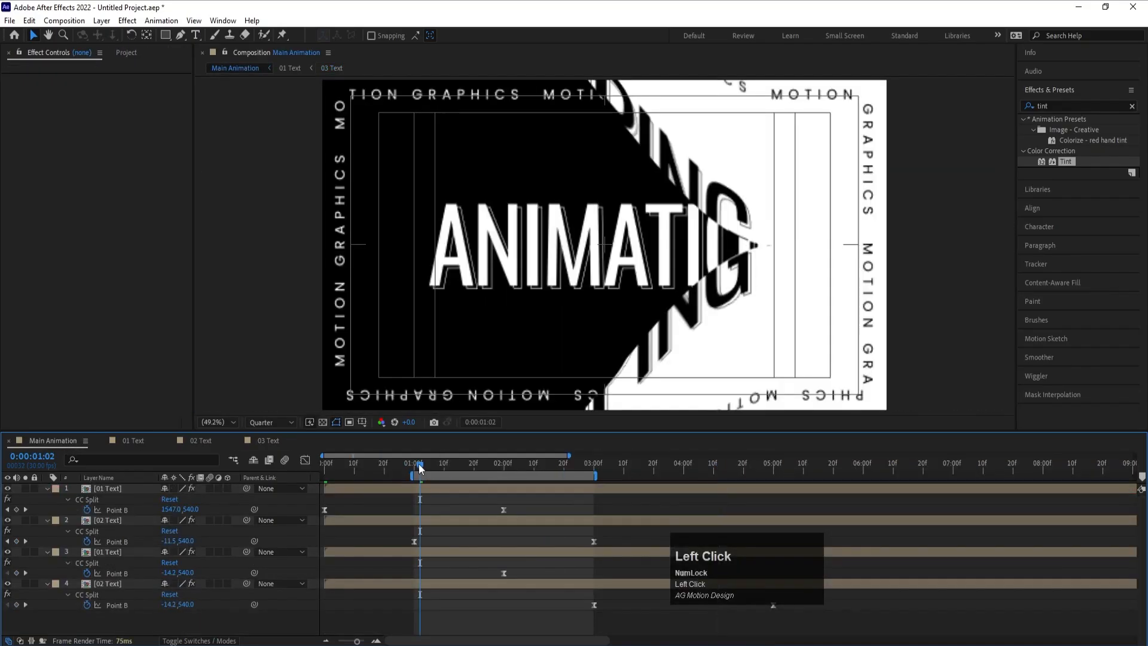
key("space")
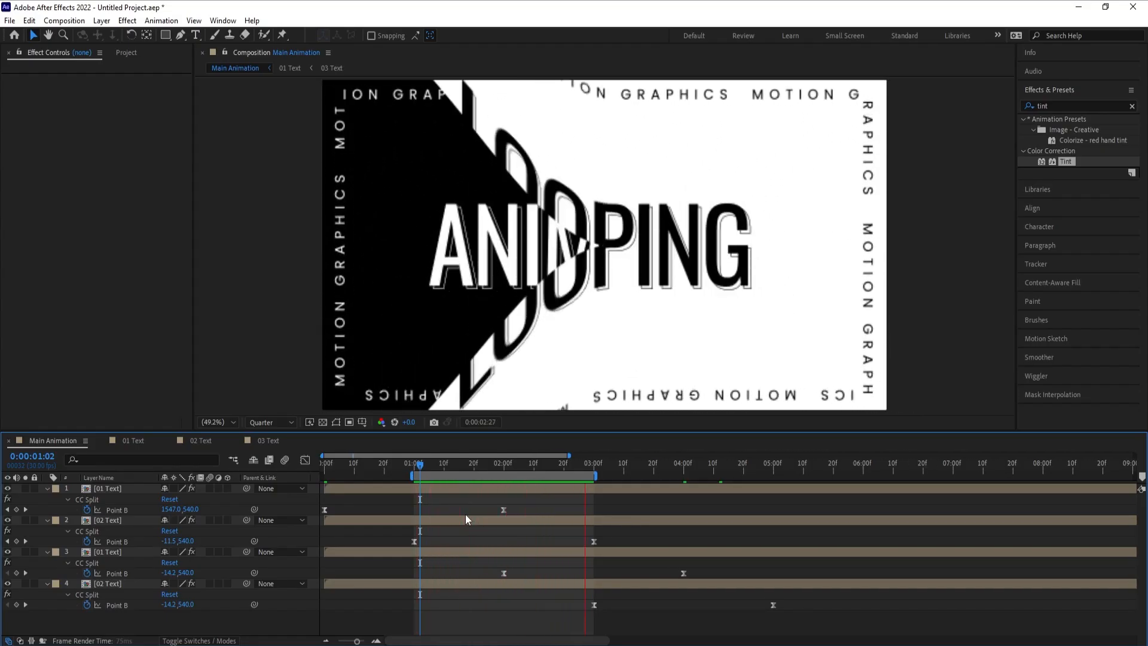
key("space")
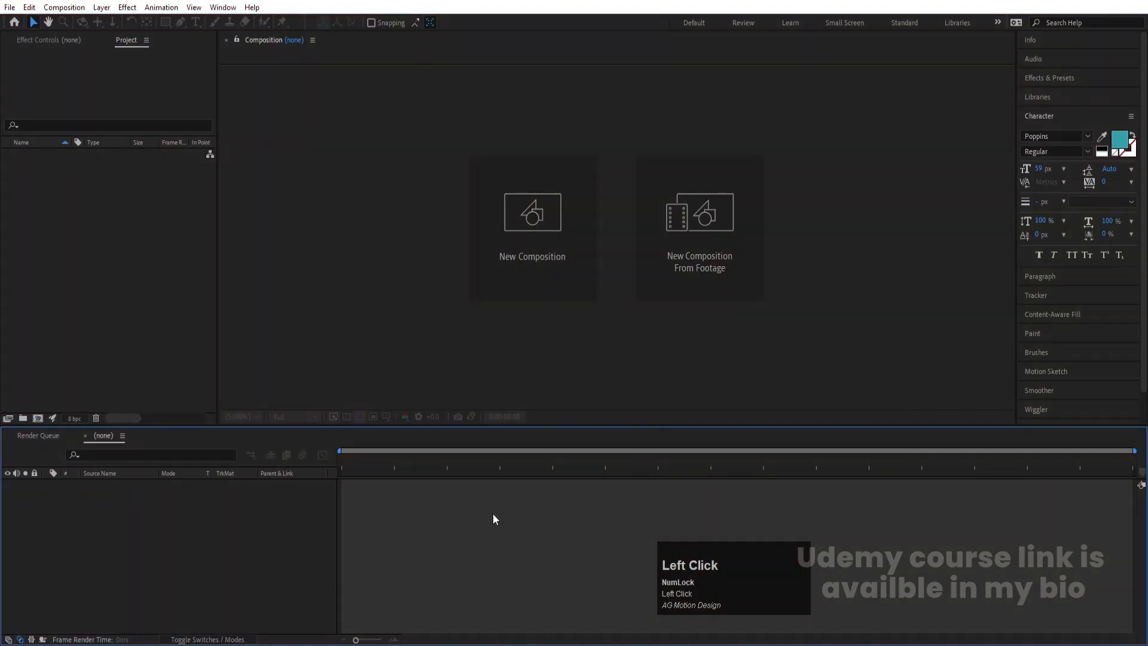
- Create a 1920 x 1080 px composition named Main Animation in the empty project and show the title/action safe guides
left_click(411, 352)
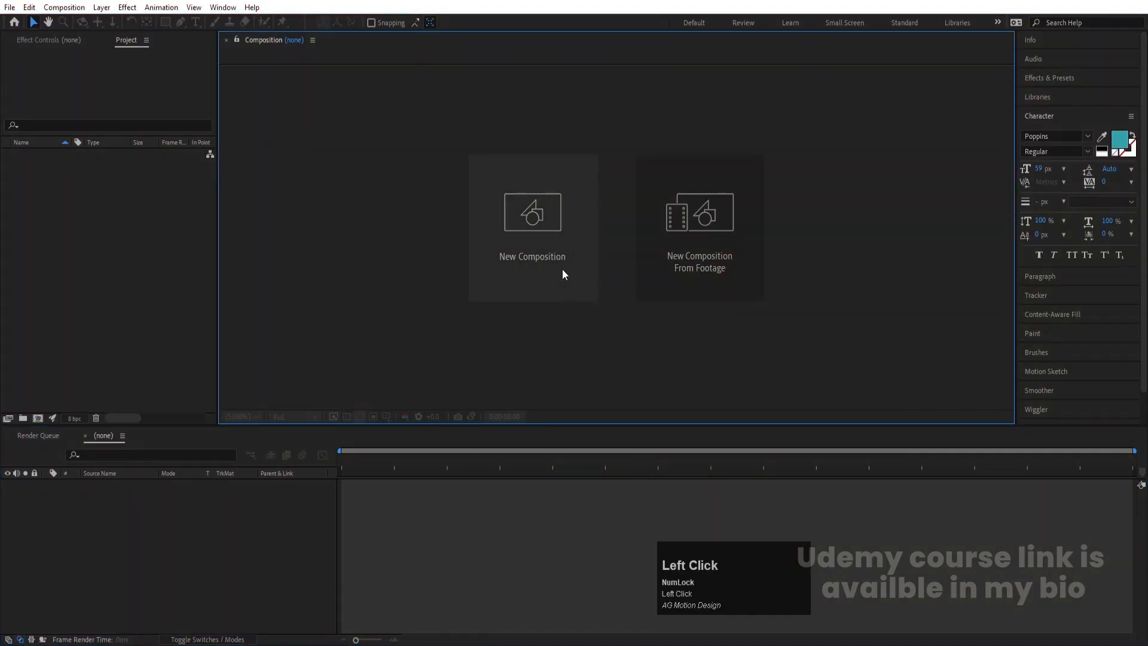
left_click(546, 213)
left_click_drag(581, 124, 521, 124)
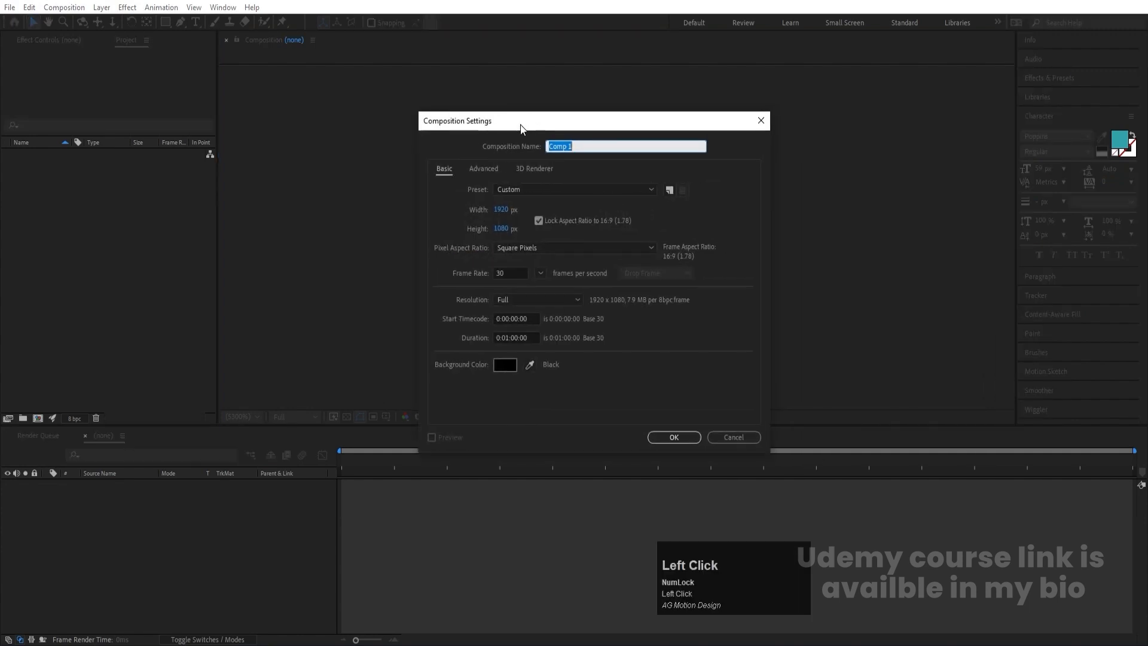
type("Main Animation")
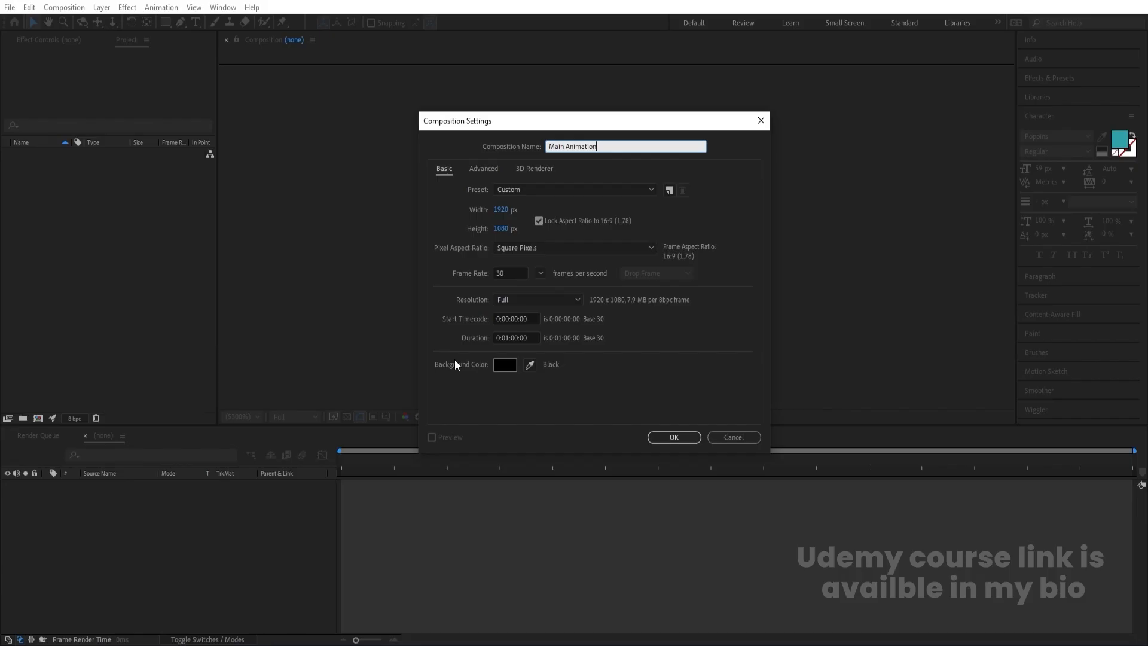
left_click(676, 432)
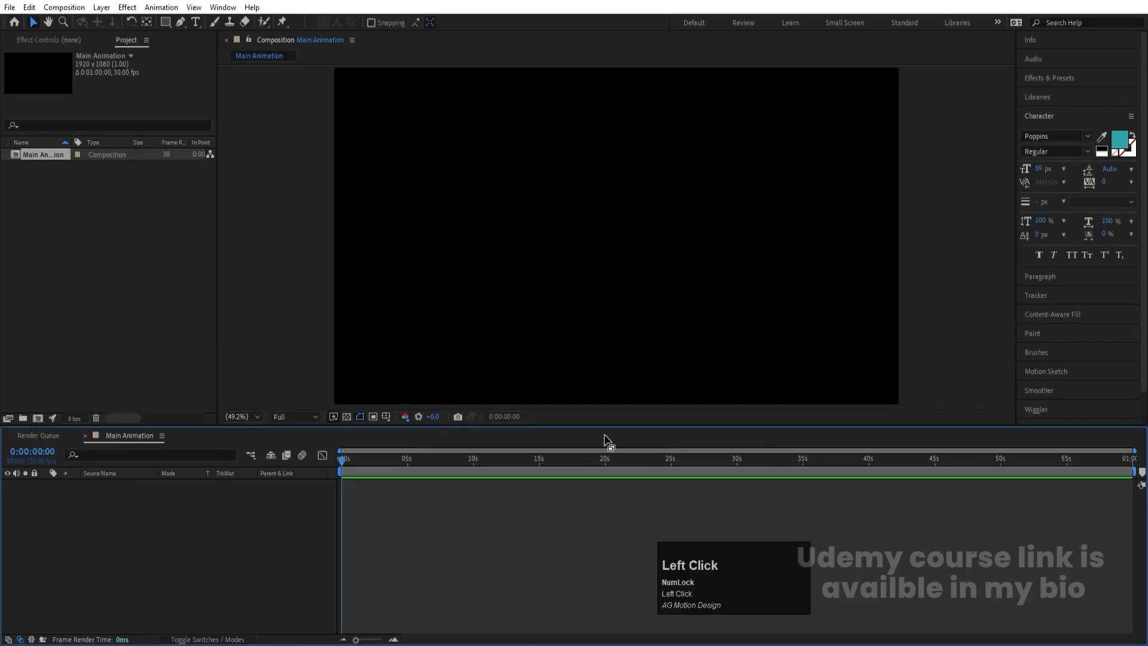
left_click(386, 417)
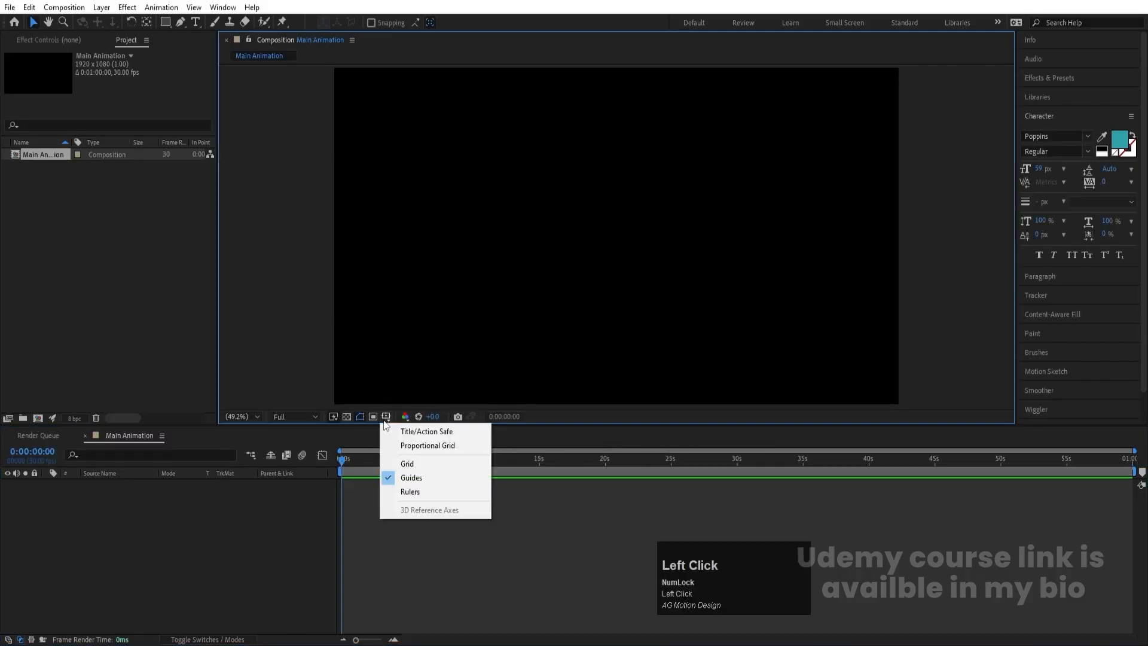
left_click(440, 432)
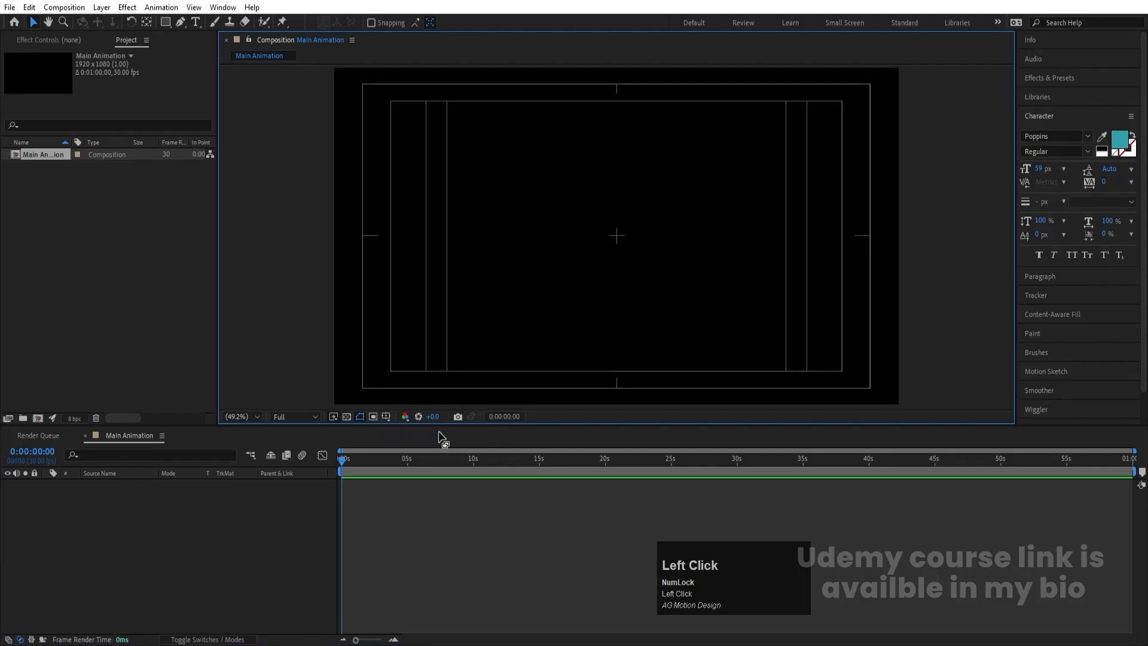
- Create a second composition named M, with the aspect ratio unlocked and a size of 500 x 500 px
key("ctrl+n")
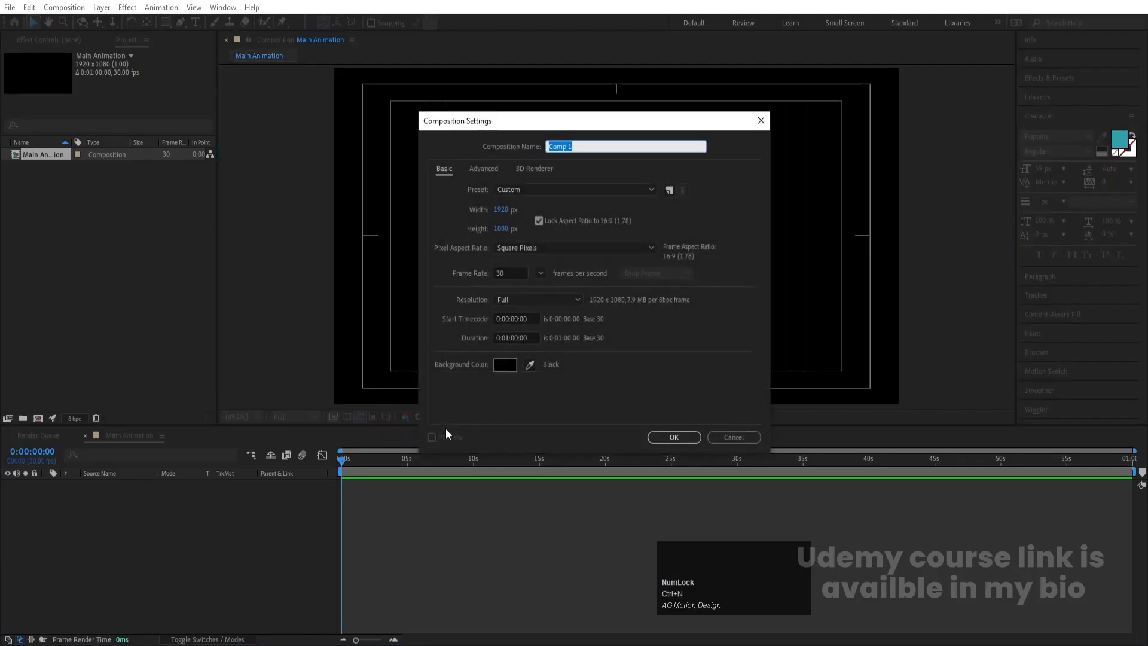
type("M")
left_click(539, 220)
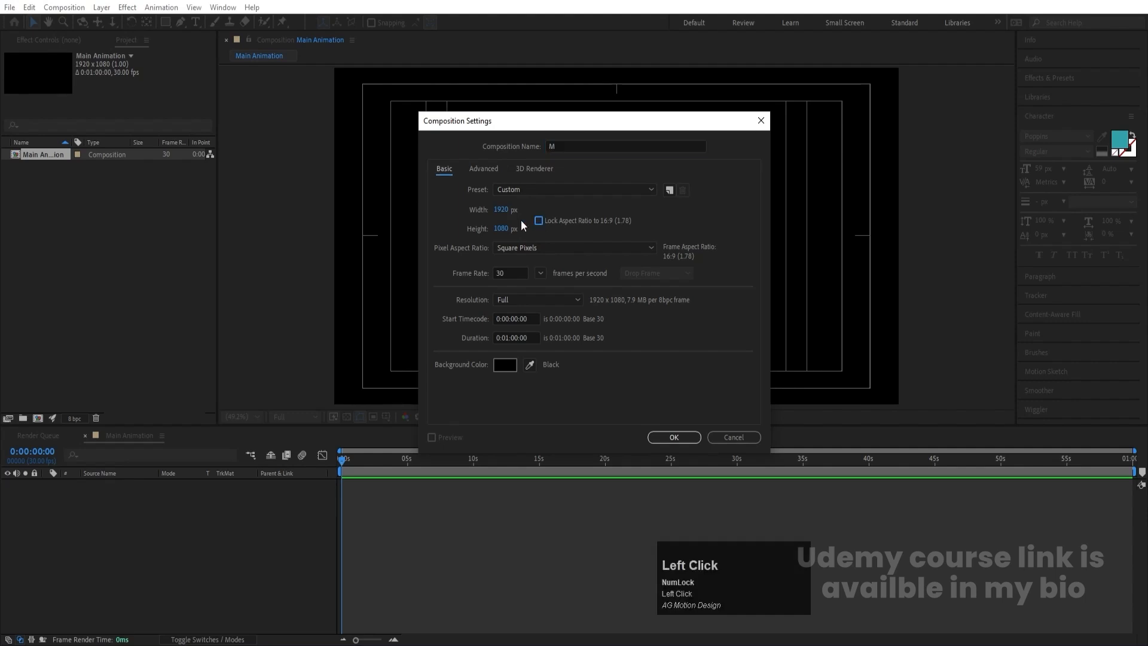
type("500")
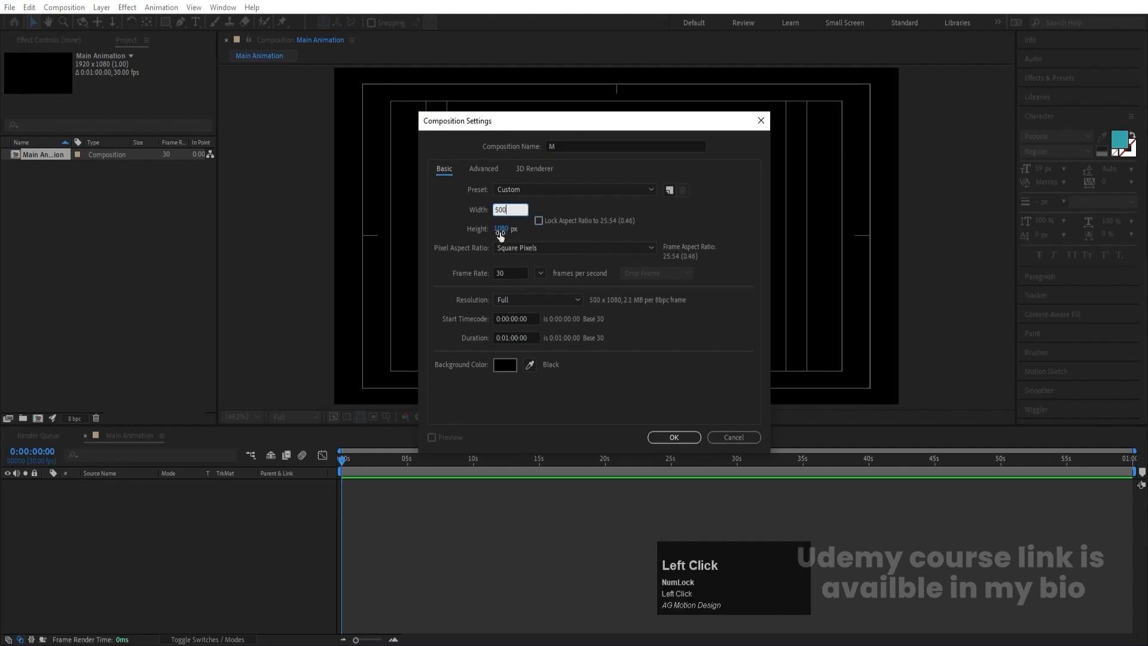
type("500")
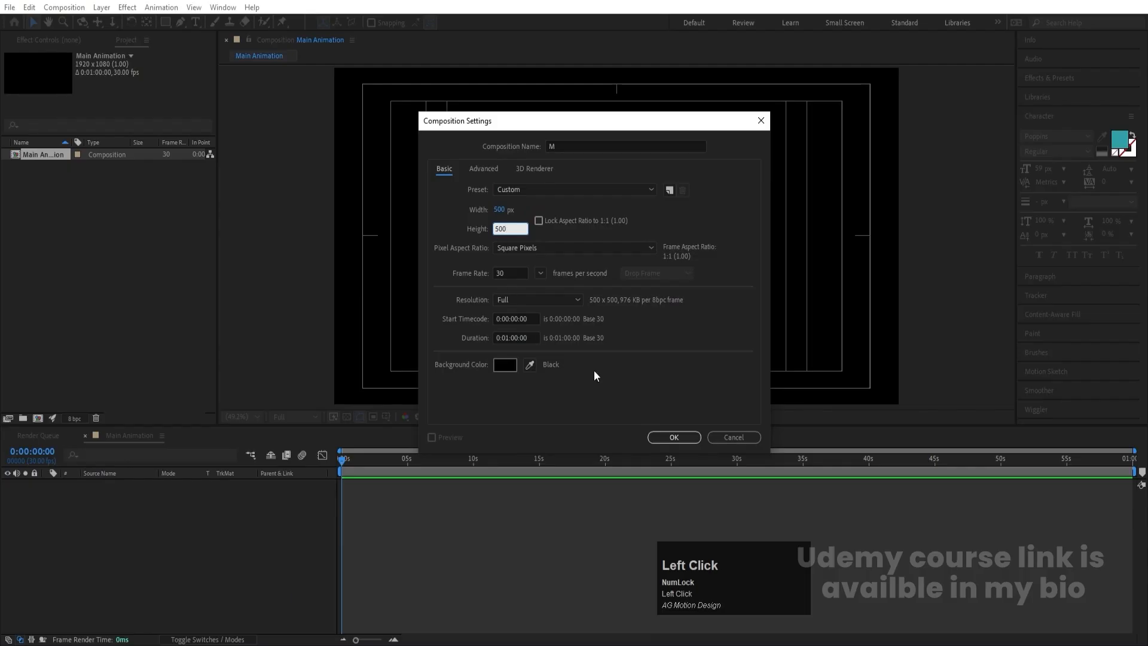
left_click(674, 437)
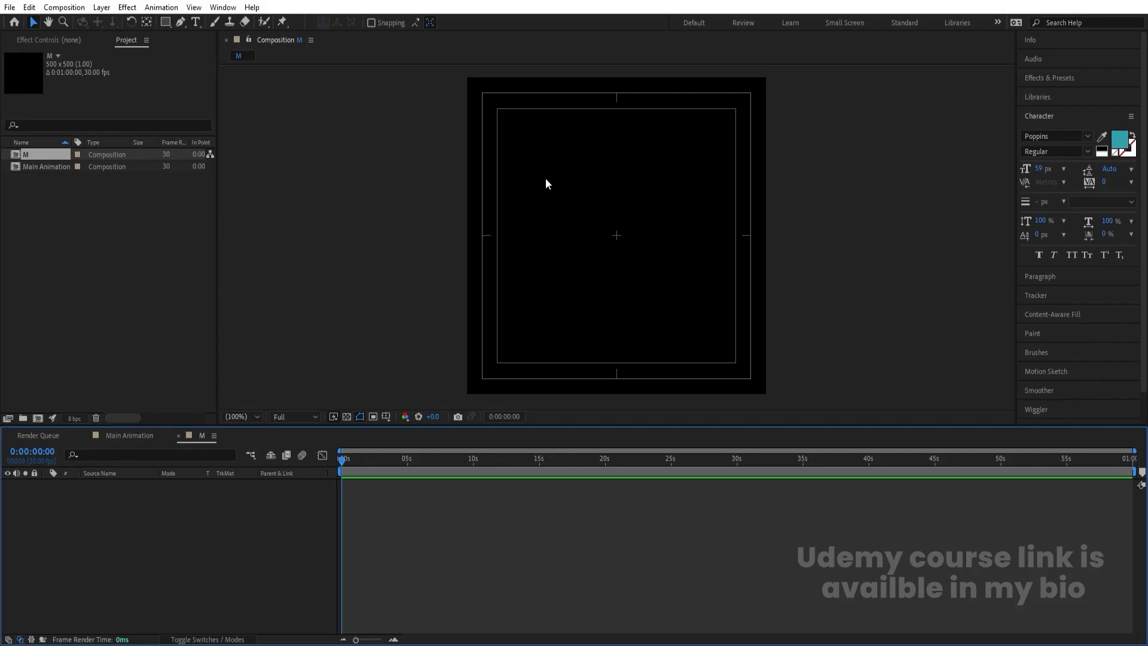
- Add the text M to the M composition in white Poppins ExtraBold with Faux Bold
left_click(196, 22)
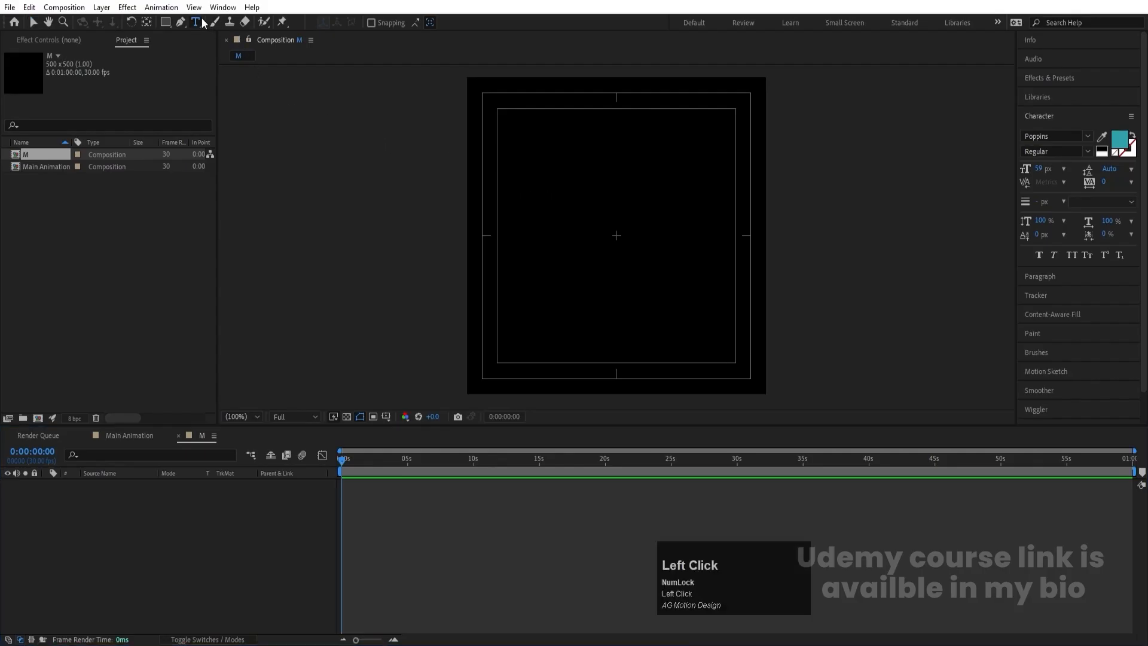
left_click(1102, 148)
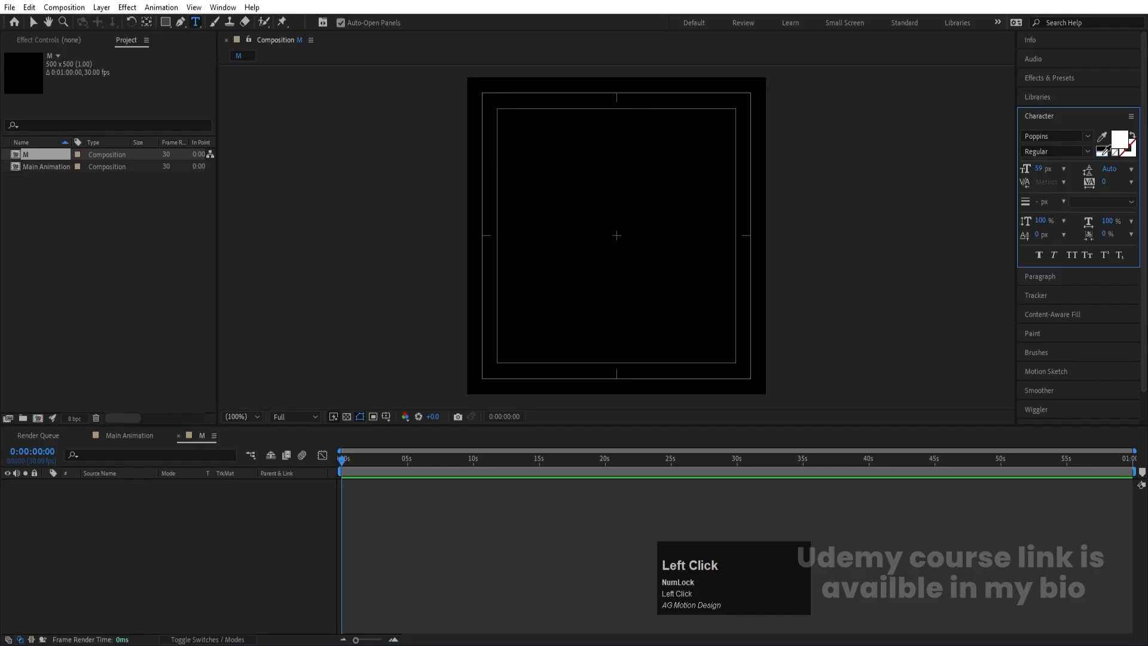
left_click(1088, 151)
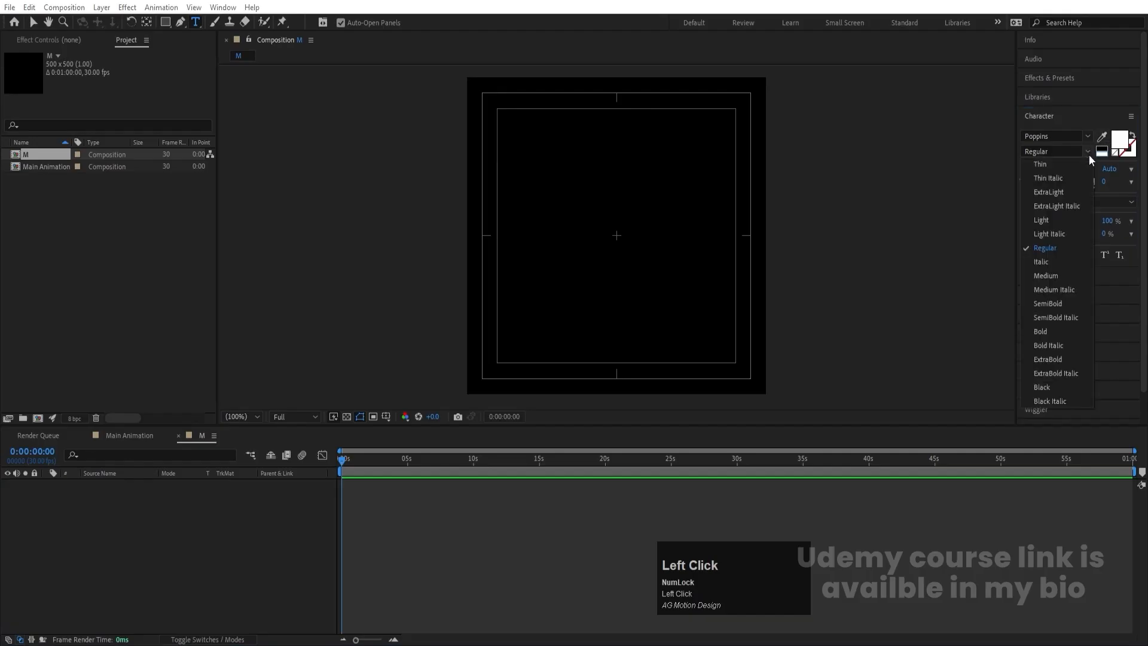
left_click(1047, 360)
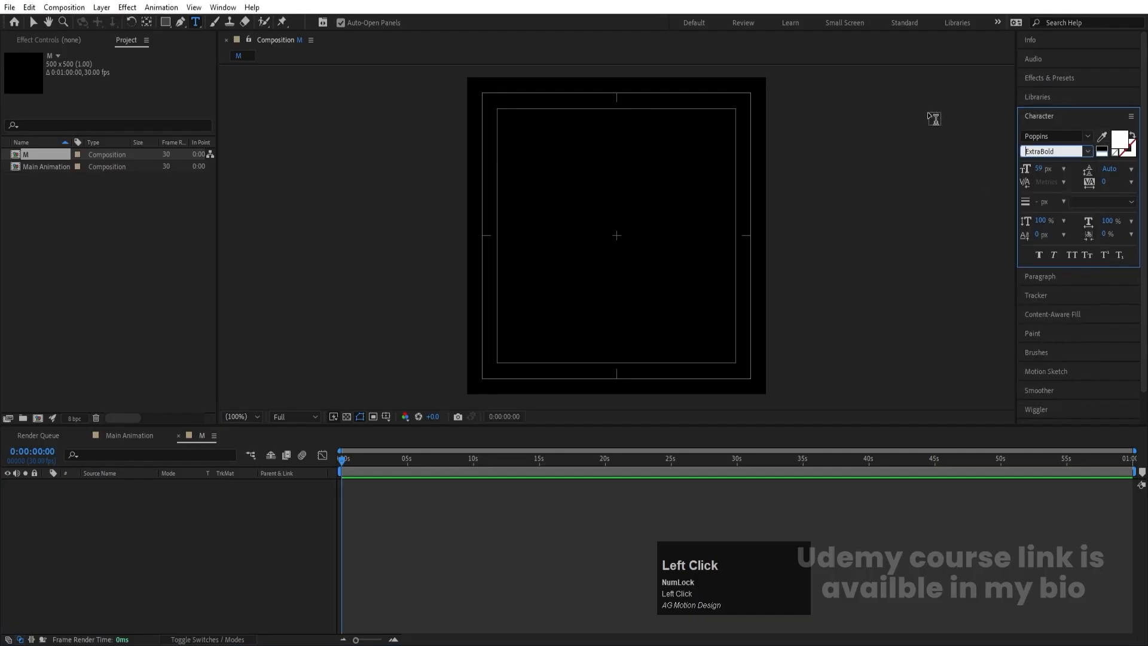
left_click(1041, 257)
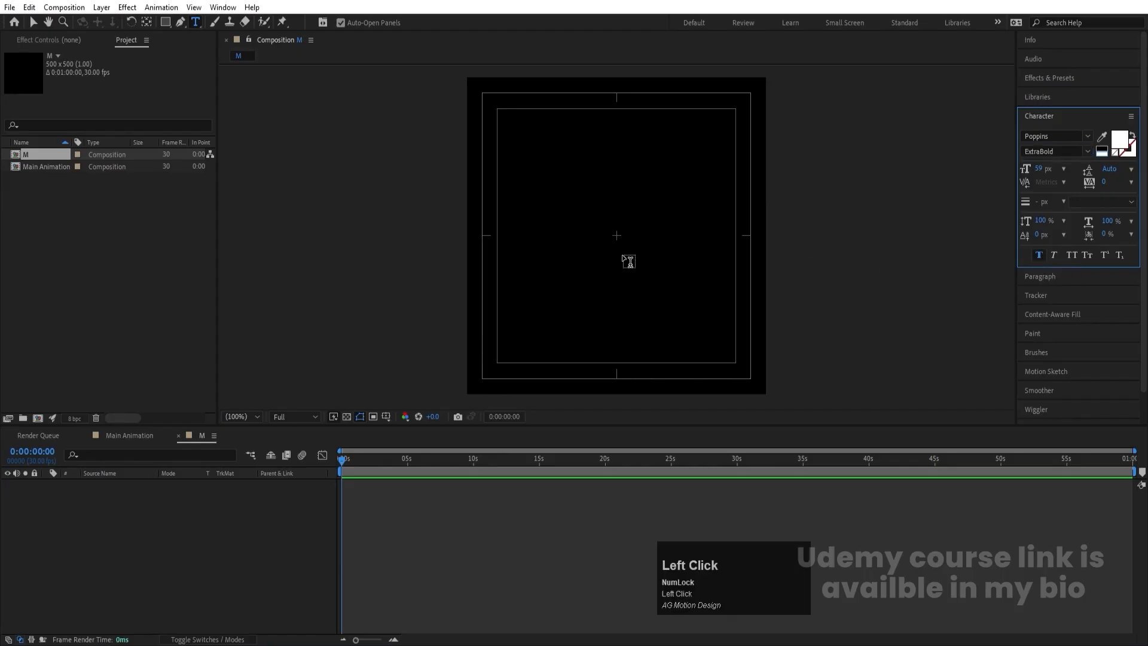
left_click(568, 265)
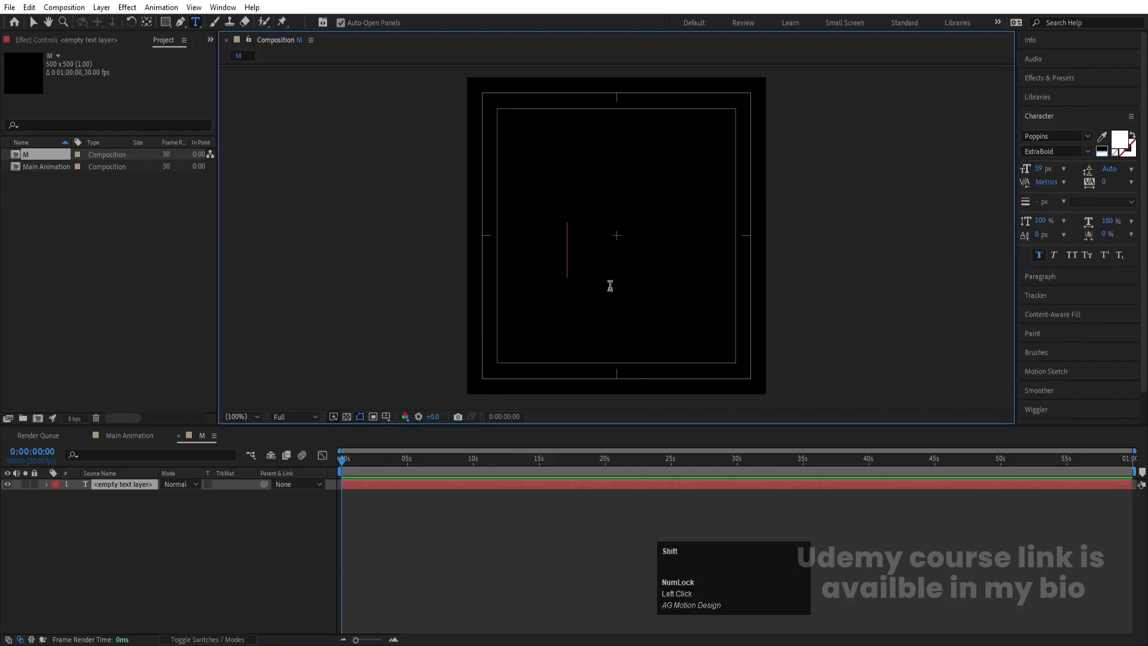
type("M")
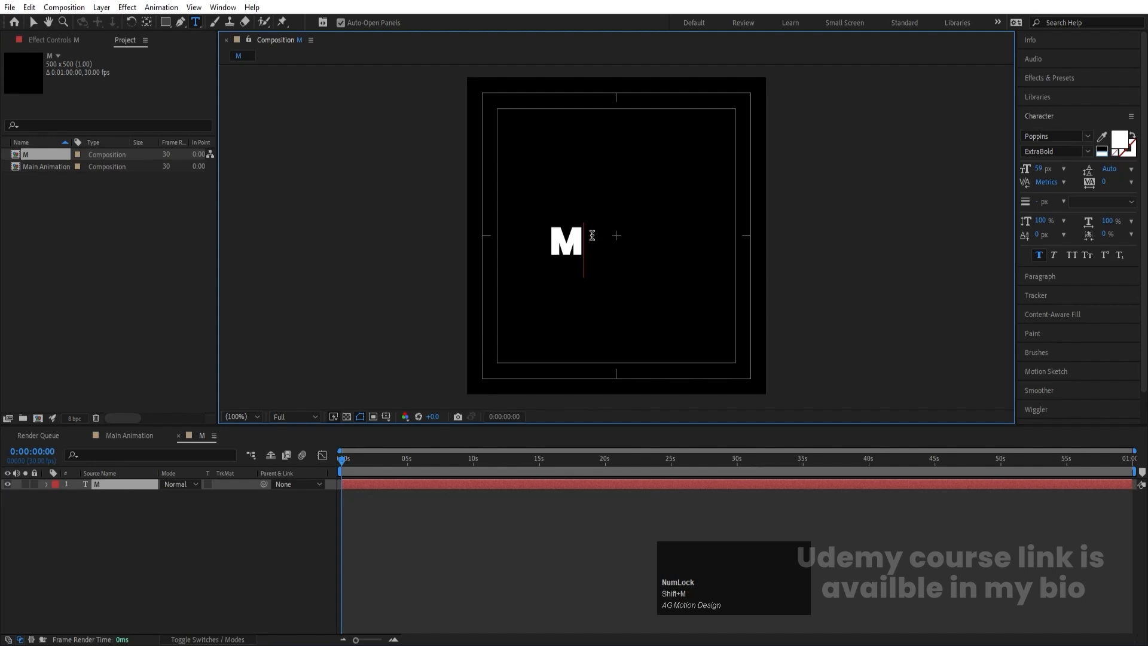
left_click(124, 576)
- Center the M layer's anchor point and text alignment, and align the layer horizontally and vertically to the composition's center
left_click(99, 485)
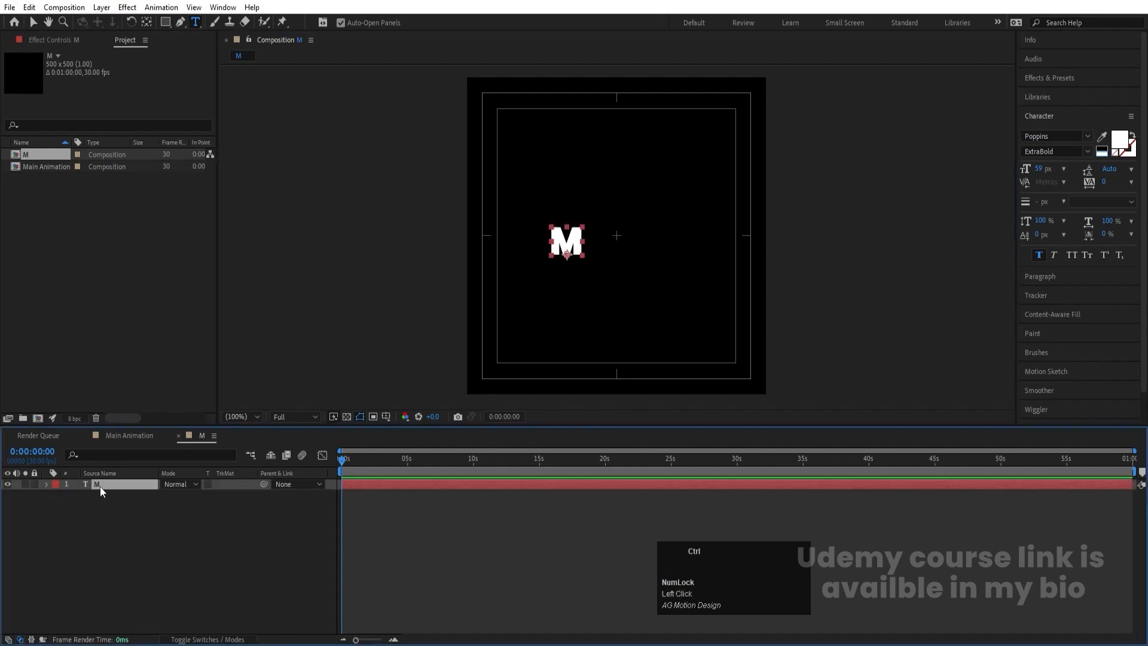
key("ctrl+alt+Home")
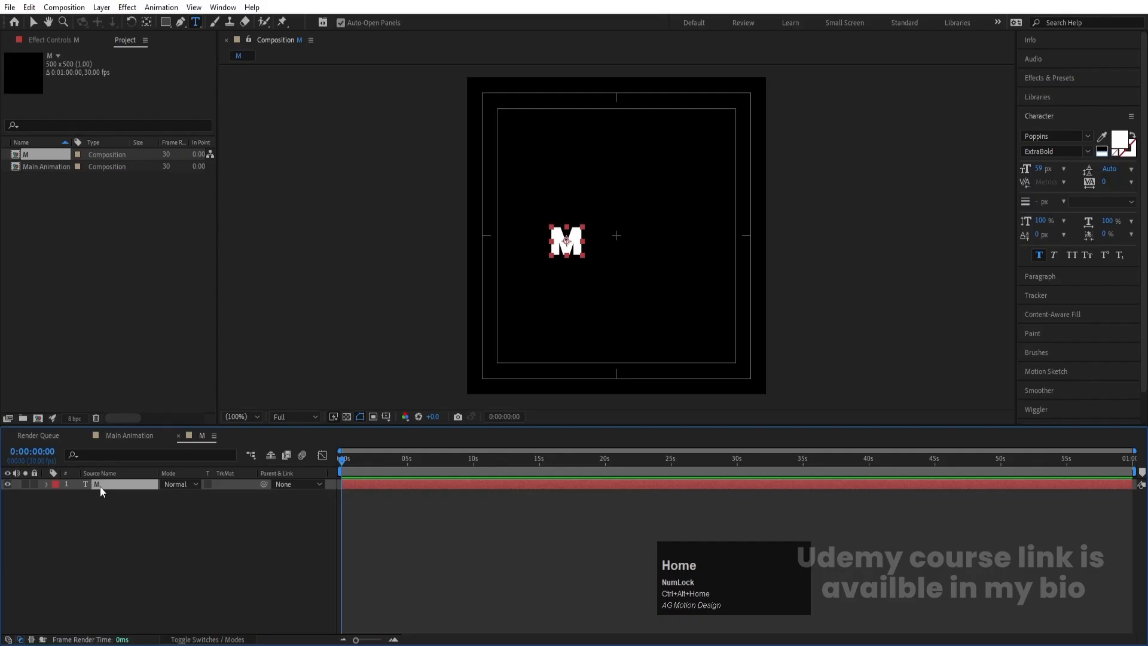
left_click(1026, 279)
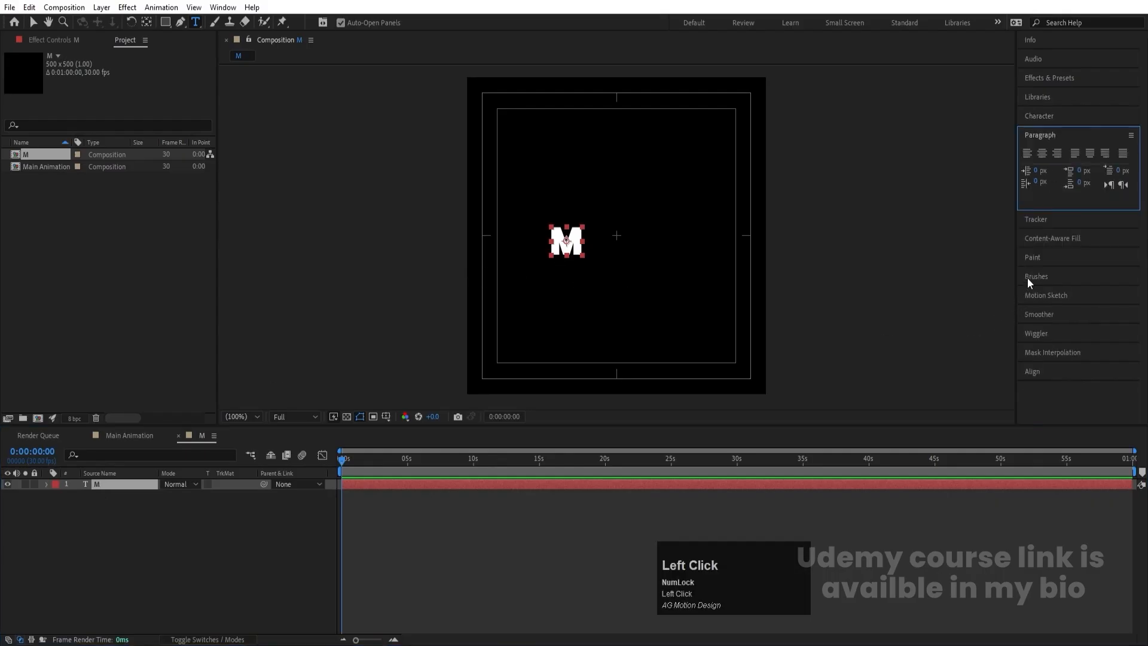
left_click(1043, 155)
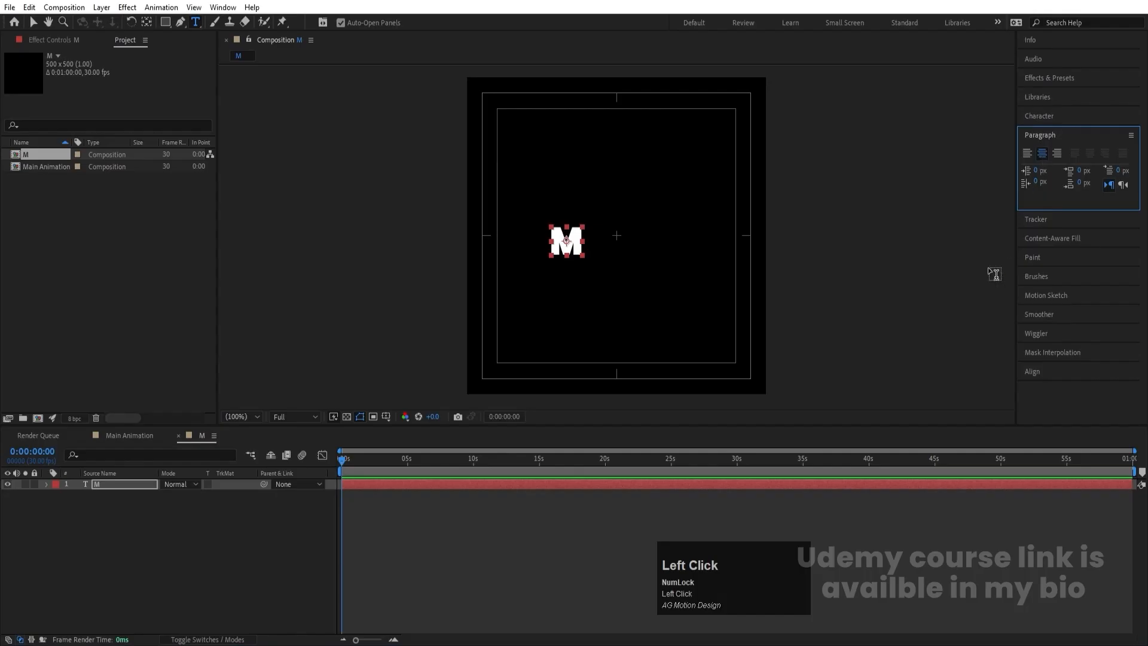
left_click(1032, 372)
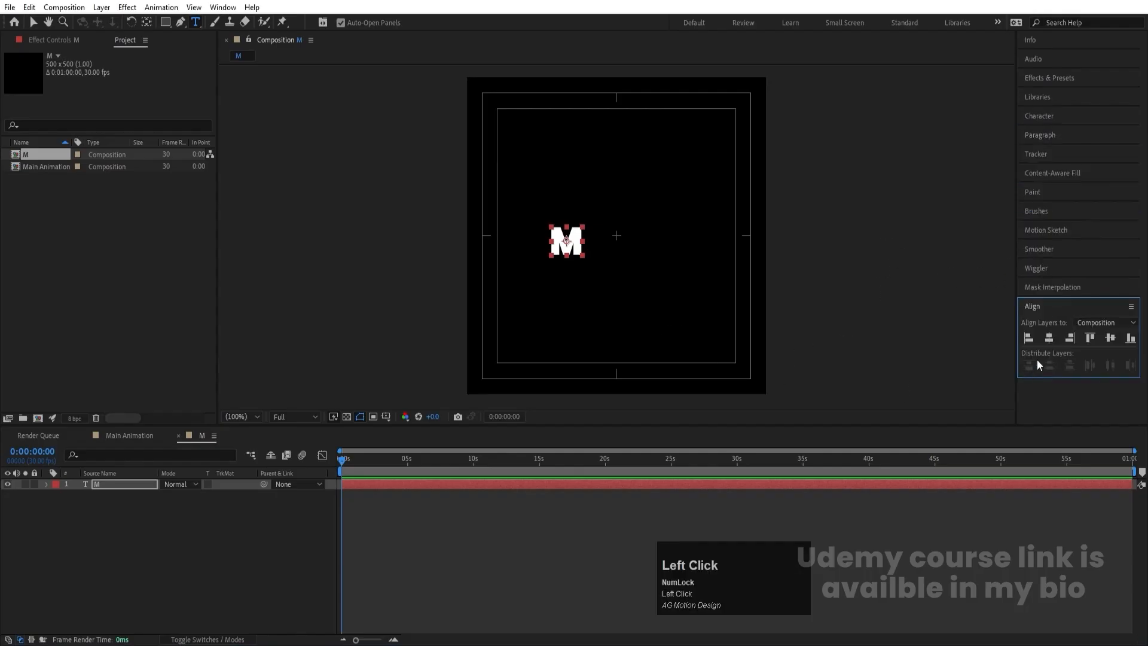
left_click(1048, 338)
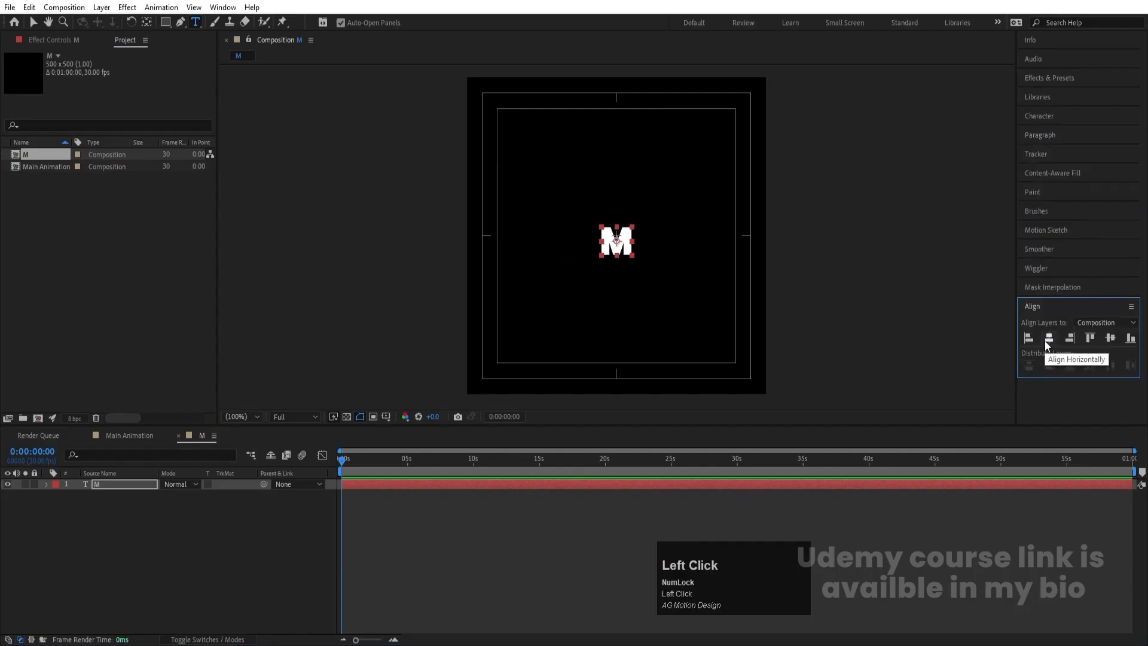
left_click(1111, 339)
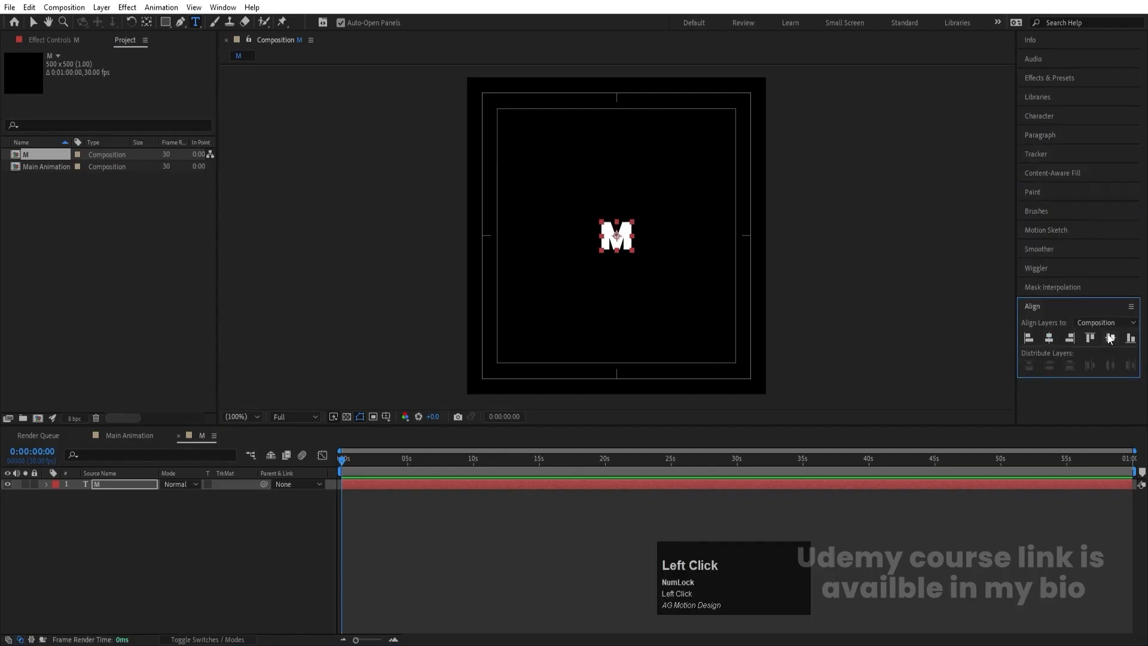
- Scale the M text layer up to 731%
left_click(116, 482)
key("s")
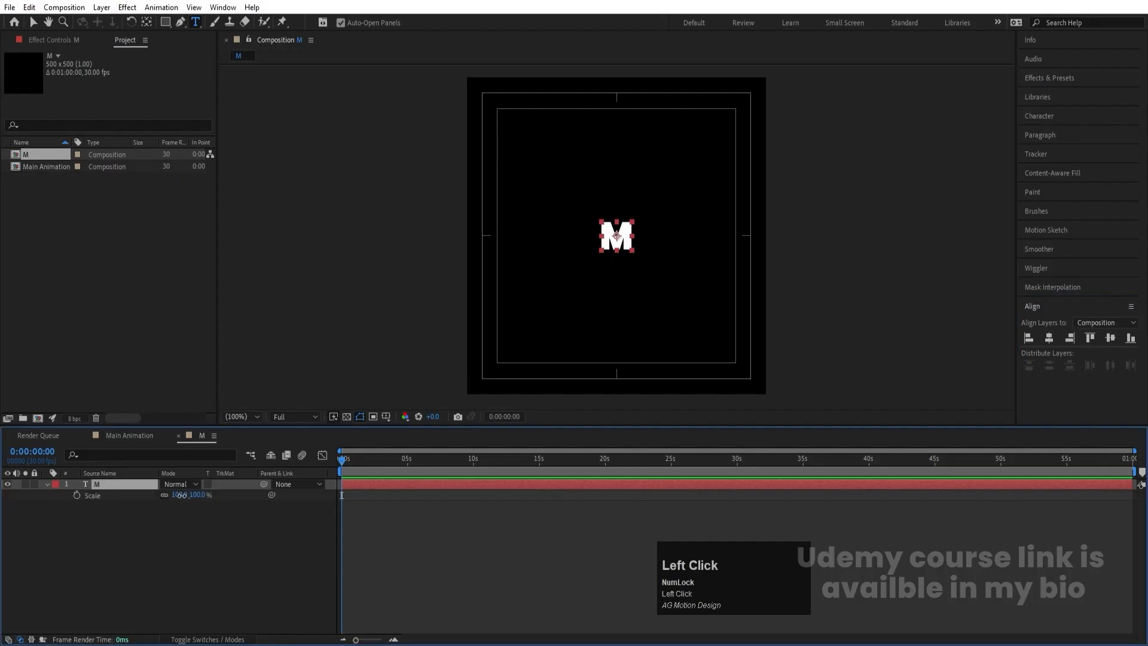
left_click_drag(181, 495, 471, 408)
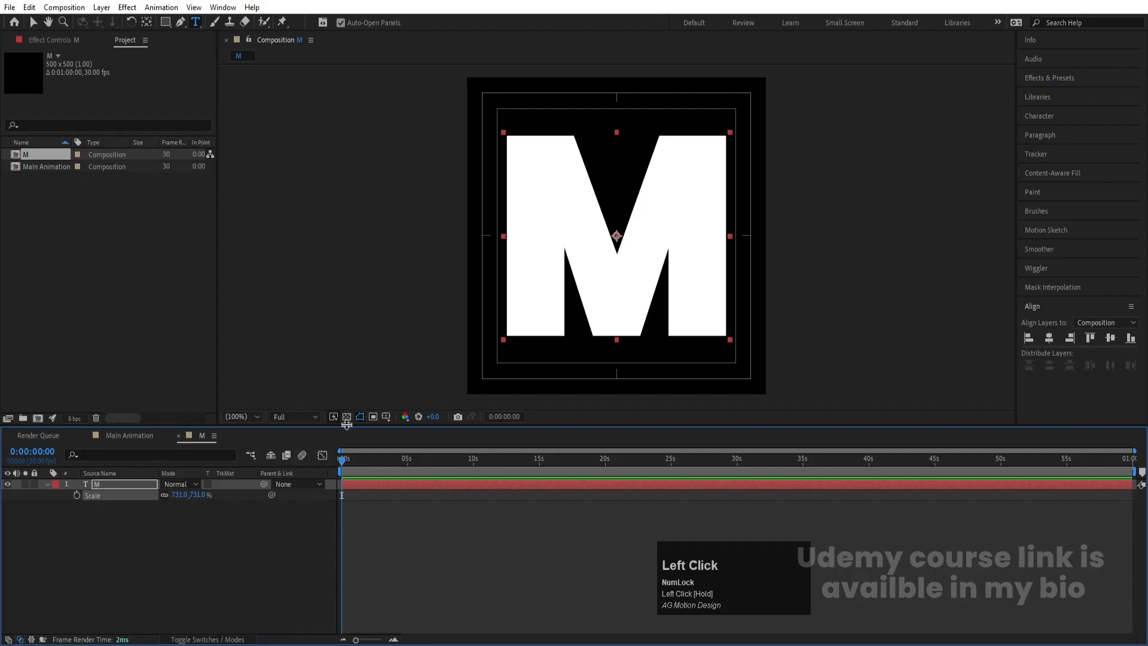
- Give the letter M a black fill and a white 0.6 px stroke, and collapse its layer properties
left_click(1049, 116)
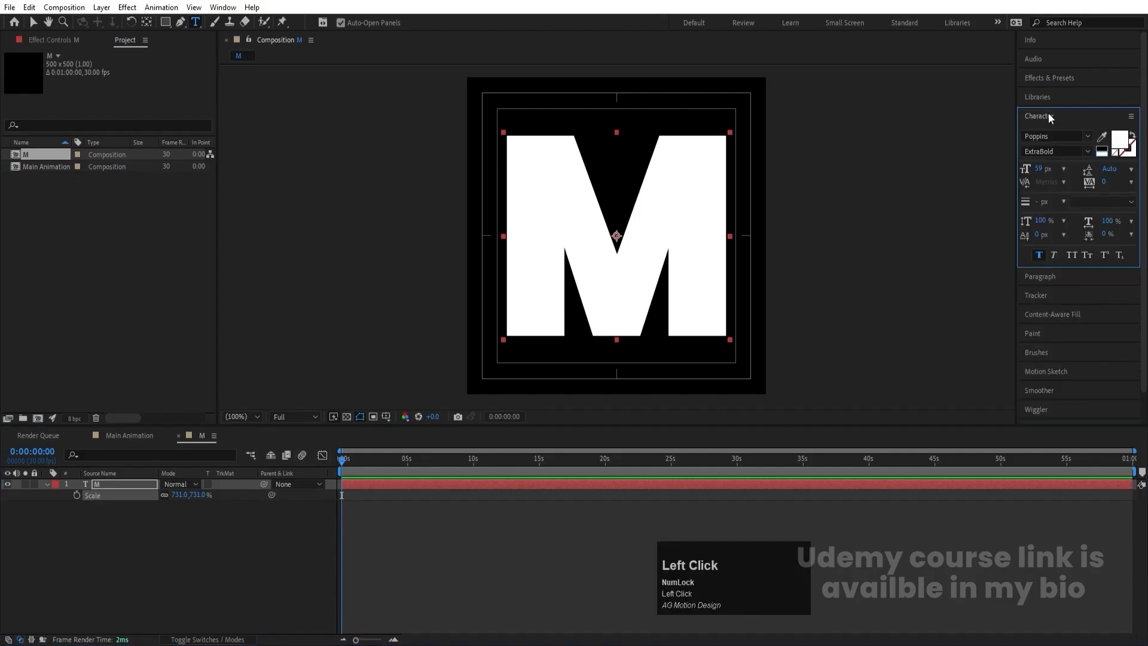
left_click(1105, 145)
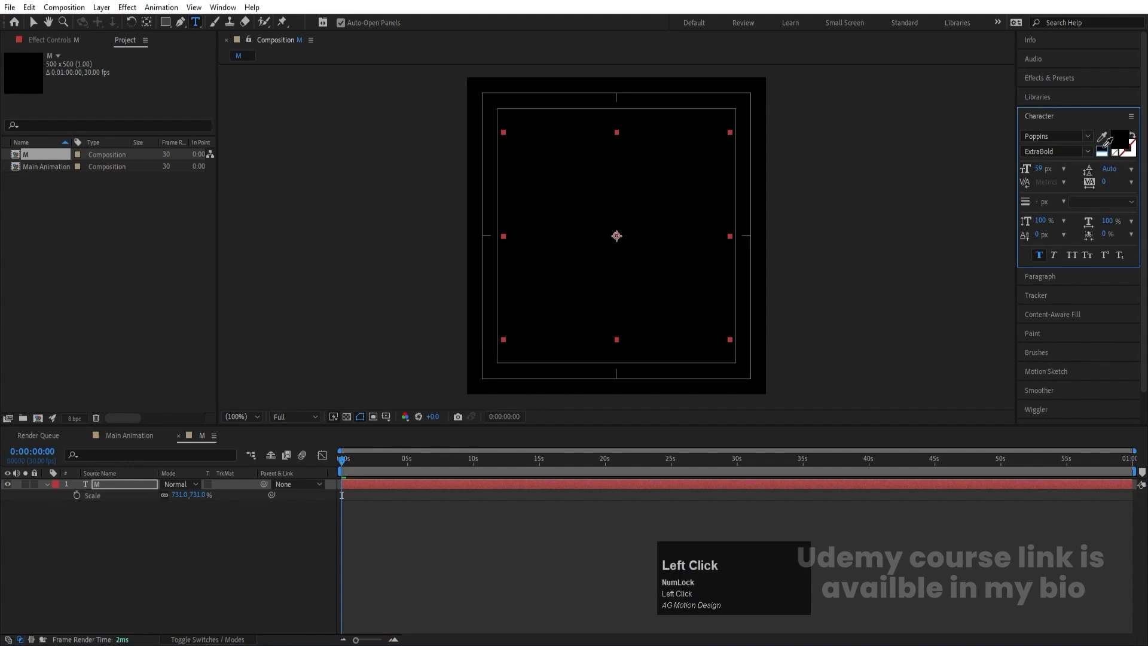
left_click(1128, 148)
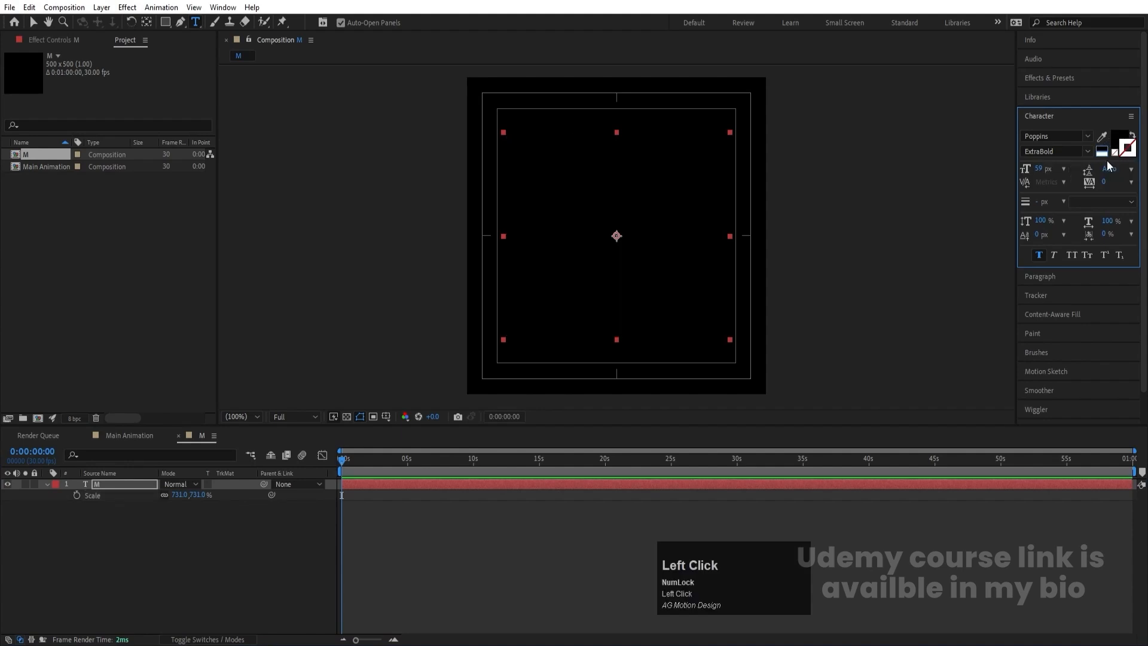
left_click(1106, 150)
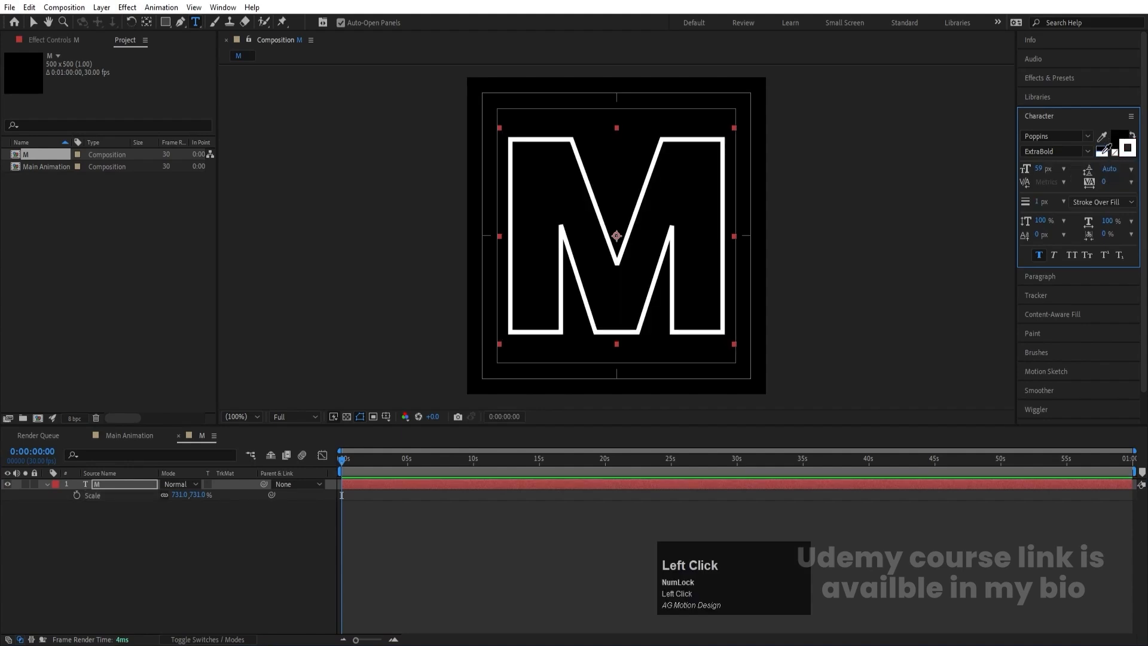
left_click(1042, 202)
type("0.6")
key("Return")
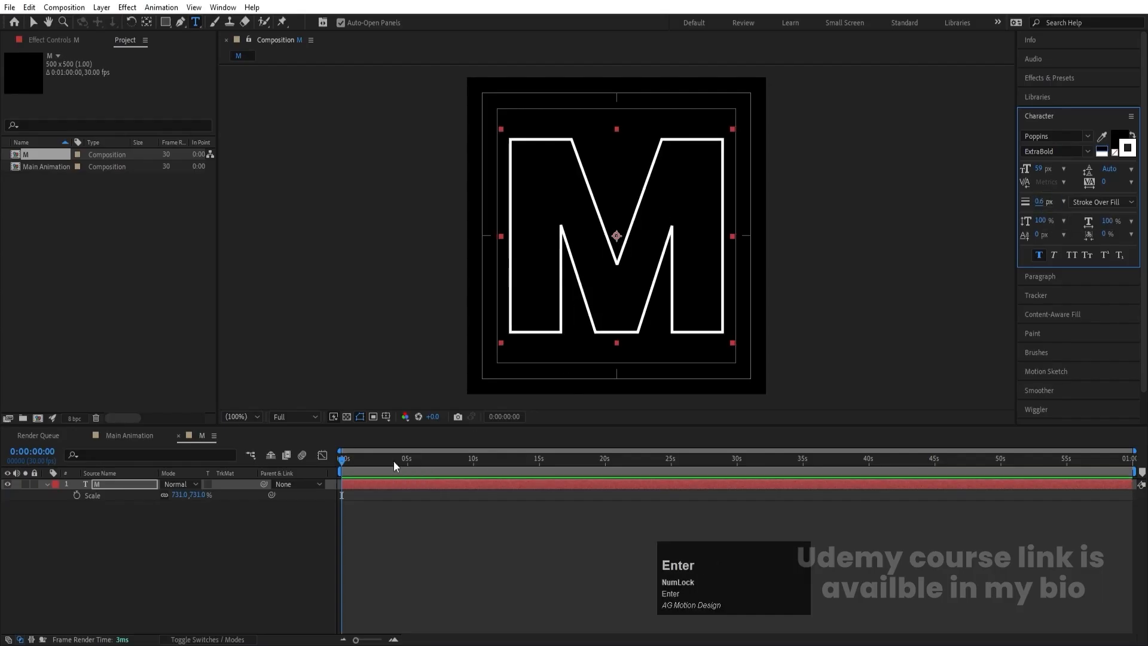
left_click(161, 543)
left_click(33, 496)
left_click(46, 484)
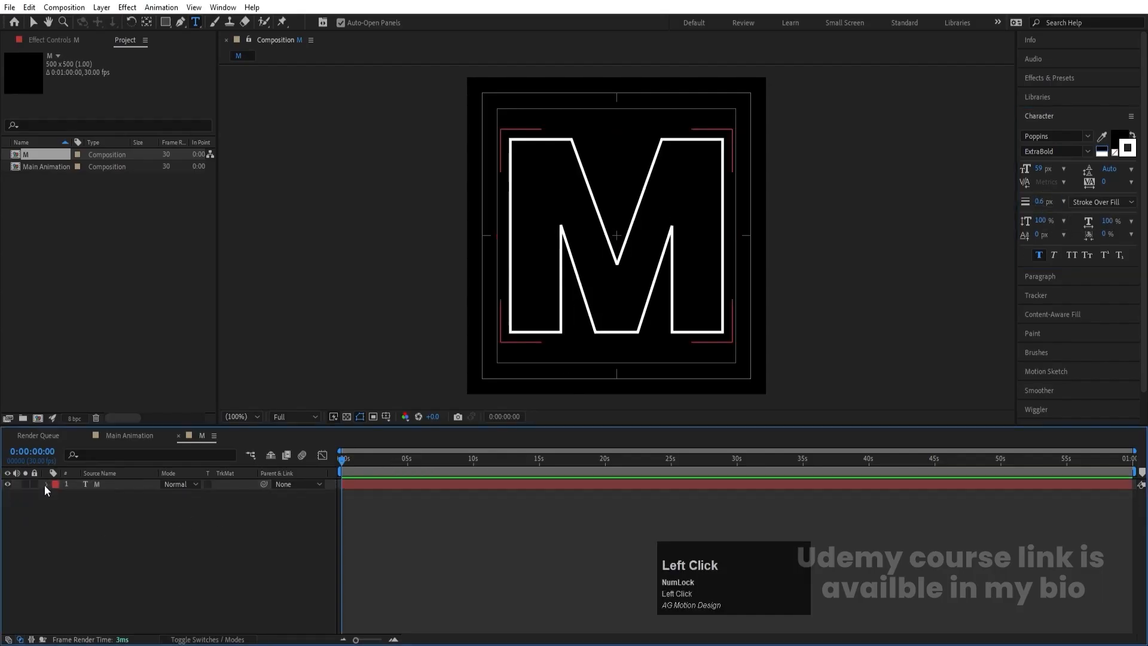
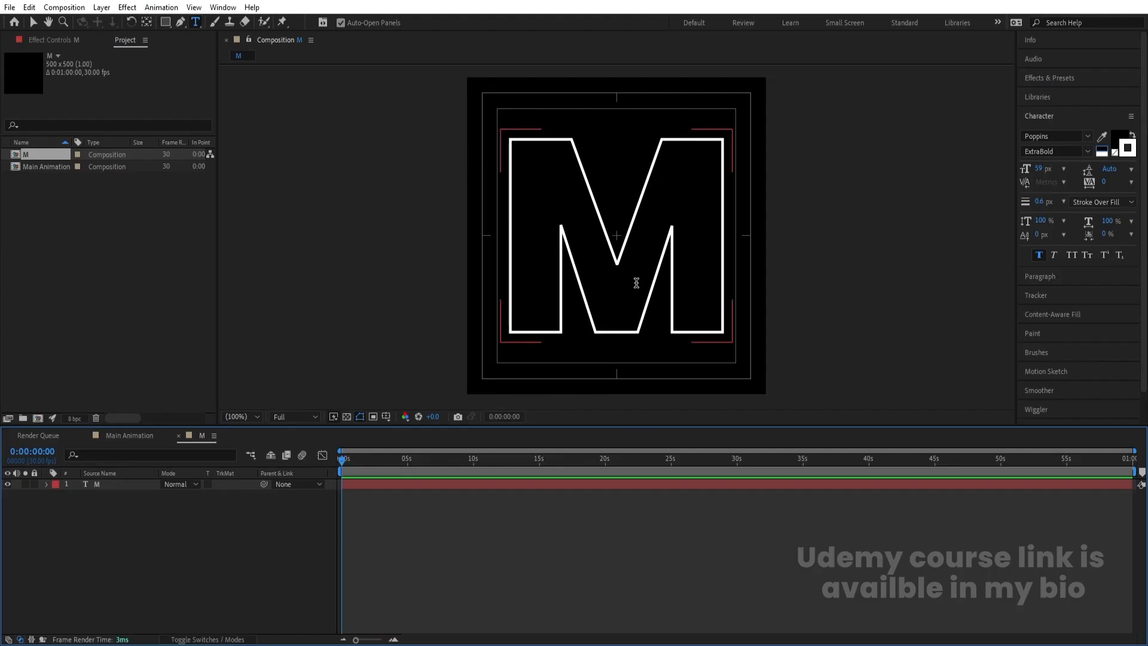
- Draw a white rectangle shape layer covering slightly more than the left half of the M composition, and select the new layer
left_click(280, 70)
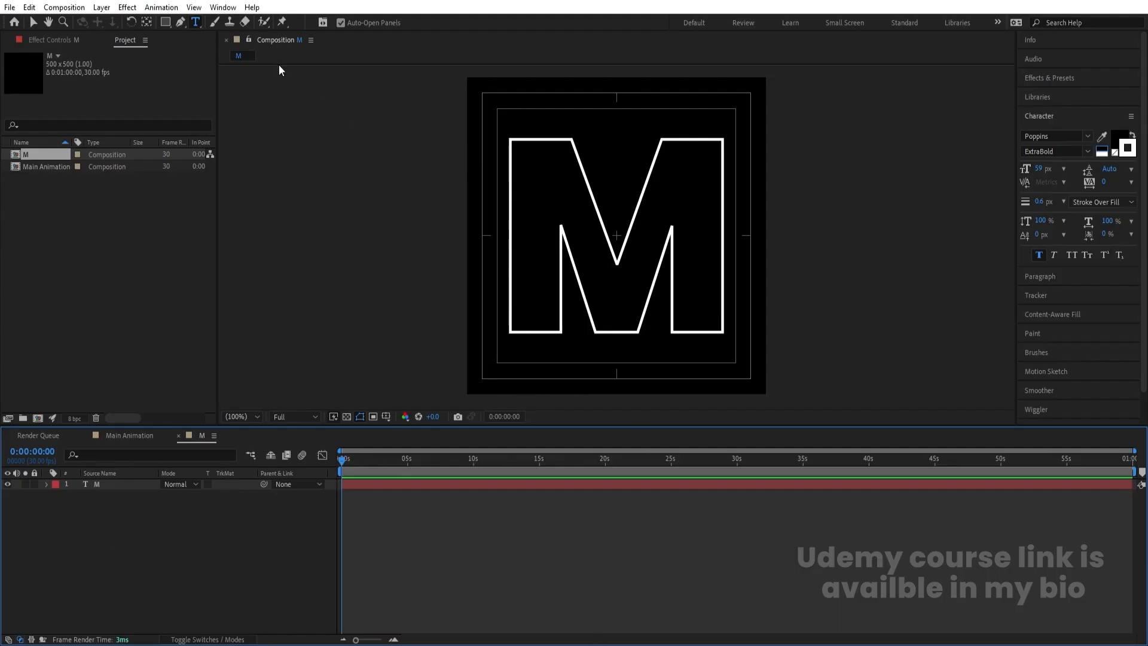
left_click(166, 25)
scroll(521, 187, "down", 4)
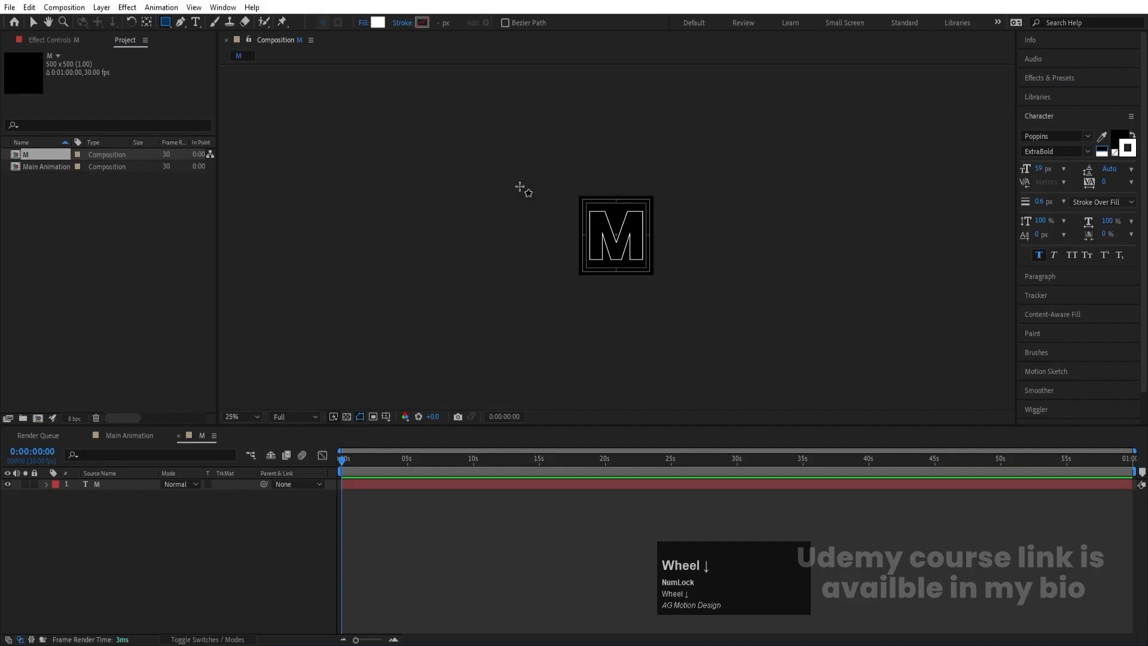
left_click_drag(484, 161, 616, 307)
scroll(616, 236, "up", 6)
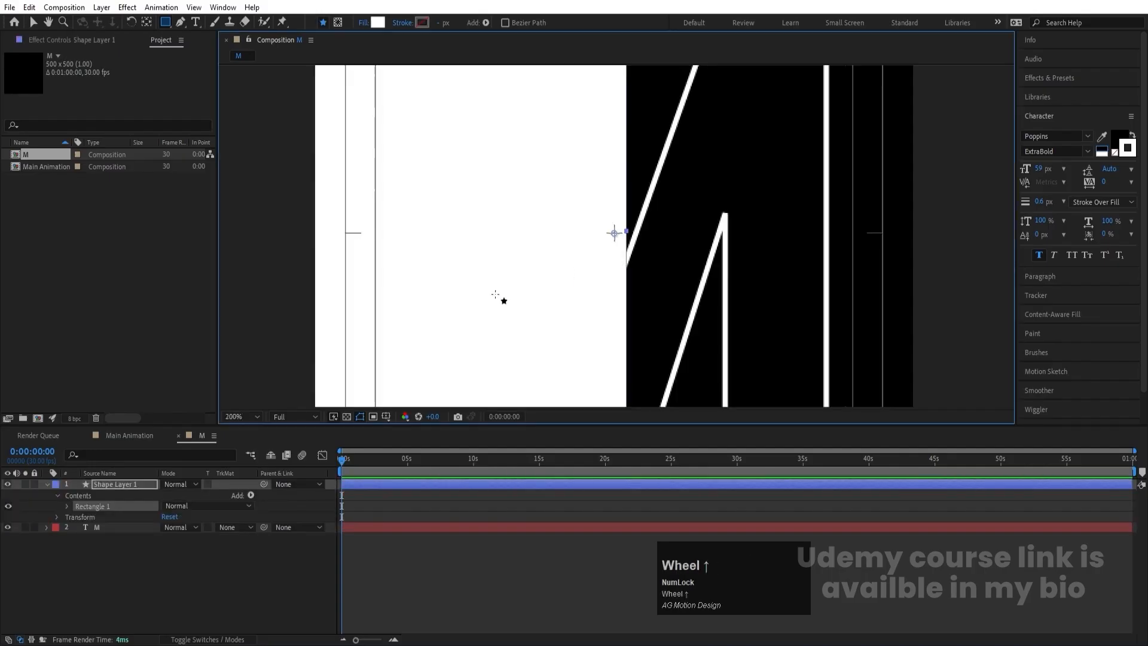
left_click(254, 416)
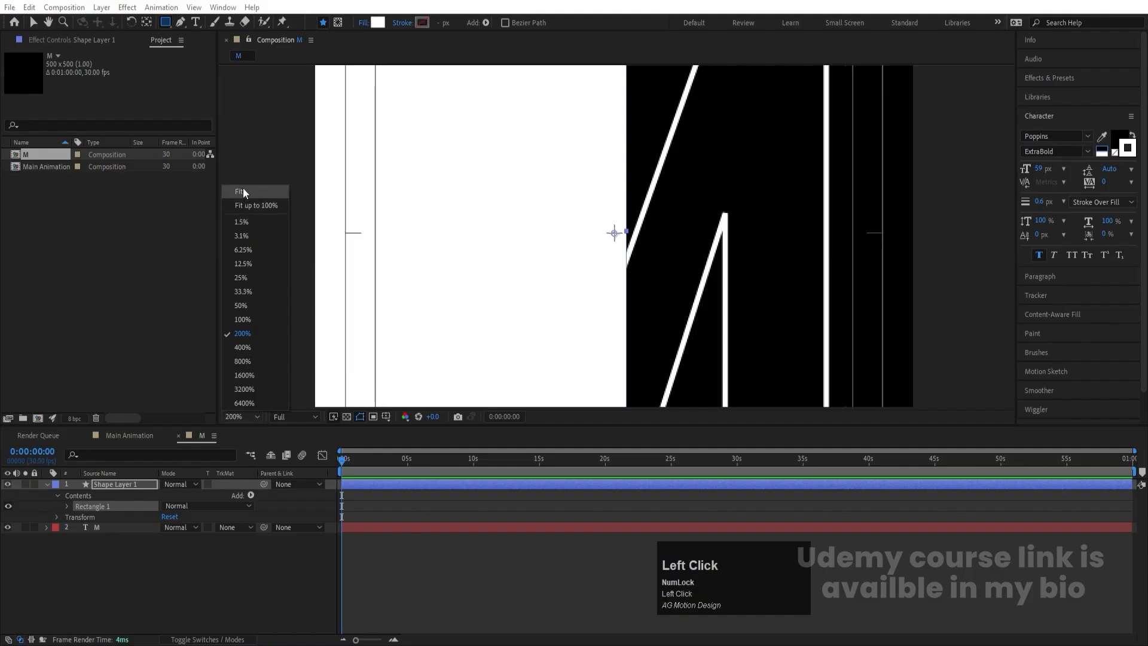
left_click(243, 189)
left_click(121, 554)
left_click(116, 488)
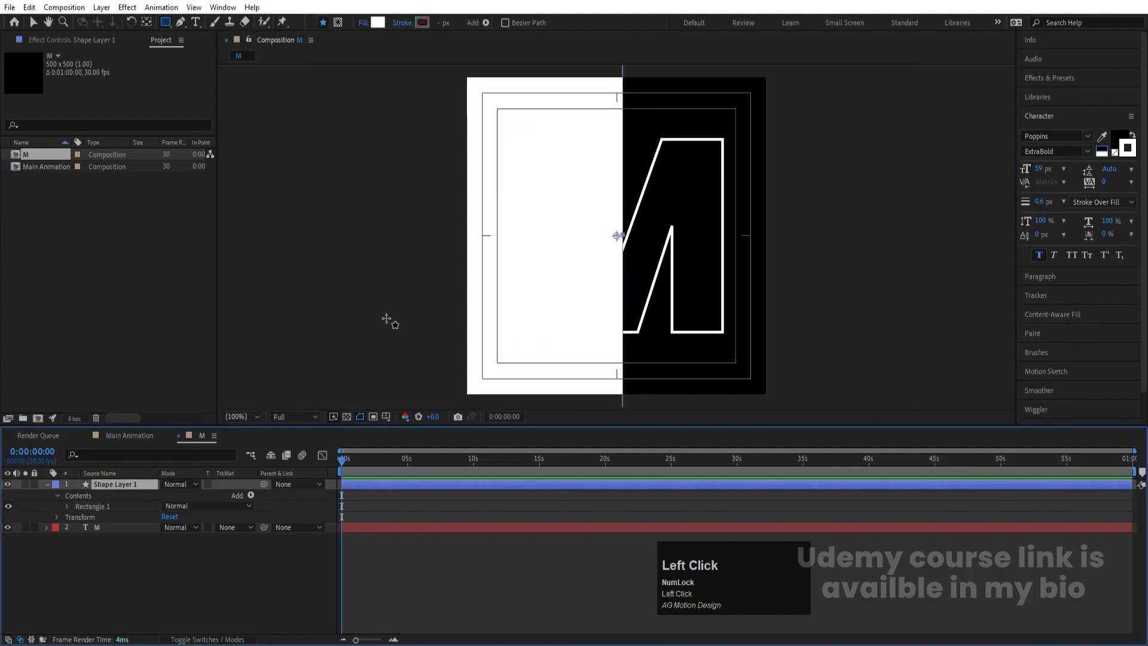
- Move the white rectangle so its right edge meets the composition's vertical center line, and center it vertically in the composition
left_click(34, 23)
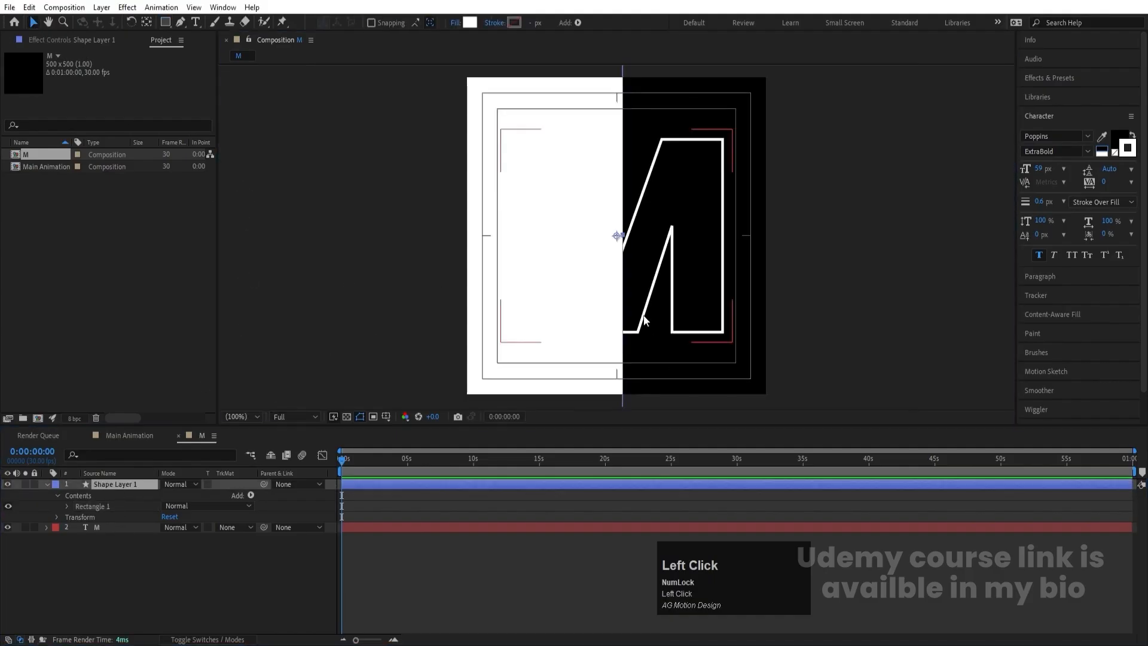
scroll(625, 248, "up", 5)
left_click_drag(580, 220, 533, 210)
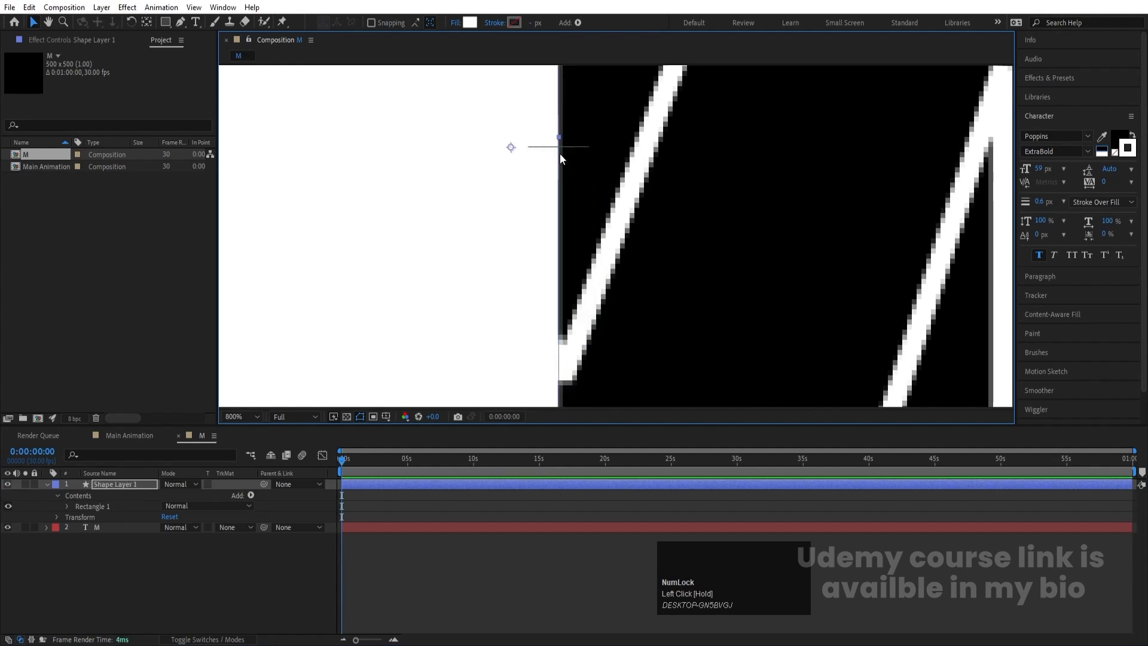
scroll(560, 153, "down", 3)
left_click(256, 416)
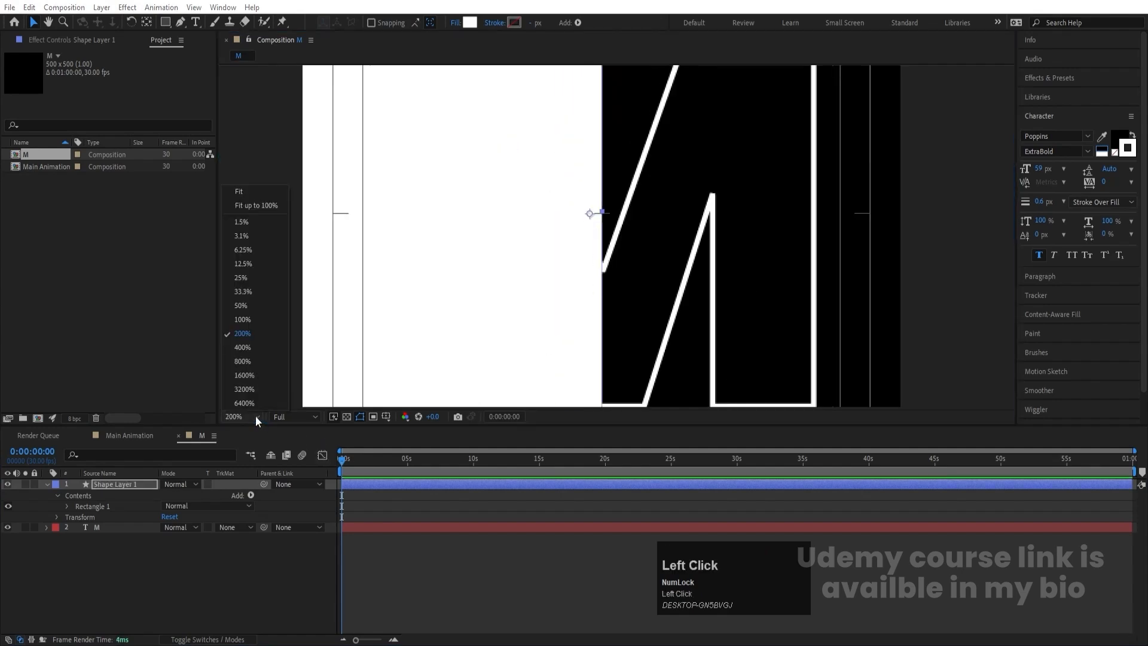
left_click(246, 196)
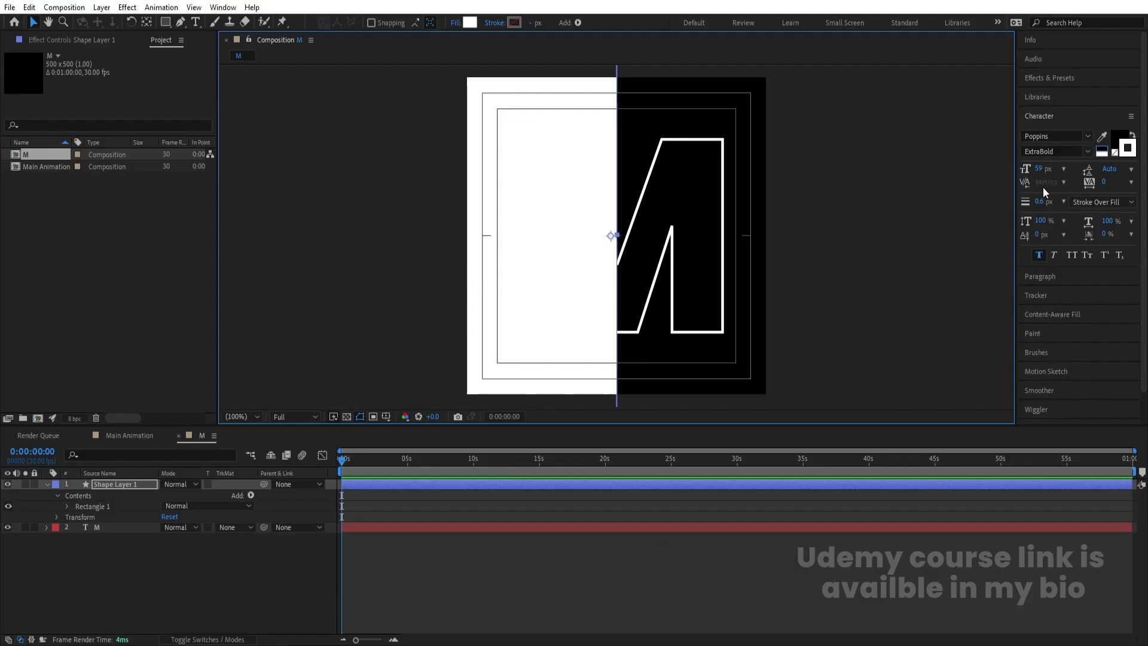
scroll(1050, 153, "down", 1)
left_click(1030, 416)
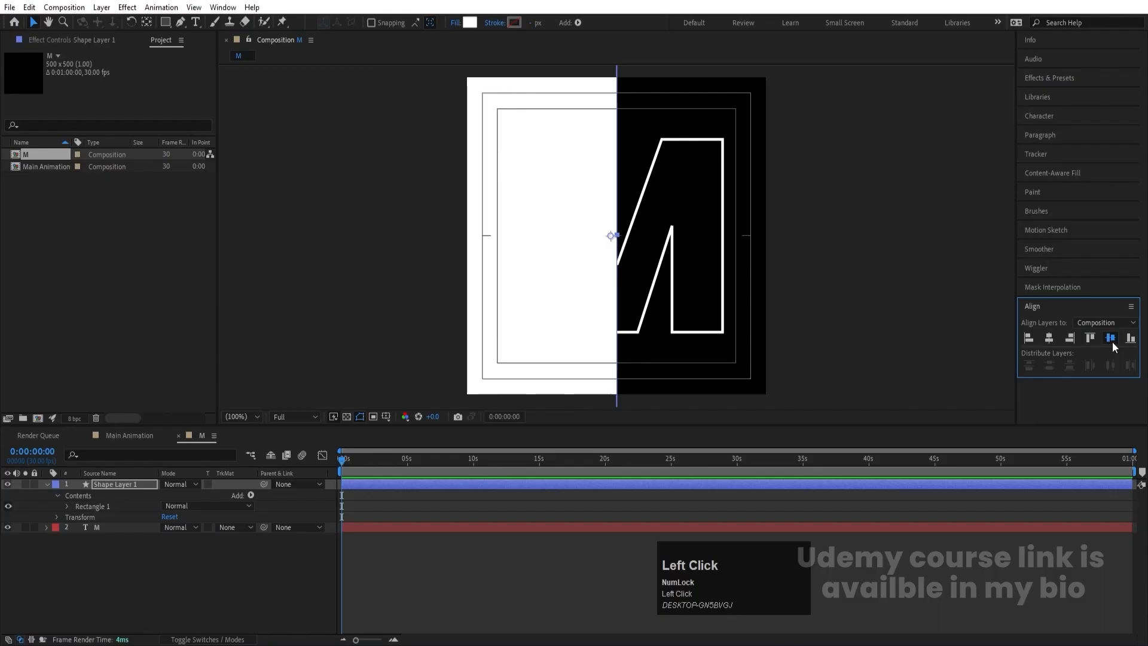
- Apply Gaussian Blur to the rectangle layer with a blurriness of 200 and Repeat Edge Pixels turned off
left_click(1039, 78)
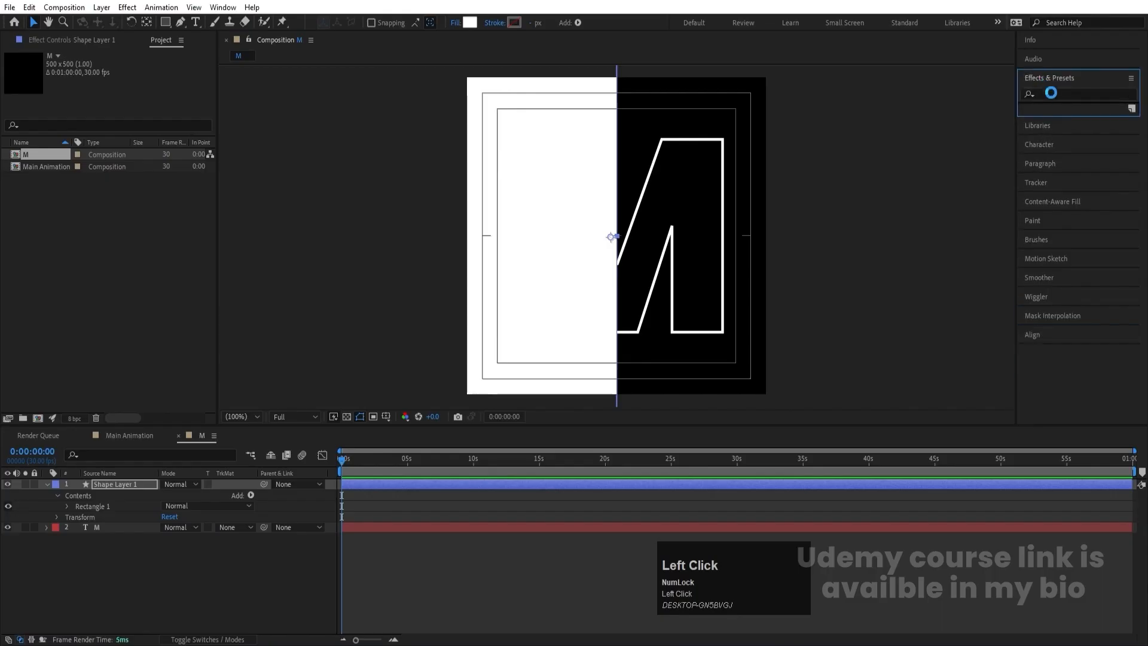
left_click(1059, 94)
type("bk")
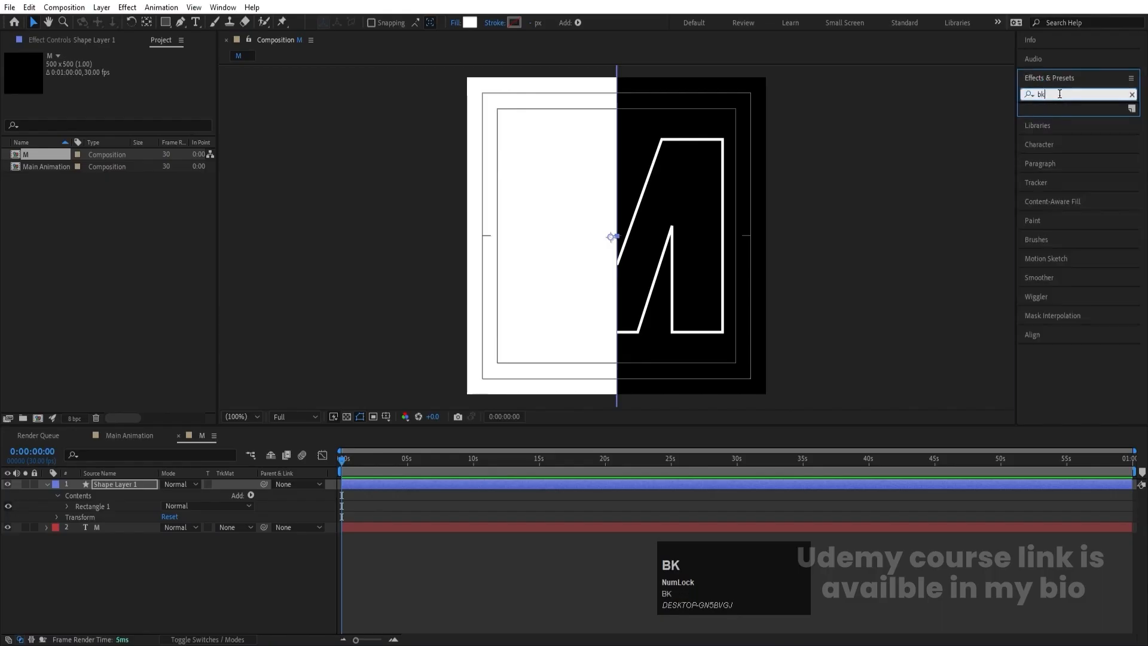
type("lur")
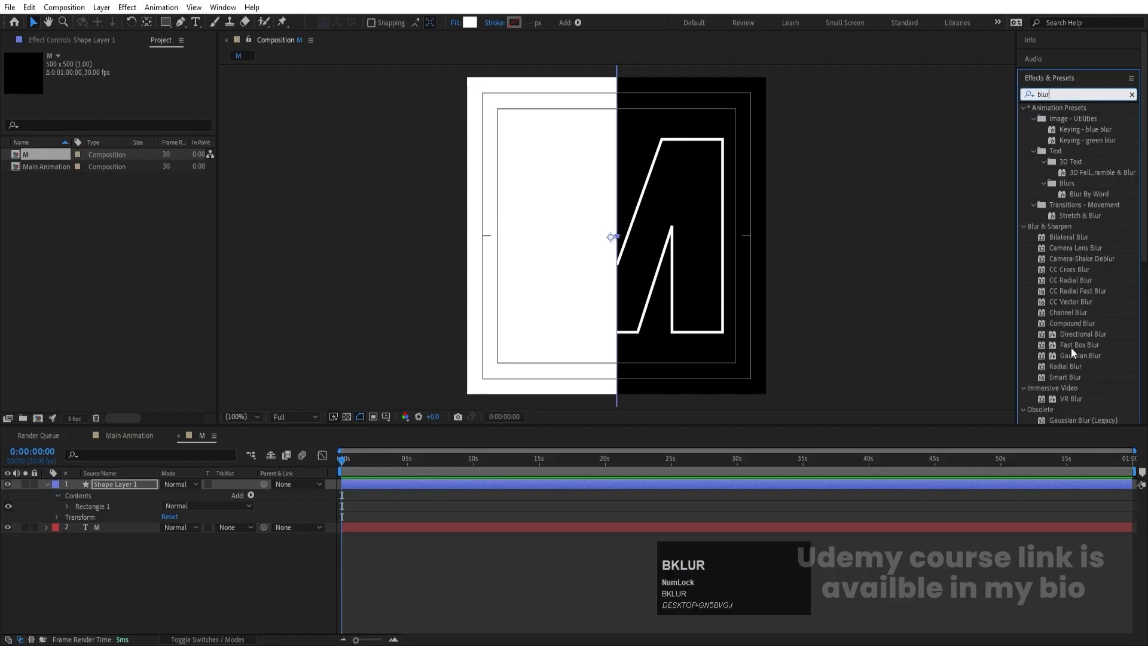
double_click(1065, 357)
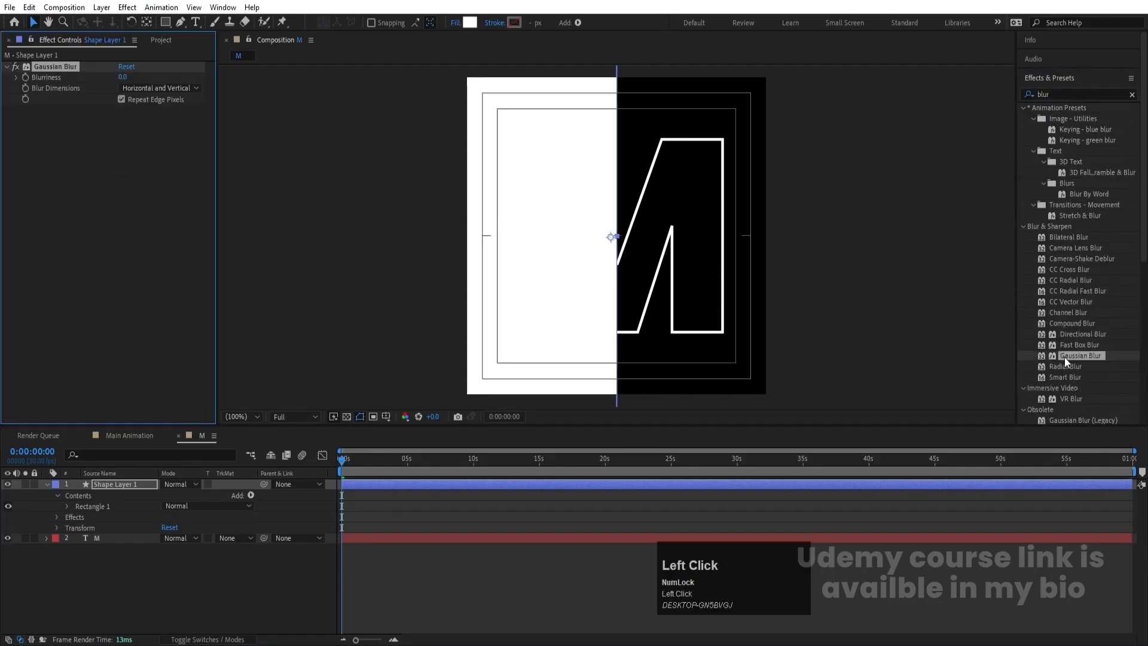
left_click(123, 77)
type("300")
key("Return")
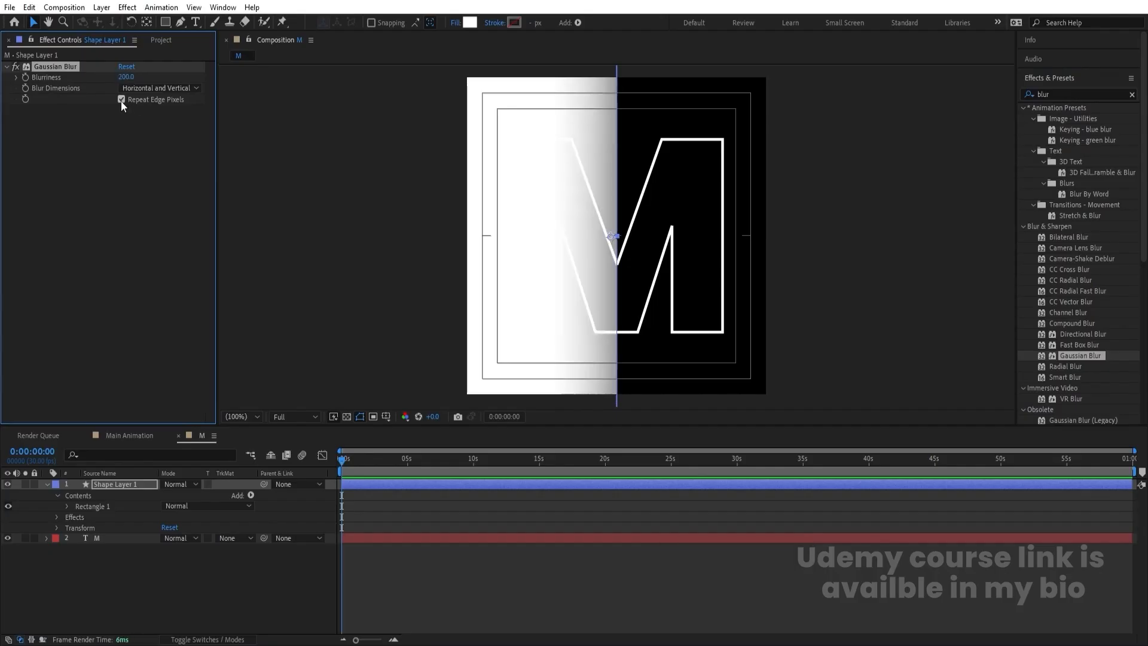
left_click(121, 100)
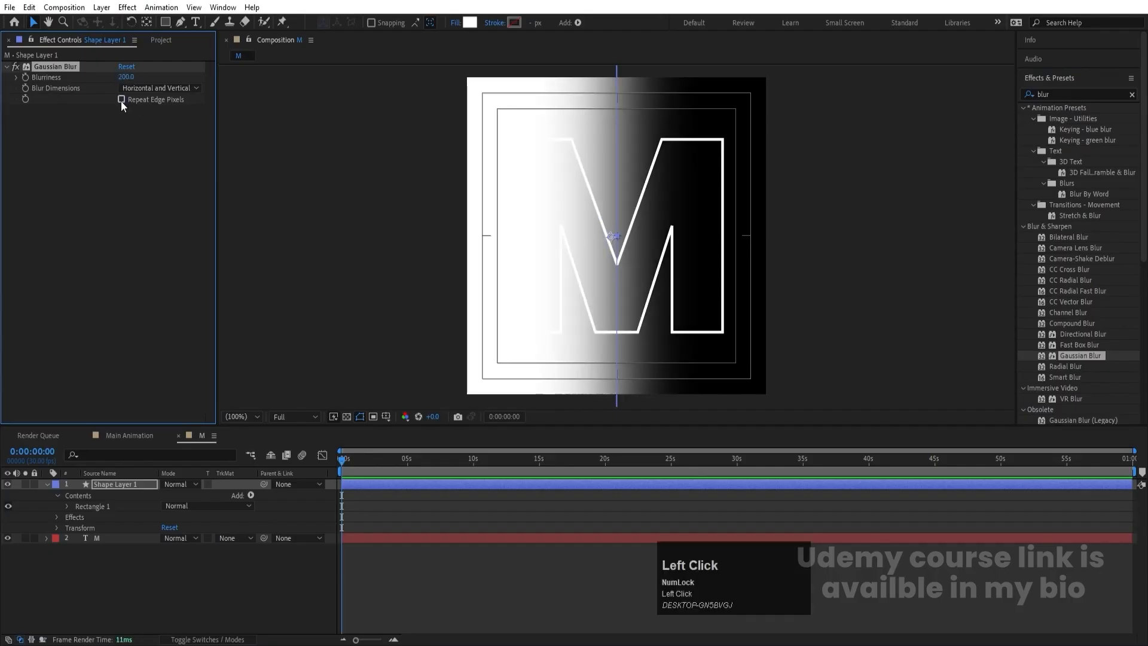
- Set the M text layer's track matte to Alpha using the blurred rectangle, and collapse the shape layer's properties
right_click(625, 220)
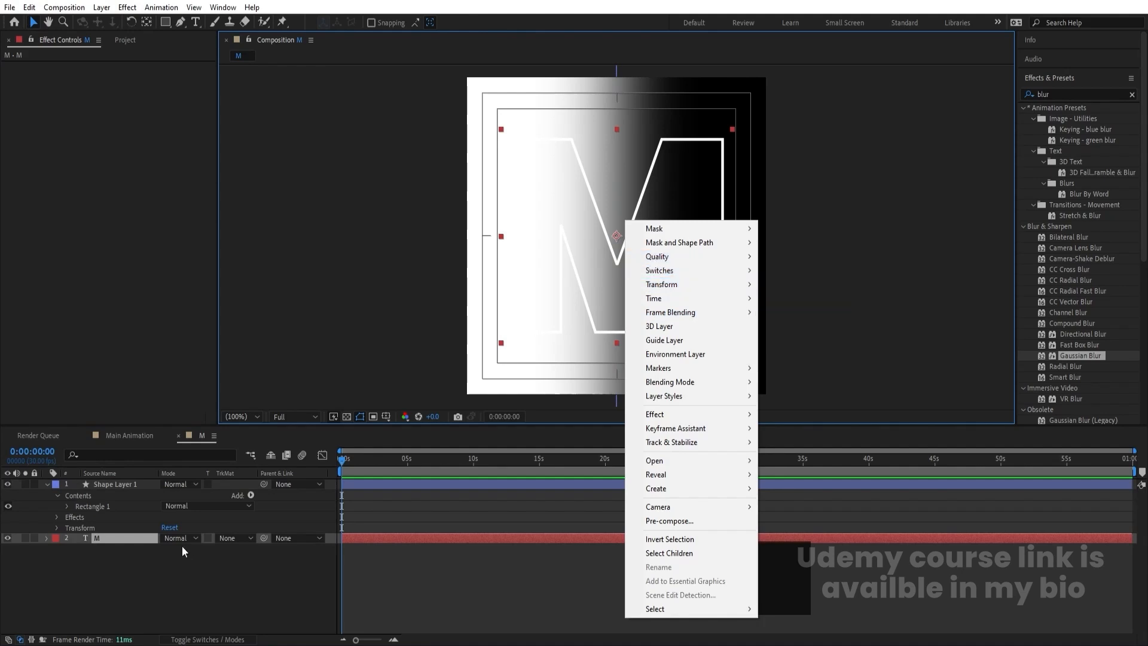
left_click(127, 566)
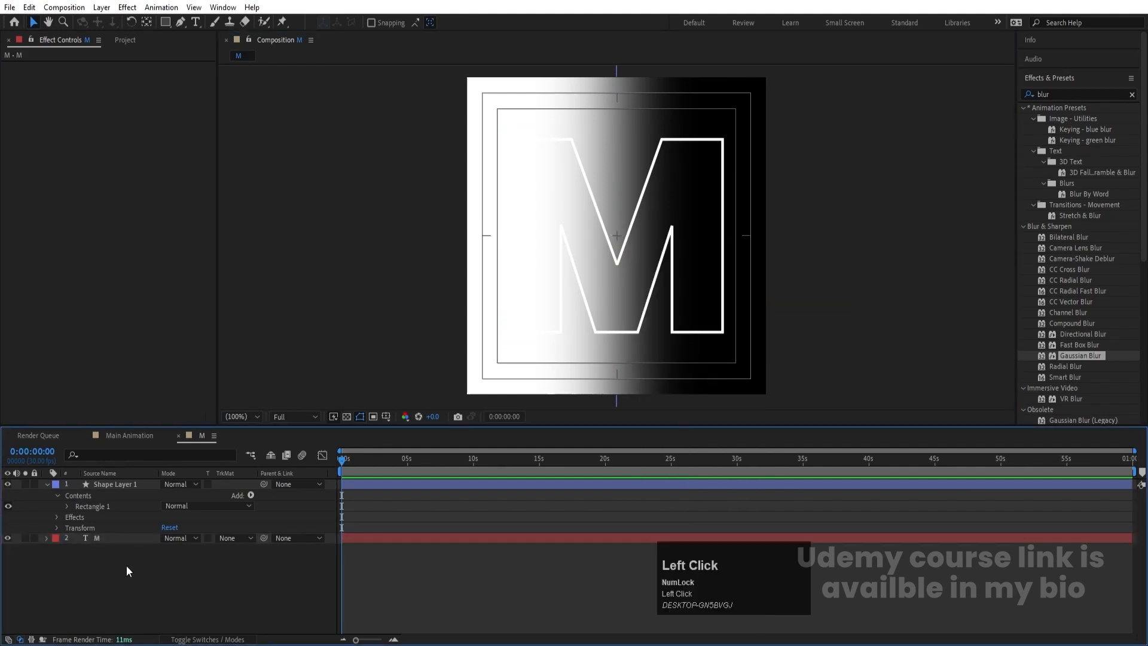
left_click(102, 539)
left_click(232, 538)
left_click(239, 571)
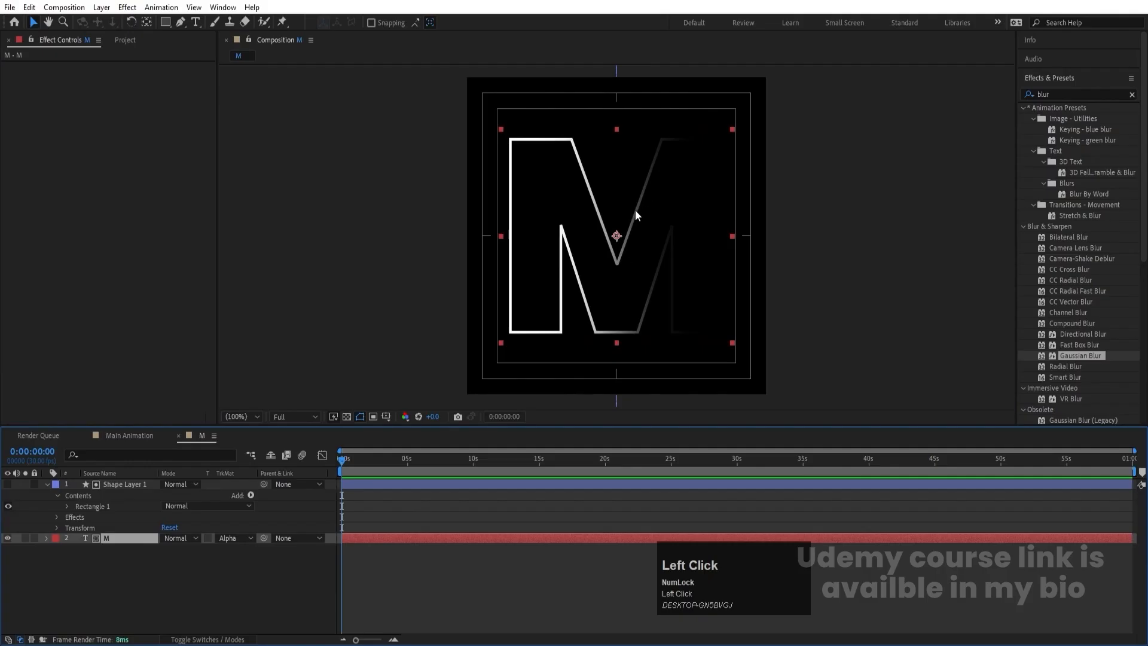
left_click(48, 485)
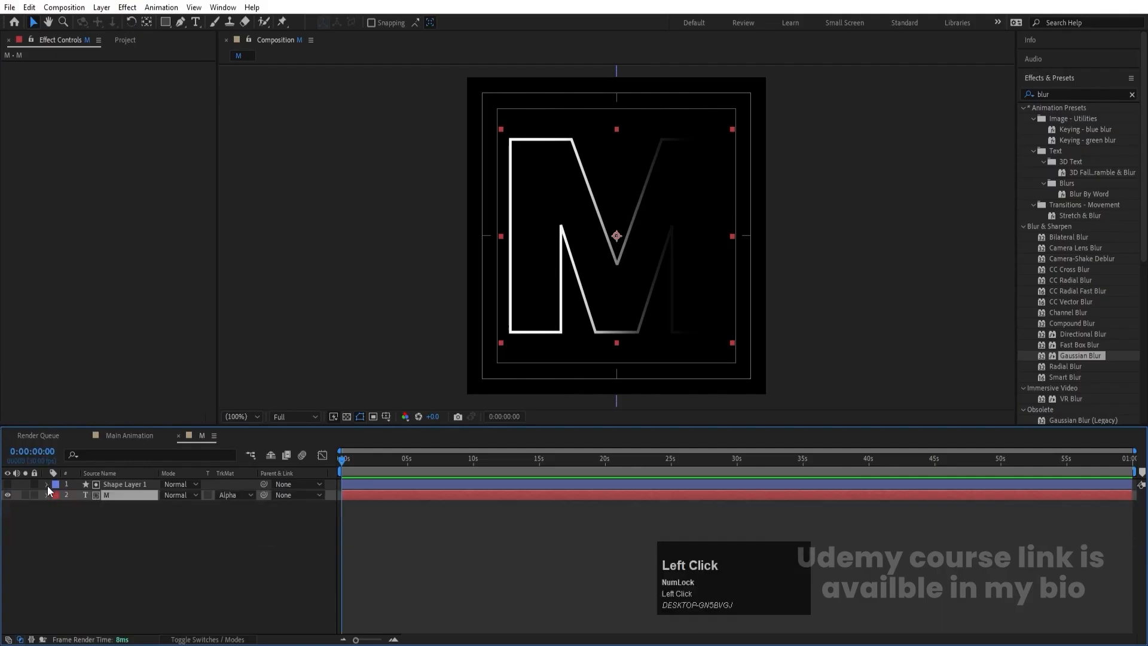
- Shift the matte rectangle slightly to the right so more of the M's right side shows
left_click(117, 483)
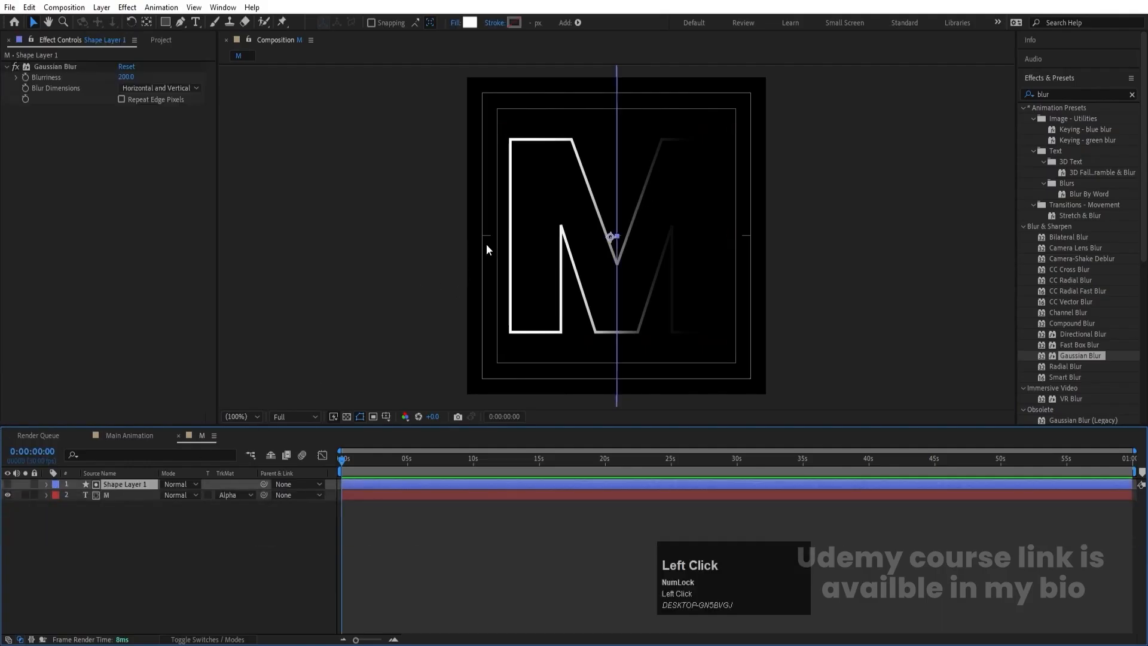
left_click_drag(486, 245, 517, 254)
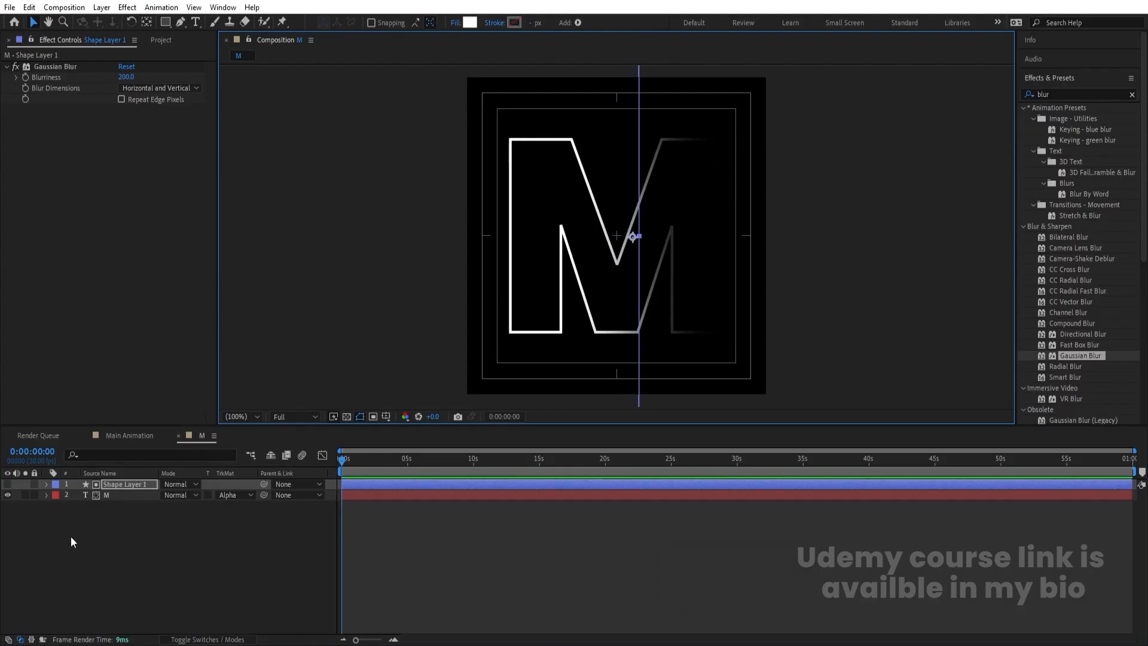
left_click(164, 539)
- Keyframe the M layer's position to slide in from 619, 250 at 0:00 to 250, 250 at 1:20
left_click(119, 495)
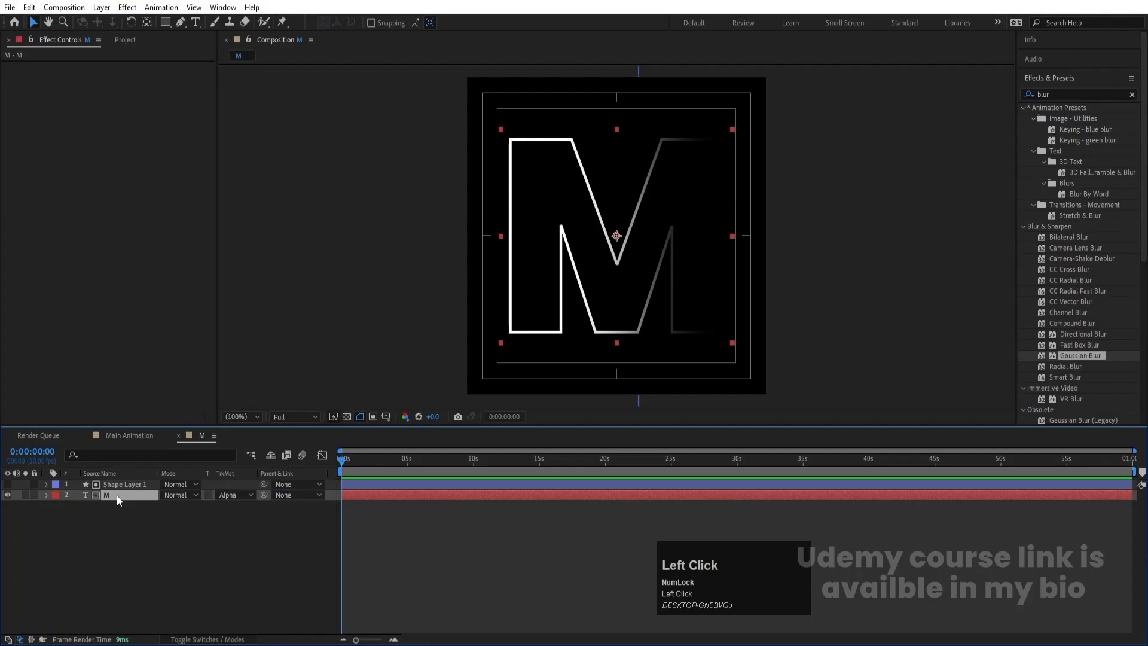
key("p")
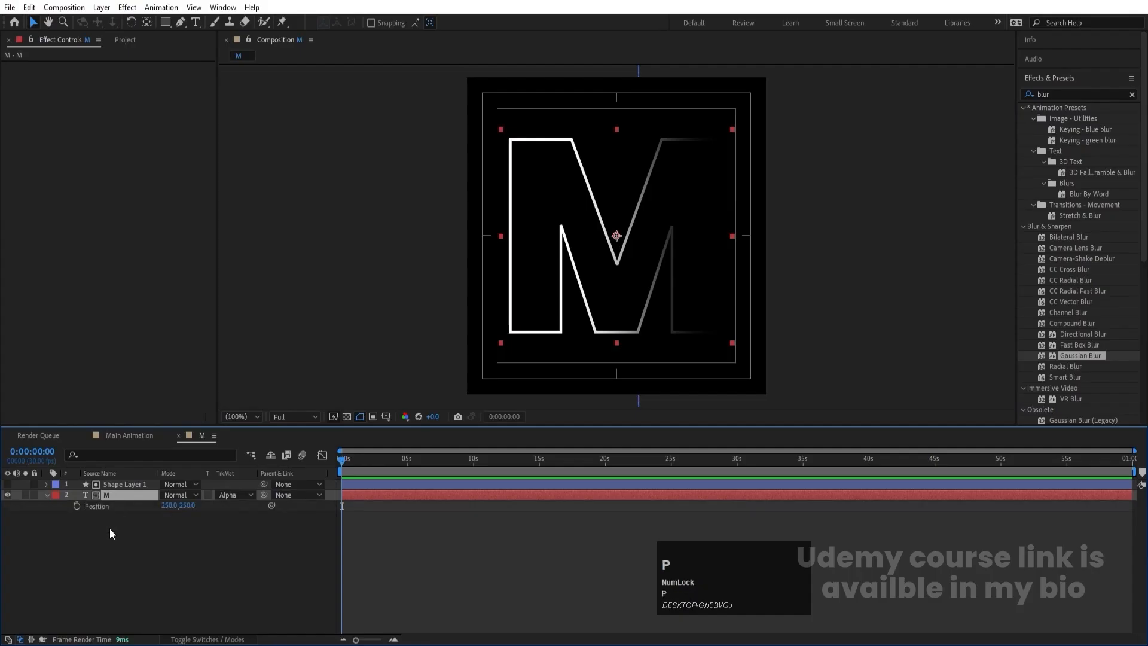
left_click(77, 506)
key("equal")
key("equal")
key("equal")
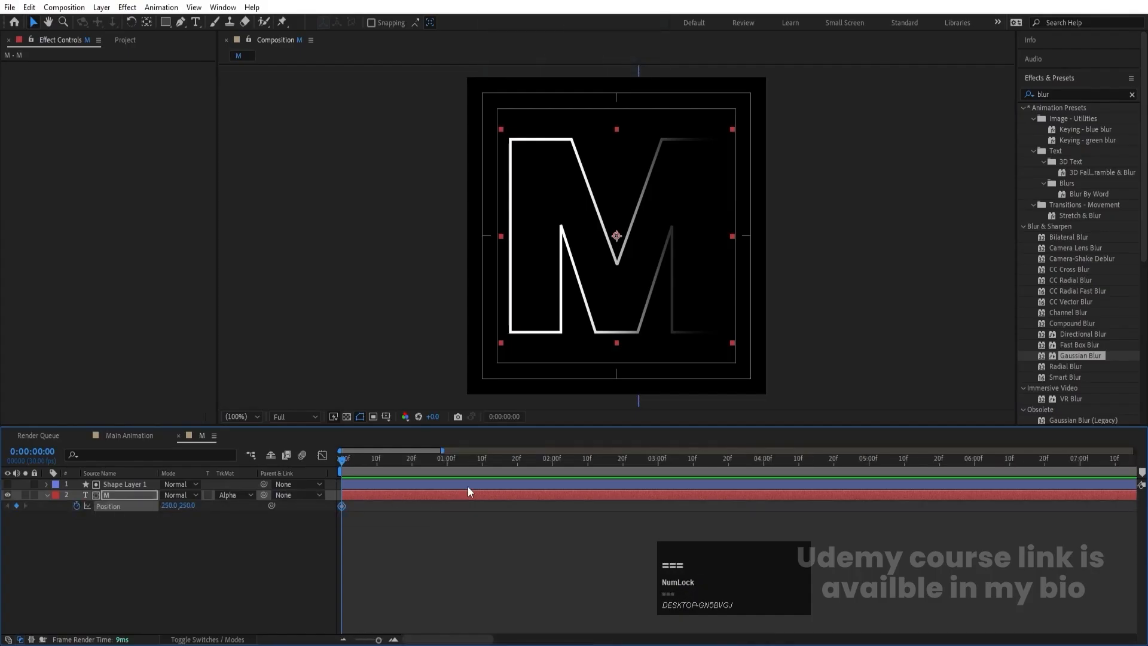
left_click(482, 459)
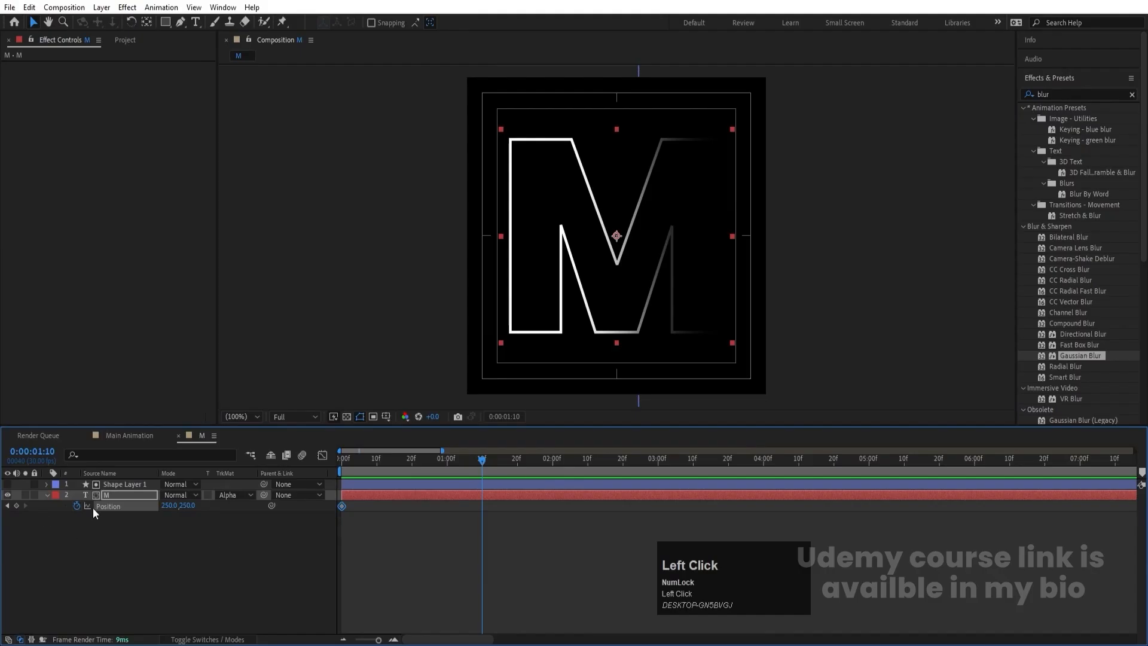
left_click(517, 459)
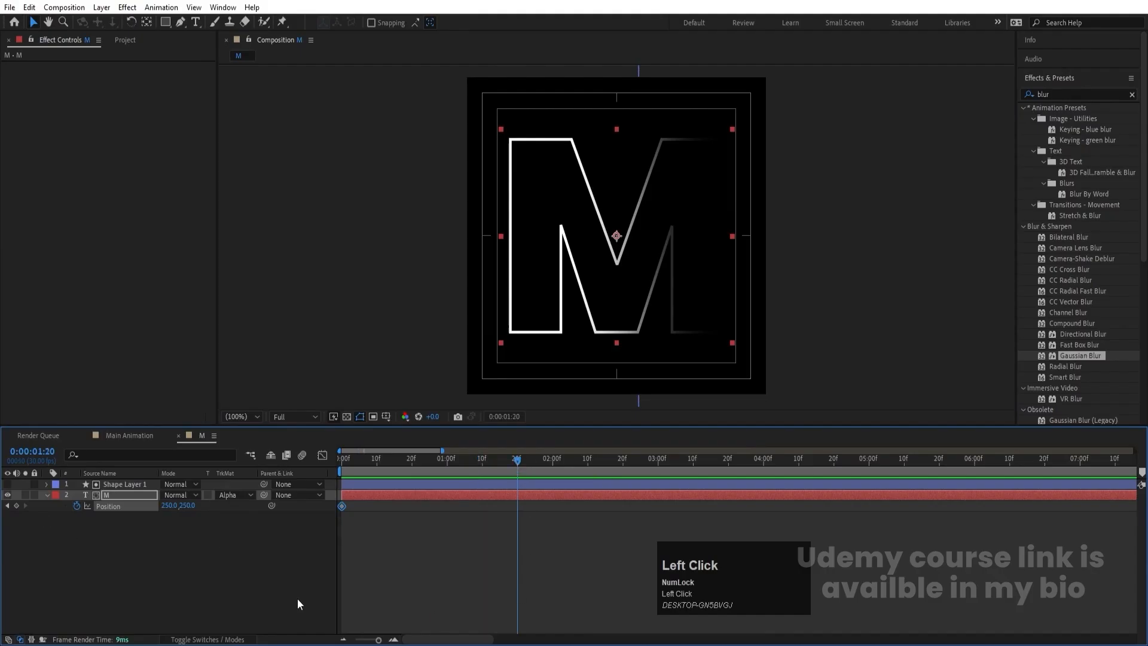
left_click(16, 505)
left_click_drag(384, 460, 342, 460)
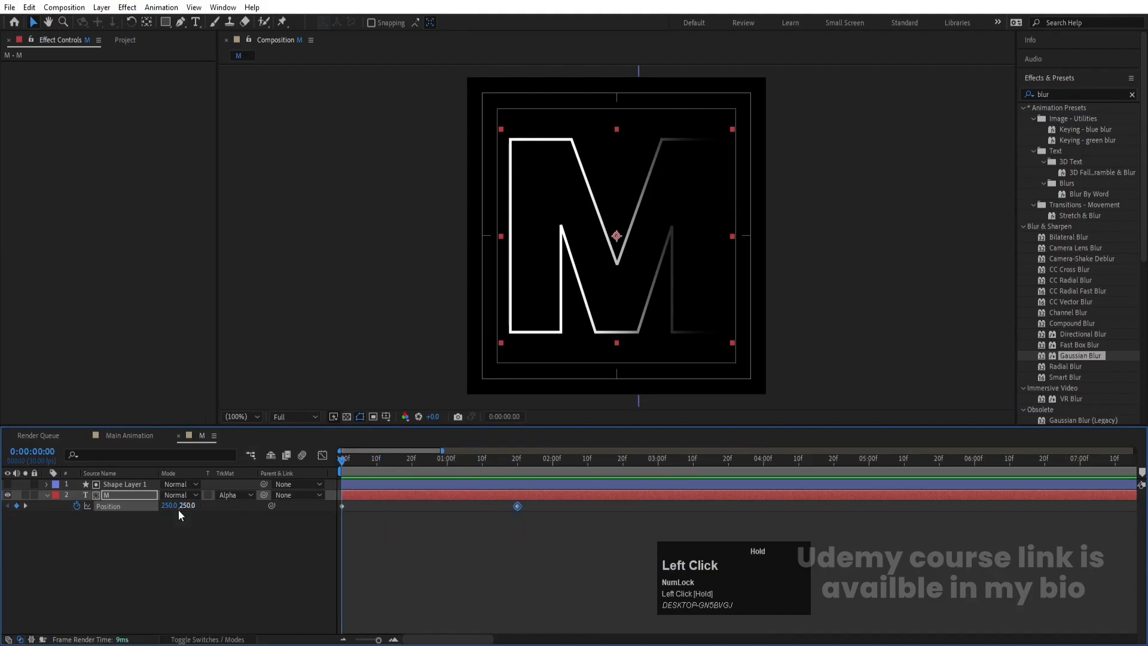
left_click_drag(173, 506, 378, 492)
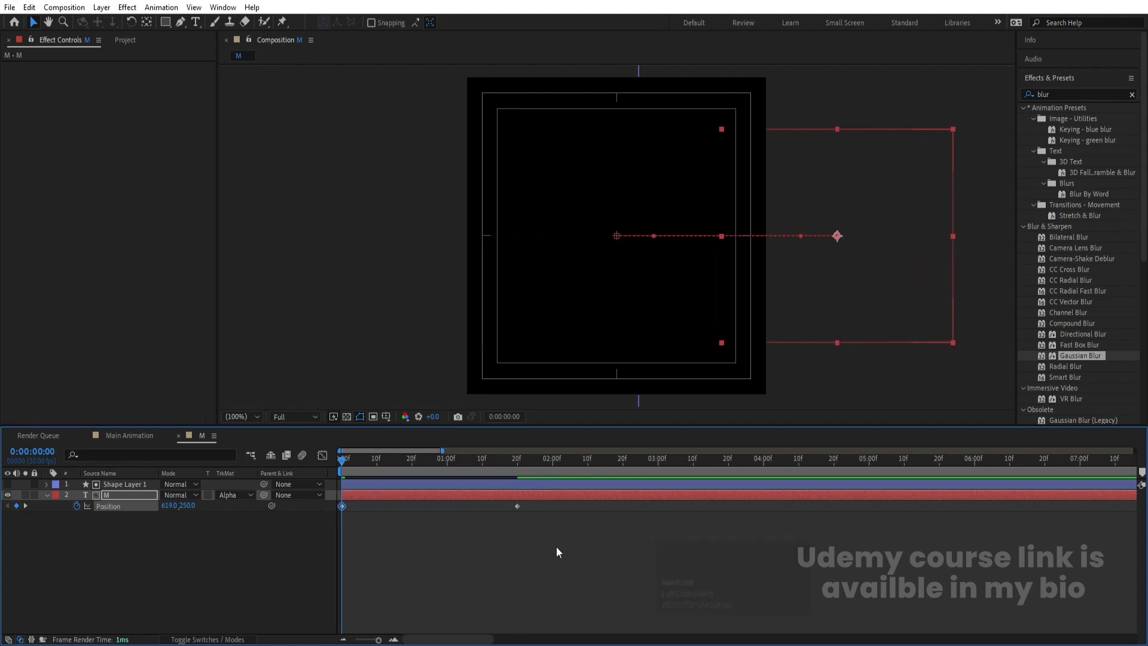
- Apply Easy Ease to both position keyframes and shape their speed graph to peak near the start and slow down gradually
left_click_drag(556, 547, 295, 470)
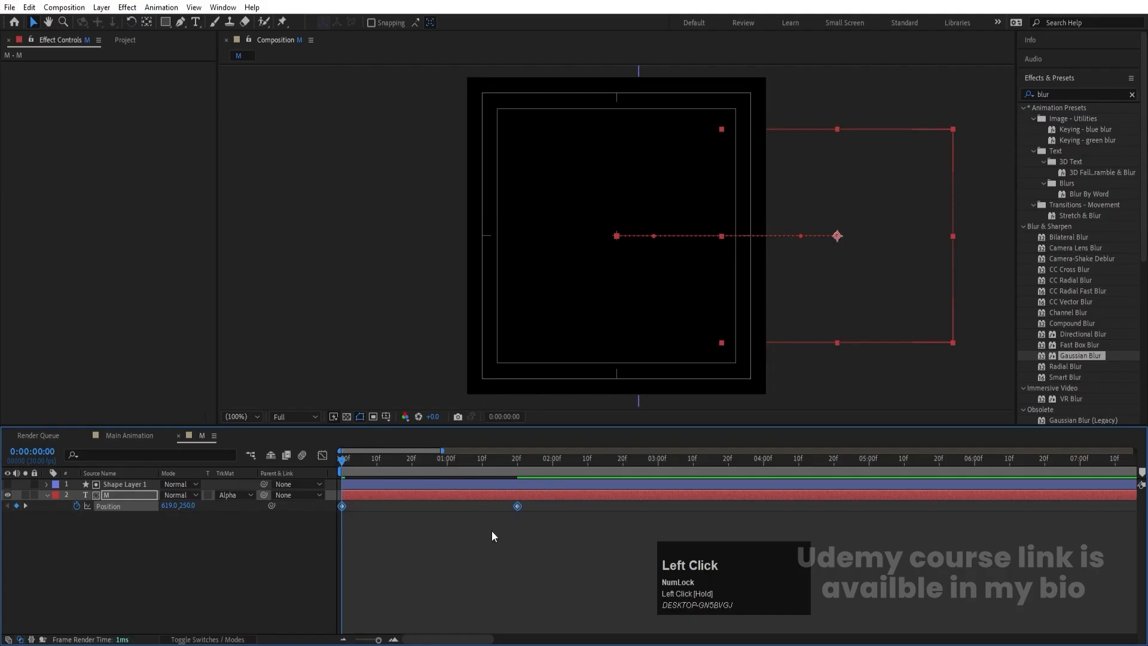
key("F9")
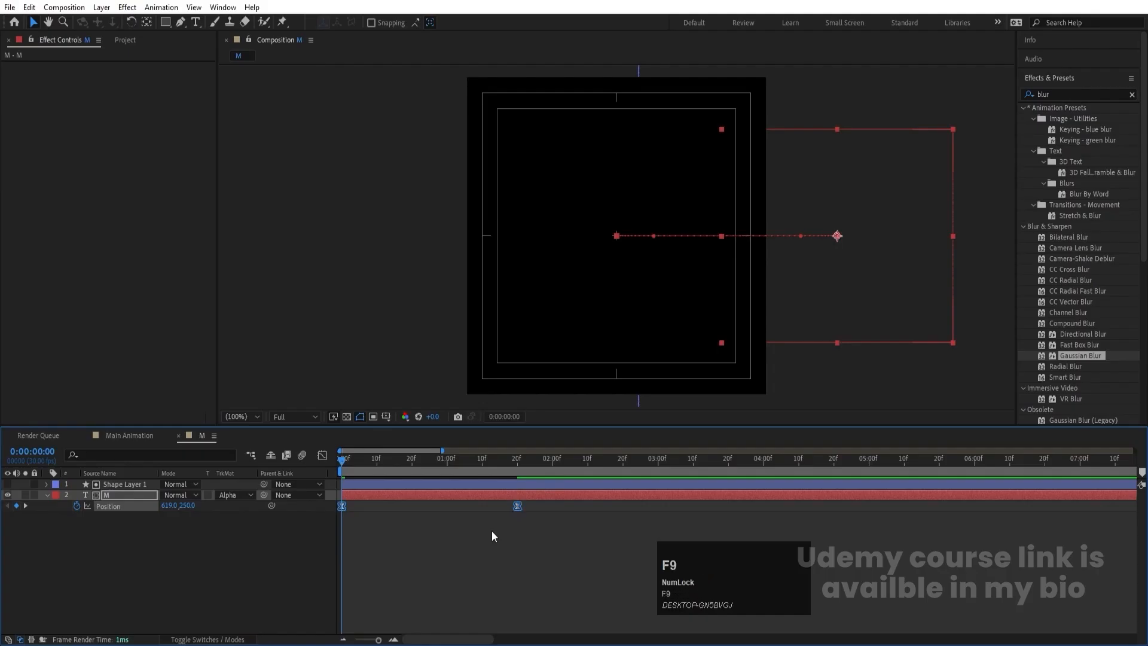
left_click(324, 455)
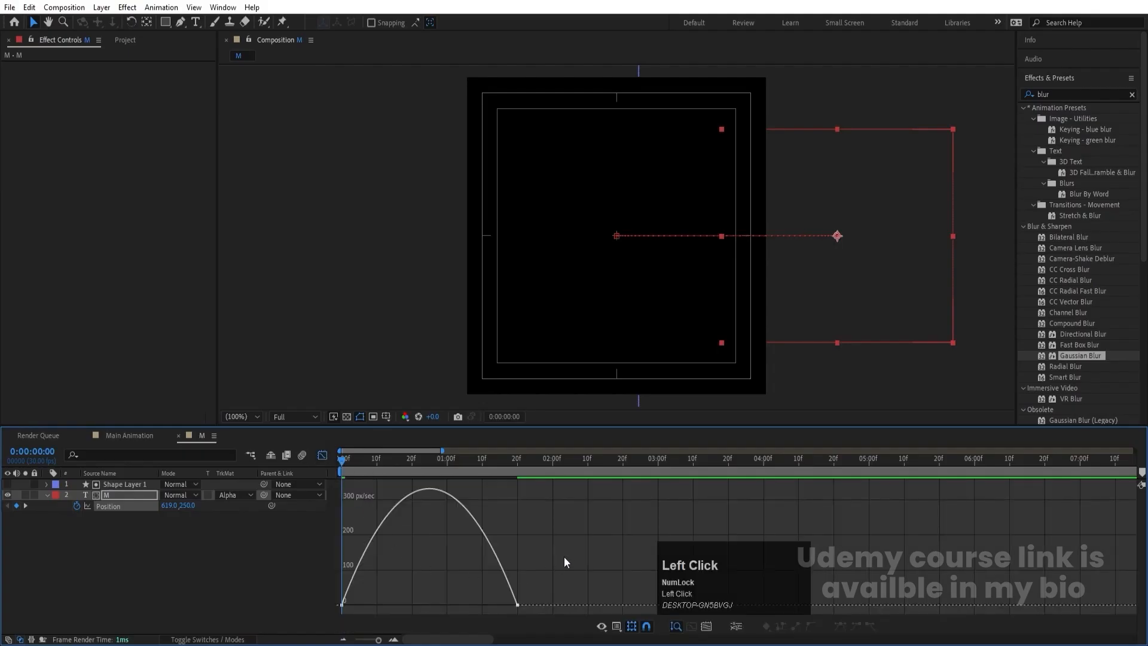
left_click_drag(564, 556, 437, 637)
left_click_drag(488, 605, 353, 606)
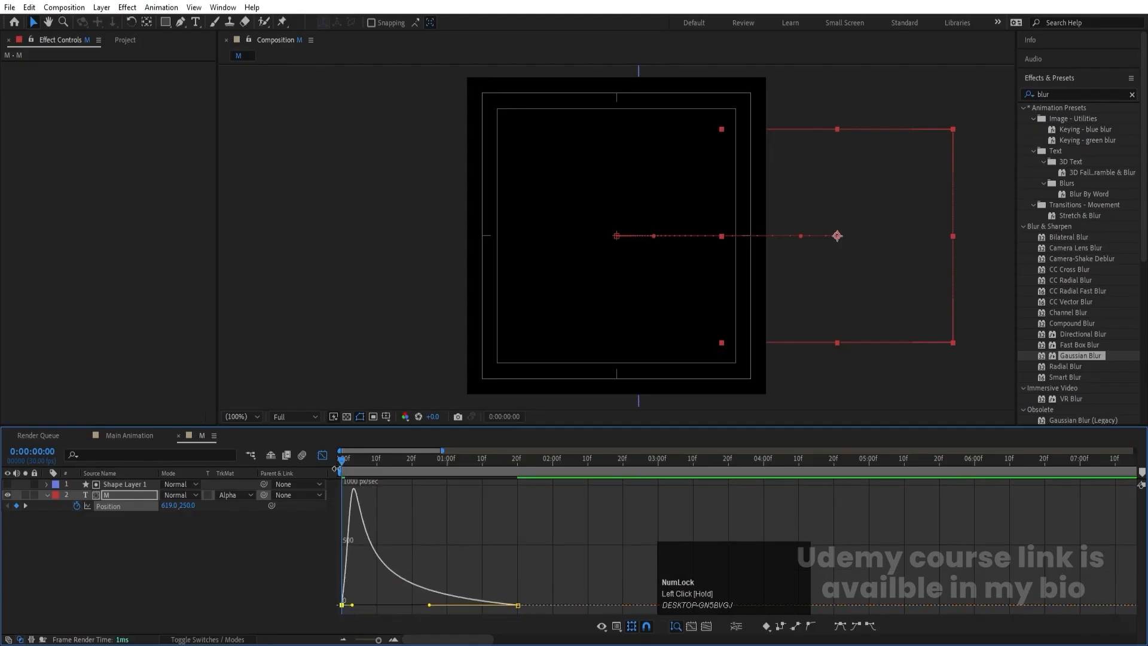
left_click(322, 455)
- Preview the M's slide-in animation, and bring up the project's item list
key("space")
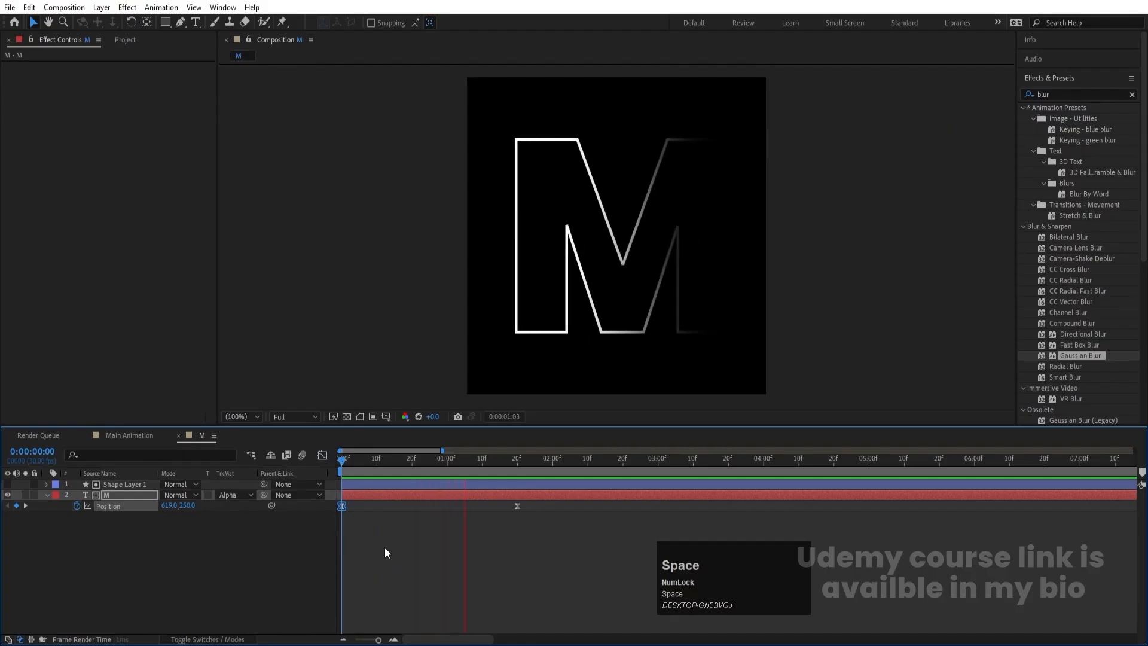
key("space")
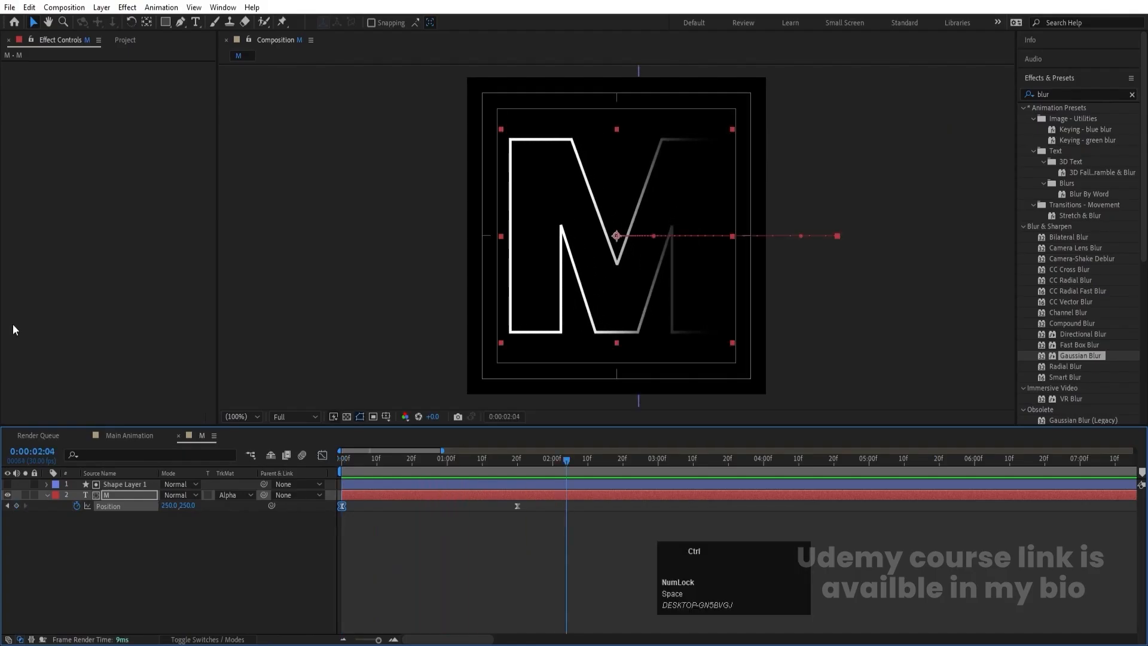
key("ctrl+0")
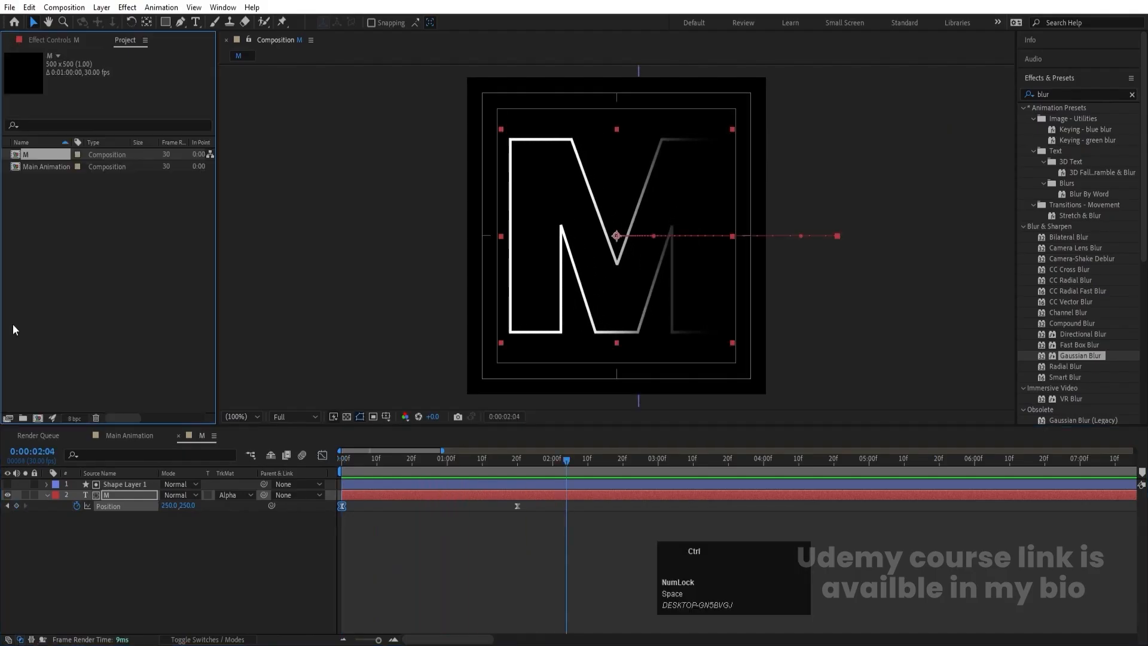
- Duplicate the M composition in the project and rename the copy O
left_click(35, 156)
key("ctrl+d")
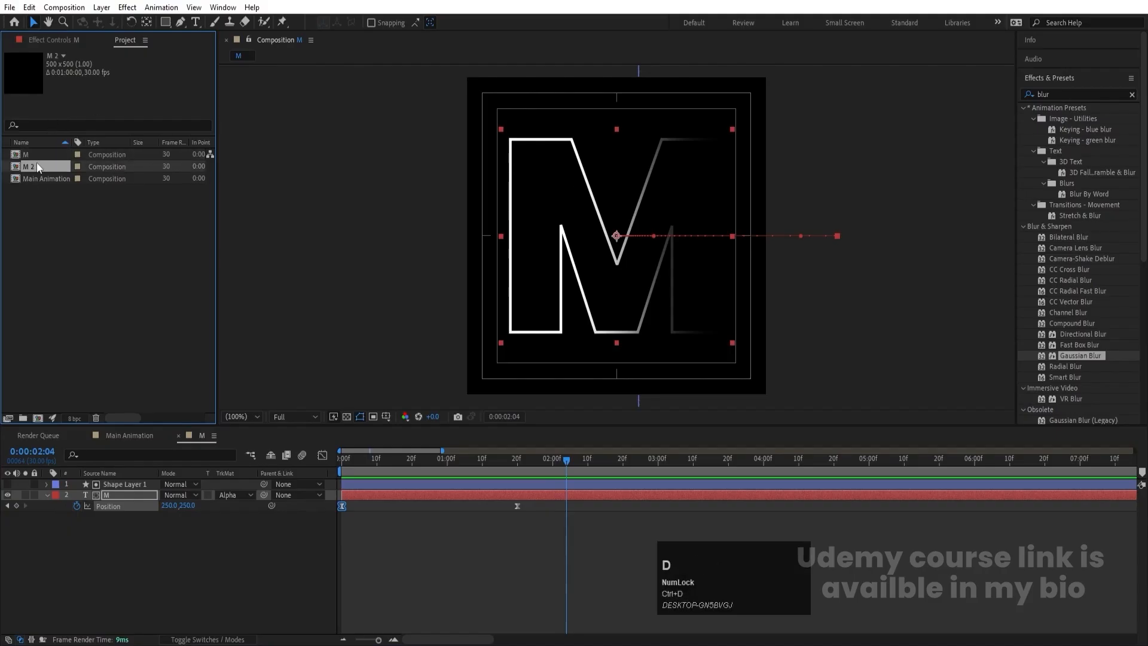
key("Return")
type("O")
key("Return")
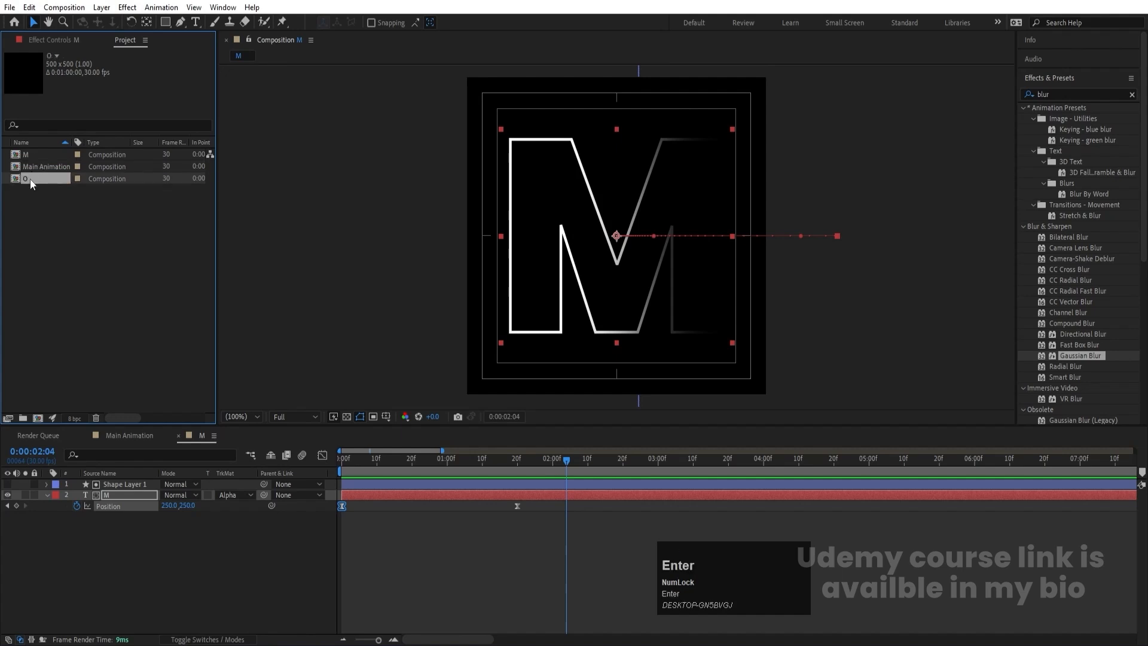
- Open the O composition and replace its outlined letter M with O
double_click(30, 178)
key("ctrl+t")
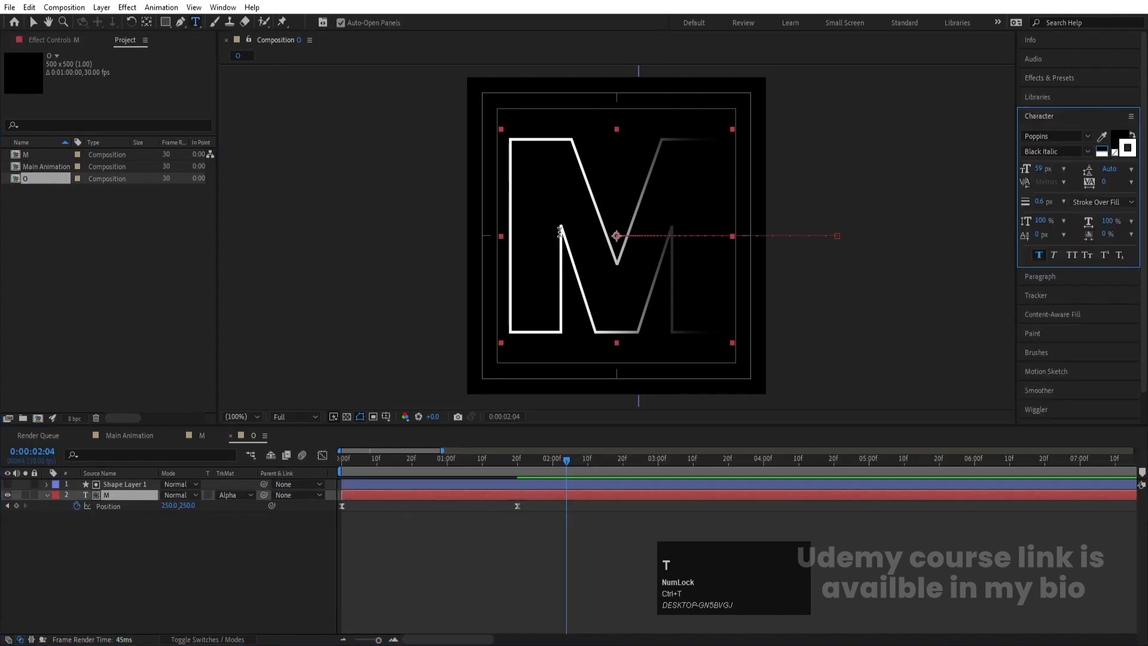
left_click(560, 233)
key("ctrl+a")
type("O")
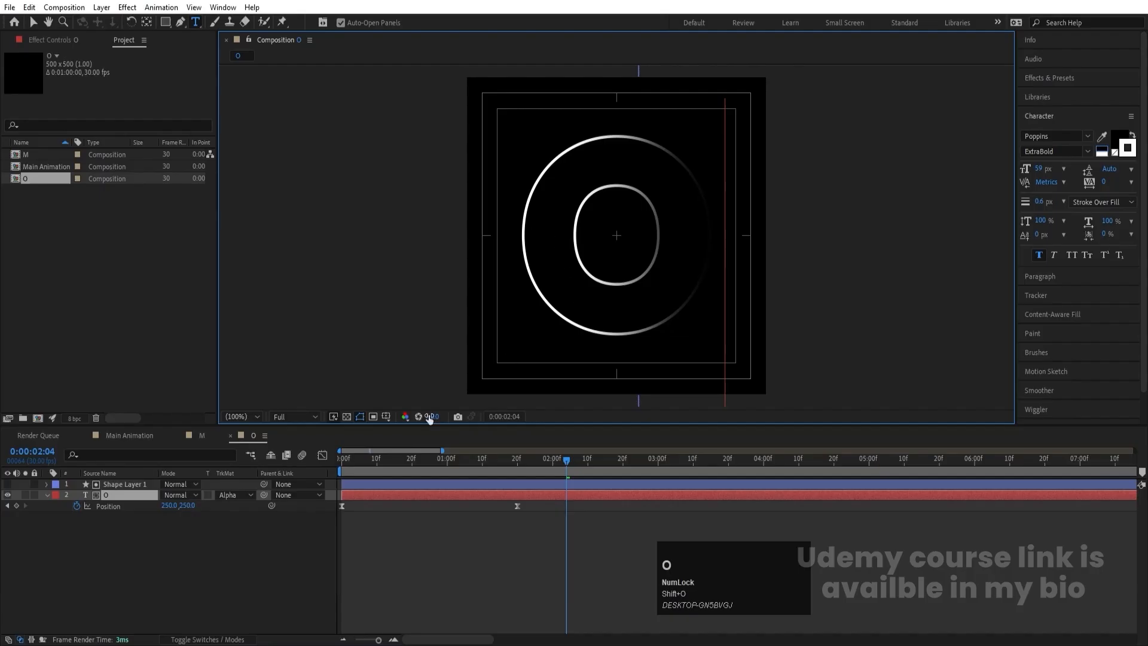
left_click(211, 543)
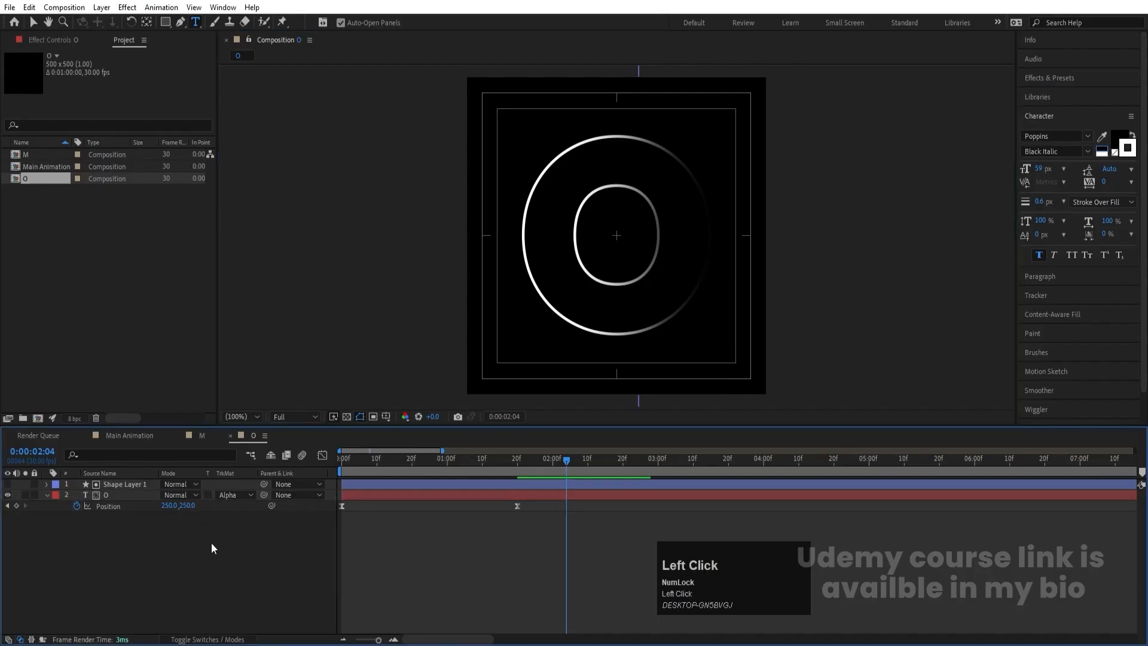
- Duplicate the O composition as T and replace the outlined letter inside the copy with T
left_click(25, 179)
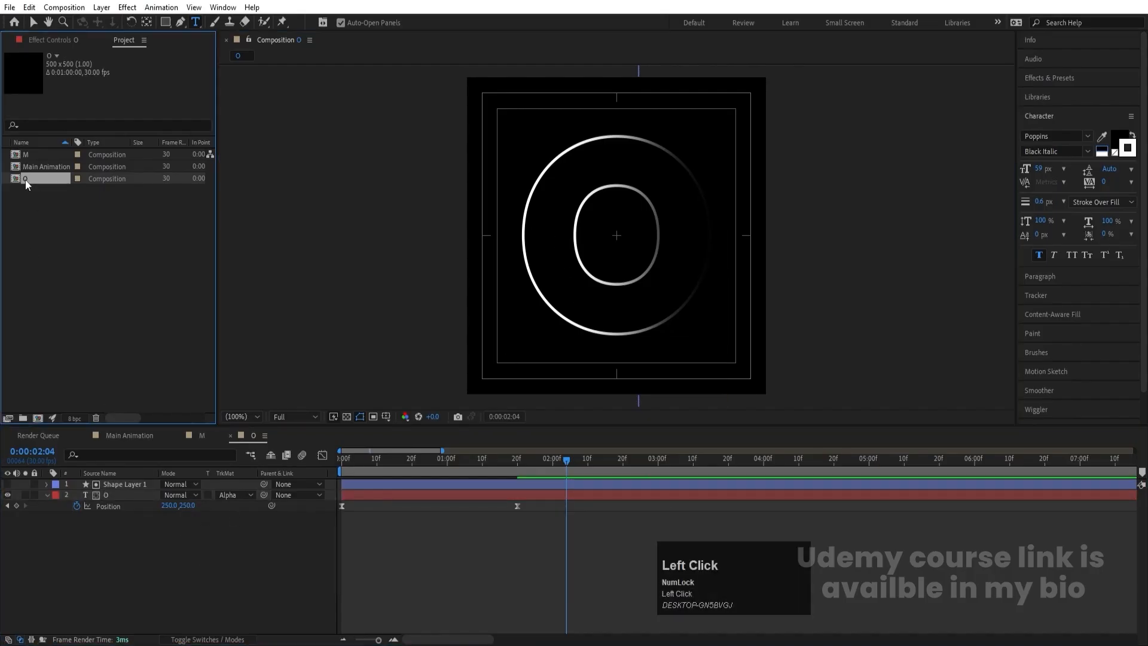
key("ctrl+d")
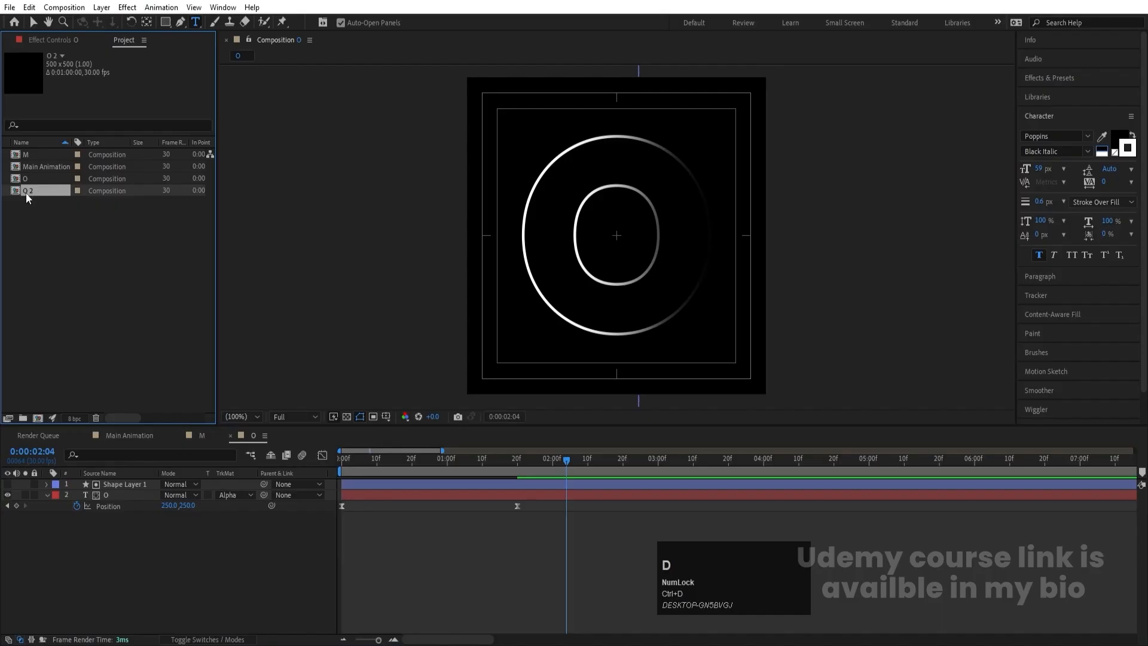
key("Return")
double_click(33, 191)
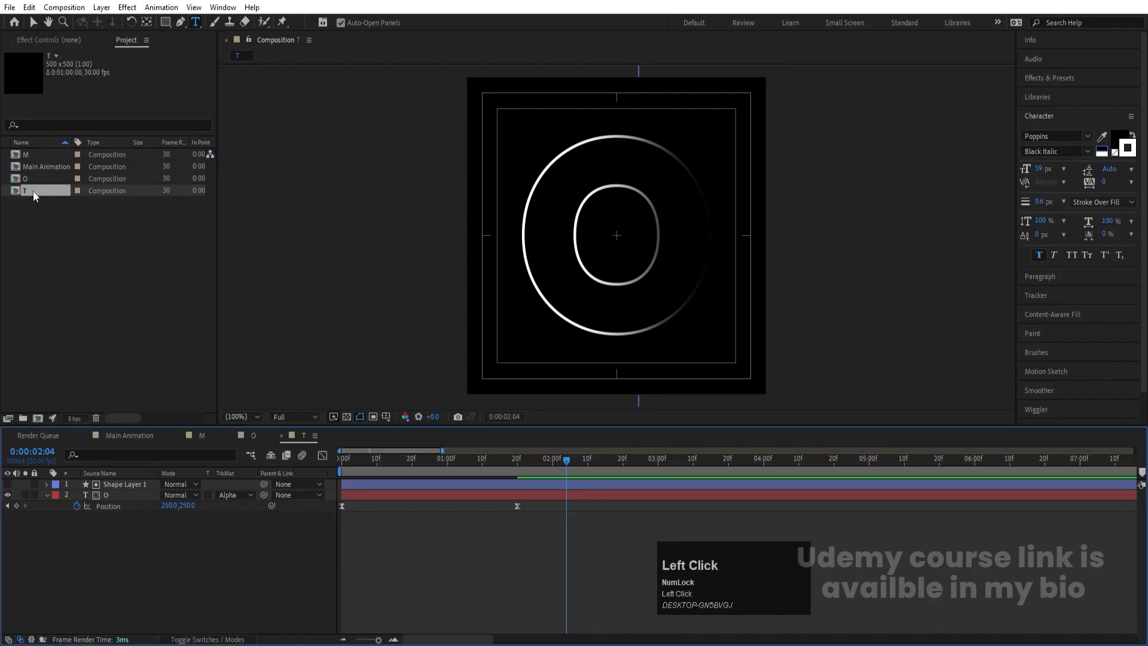
left_click(113, 497)
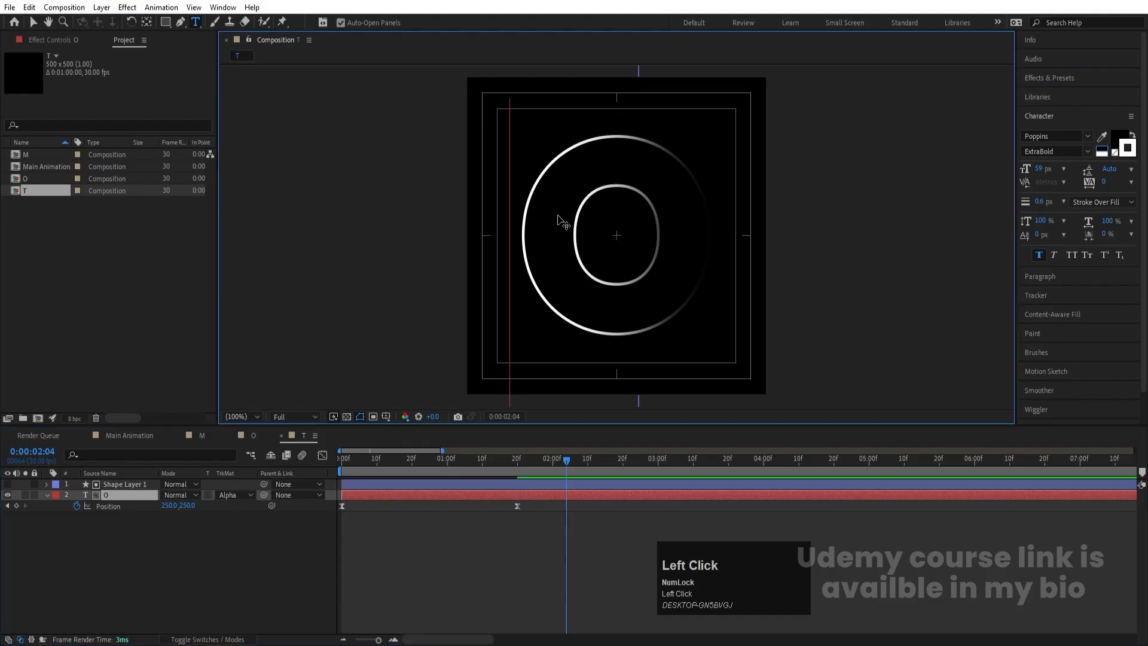
key("ctrl+a")
type("T")
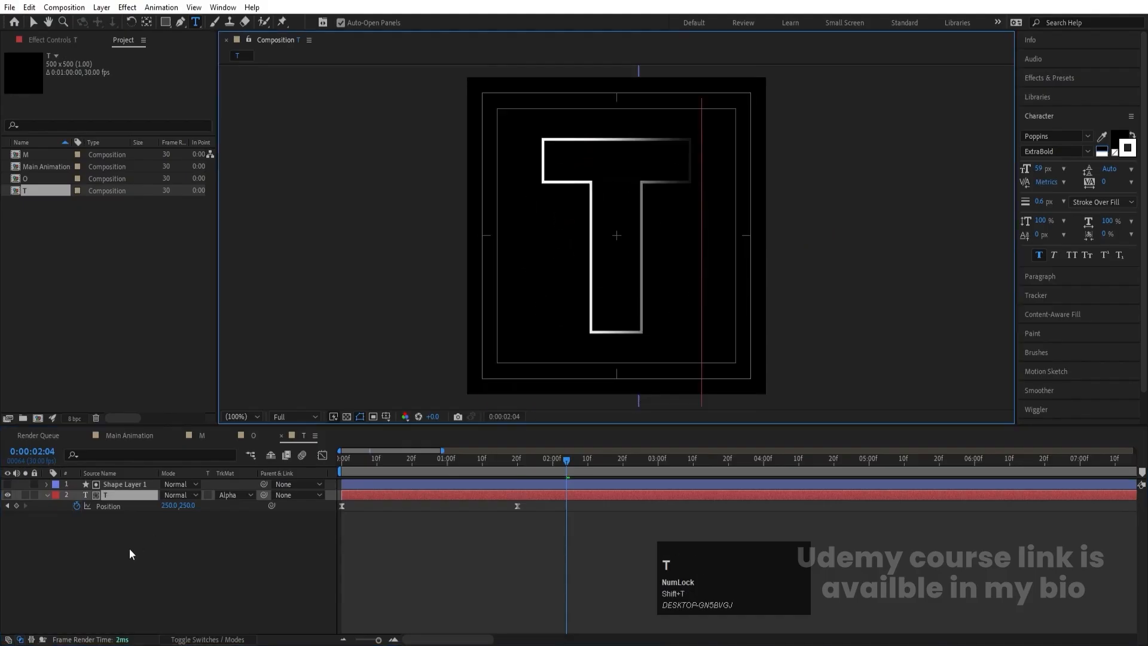
- Duplicate the T composition as I and replace the outlined letter inside the copy with I
left_click(35, 190)
key("ctrl+d")
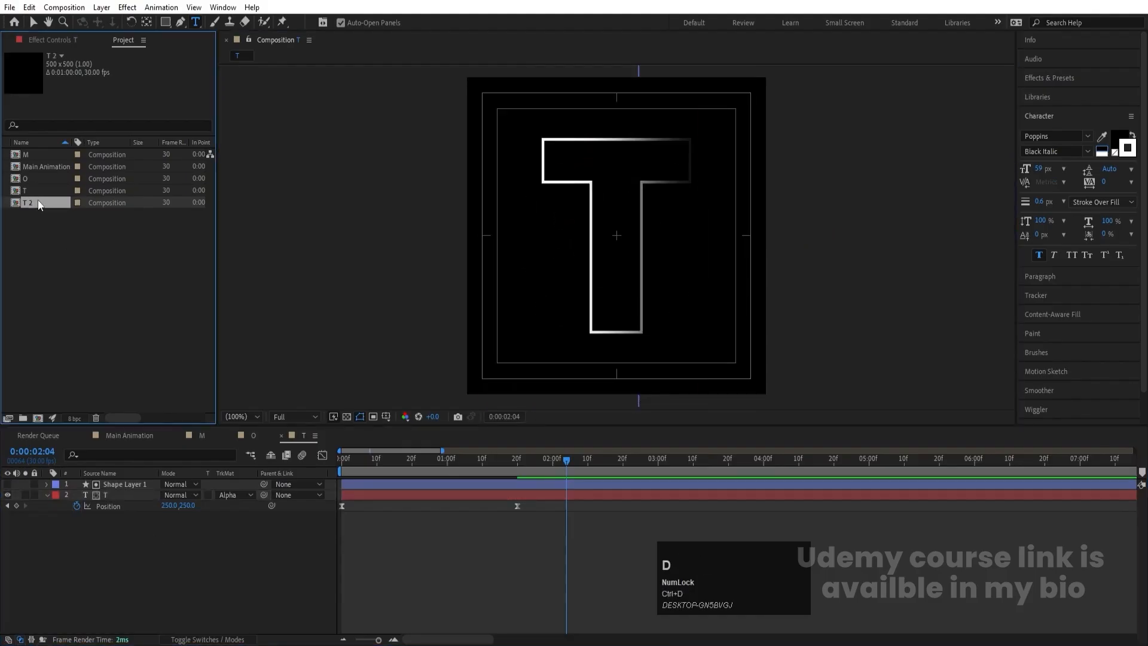
key("Return")
key("Return")
double_click(40, 157)
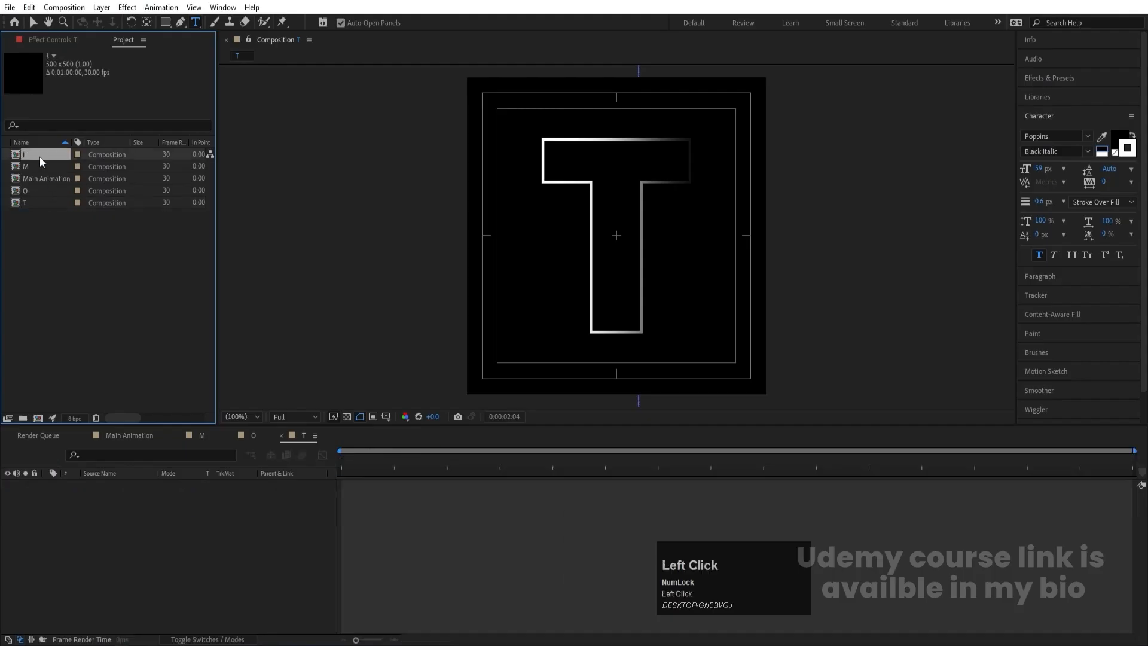
left_click(589, 190, "ctrl")
double_click(589, 190)
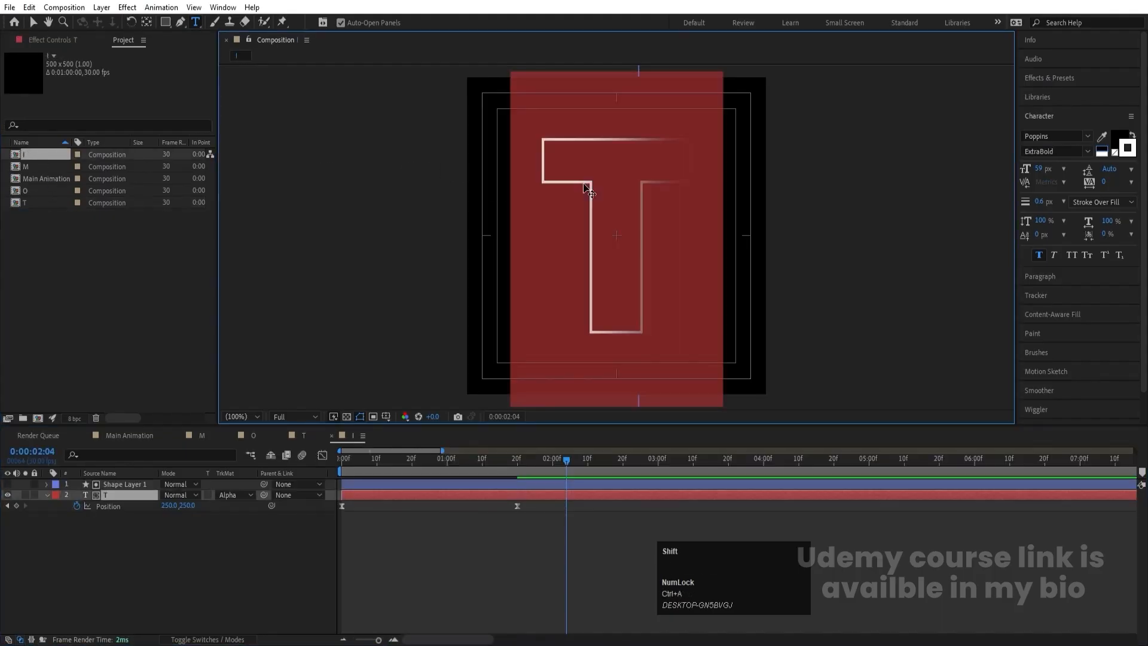
type("I")
left_click(197, 526)
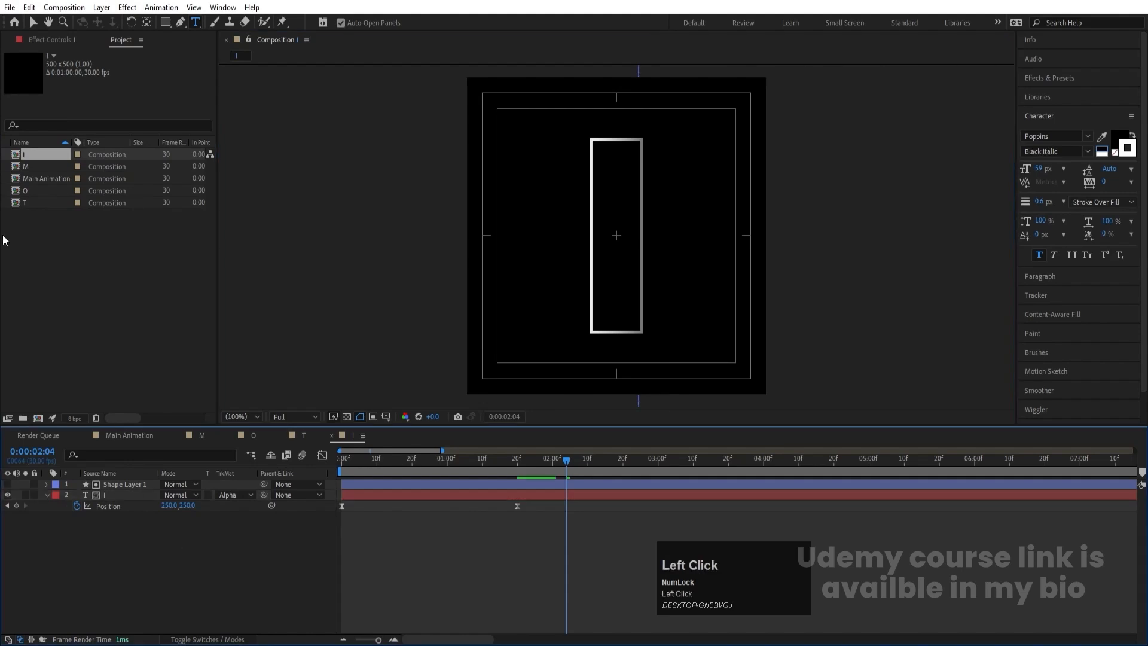
- Duplicate the I composition in the project and rename the copy N
left_click(24, 156)
key("ctrl+d")
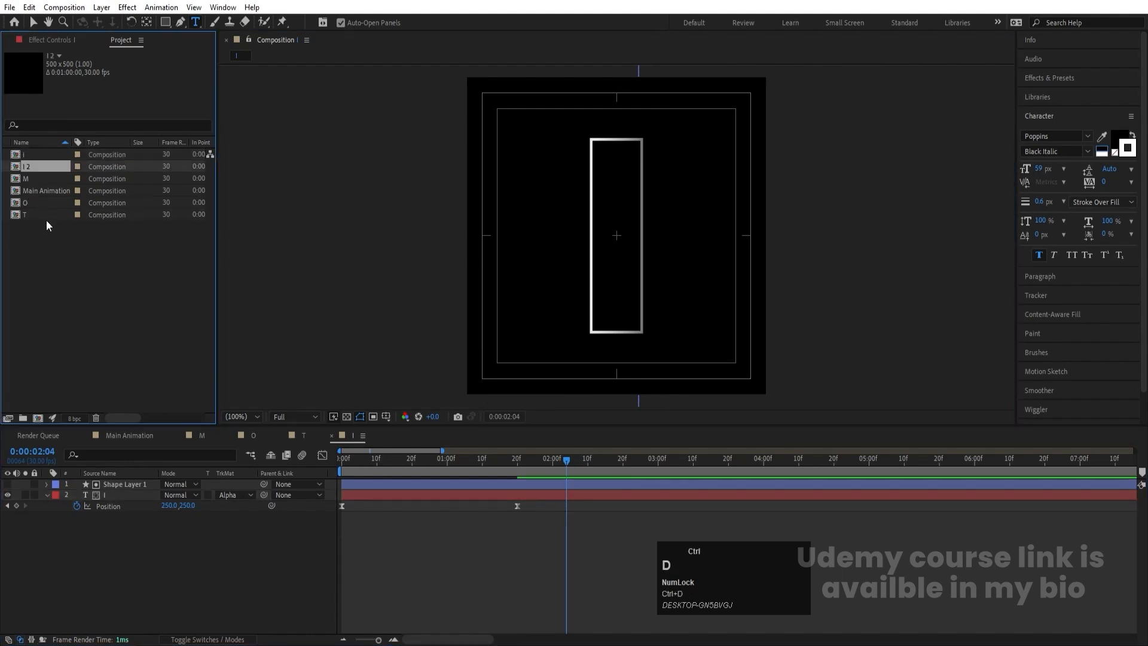
left_click(31, 168)
key("Return")
type("N\\")
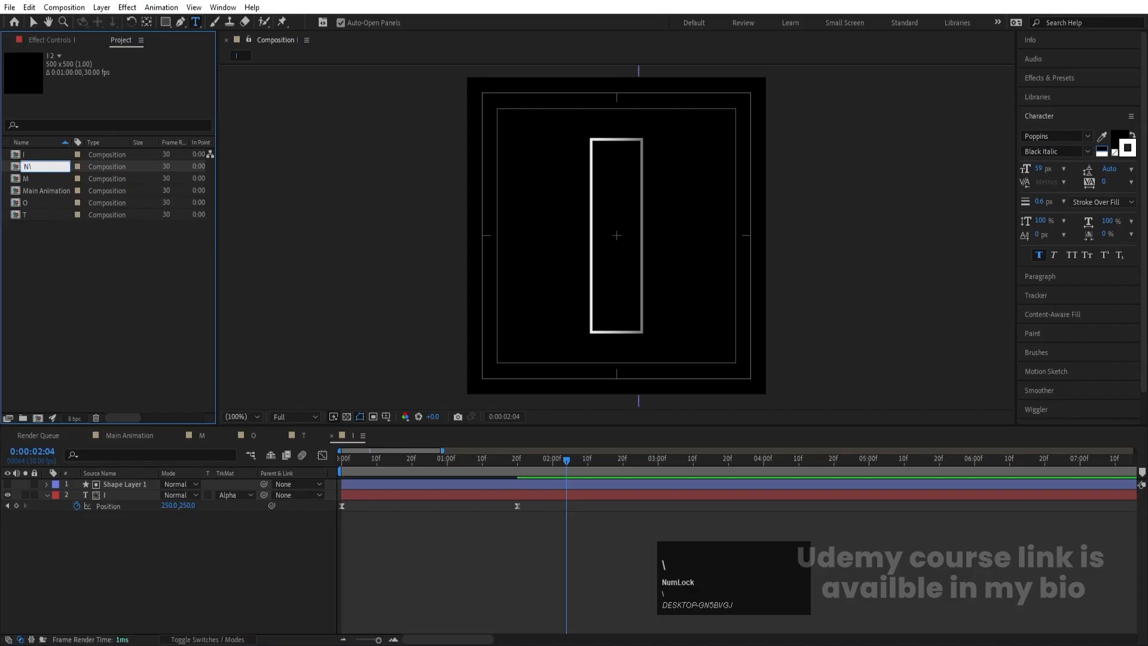
key("Return")
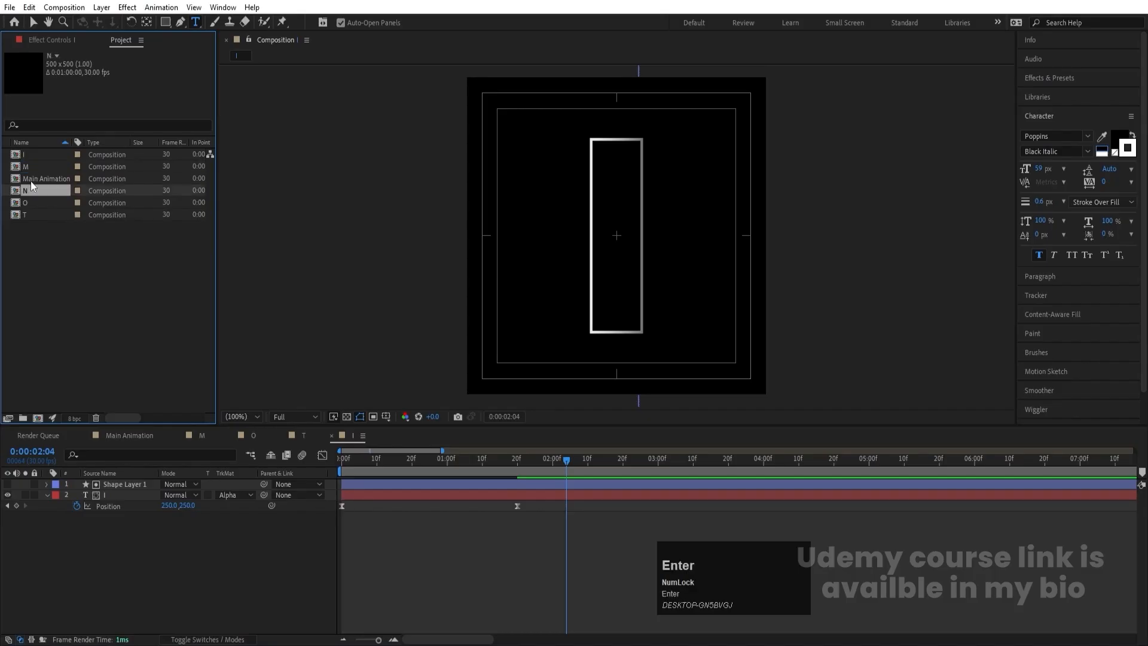
- Open the N composition and replace its outlined letter I with N
double_click(30, 191)
left_click(659, 192)
key("ctrl+a")
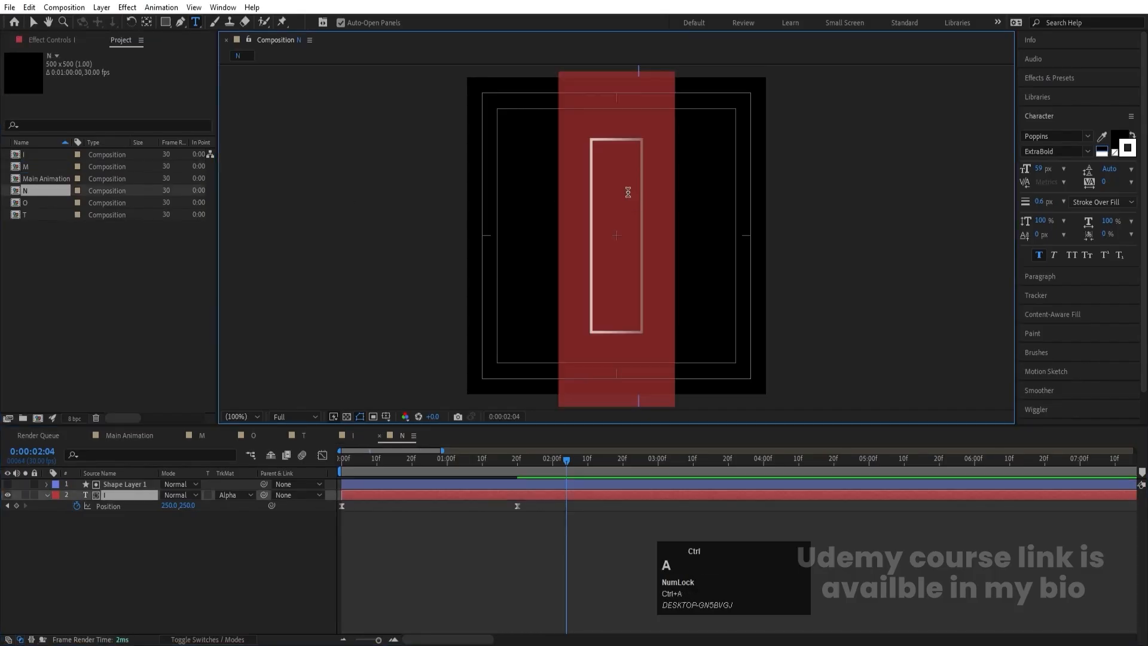
type("N")
left_click(106, 547)
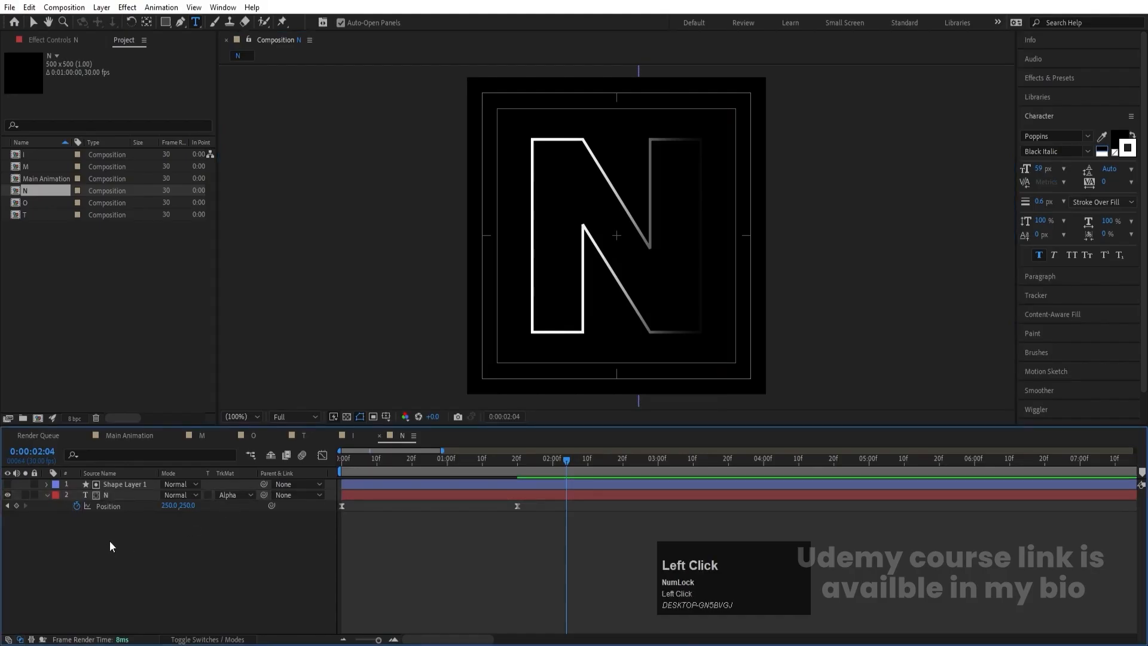
- Add the M composition as a layer in Main Animation and preview its slide-in to about 2:13
left_click(116, 436)
left_click(35, 169)
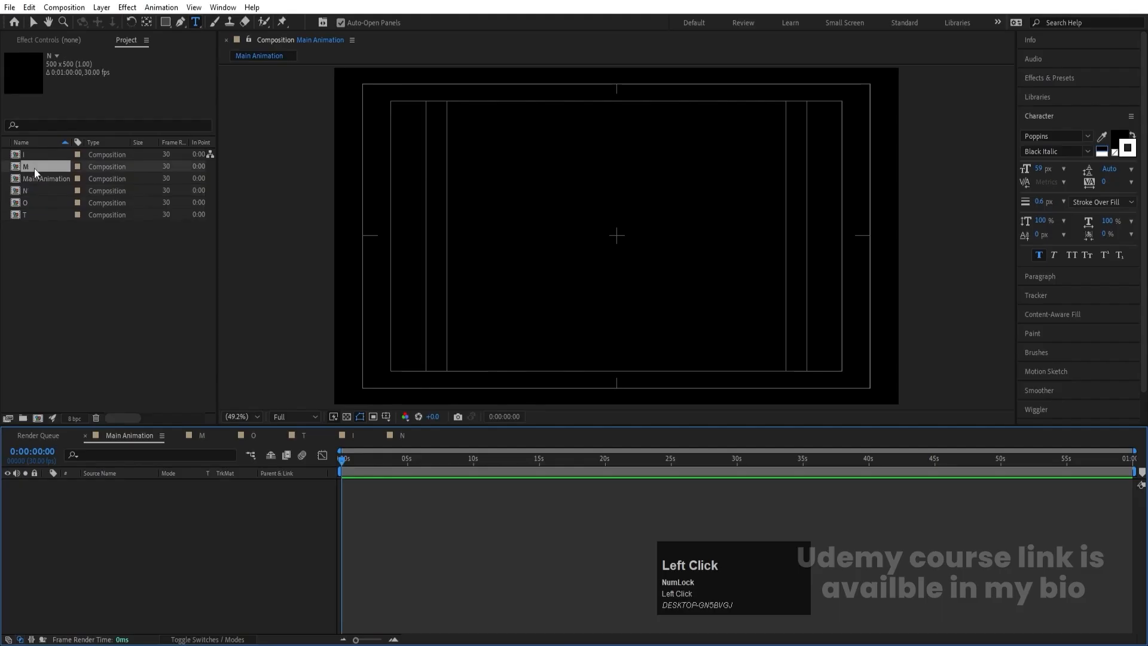
left_click_drag(178, 528, 180, 533)
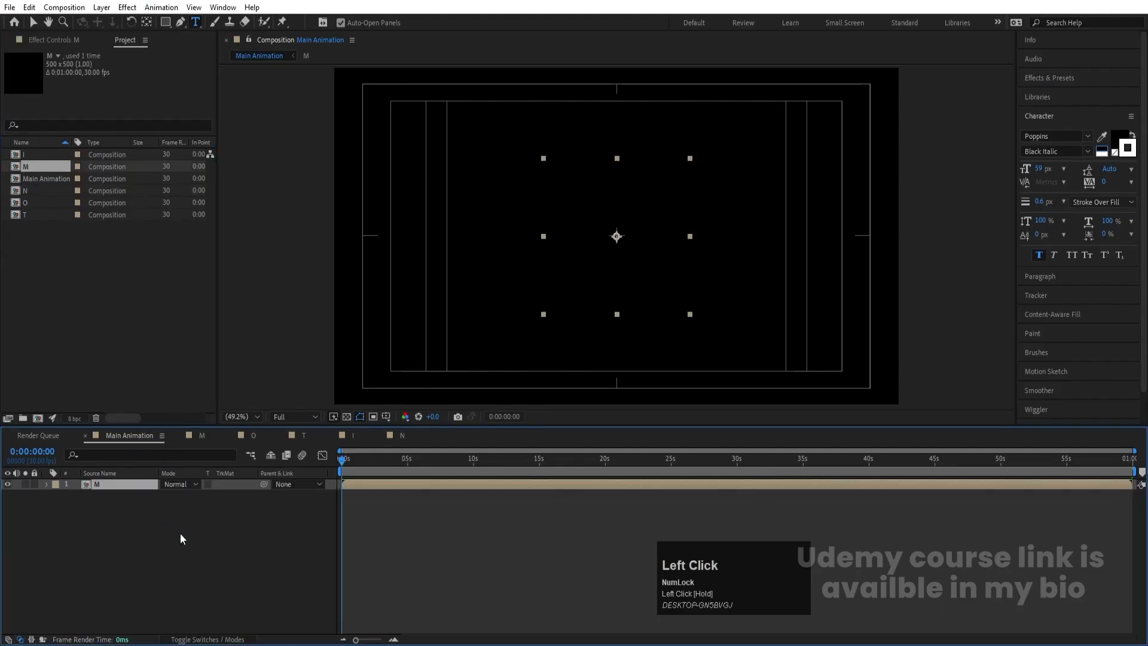
key("space")
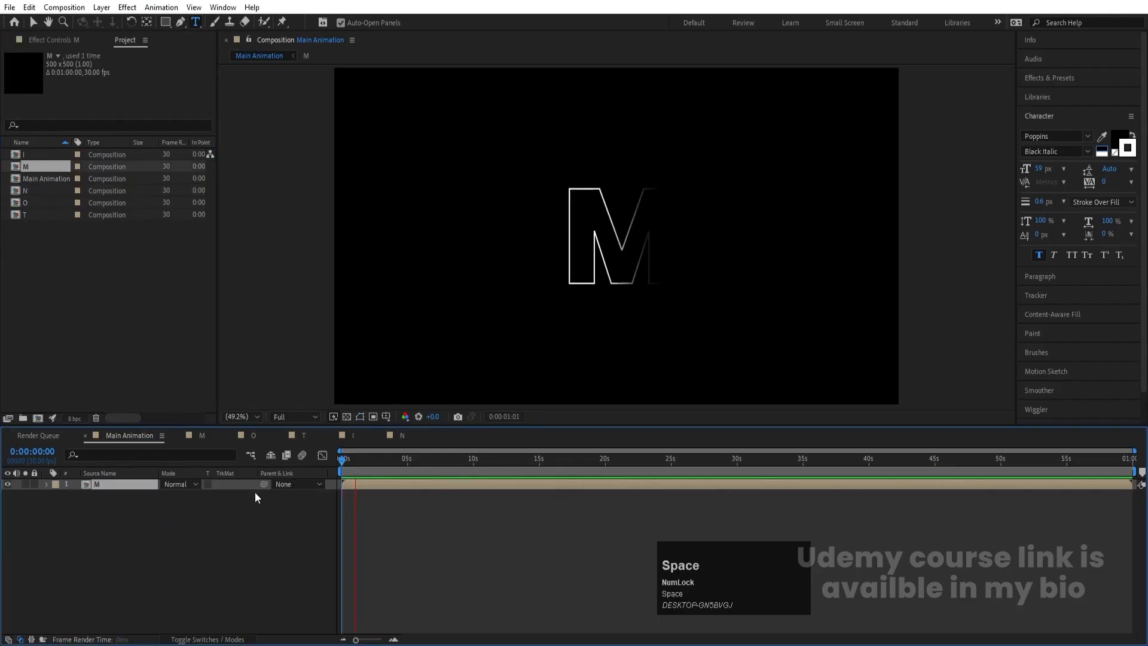
key("space")
- Move the M layer horizontally so the letter sits near the frame's left edge
key("v")
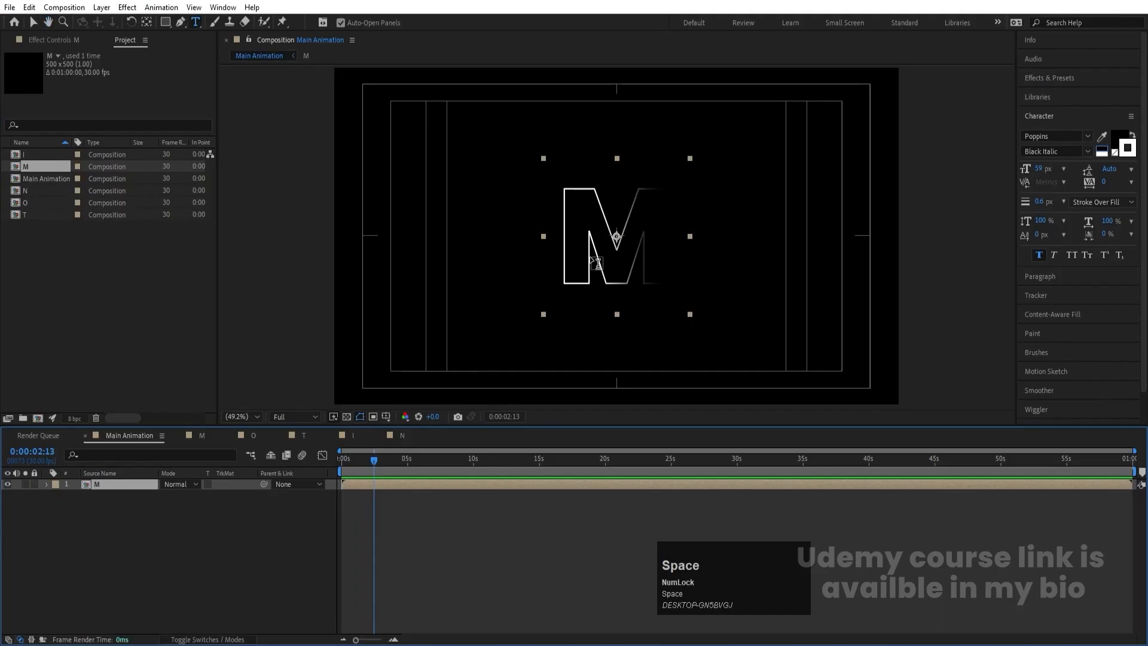
left_click_drag(593, 263, 376, 265)
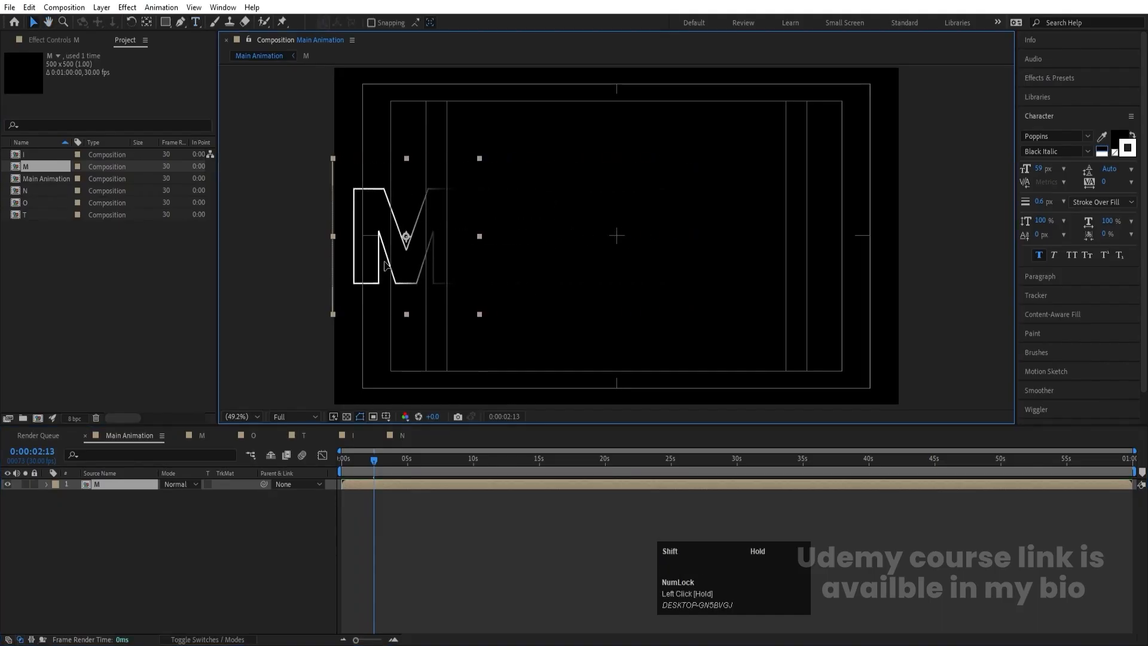
left_click(198, 536)
- Add the O and T compositions above the M layer and line the letters up after the M to read MOT
left_click(28, 203)
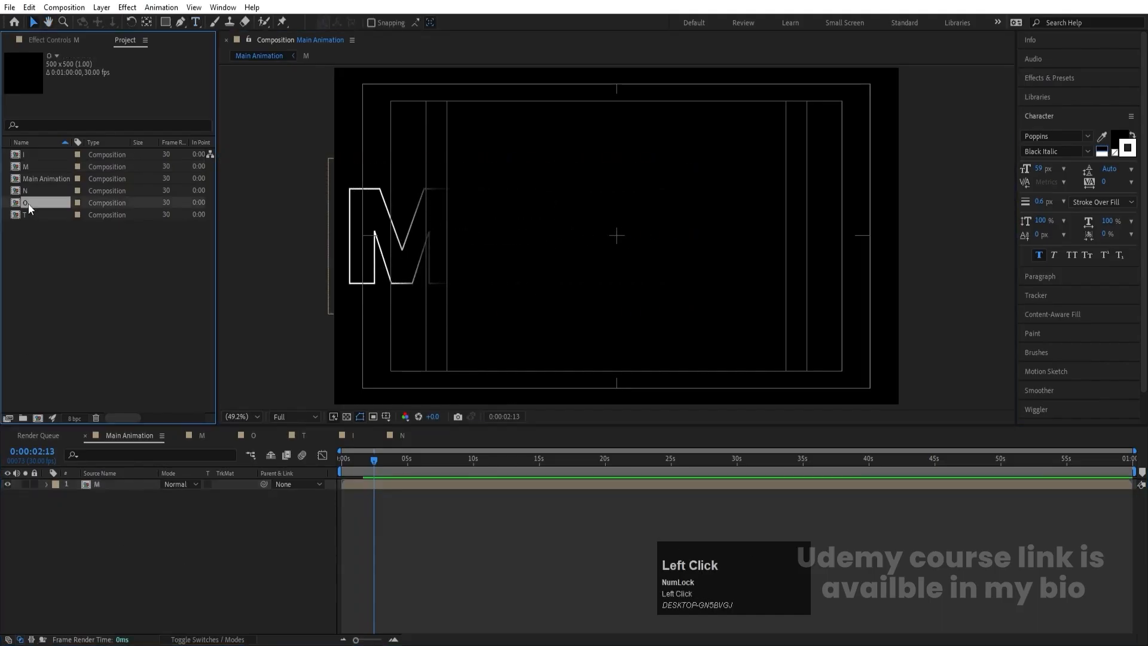
left_click_drag(28, 204, 141, 484)
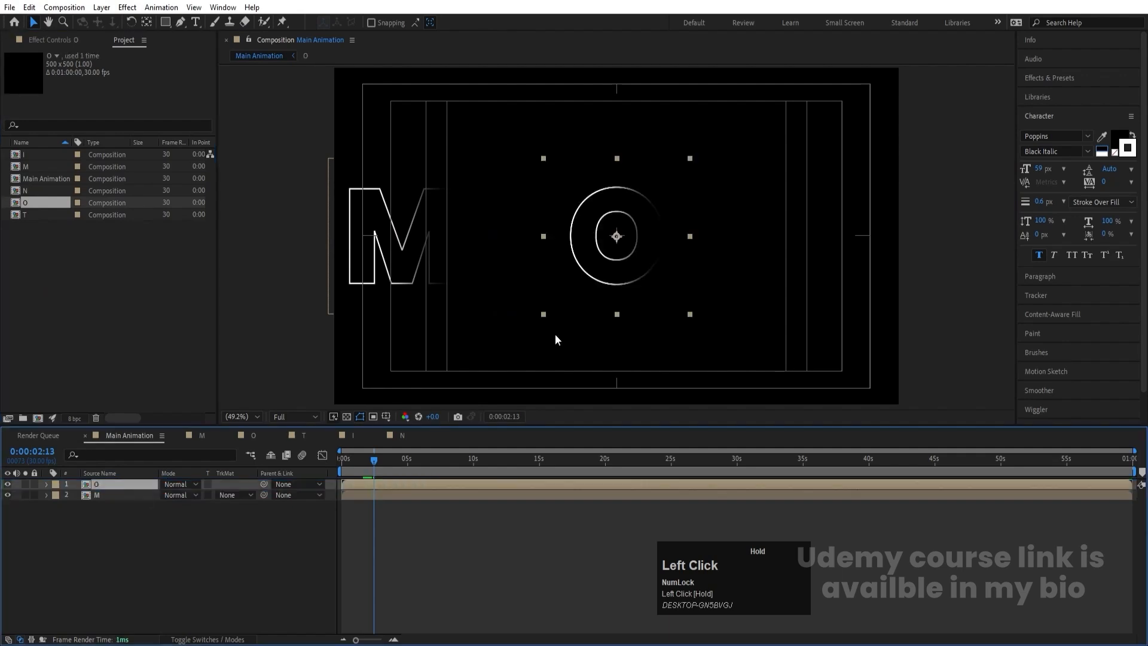
left_click_drag(644, 259, 509, 262)
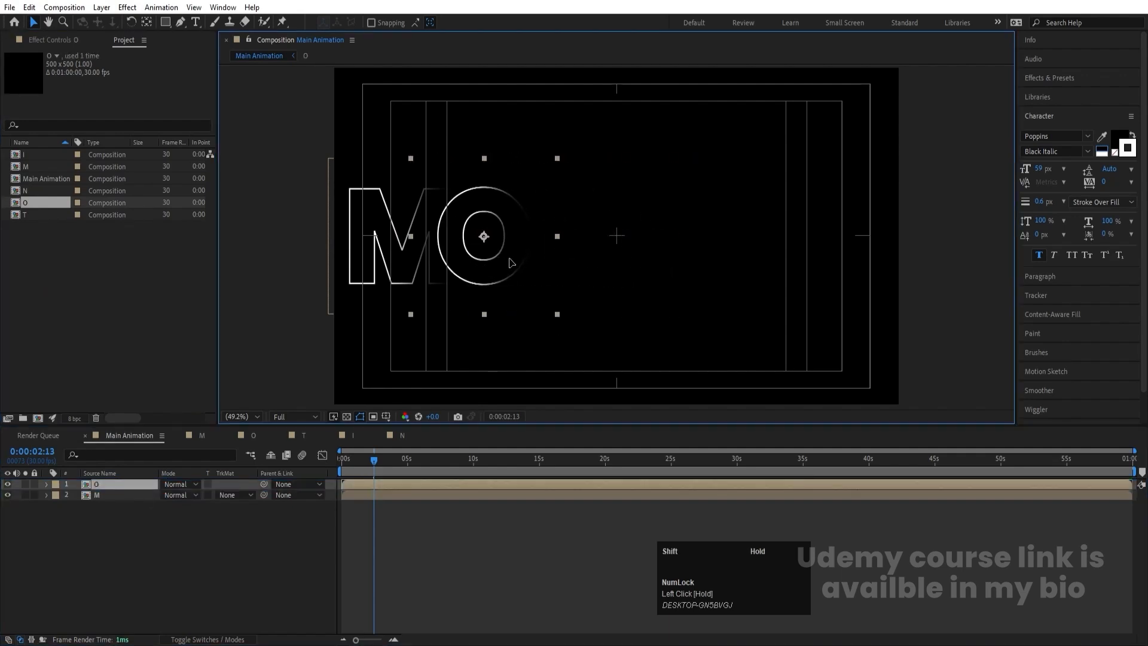
left_click(34, 214)
left_click_drag(34, 214, 139, 482)
left_click_drag(612, 279, 544, 279)
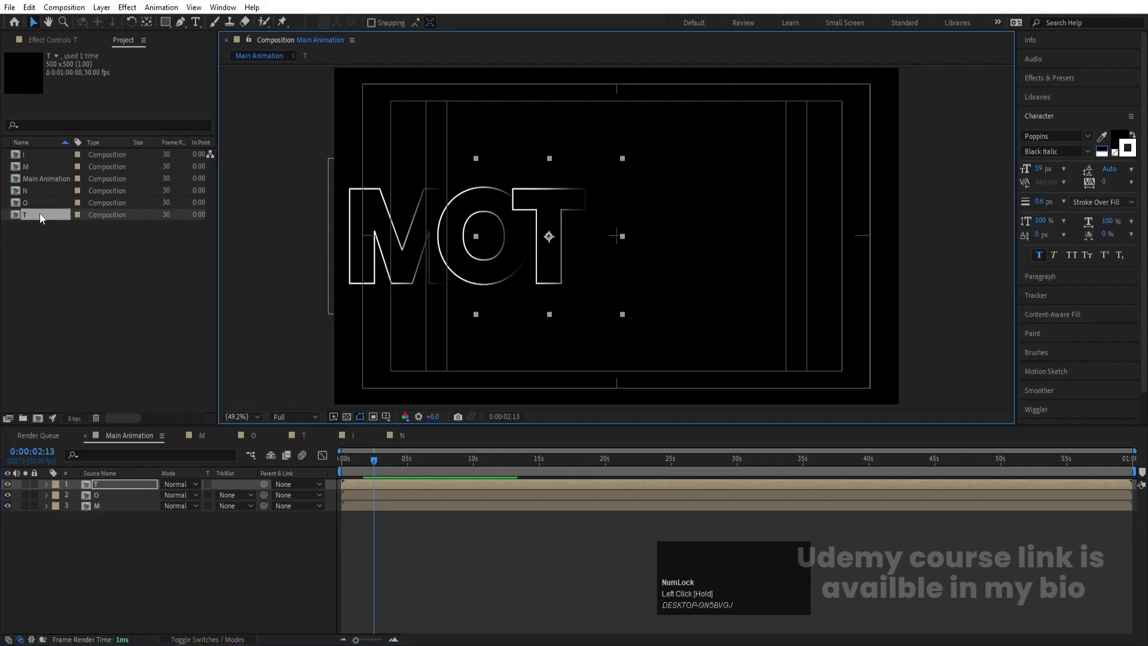
- Add the I composition and a second O on top of the layer stack, placing them after the T to read MOTIO
left_click(32, 157)
left_click_drag(33, 157, 117, 484)
left_click_drag(603, 272, 586, 271)
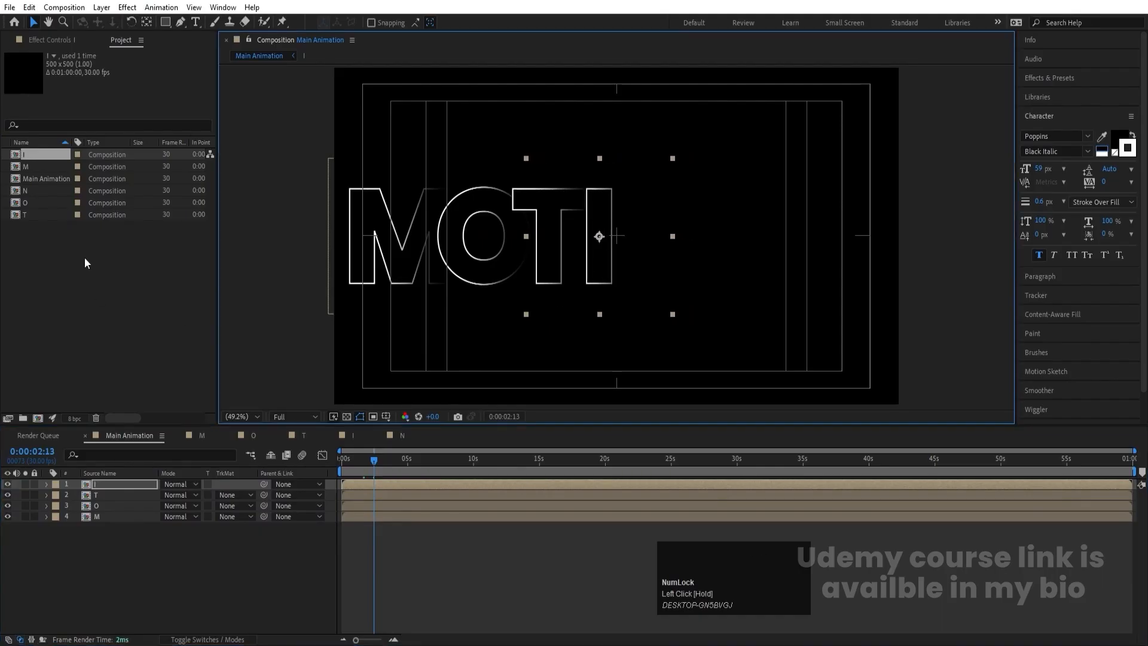
left_click(30, 206)
left_click_drag(31, 206, 138, 482)
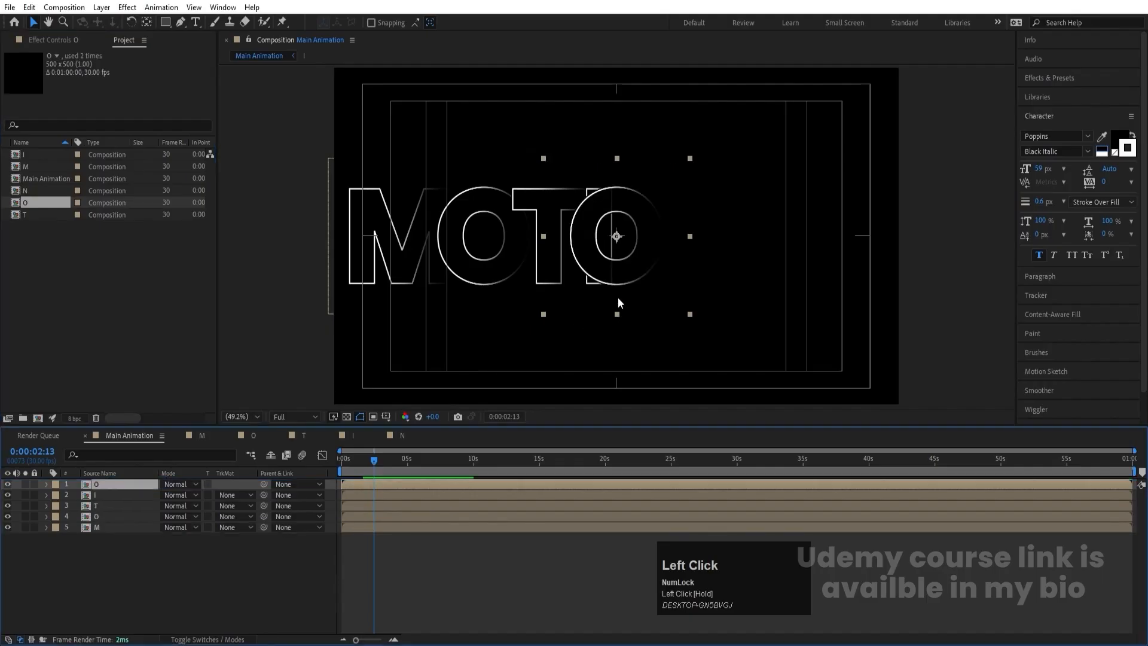
left_click_drag(602, 263, 659, 261)
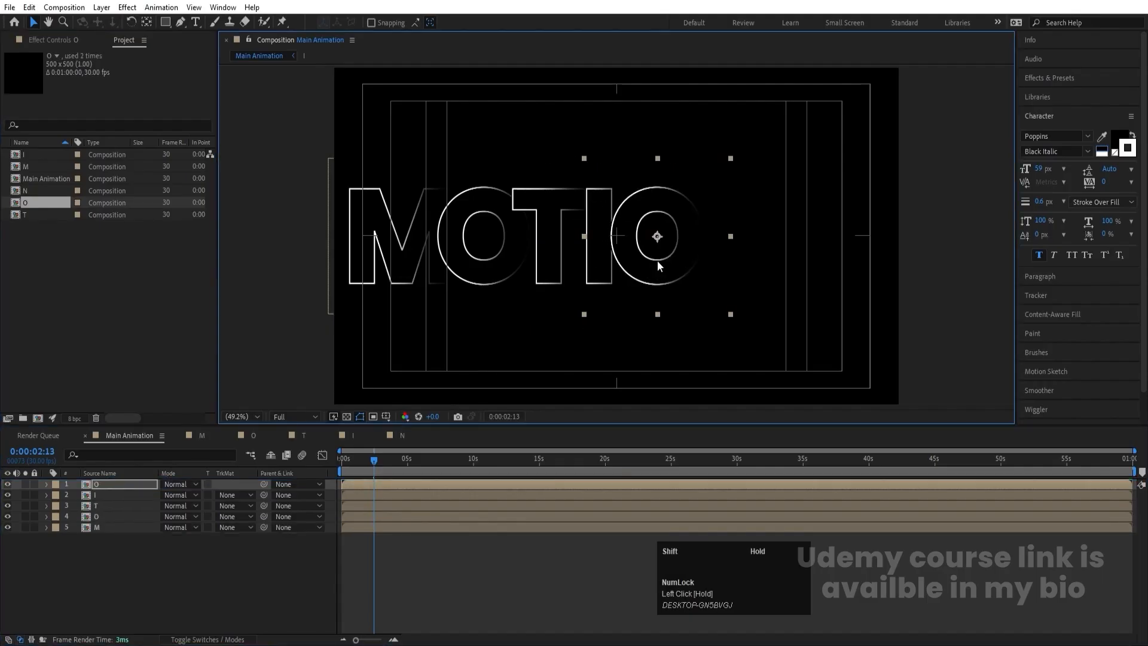
- Add the N composition as the top layer and place it after the second O to complete the word MOTION
left_click_drag(36, 192, 160, 484)
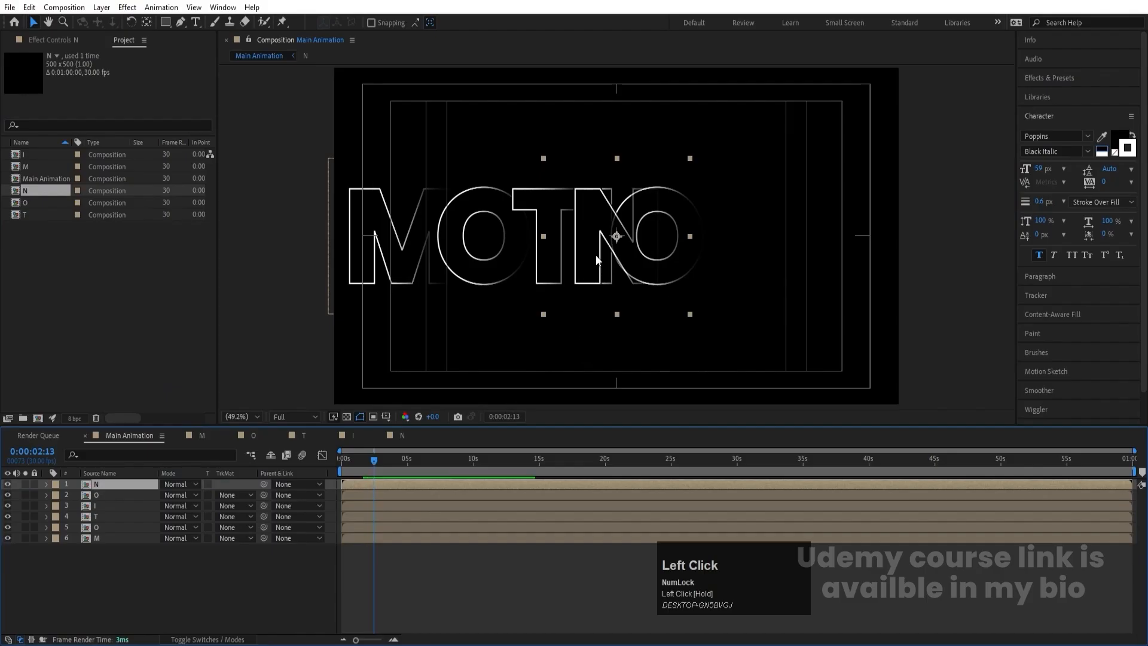
left_click_drag(597, 258, 714, 252)
left_click(839, 352)
- Move all six letter layers together horizontally to centre the word MOTION in the frame
key("ctrl+a")
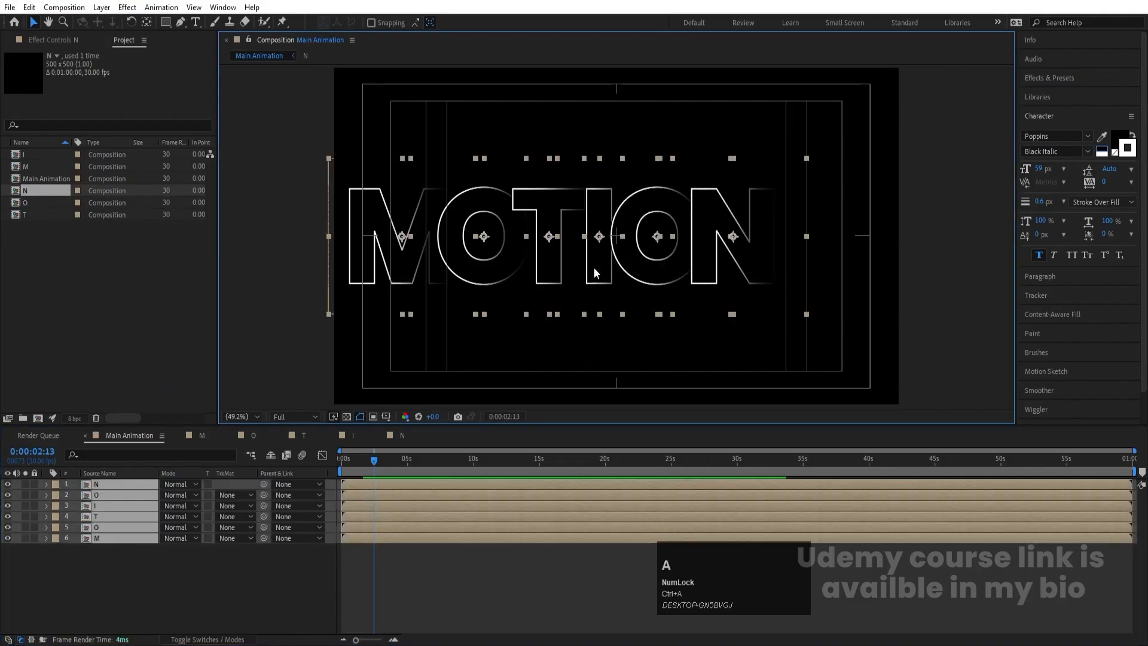
left_click_drag(595, 268, 645, 268)
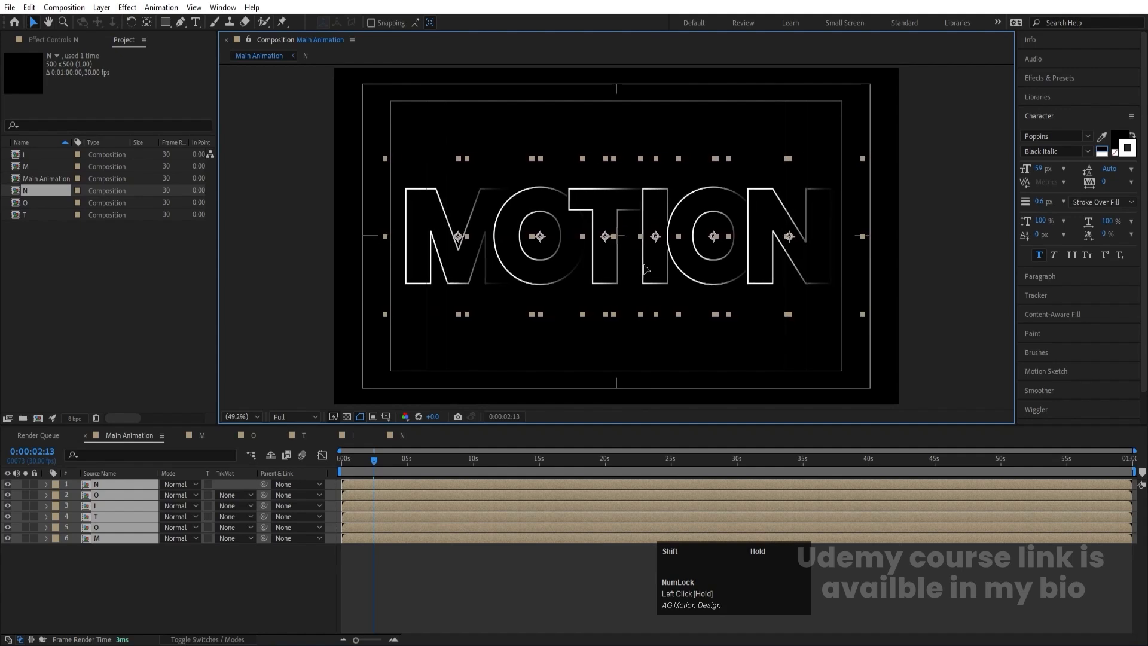
left_click(185, 562)
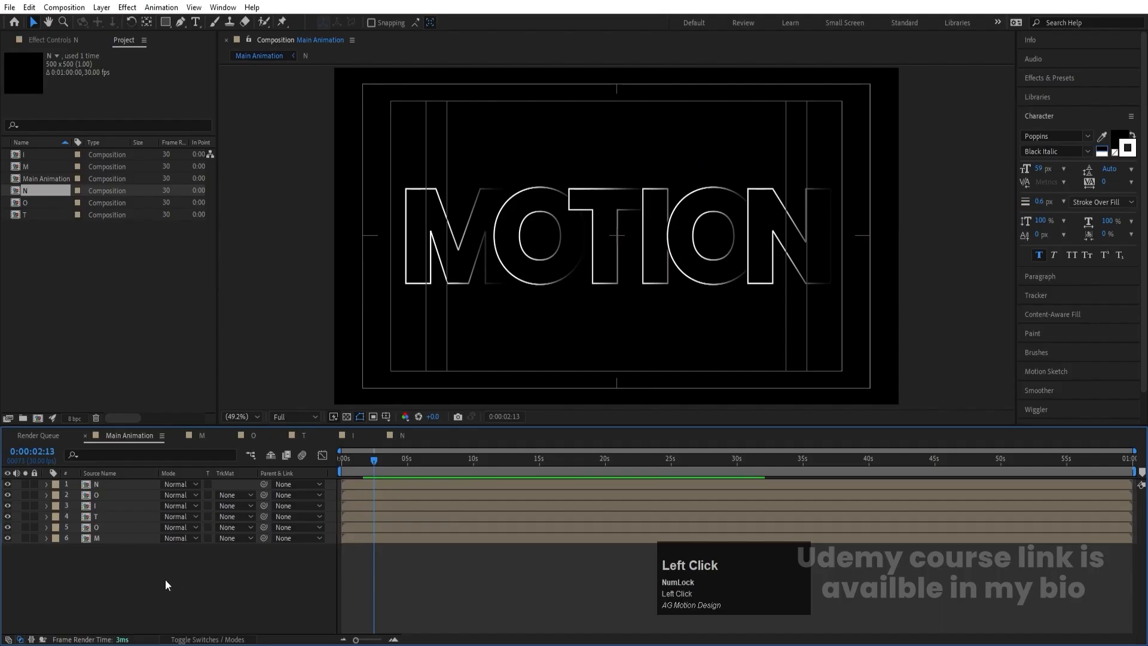
- Create a null object in Main Animation and parent all six letter layers to it
right_click(166, 581)
left_click(202, 428)
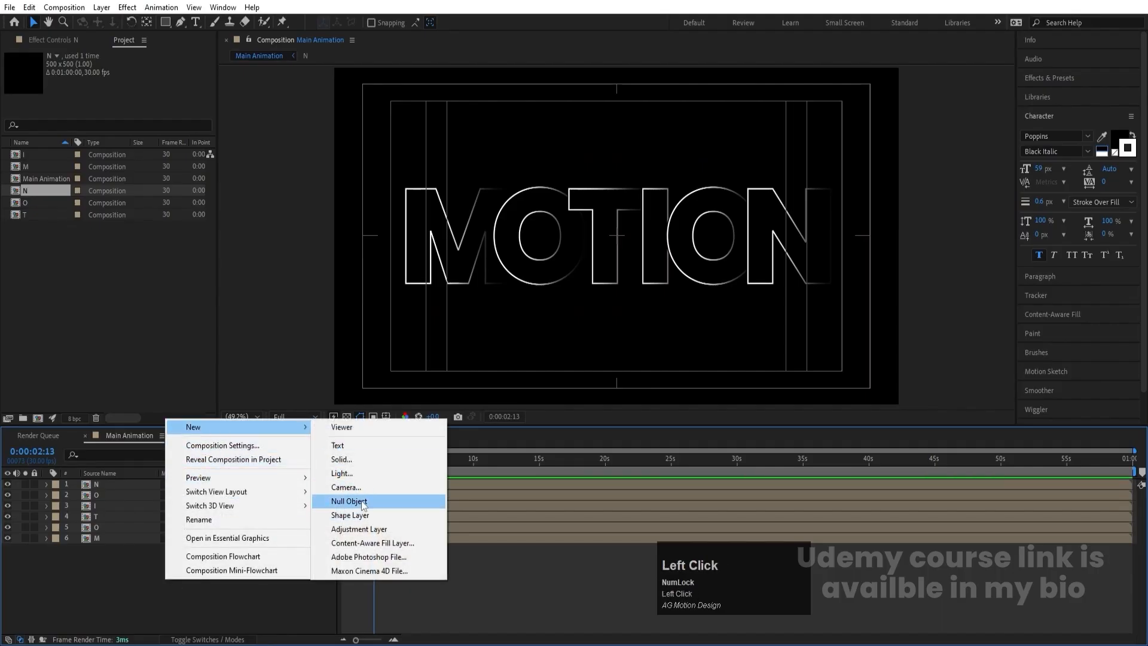
left_click(363, 505)
left_click(115, 494)
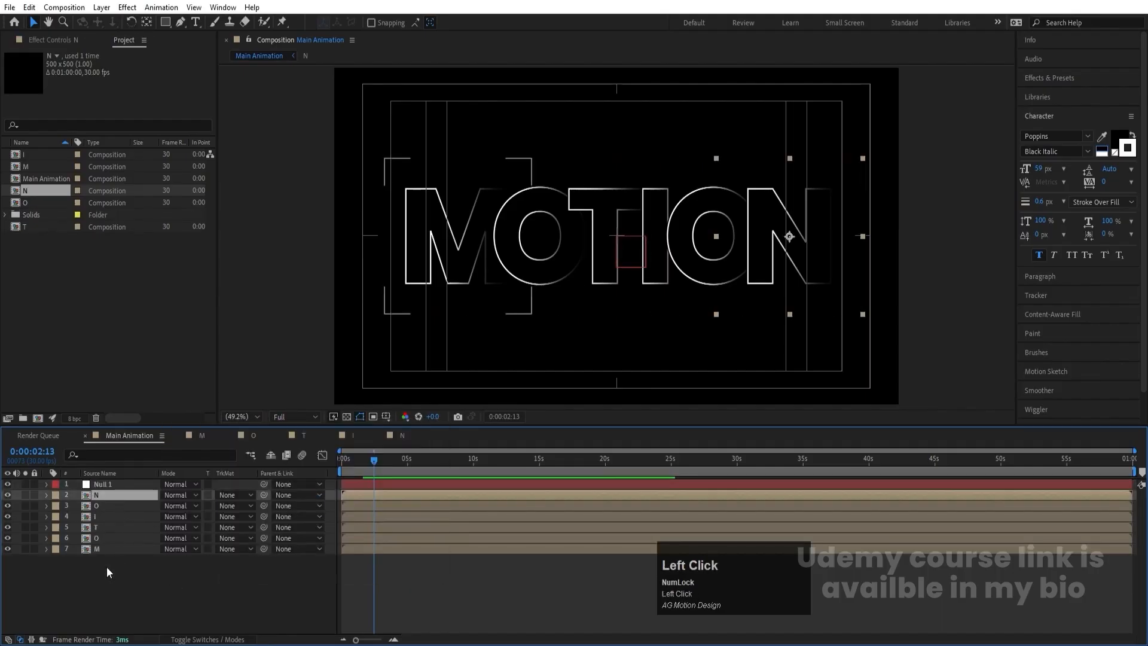
left_click(95, 549, "shift")
left_click_drag(263, 505, 134, 484)
- Scale the null down to 78% to shrink the whole word, and delete the null
left_click(132, 484)
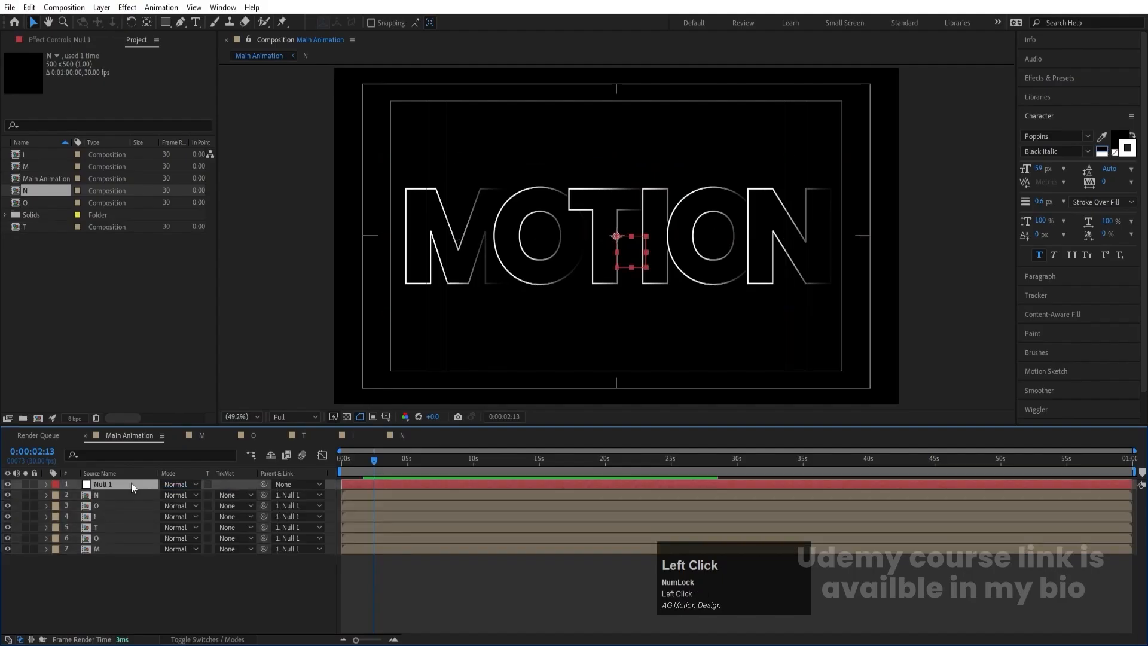
key("s")
left_click_drag(178, 495, 159, 495)
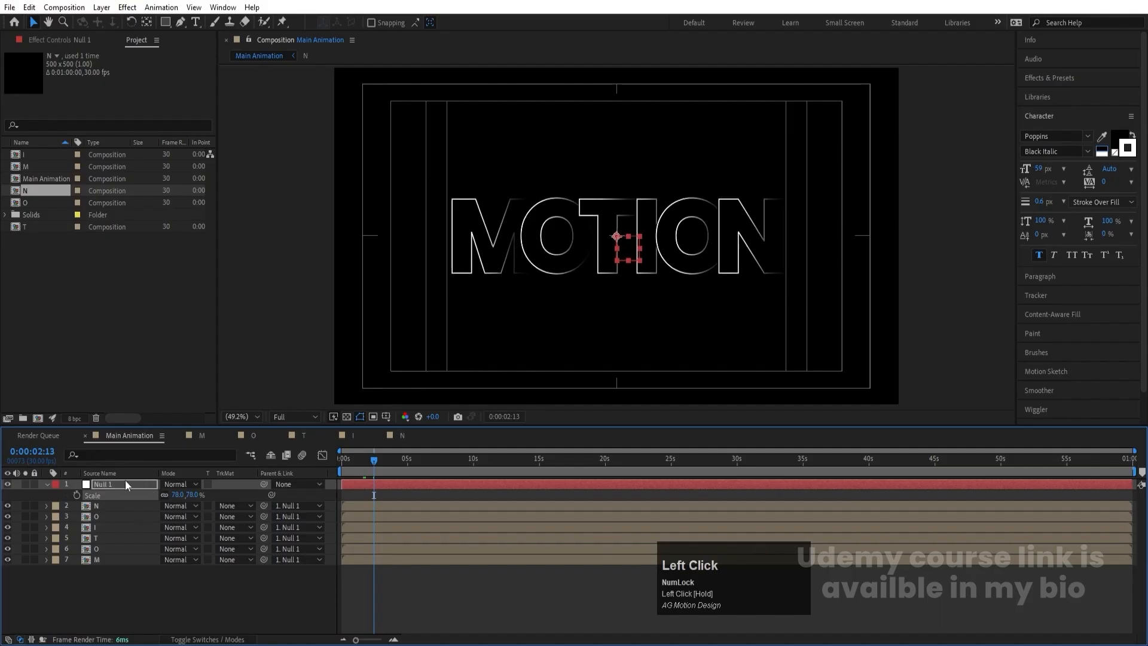
left_click(102, 486)
key("Delete")
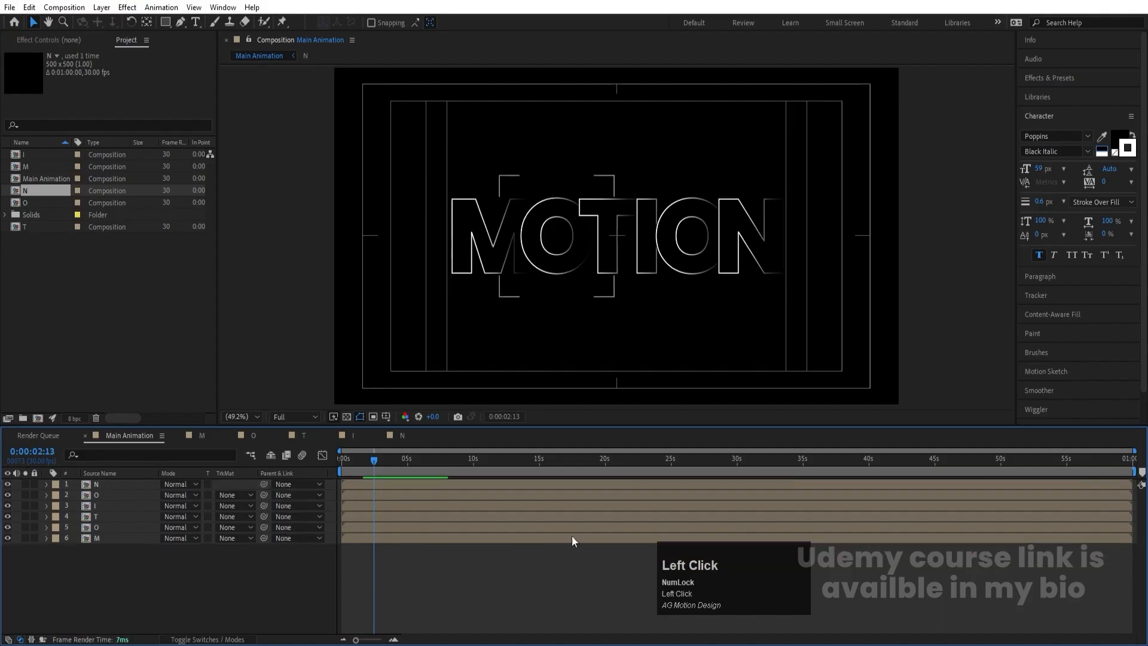
- Widen the spacing slightly by shifting the N, the second O and the I to the right in turn
left_click(735, 247)
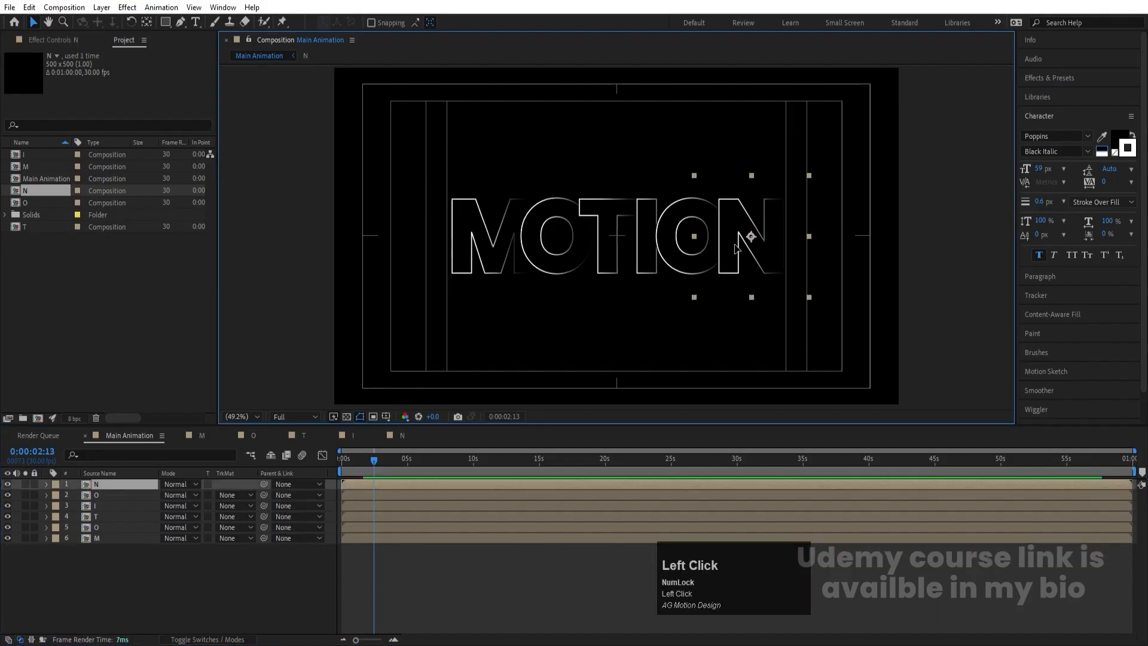
left_click_drag(742, 247, 745, 247)
left_click(677, 232, "shift")
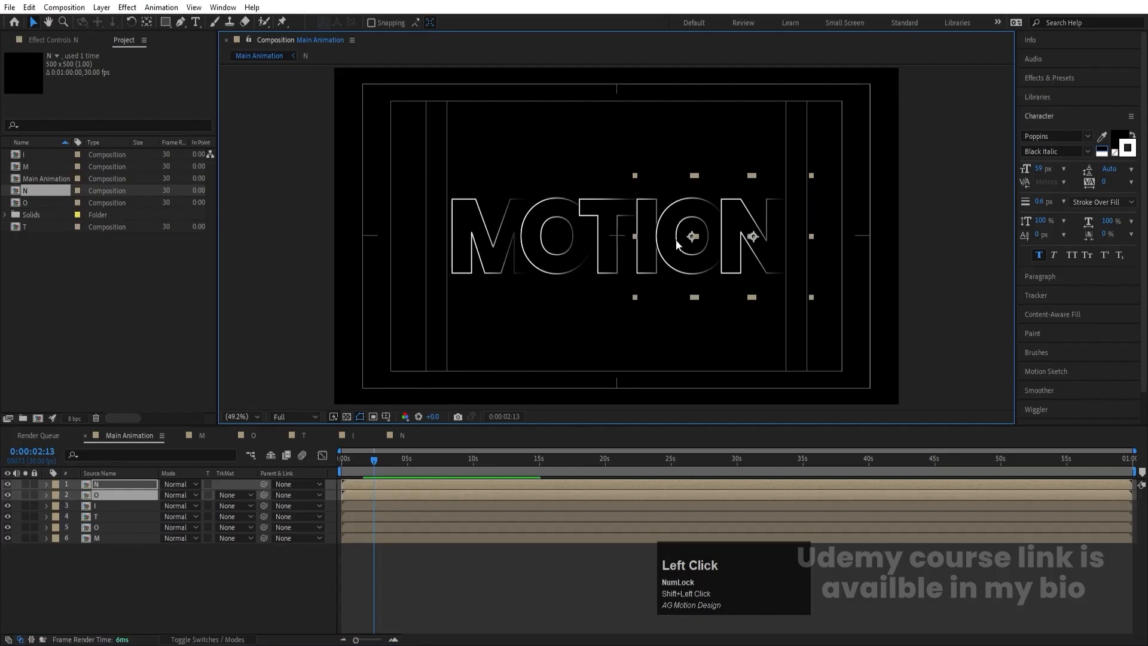
left_click_drag(676, 241, 679, 243)
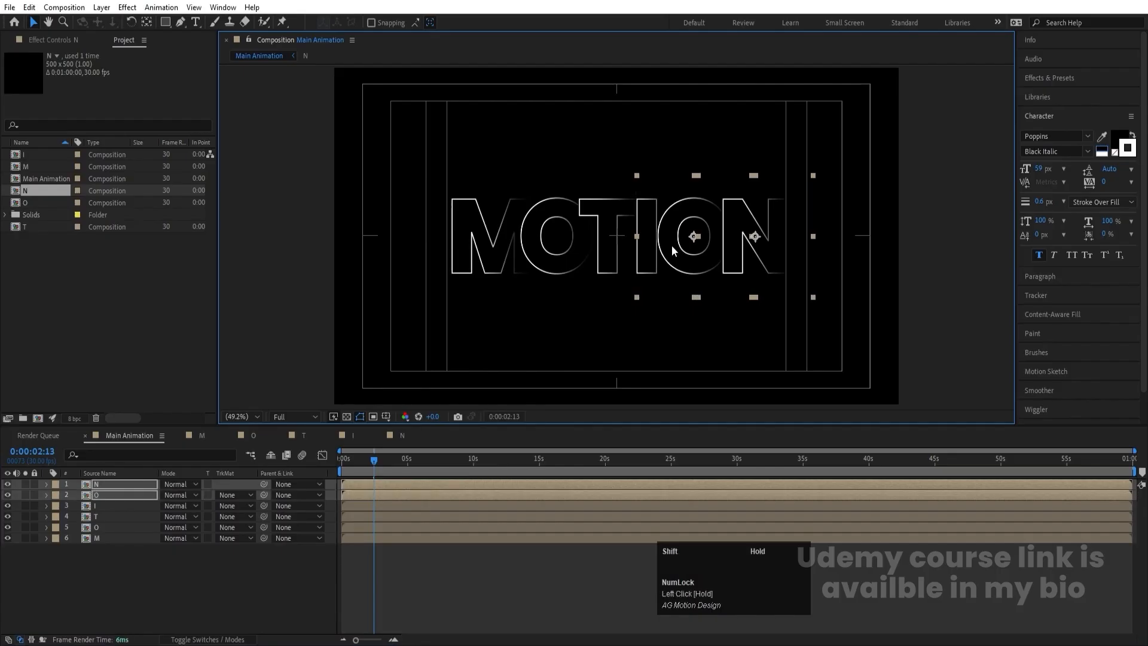
left_click(639, 258, "shift")
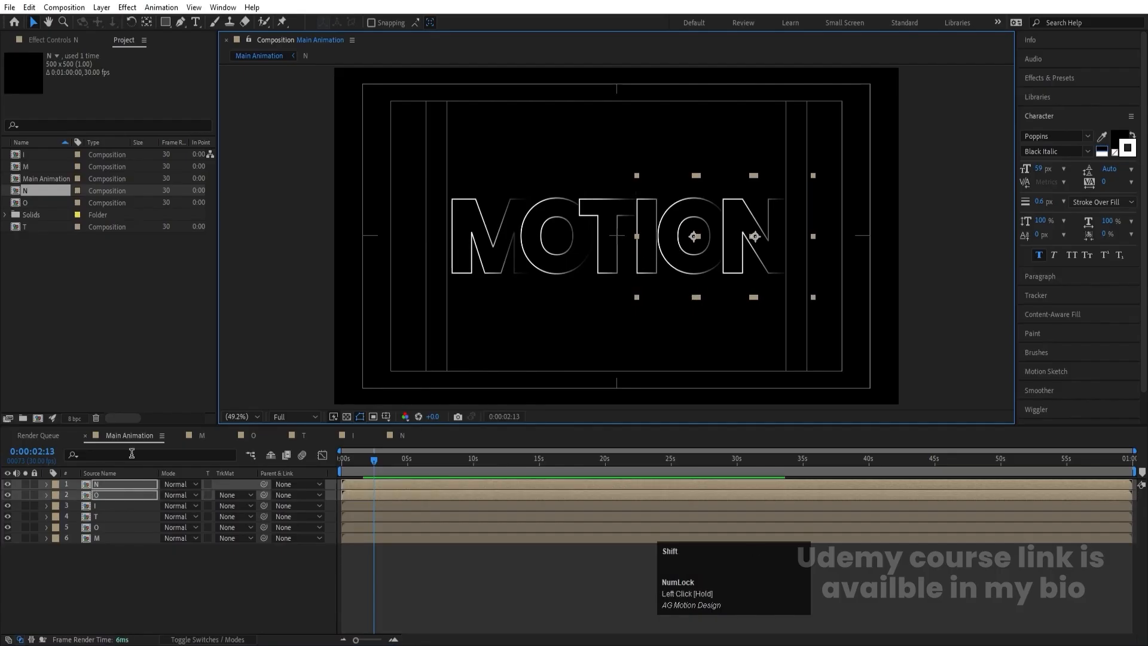
left_click(622, 301)
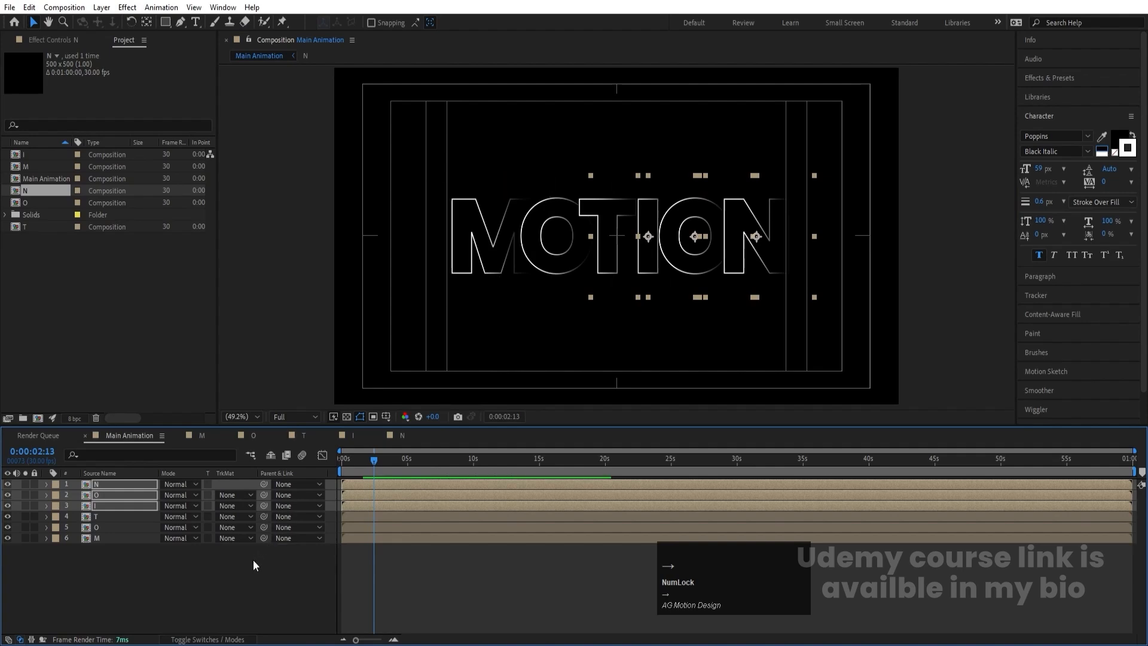
- Preview the MOTION animation from the first frame
left_click_drag(346, 461, 314, 456)
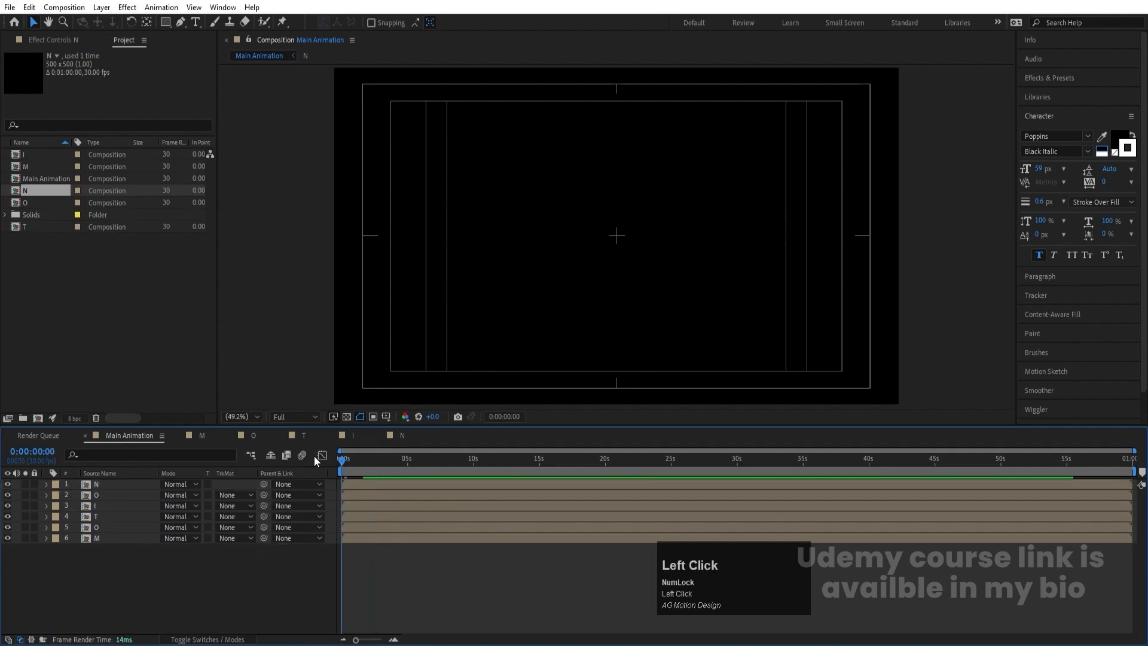
key("space")
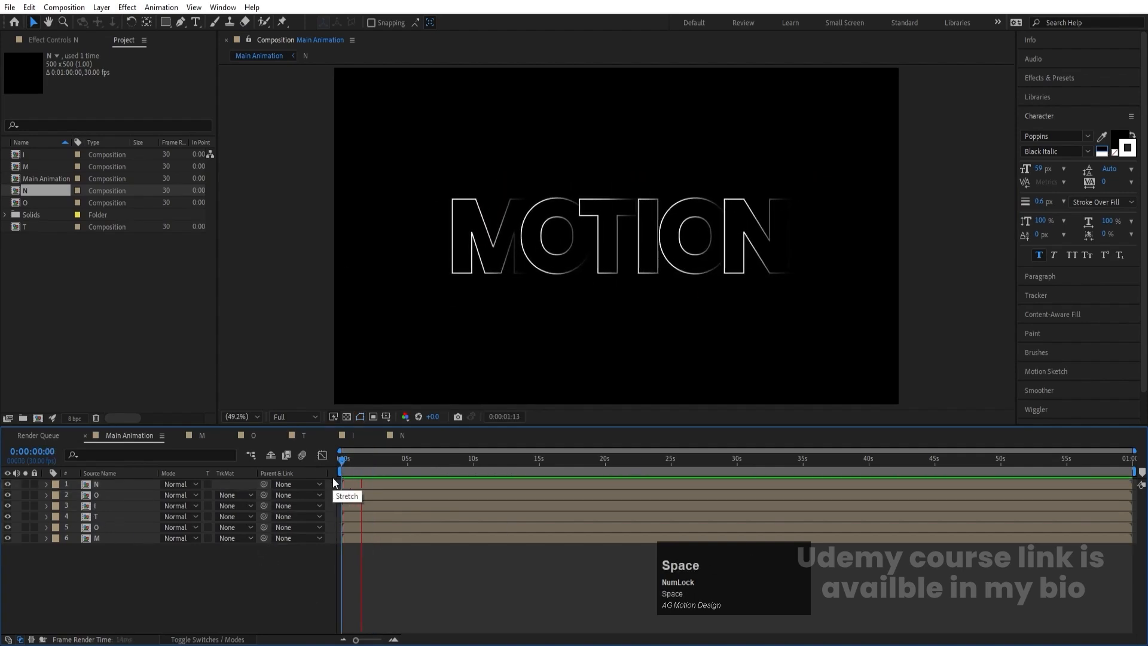
key("space")
- Nudge the letters O, T, I, O and N together to the left, closer to the M
left_click_drag(798, 329, 563, 135)
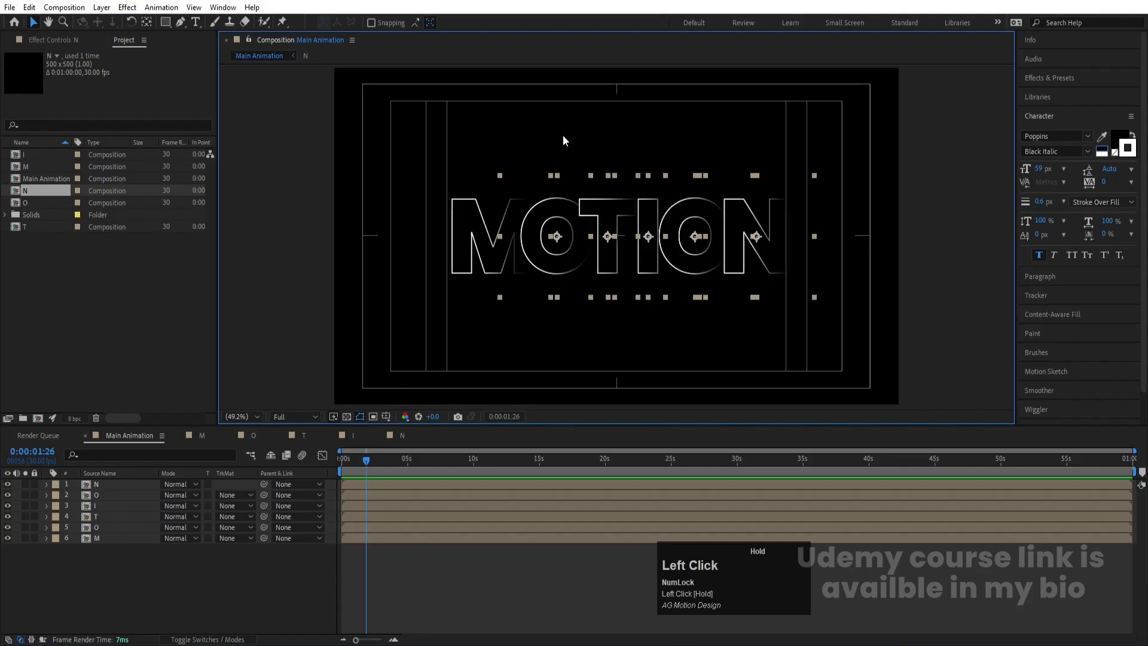
key("Left")
key("Left")
key("Left")
key("Left")
key("Left")
key("Left")
key("Left")
key("Left")
key("Left")
key("Left")
key("Left")
key("Left")
key("Left")
key("Left")
key("Left")
key("Left")
key("Left")
key("Left")
key("Left")
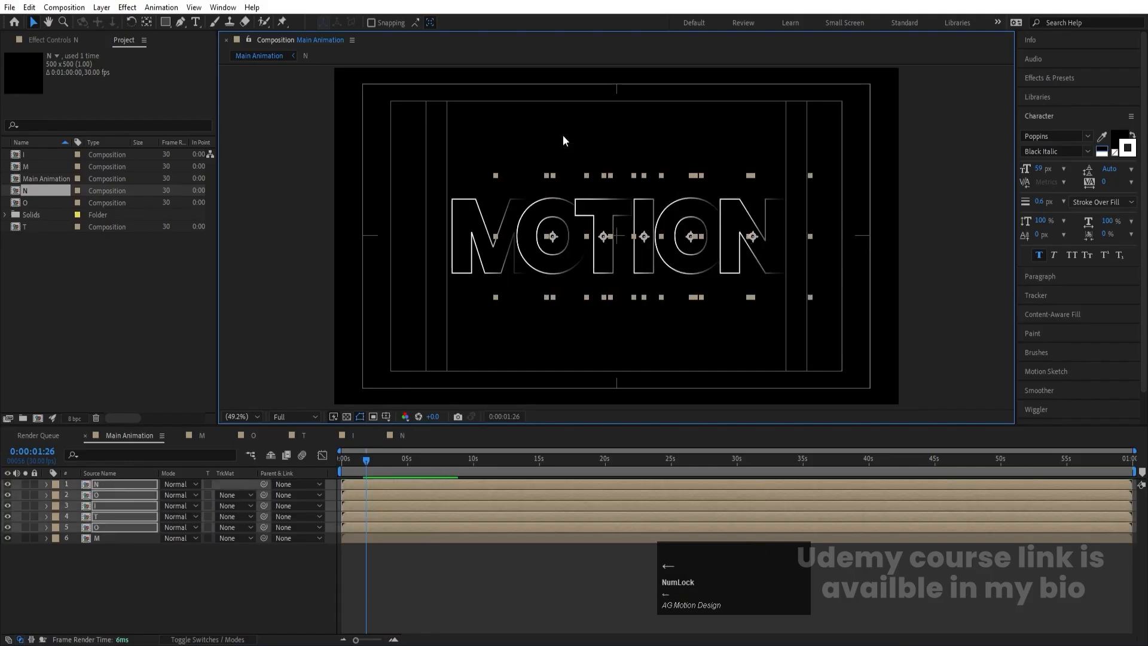
key("Left")
key("Left")
key("Left")
key("Left")
key("Left")
key("Left")
key("Left")
key("Left")
key("Left")
key("Left")
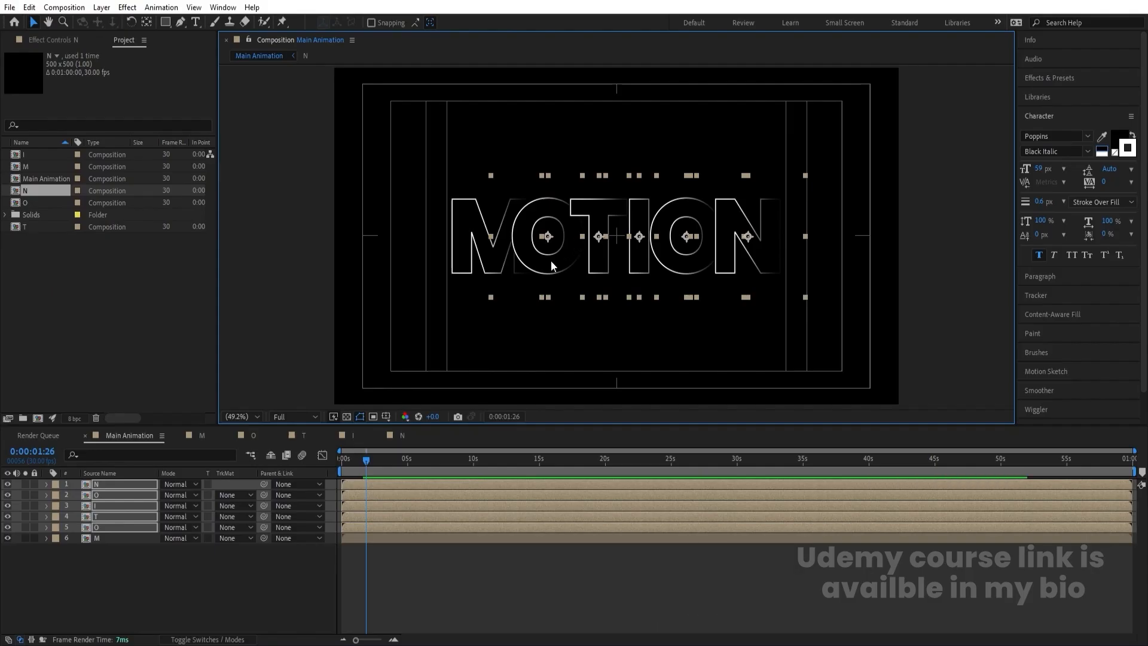
- Nudge the T, I, second O and N left together to tighten the gap after the first O
left_click(556, 282)
left_click(106, 526, "ctrl")
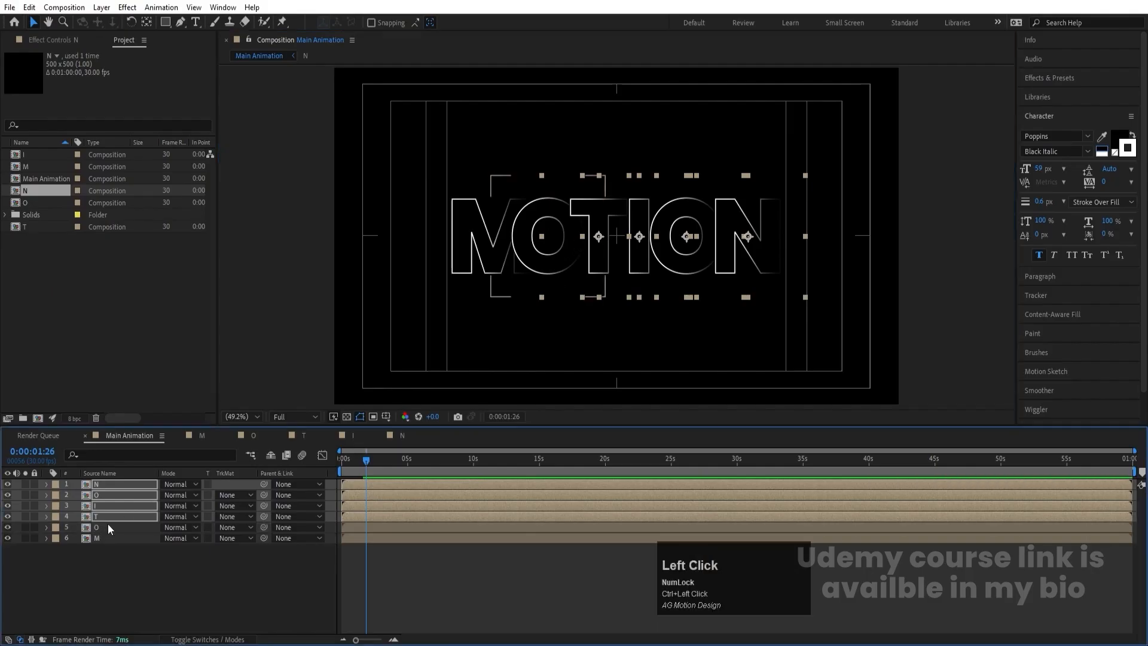
key("Left")
key("Left")
key("Left")
key("Left")
key("Left")
key("Left")
key("Left")
key("Left")
key("Left")
key("Left")
key("Left")
key("Left")
key("Left")
key("Left")
key("Left")
key("Left")
key("Left")
key("Left")
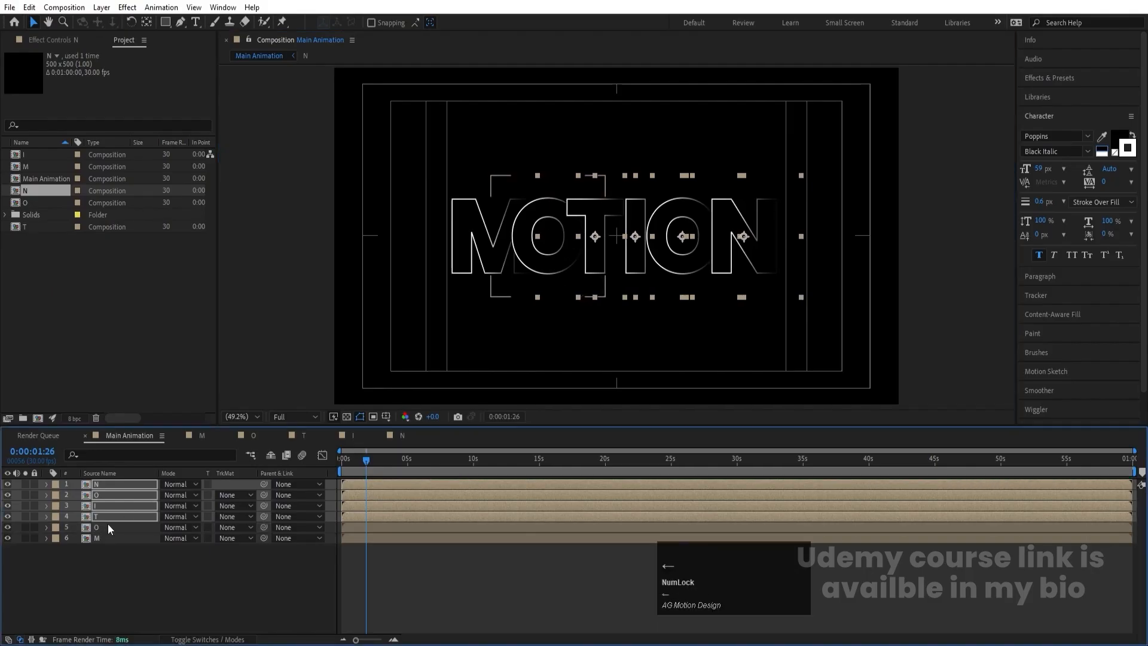
- Tighten the remaining gaps by nudging I, O and N left together, and the second O and N slightly further
left_click(101, 516, "ctrl")
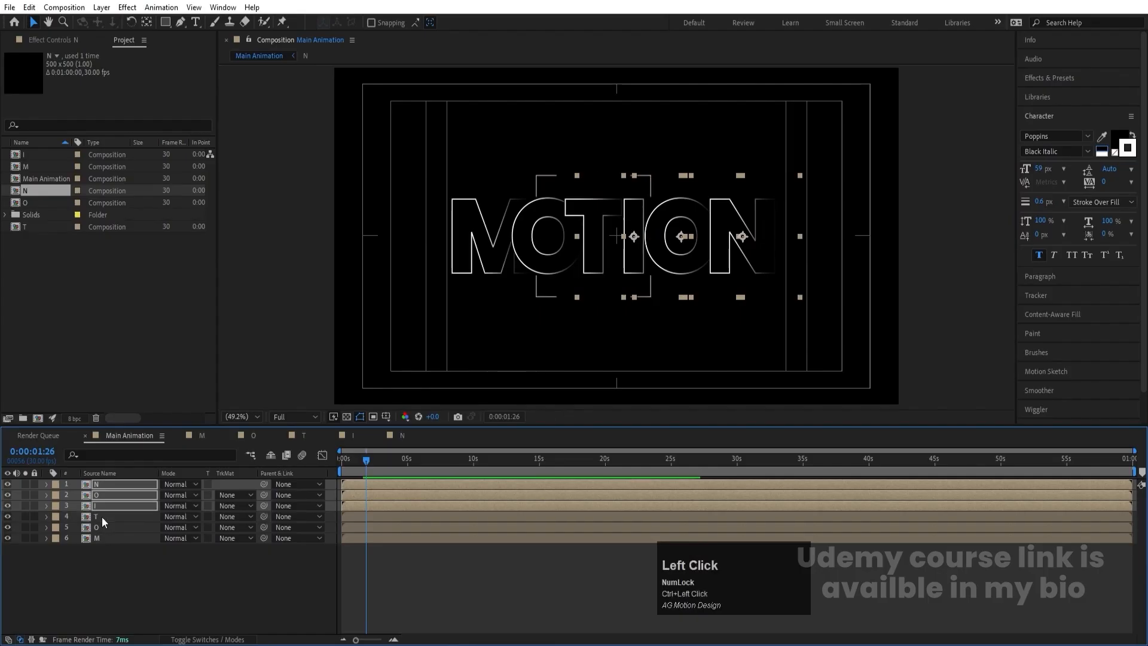
key("Left")
key("Left")
key("Left")
key("Left")
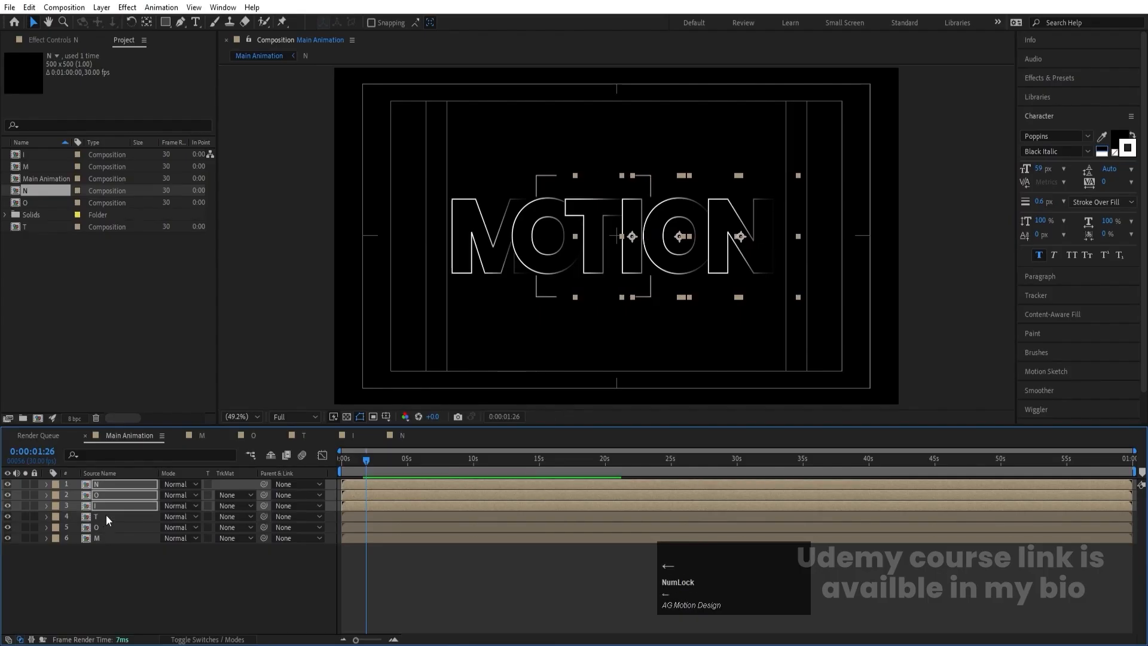
left_click(101, 507, "ctrl")
key("Left")
key("Left")
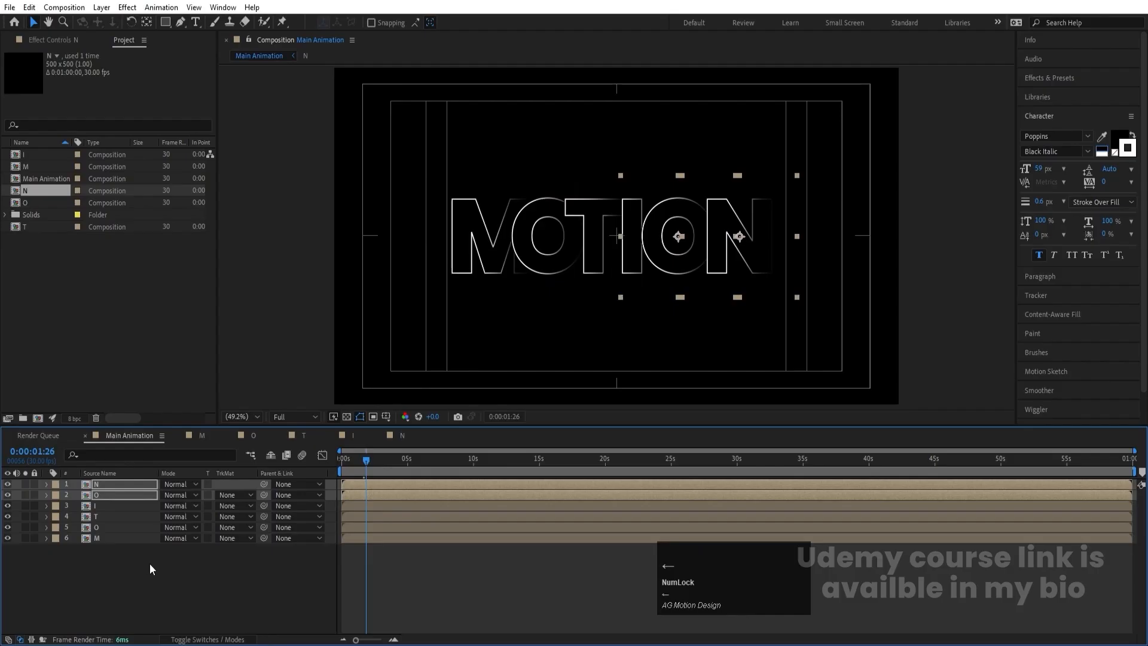
left_click(180, 595)
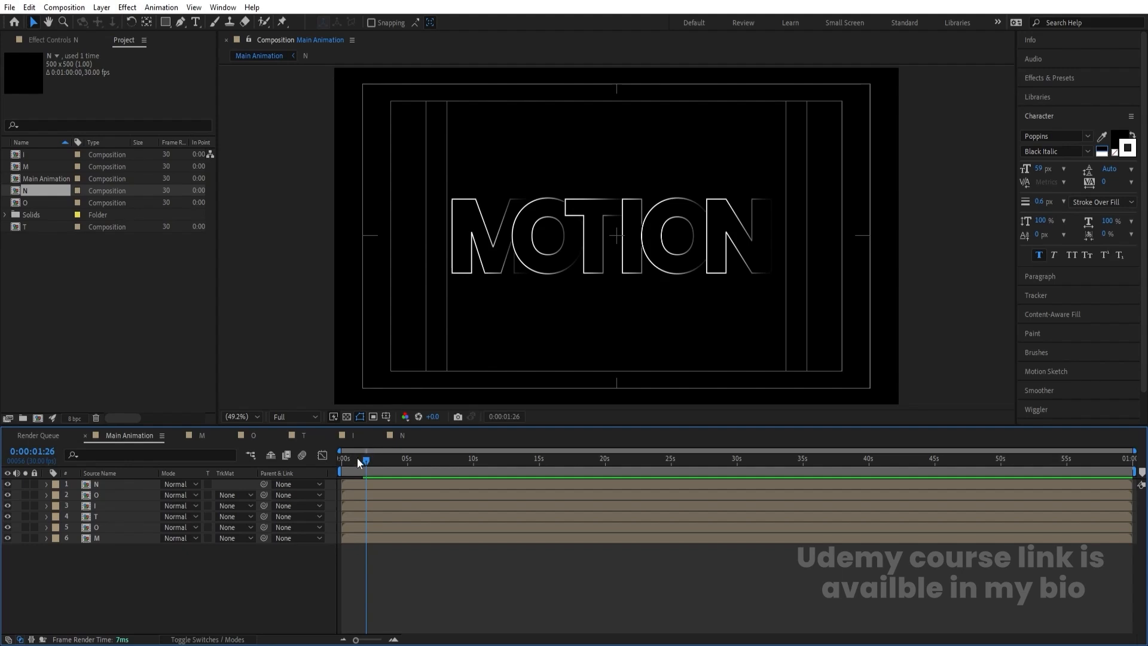
- Stagger the first letter layers by starting the first O at frame 5 and the T at frame 10
left_click_drag(357, 462, 260, 450)
key("equal")
key("equal")
key("equal")
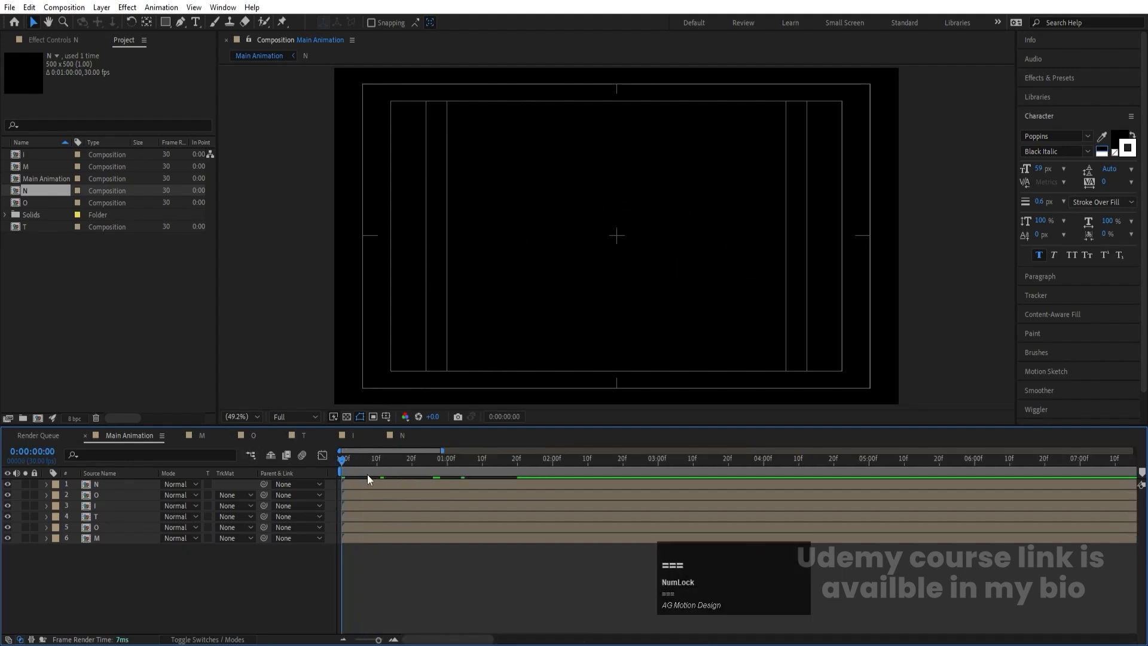
key("equal")
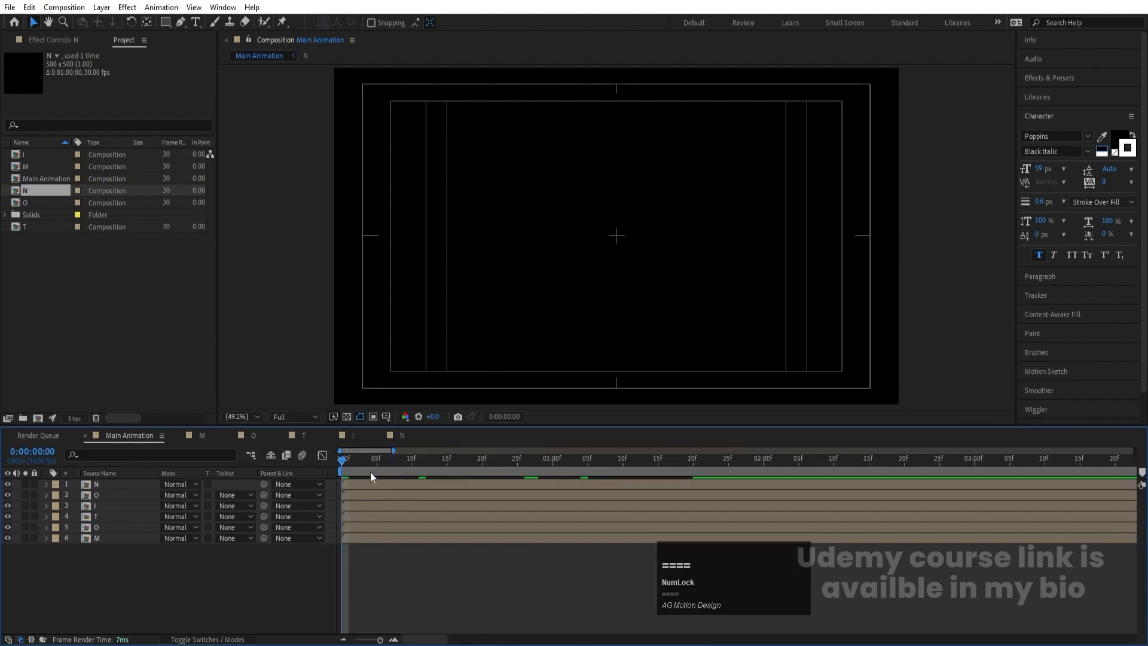
left_click(375, 463)
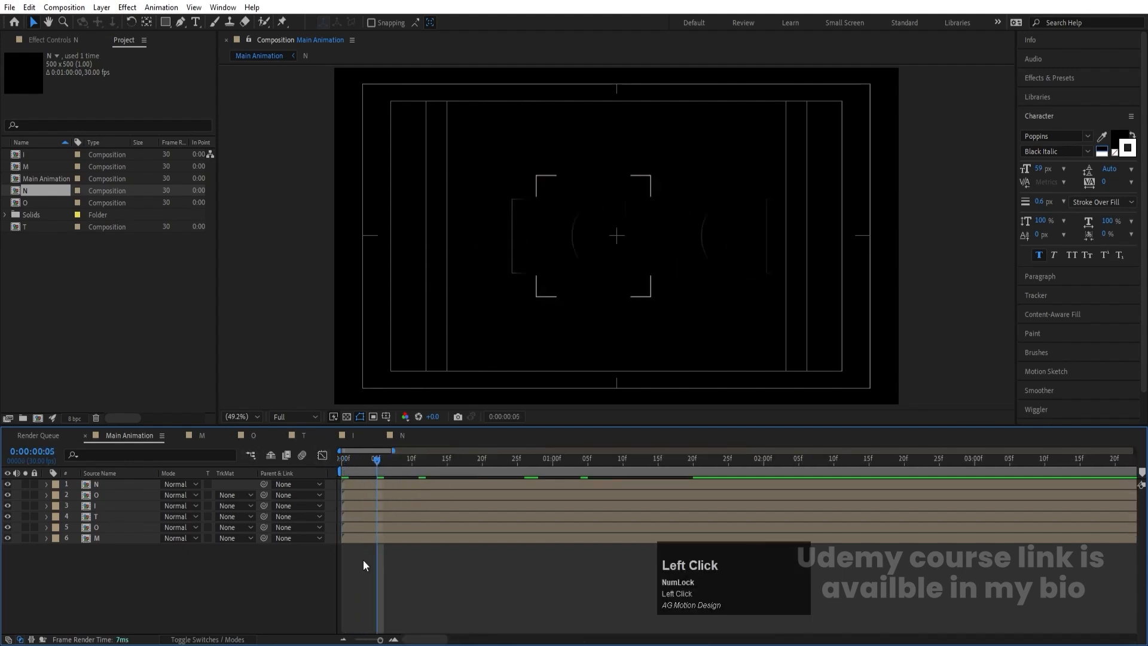
left_click(376, 526)
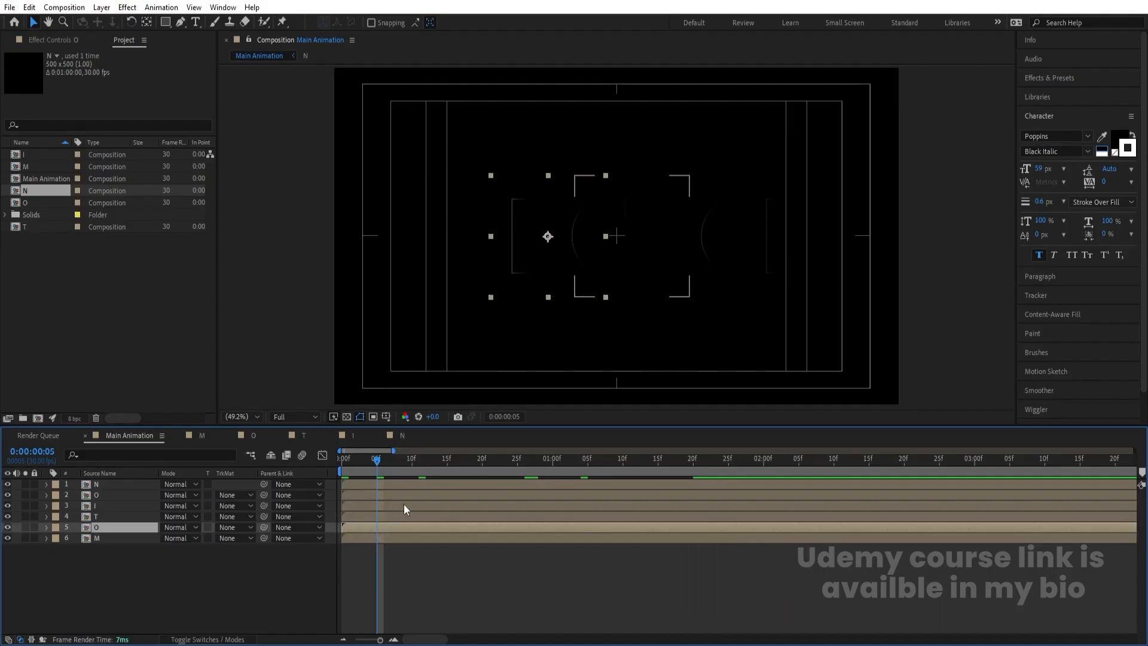
key("alt+bracketleft")
left_click(412, 465)
left_click(411, 518)
key("alt+bracketleft")
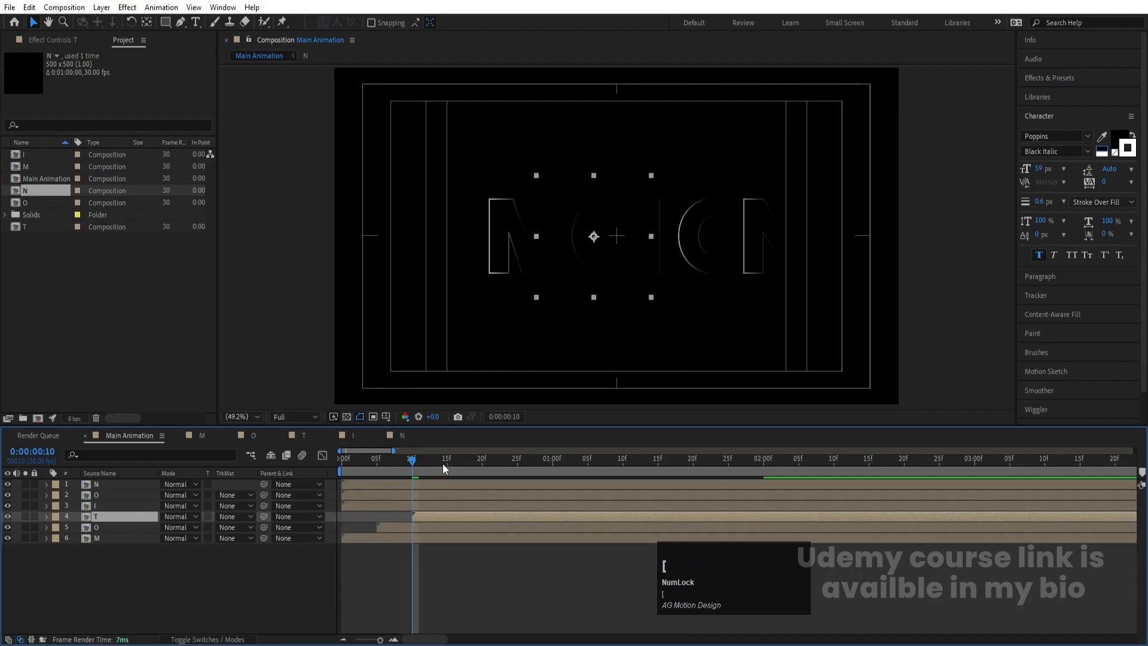
- Continue the five-frame stagger by starting the I at frame 15, the second O at frame 20 and the N at frame 25
left_click(445, 464)
left_click(444, 506)
key("alt+bracketleft")
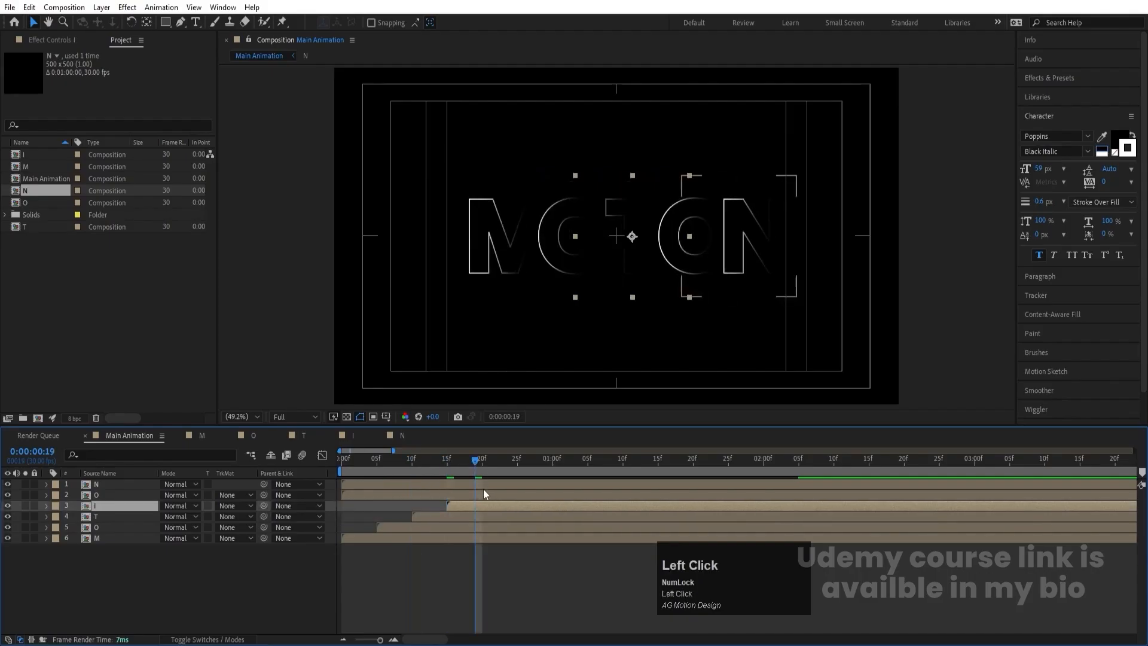
left_click(482, 461)
left_click(483, 494)
key("alt+bracketleft")
left_click(518, 459)
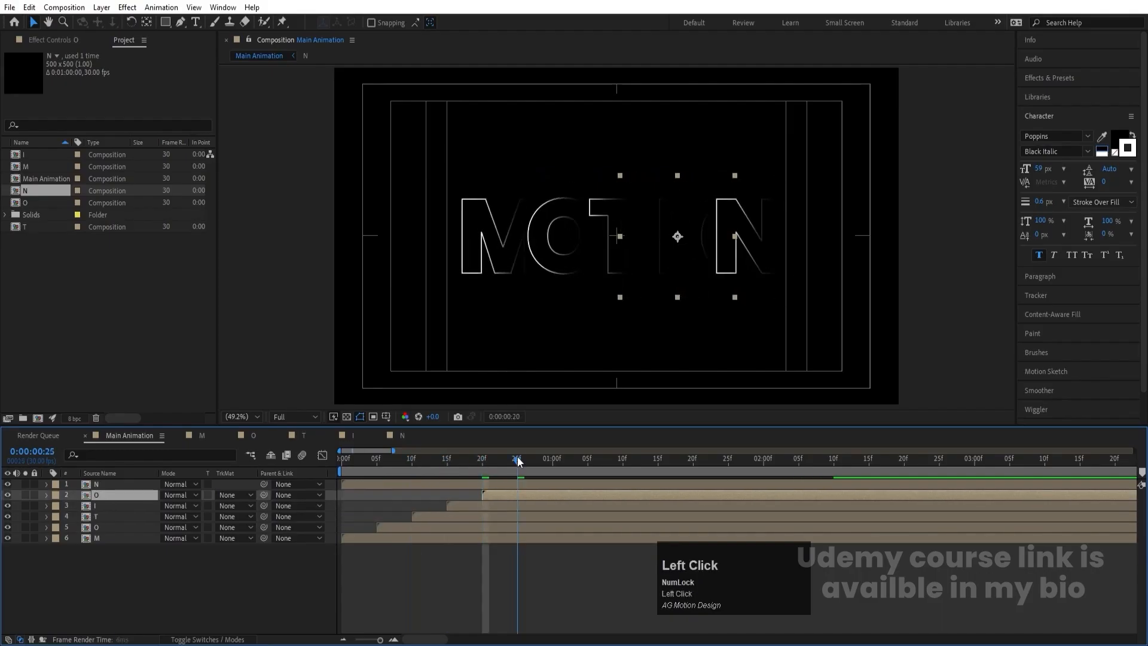
left_click(518, 483)
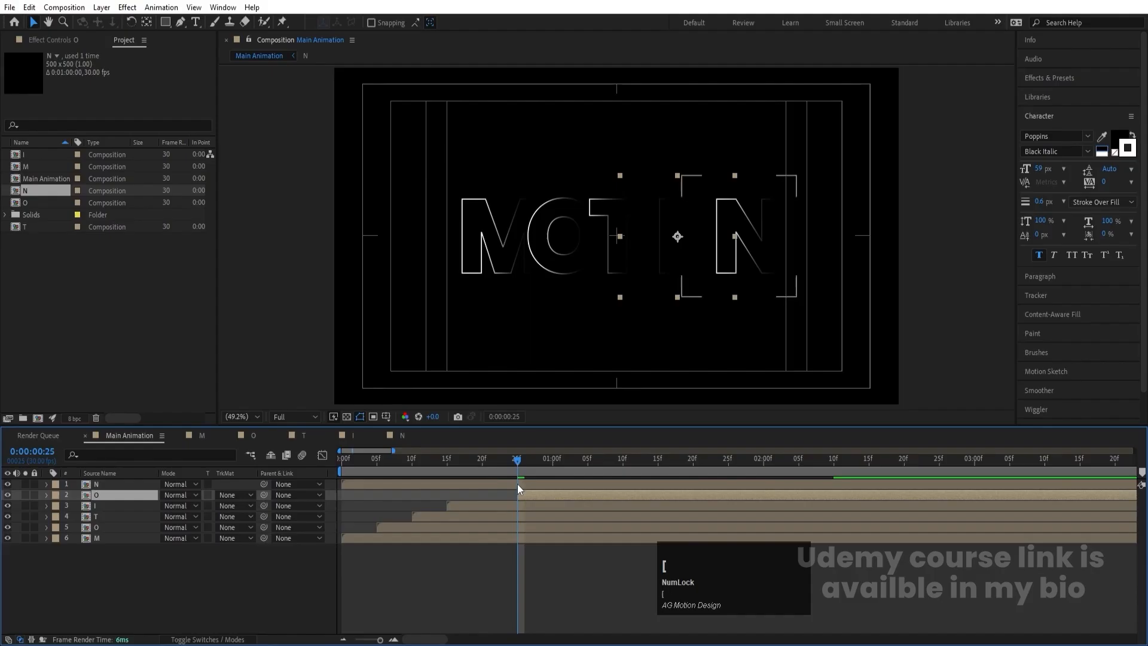
key("alt+bracketleft")
- Preview the staggered letter animation from frame 25
key("space")
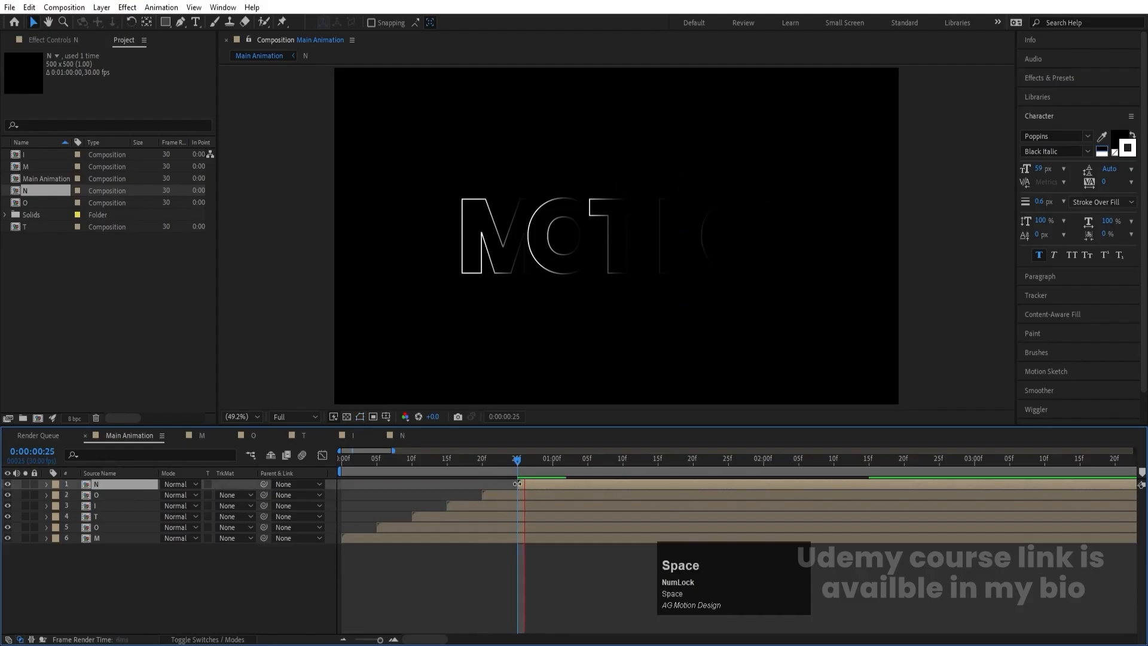
key("minus")
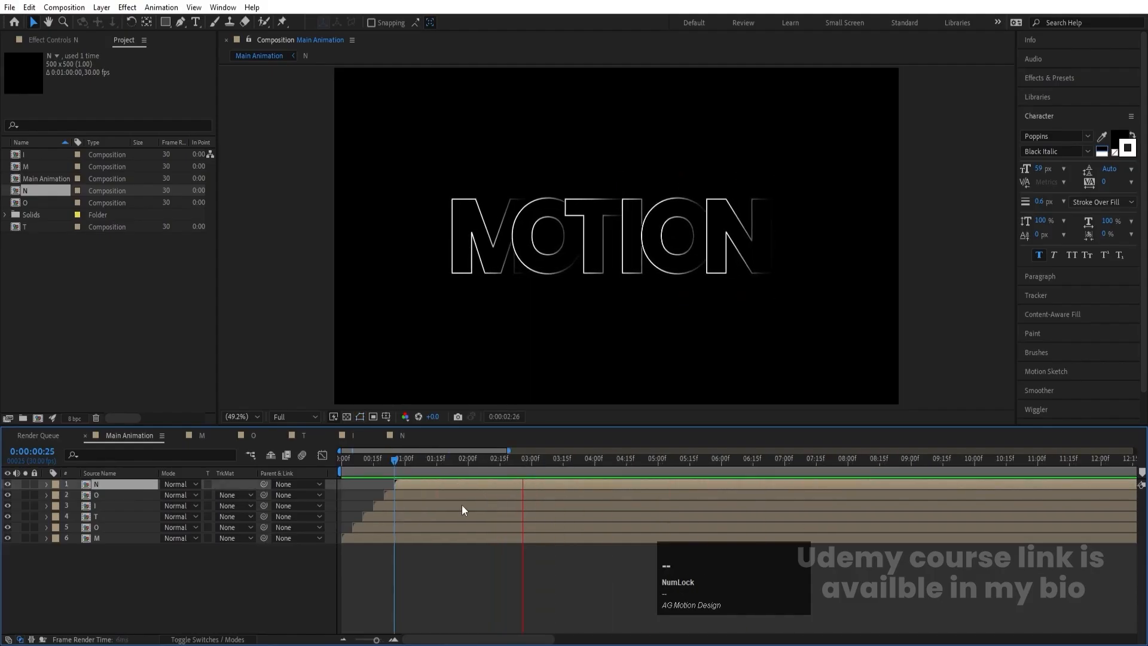
key("space")
- Pre-compose all six letter layers into a new composition named Text
left_click(121, 583)
left_click_drag(131, 573, 84, 479)
key("ctrl")
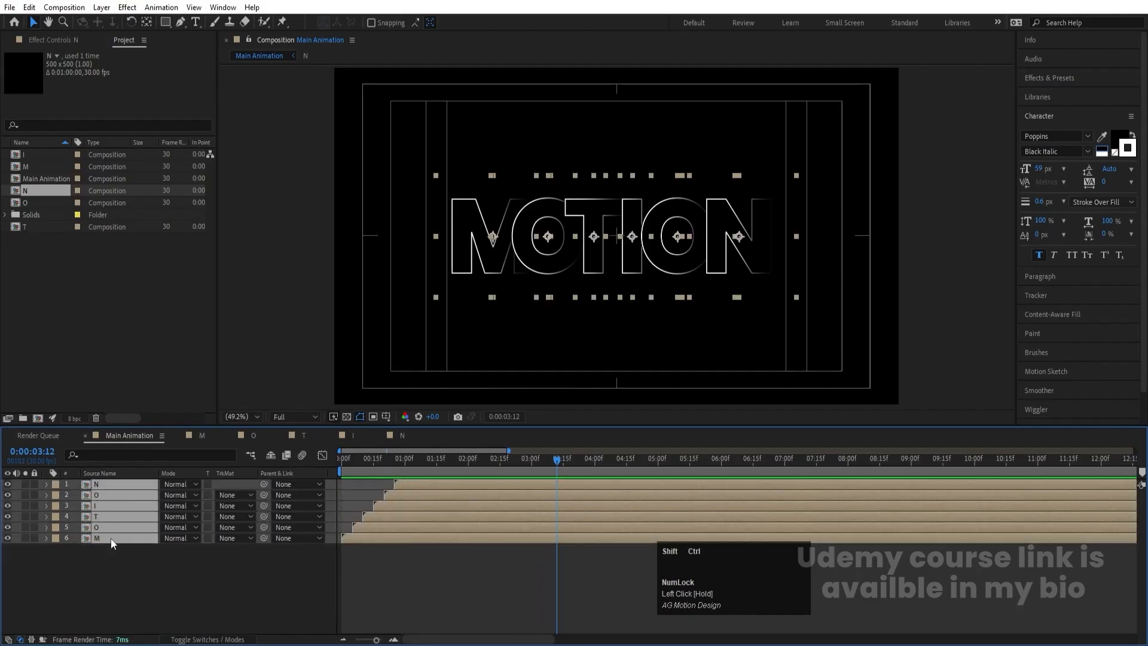
key("ctrl+shift+c")
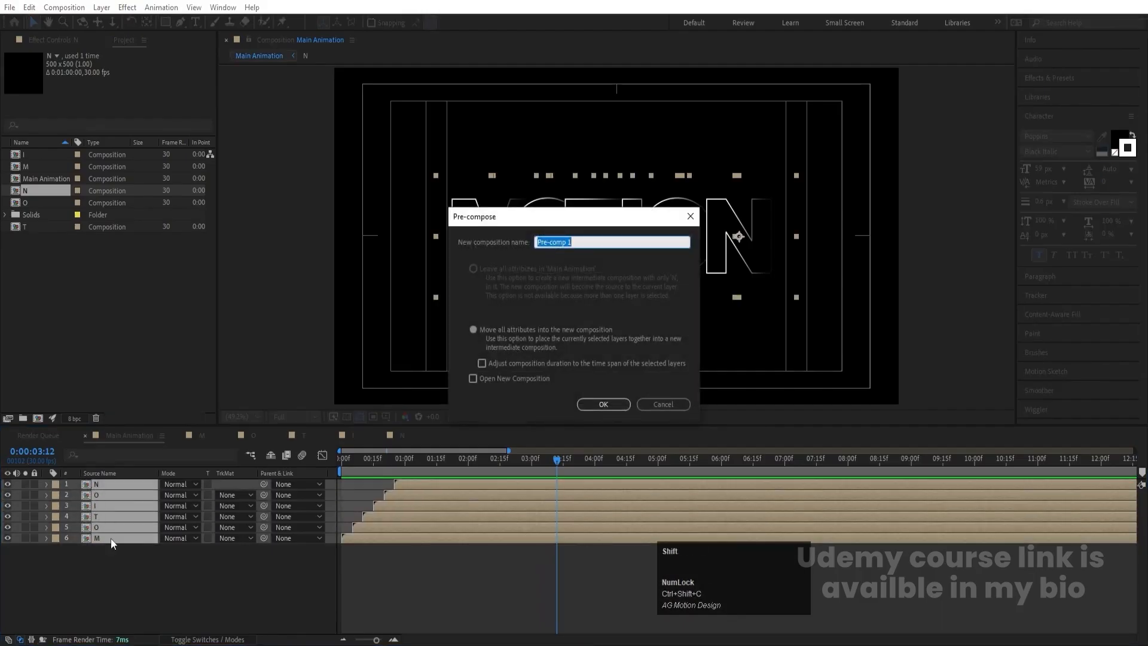
type("Text")
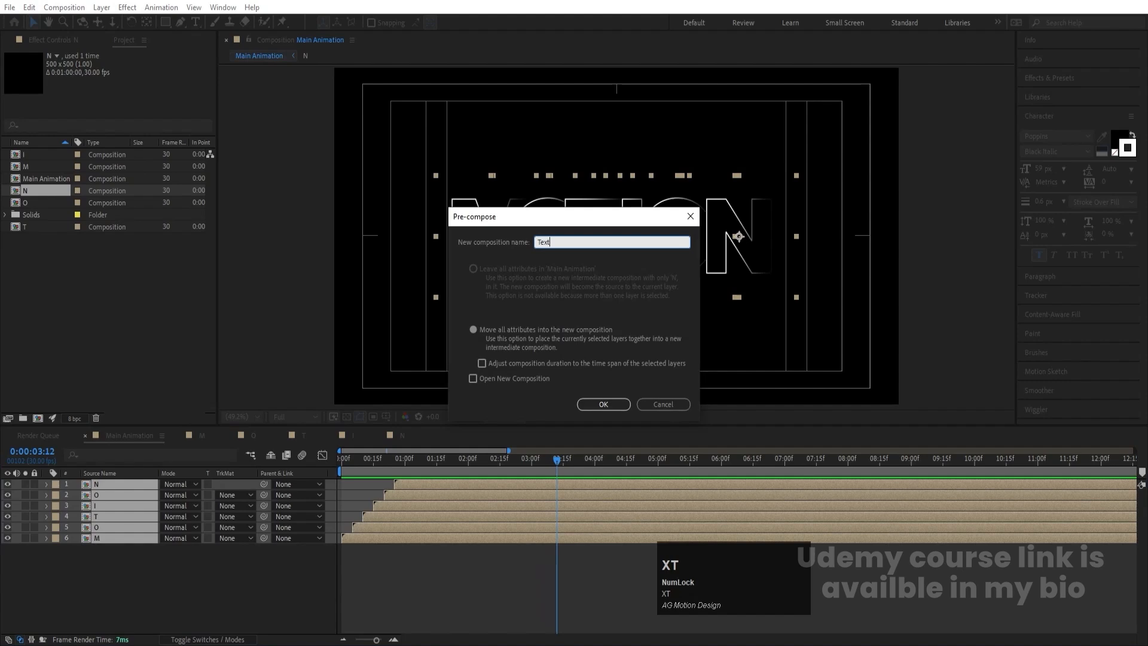
key("Return")
key("ctrl")
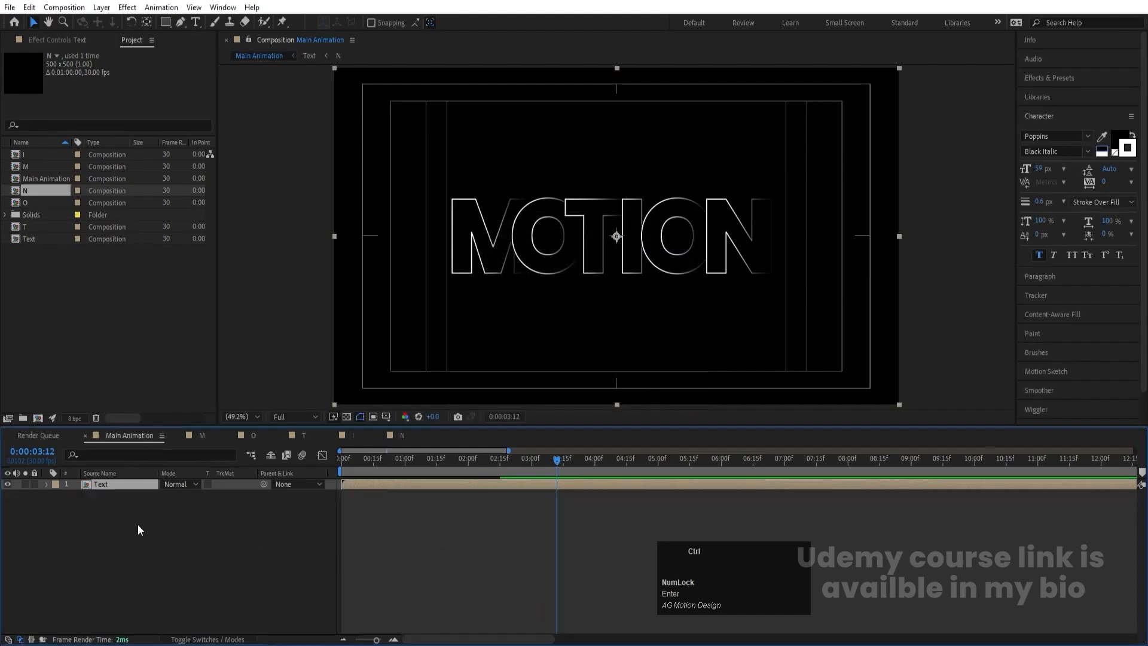
- Duplicate the Text layer and flip the copy vertically by setting its vertical scale to -100%
key("ctrl+d")
key("s")
left_click(179, 496)
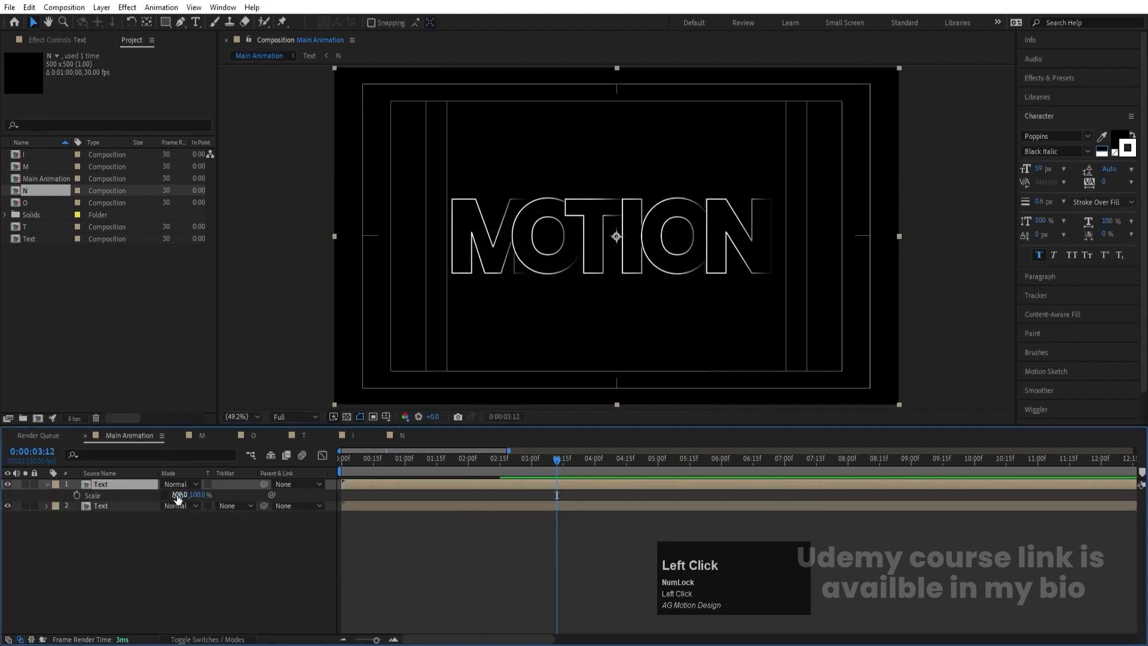
left_click(193, 495)
type("-100")
key("Return")
- Move the flipped Text copy down to a vertical position of about 783 so it mirrors the word from below
key("p")
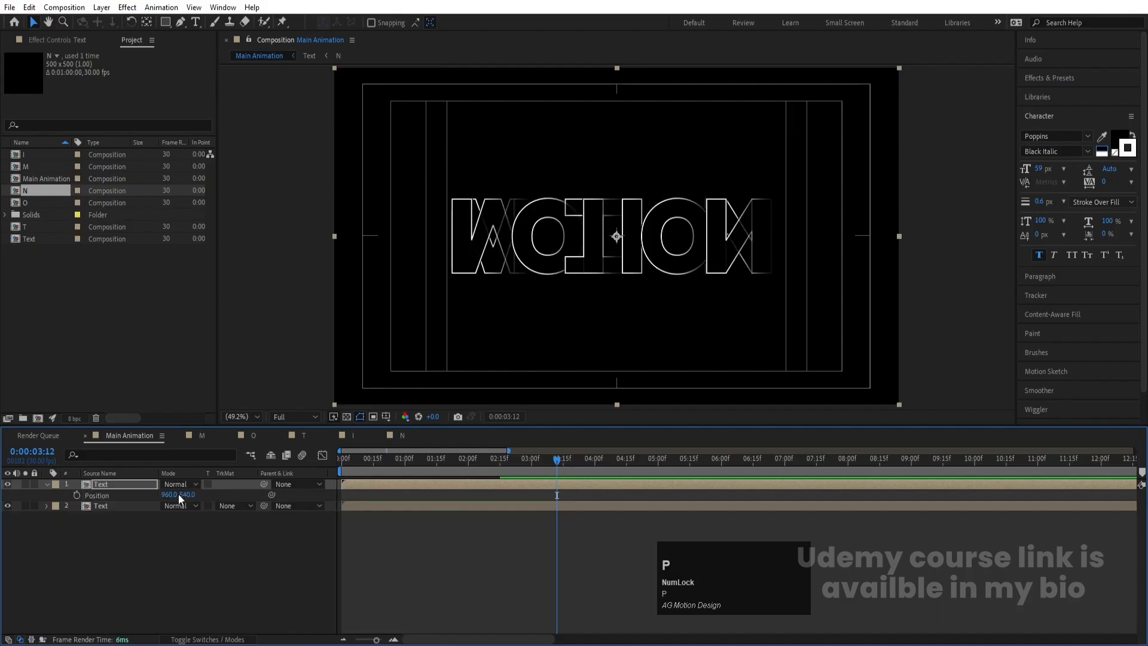
left_click(186, 495)
left_click_drag(189, 496, 317, 513)
key("Up")
key("Up")
key("Up")
key("Up")
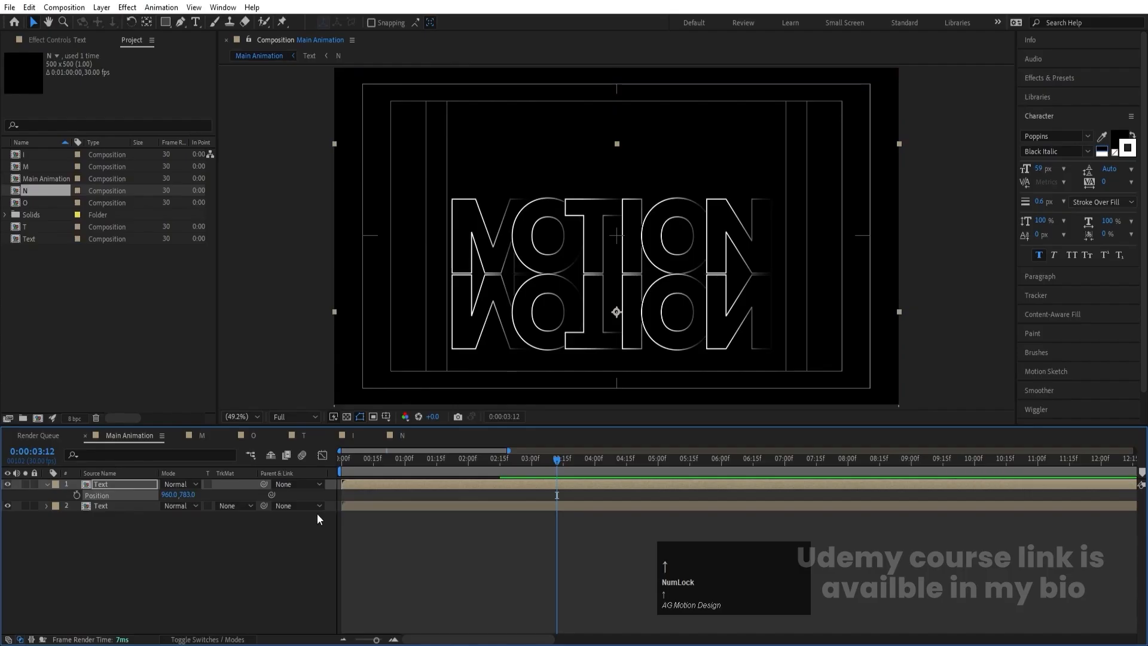
- Place the flipped copy beneath the original Text layer and fine-tune its vertical position to 785
left_click_drag(134, 485, 141, 523)
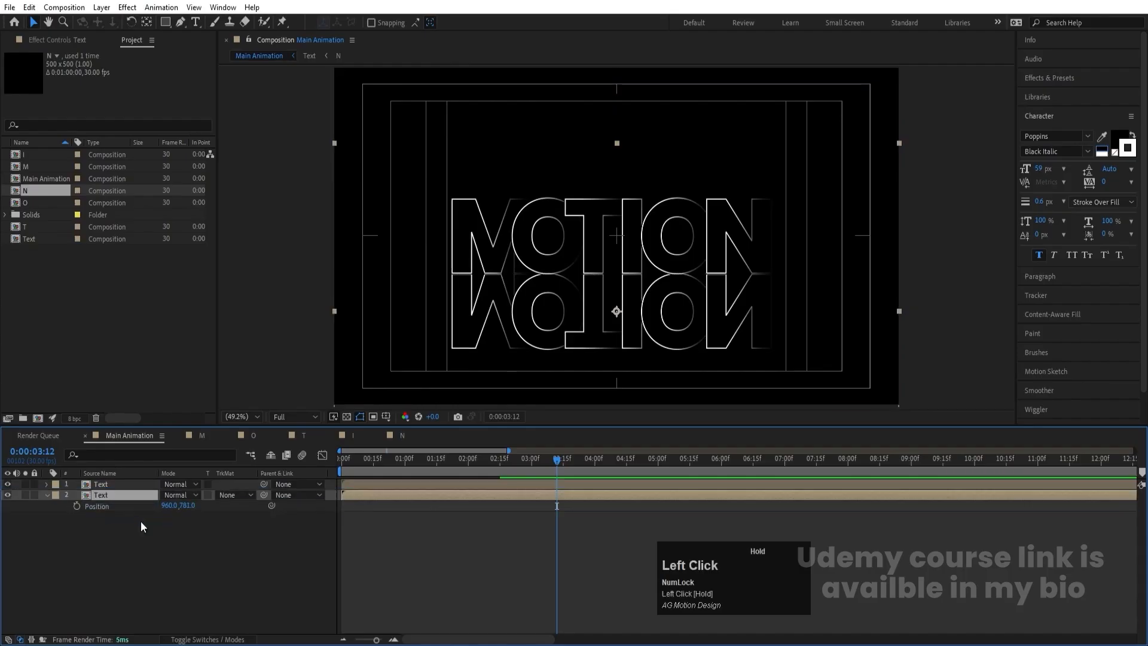
key("Down")
key("Down")
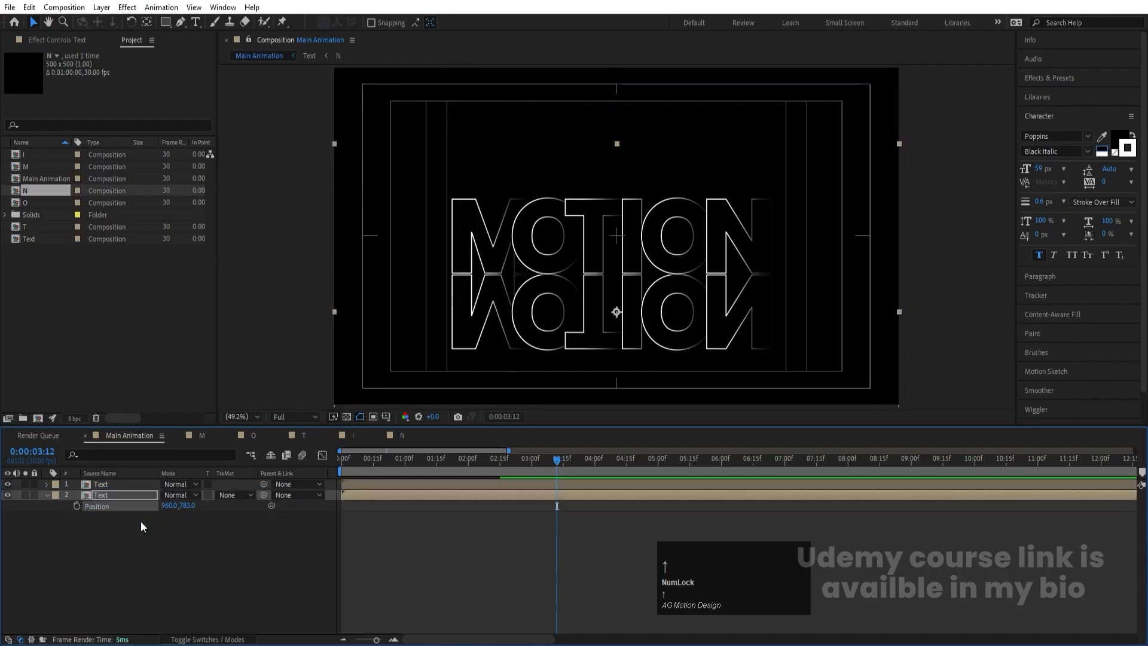
key("Up")
key("Up")
key("Down")
key("Down")
key("Down")
key("Down")
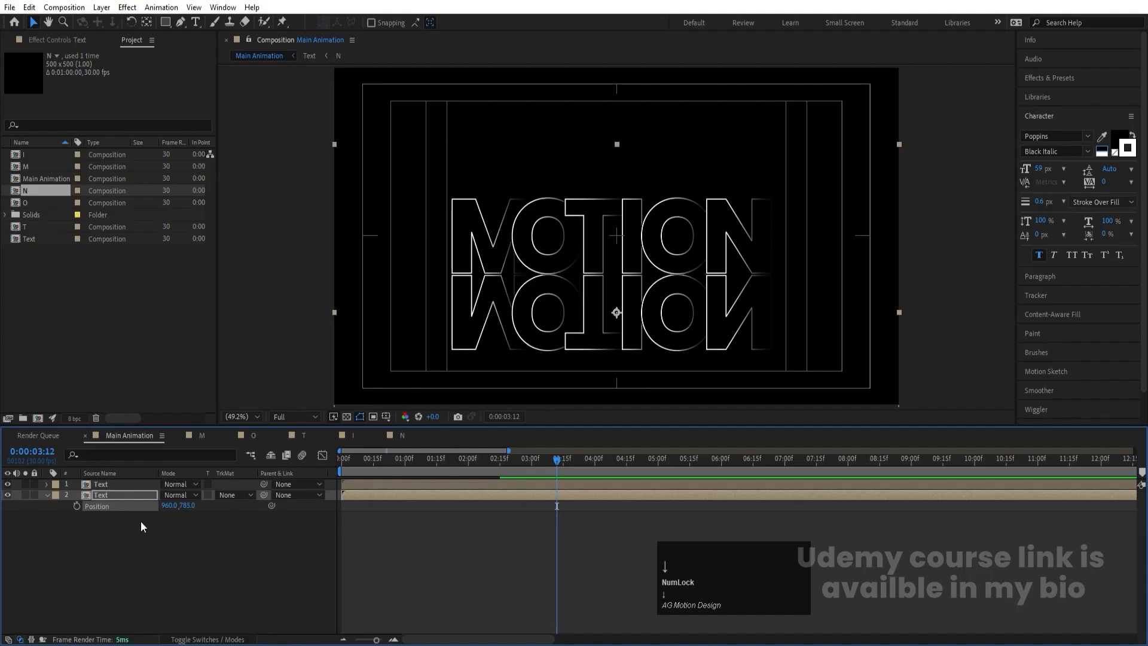
- Mask the flipped copy with a wide rectangle covering the reflection's upper part and feather the mask about 156 pixels
left_click(103, 493)
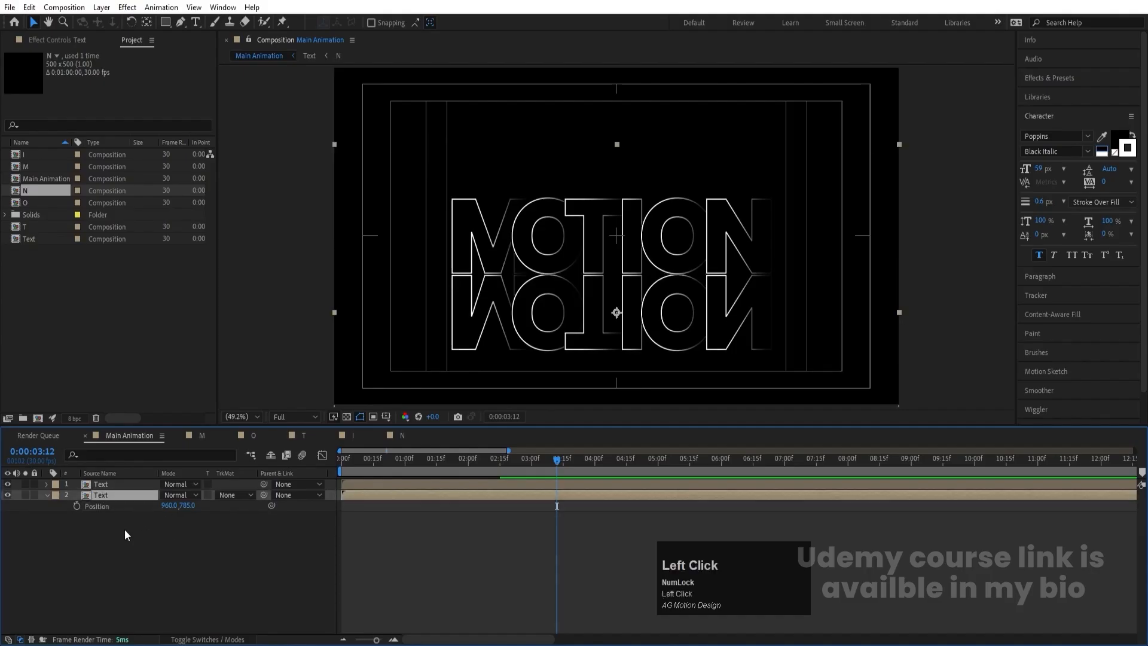
left_click(163, 23)
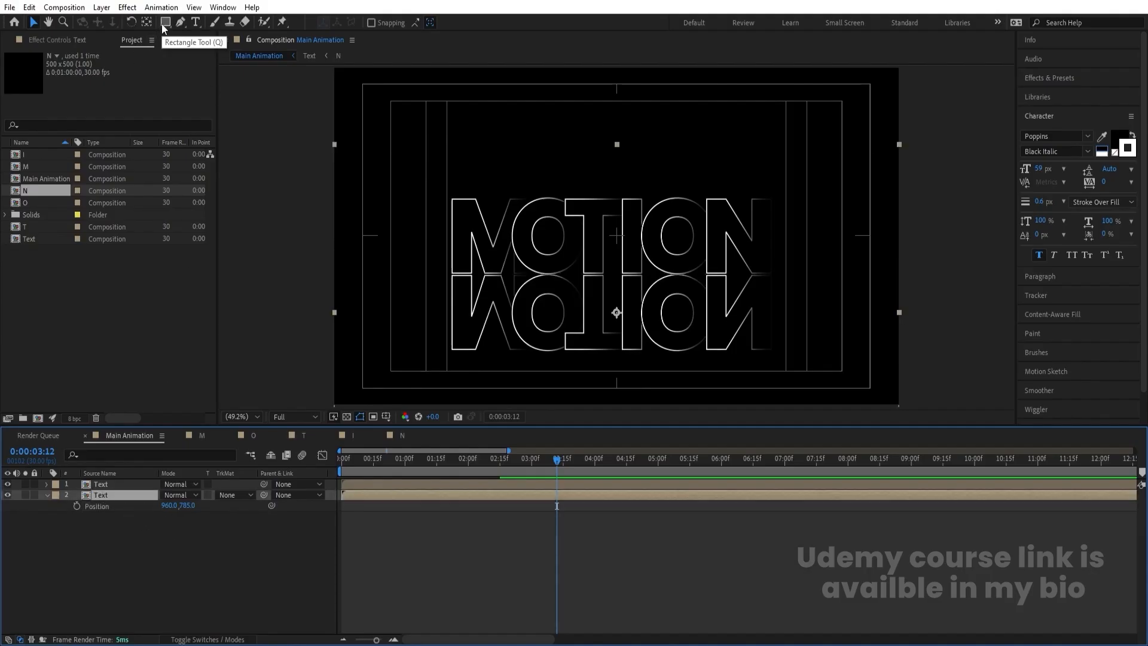
left_click_drag(364, 191, 835, 296)
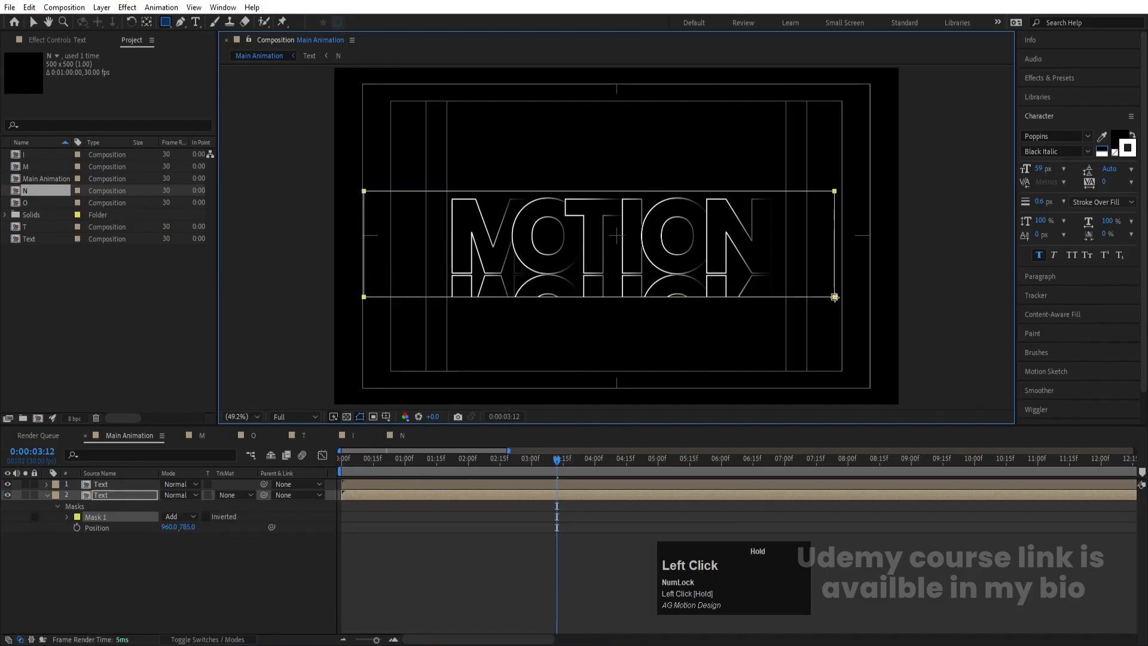
left_click(66, 517)
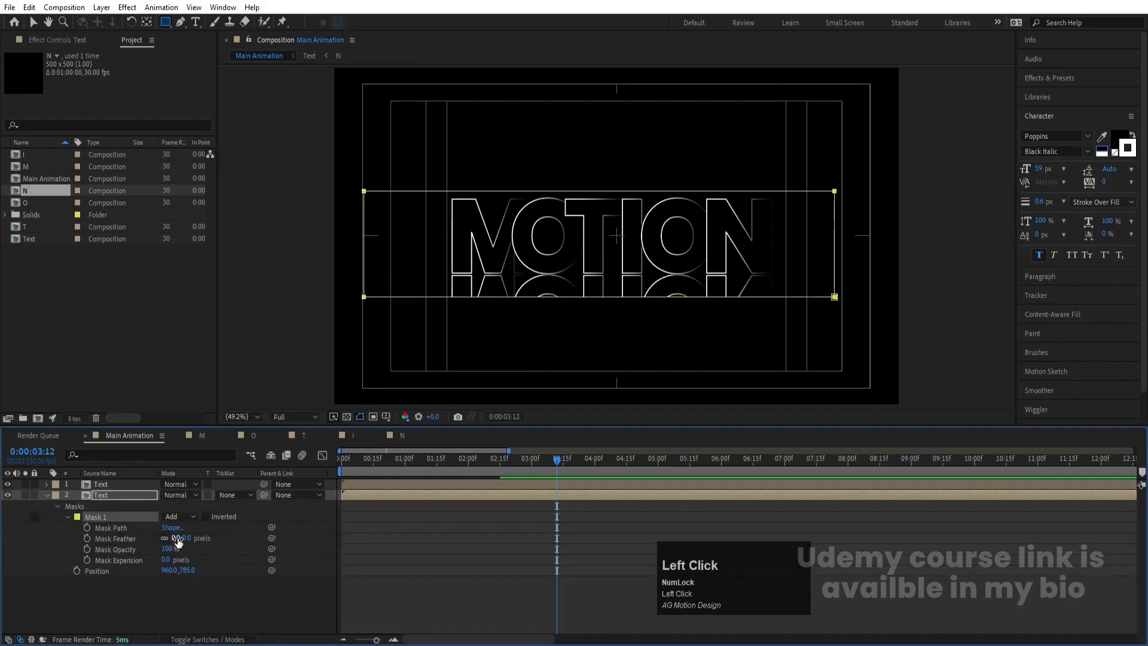
left_click_drag(177, 539, 270, 537)
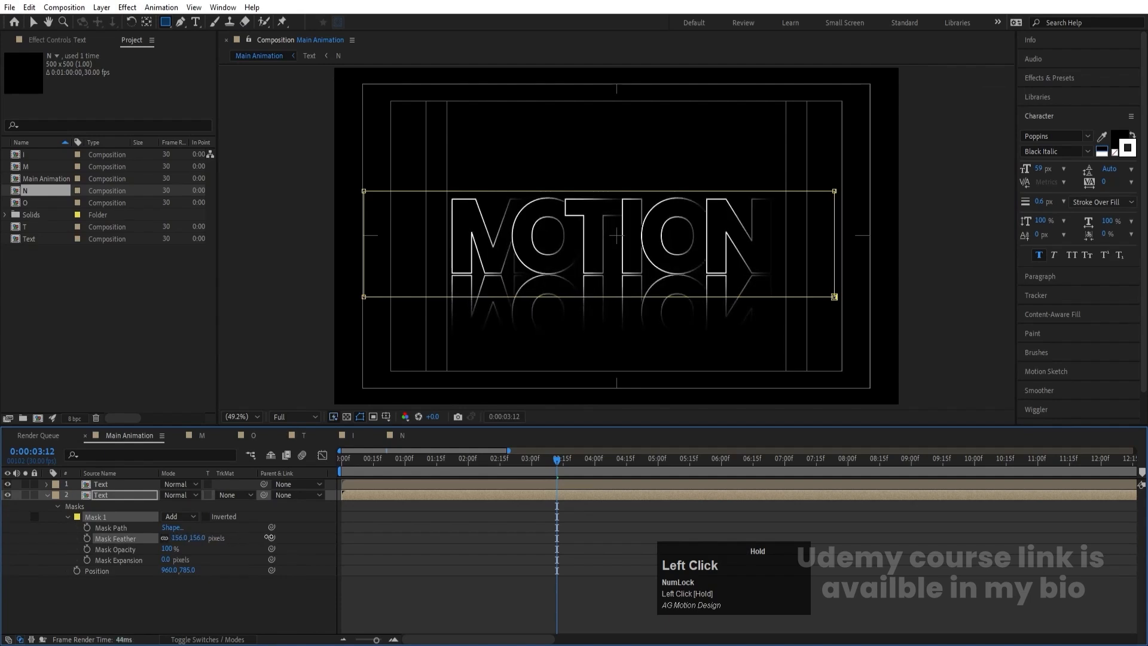
- Lower the opacity of the reflected Text layer to 48%
left_click(45, 495)
left_click(98, 499)
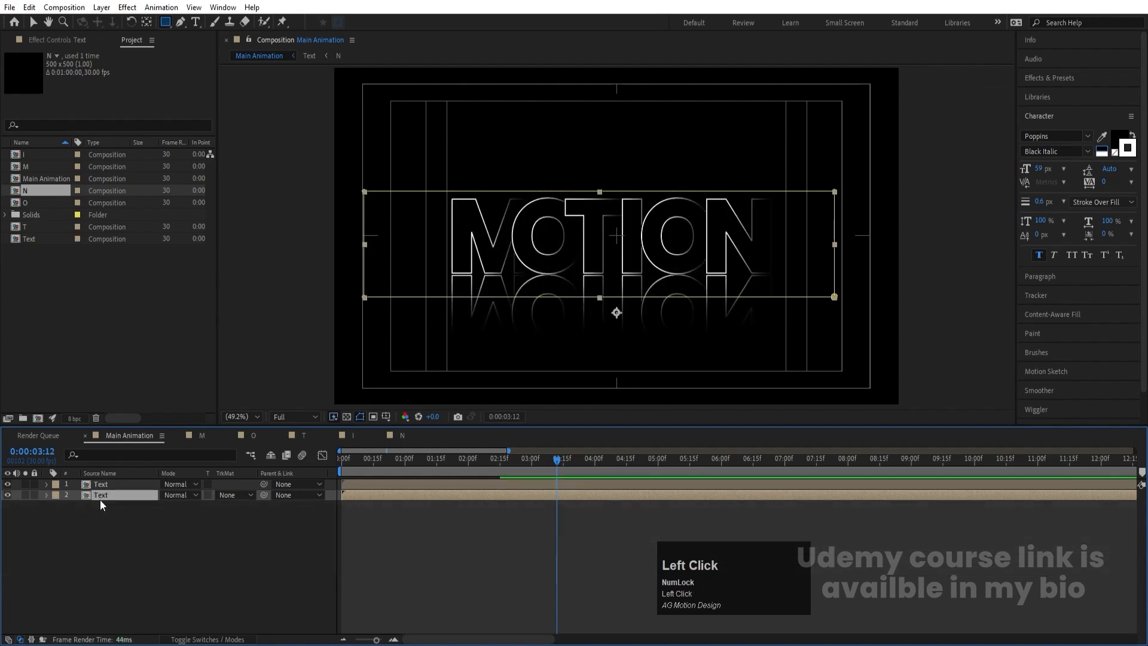
key("t")
left_click_drag(167, 507, 151, 507)
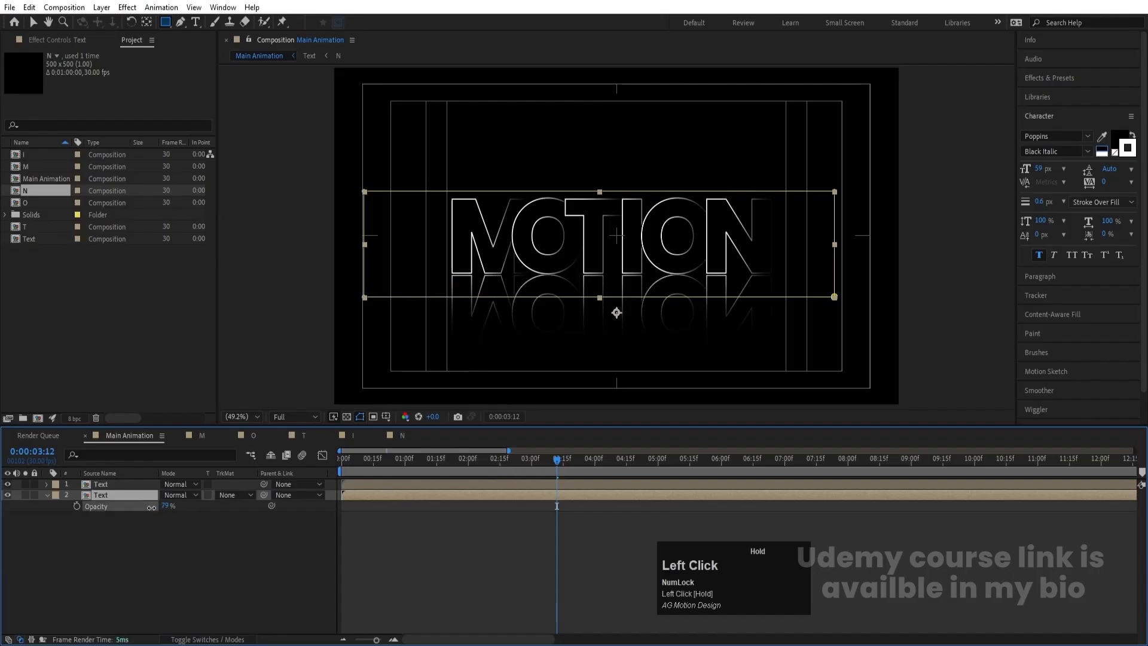
left_click(141, 555)
- Preview the text animation with its reflection from the beginning
key("space")
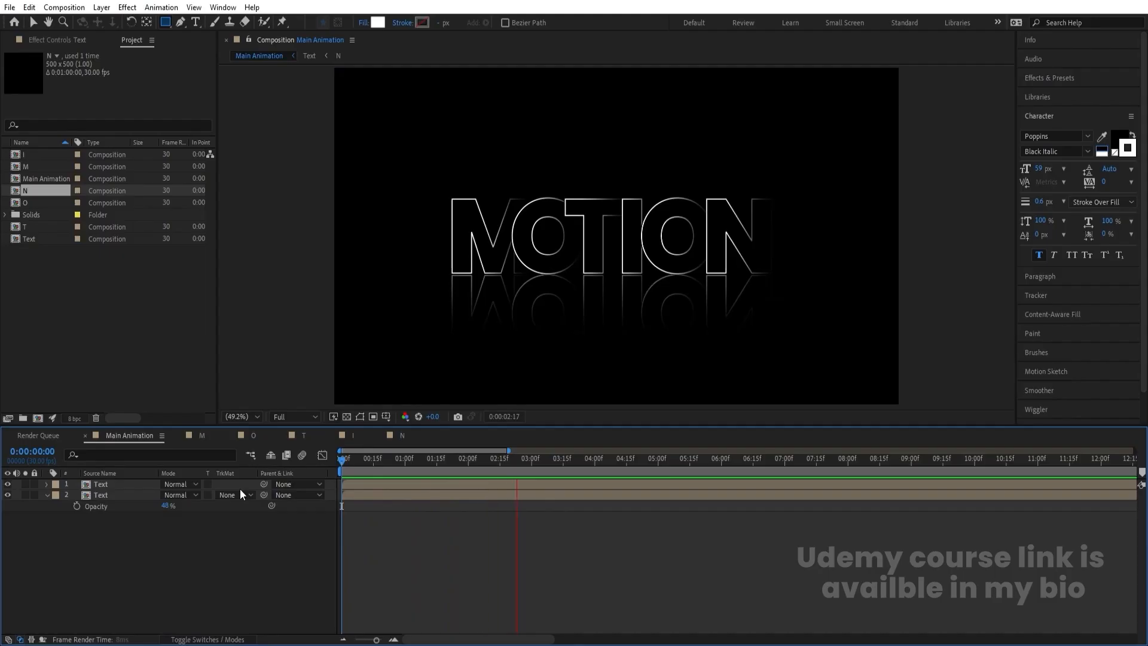
key("space")
key("apostrophe")
key("grave")
key("grave")
key("space")
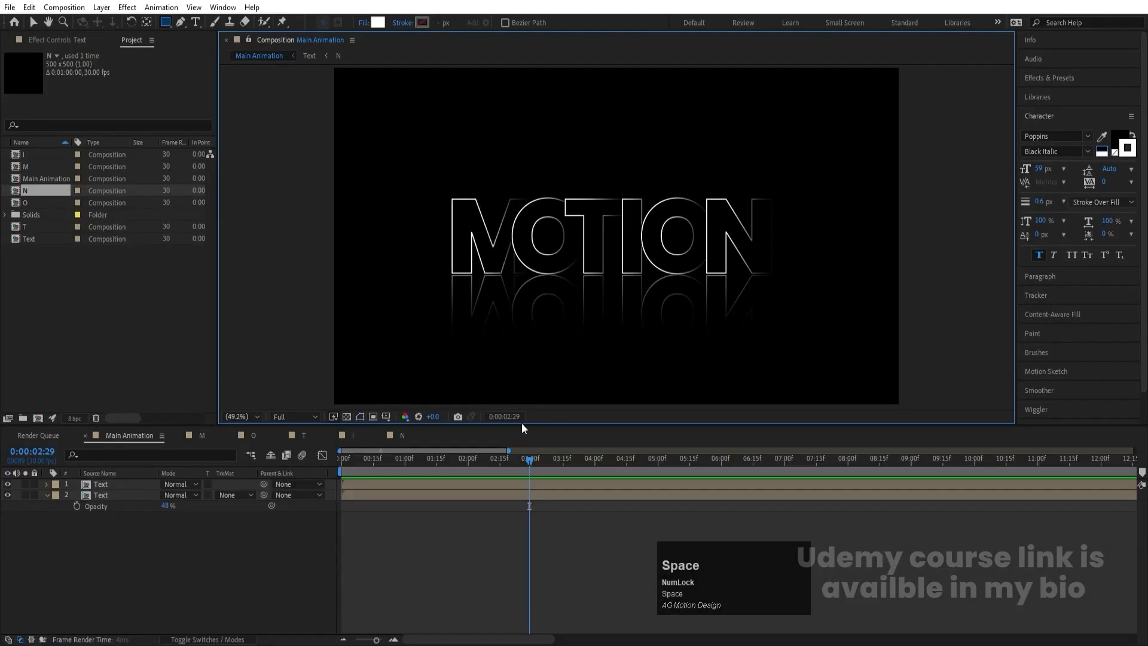
key("space")
left_click(346, 460)
key("space")
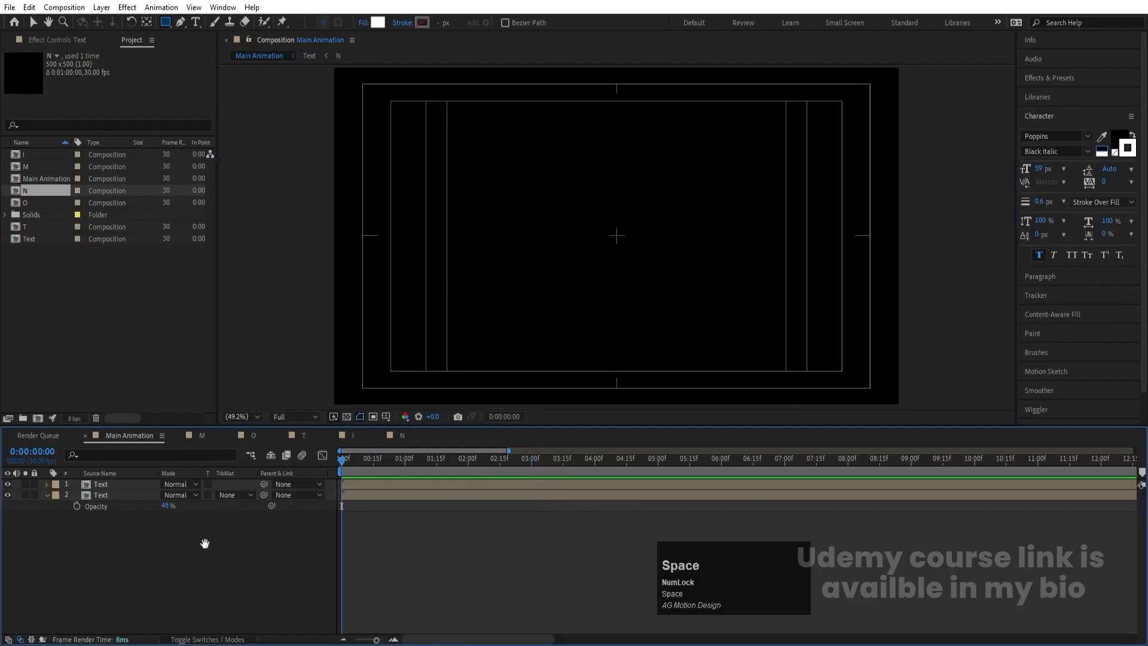
- Create a 1920 x 1080 solid coloured dark gray 1F1F1F and place it beneath both Text layers
key("ctrl+y")
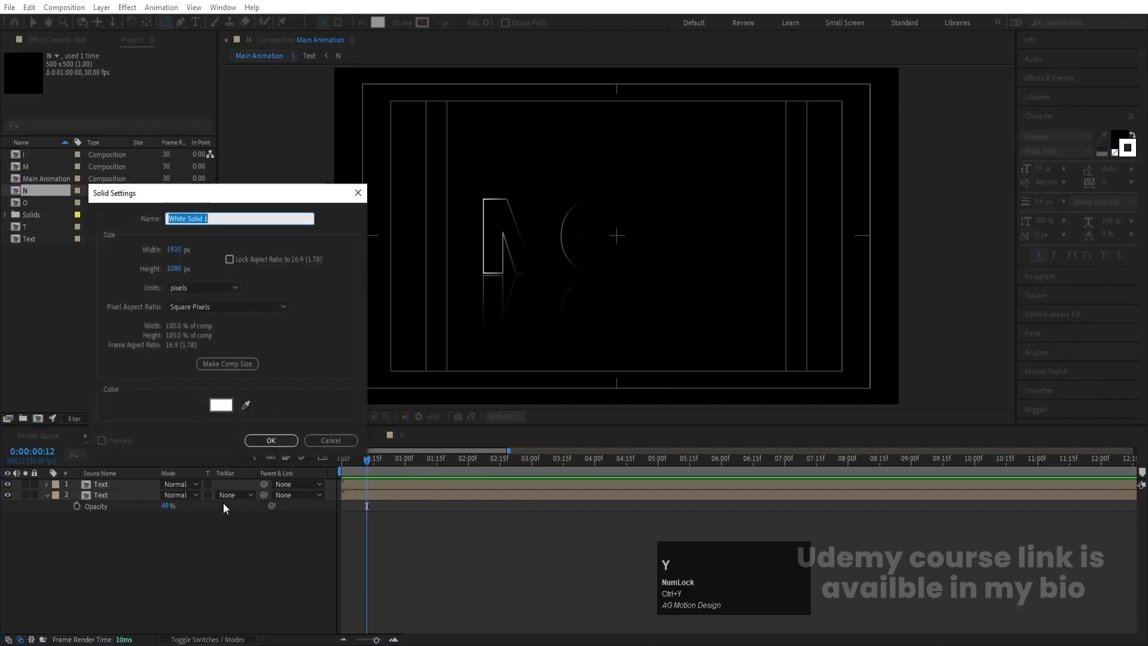
left_click(220, 406)
left_click_drag(194, 366, 187, 366)
key("Return")
key("Return")
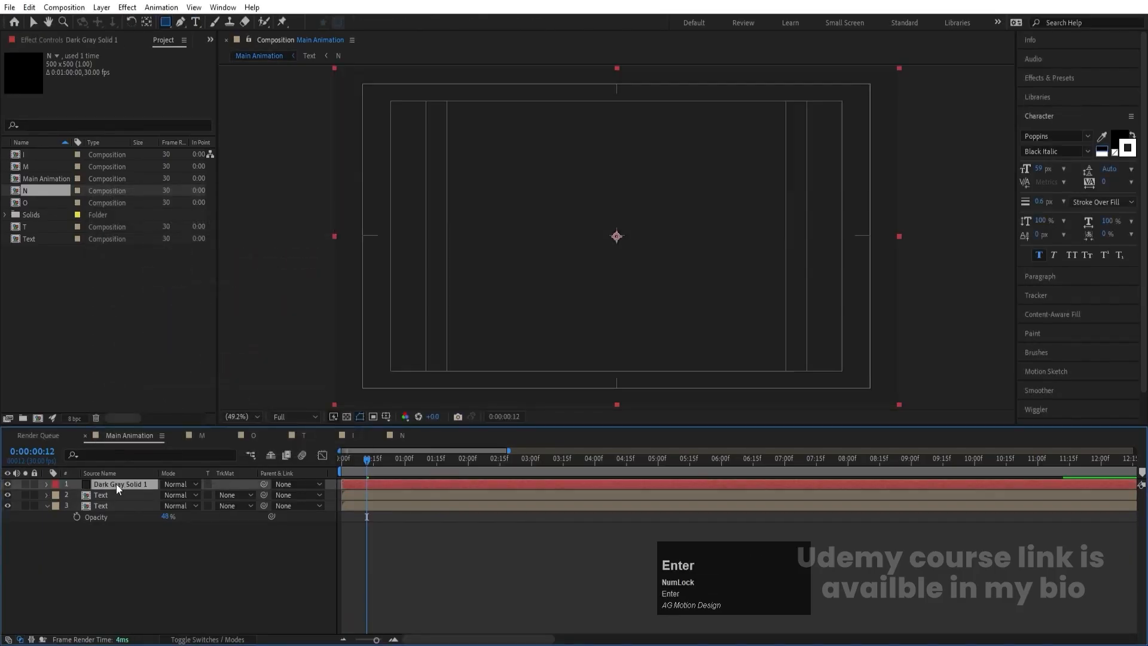
left_click(133, 581)
left_click_drag(401, 465, 461, 474)
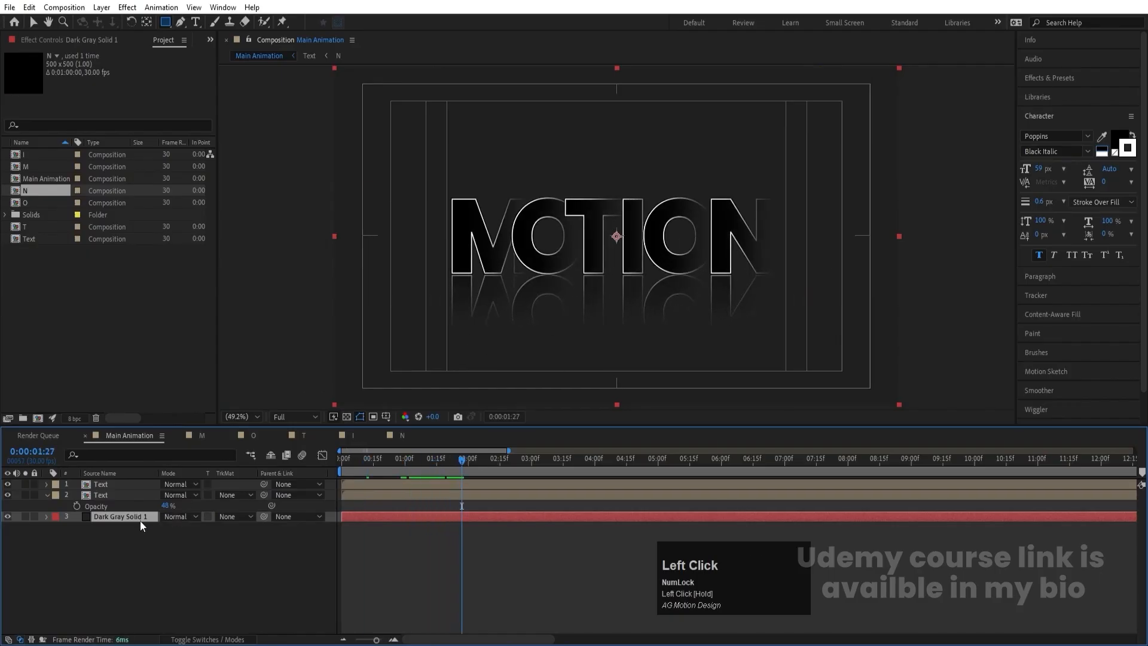
- Darken the background solid's colour to a near-black gray
key("ctrl+shift+y")
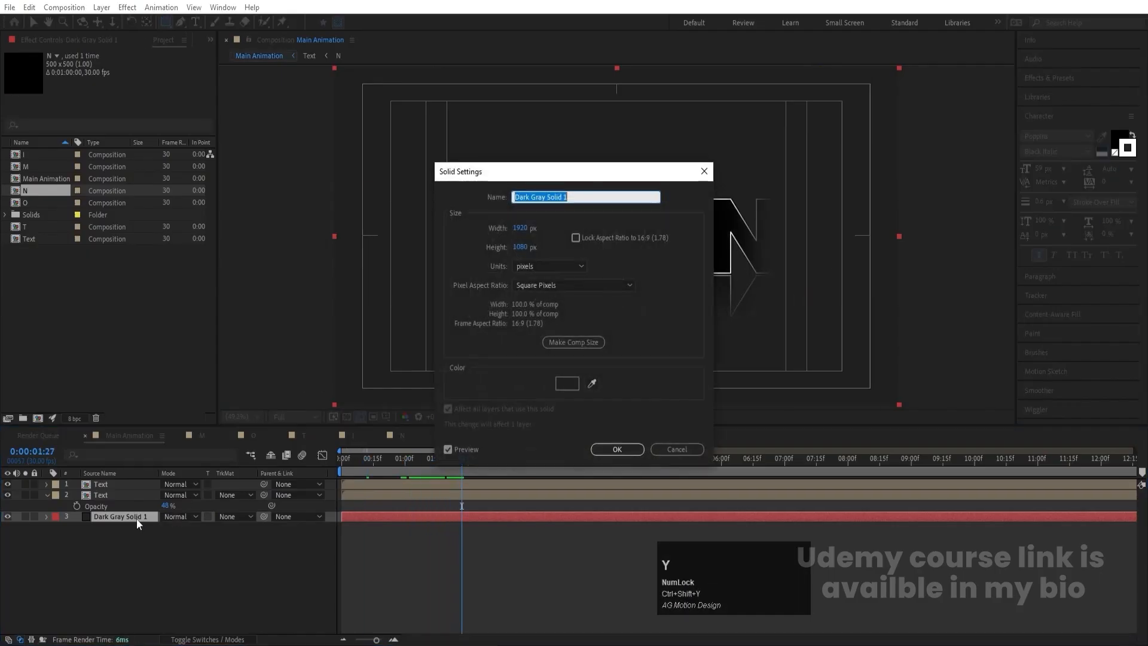
left_click(567, 383)
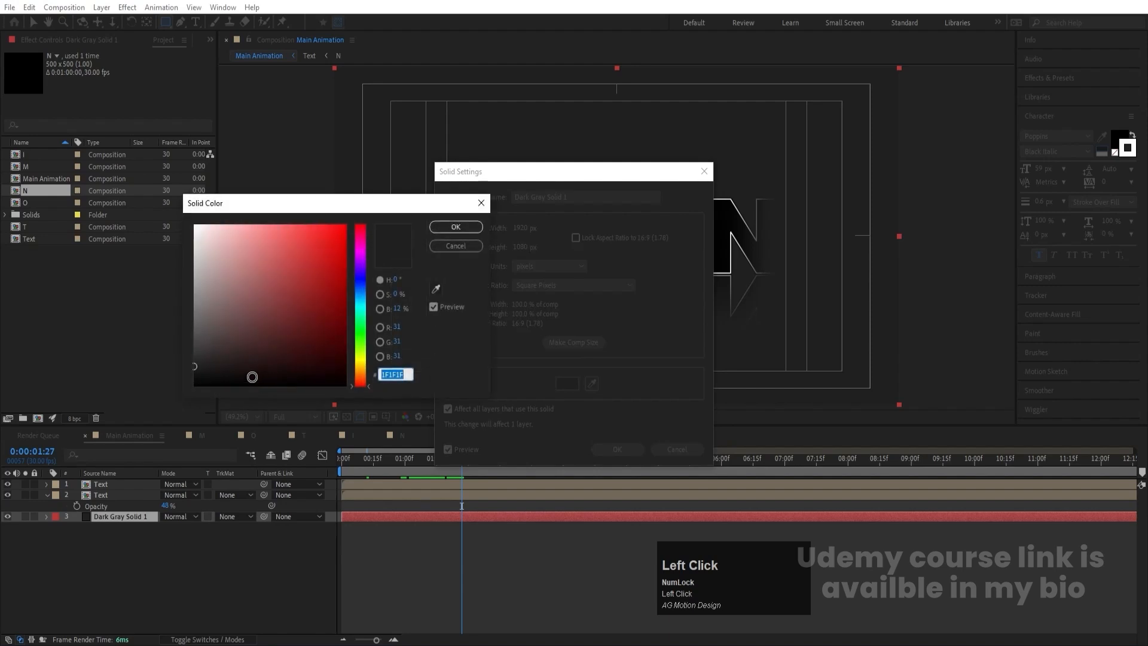
left_click(199, 371)
left_click_drag(197, 374, 190, 380)
key("Return")
key("Return")
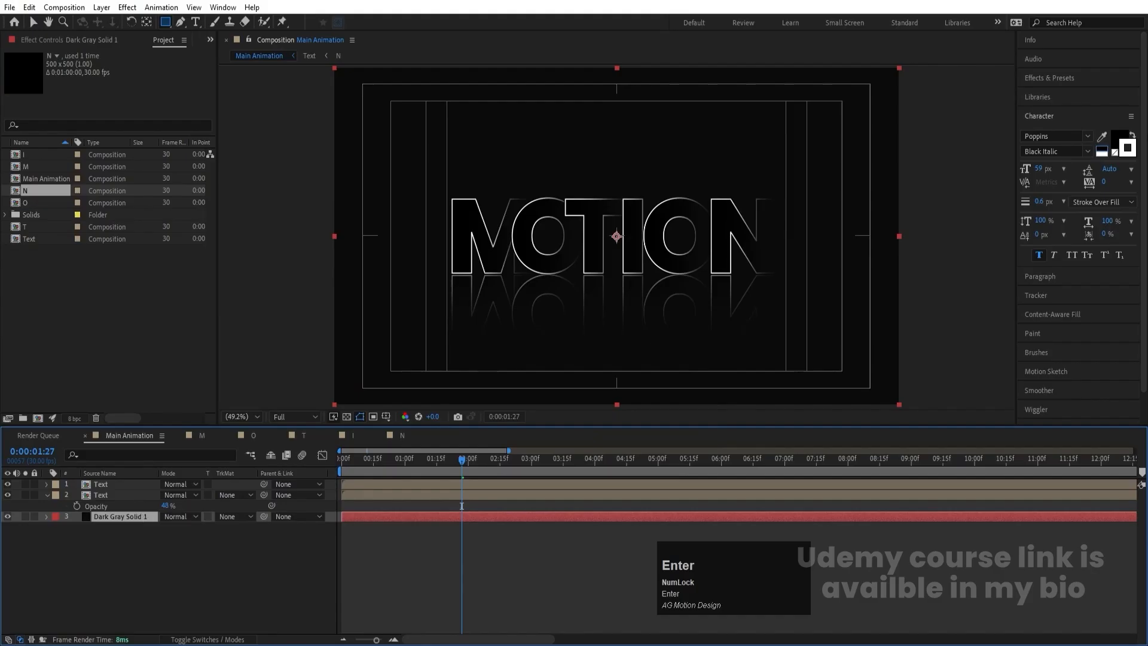
- Apply the CC Vignette effect to the background solid with an Amount of 300
left_click(1068, 78)
key("ctrl+a")
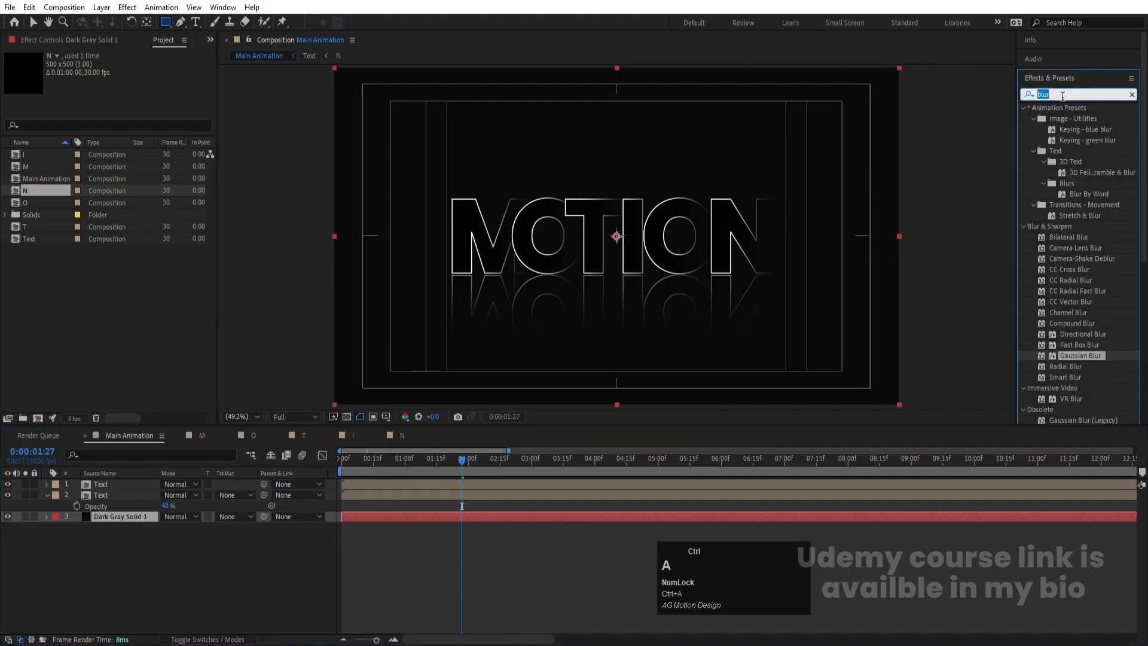
type("cc v")
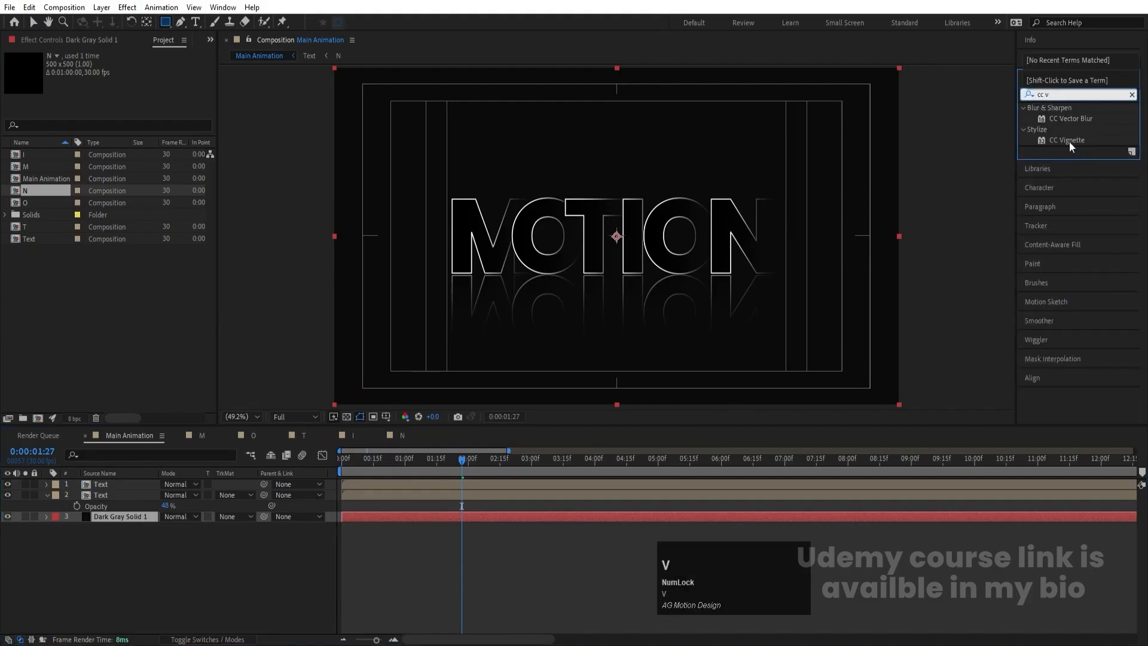
double_click(1068, 140)
left_click_drag(124, 77, 341, 98)
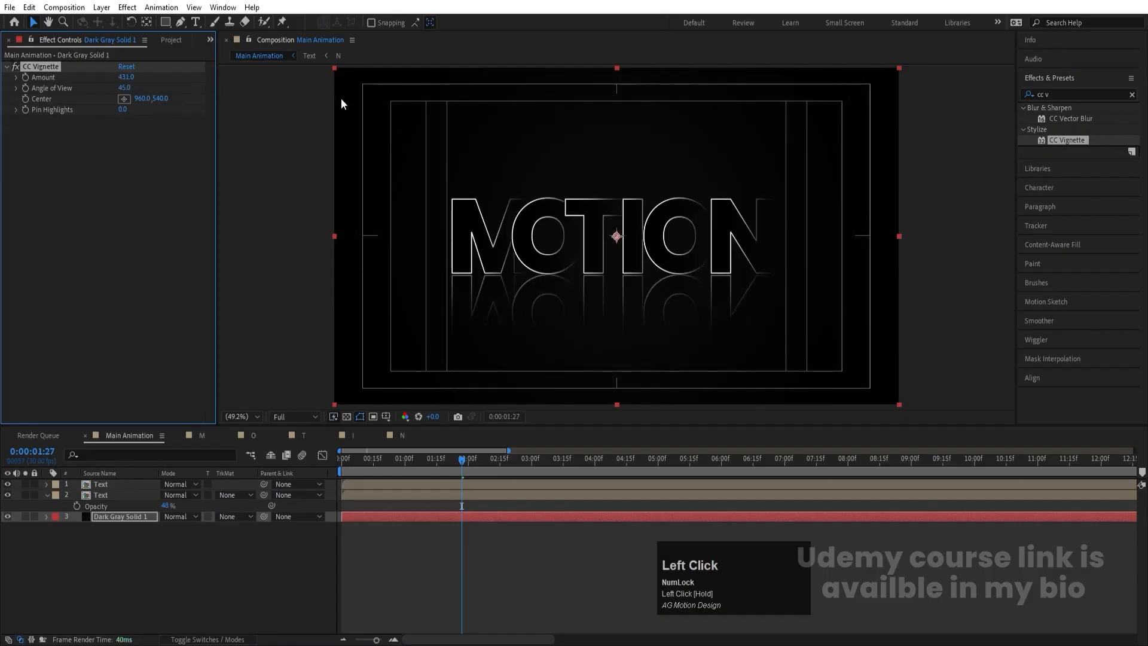
left_click(127, 78)
key("Return")
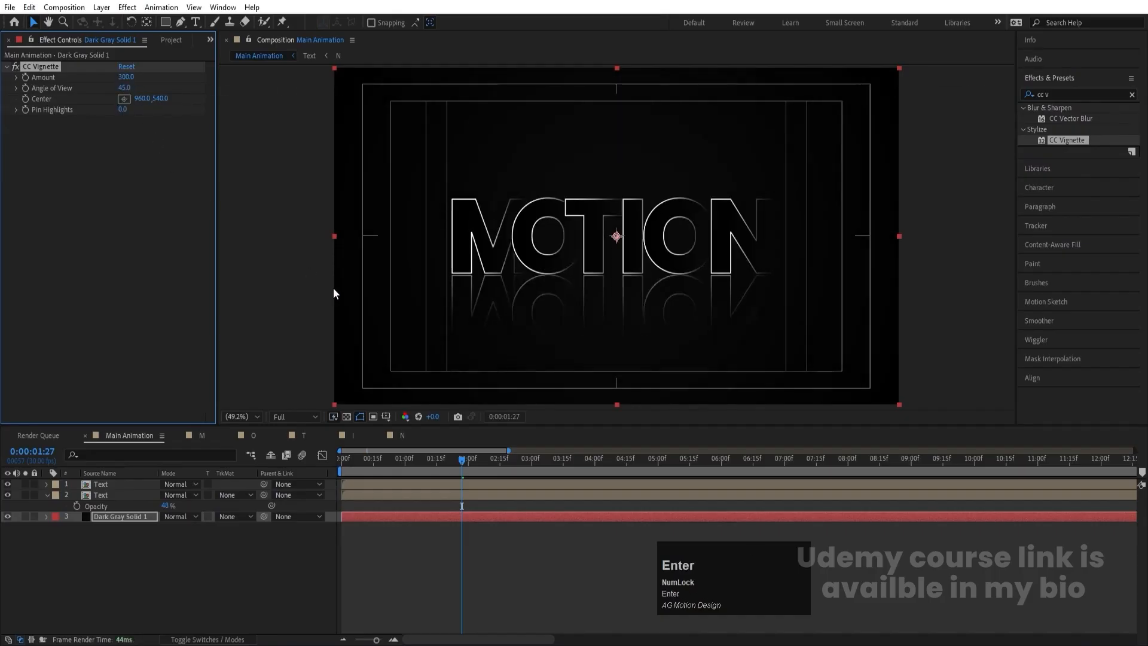
- Preview the reflected text animation over the vignetted background from the first frame
left_click_drag(375, 458, 341, 458)
key("space")
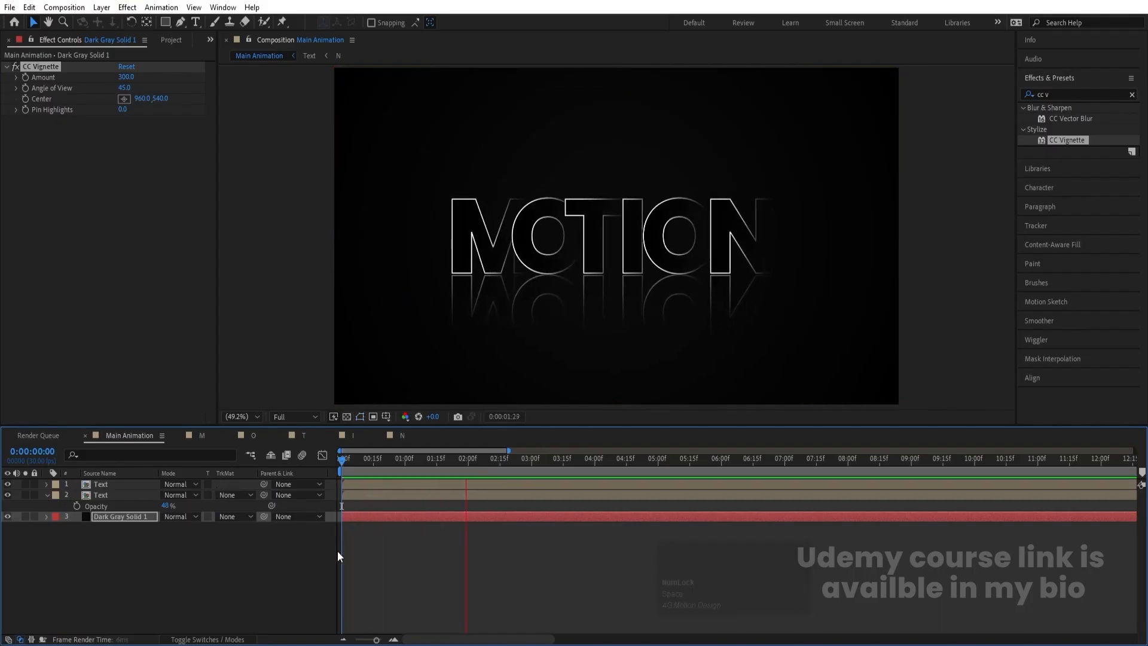
key("space")
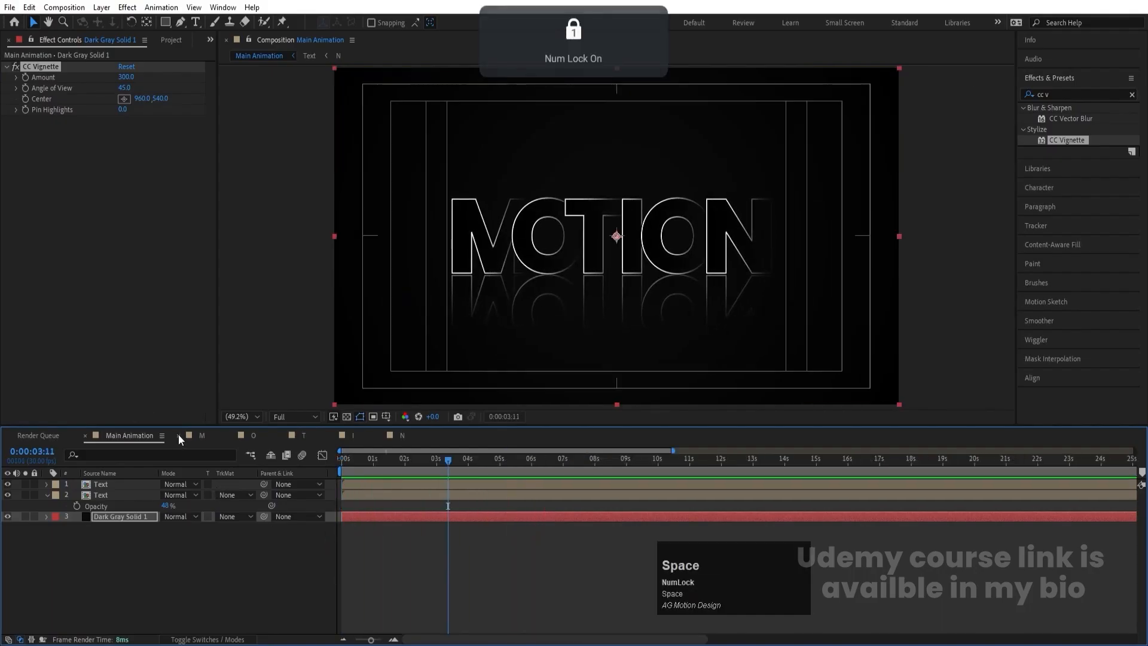
- Close the individual letter compositions in the timeline, leaving only Main Animation open, and deselect all layers
left_click(179, 434)
left_click(178, 434)
left_click(178, 434)
left_click(179, 434)
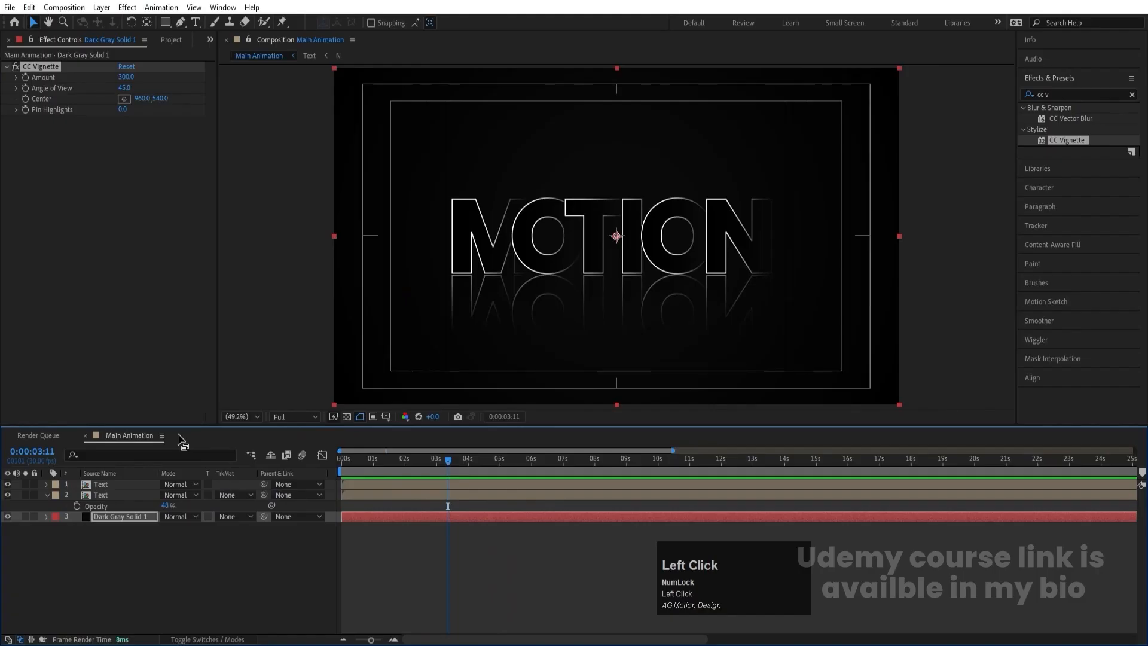
left_click(166, 557)
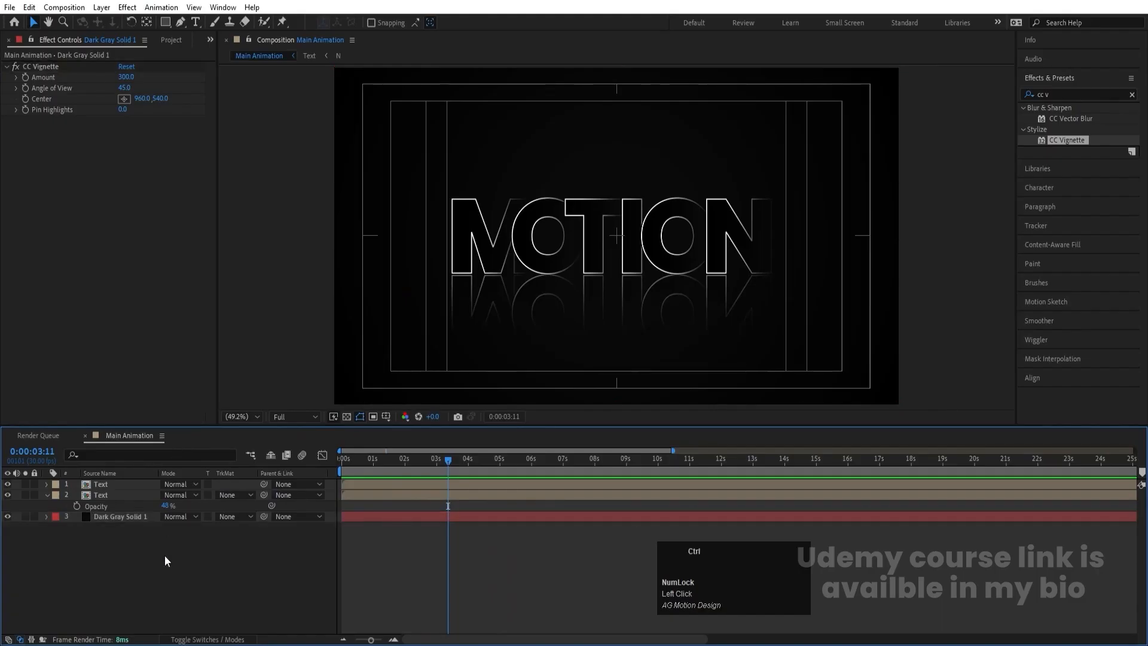
- Start a new composition and set its size to 1920 x 1080 px
key("ctrl+n")
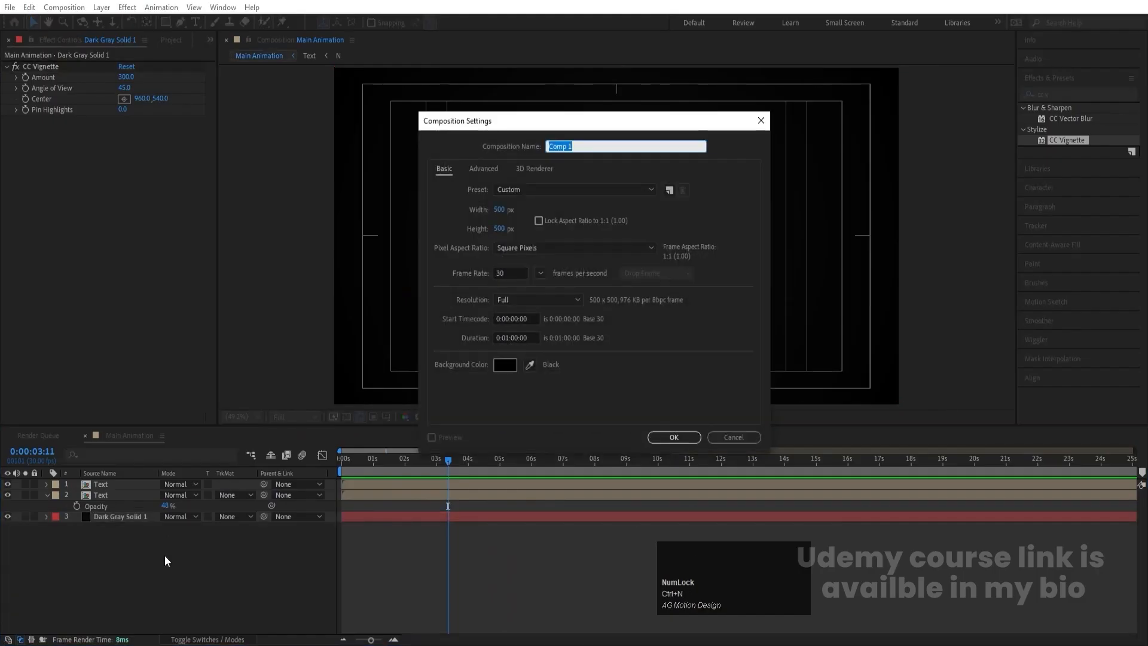
left_click(502, 209)
type("1")
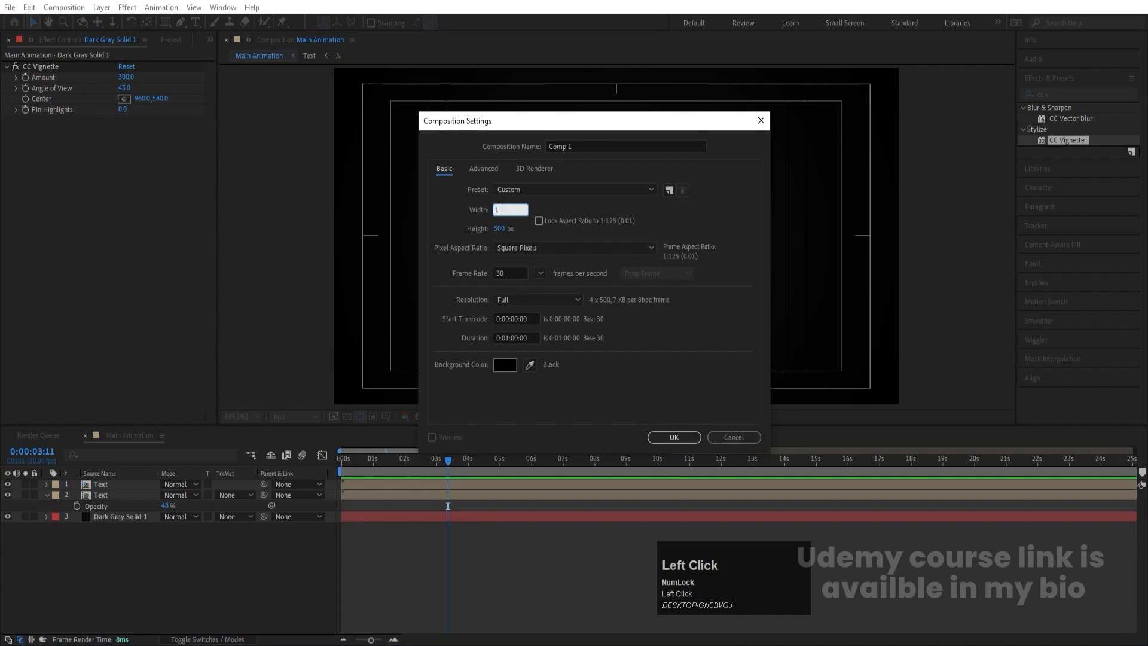
type("9200")
key("super")
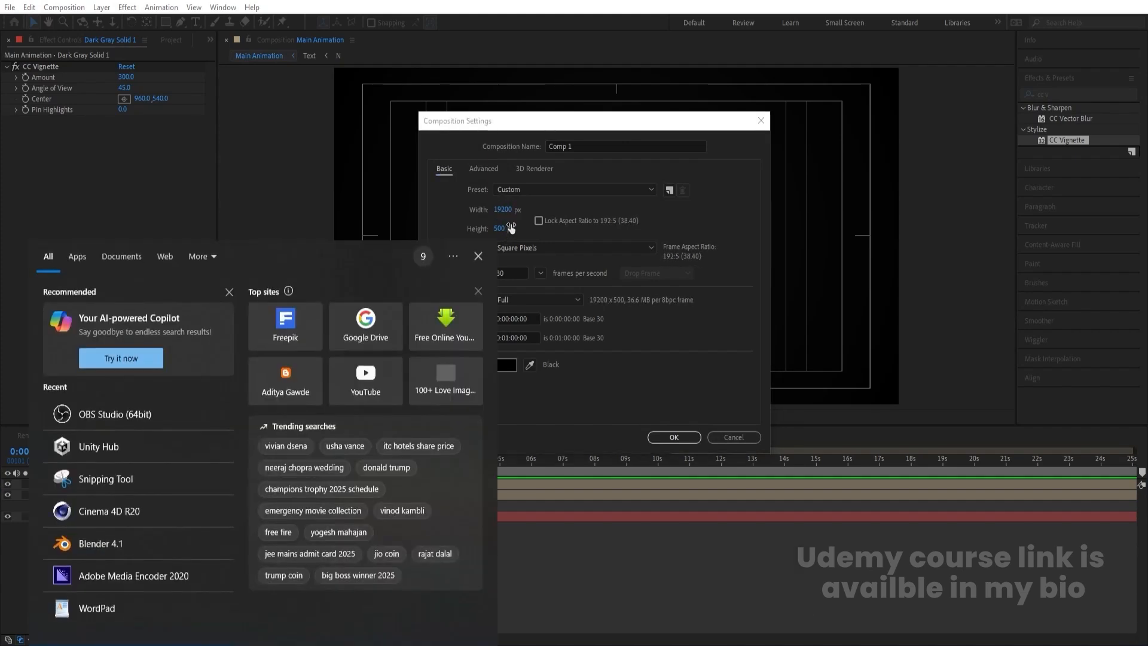
left_click(511, 227)
left_click(512, 208)
type("1920")
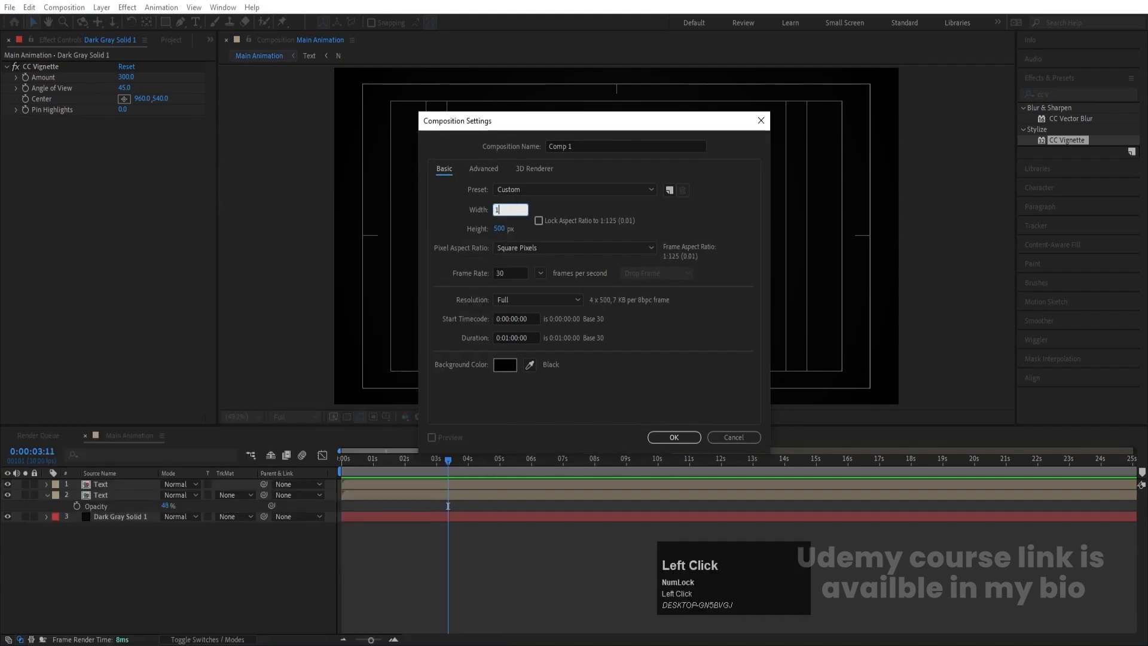
left_click(506, 229)
type("1080")
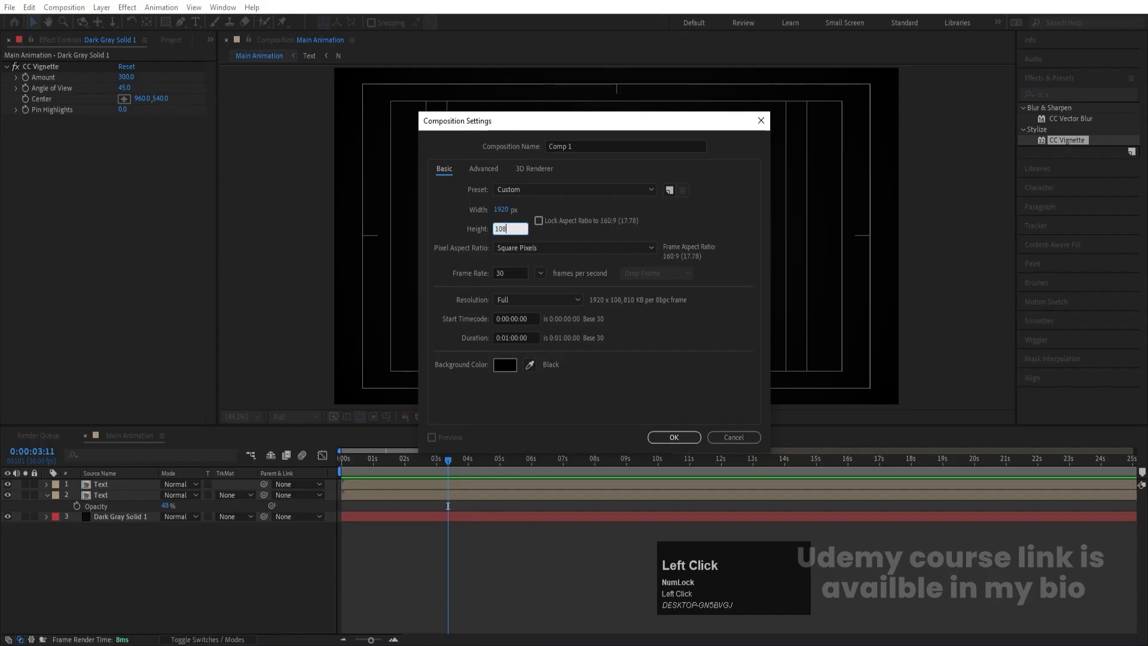
- Name the new composition "fractal" and create it
left_click(574, 145)
key("ctrl+a")
type("fr")
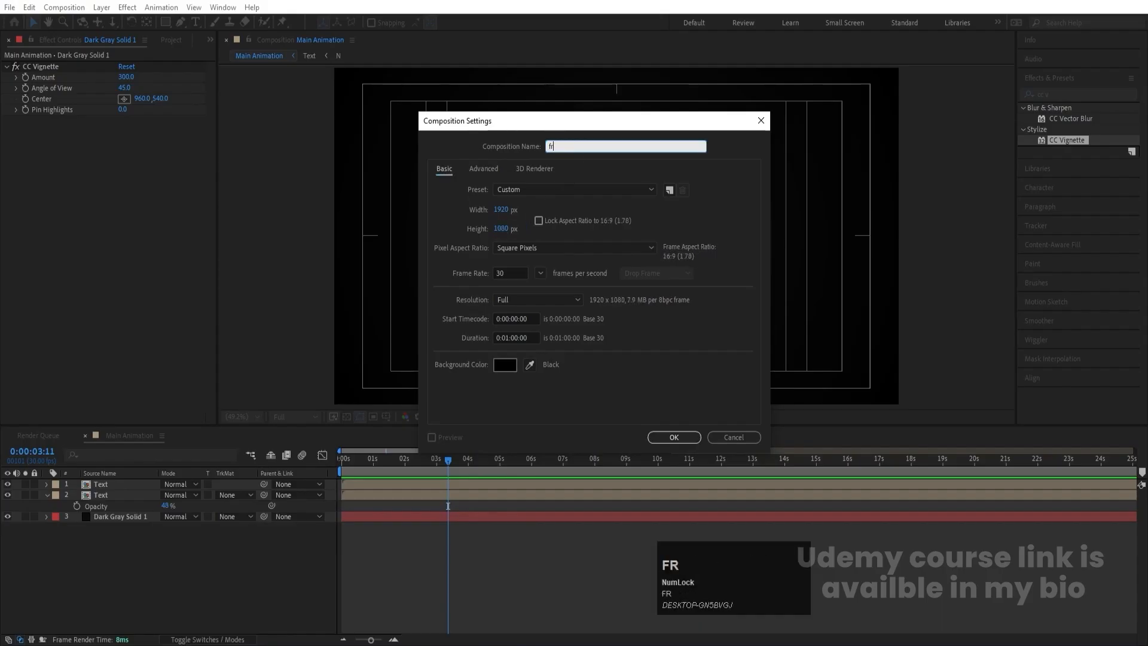
type("actal")
key("Return")
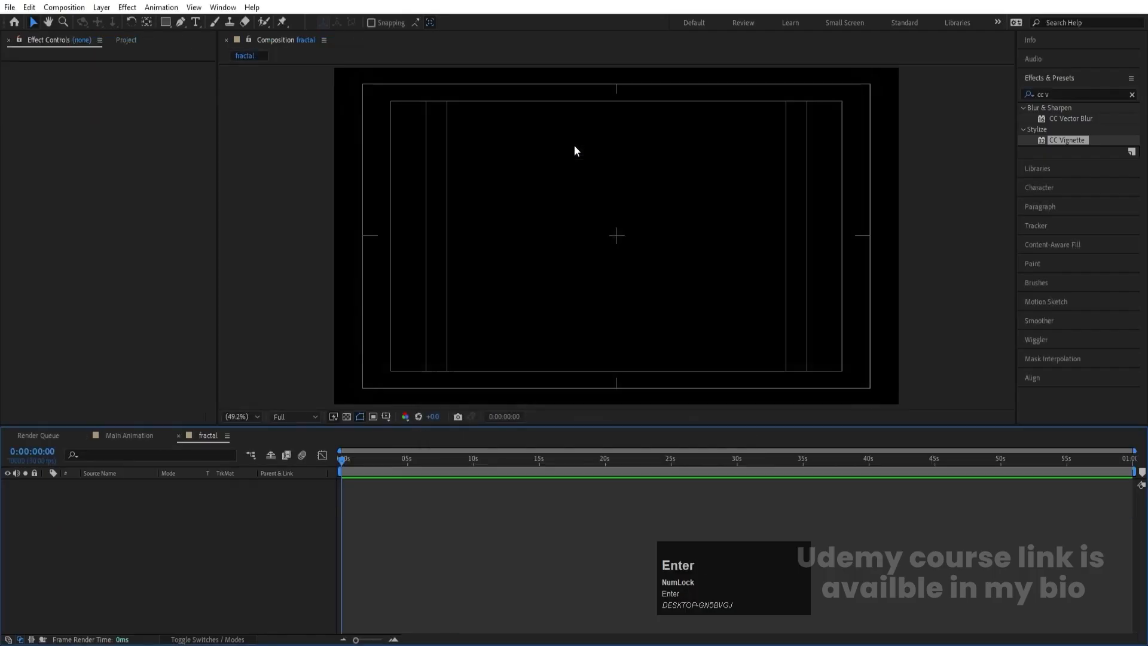
- Add a comp-sized dark gray solid to the fractal composition and apply the Fractal Noise effect to it
key("ctrl+y")
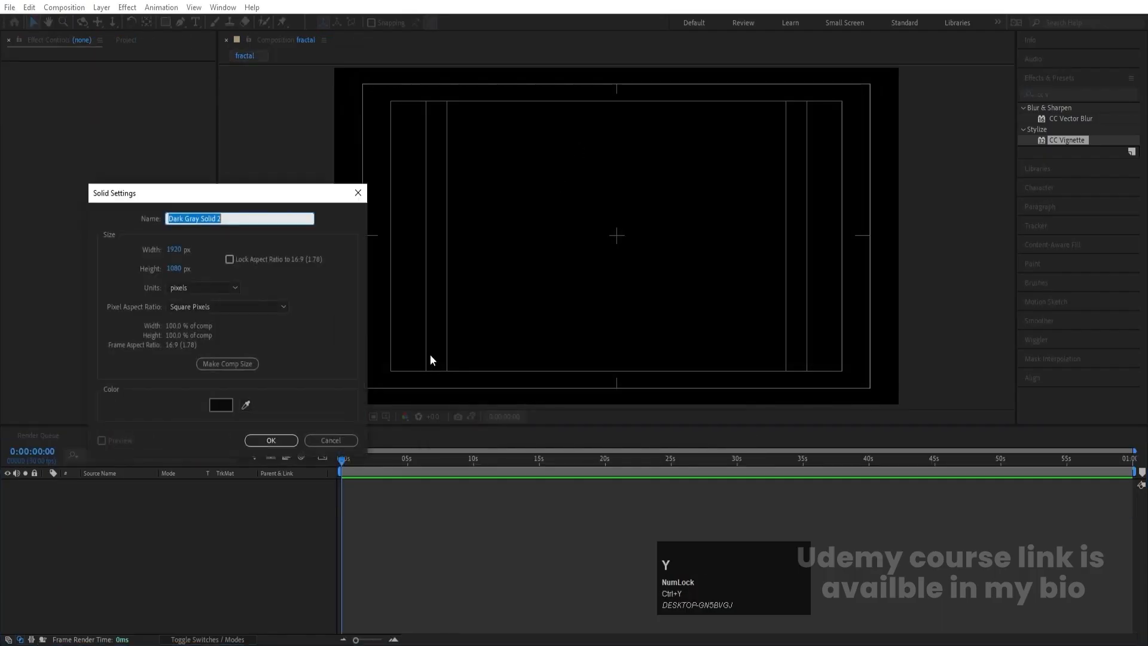
key("Return")
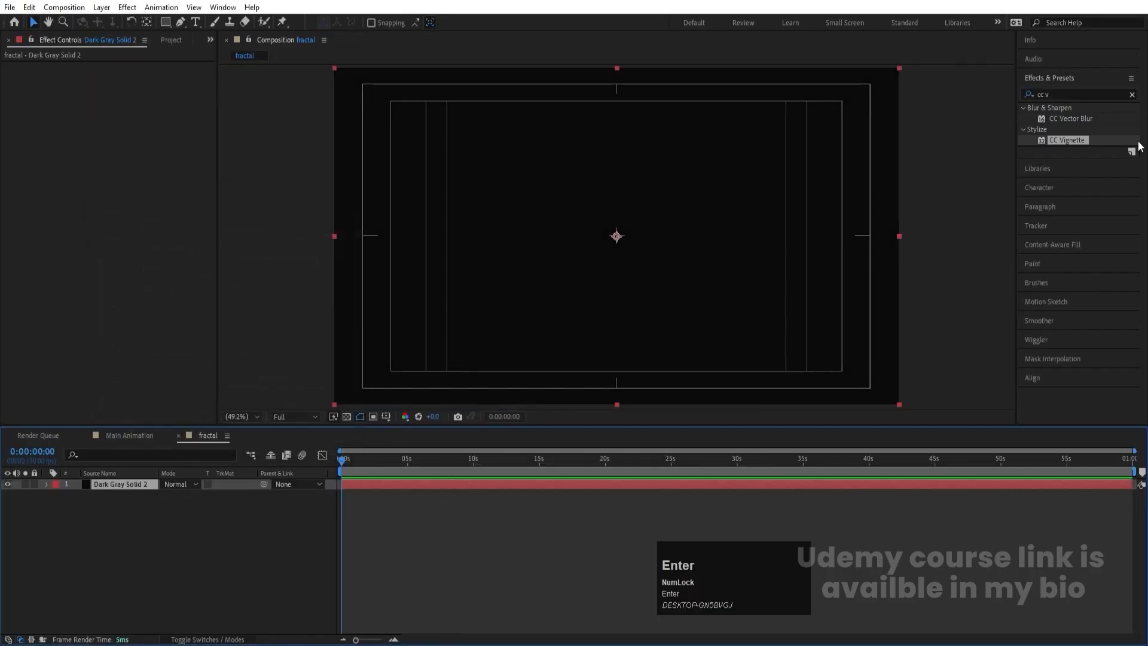
left_click(1071, 95)
key("ctrl+a")
type("fra")
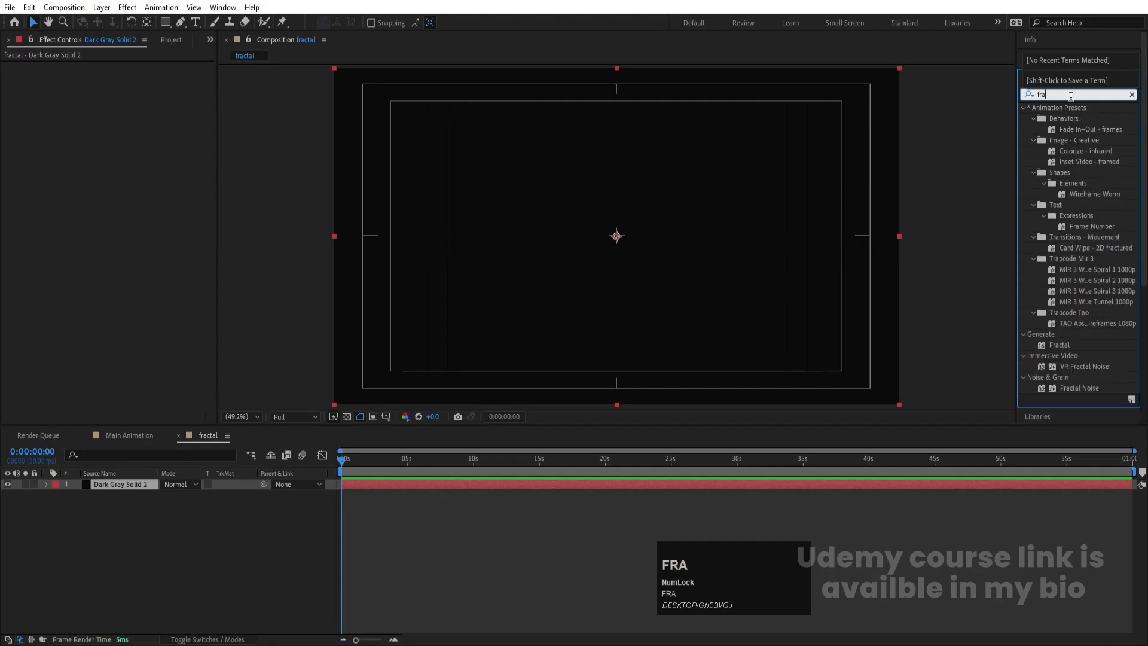
type("ct")
double_click(1078, 195)
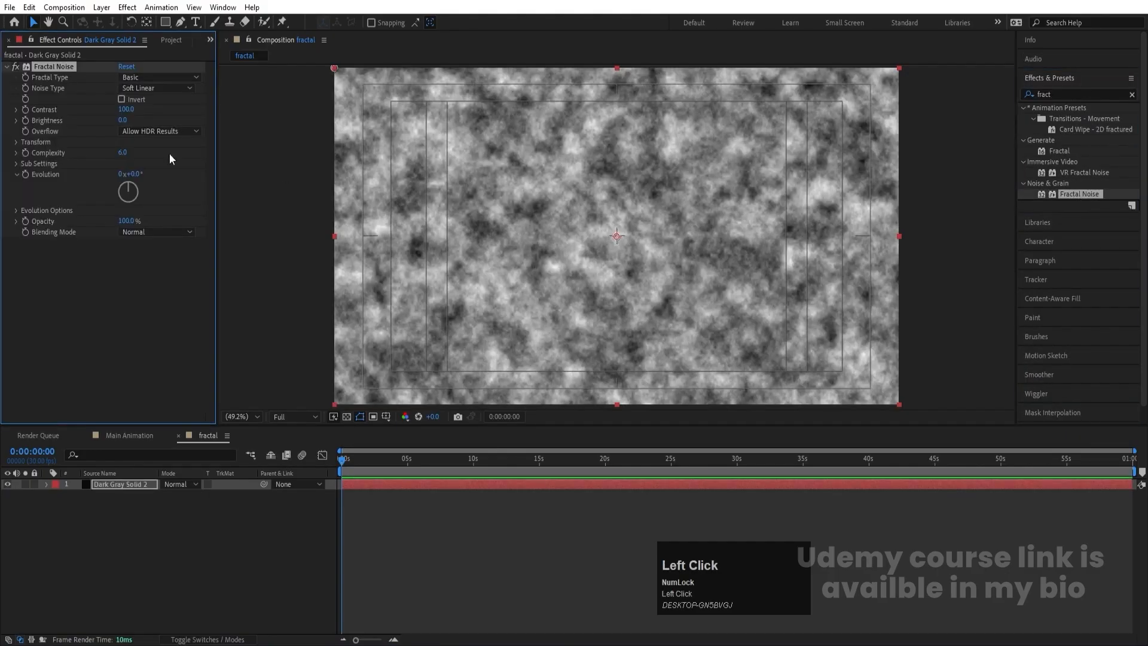
- Set the Fractal Noise Complexity to 8 and Contrast to 200
left_click(123, 152)
key("Return")
left_click(126, 109)
key("Return")
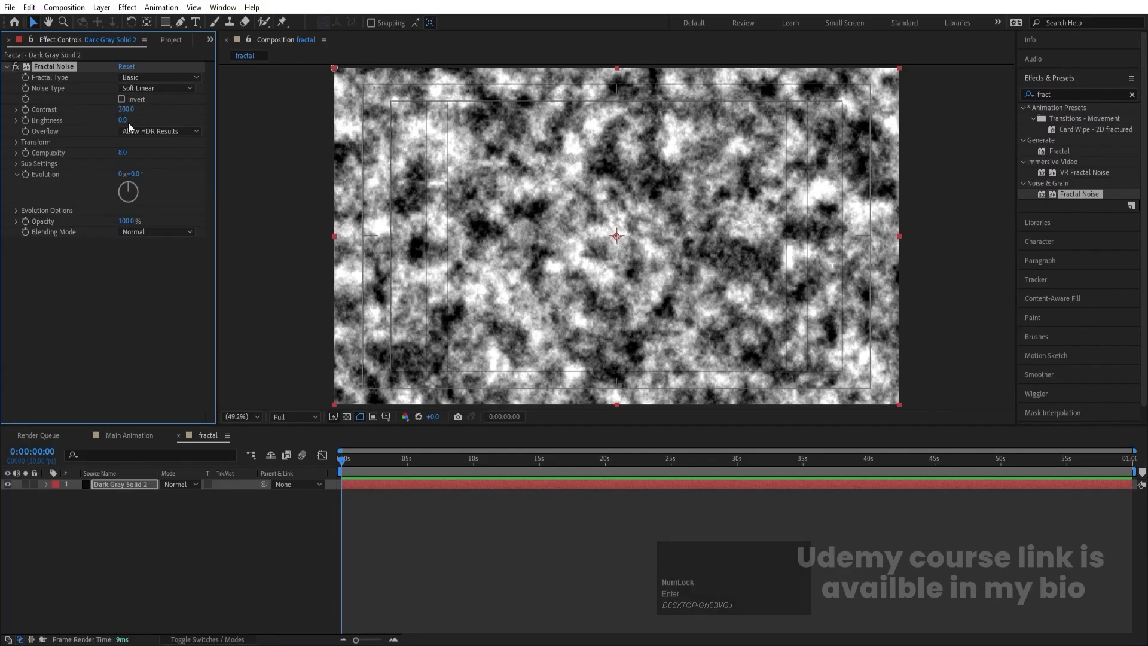
- Try Fractal Noise Brightness values of -100 and -60
left_click_drag(123, 120, 122, 125)
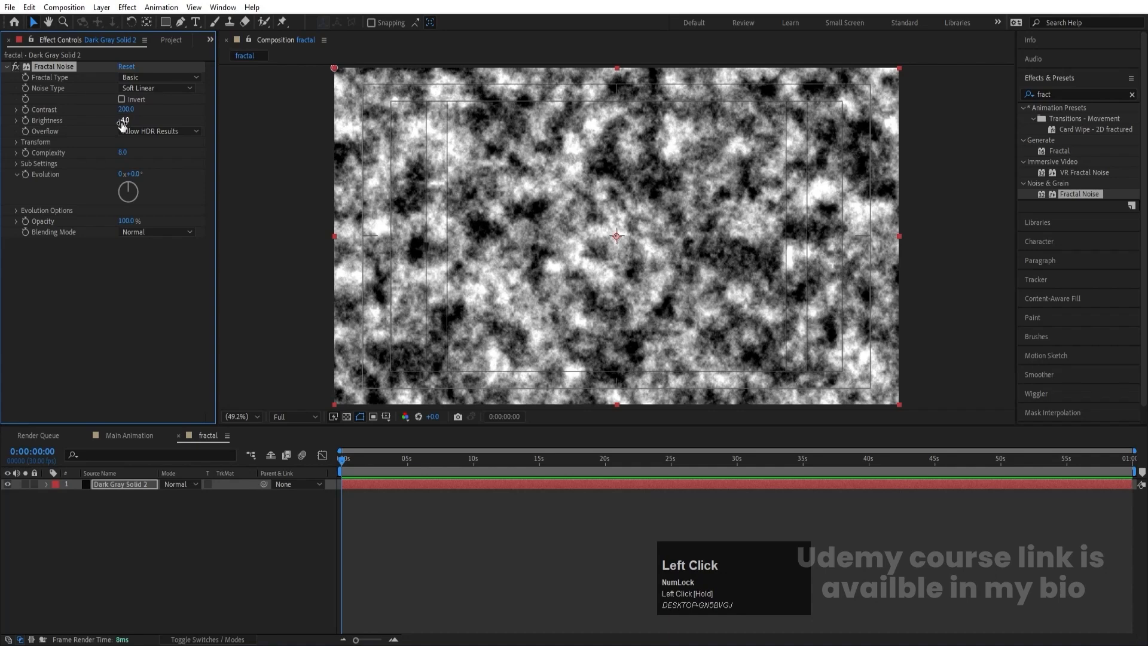
left_click(123, 120)
type("-")
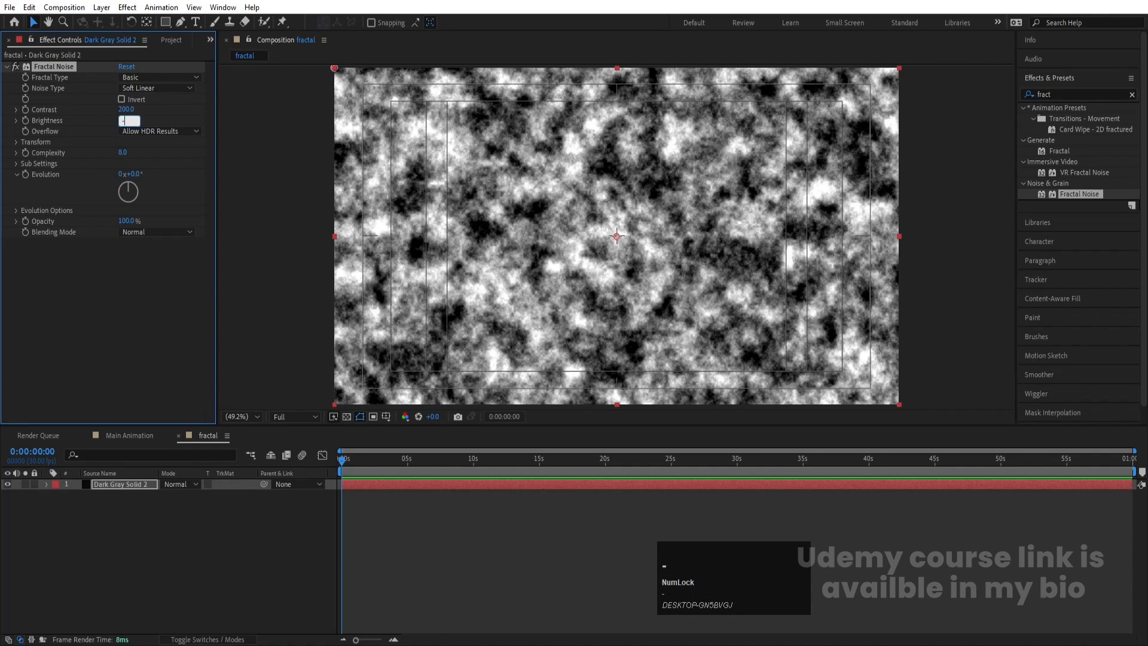
type("100")
key("Return")
left_click(122, 120)
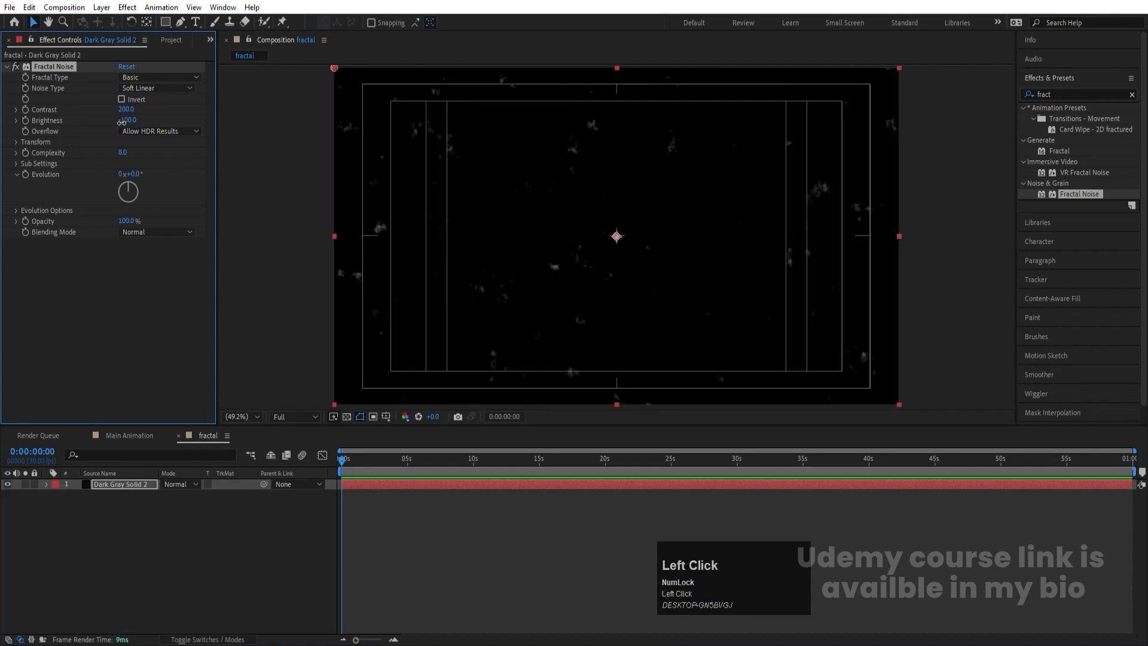
type("-60")
key("Return")
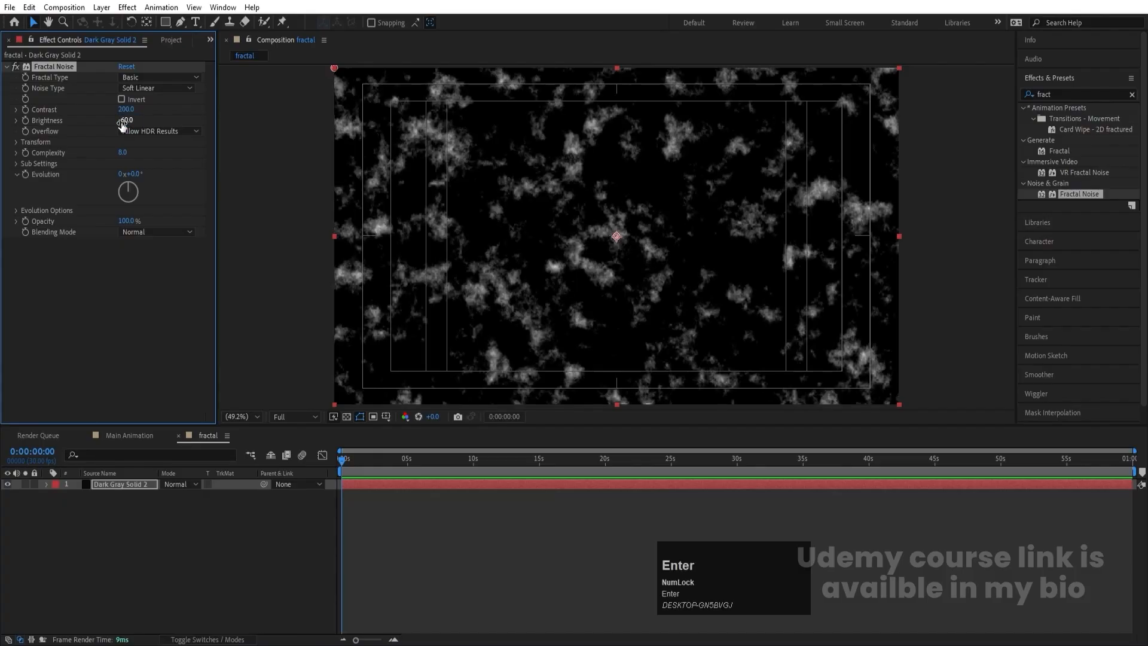
- Set the Fractal Noise Brightness to -30
left_click(123, 120)
type("-30")
key("Return")
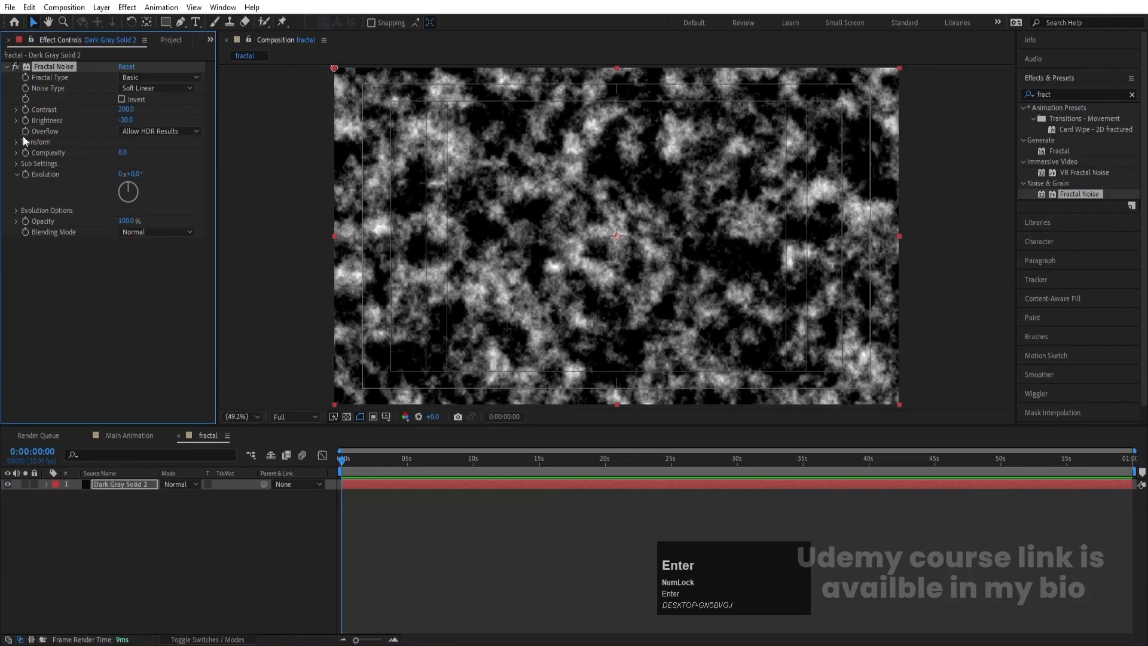
- Turn off Uniform Scaling in the Fractal Noise transform and set Scale Width to 1500 and Scale Height to 10
left_click(15, 142)
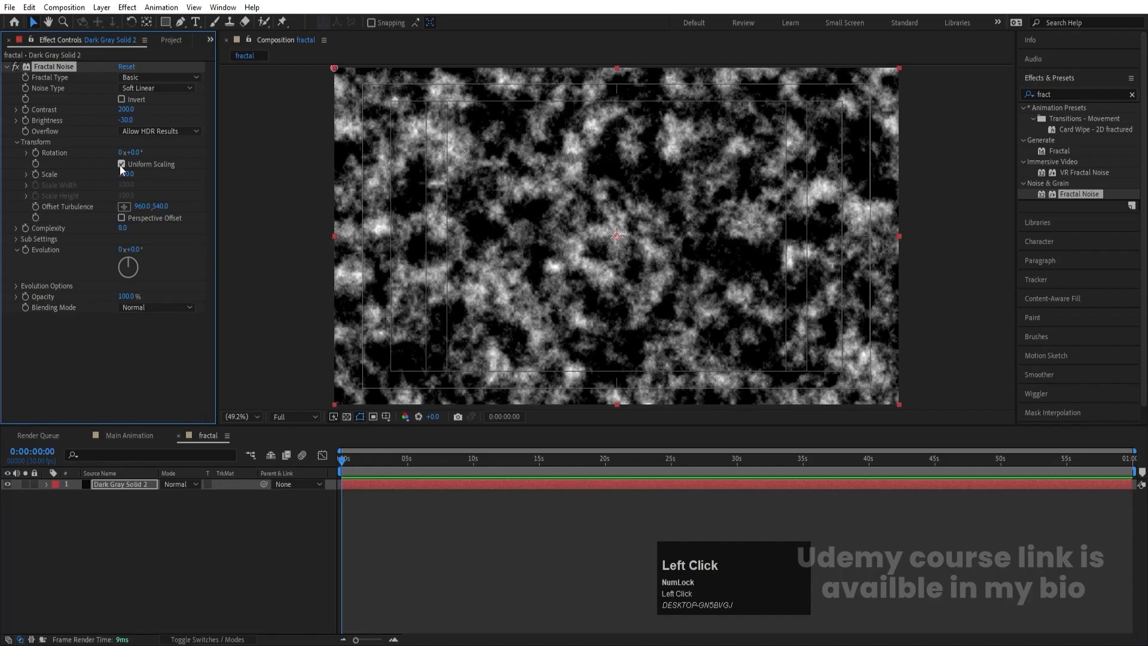
left_click(122, 164)
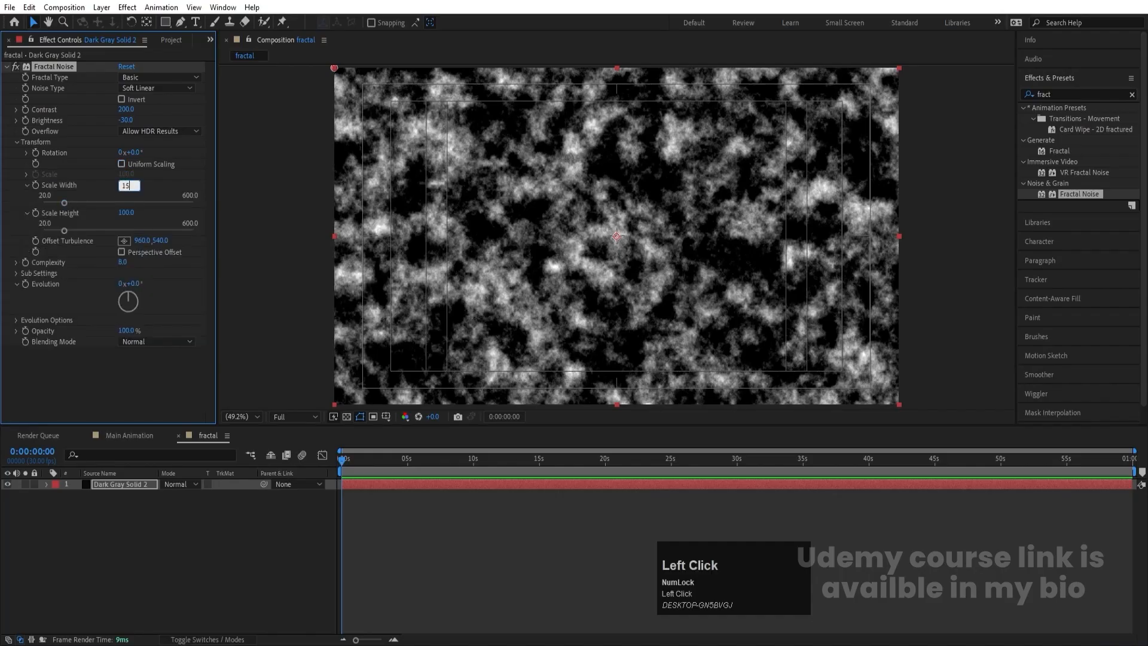
key("Return")
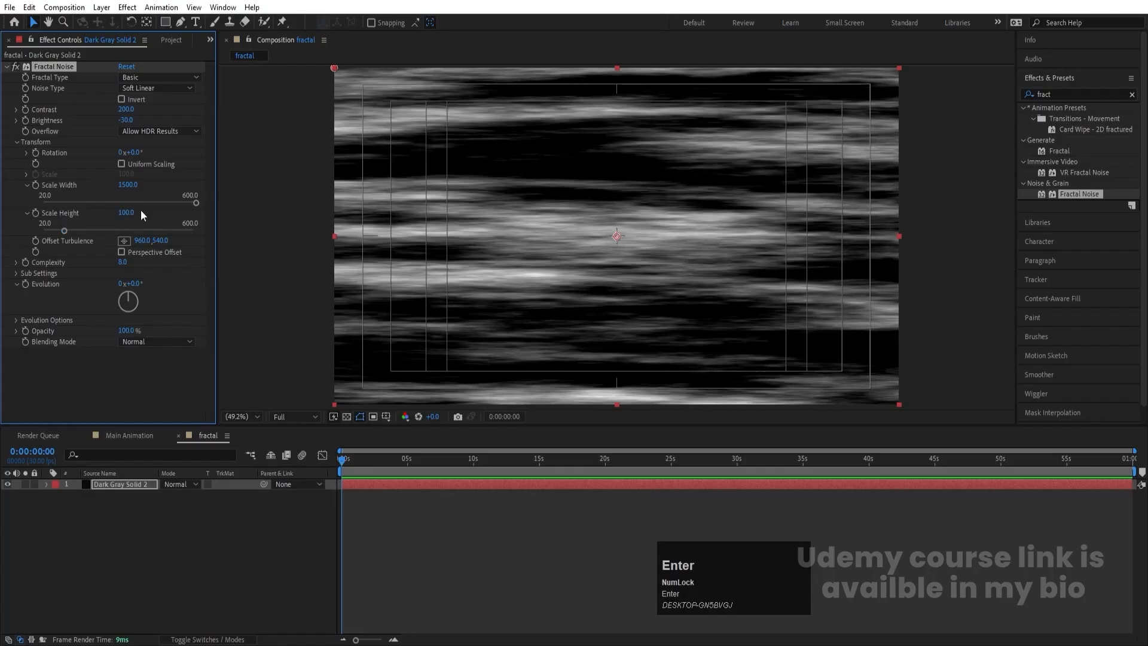
left_click(140, 212)
type("10")
key("Return")
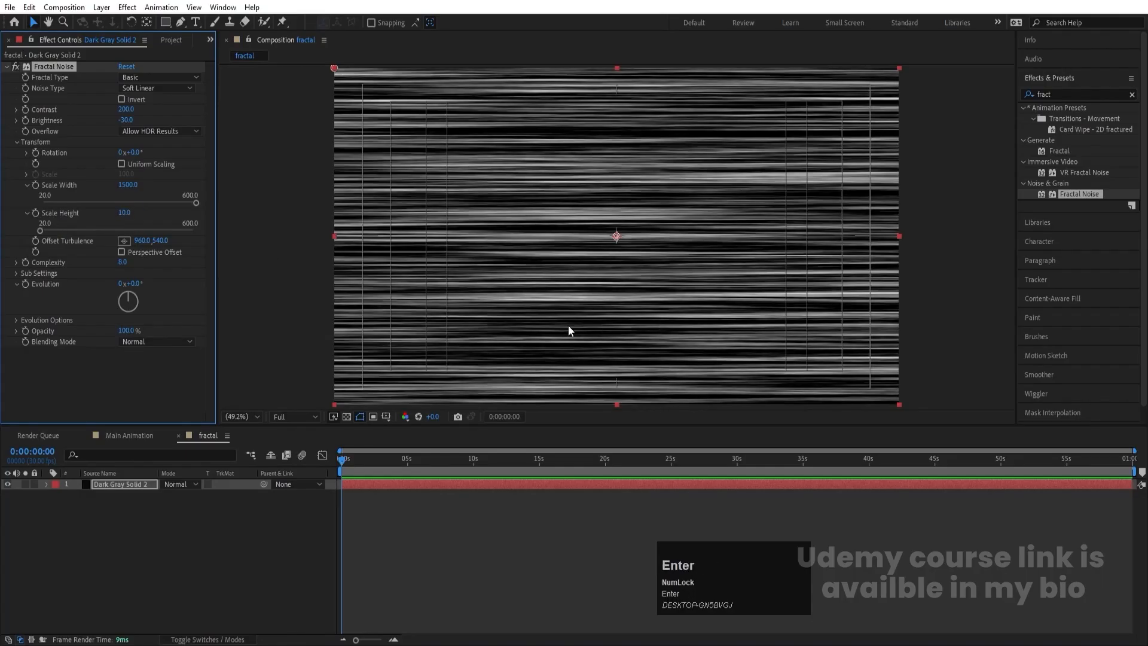
- Place the fractal composition as the top layer of Main Animation and hide it
left_click(144, 432)
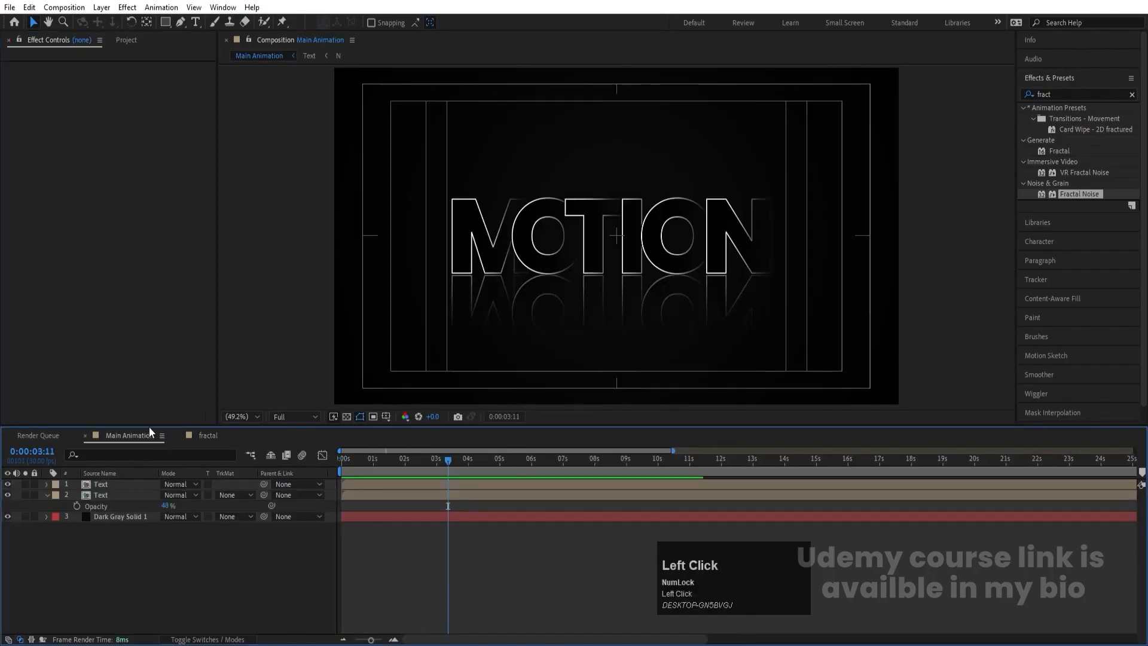
key("ctrl+0")
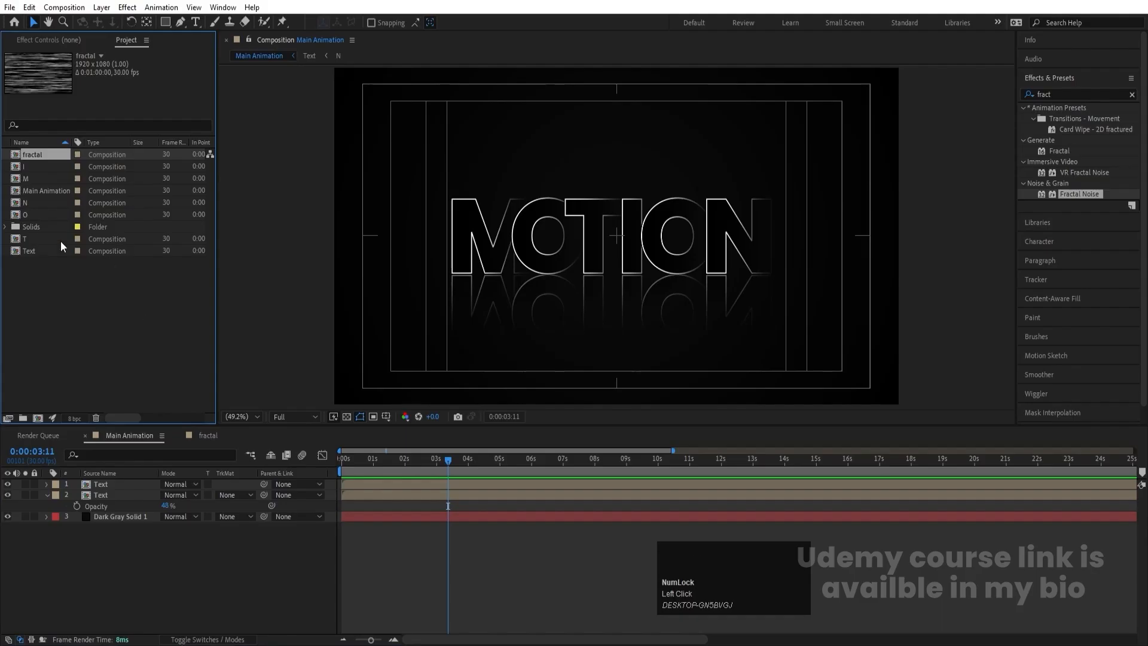
left_click_drag(38, 153, 106, 480)
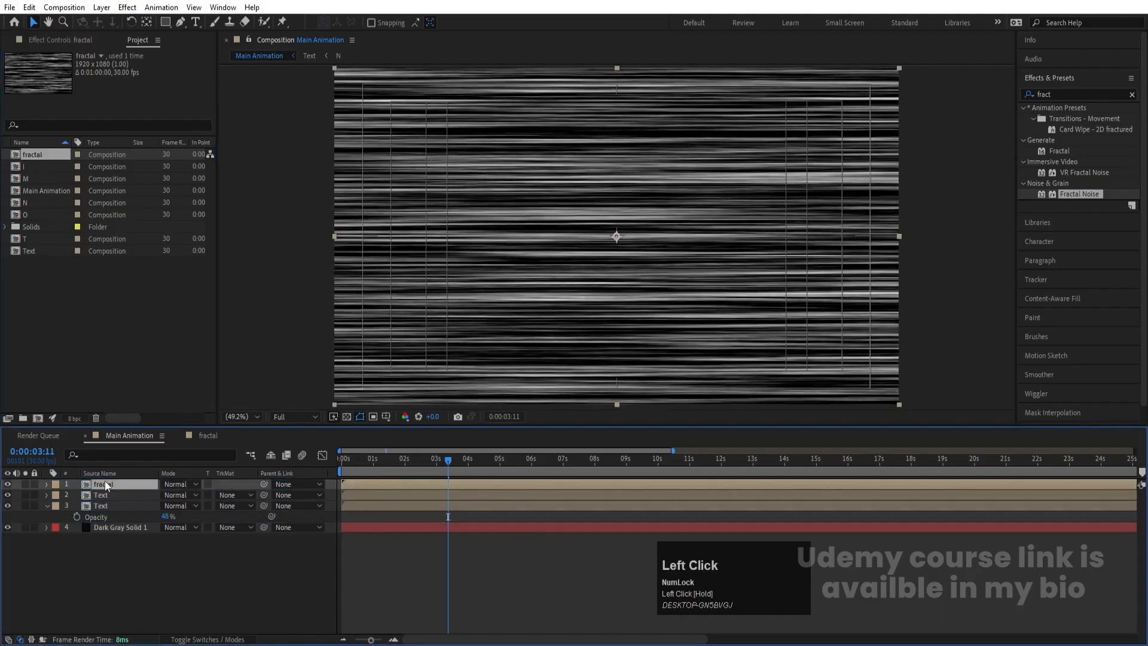
left_click(8, 484)
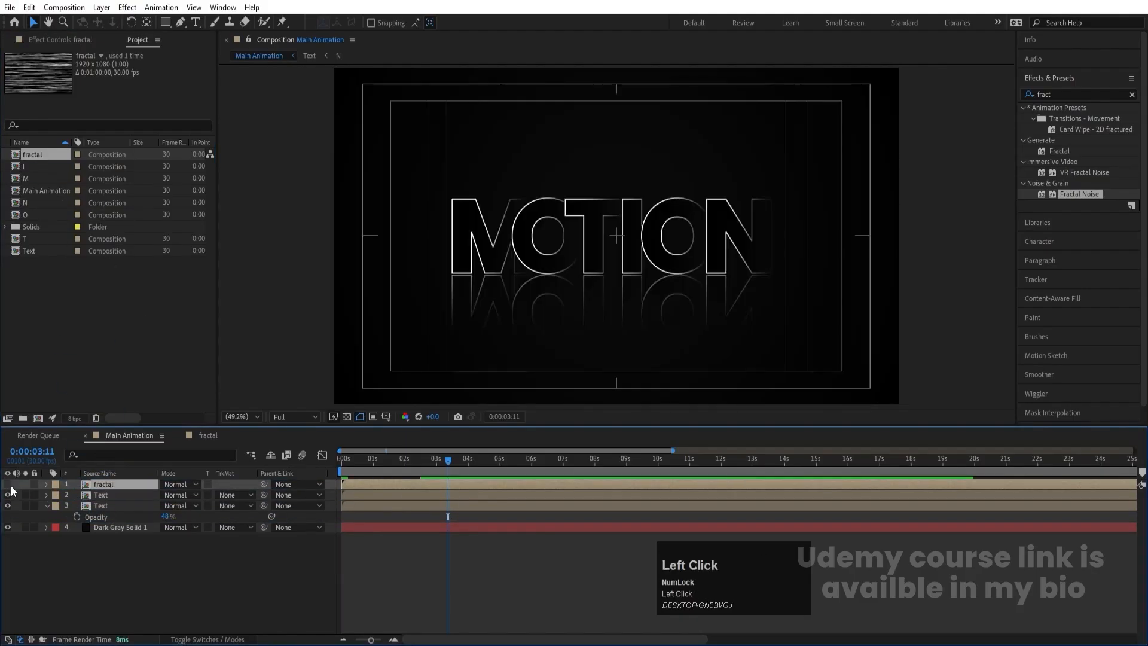
- Apply Compound Blur to the reflected Text layer and set its Blur Layer to the fractal layer
left_click(87, 506)
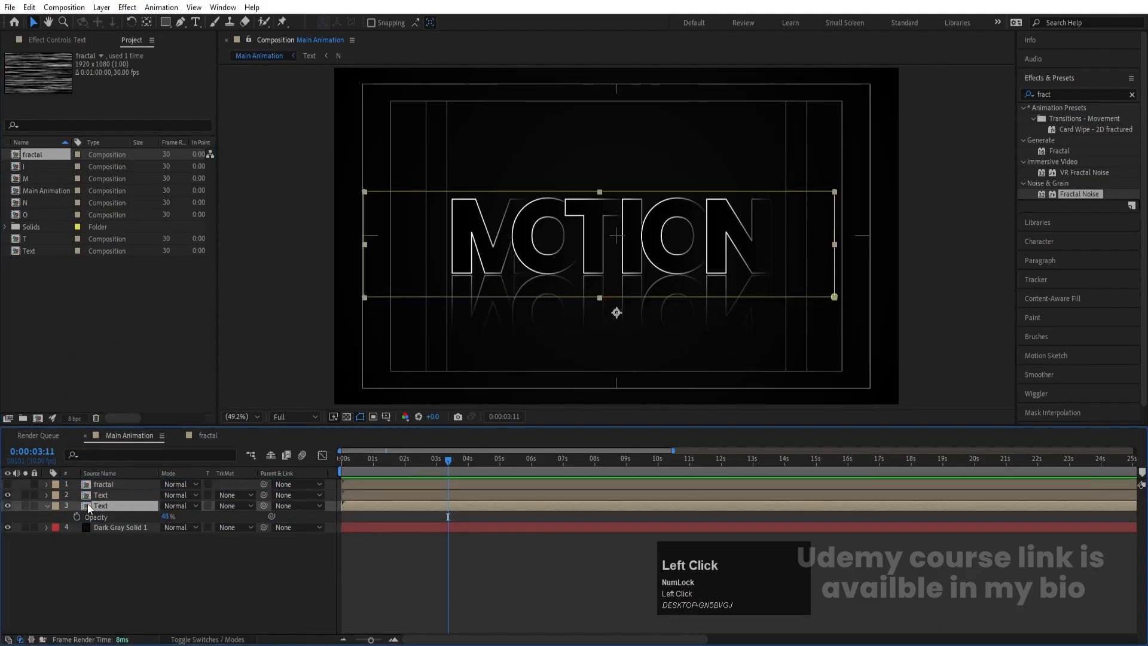
left_click(7, 507)
left_click(7, 506)
left_click(1053, 93)
type("c")
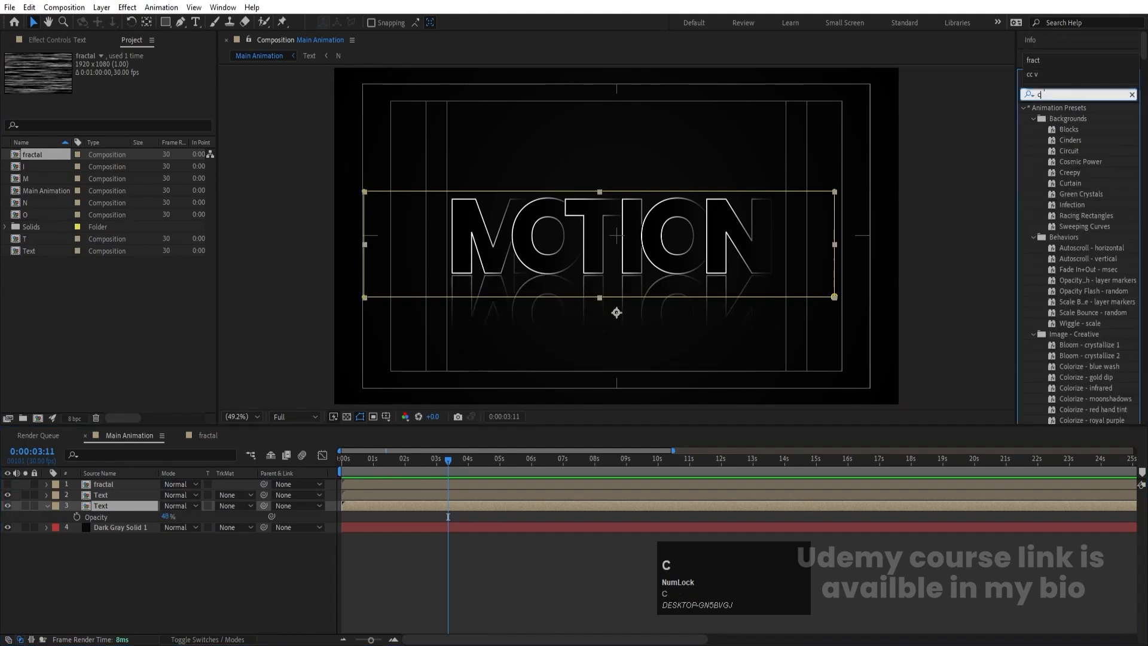
type("omp")
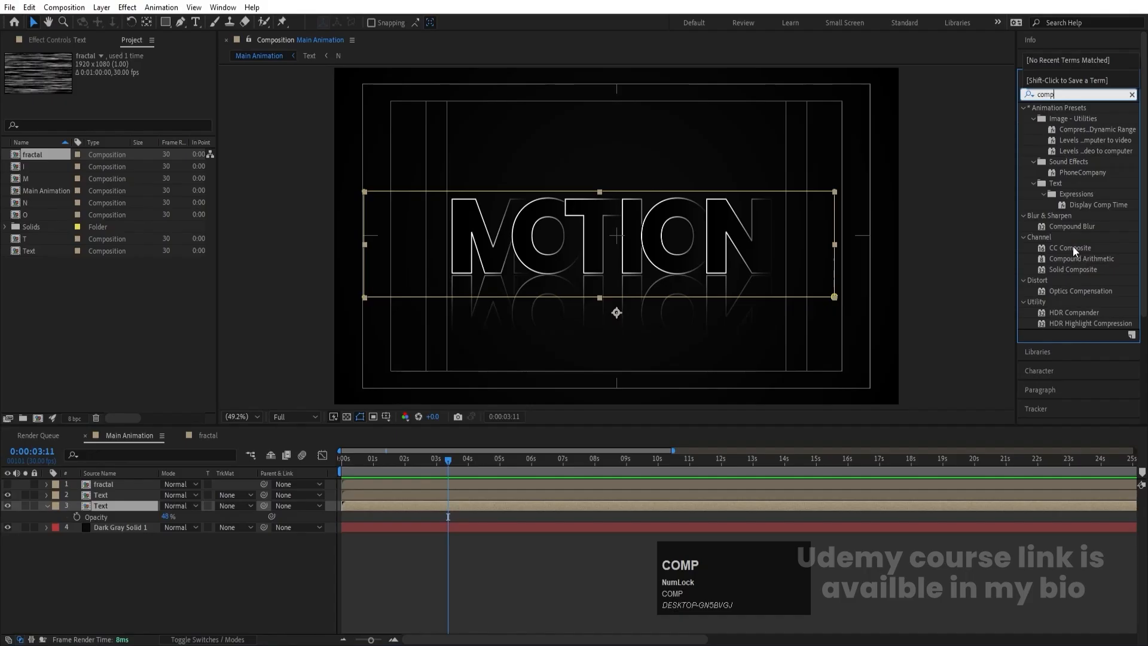
double_click(1072, 227)
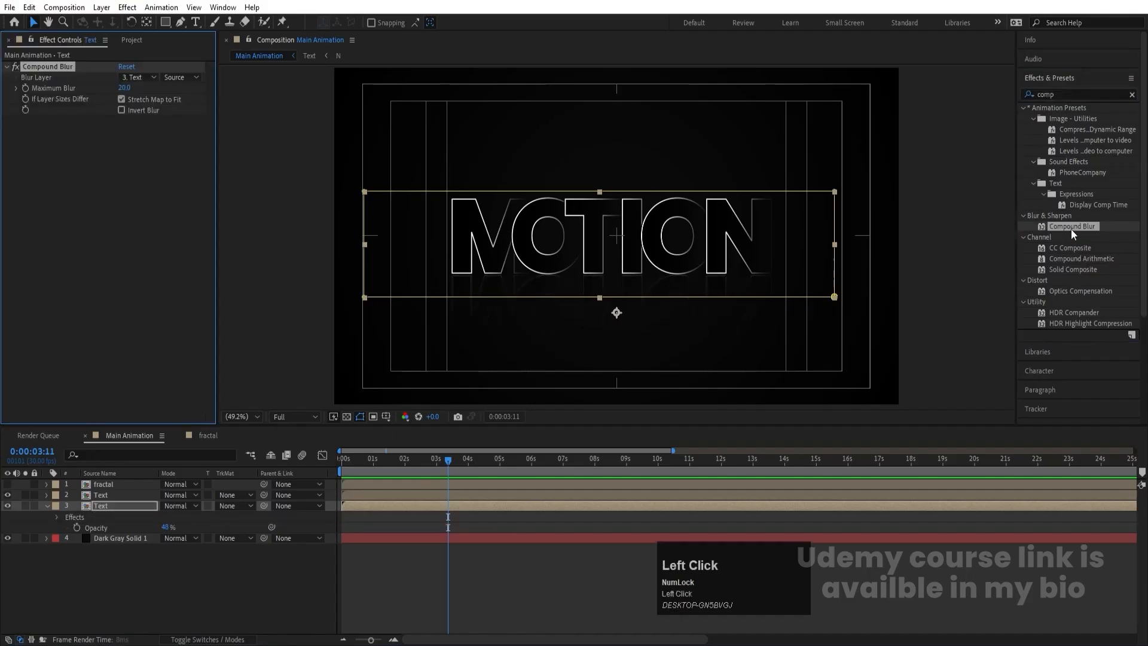
left_click(139, 80)
left_click(166, 113)
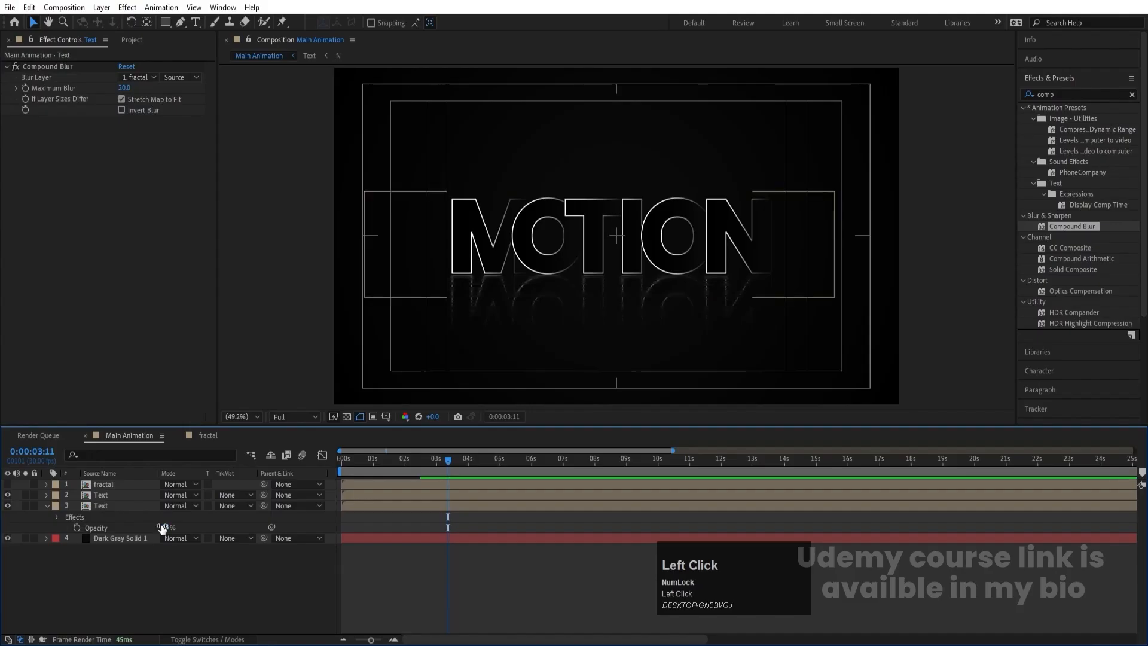
- Raise the reflected Text layer's opacity to 100% and preview the animation from the first frame
left_click_drag(165, 527, 274, 531)
left_click(226, 597)
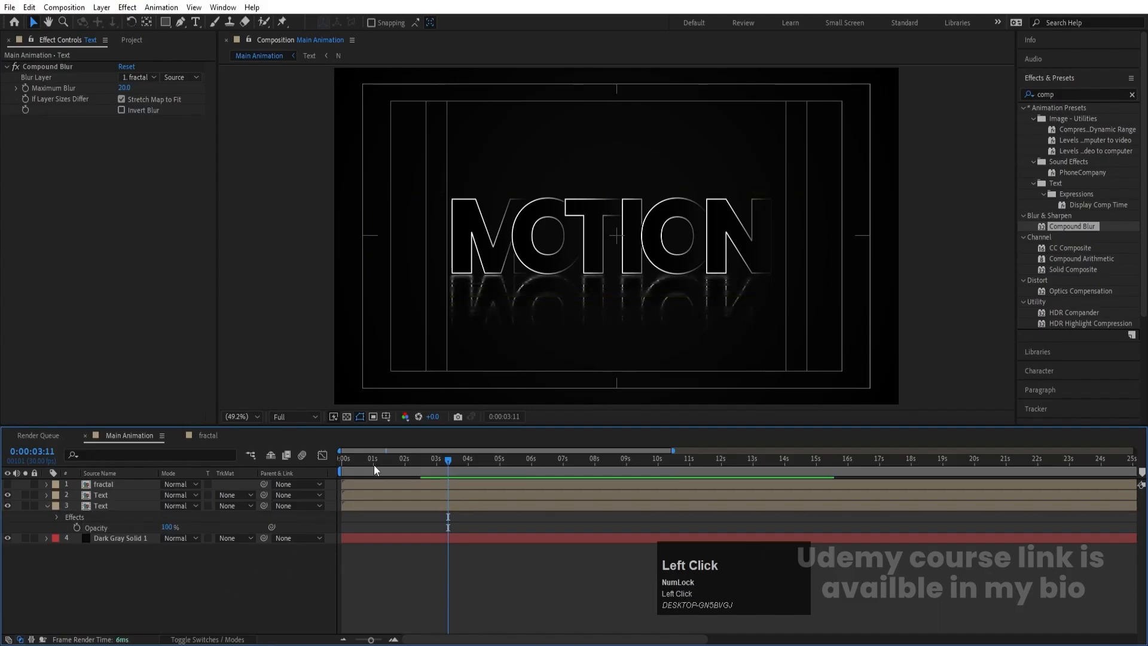
key("space")
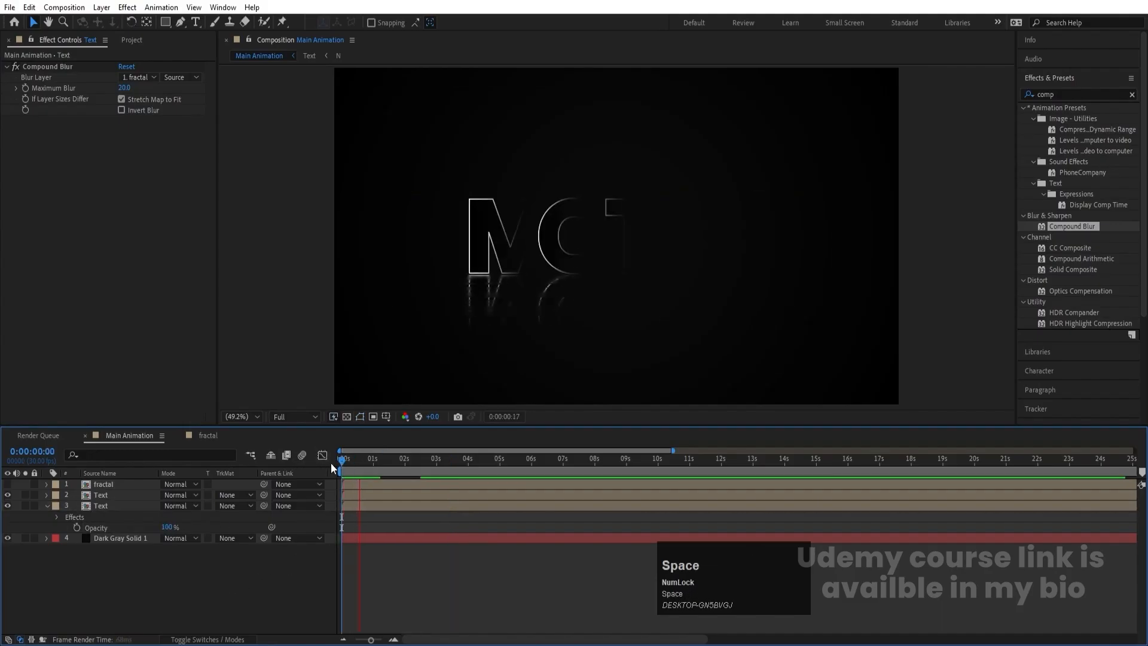
key("space")
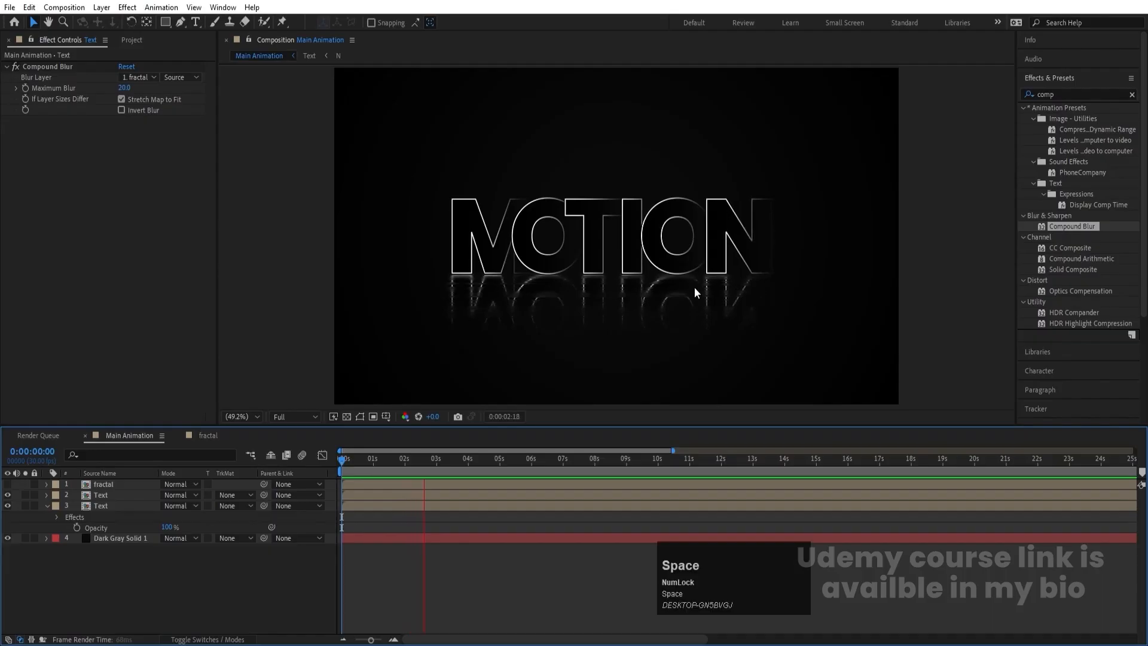
- Add a new adjustment layer above all layers in Main Animation
right_click(103, 583)
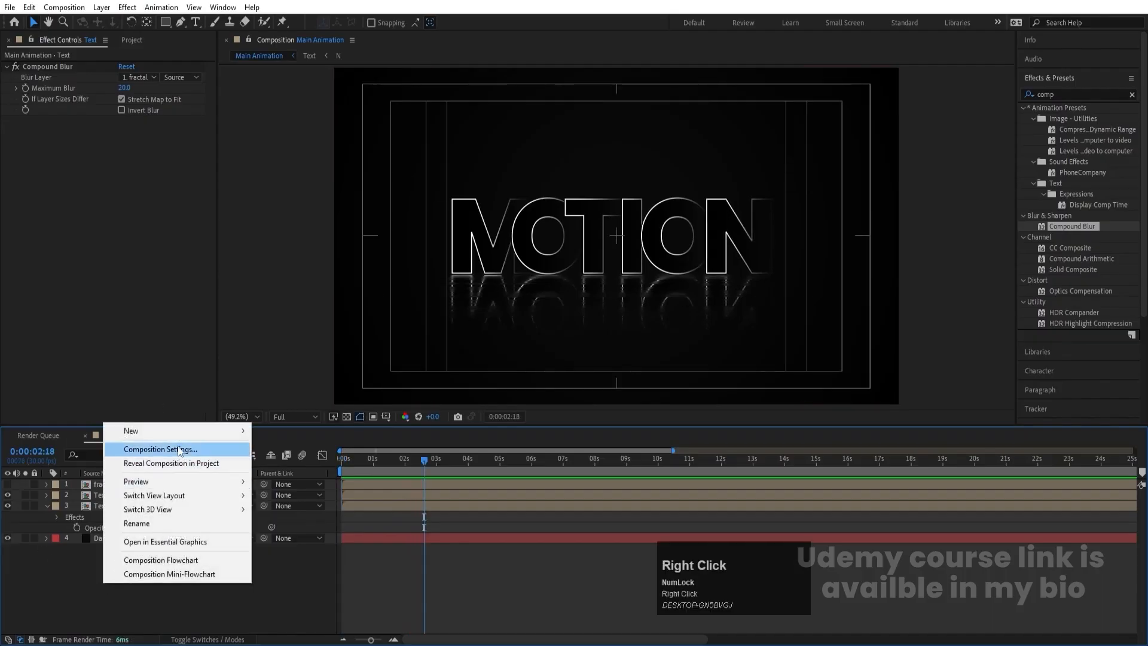
left_click(131, 431)
left_click(350, 531)
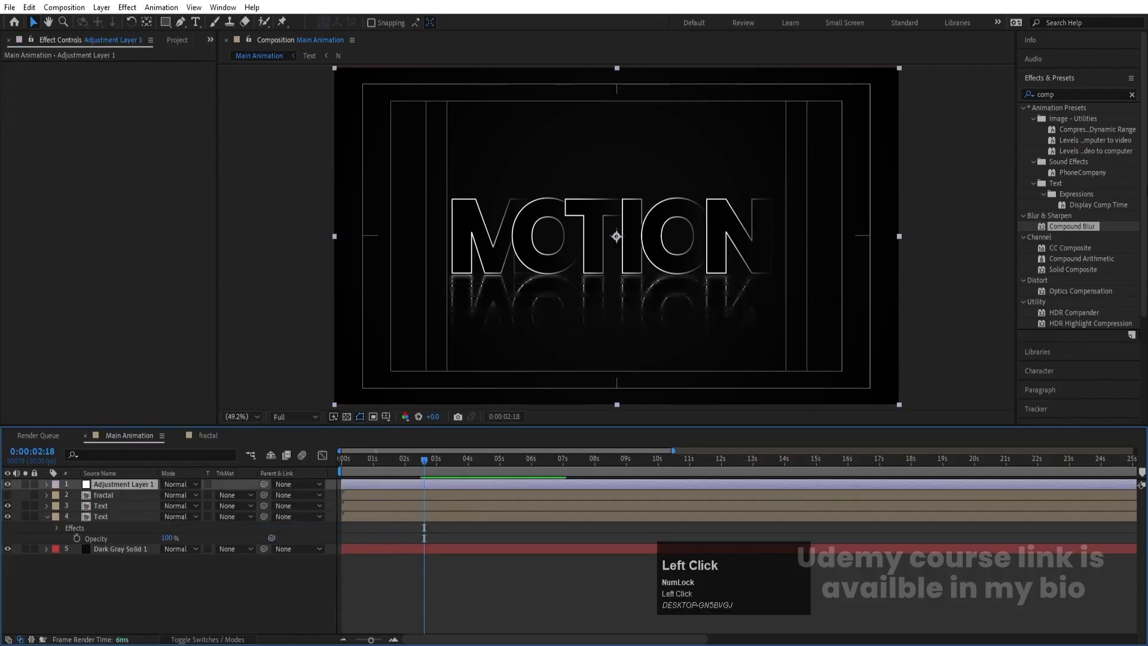
- Find the Glow effect and apply it to the adjustment layer
left_click(1080, 94)
key("ctrl+a")
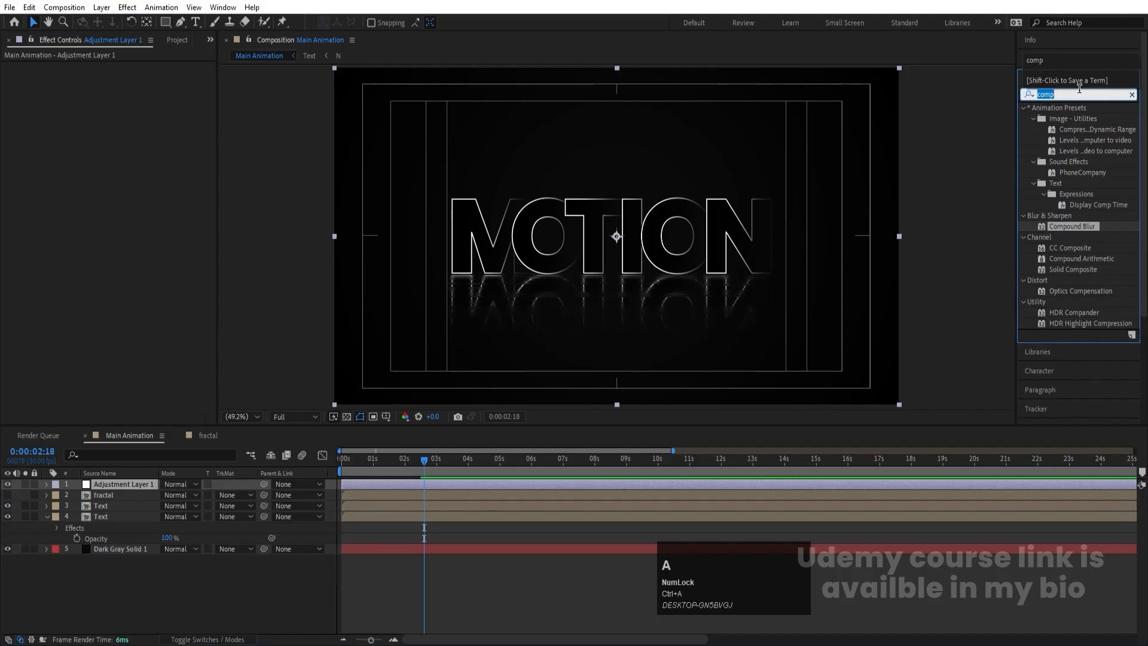
type("glow")
left_click_drag(1067, 194, 210, 120)
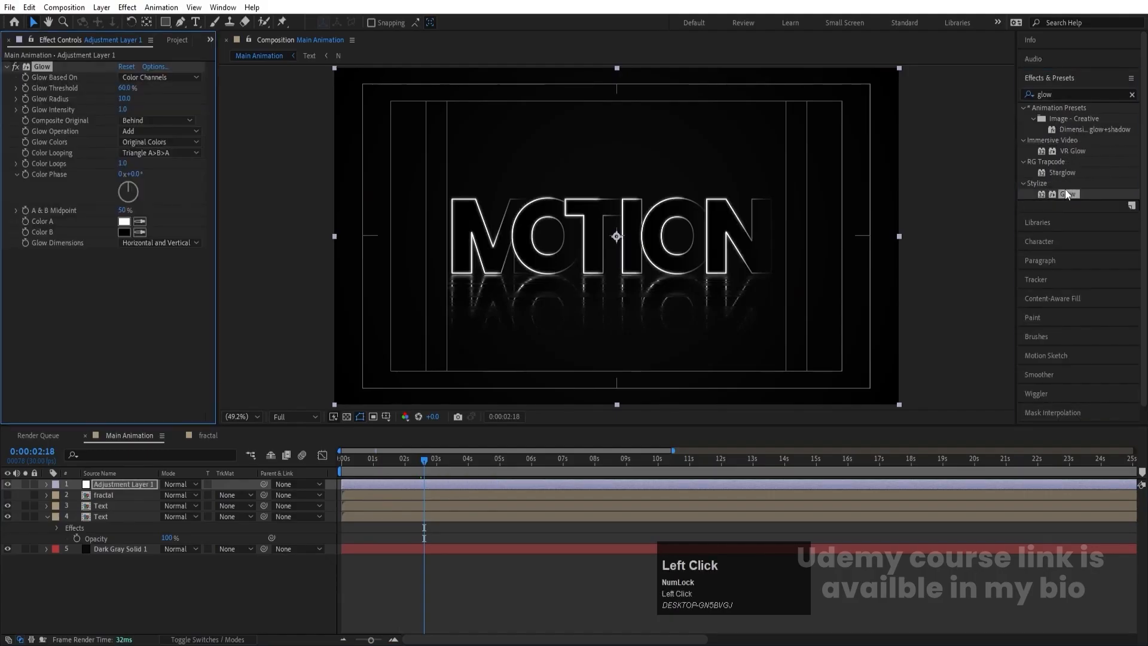
- Set the Glow Radius to 100 and the Glow Threshold to 90%
left_click(124, 99)
type("0")
key("Return")
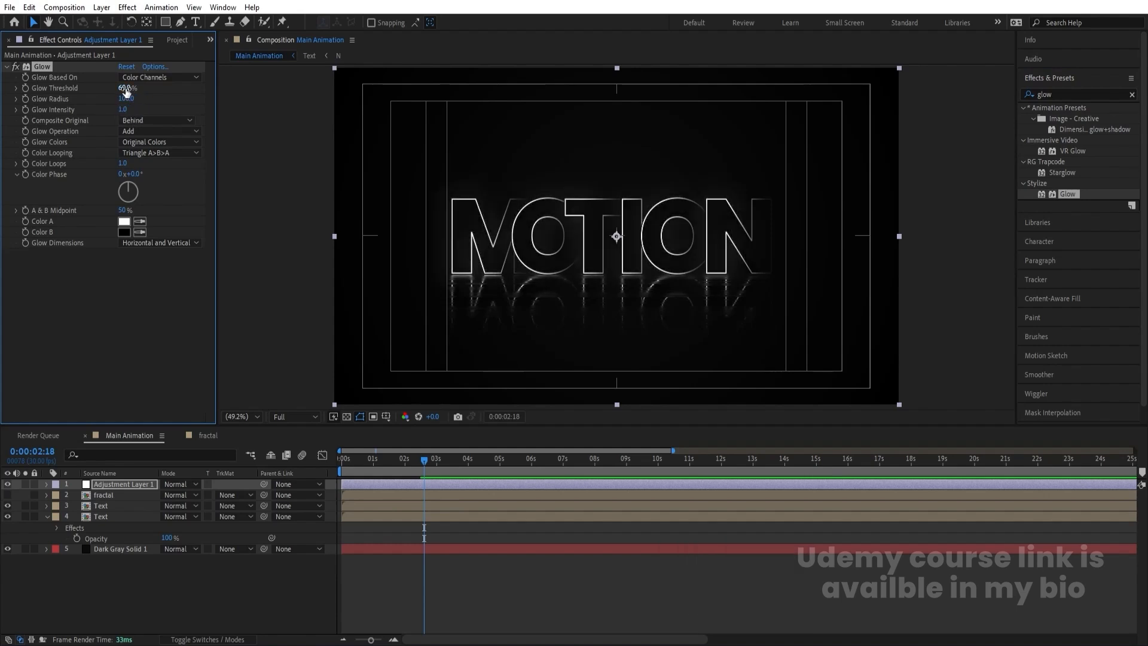
left_click(126, 88)
type("90")
key("Return")
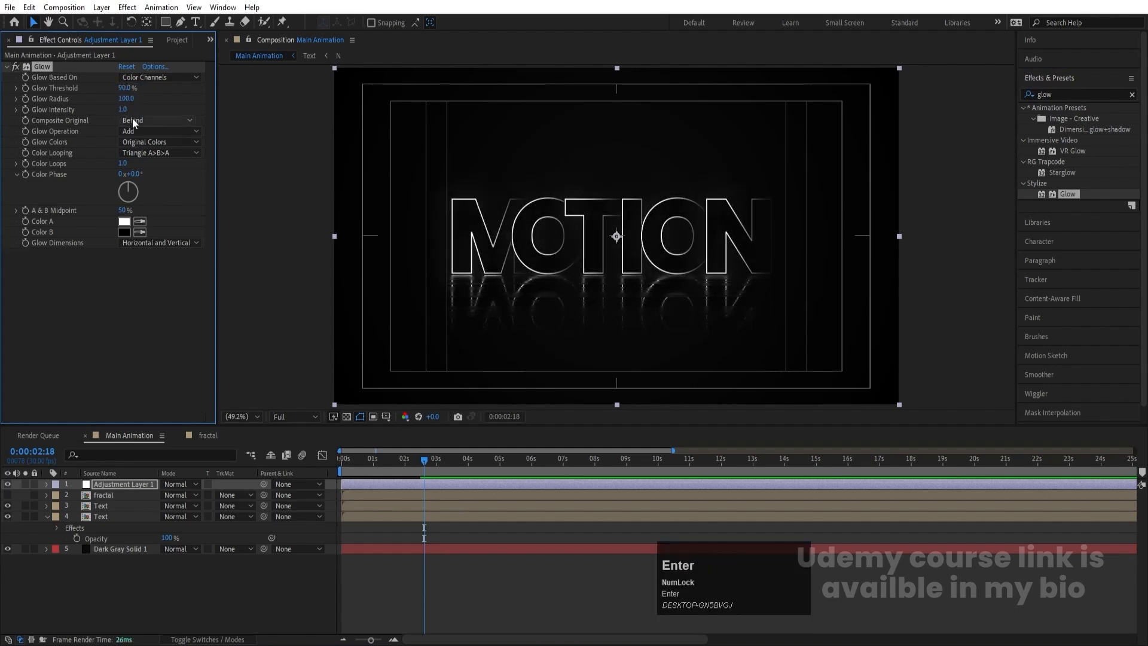
- Try stronger Glow Intensity values, scrub it to about 7.7, and set it to 2
left_click(124, 110)
type("0")
key("Return")
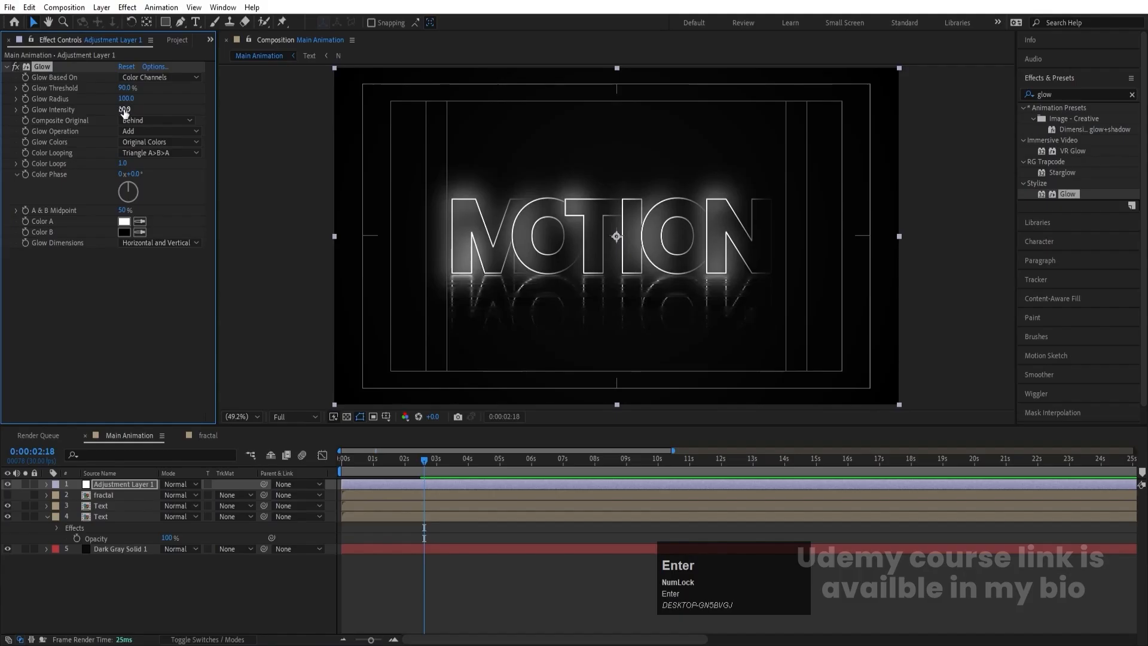
left_click_drag(124, 110, 10, 119)
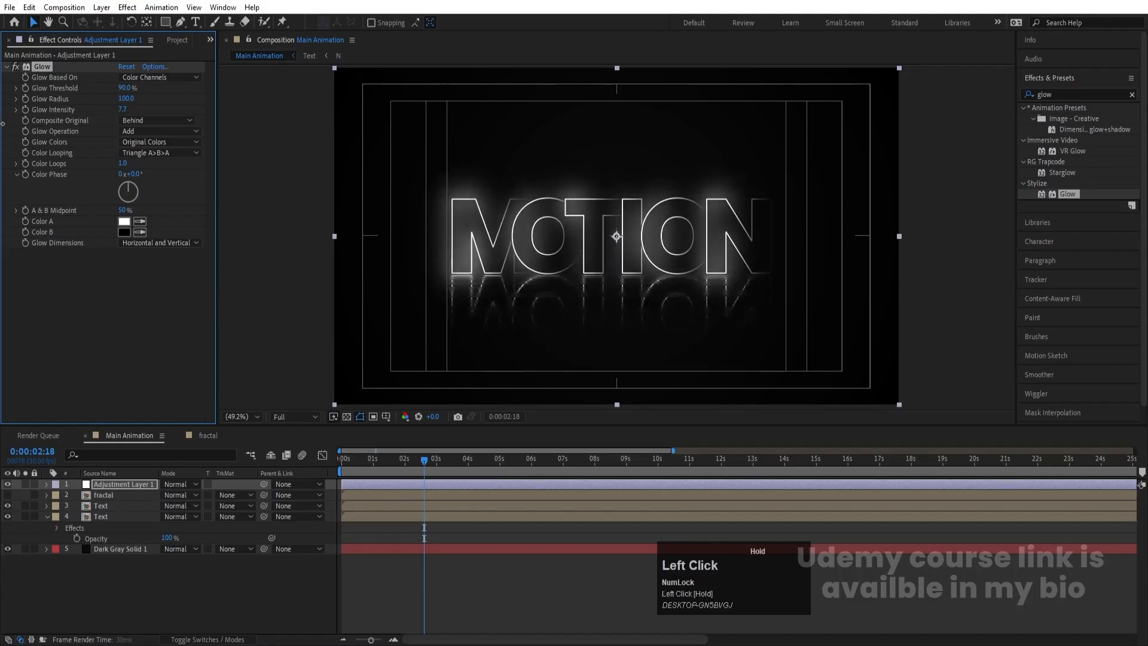
left_click(123, 109)
type("2")
key("Return")
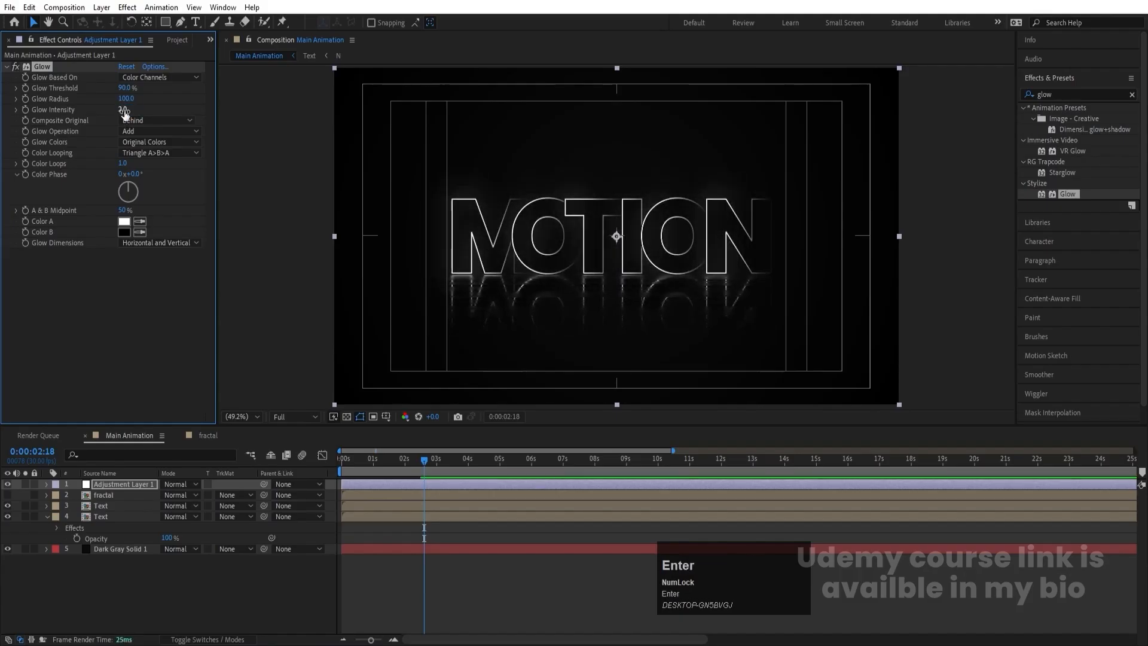
- Set the Glow Radius to 50 and the Glow Threshold to 75%
left_click(125, 98)
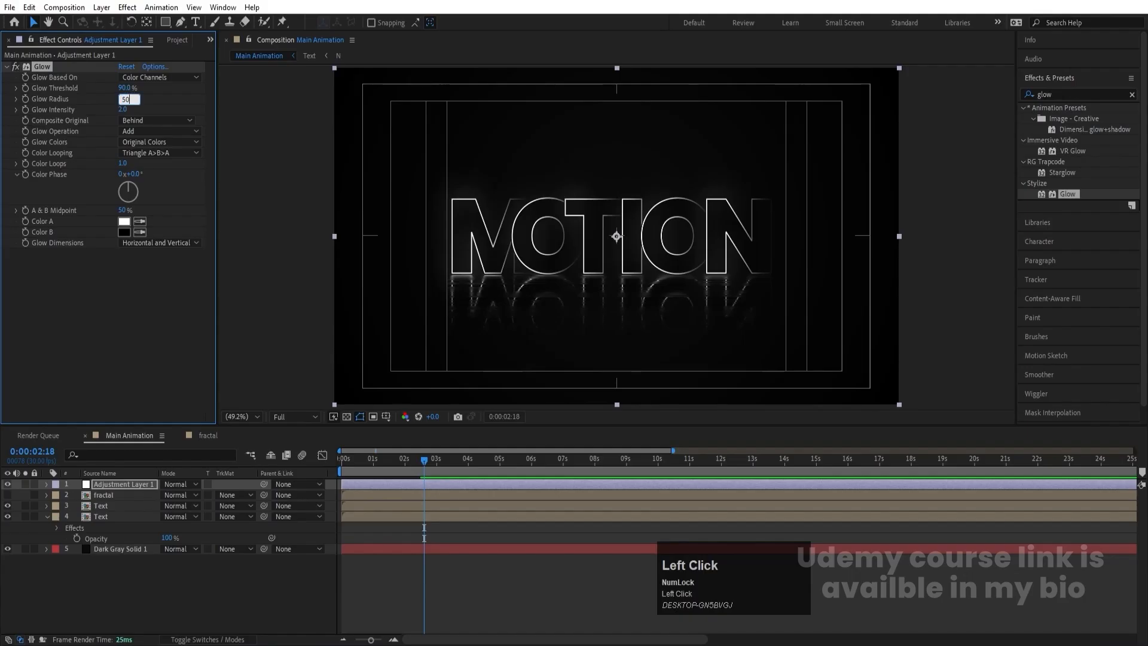
type("50")
key("Return")
left_click(128, 89)
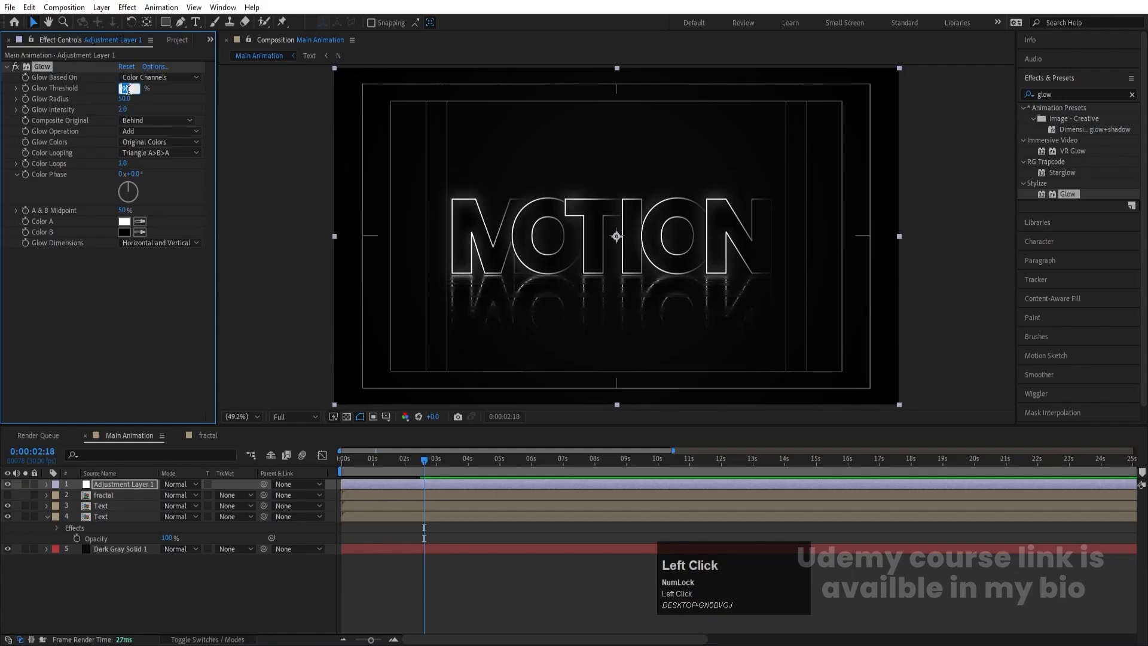
type("75")
key("Return")
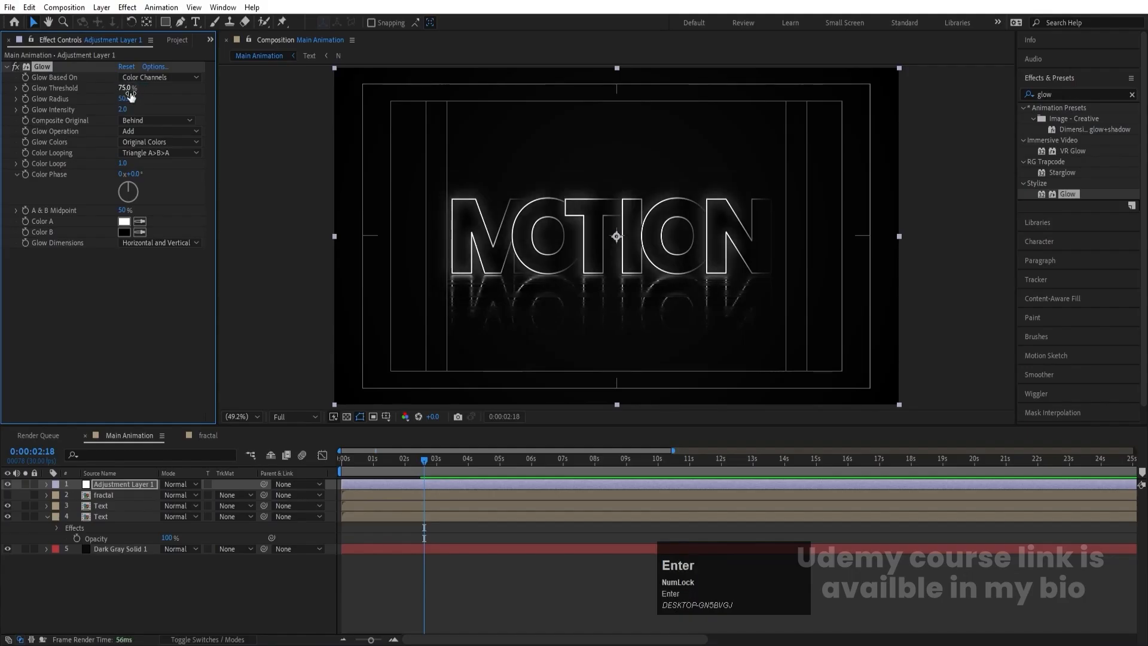
- Set the Glow Radius to 10 and the Glow Intensity to 1
left_click(124, 99)
left_click(125, 99)
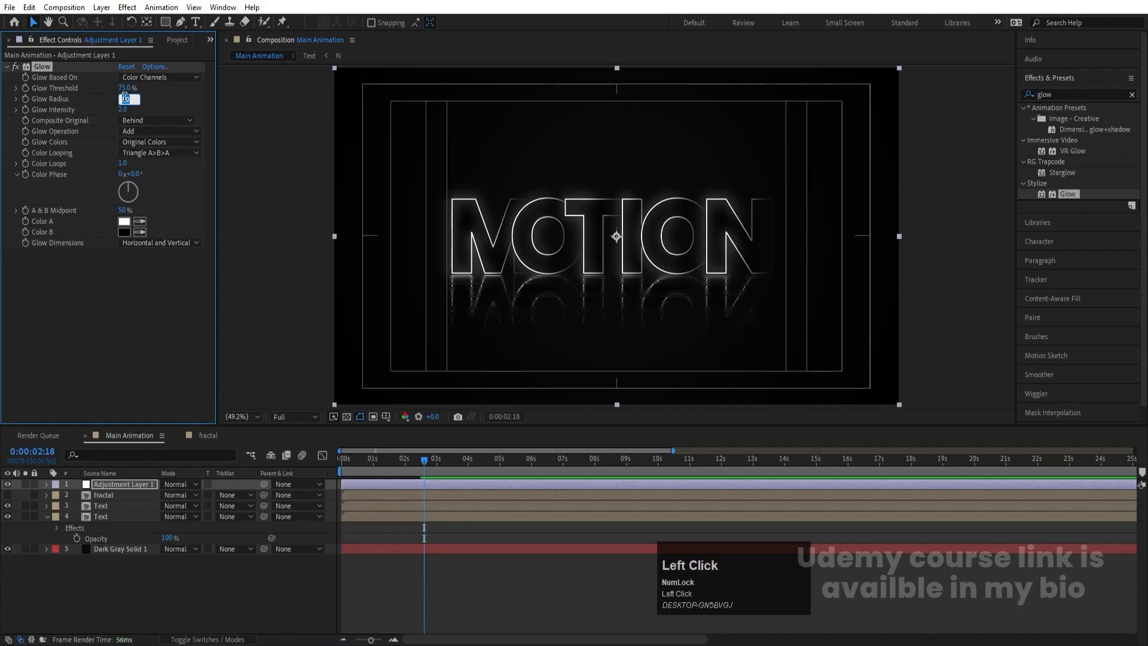
key("Return")
left_click(124, 100)
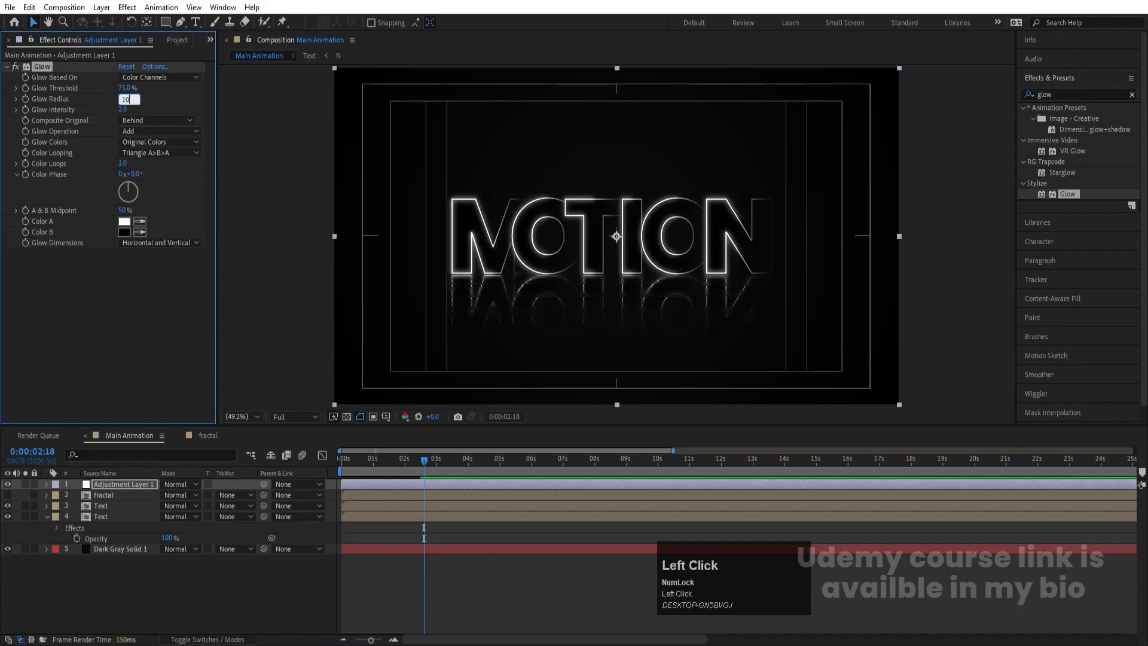
type("10")
key("Return")
left_click(125, 109)
key("Return")
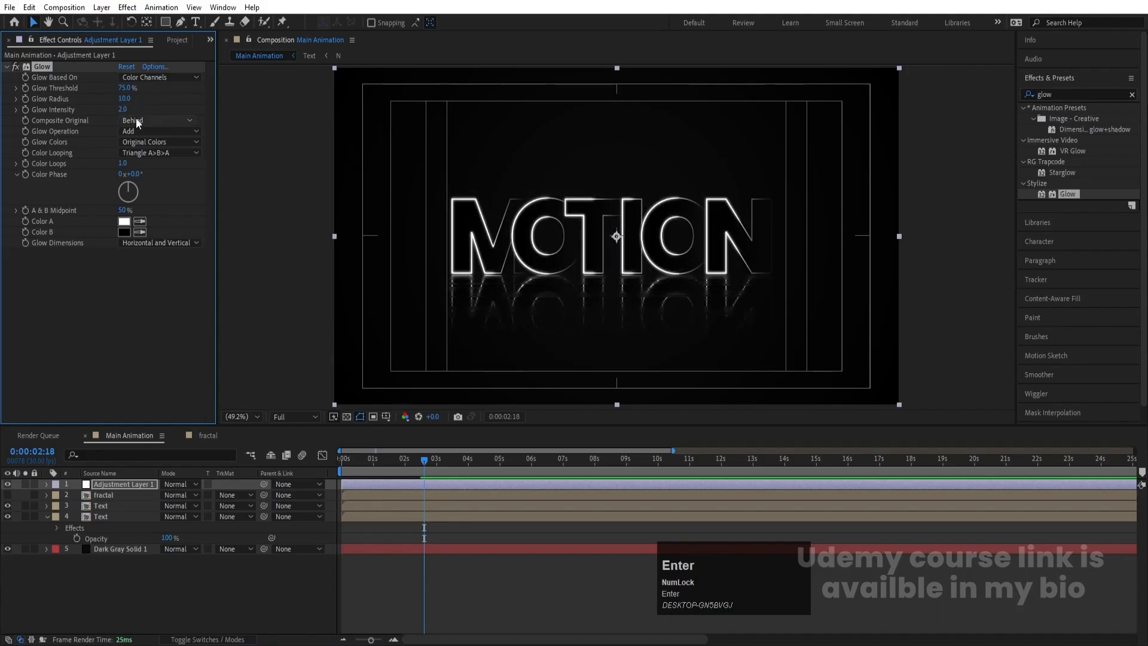
left_click(125, 110)
type("0.5")
key("Return")
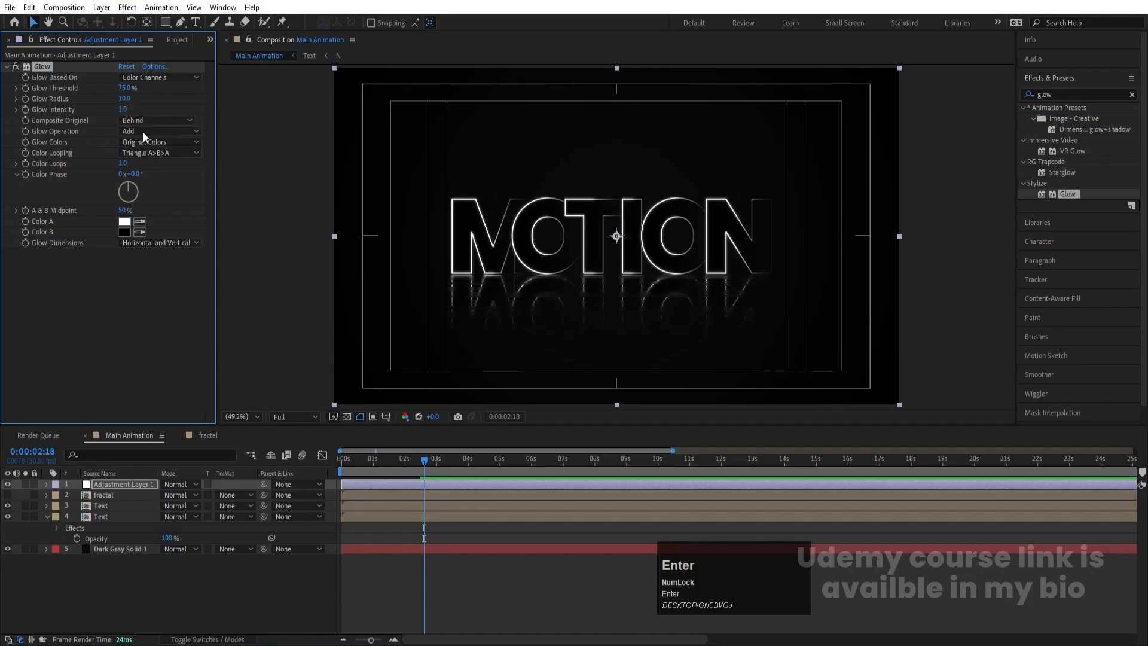
- Preview the glowing text animation from the first frame
left_click(343, 459)
key("space")
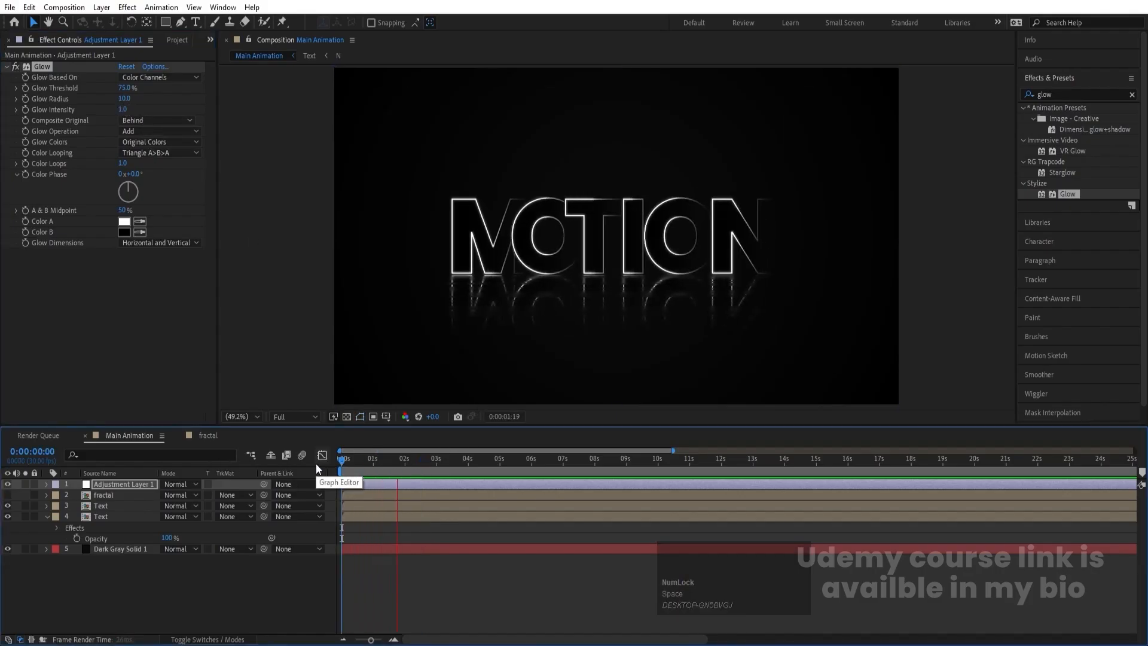
key("space")
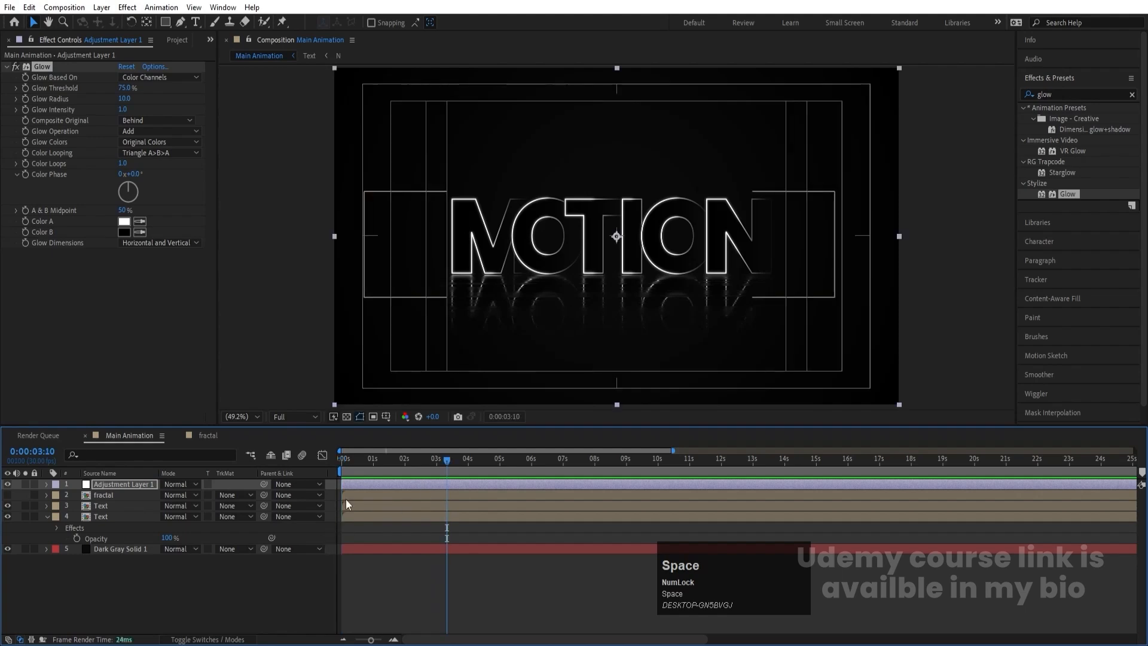
- Add the expression time*150 to the Fractal Noise Evolution in the fractal composition and preview the result there and in Main Animation
left_click(221, 435)
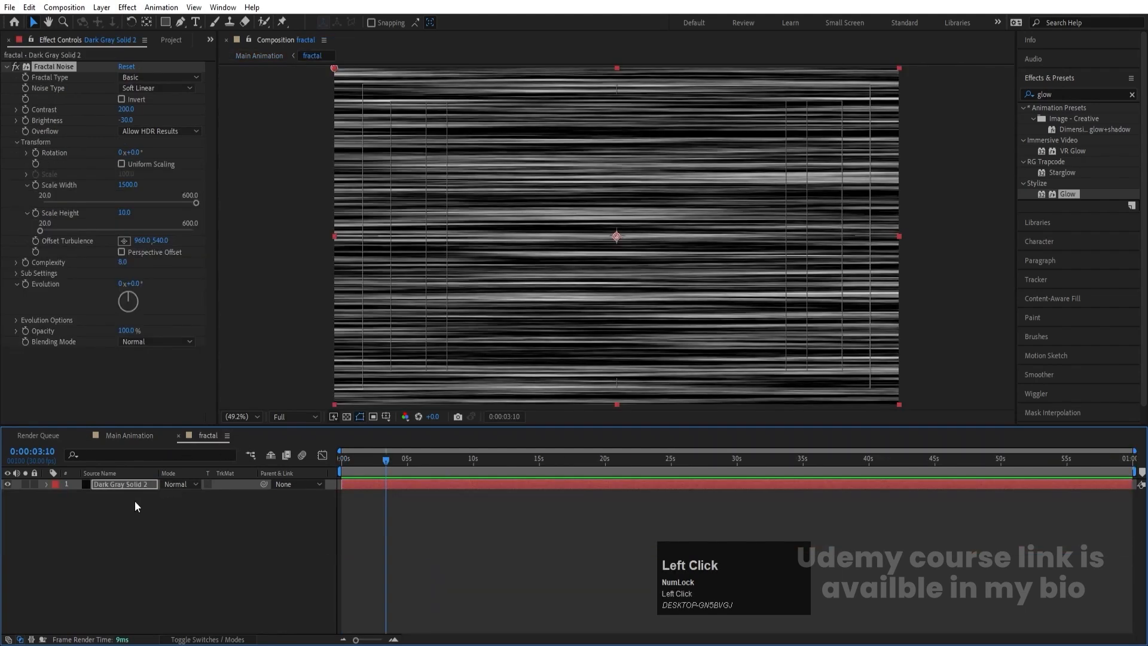
left_click(26, 282, "alt")
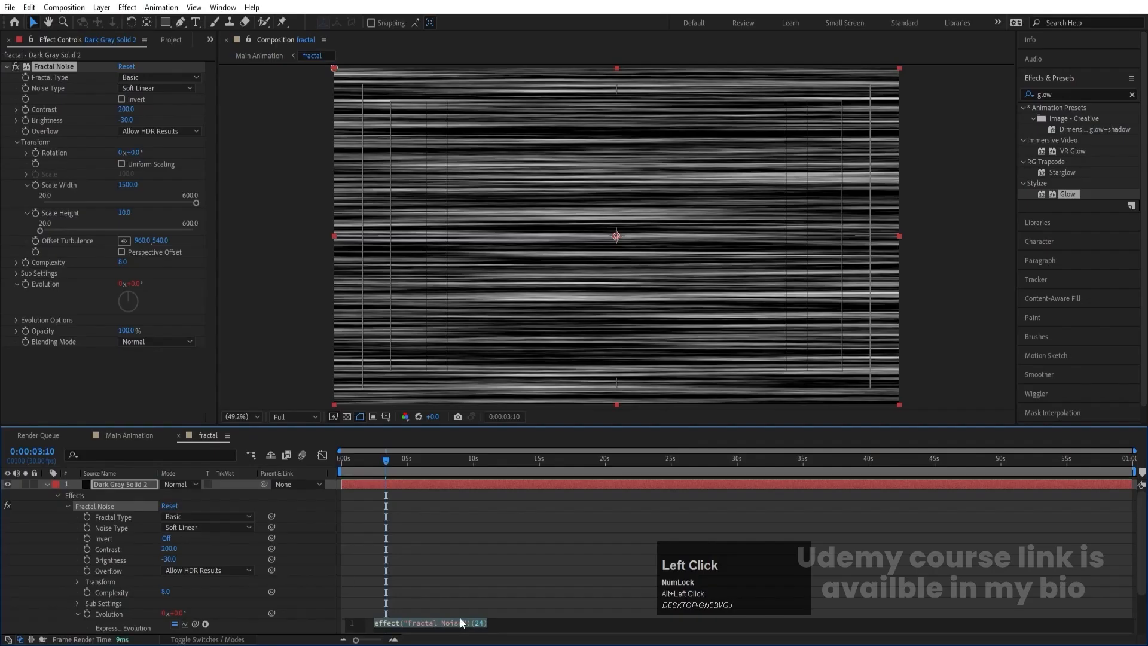
scroll(433, 598, "down", 3)
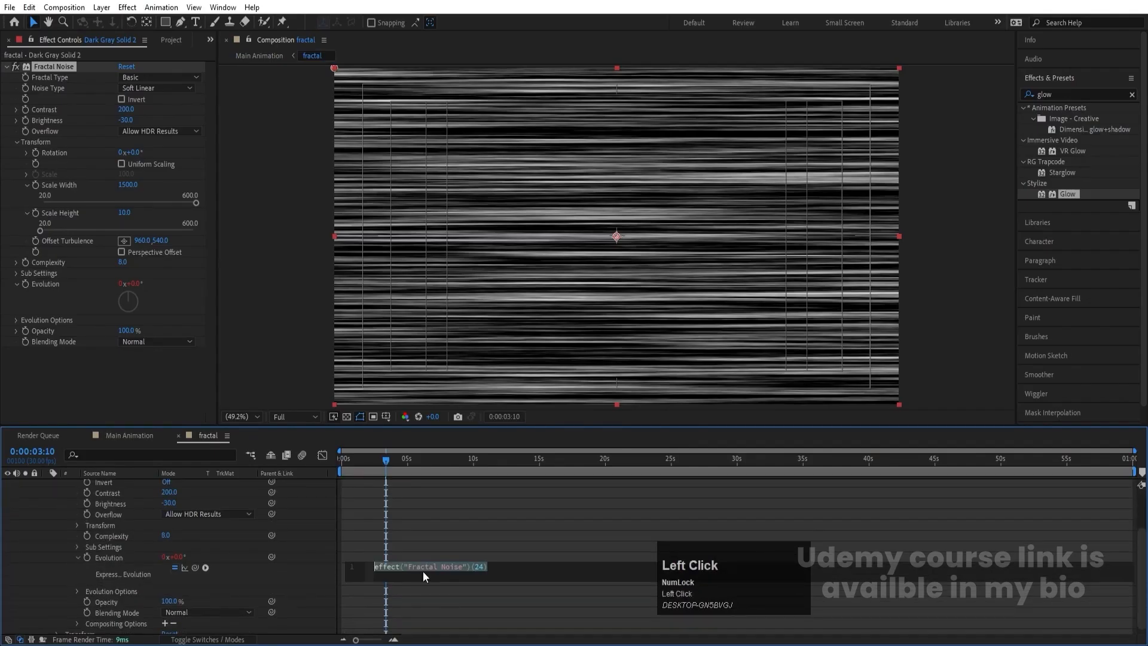
type("t")
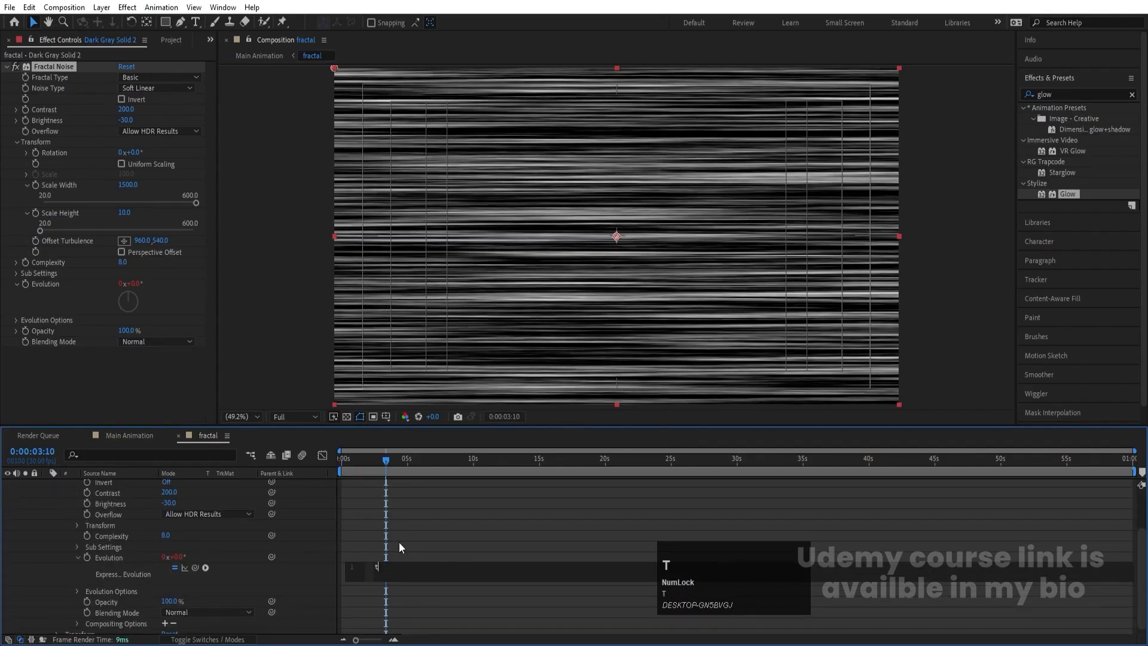
type("ime*")
left_click(400, 542)
key("space")
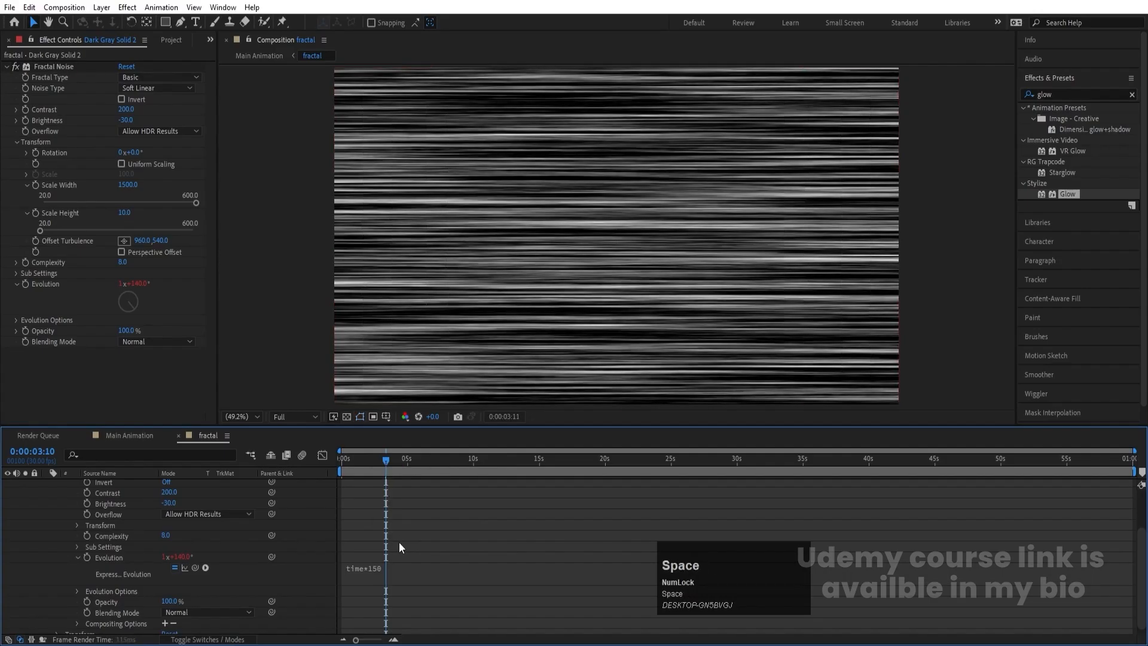
left_click(145, 436)
key("space")
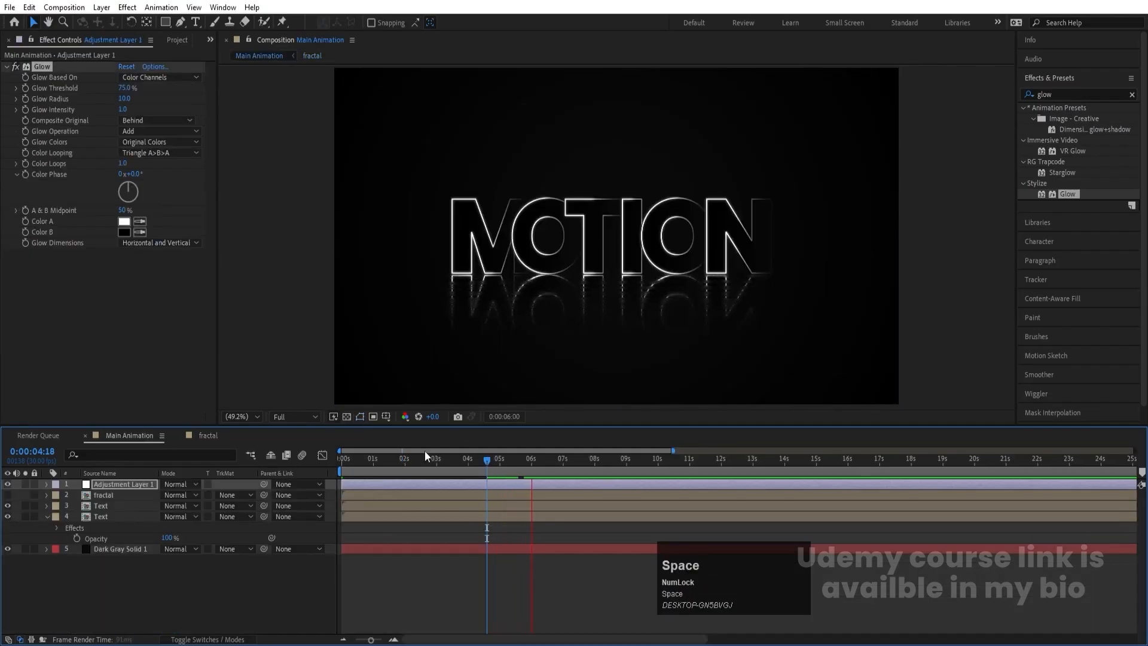
- Return to the first frame of Main Animation, add a null object and rename it scale
left_click_drag(413, 458, 203, 599)
left_click(191, 610)
right_click(190, 585)
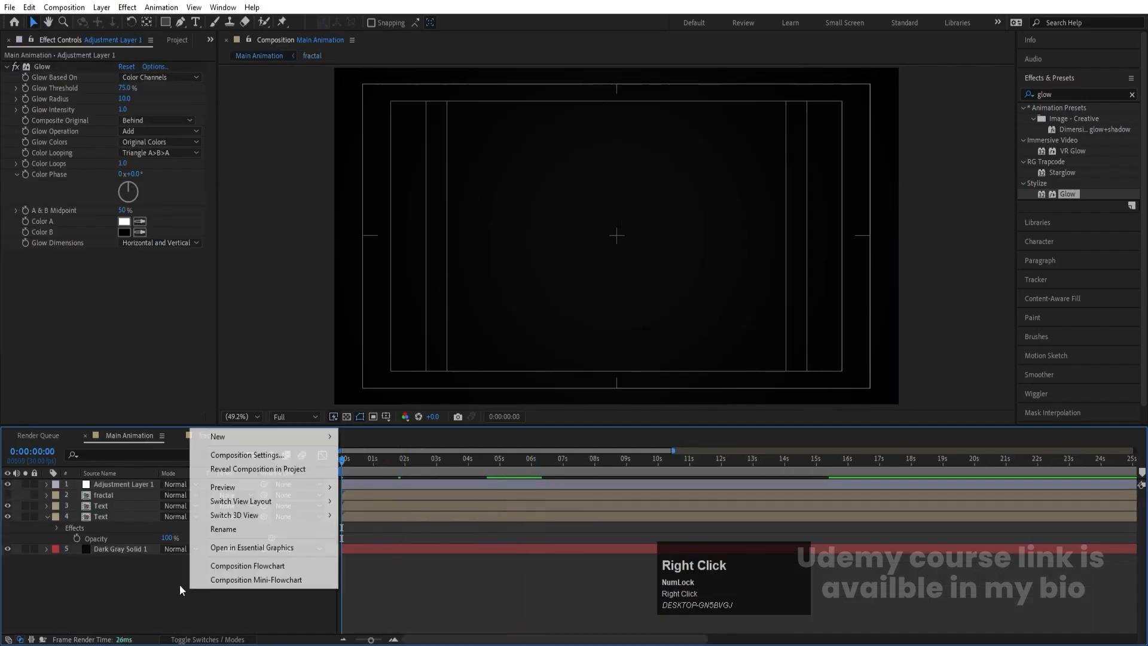
left_click(373, 510)
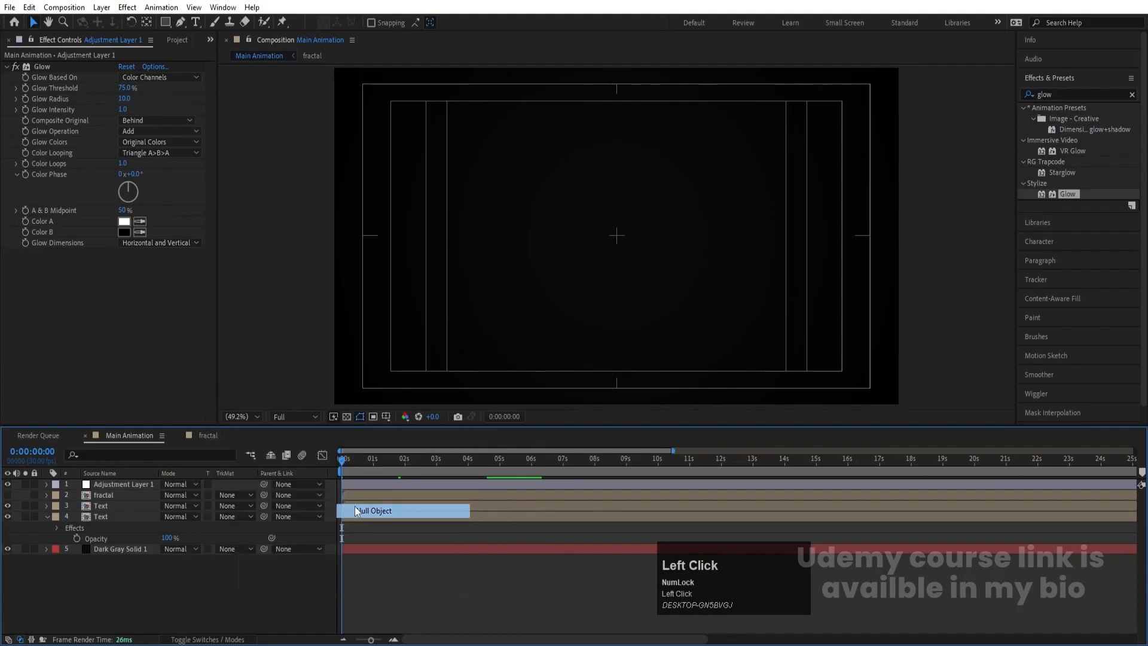
key("Return")
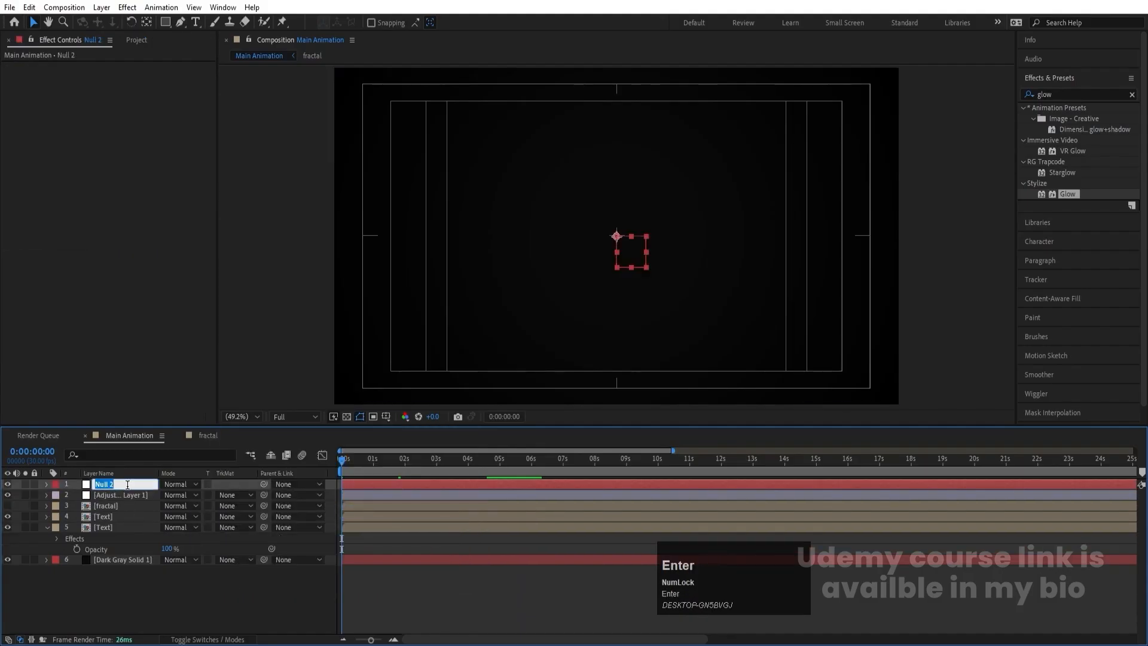
type("scale")
key("Return")
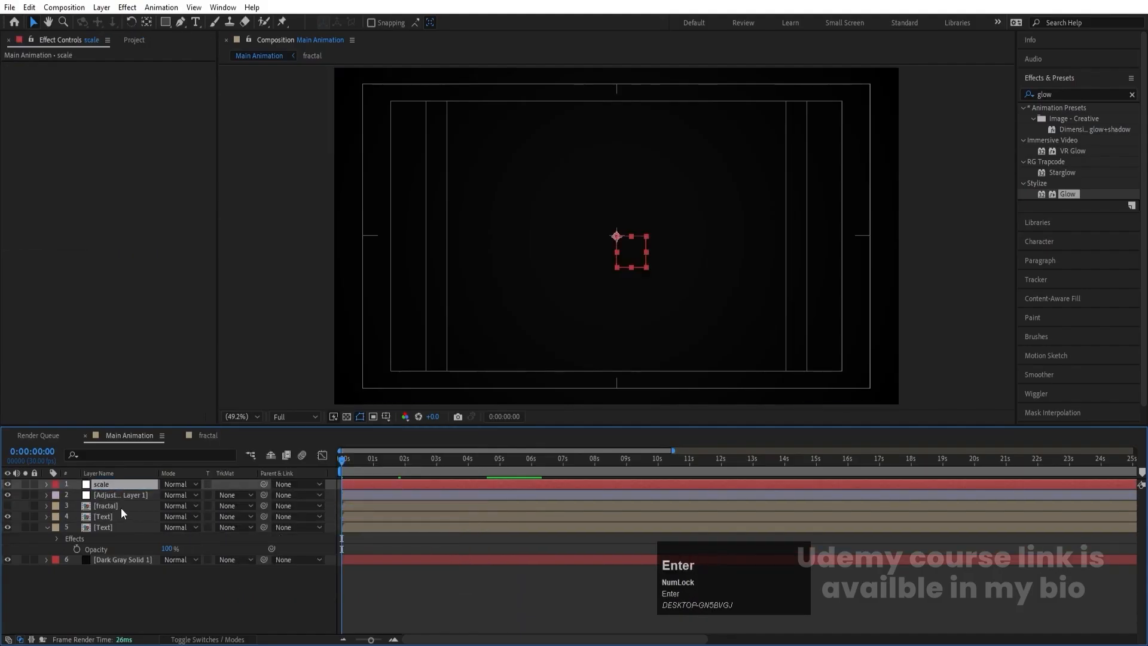
- Parent the fractal layer and both Text layers to the scale null
left_click(102, 518)
left_click(113, 528, "shift")
left_click(102, 508, "shift")
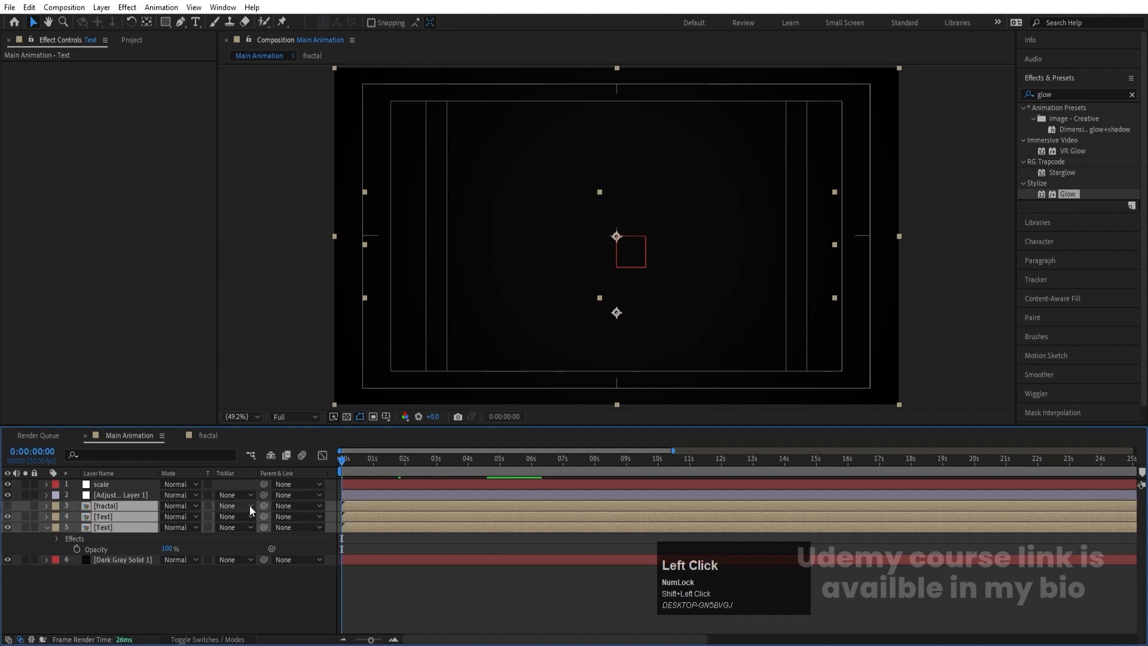
left_click_drag(263, 506, 106, 484)
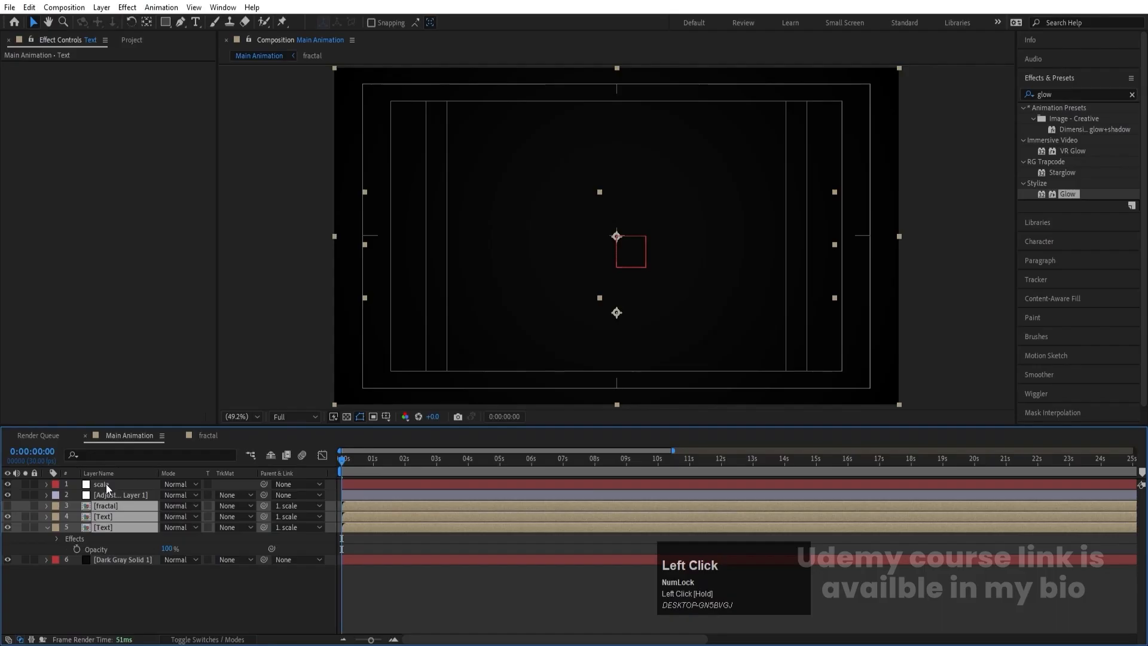
- Set the scale null's Scale to 90% and keyframe it at the first frame
left_click(106, 483)
key("s")
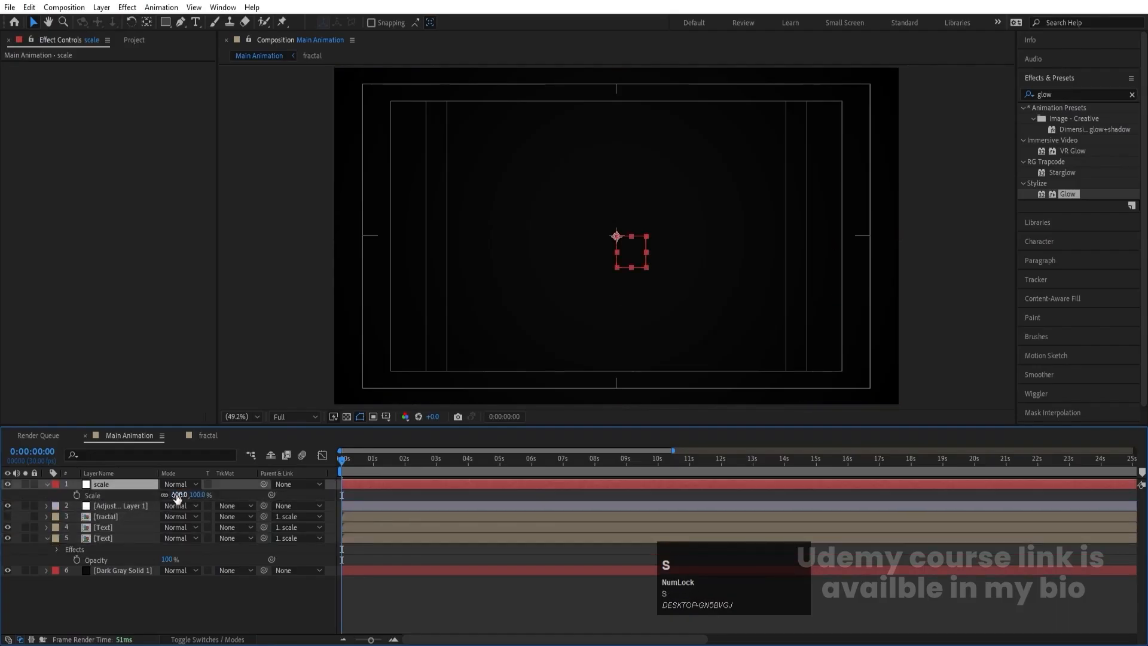
left_click(180, 494)
key("Return")
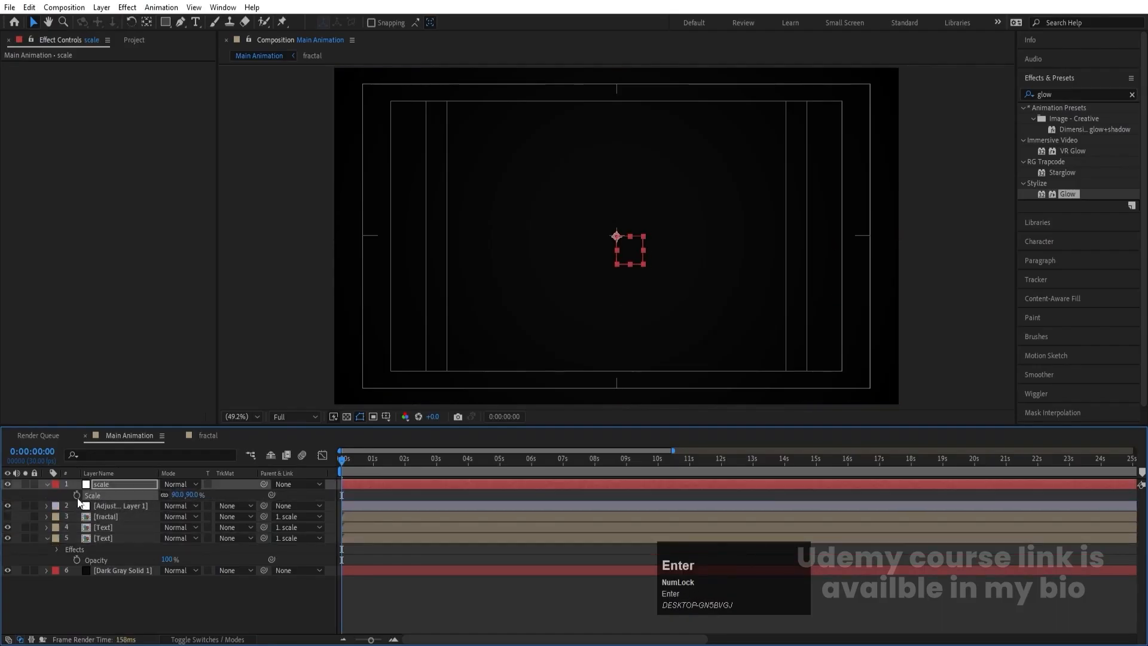
left_click(77, 495)
- Preview briefly and keyframe the scale null's Scale at 105% at 0:00:04:29
key("space")
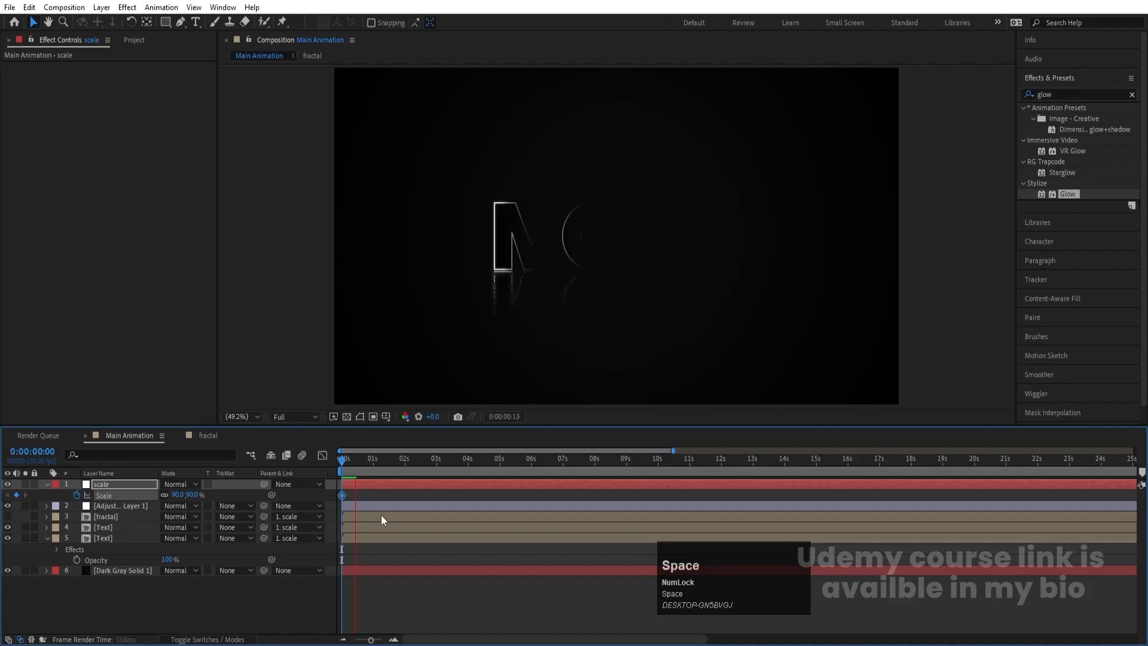
key("space")
left_click(499, 460)
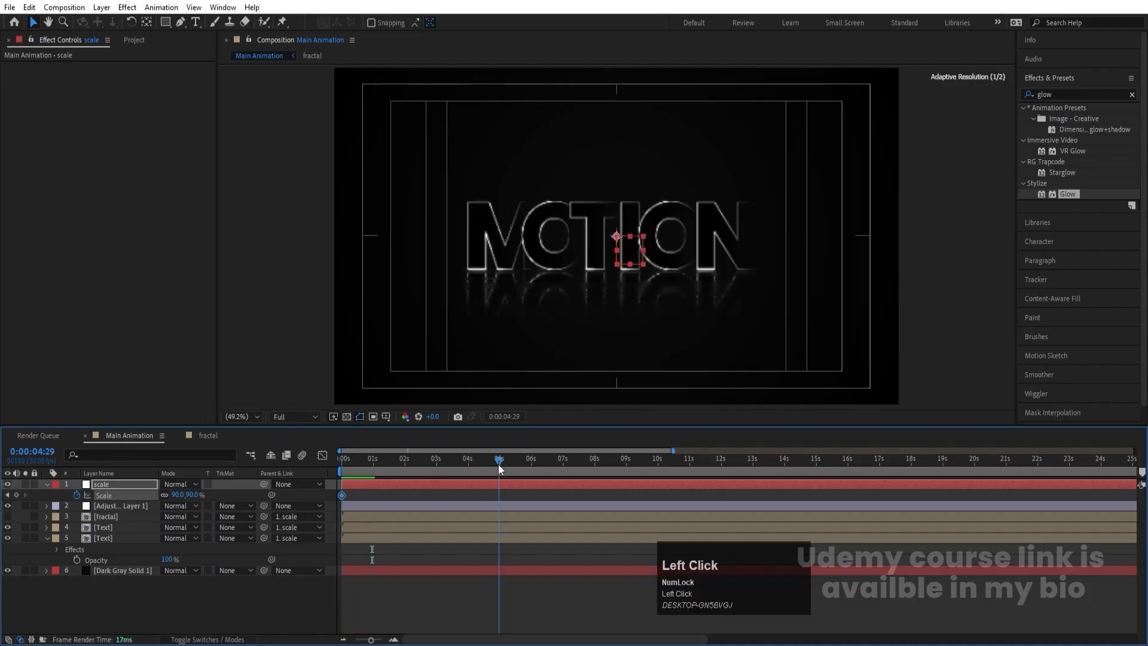
left_click(178, 495)
type("1")
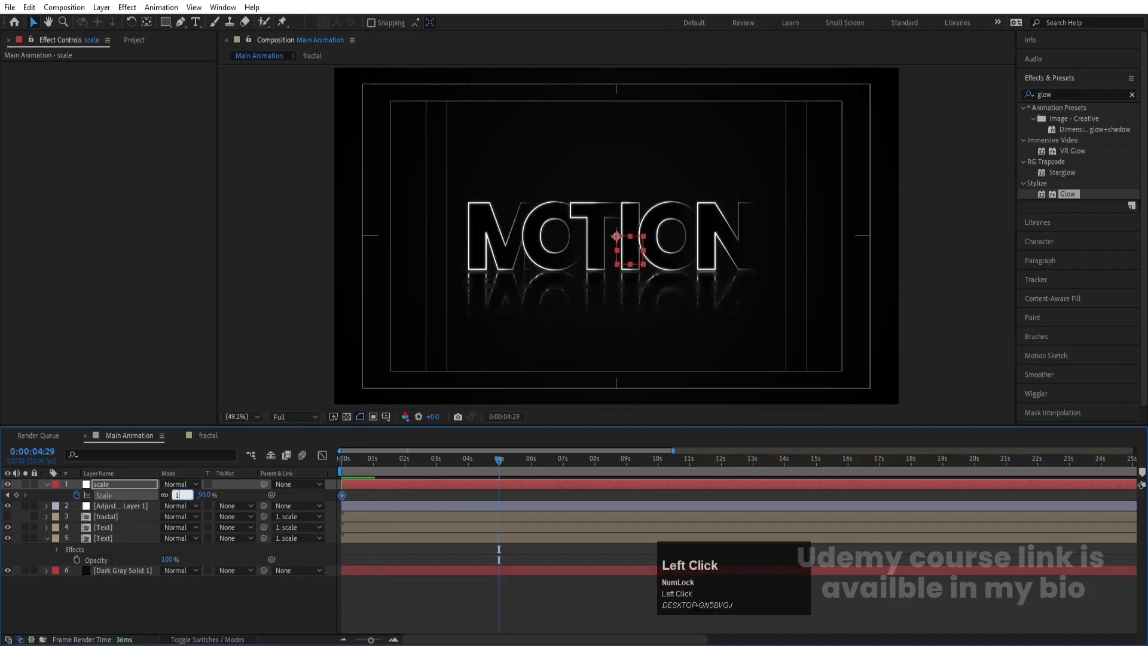
type("05")
key("Return")
- End the work area at 0:00:04:29 and preview the finished animation
key("n")
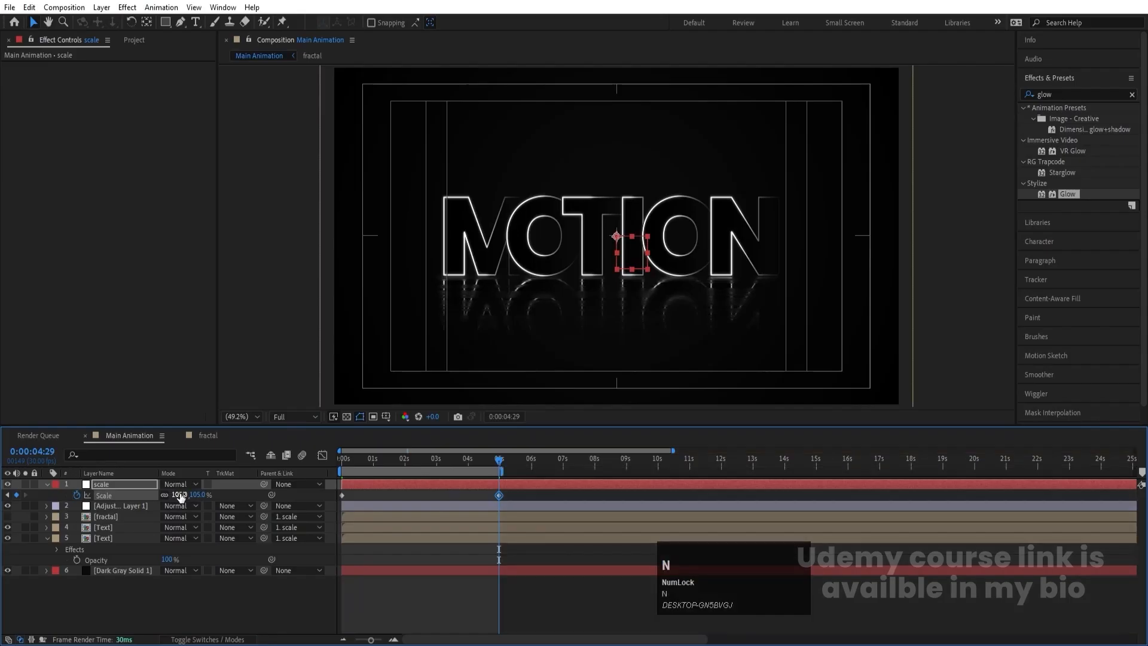
key("space")
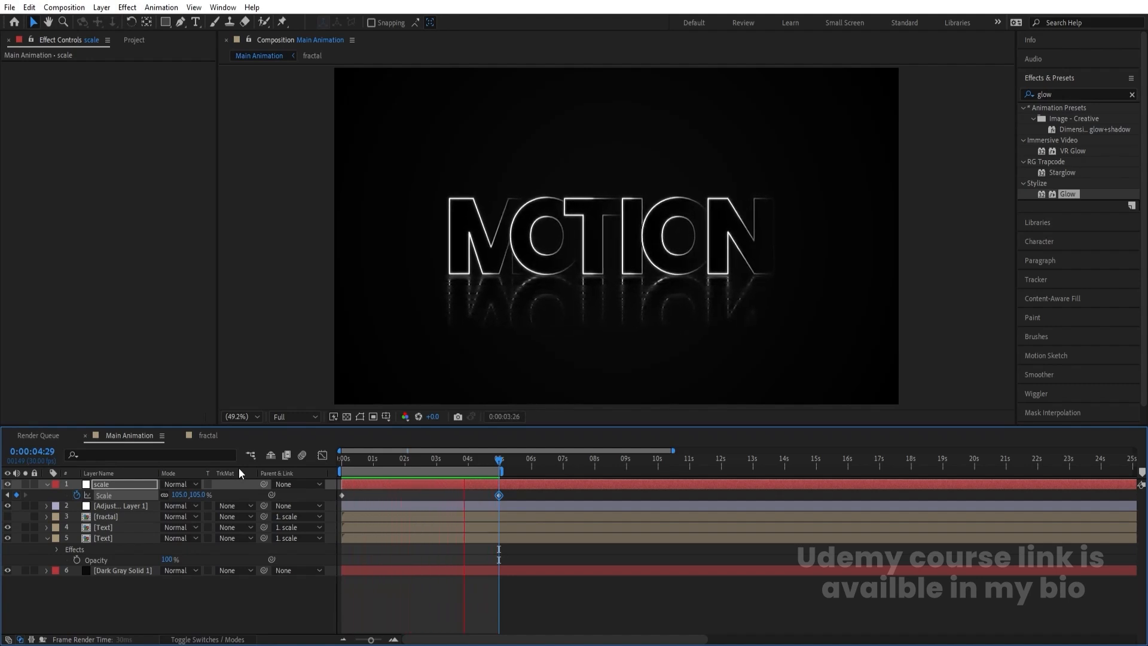
key("space")
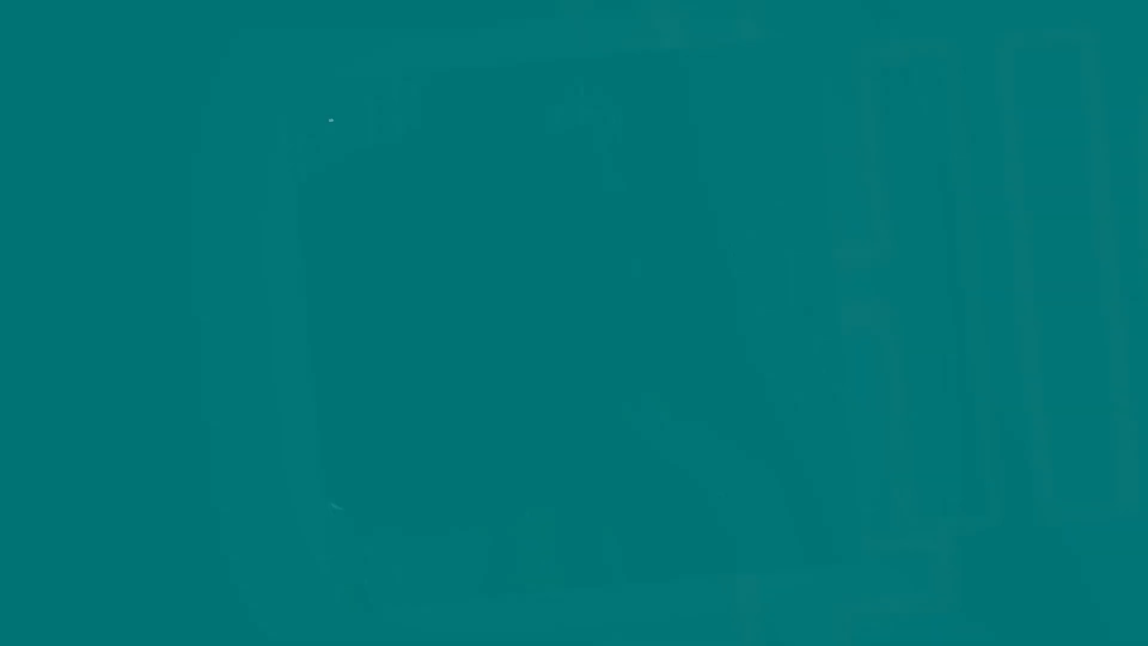
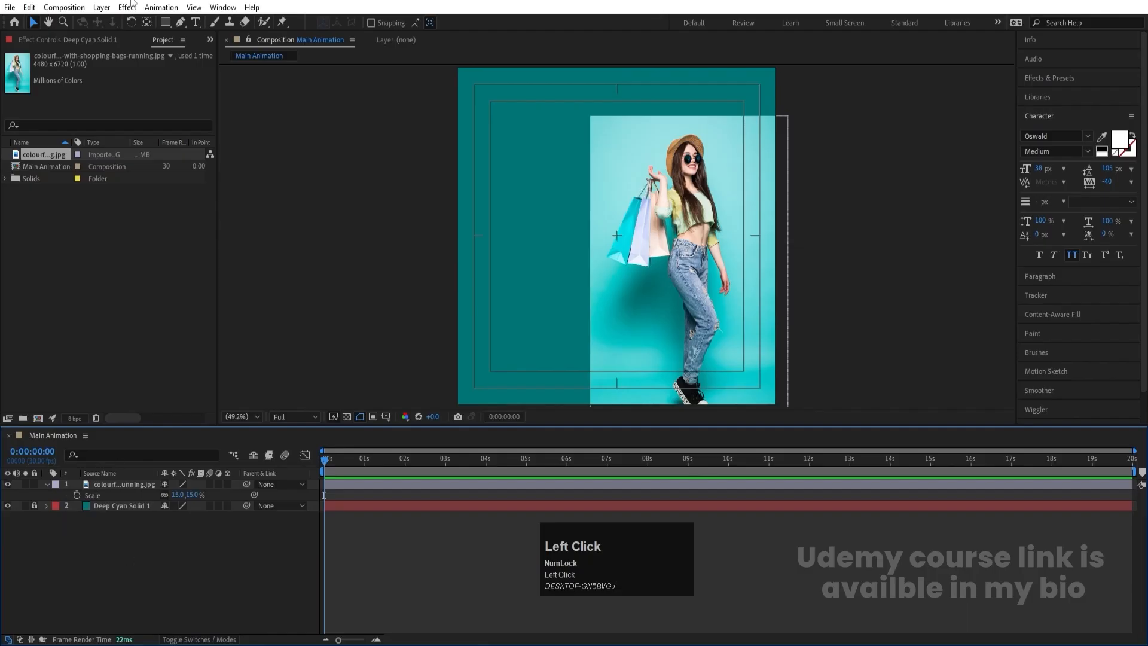
- Move the shopping photo slightly lower in the composition, then deselect it and collapse its layer properties
mouse_move(740, 265)
left_mouse_down()
mouse_move(733, 257)
mouse_move(745, 253)
mouse_move(718, 261)
left_mouse_up()
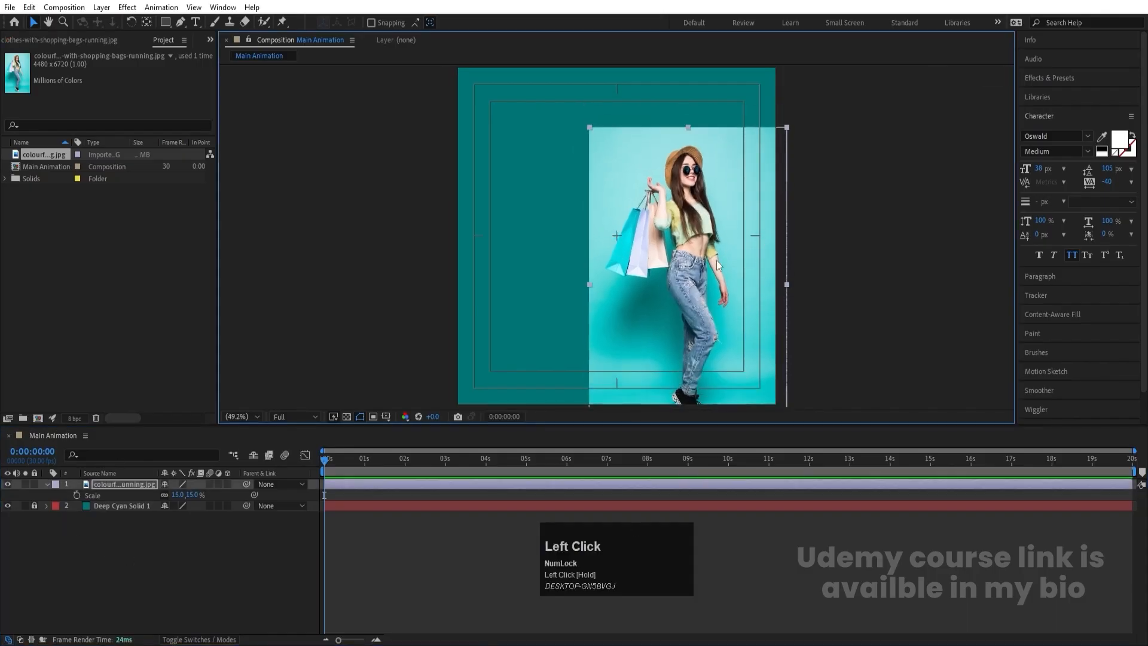
left_click(192, 561)
left_click(47, 485)
- Draw a large filled pentagon with the Polygon tool over the upper part of the composition
left_click(166, 22)
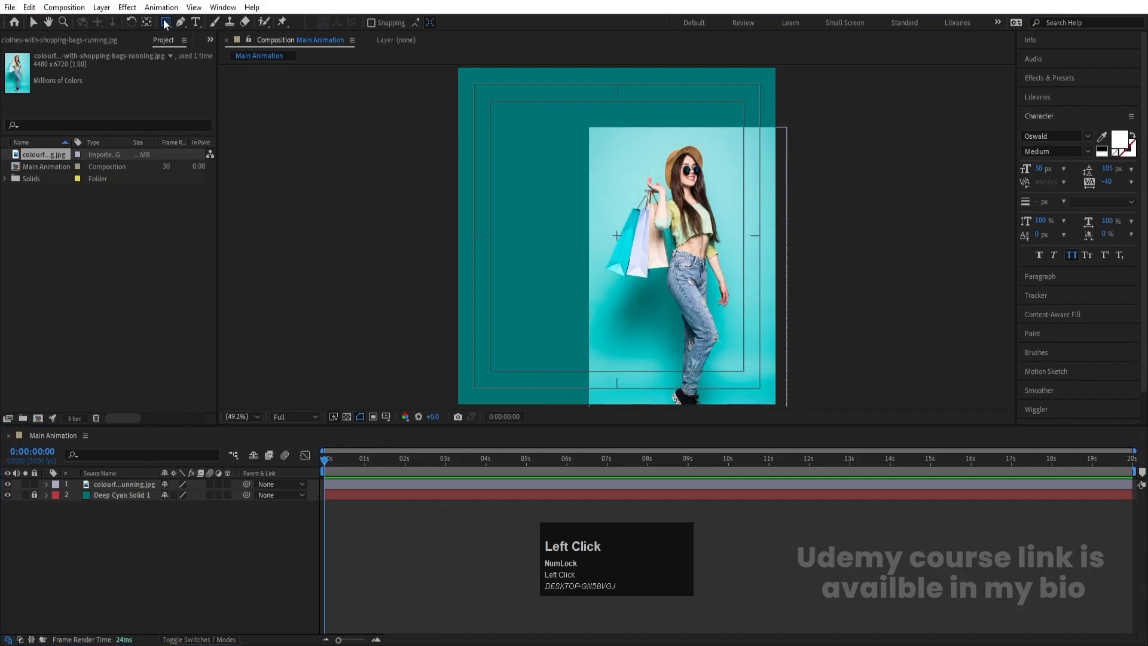
left_click(166, 22)
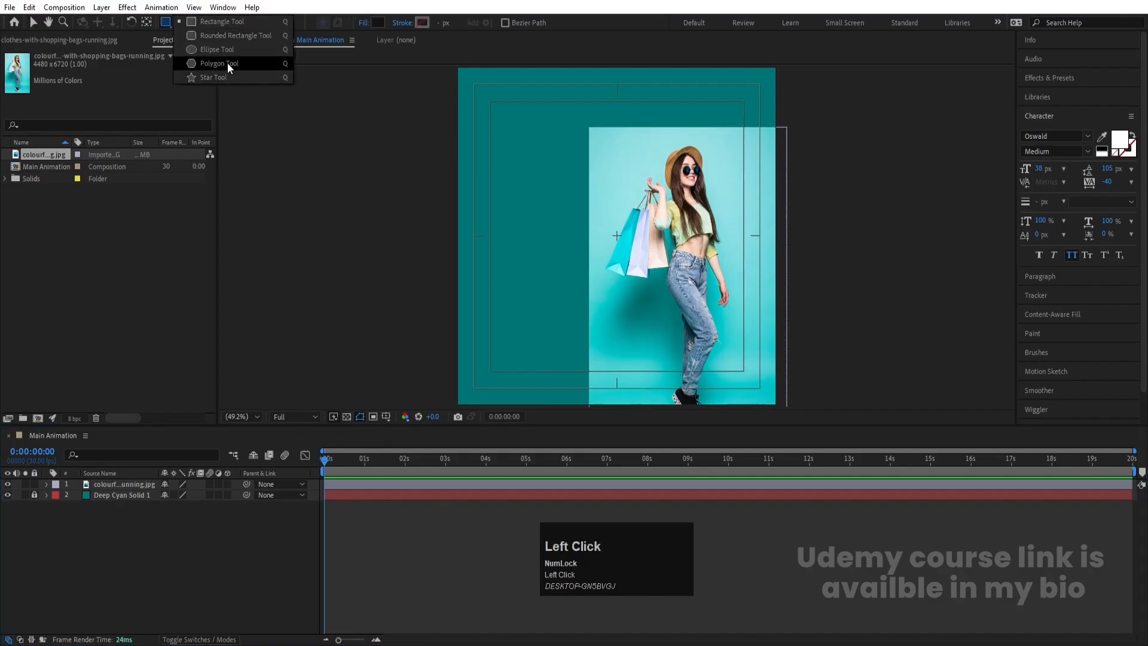
left_click(227, 63)
left_click(169, 22)
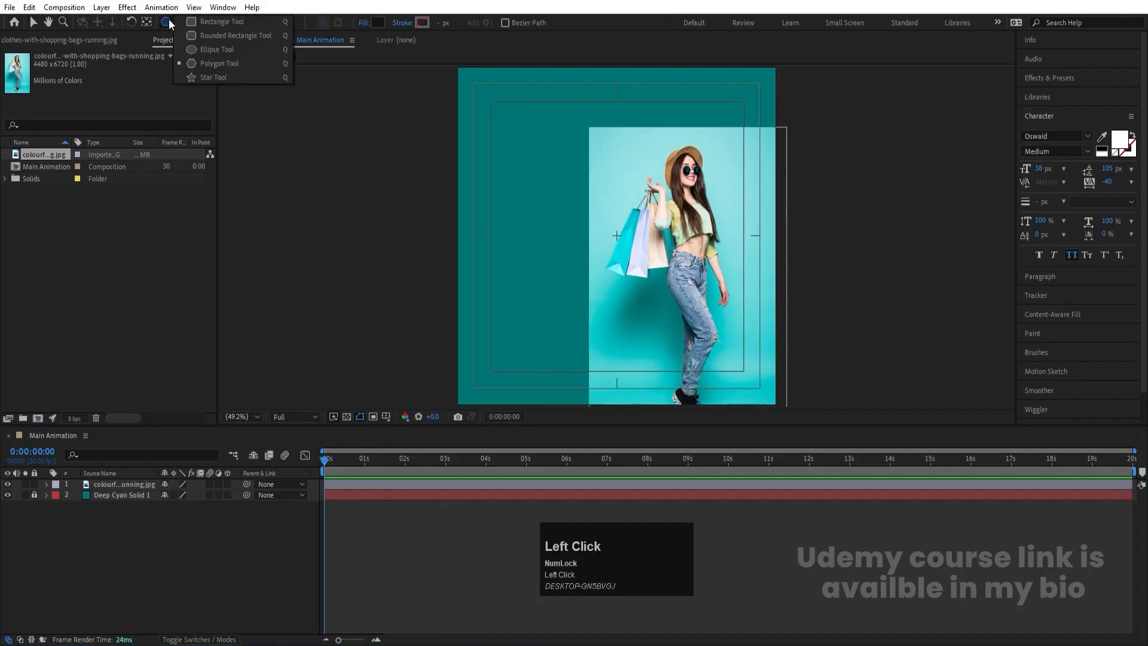
left_click(226, 76)
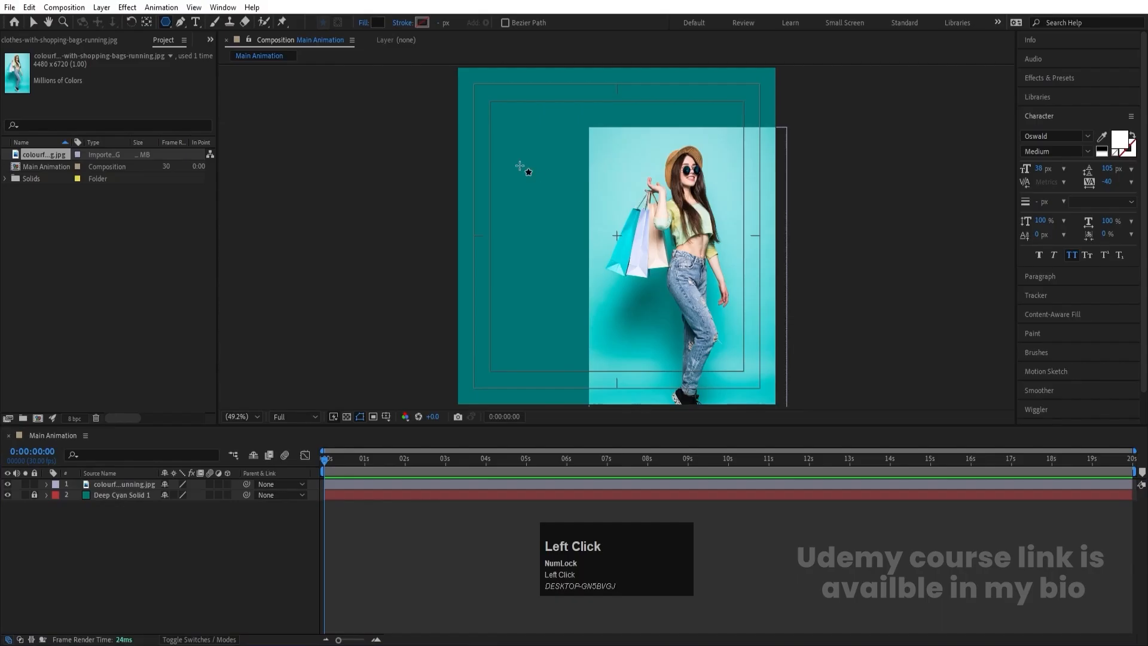
left_click_drag(568, 171, 639, 245)
- Centre the pentagon layer's anchor point and align the shape horizontally and vertically to the composition centre
left_click(107, 486)
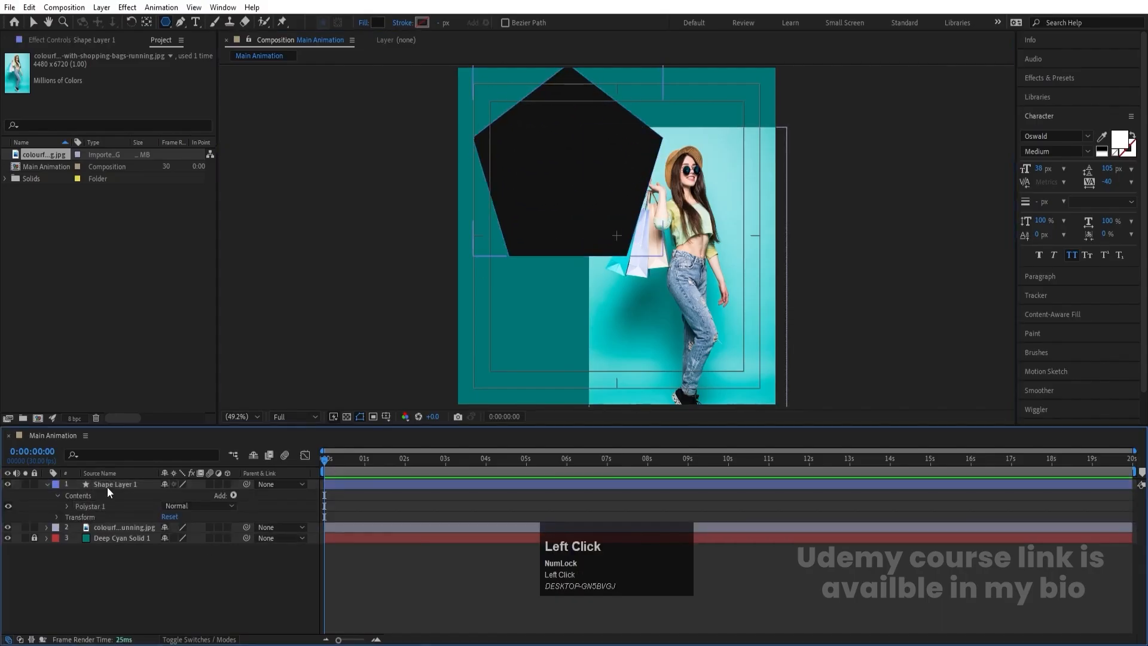
key("ctrl+alt+Home")
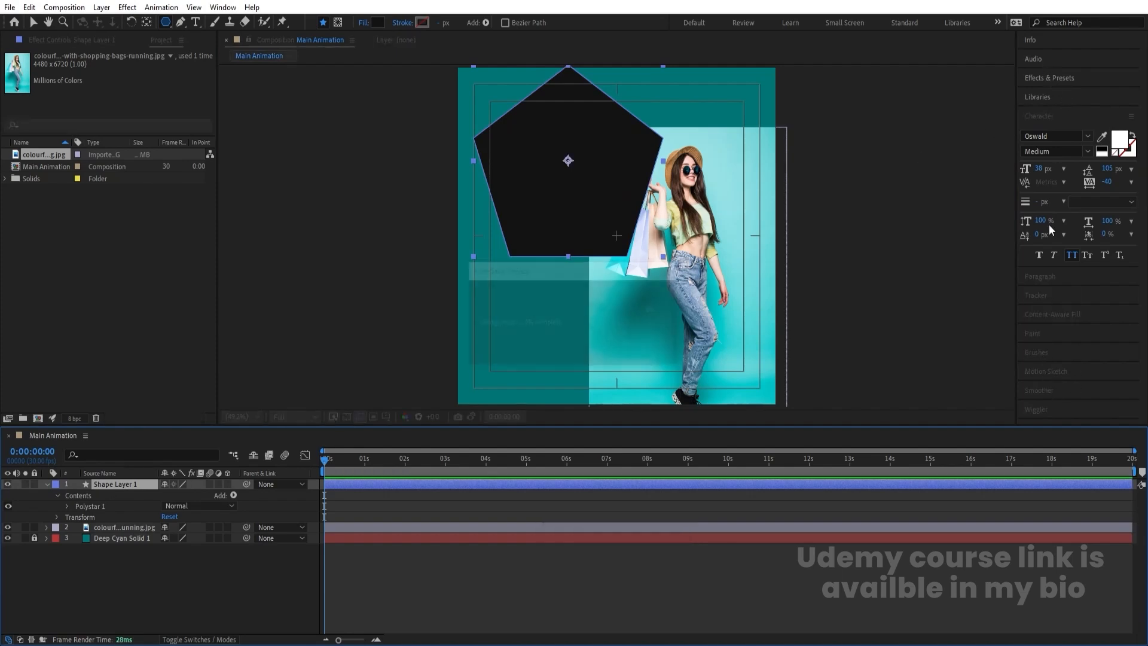
left_click(1039, 120)
left_click(1033, 306)
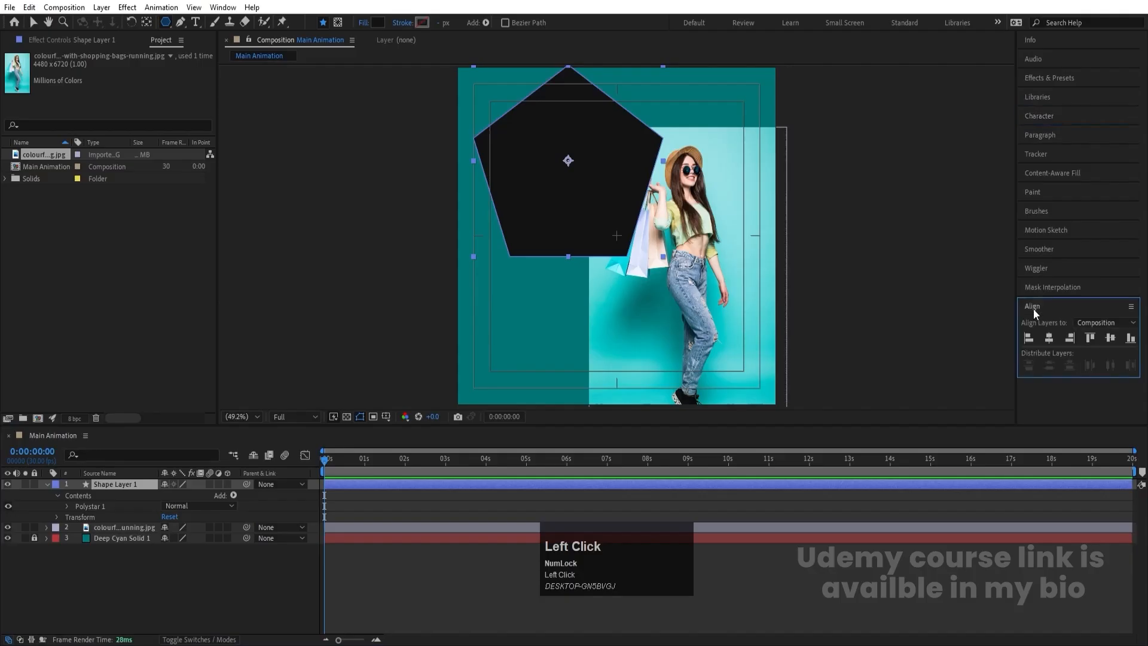
left_click(1048, 342)
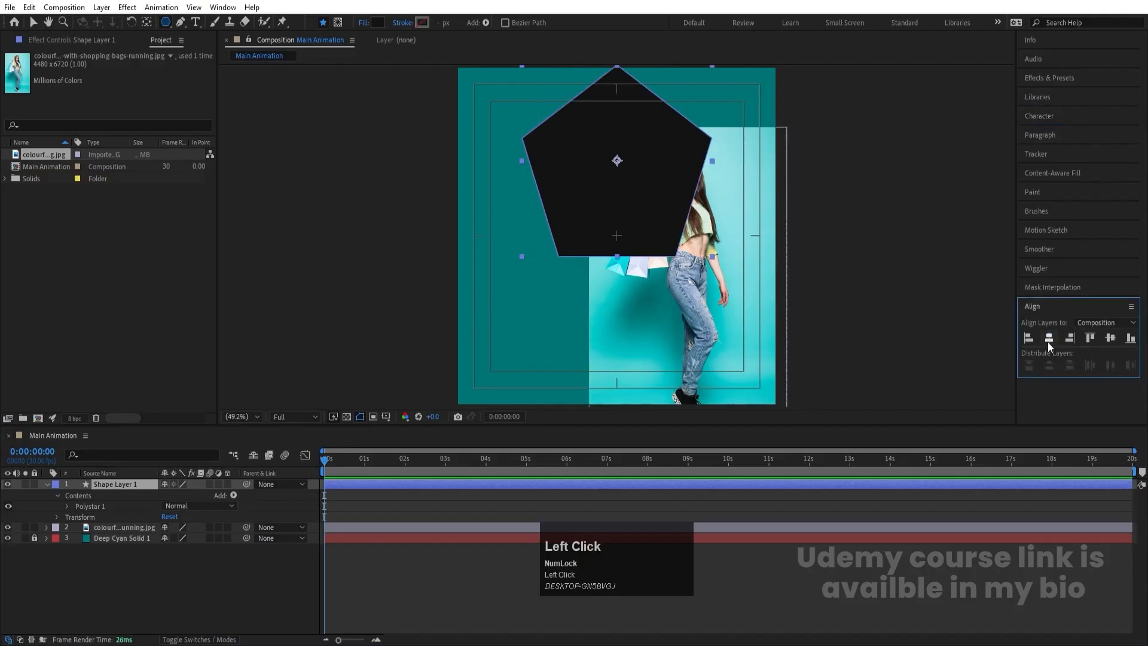
left_click(1116, 336)
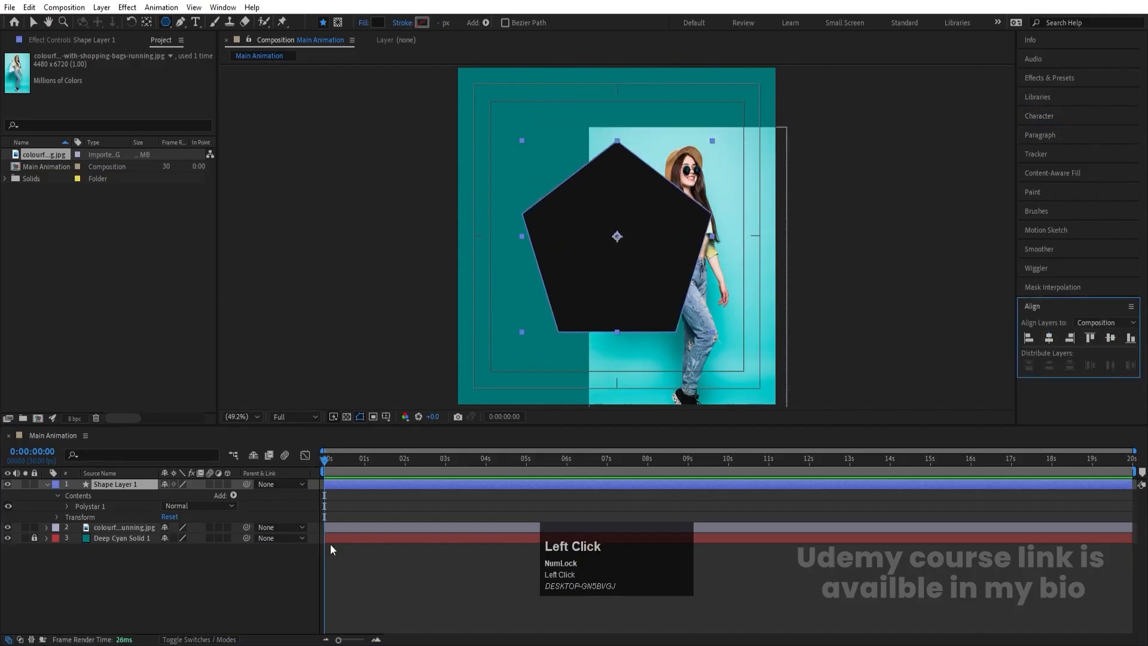
- Turn the pentagon into a hexagon by setting its polystar path Points to 6
left_click(66, 504)
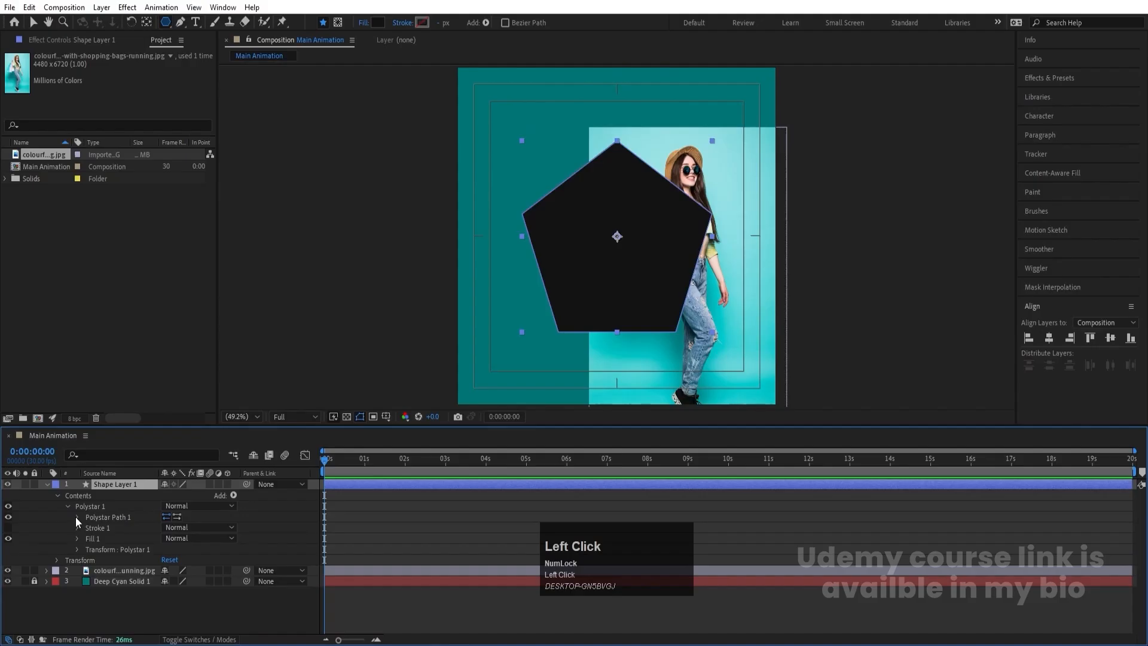
left_click(76, 518)
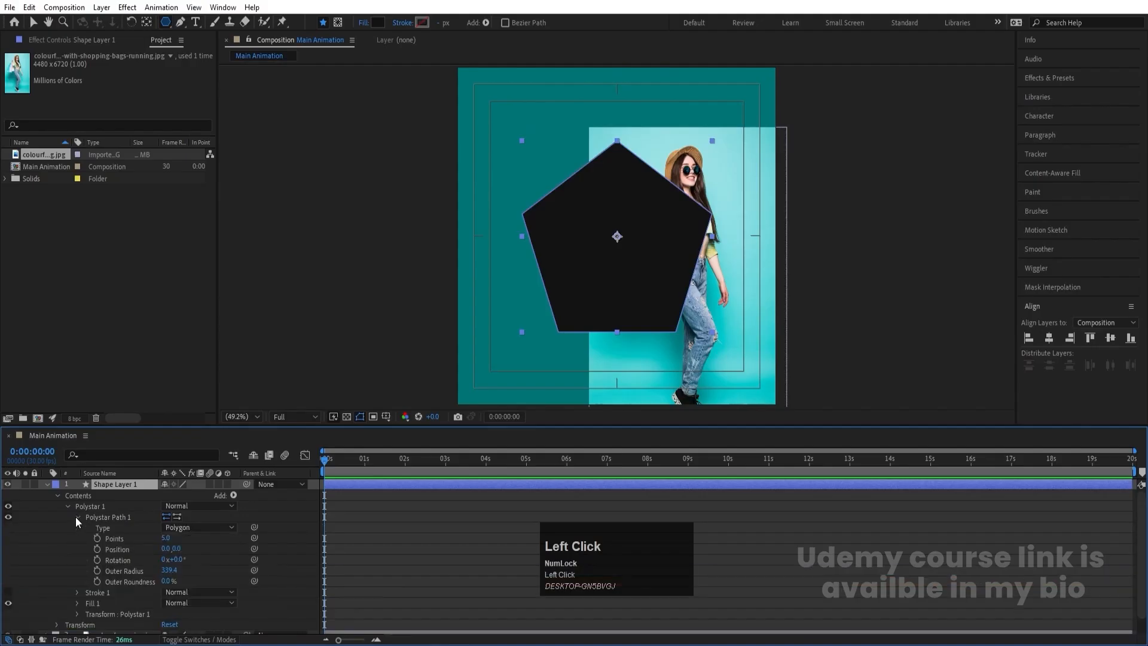
left_click(167, 536)
key("Return")
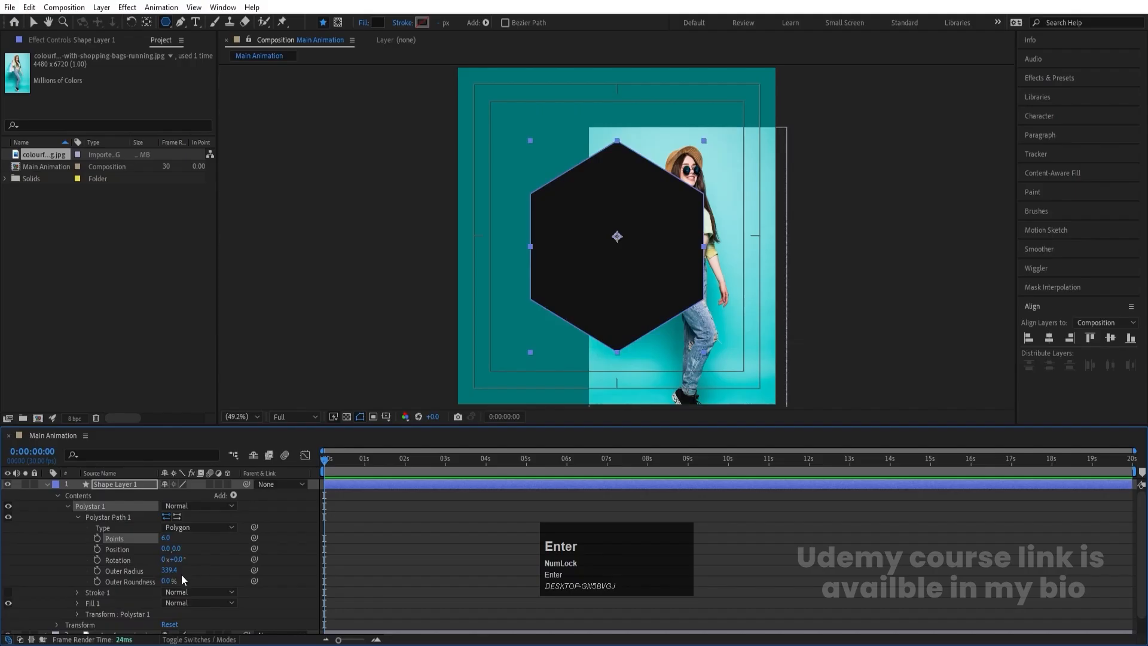
- Set the hexagon's Outer Radius to 341.4 and its Outer Roundness to 40%
left_click_drag(169, 571, 190, 581)
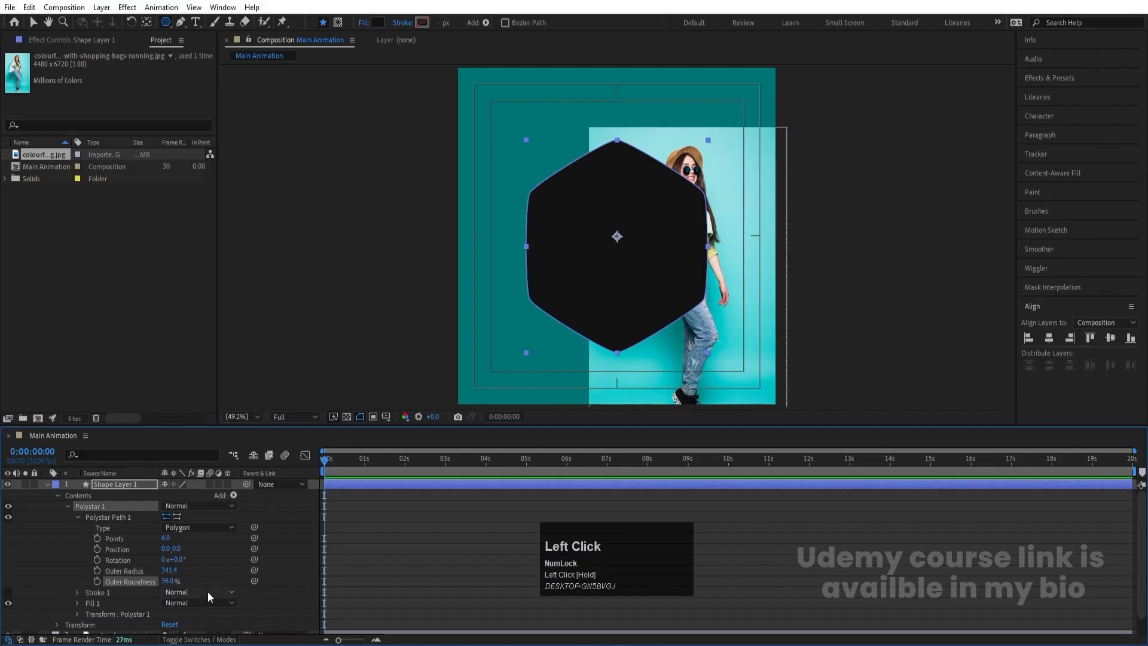
left_click(170, 581)
type("40")
key("Return")
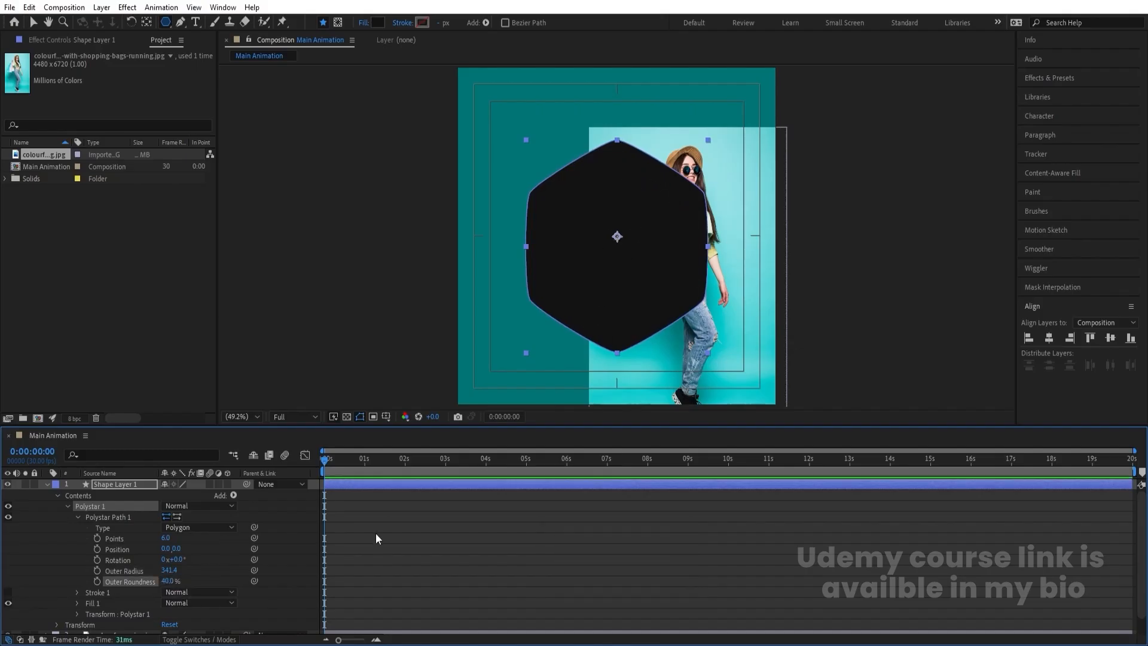
- Recentre the rounded hexagon's anchor point and align the shape to the middle of the composition
key("ctrl+alt+Home")
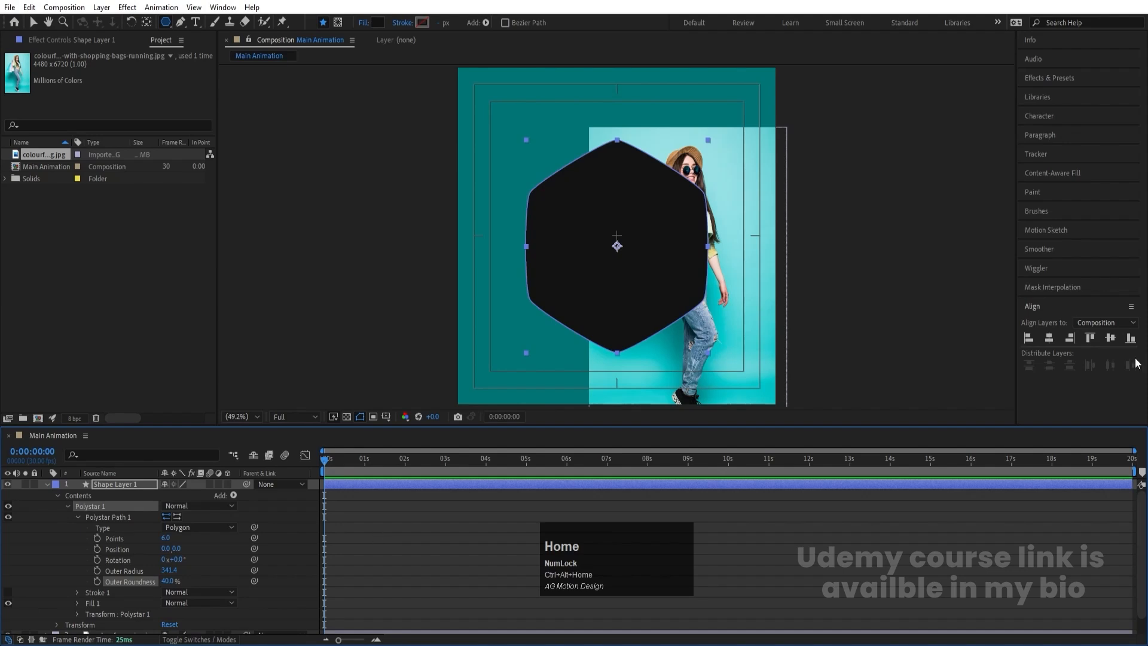
left_click(1049, 336)
left_click(1111, 339)
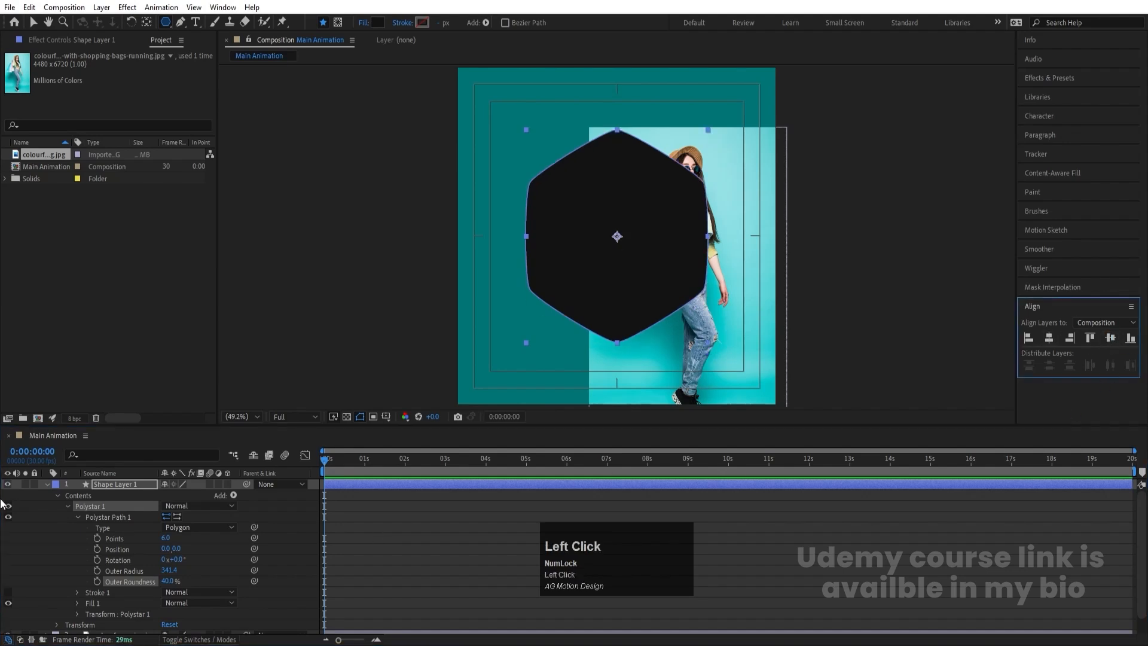
- Collapse the hexagon shape layer and rename it mask
left_click(46, 485)
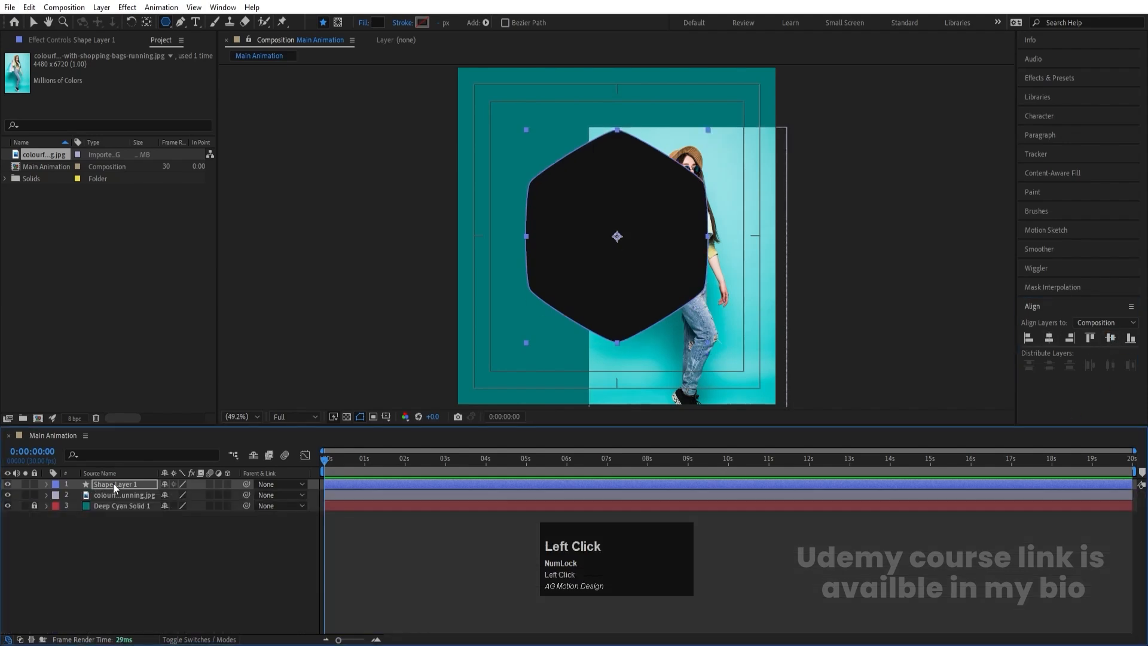
key("Return")
type("mask")
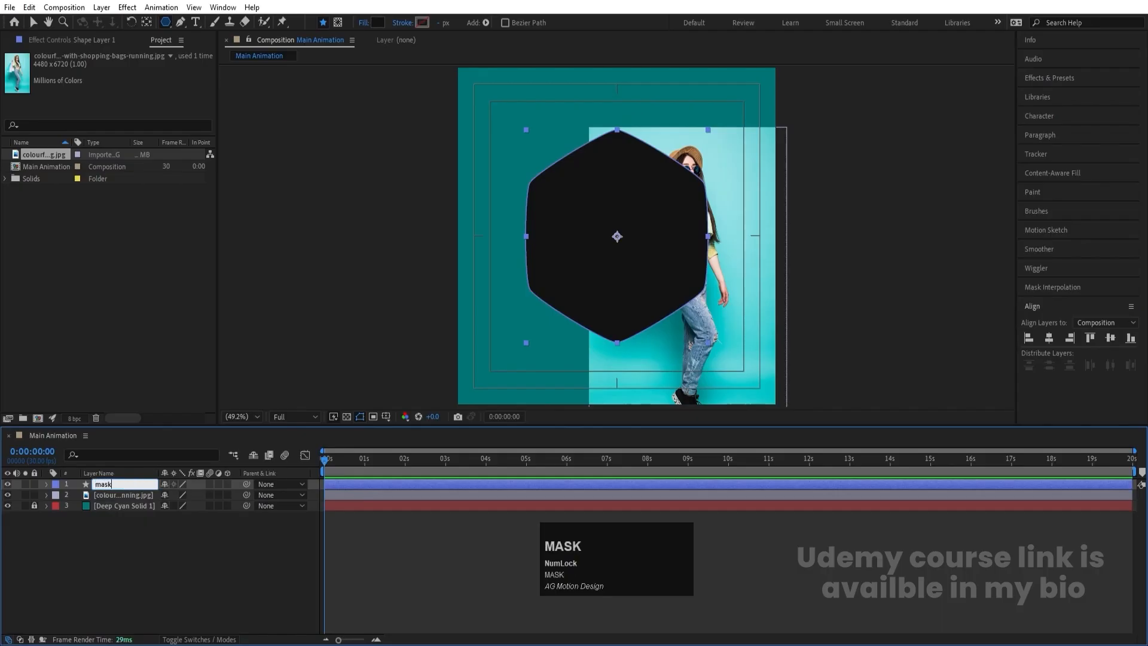
key("Return")
- Set the shopping photo layer's track matte to Alpha Matte "mask"
key("ctrl")
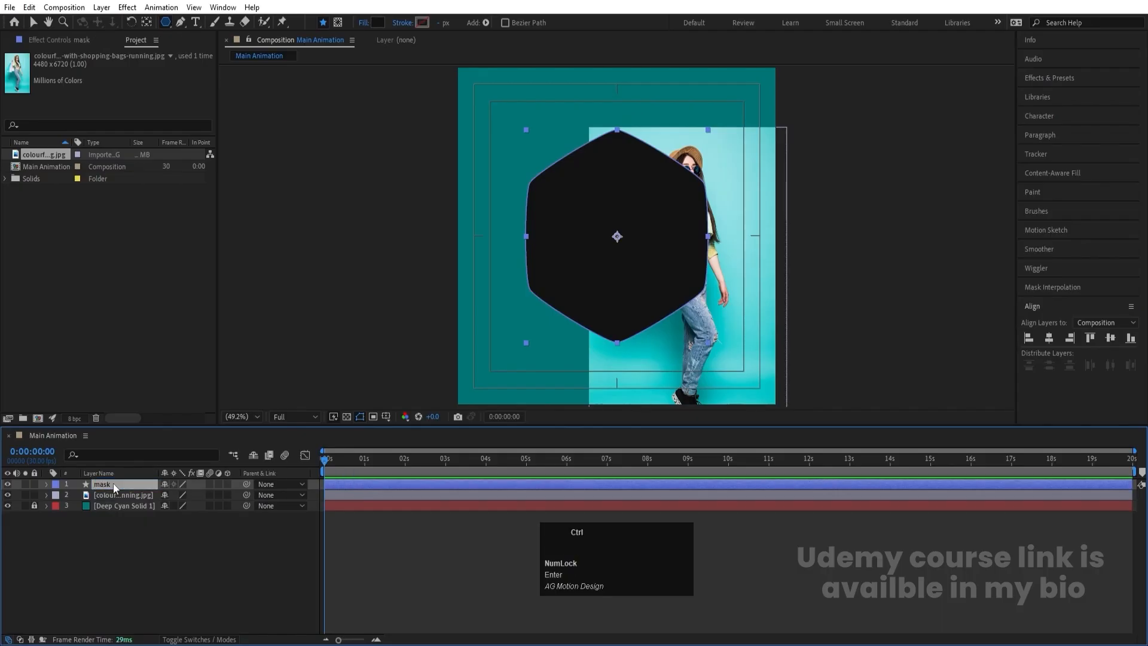
left_click(123, 494)
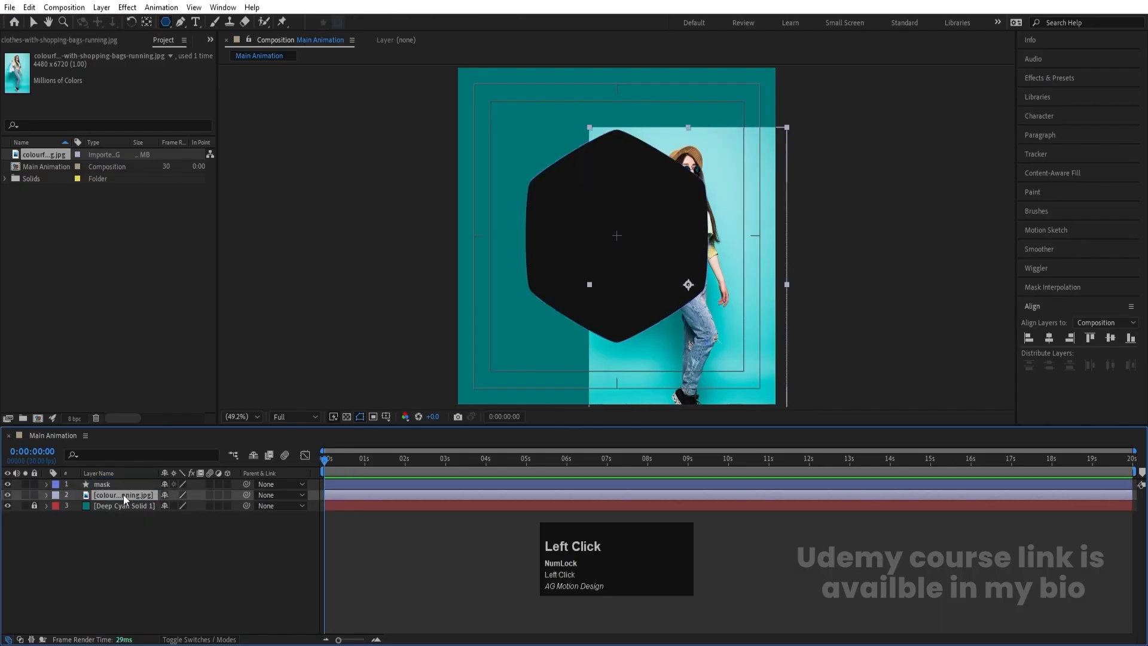
key("F4")
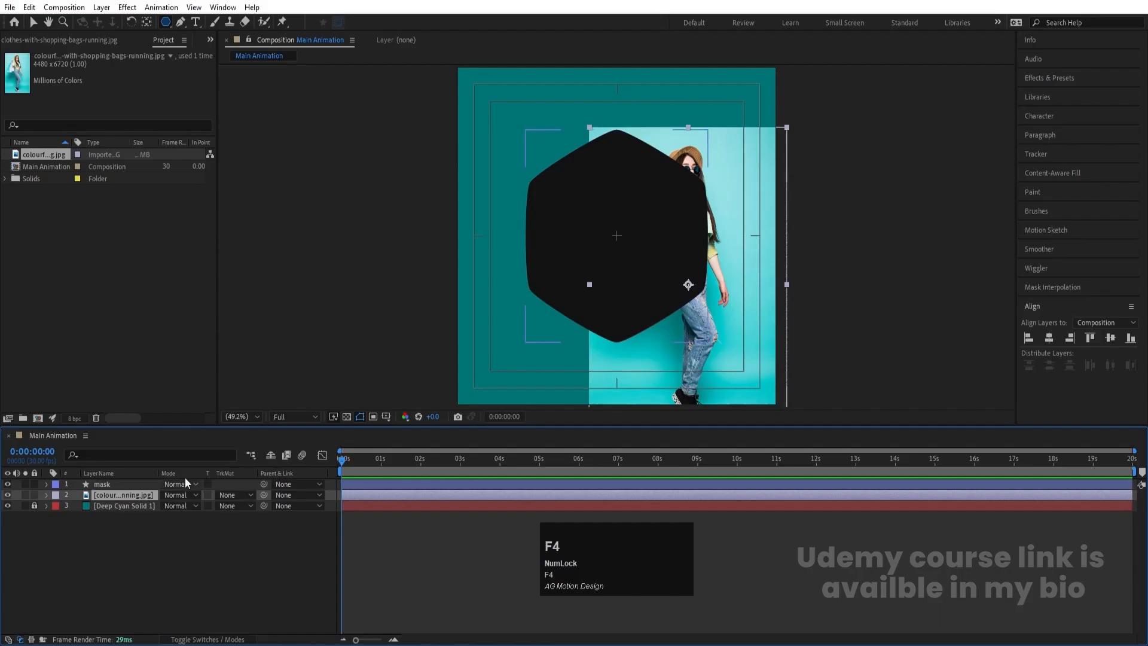
left_click(231, 497)
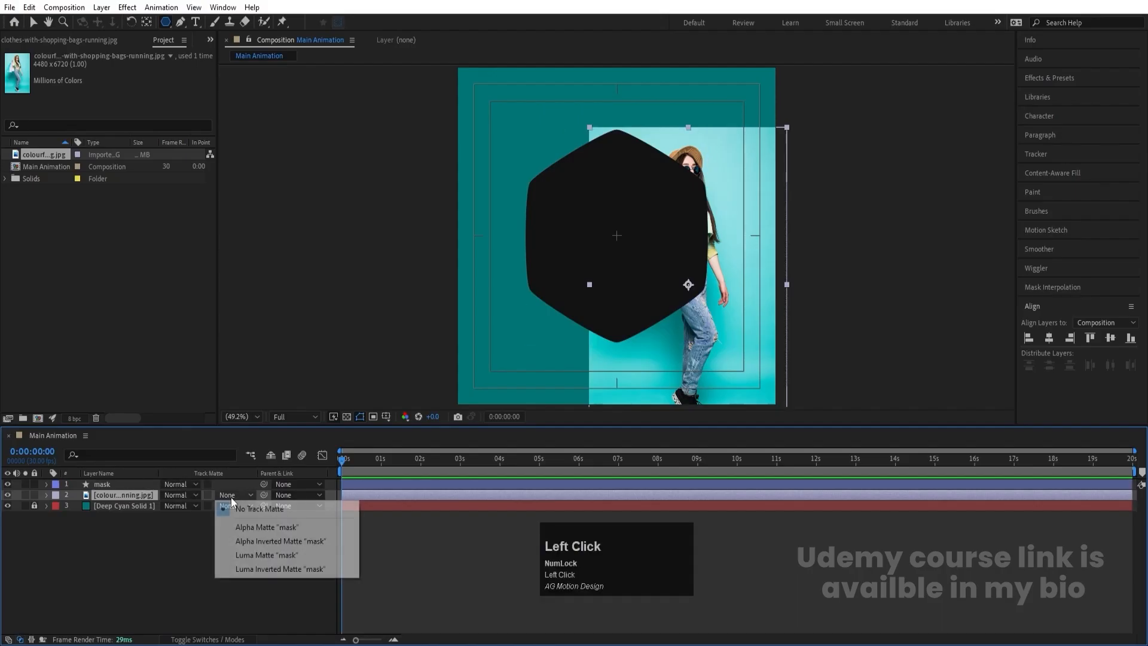
left_click(245, 527)
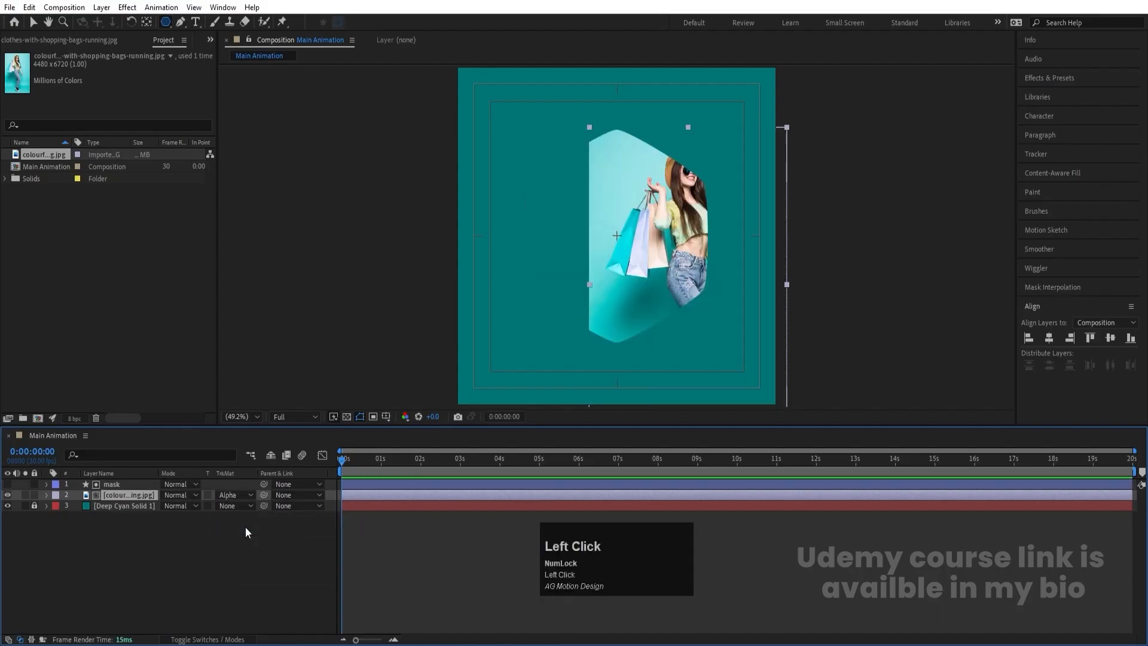
- Shift the mask hexagon horizontally so that it frames the woman in the photo
left_click(113, 485)
key("v")
left_click_drag(649, 273, 718, 273)
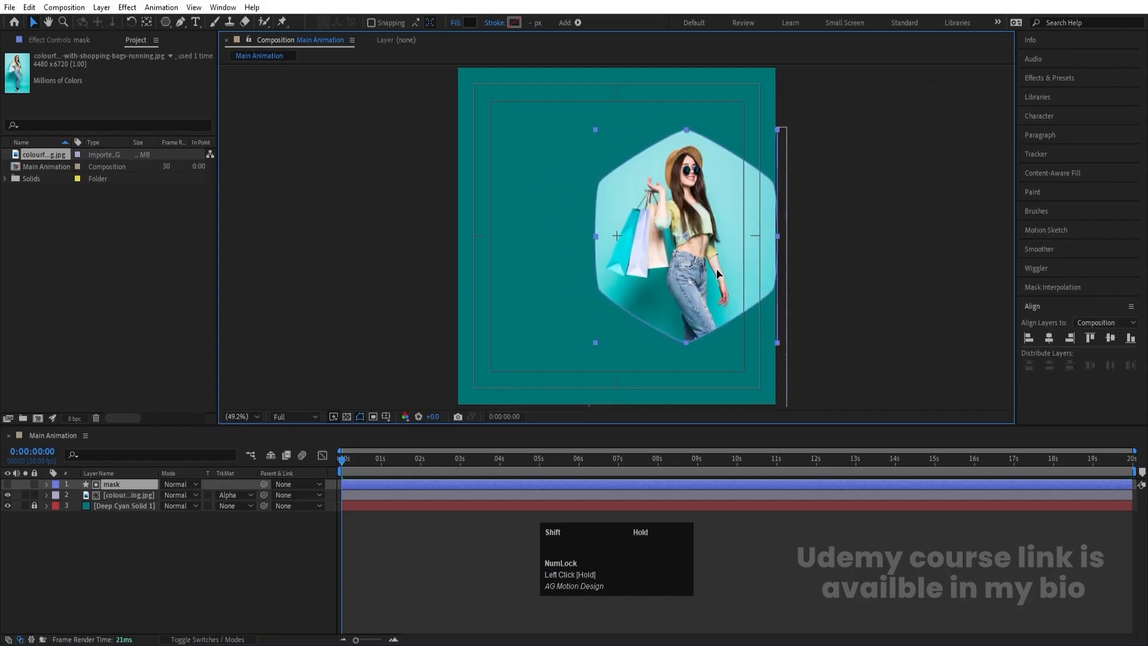
- Scale the shopping photo to 20% and move it down so the woman's upper body sits within the hexagon
left_click(140, 512)
left_click(146, 495)
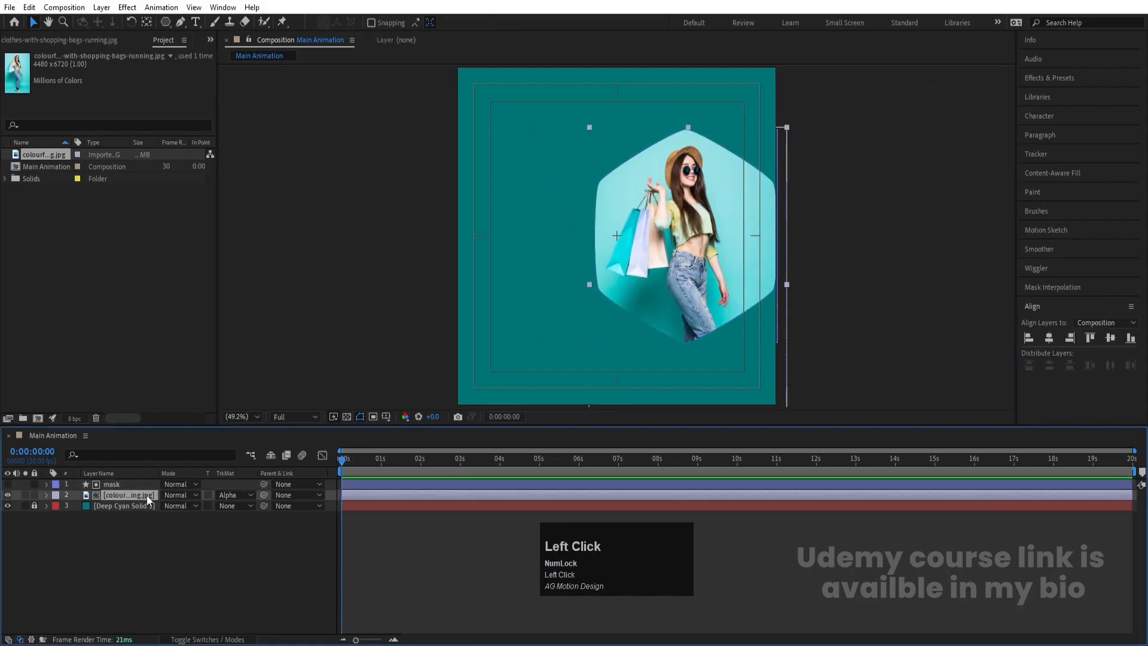
key("s")
left_click_drag(180, 506, 183, 506)
key("v")
left_click_drag(731, 199, 734, 240)
left_click(150, 583)
- Duplicate the mask layer, make the copy visible and fill it with white
left_click(121, 485)
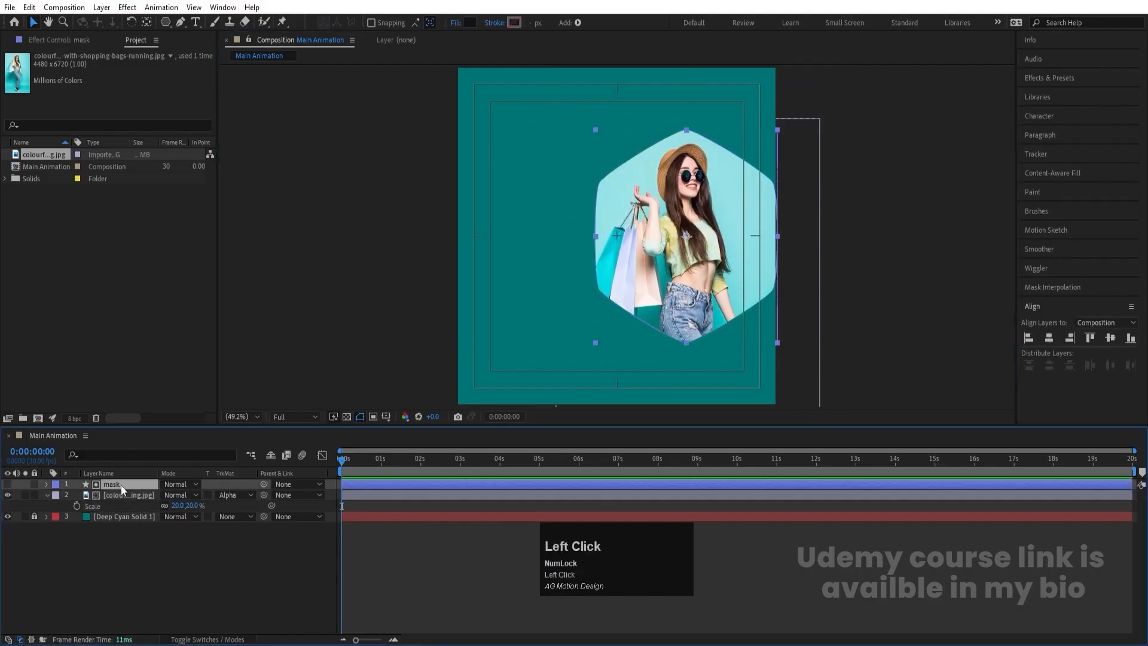
key("ctrl+d")
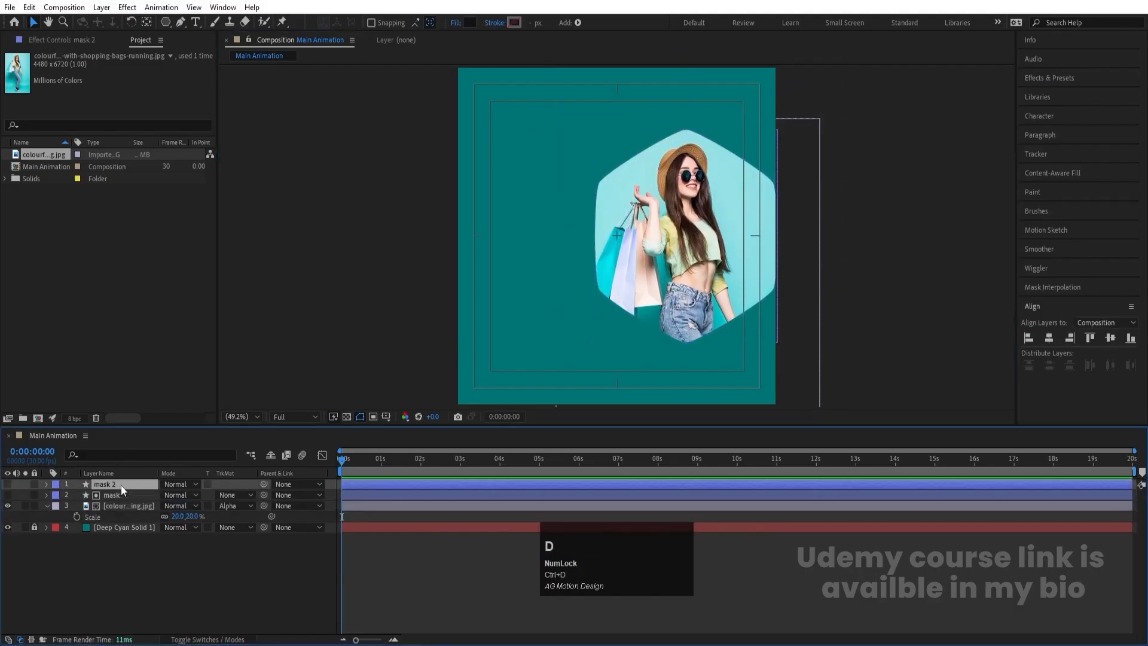
left_click(8, 483)
left_click(470, 23)
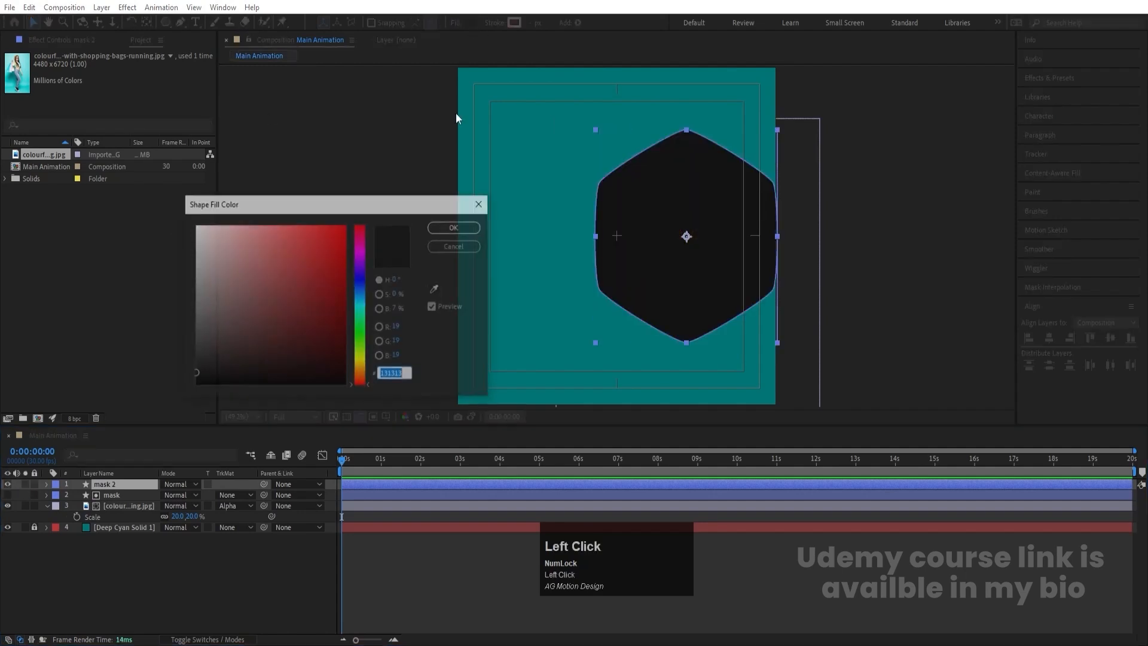
left_click(199, 228)
key("Return")
- Place the white hexagon layer directly beneath the photo layer and rotate it slightly counterclockwise
left_click_drag(106, 484, 114, 523)
left_click(131, 22)
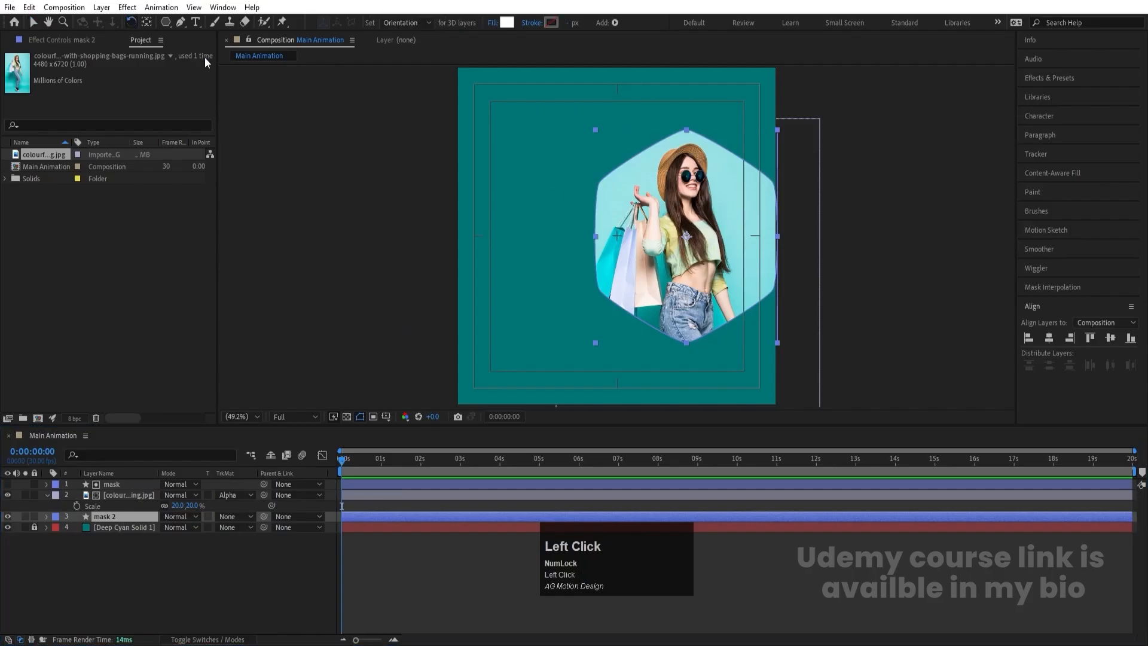
left_click_drag(731, 175, 711, 176)
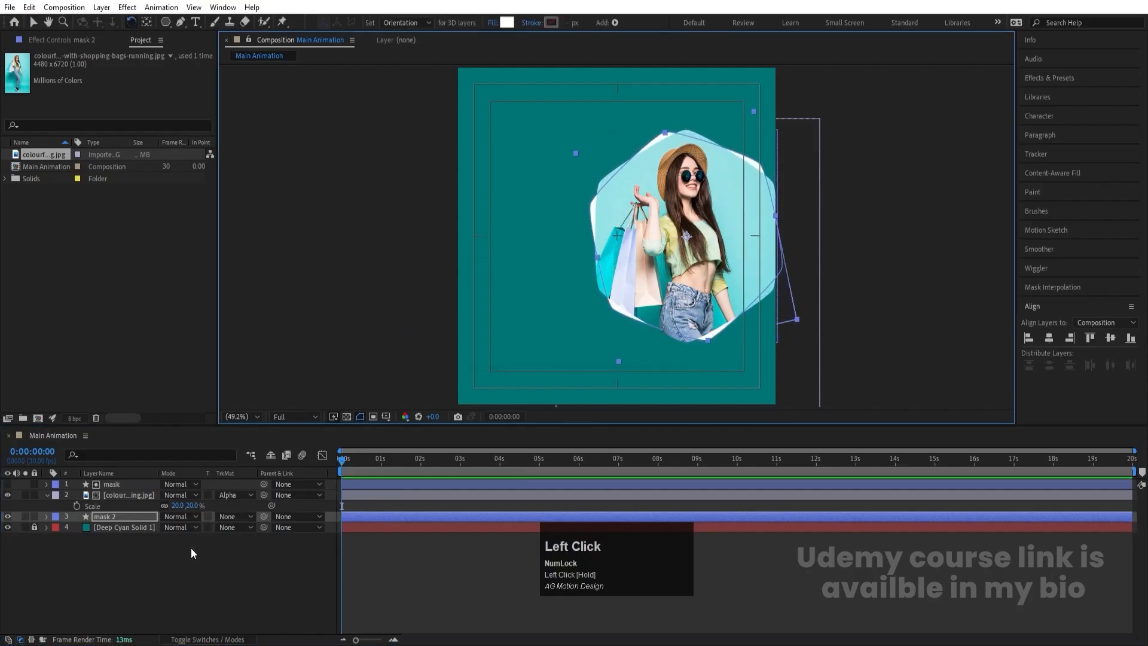
left_click(124, 532)
- Duplicate the white mask 2 hexagon, bring the copy above all layers and rotate it slightly clockwise
left_click(121, 518)
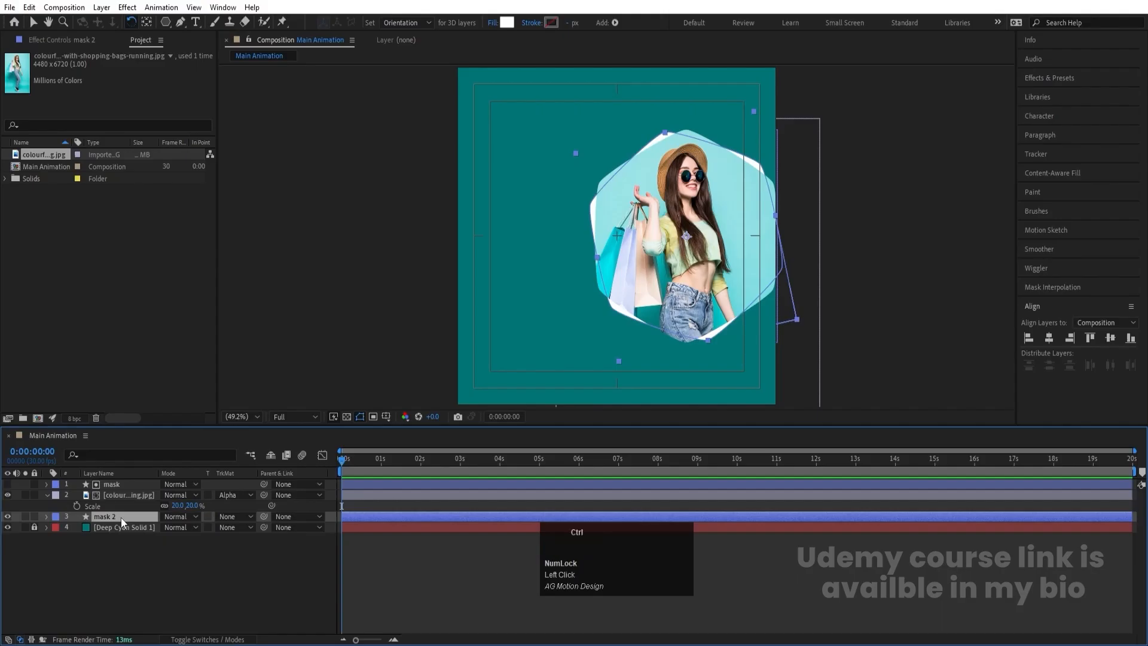
key("ctrl+d")
left_click_drag(121, 518, 160, 468)
left_click_drag(689, 162, 735, 178)
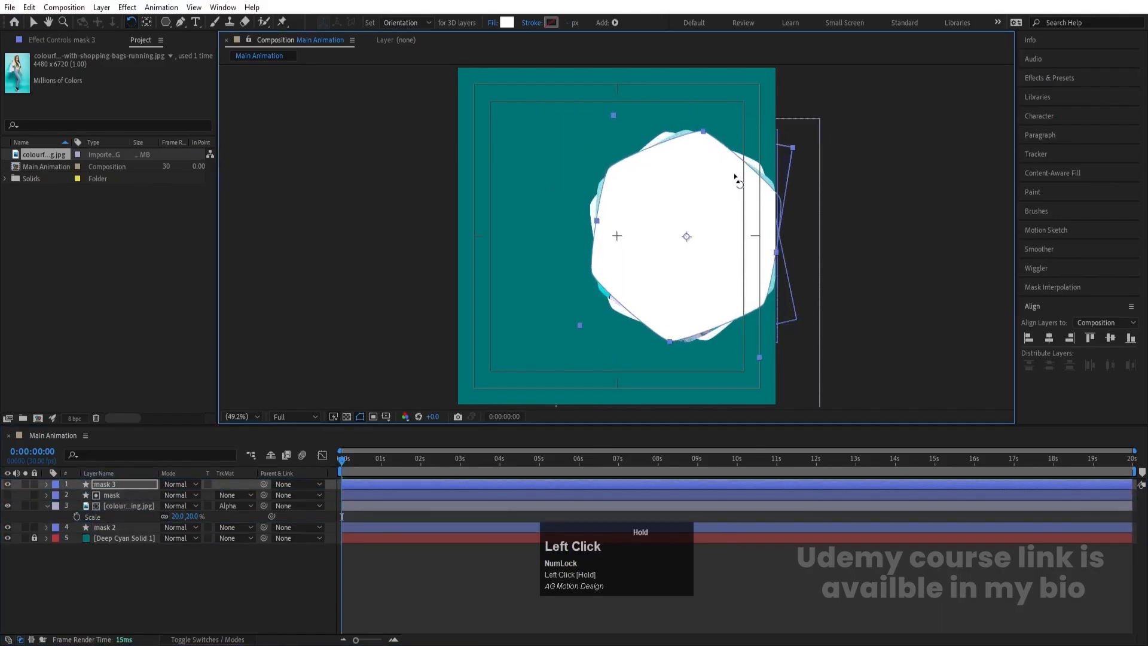
- Set the fill of the topmost hexagon, mask 3, to None
left_click(490, 28)
left_click(517, 286)
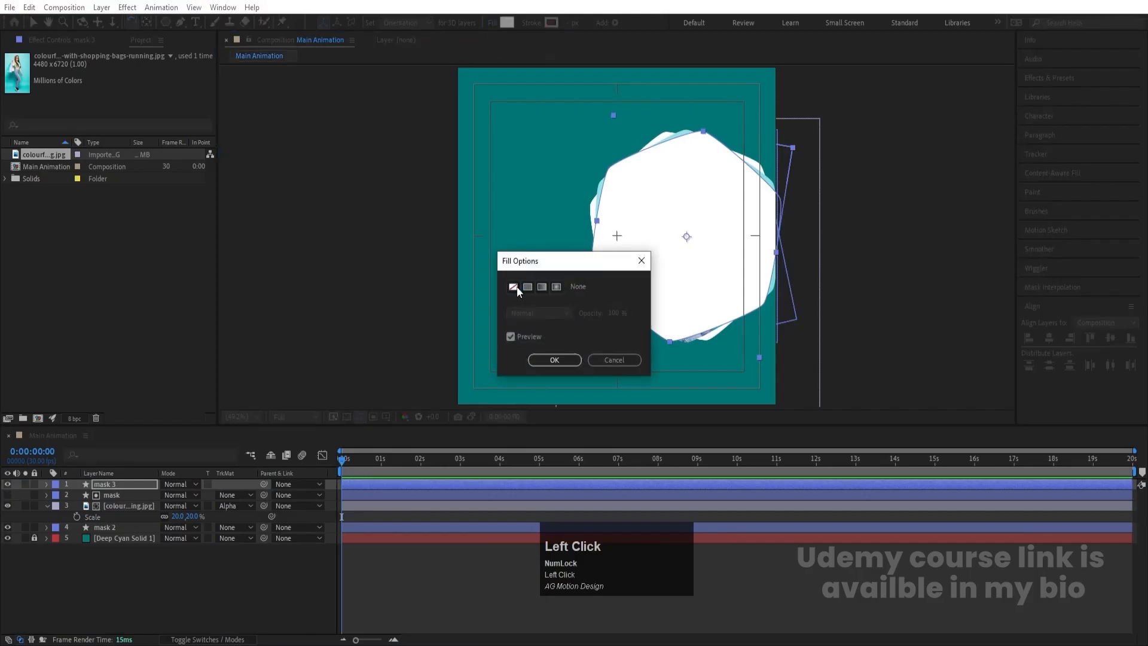
left_click(553, 360)
- Set the stroke of the topmost hexagon, mask 3, to white with a width of 2 px
left_click(548, 26)
left_click_drag(225, 325, 115, 133)
key("Return")
left_click(570, 29)
type("3")
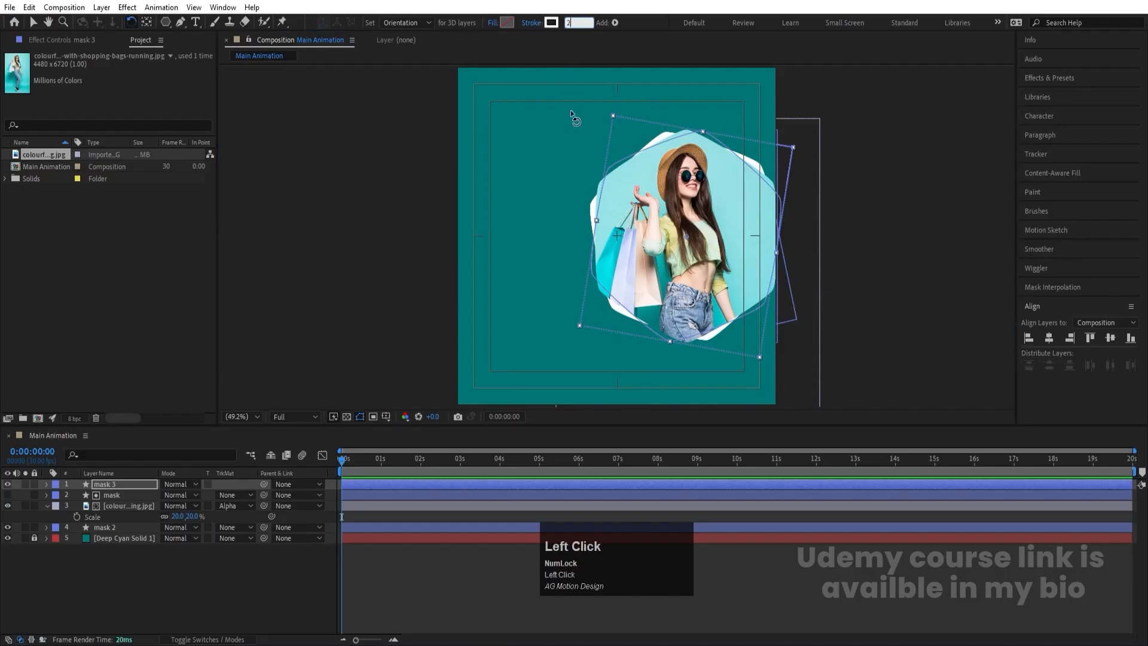
key("Return")
left_click(208, 625)
left_click_drag(772, 325, 647, 239)
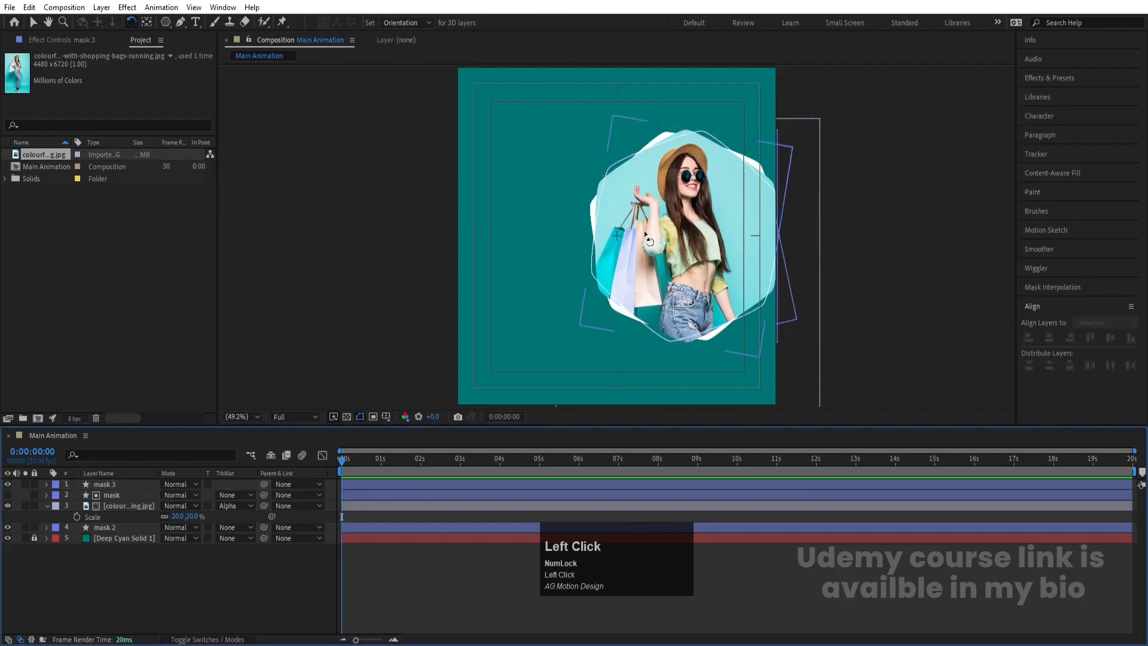
- Duplicate the mask 2 hexagon, place the copy beneath it in the layer stack and move it to the canvas's lower-left corner
left_click(110, 527)
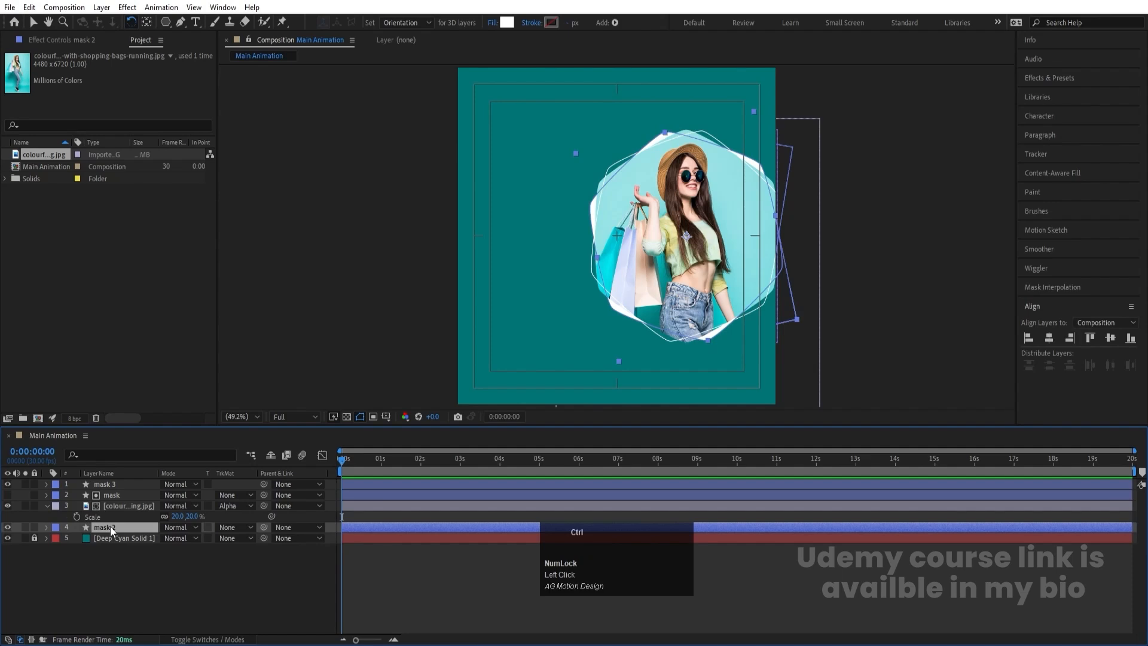
key("ctrl+d")
left_click_drag(110, 527, 124, 542)
key("v")
left_click_drag(717, 296, 514, 426)
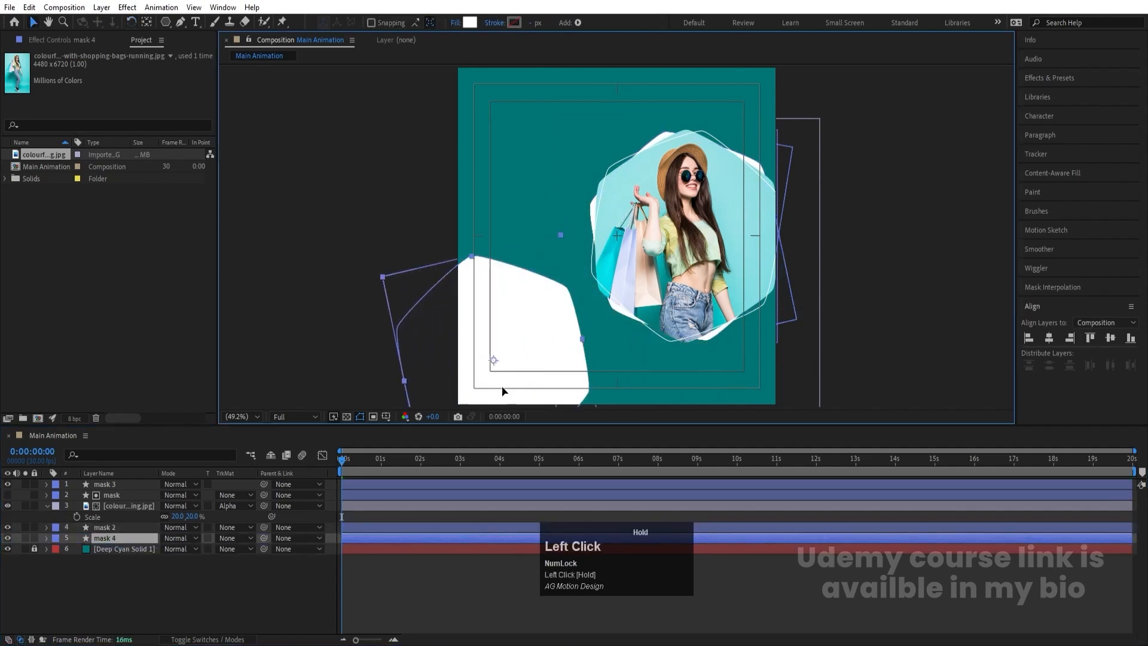
- Scale down the mask 4 hexagon and reposition it in the lower-left corner of the canvas
key("s")
left_click_drag(179, 549, 159, 549)
left_click_drag(499, 349, 515, 361)
- Set the opacity of the mask 4 hexagon to 10%
key("t")
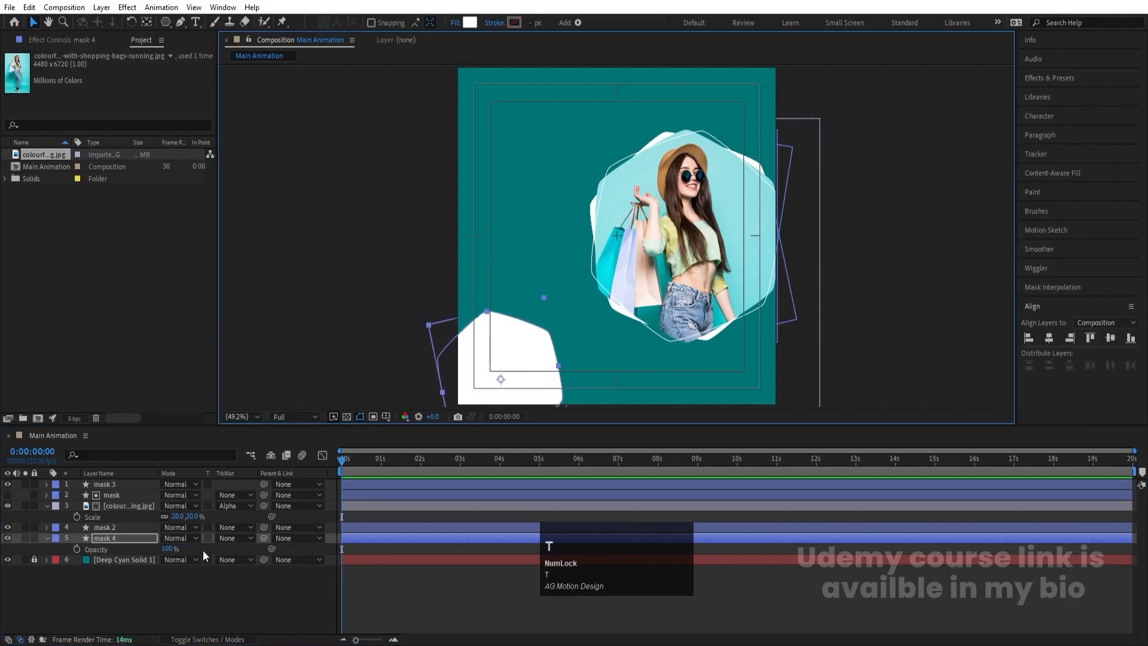
left_click(168, 549)
type("10")
key("Return")
left_click(180, 615)
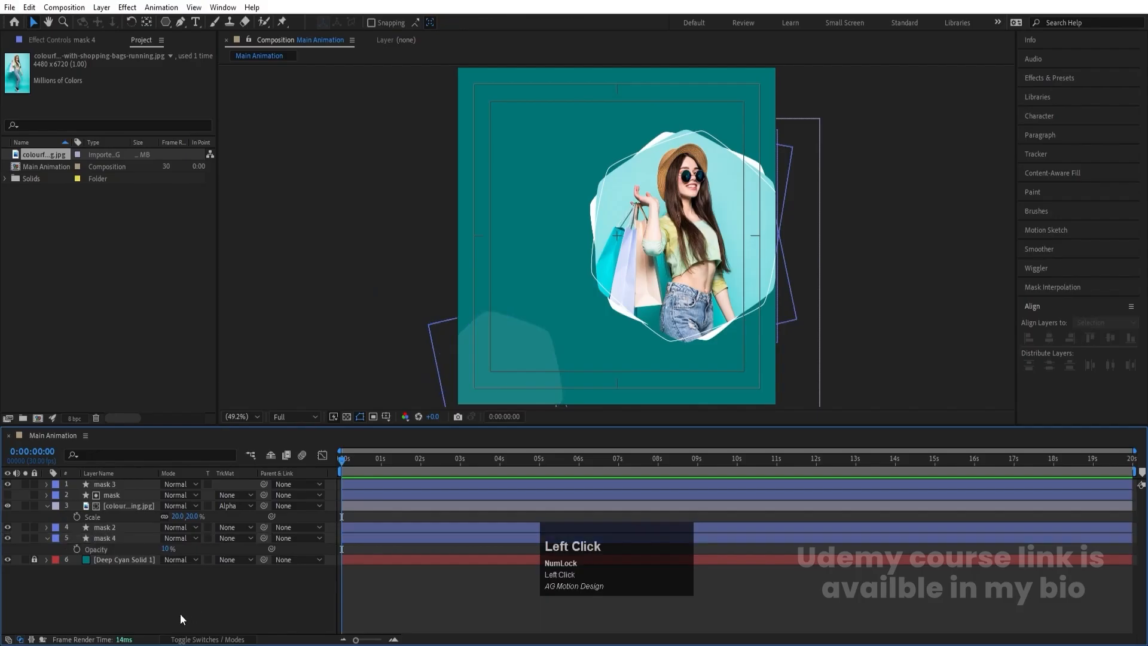
- Duplicate the translucent mask 4 hexagon three times, placing copies at the canvas's top edge, upper-right corner and lower-right corner
left_click(101, 540)
key("ctrl+d")
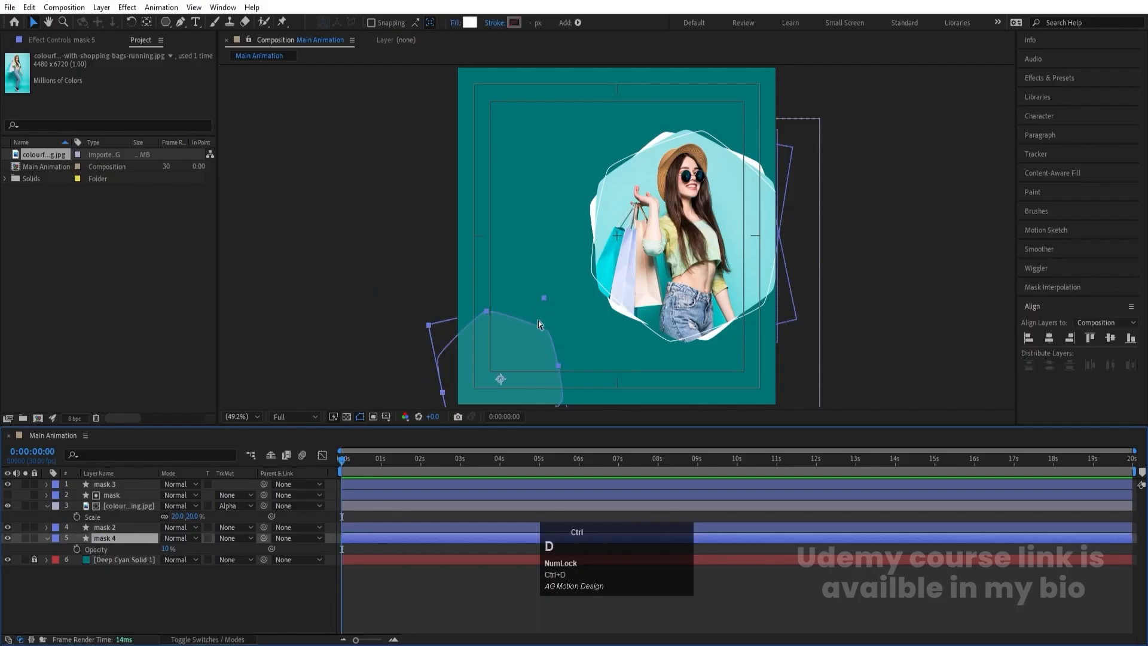
left_click_drag(539, 320, 561, 60)
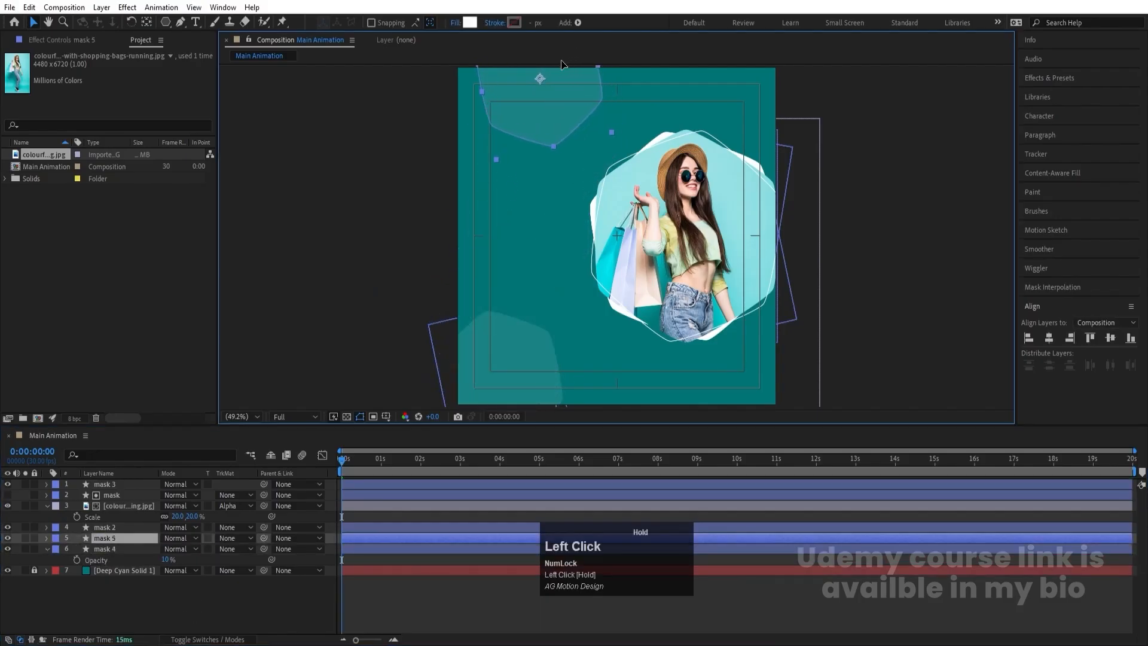
key("ctrl+d")
left_click(573, 112)
left_click_drag(572, 113, 740, 467)
key("ctrl+d")
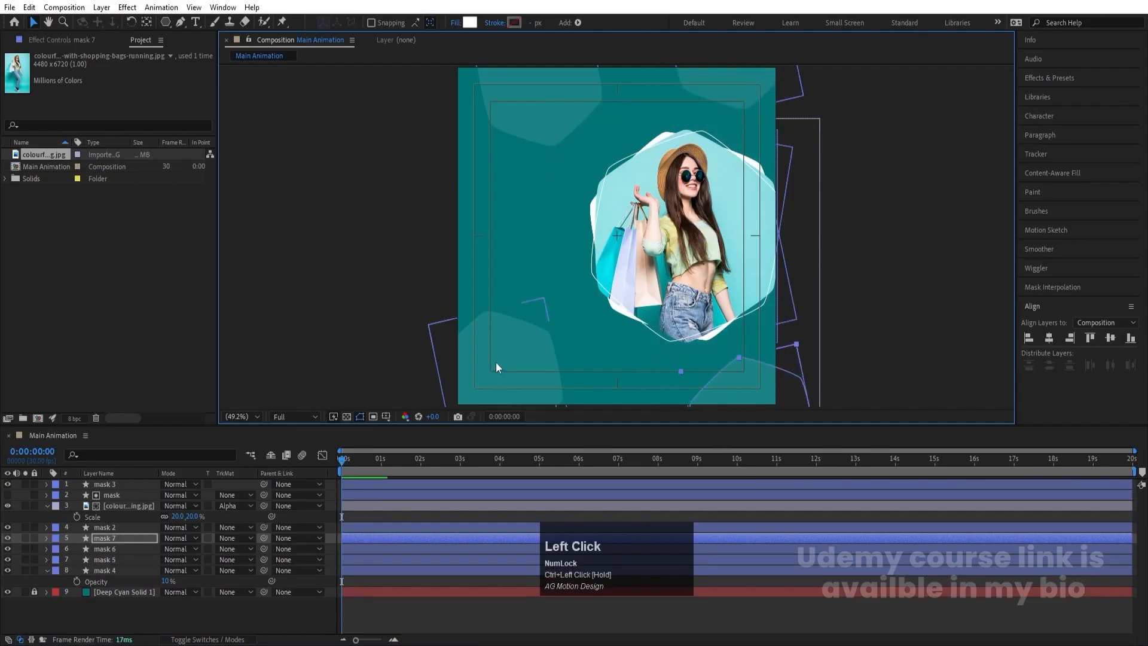
- Move the mask 4 hexagon up along the canvas's left edge, enlarge it, and collapse the open layer properties
left_click_drag(496, 361, 492, 323)
left_click_drag(513, 251, 536, 210)
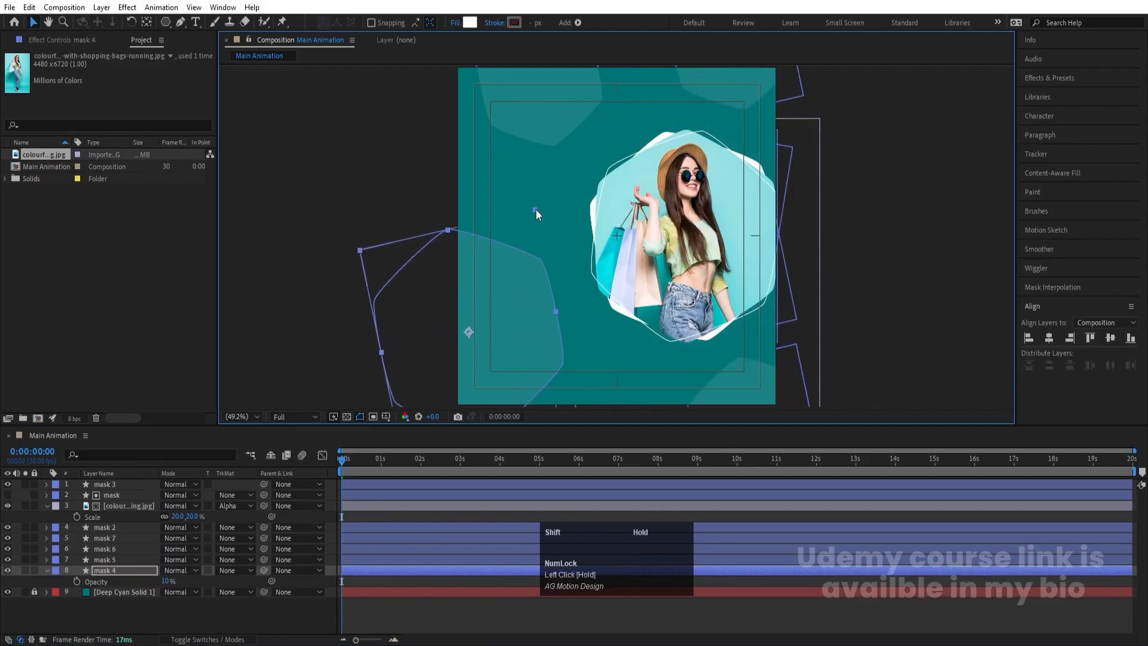
left_click(369, 518)
key("u")
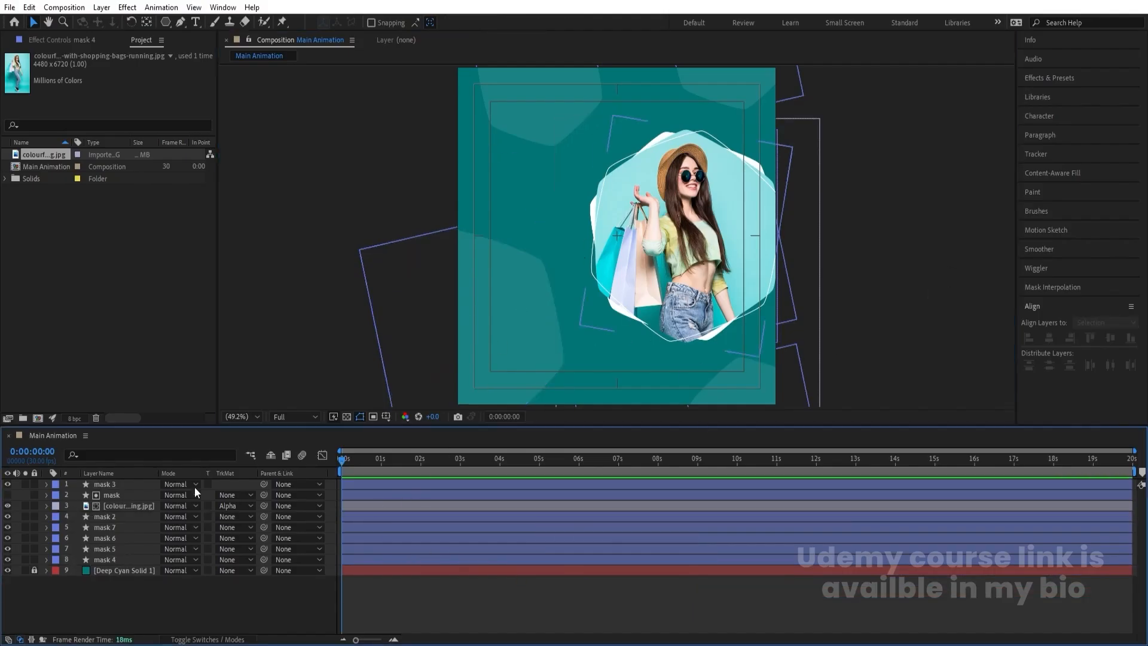
key("Num_Lock")
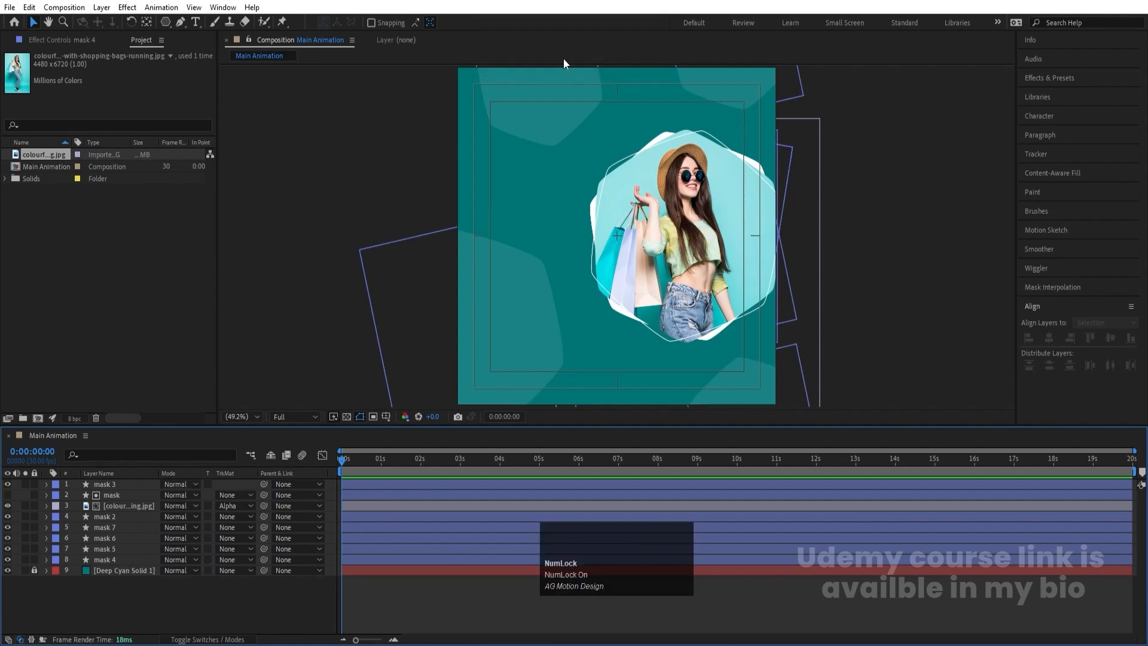
- Create a new composition named bg with a black background color
key("ctrl+n")
type("bg")
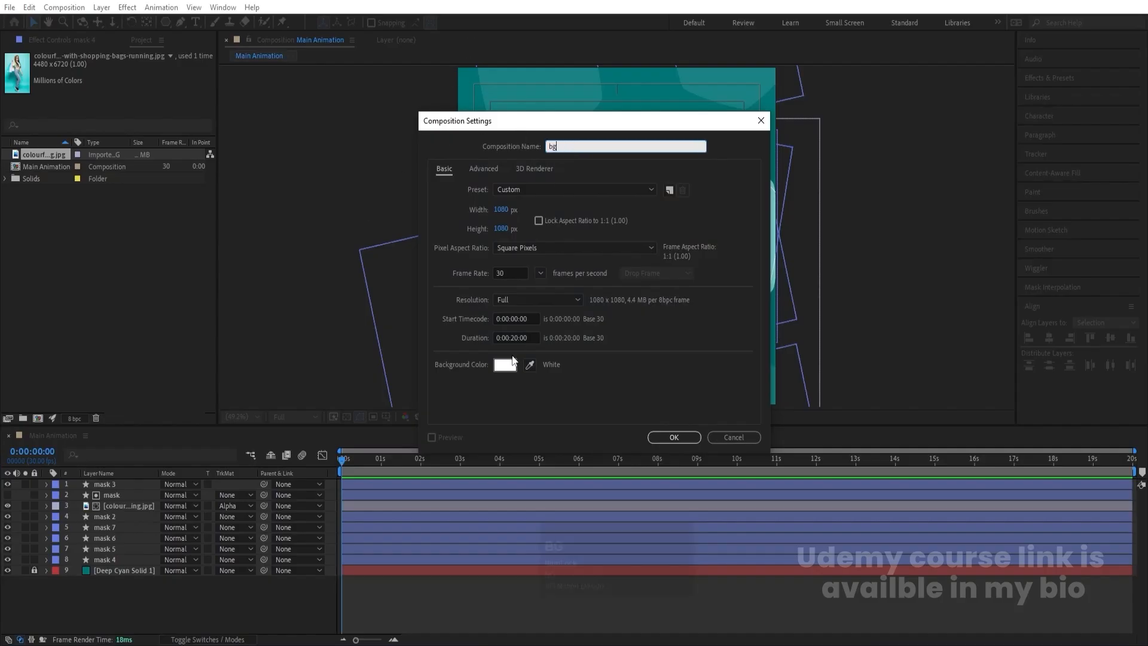
left_click(506, 364)
left_click_drag(198, 380, 198, 380)
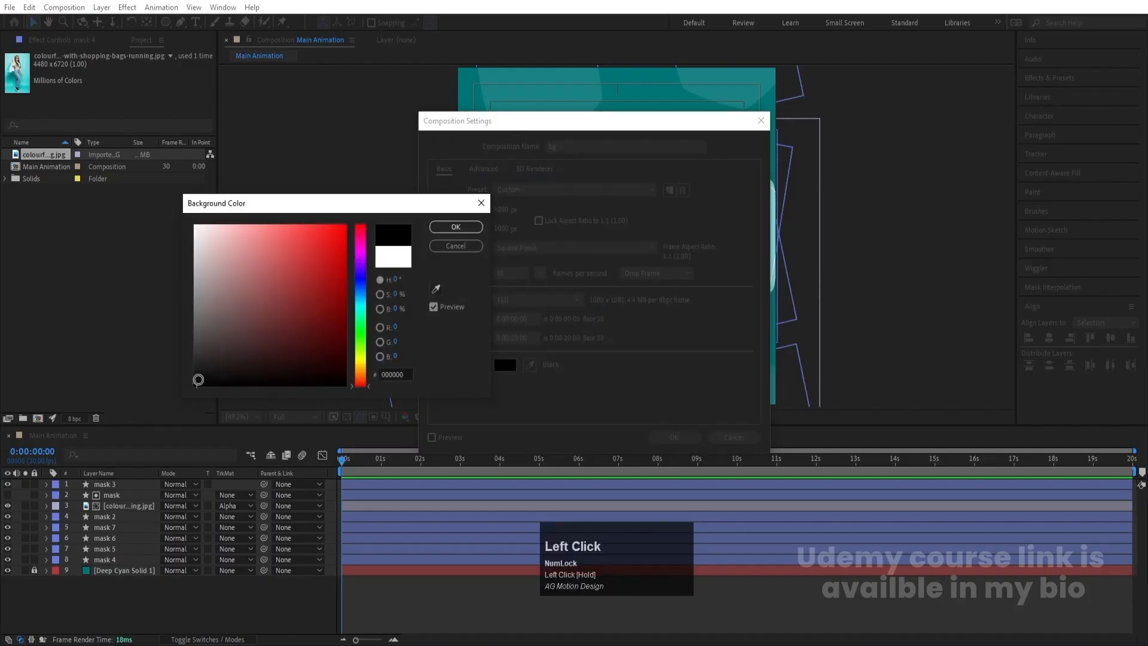
left_click(440, 227)
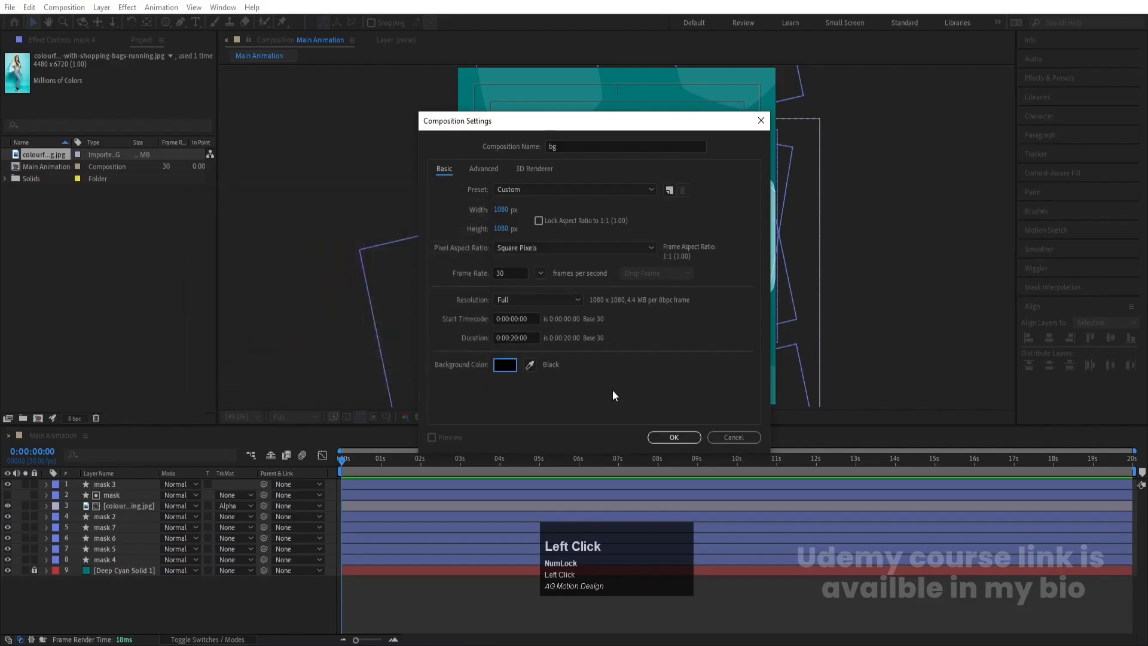
left_click(674, 436)
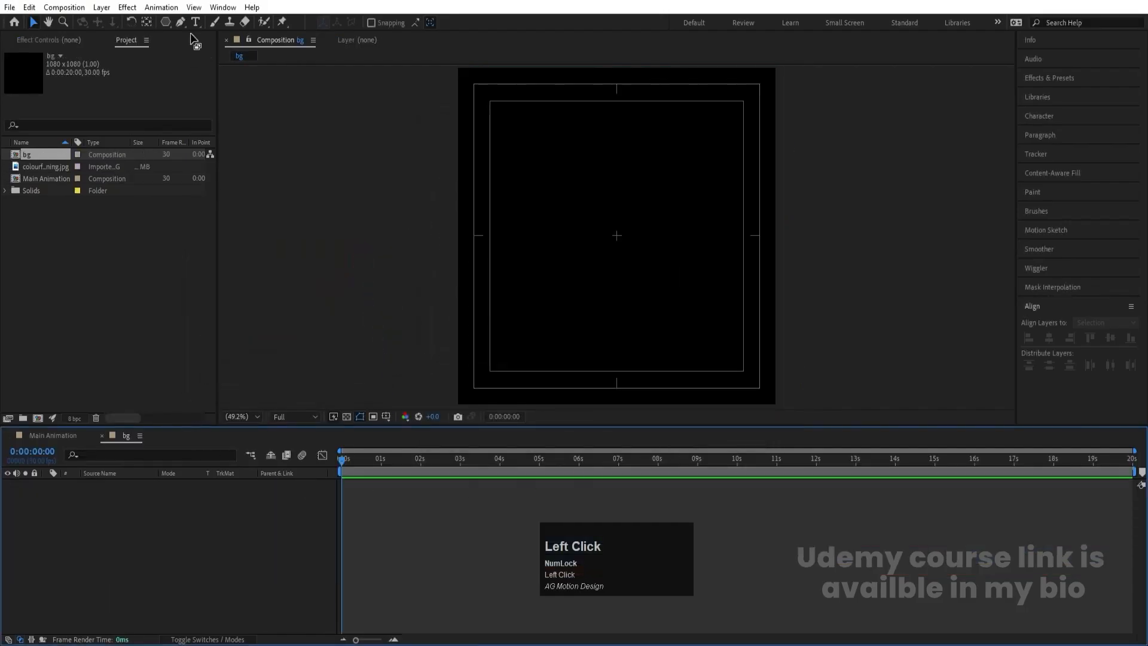
- Set up the Ellipse tool with a white fill and no stroke
left_click_drag(166, 22, 195, 53)
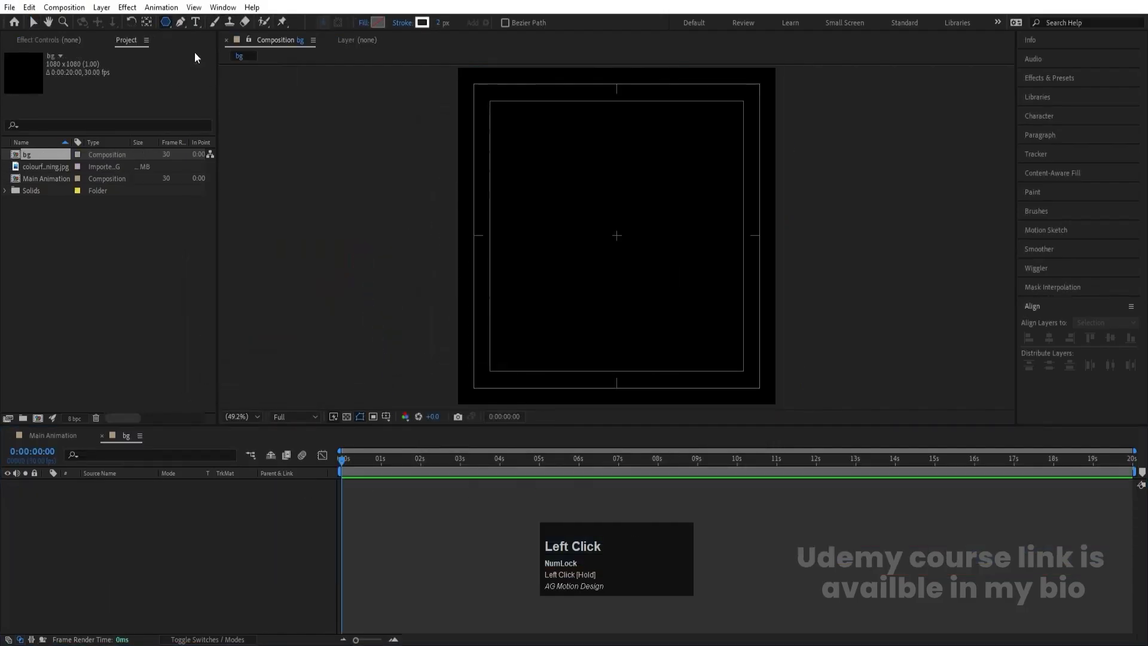
left_click(380, 23)
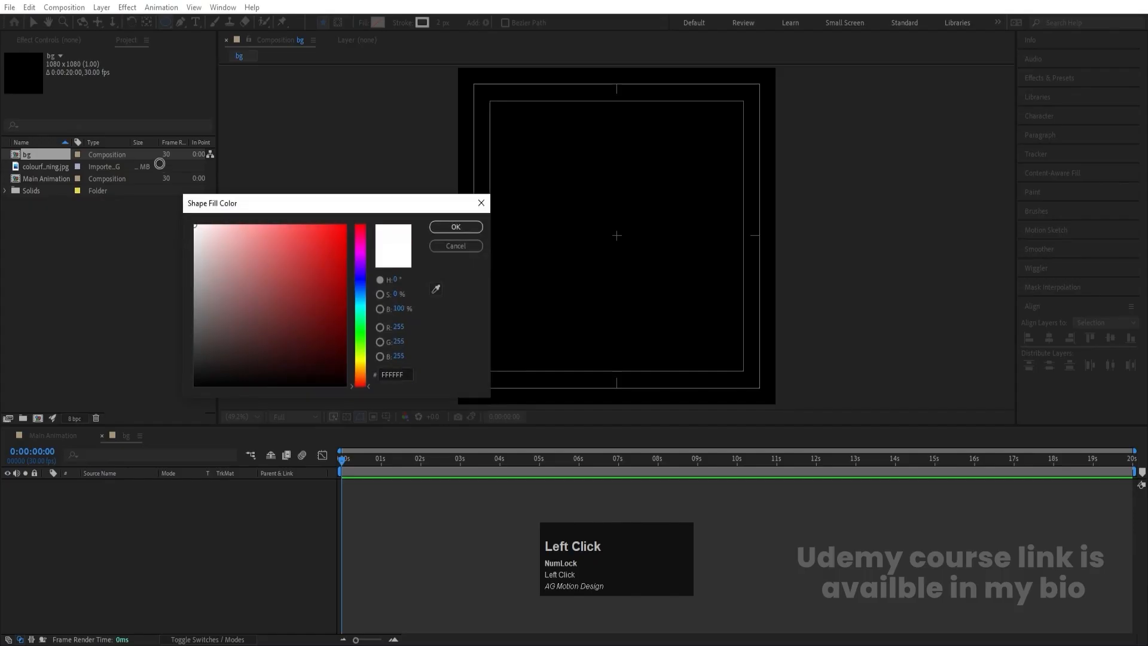
left_click(454, 228)
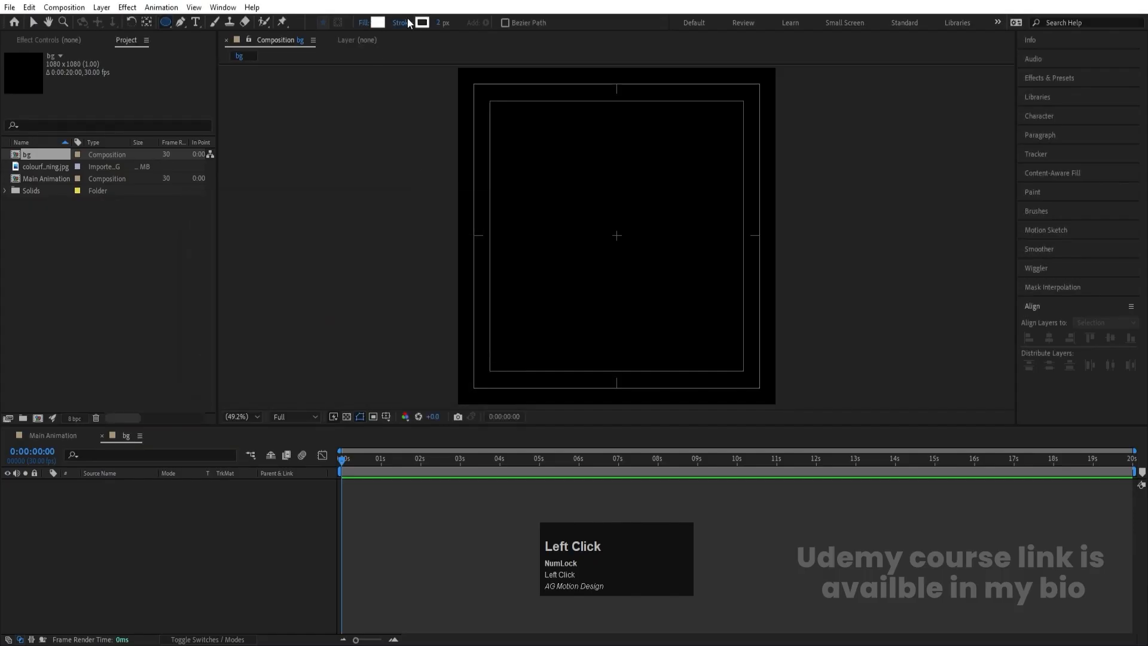
left_click(401, 23)
left_click(513, 287)
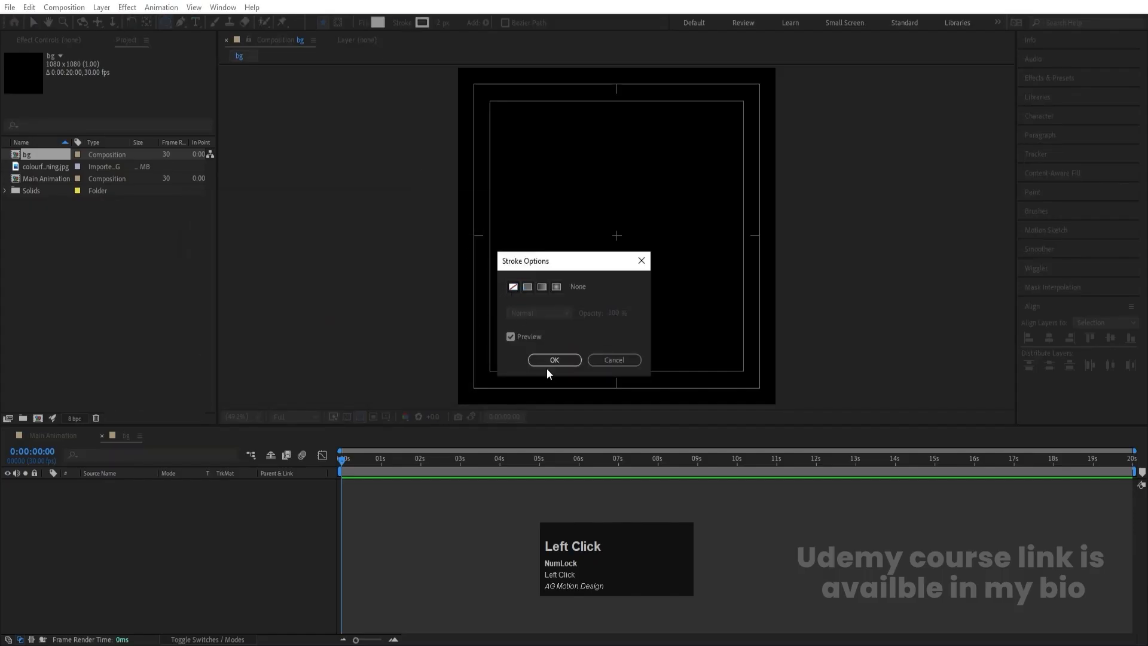
left_click(549, 361)
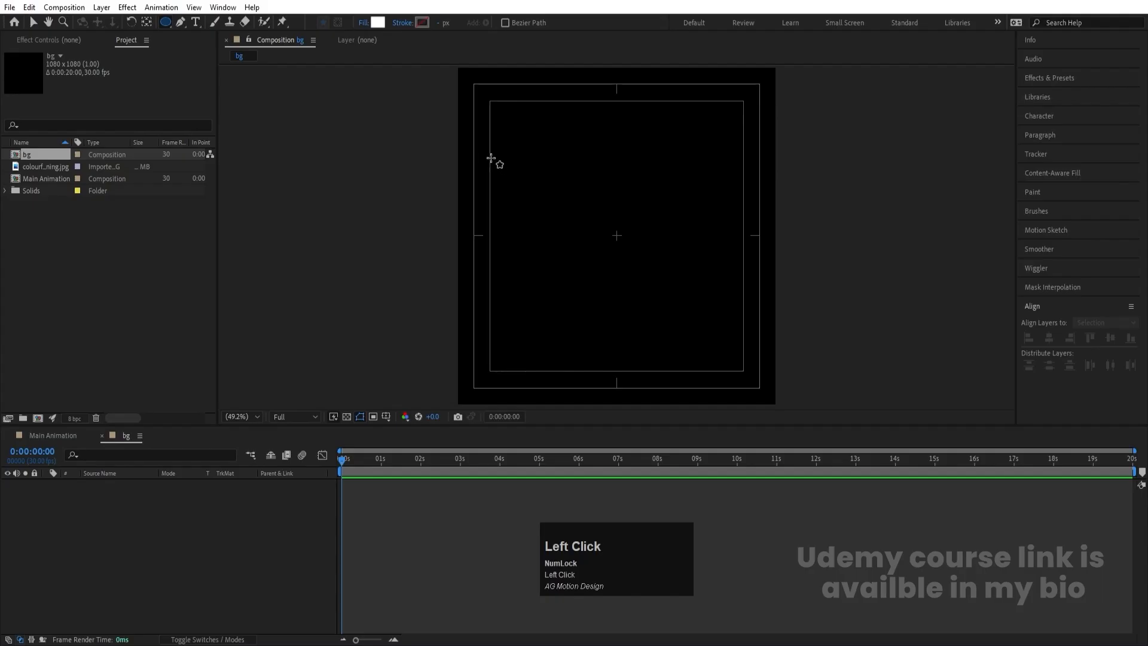
- Draw a small circle in the upper-left area of the bg canvas and set its ellipse path size to 5 by 5
left_click_drag(488, 147, 488, 147)
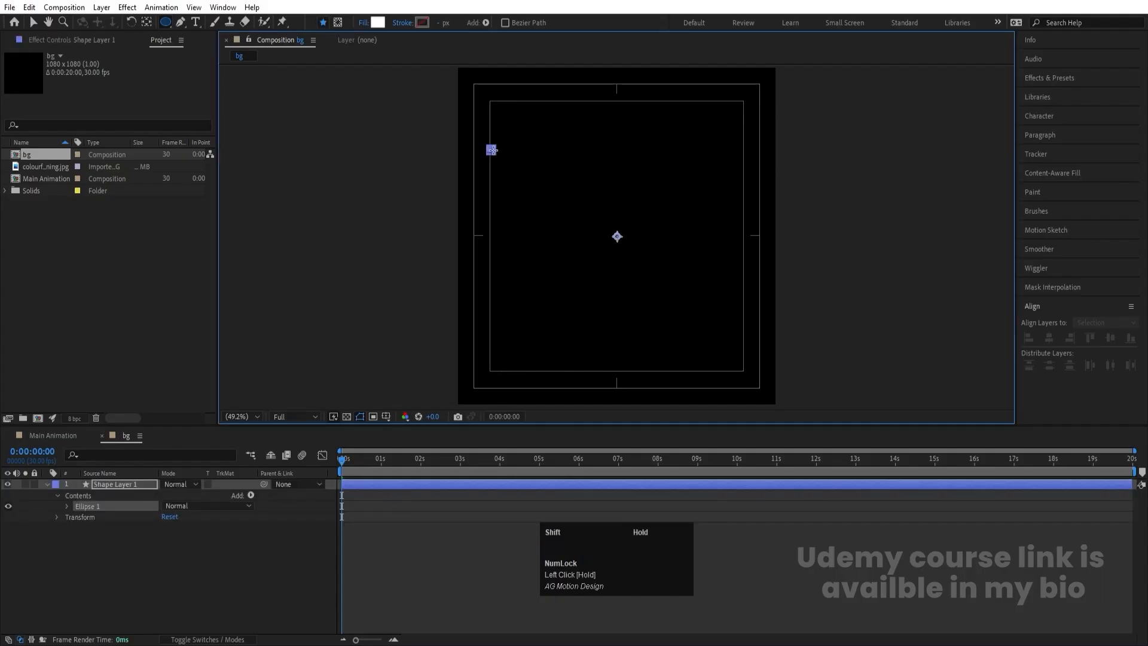
left_click(168, 551)
left_click(124, 483)
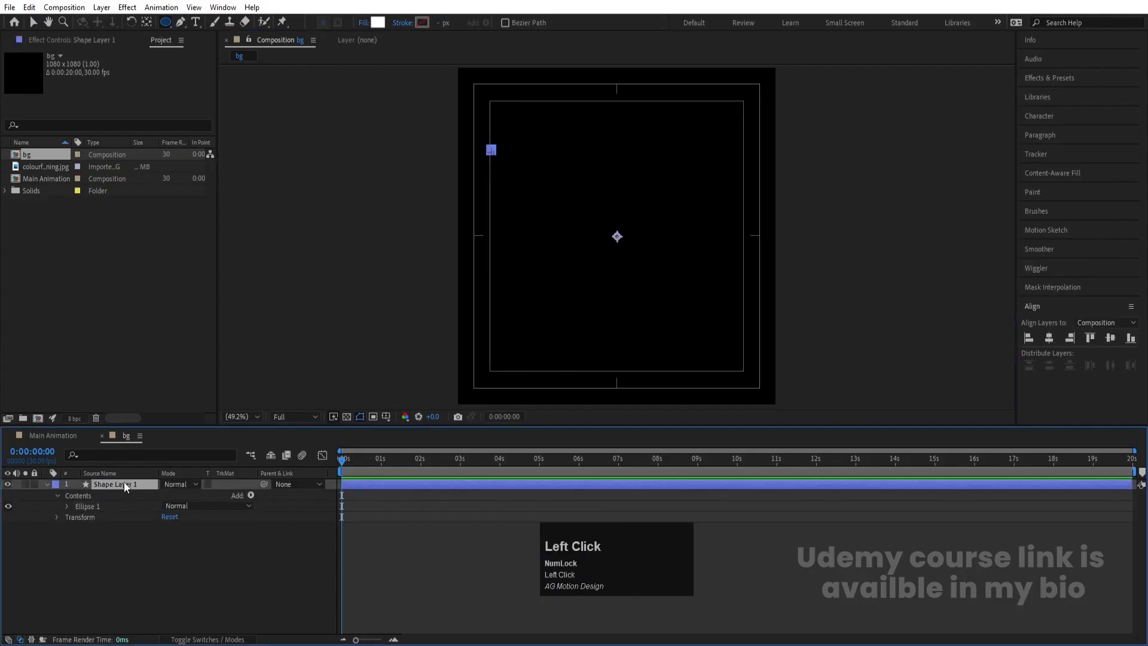
left_click(65, 507)
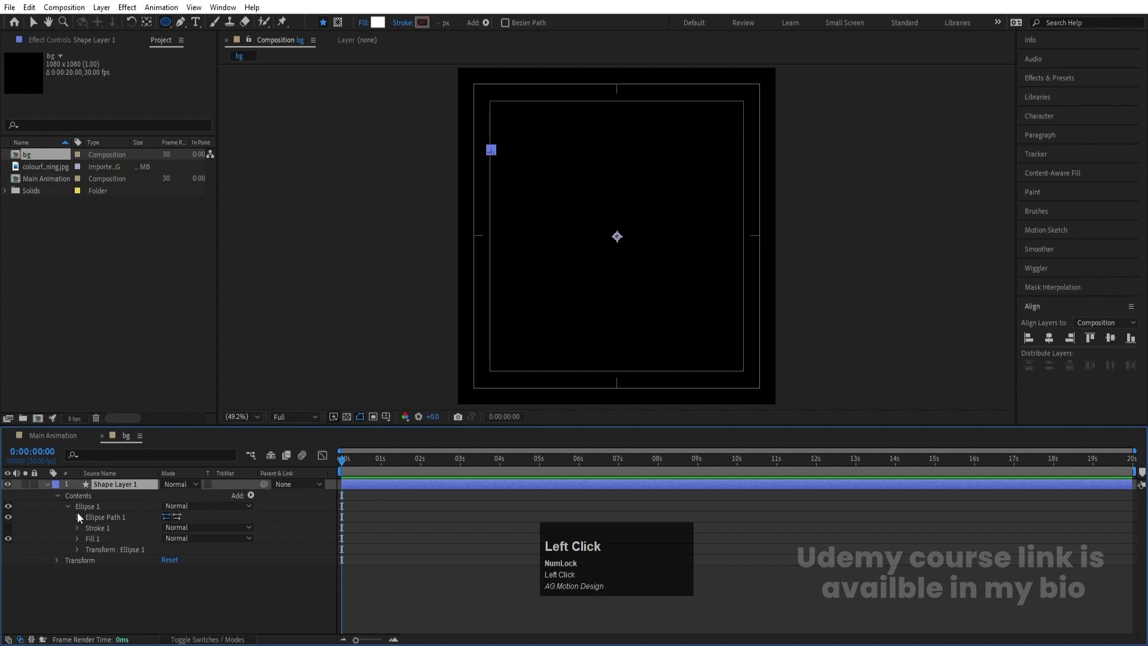
left_click(77, 517)
left_click(183, 527)
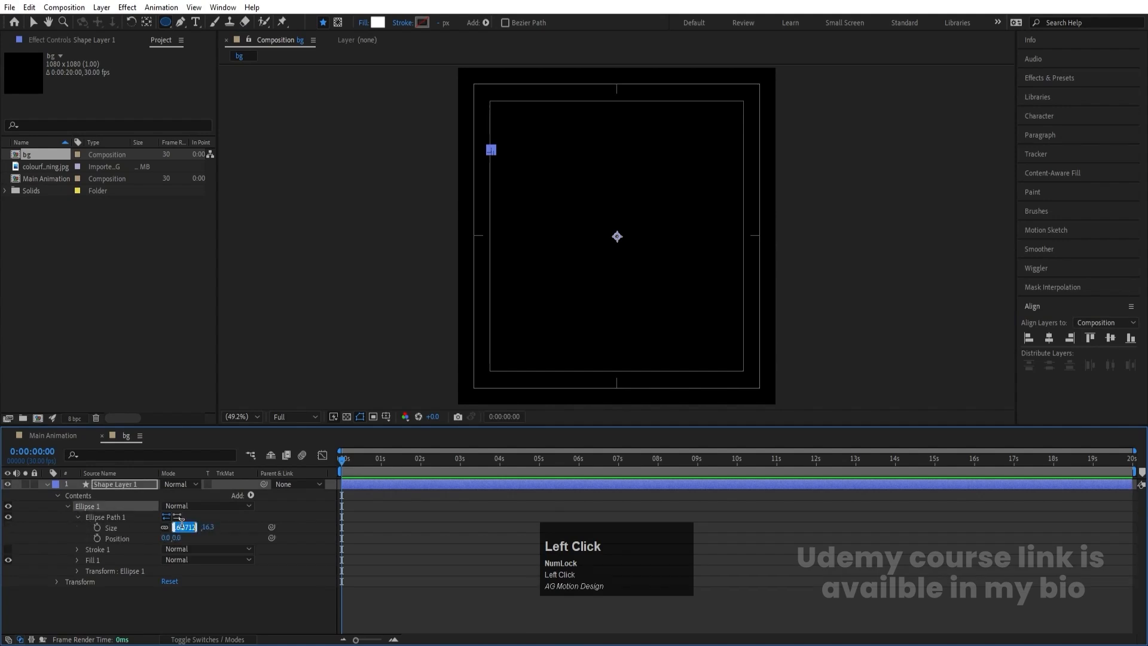
type("5")
key("Return")
left_click(439, 549)
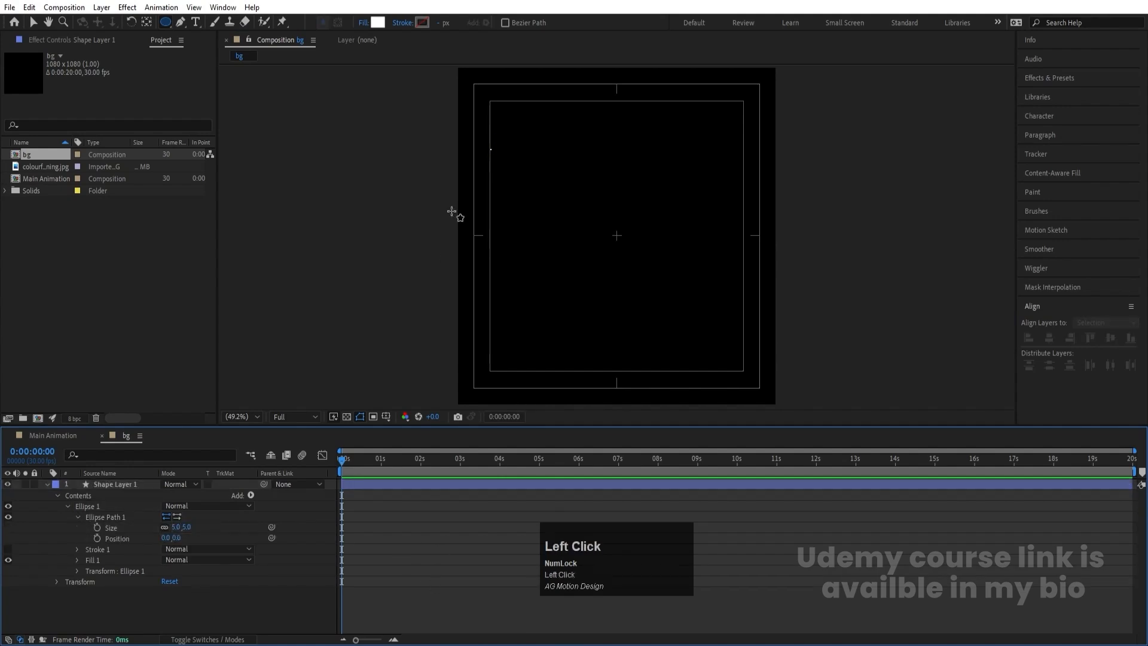
- Center the shape layer's anchor point on the small circle and check it up close
left_click(124, 484)
key("ctrl")
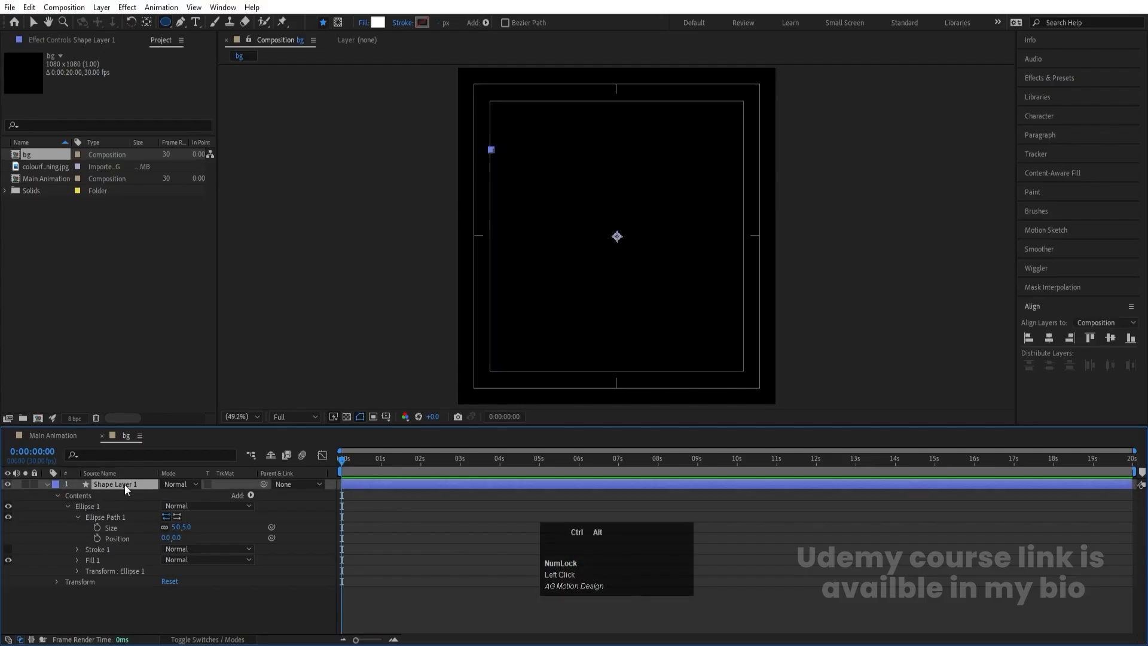
key("ctrl+alt+Home")
scroll(478, 124, "up", 4, "alt")
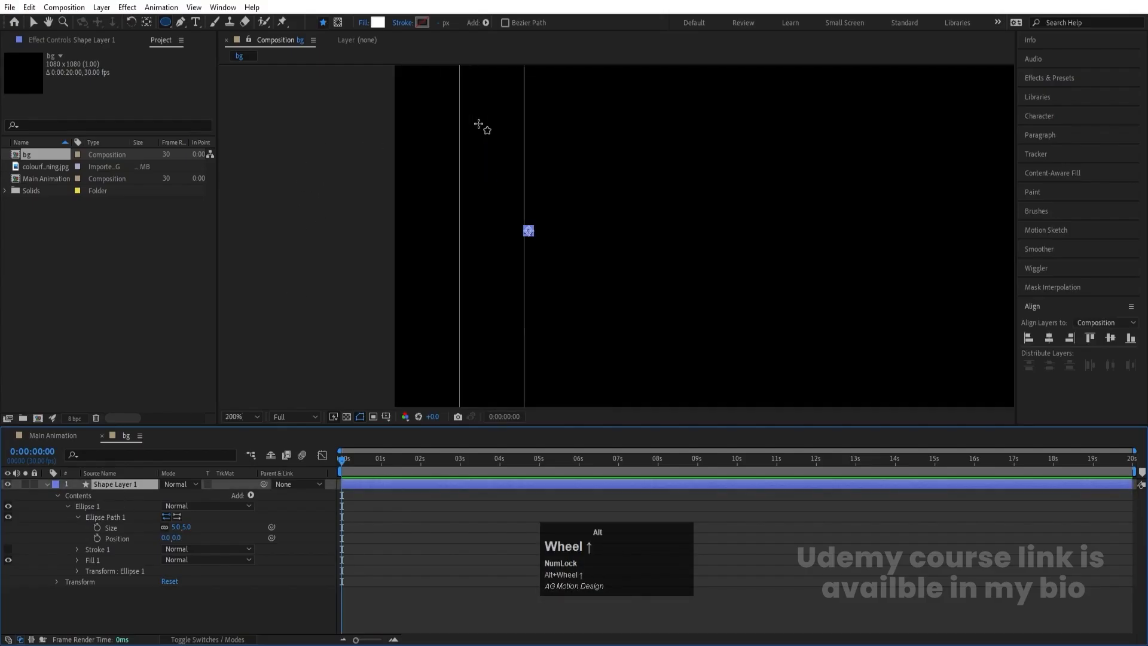
scroll(523, 176, "up", 3, "alt")
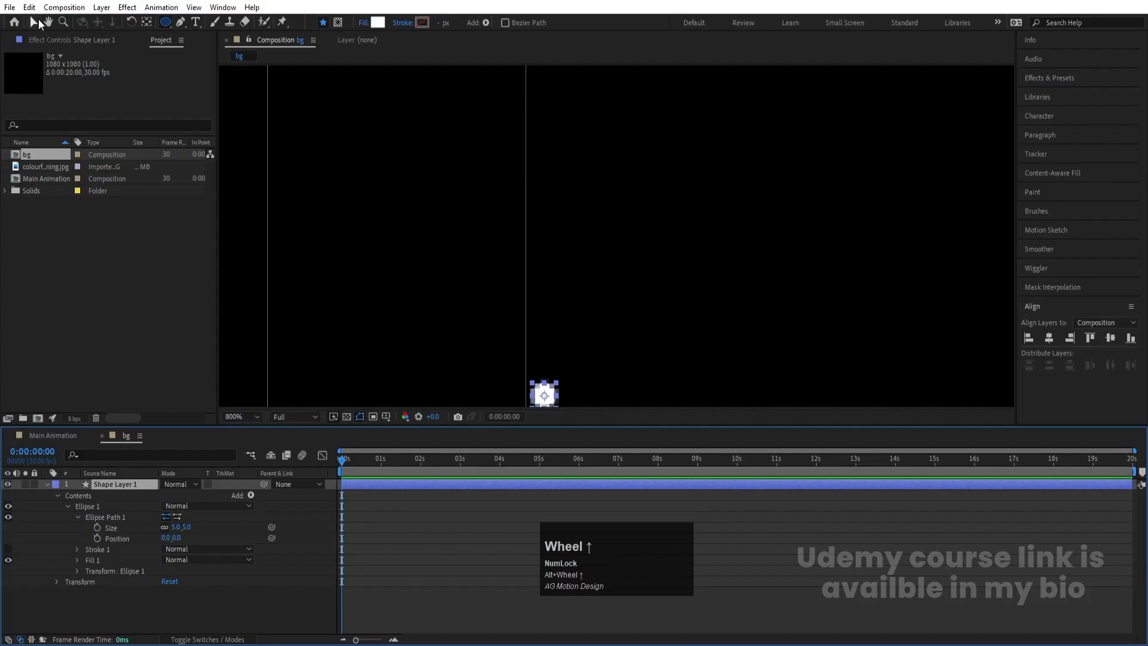
- Add a Repeater to the circle's shape layer and show its properties
left_click(36, 22)
left_click(250, 496)
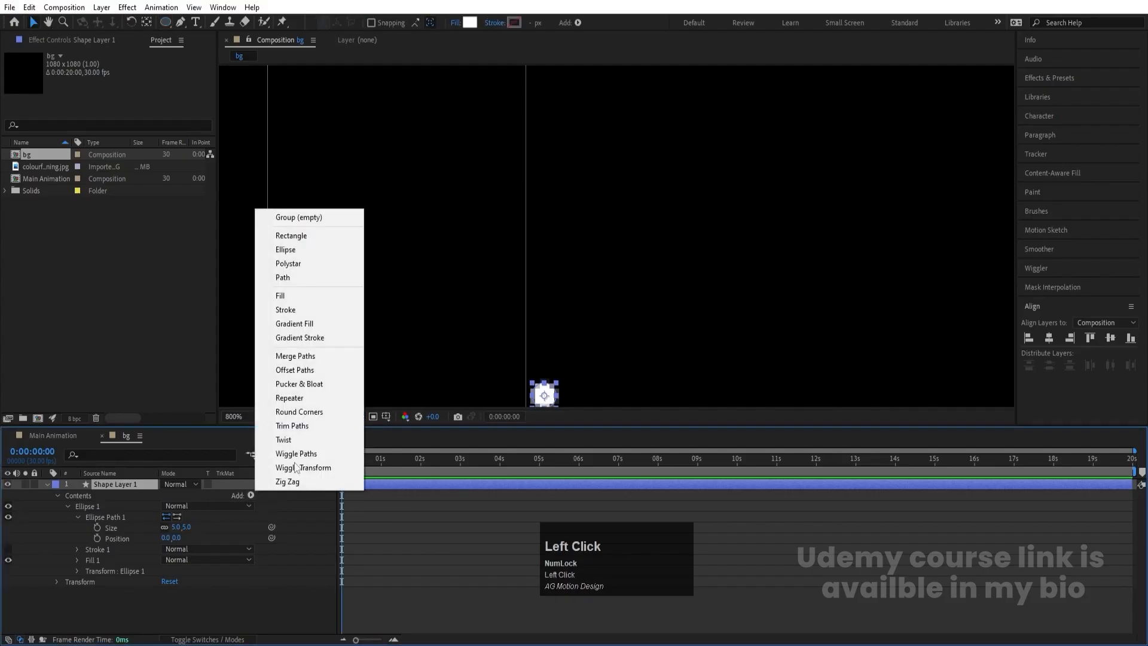
left_click(308, 401)
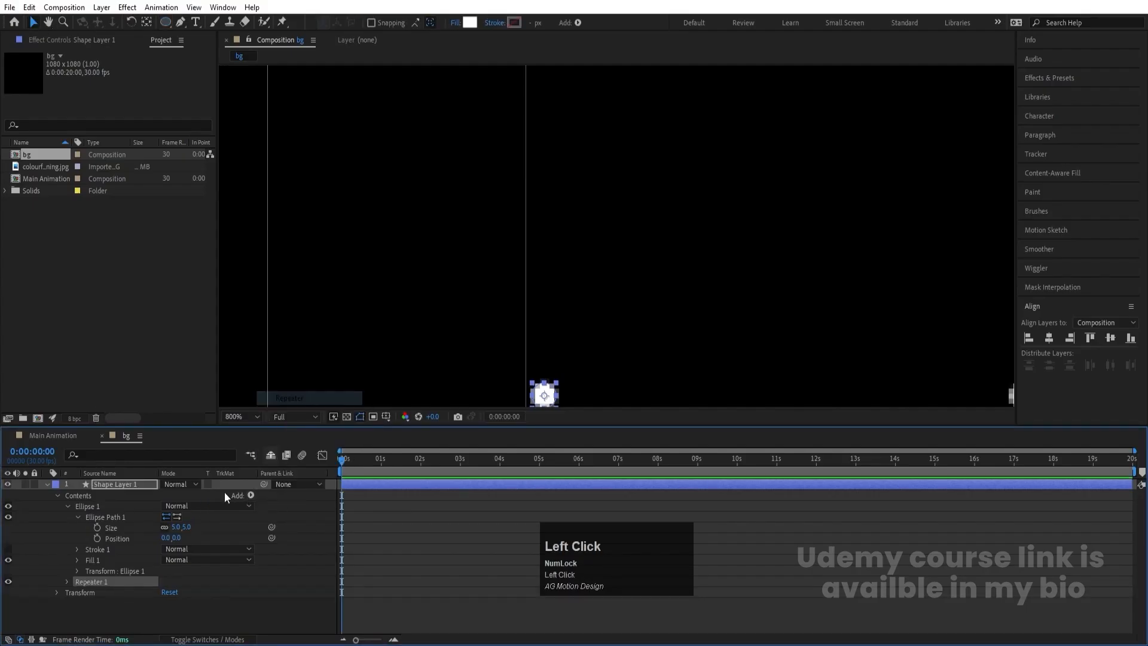
left_click(65, 583)
- Fit the whole composition in view and set the repeater's transform position to 15, 0
scroll(114, 589, "down", 1)
left_click(235, 417)
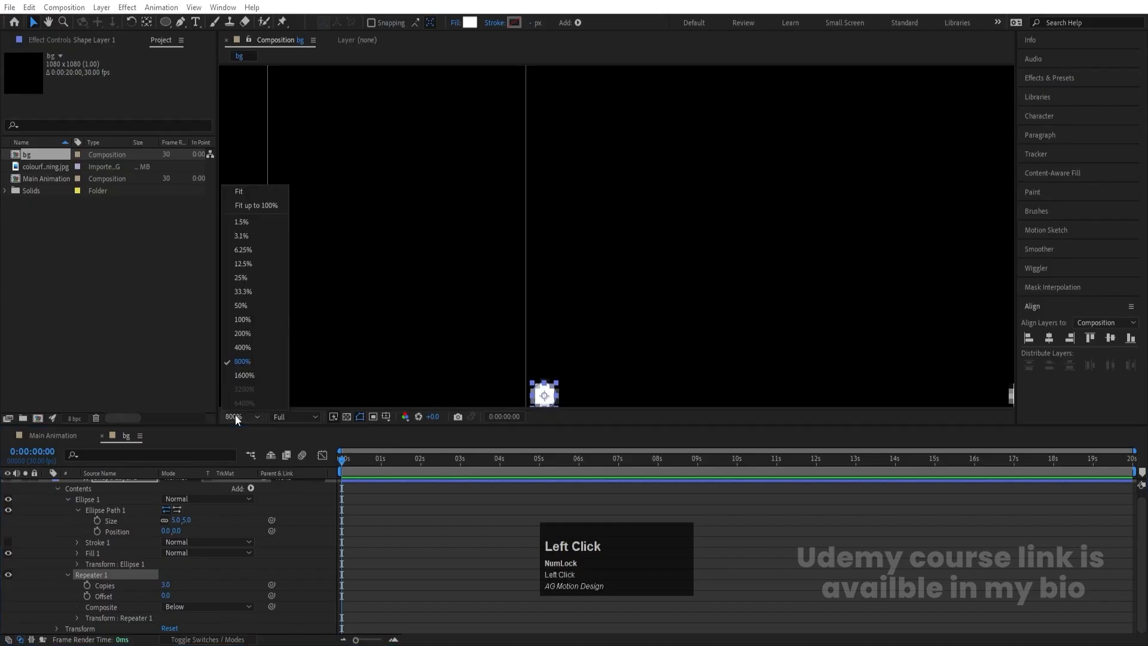
left_click(252, 198)
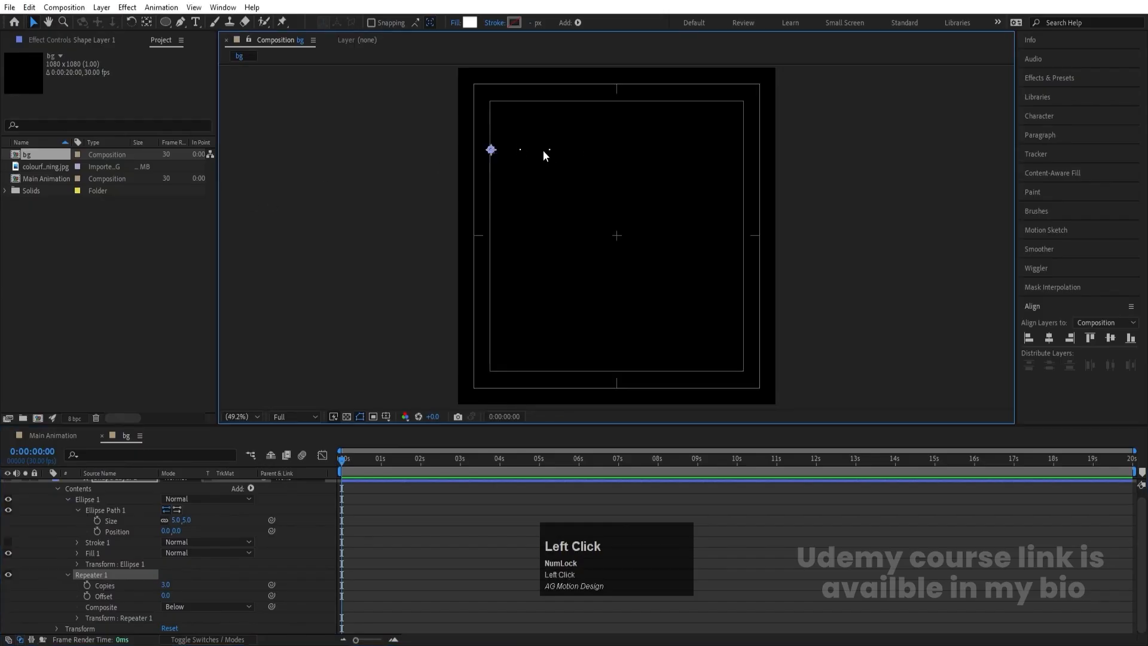
scroll(545, 155, "up", 1)
left_click(75, 617)
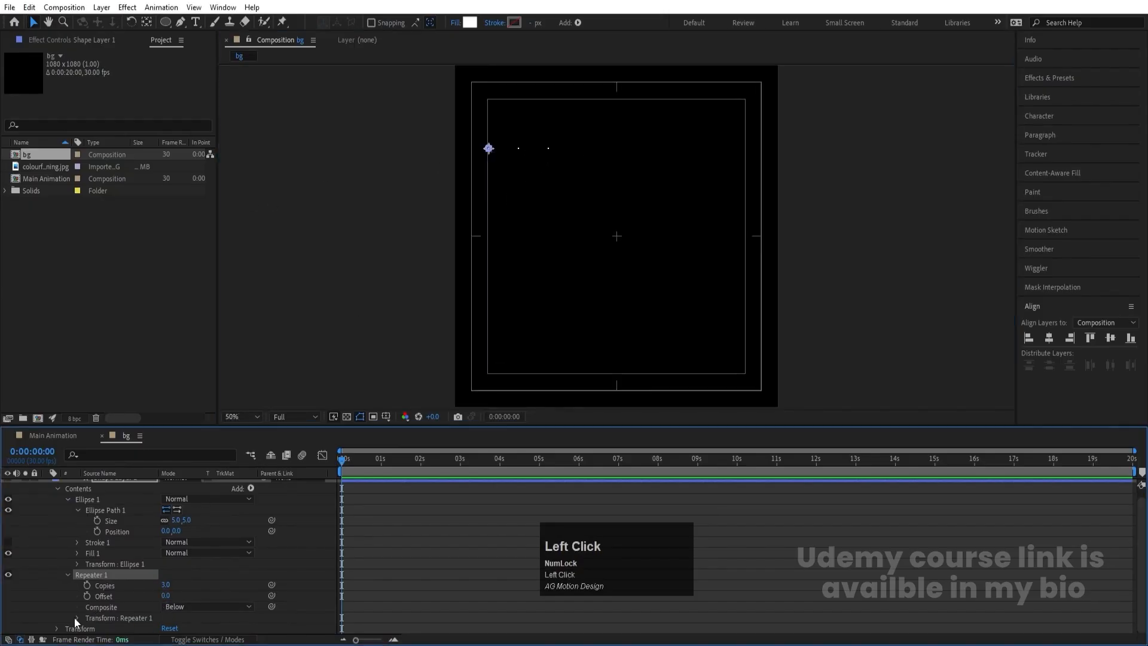
left_click_drag(168, 585, 143, 581)
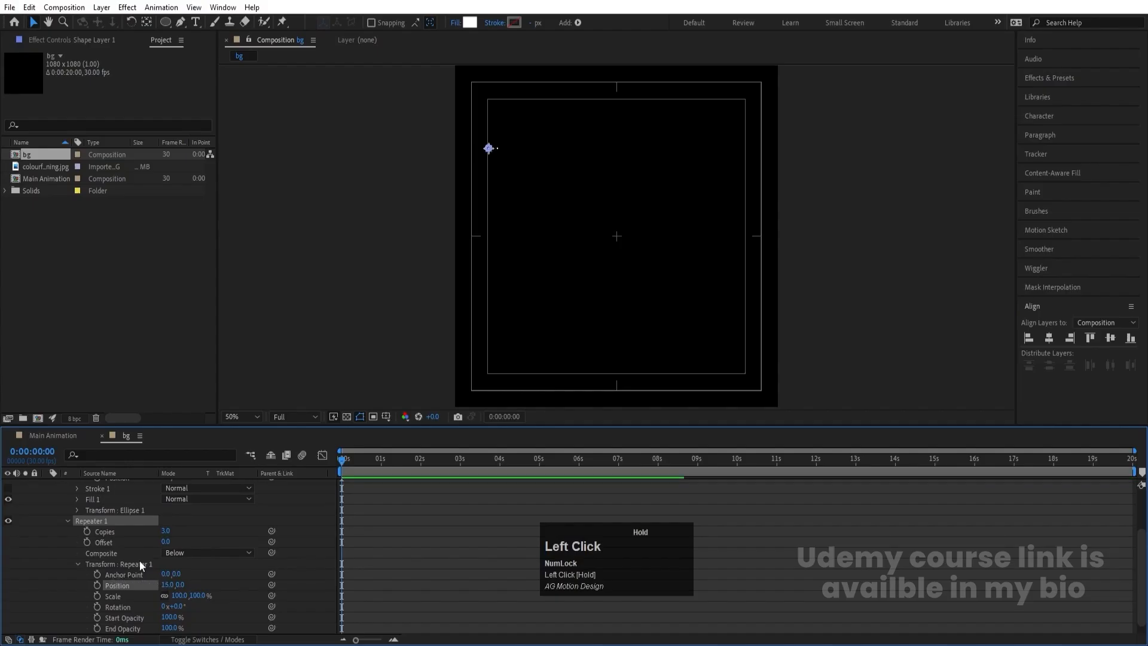
- Set the repeater's copies to 28 and collapse the repeater and ellipse groups
left_click(163, 531)
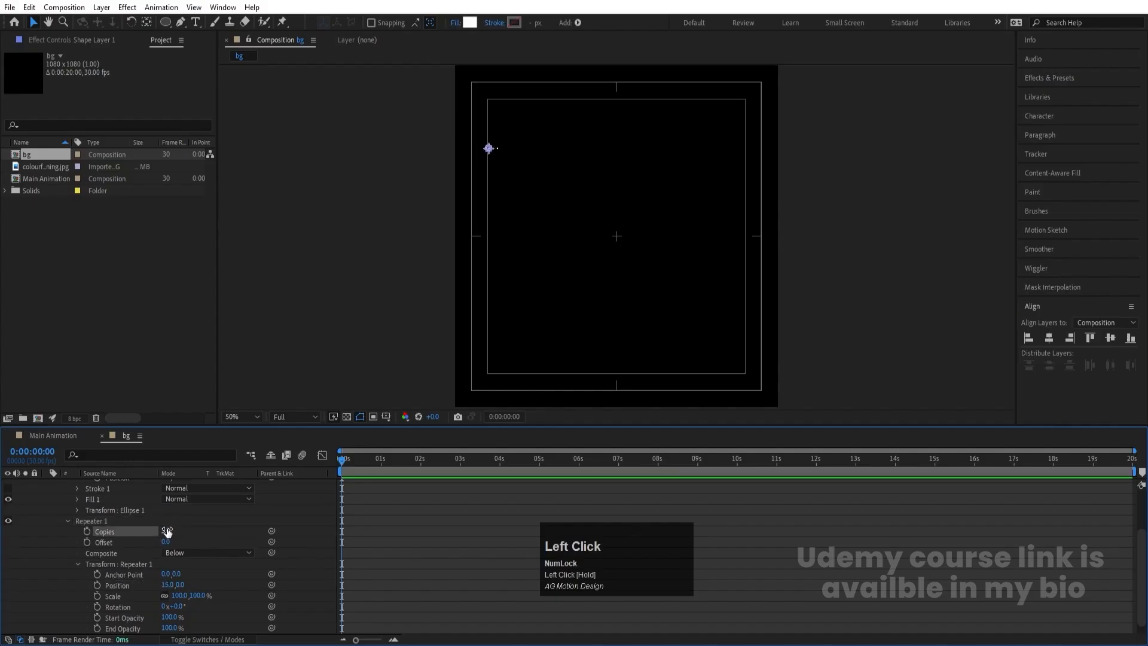
left_click_drag(166, 532, 175, 530)
scroll(127, 532, "up", 3)
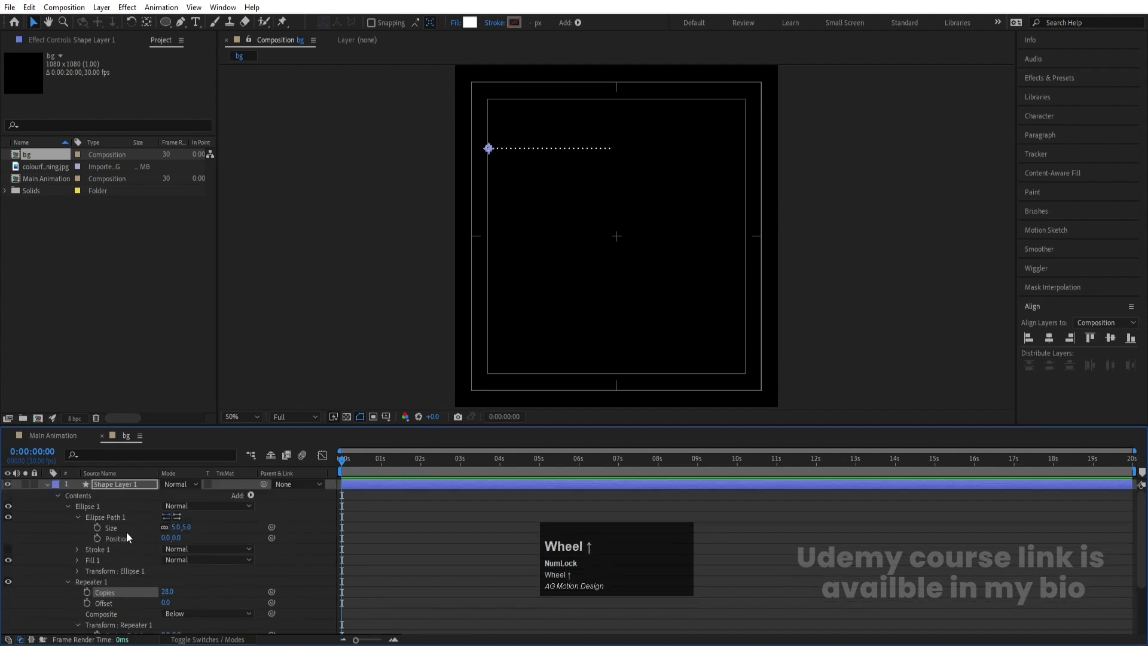
left_click(68, 581)
left_click(67, 507)
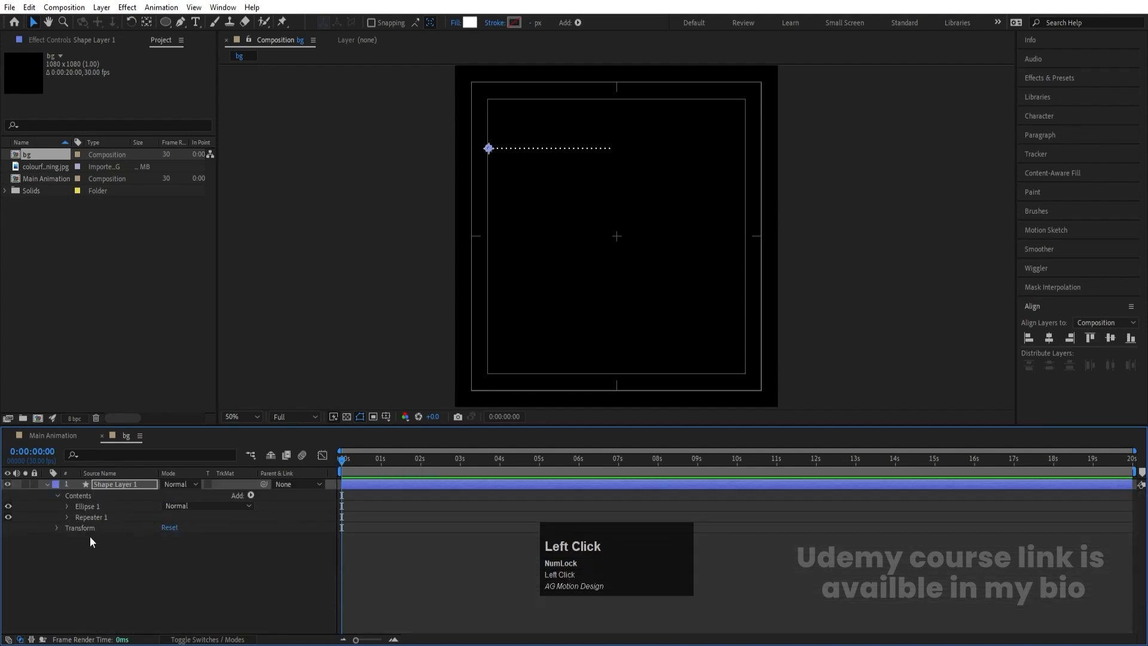
- Duplicate the repeater, then set the duplicate's transform position to 0, 12 and its copies to 21
left_click(99, 515)
key("ctrl+d")
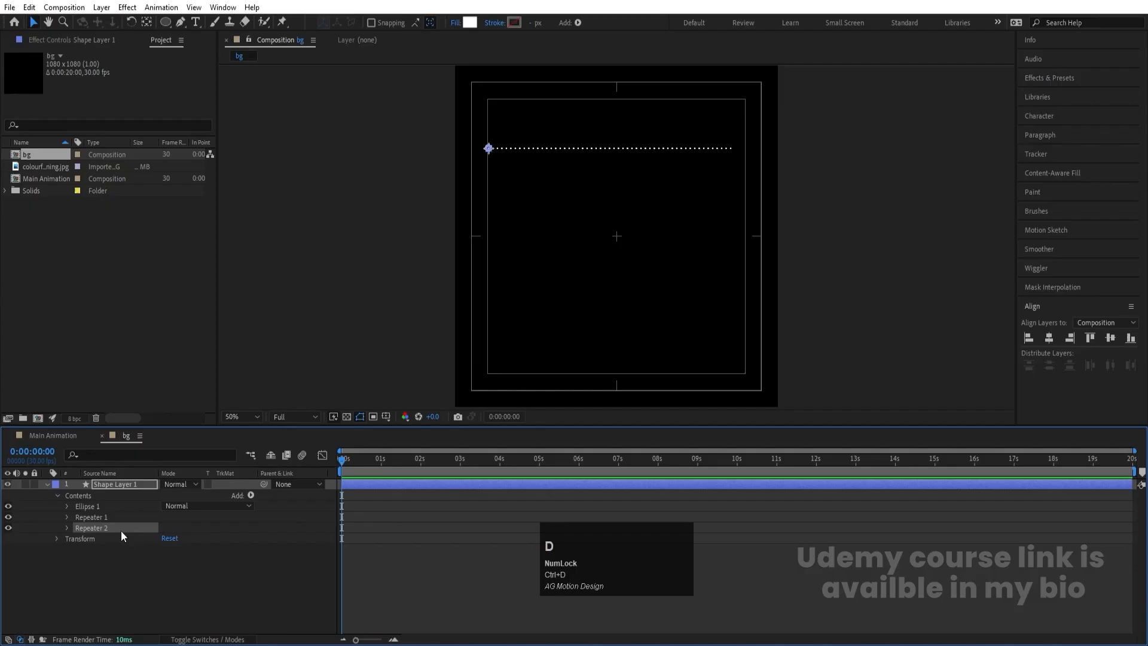
left_click(67, 529)
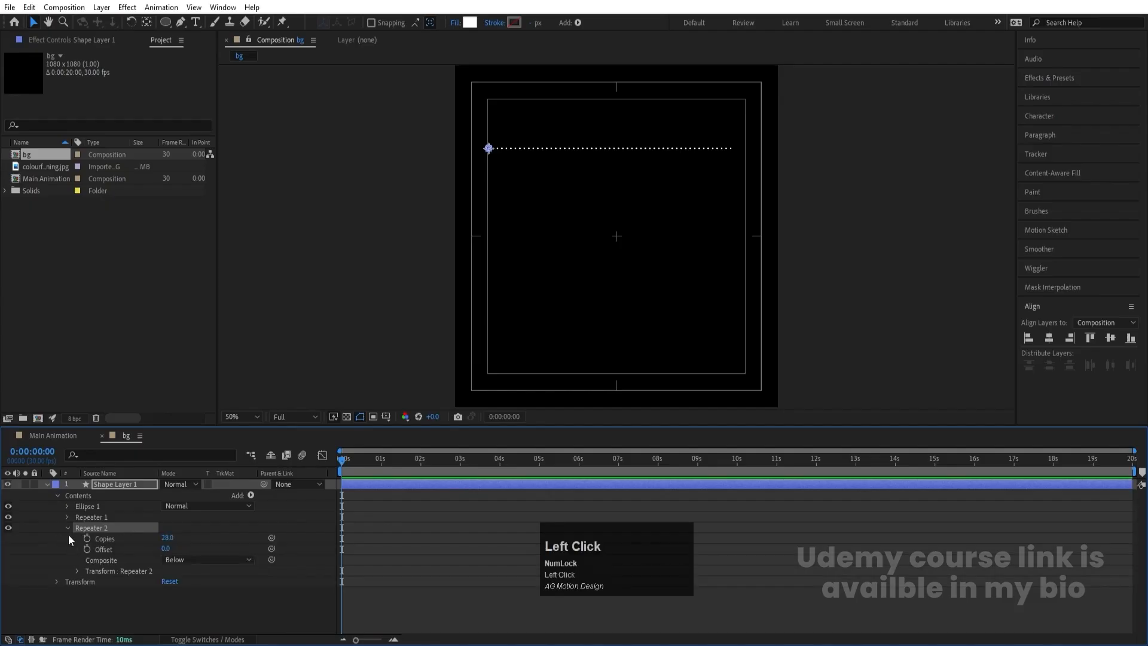
left_click(77, 571)
left_click(167, 584)
type("0")
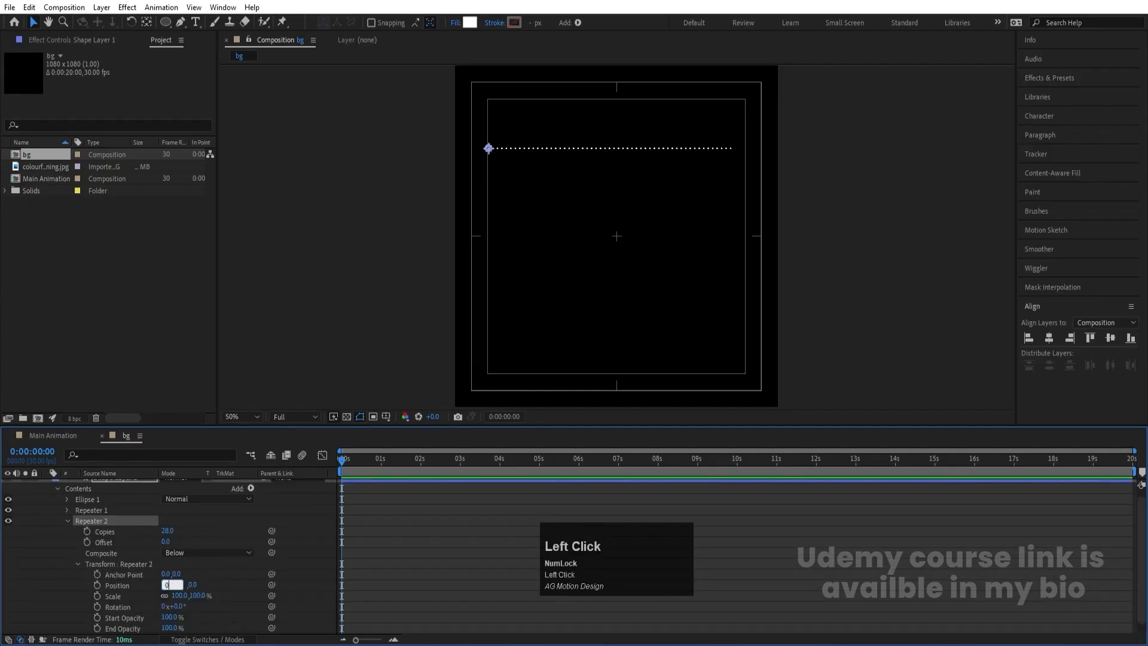
key("Return")
left_click_drag(177, 585, 164, 533)
scroll(69, 532, "up", 1)
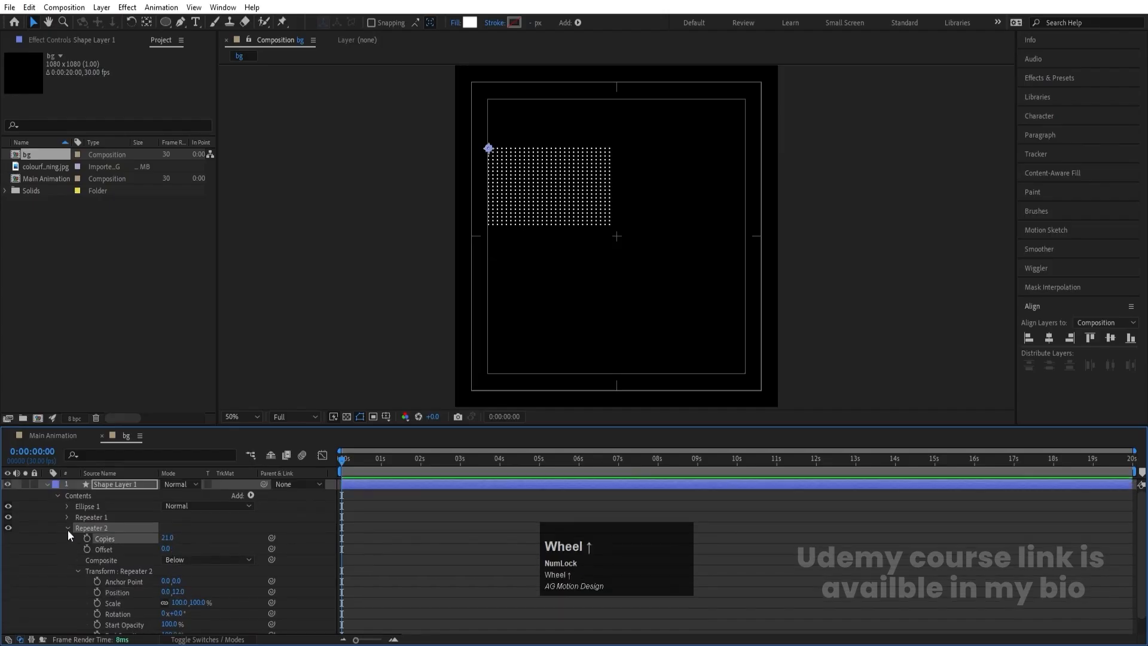
- Collapse the shape layer's properties and move the dot grid into the upper-left corner of the canvas
left_click(47, 484)
left_click_drag(488, 148, 479, 88)
- Duplicate the dot grid layer and place the copy in the lower-right corner of the canvas
left_click(130, 483)
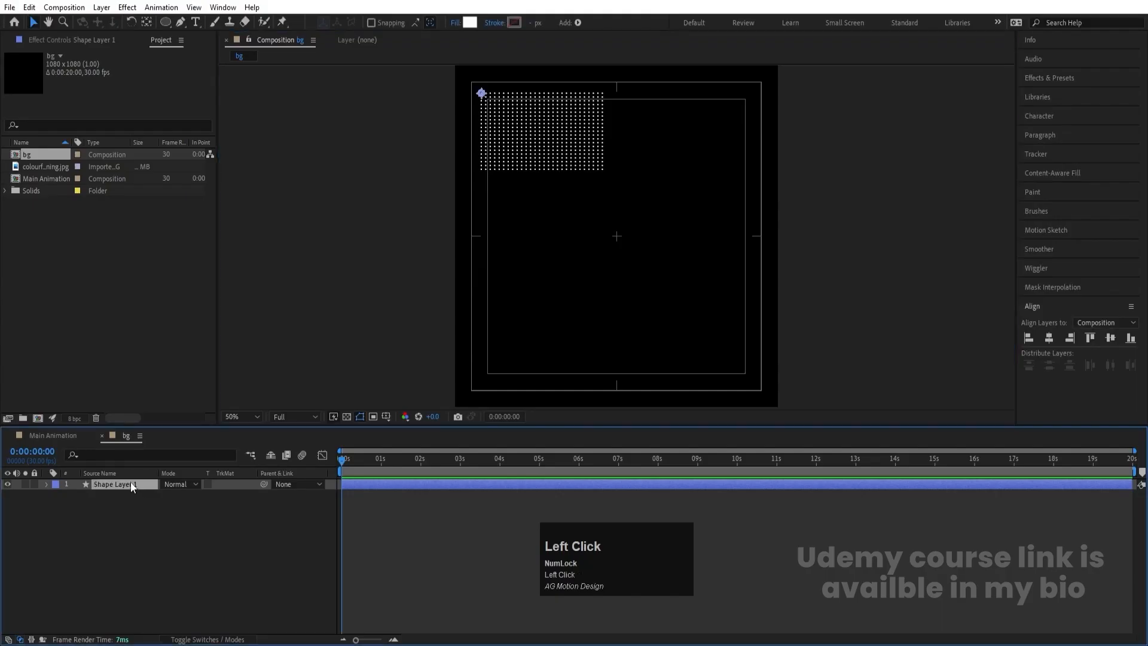
key("ctrl+d")
left_click_drag(482, 94, 650, 309)
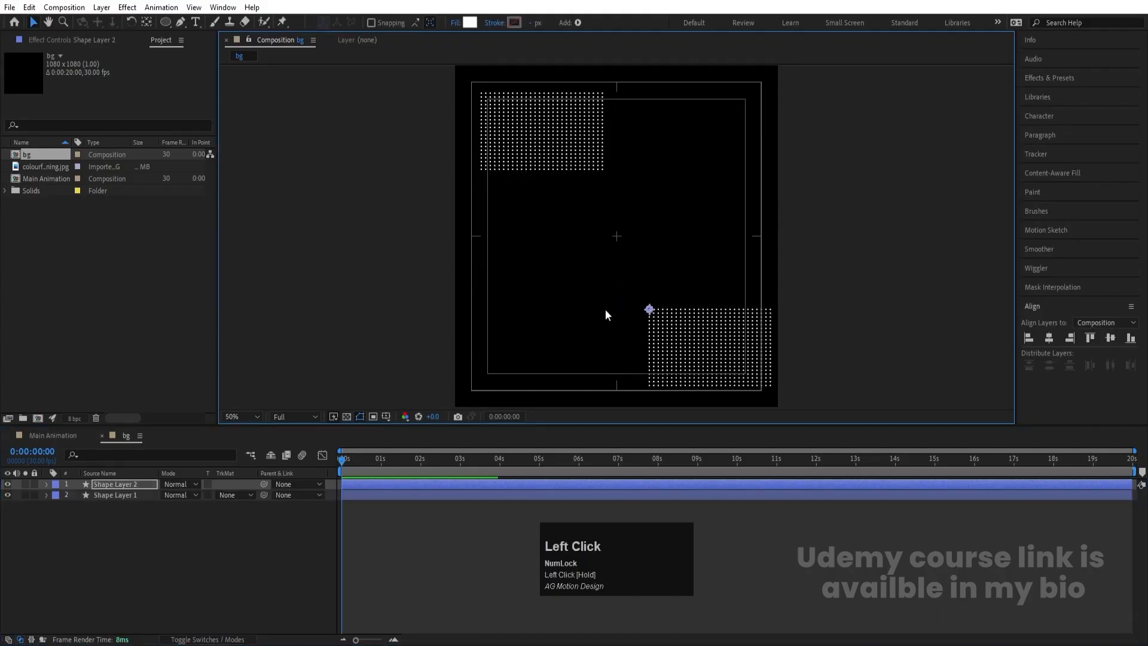
- Try changing the opacity of both dot grid layers together, then undo the change
left_click_drag(127, 553, 81, 469)
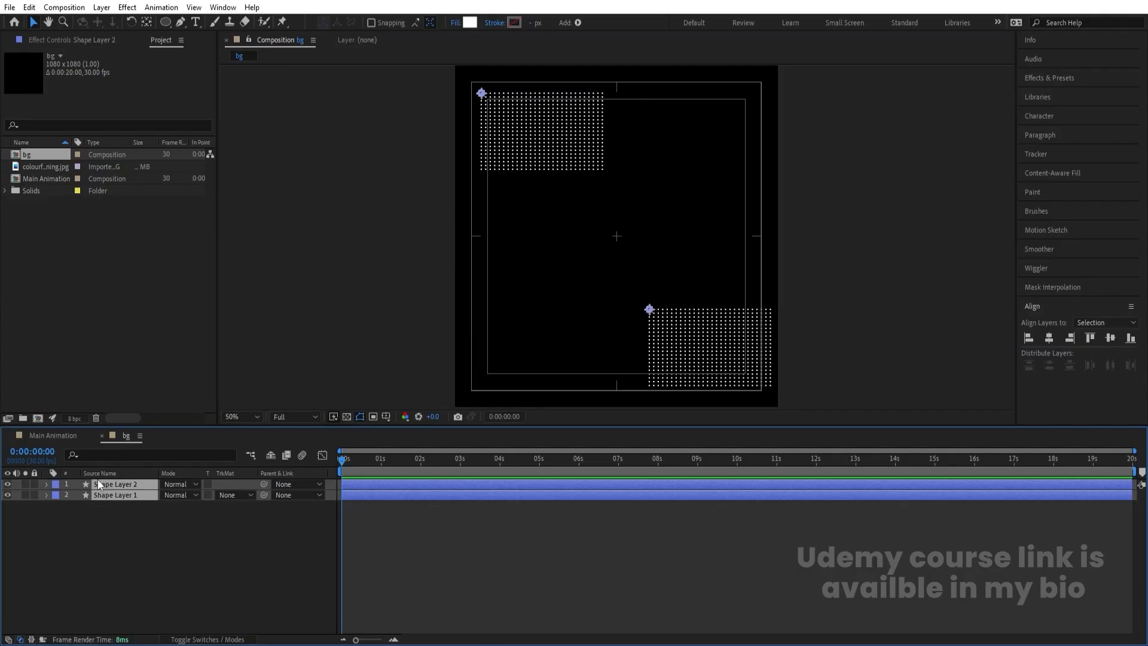
key("t")
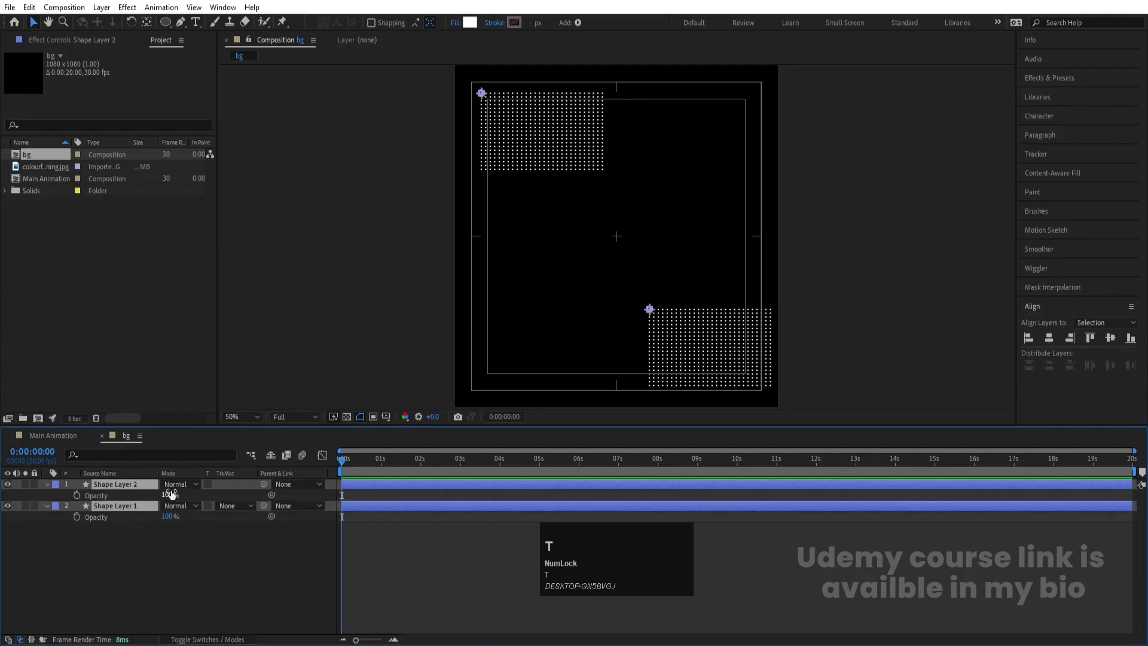
left_click(170, 491)
left_click_drag(171, 492, 77, 494)
key("ctrl+z")
- Delete the duplicate dot grid in the lower-right corner of the canvas
left_click(118, 547)
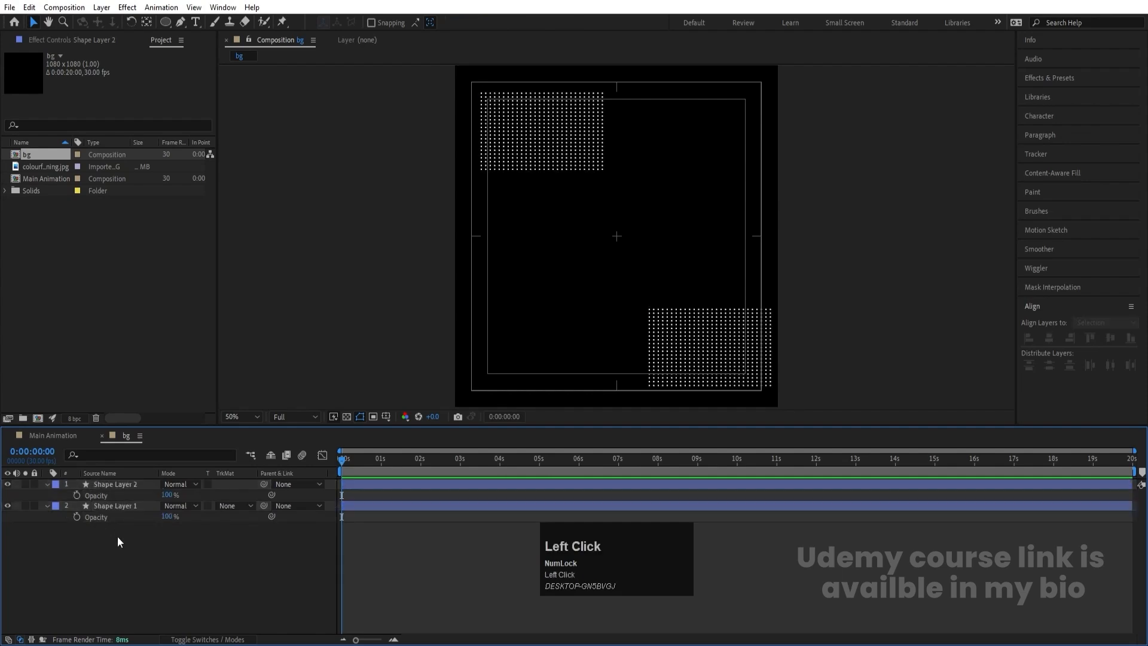
left_click(110, 506)
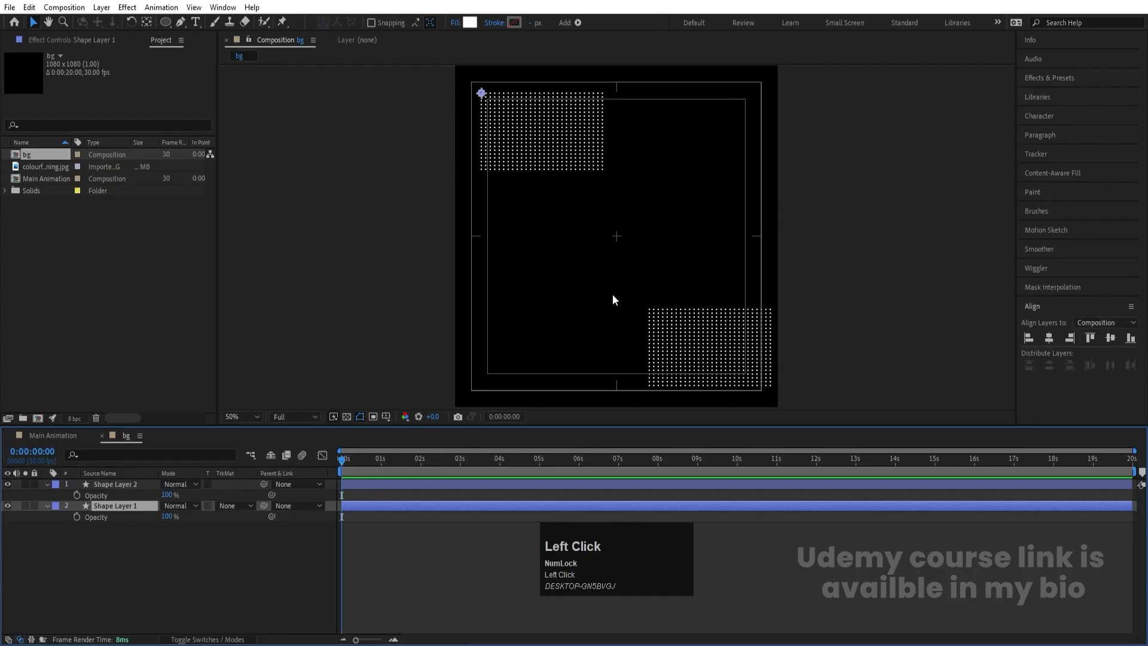
left_click(650, 309)
key("Delete")
- Nudge the remaining dot grid slightly left and up in the canvas corner
left_click_drag(532, 167, 459, 59)
key("Left")
key("Left")
key("Up")
key("Up")
key("Up")
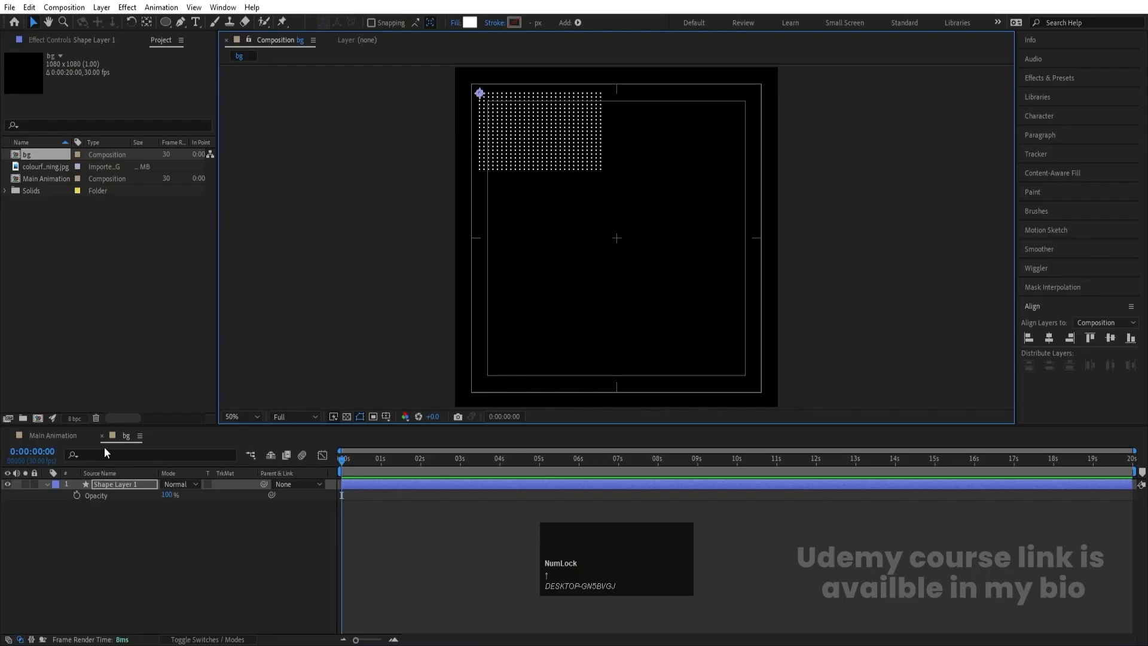
- Add a position keyframe to Repeater 2's transform at the start of the timeline
left_click(48, 486)
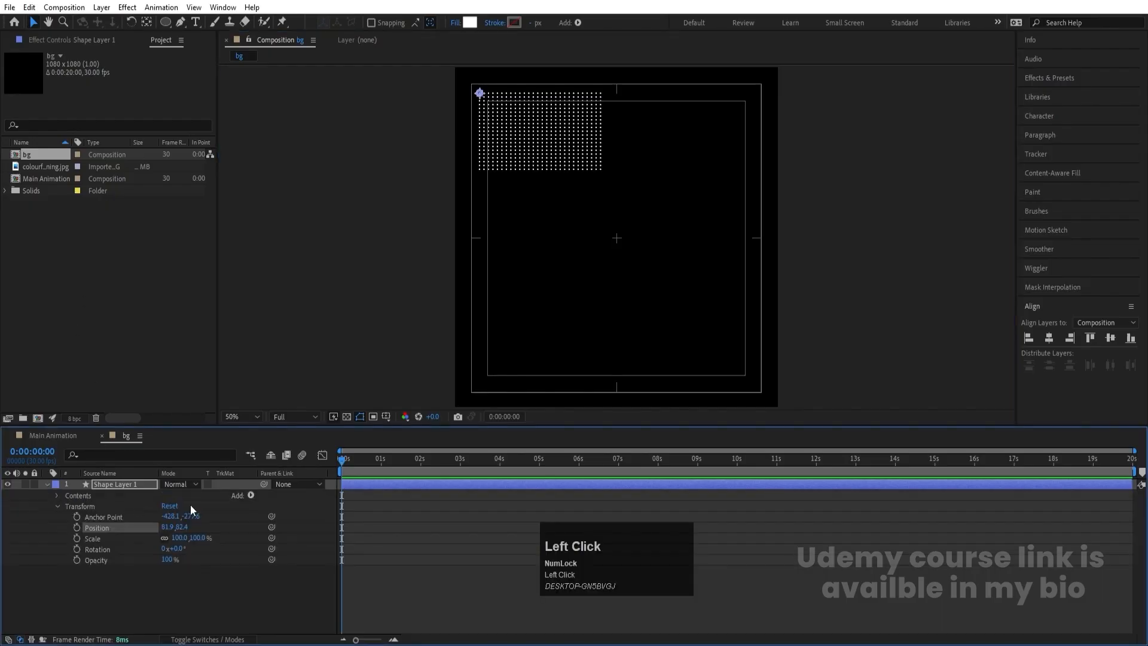
left_click(58, 507)
left_click(55, 496)
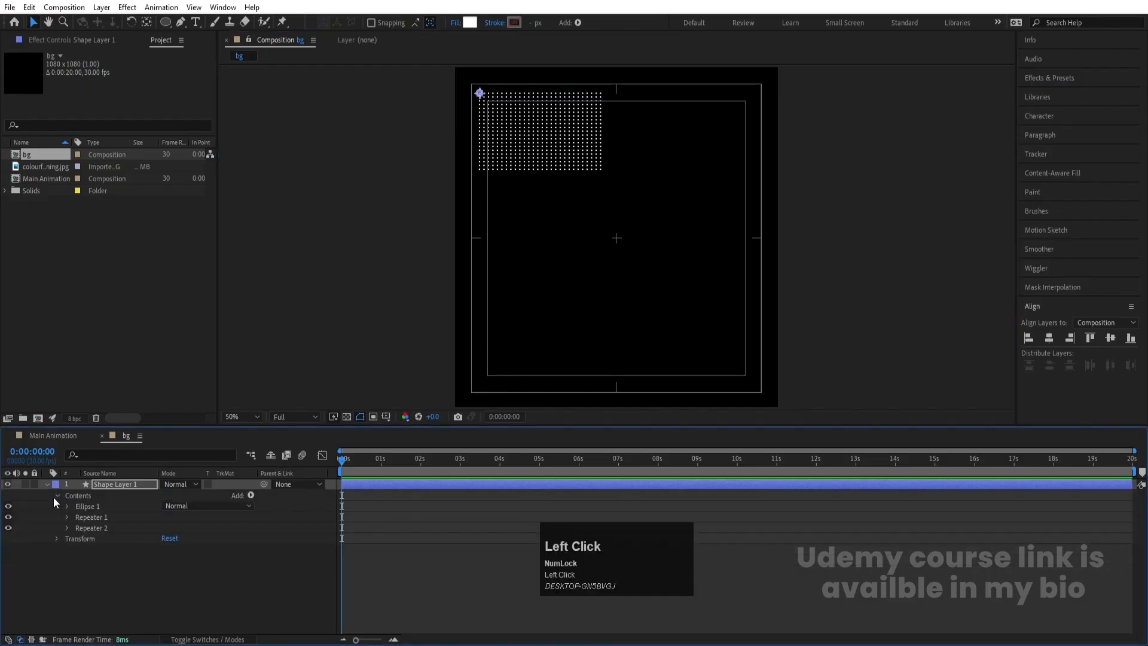
left_click(68, 528)
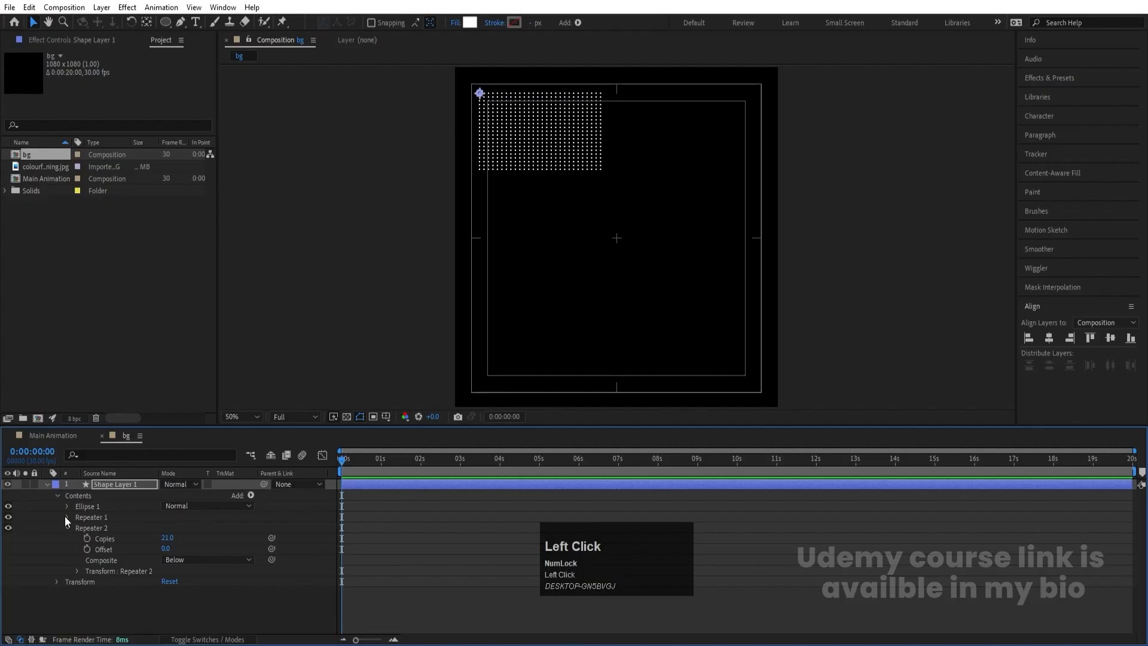
left_click(79, 570)
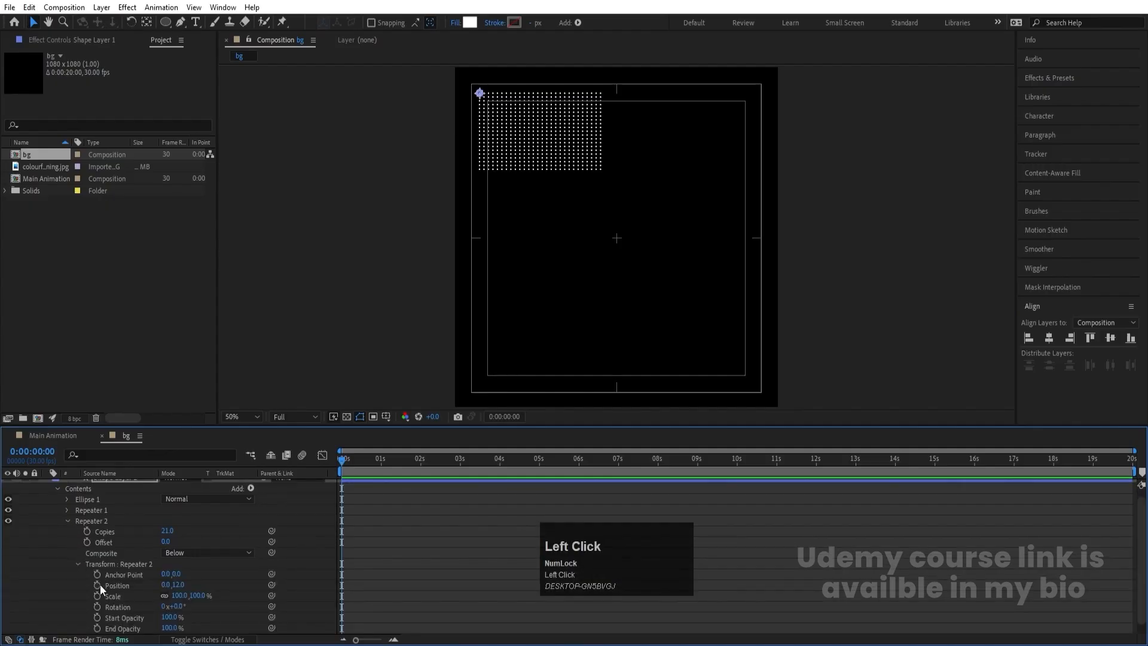
left_click(97, 585)
scroll(99, 543, "up", 1)
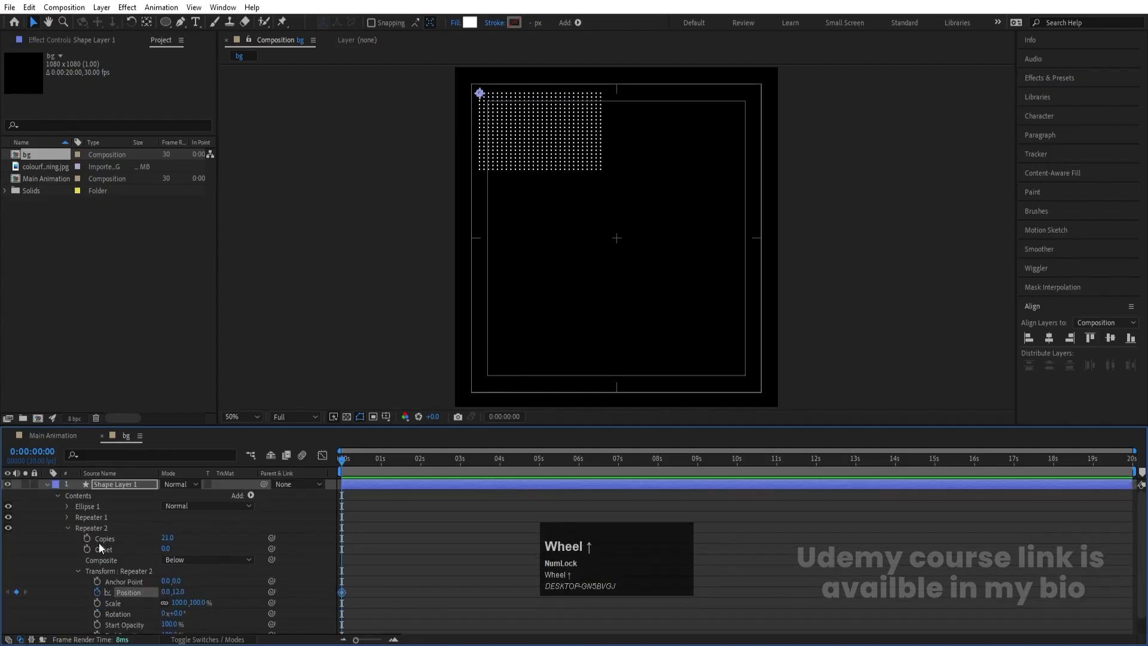
- Add a position keyframe to Repeater 1's transform at the start of the timeline
left_click(64, 529)
left_click(68, 518)
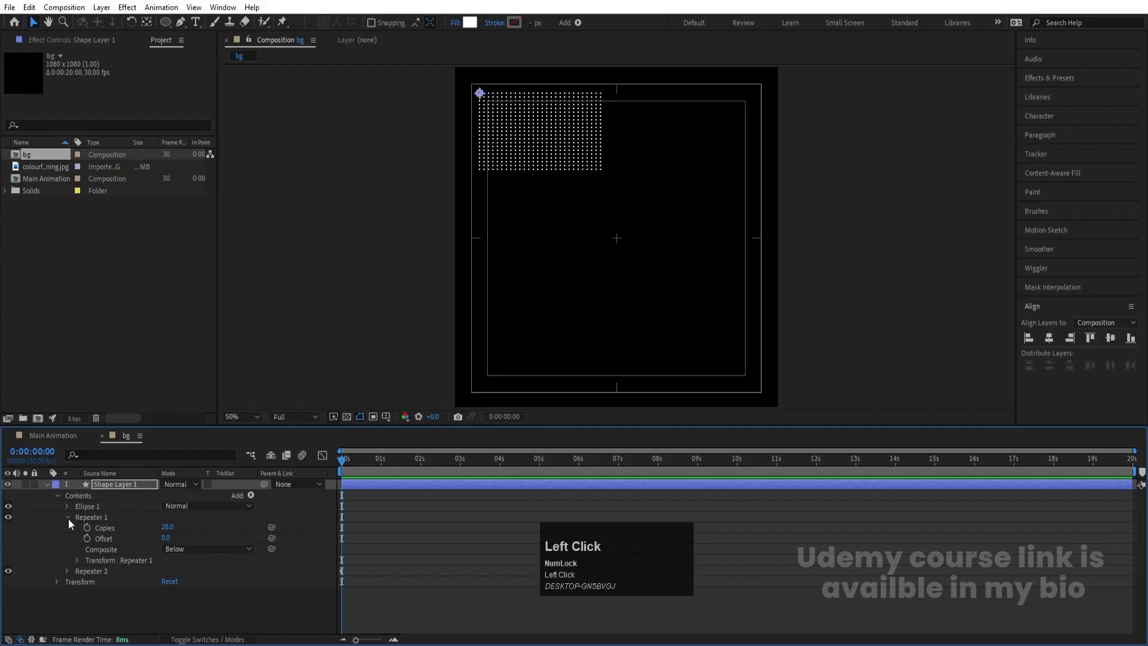
left_click(76, 561)
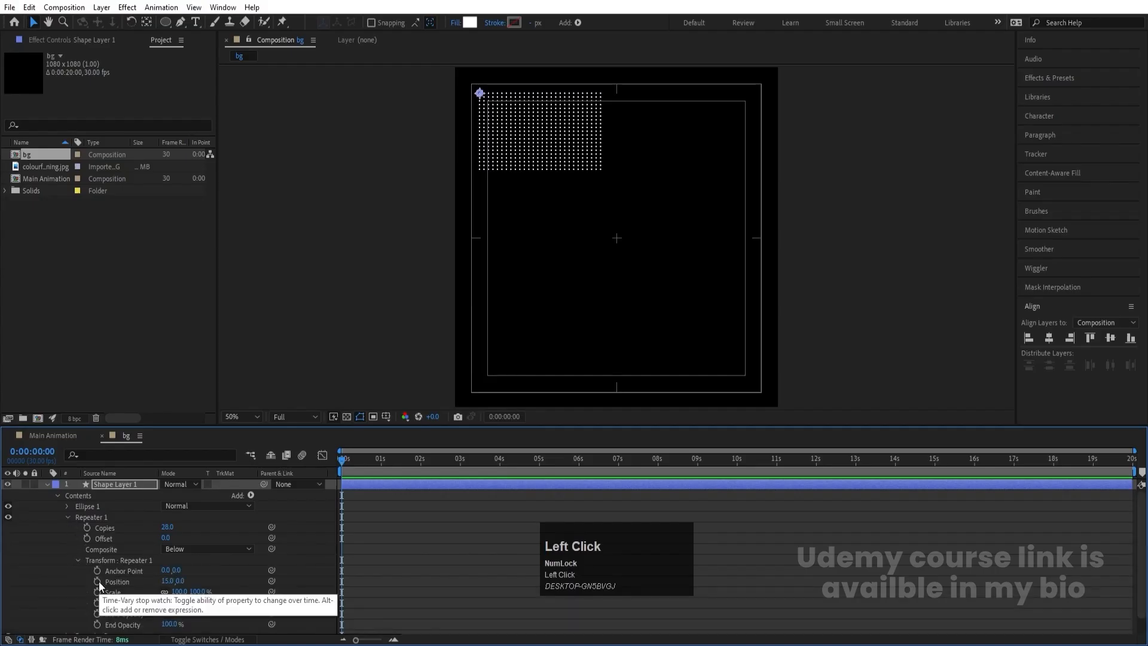
left_click(98, 582)
left_click(441, 555)
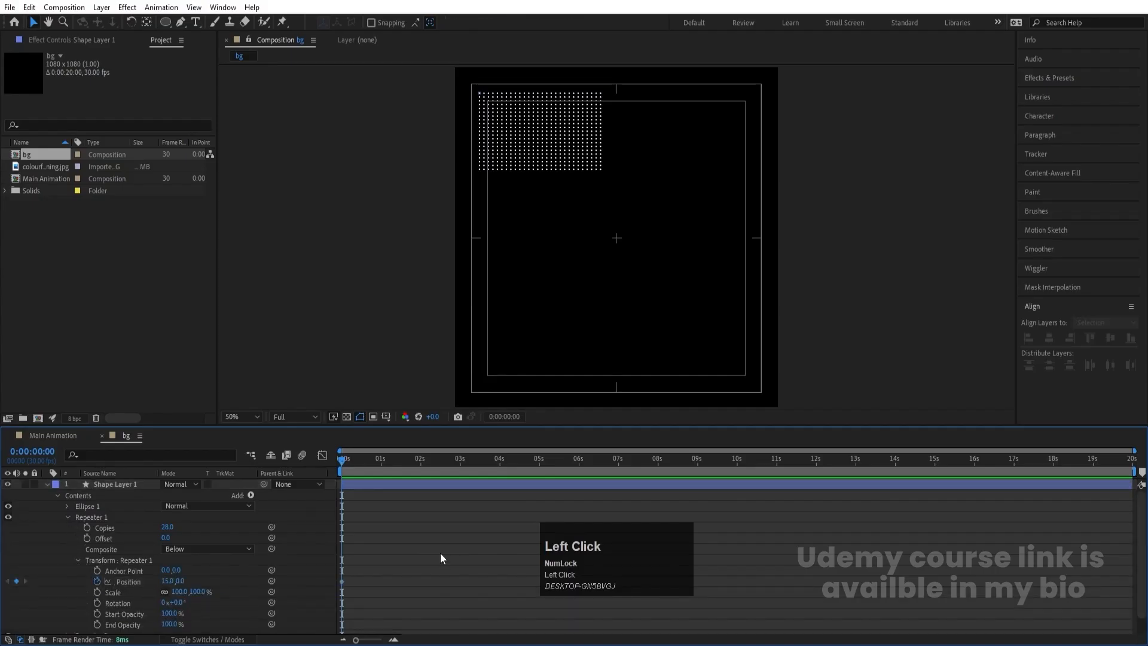
- Show only the animated properties and add position keyframes for both repeaters at 1 second
key("u")
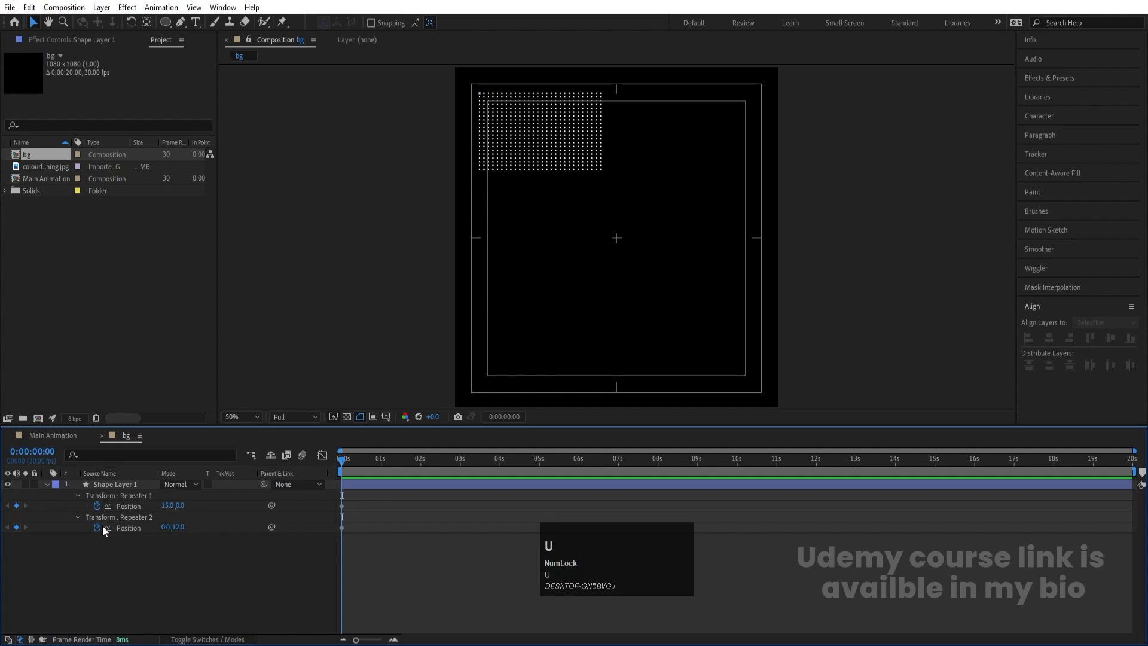
key("equal")
key("equal")
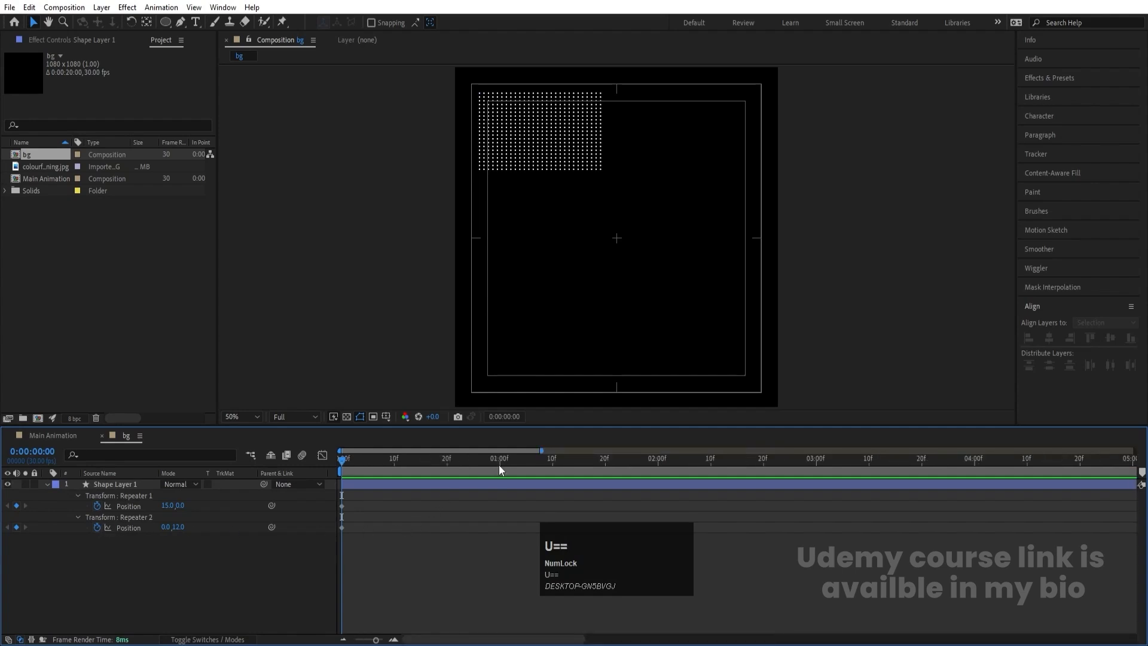
left_click(499, 465)
left_click(16, 507)
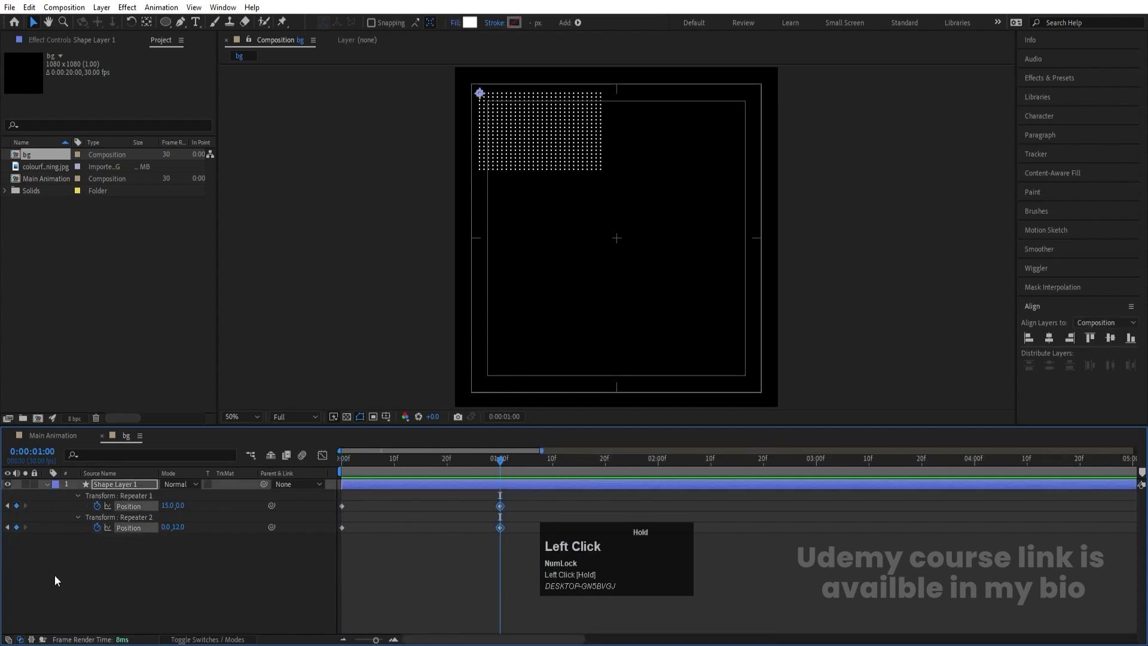
- Set the starting position keyframes of both repeaters to 0, 0 at time zero
left_click_drag(378, 462, 339, 462)
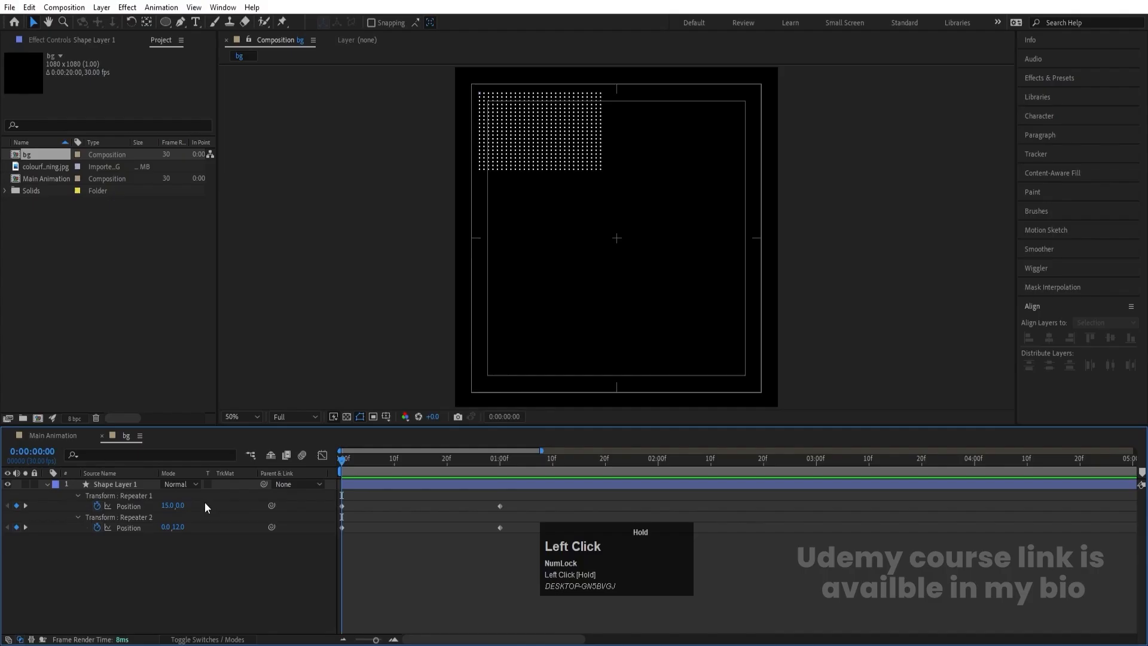
left_click(167, 506)
type("0")
key("Return")
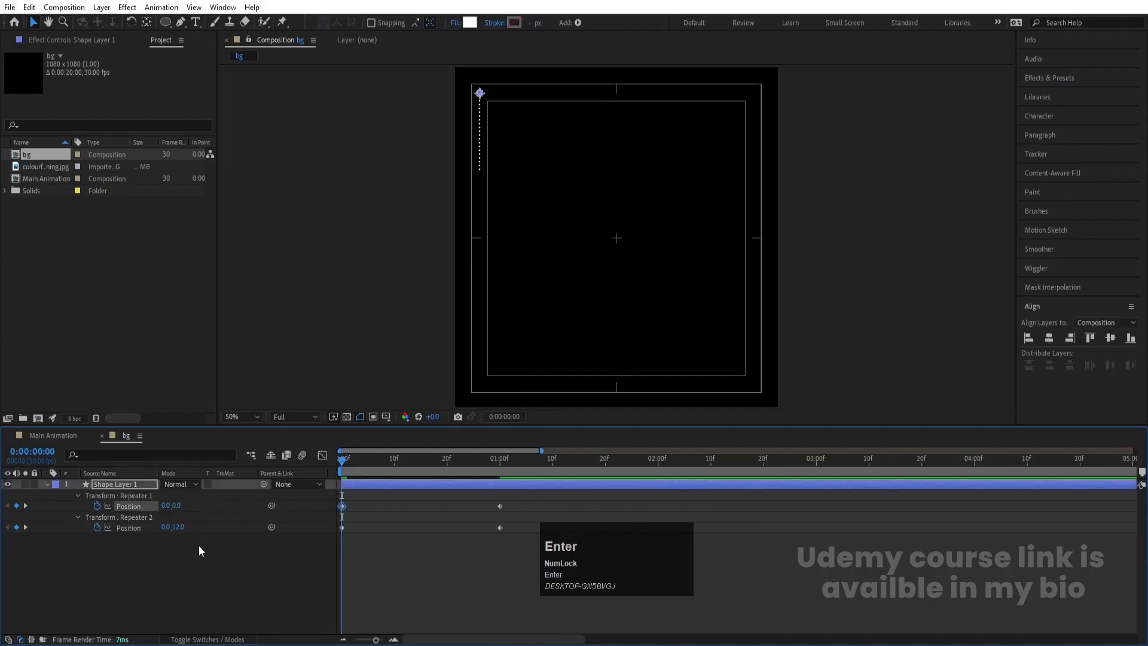
left_click(178, 528)
type("0")
key("Return")
- Delay Repeater 2's position keyframes by about 16 frames and preview the dot grid animation
left_click_drag(524, 523, 428, 529)
key("space")
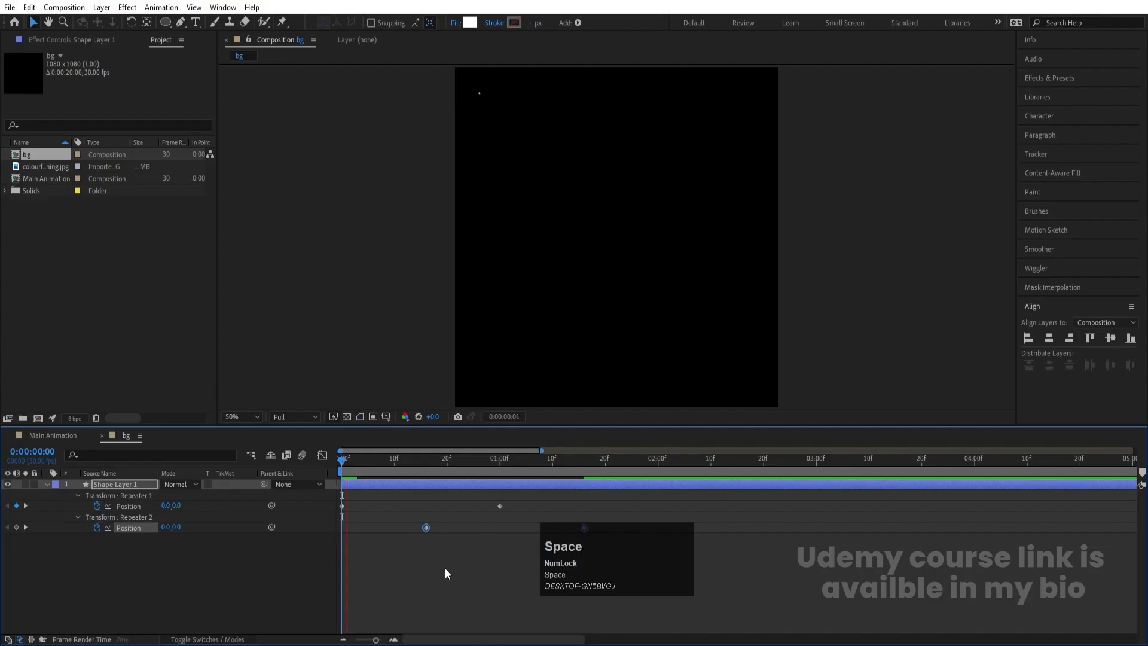
key("space")
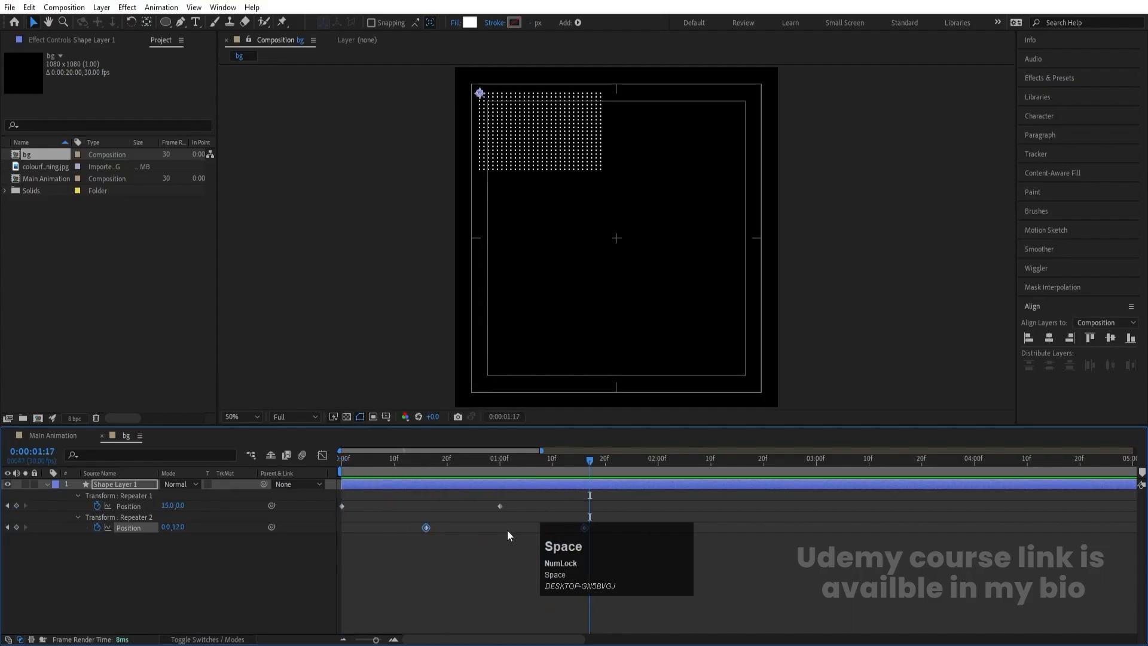
- Apply Easy Ease to all position keyframes of both repeaters
left_click_drag(742, 598, 249, 450)
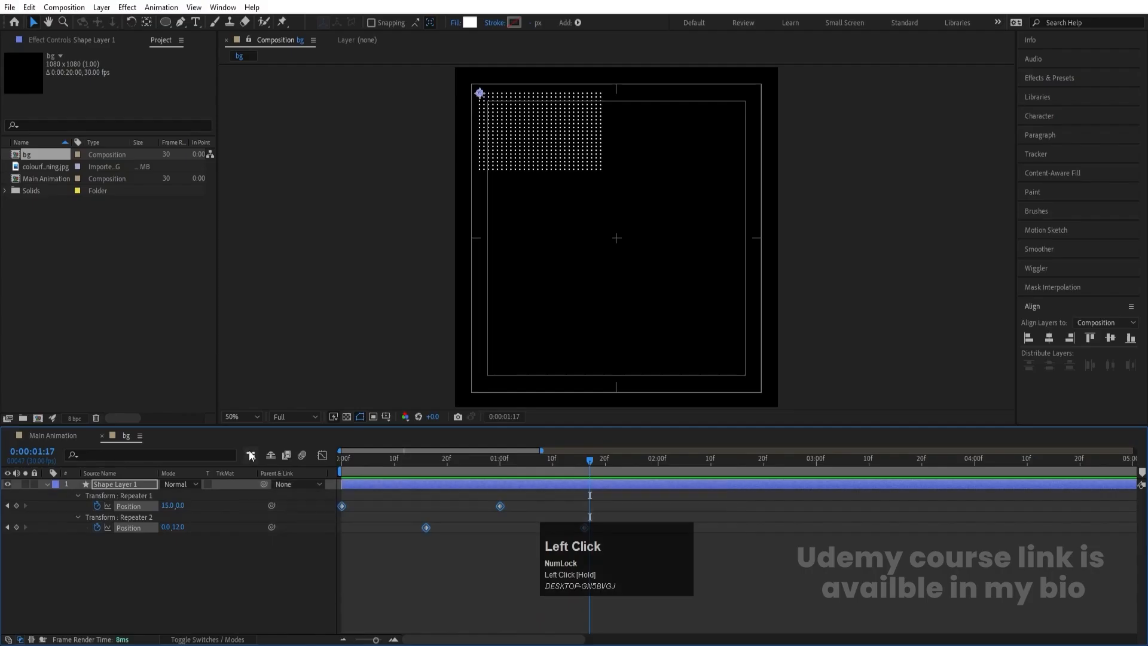
left_click(249, 450)
key("F9")
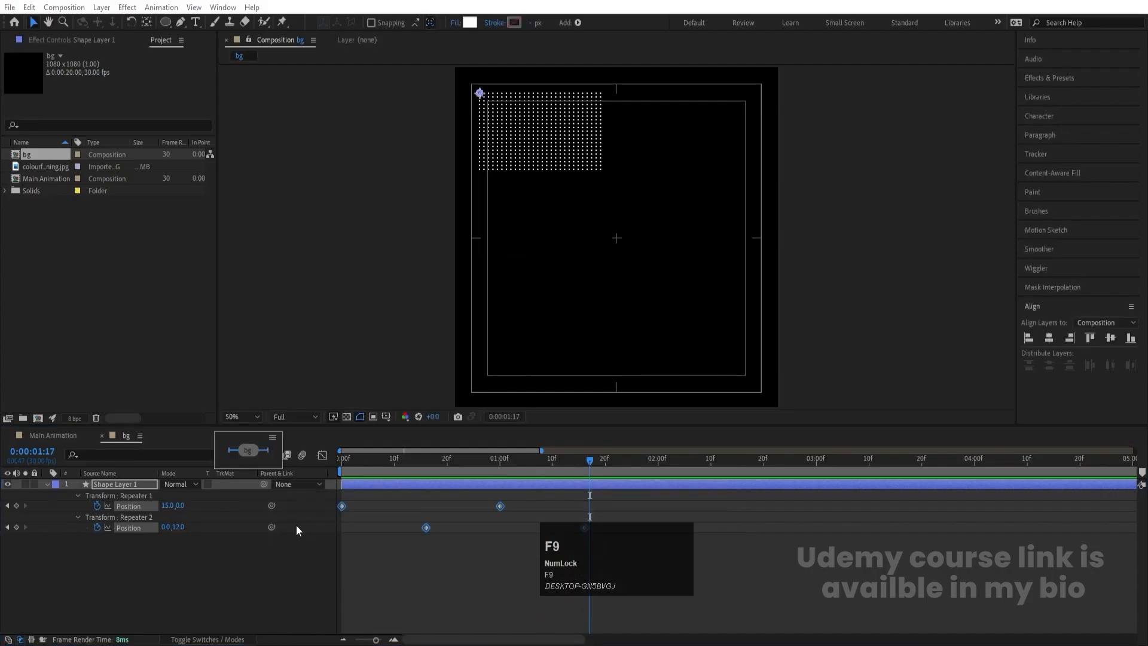
key("F9")
left_click(521, 562)
left_click_drag(630, 615, 250, 456)
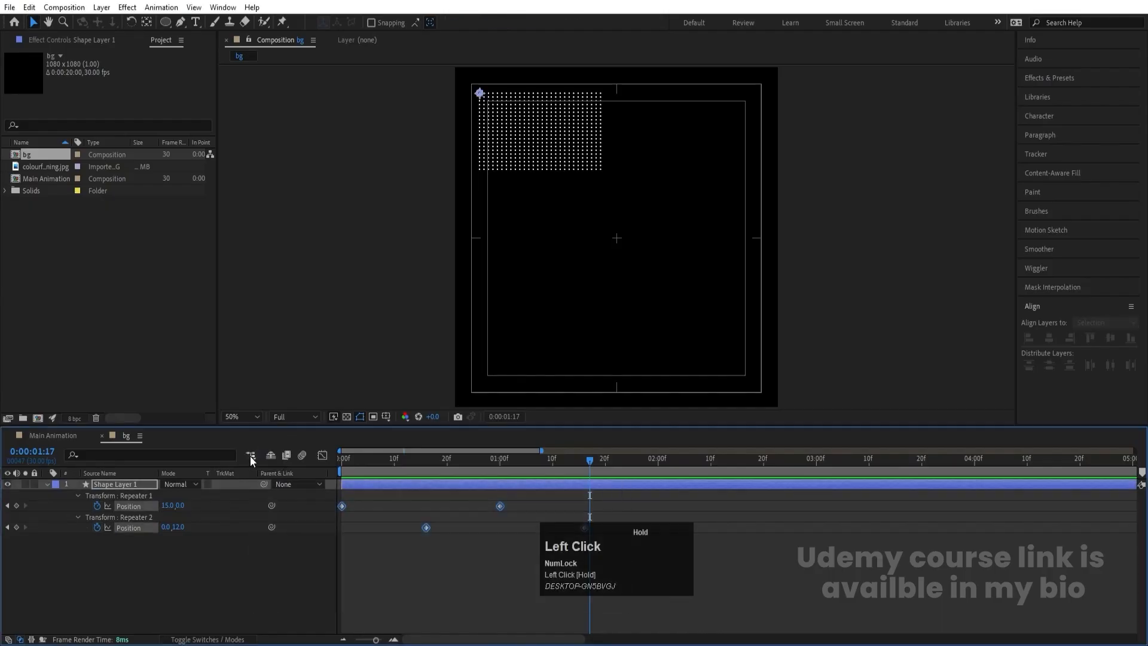
key("F9")
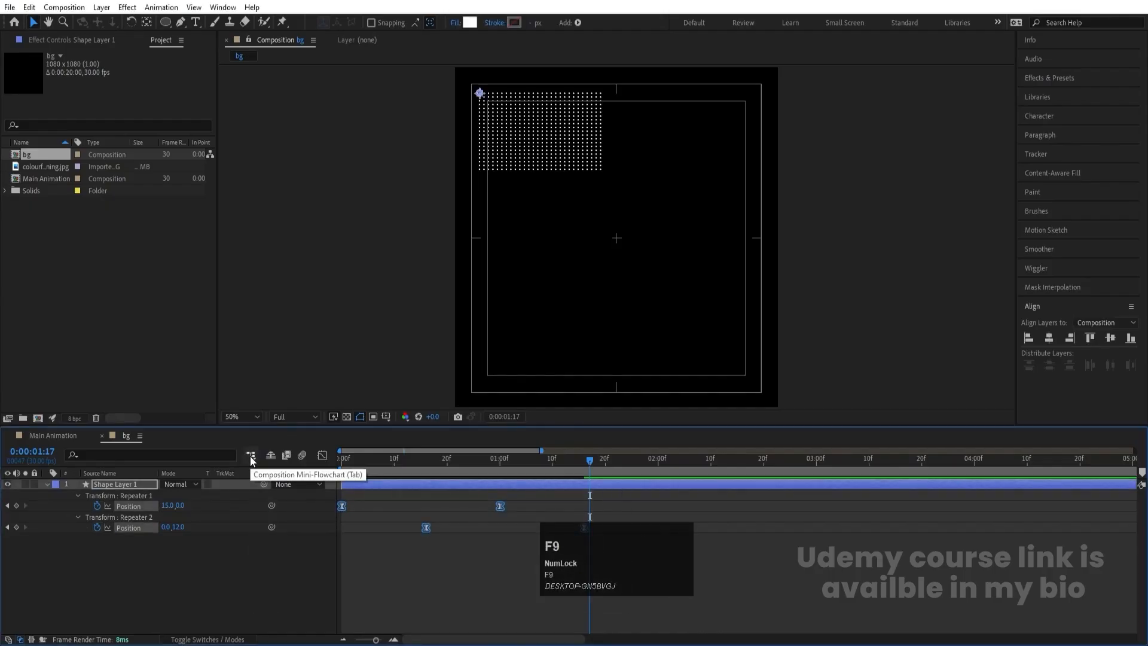
- Lengthen the ease handles of both repeaters' position keyframes in the speed graph for sharper mid-motion peaks, and preview the animation
left_click(322, 455)
left_click_drag(550, 577, 330, 619)
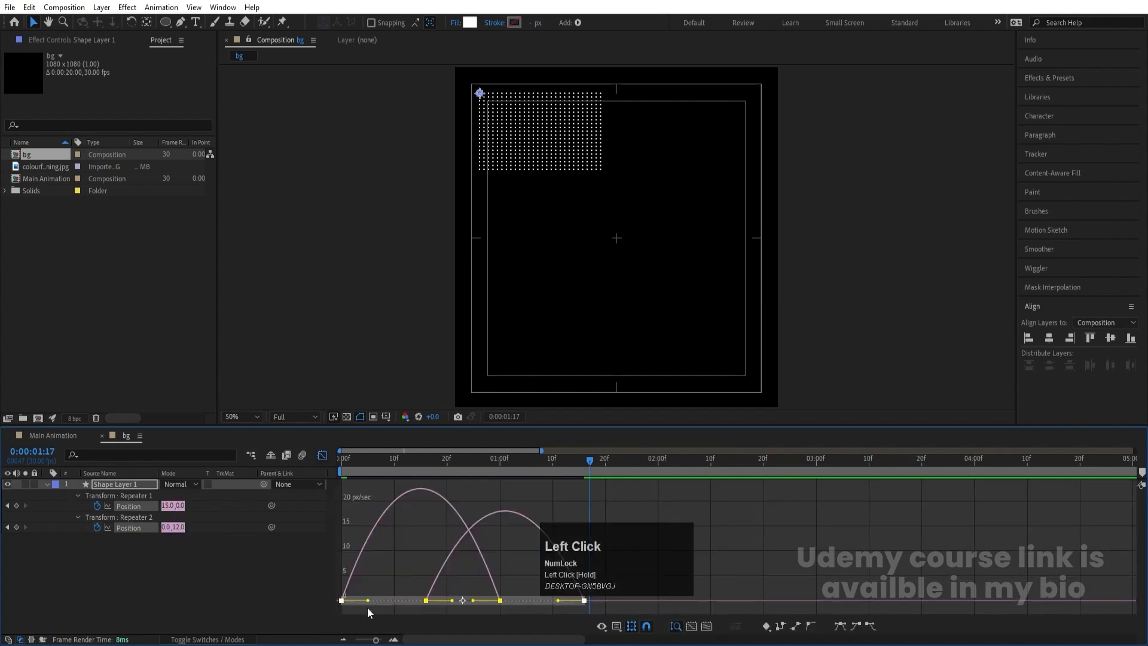
right_click(529, 554)
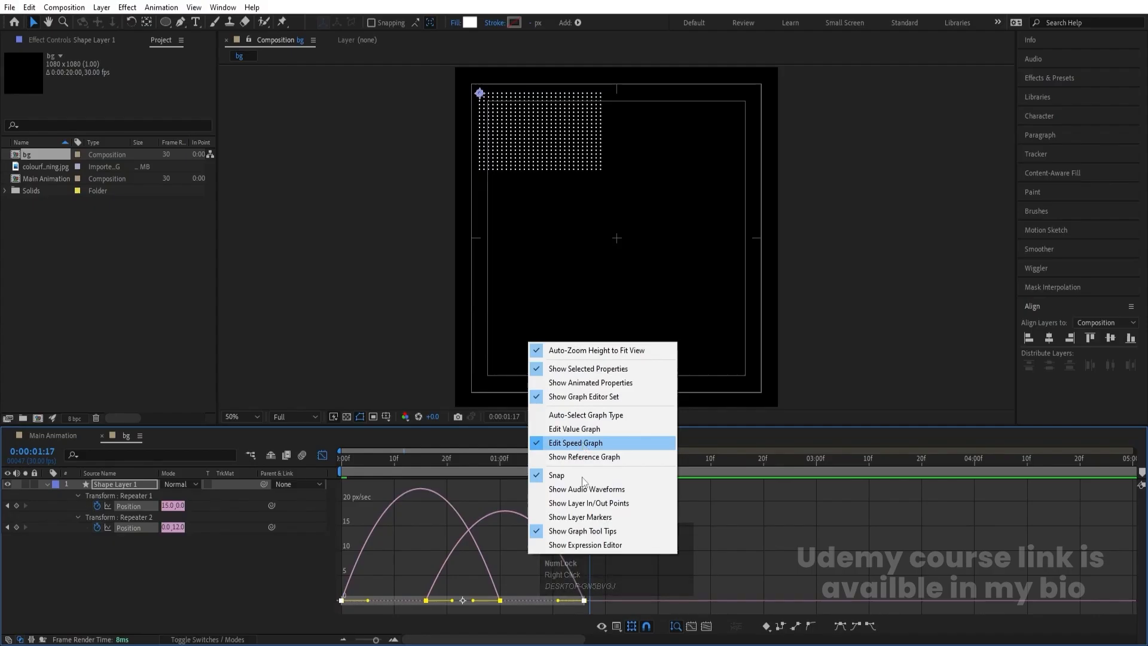
left_click(557, 602)
left_click_drag(557, 601, 527, 602)
left_click_drag(368, 600, 393, 601)
key("space")
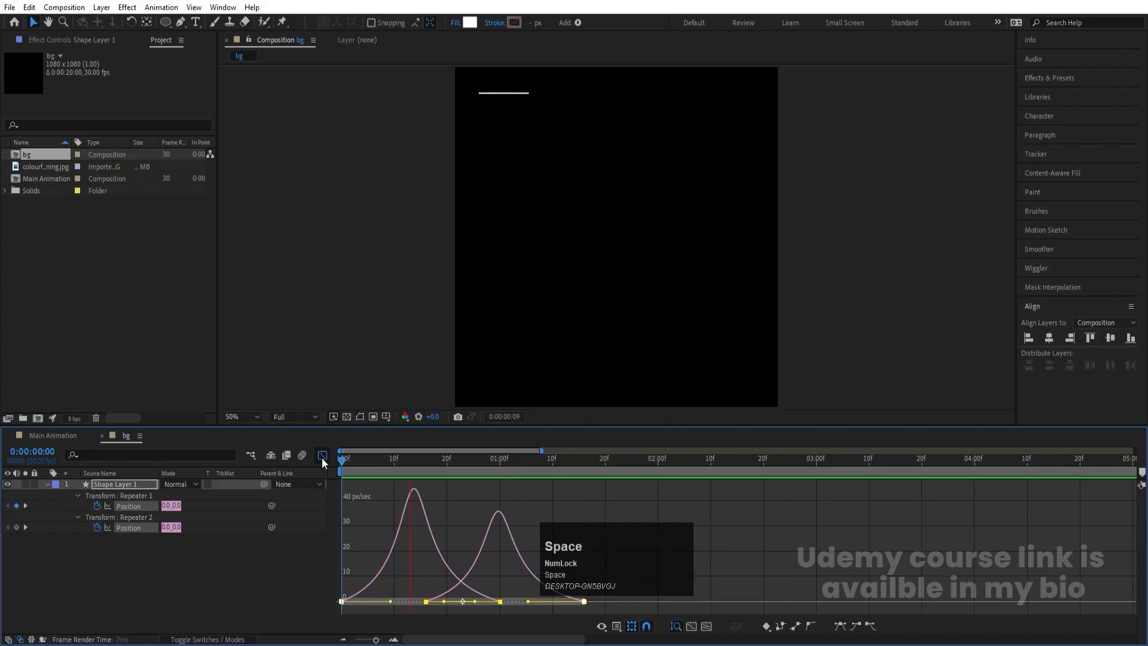
left_click(320, 456)
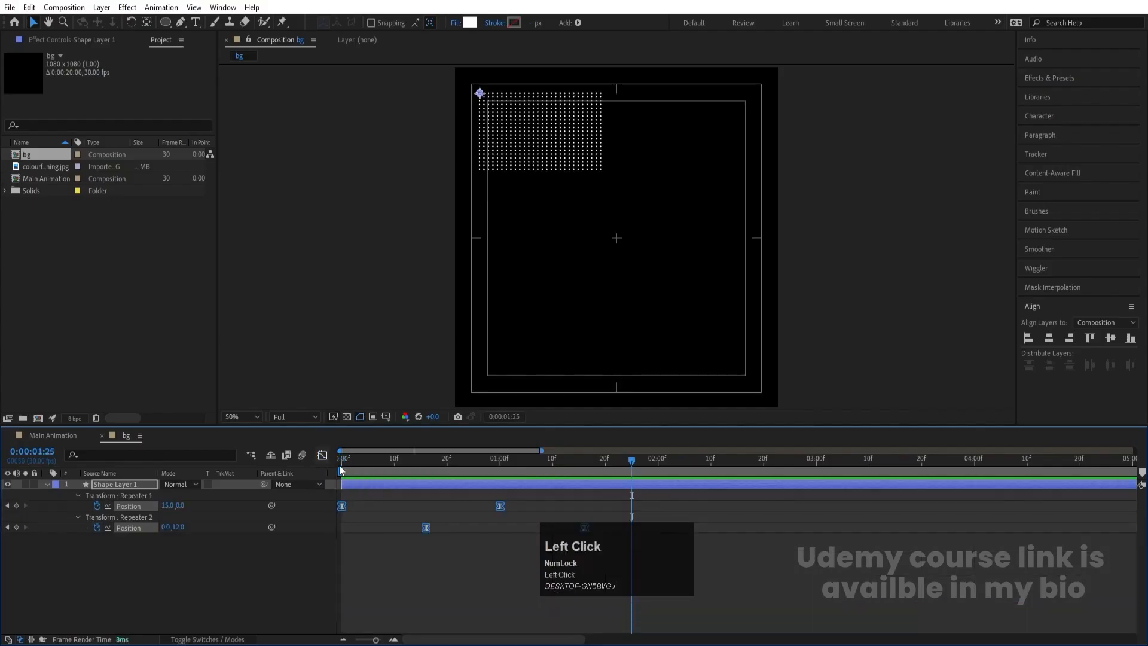
- Duplicate Shape Layer 1, place the copy in the lower-right area of the composition, and preview both dot grids
left_click(48, 483)
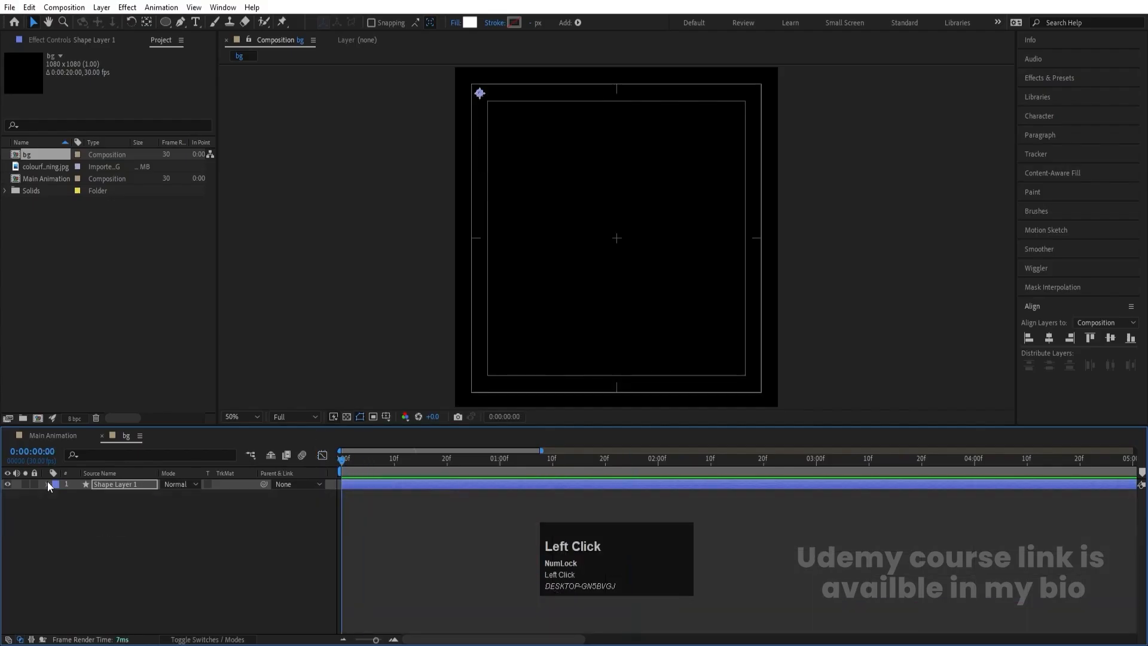
key("ctrl+d")
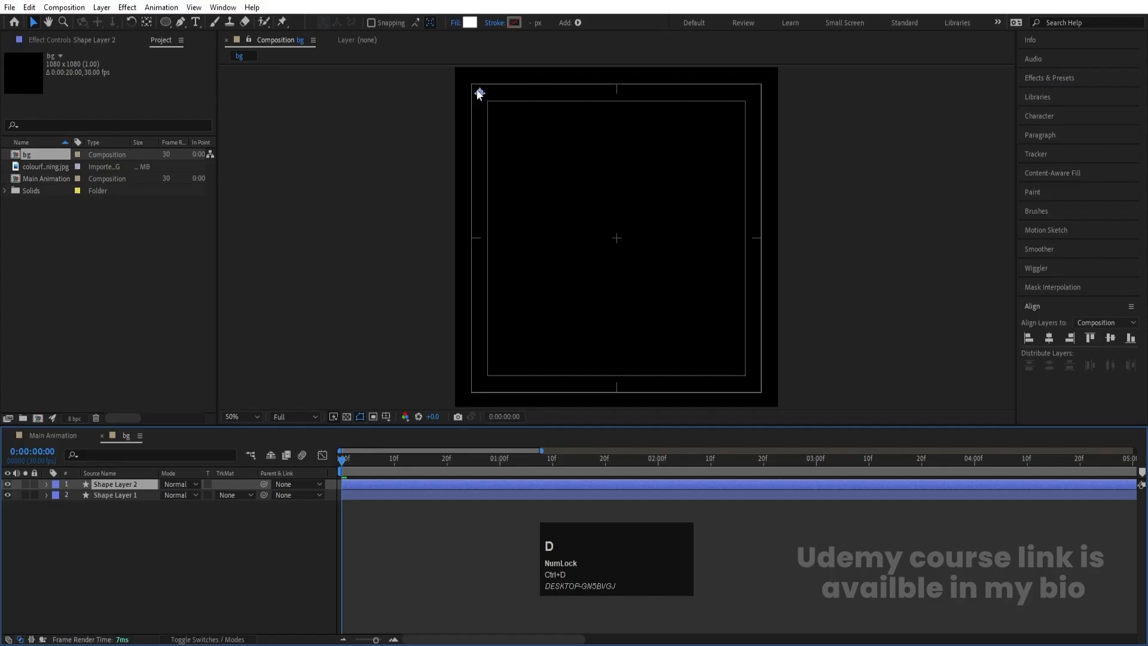
left_click_drag(480, 94, 639, 307)
key("space")
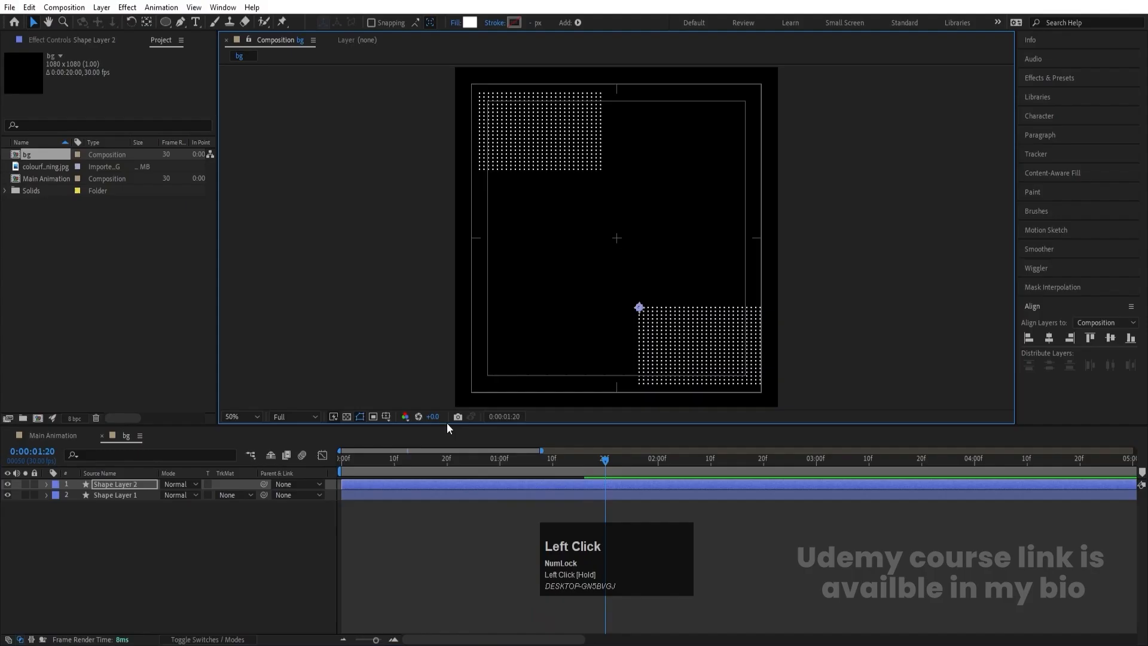
- Try delaying Shape Layer 2 to start at frame 20, preview it, and return its start to time zero
left_click(446, 457)
left_click_drag(368, 484, 474, 486)
key("space")
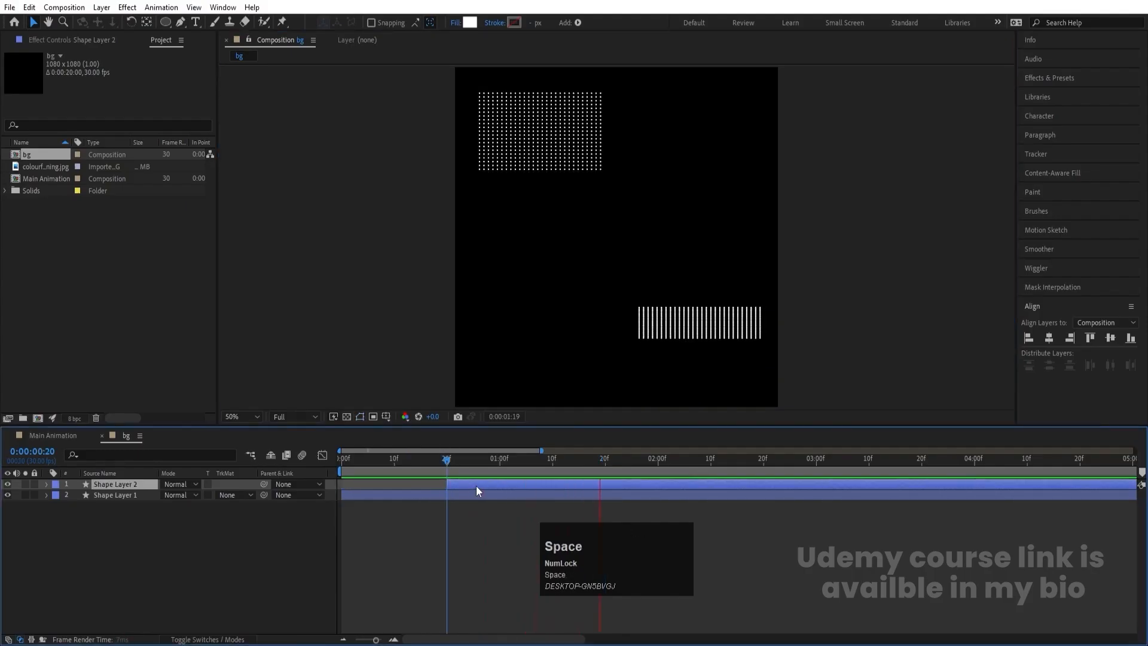
key("space")
left_click_drag(456, 467, 329, 463)
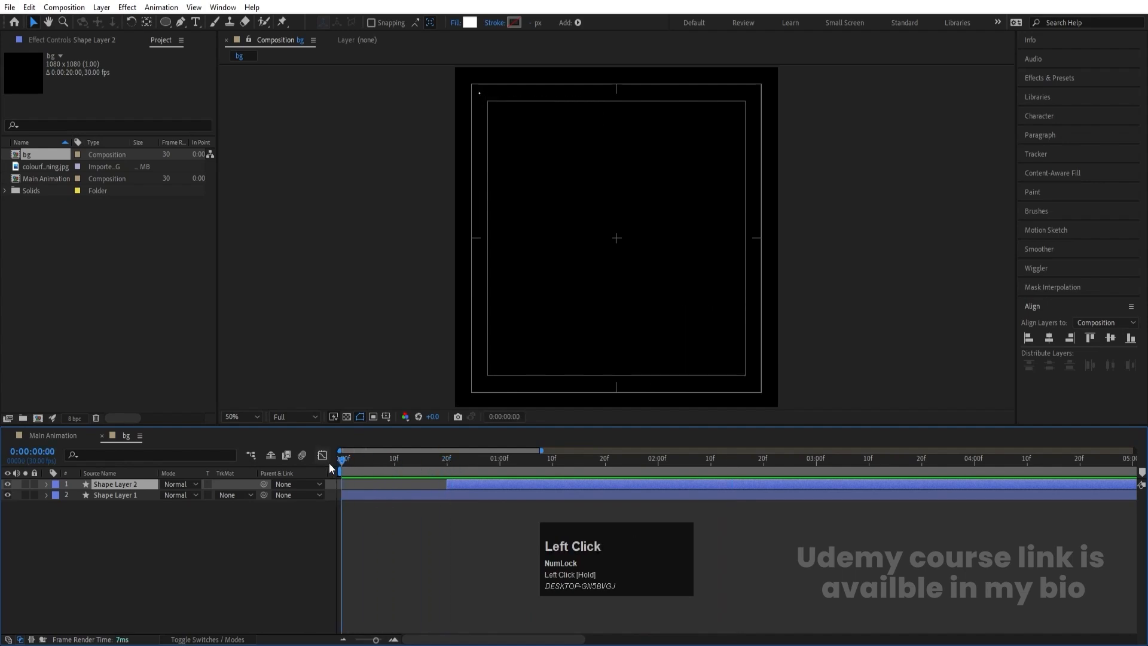
left_click_drag(447, 485, 361, 484)
left_click(364, 483)
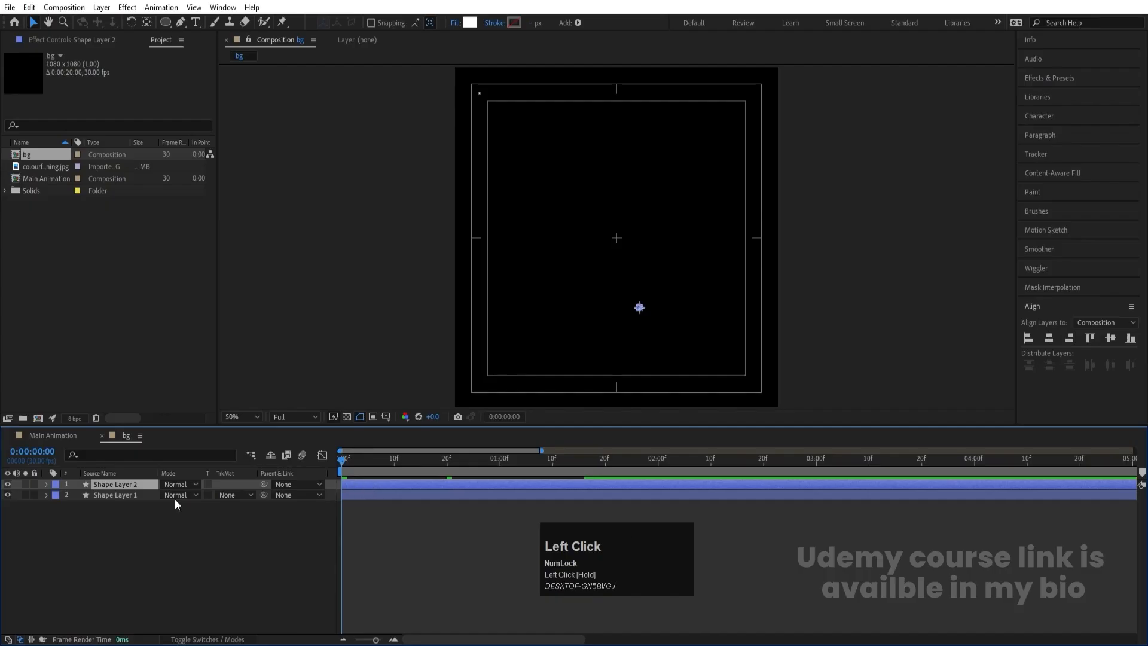
- Add position keyframes to both shape layers at time zero and about 8 seconds, drifting the upper grid right and the lower grid left
left_click(152, 573)
key("p")
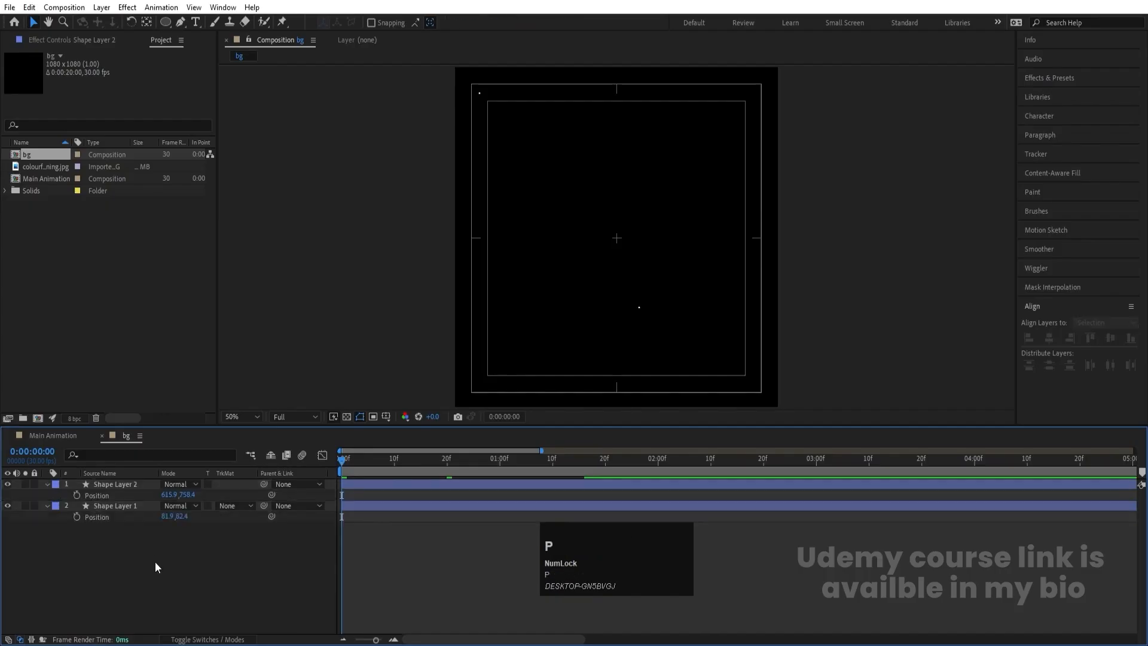
left_click(76, 495)
left_click(77, 517)
key("minus")
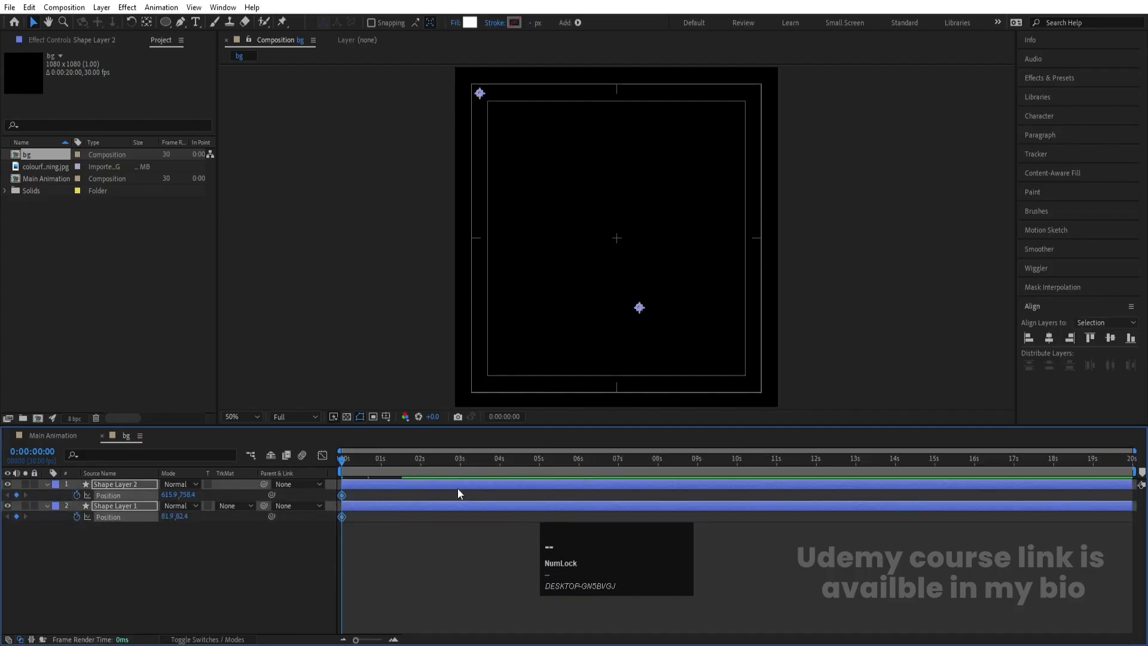
left_click(659, 461)
left_click(151, 589)
left_click_drag(170, 495, 274, 519)
left_click_drag(411, 462, 177, 491)
- Delay Shape Layer 2 by about 15 frames and preview the drifting dot grids
left_click(353, 549)
left_click_drag(352, 484, 370, 483)
key("space")
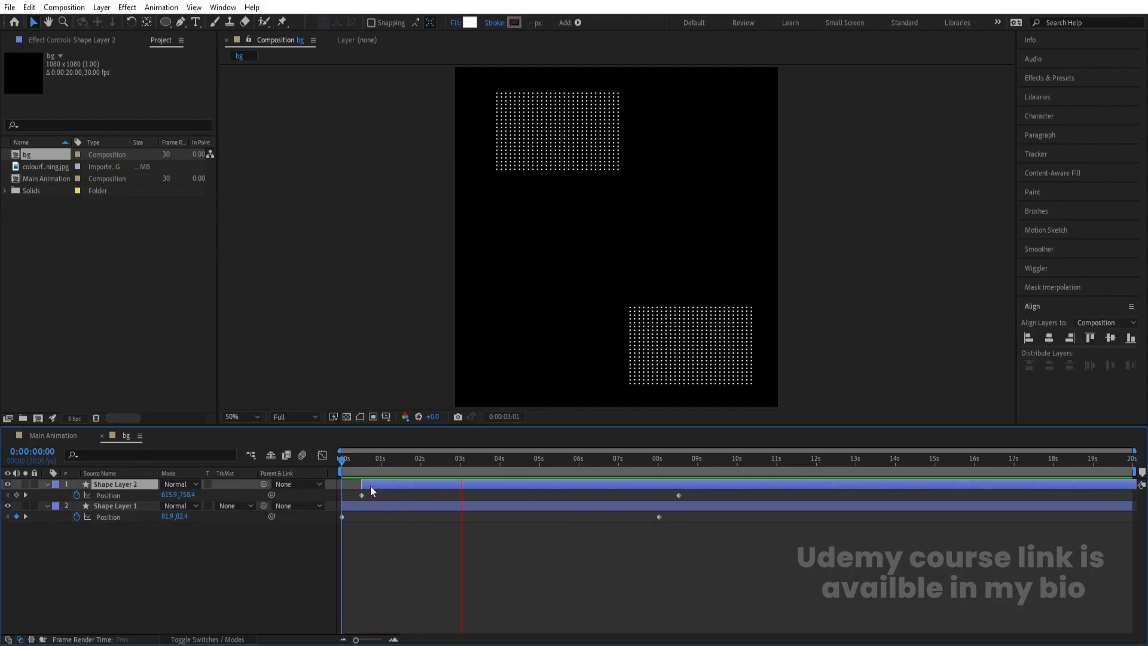
key("space")
- Add the bg composition as the topmost layer of Main Animation and preview the result from the start
left_click(61, 435)
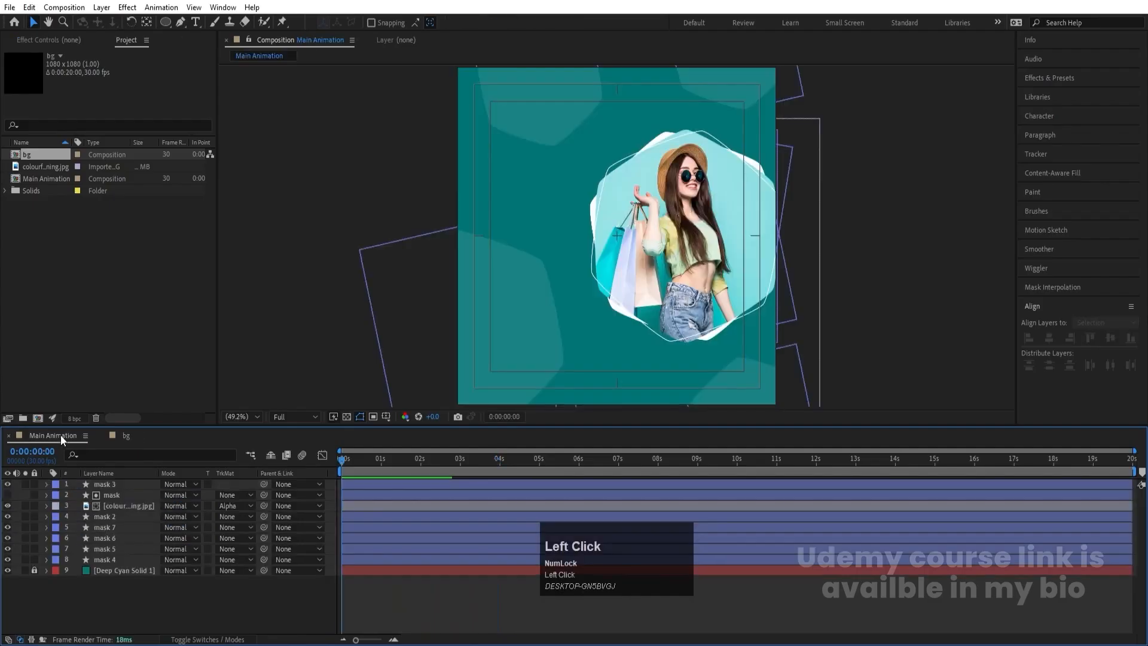
left_click_drag(34, 155, 127, 483)
left_click(375, 459)
key("space")
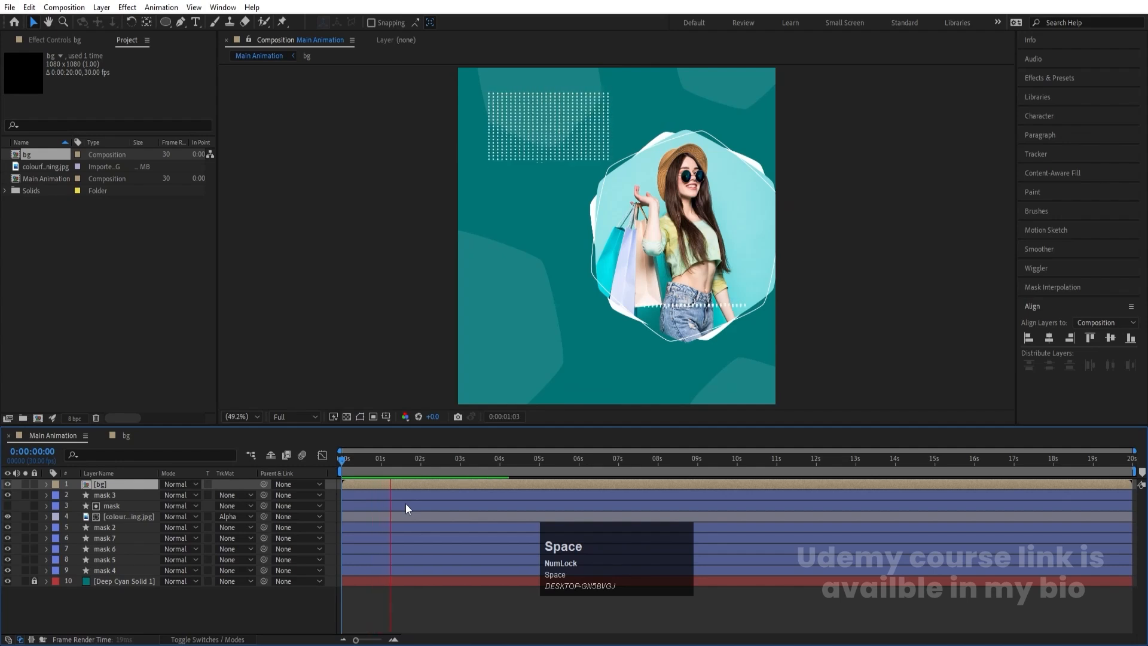
key("space")
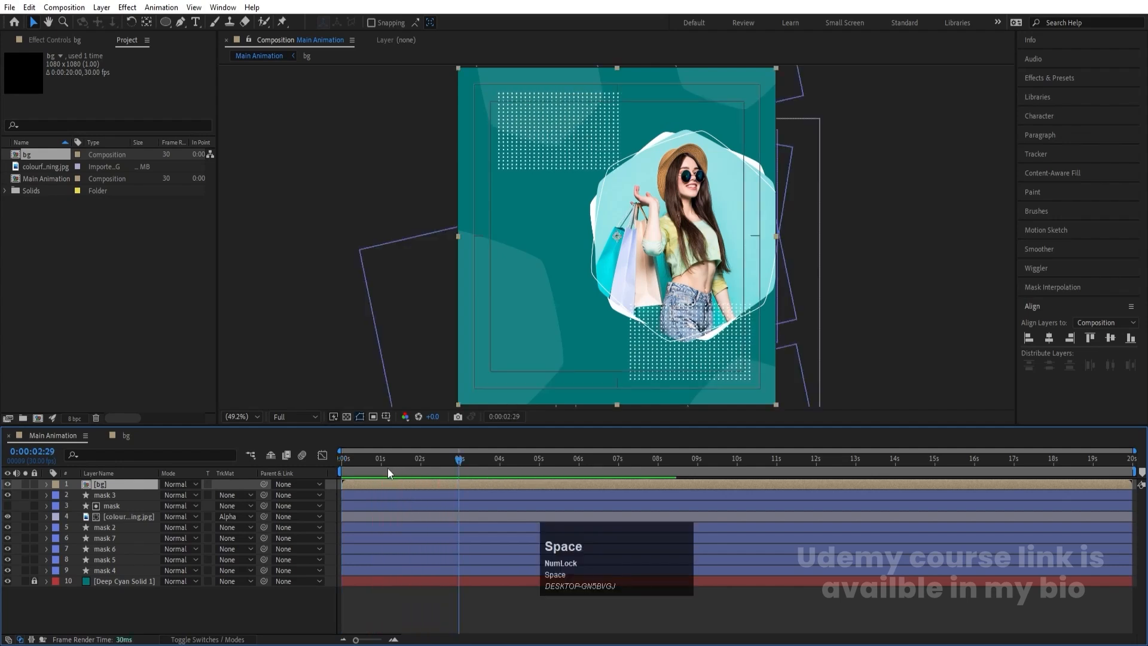
left_click_drag(381, 461, 323, 464)
- Add scale keyframes at time zero to the mask layer and to mask 2 through mask 7
left_click(114, 505)
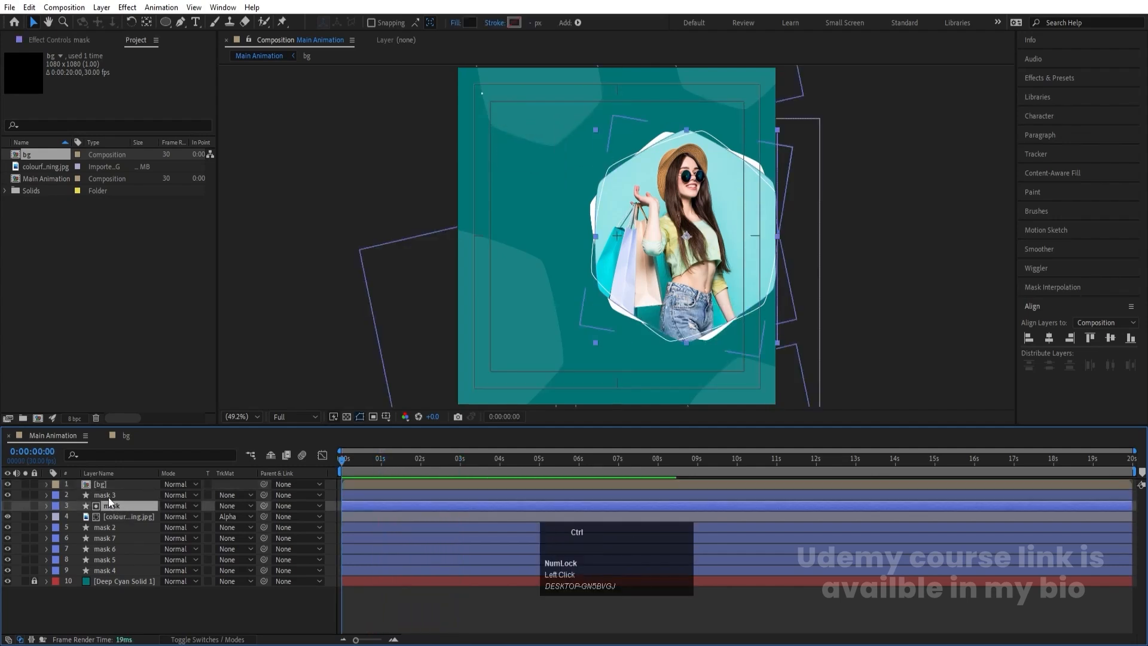
left_click(109, 496, "ctrl")
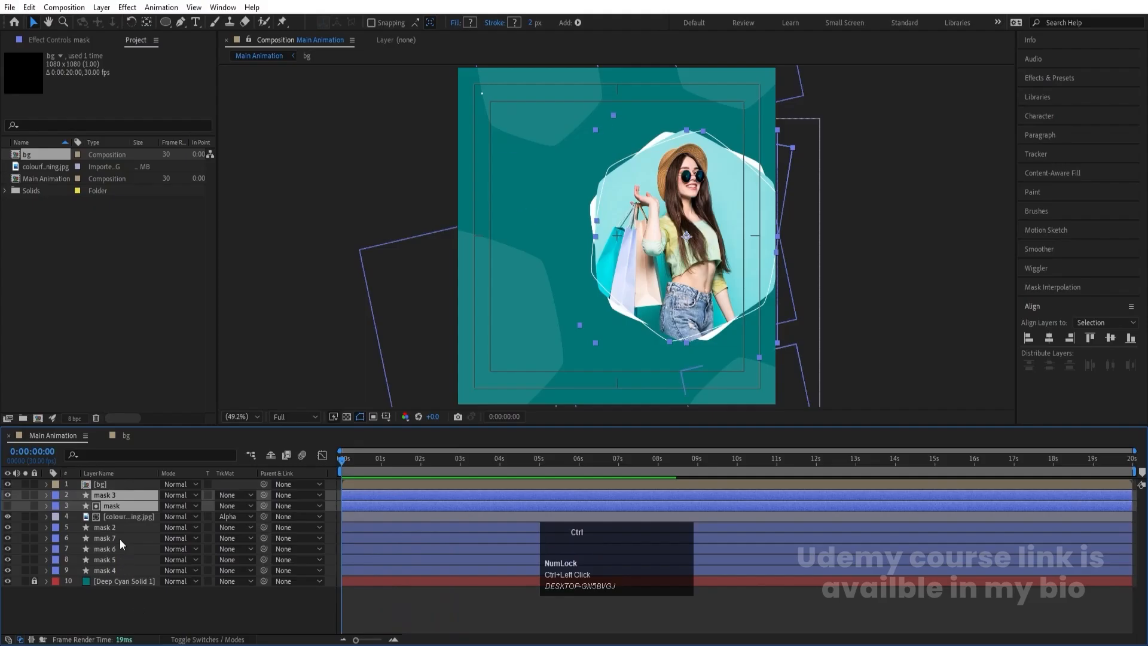
left_click(115, 529, "ctrl")
left_click(113, 538, "ctrl")
left_click(116, 550, "ctrl")
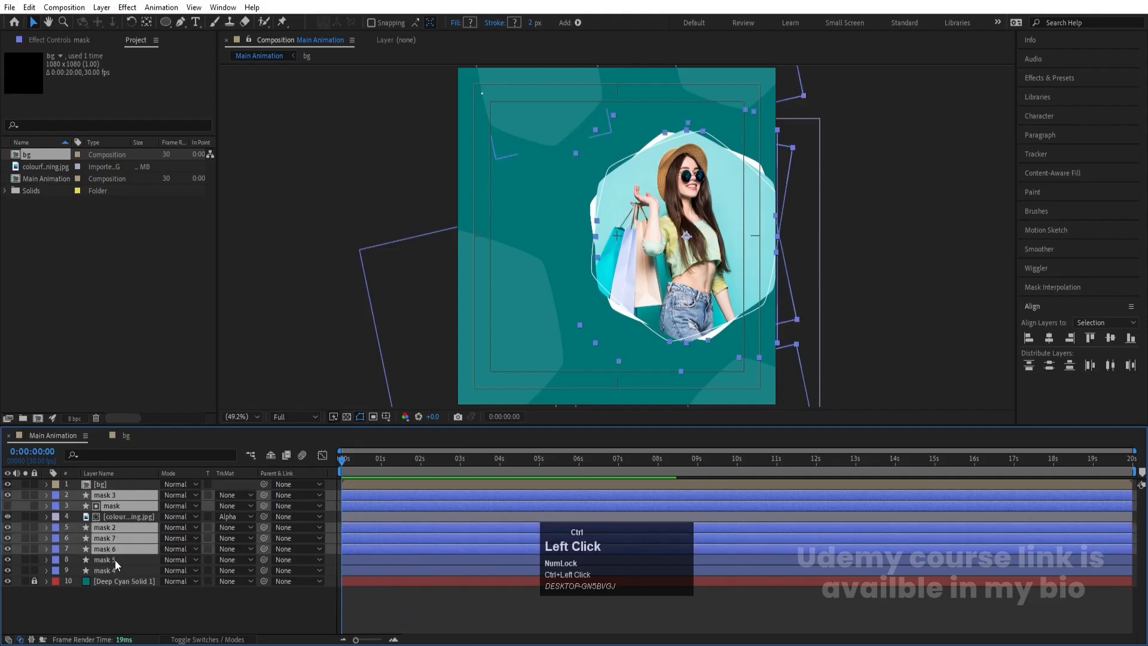
left_click(115, 560, "ctrl")
left_click(111, 570, "ctrl")
key("s")
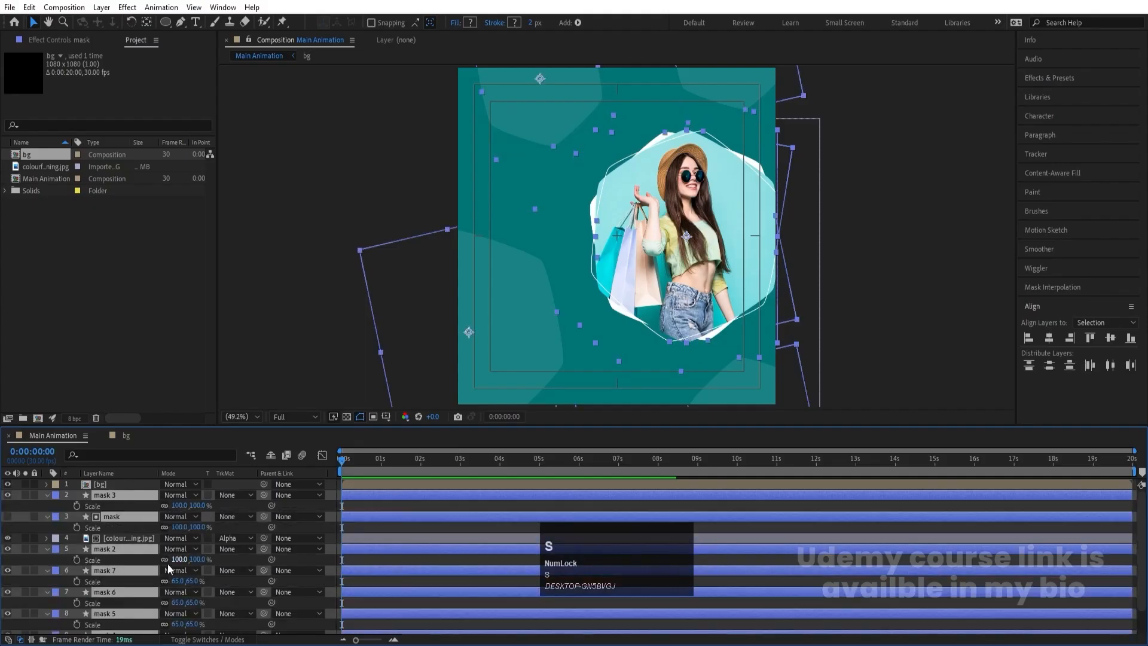
left_click(75, 508)
key("equal")
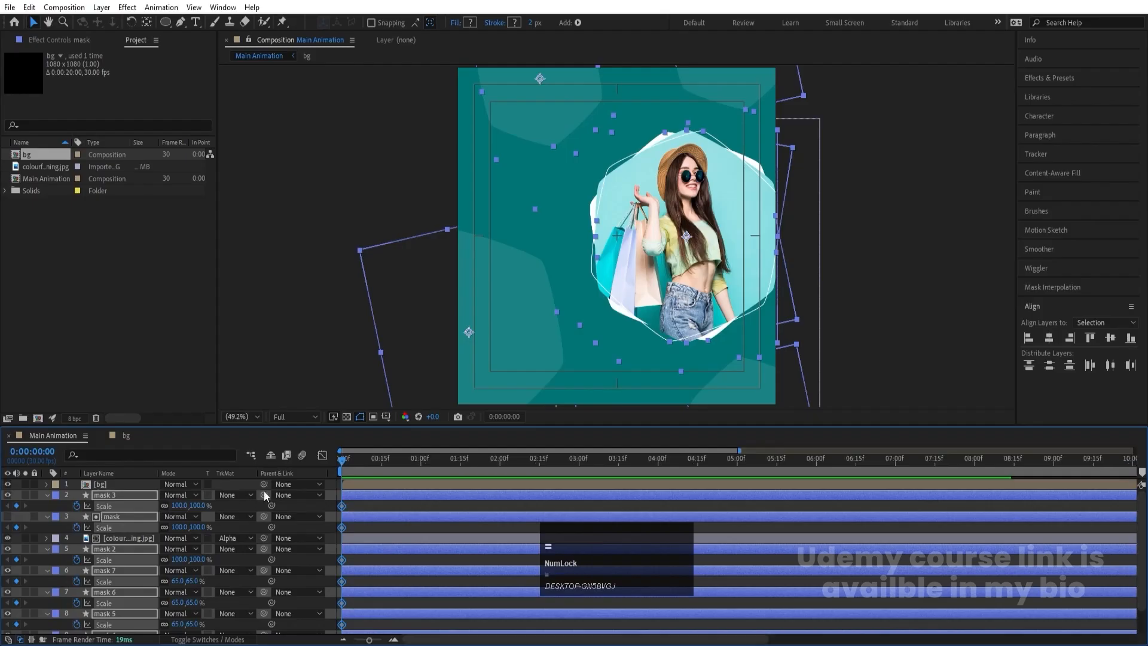
- Keyframe the mask layers' current scale at 0:00:01:16 and set their scale to 0% at time zero
left_click(461, 456)
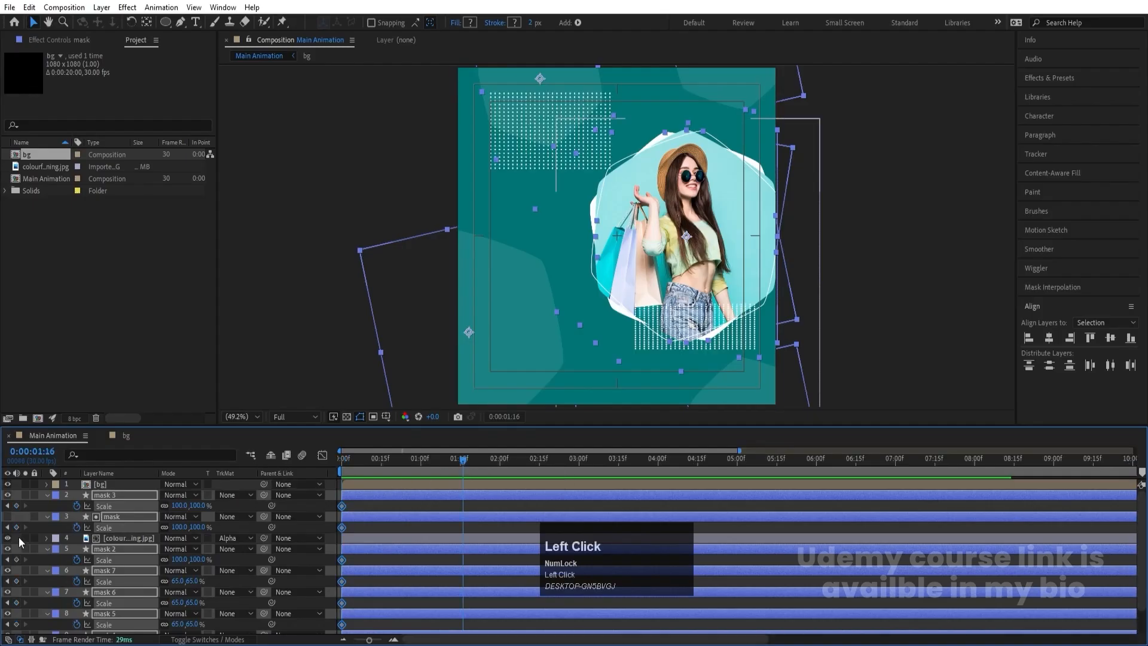
left_click(16, 505)
left_click(342, 458)
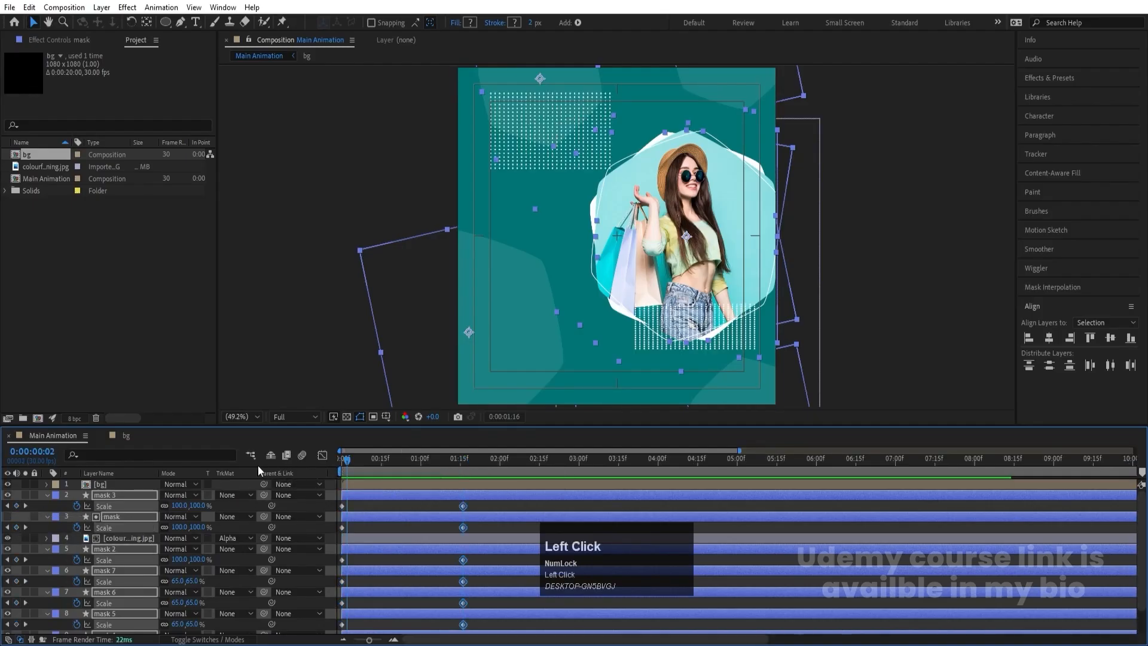
left_click(181, 503)
type("0")
key("Return")
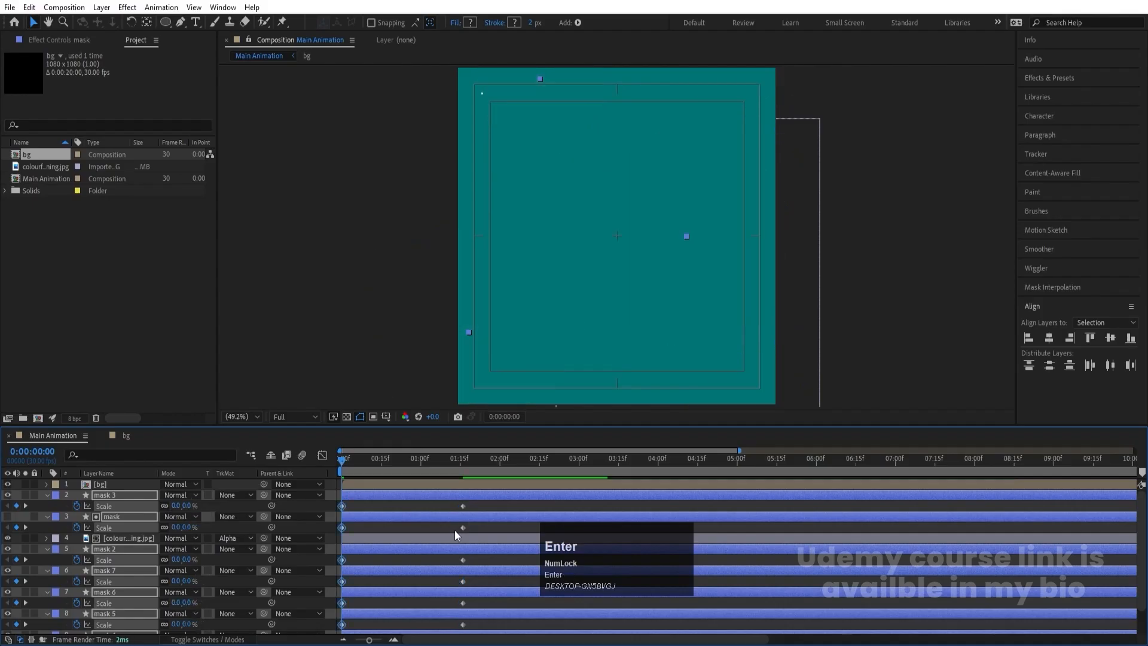
- Apply Easy Ease to all scale keyframes of the mask layers
scroll(464, 581, "down", 3)
left_click_drag(478, 619, 270, 332)
key("F9")
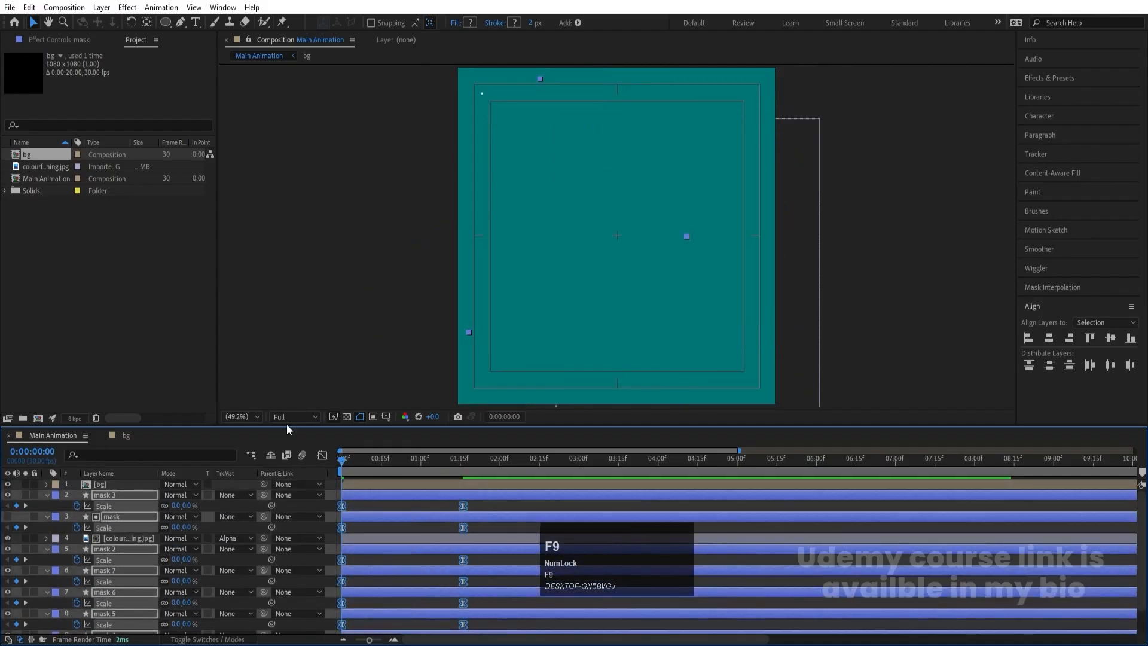
- Reshape the mask layers' scale speed graph to peak early and slow gradually, then preview the scale-up
left_click(322, 456)
left_click_drag(500, 558, 336, 616)
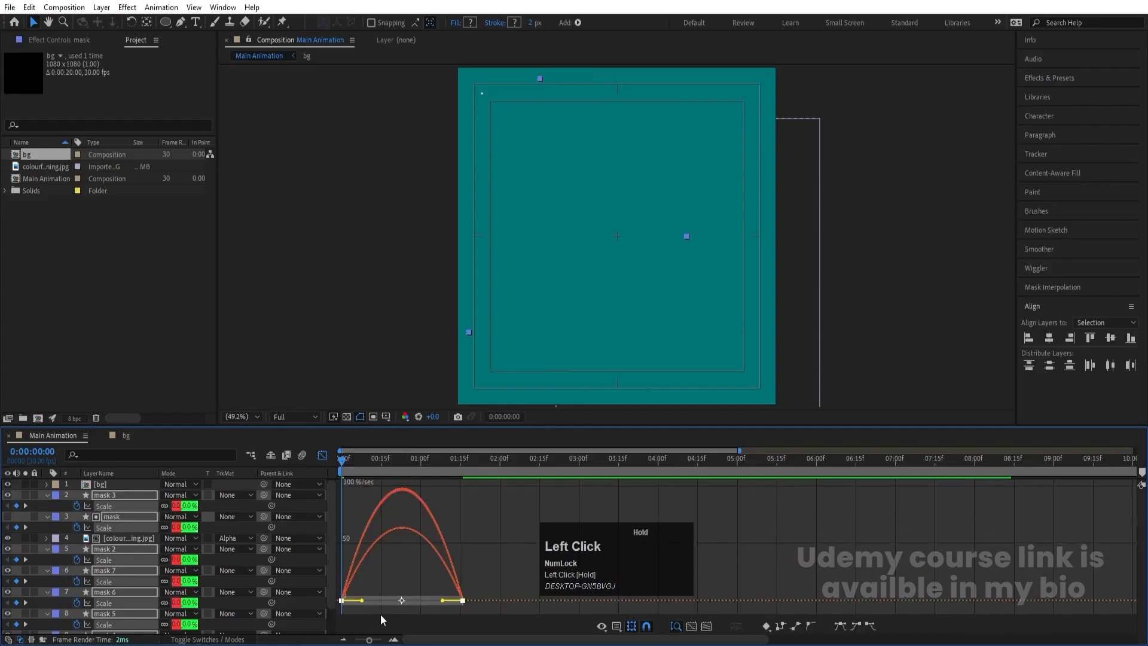
left_click_drag(444, 600, 336, 615)
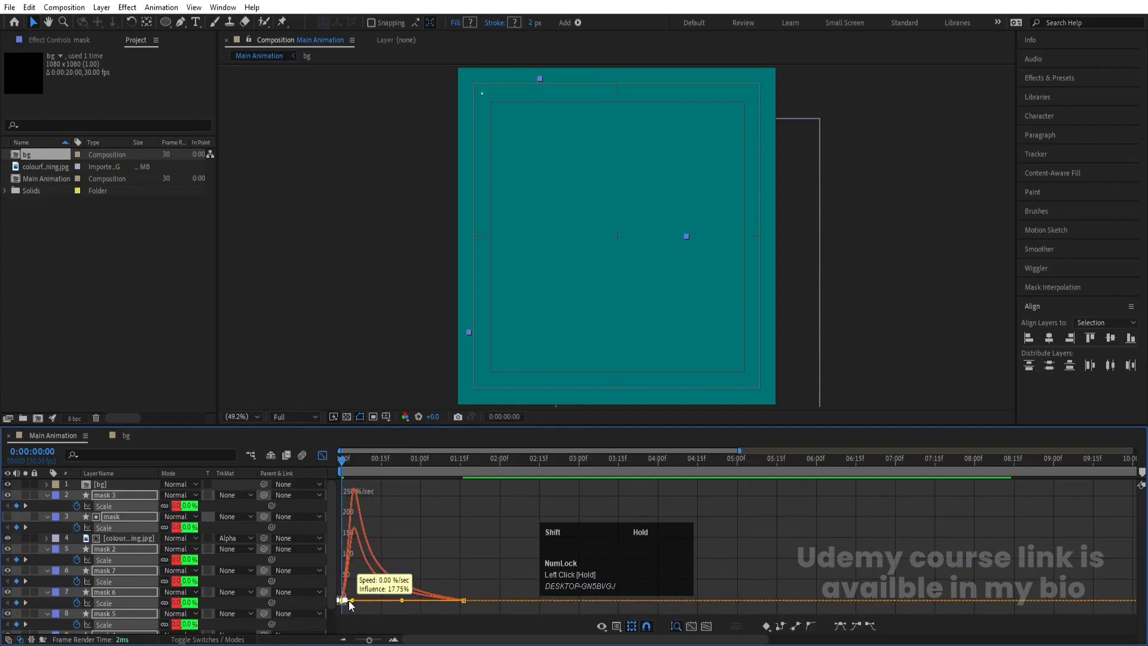
left_click(320, 457)
key("space")
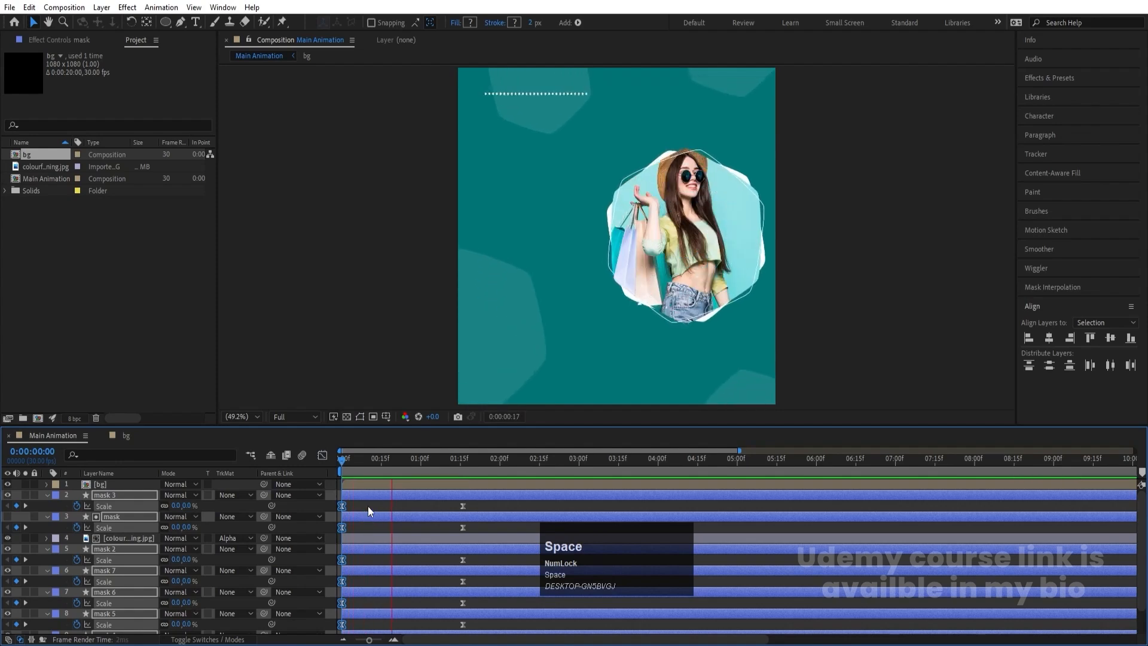
left_click_drag(408, 467, 318, 461)
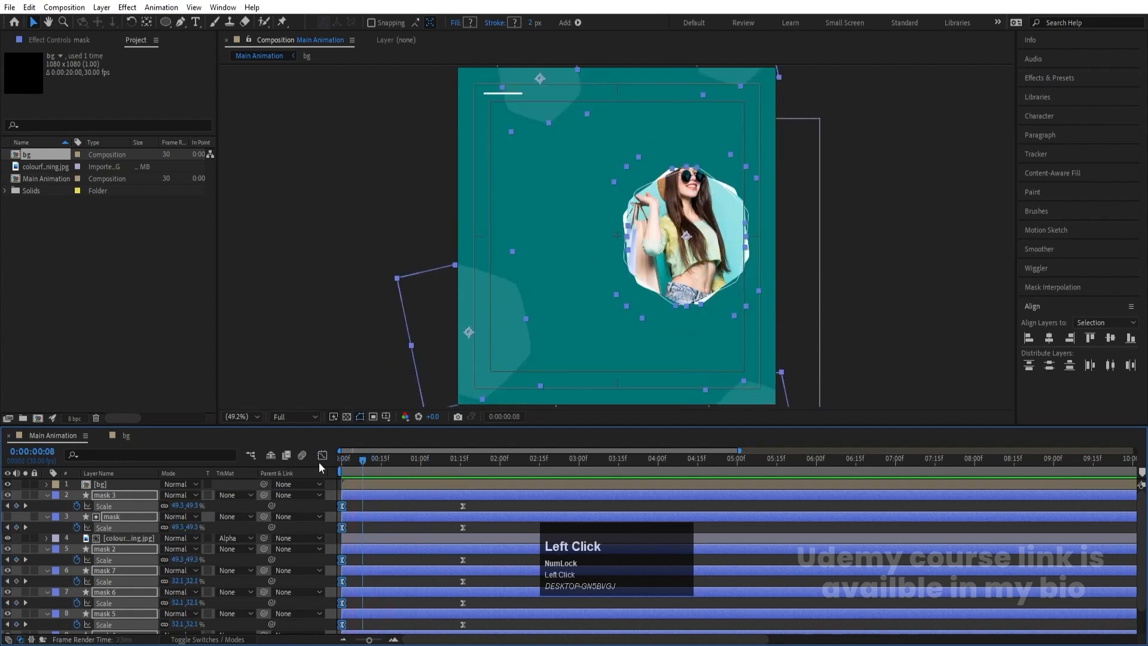
- Shift the mask 5 layer to start at frame 5
scroll(368, 549, "down", 3)
left_click(360, 595)
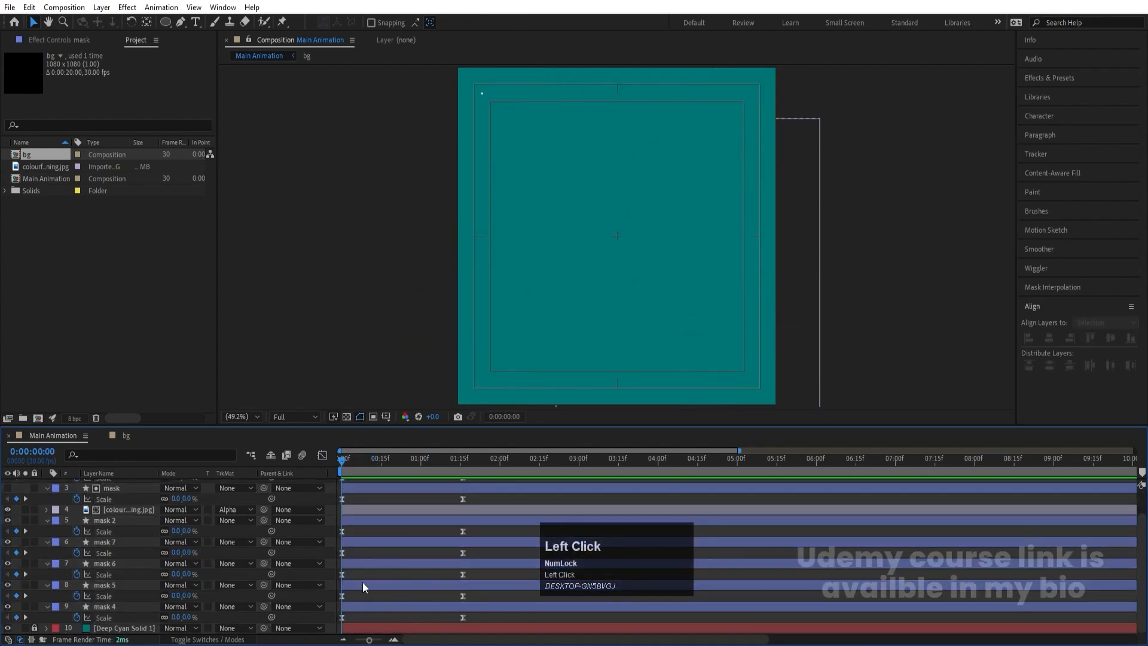
key("=")
key("=")
left_click(395, 463)
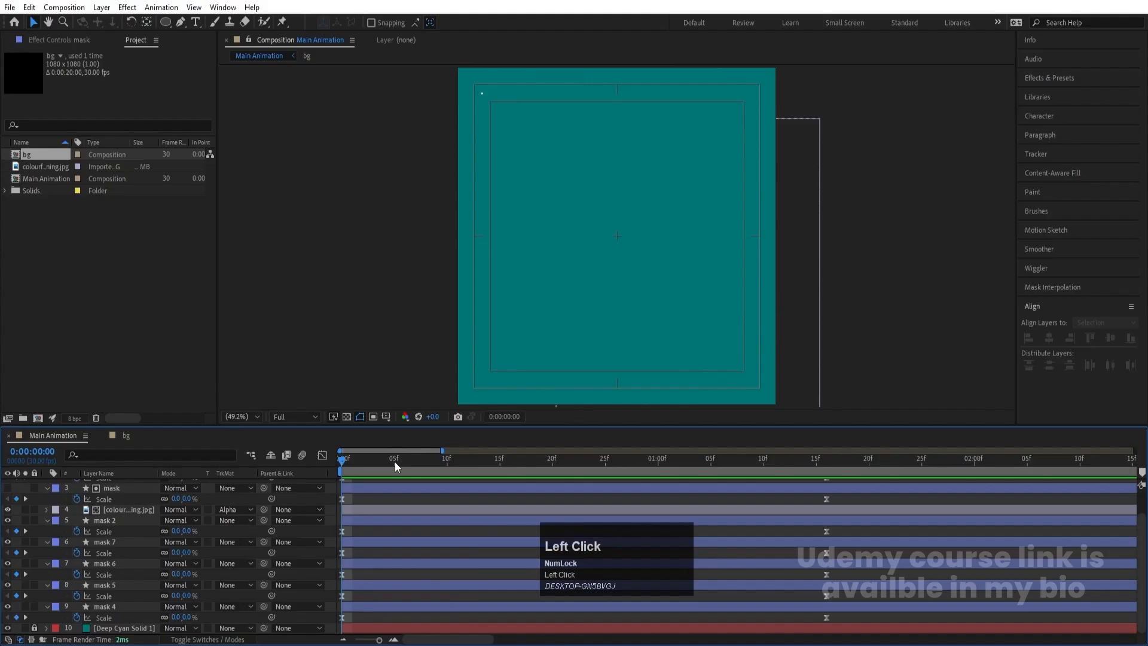
left_click(393, 583)
key("[")
- Shift the mask 6 layer to start at frame 10 and the mask 7 layer to start at frame 15
left_click(445, 464)
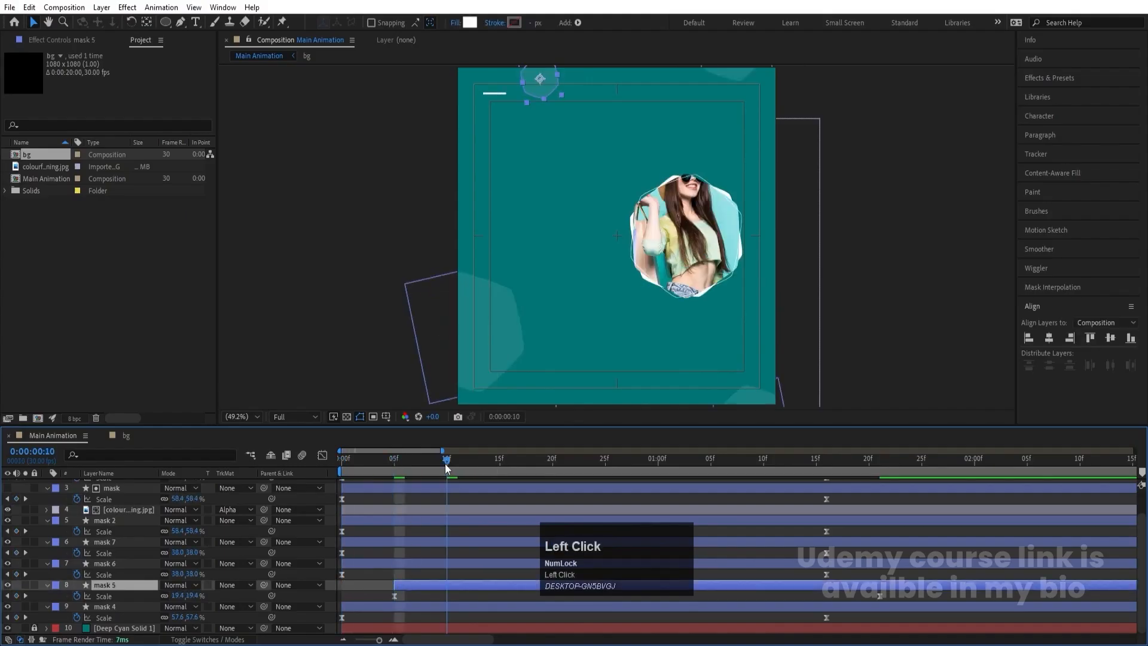
left_click(448, 563)
key("[")
left_click(501, 459)
left_click(504, 541)
key("[")
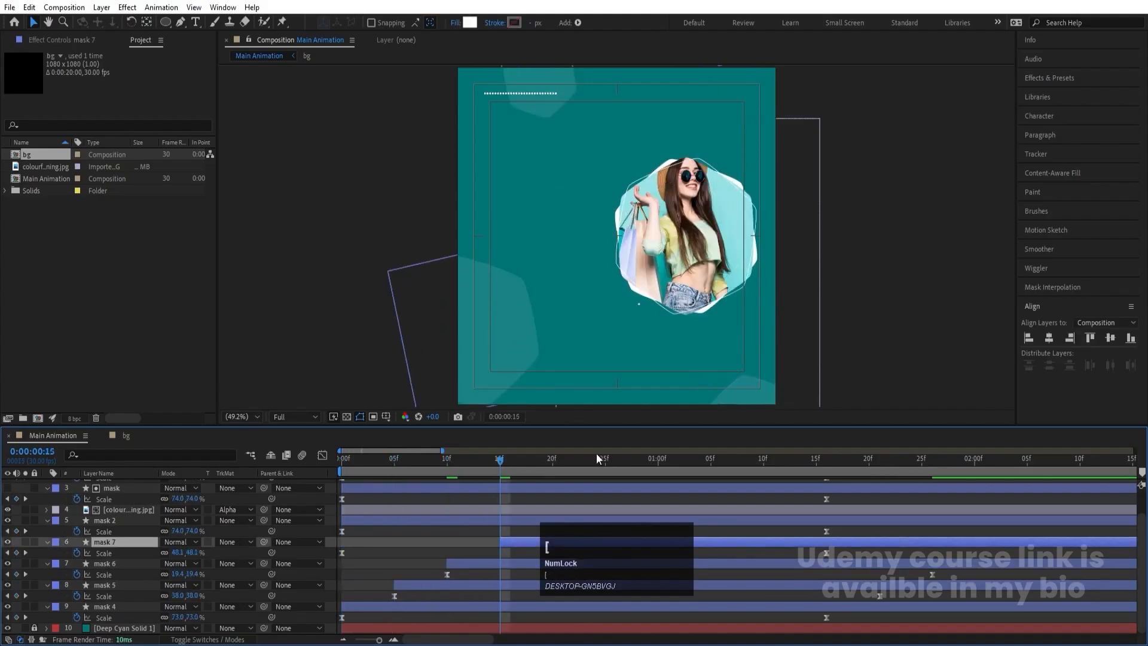
- Shift the mask 2 layer to start at frame 20 and the mask layer to start at frame 25
left_click(552, 455)
left_click(542, 521)
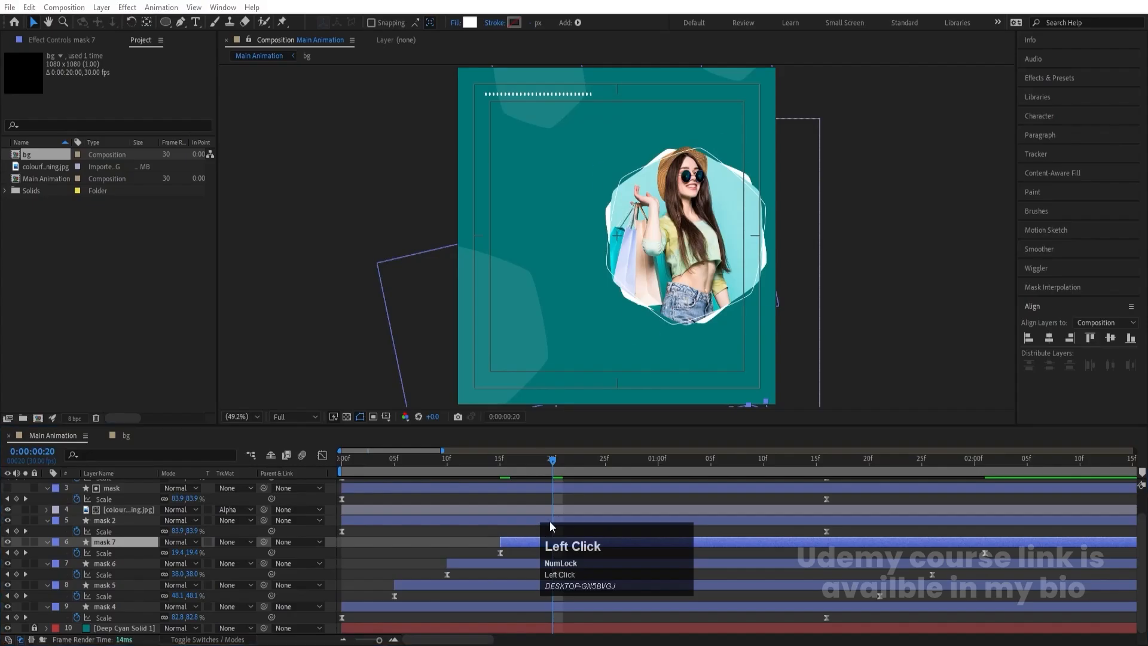
key("[")
left_click(603, 462)
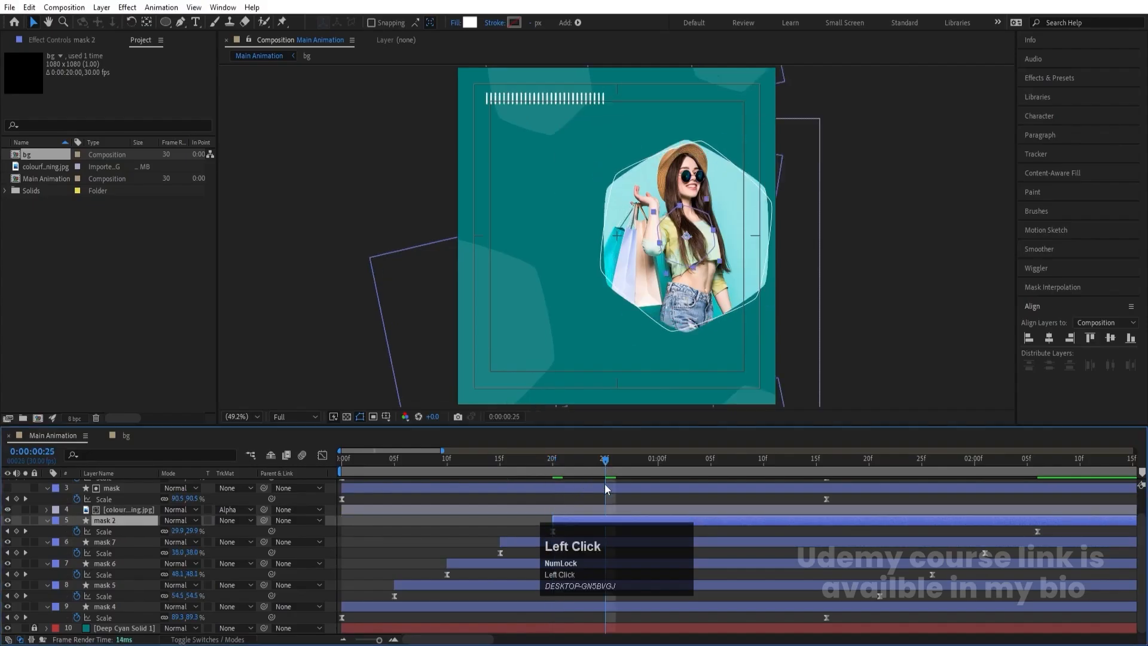
left_click(625, 489)
key("[")
- Shift the mask 3 layer to start at 1 second, then preview the staggered scale-up from the beginning
scroll(670, 507, "up", 1)
left_click(663, 459)
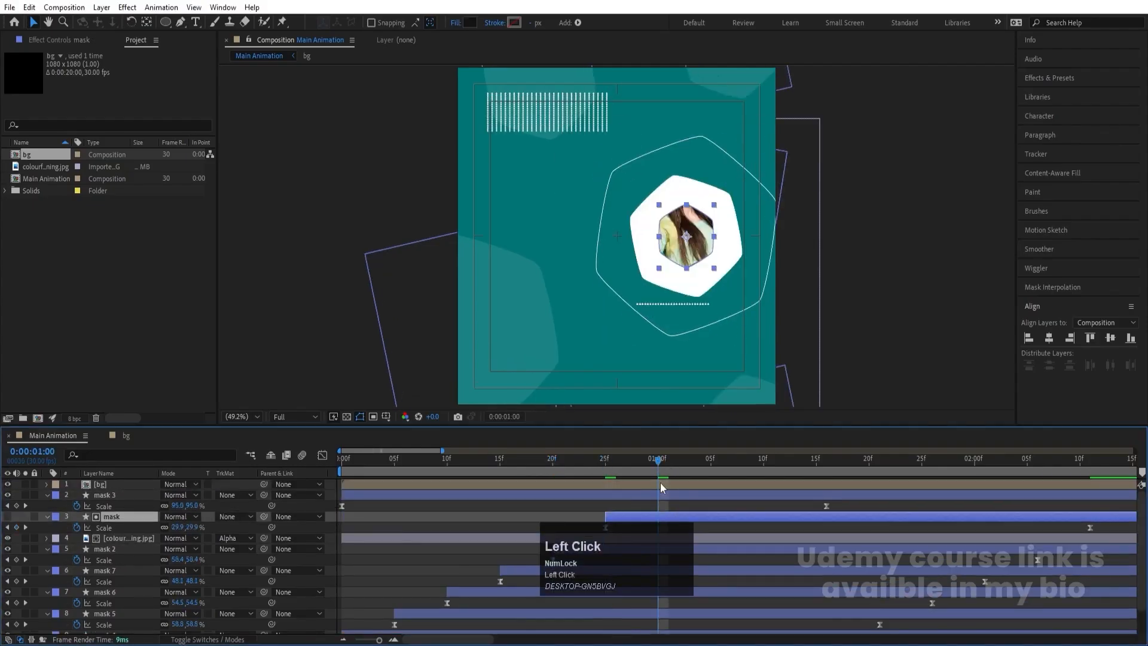
left_click(658, 492)
key("[")
key("minus")
key("minus")
key("minus")
key("minus")
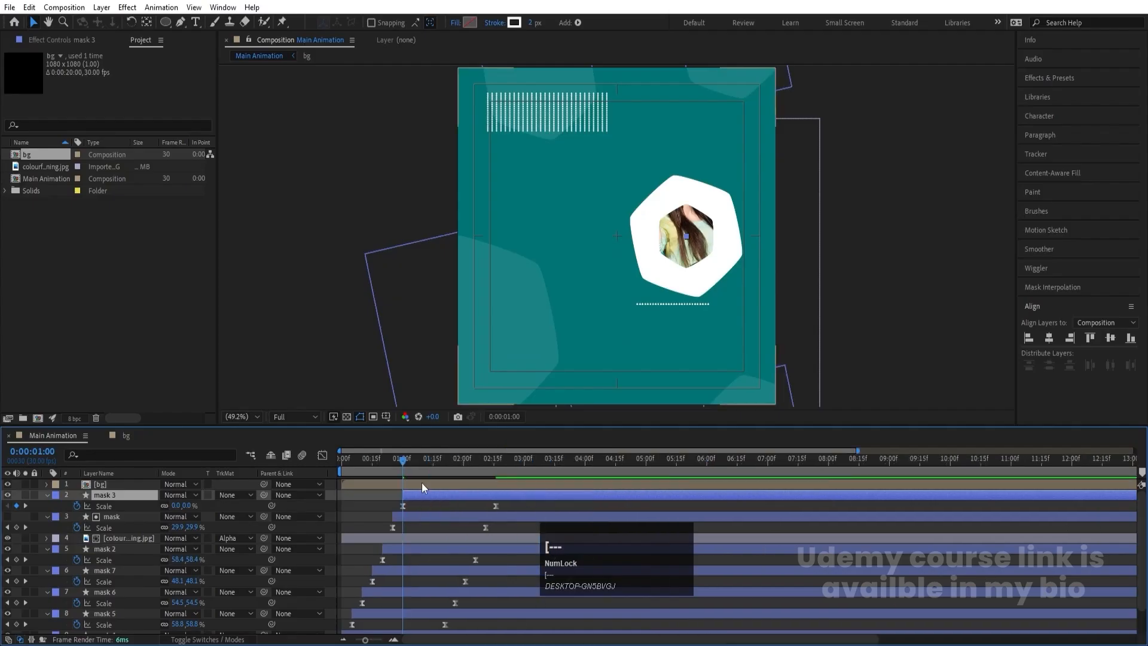
left_click_drag(388, 460, 300, 471)
key("space")
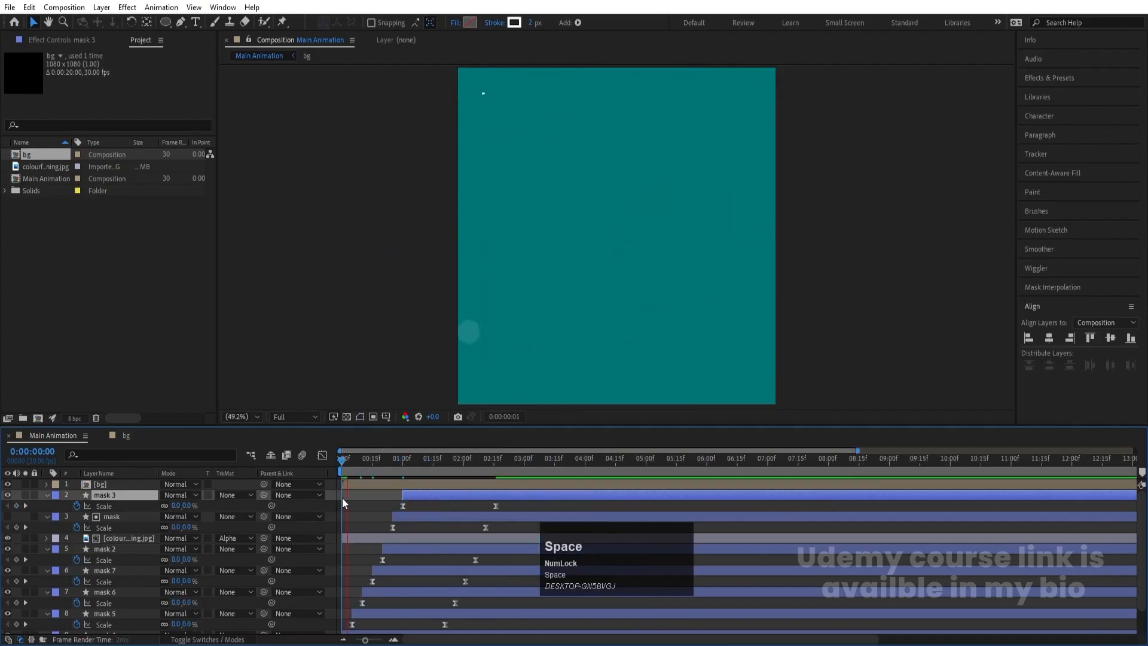
left_click(377, 501)
- Keyframe the masked photo layer's position at 0:00:00:22, then set its X position to 810 at 0:00:04:05
left_click(150, 538)
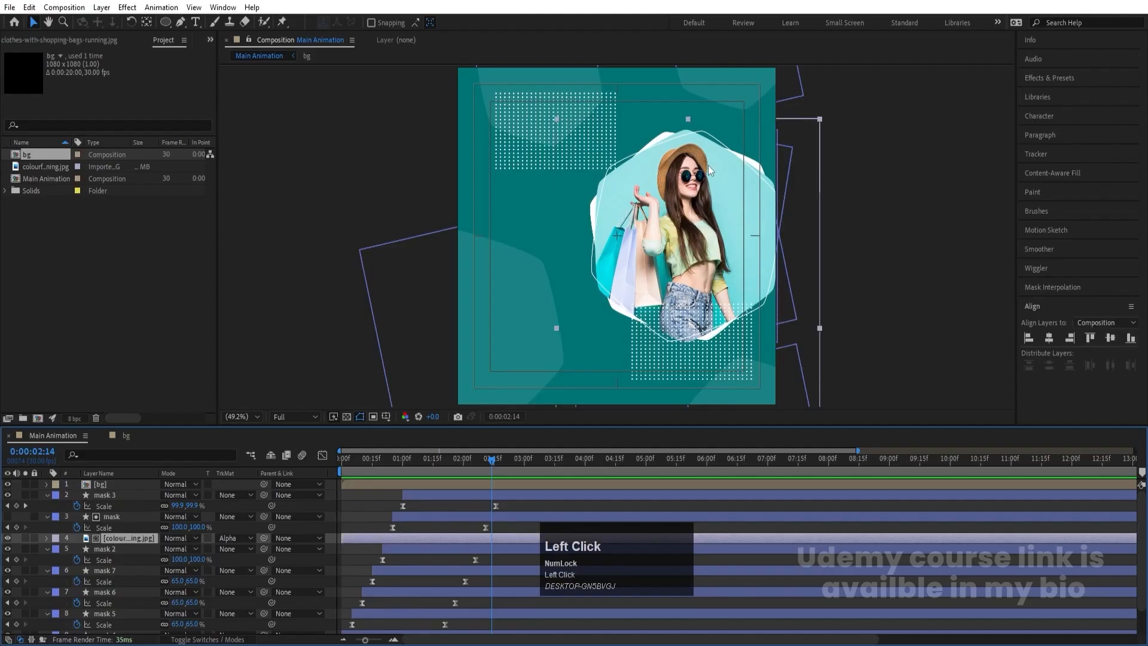
left_click_drag(438, 459, 389, 460)
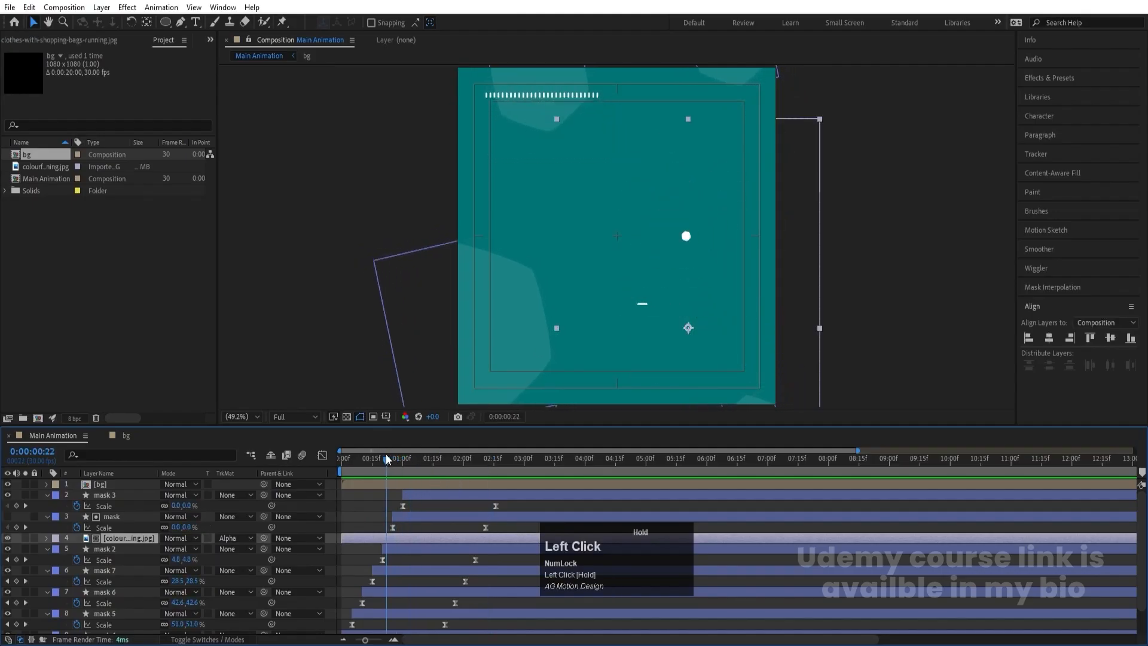
key("p")
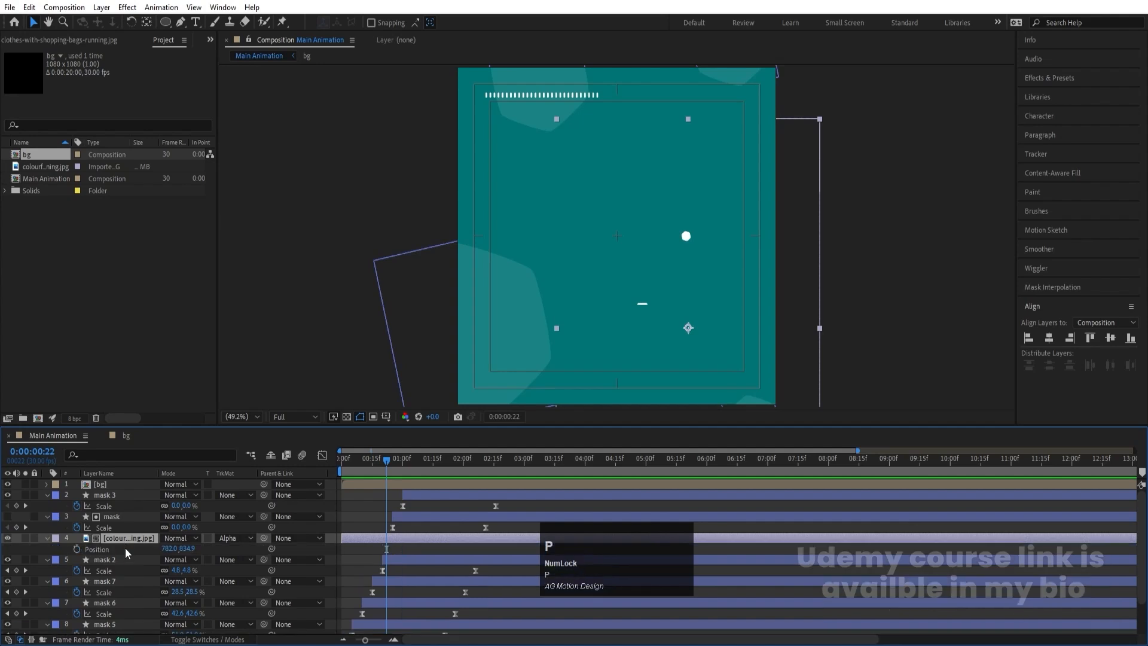
left_click(77, 548)
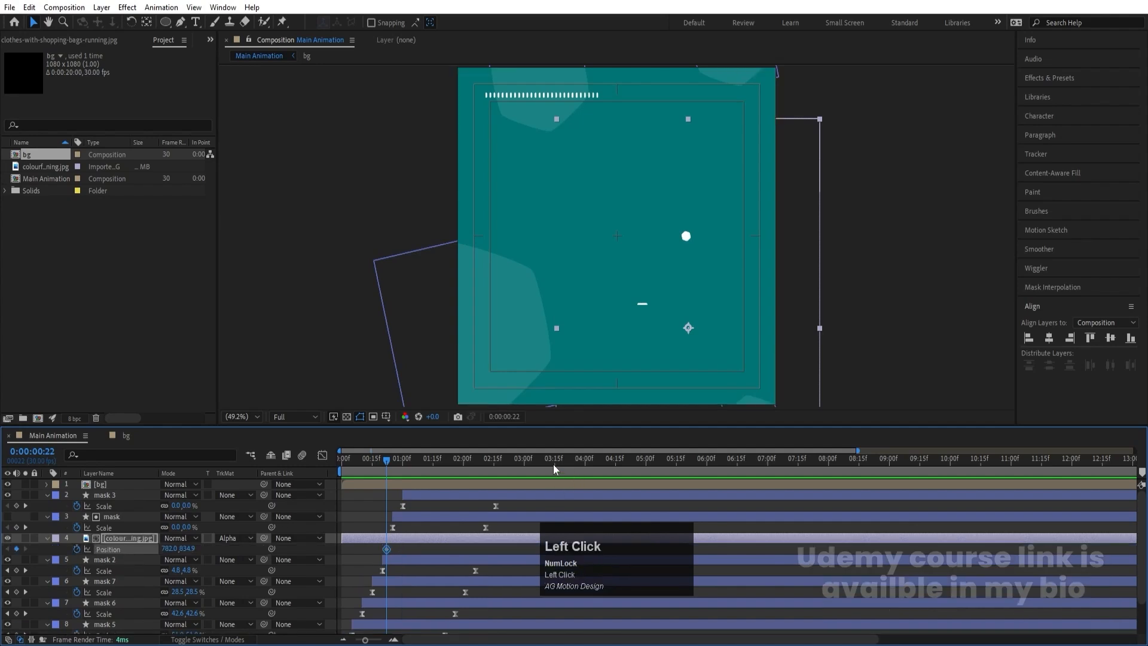
left_click_drag(554, 465, 595, 469)
left_click_drag(172, 549, 332, 502)
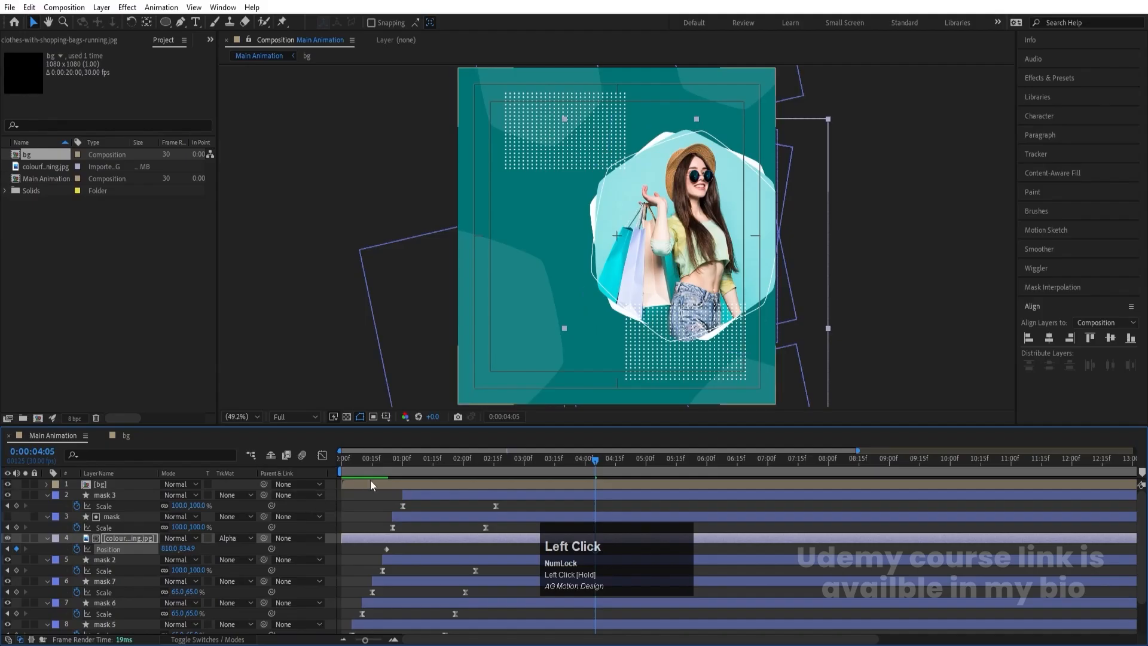
- Set the photo layer's X position to 761 at its 0:00:00:22 keyframe and preview the drift
left_click(383, 470)
key("k")
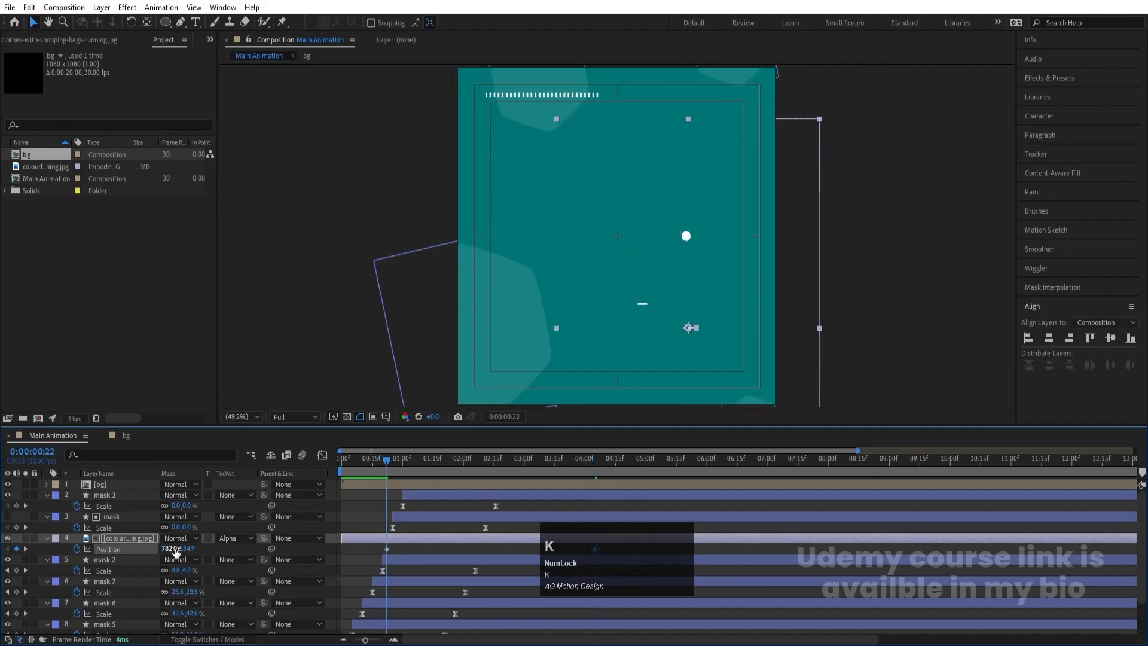
left_click_drag(175, 549, 163, 549)
key("space")
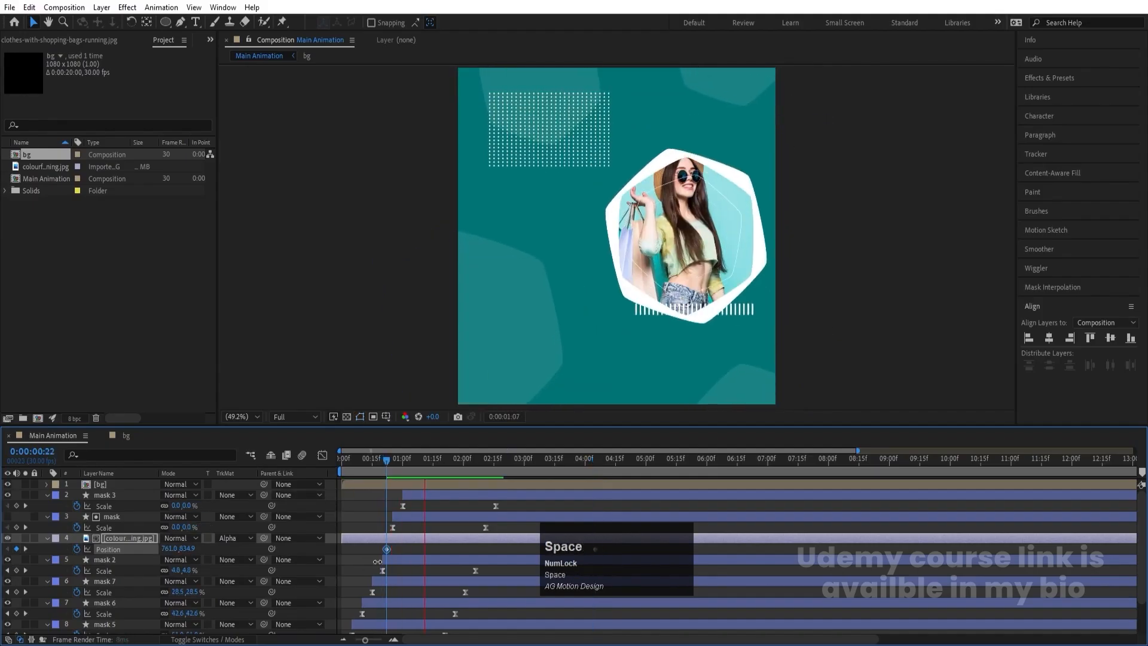
- Move the photo layer's second position keyframe to about 8 seconds and play back the slower drift
key("minus")
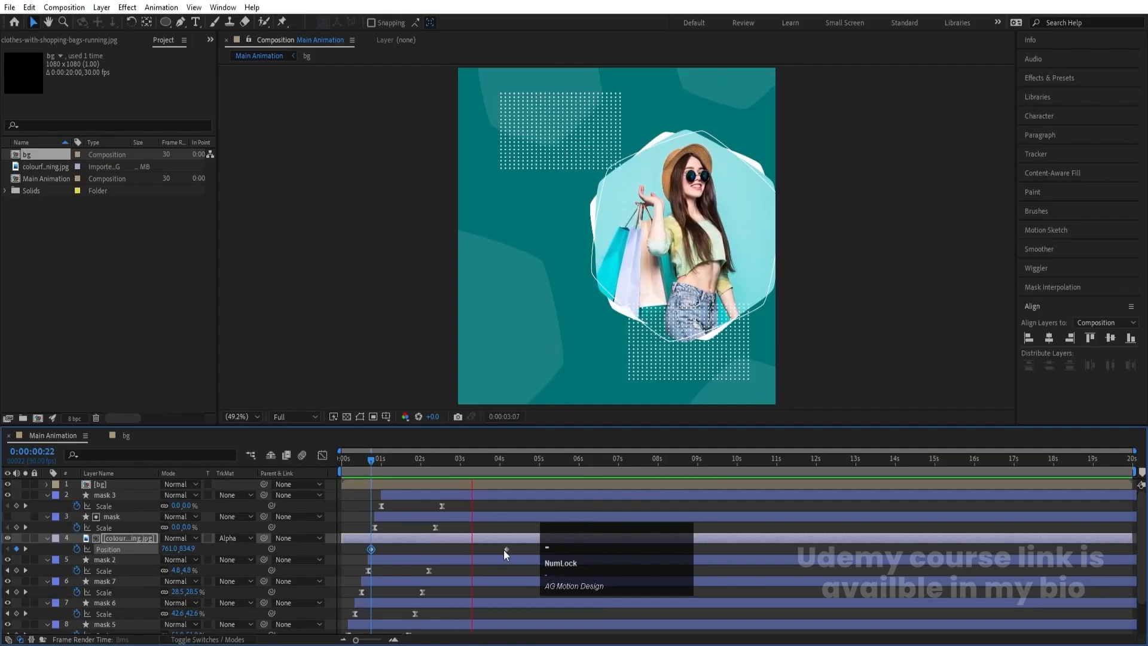
key("space")
left_click_drag(507, 548, 658, 551)
key("space")
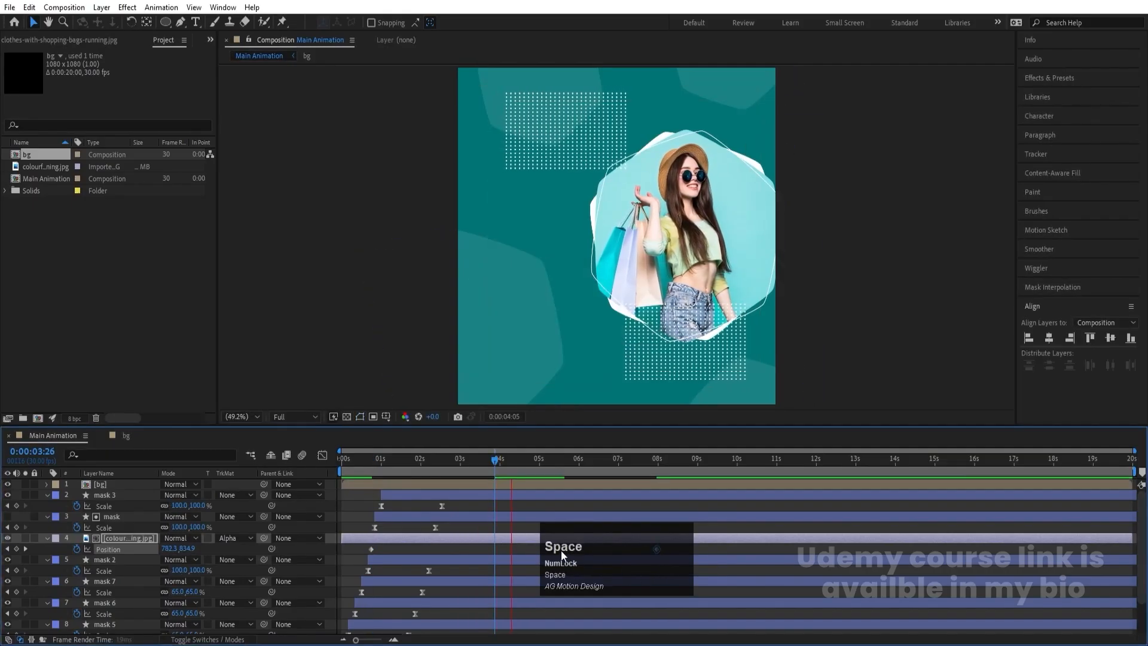
- Collapse the layers' keyframed properties and preview the whole animation from the start
left_click(475, 525)
key("u")
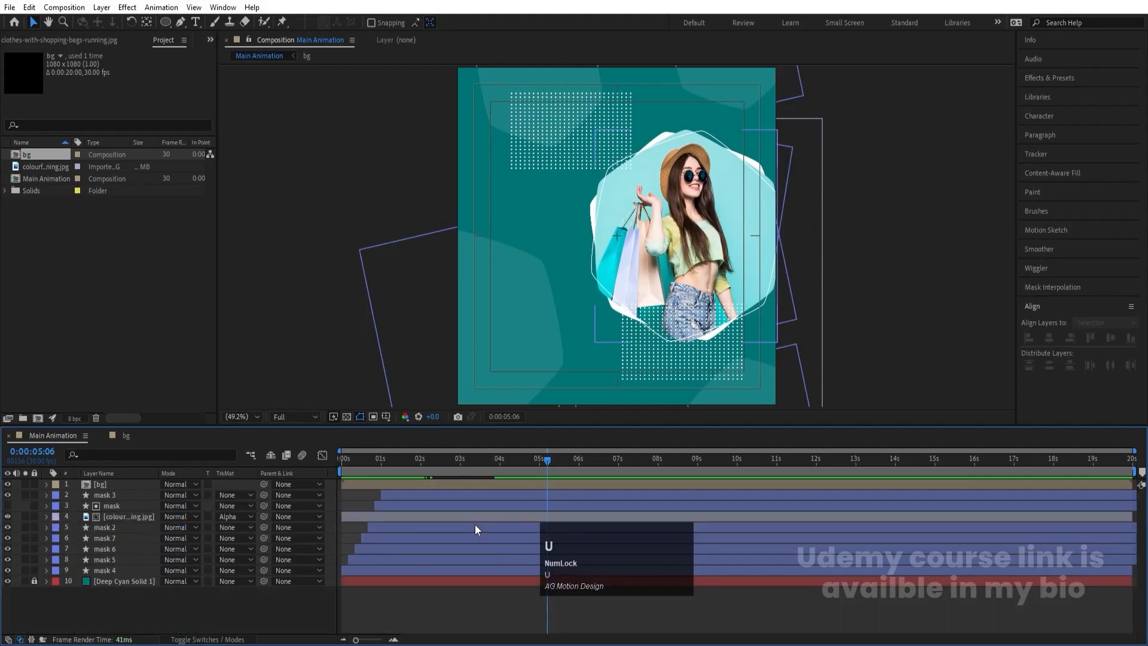
left_click_drag(397, 462, 303, 476)
key("space")
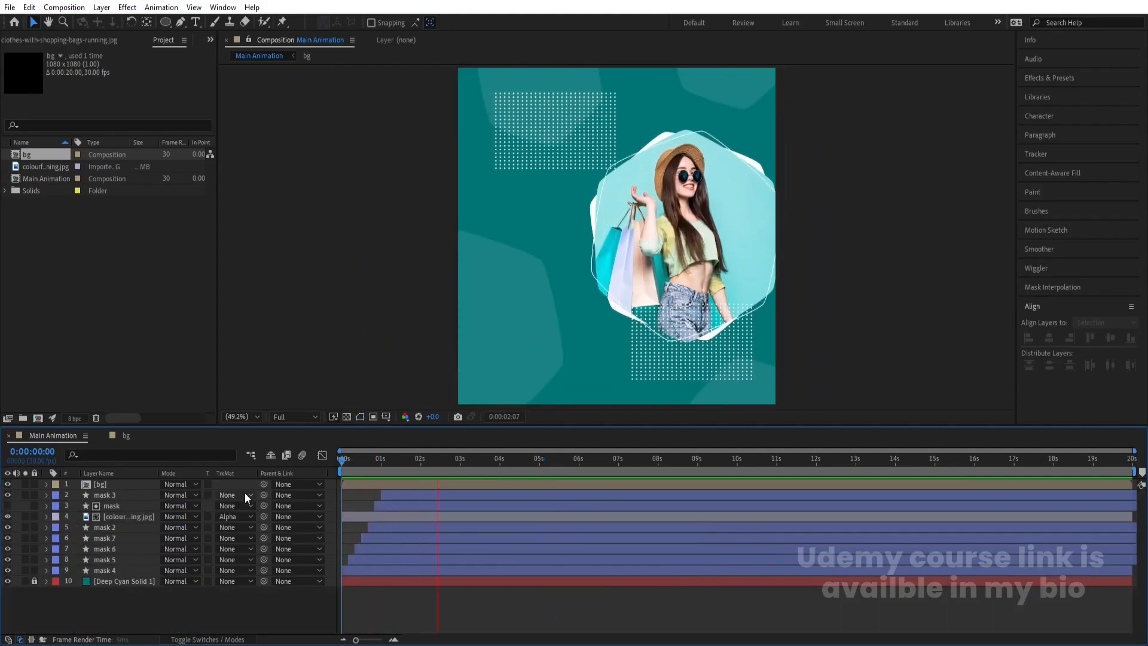
key("space")
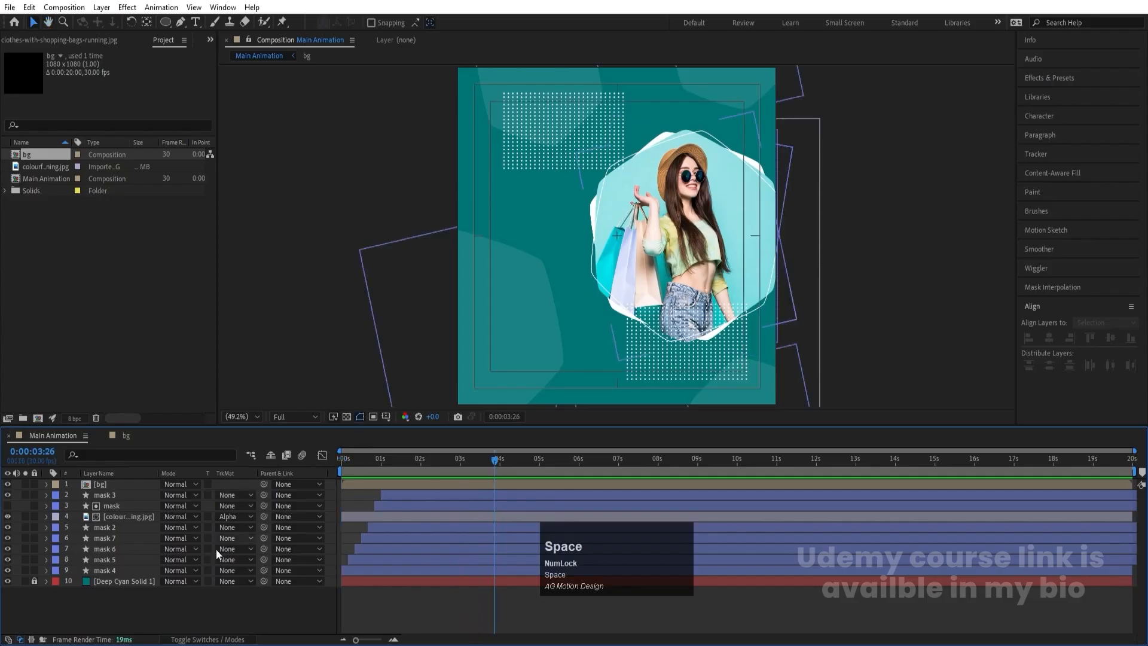
- Apply the Wiggle - position preset to the mask 2 through mask 7 layers
left_click(137, 571)
left_click(109, 527, "shift")
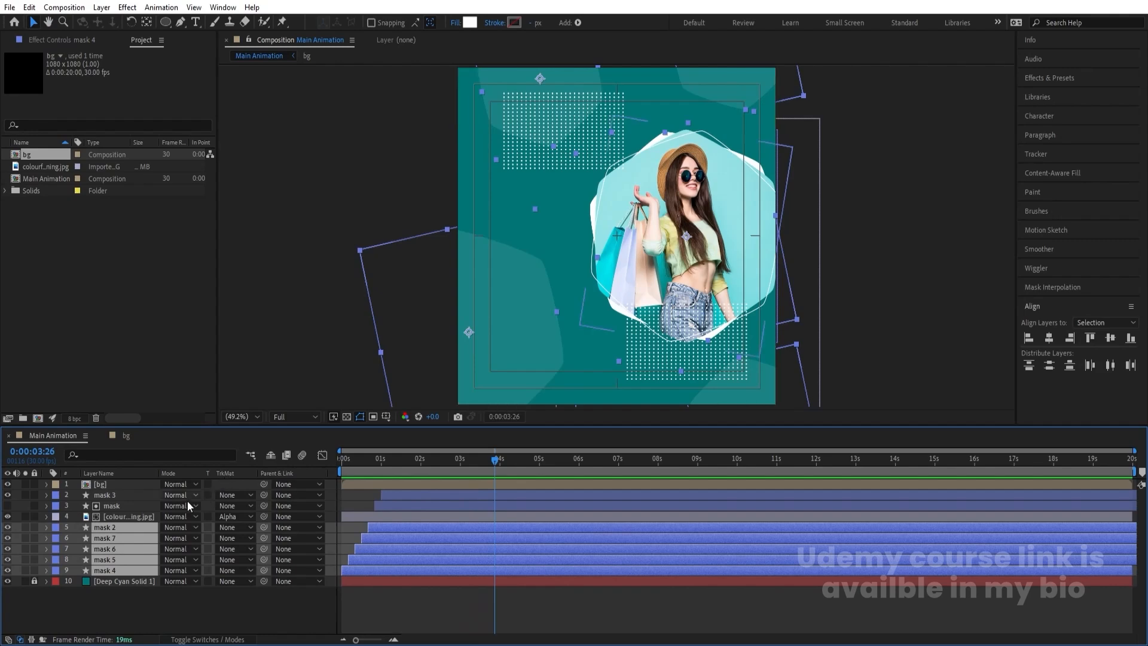
key("Num_Lock")
key("ctrl")
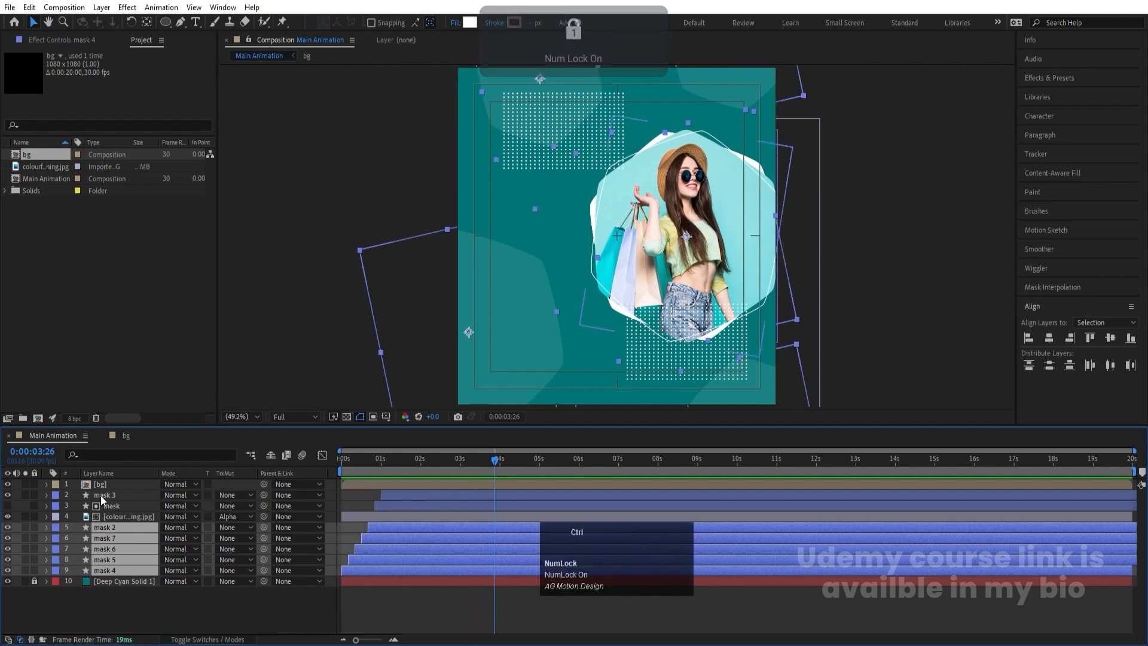
left_click(102, 497, "ctrl")
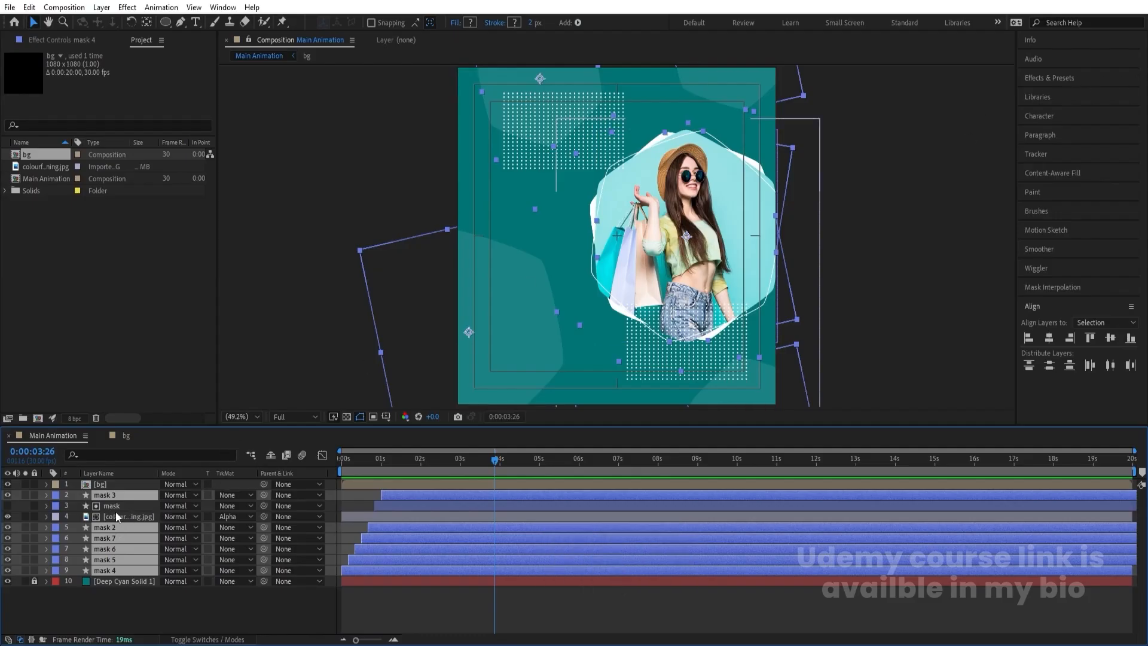
left_click(1069, 81)
left_click(1063, 92)
type("w")
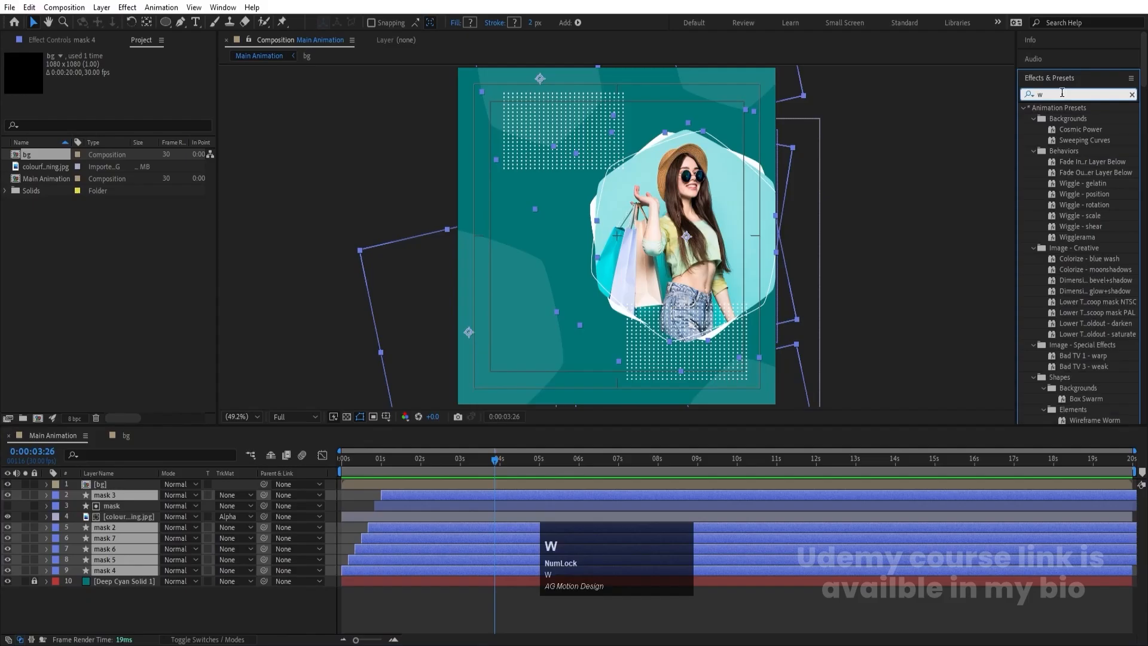
type("igg")
double_click(1097, 139)
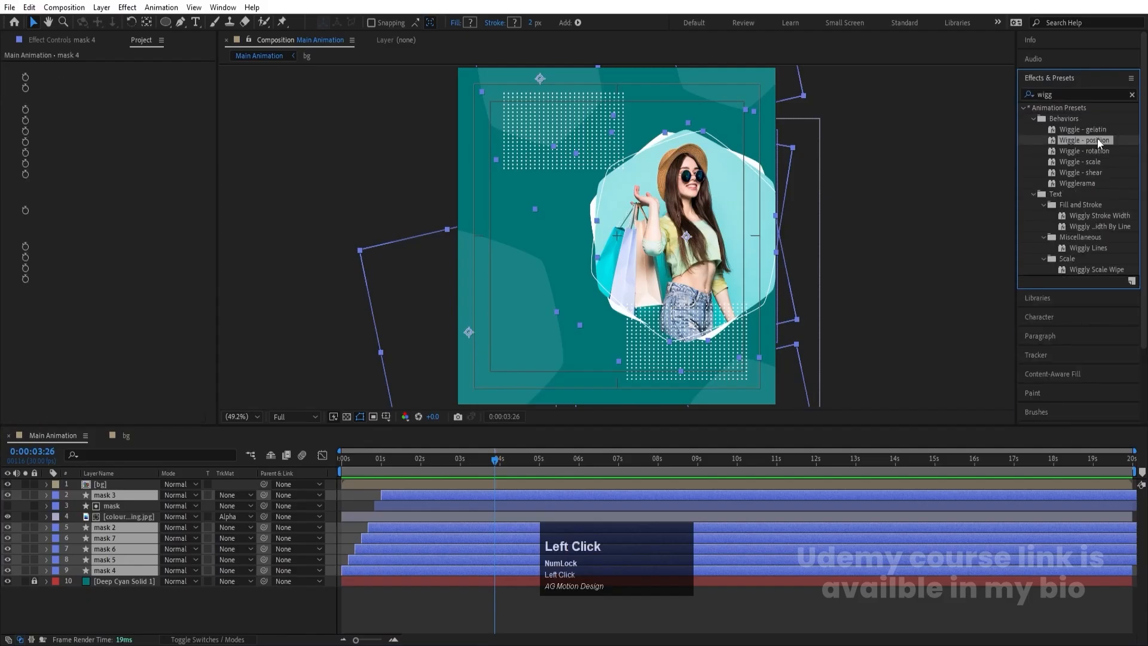
- Preview the wiggling mask shapes, including playback from the start of the composition
key("space")
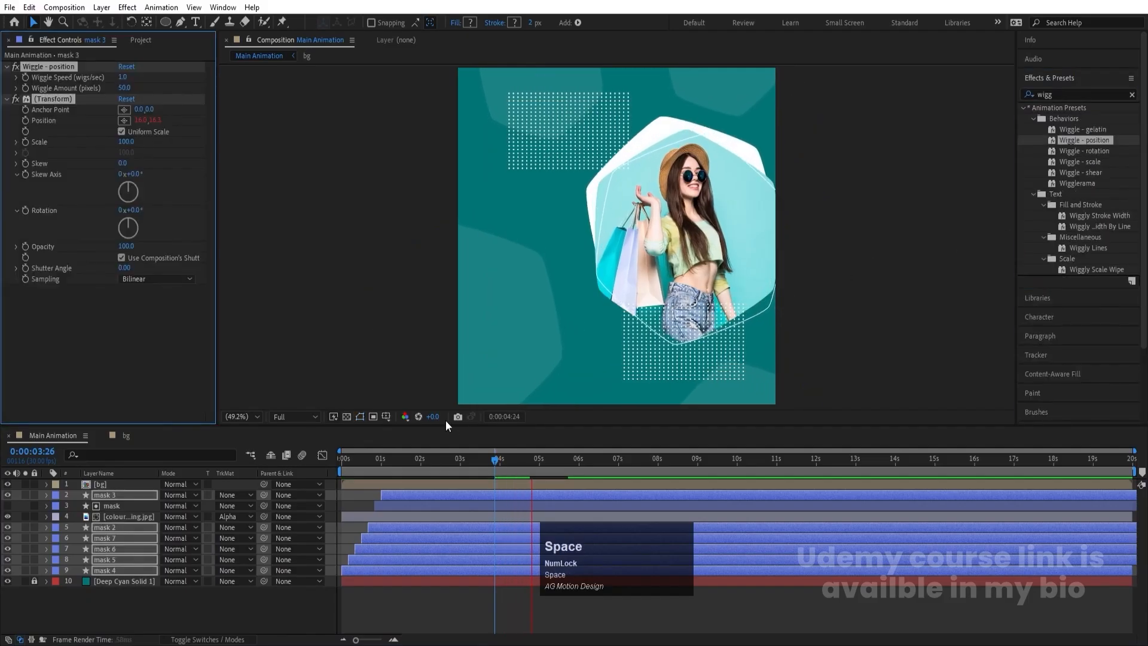
key("space")
left_click_drag(356, 464, 334, 469)
key("space")
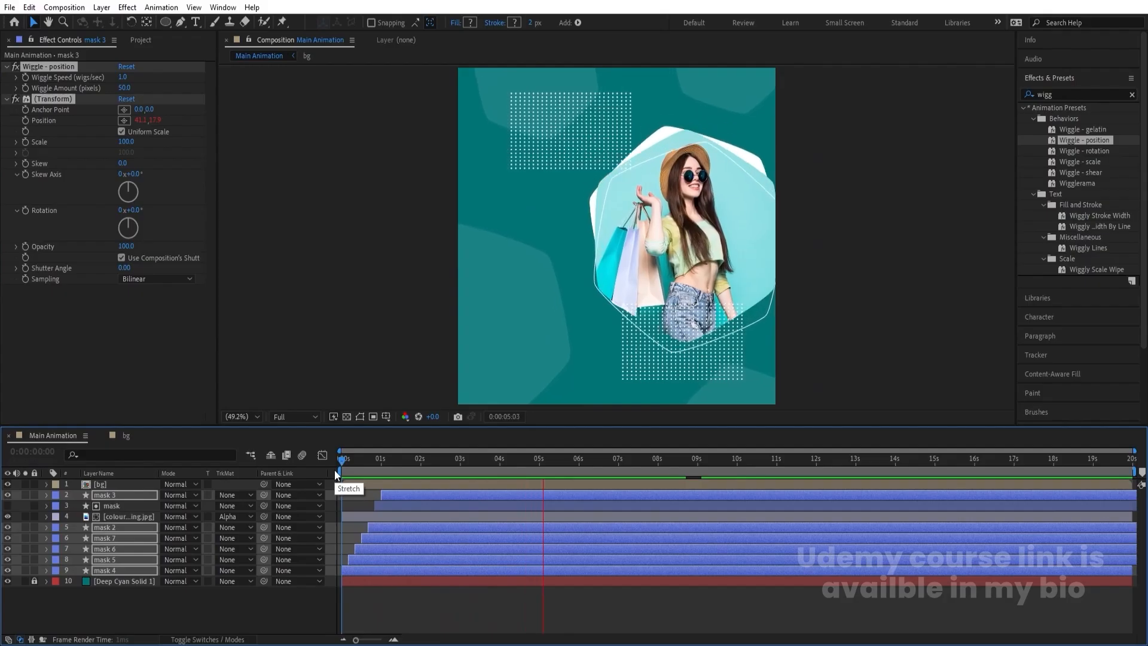
key("space")
left_click(377, 598)
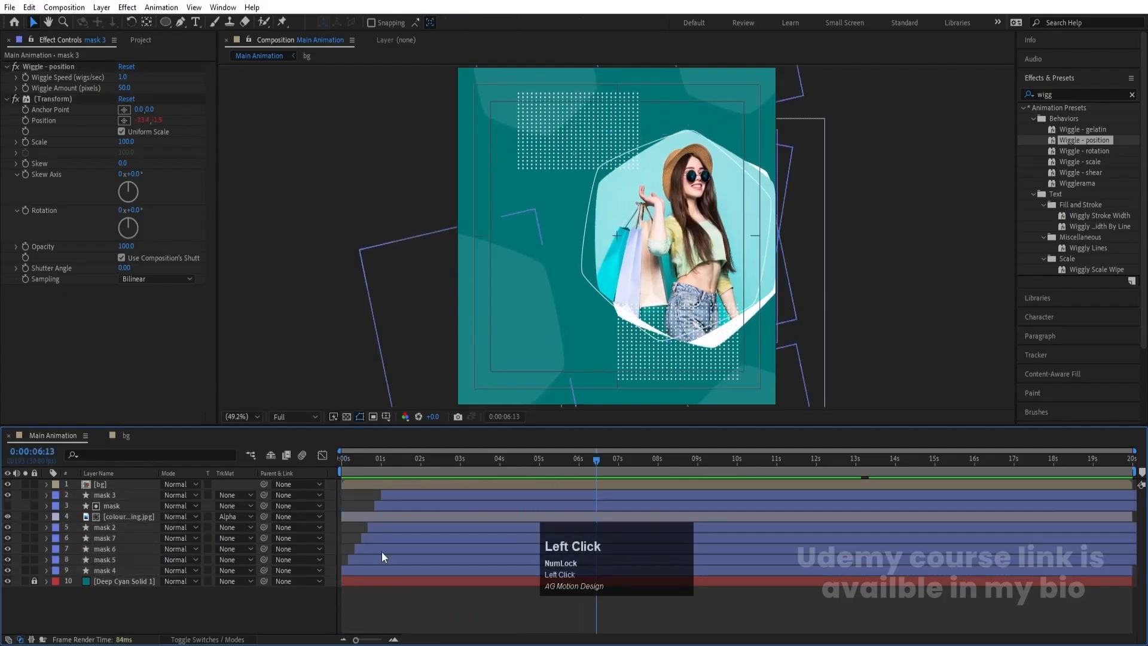
- Duplicate the photo layer, remove the copy's track matte, and place it directly above the Deep Cyan Solid background
left_click(124, 517)
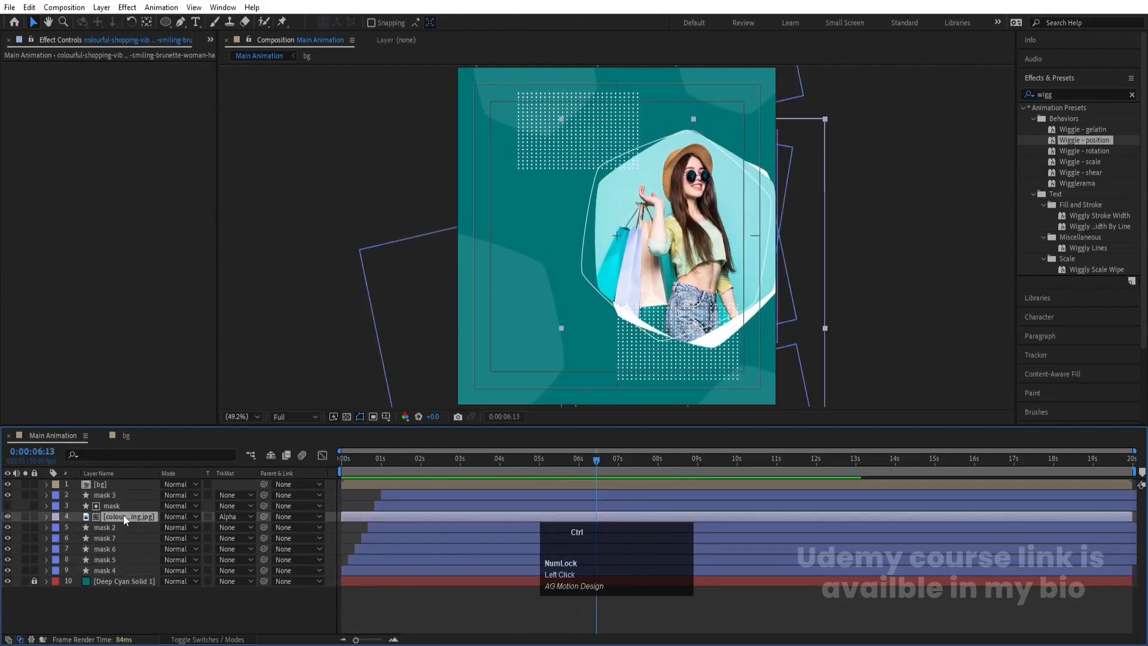
key("ctrl+d")
left_click(226, 507)
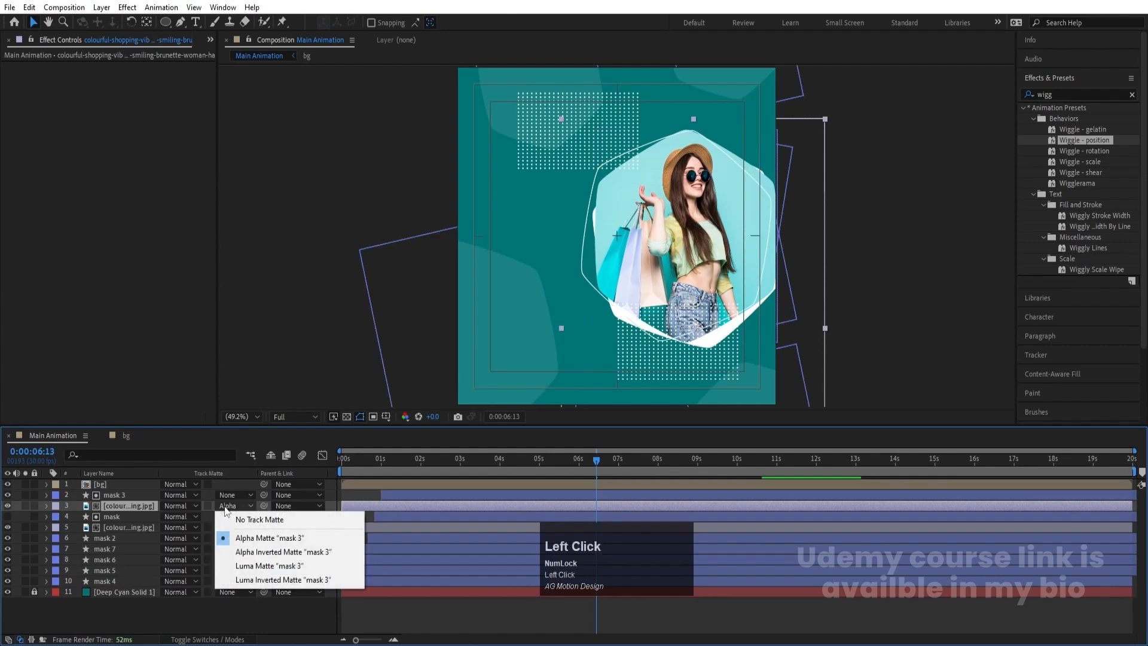
left_click(244, 519)
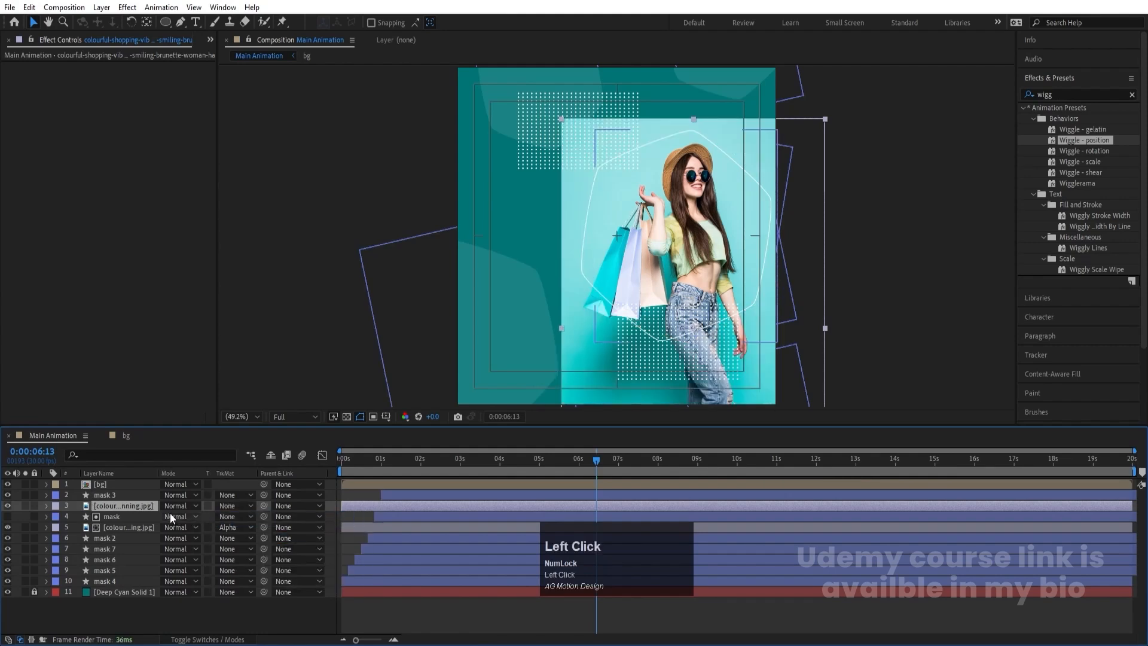
left_click_drag(145, 506, 185, 582)
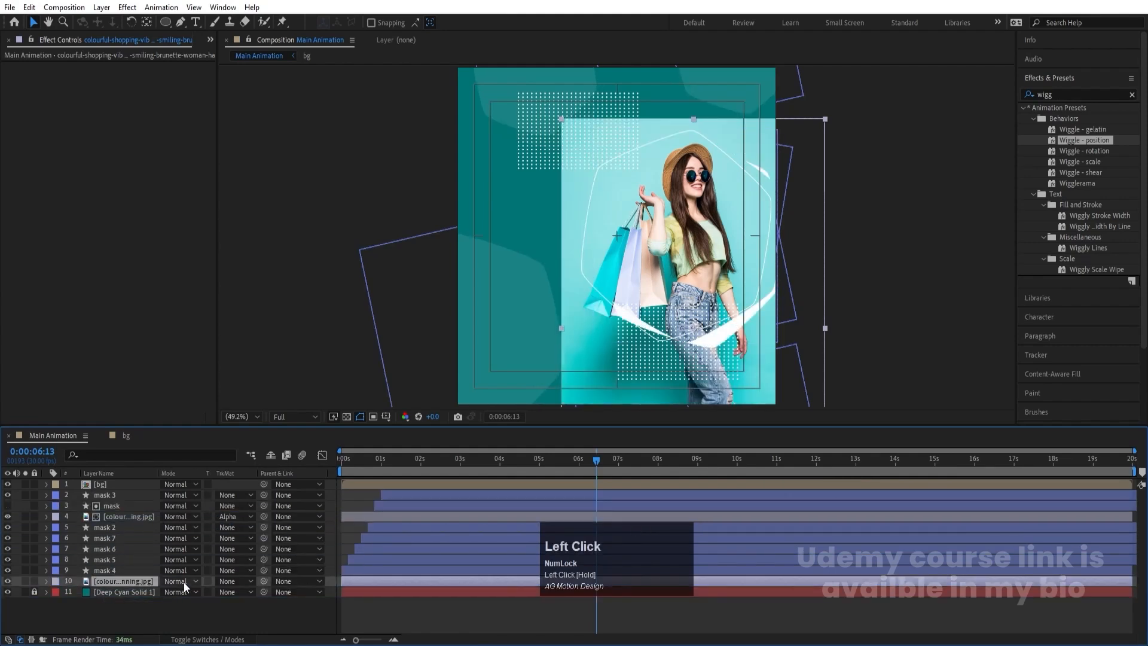
- Center the duplicated photo horizontally and vertically in the composition
left_click(1046, 78)
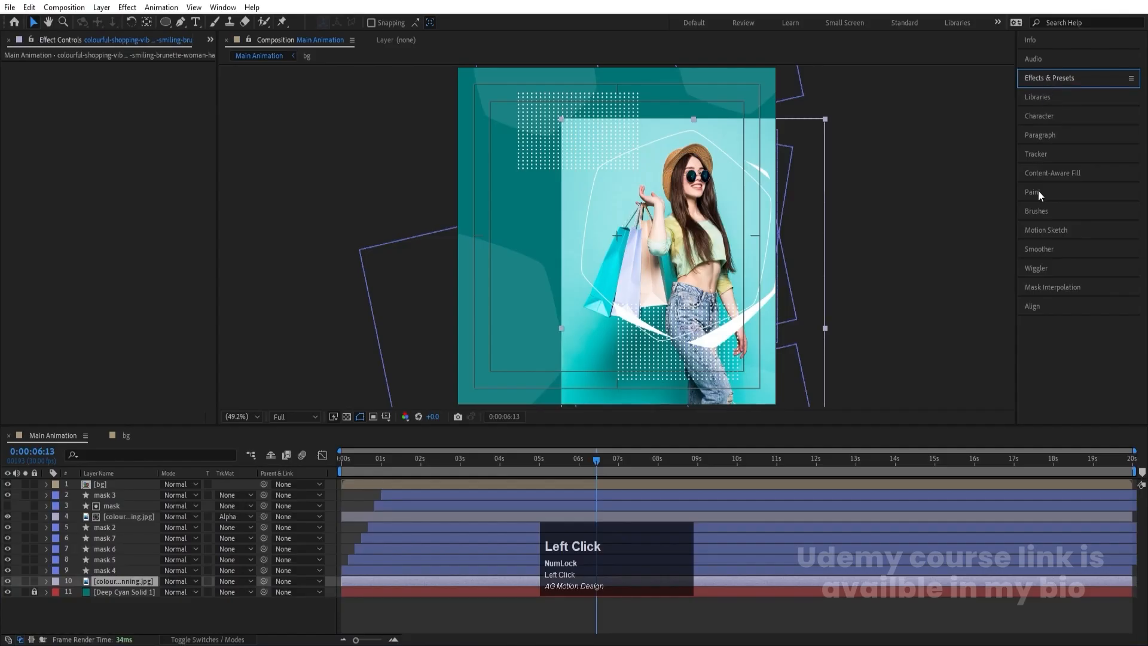
left_click(1034, 306)
left_click(1051, 338)
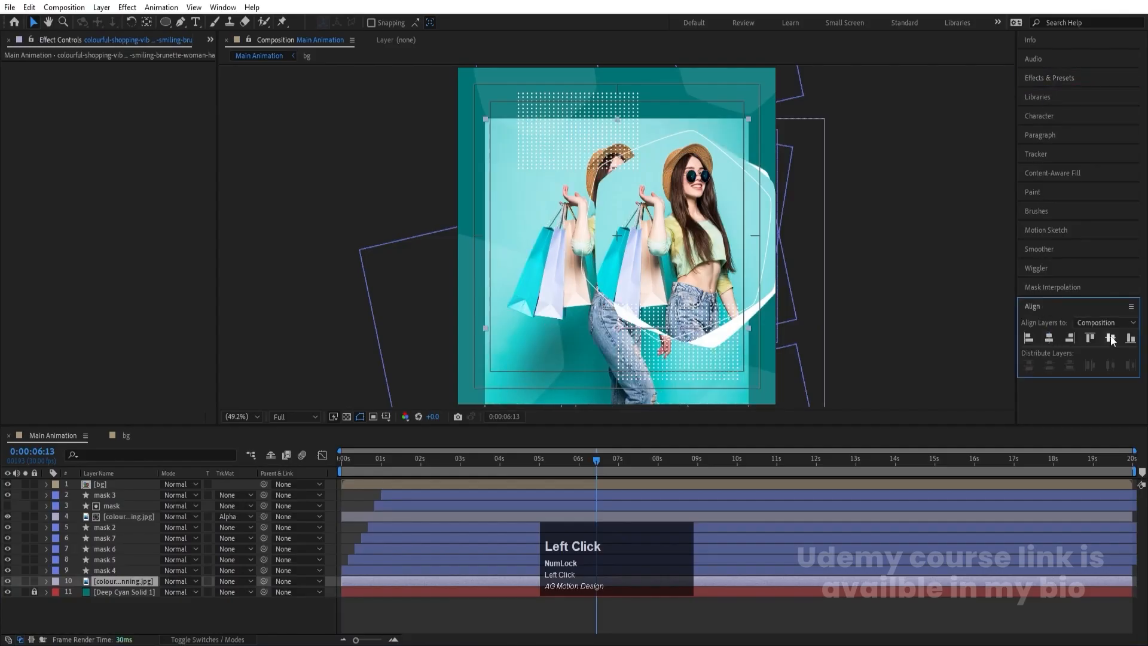
left_click(1110, 339)
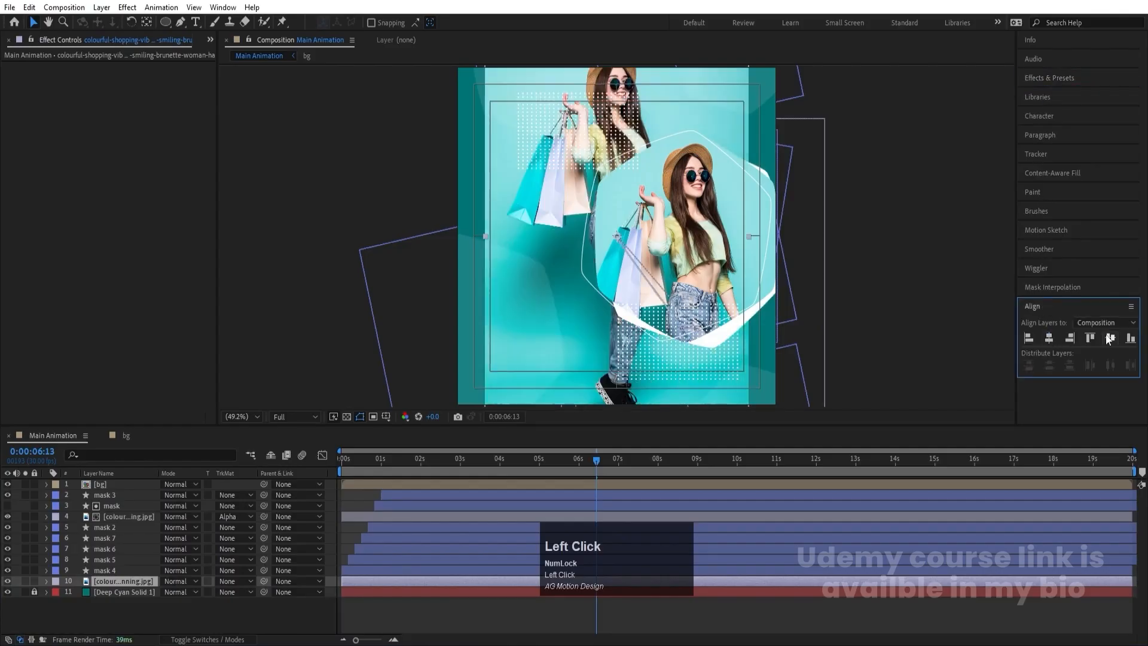
- Scale the background photo copy to 70% and reposition it so the woman's face and upper body fill the frame
key("p")
left_click(136, 589)
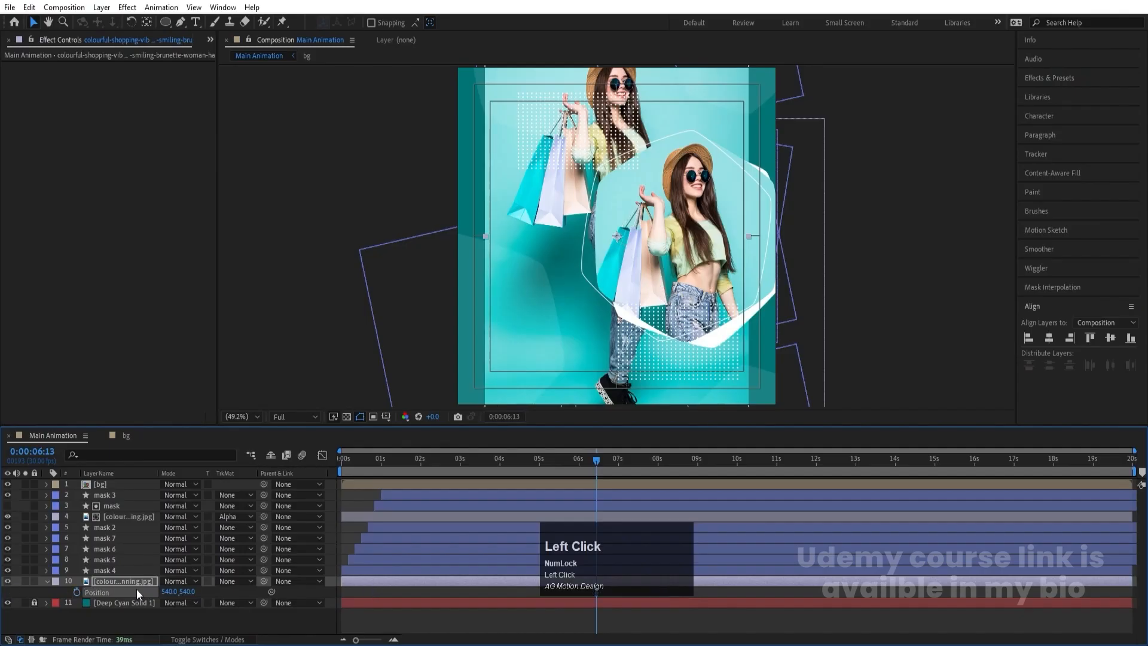
key("s")
left_click_drag(177, 591, 204, 591)
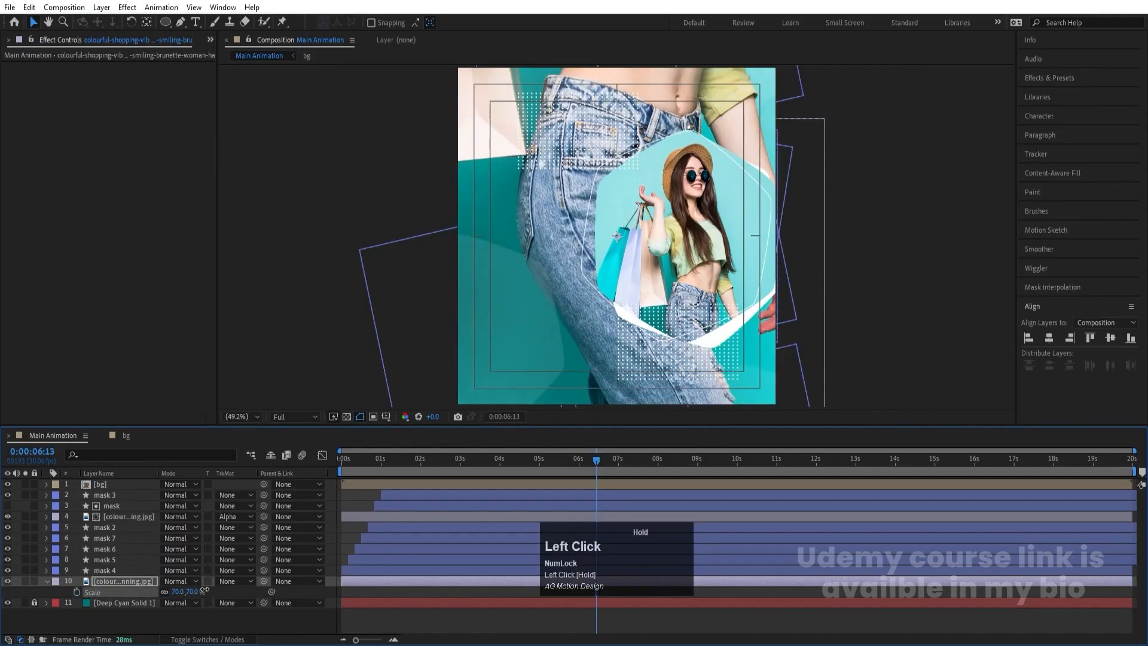
left_click_drag(550, 173, 630, 244)
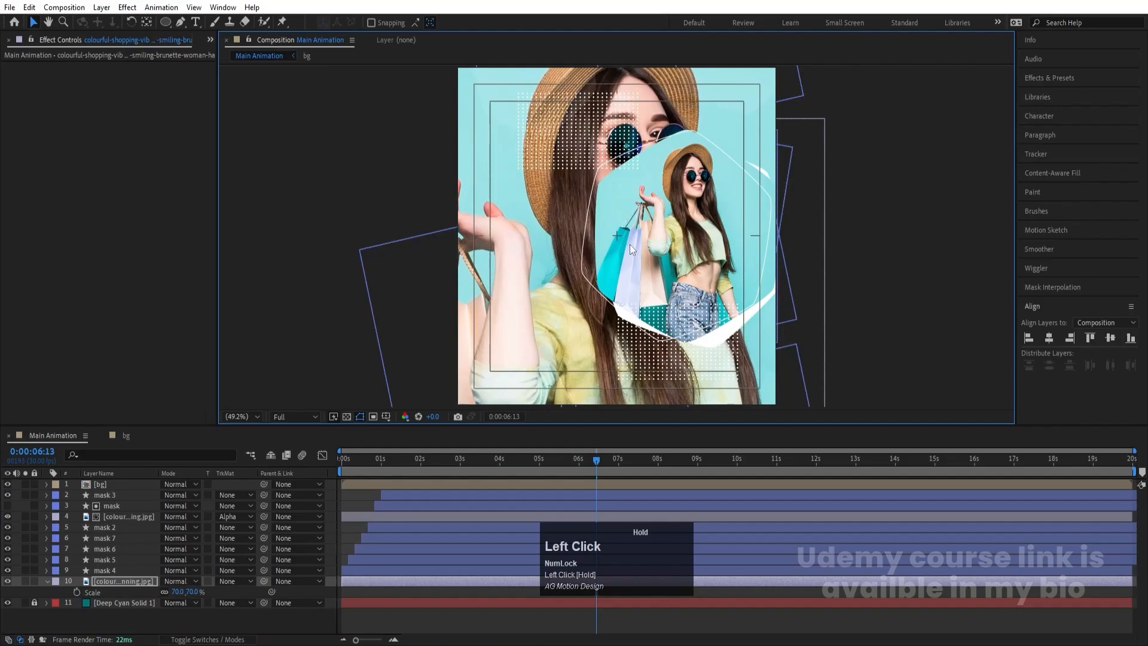
- Set the background photo copy's opacity to 10% and preview the composition from near the start
key("t")
left_click(169, 593)
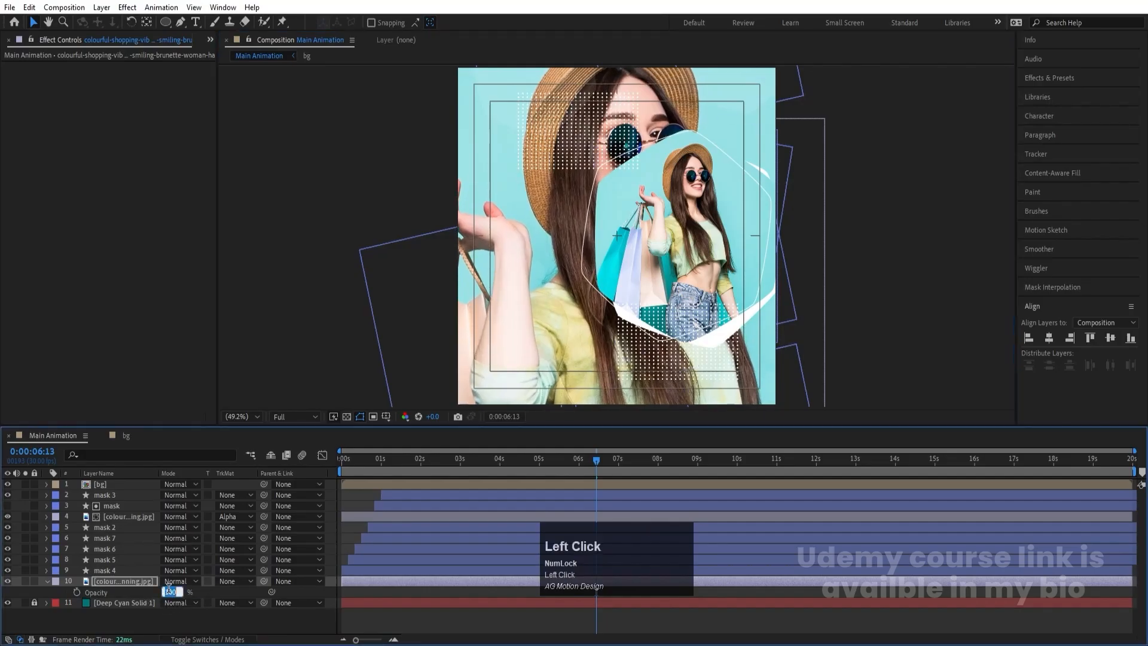
type("10")
key("Return")
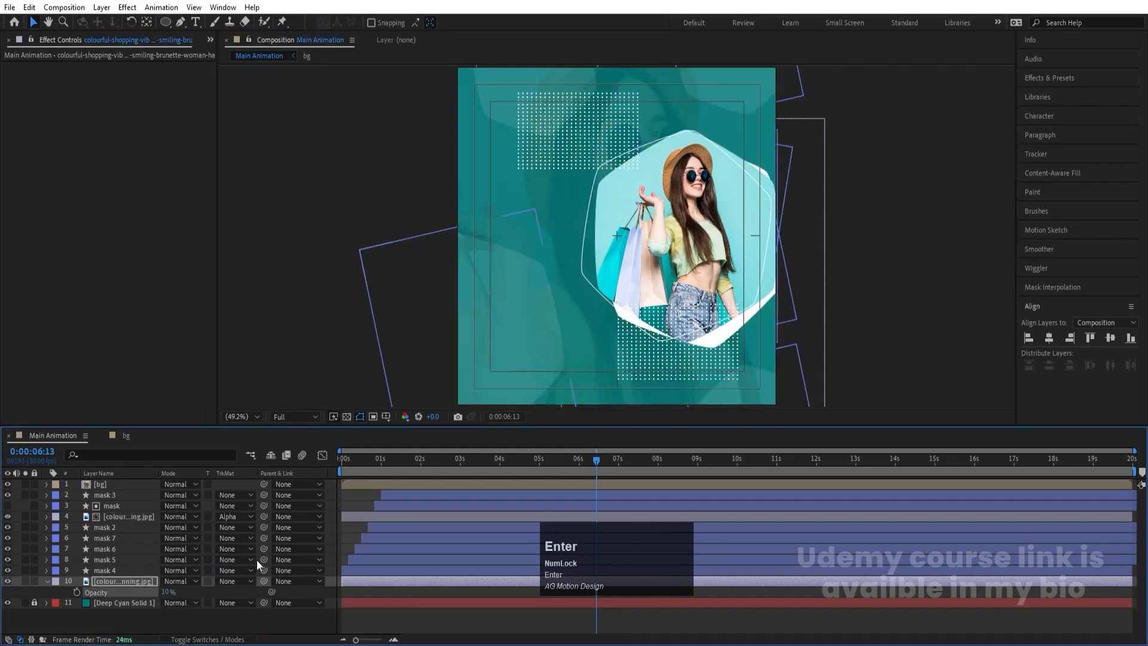
left_click(350, 458)
key("space")
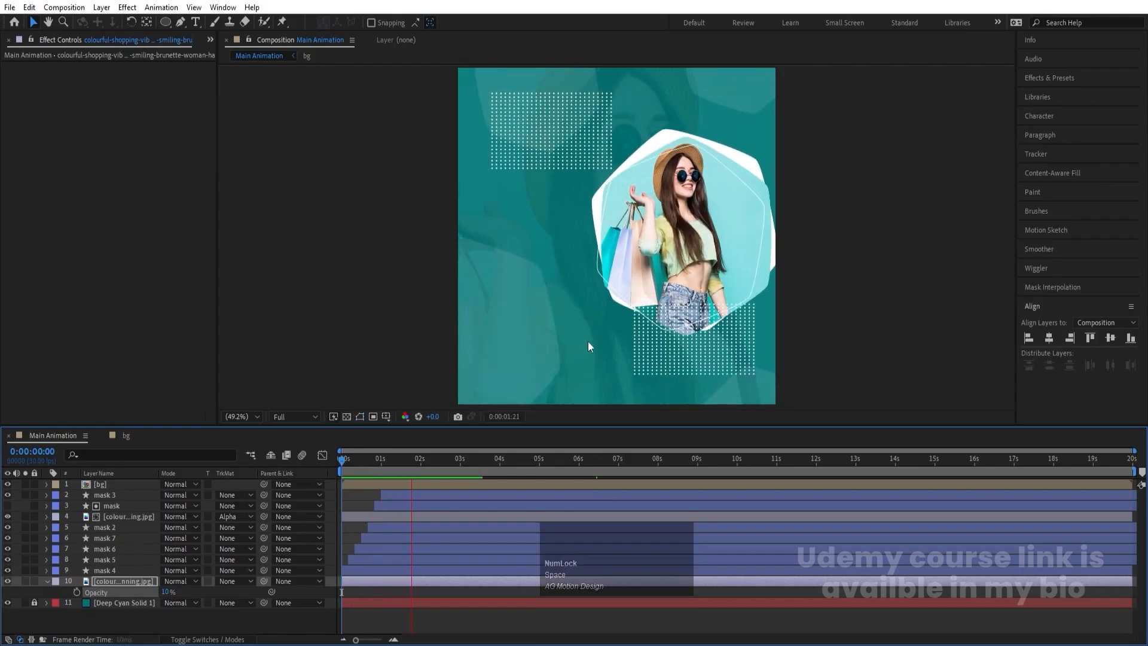
key("space")
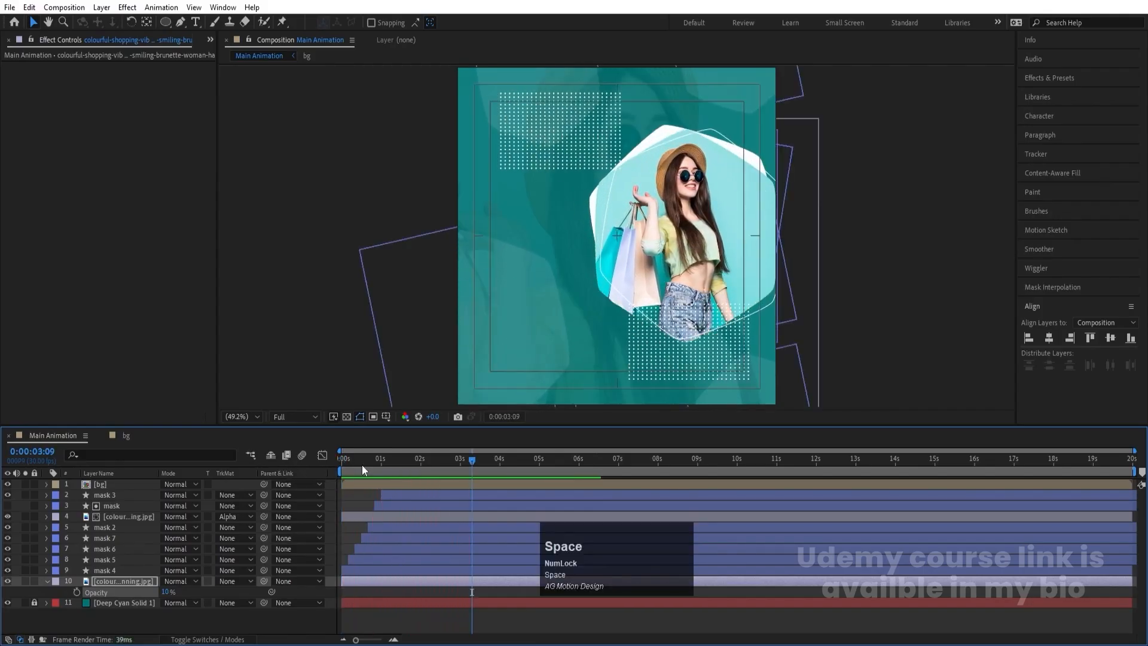
- Keyframe the background photo's opacity from 0% at the first frame to 10% just after one second, and preview the fade-in
left_click_drag(359, 461, 234, 476)
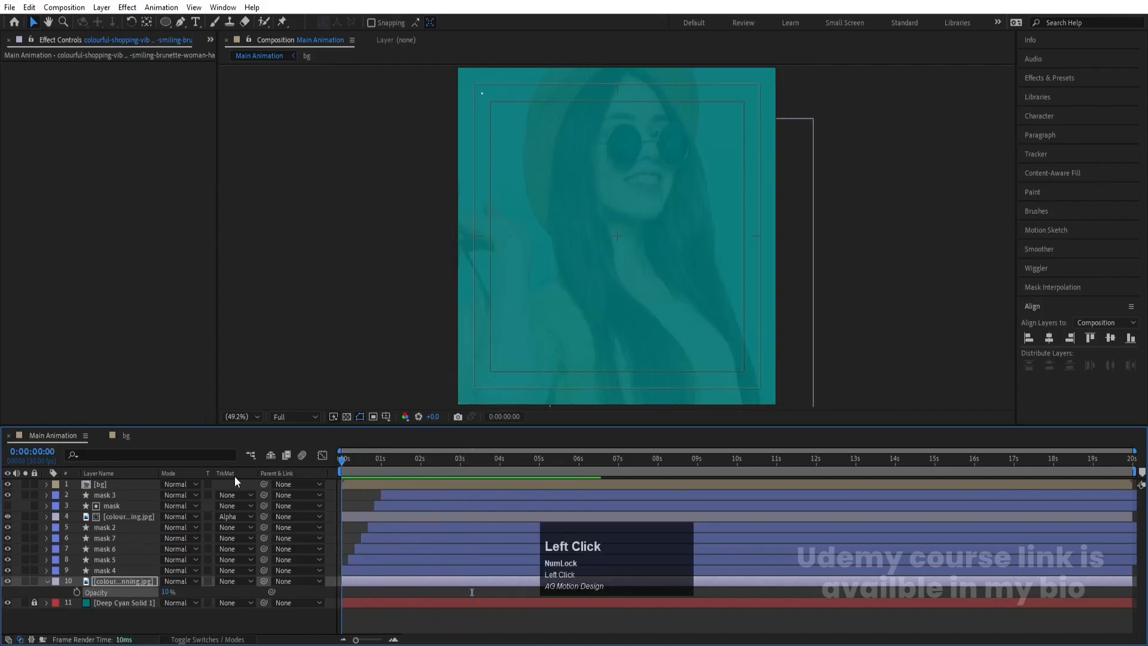
left_click(77, 592)
key("space")
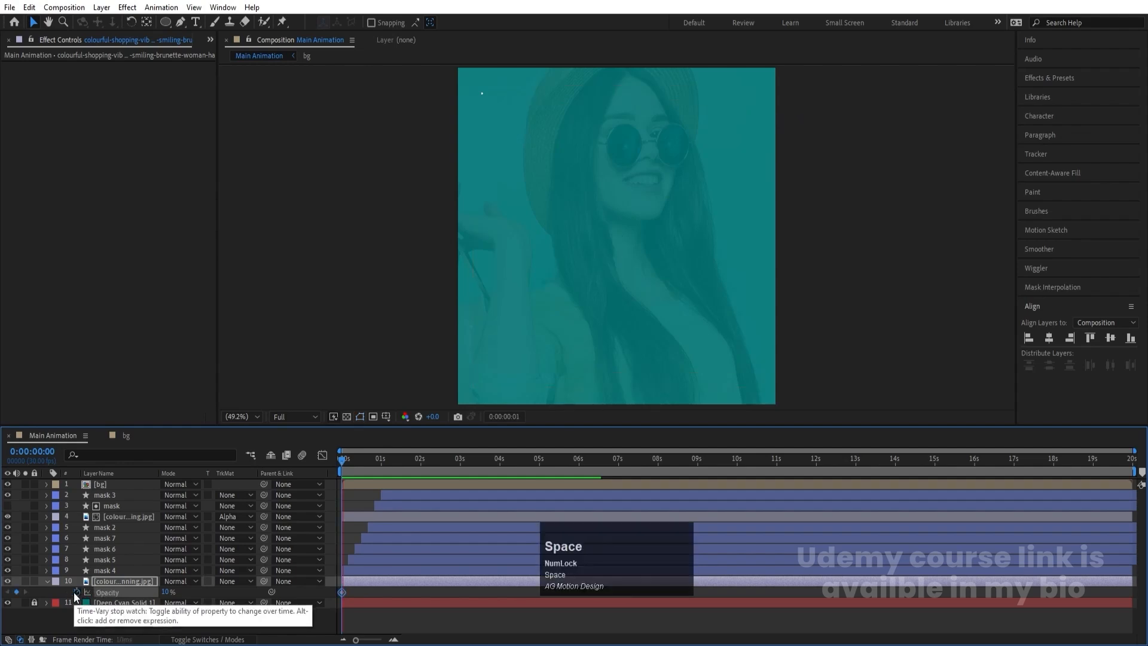
left_click(17, 592)
key("j")
left_click(34, 602)
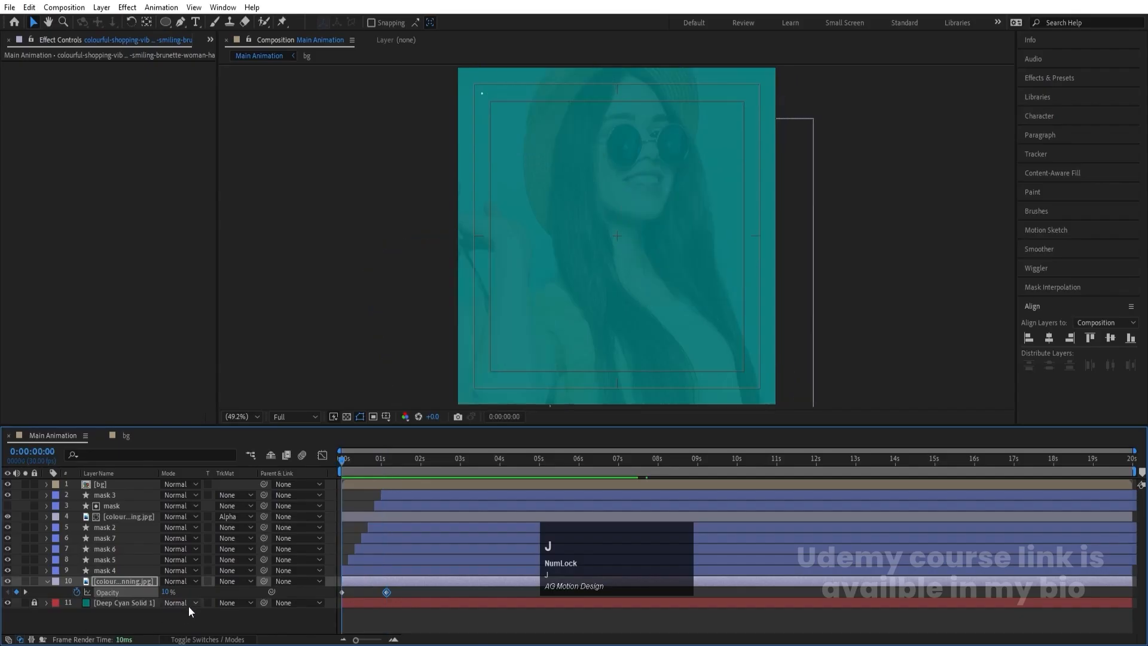
left_click(168, 592)
key("Return")
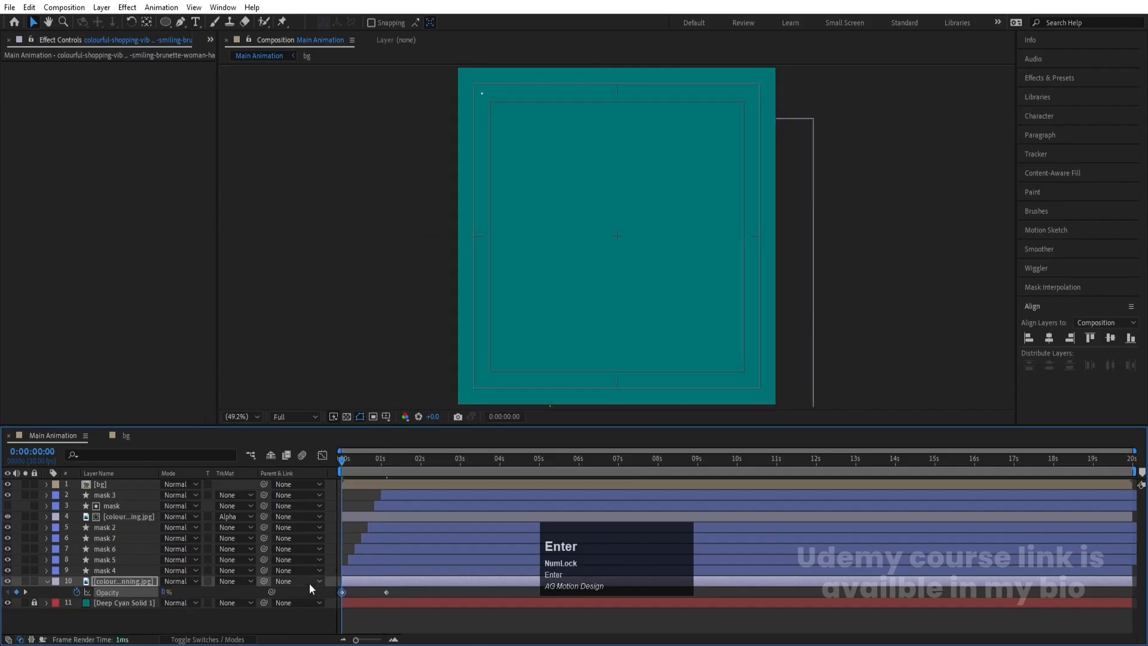
key("space")
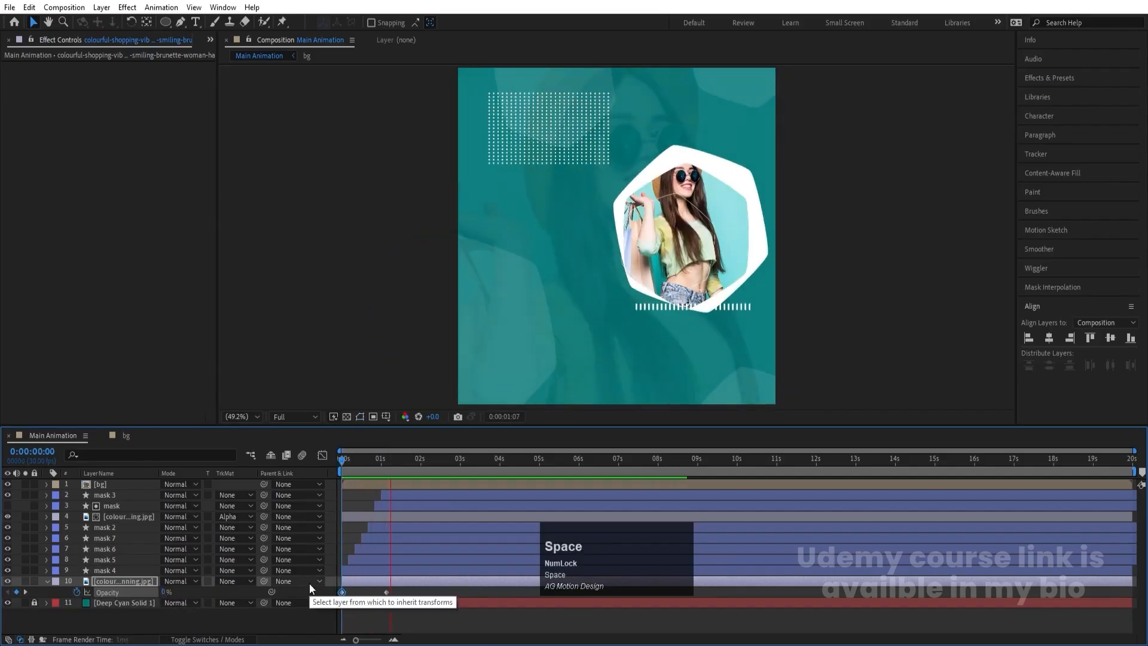
key("space")
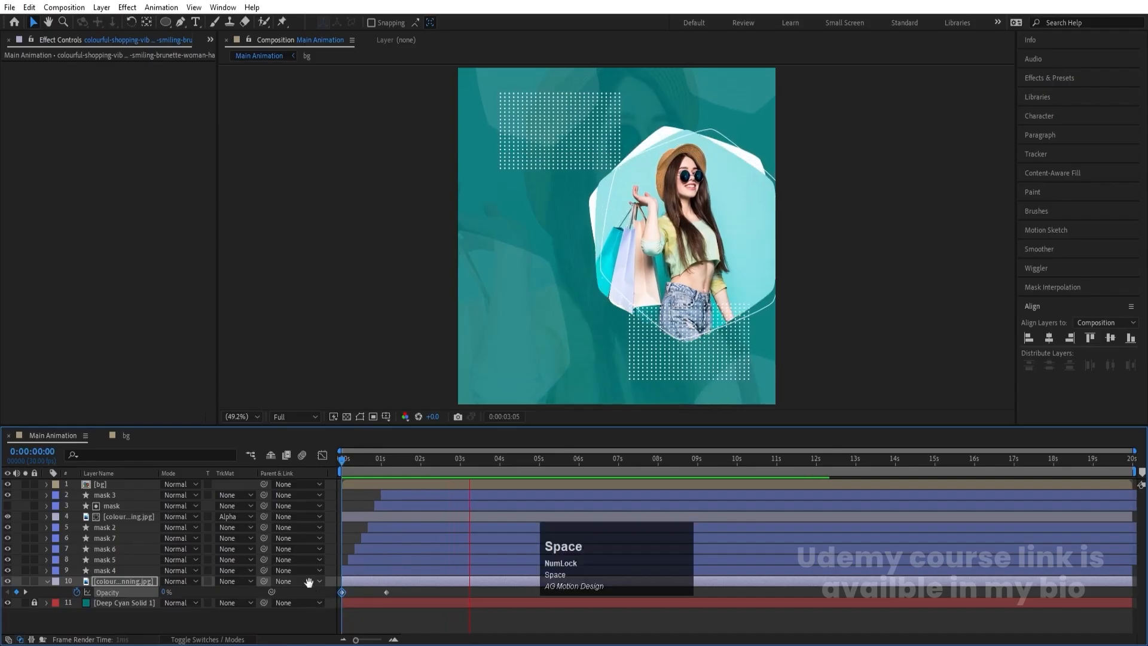
- Switch to notes.txt in Notepad, copy the line "New Fashion Sale", and return to After Effects
left_click(445, 637)
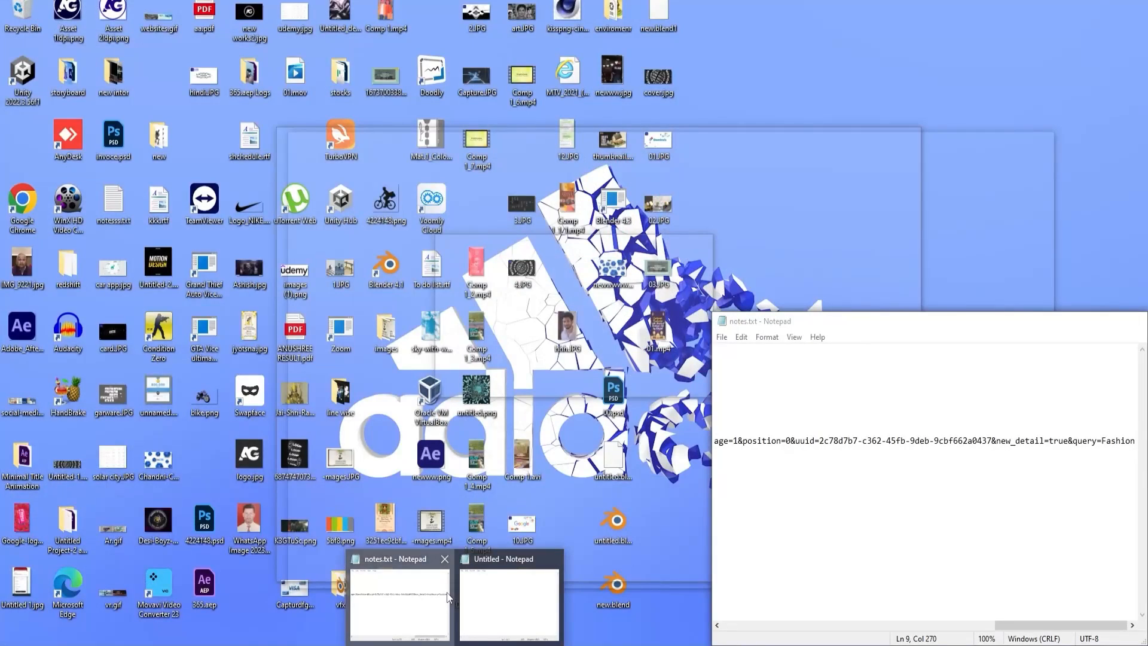
left_click(447, 592)
scroll(912, 515, "left", 3)
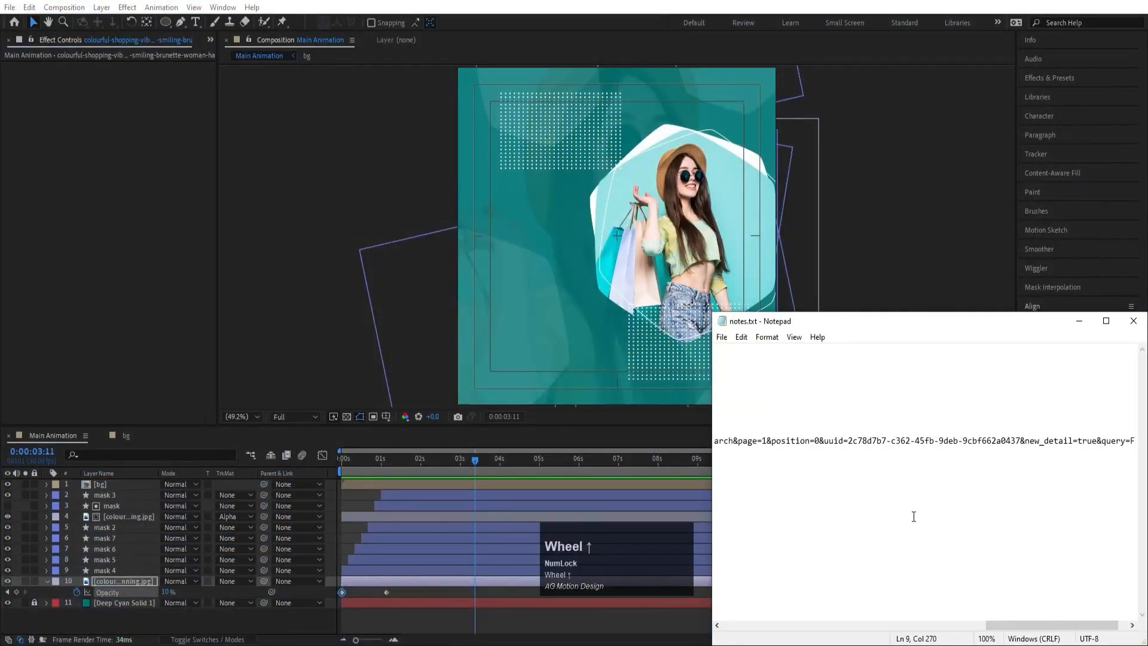
left_click_drag(1070, 626, 758, 611)
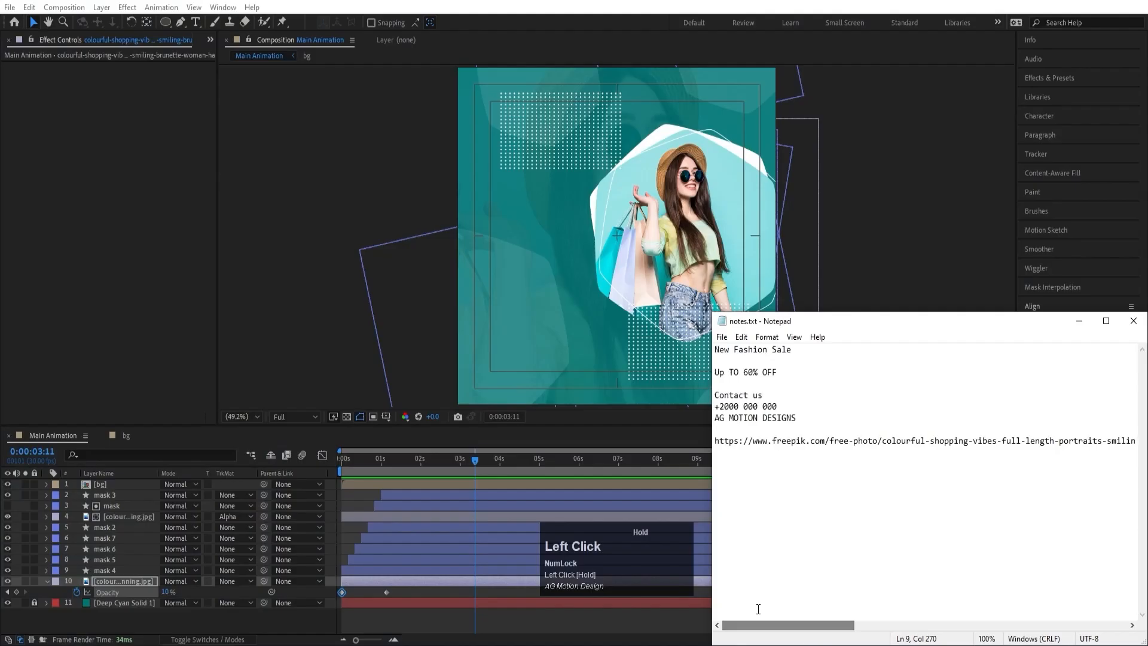
left_click_drag(795, 349, 744, 350)
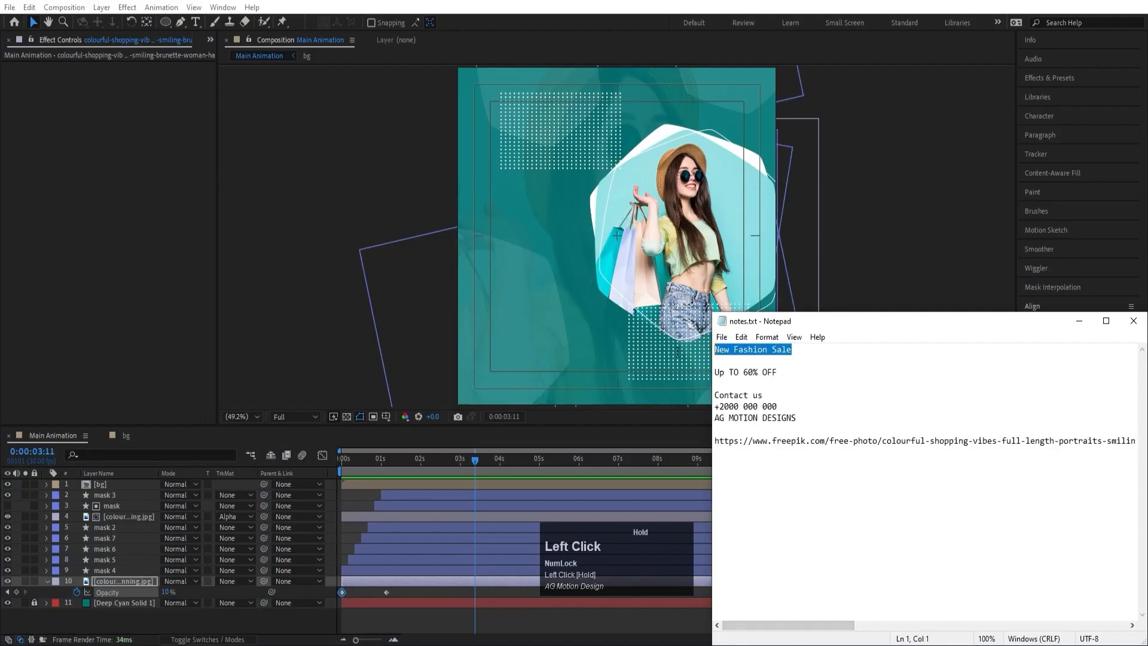
left_click(409, 611)
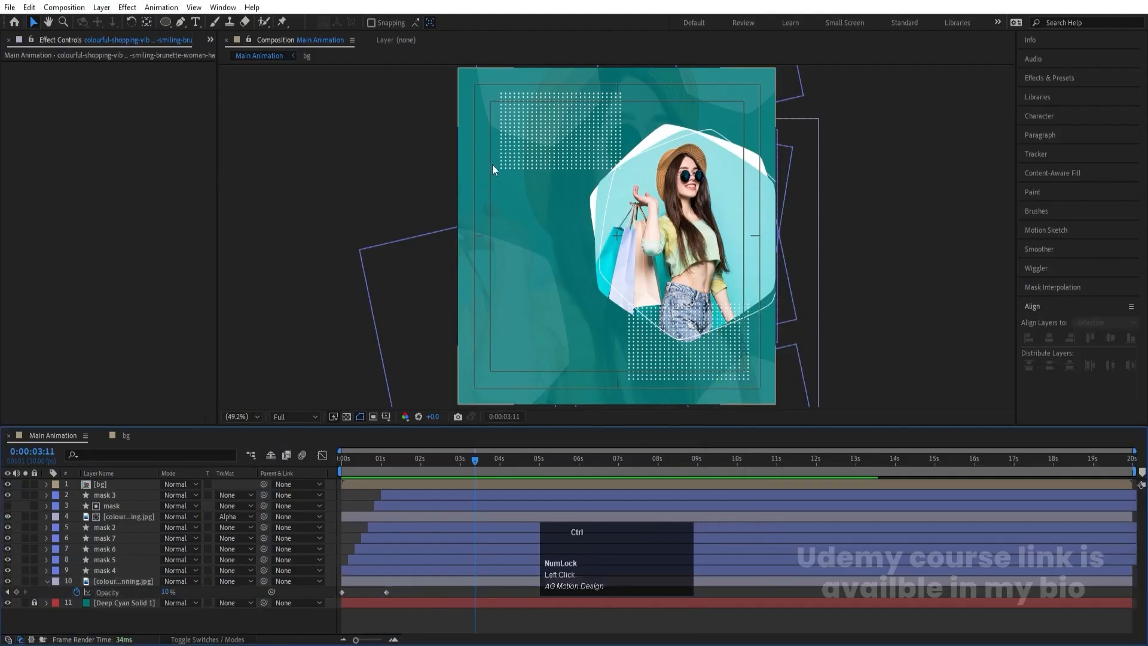
- Add the copied text "New Fashion Sale" as a text layer in the composition's upper left, with each word on its own line
key("ctrl+t")
left_click(490, 143)
type("New Fashion Sale")
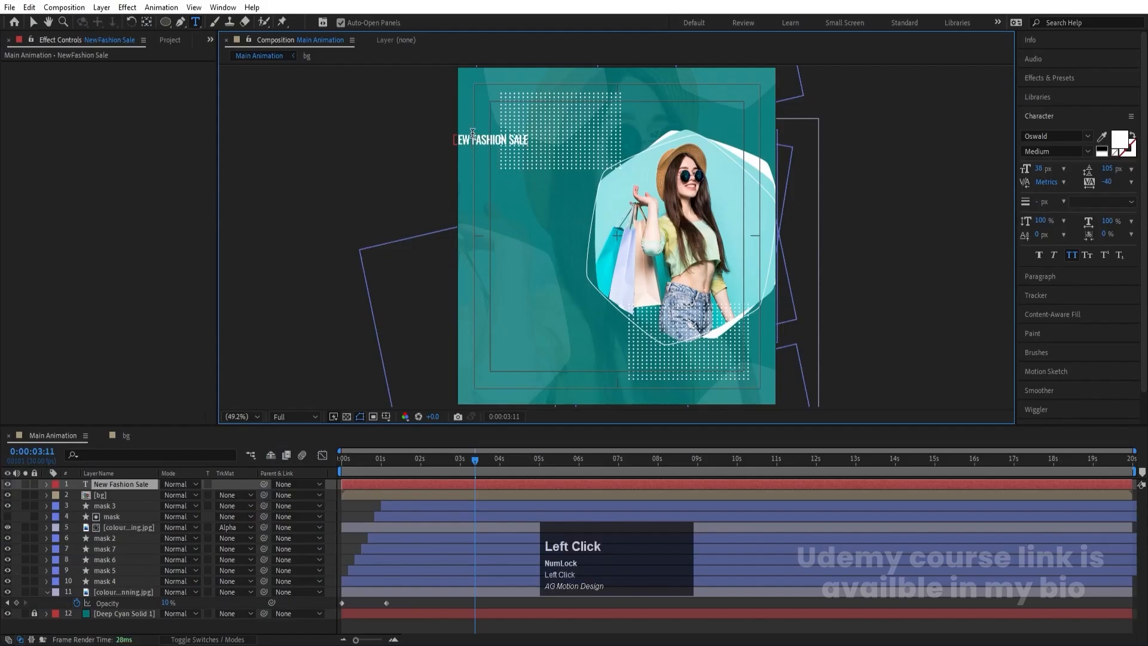
key("Return")
left_click(500, 170)
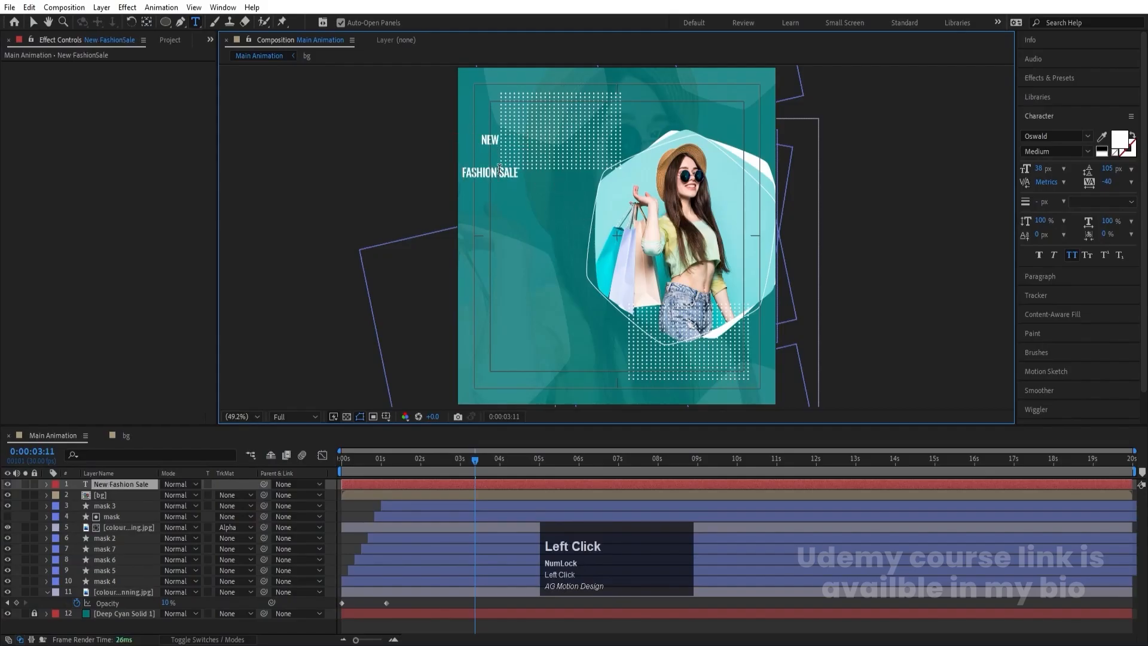
key("Return")
- Set the whole headline's leading to 42 px and align its paragraph to the left
key("ctrl+a")
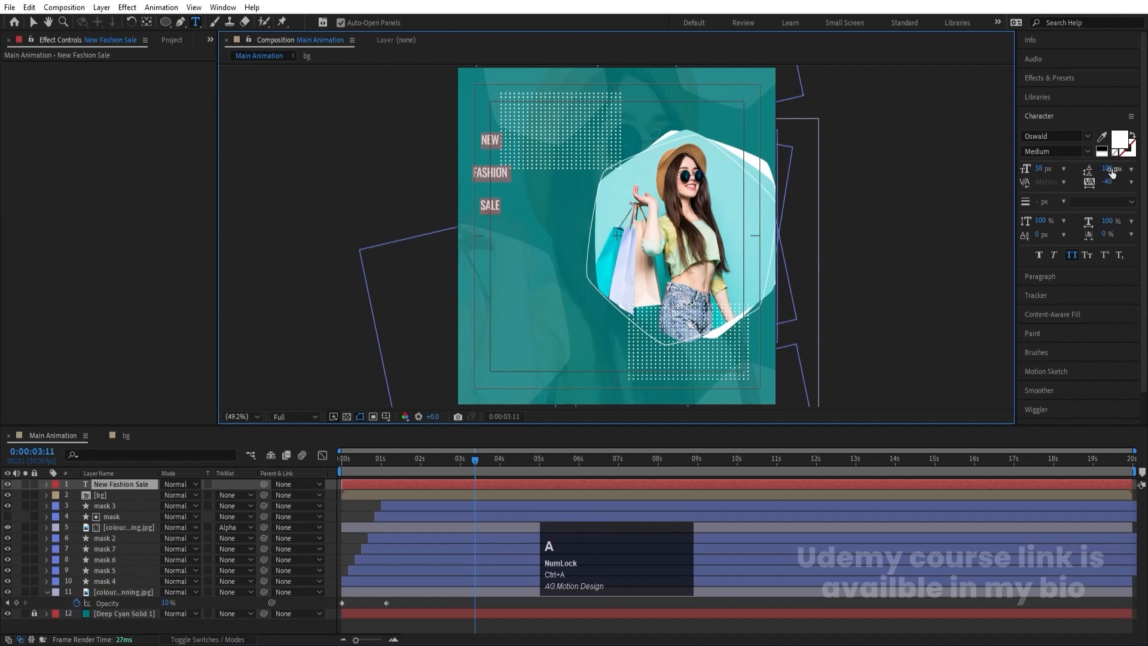
left_click_drag(1088, 169, 1060, 156)
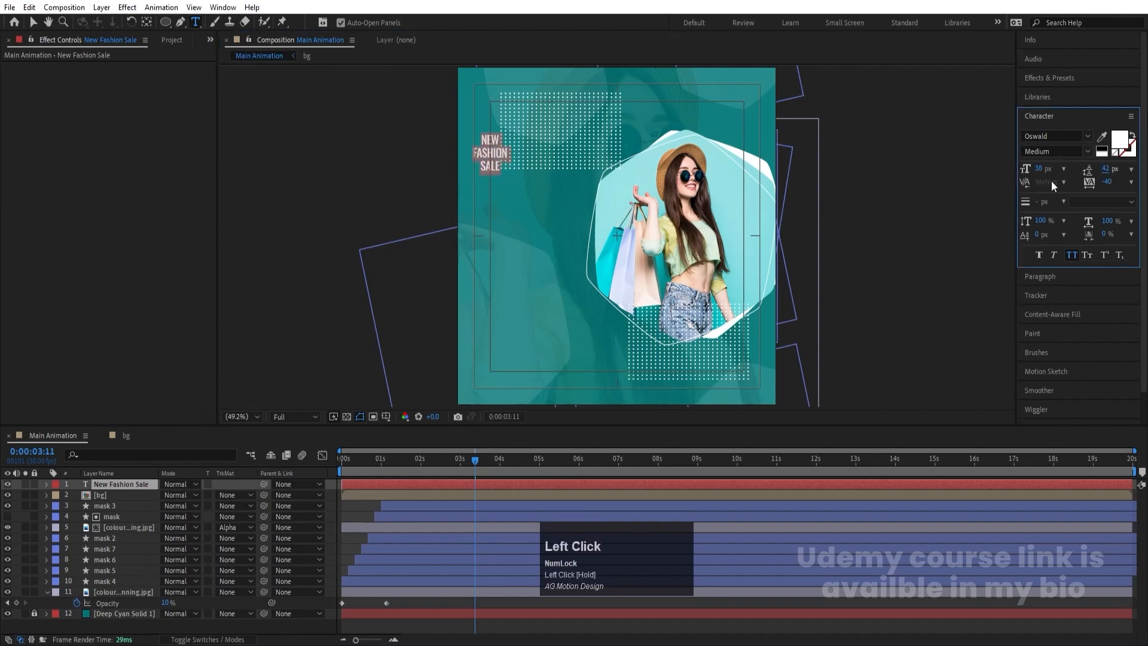
left_click(1046, 277)
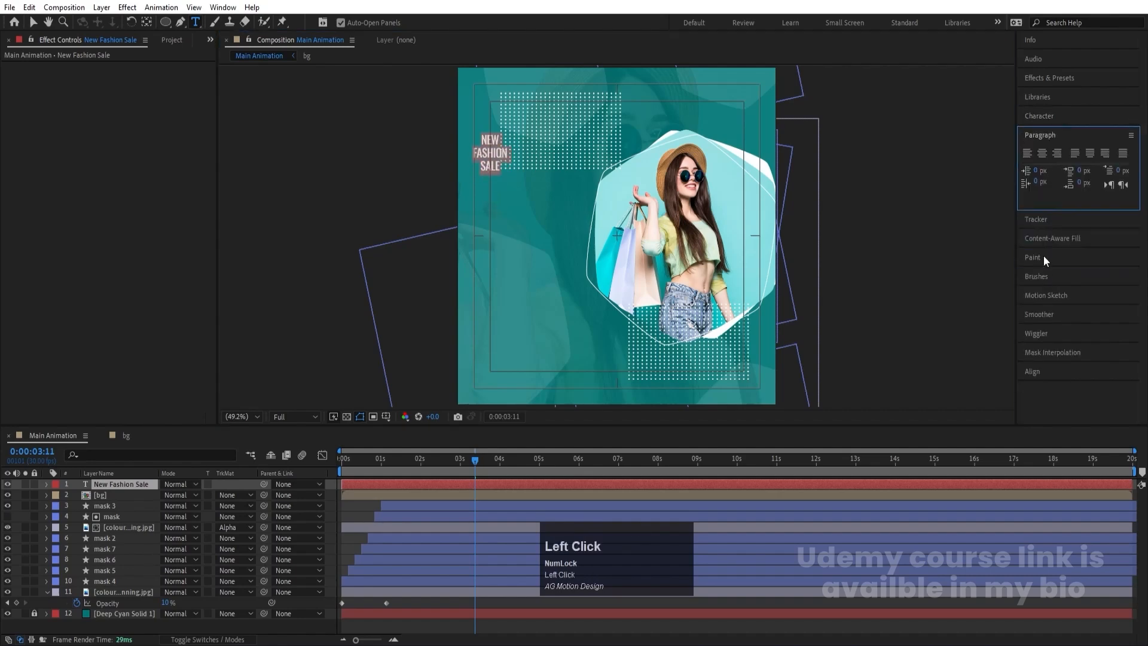
left_click(1028, 154)
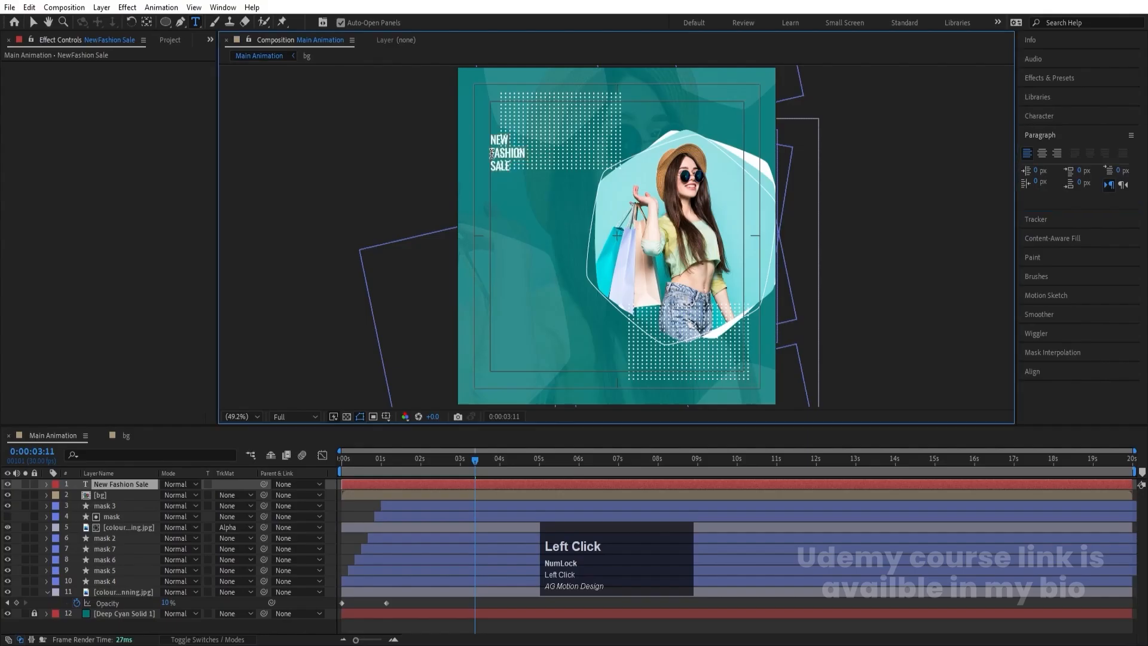
- Join NEW and FASHION on one line and set the headline's font size to 101 px with 92 px leading
key("BackSpace")
key("ctrl+a")
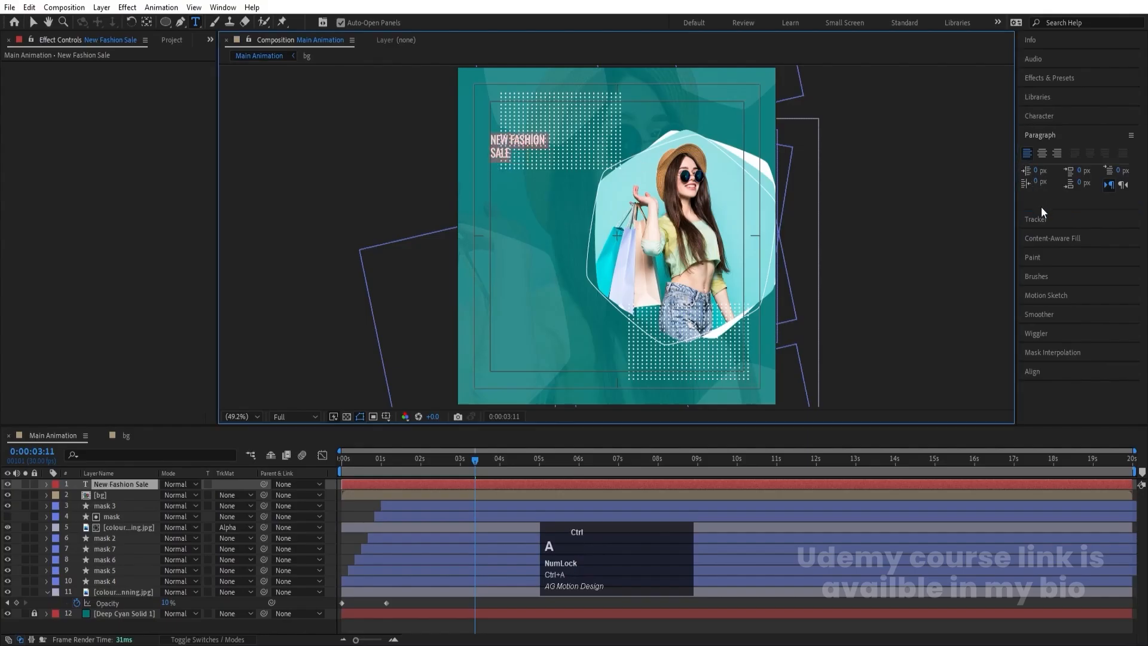
left_click(1038, 116)
left_click_drag(1040, 173, 1140, 171)
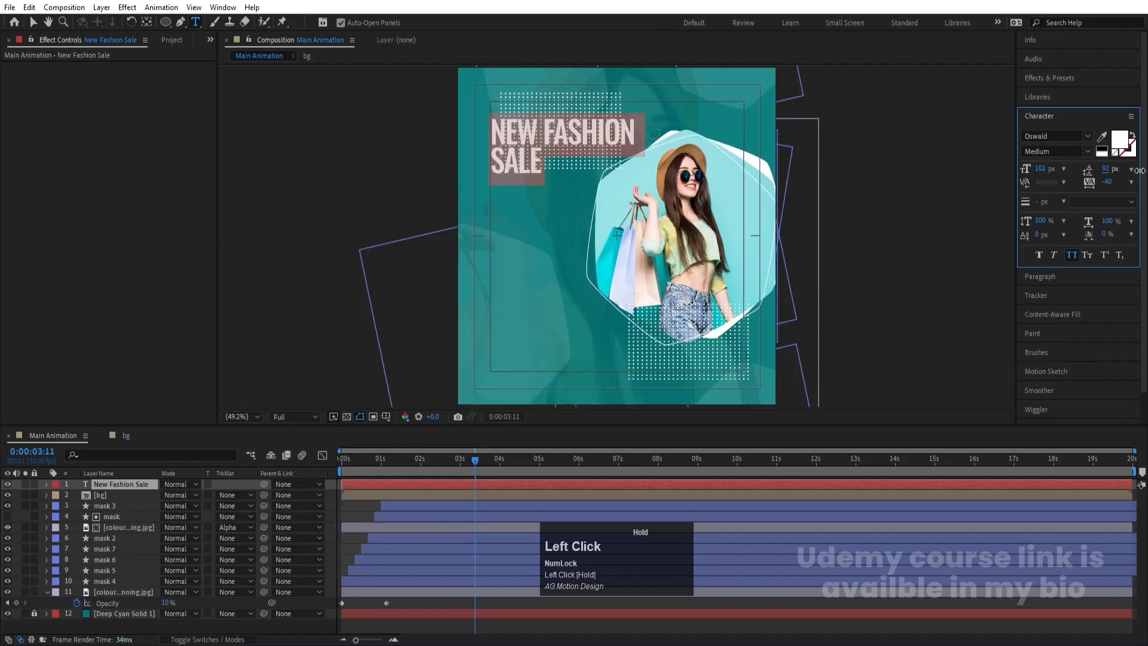
- Center the headline's anchor point and move the text to the composition's left margin at about mid-height
left_click(33, 23)
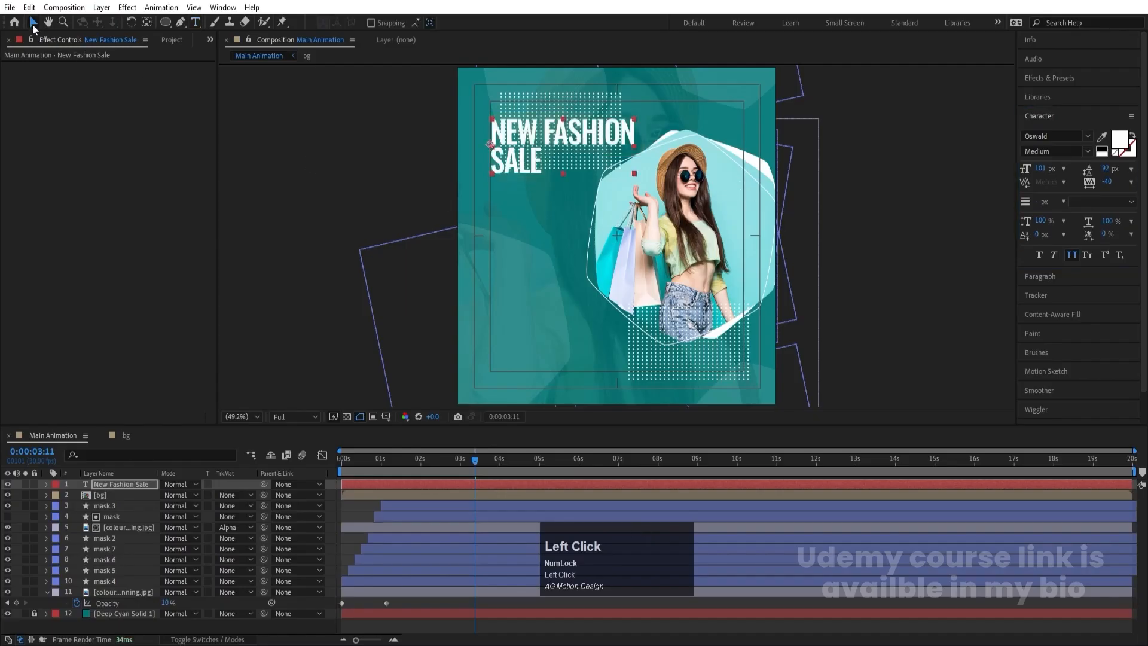
left_click_drag(536, 156, 525, 158)
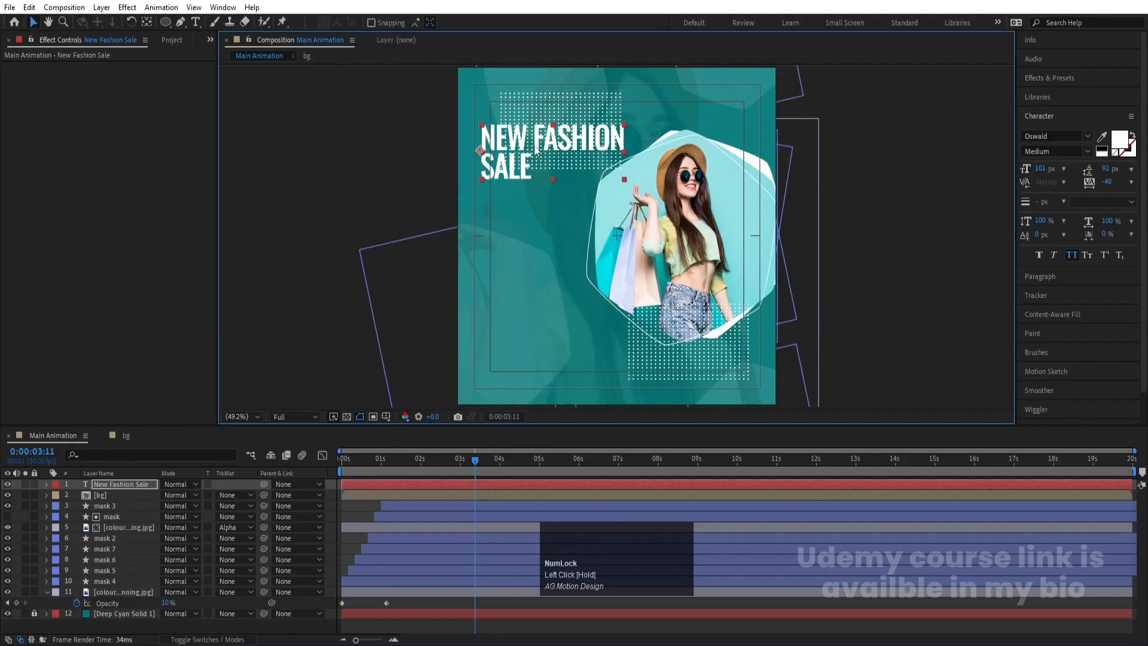
left_click(25, 484)
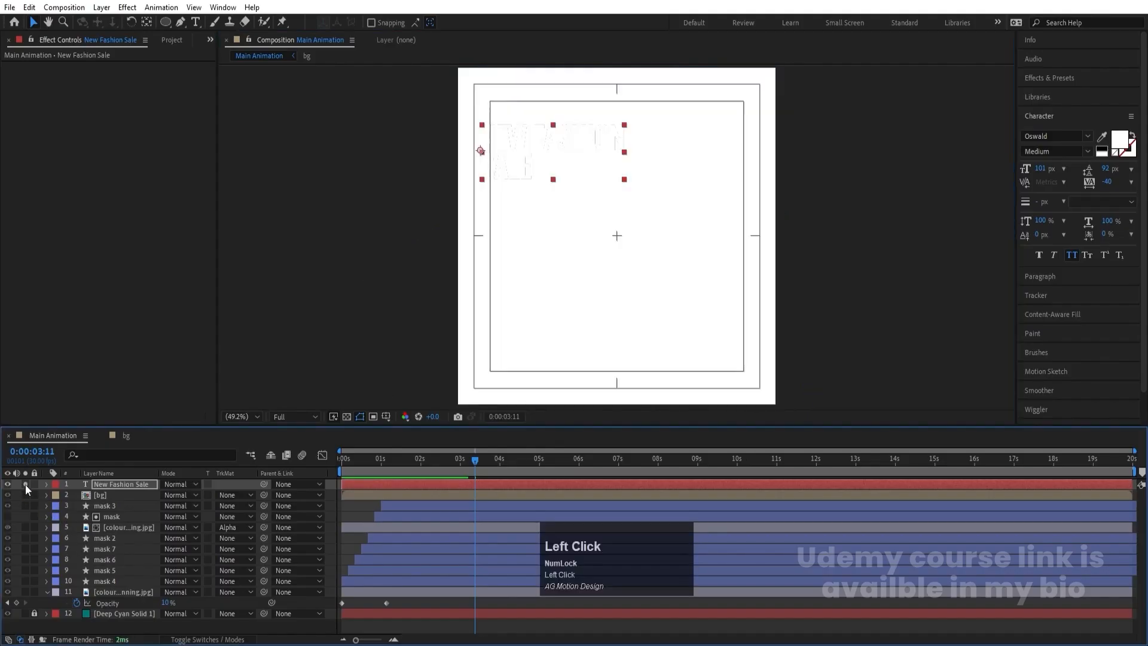
left_click(25, 484)
key("ctrl+alt+Page_Up")
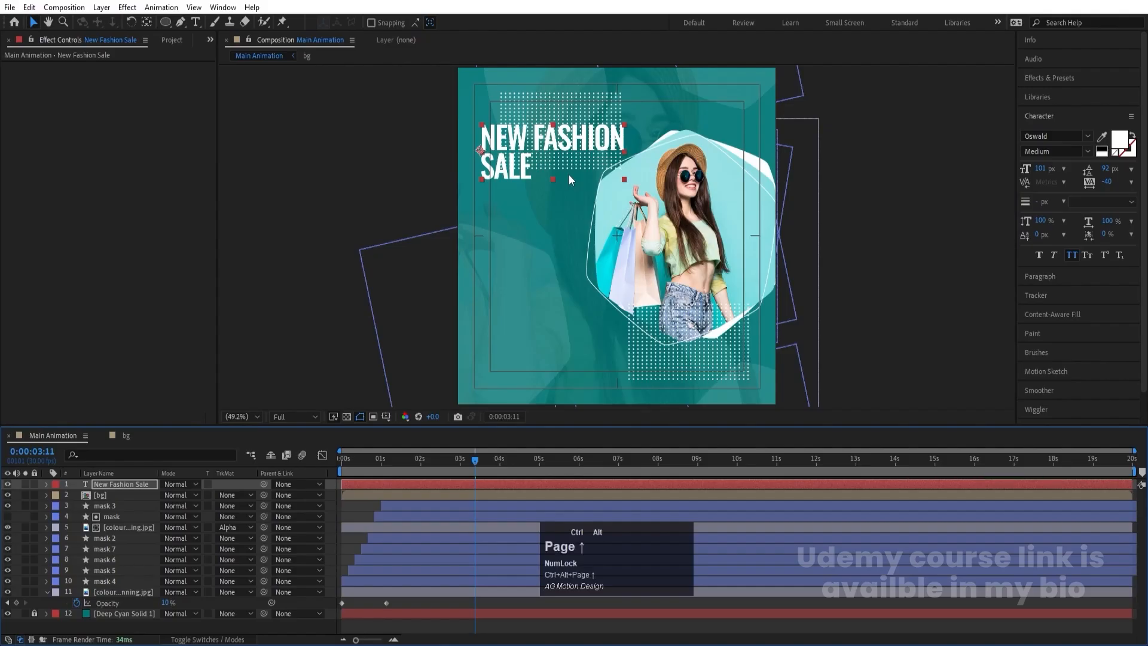
left_click(442, 493)
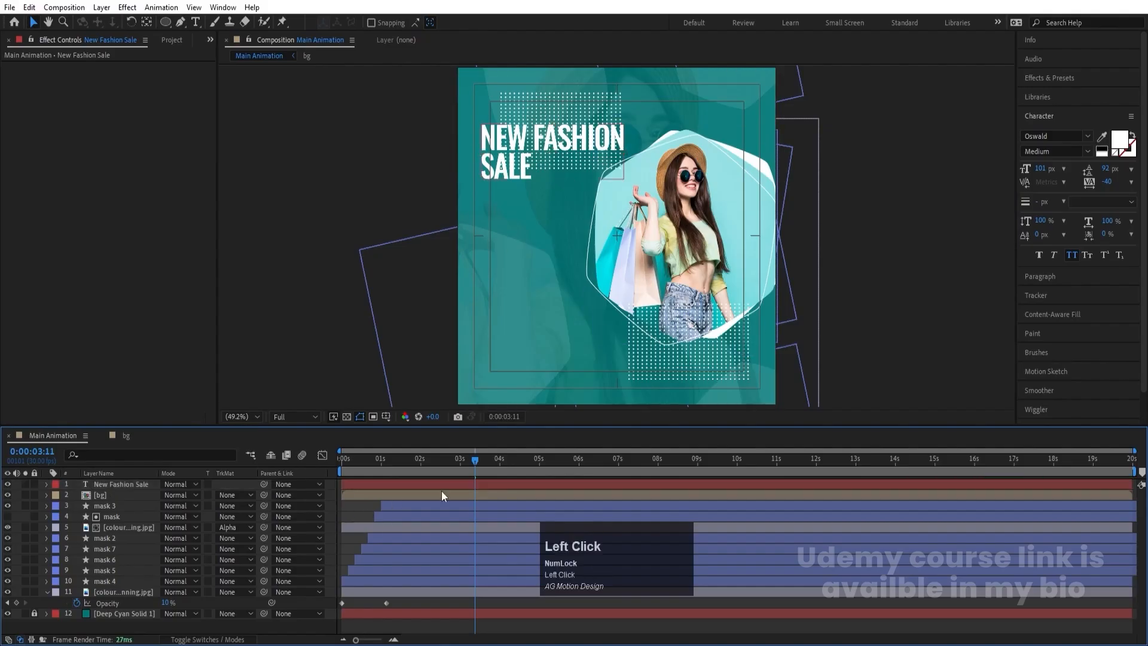
left_click_drag(538, 152, 524, 249)
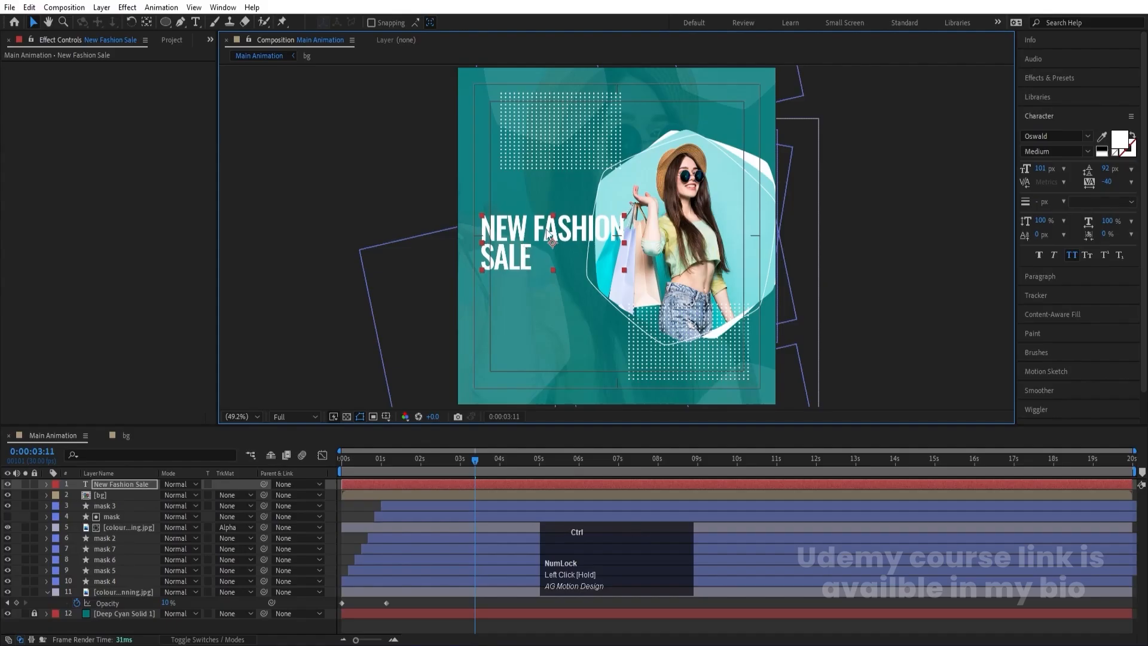
- Put FASHION on its own line again and set the headline's font size to 166 px with 138 px leading
key("ctrl+t")
left_click(532, 222)
key("Return")
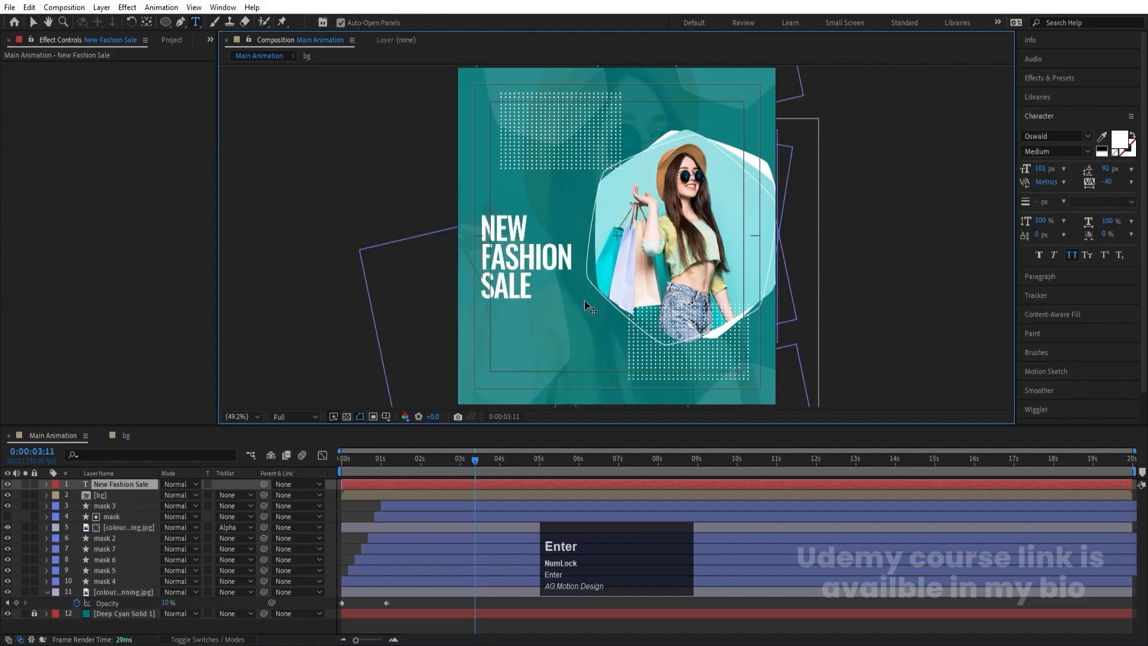
key("ctrl+a")
left_click(1042, 168)
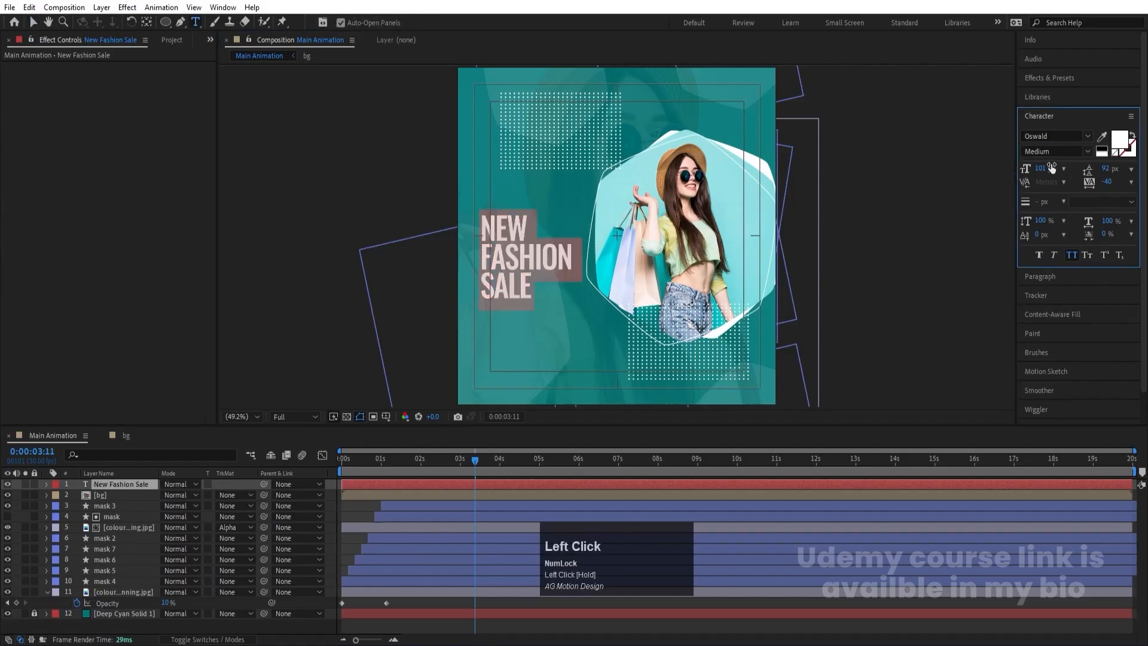
left_click_drag(1048, 168, 1136, 169)
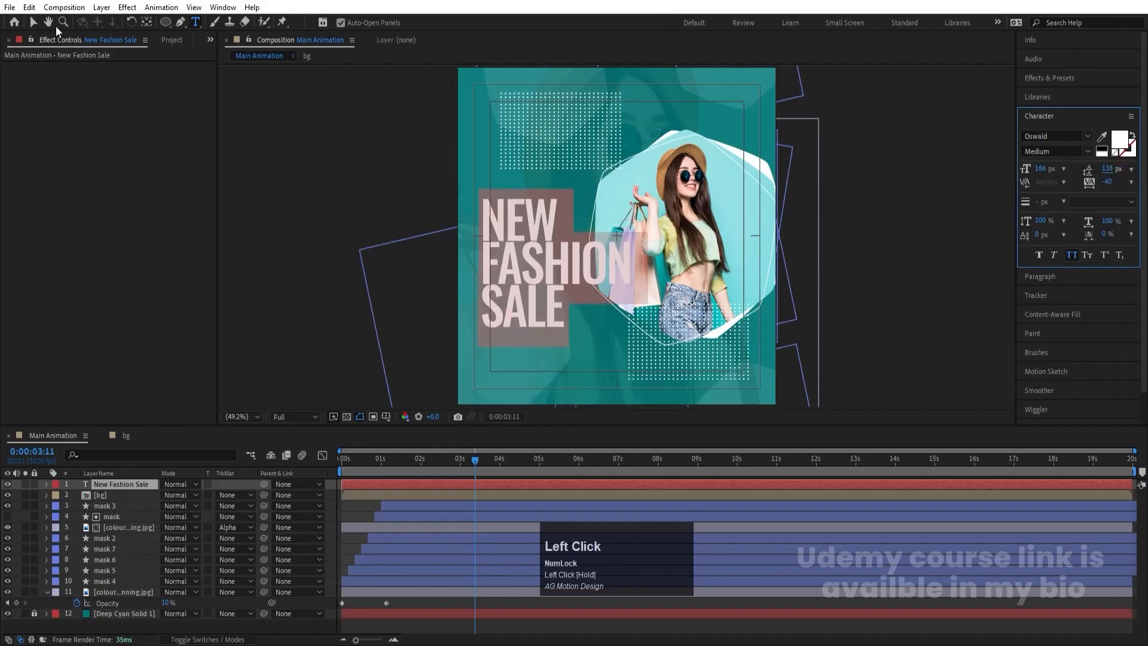
- Recenter the anchor point of the enlarged headline text layer
left_click(33, 24)
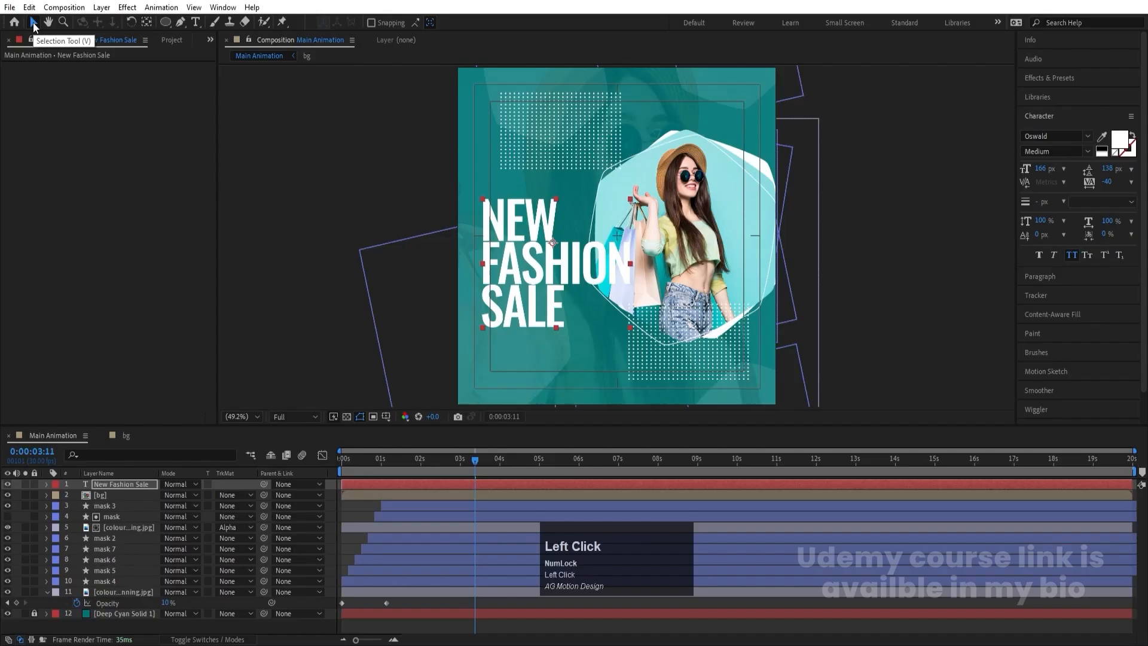
key("ctrl+alt+Home")
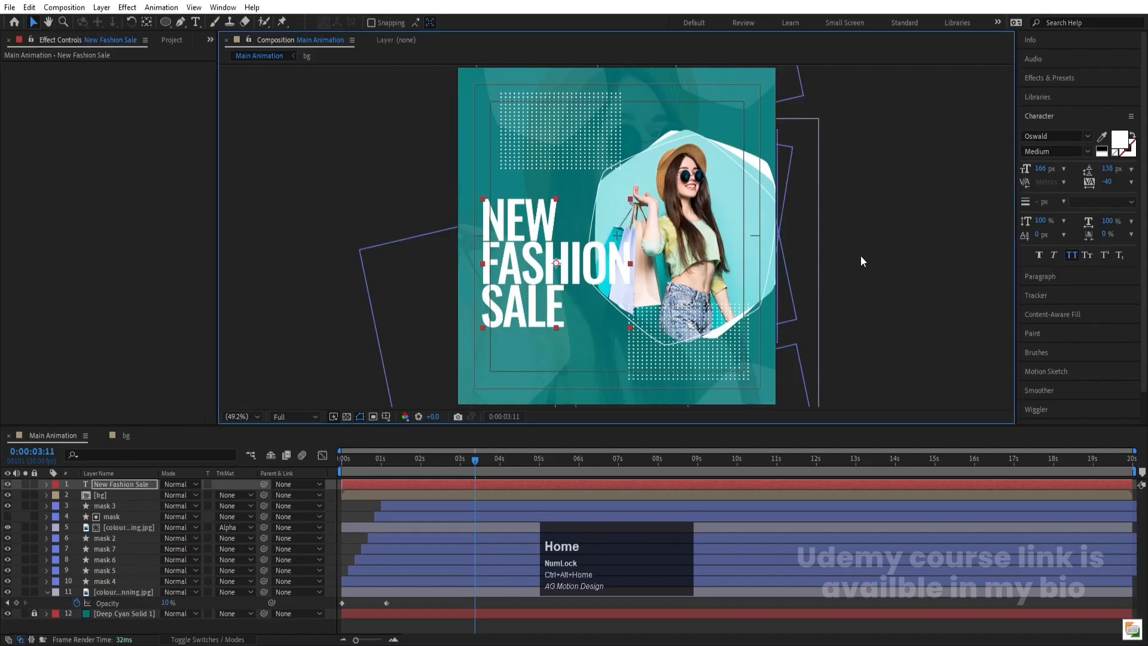
scroll(1072, 334, "down", 3)
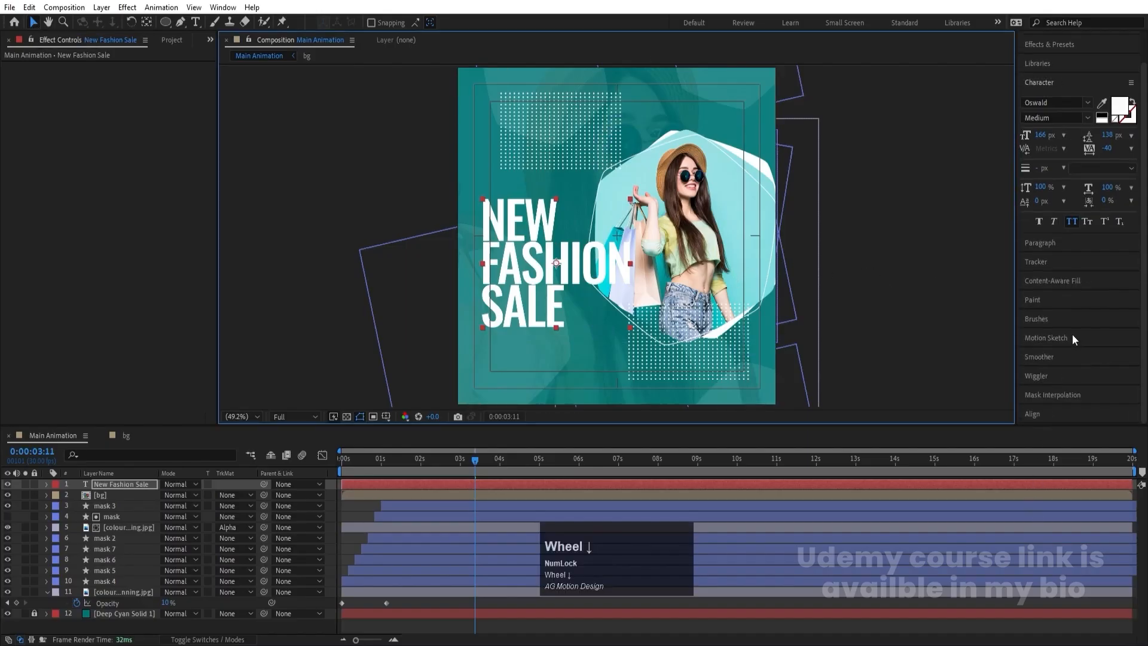
- Center the headline text vertically in the composition using layer alignment
left_click(1045, 395)
left_click(1110, 338)
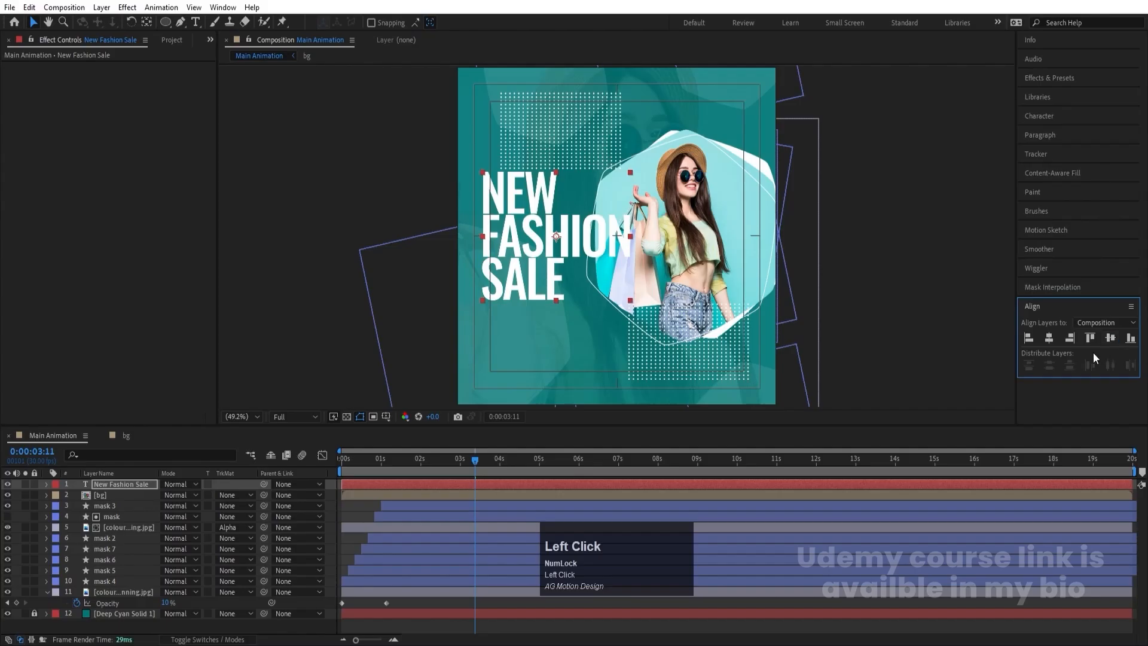
left_click(354, 515)
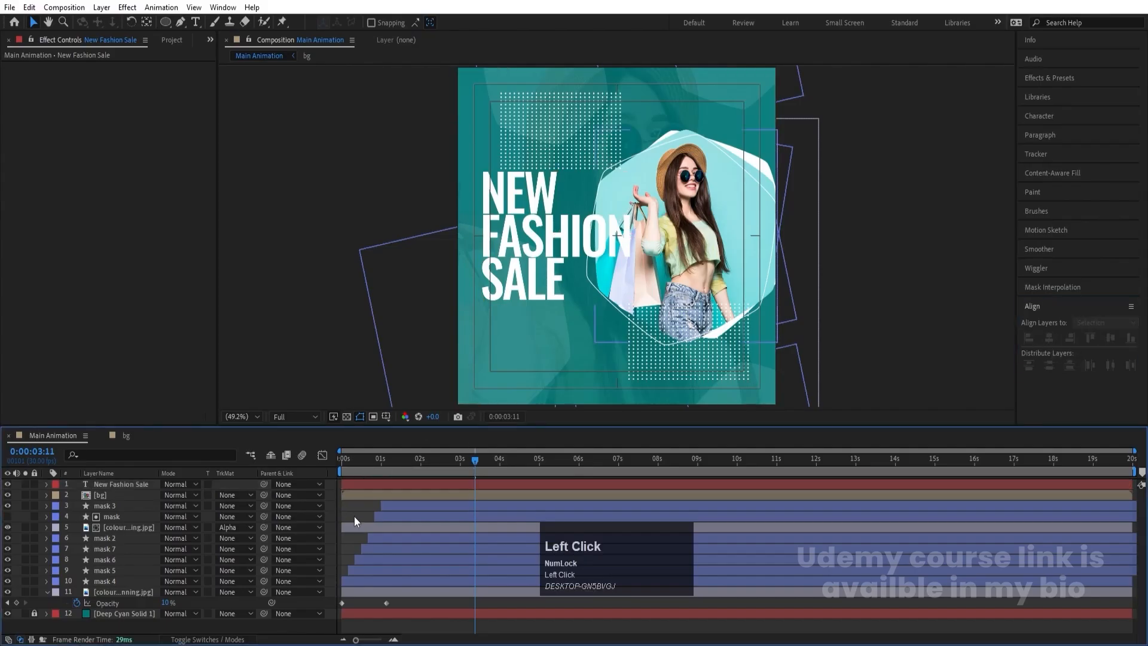
- Duplicate the headline, scale the lower copy to 297%, and shift it horizontally to start near the composition's left edge
left_click(358, 484)
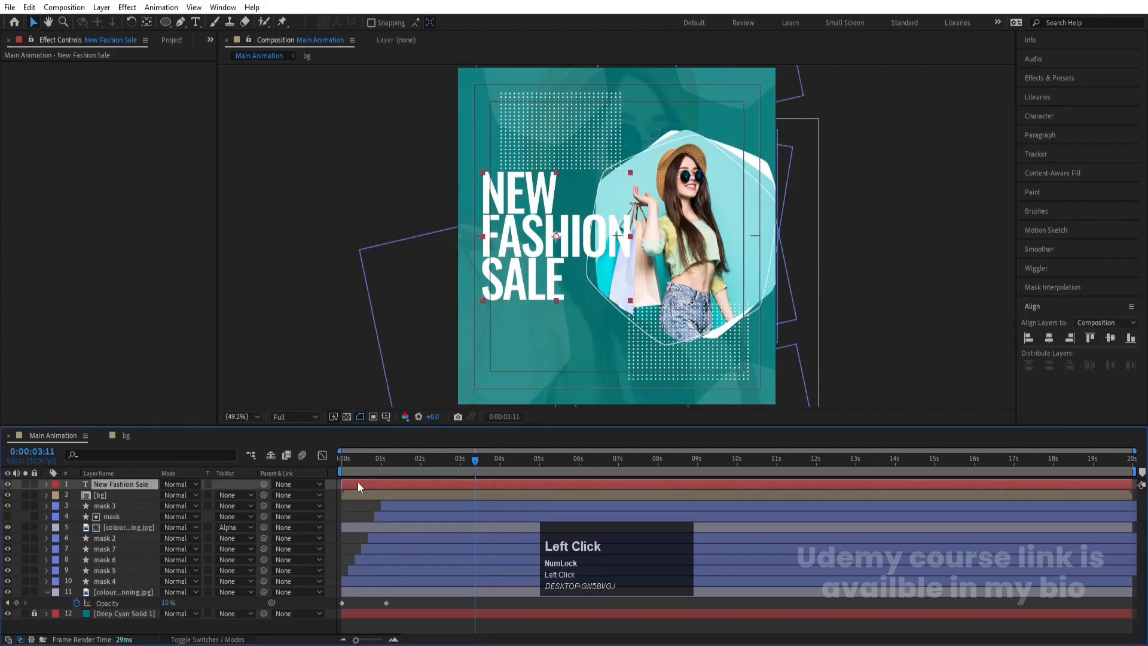
key("ctrl+d")
left_click(109, 496)
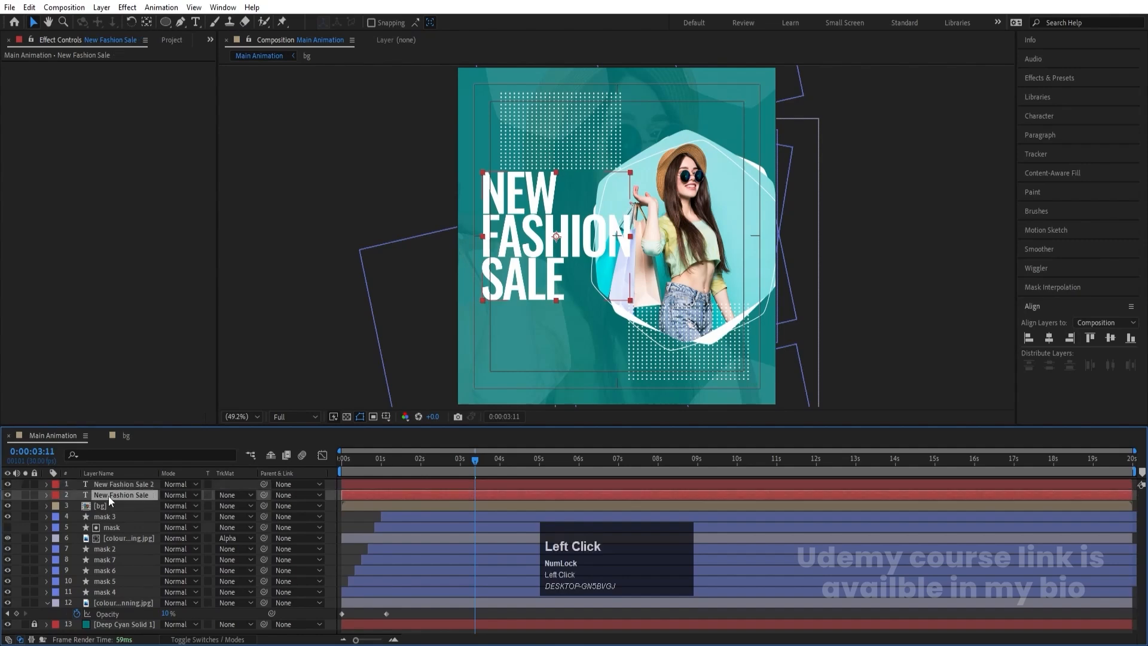
key("s")
left_click_drag(179, 505, 265, 472)
left_click_drag(552, 258, 675, 258)
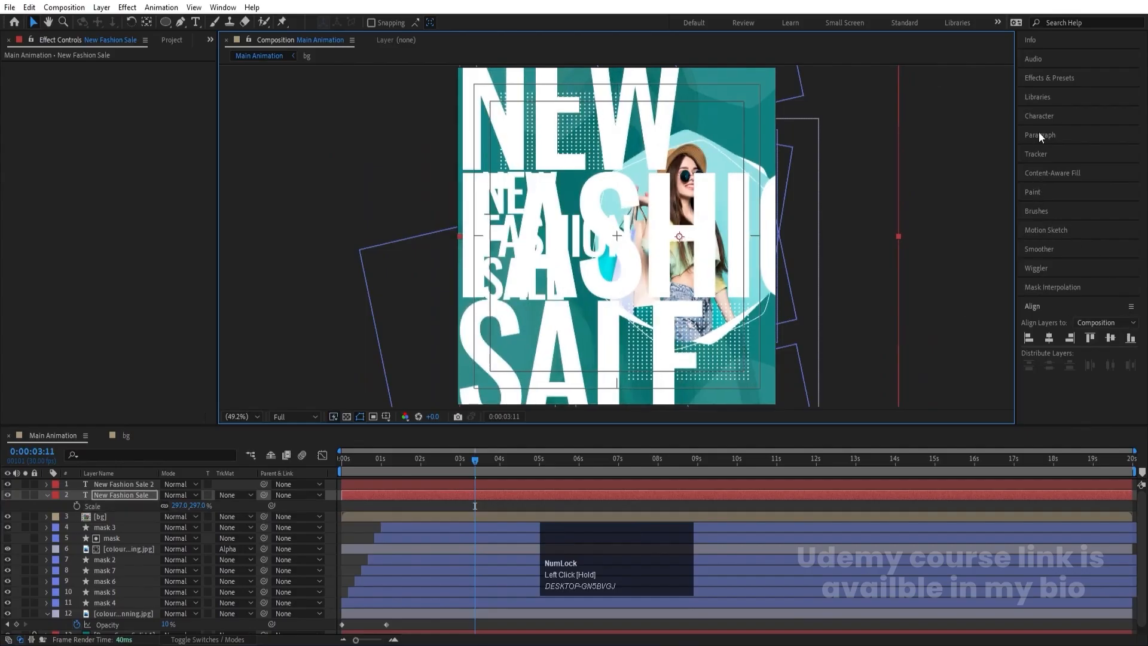
- Turn the enlarged headline into a 0.2 px white outline without fill and place its layer directly above Deep Cyan Solid 1
left_click(1047, 118)
left_click(1116, 154)
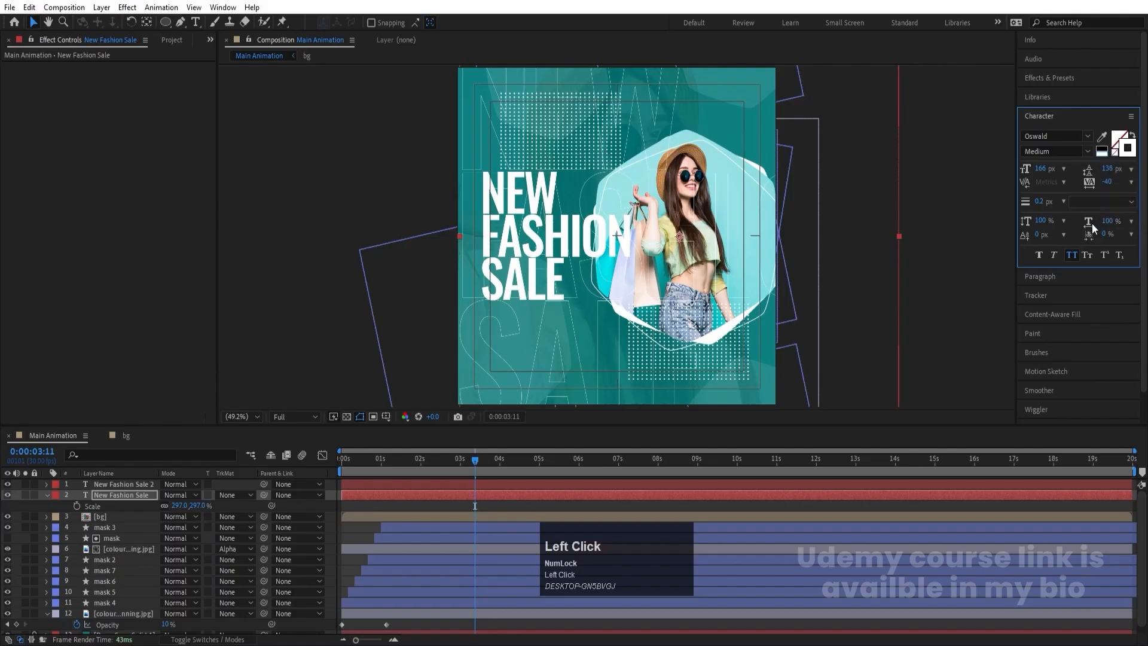
left_click_drag(151, 615, 152, 616)
scroll(126, 598, "down", 1)
left_click(48, 583)
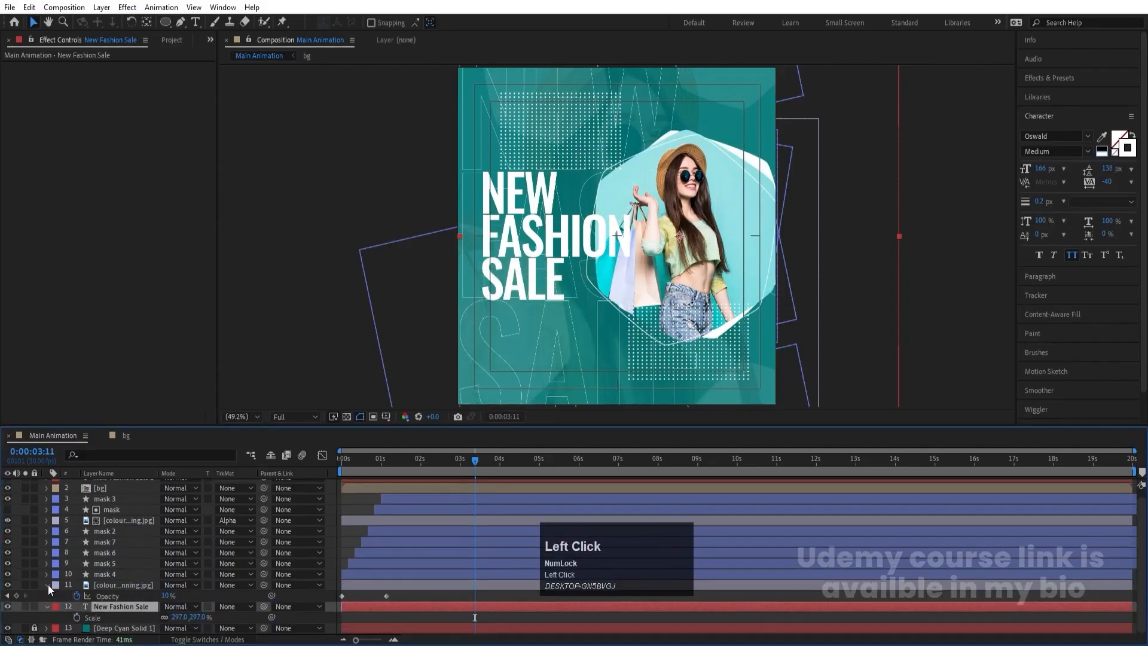
left_click(45, 603)
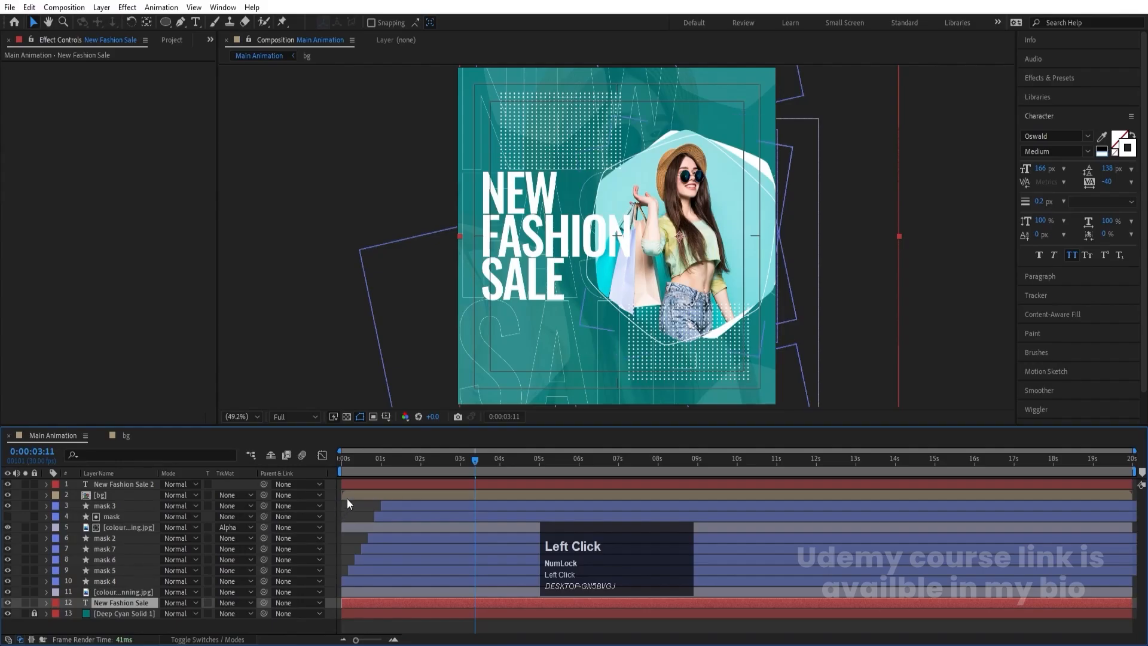
- Preview the animation from the start with the composition view maximized, and restore the normal layout
left_click(358, 459)
key("space")
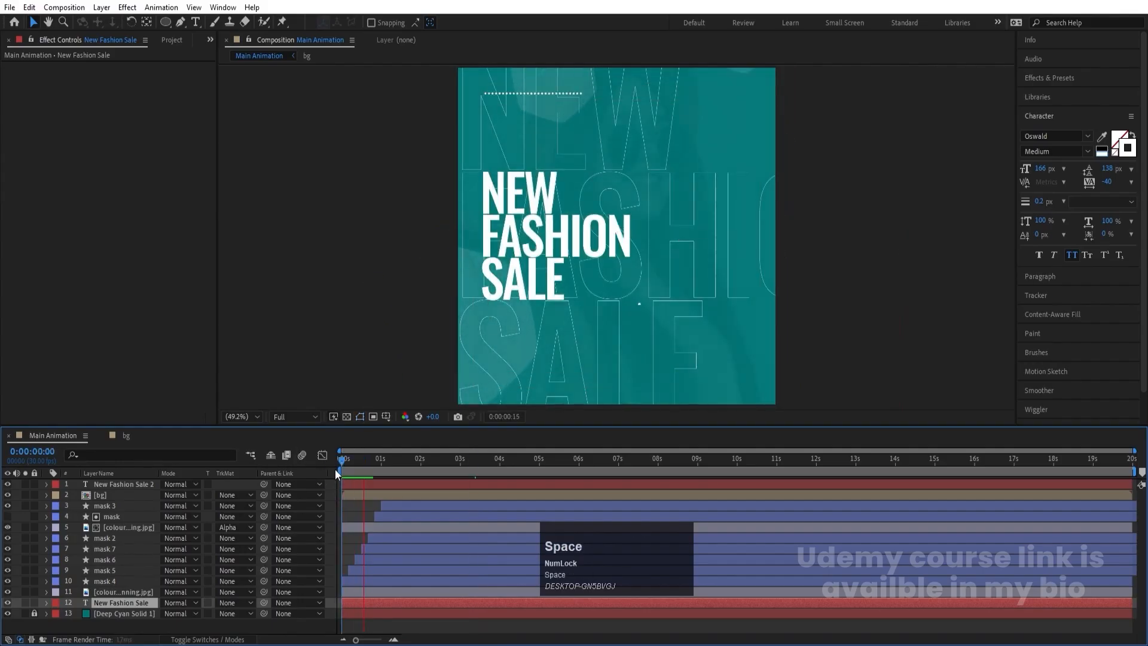
key("grave")
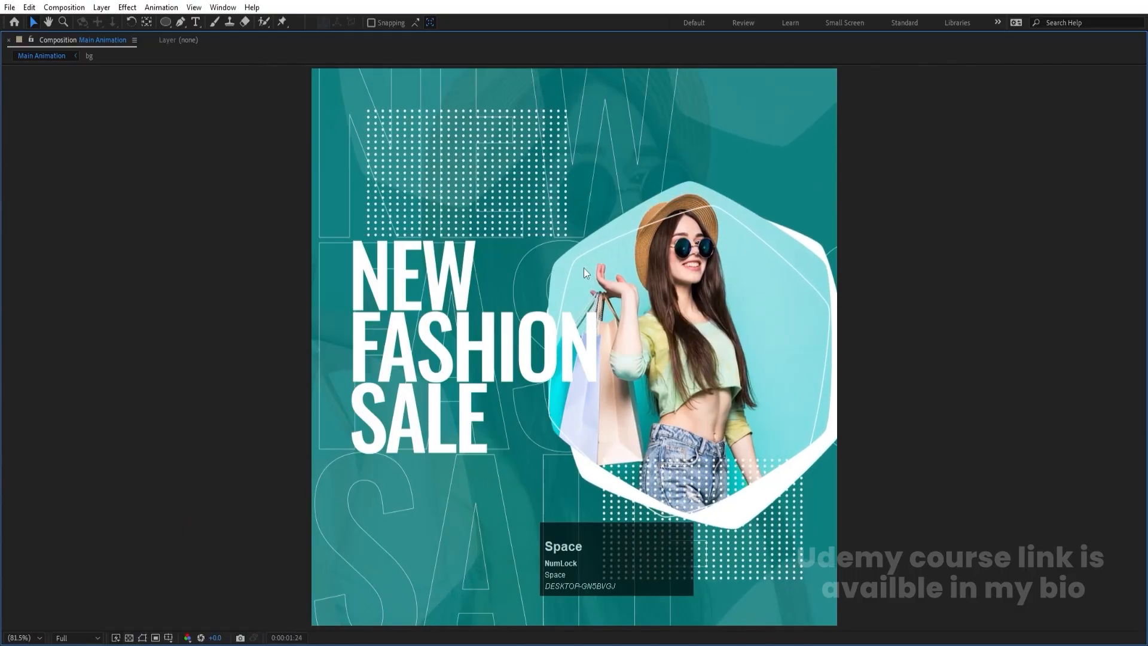
key("grave")
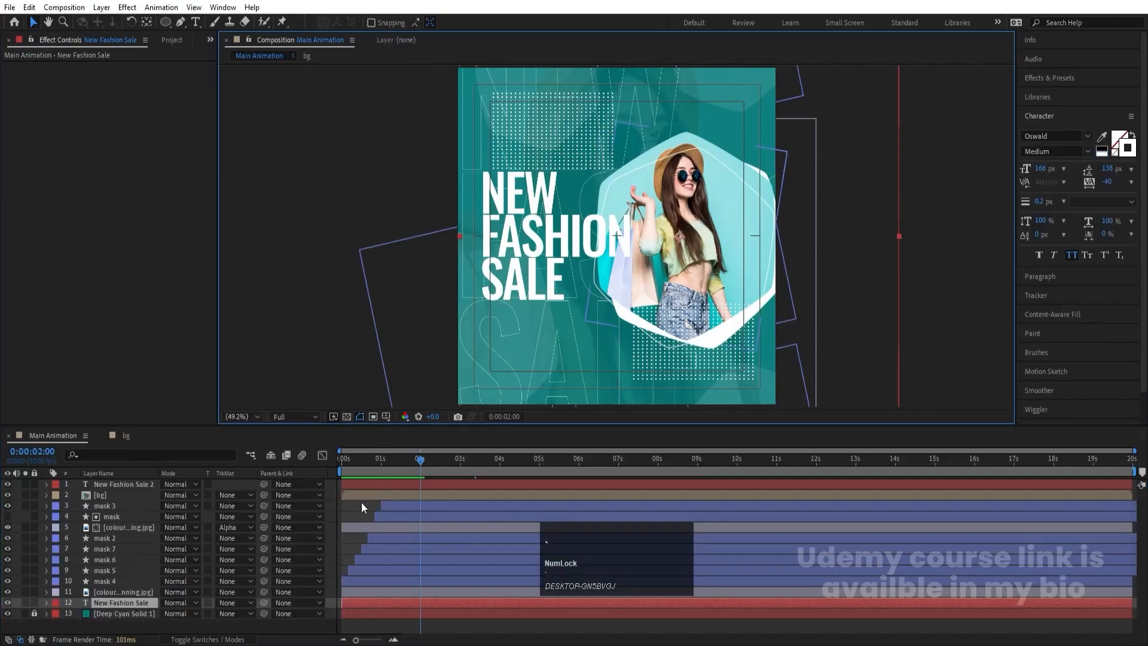
- Apply a Drop Shadow effect to the front headline and sample its shadow color from the teal background
left_click(356, 488)
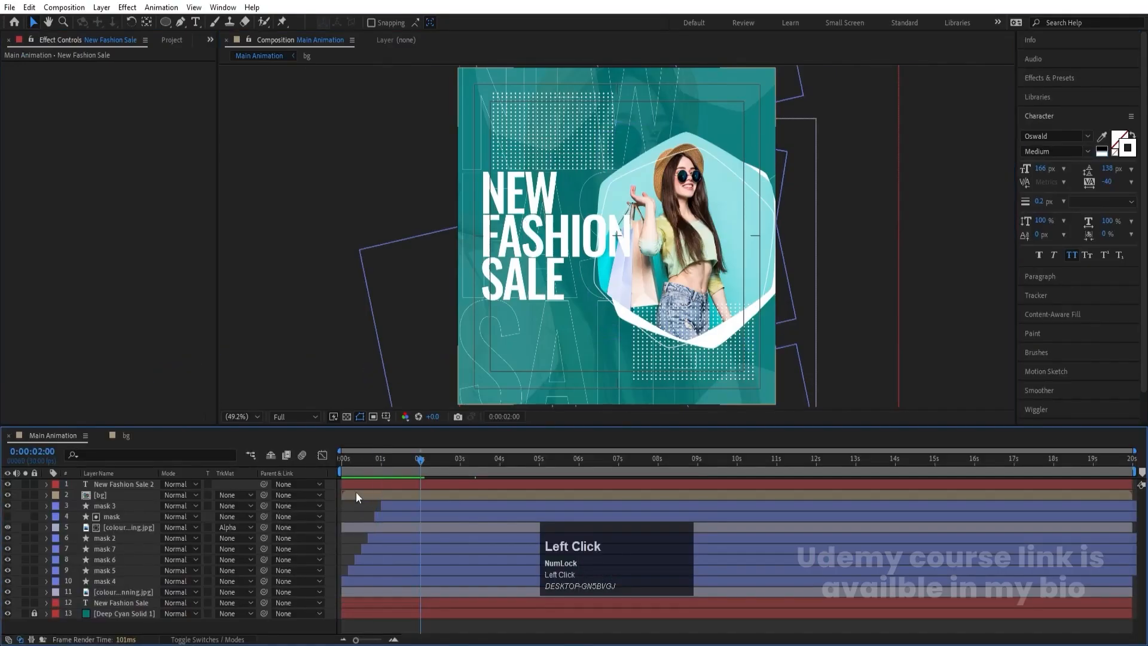
left_click(1052, 81)
key("ctrl+f")
type("drop")
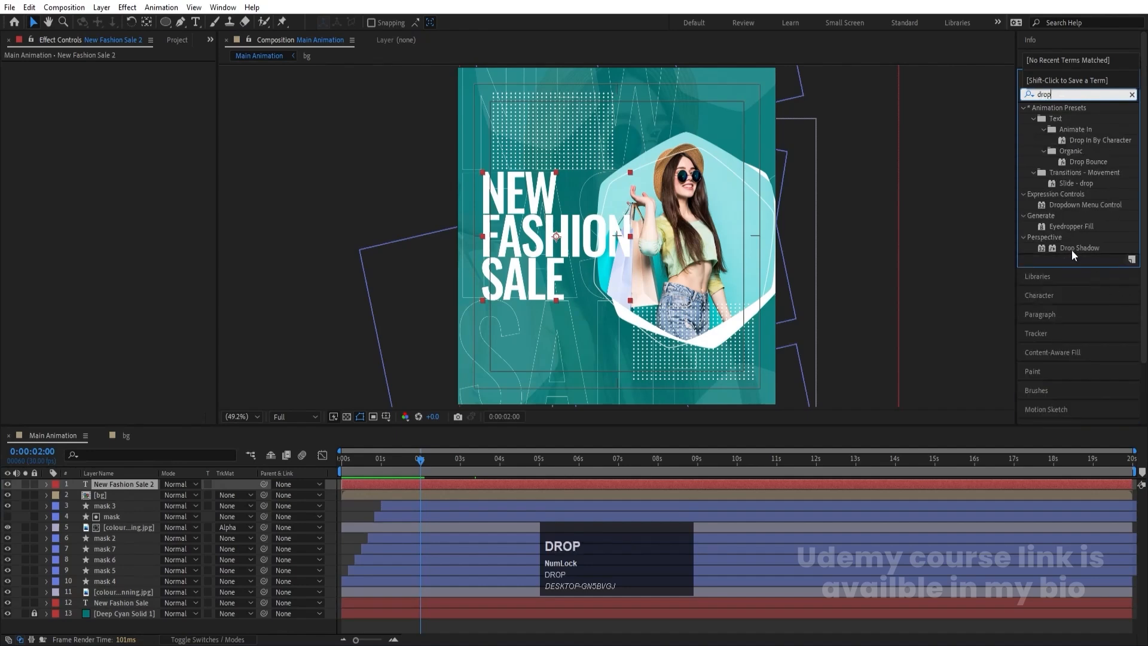
double_click(1073, 249)
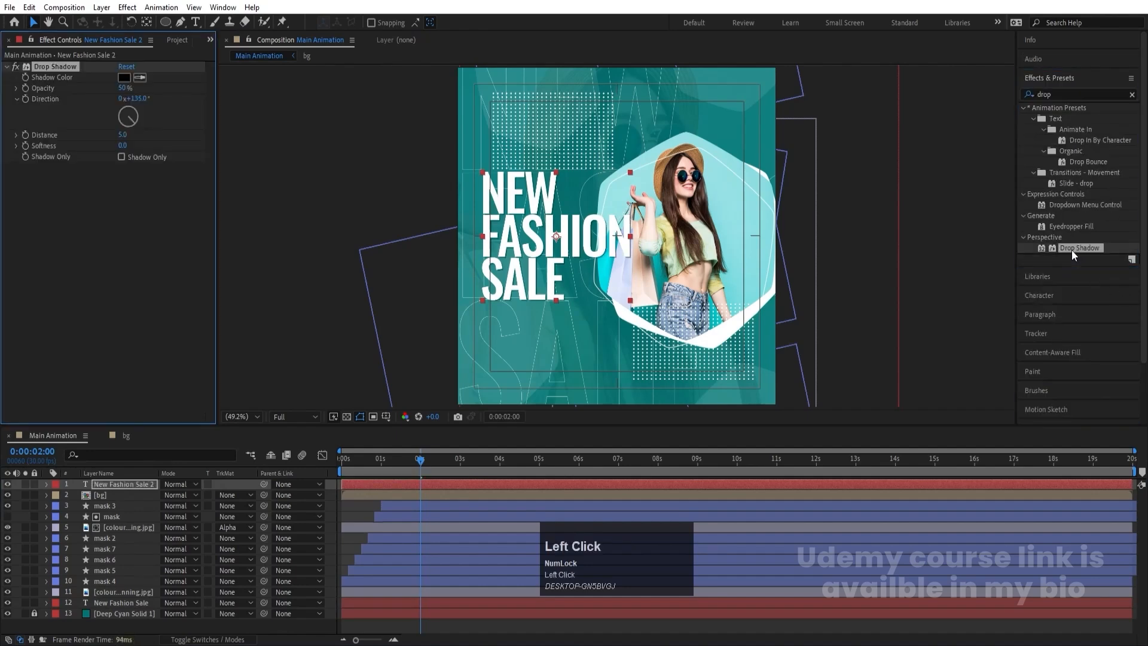
left_click(141, 77)
left_click(635, 291)
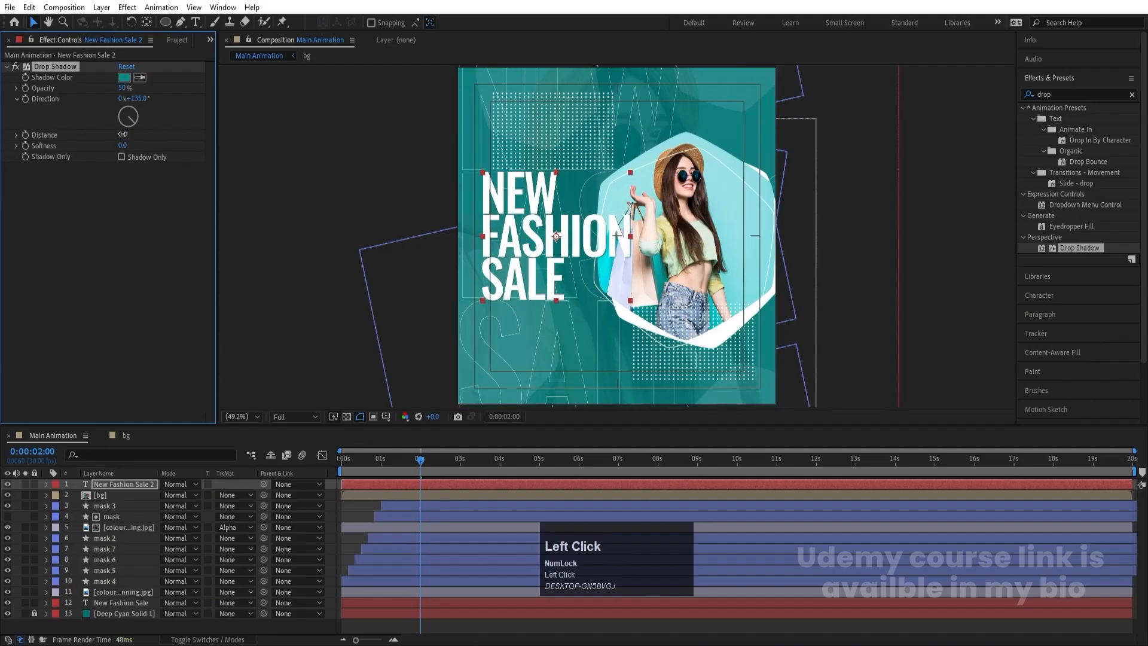
- Set the headline's drop shadow to distance 20, softness 200, and opacity 100%
left_click(126, 133)
type("20")
key("Return")
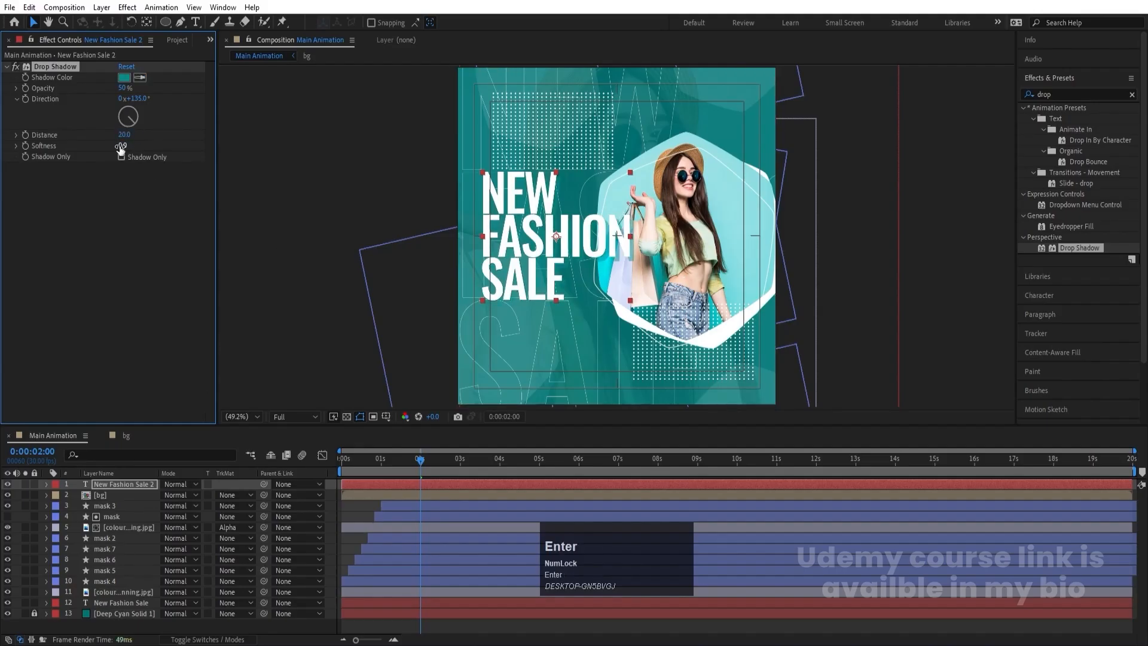
left_click(120, 147)
key("Return")
key("Return")
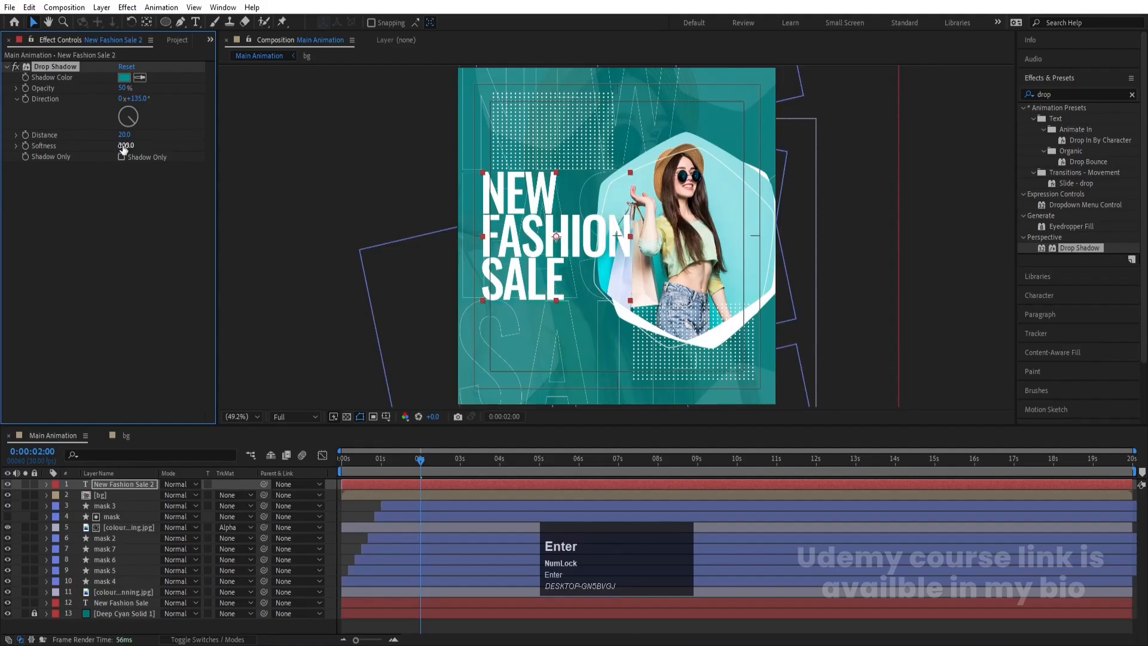
left_click_drag(125, 88, 341, 92)
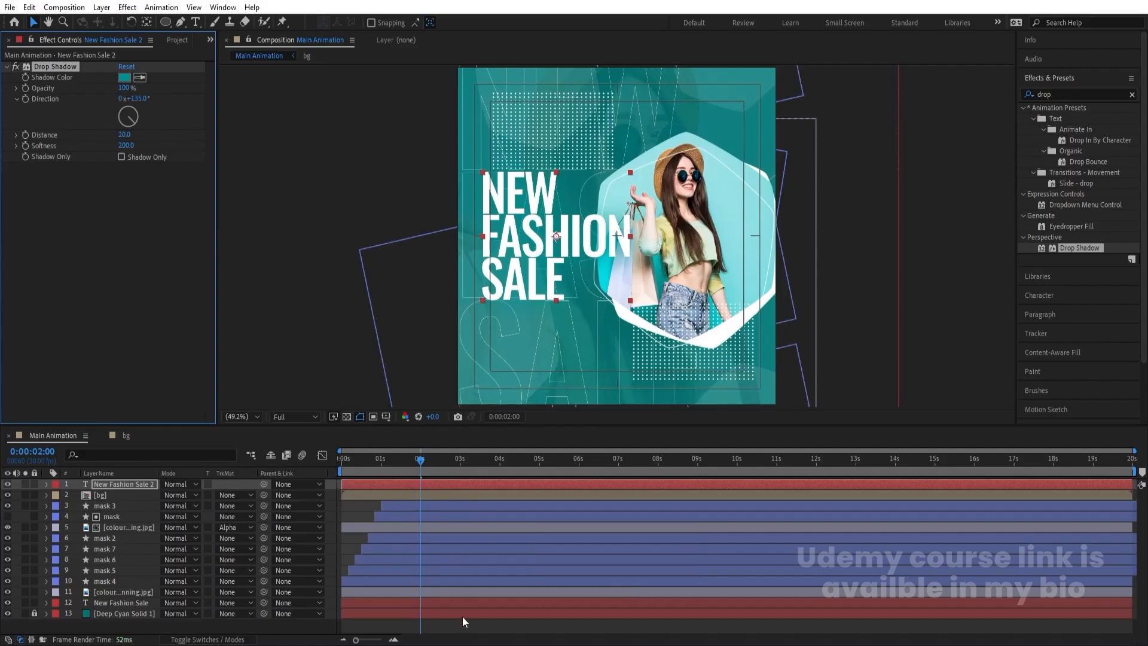
- Switch to notes.txt in Notepad, copy the line "Up TO 60% OFF", and return to After Effects
left_click(462, 637)
left_click(496, 574)
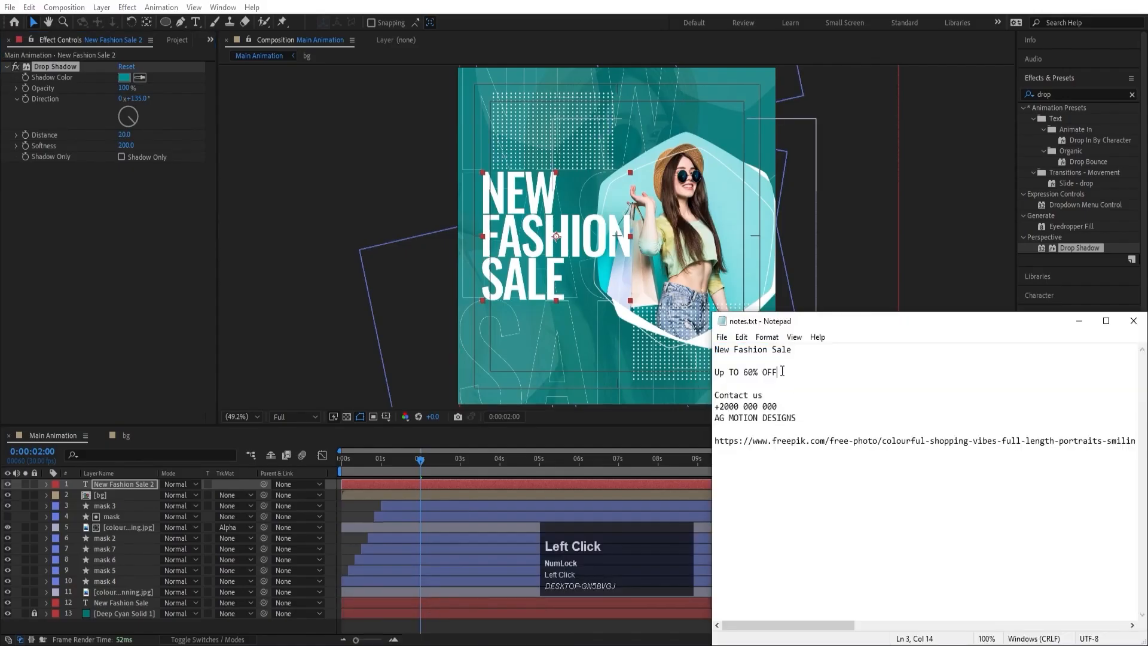
left_click_drag(777, 372, 715, 372)
key("ctrl+c")
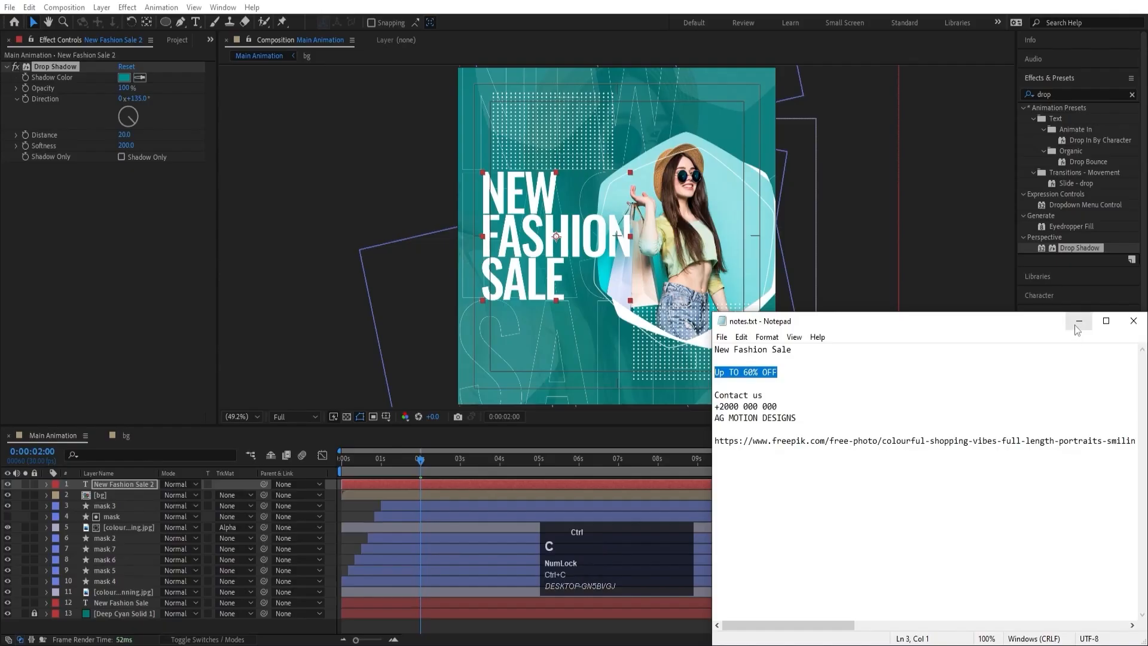
left_click(1080, 321)
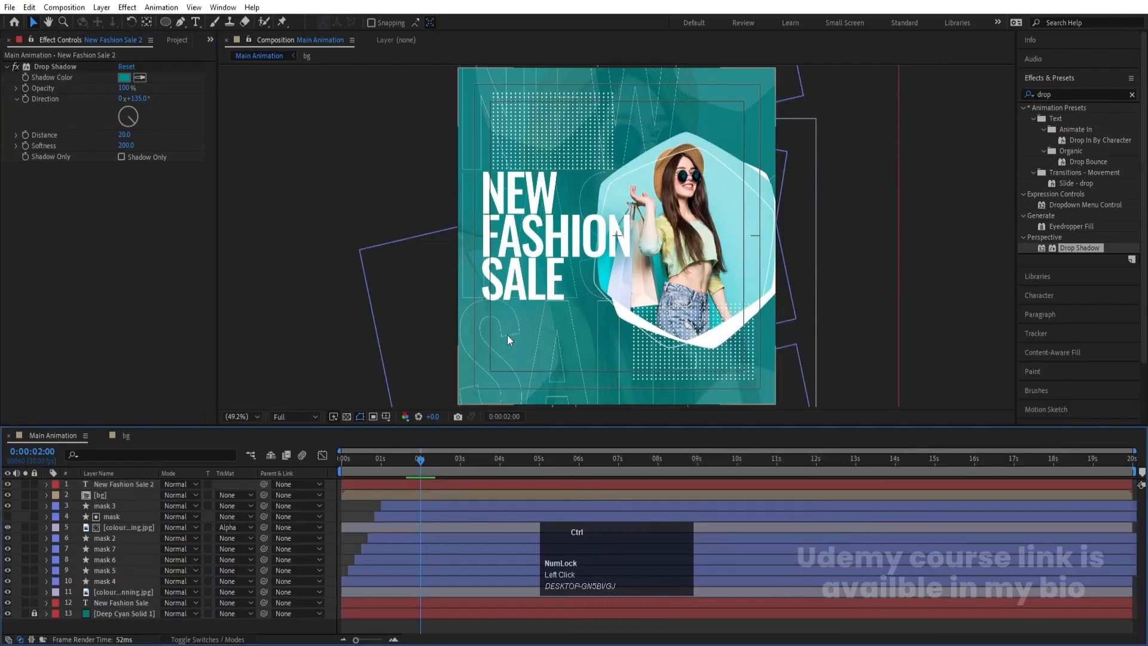
- Duplicate the front headline layer and move the copy straight down below the original
left_click(509, 278)
key("ctrl+d")
left_click_drag(516, 250, 521, 359)
- Replace the duplicate's text with the copied "Up TO 60% OFF" and set its font size to 59 px
key("ctrl+t")
left_click(519, 346)
key("ctrl+a")
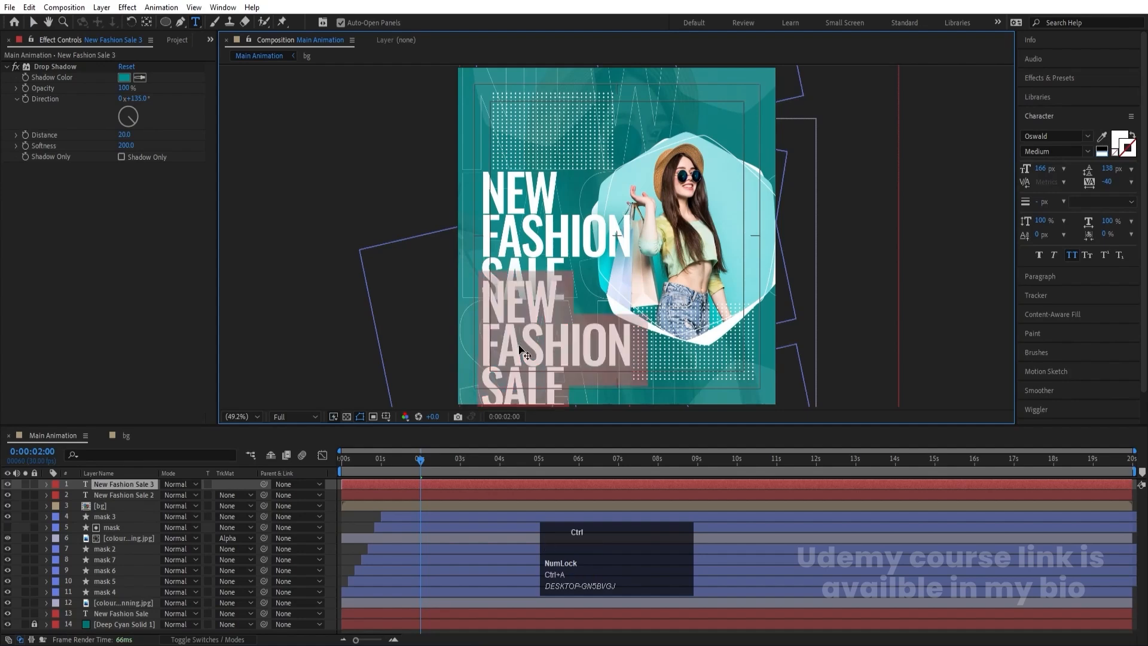
key("ctrl+v")
key("ctrl+a")
left_click_drag(1041, 173, 976, 170)
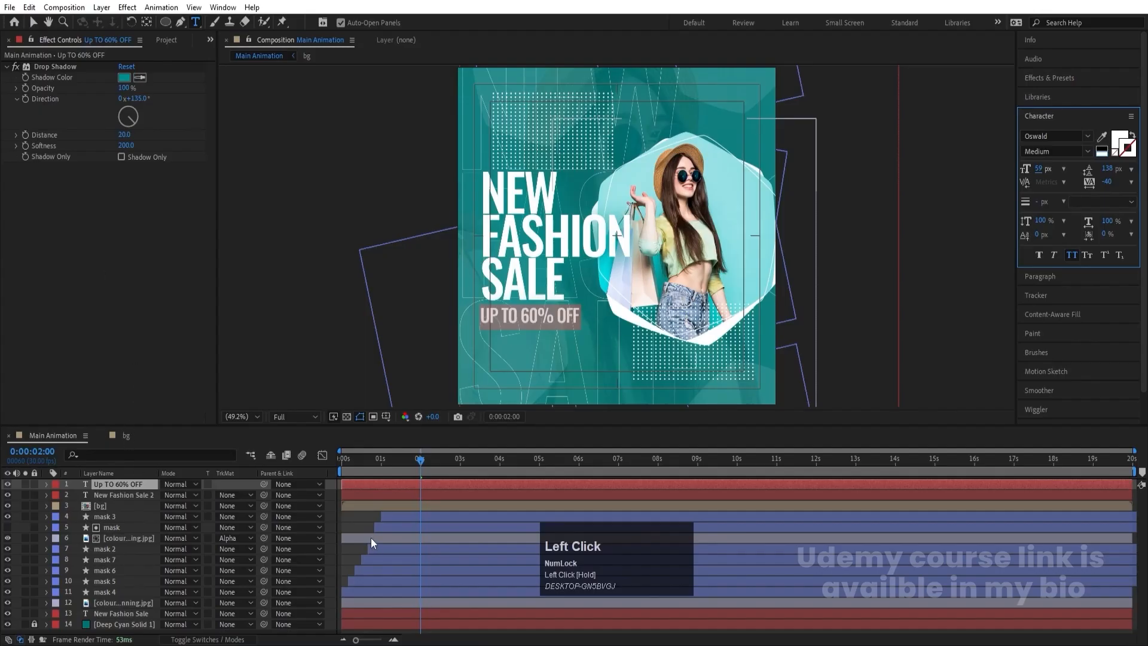
- Align the left edges of the UP TO 60% OFF tagline and the headline
left_click(354, 494, "shift")
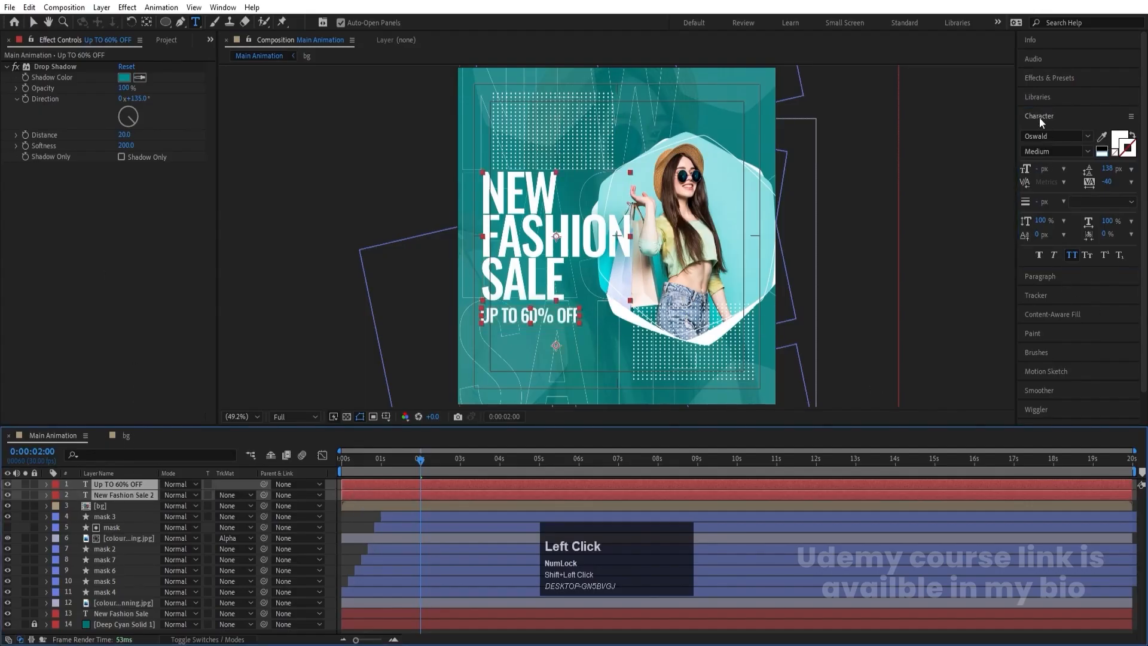
scroll(1047, 371, "down", 2)
left_click(1046, 411)
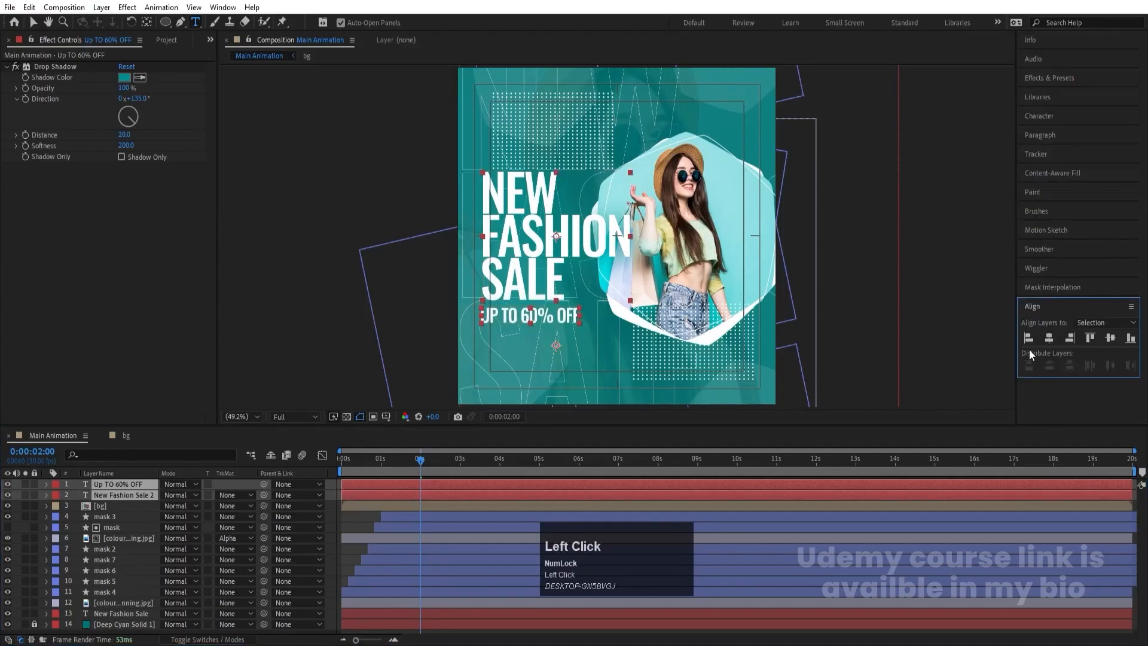
left_click(1026, 340)
left_click(341, 521)
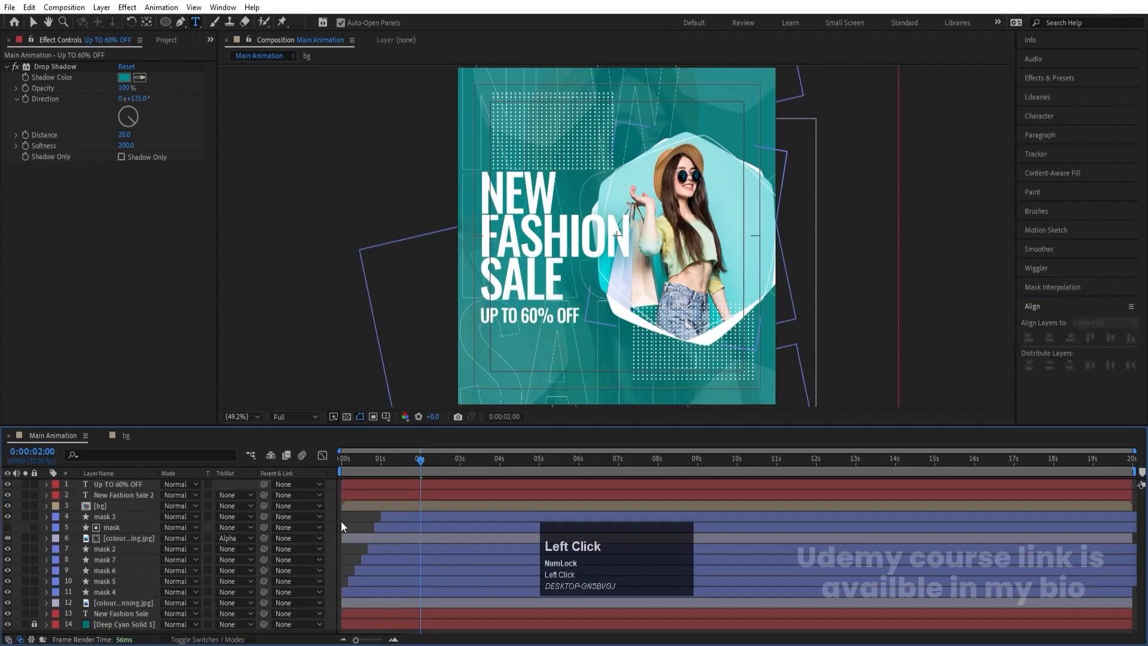
- Move the UP TO 60% OFF tagline slightly farther below the headline and center its anchor point
left_click(33, 23)
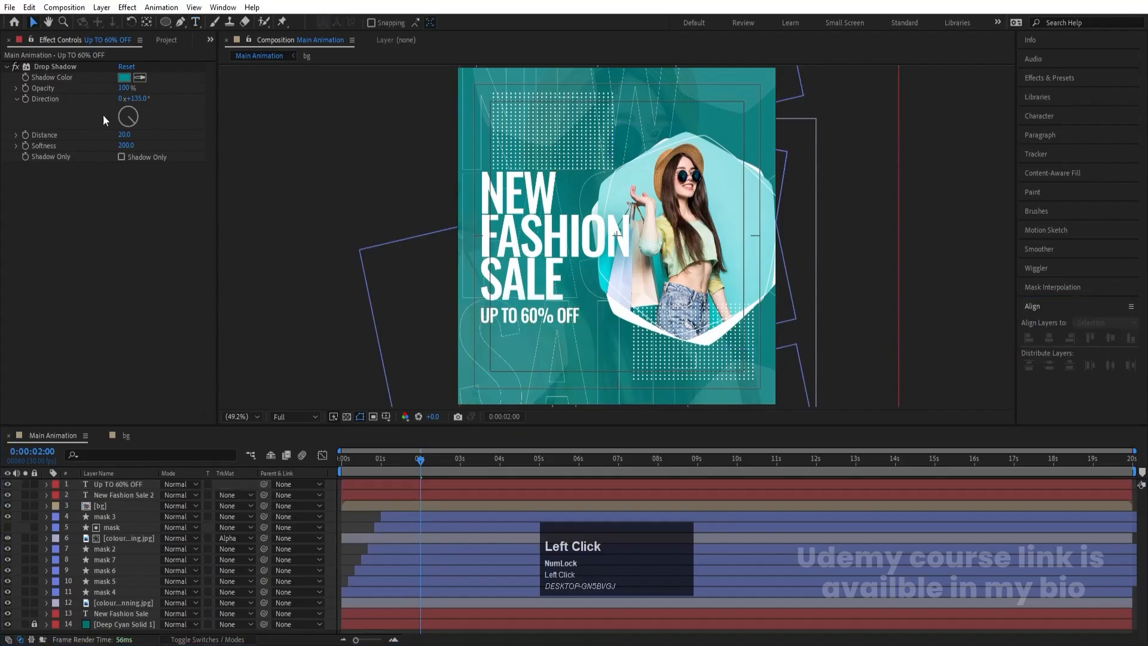
left_click(562, 324)
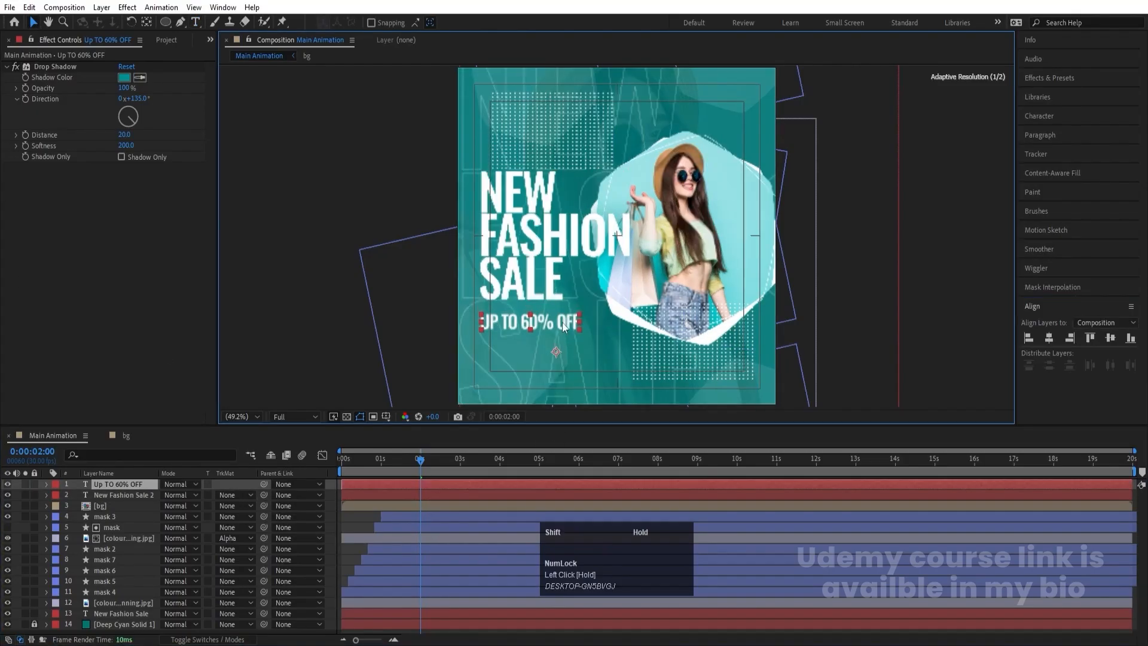
key("ctrl+alt+Home")
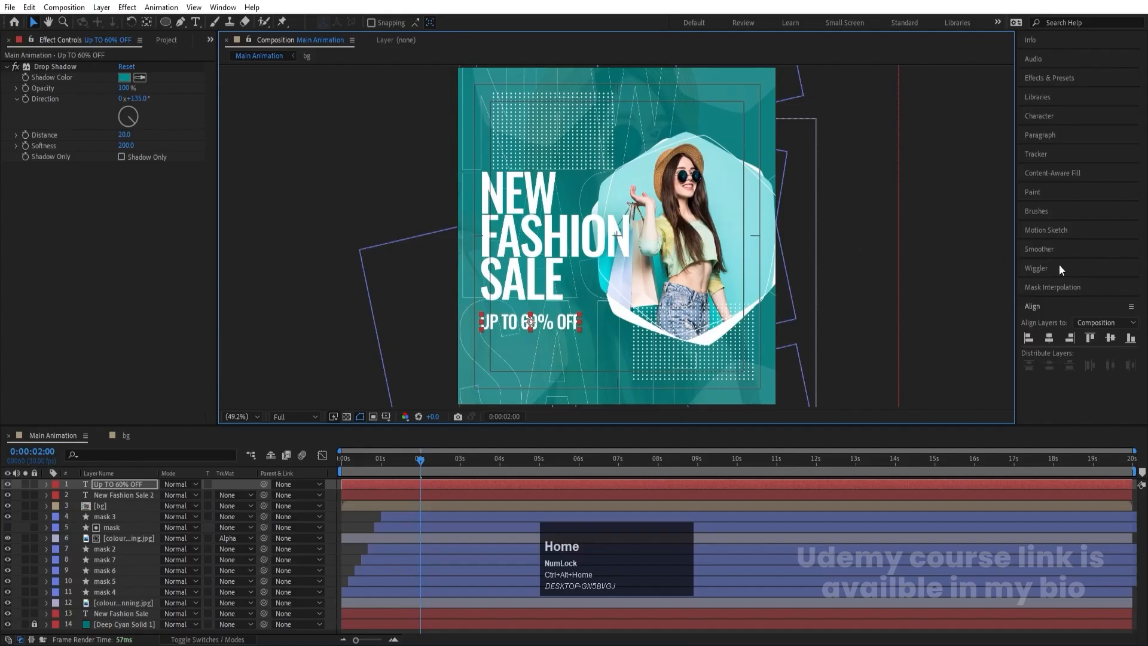
- Change the UP TO 60% OFF tagline's font style to Light
left_click(1053, 119)
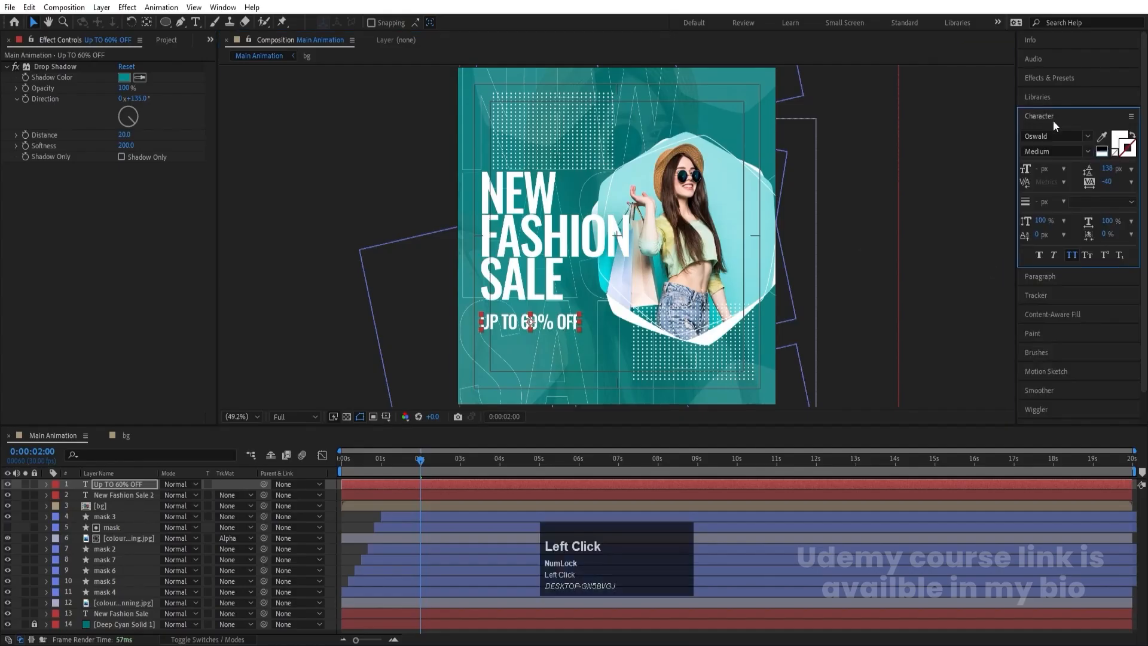
left_click(1087, 151)
left_click(1056, 179)
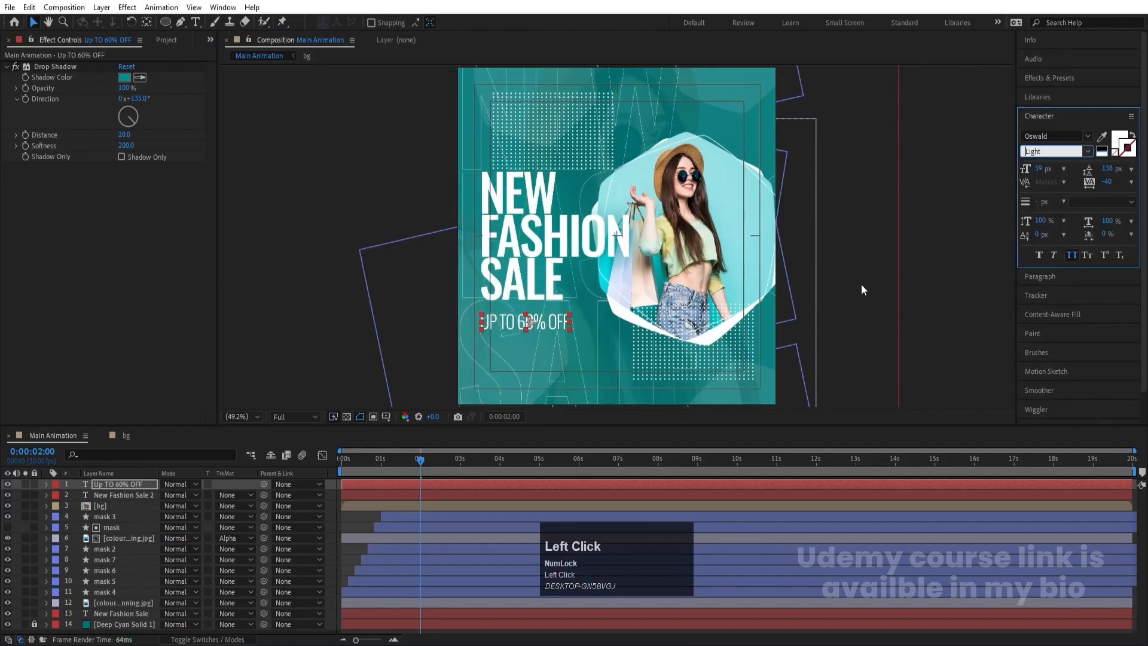
- Realign the left edge of the lighter tagline with the headline's left edge
left_click(505, 325, "shift")
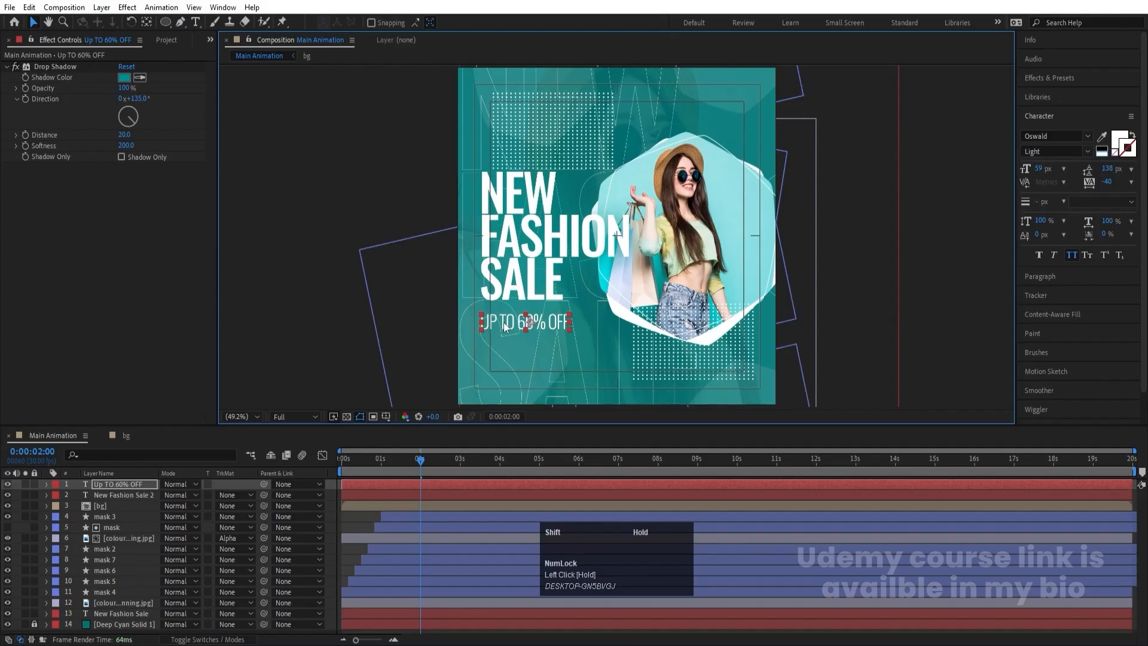
left_click(520, 281, "shift")
scroll(1038, 352, "down", 2)
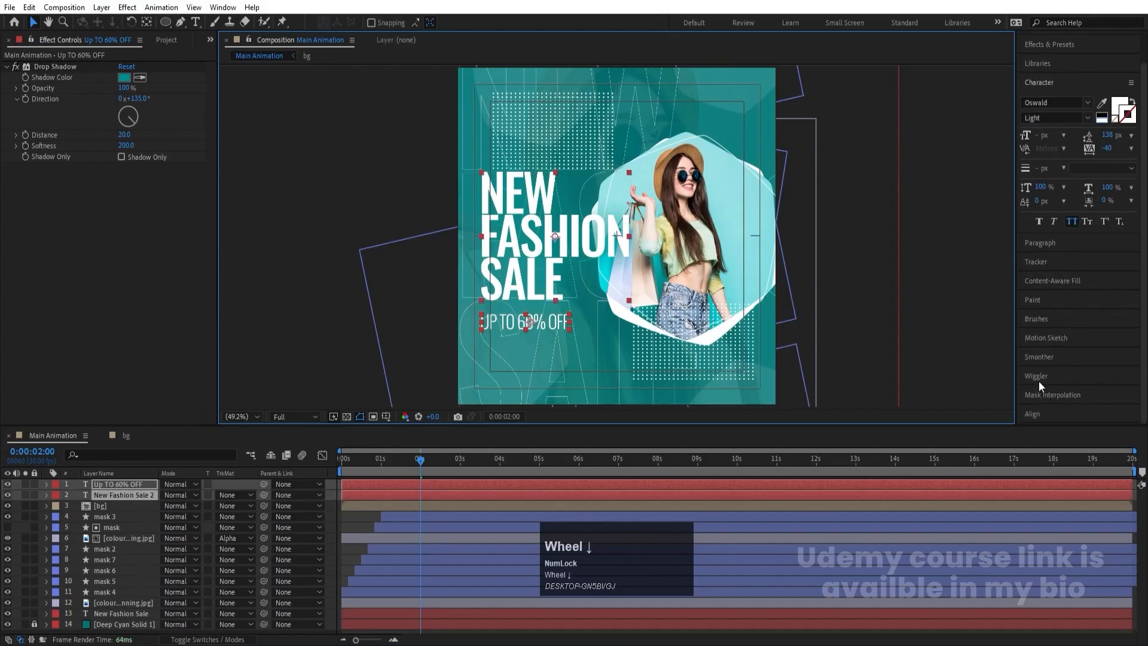
left_click(1039, 381)
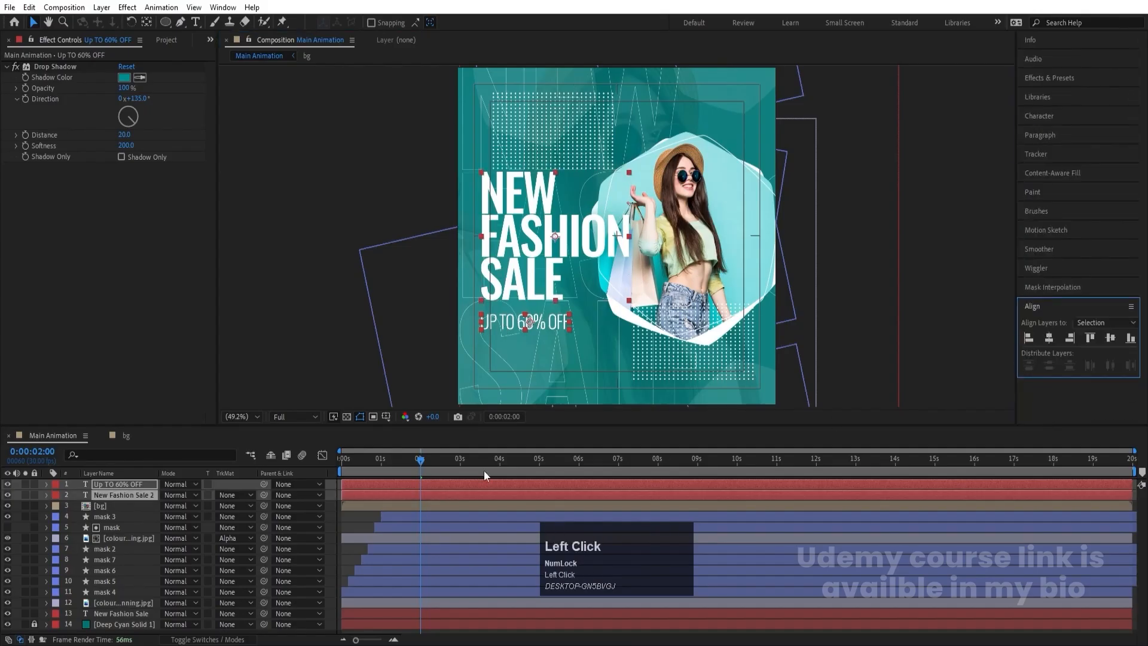
left_click(363, 518)
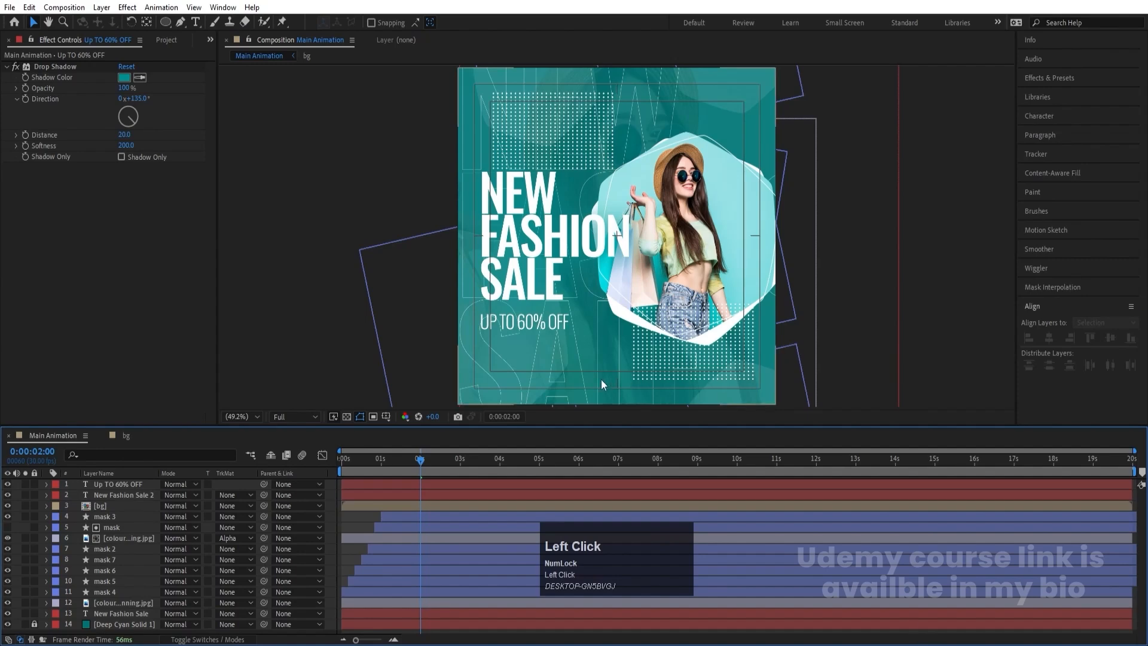
- Duplicate the UP TO 60% OFF tagline and place the copy directly above the headline
left_click(558, 342)
key("ctrl+d")
left_click_drag(528, 317, 529, 151)
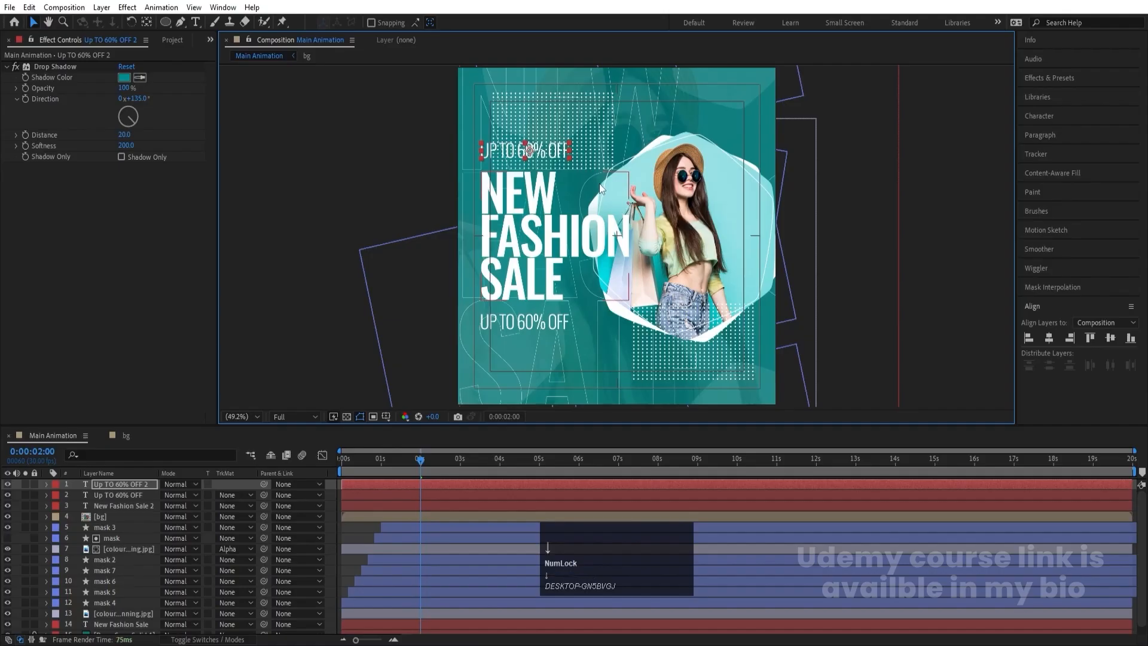
left_click(346, 527)
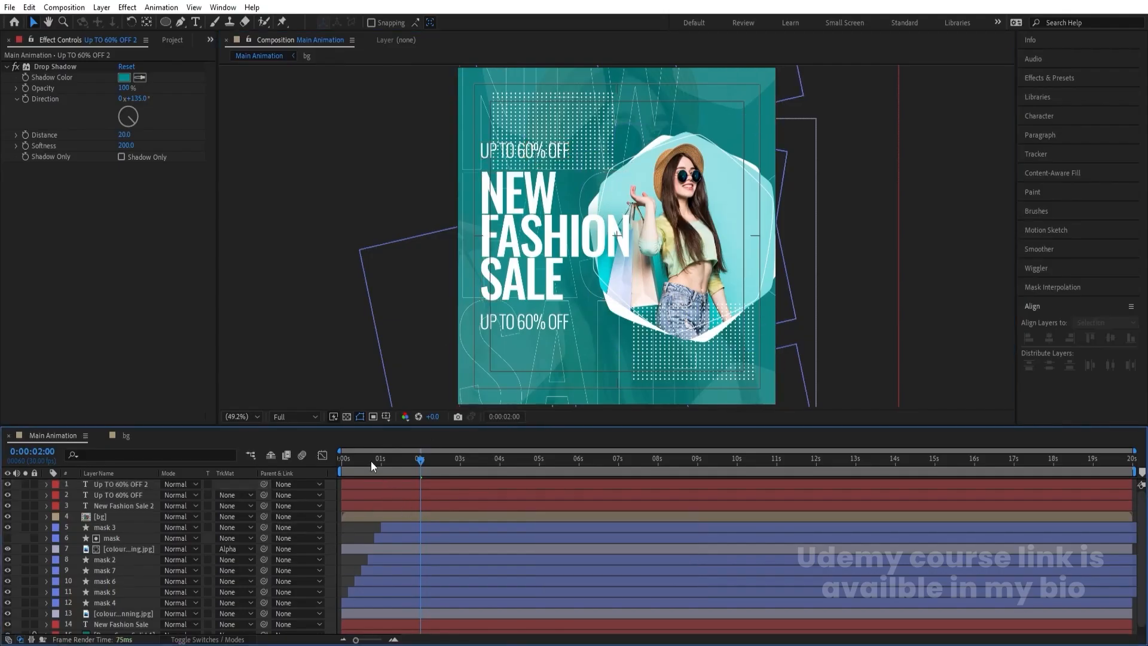
- Play the composition from the start to review the animation with both taglines, and stop playback
left_click_drag(371, 461, 306, 457)
key("space")
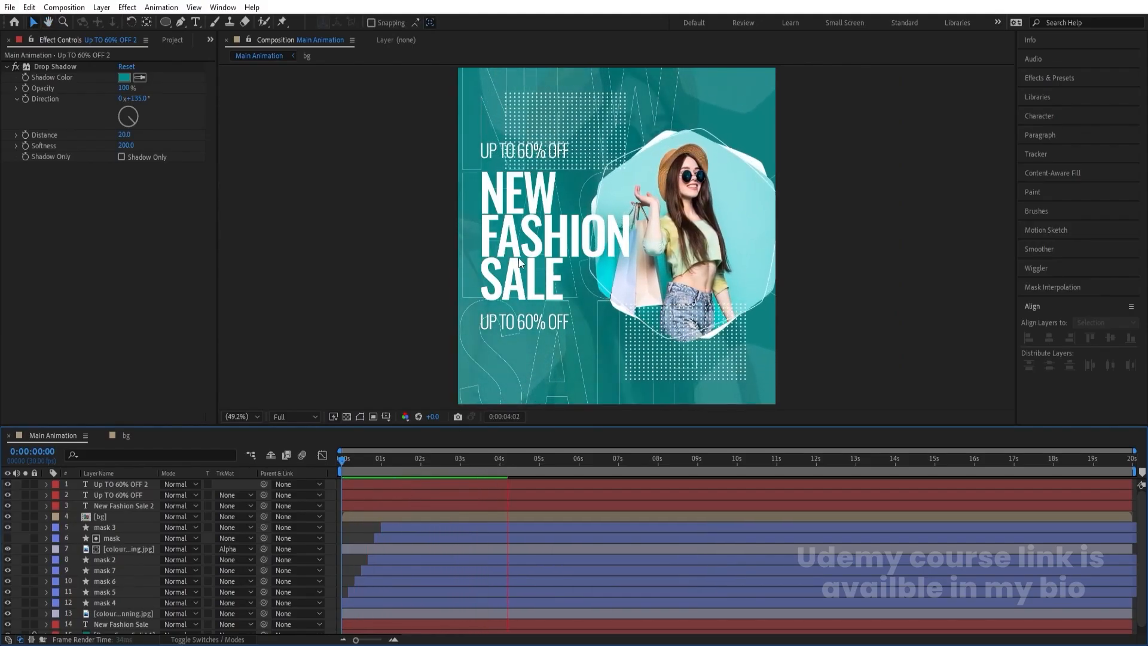
key("space")
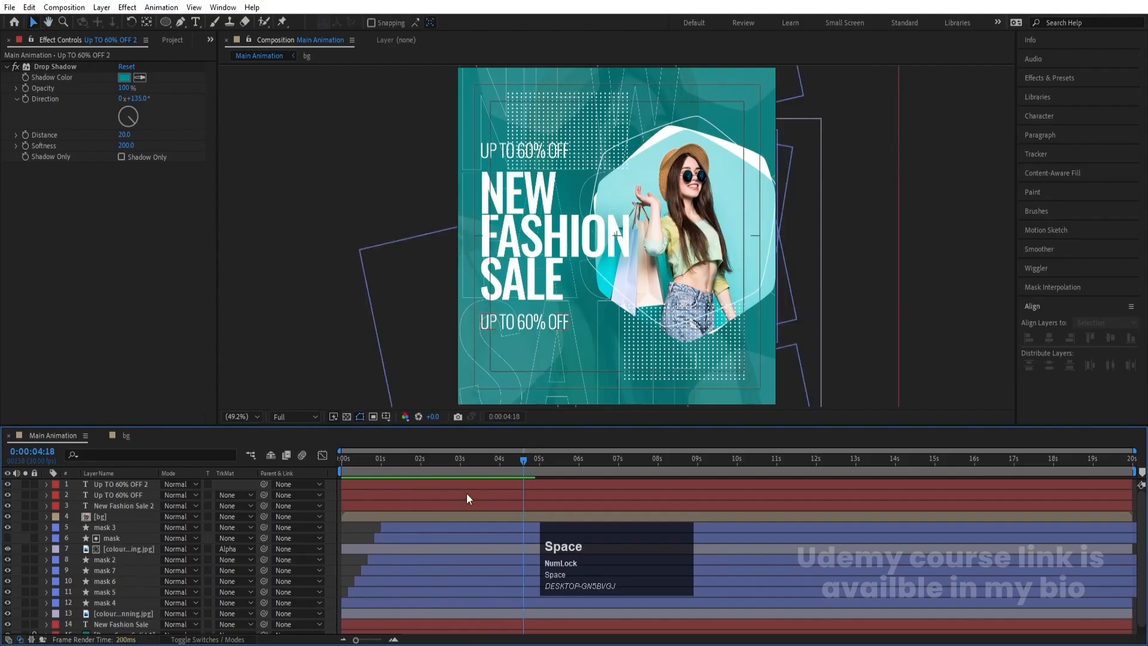
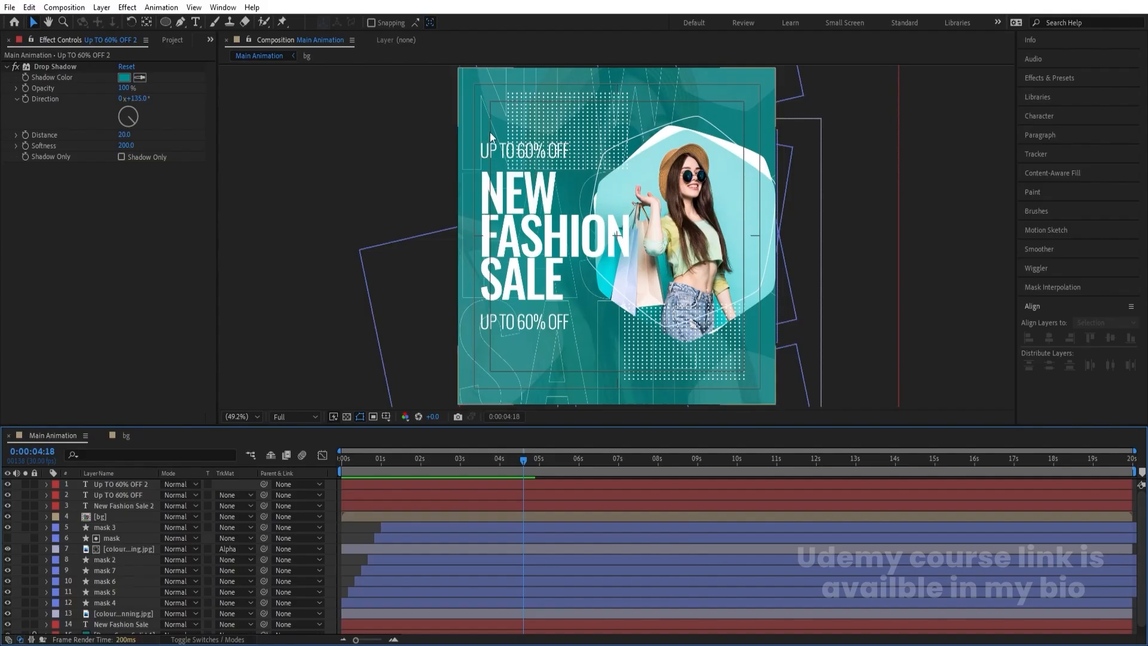
- In the bg composition, set the upper dot grid's opacity to 20% and return to the Main Animation composition
left_click(136, 439)
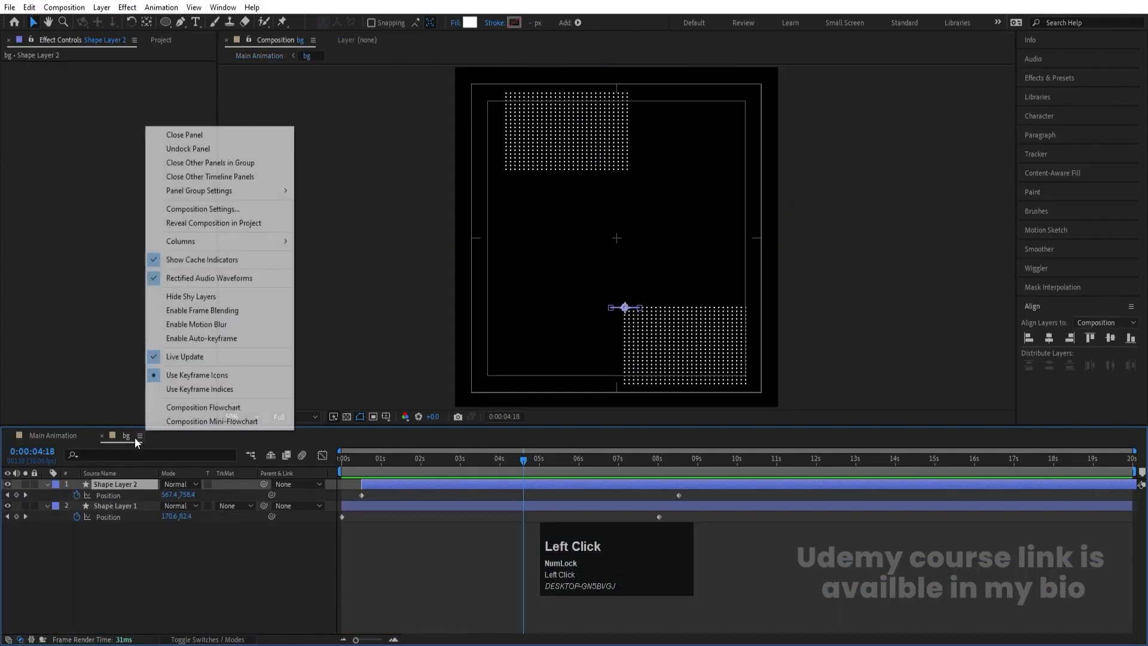
left_click(225, 551)
left_click(567, 127)
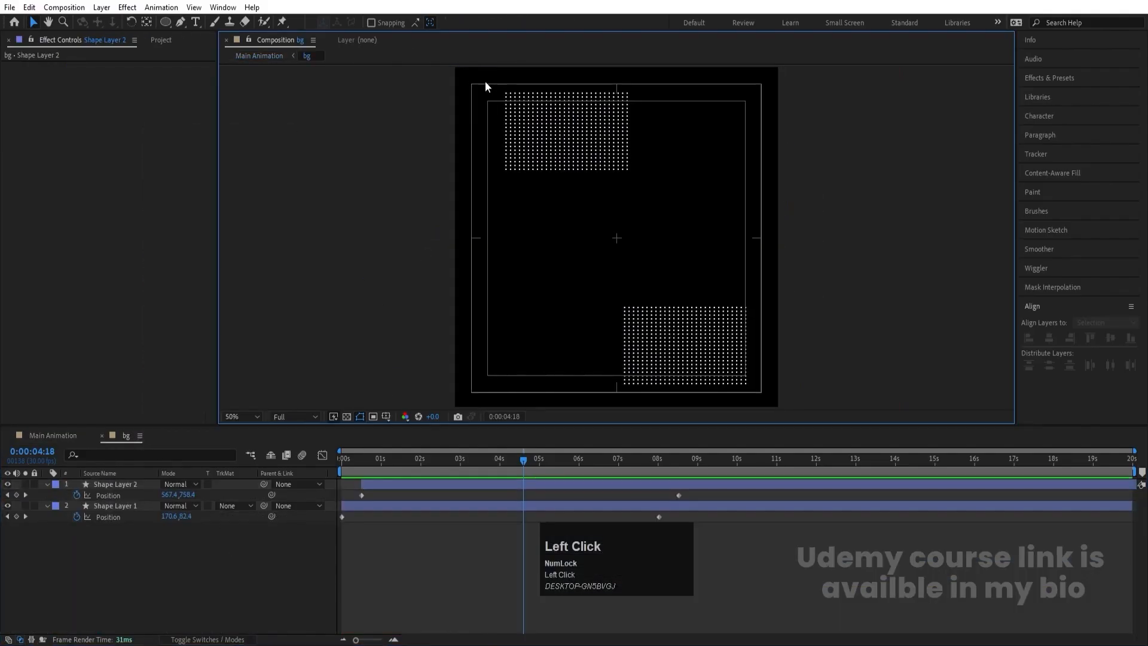
left_click(556, 124)
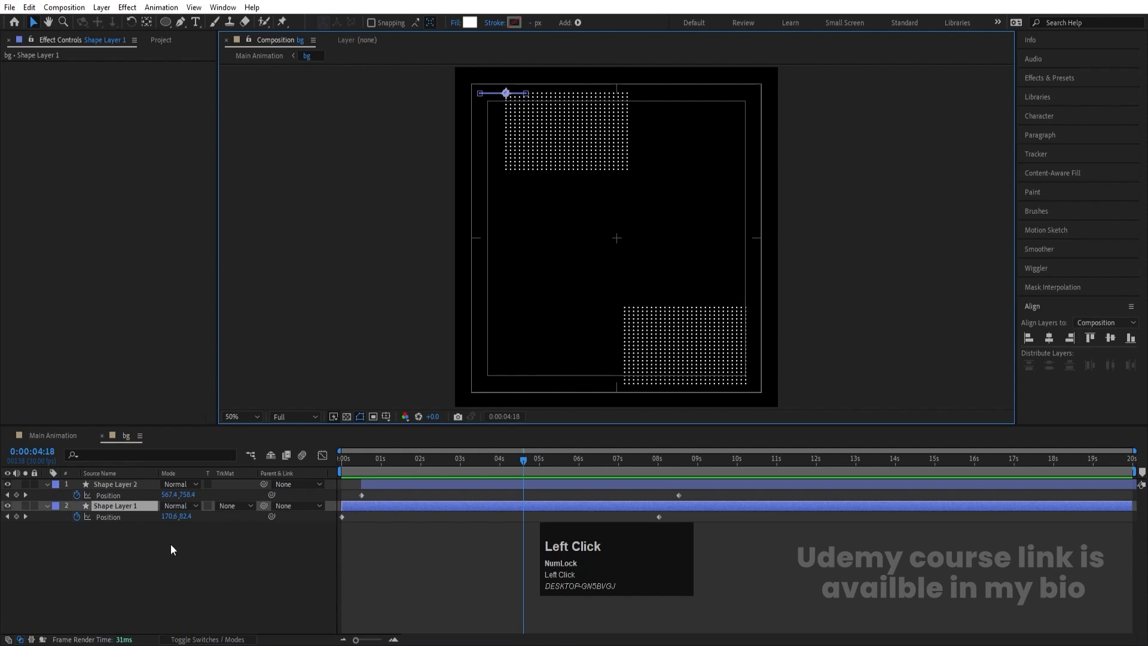
key("t")
left_click(168, 518)
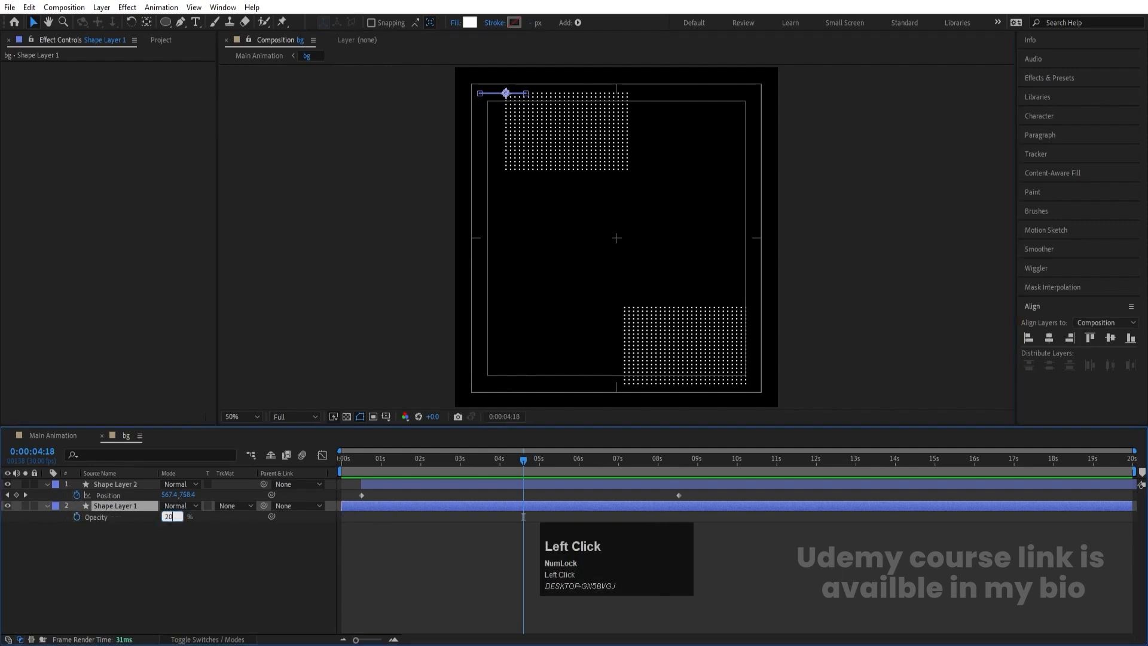
key("Return")
left_click(64, 435)
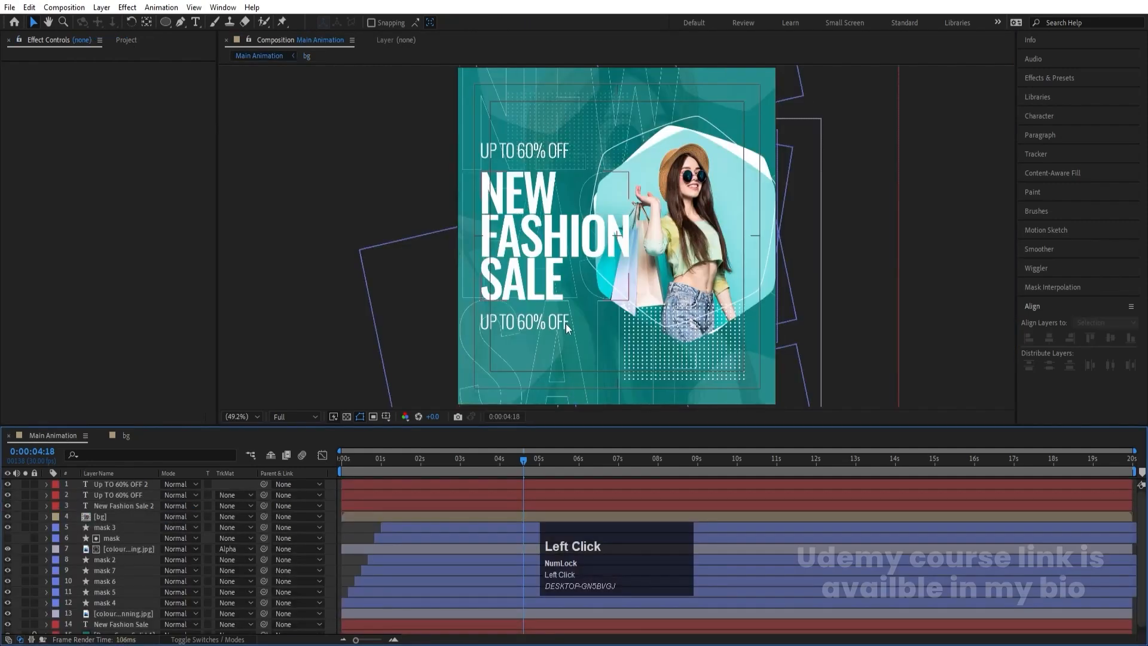
- Set the upper dot grid's opacity to 35% in the bg composition and return to Main Animation
left_click(114, 437)
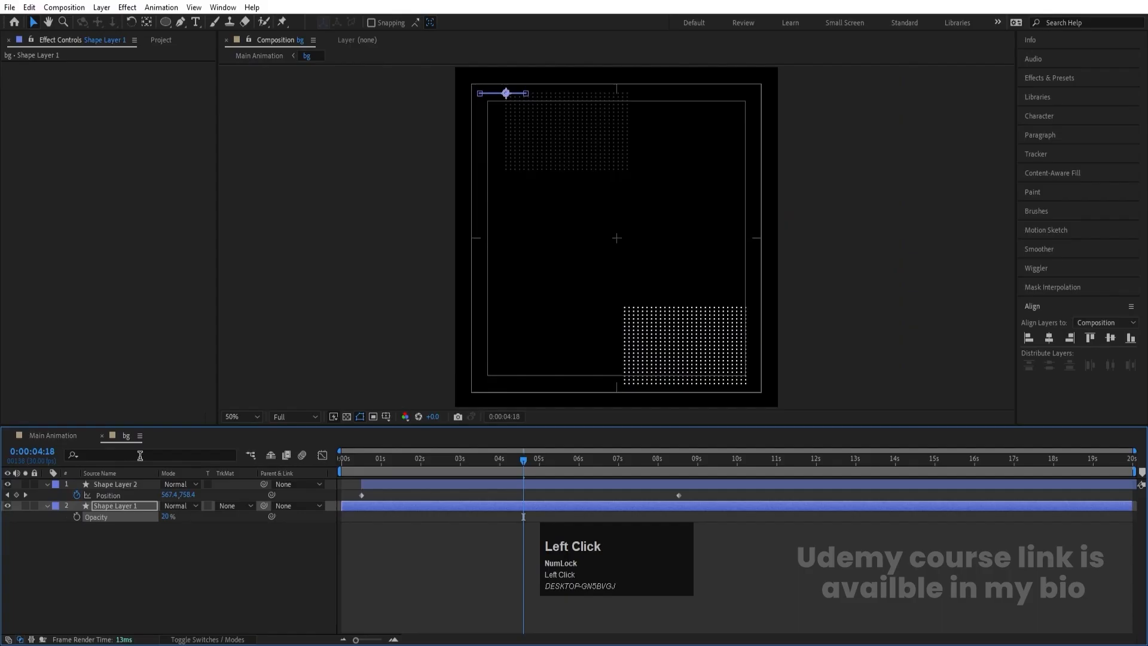
left_click(166, 517)
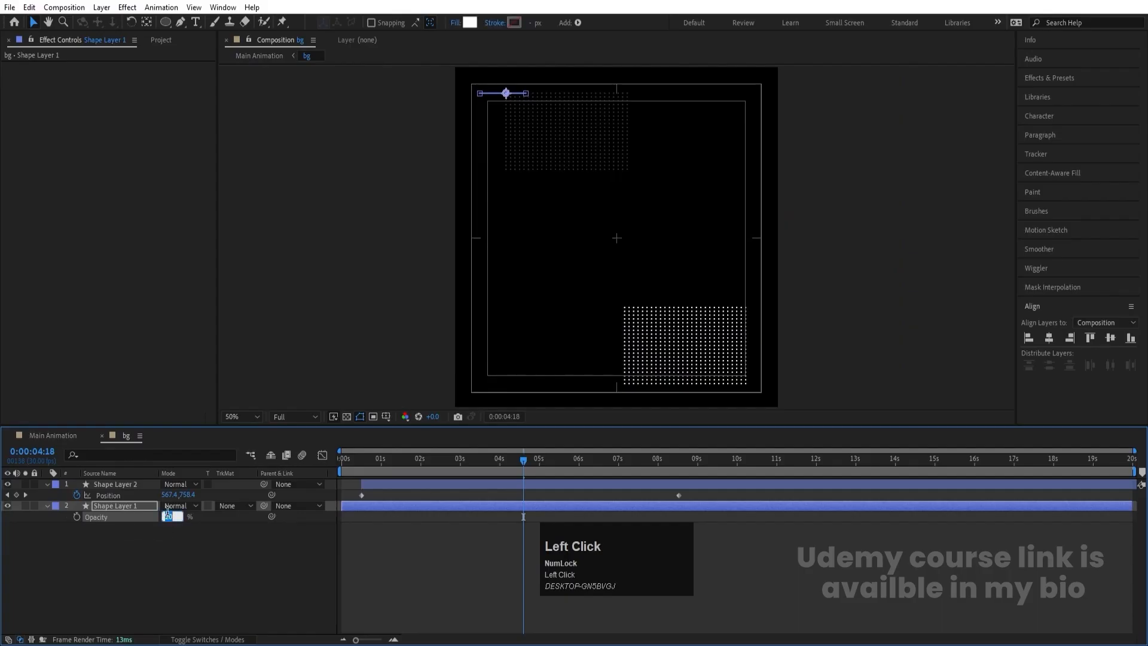
type("35")
key("Return")
left_click(54, 436)
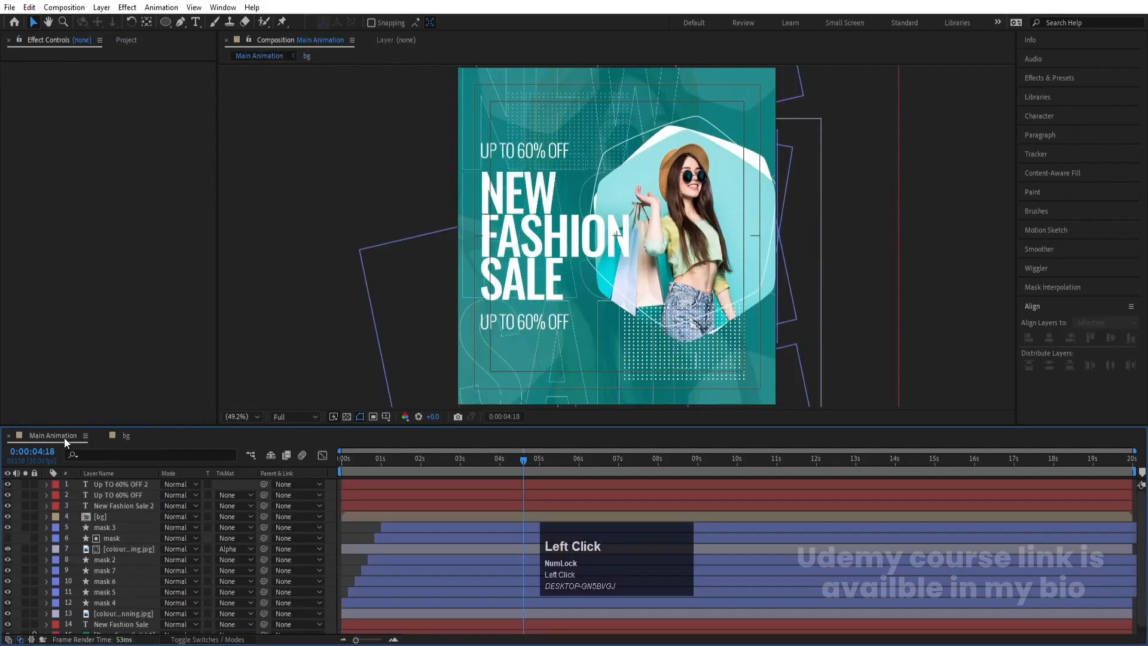
- Play the Main Animation composition briefly from the start, and stop playback at the first frame
left_click_drag(386, 459, 278, 464)
key("space")
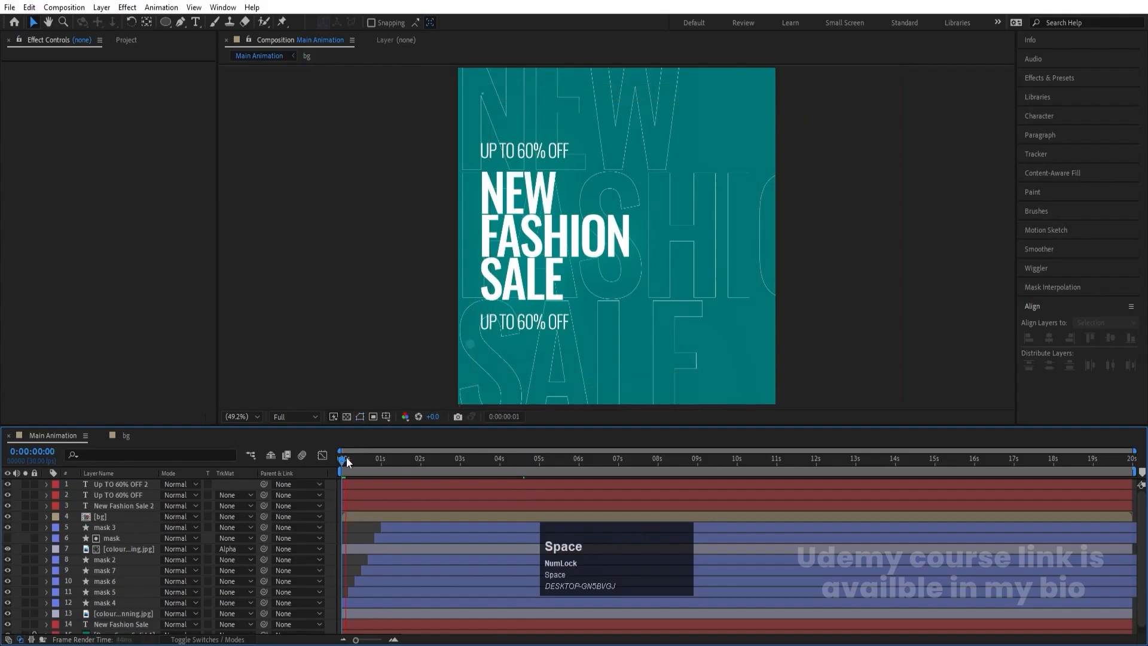
left_click(208, 500)
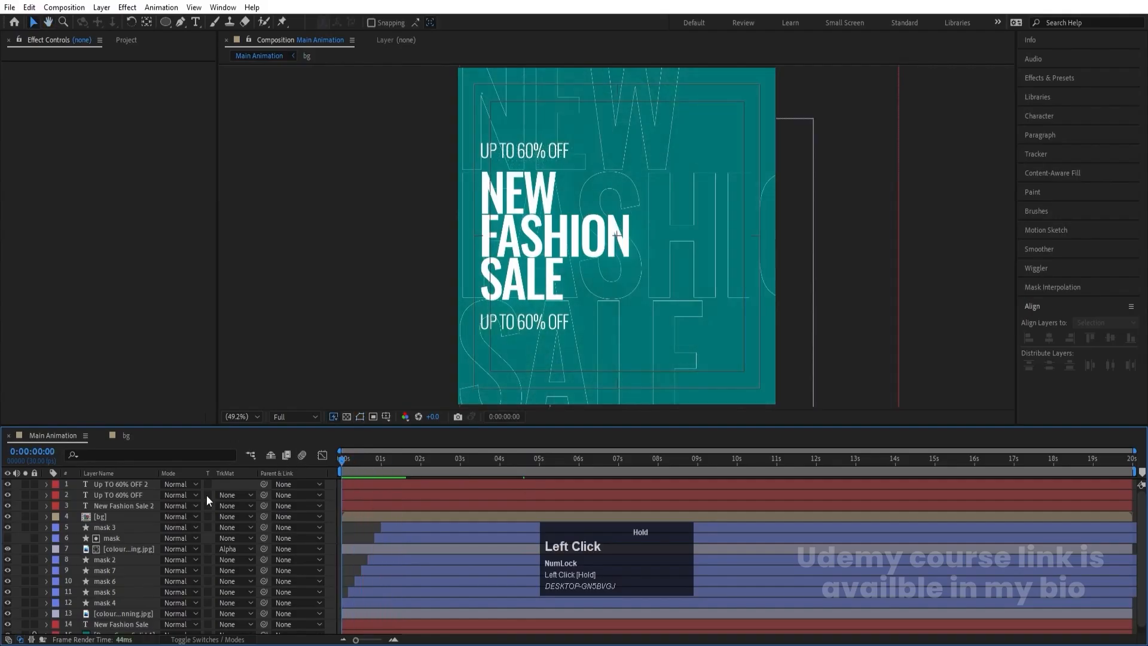
- Keyframe a fade-in on the outlined background text, with opacity at 0% on the first frame and raised shortly before 1 second
left_click(118, 624)
scroll(551, 216, "down", 6)
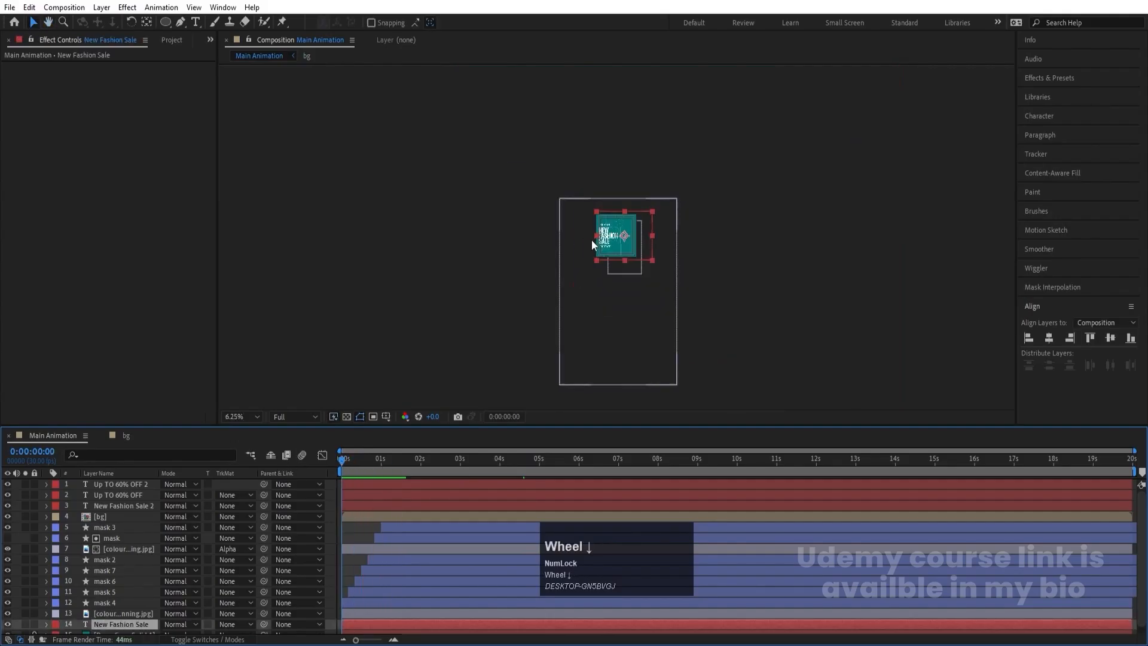
scroll(594, 246, "up", 6)
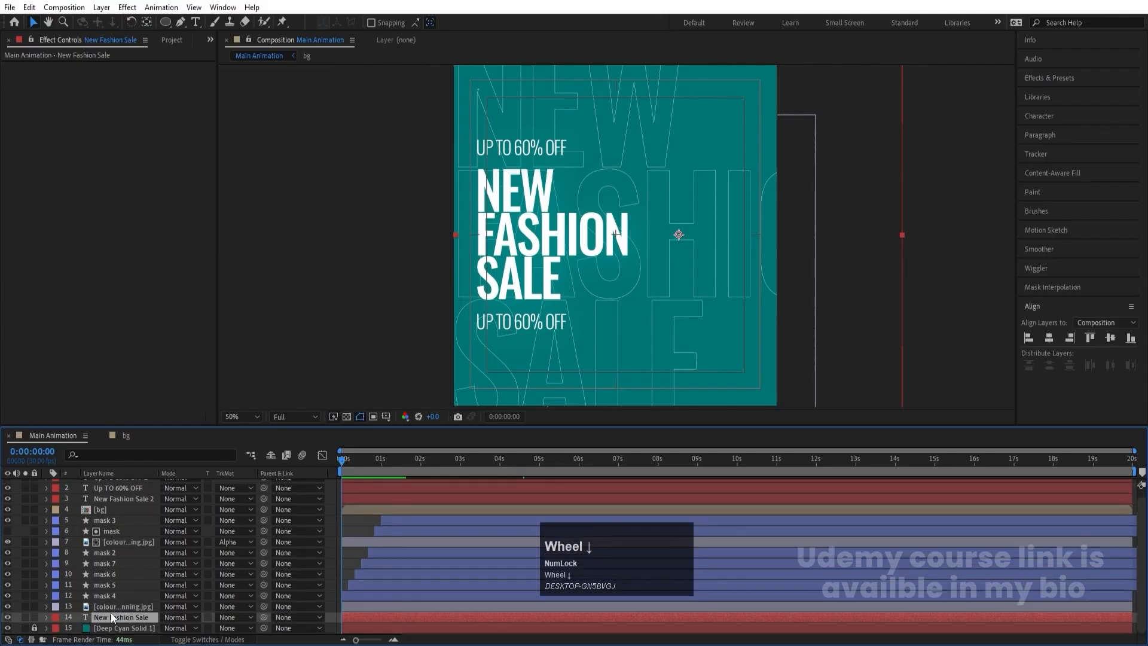
key("t")
left_click_drag(166, 628, 33, 640)
left_click(77, 629)
key("space")
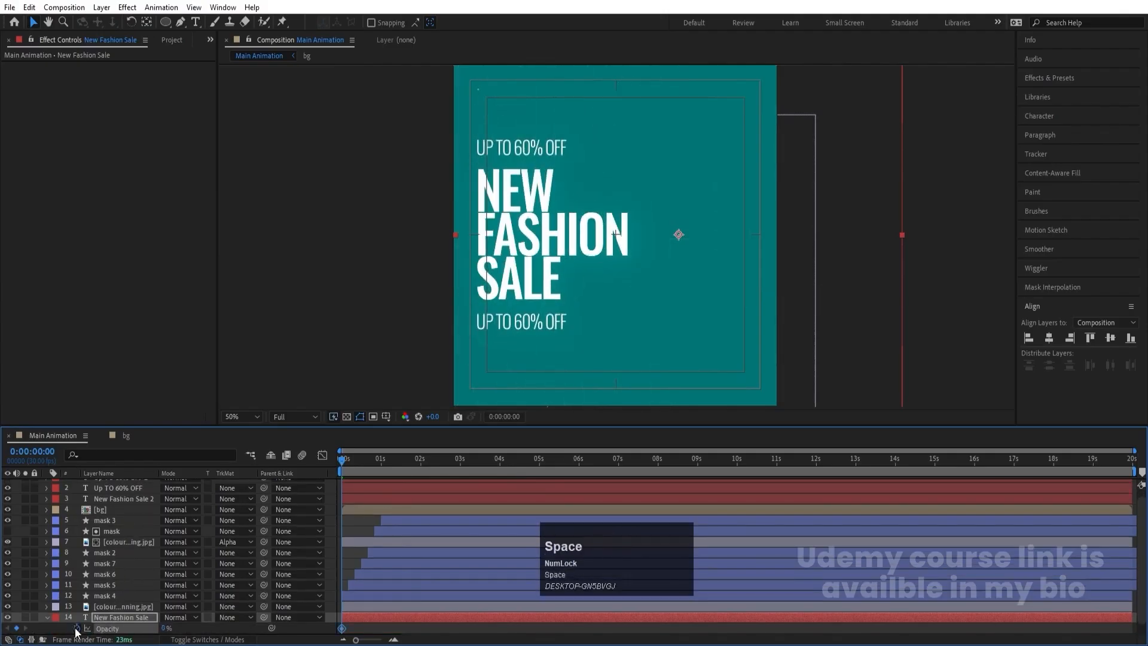
key("space")
left_click_drag(167, 630, 400, 581)
- Keyframe the outlined background text's position from the first frame, shifting it left to X 650.3 at 0:00:08:01
left_click_drag(374, 462, 205, 484)
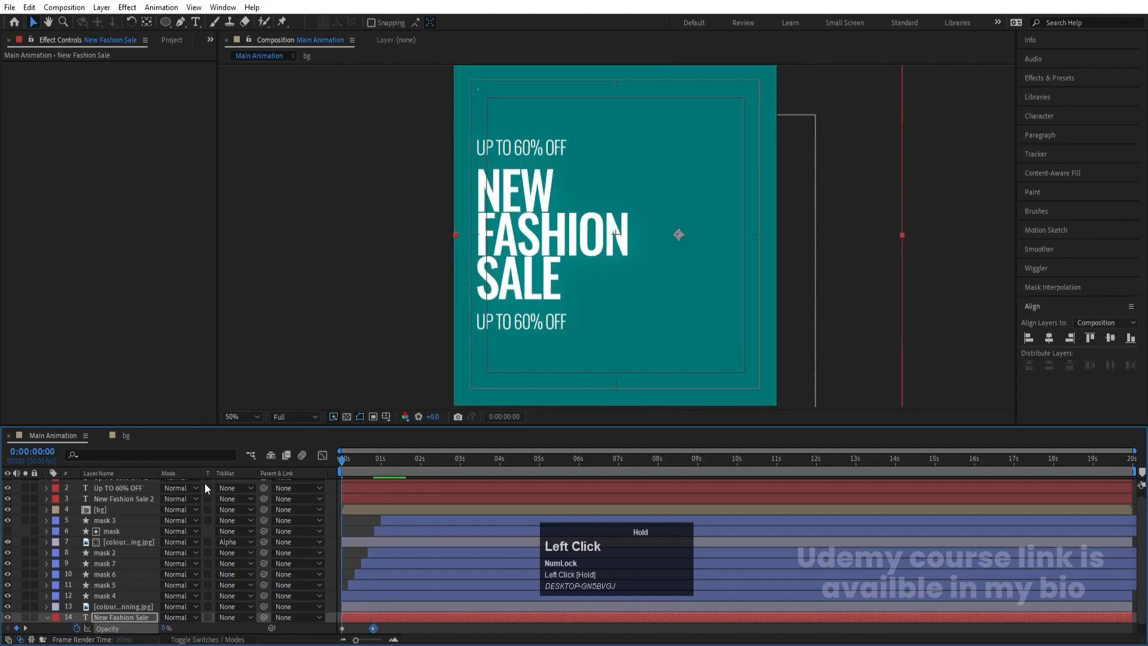
left_click(101, 616)
key("p")
left_click(76, 628)
left_click(660, 458)
key("v")
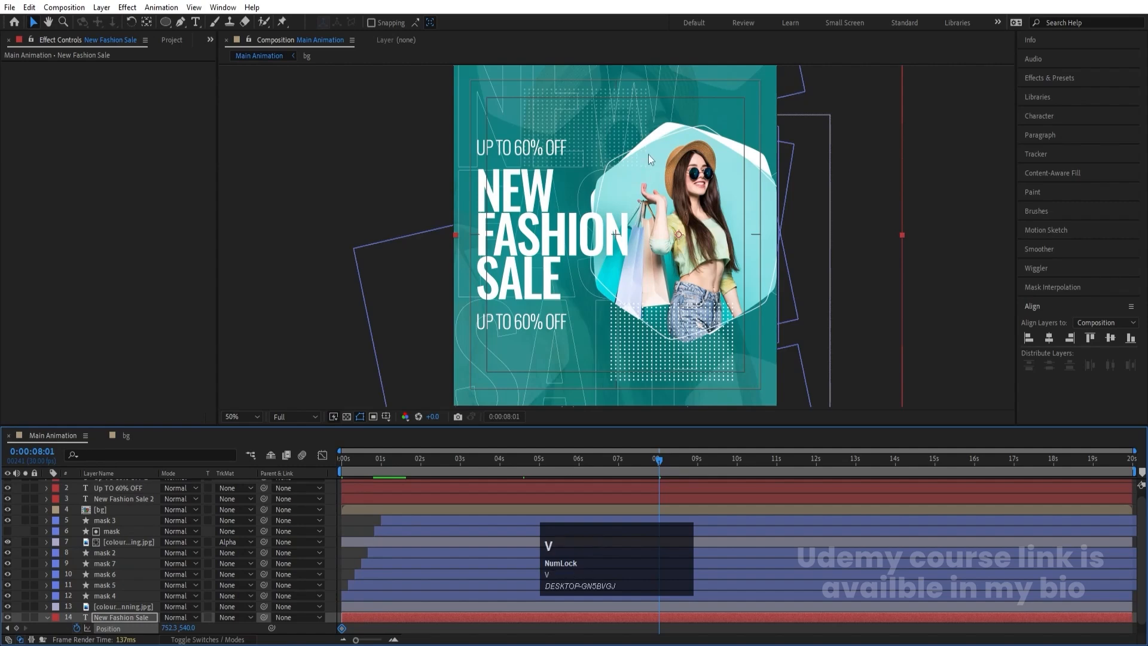
left_click(639, 145, "shift")
left_click_drag(639, 141, 629, 141)
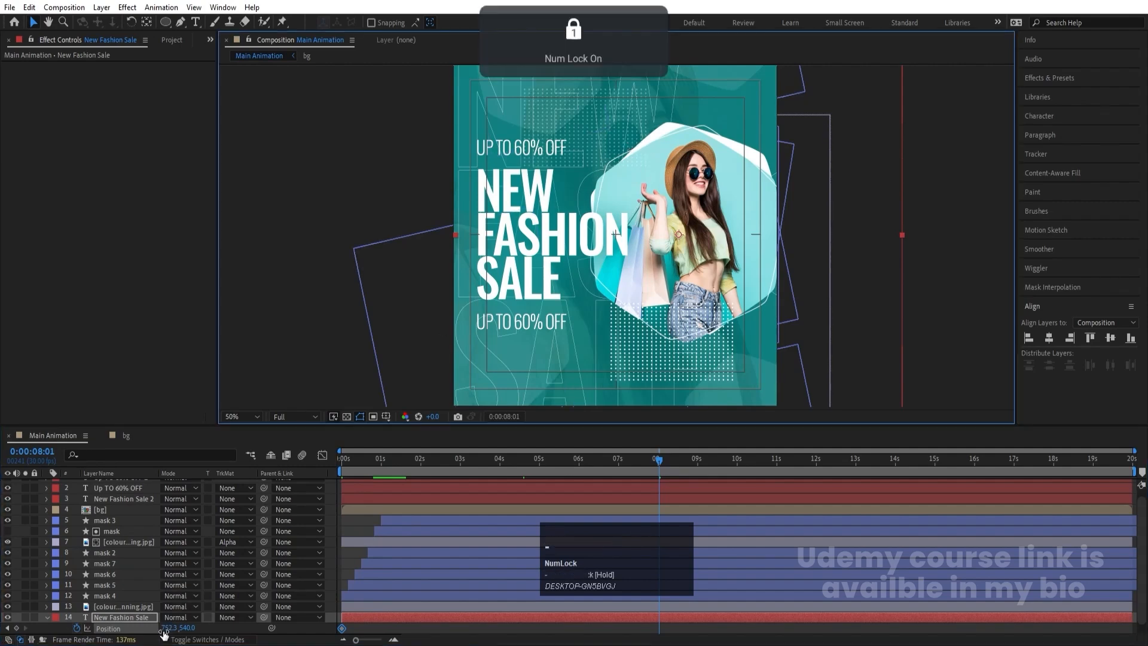
left_click_drag(169, 628, 108, 631)
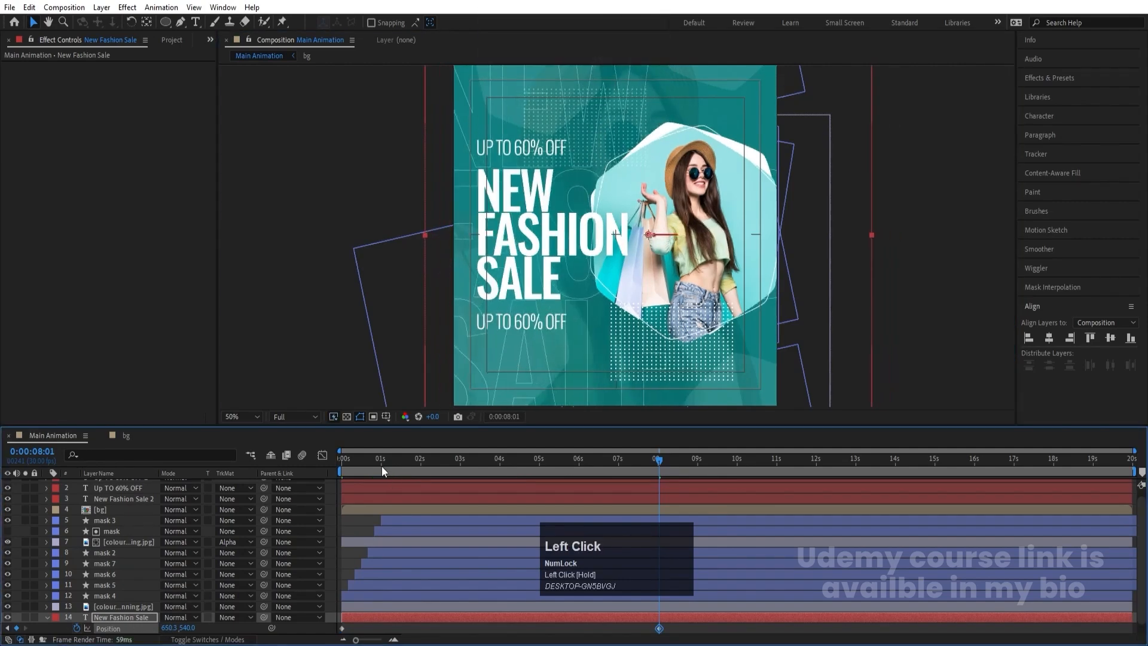
left_click_drag(375, 464, 247, 464)
left_click(46, 617)
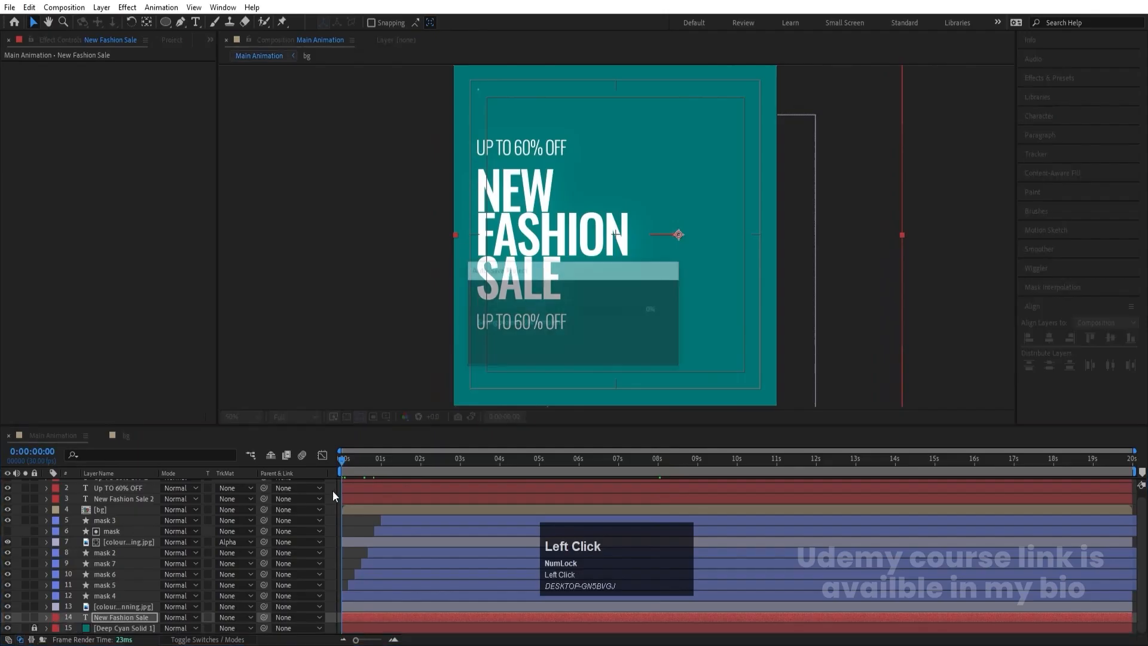
- Add a Position text animator to the New Fashion Sale 2 headline and set its position offset to 0, 90
scroll(362, 523, "up", 1)
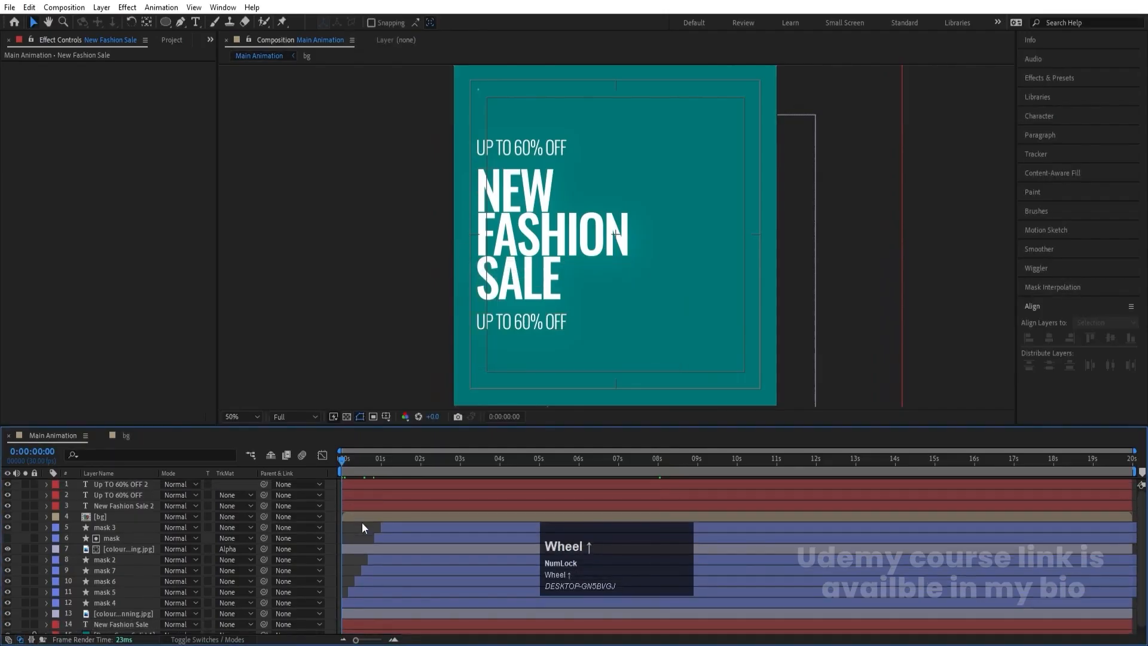
left_click(484, 266)
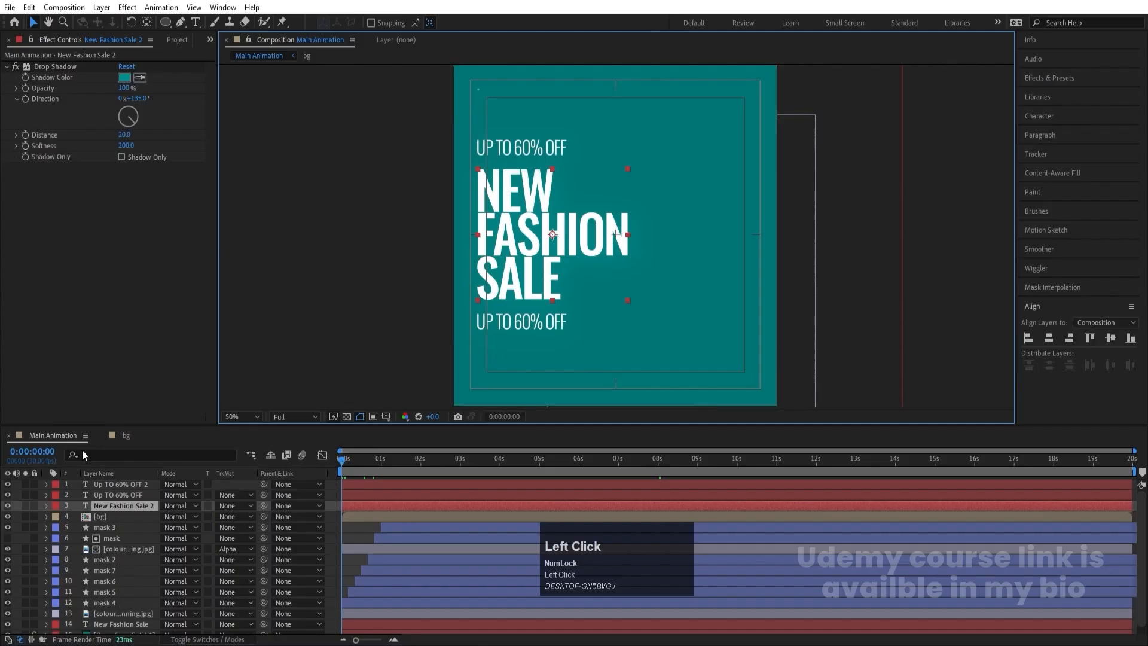
left_click(46, 506)
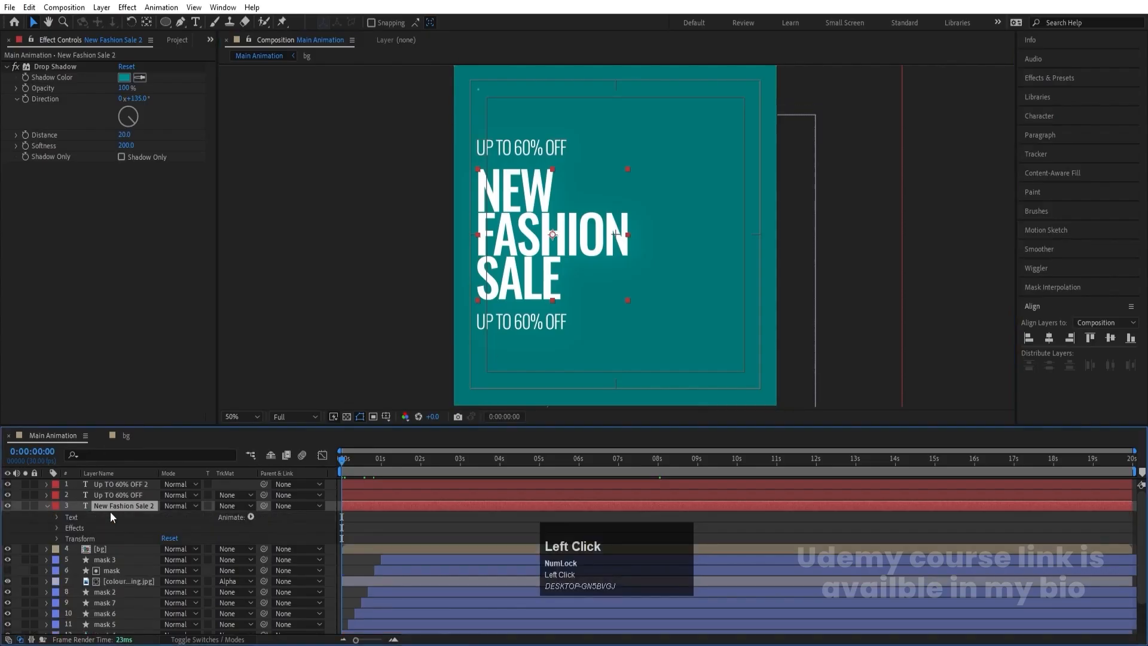
left_click(251, 517)
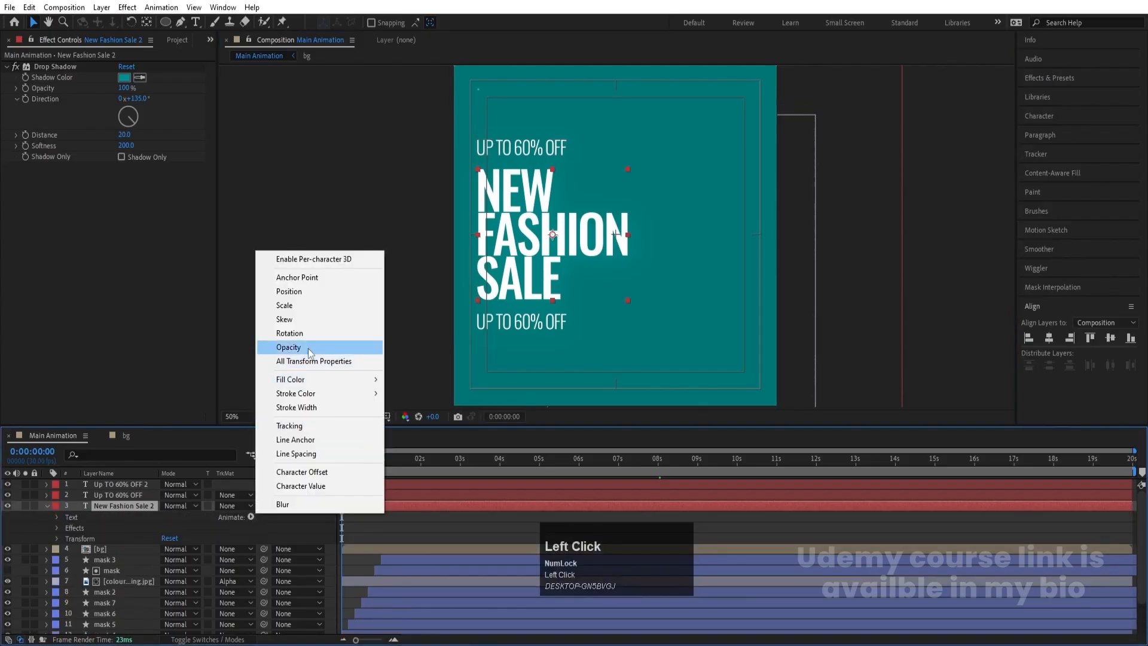
left_click(299, 288)
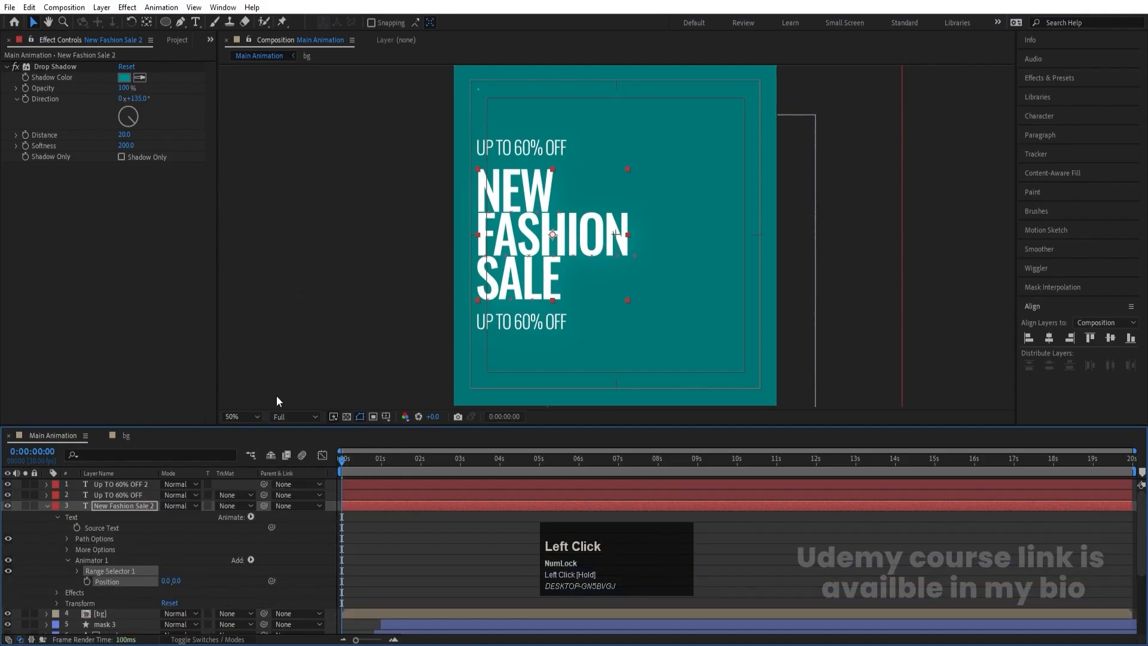
left_click(78, 571)
scroll(107, 580, "down", 2)
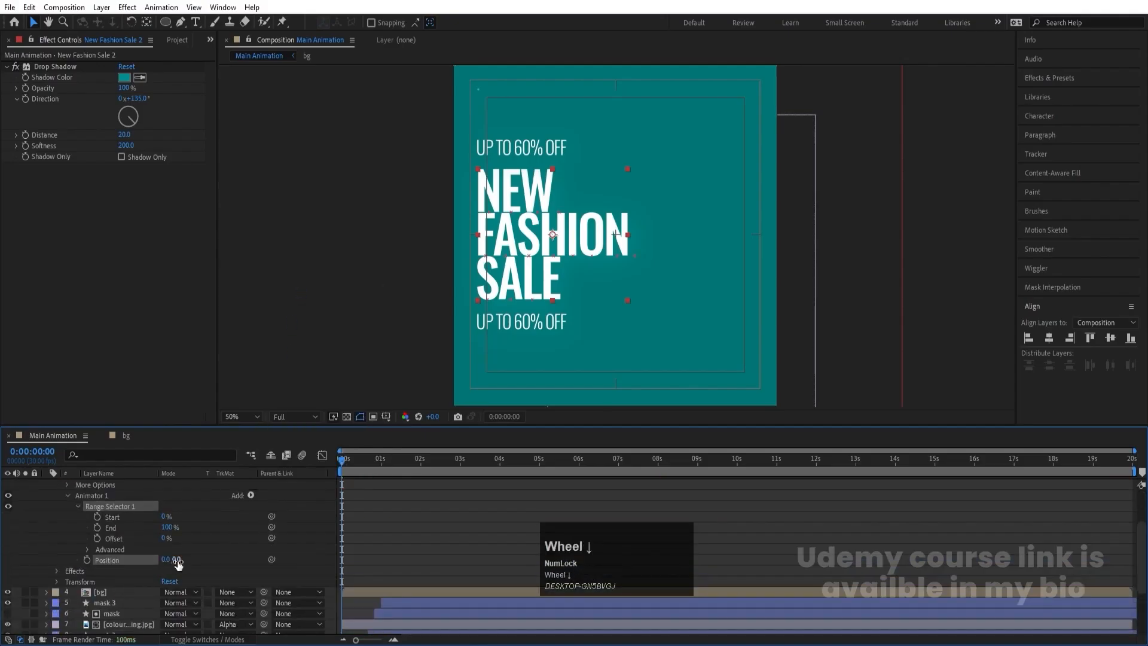
left_click_drag(178, 560, 216, 577)
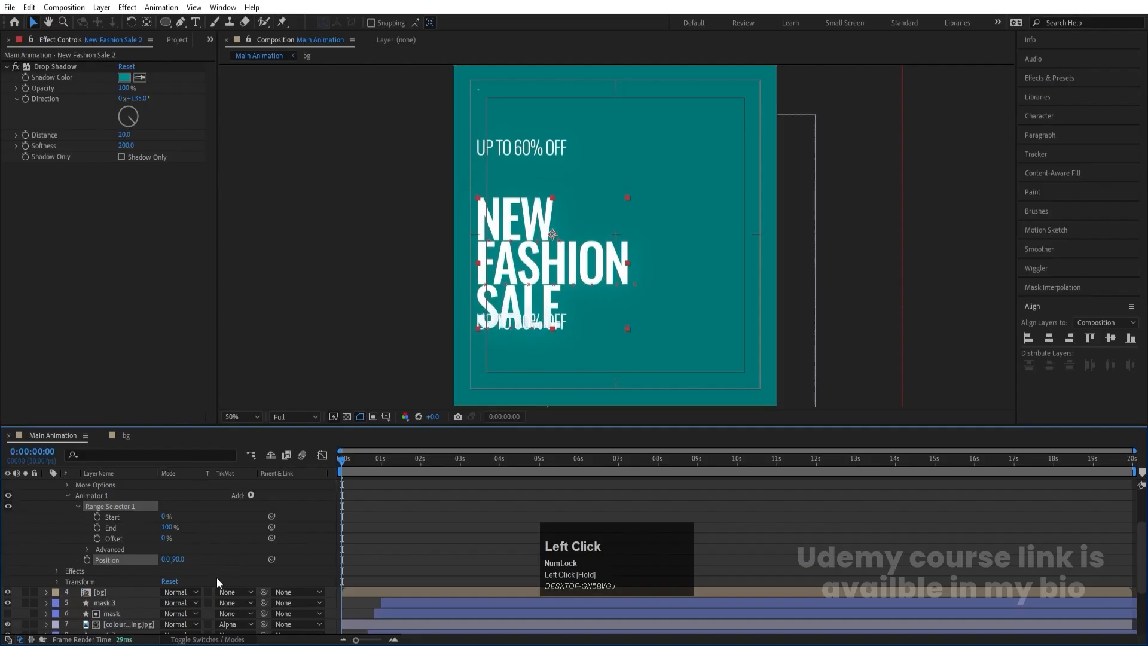
- Base the headline animator's range selector on Words in its advanced settings
left_click(86, 549)
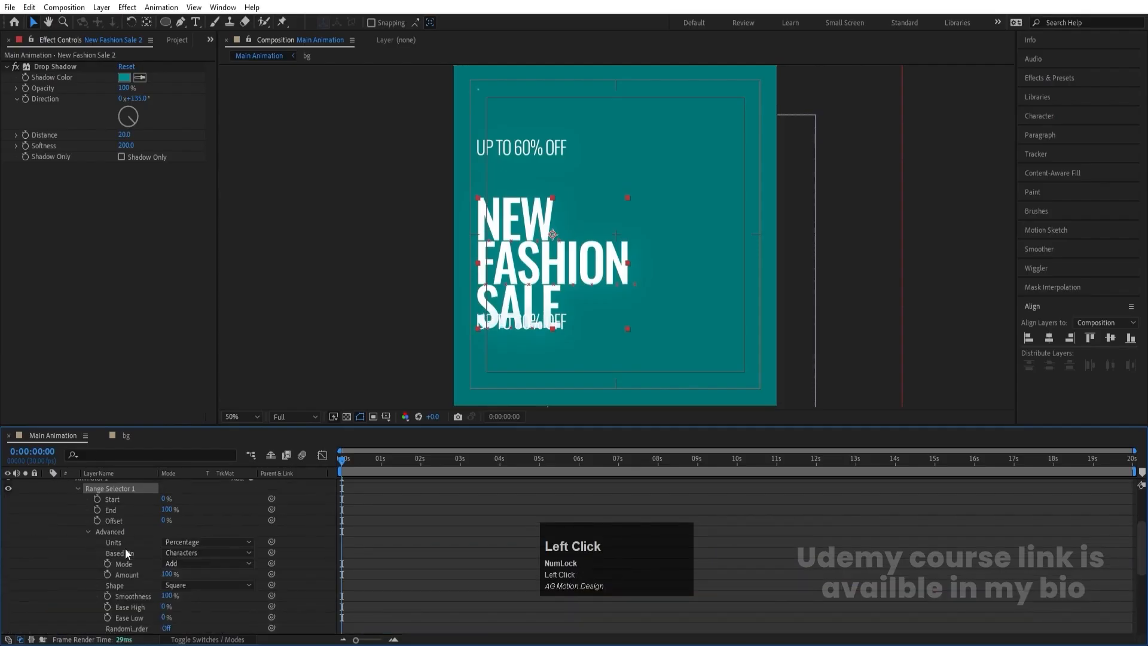
left_click(183, 552)
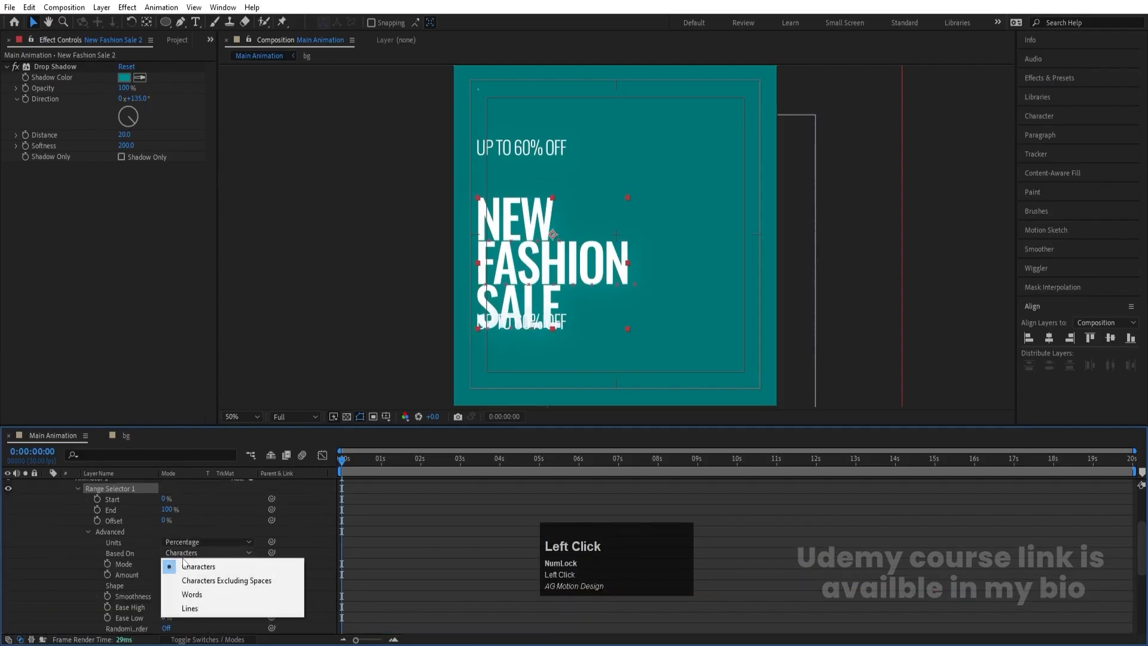
left_click(192, 593)
- Keyframe the headline range selector's Start from 0% on the first frame to 100% at 0:00:02:00
scroll(99, 550, "up", 3)
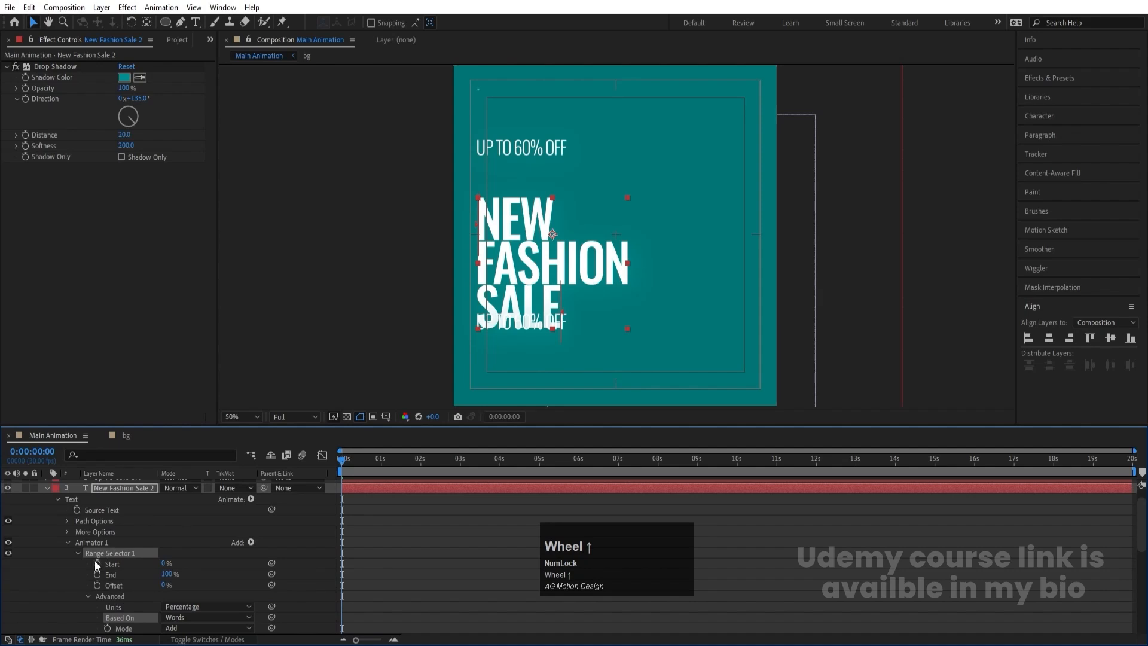
left_click(96, 562)
key("equal")
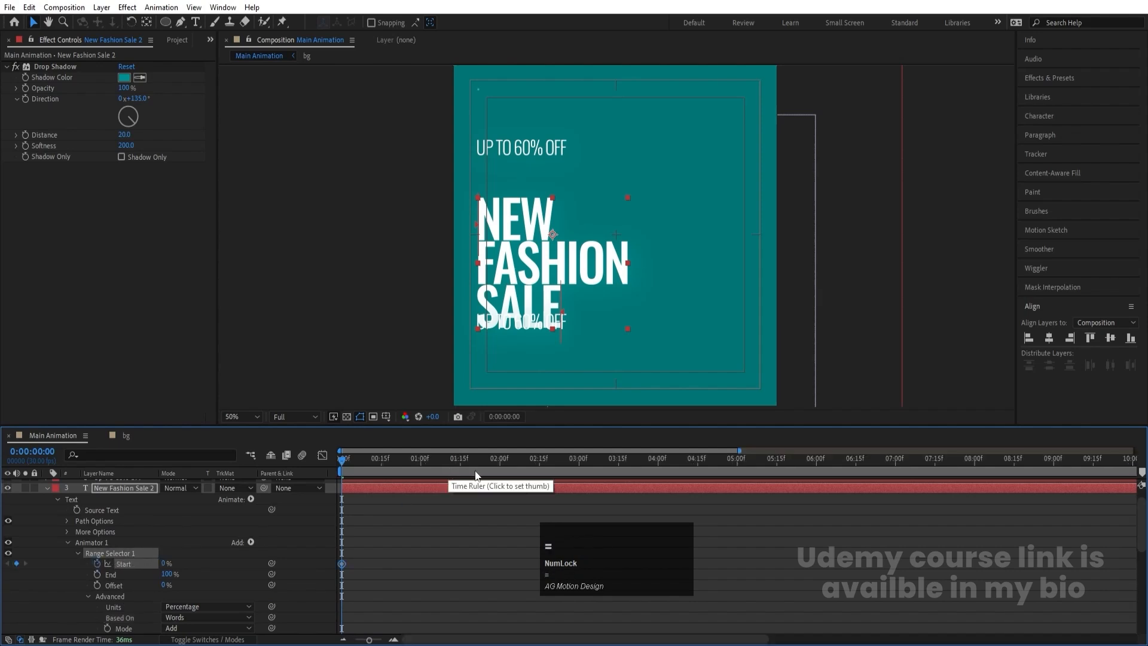
left_click_drag(458, 461, 500, 466)
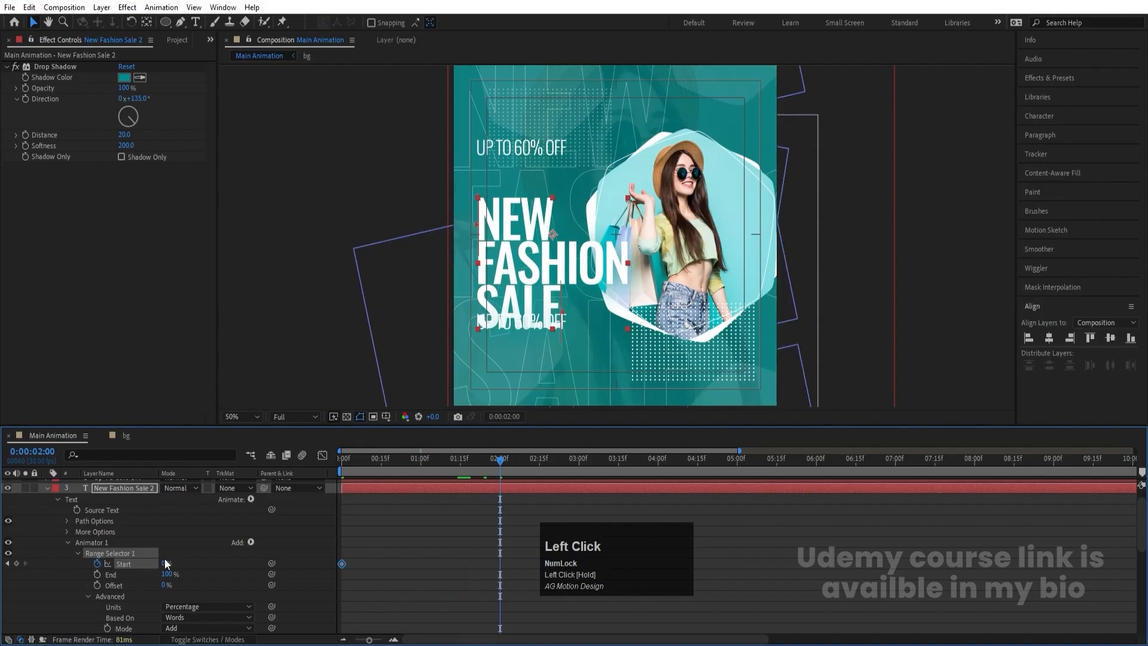
left_click_drag(165, 563, 498, 575)
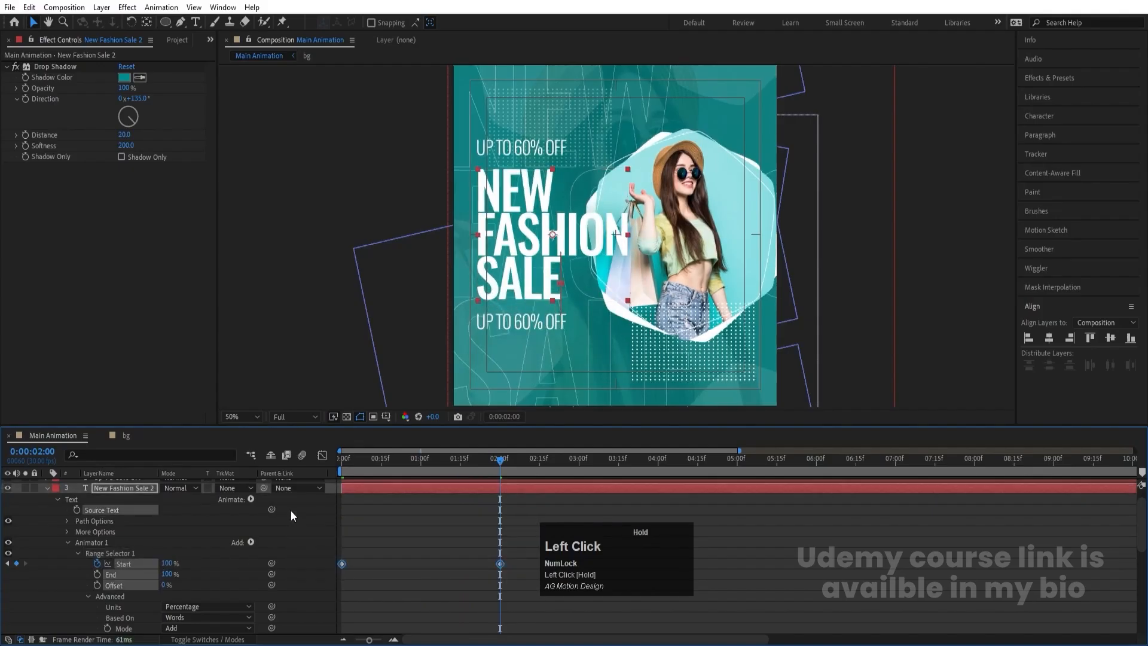
- Easy-ease the headline's Start keyframes and shape their speed curve into a sharp central peak, then return to the first frame
key("F9")
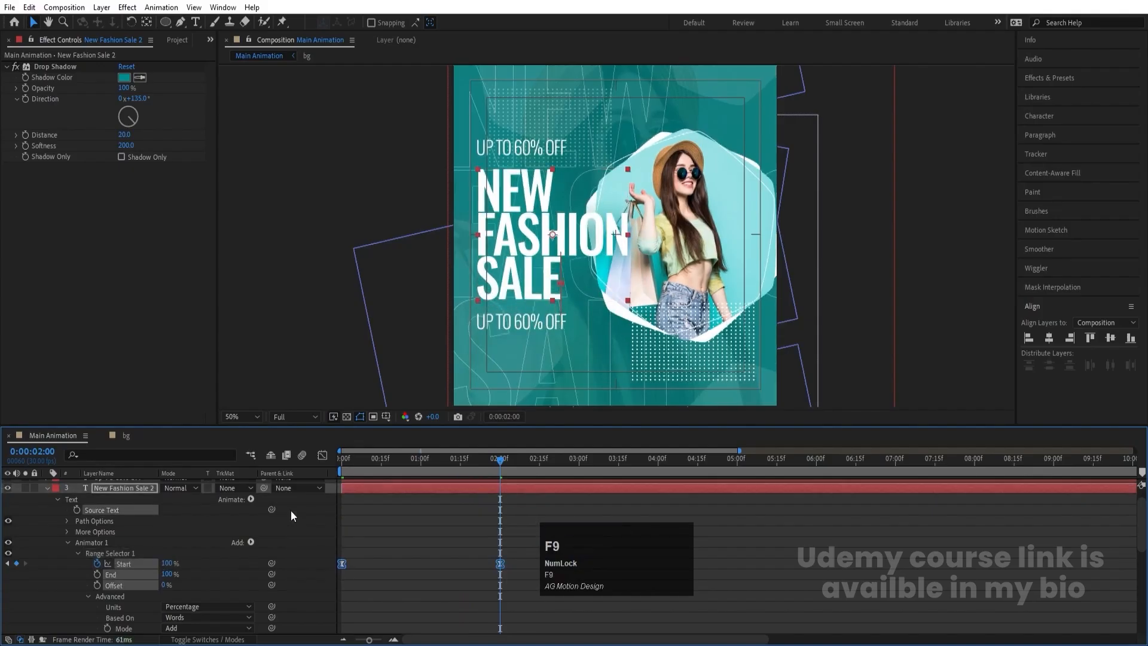
left_click(322, 456)
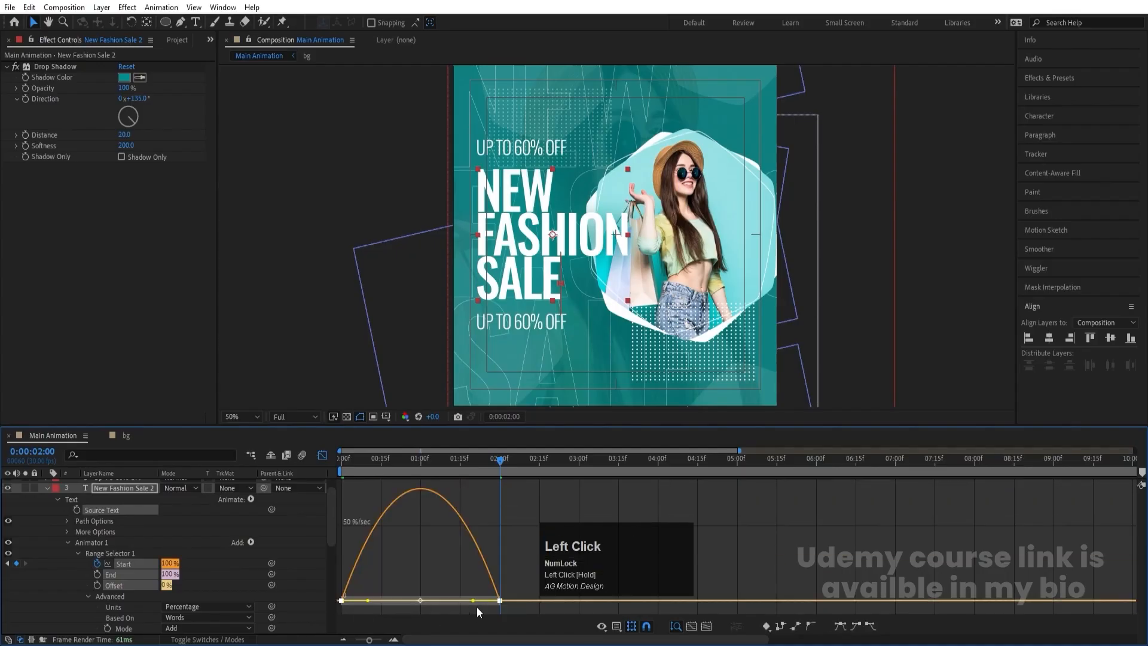
left_click_drag(476, 605, 406, 601)
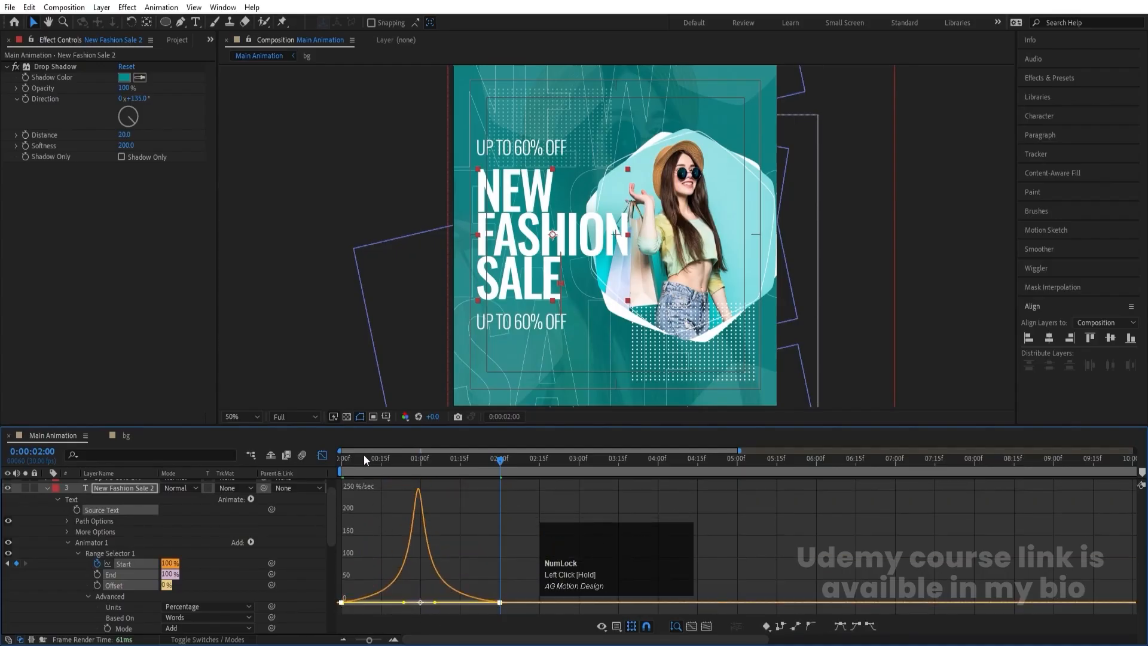
left_click(351, 460)
left_click(322, 456)
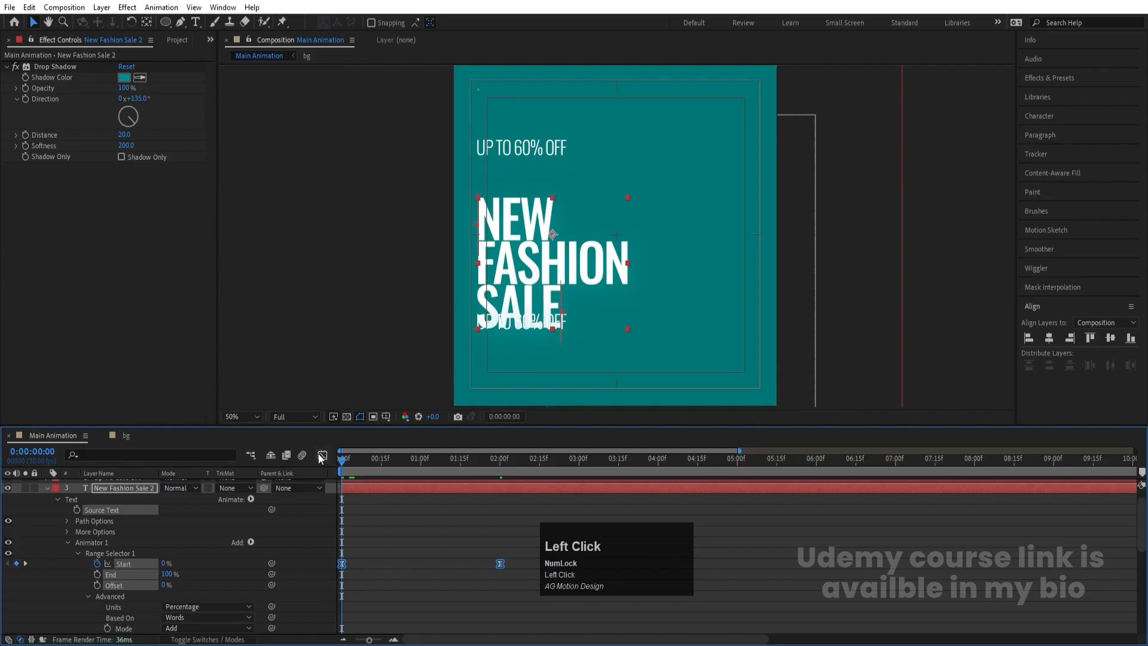
- Add Opacity to the headline's text animator, lower it until the words are fully transparent, and preview the word-by-word fade-in
left_click(251, 543)
mouse_move(281, 547)
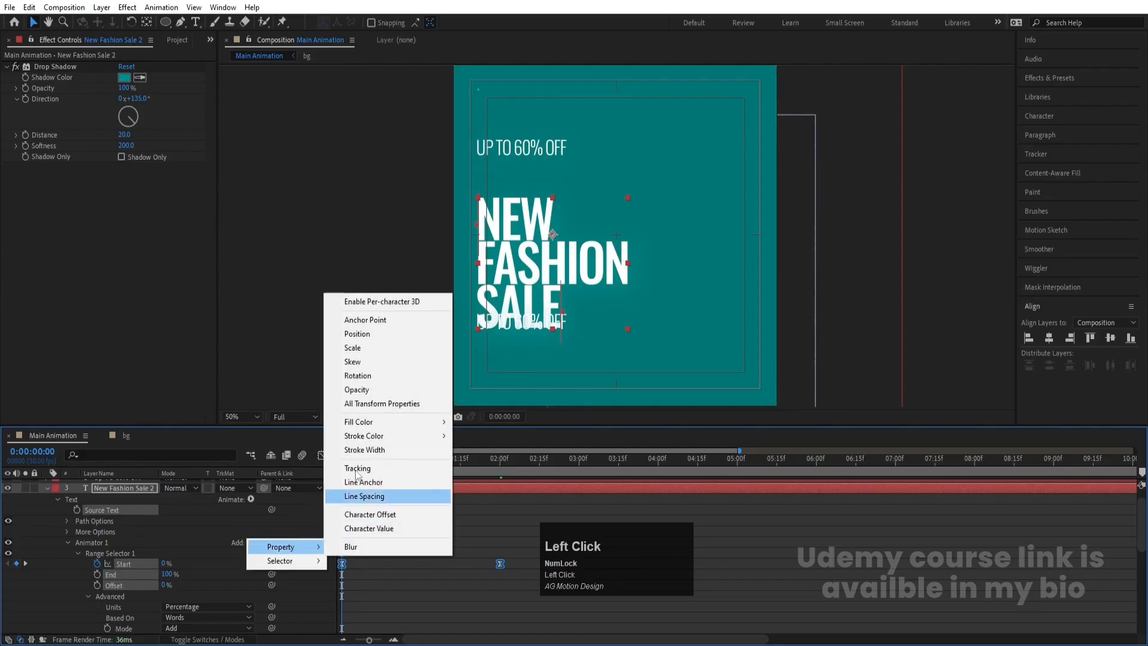
left_click(370, 404)
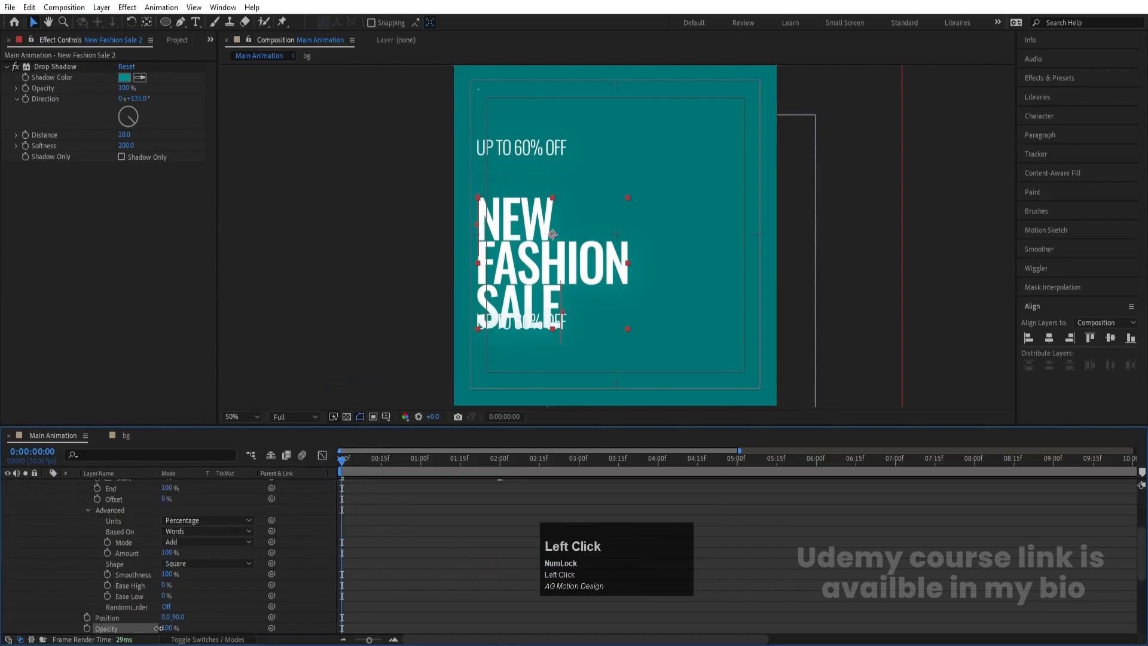
left_click_drag(159, 628, 107, 628)
scroll(386, 499, "up", 5)
key("space")
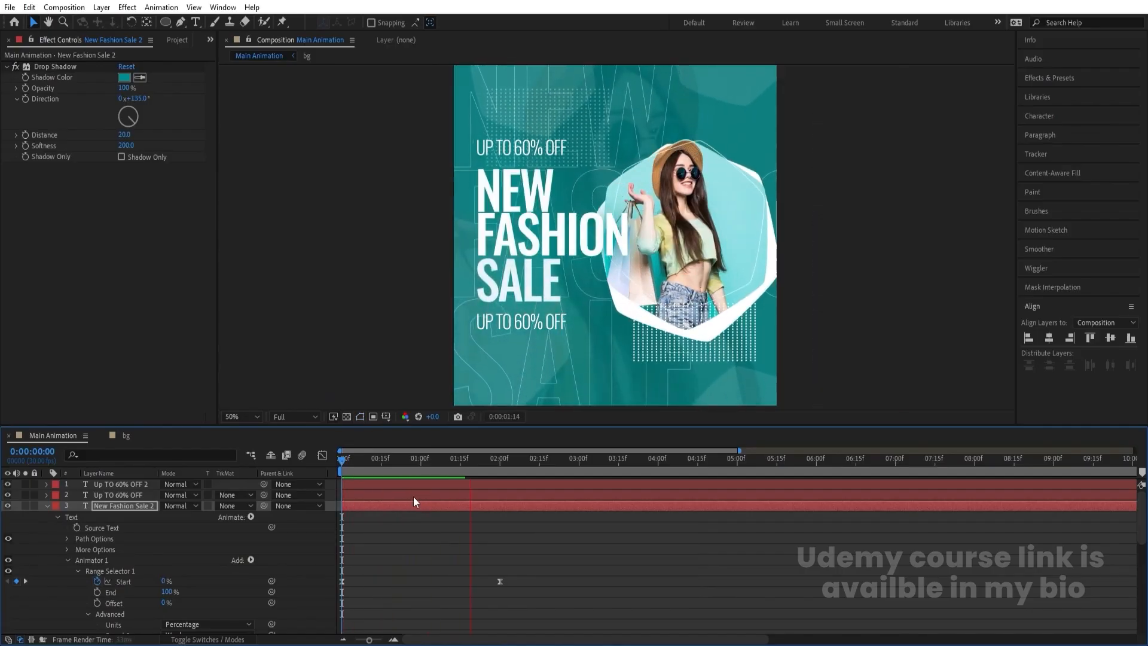
left_click(417, 501)
- Copy the headline's text animator onto both UP TO 60% OFF layers, preview the result, and return to the first frame
left_click(47, 506)
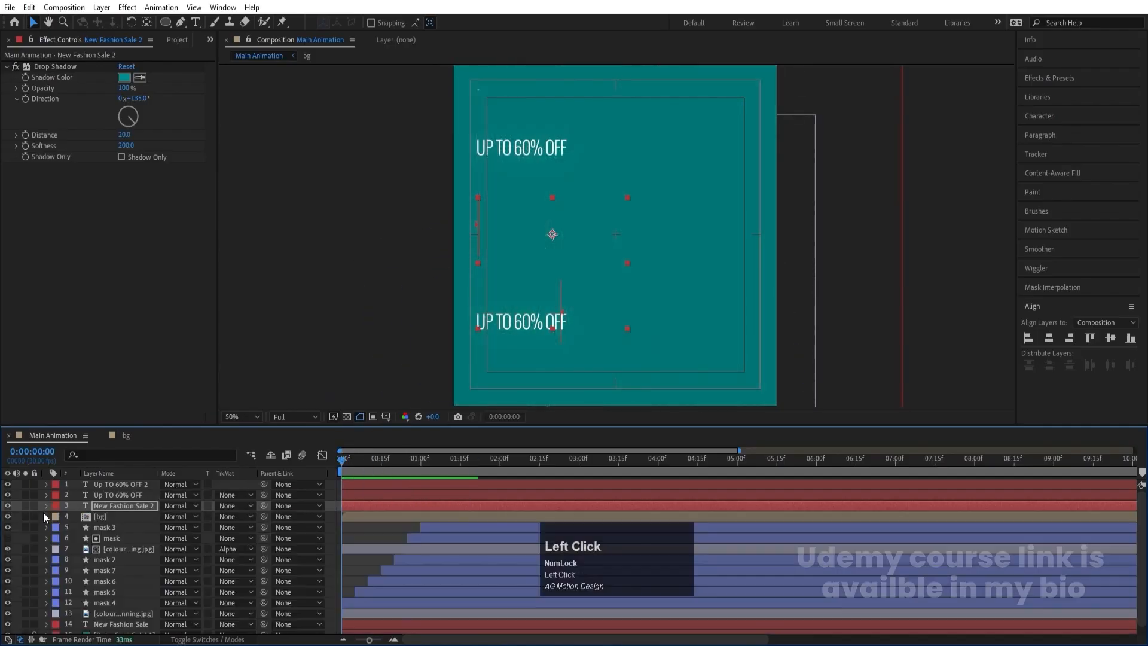
left_click(45, 504)
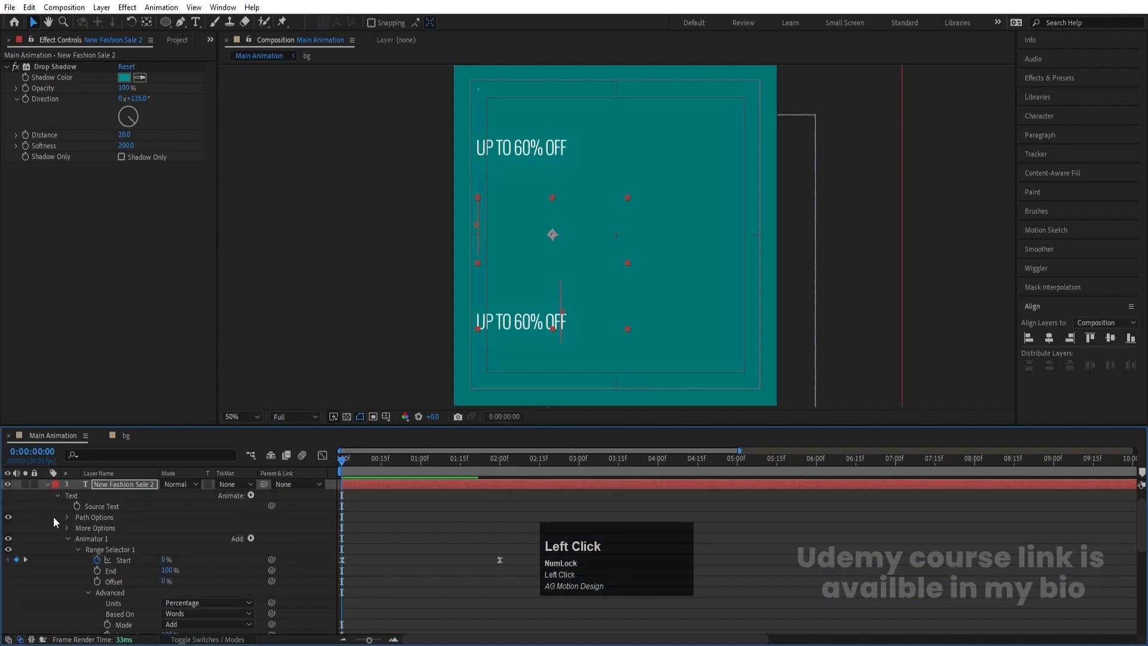
left_click(92, 540)
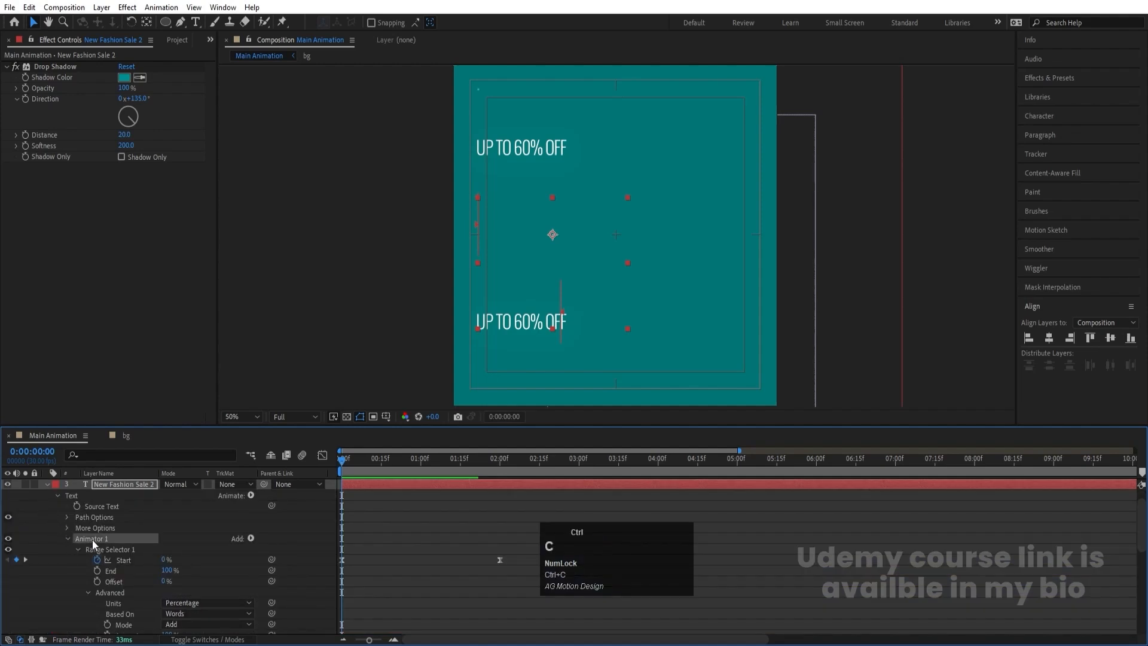
scroll(93, 545, "up", 1)
left_click(48, 505)
left_click(99, 496)
left_click(99, 485, "shift")
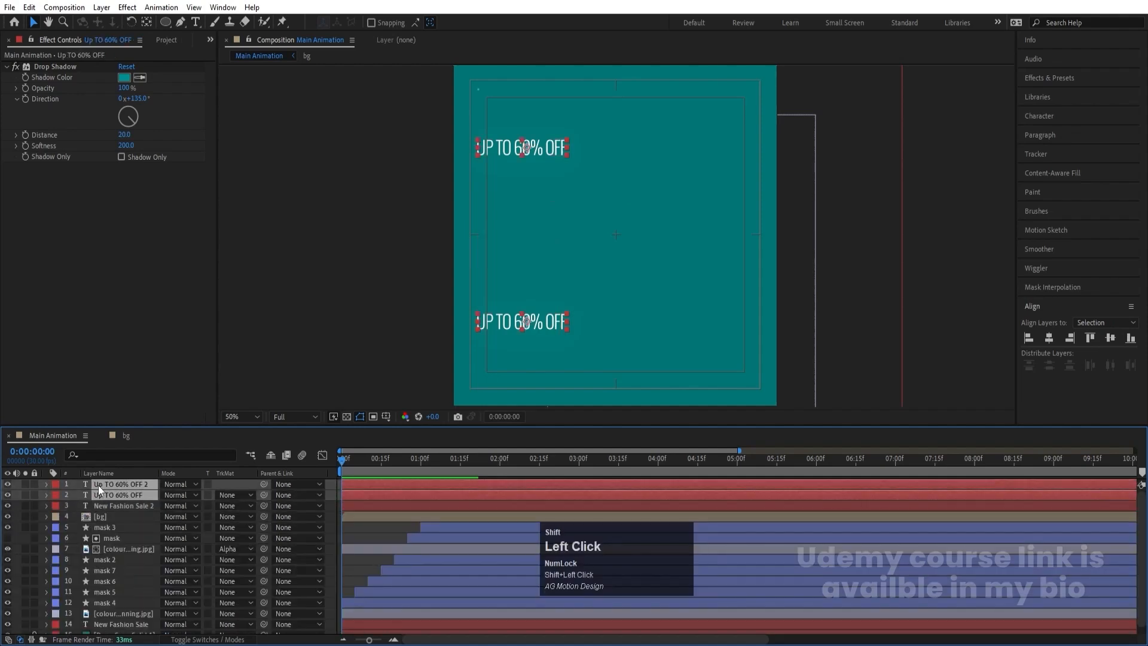
key("space")
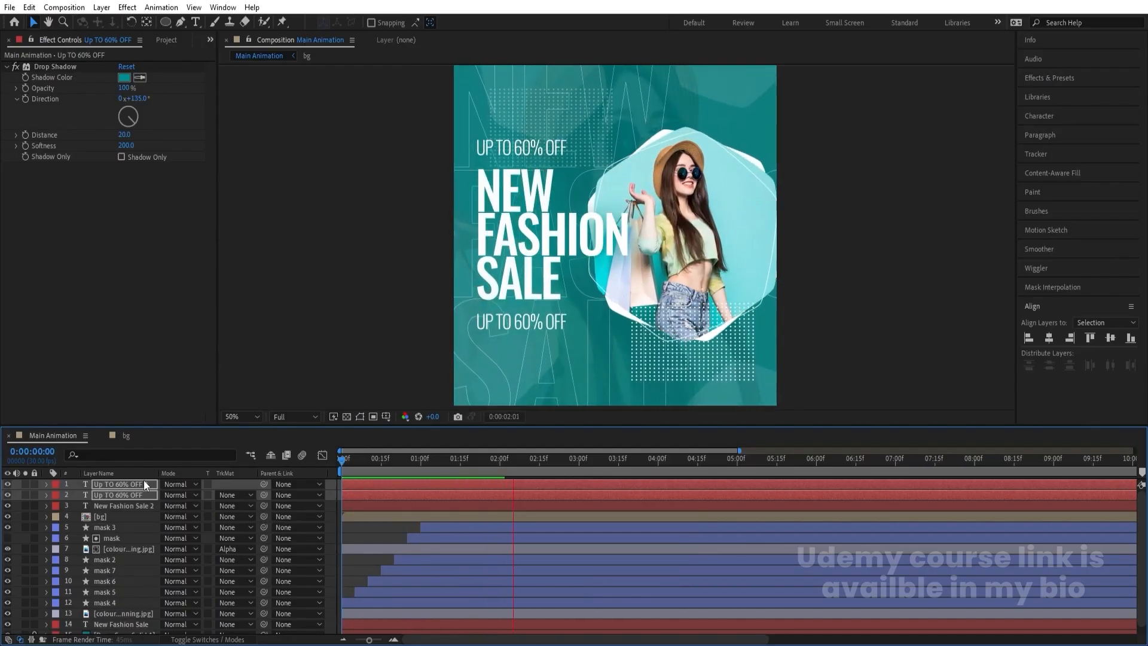
key("space")
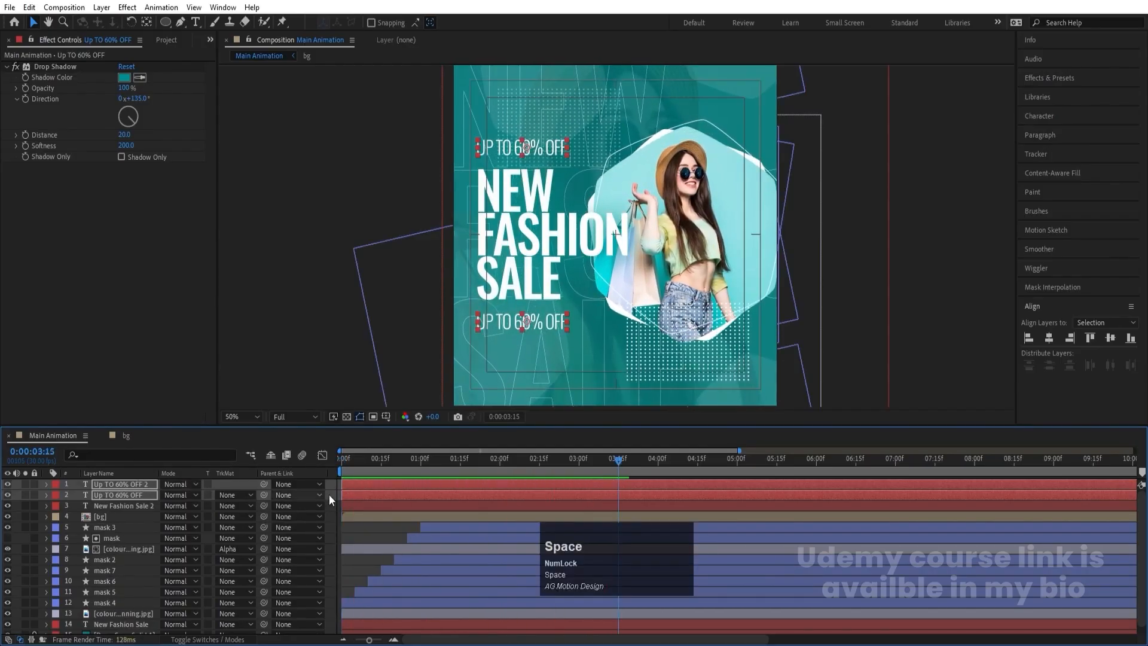
left_click(343, 459)
key("space")
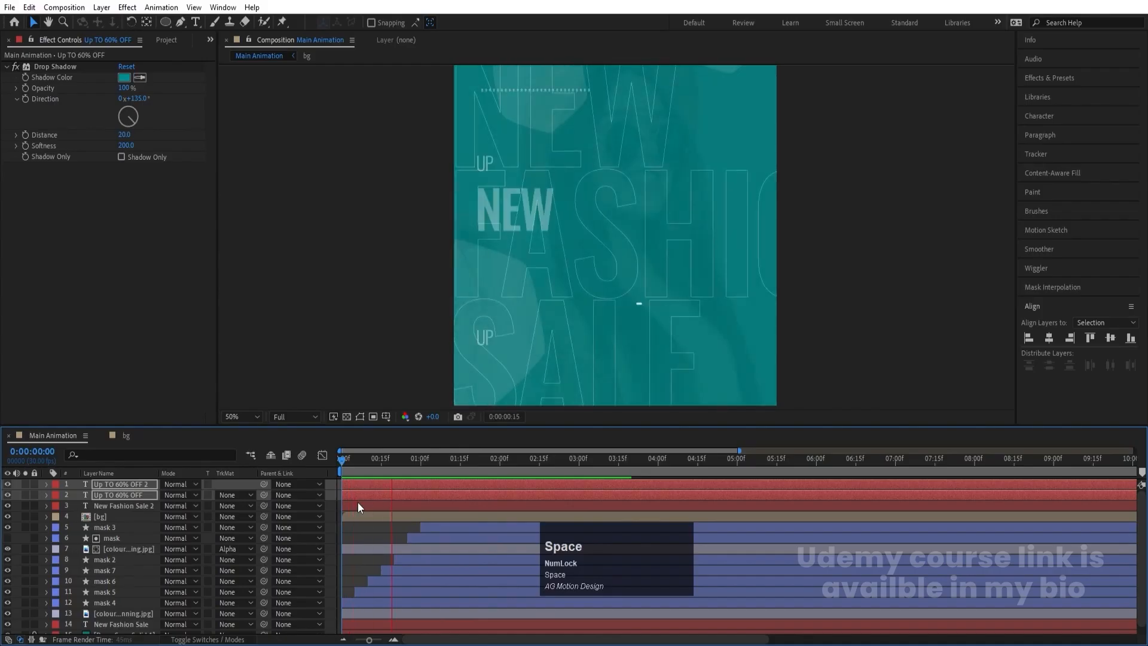
left_click(375, 541)
left_click(342, 458)
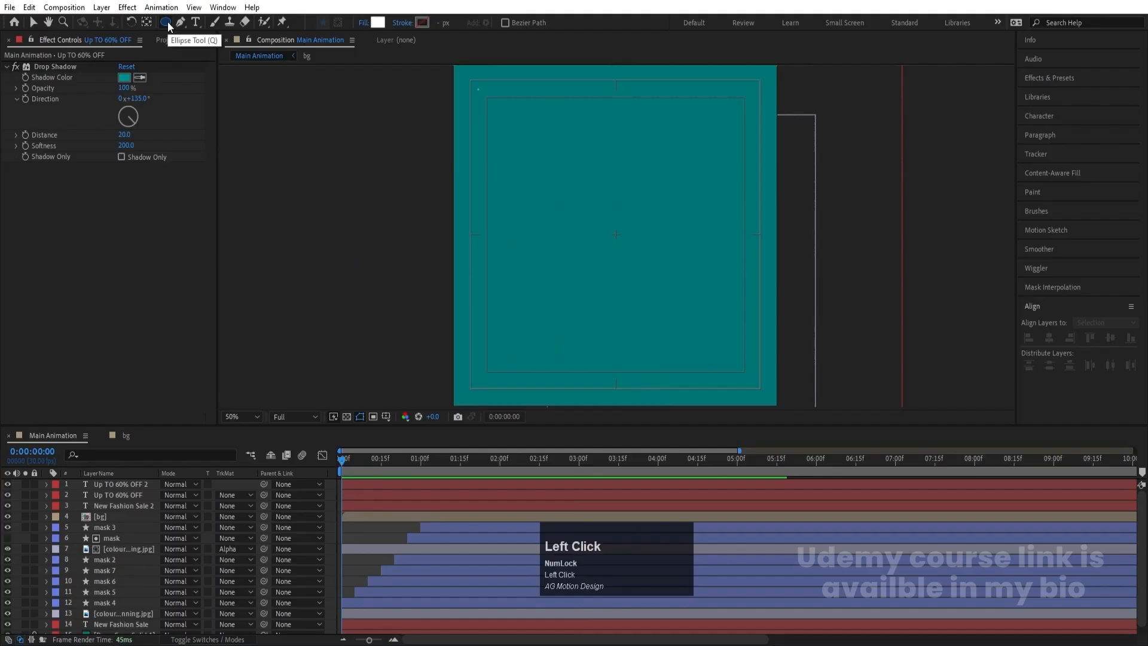
- Choose the Ellipse tool and set its shape fill to the background's teal, 007575
key("space")
left_click(379, 22)
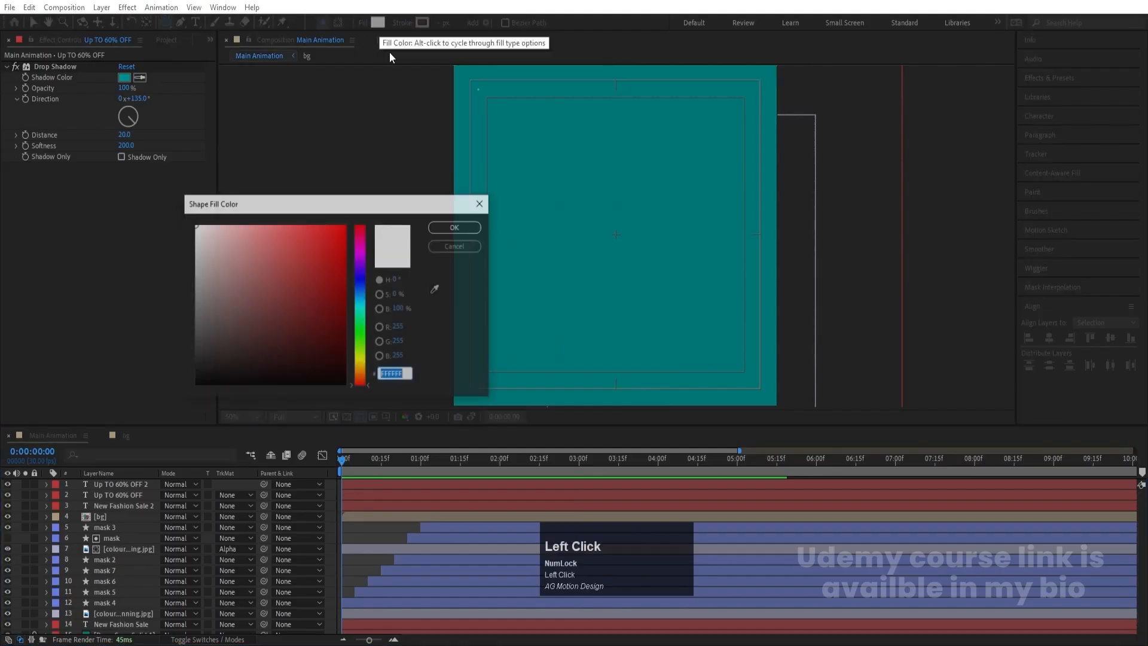
left_click(436, 289)
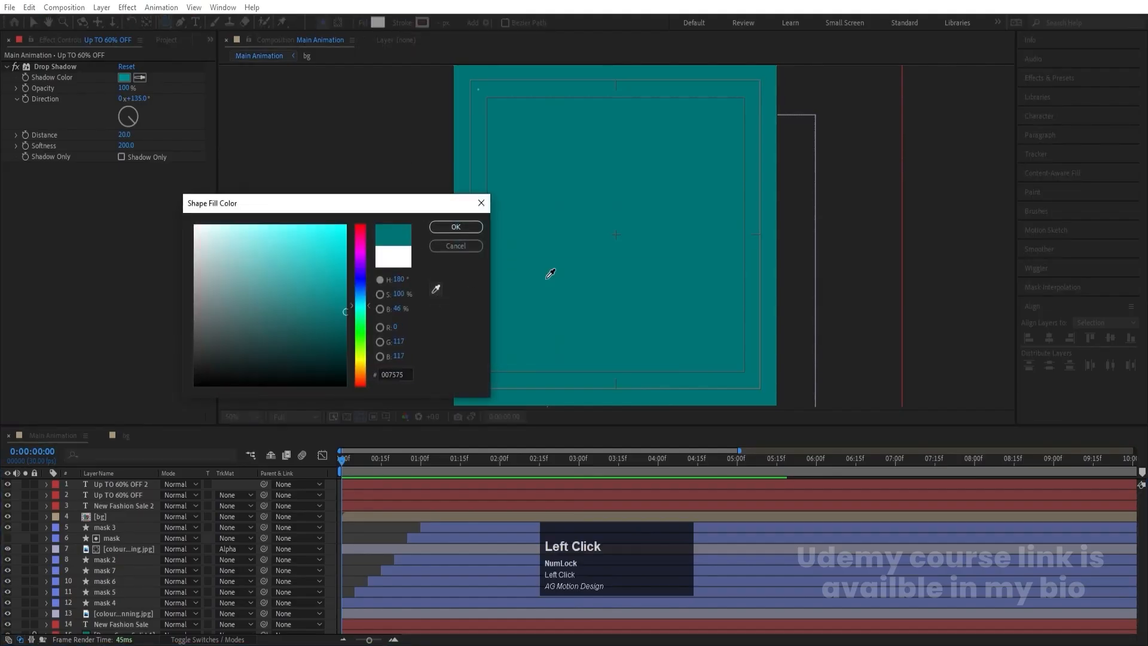
left_click(456, 227)
- At 0:00:01:27, draw a teal circle over the headline area, shift it toward the left edge, and stack it directly beneath the masked photo layer
key("space")
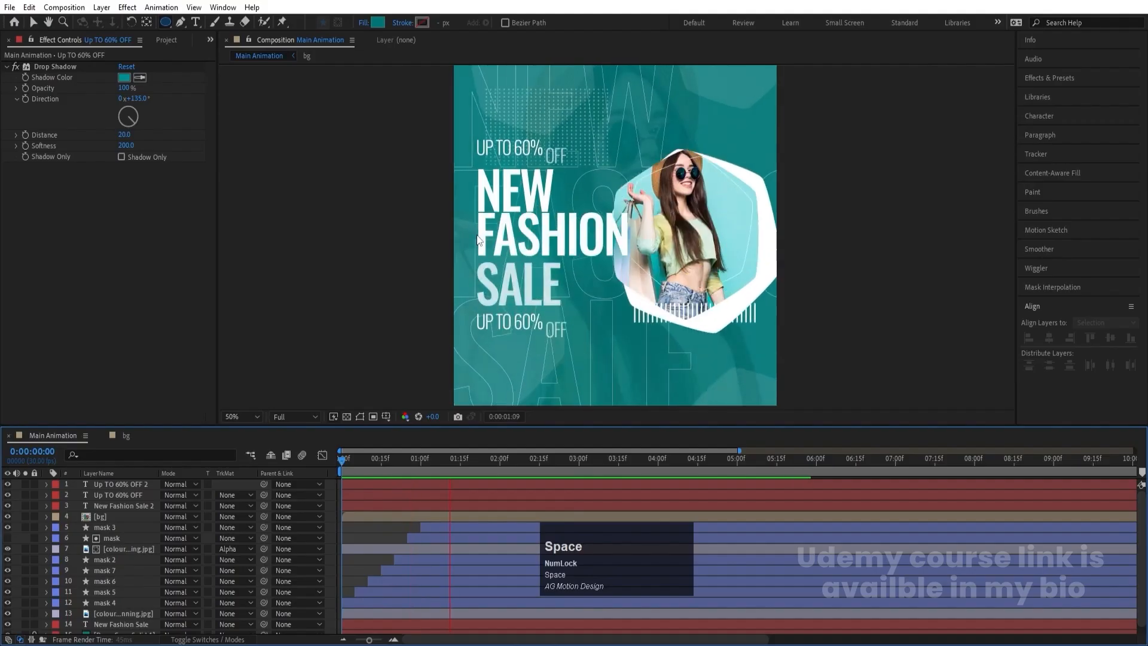
mouse_move(449, 129)
left_mouse_down()
mouse_move(569, 323)
mouse_move(596, 336)
mouse_move(595, 324)
left_mouse_up()
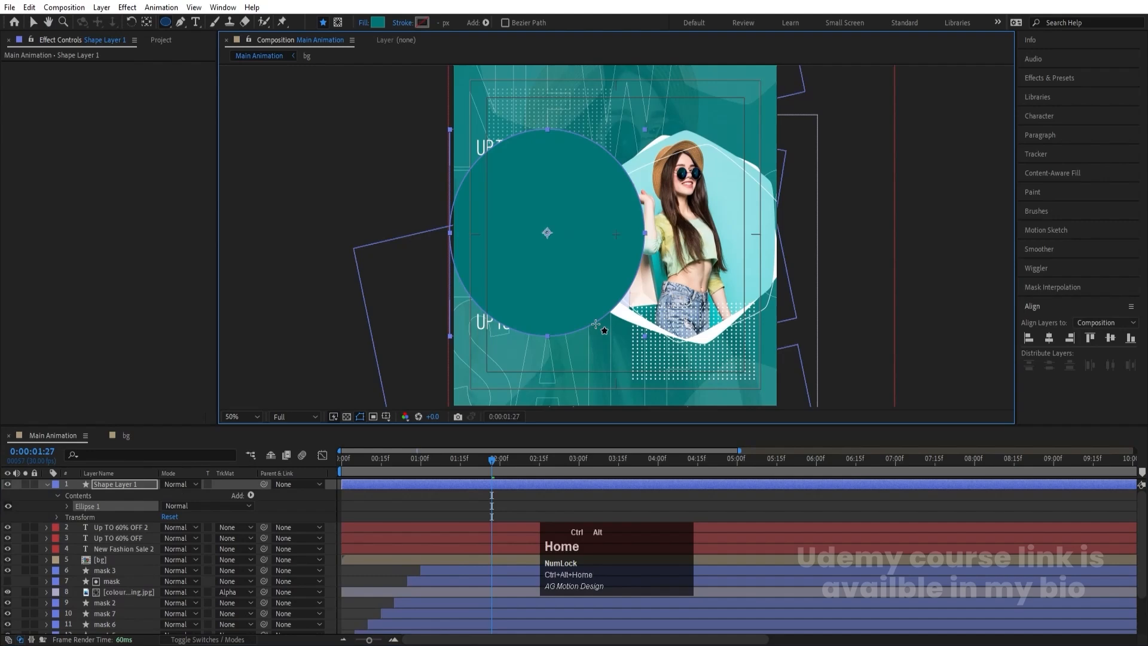
left_click_drag(122, 496, 141, 551)
key("v")
left_click_drag(615, 262, 574, 279)
left_click_drag(135, 516, 148, 594)
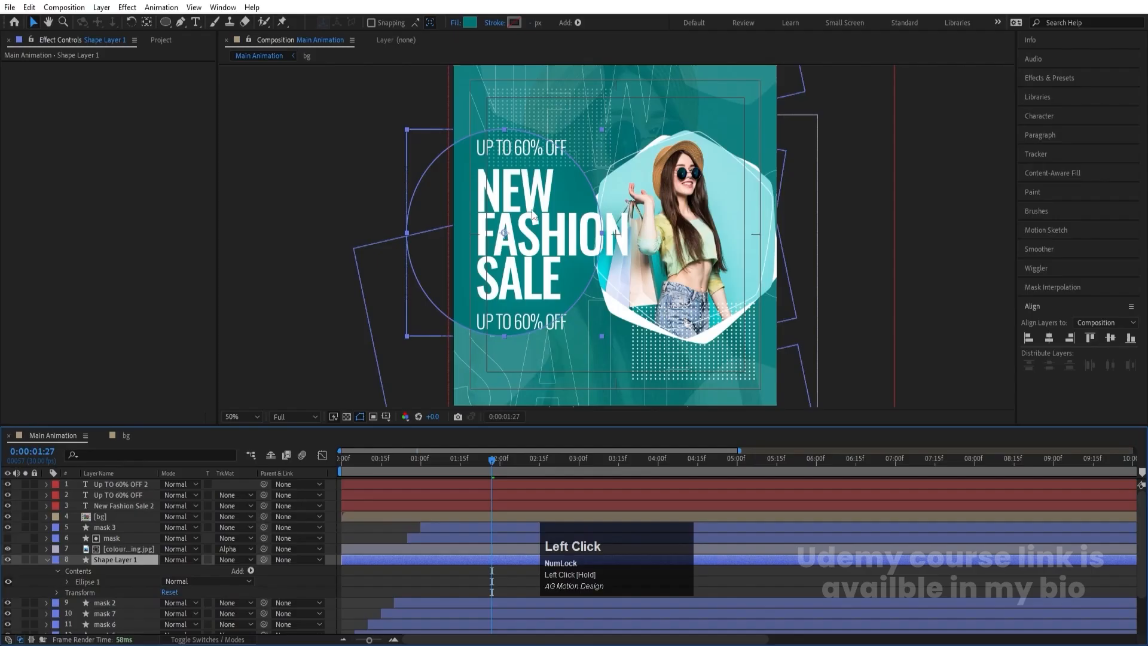
- Reposition and enlarge the teal circle so it backs the headline and both taglines, collapse its properties, and preview from the first frame
left_click_drag(532, 214, 571, 196)
left_click_drag(620, 336, 637, 351)
left_click_drag(587, 269, 590, 271)
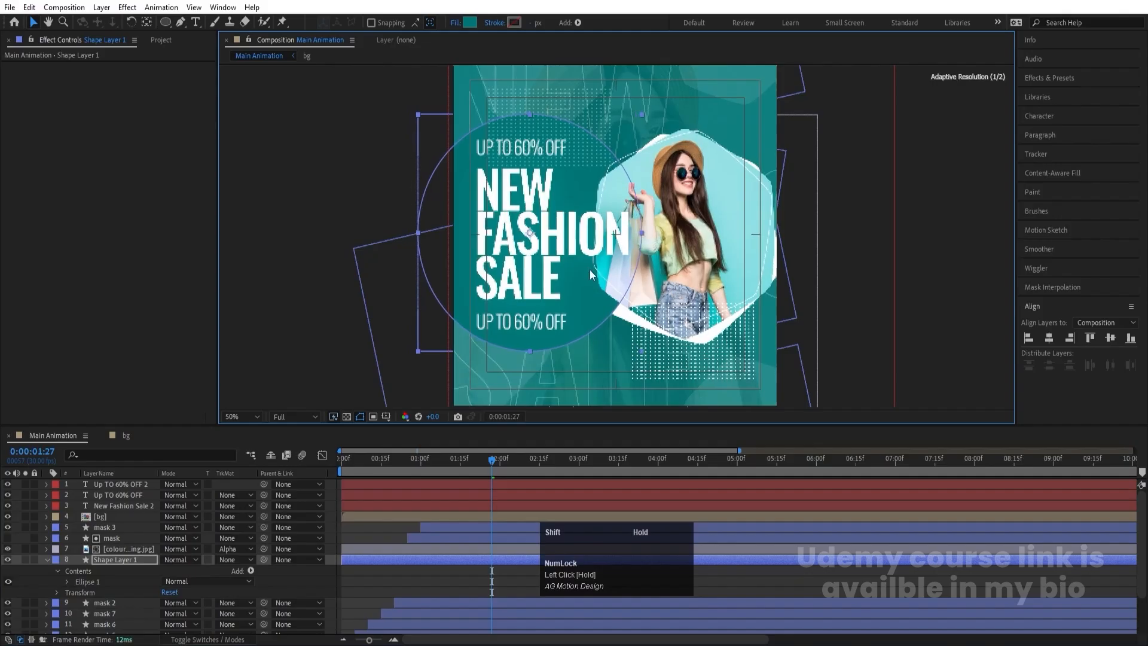
left_click(367, 531)
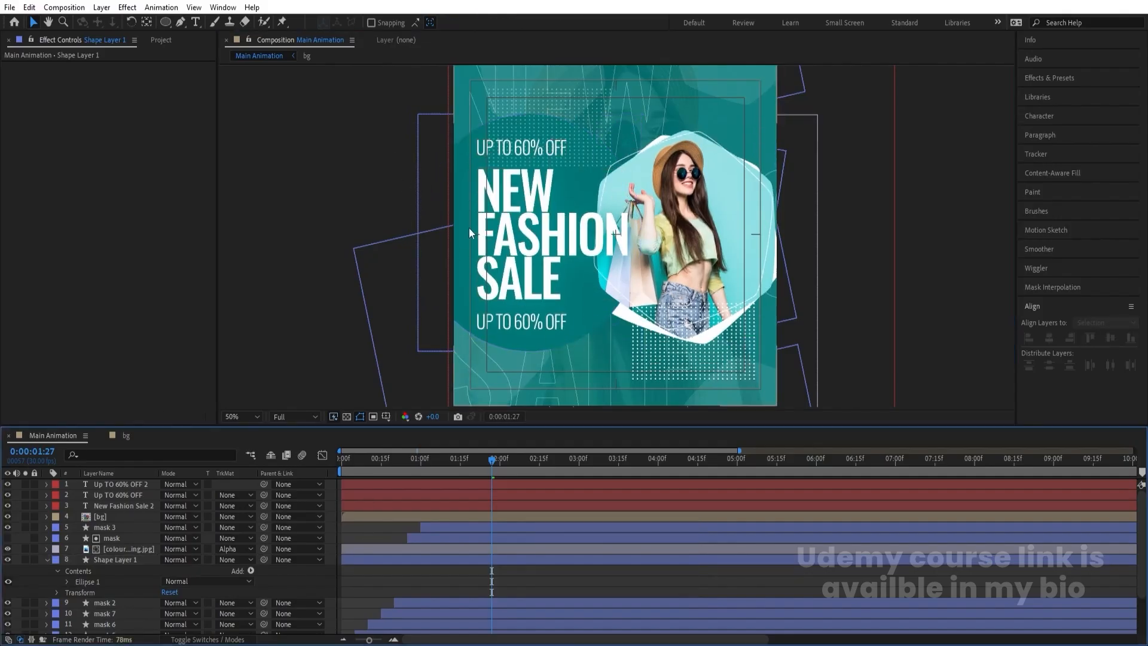
left_click(103, 560)
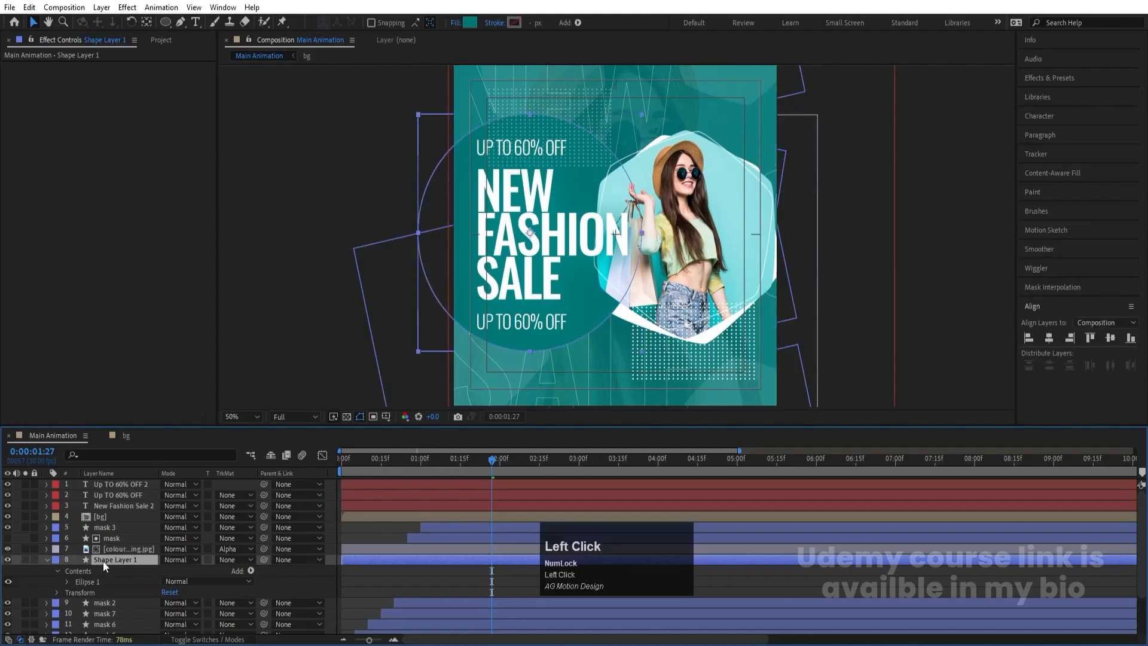
left_click_drag(641, 350, 652, 361)
left_click(353, 528)
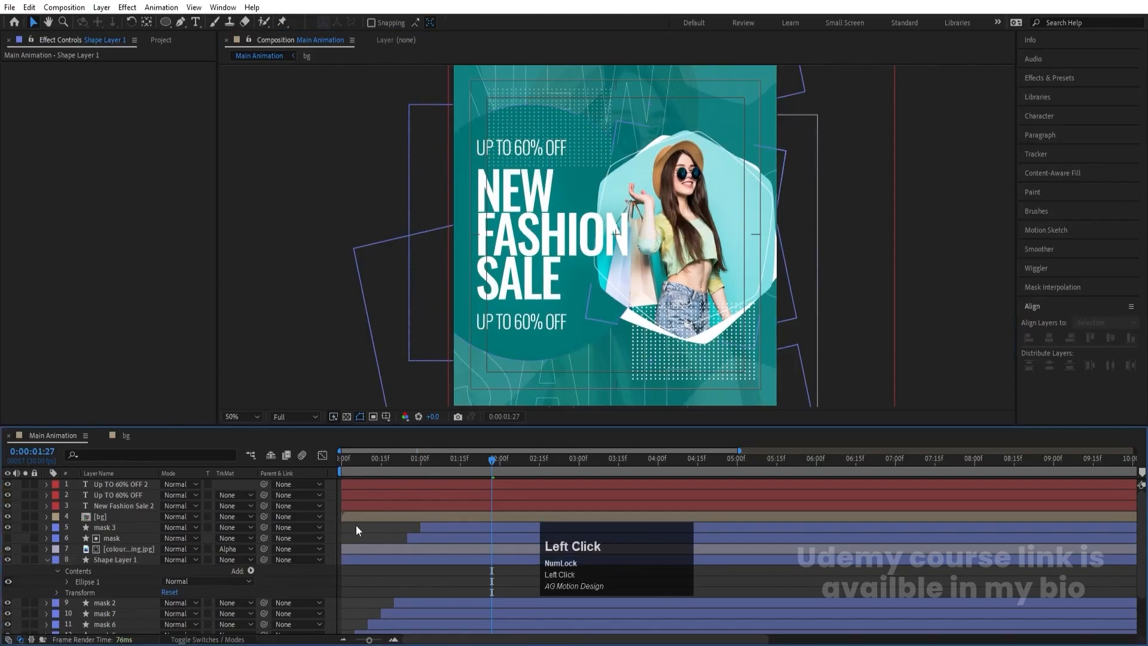
key("u")
key("u")
left_click(343, 461)
key("space")
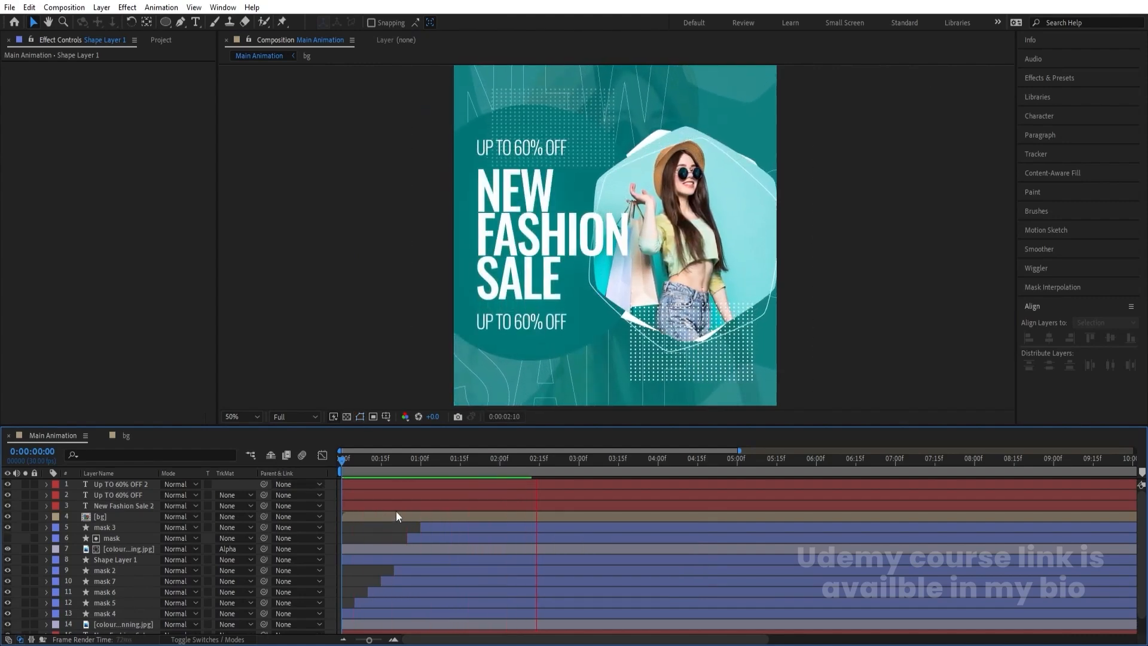
key("space")
- Shift the lower tagline layer, UP TO 60% OFF, to start at 0:00:00:10
left_click_drag(355, 466, 302, 483)
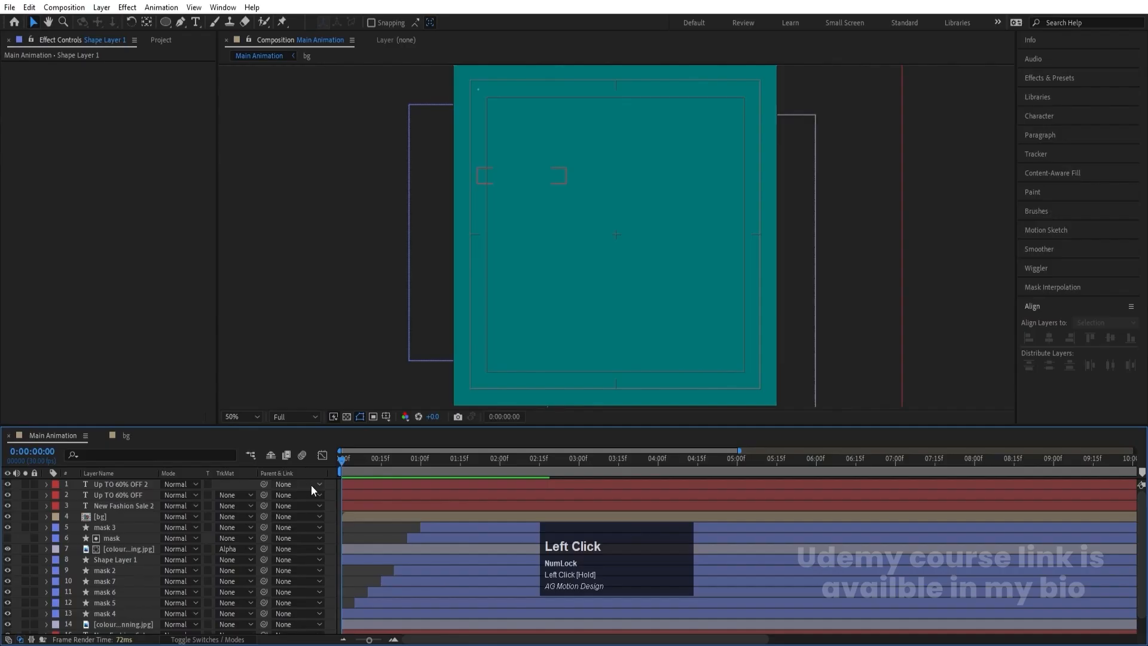
key("=")
left_click(356, 486)
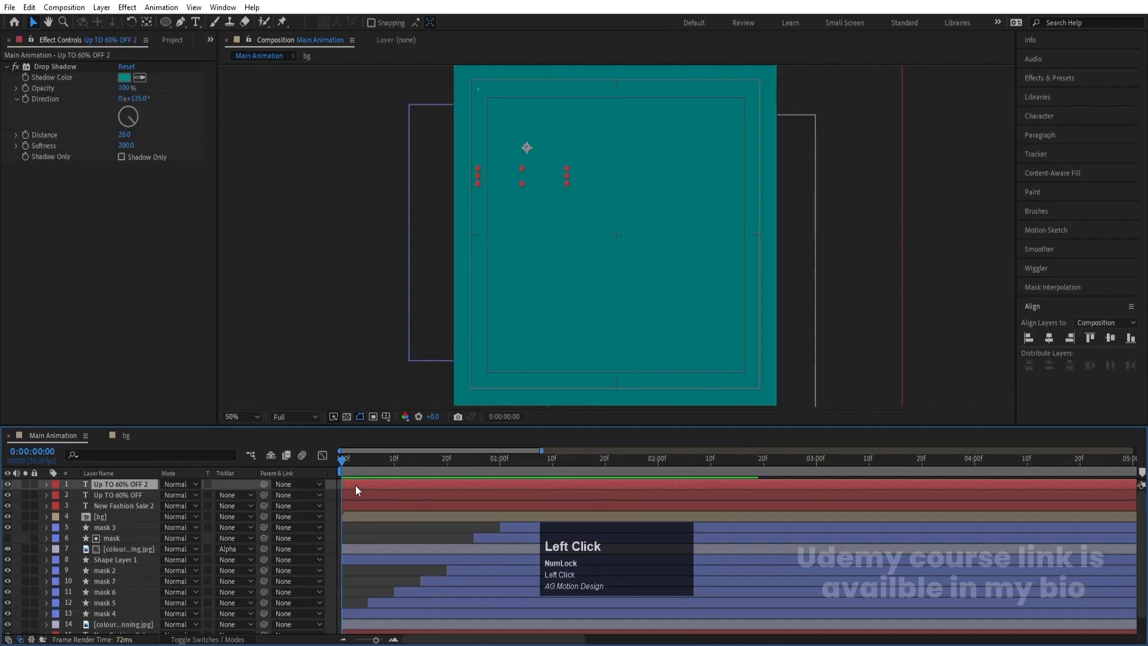
left_click(394, 459)
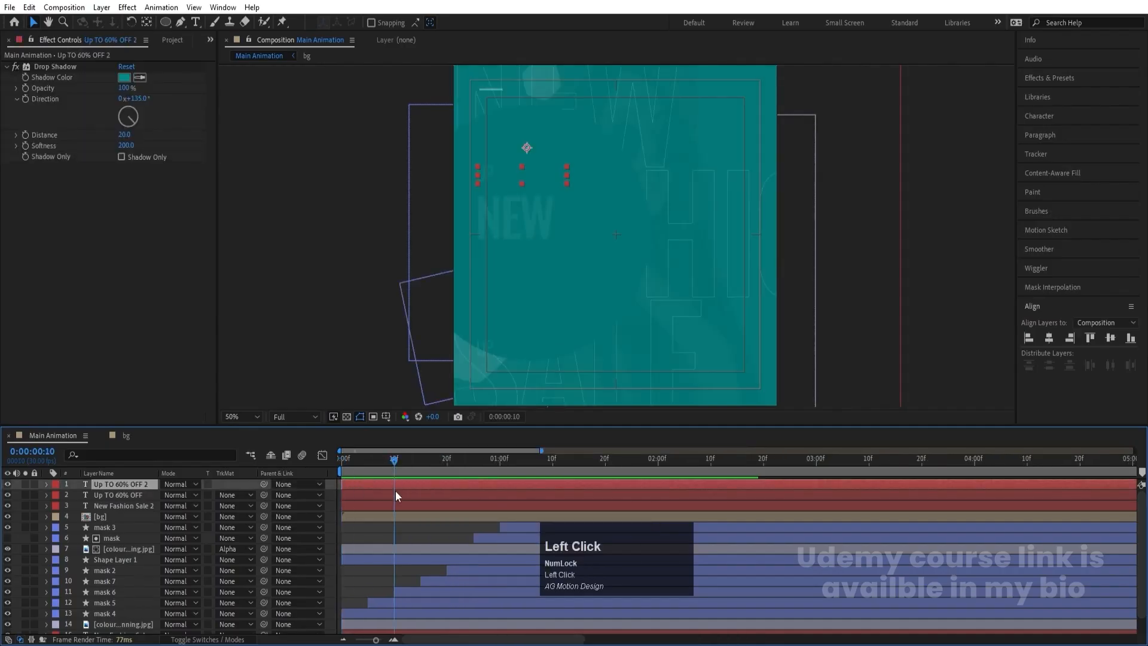
left_click(396, 494)
key("bracketleft")
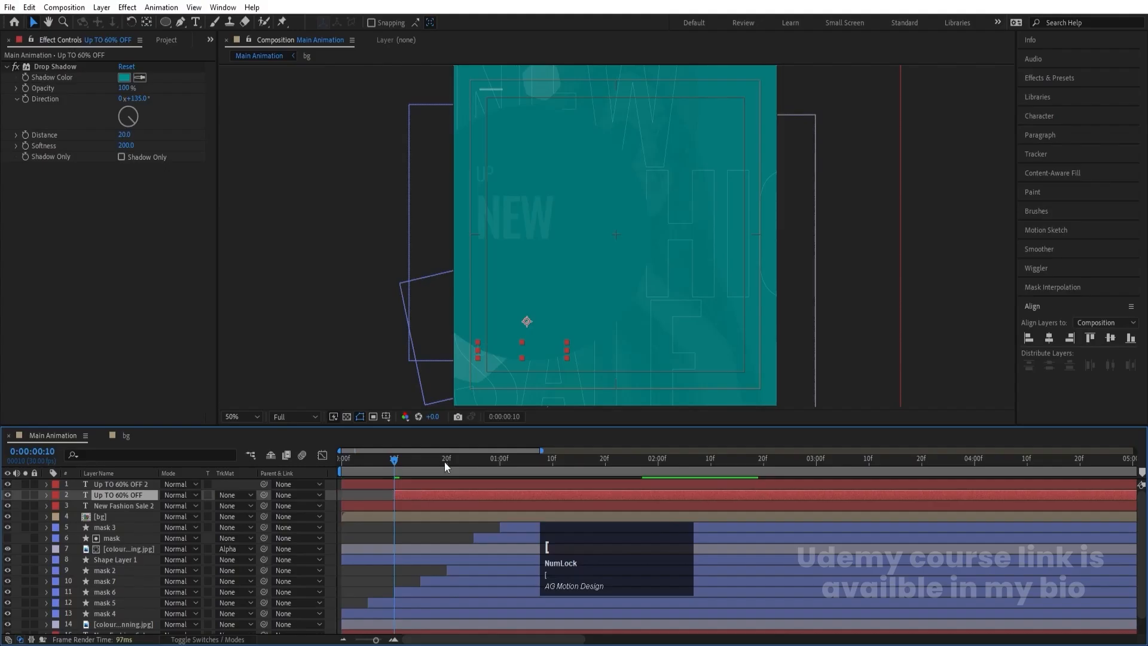
- Shift the New Fashion Sale 2 headline layer to start at 0:00:00:20 and preview the staggered text
left_click(446, 460)
left_click(430, 508)
key("bracketleft")
key("space")
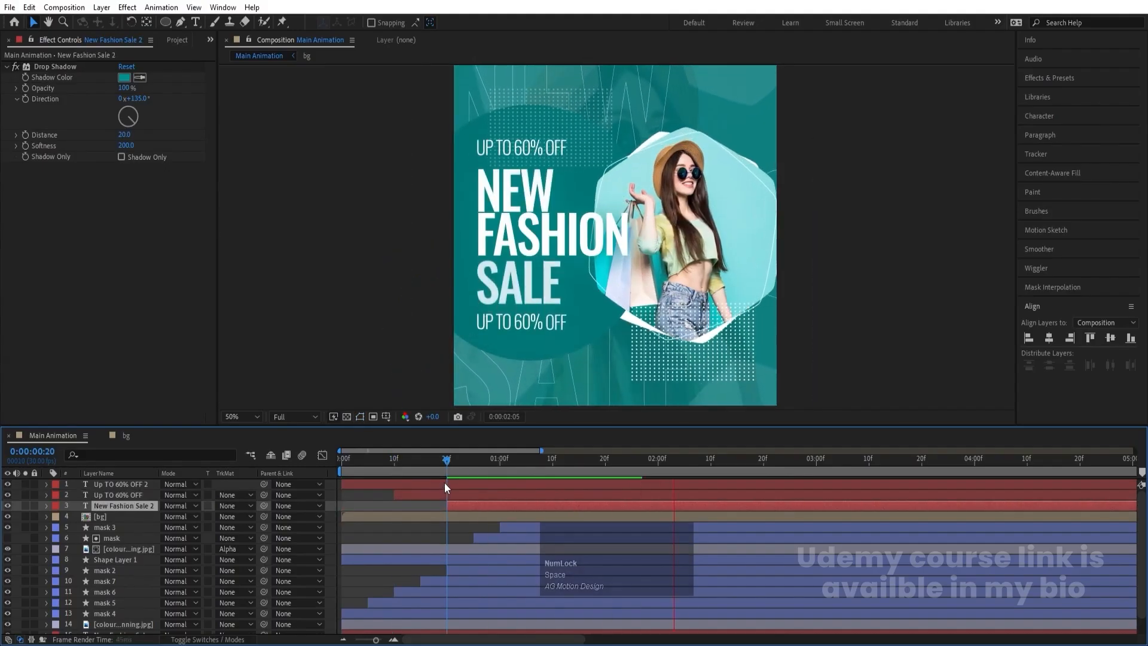
key("space")
- Return to the first frame and close the bg composition's timeline, leaving Main Animation open
left_click_drag(429, 458, 256, 479)
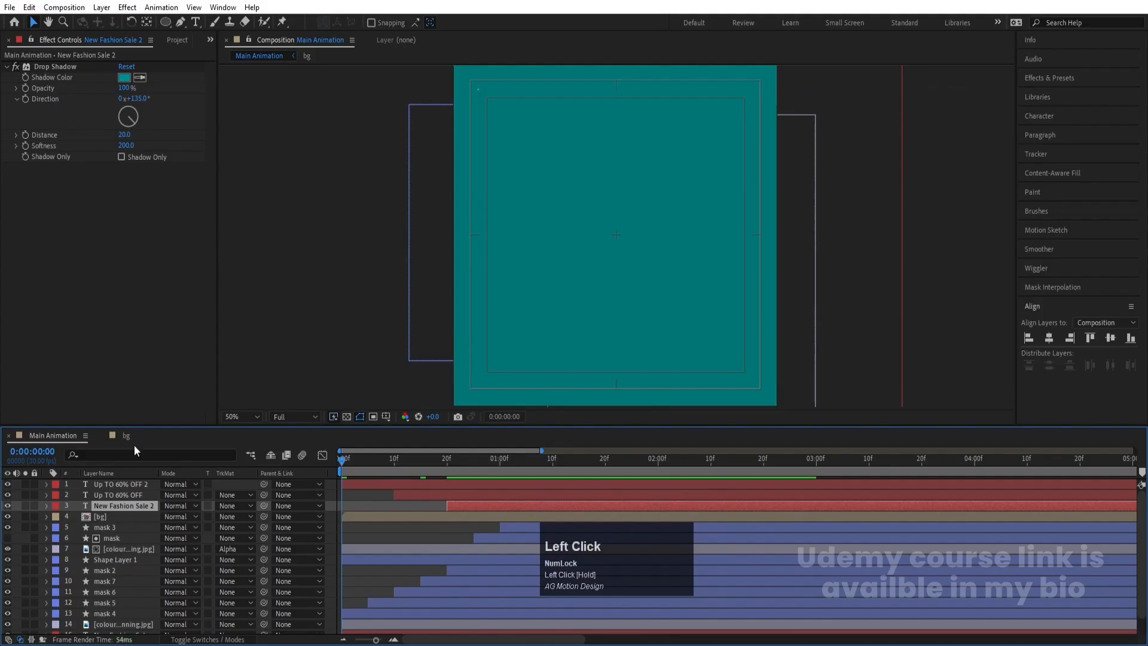
left_click(102, 435)
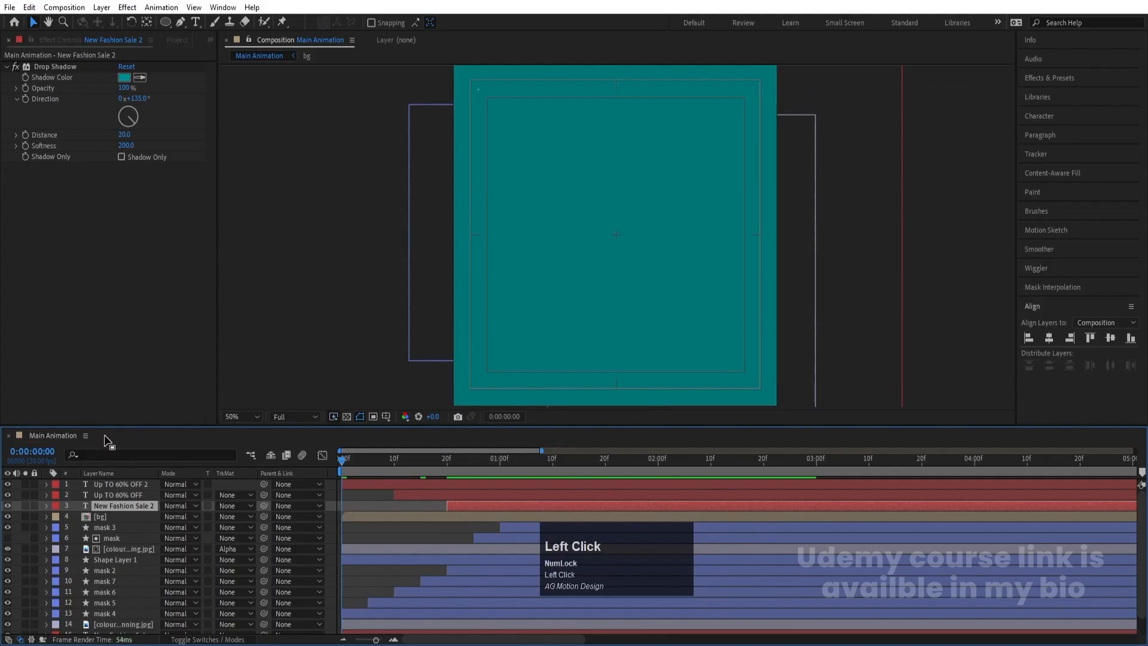
key("ctrl+n")
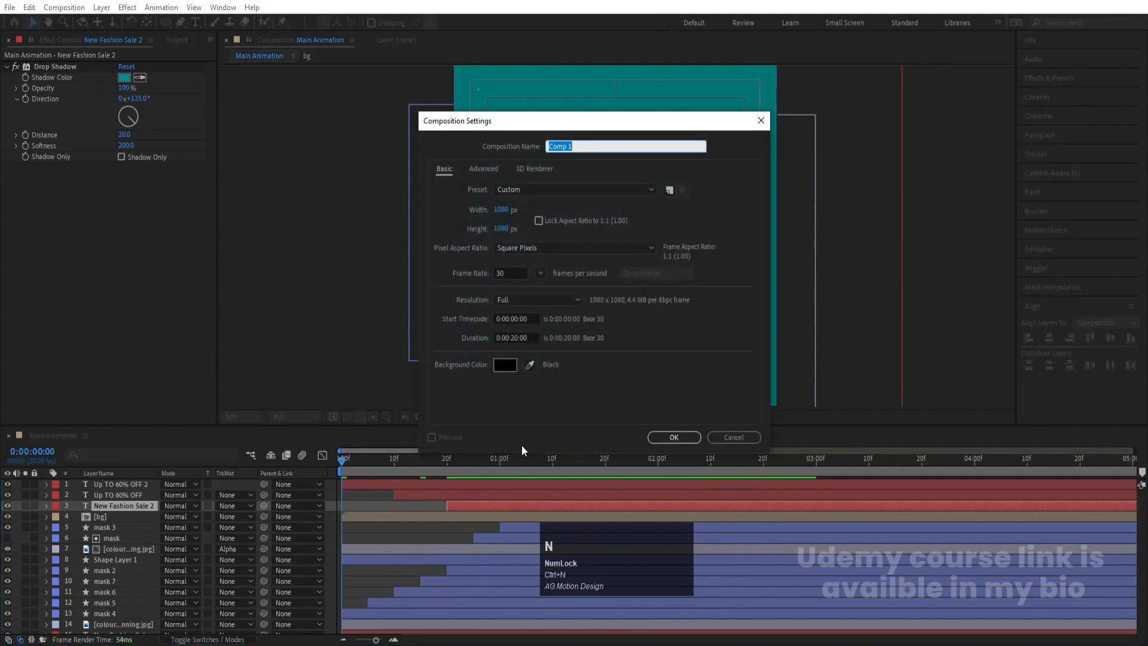
left_click(733, 438)
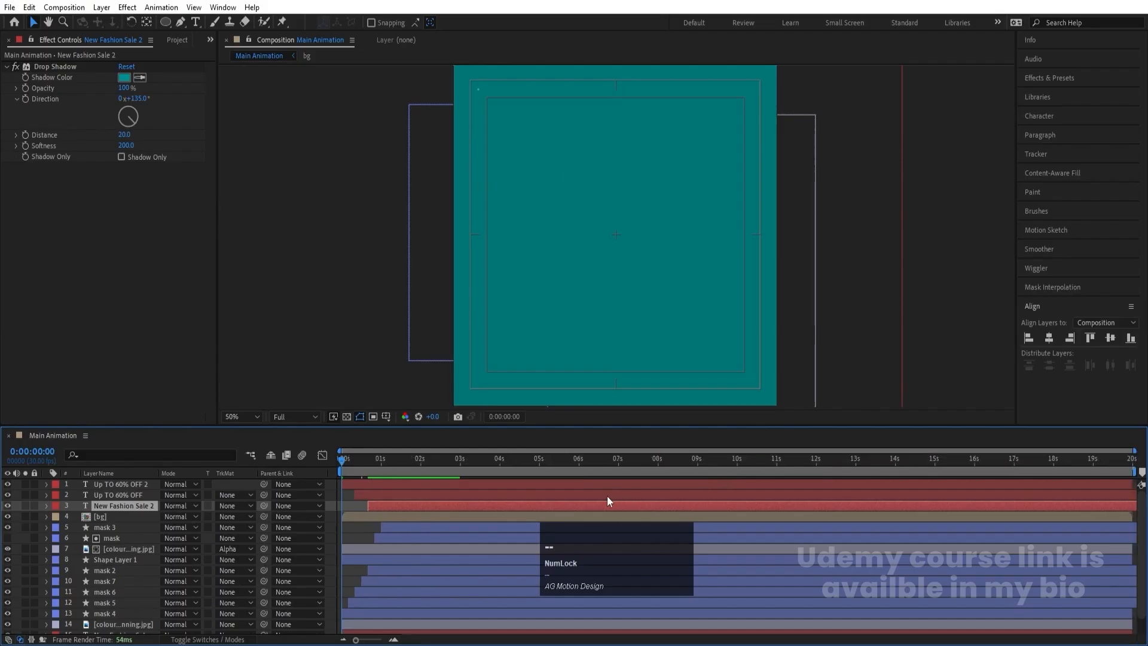
- End the work area at about 6 seconds and preview the finished animation
left_click_drag(542, 463, 579, 468)
key("n")
left_click(415, 459)
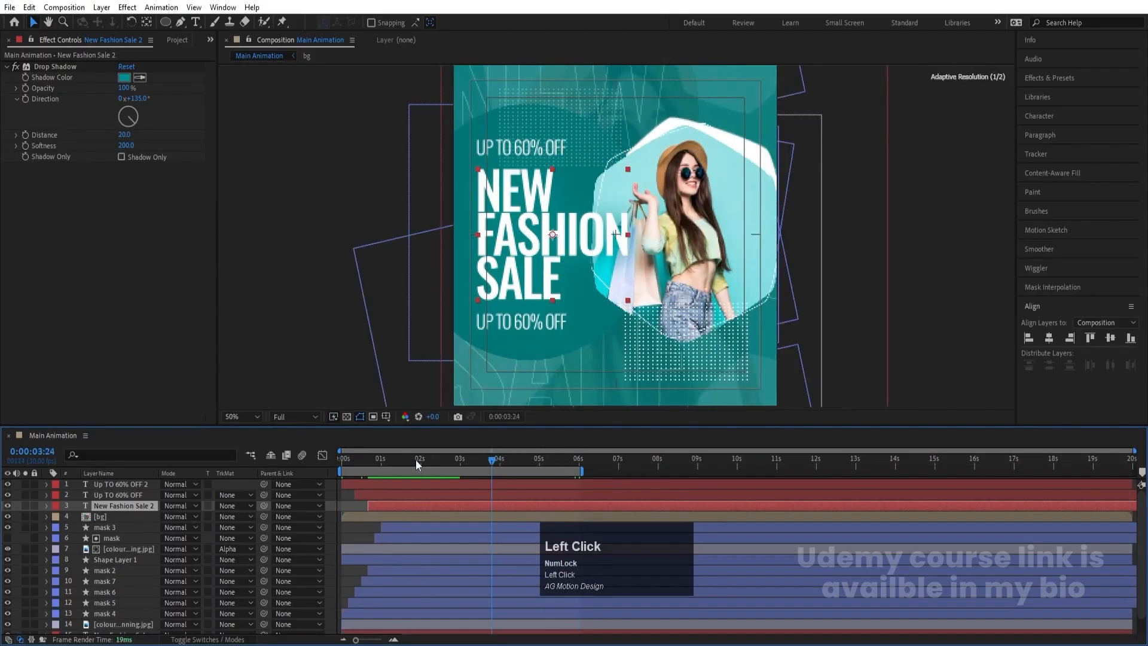
key("space")
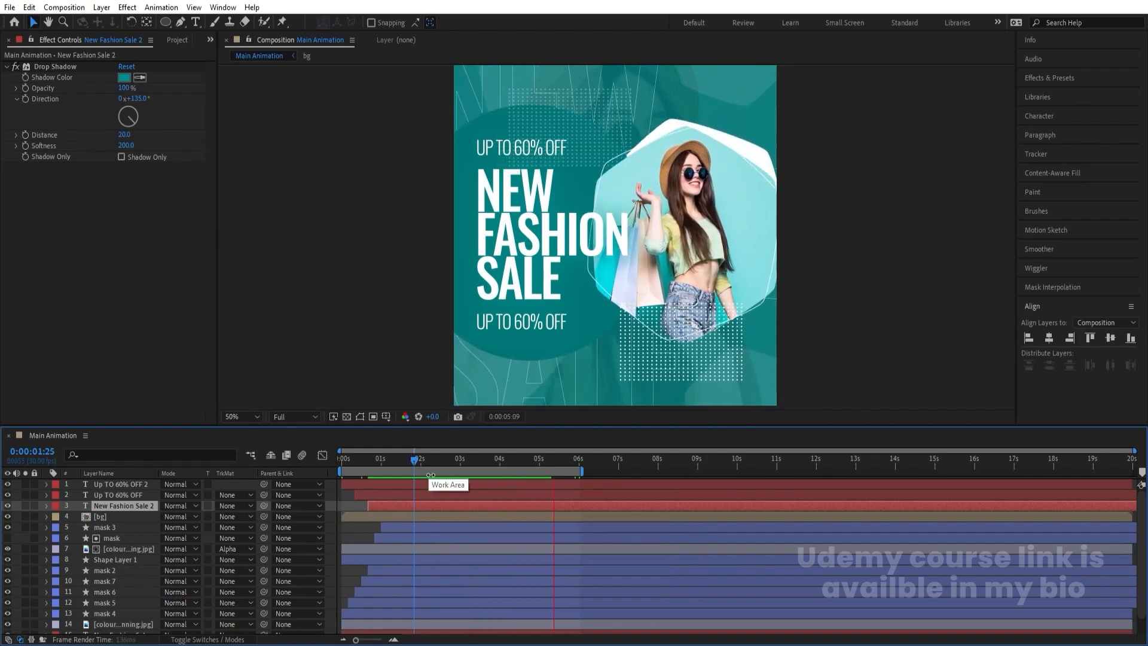
key("space")
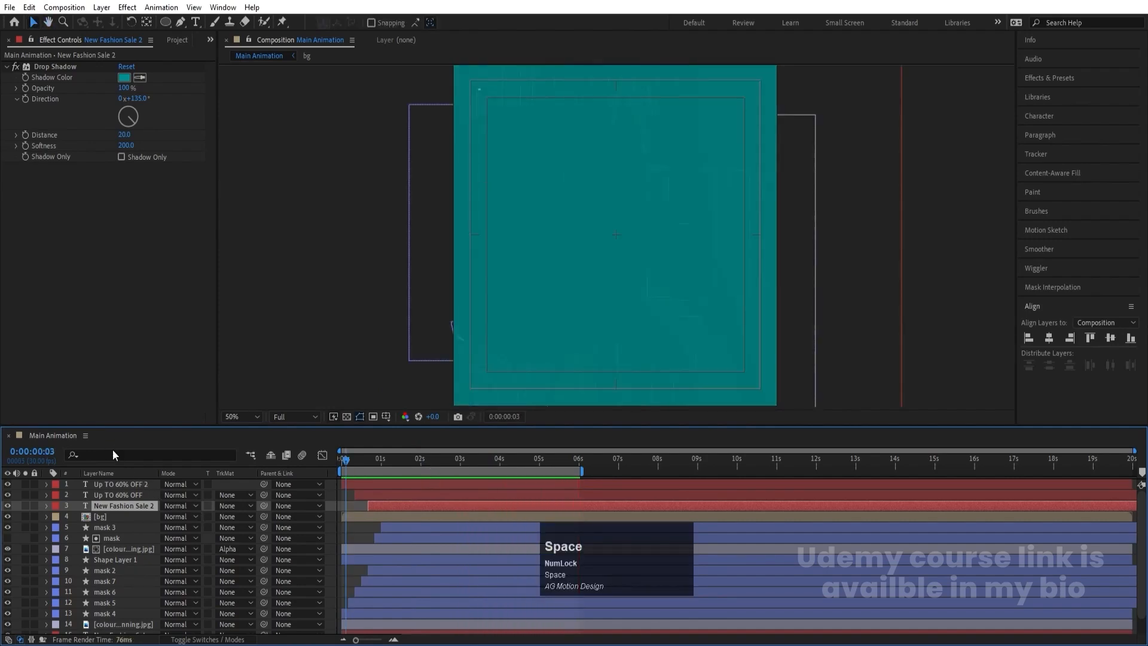
- Create a new composition named Main with a size of 1920 x 1080 px
key("ctrl+n")
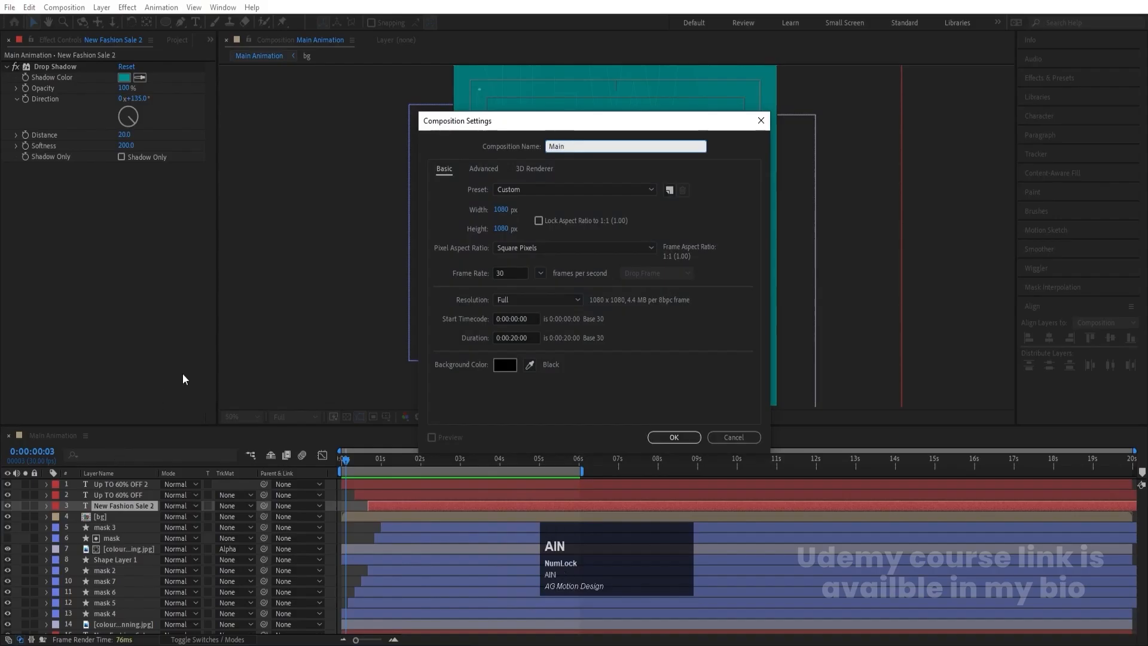
left_click(503, 212)
type("19")
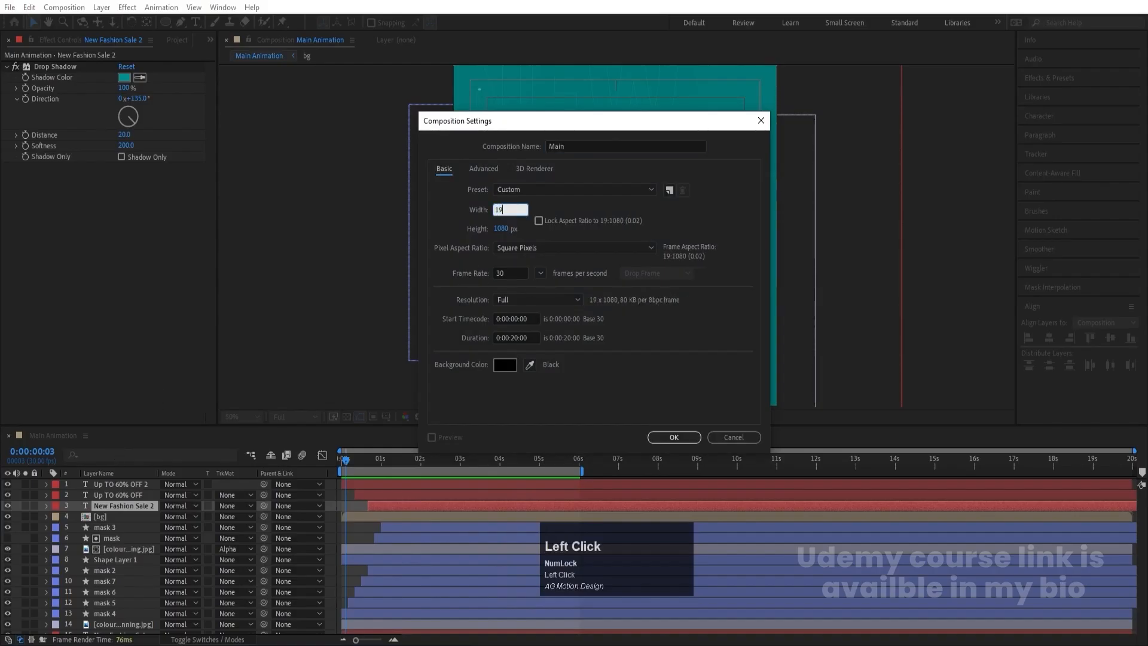
type("20")
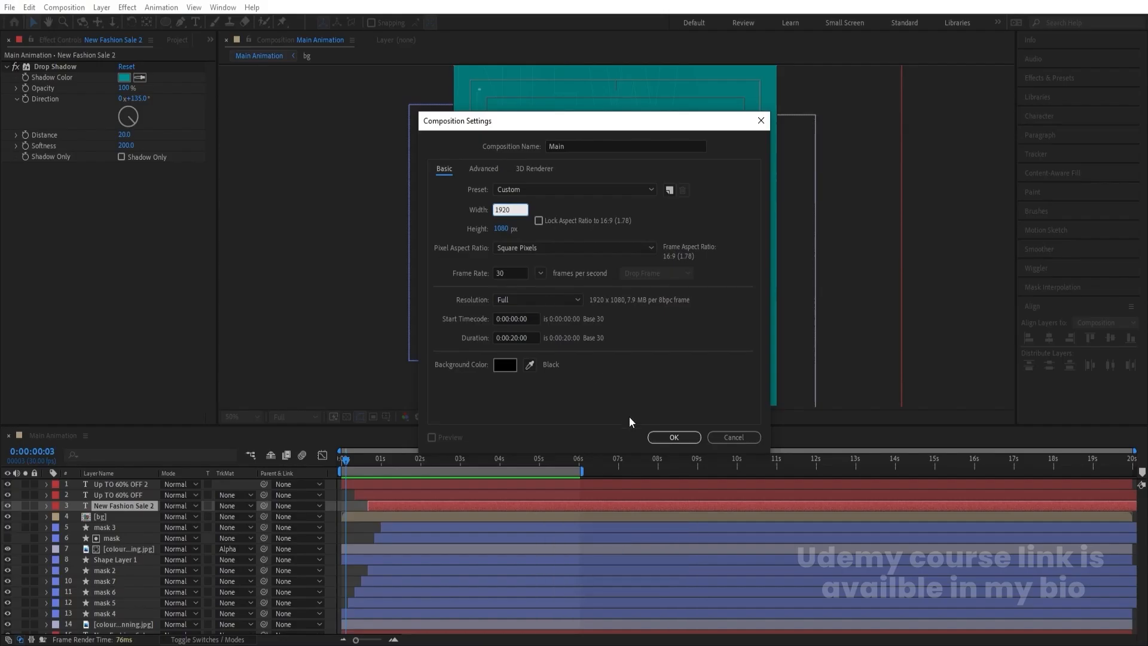
left_click(656, 440)
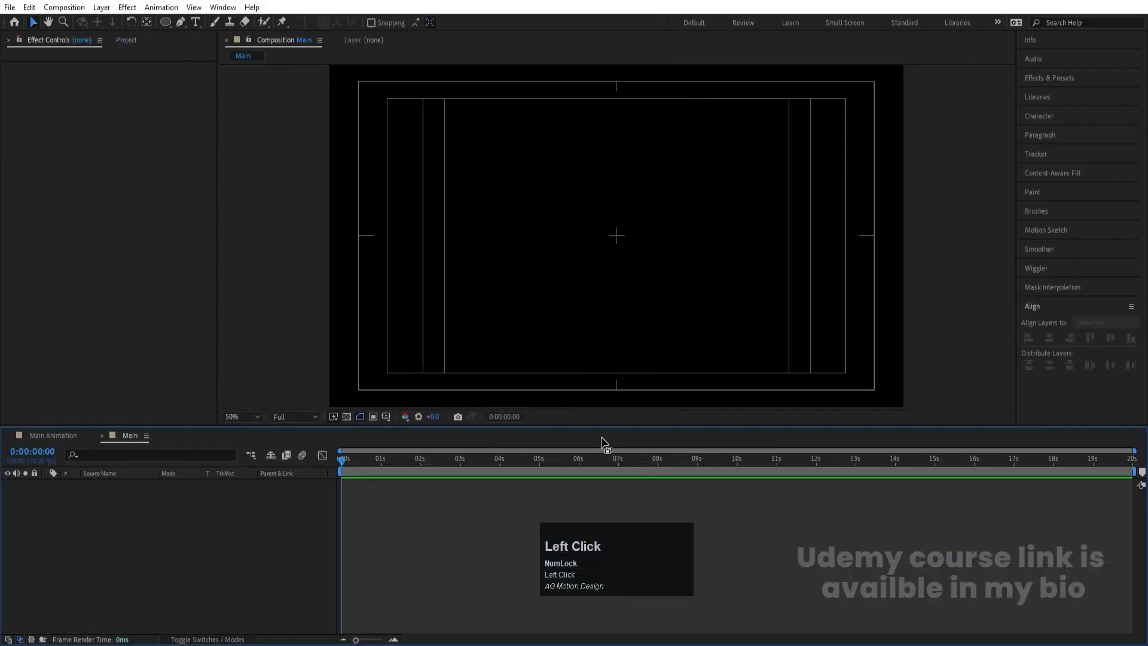
- Add the Main Animation composition to Main as a layer and scale it to 82%
key("ctrl+0")
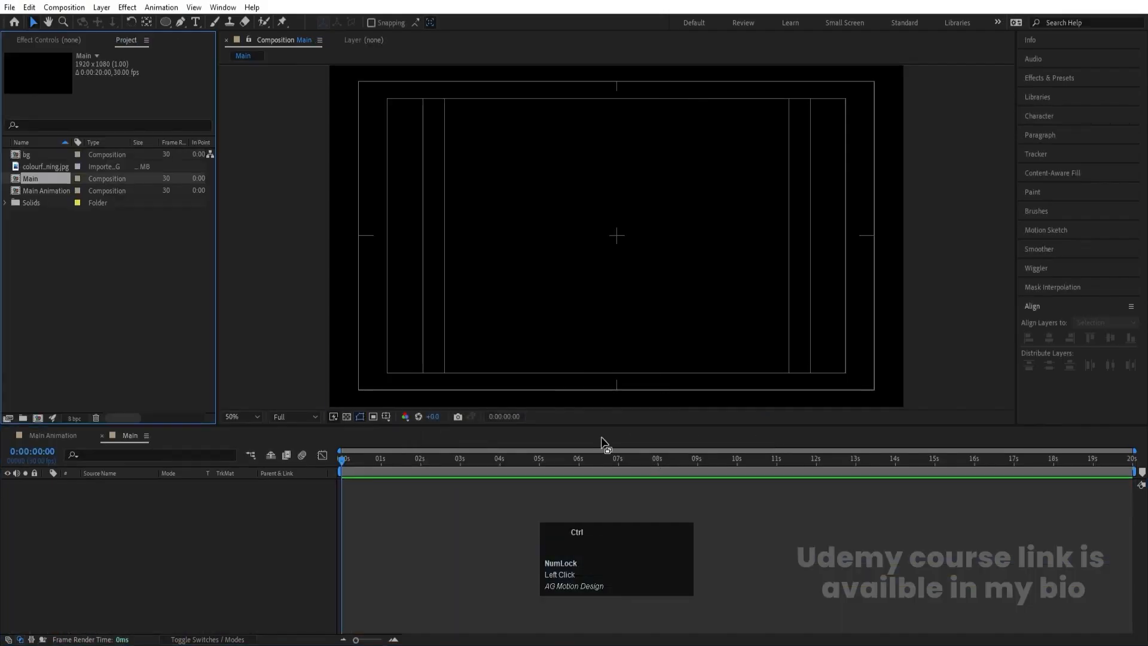
left_click(52, 191)
left_click_drag(170, 424, 171, 496)
key("s")
- Rotate the Main Animation layer slightly counterclockwise with the Rotation tool and preview it up to 0:00:01:21
key("w")
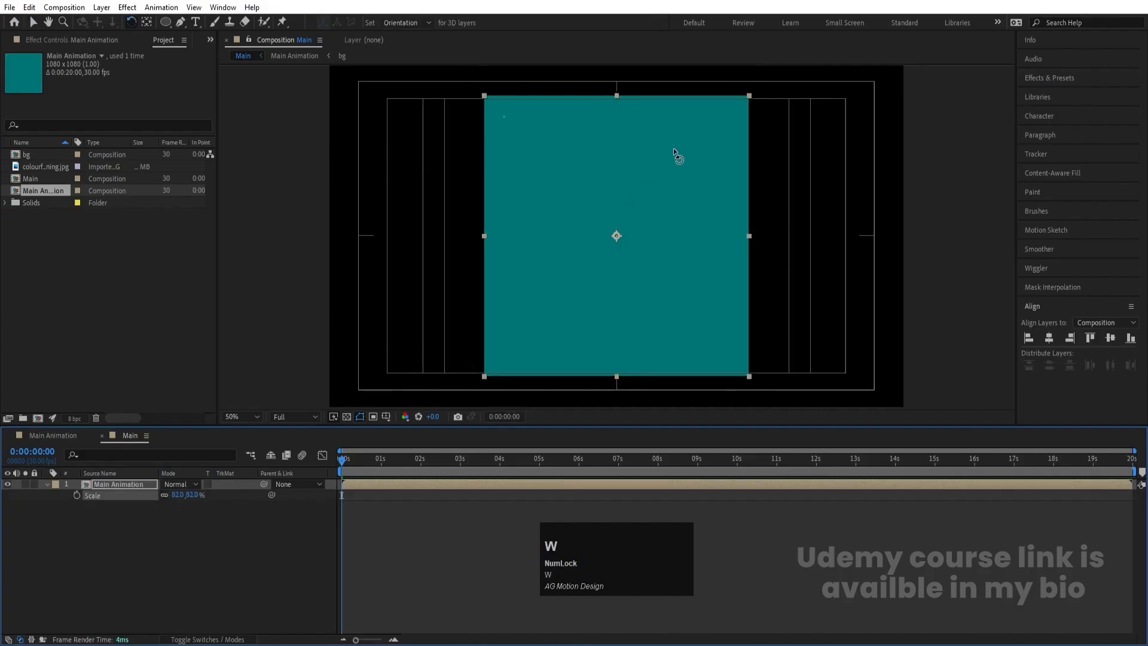
left_click_drag(680, 132, 669, 127)
key("space")
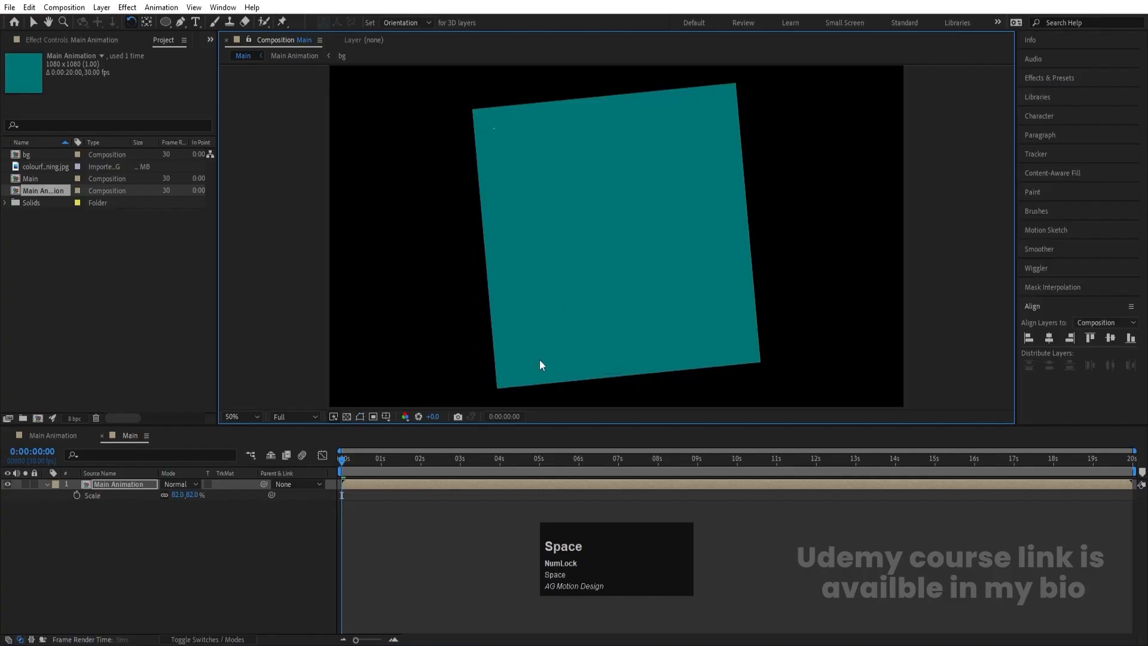
key("space")
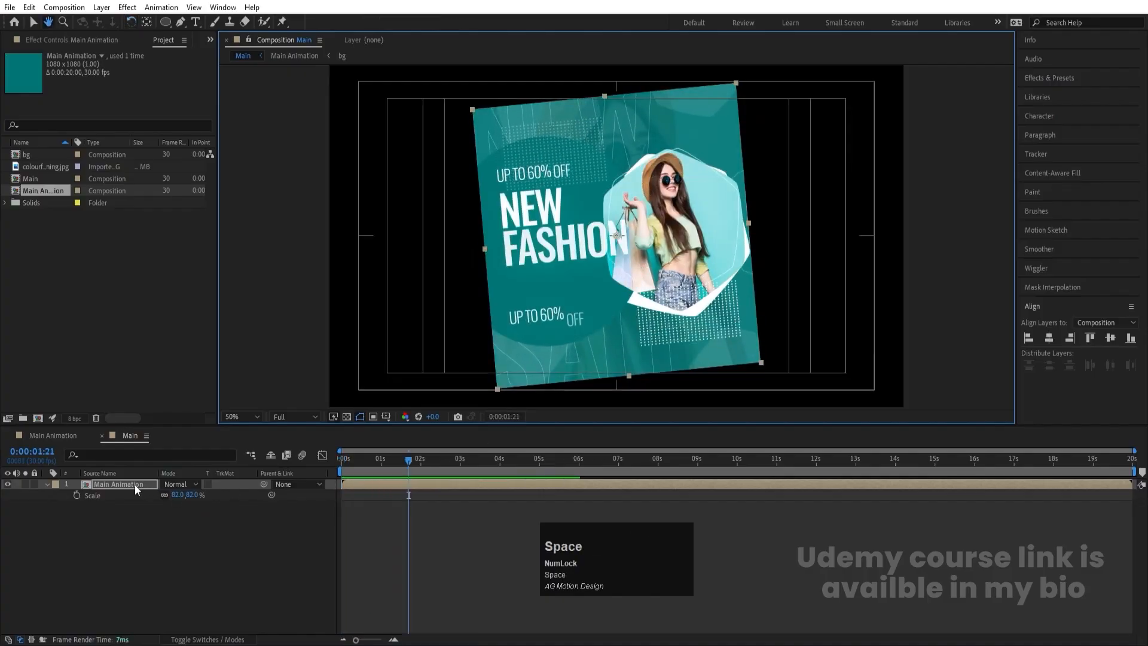
- Duplicate the Main Animation layer and scale the lower copy to 200% as a full-frame background
key("ctrl+d")
left_click(105, 496)
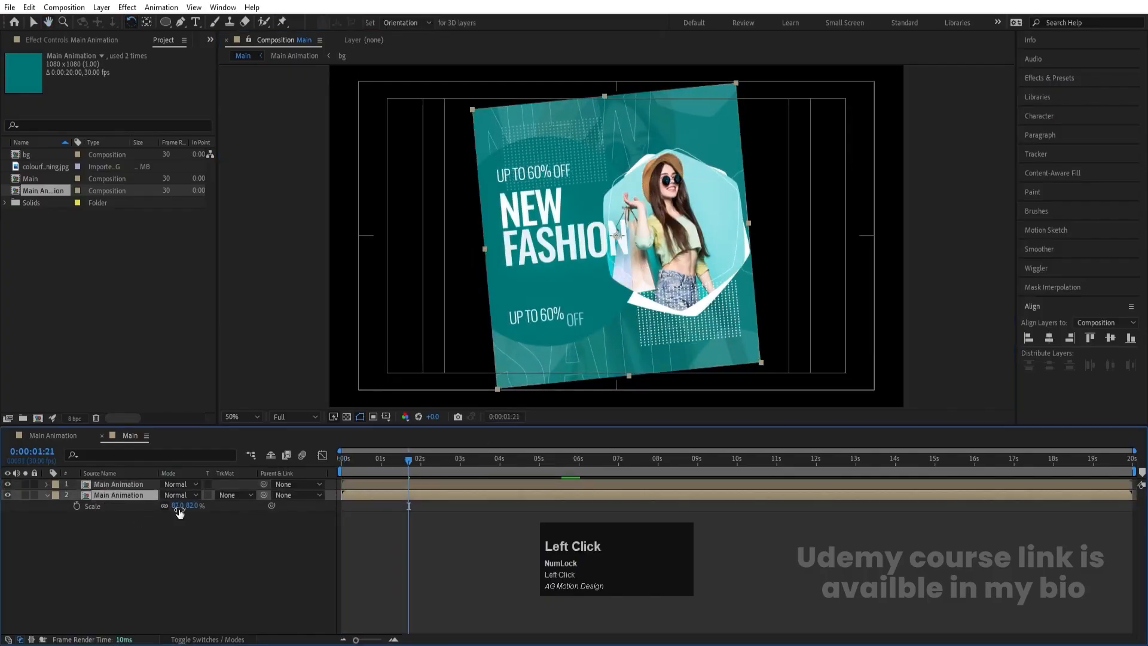
left_click_drag(180, 506, 234, 497)
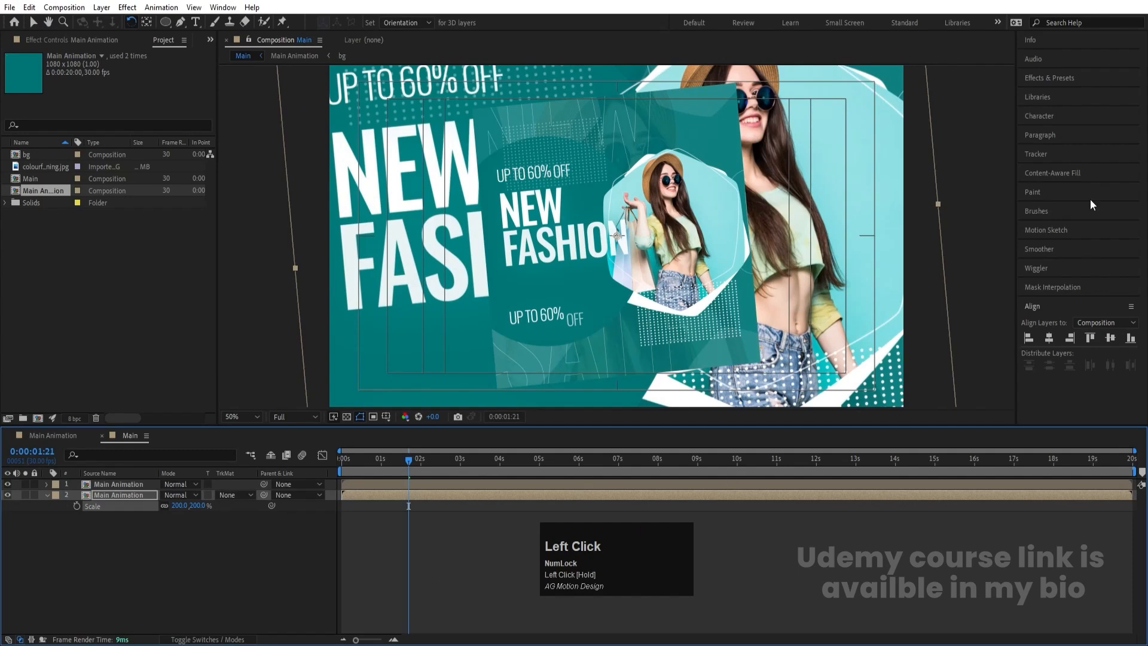
- Find the Gaussian Blur effect by searching for blur and apply it to the enlarged background copy
left_click(1047, 86)
left_click(1062, 95)
key("ctrl+a")
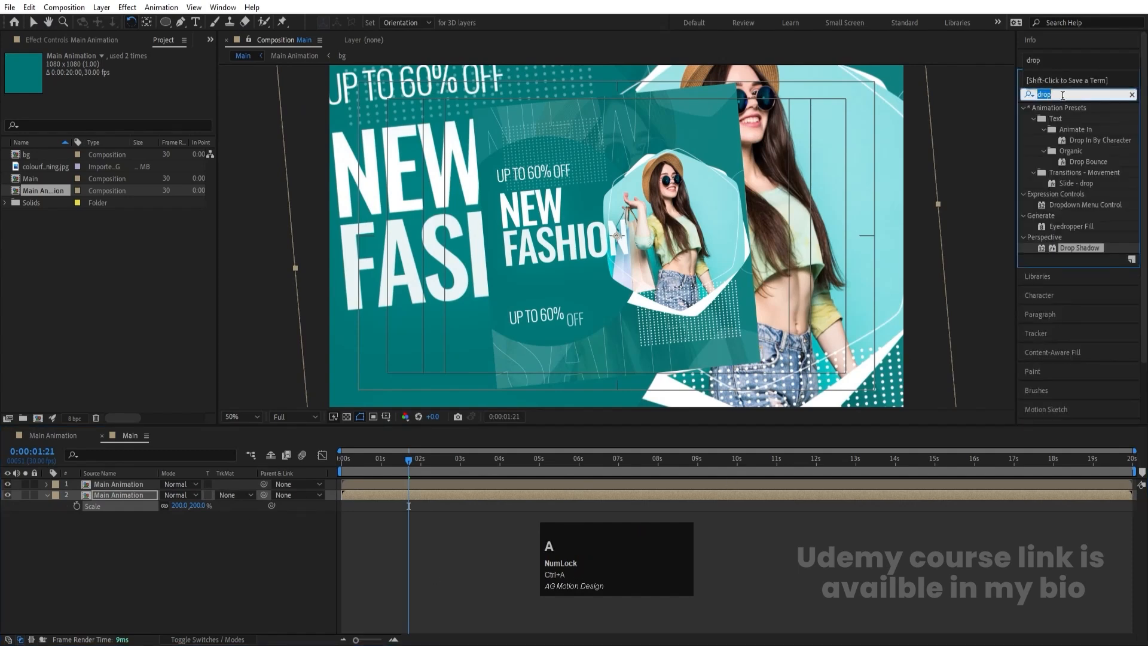
type("blur")
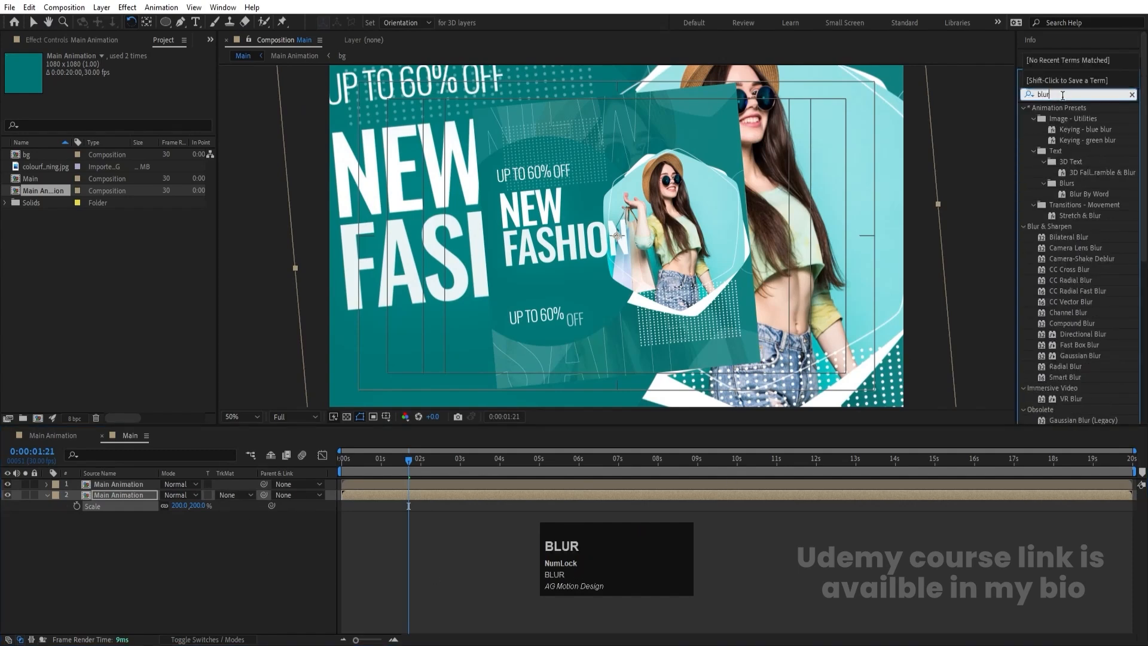
double_click(1095, 354)
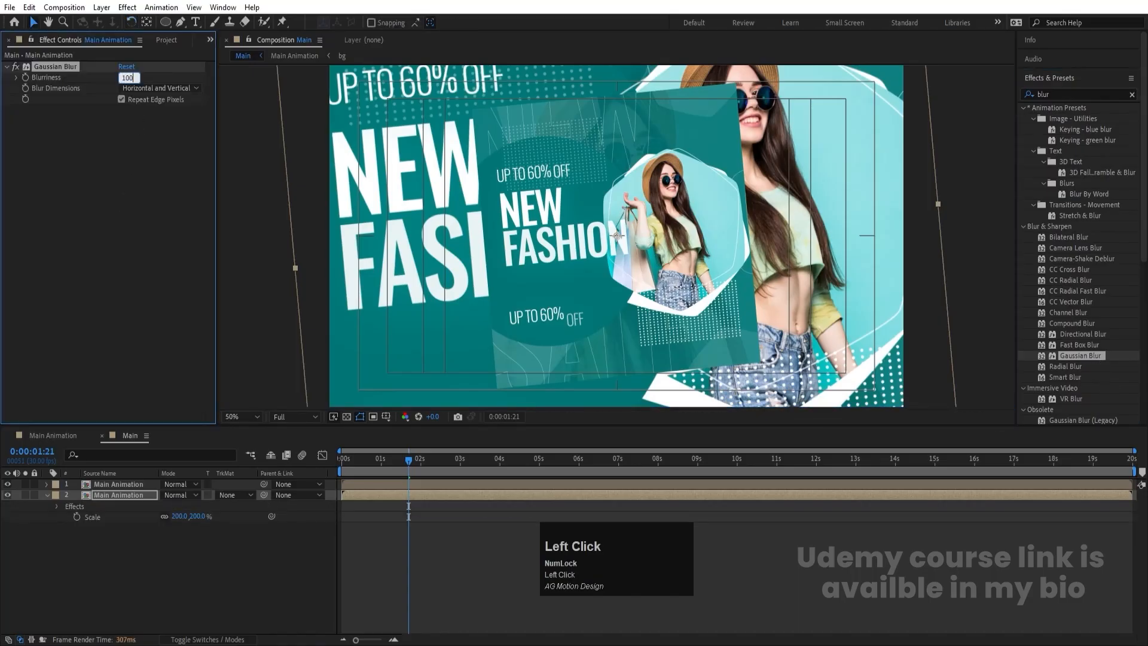
- Try blurriness values of 100 and 50 on the Gaussian Blur, and settle on 20
type("100")
key("Return")
left_click(126, 78)
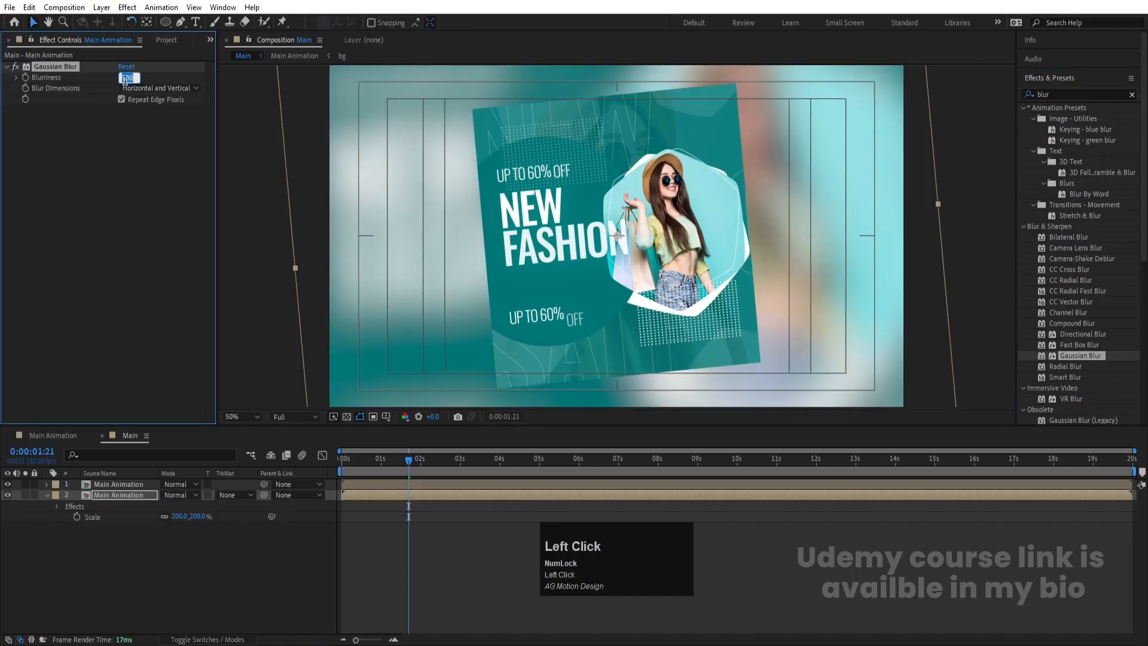
key("Return")
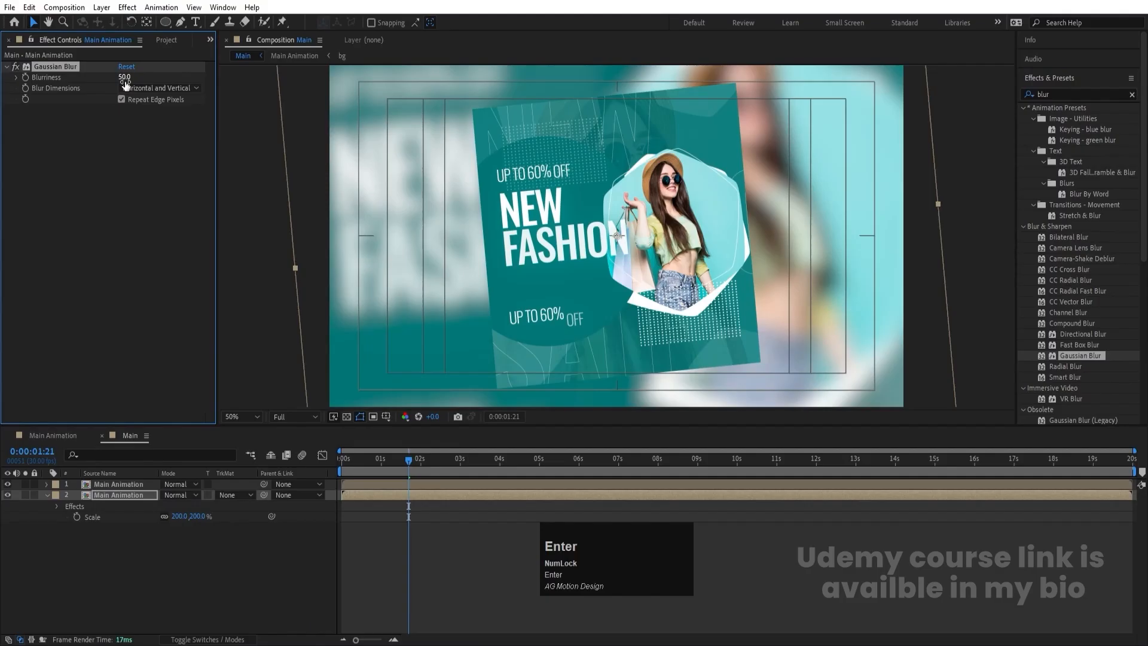
left_click(124, 78)
key("Return")
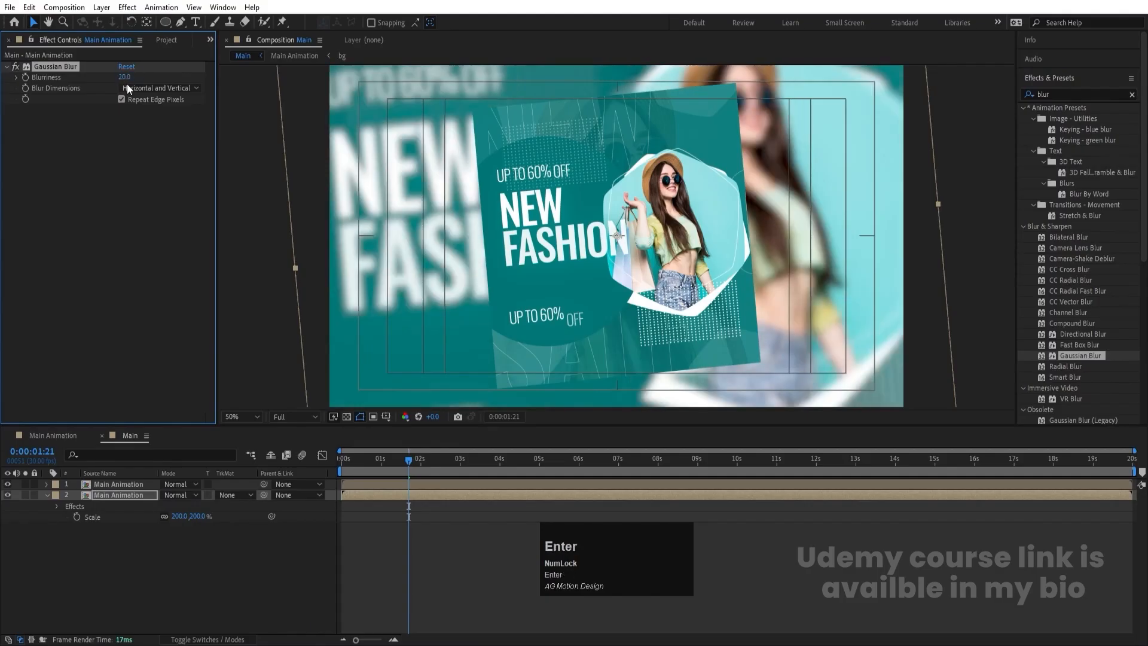
- Apply a Drop Shadow effect with softness 200 to the upper Main Animation layer
left_click(106, 486)
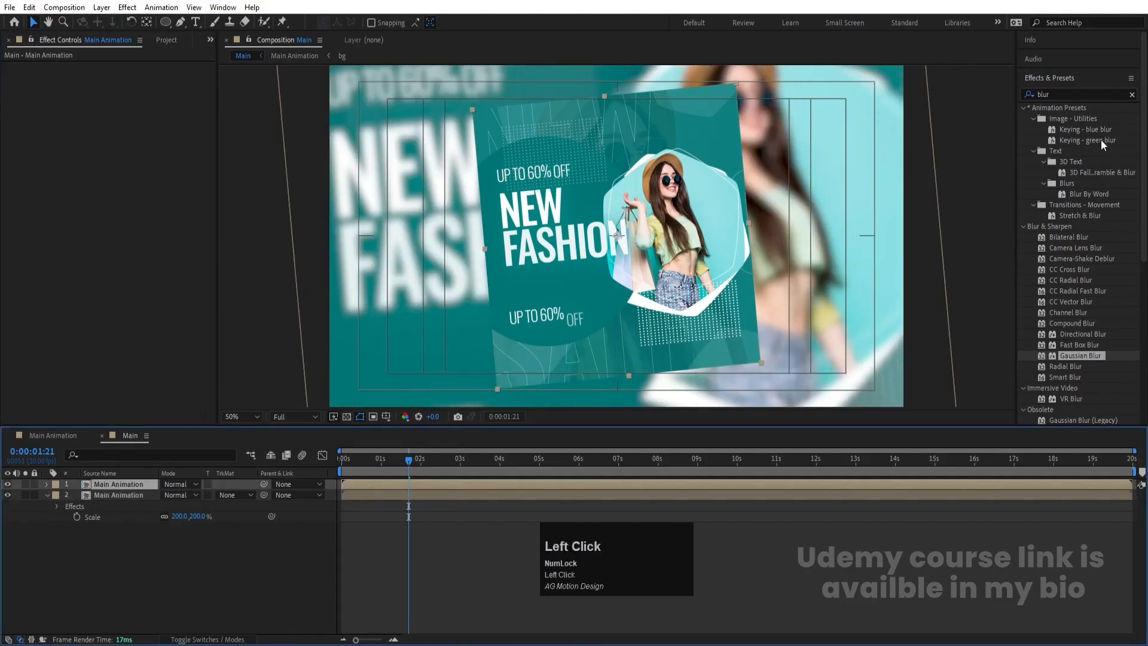
key("ctrl+a")
type("drop")
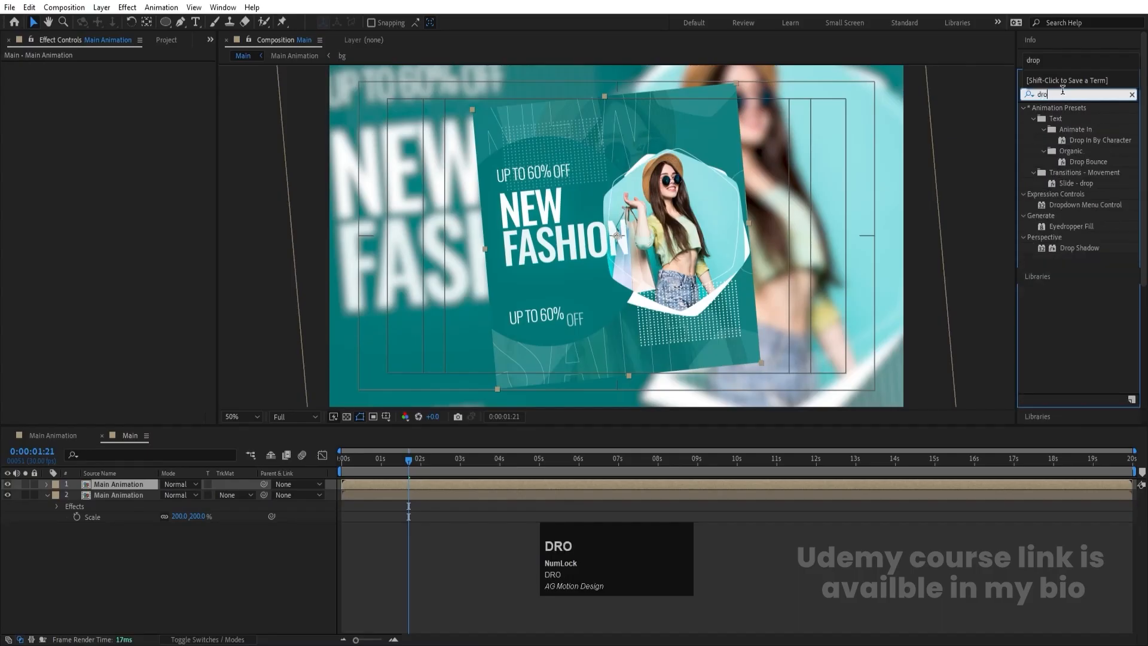
double_click(1078, 247)
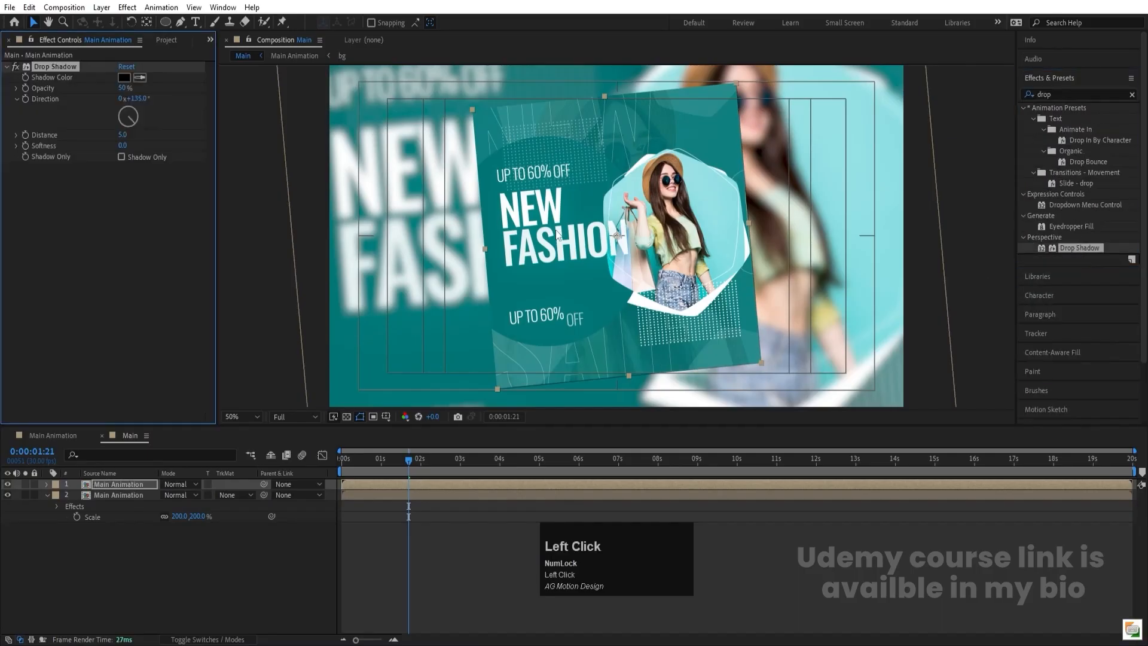
left_click(126, 145)
type("200")
key("Return")
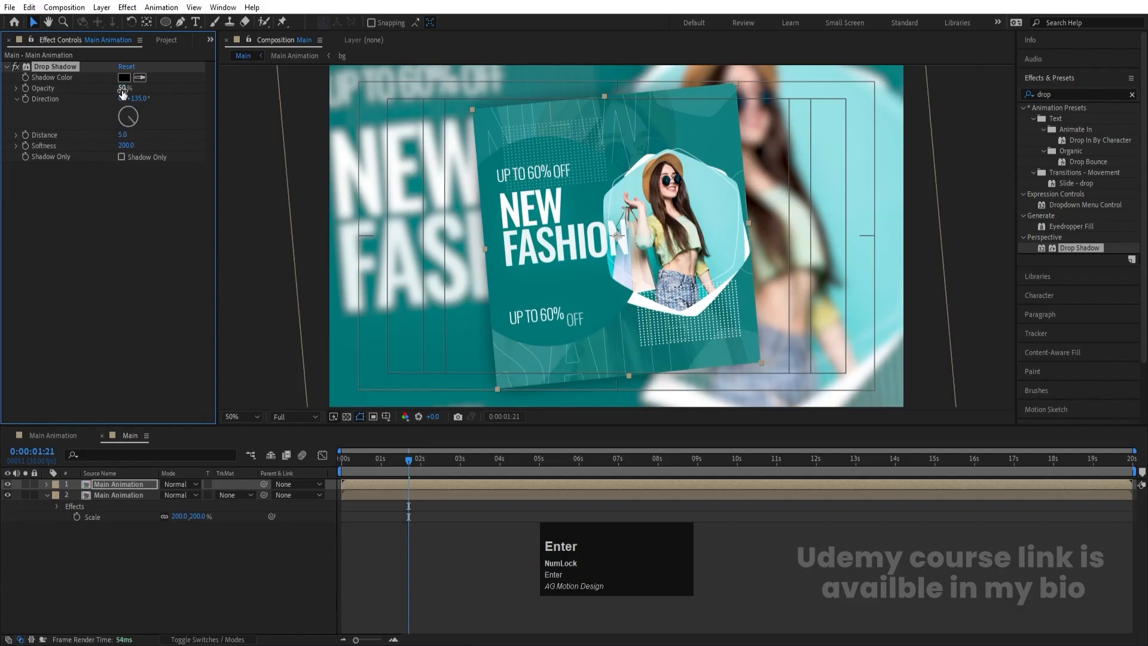
- Set the Drop Shadow's opacity to 100%, its distance to 0 and its softness to 800
left_click(123, 88)
type("100")
key("Return")
type("0")
key("Return")
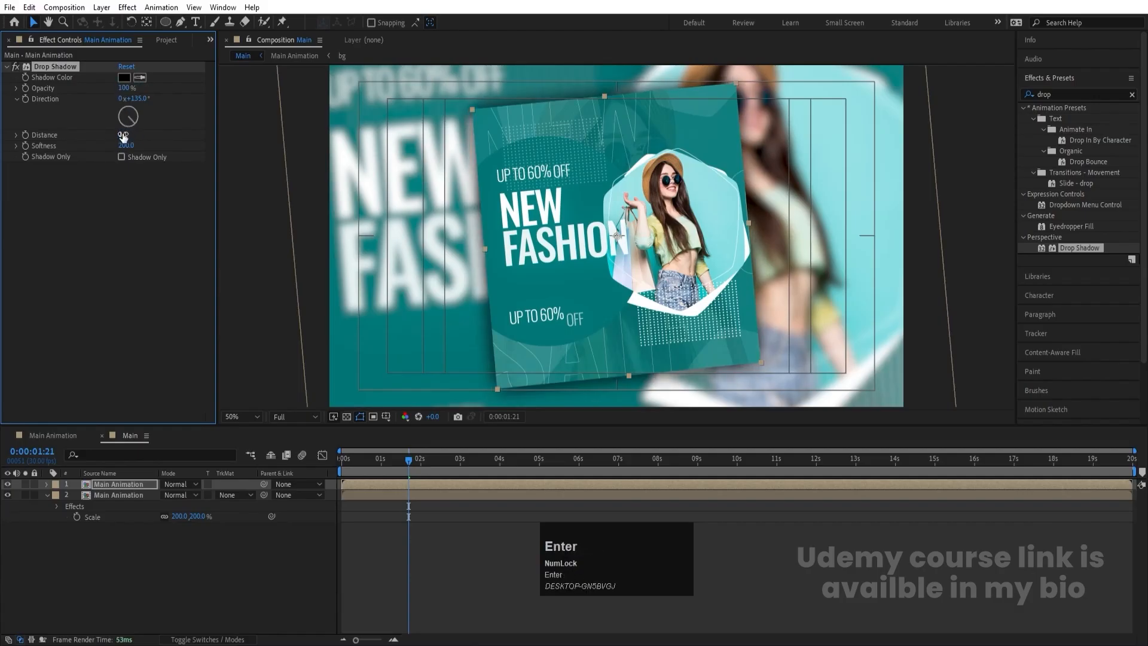
left_click(126, 146)
type("800")
key("Return")
left_click(250, 552)
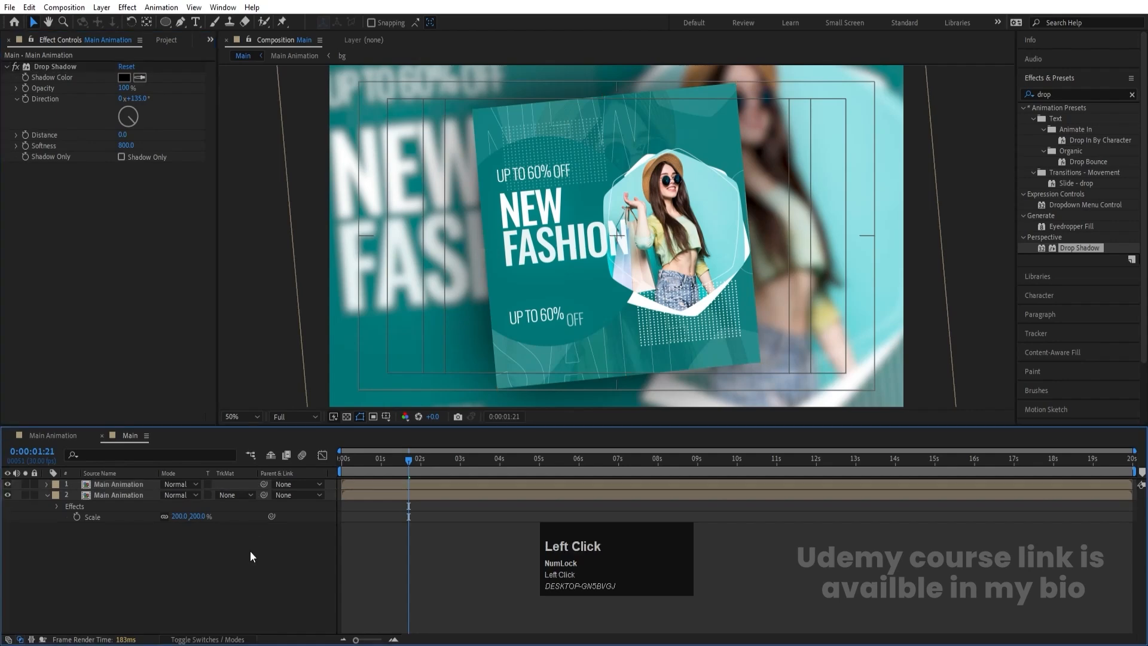
- Change the Drop Shadow color of the upper Main Animation layer to white
left_click(114, 482)
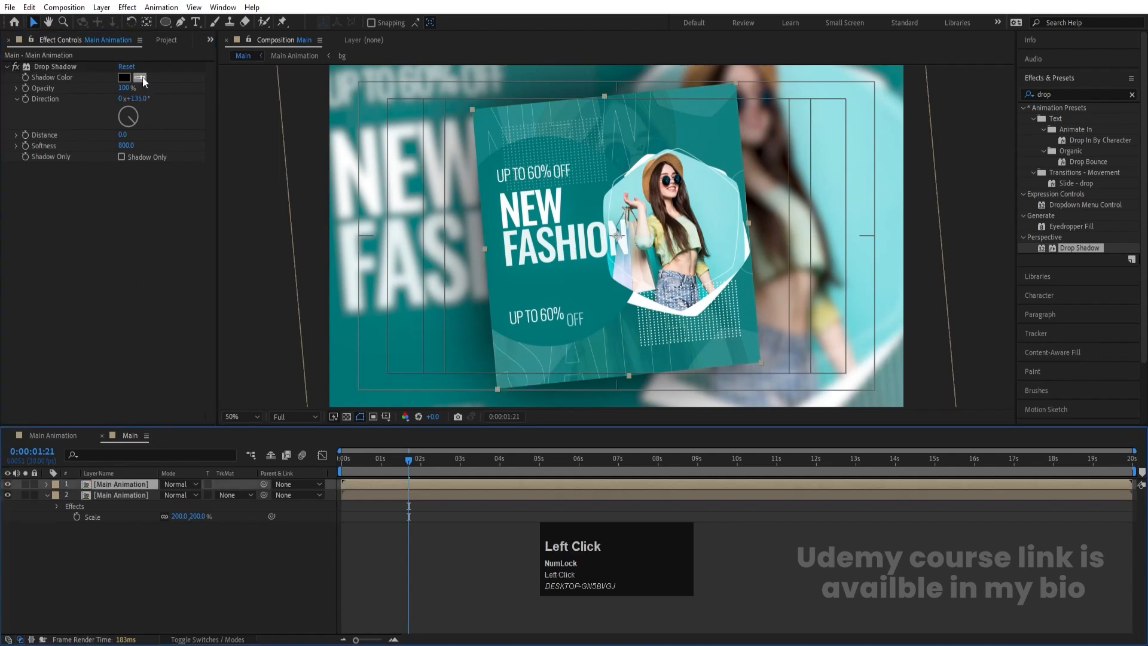
left_click(124, 77)
left_click(196, 224)
key("Return")
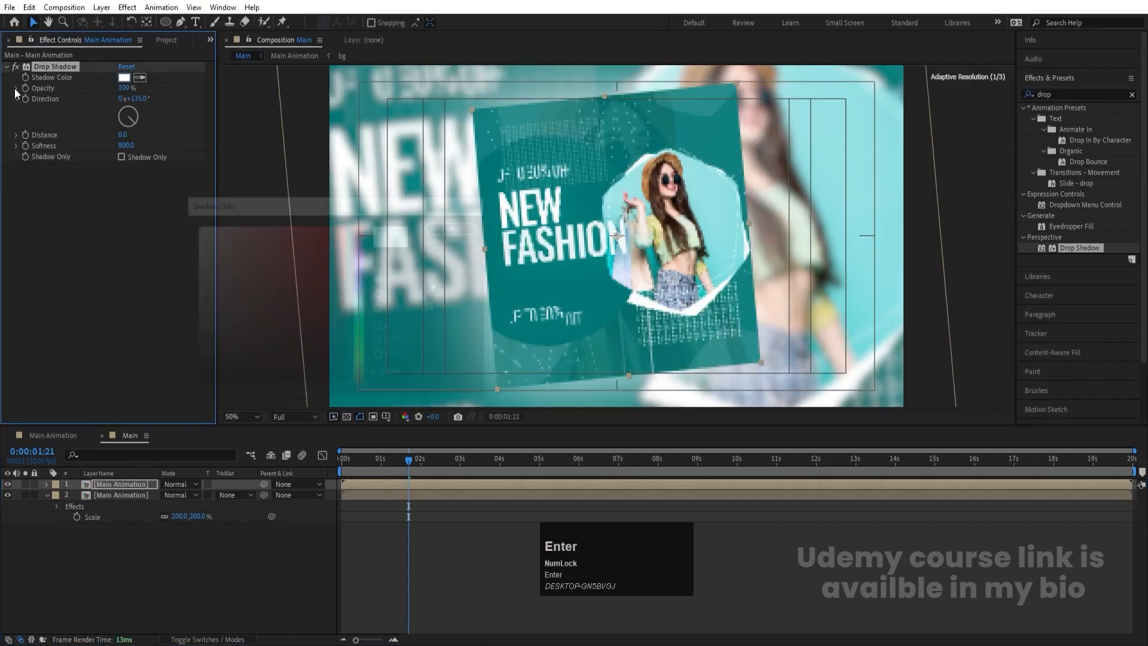
- End the Main composition's work area at about 6 seconds and preview it from the first frame
left_click(403, 529)
left_click_drag(497, 466, 222, 478)
key("n")
key("space")
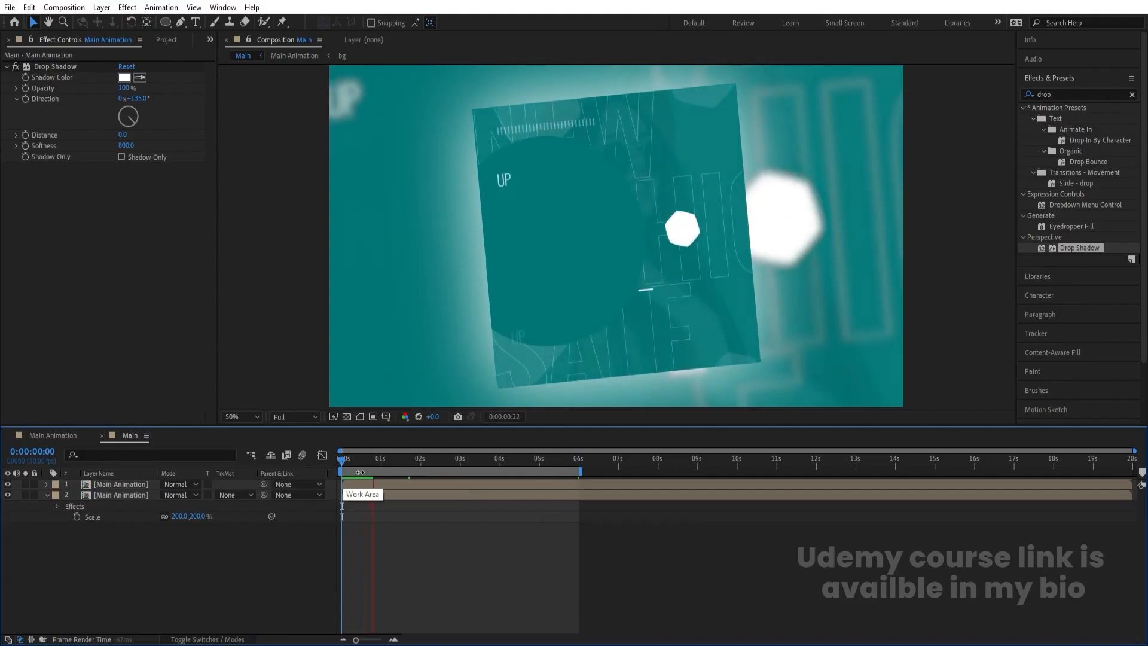
- Keyframe the upper layer's Drop Shadow opacity at 0% on the first frame and play the preview
left_click(322, 465)
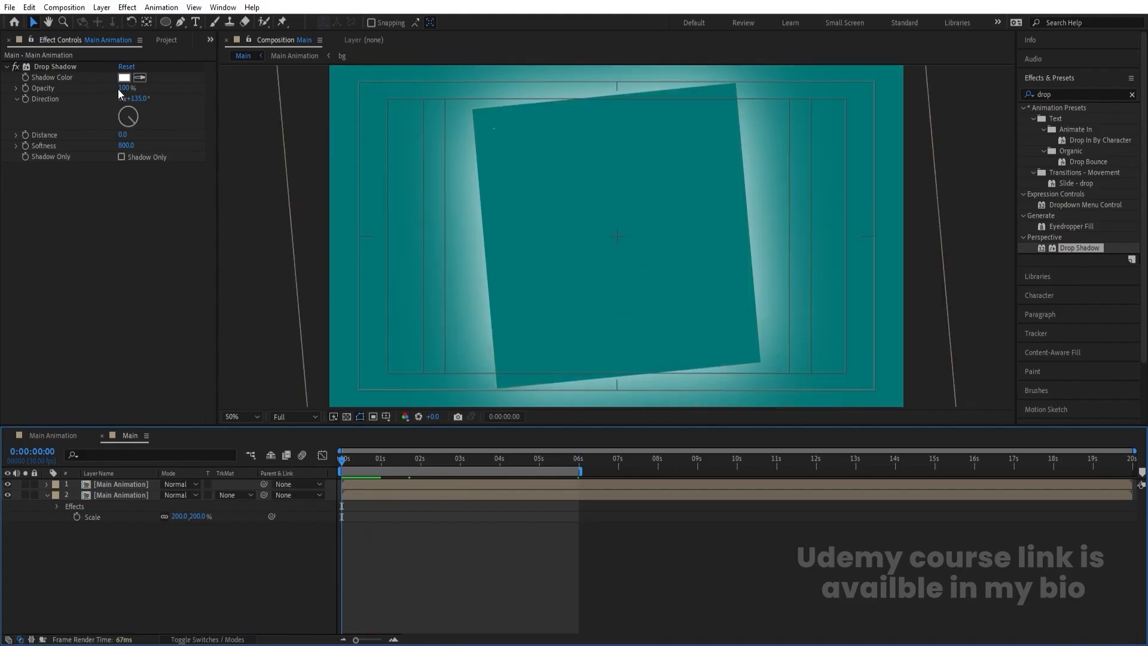
left_click(119, 88)
type("0")
key("Return")
key("space")
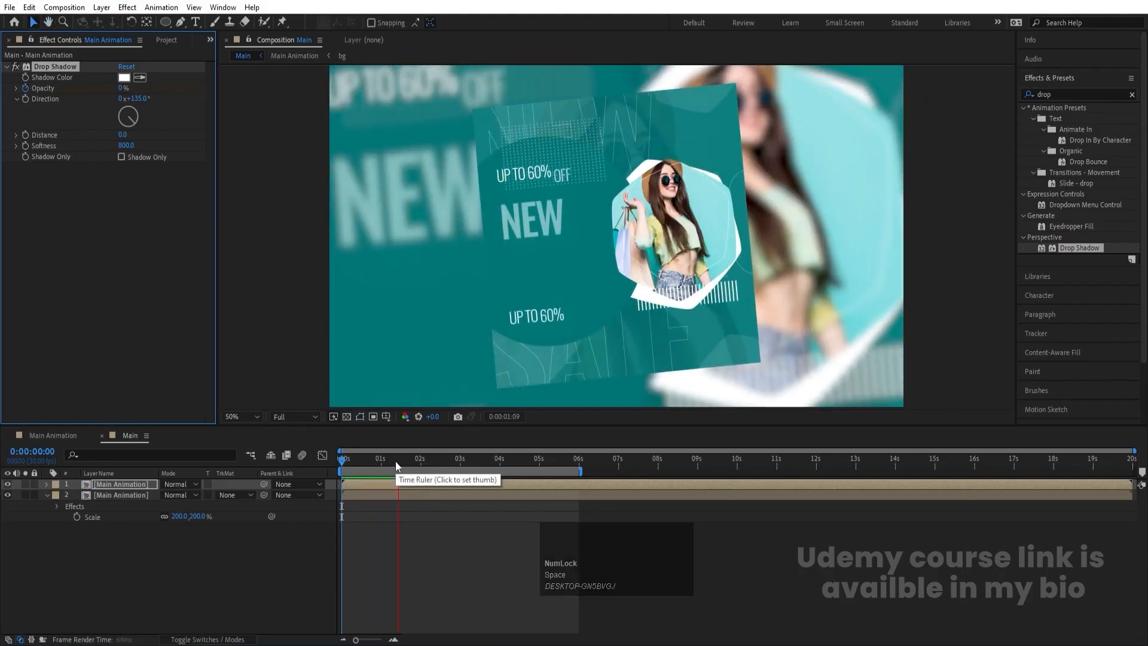
- Keyframe the Drop Shadow opacity to 50% at 0:00:01:18 and preview the fade from the first frame
key("space")
key("u")
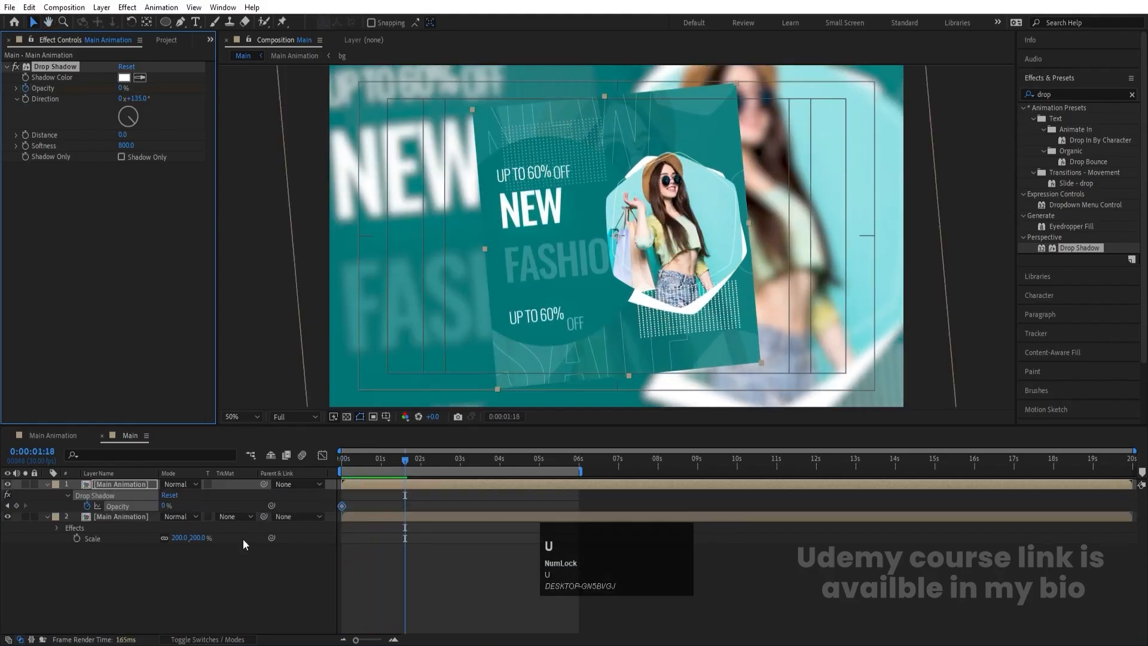
left_click(165, 506)
type("50")
key("Return")
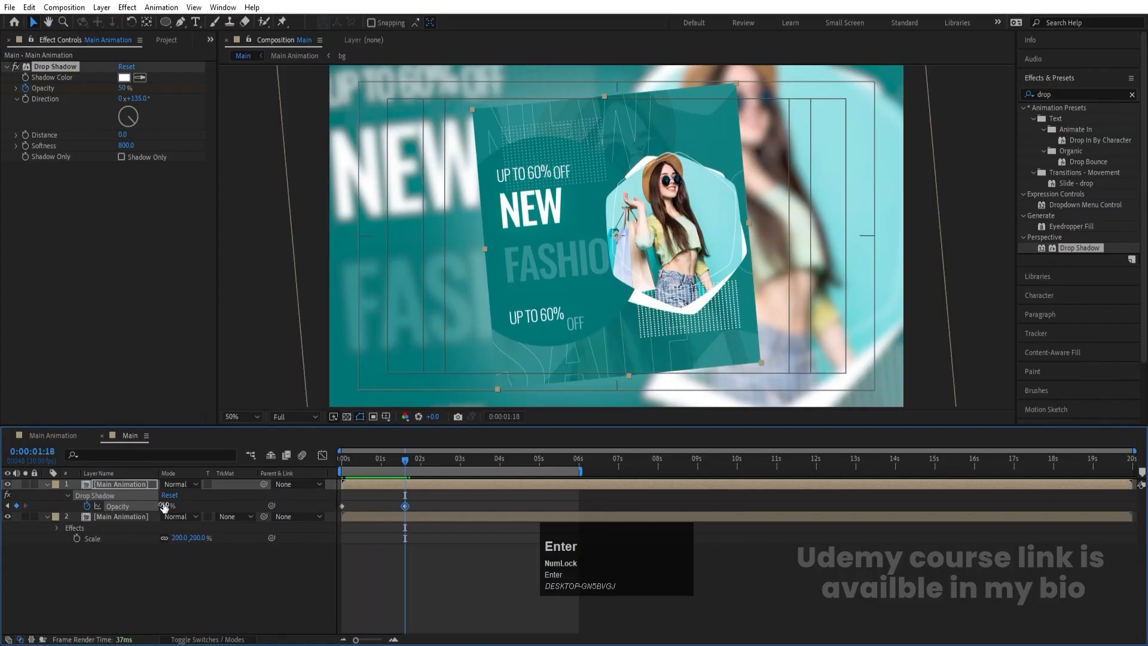
left_click(343, 459)
key("space")
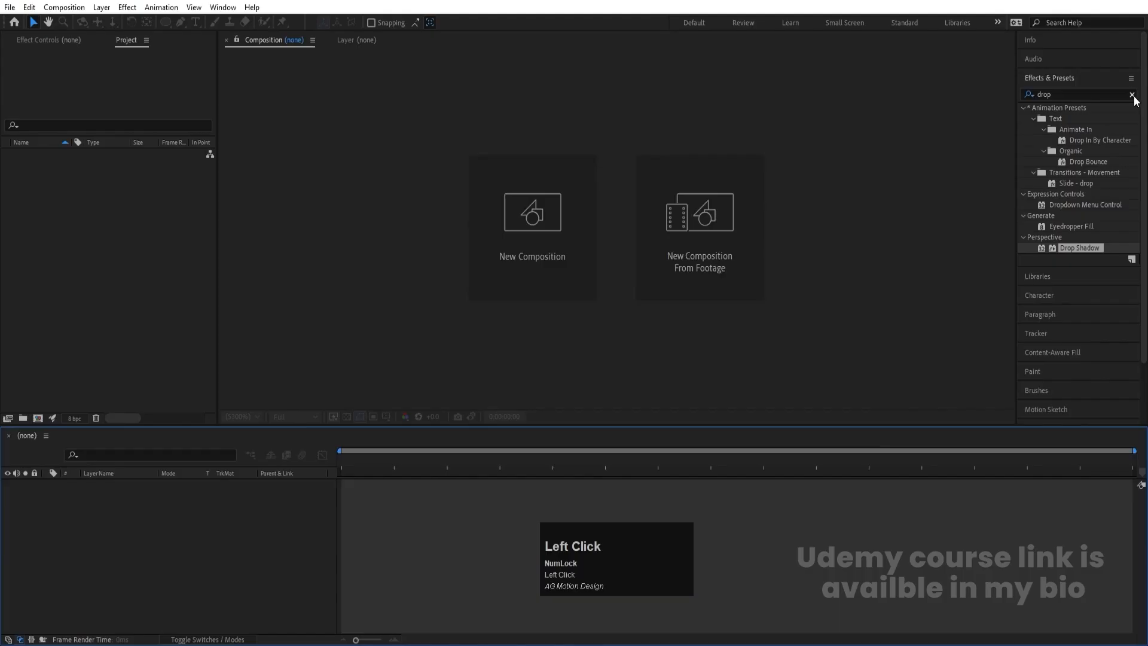
- Clear the effects search and start a new composition named Main Animation
left_click(1132, 94)
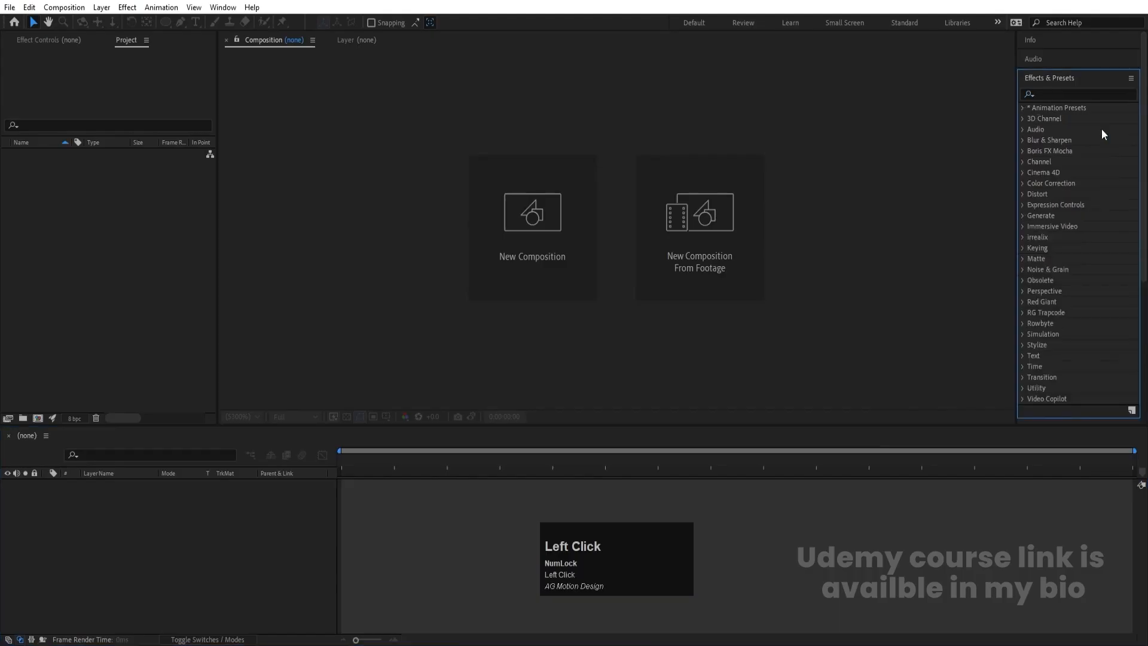
left_click(554, 220)
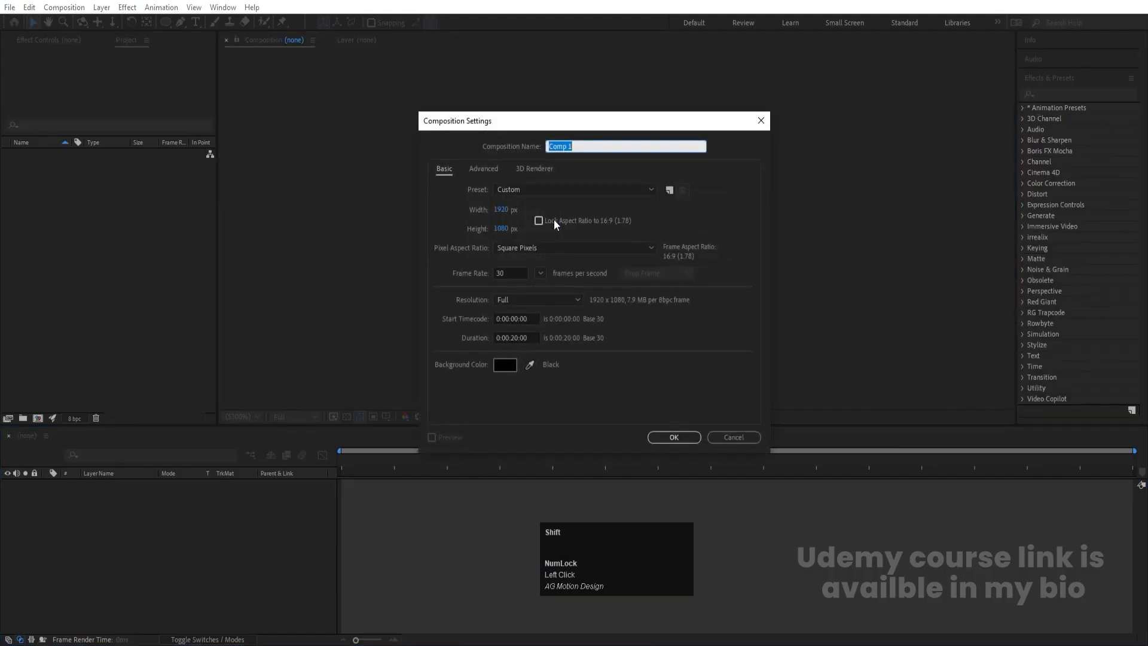
type("Main Anima")
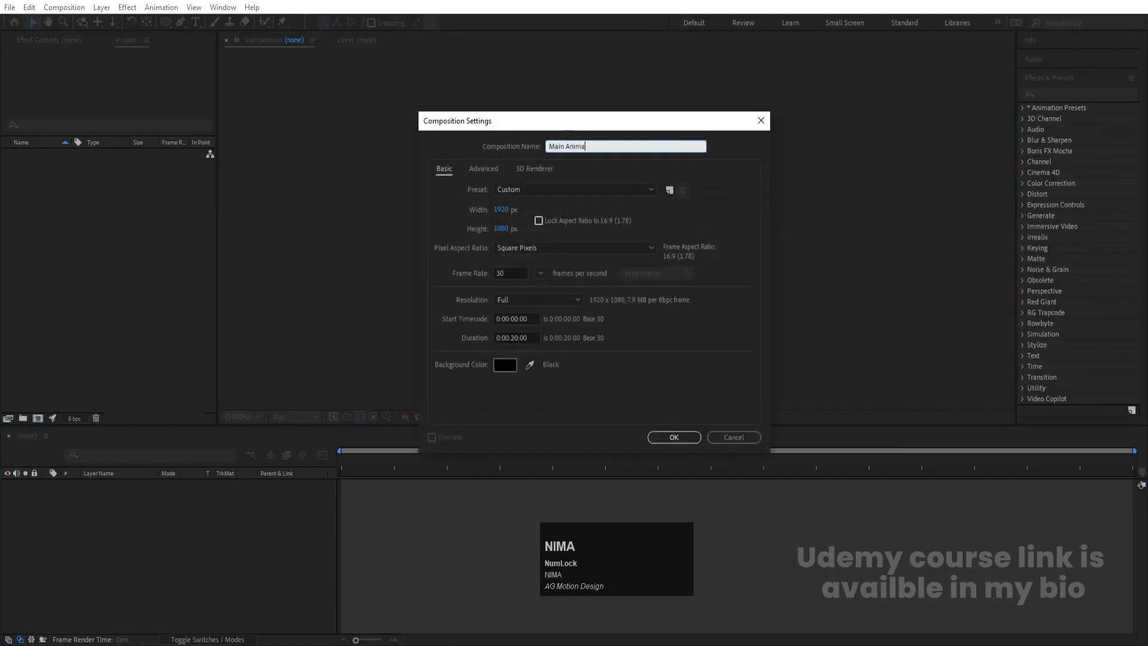
type("tion")
- Give the Main Animation composition a white background and a 0:01:00:00 duration, and create it
left_click(514, 336)
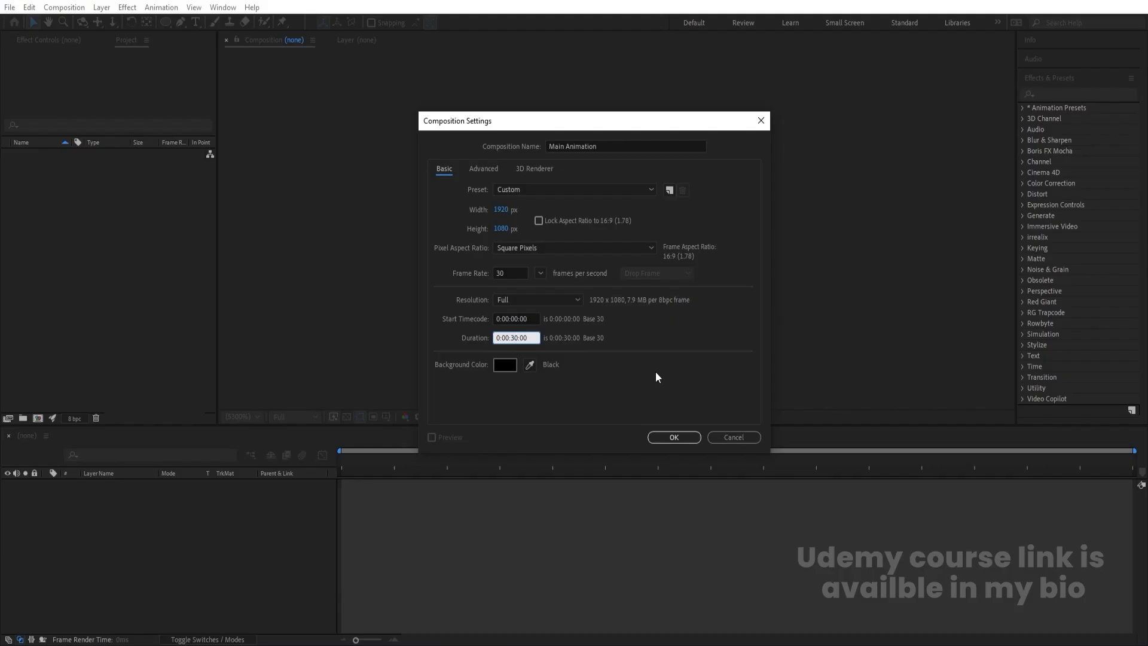
left_click(500, 364)
left_click_drag(230, 264, 155, 199)
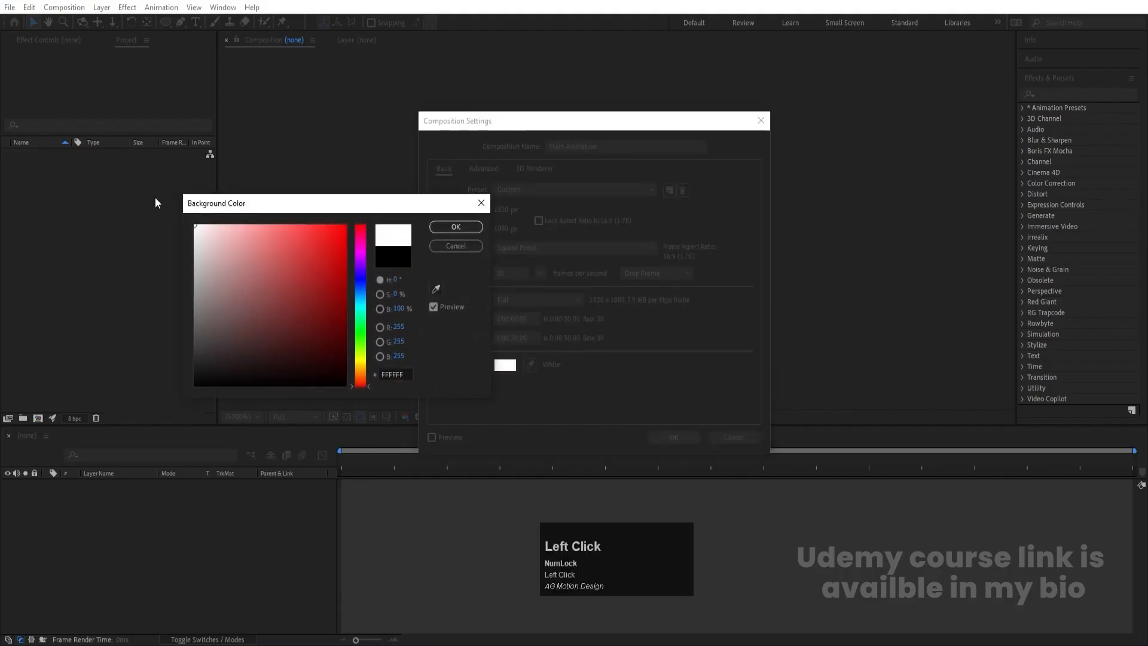
left_click(456, 227)
left_click(514, 336)
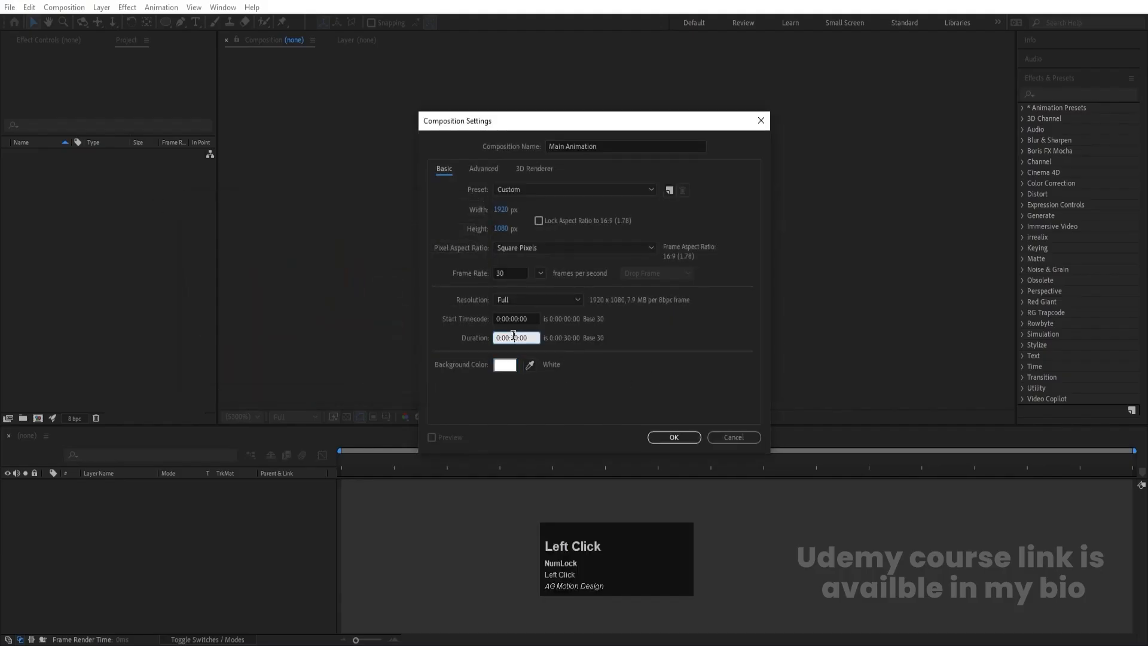
left_click(705, 351)
left_click(691, 438)
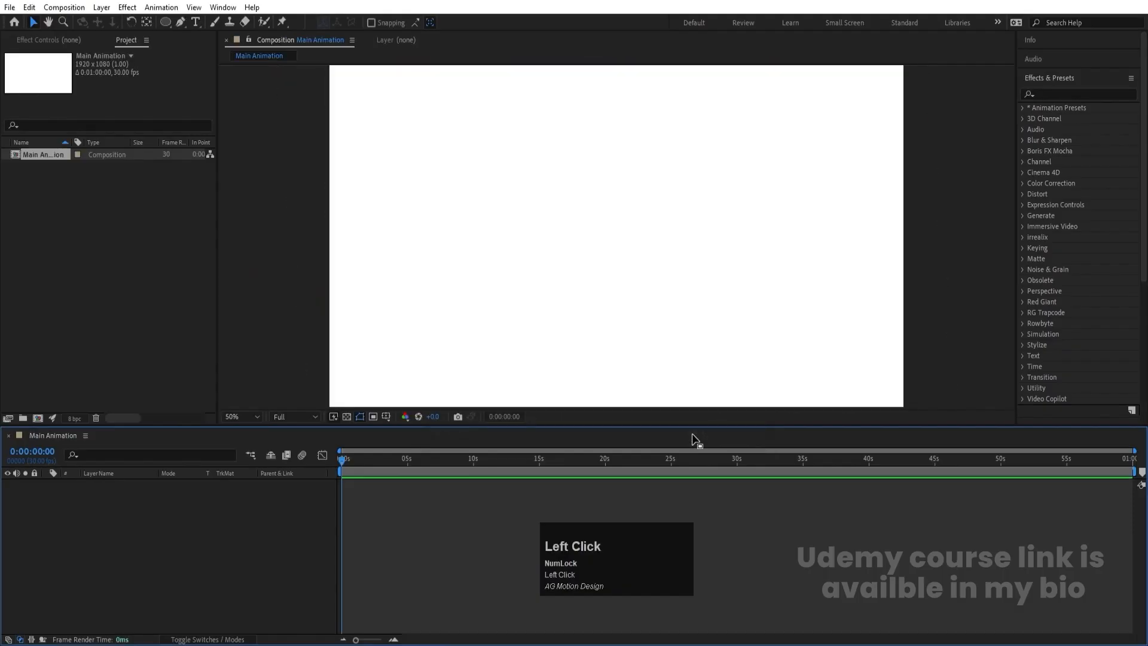
- Show the Title/Action Safe guides and add a locked full-size white solid as the Main Animation background
left_click(389, 420)
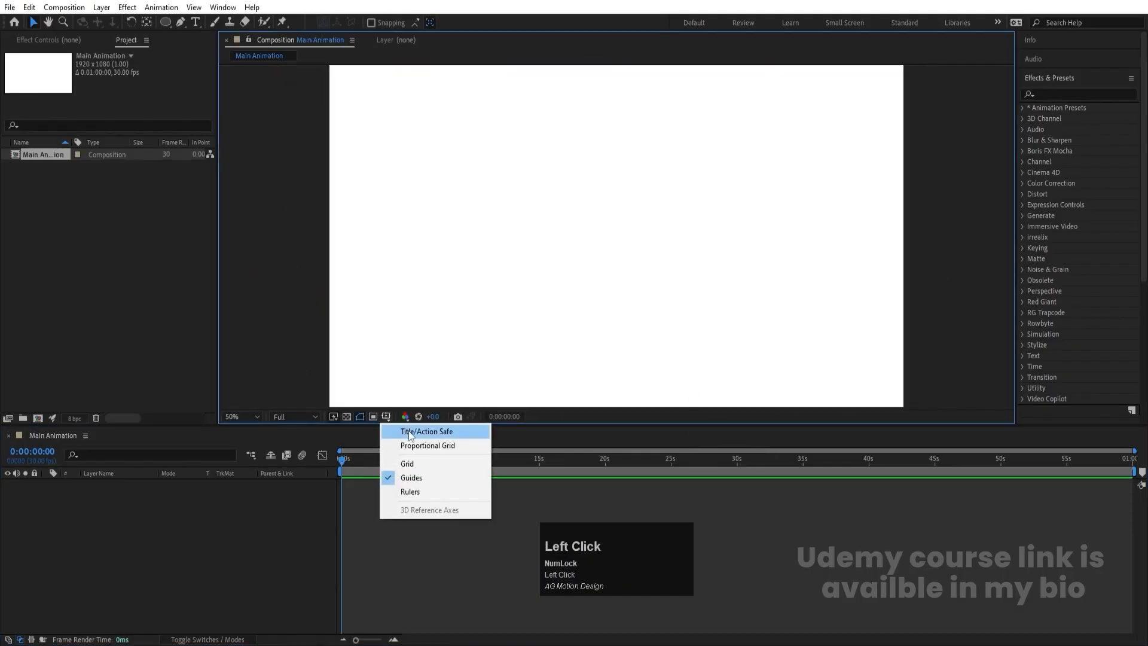
left_click(408, 430)
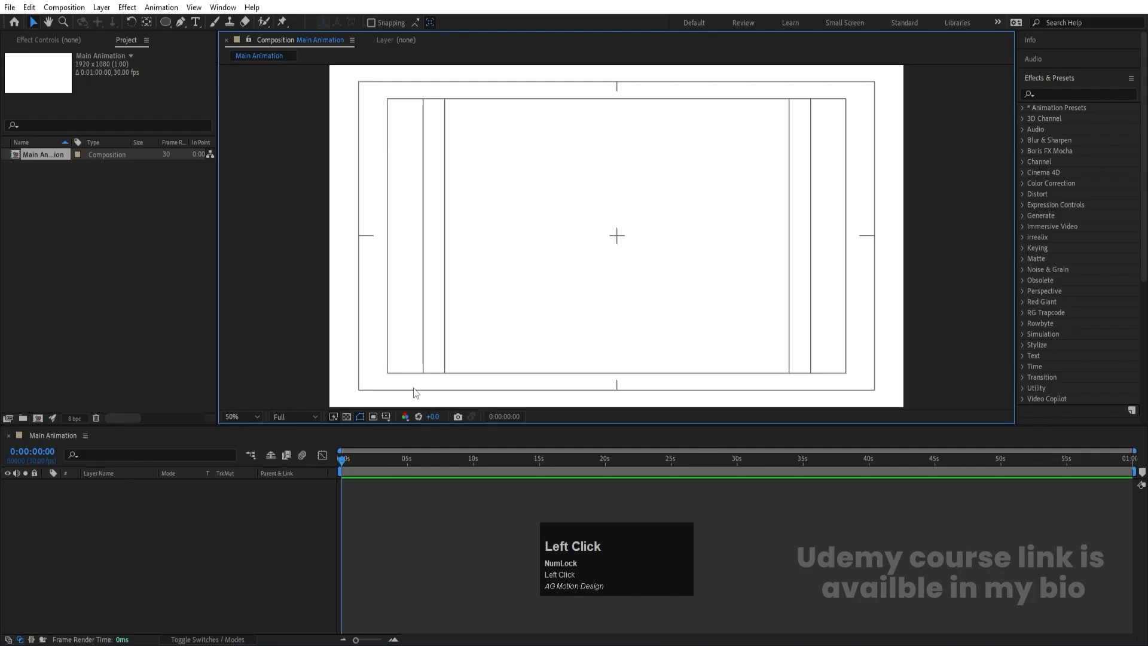
key("ctrl+y")
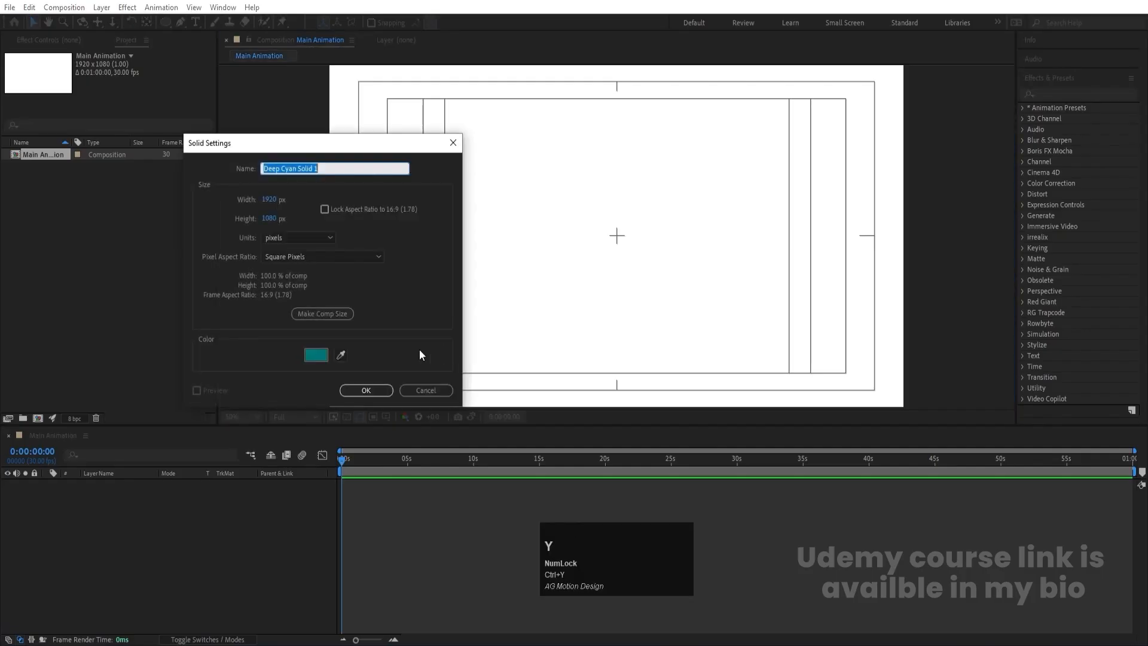
left_click(323, 359)
left_click_drag(323, 359, 107, 143)
key("Return")
key("Return")
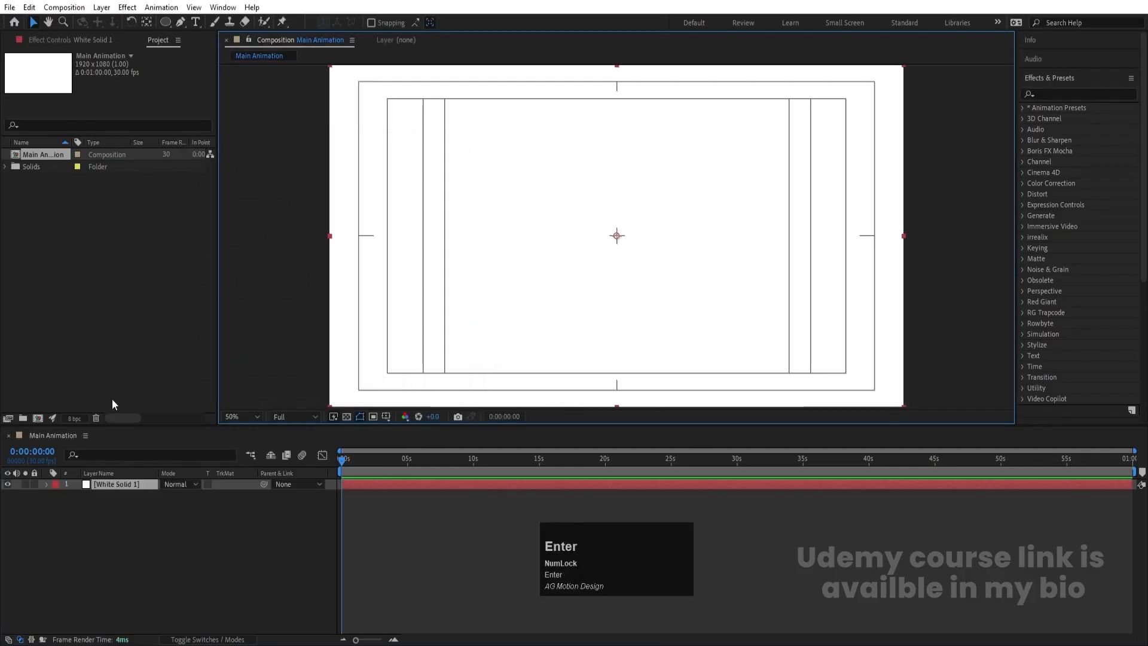
left_click(34, 484)
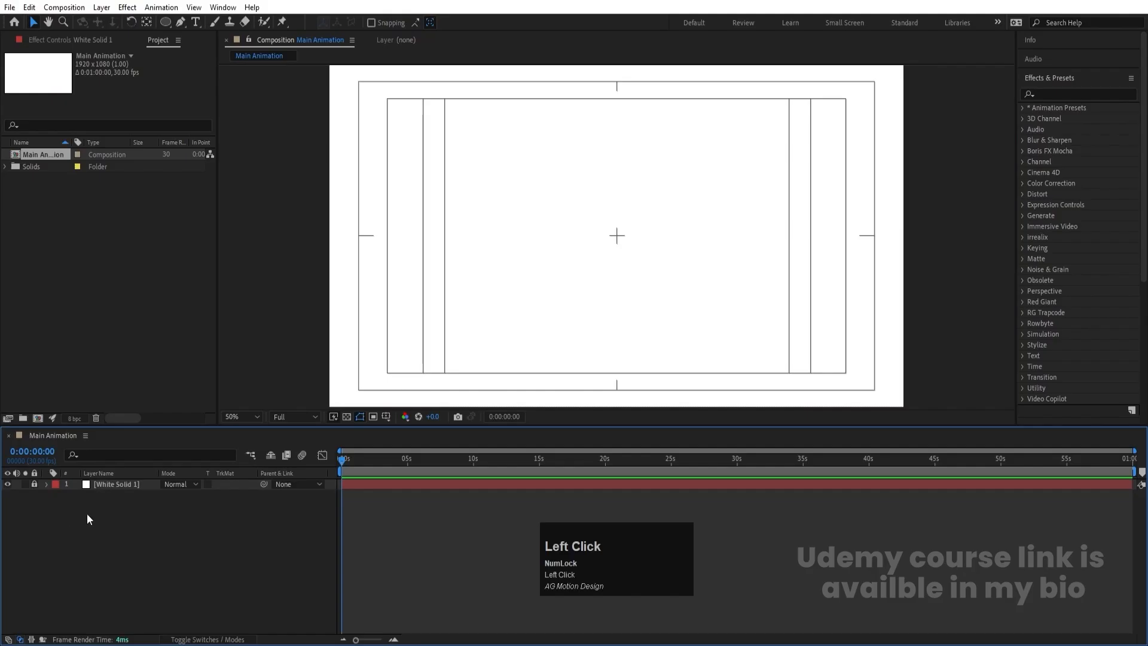
- Create a 1080 × 1080 px composition named 01 and activate the Polygon tool
key("ctrl+n")
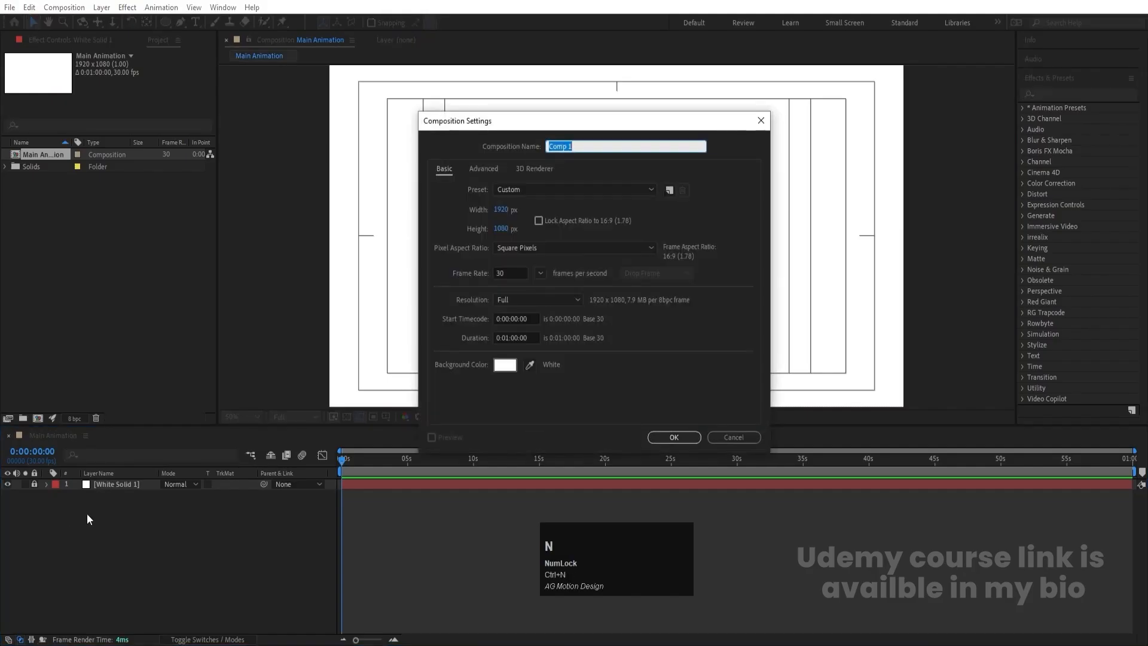
type("01")
left_click(500, 212)
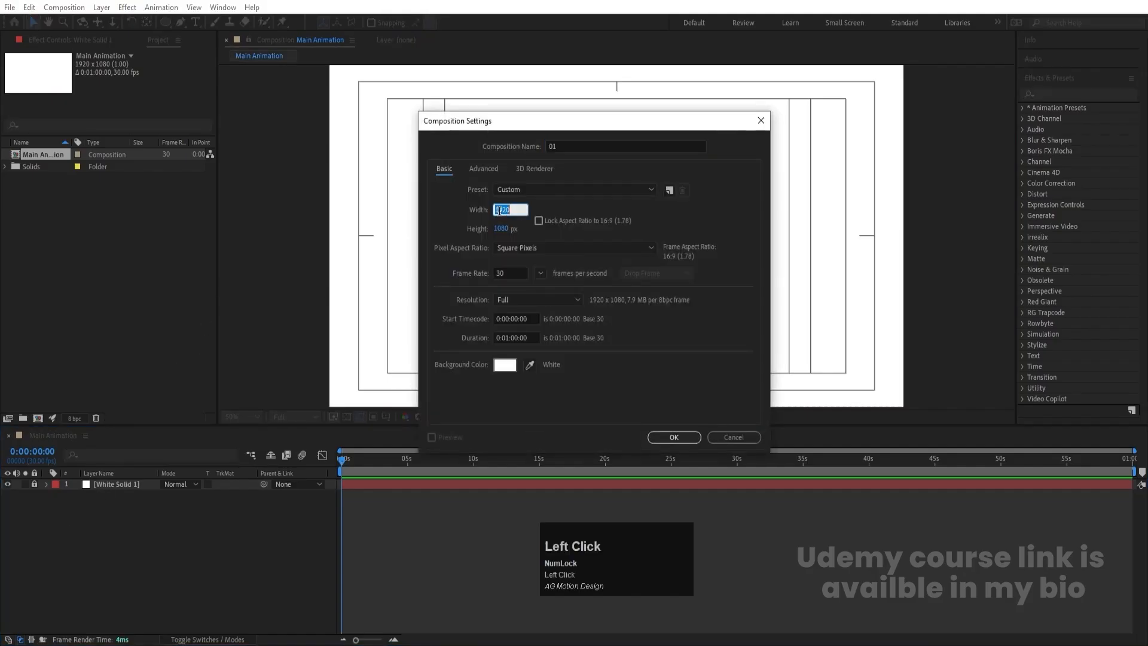
type("1080")
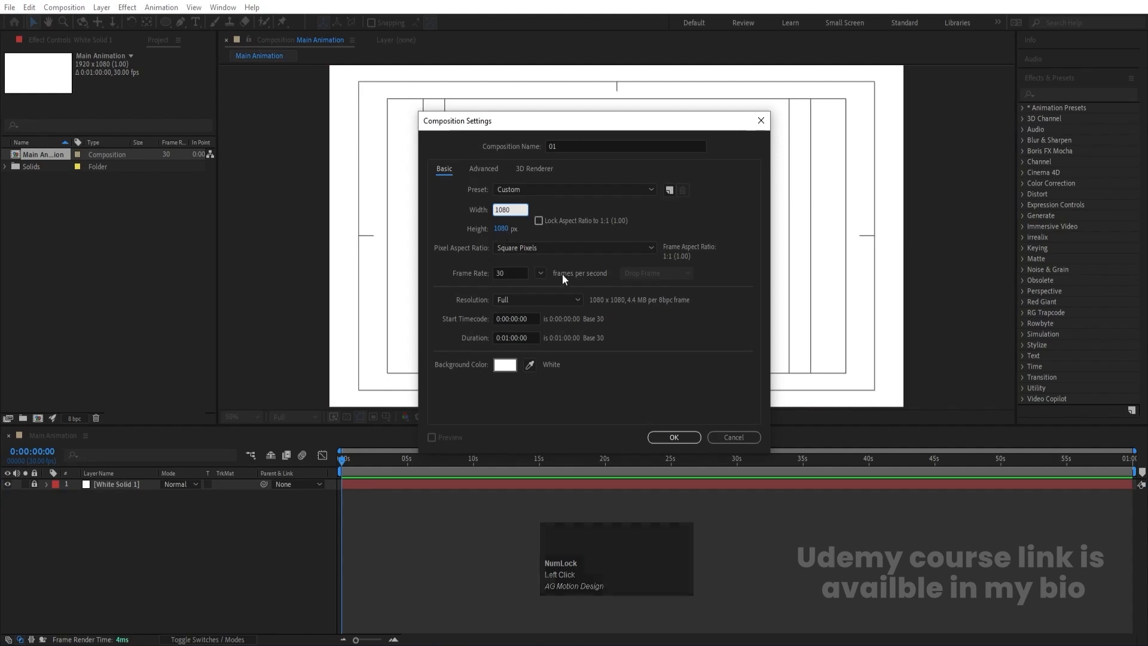
left_click(674, 438)
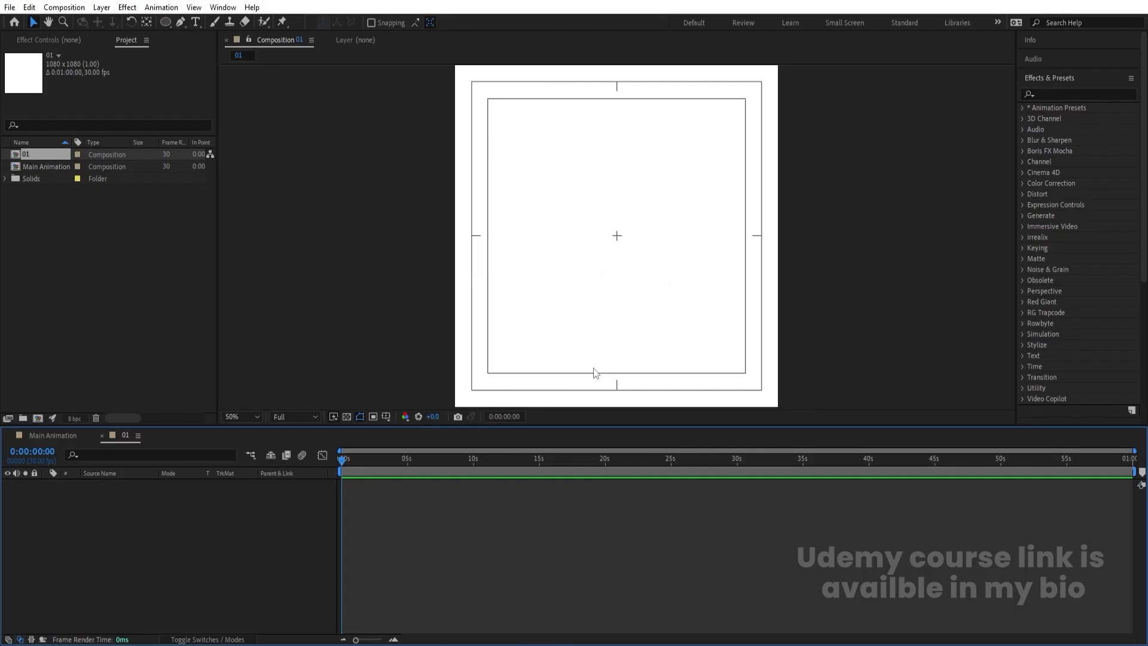
left_click(166, 23)
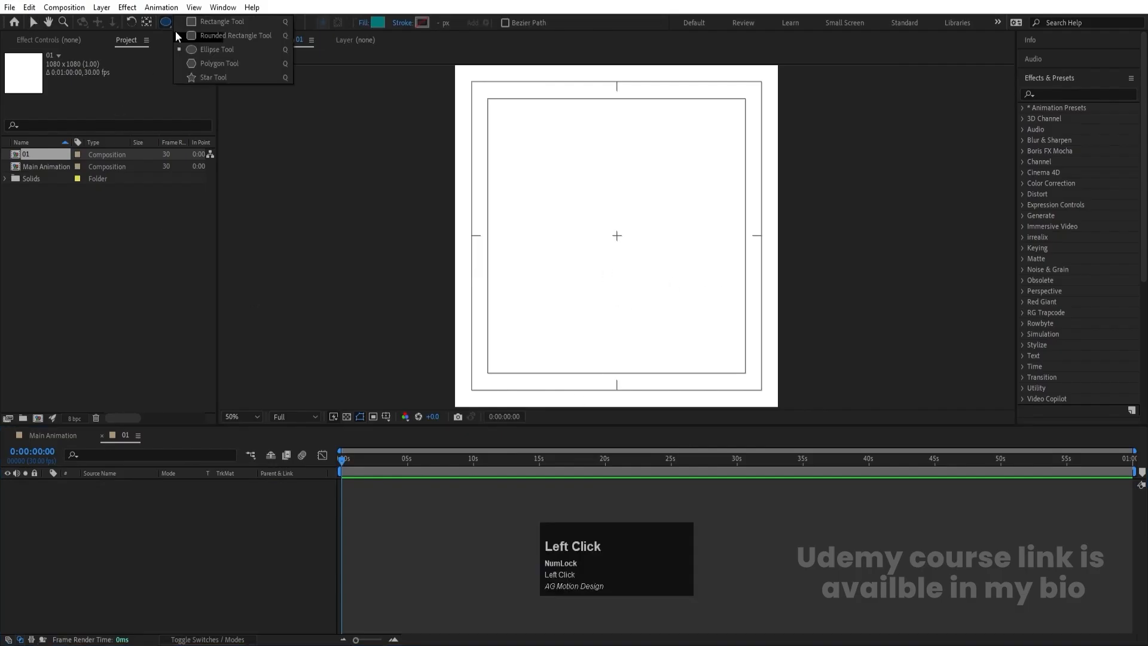
left_click(206, 63)
left_click(379, 22)
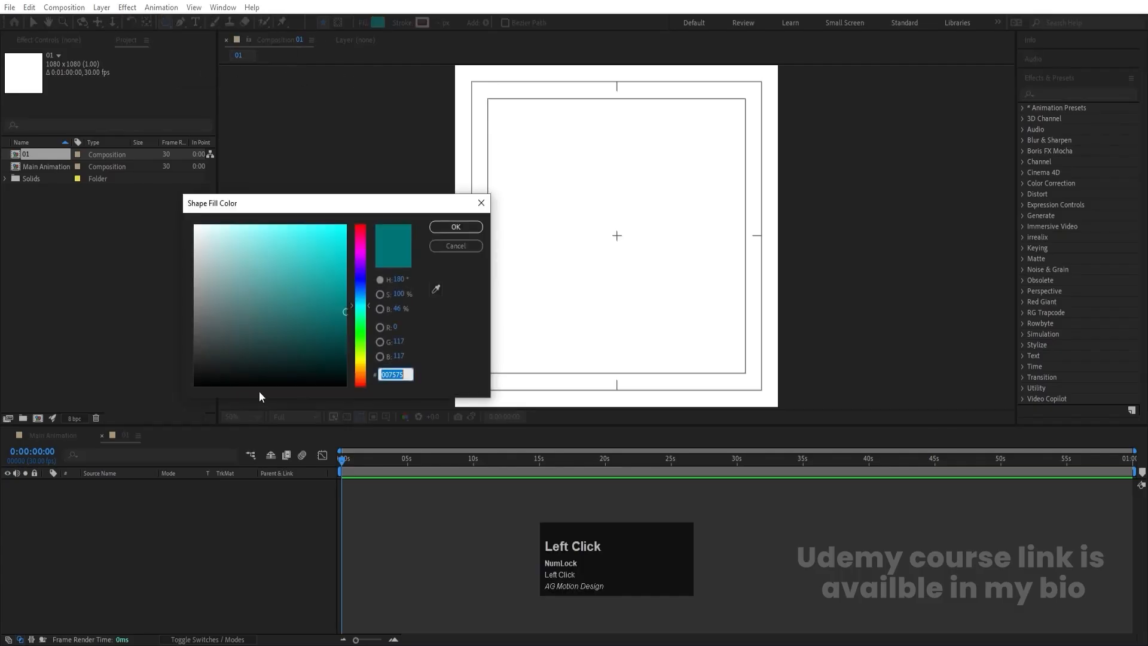
left_click_drag(248, 353, 151, 436)
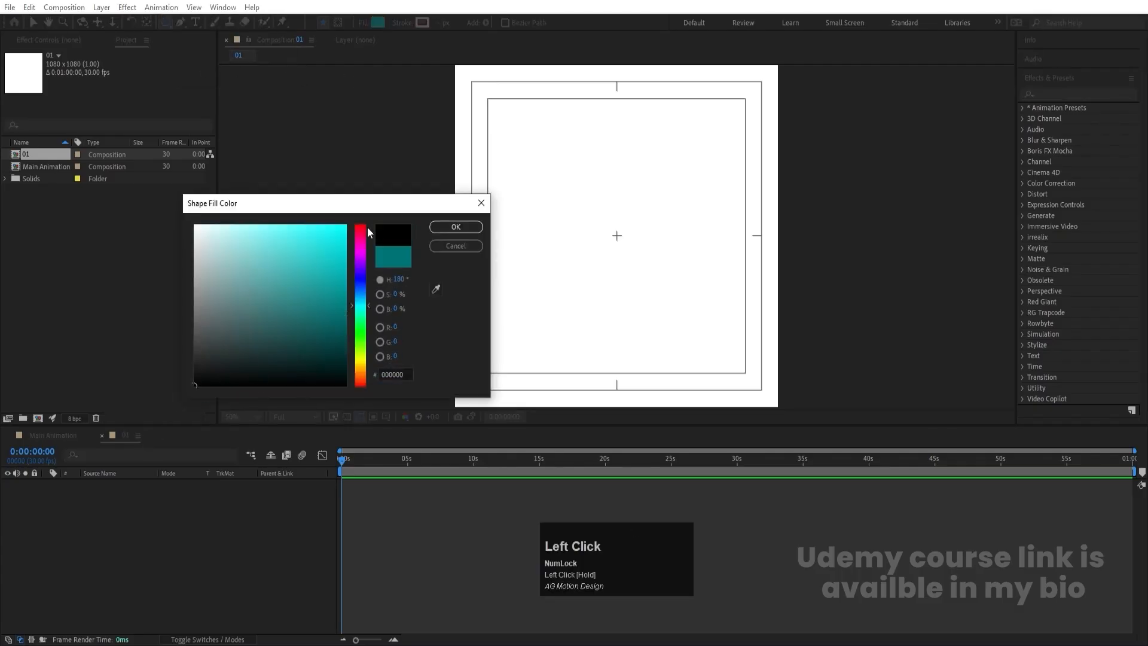
left_click(465, 246)
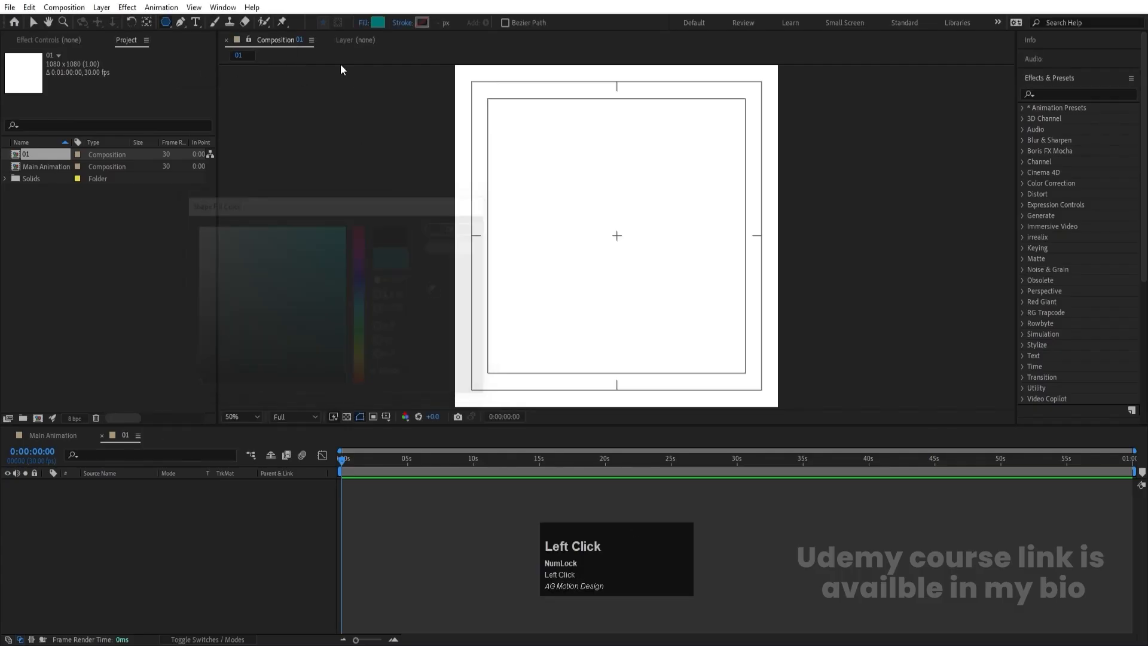
- Draw a polygon with a linear gradient fill and an outer radius of about 354 px in the composition's upper area
left_click(362, 23)
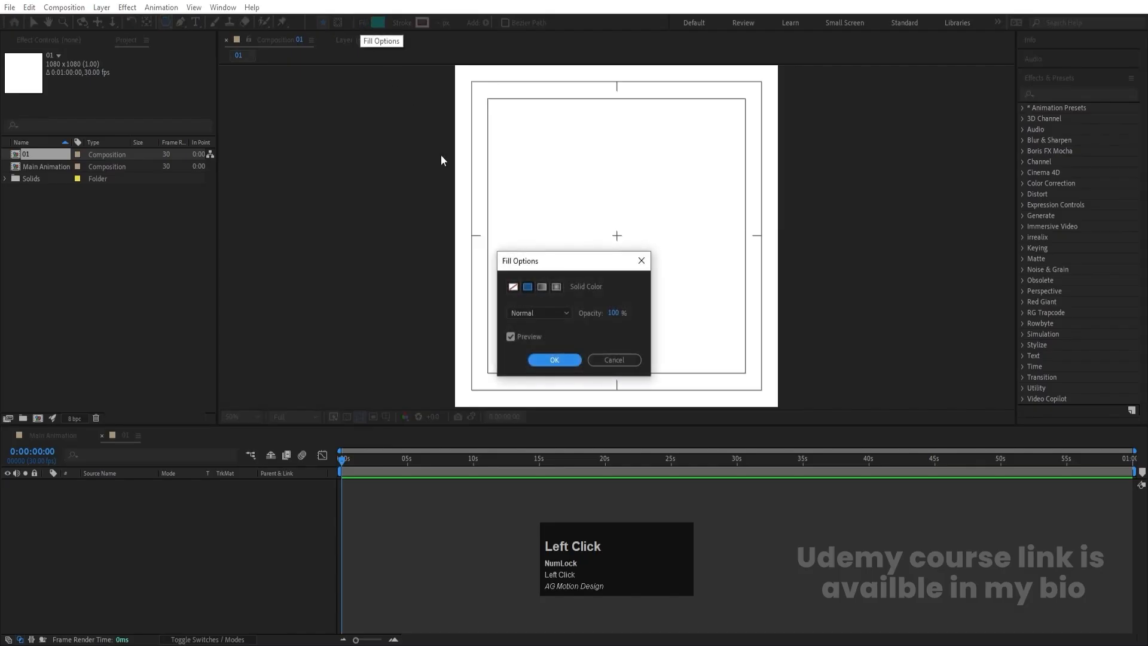
left_click(543, 287)
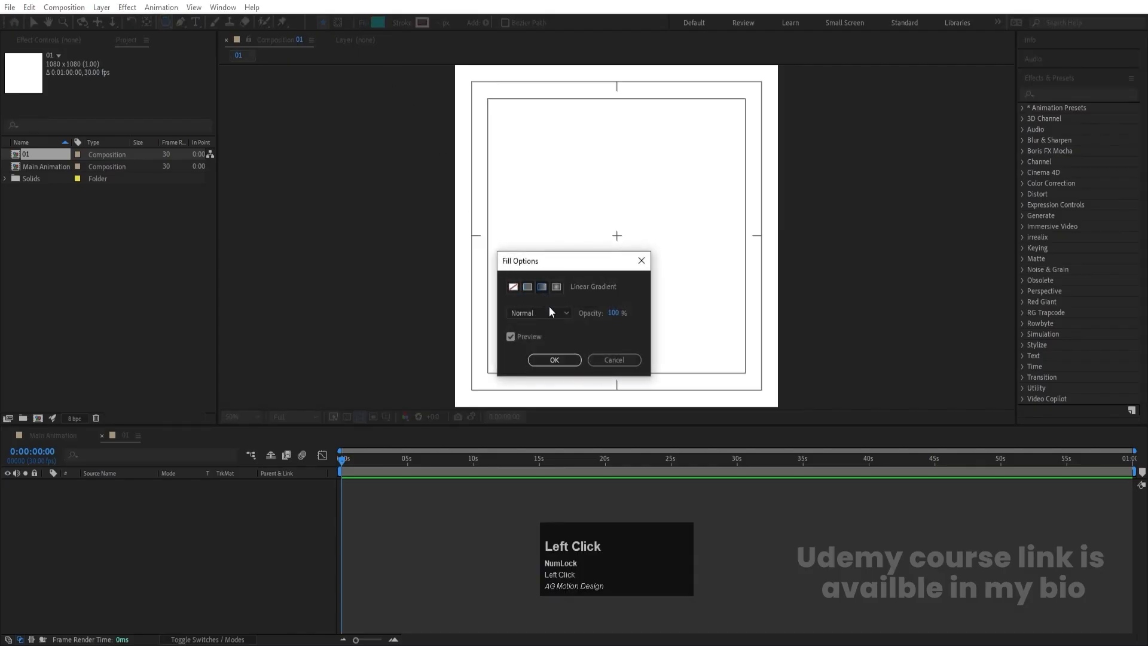
left_click(568, 361)
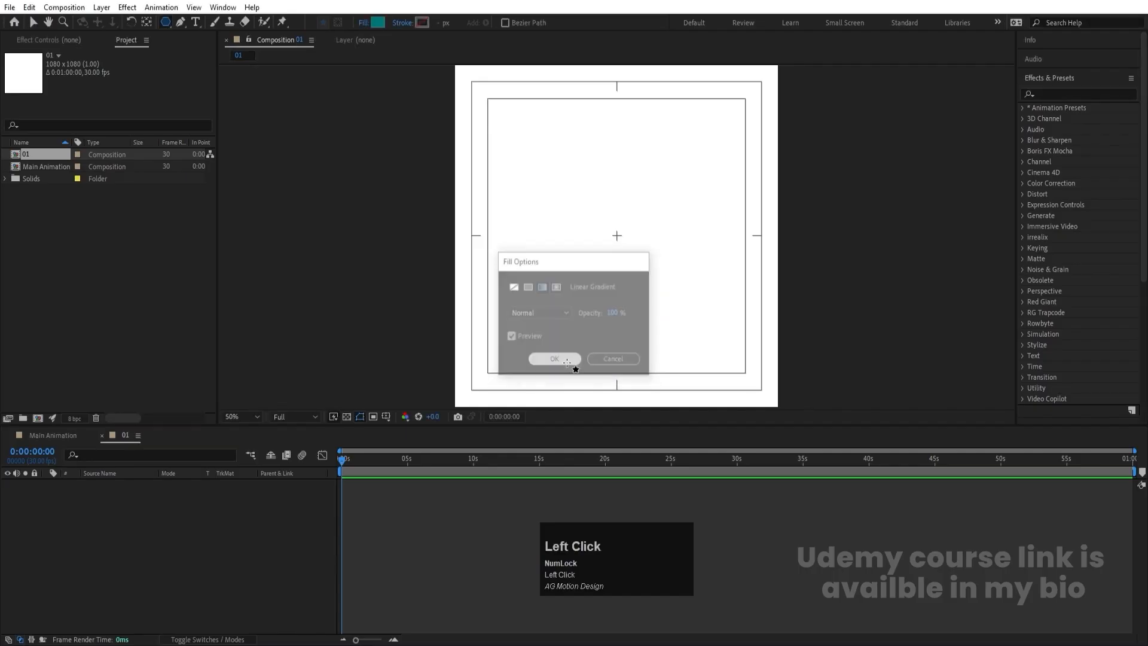
left_click_drag(549, 166, 624, 245)
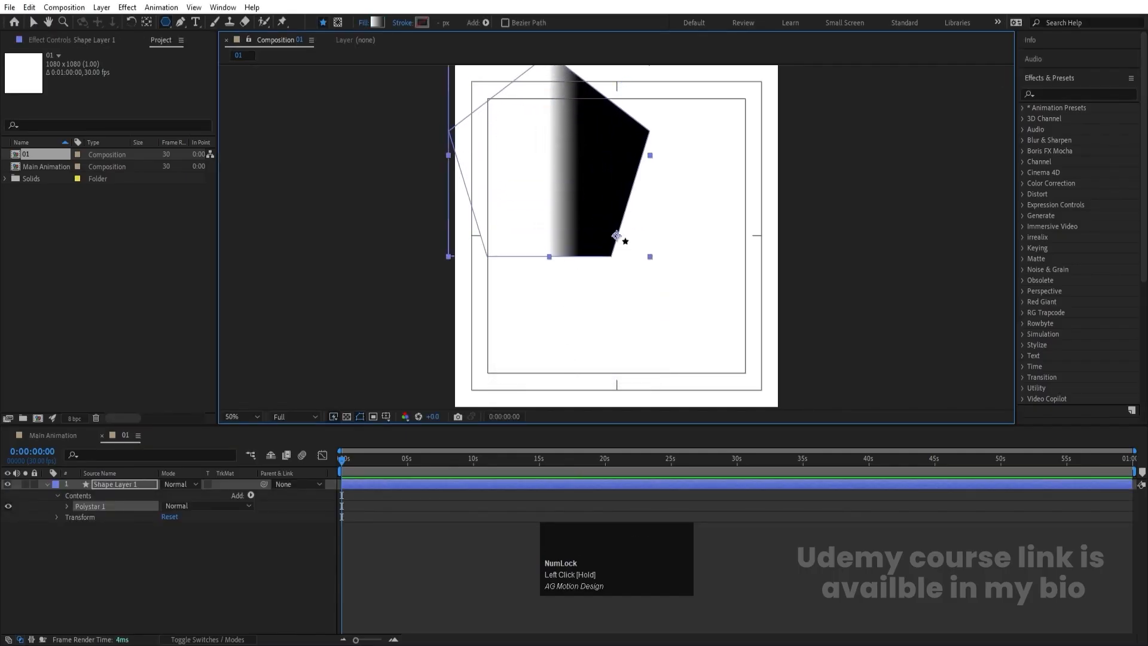
- Set the polygon's Points to 6 and its Outer Roundness to 40%
left_click(66, 506)
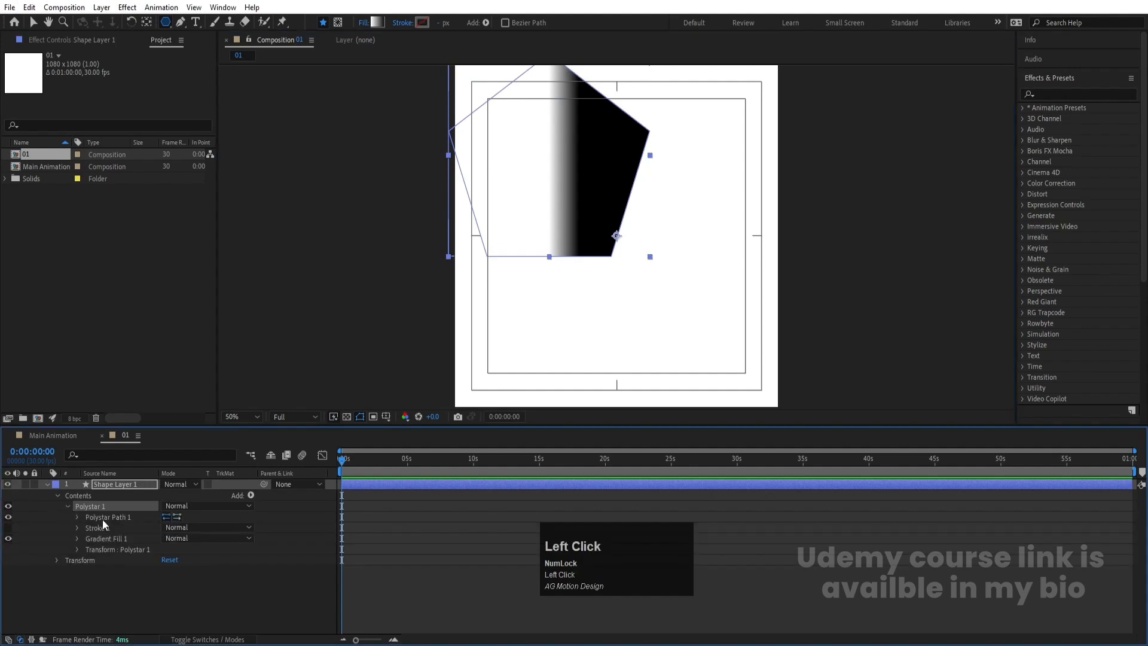
left_click(76, 517)
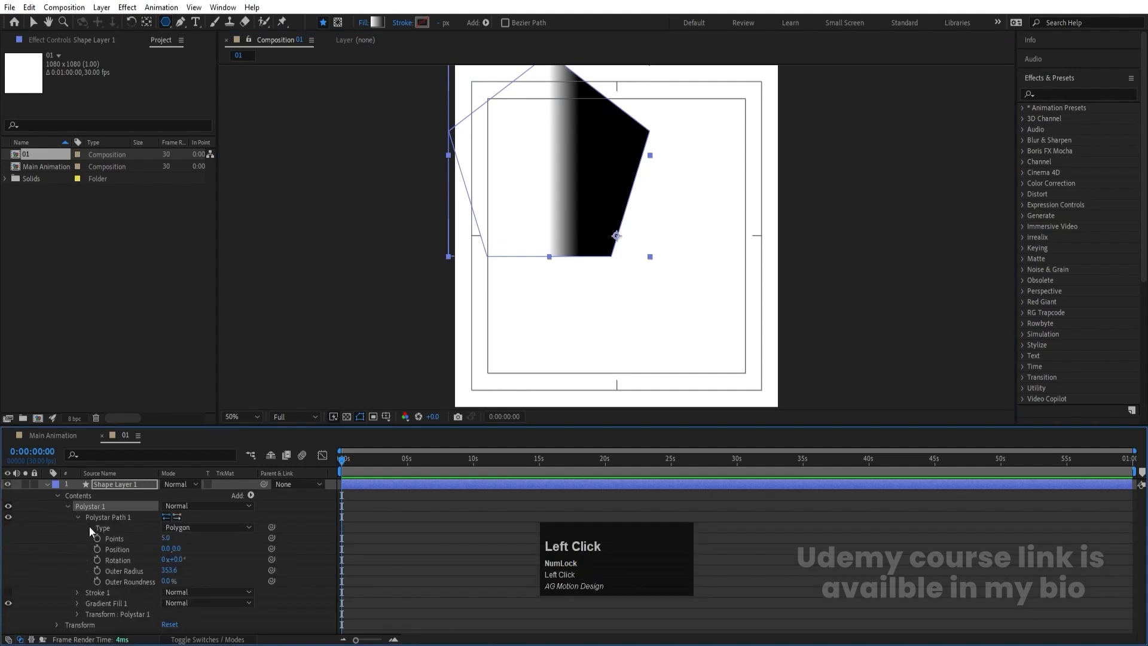
left_click(168, 538)
type("6")
key("Return")
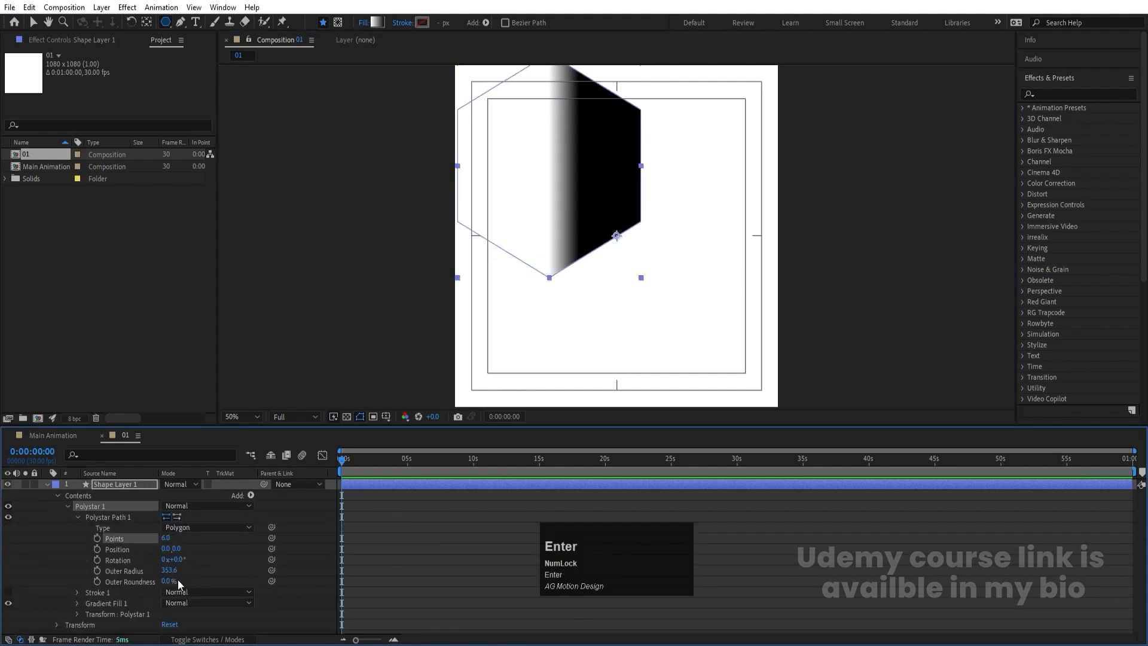
left_click(168, 581)
type("40")
key("Return")
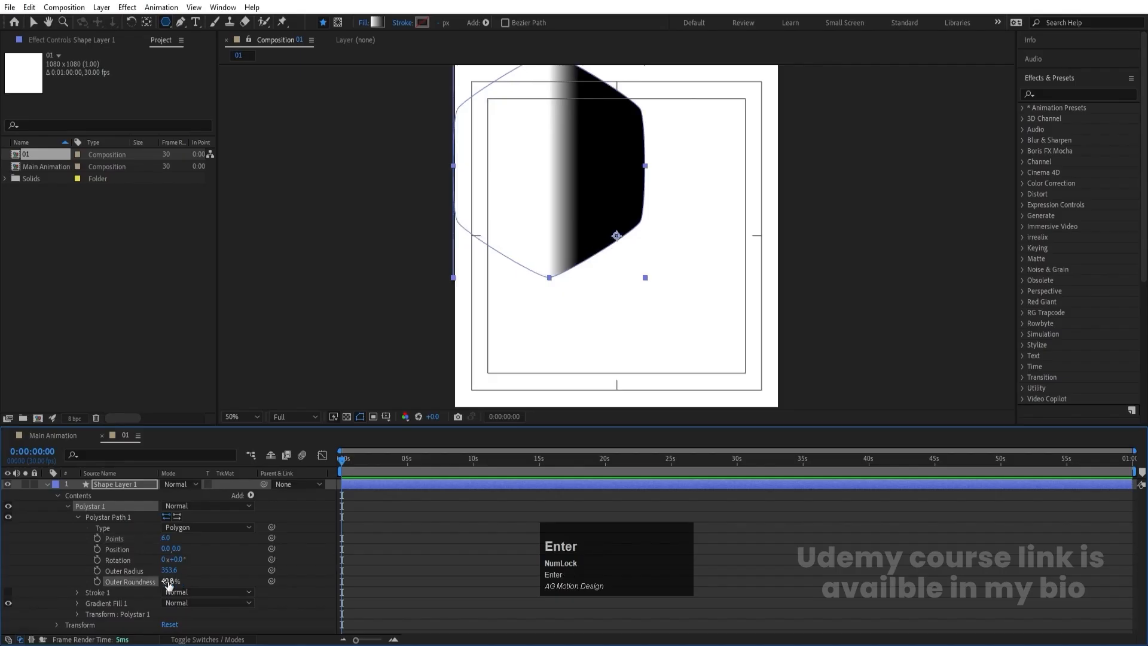
left_click(325, 565)
- Center the shape layer's anchor point on the hexagon and align the layer to the composition's center
left_click(113, 484)
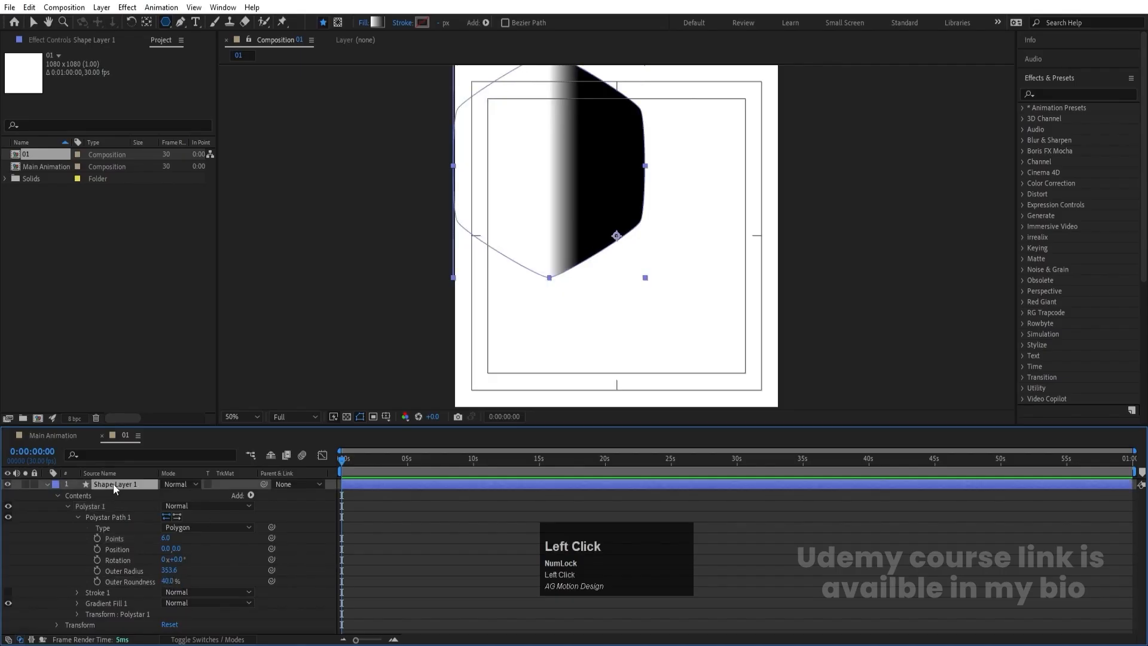
key("ctrl+alt+Home")
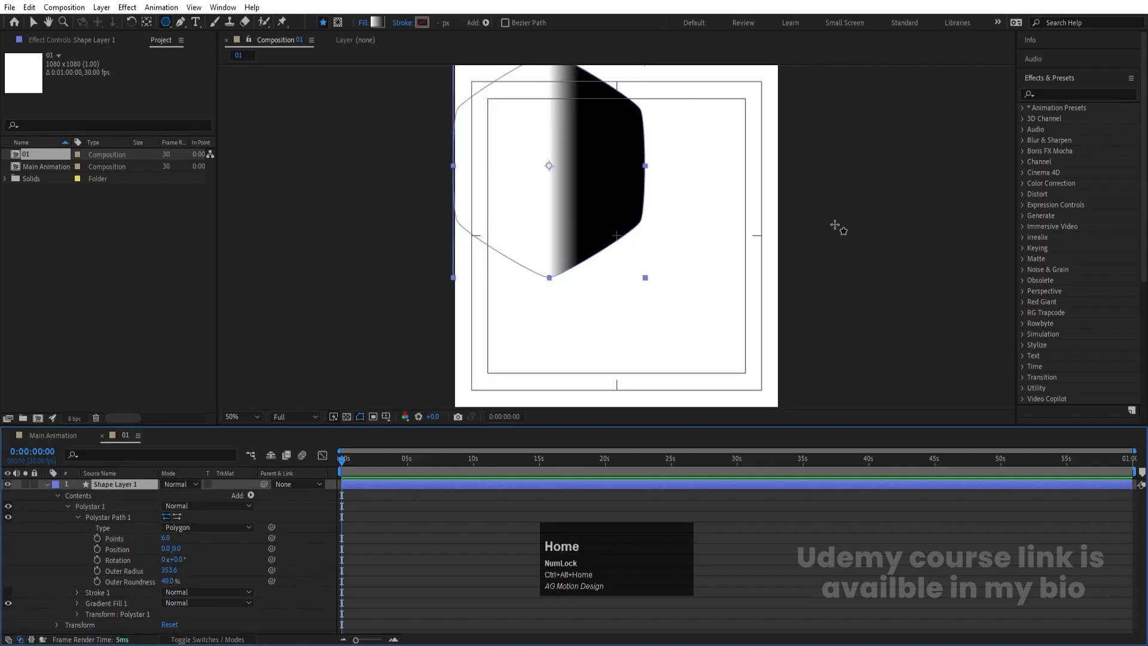
left_click(1050, 79)
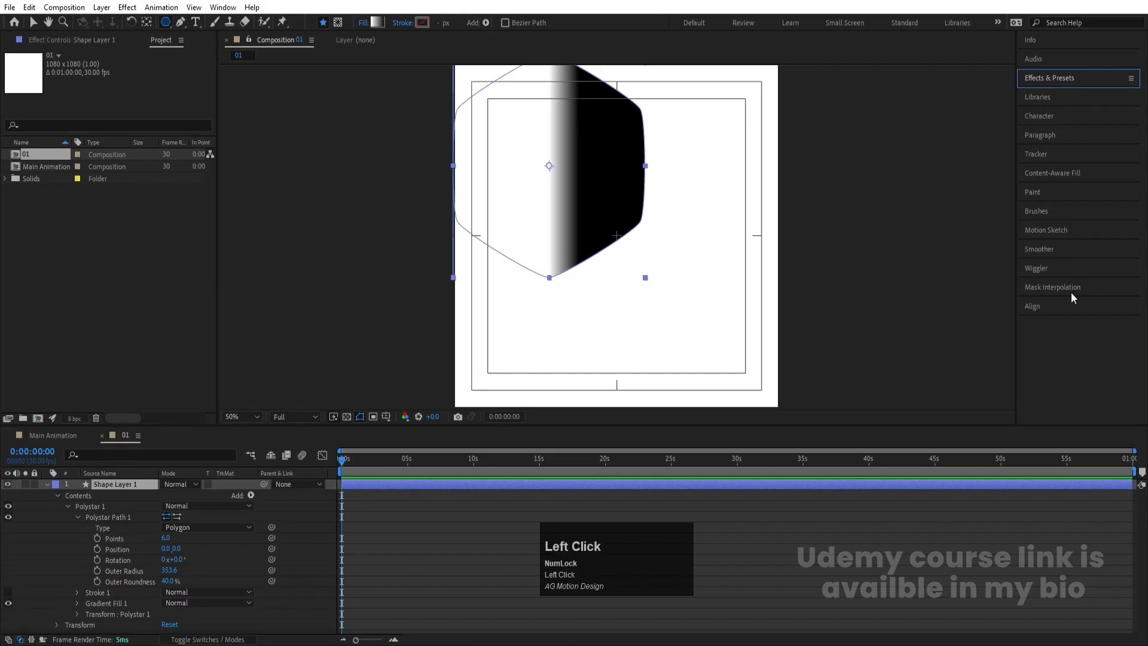
left_click(1061, 306)
left_click(1049, 337)
left_click(1111, 338)
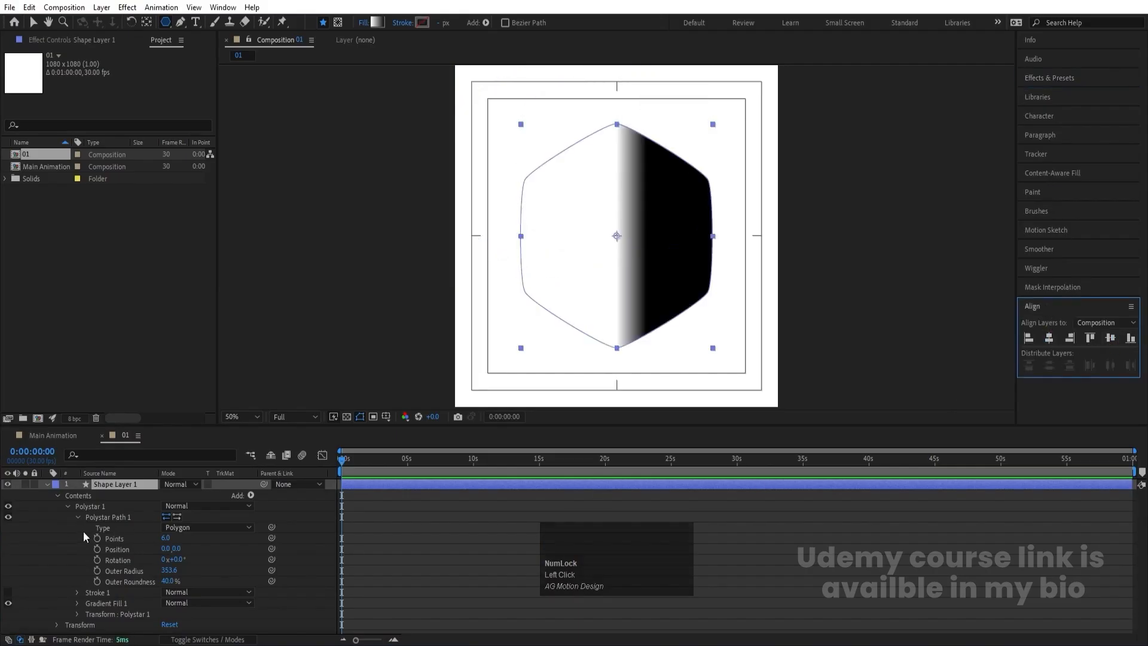
left_click(77, 517)
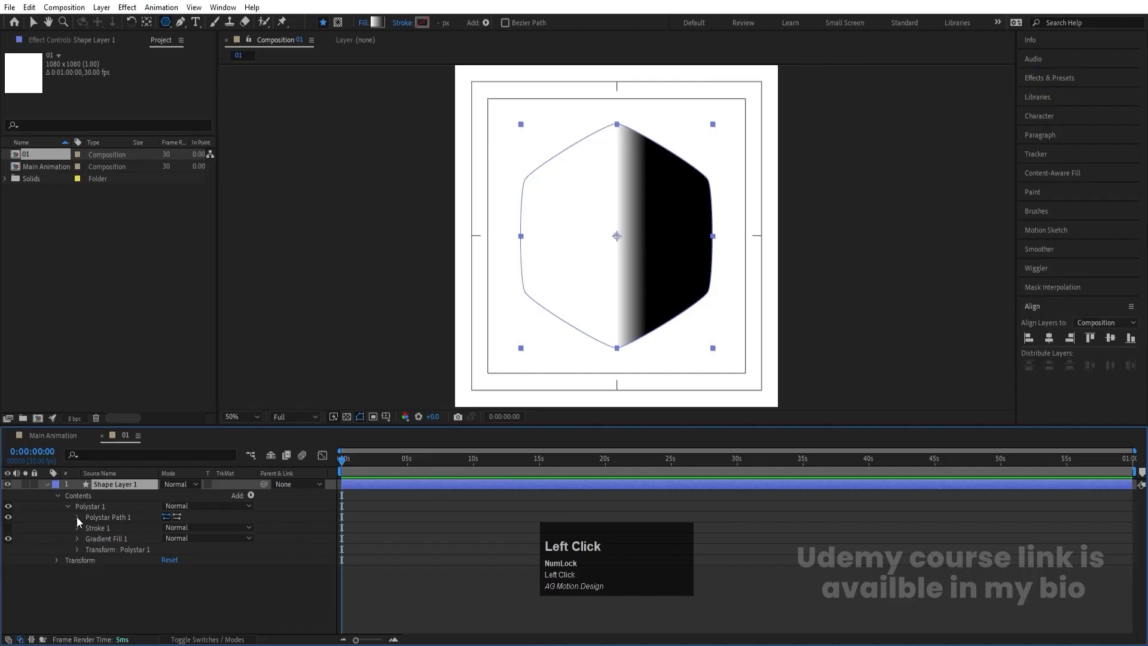
left_click(77, 549)
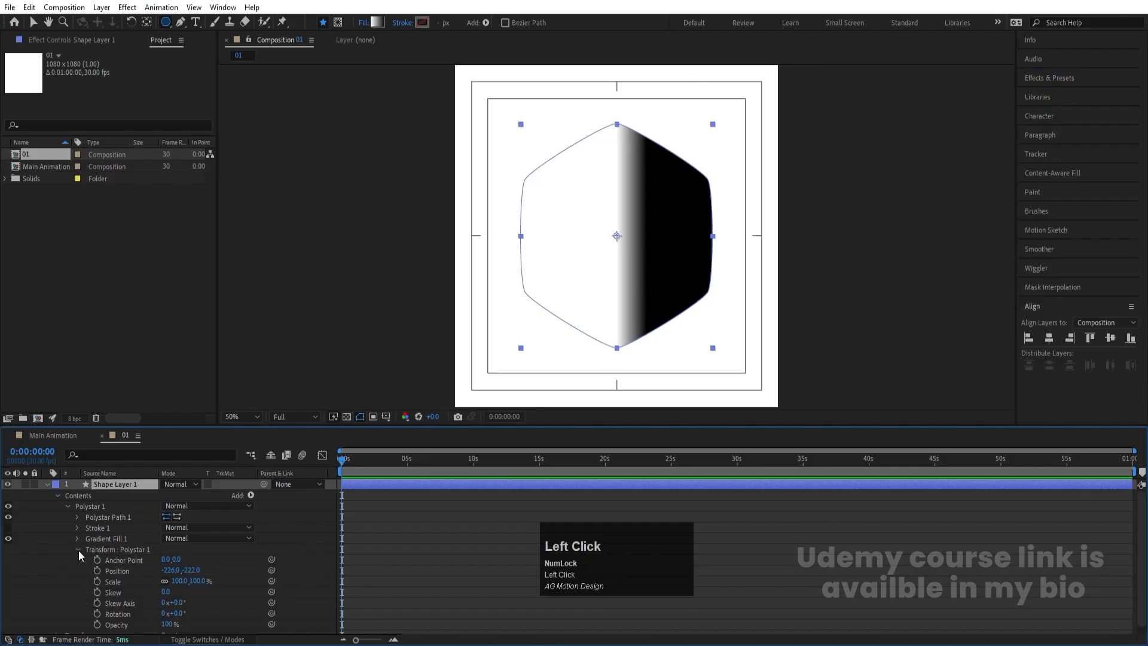
mouse_move(175, 581)
left_mouse_down()
mouse_move(195, 575)
mouse_move(180, 575)
left_mouse_up()
left_click(177, 581)
type("10")
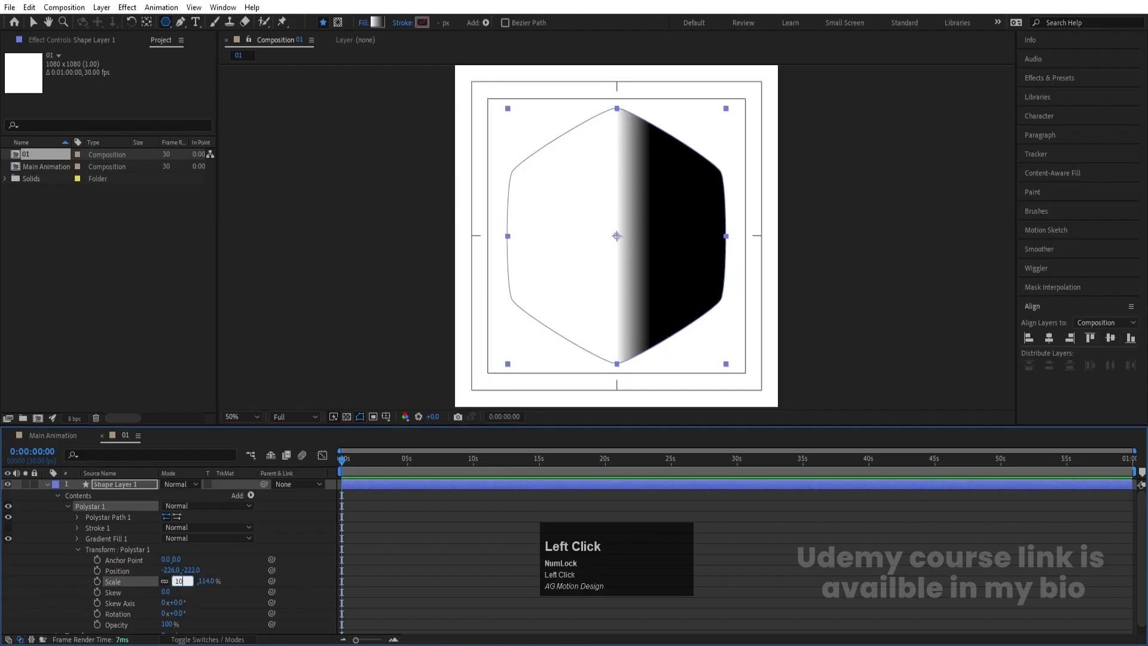
type("0")
key("Return")
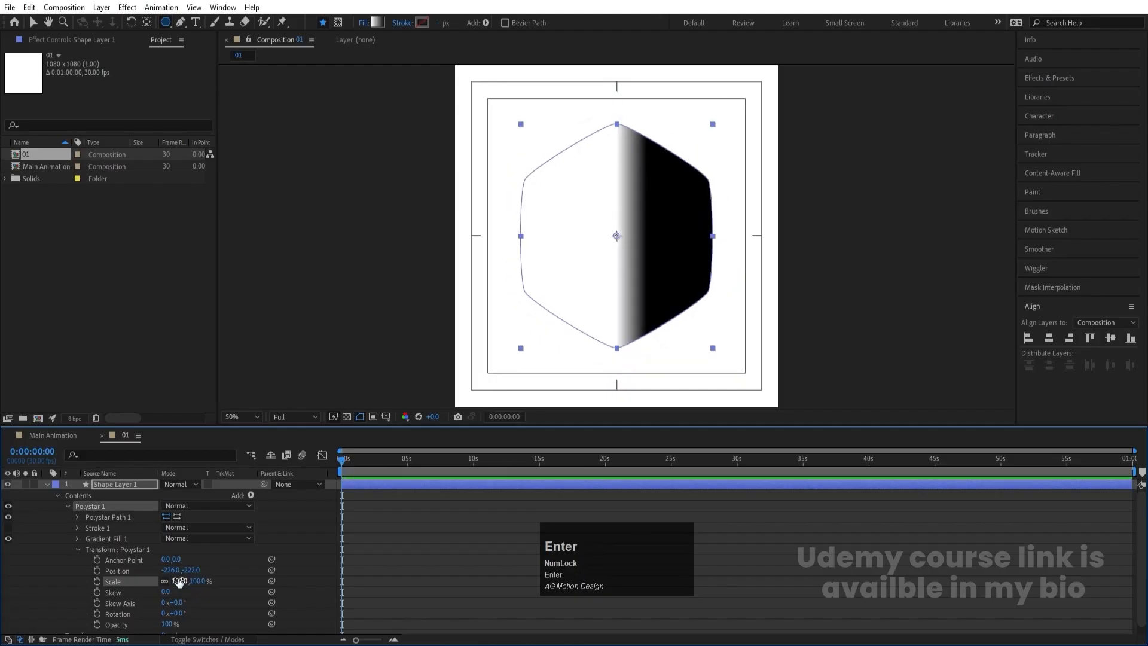
left_click(47, 485)
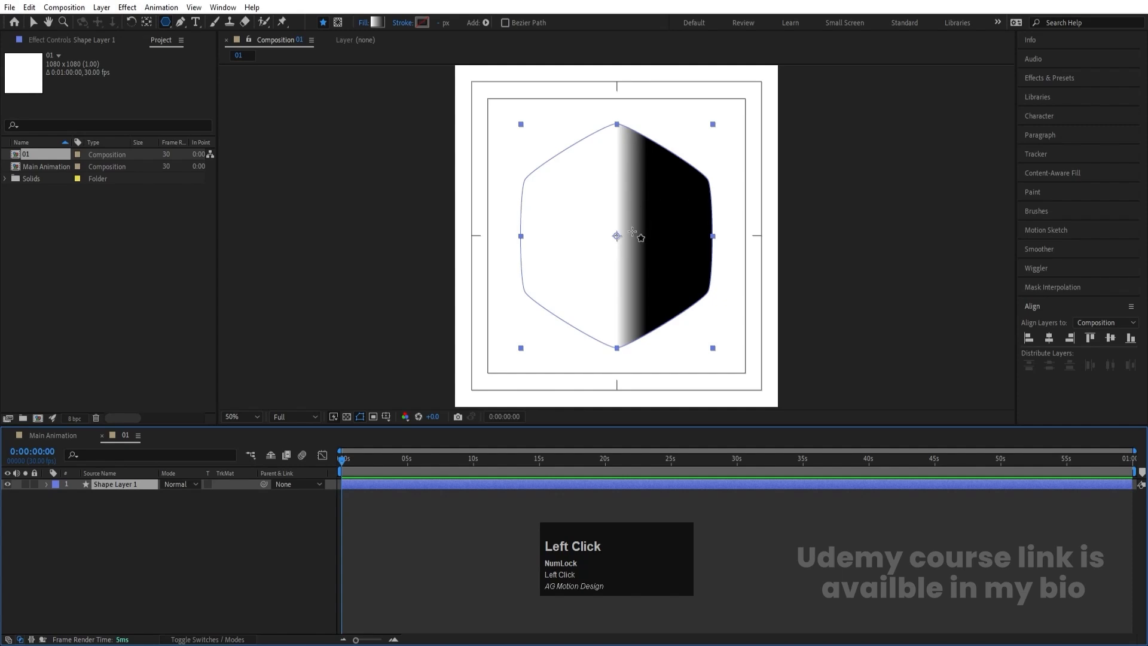
- Stretch the gradient's start and end points so it spans the full width of the hexagon
left_click(34, 24)
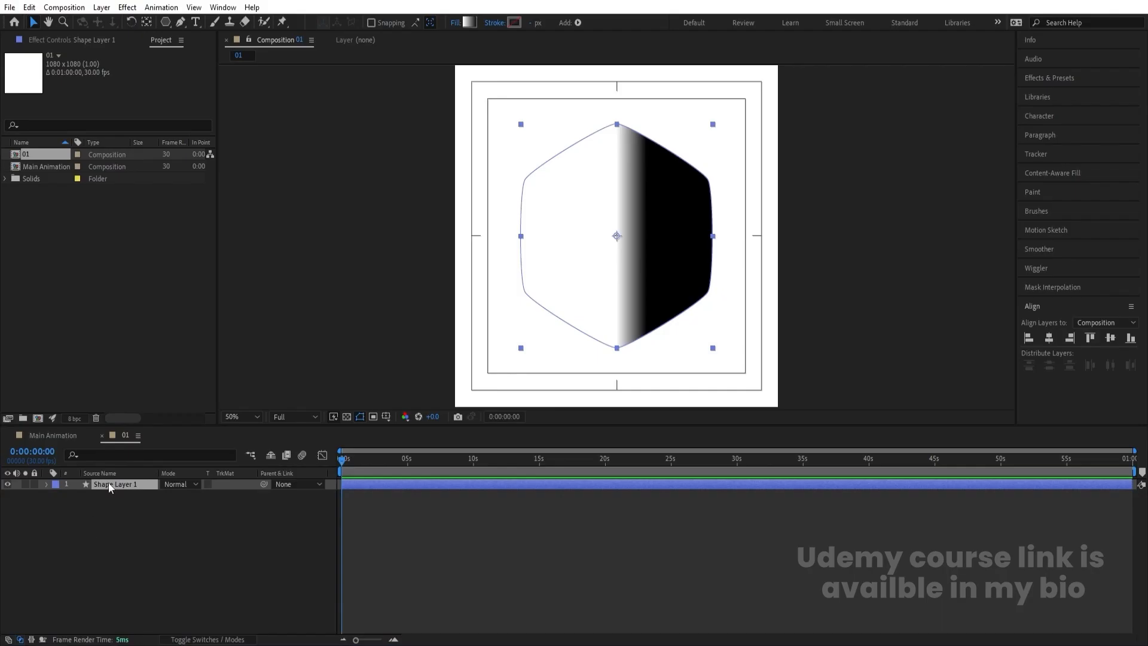
left_click(46, 483)
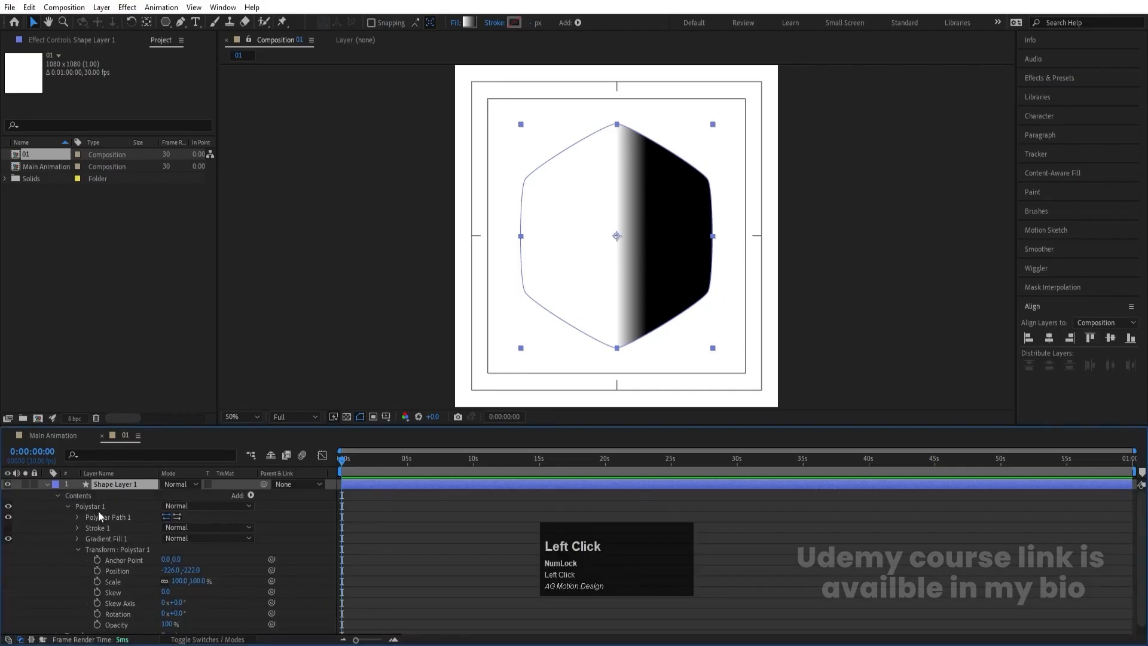
left_click(101, 516)
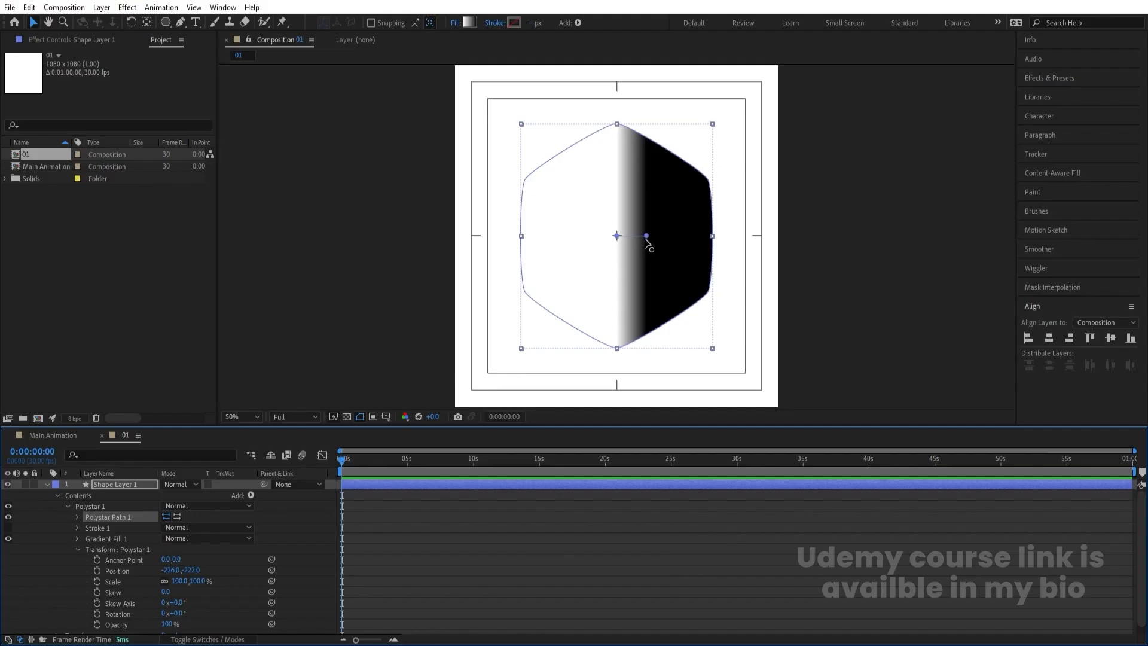
left_click_drag(647, 238, 714, 237)
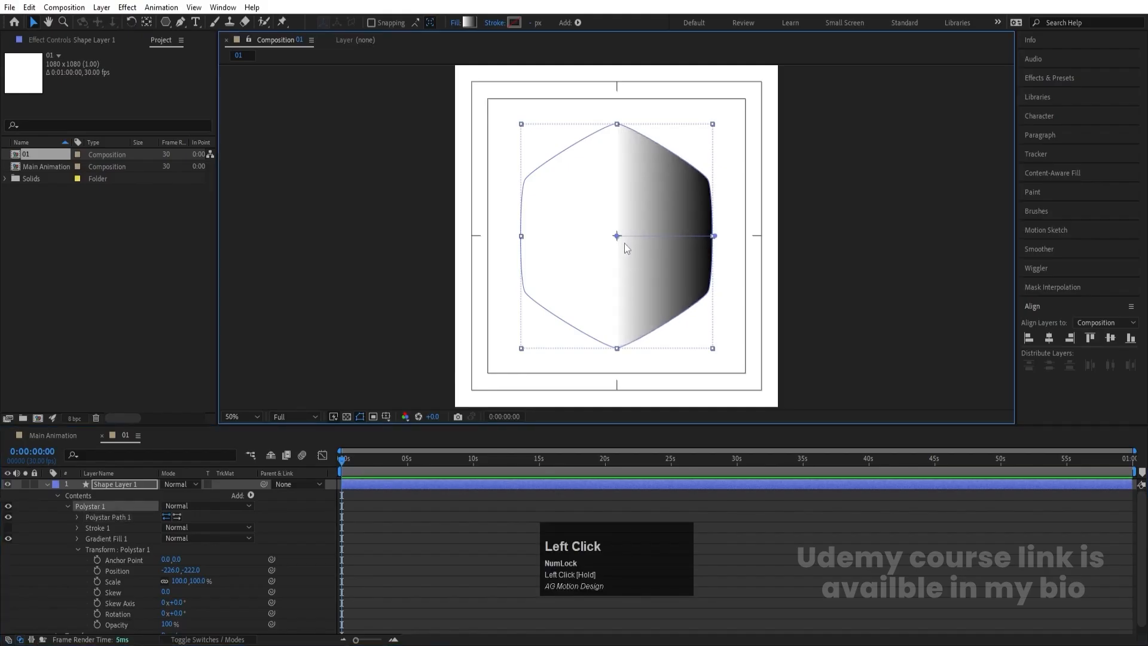
left_click_drag(618, 238, 513, 240)
left_click(46, 484)
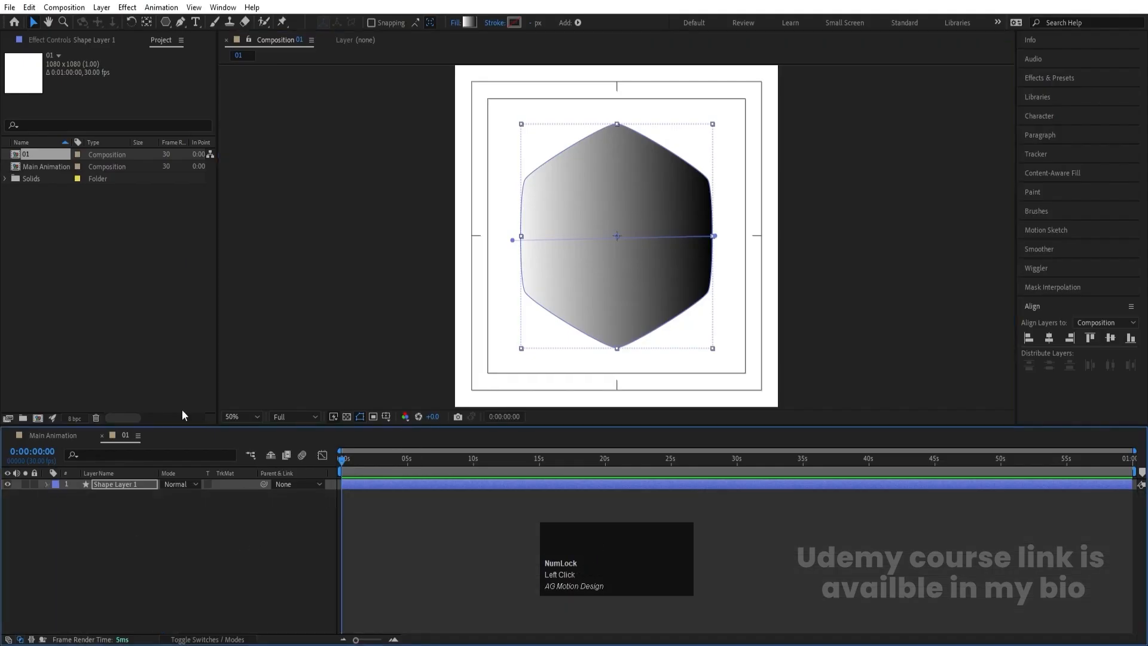
- Recolor the hexagon's linear gradient from dark red A20000 at the start to red FF0000 at the end
left_click(454, 22)
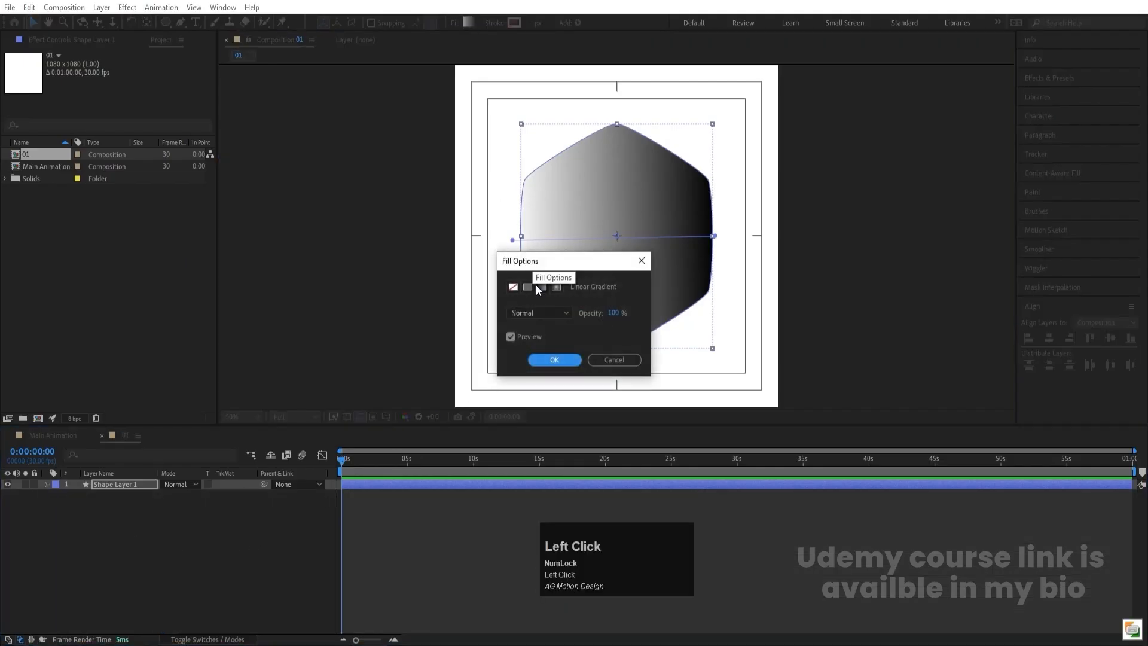
left_click(554, 359)
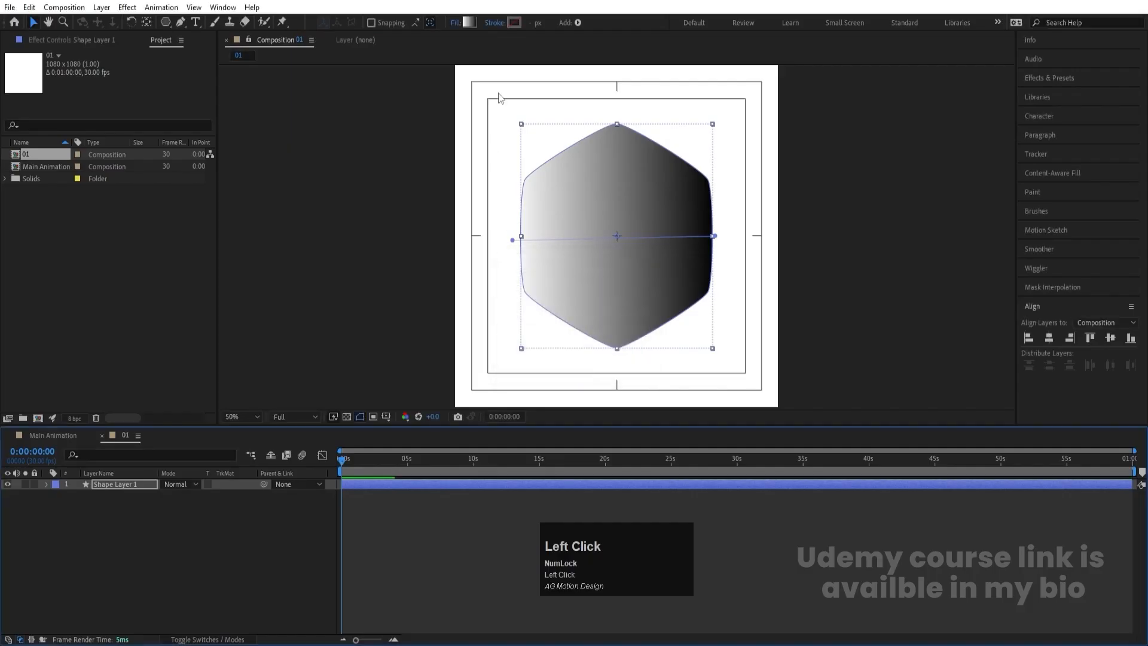
left_click(469, 23)
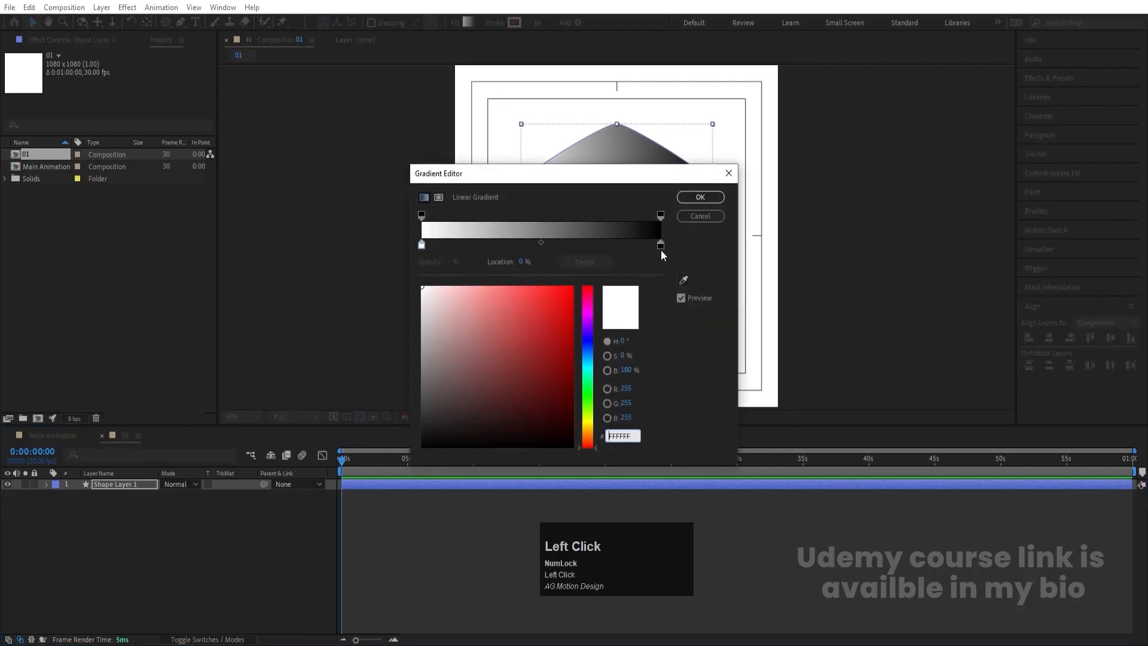
left_click(660, 245)
left_click(561, 309)
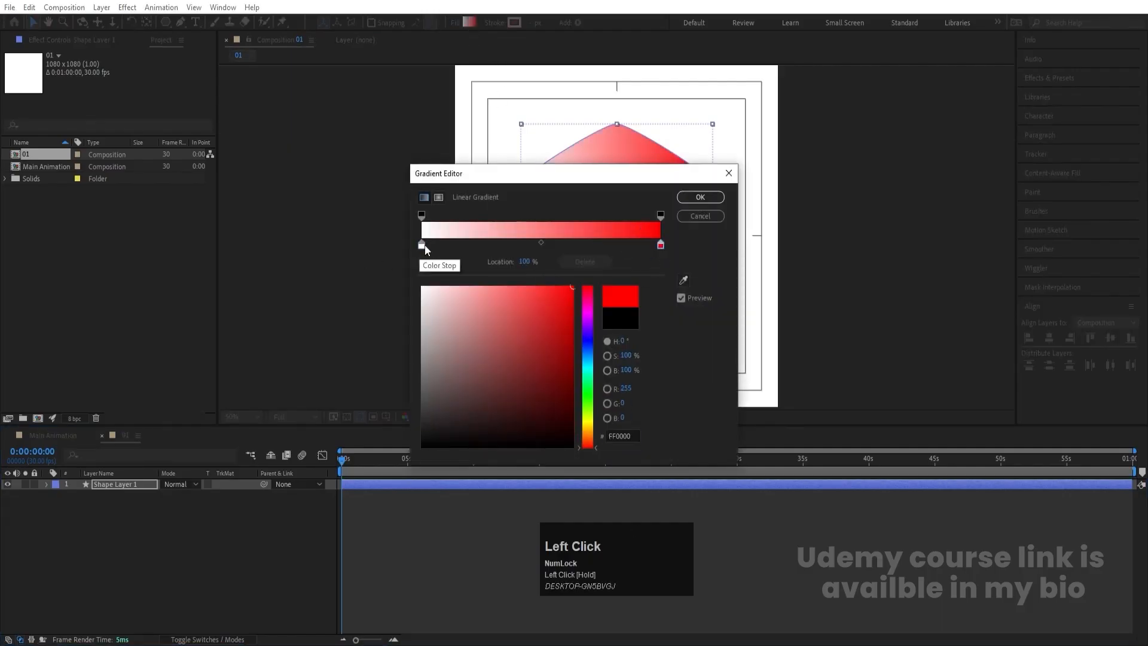
left_click(422, 245)
left_click(573, 352)
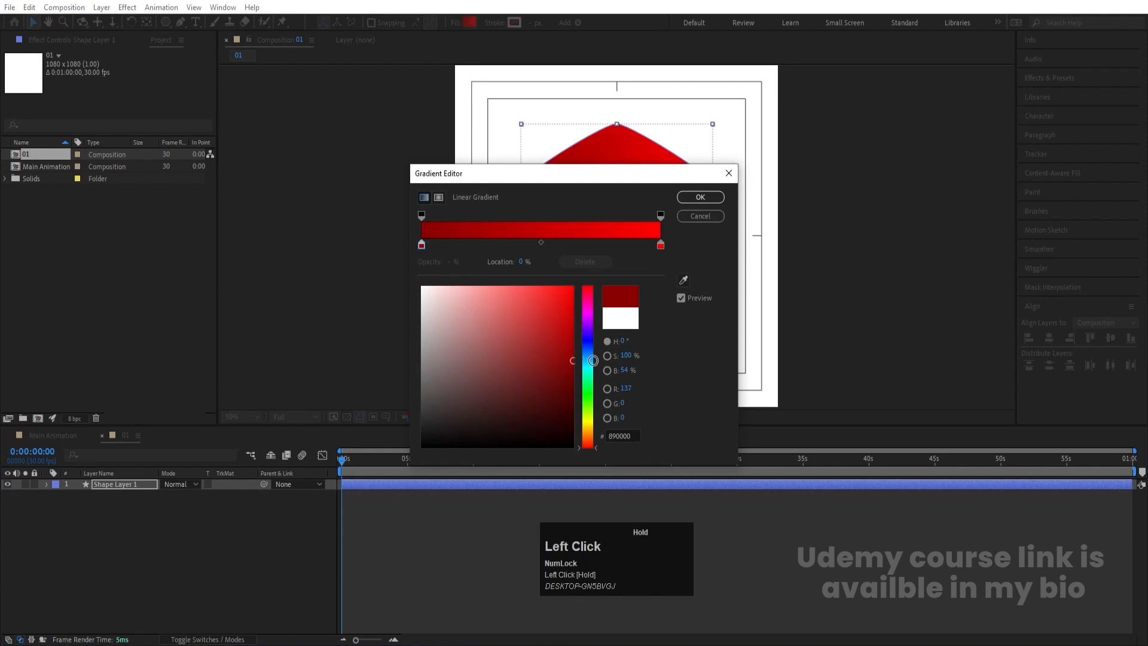
left_click(700, 198)
left_click(145, 545)
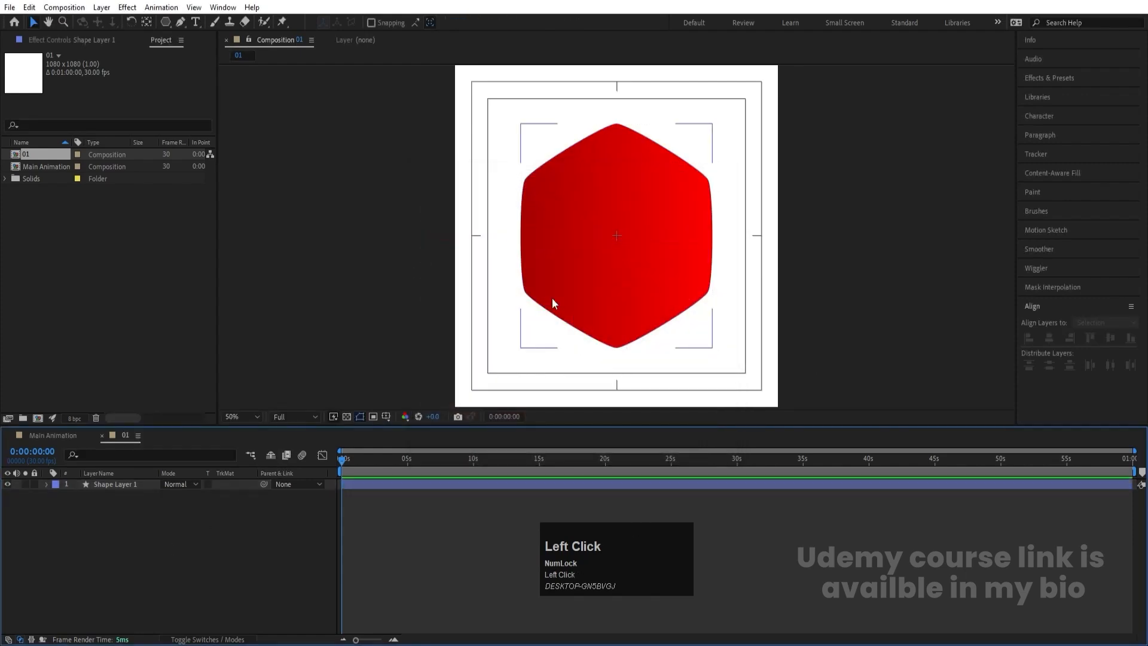
left_click(115, 531)
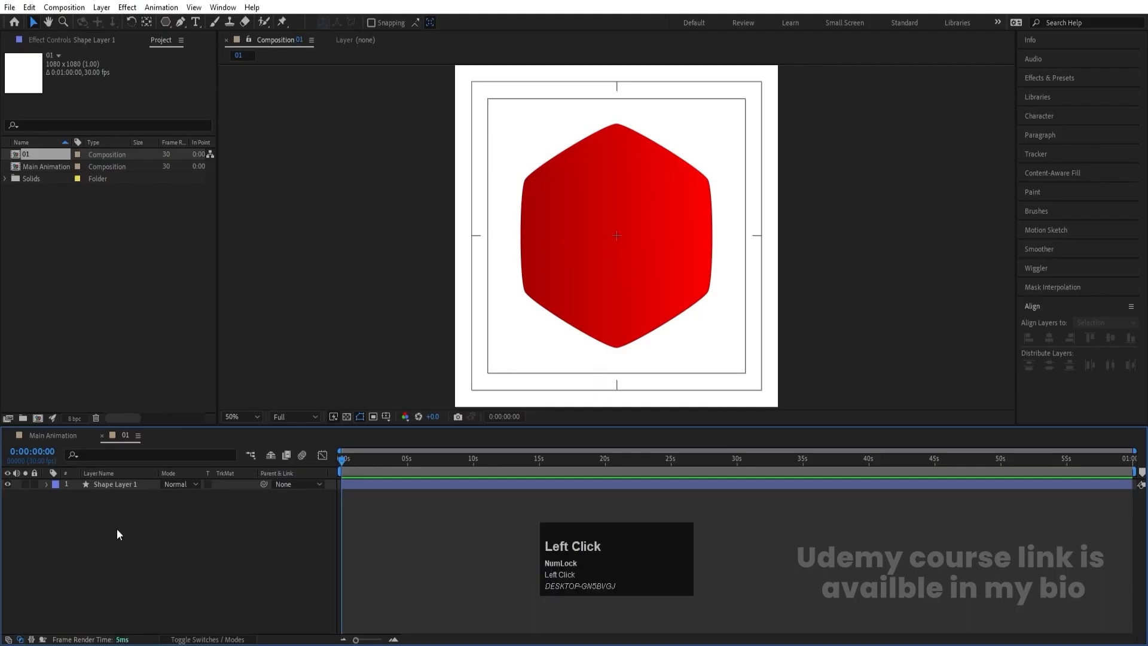
- Duplicate the hexagon layer and give the lower copy, Shape Layer 1, a solid white FFFFFF fill
left_click(117, 486)
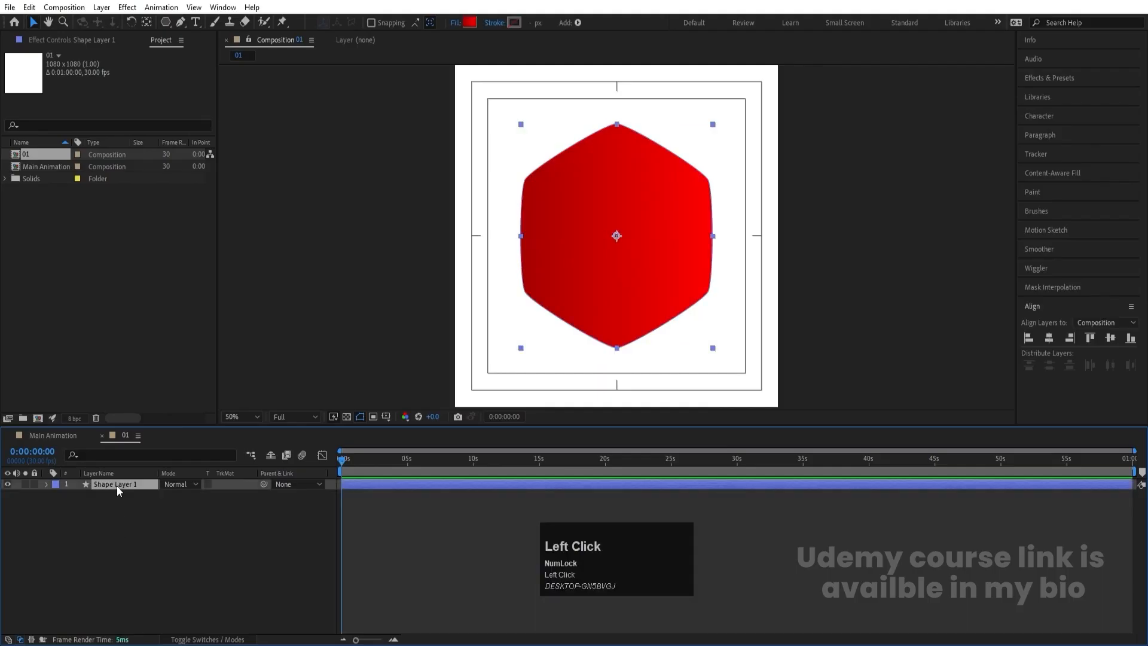
key("ctrl+d")
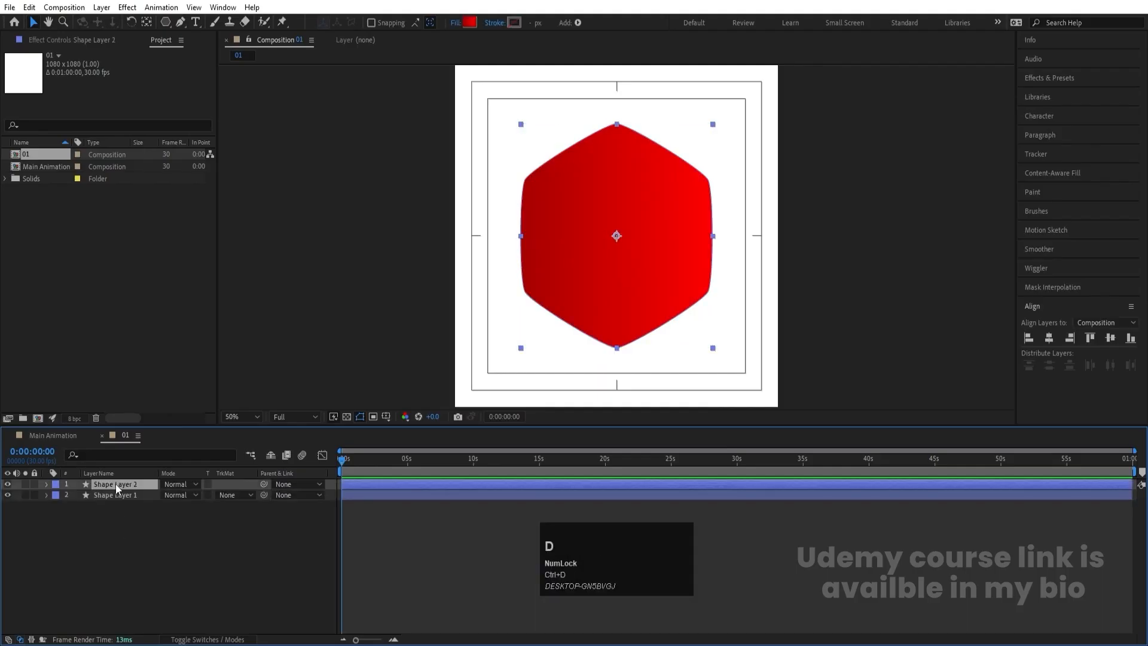
left_click(124, 496)
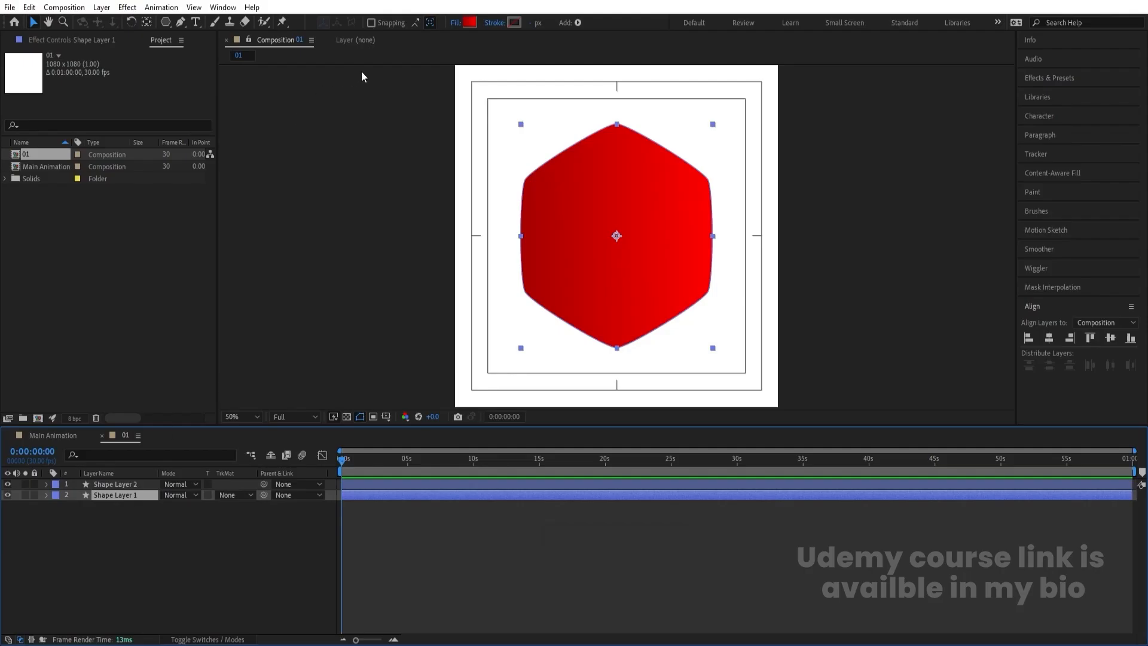
left_click(457, 23)
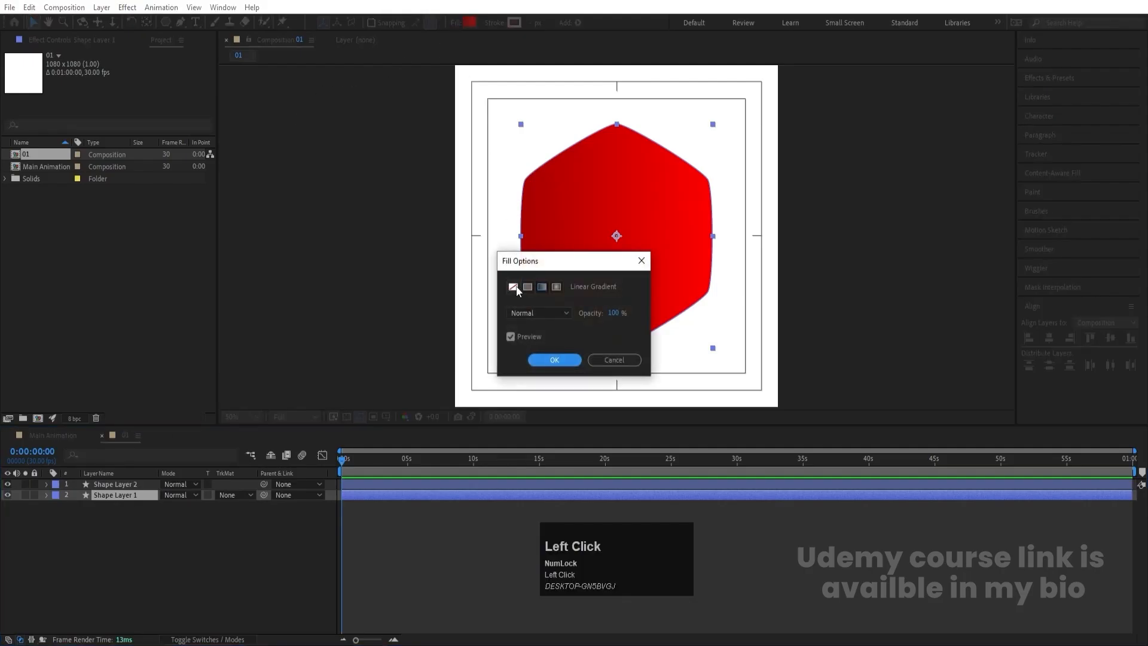
left_click(541, 361)
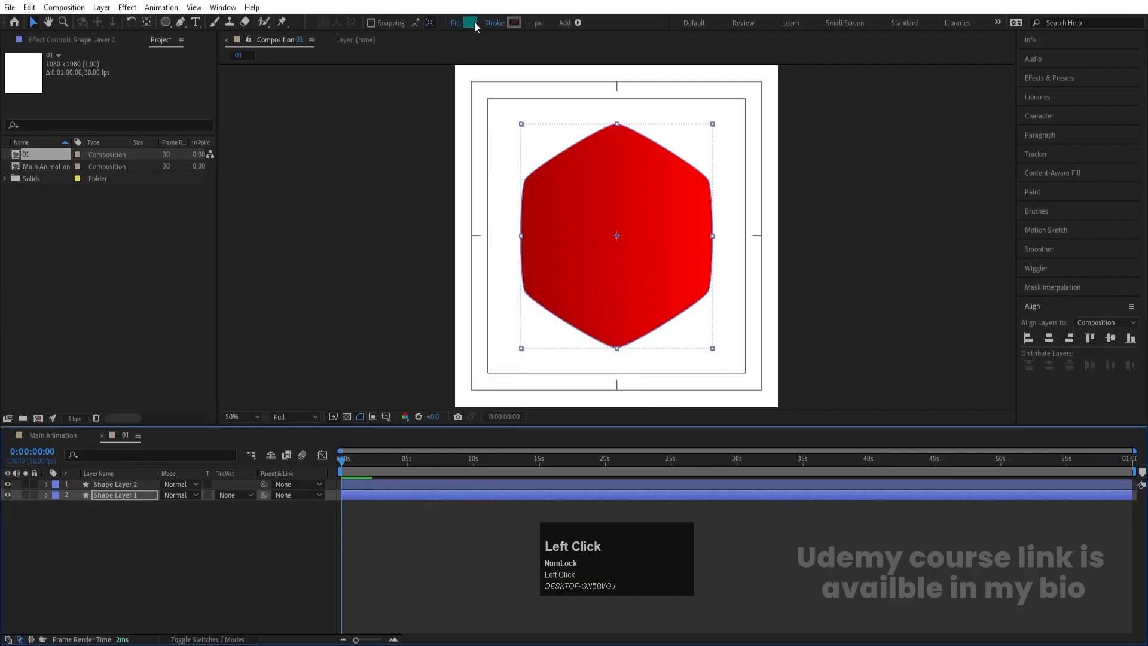
left_click(471, 25)
type("ffffff")
key("Return")
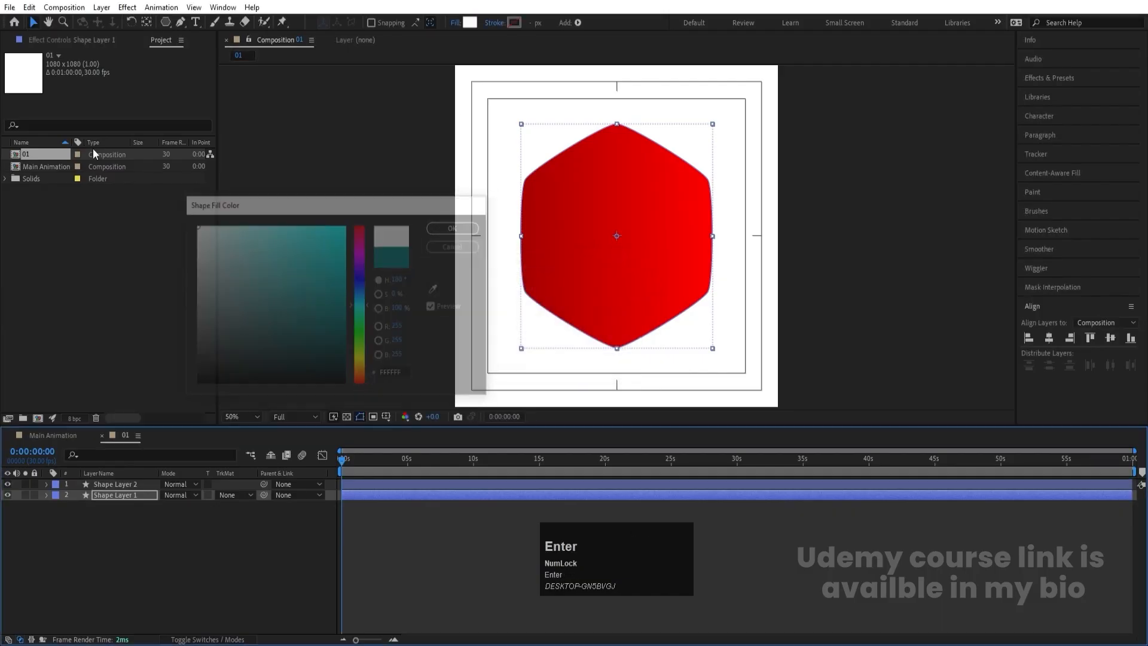
- Scale the white hexagon layer up to 112%
left_click(117, 497)
key("s")
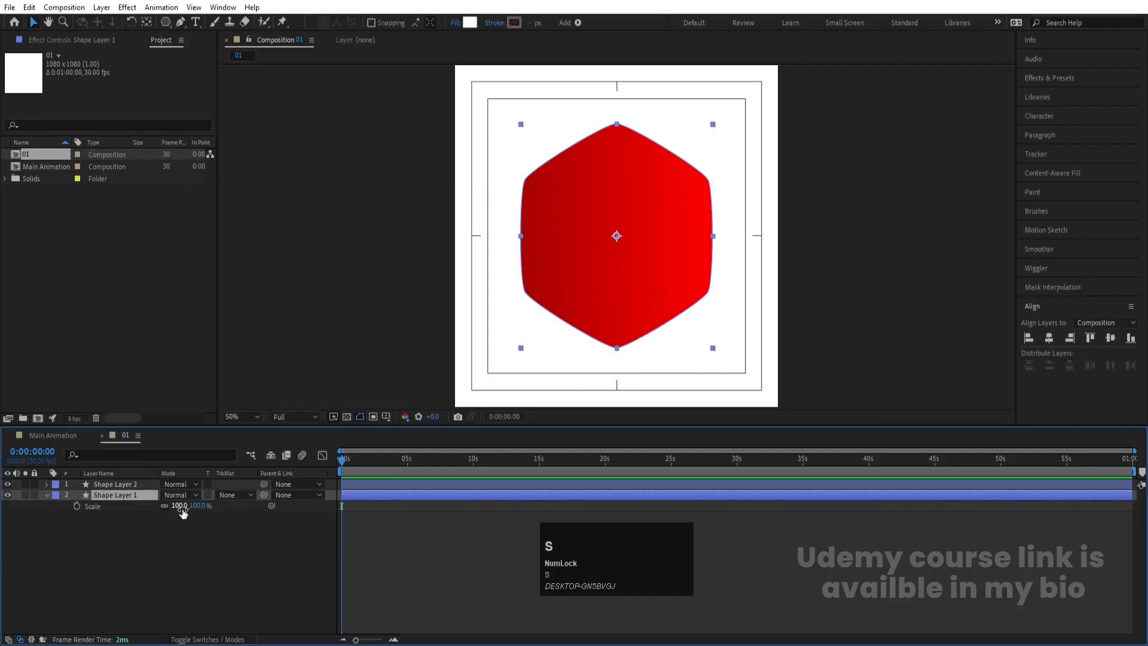
left_click_drag(180, 506, 194, 508)
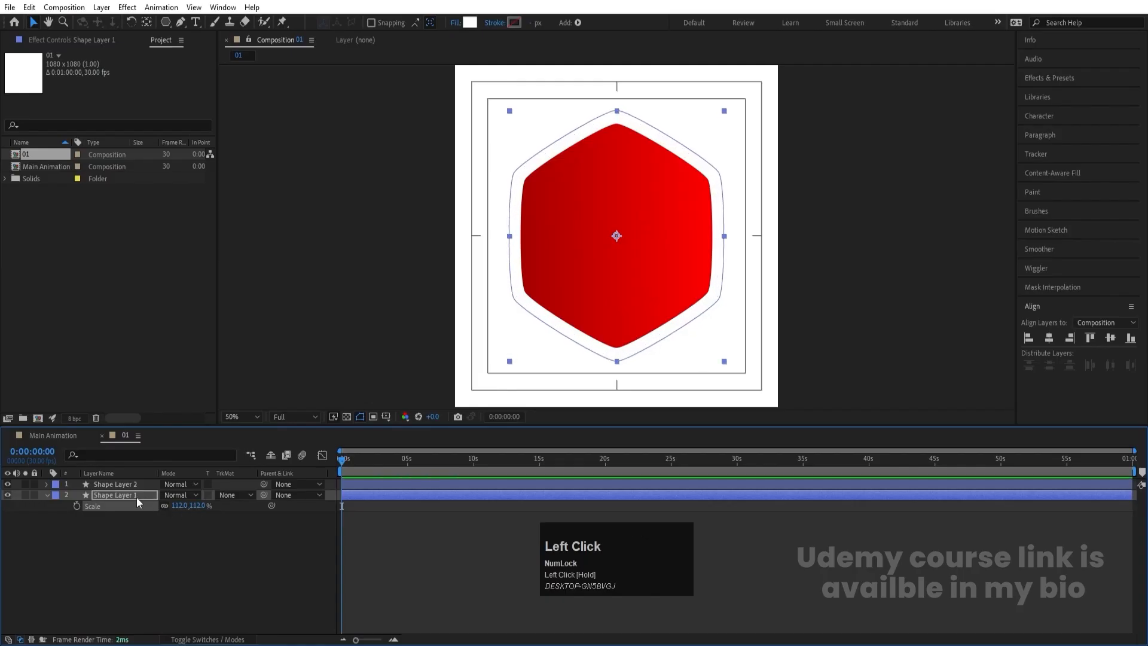
- Apply a Drop Shadow effect to the red hexagon layer and set its Softness to 100
left_click(113, 486)
left_click(1043, 79)
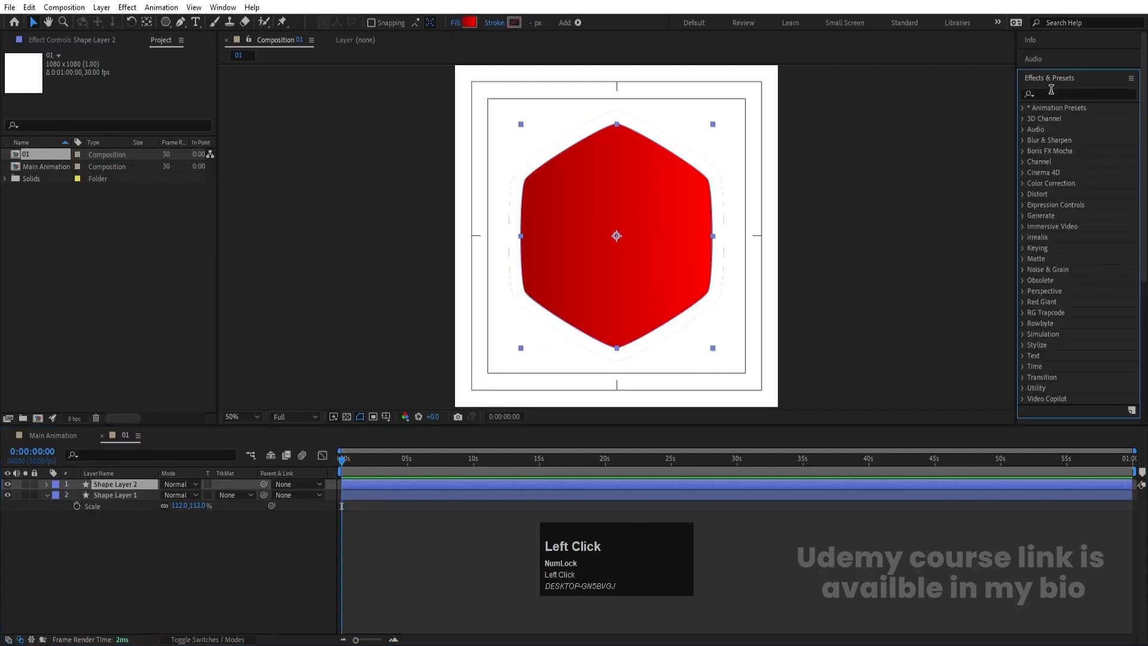
left_click(1055, 94)
type("drop")
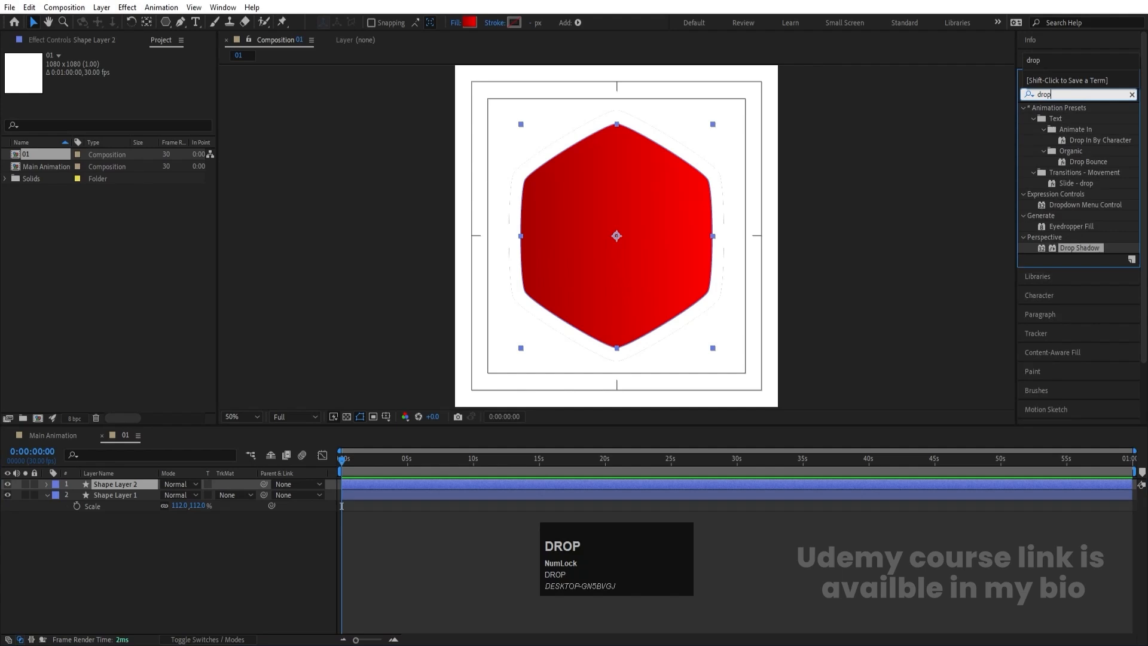
double_click(1080, 248)
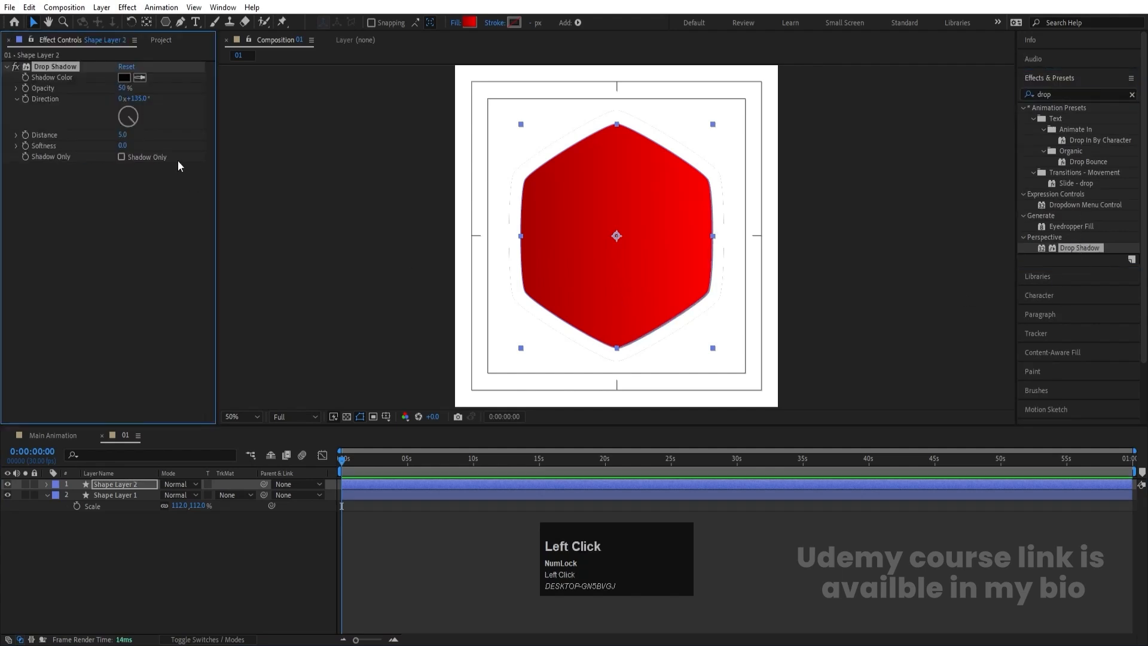
left_click(123, 145)
type("10")
key("Return")
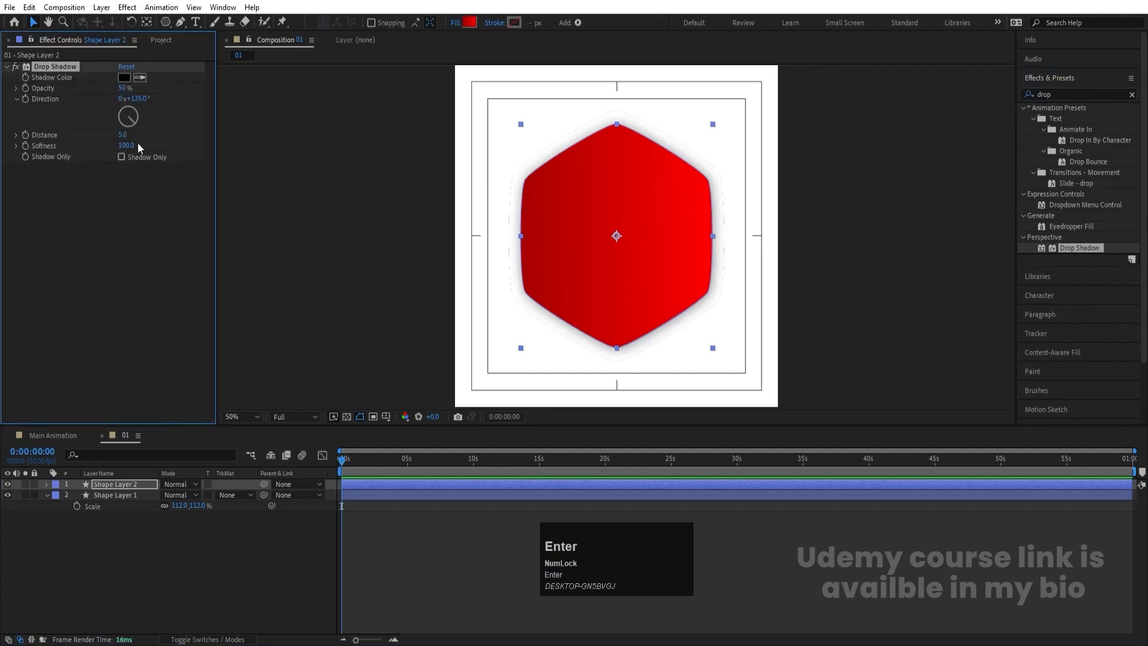
key("Num_Lock")
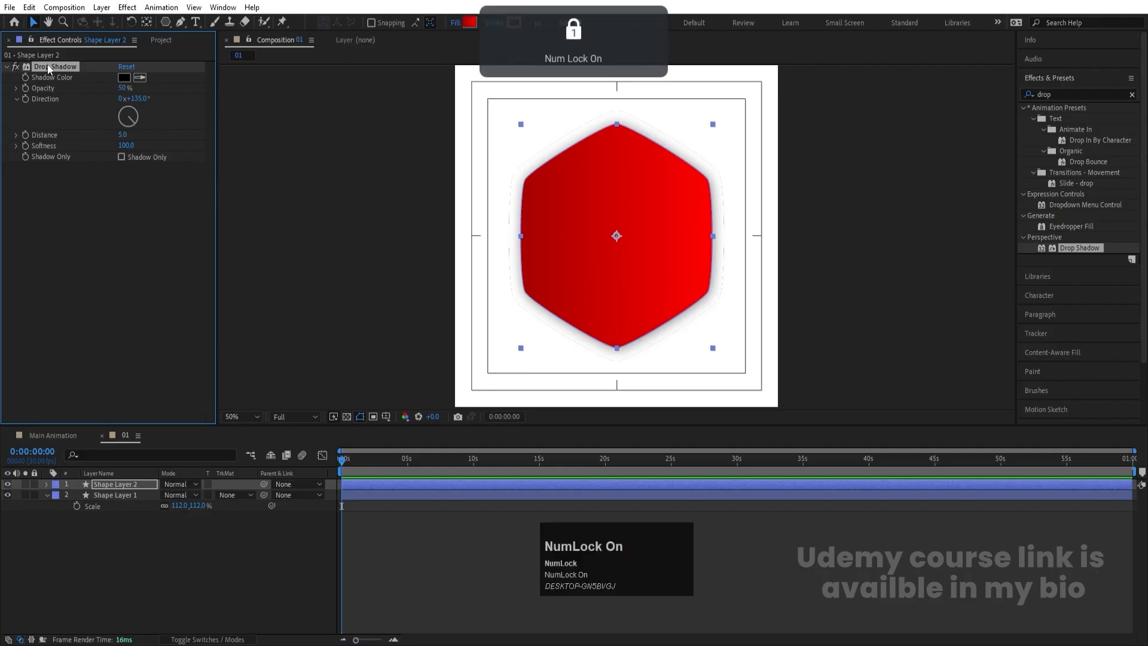
- Copy the Drop Shadow effect from the red hexagon layer onto the white hexagon layer
left_click(49, 67)
key("ctrl+c")
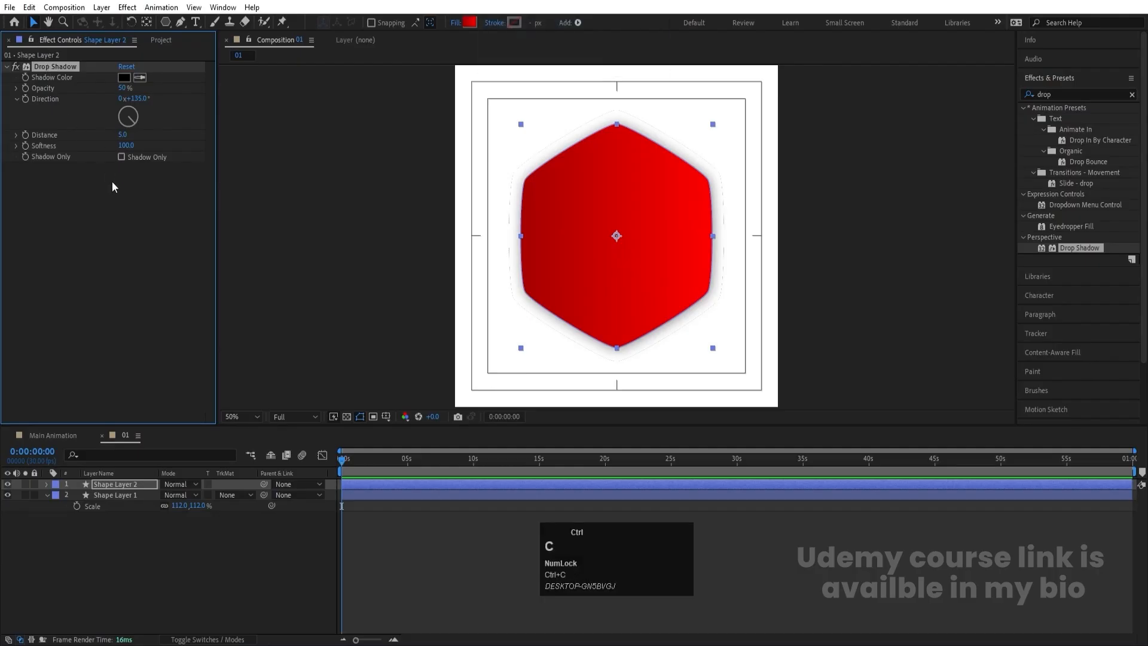
left_click(112, 496)
key("ctrl+v")
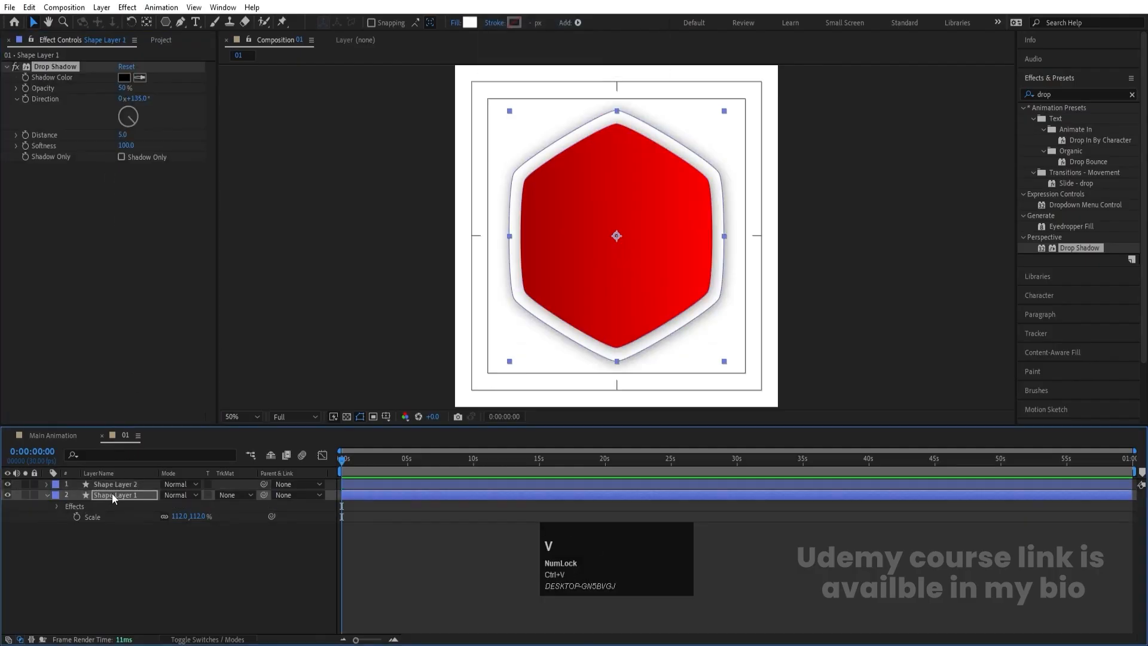
- Duplicate the white hexagon layer and scale the bottom copy, Shape Layer 1, up to 125%
left_click(112, 497)
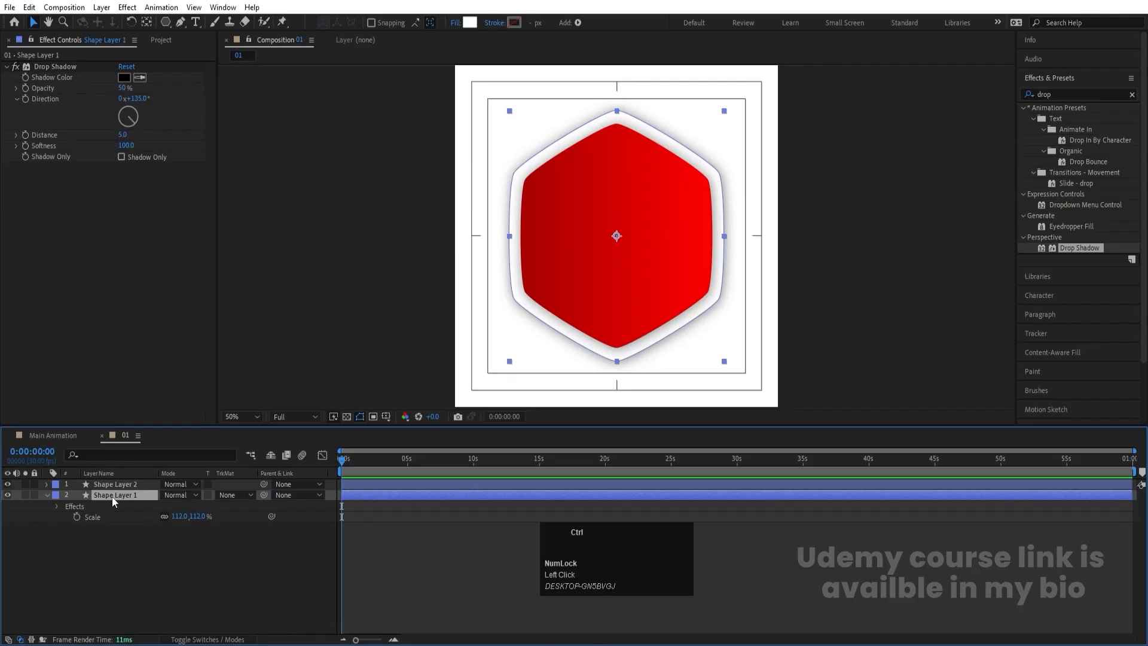
key("ctrl+d")
left_click(131, 505)
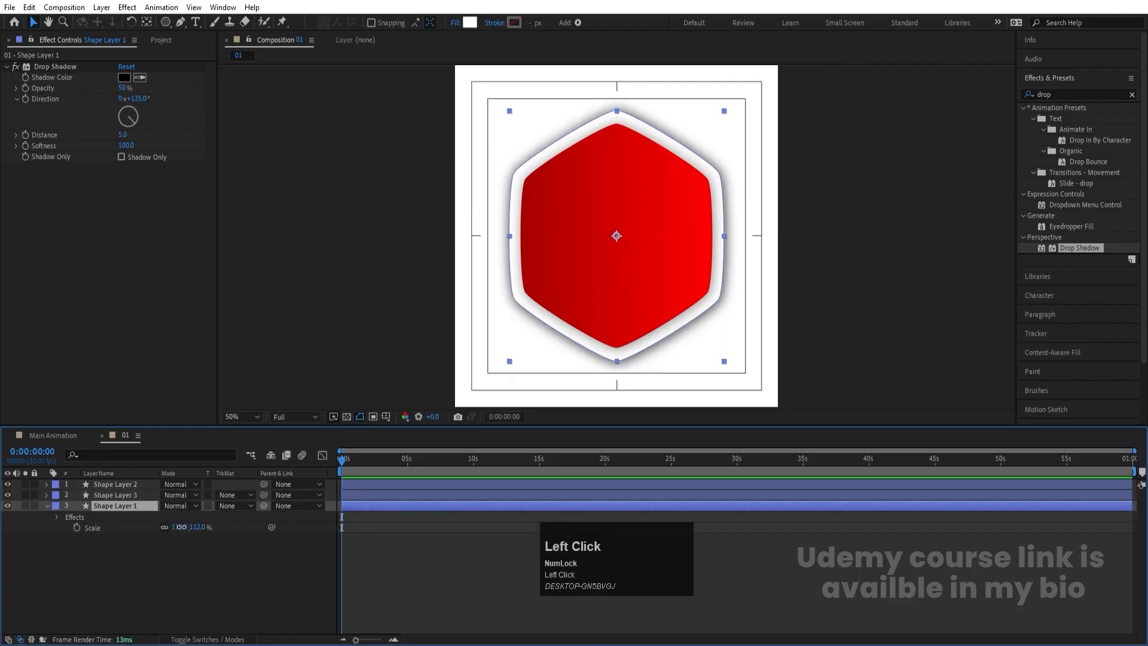
left_click_drag(179, 527, 172, 513)
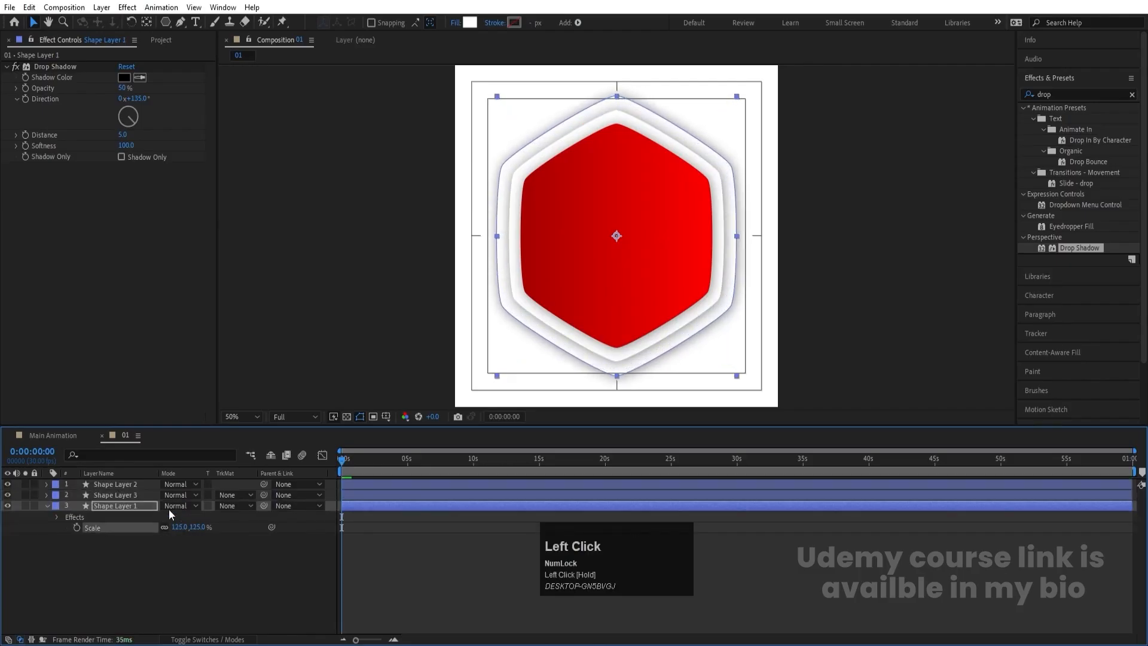
- Lower the Drop Shadow Opacity on Shape Layer 1 to 20%
left_click(122, 88)
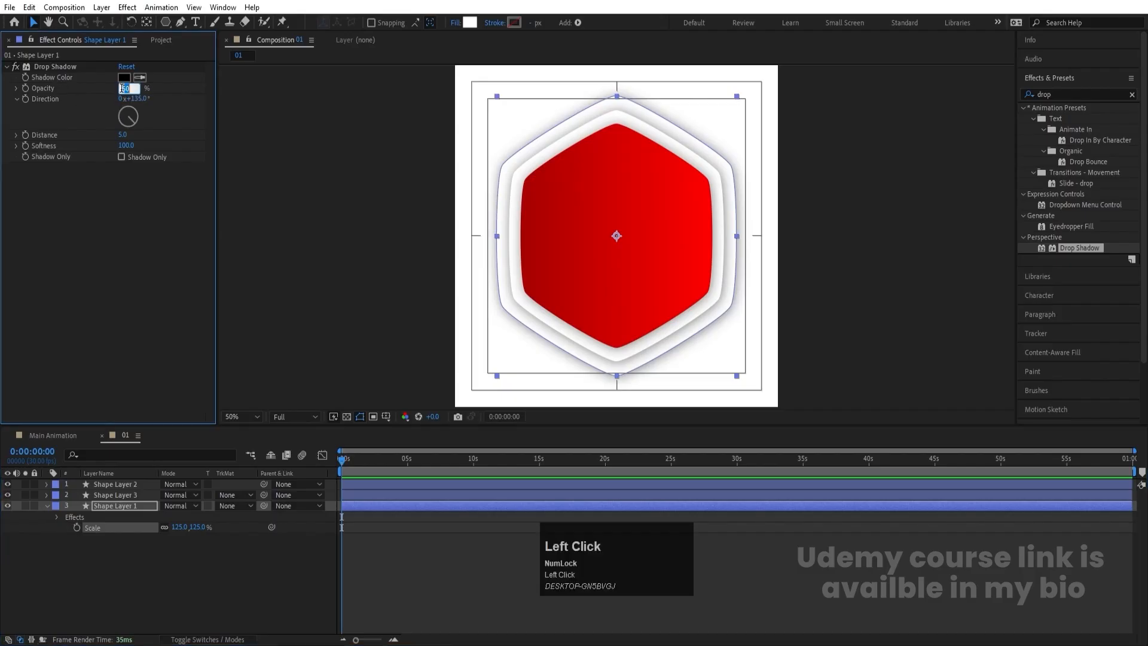
type("20")
key("Return")
left_click(149, 561)
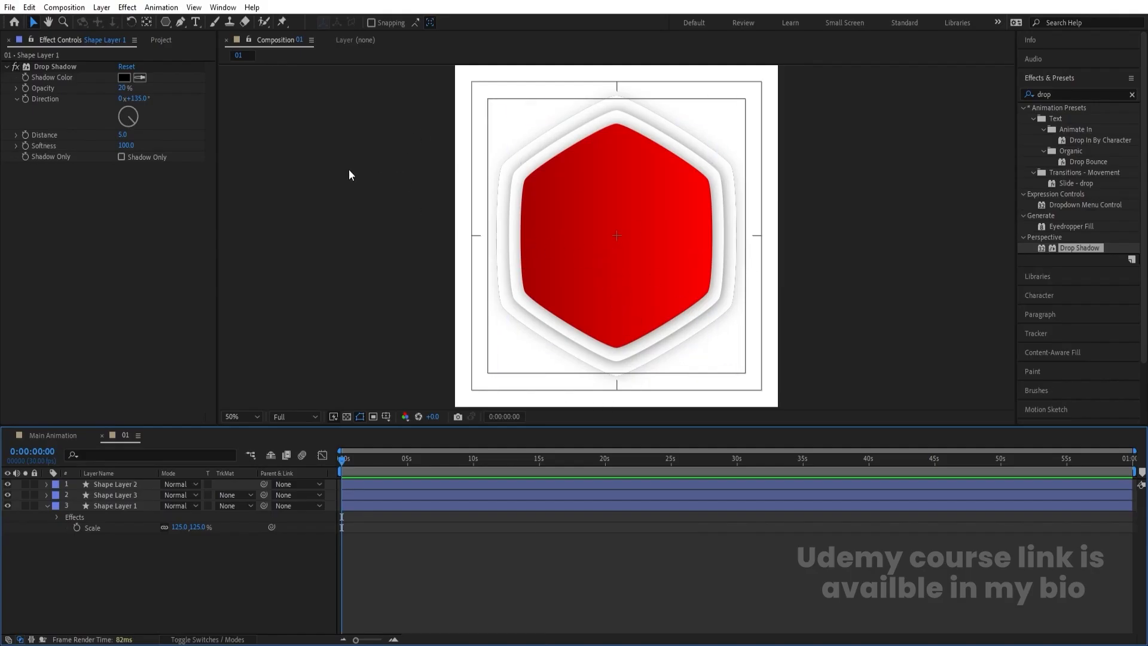
- Add a text layer reading "01 - MOTION GRAPHICS" inside the red hexagon
left_click(196, 24)
left_click(573, 235)
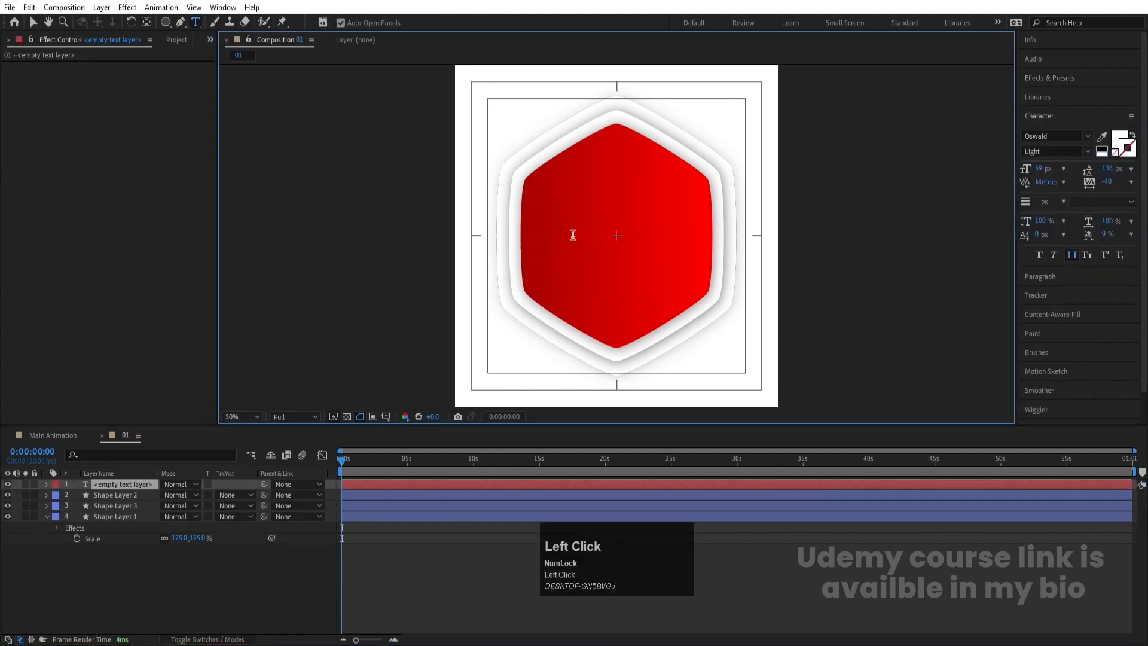
type("01 ")
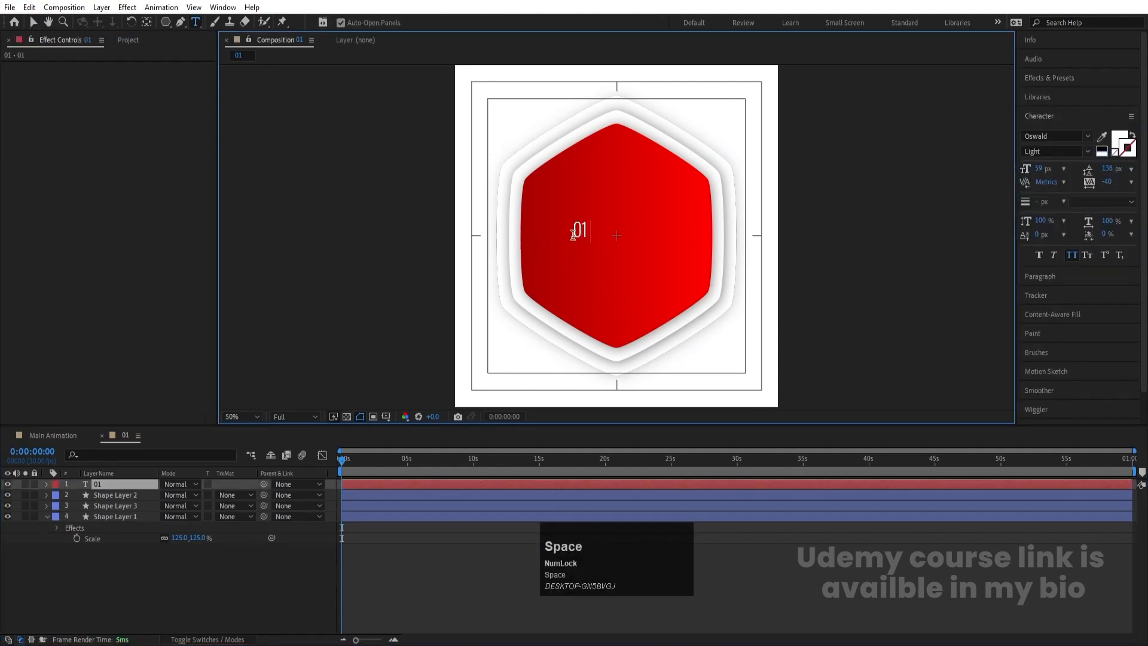
type("- MOTI")
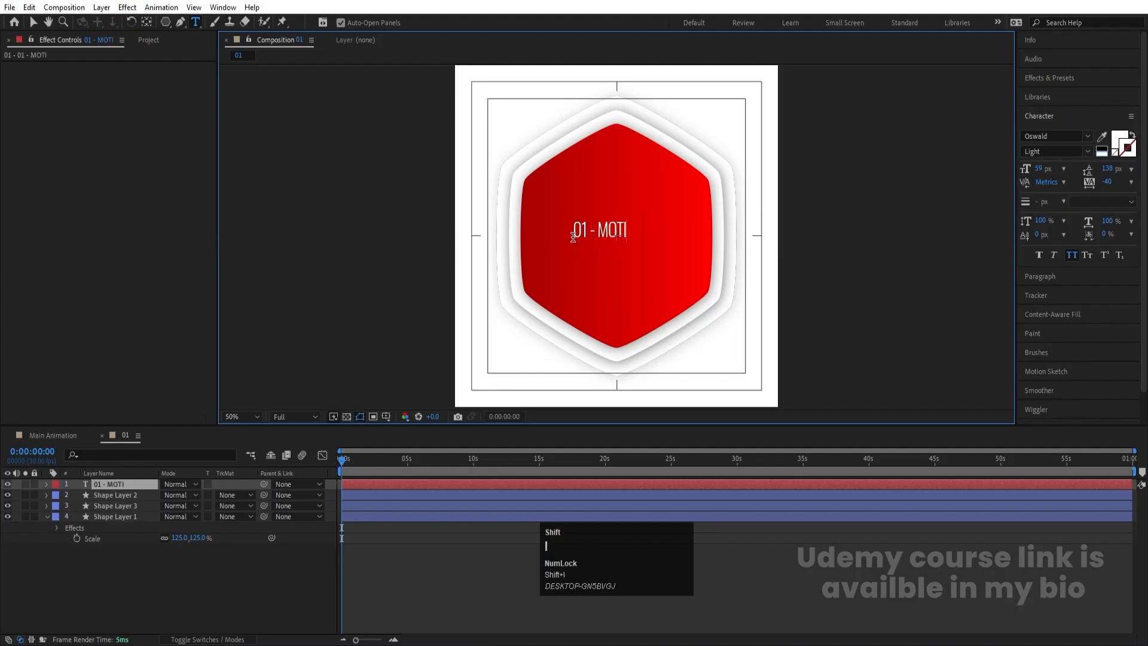
type("ON GRAPHICS")
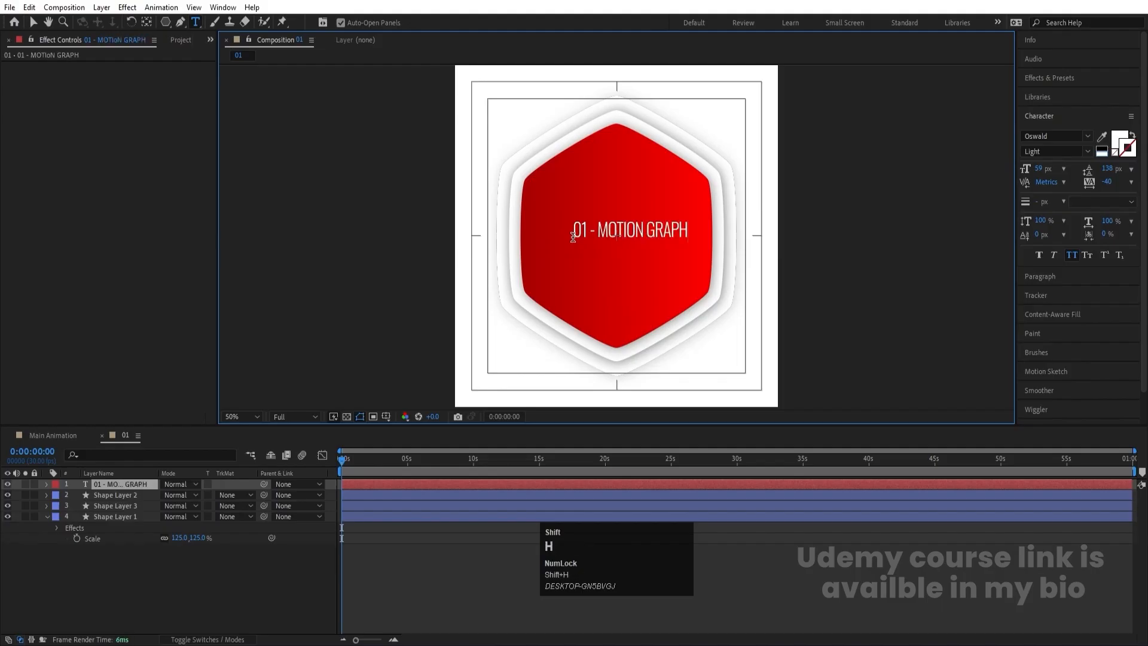
left_click(38, 21)
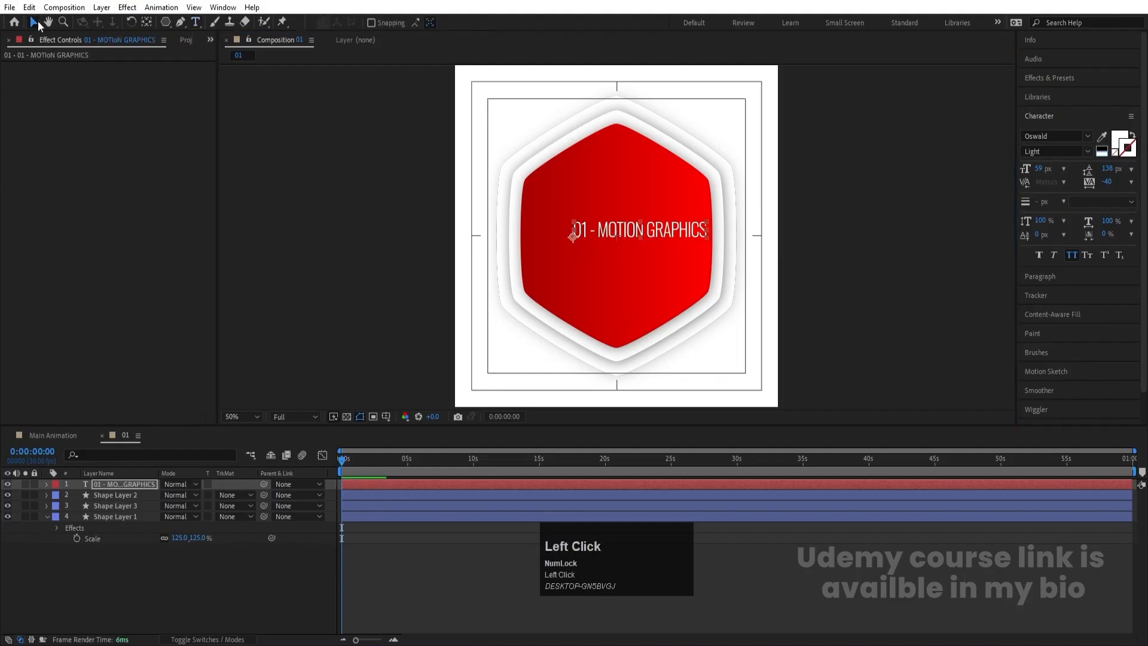
- Break the title before GRAPHICS onto a second, space-indented line and set the leading to 57 px
left_click(649, 230)
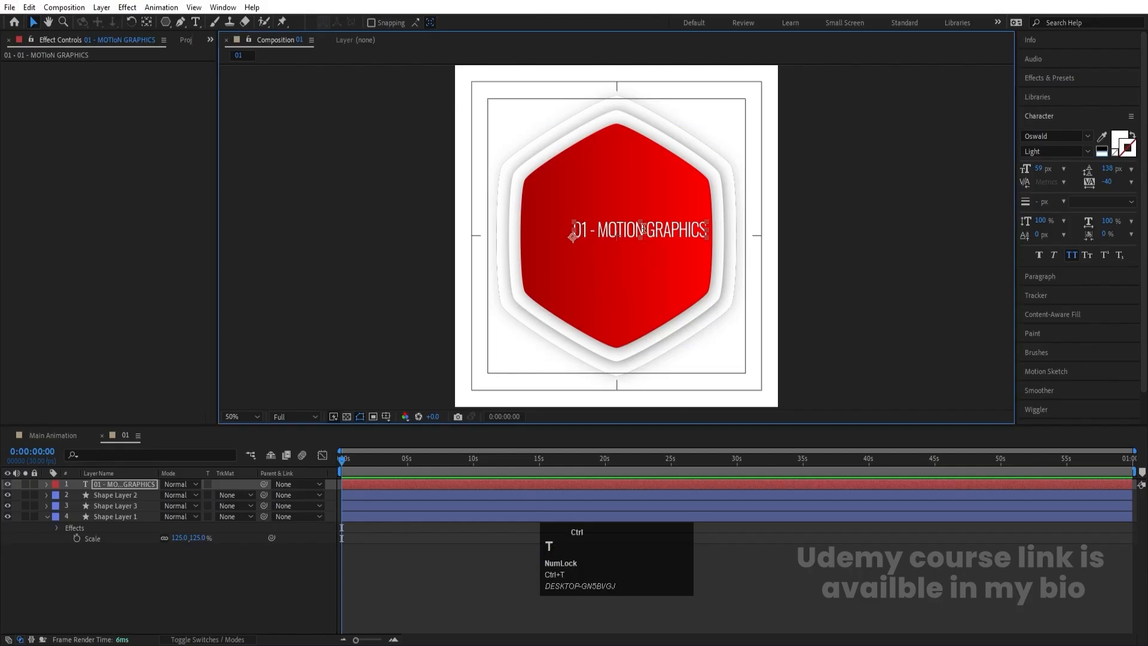
key("ctrl+t")
left_click(643, 229)
key("Return")
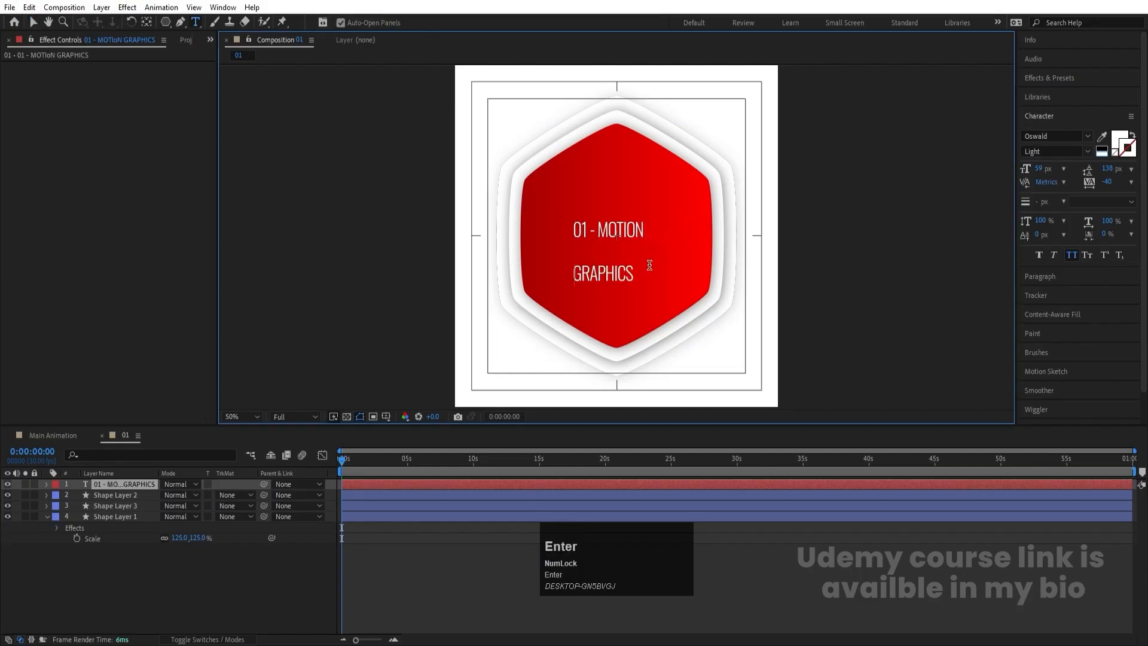
key("ctrl+a")
left_click_drag(1105, 172, 1042, 157)
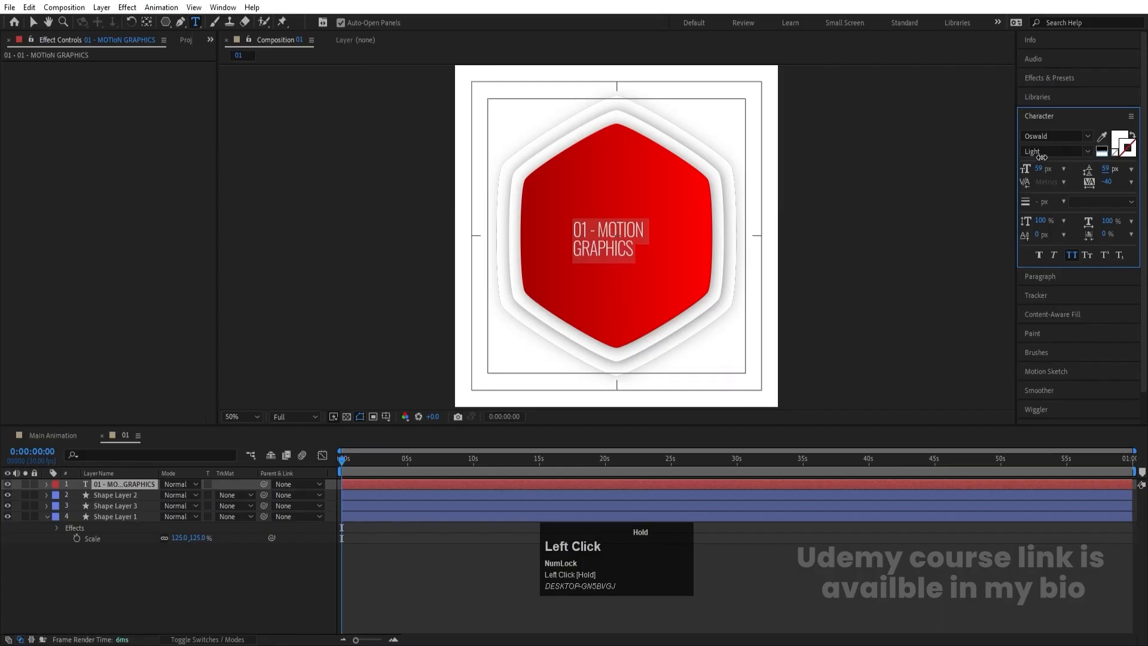
left_click(575, 243)
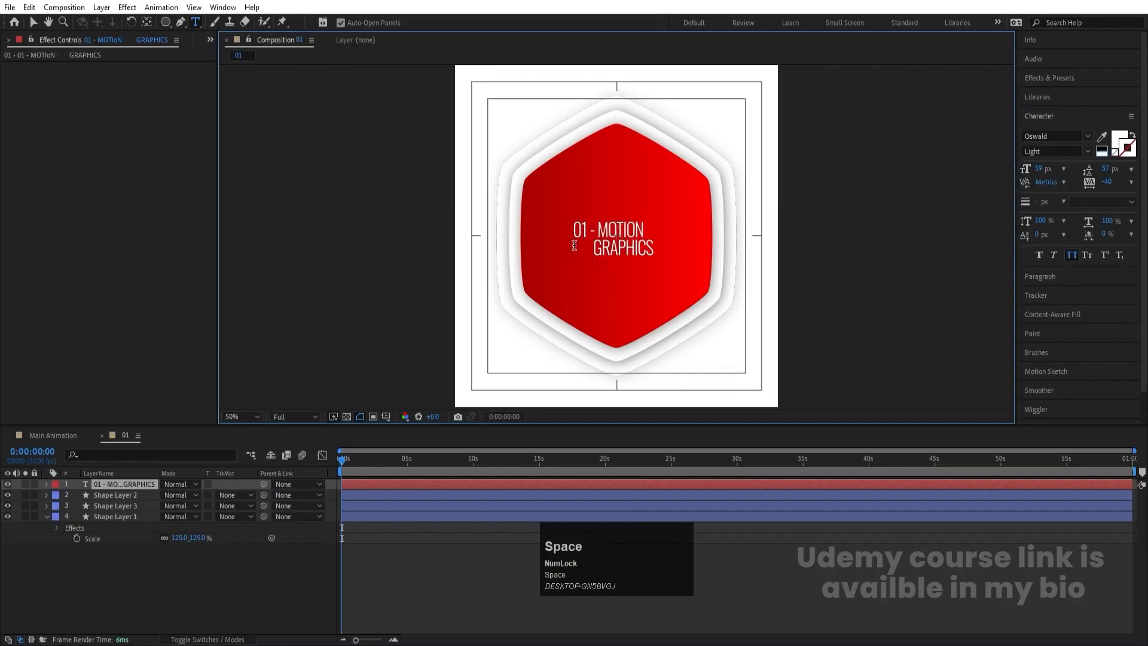
- Style the whole title as Oswald Bold at 109 px with 95 px leading and move it left across the hexagon
key("ctrl+a")
left_click_drag(1043, 164, 1106, 161)
left_click(1088, 152)
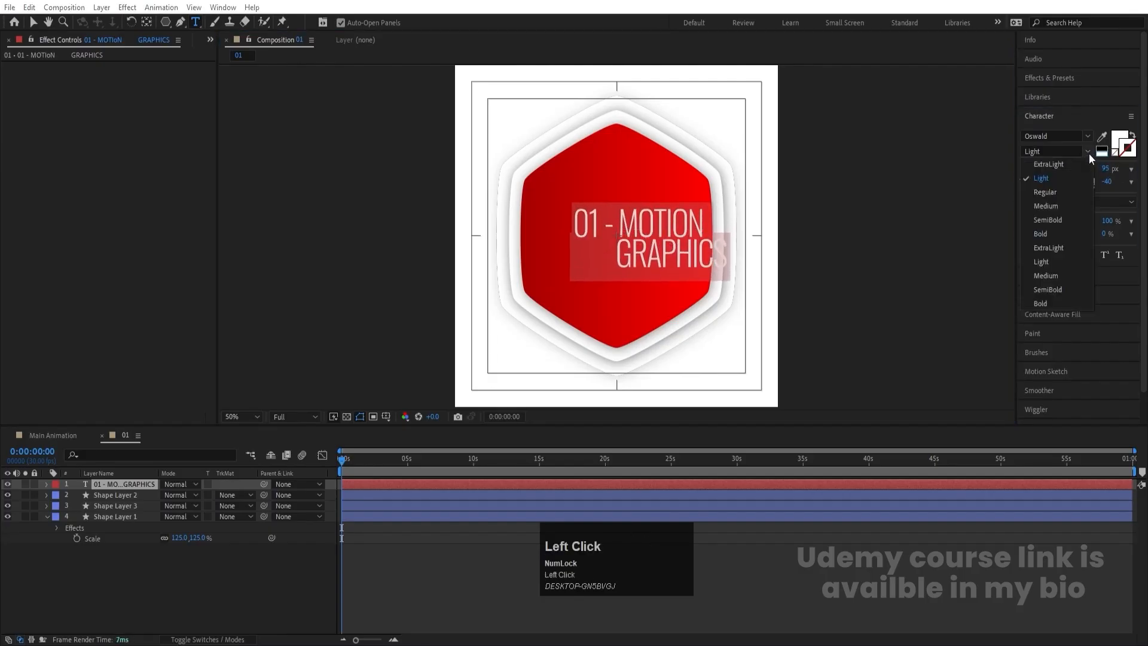
left_click(1042, 233)
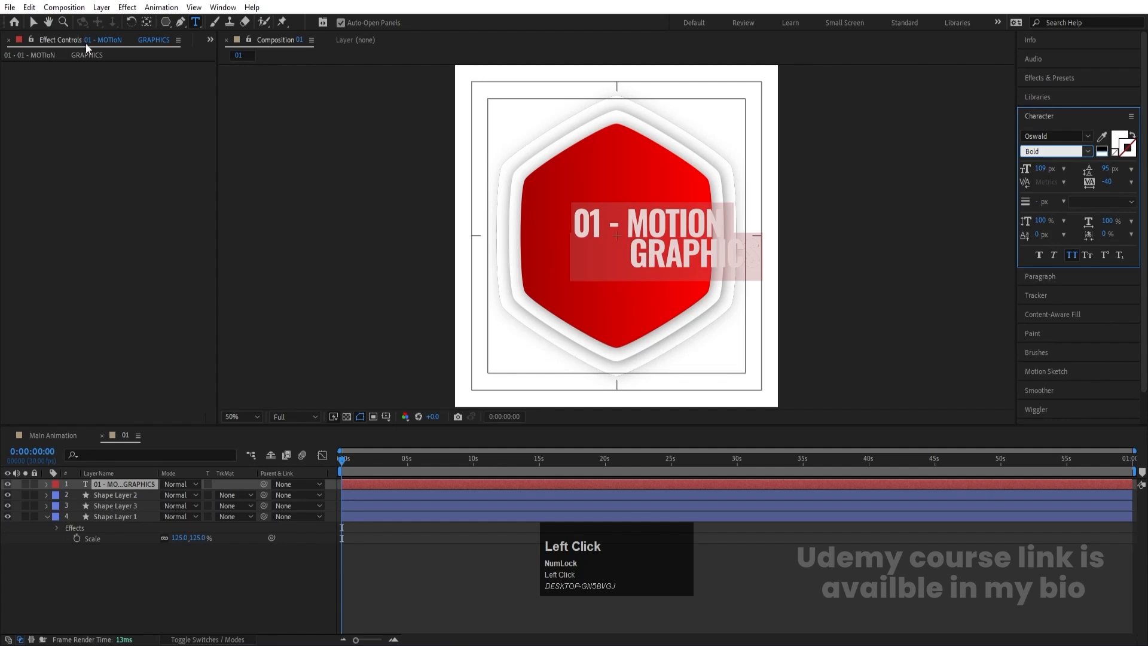
left_click(32, 23)
left_click_drag(644, 237, 588, 243)
- Remove the hyphen from the title's first line and shorten the indent in front of GRAPHICS
key("ctrl+t")
left_click(579, 246)
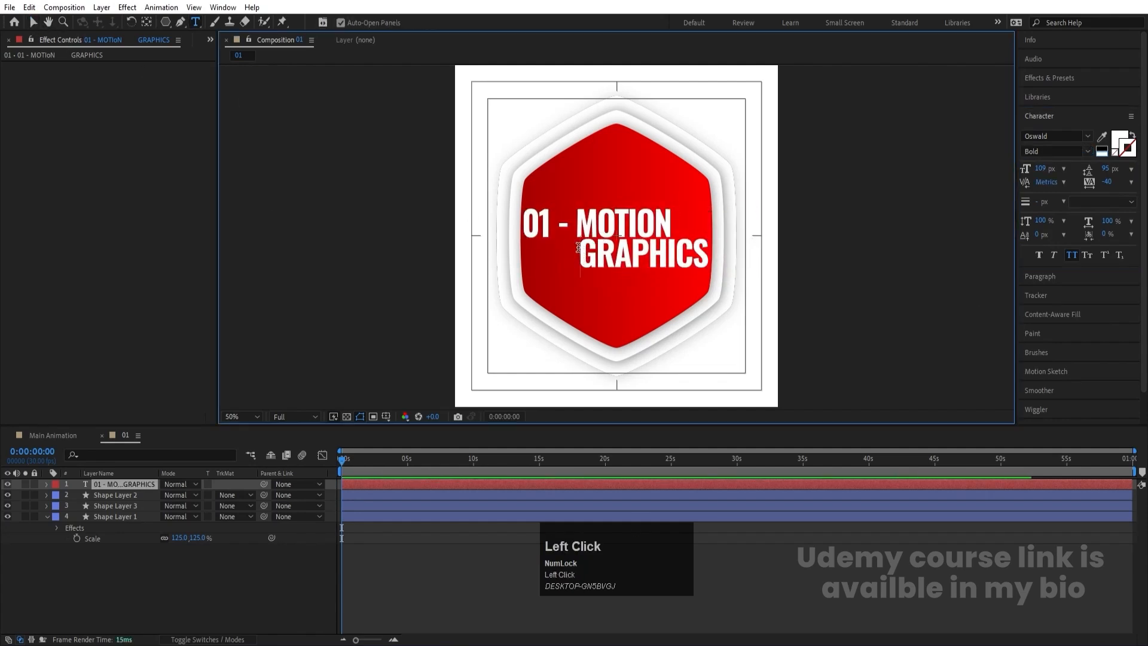
key("BackSpace")
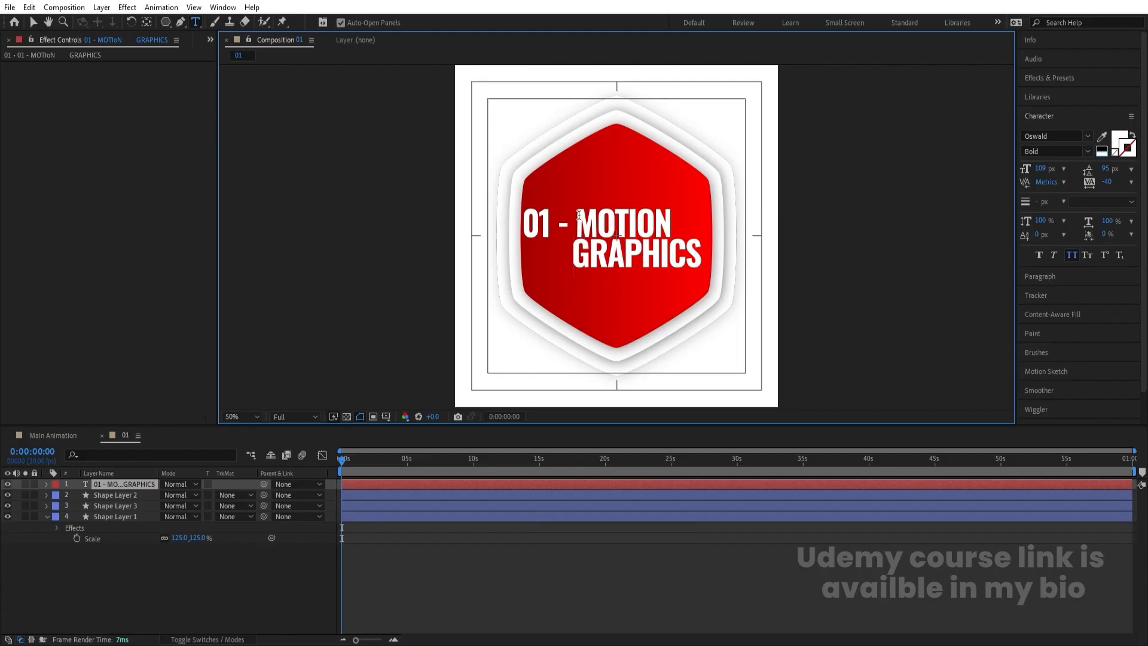
left_click(576, 223)
key("BackSpace")
key("BackSpace")
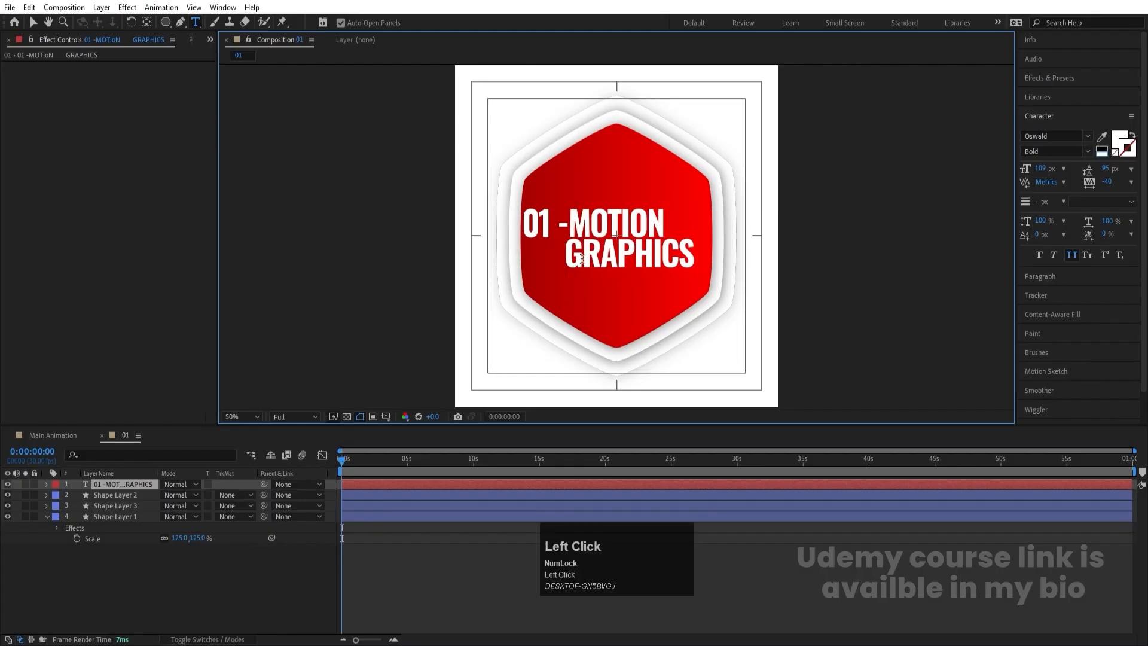
key("BackSpace")
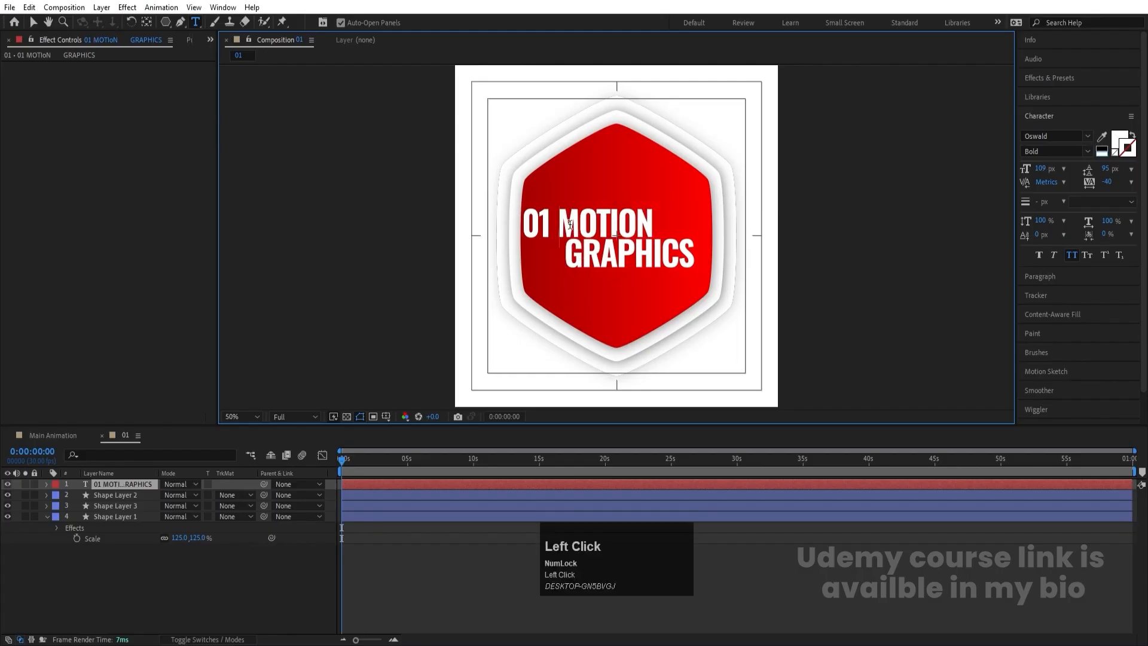
- Replace the title with MOTION and GRAPHICS on two lines and move it toward the right side of the hexagon
key("ctrl+a")
type("M")
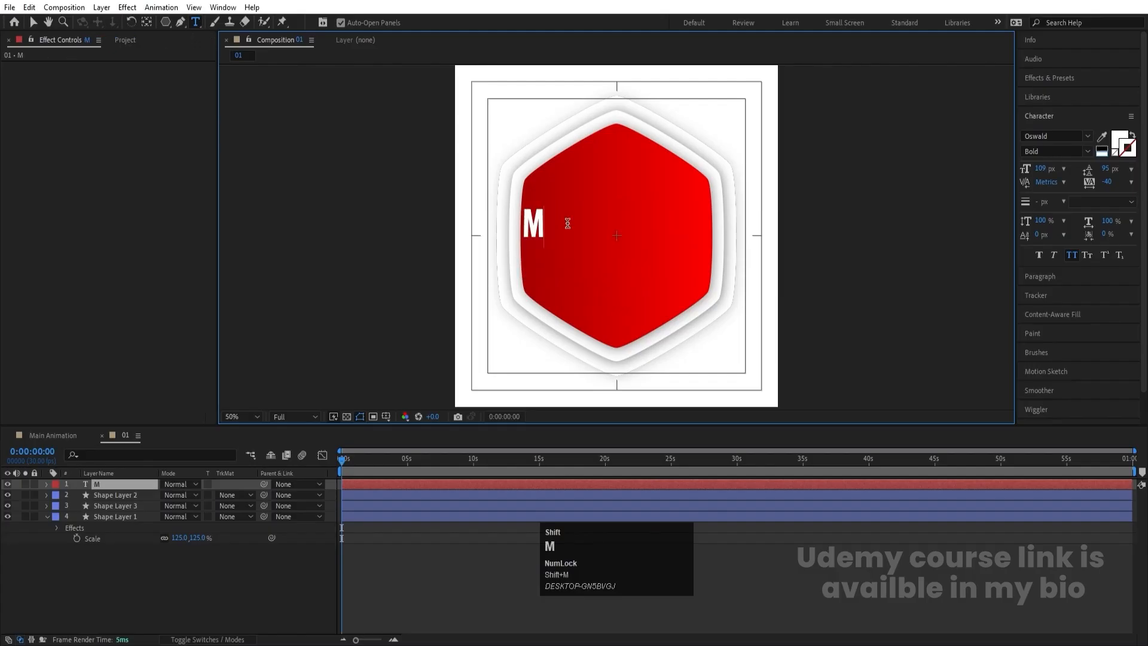
type("OTION ")
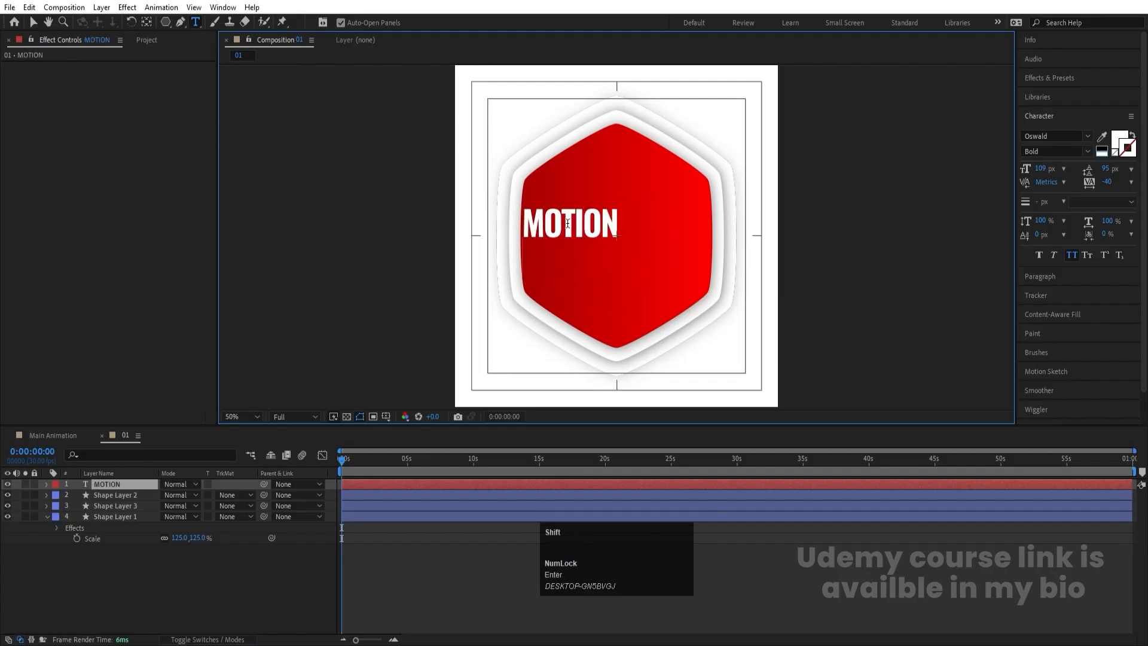
type("GRAPHICS")
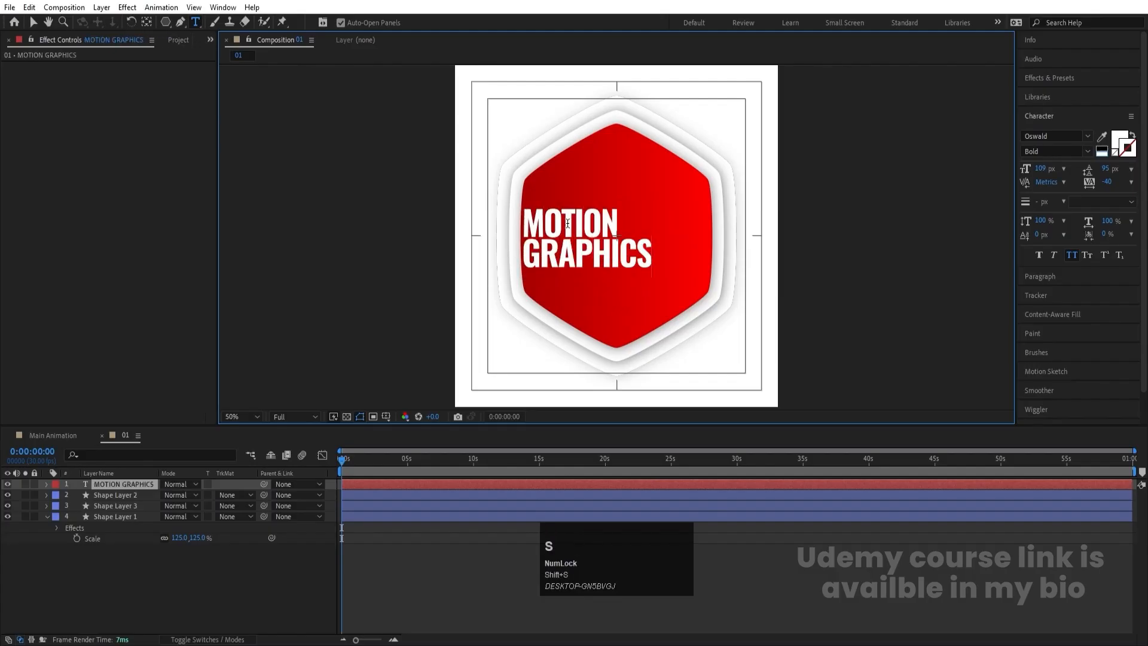
left_click(171, 547)
left_click(109, 482)
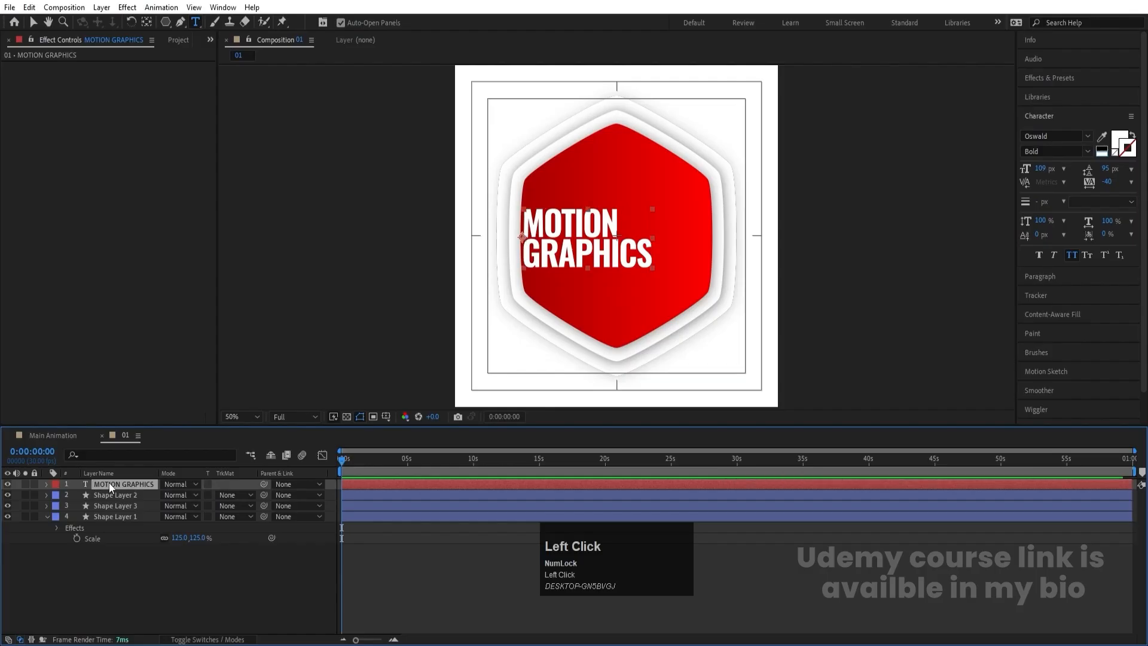
key("v")
mouse_move(581, 240)
left_mouse_down()
mouse_move(633, 240)
mouse_move(586, 250)
left_mouse_up()
- Duplicate the MOTION GRAPHICS text layer, placing the copy to its left with its text changed to 01
key("ctrl+d")
left_click(618, 250)
double_click(573, 232)
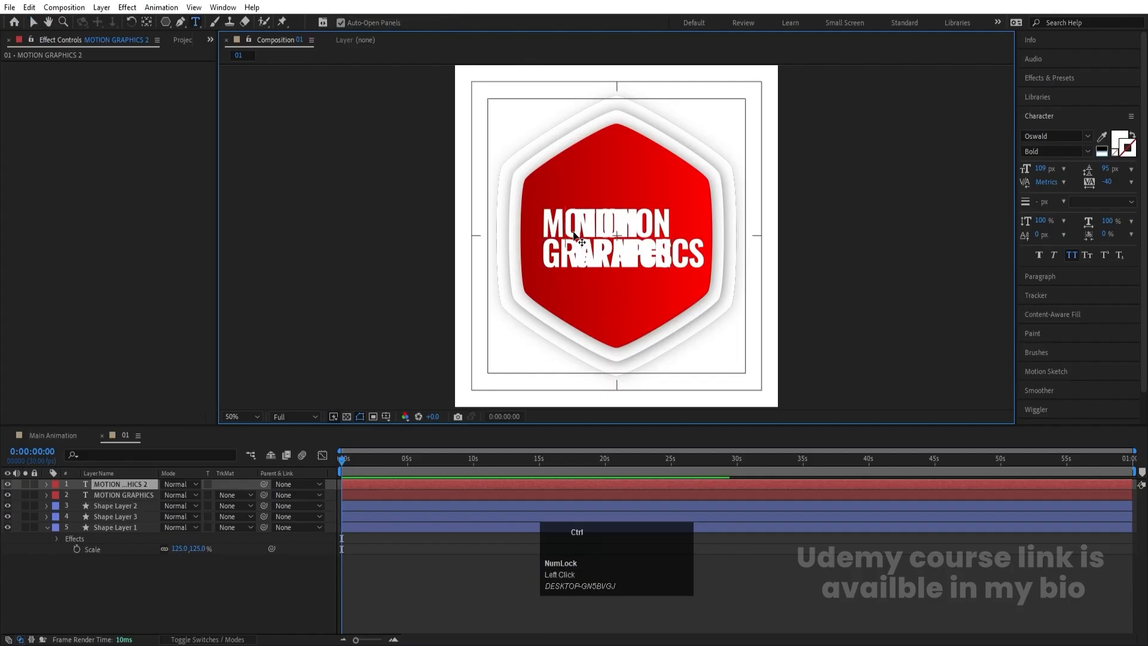
key("ctrl+a")
type("0")
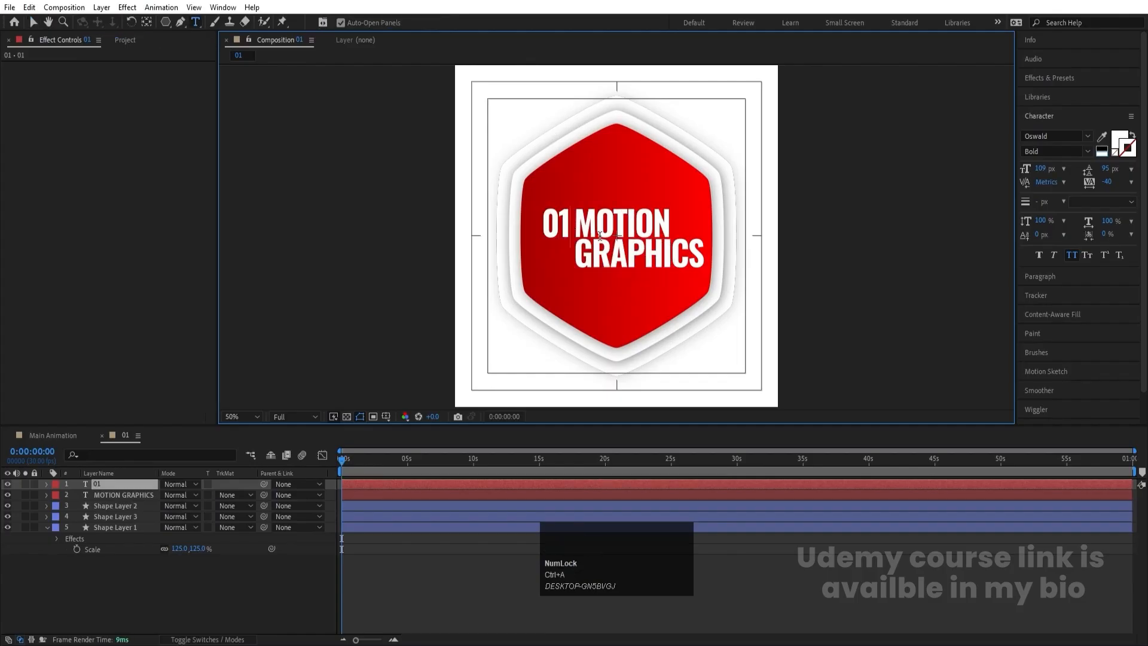
left_click(33, 22)
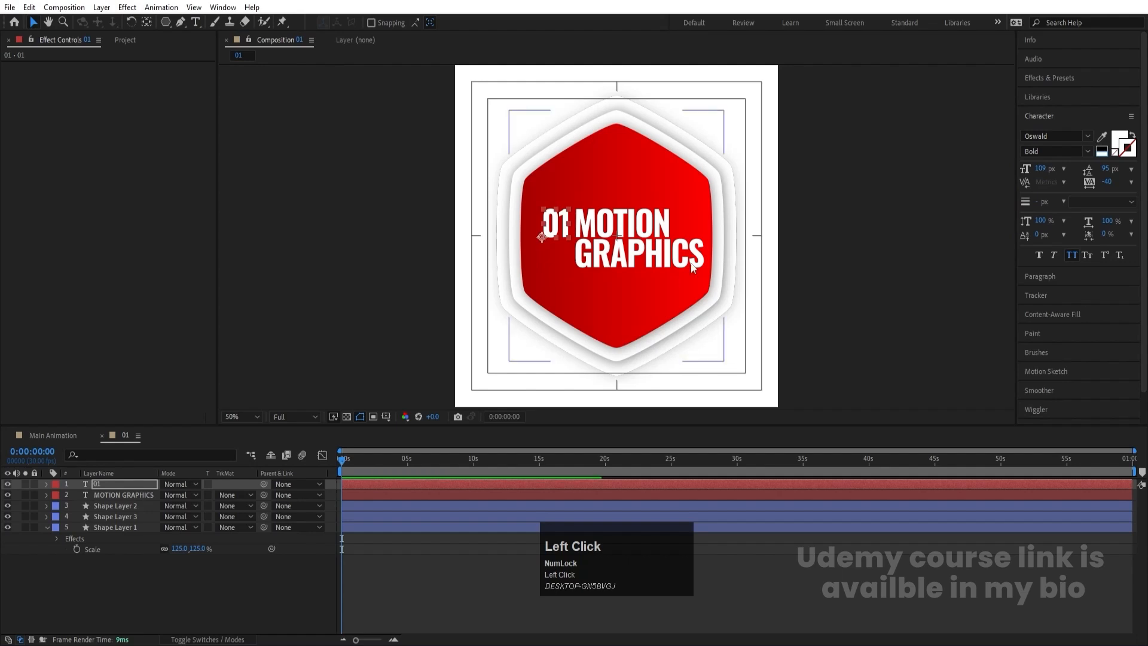
- Center the MOTION GRAPHICS layer's anchor point, set its font style to Medium and shift it slightly right
left_click_drag(594, 239, 599, 241)
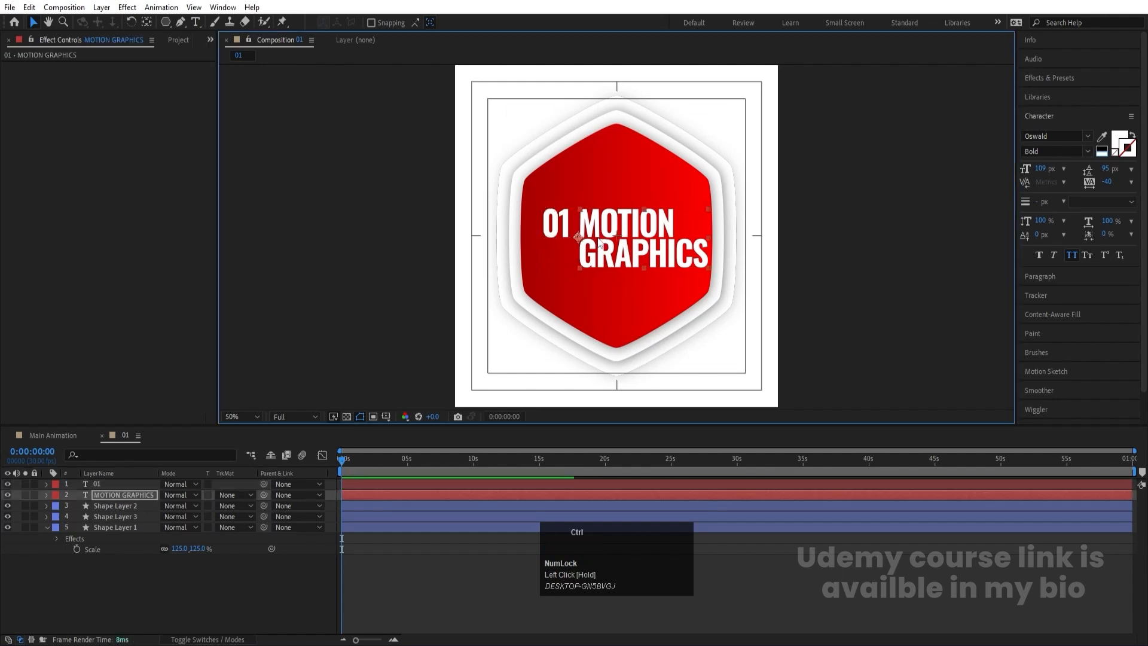
key("ctrl+alt+Home")
left_click(1087, 151)
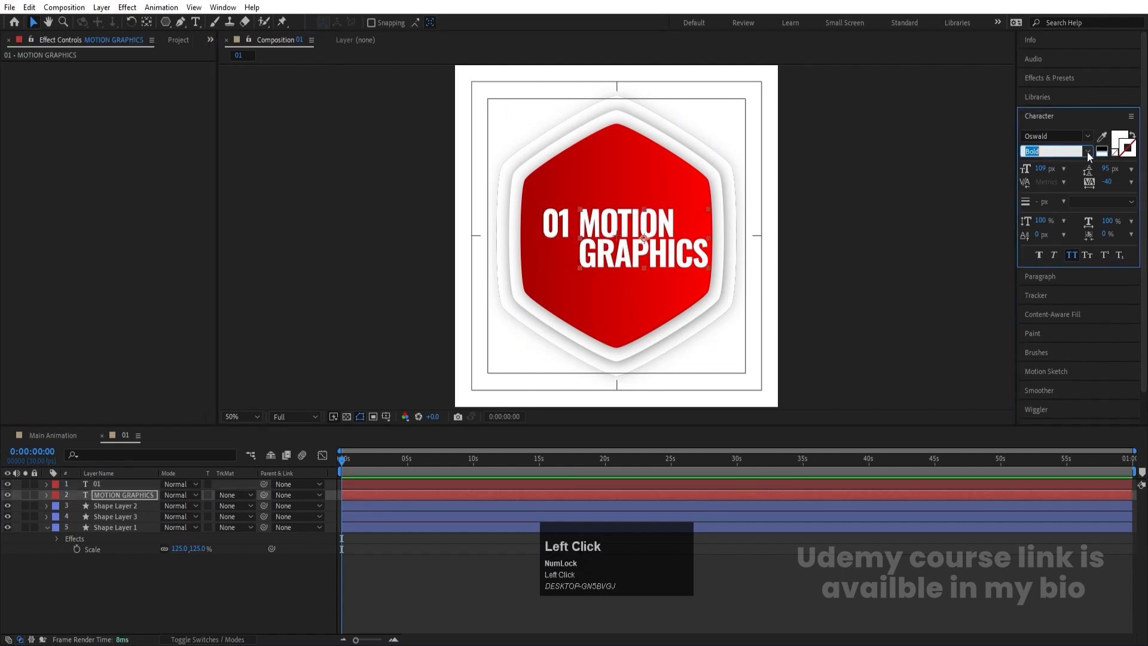
left_click(1047, 220)
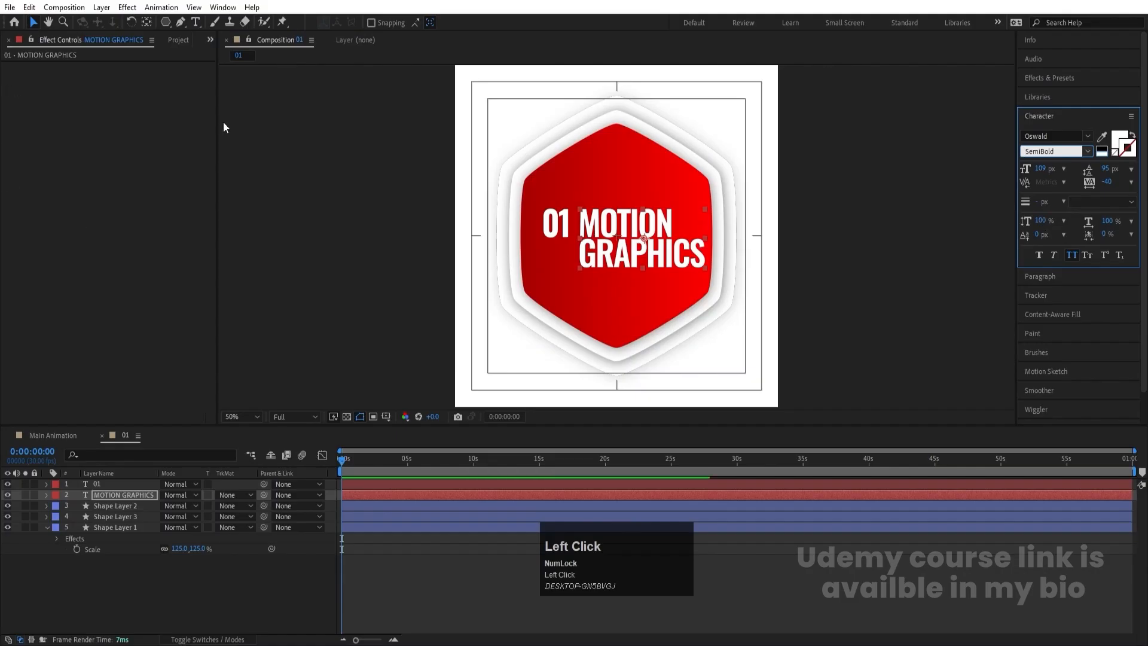
left_click(1085, 153)
left_click(1042, 206)
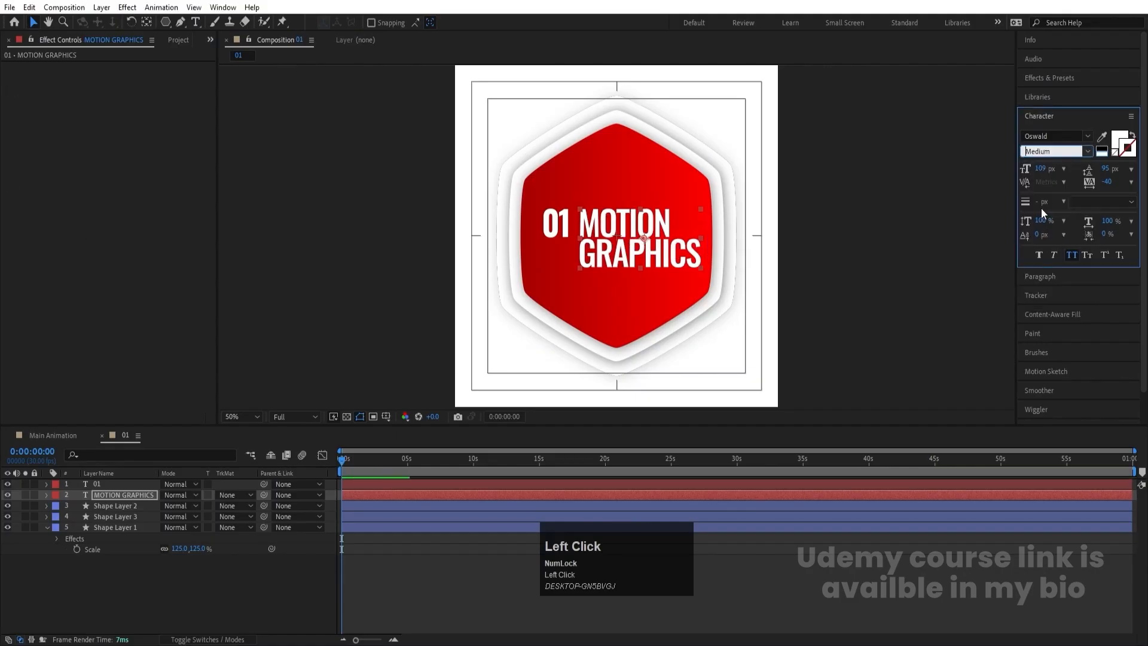
left_click_drag(643, 264, 646, 257)
- Enlarge the 01 text to match the height of the two-line title and nudge both text layers left
left_click(565, 234)
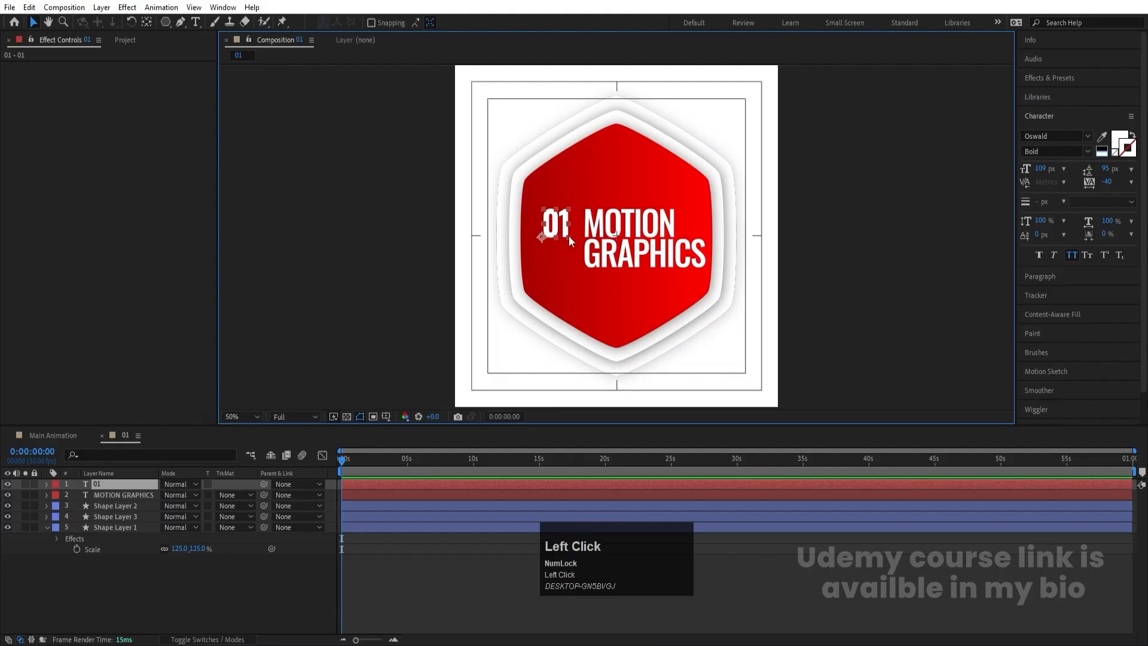
left_click_drag(565, 234, 623, 244)
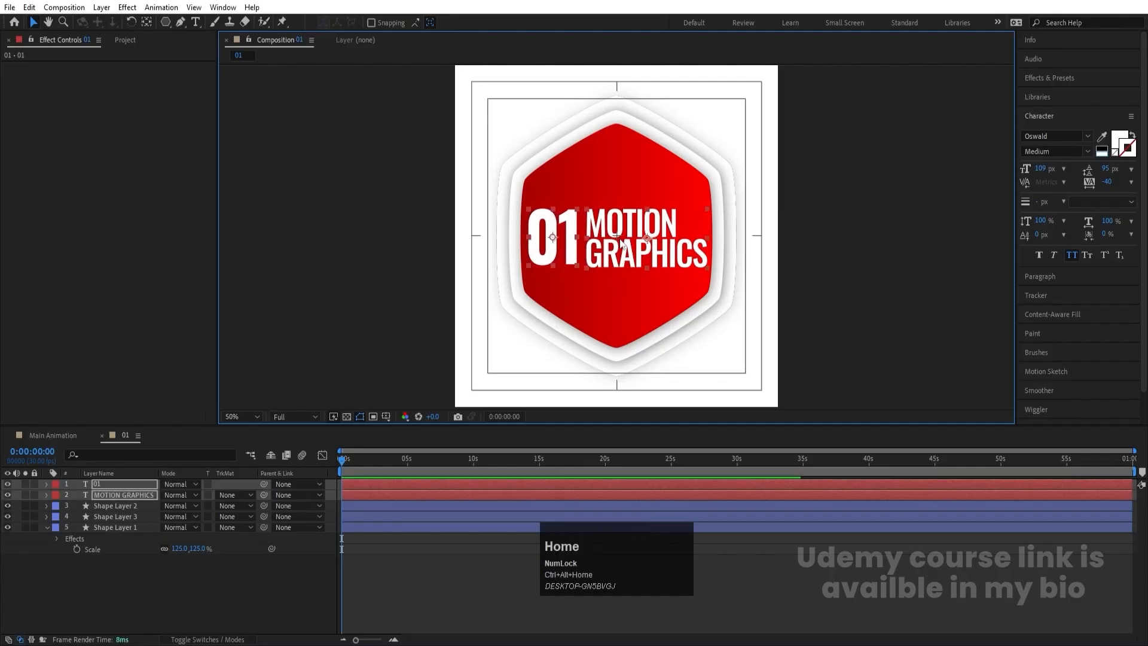
key("Left")
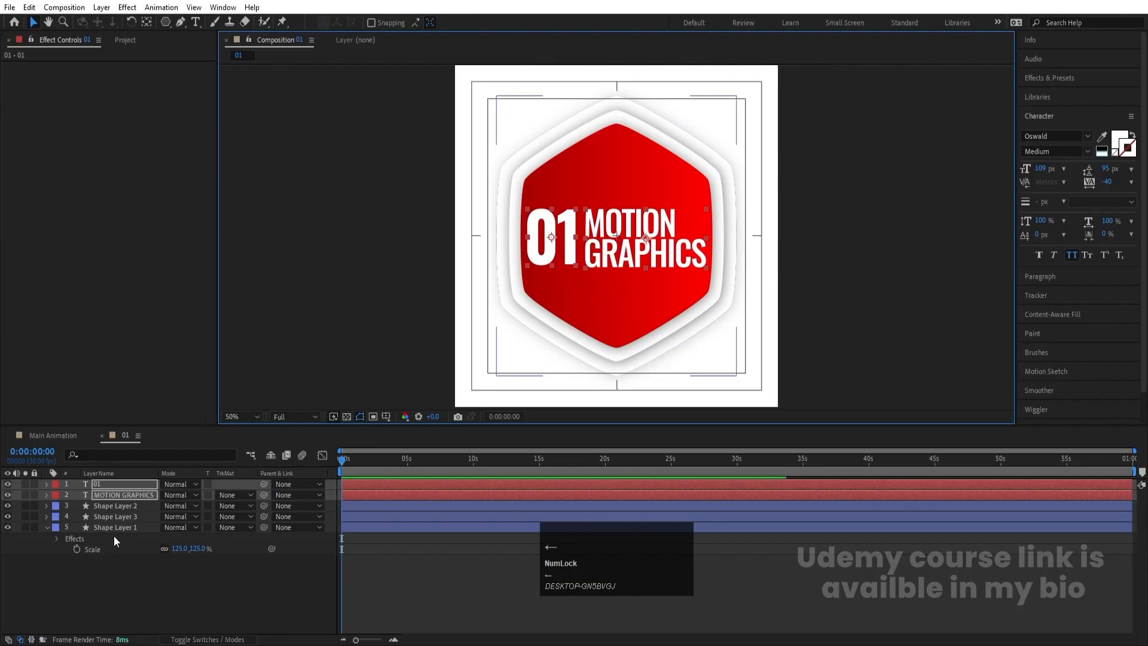
left_click(133, 576)
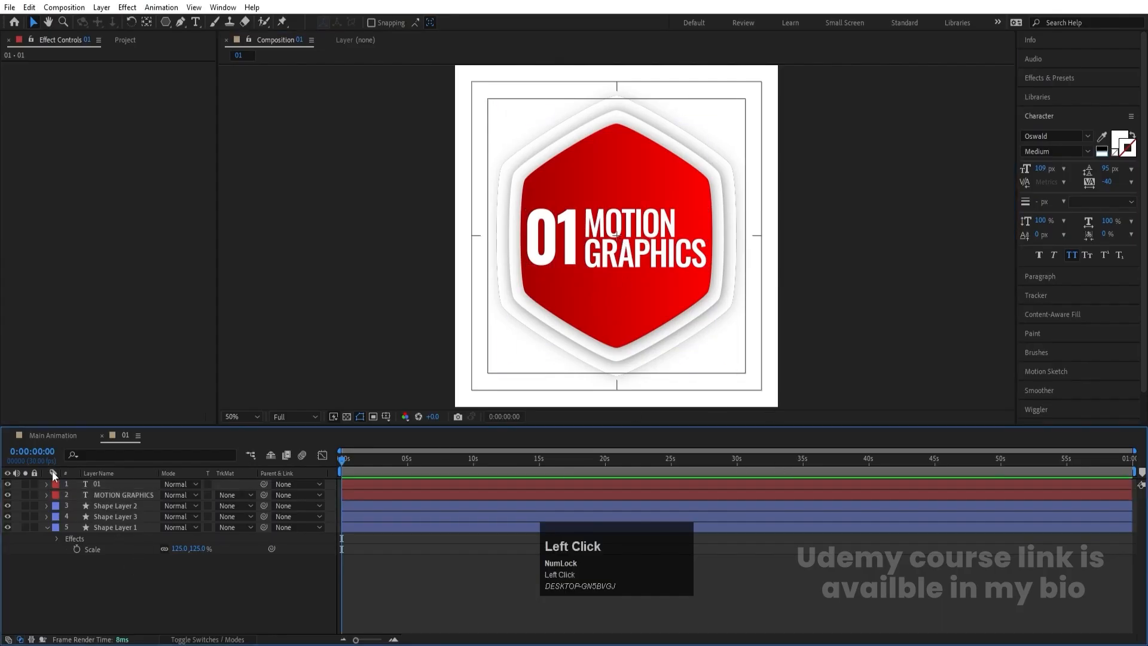
- Collapse Shape Layer 1's properties and add a null object to the 01 composition
left_click(47, 528)
right_click(128, 561)
mouse_move(156, 409)
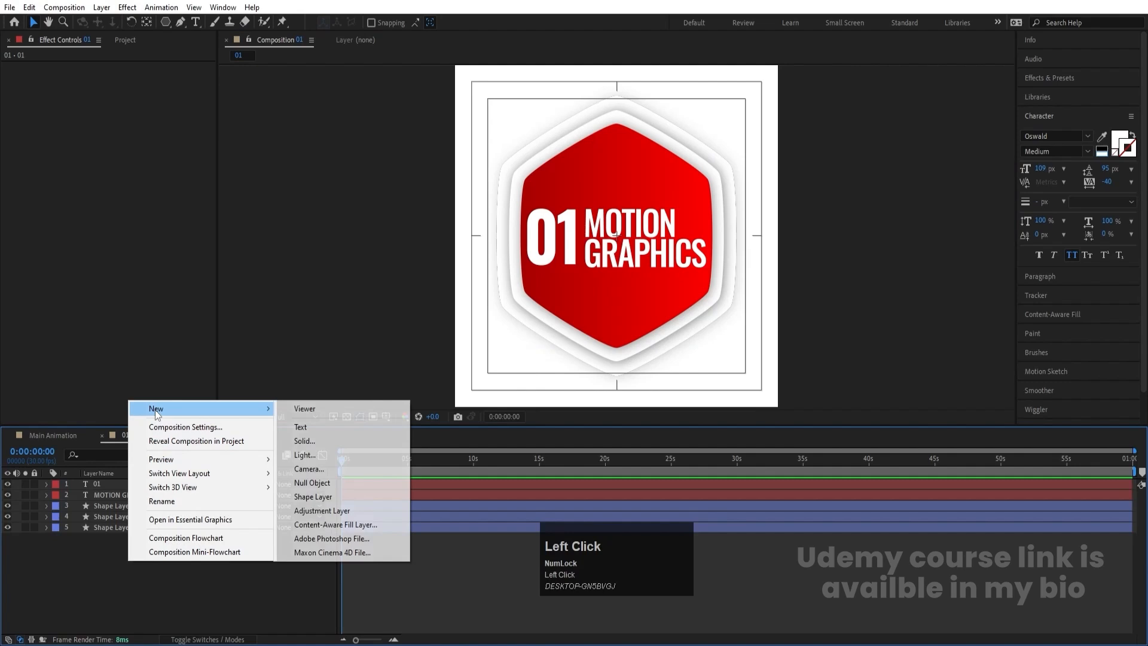
left_click(308, 483)
- Parent the 01, MOTION GRAPHICS and all three shape layers to Null 1
left_click(119, 496)
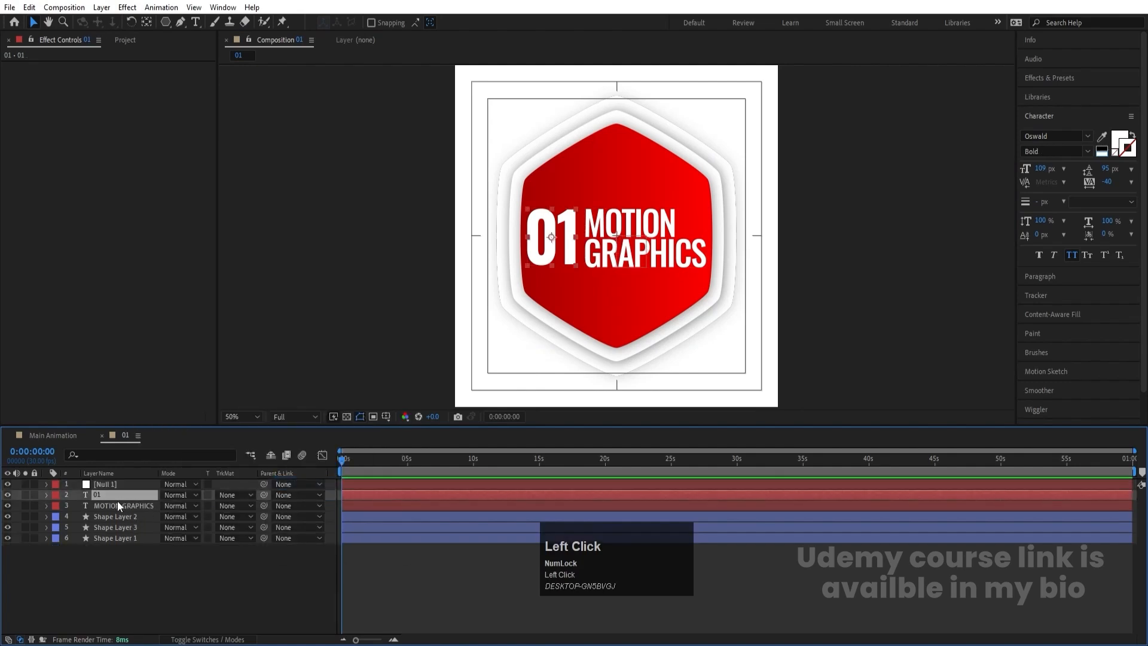
left_click(114, 539, "shift")
left_click_drag(263, 495, 131, 484)
left_click(175, 559)
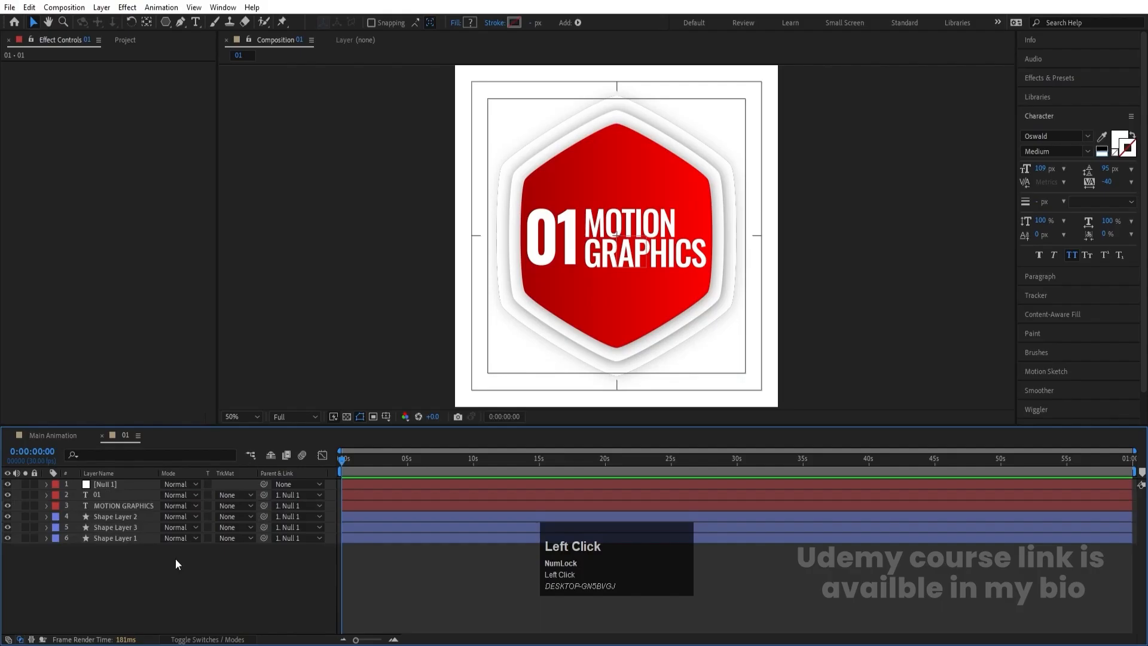
- Keyframe Shape Layer 1's scale from 0% at the start of the composition to 125% at 0:00:01:20
left_click(104, 484)
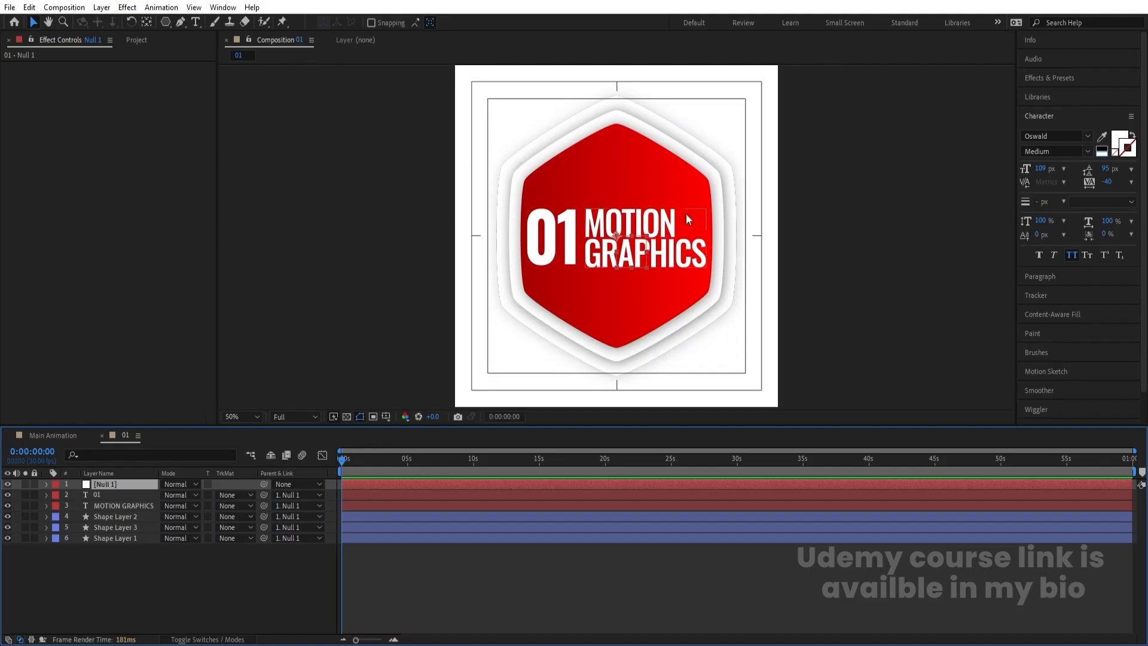
left_click(108, 540)
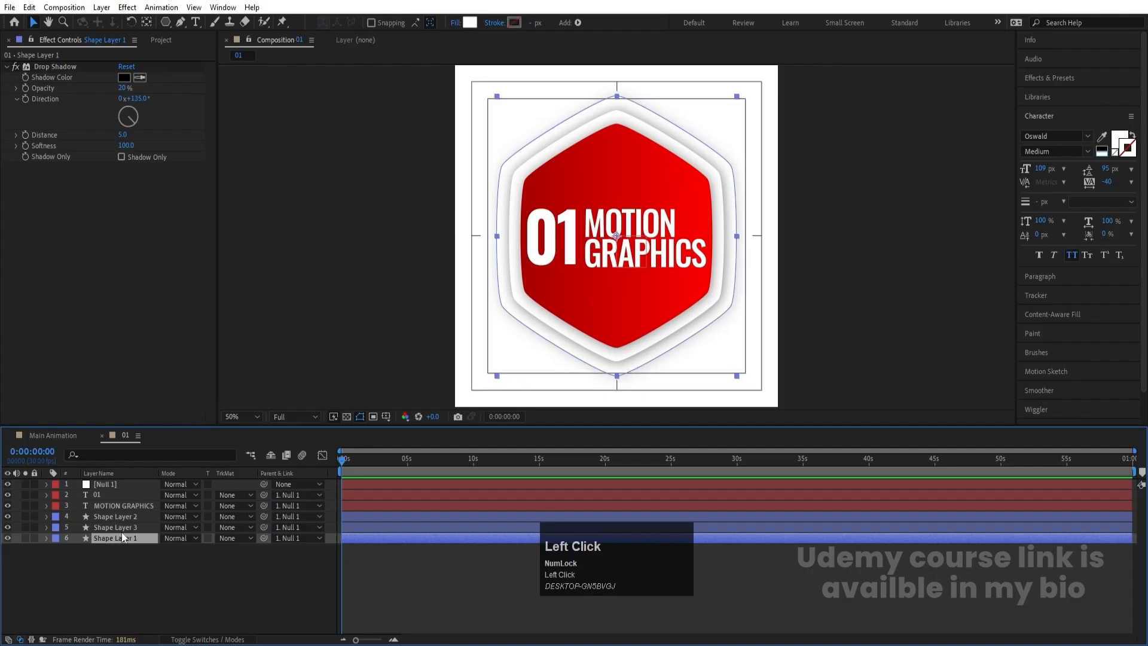
key("s")
left_click(77, 549)
key("equal")
key("equal")
key("equal")
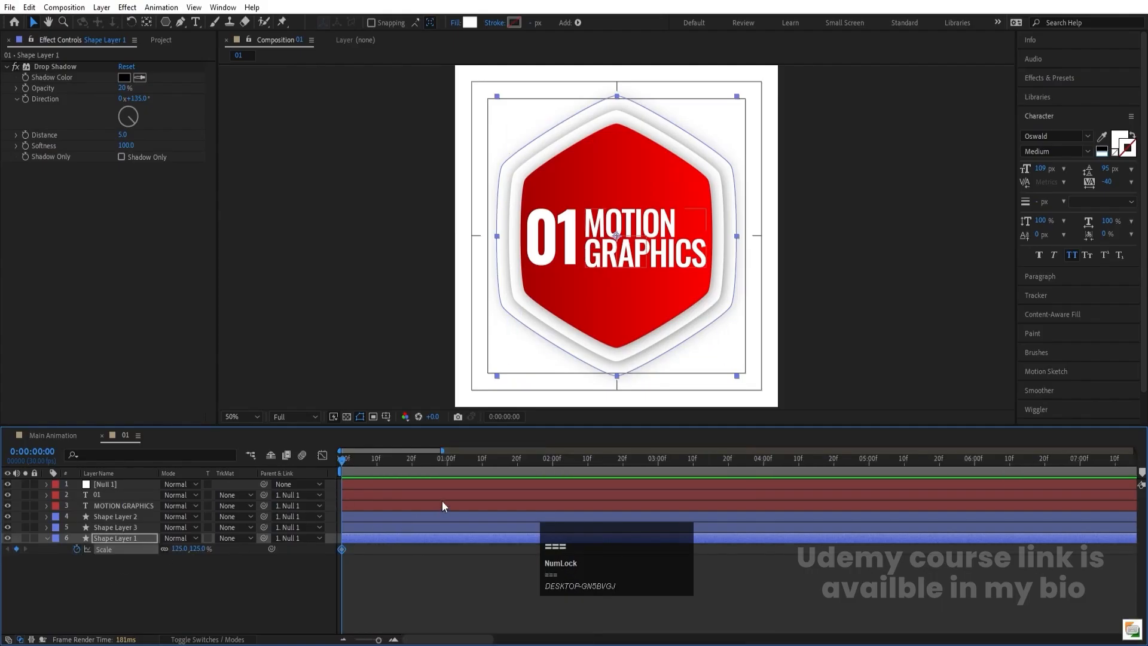
left_click(518, 462)
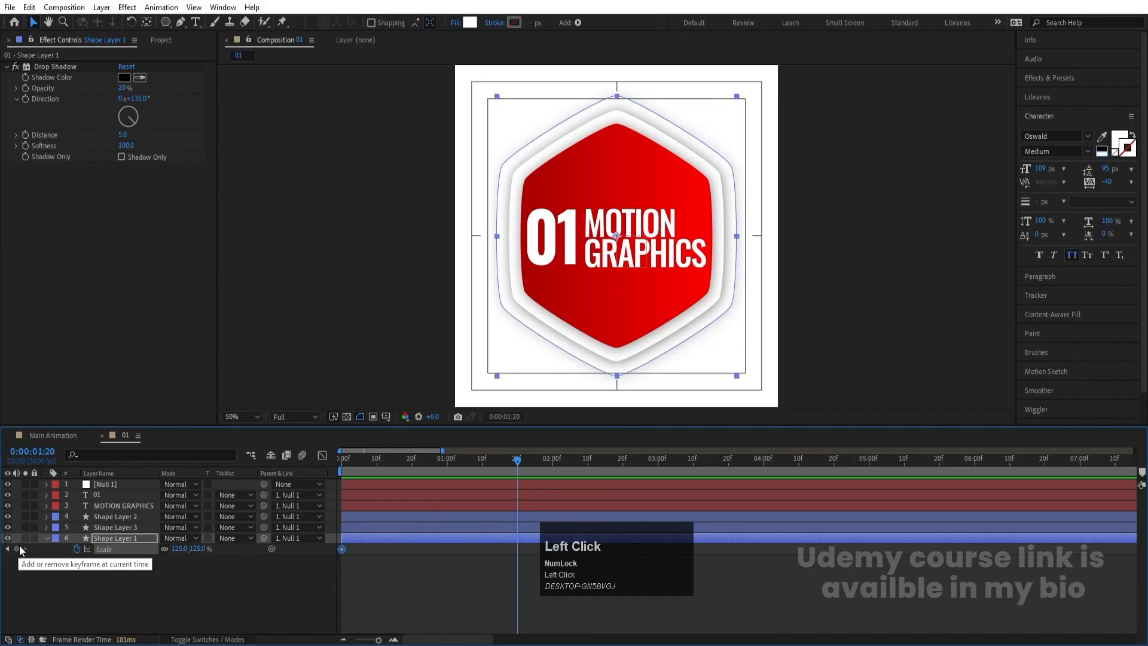
left_click(17, 549)
key("Home")
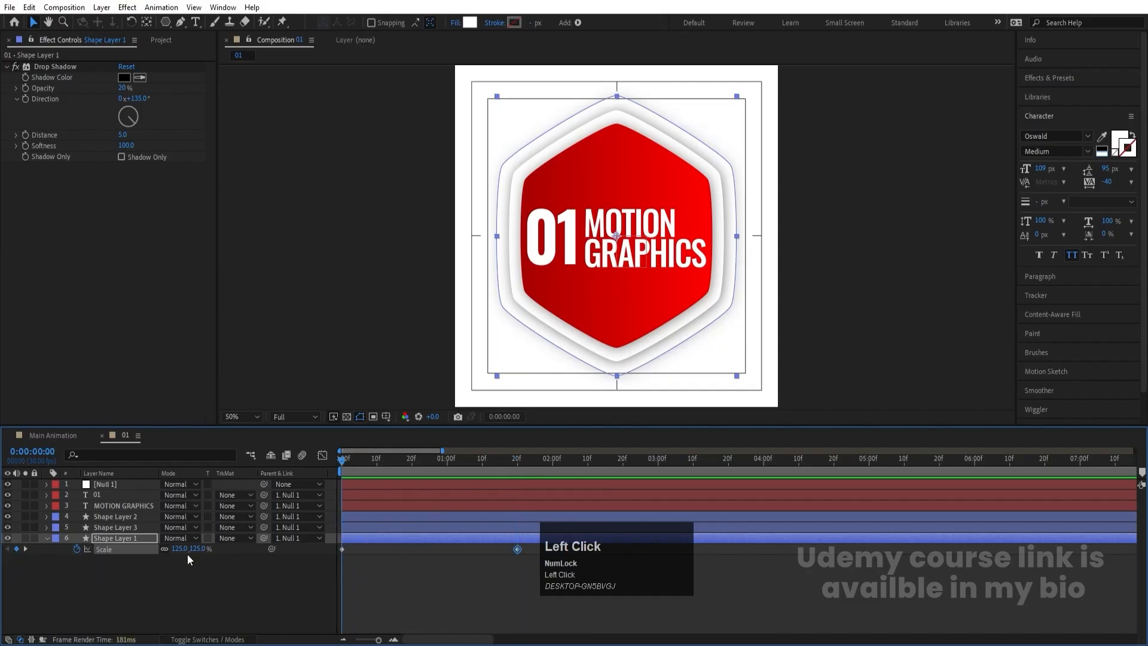
key("Return")
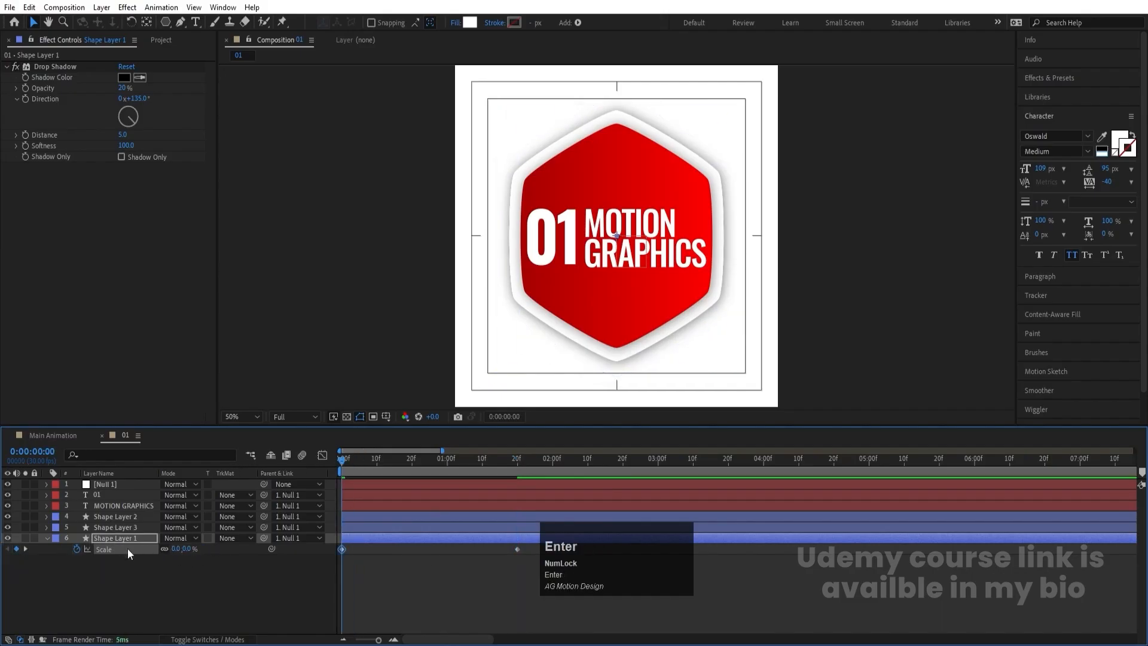
- Try to paste Shape Layer 1's scale keyframes onto Shape Layers 2 and 3, and undo the paste
left_click(108, 526)
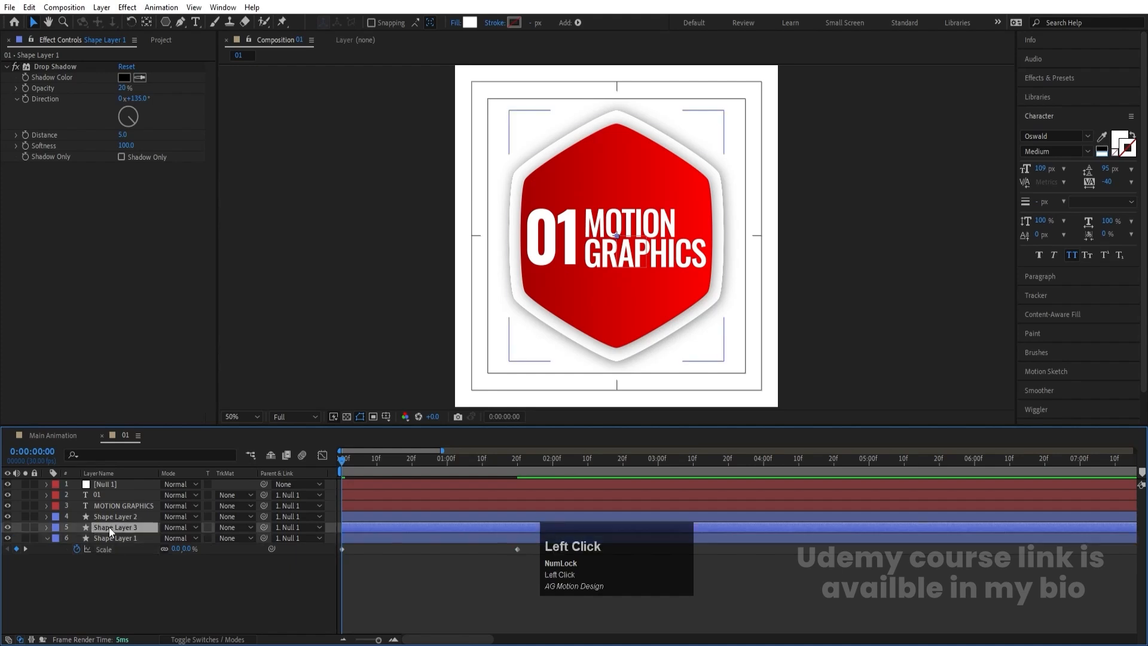
left_click(109, 521, "shift")
key("ctrl+v")
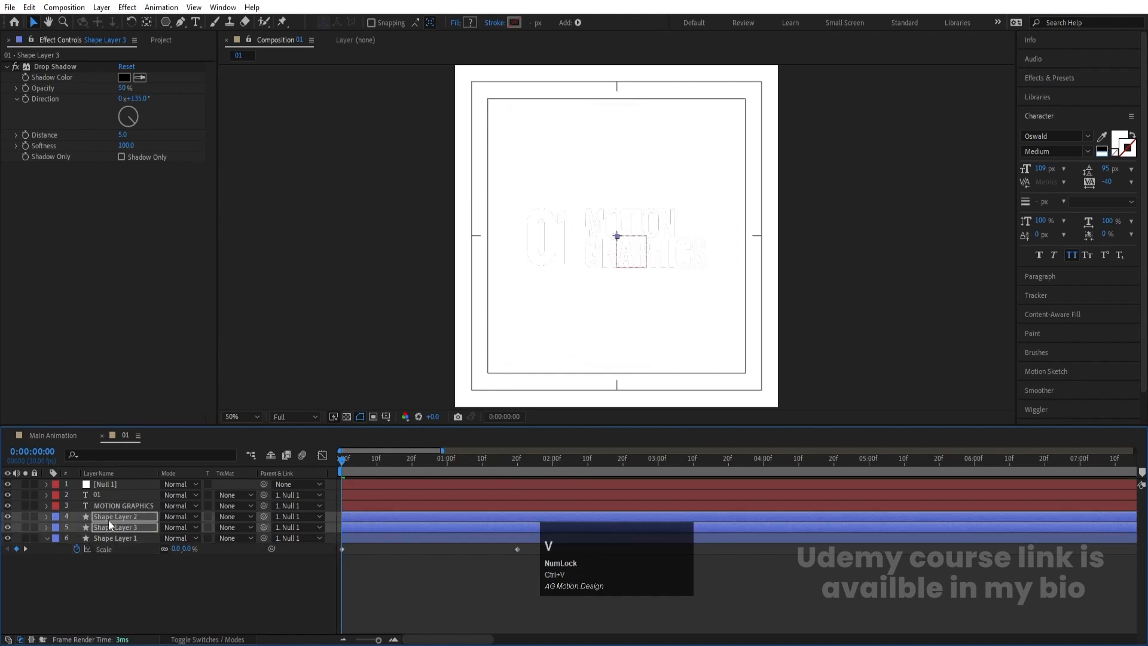
key("u")
key("k")
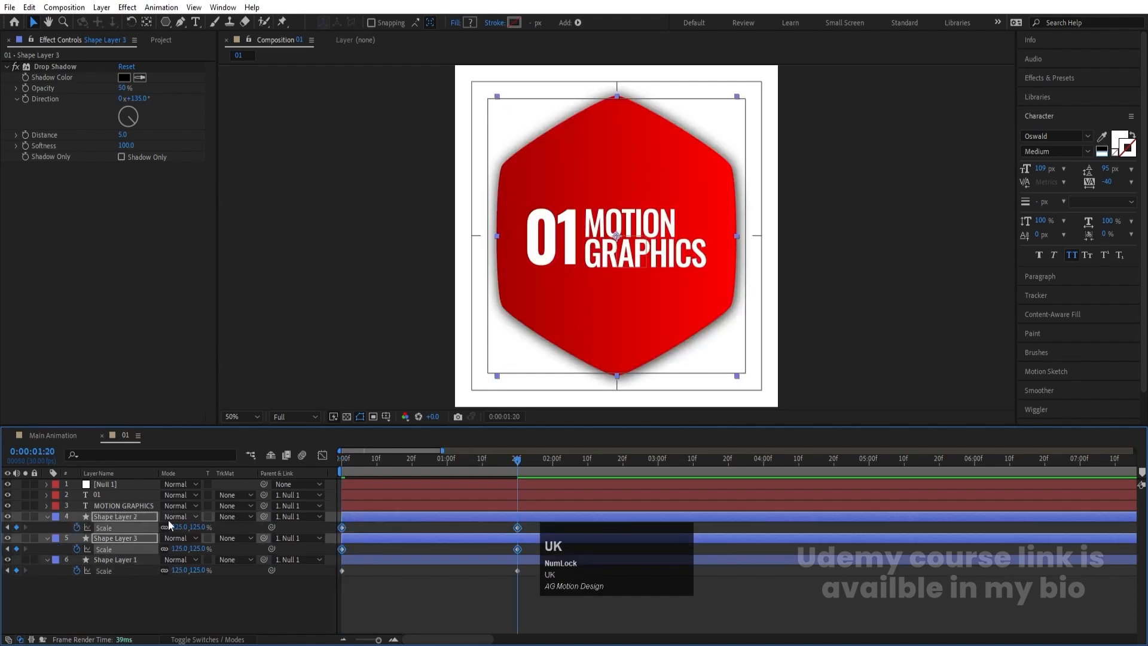
key("ctrl+z")
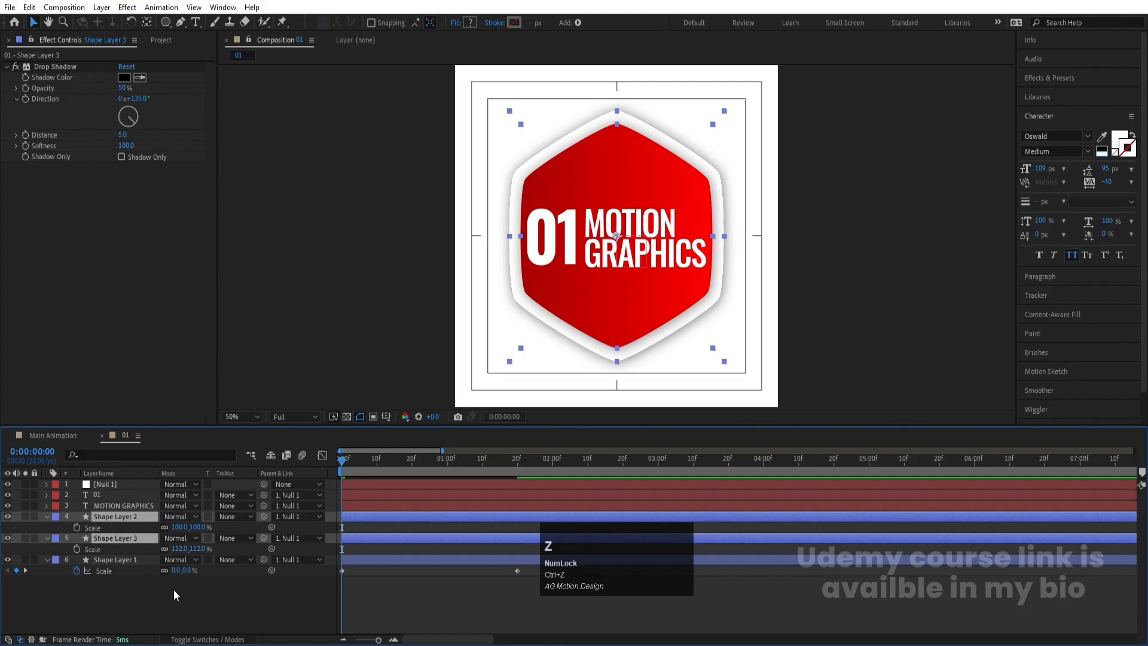
- Keyframe the scale of Shape Layers 2 and 3 from 0% at the start to 100% and 112% at 0:00:01:20, and preview the animation
left_click(173, 589)
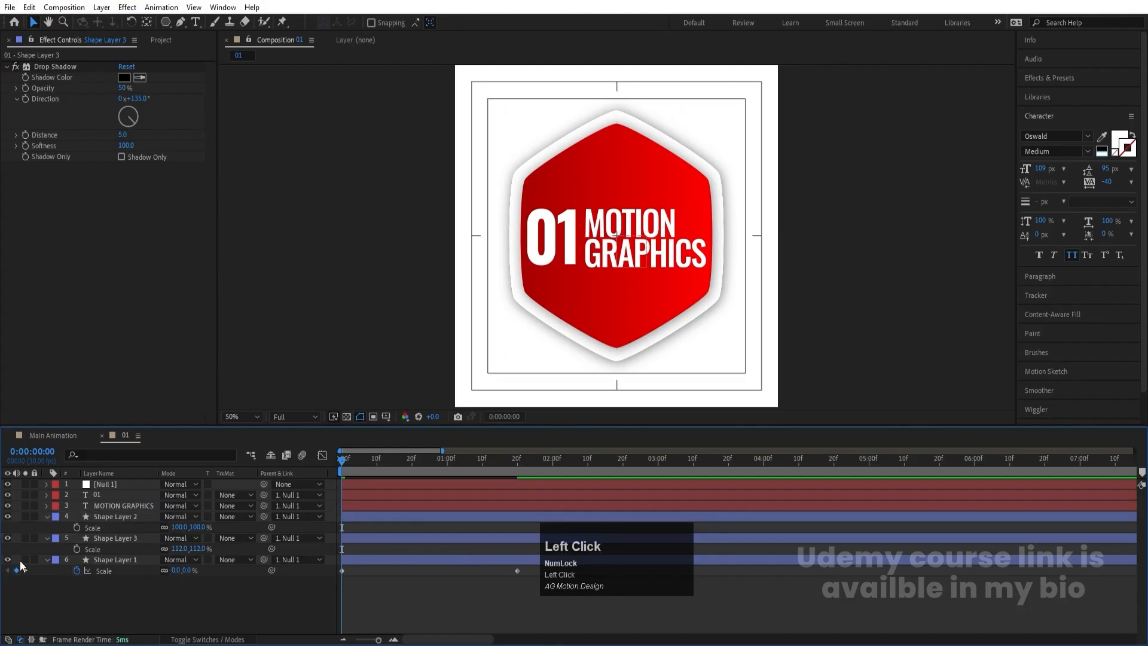
left_click(79, 527)
left_click(78, 548)
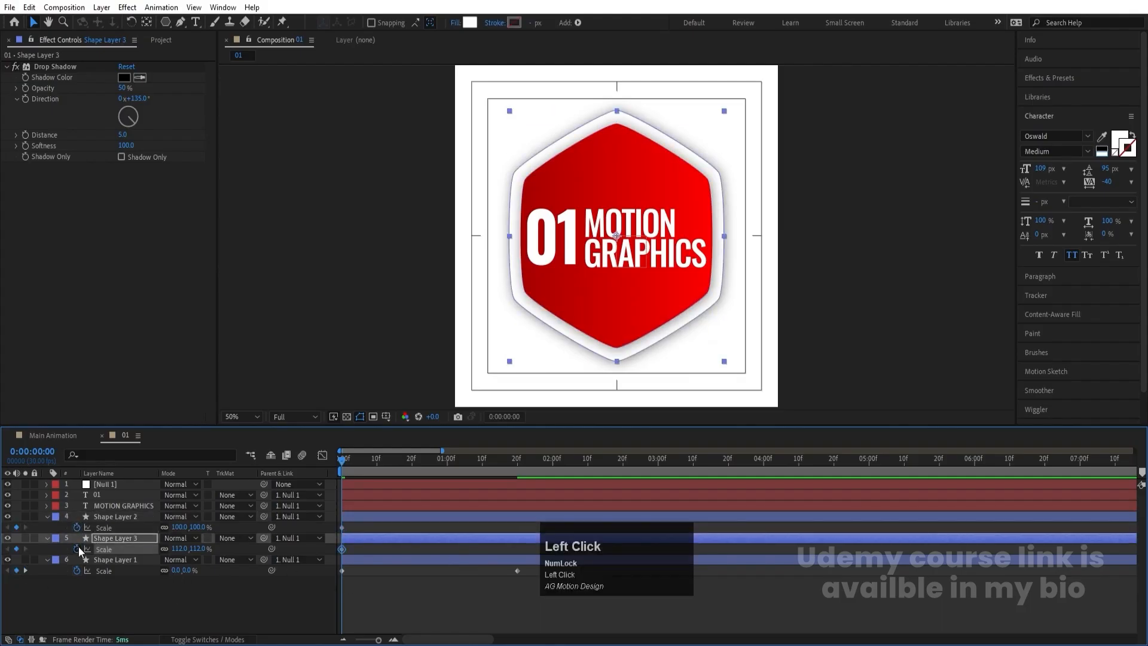
key("k")
left_click(16, 527)
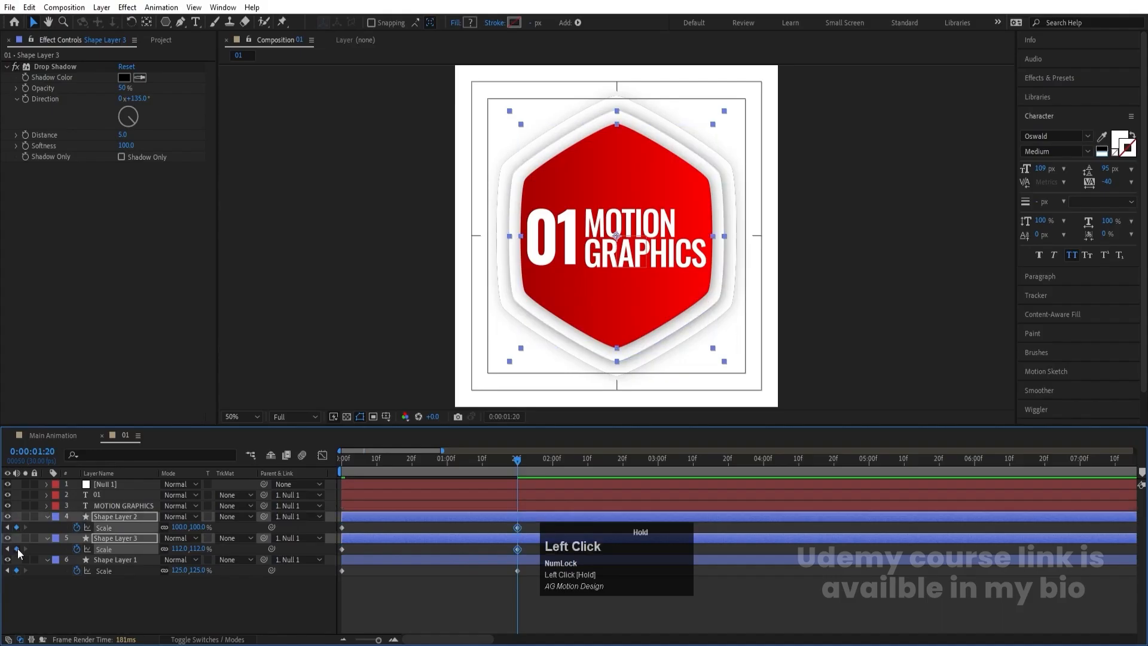
key("j")
left_click(180, 549)
type("0")
key("Return")
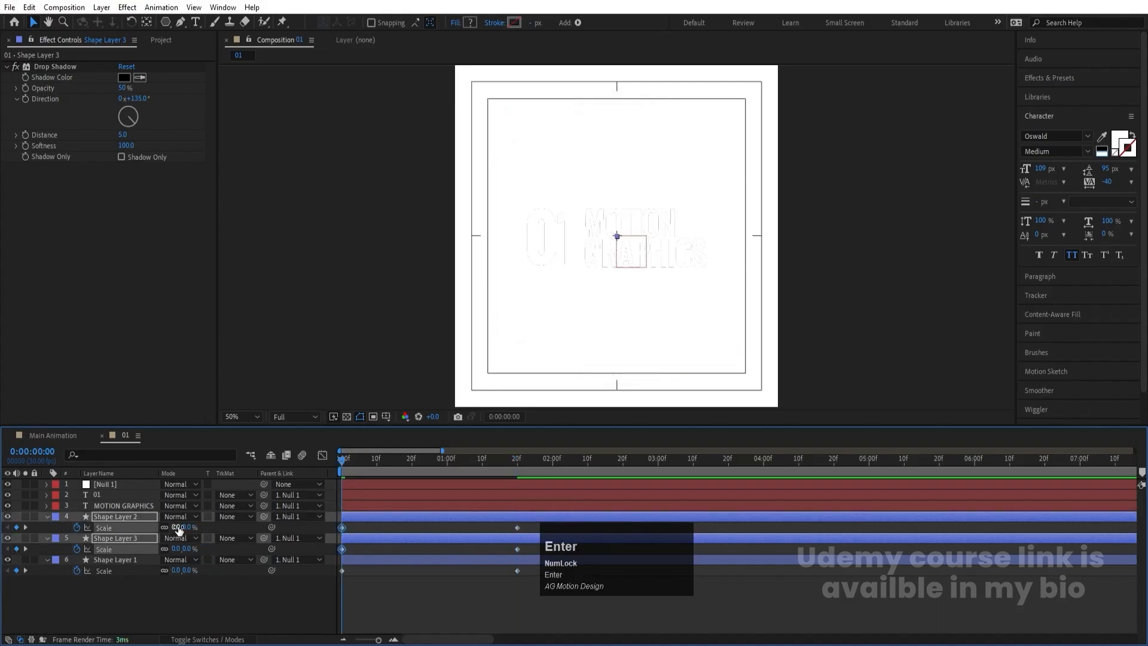
key("space")
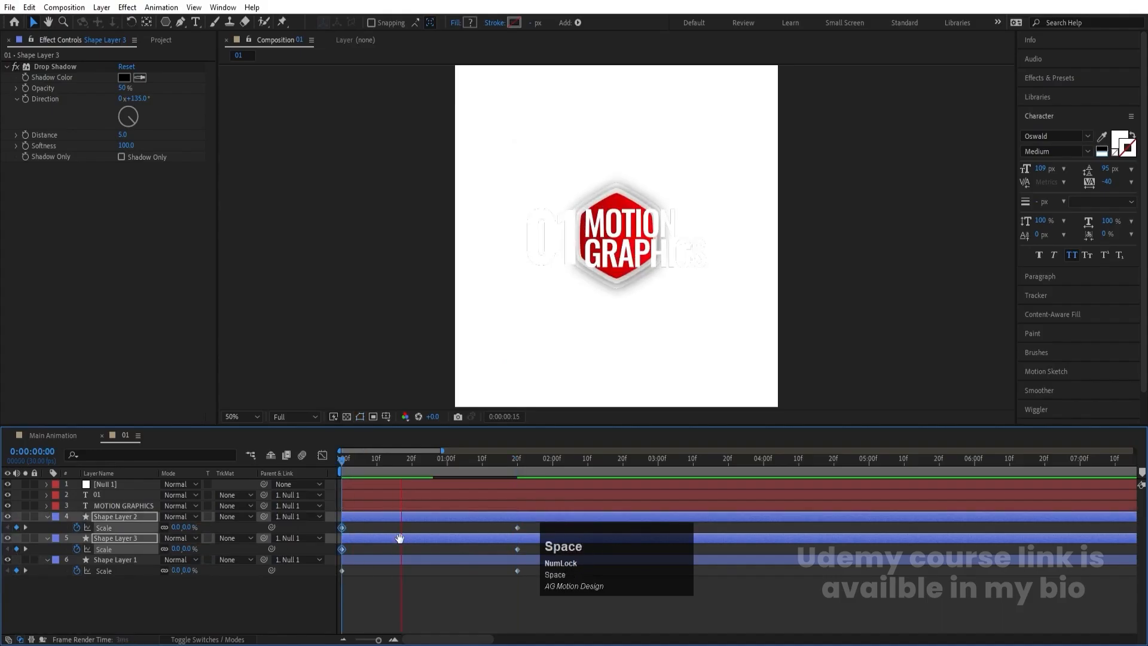
key("j")
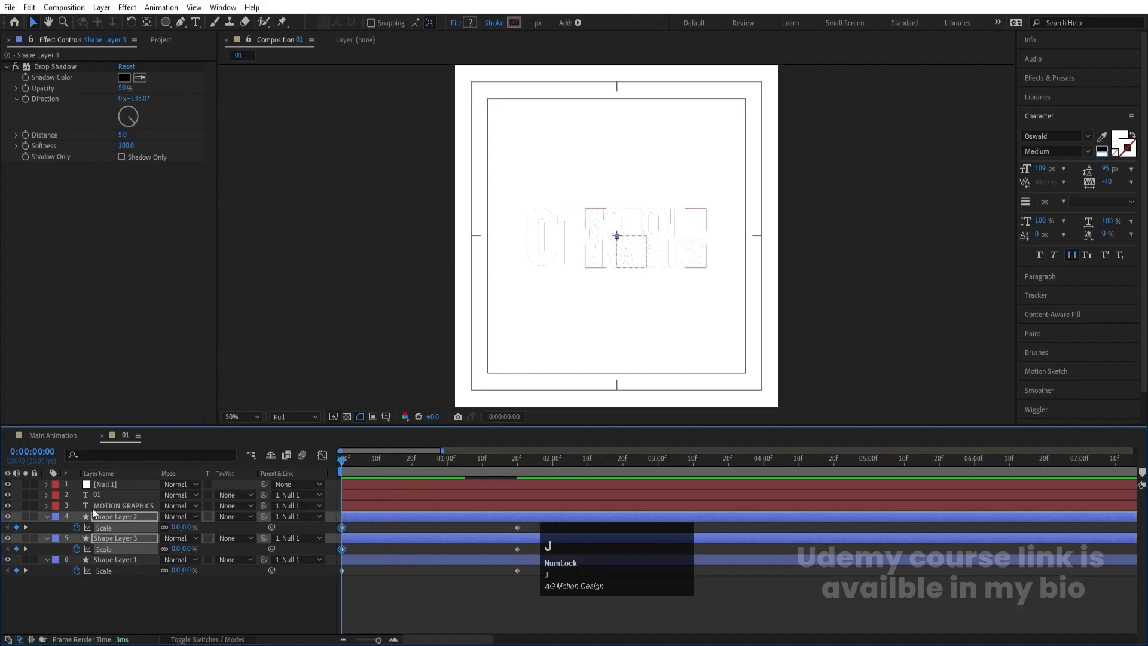
left_click(107, 506)
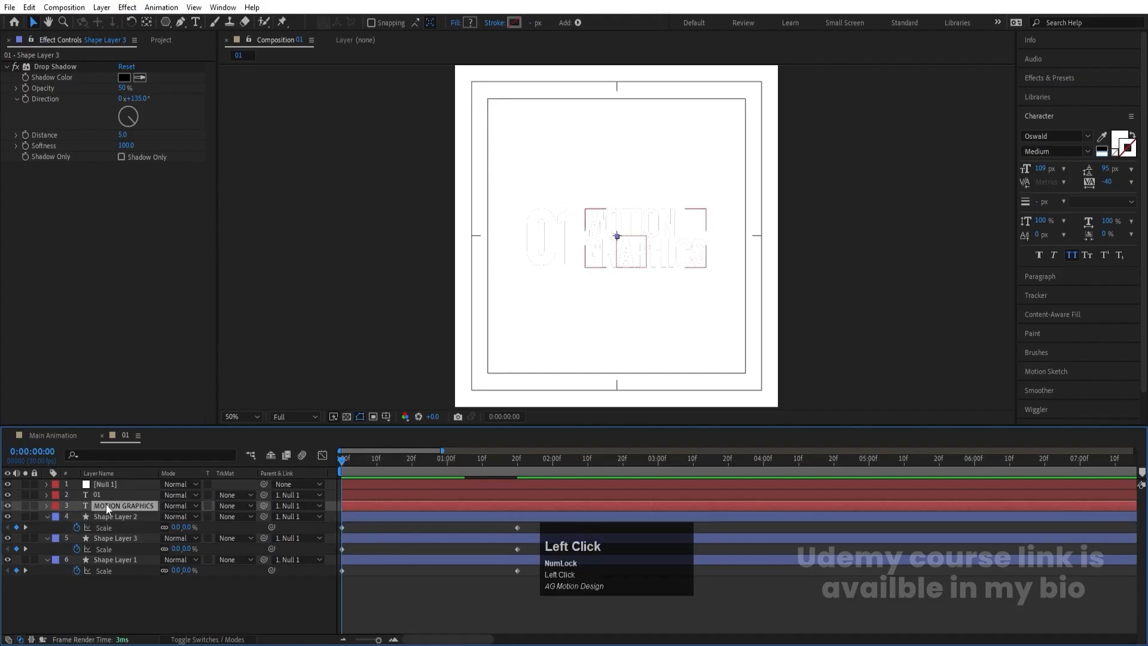
left_click(47, 506)
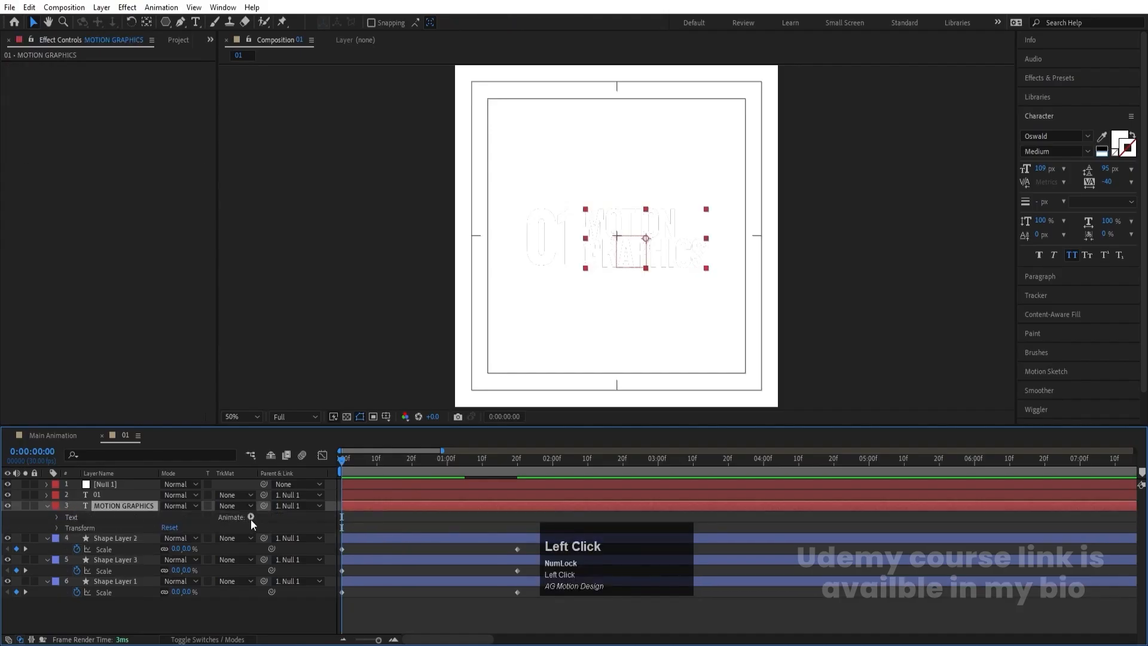
left_click(251, 517)
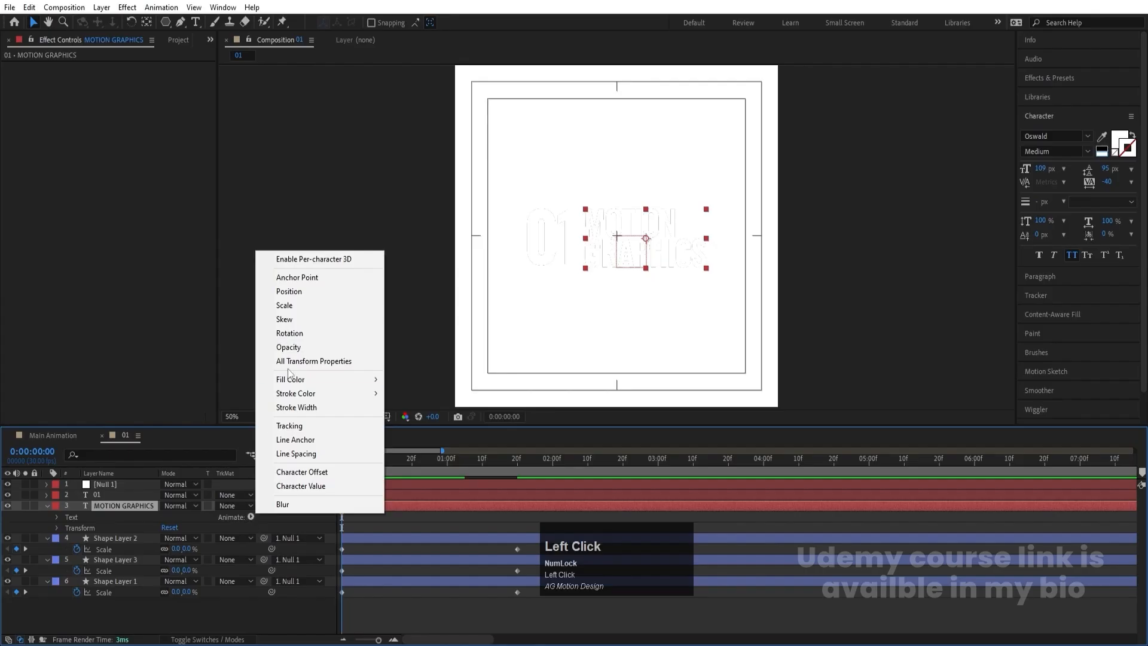
left_click(389, 518)
- Set the 01 composition's background color to black
key("ctrl+k")
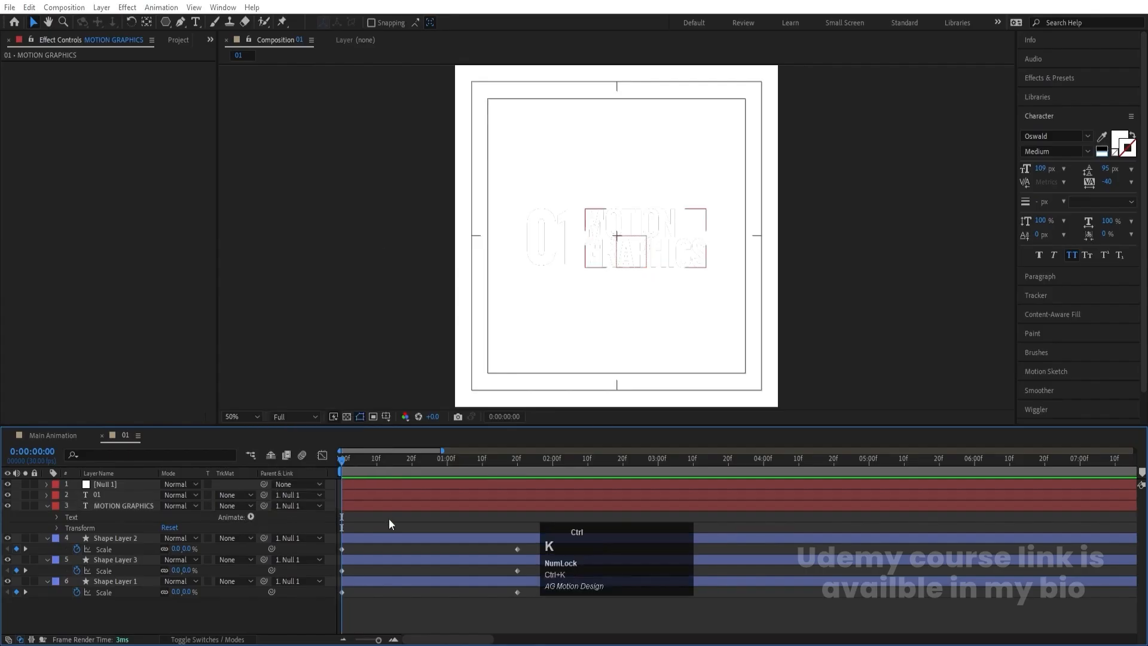
left_click(506, 365)
left_click(303, 359)
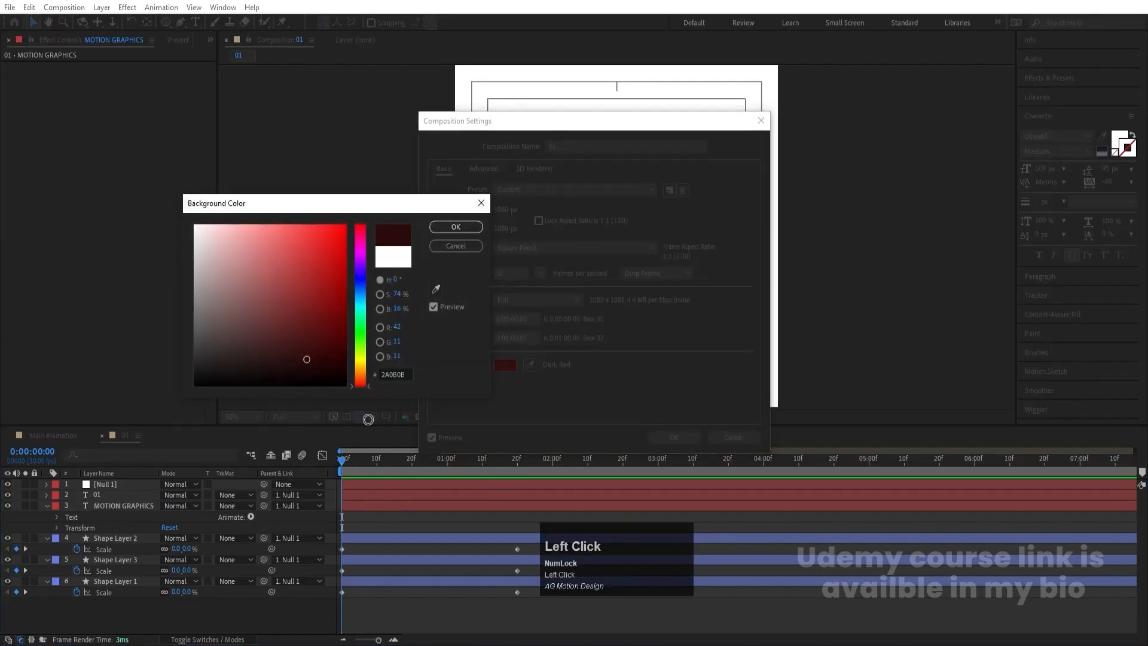
key("Return")
key("Return")
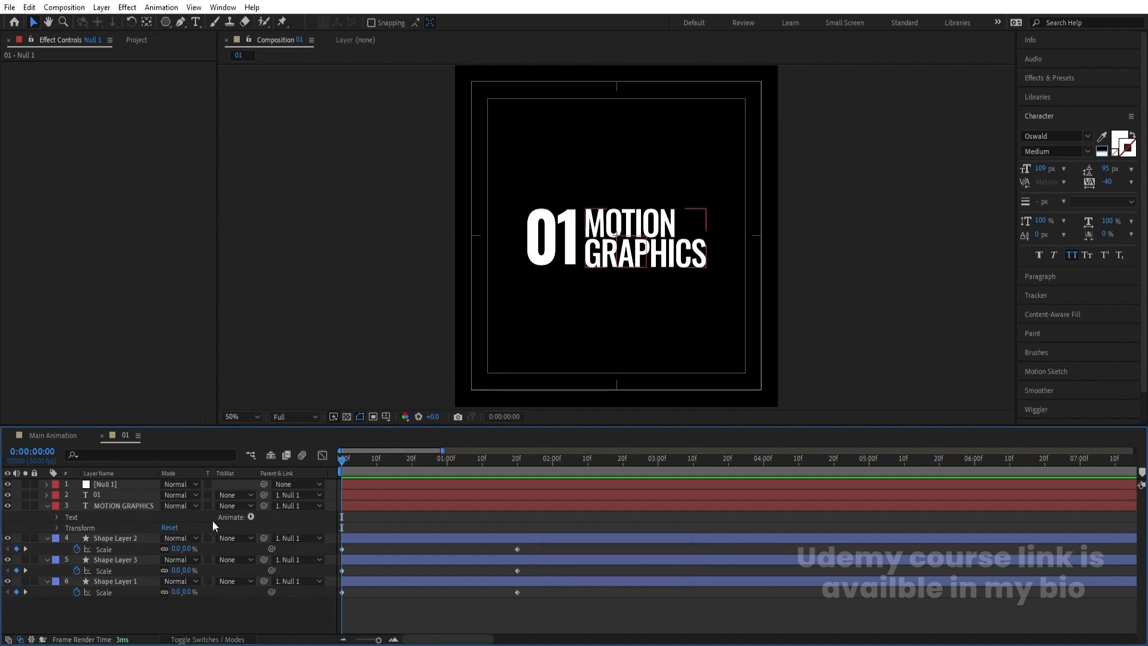
- Add position and opacity keyframes to the 01 and MOTION GRAPHICS text layers at the start and at 0:00:01:20
left_click(48, 506)
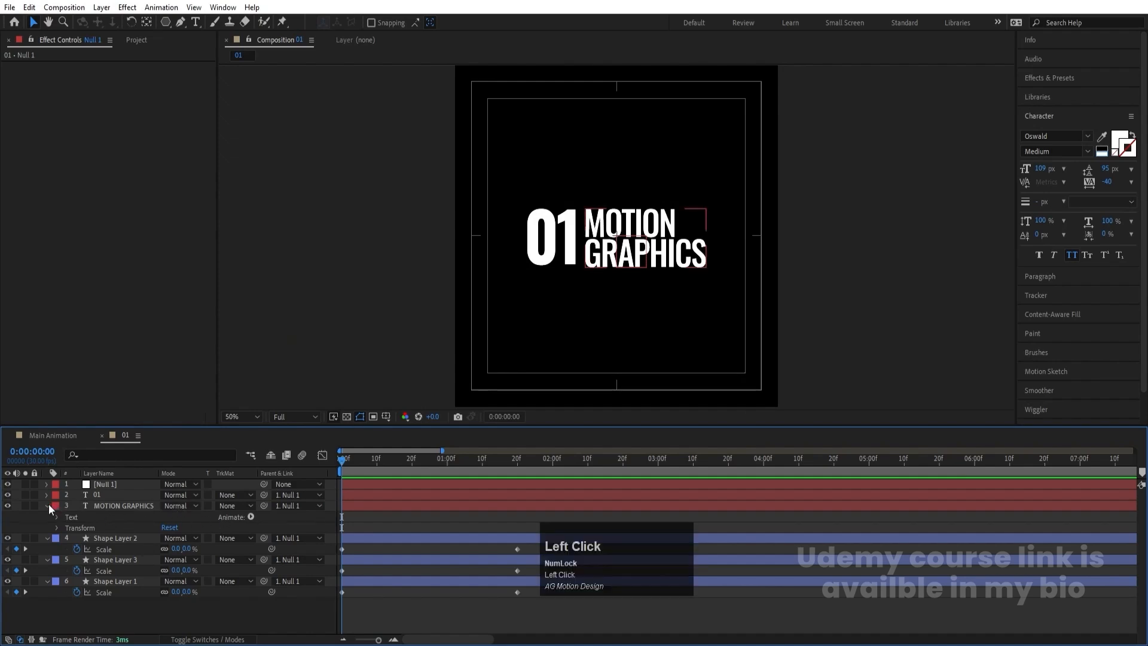
left_click(105, 505)
left_click(99, 494, "shift")
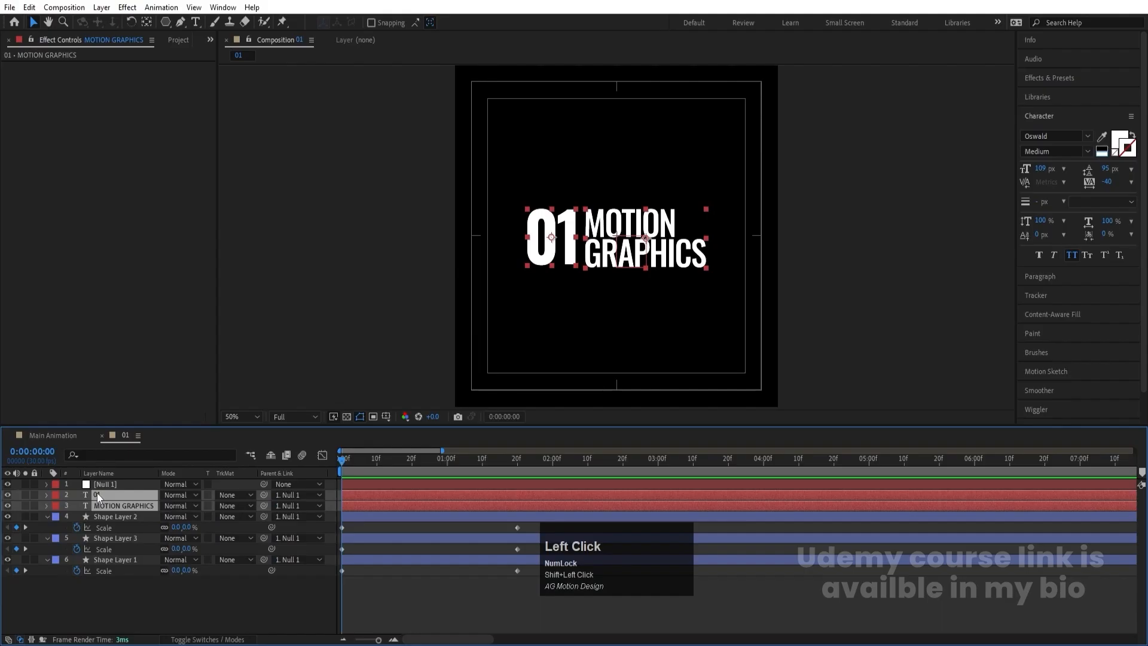
key("p")
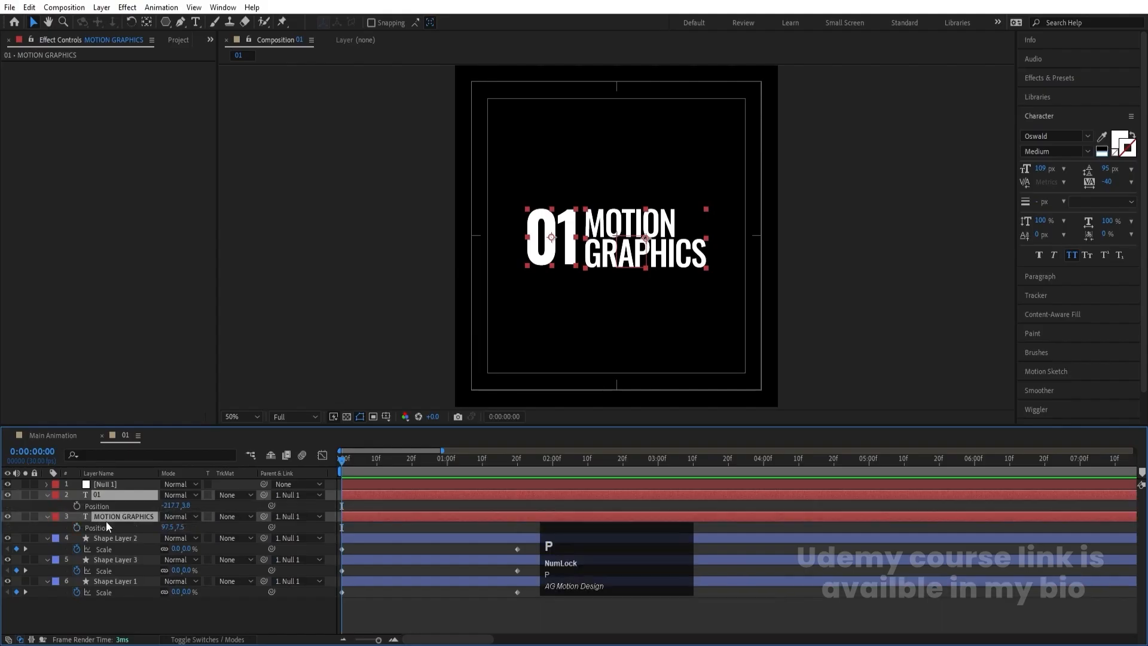
left_click(79, 505)
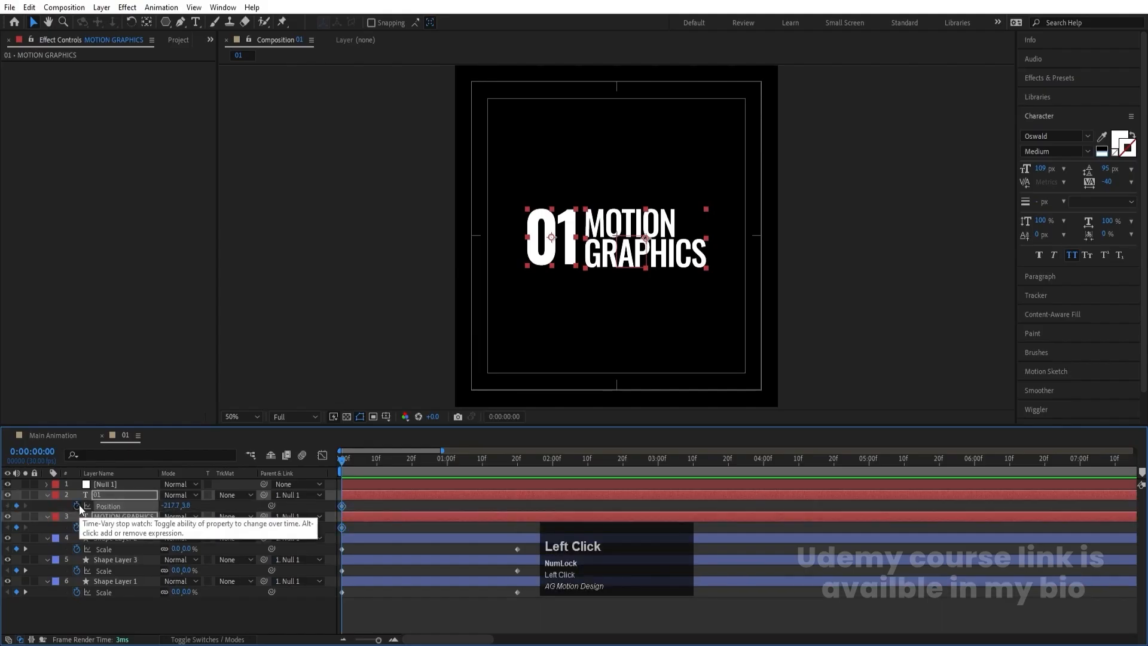
key("t")
left_click(77, 506)
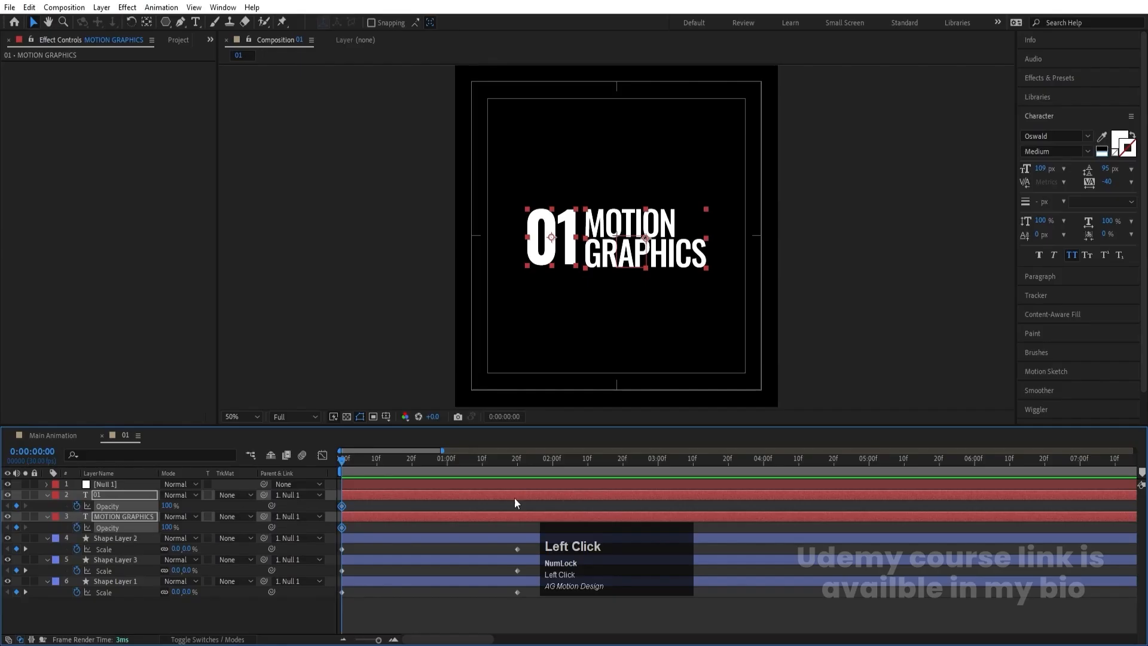
key("u")
key("k")
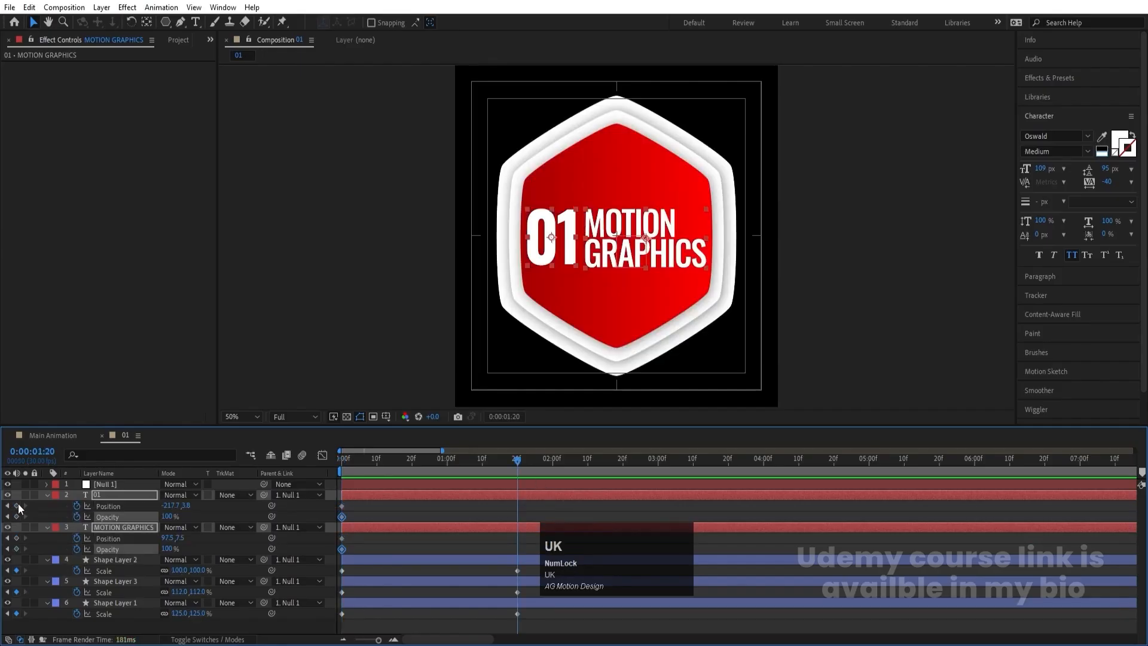
left_click_drag(17, 506, 25, 550)
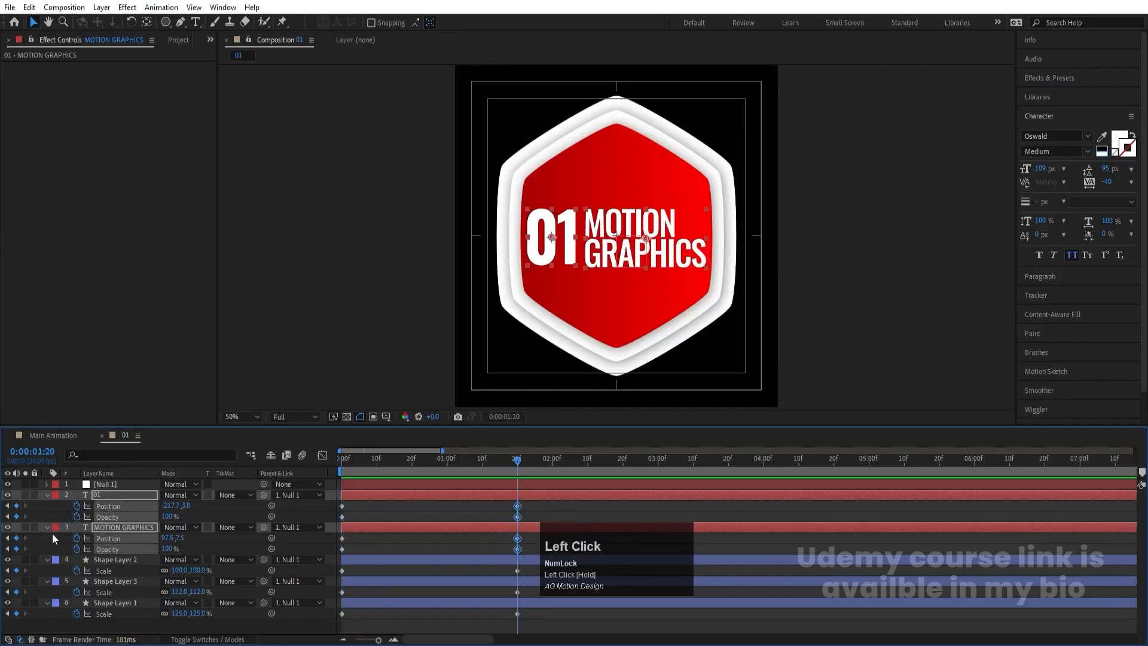
- At the first frame, lower the text layers to Y positions 80.8 (01) and 84.5 (MOTION GRAPHICS), set both opacities to 0%, and preview
key("j")
left_click(188, 506)
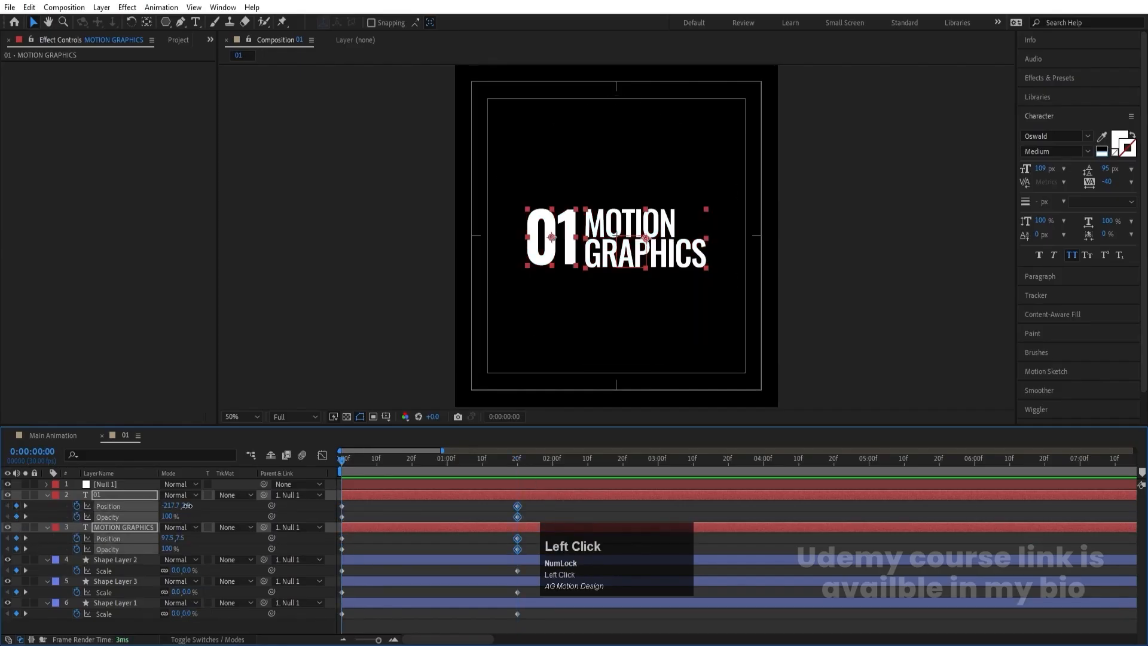
left_click_drag(188, 506, 160, 548)
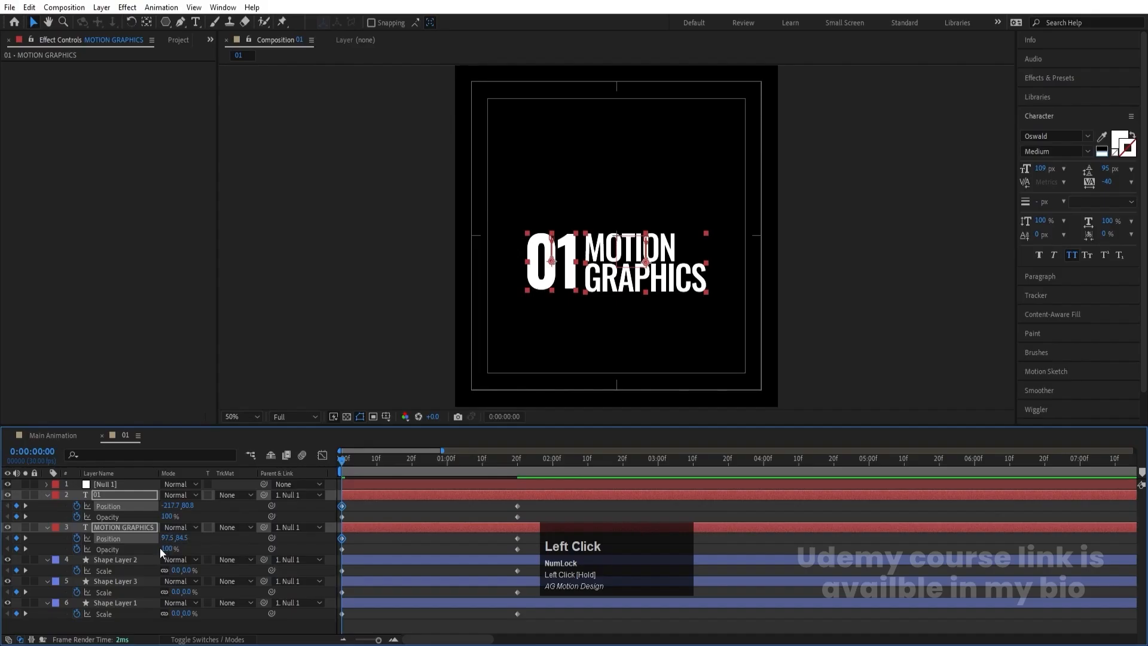
left_click(162, 548)
type("0")
key("Return")
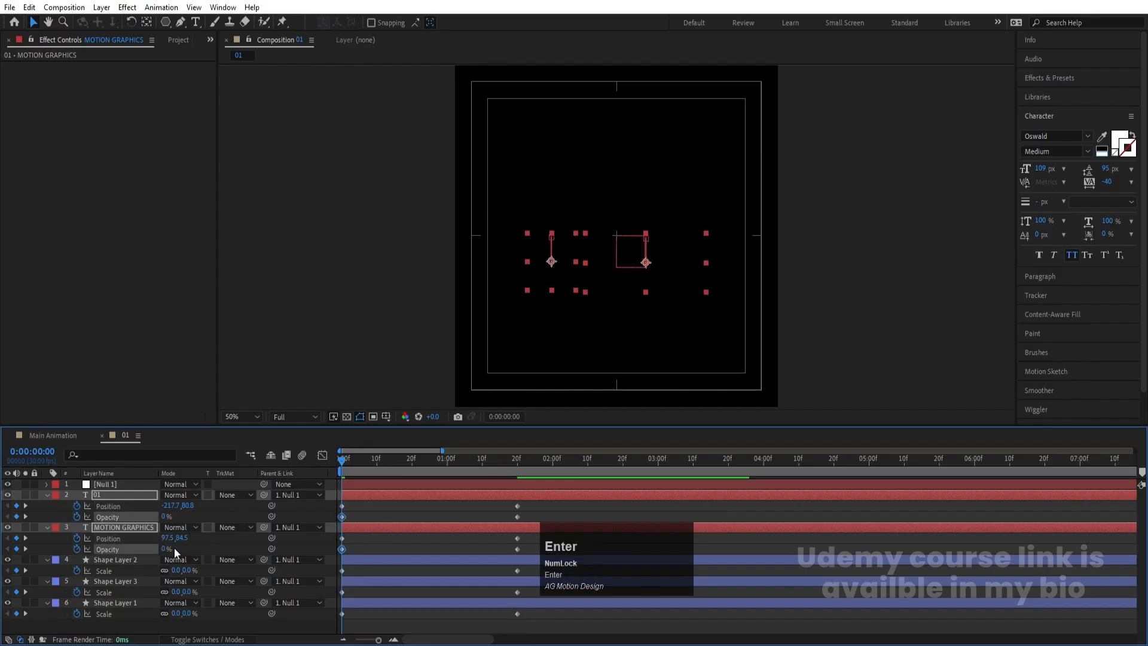
key("space")
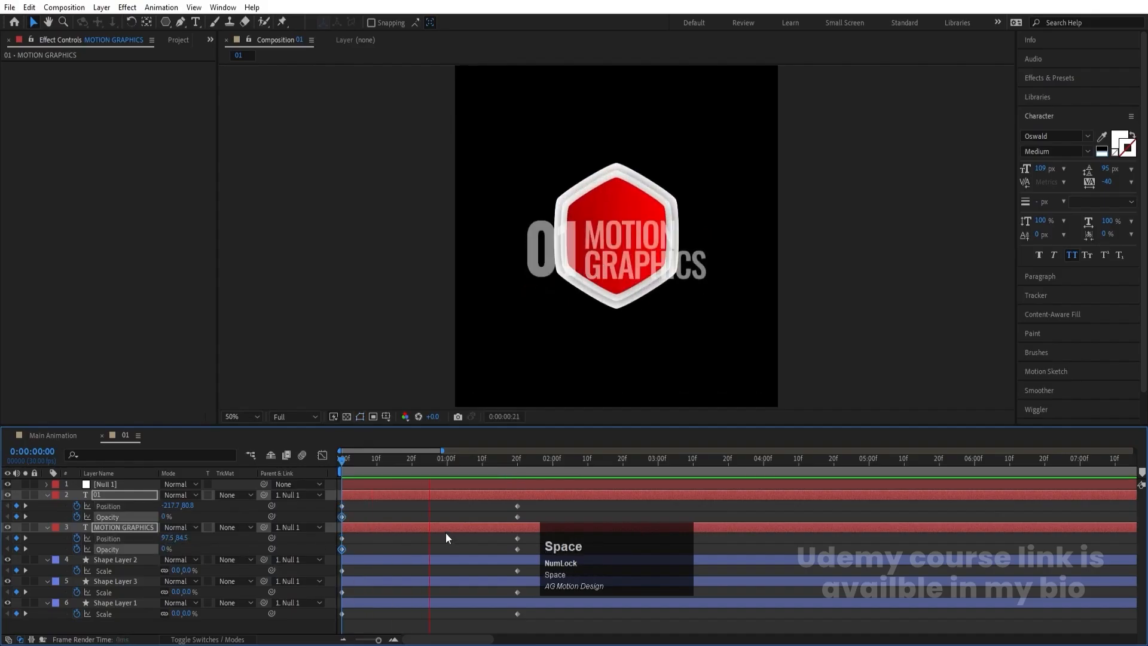
- Apply Easy Ease to all the keyframes and reshape their speed graph so the motion peaks early and slows gradually toward 0:00:01:20
left_click_drag(555, 632, 268, 394)
key("F9")
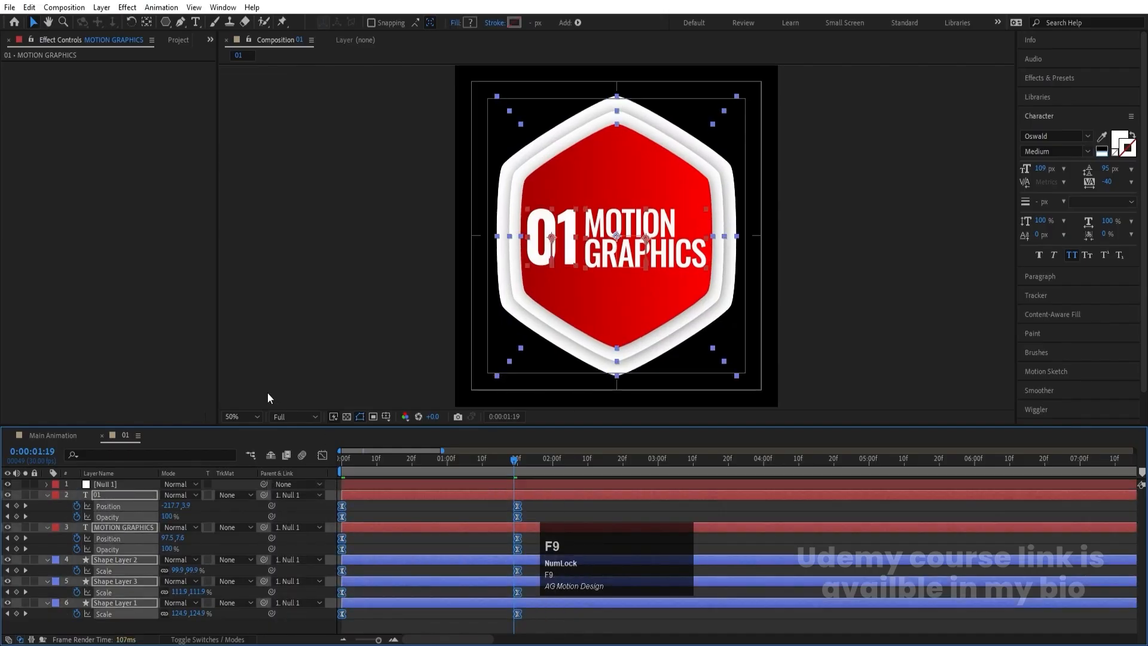
left_click(322, 457)
right_click(517, 500)
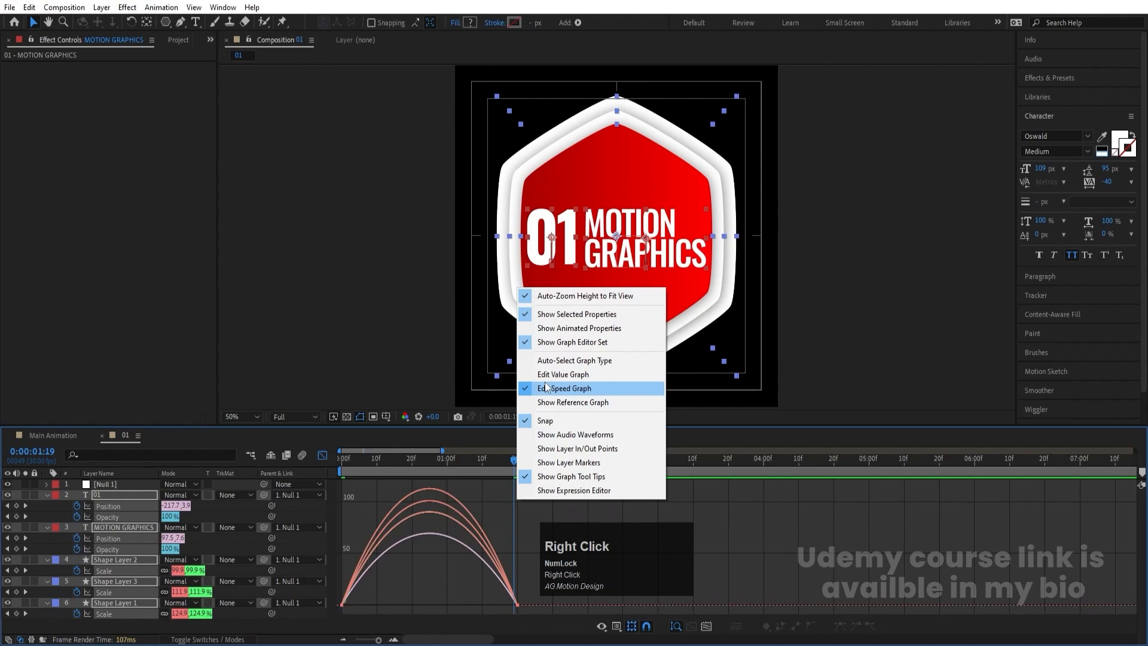
left_click_drag(459, 569, 353, 604)
left_click_drag(344, 460, 329, 457)
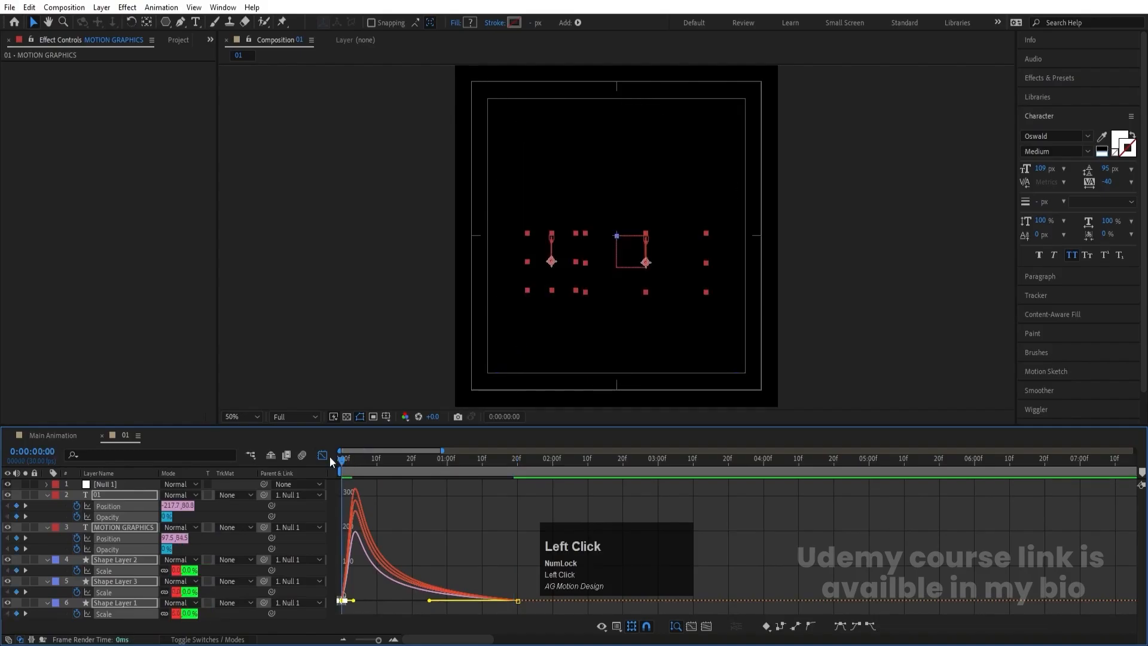
- Return from the graph editor to the layer bar view and clear the keyframe selection
left_click(325, 454)
left_click(369, 592)
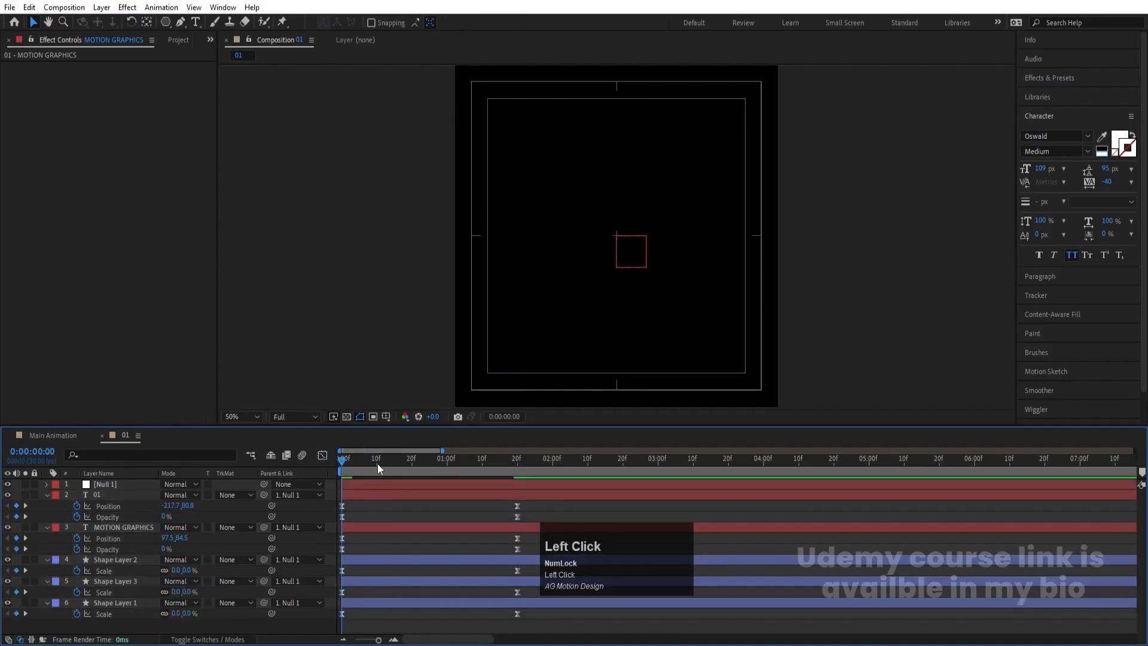
- Shift Shape Layer 3 to start at 0:00:00:10 and Shape Layer 2 to start at 0:00:00:20
left_click(377, 464)
left_click(386, 580)
key("bracketleft")
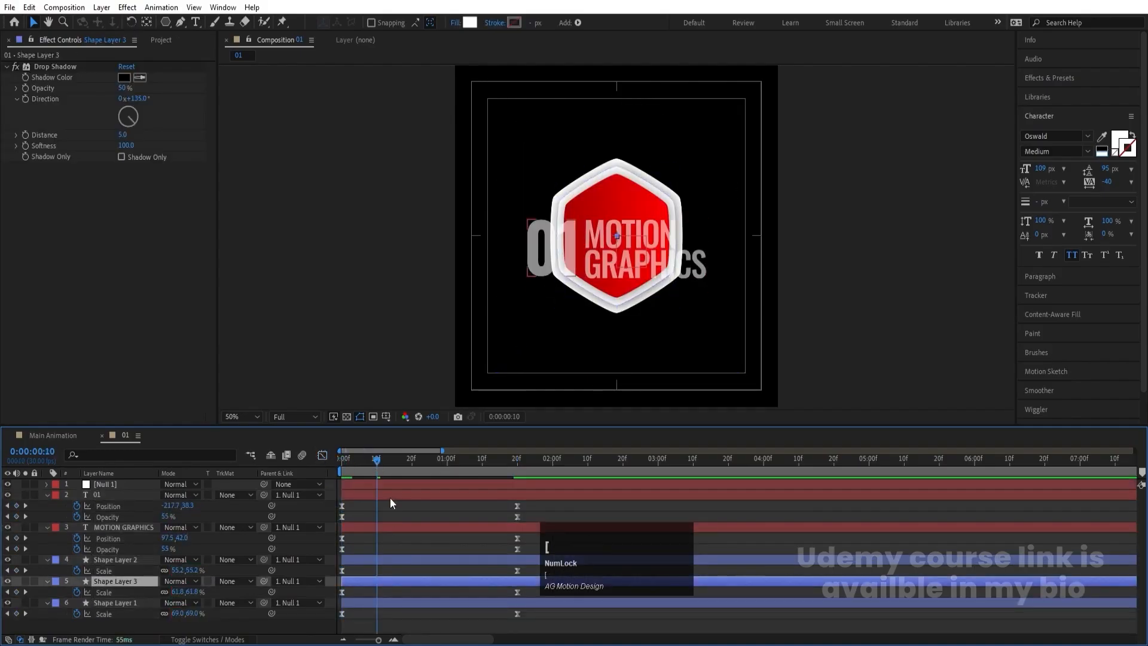
left_click(410, 461)
left_click(412, 558)
key("bracketleft")
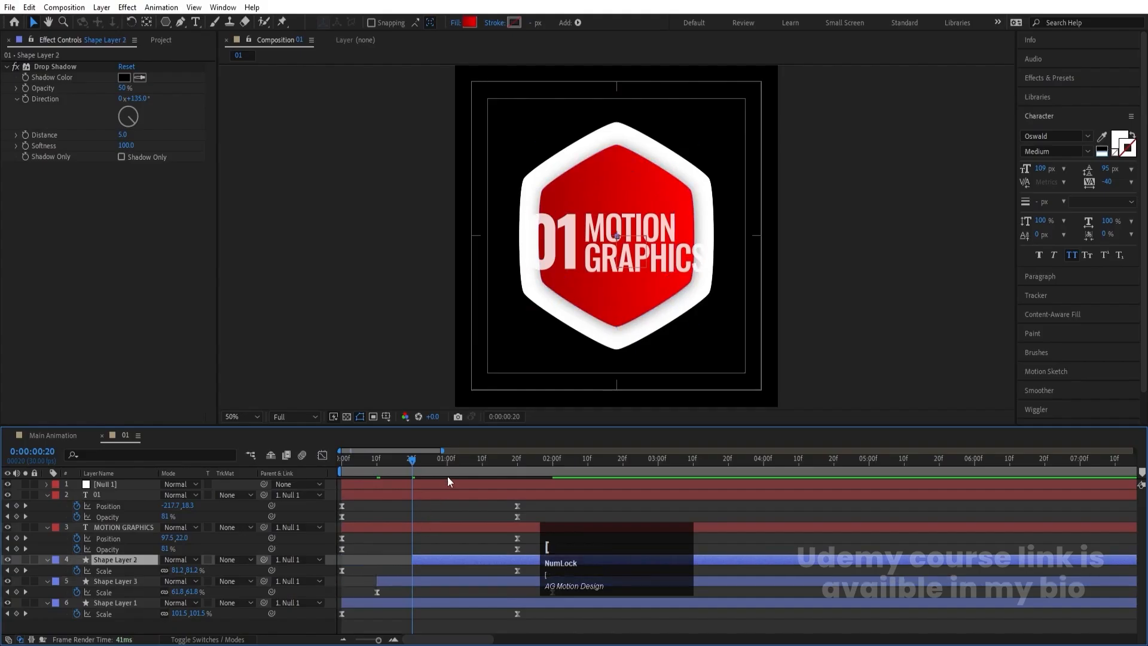
- Shift the MOTION GRAPHICS text layer to start at 0:00:01:00 and the 01 text layer at 0:00:01:10, and preview from the first frame
left_click(446, 464)
left_click(443, 529)
key("bracketleft")
left_click(482, 466)
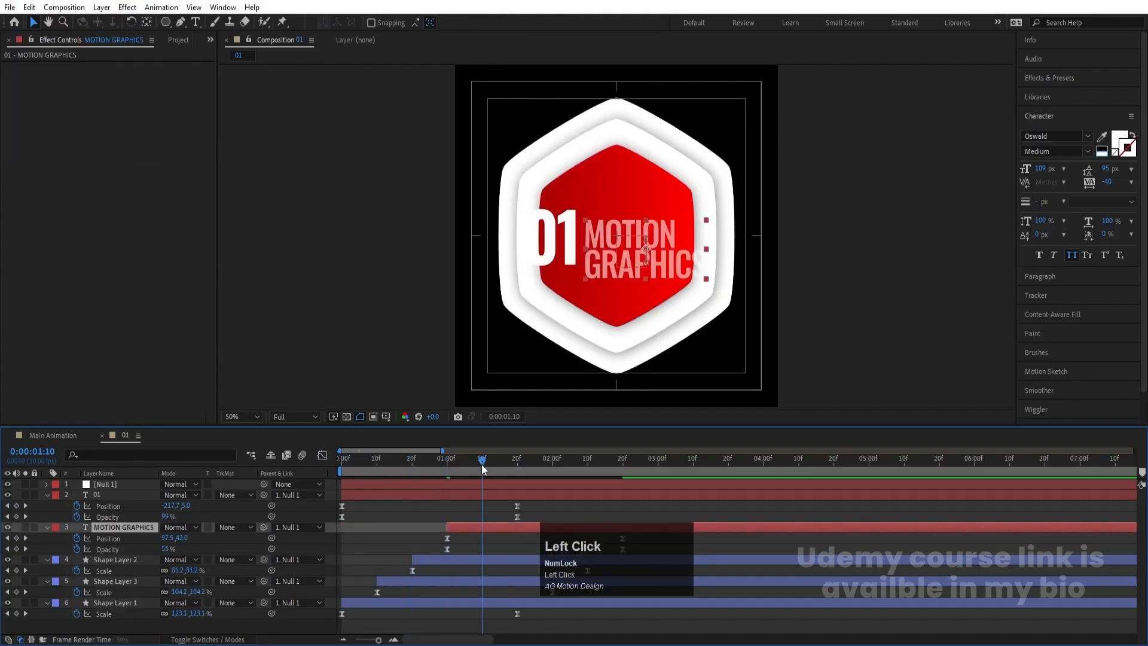
left_click(484, 494)
key("bracketleft")
left_click(342, 460)
key("space")
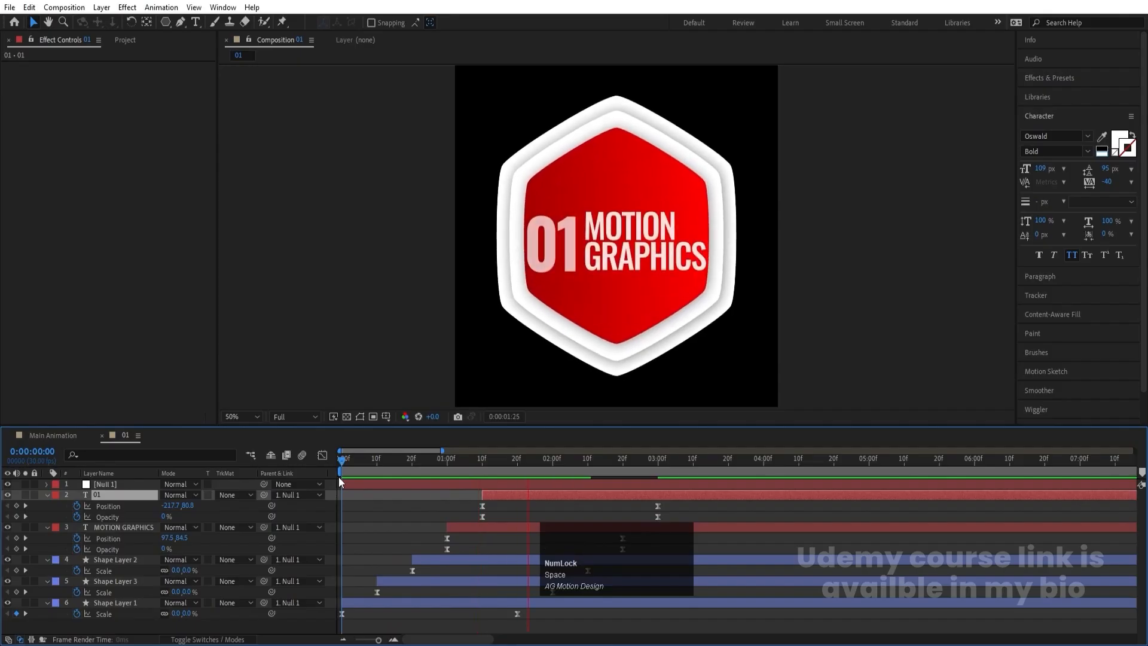
- With the layers' keyframe properties collapsed, shift Shape Layer 3 to start at 0:00:00:05 and Shape Layer 2 at 0:00:00:10
left_click(367, 530)
key("u")
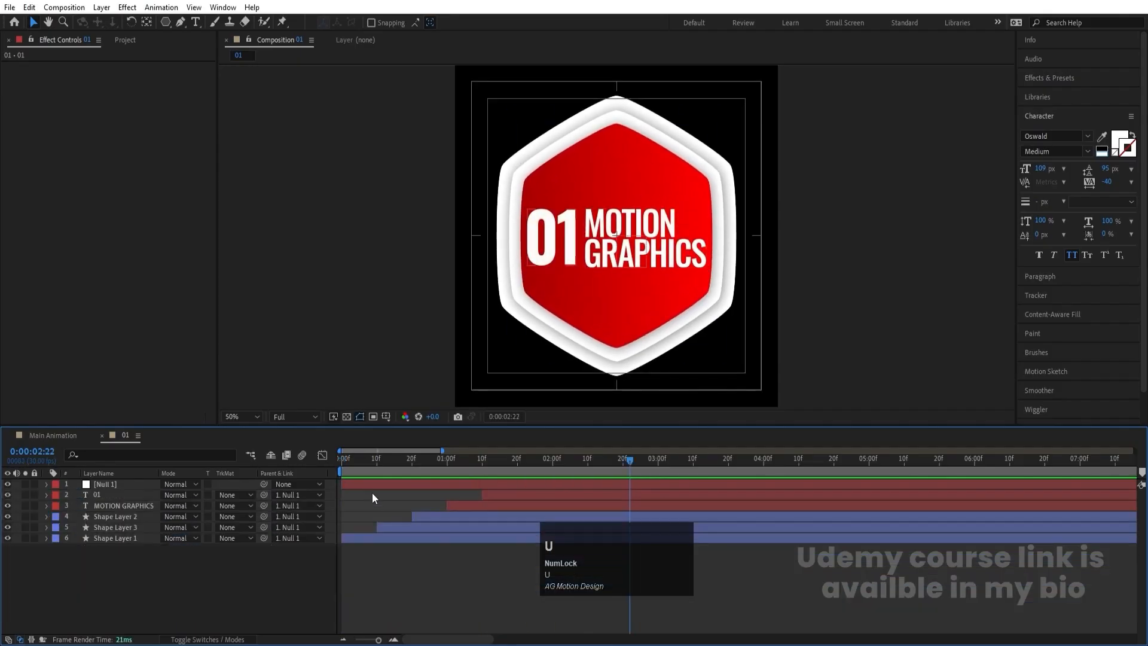
left_click(343, 470)
key("equal")
left_click(375, 461)
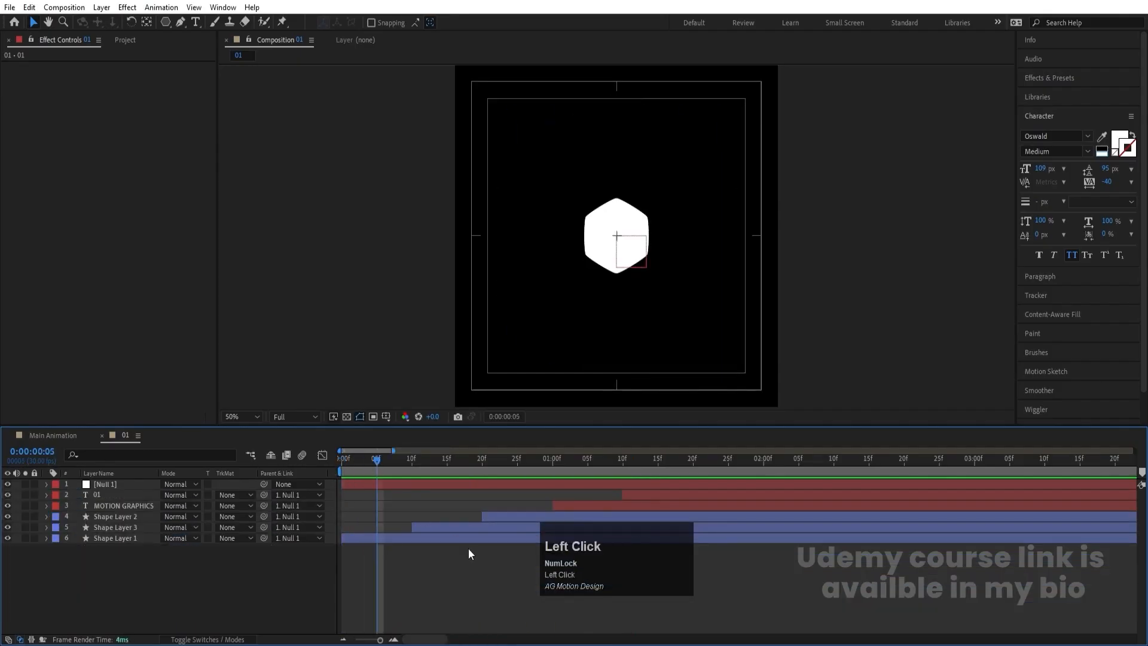
left_click(441, 526)
key("bracketleft")
left_click(412, 461)
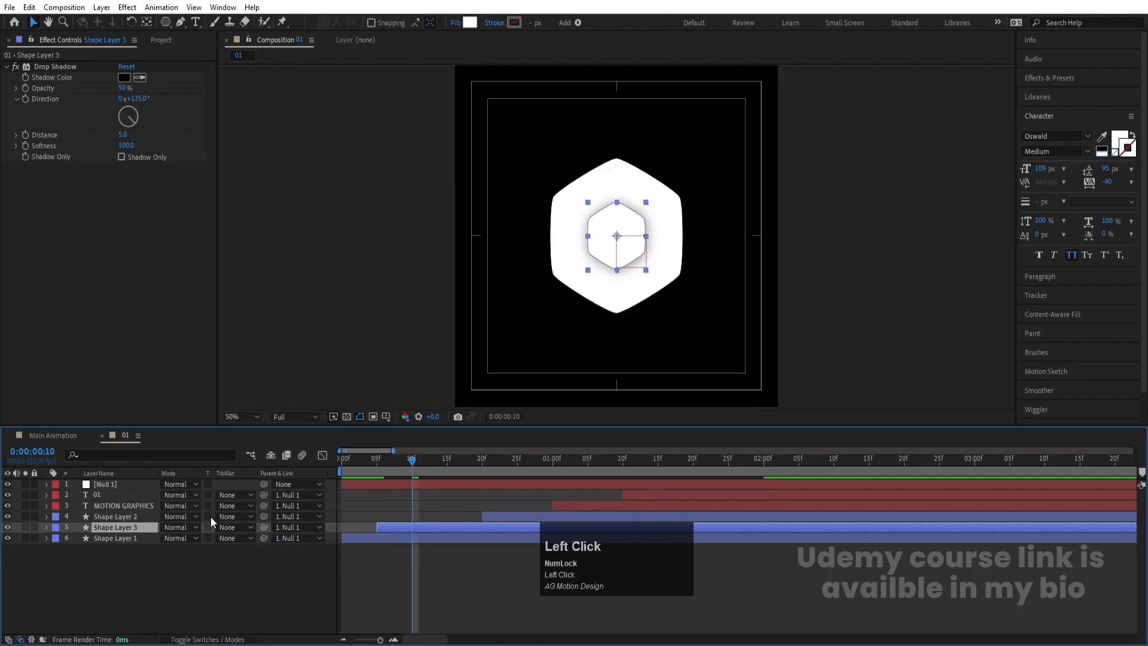
left_click(135, 516)
key("bracketleft")
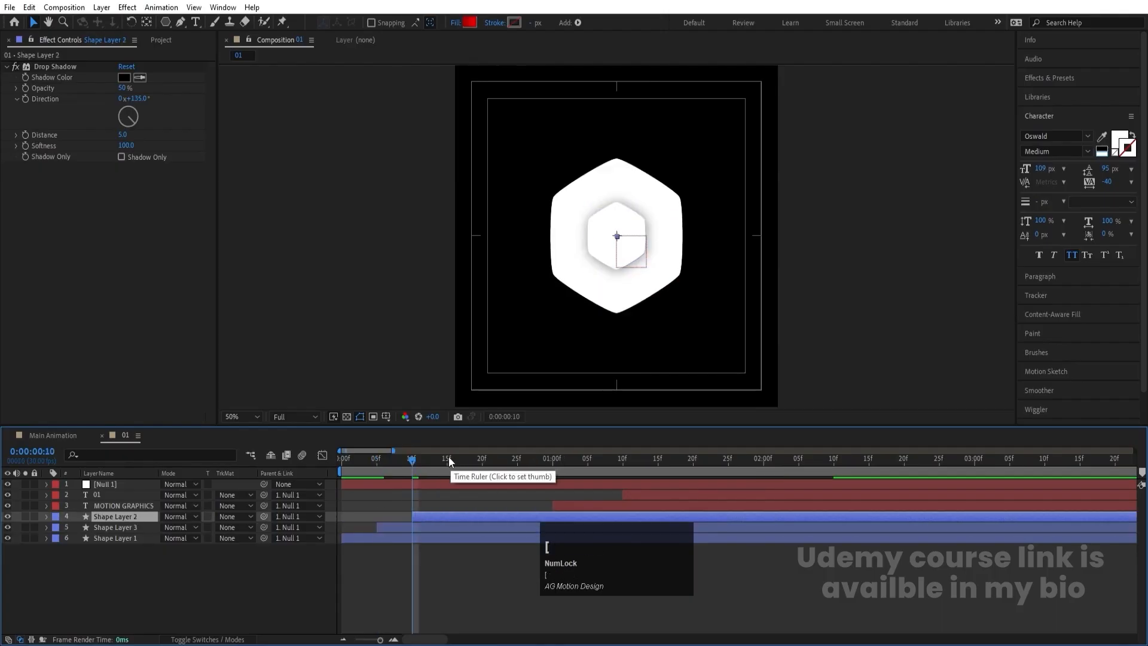
- Shift the MOTION GRAPHICS text layer to start at 0:00:00:15 and the 01 text layer at 0:00:00:20, and preview the badge animation
left_click(447, 459)
left_click(569, 506)
key("bracketleft")
left_click(482, 458)
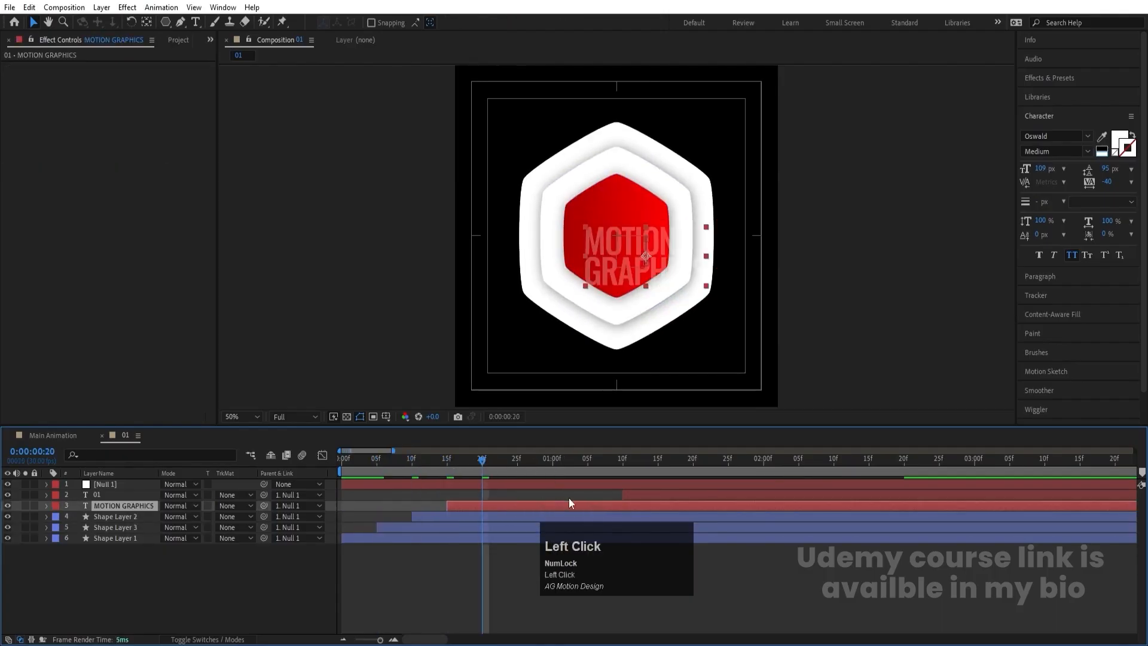
left_click(652, 496)
key("bracketleft")
left_click_drag(428, 458, 130, 492)
key("space")
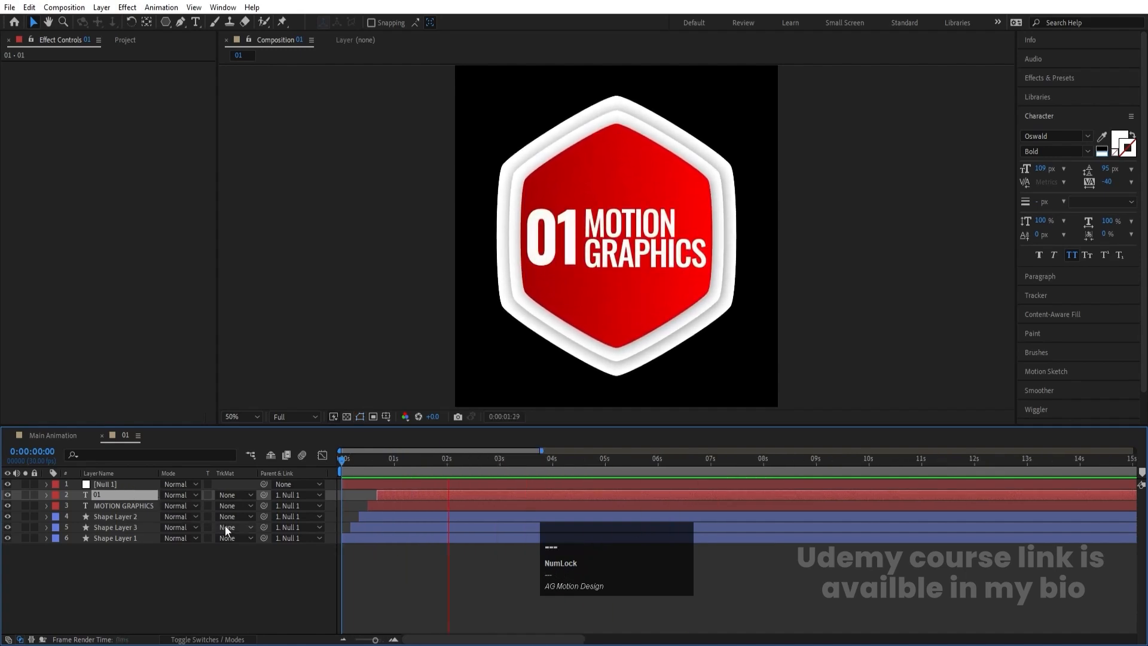
key("space")
left_click(295, 570)
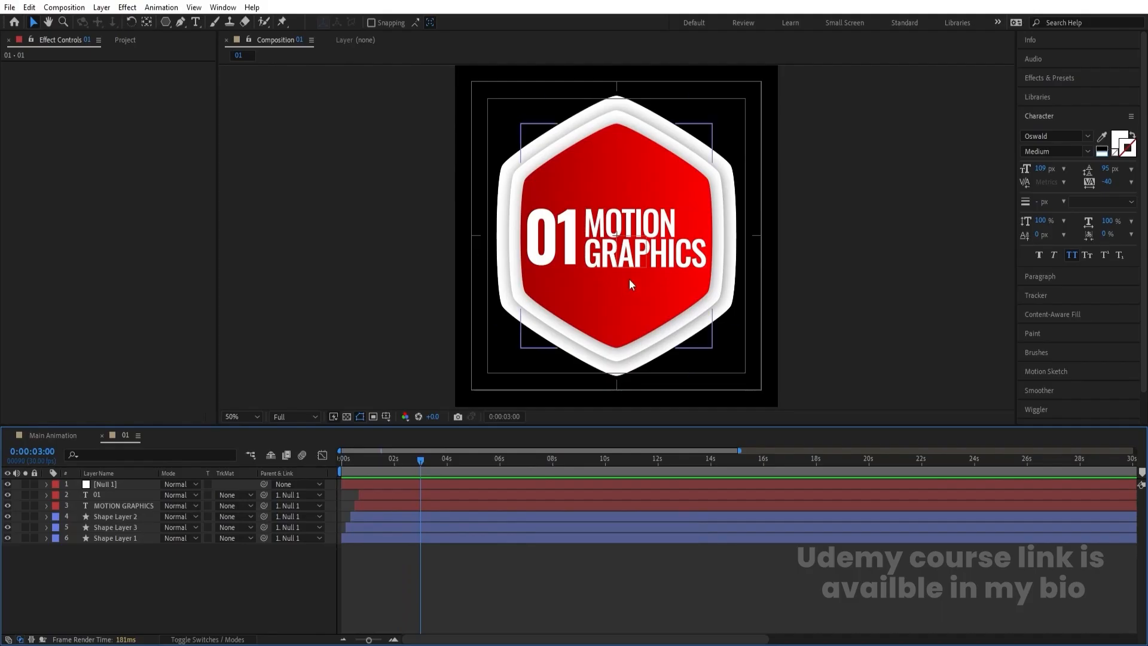
- Switch to the Main Animation composition
left_click(63, 435)
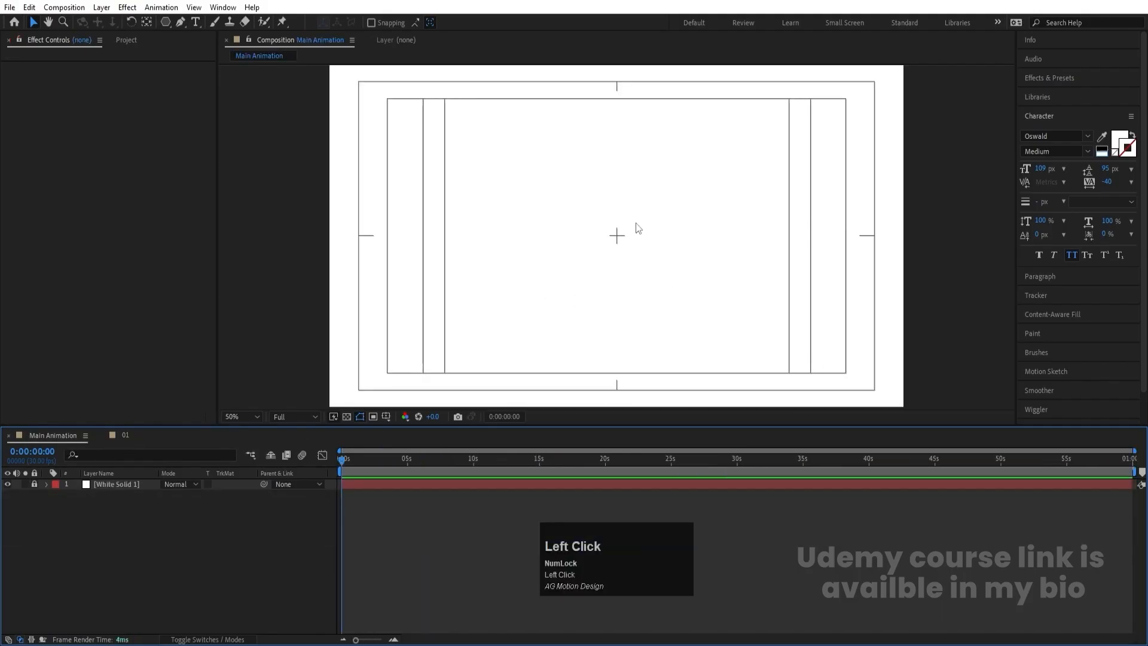
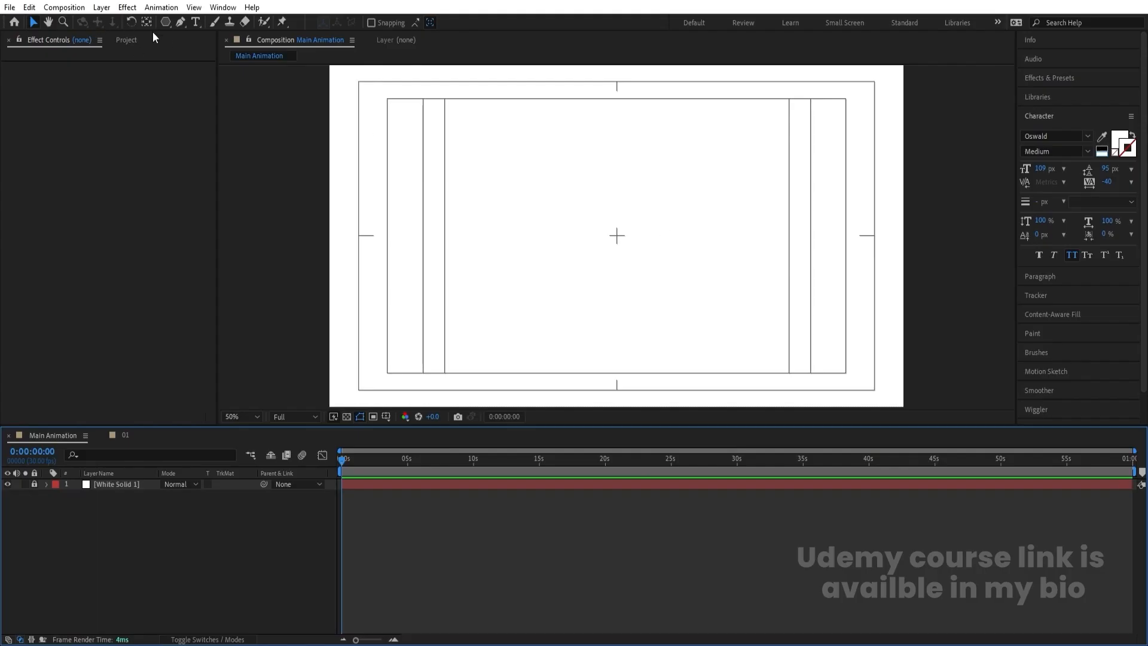
- Set up the Ellipse tool with no fill and a pure red FF0000 stroke
left_click_drag(167, 22, 209, 58)
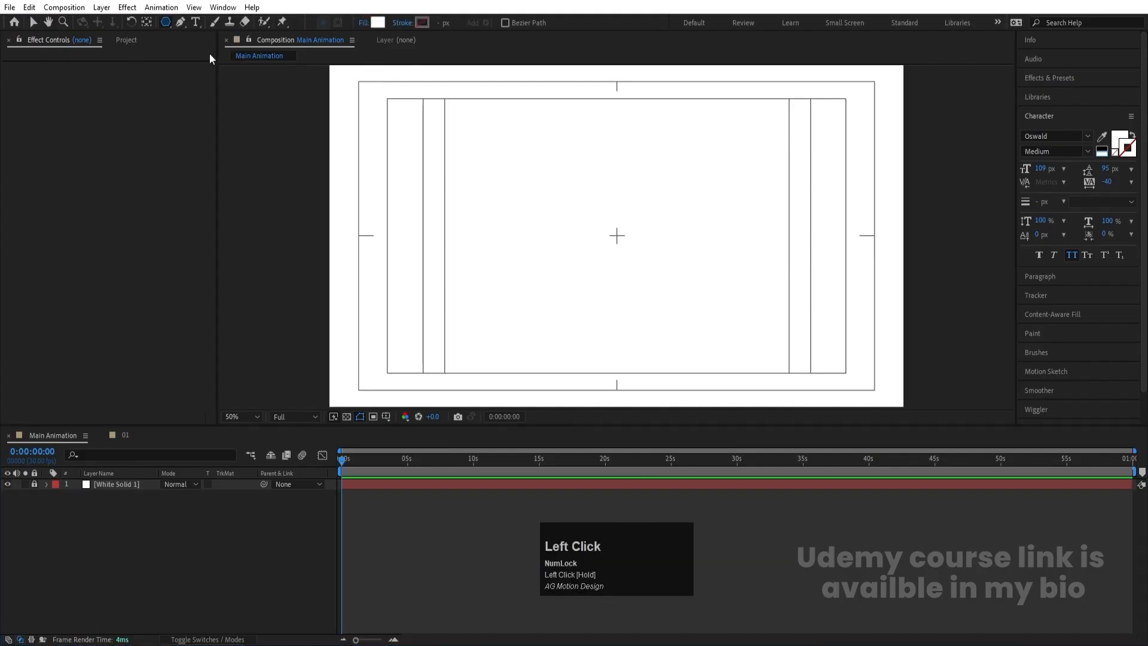
left_click(361, 24)
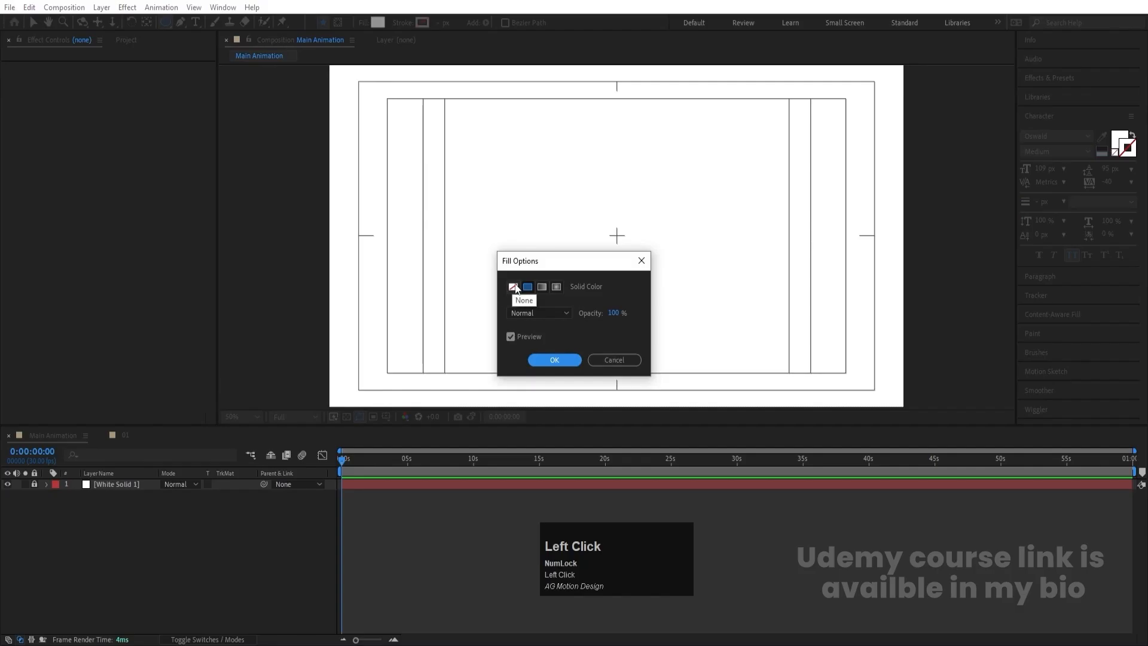
left_click(513, 286)
left_click(553, 359)
left_click(422, 23)
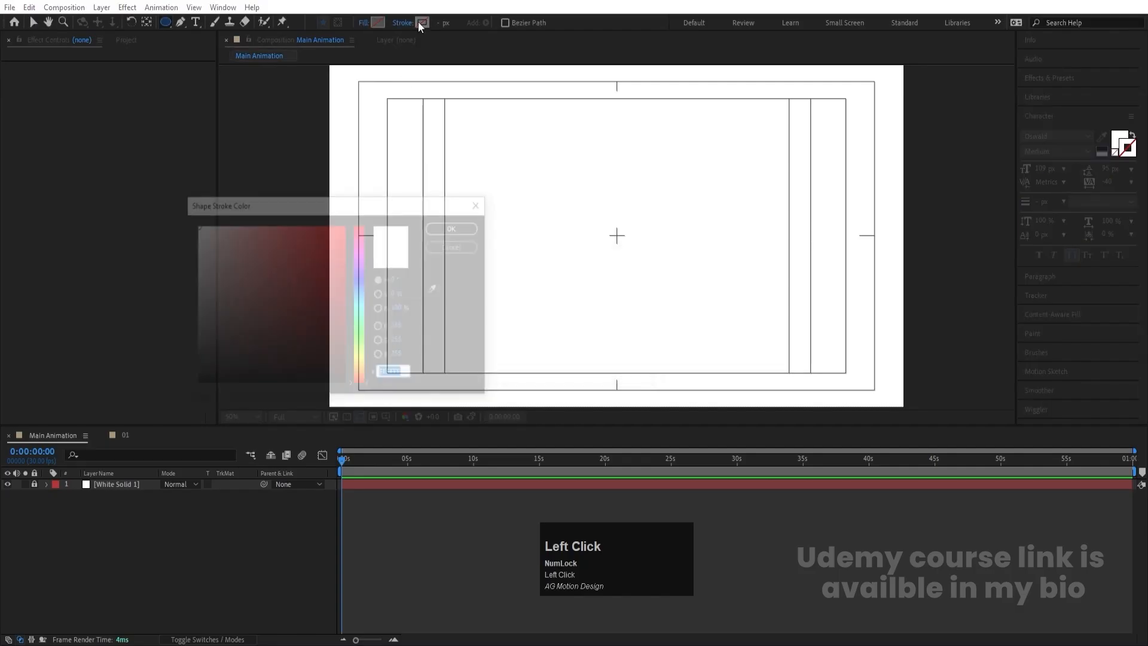
left_click_drag(310, 310, 433, 140)
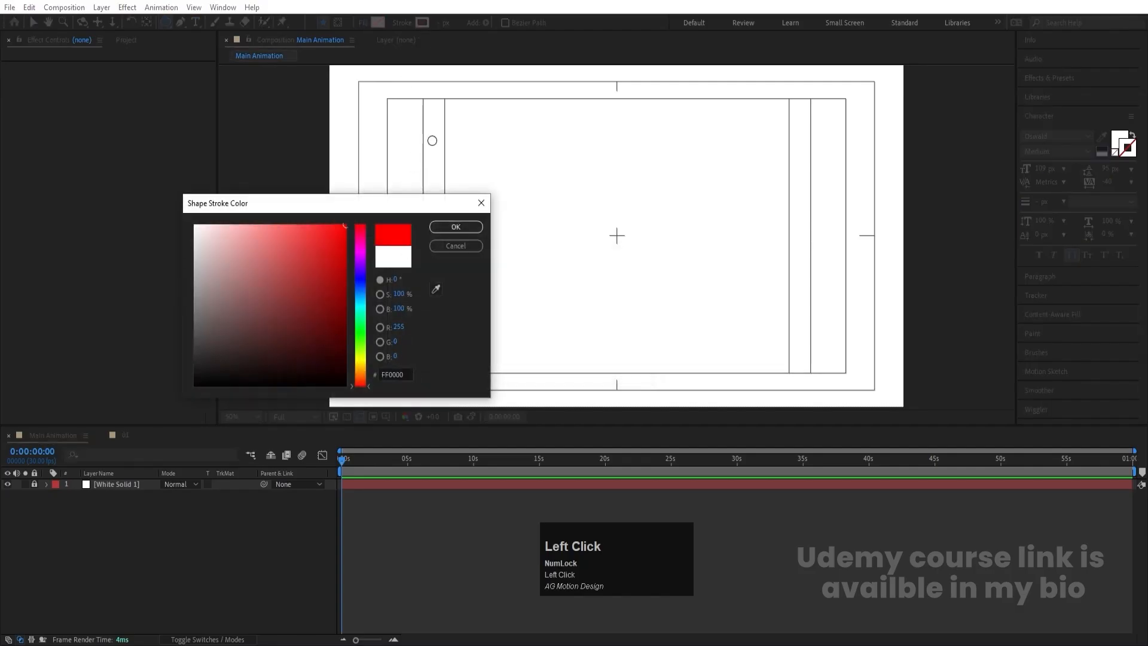
left_click(456, 227)
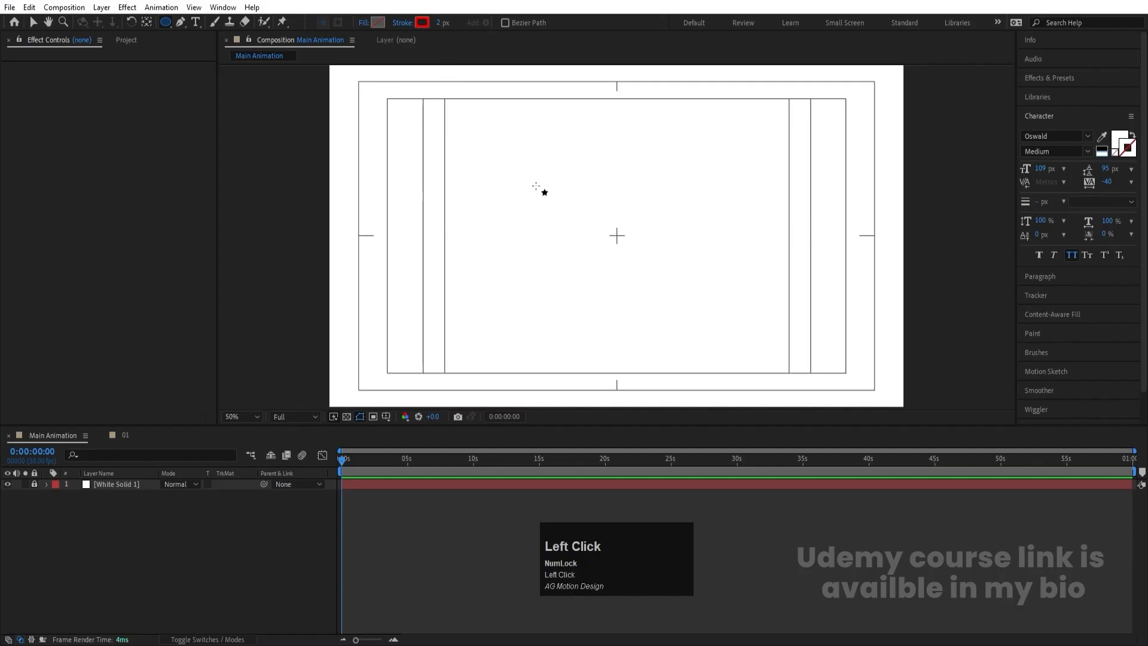
- Draw a large near-circular ellipse on the canvas and center its anchor point on the shape
left_click_drag(543, 171, 768, 406)
left_click(169, 561)
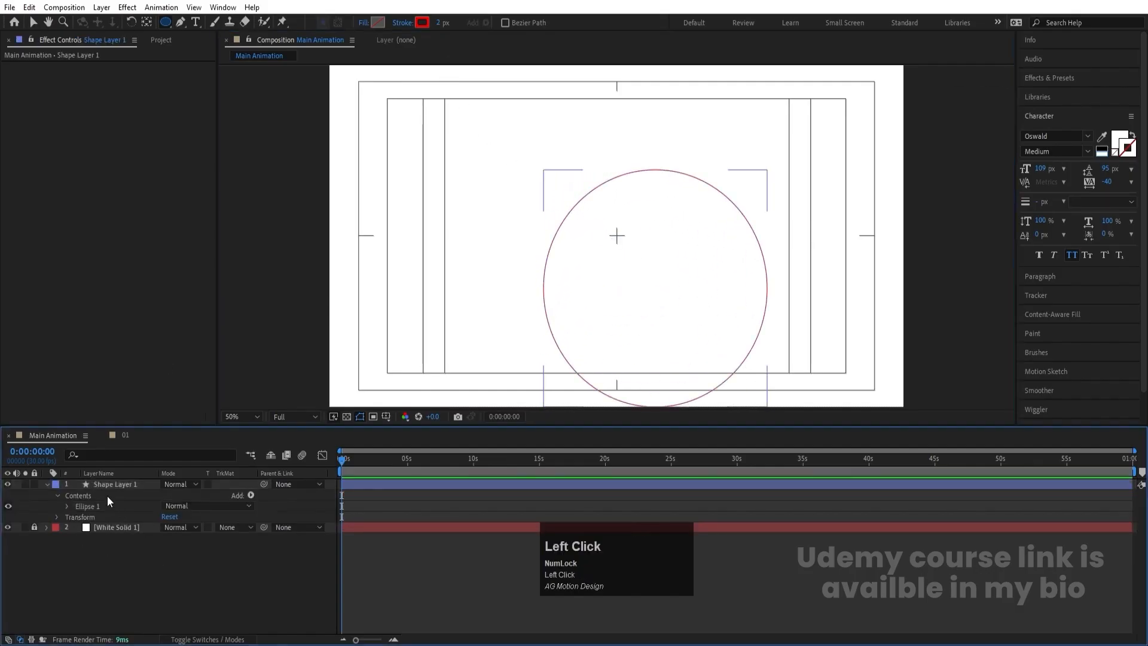
left_click(99, 487)
key("ctrl+alt+Home")
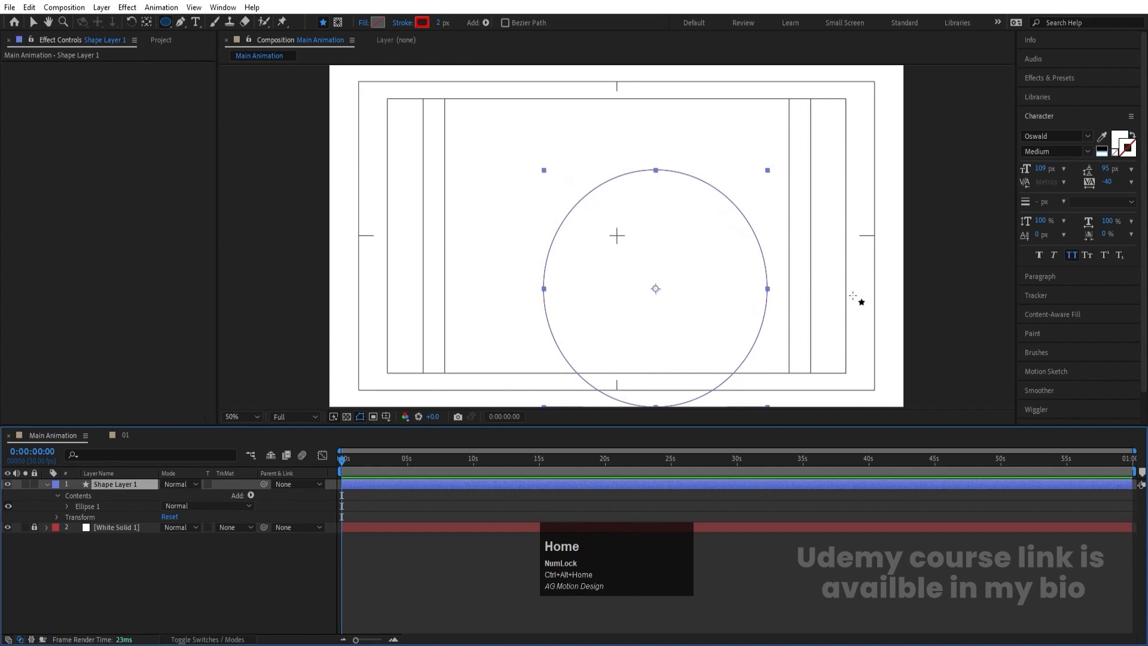
- Align the ellipse to the composition's center horizontally and vertically, and set its stroke width to 16 px
left_click(1042, 117)
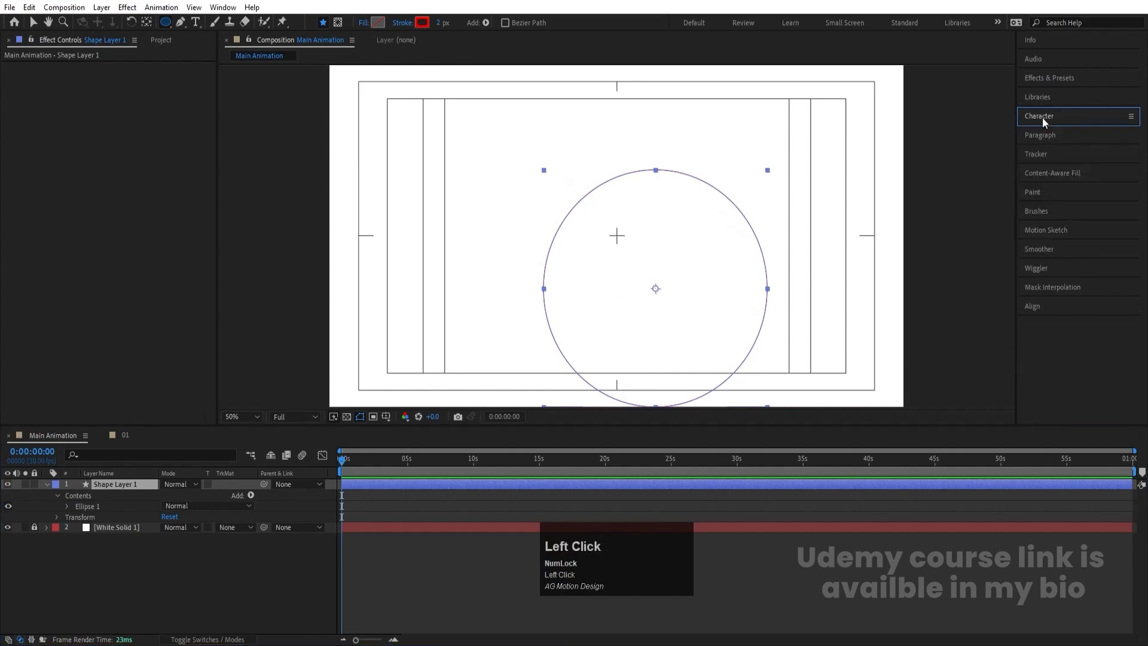
left_click(1040, 306)
left_click(1049, 338)
left_click(1110, 338)
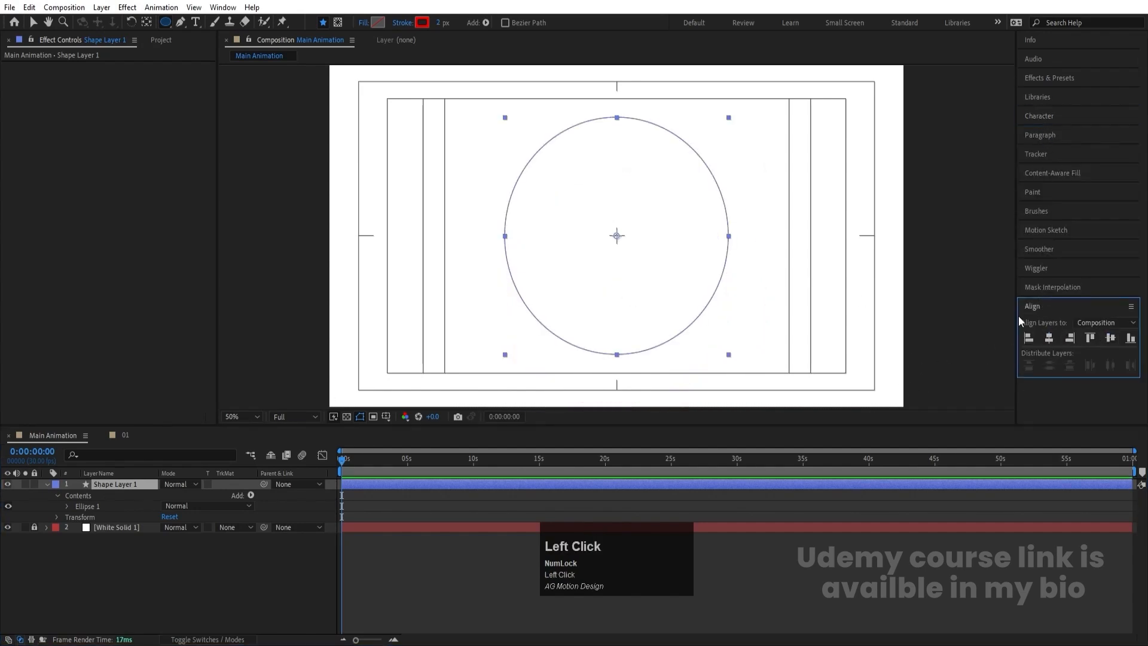
left_click_drag(439, 23, 448, 23)
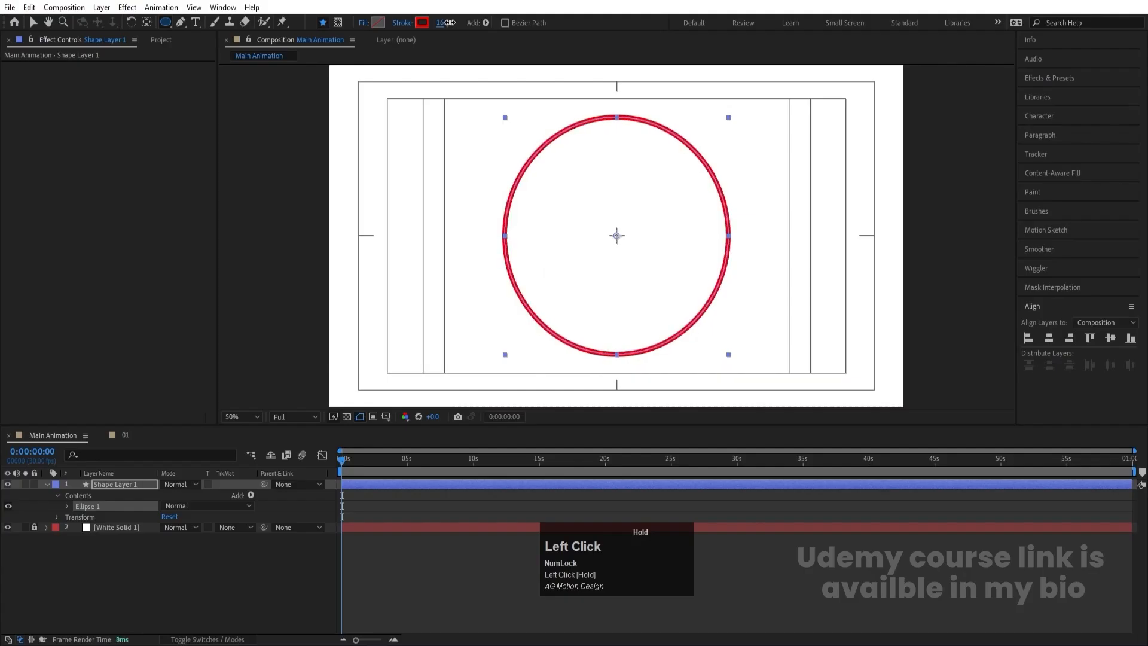
- Duplicate the circle layer, scale the copy to 111%, and set its stroke width to 2 px
left_click(113, 483)
key("ctrl+d")
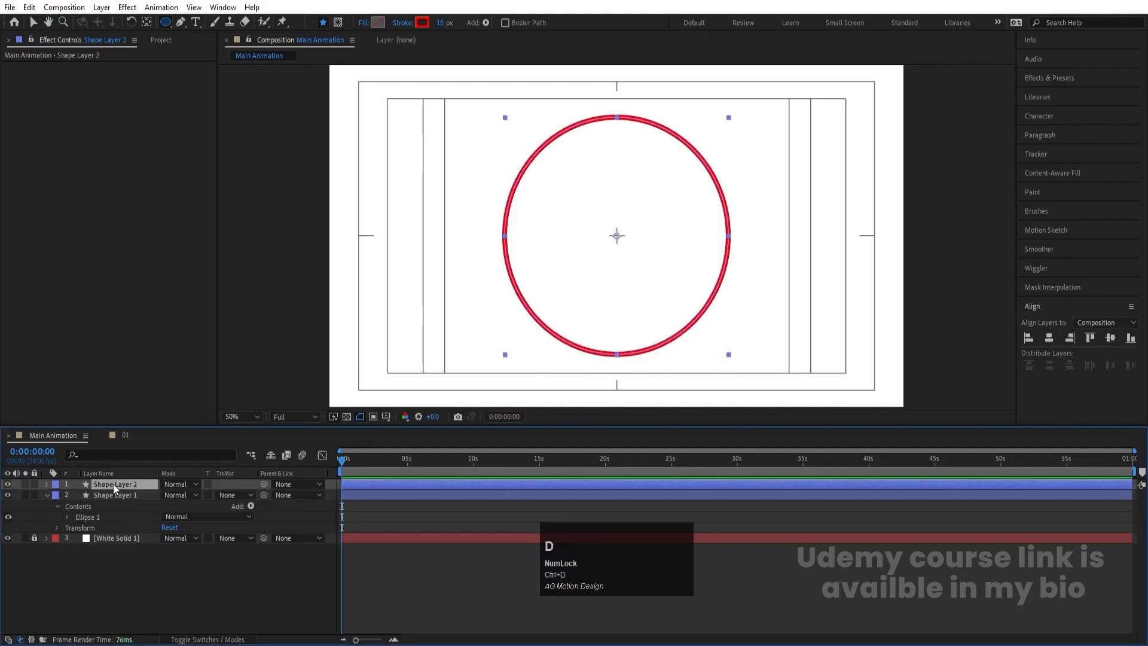
key("s")
mouse_move(178, 495)
left_mouse_down()
mouse_move(371, 90)
mouse_move(403, 31)
mouse_move(432, 23)
left_mouse_up()
key("Return")
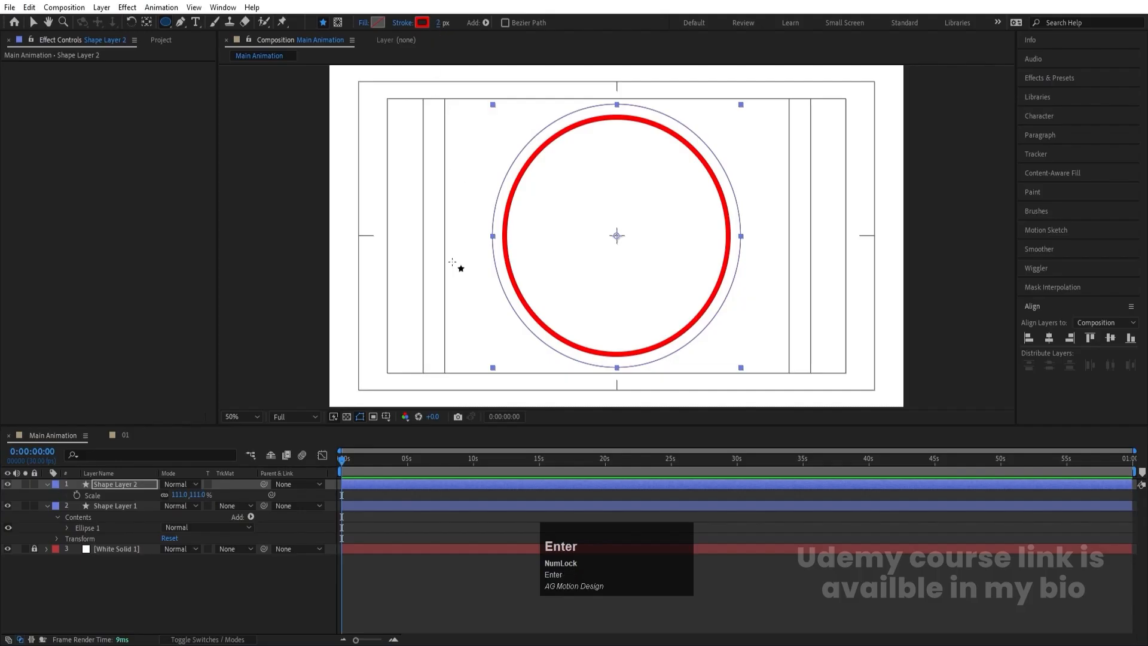
left_click(320, 560)
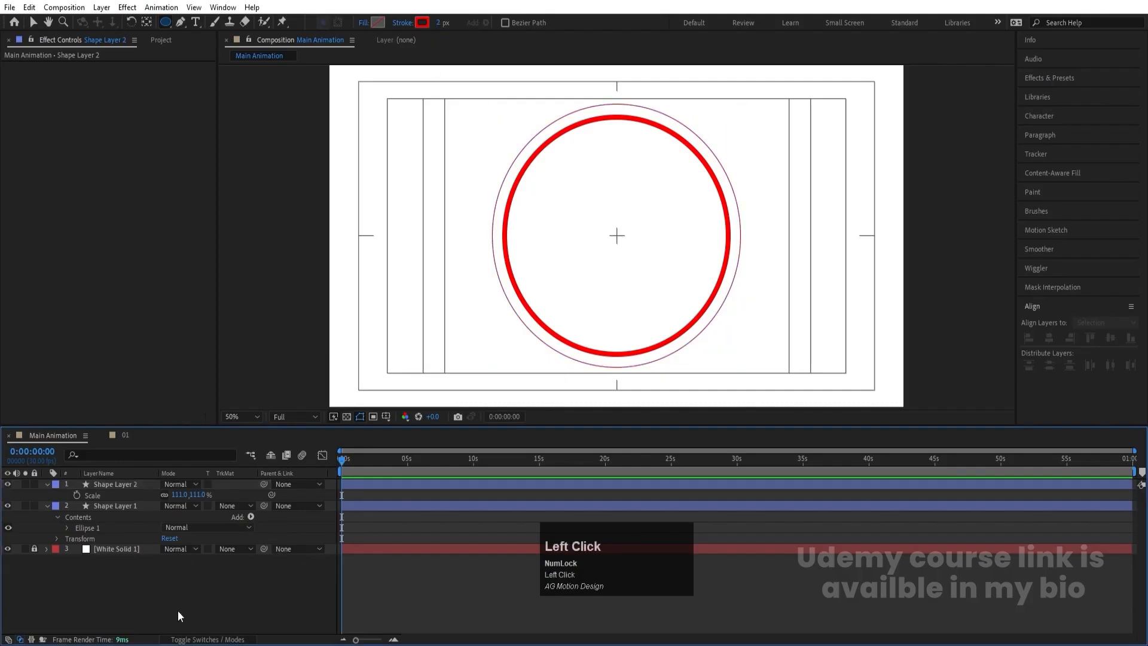
left_click(48, 505)
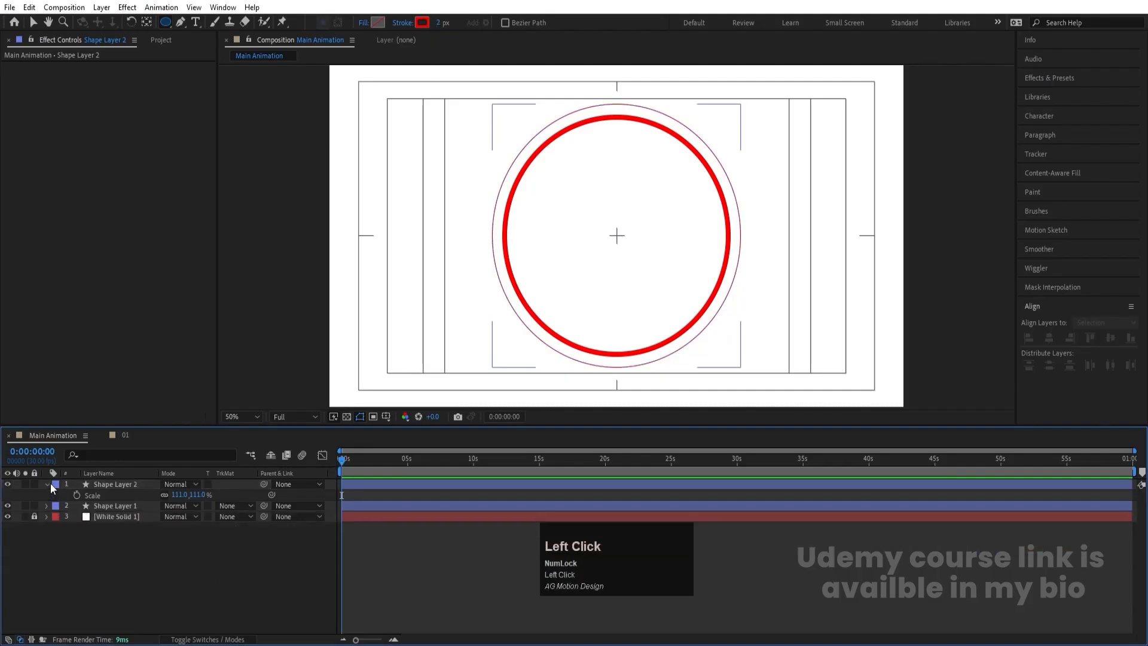
- Recolor the outer circle's stroke to a dark blue and reduce its scale to 109%
left_click(112, 485)
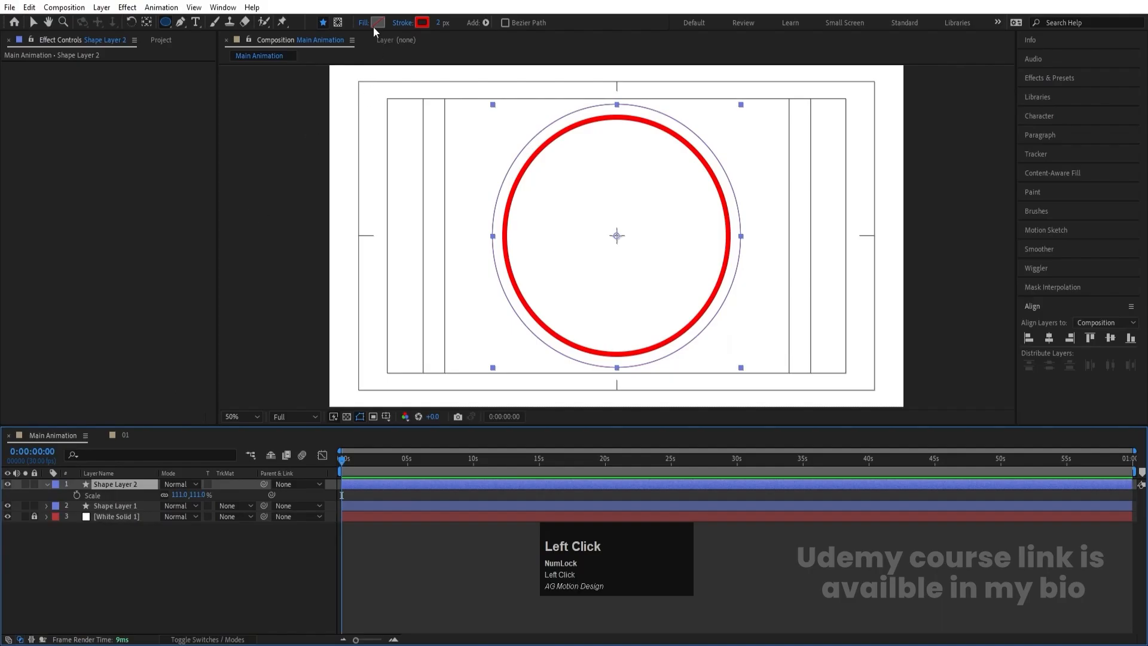
left_click(422, 23)
left_click(358, 276)
left_click(328, 270)
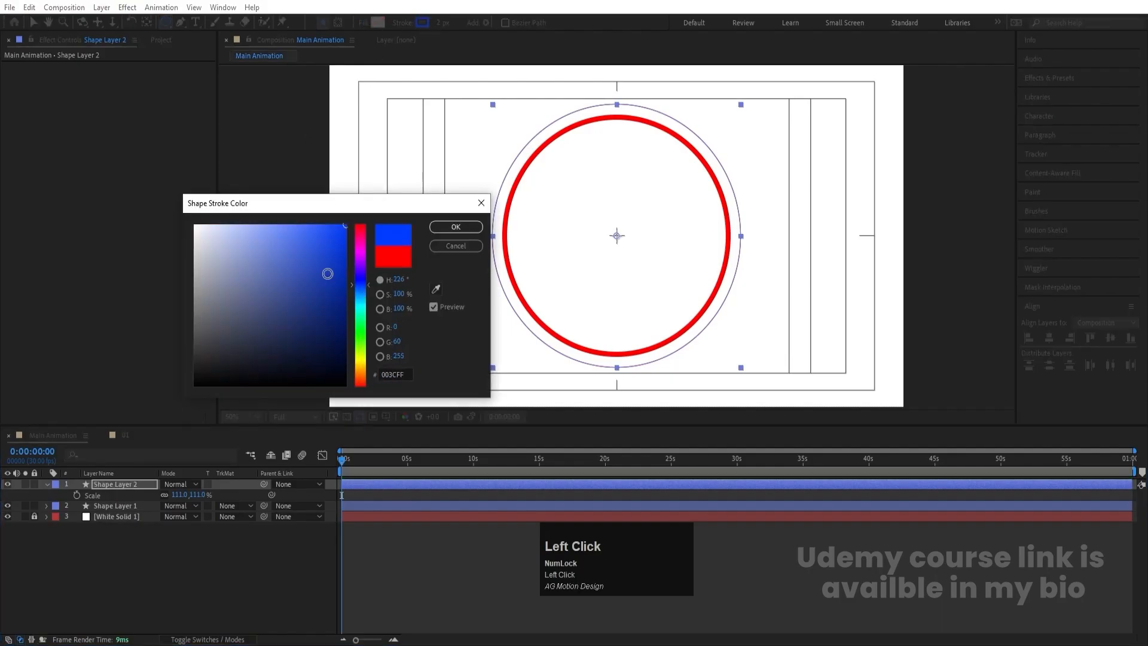
key("Return")
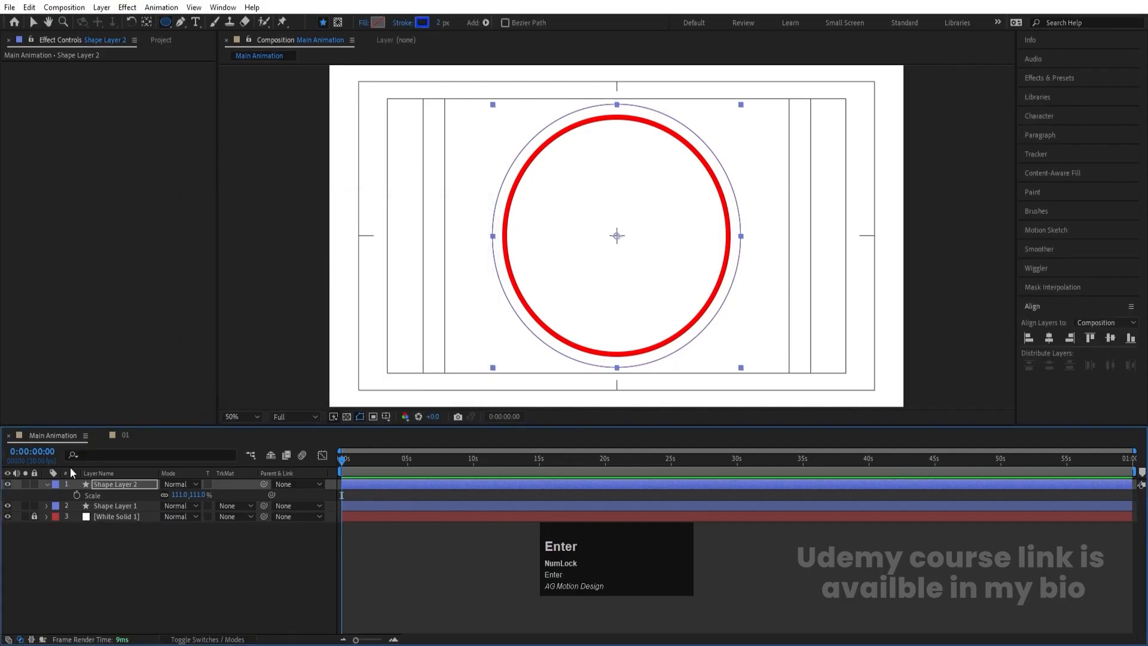
left_click_drag(187, 499, 184, 496)
left_click(115, 568)
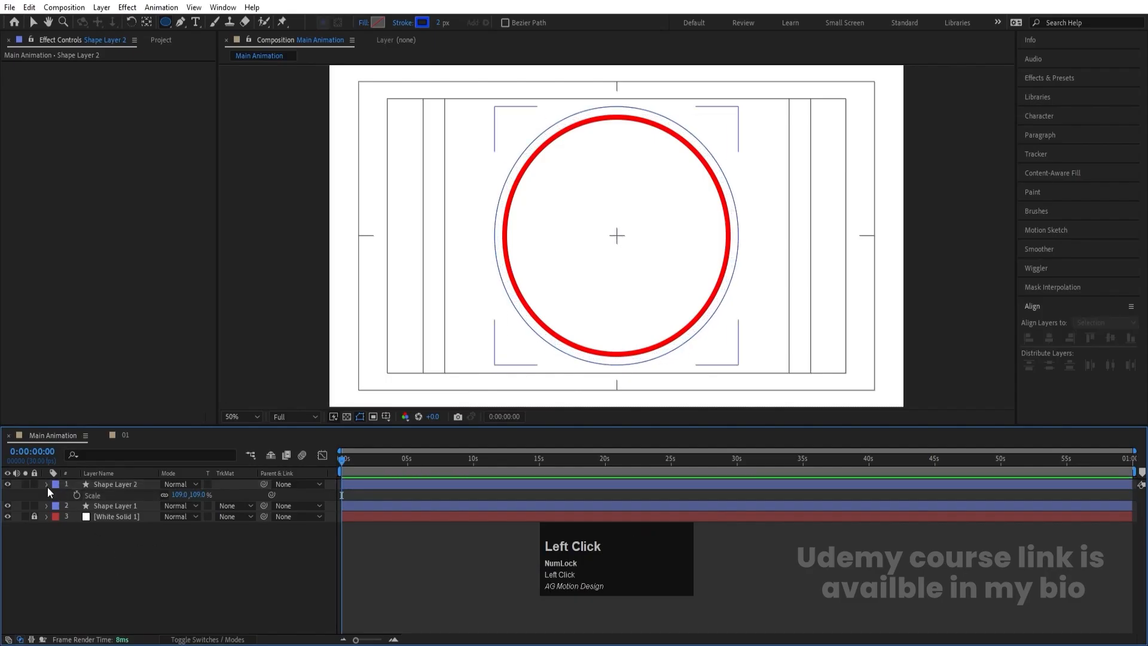
- Add Trim Paths to Shape Layer 1 and keyframe its End at 0% at the start of the timeline
left_click(47, 484)
left_click(47, 495)
left_click(250, 507)
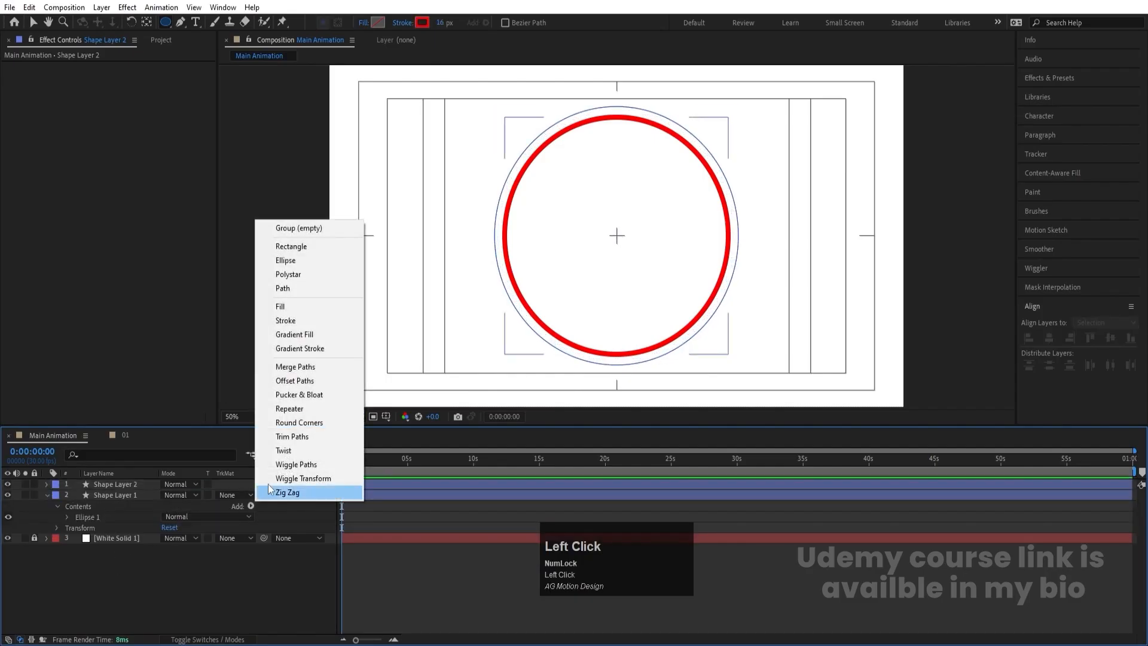
left_click(294, 441)
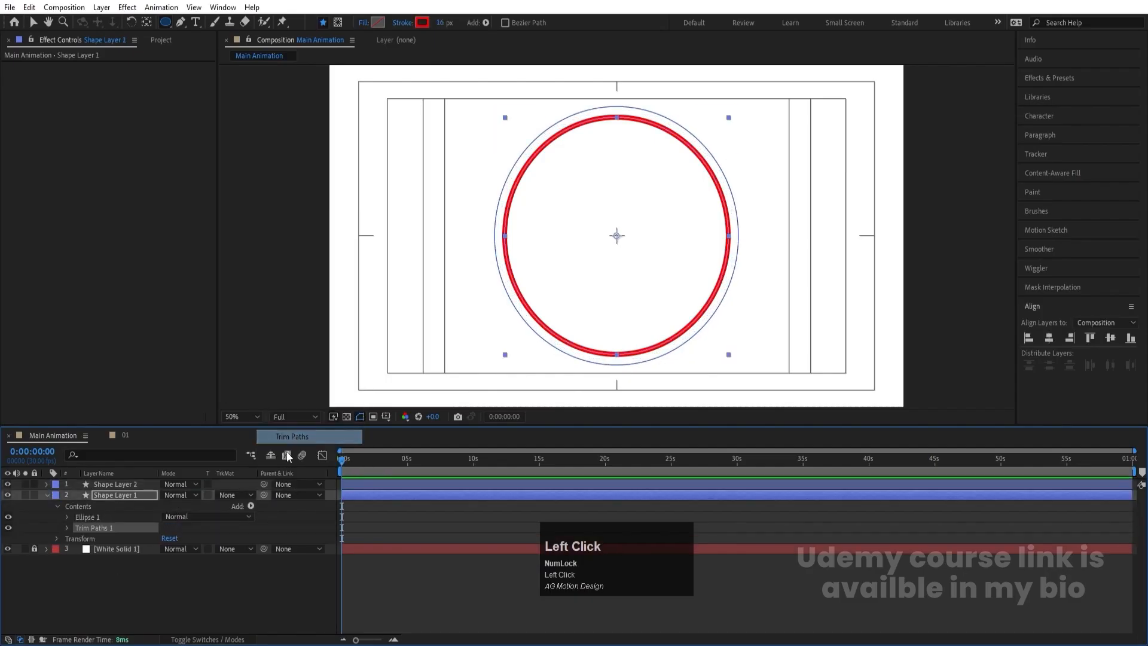
left_click(67, 528)
left_click_drag(172, 548, 100, 550)
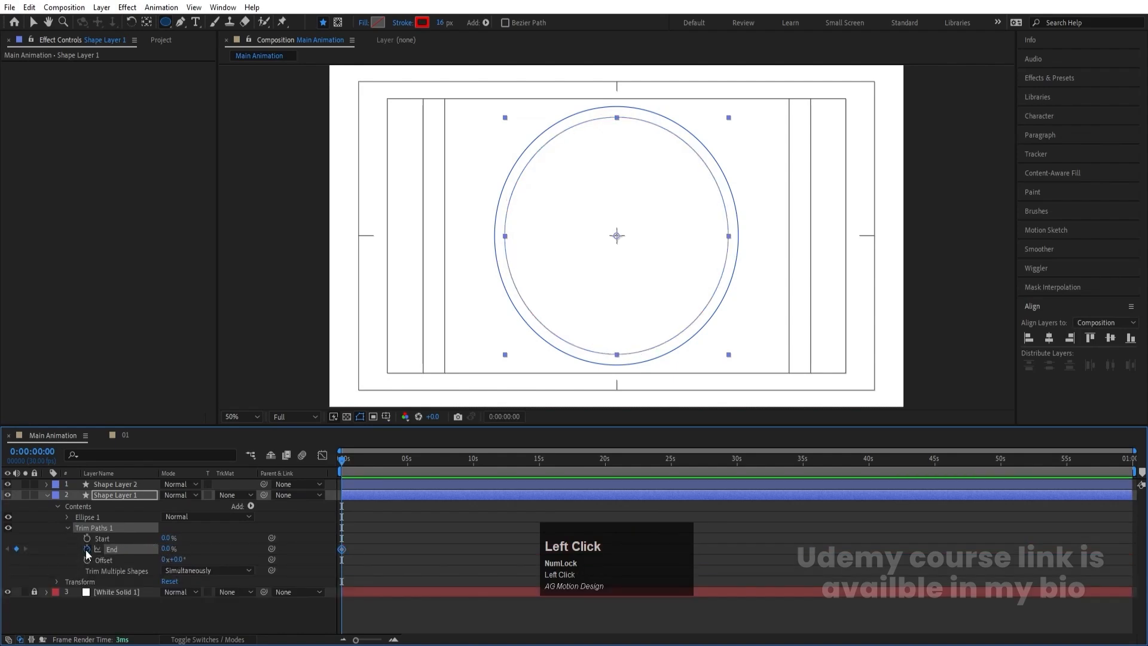
- Keyframe the Trim Paths End of Shape Layer 1 at 100% at 4 seconds
key("equal")
key("equal")
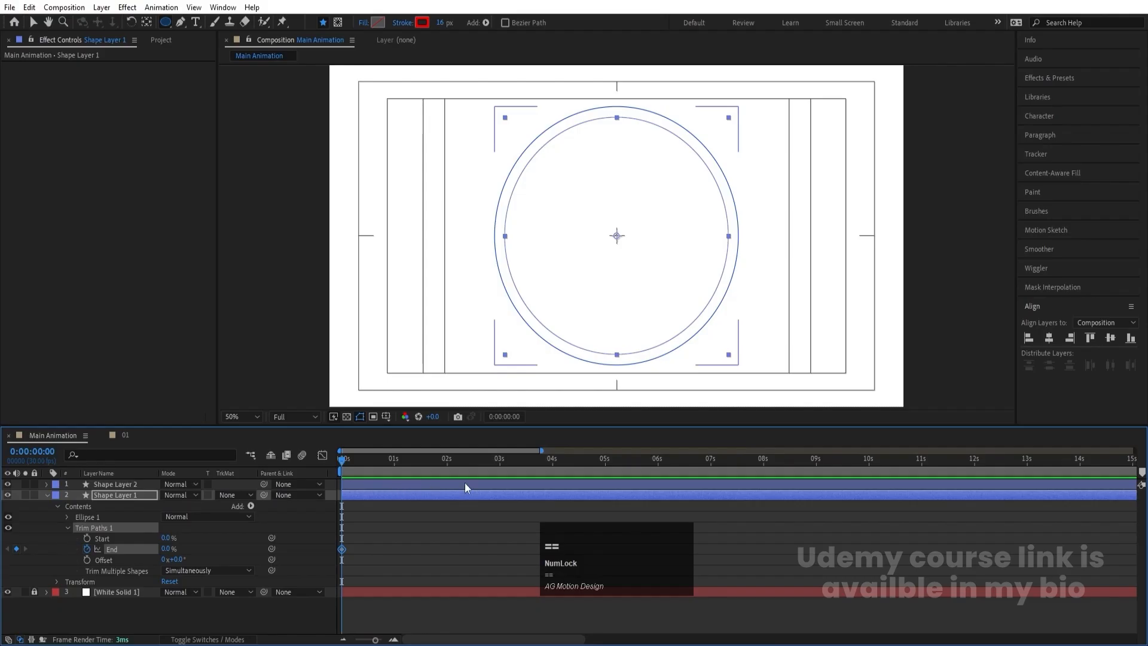
key("minus")
key("Num_Lock")
left_click(552, 463)
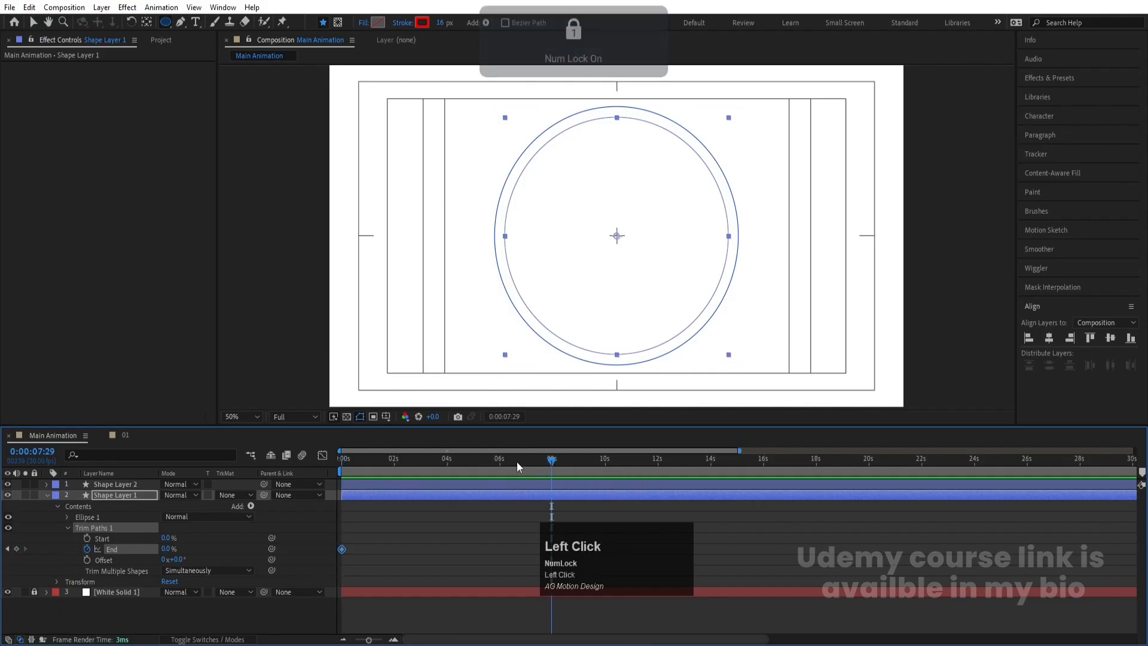
mouse_move(517, 462)
left_mouse_down()
mouse_move(353, 464)
mouse_move(448, 466)
left_mouse_up()
left_click_drag(167, 549, 414, 524)
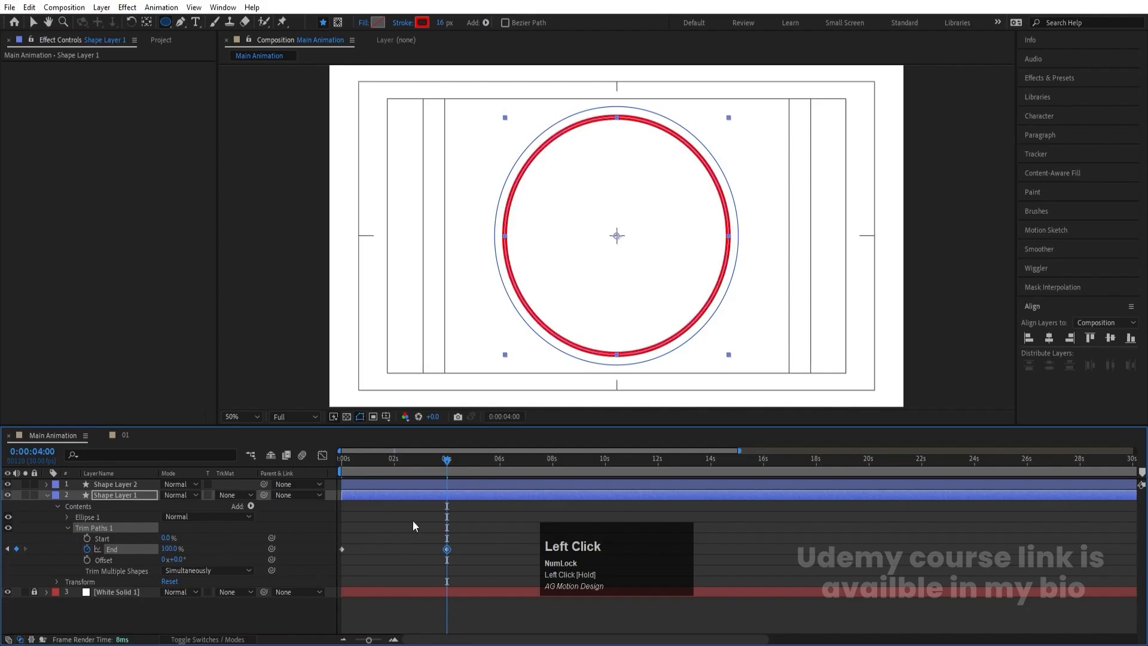
- Return the playhead to the start and apply Easy Ease to both Trim Paths End keyframes
left_click_drag(393, 465, 110, 552)
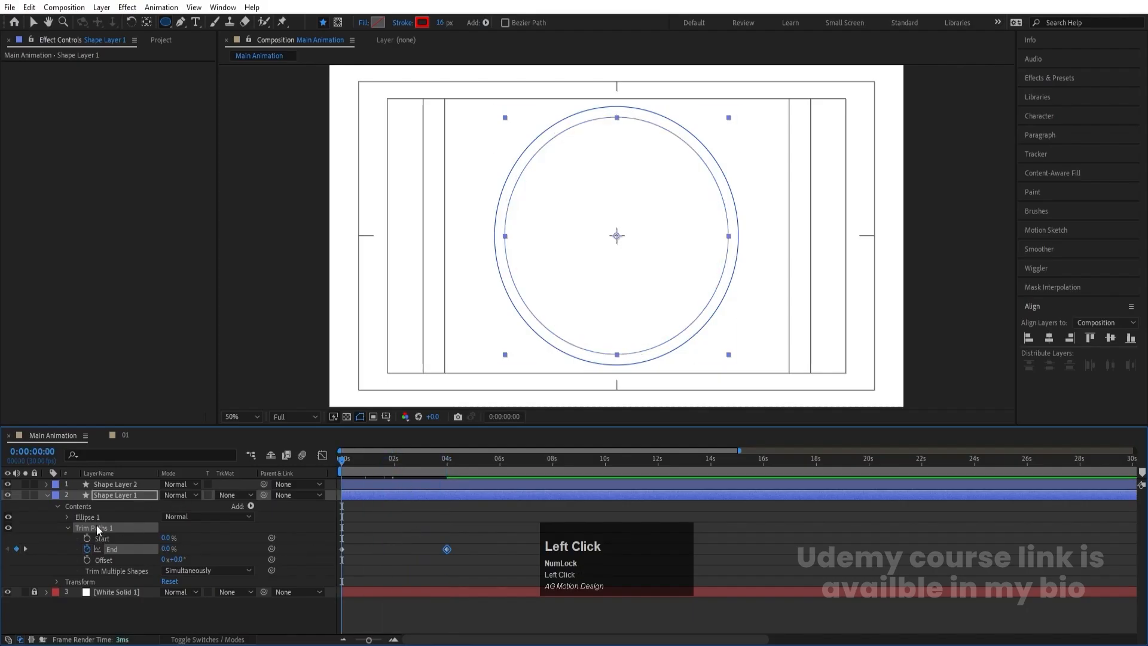
left_click_drag(493, 536, 295, 576)
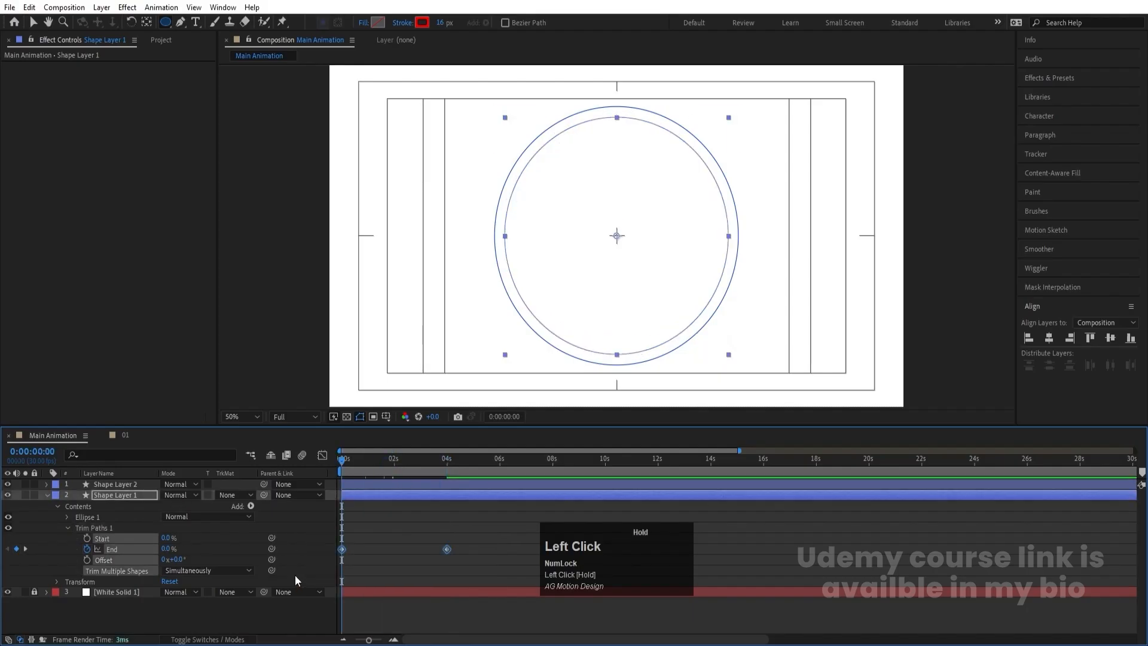
key("F9")
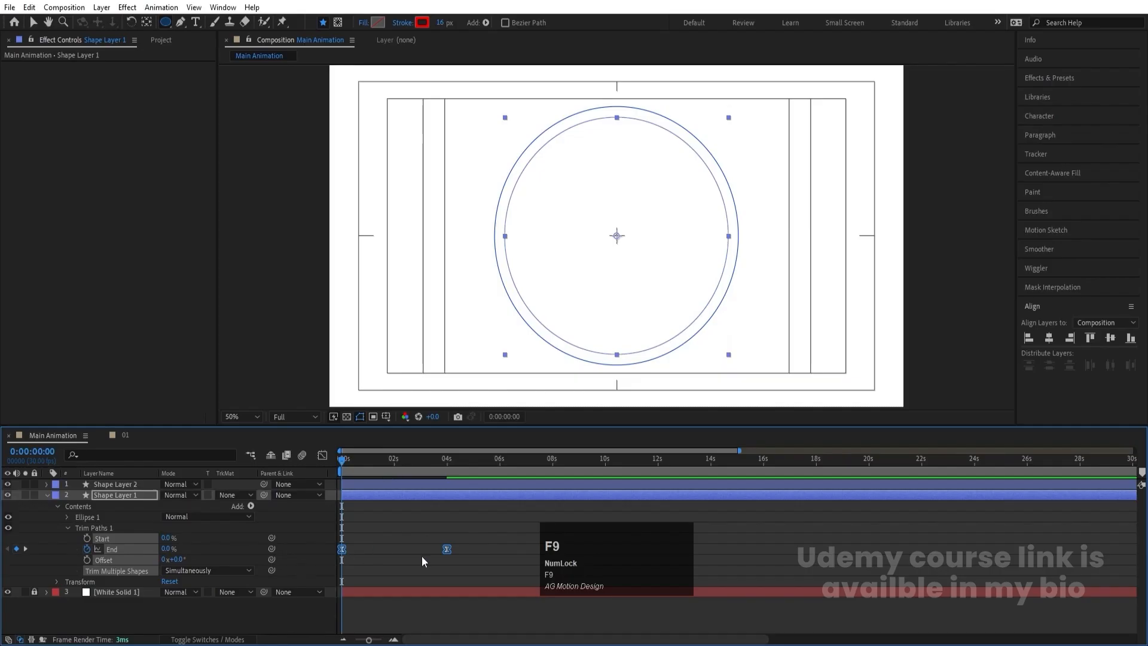
left_click(389, 512)
- Copy the animated Trim Paths from Shape Layer 1 to Shape Layer 2 and preview both circles drawing on
left_click(106, 527)
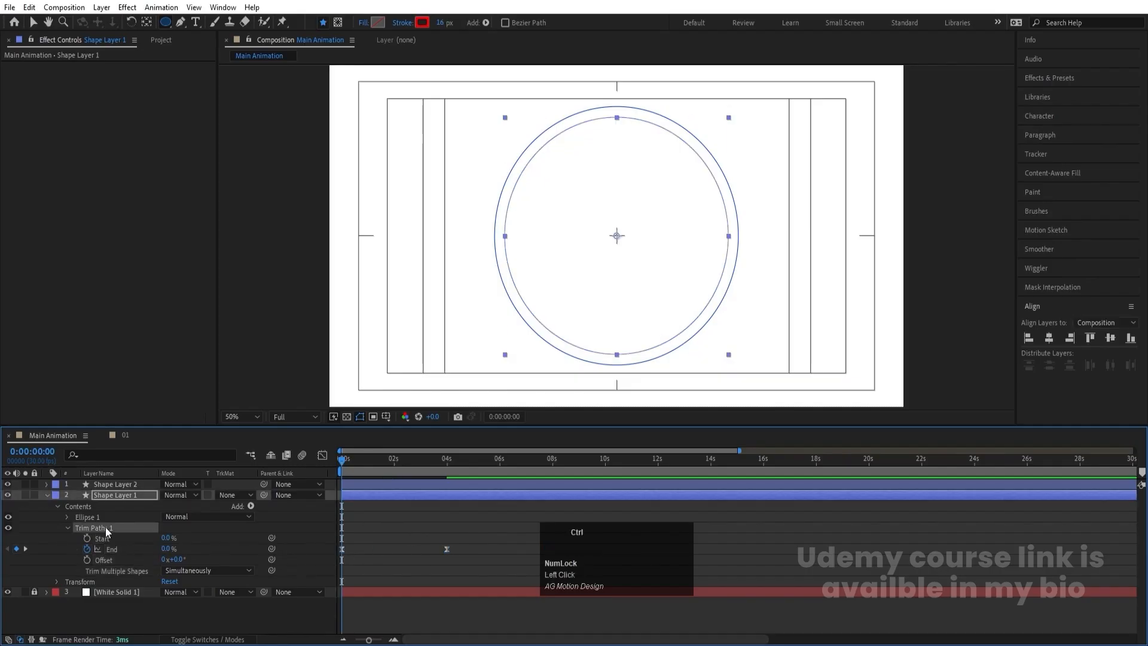
left_click(113, 486)
key("ctrl+v")
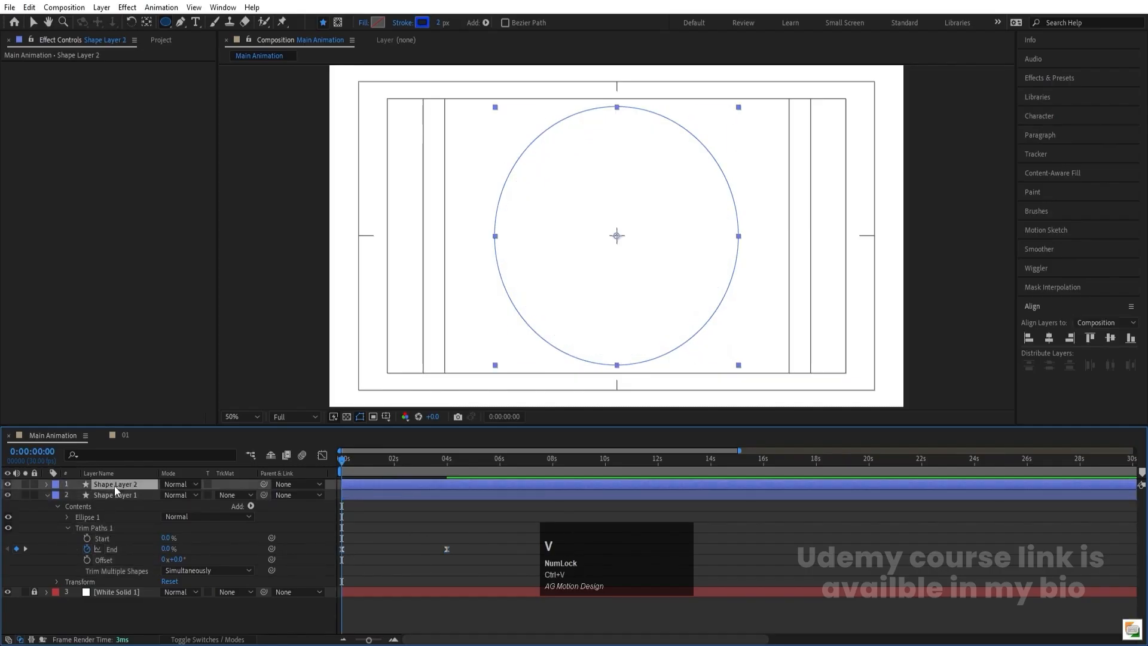
key("space")
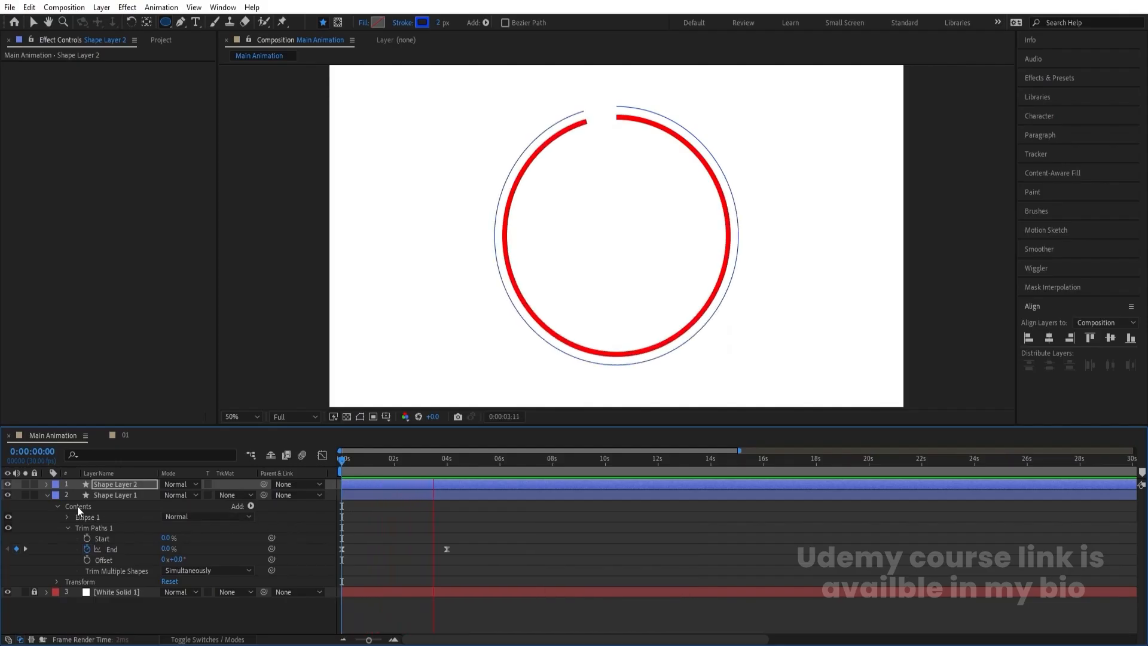
key("space")
left_click(47, 496)
key("space")
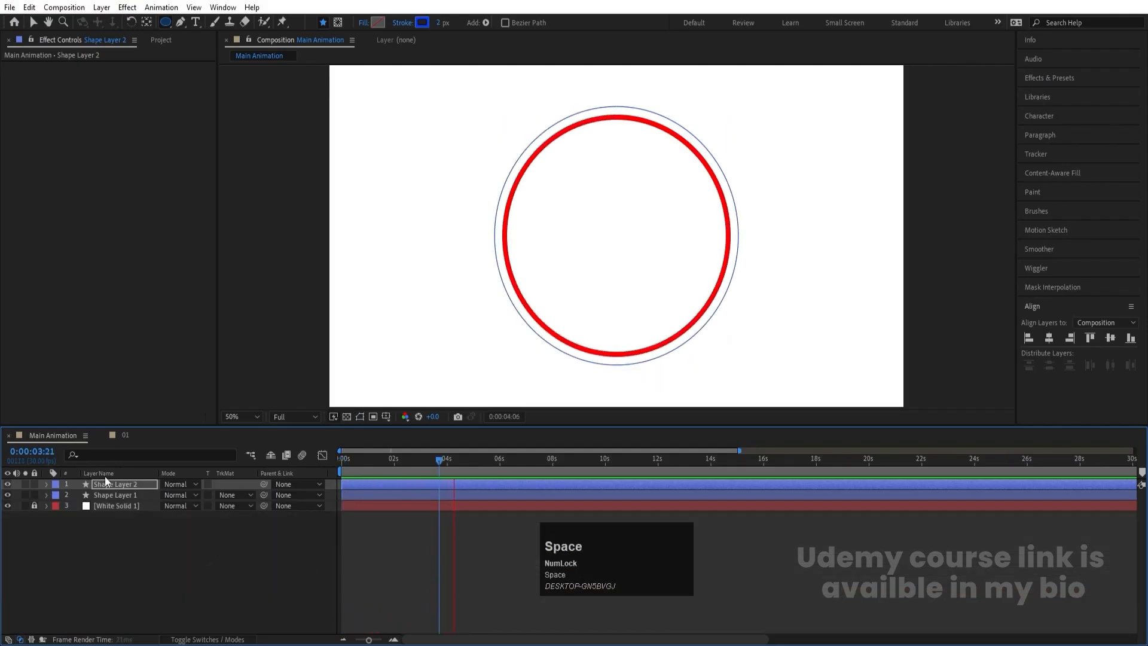
key("space")
- Change the inner circle's stroke color to a lighter red, FF3030
left_click(105, 496)
left_click(423, 22)
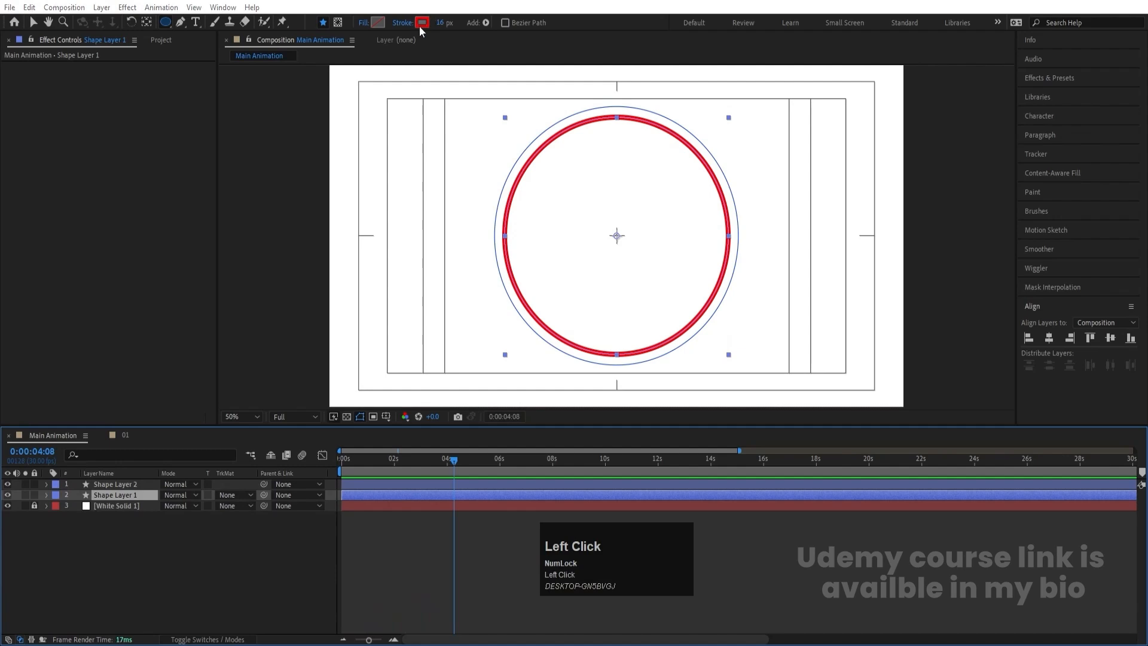
left_click_drag(325, 231, 317, 221)
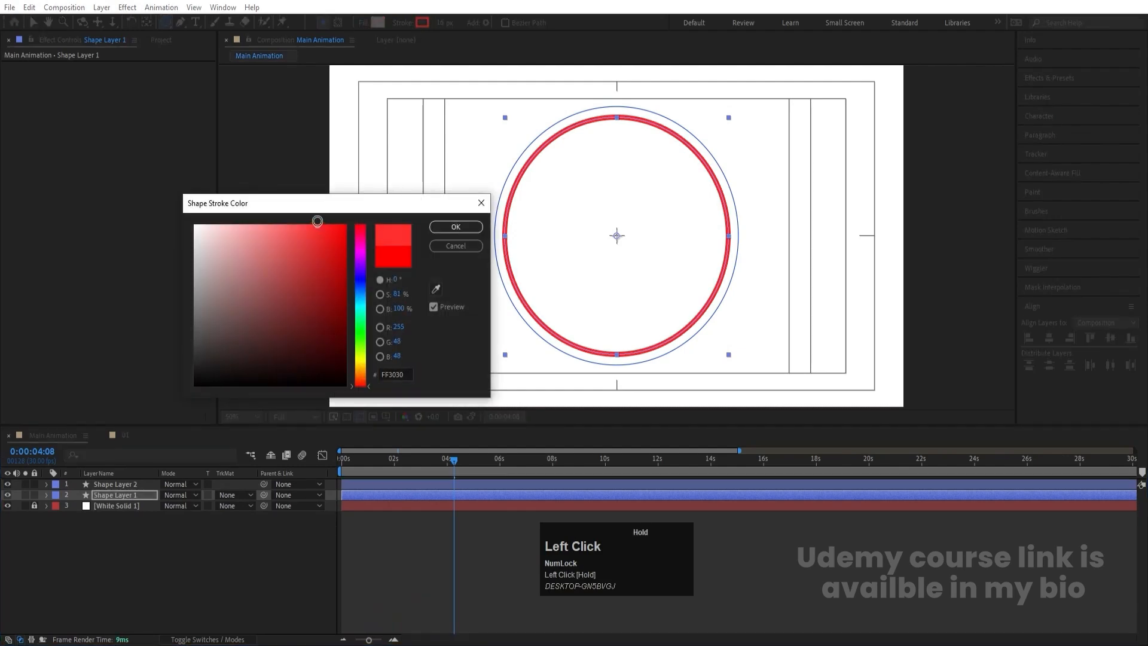
key("Return")
left_click(153, 619)
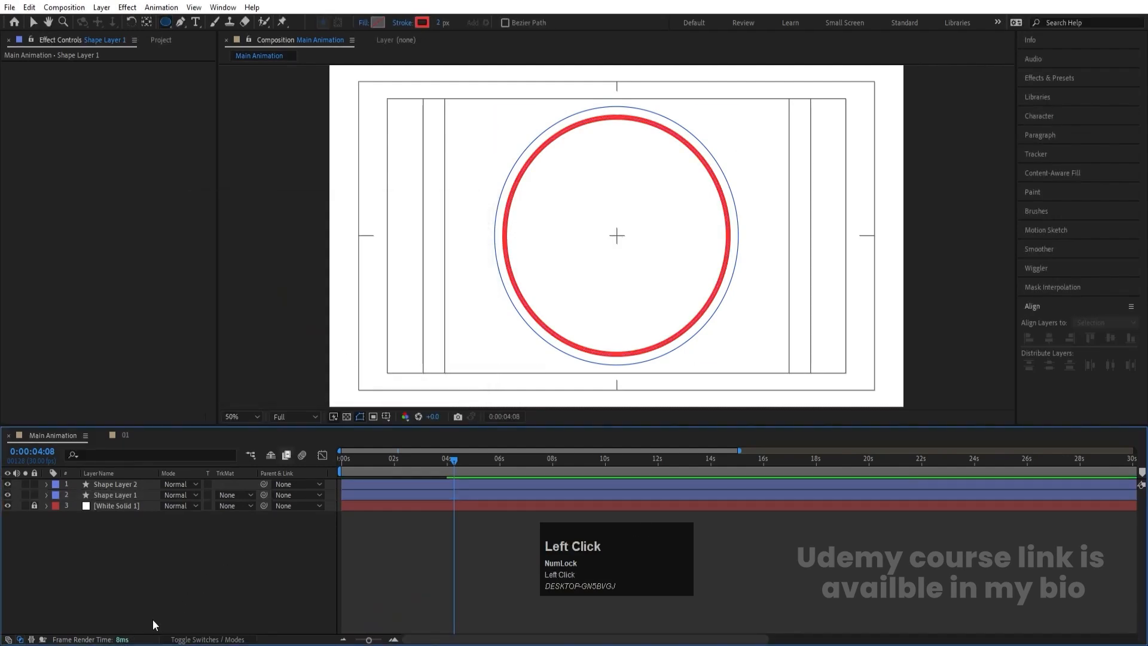
- Add composition 01 to the center of Main Animation and scale it to 42%
key("ctrl+0")
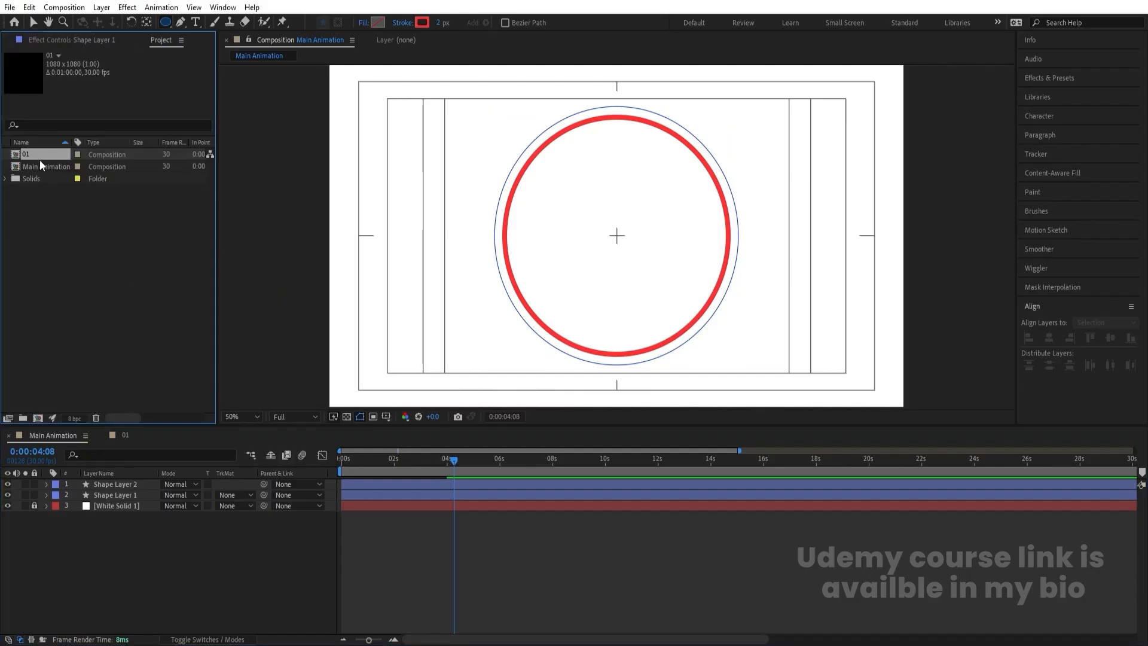
left_click_drag(39, 160, 147, 495)
key("s")
- Duplicate the 01 hexagon layer, place the copy at the top of the ring, and scale it to 37%
key("ctrl+d")
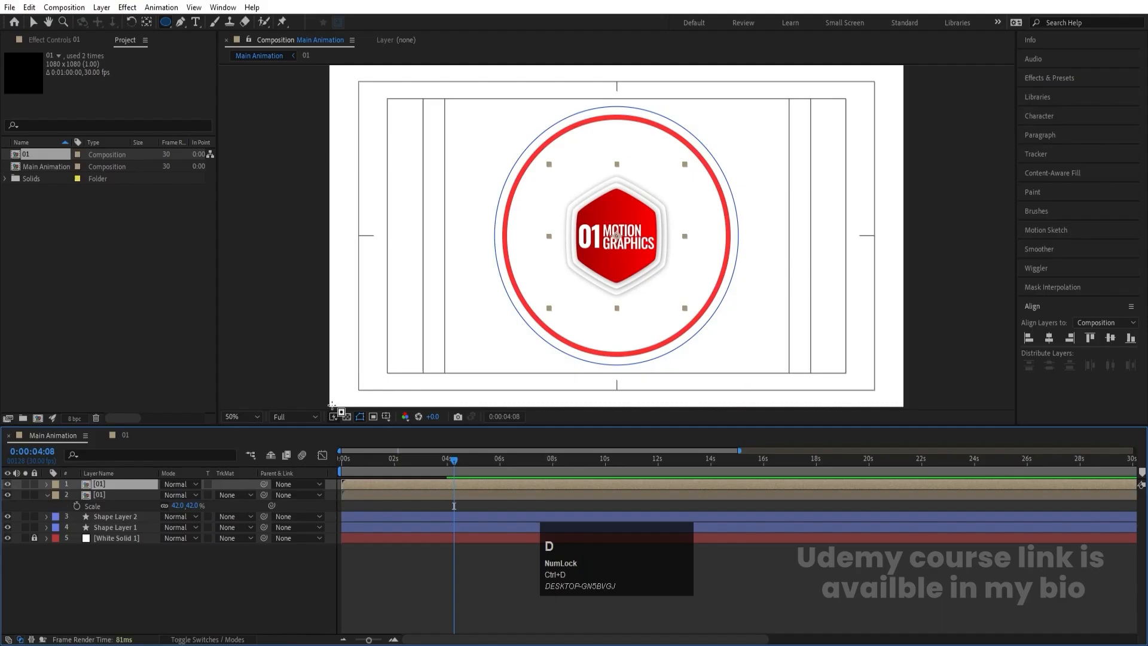
left_click(610, 256)
key("v")
left_click_drag(607, 258, 606, 121)
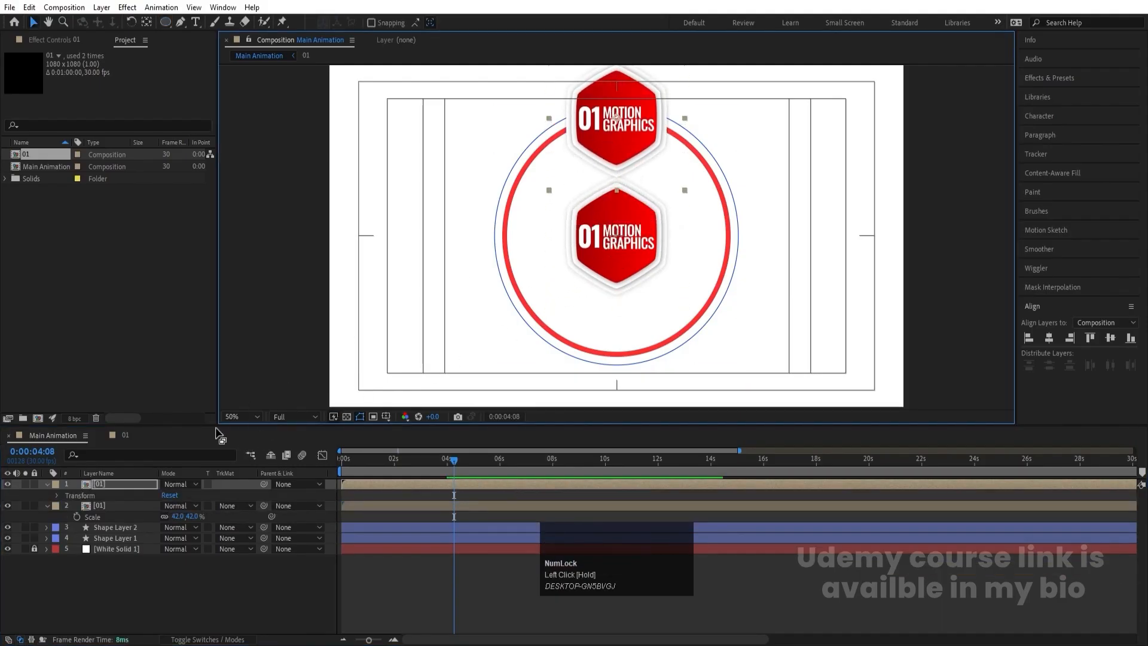
key("s")
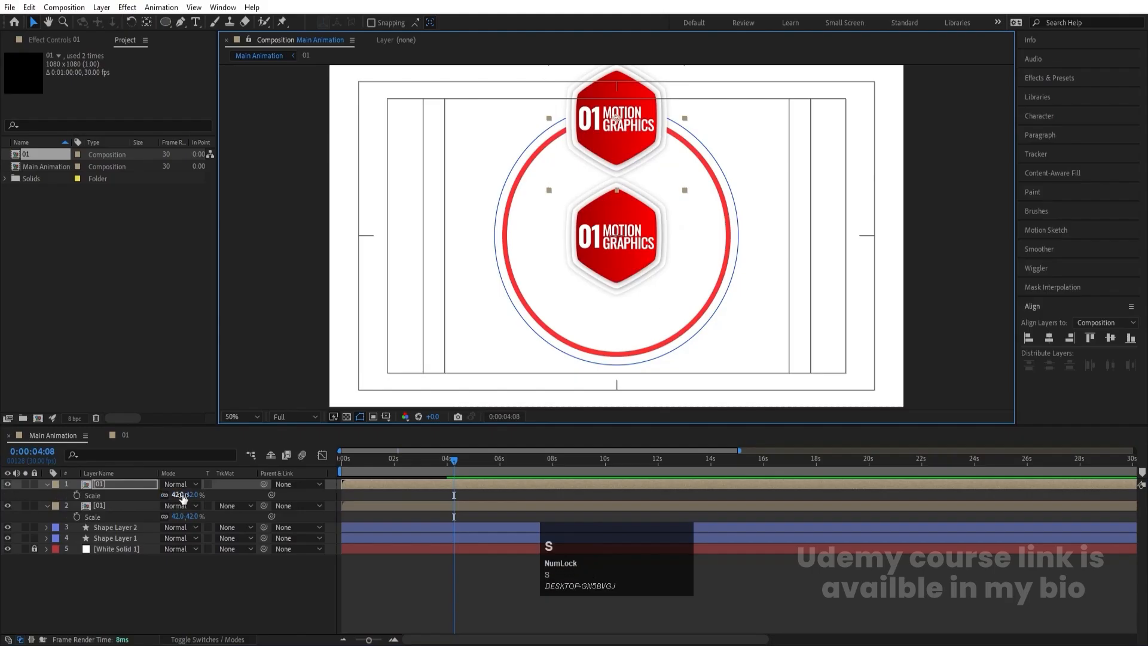
left_click_drag(182, 496, 179, 496)
- Duplicate the smaller hexagon five times, space the copies around the ring, and collapse the layer properties
key("ctrl+d")
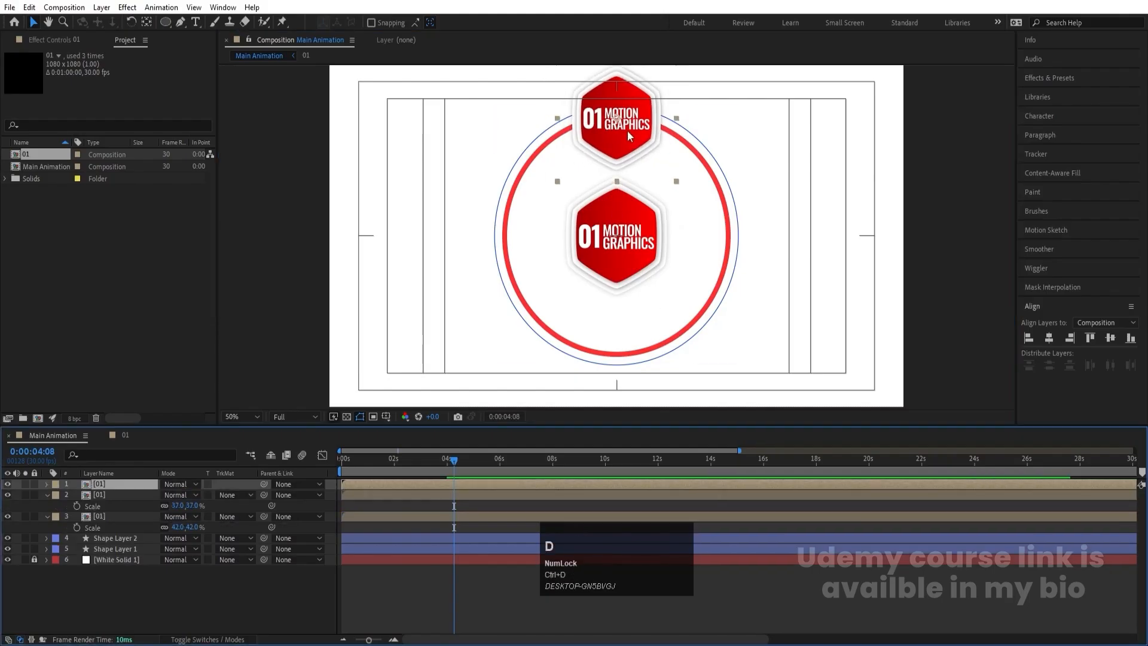
left_click_drag(627, 131, 523, 204)
key("ctrl+d")
key("ctrl+d")
key("ctrl+d")
key("ctrl+d")
left_click(372, 548)
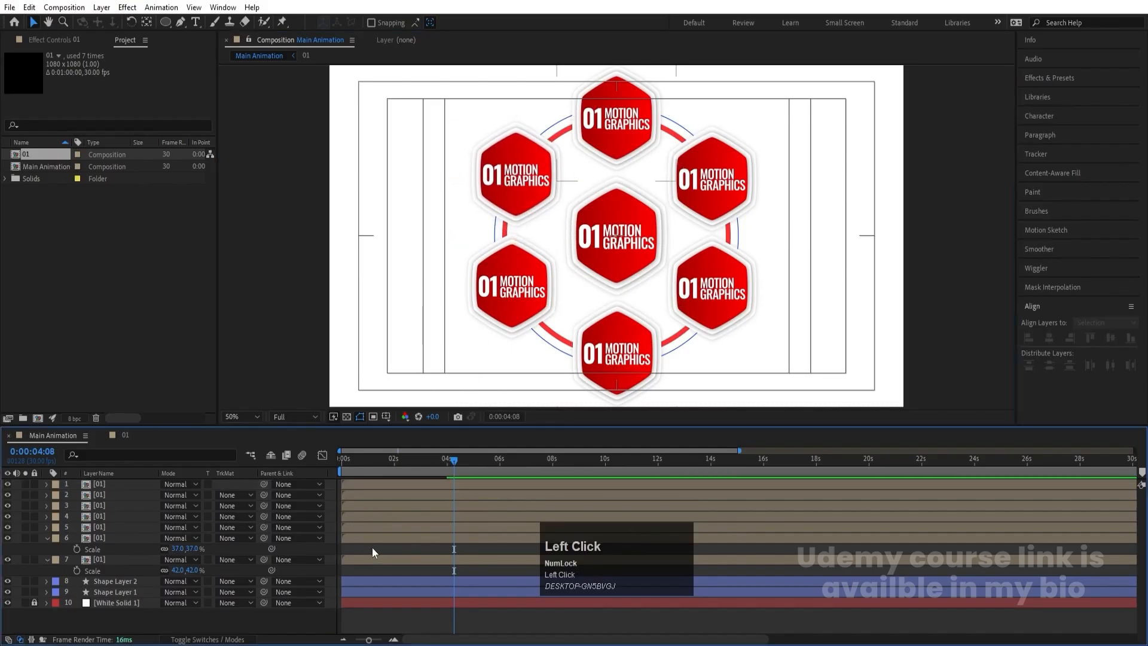
key("u")
key("u")
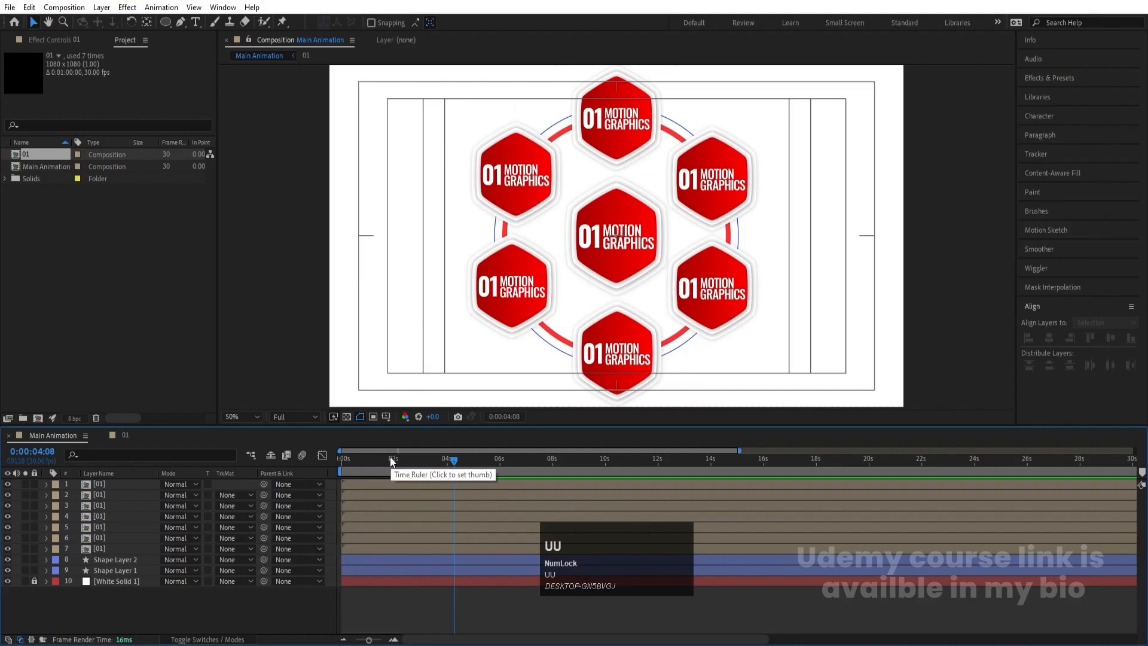
- Preview the hexagons and the ring animating together from the start of the composition
left_click_drag(393, 461, 295, 464)
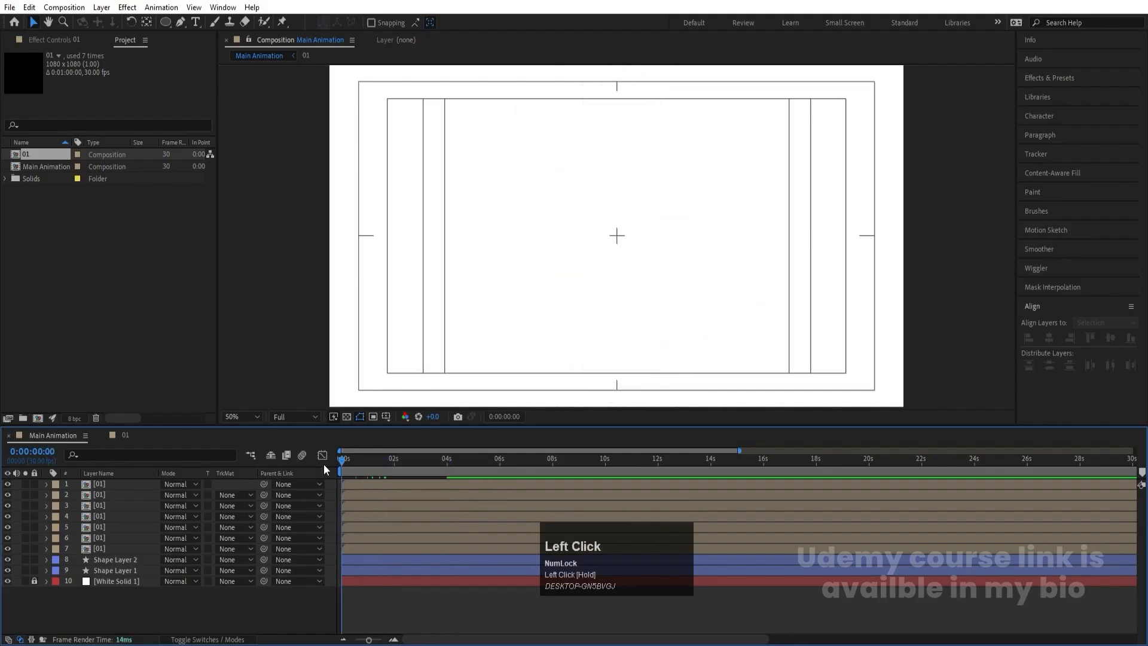
key("space")
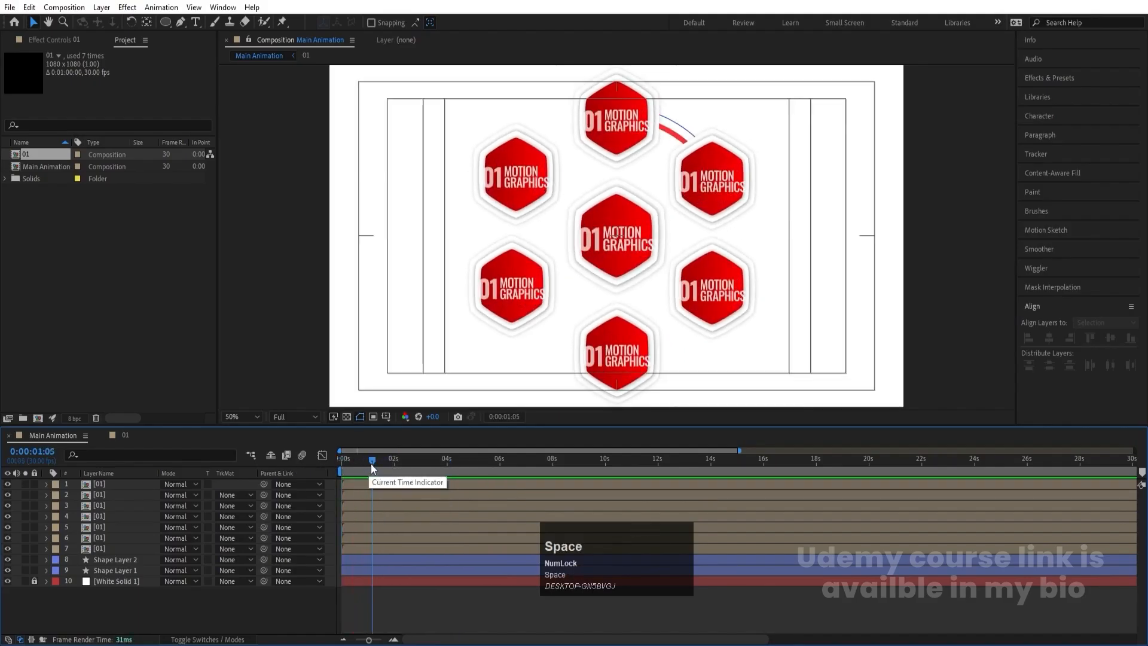
left_click(344, 460)
key("space")
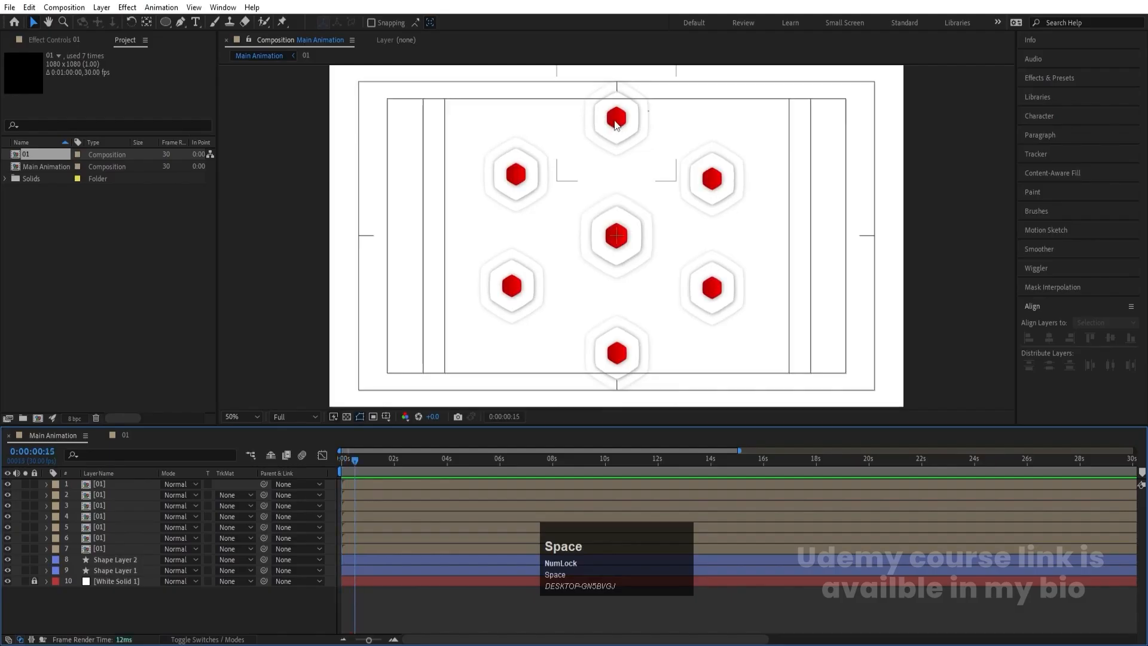
- Move the start of the upper-right hexagon layer to 0:00:00:20
left_click(617, 123)
key("equal")
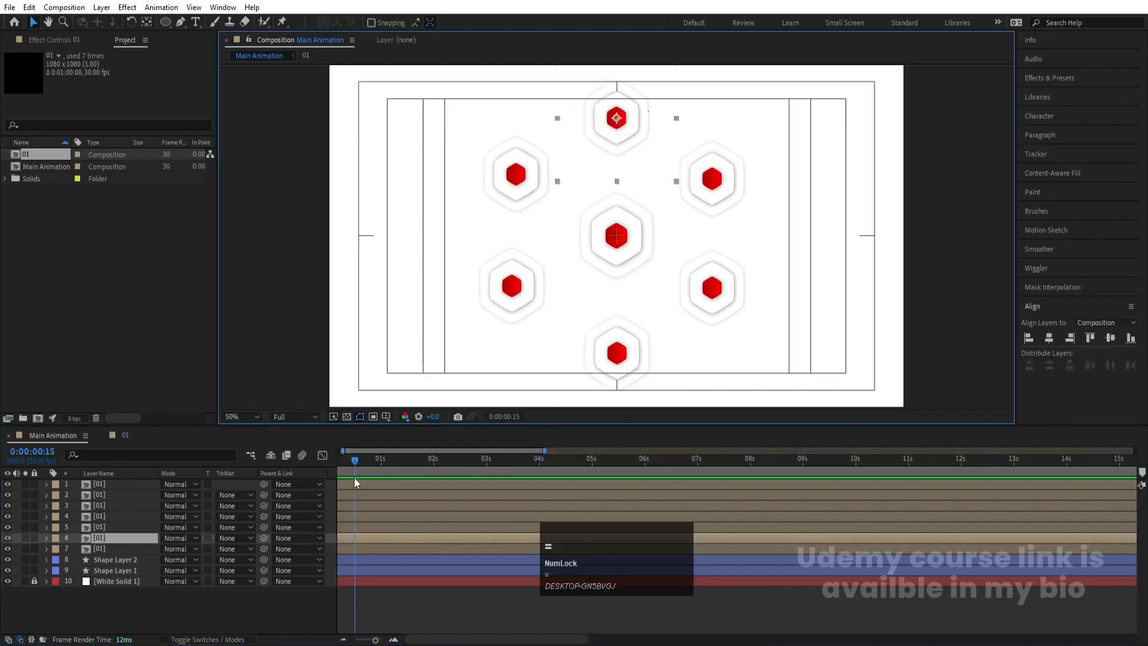
left_click_drag(357, 461, 292, 468)
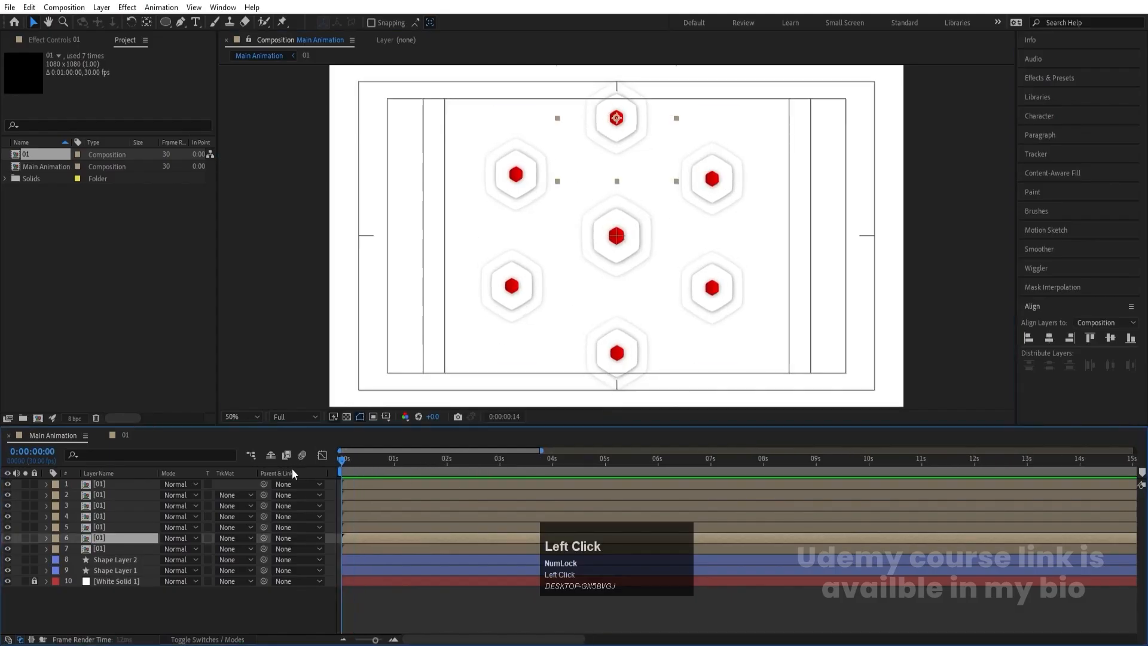
key("equal")
left_click(411, 461)
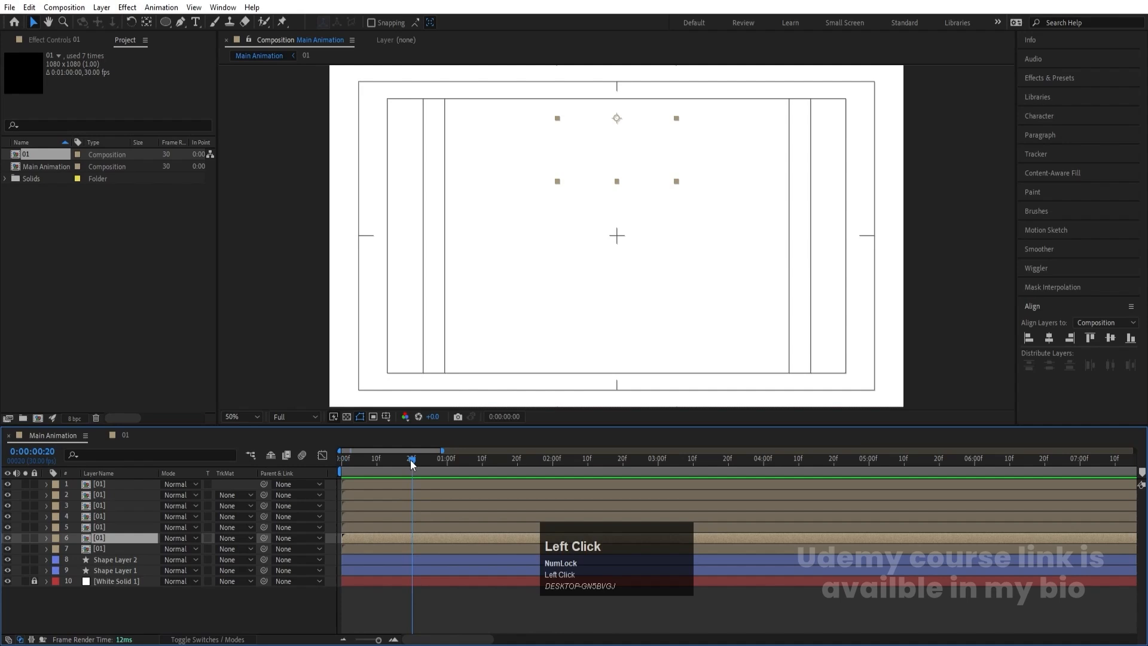
left_click(405, 528)
key("bracketleft")
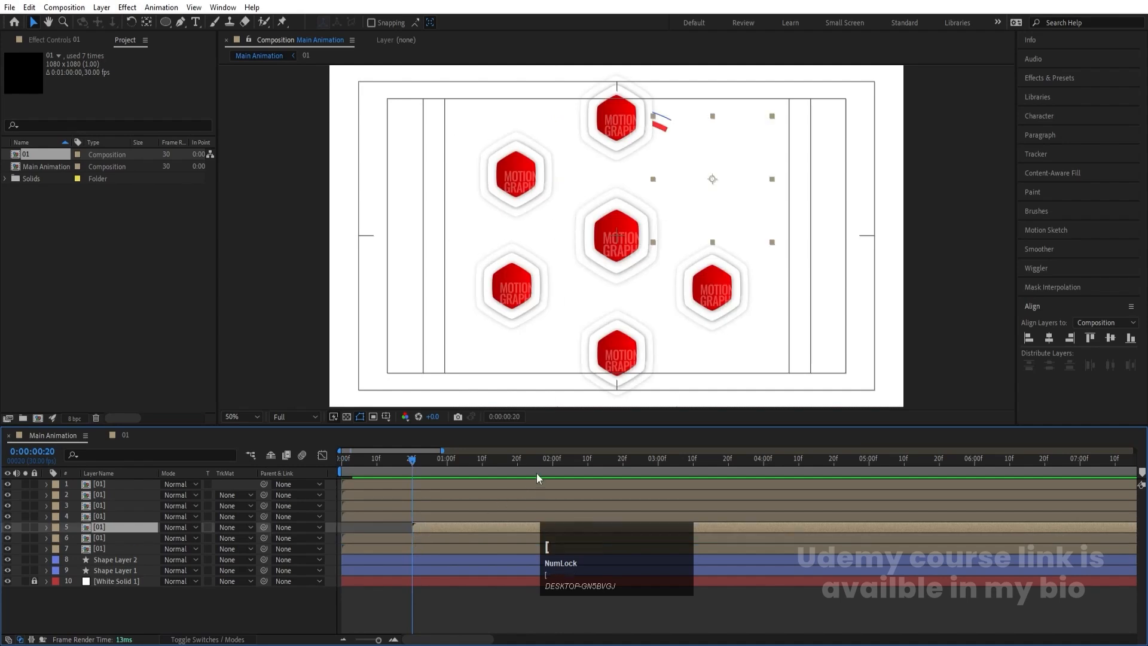
- Move the start of the lower-right hexagon layer to 0:00:01:10 and the bottom one to 0:00:02:00
left_click(482, 464)
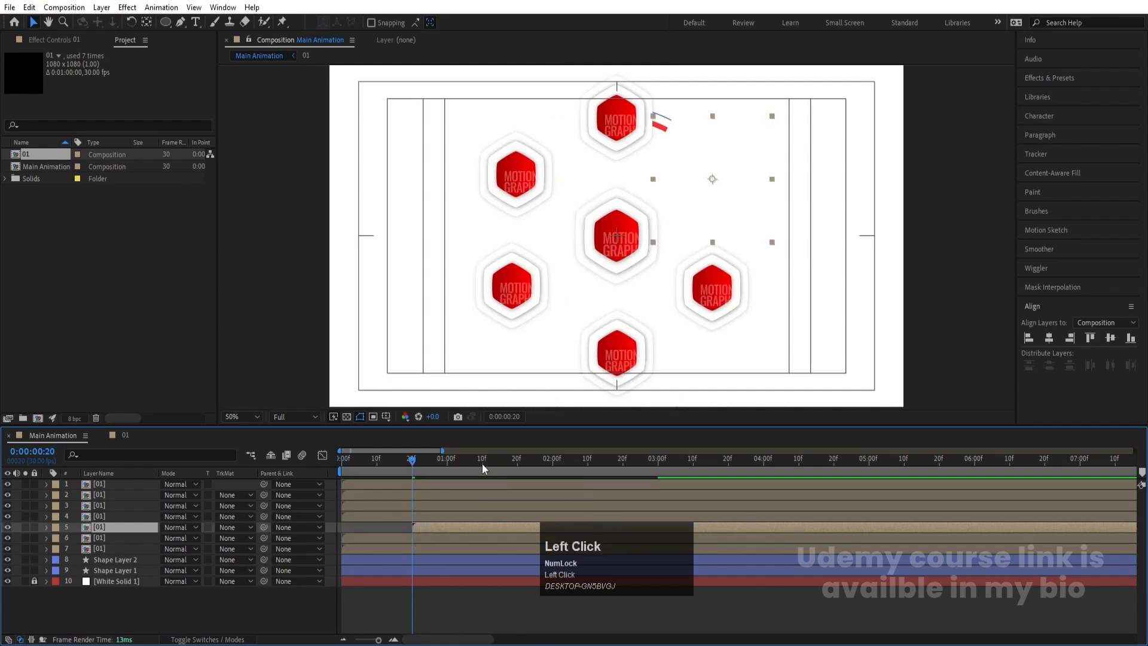
left_click(480, 518)
key("bracketleft")
left_click(552, 458)
left_click(554, 506)
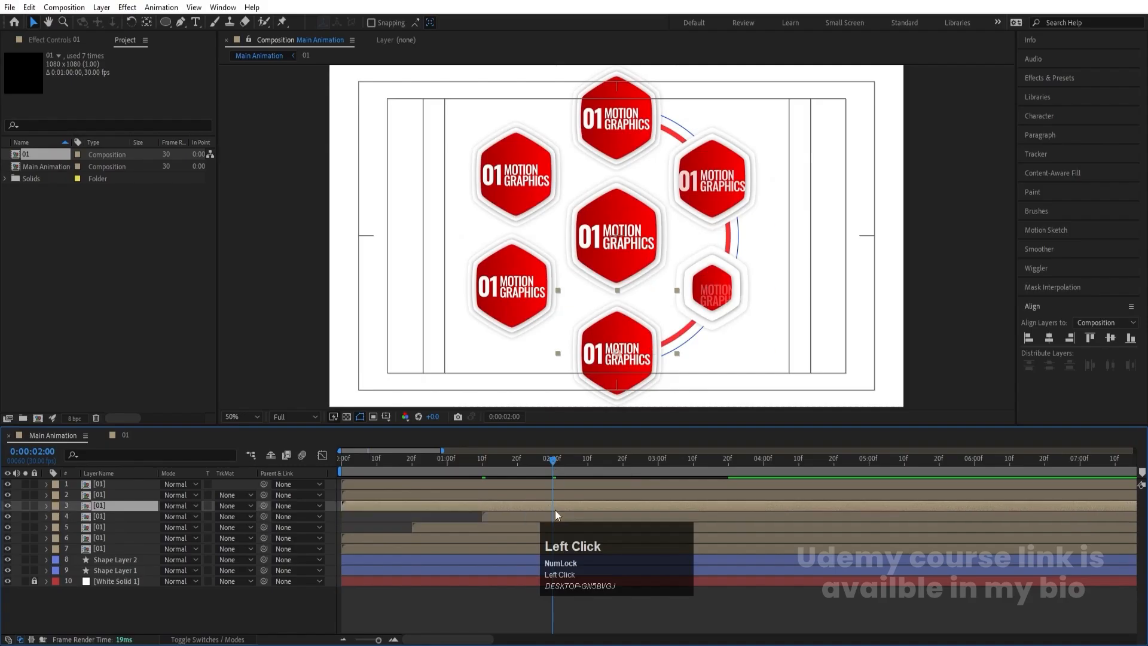
key("bracketleft")
- Move the start of the lower-left hexagon layer to 0:00:02:20 and the upper-left one to 0:00:03:10
left_click(620, 458)
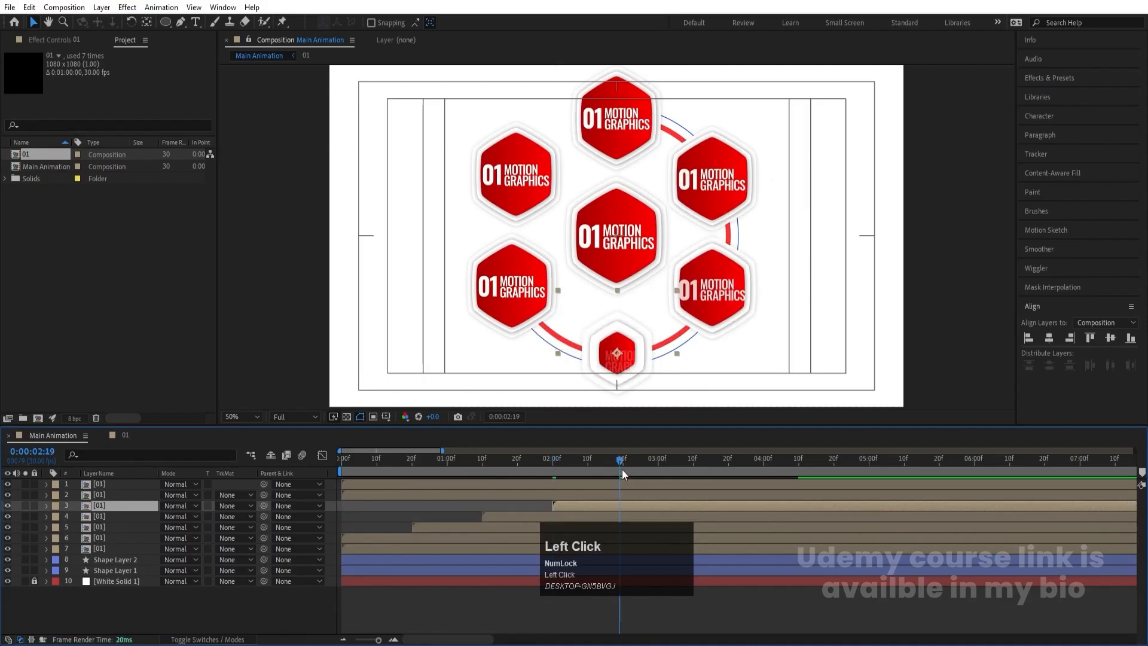
key("Page_Down")
left_click(609, 494)
key("bracketleft")
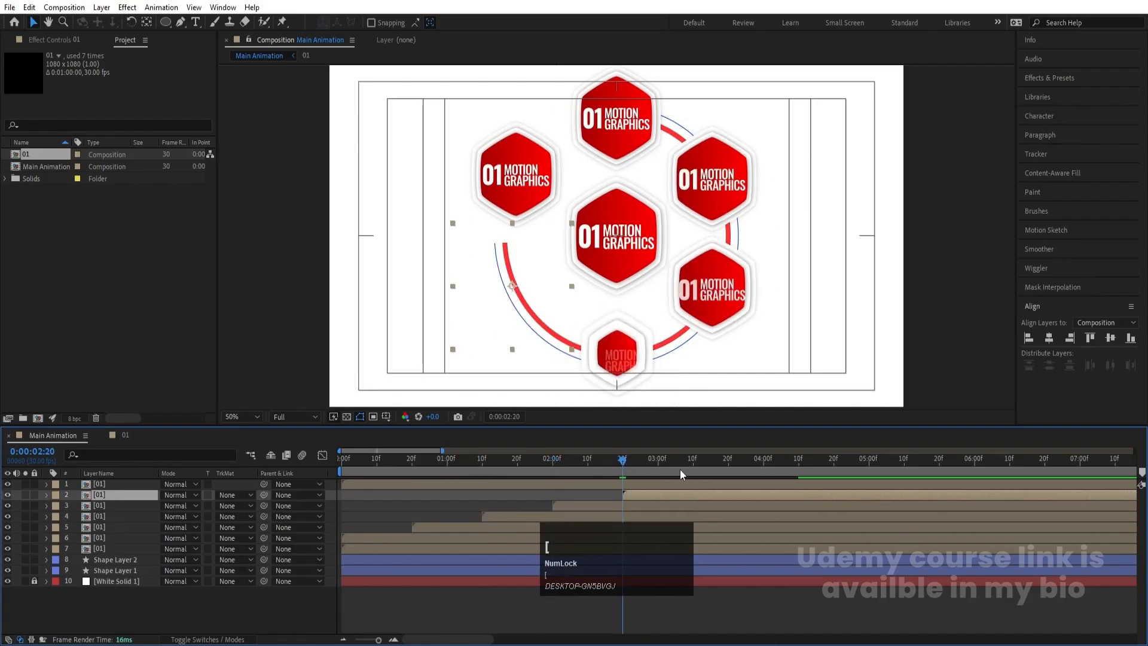
left_click(694, 460)
left_click(693, 485)
key("bracketleft")
- Preview the staggered hexagon reveal around the ring from the start of the composition
key("space")
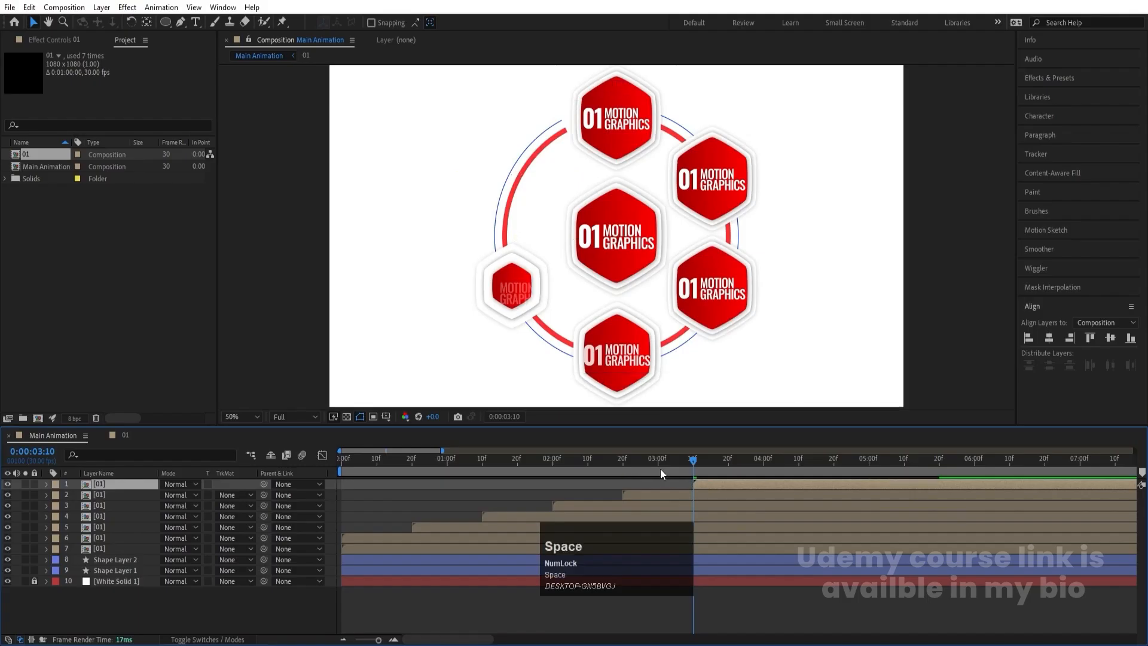
key("minus")
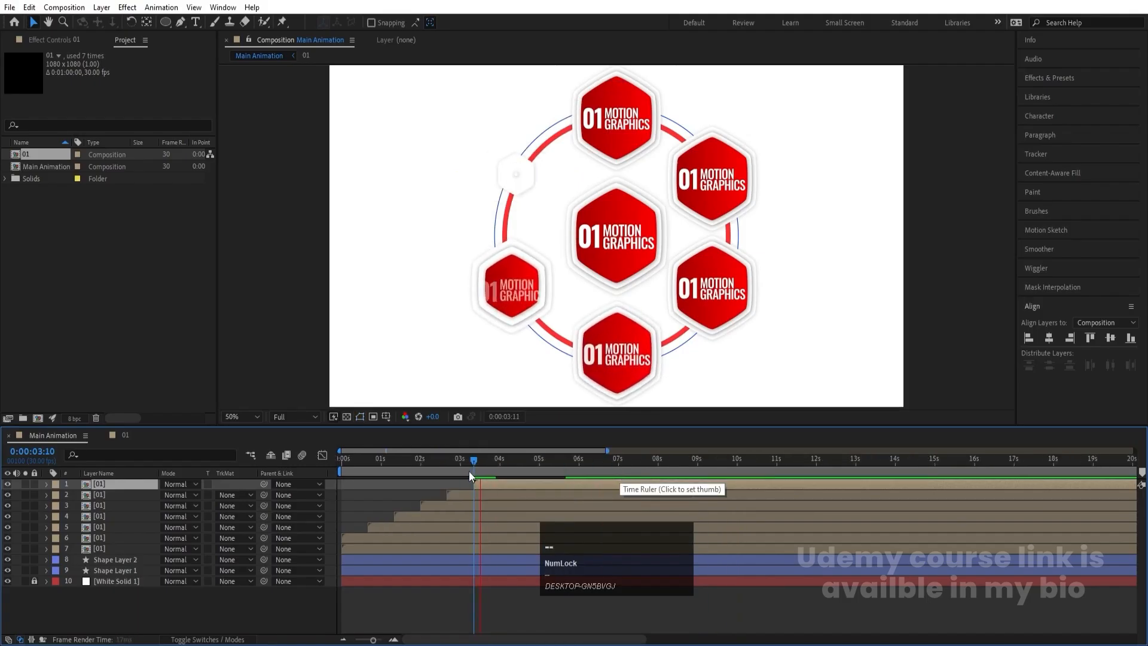
key("space")
left_click_drag(468, 470, 301, 471)
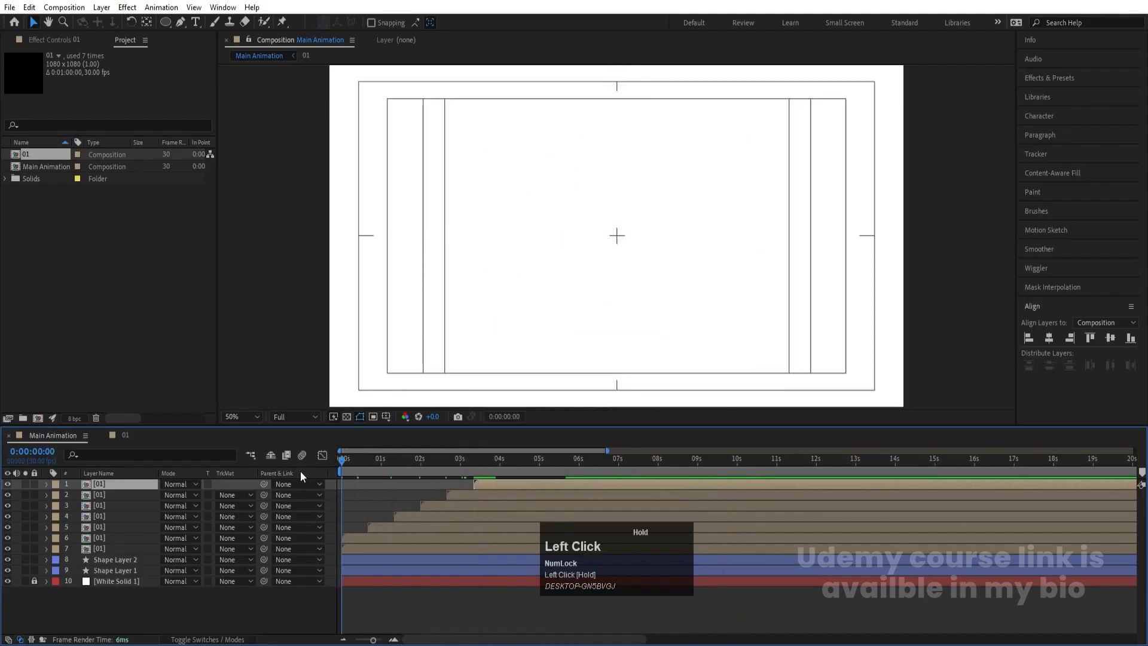
key("space")
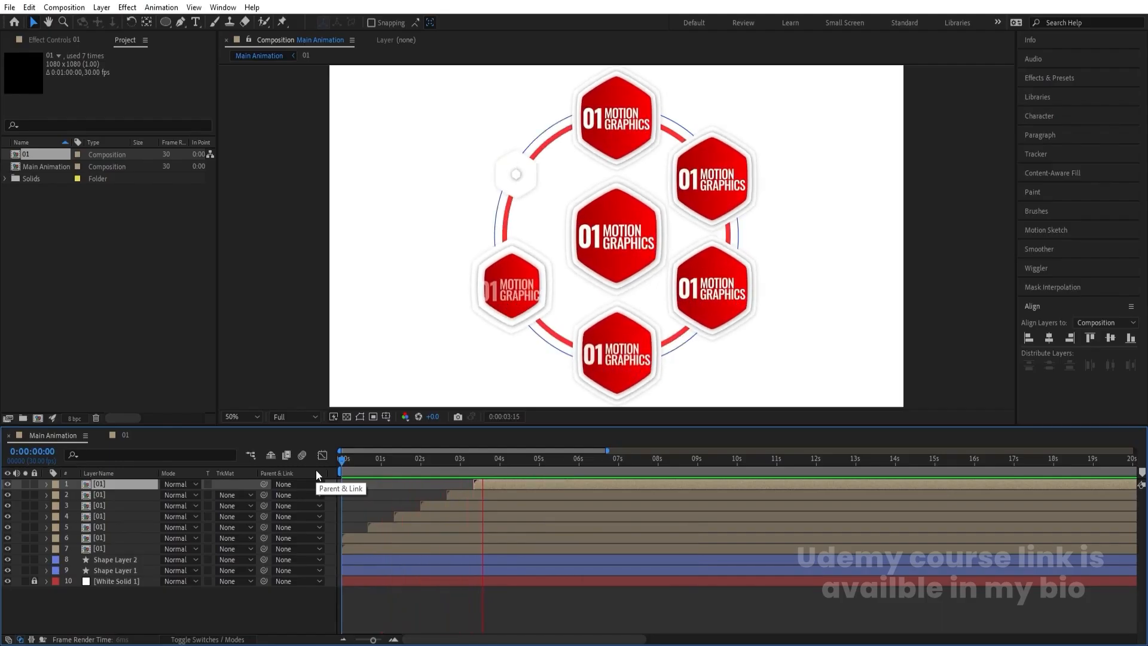
key("space")
key("apostrophe")
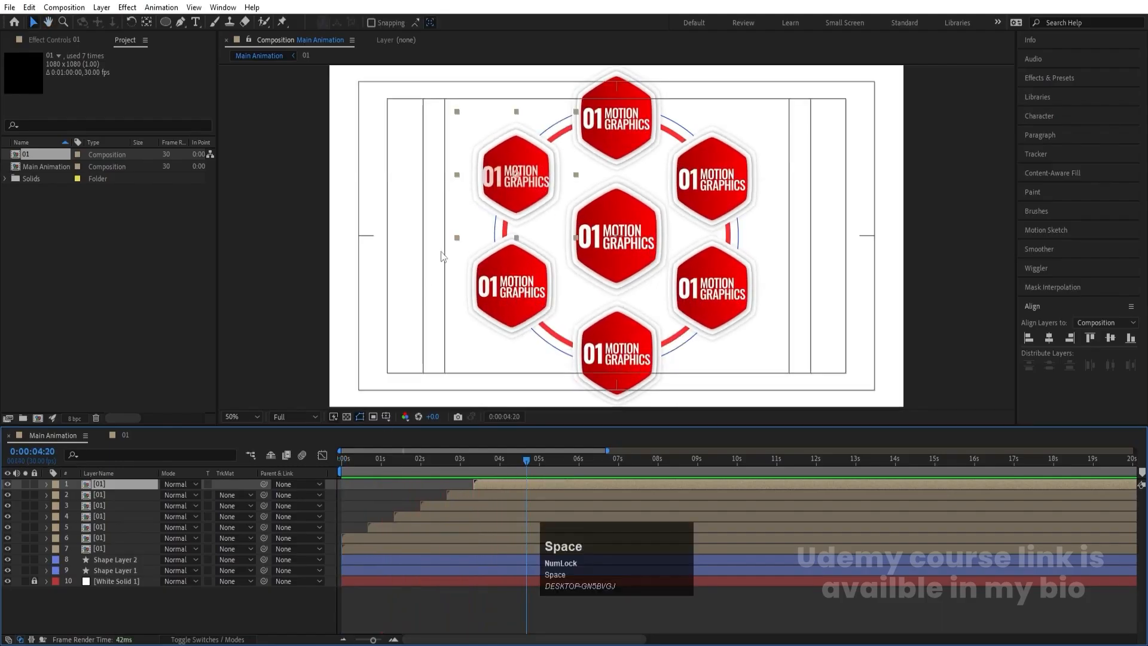
key("space")
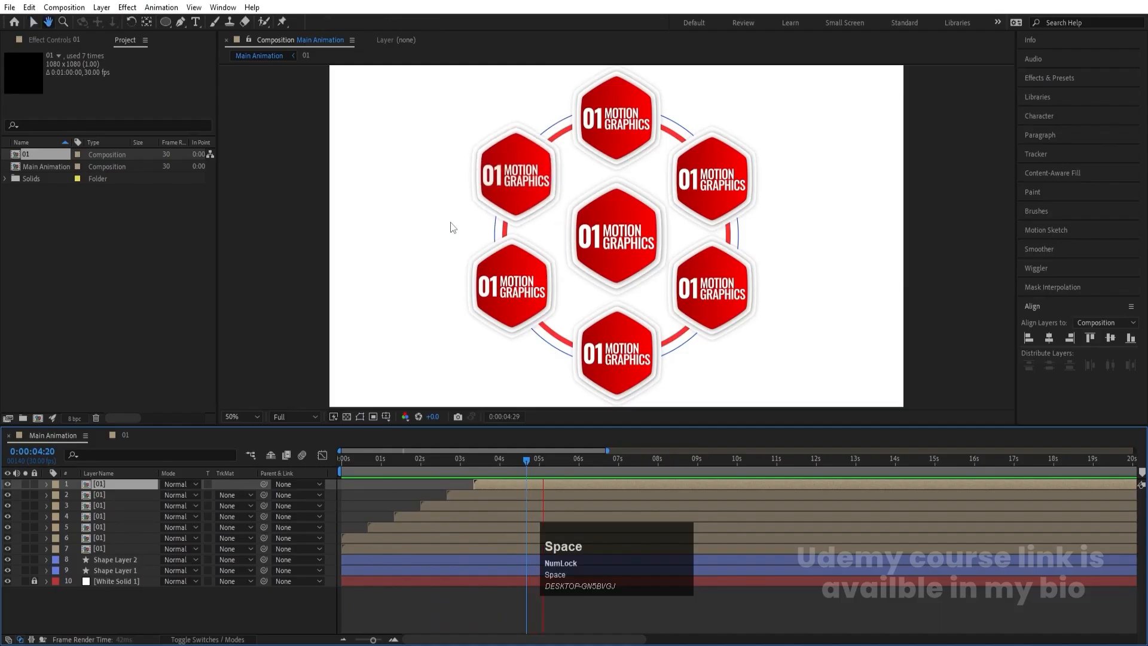
key("space")
- Move all six outer hexagon layers back to start at 0:00:00:00
left_click_drag(363, 462, 272, 483)
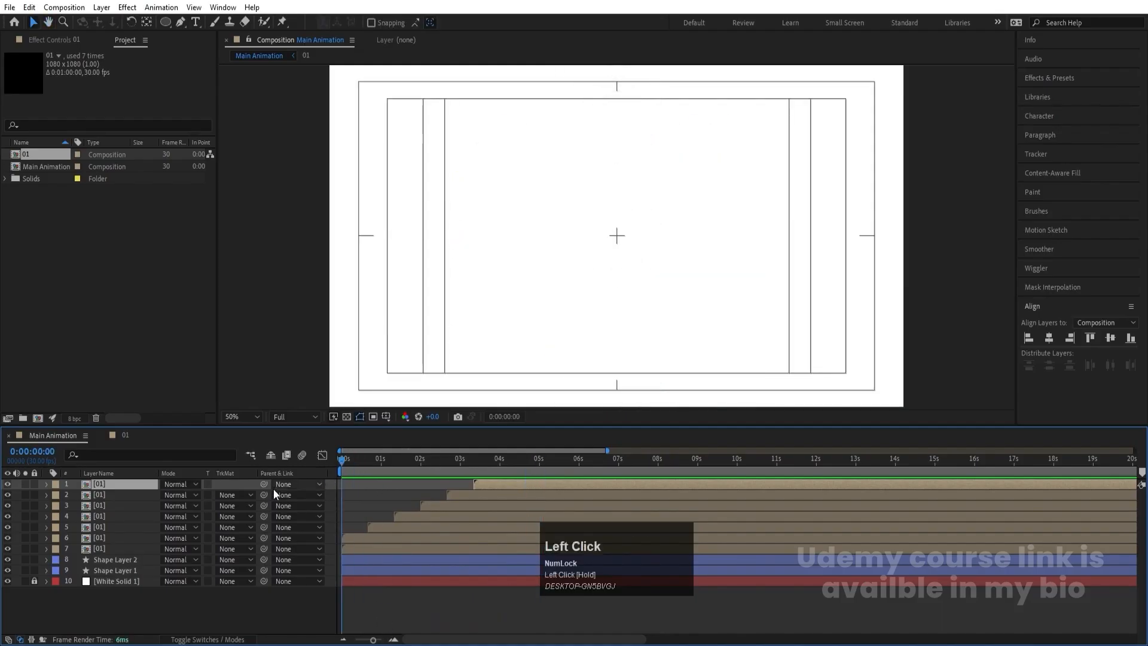
left_click_drag(368, 458, 286, 463)
left_click(447, 540)
left_click(501, 487, "shift")
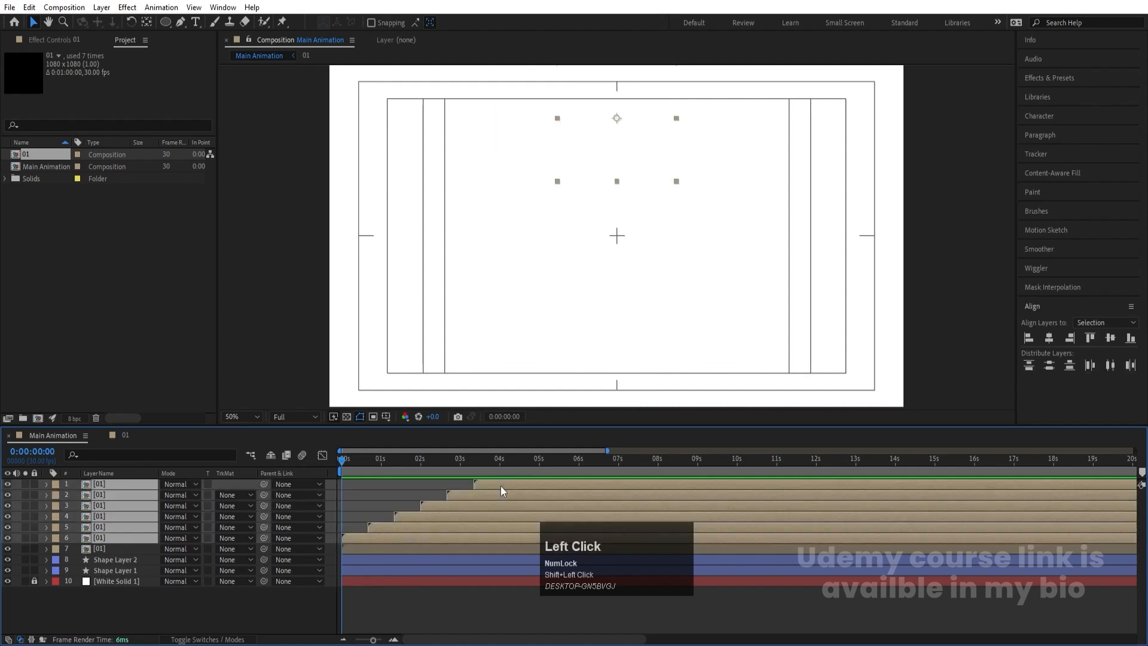
key("bracketleft")
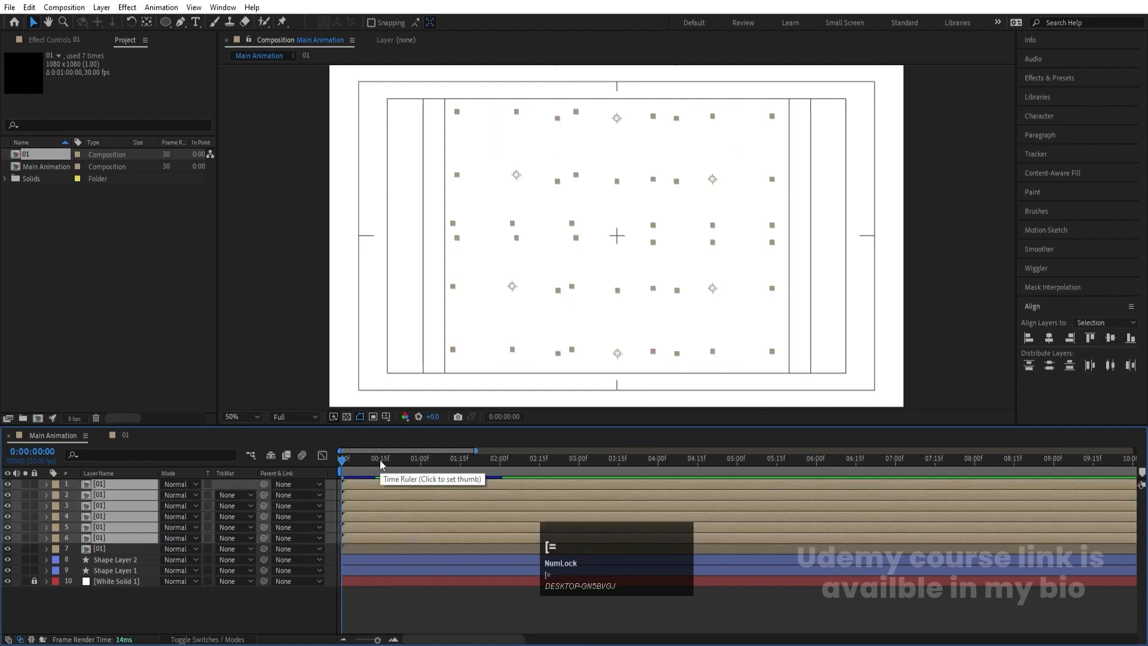
- Examine the hexagon reveals against the ring's draw-on at several times within the first two and a half seconds
left_click(380, 461)
key("equal")
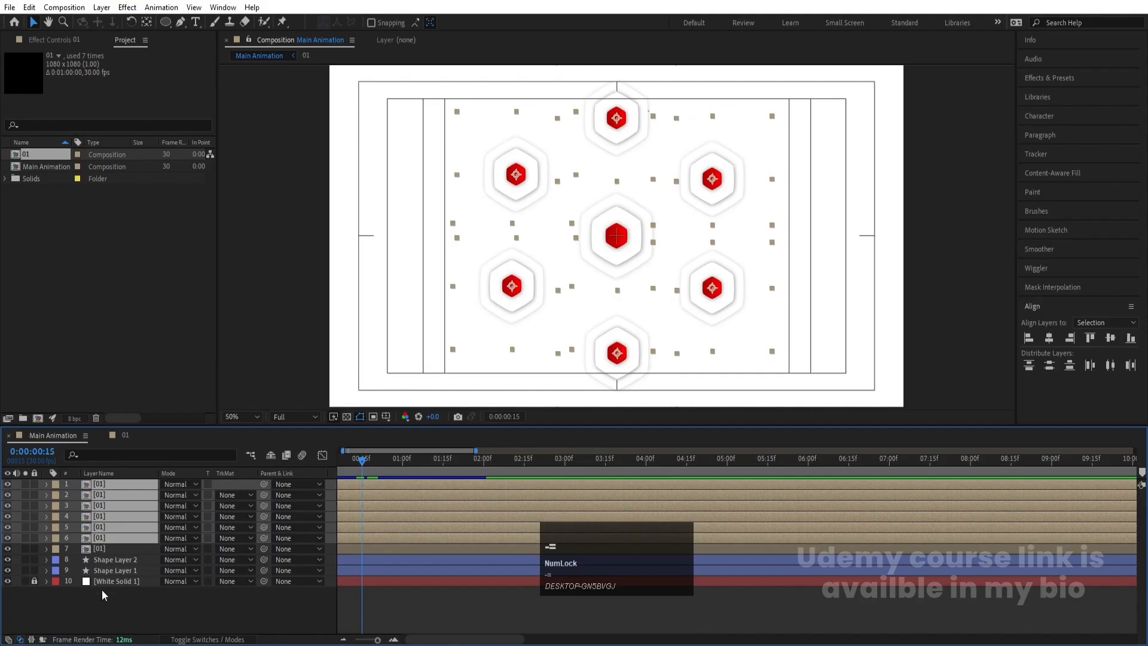
left_click(102, 537)
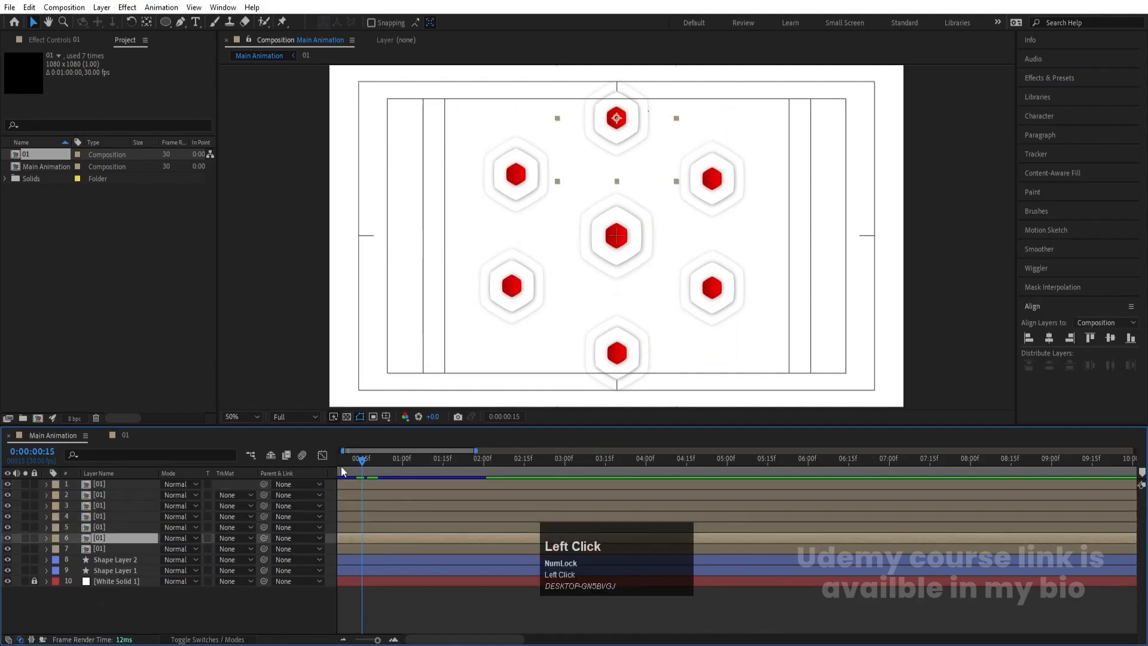
left_click_drag(341, 464, 368, 467)
key("equal")
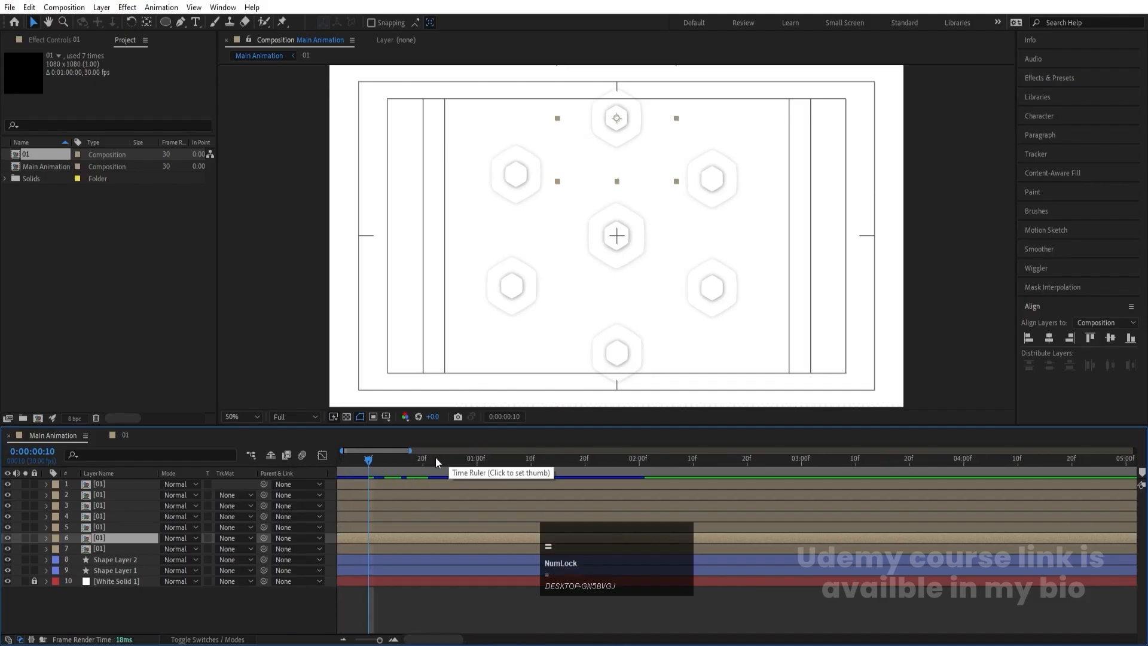
left_click(102, 526)
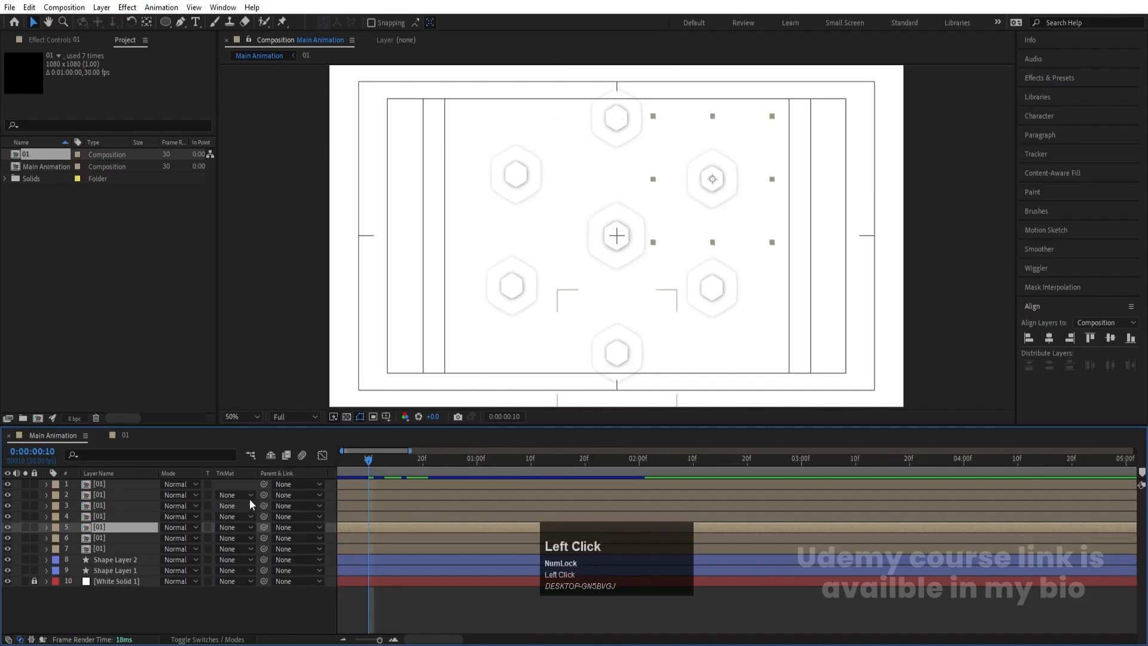
left_click_drag(358, 461, 306, 461)
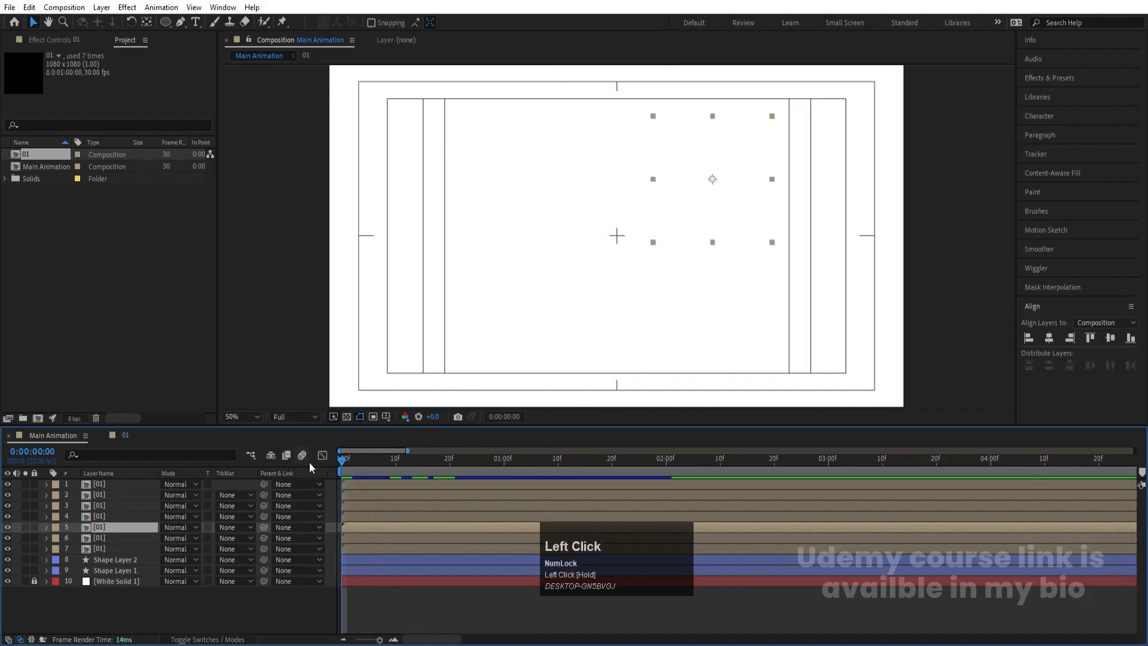
key("minus")
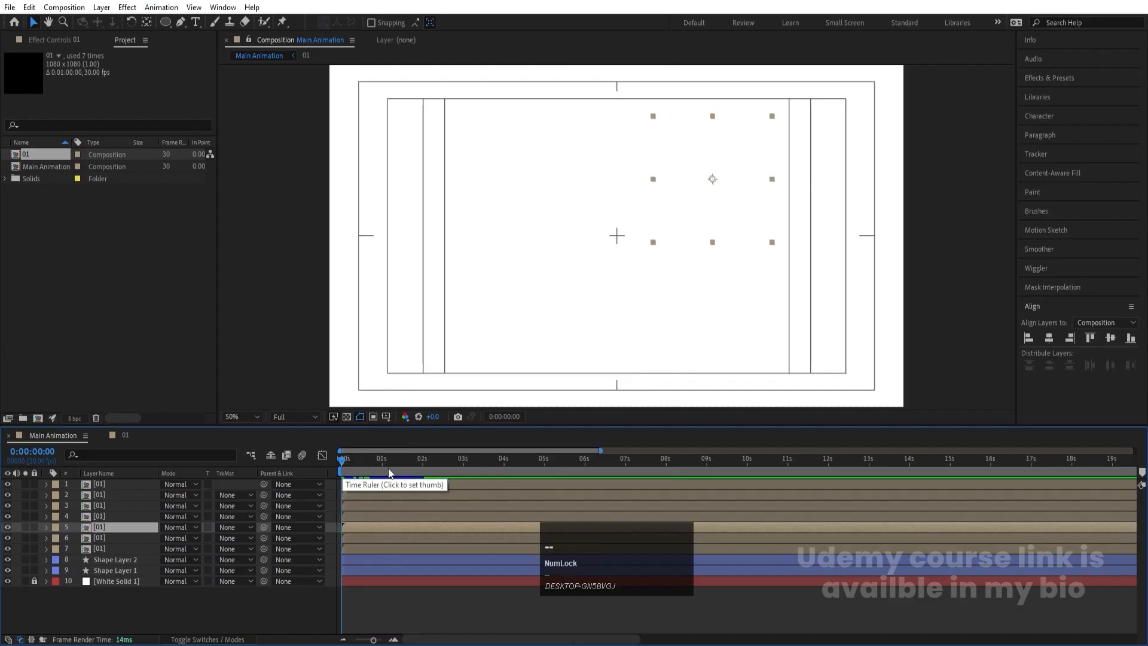
left_click(393, 468)
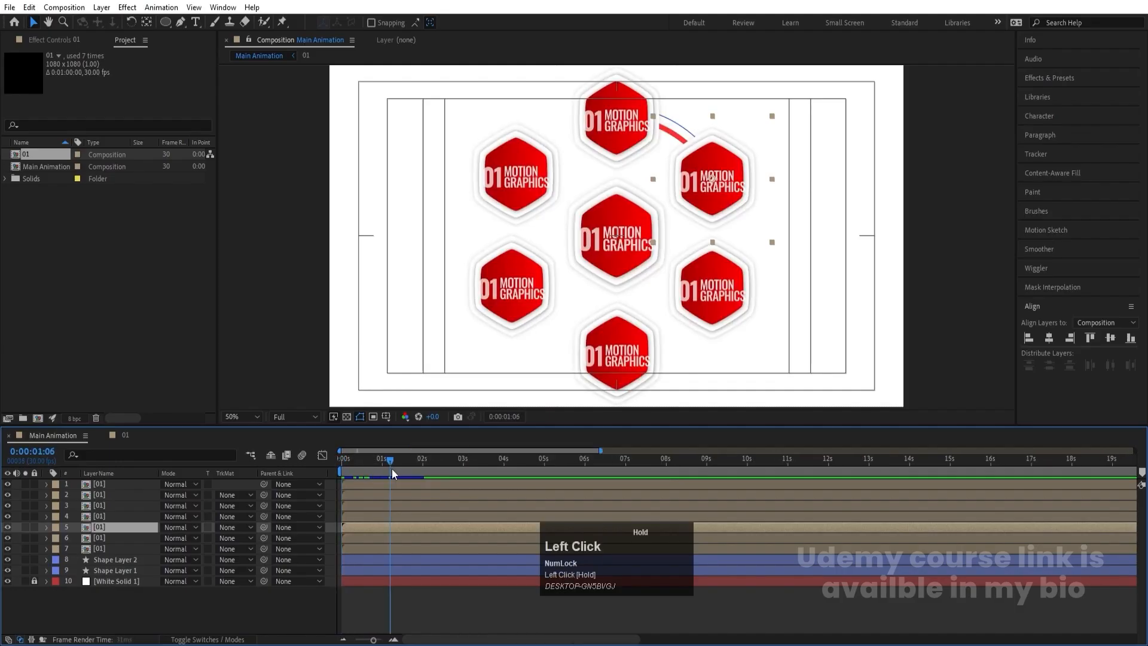
left_click(440, 464)
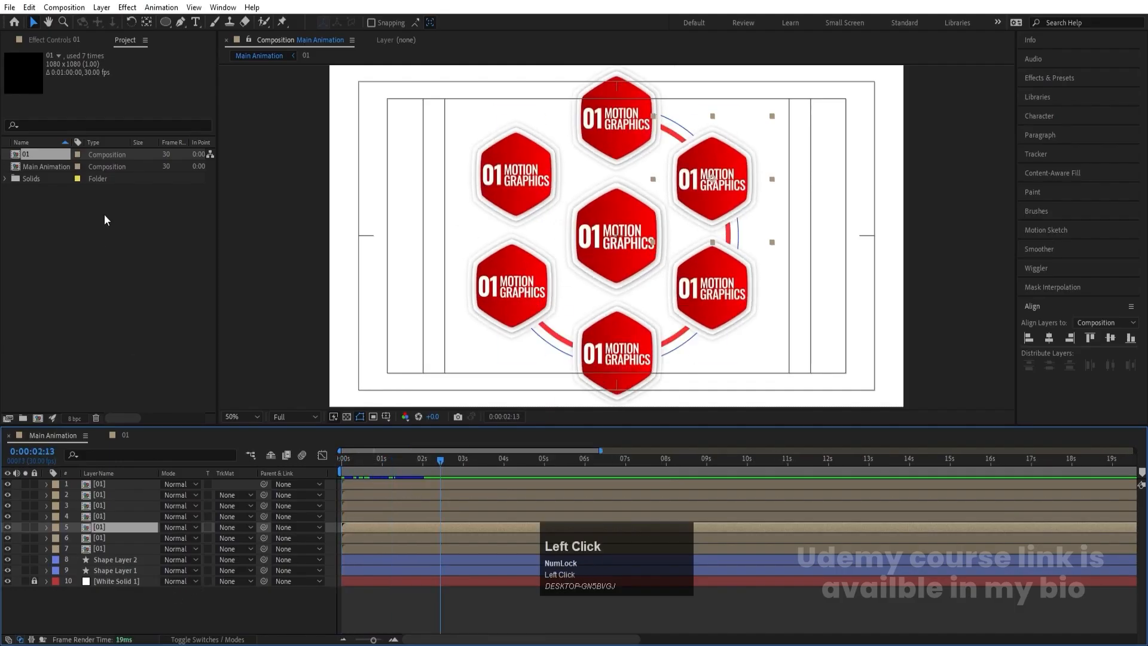
- Duplicate composition 01 as 02 and replace the upper-right hexagon layer's source with it
left_click(37, 158)
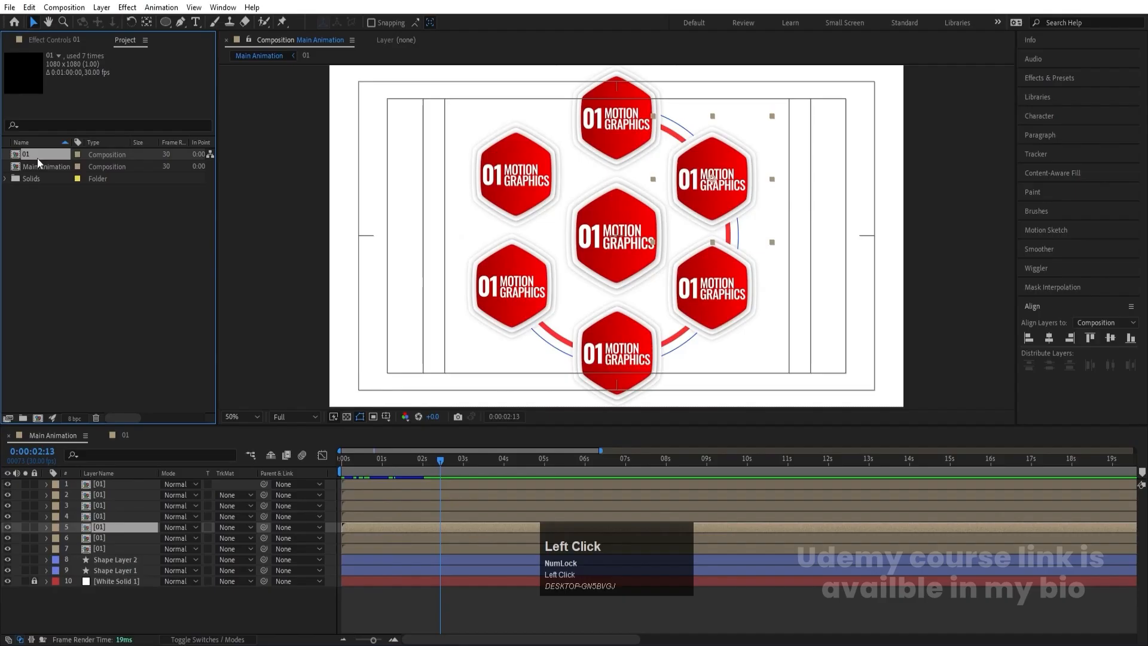
key("ctrl+d")
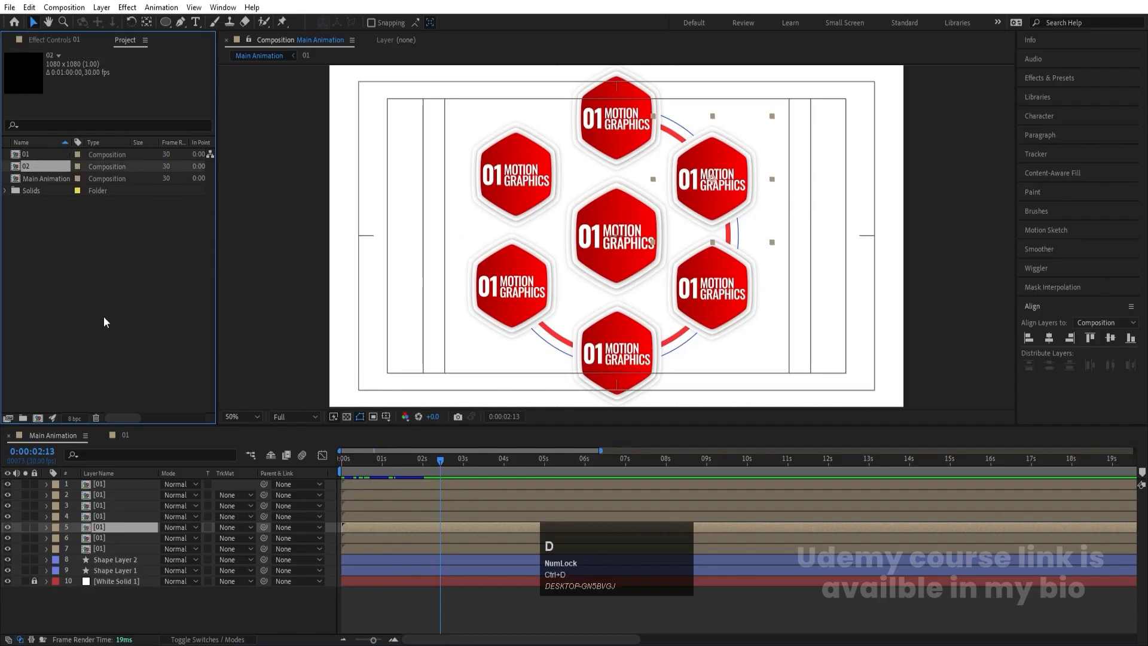
left_click(102, 526)
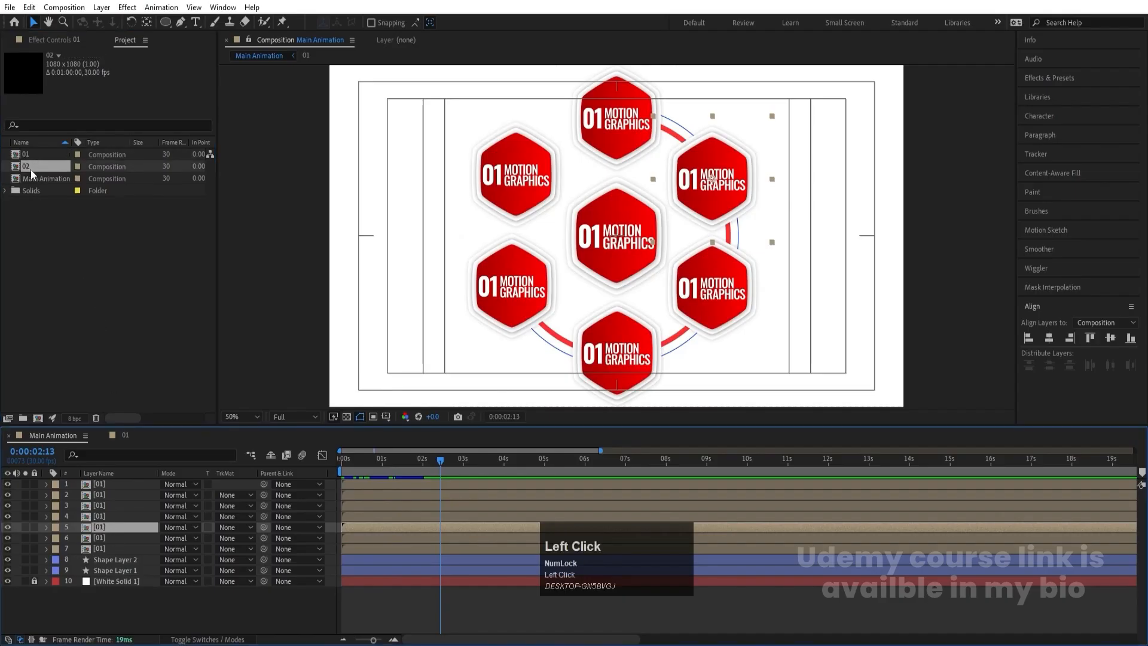
left_click_drag(31, 170, 120, 523)
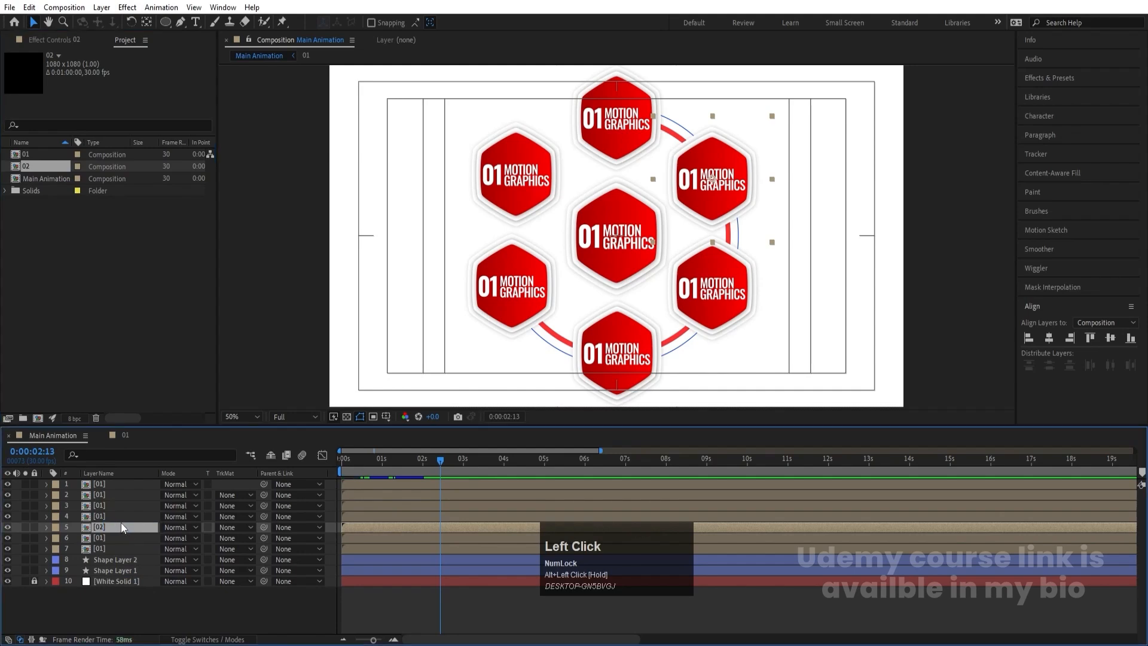
- Duplicate composition 02 as 03 and swap it in for the lower-right hexagon layer
left_click(36, 167)
key("ctrl+d")
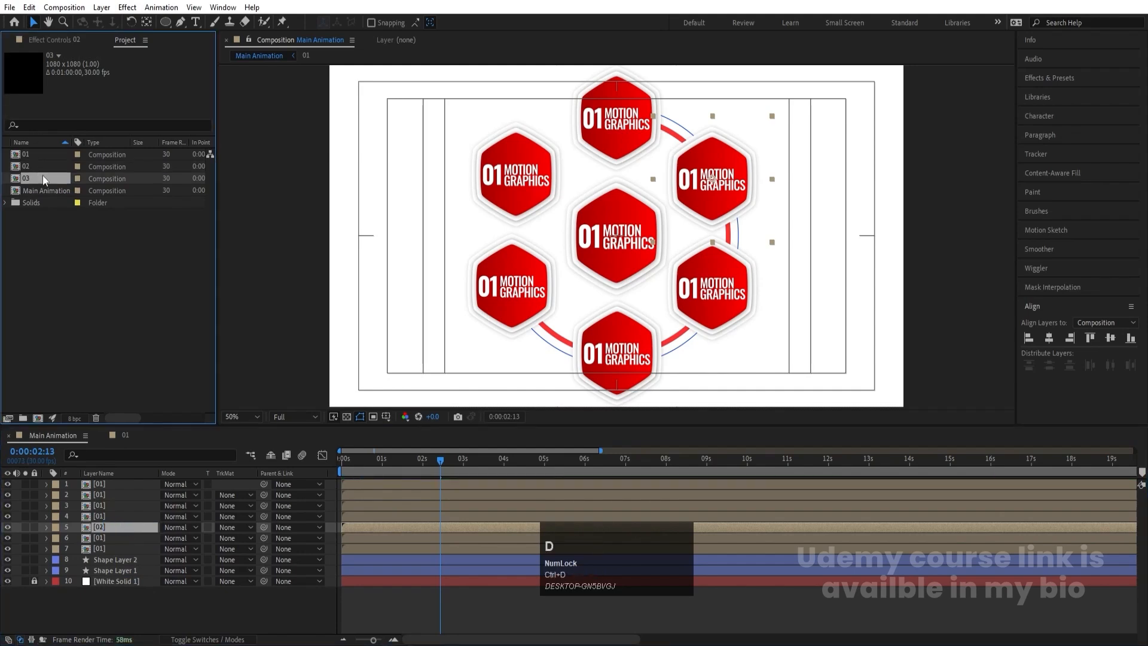
left_click(106, 514)
left_click_drag(37, 179, 128, 517)
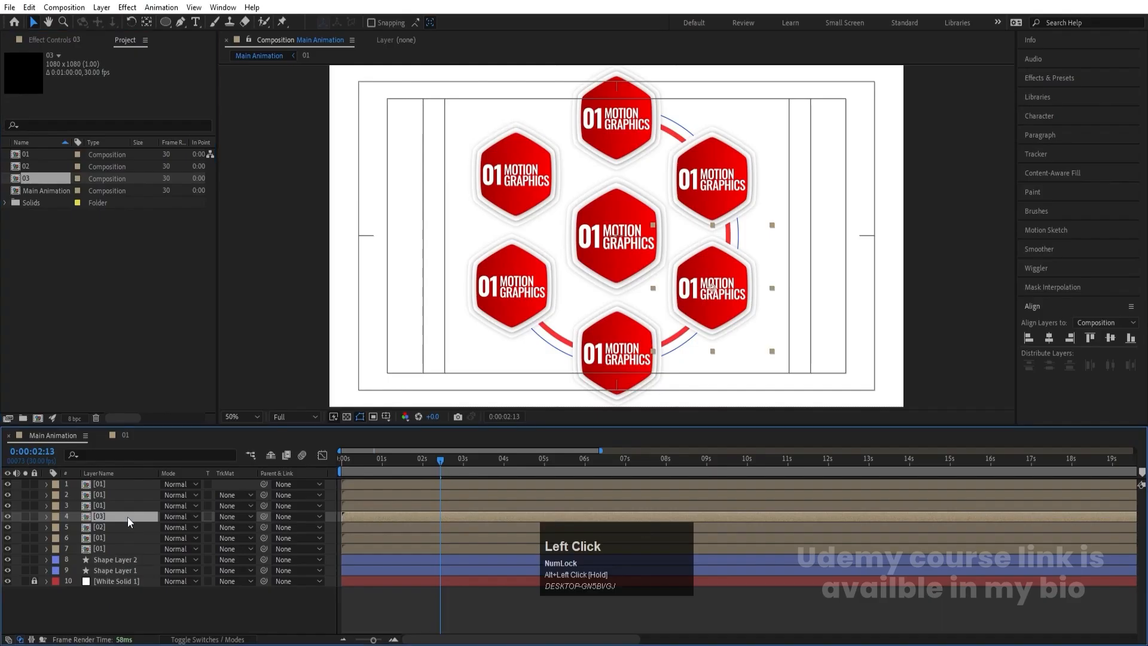
- Duplicate composition 03 as 04 and swap it in for the bottom hexagon layer on the ring
left_click(101, 506)
left_click(44, 174)
key("ctrl+d")
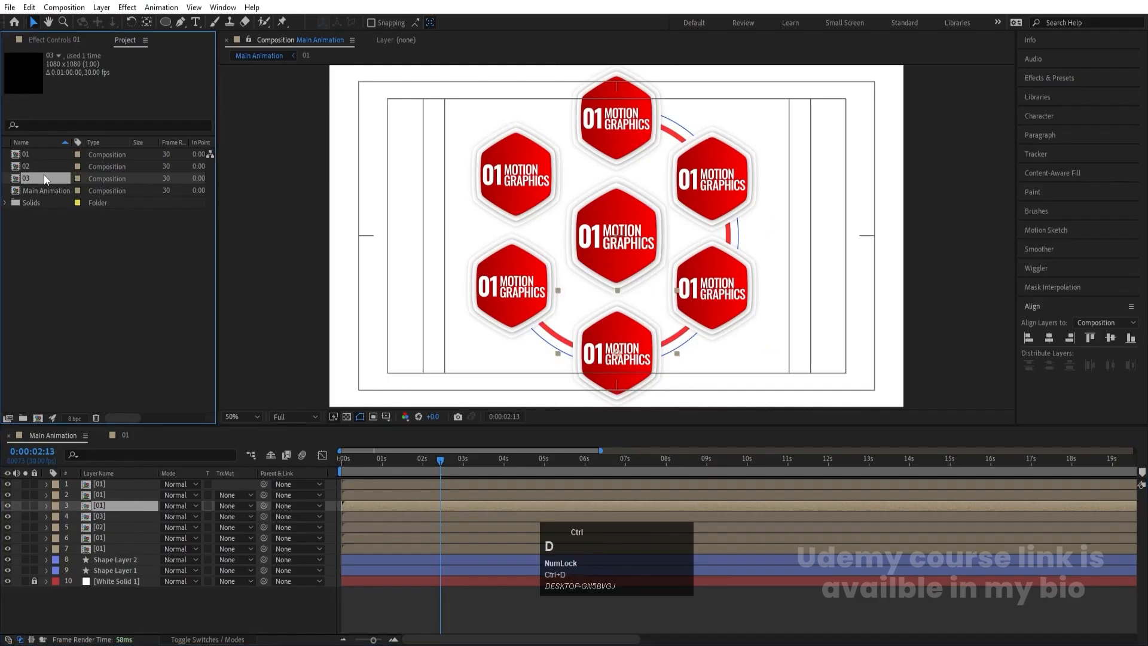
left_click_drag(42, 186, 87, 312)
left_click_drag(129, 499, 129, 500)
- Duplicate composition 04 as 05 and swap it in for the lower-left hexagon layer
left_click(118, 492)
left_click(34, 192)
key("ctrl+d")
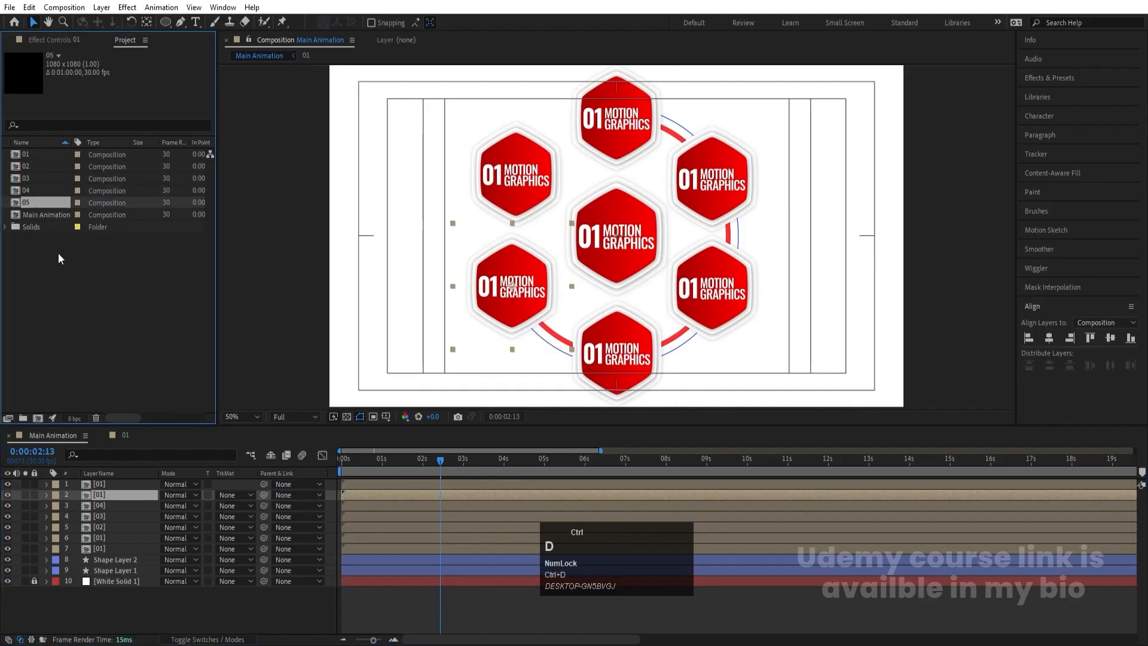
left_click_drag(33, 202, 102, 489)
- Duplicate composition 05 as 06, swap it in for the upper-left hexagon layer, and check the replaced layers' positions
left_click(101, 483)
left_click(38, 205)
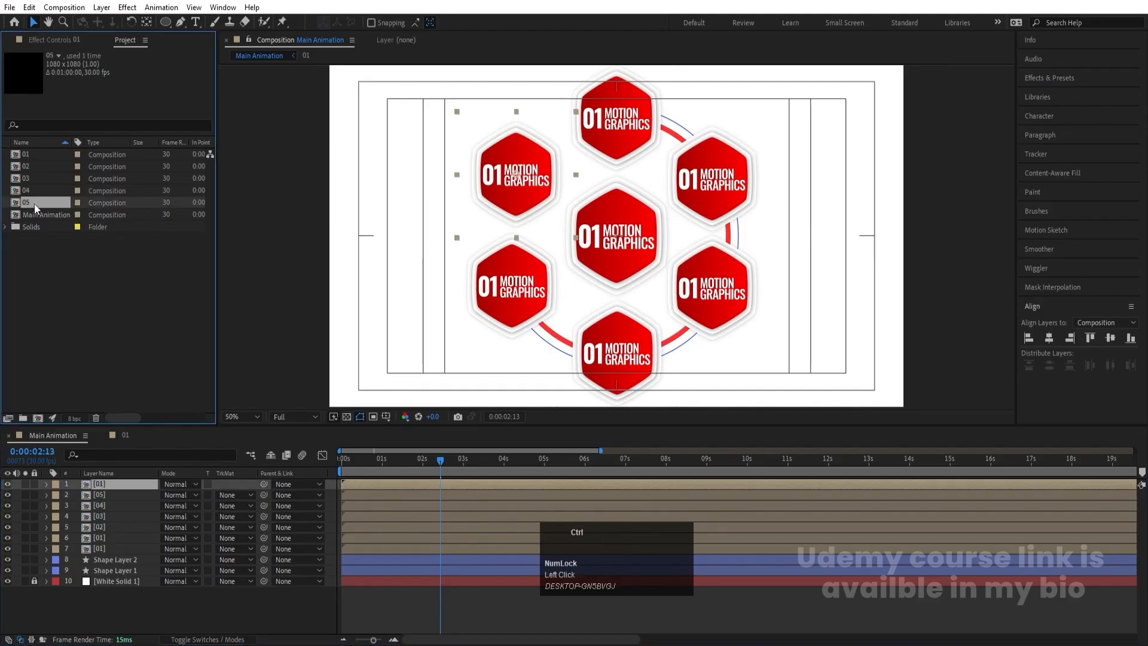
key("ctrl+d")
left_click_drag(45, 218, 132, 489)
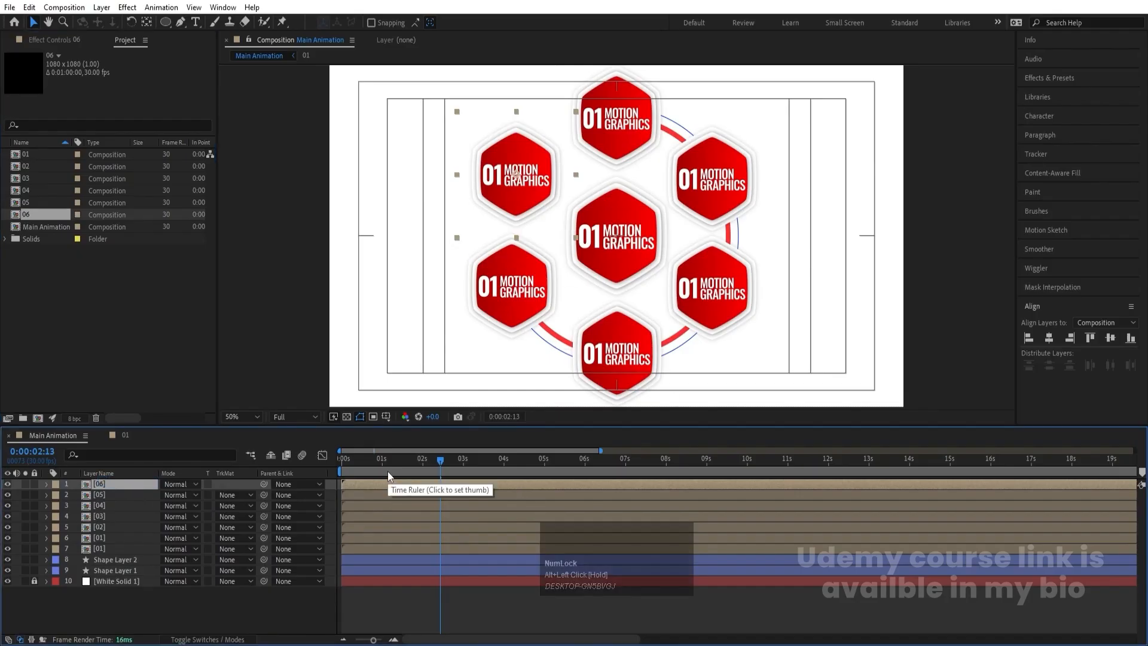
left_click(101, 528)
left_click(103, 517)
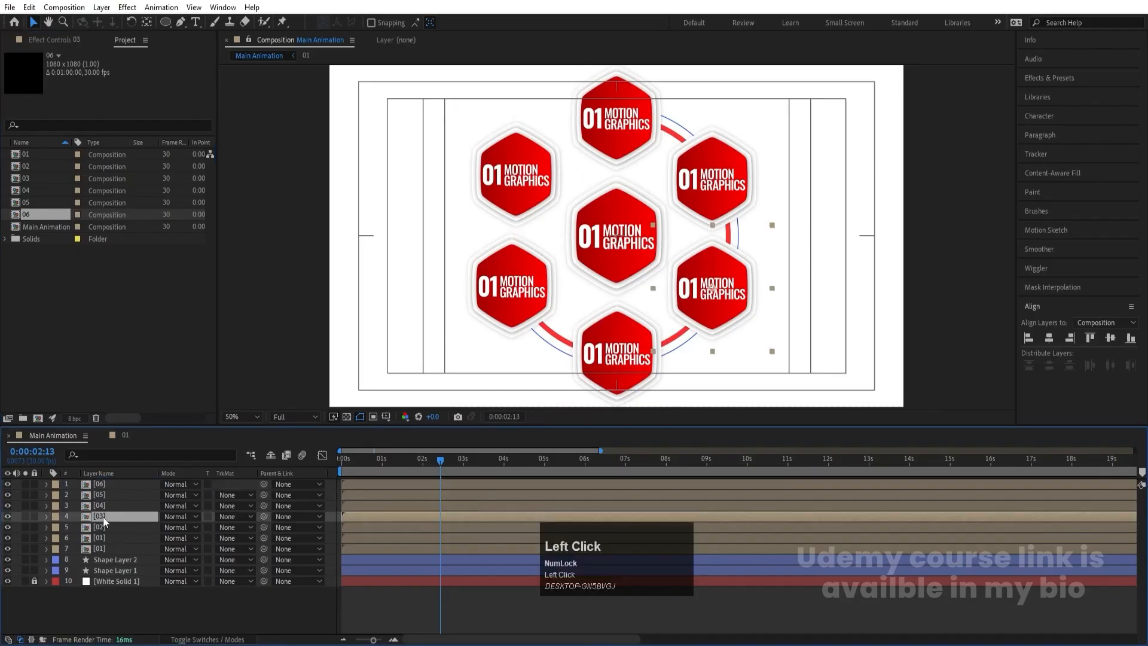
left_click(102, 506)
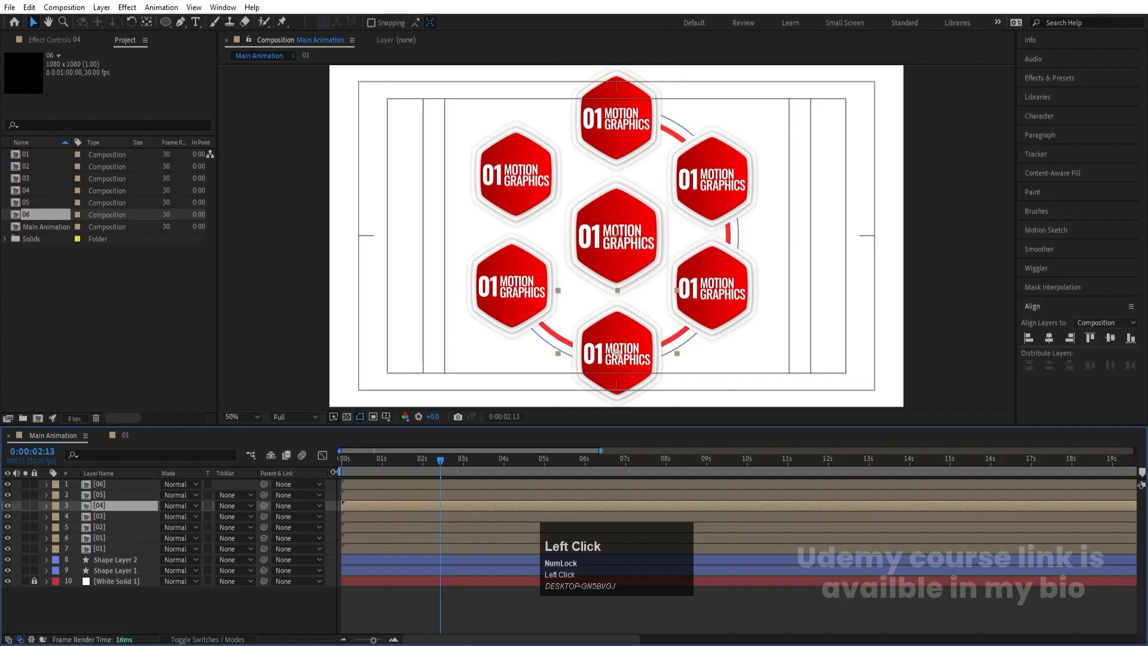
- In composition 02, shift all layers except the null so the staggered animation starts at about 0:00:01:00
left_click_drag(360, 462, 316, 455)
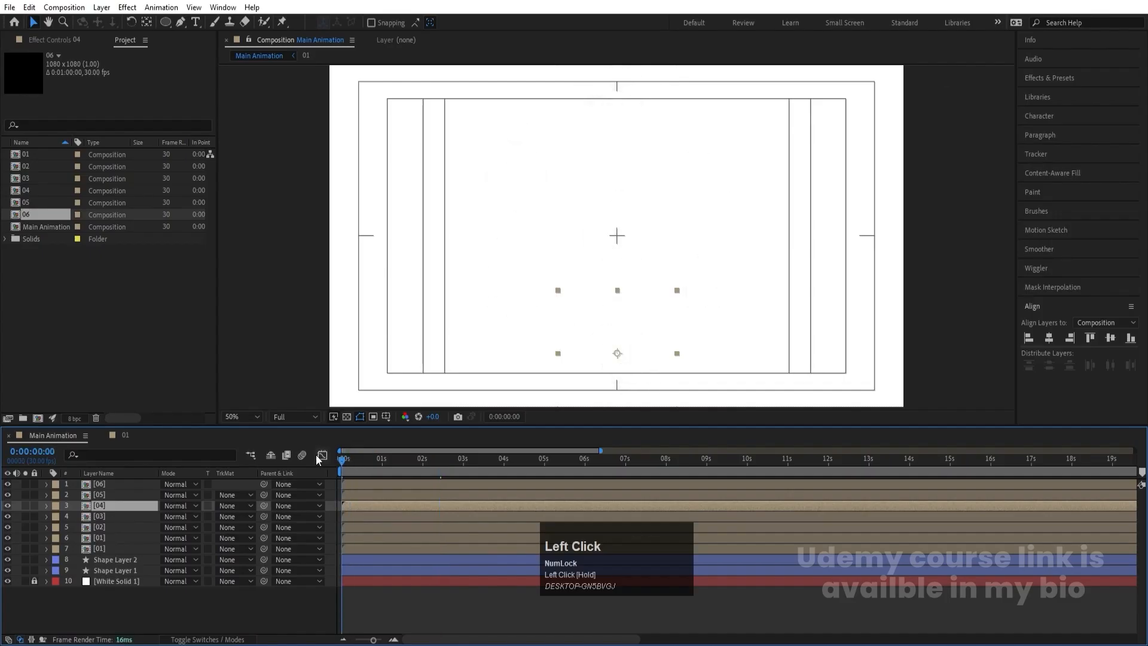
double_click(105, 529)
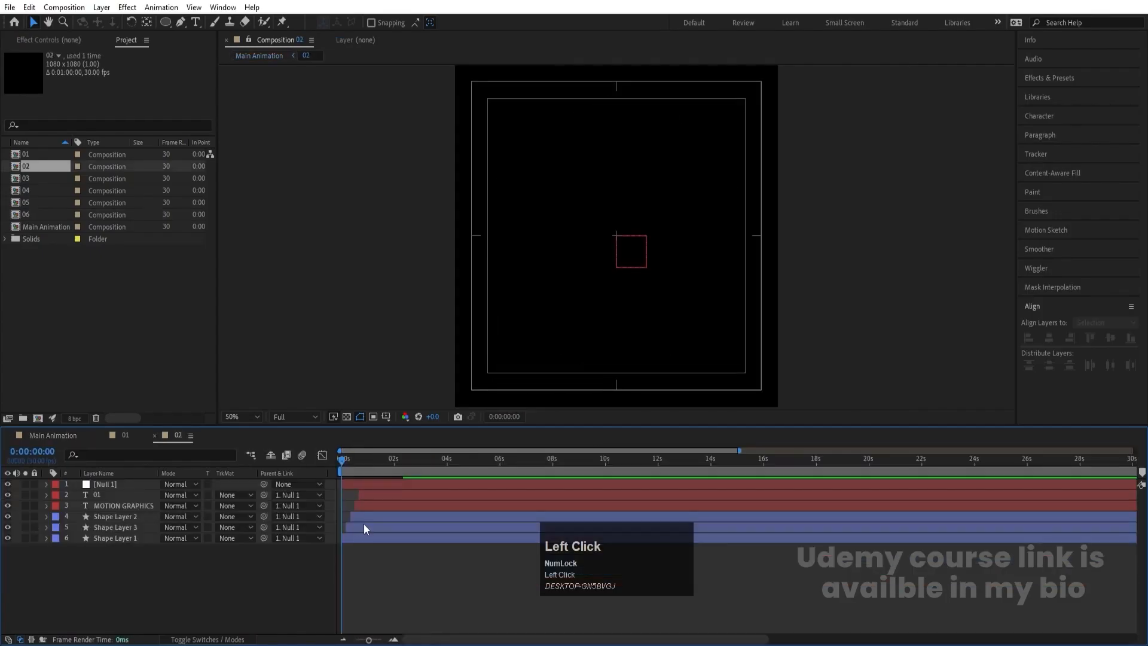
key("equal")
key("equal")
left_click(429, 496)
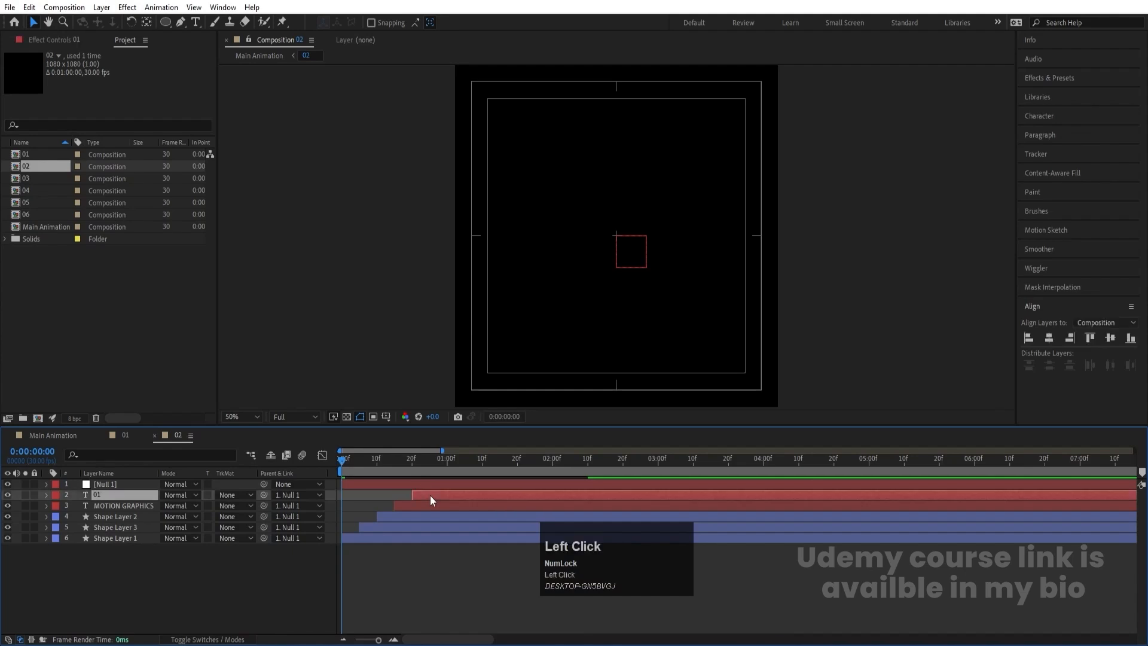
left_click(378, 537, "shift")
left_click_drag(438, 499, 547, 507)
left_click(444, 459)
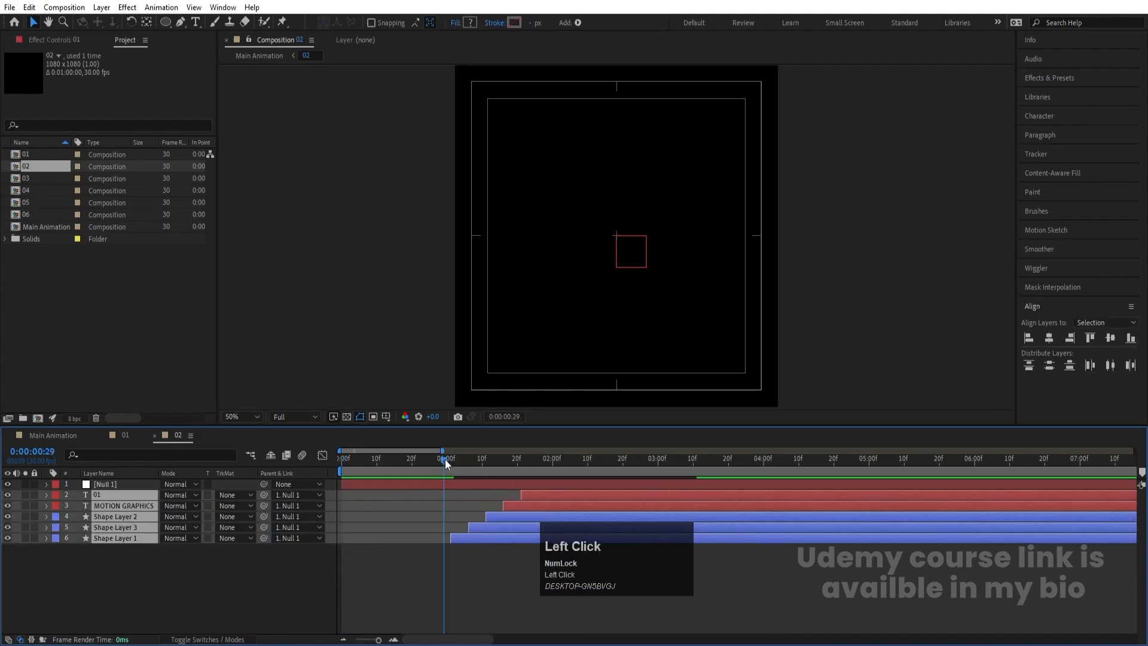
- In composition 03, shift all layers except the null so the staggered animation starts at 0:00:02:00
left_click(74, 431)
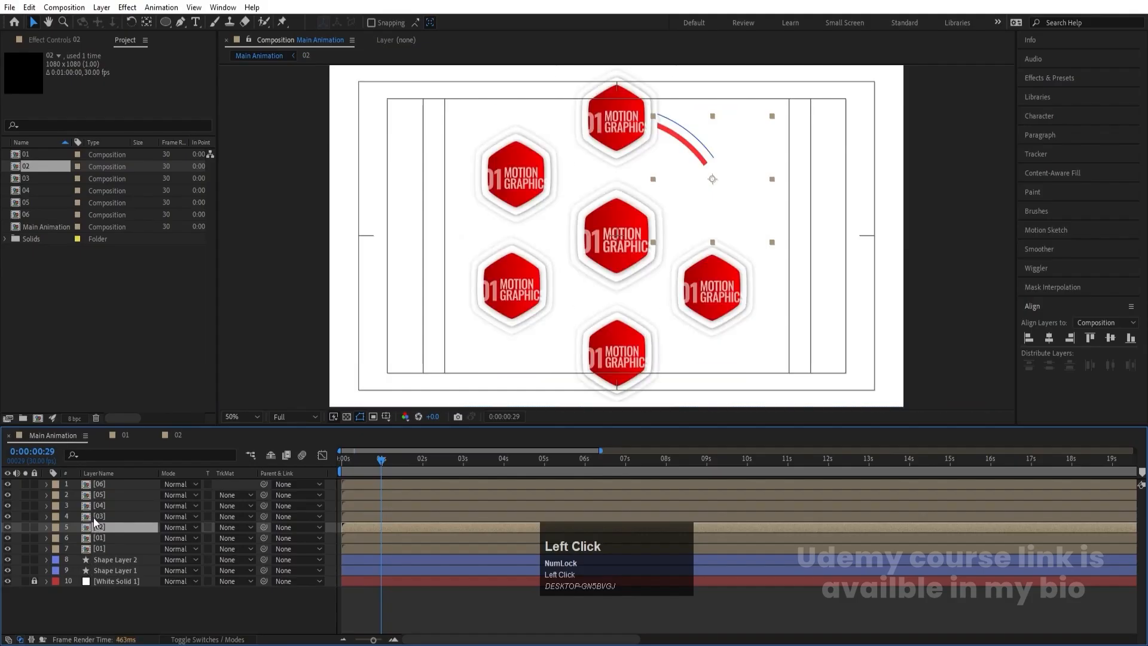
double_click(157, 519)
left_click(374, 495)
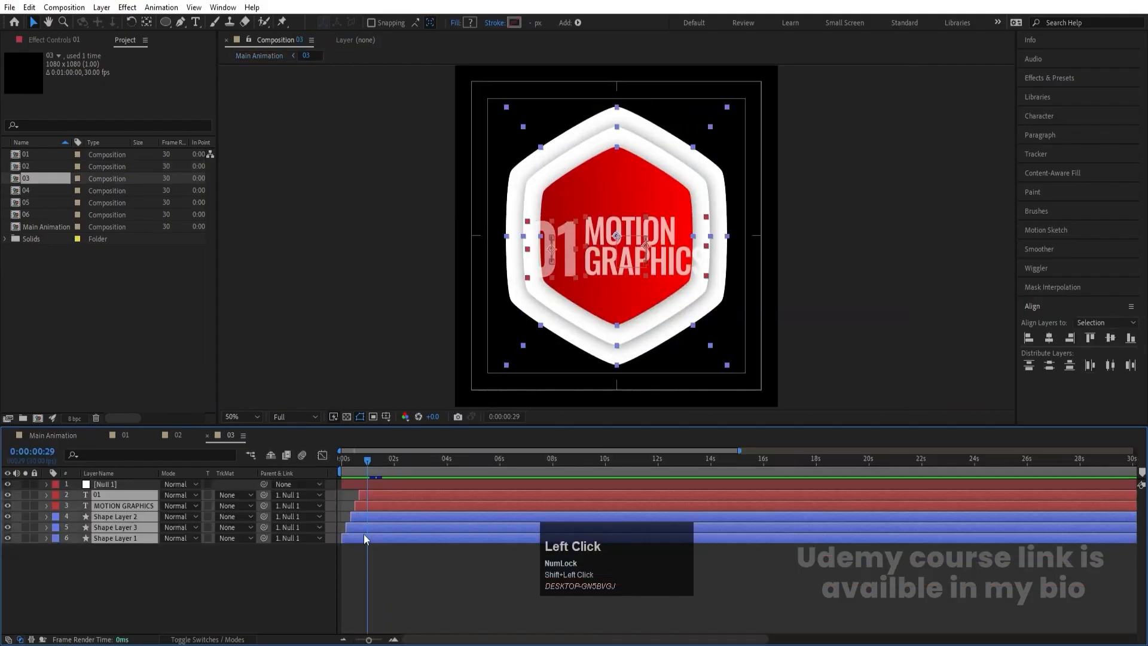
left_click(364, 534, "shift")
key("=")
left_click_drag(378, 493, 483, 505)
left_click(422, 461)
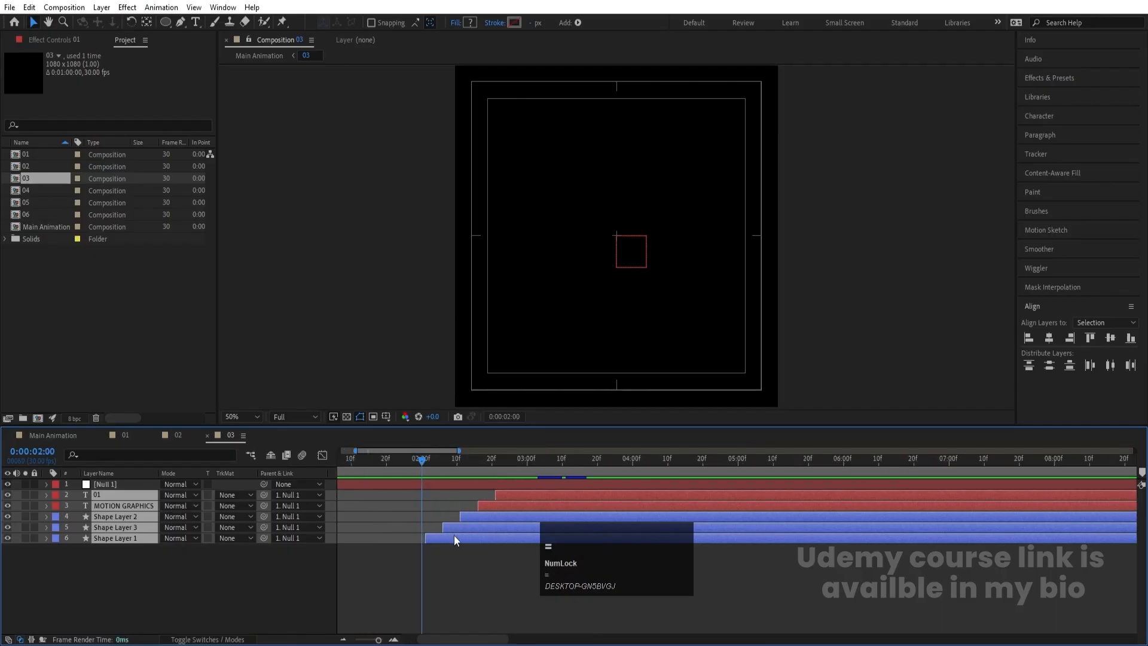
left_click_drag(454, 537, 452, 536)
key("=")
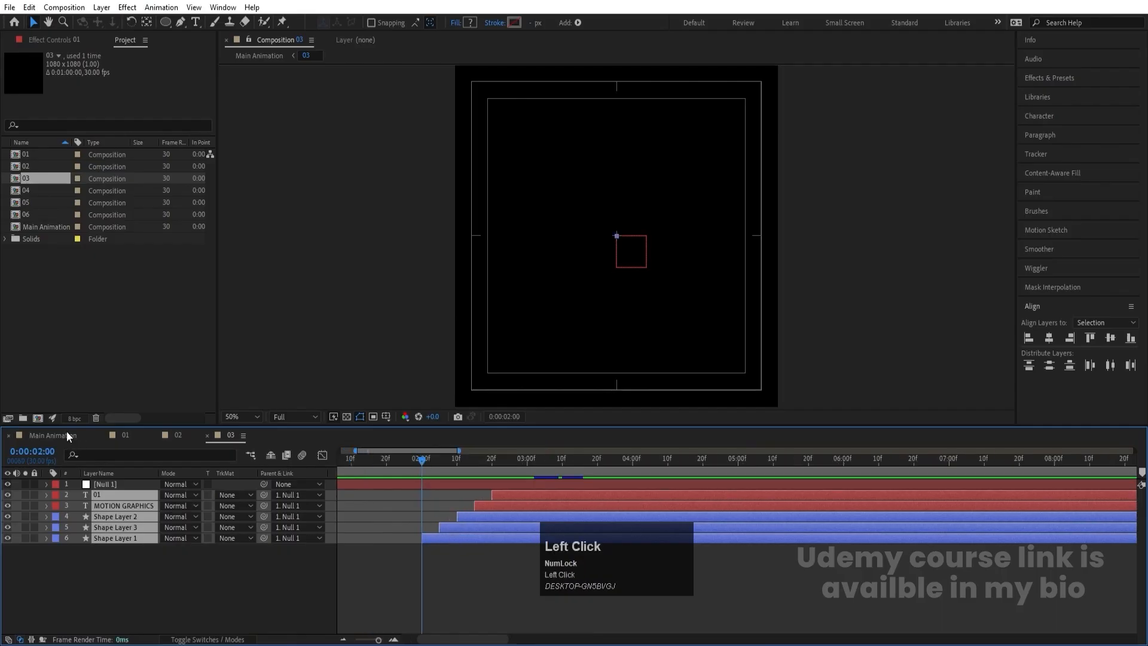
- In composition 04, shift all layers except the null so the staggered animation starts at about 0:00:03:00
left_click(66, 433)
double_click(96, 508)
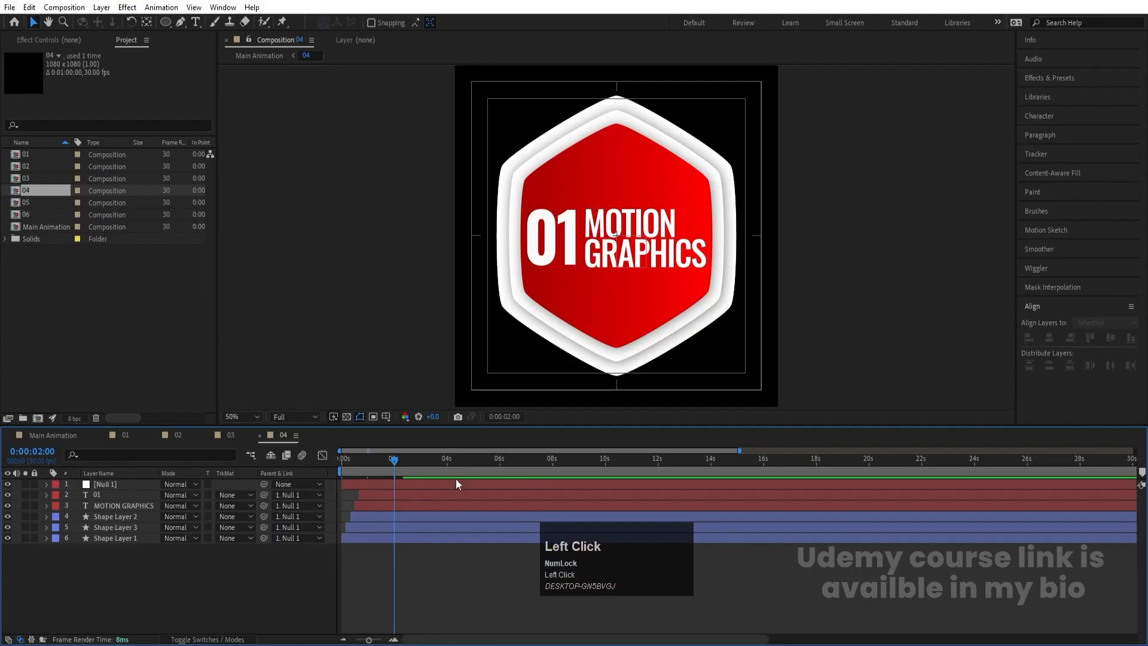
key("=")
left_click_drag(446, 463, 449, 466)
key("ctrl+a")
left_click(102, 485, "ctrl")
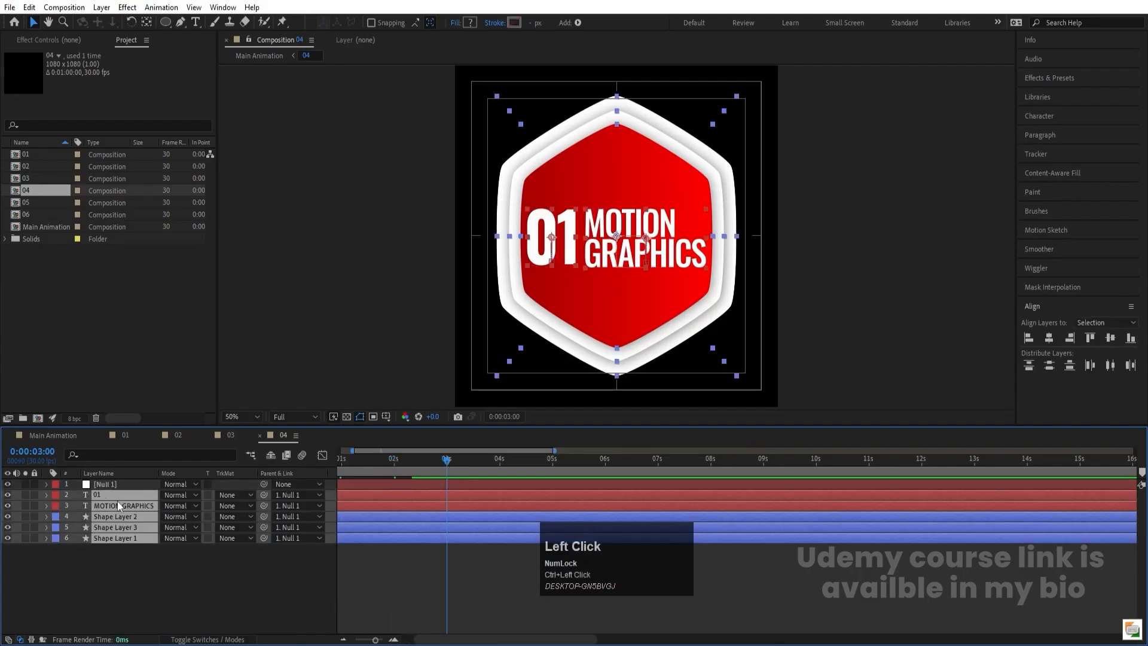
left_click_drag(436, 512, 508, 514)
- In composition 05, shift all layers except the null so the staggered animation starts at 0:00:04:00
left_click(45, 435)
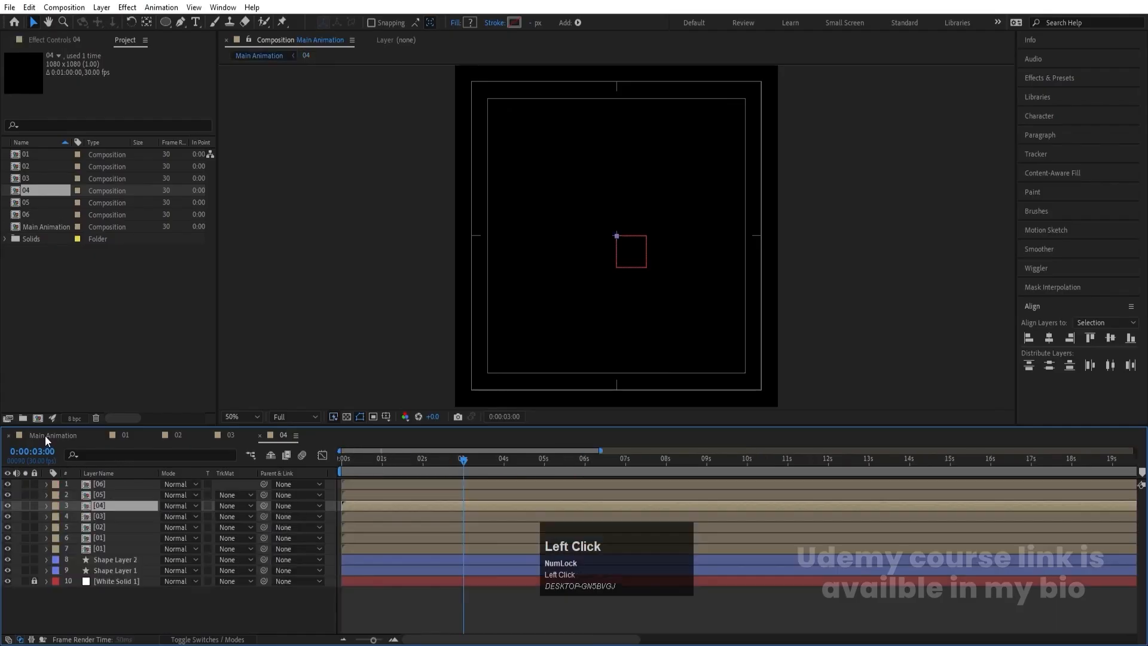
double_click(113, 493)
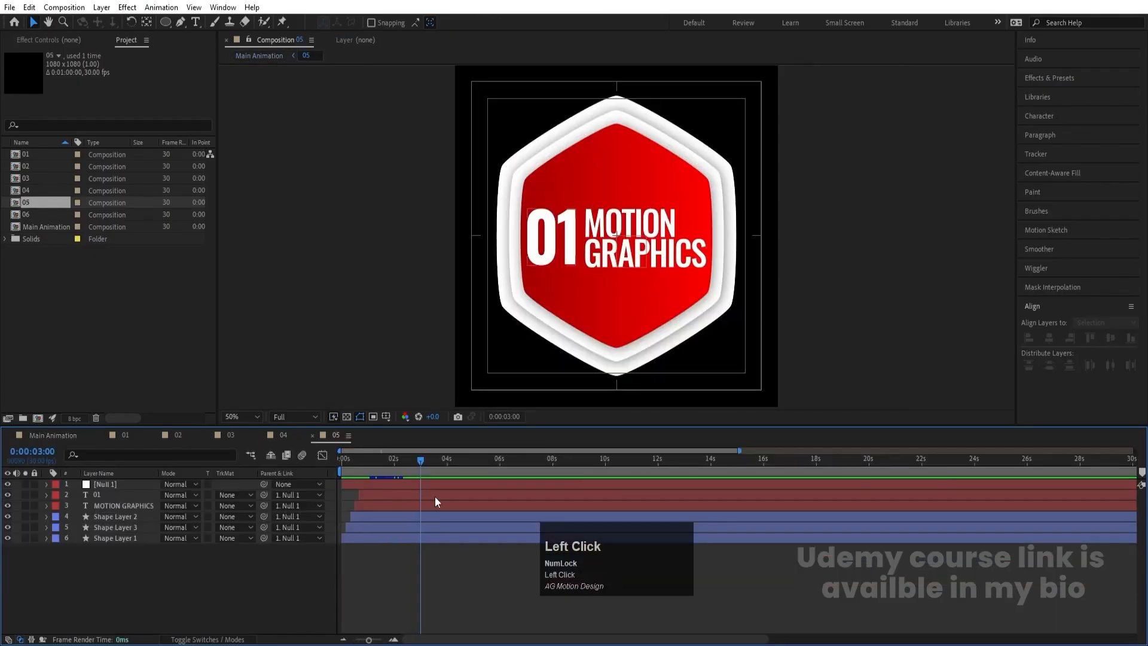
key("ctrl+a")
left_click(394, 485, "ctrl")
left_click_drag(370, 504, 461, 494)
left_click(447, 459)
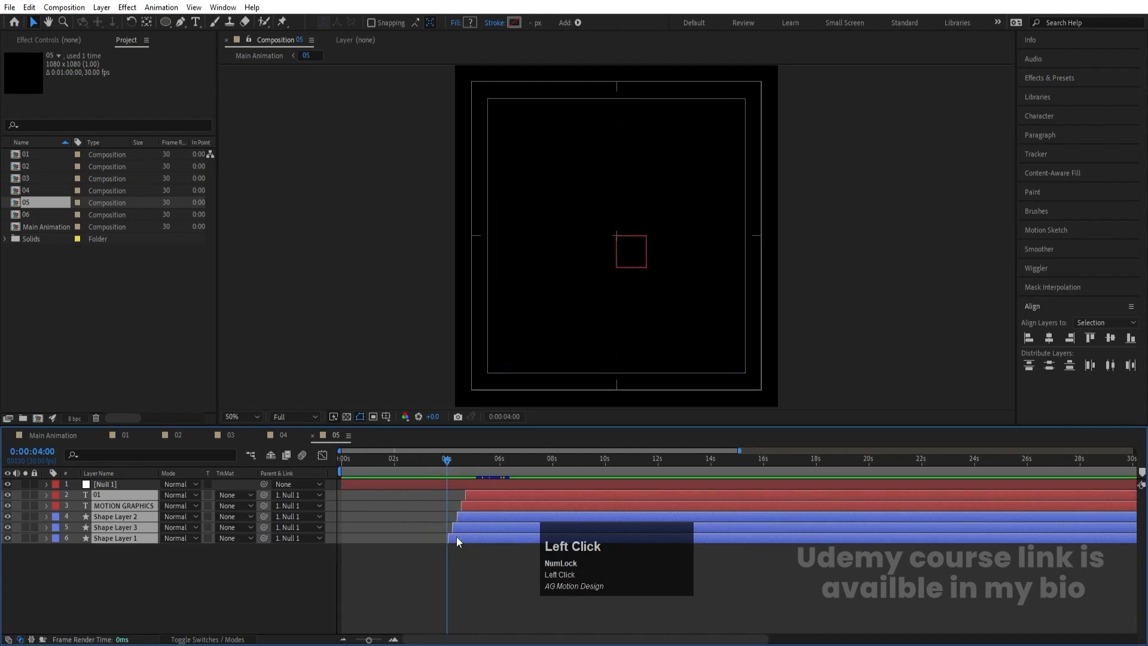
key("equal")
key("equal")
left_click_drag(481, 540, 472, 539)
- In composition 06, shift all layers except the null so the staggered animation starts at about 0:00:04:29
left_click(69, 438)
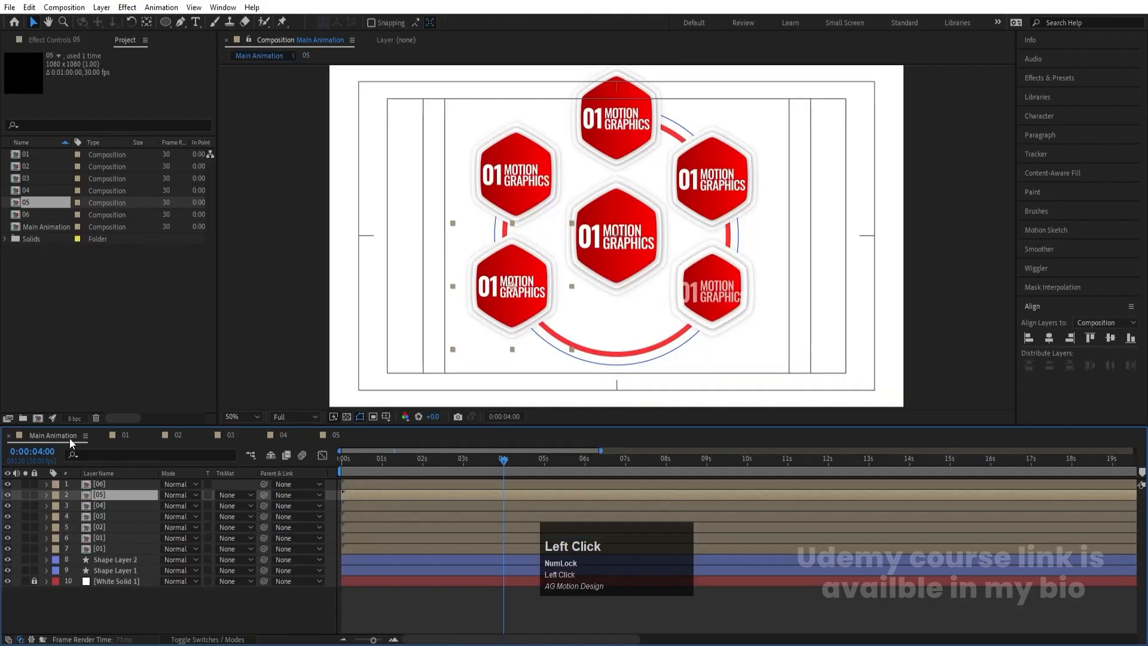
left_click(544, 463)
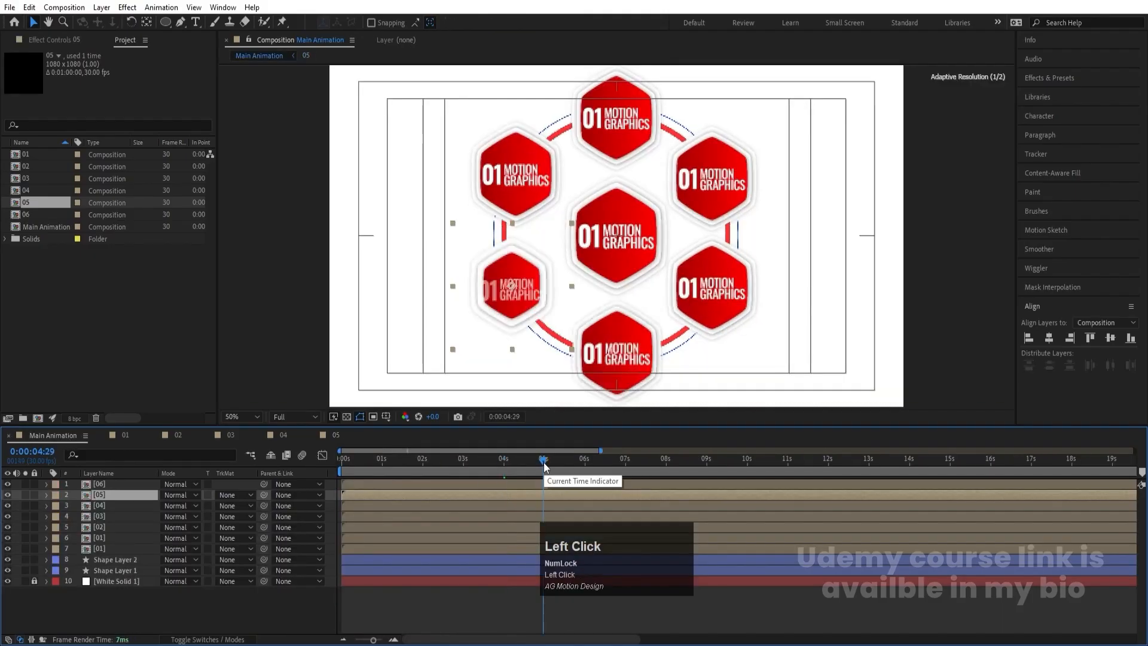
double_click(546, 481)
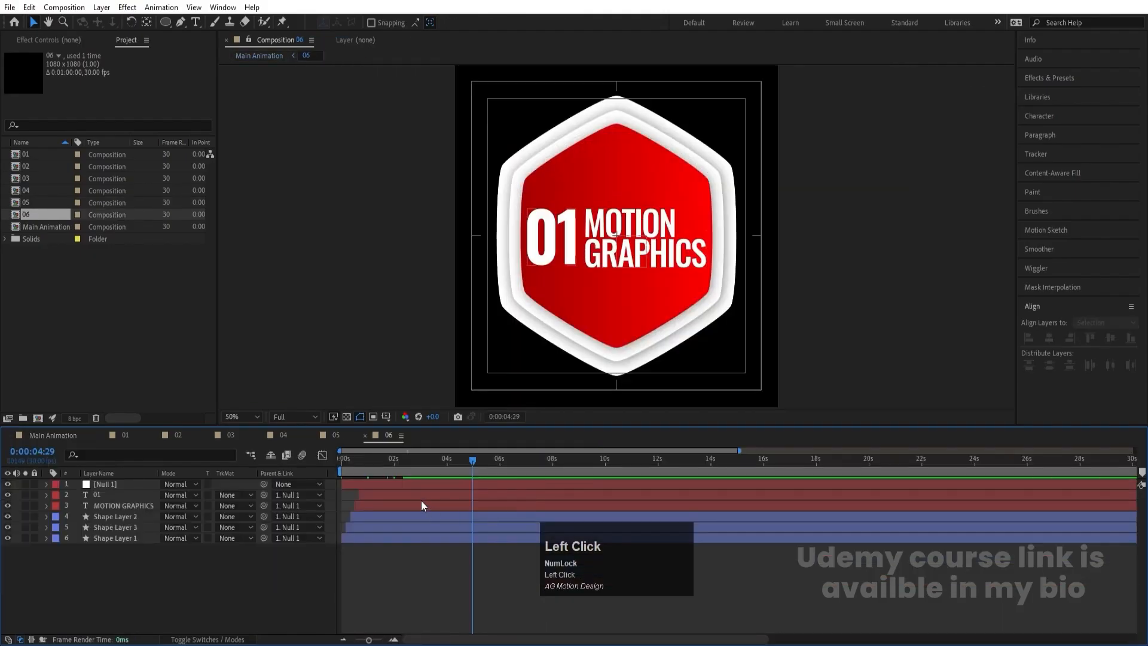
left_click(419, 498)
left_click(367, 536, "shift")
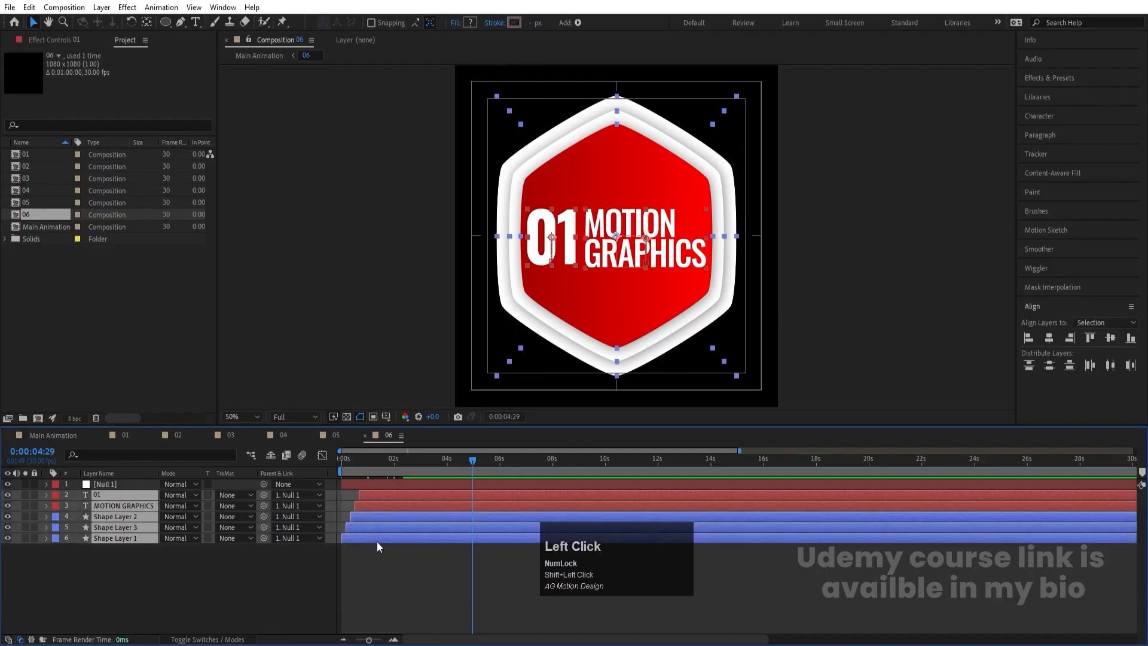
left_click_drag(377, 541, 501, 538)
key("equal")
key("equal")
- Preview Main Animation from the start to check the staggered hexagon reveals around the ring
left_click(97, 436)
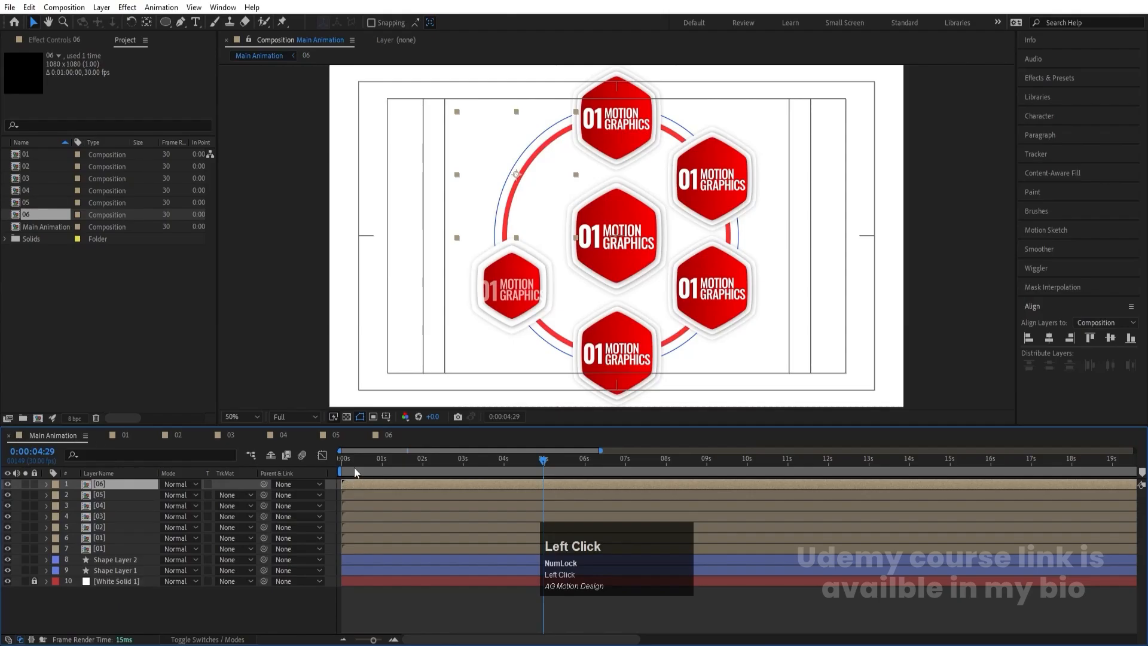
key("space")
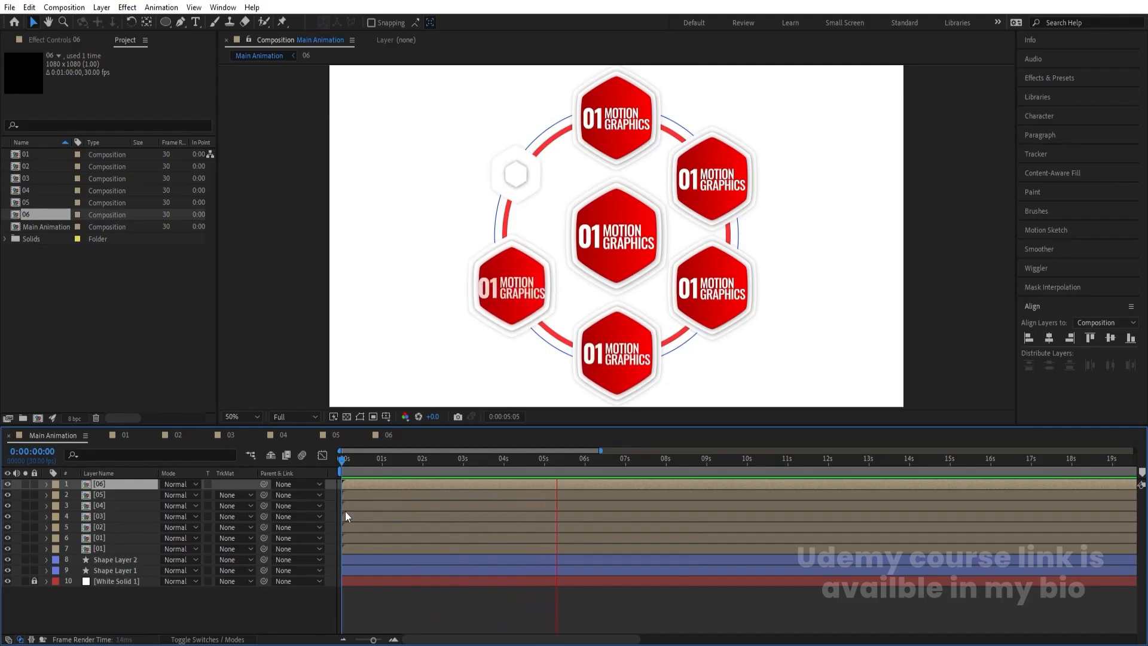
key("space")
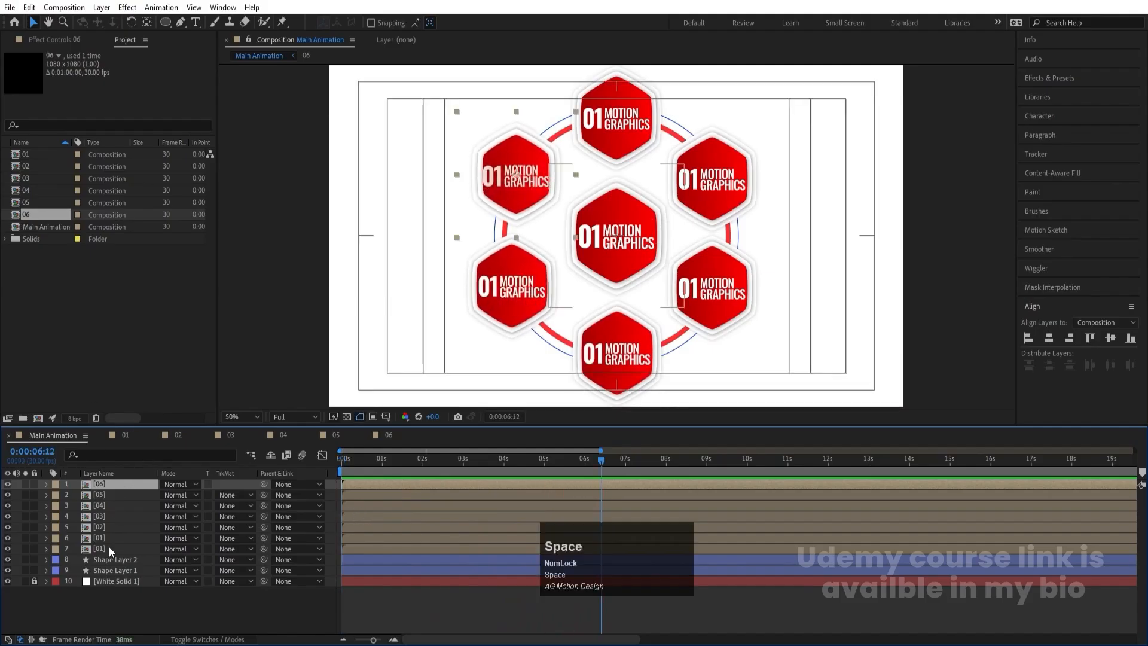
- Hide the centre hexagon layer in Main Animation and duplicate its source composition 01 in the project
left_click(111, 549)
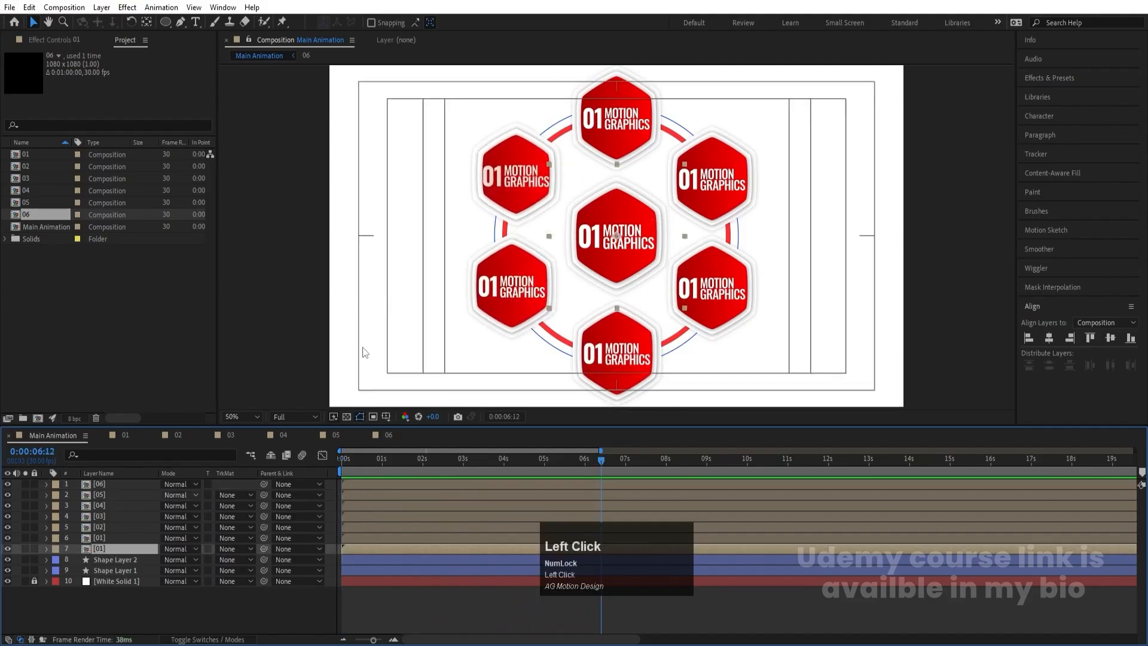
left_click(8, 550)
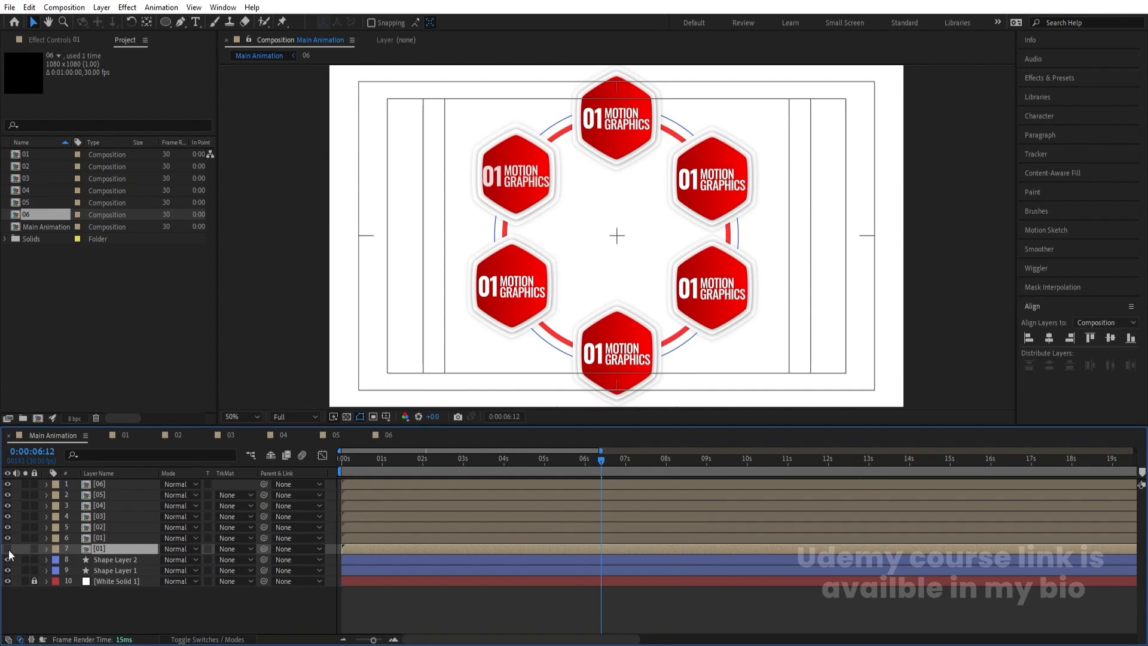
right_click(99, 555)
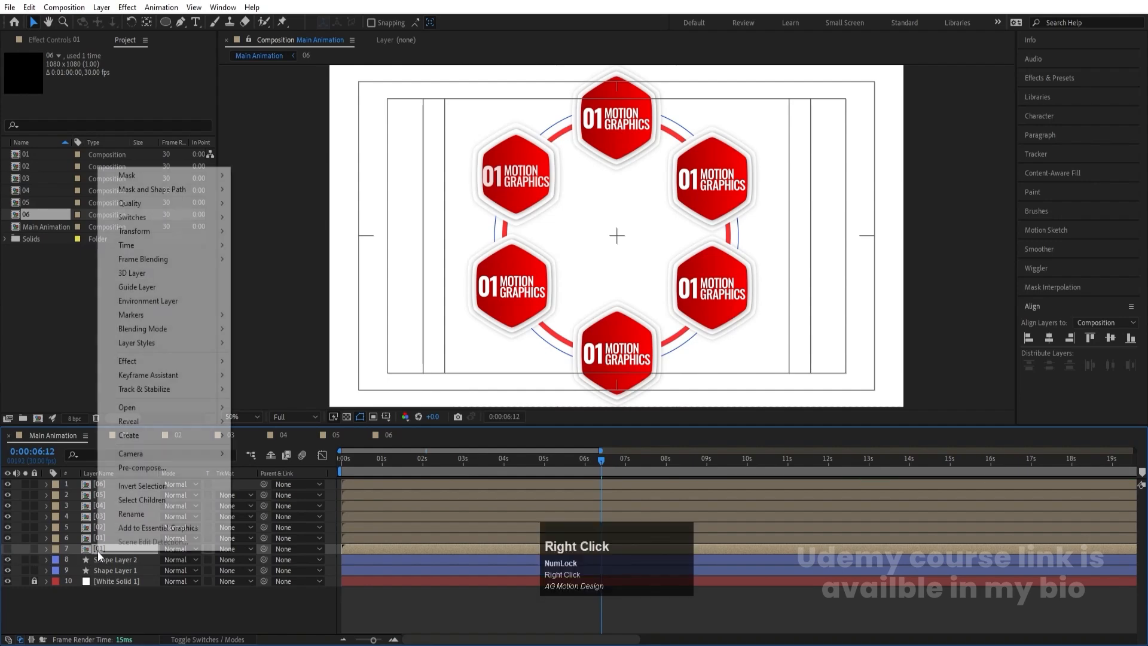
left_click(137, 422)
left_click(282, 436)
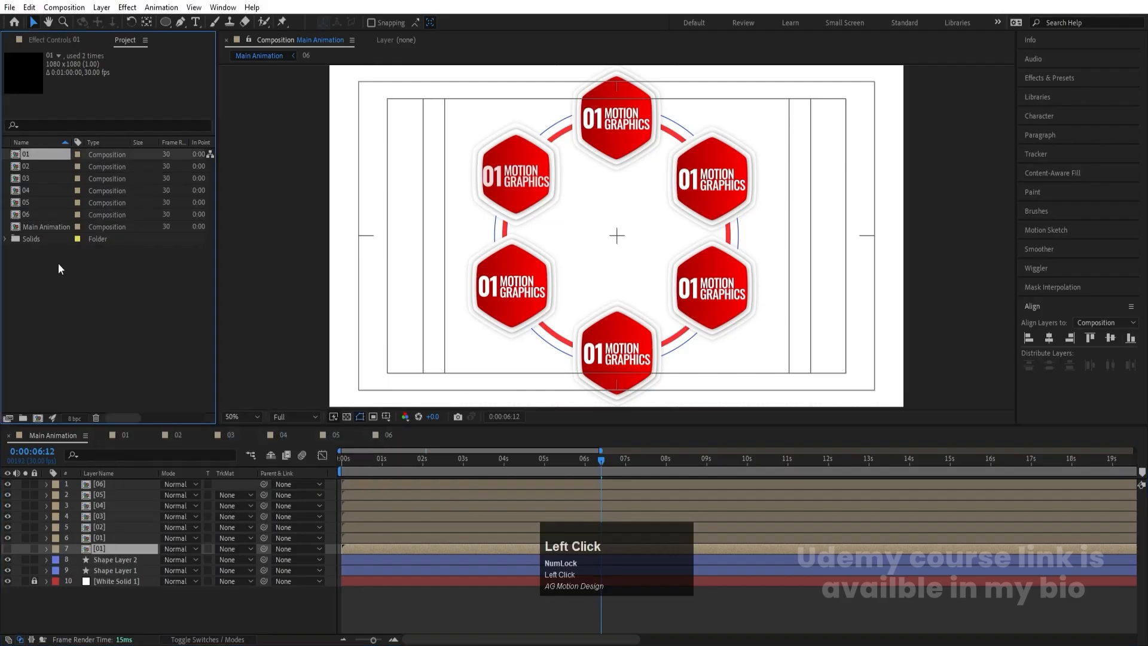
key("ctrl+d")
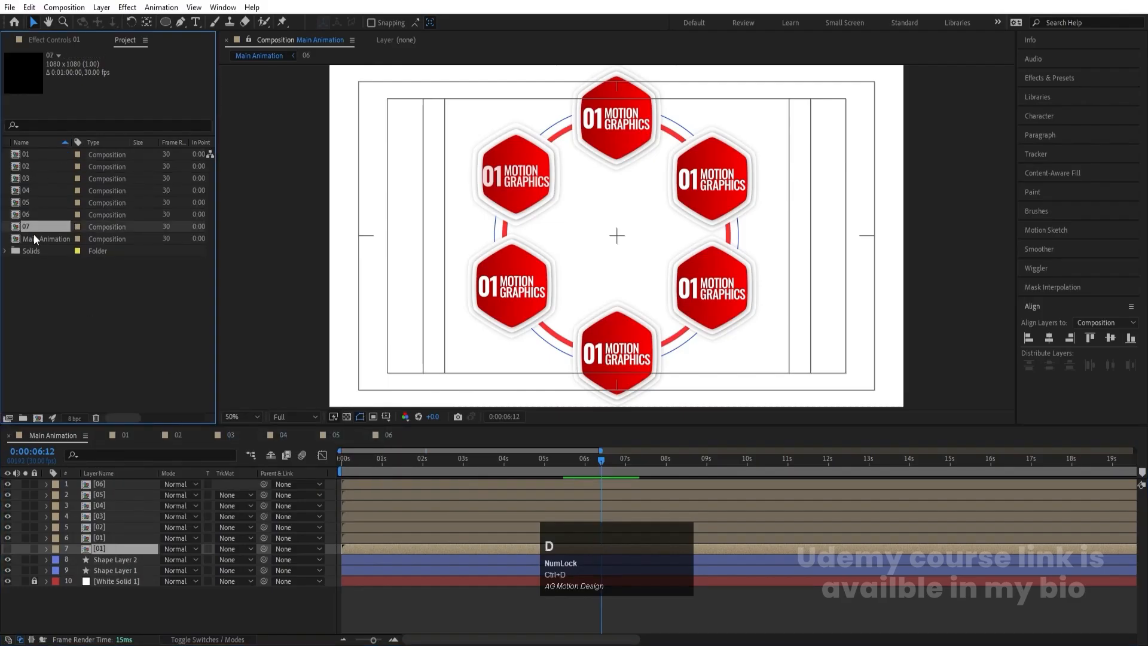
- Replace the source of the centre 01 layer with composition 07 and keep that layer hidden
left_click_drag(26, 230, 120, 547)
left_click(12, 547)
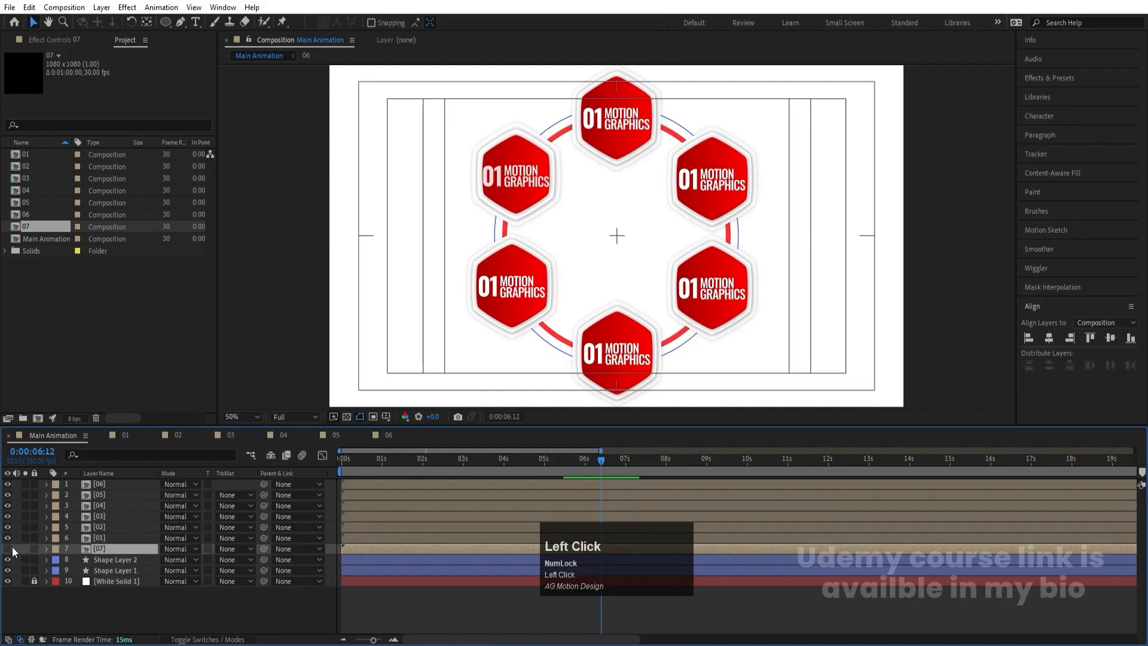
left_click(7, 549)
left_click(8, 549)
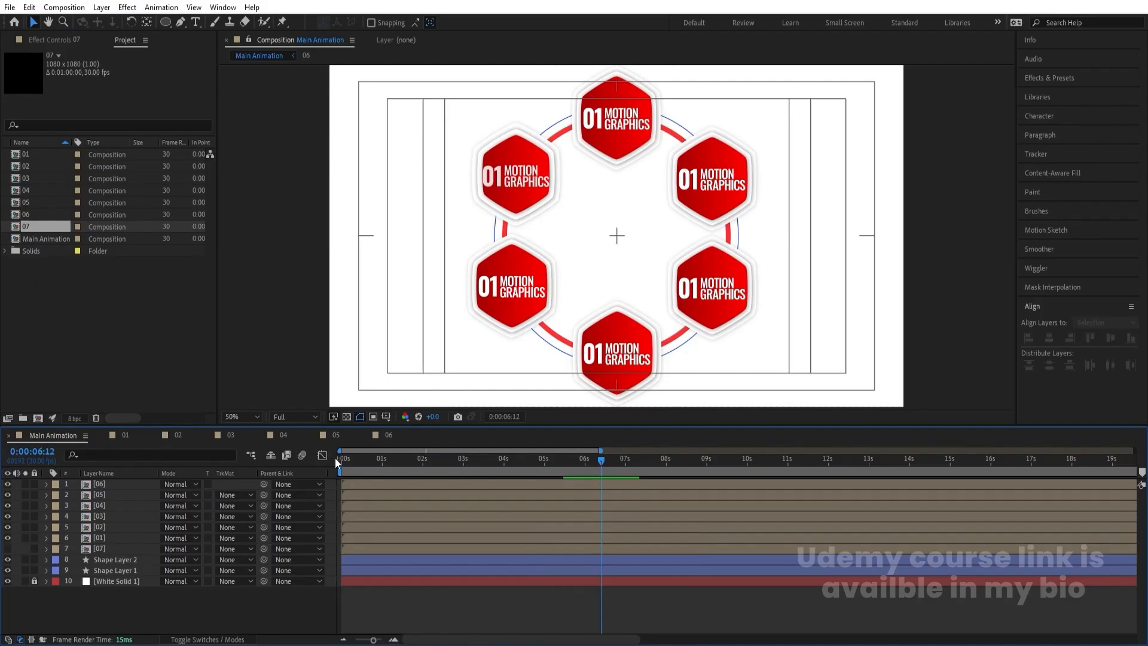
- Add a null object to Main Animation and rename it Rotation
left_click_drag(338, 458, 475, 461)
key("minus")
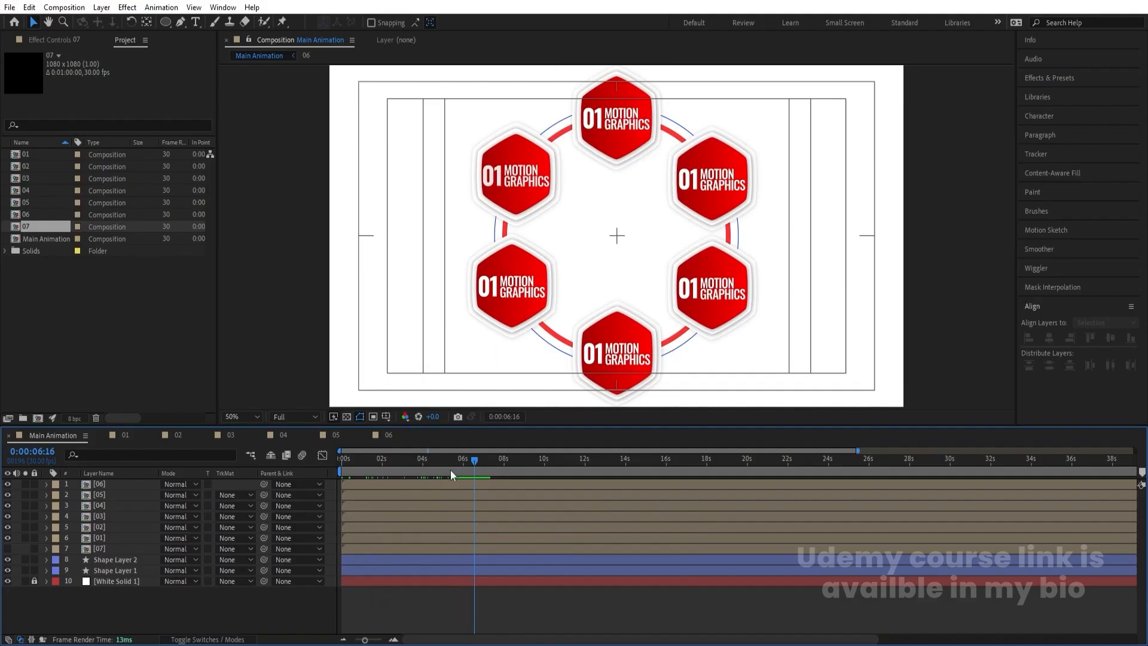
left_click_drag(360, 464, 309, 458)
key("space")
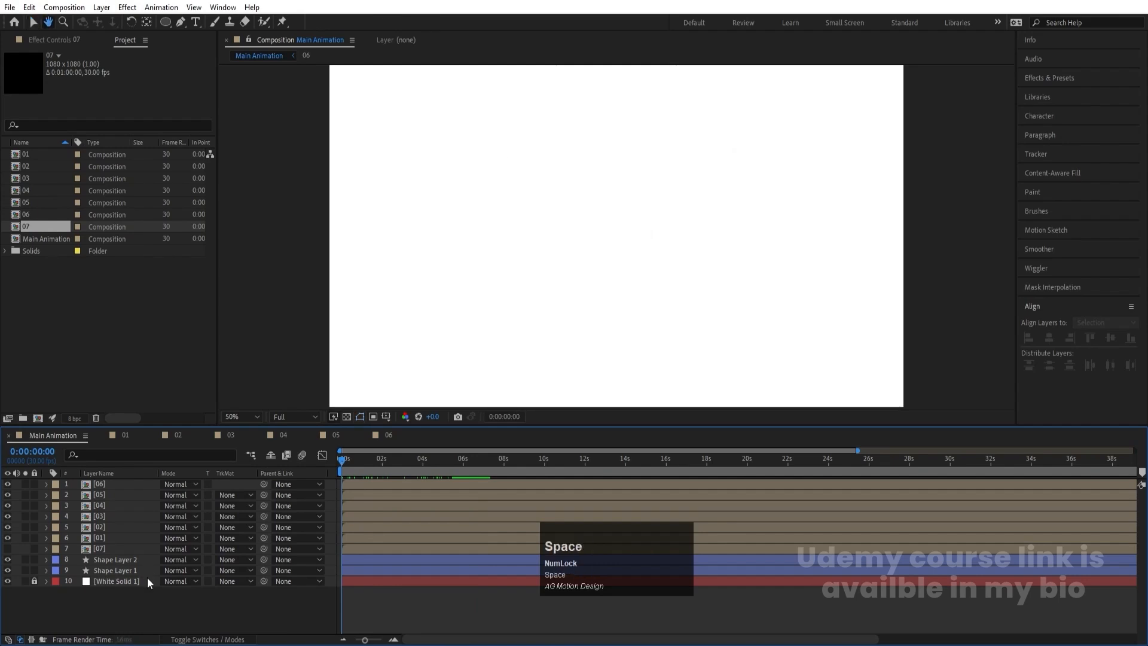
key("space")
right_click(158, 599)
mouse_move(189, 452)
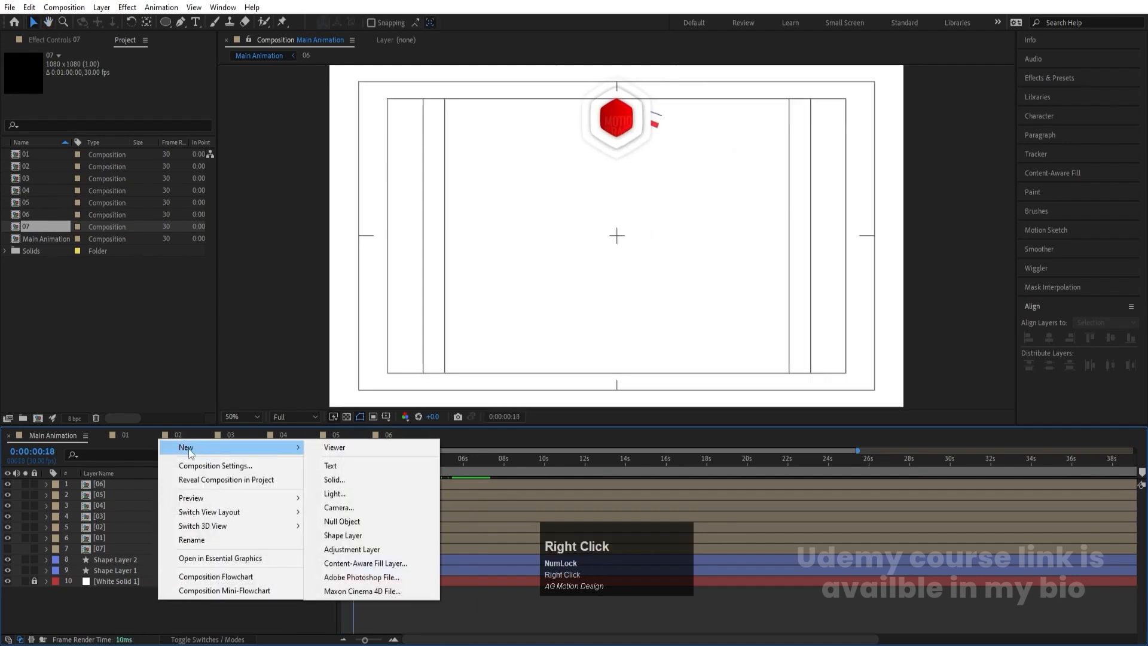
left_click(378, 523)
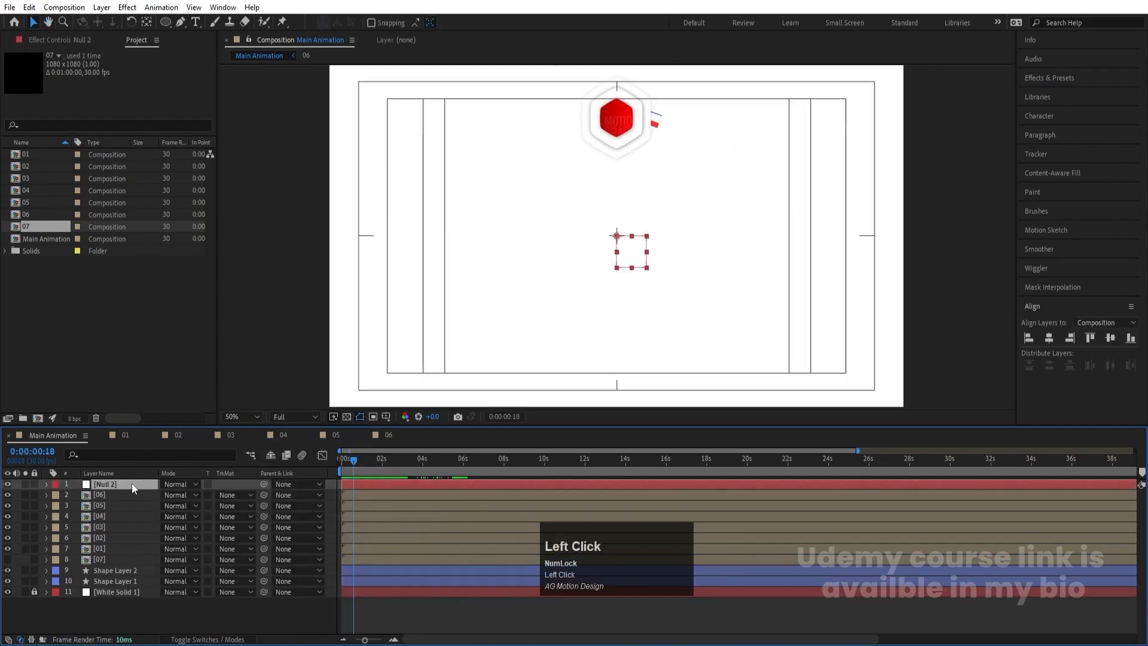
key("Return")
type("Rota")
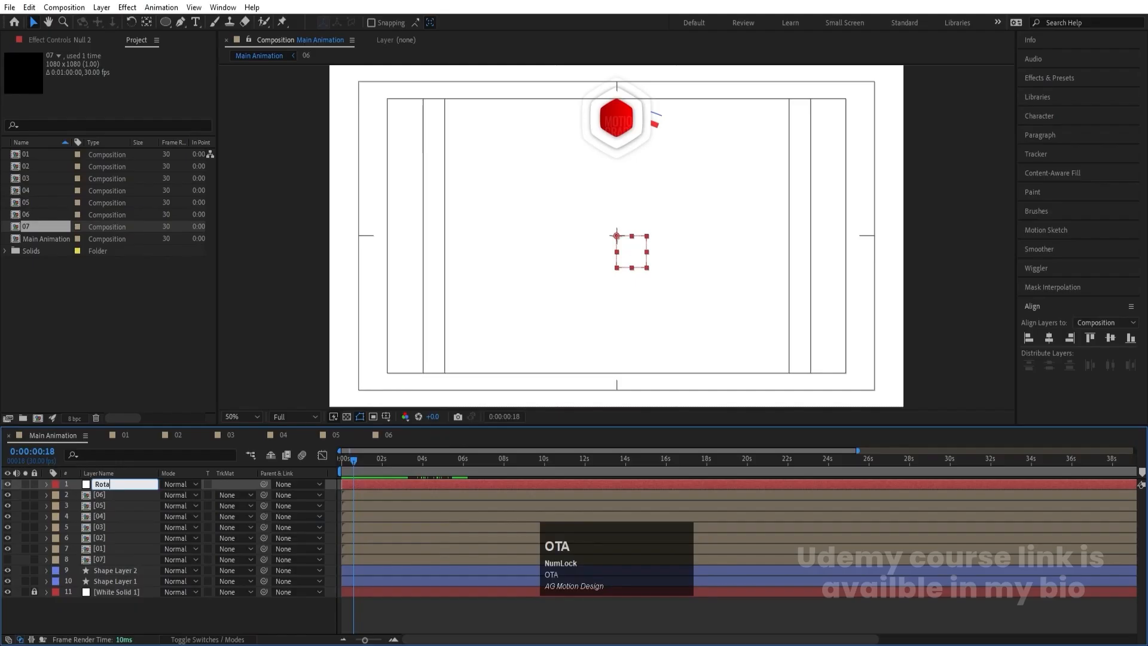
type("tion")
key("Return")
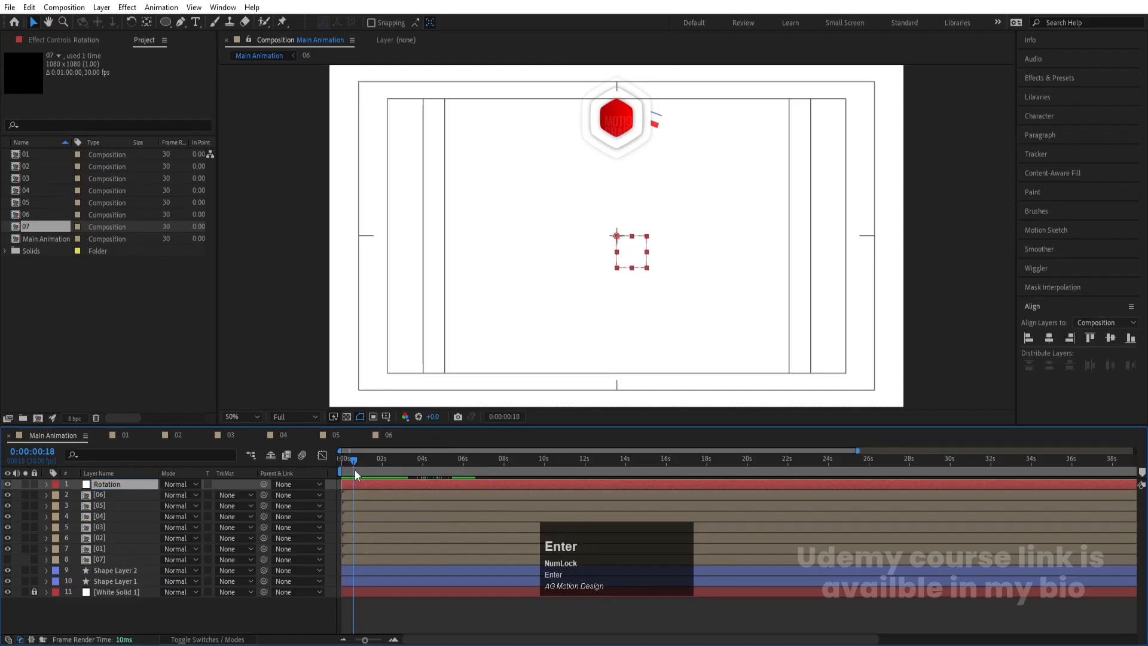
- Parent hexagon layers 01 to 06 to the Rotation null, leaving layer 07 unparented
left_click_drag(354, 459, 206, 479)
left_click(110, 497)
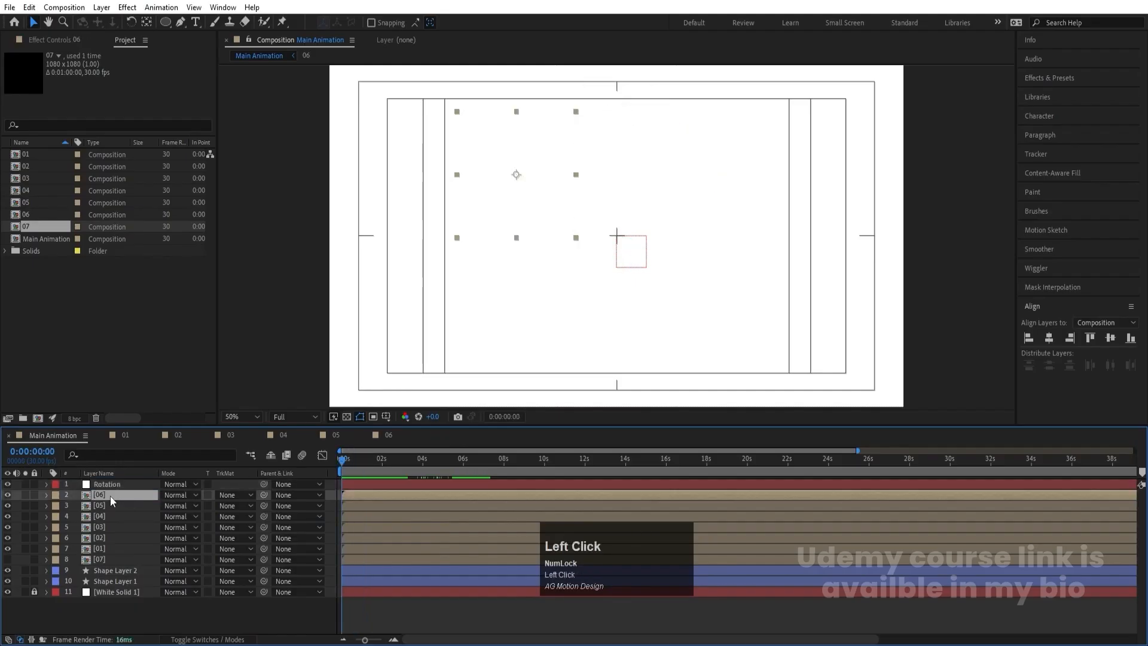
left_click(103, 546)
left_click(98, 497, "shift")
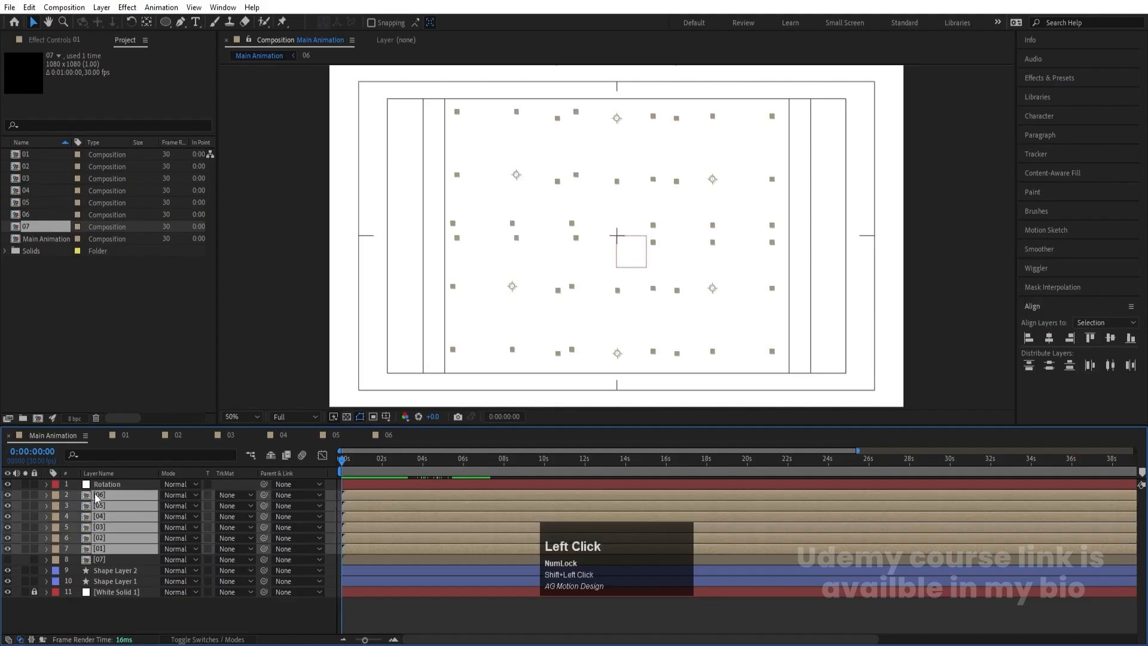
left_click_drag(263, 494, 140, 483)
- Keyframe the Rotation null from 0° at 0:00:00:00 to one full revolution at 0:00:12:00 and preview the spin
left_click(140, 483)
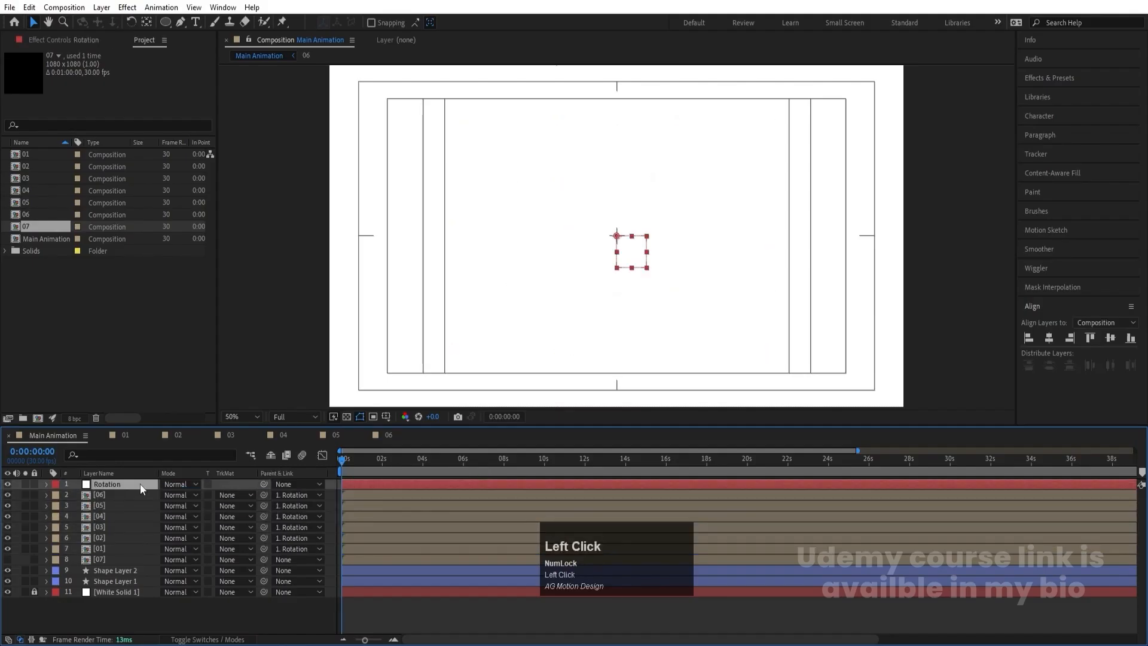
key("r")
left_click(77, 495)
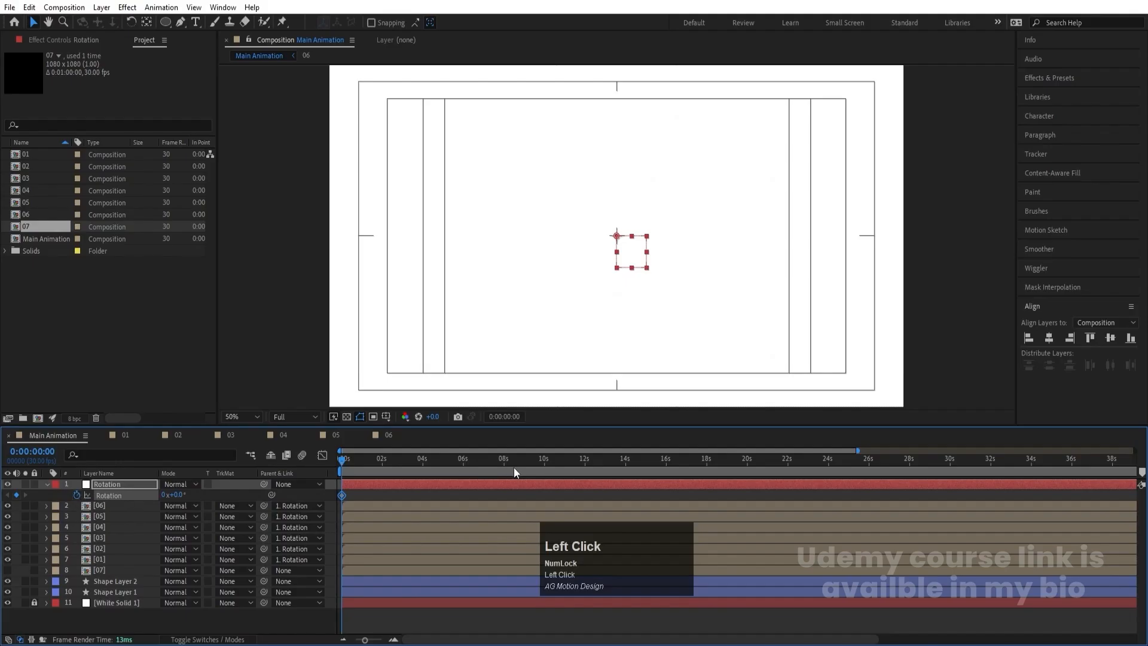
left_click(545, 461)
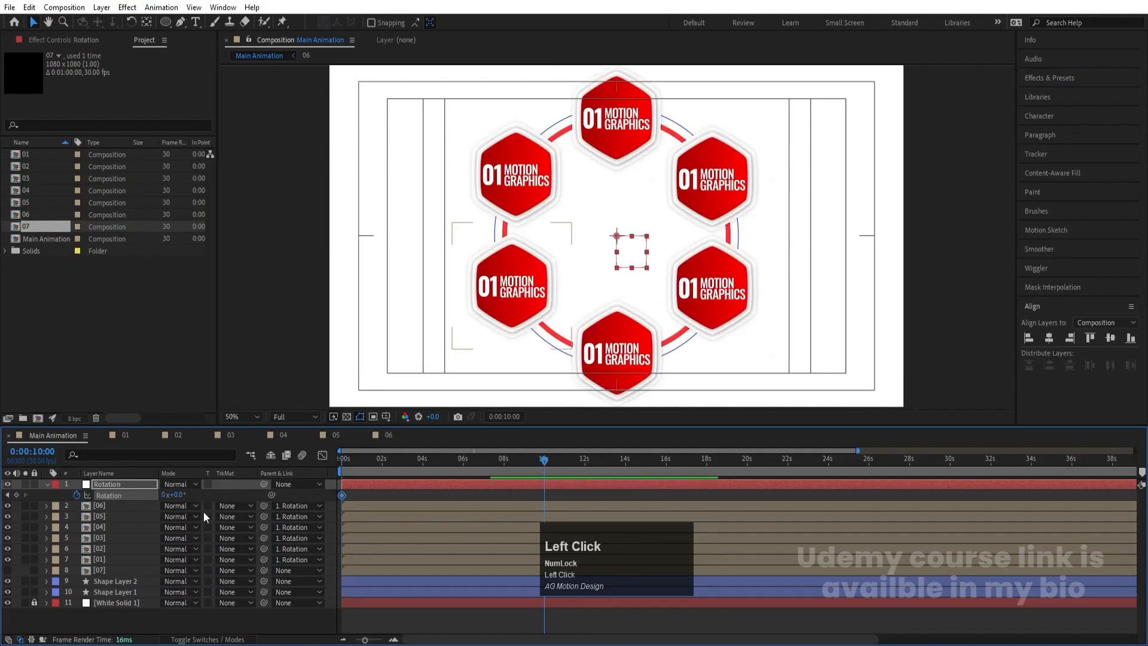
left_click(583, 461)
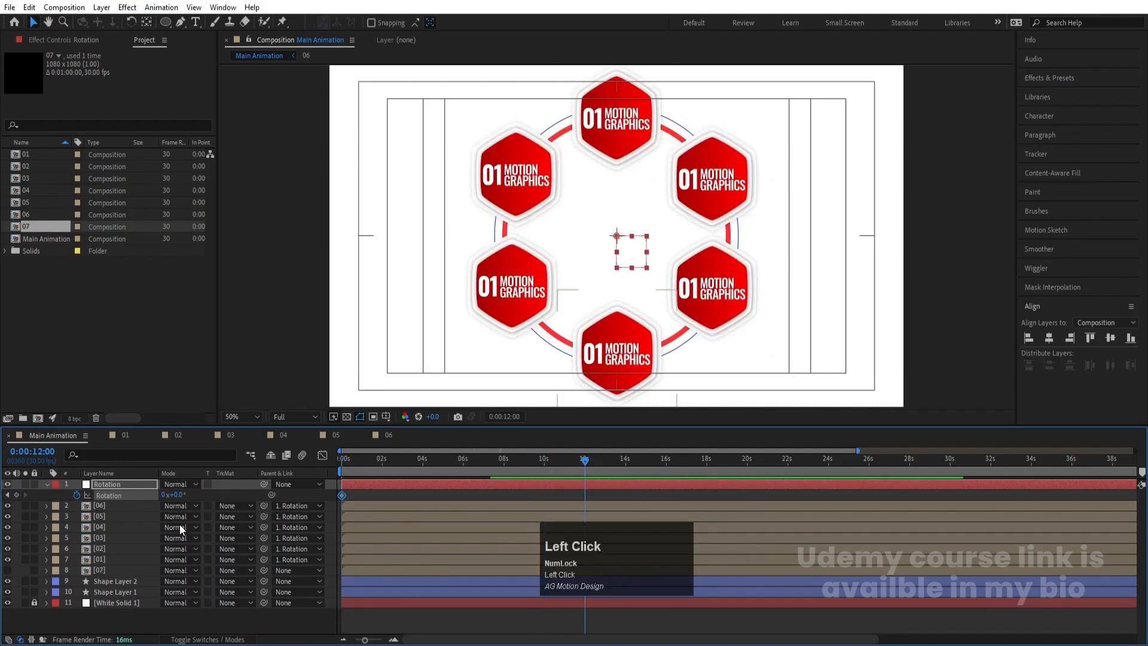
left_click(163, 495)
type("1")
key("Return")
left_click_drag(379, 458, 309, 465)
key("space")
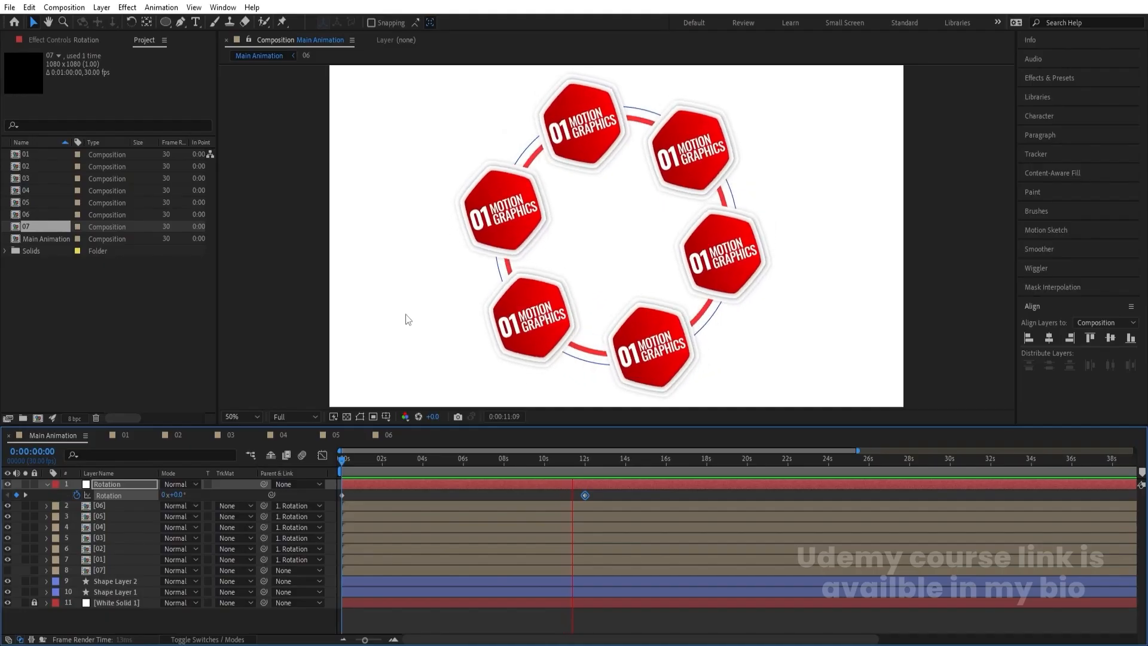
key("space")
- Add a loopOut() expression to the Rotation null's Rotation property
key("Num_Lock")
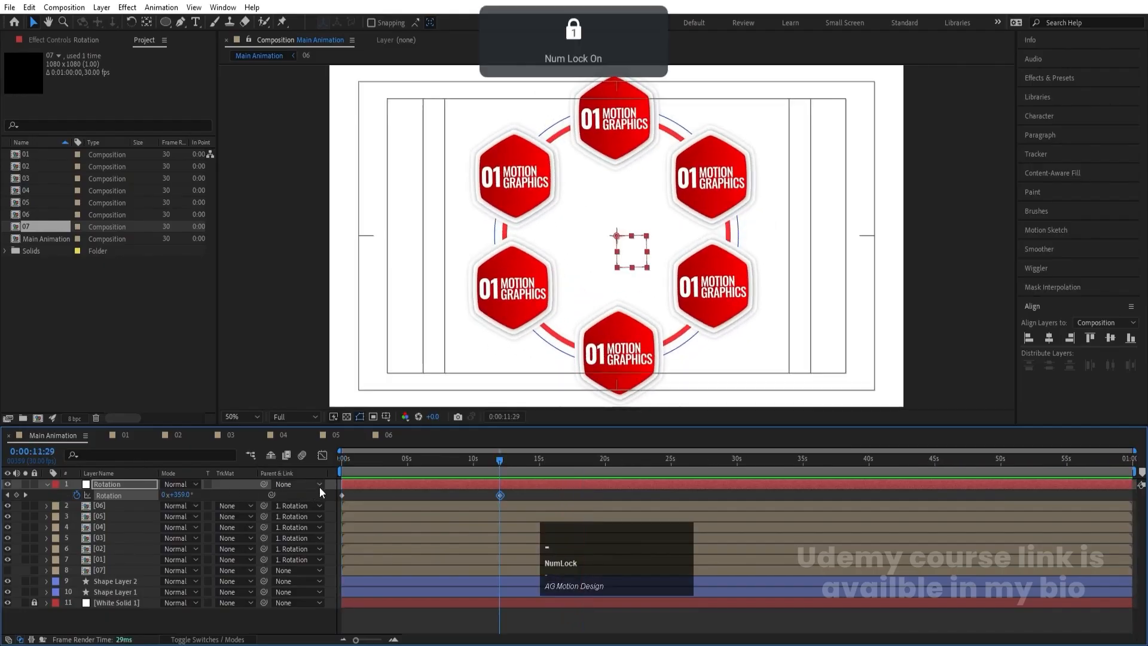
left_click(76, 495, "alt")
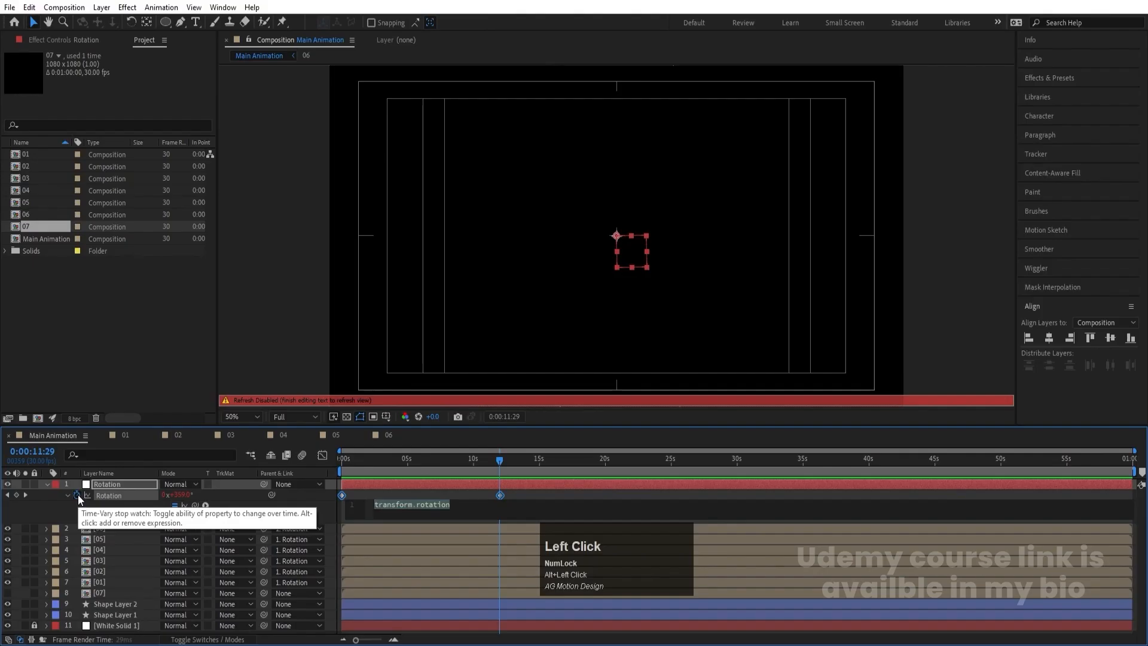
type("loo")
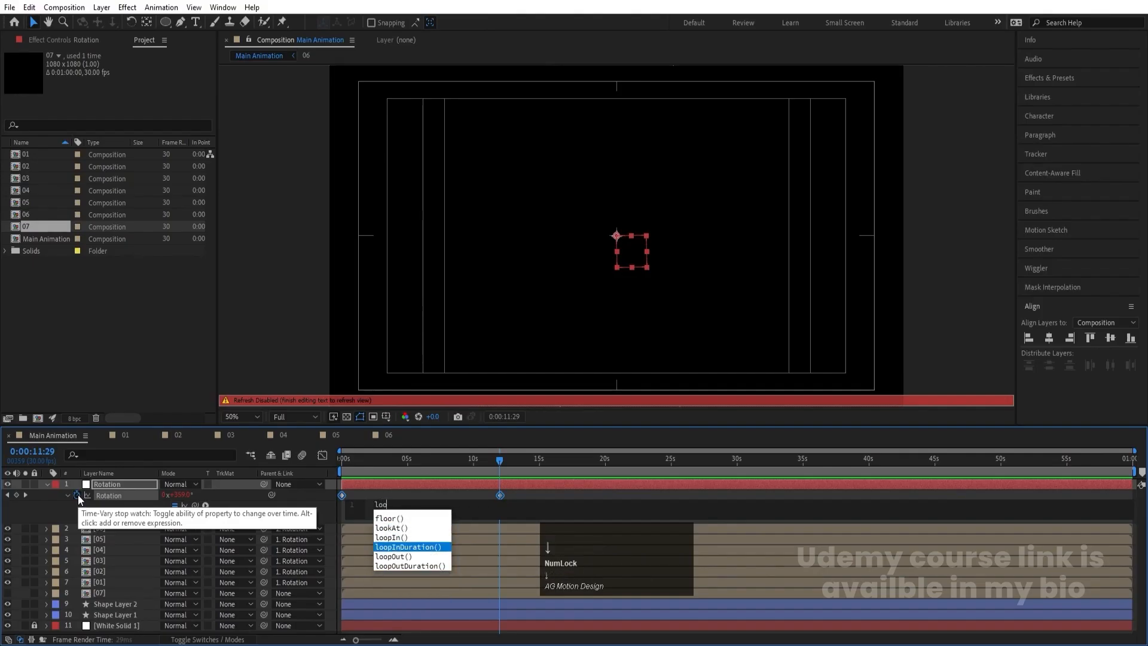
key("Down")
key("Return")
left_click(378, 494)
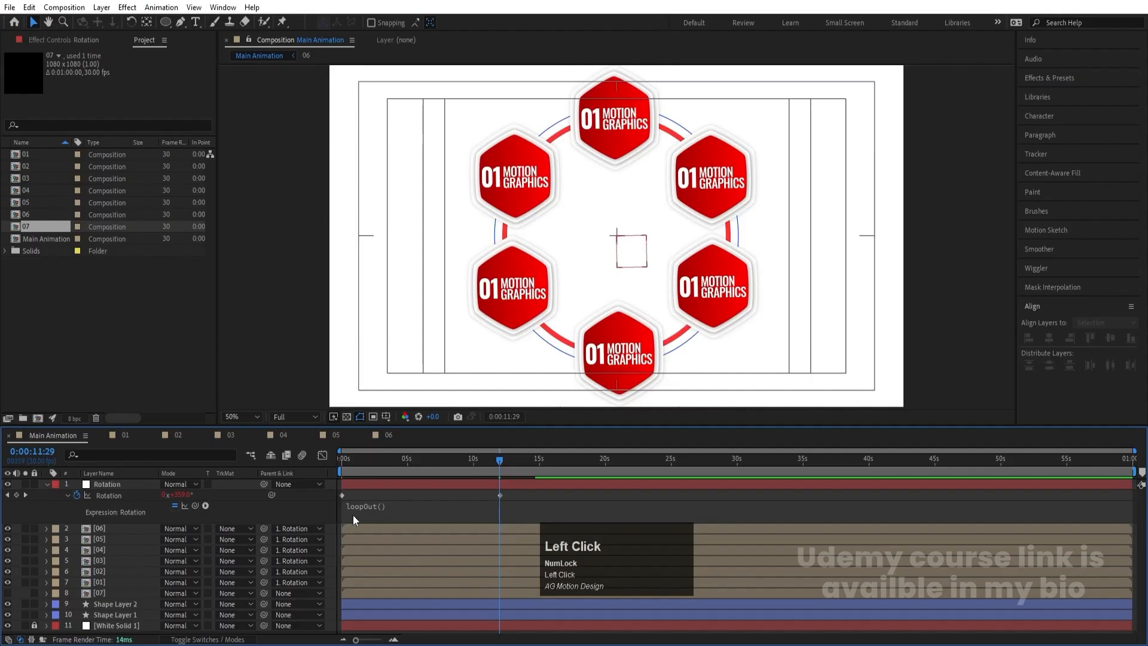
- Copy the looping Rotation property onto Null 1 in composition 01, starting at 0:00:00:00, and preview it
left_click(101, 497)
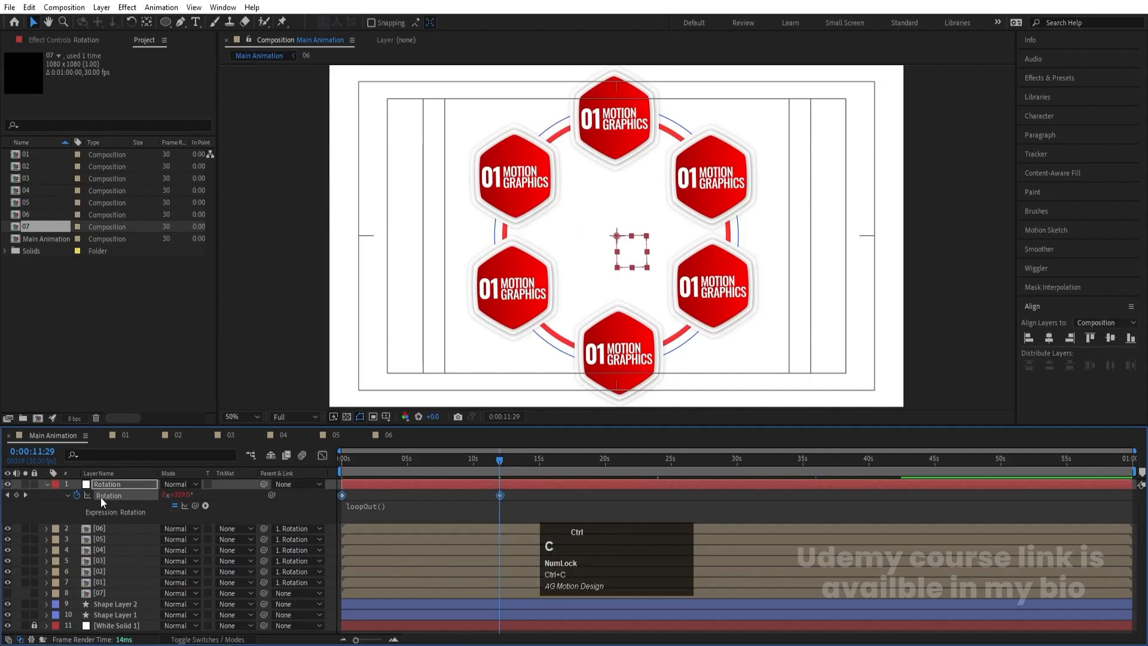
left_click(124, 445)
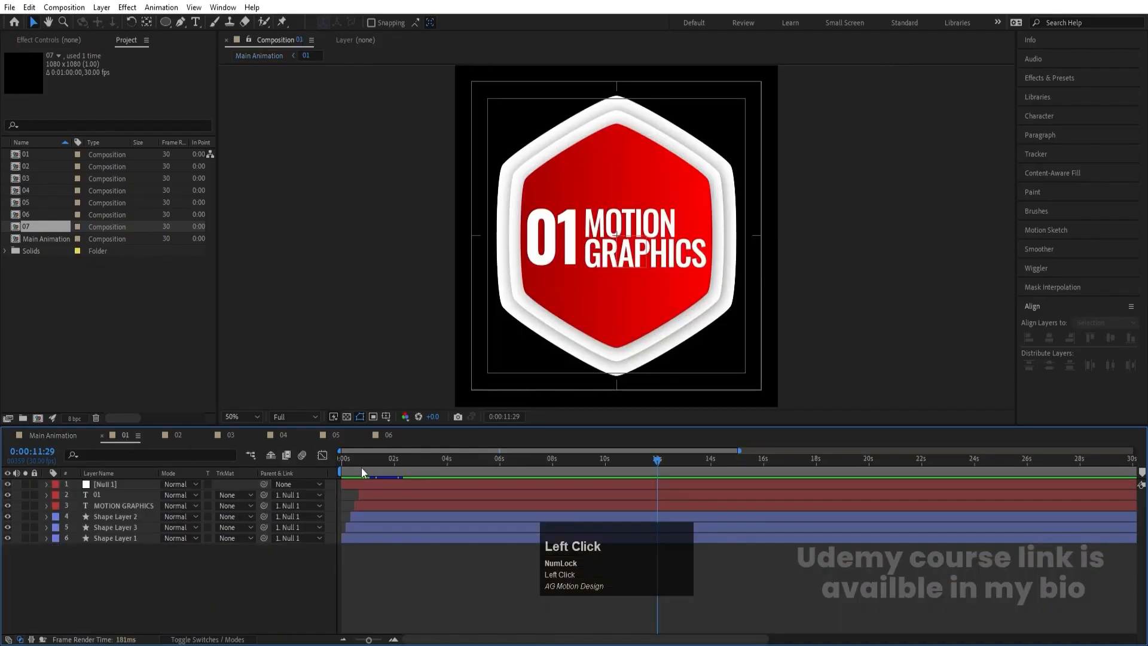
left_click_drag(361, 472, 263, 477)
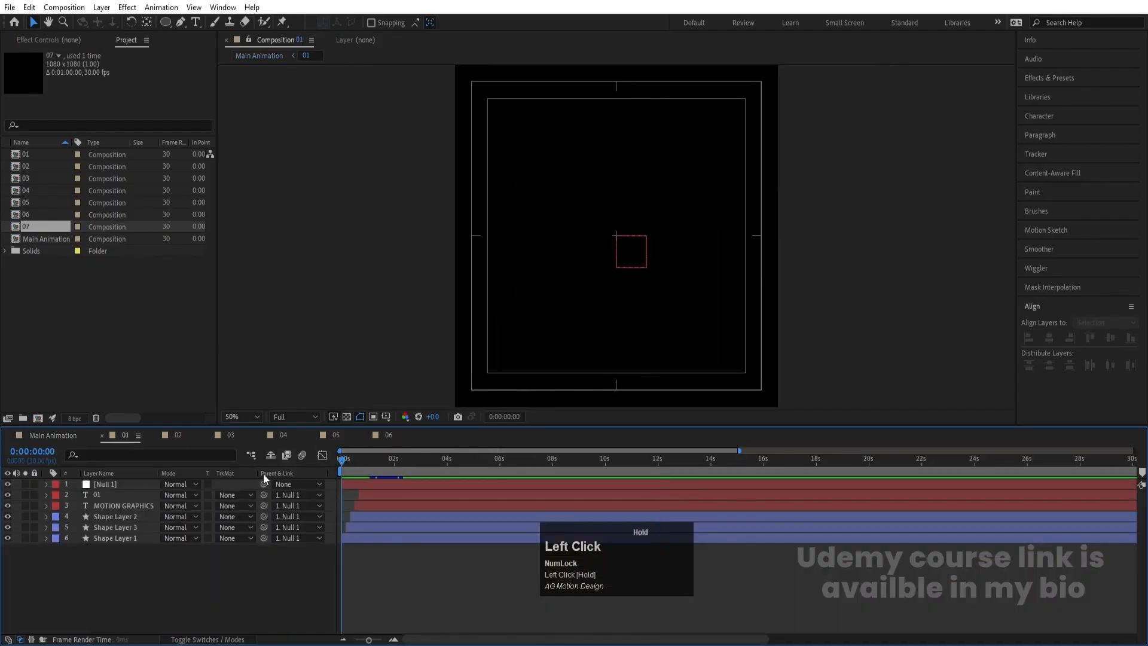
left_click(121, 488)
key("space")
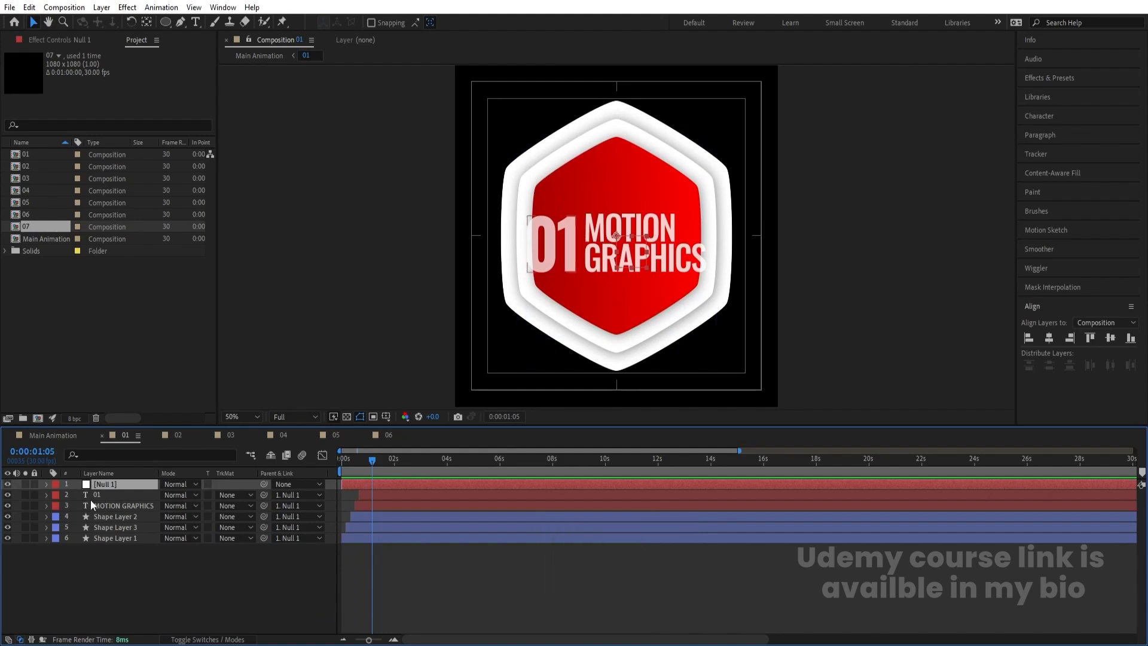
left_click_drag(373, 462, 252, 471)
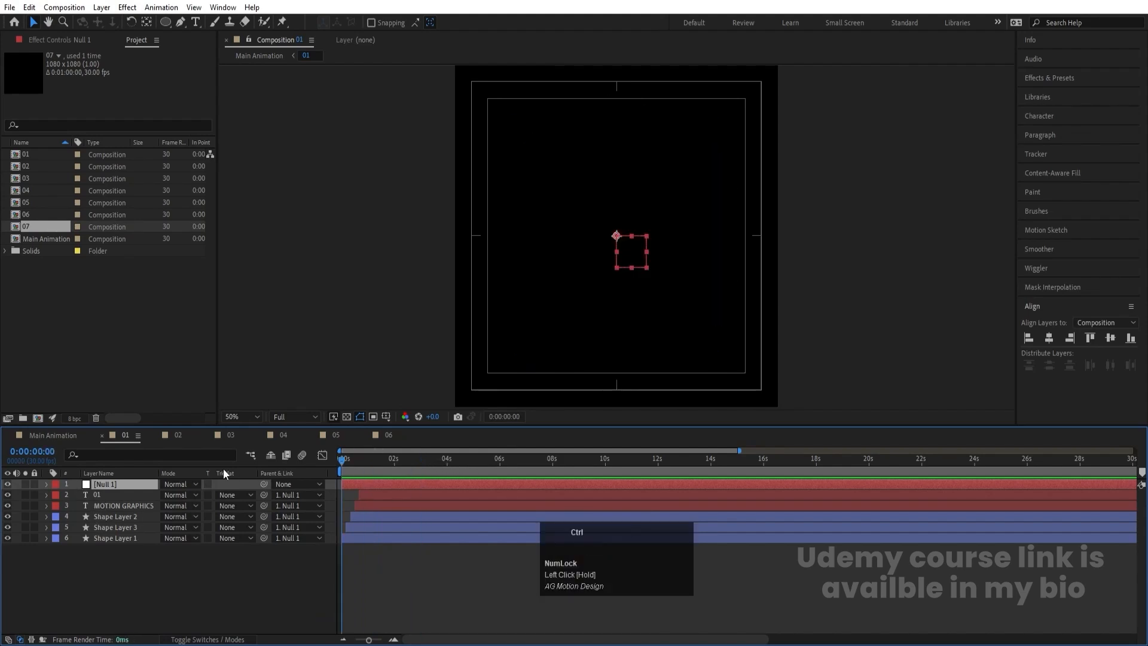
key("ctrl+v")
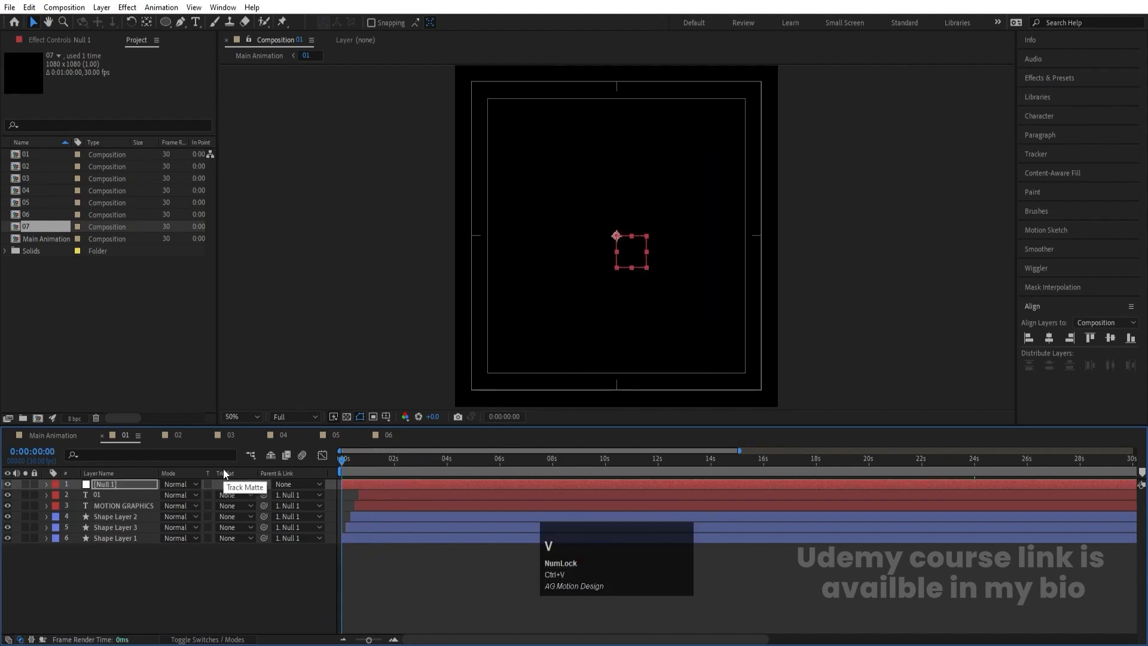
key("u")
key("space")
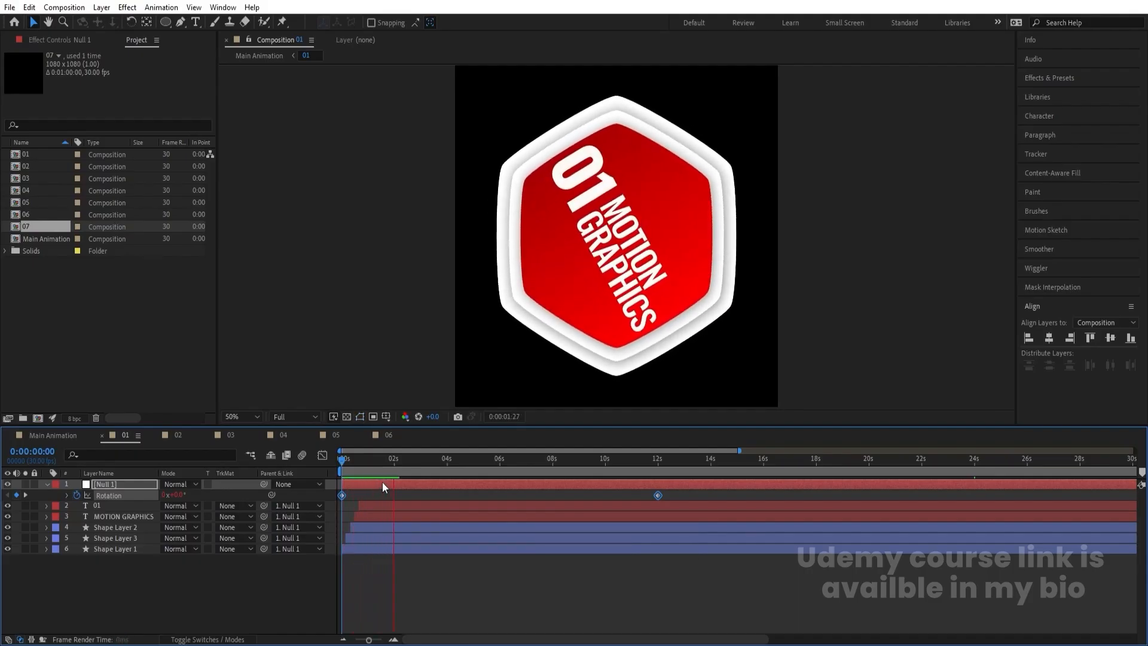
key("space")
- Preview Main Animation to check composition 01's own spin against the rotating ring, and return to composition 01
left_click(51, 435)
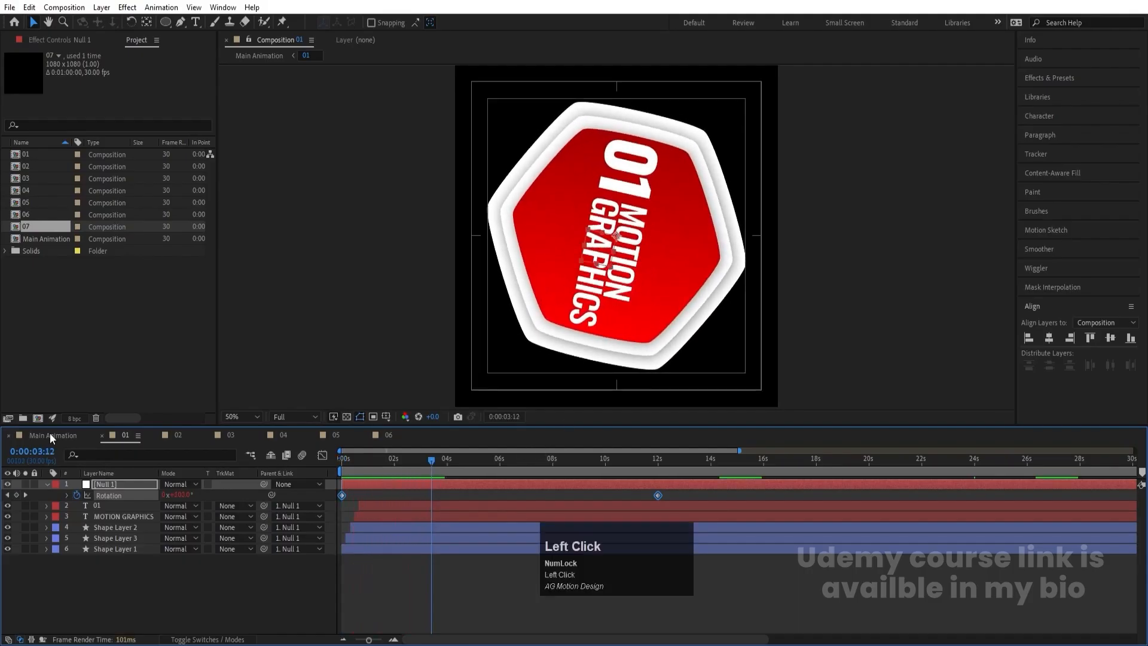
key("space")
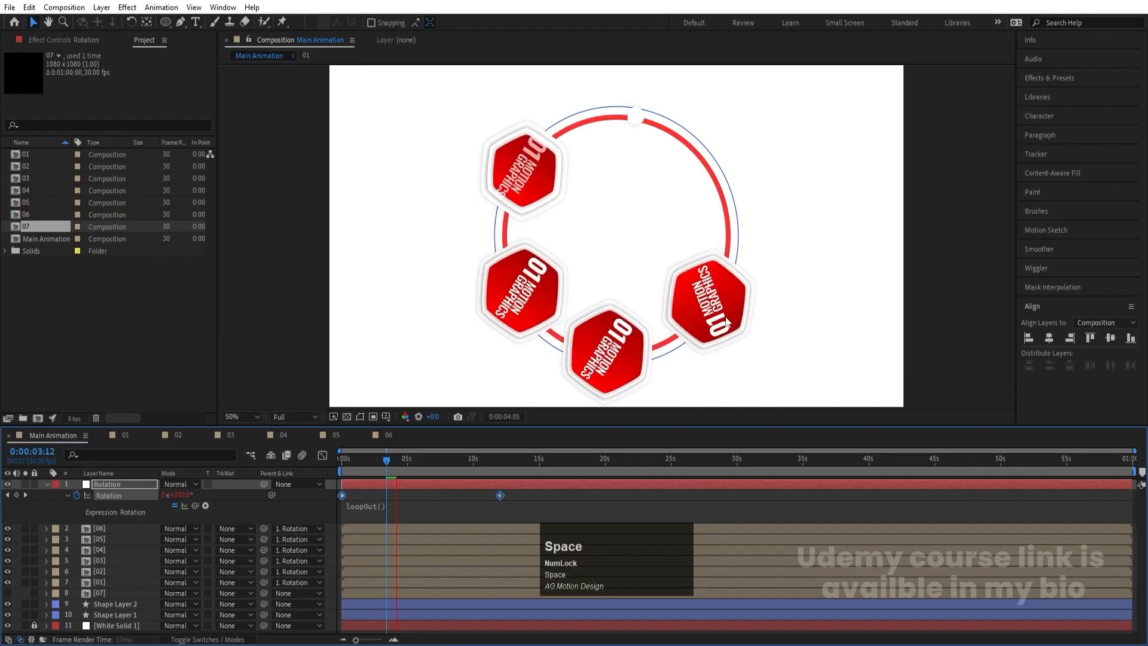
key("space")
key("space")
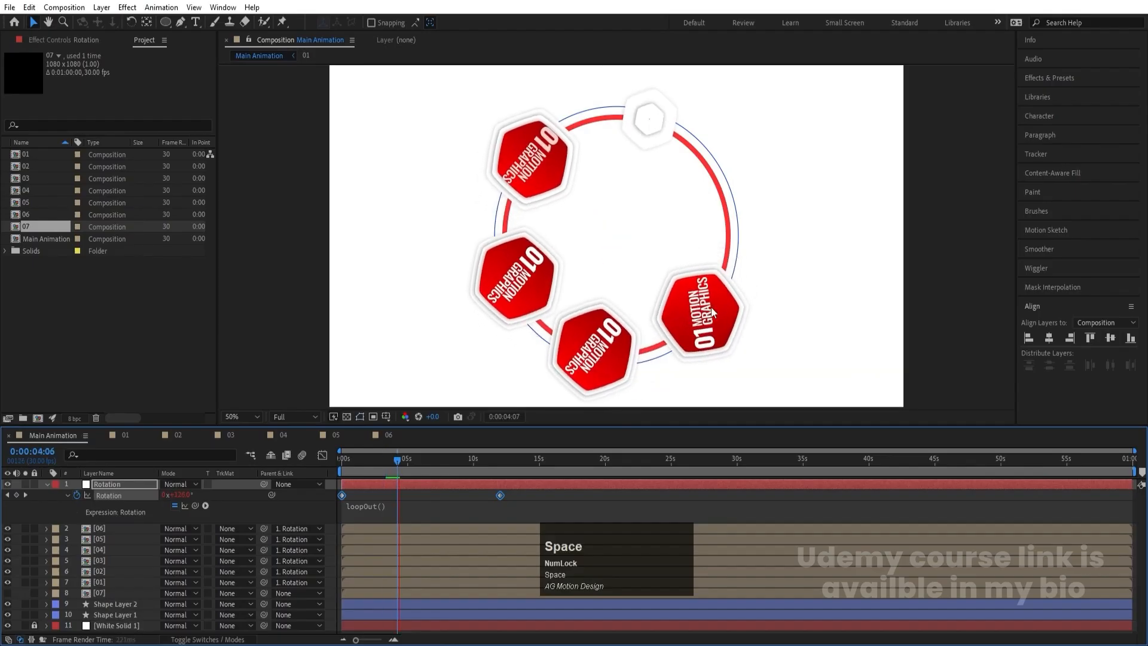
key("space")
left_click(118, 431)
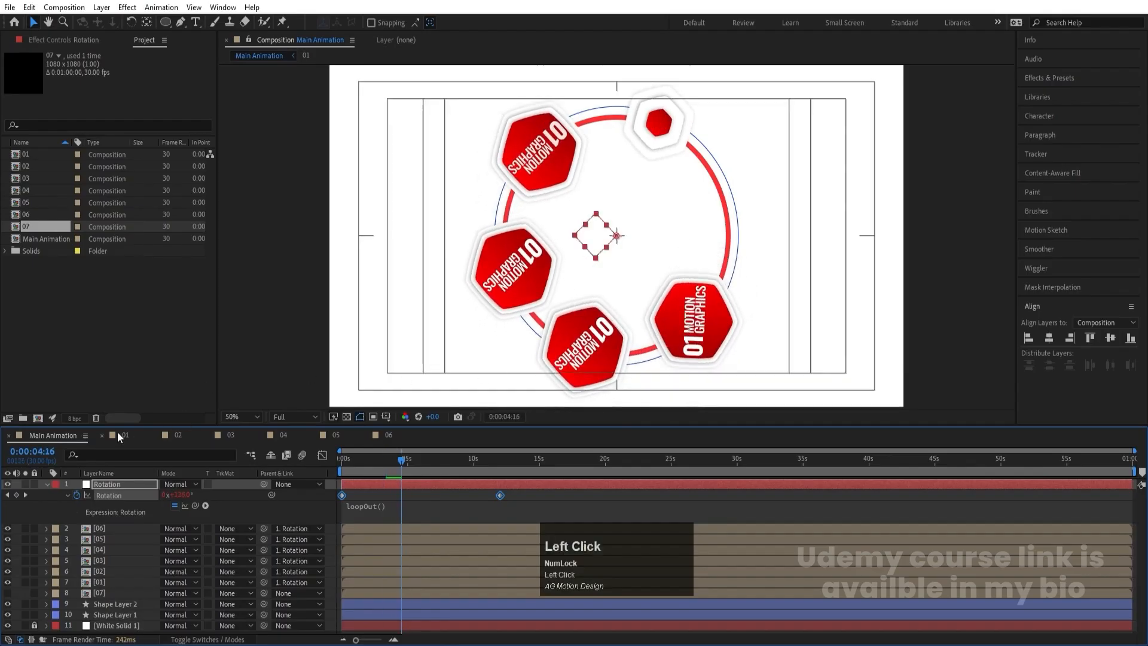
- Set Null 1's Rotation keyframe at 0:00:12:00 in composition 01 to minus one full revolution
left_click(662, 466)
key("k")
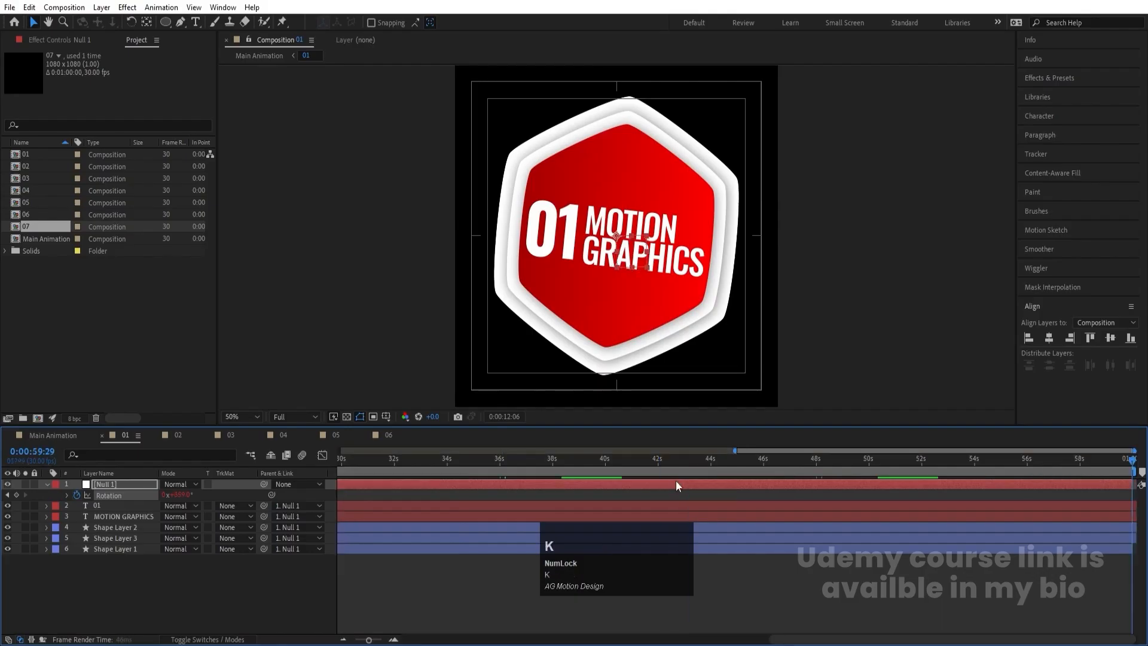
key("j")
left_click(674, 499)
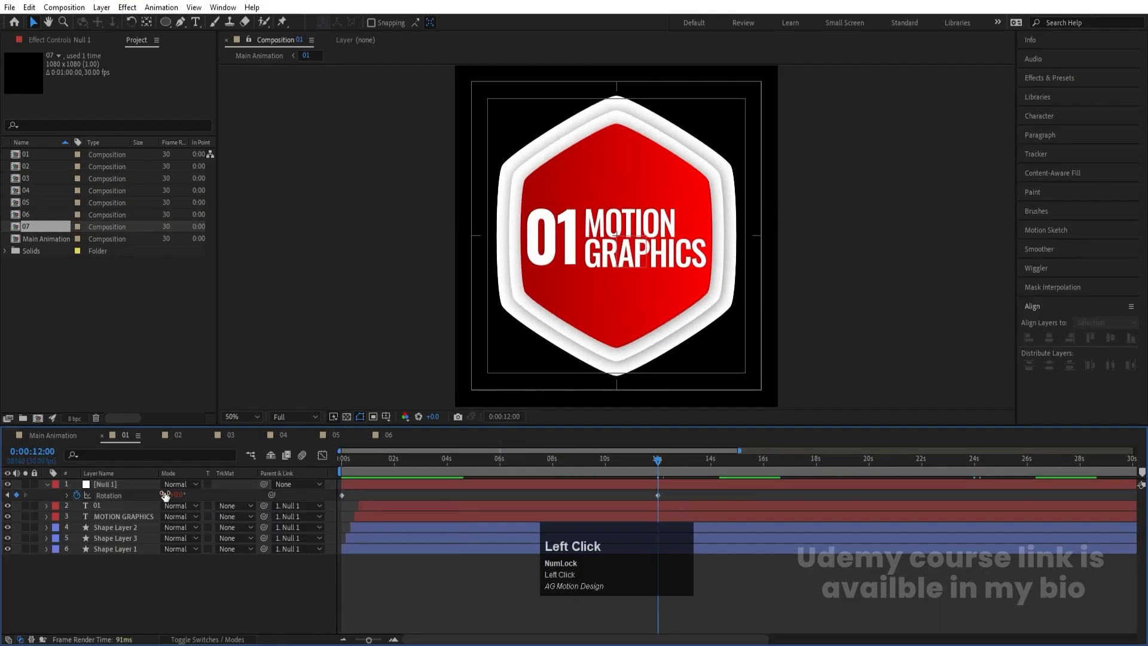
type("-1")
key("Return")
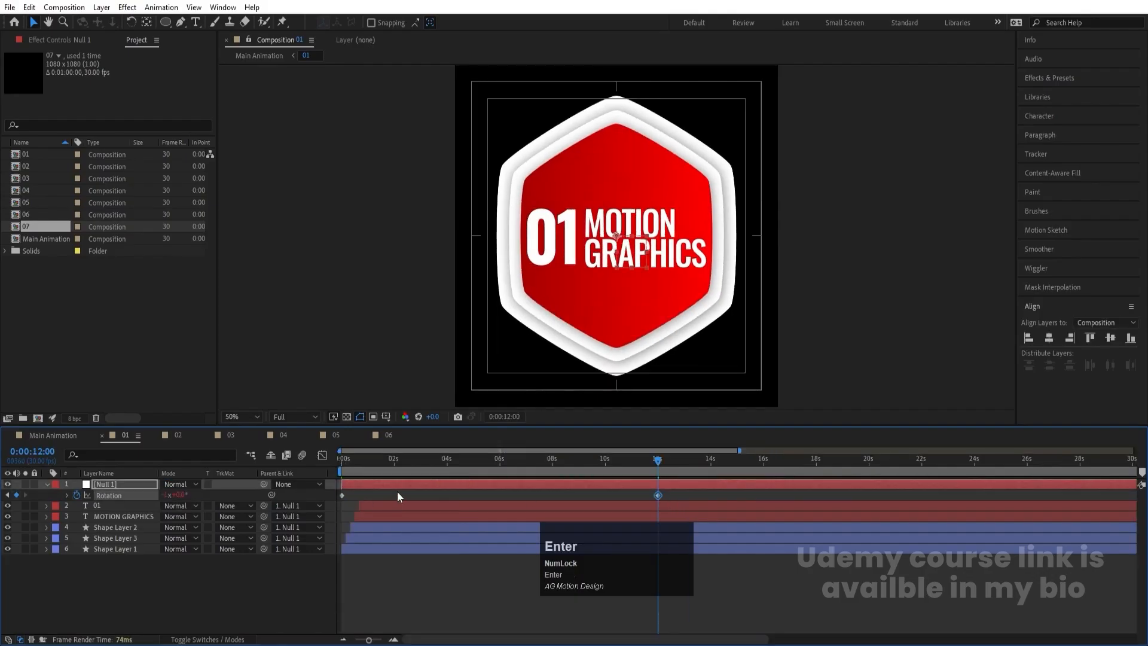
- Preview Main Animation from 0:00:00:00 to check whether hexagon 01 stays upright while orbiting the ring
left_click_drag(359, 462, 268, 474)
left_click(34, 442)
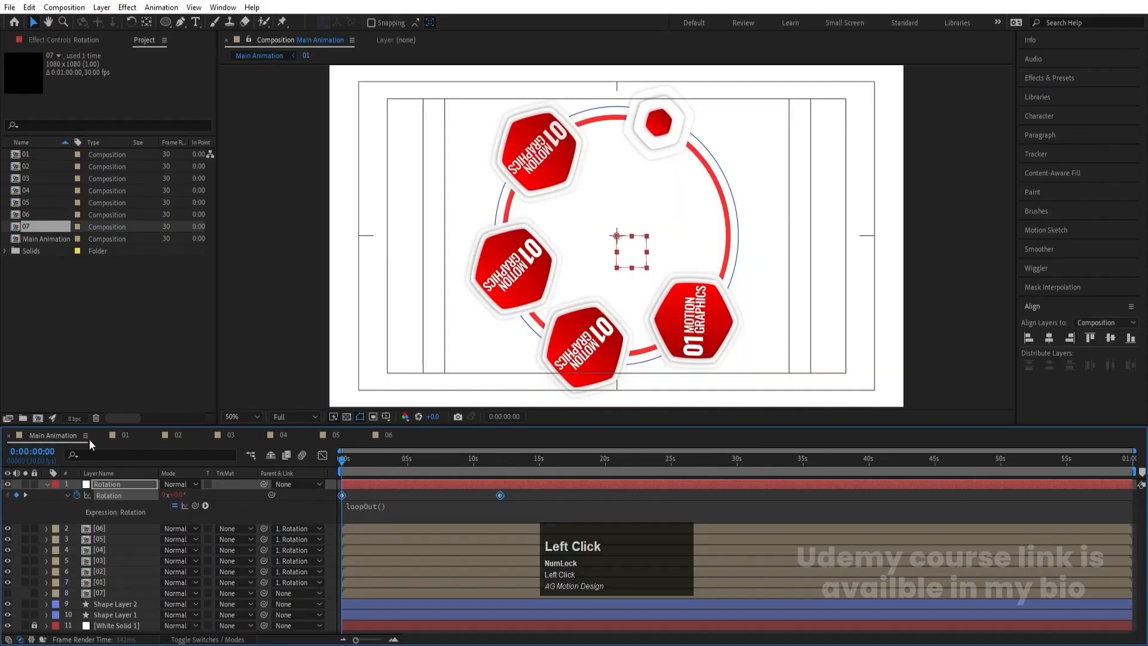
key("space")
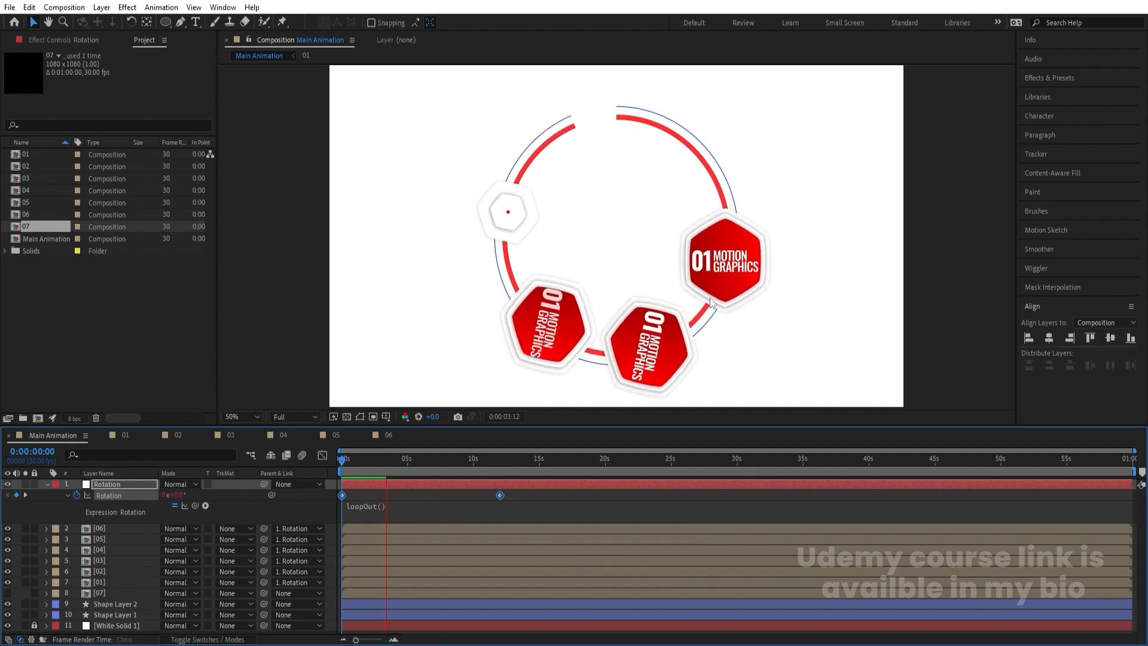
key("space")
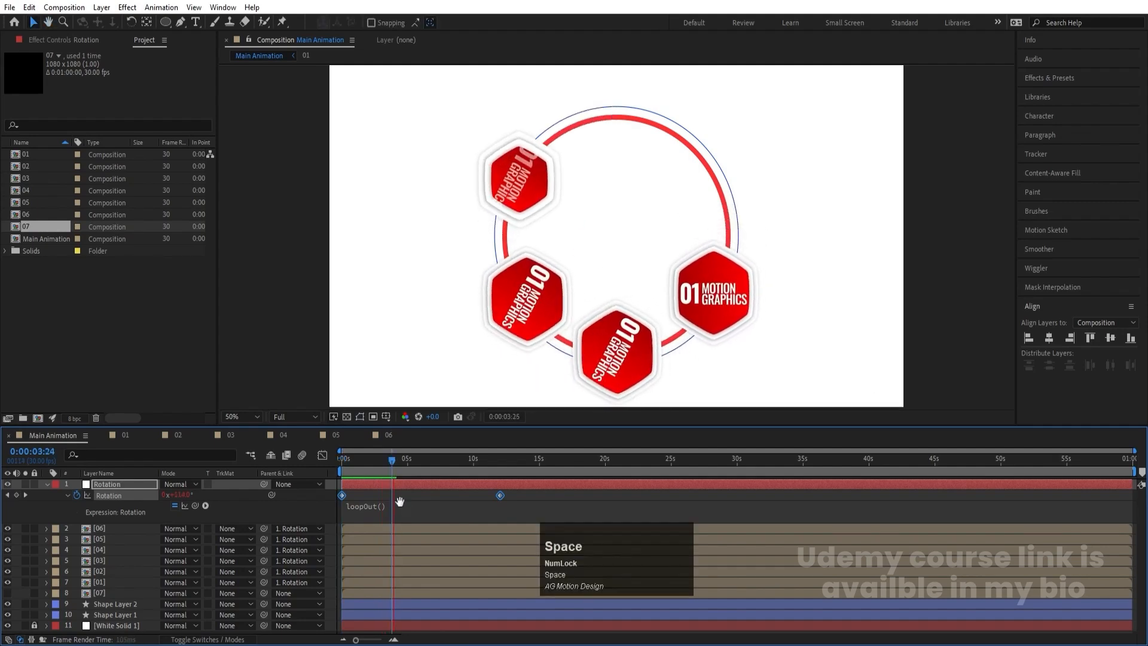
- Copy the counter-rotating Rotation property from Null 1 in composition 01 onto Null 1 in composition 02 at 0:00:00:00
left_click(125, 435)
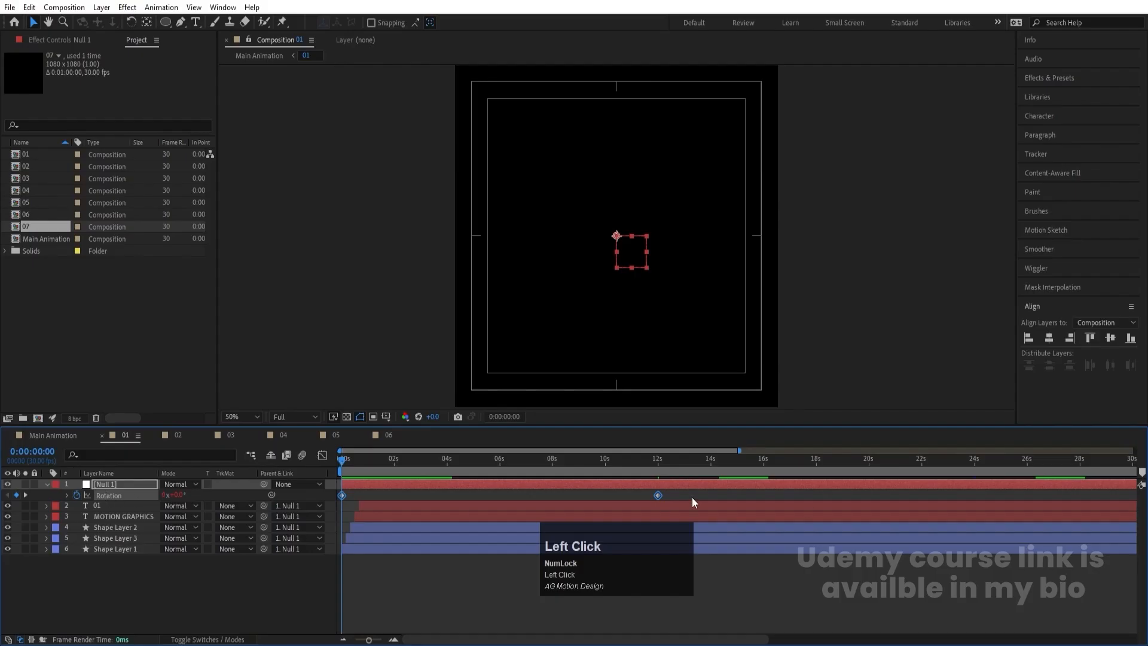
left_click(178, 435)
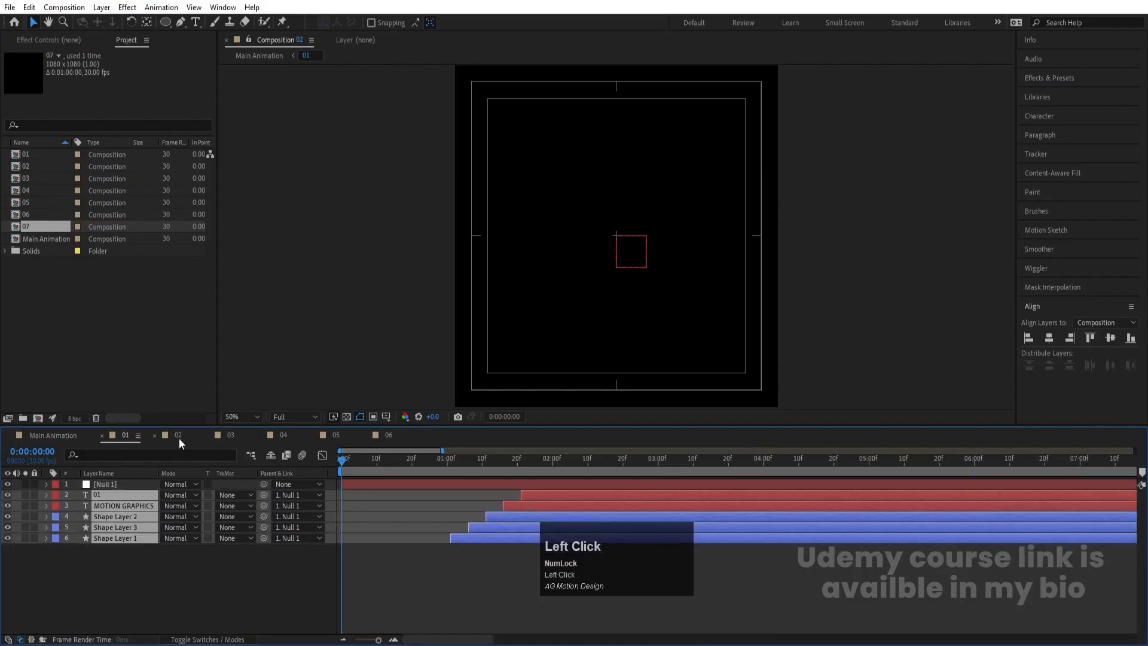
left_click(136, 483)
key("ctrl+v")
- Paste the Rotation animation onto Null 1 in composition 03 at 0:00:00:00 and reveal the null's keyframes in compositions 03 and 02
left_click(230, 435)
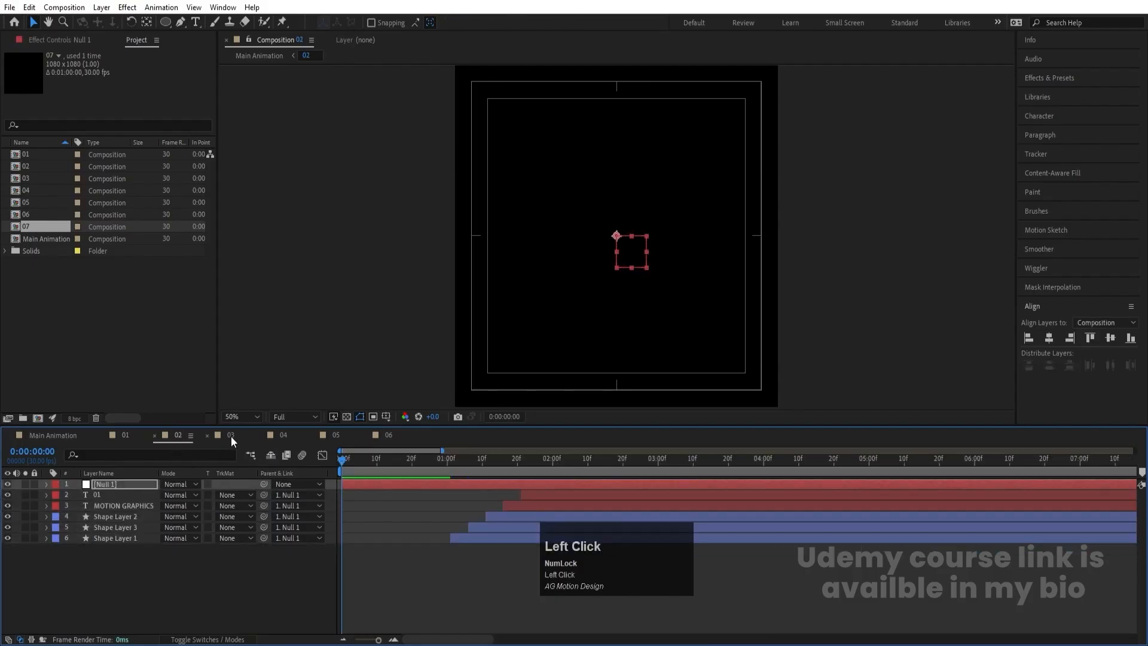
left_click(116, 483)
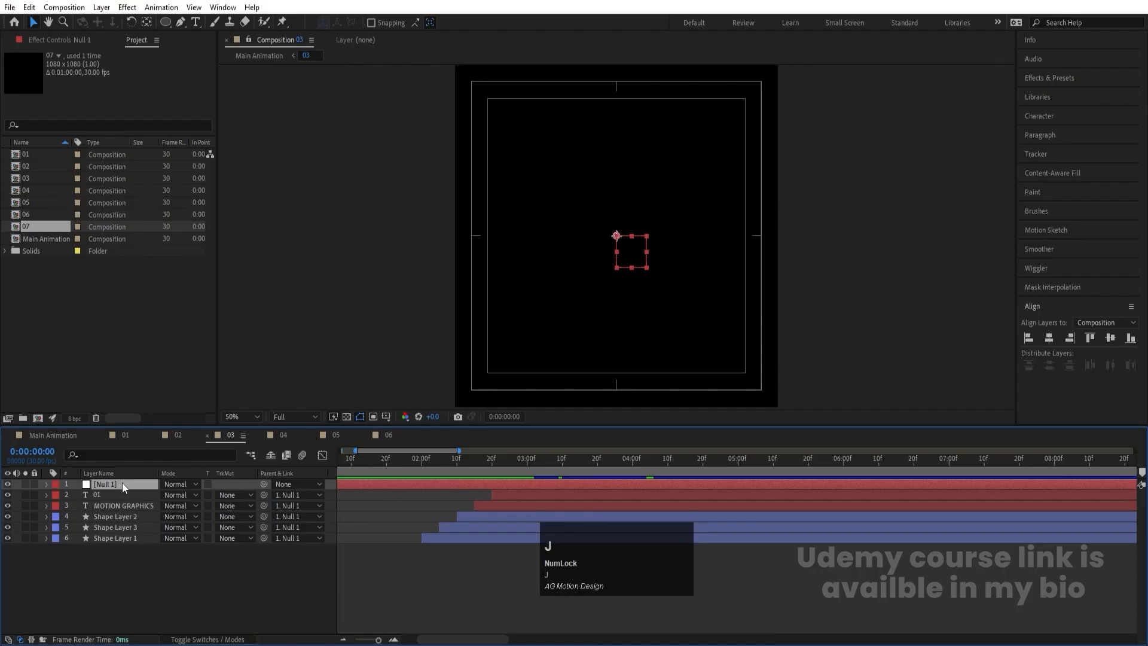
left_click(367, 466)
key("j")
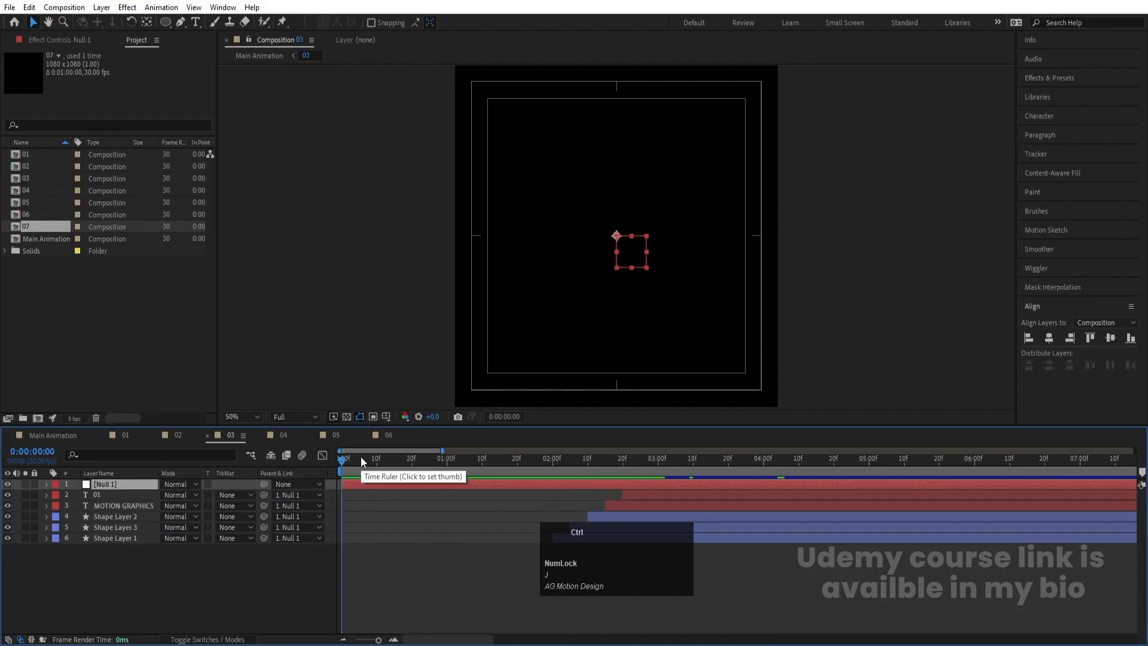
key("ctrl+v")
key("u")
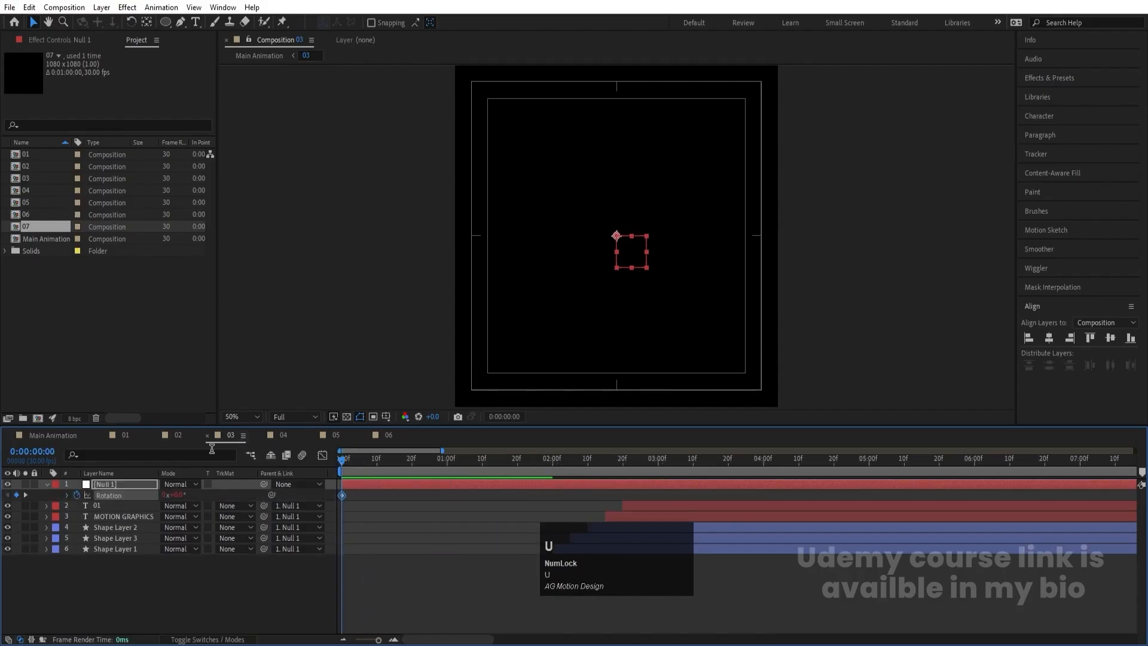
left_click(179, 435)
key("ctrl+v")
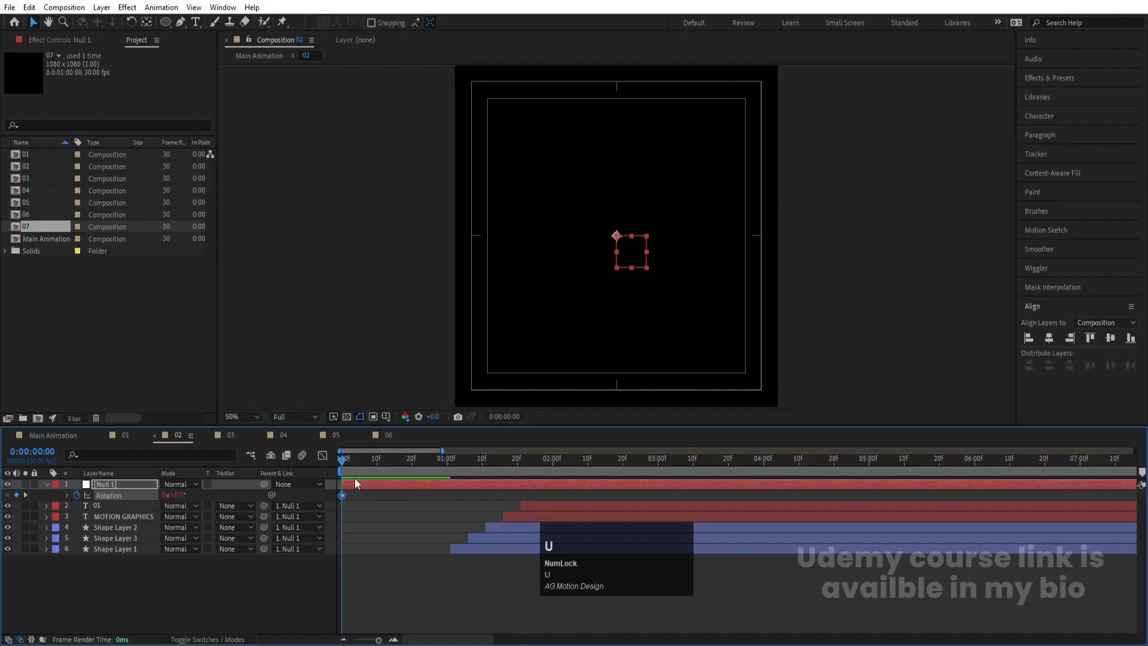
- Paste the Rotation animation onto Null 1 in composition 04 at 0:00:00:00 and reveal its keyframes
left_click(281, 435)
left_click(134, 485)
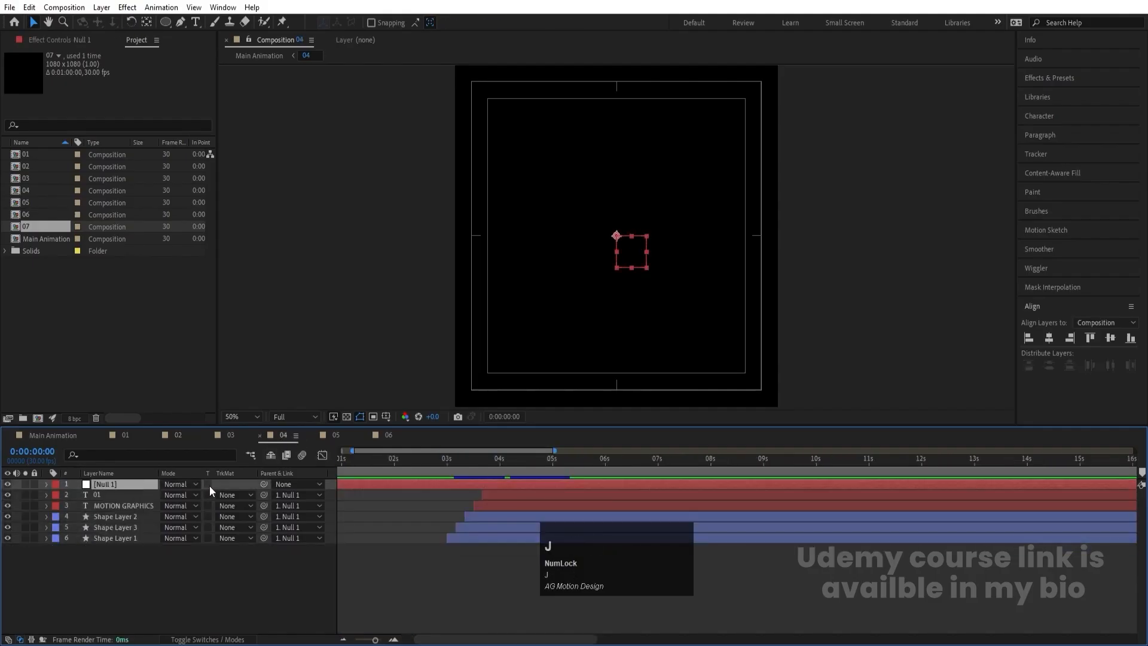
left_click(363, 459)
key("ctrl+v")
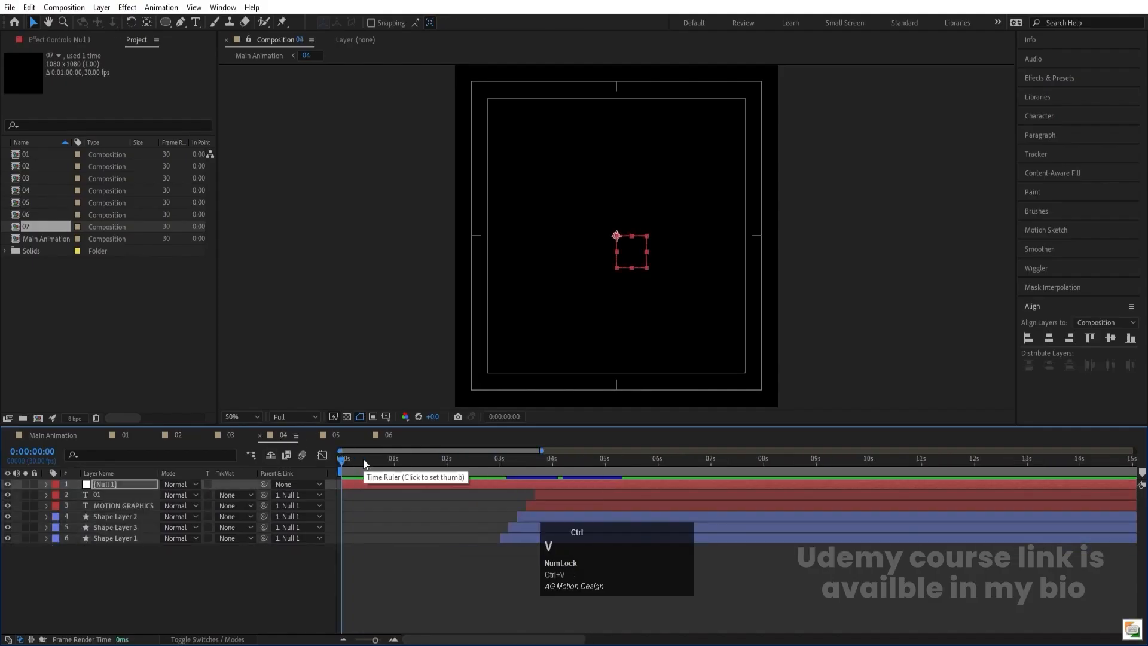
key("u")
- Paste the Rotation animation onto Null 1 in composition 05 at 0:00:00:00 and reveal its keyframes
left_click(335, 436)
left_click(365, 470)
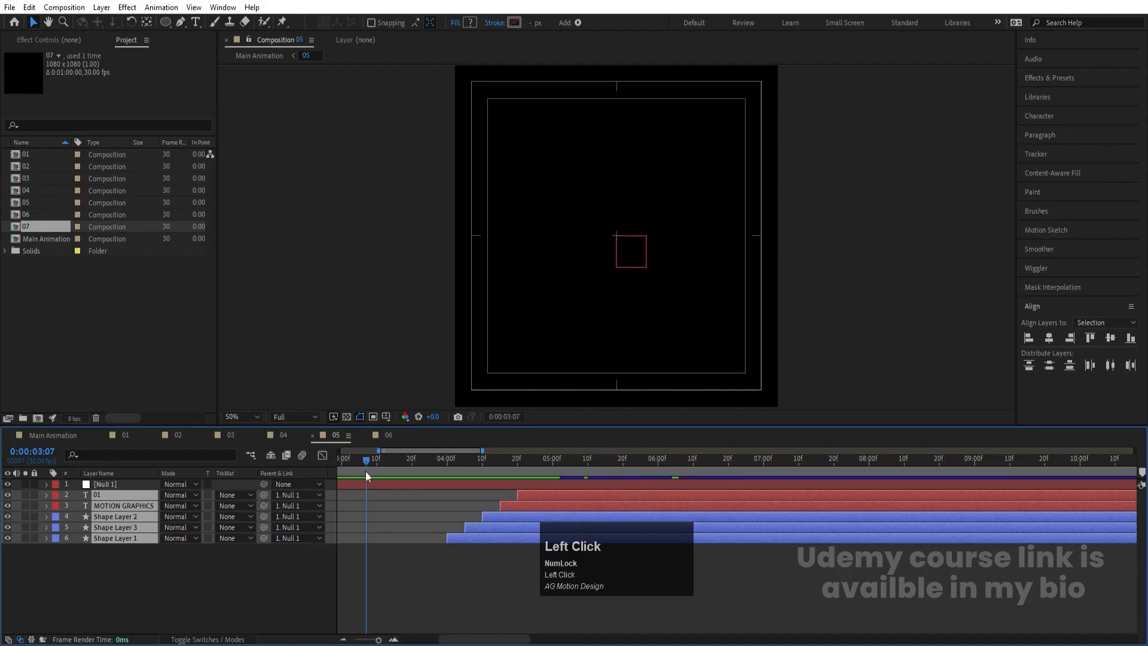
key("j")
left_click(377, 490)
left_click(372, 484)
key("ctrl+v")
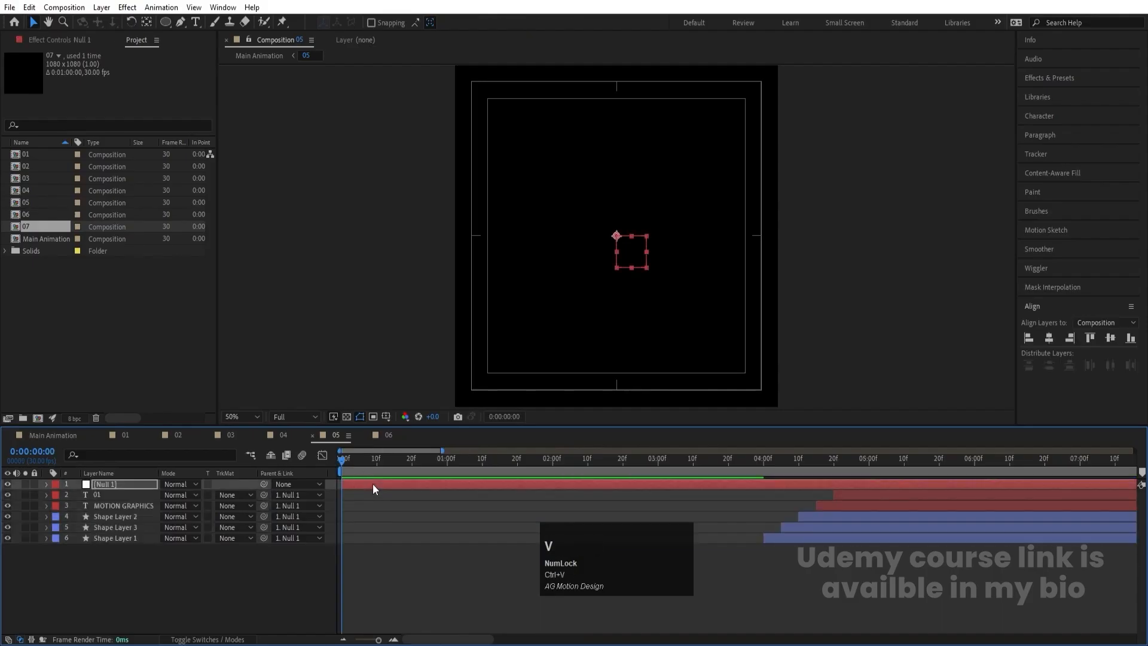
key("u")
- Paste the Rotation animation onto Null 1 in composition 06 at 0:00:00:00 and reveal its keyframes
left_click(390, 436)
left_click(371, 468)
key("j")
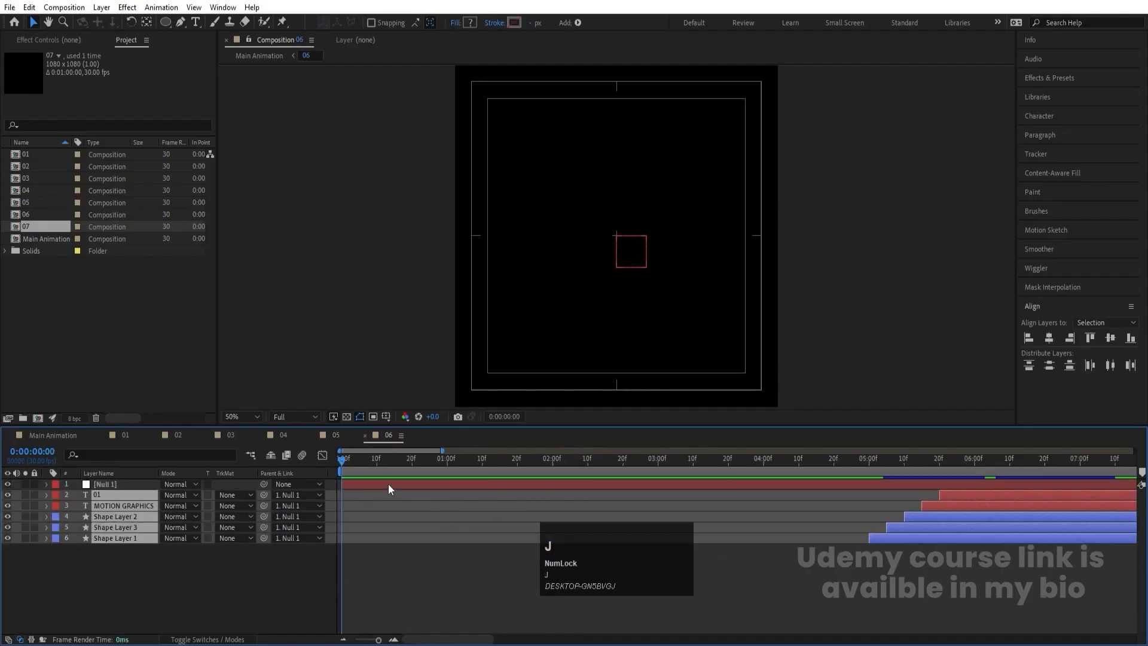
left_click(389, 483)
key("ctrl+v")
key("u")
- Preview Main Animation to check that all the hexagons stay upright as they orbit
left_click(90, 436)
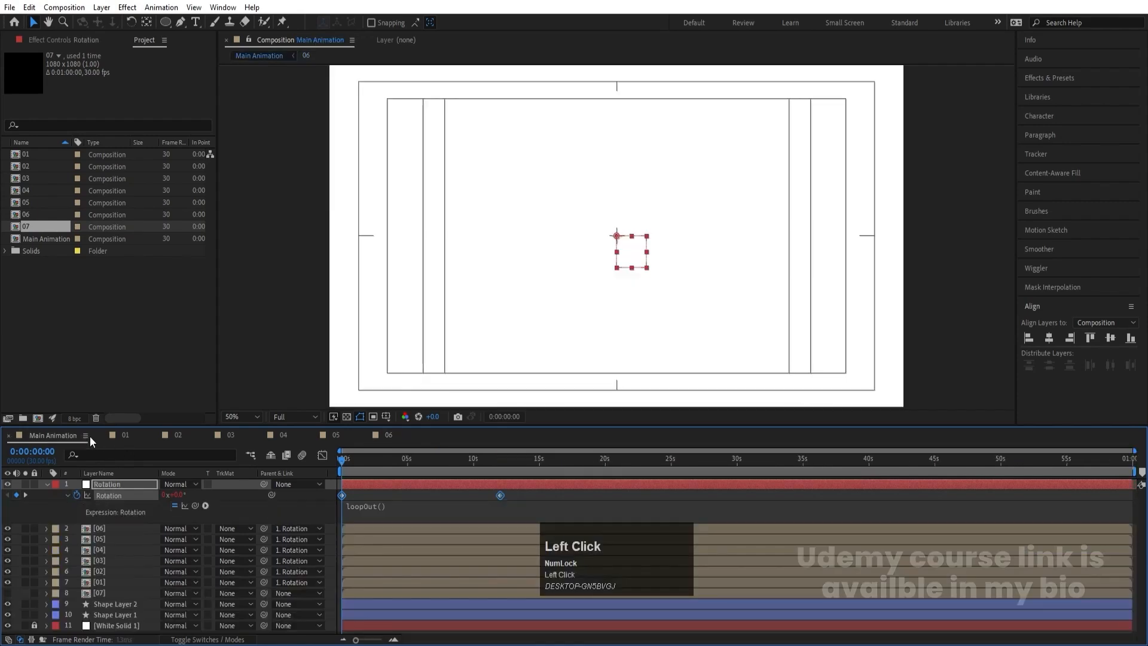
key("space")
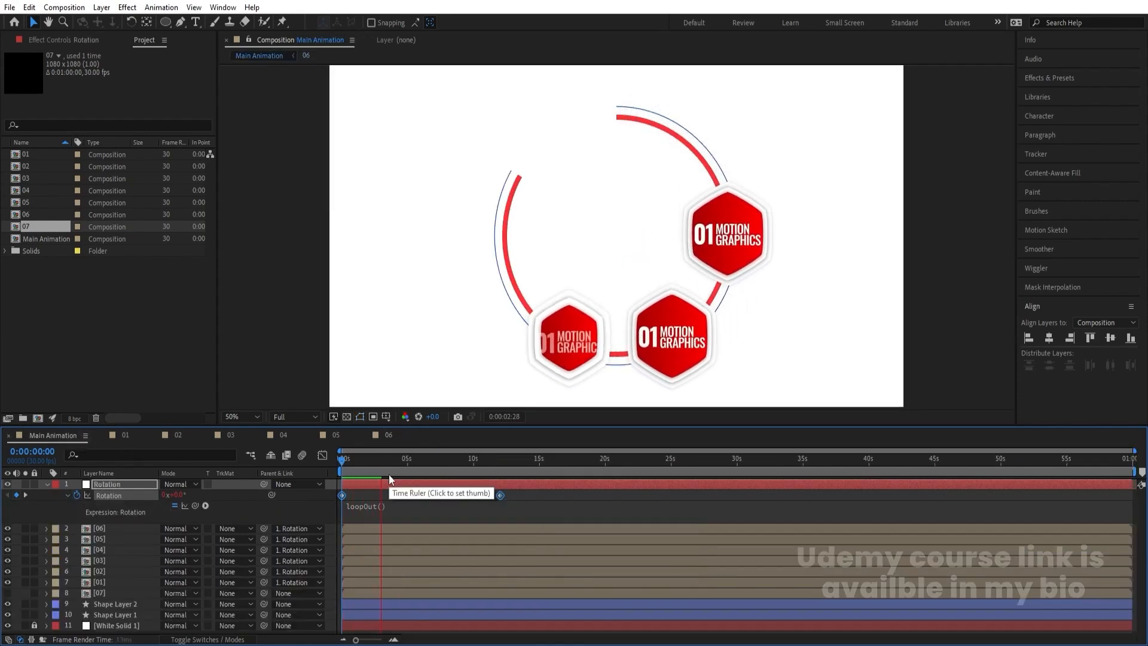
key("space")
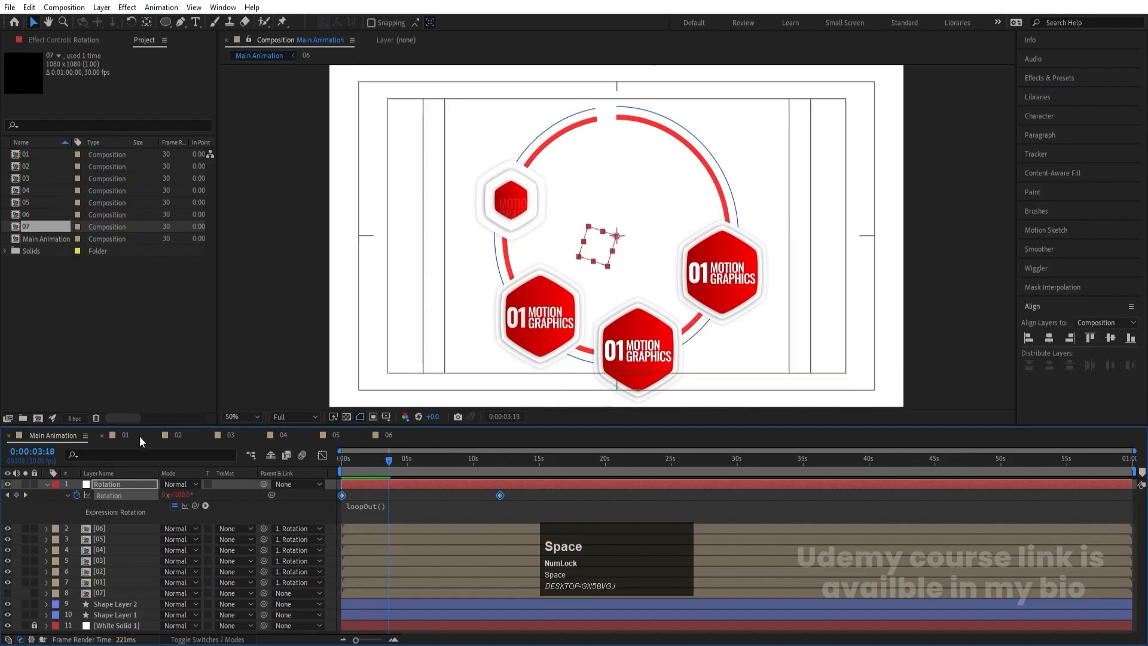
- Try changing the number text in composition 02 to 02 at 0:00:02:24, and restore it to 01
left_click(178, 435)
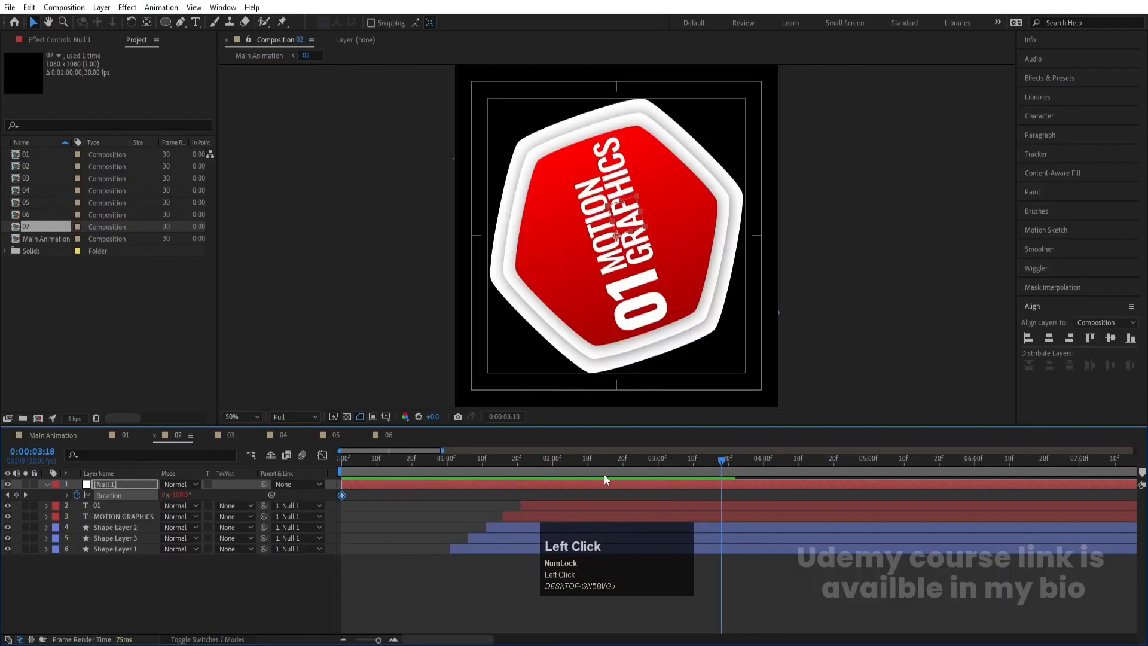
left_click(637, 469)
left_click(635, 504)
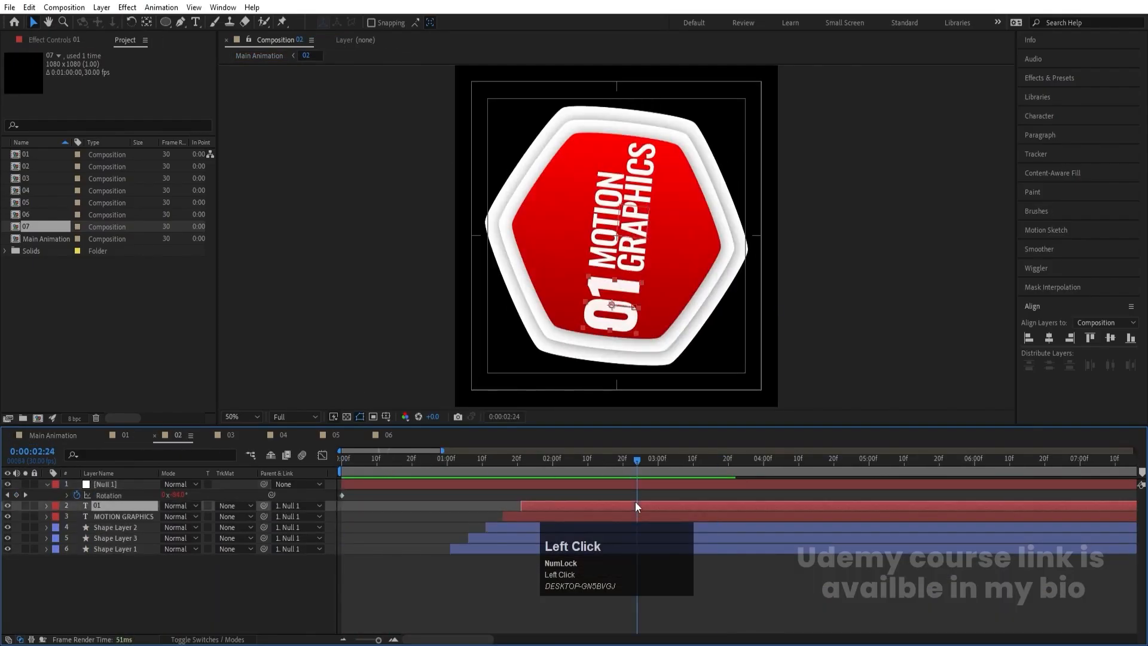
key("ctrl+t")
left_click(607, 291)
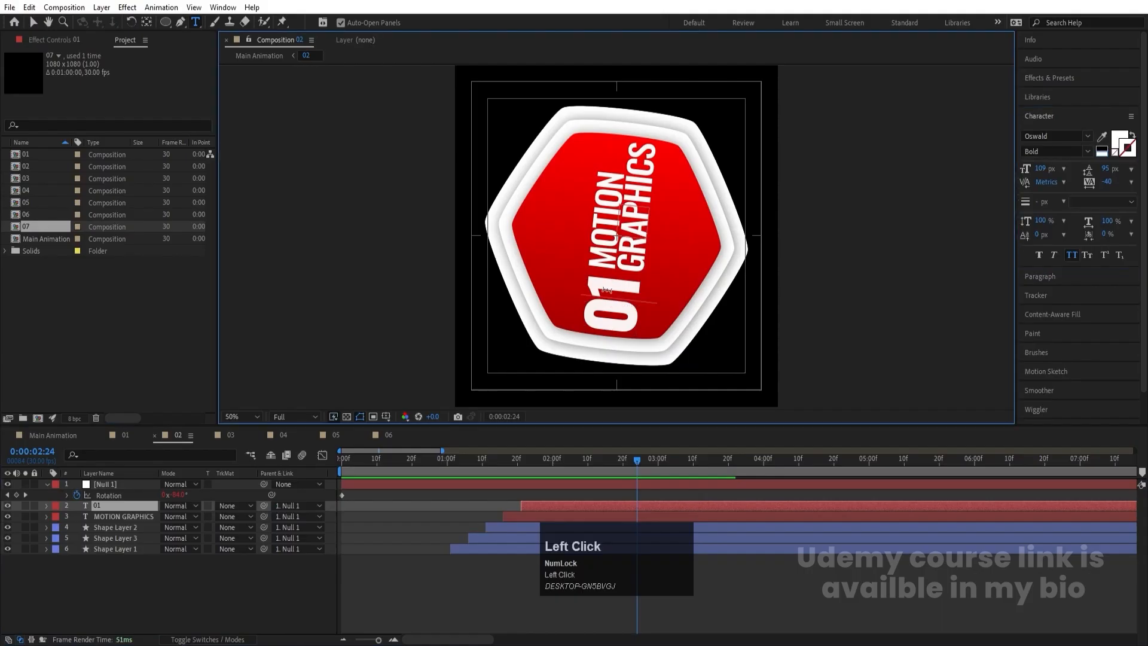
key("BackSpace")
type("2")
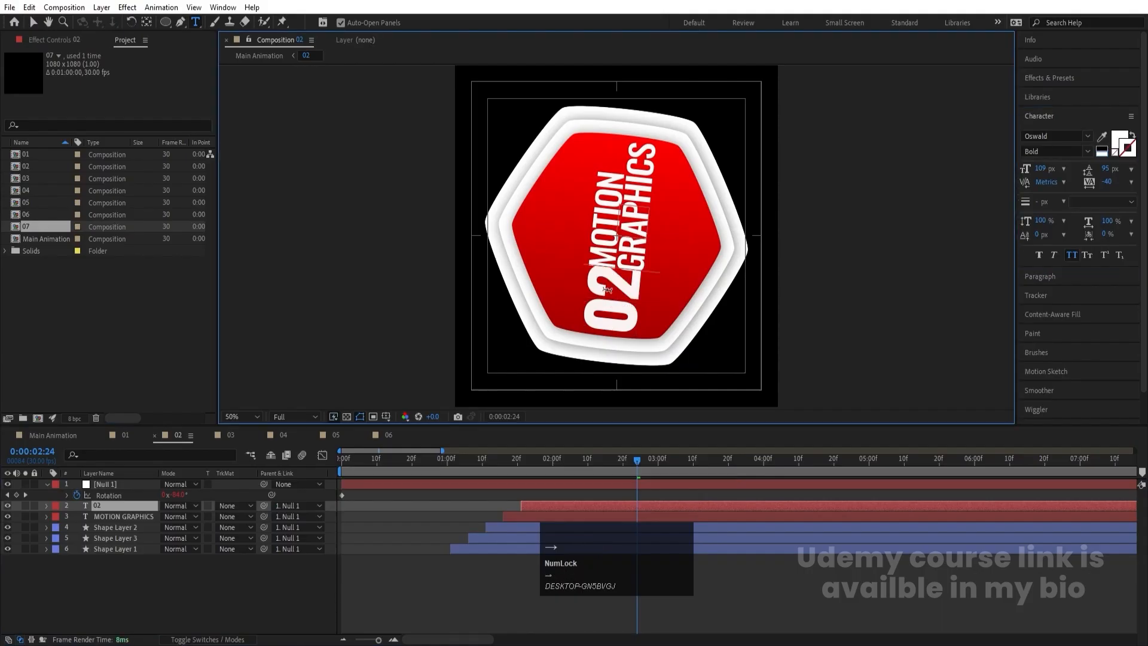
key("BackSpace")
type("1")
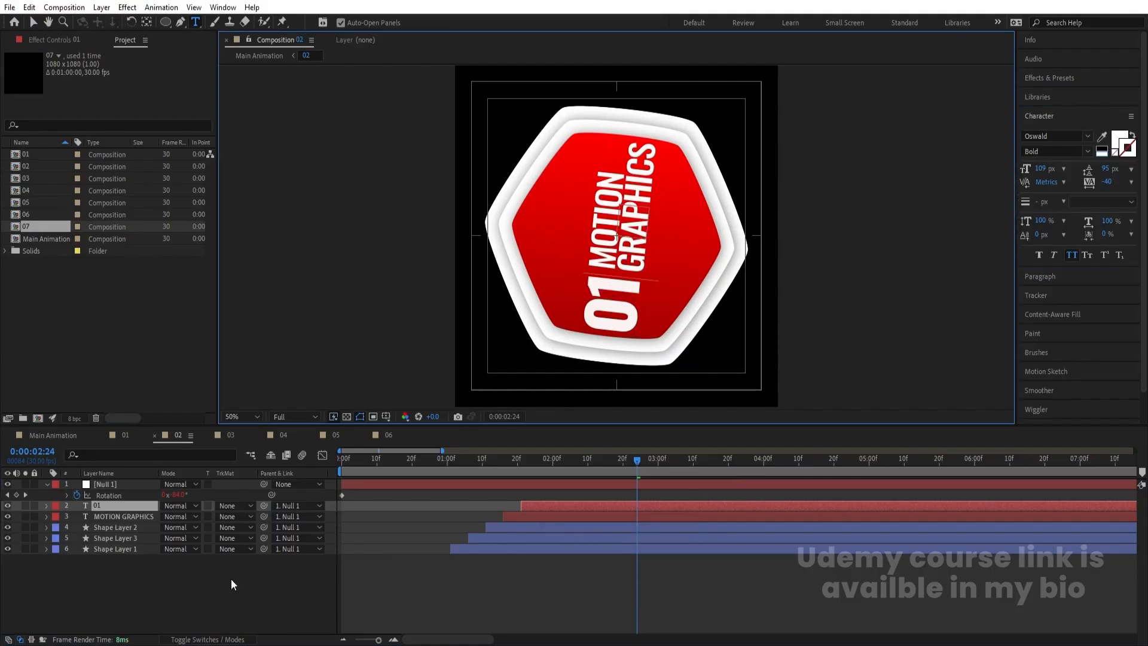
left_click(183, 554)
- Preview Main Animation again to review the orbiting hexagons and their number labels
left_click(51, 435)
key("space")
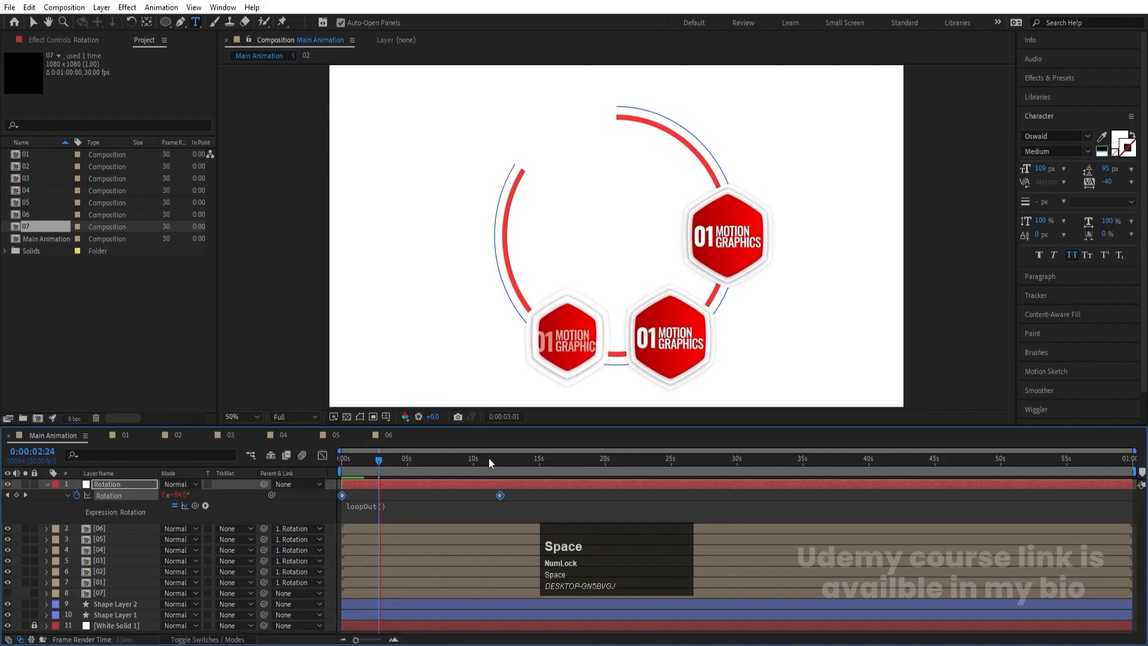
key("space")
- Change the number text in composition 02 to 02 at 0:00:12:00 and set its font size to 93 px
left_click(178, 436)
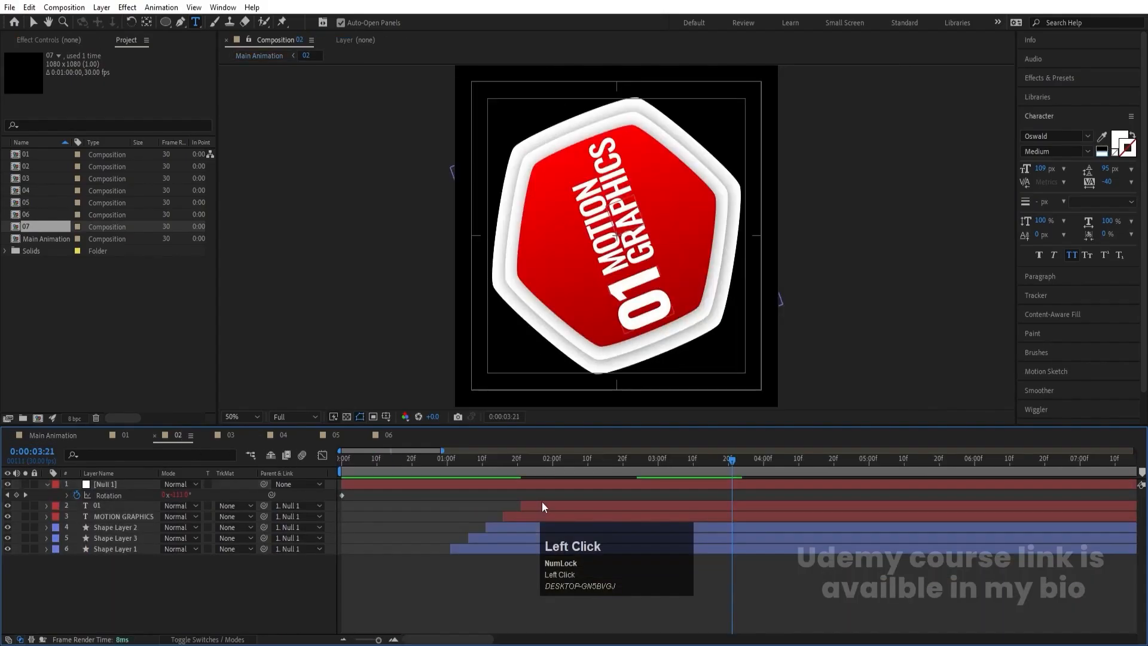
left_click_drag(622, 476, 816, 497)
key("minus")
key("minus")
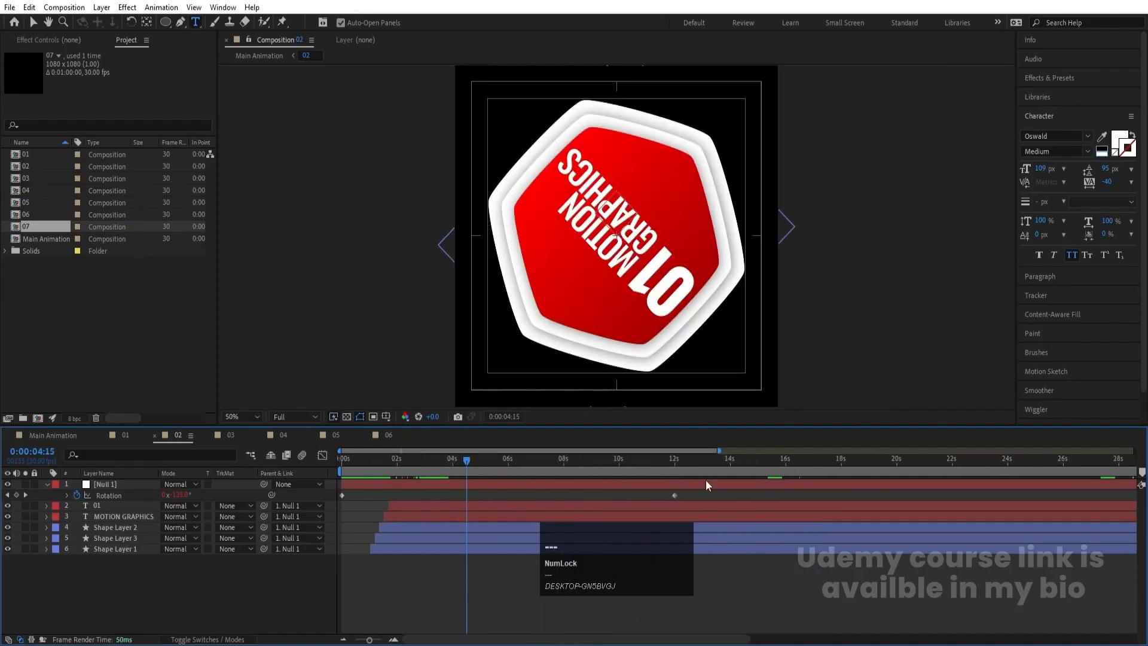
key("k")
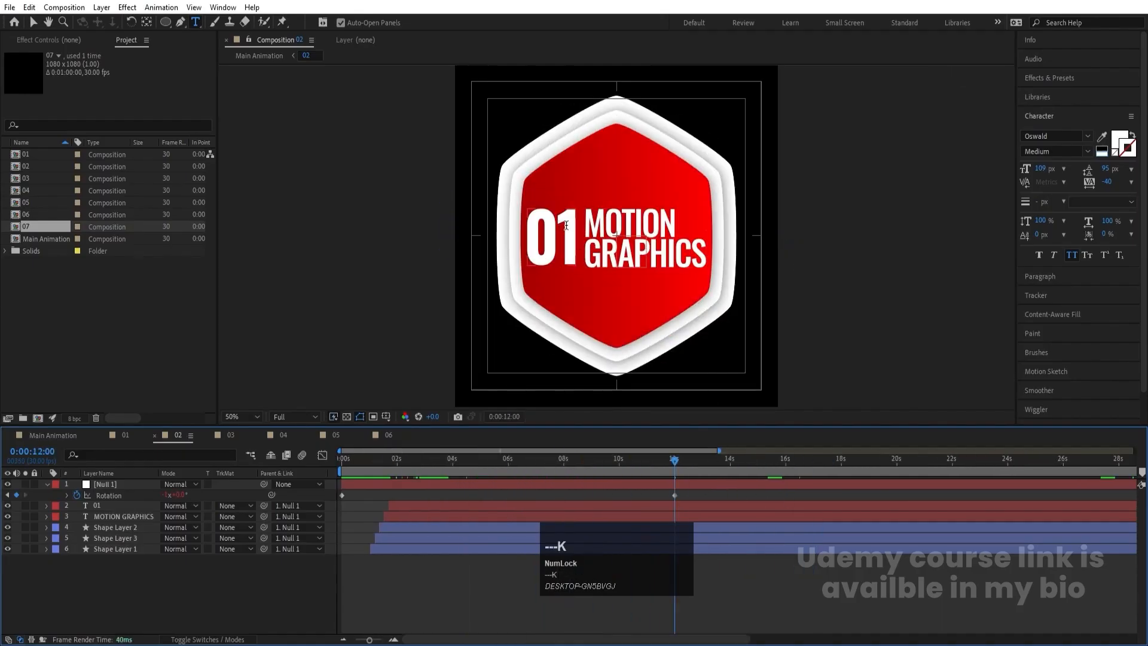
left_click(571, 225)
key("Delete")
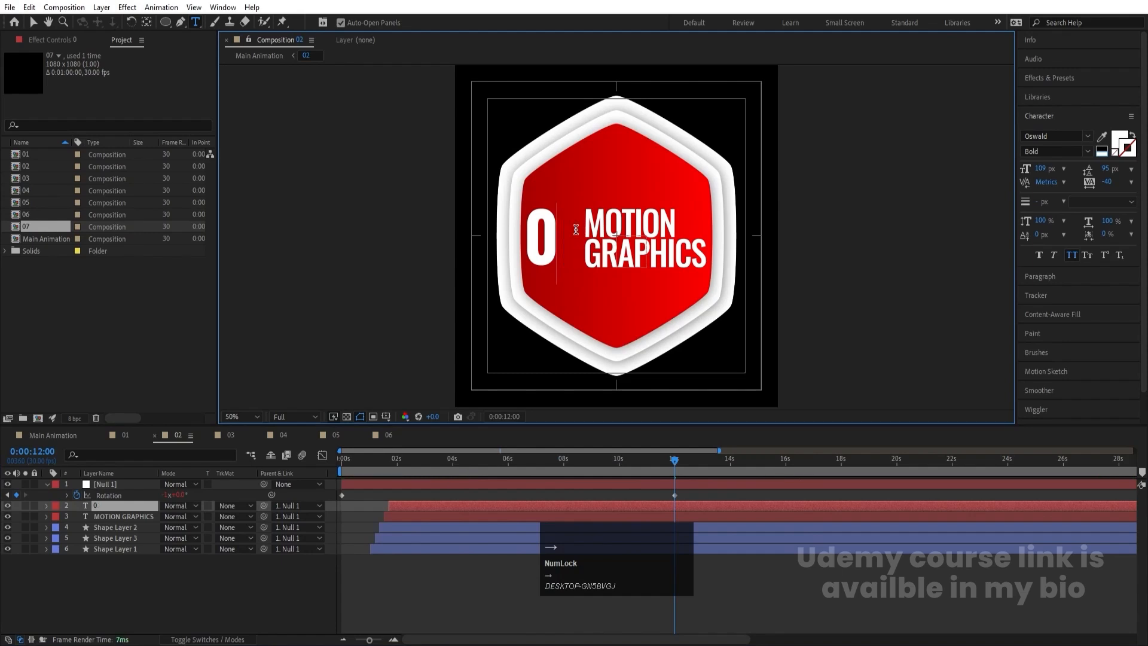
type("2")
key("ctrl+a")
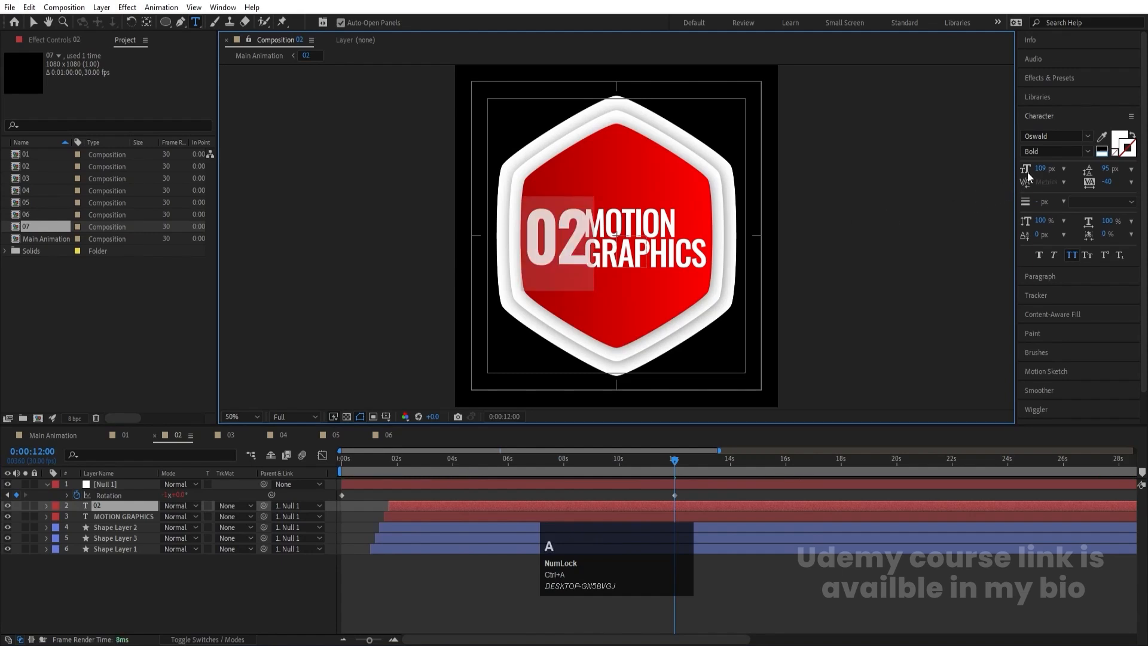
left_click_drag(1040, 168, 1030, 168)
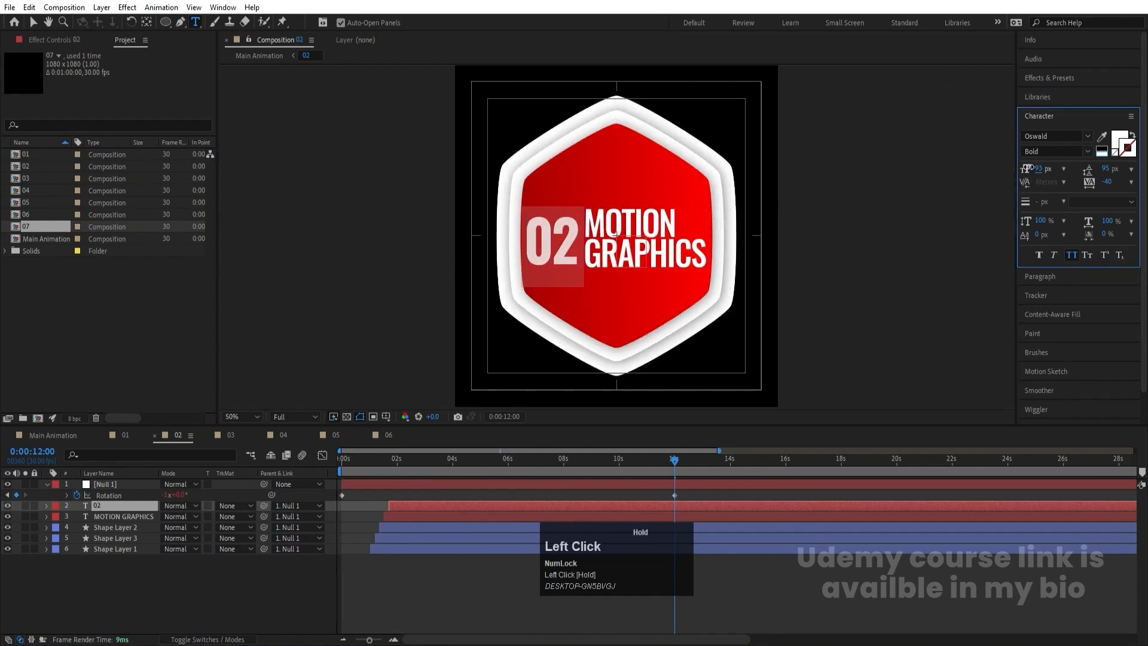
- In composition 02, nudge both position keyframes of the number 02 slightly left and down at 0:00:03:11
left_click(124, 504)
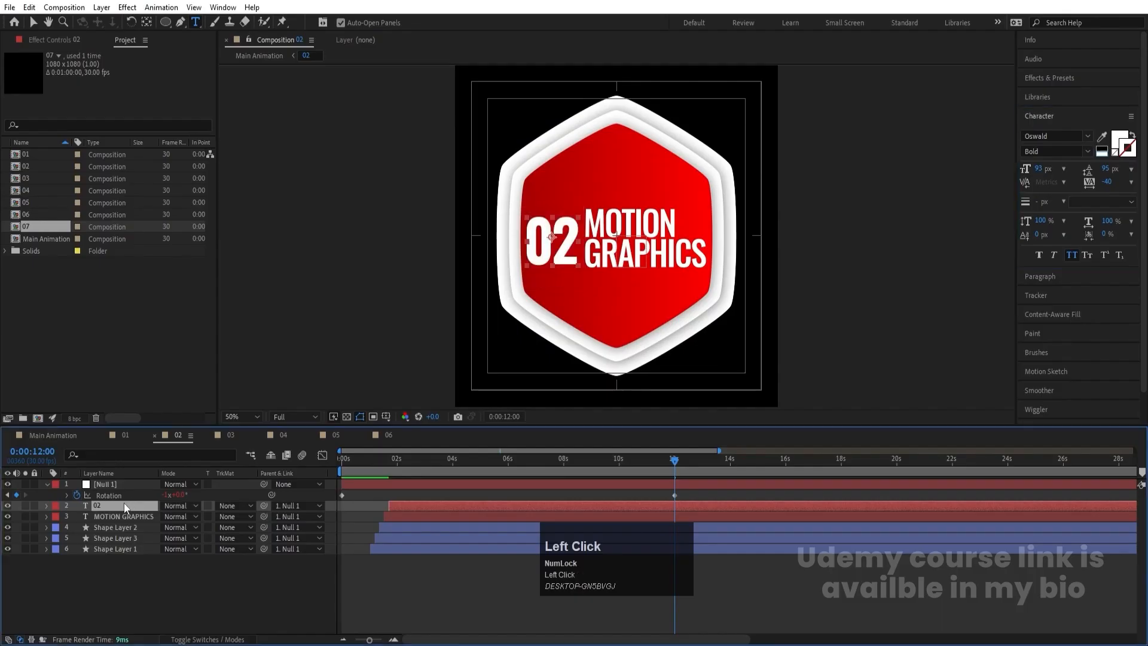
key("u")
key("j")
left_click(120, 518)
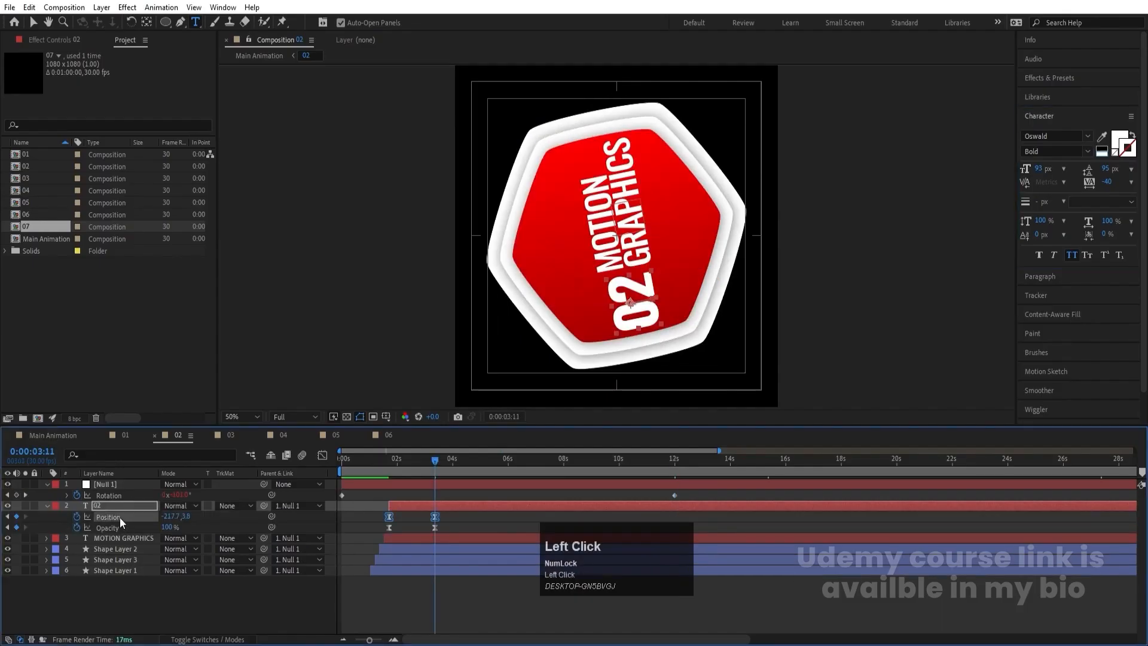
key("Left")
key("Left")
key("Left")
key("Left")
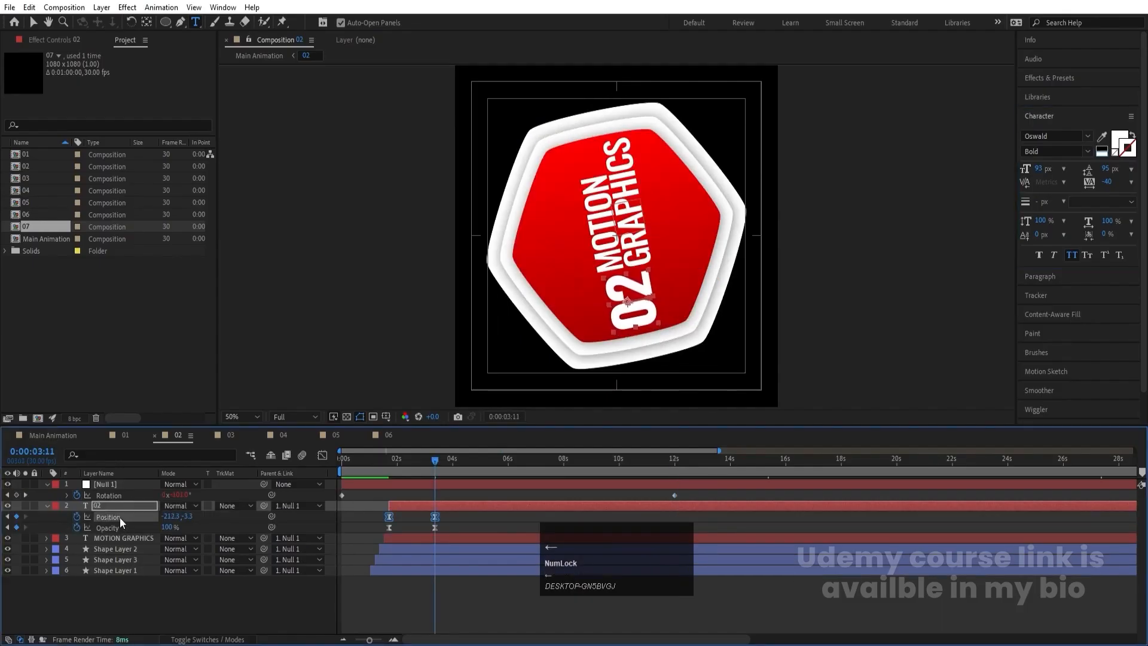
key("Down")
- Change the number text in composition 03 to 03 at the end of the timeline, where the hexagon stands upright
left_click(227, 435)
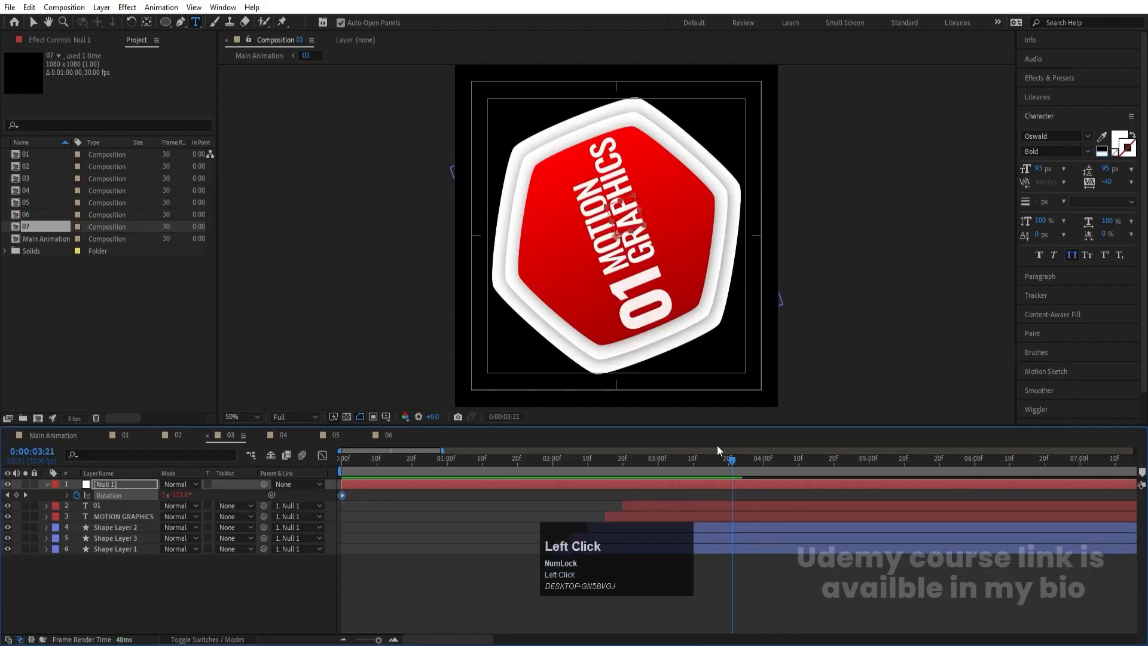
key("l")
key("i")
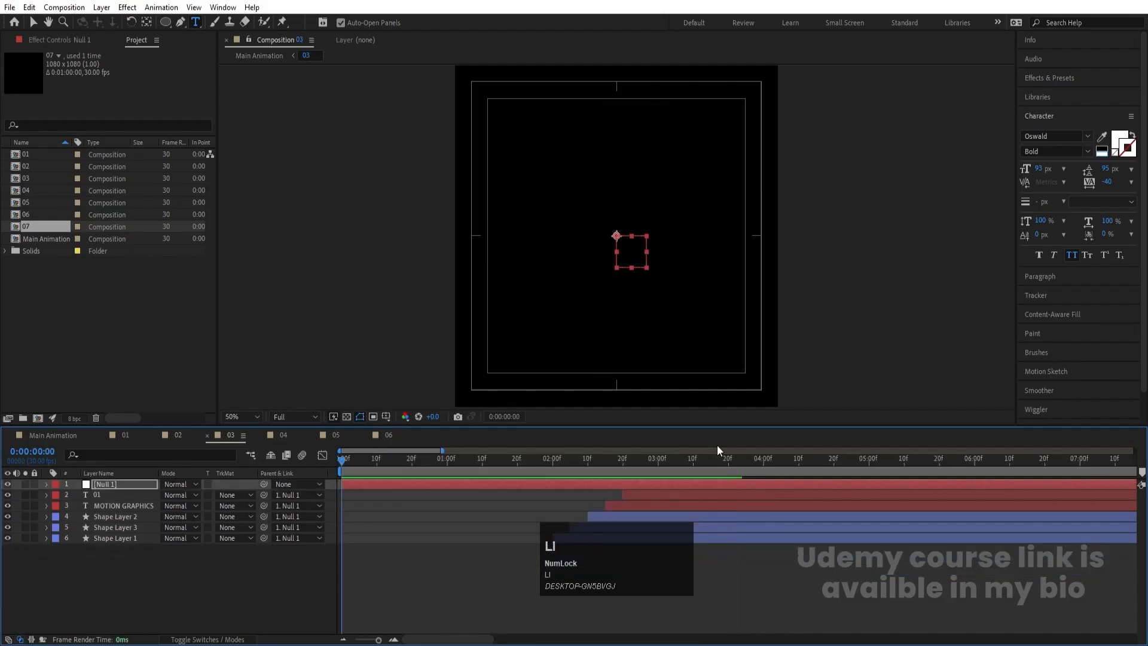
key("k")
left_click(568, 237)
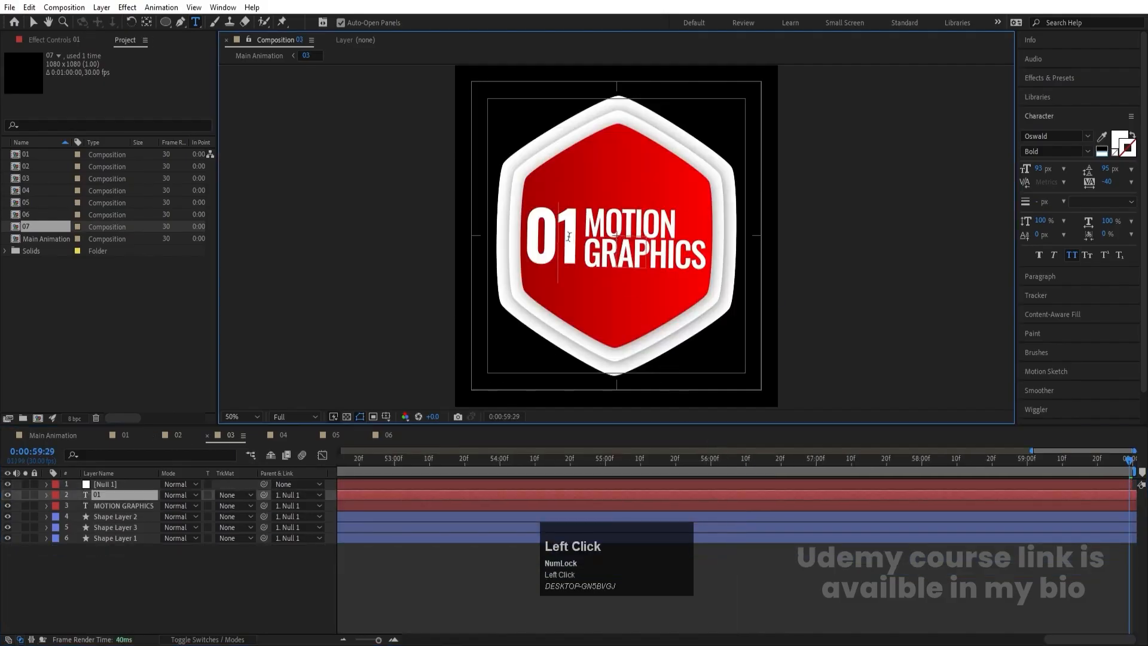
key("Delete")
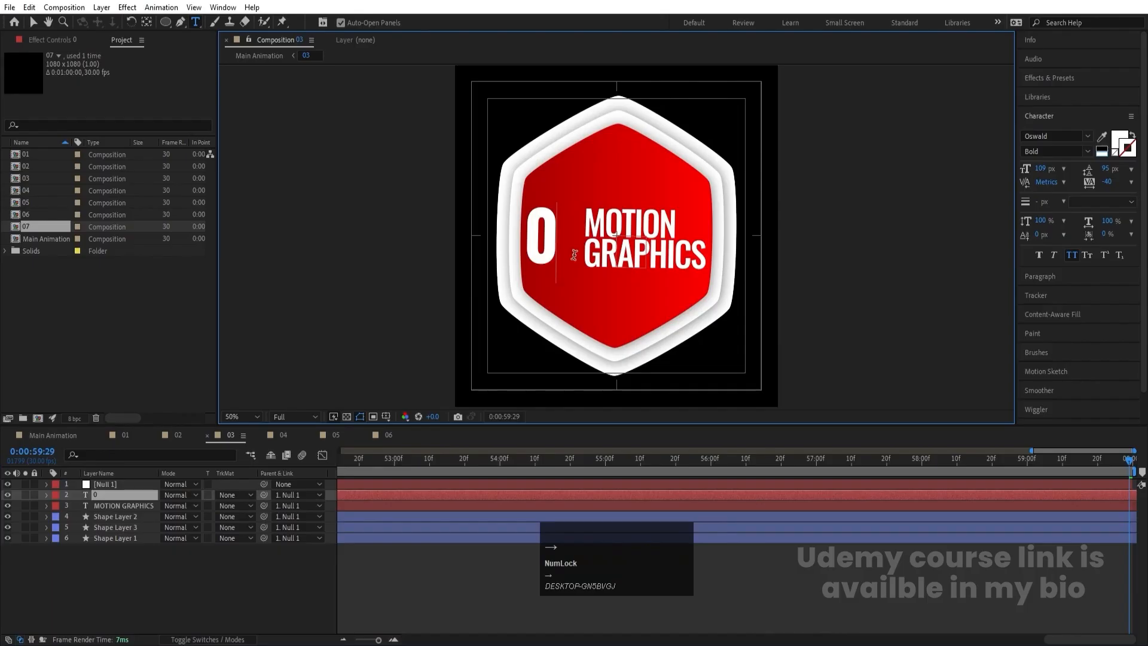
type("3")
left_click(110, 497)
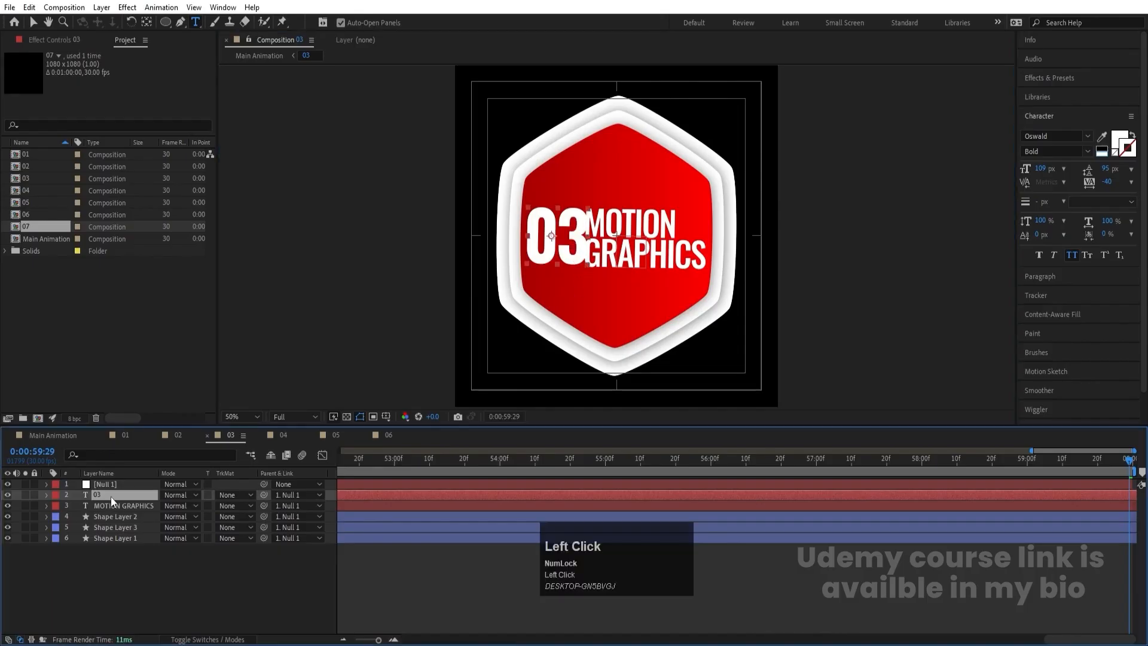
- Nudge both position keyframes of the number 03 away from the MOTION GRAPHICS text, reaching about -231.3, 10.7 at 0:00:04:10
key("u")
key("j")
left_click(110, 505)
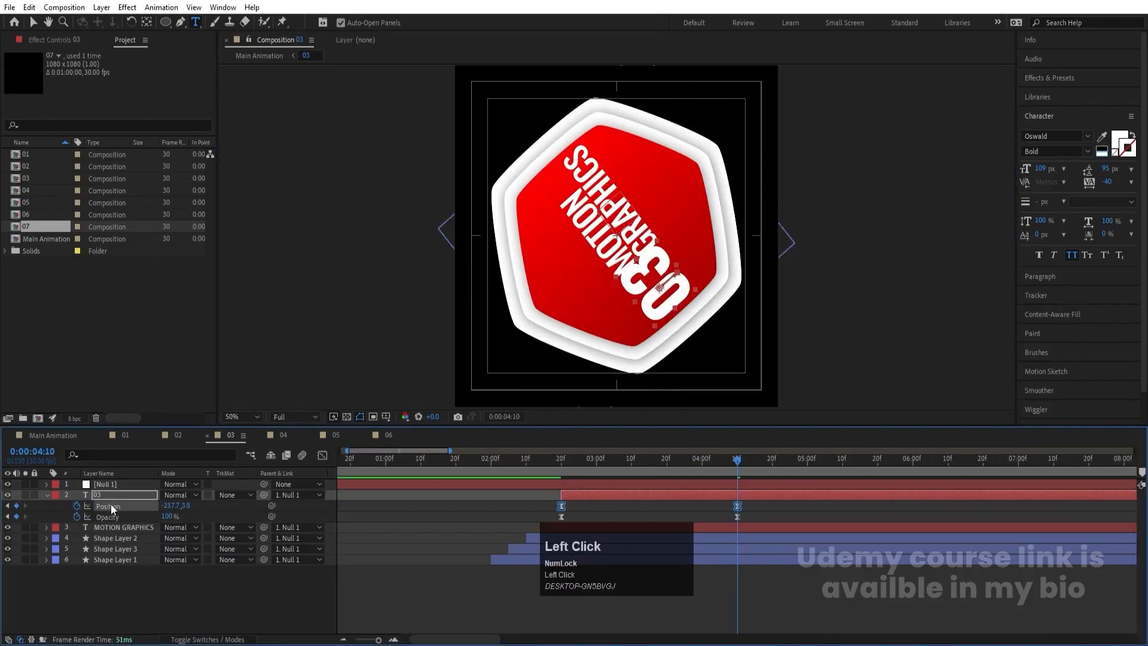
key("Down")
key("Left")
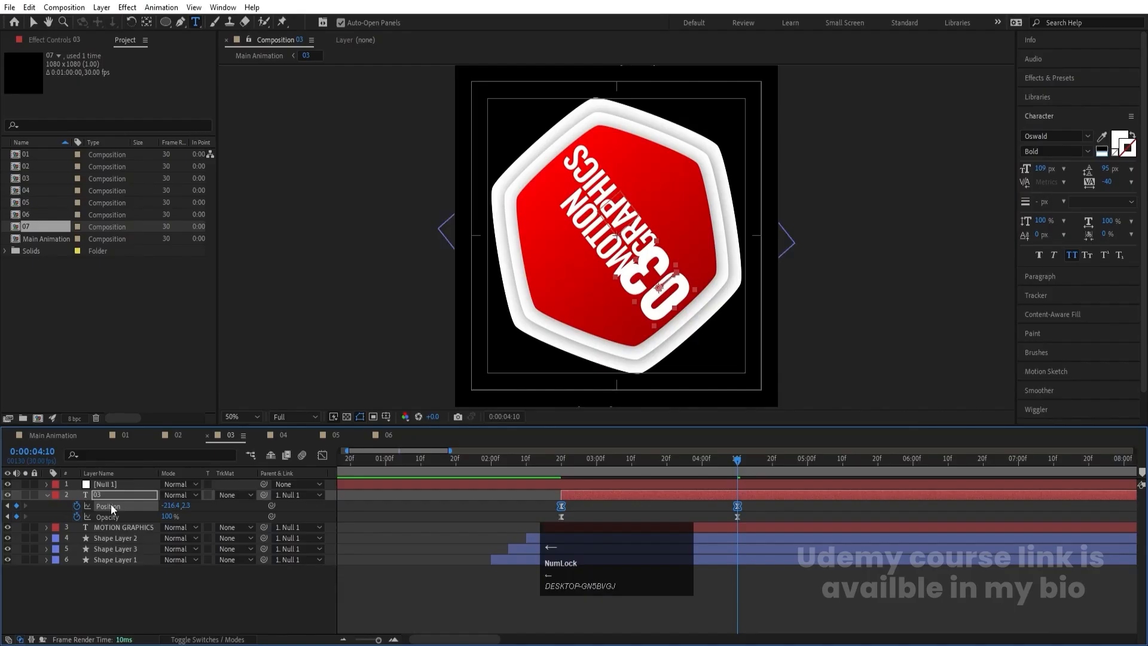
key("Right")
key("Right")
key("Right")
key("Right")
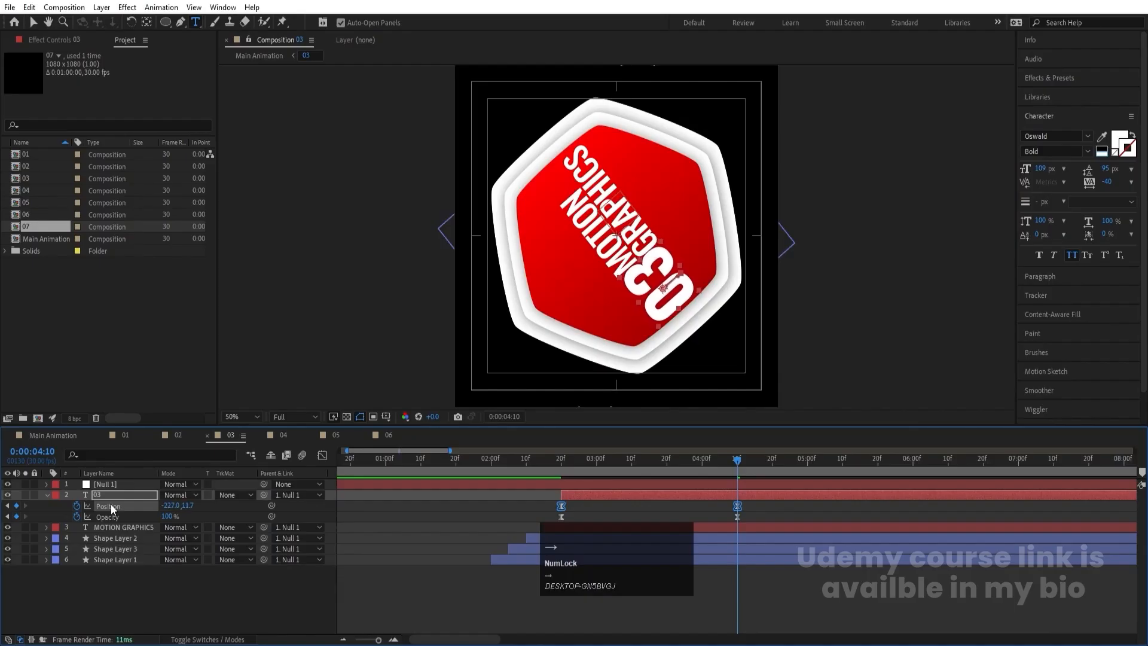
key("Right")
key("Right")
key("Right")
key("Right")
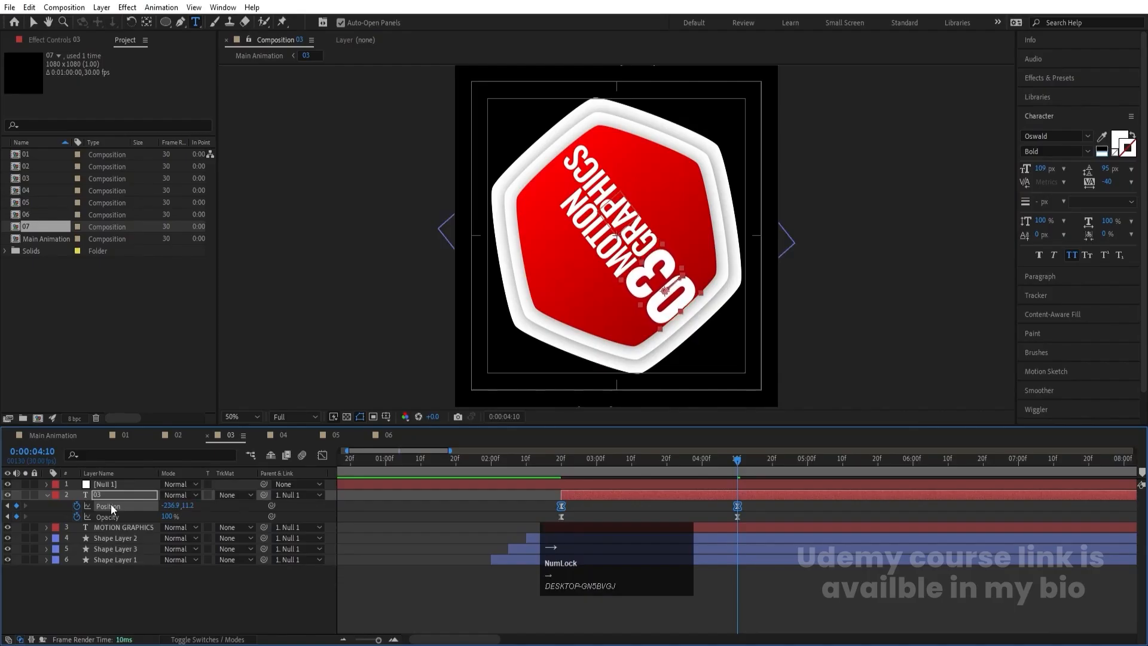
key("Left")
key("Left")
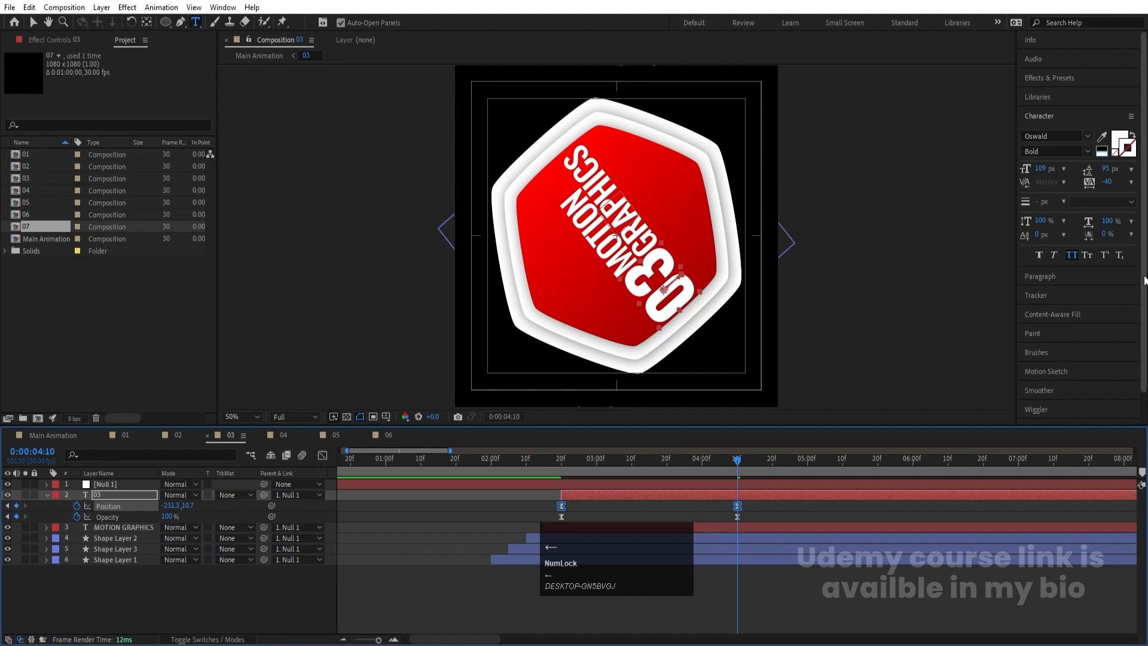
- Set the number 03's font size to 102 px and nudge its position keyframe at 0:00:04:10 to about -229.2, 2.0
left_click_drag(1047, 170, 1039, 165)
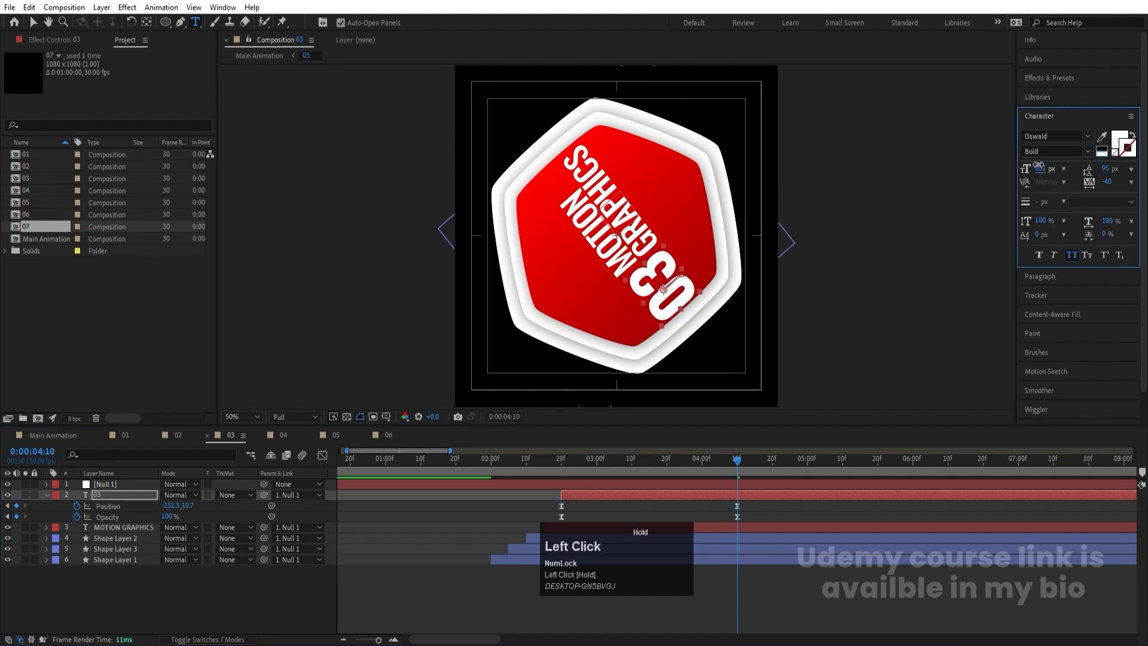
left_click(749, 504)
key("Left")
key("Left")
key("Left")
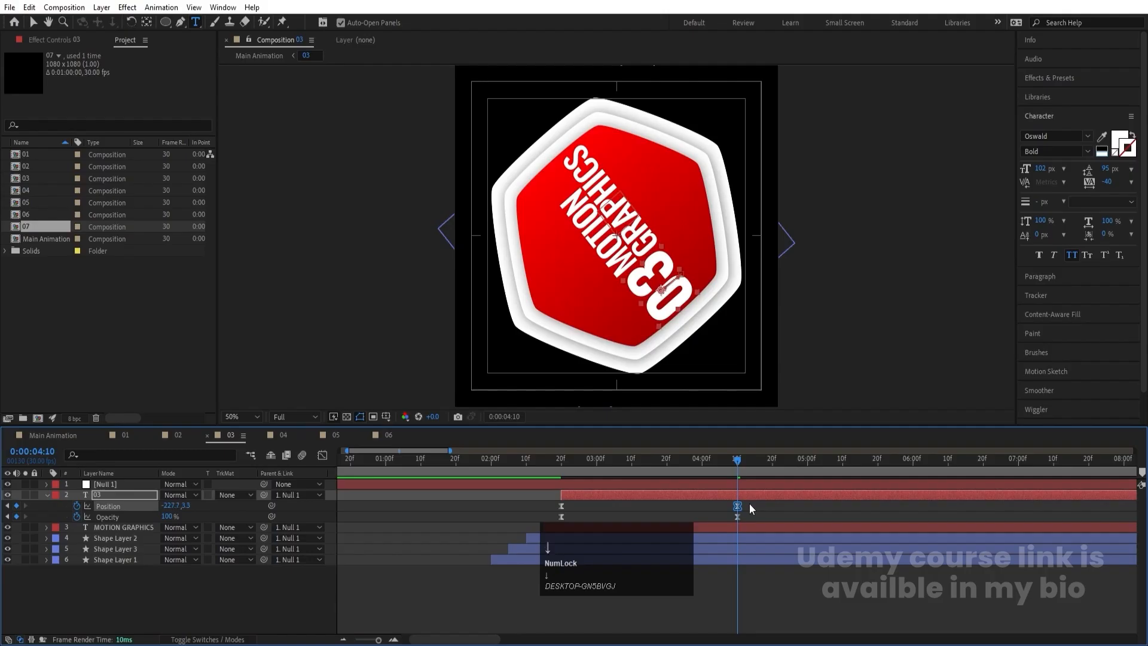
key("Down")
- Change the number text in composition 04 to 04 at 0:00:12:00 and reduce its scale to 147%
left_click(268, 436)
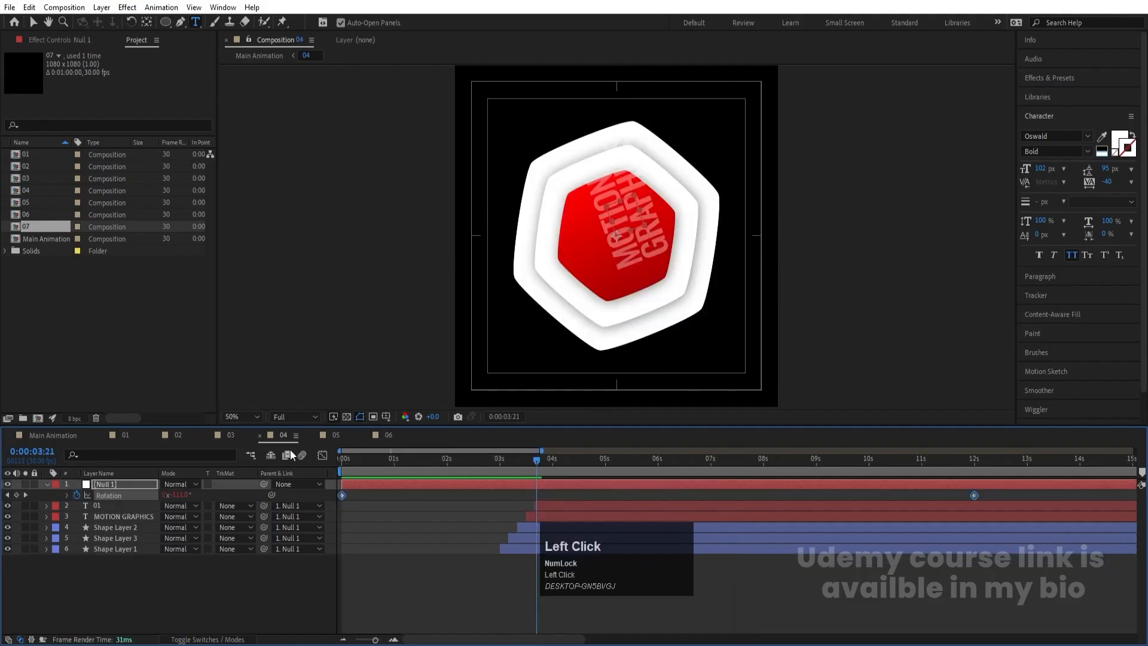
left_click(925, 470)
key("k")
left_click(565, 220)
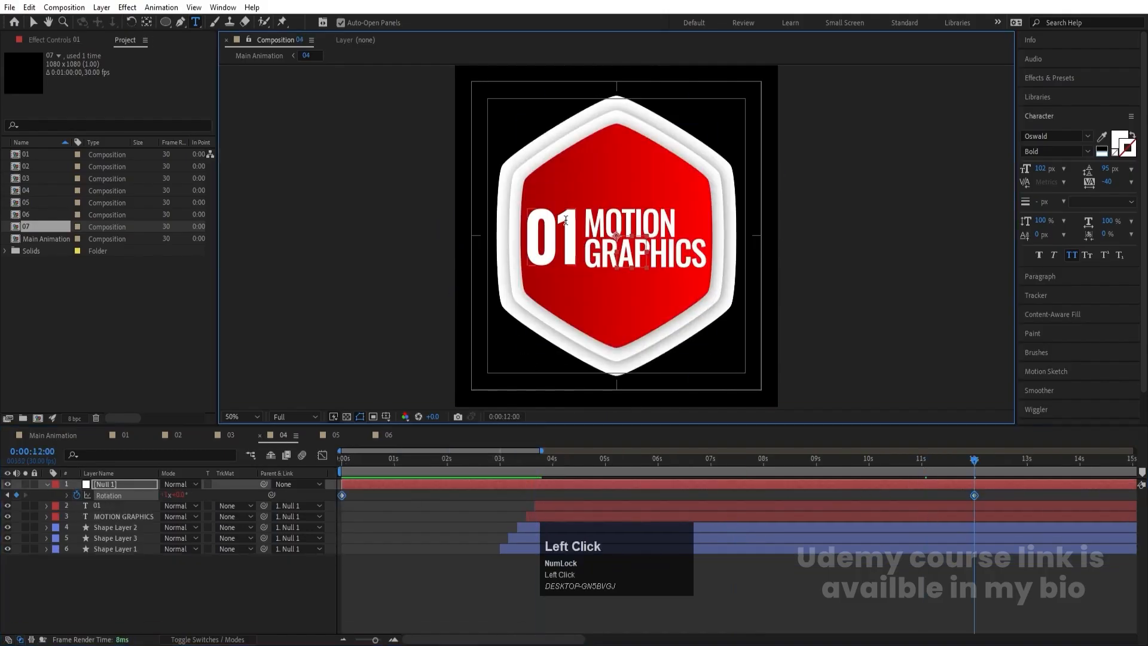
key("ctrl+a")
type("04")
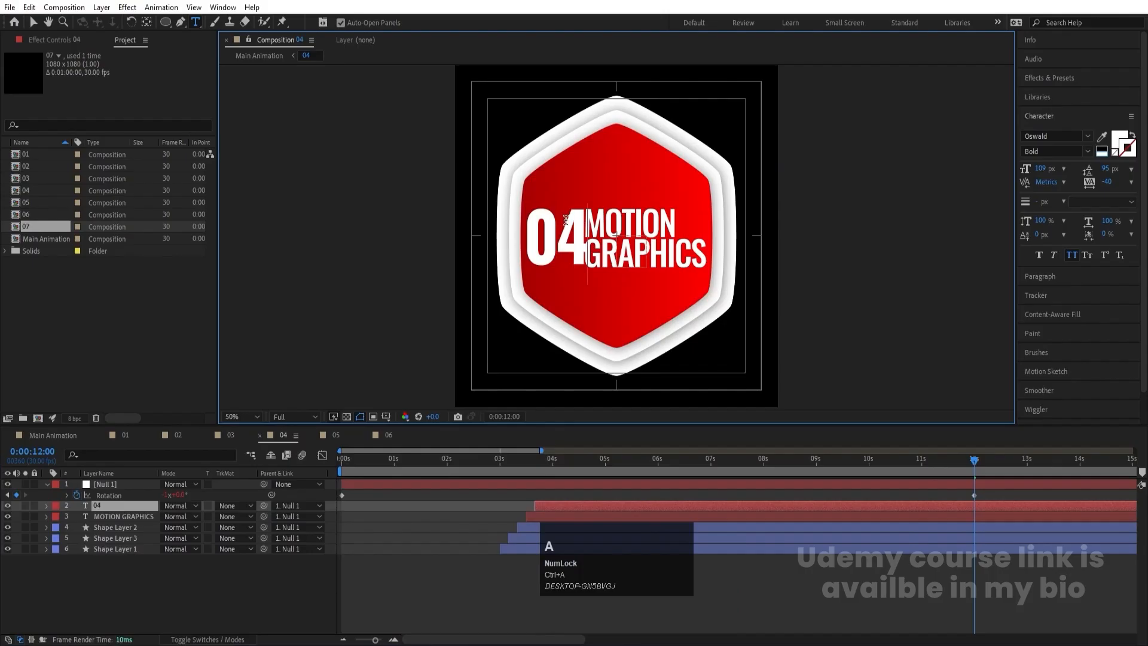
key("KP_Enter")
key("s")
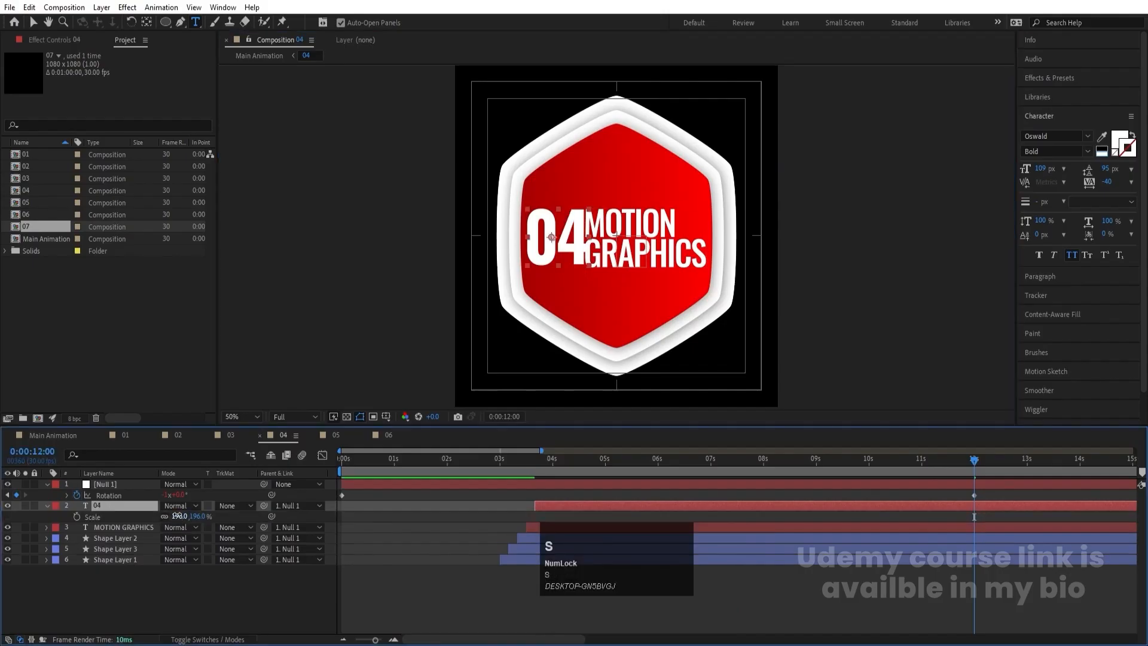
left_click_drag(177, 515, 147, 515)
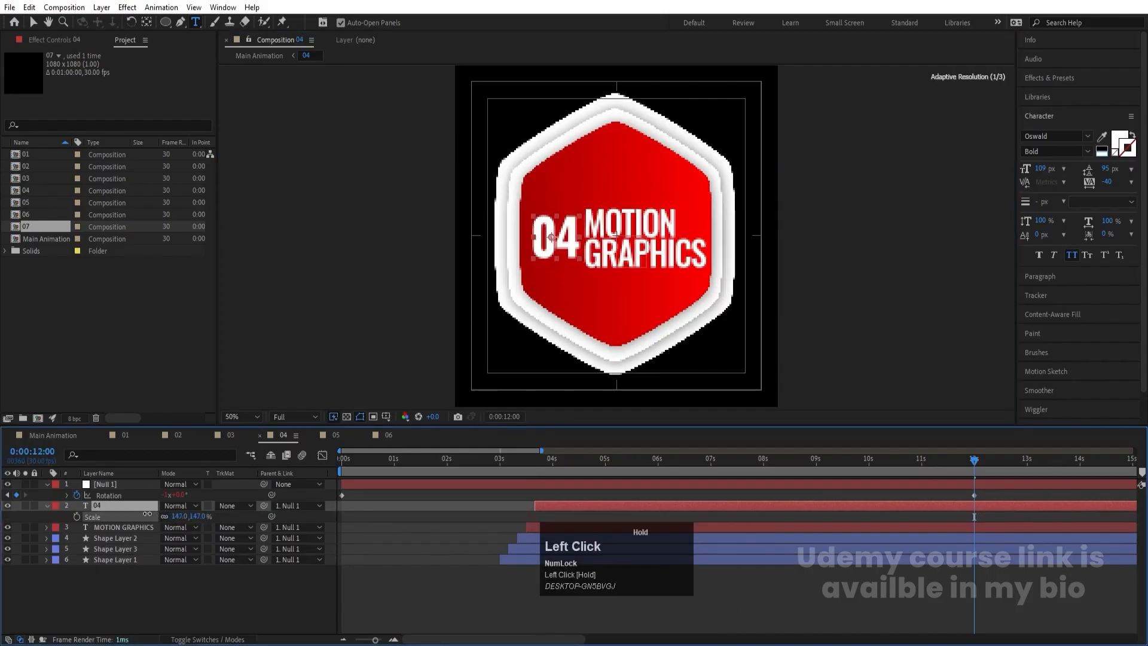
- Change the number text in composition 05 to 05 at 0:00:12:00 and reduce its scale to 137%
left_click(336, 435)
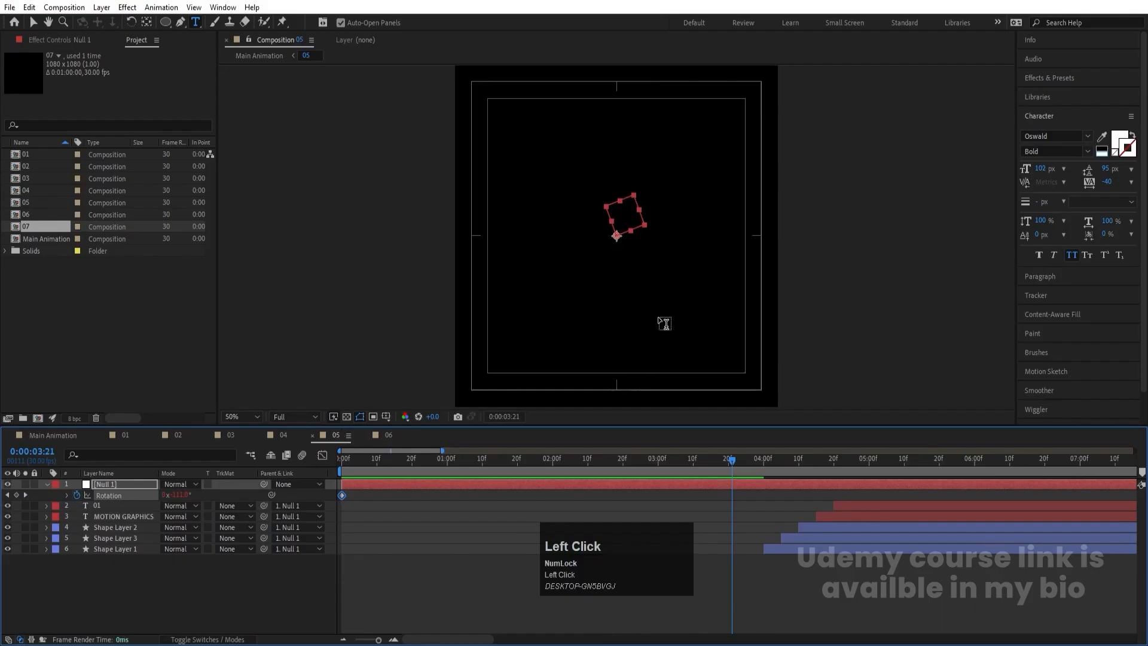
key("k")
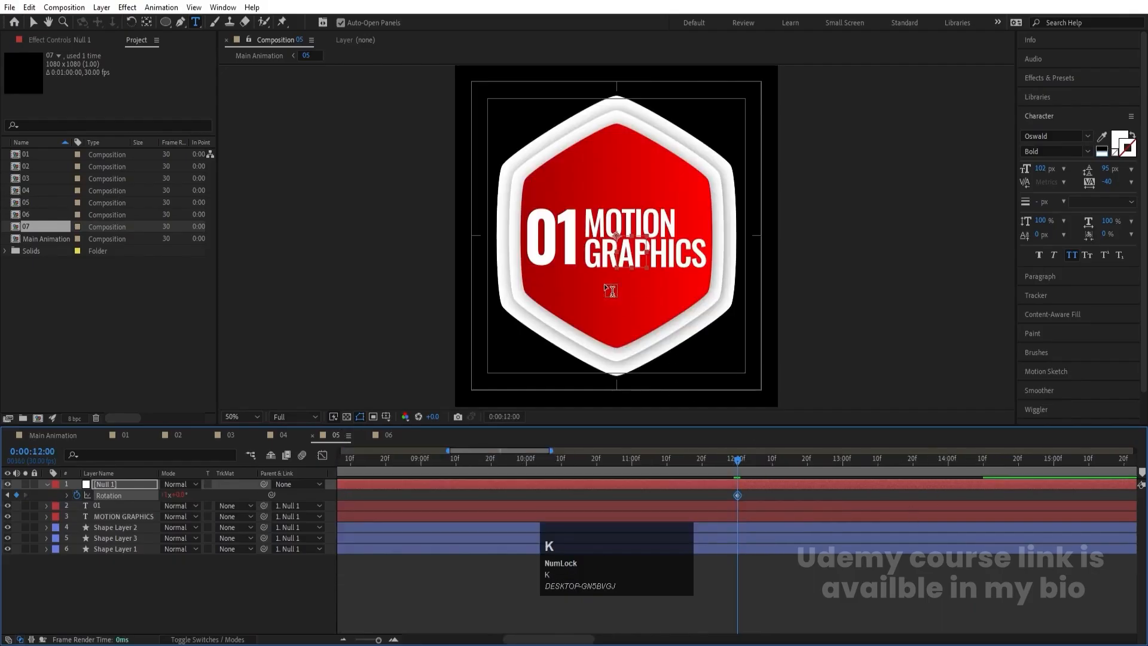
left_click(561, 238)
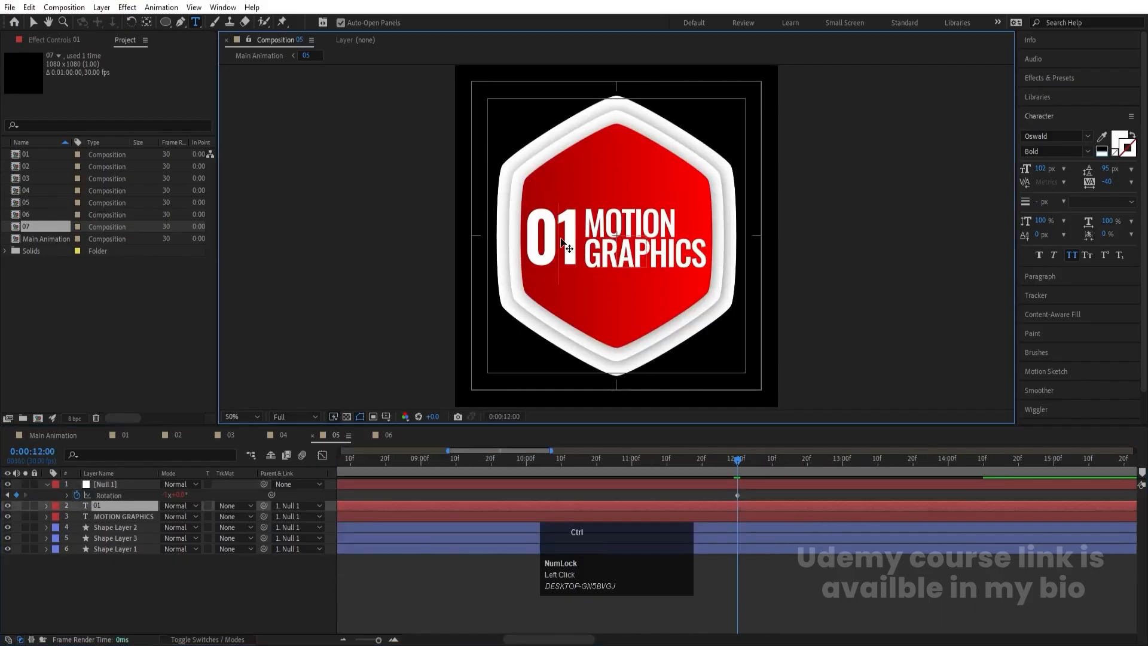
key("ctrl+a")
type("05")
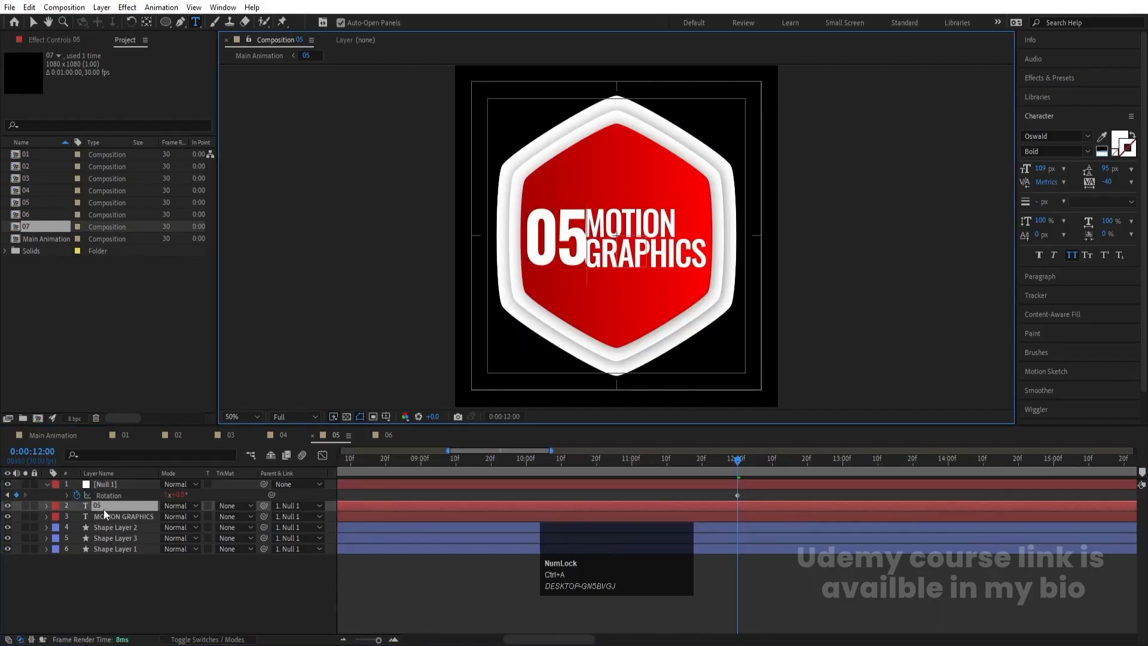
type("s")
left_click_drag(181, 517, 152, 520)
- Change the number text in composition 06 to 06 at 0:00:12:00 and scale it down clear of the MOTION GRAPHICS text
left_click(384, 435)
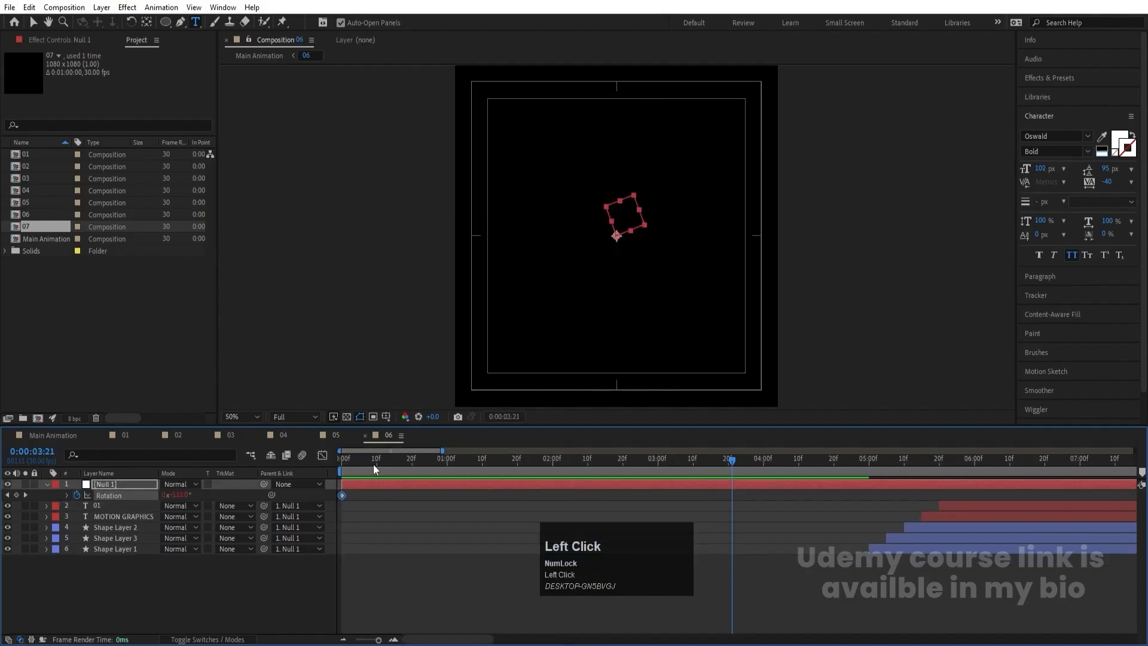
key("k")
left_click(556, 250)
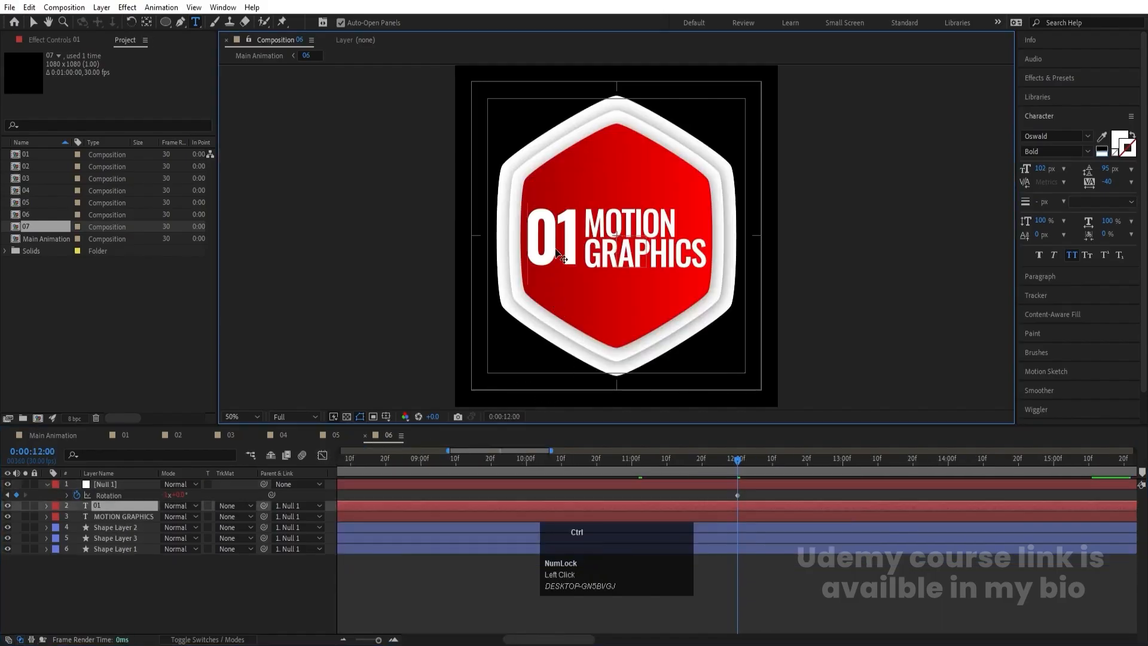
key("ctrl+a")
type("06")
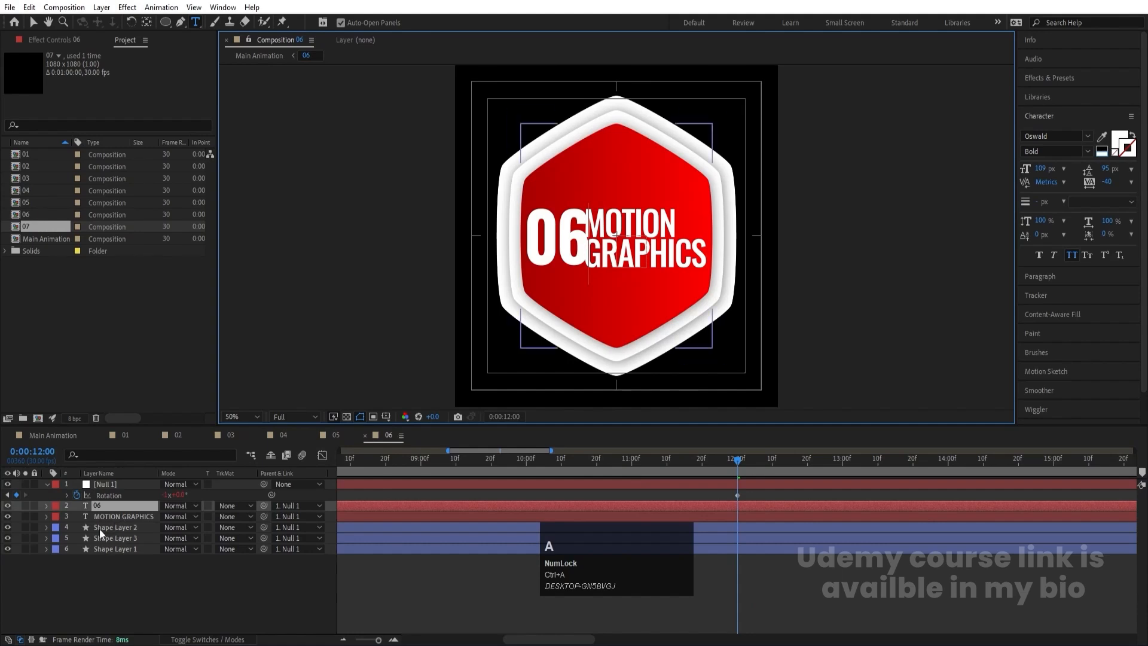
left_click(102, 508)
key("s")
left_click_drag(179, 518, 150, 517)
- Check the numbers in compositions 05 and 04, and reduce the scale of the number in composition 03 to 153% at 0:00:12:00
left_click(337, 435)
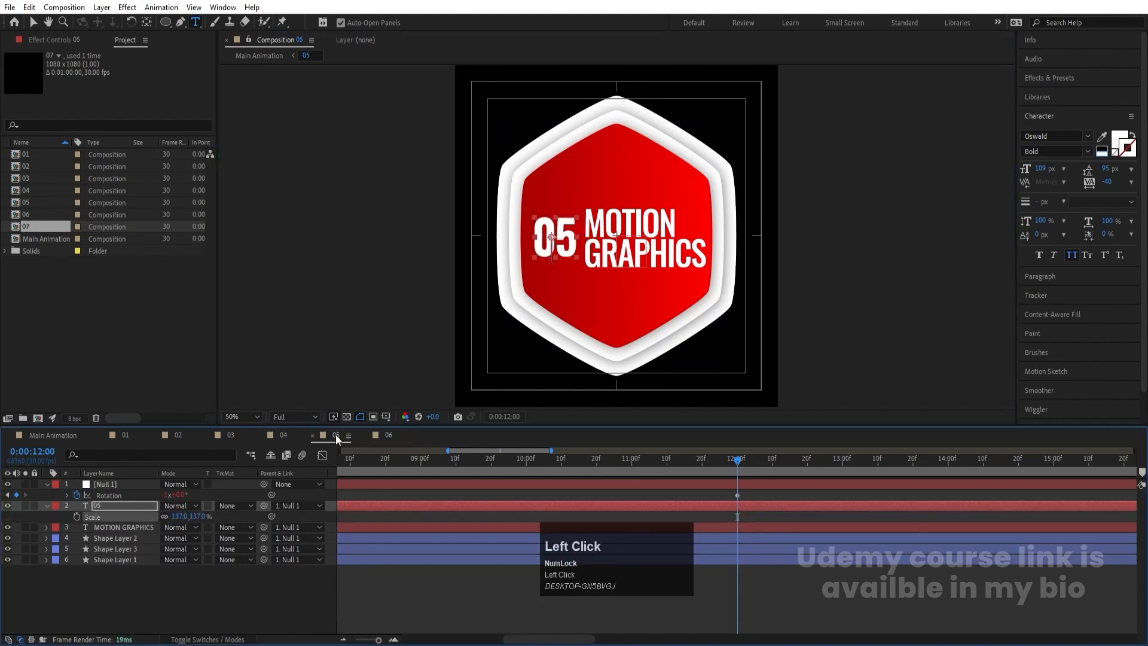
left_click(283, 435)
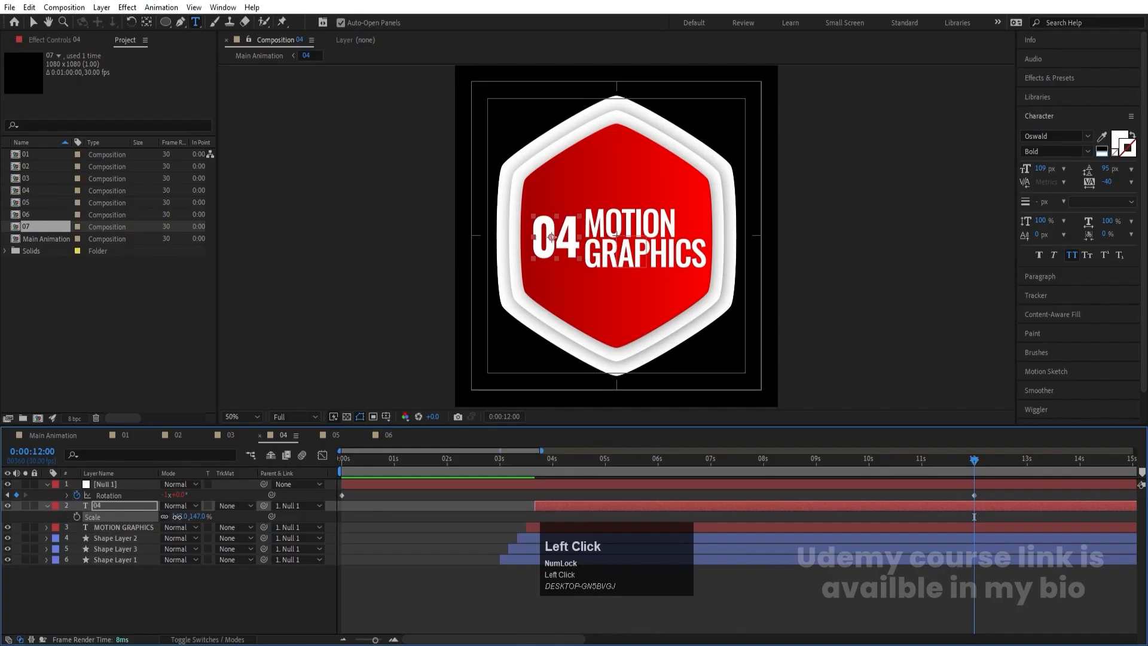
left_click(231, 436)
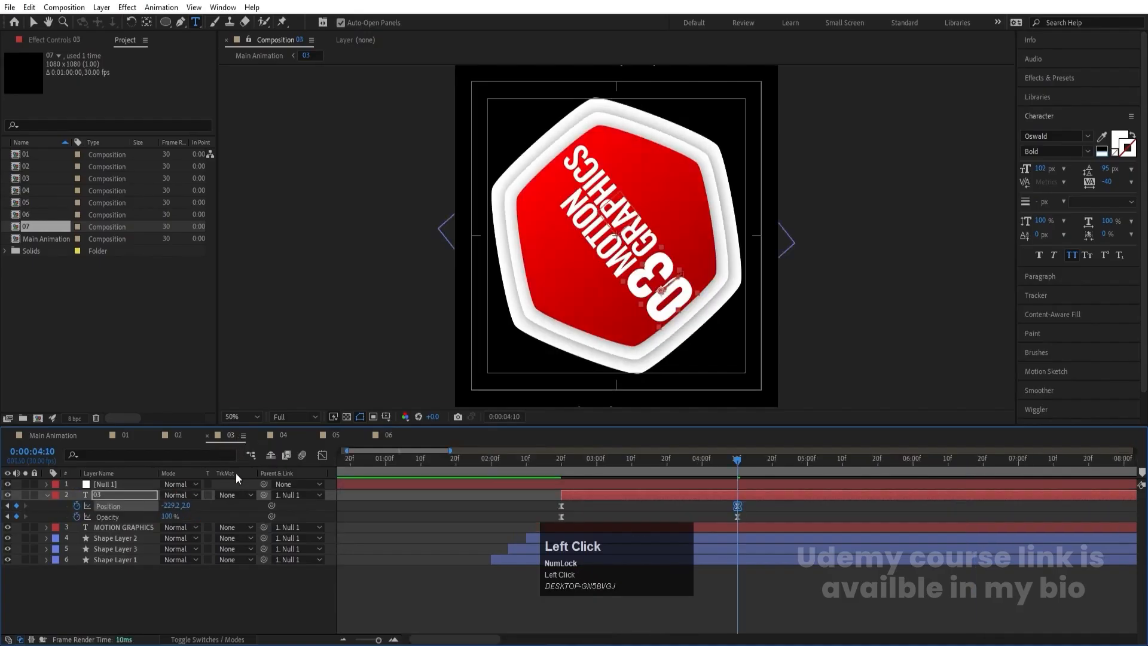
left_click(691, 486)
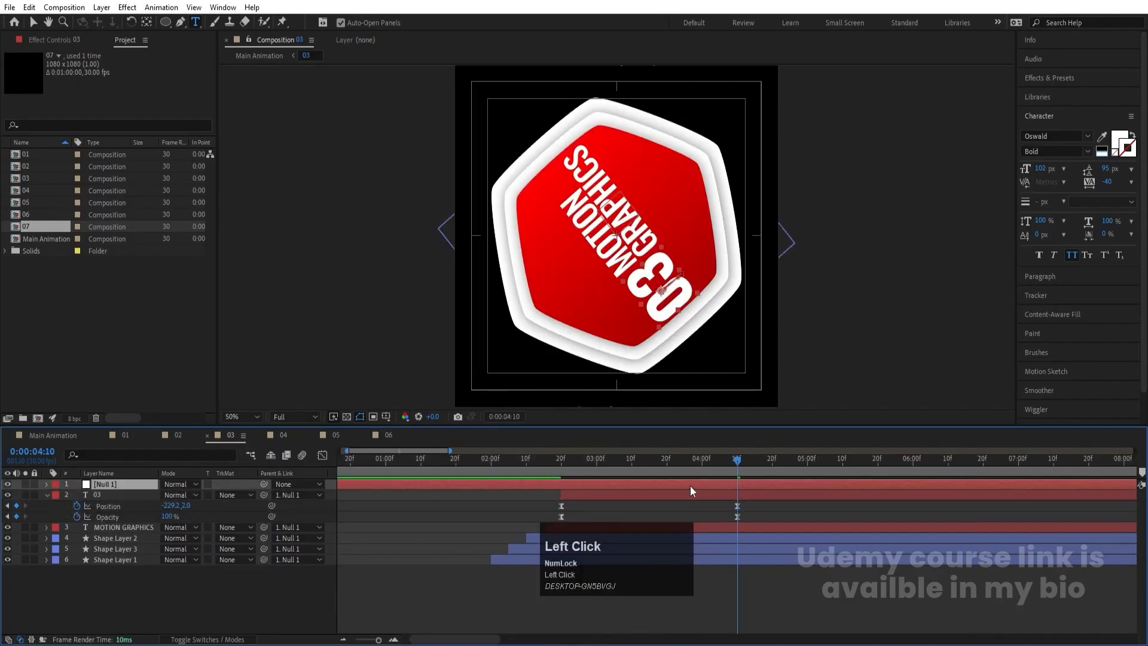
key("u")
key("k")
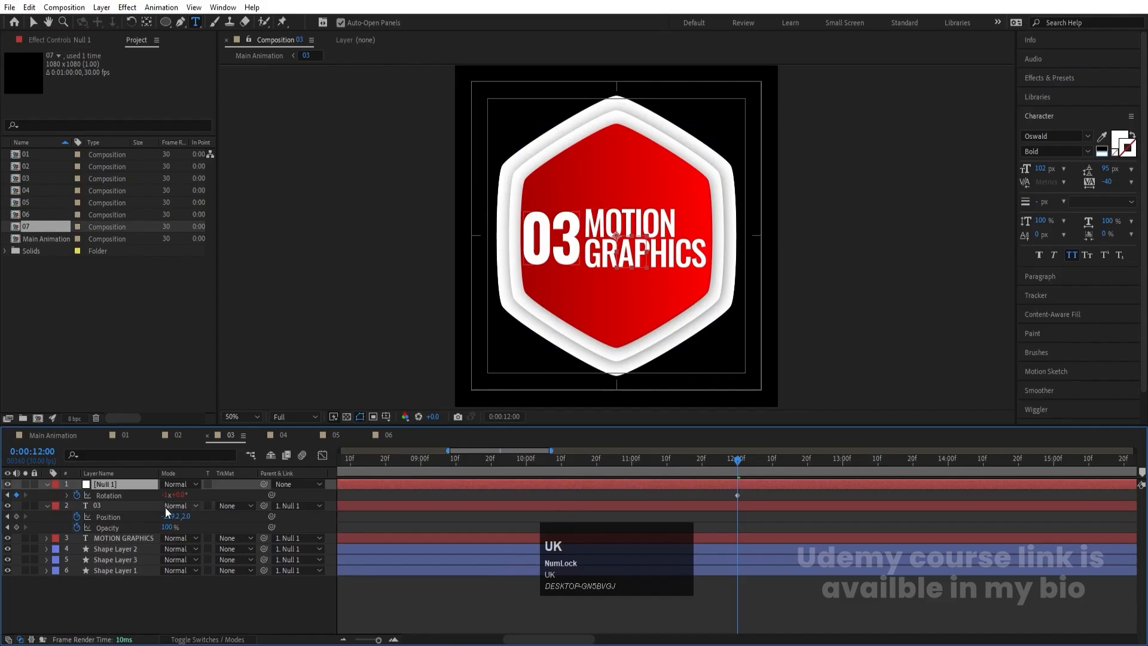
left_click(161, 519)
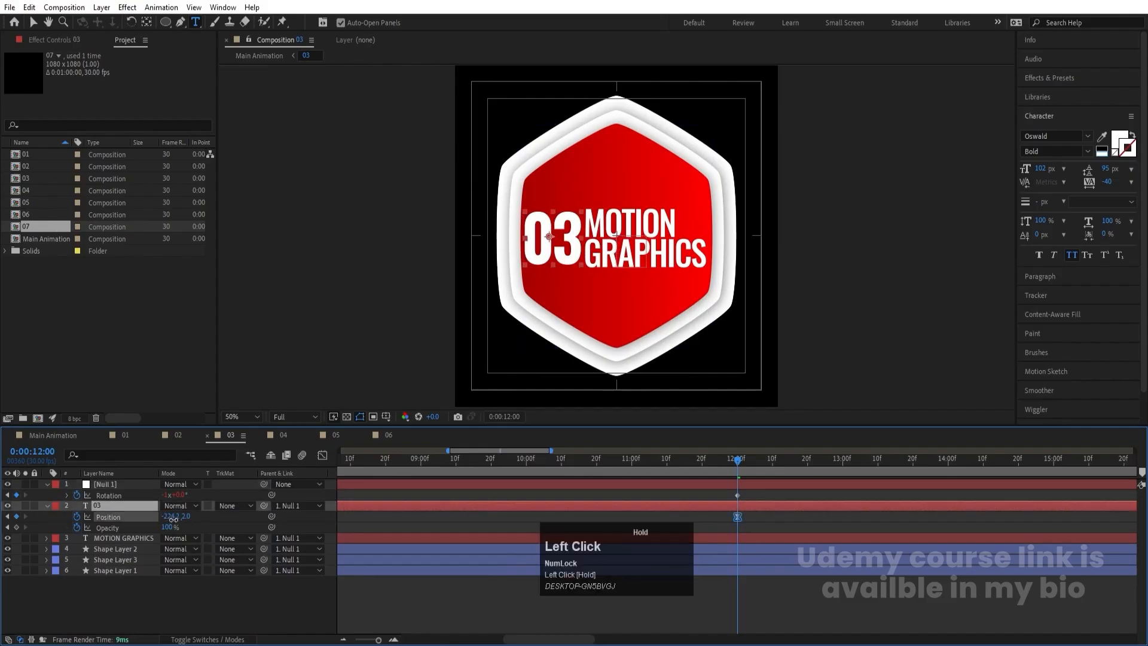
key("s")
left_click_drag(179, 517, 145, 515)
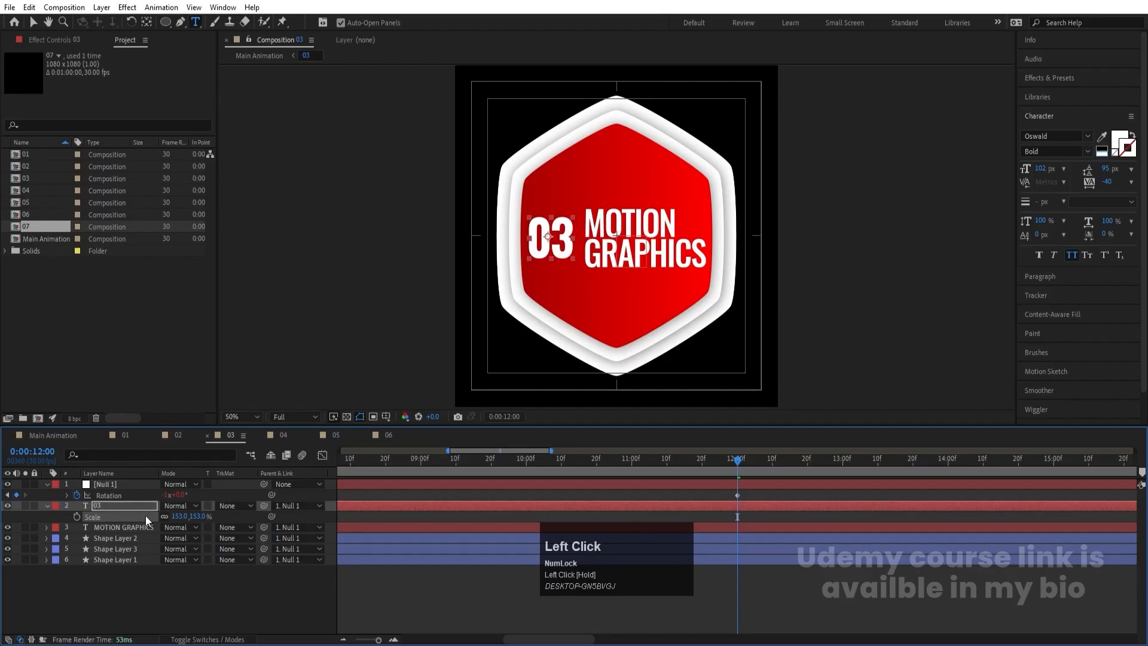
- Nudge both position keyframes of the number 03 in composition 03, bringing it closer to the MOTION GRAPHICS text
key("j")
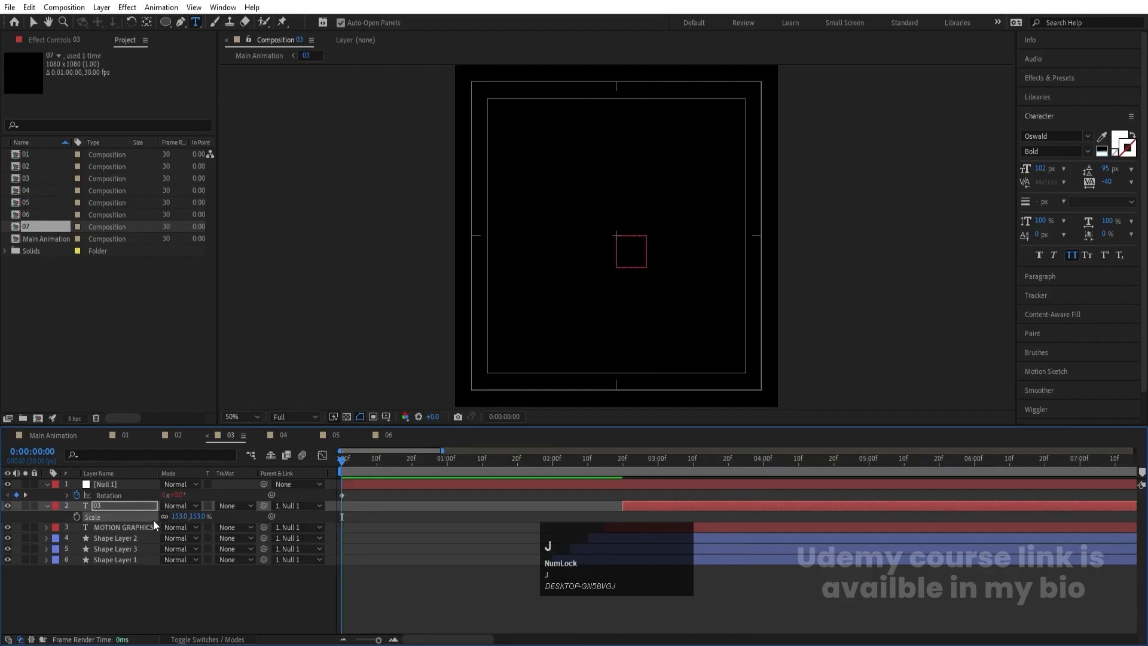
key("k")
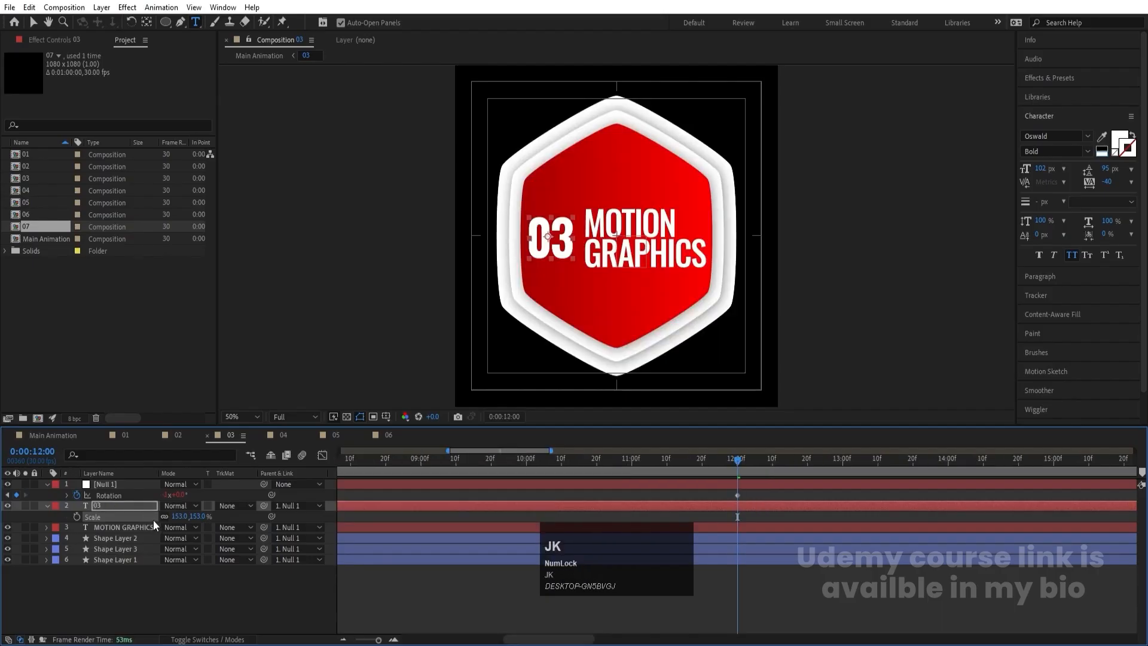
key("j")
key("j")
left_click(137, 519)
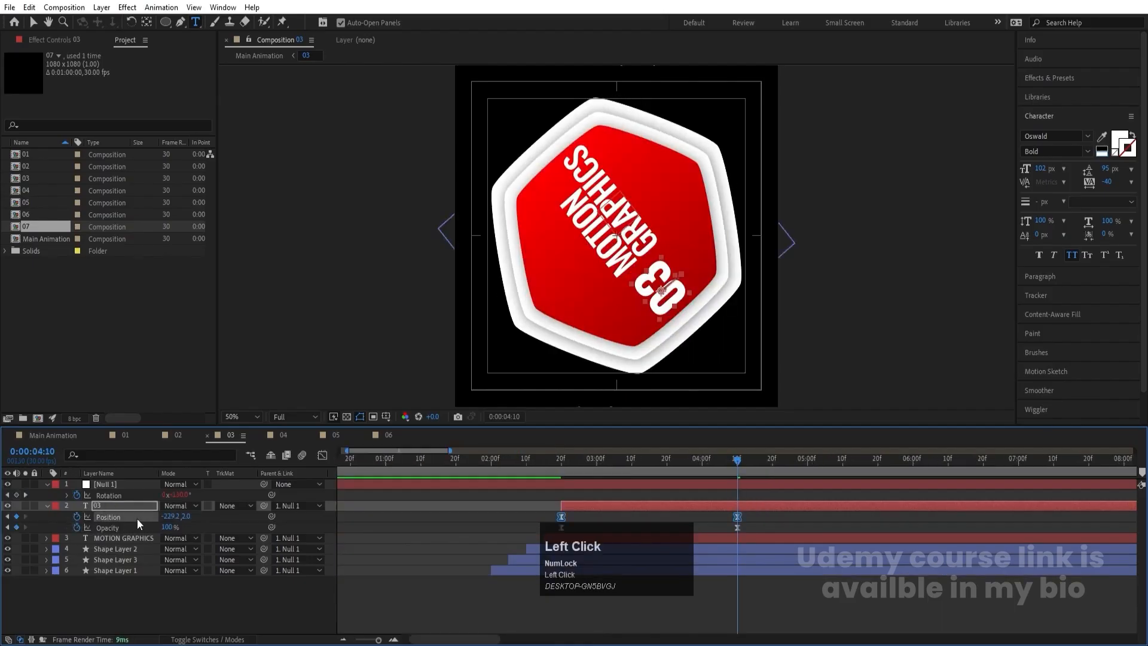
key("Left")
key("Left")
key("Left")
key("Left")
key("Left")
key("Left")
key("Up")
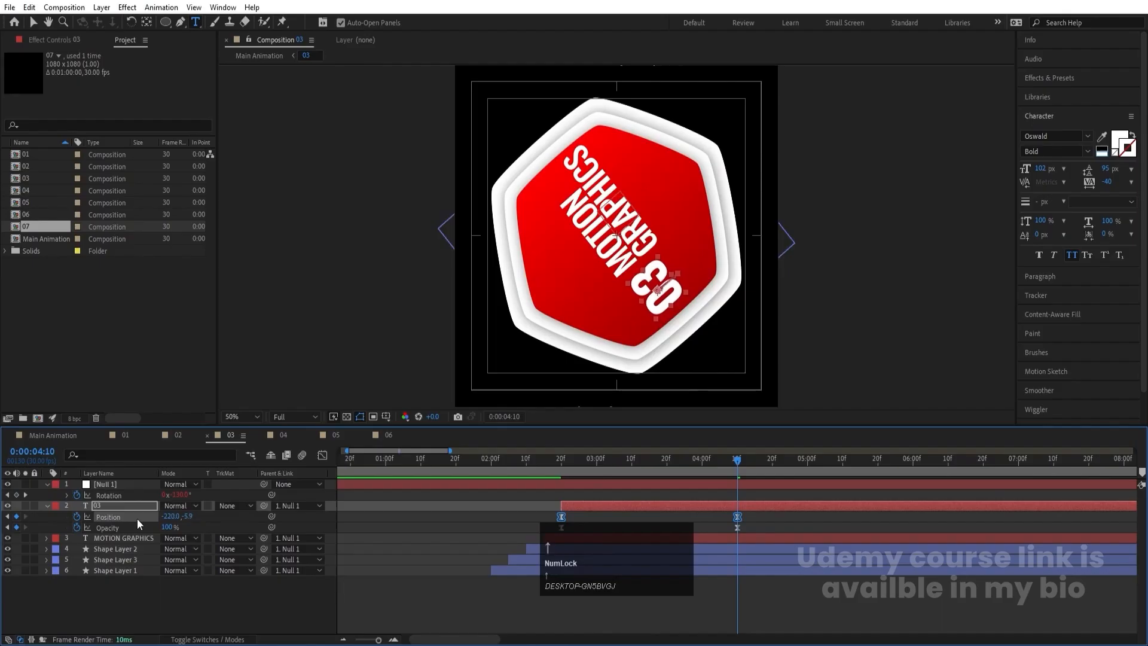
key("Up")
key("Up")
key("Up")
key("Up")
key("Up")
key("Right")
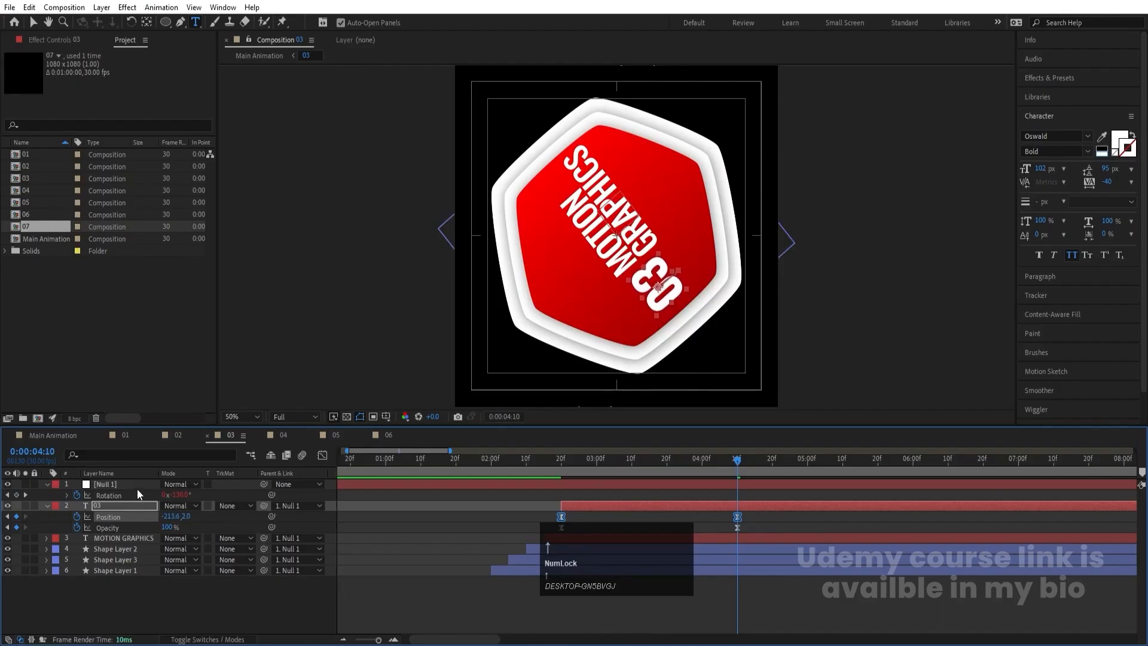
- Reduce the scale of the number in composition 02 at 0:00:12:00
left_click(178, 434)
key("j")
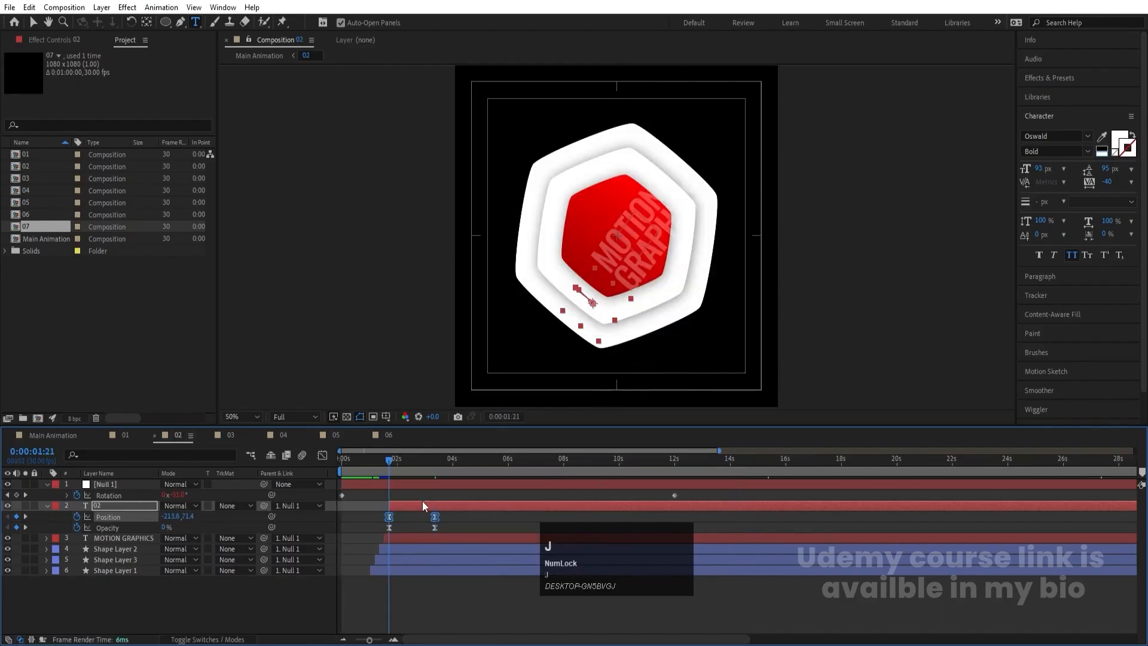
key("k")
key("k")
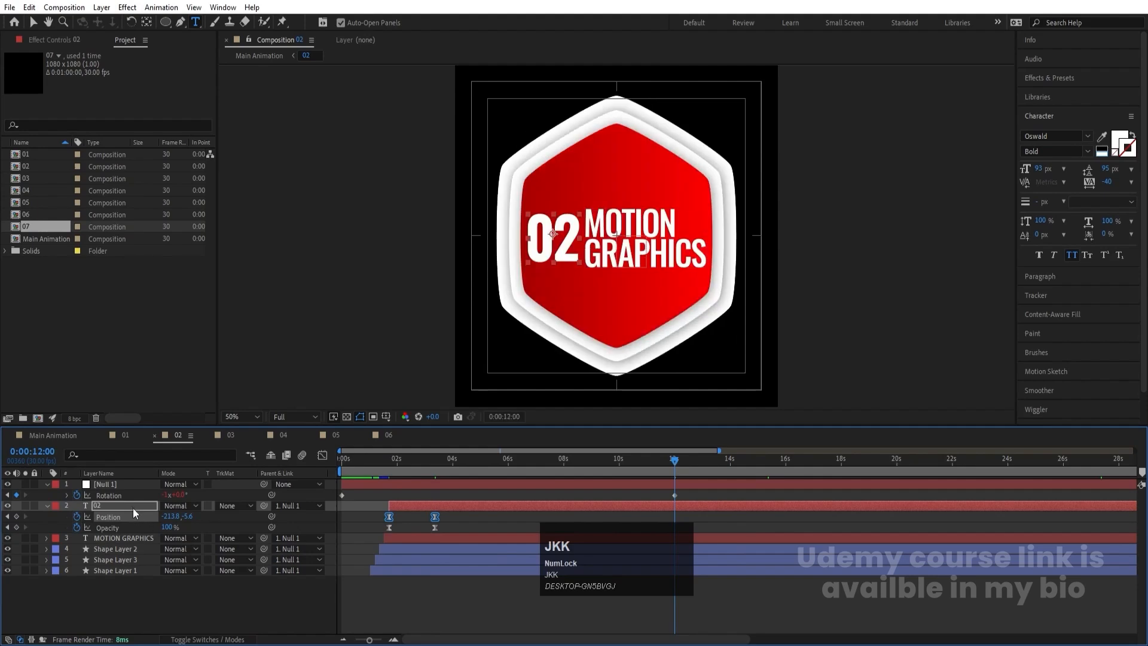
left_click(141, 506)
key("s")
left_click_drag(182, 516, 161, 516)
- Reduce the scale of the number in composition 01 at 0:00:12:00
left_click(123, 436)
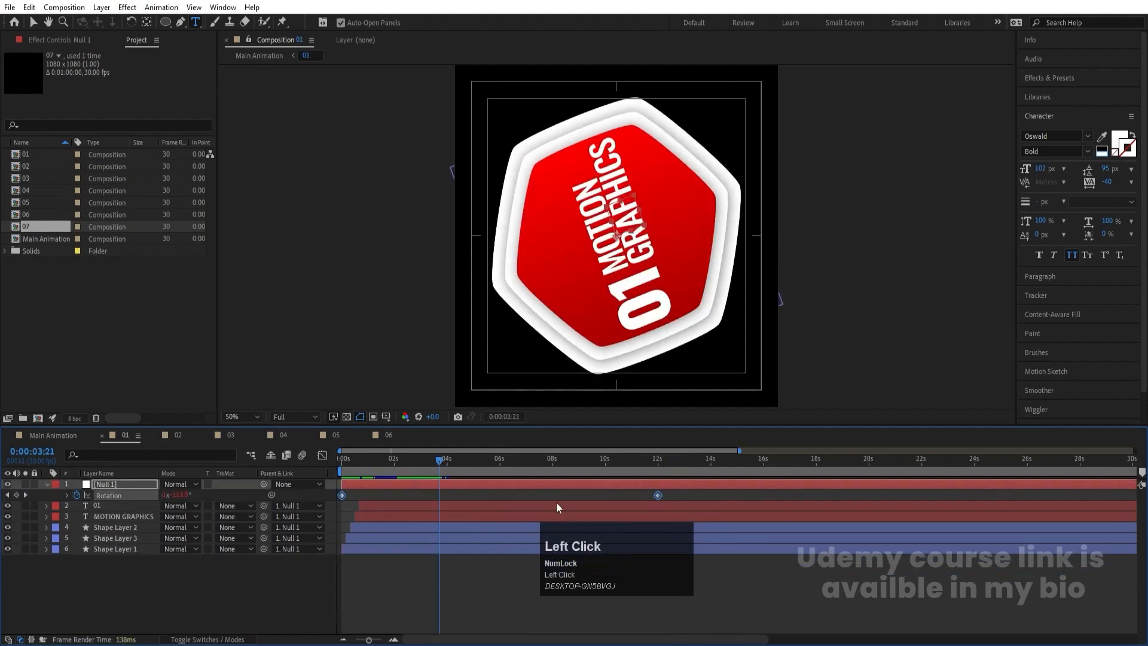
key("j")
key("k")
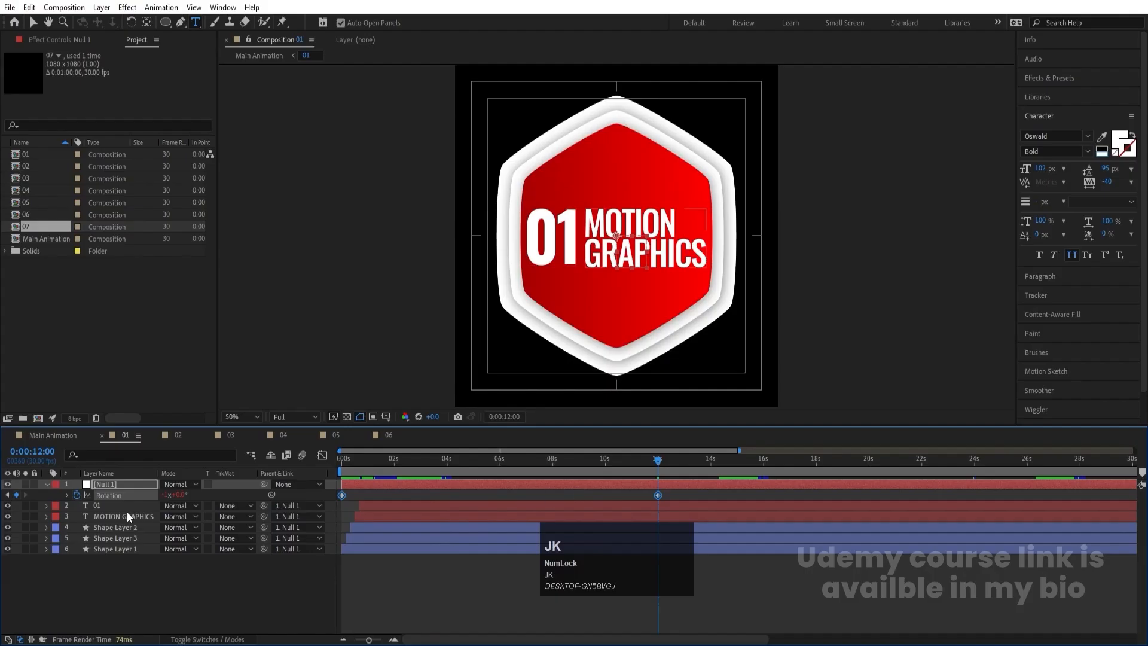
left_click(109, 505)
key("s")
left_click_drag(167, 516, 129, 515)
- Make layer 07 visible in the Main Animation composition and preview the animation from 0:00:00:00
left_click(59, 435)
key("space")
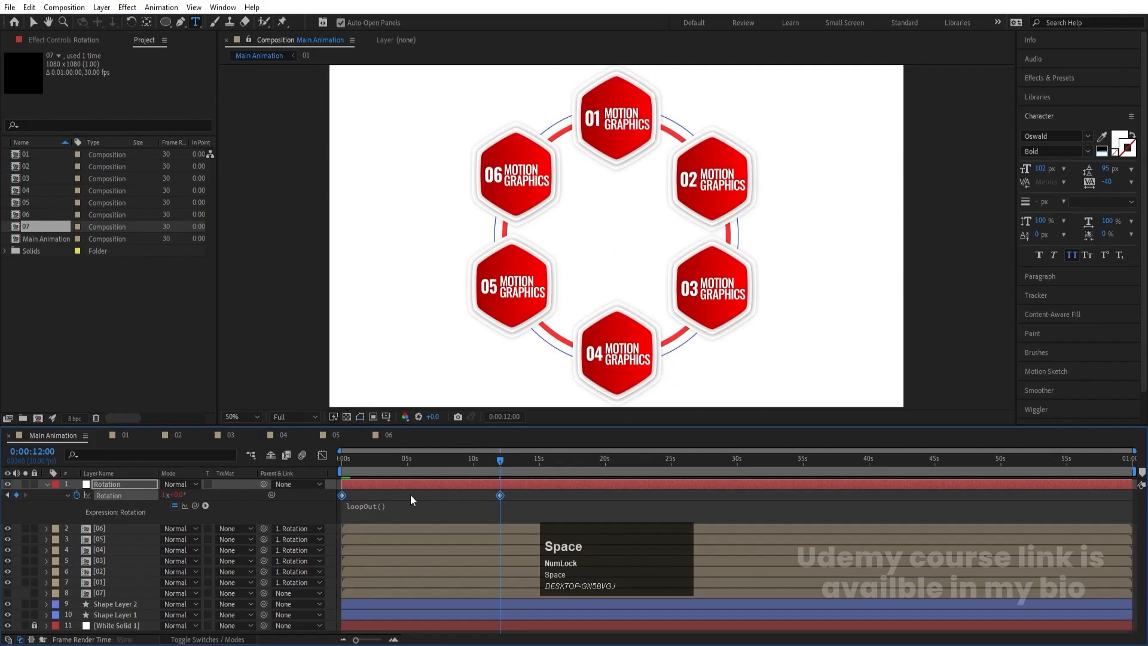
key("space")
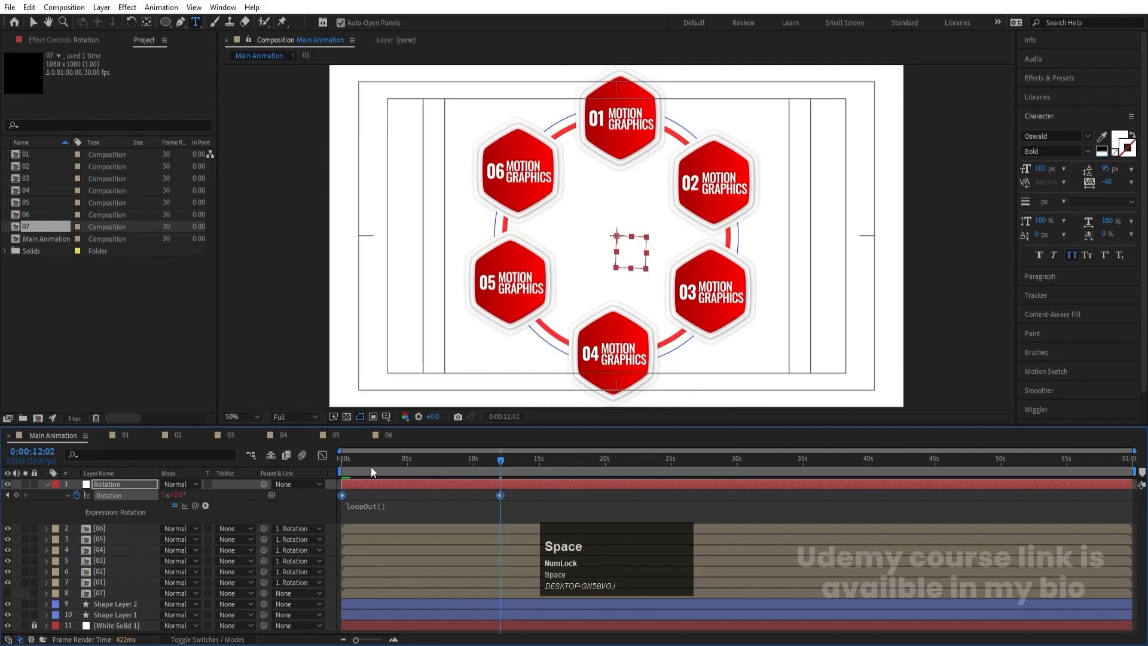
left_click_drag(363, 463, 320, 465)
left_click(9, 592)
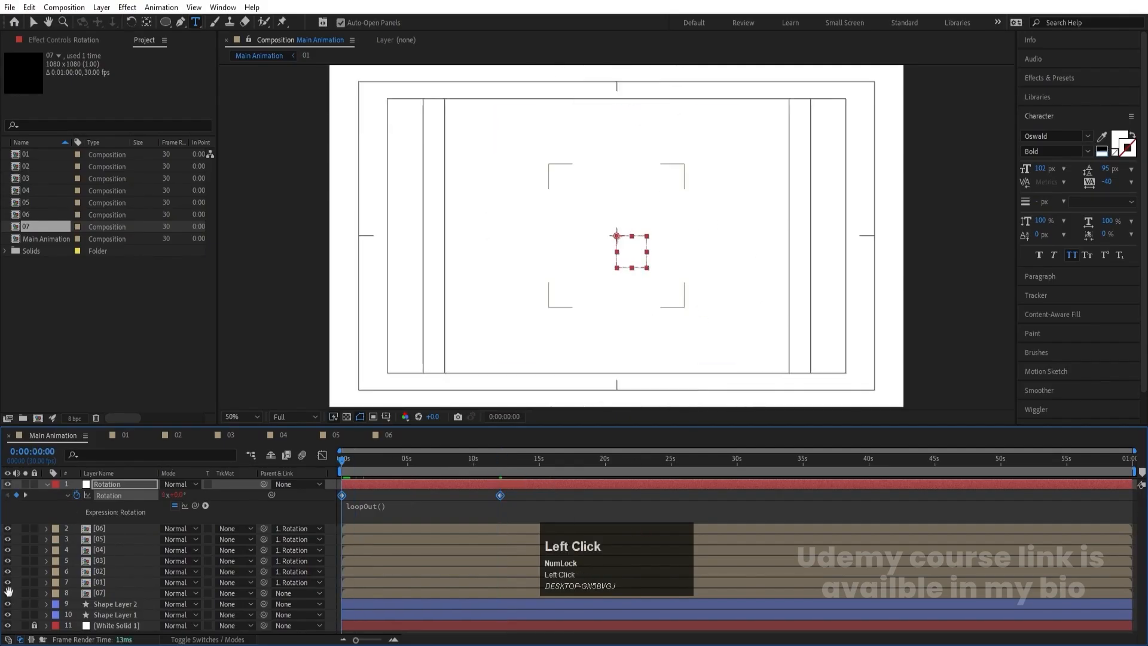
key("space")
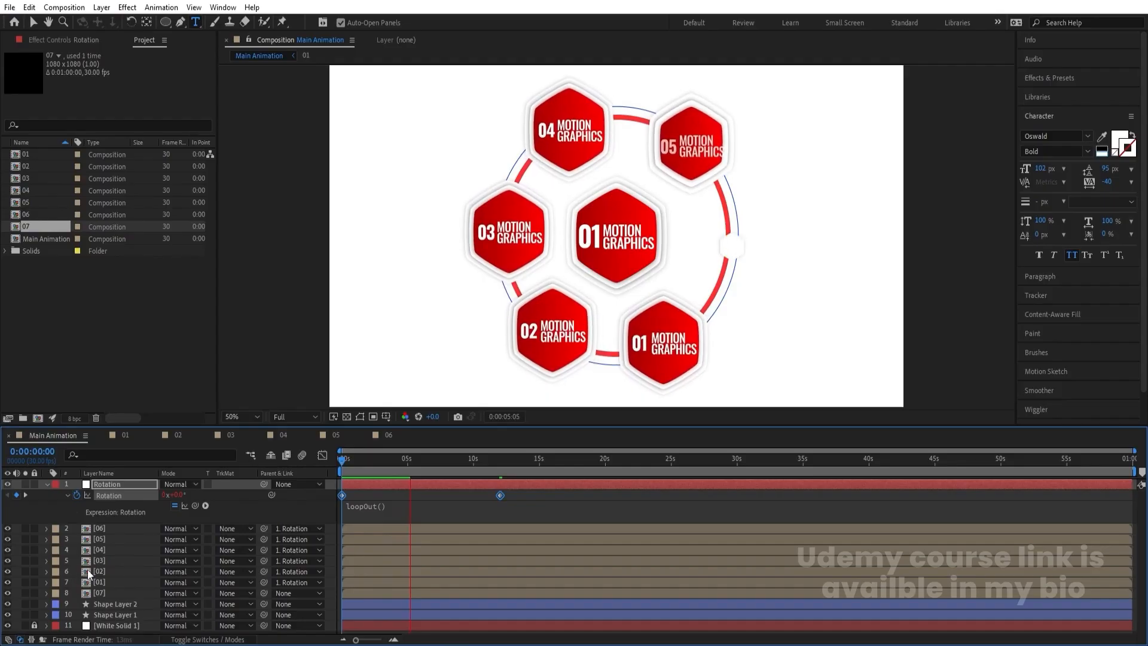
key("space")
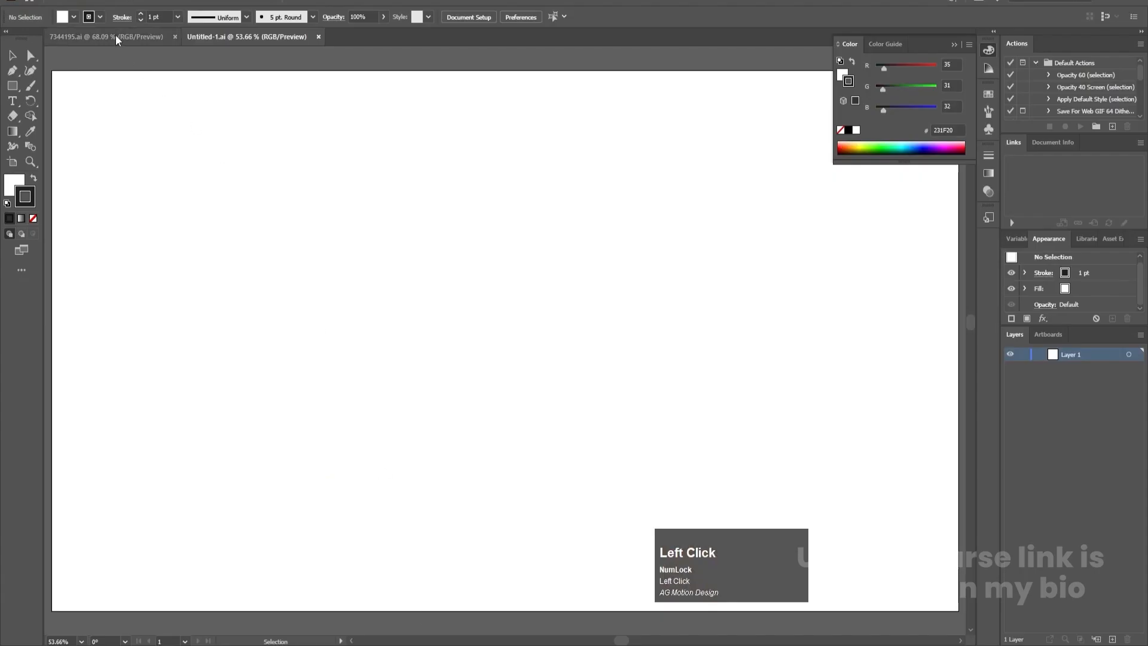
- Switch to Illustrator, copy all the floral artwork from 7344195.ai, return to Untitled-1.ai and collapse the Color panel
left_click(107, 37)
left_click(556, 171)
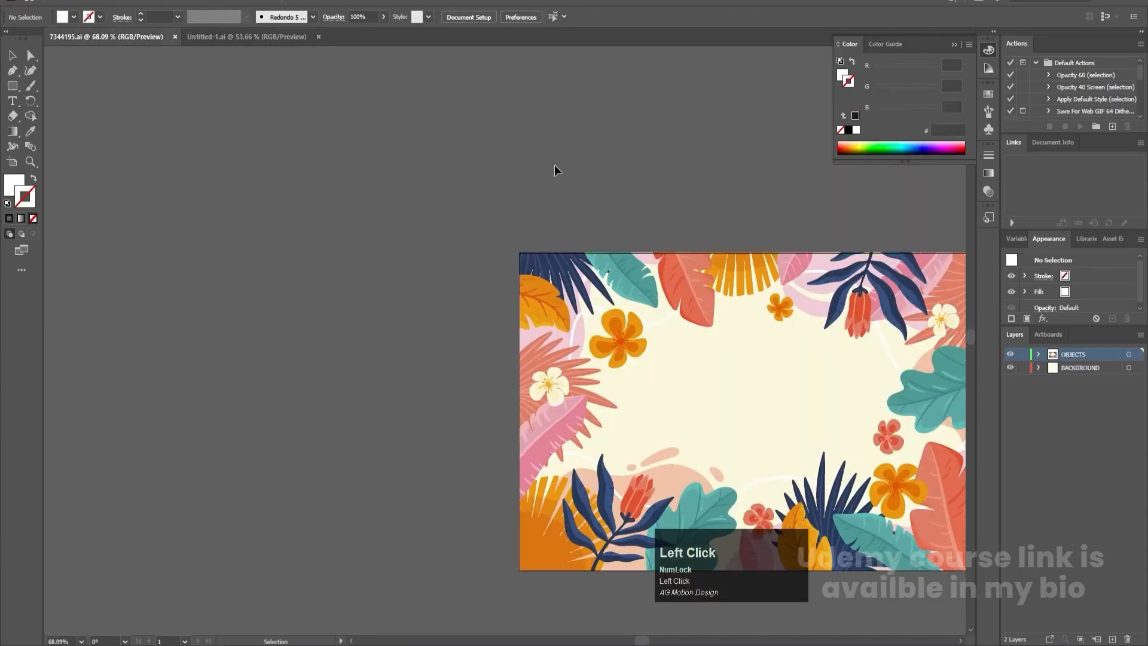
key("ctrl+0")
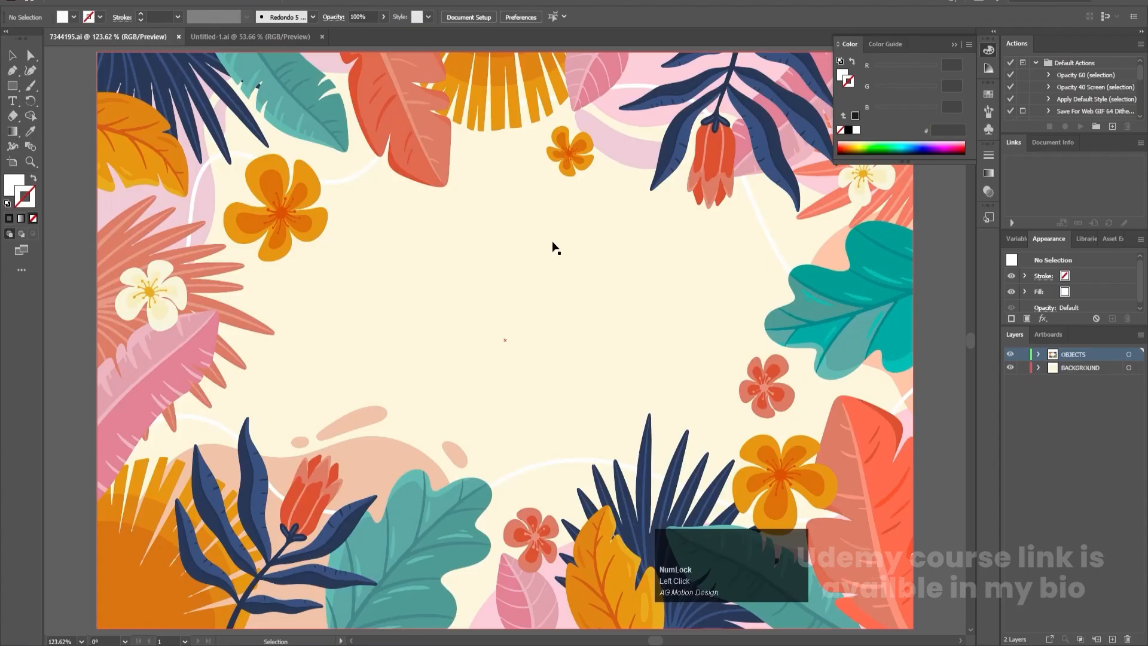
key("ctrl+a")
key("ctrl")
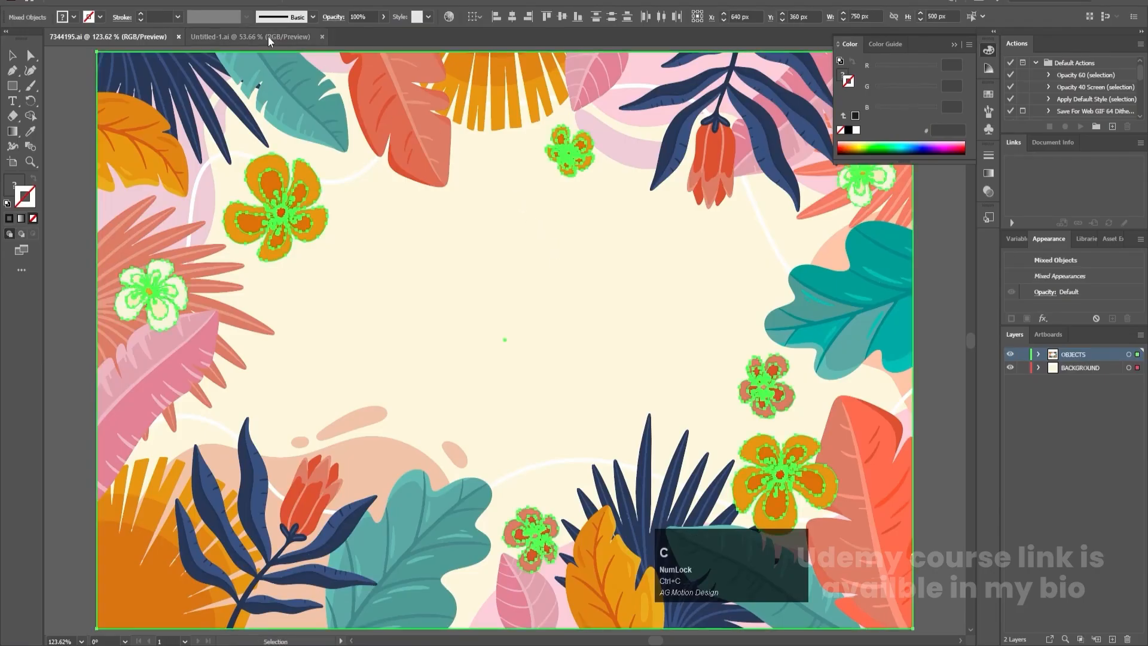
left_click(285, 37)
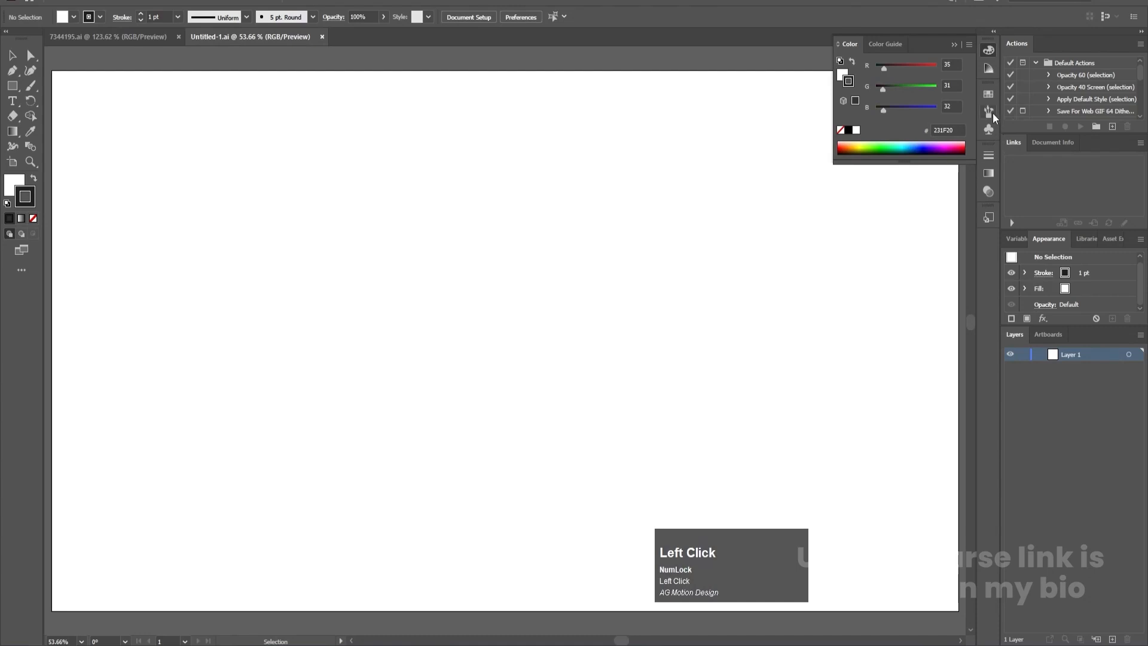
left_click(955, 44)
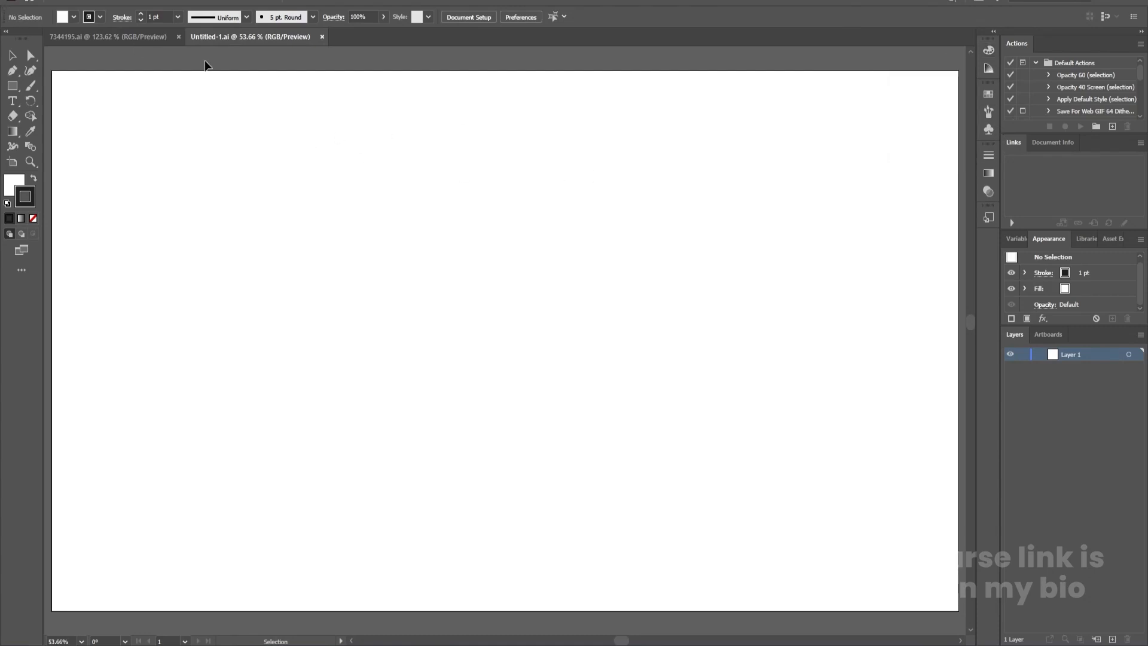
left_click(63, 3)
left_click(71, 9)
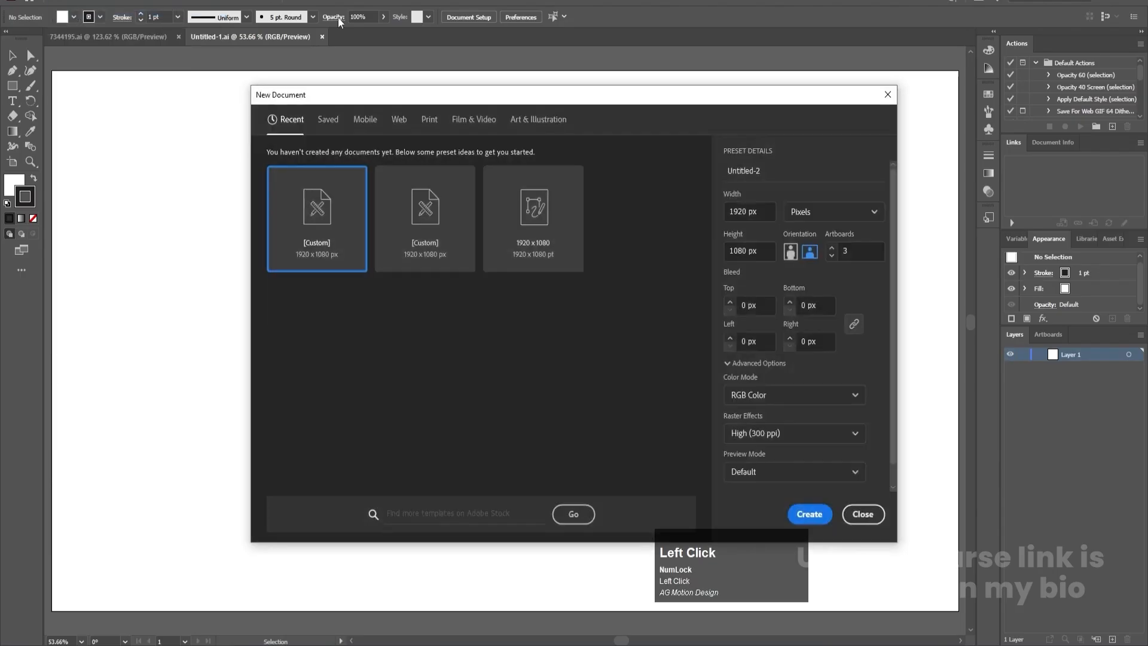
left_click(743, 251)
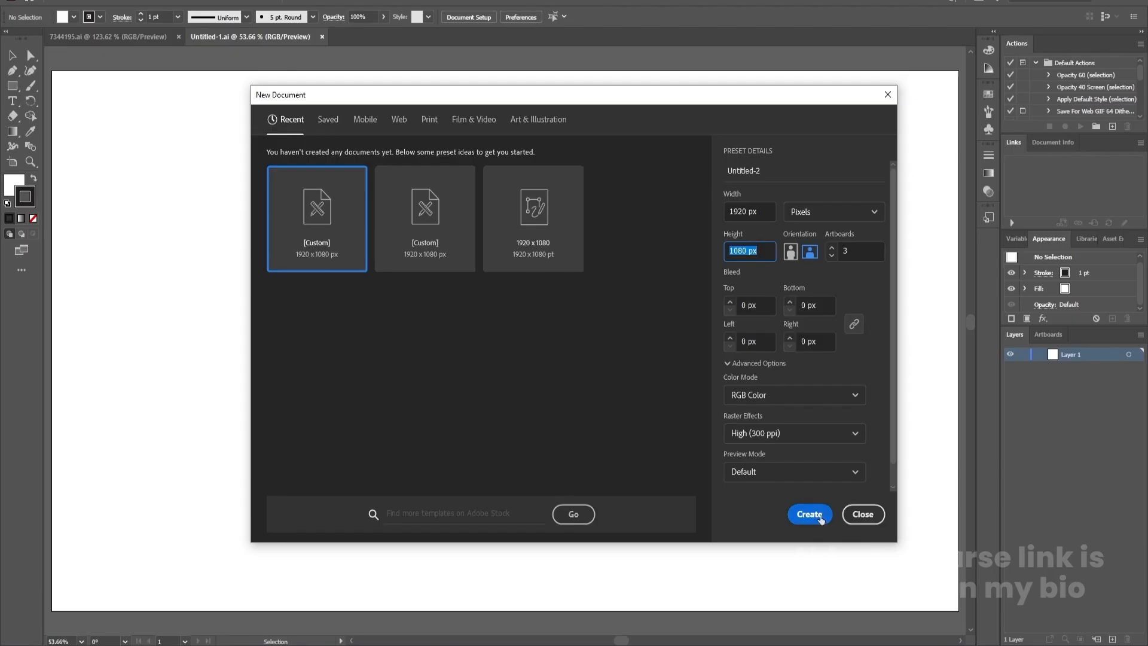
left_click(863, 515)
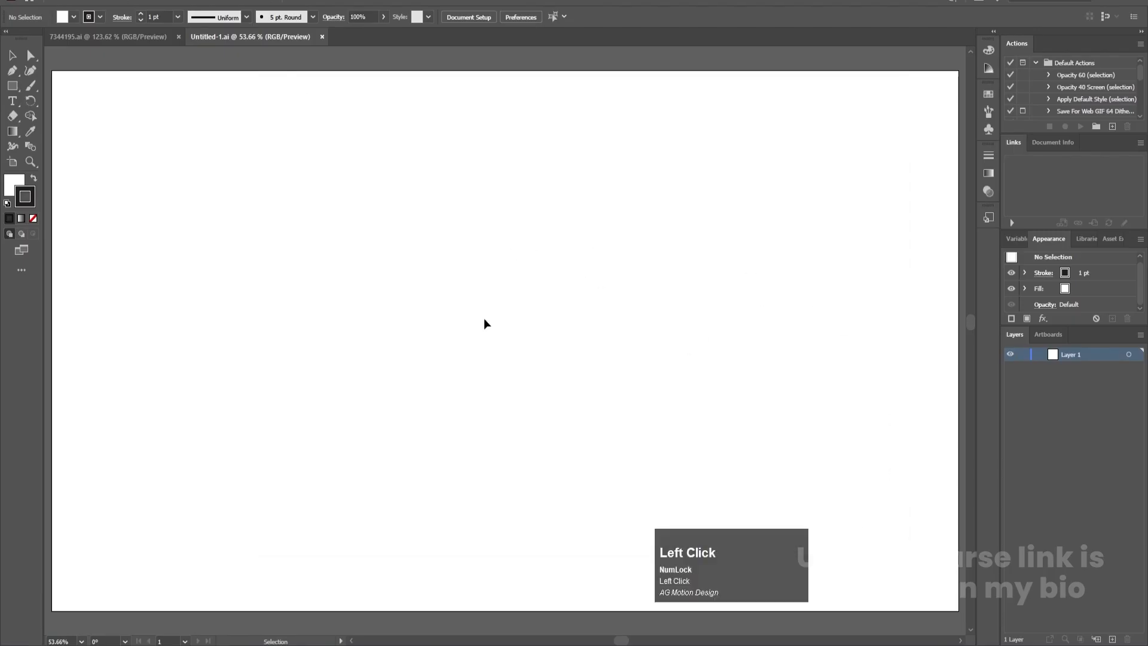
- Paste the floral artwork into Untitled-1.ai, enlarge it proportionally to about 1465 by 977 px and centre it horizontally on the artboard
key("ctrl")
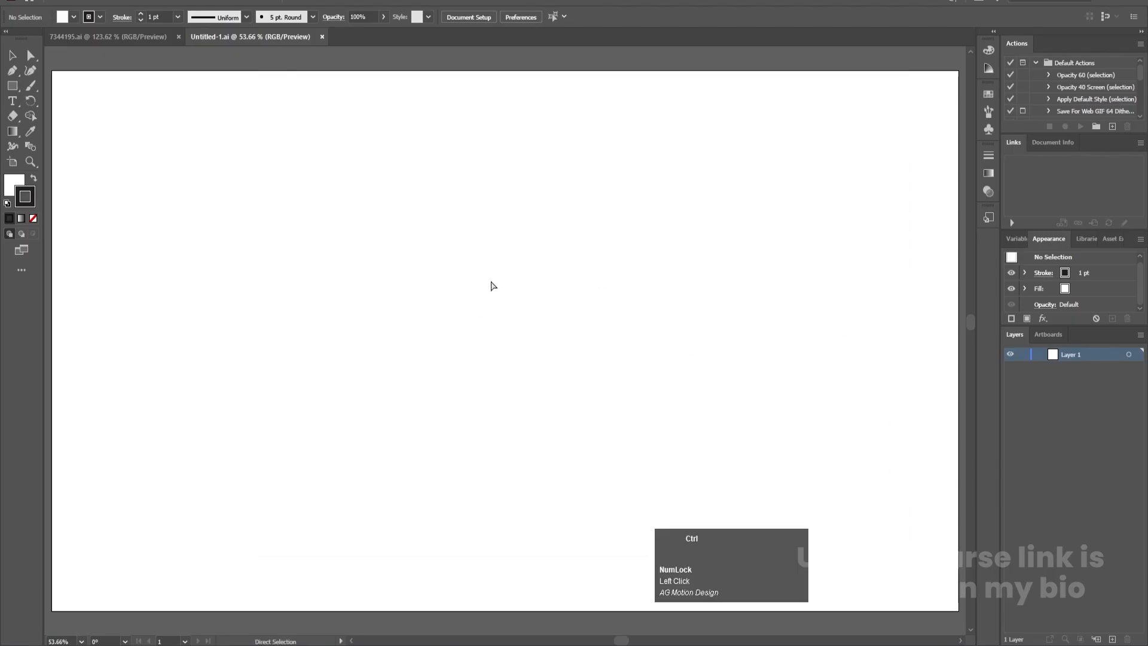
key("ctrl+v")
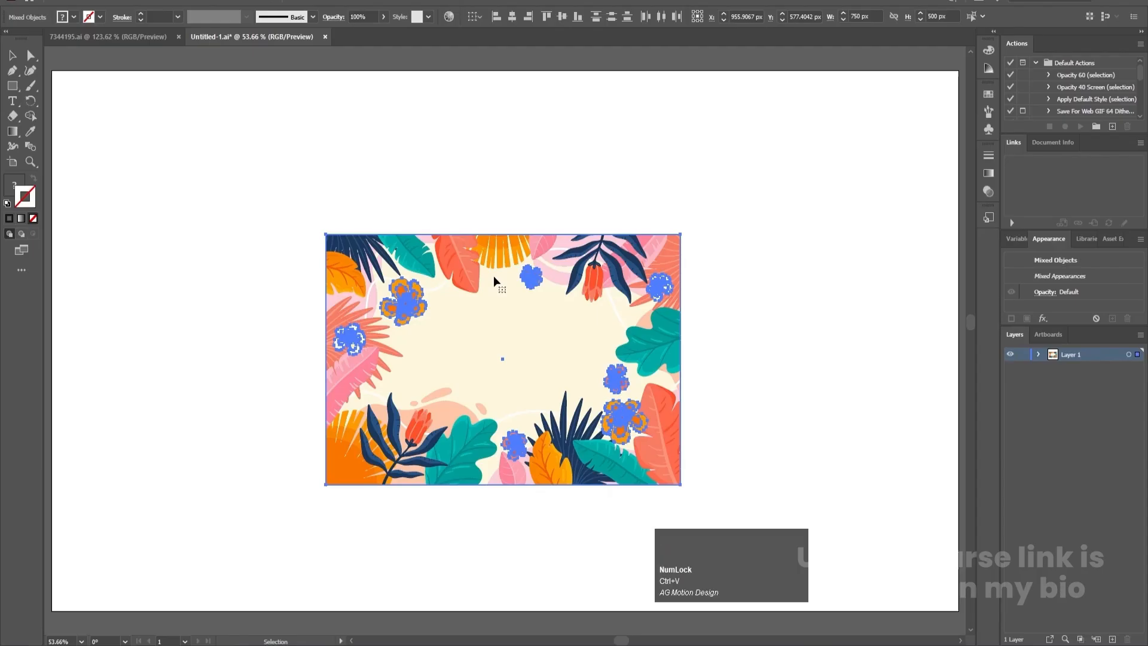
key("e")
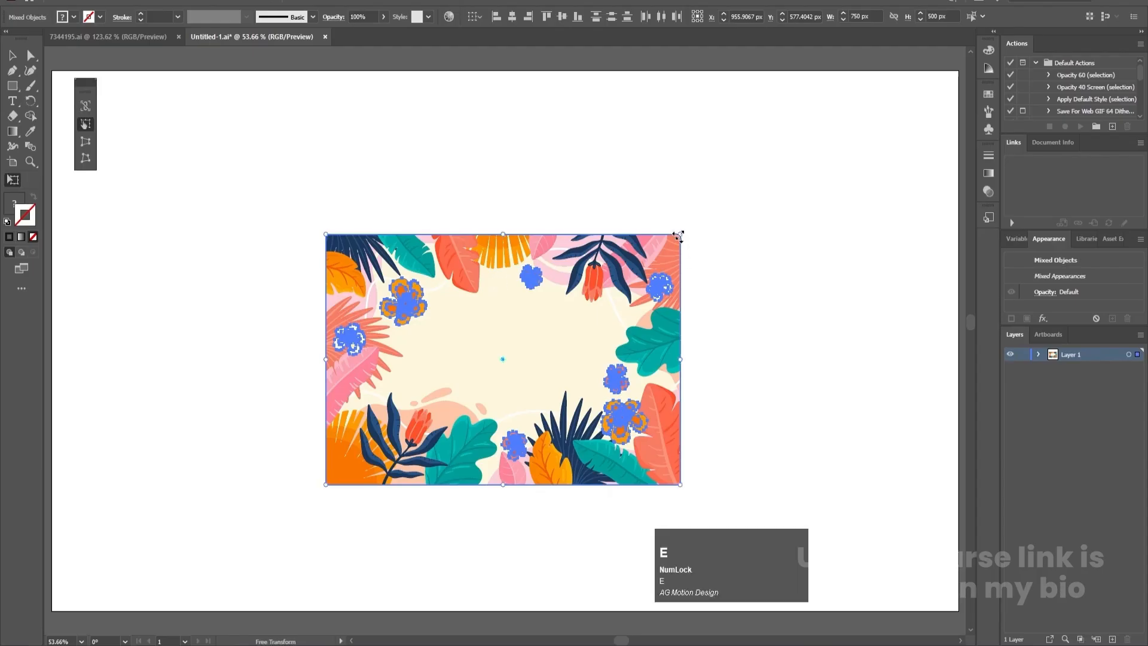
left_click_drag(678, 236, 850, 124)
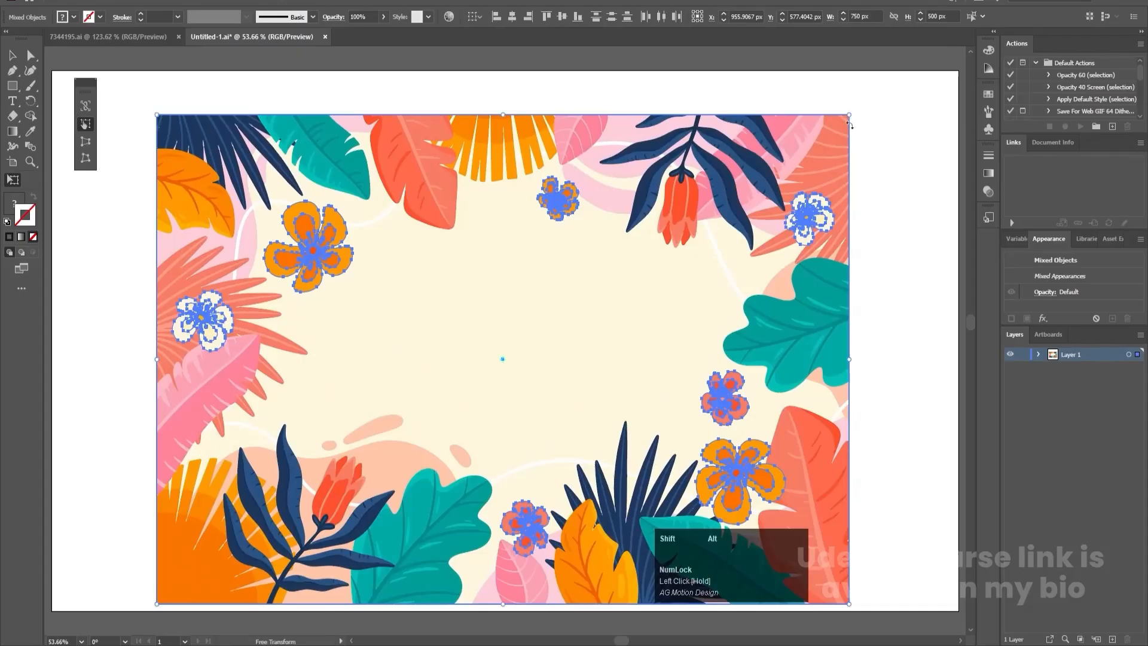
key("v")
left_click_drag(646, 353, 649, 335)
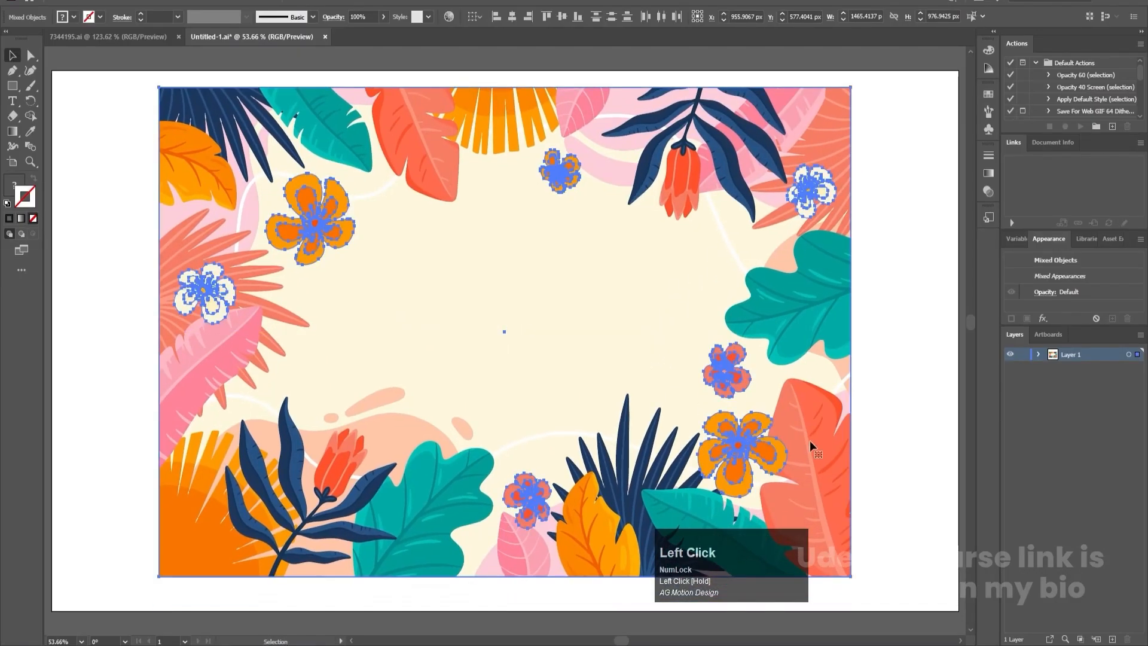
- Release the clipping mask that crops the leaves at the edges of the pasted floral artwork
right_click(694, 345)
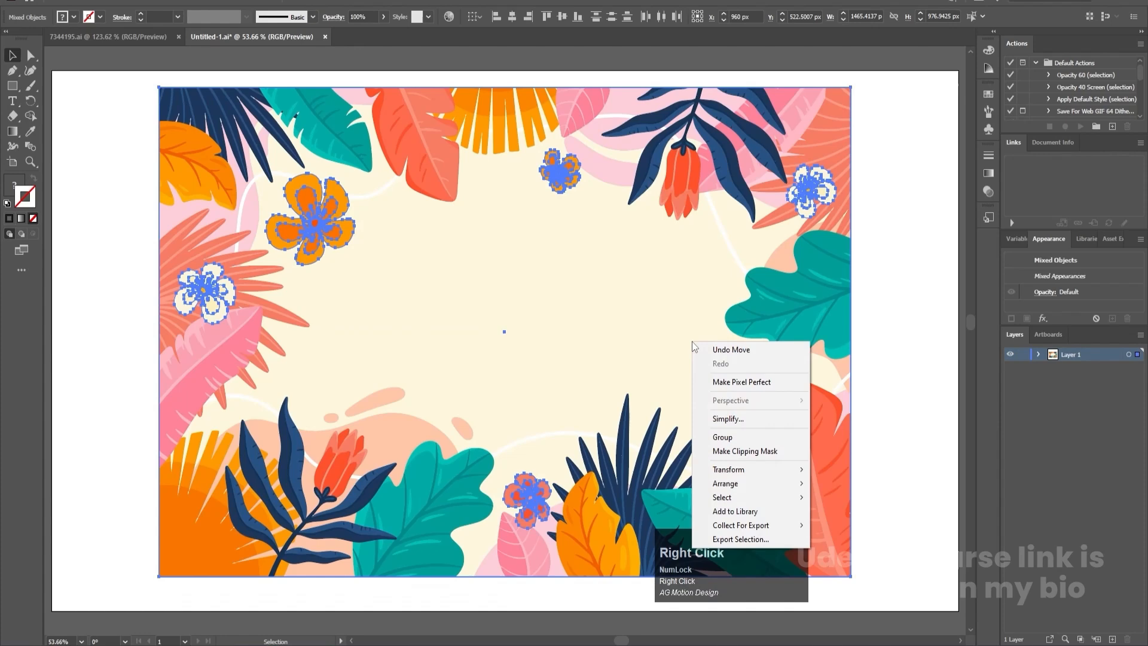
left_click(729, 451)
left_click(934, 298)
left_click(819, 244)
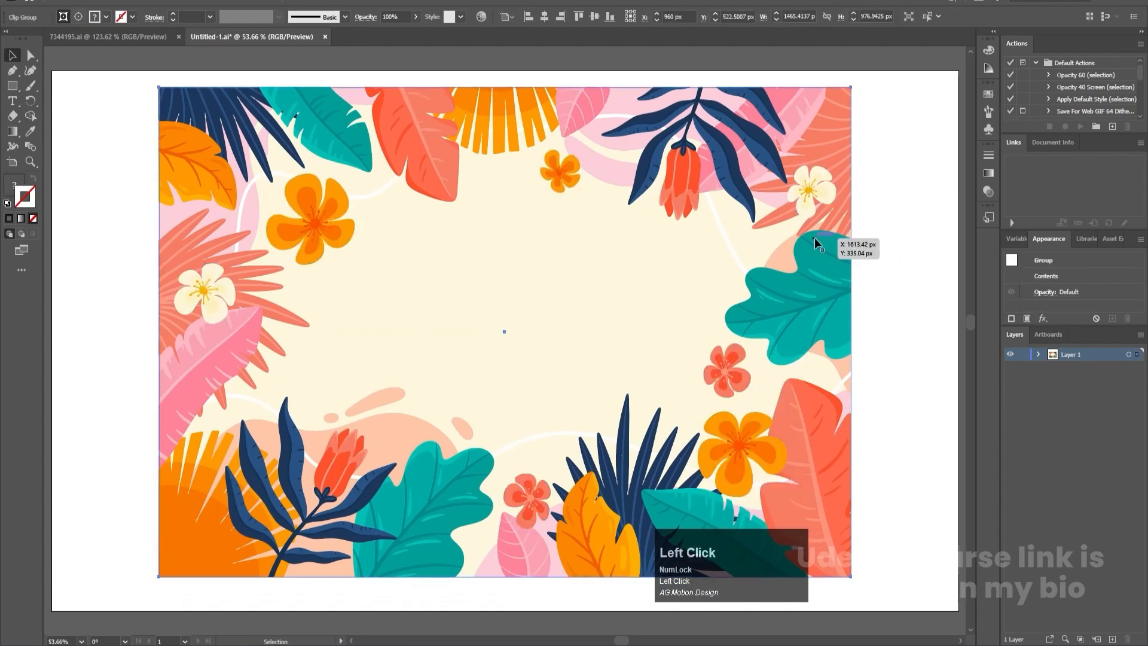
right_click(817, 240)
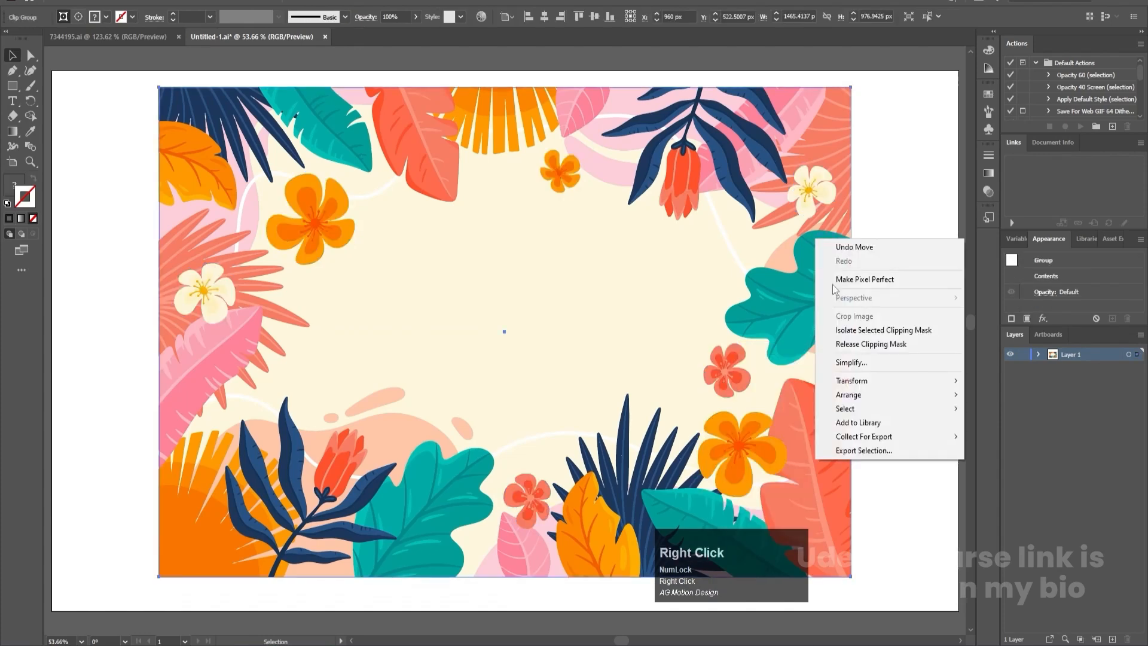
left_click(847, 344)
left_click(924, 332)
scroll(748, 306, "down", 1)
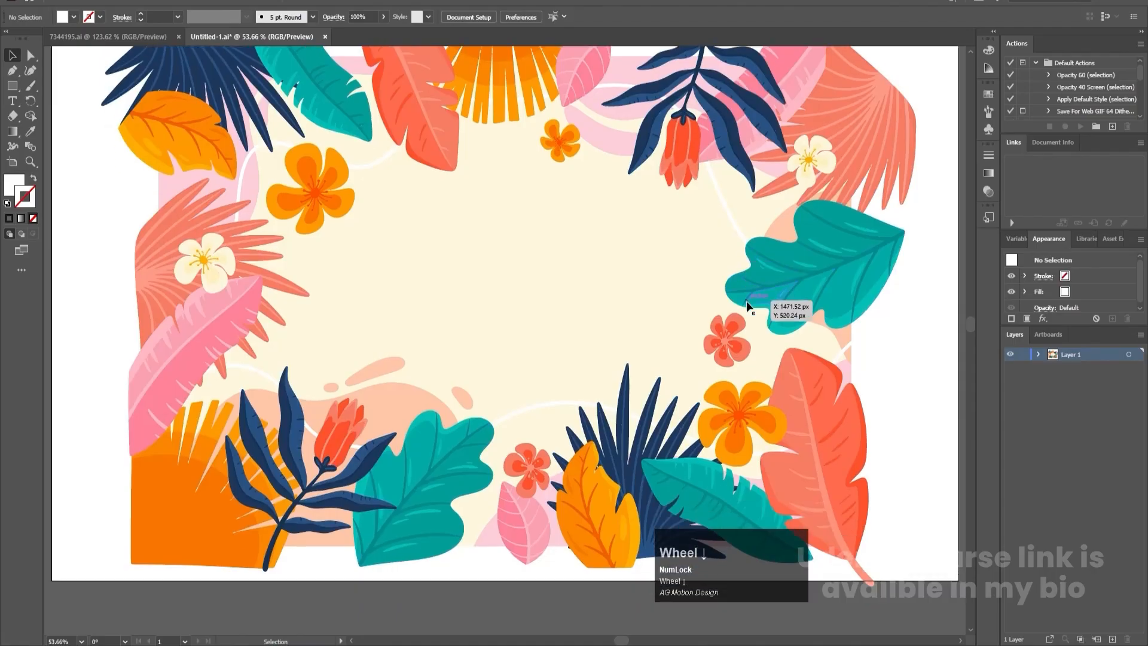
scroll(746, 300, "up", 1)
scroll(520, 263, "down", 2, "alt")
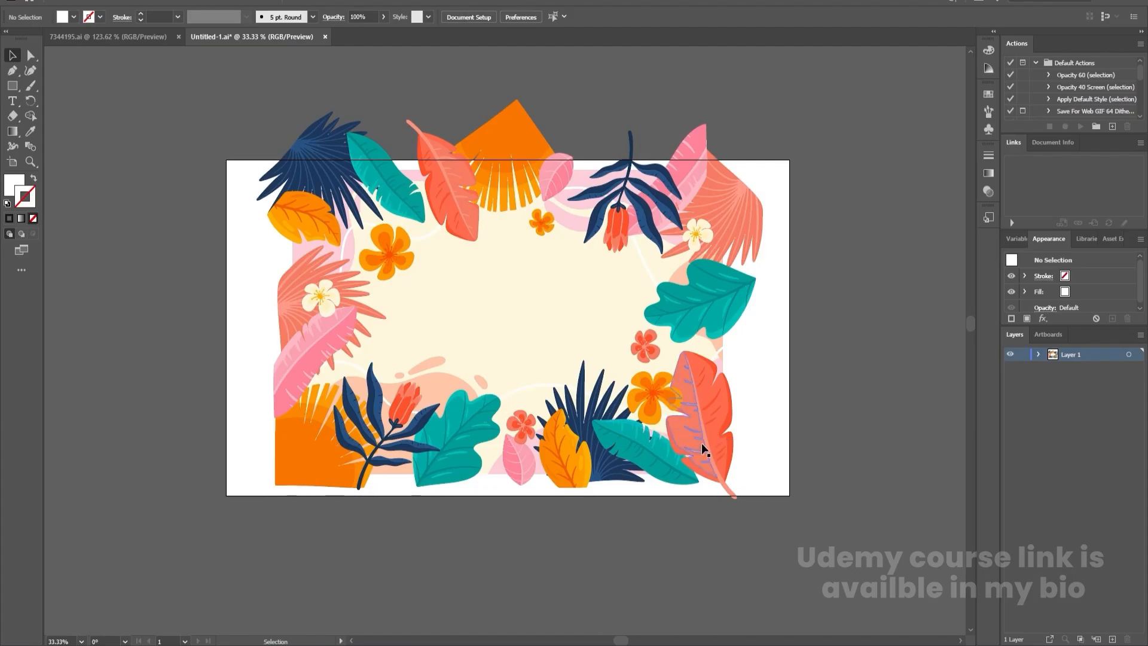
- Scale all the unmasked artwork down to about 1310 by 975 px and centre it on the artboard
key("ctrl+a")
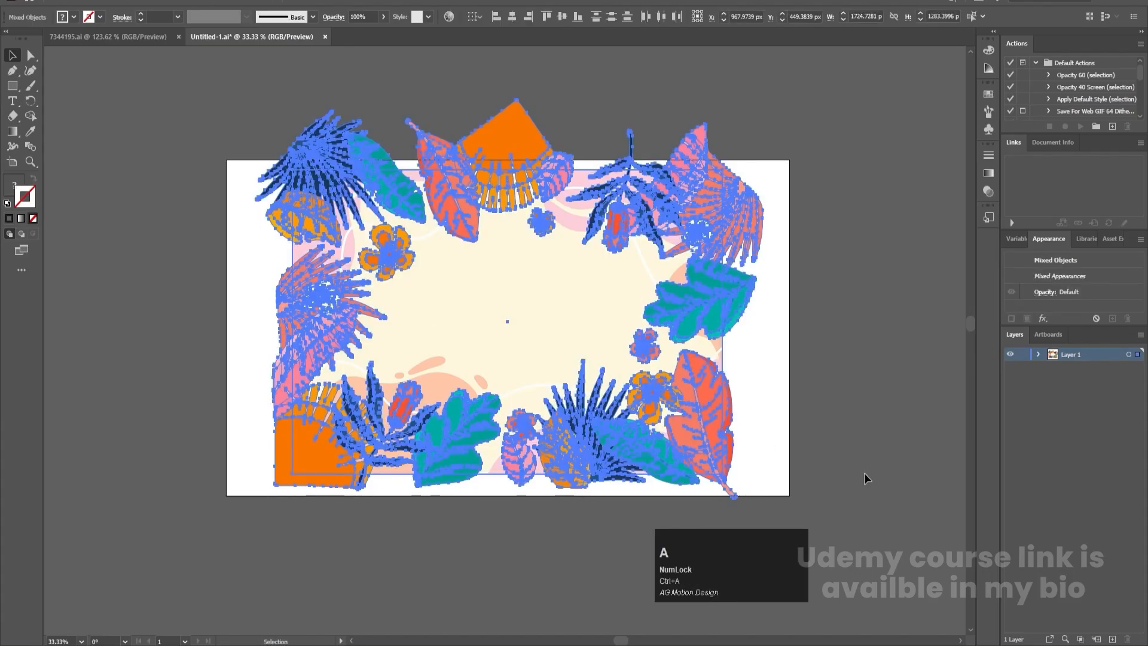
key("e")
left_click_drag(766, 497, 636, 411)
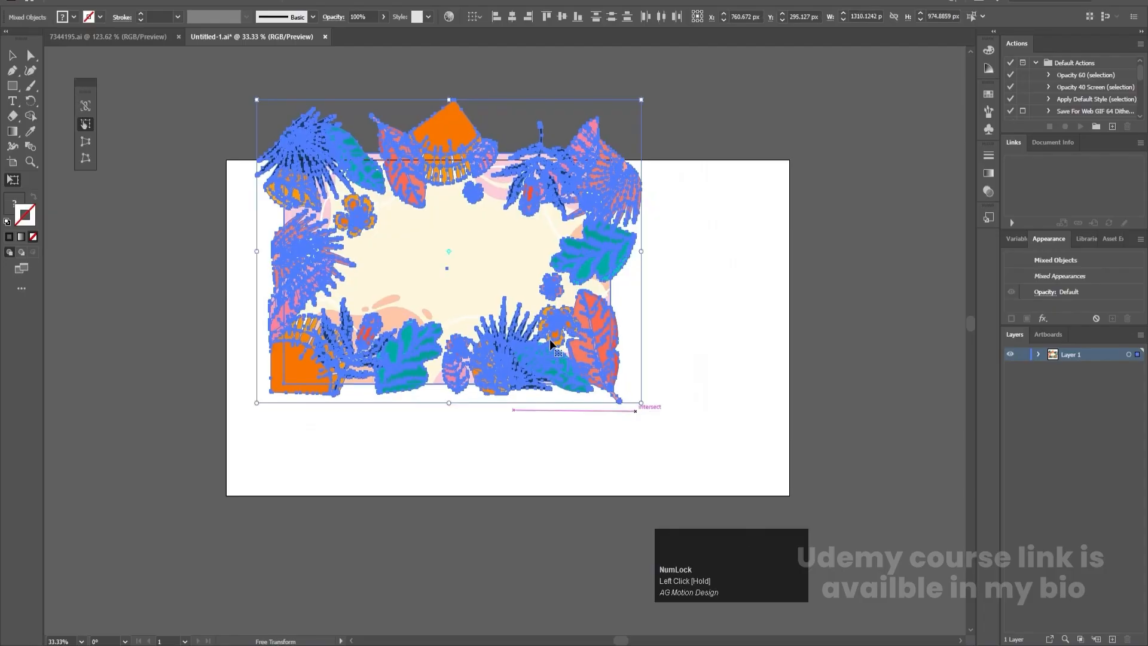
left_click_drag(571, 365, 612, 408)
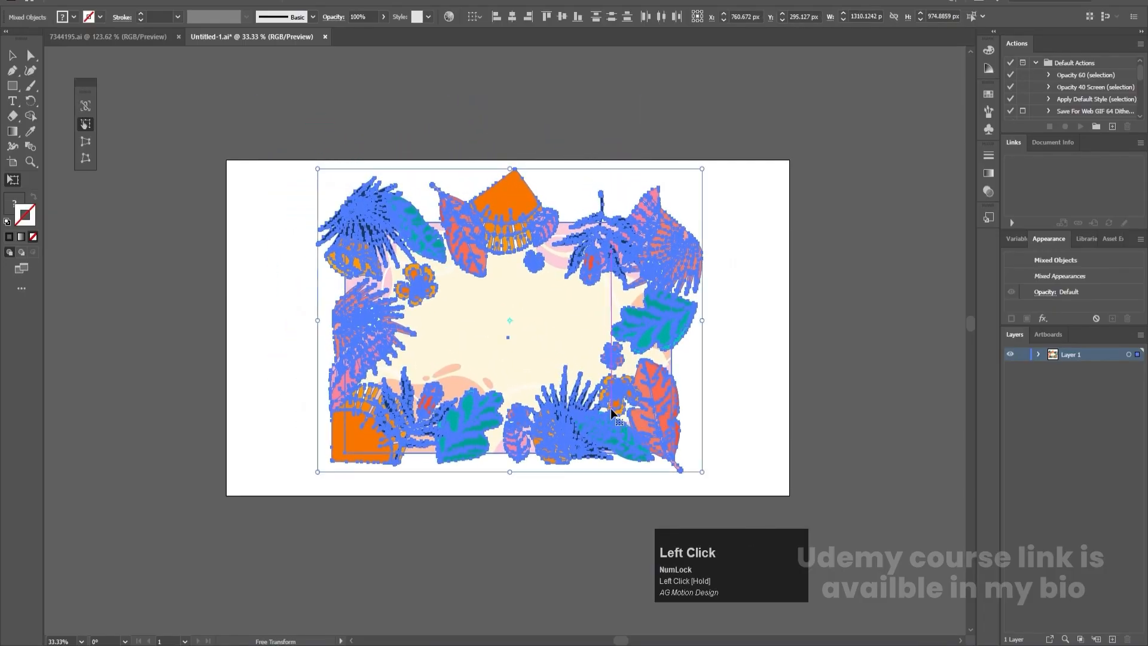
key("v")
left_click(727, 315)
key("ctrl+0")
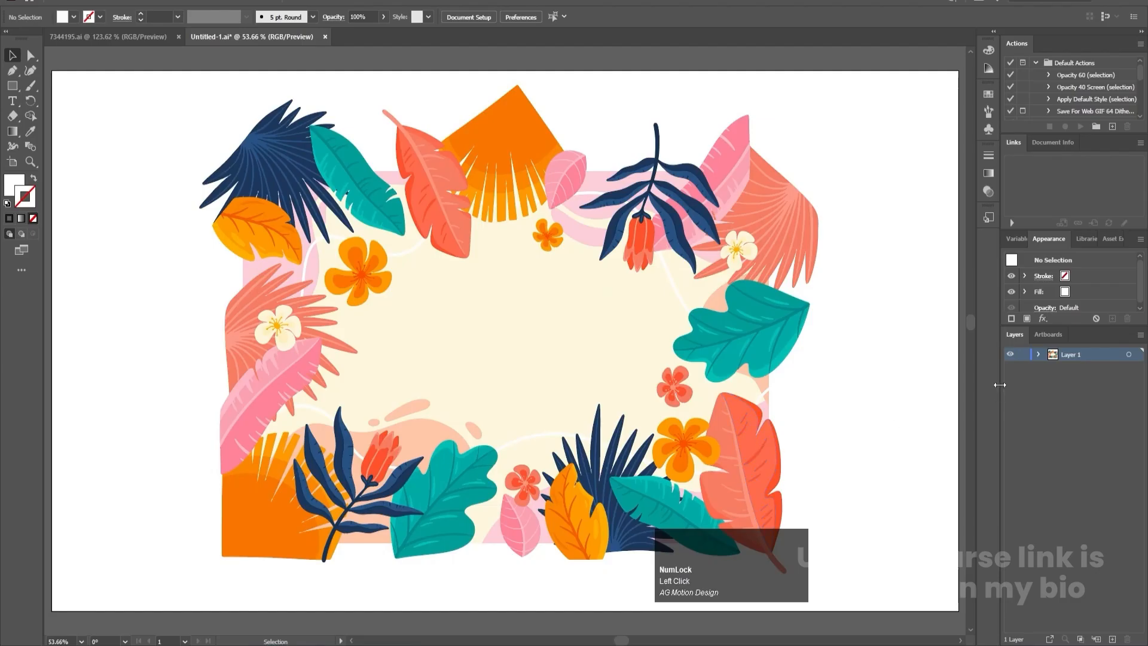
- Inspect the flowers, leaves and background shapes one by one to see which are separate groups and which are still clipped
left_click(673, 440)
left_click(674, 397)
left_click(599, 461)
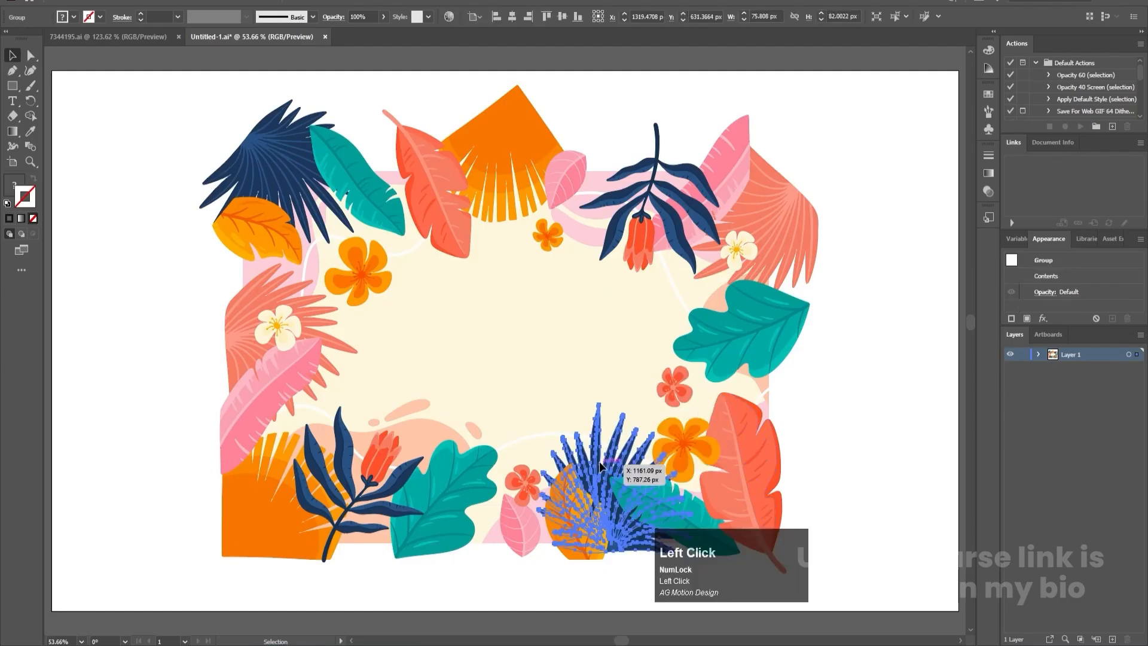
left_click(532, 493)
left_click(511, 509)
left_click(399, 490)
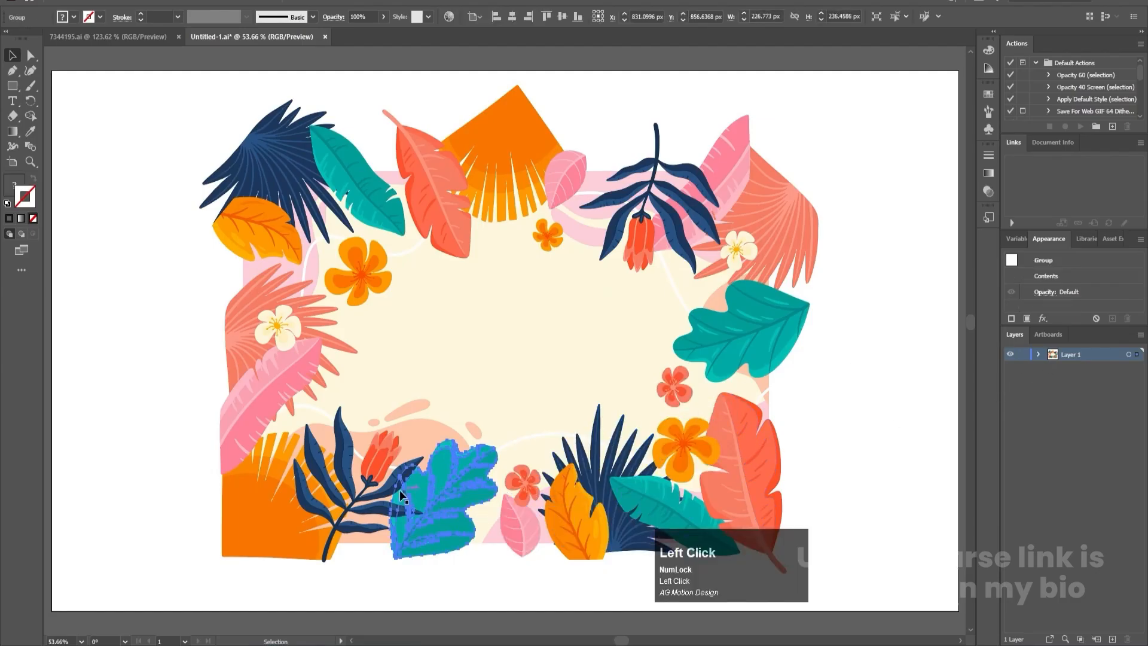
left_click(386, 472)
left_click(414, 432)
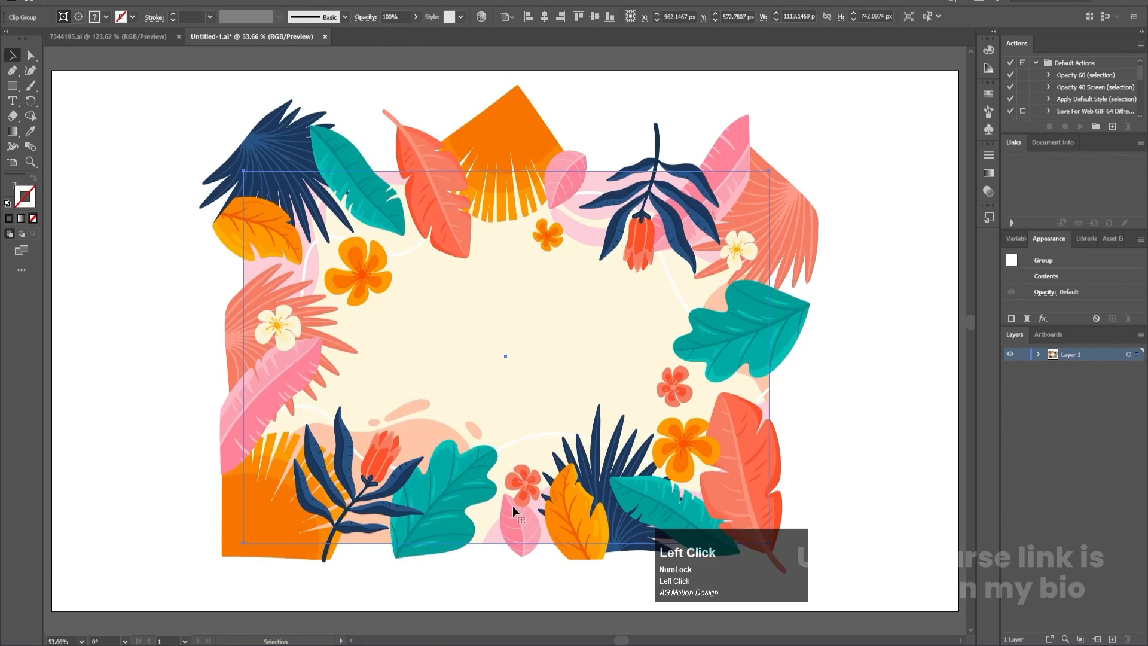
left_click(462, 340)
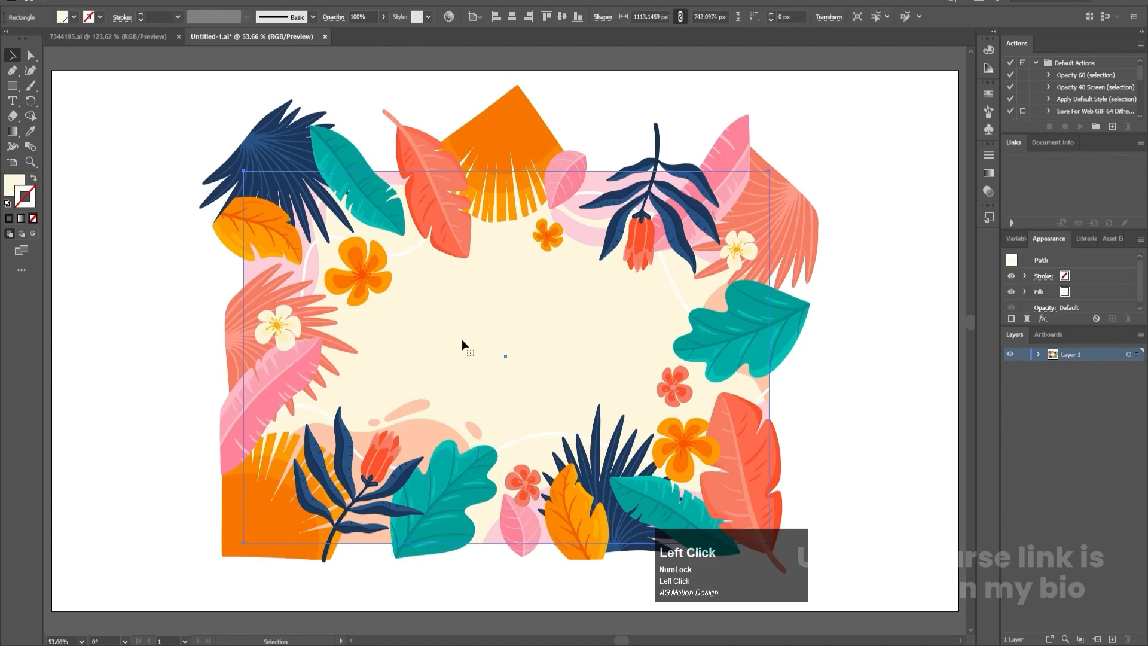
right_click(462, 339)
left_click(833, 362)
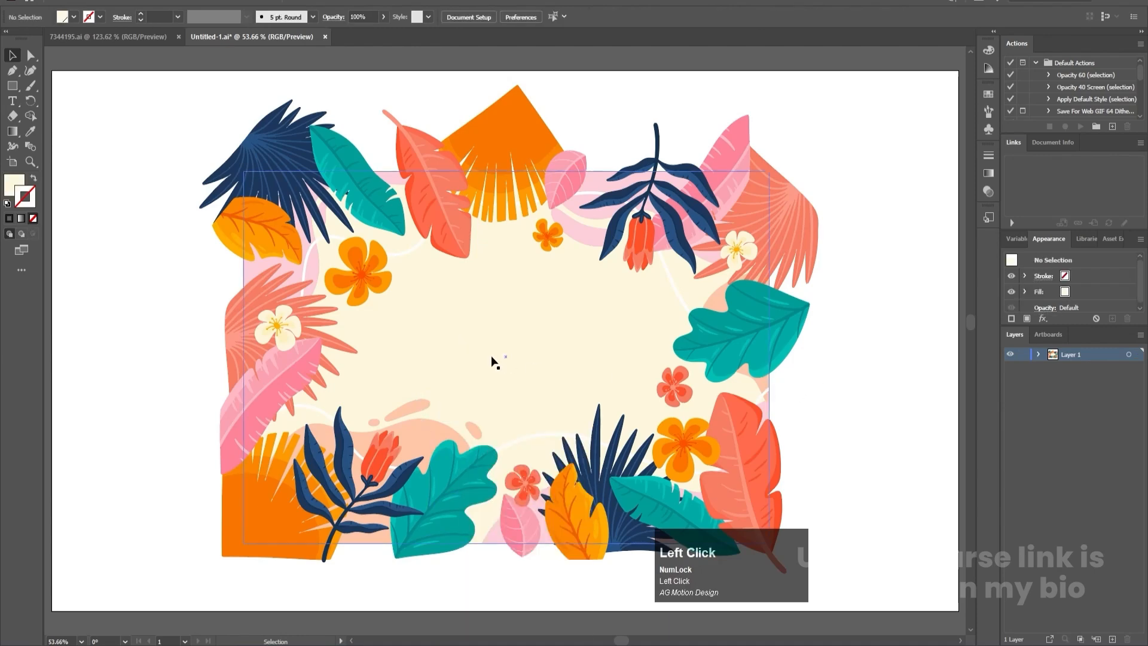
- Release the clipping mask around the pink and peach background shapes and check that they select separately
left_click(413, 408)
right_click(413, 408)
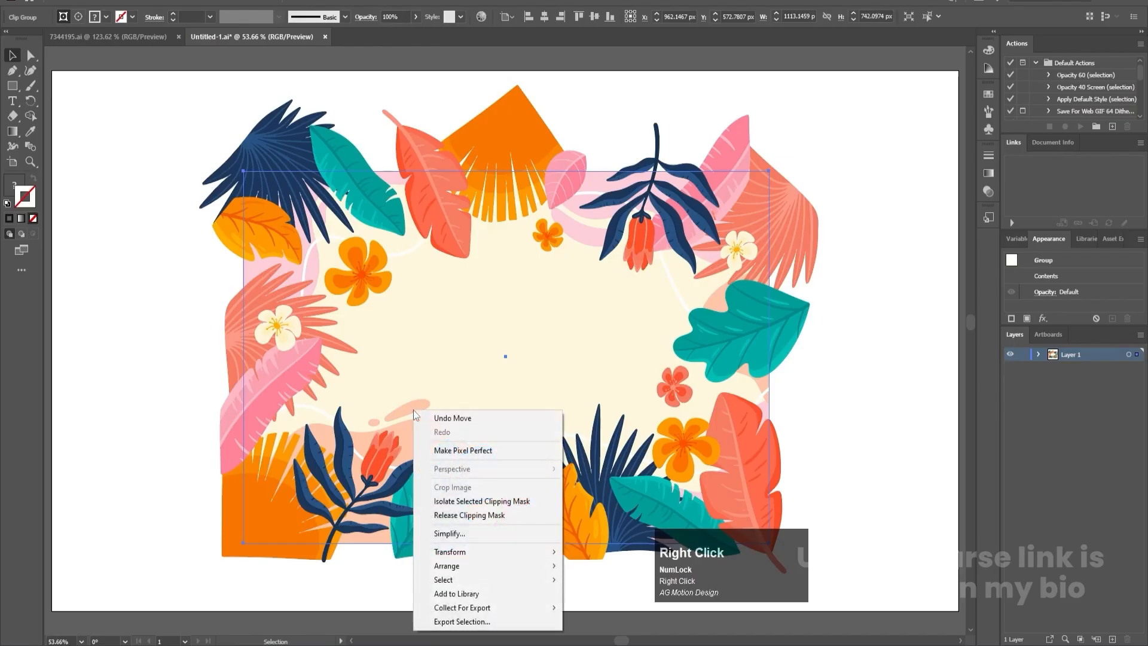
left_click(444, 516)
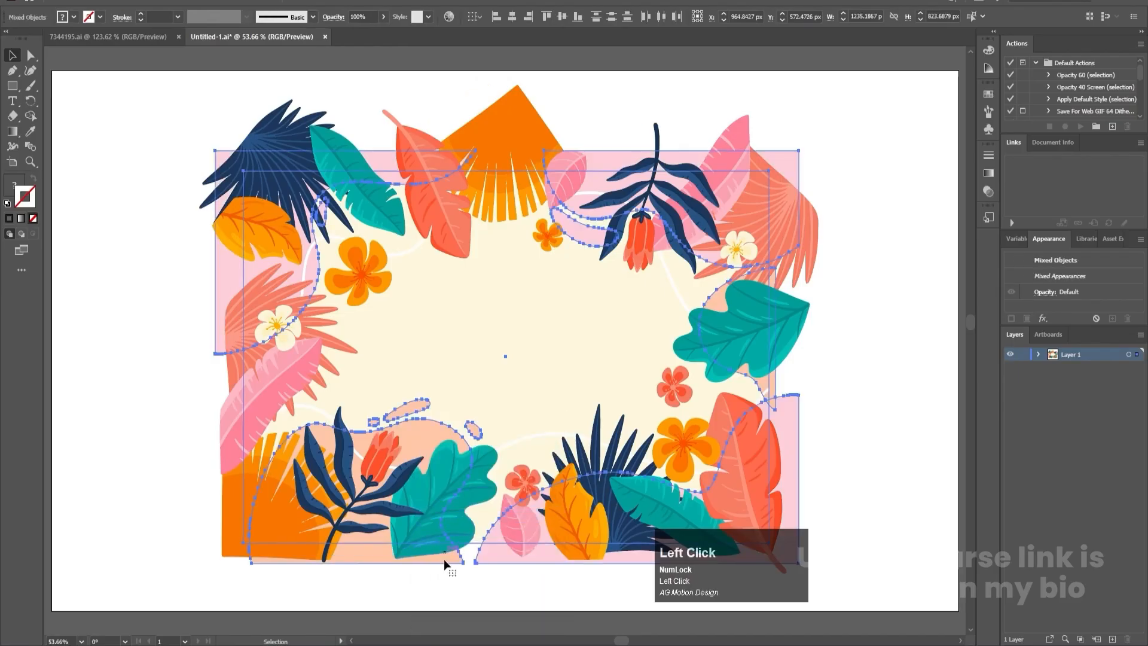
left_click(432, 586)
left_click(418, 447)
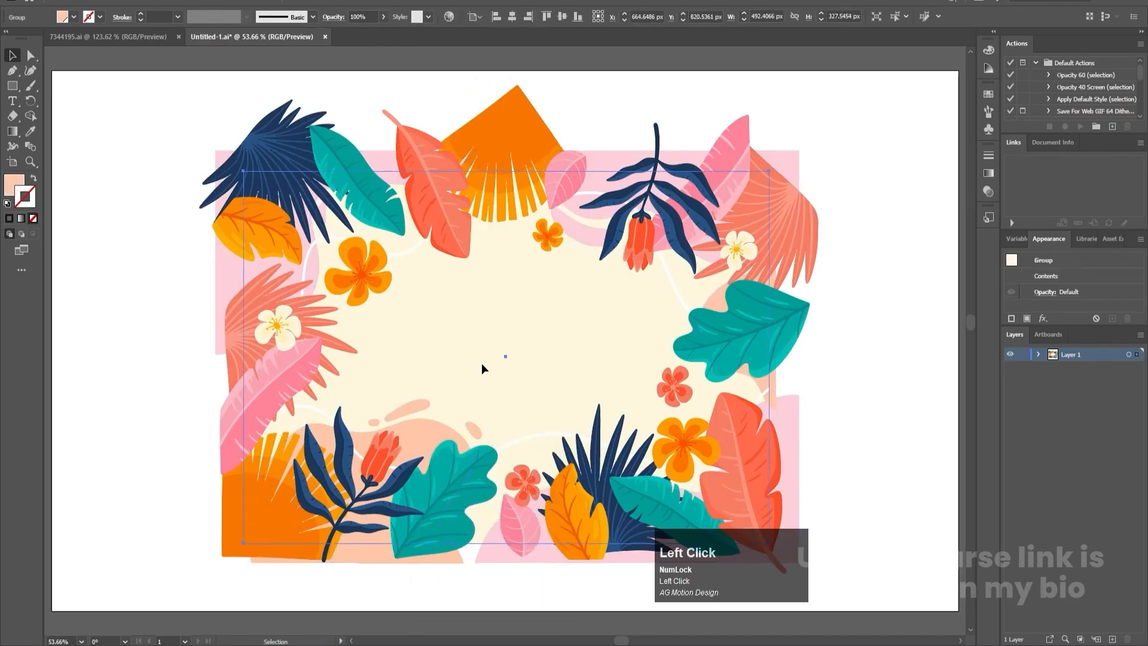
left_click(914, 375)
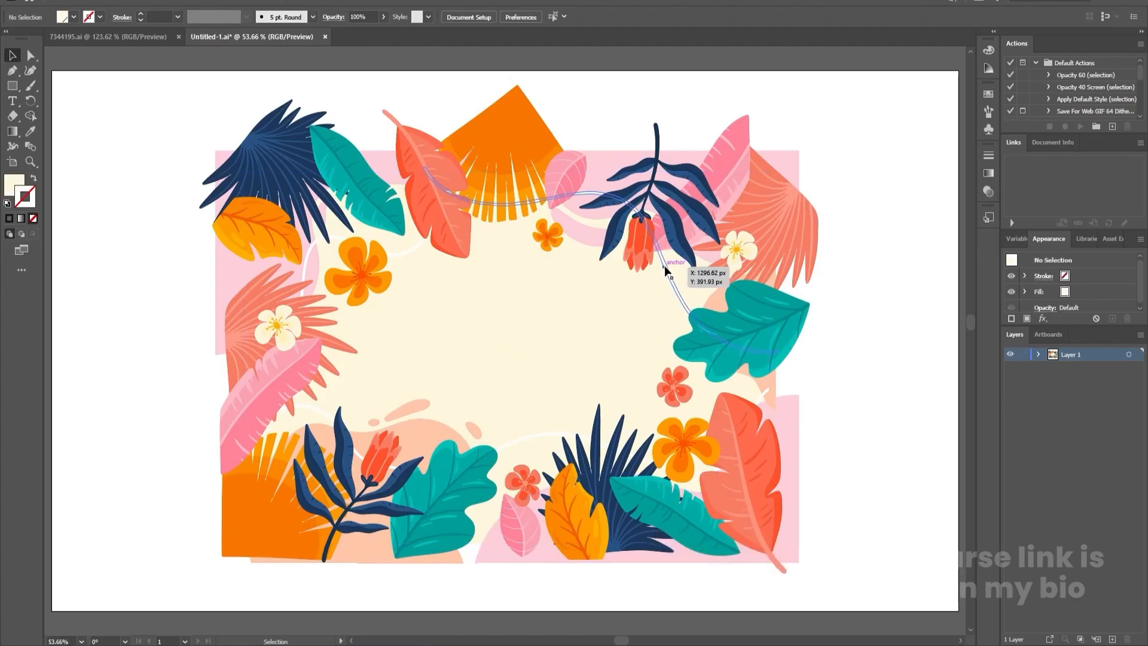
- Release the clipping mask around the thin white curved lines and check that each line selects on its own
left_click(666, 270)
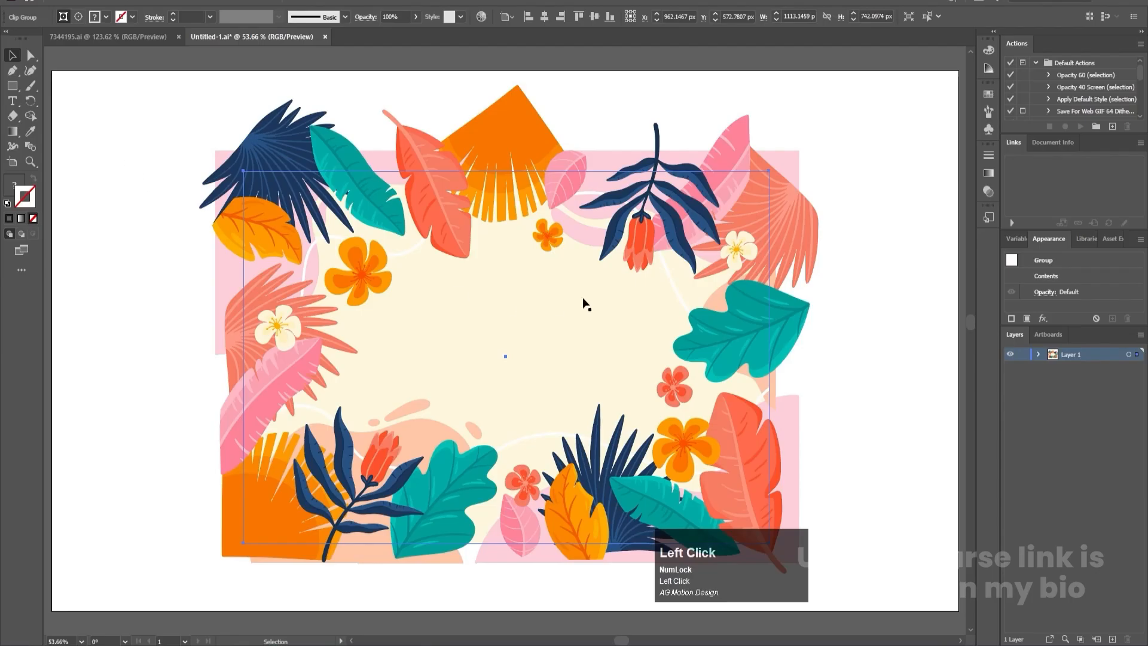
right_click(670, 274)
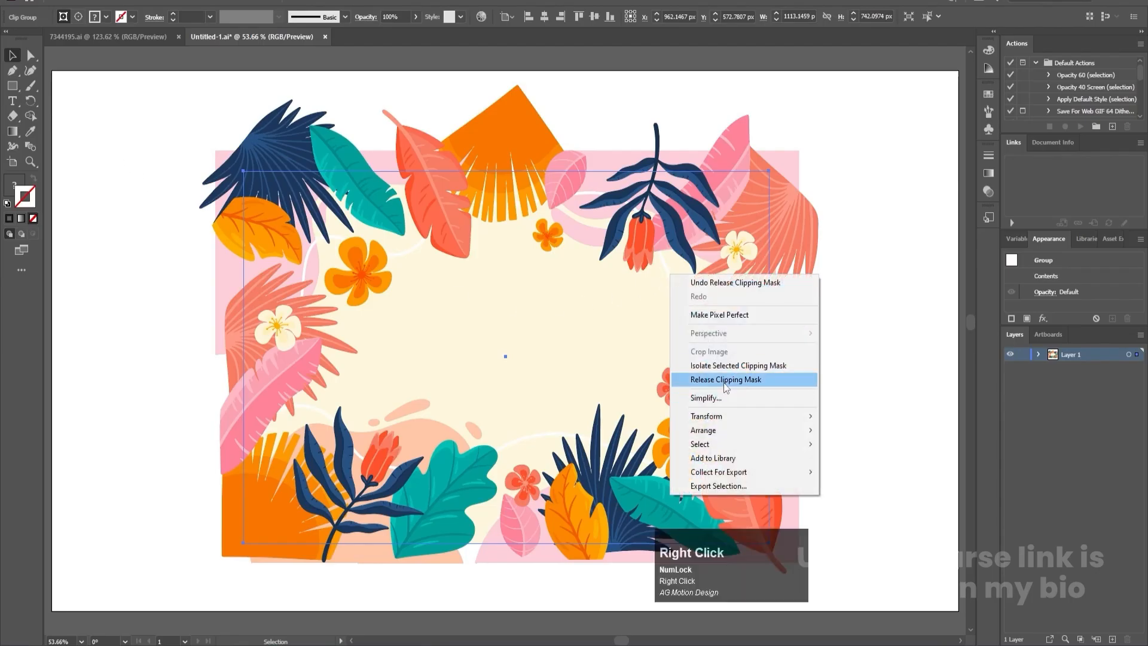
left_click(725, 386)
left_click(870, 343)
left_click(665, 275)
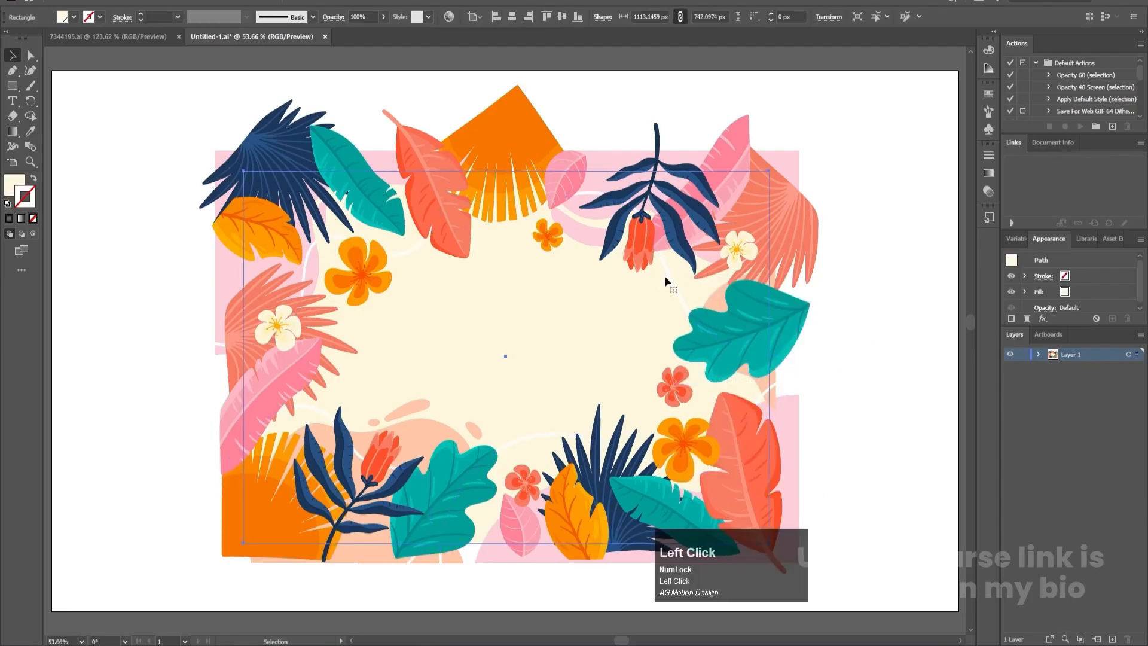
left_click(665, 267)
left_click(535, 433)
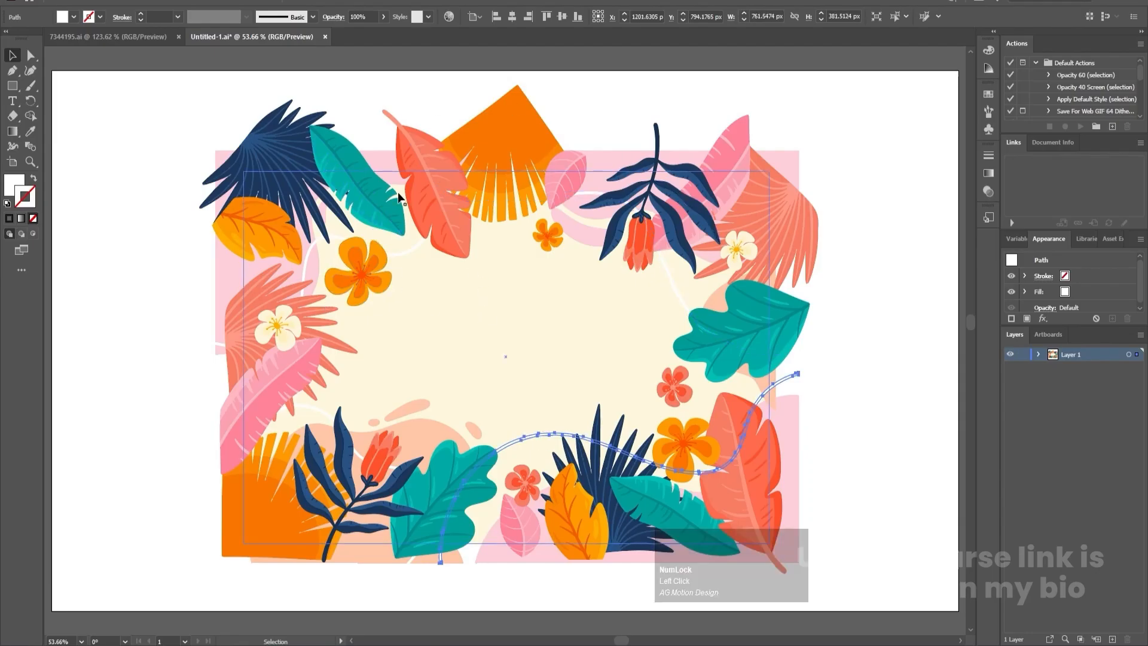
left_click(903, 321)
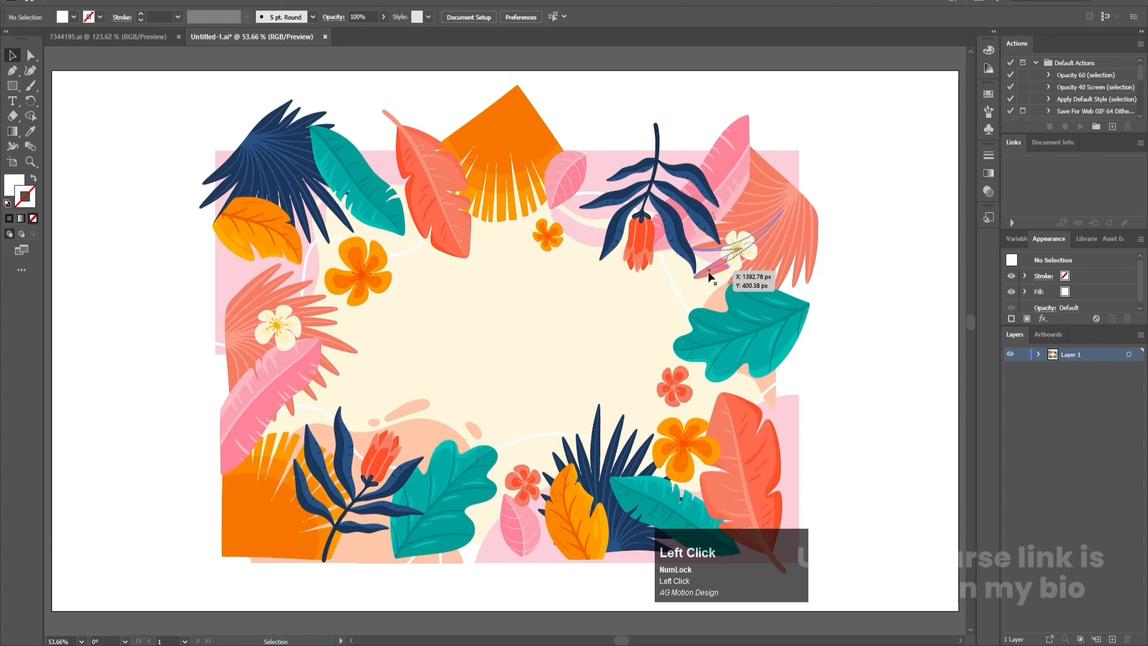
- Expand Layer 1, delete the three leftover clipping rectangles from it and check the first white path by toggling its visibility
left_click(1039, 356)
scroll(1089, 438, "down", 3)
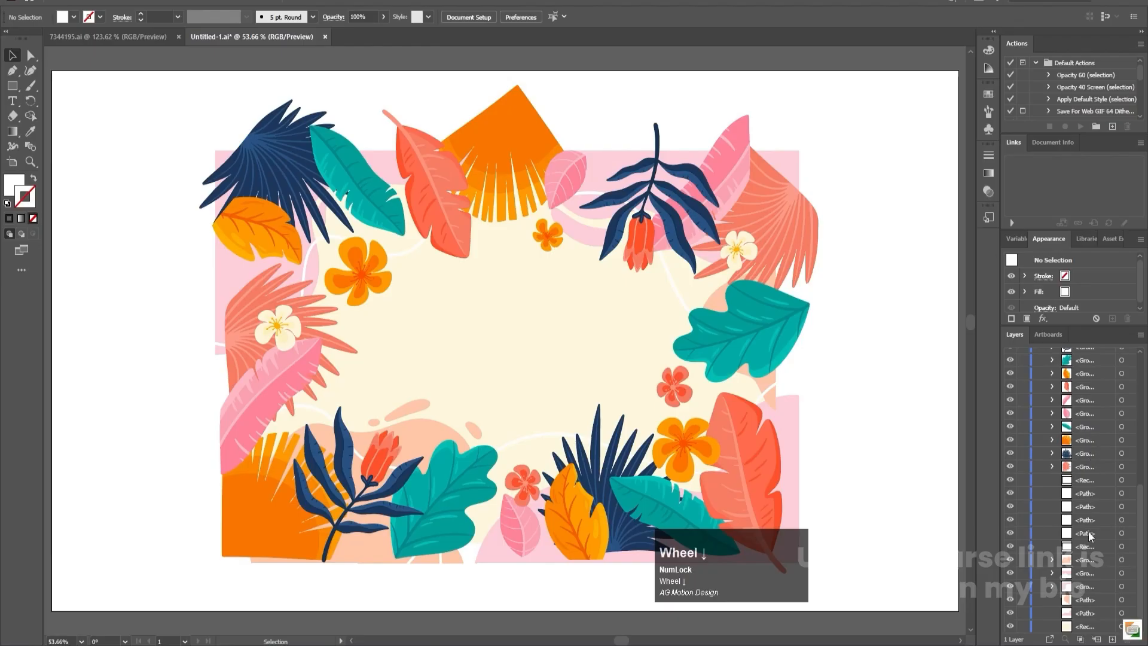
scroll(1085, 501, "up", 1)
scroll(1085, 496, "down", 1)
left_click(1090, 548)
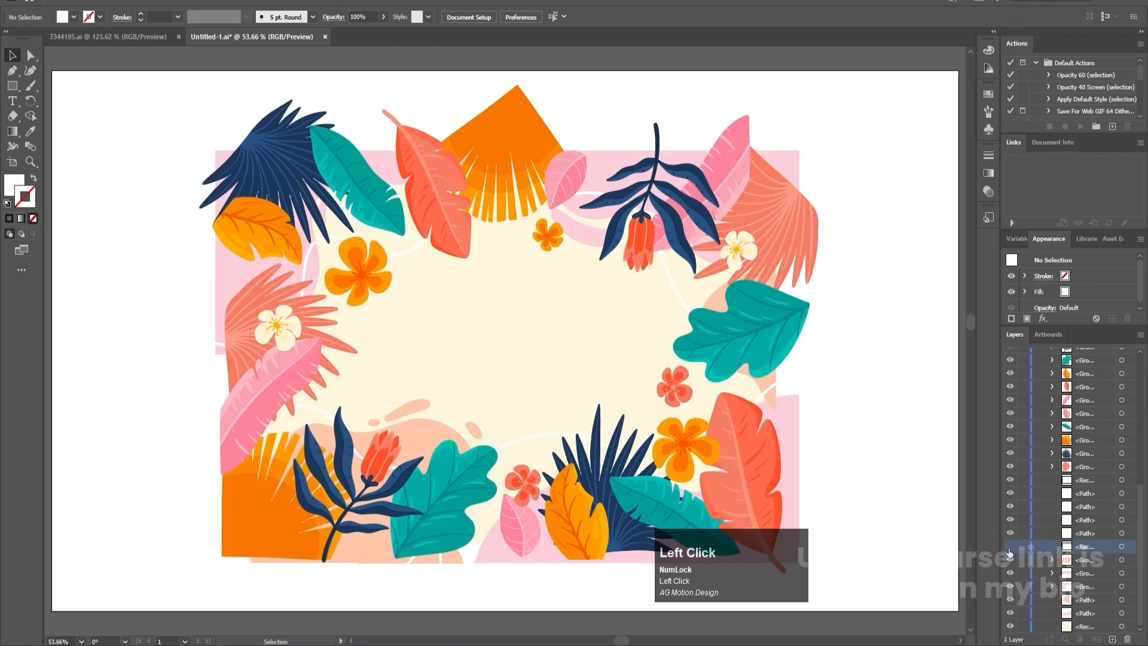
left_click(1129, 638)
left_click(1080, 497)
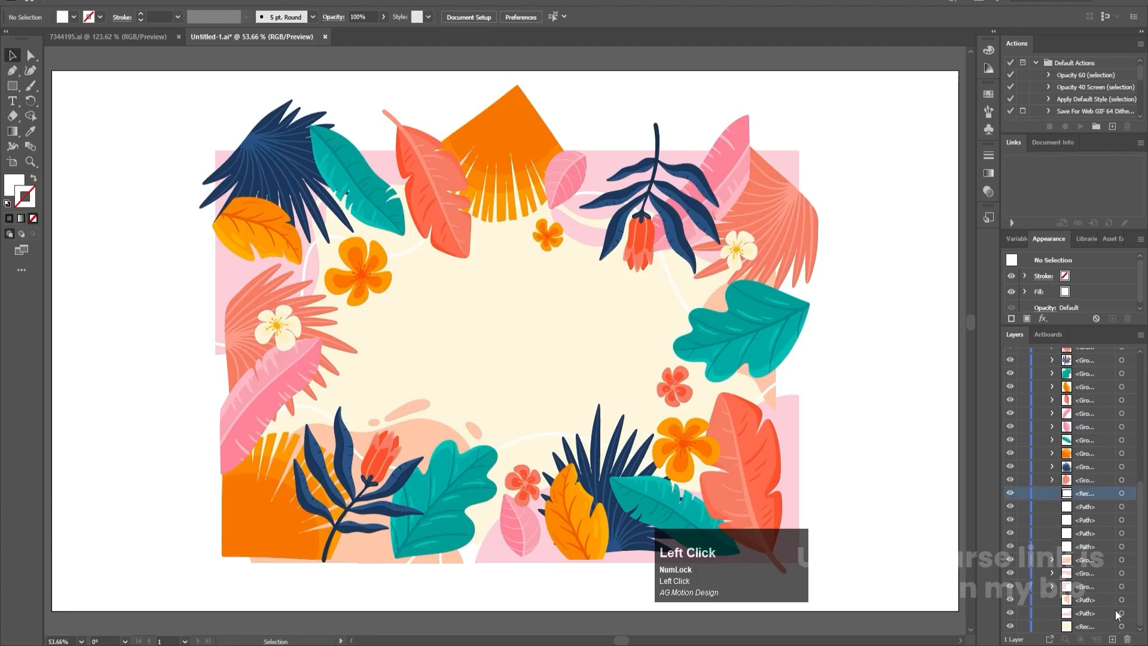
scroll(1104, 488, "up", 5)
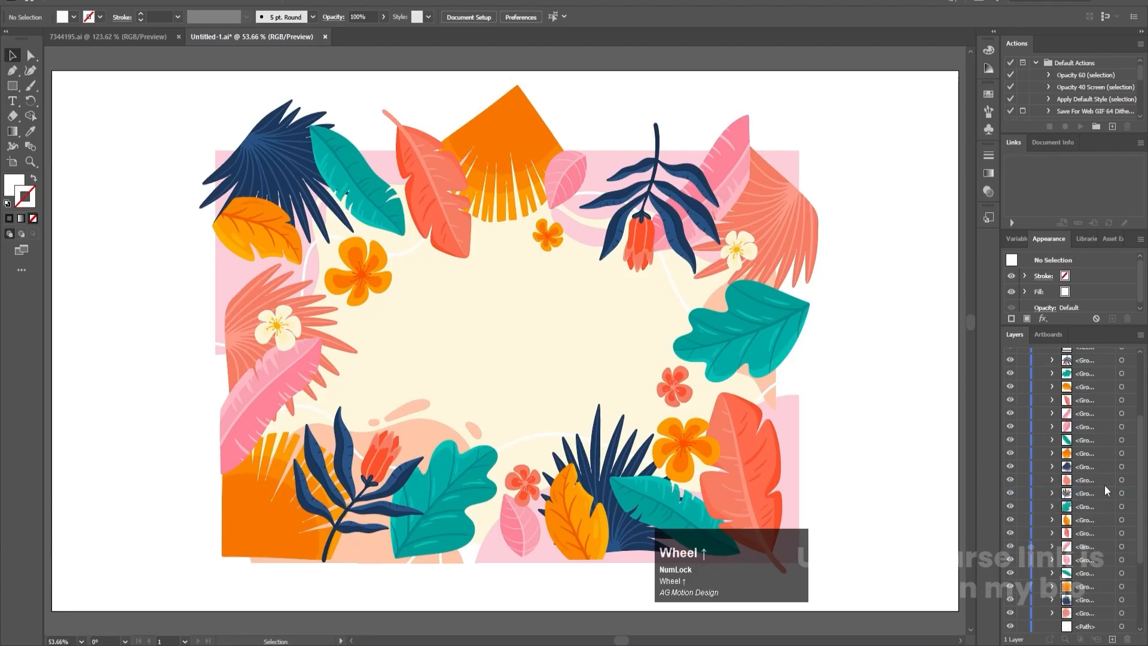
scroll(1104, 486, "up", 3)
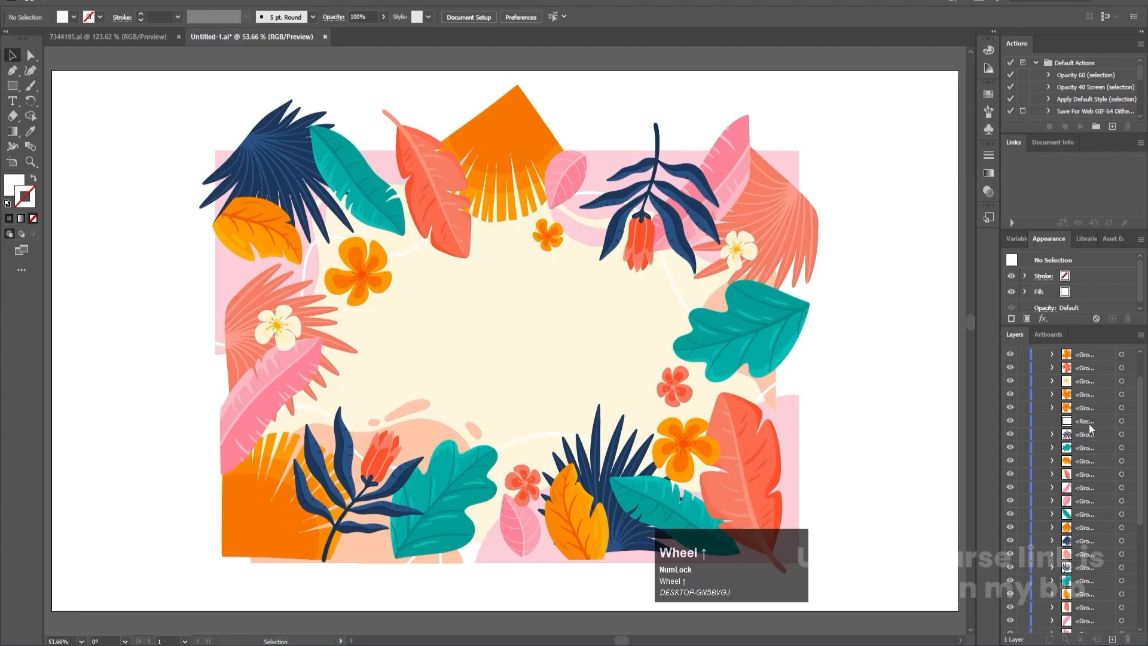
left_click(1089, 427)
scroll(1081, 544, "down", 5)
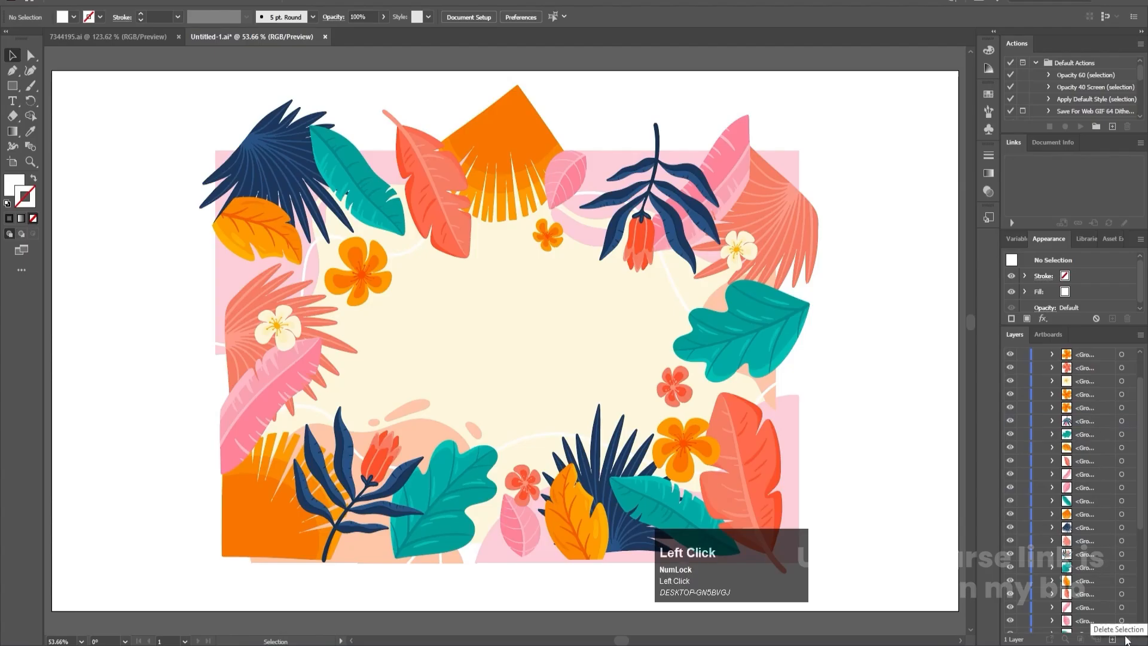
left_click(1090, 508)
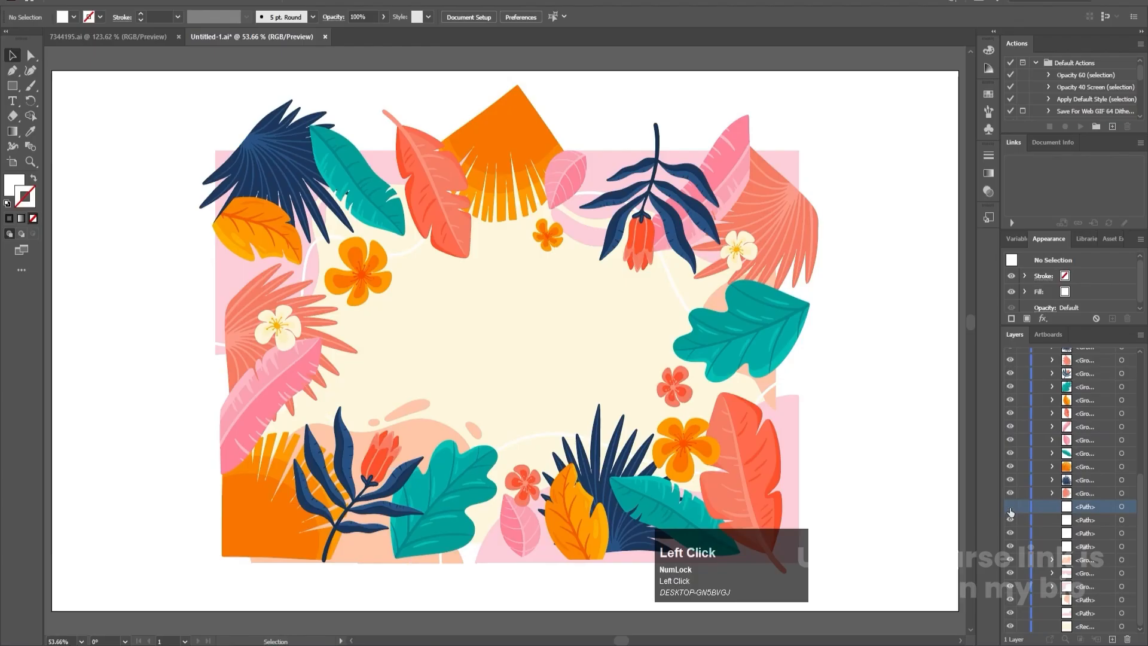
left_click(1011, 507)
scroll(1089, 583, "up", 5)
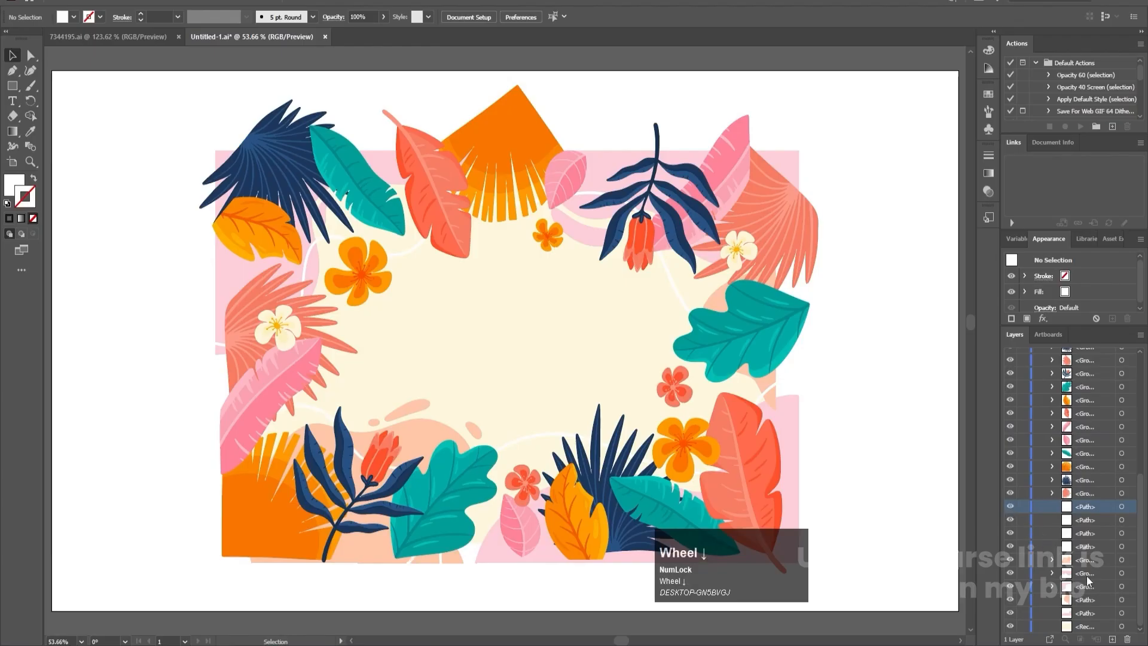
- Target all the artwork in Layer 1 and release it to separate layers in sequence
left_click(1076, 358)
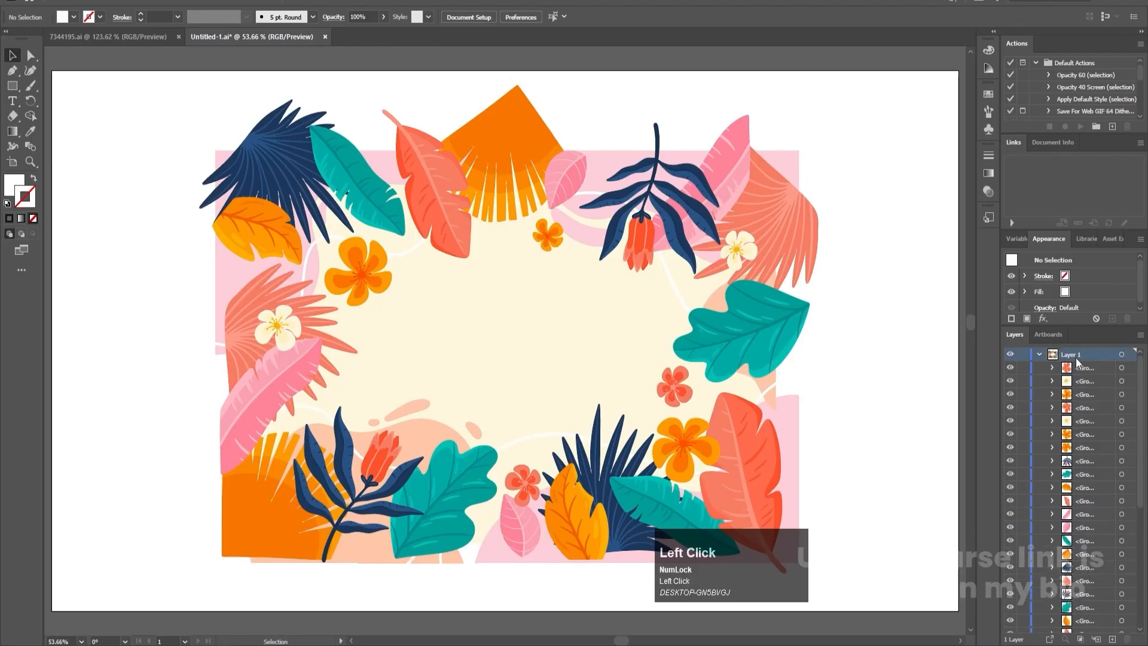
left_click(1122, 355)
left_click(1141, 334)
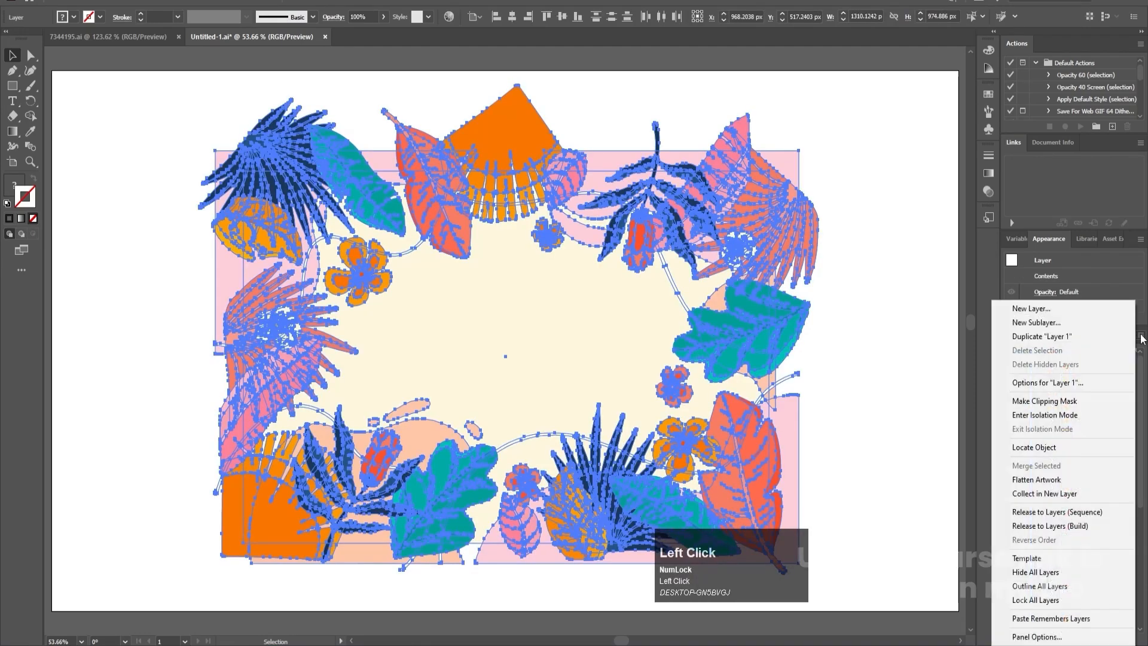
left_click(1037, 513)
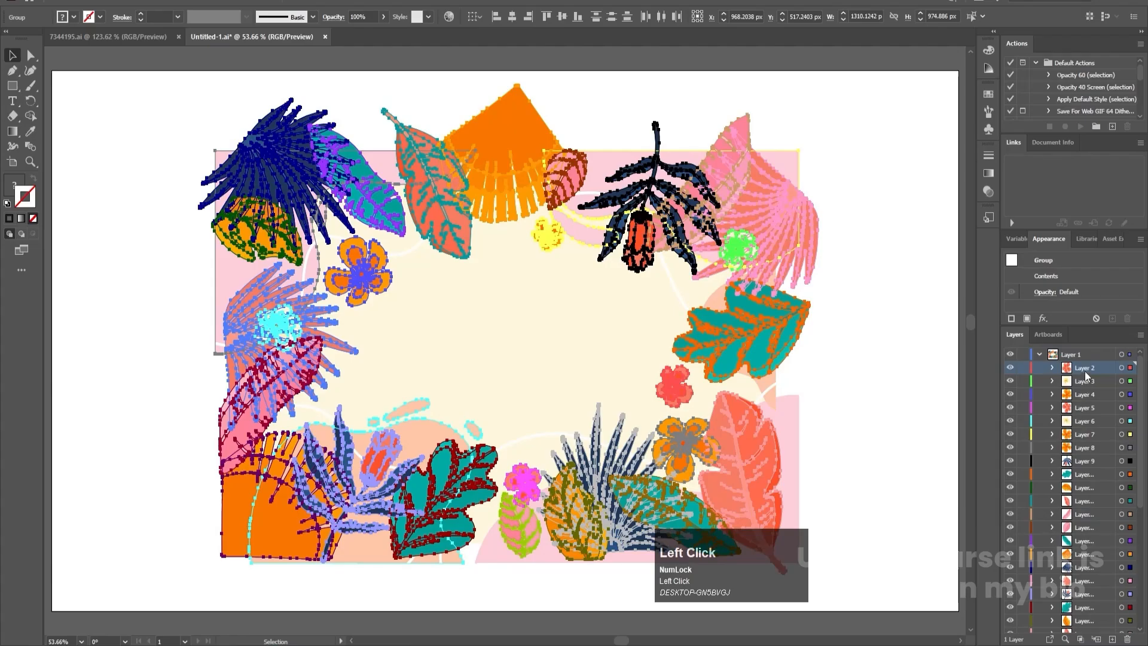
- Select every sublayer from Layer 2 to the lowest one and move them out of Layer 1 to the top level
left_click(1078, 356)
scroll(1082, 376, "down", 5)
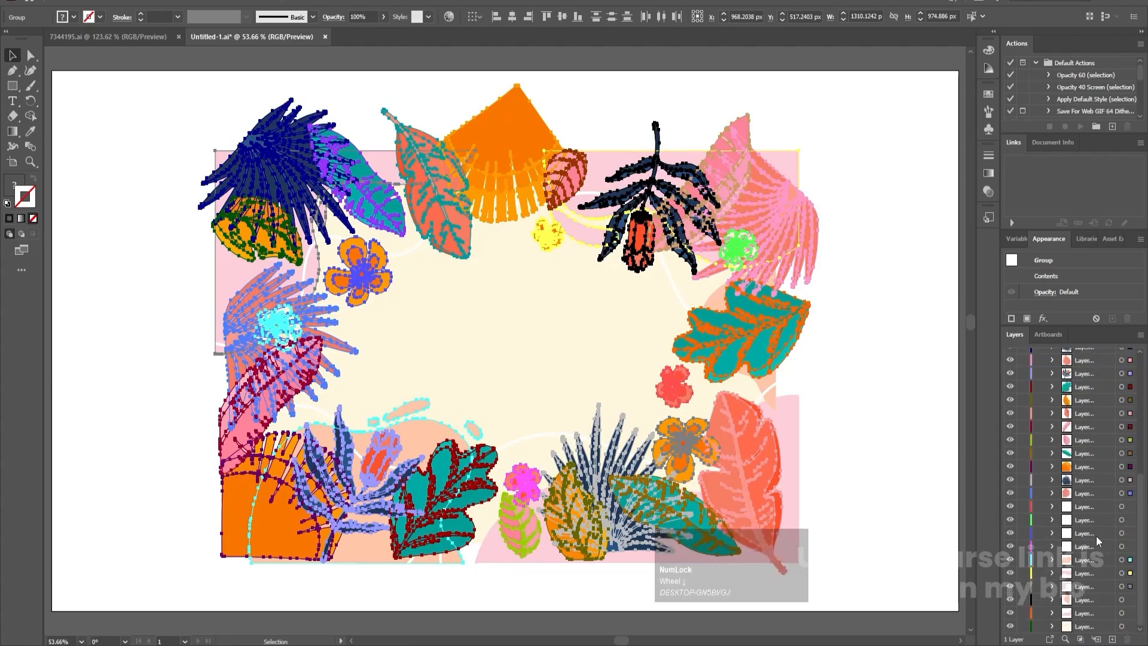
left_click(1085, 626)
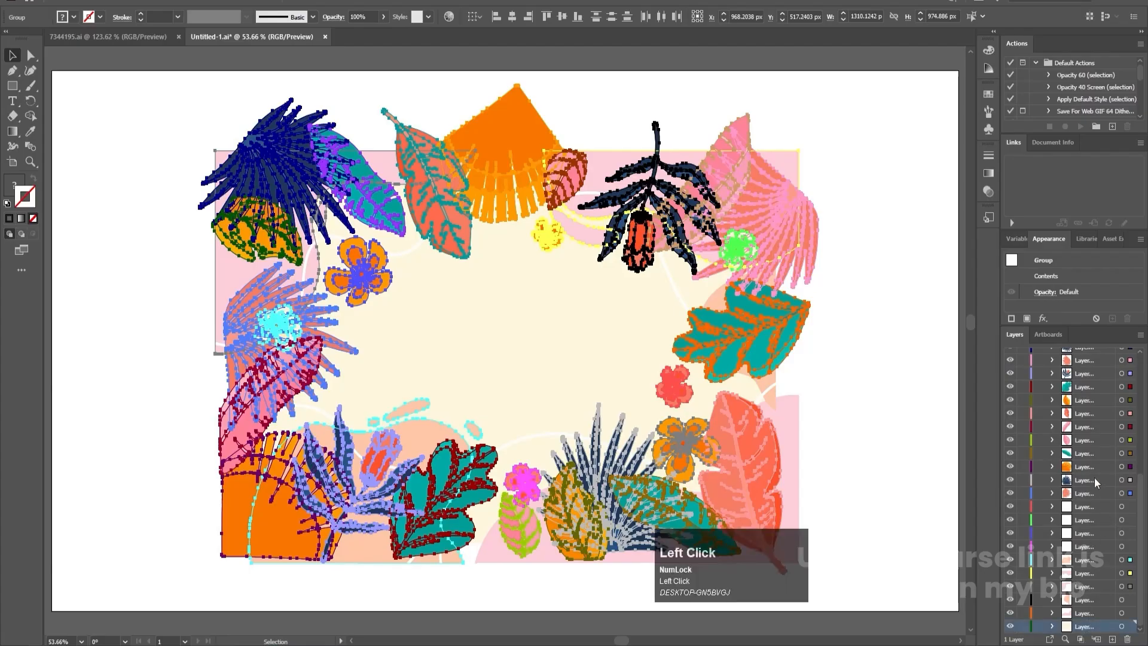
scroll(1094, 430, "up", 6)
left_click(1081, 369, "shift")
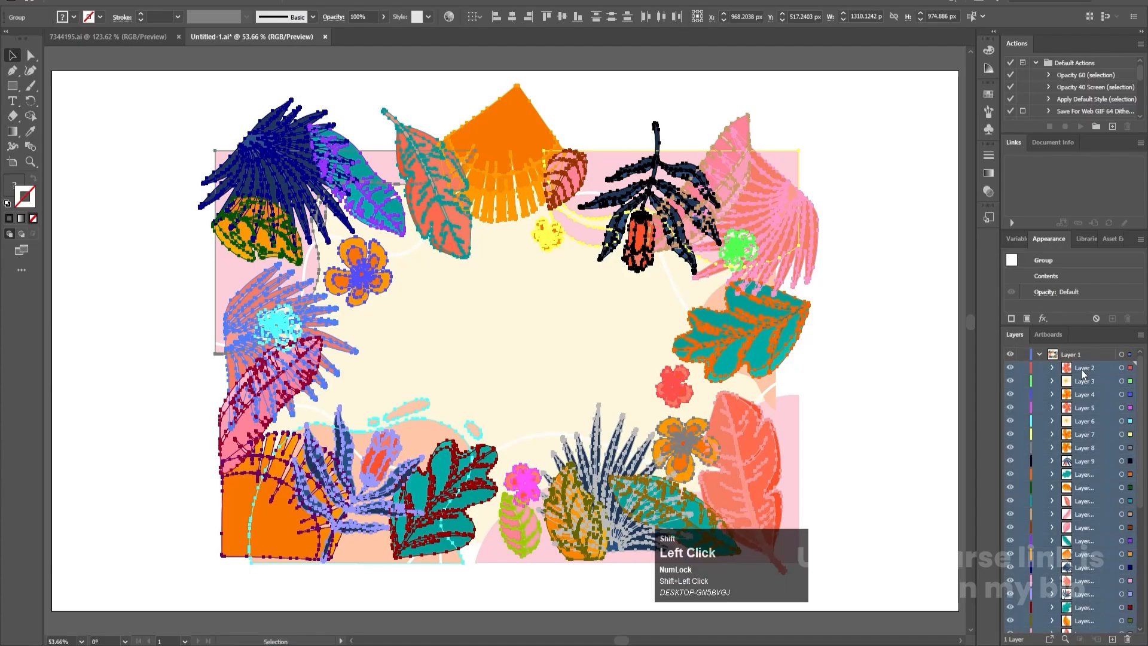
left_click_drag(1084, 373, 1076, 354)
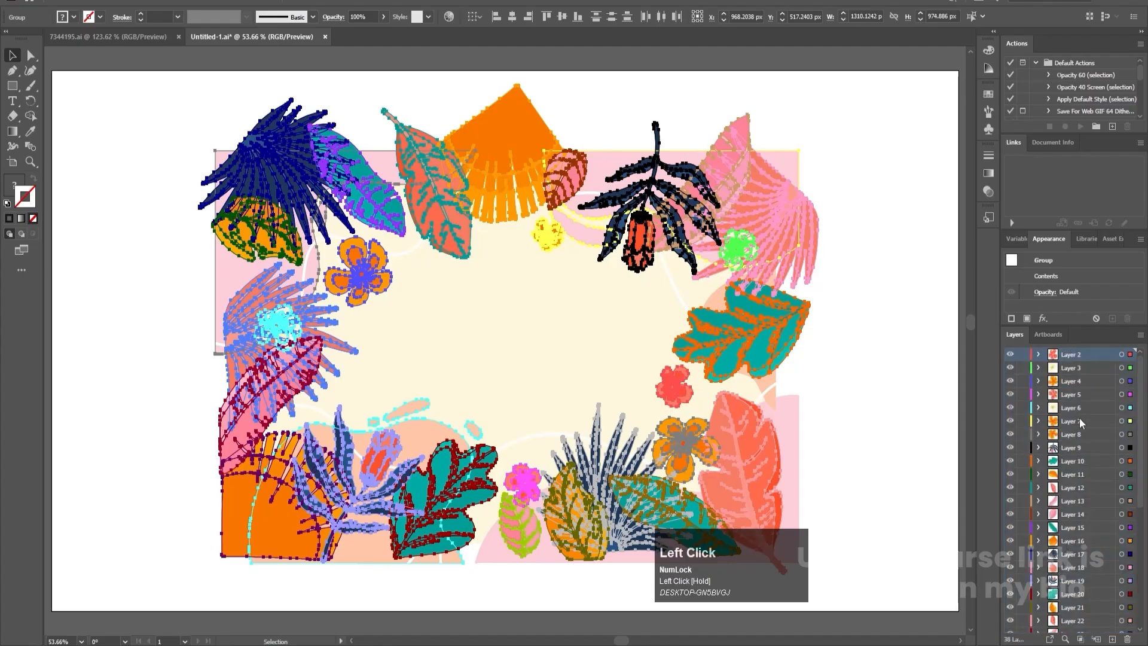
- Delete the empty Layer 1, deselect the artwork and save the document
scroll(1082, 422, "down", 4)
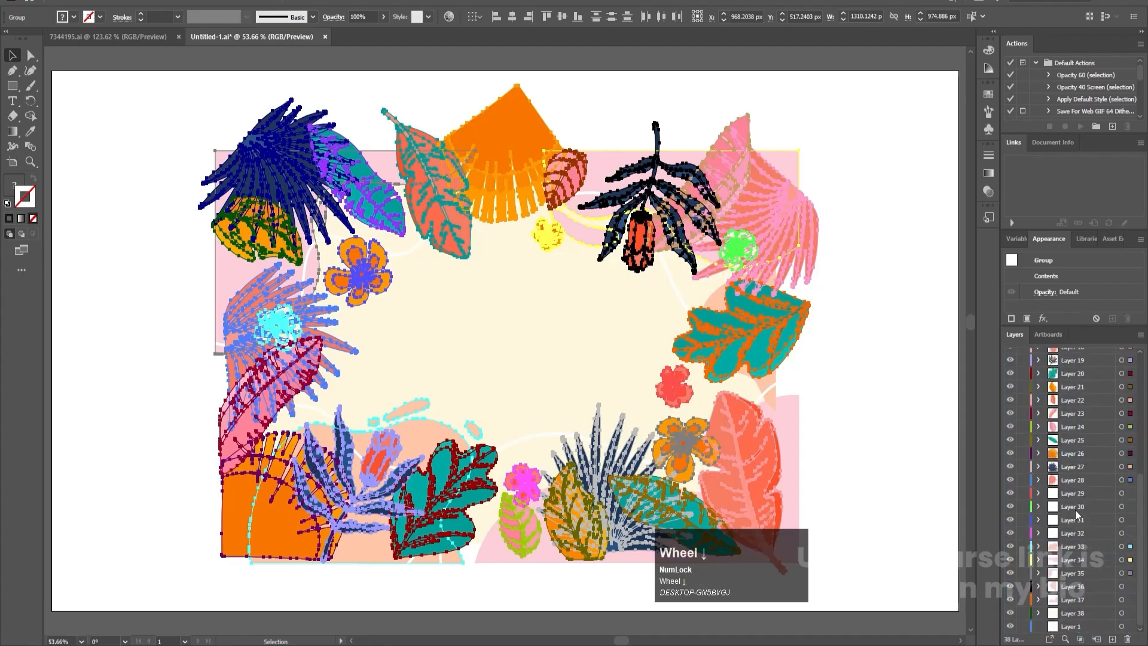
left_click(1072, 628)
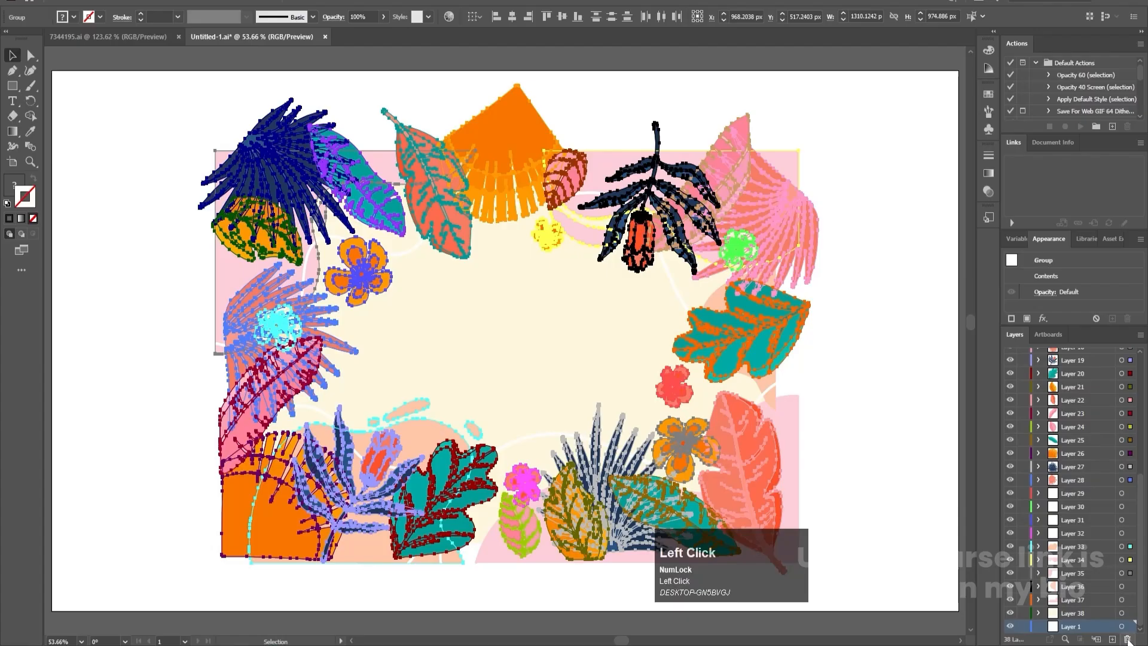
left_click(1128, 639)
left_click(895, 307)
key("ctrl+s")
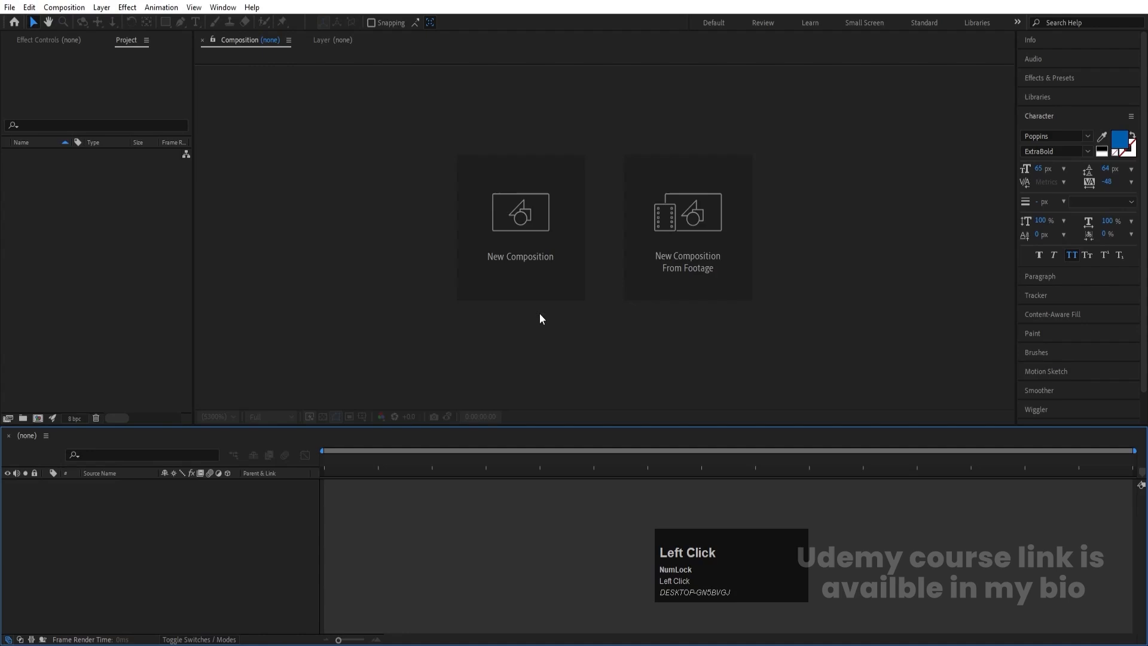
- Create a composition named Main Animation with a 0:00:30:00 duration and white FFFFFF background, and display its Title/Action Safe guides
left_click(532, 251)
type("Mai")
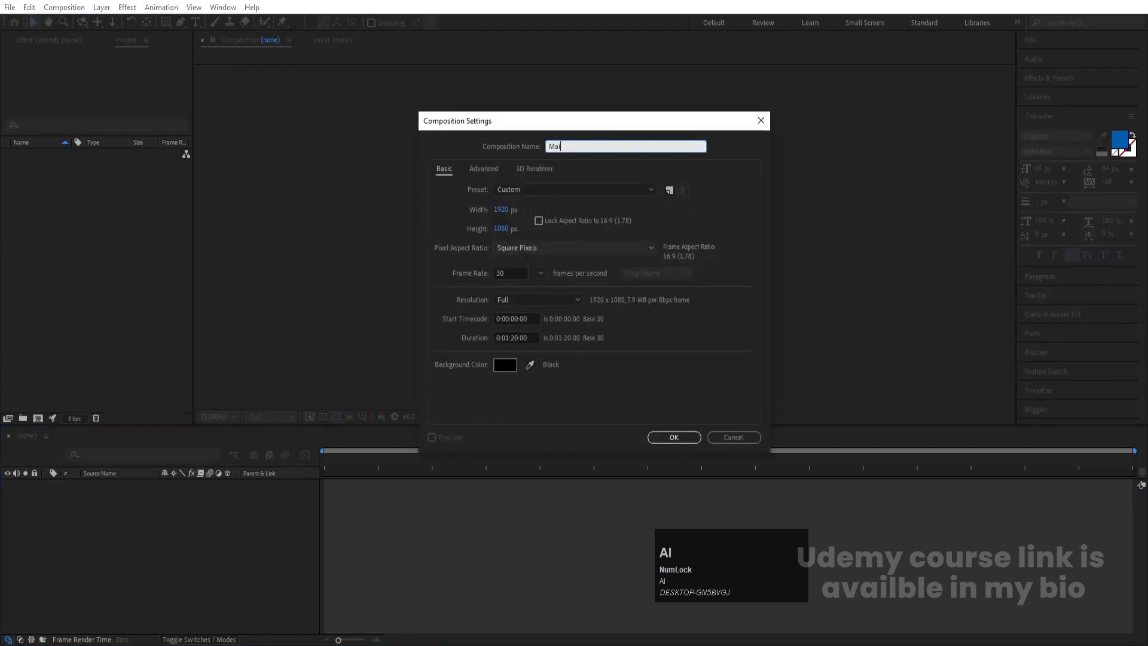
type("n Animation")
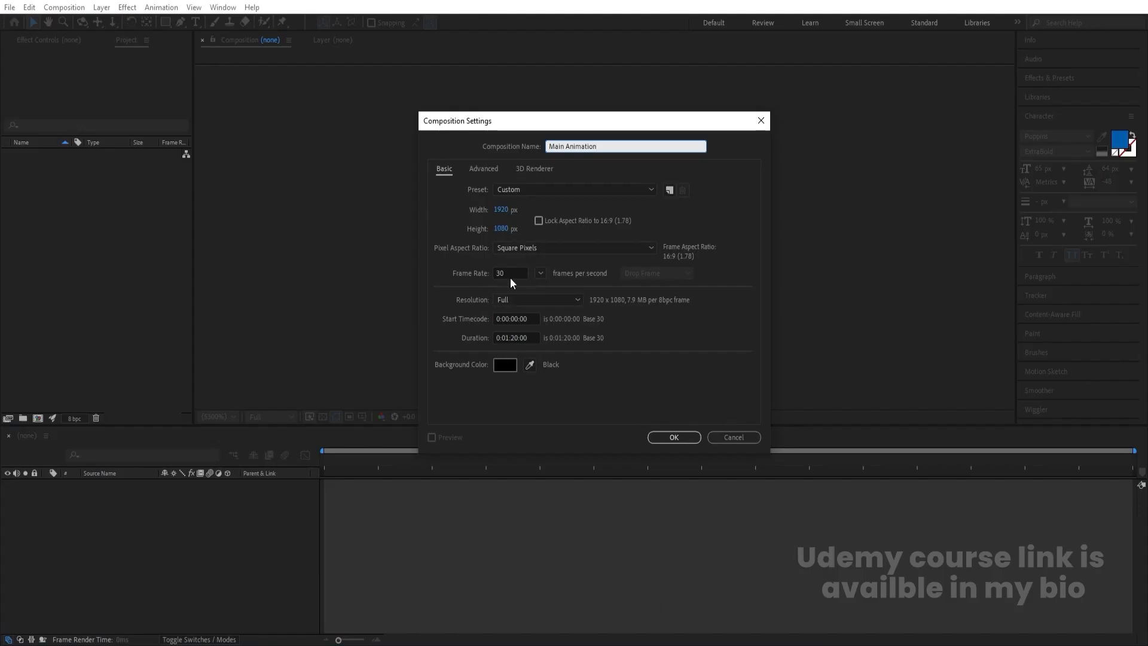
left_click(507, 338)
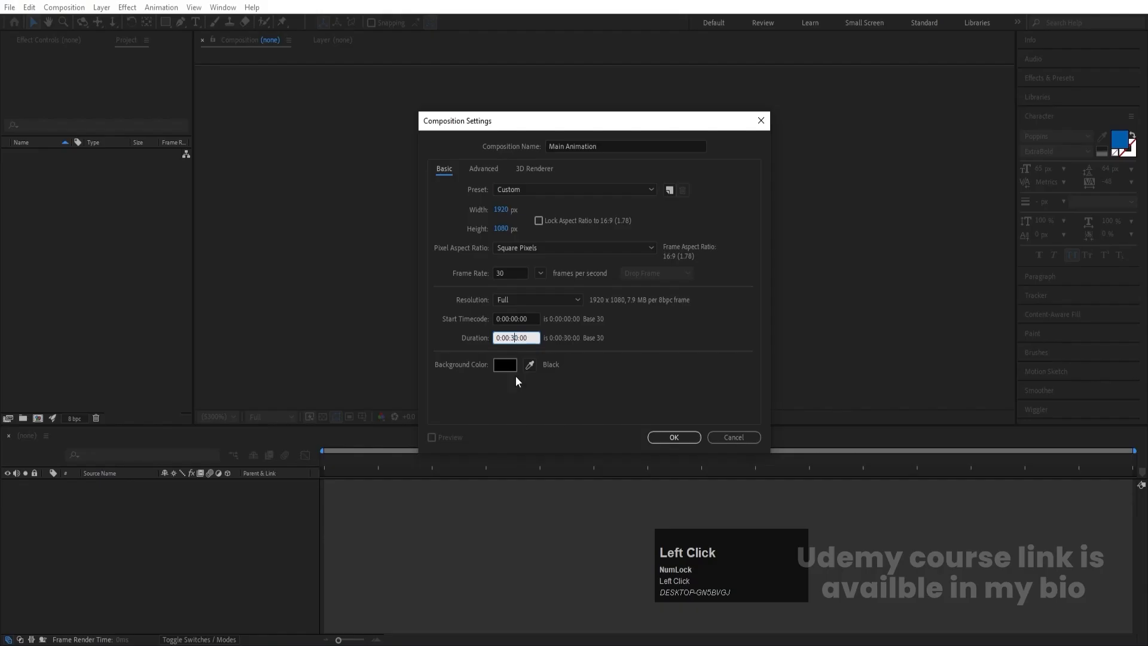
left_click(509, 366)
left_click_drag(321, 321, 105, 149)
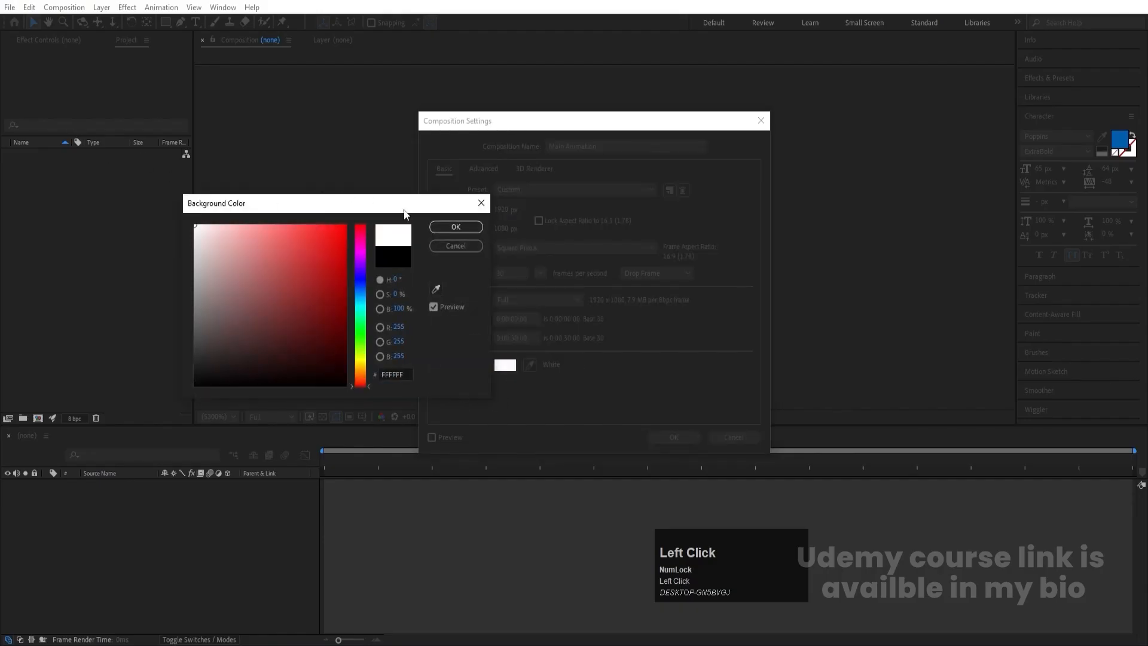
left_click(458, 227)
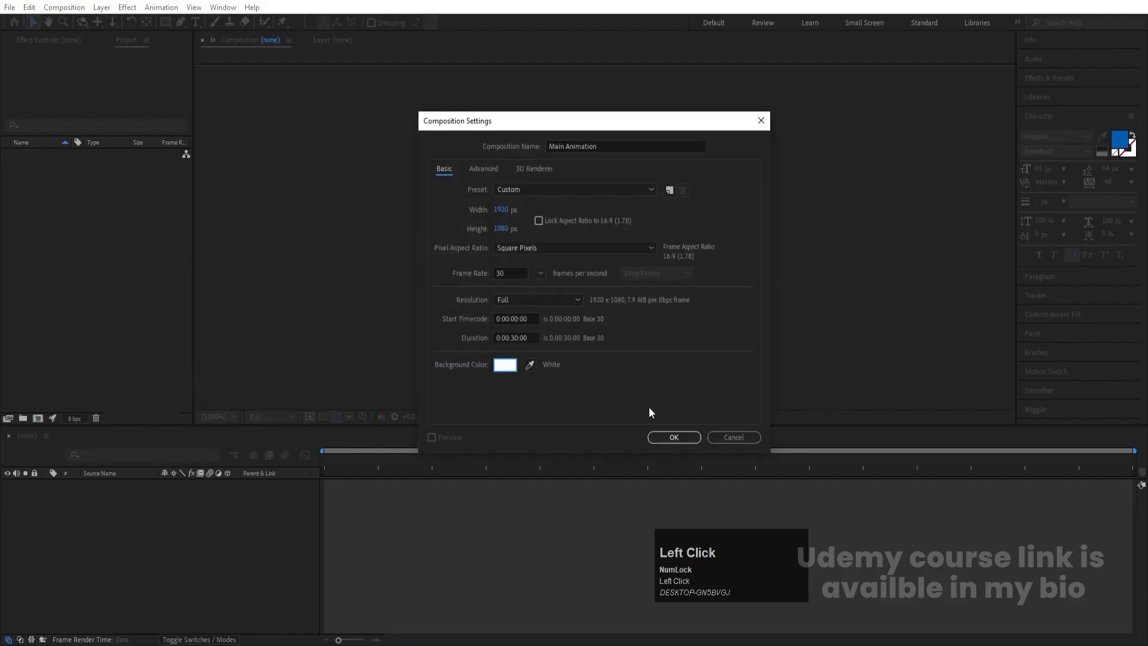
left_click(672, 438)
left_click(362, 417)
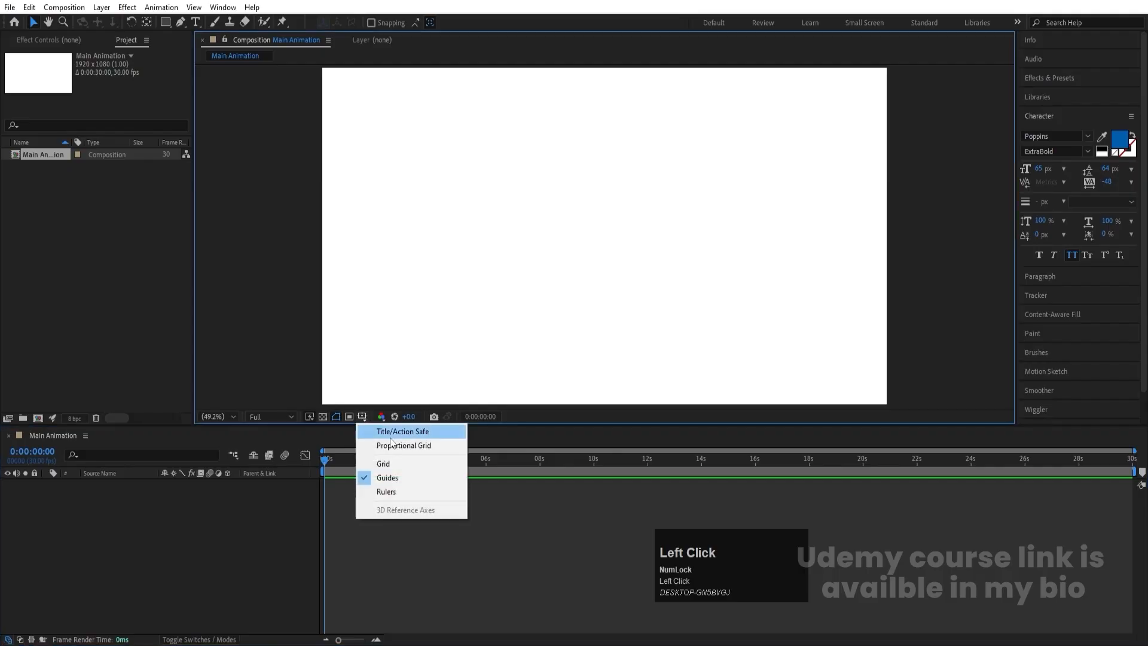
left_click(392, 432)
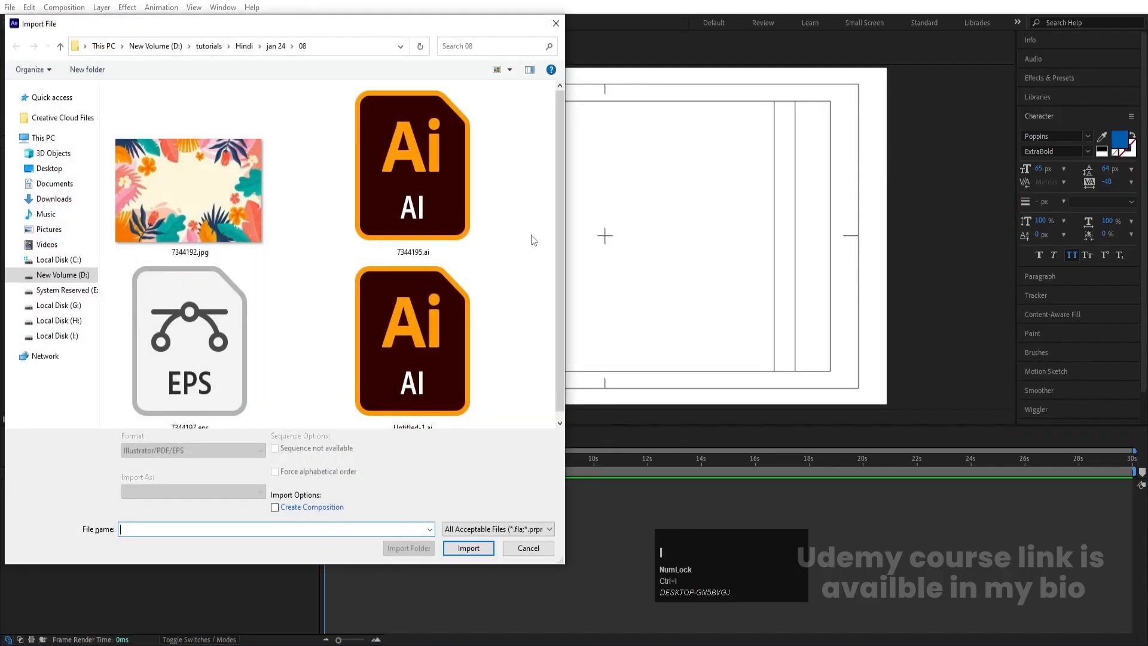
- Import Untitled-1.ai as Composition - Retain Layer Sizes and add the resulting Untitled-1 composition to the Main Animation timeline
left_click(453, 341)
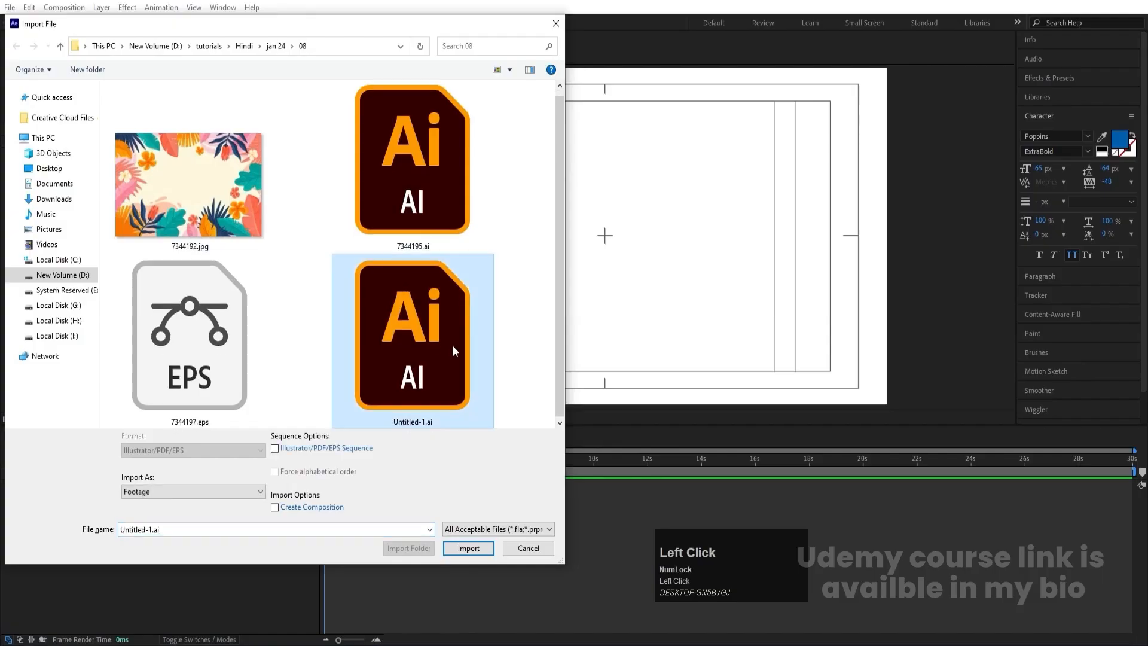
left_click(147, 493)
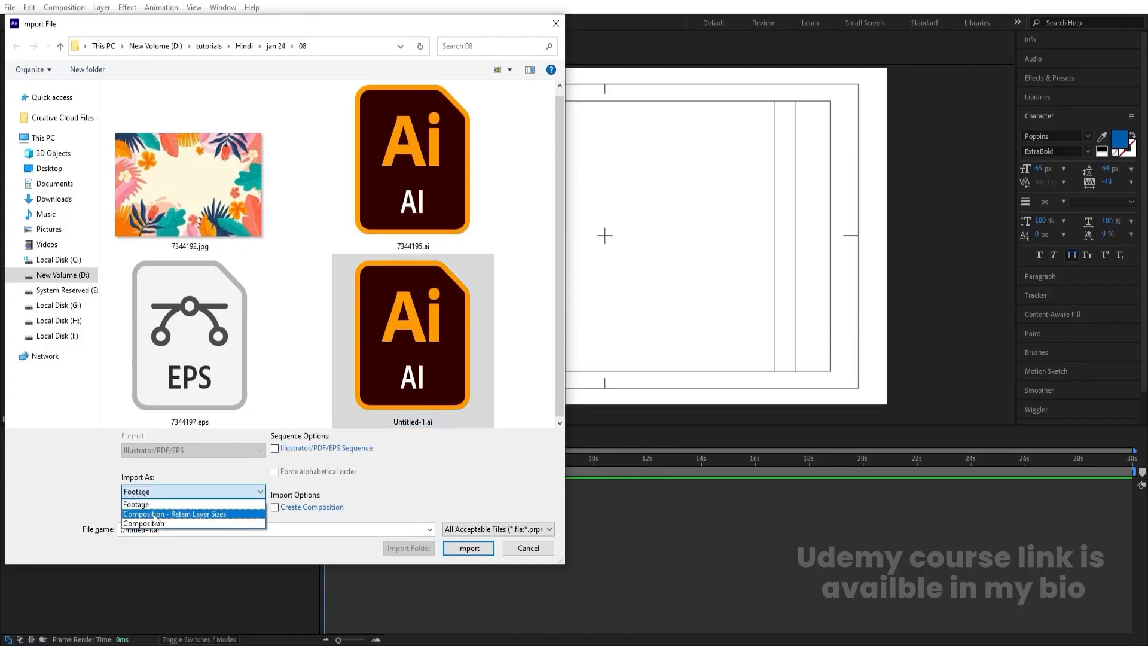
left_click(156, 514)
left_click(469, 548)
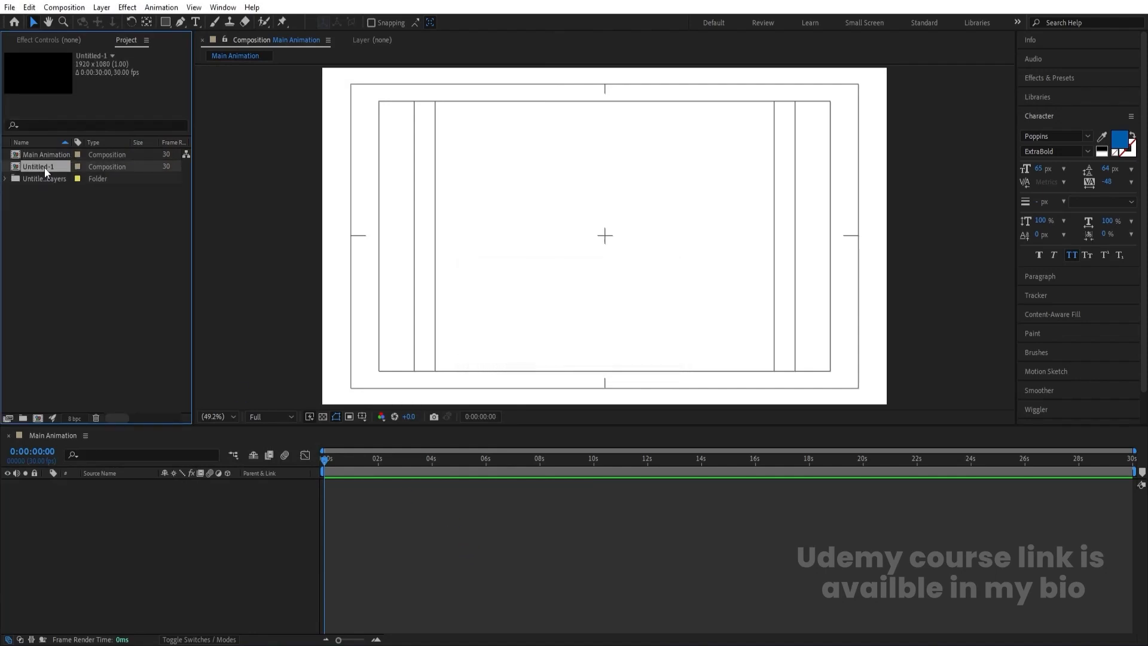
left_click_drag(45, 169, 72, 248)
left_click_drag(167, 505, 169, 508)
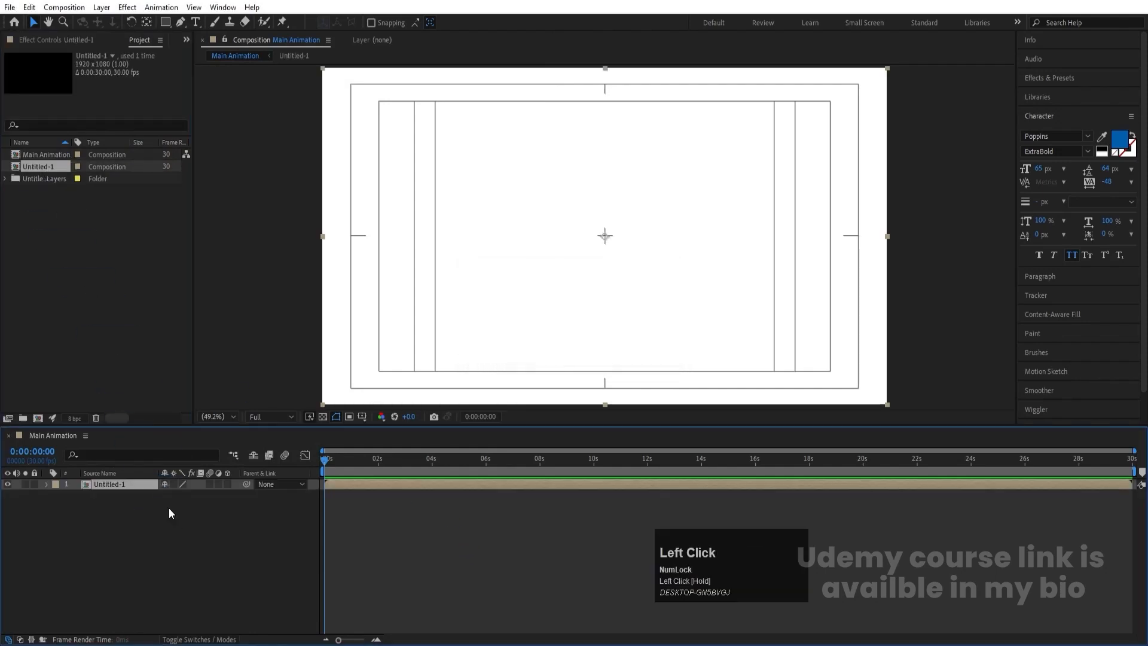
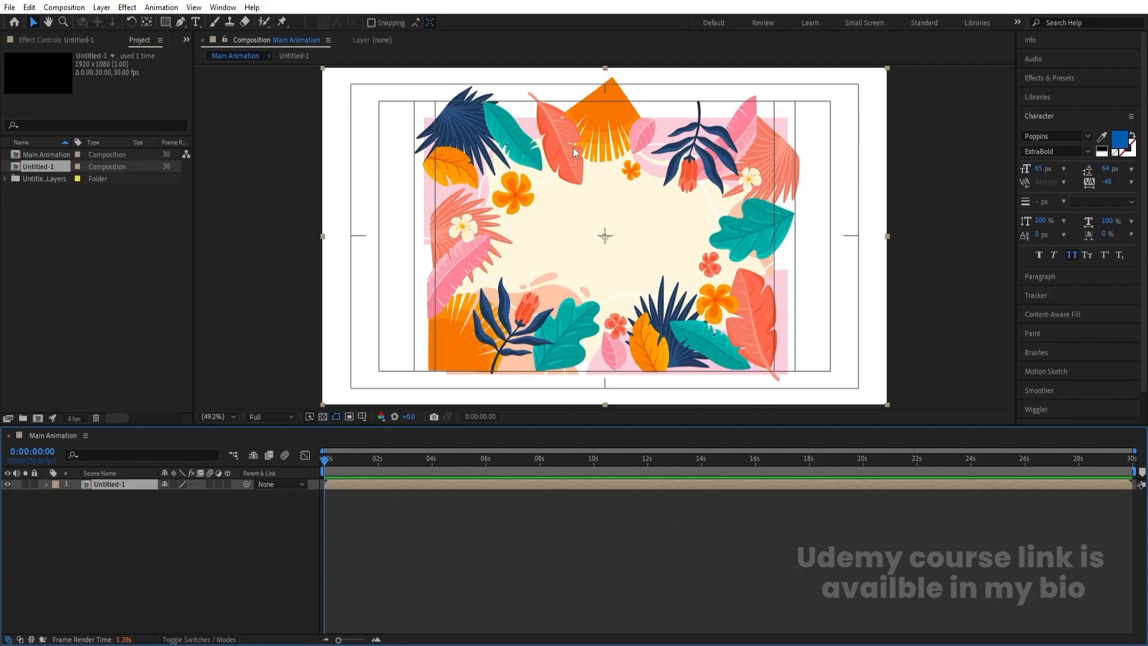
- Open the Untitled-1 composition and enable continuous rasterization for all of its layers
double_click(134, 484)
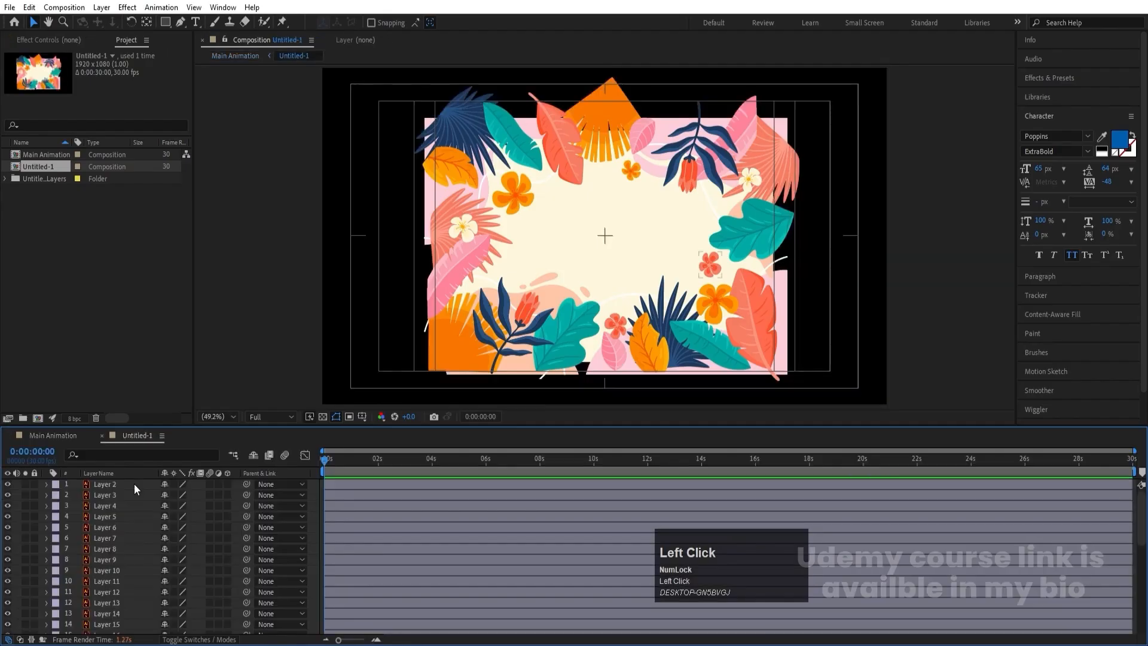
key("ctrl+a")
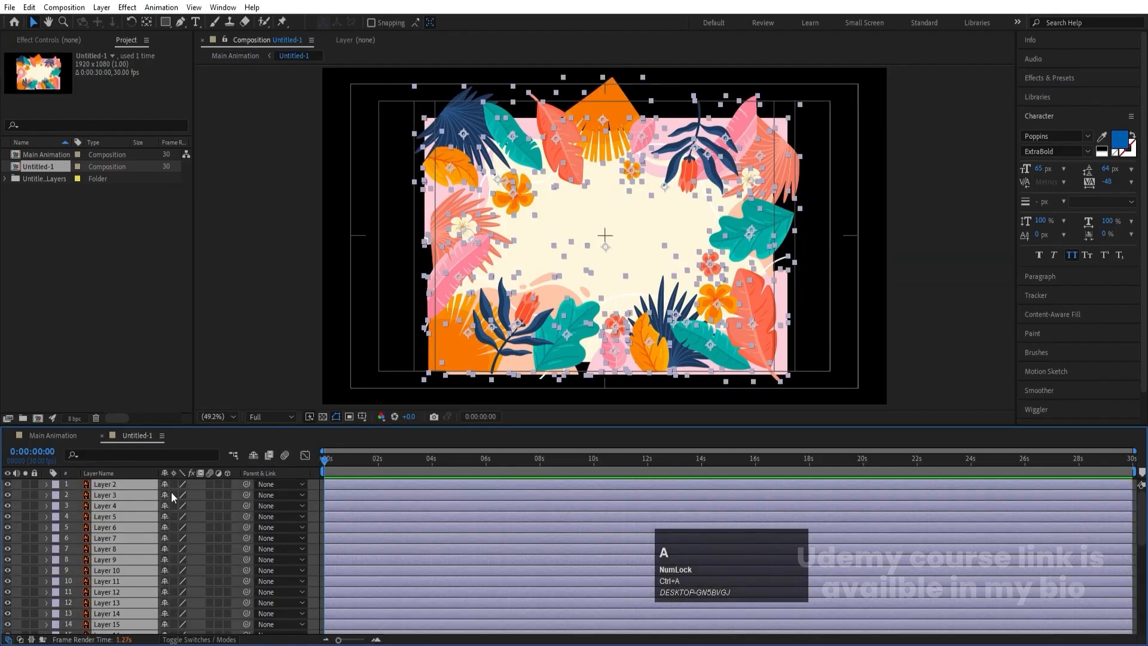
left_click(174, 485)
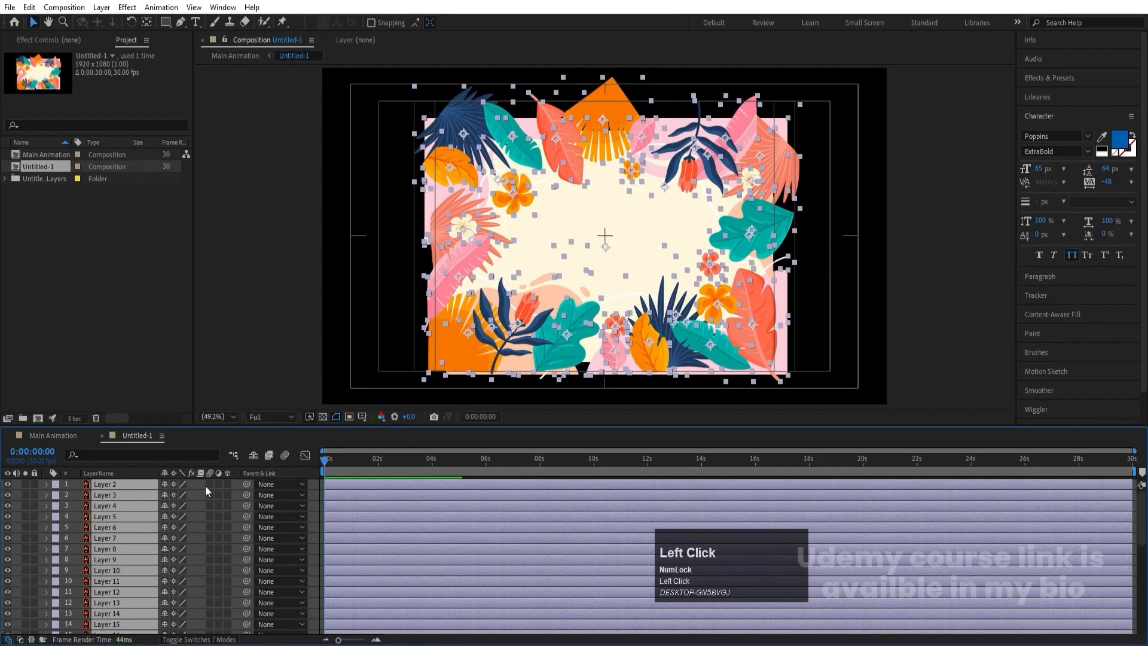
scroll(126, 514, "down", 5)
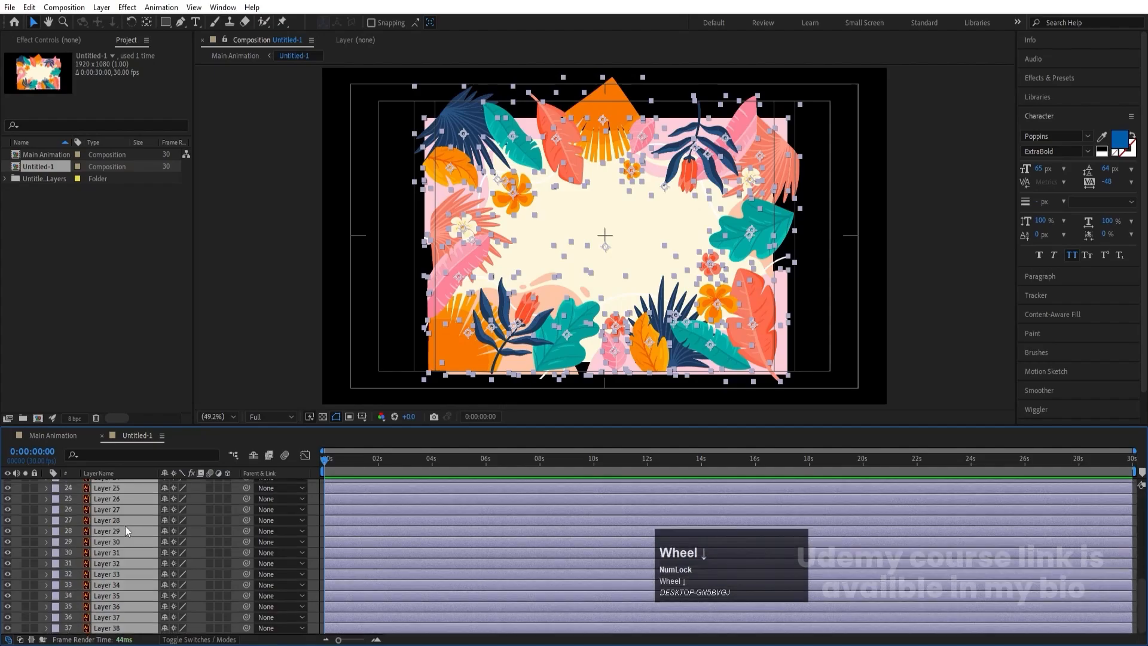
scroll(198, 508, "up", 5)
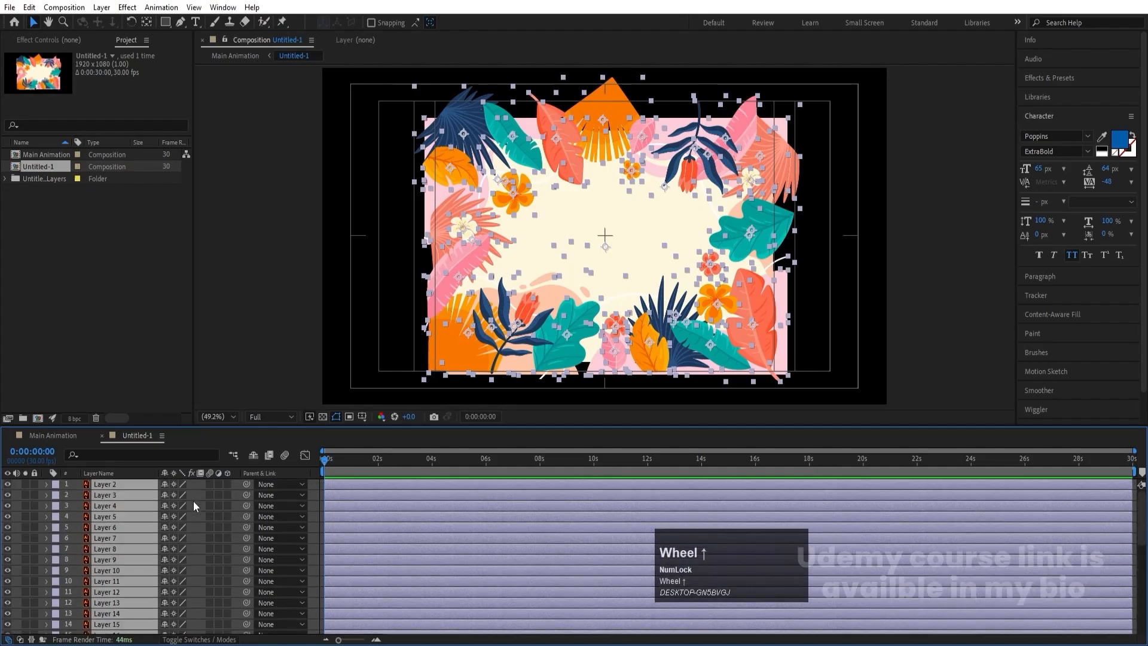
left_click(195, 497)
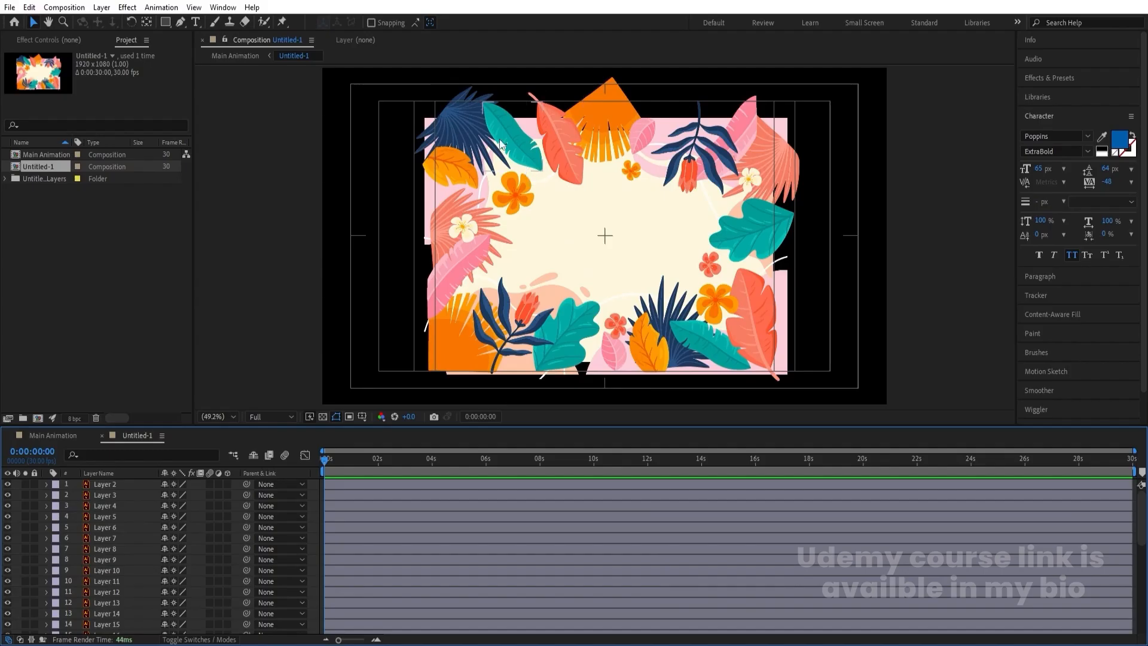
- Solo Layer 2 through Layer 8 so that only the small flowers are isolated, leaving Layer 9 and Layer 10 unsoloed
left_click(112, 485)
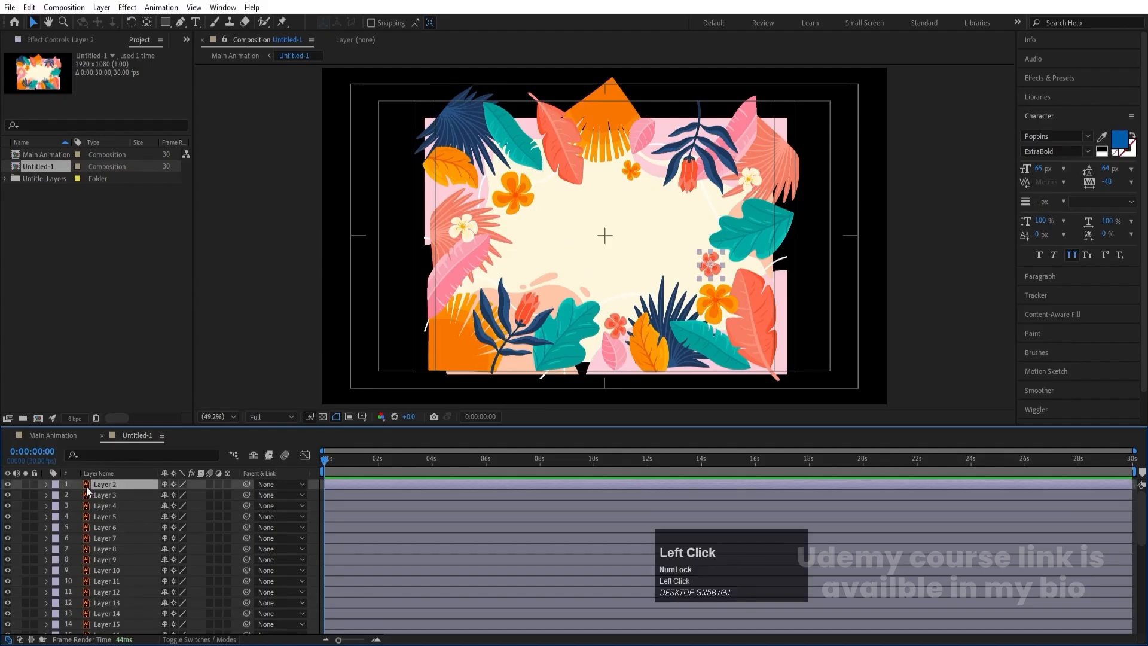
left_click(26, 485)
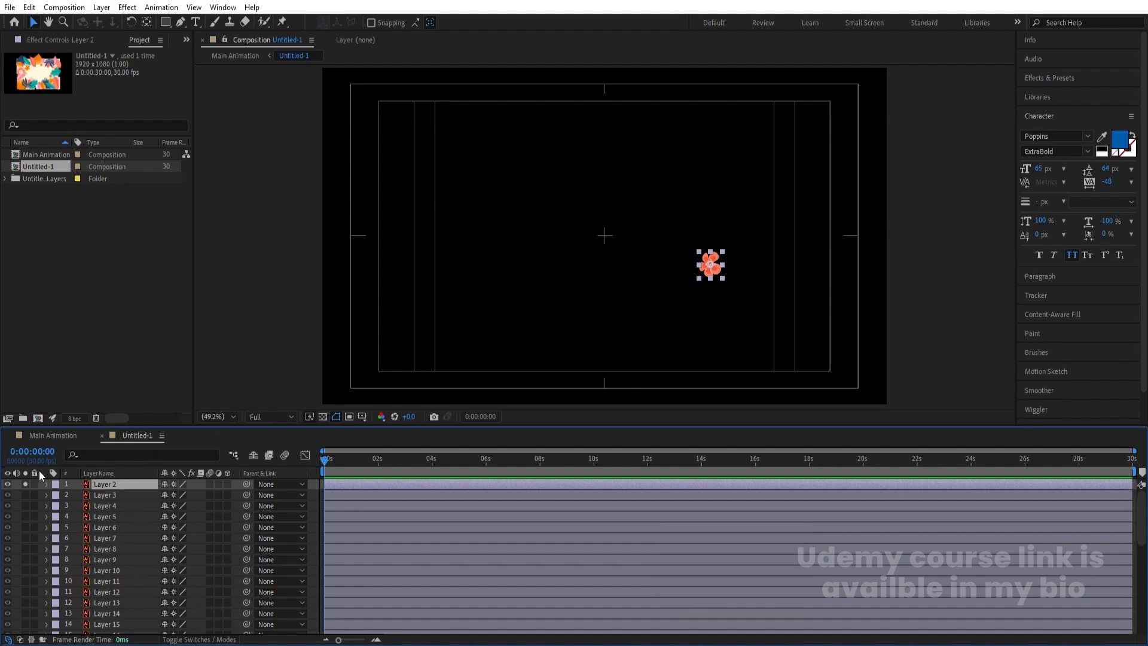
left_click(26, 495)
left_click(26, 506)
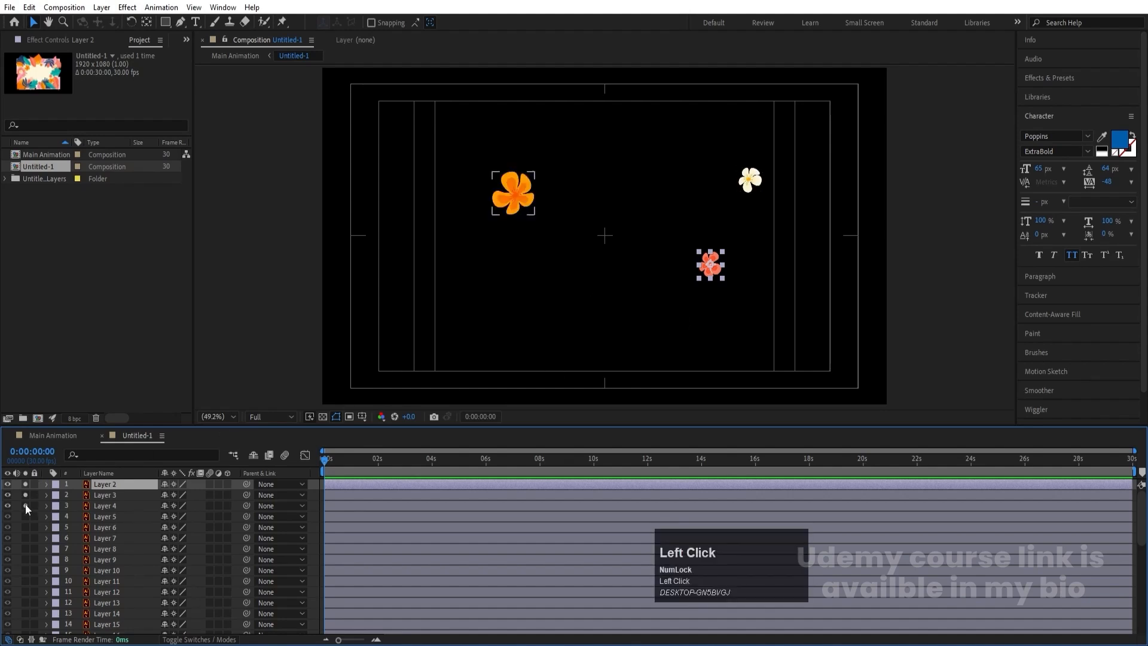
left_click(26, 514)
left_click(25, 527)
left_click(24, 538)
left_click(25, 549)
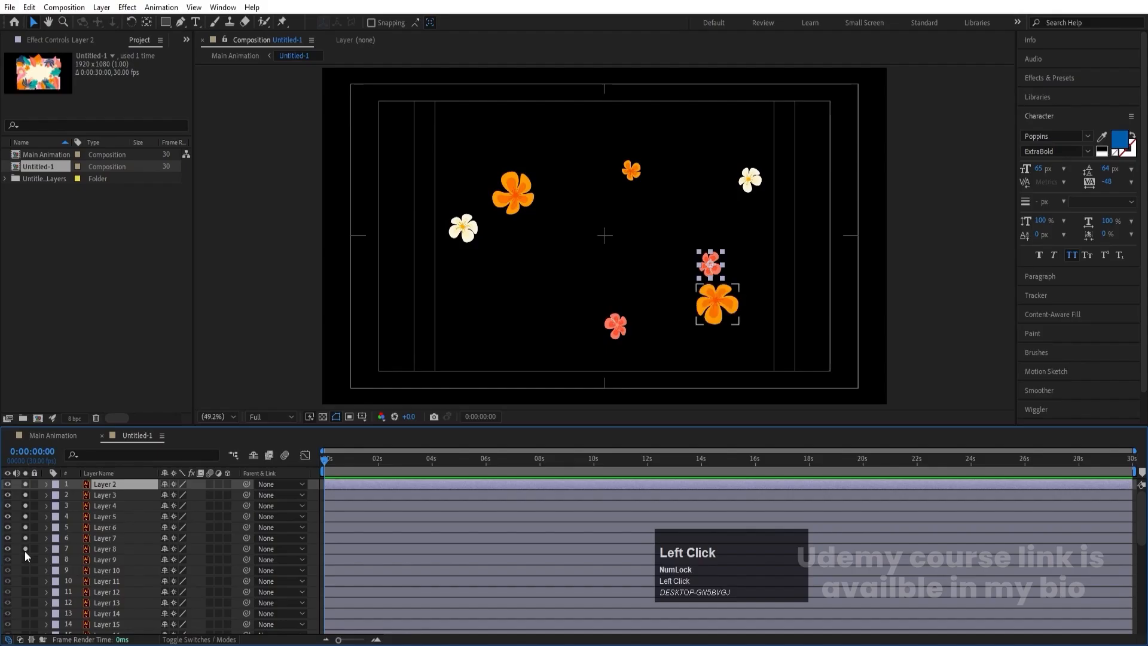
left_click(25, 560)
left_click(27, 571)
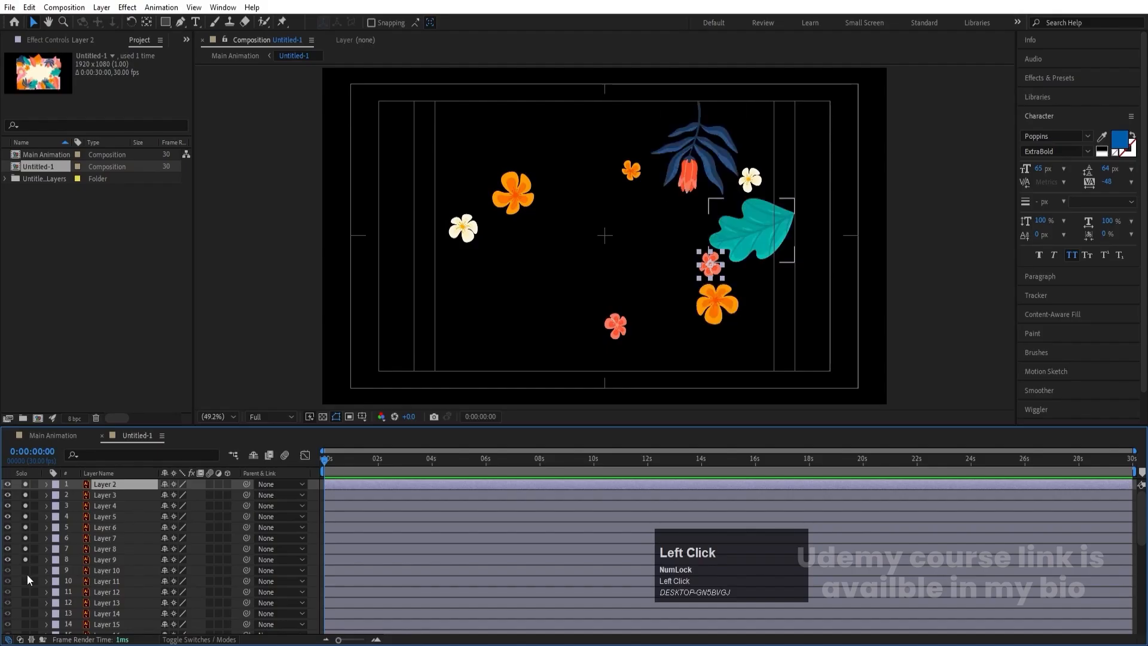
left_click(27, 571)
left_click(25, 560)
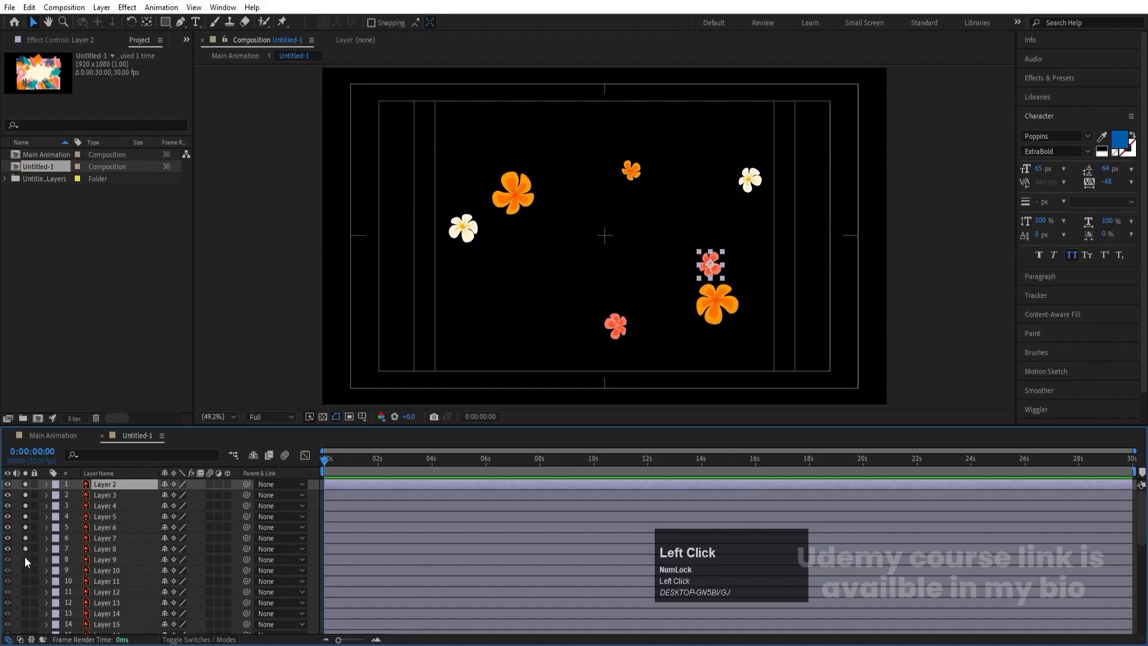
- Pre-compose Layer 2 through Layer 8 into a new composition named Flowers
left_click(103, 549)
left_click(108, 483, "shift")
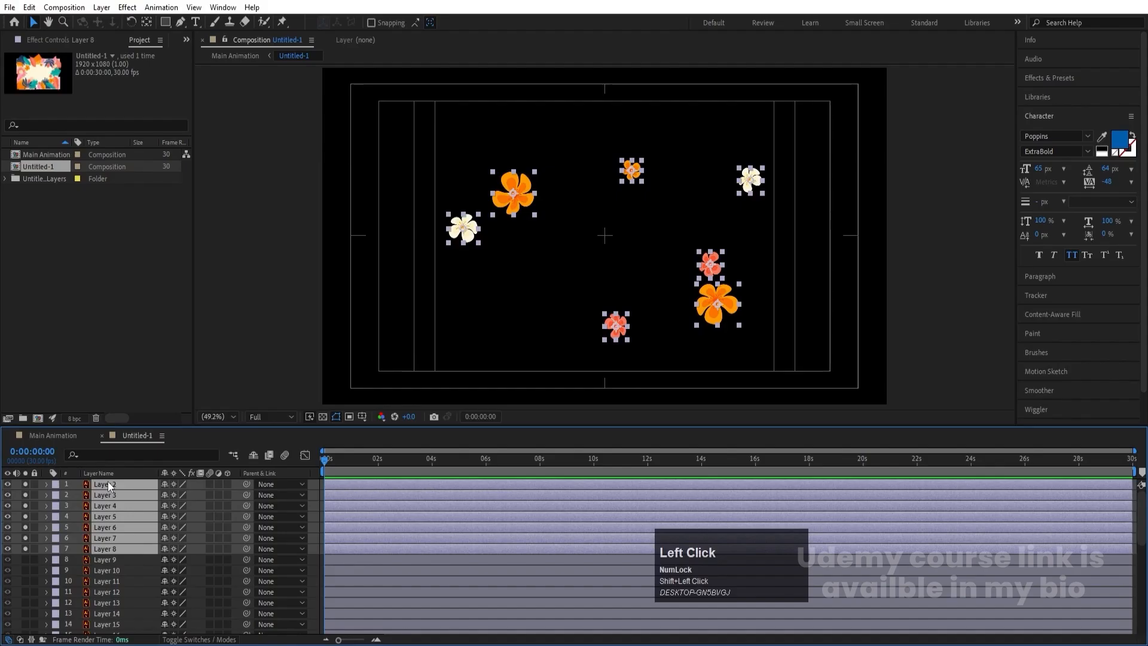
key("ctrl+shift+c")
type("Fl")
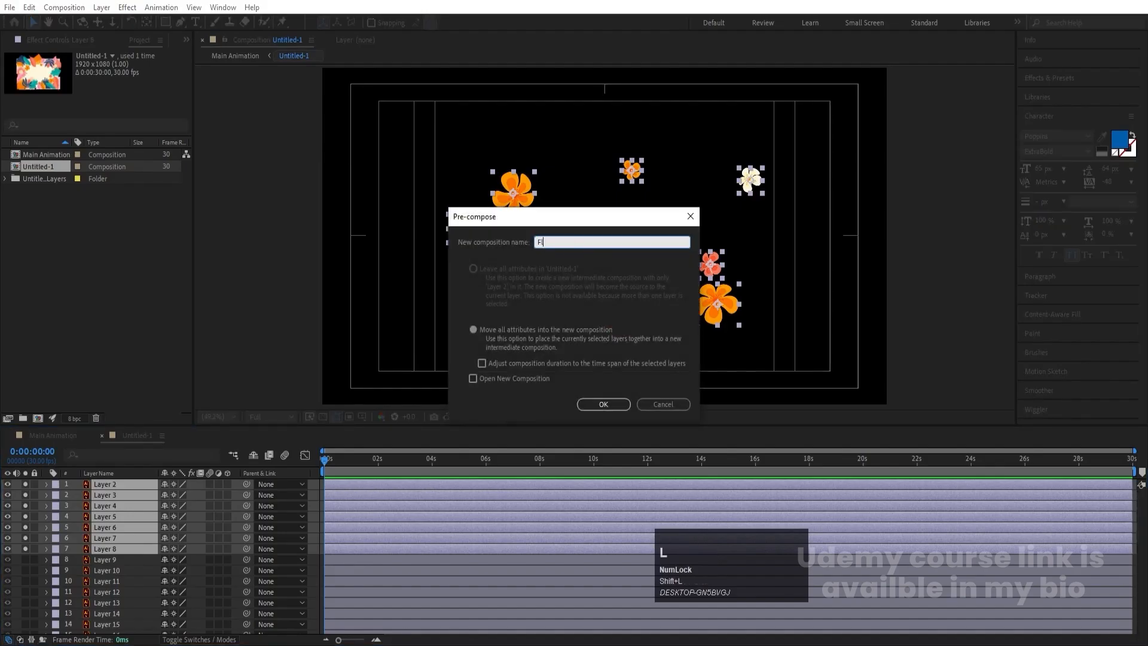
type("owers")
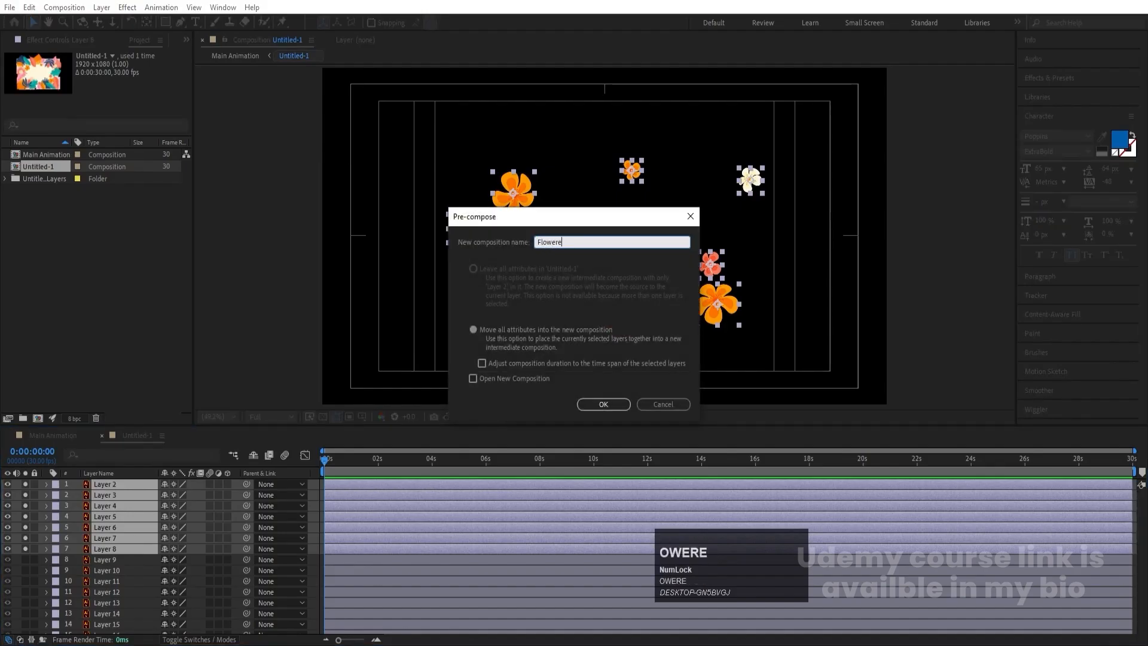
key("Return")
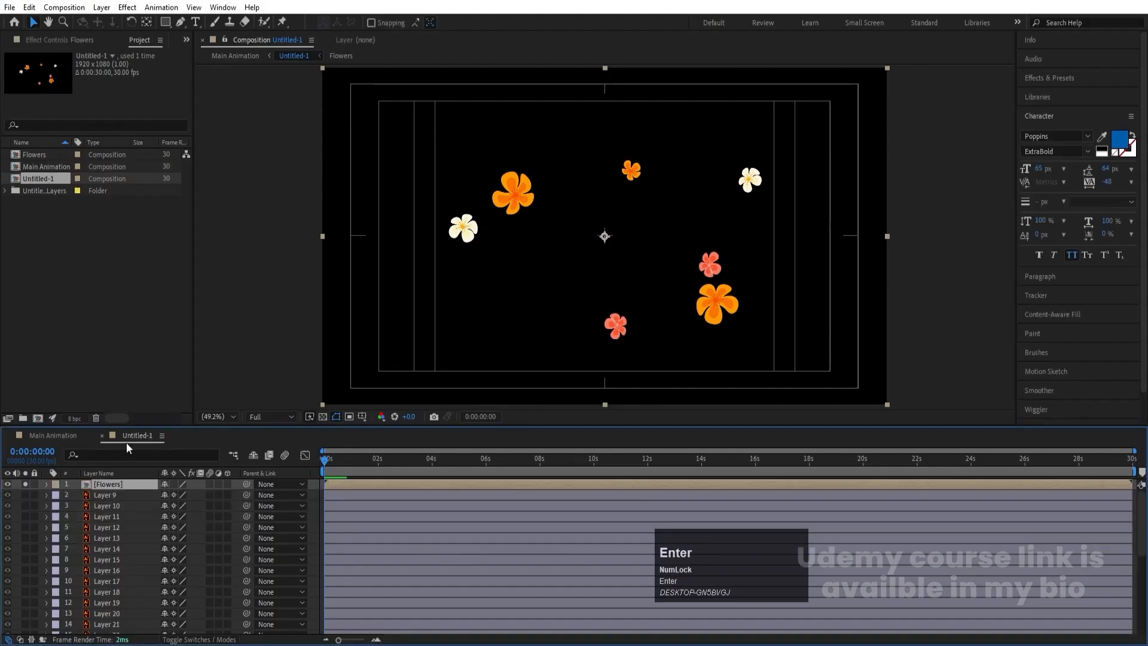
- Unsolo the Flowers precomp, enable its collapse transformations switch, then lock and hide it
left_click(26, 485)
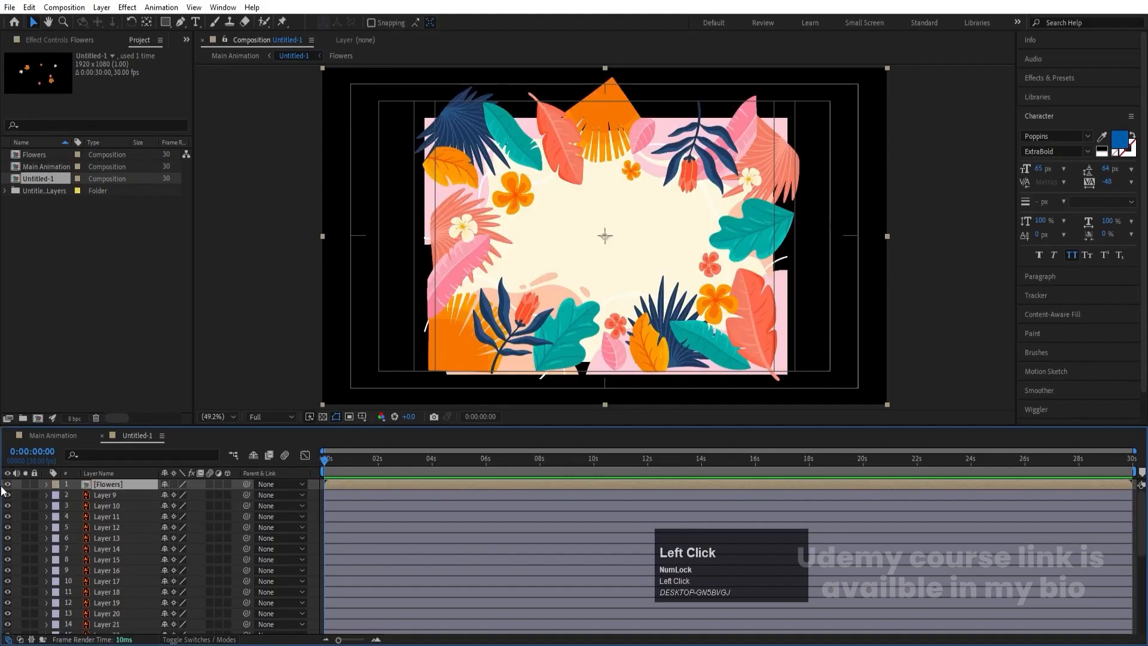
left_click(174, 484)
left_click(35, 485)
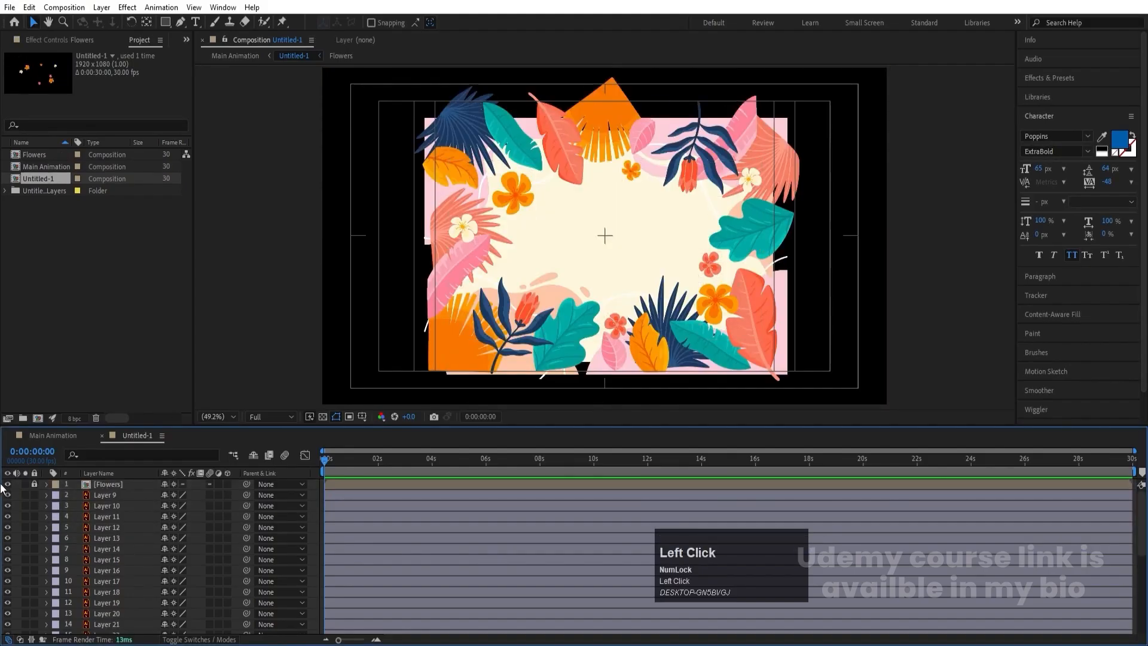
left_click(8, 485)
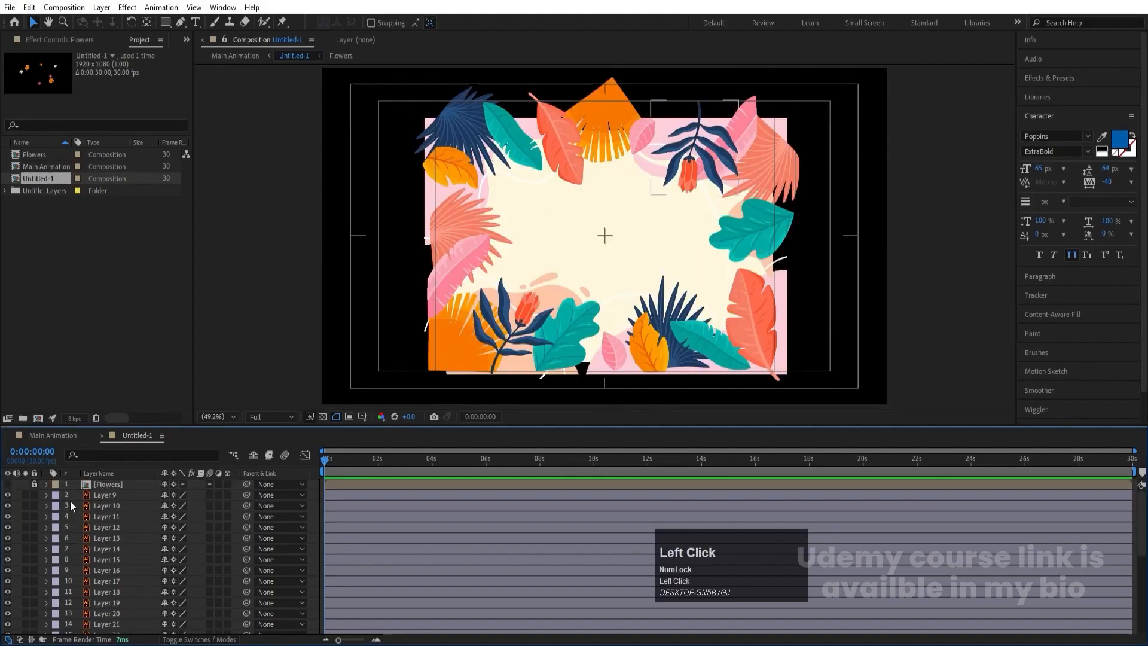
- Solo Layer 9, the blue-leaved branch with the red flower, and move its anchor point to the top end of the stem
left_click(29, 496)
left_click(696, 161)
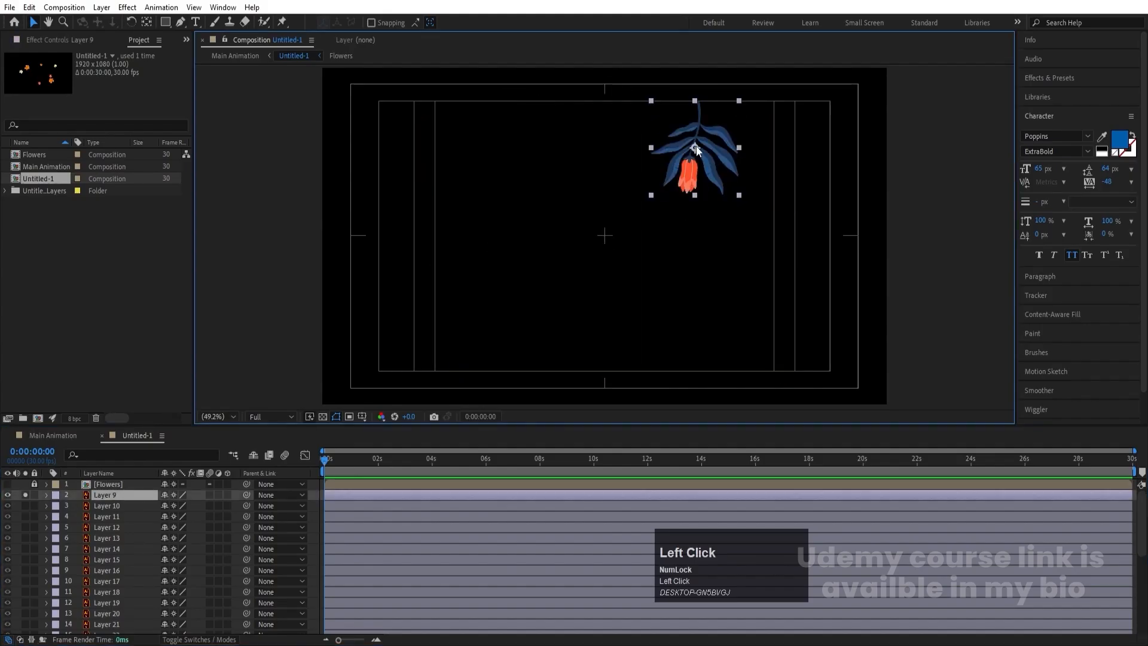
scroll(697, 151, "up", 2)
left_click_drag(701, 142, 653, 207)
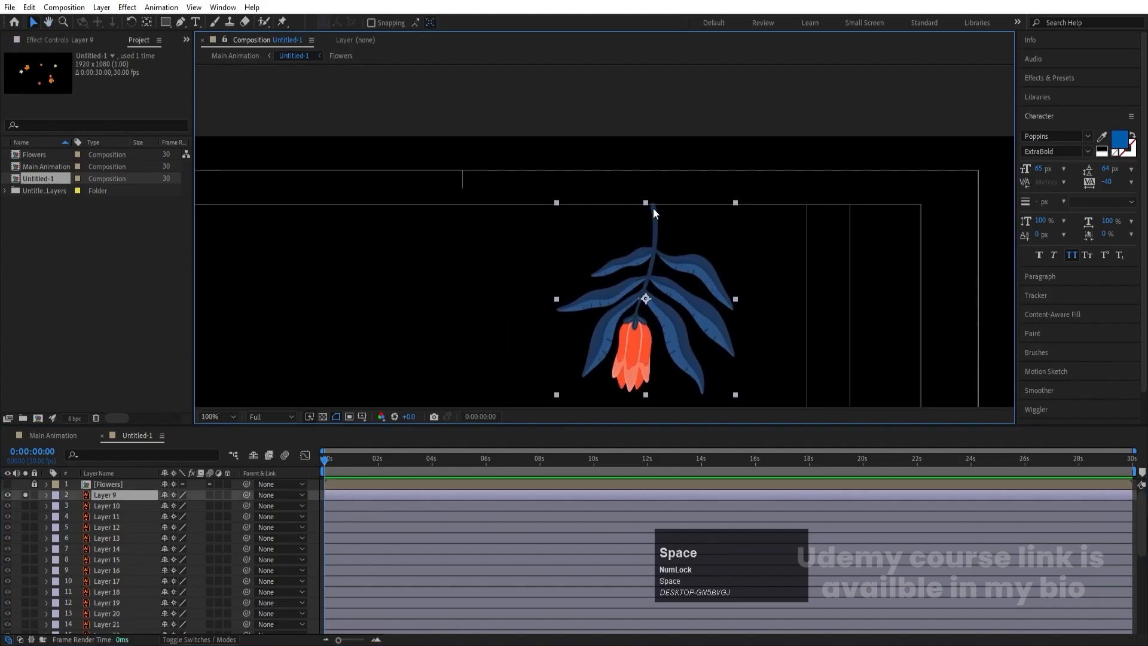
left_click(147, 23)
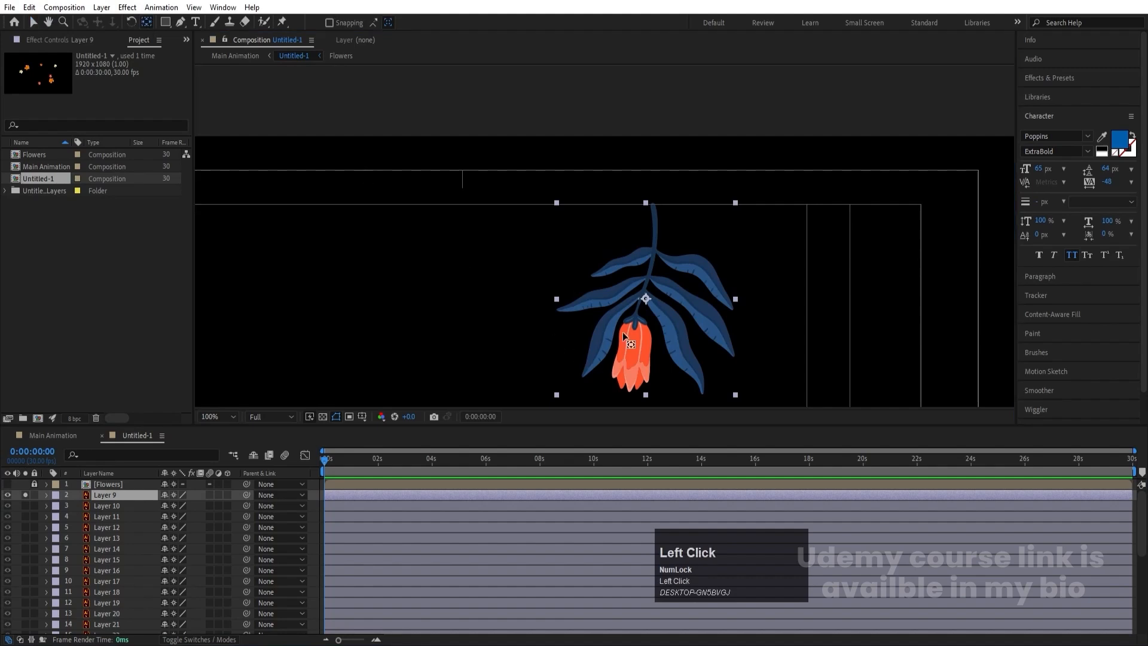
left_click_drag(646, 299, 647, 203)
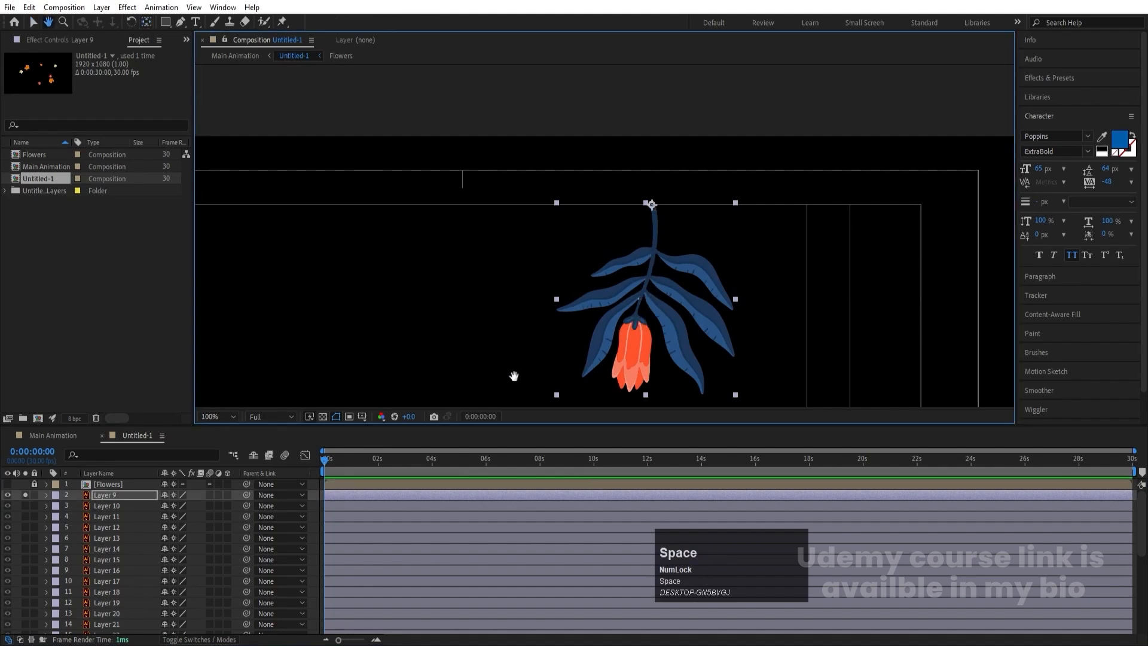
- Solo Layer 10 and Layer 11 and move each leaf's anchor point to its base, at the teal leaf's right tip and the orange leaf's upper-left end
left_click_drag(513, 377, 426, 241)
left_click(24, 505)
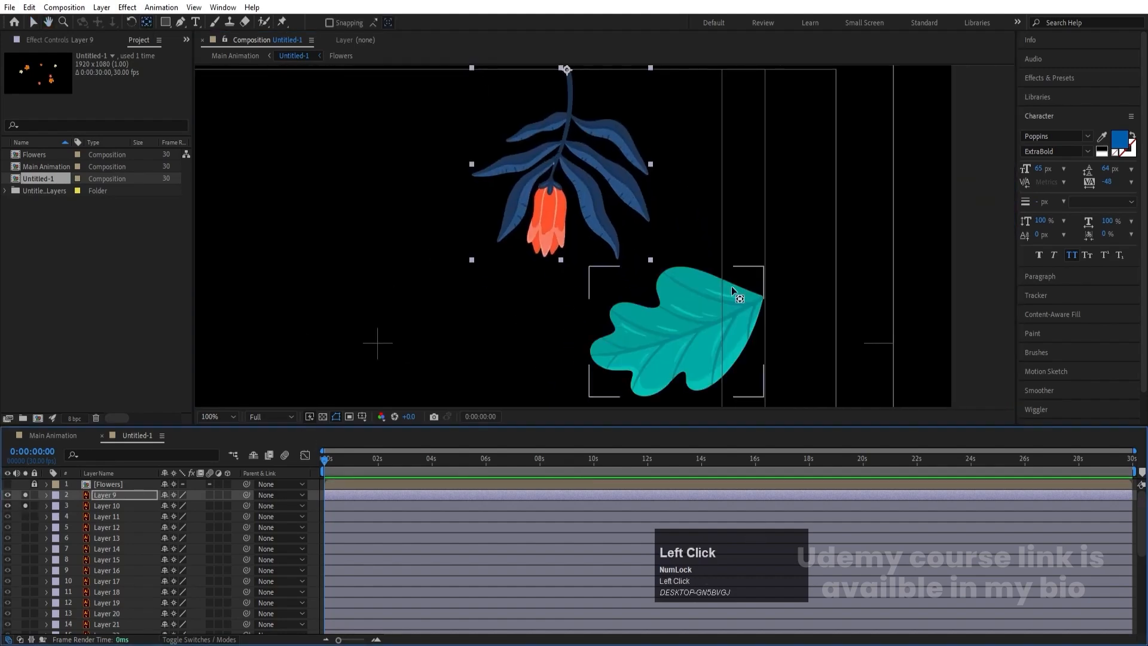
left_click(705, 318)
left_click_drag(677, 331, 767, 296)
left_click(25, 517)
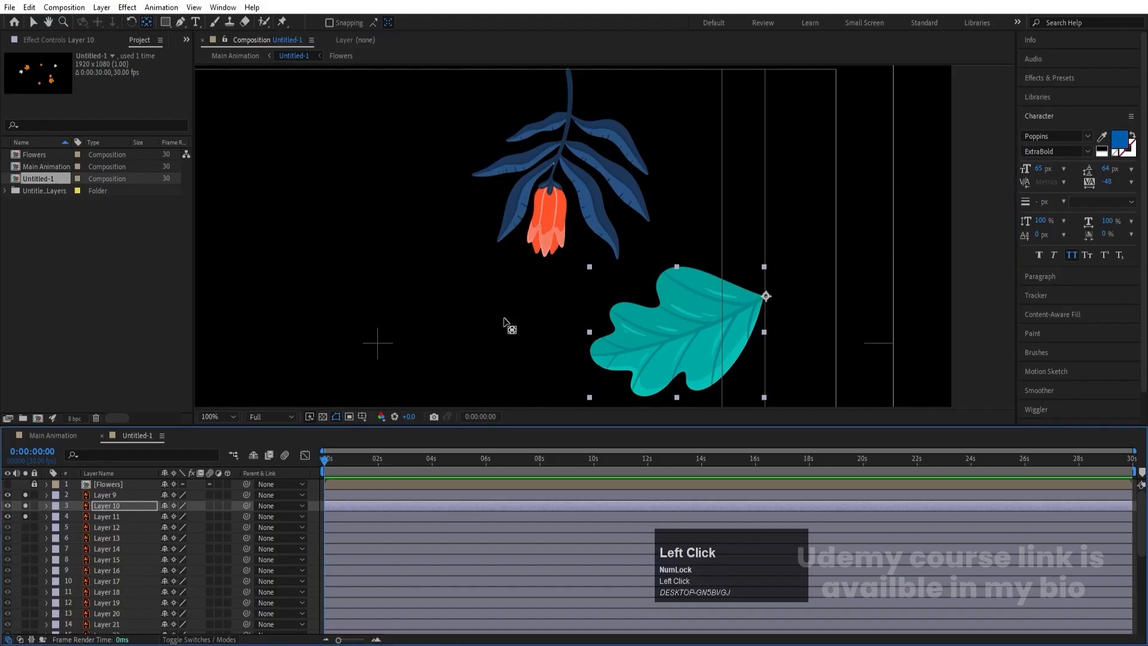
scroll(504, 321, "down", 2)
left_click(324, 220)
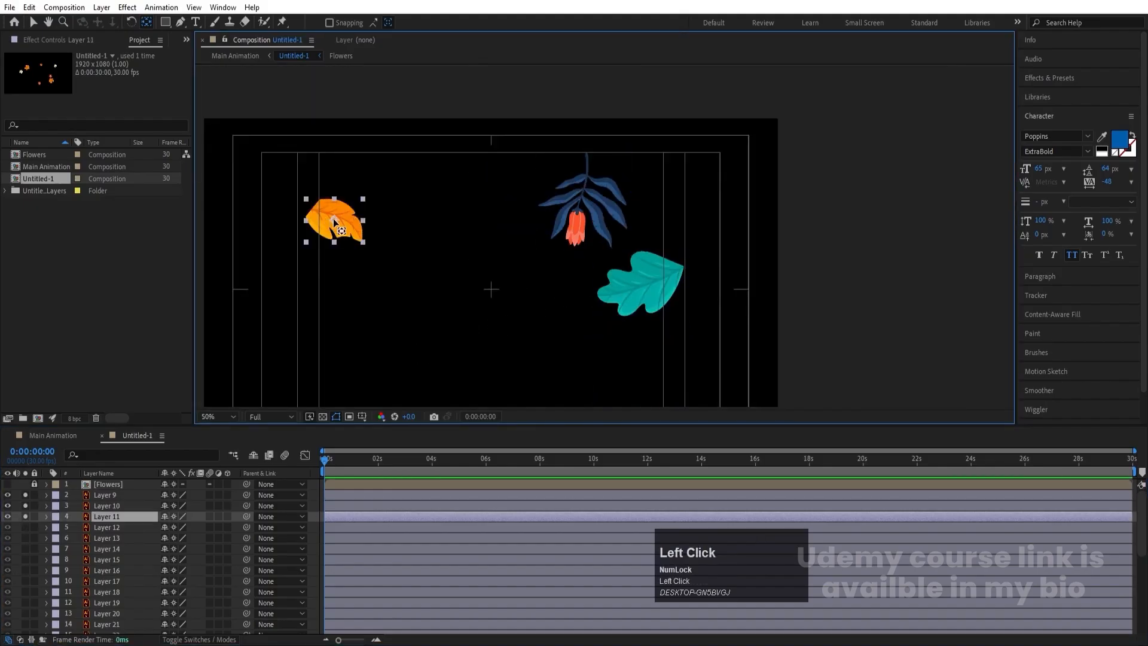
left_click_drag(341, 231, 311, 210)
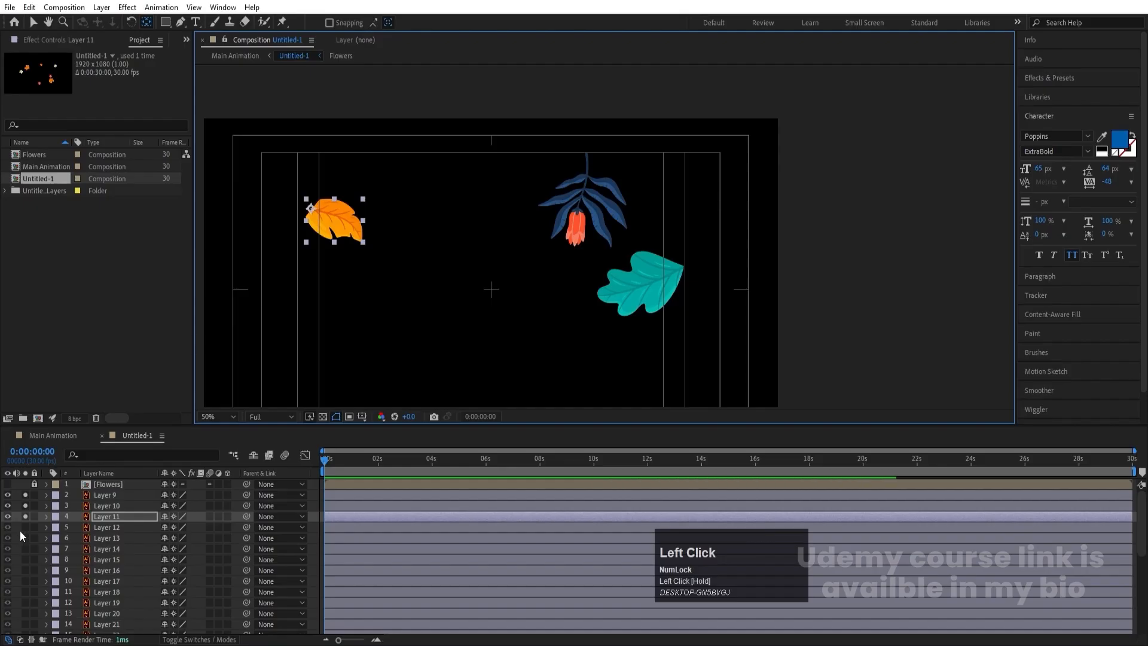
- Solo Layer 12 and Layer 13 and move the anchor points of the coral and long pink leaves to their upper stem ends
left_click(25, 527)
key("Num_Lock")
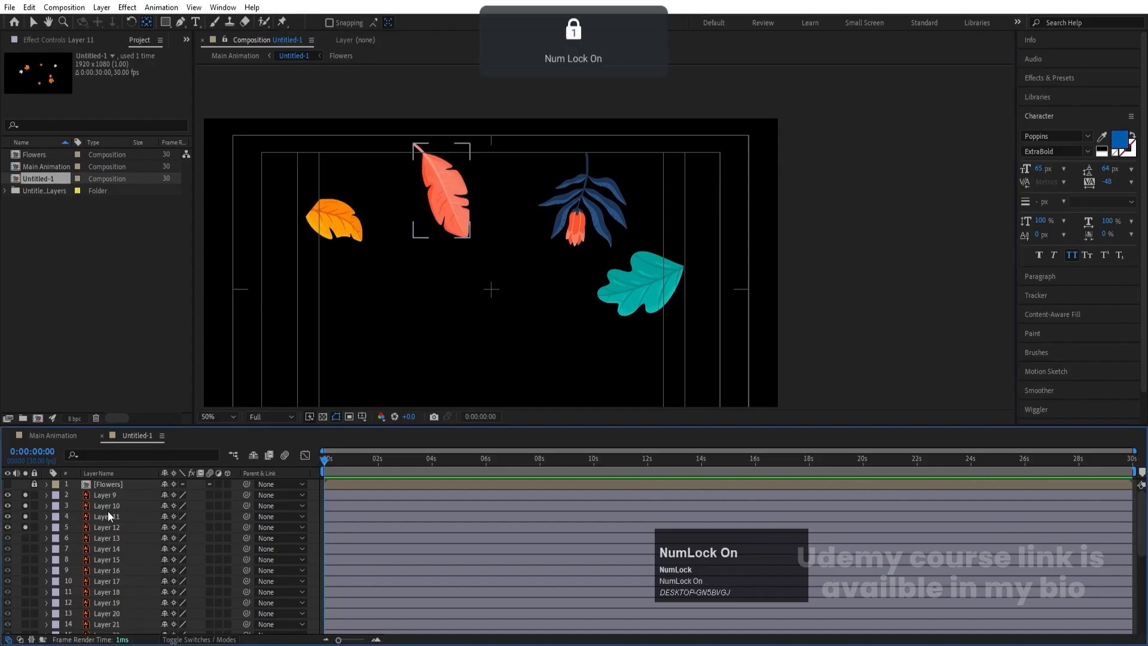
left_click(434, 204)
left_click_drag(424, 163, 411, 135)
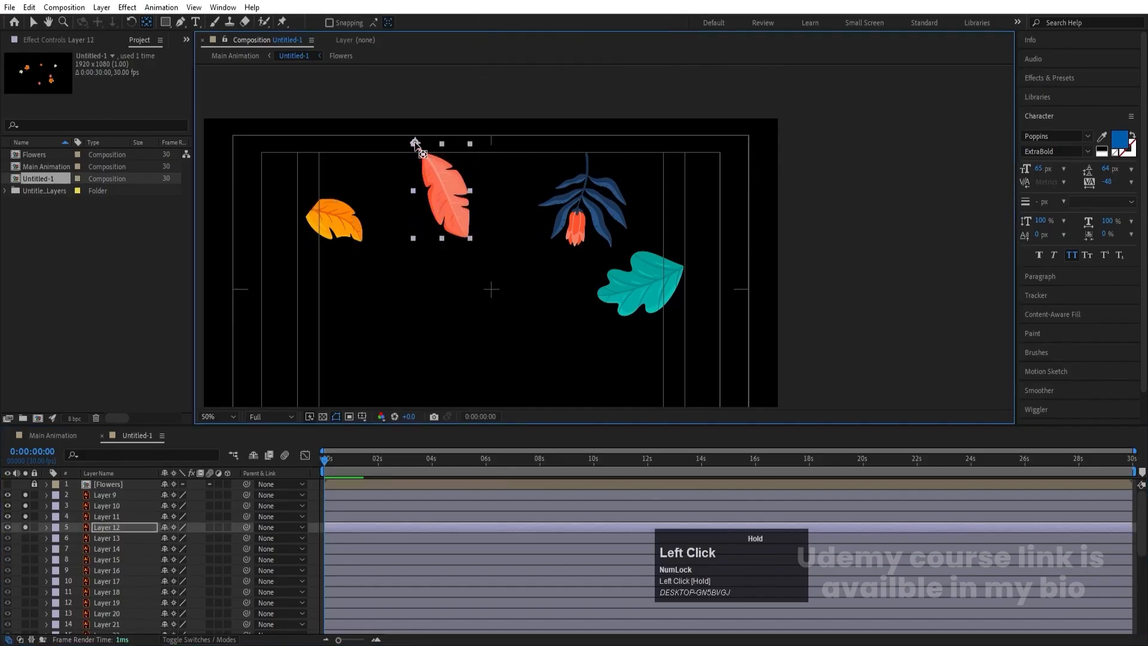
left_click(25, 537)
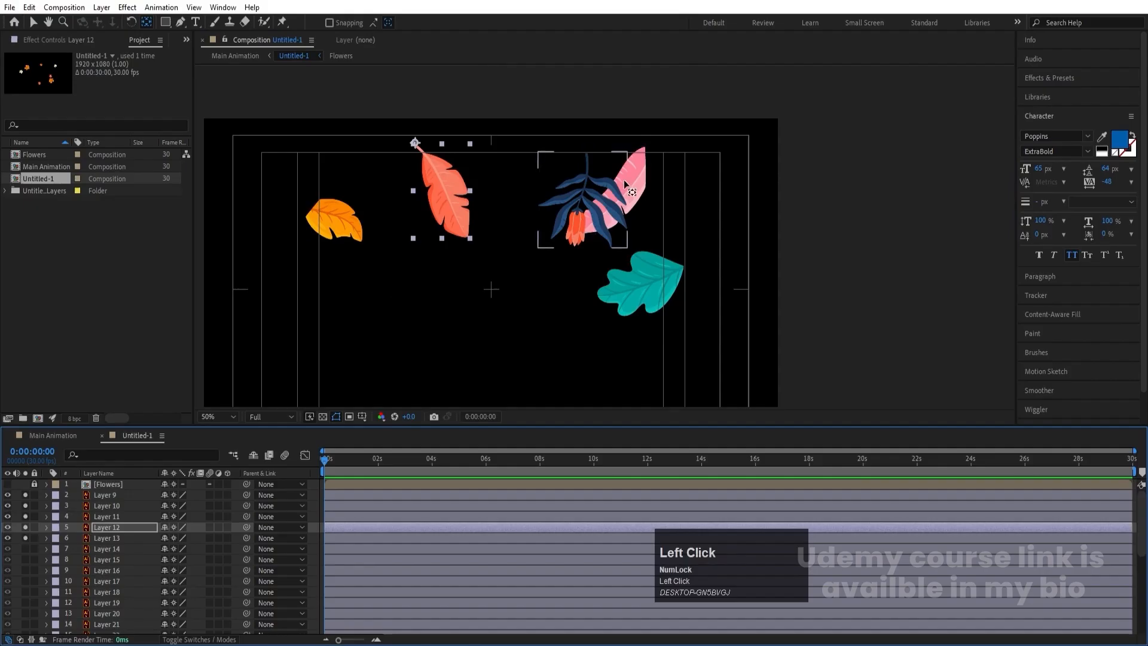
left_click(640, 165)
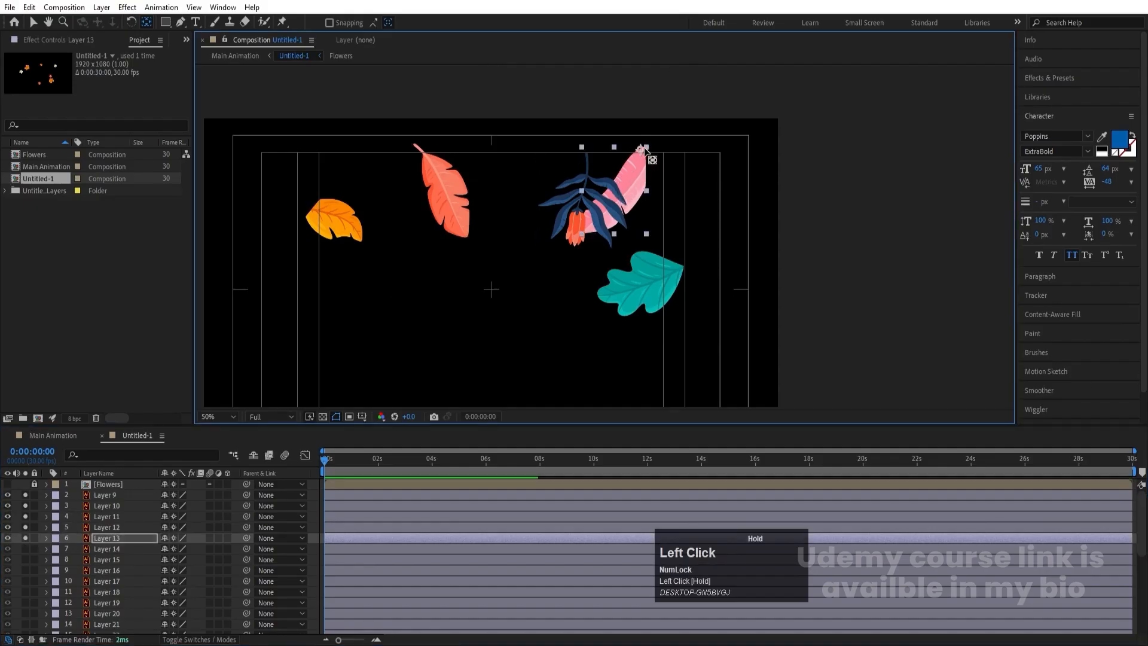
left_click_drag(615, 189, 644, 147)
- Solo Layer 14, the small pink leaf, and move its anchor point to the leaf's upper tip
left_click(24, 549)
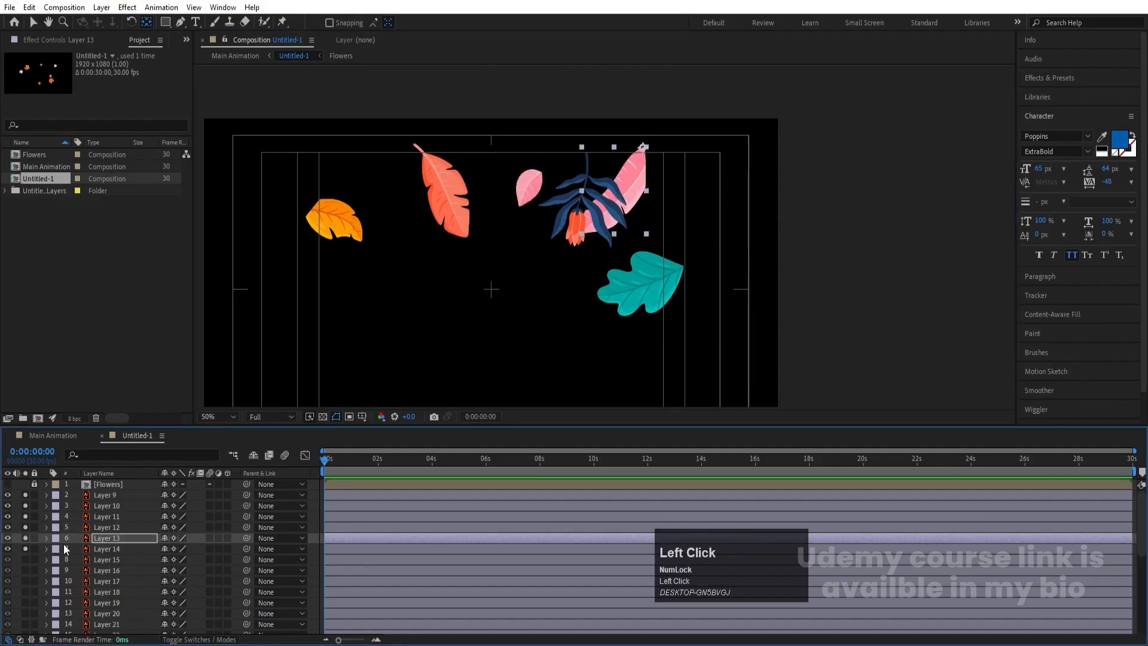
left_click(84, 546)
left_click_drag(532, 190, 537, 177)
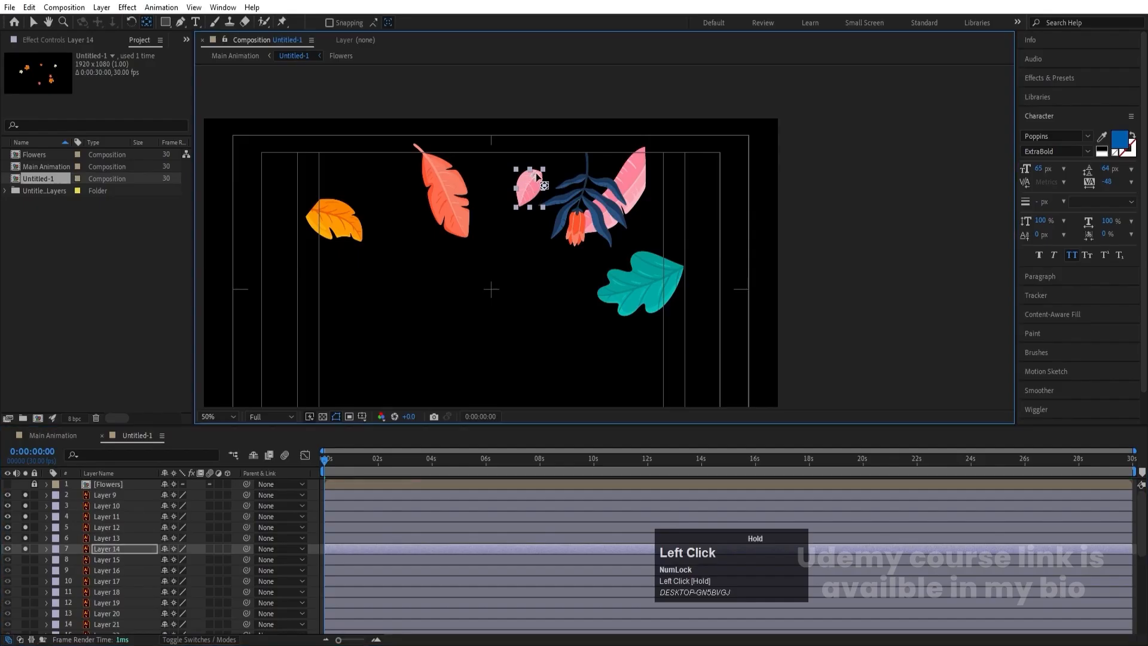
- Solo Layer 15, the narrow teal leaf, and move its anchor point to the leaf's upper-left tip
key("space")
left_click_drag(471, 326, 425, 267)
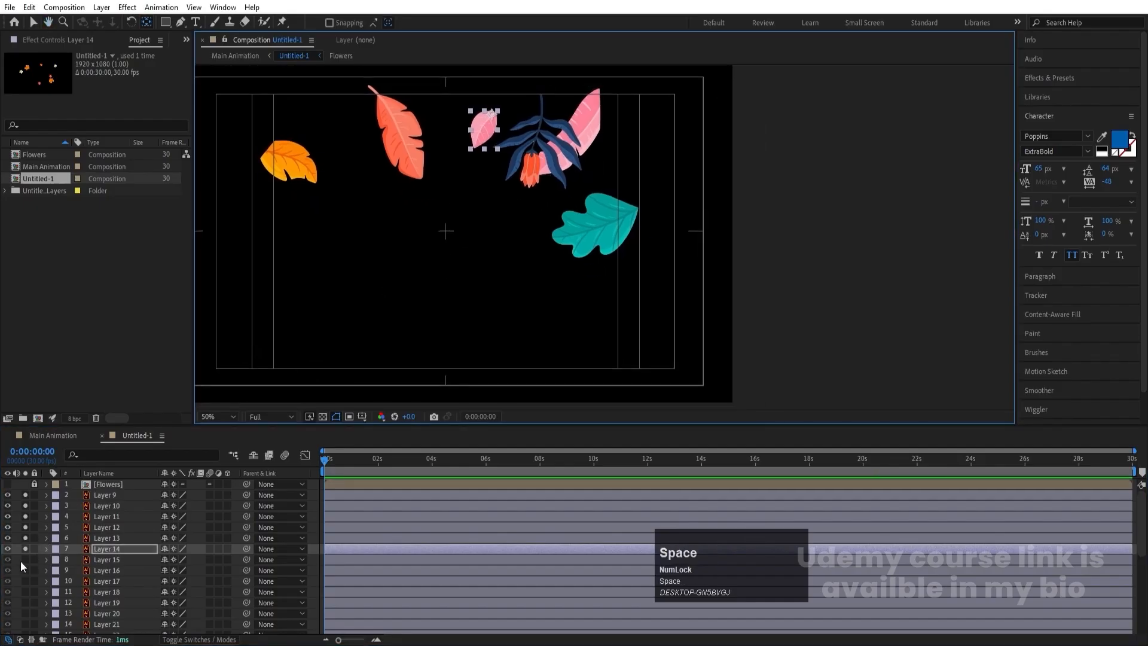
left_click(25, 559)
left_click(98, 560)
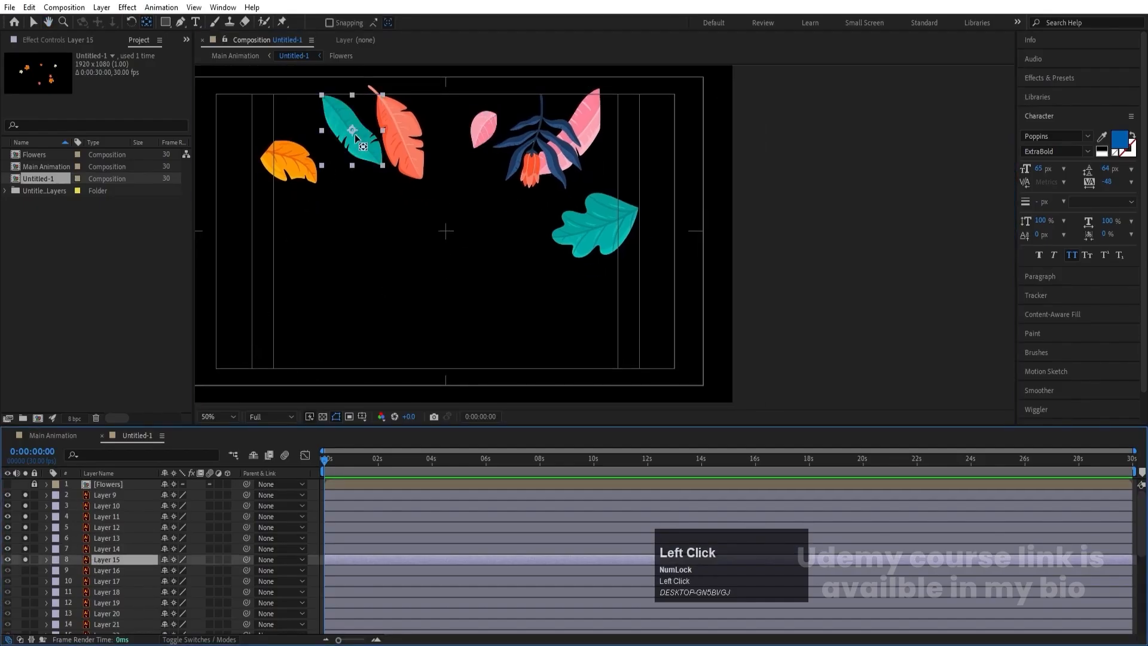
left_click_drag(356, 137, 322, 97)
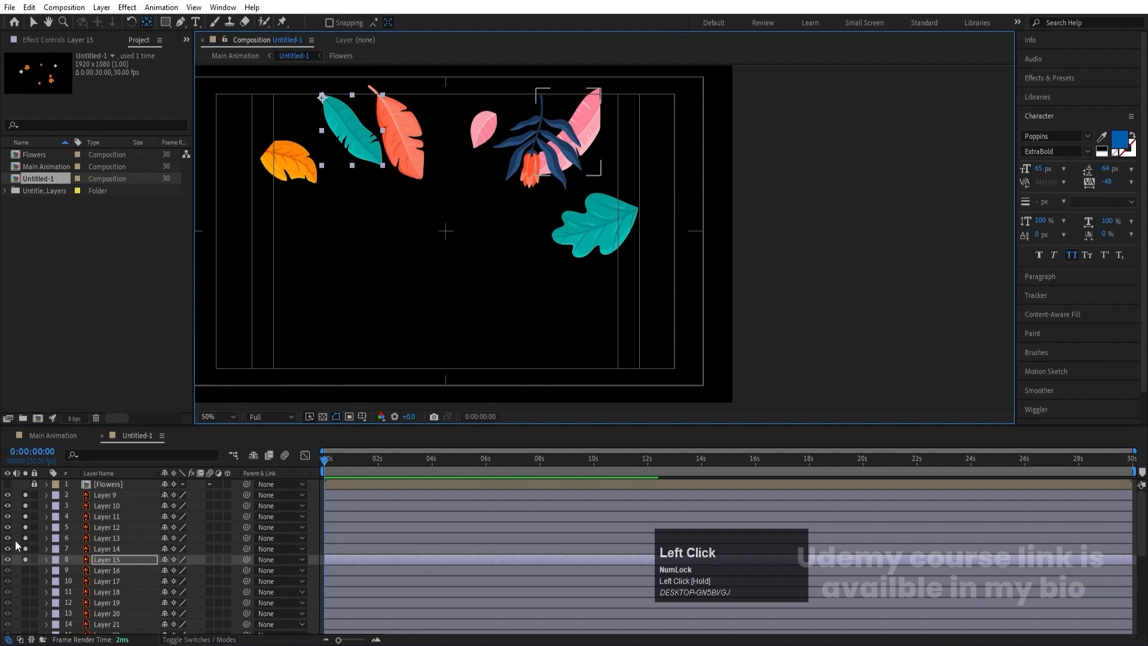
- Solo Layer 16 and Layer 17, the orange and dark blue fan leaves, and move the blue fan's anchor point toward its upper-left base
left_click(25, 570)
left_click(92, 572)
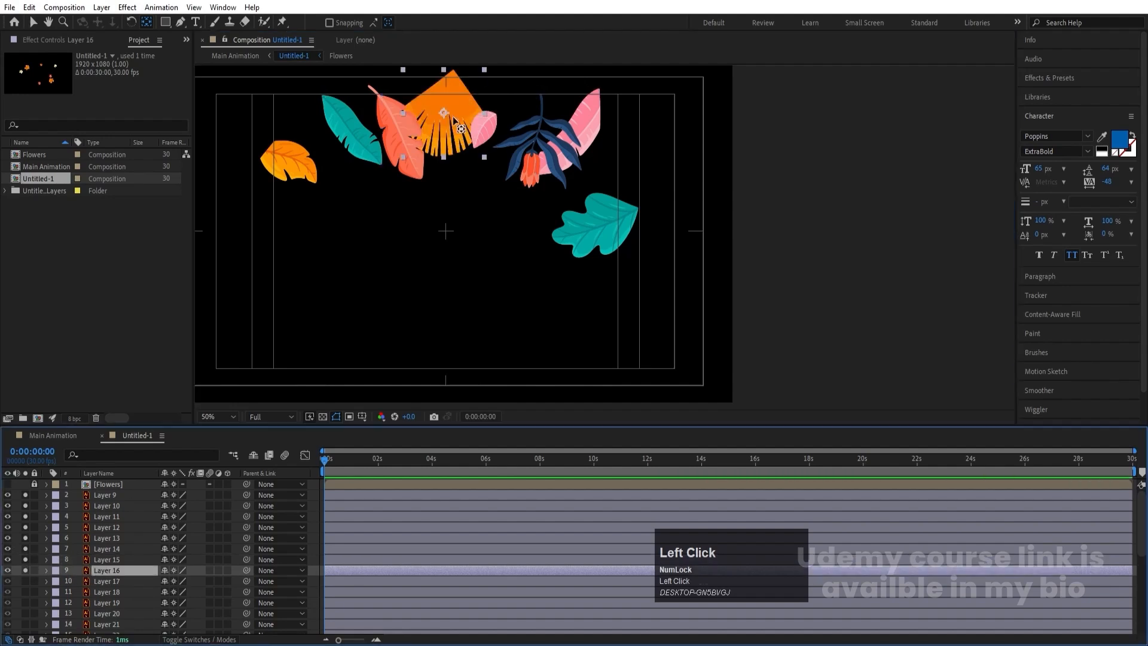
key("space")
left_click_drag(342, 353, 347, 315)
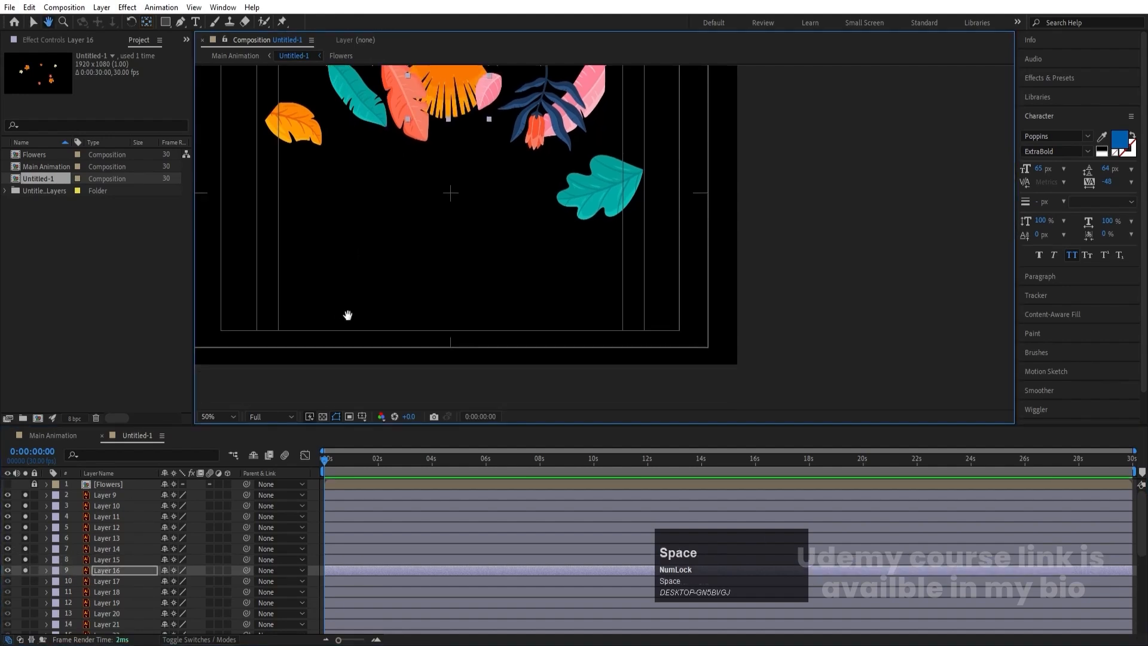
left_click(25, 582)
left_click(96, 581)
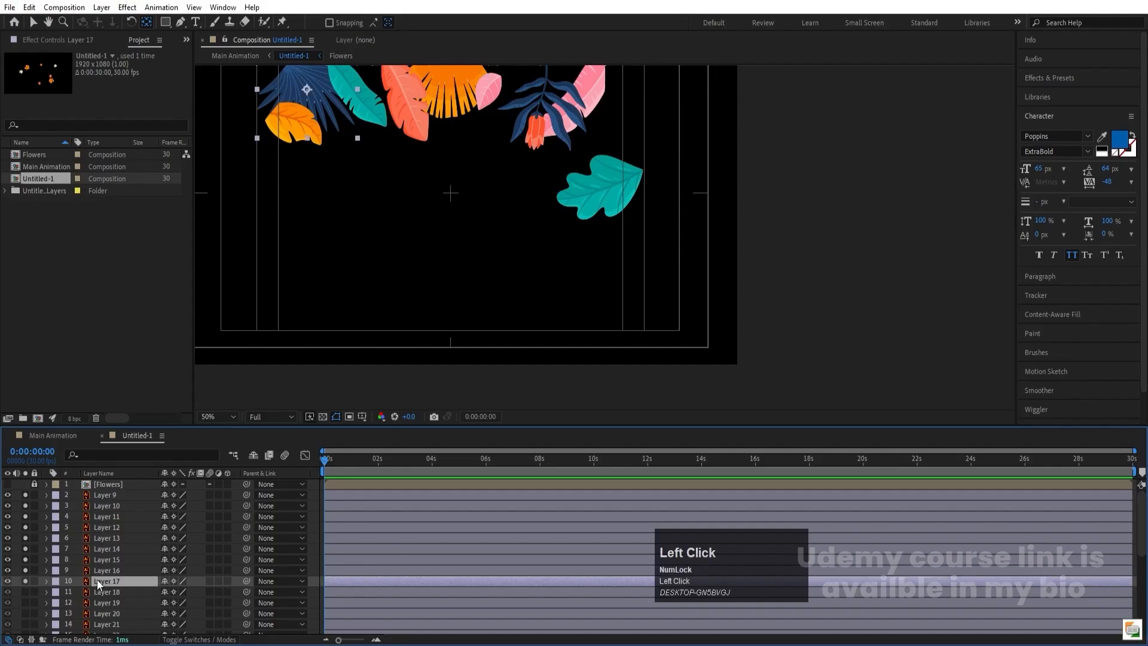
key("space")
left_click_drag(366, 220, 428, 305)
left_click_drag(363, 168, 352, 153)
- Solo Layer 18 and Layer 19 and move their anchor points to the coral fan's upper-right base and the blue branch's lower stem end
left_click(25, 593)
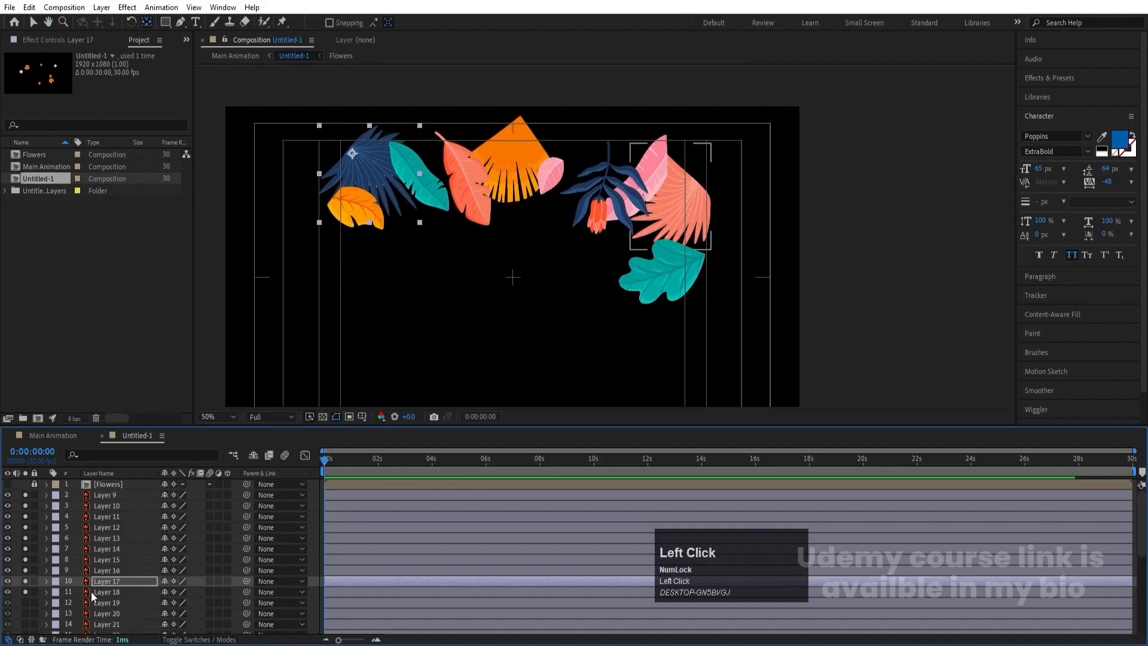
left_click(96, 592)
left_click_drag(676, 201, 695, 175)
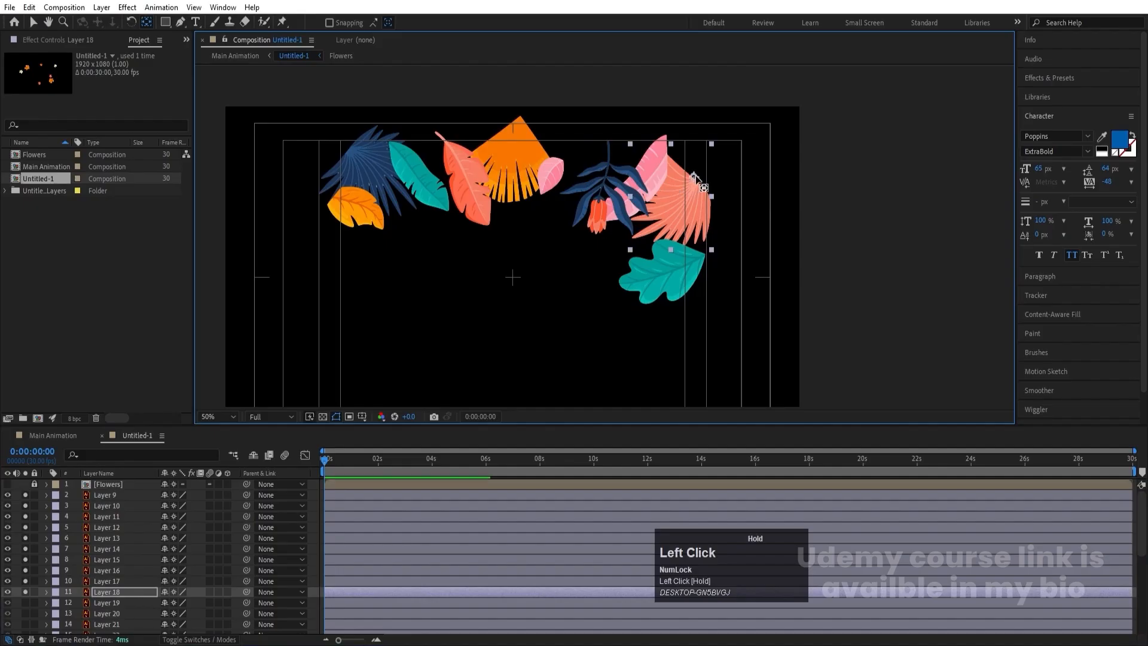
left_click(25, 603)
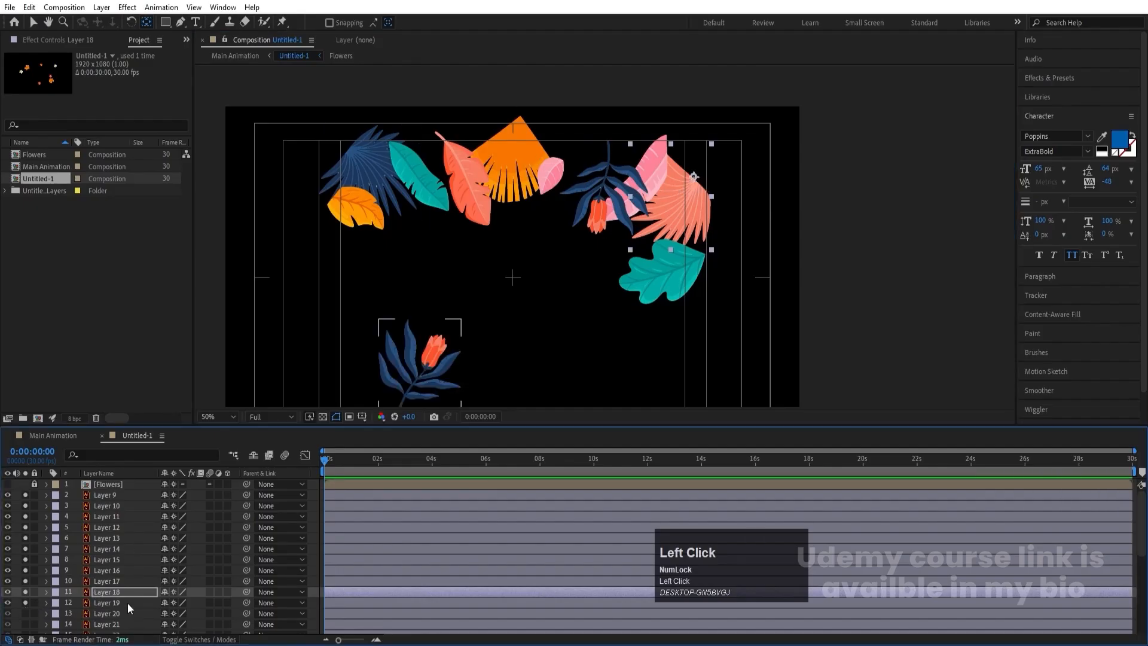
left_click(127, 603)
key("space")
left_click_drag(492, 326, 532, 258)
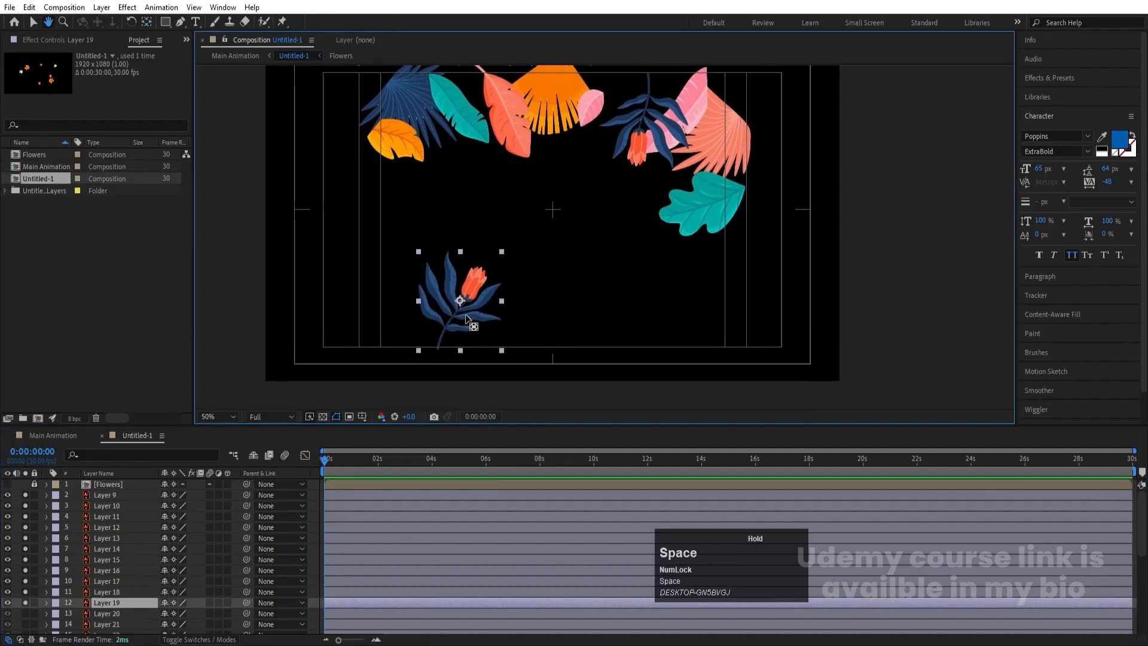
left_click_drag(461, 304, 443, 343)
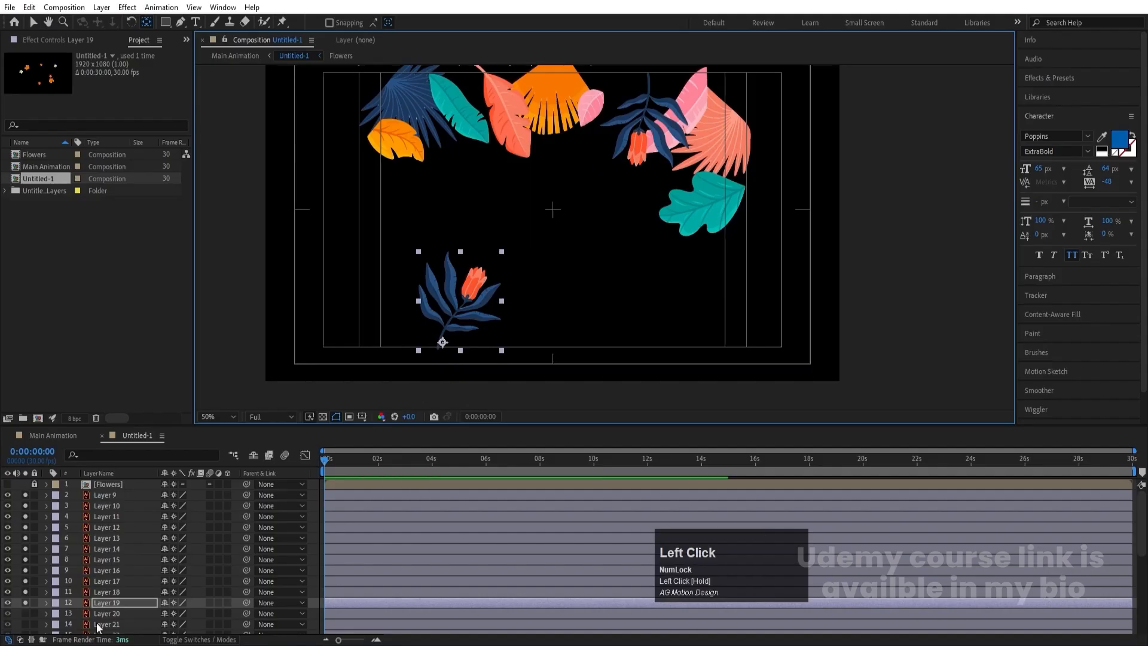
- Solo Layer 20 and Layer 21 and move their anchor points to the teal leaf's lower-left tip and the orange leaf's bottom end
scroll(25, 523, "down", 3)
left_click(25, 517)
left_click(109, 517)
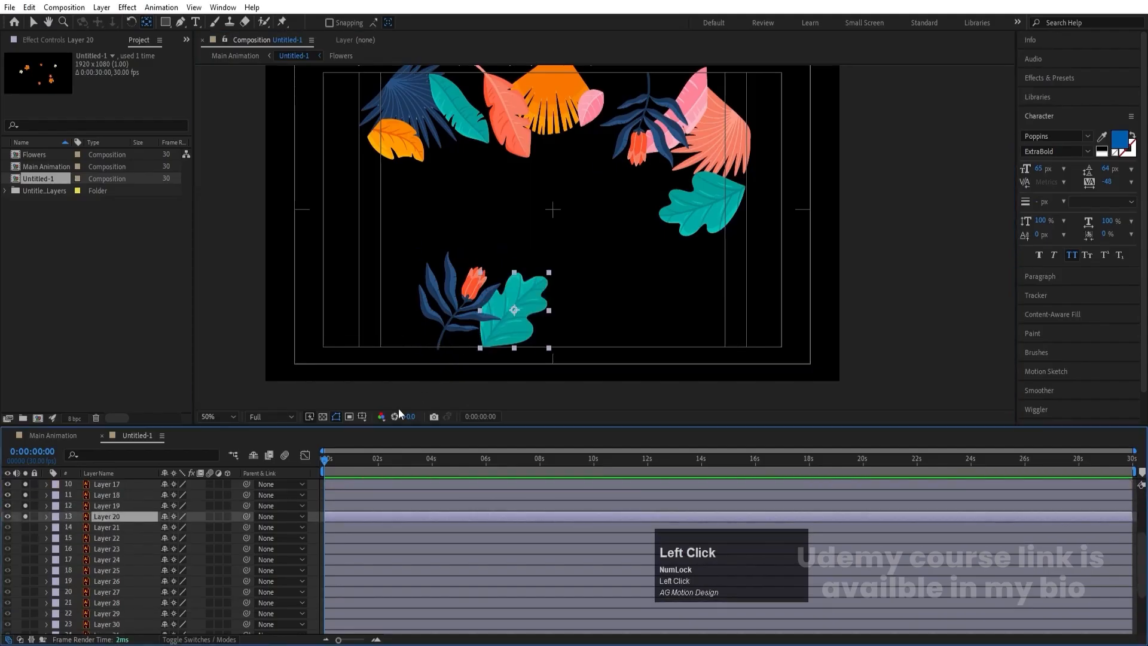
left_click_drag(513, 314, 483, 347)
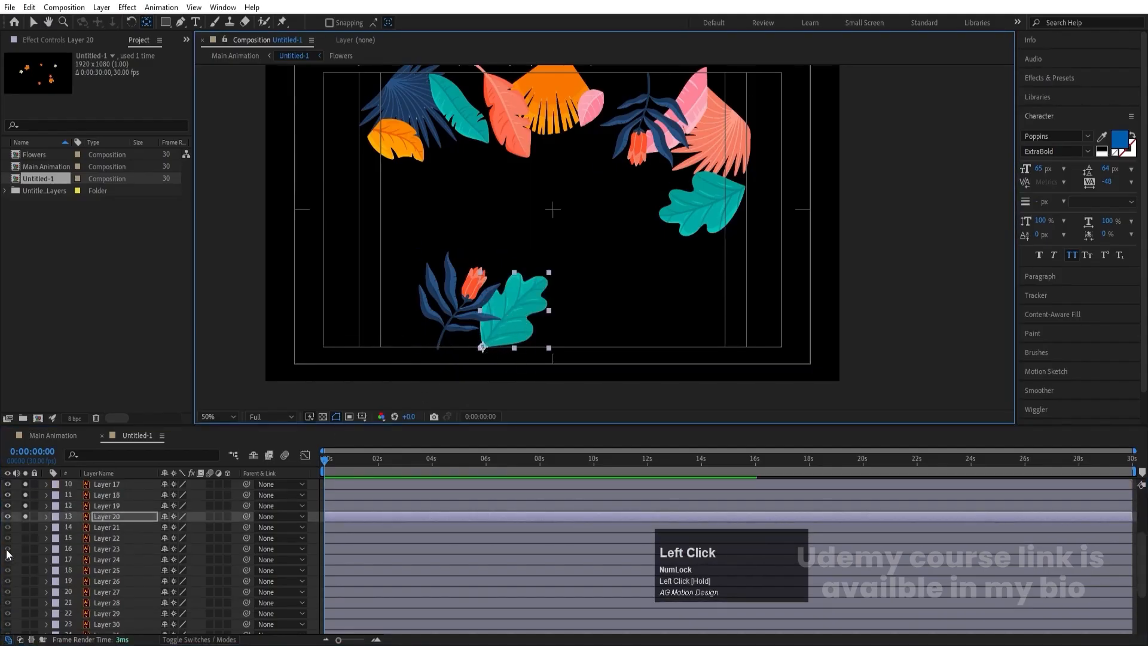
left_click(25, 527)
left_click(101, 528)
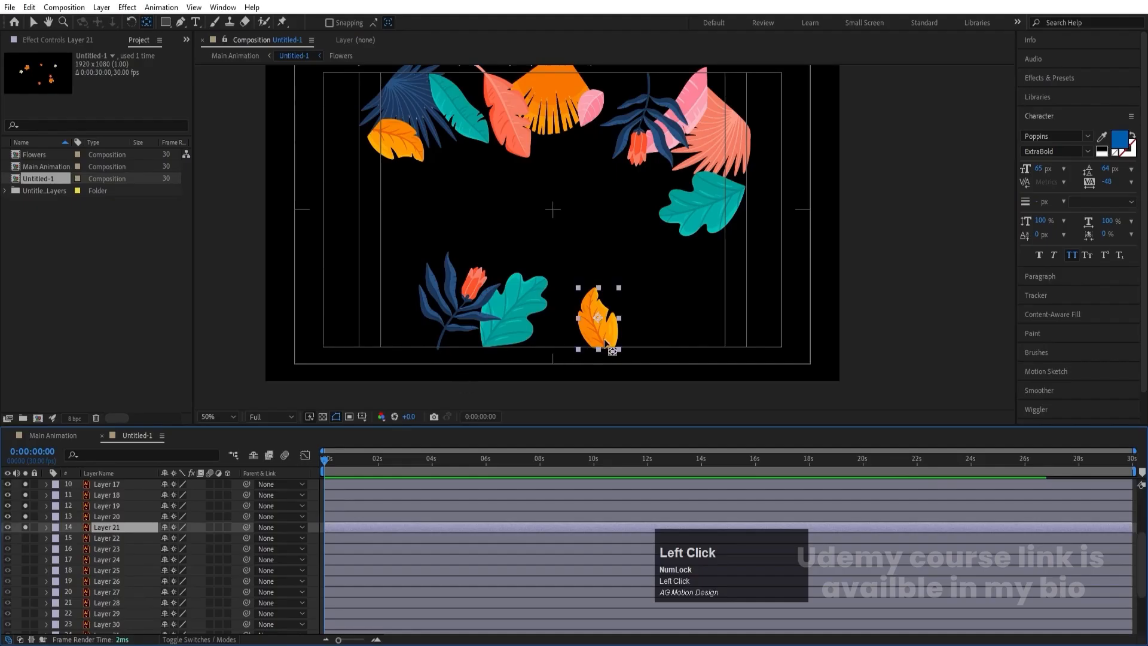
left_click_drag(600, 317, 599, 346)
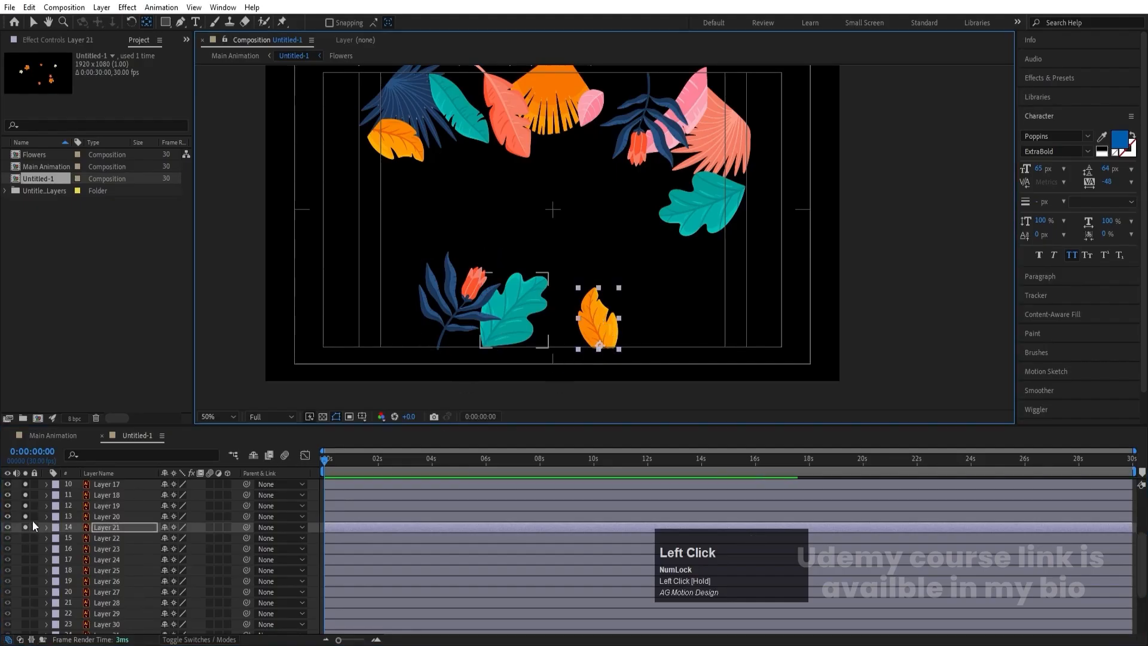
- Solo Layer 22 and Layer 23 and move their anchor points to the coral leaf's lower stem end and the long pink leaf's lower-left edge
left_click(25, 538)
left_click(122, 541)
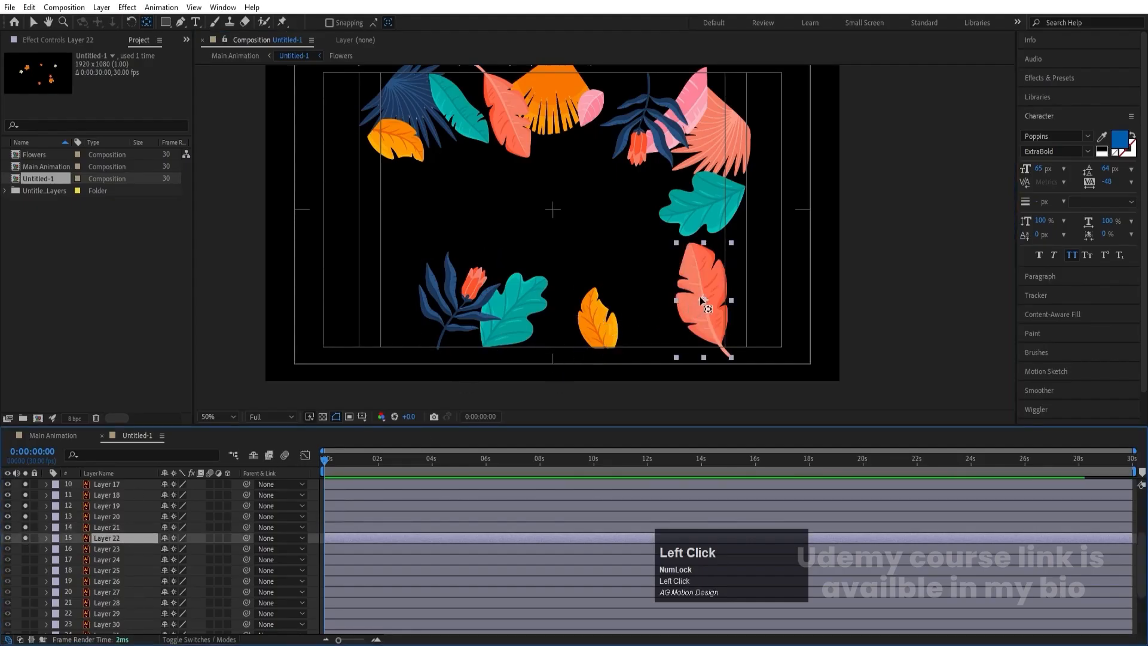
left_click_drag(703, 301, 732, 359)
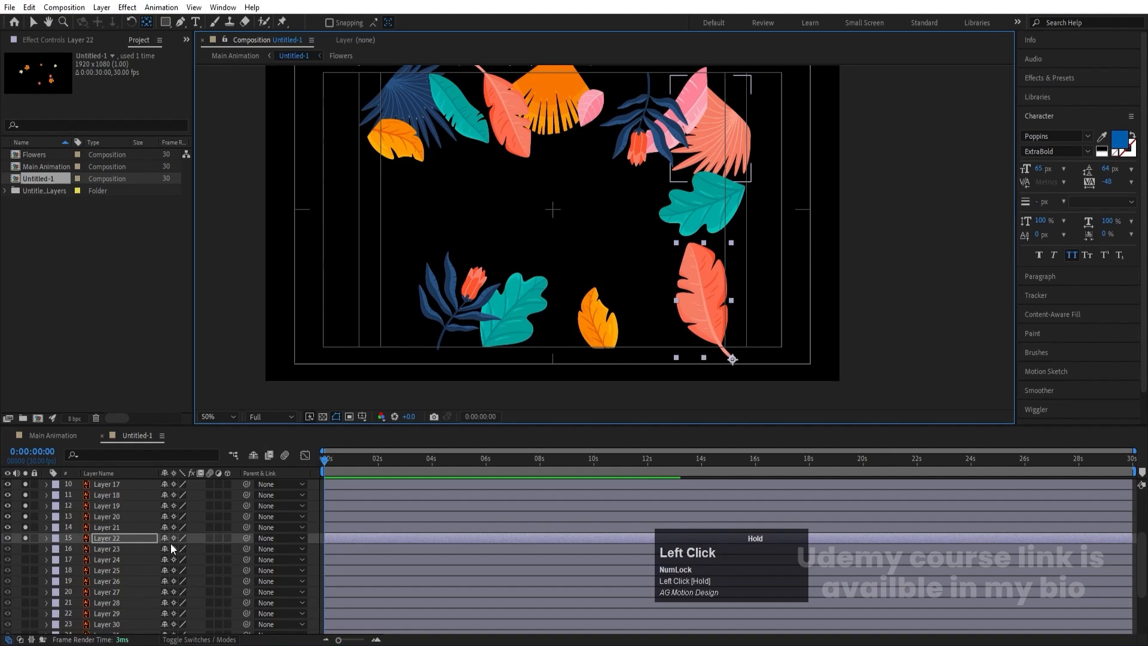
left_click(25, 548)
left_click(106, 549)
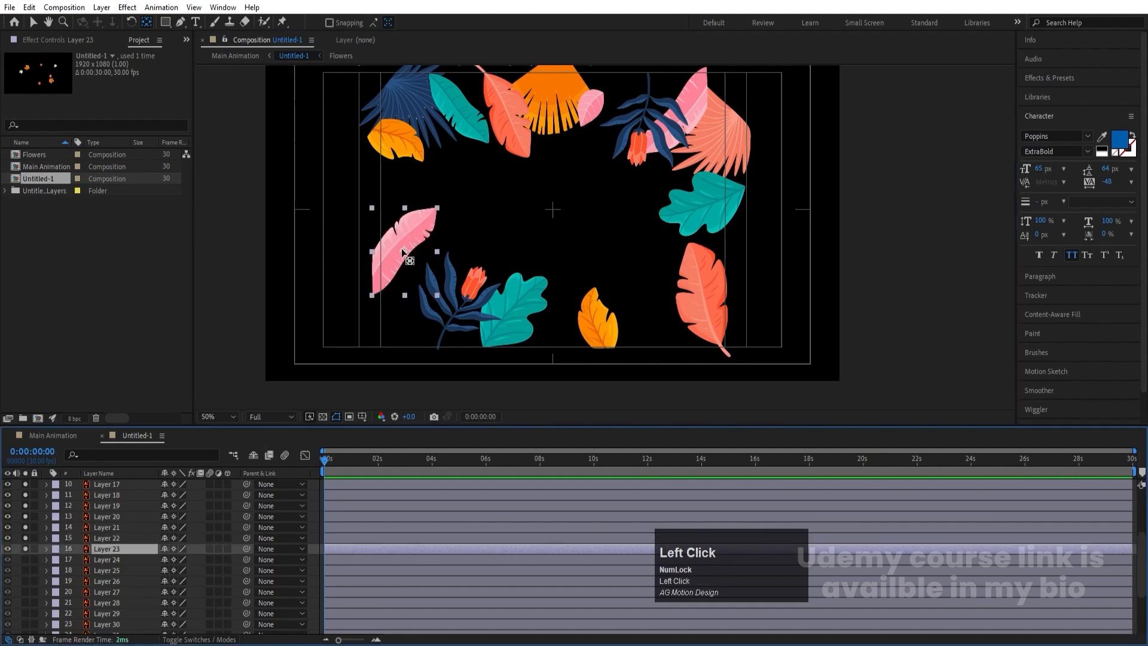
left_click_drag(404, 252, 372, 272)
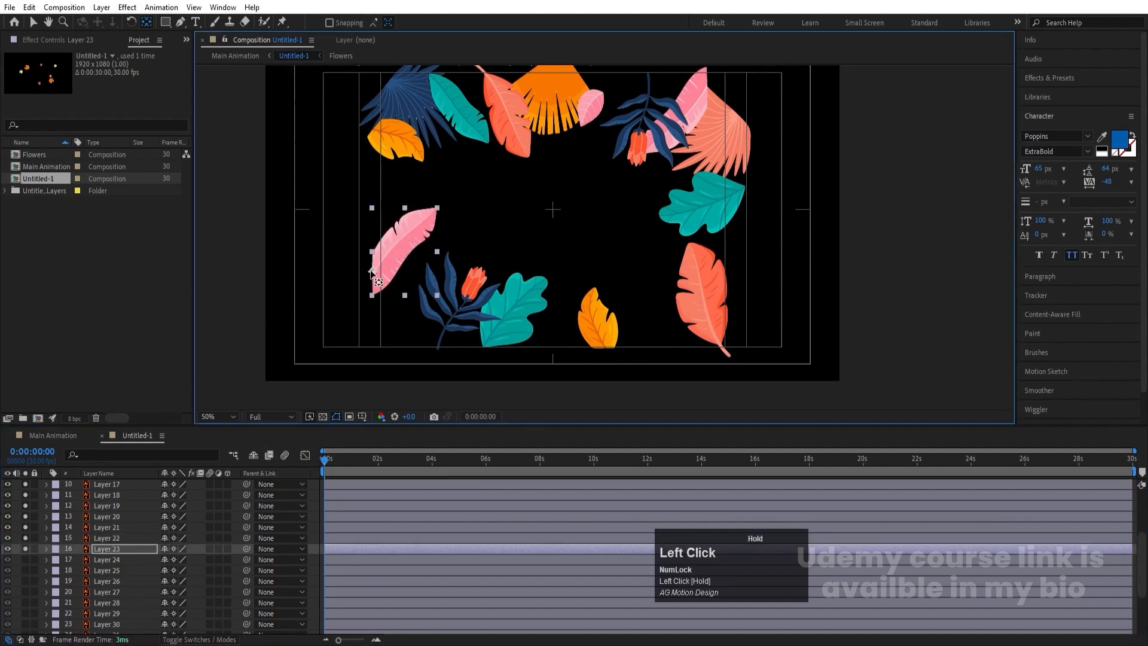
- Solo Layer 24 and Layer 25 and move their anchor points to the small pink leaf's bottom tip and the teal leaf's lower-right end
left_click(26, 559)
left_click(117, 561)
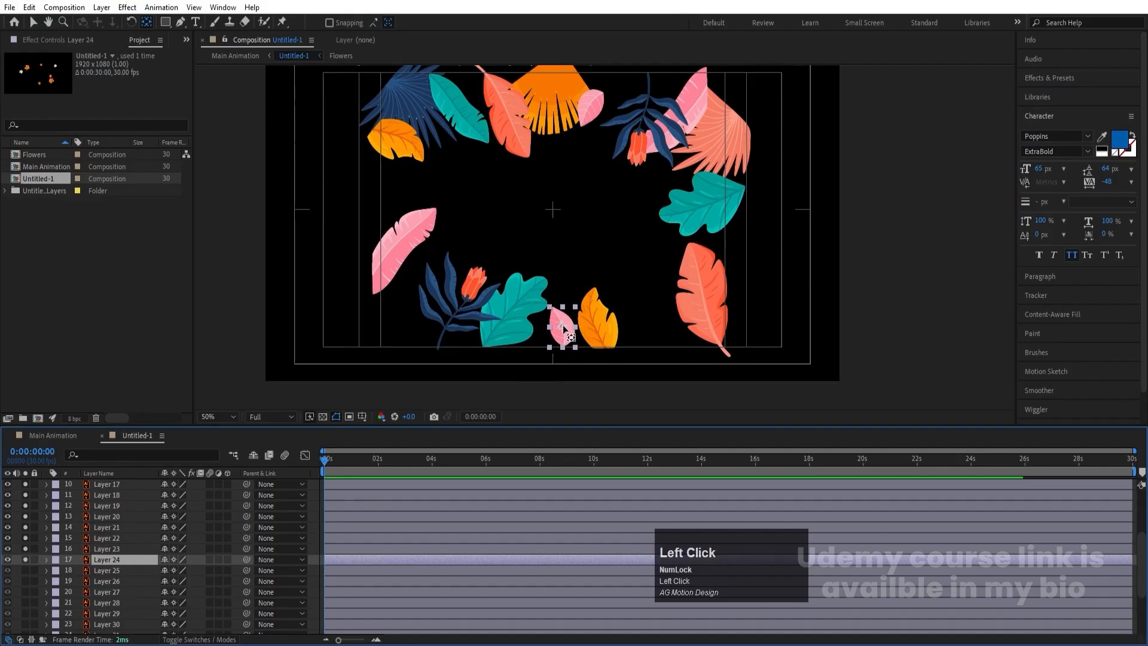
left_click_drag(562, 325, 563, 346)
left_click(25, 570)
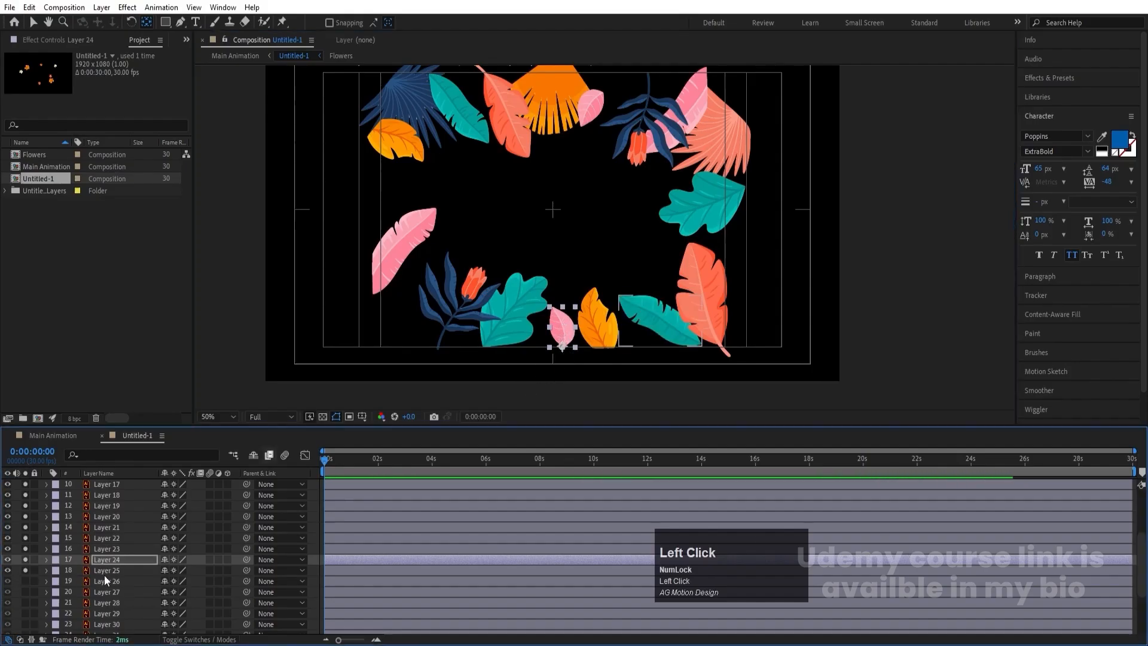
left_click(105, 572)
left_click_drag(662, 321, 695, 347)
- Solo Layer 26 and Layer 27 and move their anchor points to the orange fan's lower-left corner and the dark blue fan's bottom base
left_click(27, 581)
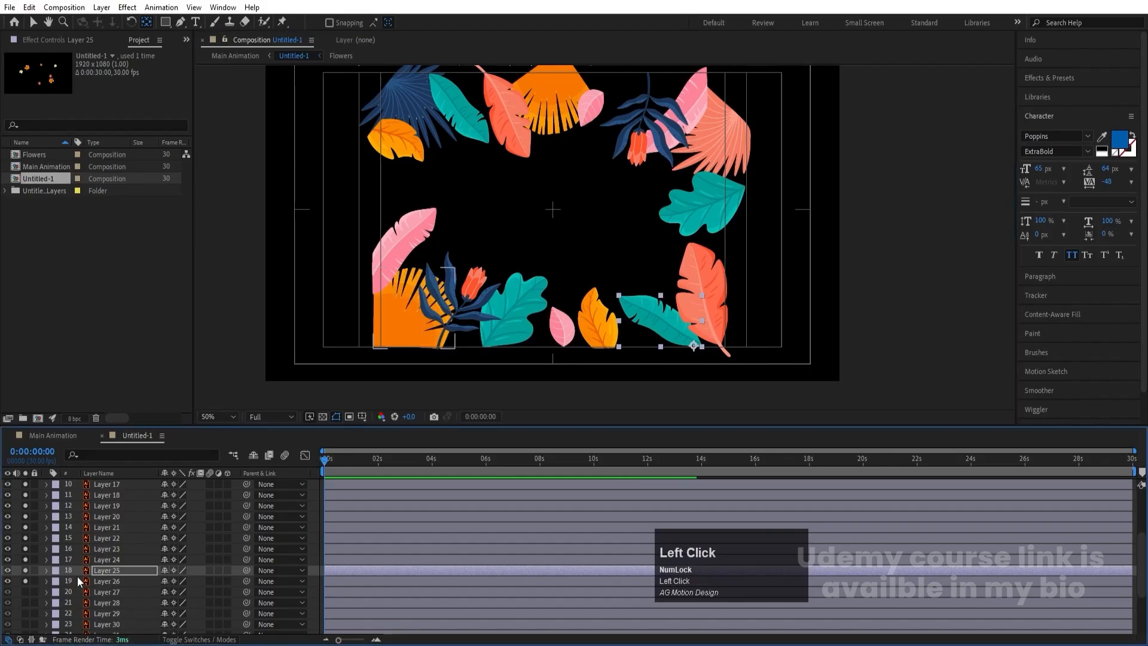
left_click(77, 578)
left_click_drag(414, 309, 373, 349)
scroll(95, 543, "down", 4)
left_click(27, 509)
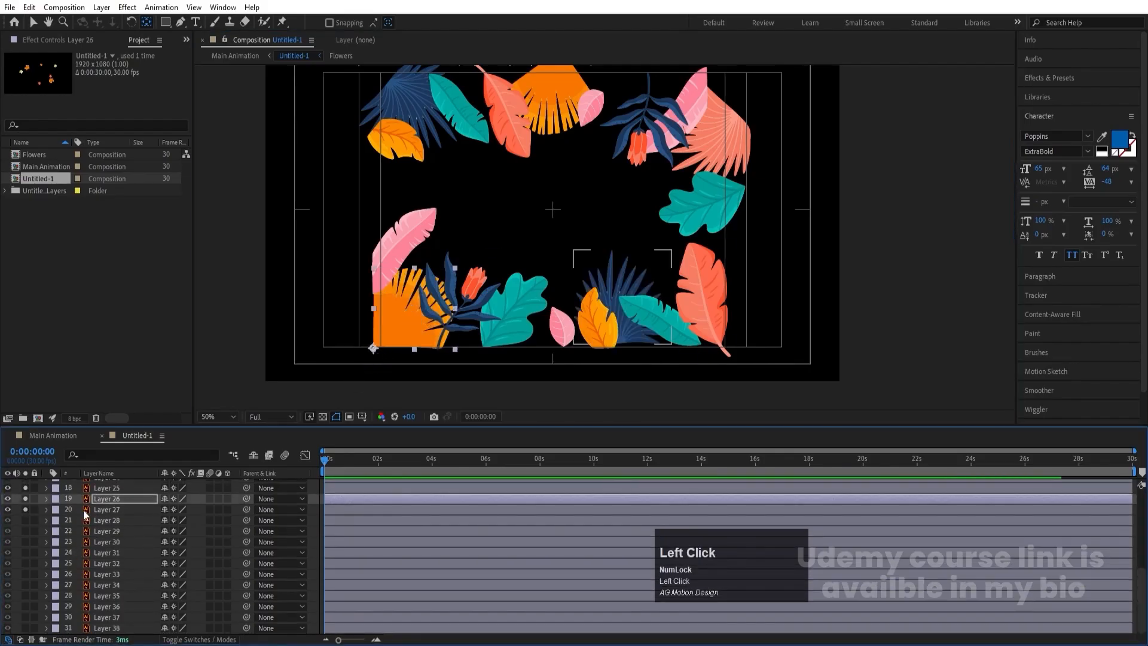
left_click(84, 509)
left_click_drag(622, 297, 616, 341)
- Solo Layer 28 and Layer 29 and move their anchor points to the coral fan's left edge and the white curve's lower-left corner
left_click(25, 521)
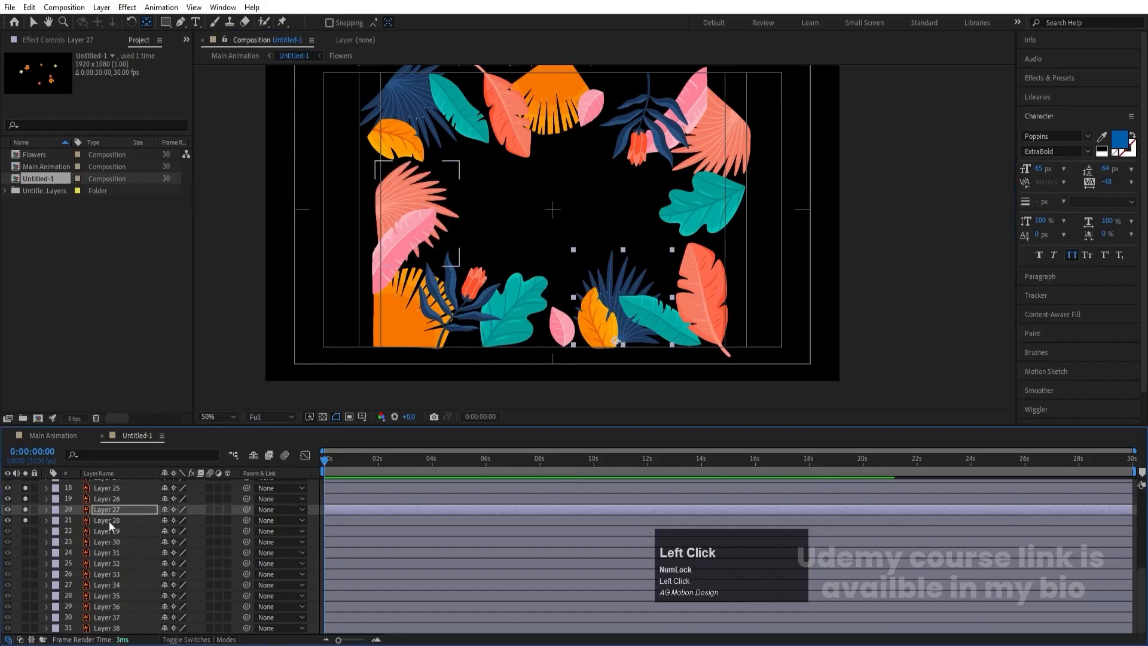
left_click(108, 522)
left_click_drag(417, 213, 380, 210)
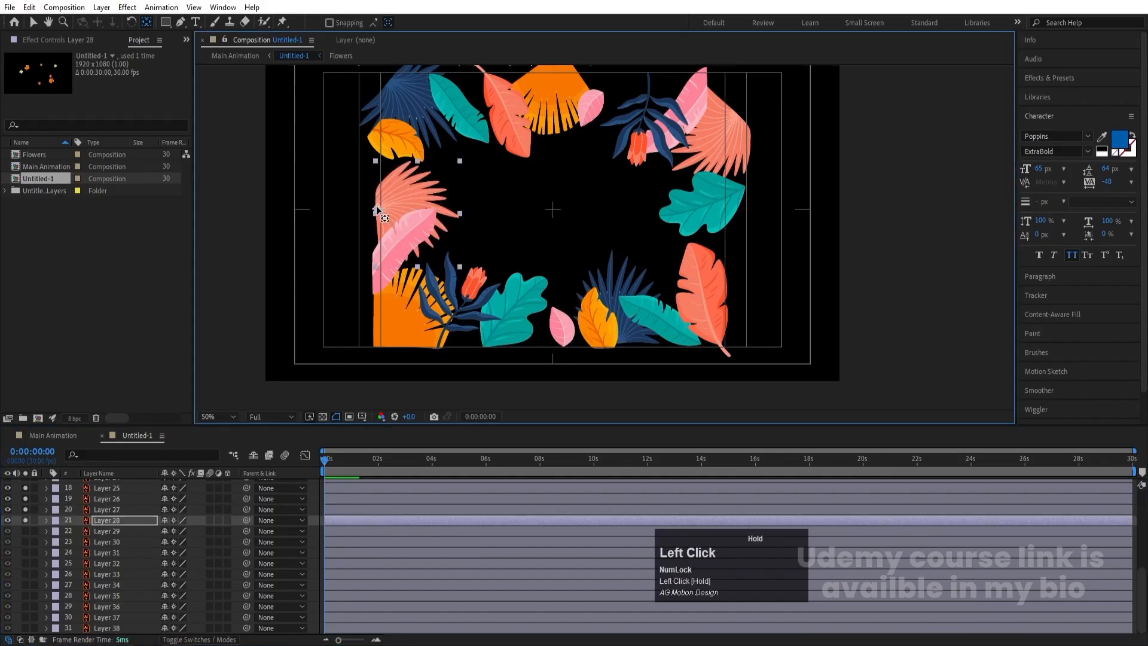
left_click(25, 531)
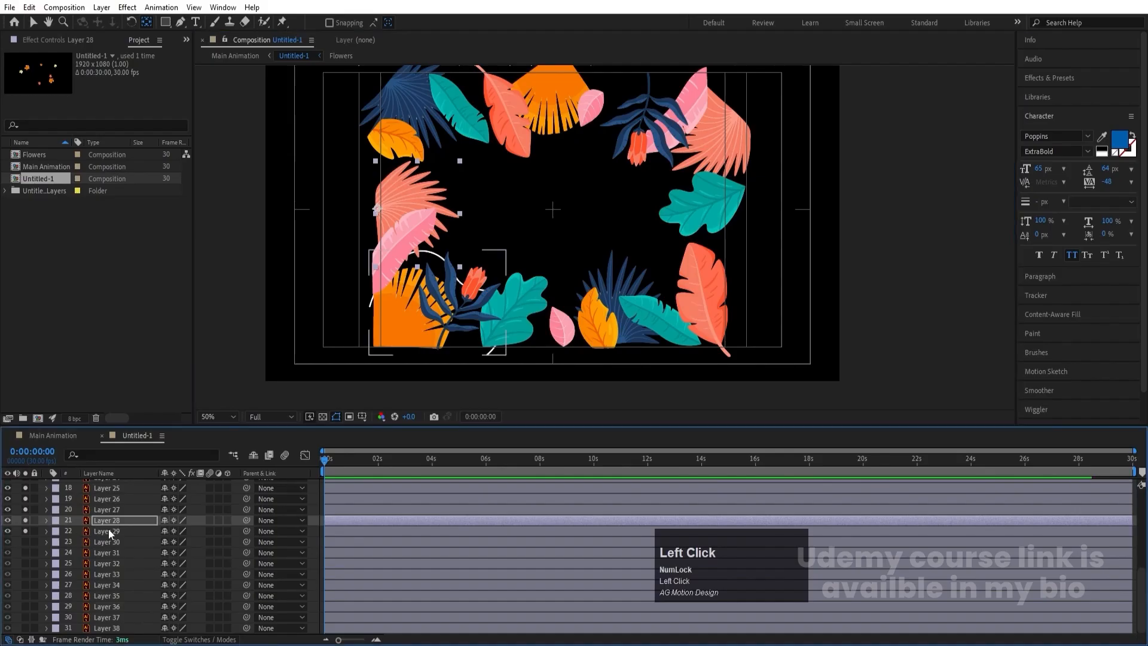
left_click(109, 531)
left_click_drag(453, 299, 378, 347)
- Solo Layer 30, the white curved line at the composition's upper left, and turn off solo for Layers 9 to 29
left_click(25, 542)
left_click(121, 542)
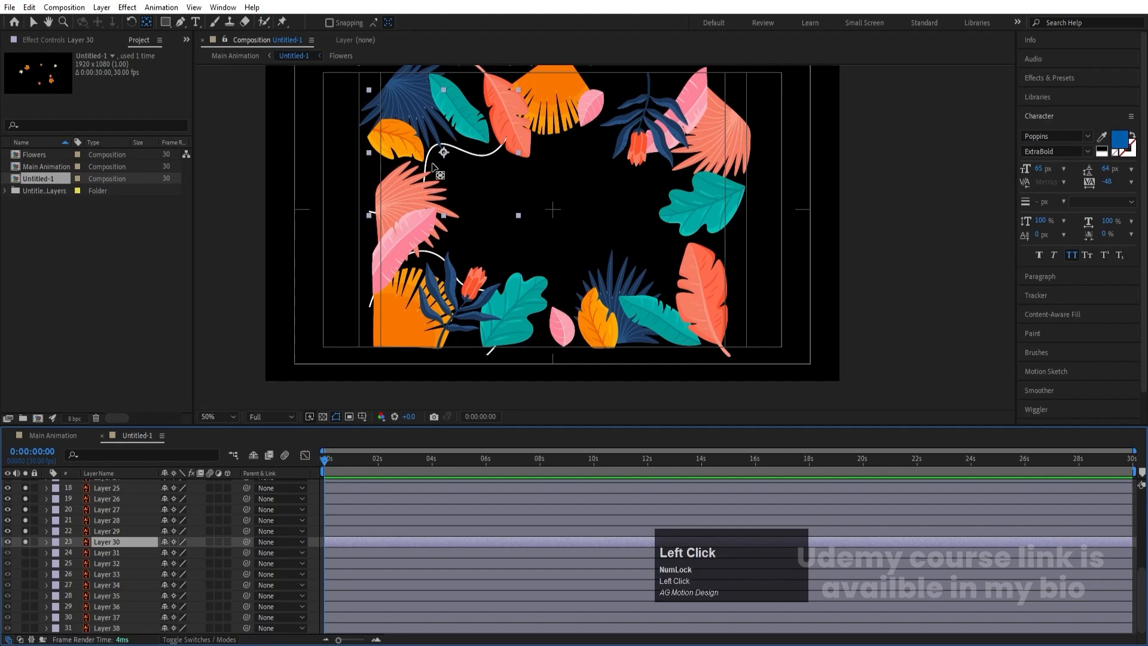
scroll(29, 556, "up", 2)
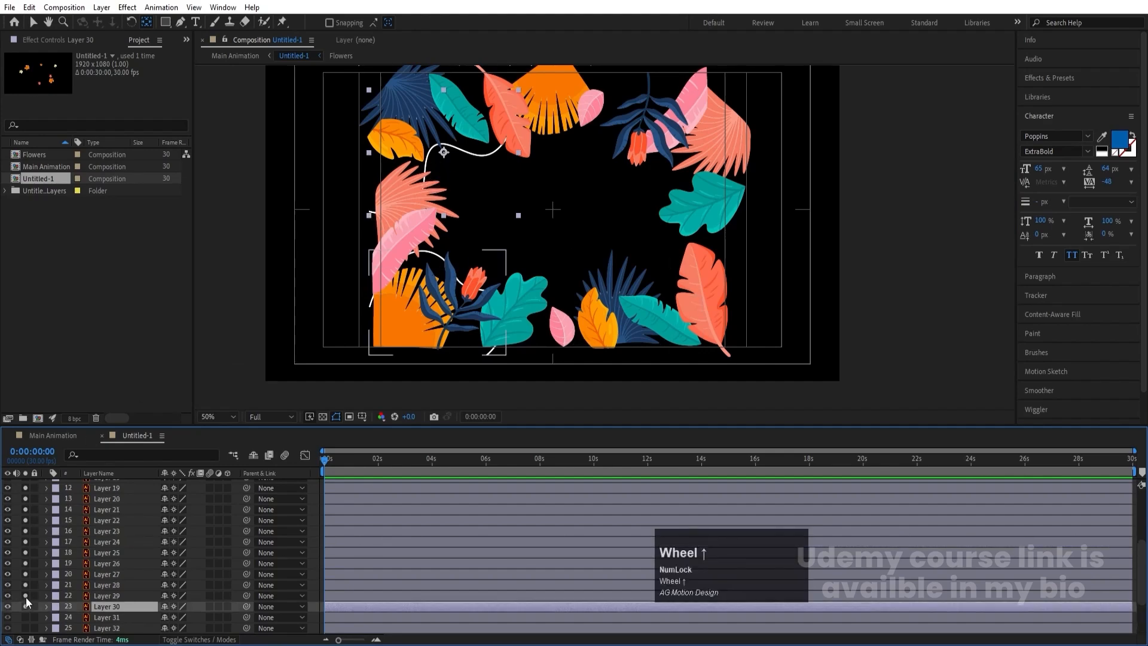
left_click_drag(27, 597, 26, 490)
scroll(30, 508, "up", 3)
left_click_drag(27, 573, 27, 497)
scroll(47, 508, "up", 1)
scroll(76, 525, "down", 1)
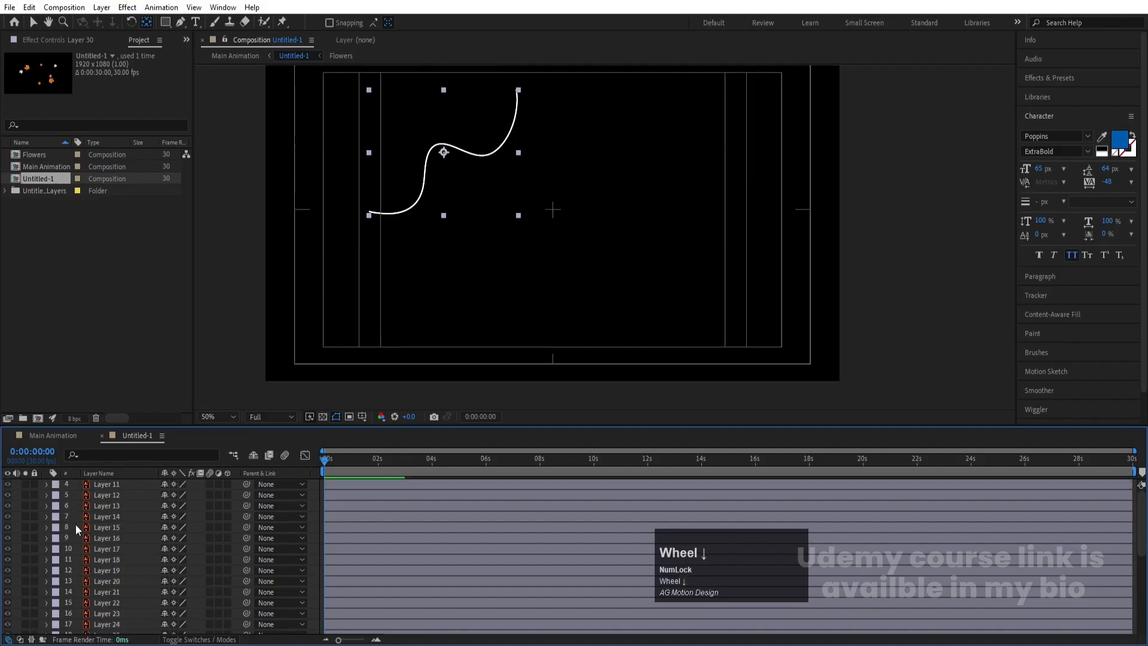
- Solo Layers 31 to 38 together with Layer 30 to isolate the white lines, the pink and peach shapes and the cream background
scroll(75, 524, "down", 5)
left_click(25, 551)
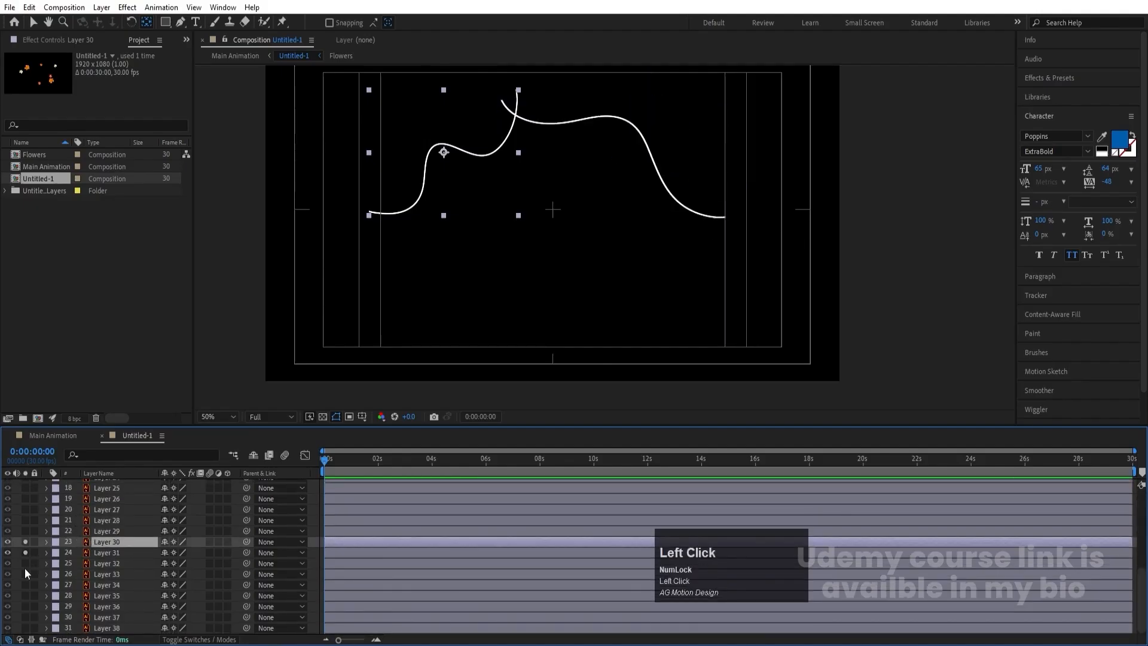
left_click(24, 567)
left_click(26, 573)
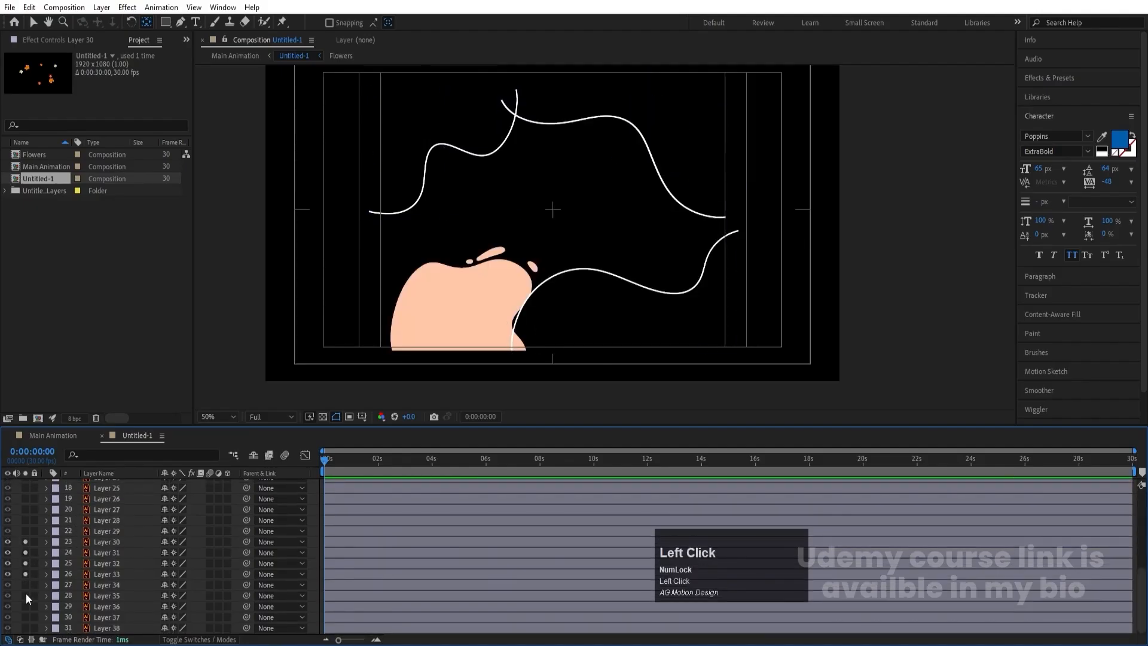
left_click(25, 585)
left_click(25, 595)
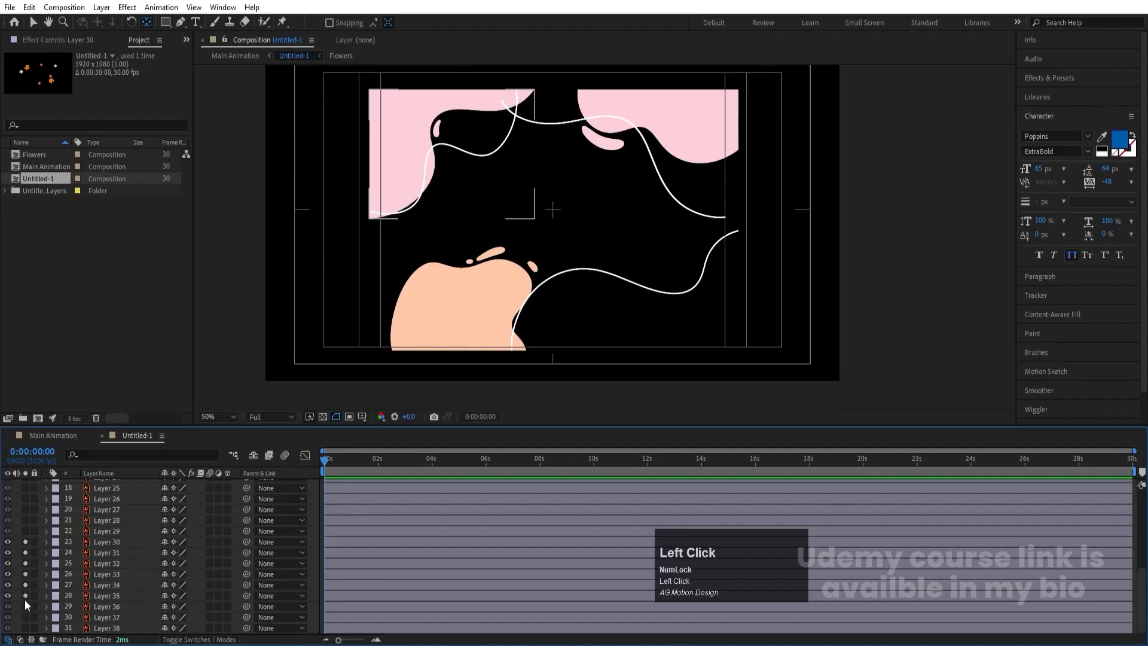
left_click(25, 606)
left_click(25, 617)
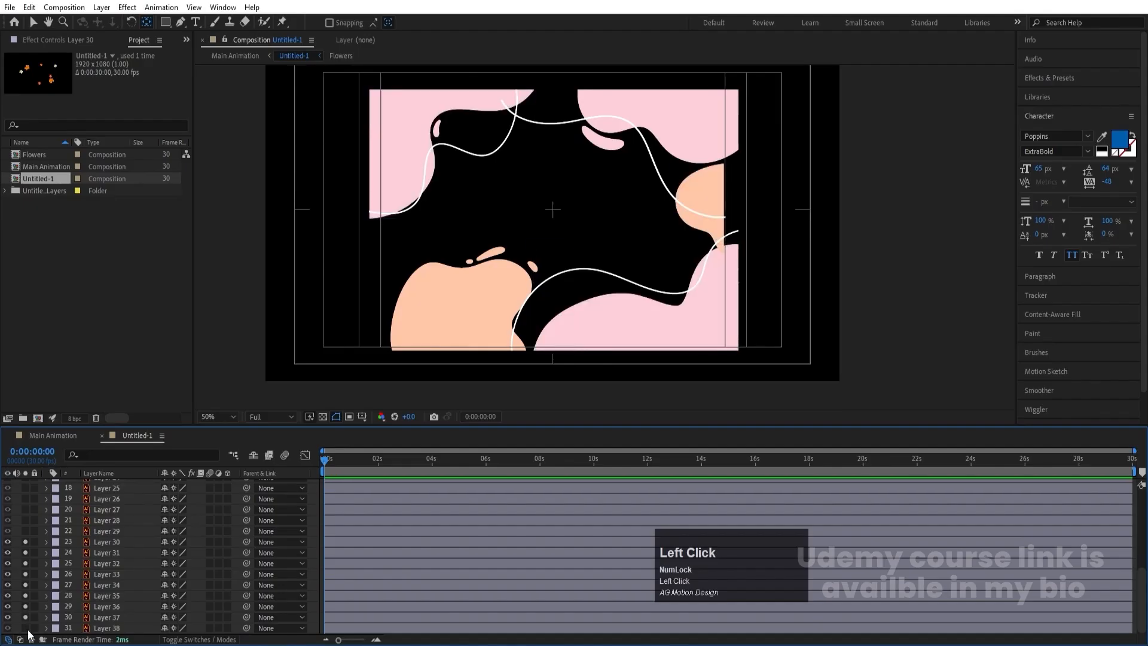
left_click(25, 628)
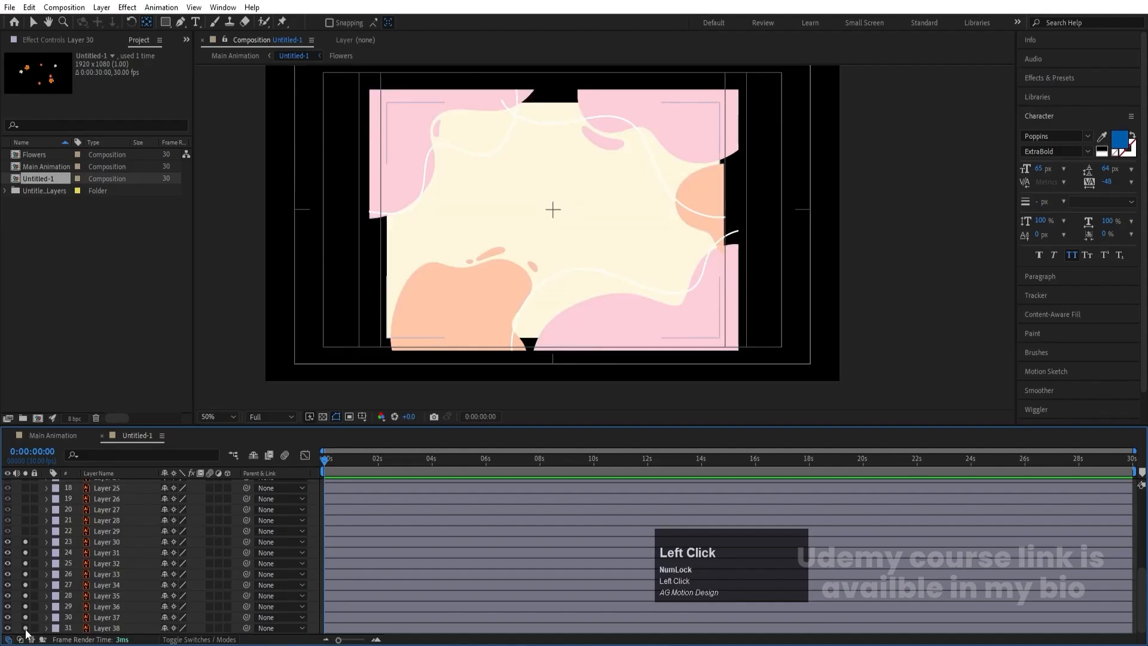
left_click(25, 534)
left_click(26, 534)
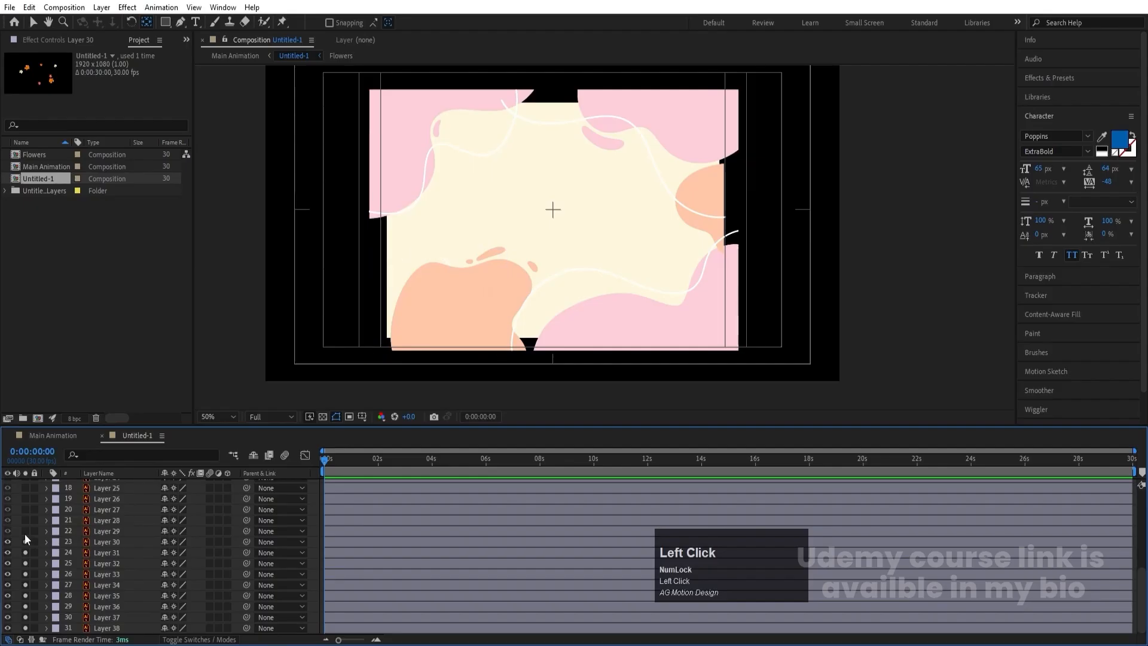
- Solo Layer 29 as well and pre-compose Layers 29 to 38 into a new composition named Bg Elements
left_click(25, 531)
left_click(25, 521)
left_click(26, 521)
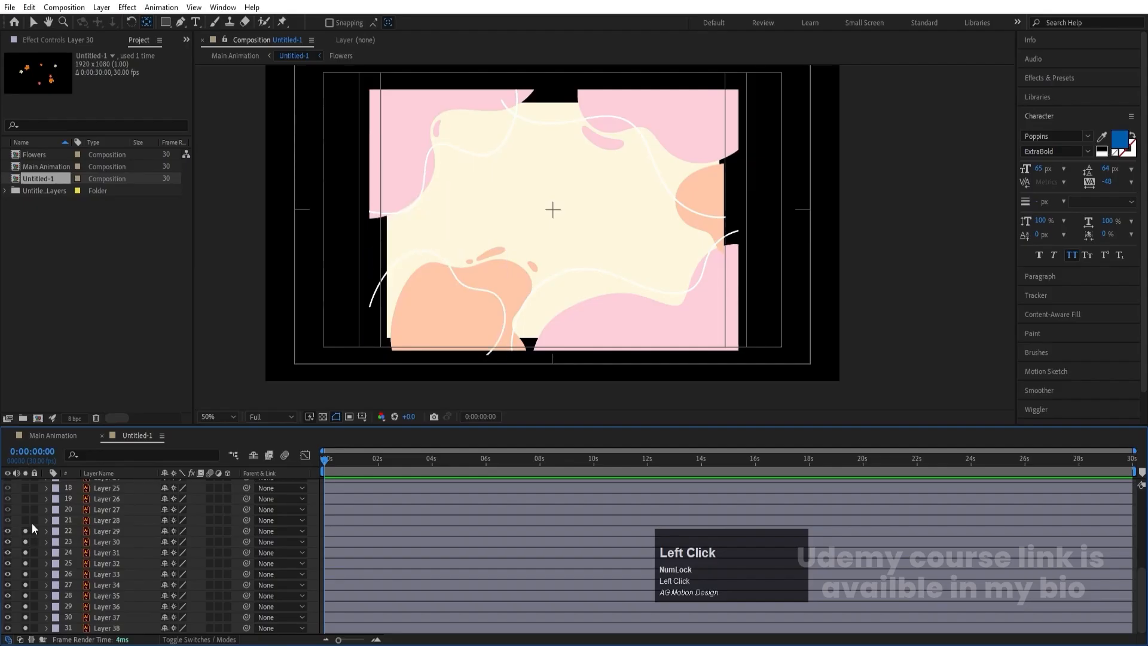
left_click(109, 531)
left_click(108, 628, "shift")
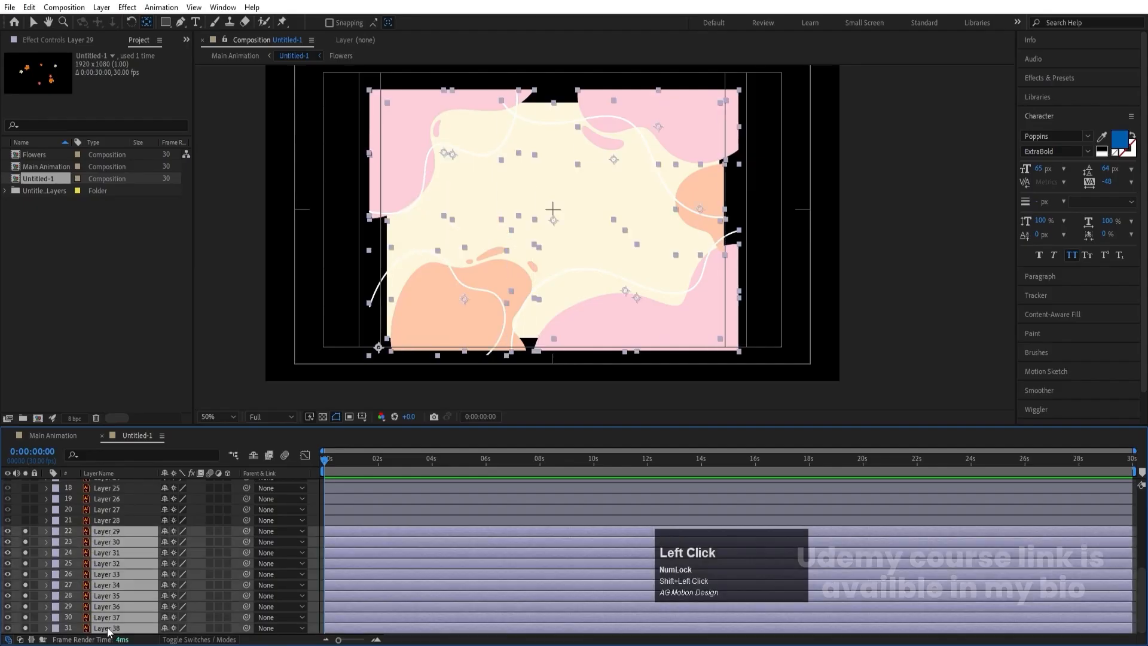
key("ctrl+shift+c")
type("Bg")
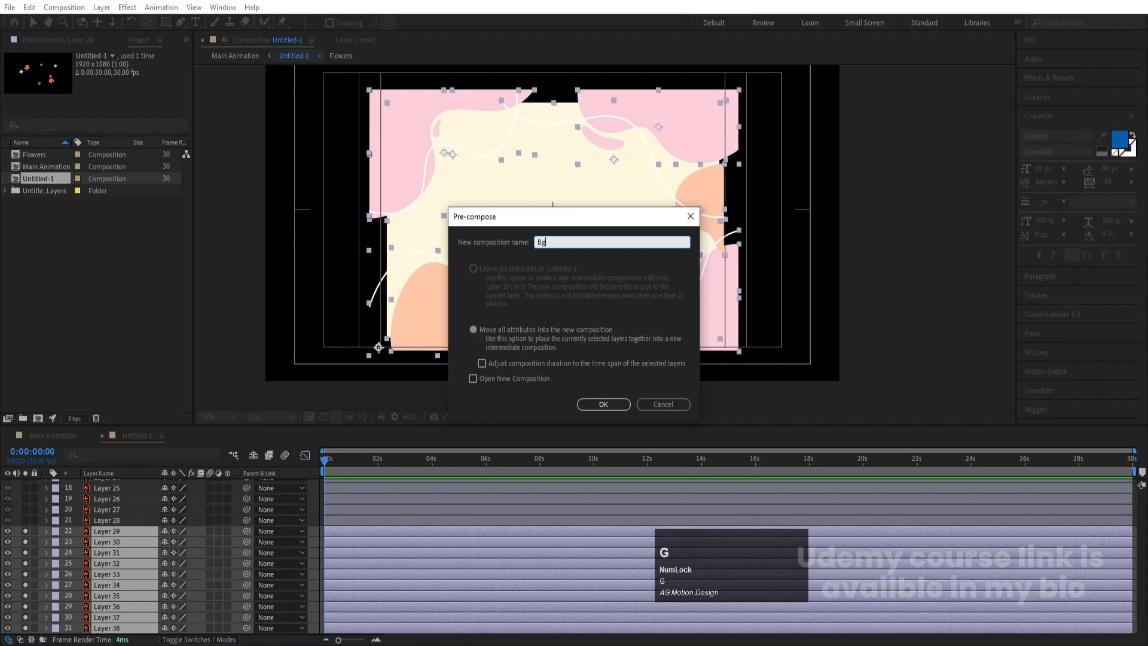
type(" Elements")
key("Return")
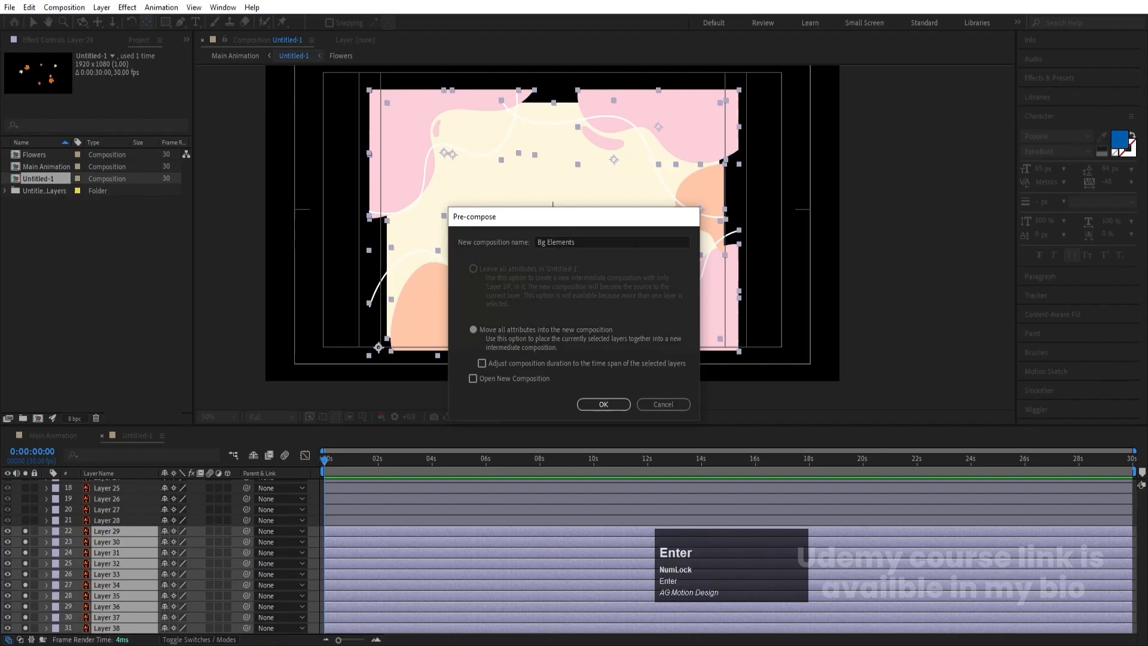
- Make the Flowers layer visible and open the Bg Elements composition
scroll(25, 599, "up", 5)
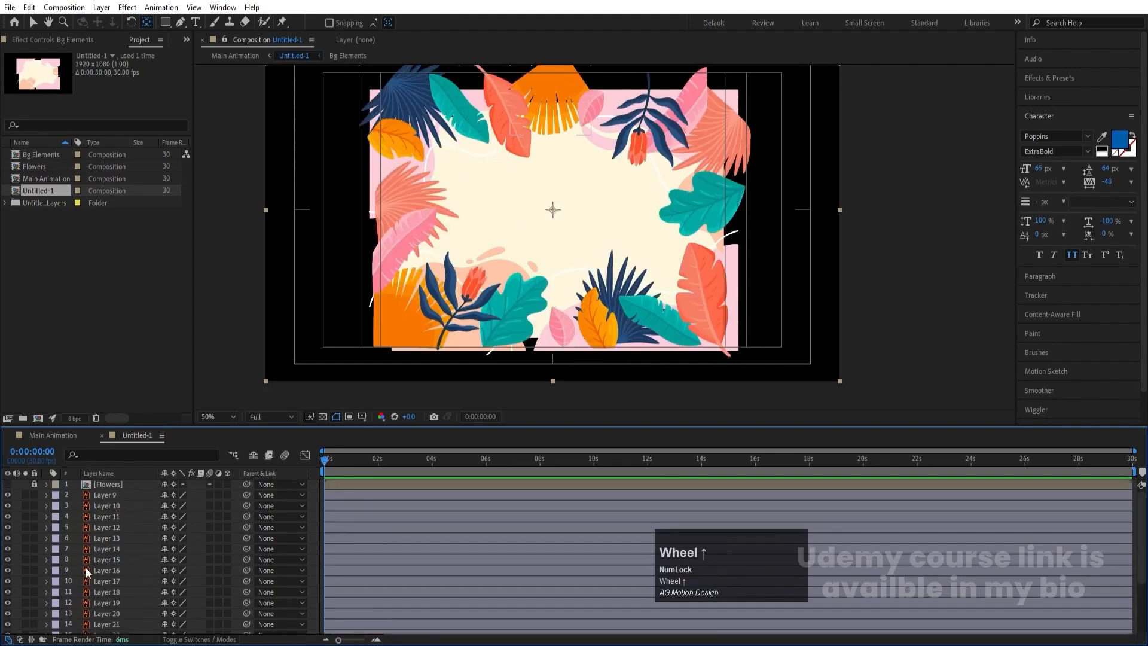
left_click(9, 490)
scroll(9, 489, "down", 4)
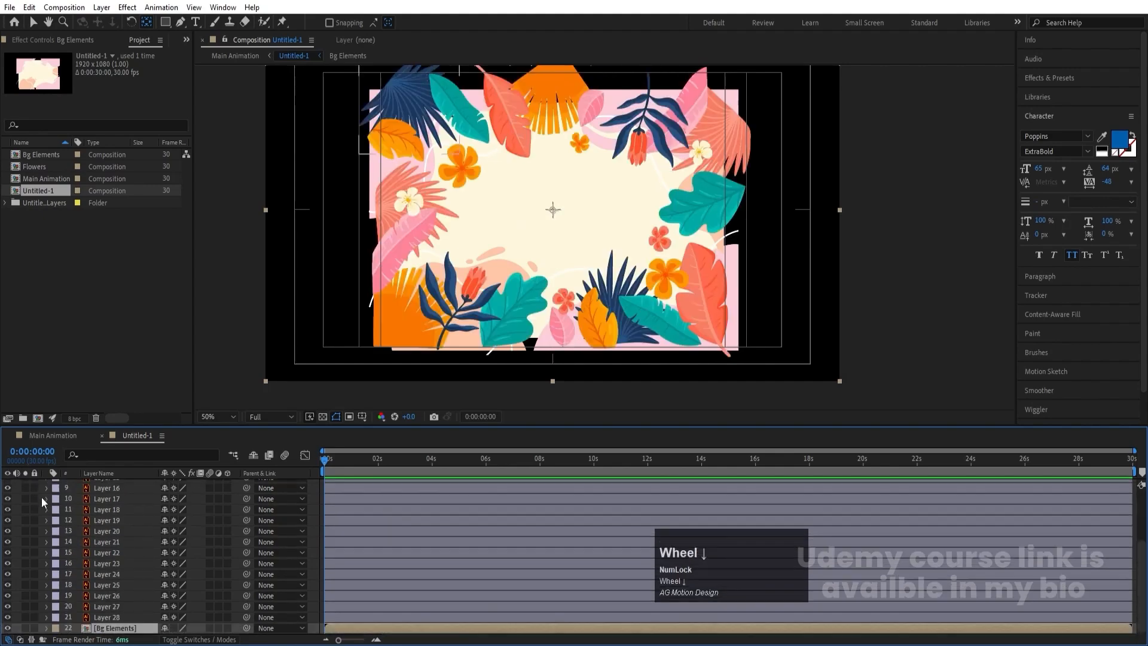
double_click(98, 629)
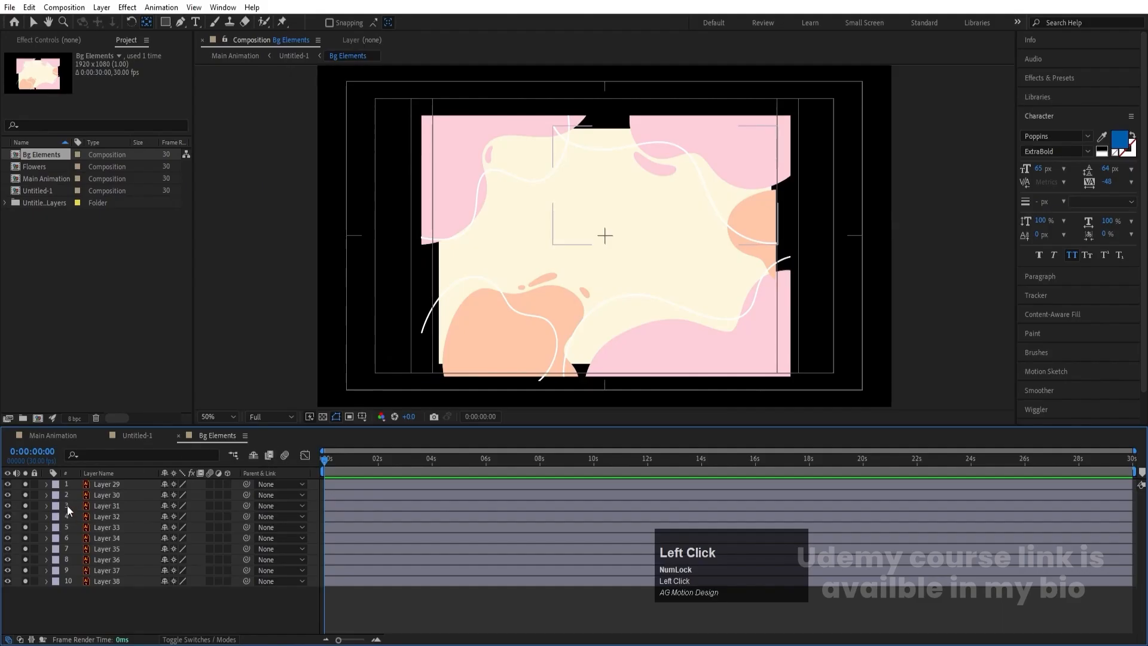
- Turn off solo for all layers, Layer 29 to Layer 38, in the Bg Elements composition
key("ctrl+a")
left_click(232, 417)
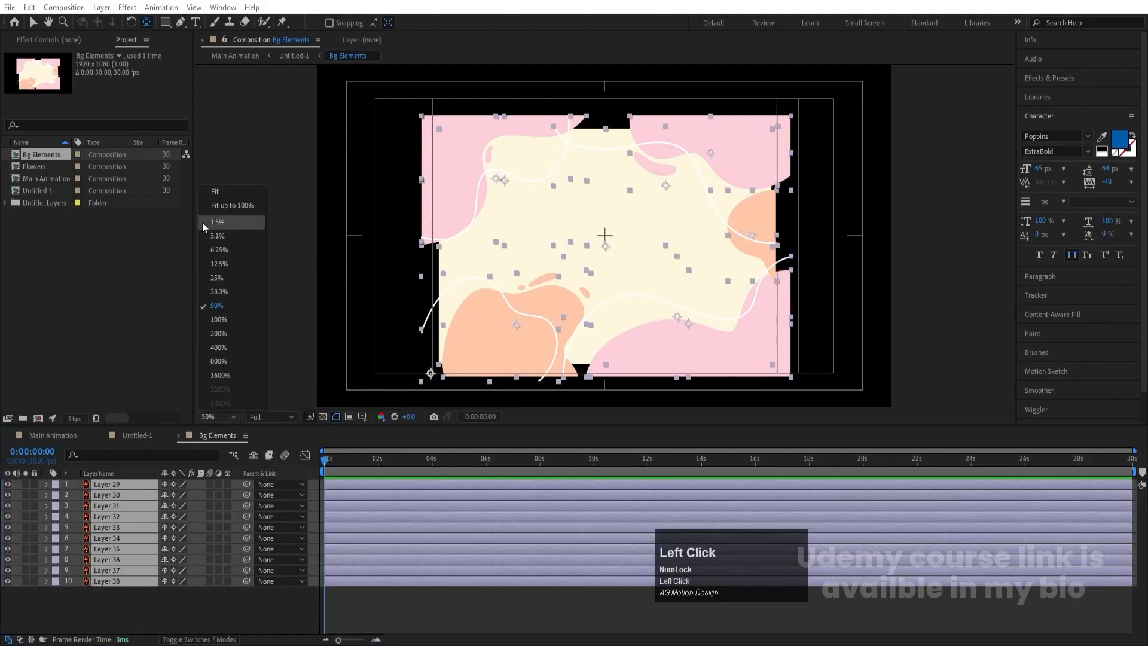
left_click(233, 199)
left_click(148, 596)
left_click(121, 580)
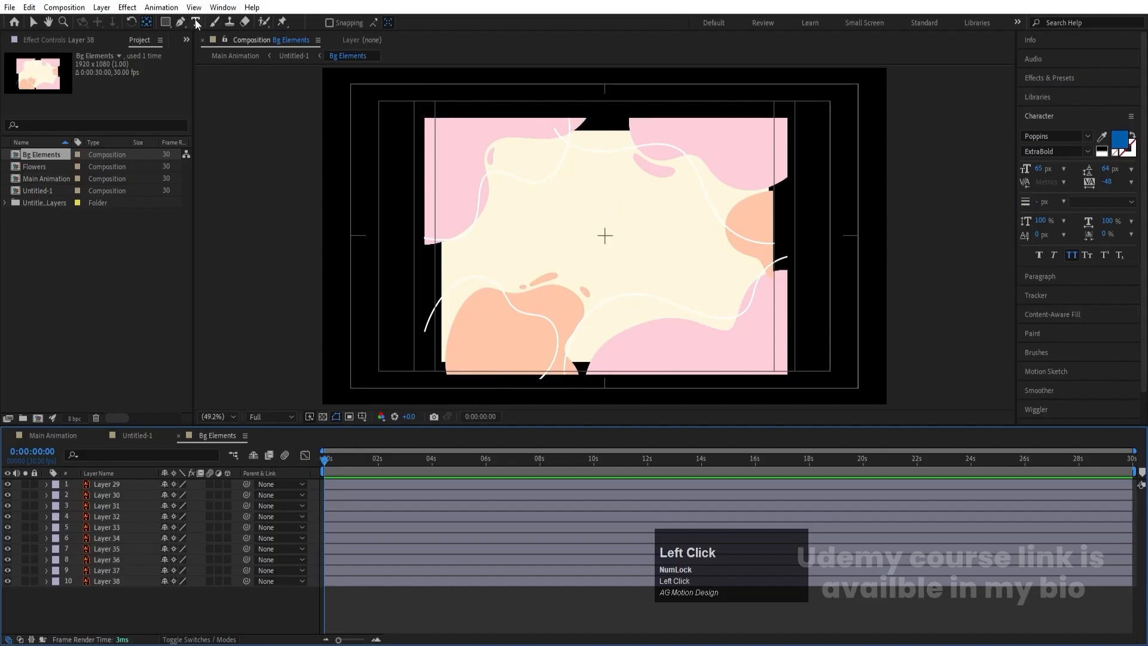
- Draw an ellipse with a red fill and no stroke over the middle of the cream background
left_click(176, 28)
left_click(222, 53)
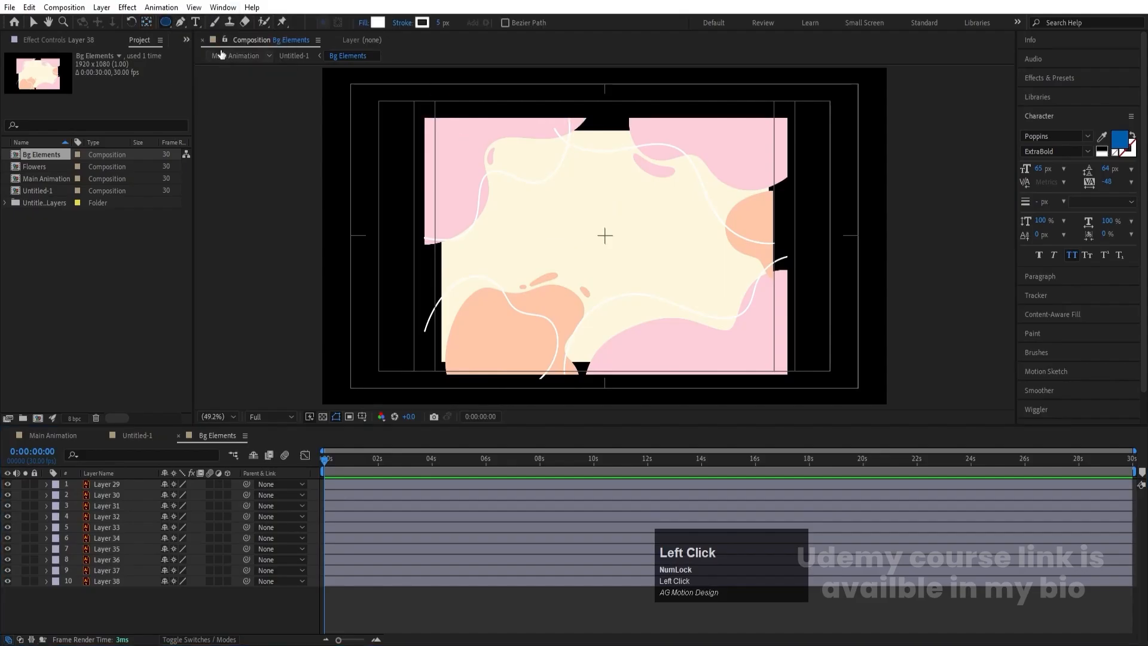
left_click(402, 22)
left_click(514, 286)
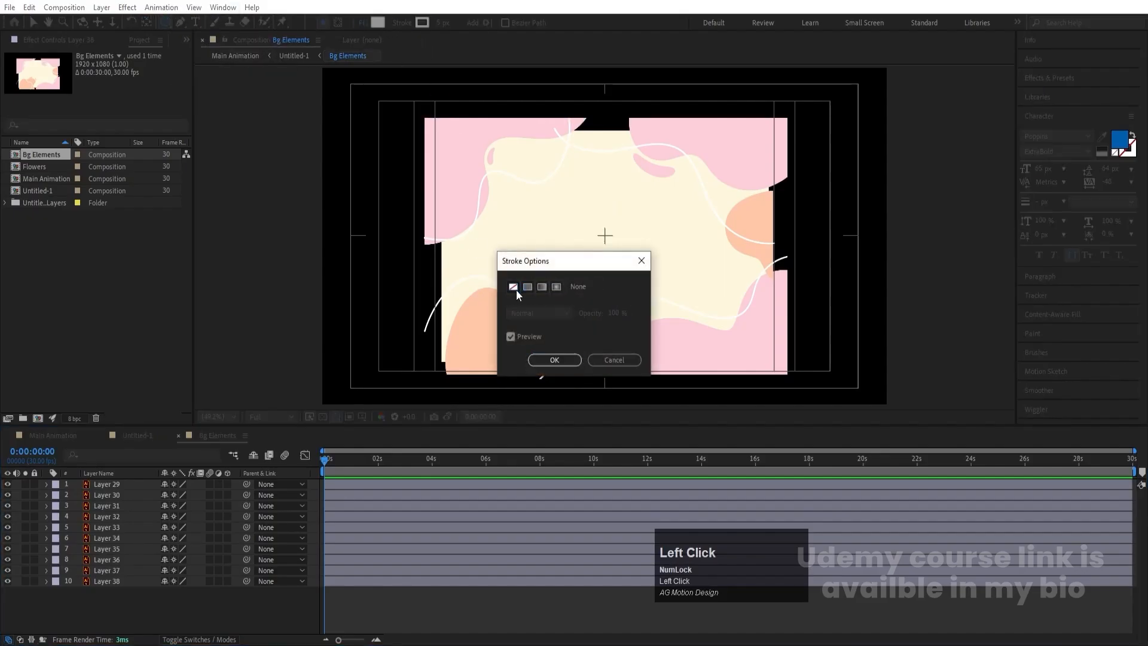
left_click(553, 360)
left_click(377, 23)
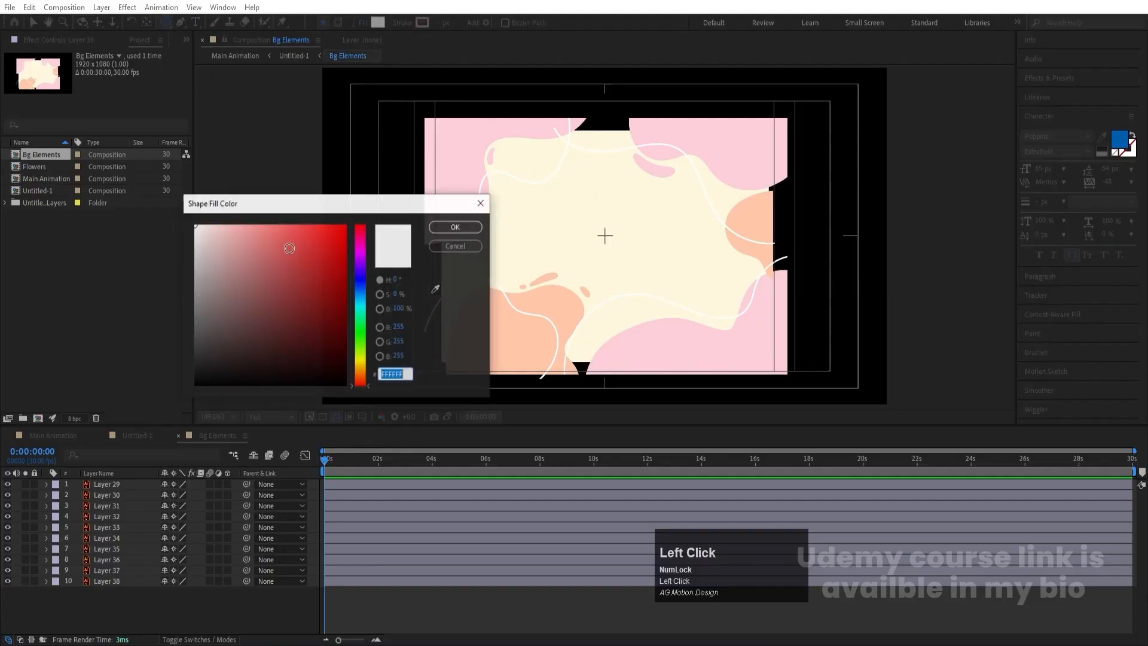
left_click(456, 227)
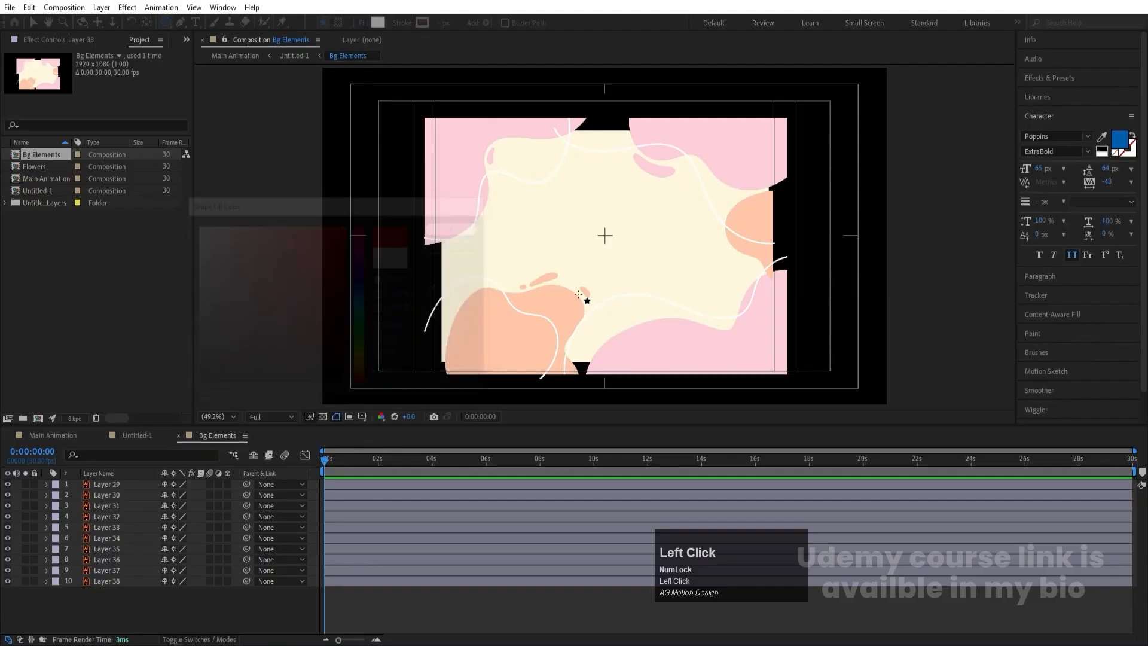
left_click_drag(537, 171, 647, 297)
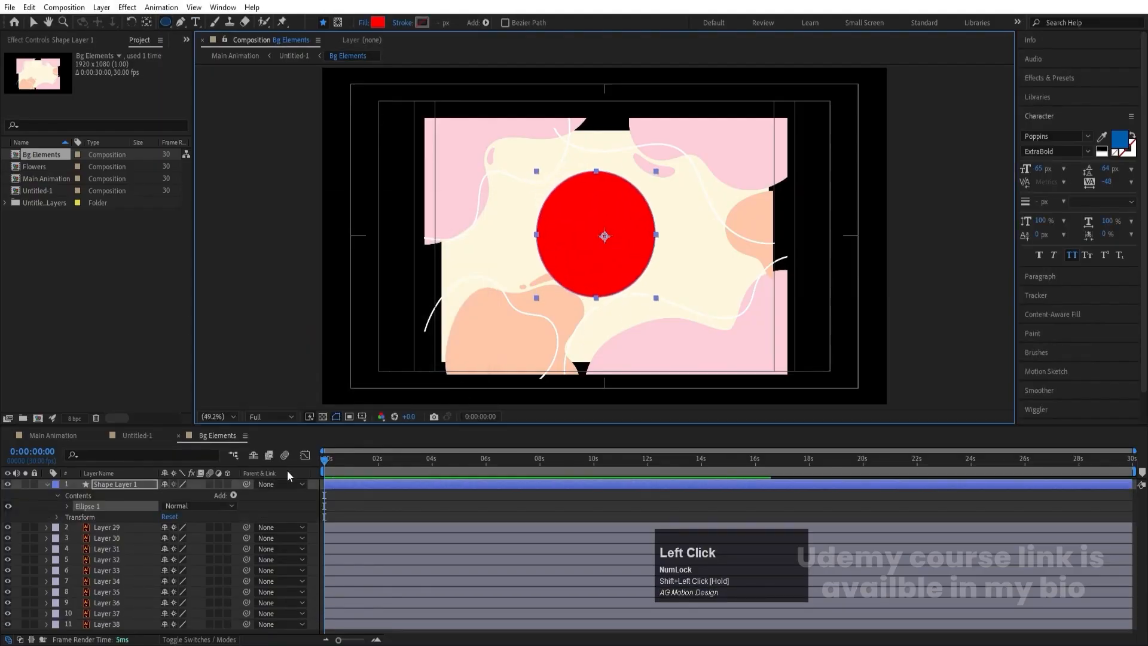
- Center the red ellipse's anchor point and align the shape layer horizontally and vertically to the composition's center
left_click(341, 486)
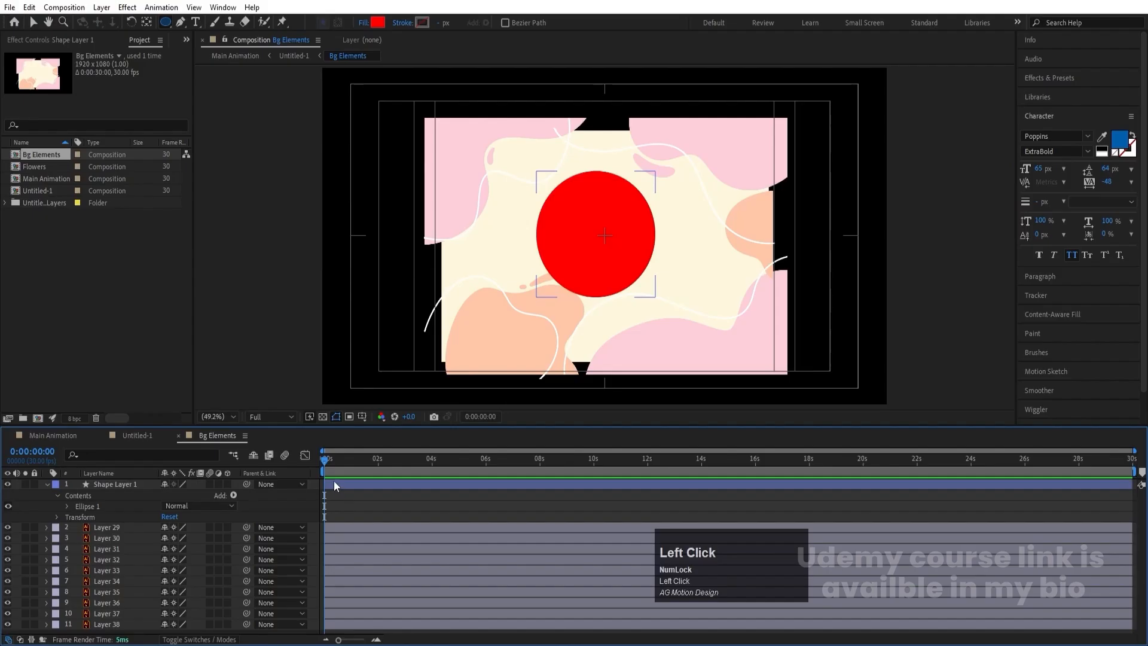
left_click(335, 486)
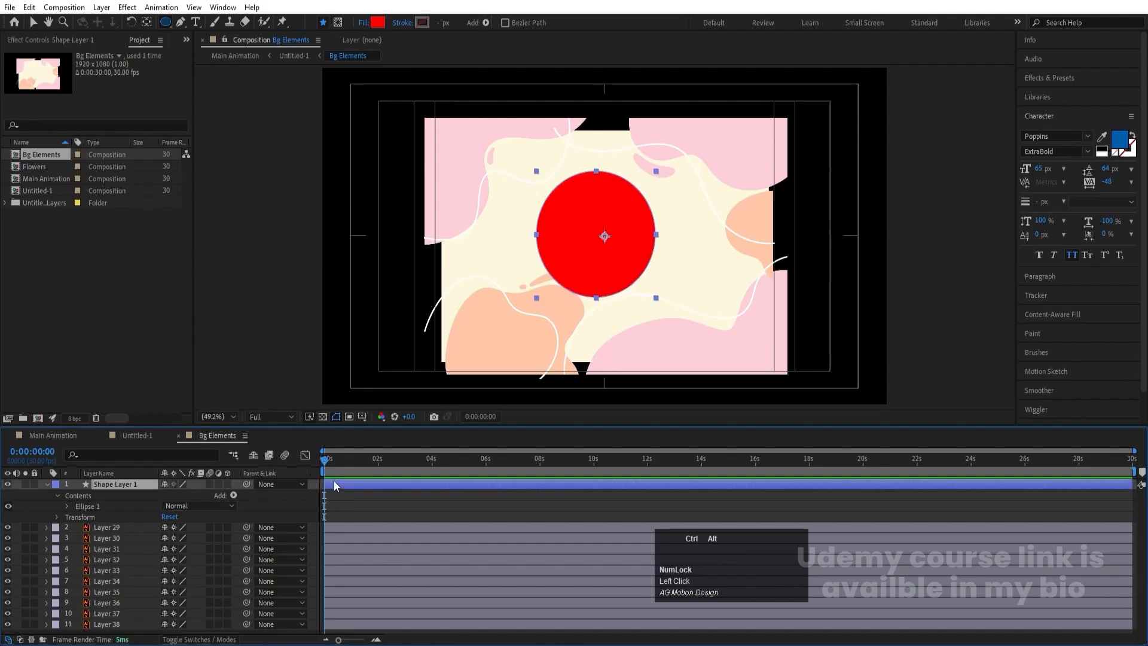
key("ctrl+alt+Home")
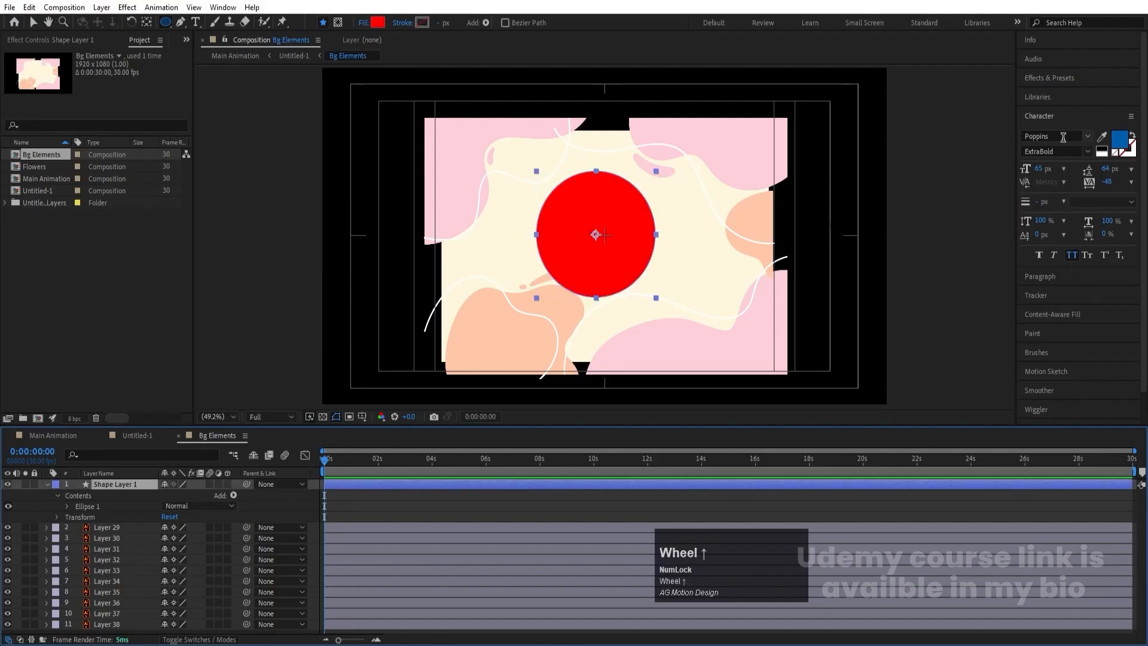
left_click(1055, 116)
left_click(1042, 306)
left_click(1050, 339)
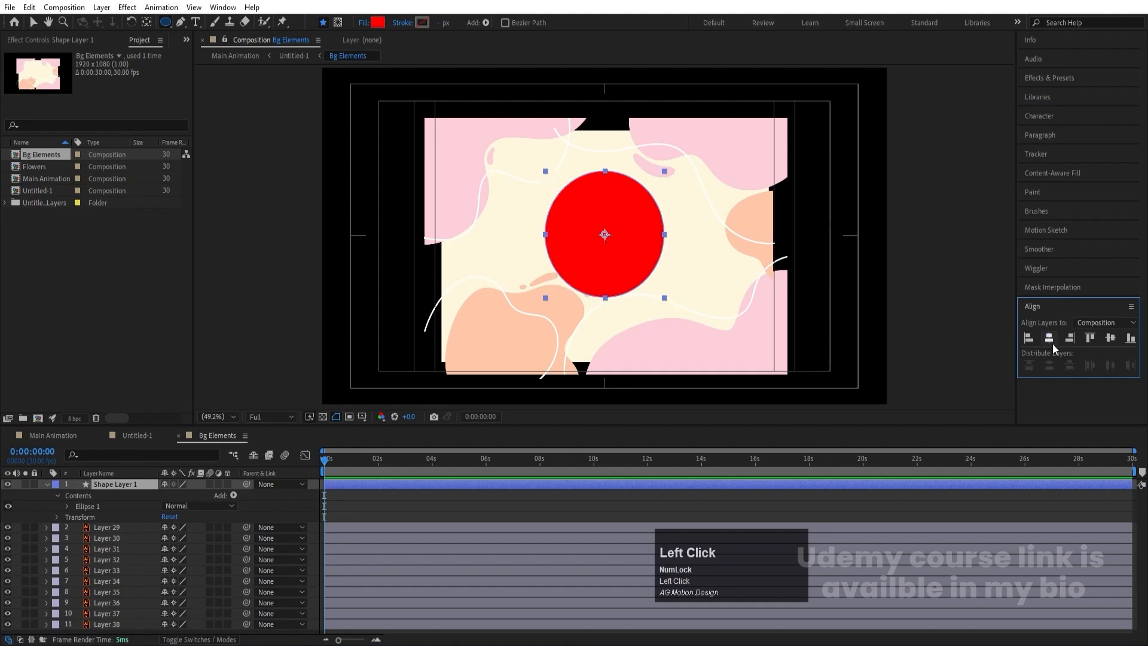
left_click(1111, 338)
- Move Shape Layer 1 directly above Layer 38 and use it as Layer 38's alpha matte
left_click_drag(117, 484, 127, 624)
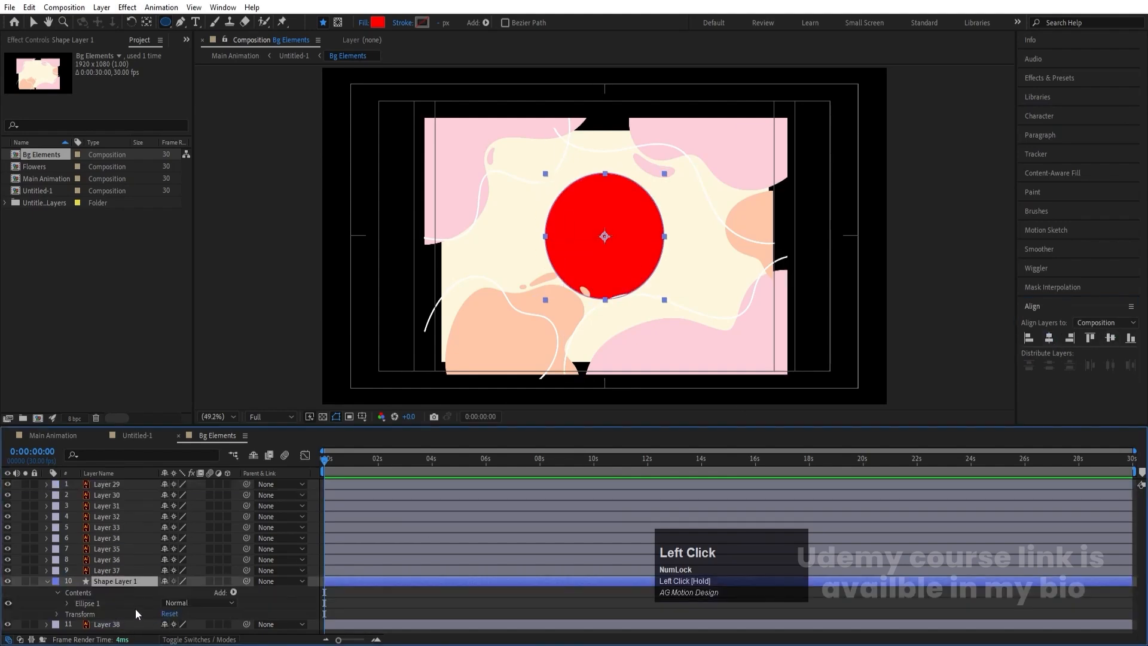
key("F4")
left_click(233, 624)
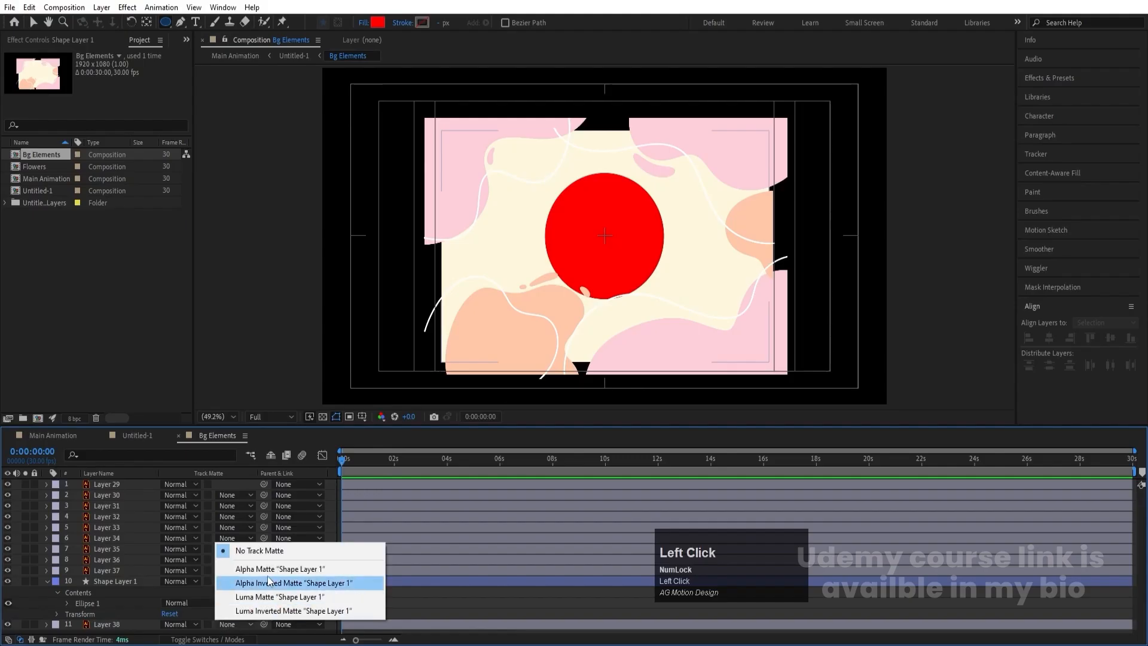
left_click(266, 570)
left_click(48, 580)
- Set Shape Layer 1's scale to 0% and add a scale keyframe at the start of the timeline
left_click(107, 583)
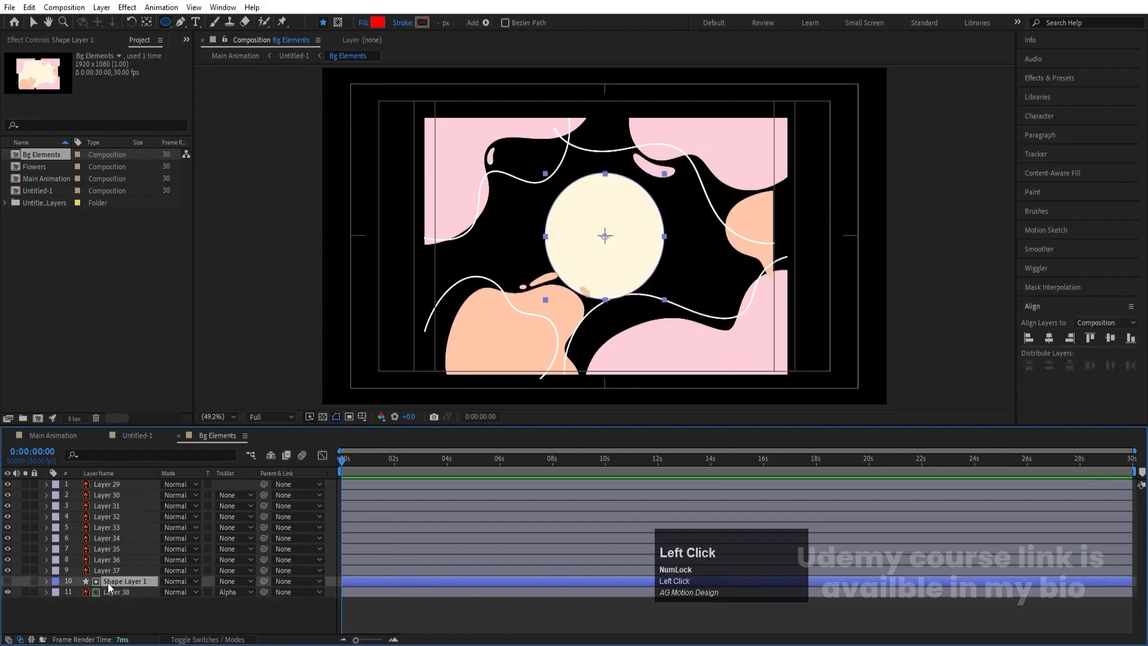
key("s")
left_click(177, 592)
type("0")
key("Return")
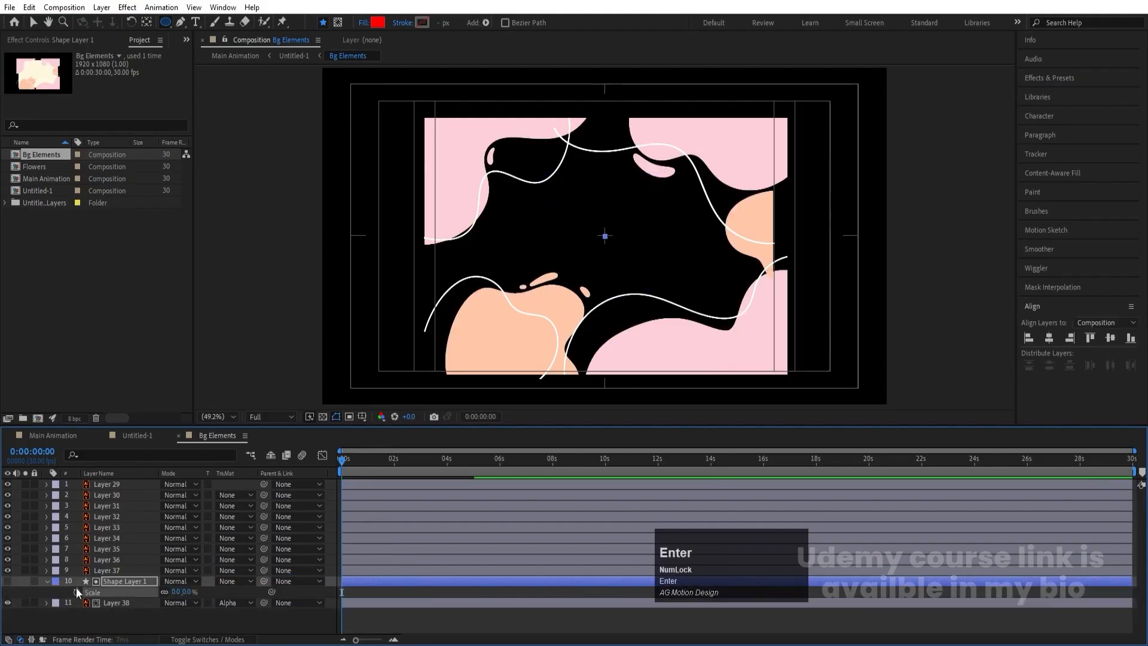
left_click(76, 592)
- Add a 333% scale keyframe to Shape Layer 1 at 0:00:01:20
key("equal")
key("equal")
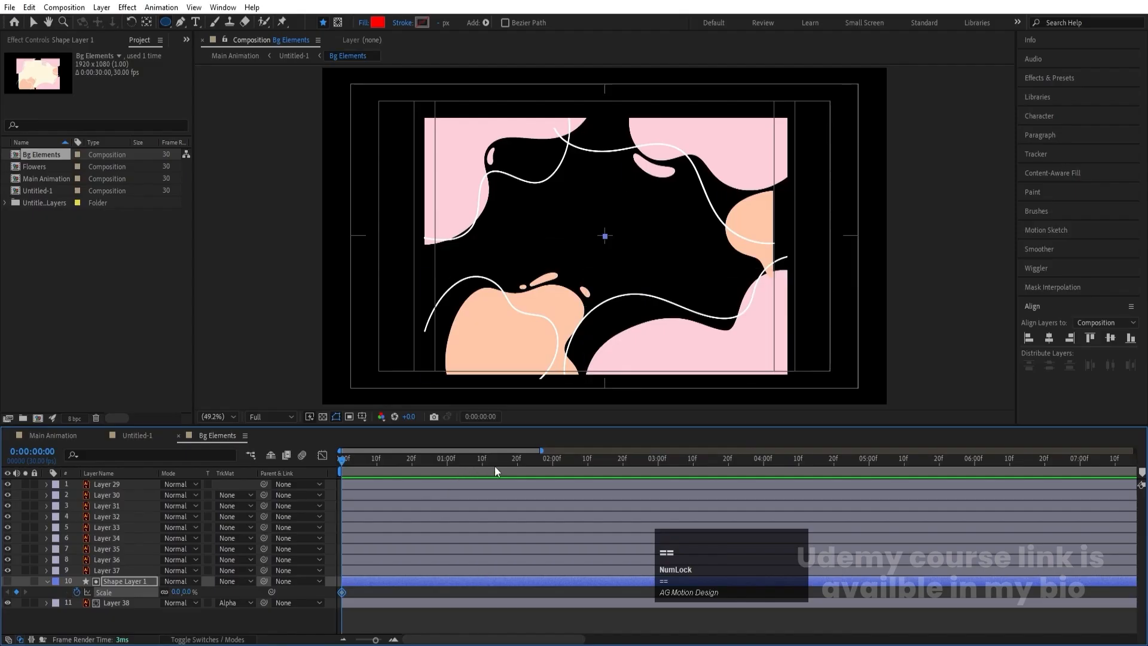
left_click(517, 467)
left_click_drag(180, 592, 329, 539)
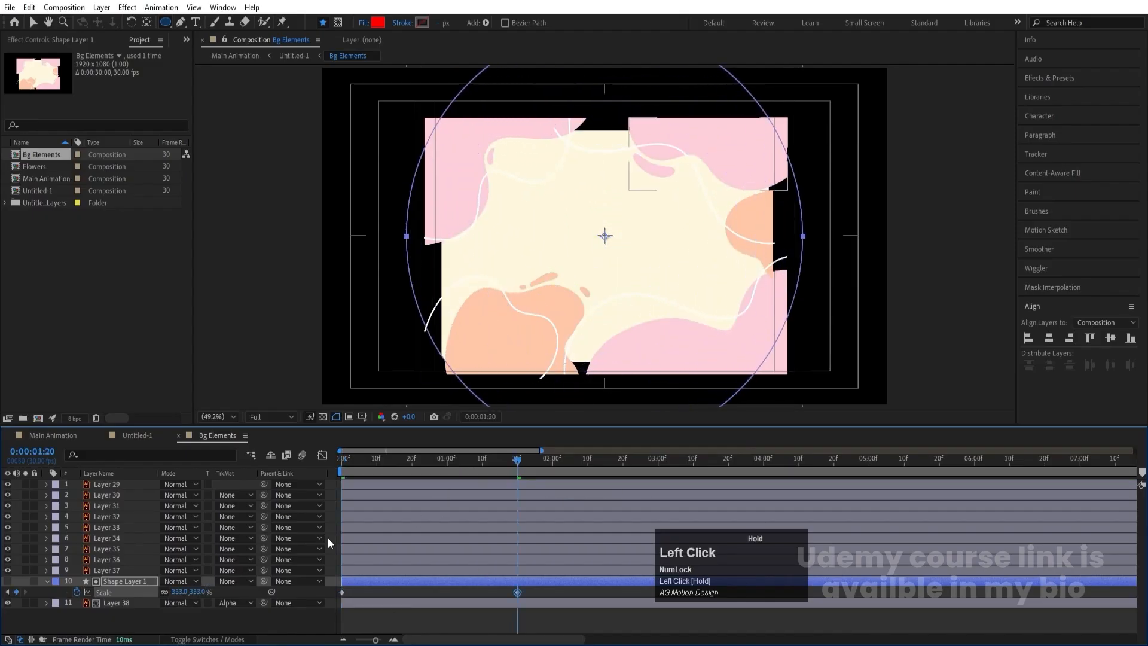
- Apply Easy Ease to both scale keyframes and preview the background's circular reveal from the start
left_click_drag(576, 590, 335, 597)
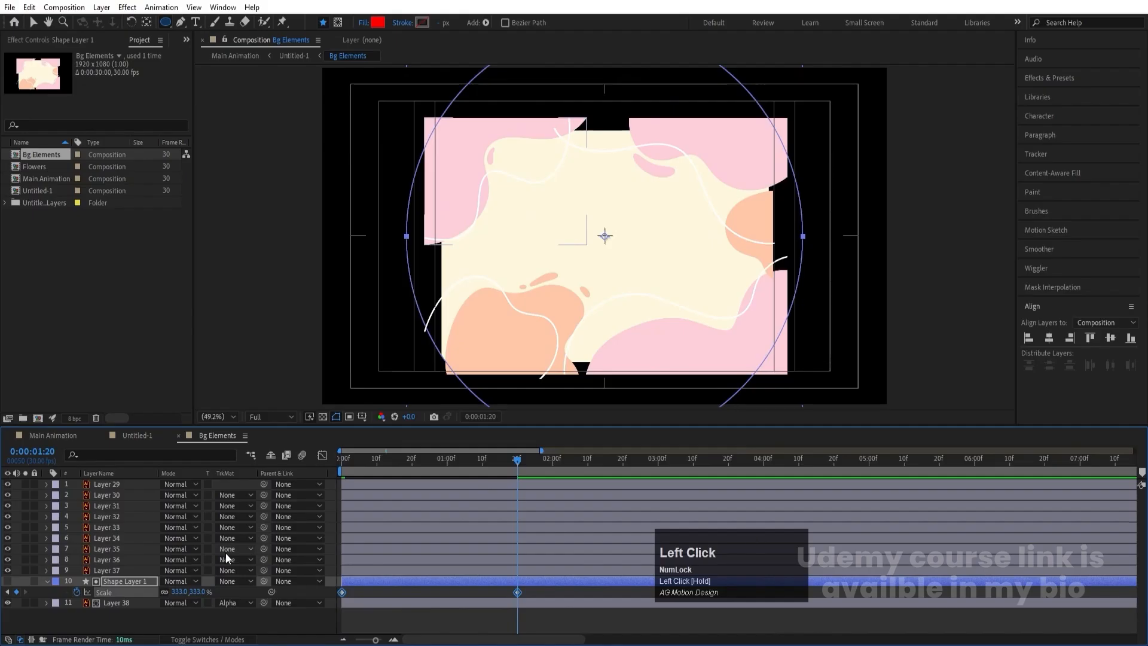
key("F9")
key("j")
key("space")
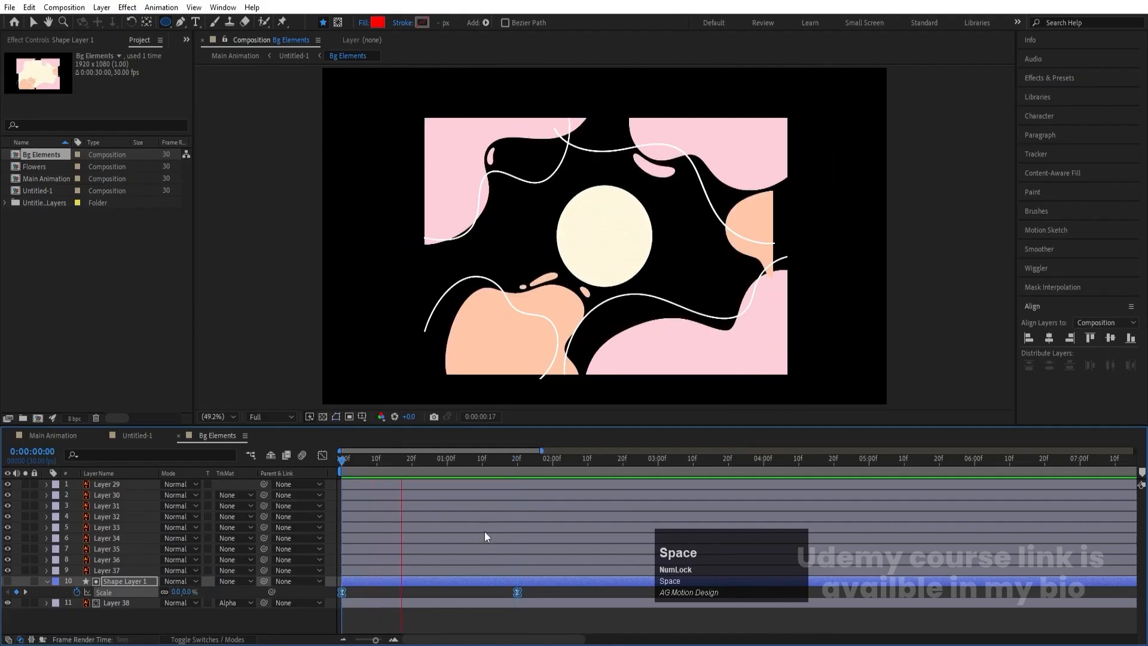
left_click_drag(392, 465, 228, 483)
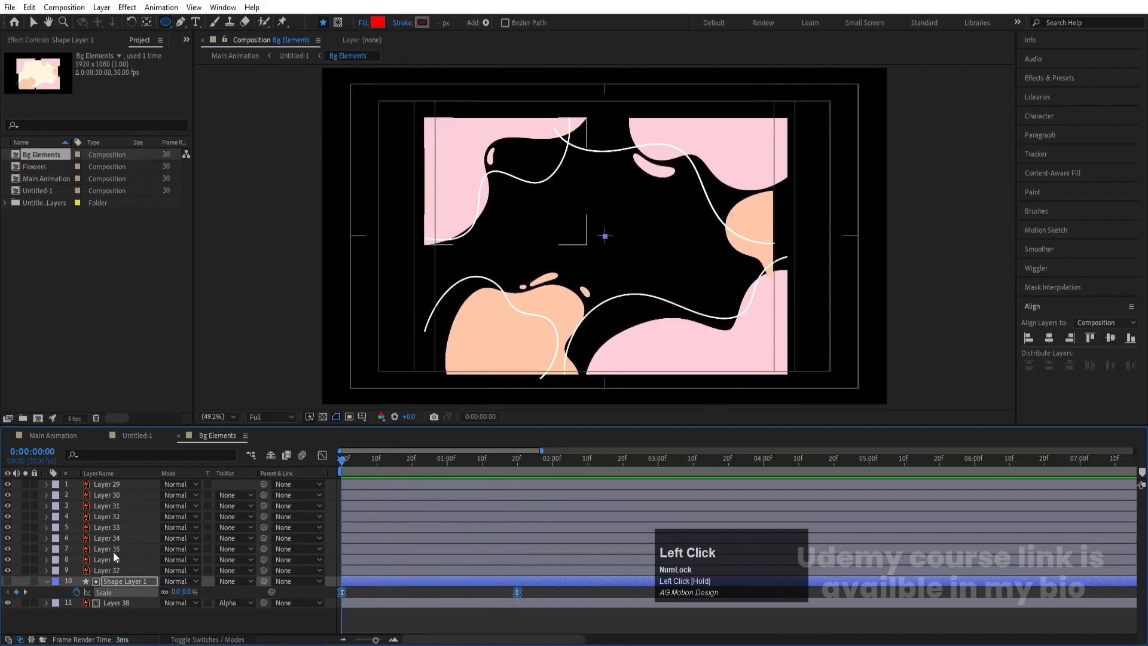
- Add position keyframes to Layers 29 to 37 at the start of the timeline and at 0:00:01:20
left_click(107, 569)
left_click(111, 484, "shift")
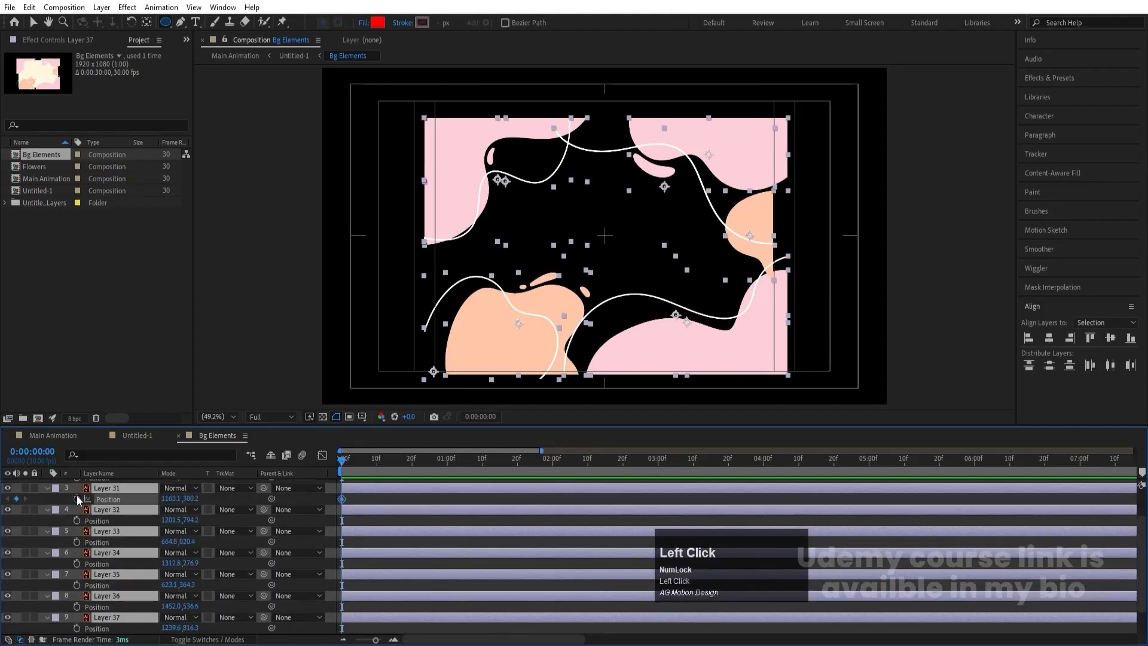
key("p")
scroll(459, 539, "down", 3)
key("k")
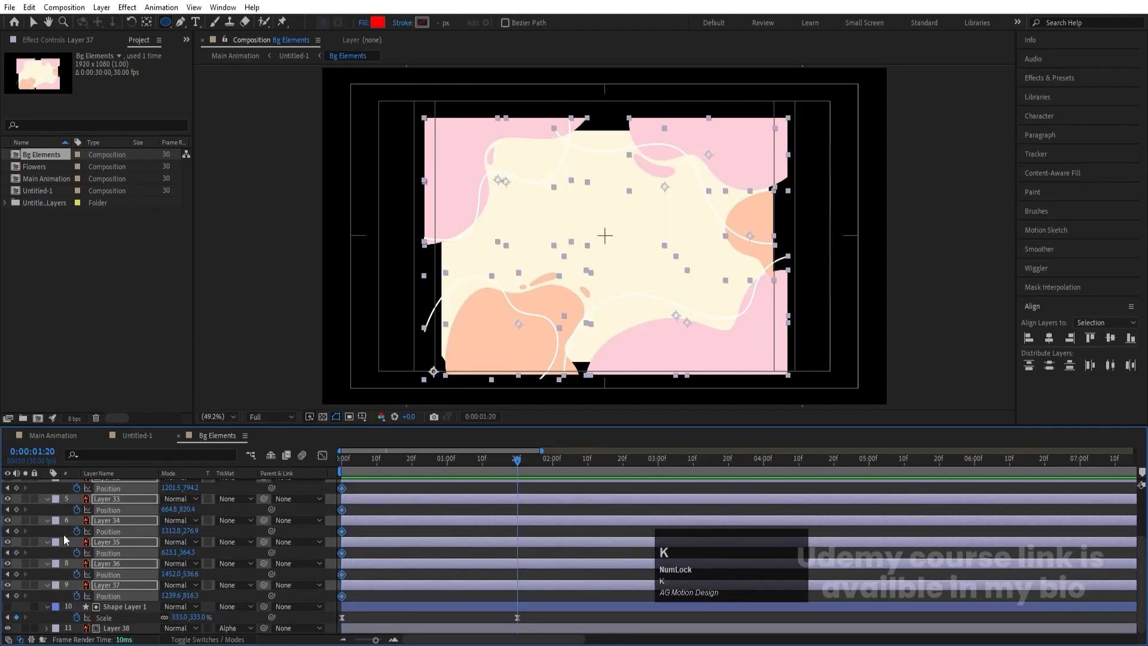
left_click(15, 533)
key("j")
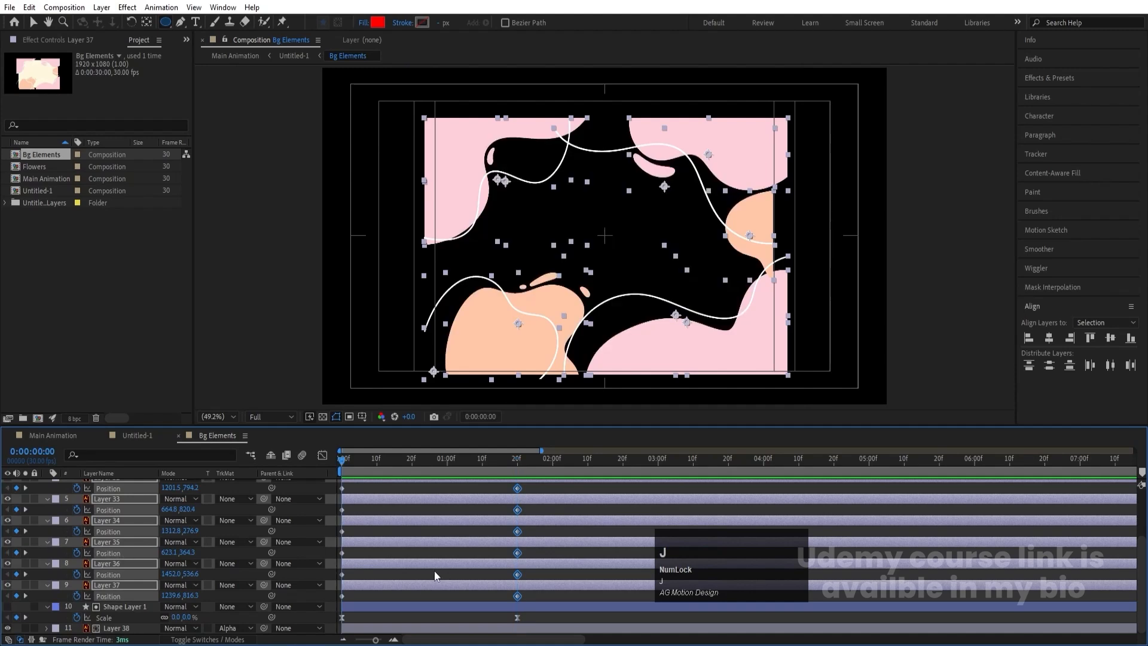
- At the first frame, move Layer 37's pink shape right to about x 1890 and Layer 29's white line past the composition's left edge
left_click(389, 576)
left_click(116, 584)
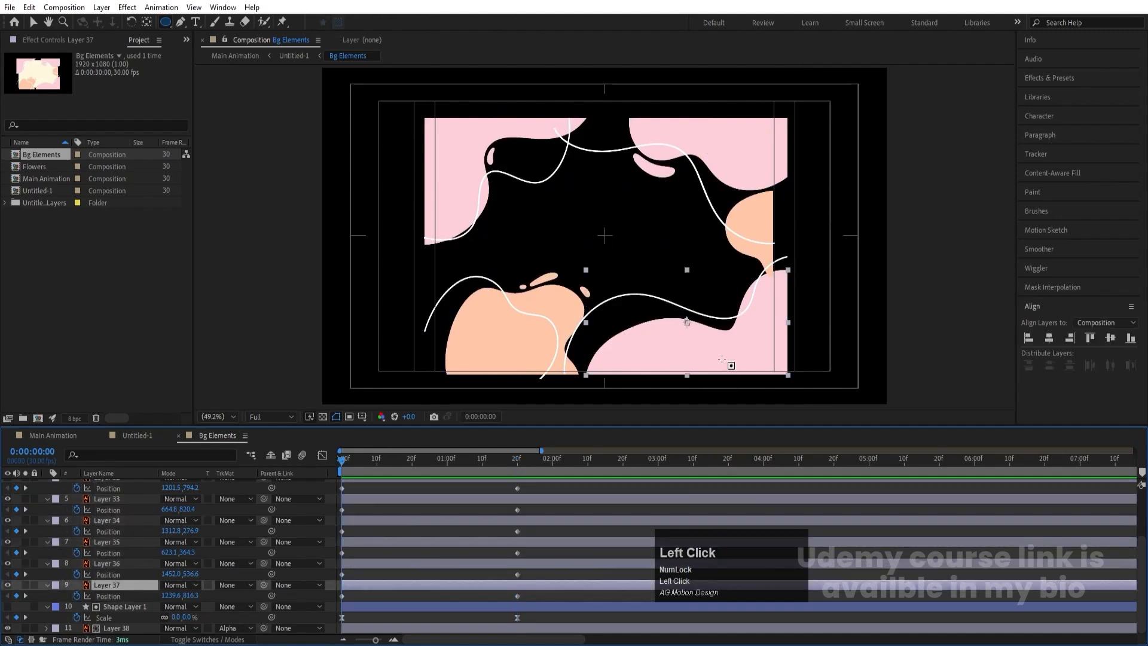
left_click_drag(728, 359, 822, 350)
left_click(494, 336)
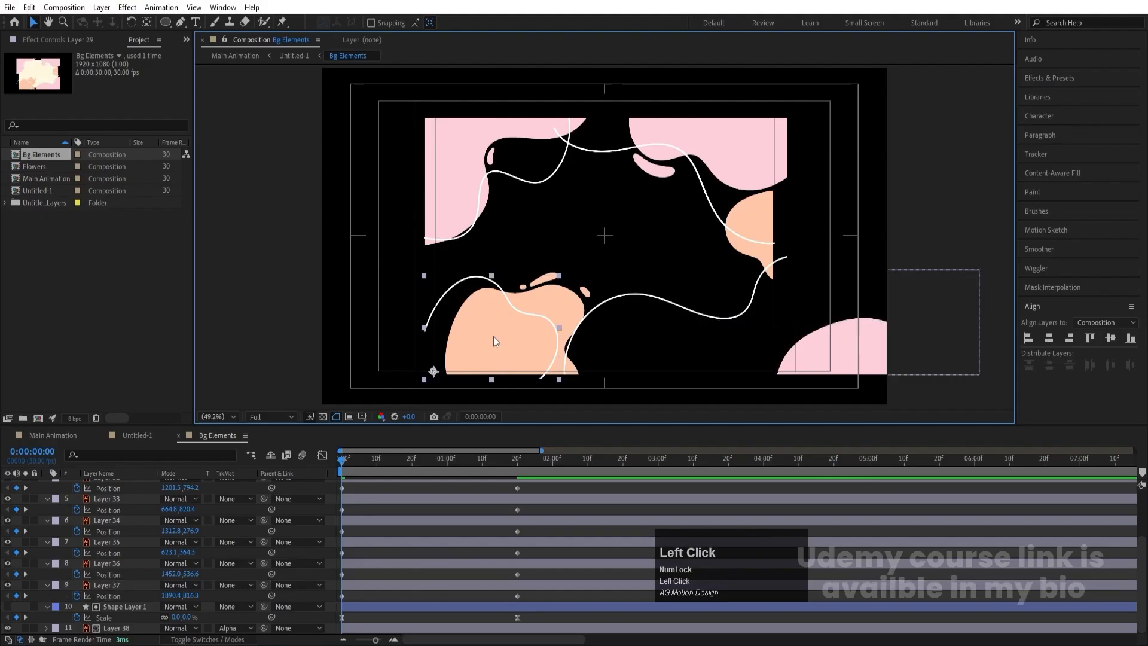
left_click_drag(426, 341, 316, 333)
- At the first frame, move Layer 32's white line and Layer 33's peach shape straight down to about y 1185 and y 1180
left_click(577, 326)
left_click(513, 322)
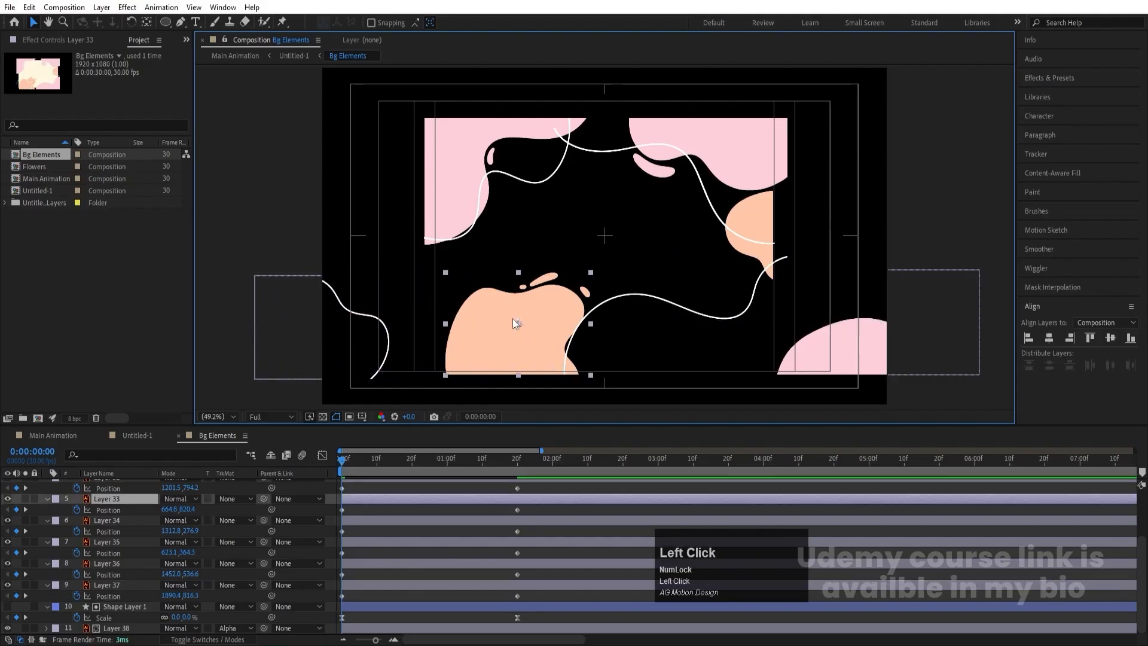
left_click(624, 313)
left_click_drag(722, 314, 731, 428)
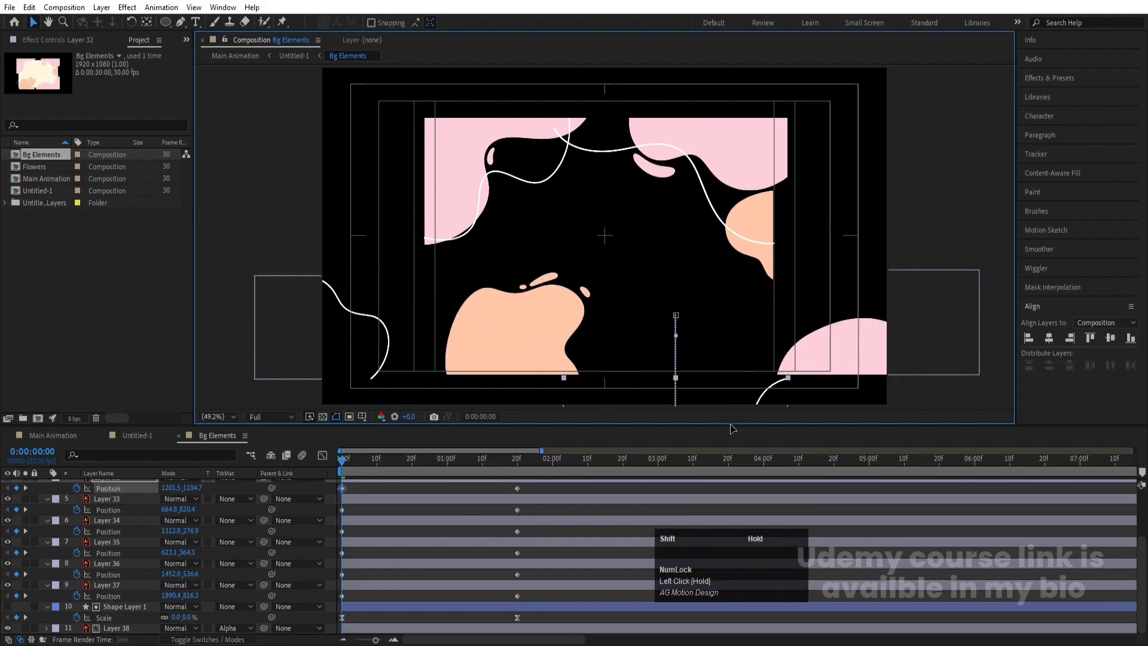
left_click(518, 323)
left_click_drag(518, 326, 518, 432)
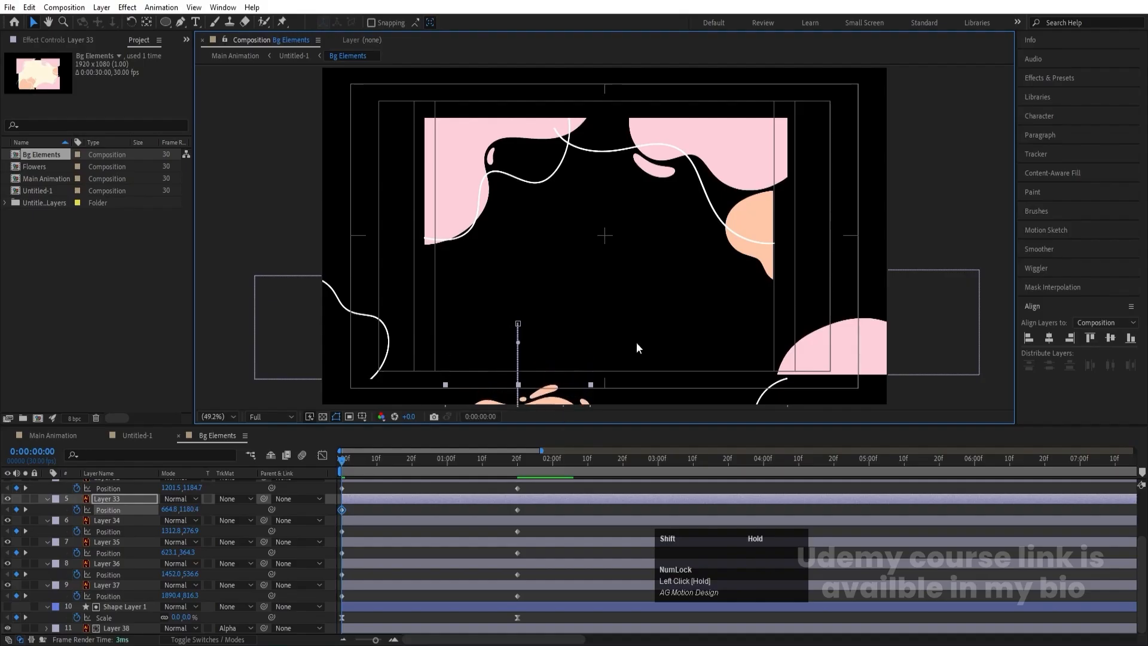
- At the first frame, move Layer 31's white line right to about x 1977 and Layer 30's white line left to about x -42
left_click(764, 222)
left_click_drag(737, 200, 975, 201)
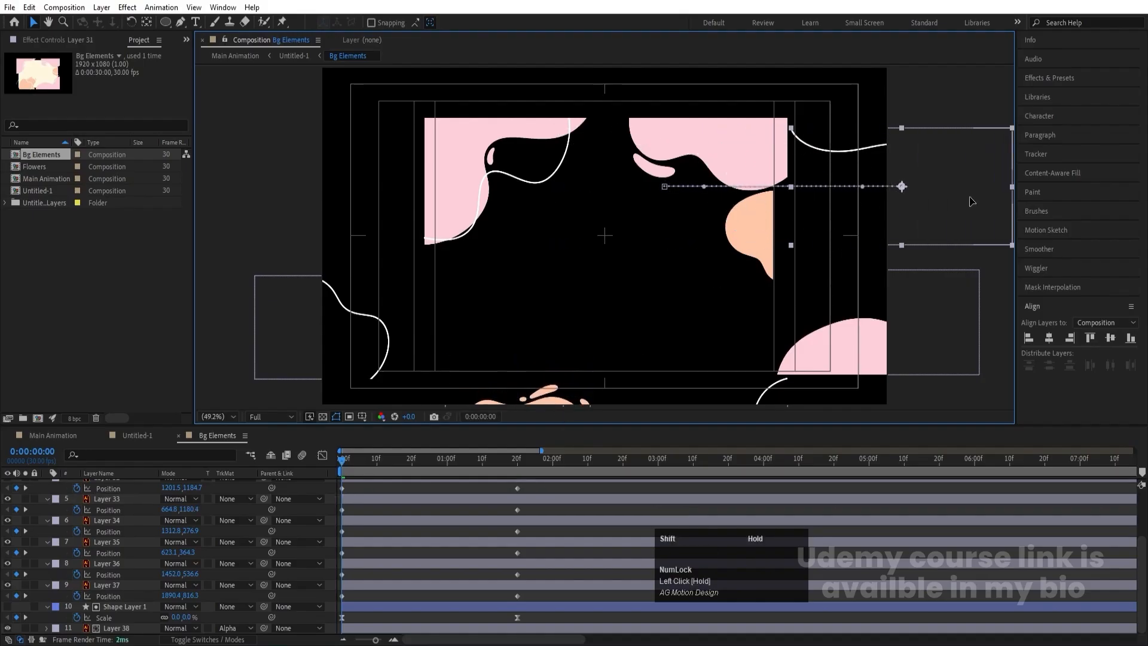
left_click(556, 175)
left_click_drag(556, 175, 369, 175)
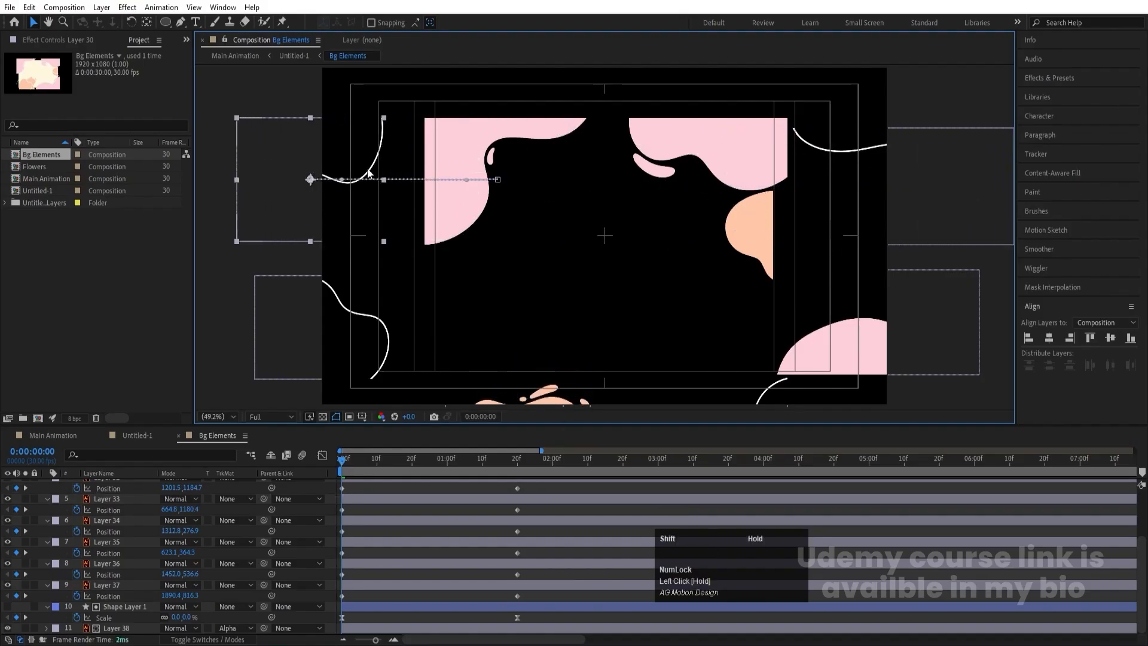
- At the first frame, move Layer 35's pink shape left to about x -34 and Layer 34's pink shape right to about x 1970
left_click(546, 134)
left_click_drag(546, 134, 354, 135)
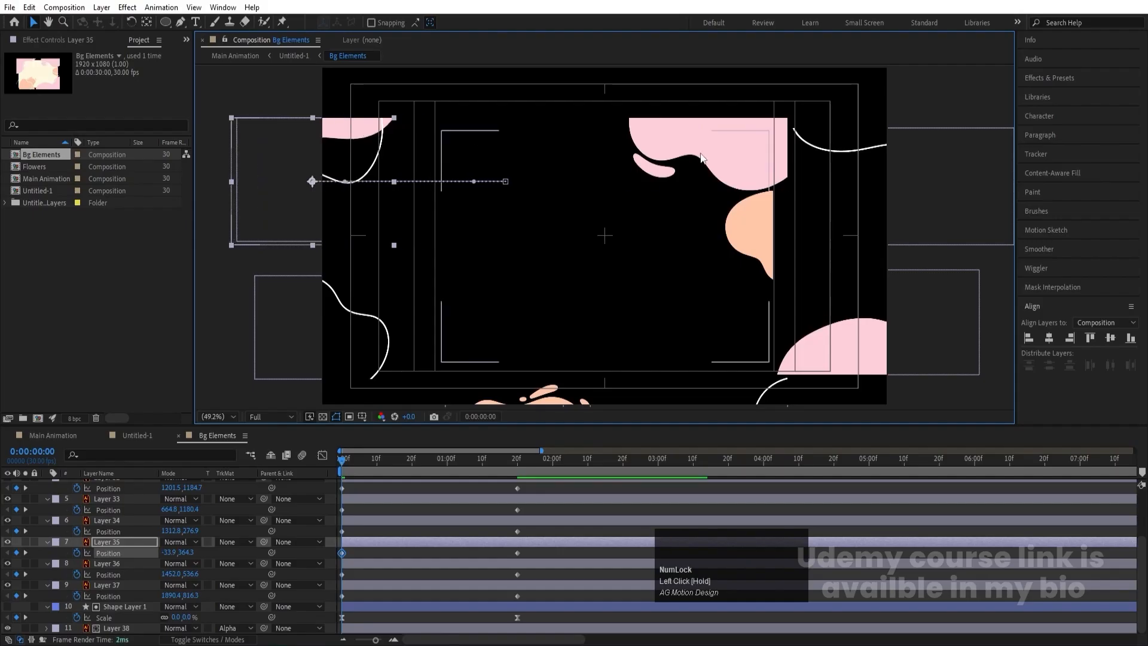
left_click(690, 146)
left_click_drag(690, 147, 884, 146)
- Move Layer 36's peach shape right to about x 1735 at the first frame and preview the slide-in animation
left_click(735, 216)
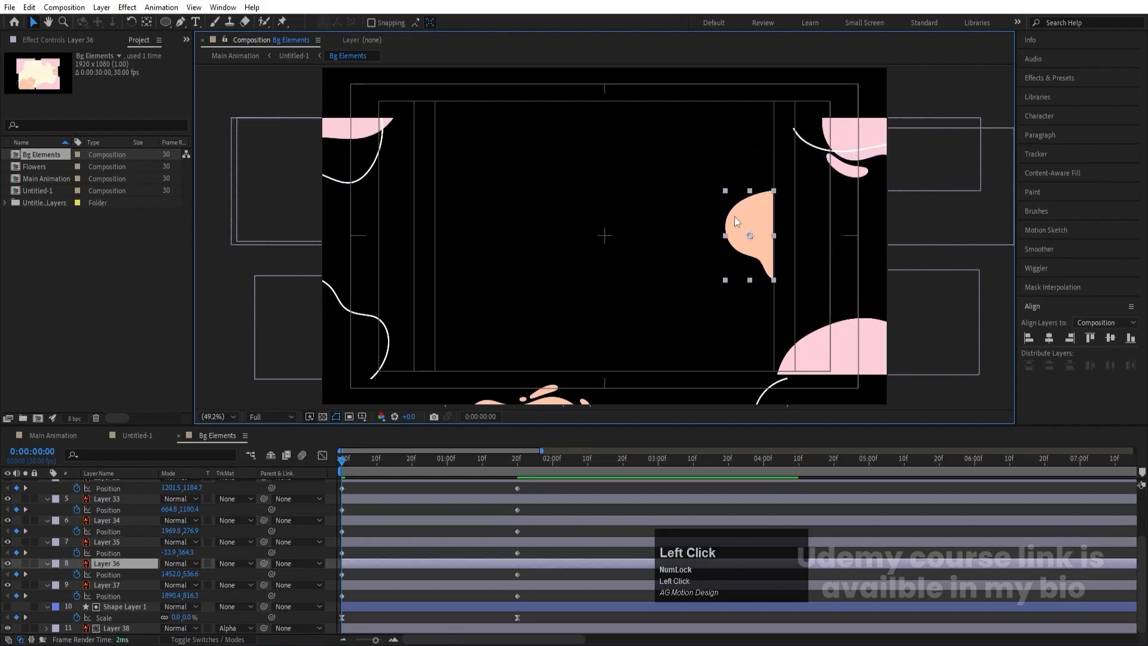
left_click_drag(740, 251, 819, 253)
key("space")
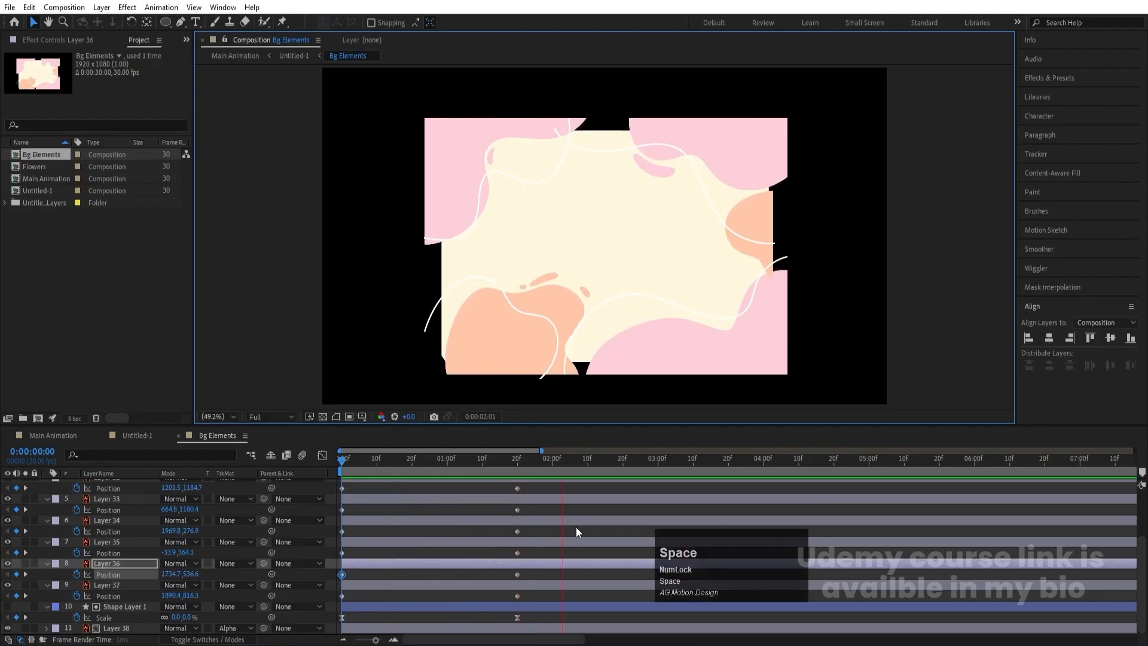
- Apply Easy Ease to all position keyframes of Layers 29 to 37 and reshape their speed curves to peak early with a long slowdown
scroll(554, 560, "down", 1)
left_click_drag(537, 592, 270, 316)
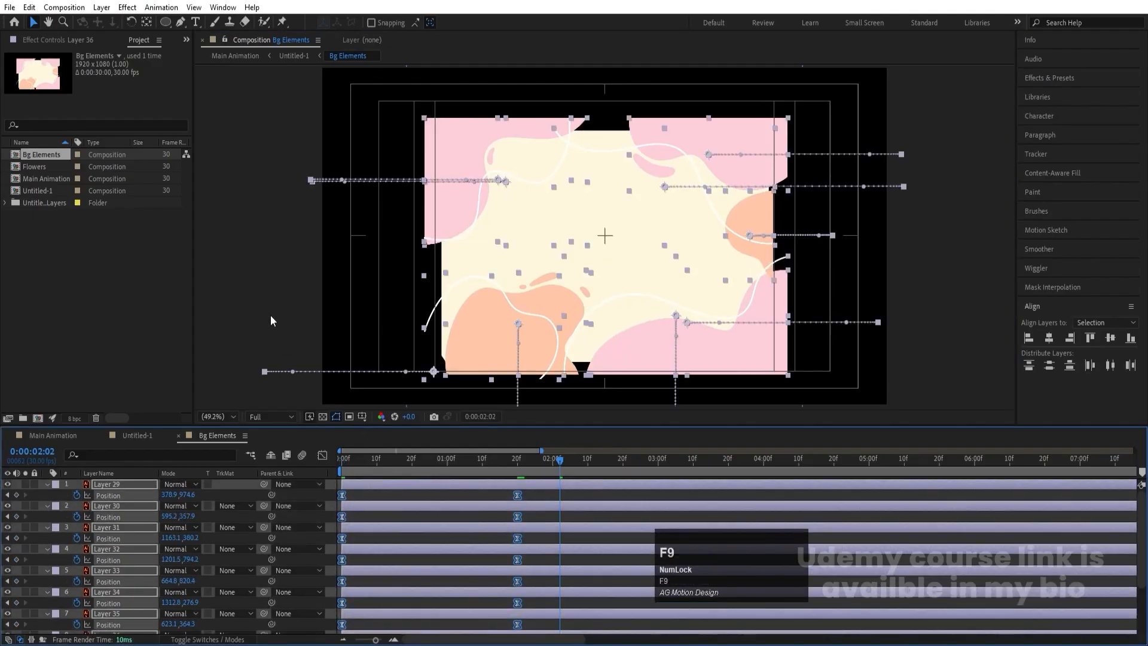
left_click(322, 455)
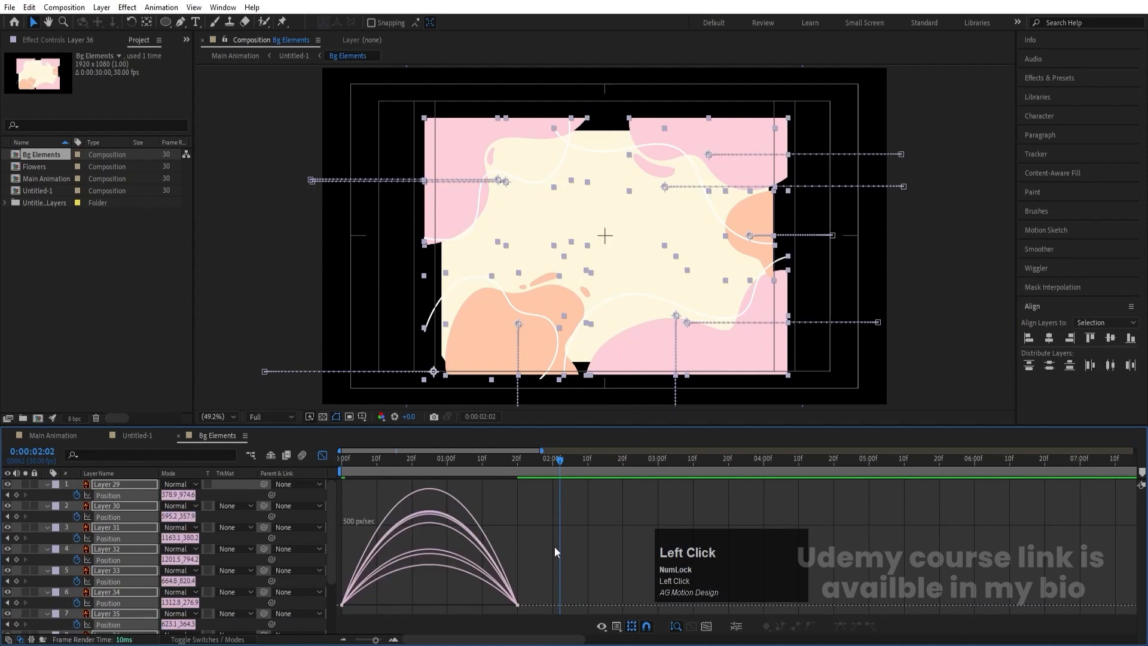
left_click_drag(555, 552, 385, 604)
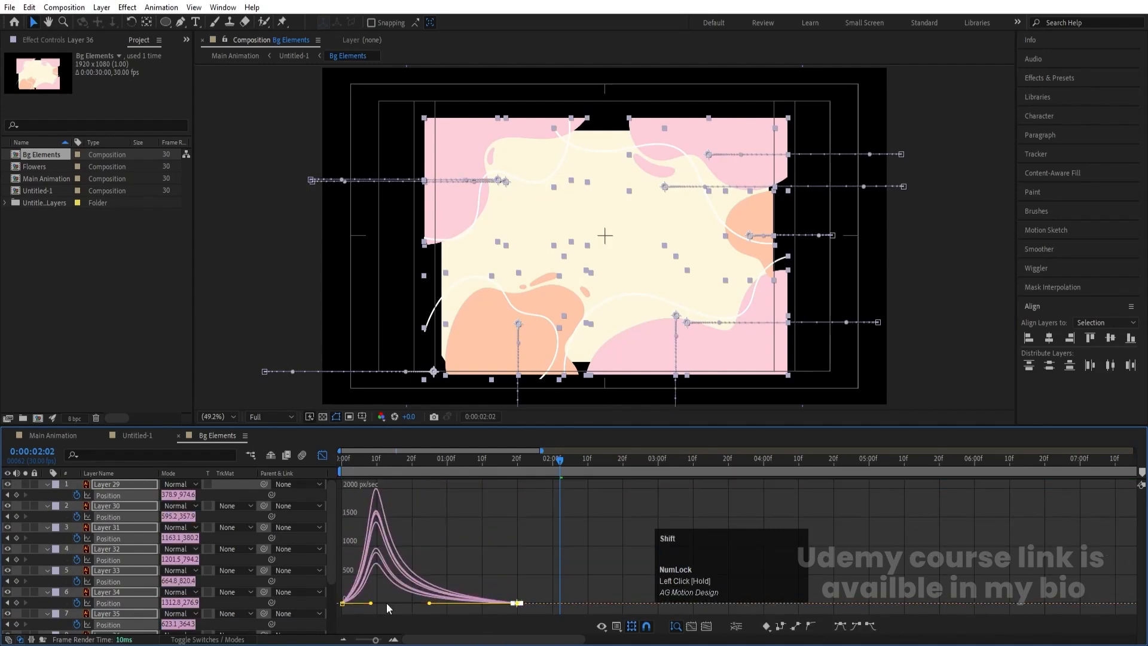
- Trim Layers 29 to 37 to end at 0:00:00:10 and sequence them one after another without overlap
left_click_drag(346, 459, 376, 470)
left_click(322, 457)
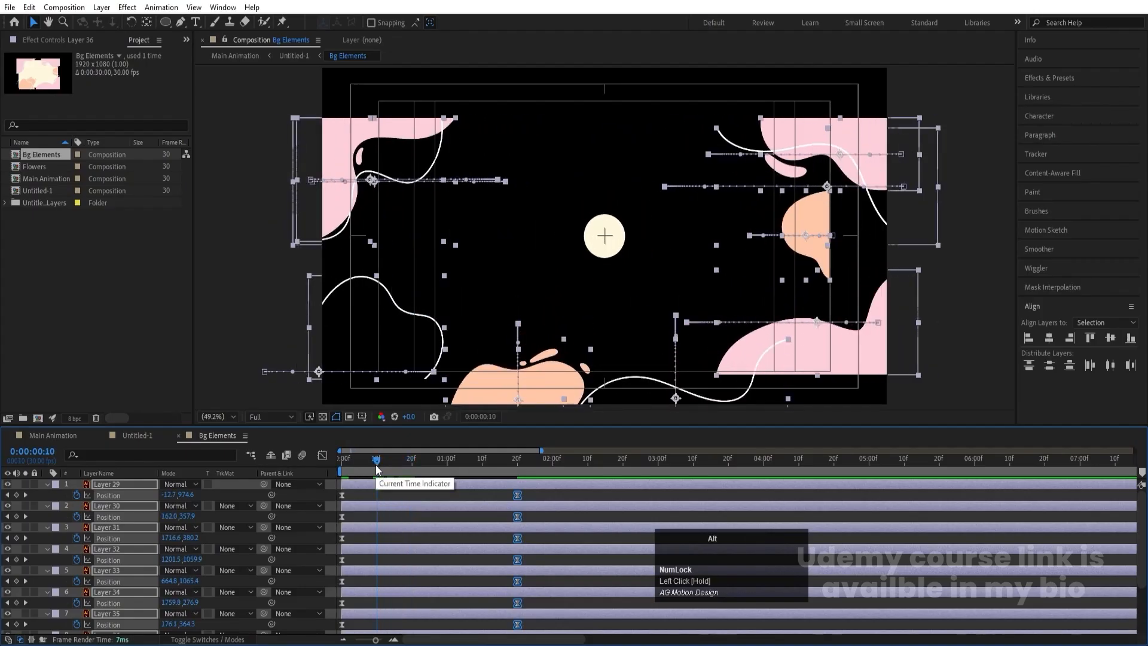
key("alt+bracketright")
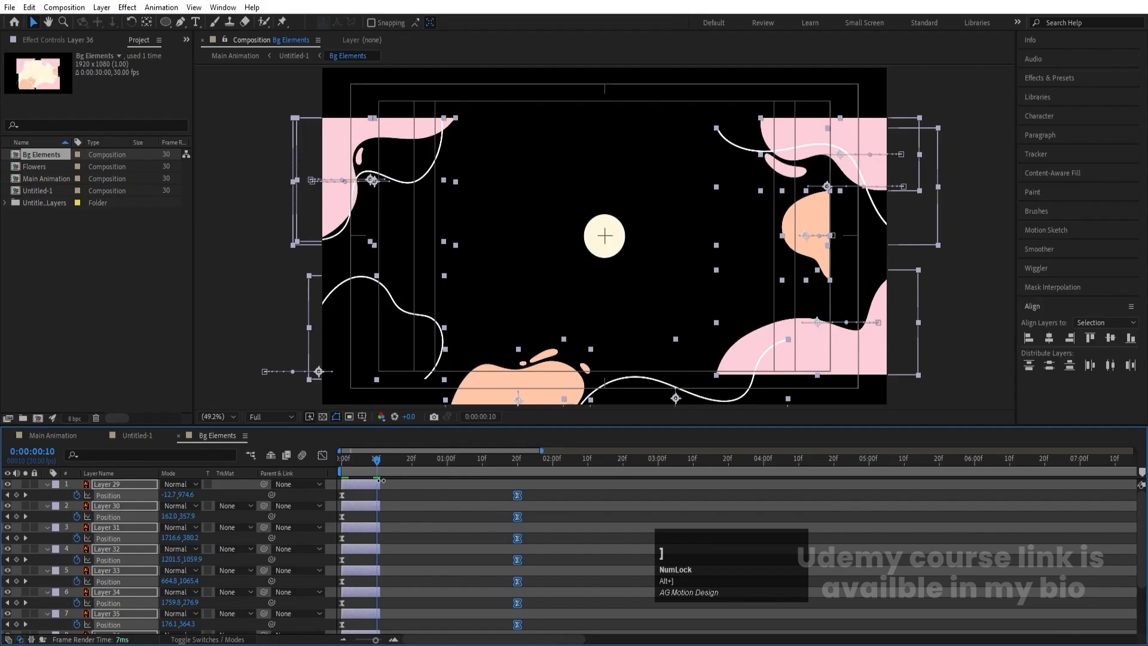
right_click(381, 481)
mouse_move(455, 304)
left_click(564, 401)
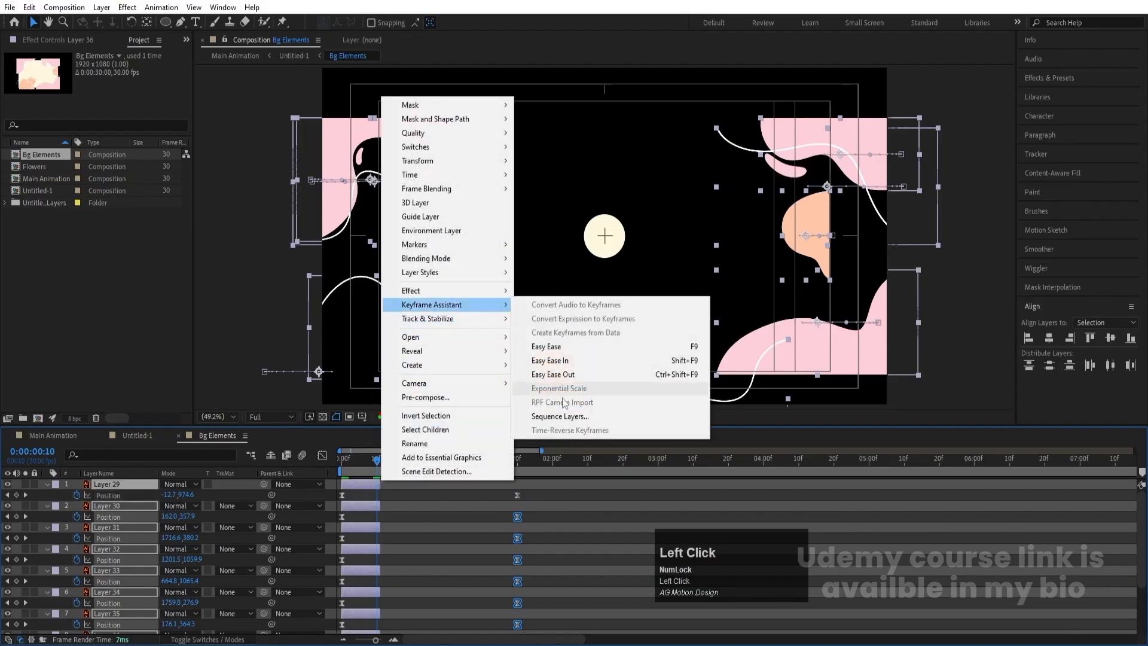
left_click(565, 416)
left_click(612, 357)
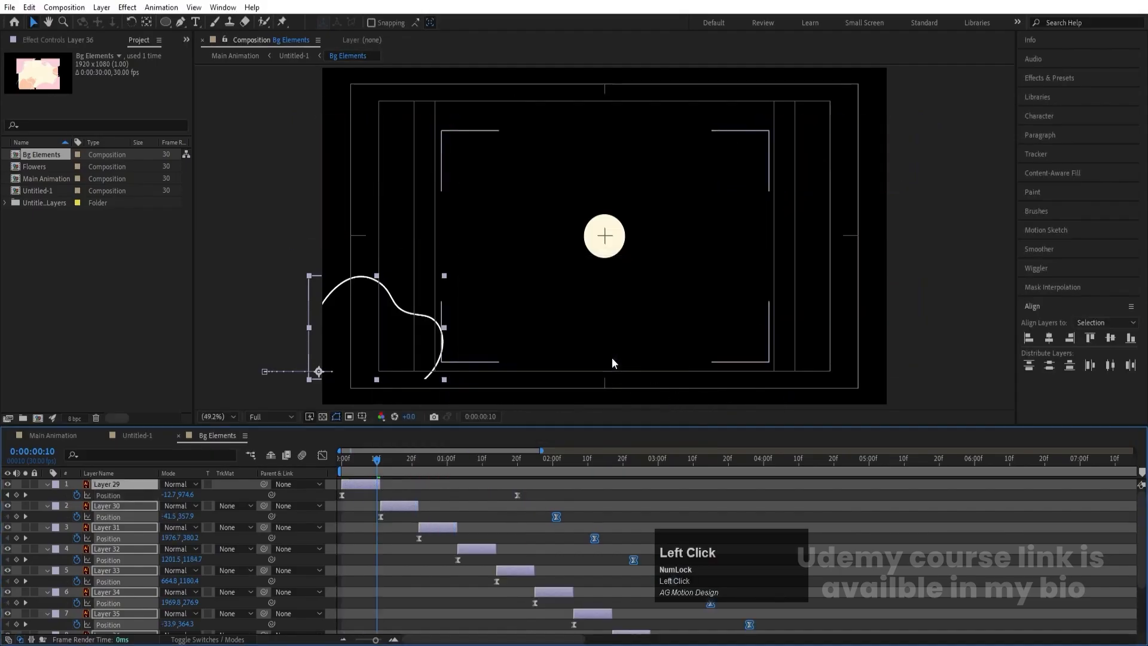
- Extend the out points of the sequenced Layers 29 to 37 to the composition's end and preview the staggered animation
key("minus")
key("minus")
left_click_drag(349, 485, 1137, 484)
key("space")
scroll(625, 507, "down", 3)
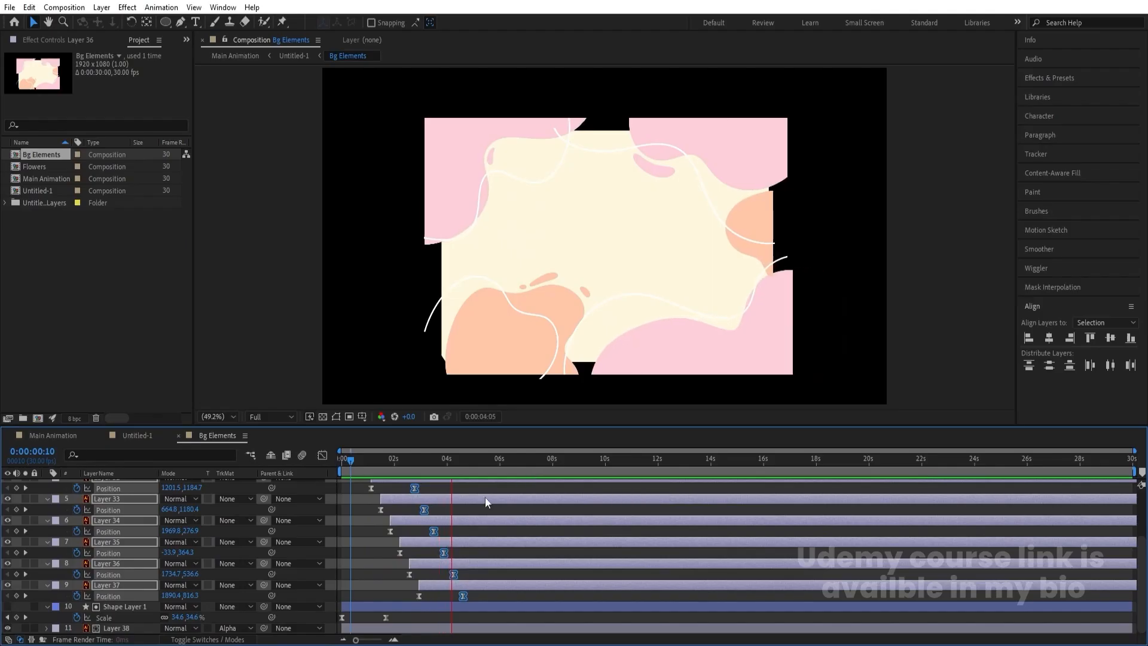
key("space")
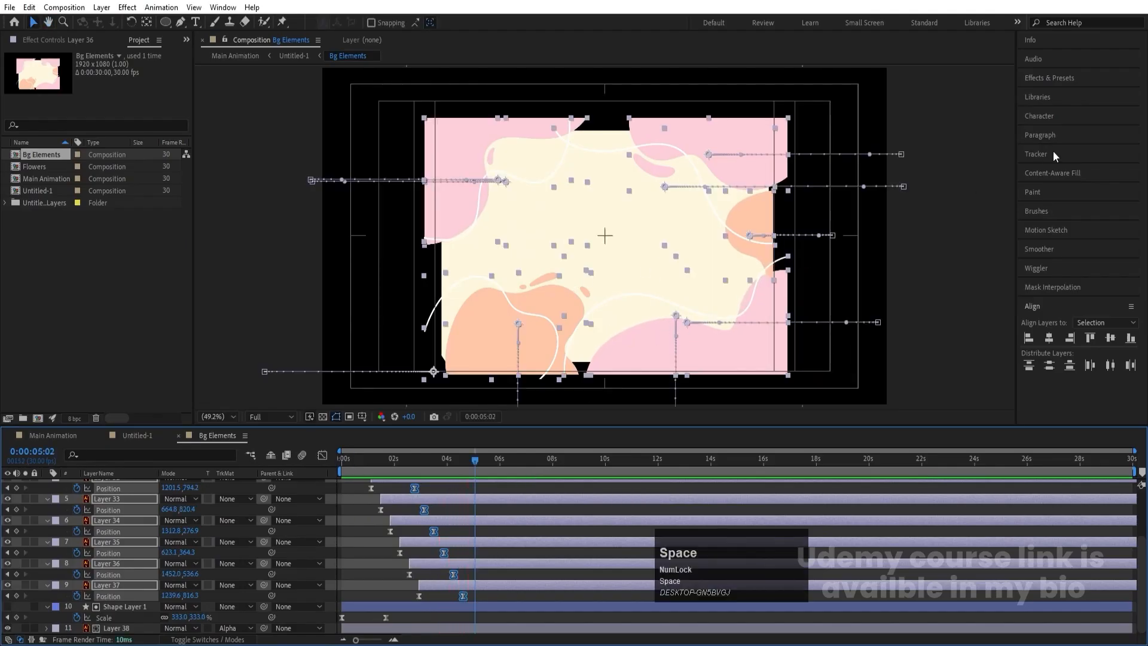
- Apply the Wiggle - position preset to Layers 29 to 37 and preview the motion
left_click(1046, 78)
left_click(1057, 94)
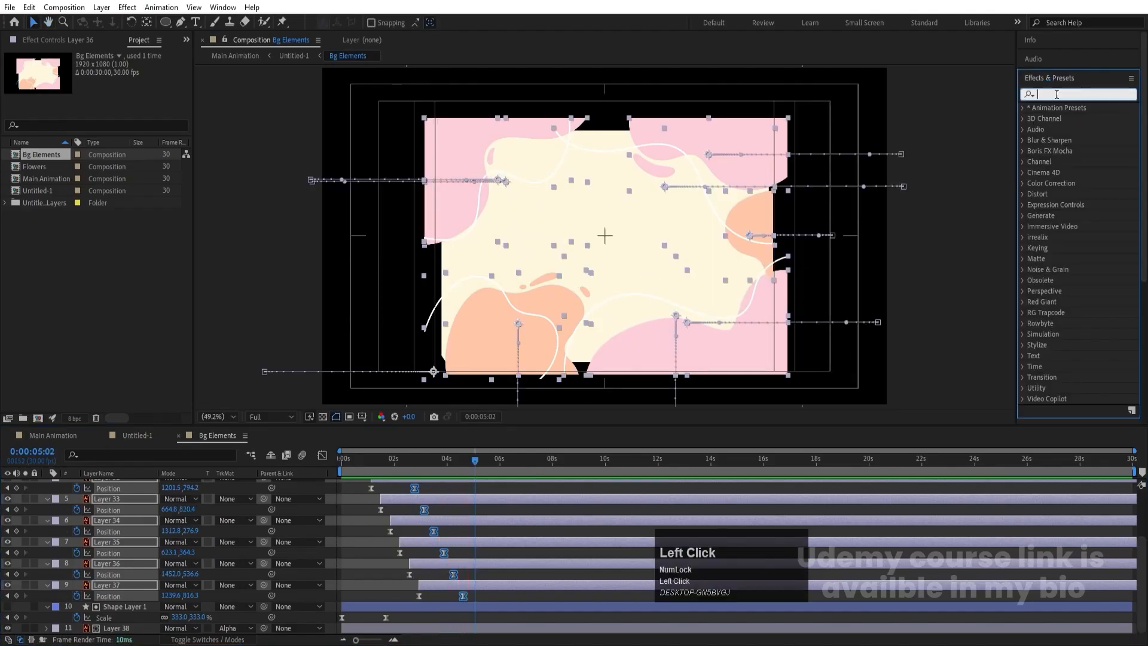
type("wigg")
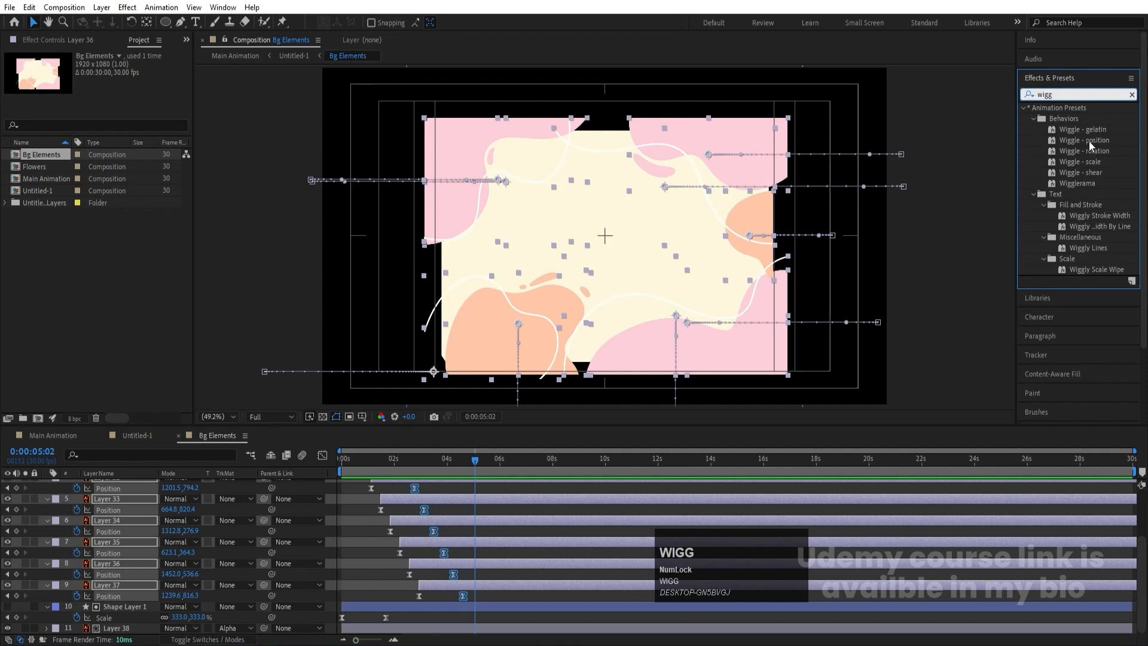
double_click(1089, 142)
key("space")
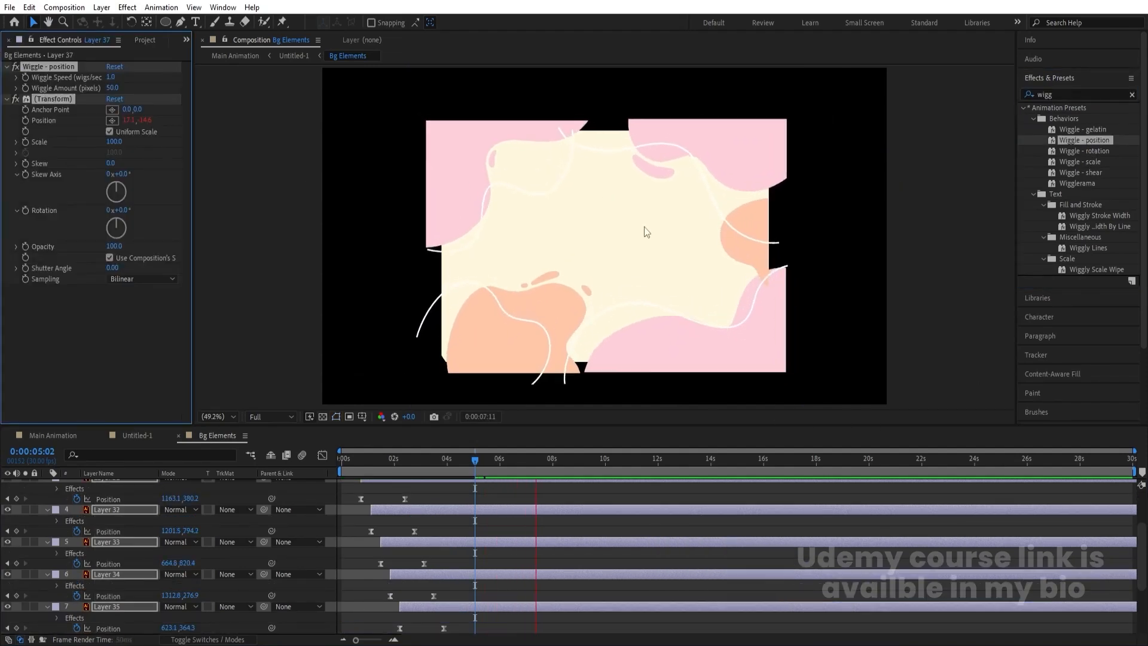
key("space")
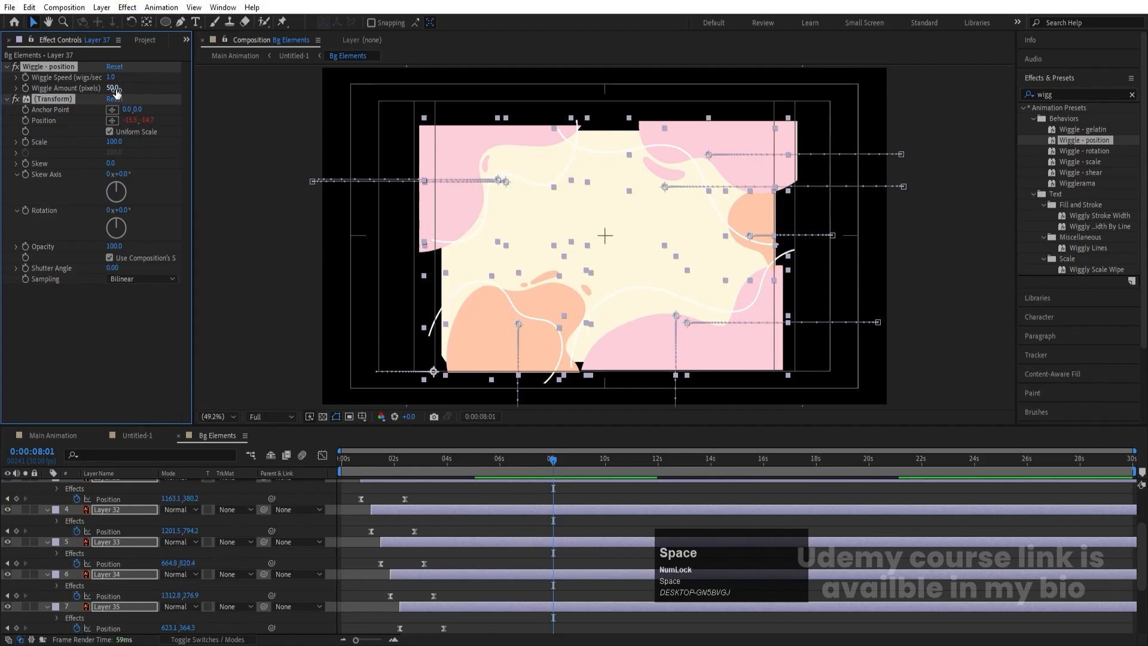
- Set the Wiggle Amount of the selected layers to 20 pixels and preview the gentler motion
left_click(114, 88)
type("20")
key("Return")
key("space")
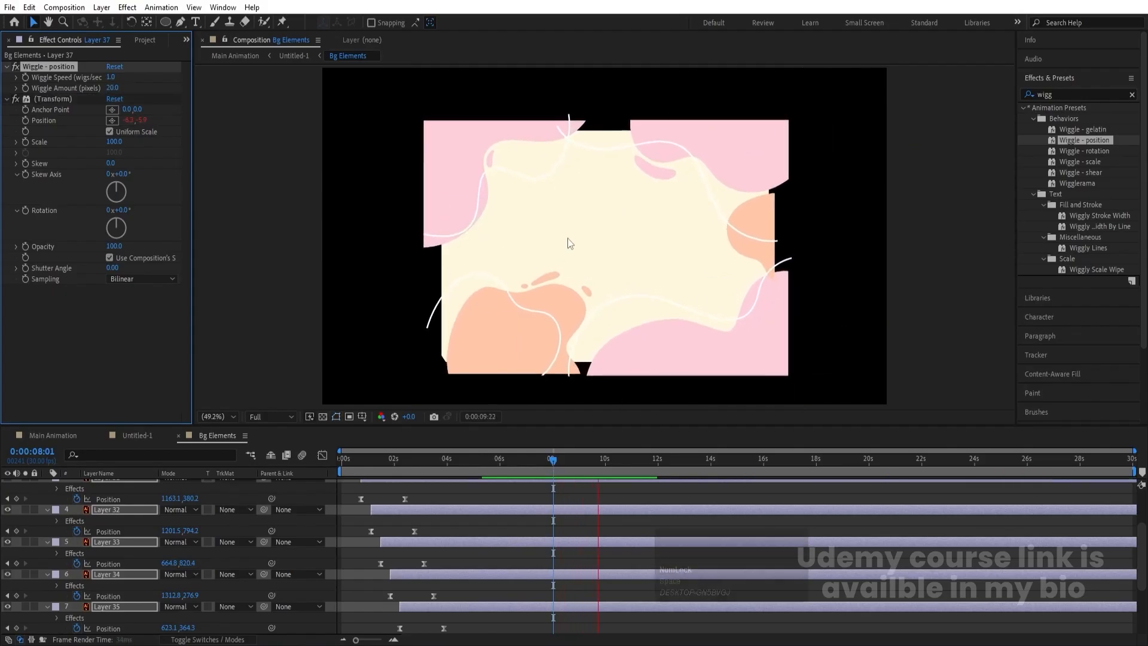
key("space")
- In the Untitled-1 composition, return to the first frame and hide the Bg Elements and Flowers layers
left_click(137, 436)
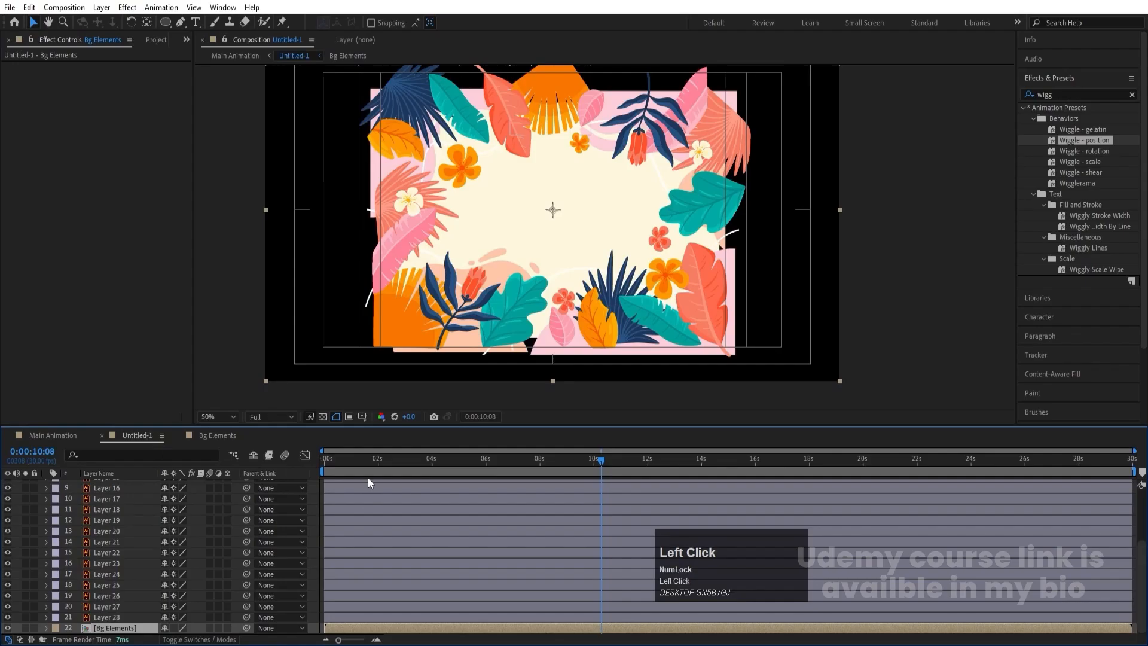
left_click_drag(368, 478, 221, 472)
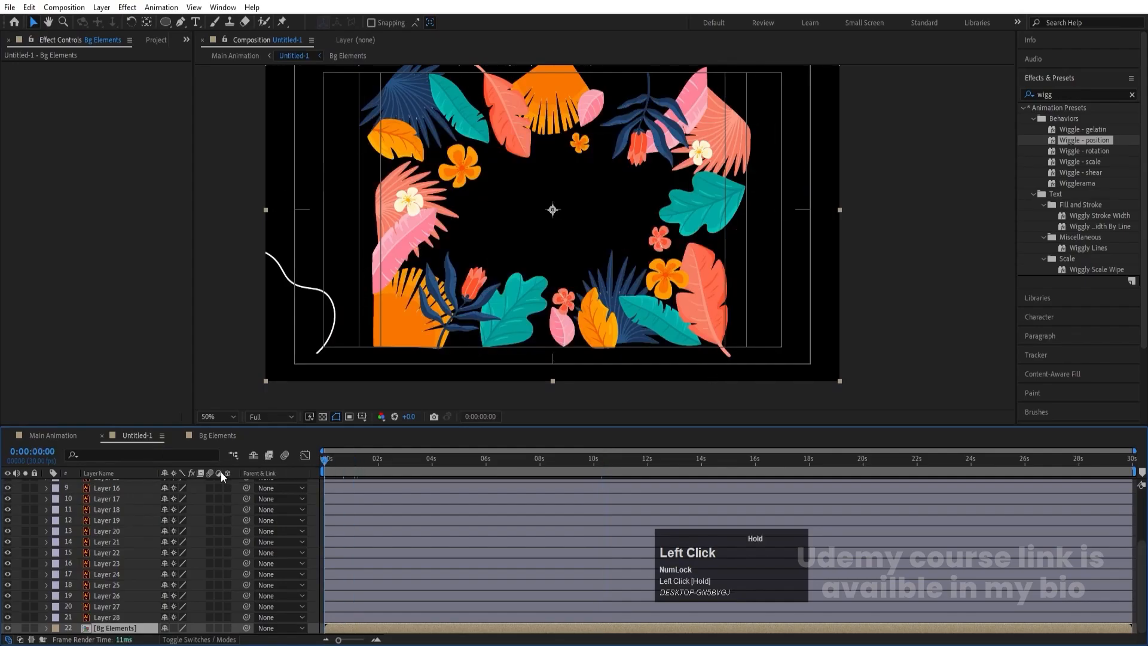
left_click(97, 619)
scroll(98, 622, "down", 2)
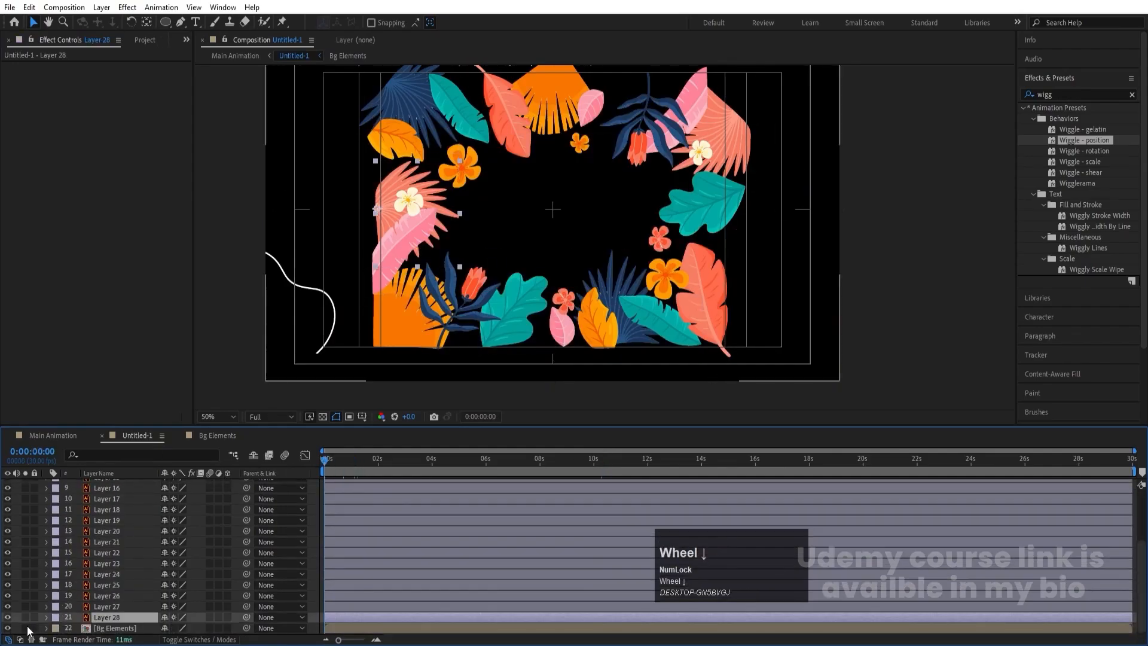
left_click(8, 628)
scroll(12, 568, "up", 3)
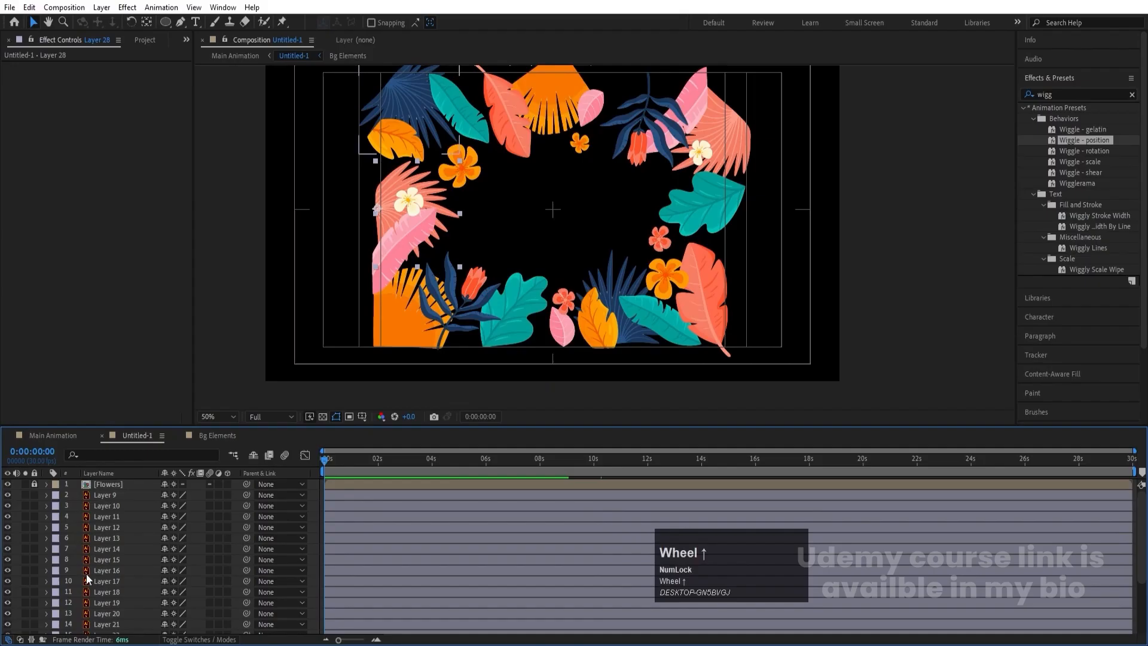
left_click(9, 484)
scroll(136, 580, "down", 3)
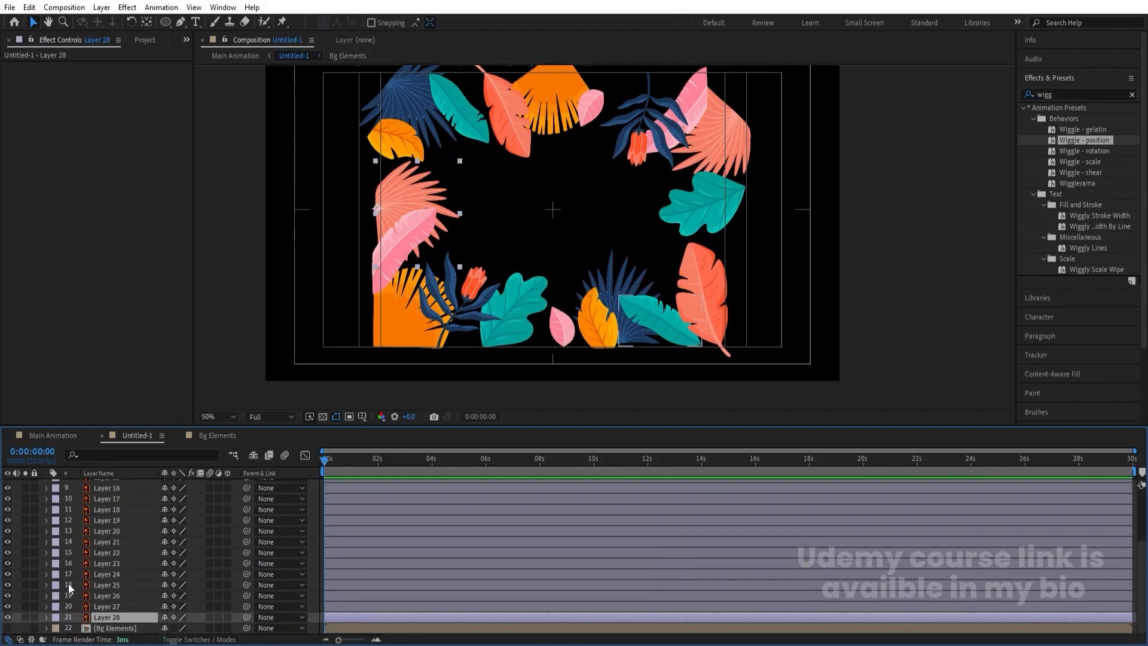
- Solo Layer 28's coral leaf and add scale keyframes at the first frame and at 0:00:01:20
left_click(25, 619)
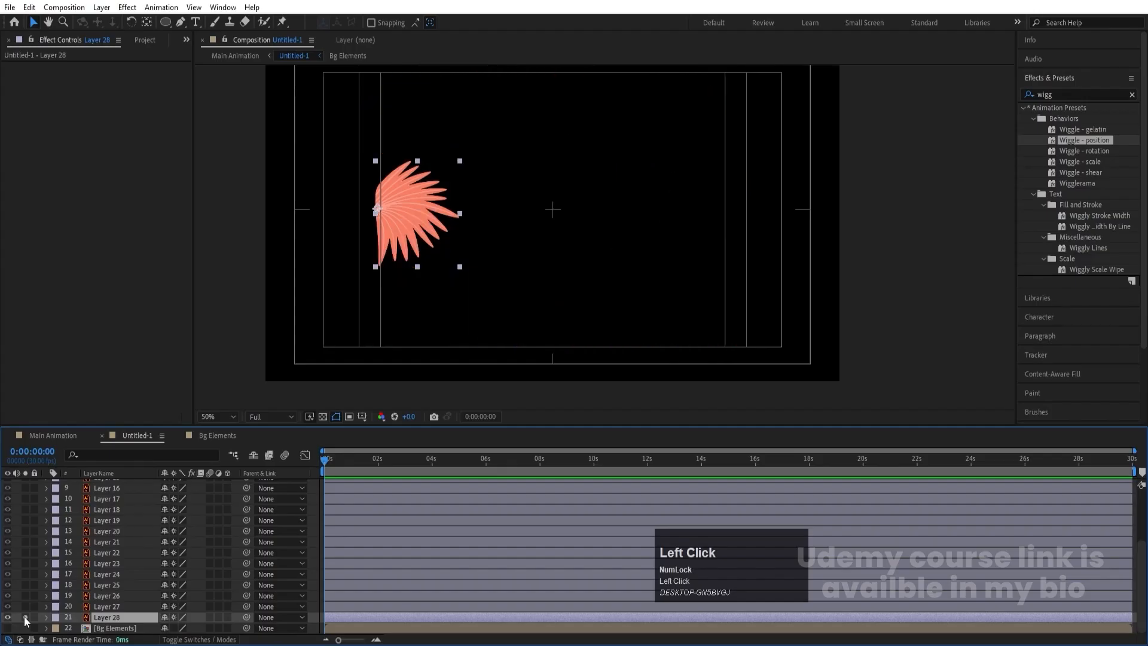
key("s")
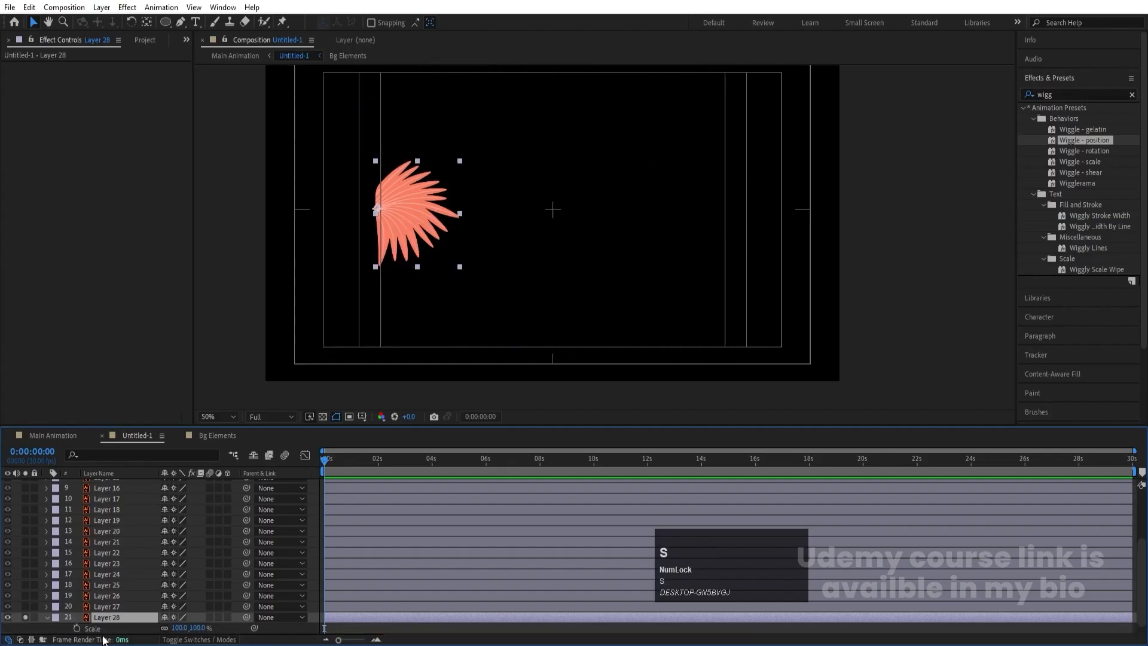
left_click(78, 628)
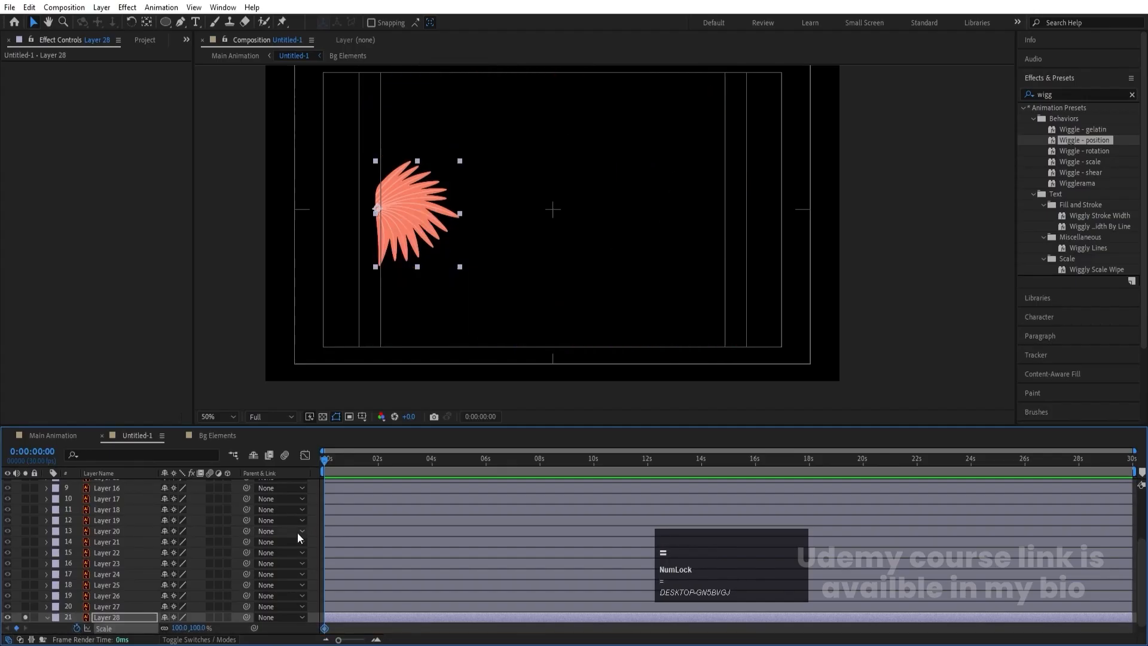
key("equal")
key("equal")
left_click(505, 461)
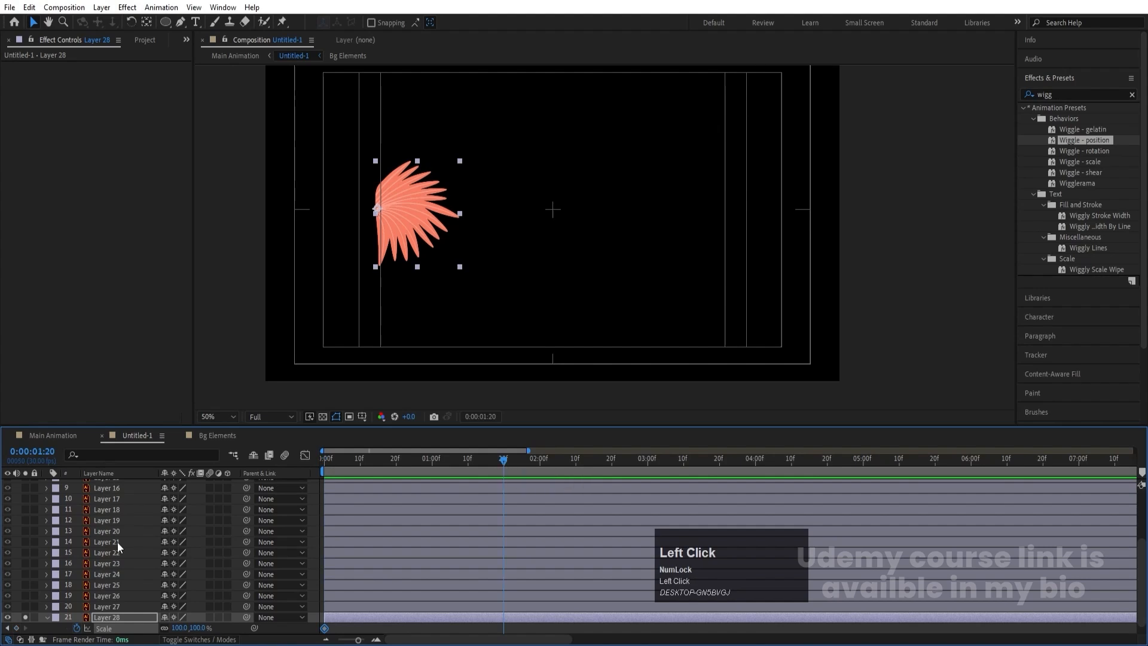
scroll(34, 626, "down", 1)
left_click(16, 617)
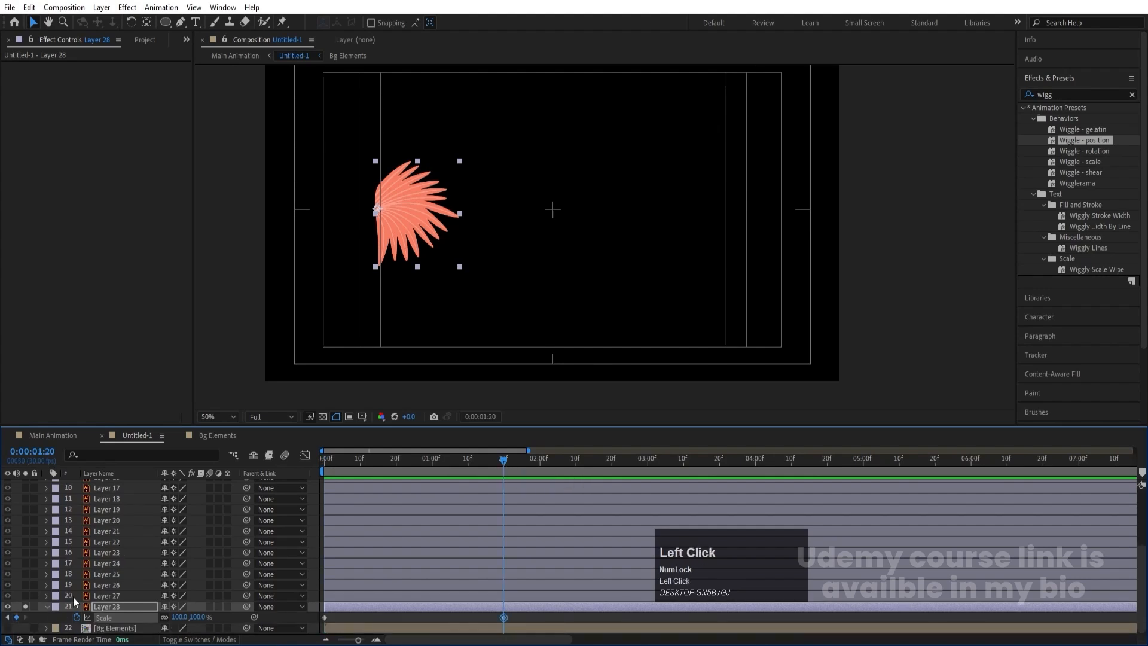
- At the first frame, start keyframing Layer 28's rotation with a value of about -8°
left_click(364, 459)
key("r")
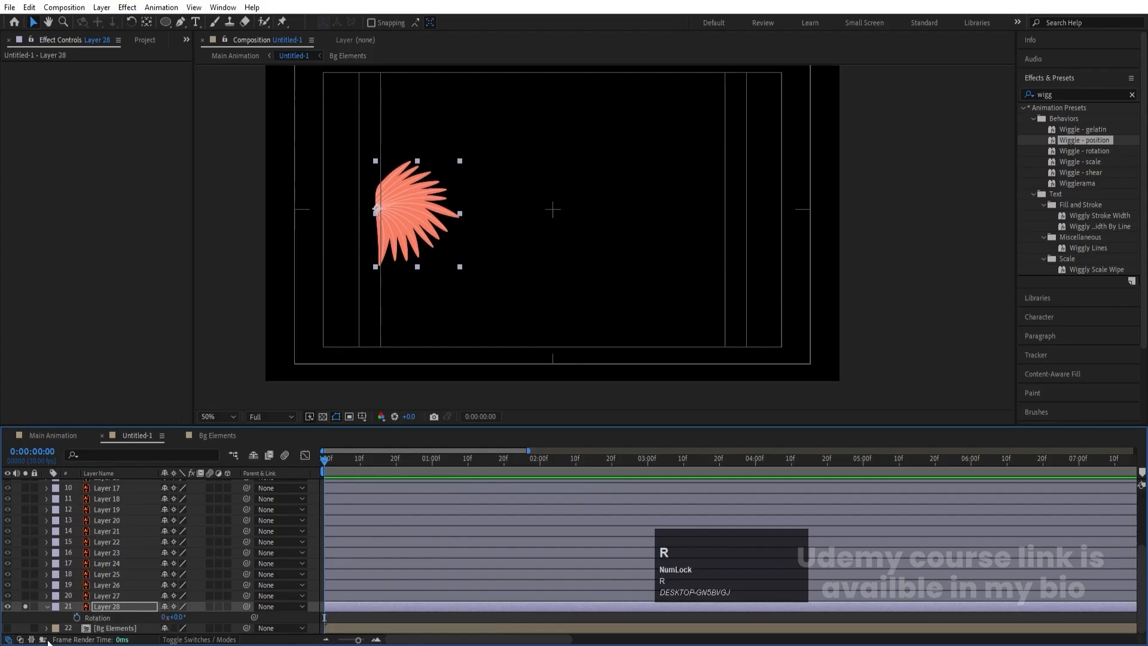
left_click(76, 618)
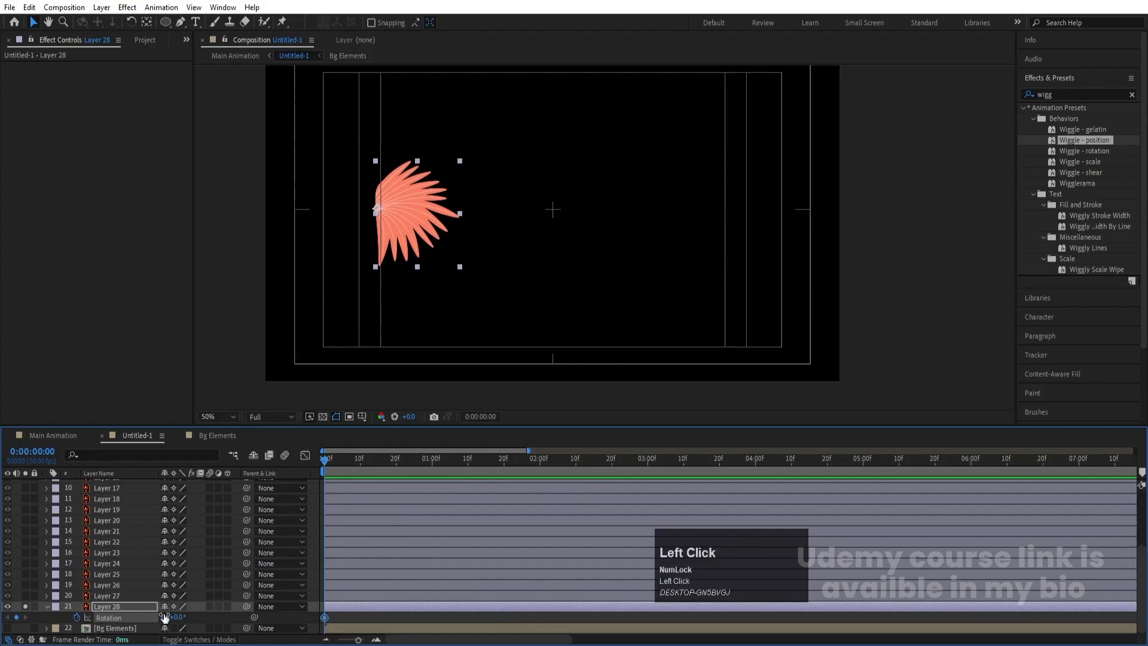
left_click_drag(180, 615, 179, 639)
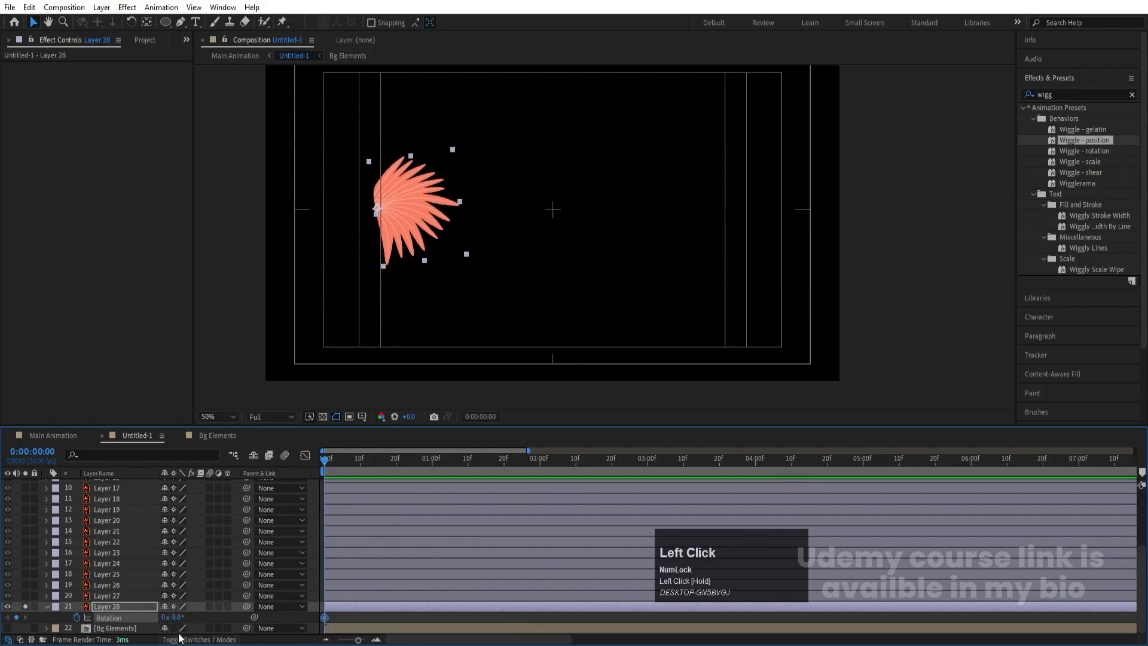
- Keyframe Layer 28's rotation at 4° at 0:00:01:00 and -6° at 0:00:02:00
left_click(431, 459)
type("4")
key("Return")
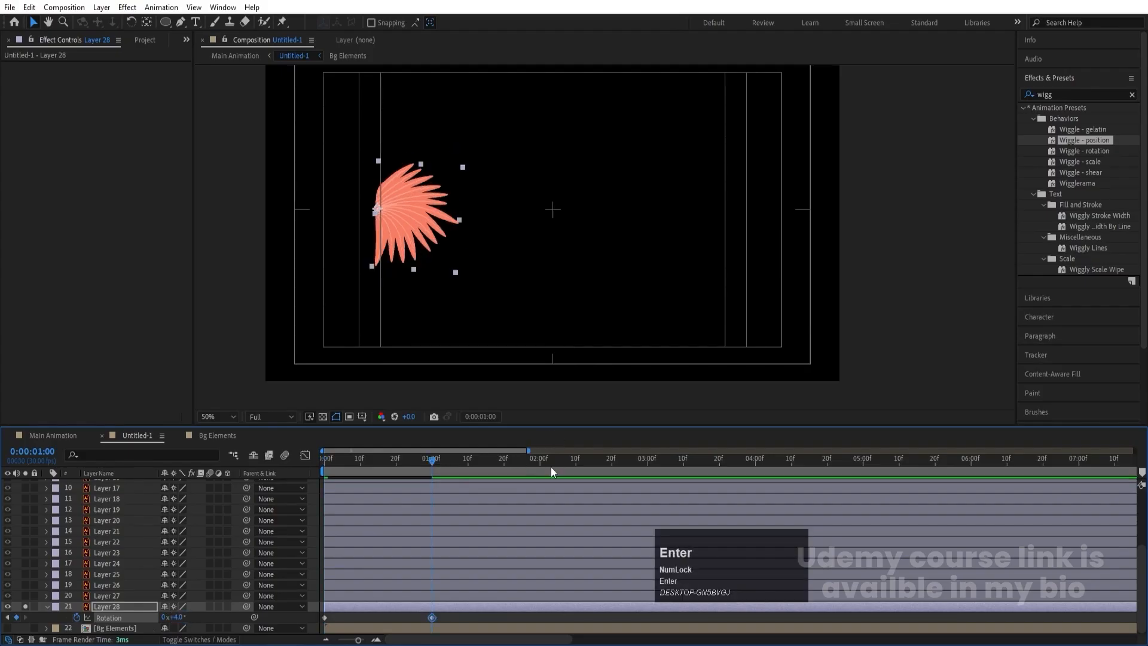
left_click(540, 459)
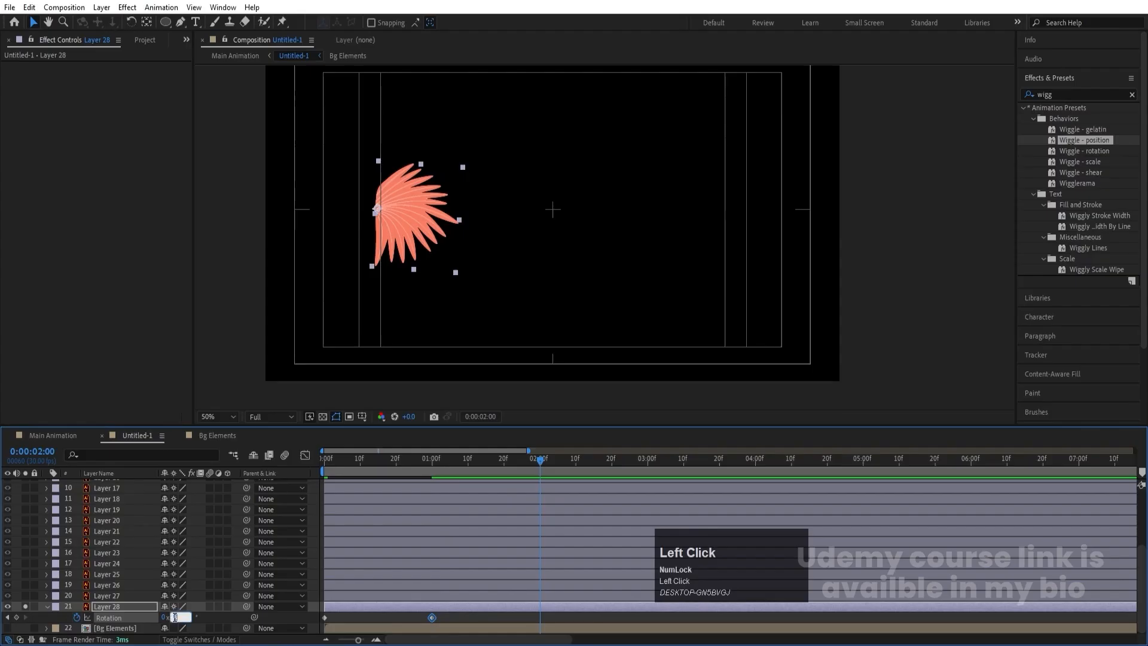
type("-6")
key("Return")
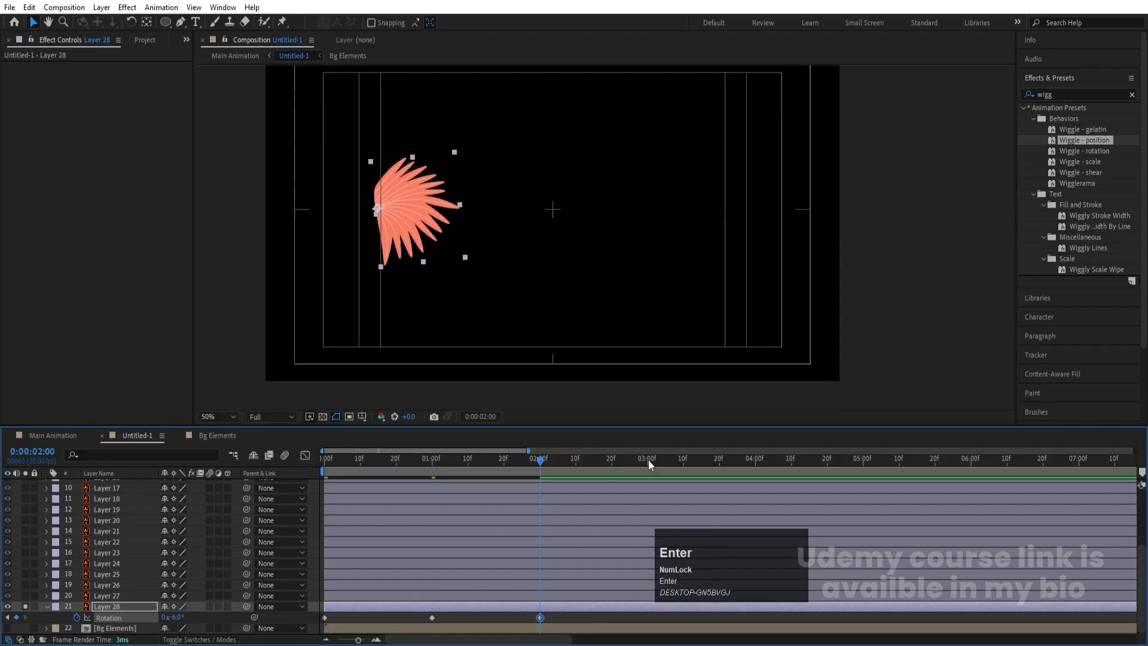
- Keyframe Layer 28's rotation at 5° at 0:00:03:00 and copy its first keyframe to 0:00:04:00
left_click(649, 459)
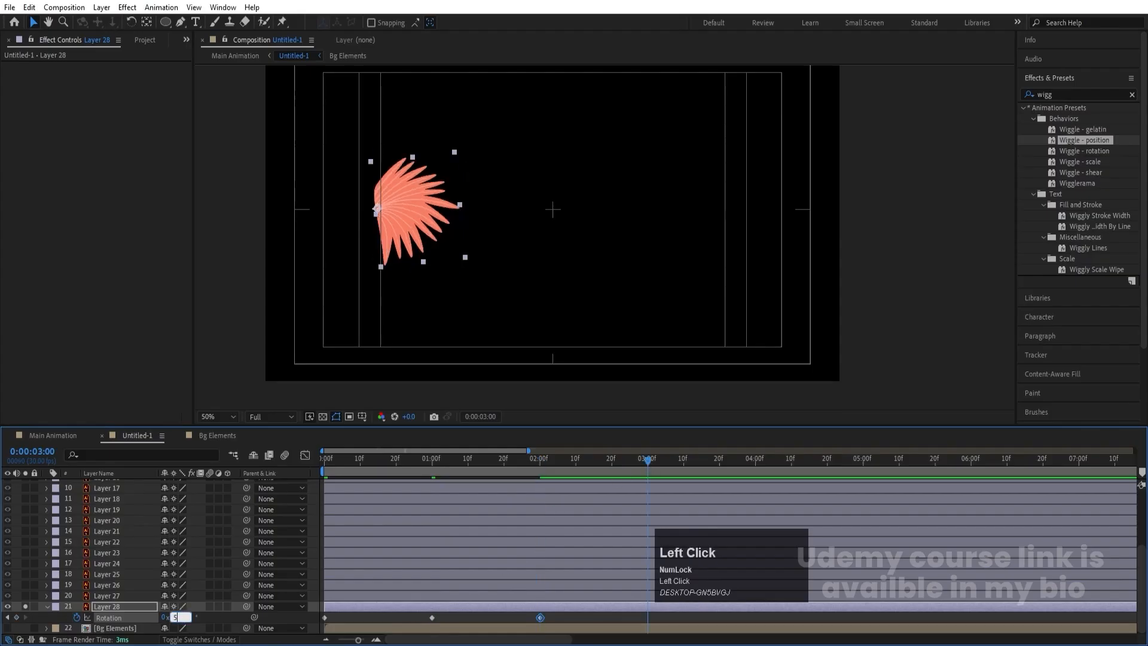
key("Return")
left_click(756, 459)
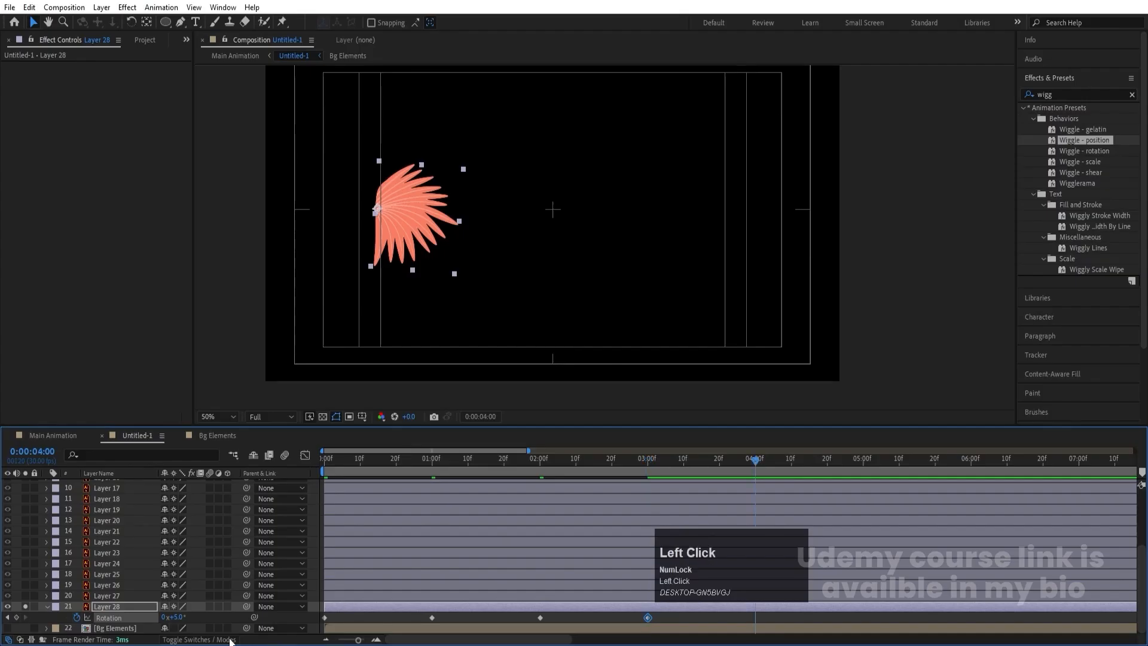
left_click(325, 618)
key("ctrl+c")
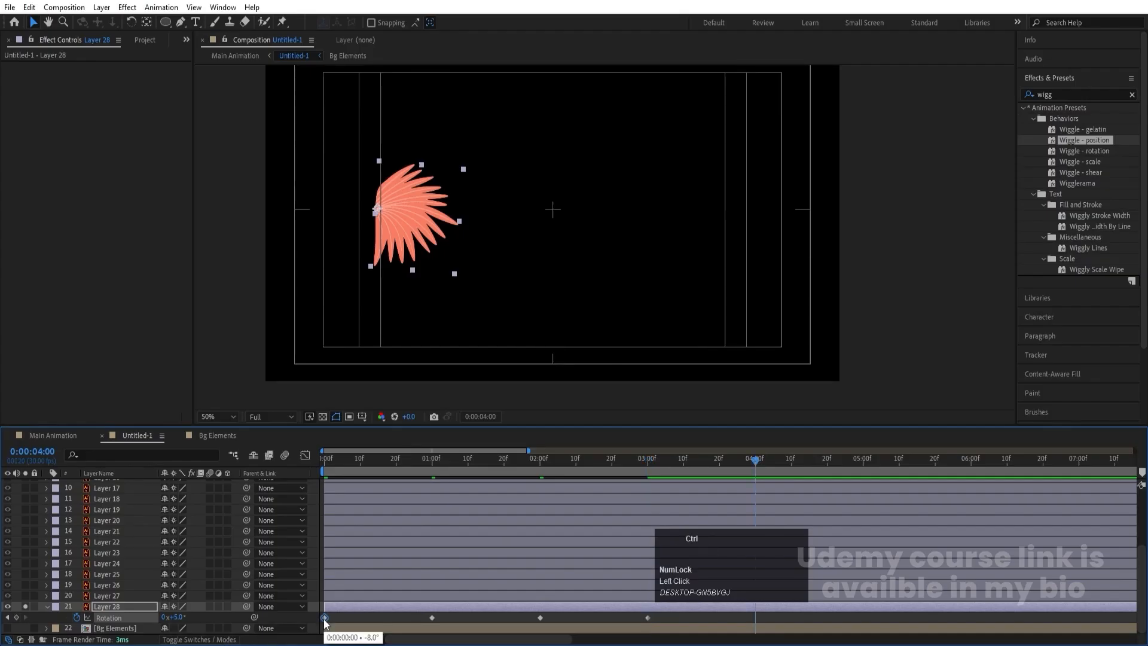
key("ctrl+v")
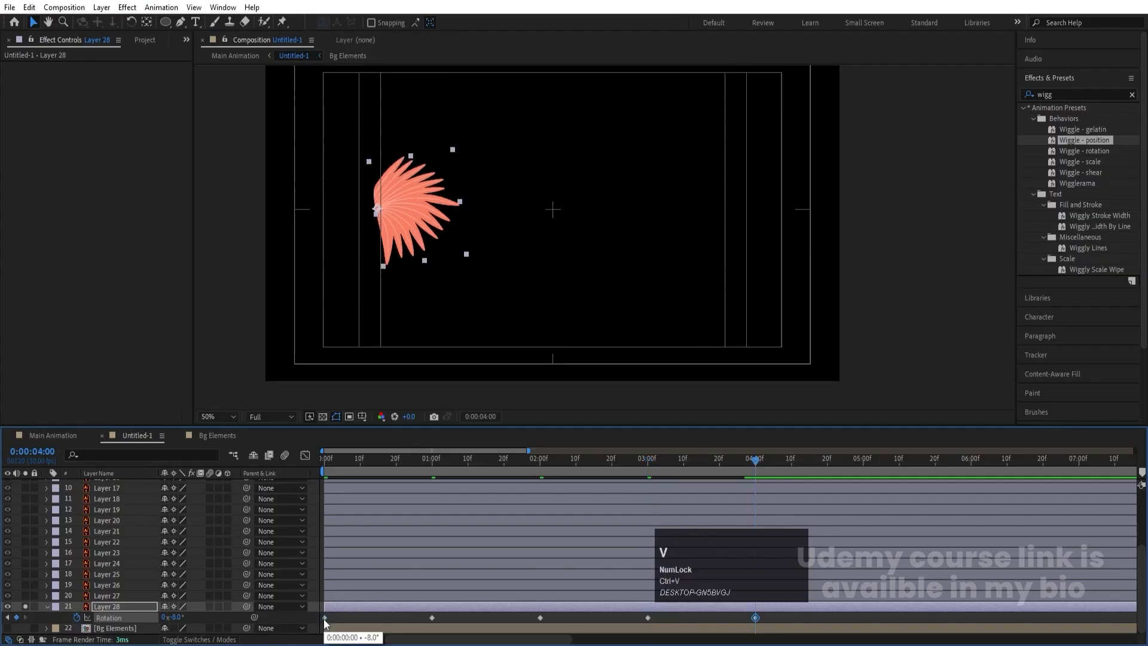
- Apply Easy Ease to all of Layer 28's rotation keyframes and preview the sway from the first frame
left_click(127, 615)
key("F9")
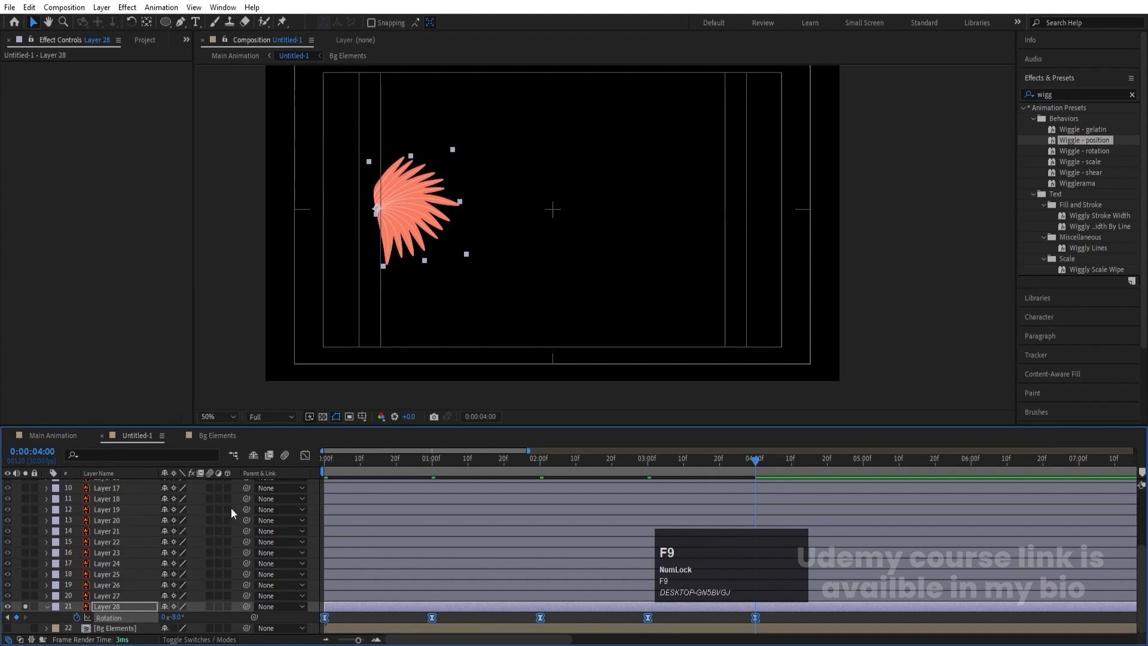
left_click(335, 468)
key("space")
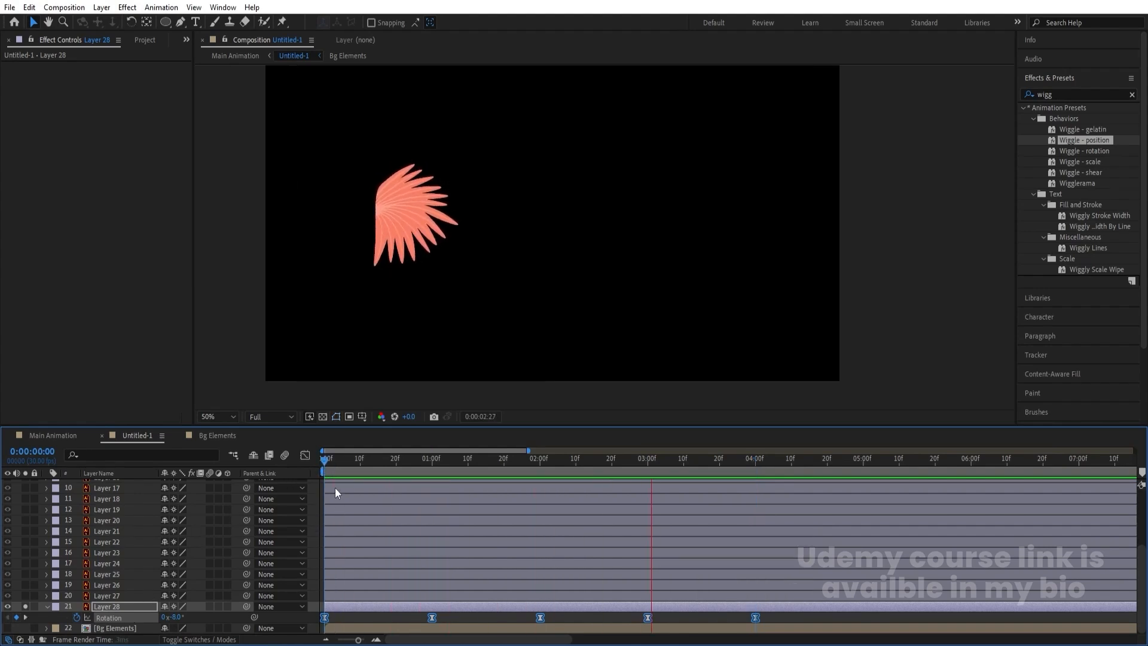
key("space")
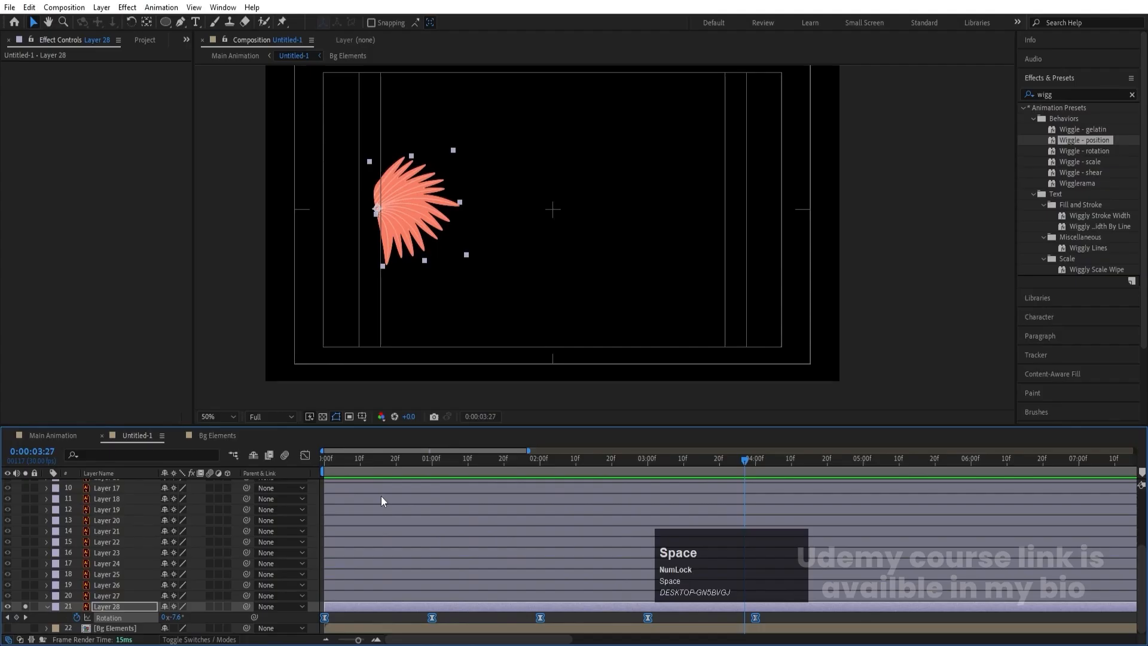
- Add the expression loopOut() to Layer 28's rotation and preview the looping sway
left_click(77, 617, "alt")
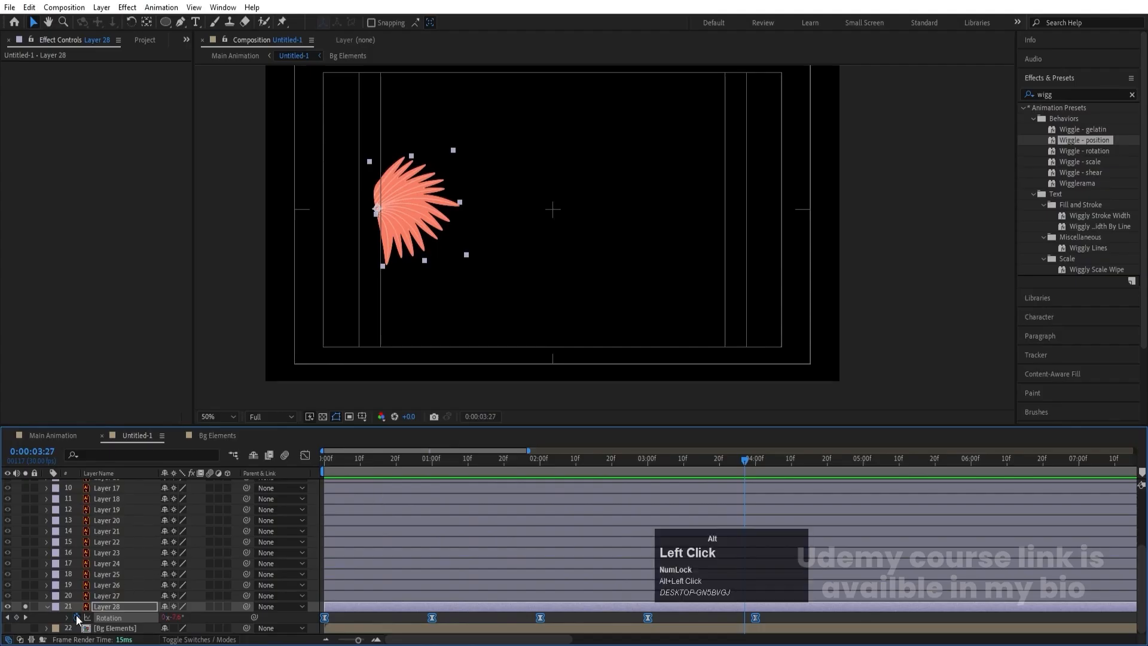
type("loo")
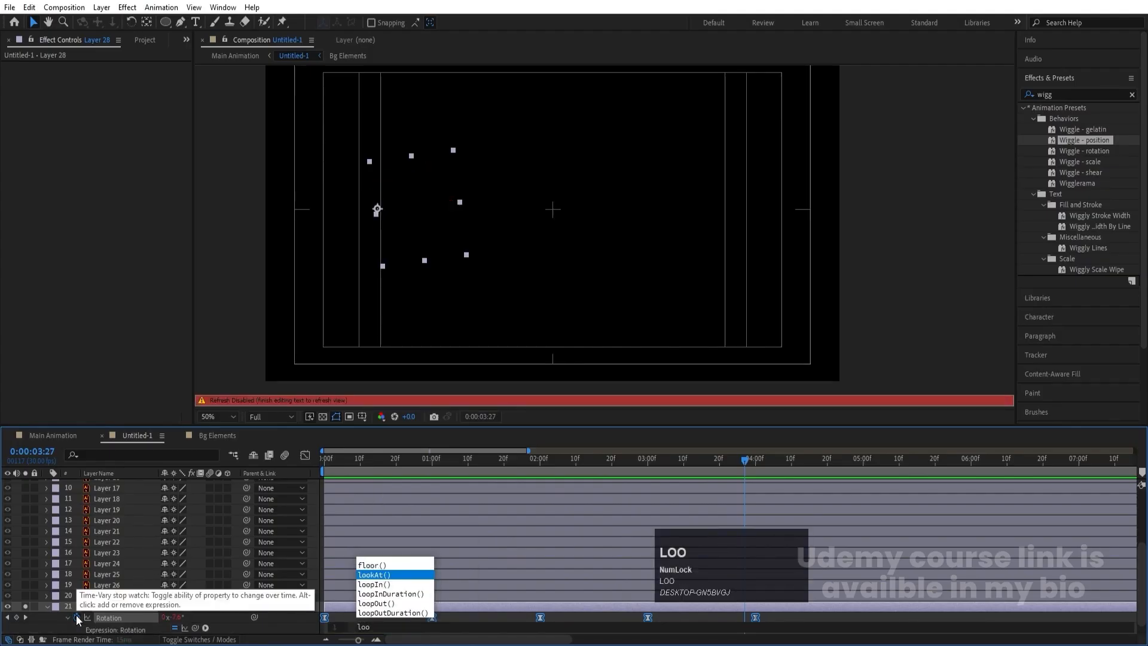
key("Down")
key("Return")
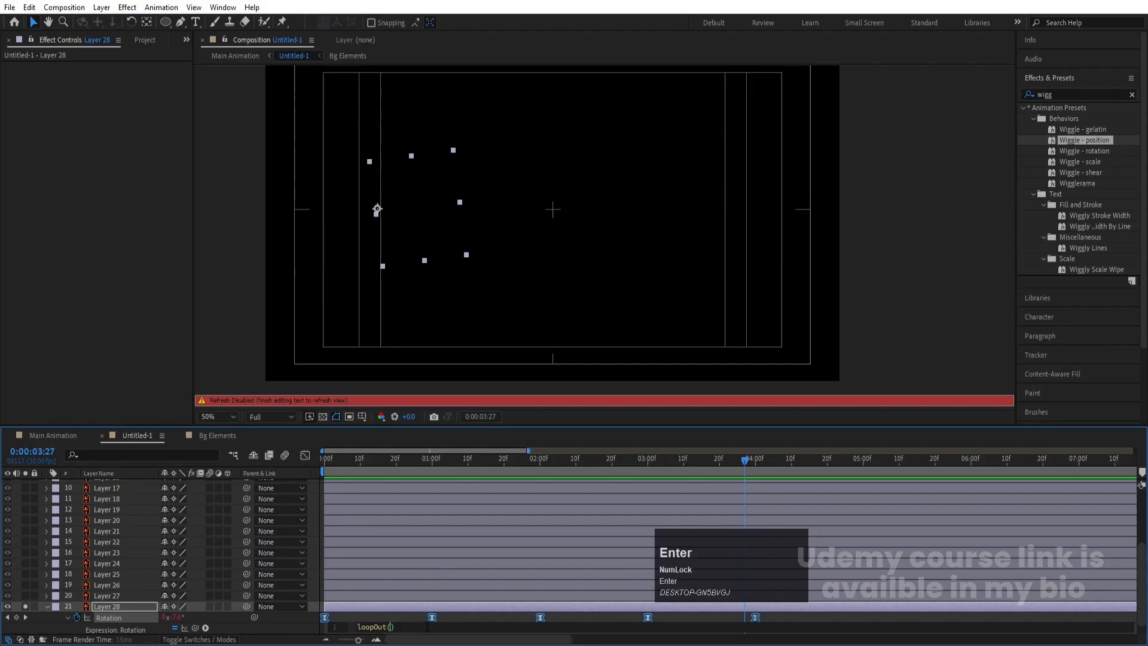
left_click(411, 611)
key("space")
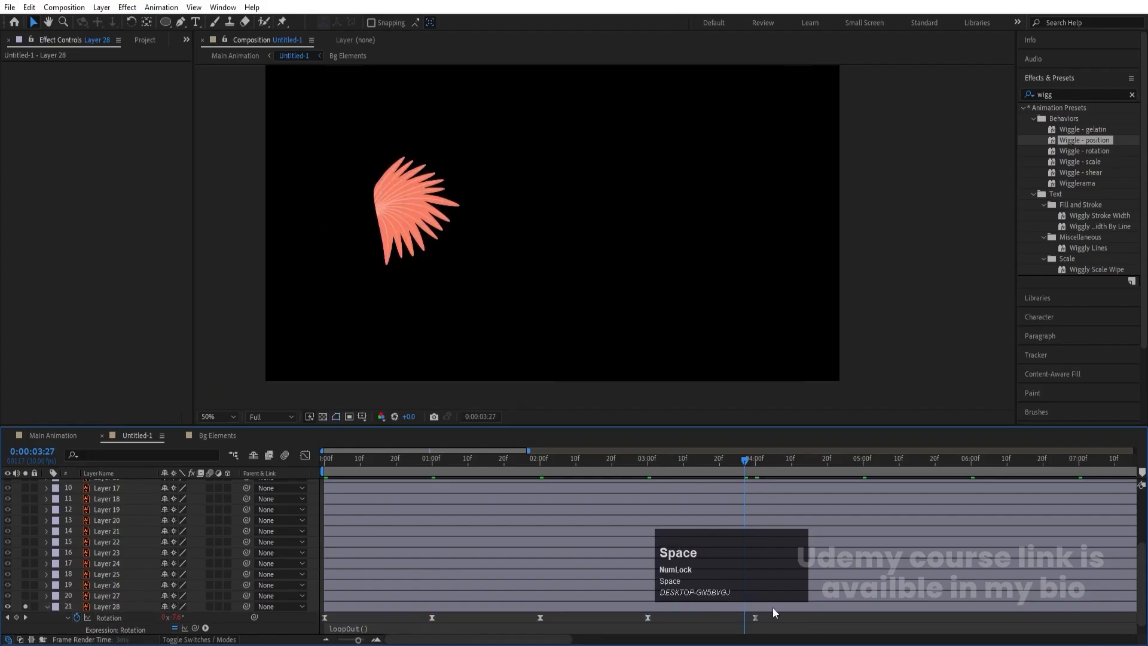
key("Num_Lock")
key("space")
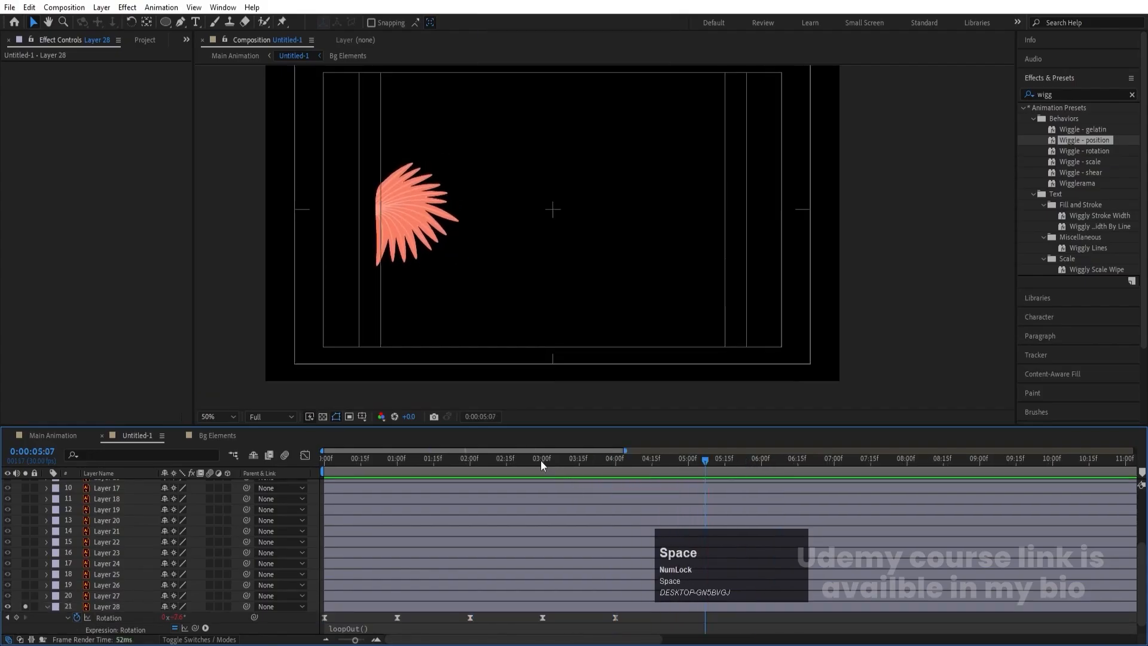
- Set Layer 28's scale keyframe at the first frame to 0% and preview the leaf growing in
left_click_drag(541, 461, 238, 470)
left_click(109, 608)
scroll(109, 608, "down", 1)
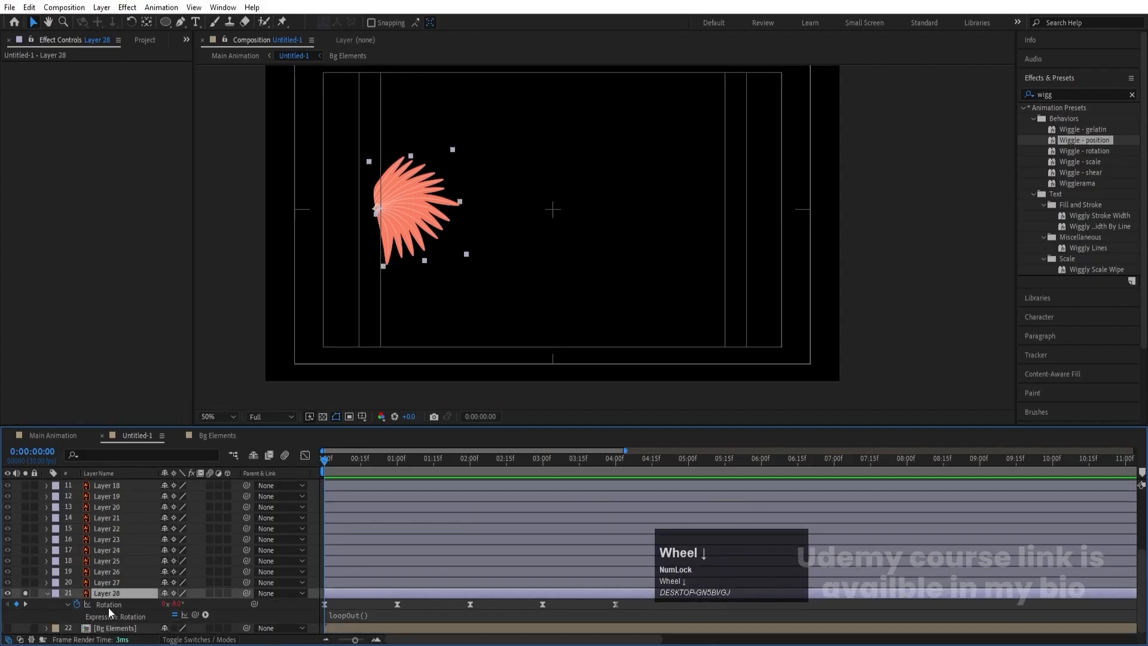
key("s")
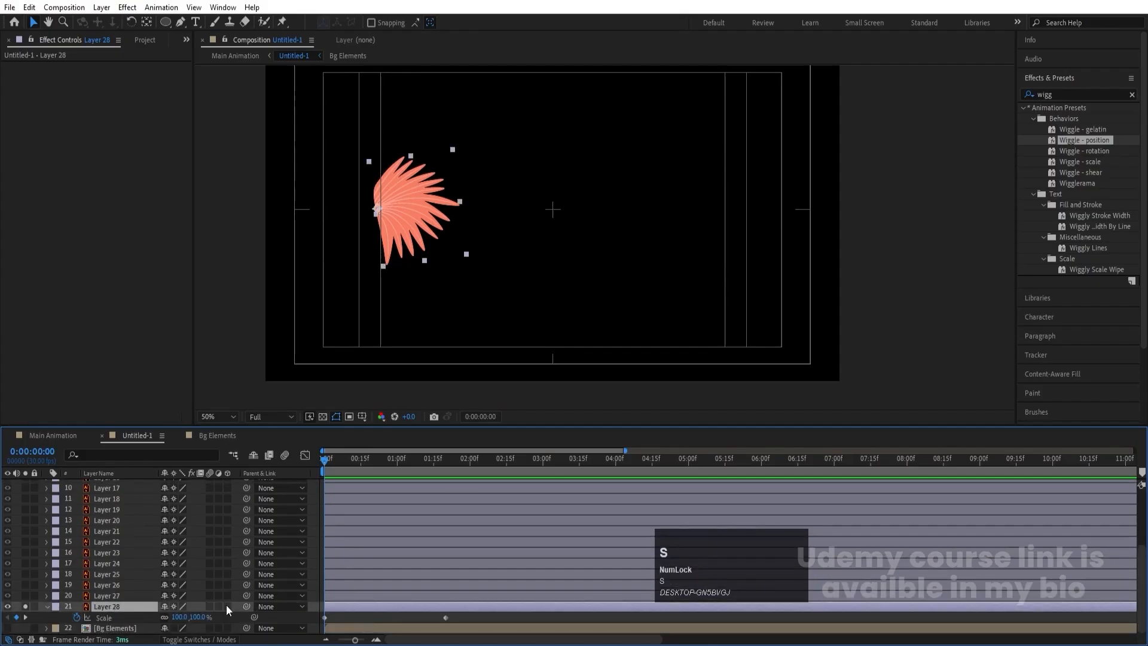
left_click(180, 618)
type("0")
key("Return")
key("space")
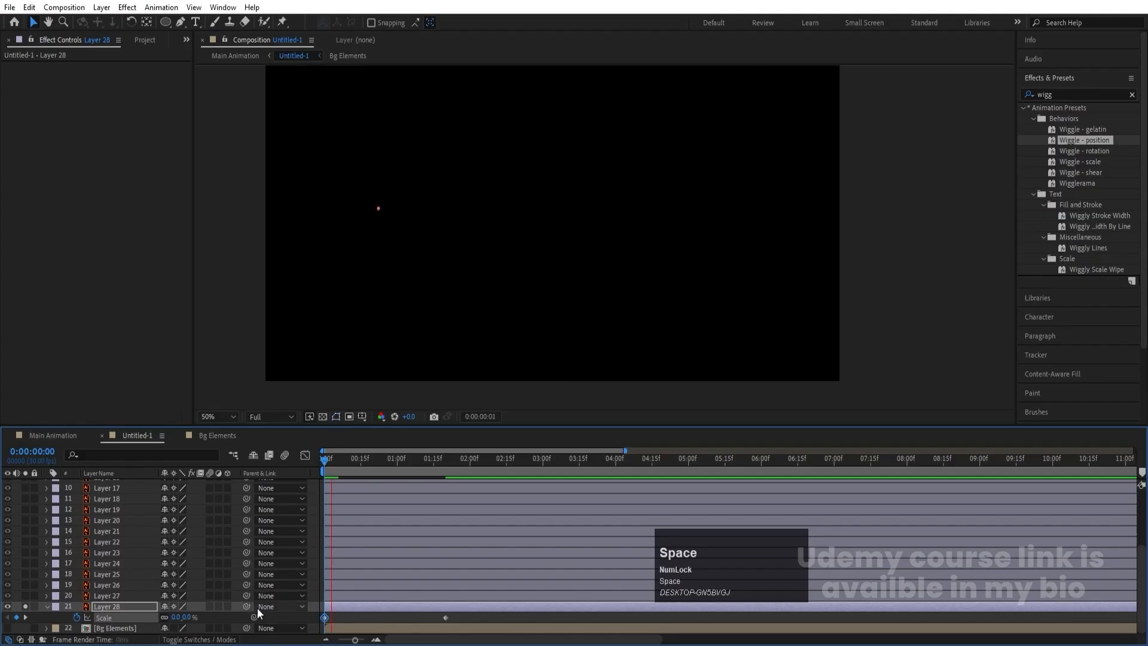
key("space")
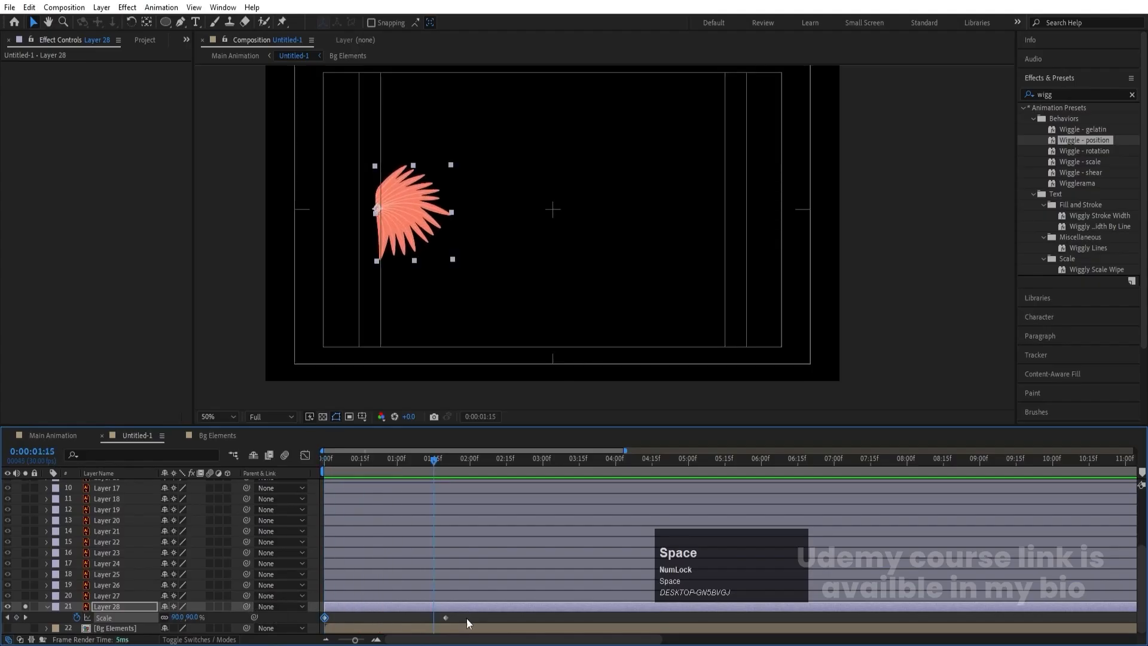
- Easy Ease Layer 28's scale keyframes and extend the end keyframe's incoming influence in the speed graph for a fast start and slow finish
left_click_drag(472, 621, 232, 561)
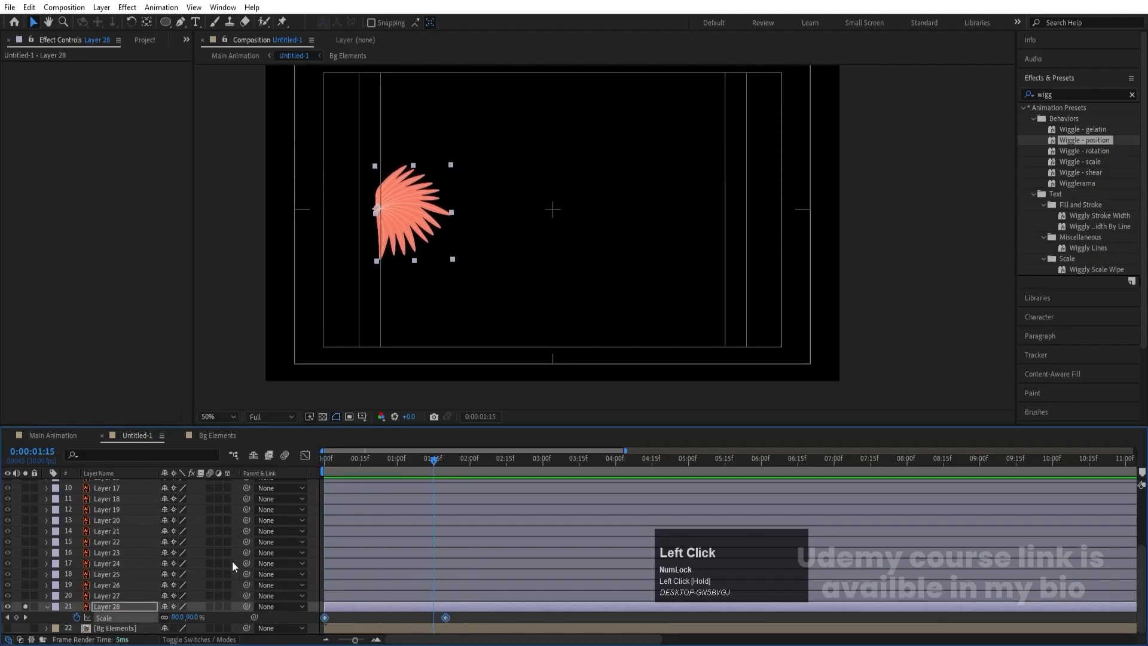
key("F9")
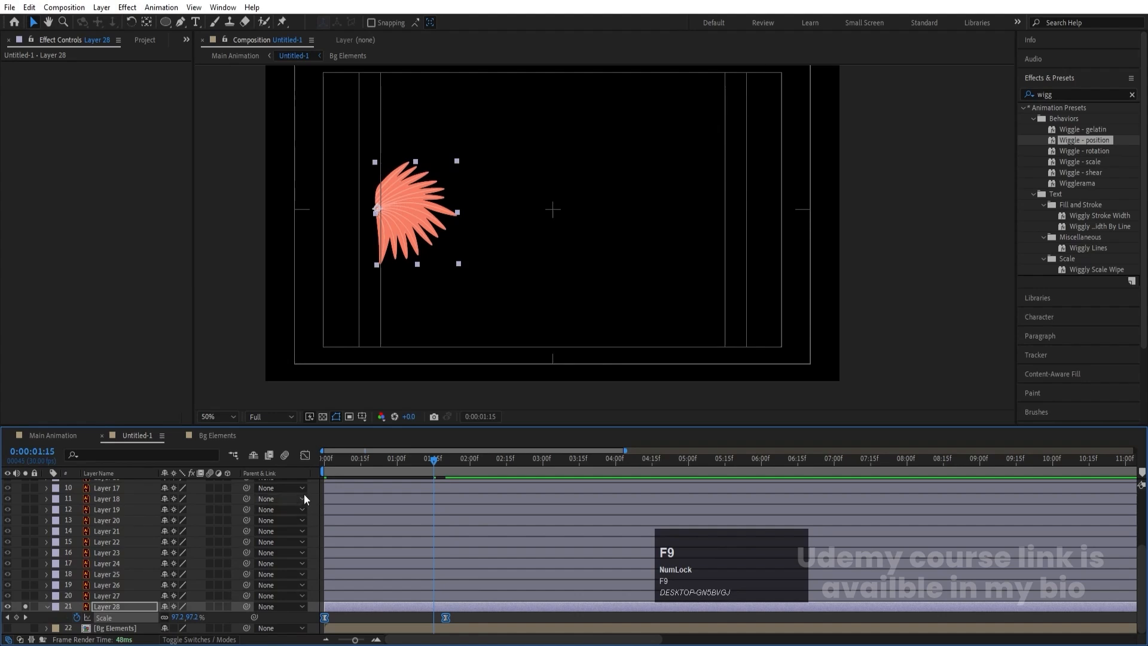
left_click(303, 458)
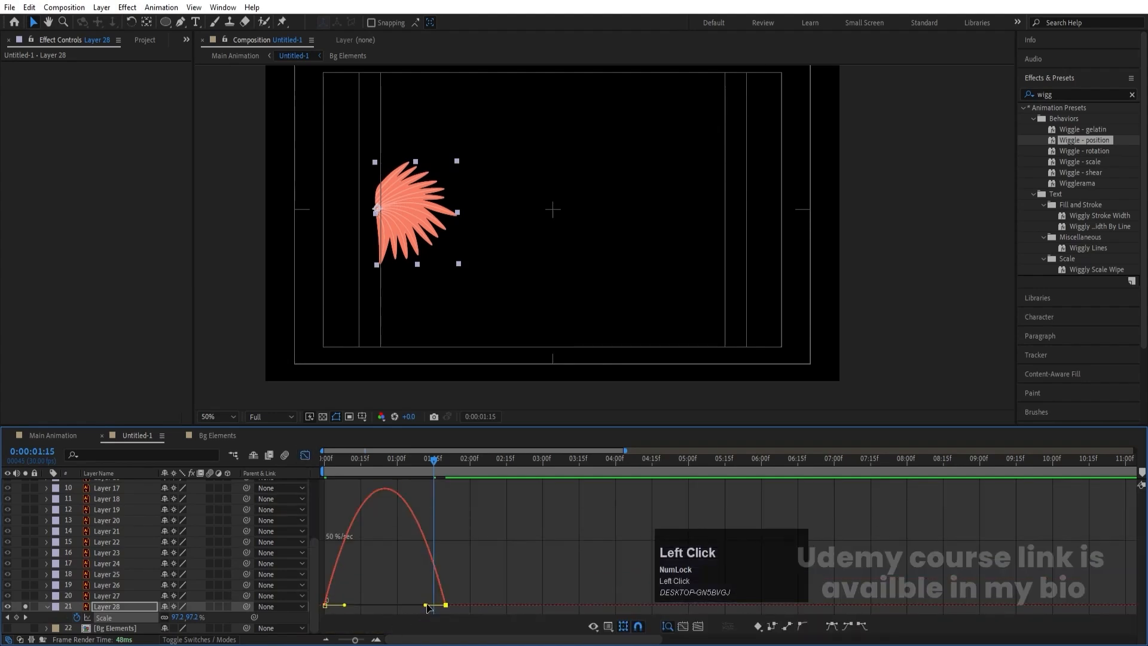
left_click_drag(426, 606, 350, 607)
left_click(305, 456)
left_click_drag(363, 460, 317, 464)
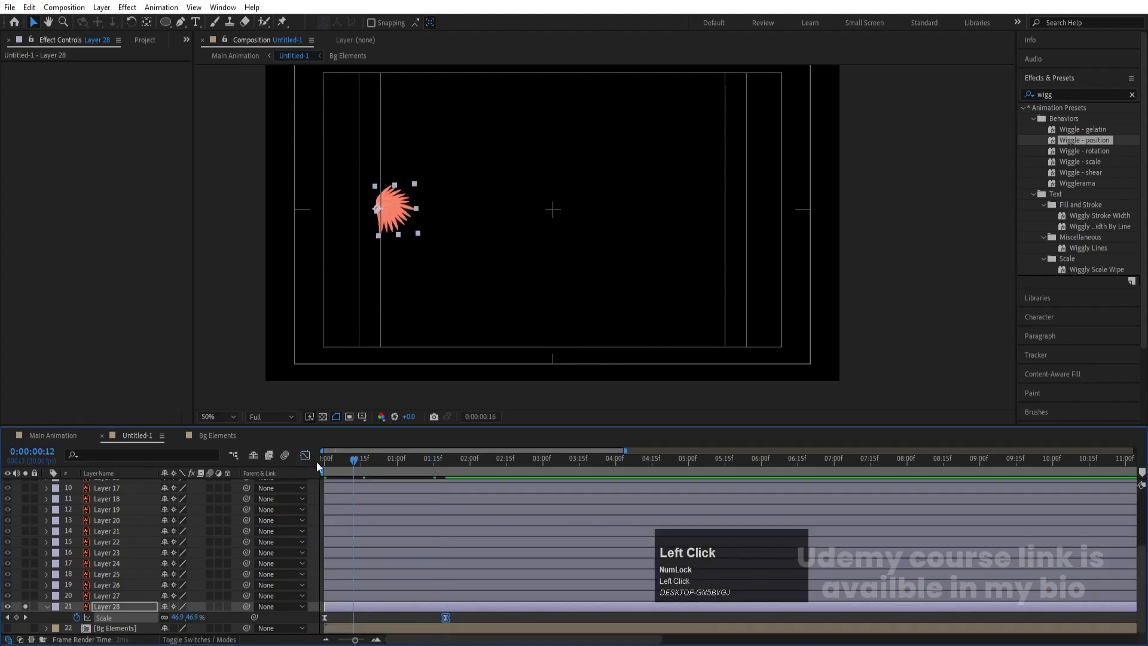
key("space")
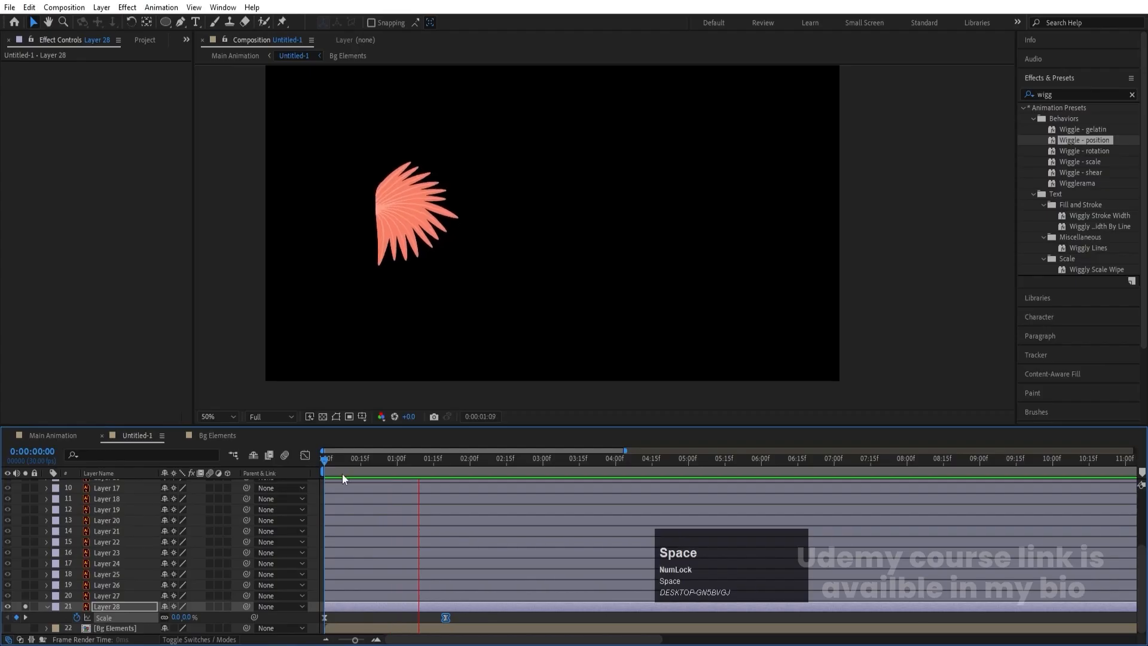
- Copy Layer 28's scale keyframes, unsolo the layer, and paste them onto Layers 9 through 27 at the first frame, previewing the growth
left_click(205, 466)
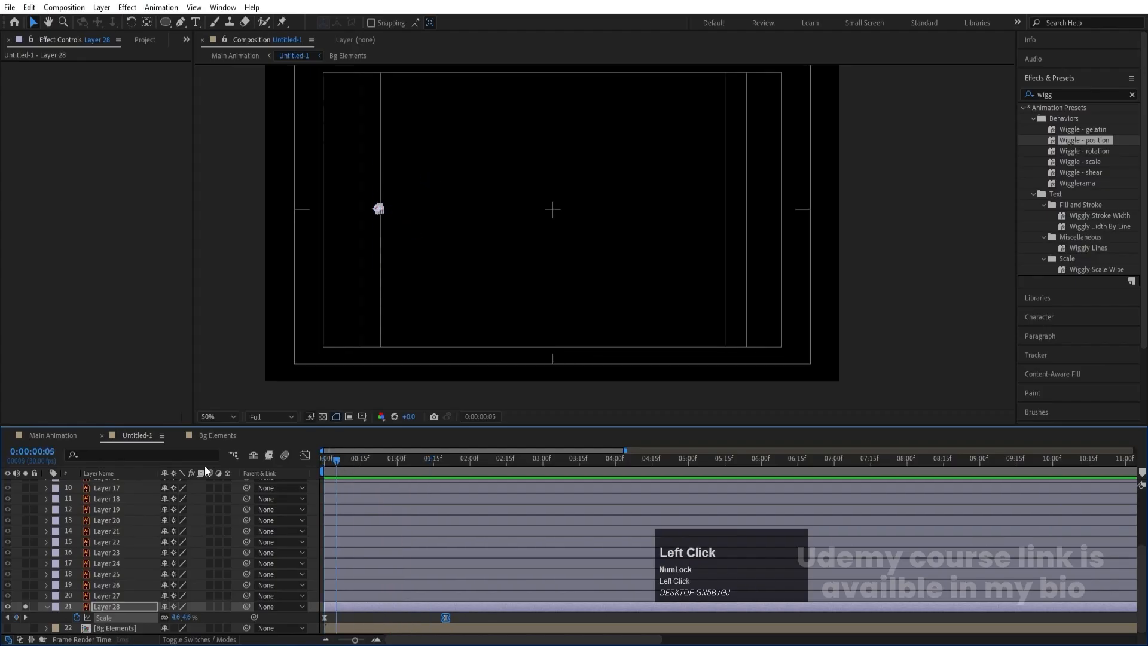
left_click(26, 604)
left_click(116, 597)
scroll(117, 597, "up", 5)
left_click(117, 496, "shift")
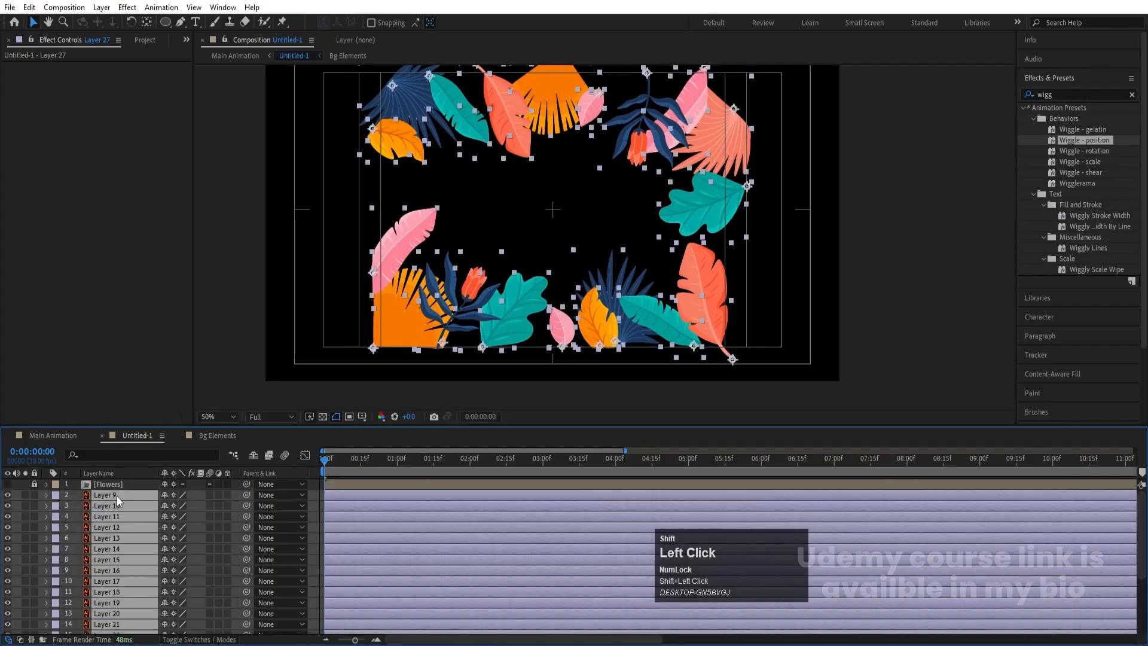
key("ctrl+v")
key("space")
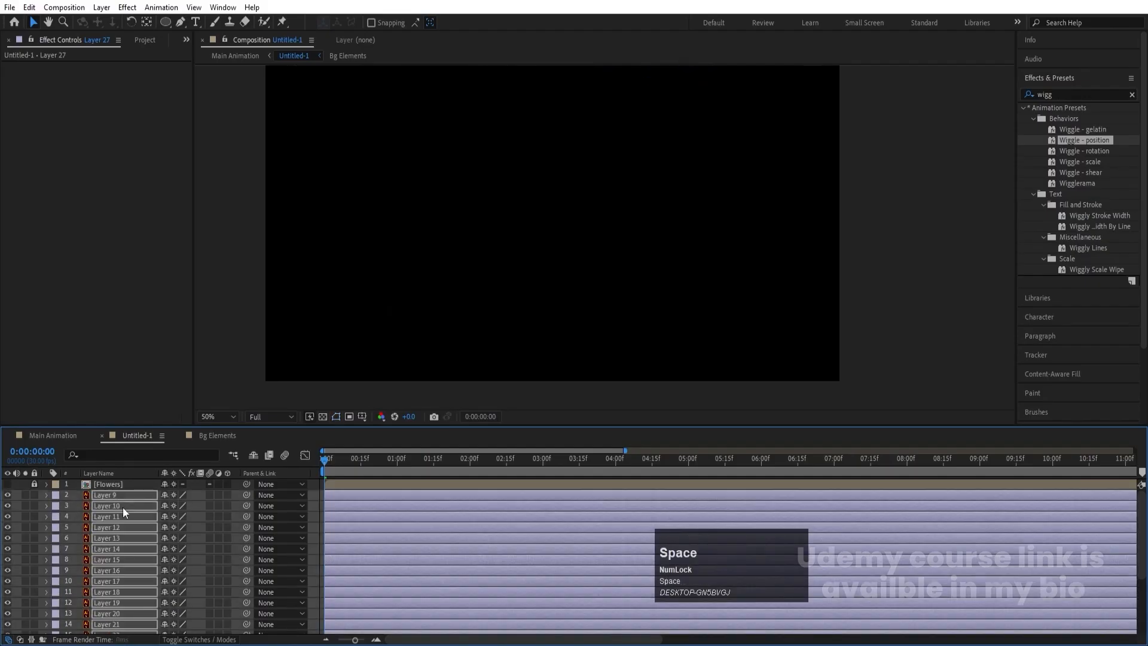
key("space")
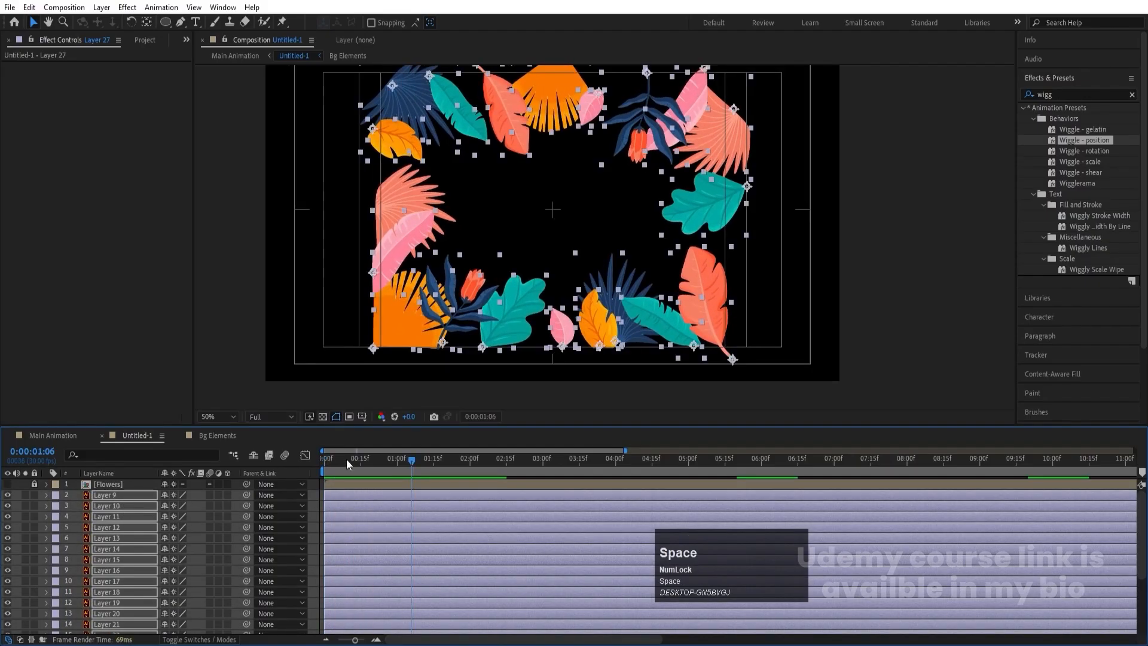
- Copy Layer 28's looping rotation animation onto Layers 9 through 27 at the first frame
left_click_drag(345, 459, 238, 496)
scroll(131, 601, "down", 3)
left_click(119, 605)
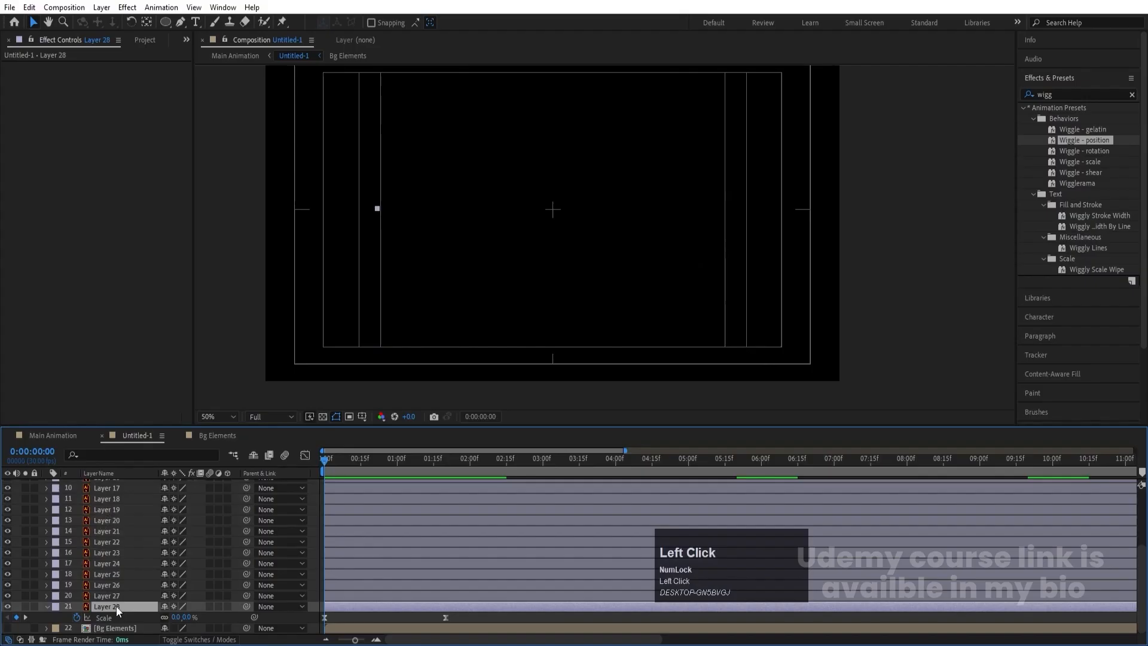
key("r")
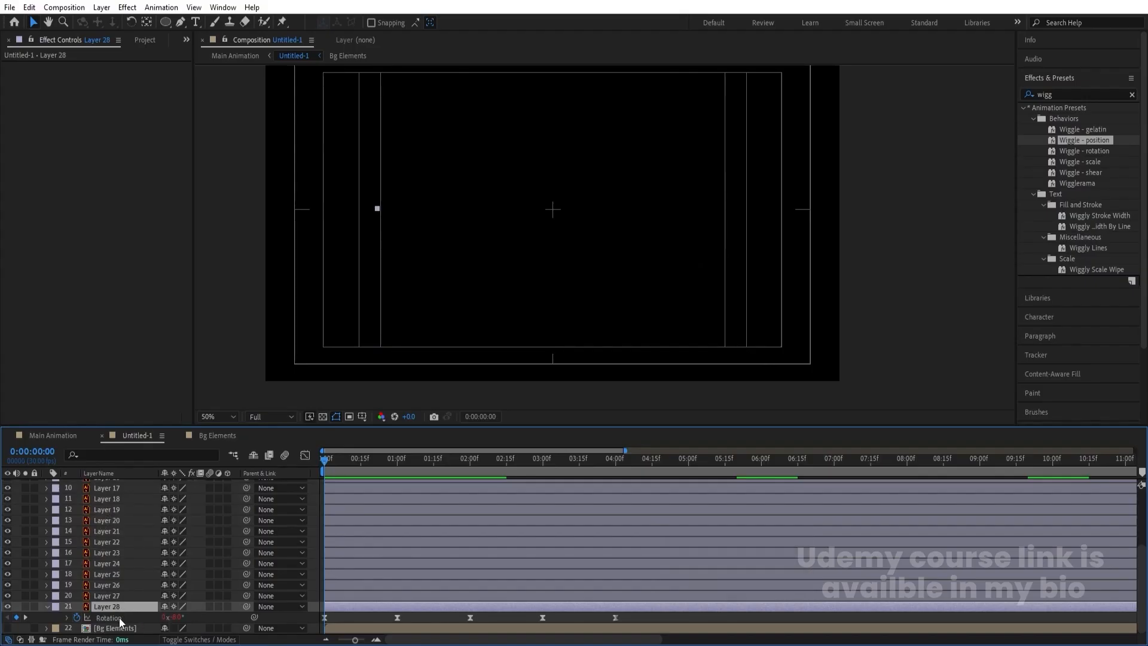
left_click(120, 618)
left_click(109, 592)
scroll(112, 583, "up", 3)
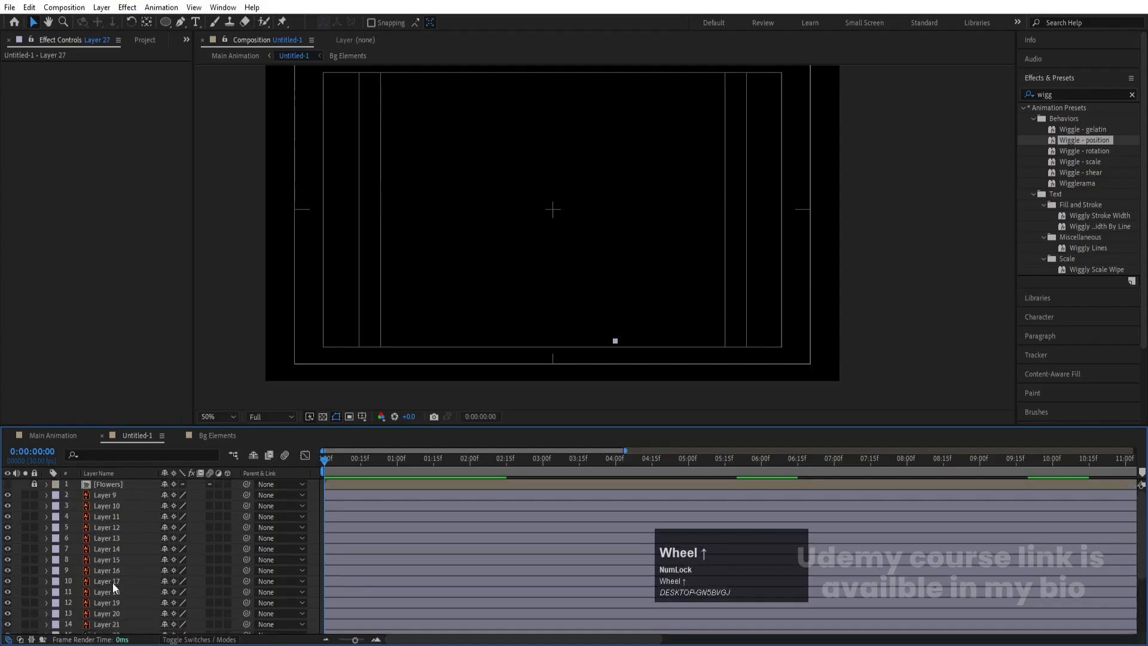
left_click(112, 497, "shift")
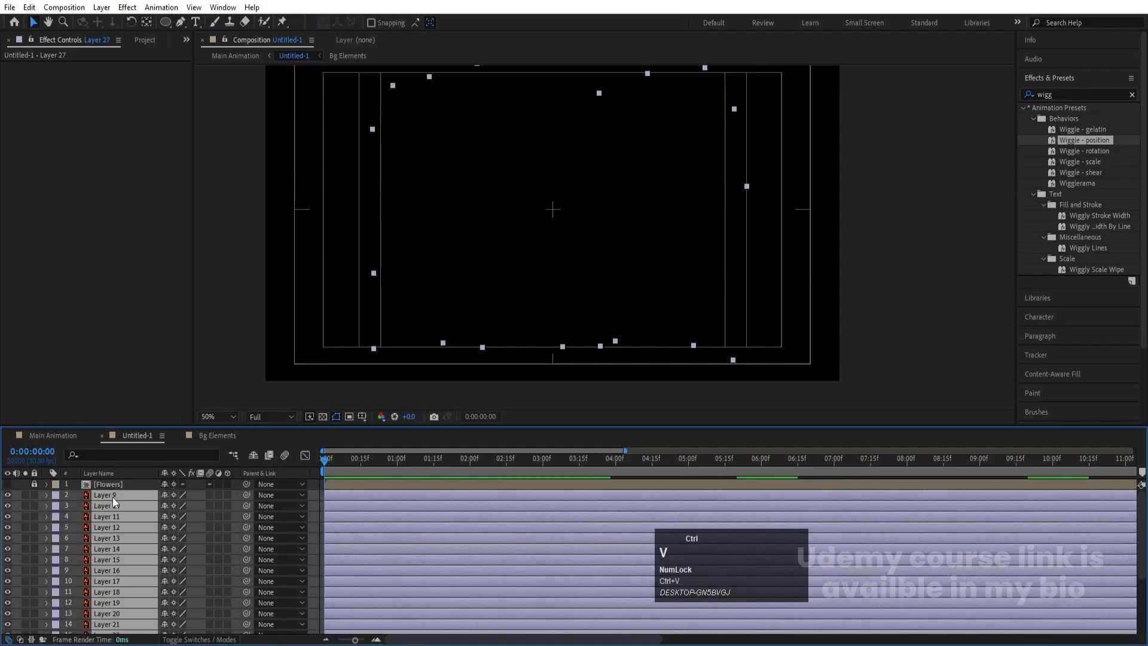
key("ctrl+v")
- Reveal the keyframed properties of all layers, preview the combined leaf animation, and return to the first frame
left_click(315, 491)
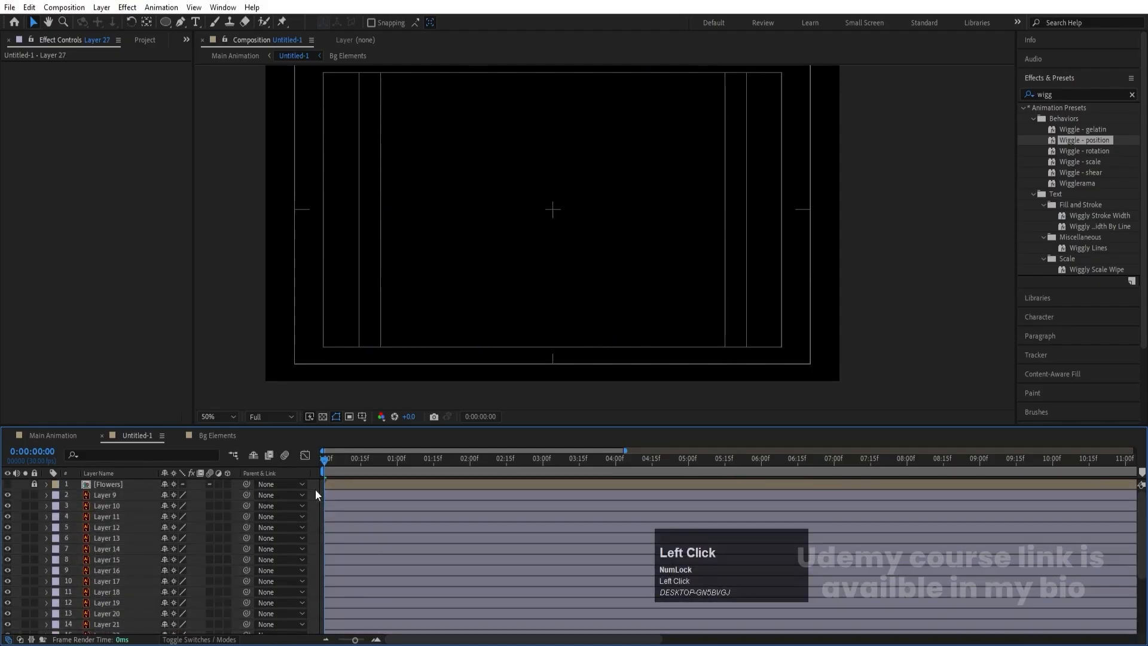
key("u")
key("space")
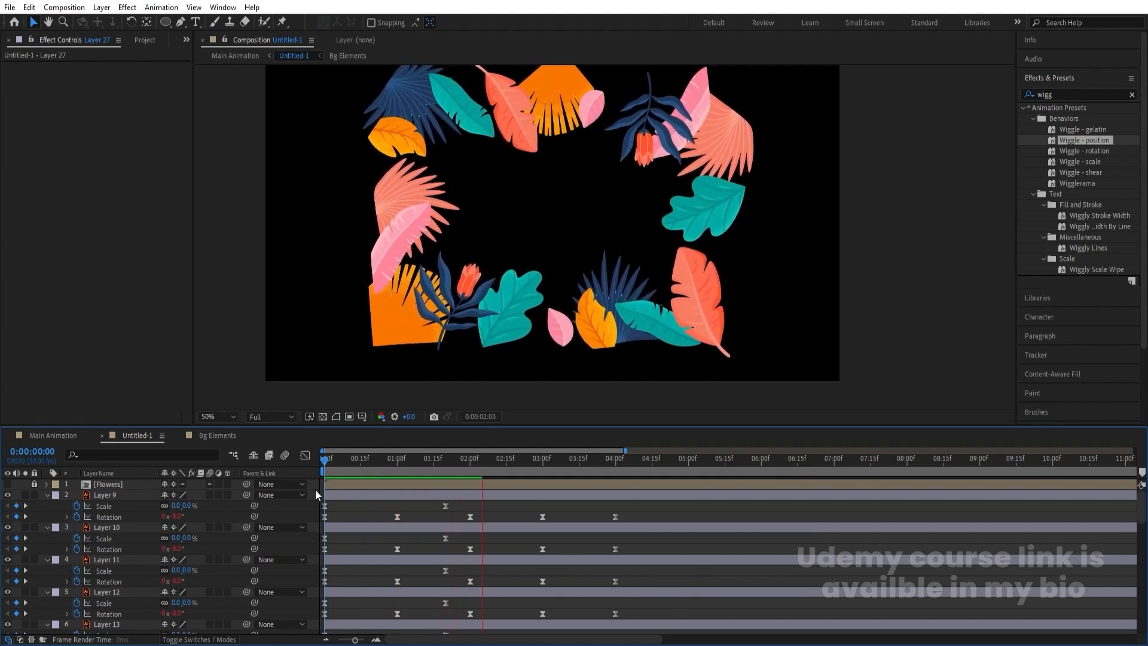
key("space")
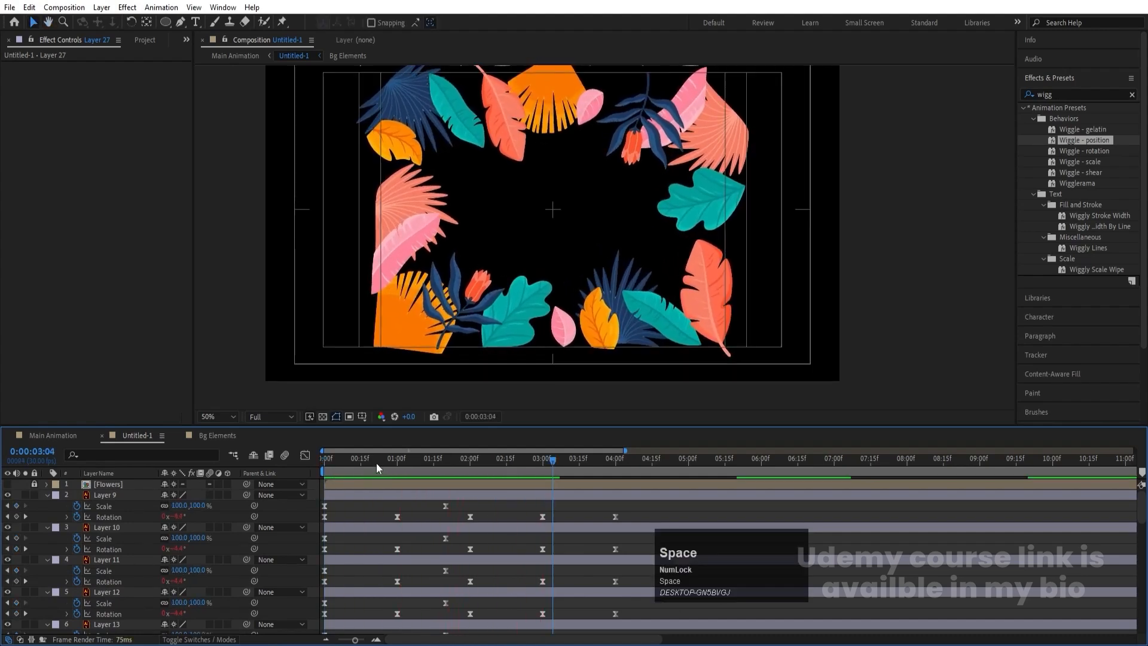
left_click_drag(376, 463, 324, 460)
- Select Layers 28 through 9, starting with Layer 28, and trim their out points at frame 10
scroll(338, 518, "down", 10)
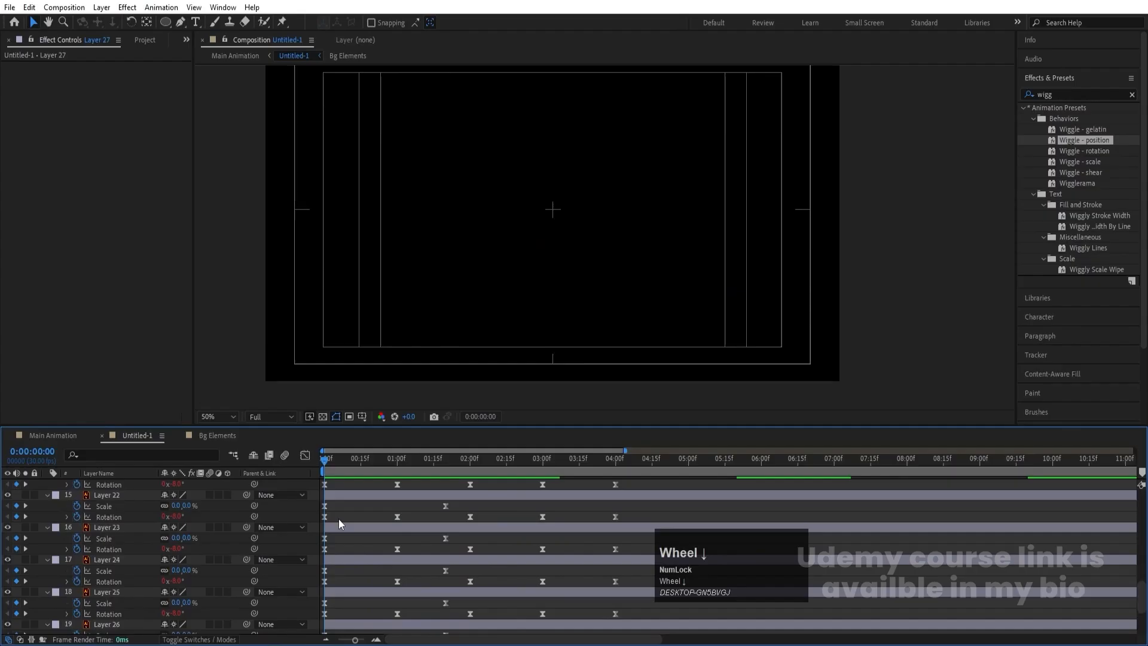
key("equal")
left_click(372, 474)
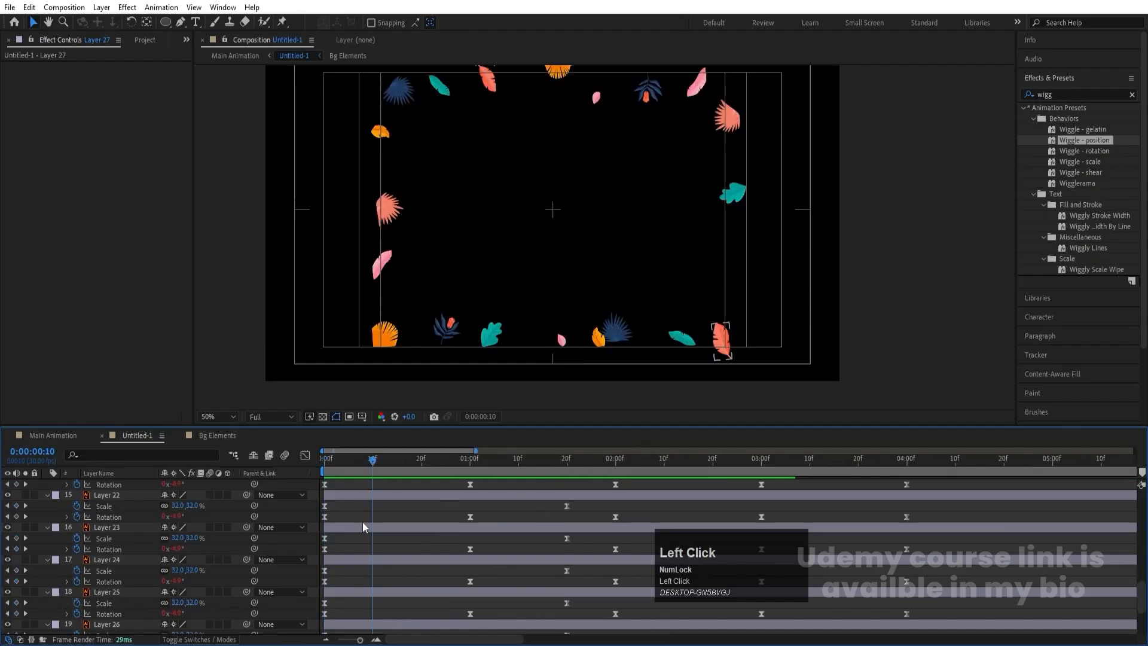
scroll(363, 521, "down", 3)
left_click(344, 592)
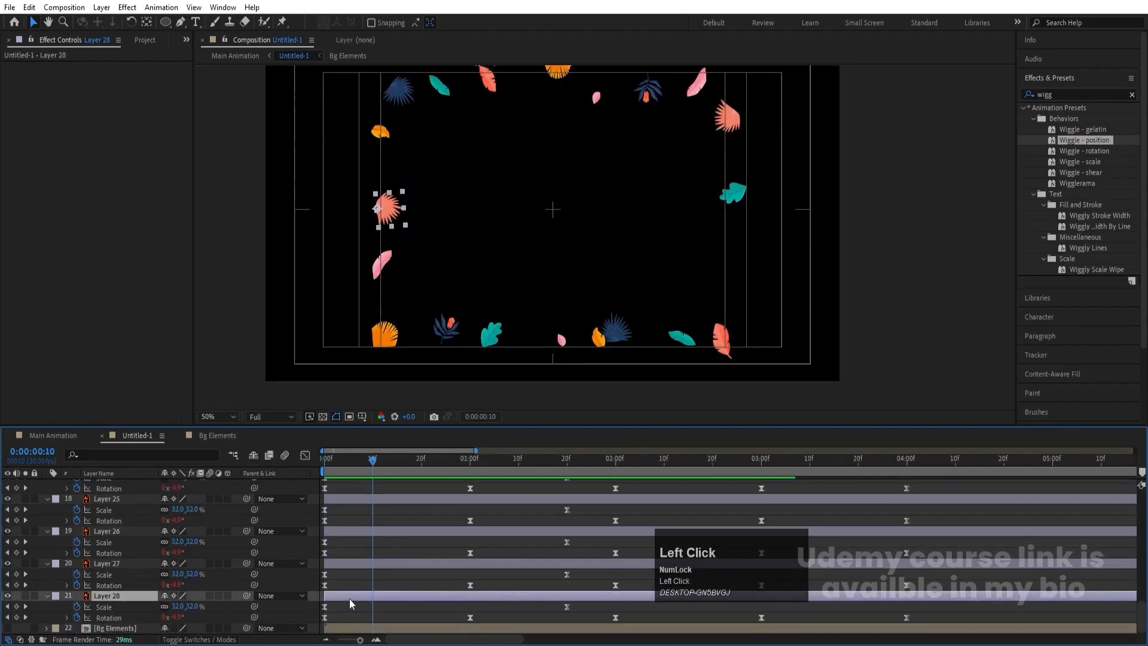
scroll(353, 586, "up", 15)
left_click(341, 498, "shift")
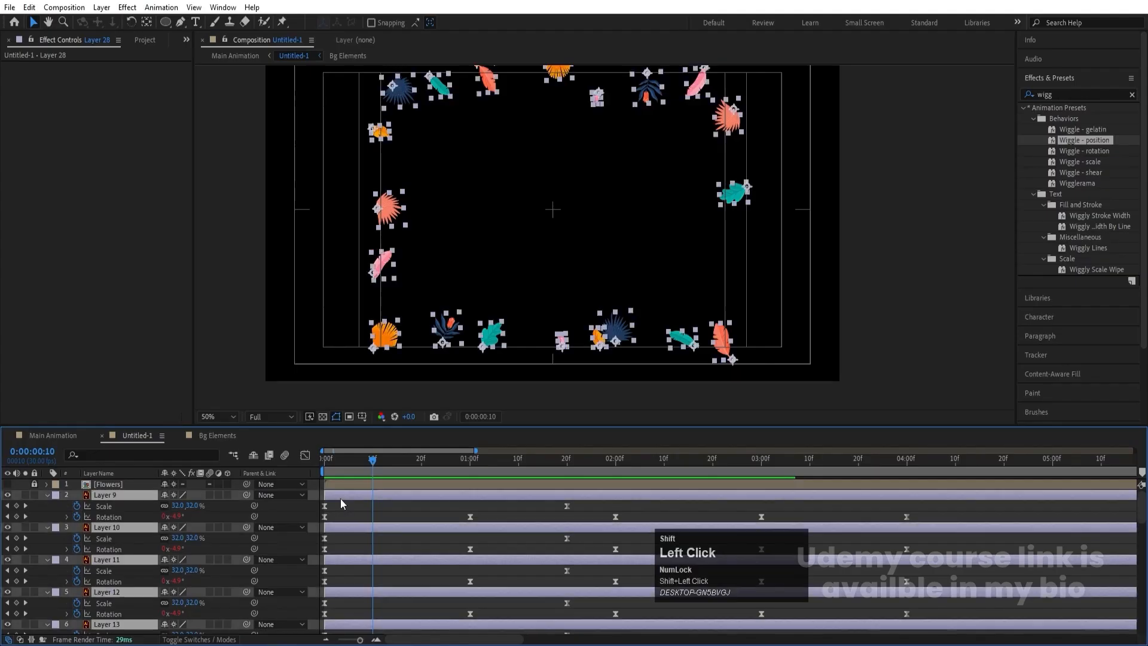
key("alt+]")
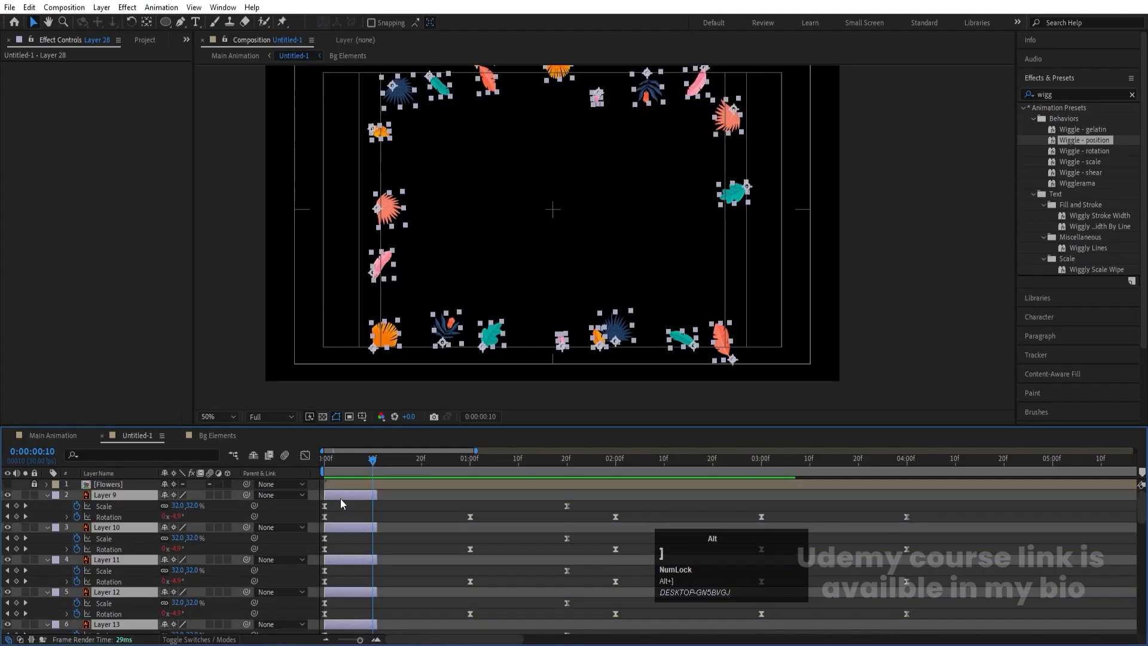
- Try sequencing the trimmed leaf layers one after another with Sequence Layers, and undo it
right_click(341, 499)
left_click(395, 323)
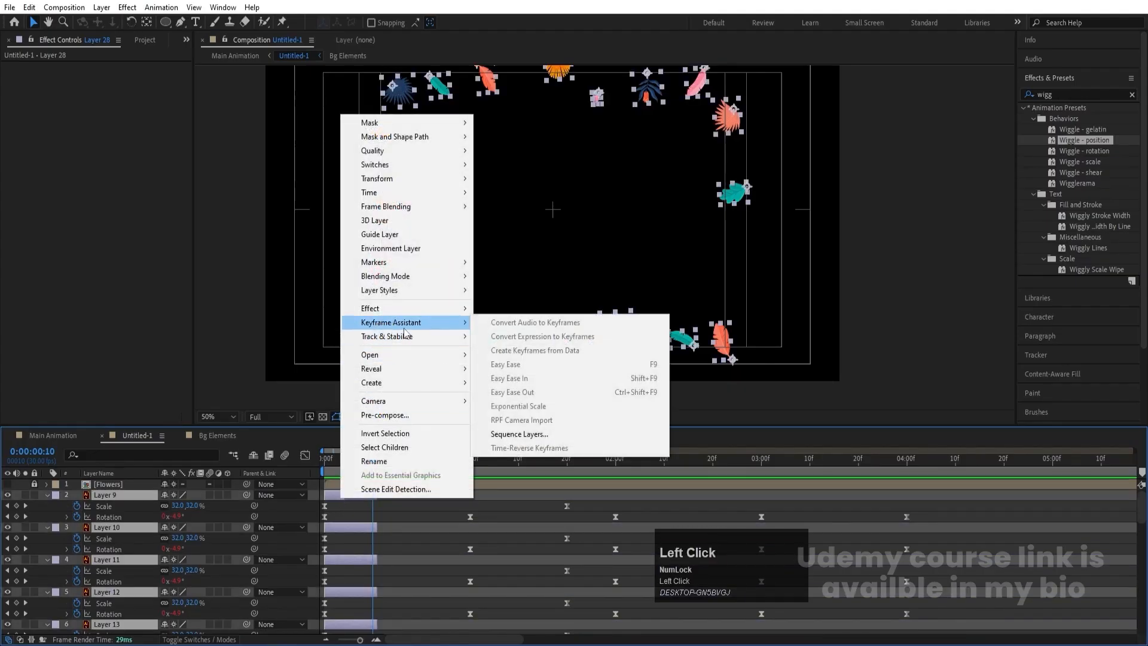
left_click(543, 437)
left_click(584, 358)
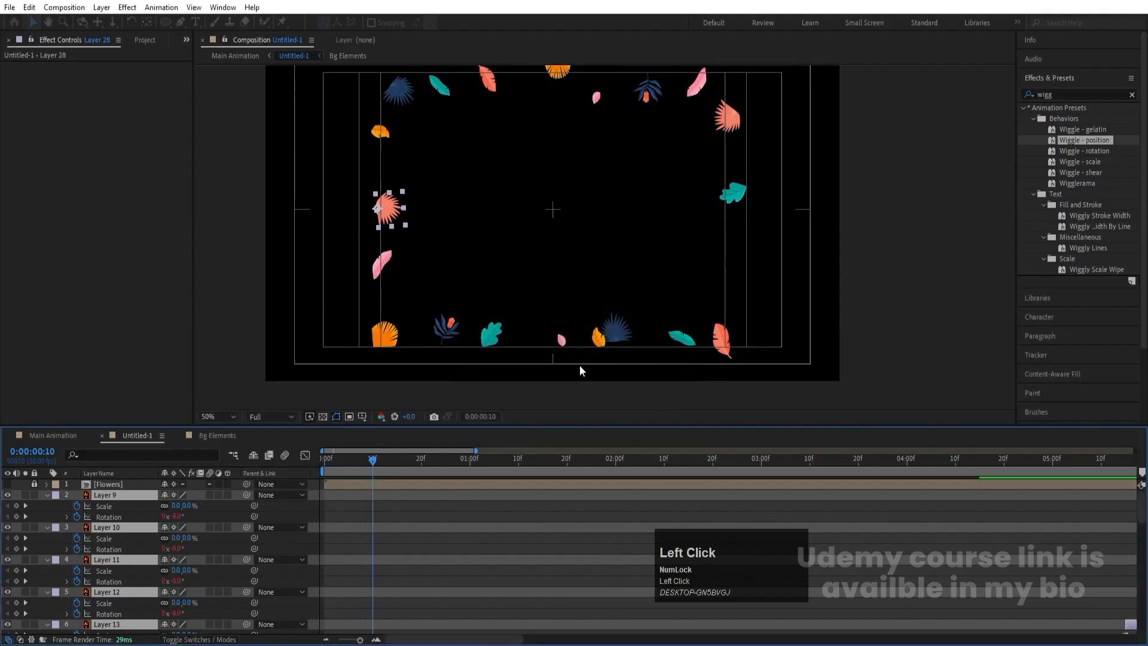
key("minus")
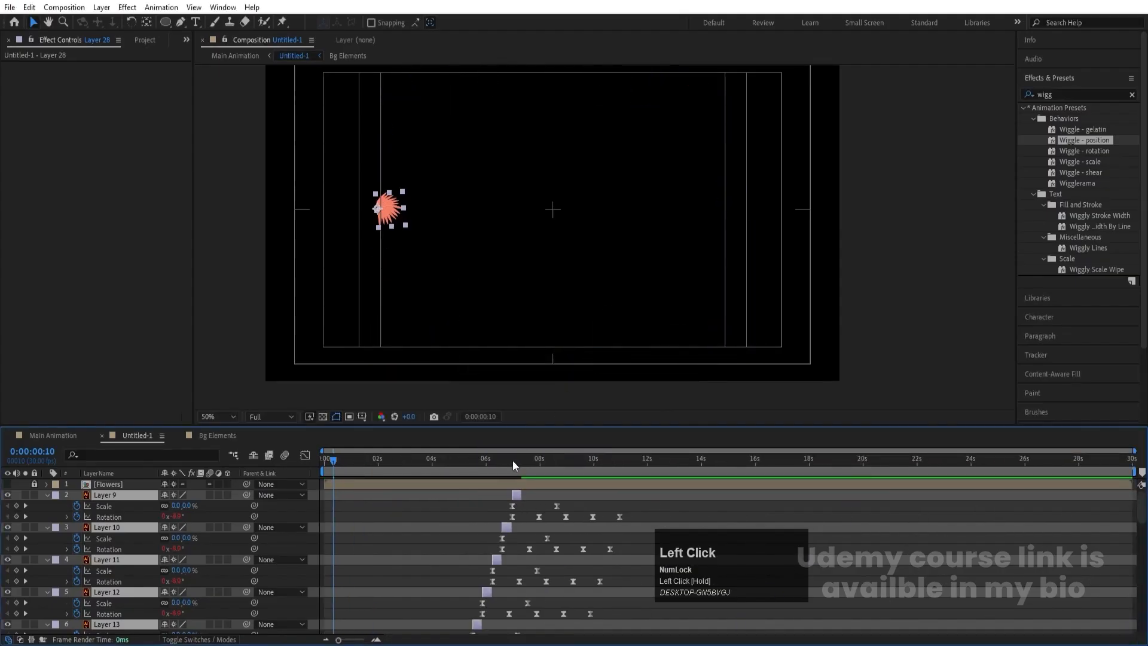
key("ctrl+z")
- Shorten all the selected leaf layers at their ends to about 7 frames
left_click(325, 460)
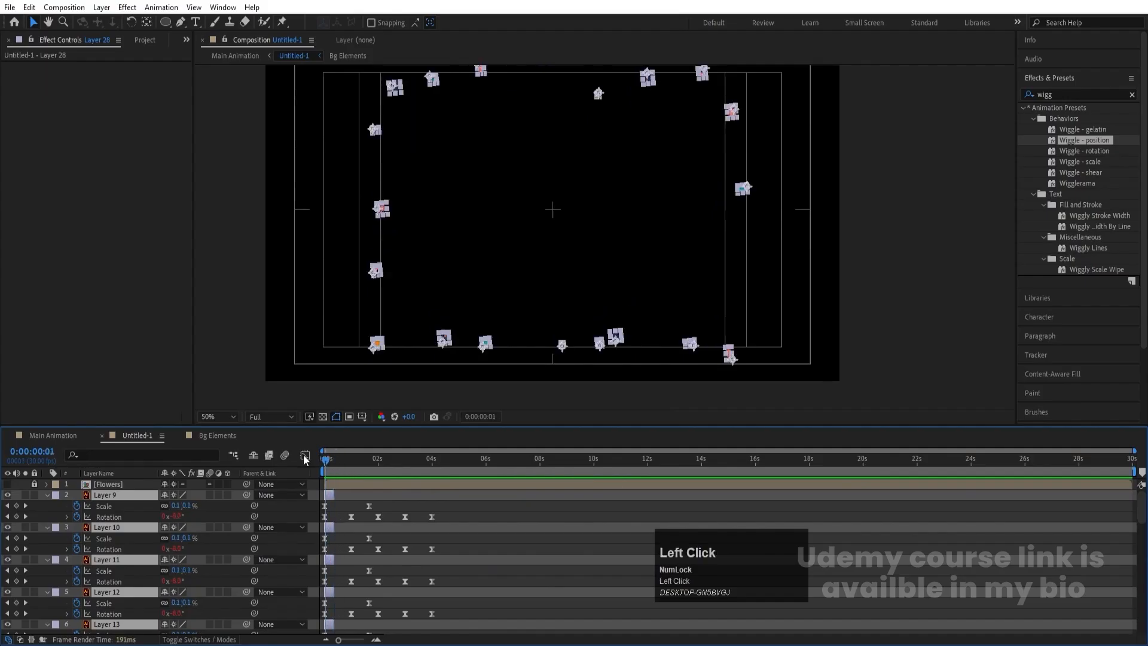
key("equal")
key("equal")
key("equal")
key("equal")
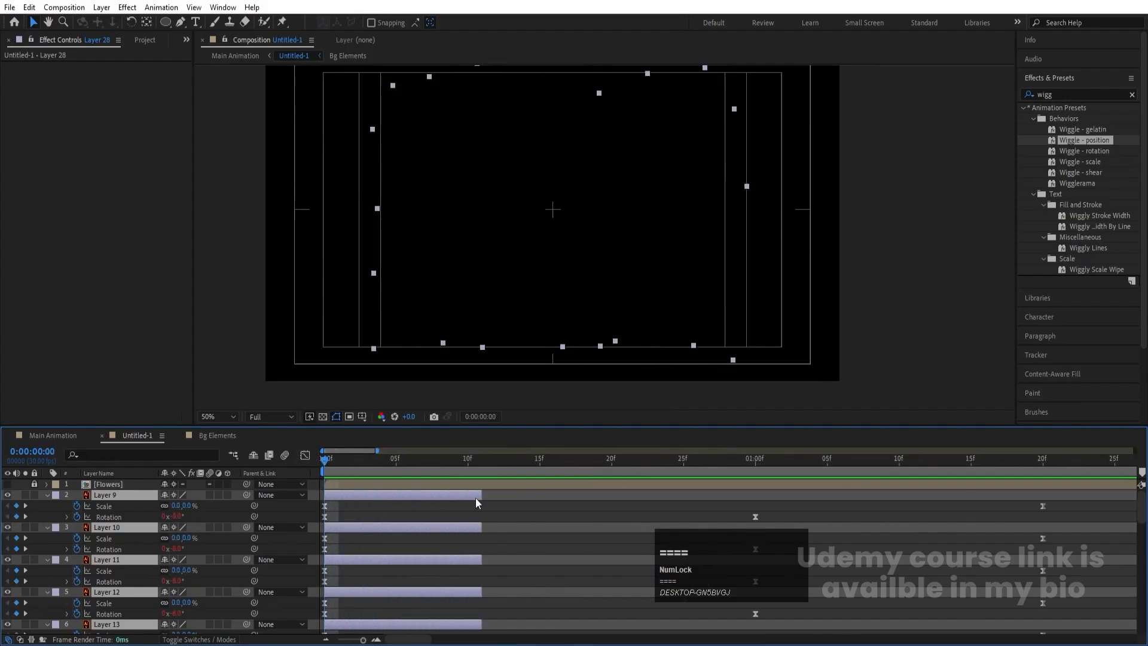
left_click_drag(476, 499, 423, 500)
- Stagger the selected leaf layers one after another with Sequence Layers, starting from Layer 28
right_click(419, 499)
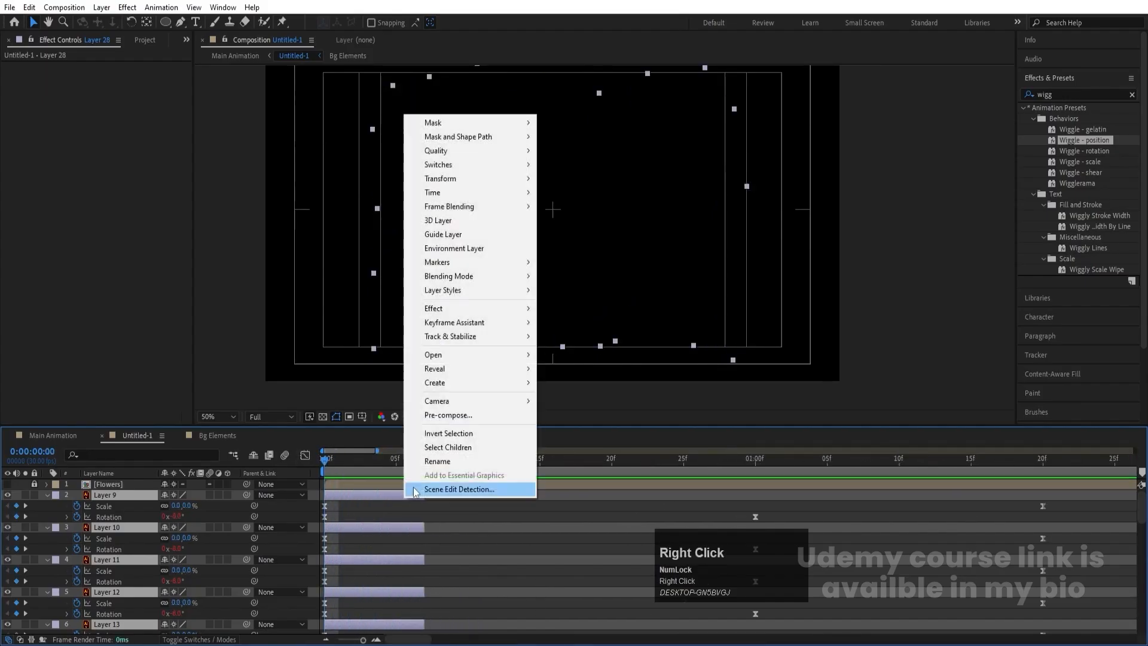
left_click(455, 322)
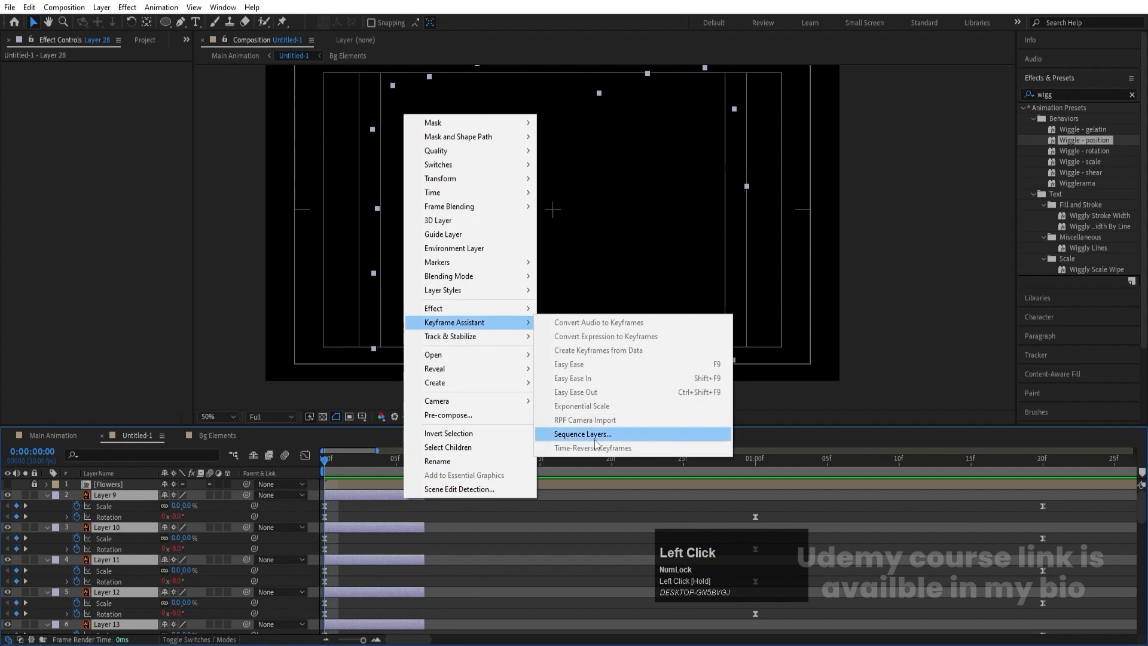
left_click(584, 435)
left_click(595, 354)
key("minus")
key("minus")
key("minus")
key("minus")
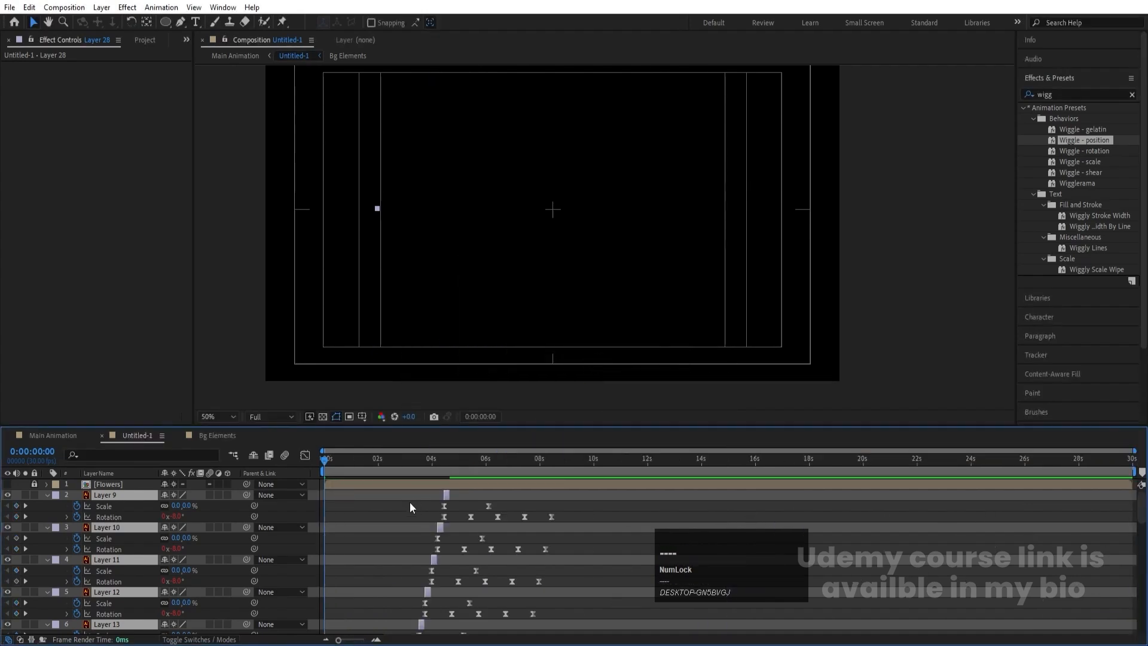
- Extend the out points of the staggered leaf layers to the end of the composition and preview the growth
left_click_drag(451, 498, 1143, 498)
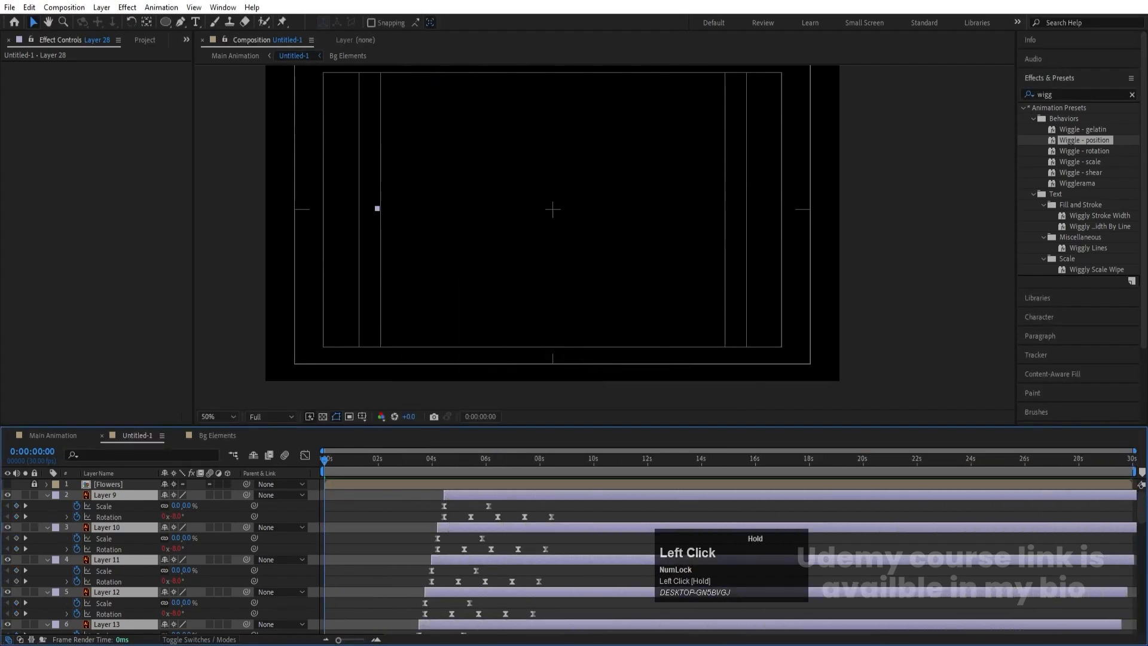
key("space")
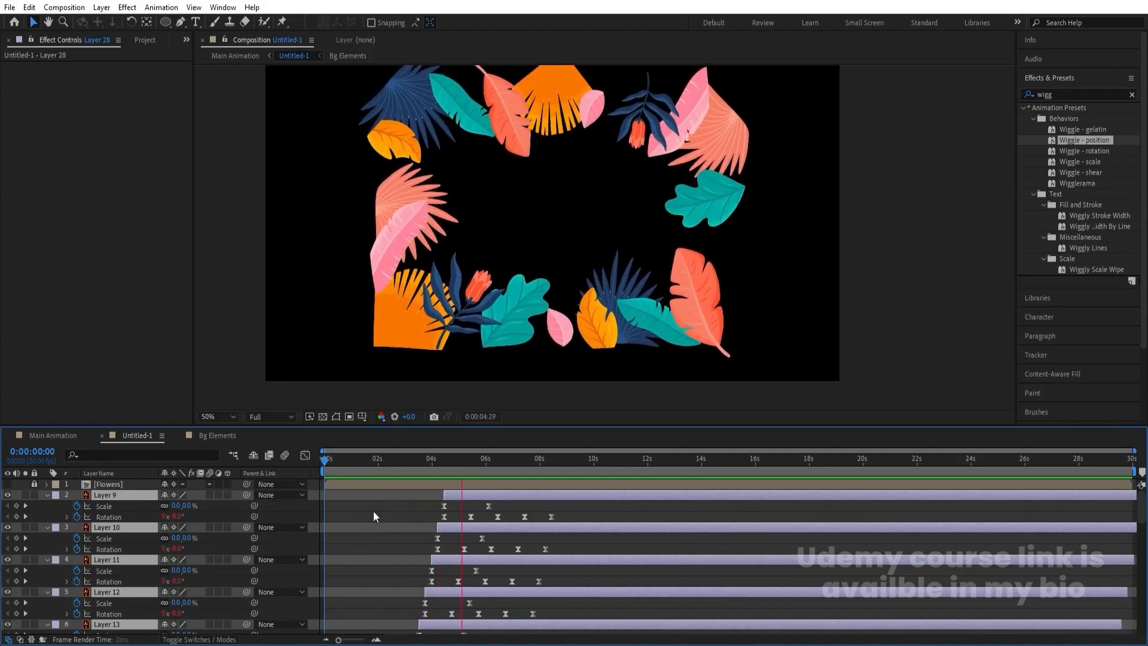
key("space")
- Pre-compose the selected leaf layers into a new composition named Elements
key("ctrl+shift+c")
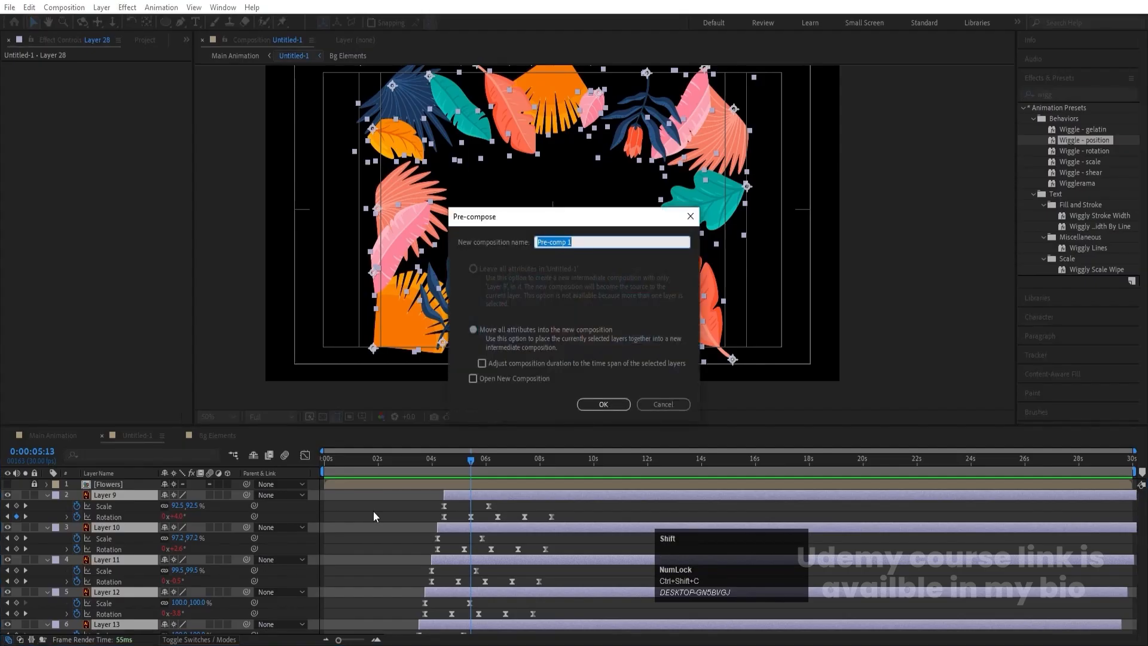
type("Element")
key("Return")
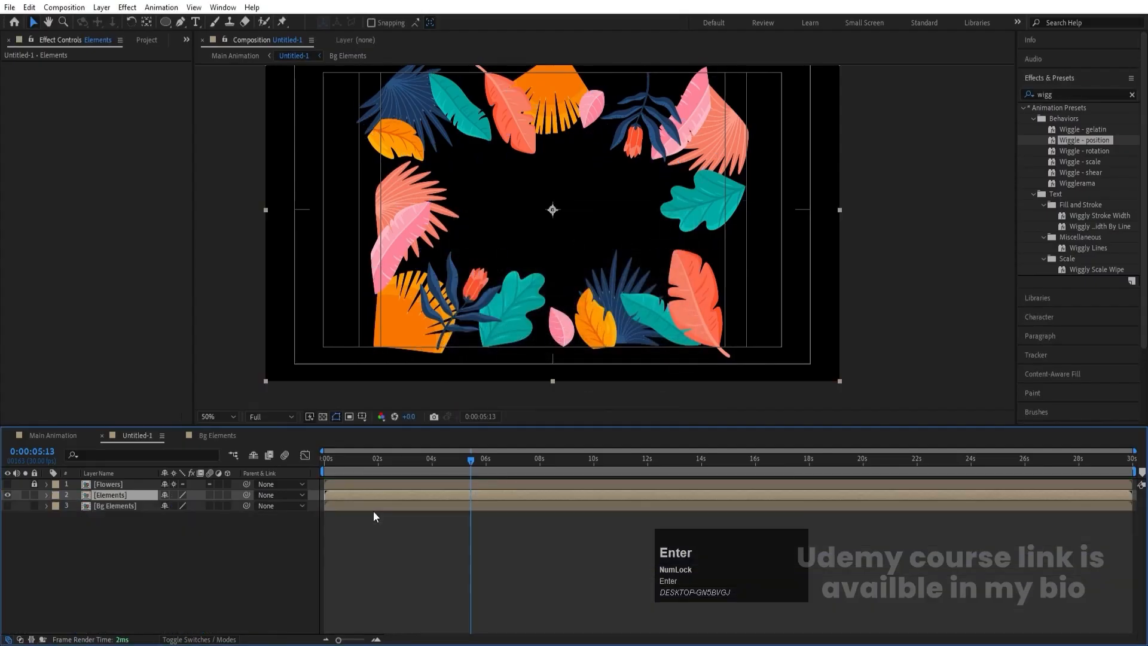
- Show the Bg Elements layer, preview it together with the leaves, and return to the start
left_click(7, 506)
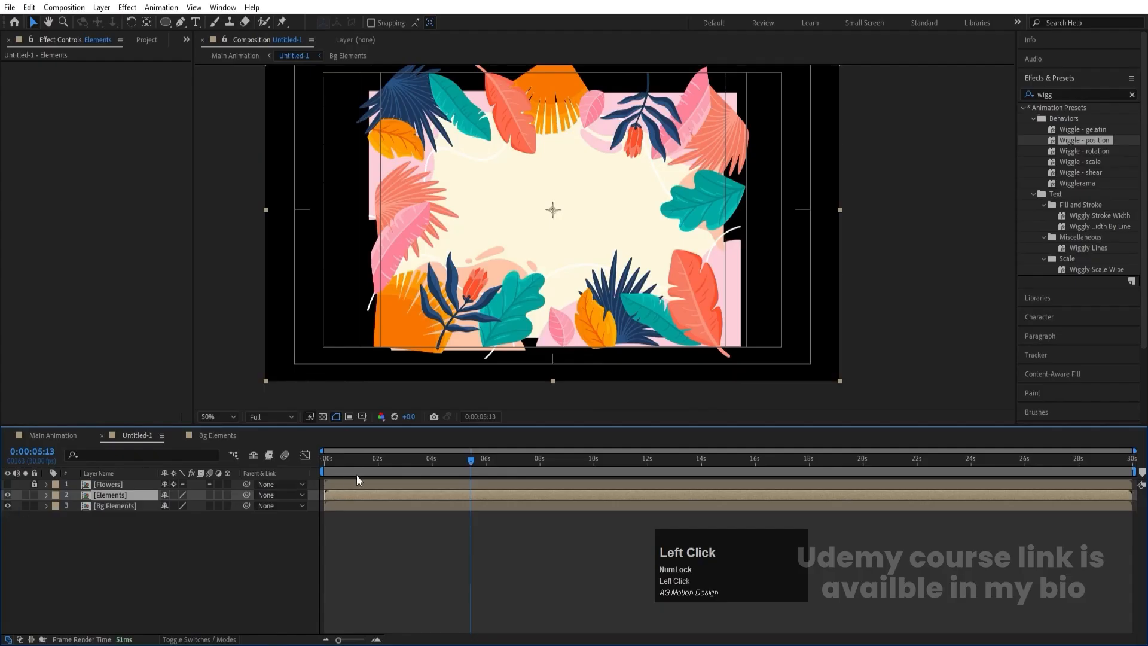
left_click_drag(359, 460, 246, 459)
key("space")
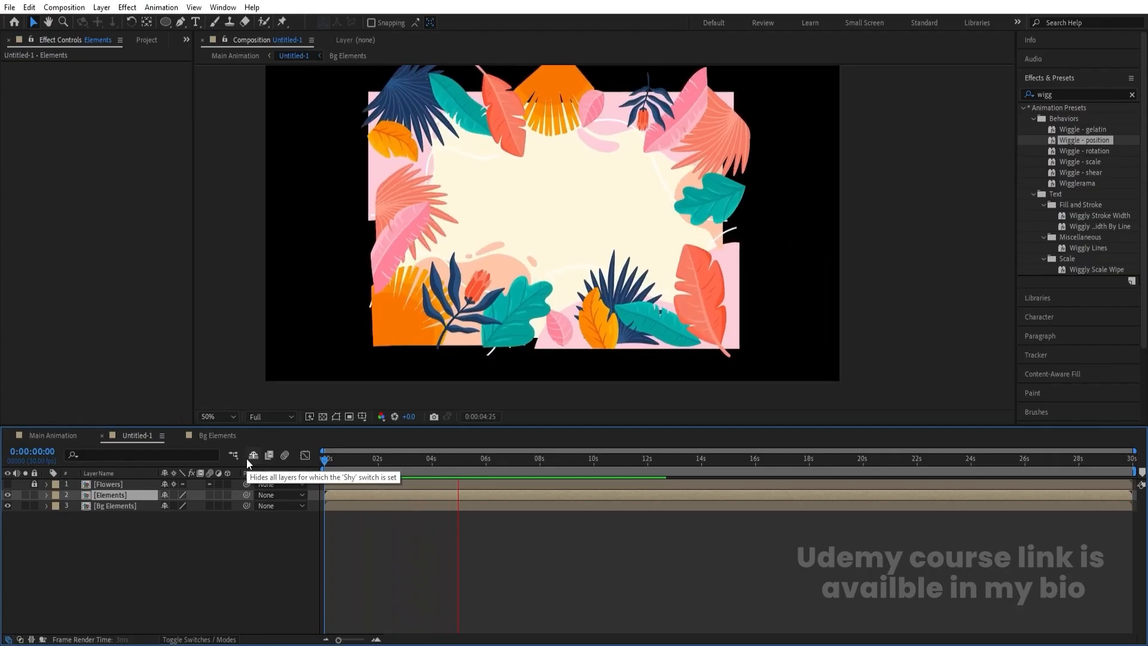
key("space")
left_click(325, 465)
- Make the Flowers layer visible, unlock it, and open its composition with no layers soloed
left_click(7, 484)
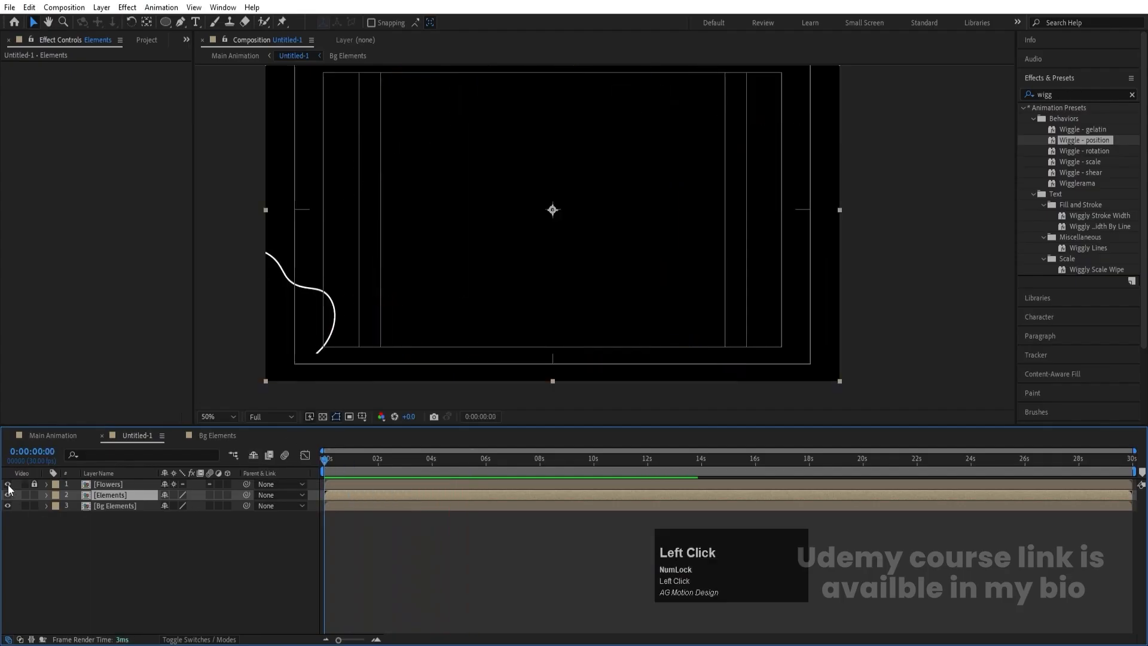
left_click(34, 484)
left_click(100, 484)
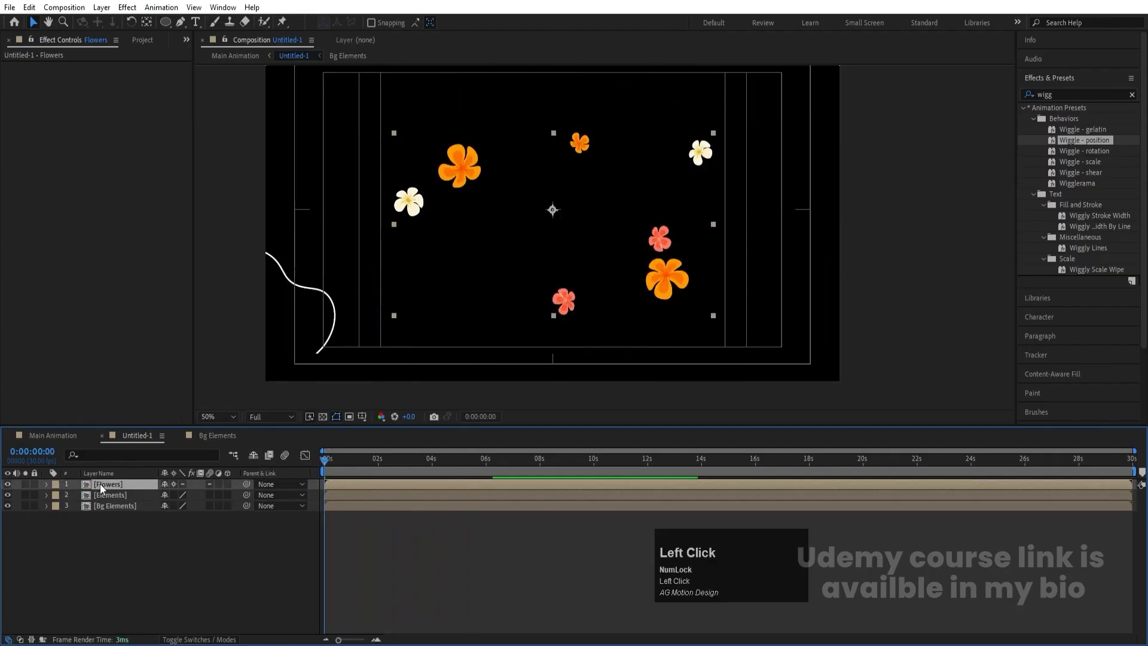
double_click(99, 483)
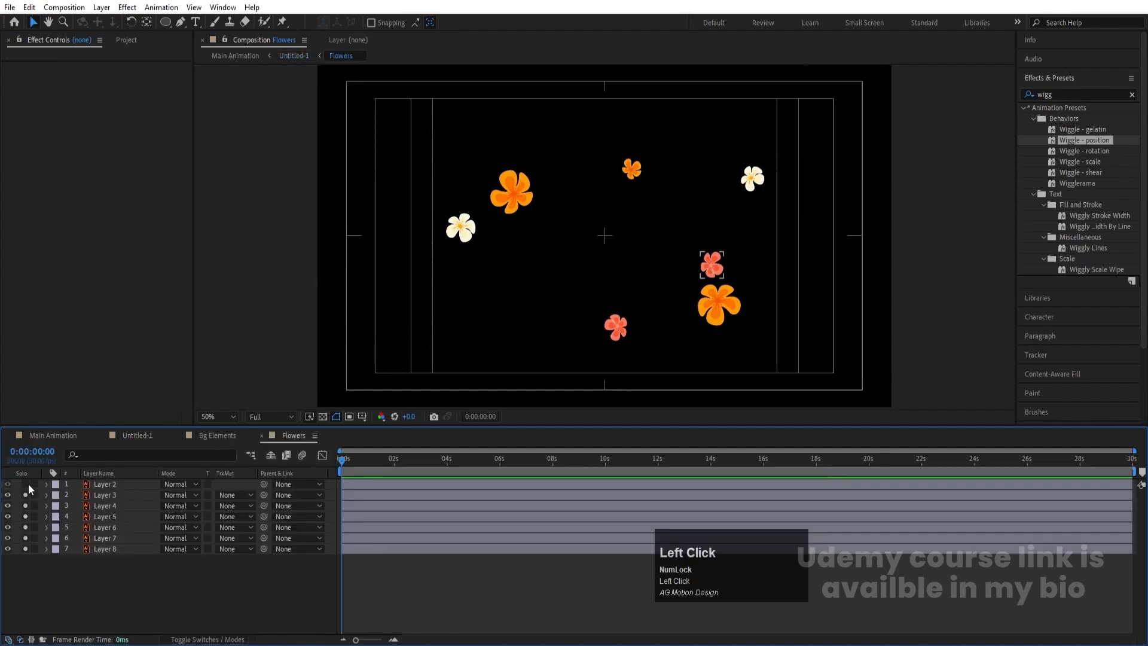
- Move all flower layers up out of the frame and set Position keyframes for them at the first frame
key("ctrl+a")
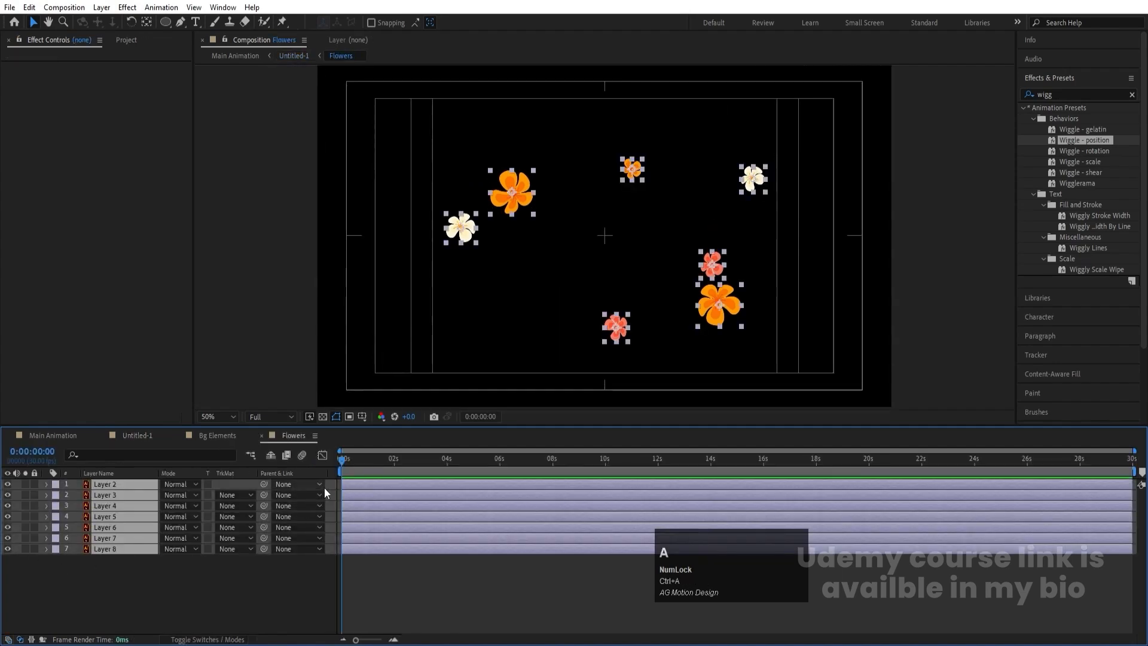
key("p")
left_click_drag(195, 498, 179, 495)
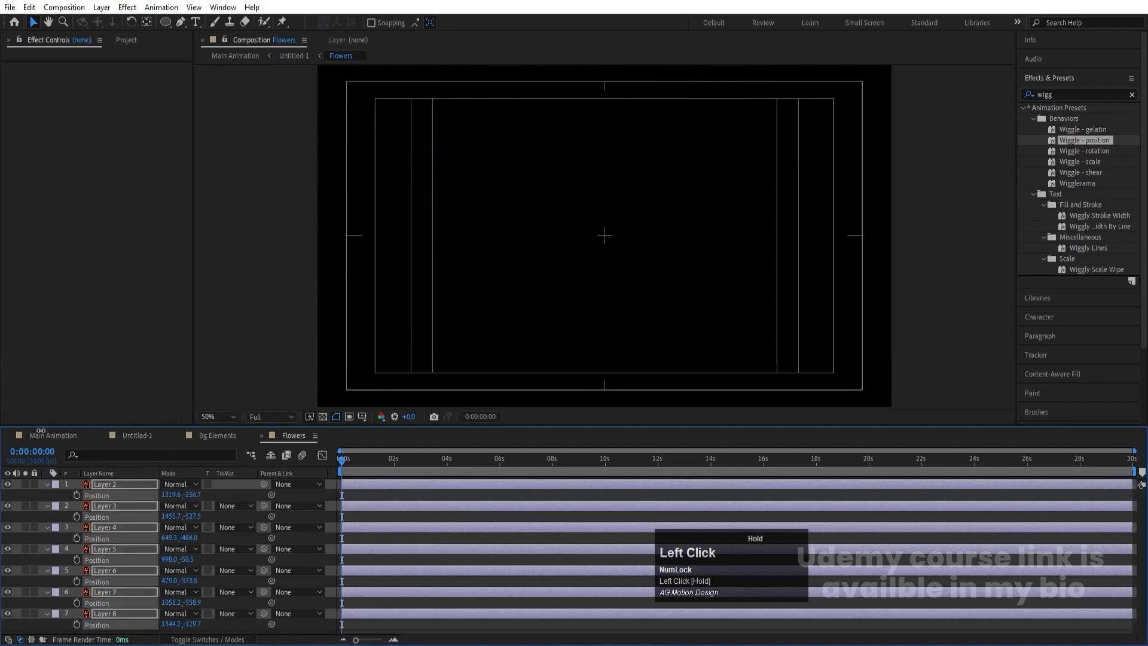
left_click(76, 495)
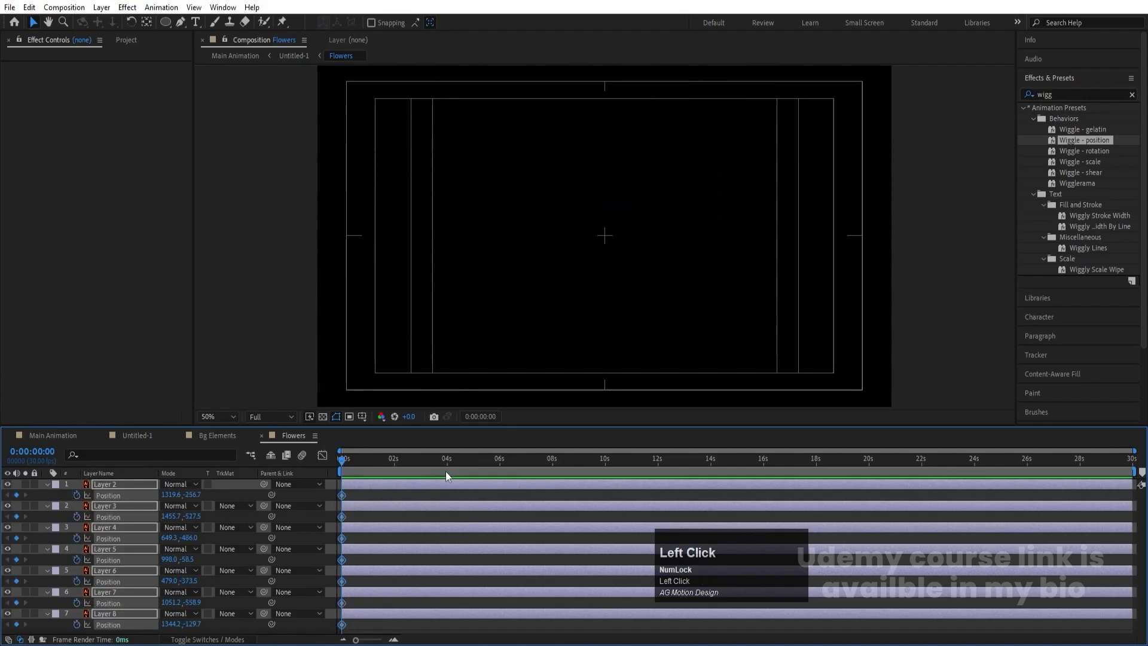
- Move all flower layers down below the frame at 4 seconds to keyframe their fall, and preview it
left_click_drag(449, 465, 475, 473)
left_click_drag(195, 498, 737, 475)
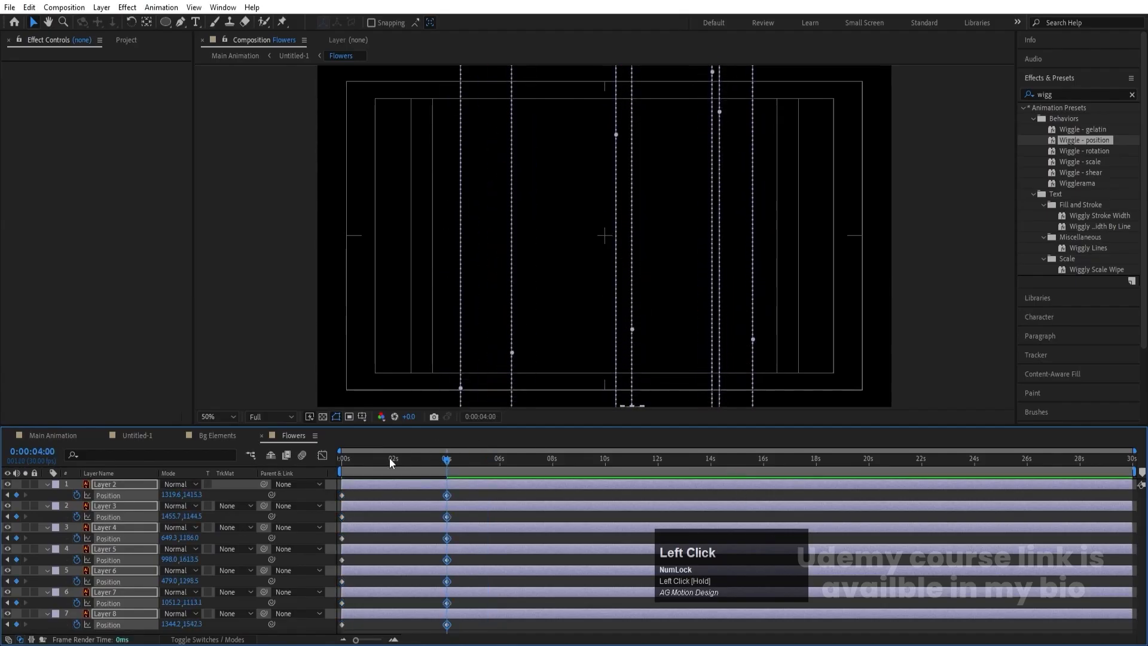
key("space")
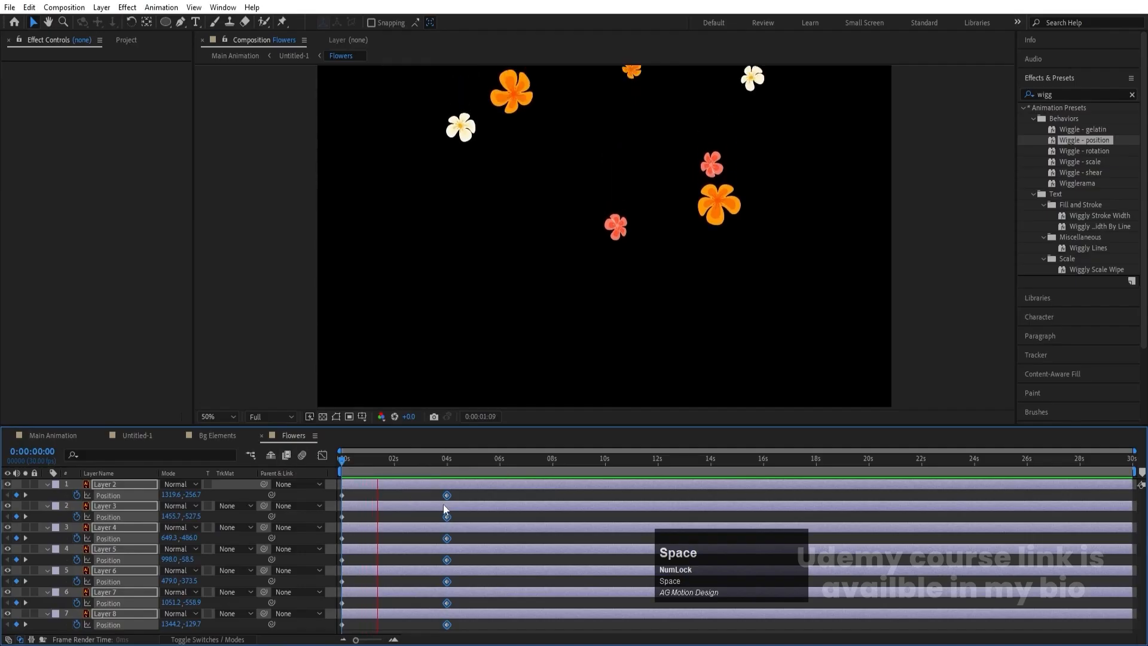
- Slow the falling flowers by moving their end Position keyframes to 0:00:04:29, and preview the motion
left_click(447, 496)
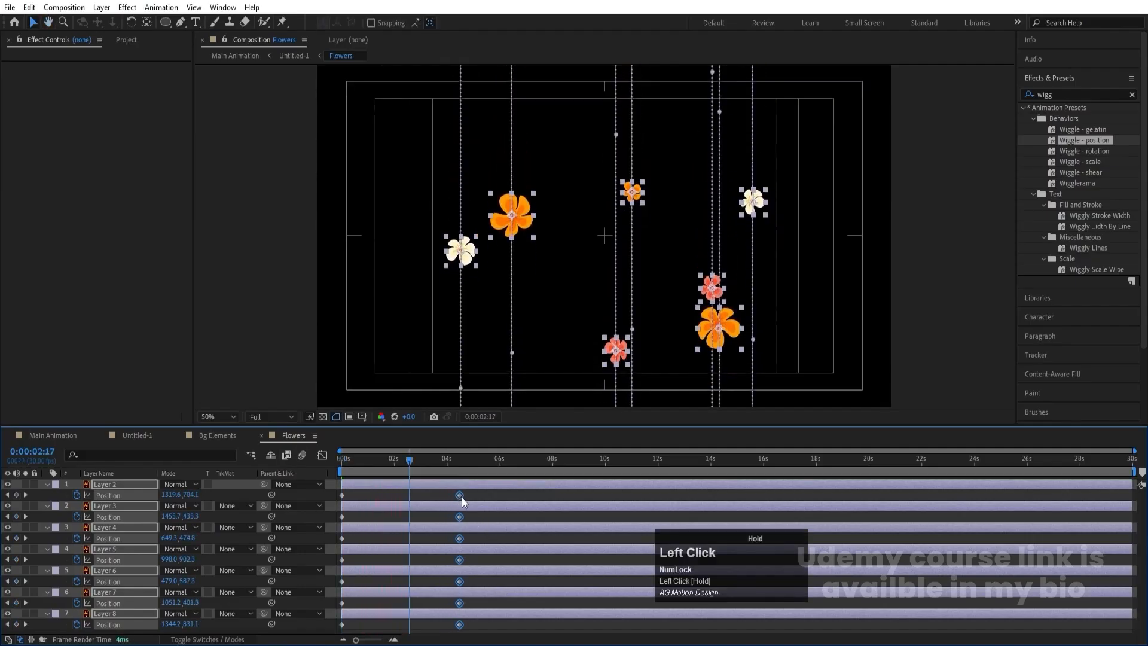
key("equal")
left_click_drag(518, 495, 537, 495)
key("space")
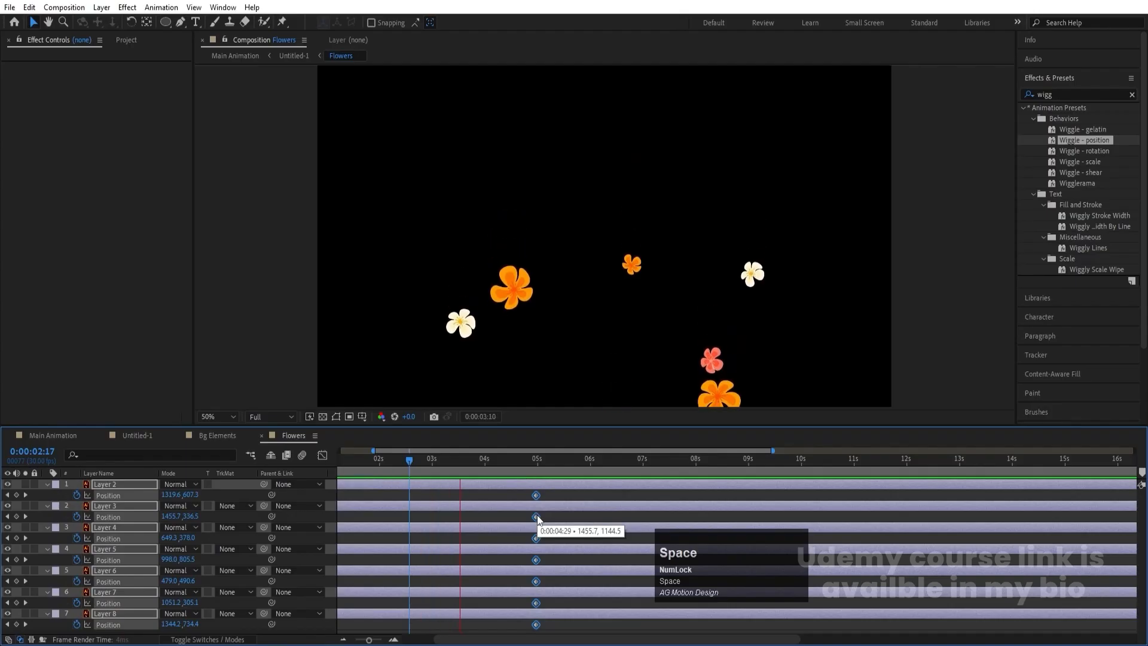
key("space")
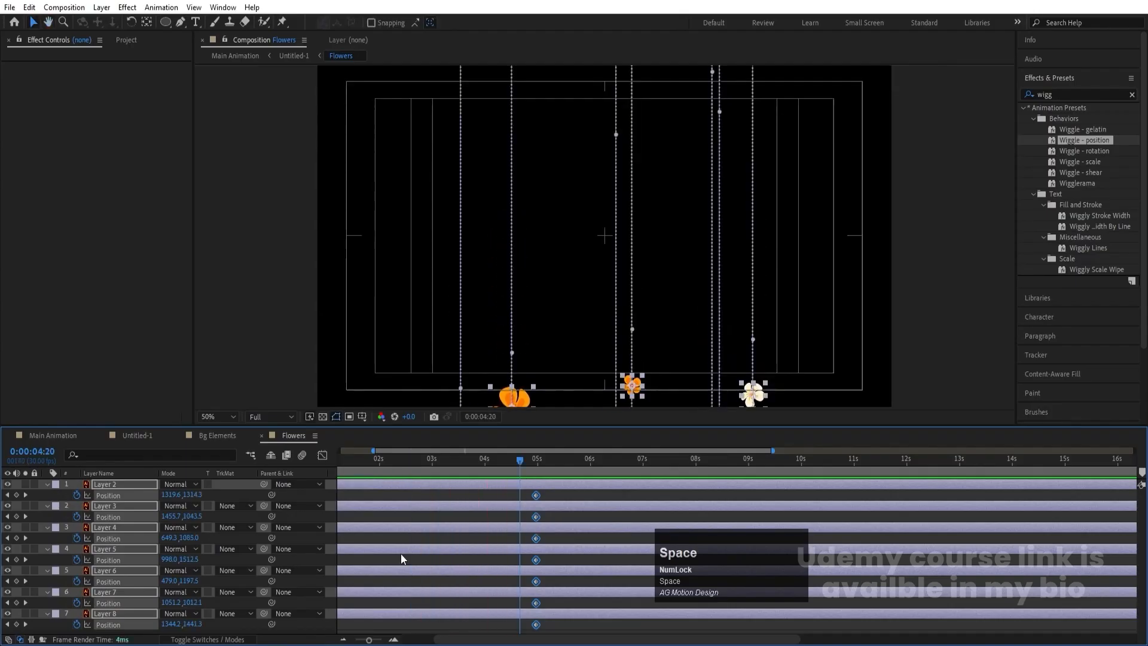
- Apply the Wiggle - position preset to all flower layers and preview the fall
double_click(1090, 141)
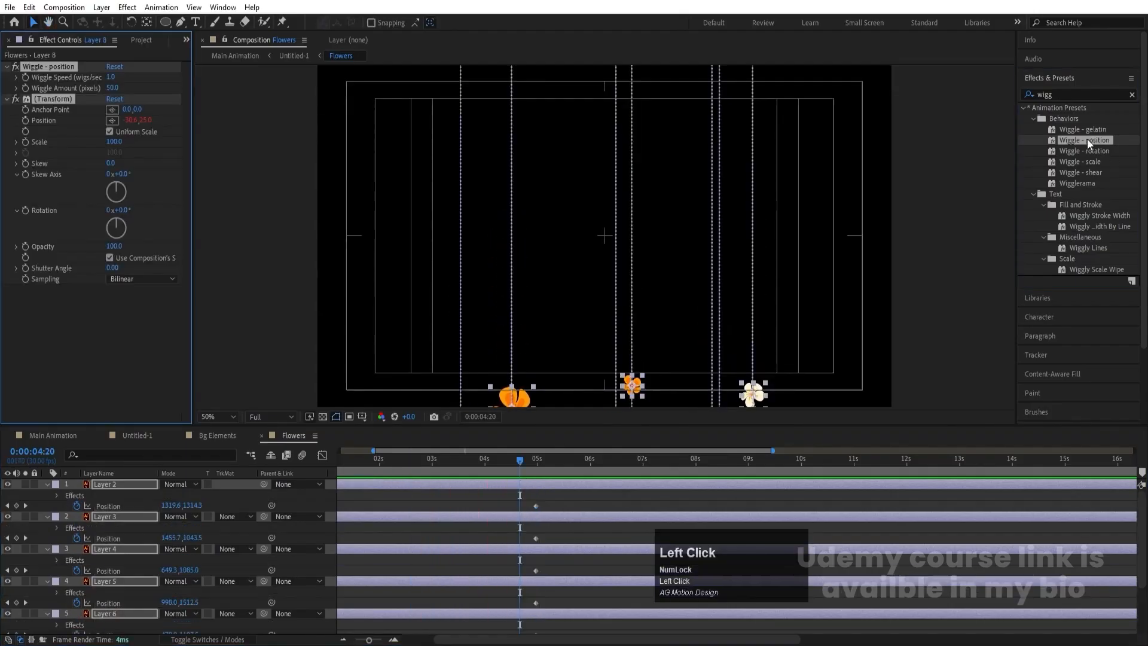
left_click_drag(452, 464, 349, 462)
key("space")
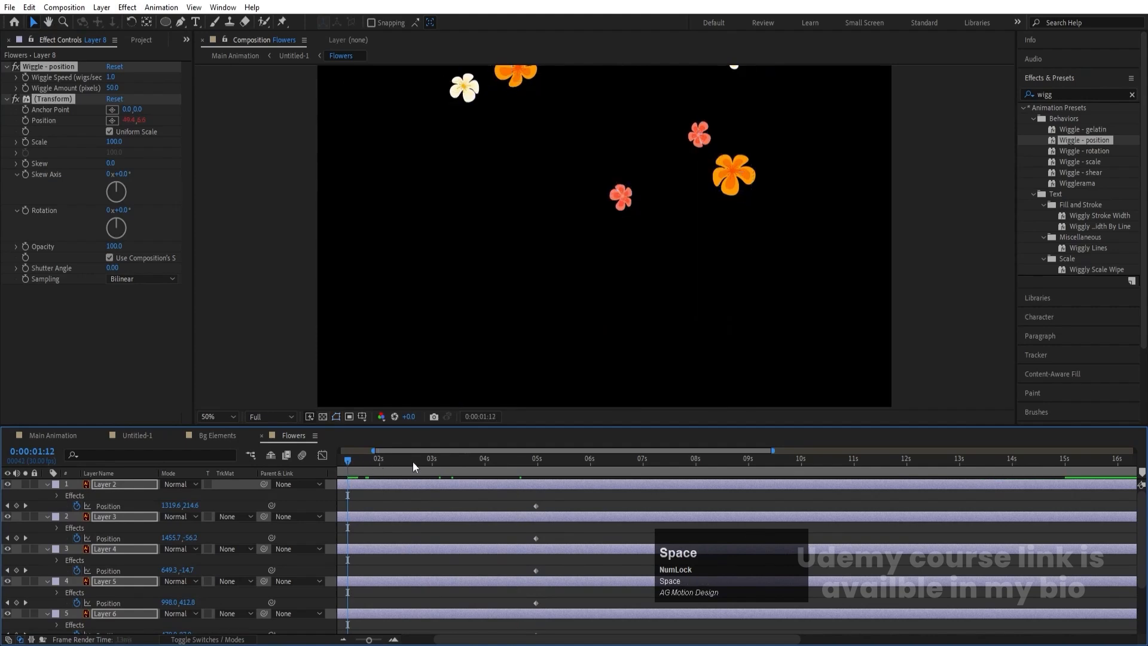
key("space")
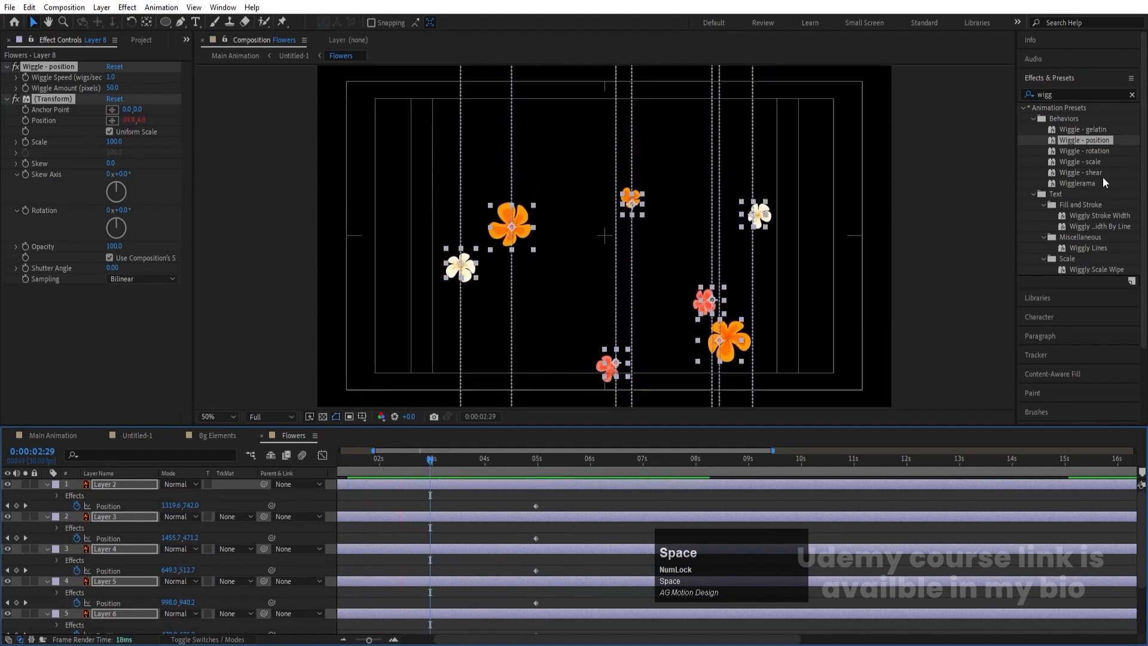
- Try the Wiggle - rotation preset on all flower layers, preview it, and undo it
double_click(1085, 151)
key("space")
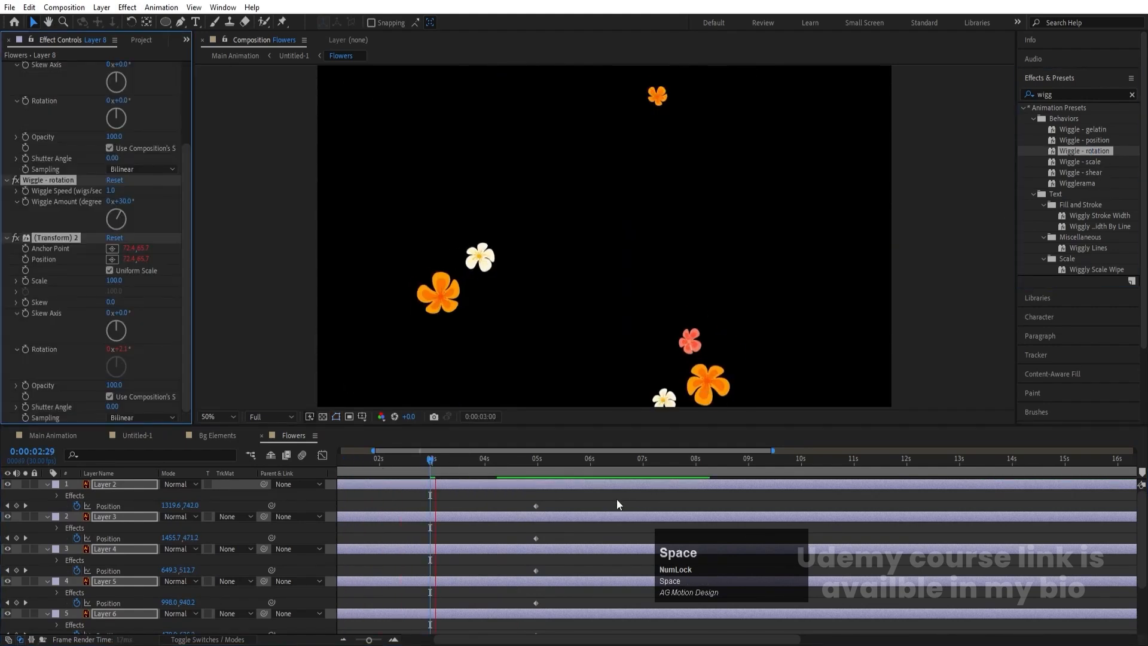
key("ctrl+z")
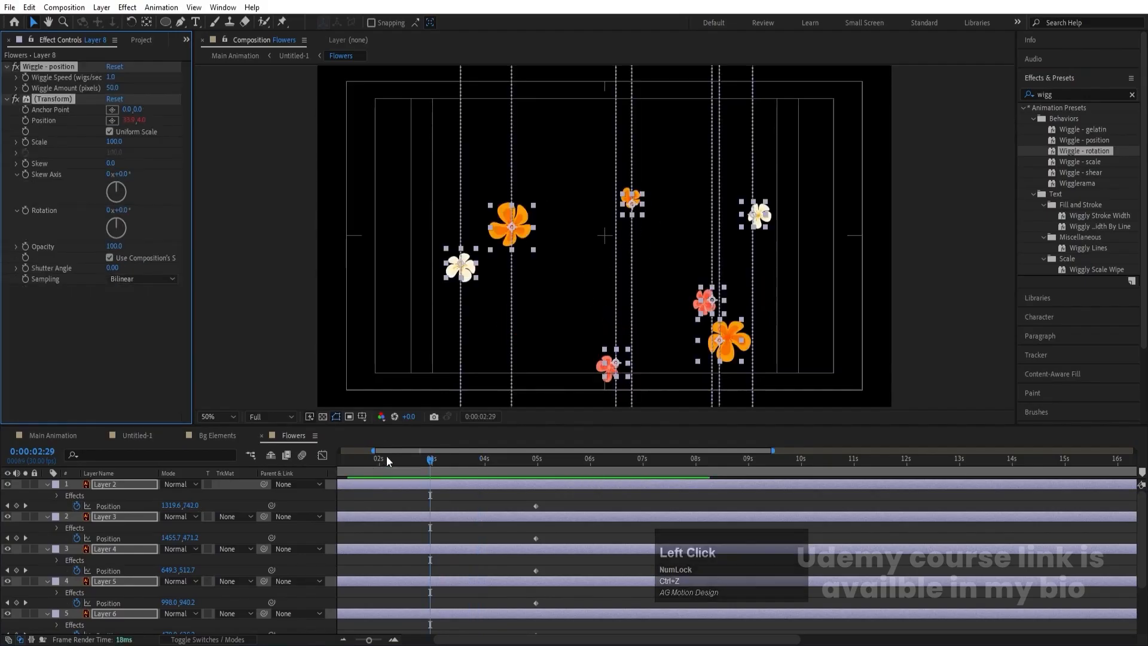
- Keyframe Rotation at 0x+0.0° on all flower layers at 0:00:00:00 and reveal their keyframed properties
left_click_drag(387, 457, 269, 461)
key("r")
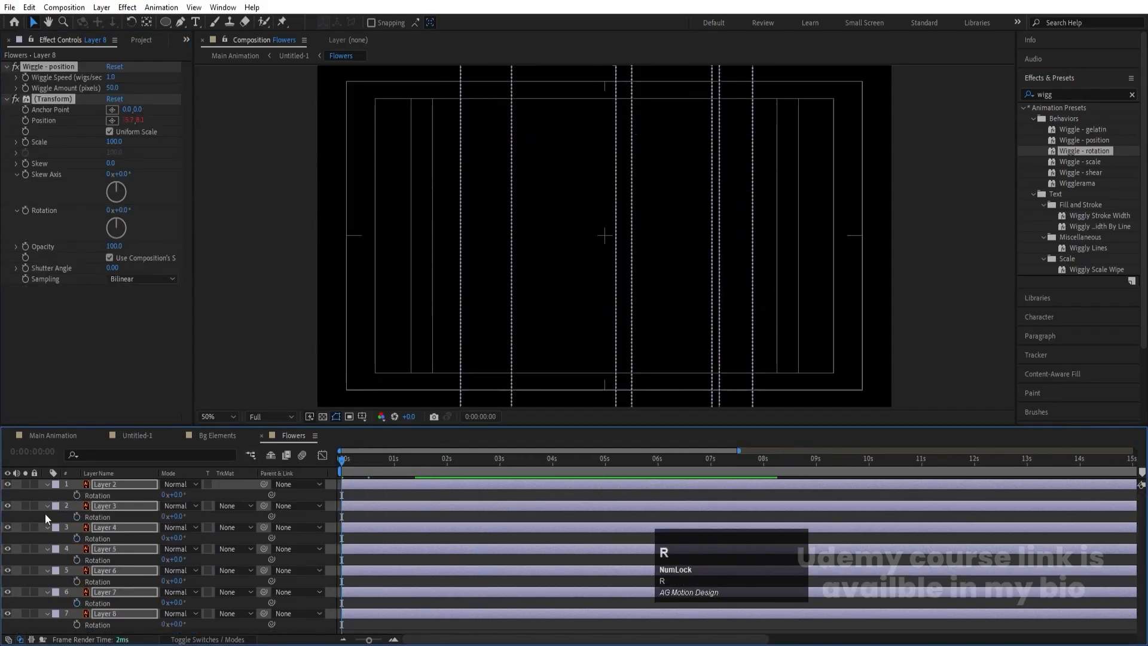
left_click(77, 494)
key("u")
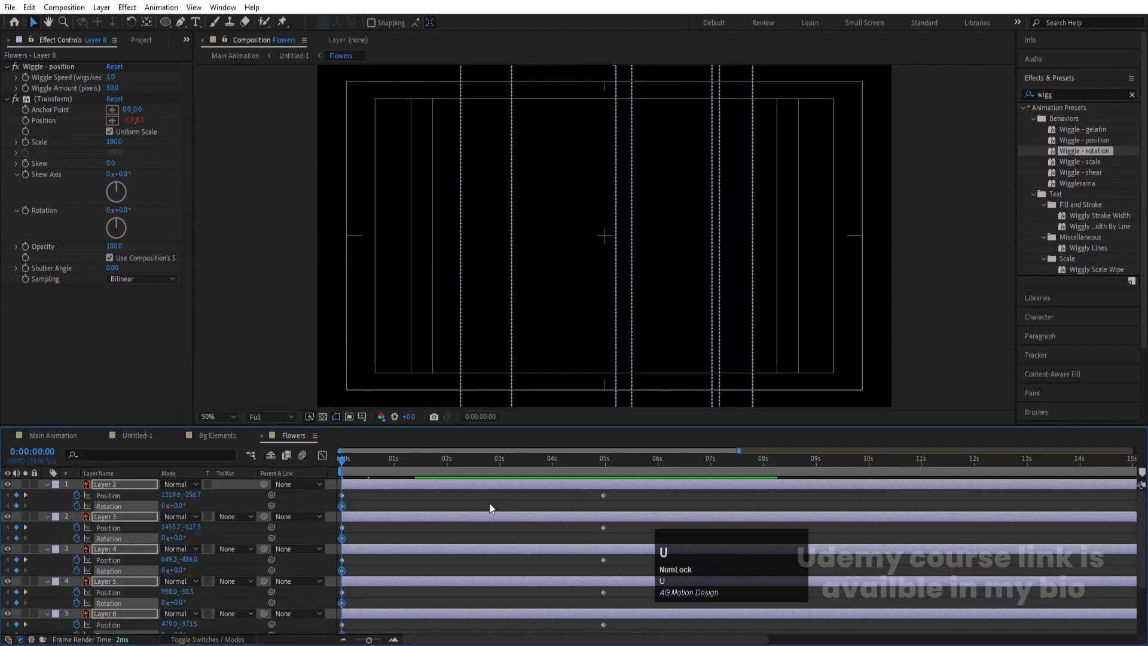
- Increase Rotation on all flower layers at the end Position keyframes so they spin while falling, and preview the motion
key("k")
key("Return")
left_click_drag(196, 497, 205, 497)
key("space")
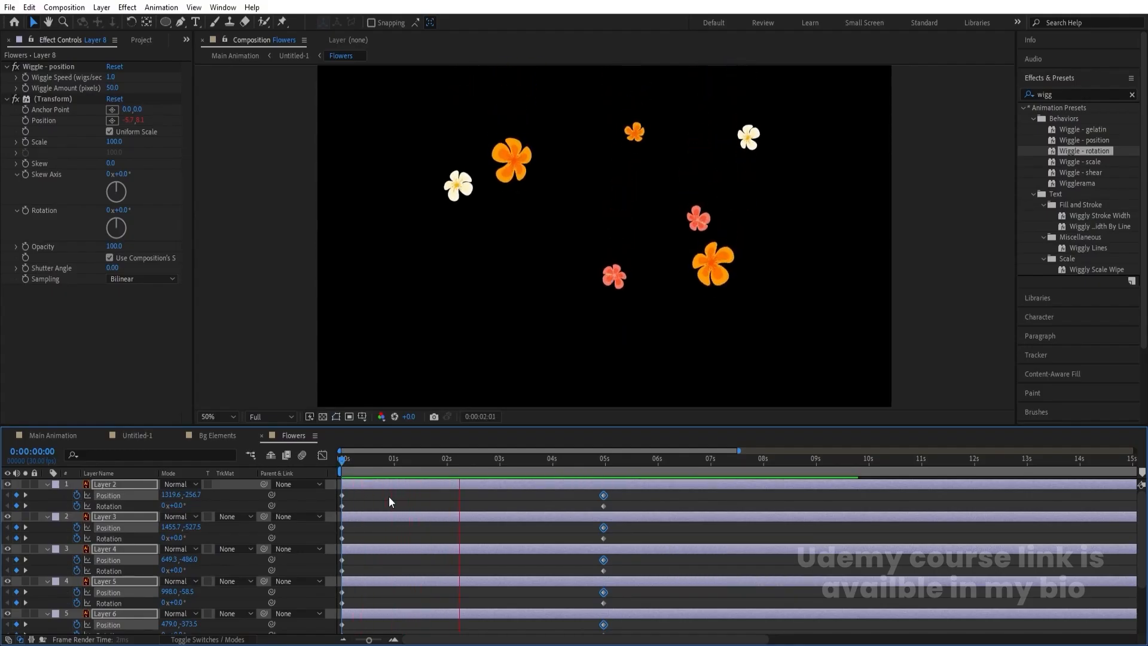
key("space")
left_click(389, 497)
- Add a loopOut() expression to Layer 8's Rotation and copy the expression text
key("u")
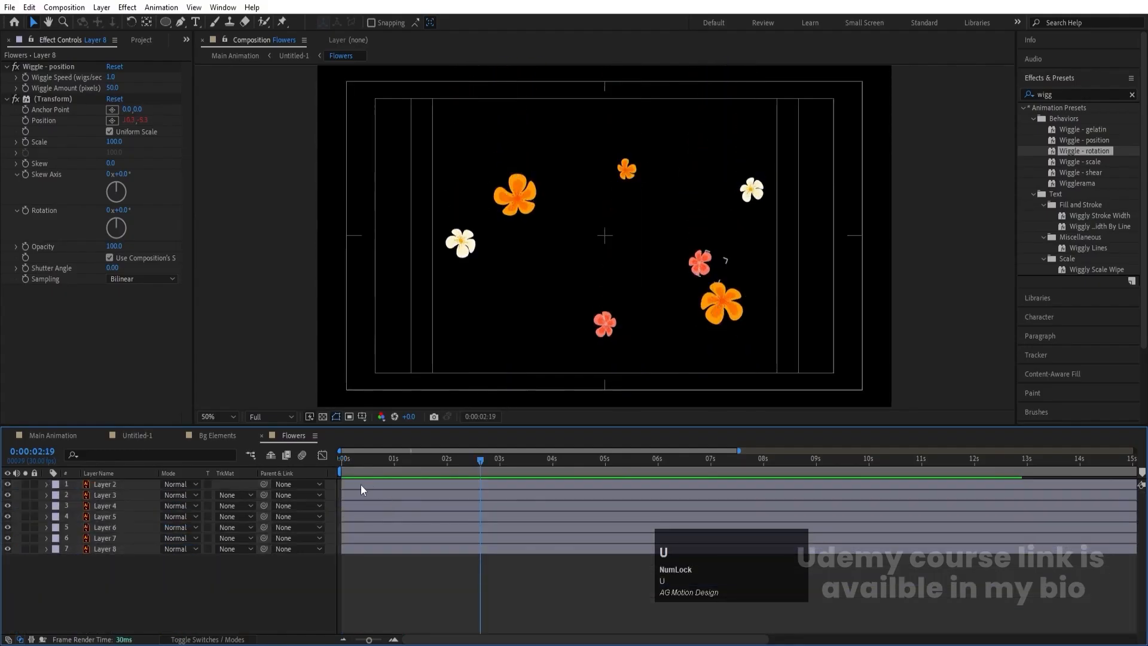
key("u")
scroll(353, 511, "down", 3)
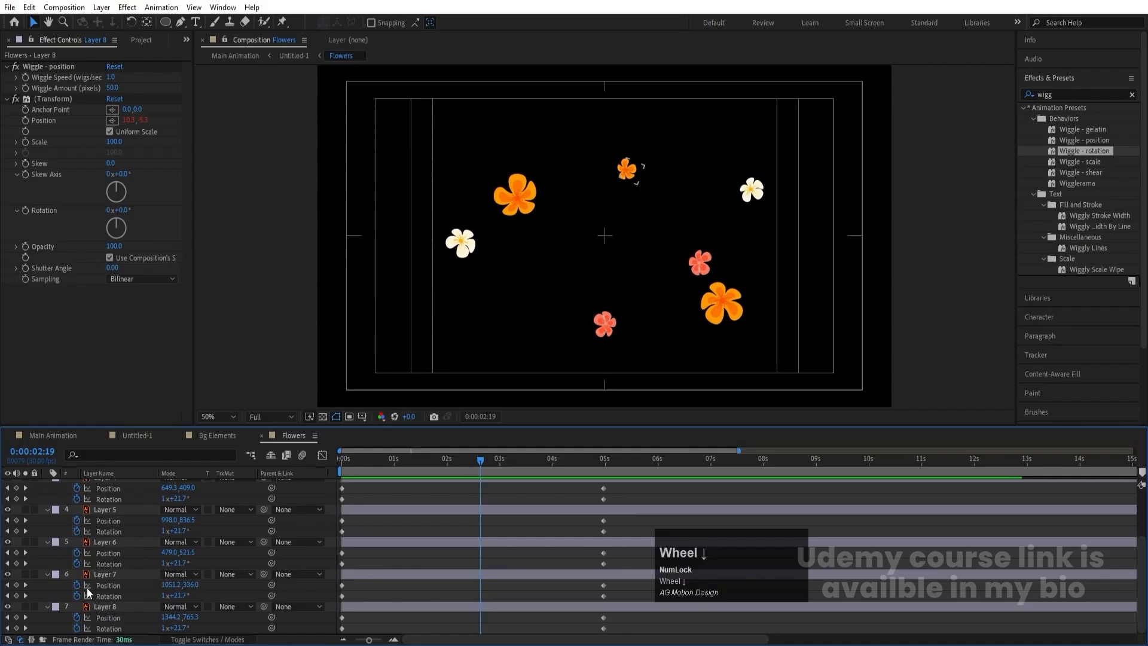
left_click(77, 628, "alt")
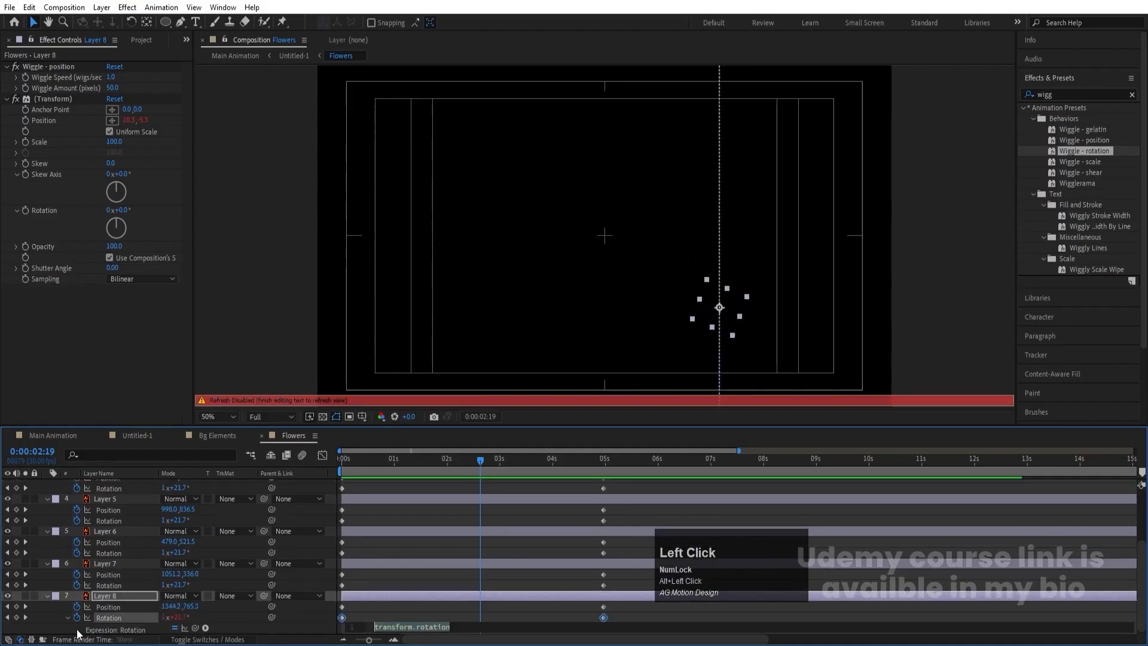
type("loo")
key("Down")
key("Down")
key("Down")
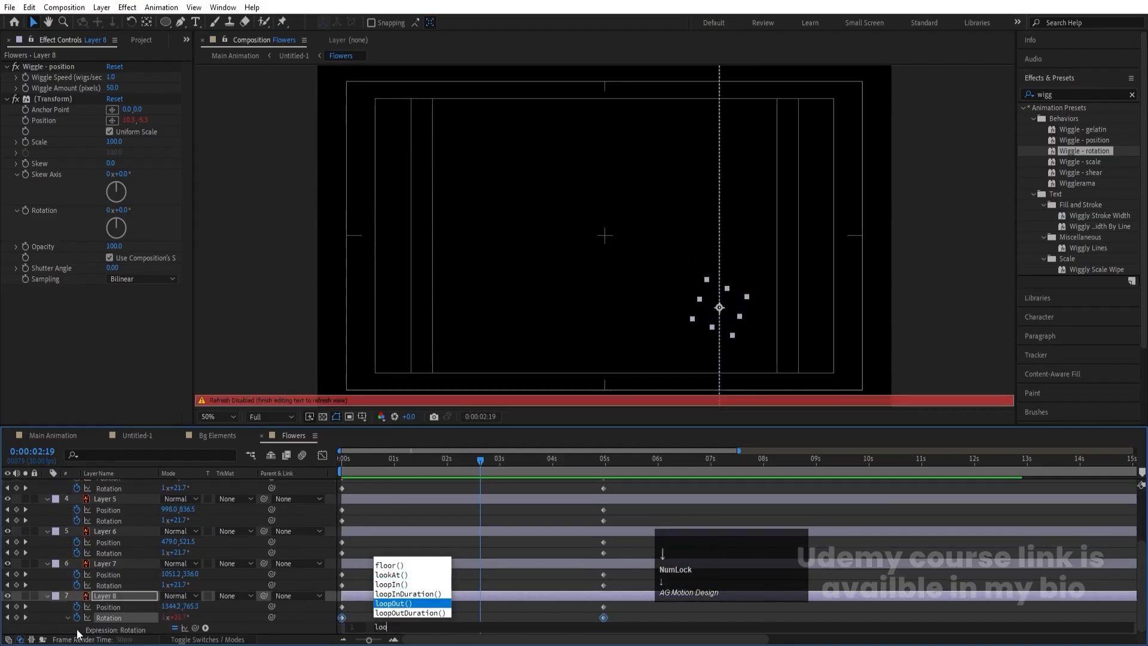
key("Return")
key("ctrl+a")
key("ctrl+c")
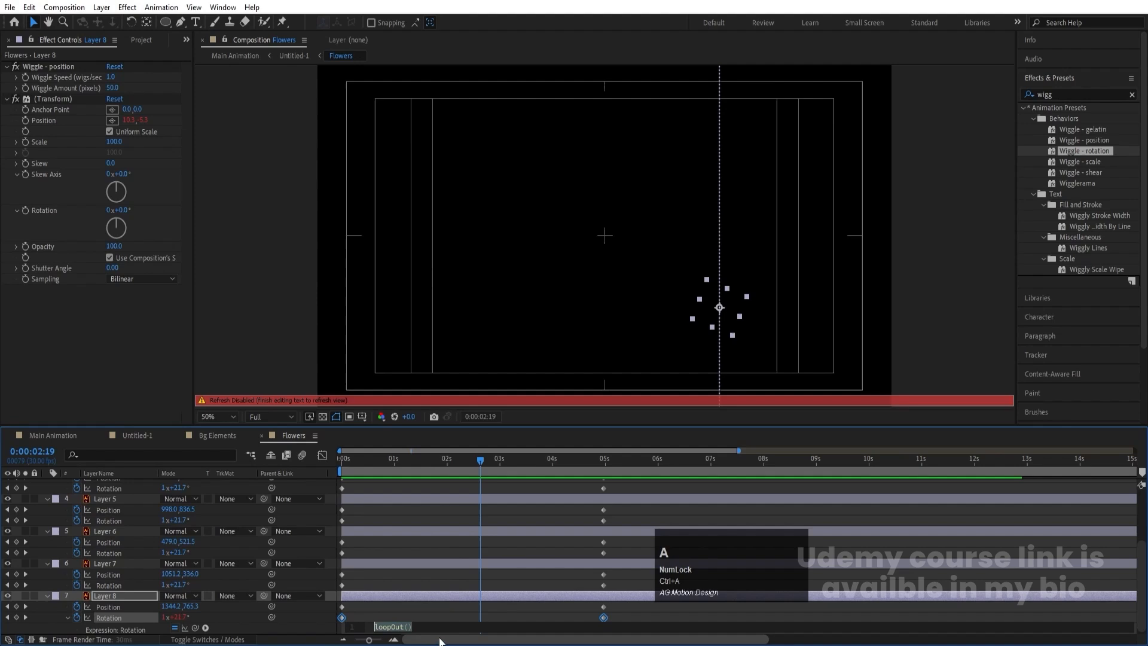
left_click(400, 608)
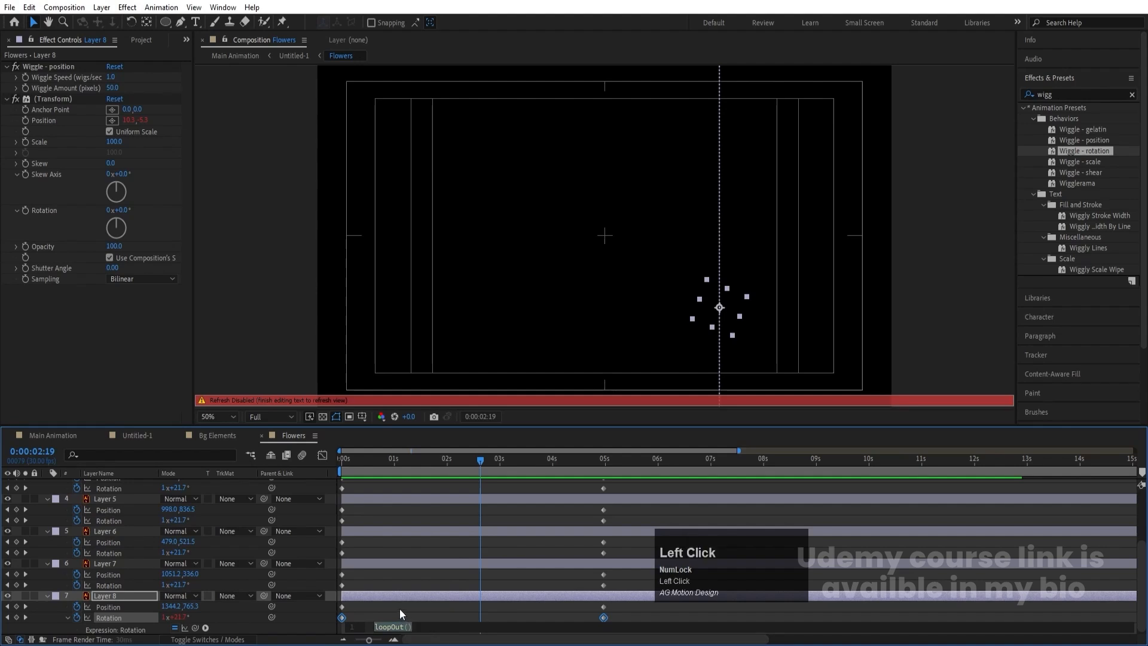
- Paste the loopOut() expression onto Layer 8's Position and onto Layer 7's Rotation and Position
left_click(76, 607, "alt")
key("ctrl+v")
left_click(77, 586, "alt")
key("ctrl+v")
left_click(77, 573, "alt")
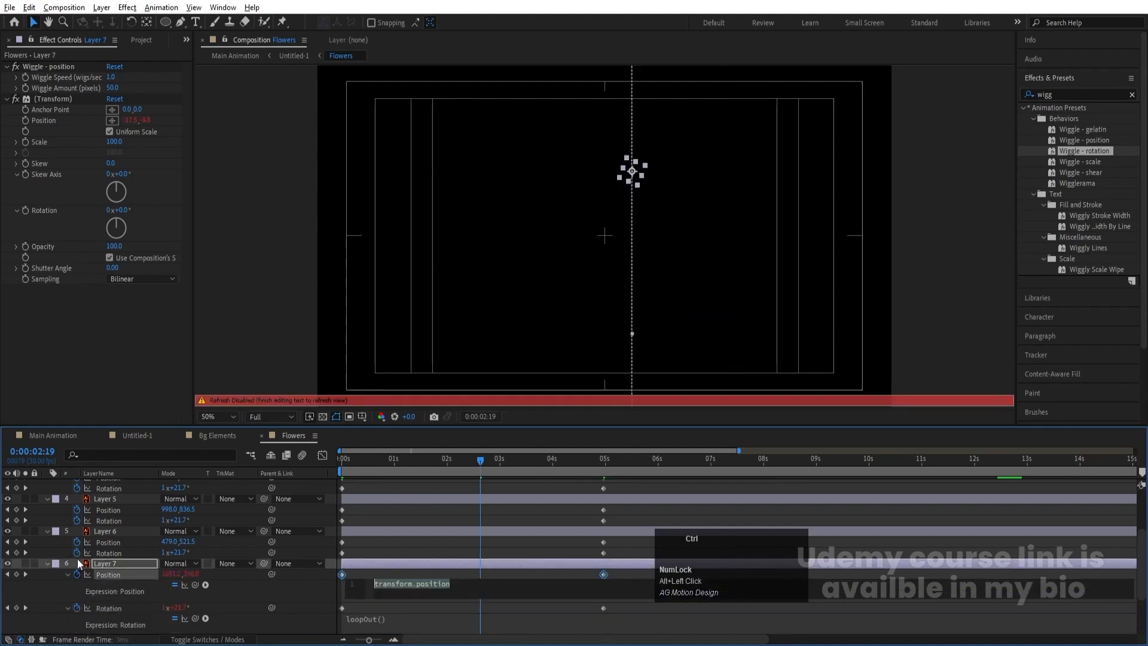
key("ctrl+v")
- Paste the loopOut() expression onto the Rotation and Position of Layer 6 and Layer 5
left_click(77, 550, "alt")
key("ctrl+v")
left_click(77, 542, "alt")
key("ctrl+v")
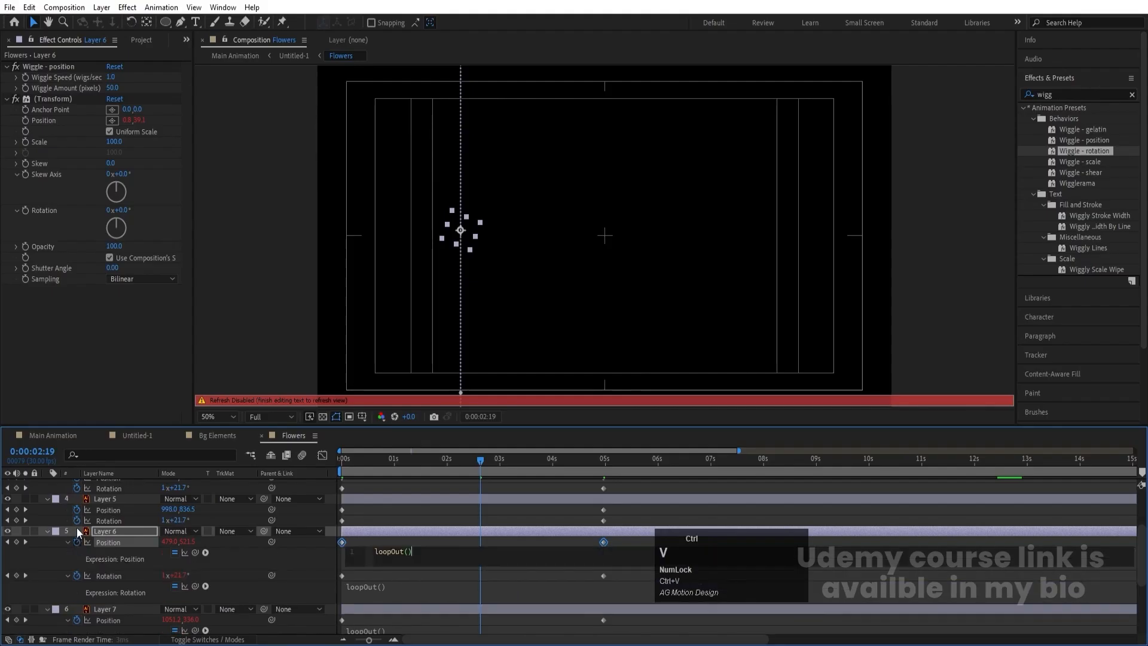
left_click(77, 521, "alt")
key("ctrl+v")
left_click(76, 509, "alt")
key("ctrl+v")
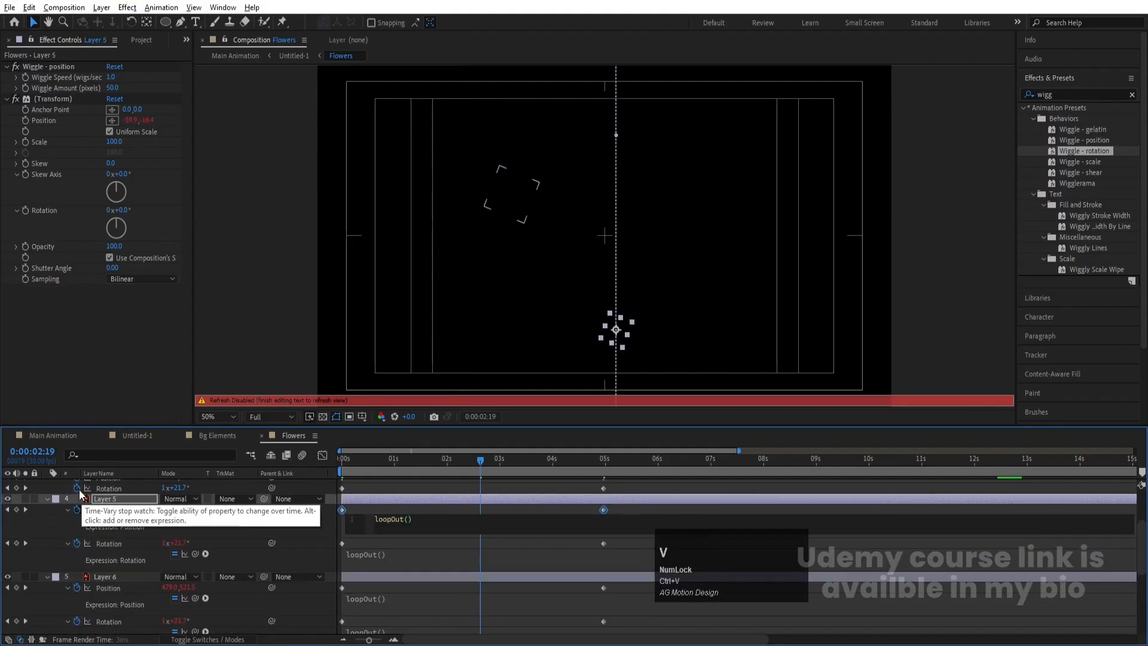
- Paste the loopOut() expression onto Layer 4's Rotation and Position
left_click(76, 488, "alt")
key("ctrl+v")
left_click(220, 486)
scroll(120, 513, "up", 3)
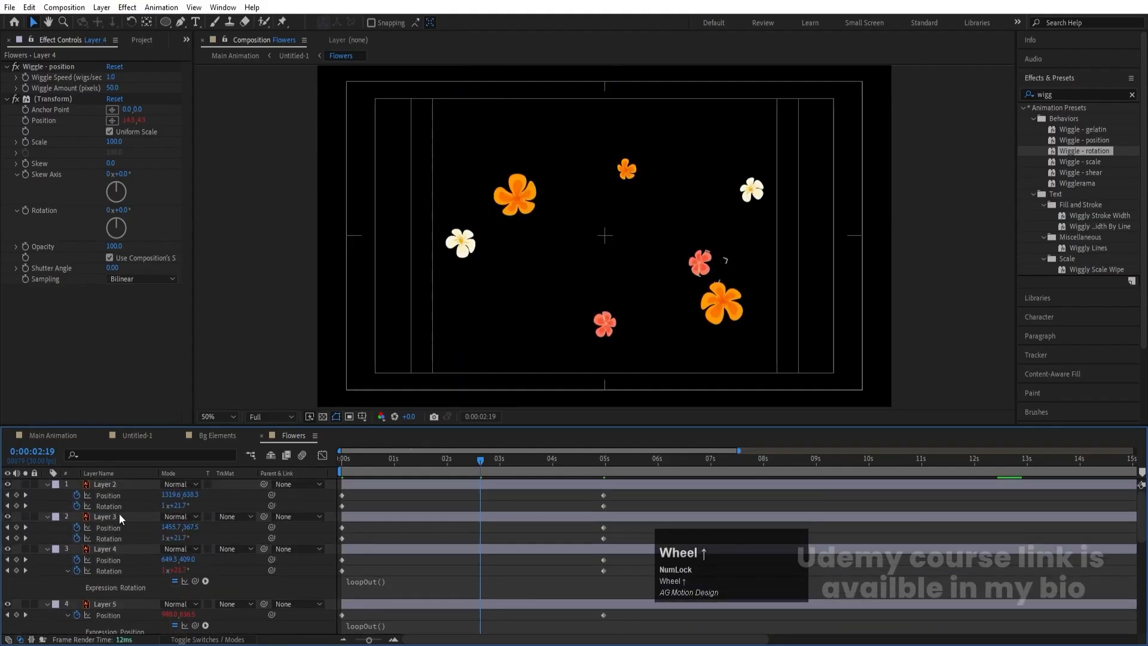
left_click(76, 571, "alt")
left_click(77, 571, "alt")
key("ctrl+v")
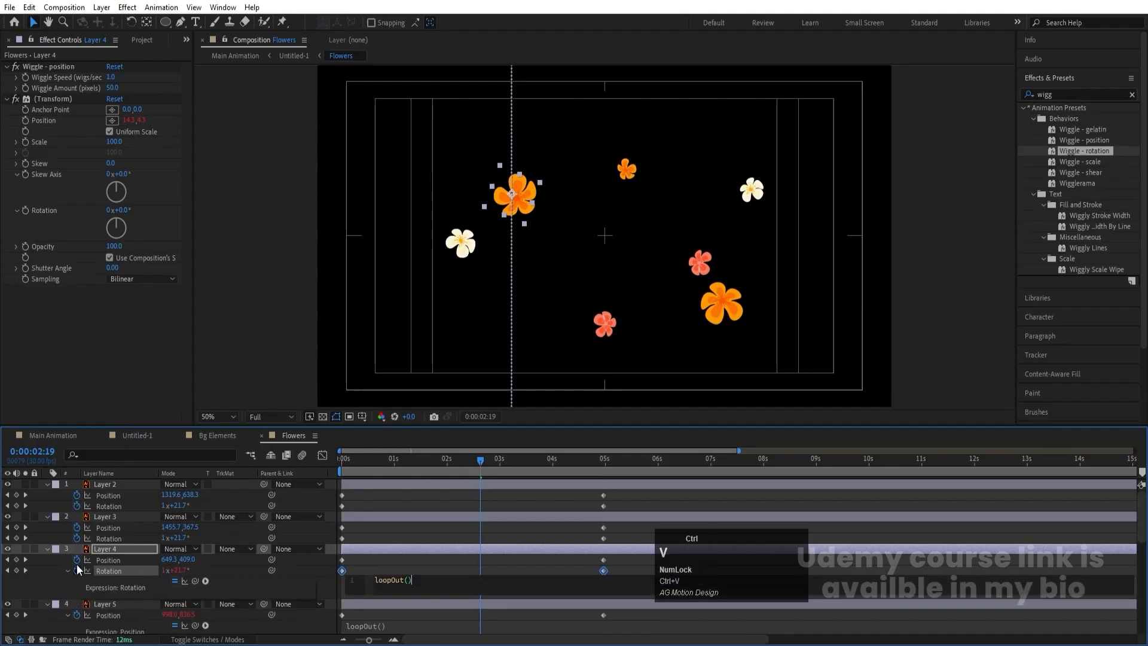
left_click(77, 560, "alt")
key("ctrl+v")
- Paste the loopOut() expression onto the Rotation and Position of Layer 3 and Layer 2, and preview the looping fall
left_click(76, 538, "alt")
key("ctrl+v")
left_click(77, 528, "alt")
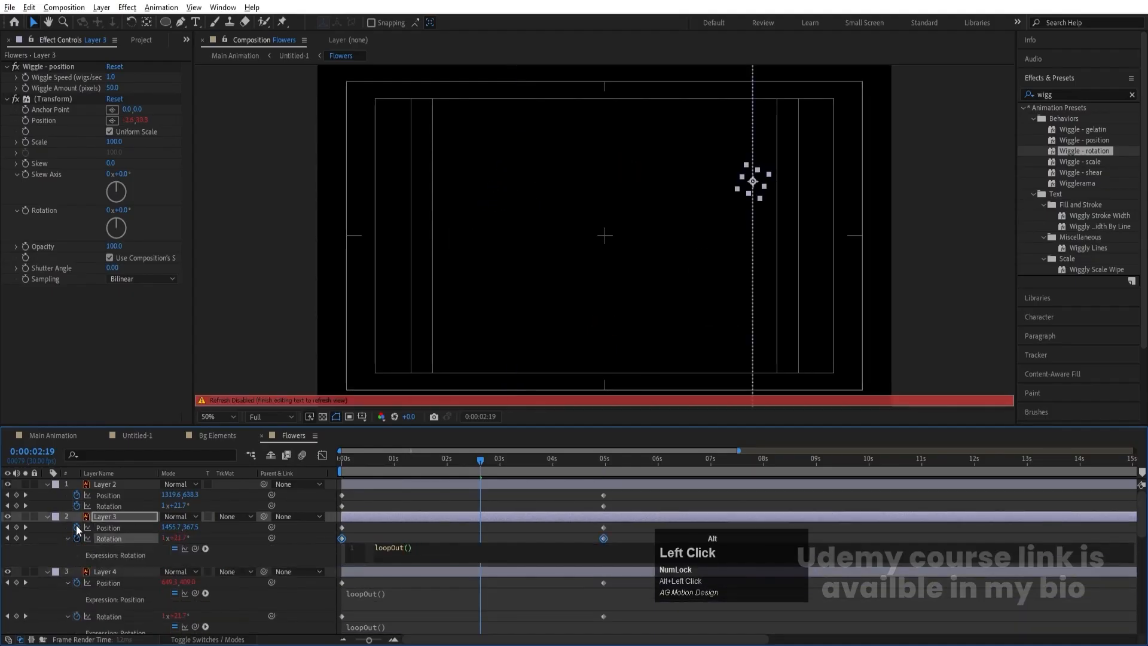
key("ctrl+v")
left_click(76, 506, "alt")
key("ctrl+v")
left_click(76, 495, "alt")
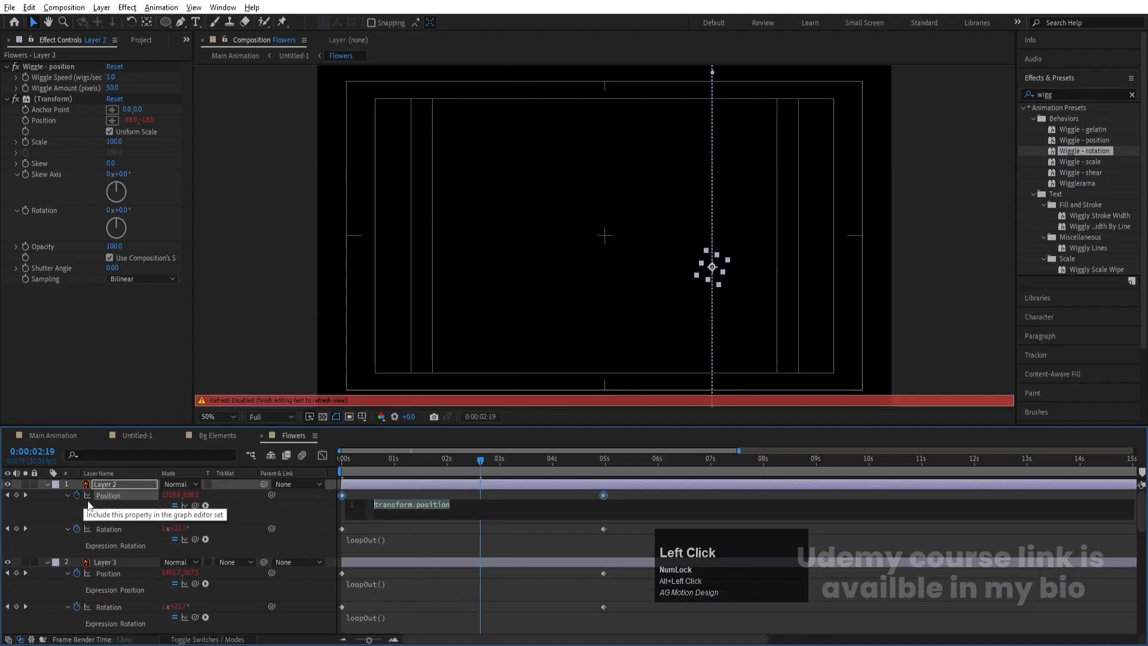
key("ctrl+v")
left_click(212, 503)
key("space")
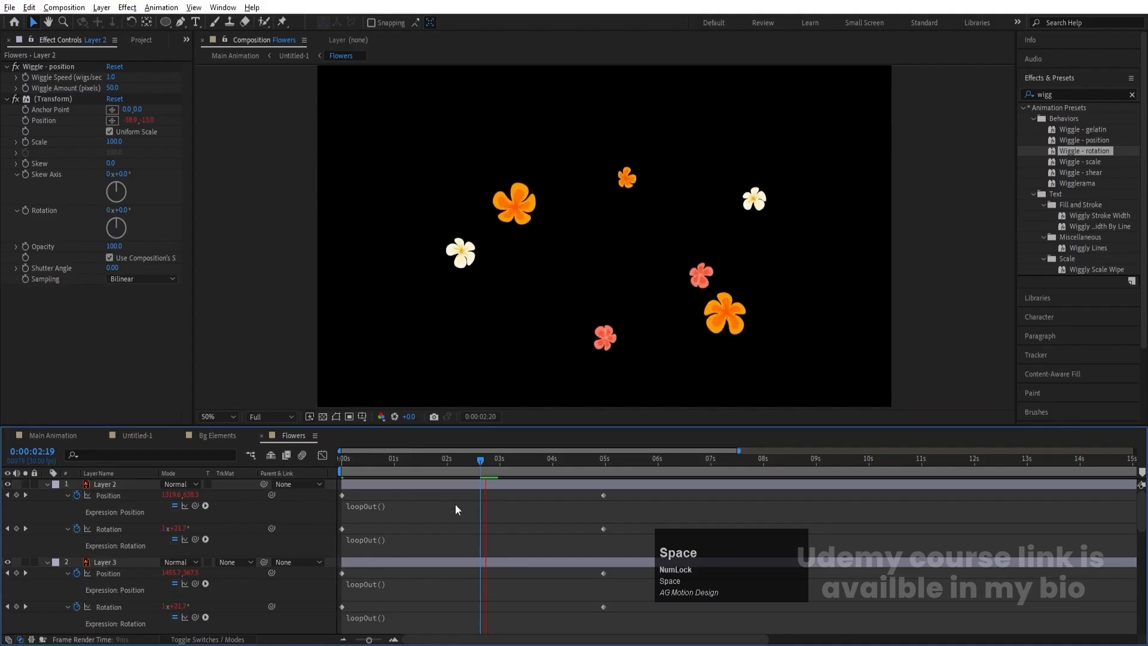
left_click_drag(511, 463, 588, 462)
key("space")
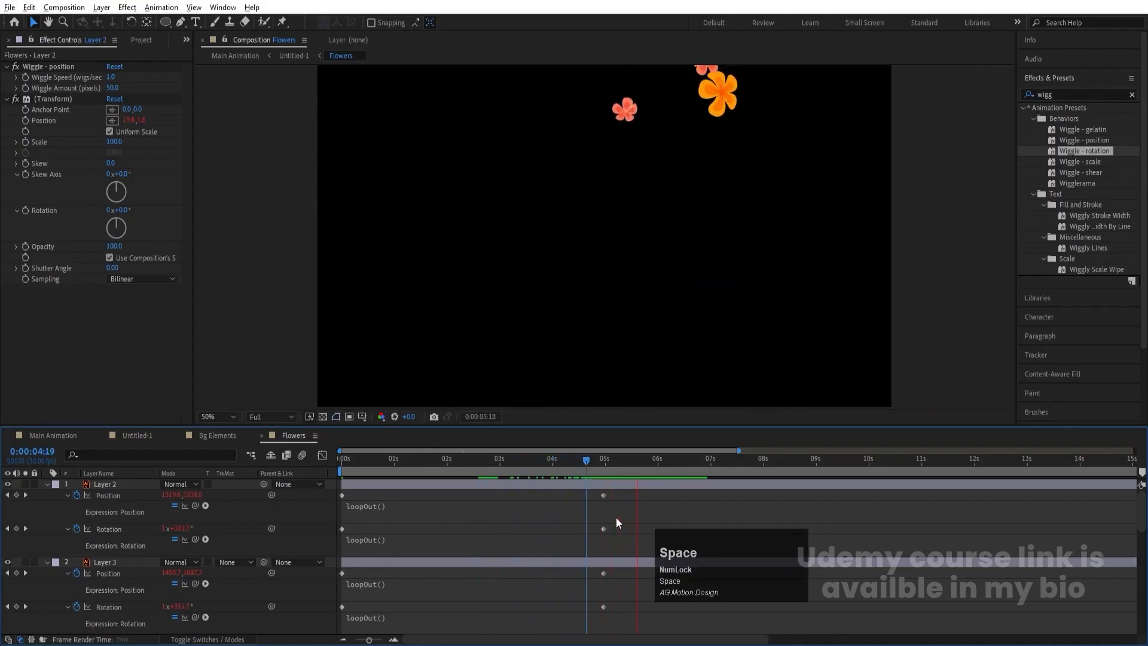
left_click_drag(382, 463, 342, 463)
- Collapse the layer properties and stagger Layer 7 to start at about 10 frames and Layer 6 at 0:00:00:20
key("u")
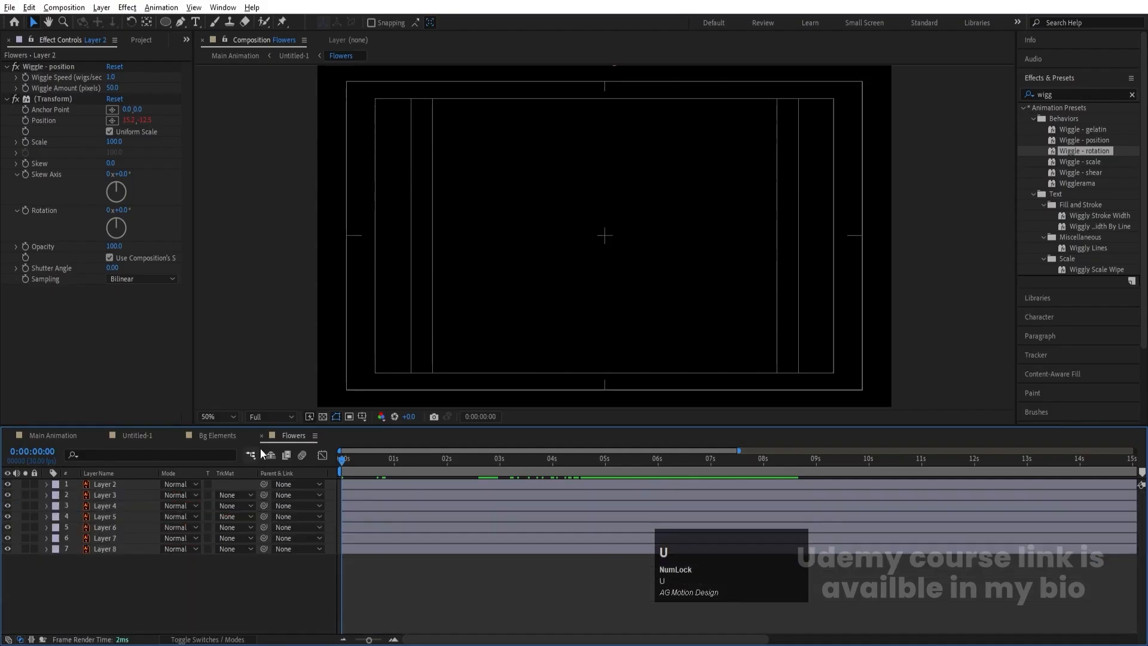
key("equal")
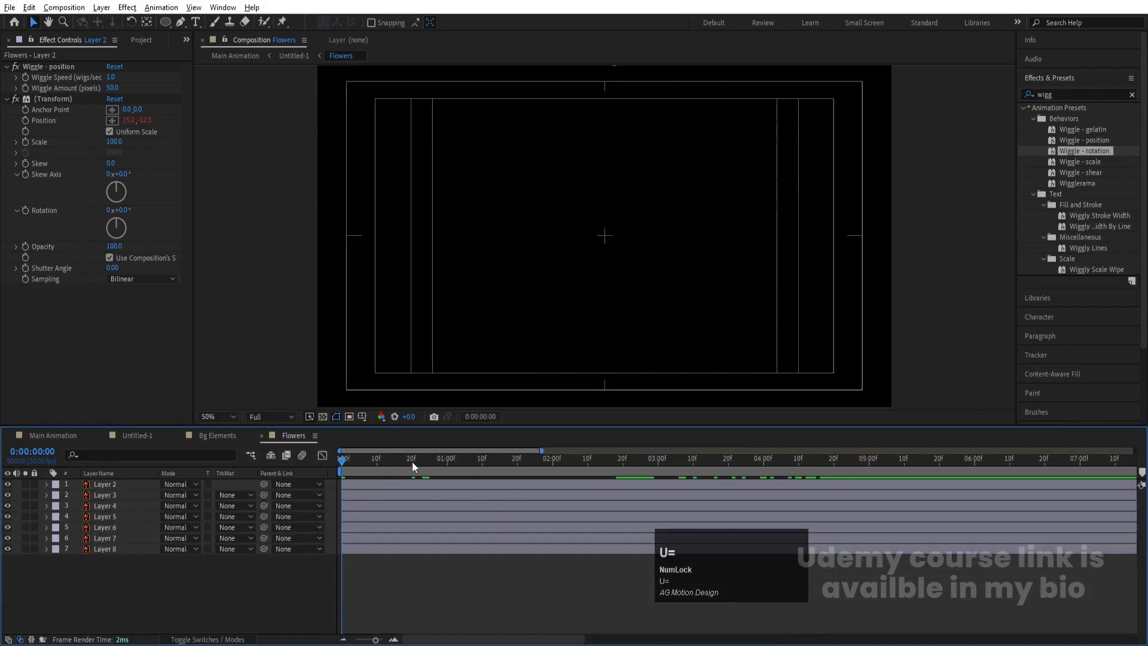
left_click(412, 461)
mouse_move(398, 540)
left_mouse_down()
mouse_move(426, 539)
mouse_move(425, 523)
mouse_move(404, 533)
left_mouse_up()
left_click(406, 527)
key("bracketleft")
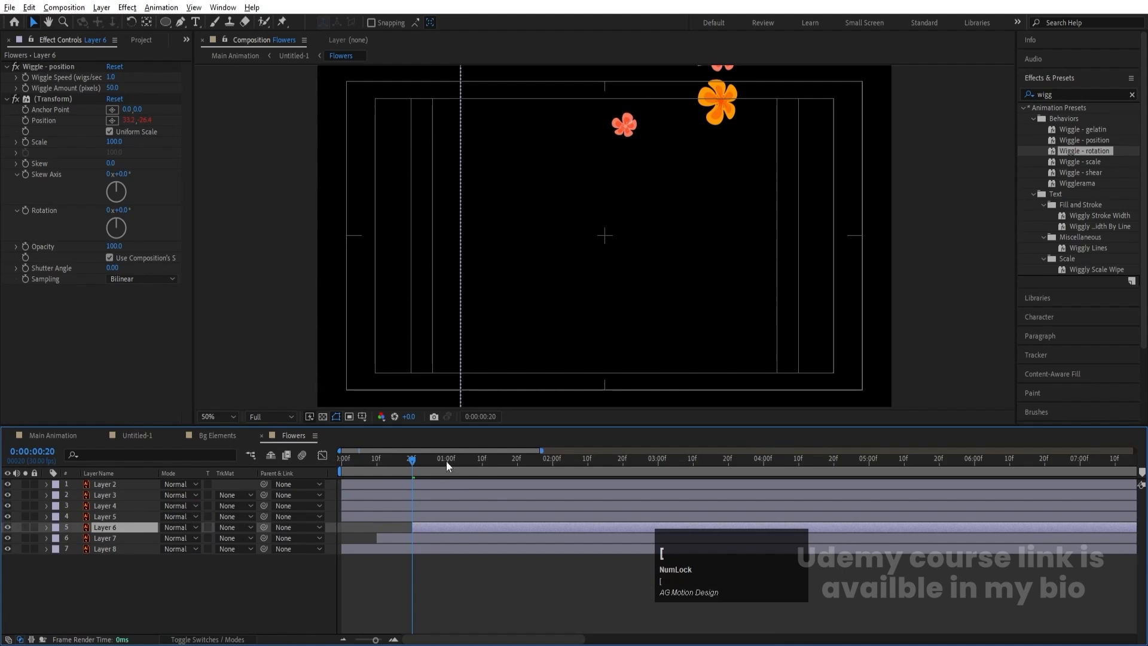
- Move the start of Layer 5 to about 0:00:01:00 and the start of Layer 4 to 0:00:01:09
left_click(447, 462)
left_click(454, 520)
key("bracketleft")
left_click(479, 461)
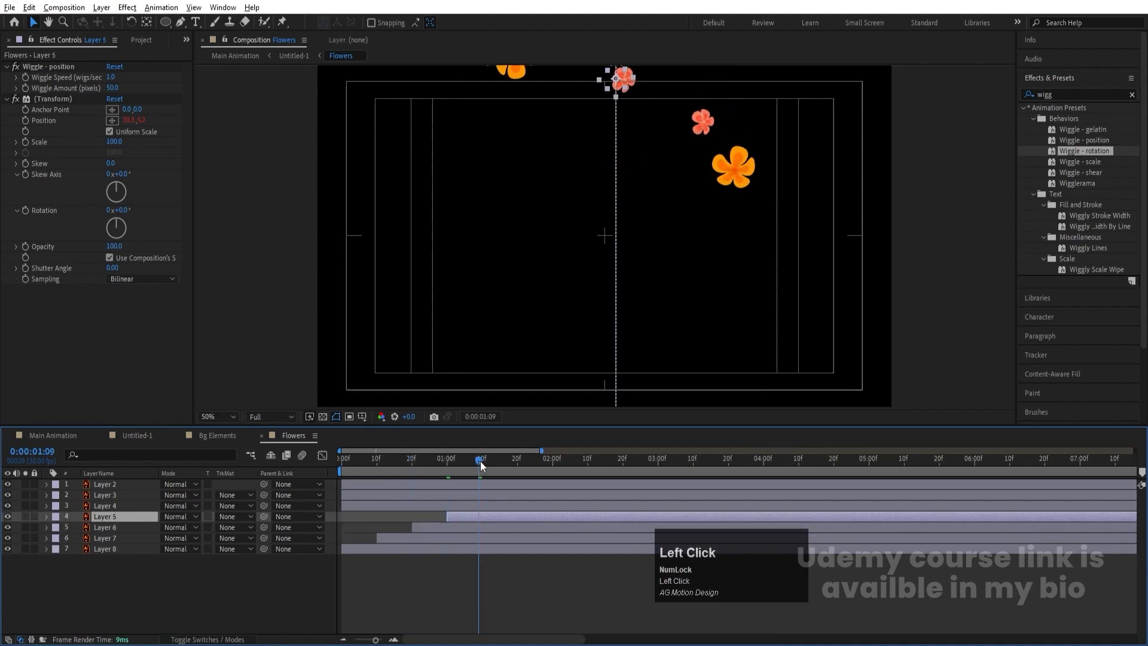
left_click(483, 505)
key("bracketleft")
- Move the start of Layer 3 to about 0:00:01:19 and Layer 2 to 0:00:02:00, and preview the staggered fall
left_click(516, 468)
left_click(511, 498)
key("bracketleft")
left_click(546, 468)
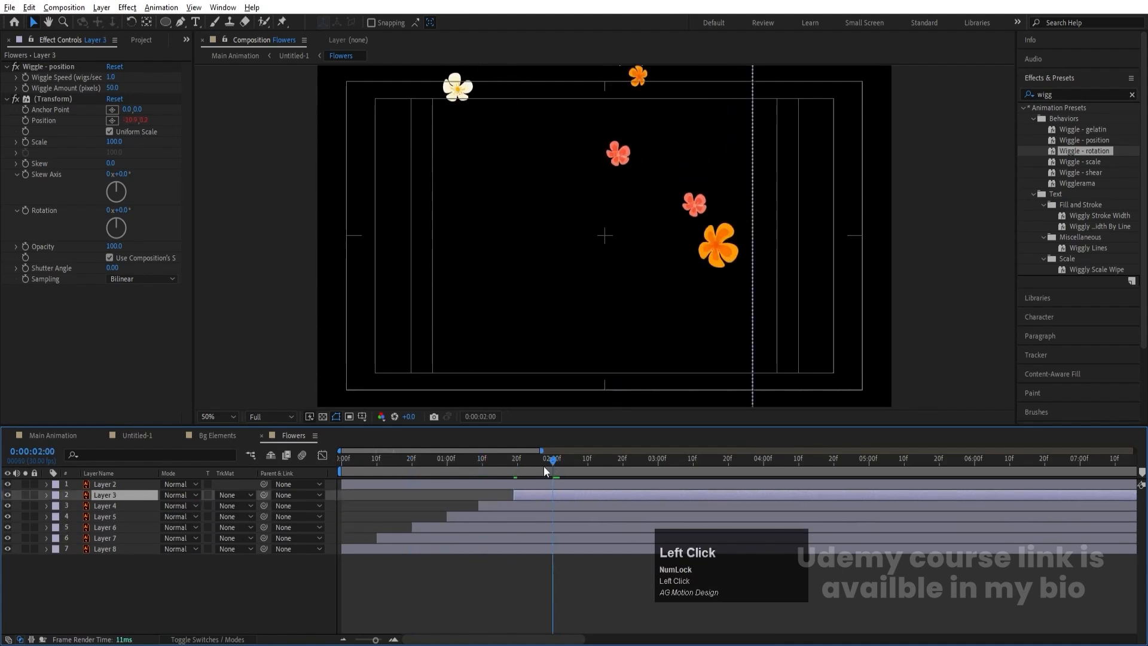
left_click(544, 481)
key("bracketleft")
key("space")
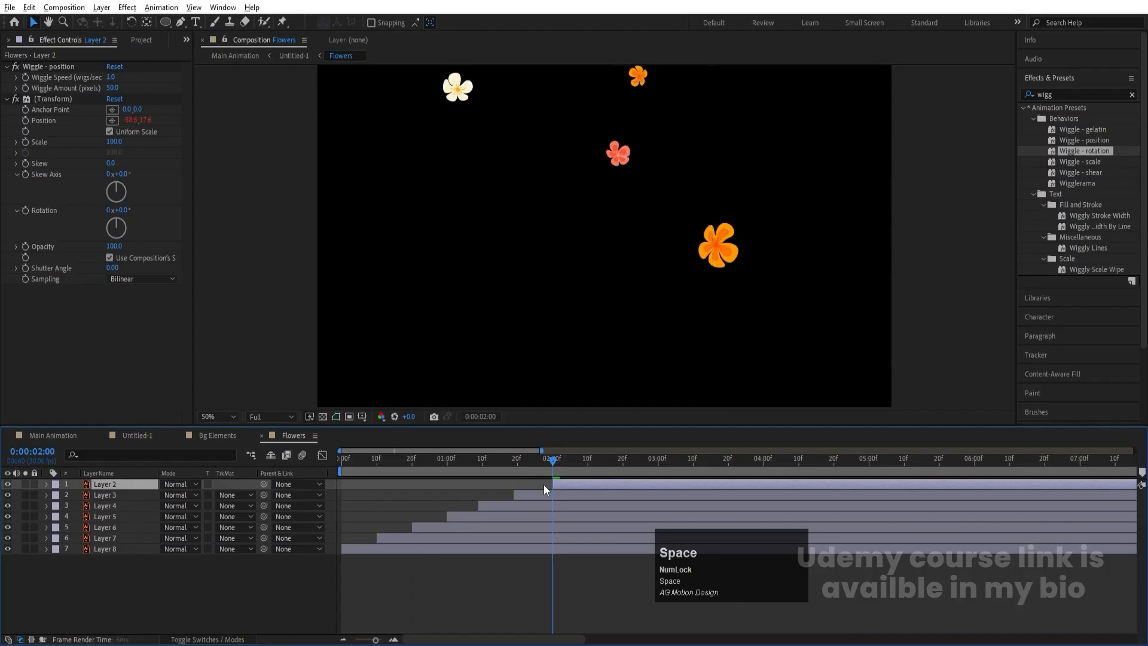
left_click(553, 463)
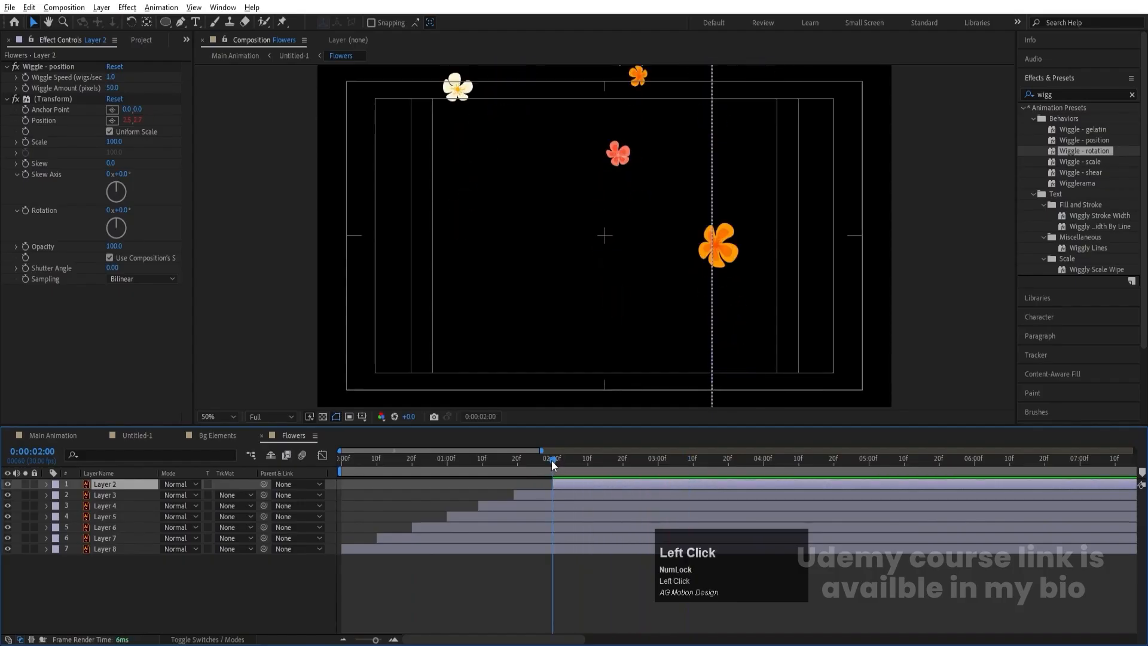
- Trim the start of all flower layers at 0:00:02:00, shift them to begin at 0:00:00:00, and preview the result
key("ctrl+a")
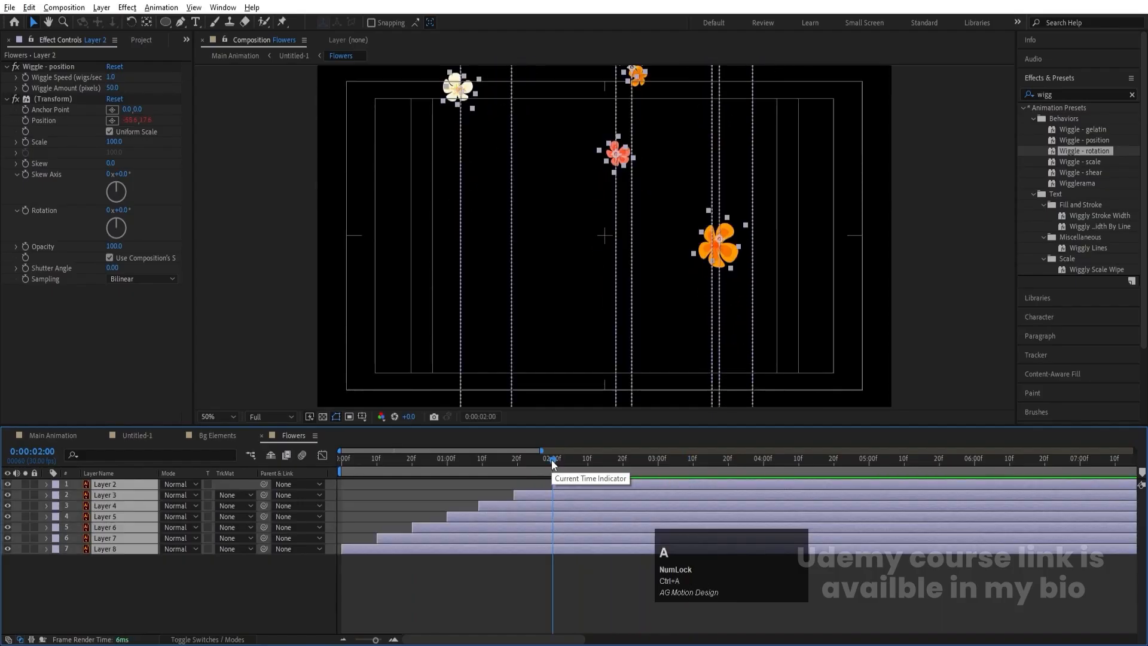
key("alt+bracketleft")
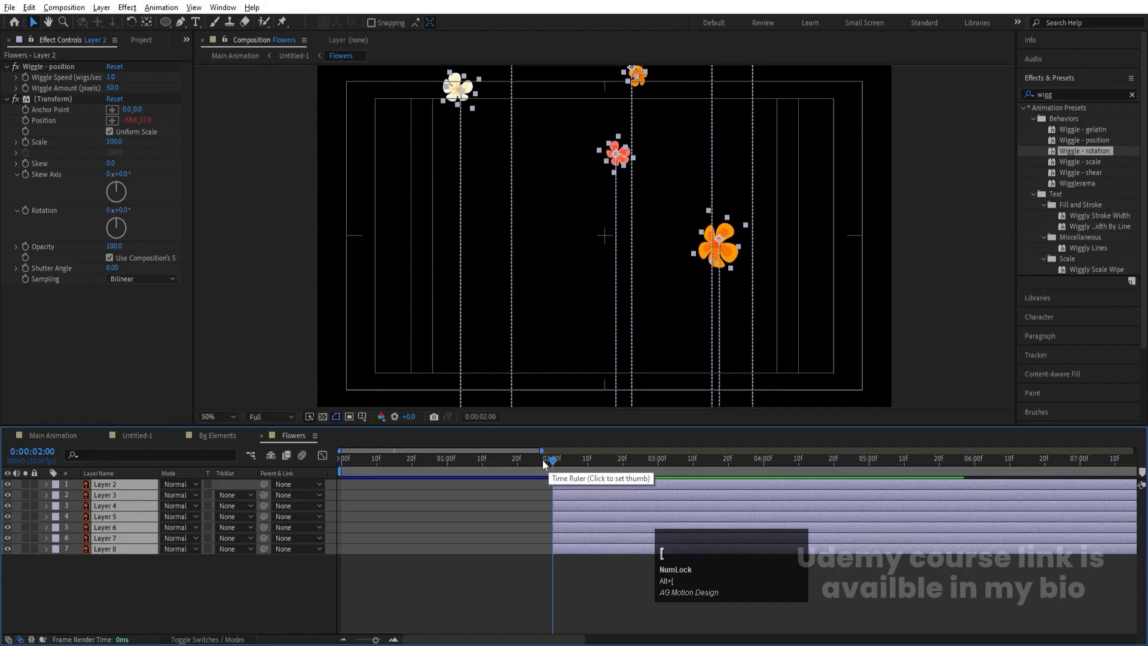
left_click_drag(545, 461, 260, 460)
key("bracketleft")
key("minus")
key("minus")
key("space")
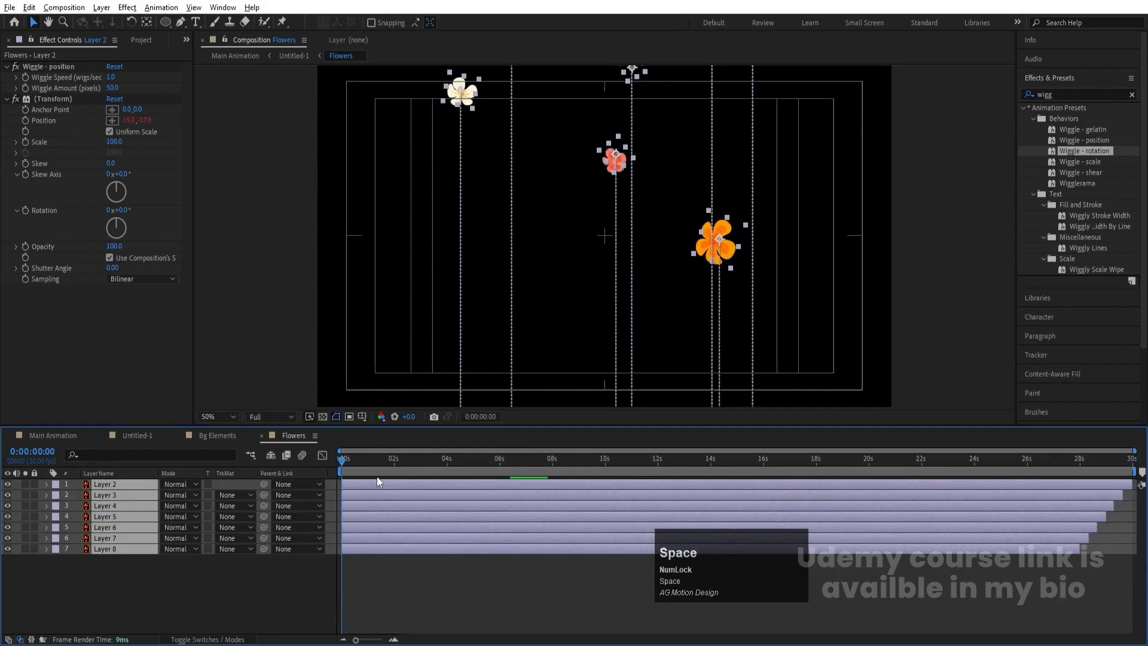
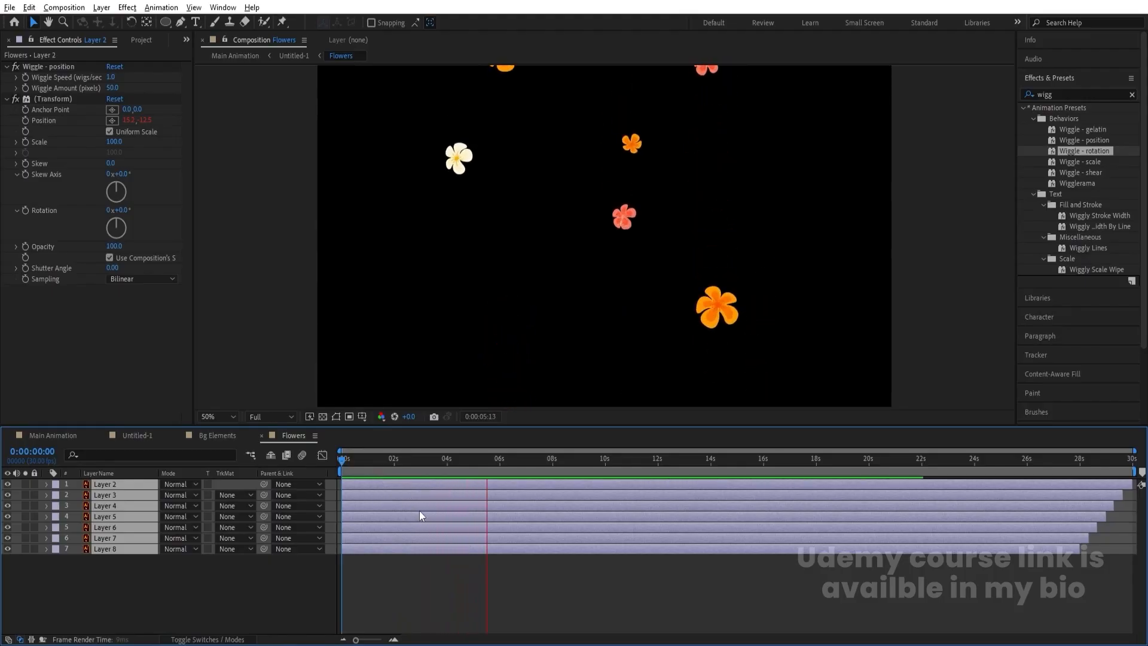
- Preview the Untitled-1 composition from 0:00:00:00 and fit its frame to the viewer
key("space")
left_click(137, 436)
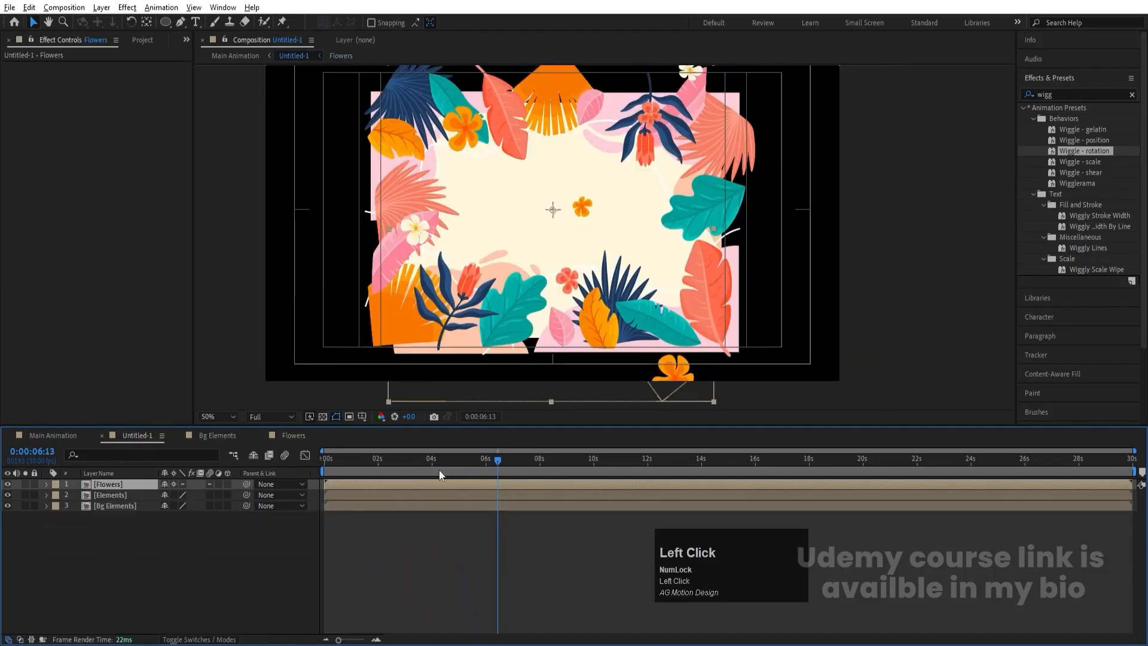
left_click_drag(439, 470, 275, 464)
key("space")
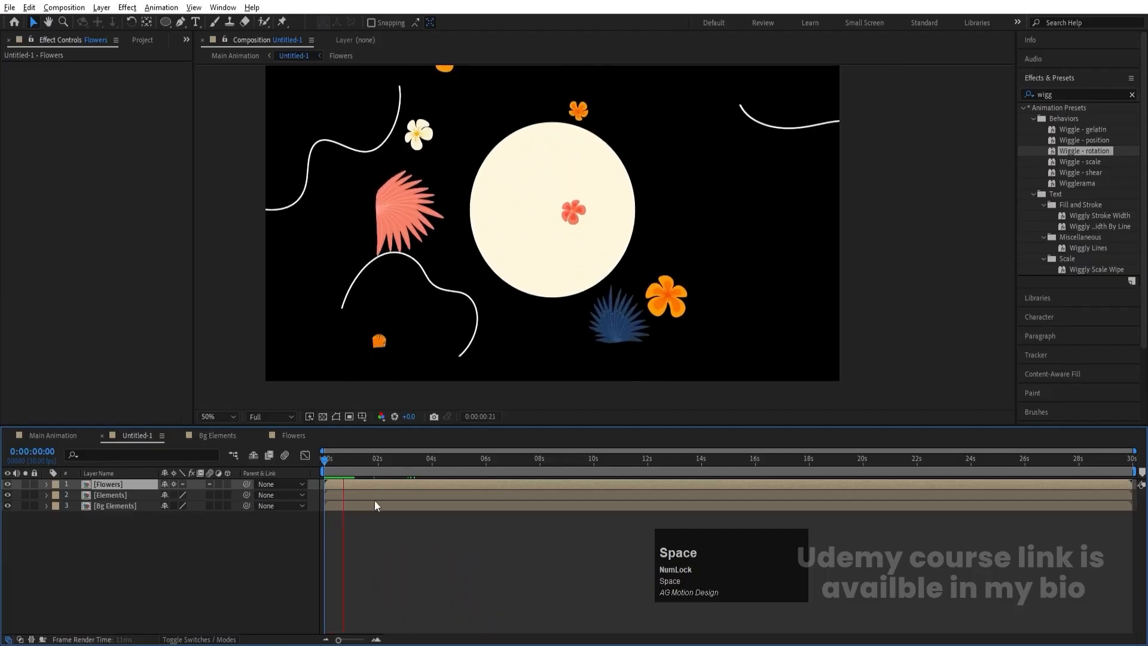
left_click(227, 460)
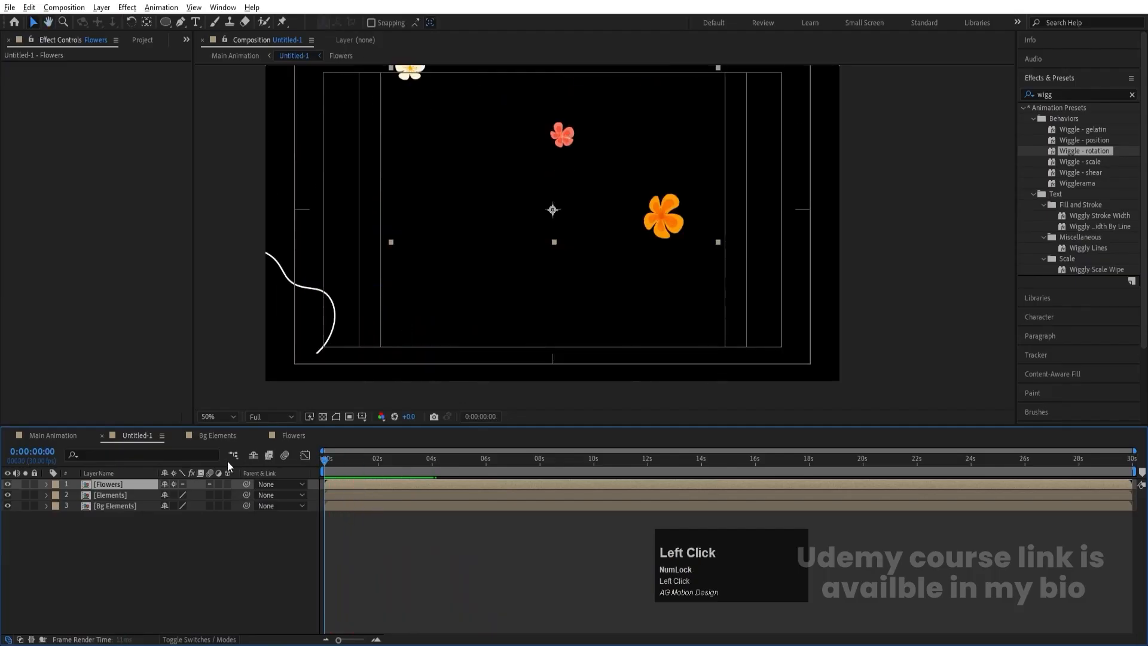
left_click(210, 417)
left_click(218, 191)
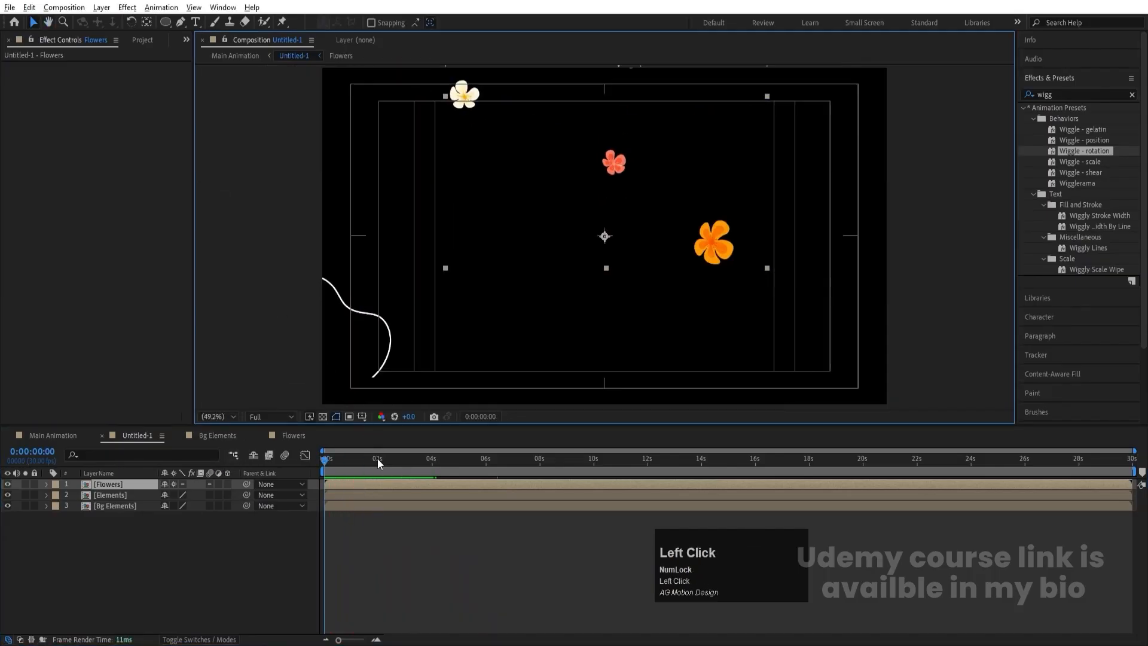
- Open the nested Flowers composition and preview its falling flowers from the start
mouse_move(382, 480)
left_mouse_down()
mouse_move(269, 473)
mouse_move(421, 488)
mouse_move(381, 480)
left_mouse_up()
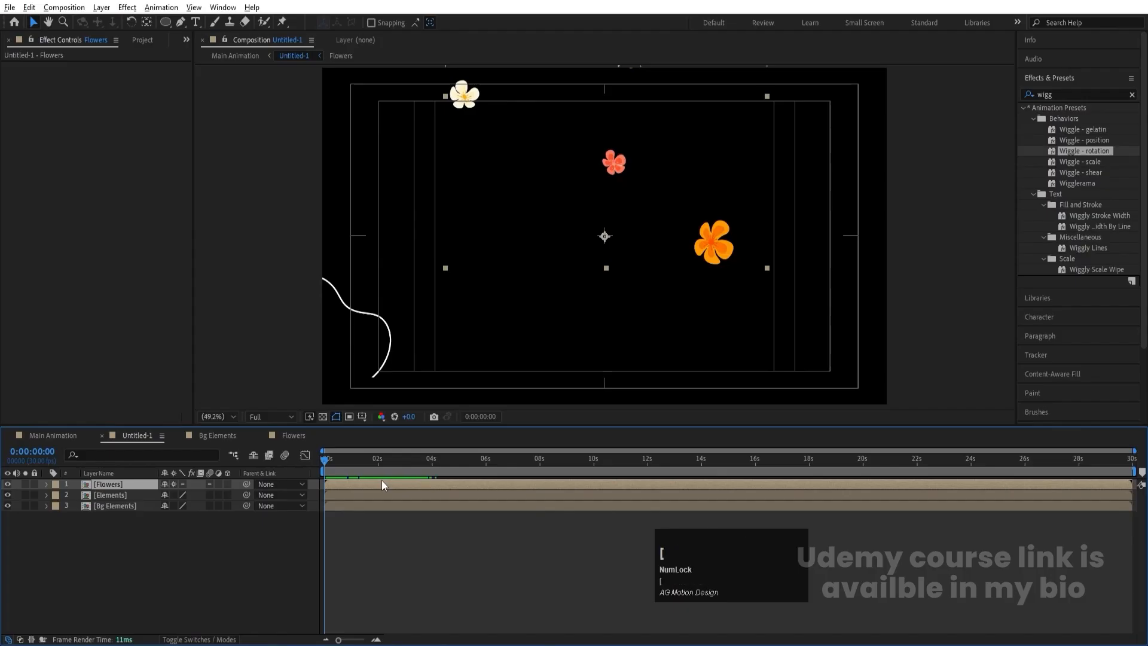
double_click(382, 479)
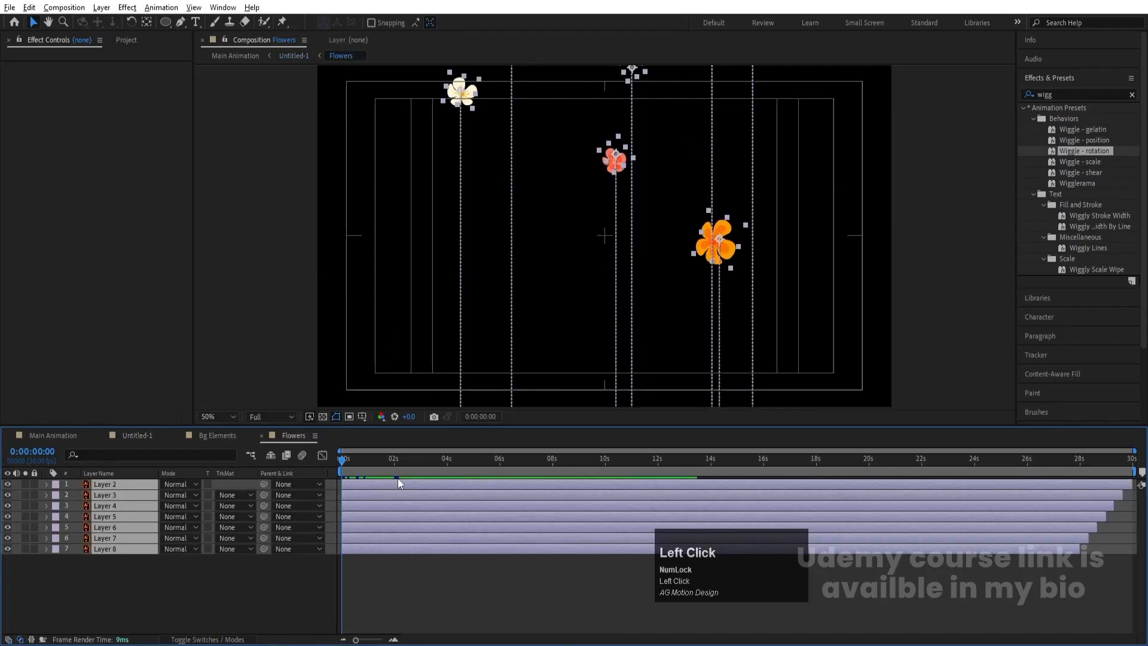
key("space")
key("space")
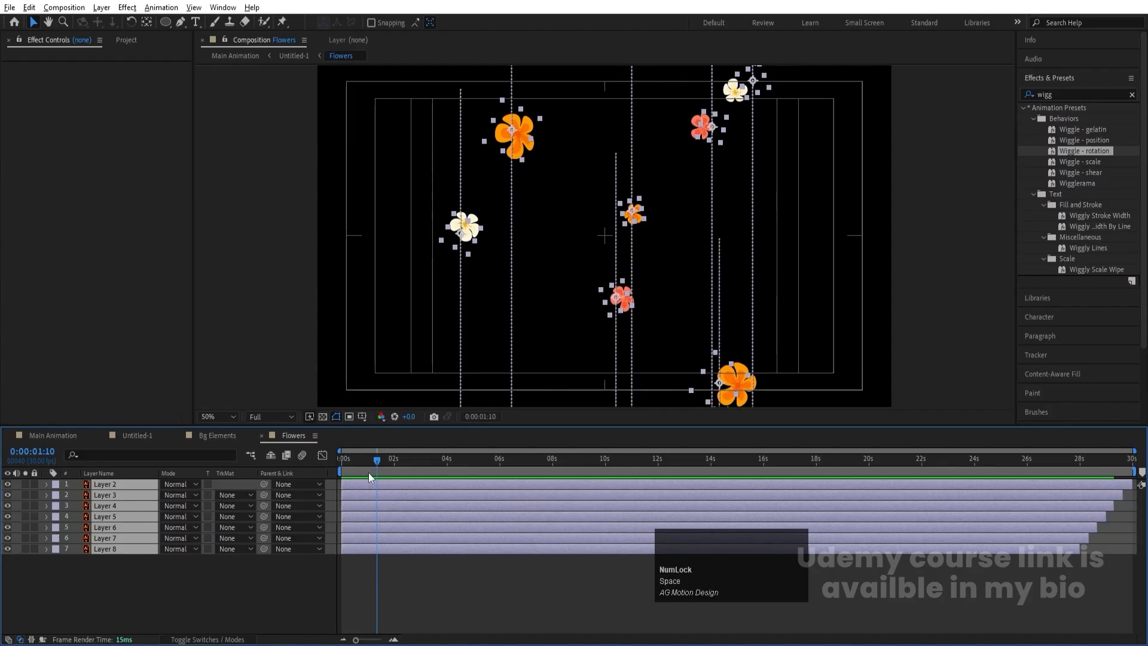
- Reveal the keyframes of all flower layers and shift the layers together until Layer 8's first keyframes sit at 0:00:00:00
key("u")
left_click_drag(362, 468, 313, 459)
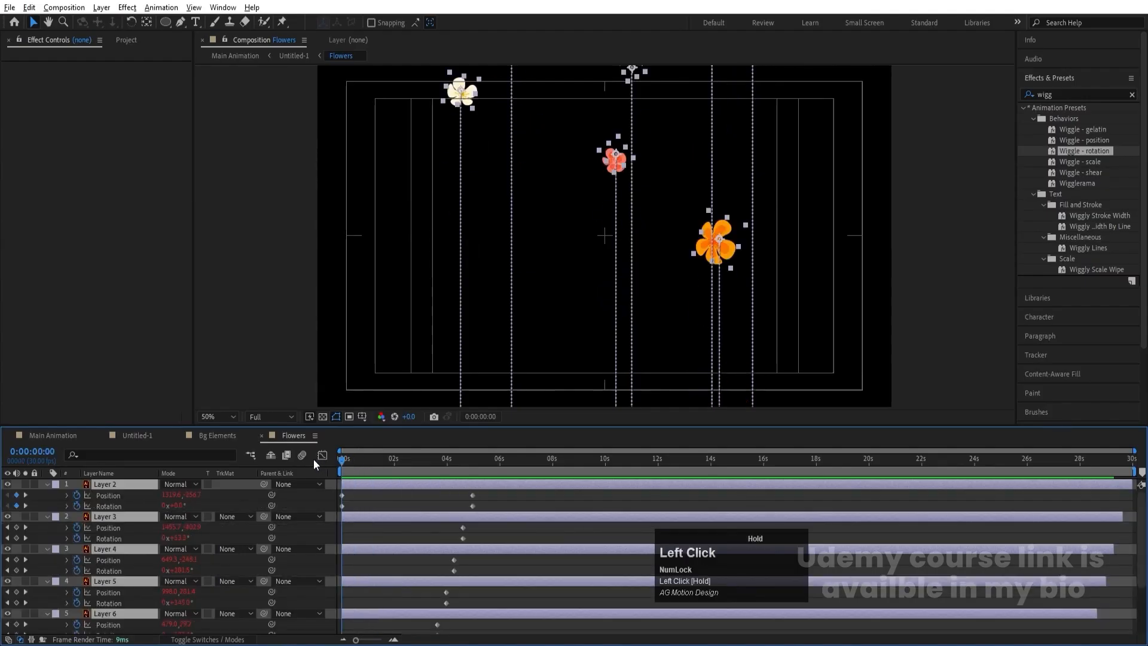
key("space")
key("space")
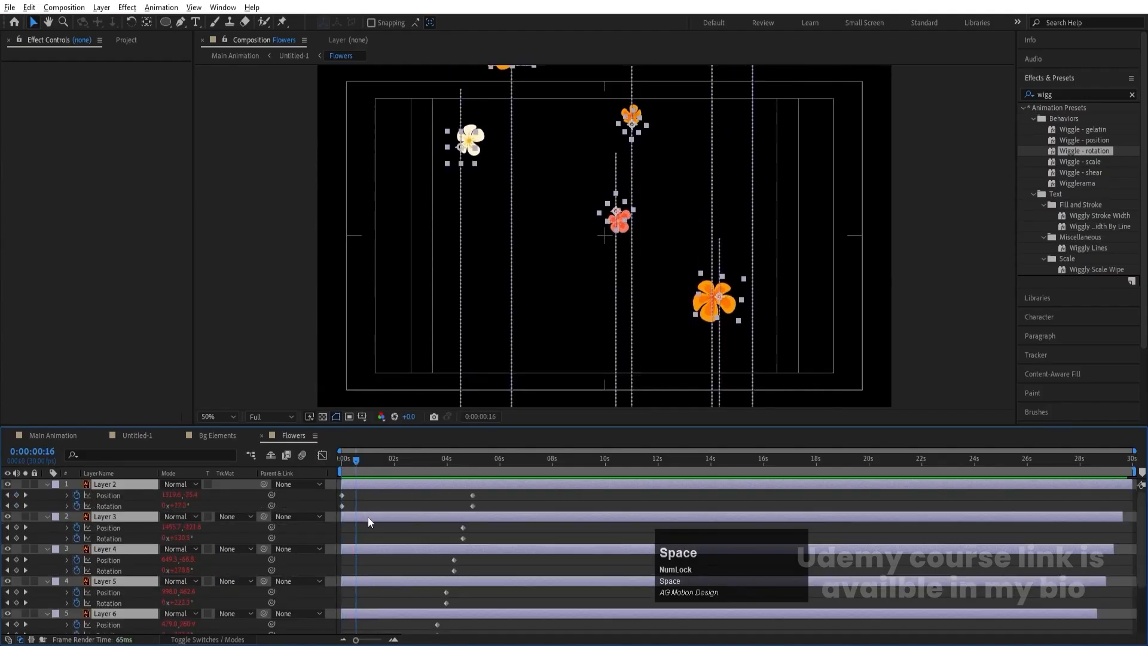
left_click_drag(367, 517, 468, 515)
scroll(466, 518, "down", 2)
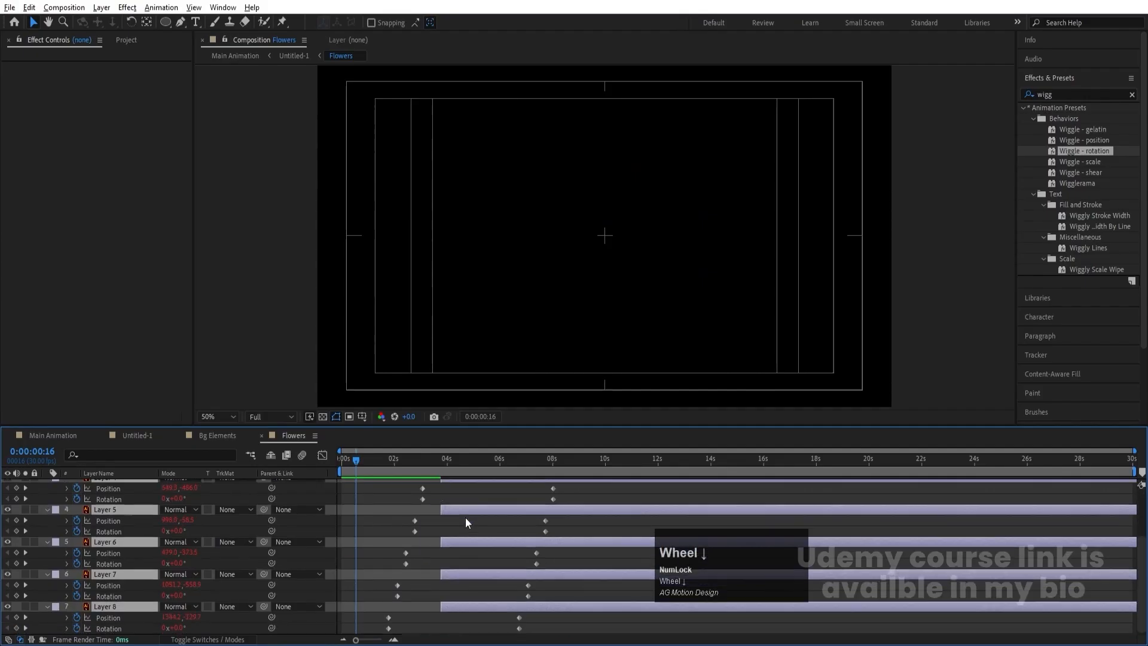
left_click_drag(437, 611, 372, 604)
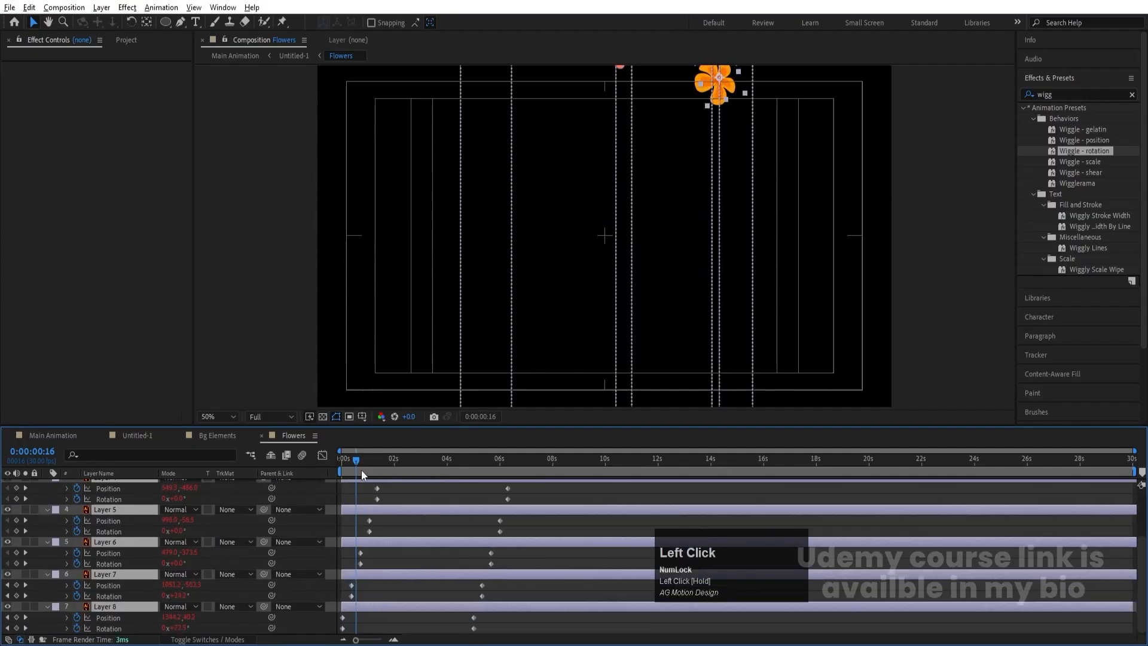
key("Home")
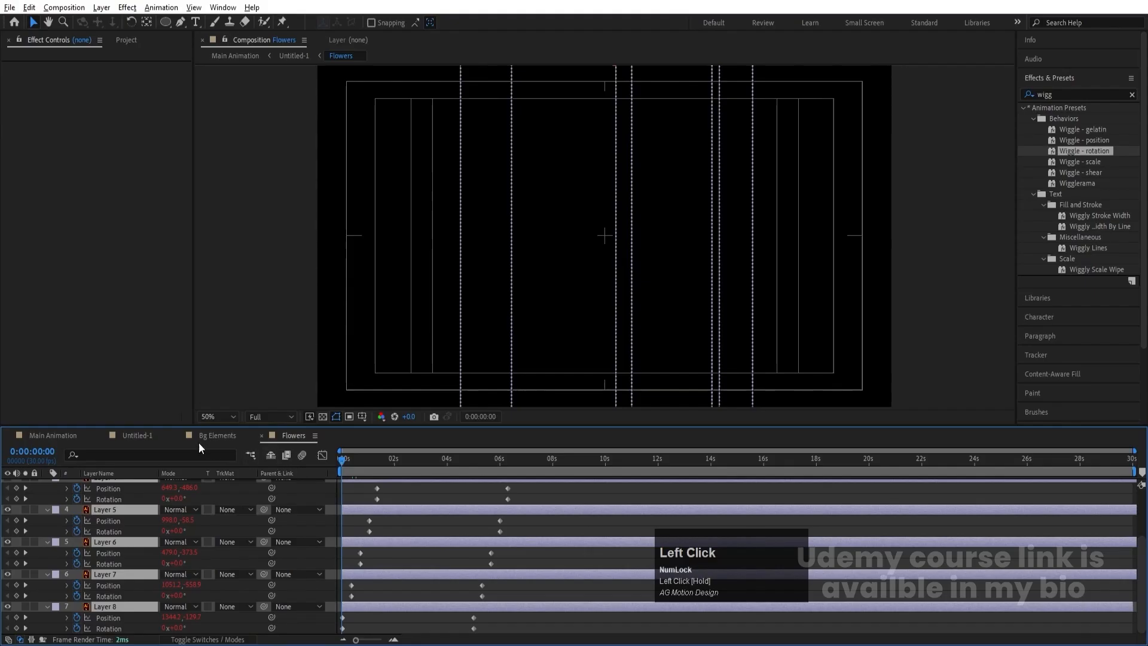
- Preview the retimed flowers in the Untitled-1 composition
left_click(141, 435)
key("space")
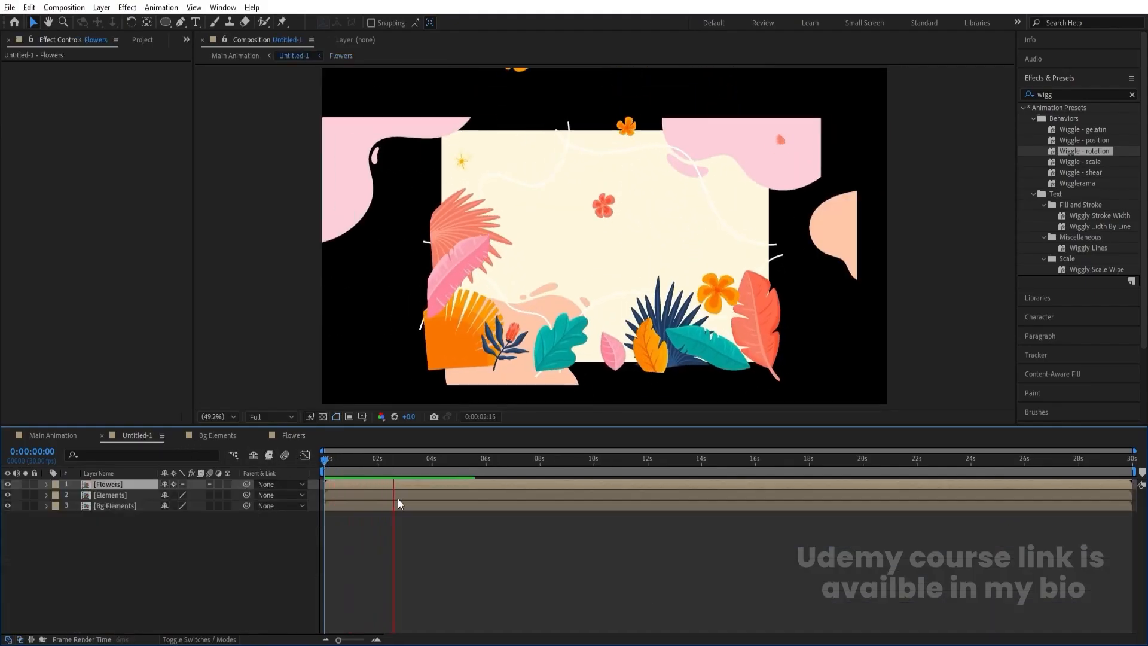
key("space")
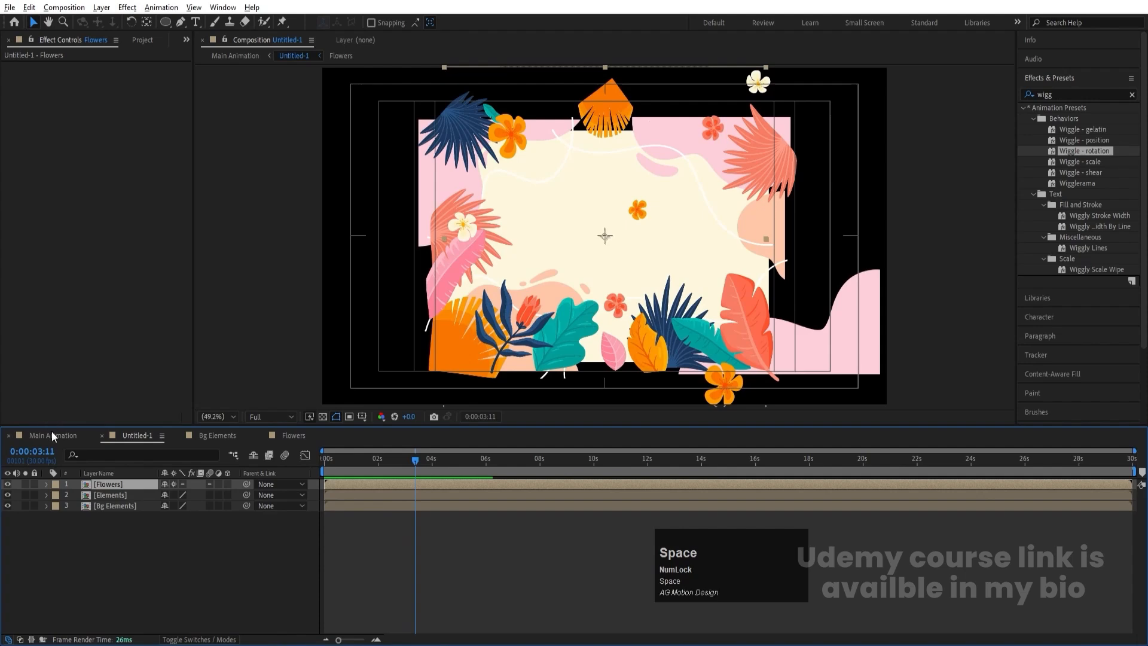
- In the Main Animation composition, scale the Untitled-1 layer to 170% and preview how it fills the frame
left_click(59, 434)
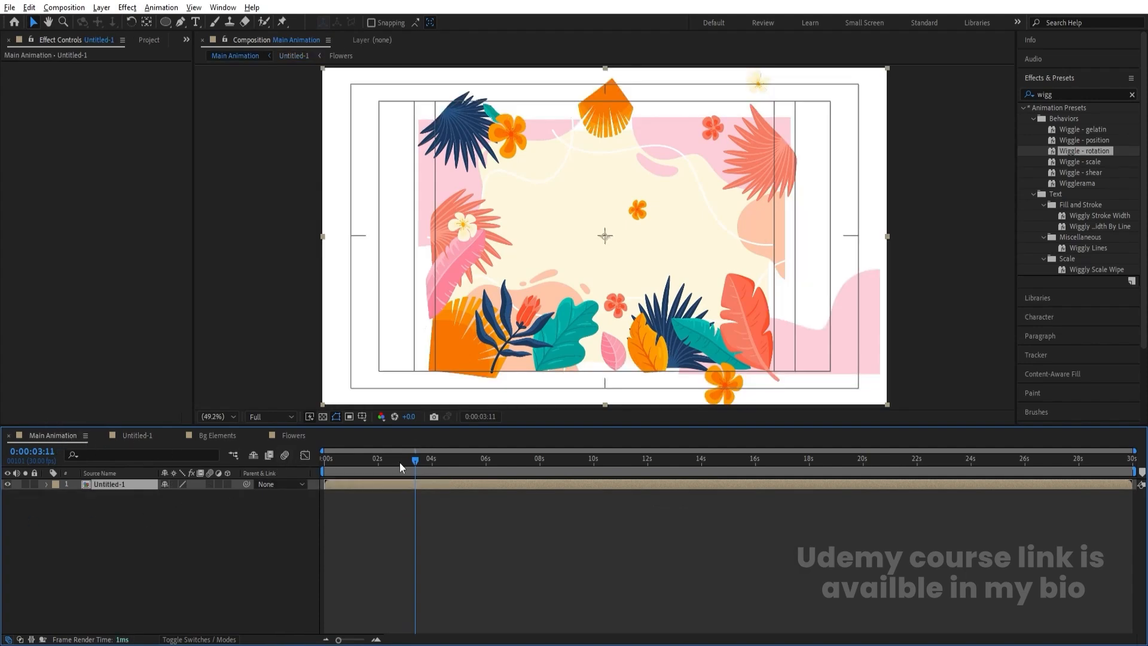
left_click_drag(400, 466, 402, 466)
key("s")
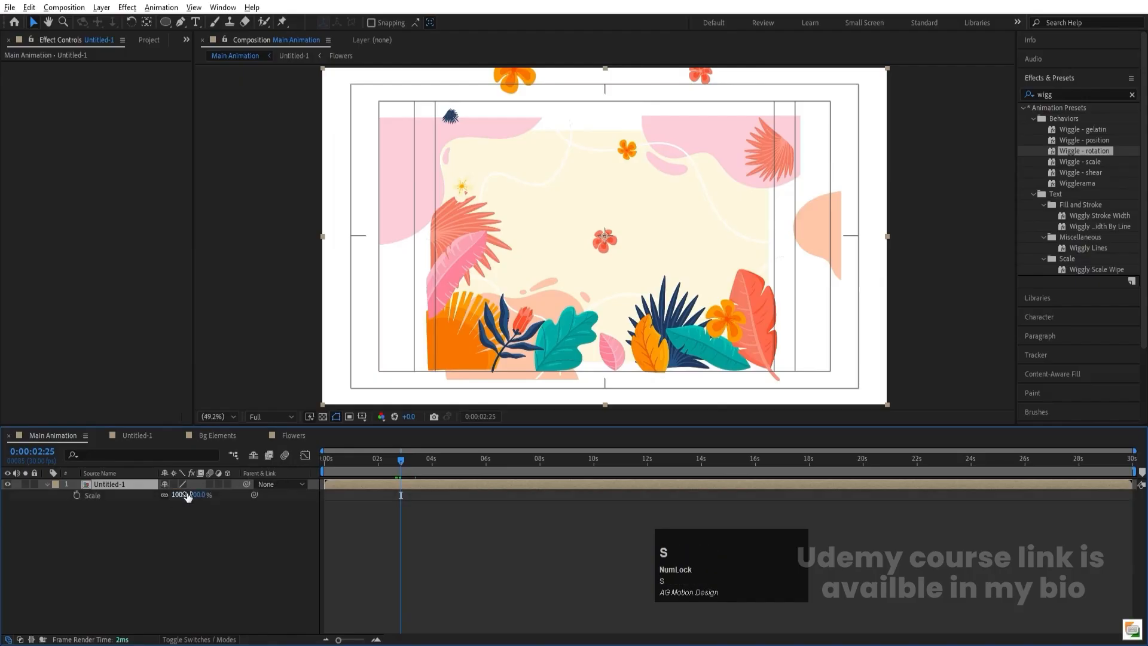
mouse_move(181, 495)
left_mouse_down()
mouse_move(232, 494)
mouse_move(186, 495)
left_mouse_up()
key("space")
key("space")
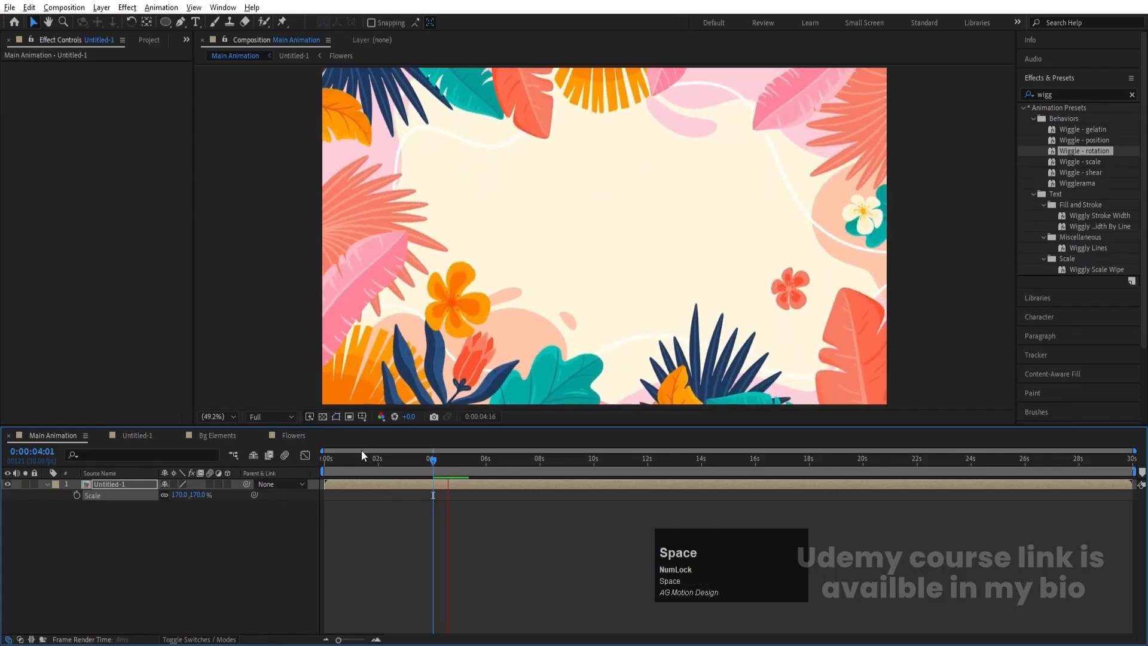
- Turn on Collapse Transformations for the Untitled-1 layer, preview from the start, and check the frame at 0:00:01:15
left_click(327, 457)
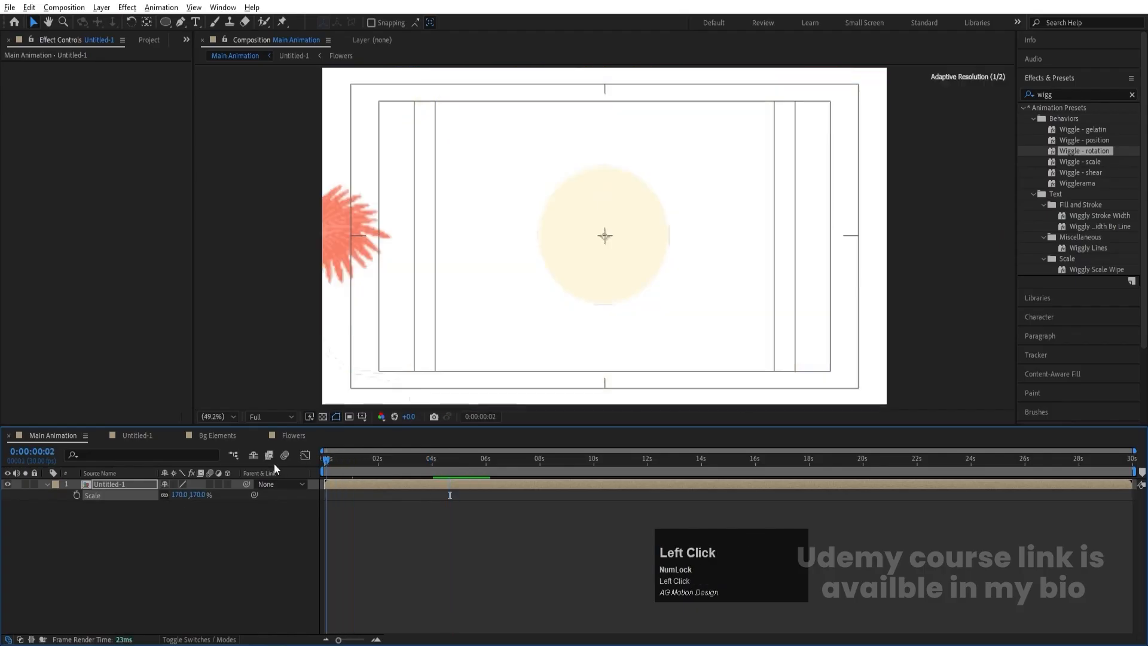
left_click(174, 484)
key("space")
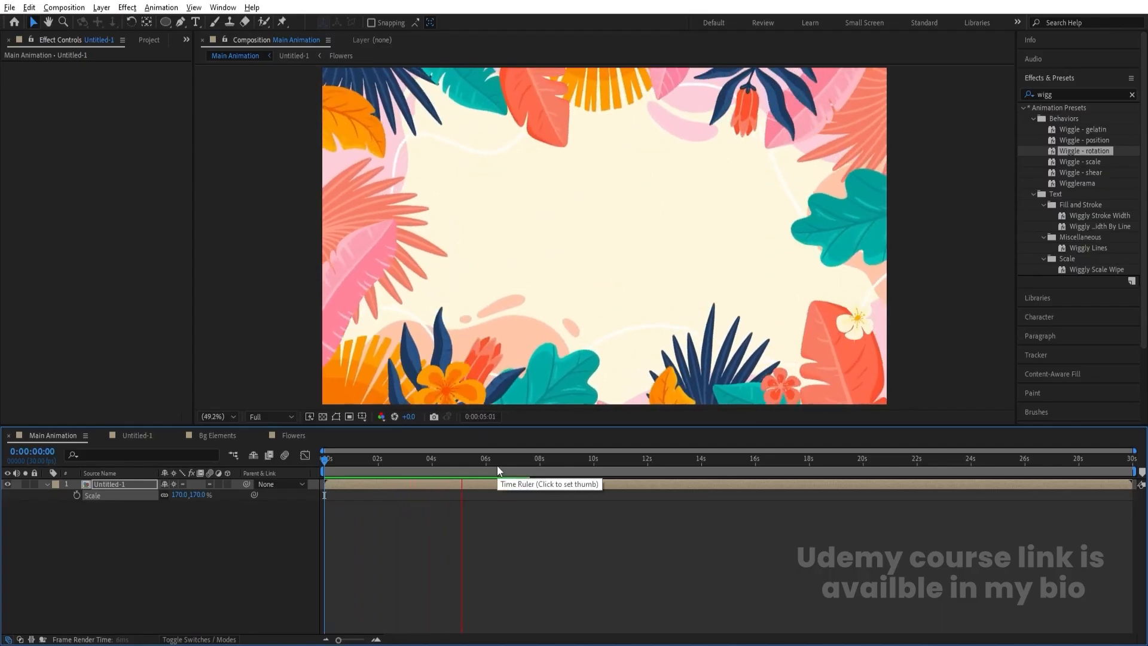
mouse_move(364, 459)
left_mouse_down()
mouse_move(346, 461)
mouse_move(365, 470)
left_mouse_up()
left_click(605, 287)
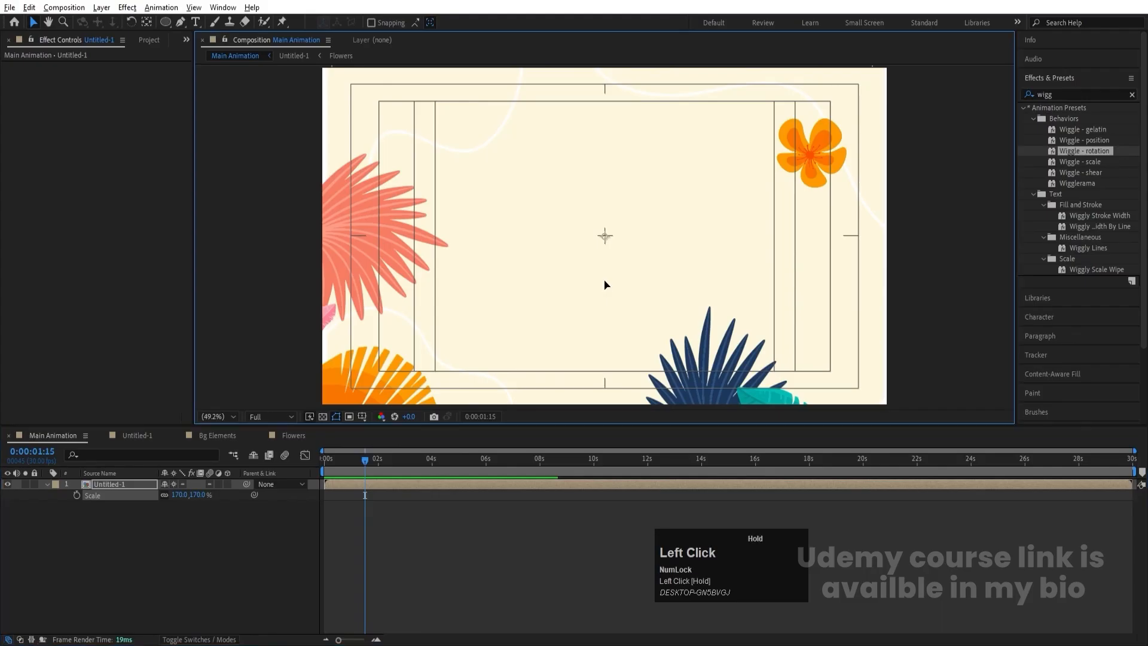
- Set the Untitled-1 layer's scale to 173% and preview the animation
left_click_drag(173, 496, 182, 502)
key("space")
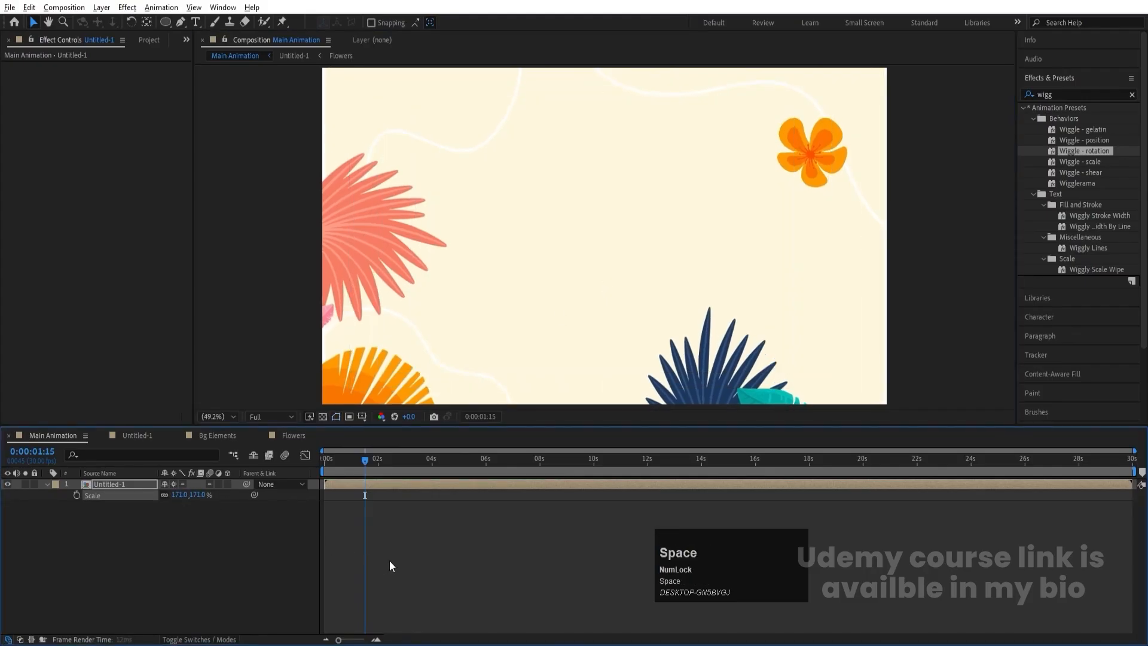
left_click(182, 496)
type("1")
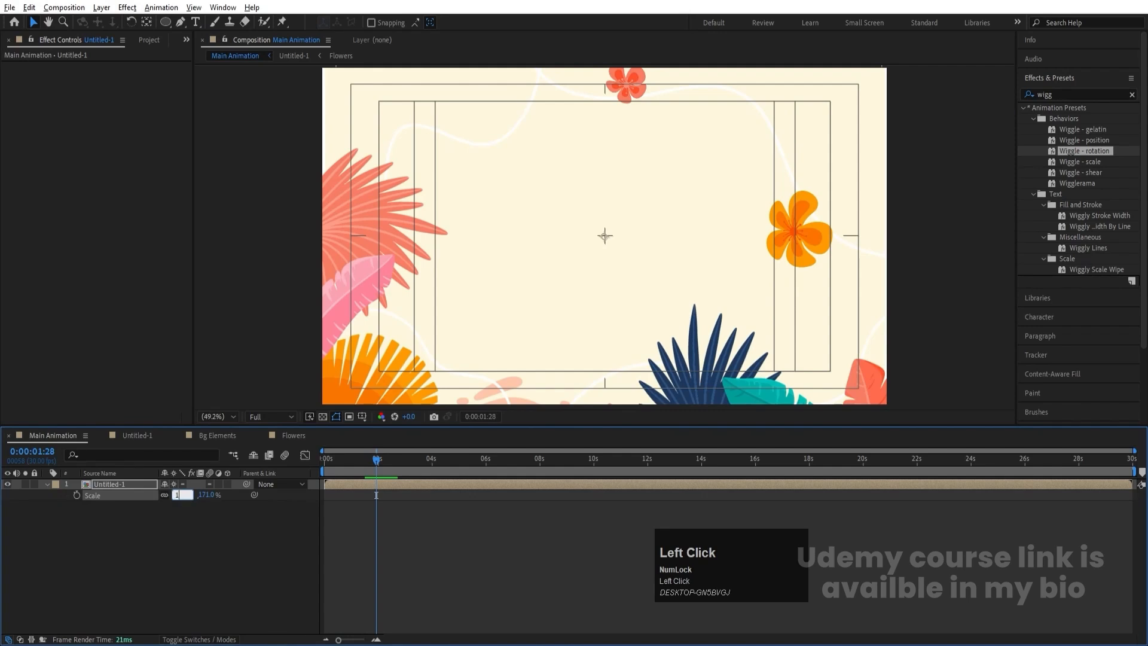
type("73")
key("Return")
key("space")
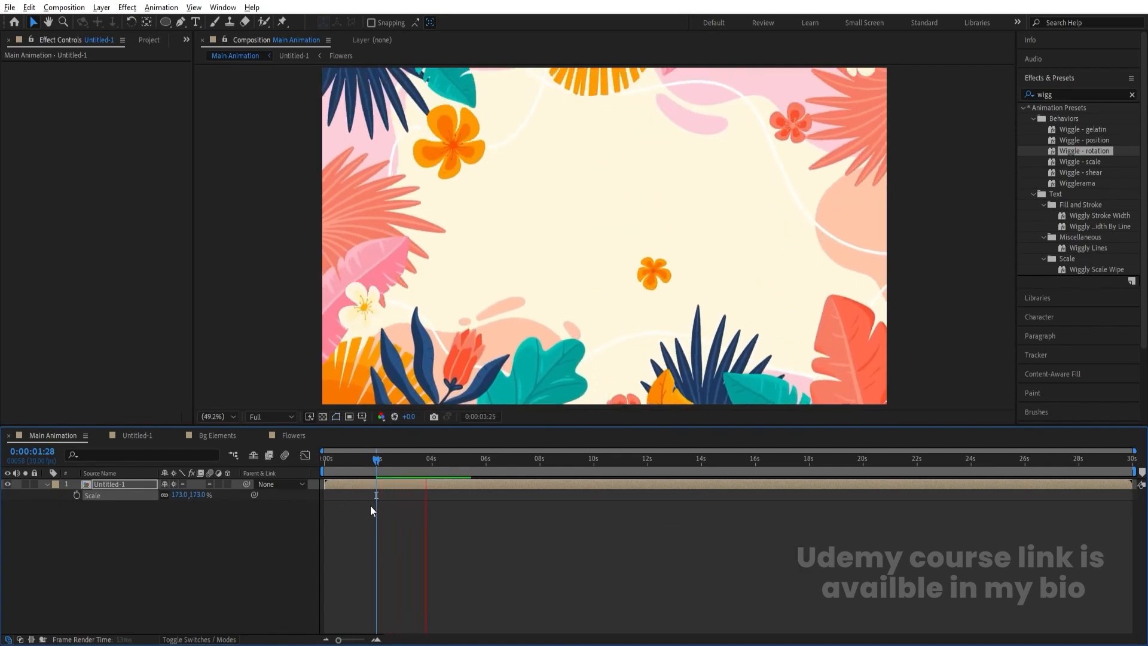
key("space")
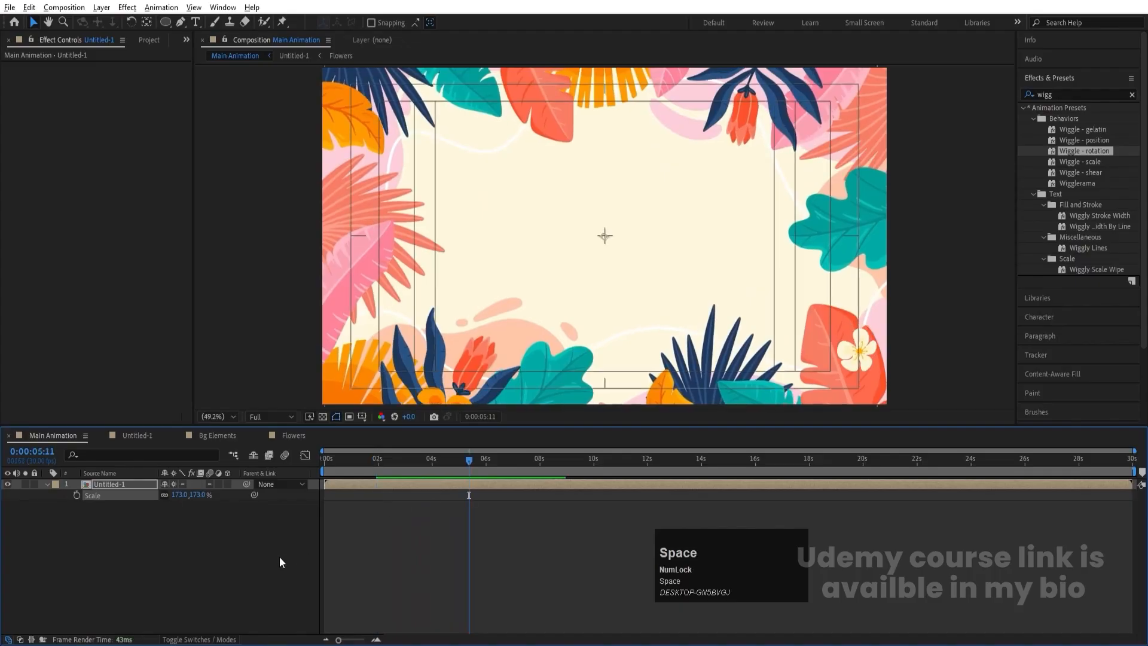
key("space")
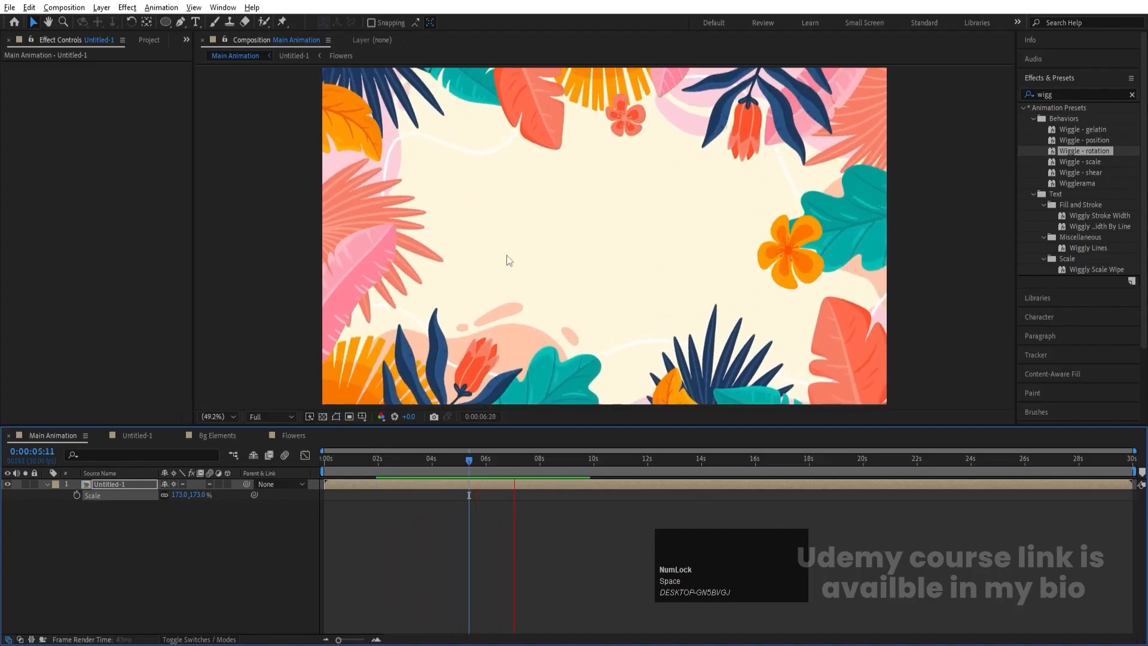
key("space")
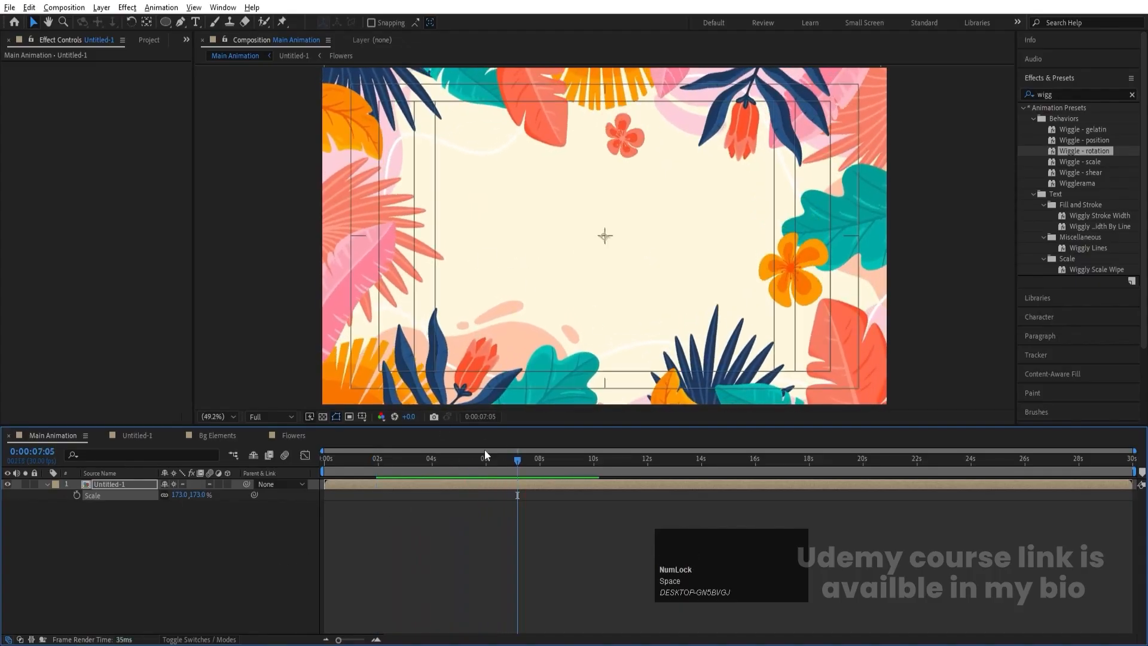
- Deselect the layers and add the two-line text "Motion Graphics" near the middle of the frame
left_click(593, 575)
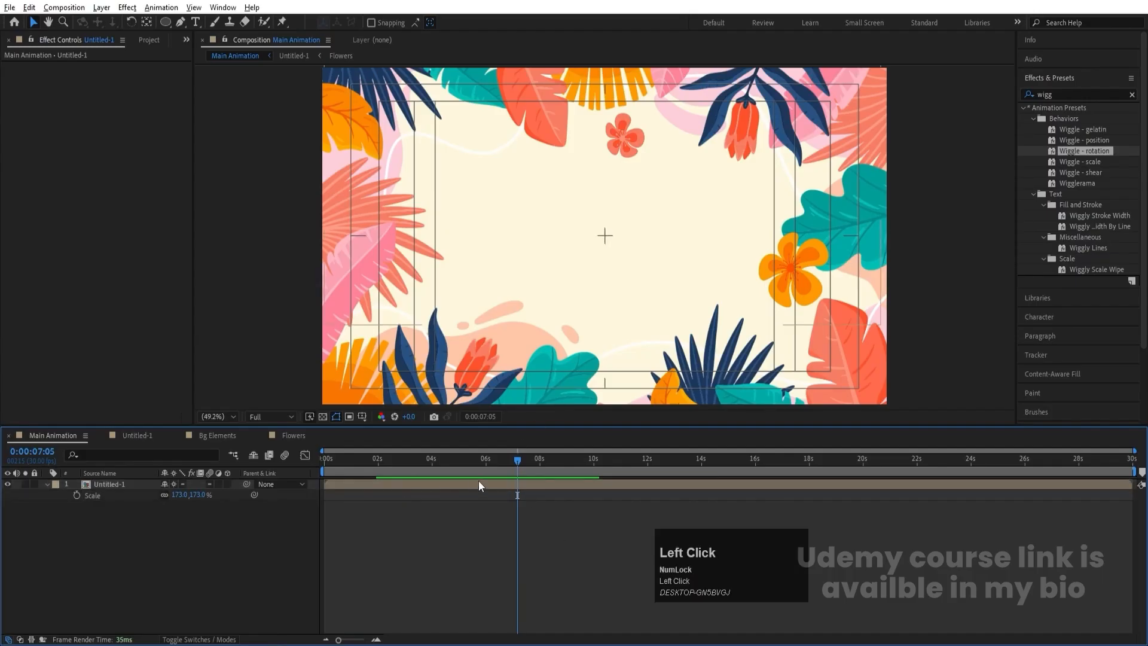
key("Num_Lock")
left_click(195, 563)
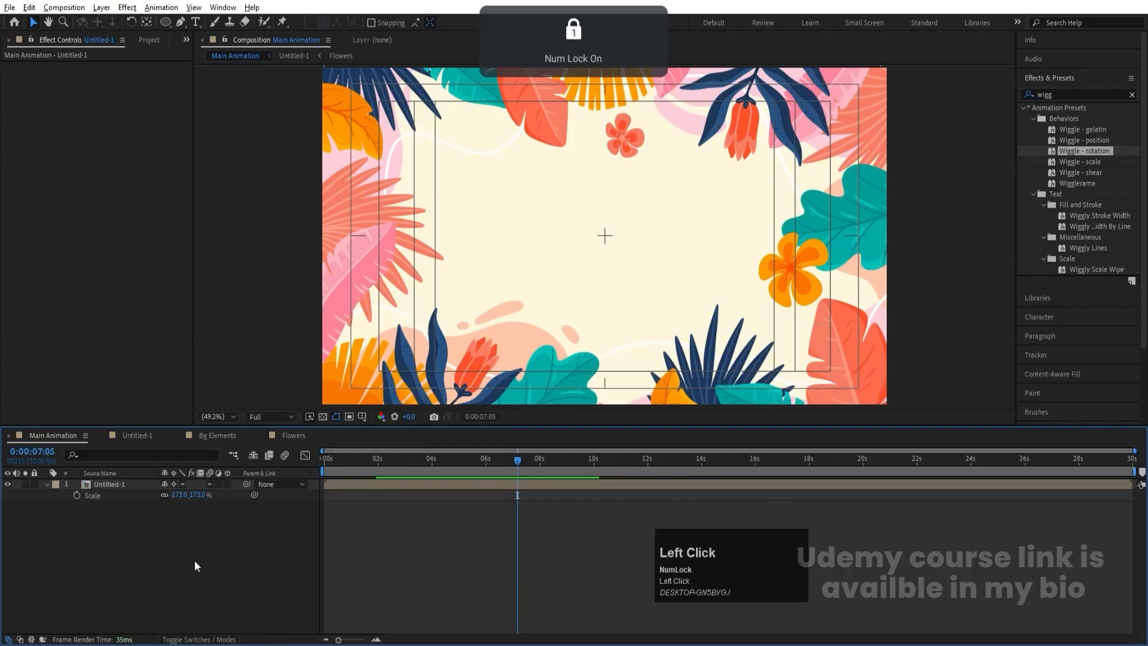
left_click(196, 21)
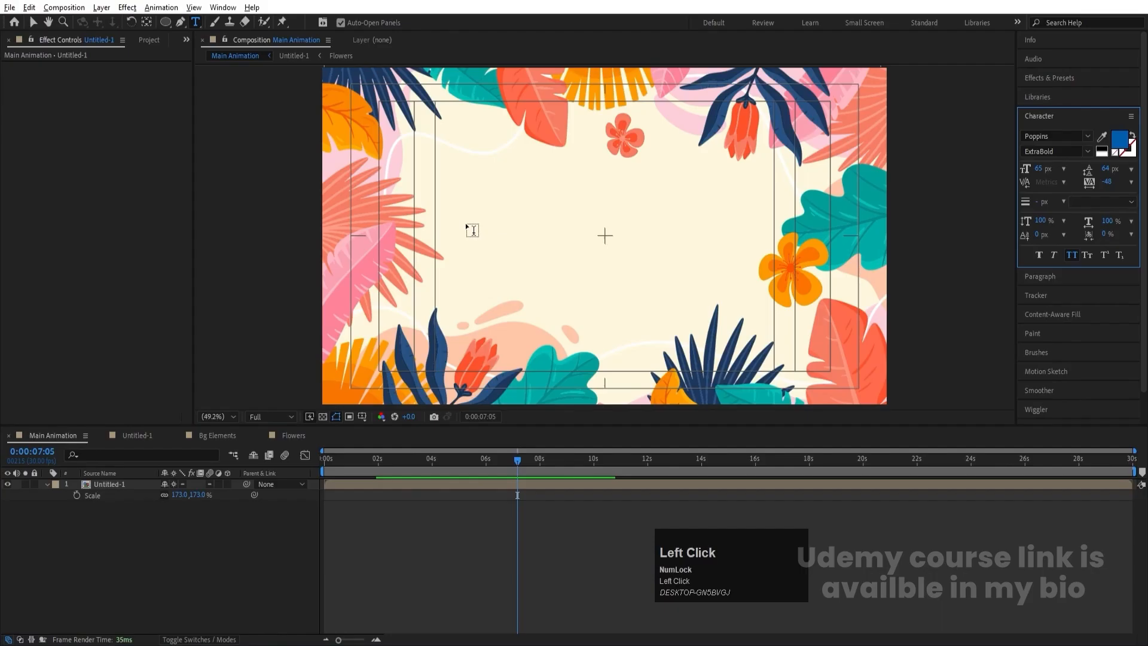
left_click(536, 238)
type("Motio")
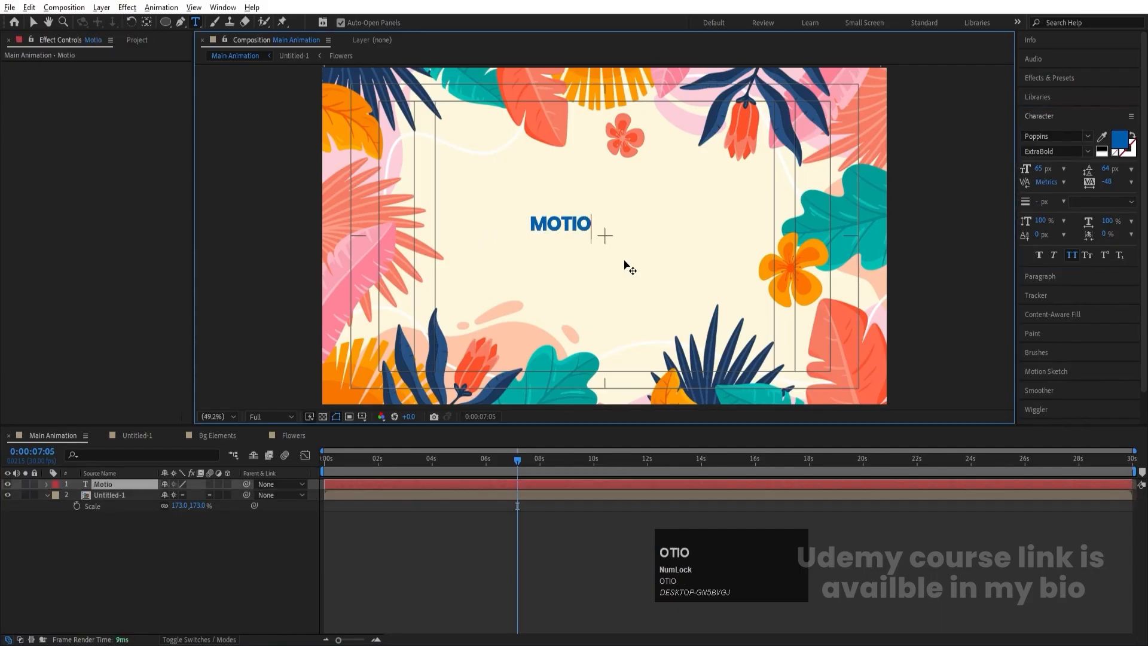
type("n ")
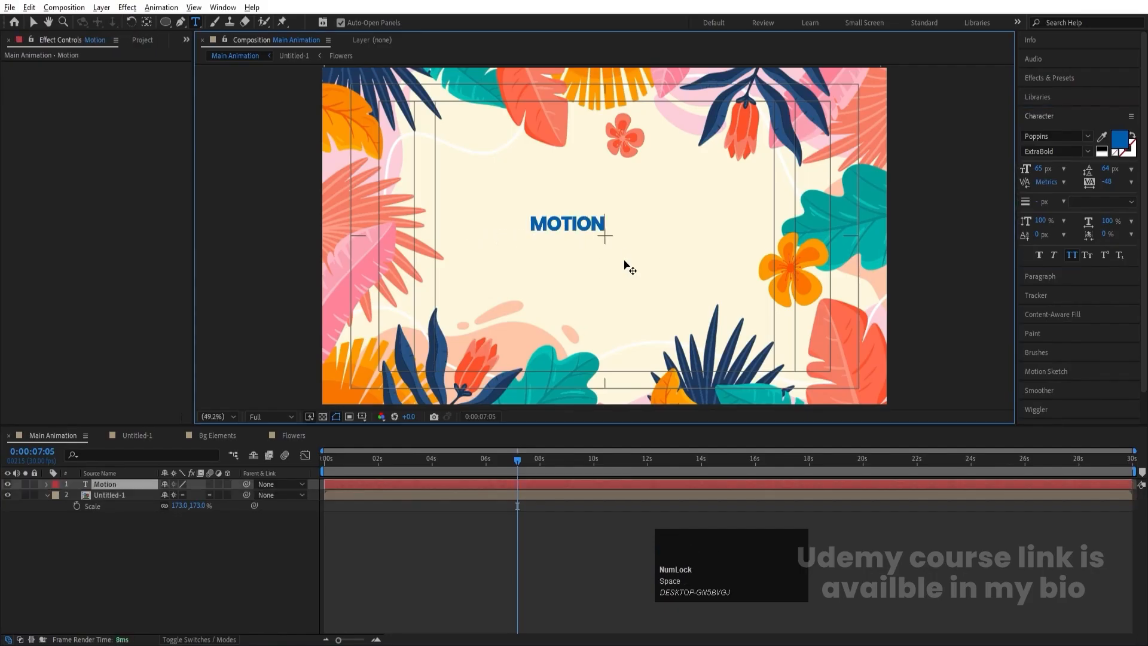
type("\\")
key("Return")
type("Graph")
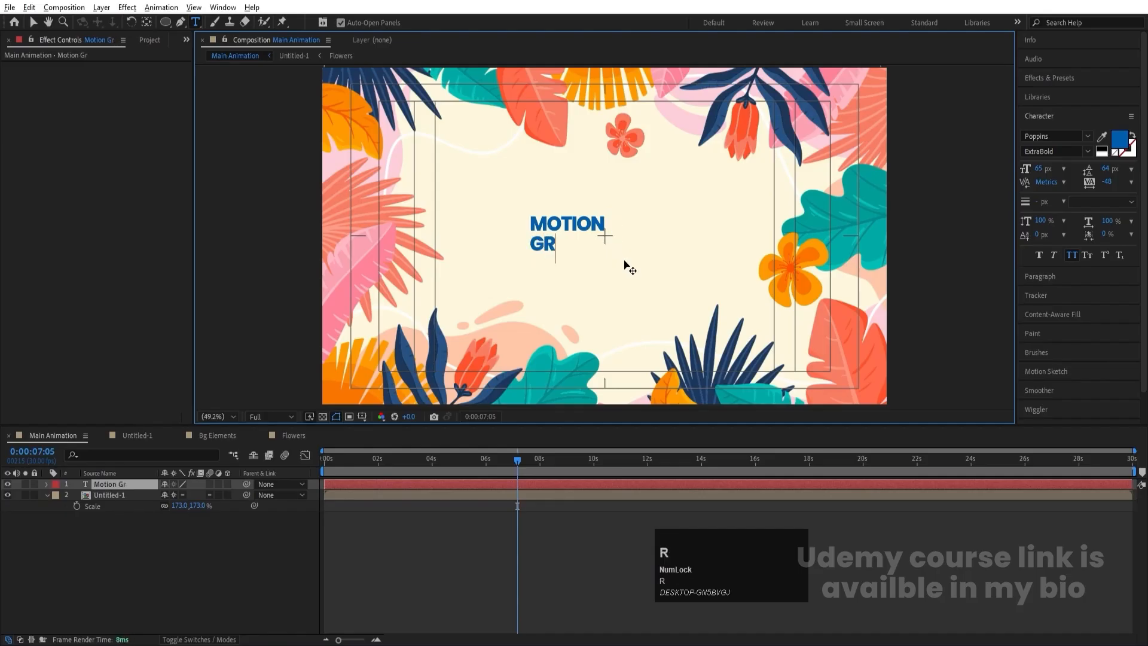
type("ic")
- Center-align the two lines of the "Motion Graphics" title text
key("ctrl+a")
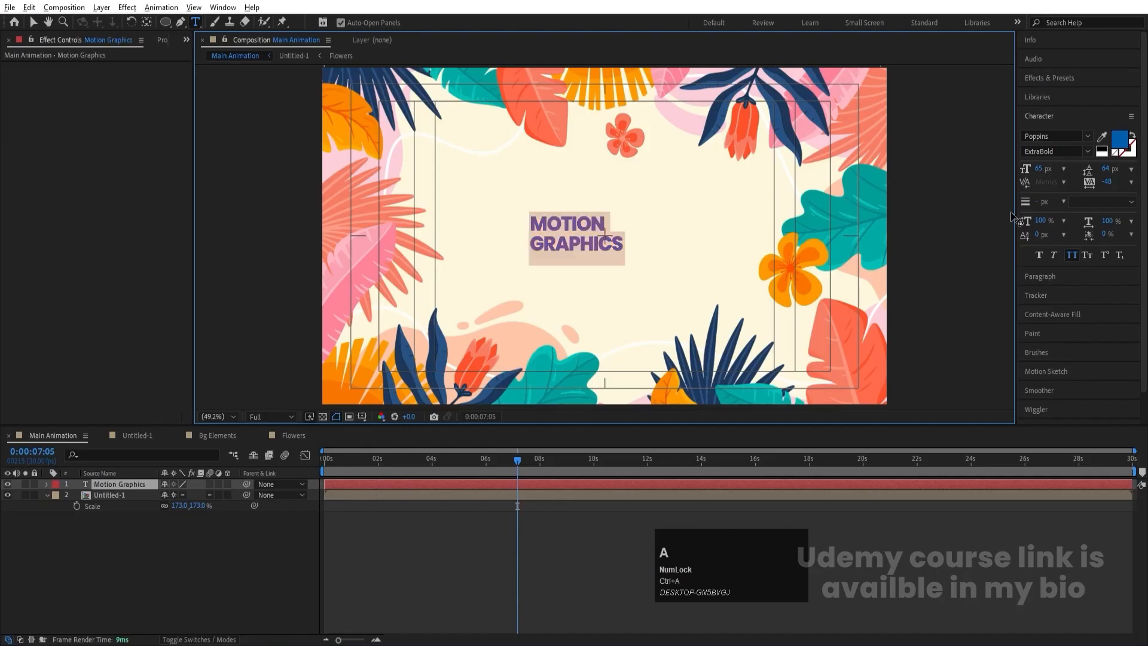
left_click(149, 549)
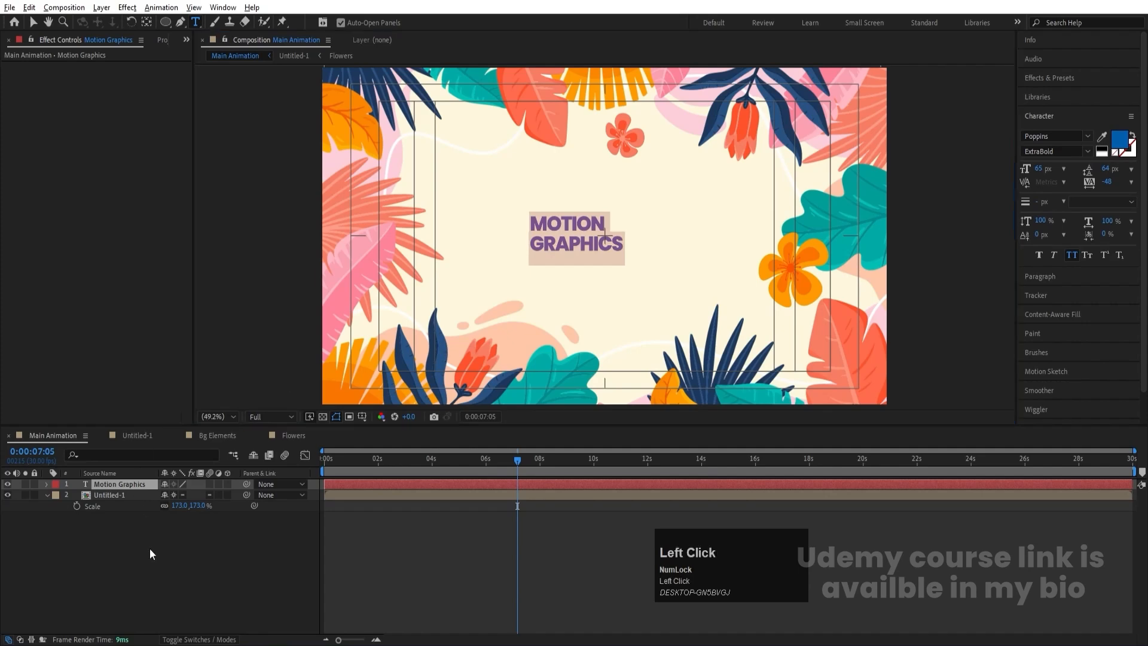
left_click(127, 485)
left_click(1059, 276)
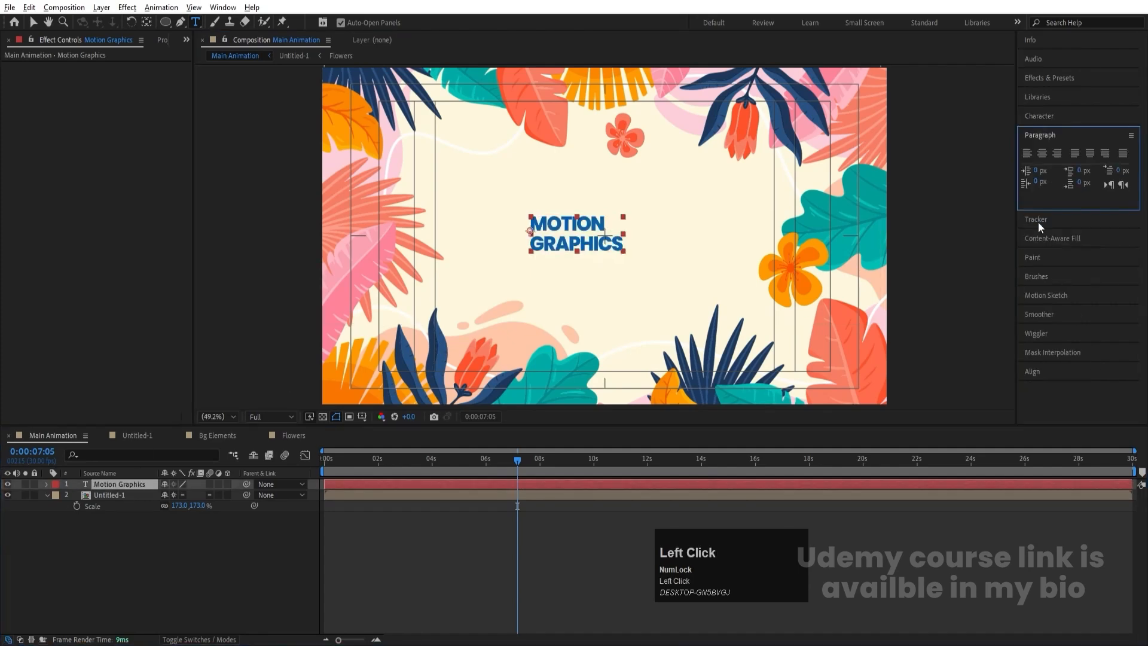
left_click(1043, 155)
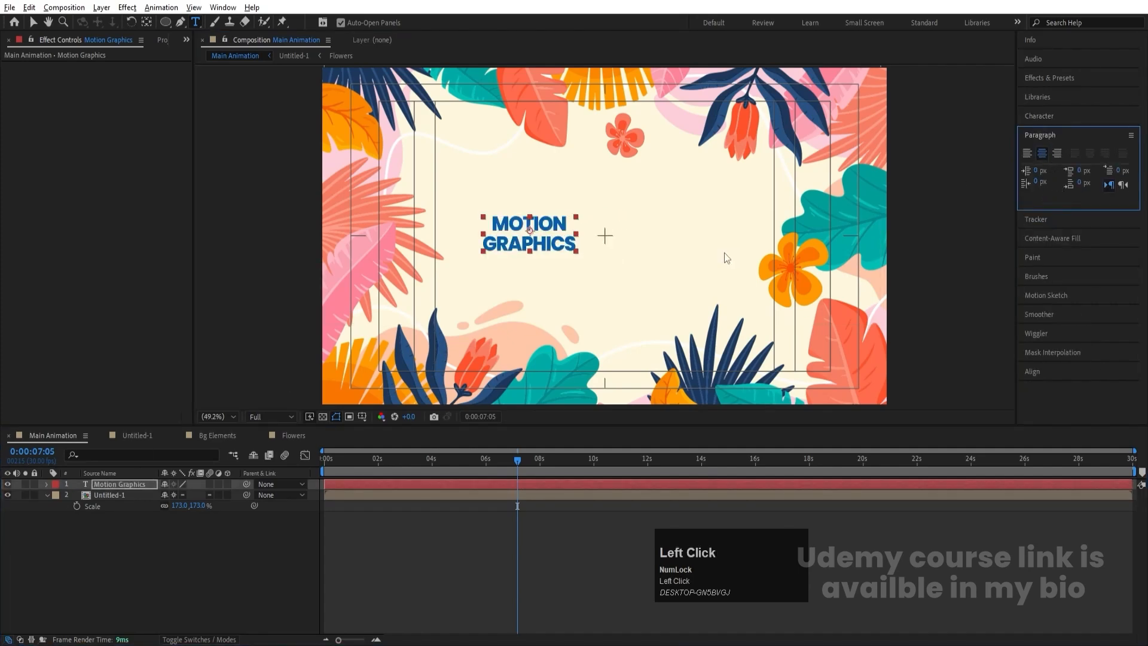
- Center the anchor point in the title layer and set the text leading to 51 px
key("ctrl+alt+Home")
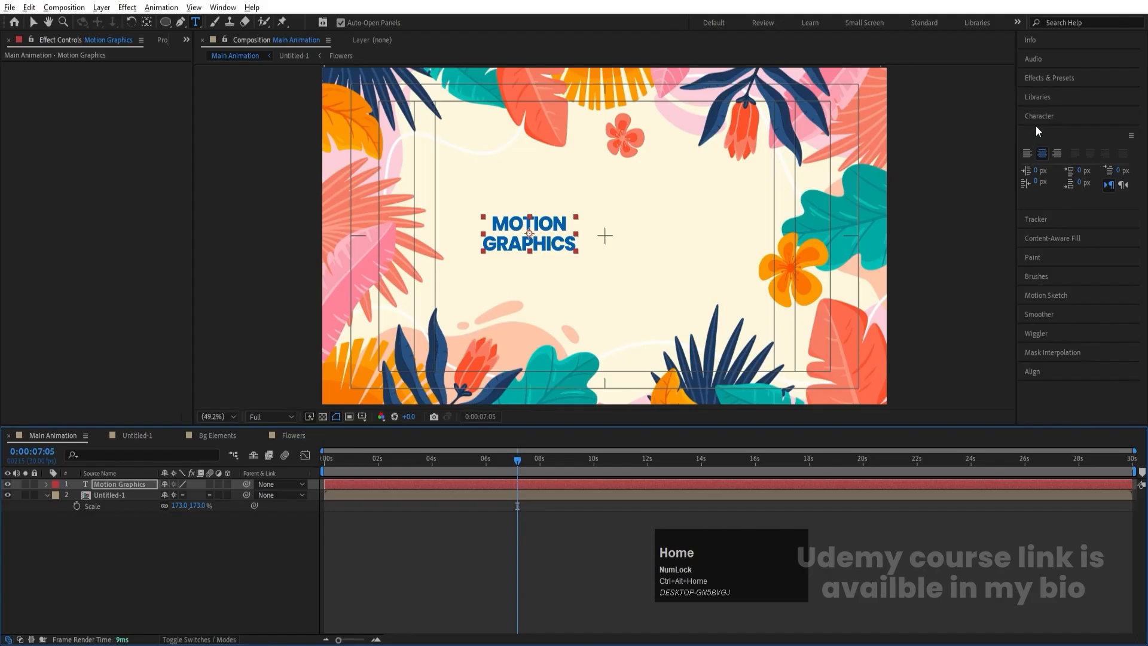
left_click(1037, 117)
left_click_drag(1109, 173, 1099, 170)
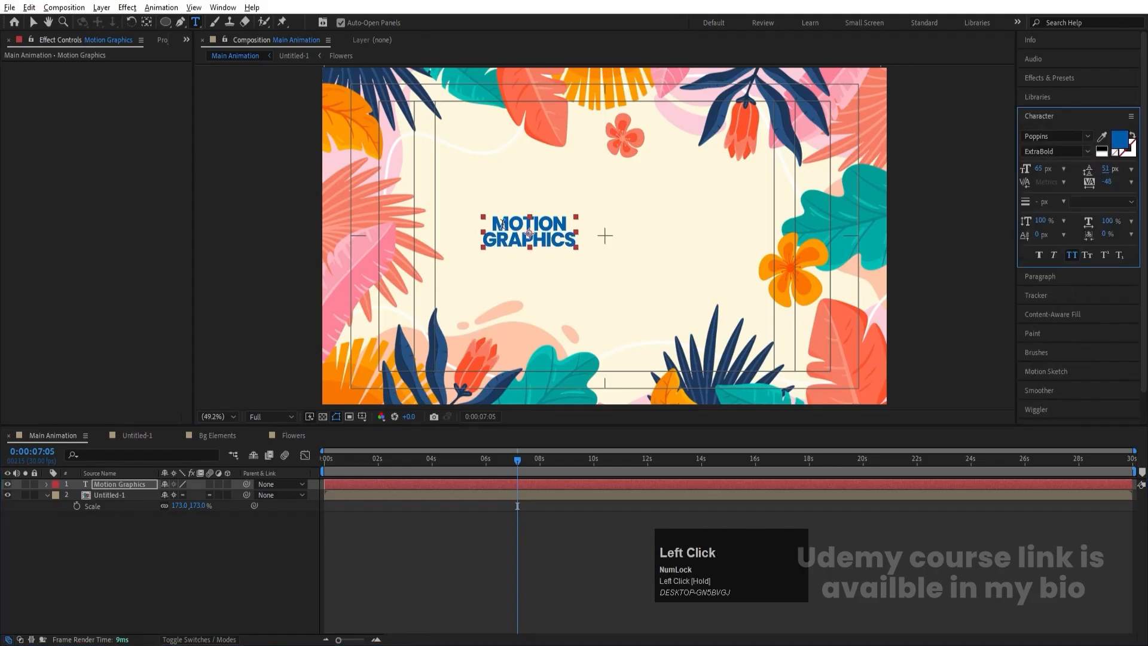
- Change the font style of only the word "MOTION" to Poppins ExtraLight
left_click(495, 223)
key("shift+End")
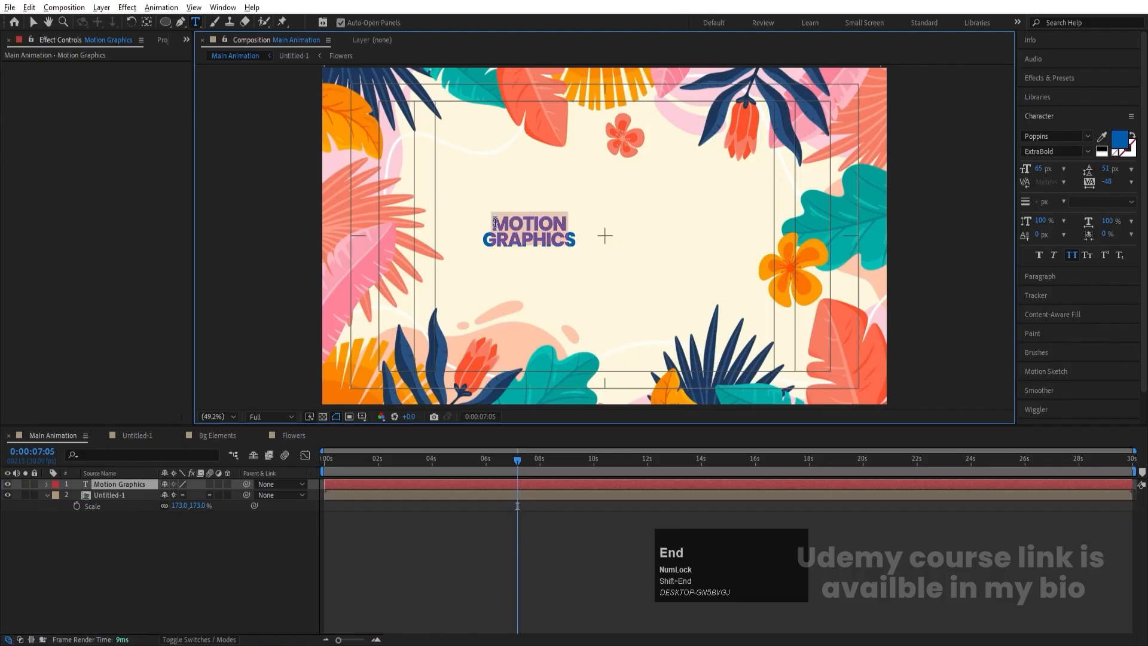
left_click(1088, 151)
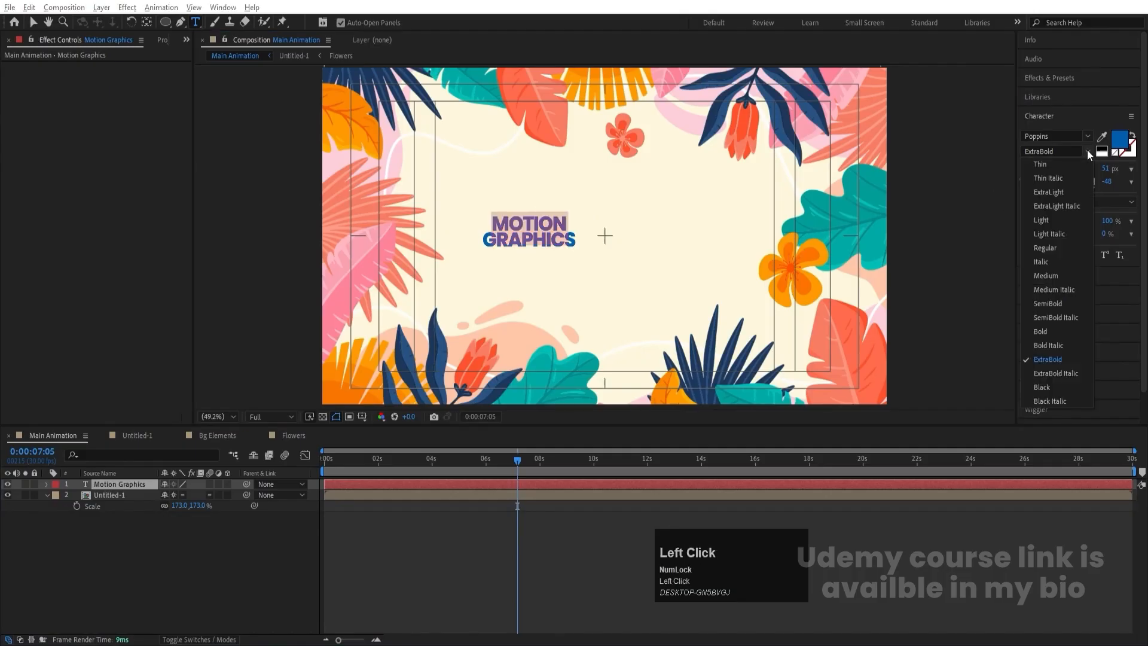
left_click(1044, 220)
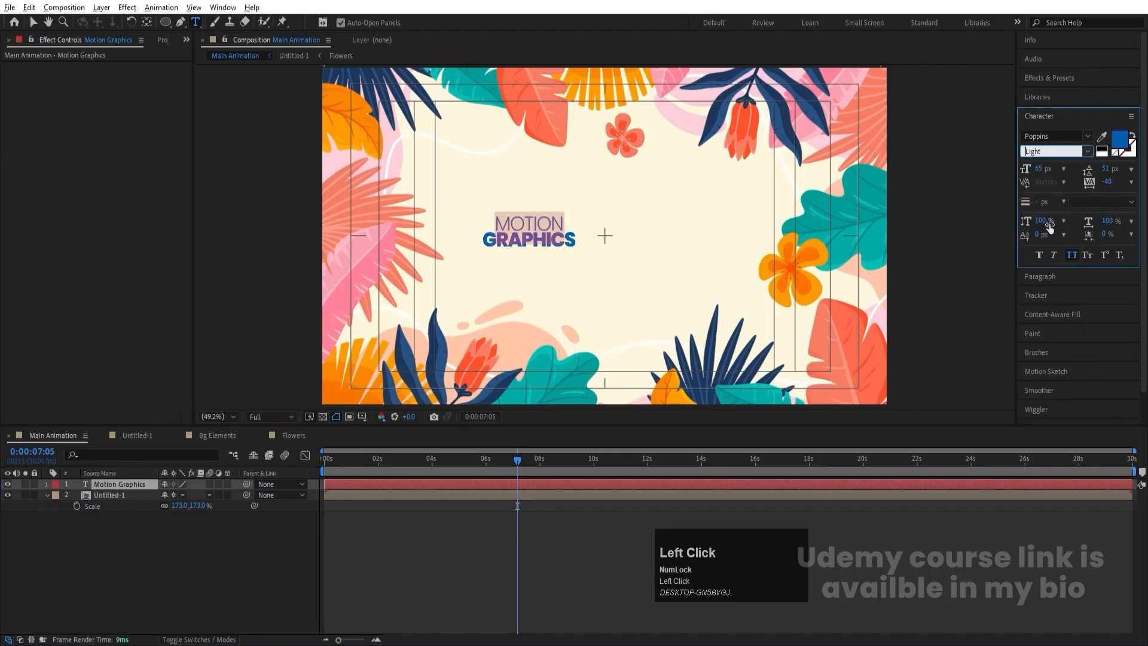
left_click(1089, 151)
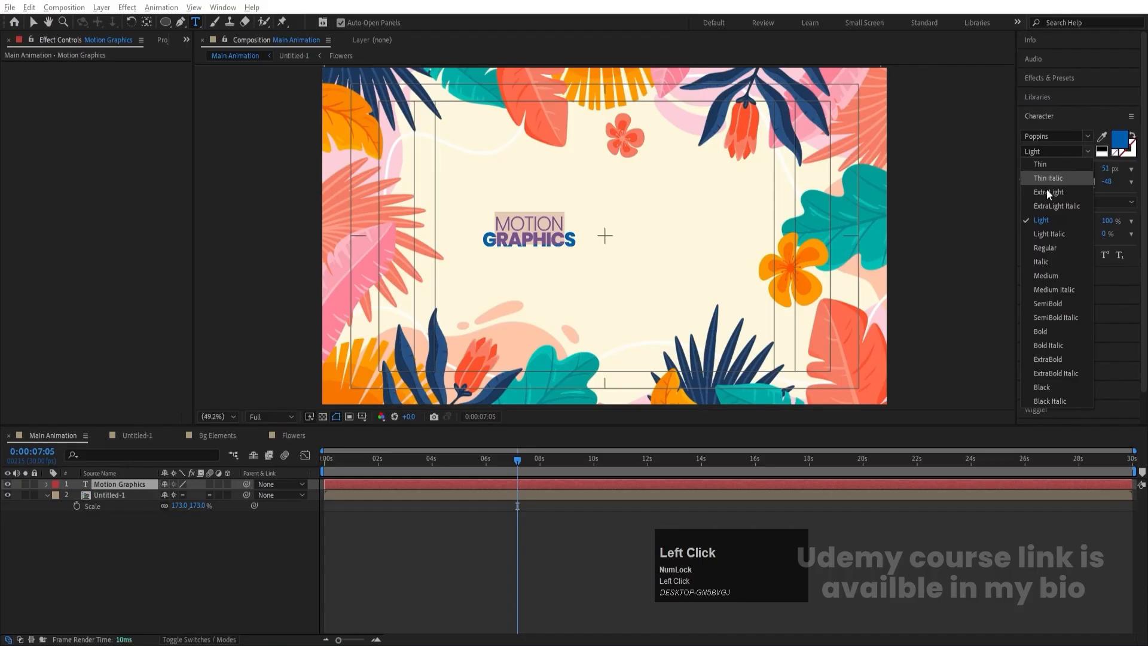
left_click(1047, 192)
- Widen the tracking of the word "MOTION" to 219 to match the width of "GRAPHICS"
left_click(1105, 183)
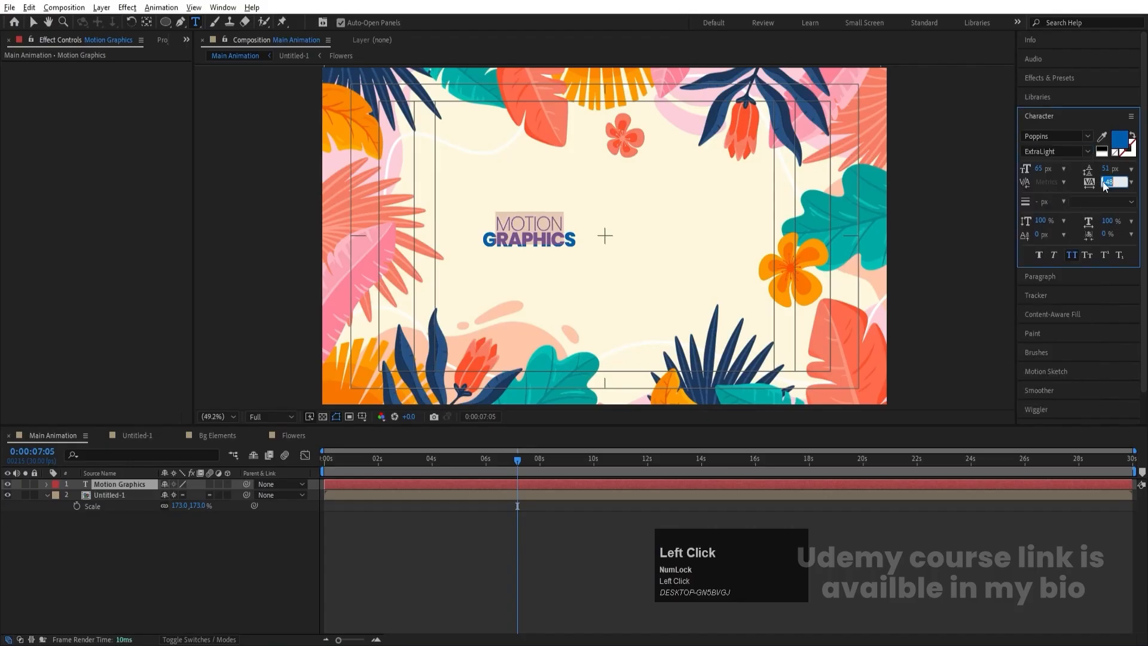
type("0")
key("Return")
left_click(1105, 181)
left_click_drag(1105, 181, 1145, 182)
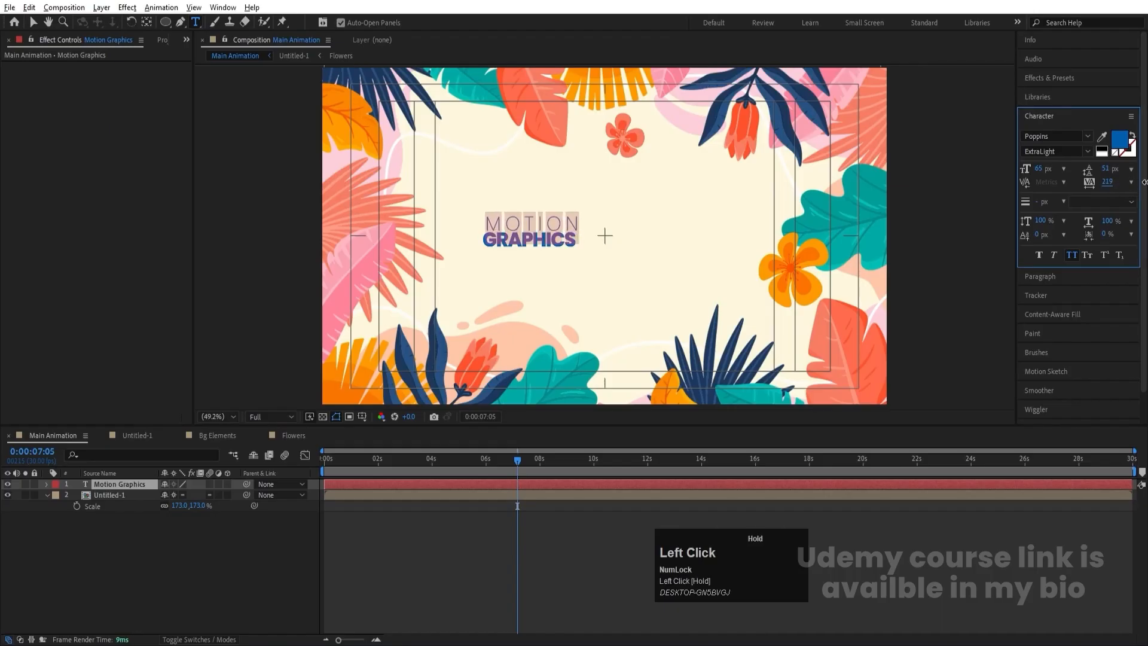
- Delete and retype the N of "MOTION" and the line break before "GRAPHICS"
left_click(485, 241)
key("BackSpace")
key("BackSpace")
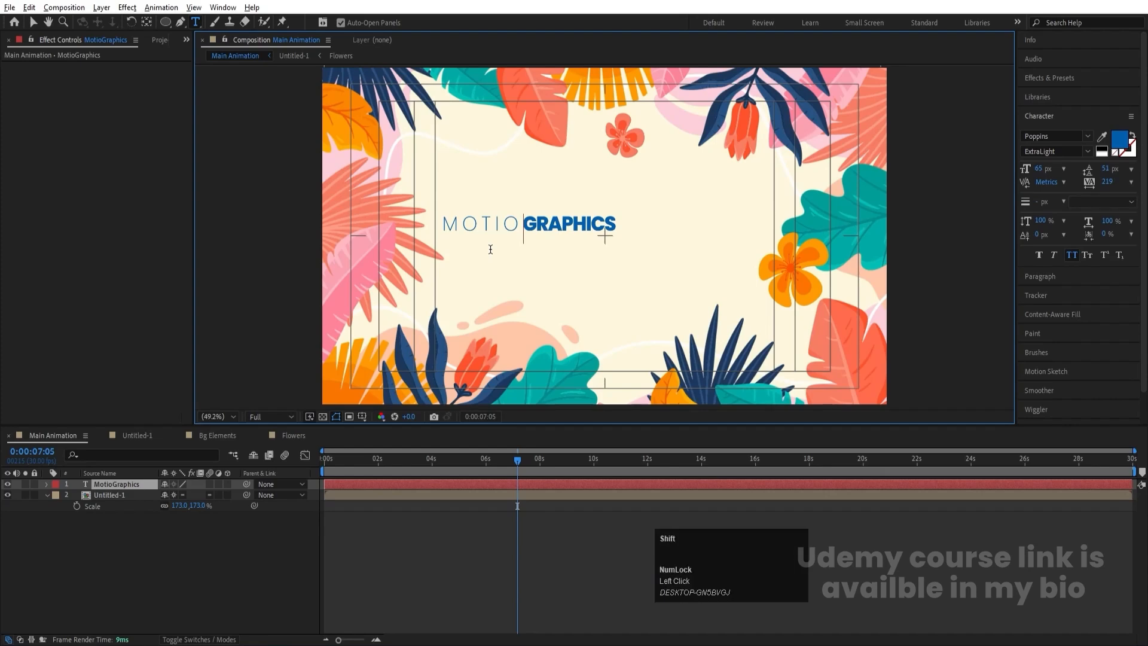
type("N")
key("Return")
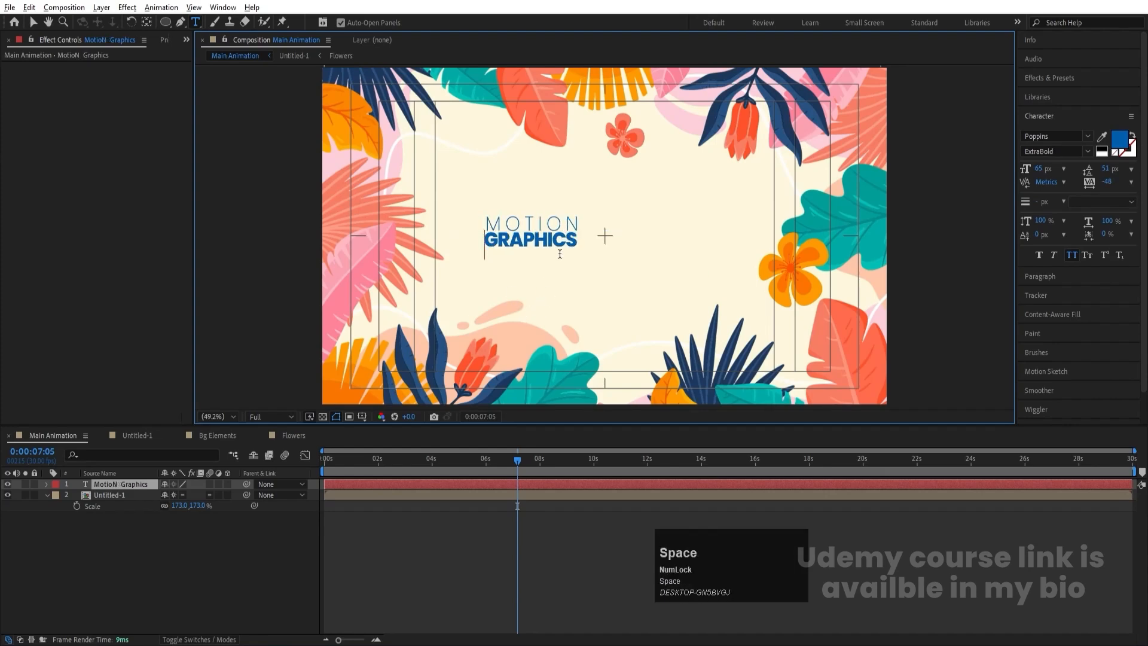
left_click(93, 589)
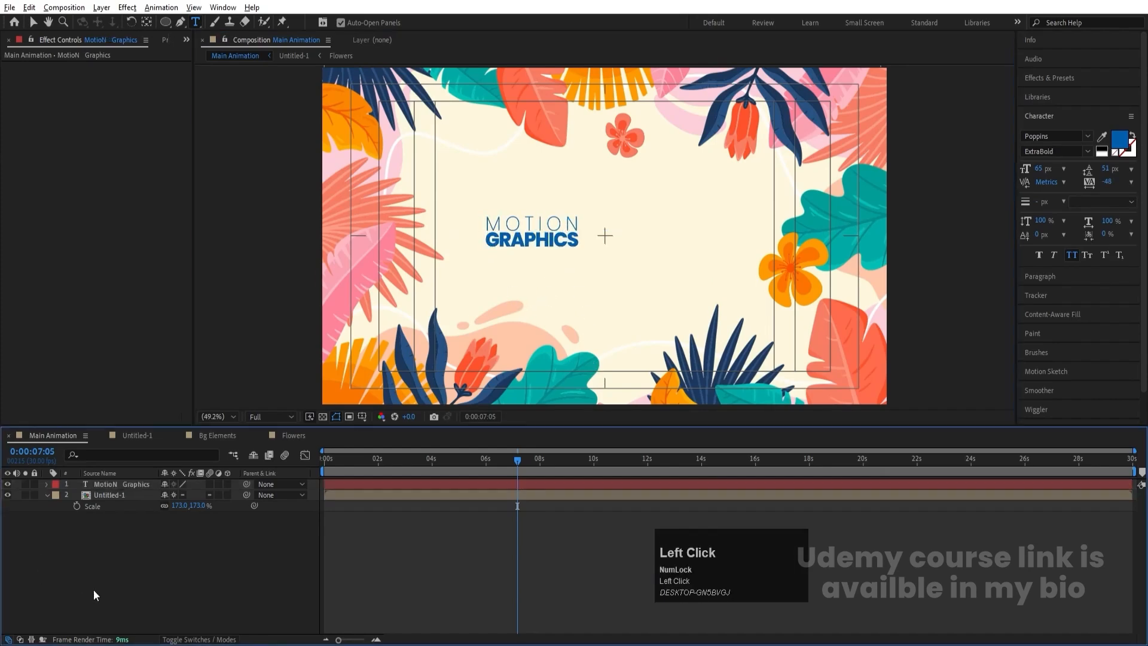
- Set the tracking of the word "GRAPHICS" to 0
left_click(116, 484)
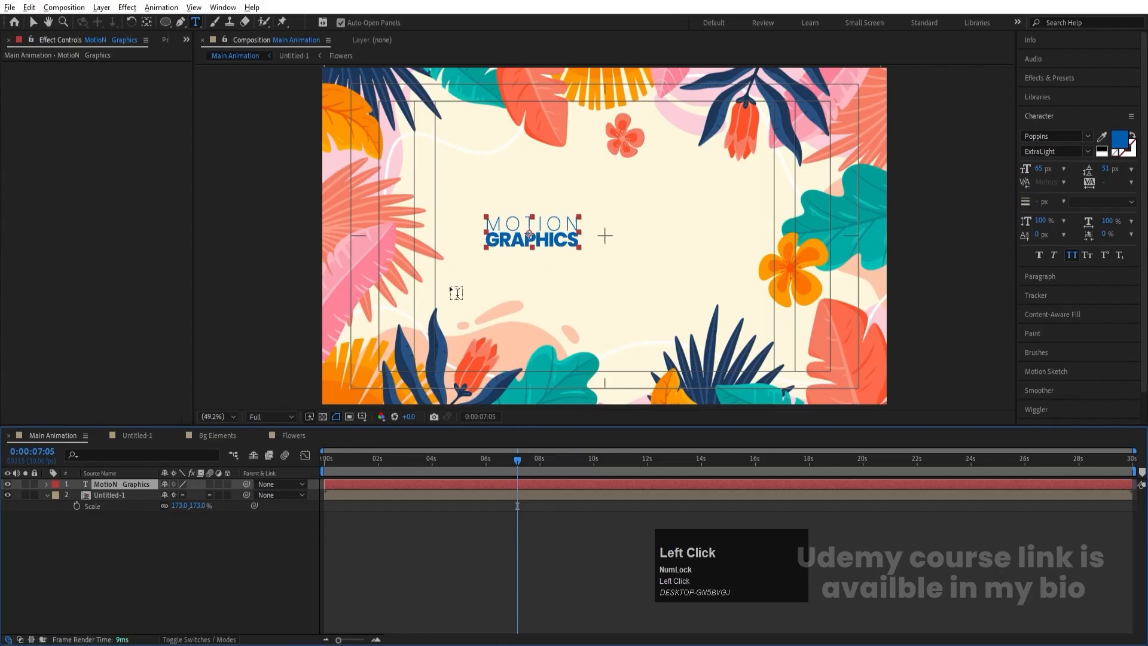
double_click(511, 244)
type("0")
key("Return")
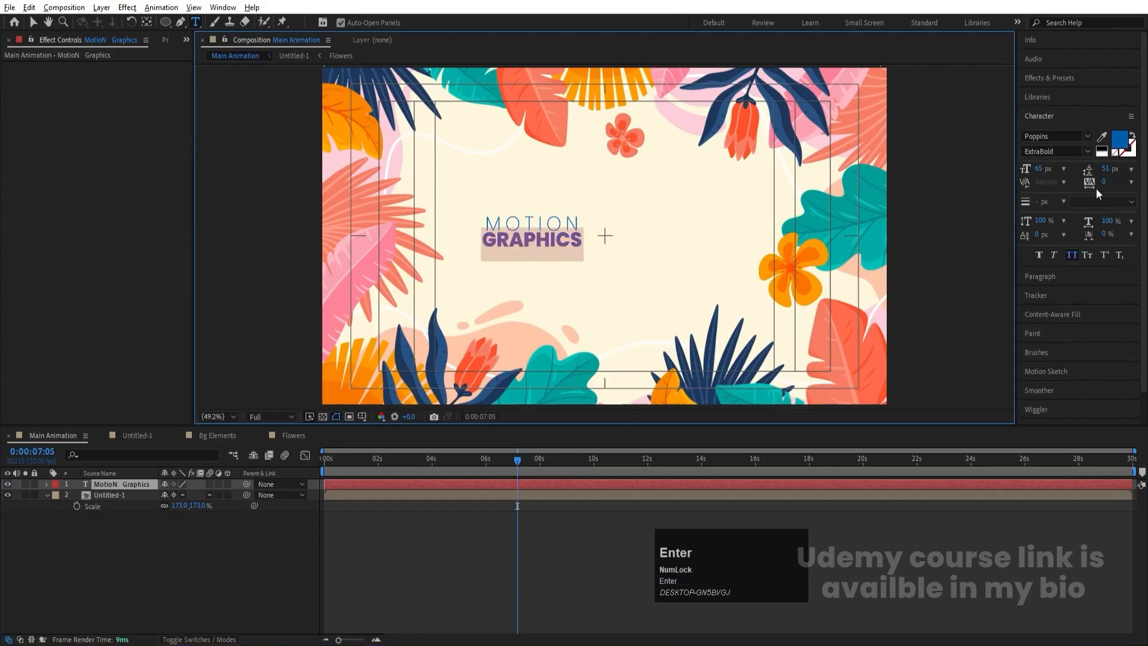
left_click(181, 540)
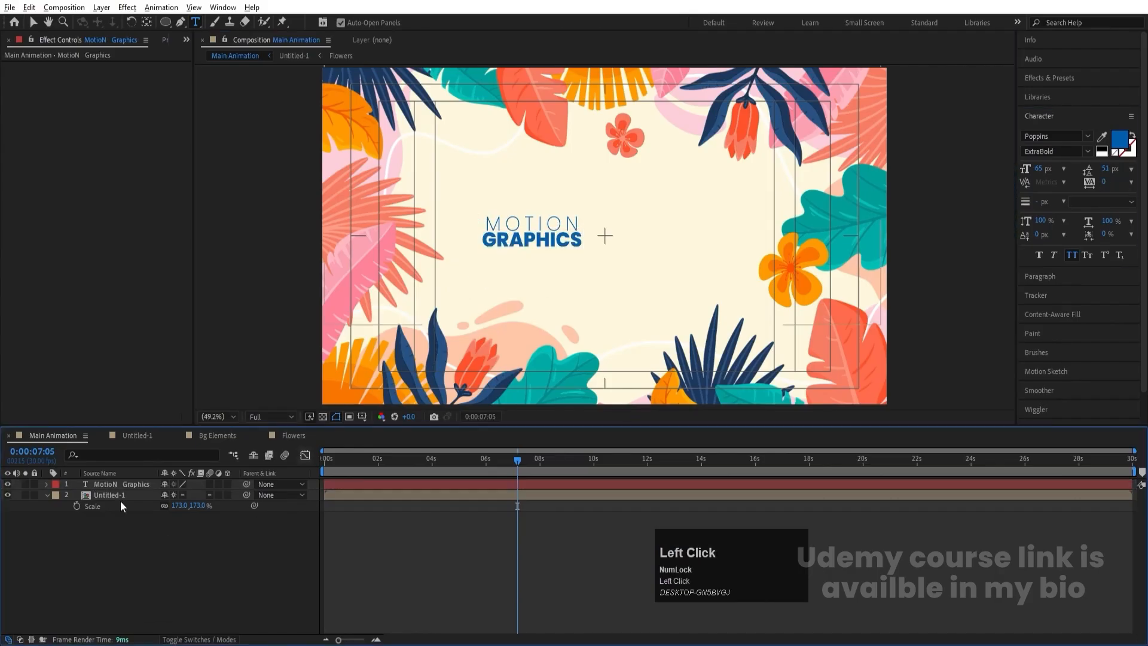
- Recenter the title layer's anchor point and align the layer horizontally and vertically to the center of the composition
left_click(111, 486)
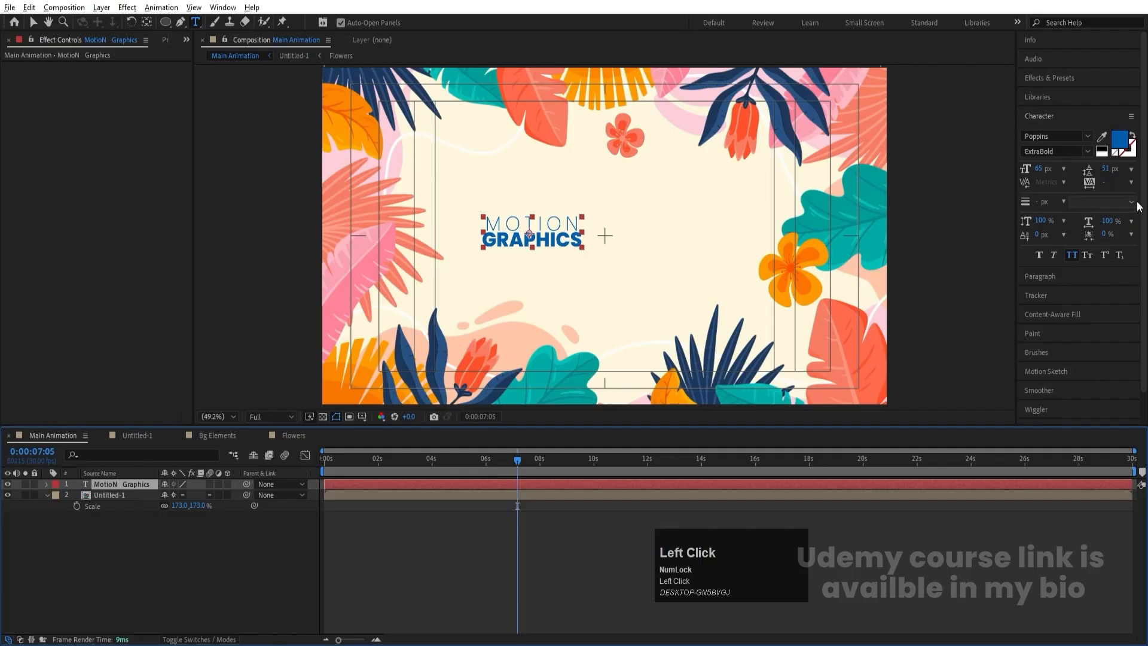
key("ctrl+alt+Home")
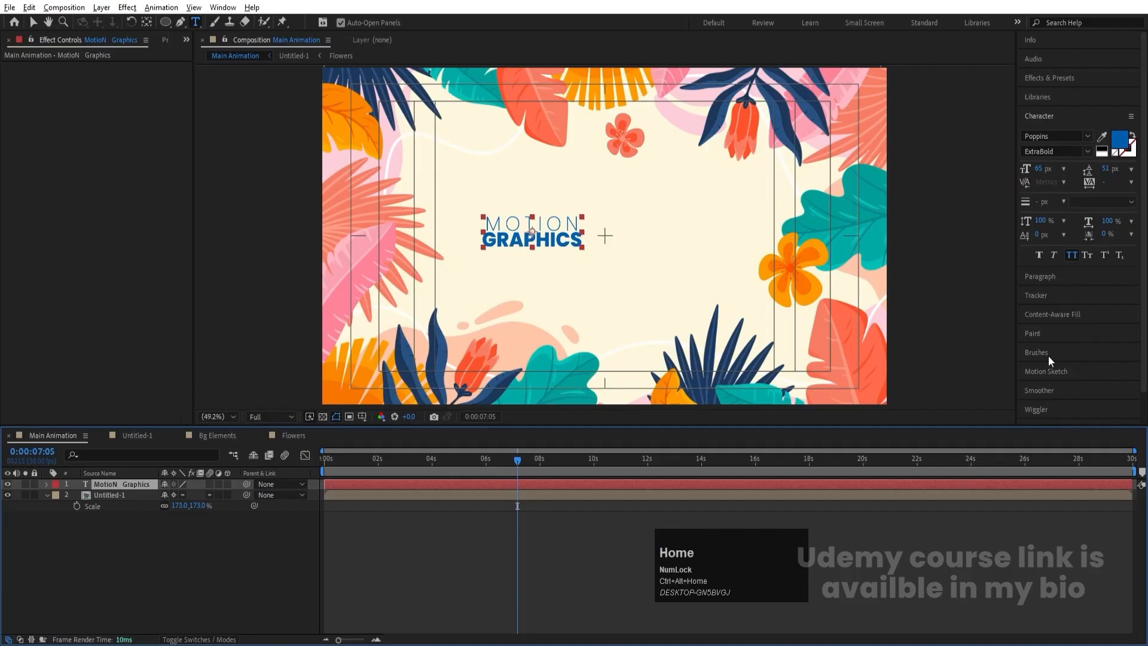
left_click(1043, 122)
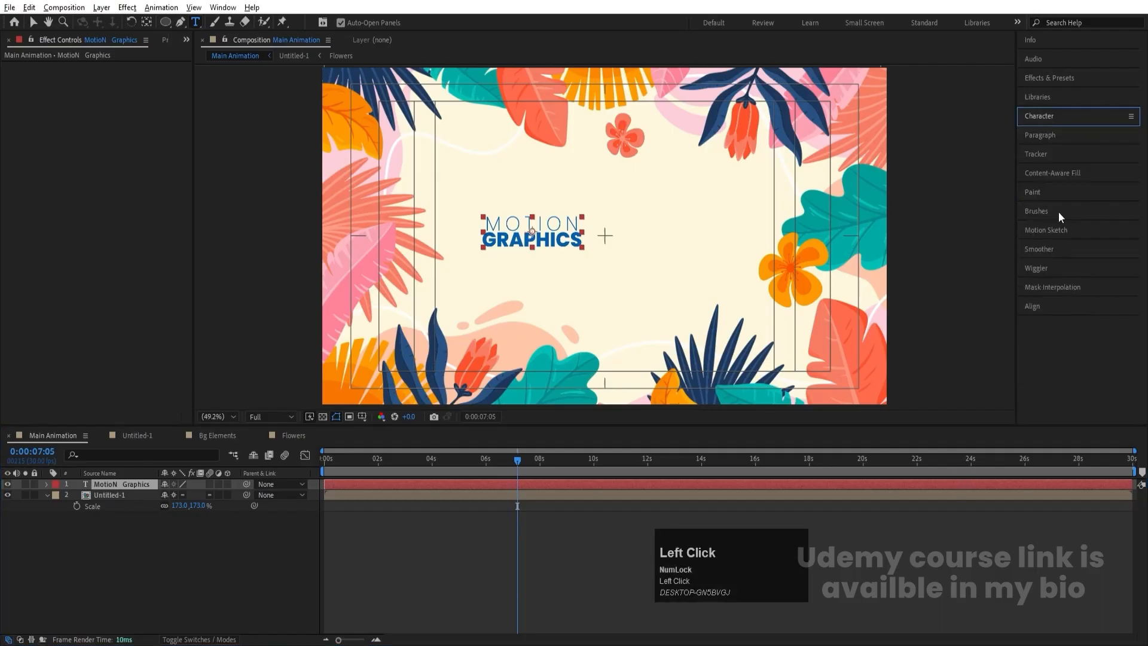
left_click(1040, 307)
left_click(1049, 338)
left_click(1111, 339)
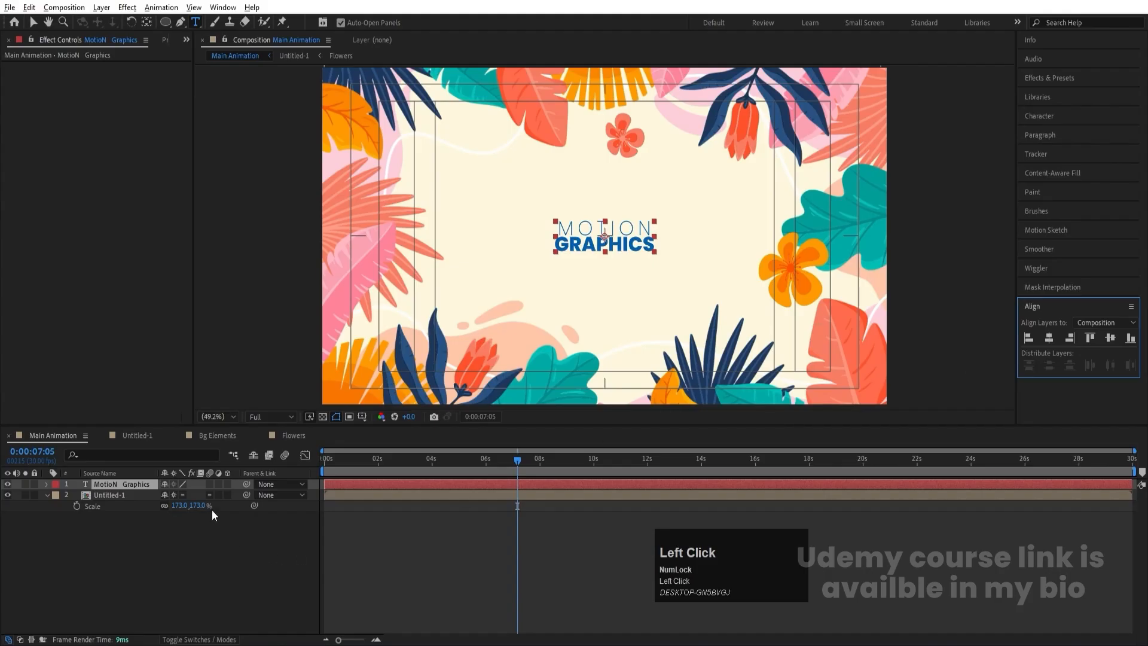
- Scale the title layer up to 226% and preview the animation from the start
key("s")
left_click_drag(180, 495, 257, 488)
left_click(556, 561)
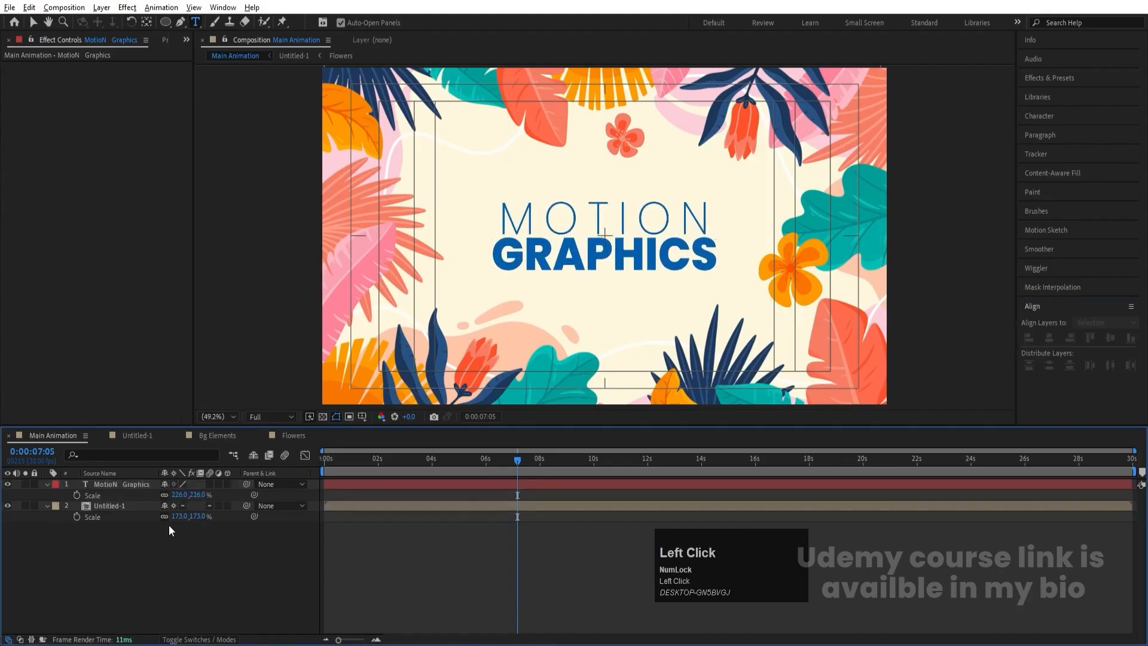
left_click_drag(336, 457, 324, 458)
key("space")
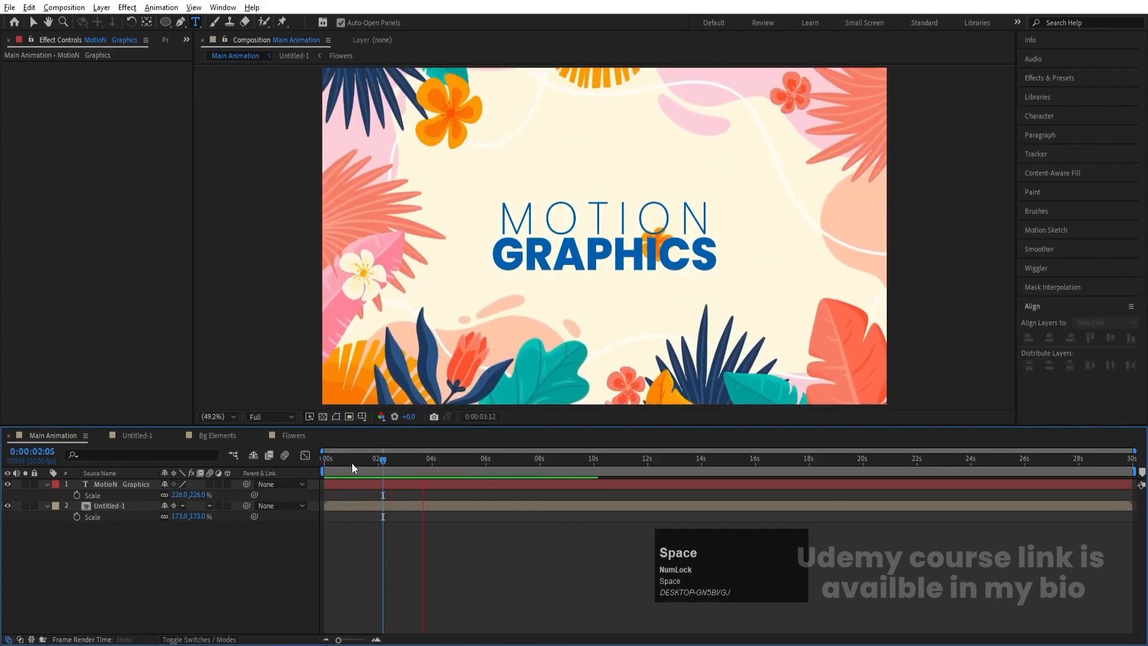
key("space")
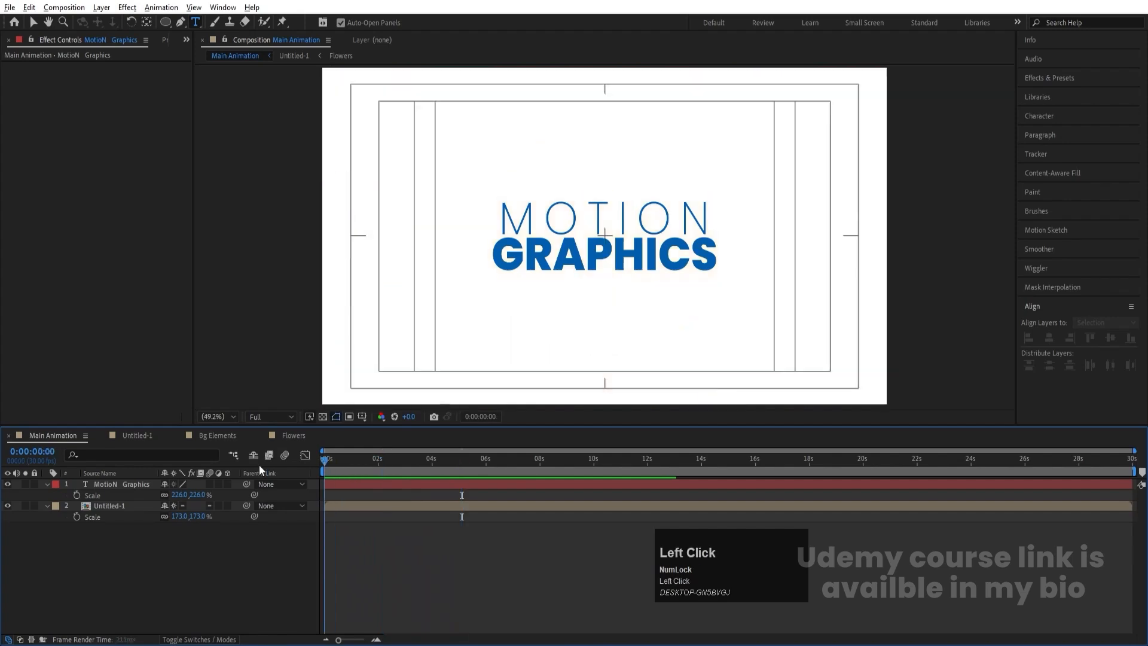
- Recolor the word "GRAPHICS" orange-red, check it in the animation, and return to 0:00:00:00
left_click(96, 484)
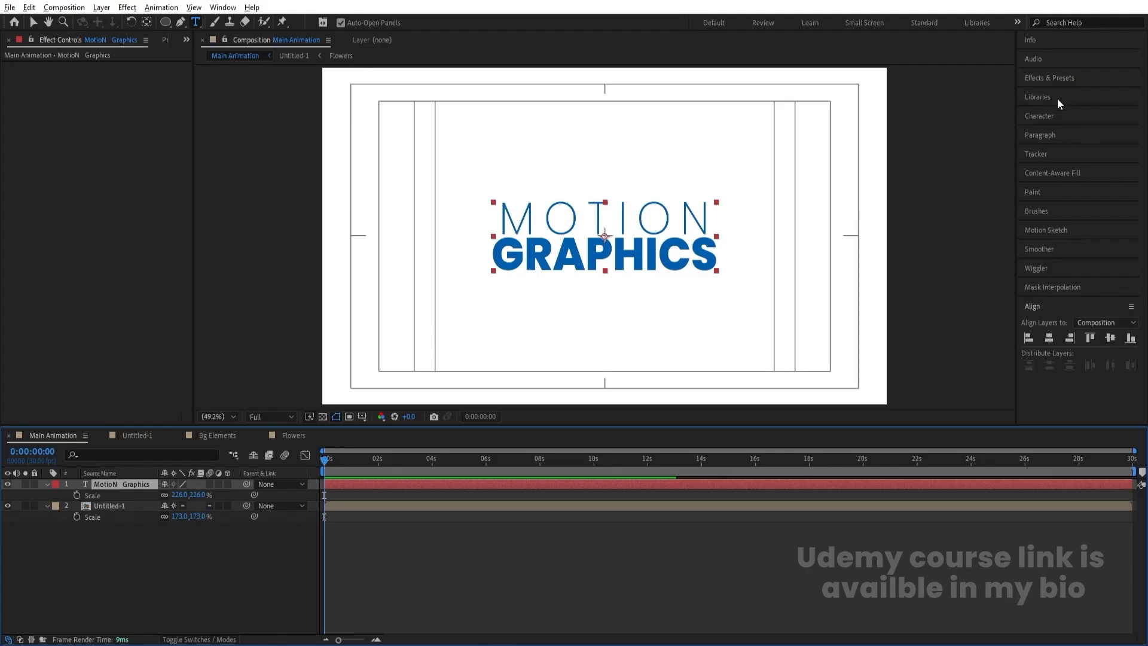
double_click(558, 249)
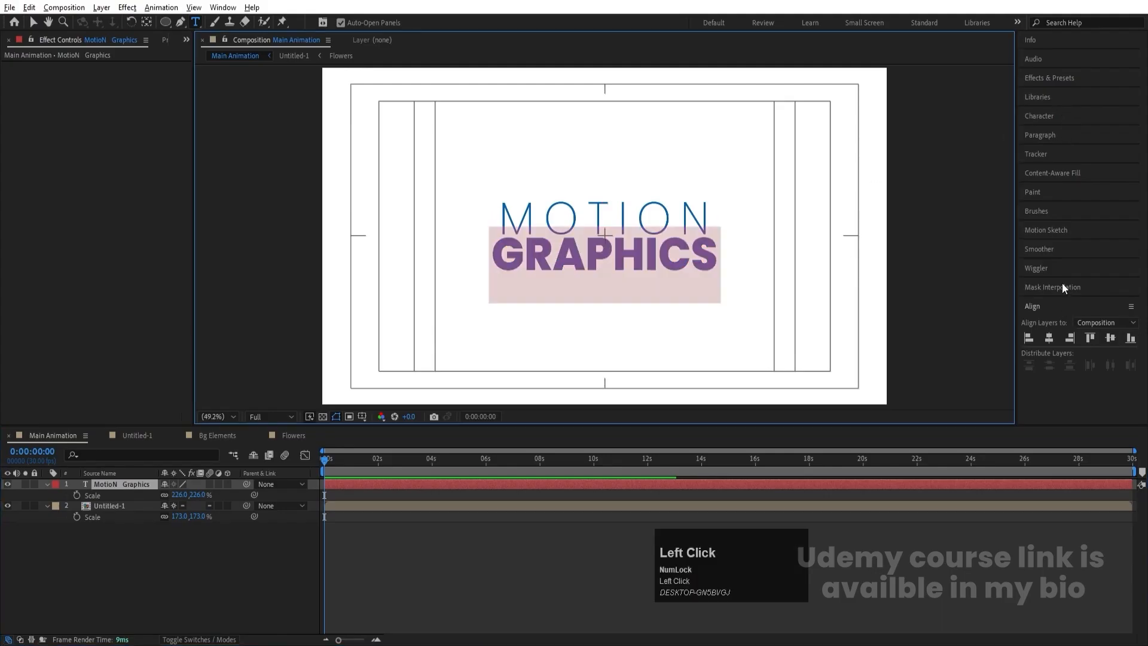
left_click(1045, 117)
left_click(1119, 139)
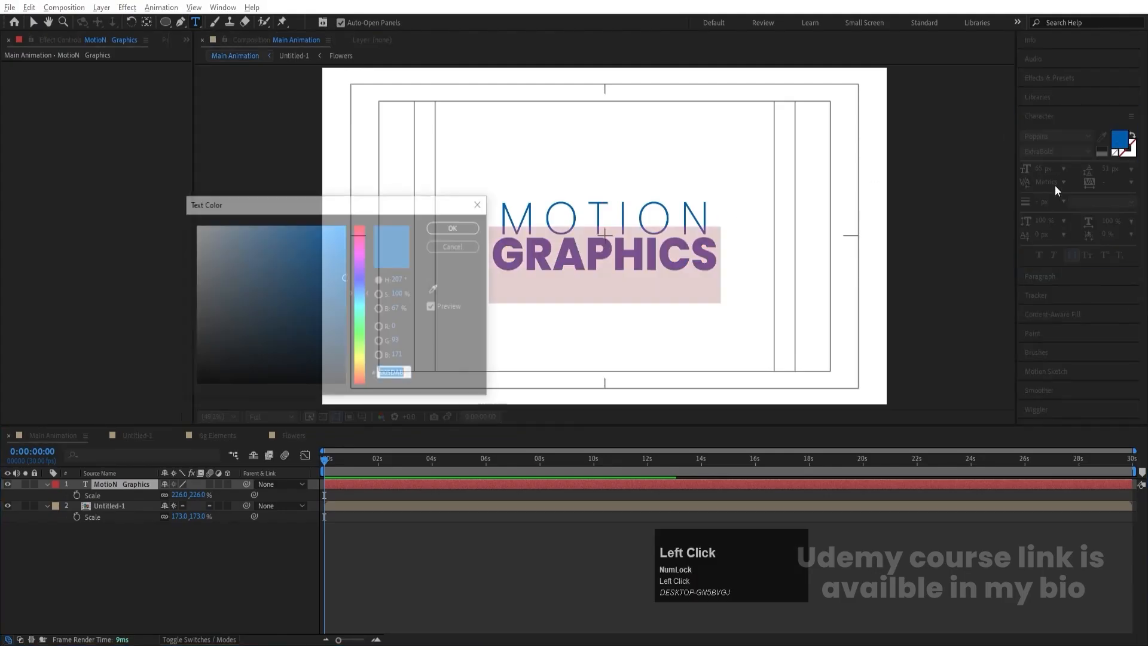
left_click(359, 247)
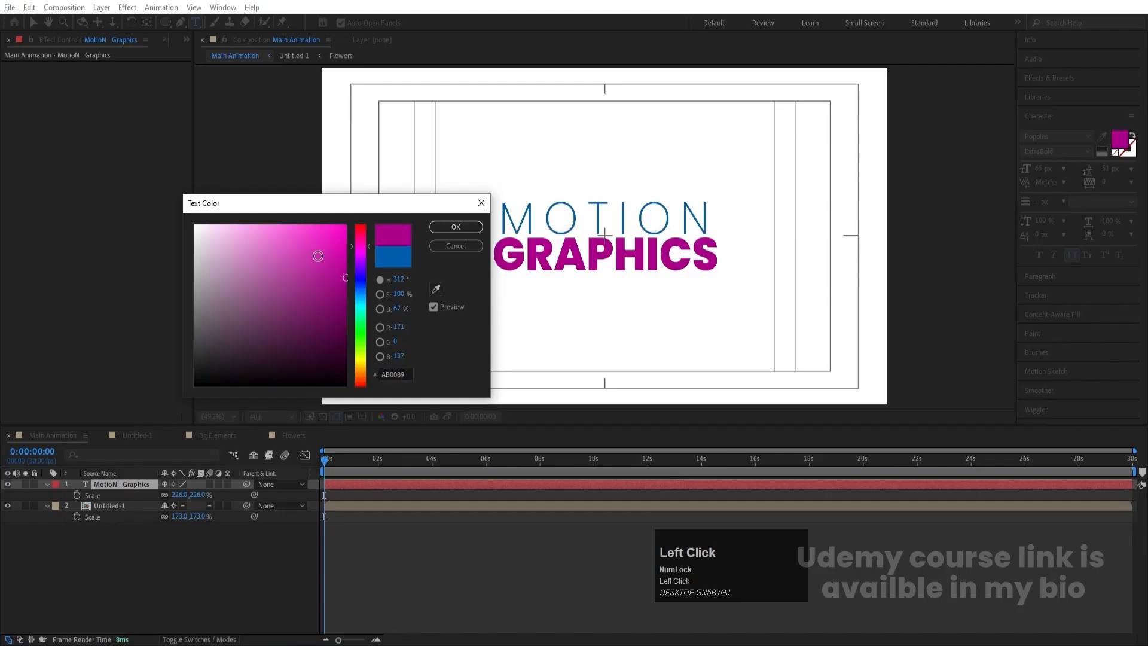
left_click_drag(317, 257, 346, 209)
left_click(360, 377)
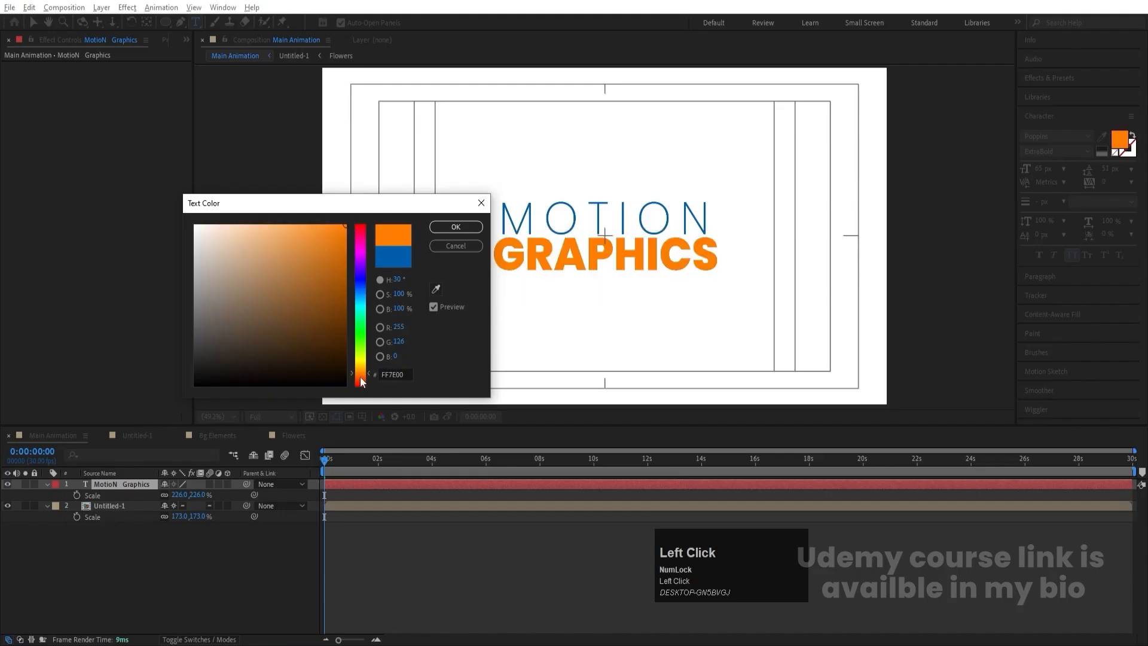
left_click(455, 227)
left_click_drag(397, 457, 255, 465)
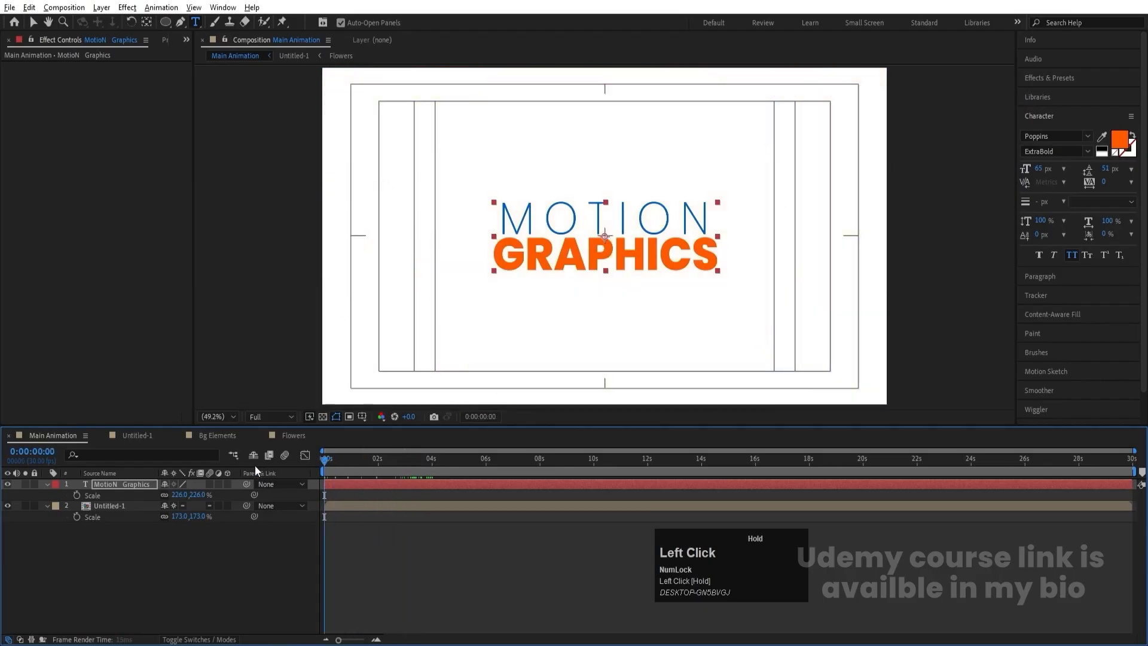
- Find the Linear Wipe transition effect and apply it to the title layer
left_click(177, 536)
left_click(127, 485)
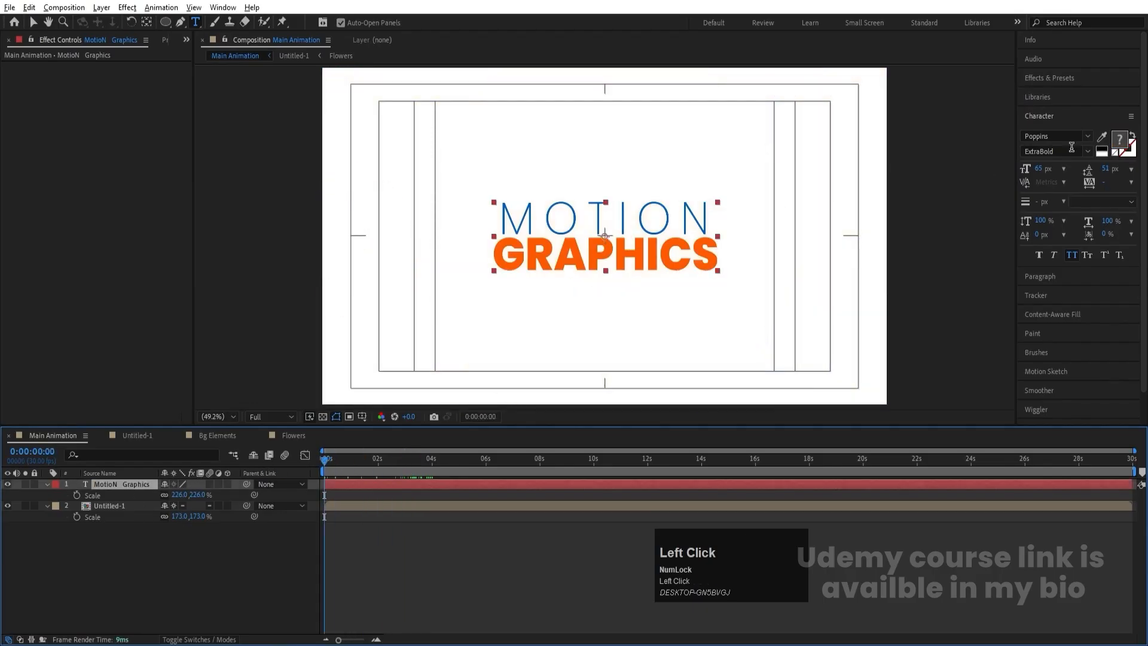
left_click(1036, 76)
left_click(1061, 93)
key("ctrl+a")
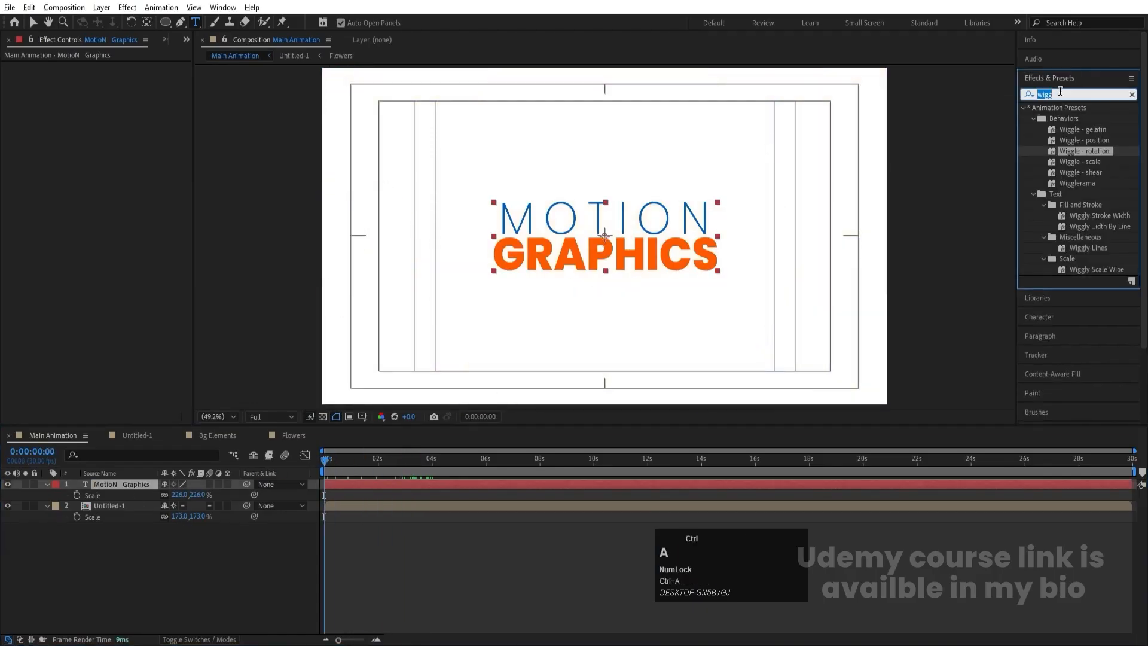
type("linea")
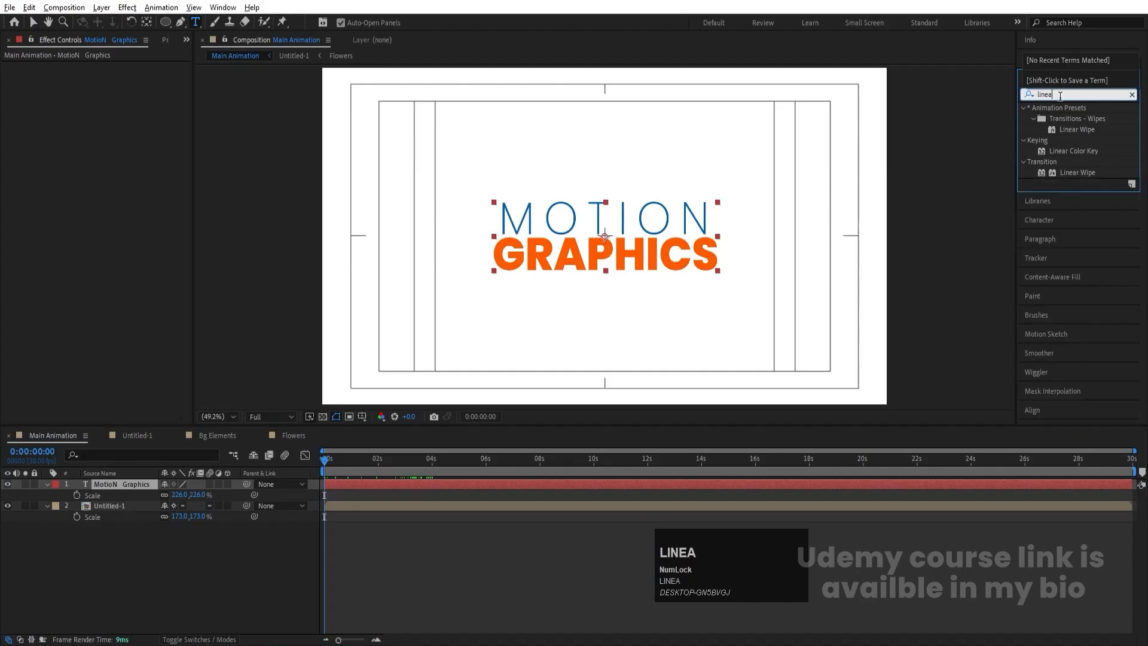
double_click(1078, 170)
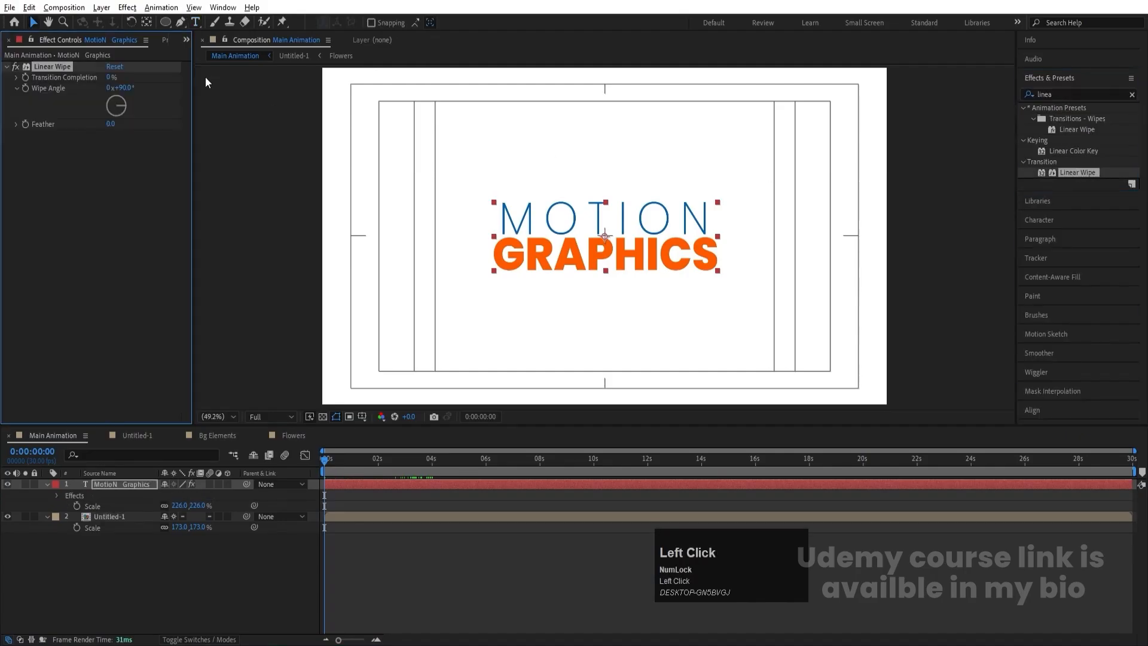
- Keyframe the Linear Wipe's Transition Completion at 30% at 0:00:00:00, set its Feather to 80, and reveal the layer's keyframes
mouse_move(108, 77)
left_mouse_down()
mouse_move(149, 77)
mouse_move(127, 77)
left_mouse_up()
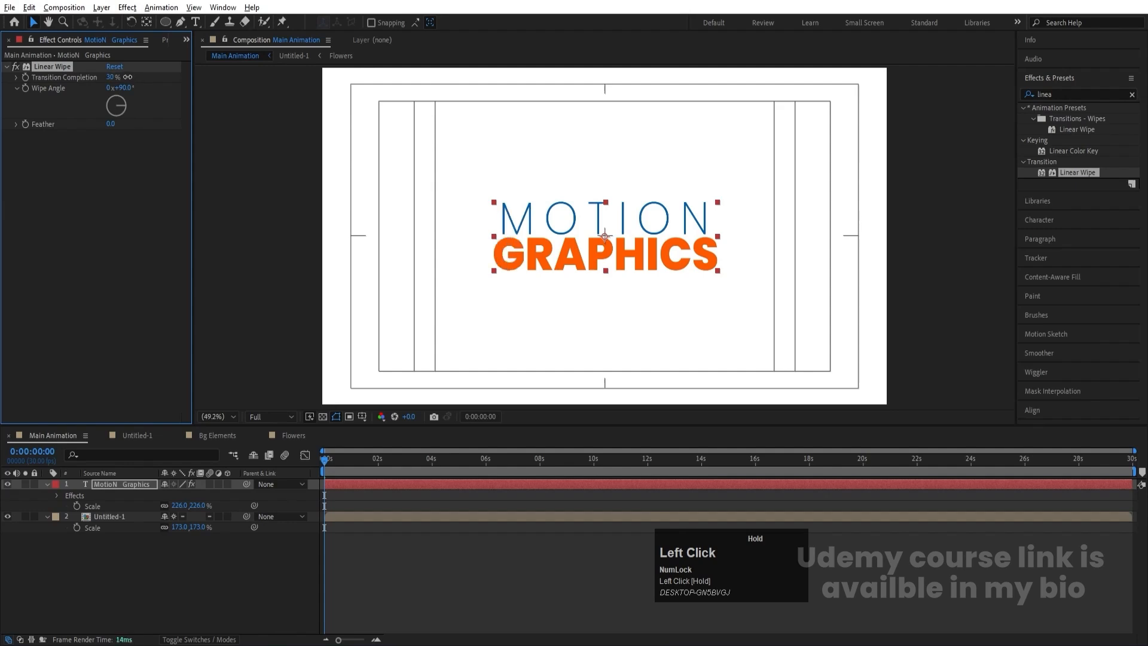
left_click(27, 74)
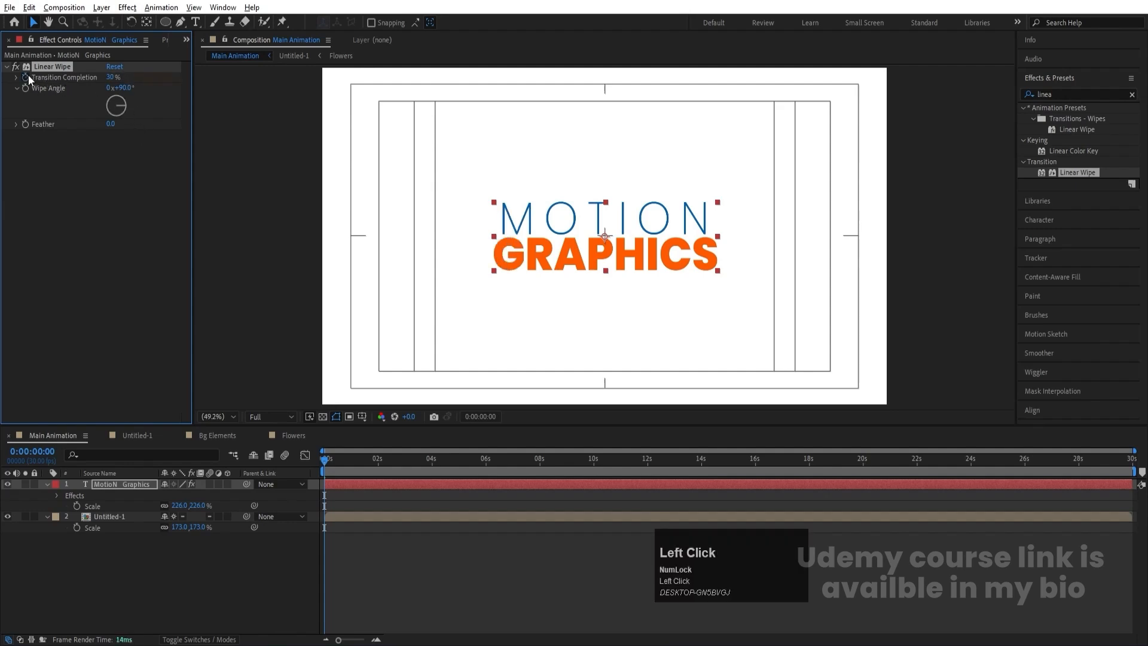
left_click(107, 123)
type("80")
key("Return")
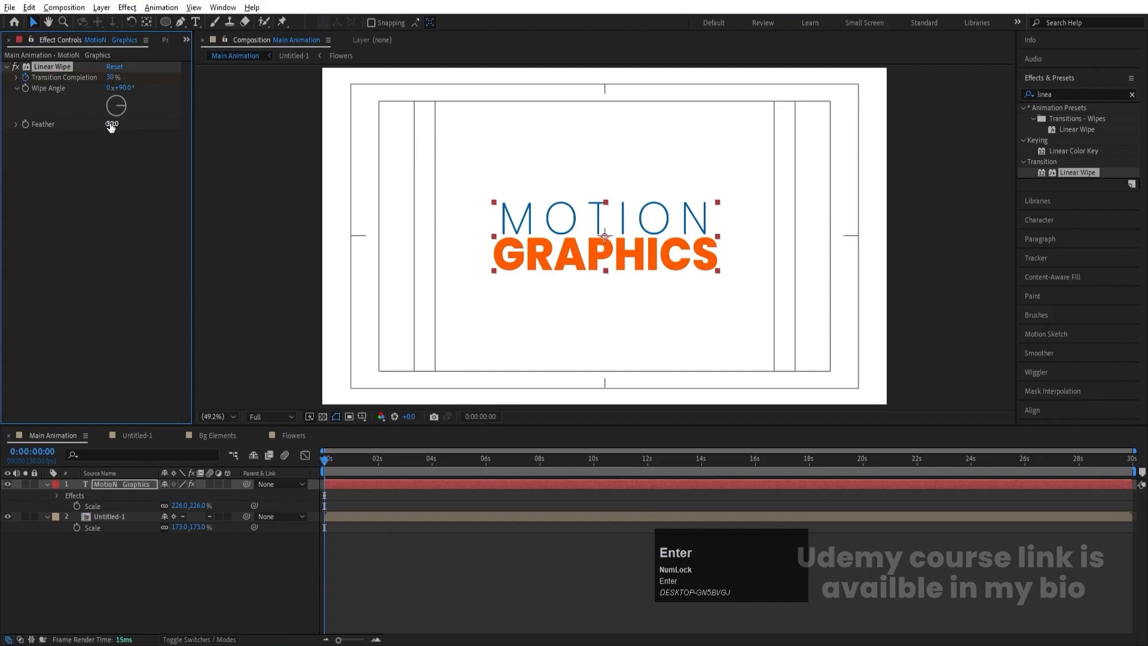
key("u")
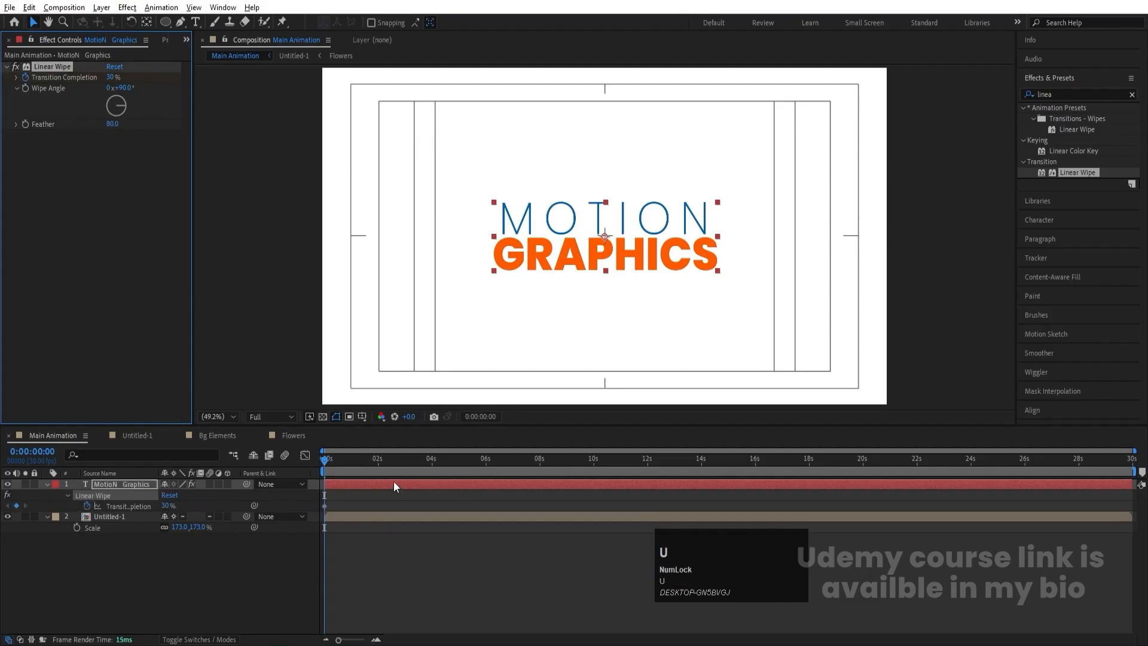
- Add a Transition Completion keyframe of 80% at 0:00:02:00 on the title layer
key("equal")
key("equal")
left_click(539, 461)
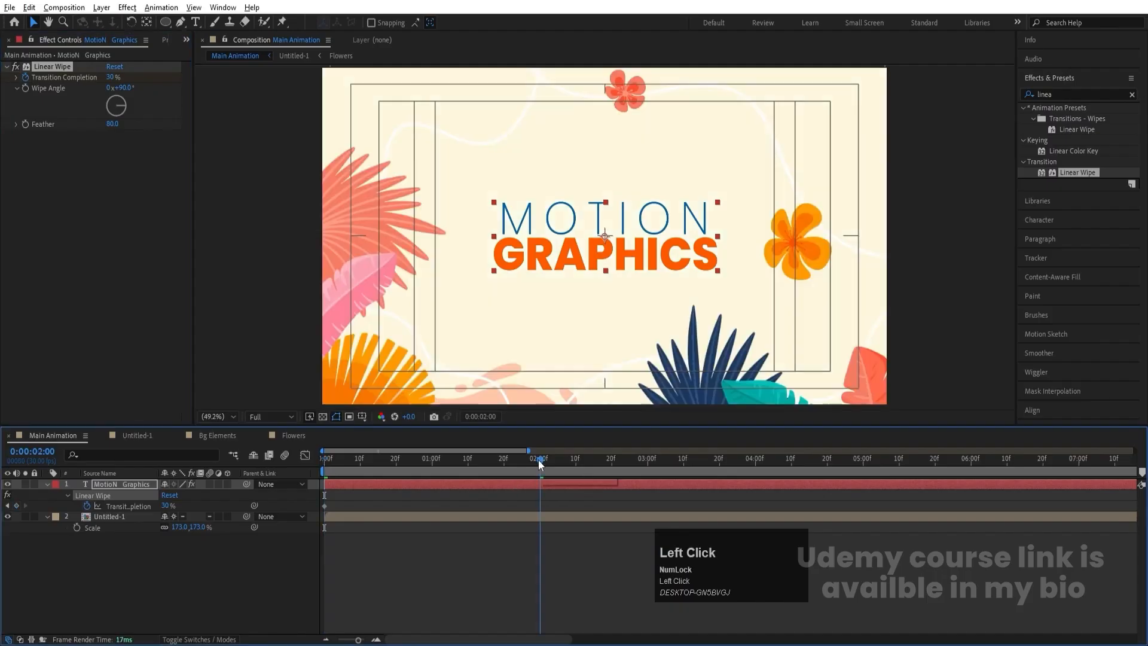
left_click_drag(170, 507, 204, 518)
left_click(166, 506)
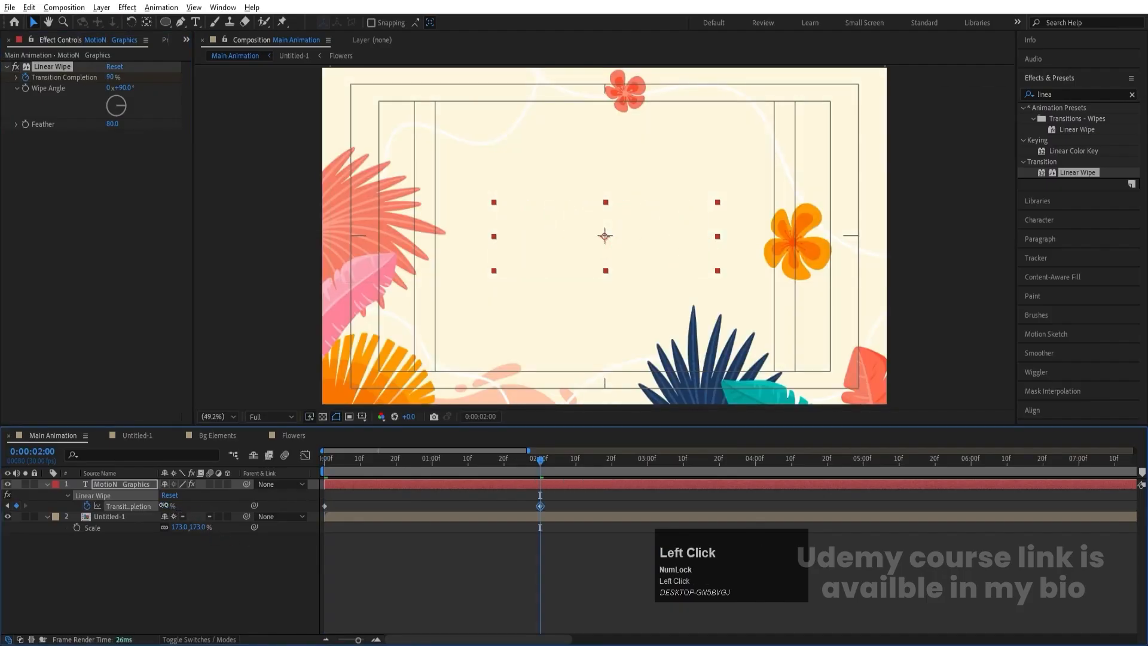
type("80")
key("Return")
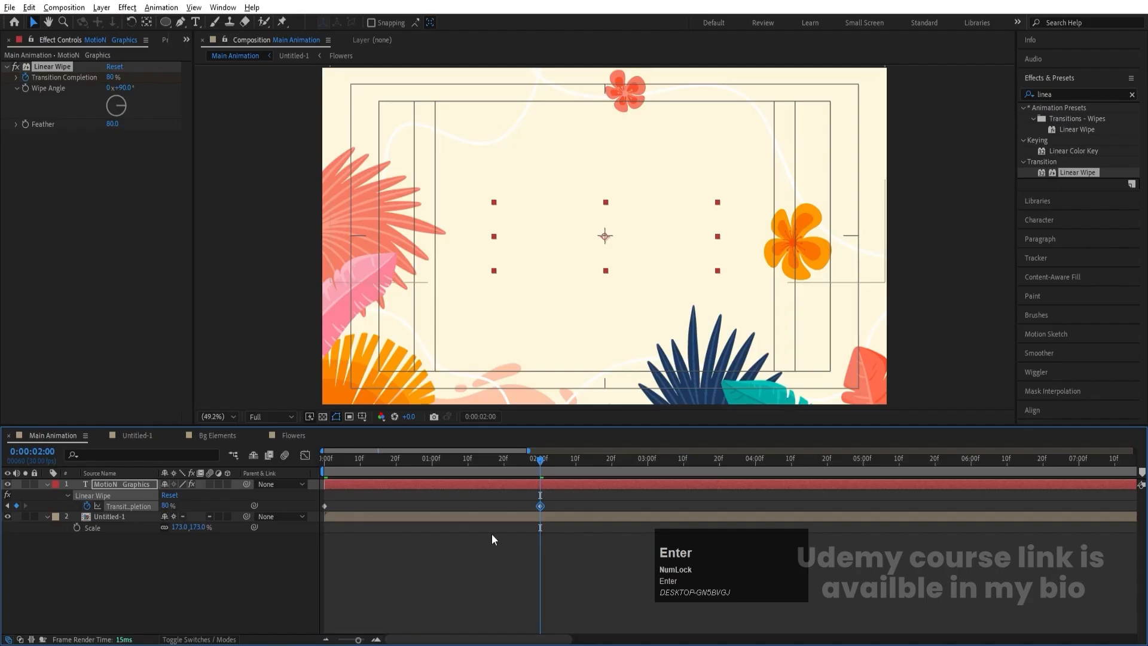
- Apply Easy Ease to both Transition Completion keyframes, time-reverse them, and preview the title reveal from the start
left_click_drag(562, 504, 214, 510)
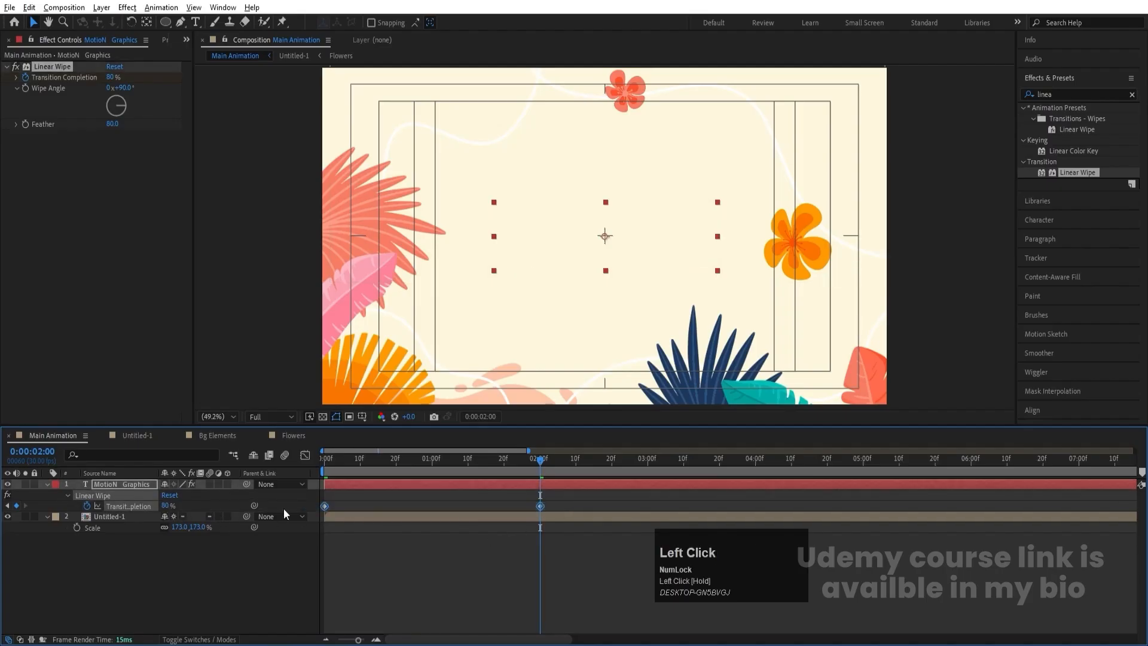
key("F9")
right_click(325, 503)
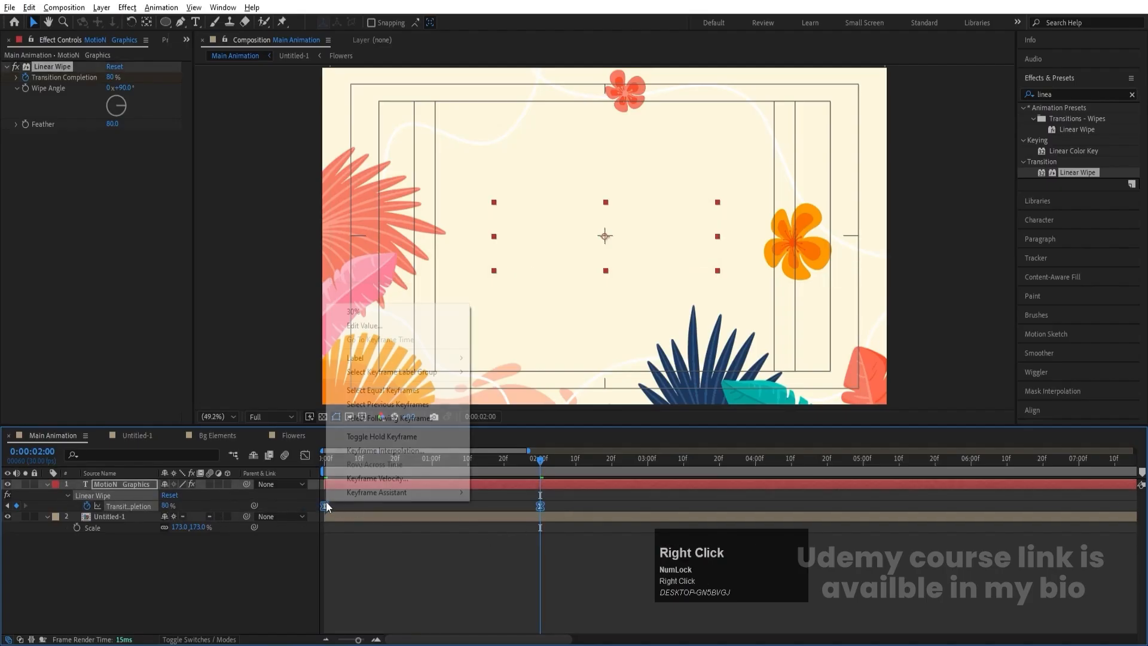
mouse_move(383, 492)
left_click(497, 618)
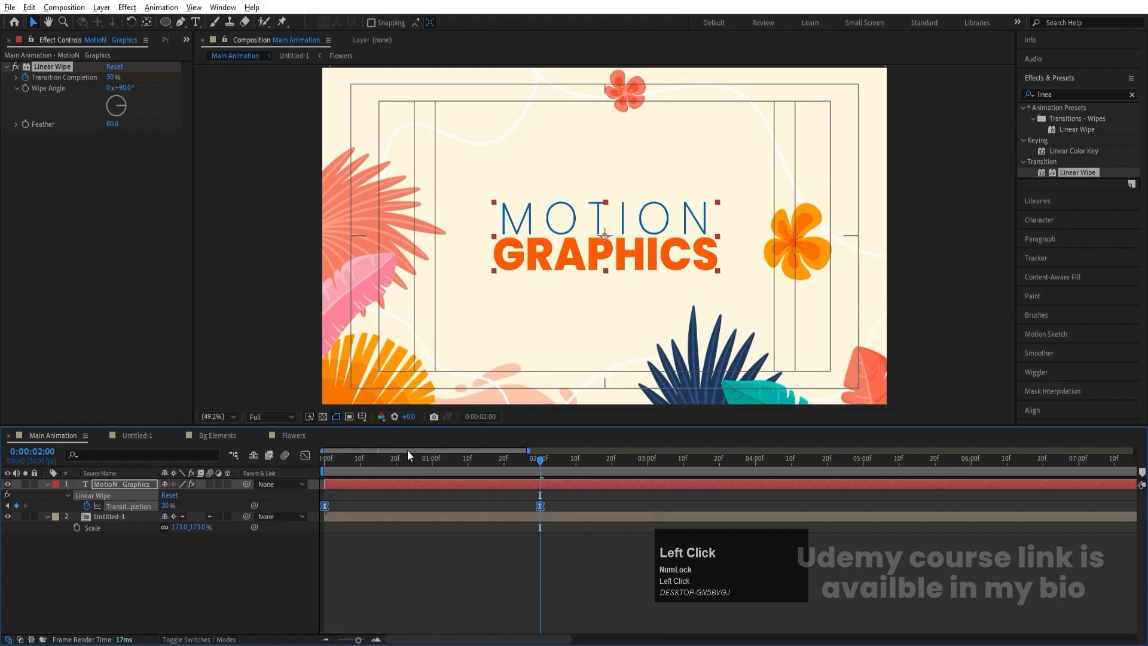
left_click_drag(394, 459, 246, 472)
key("space")
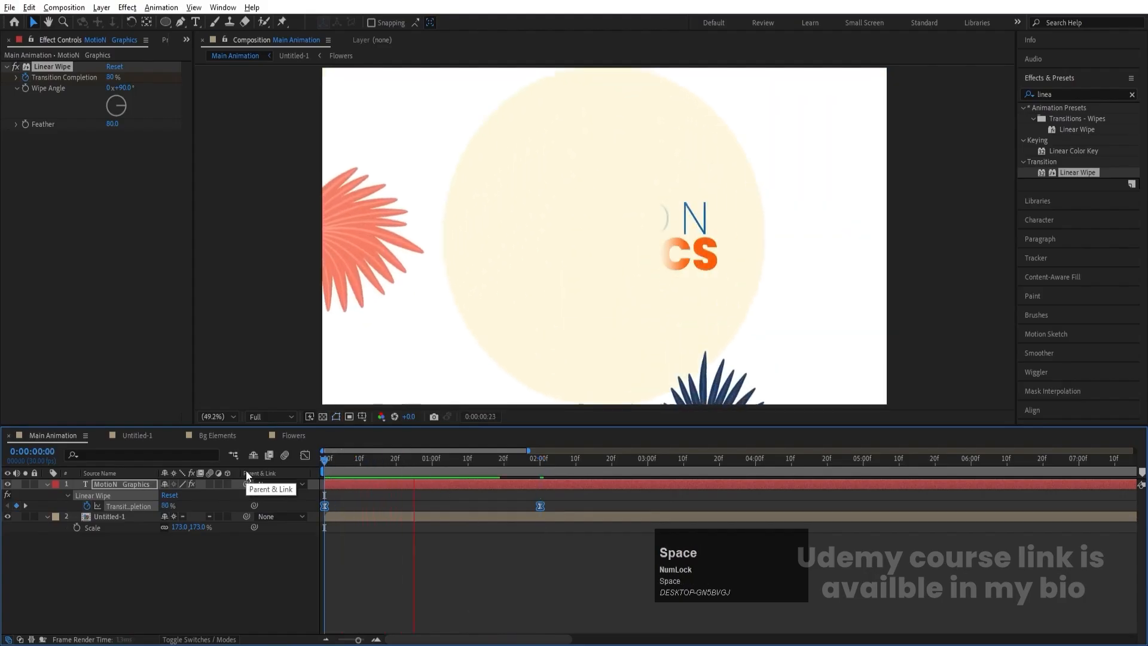
- Move the title's final Transition Completion keyframe to 0:00:03:00 and preview the slower wipe
left_click(590, 497)
left_click_drag(541, 506, 650, 508)
key("space")
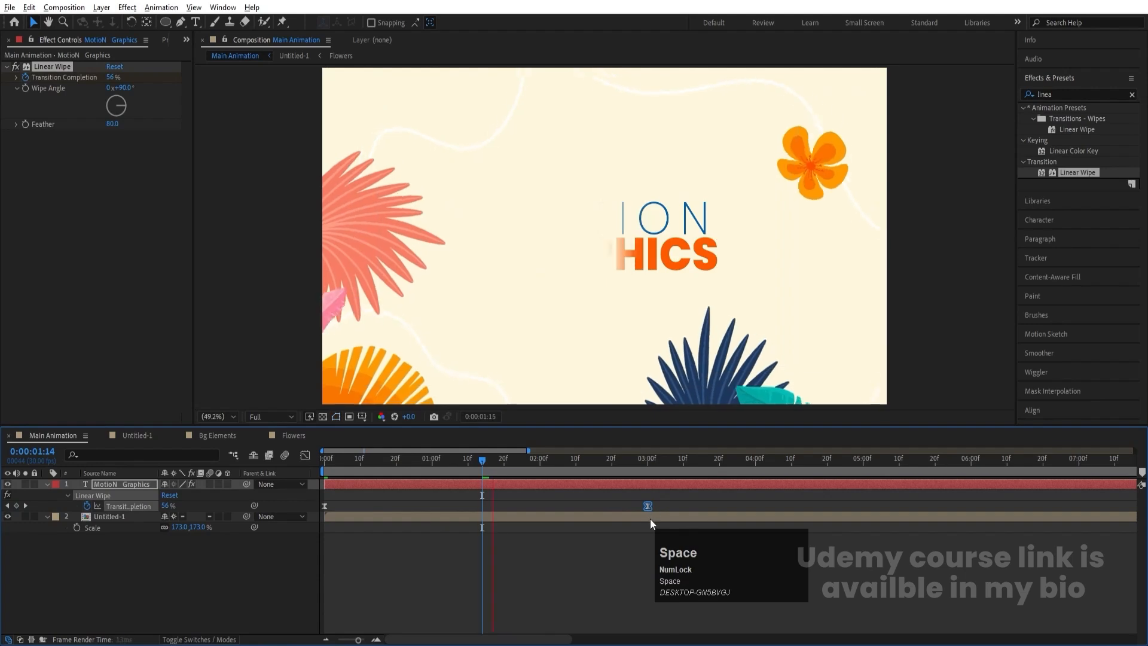
- Shift the Untitled-1 layer so it starts at about 0:00:02:09, and preview the floral animation against the title
left_click(378, 510)
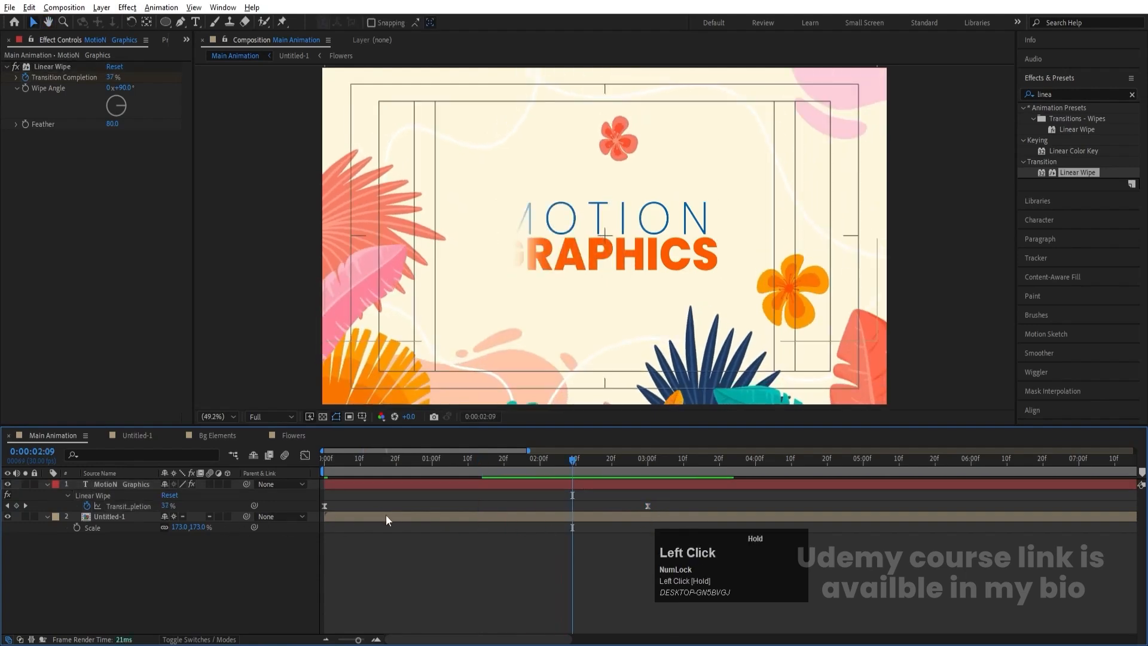
left_click_drag(357, 518, 600, 527)
key("space")
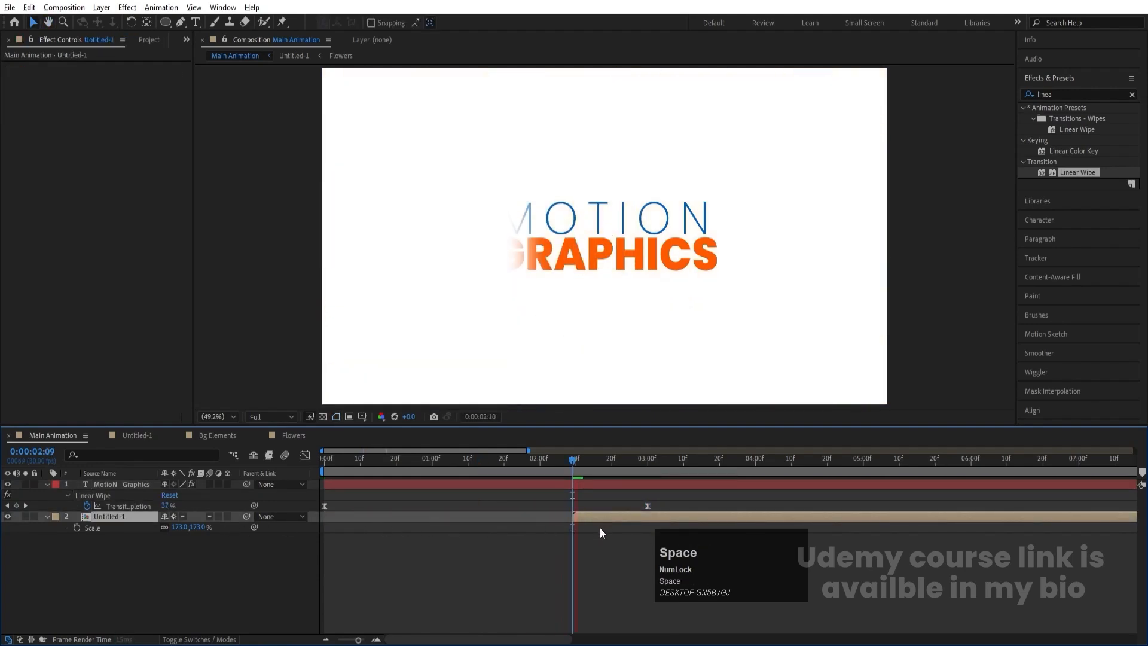
left_click(101, 596)
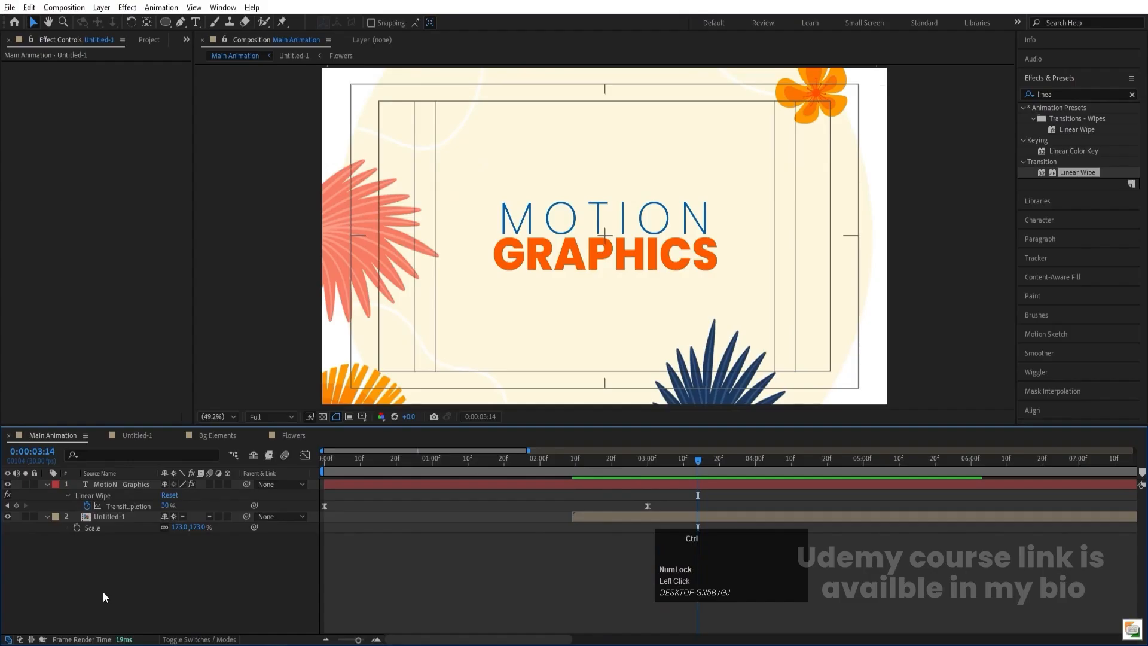
- Create a white solid, place it beneath all other layers as a background, and preview the composition from 0:00:00:00
key("ctrl+y")
key("Return")
left_click_drag(156, 487, 174, 582)
key("minus")
key("minus")
key("space")
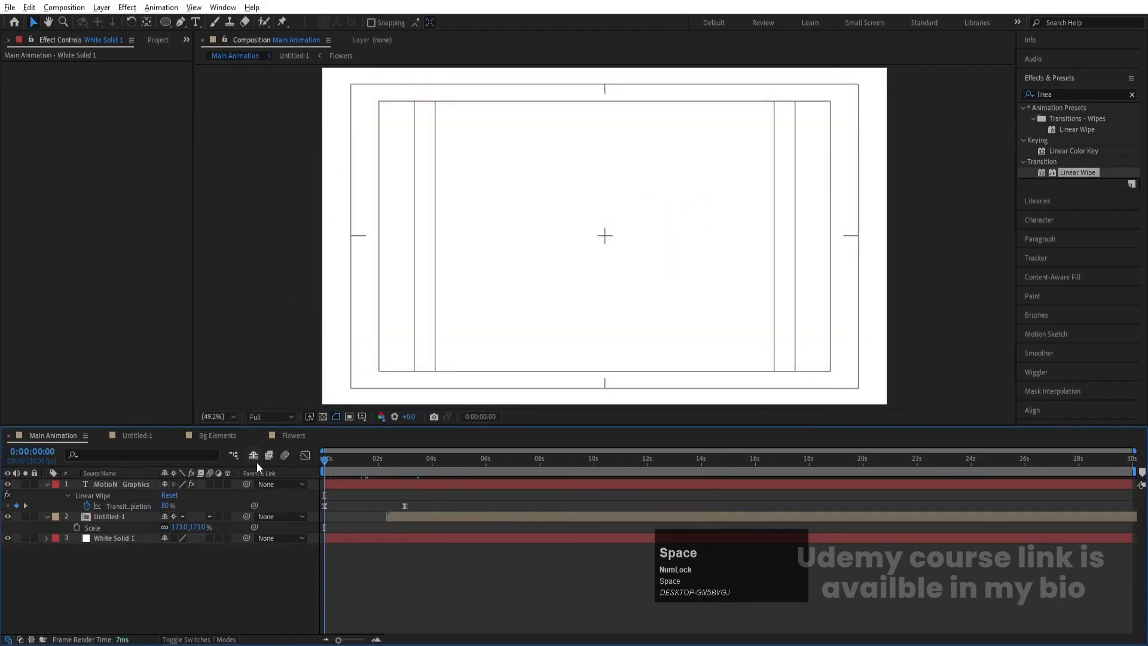